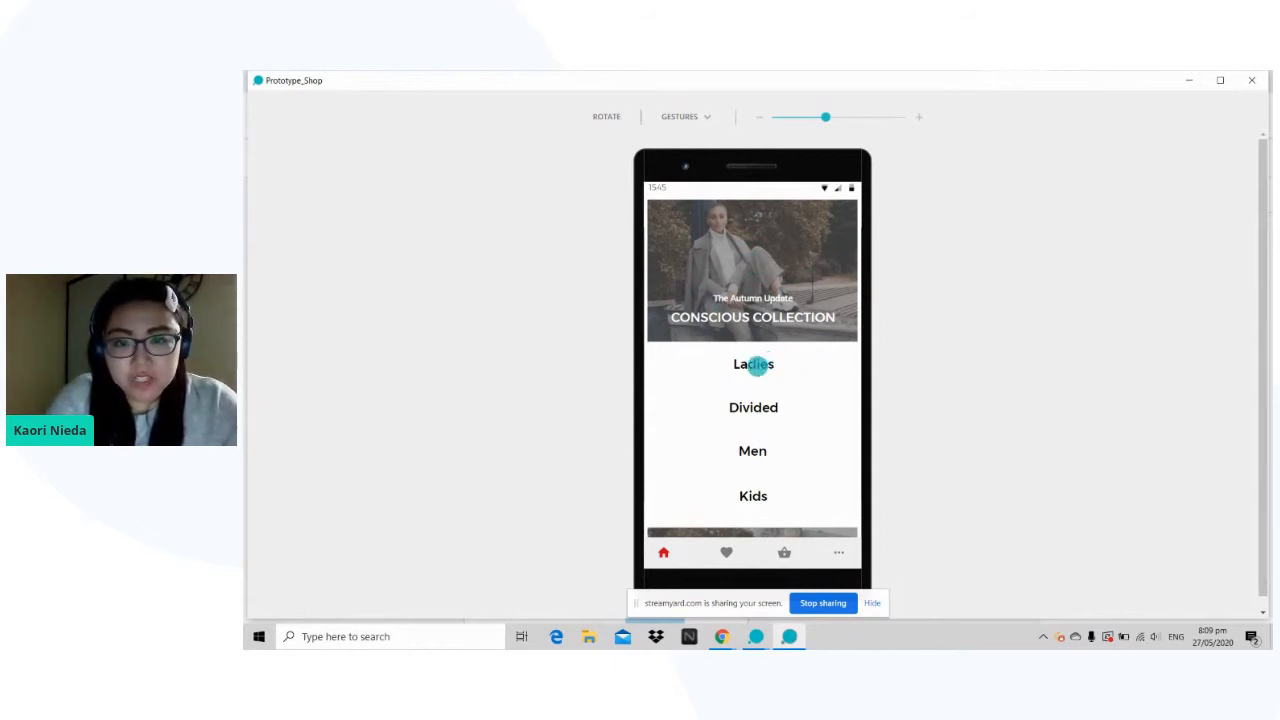
Step: In the simulated shop prototype, go through the Ladies category to Dresses and open the Linen-blend Dress product page
left_click(757, 366)
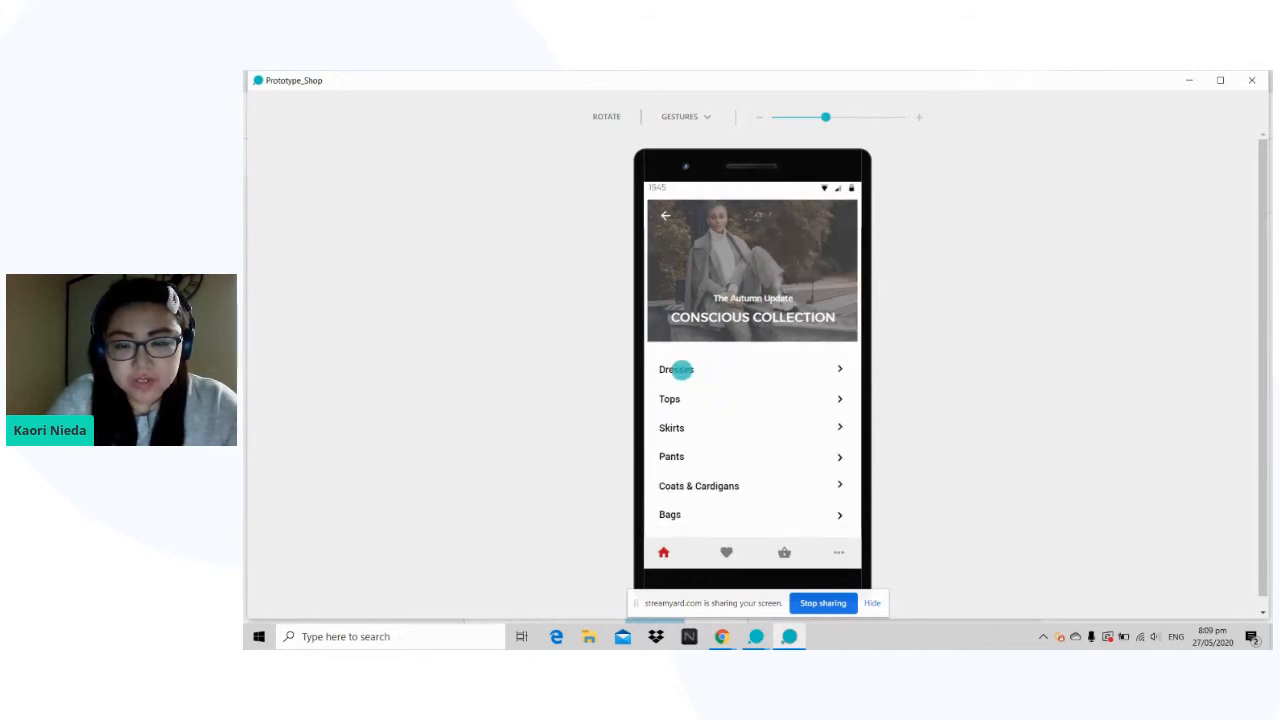
left_click(681, 369)
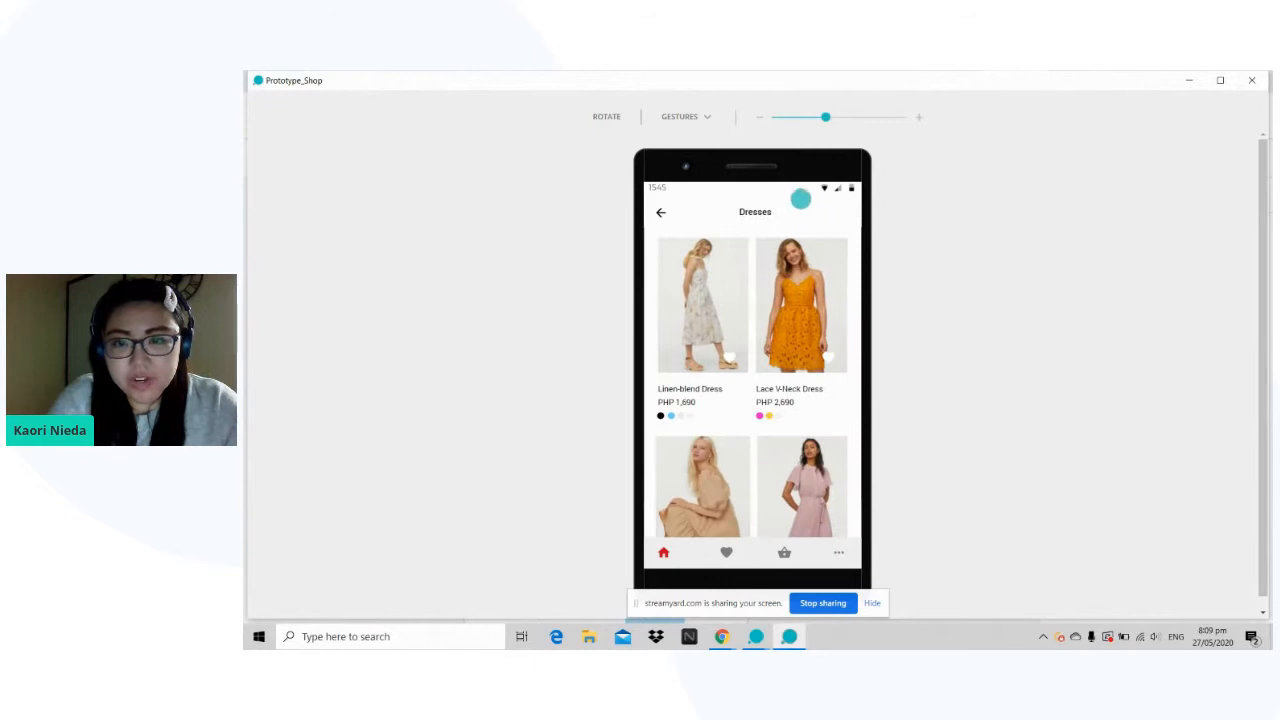
left_click(731, 357)
left_click(703, 295)
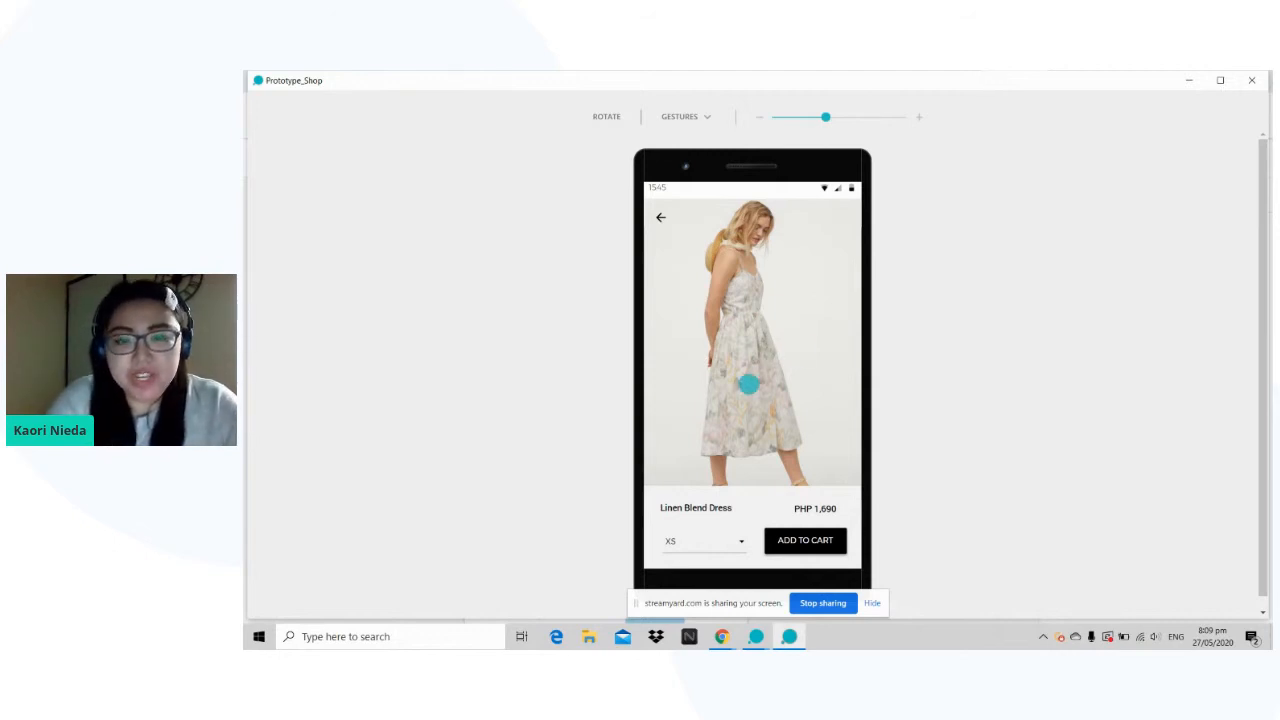
Step: Preview the colour variants of the Linen Blend Dress, from the black one through to the blue one
left_click_drag(771, 413, 778, 271)
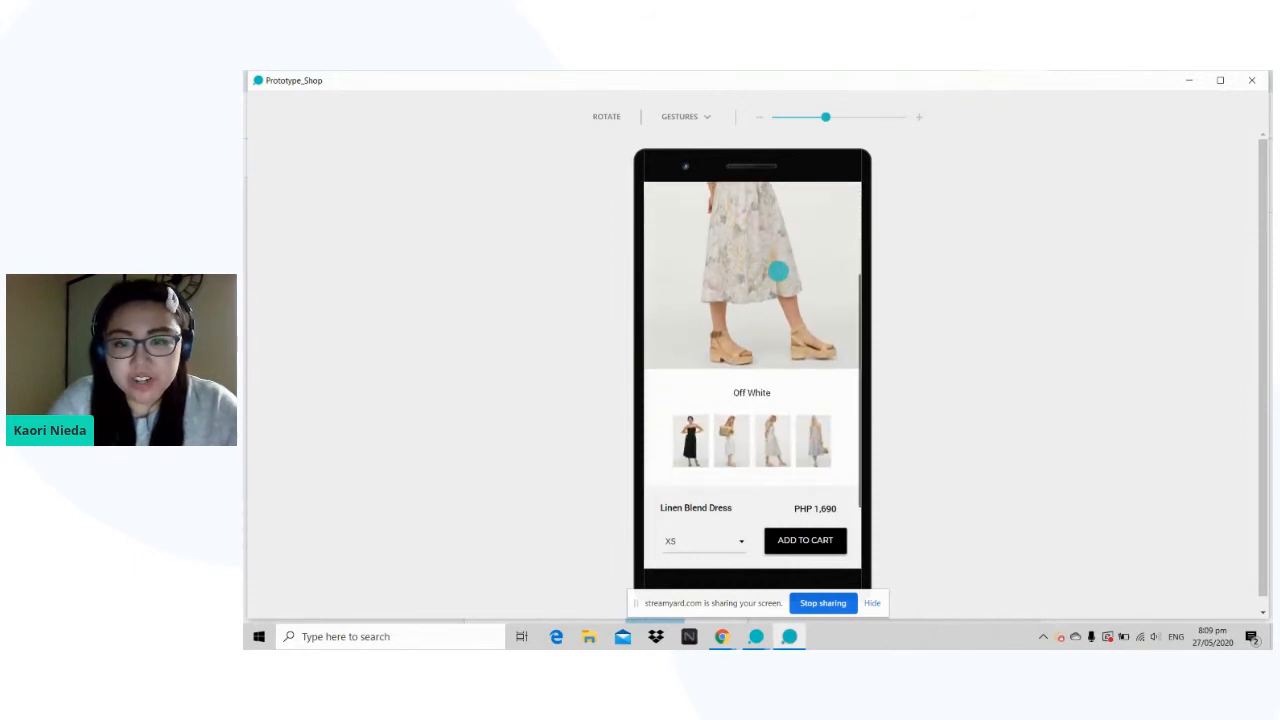
left_click(695, 437)
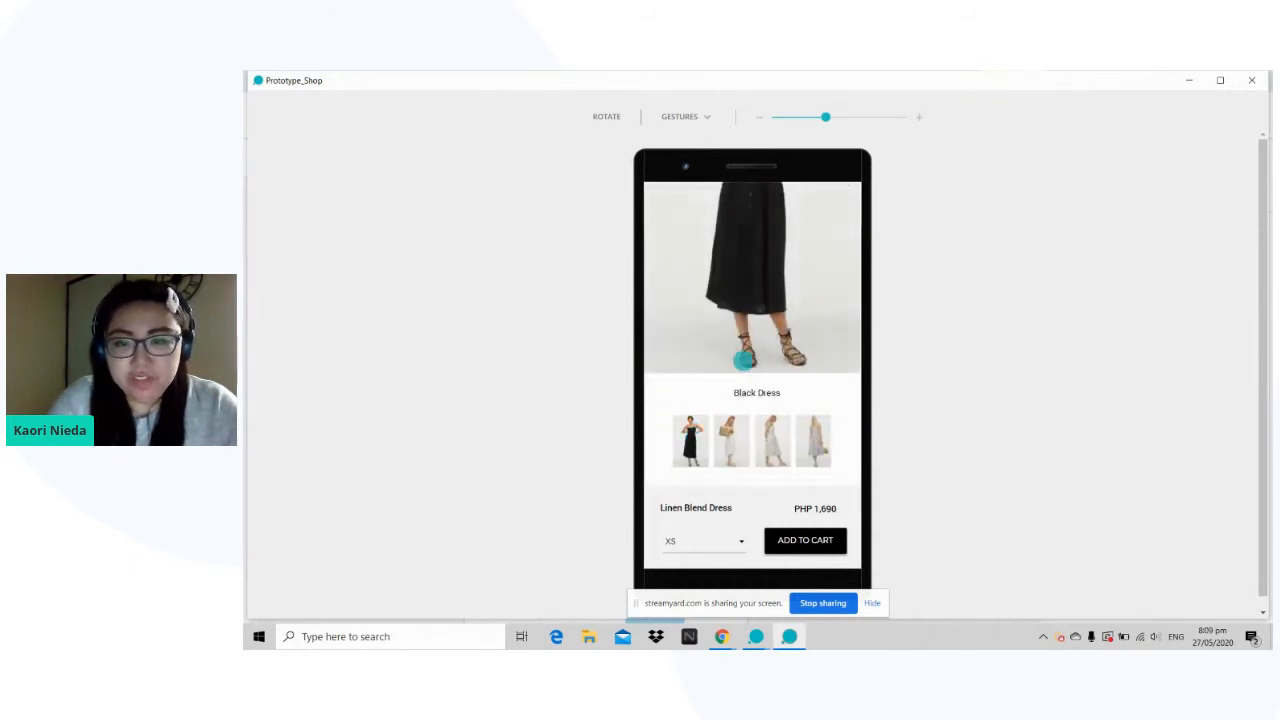
mouse_move(768, 333)
left_mouse_down()
mouse_move(771, 443)
mouse_move(777, 316)
left_mouse_up()
left_click(731, 436)
left_click(768, 445)
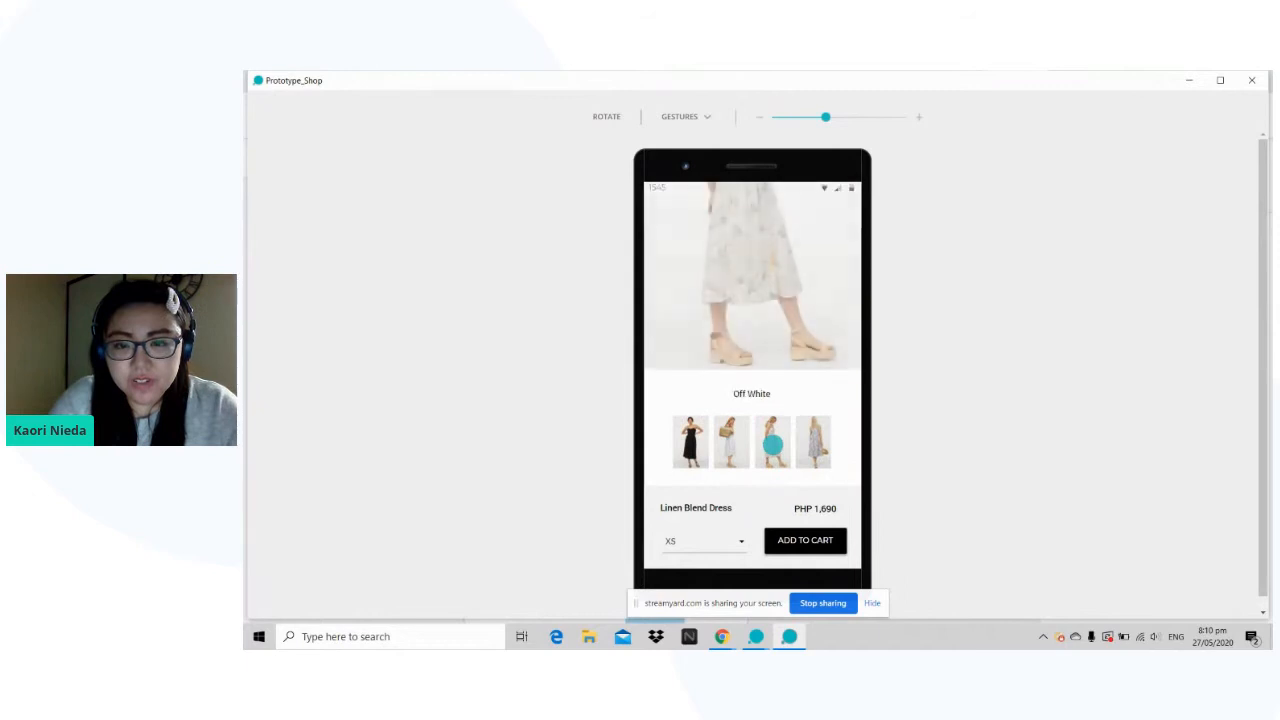
left_click(816, 445)
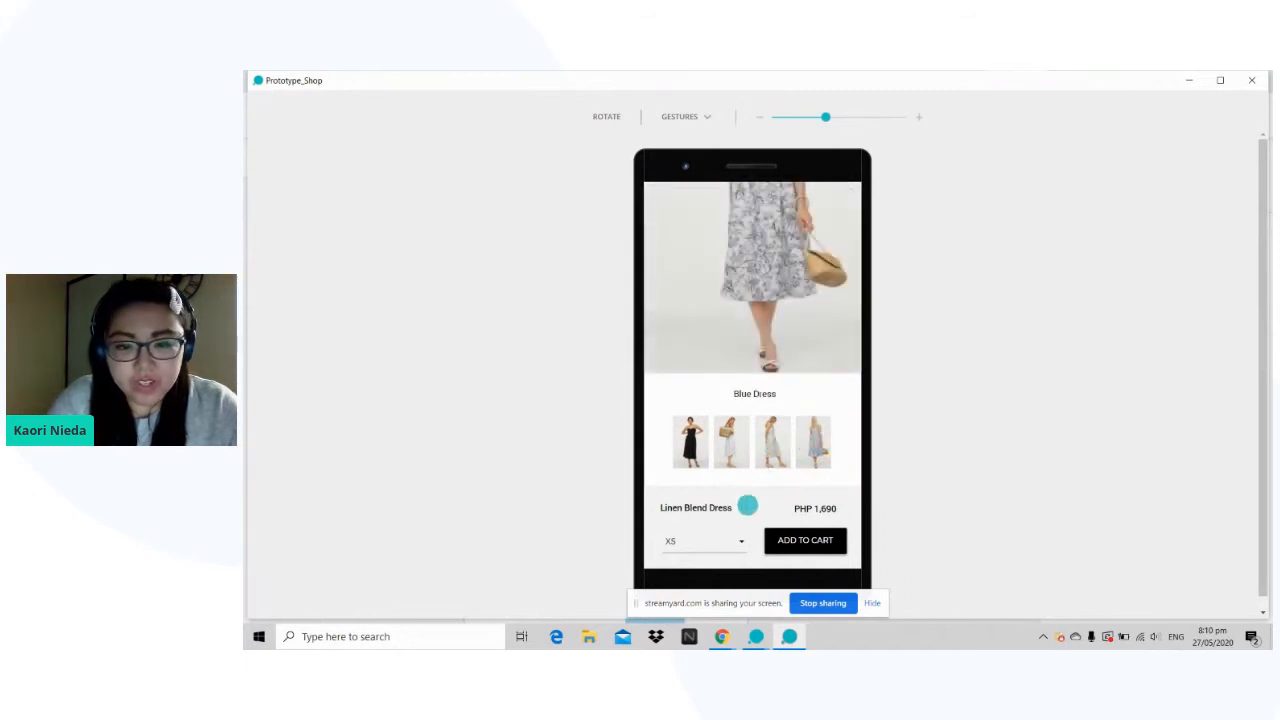
Step: Check the dress's size options and return to the Dresses page of the simulated prototype
left_click(721, 540)
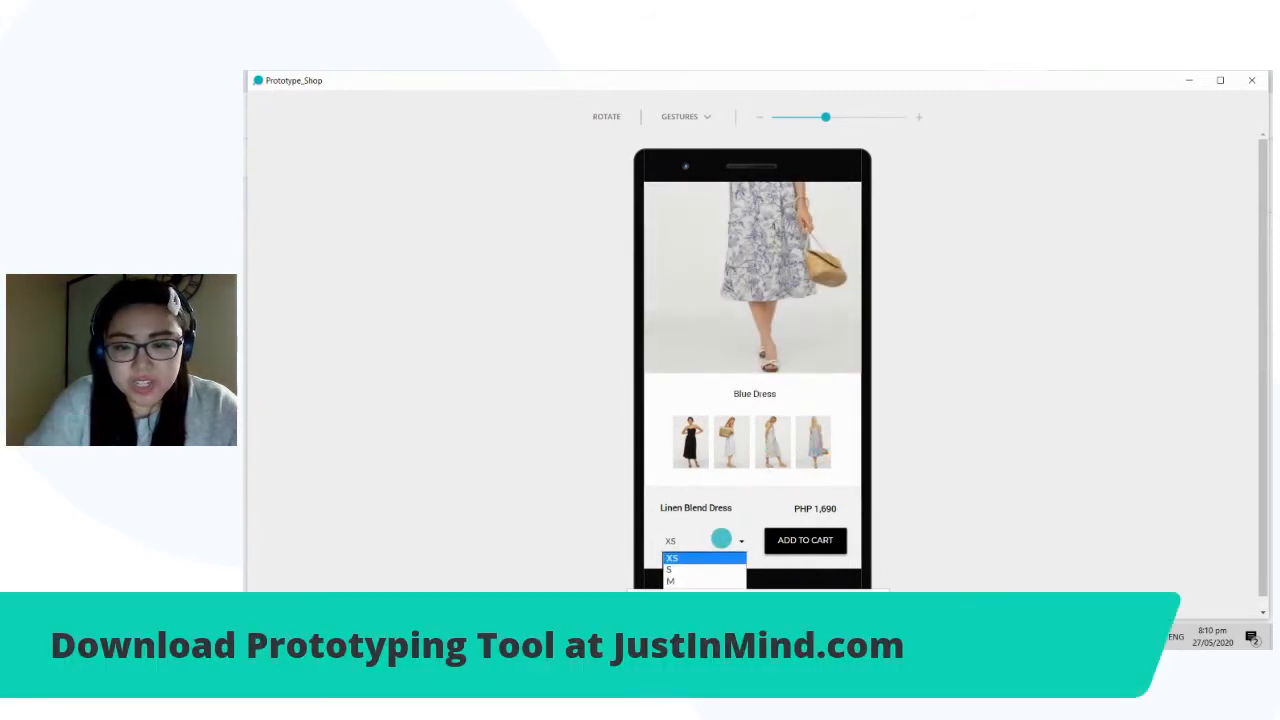
left_click(721, 540)
left_click_drag(737, 363, 742, 506)
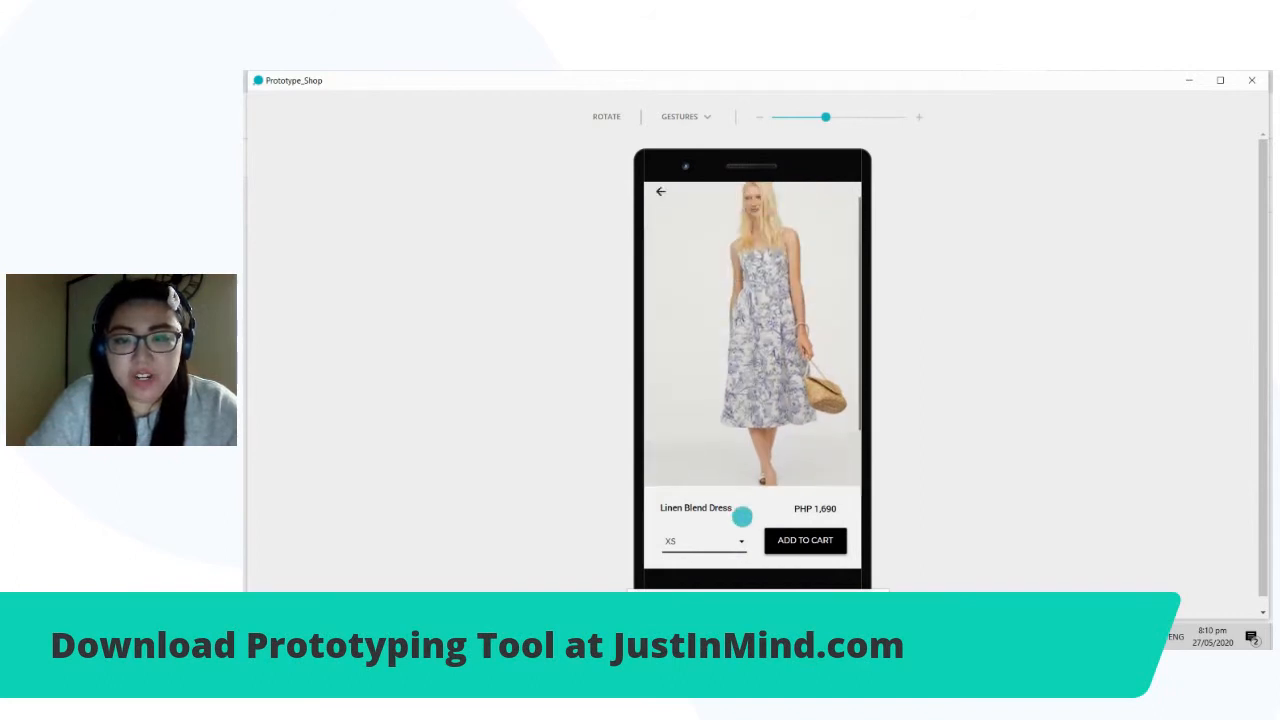
left_click(659, 216)
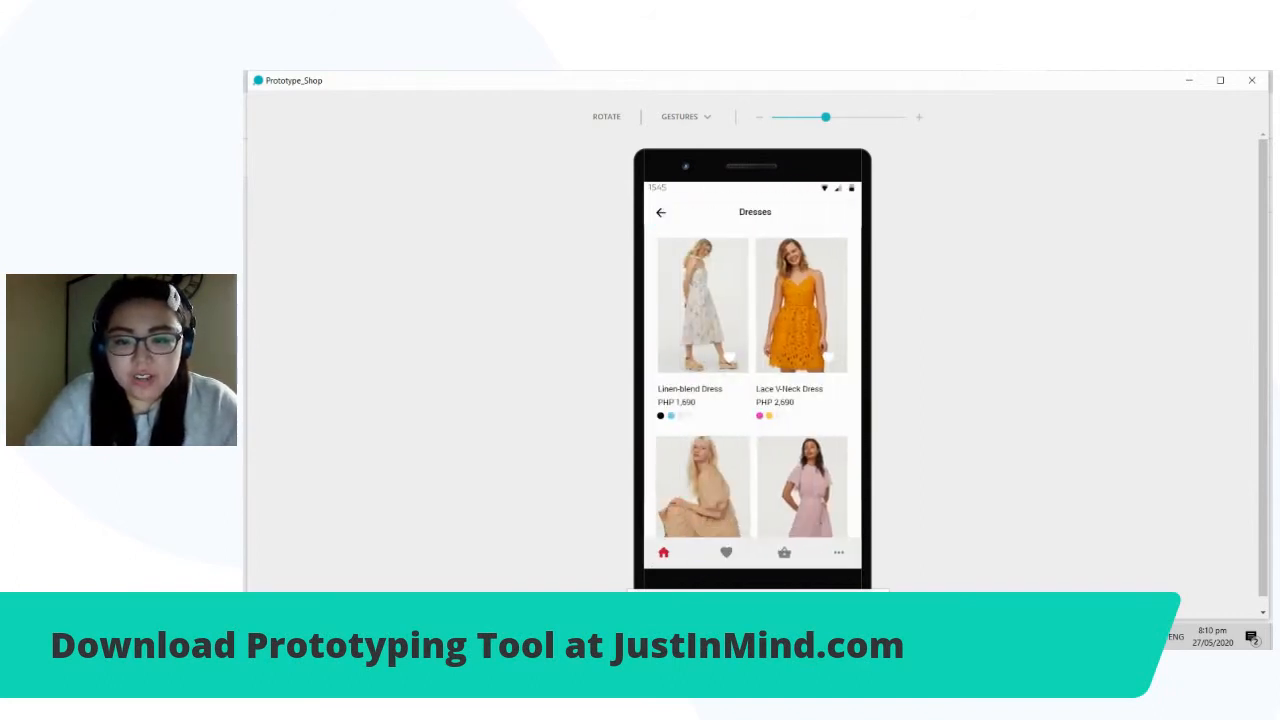
Step: Switch to the WTM_Prototype presentation in Google Slides and review the goals listed on the Targets slide
left_click(725, 637)
left_click(640, 542)
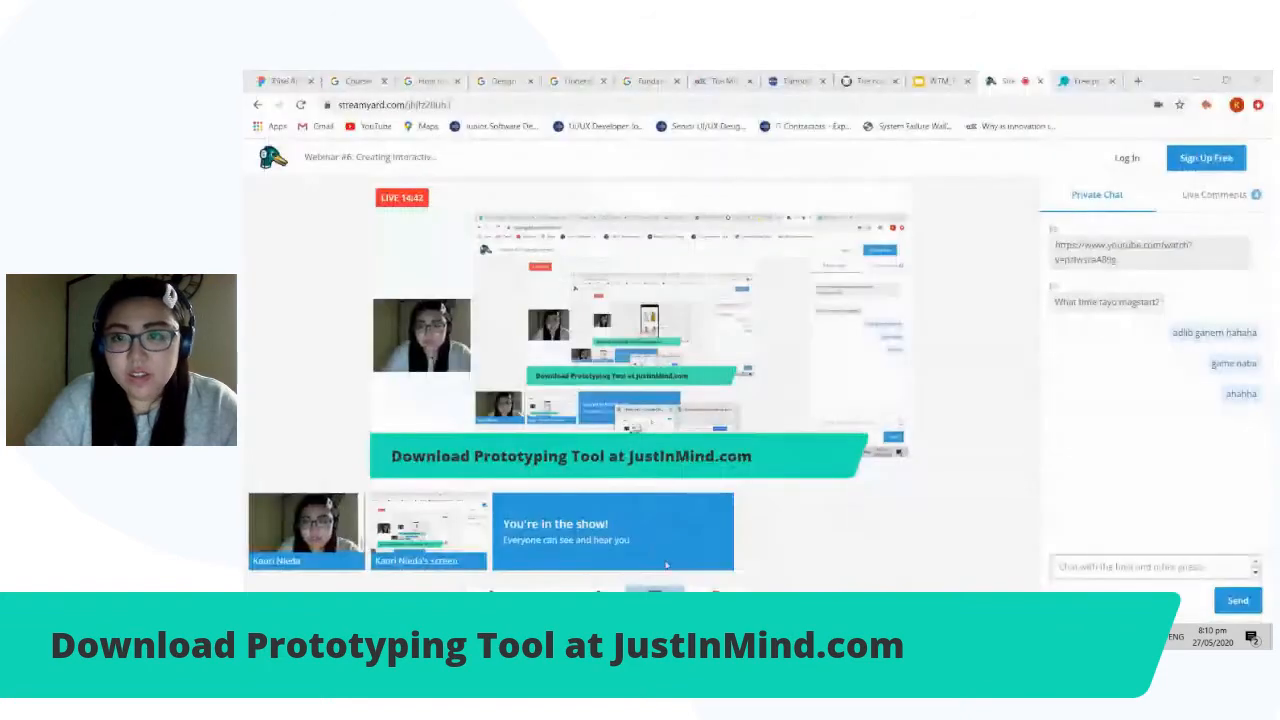
left_click(935, 80)
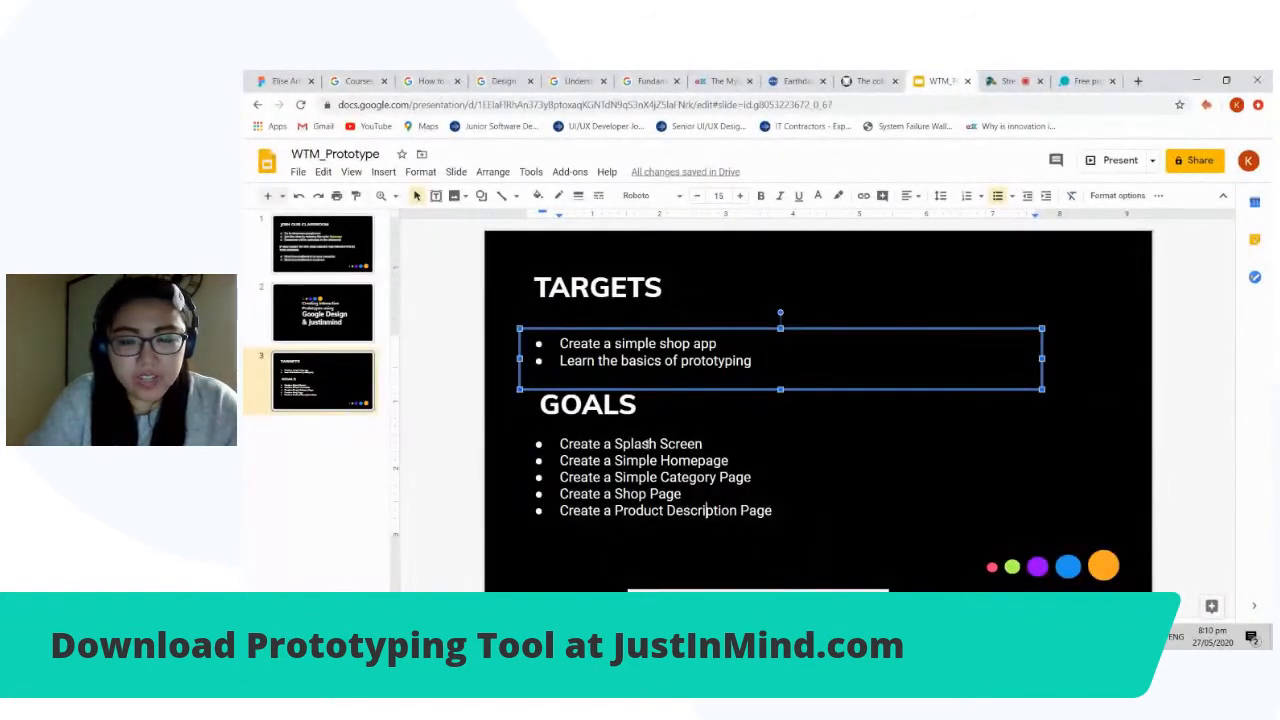
double_click(648, 460)
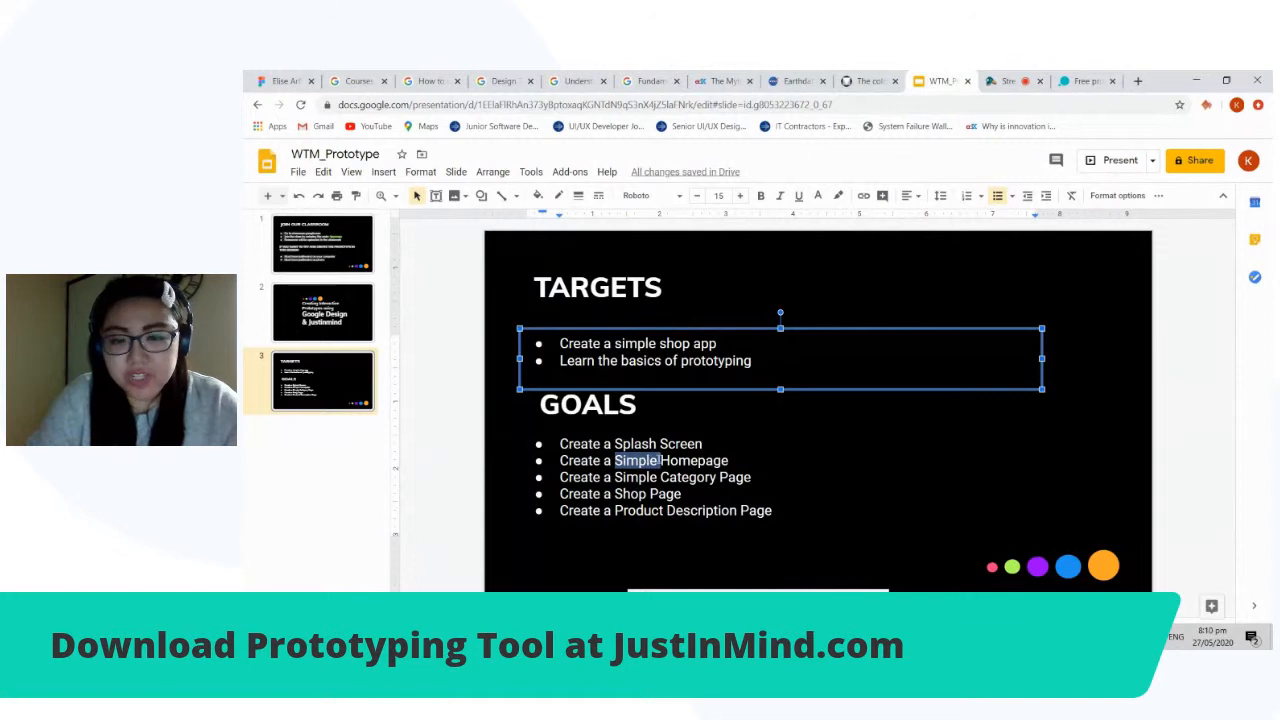
left_click(682, 476)
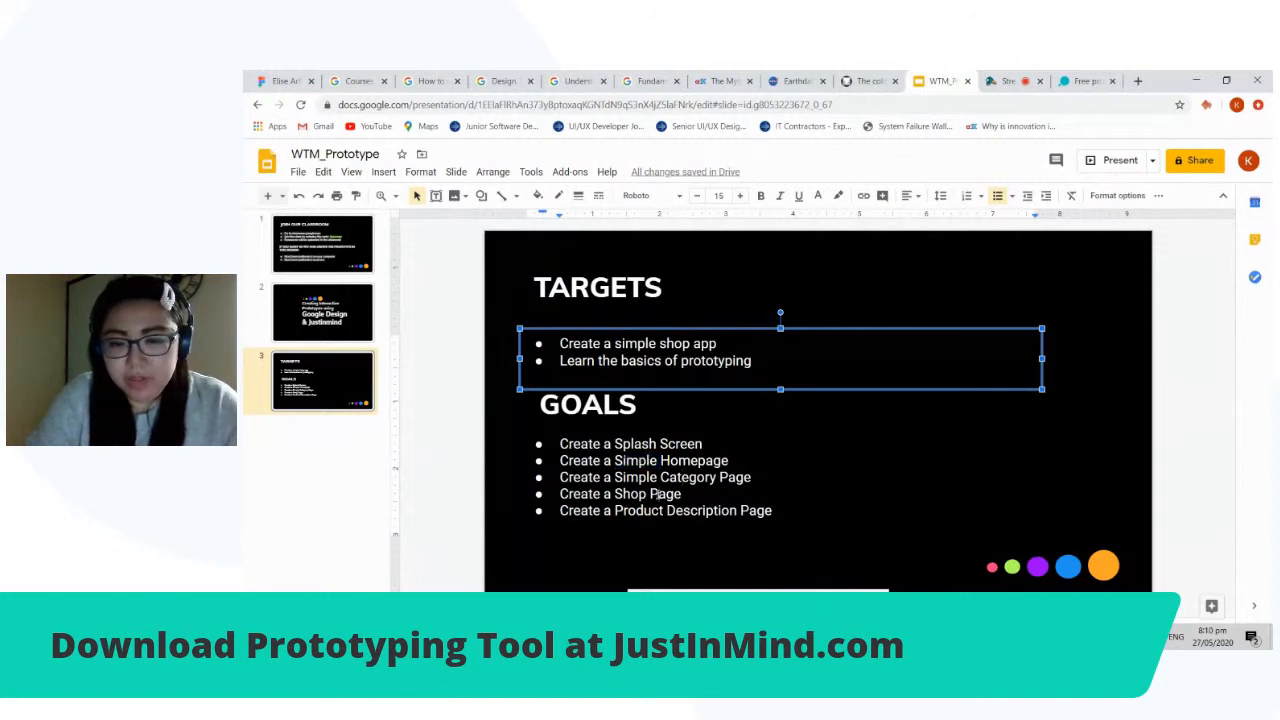
double_click(674, 510)
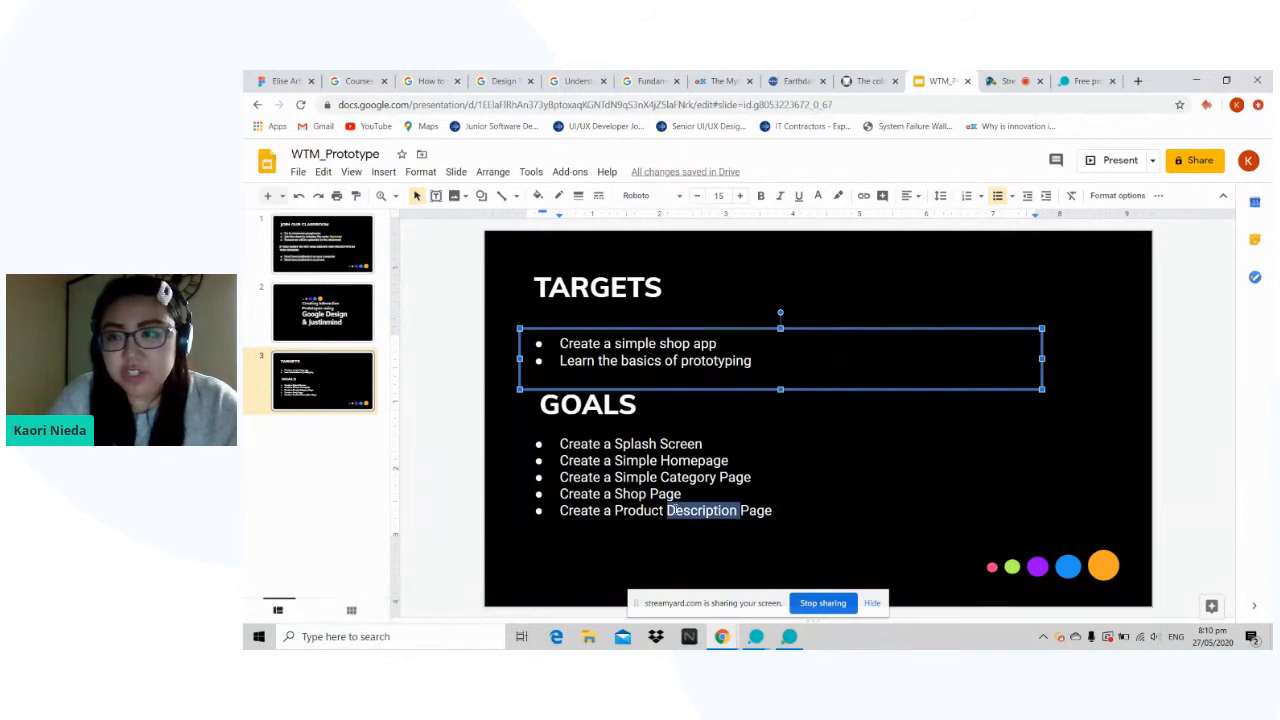
left_click(675, 510)
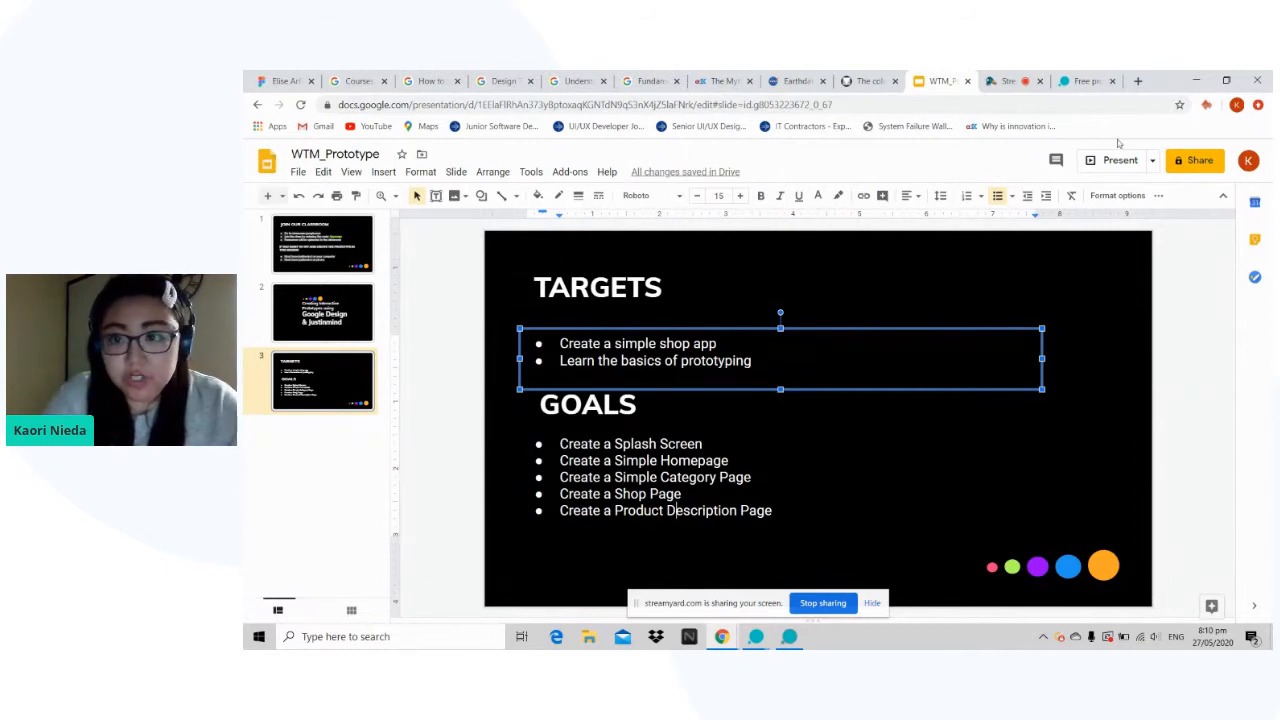
Step: Turn off the camera in the StreamYard broadcast and bring up the Justinmind website
left_click(1002, 79)
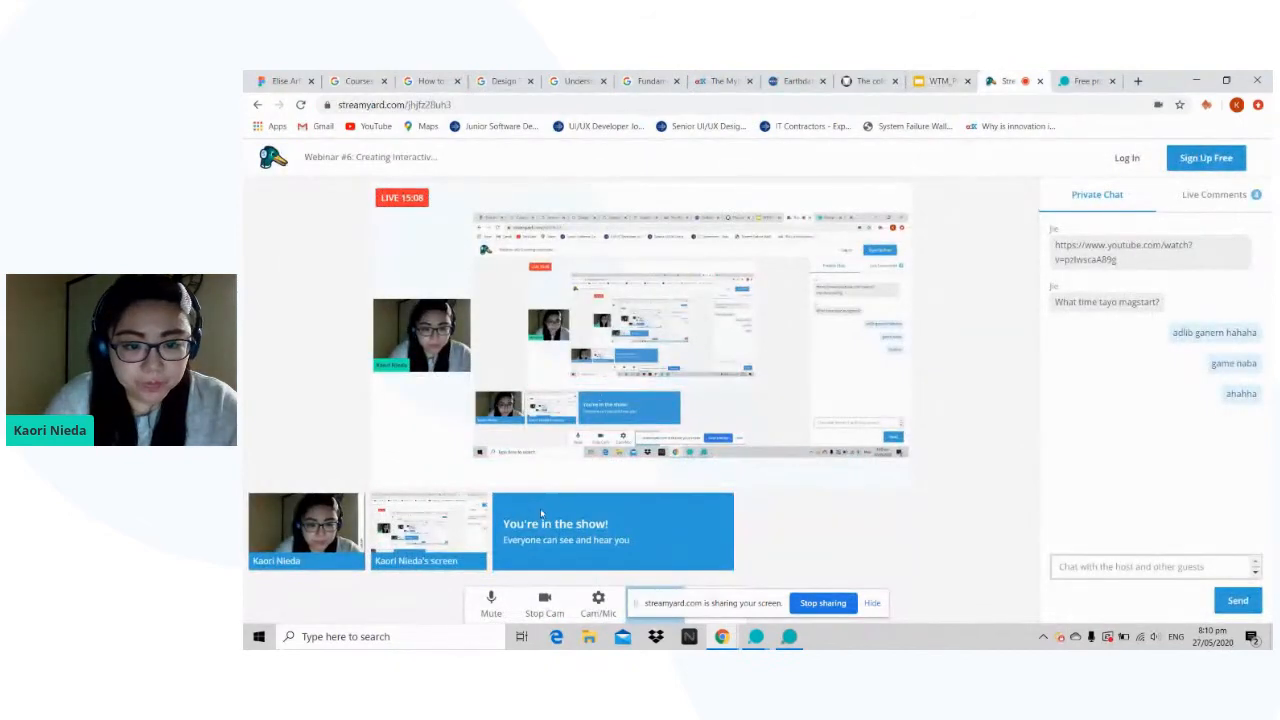
left_click(546, 605)
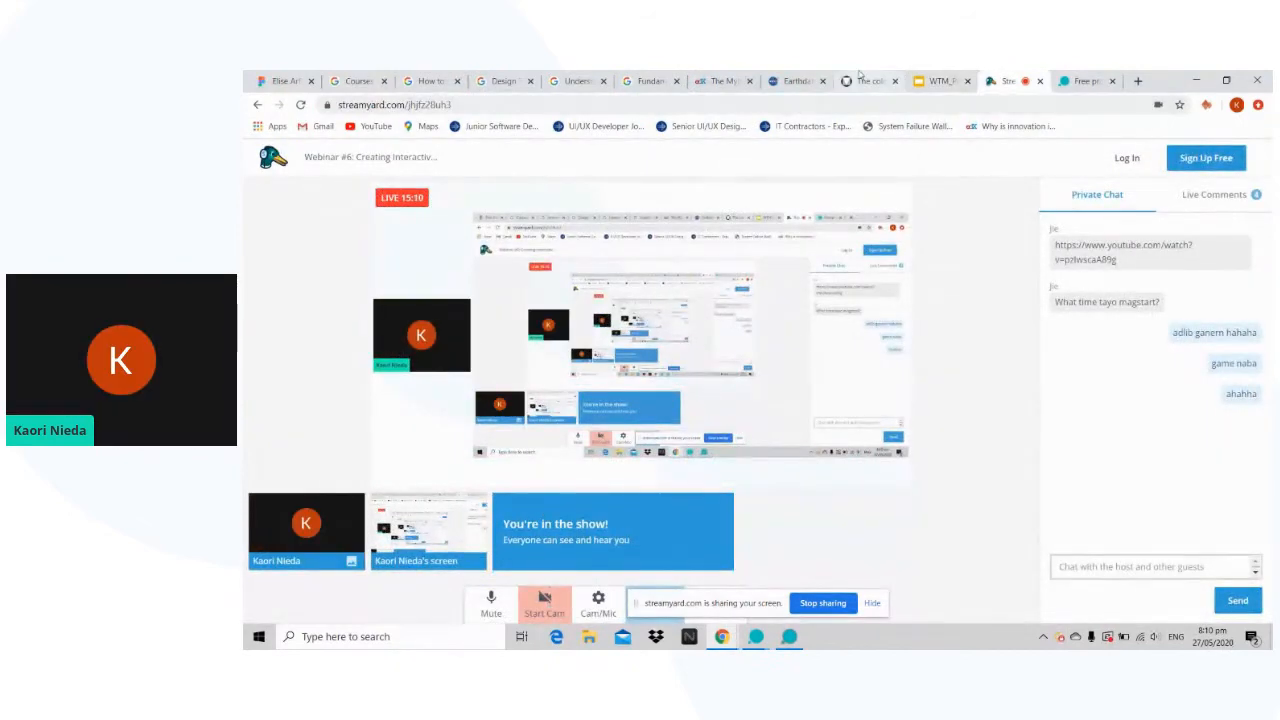
left_click(1085, 80)
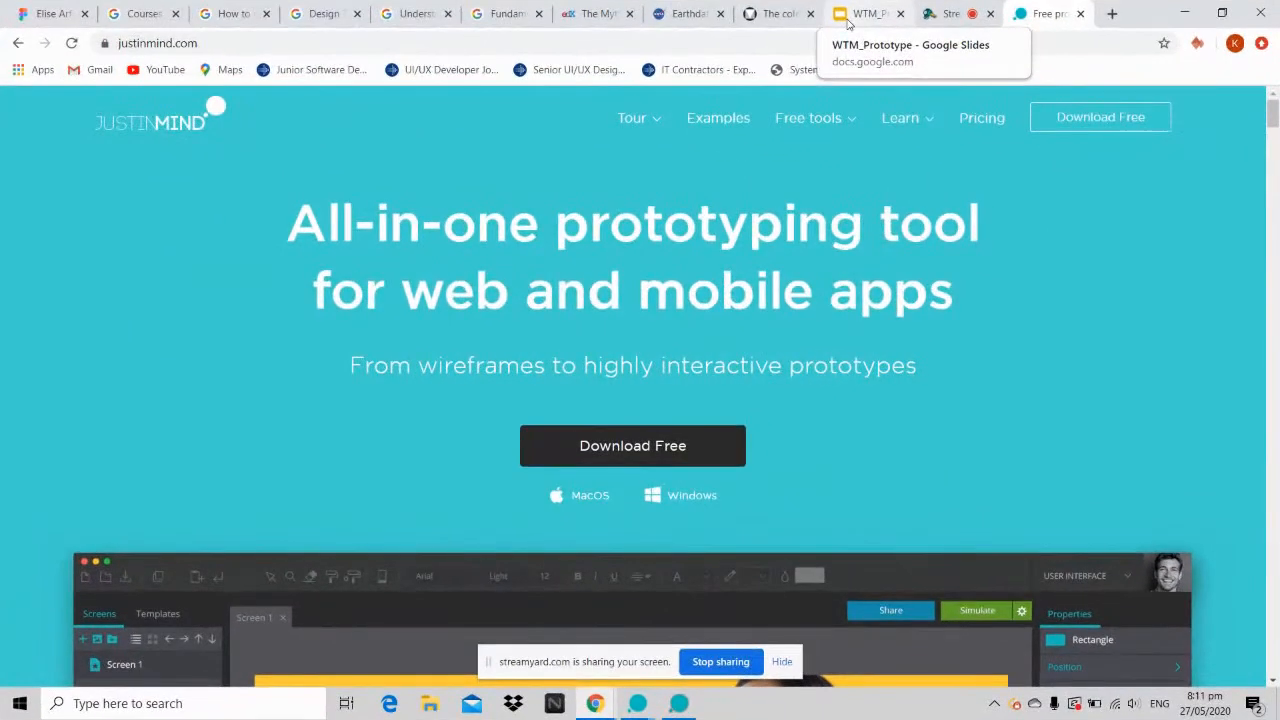
Step: Return to the WTM_Prototype slides and close the Prototype_Shop simulation window
left_click(847, 21)
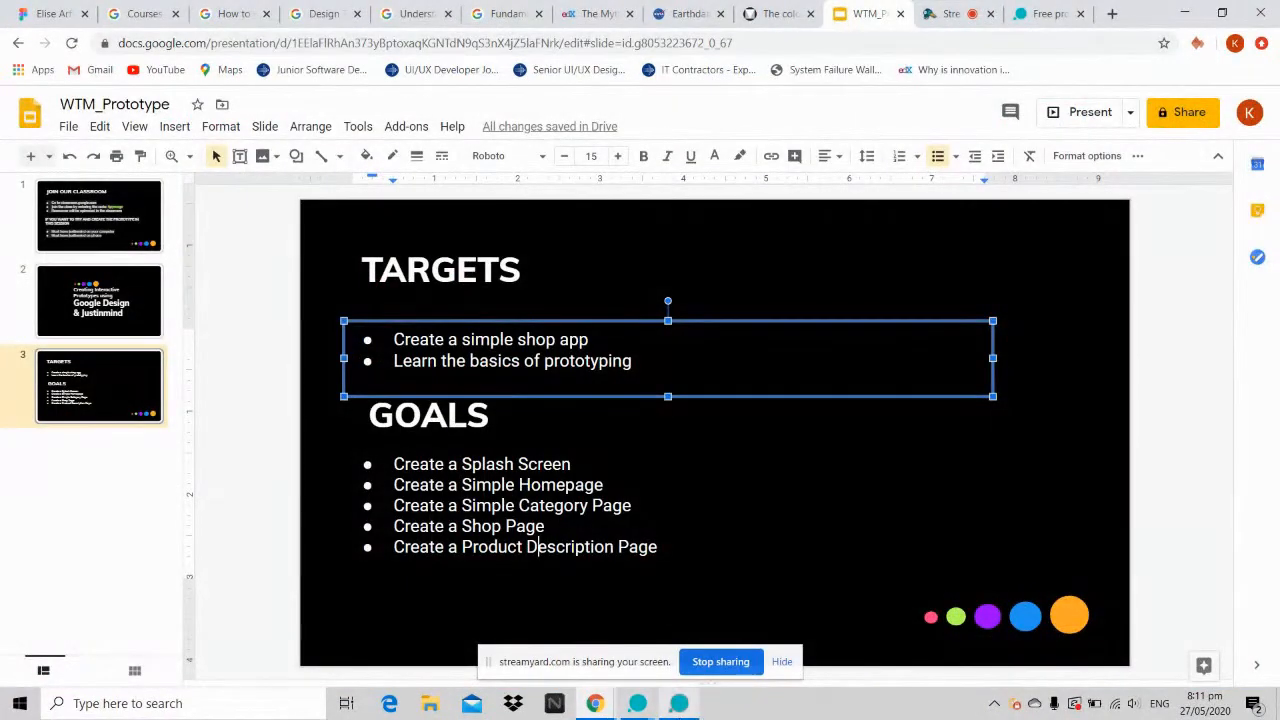
left_click(683, 708)
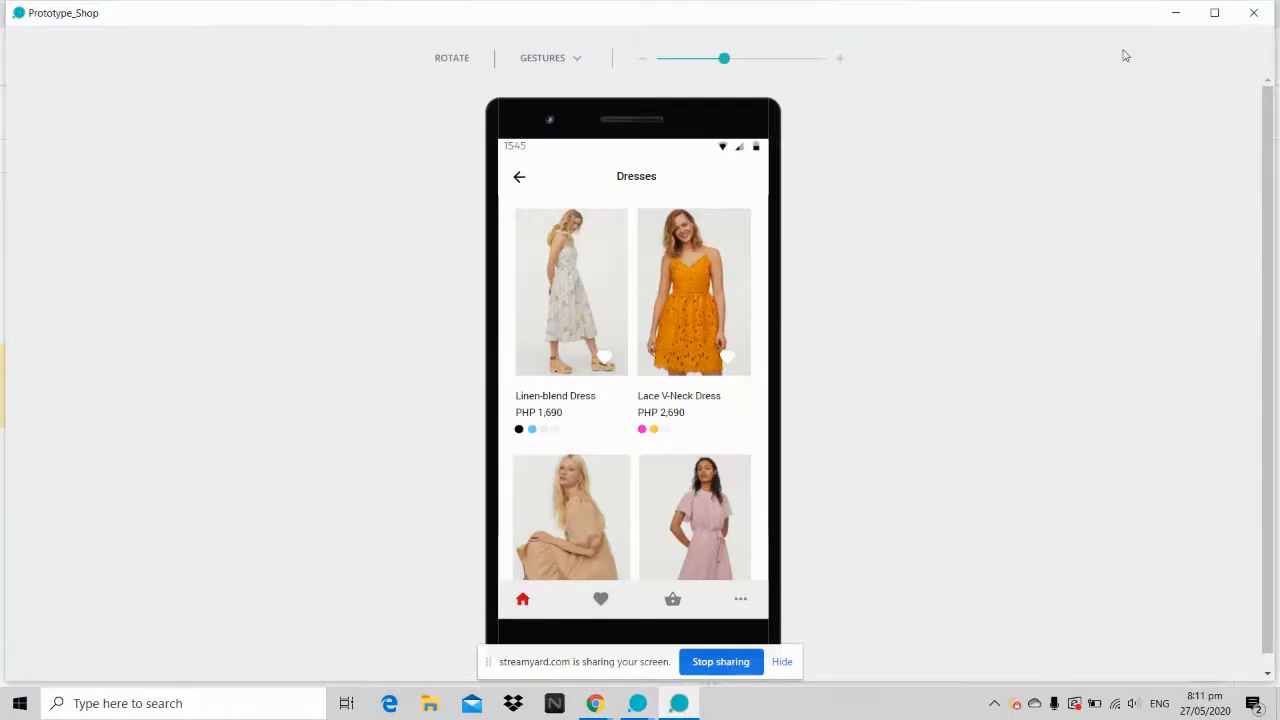
left_click(1258, 12)
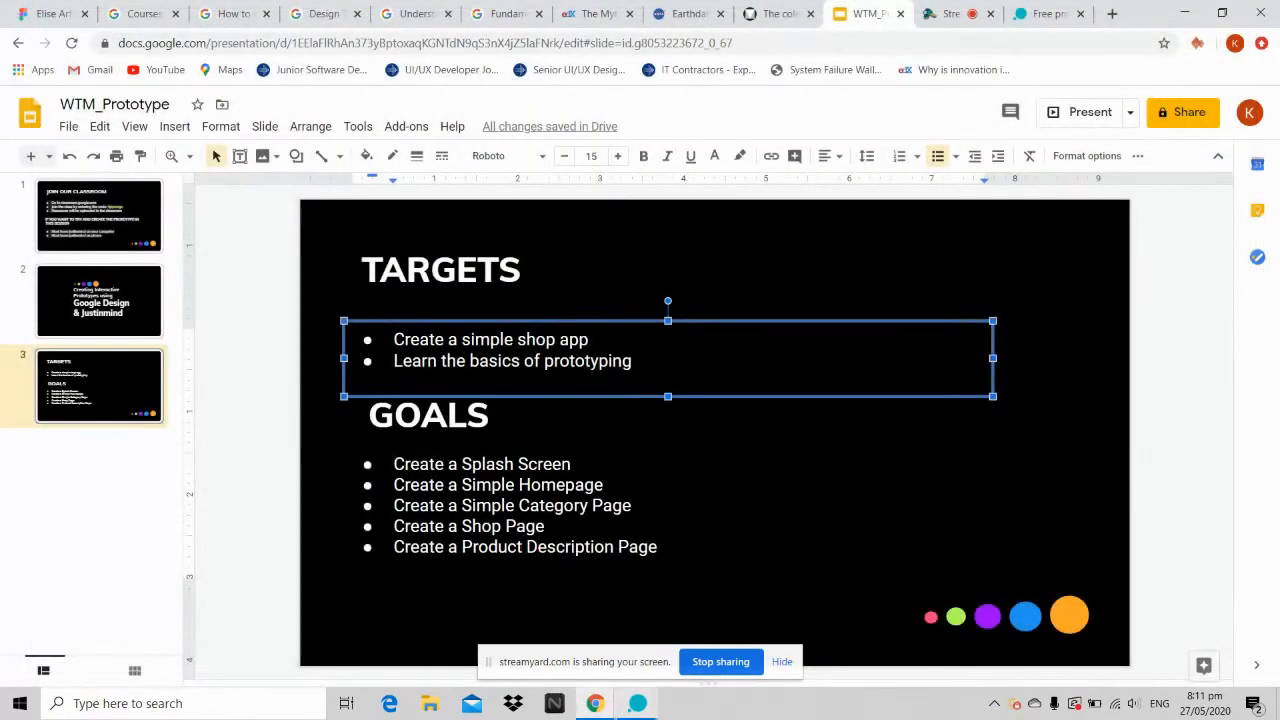
Step: Switch to the Prototype_Shop project in Justinmind Prototyper and examine the logo image on its Splash_Screen
mouse_move(637, 703)
left_click(563, 640)
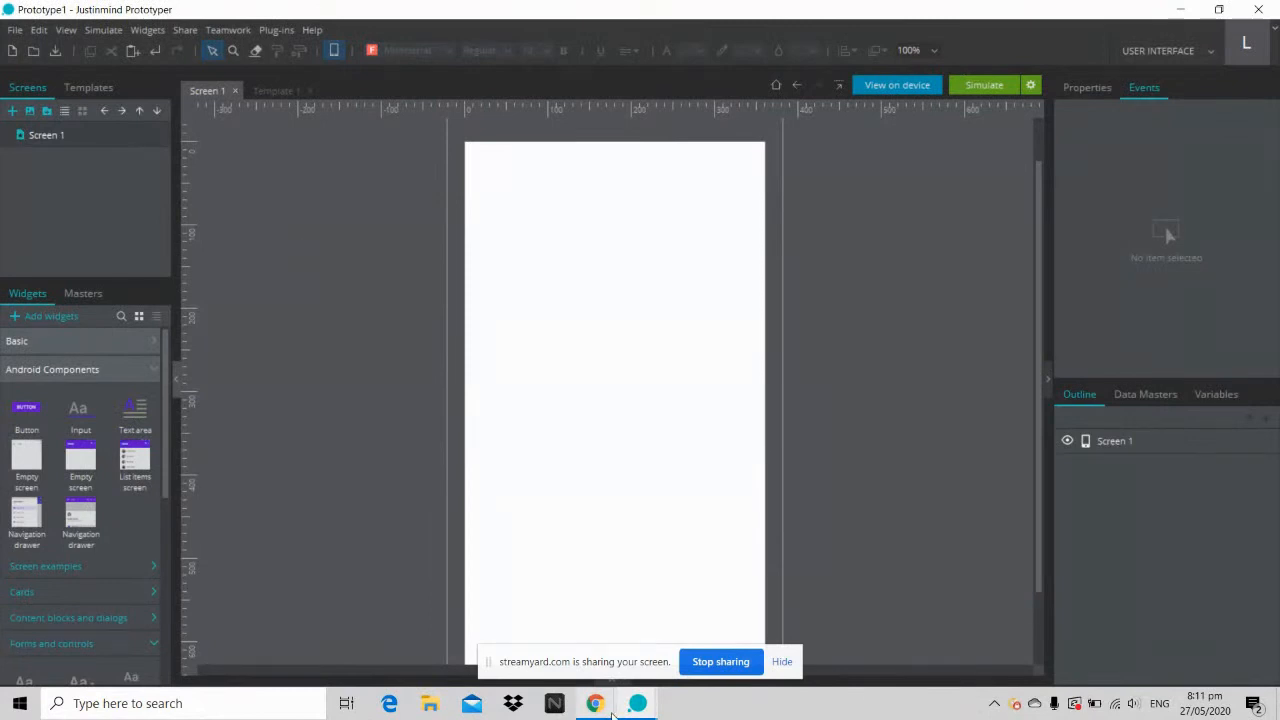
mouse_move(640, 712)
left_click(703, 626)
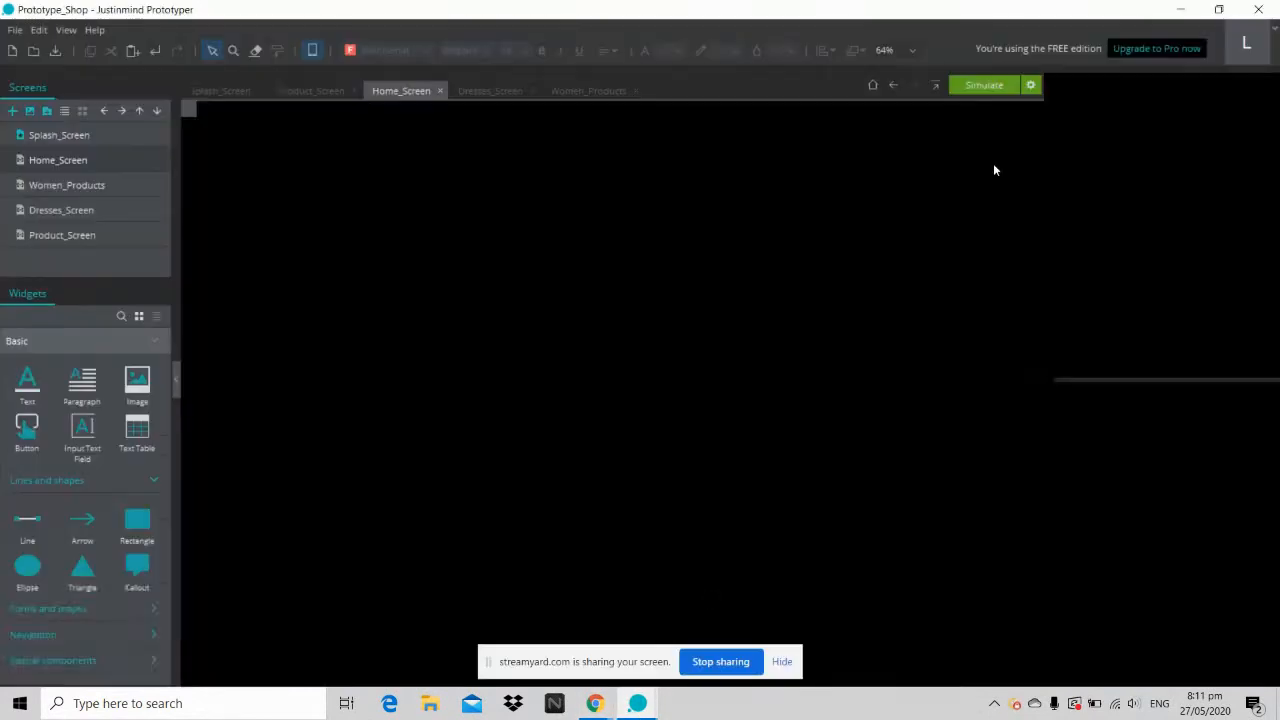
double_click(139, 134)
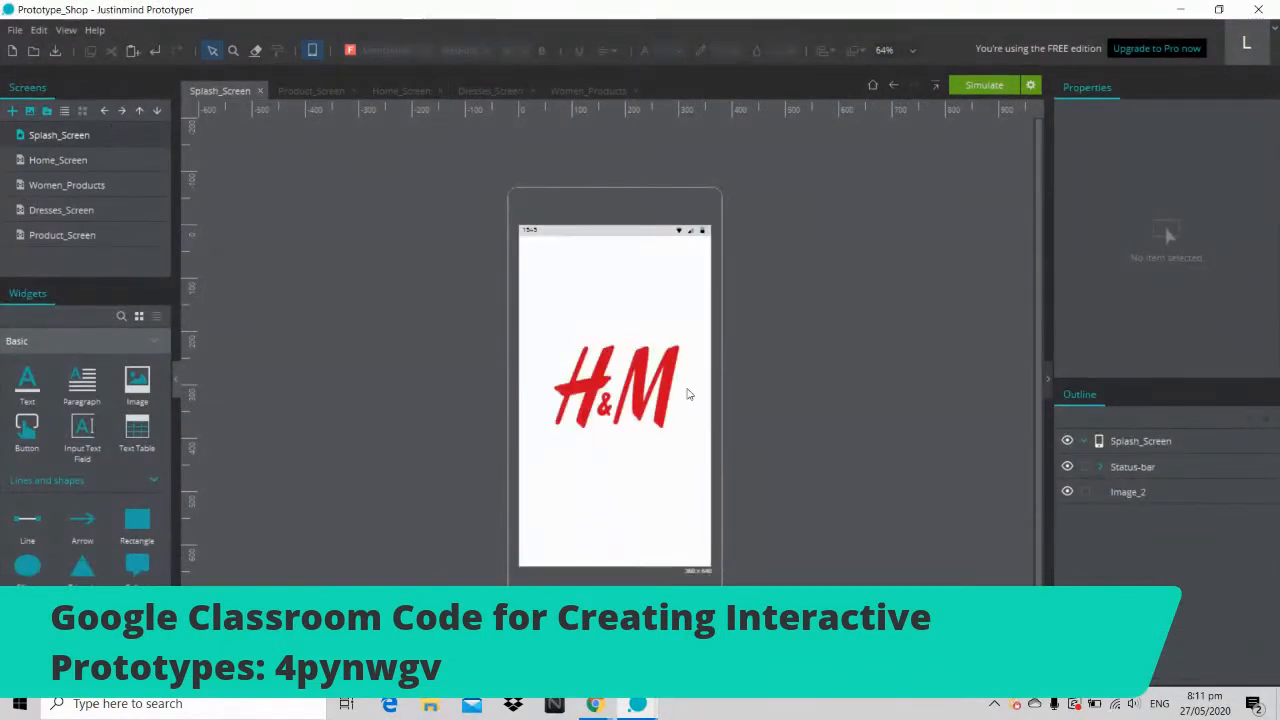
left_click(627, 399)
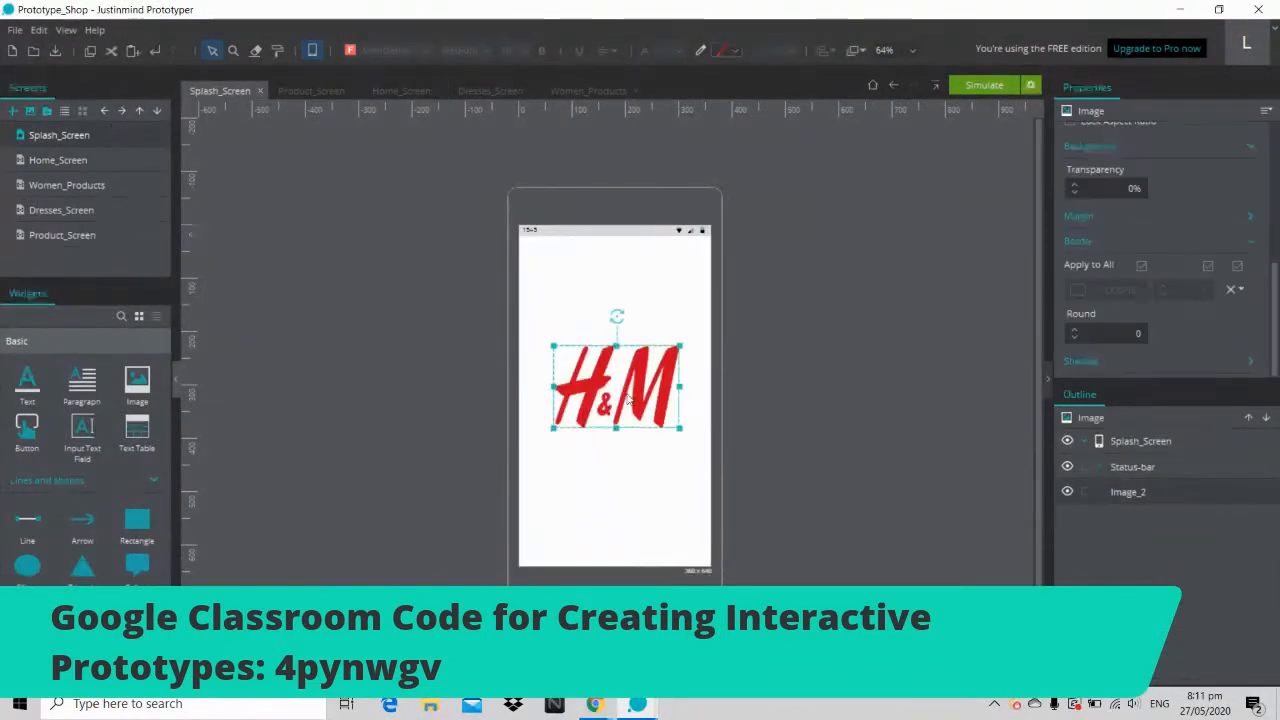
left_click(912, 356)
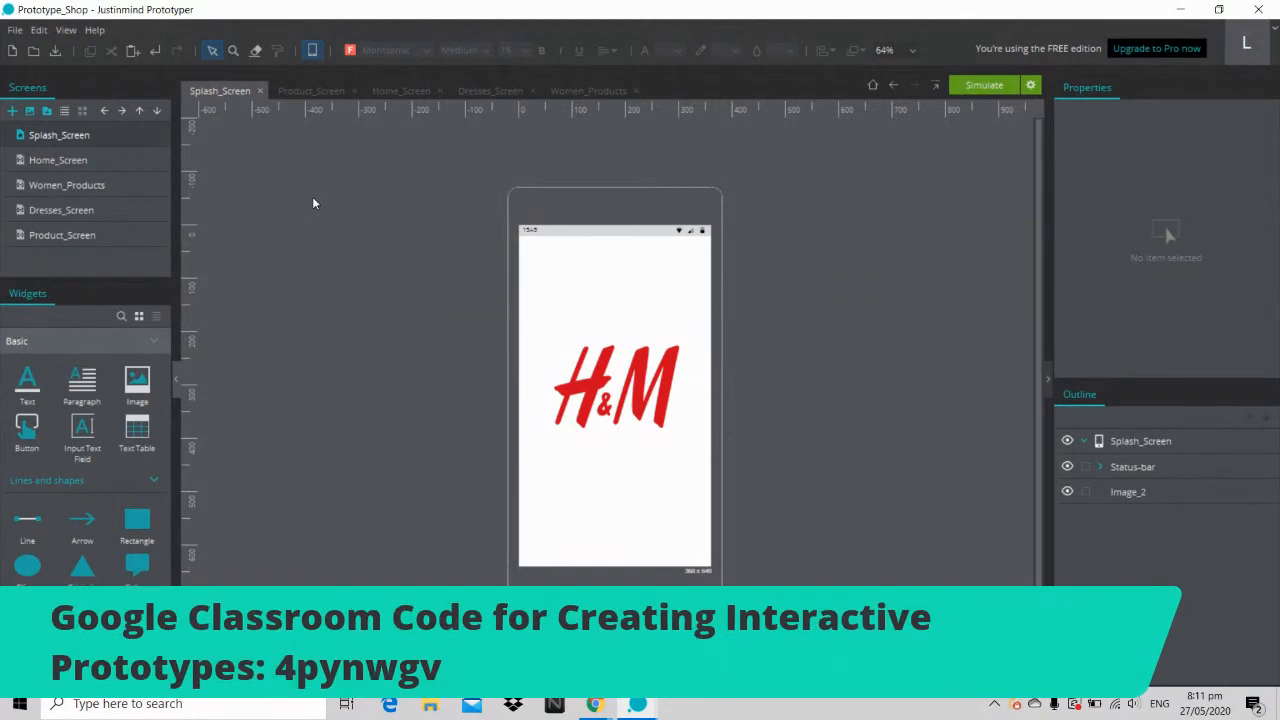
Step: Switch to the Prototype1 project window in Justinmind Prototyper
left_click(638, 706)
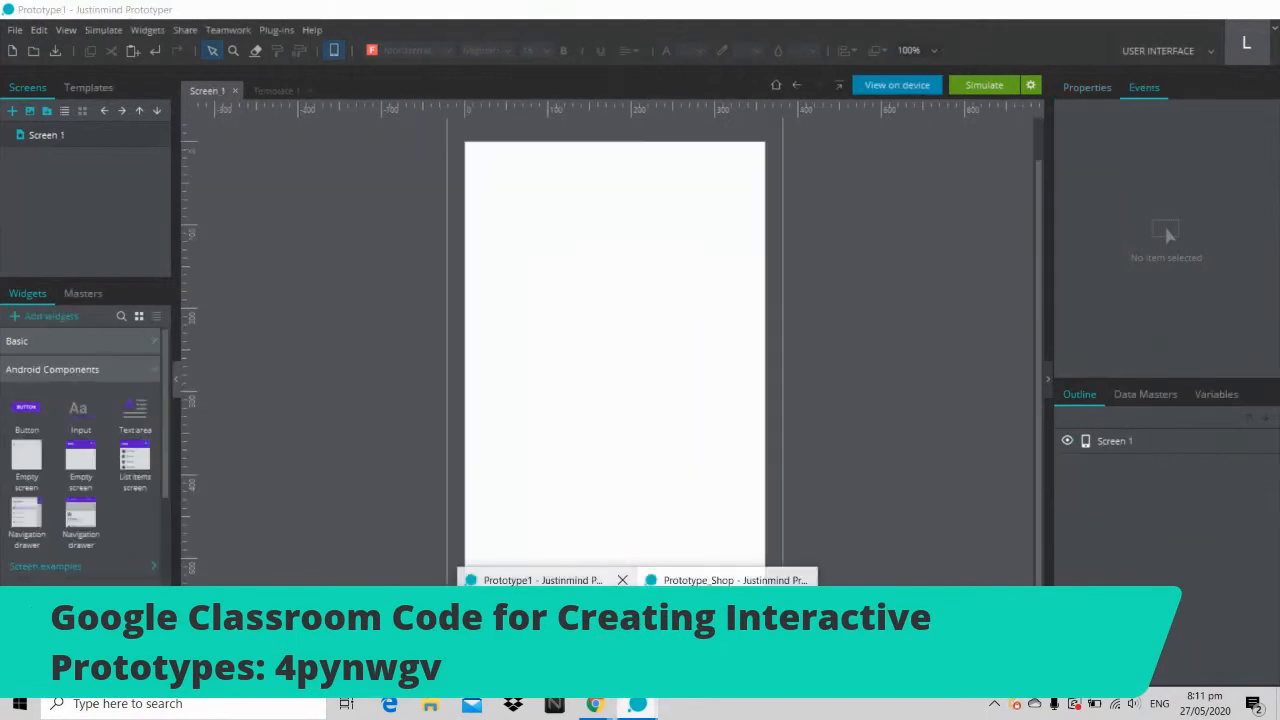
left_click(540, 580)
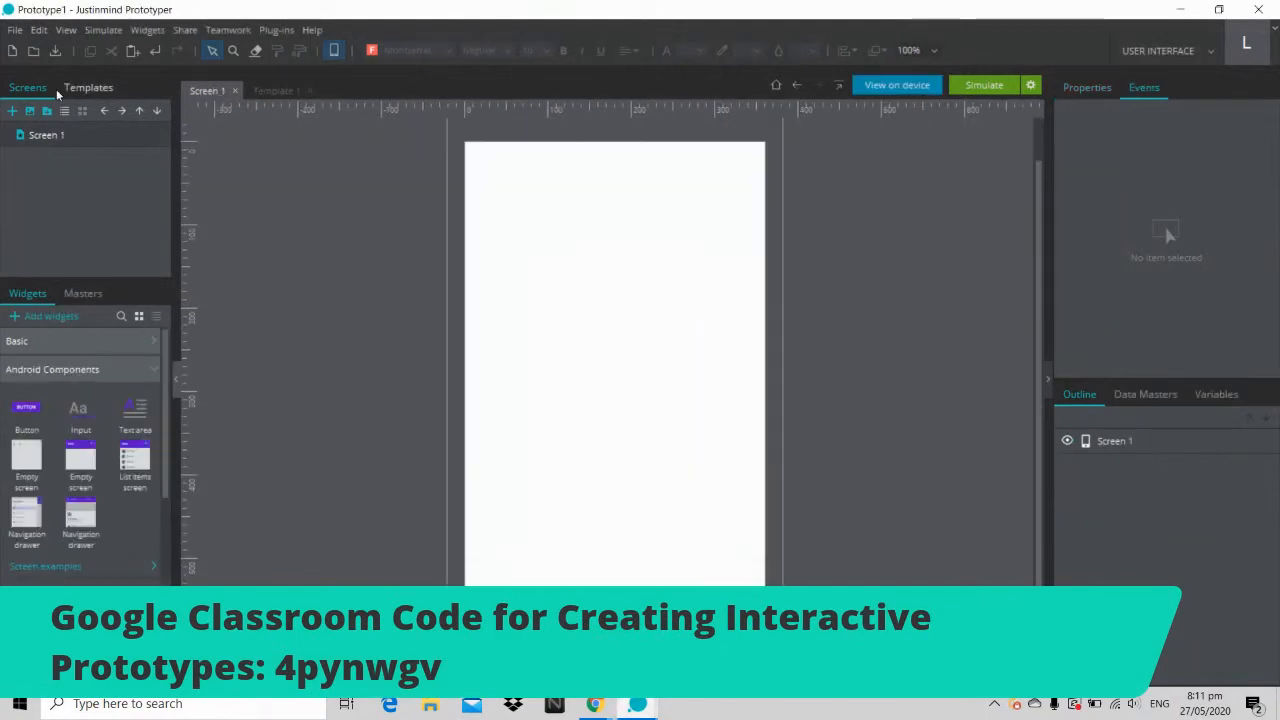
left_click(14, 33)
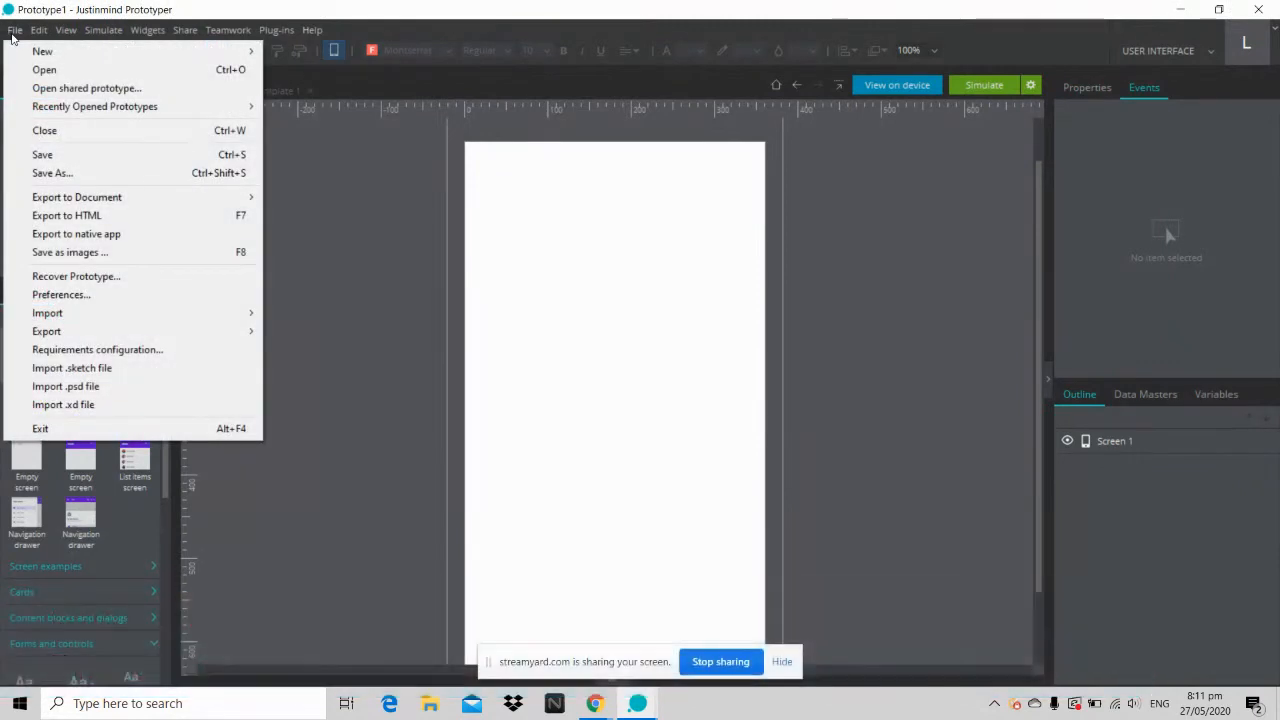
mouse_move(111, 49)
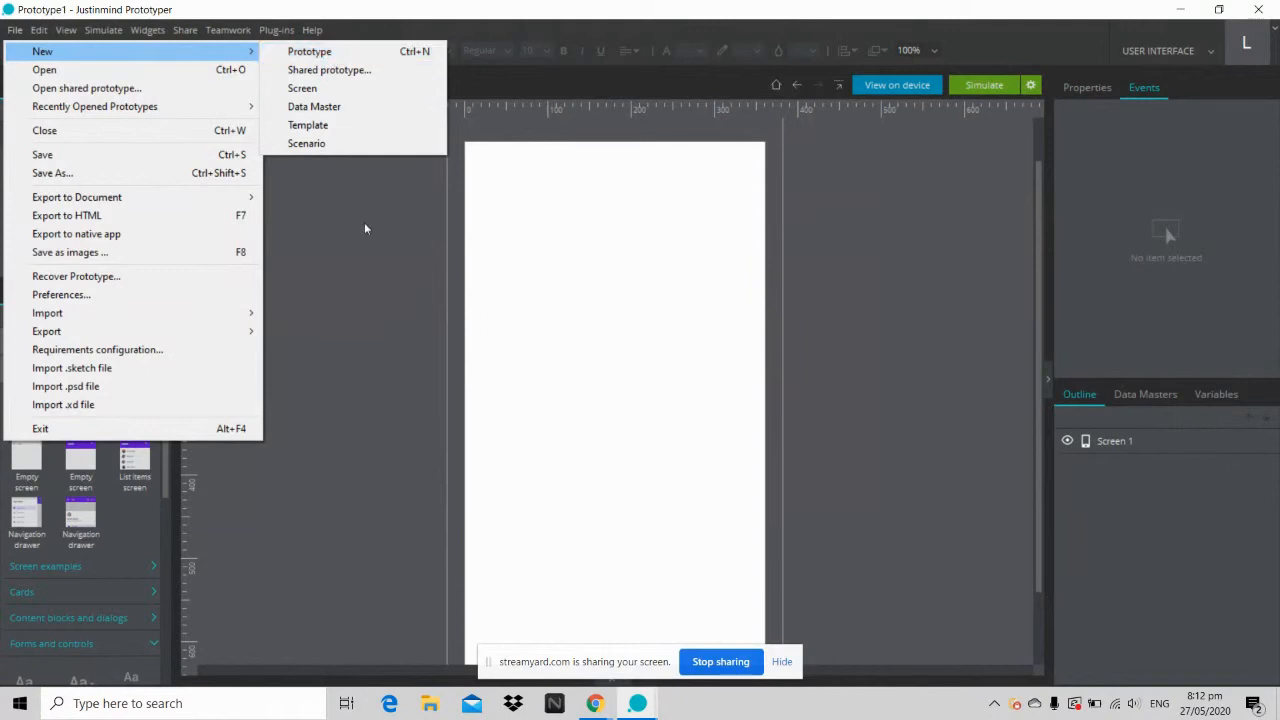
left_click(373, 297)
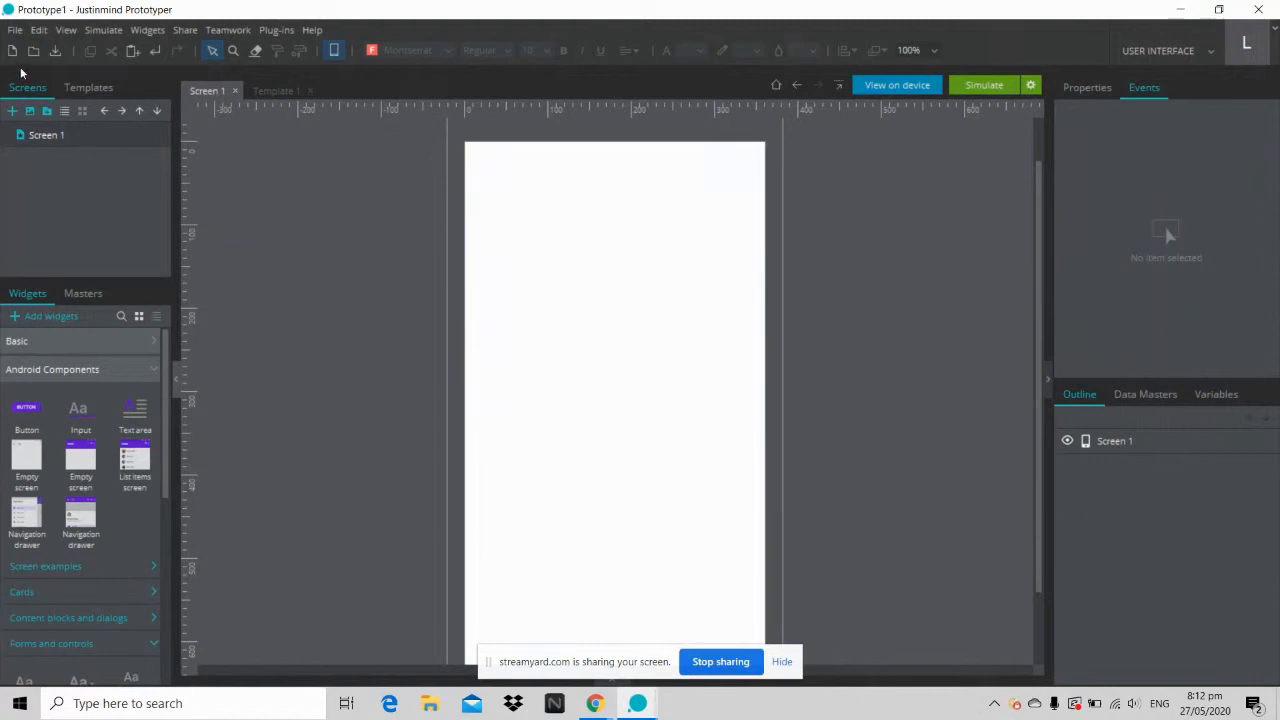
left_click(12, 29)
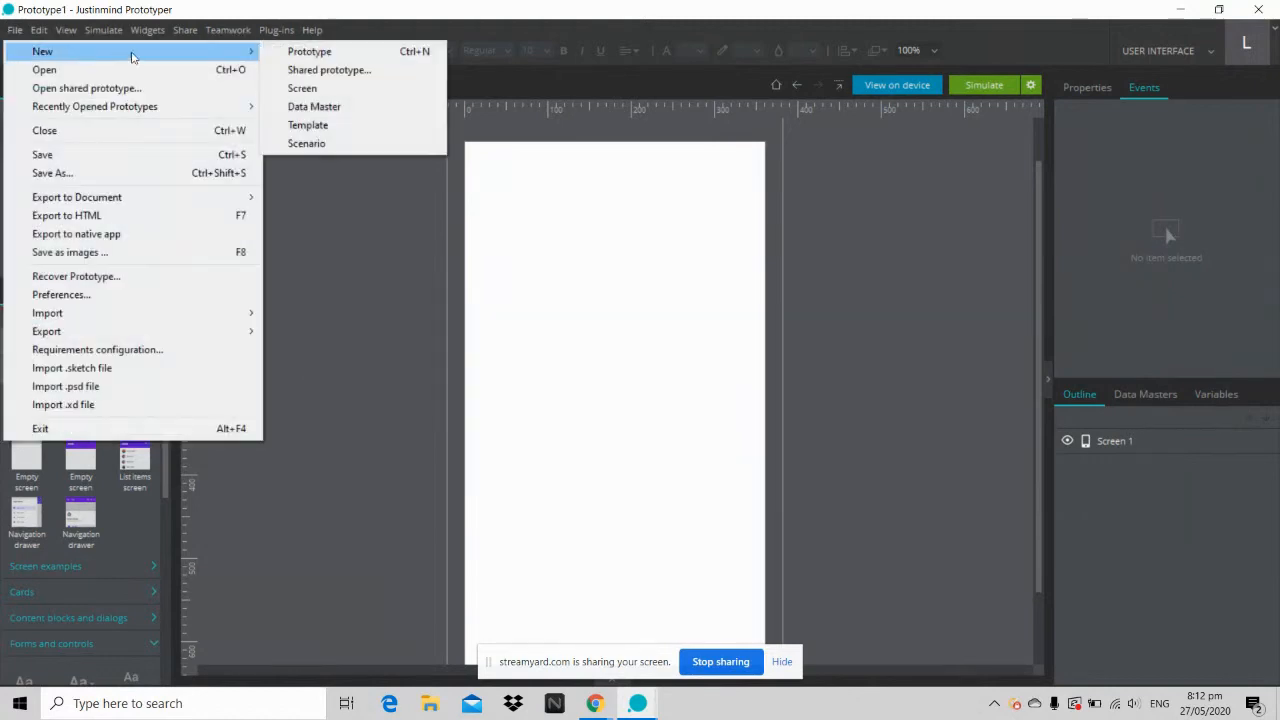
left_click(281, 49)
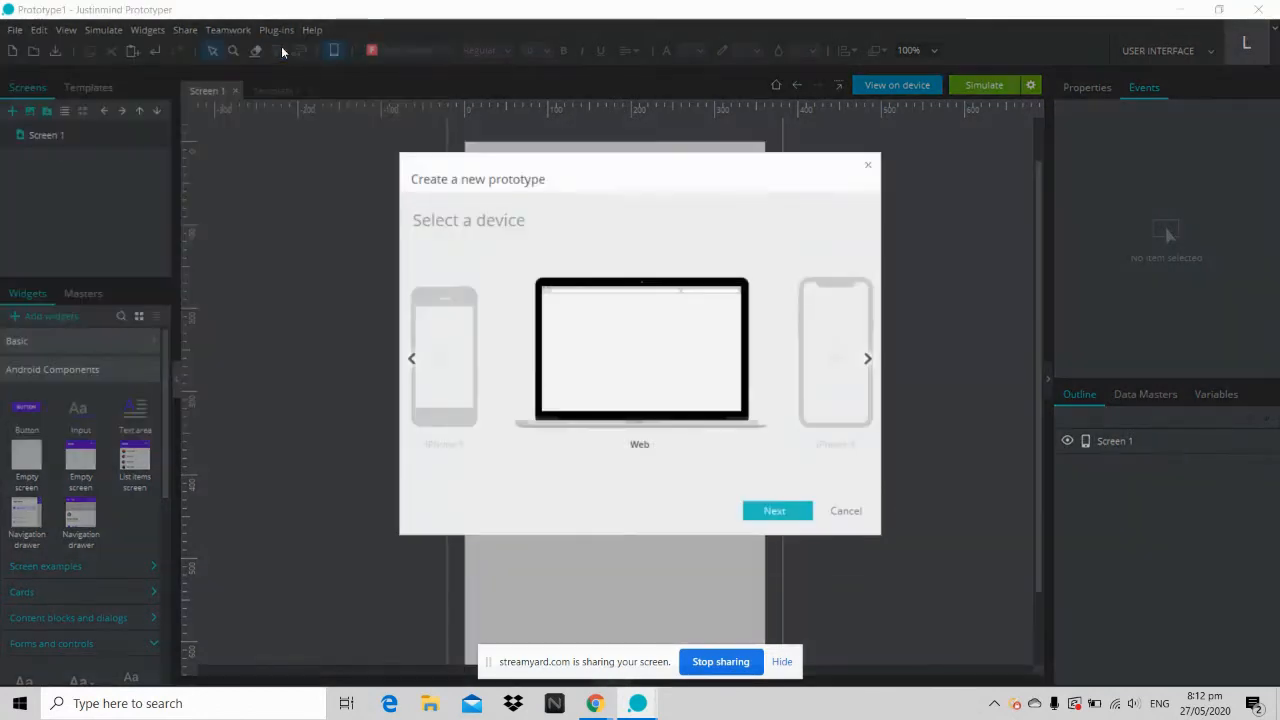
left_click(868, 359)
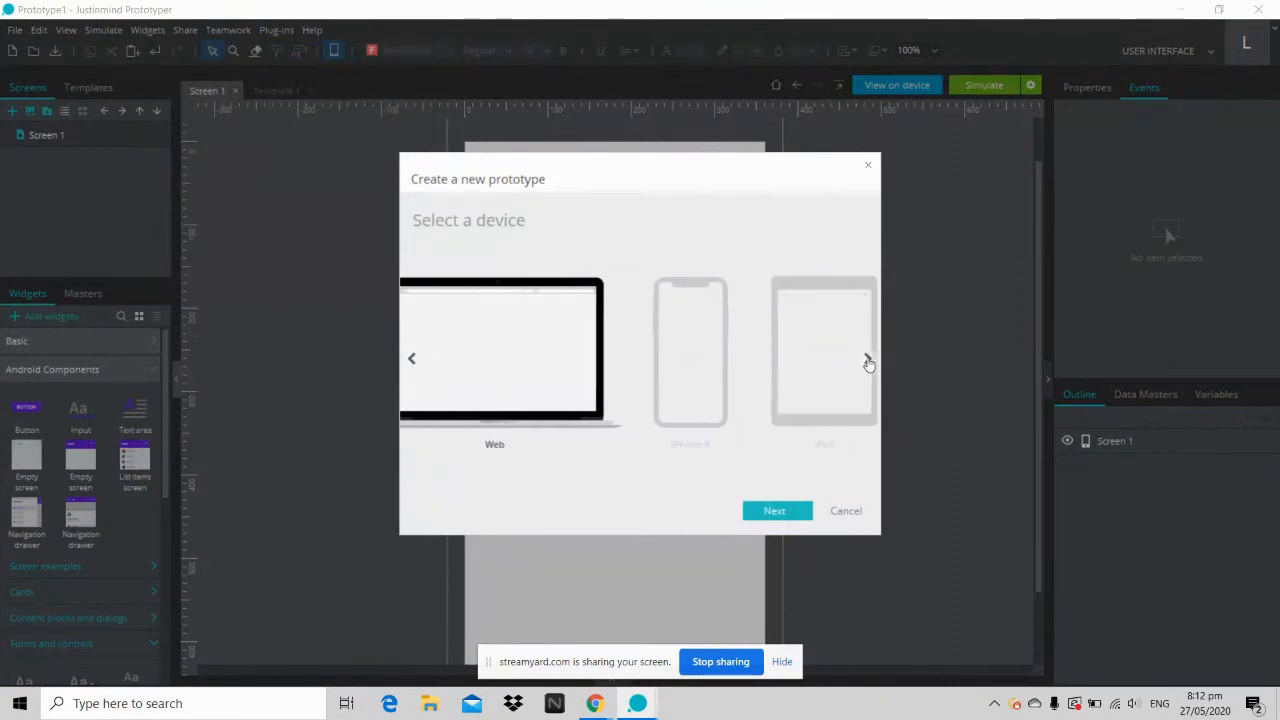
left_click(412, 358)
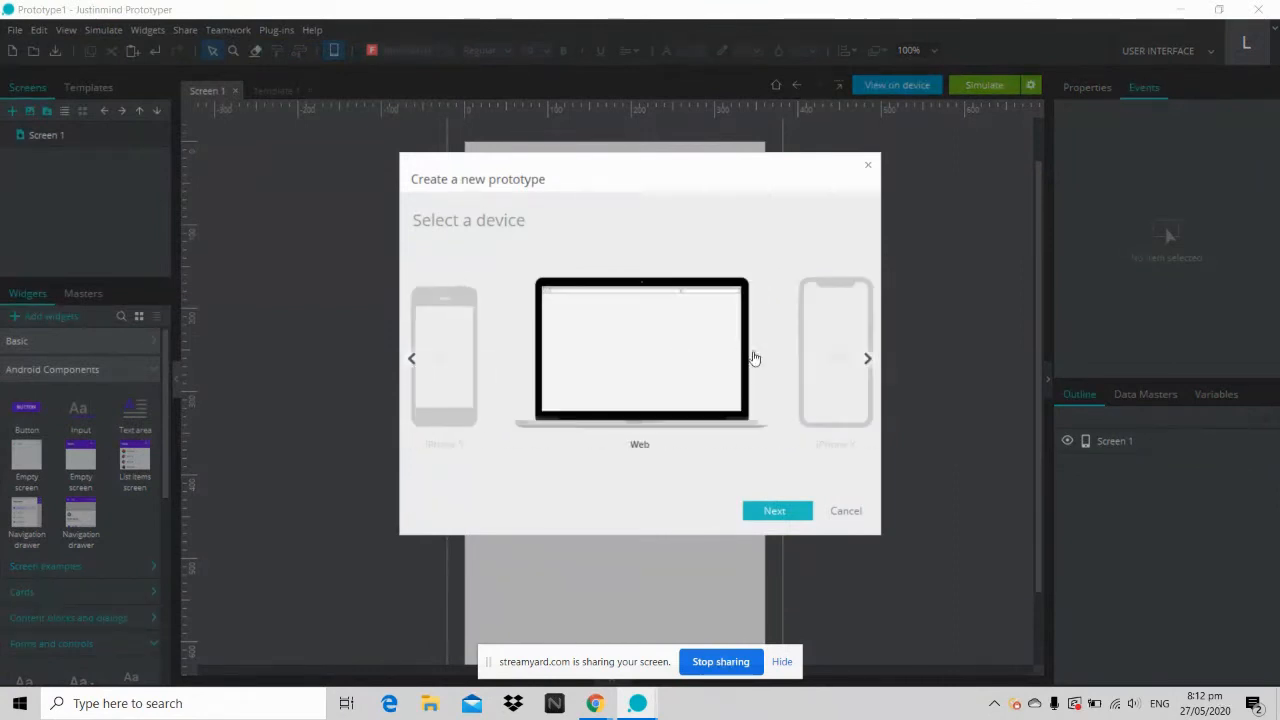
left_click(866, 359)
left_click(867, 359)
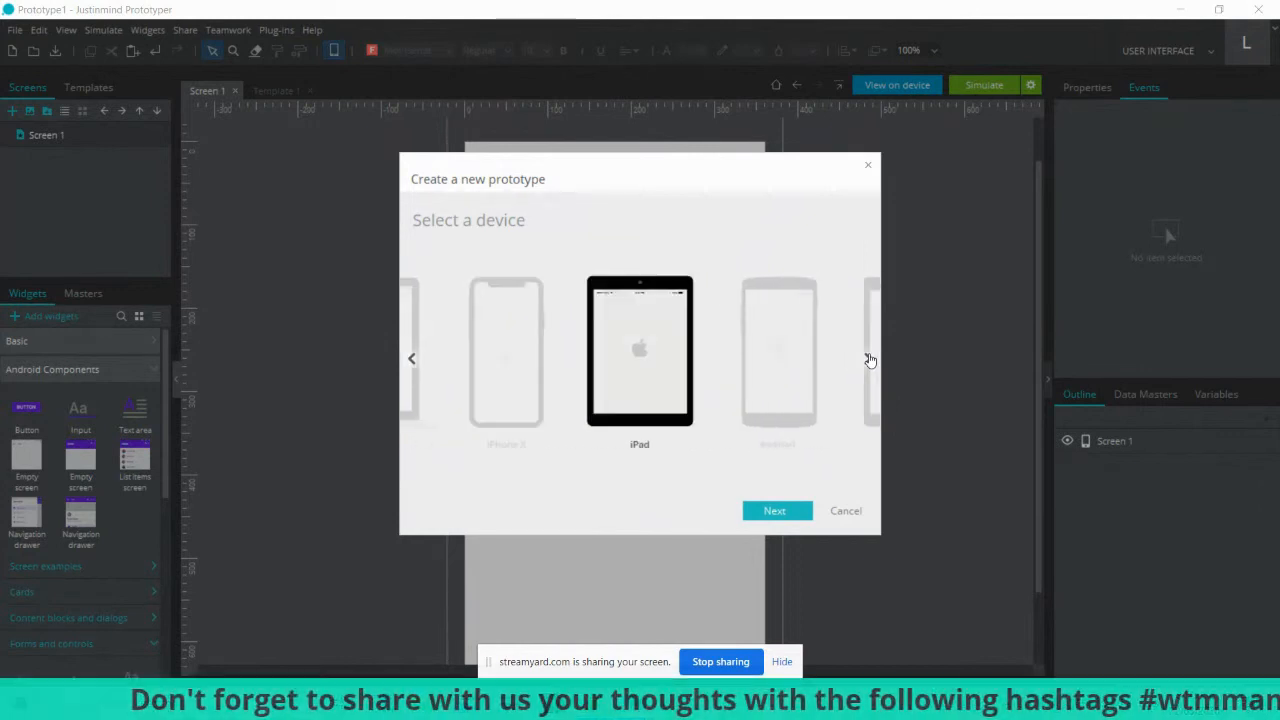
left_click(867, 359)
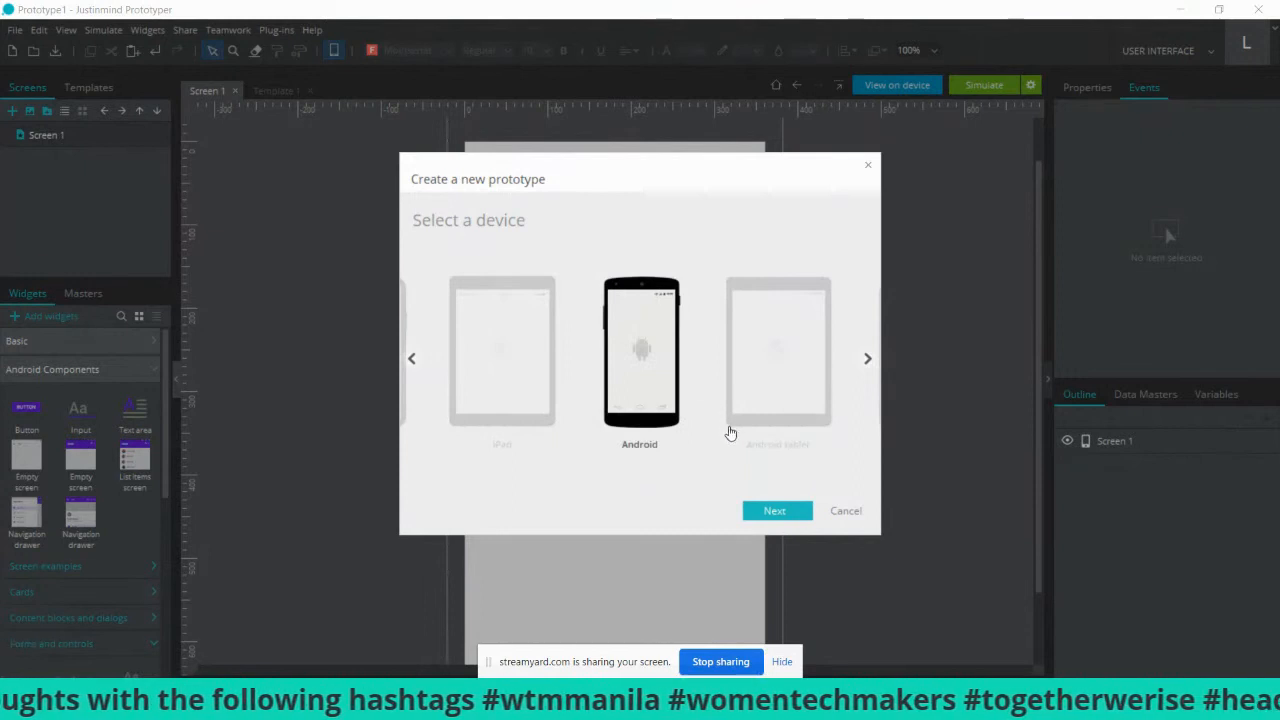
left_click(775, 513)
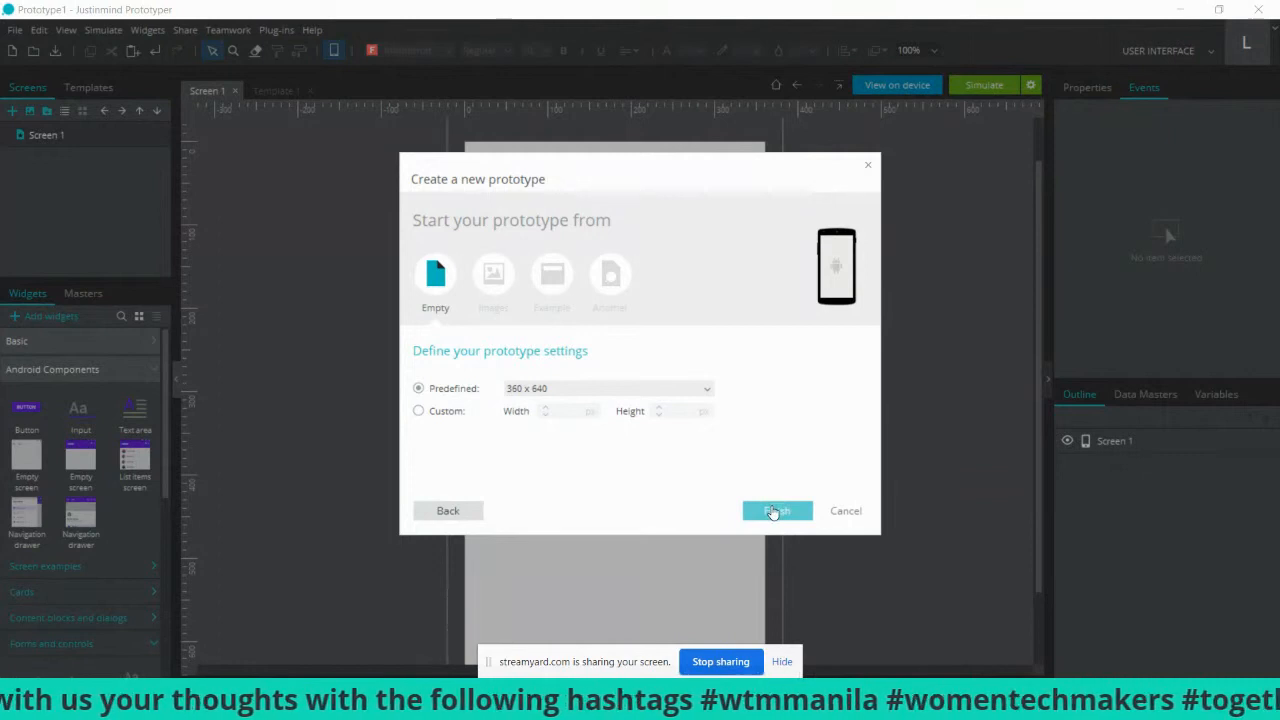
left_click(855, 516)
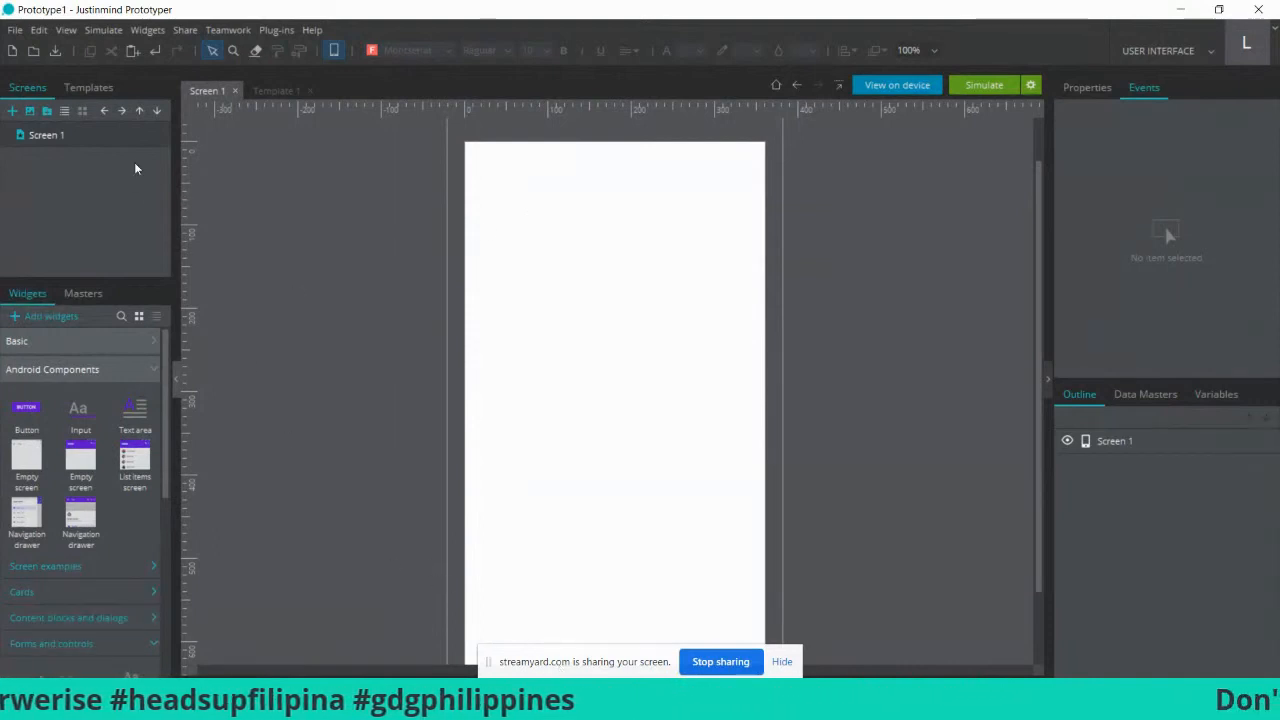
Step: Rename Screen 1 as Splash_Screen
double_click(36, 138)
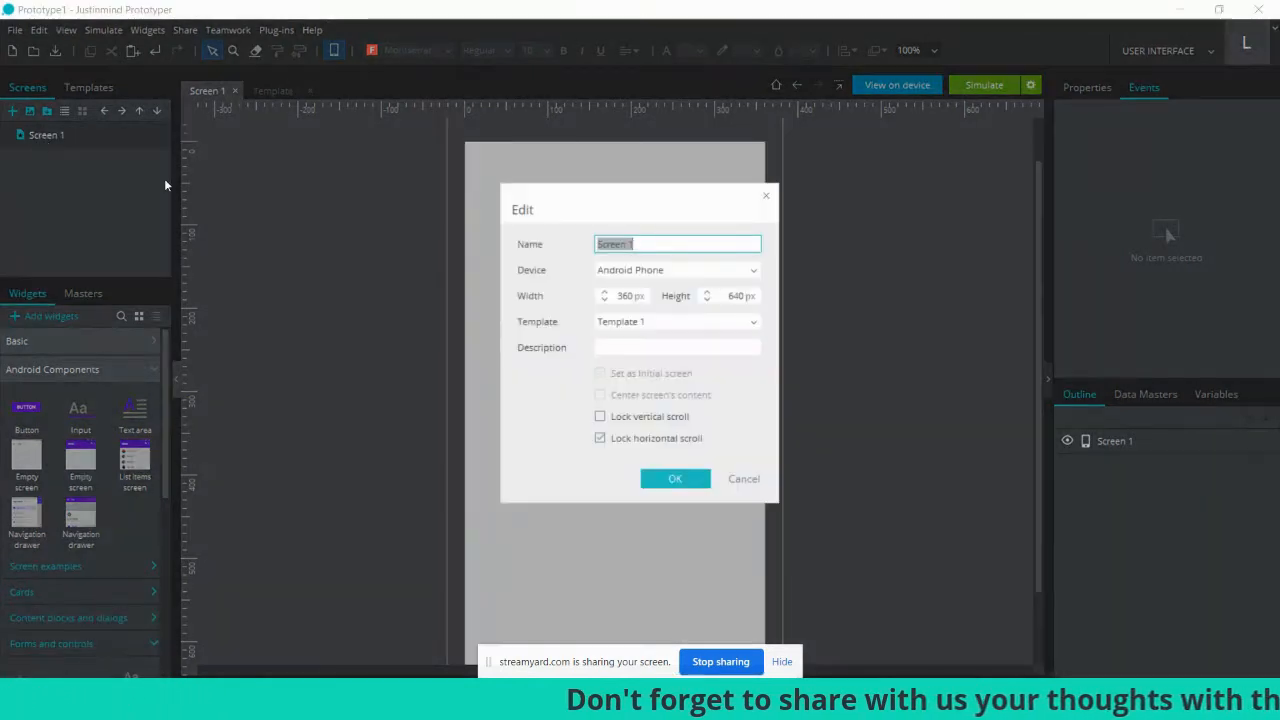
type("Spla")
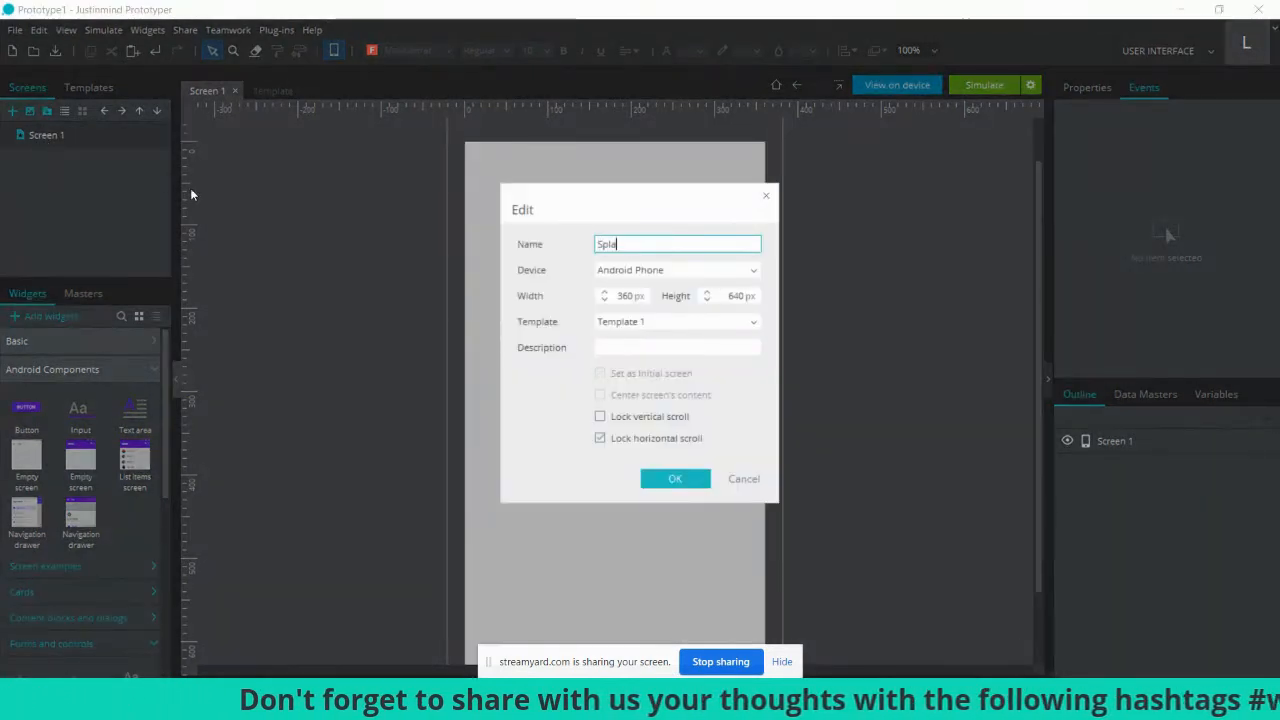
type("sh_Screen")
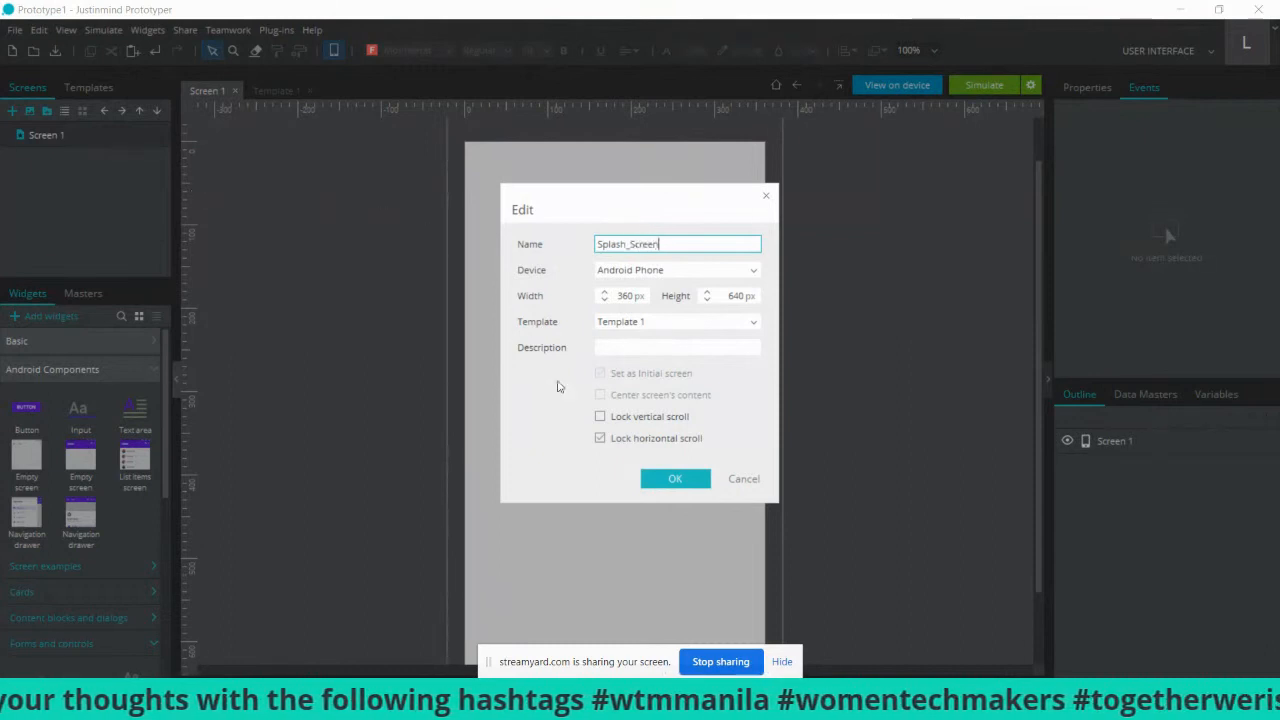
left_click(677, 485)
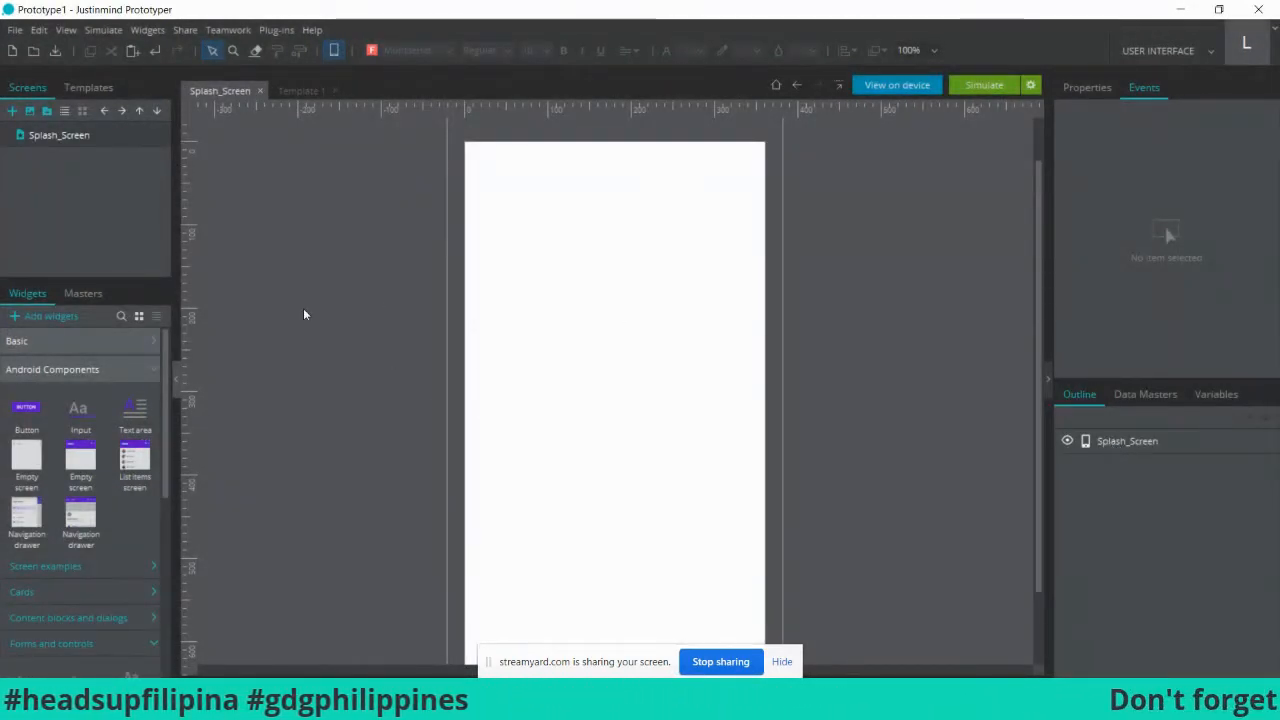
Step: Collapse the Android Components widgets and examine the default libraries offered in the widget library manager
left_click(156, 373)
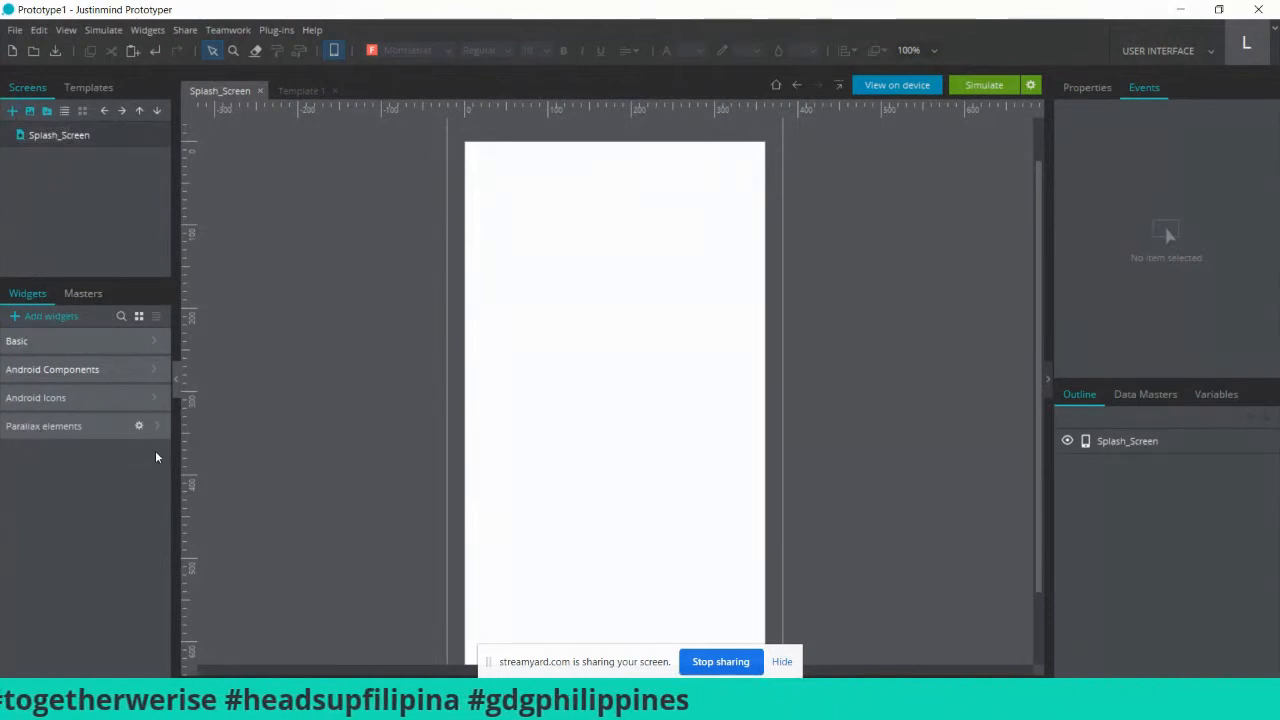
left_click(74, 370)
left_click(74, 370)
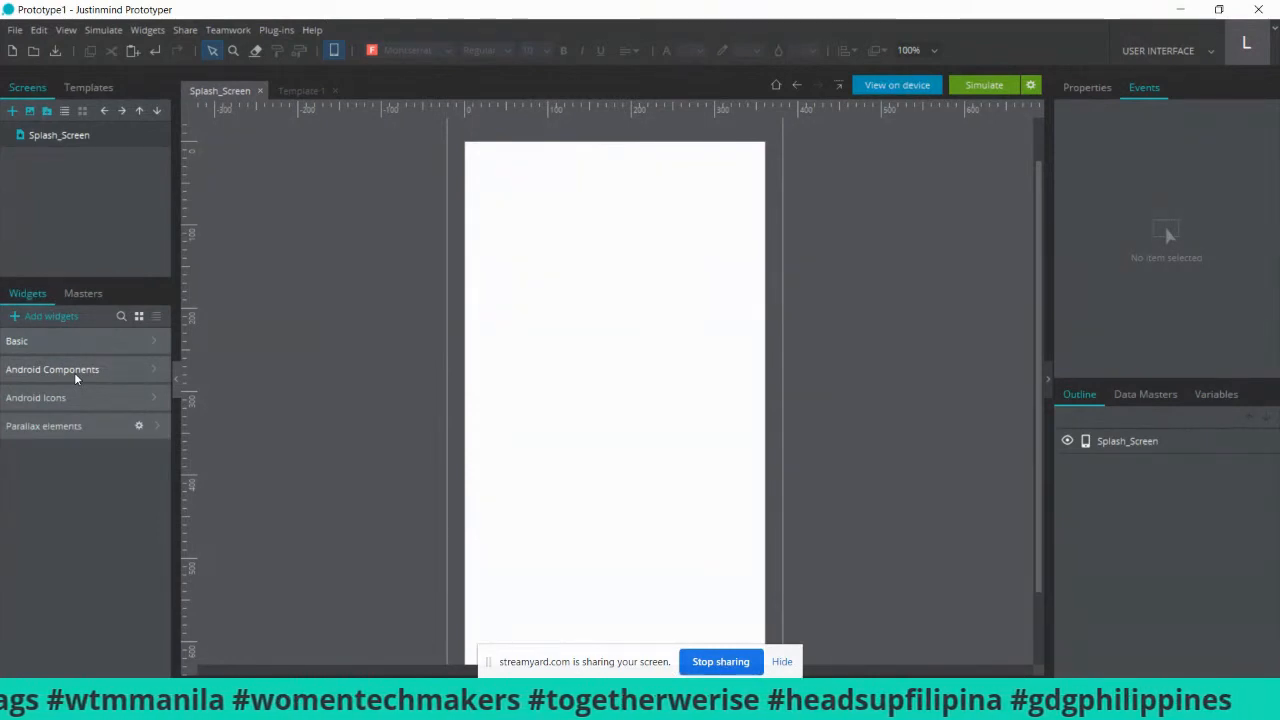
left_click(51, 316)
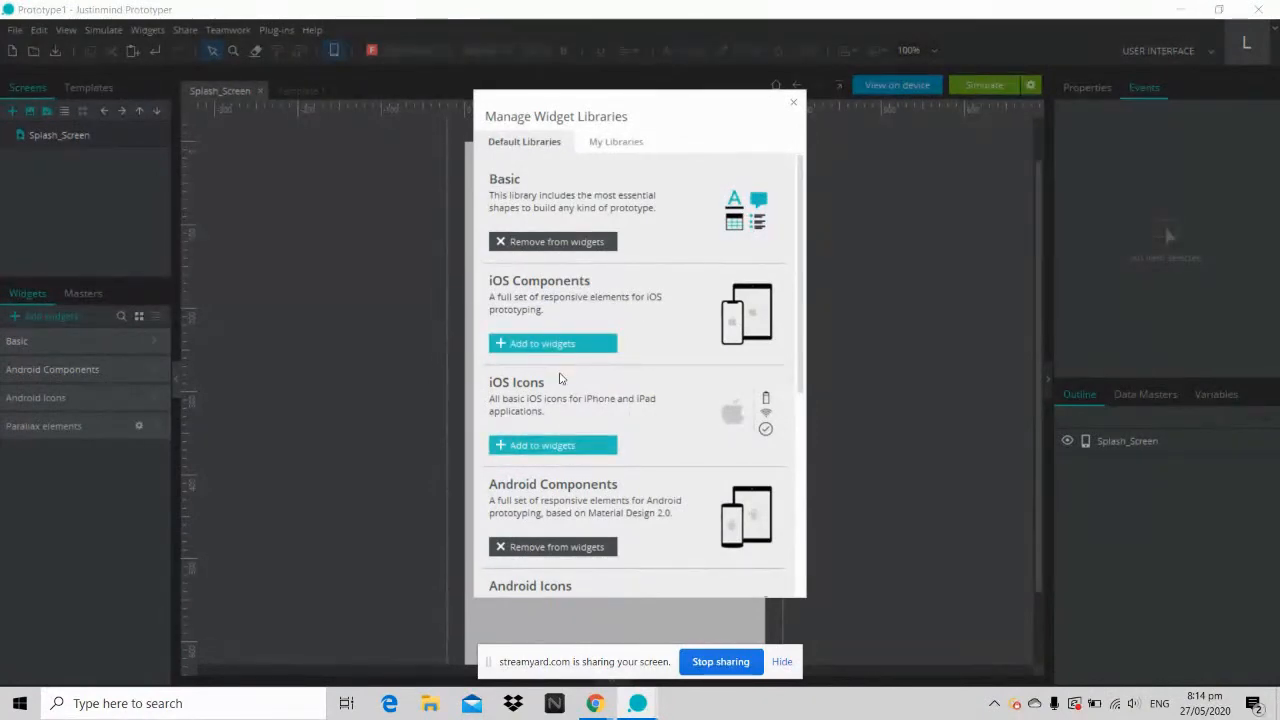
left_click_drag(800, 309, 807, 496)
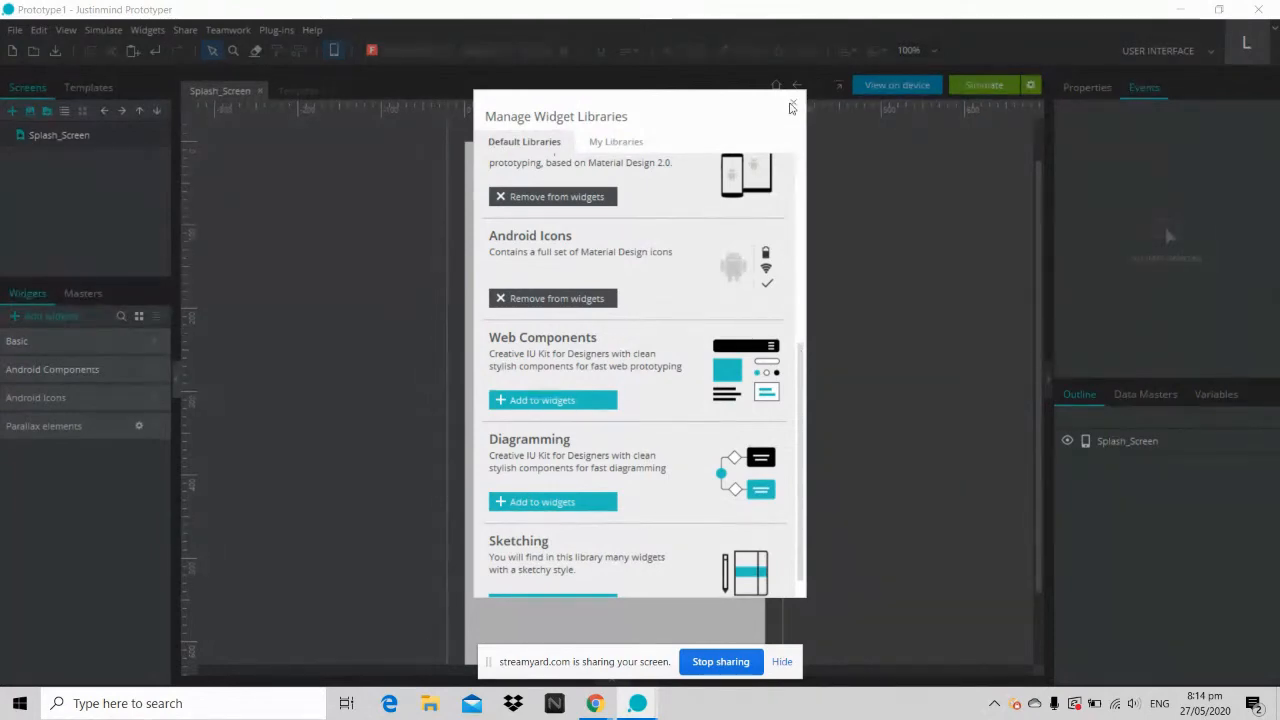
left_click(791, 106)
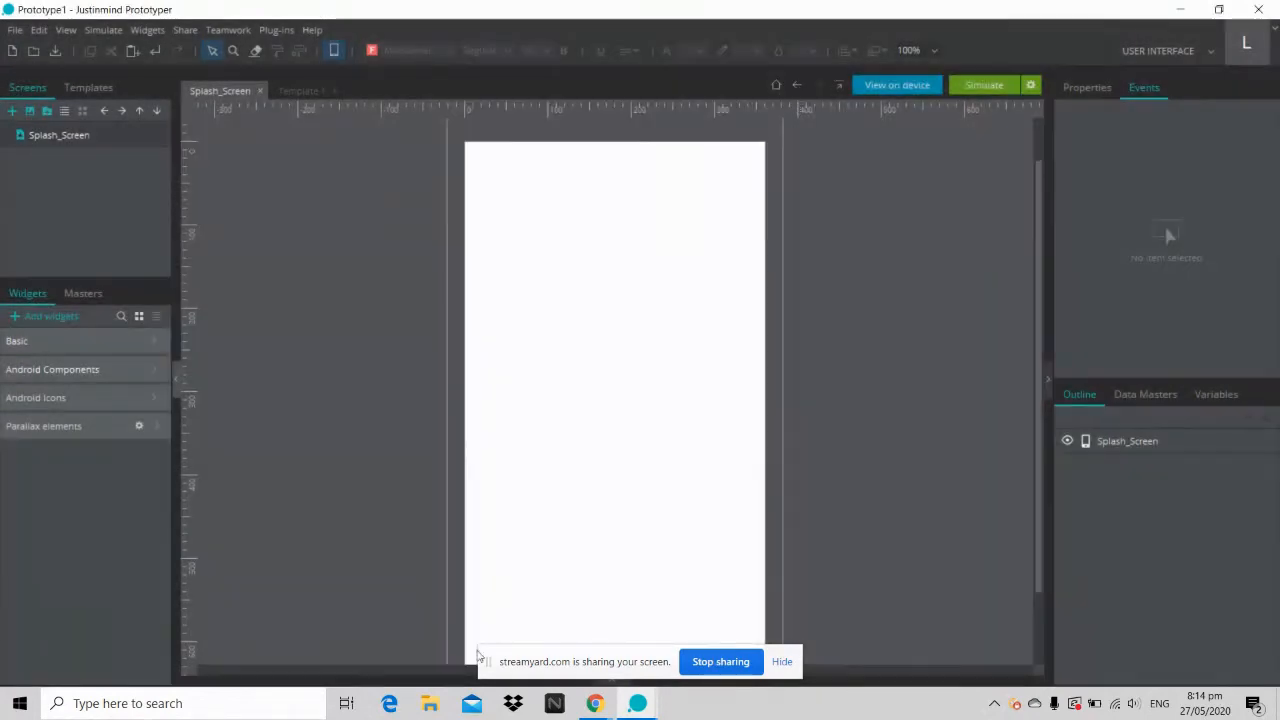
Step: Switch to Chrome and open Google in place of the Justinmind website
mouse_move(595, 703)
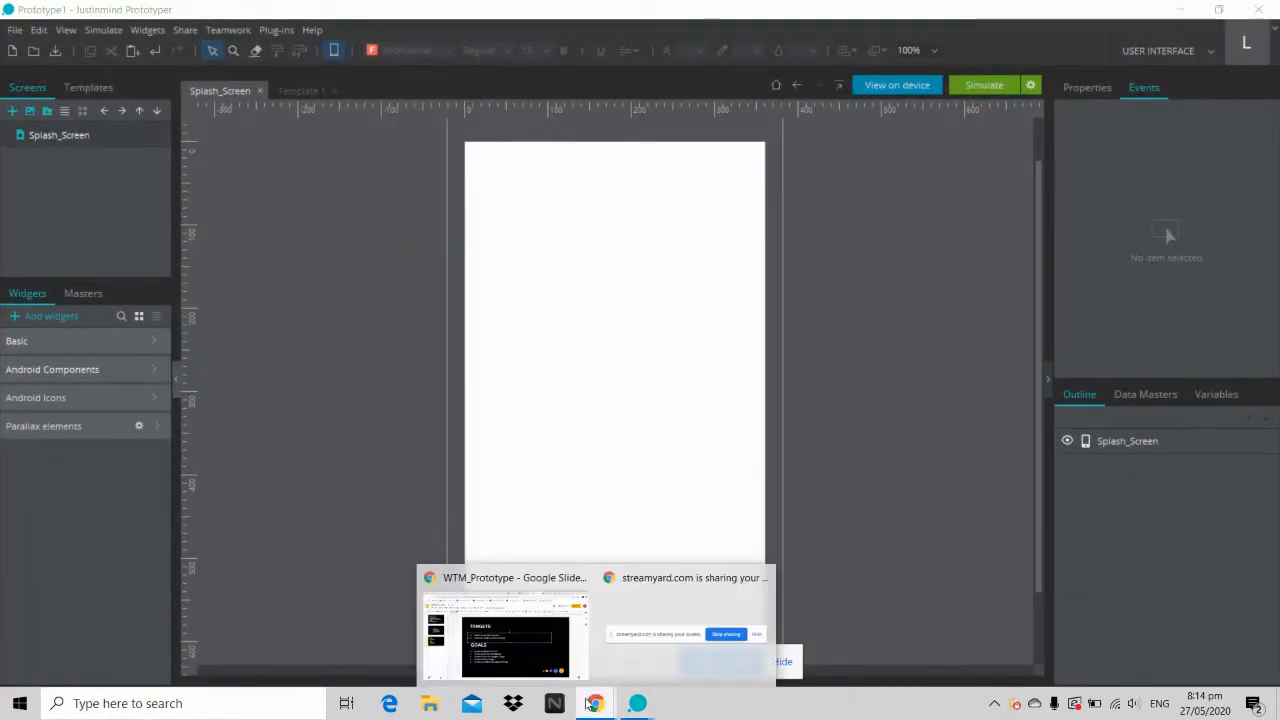
left_click(537, 615)
left_click(1045, 13)
left_click(1004, 43)
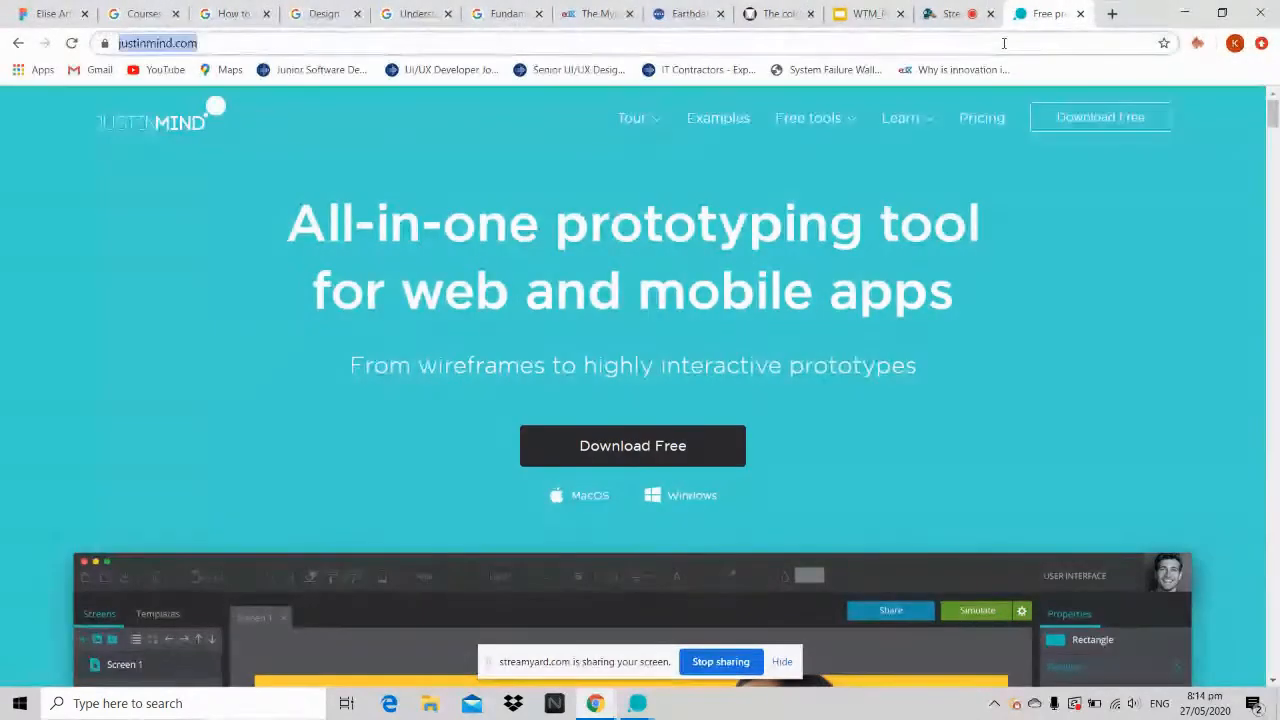
type("google")
key("Return")
Step: Search Google for "justinmind widgets"
type("just")
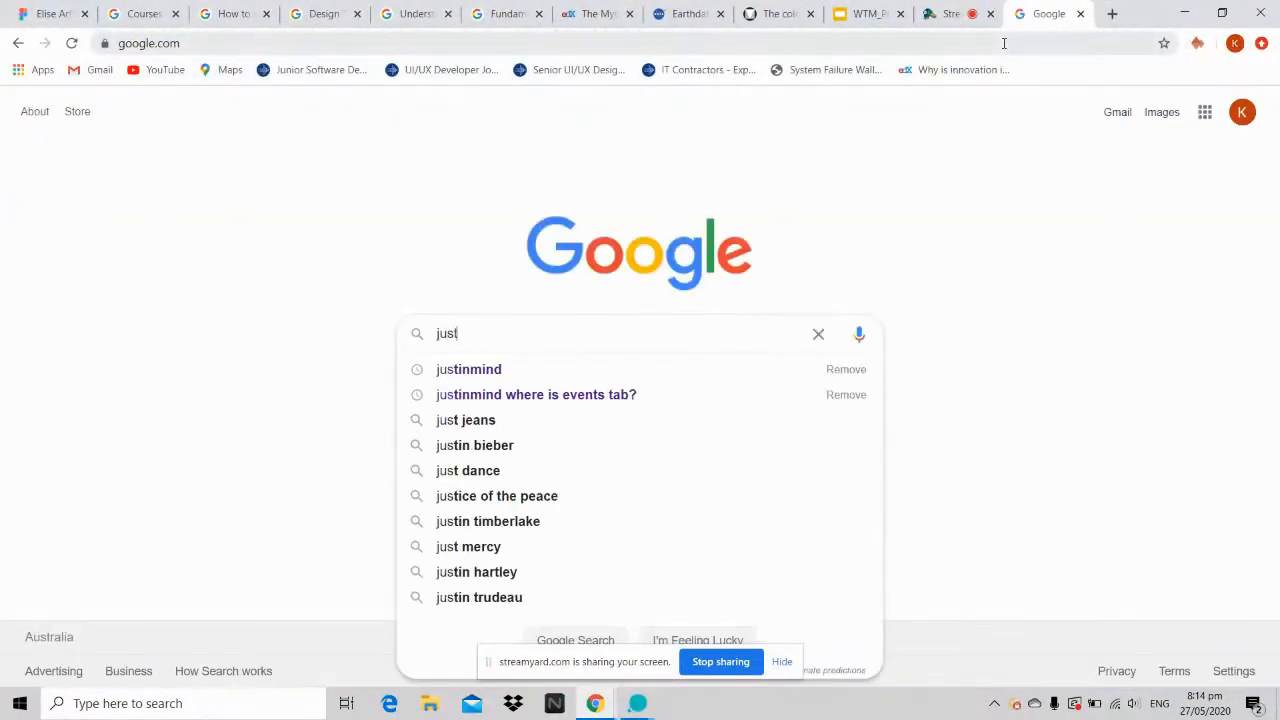
type("inmind in")
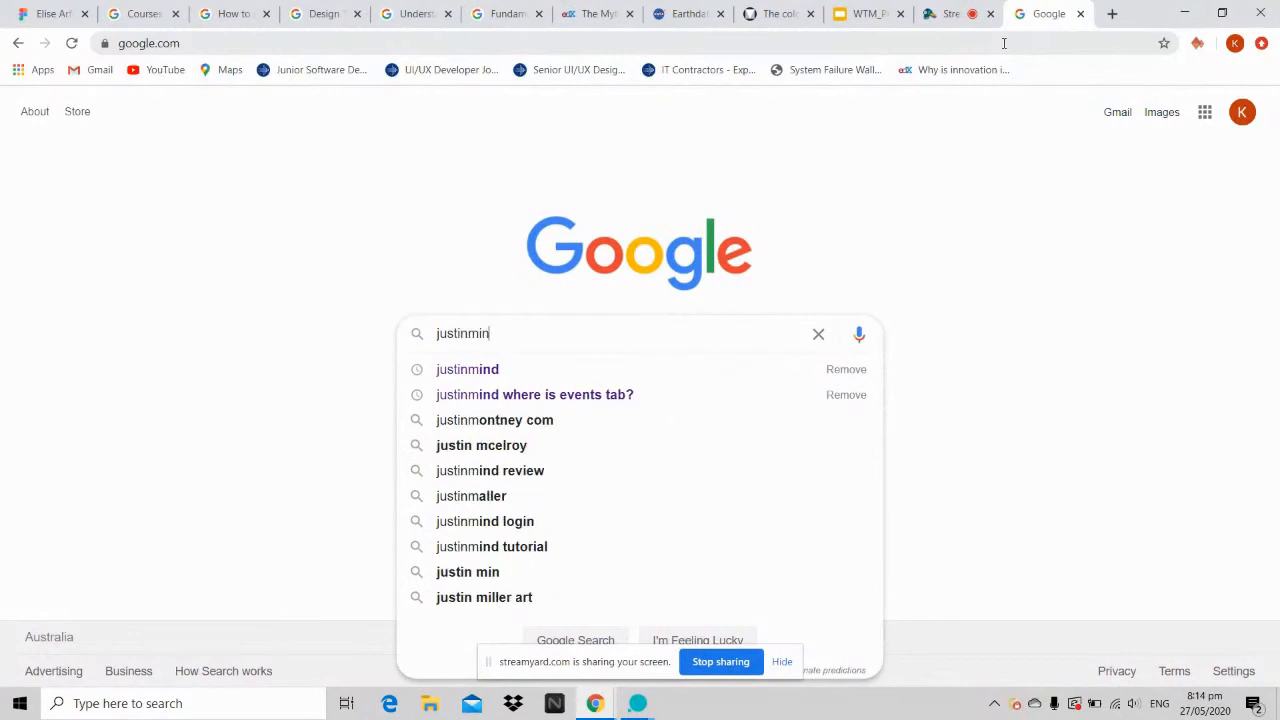
key("BackSpace")
key("BackSpace")
type("compo")
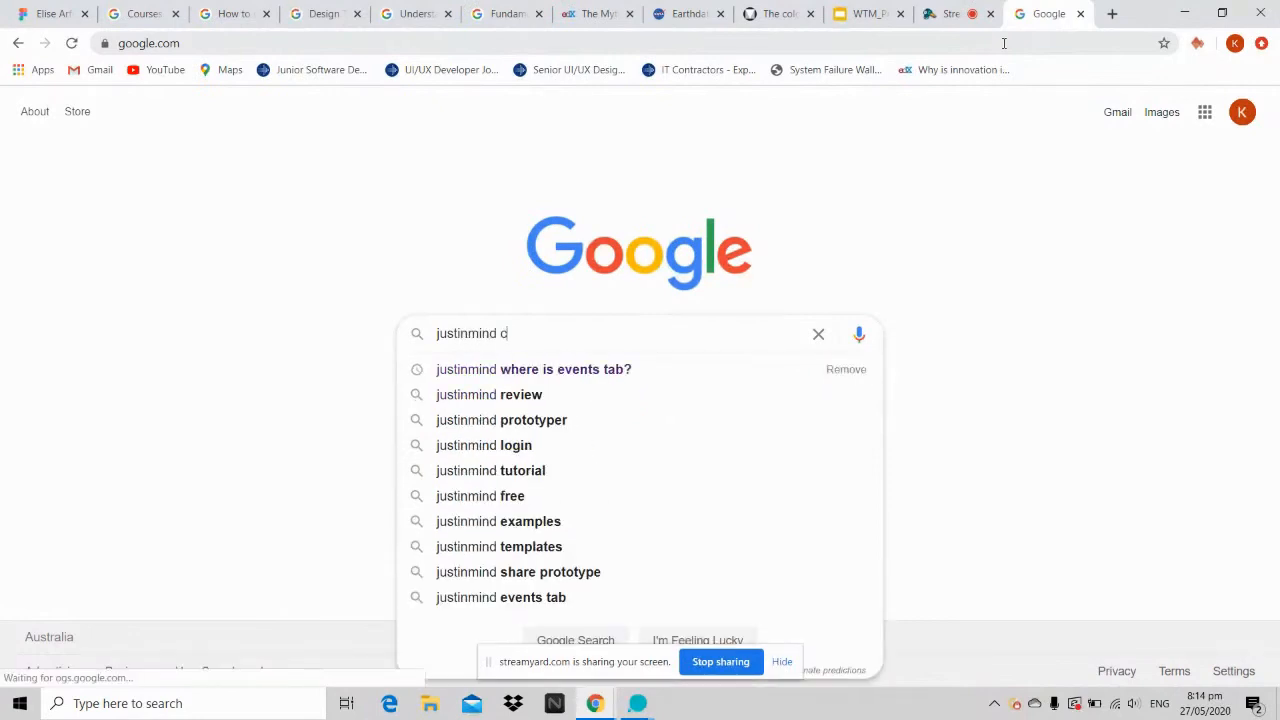
key("BackSpace")
key("BackSpace")
key("BackSpace")
key("BackSpace")
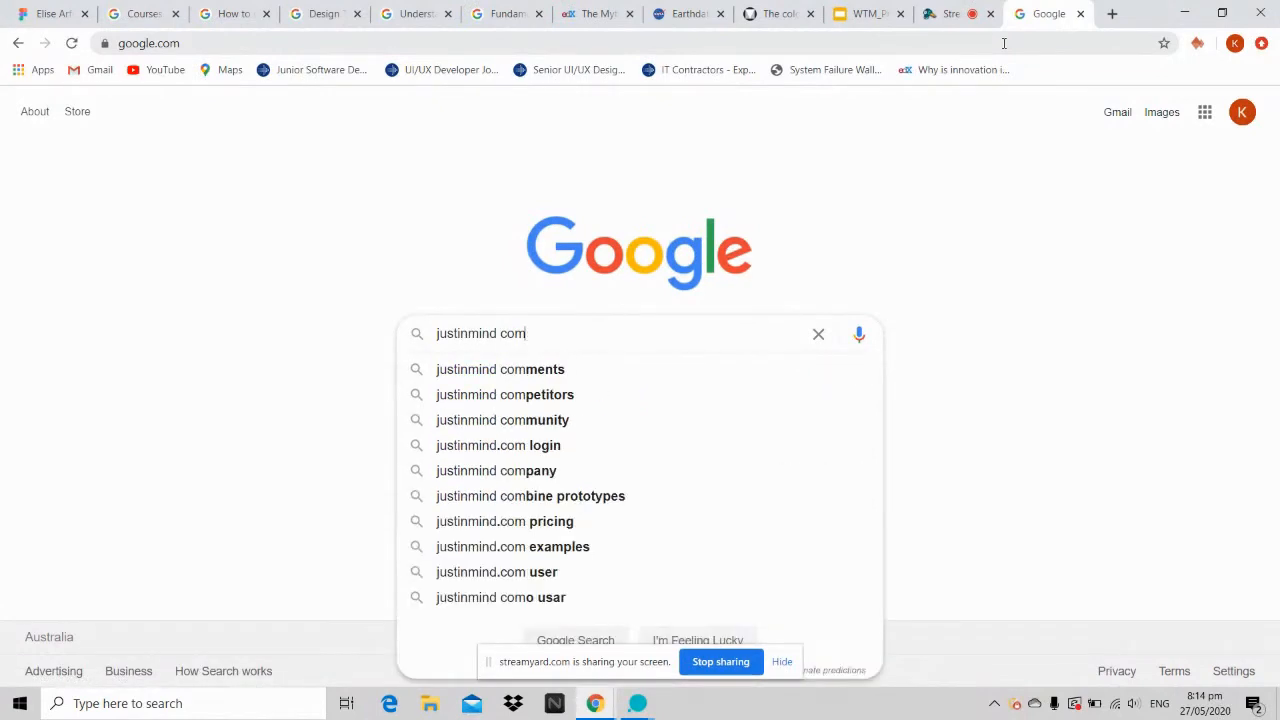
key("BackSpace")
type("widgets")
key("Return")
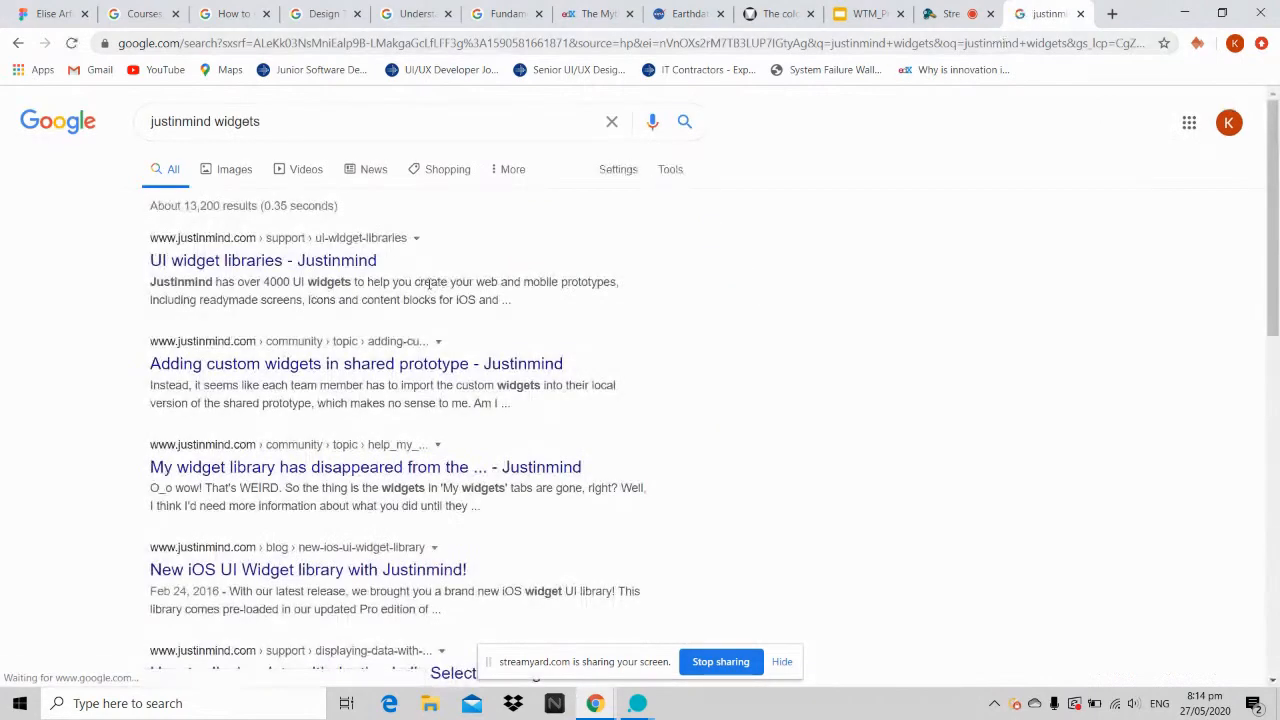
Step: Examine the additional libraries on Justinmind's UI widget libraries support page and return to the Prototype1 project in Justinmind Prototyper
left_click(285, 266)
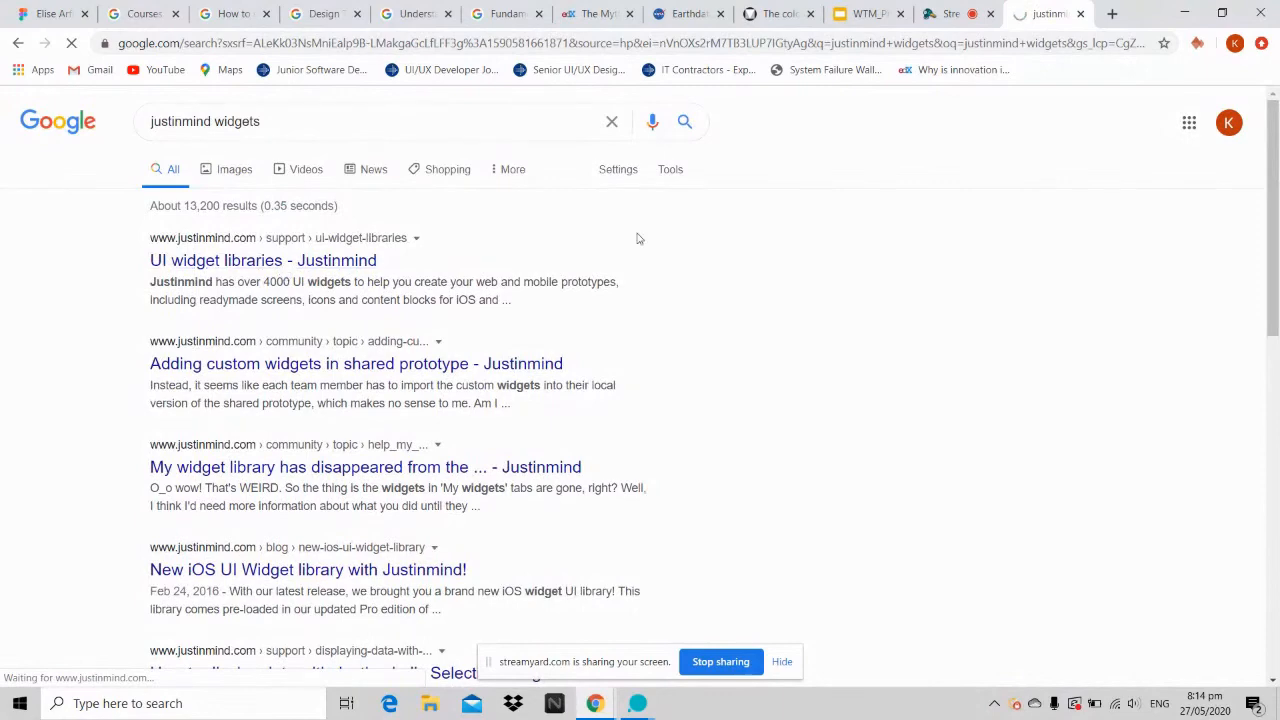
scroll(1108, 313, "down", 10)
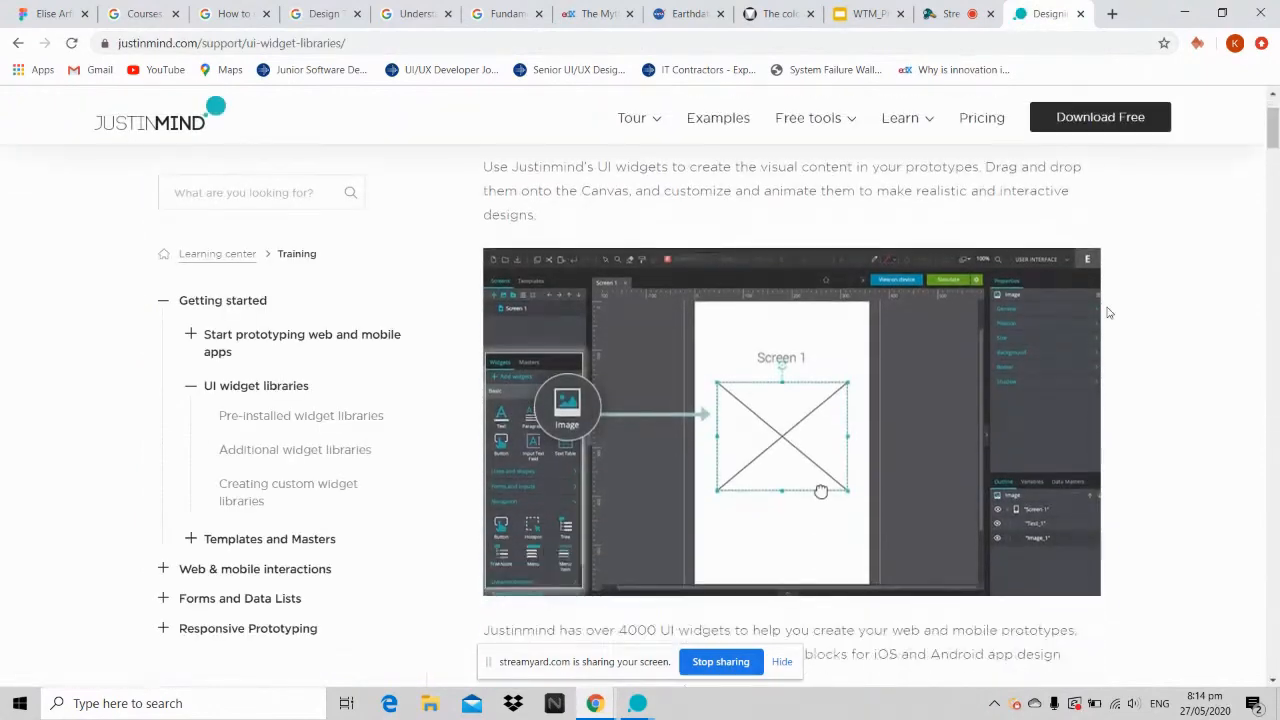
scroll(1108, 313, "down", 15)
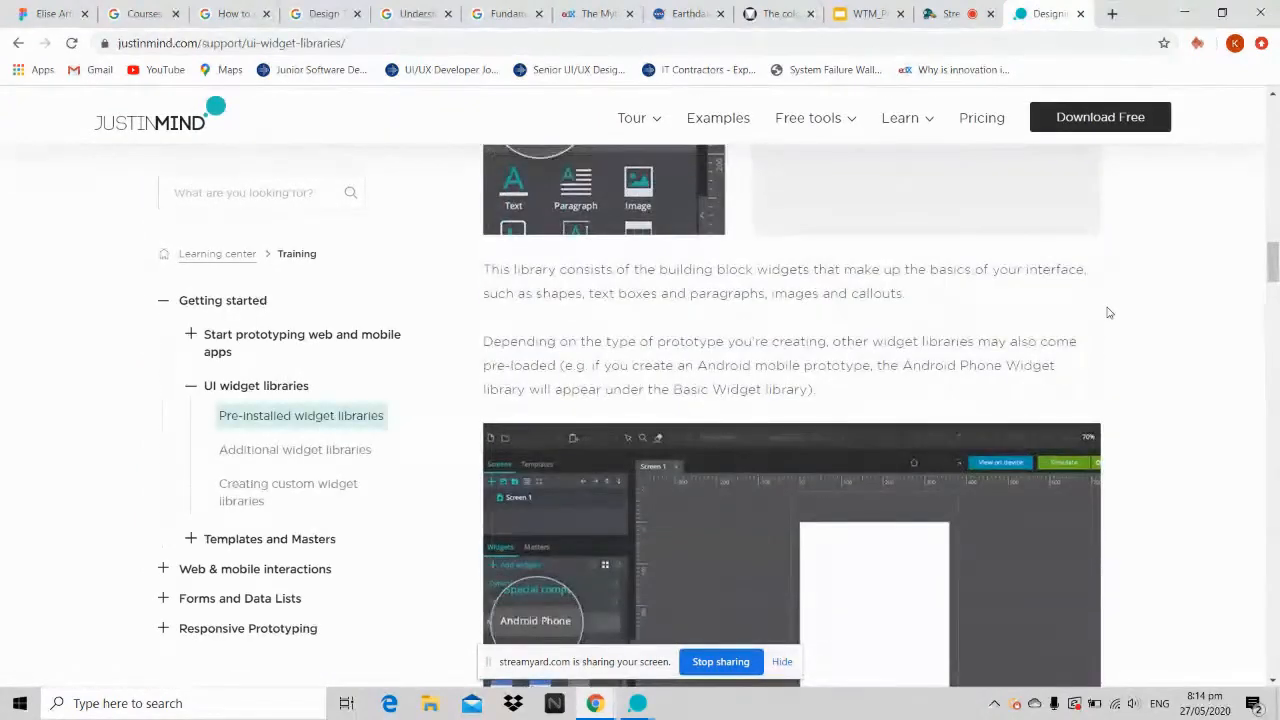
scroll(1108, 313, "down", 9)
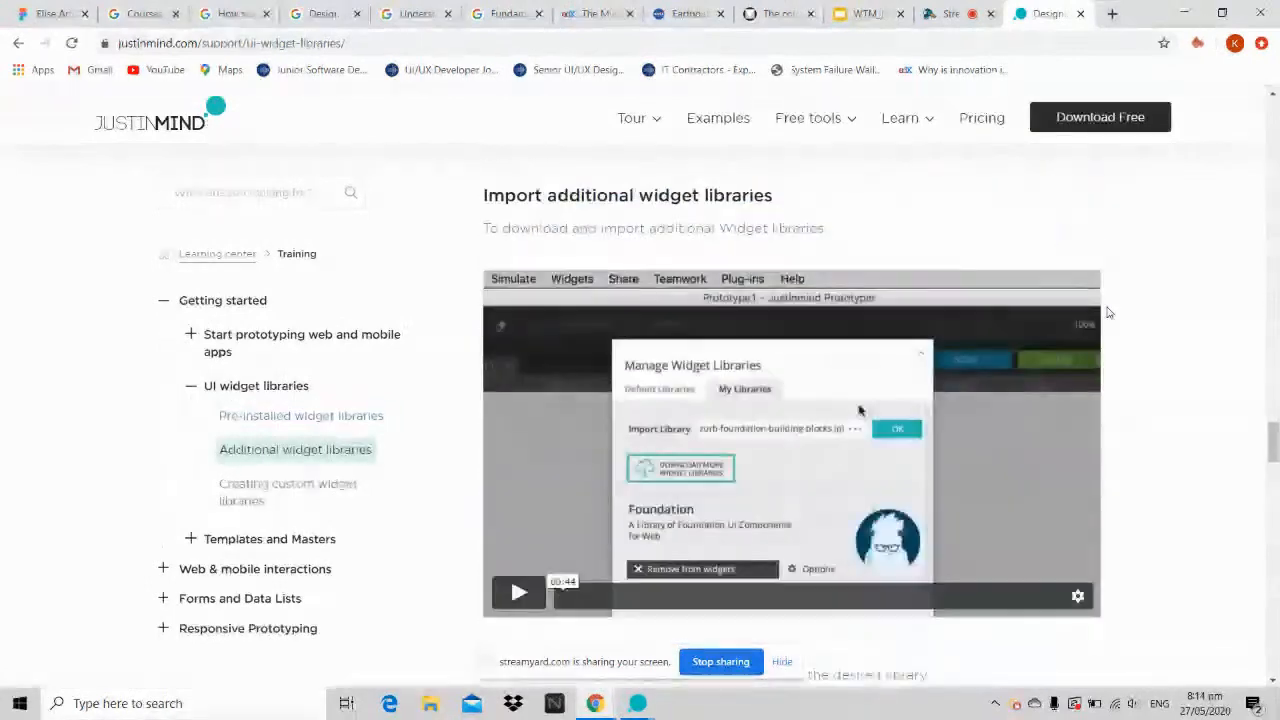
scroll(1108, 313, "up", 5)
scroll(1108, 313, "down", 1)
scroll(1108, 313, "up", 2)
scroll(1108, 313, "down", 1)
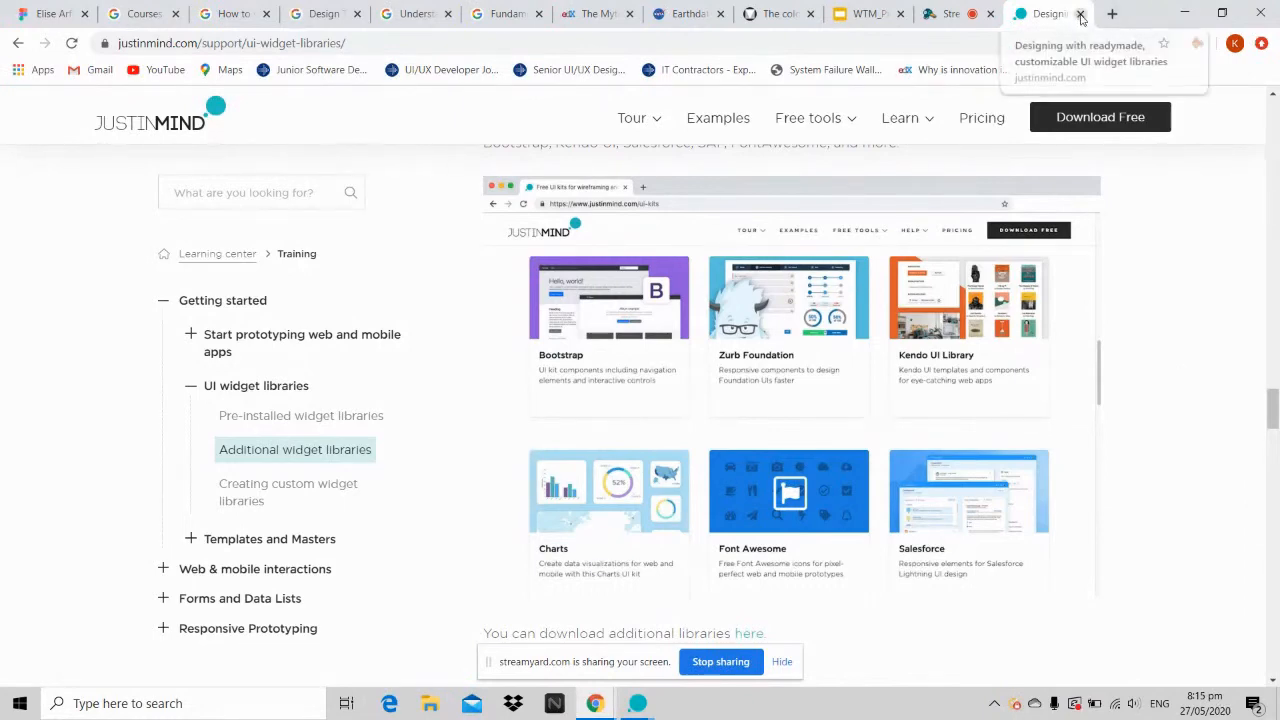
left_click(1081, 14)
left_click(1184, 13)
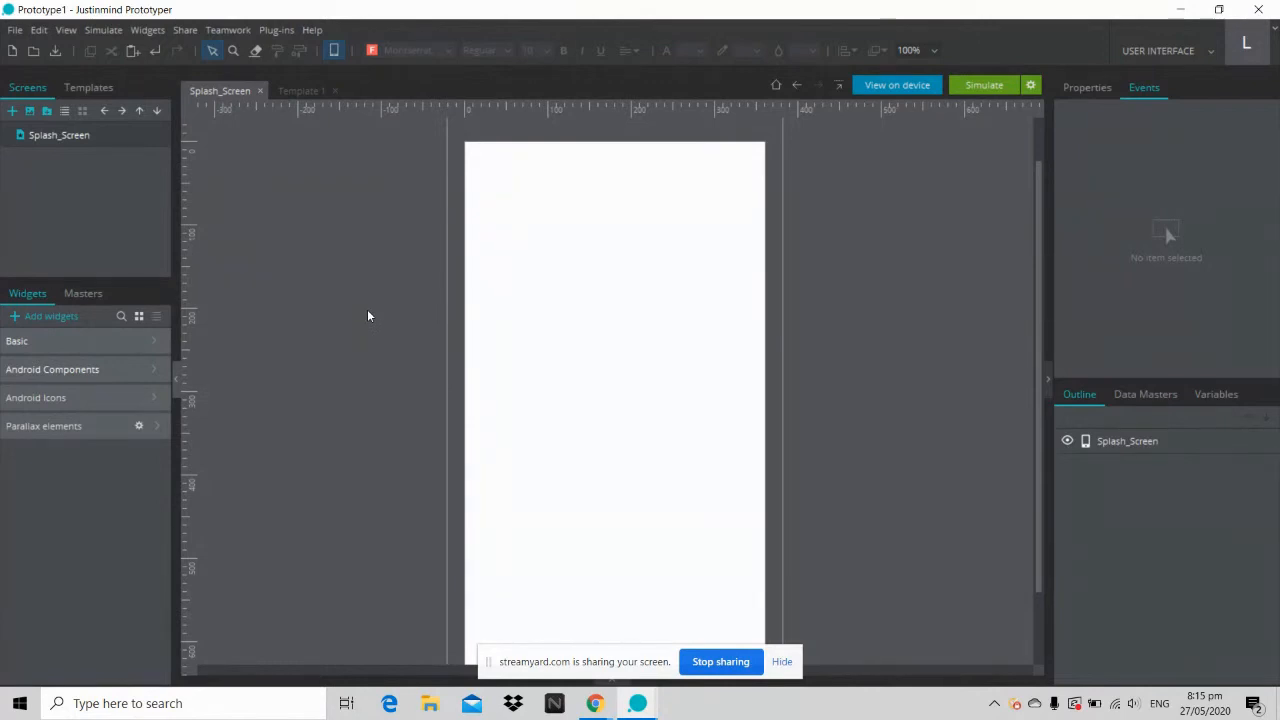
Step: Place the "Status bar dark" widget from the Android bars, menus and tabs at X 0, Y 0 on Splash_Screen
left_click(128, 371)
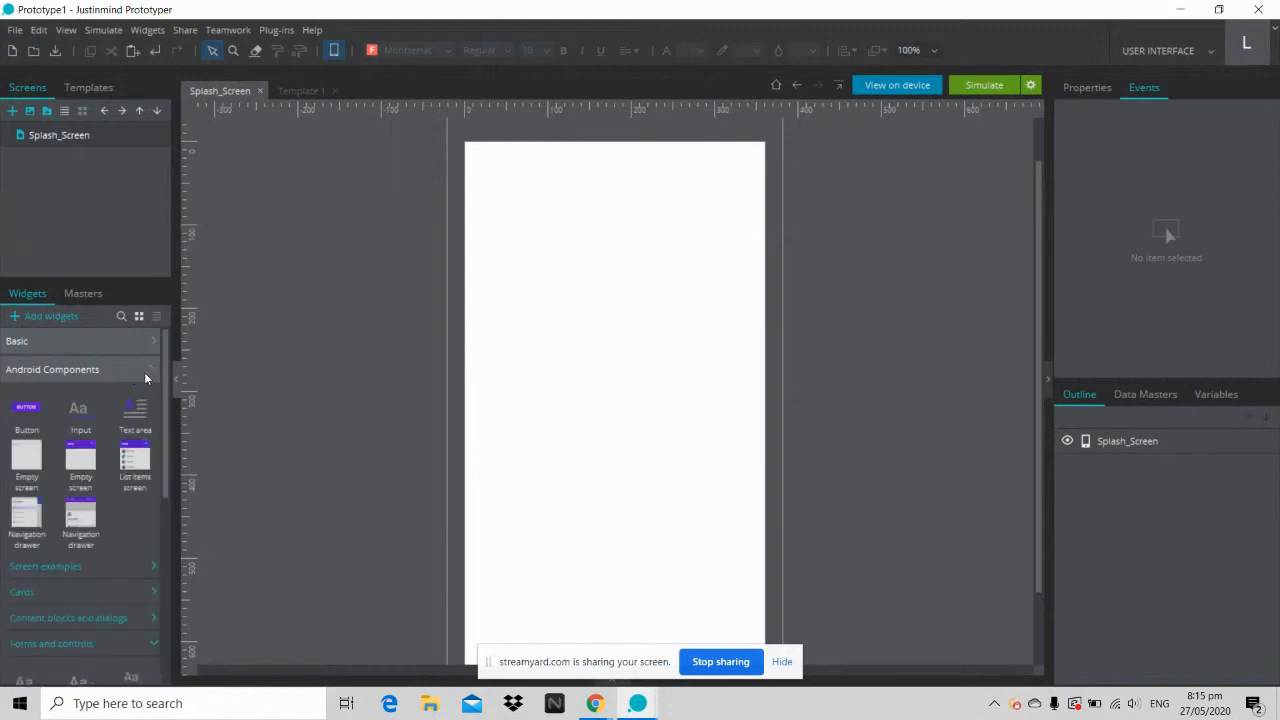
left_click_drag(165, 387, 168, 446)
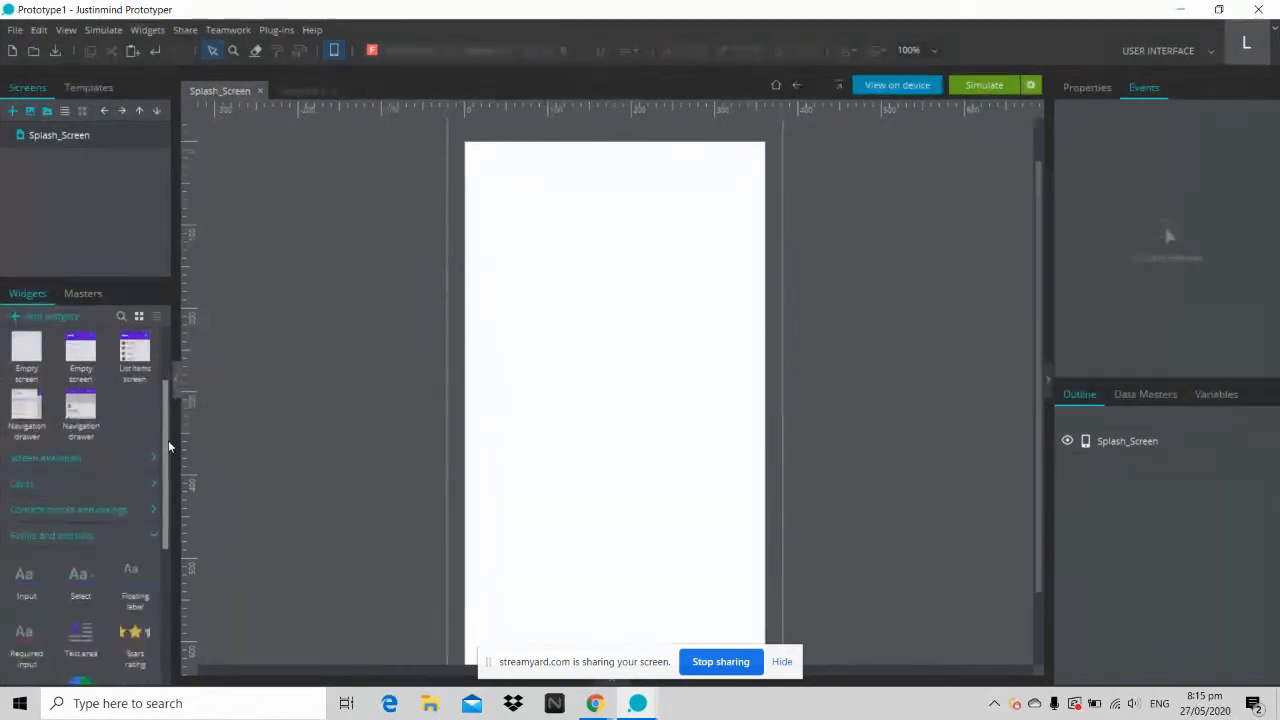
scroll(168, 449, "down", 2)
left_click(154, 446)
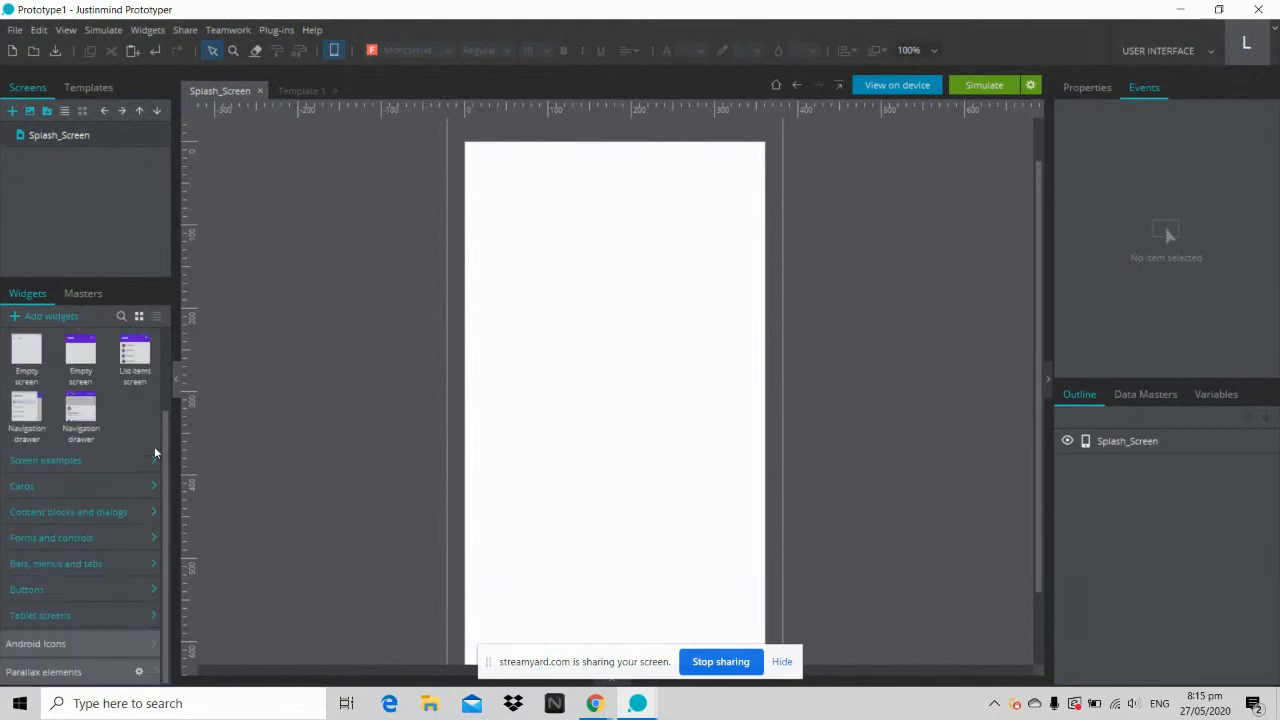
mouse_move(165, 438)
left_mouse_down()
mouse_move(165, 415)
mouse_move(168, 455)
left_mouse_up()
left_click(43, 566)
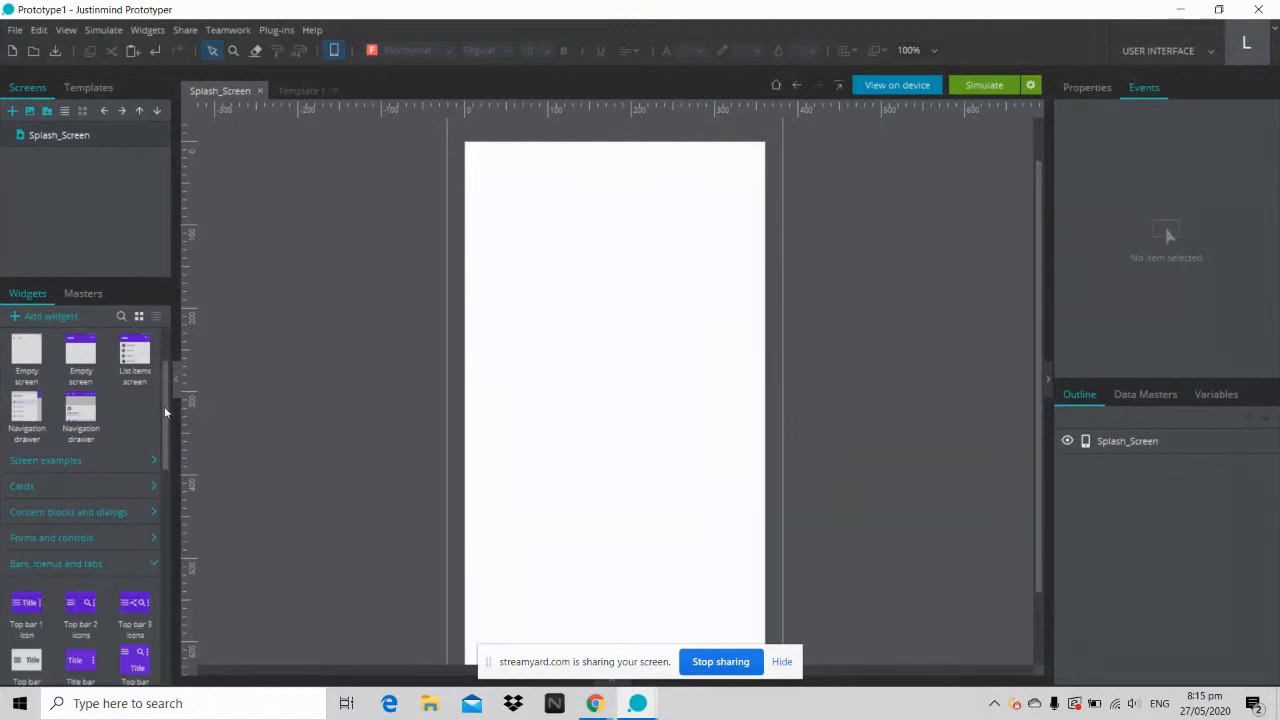
left_click_drag(164, 406, 164, 410)
left_click_drag(167, 450, 175, 580)
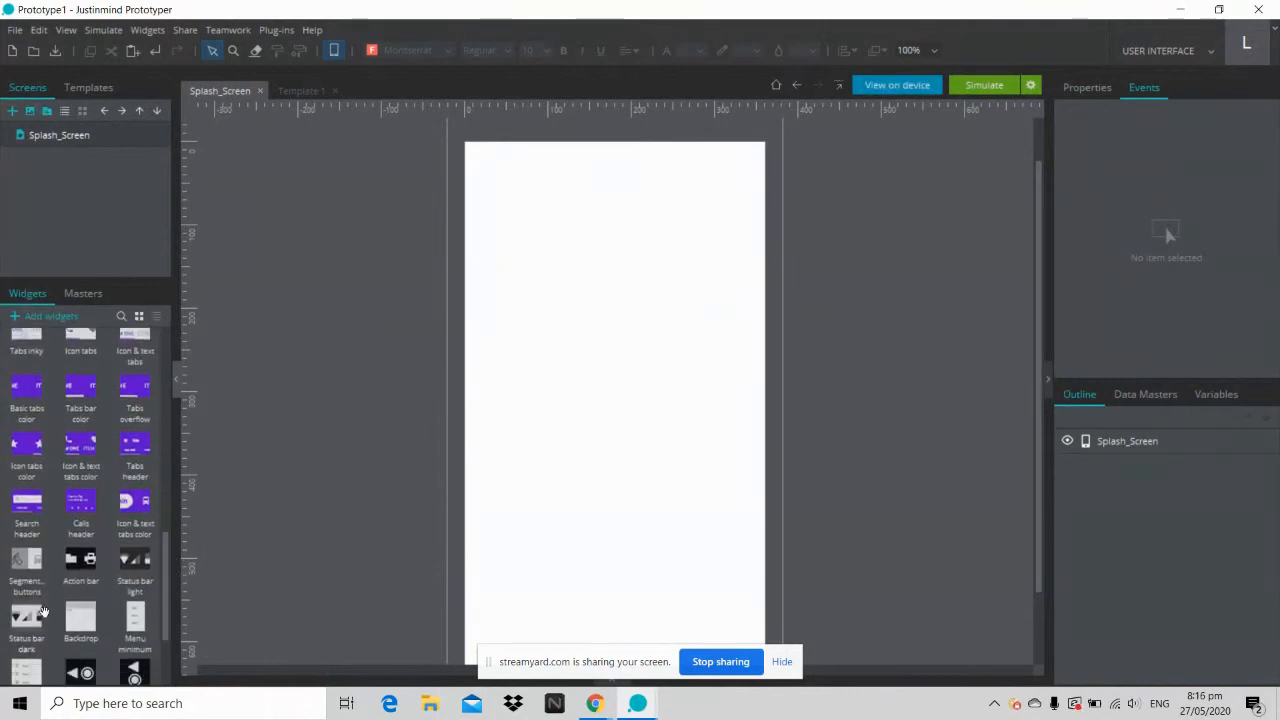
left_click_drag(28, 614, 463, 150)
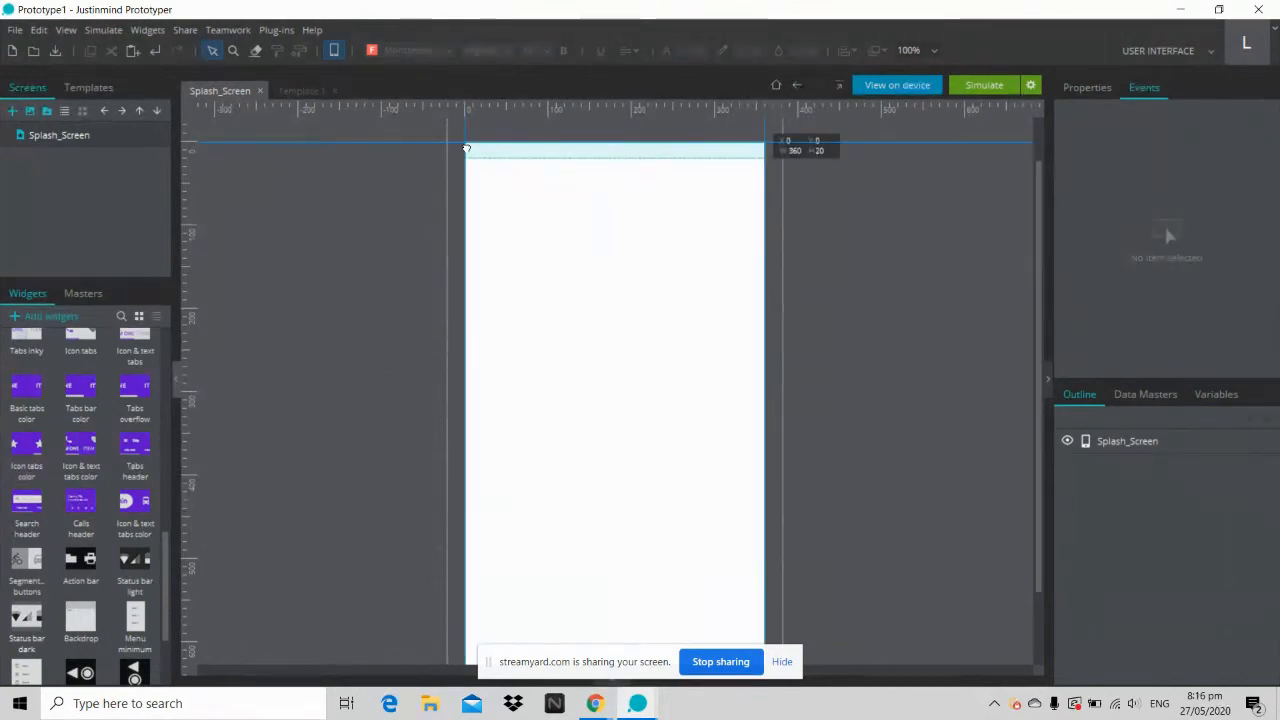
left_click(851, 171)
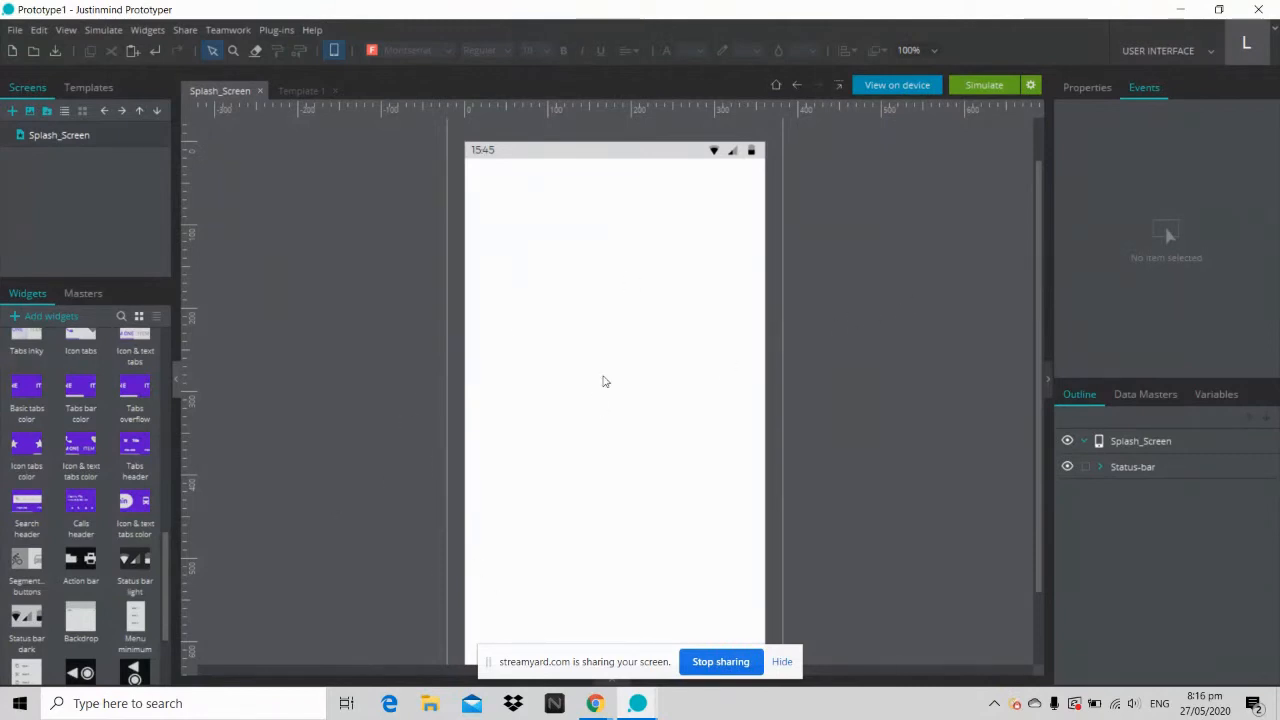
Step: Paste the copied H&M logo onto Splash_Screen, scale it down and position it near the middle of the screen
key("ctrl+v")
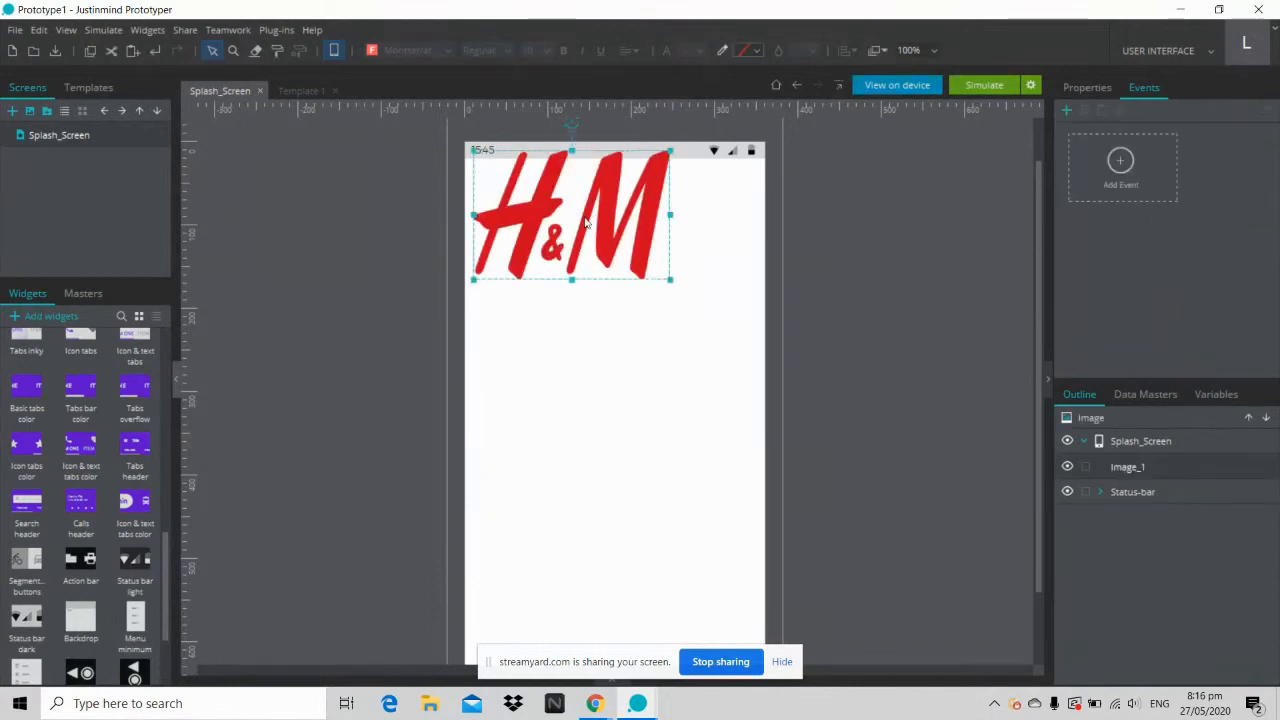
left_click_drag(614, 234, 657, 405)
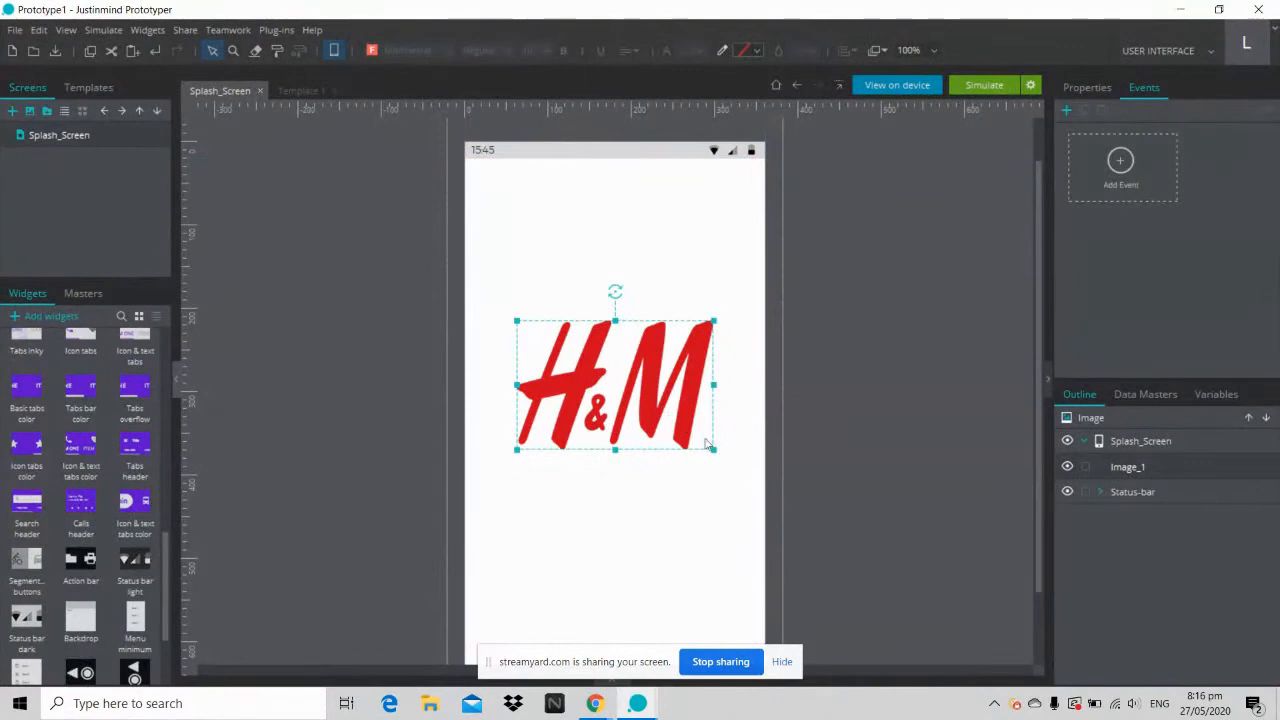
left_click_drag(713, 450, 647, 404)
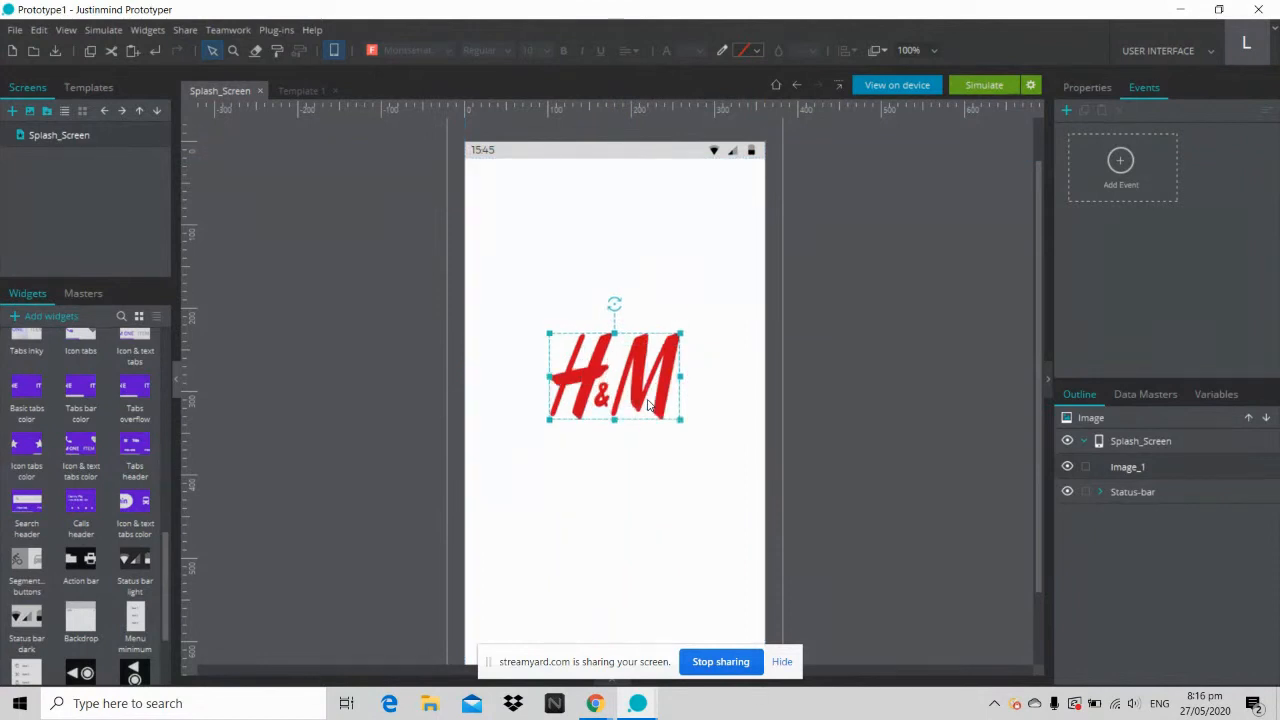
left_click(963, 247)
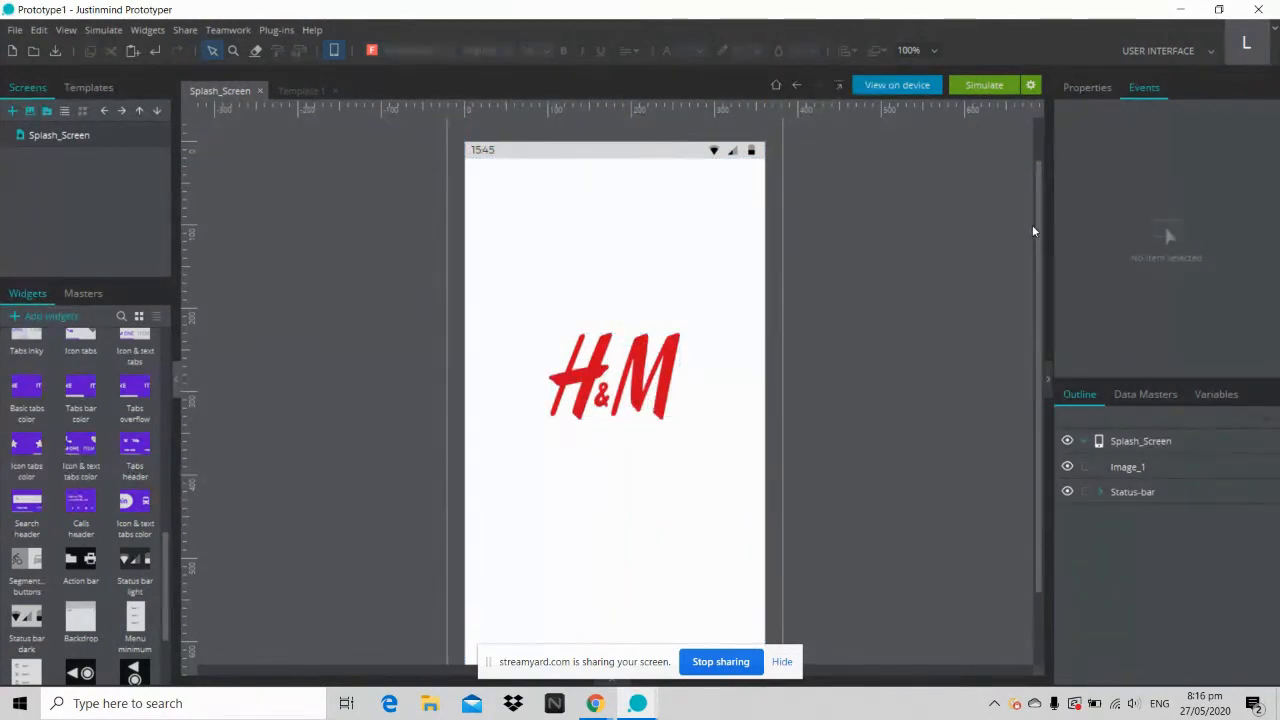
left_click_drag(1039, 225, 1037, 196)
Step: Switch to the Prototype_Shop project, simulate its Home_Screen at a smaller zoom and minimize the simulation
mouse_move(640, 706)
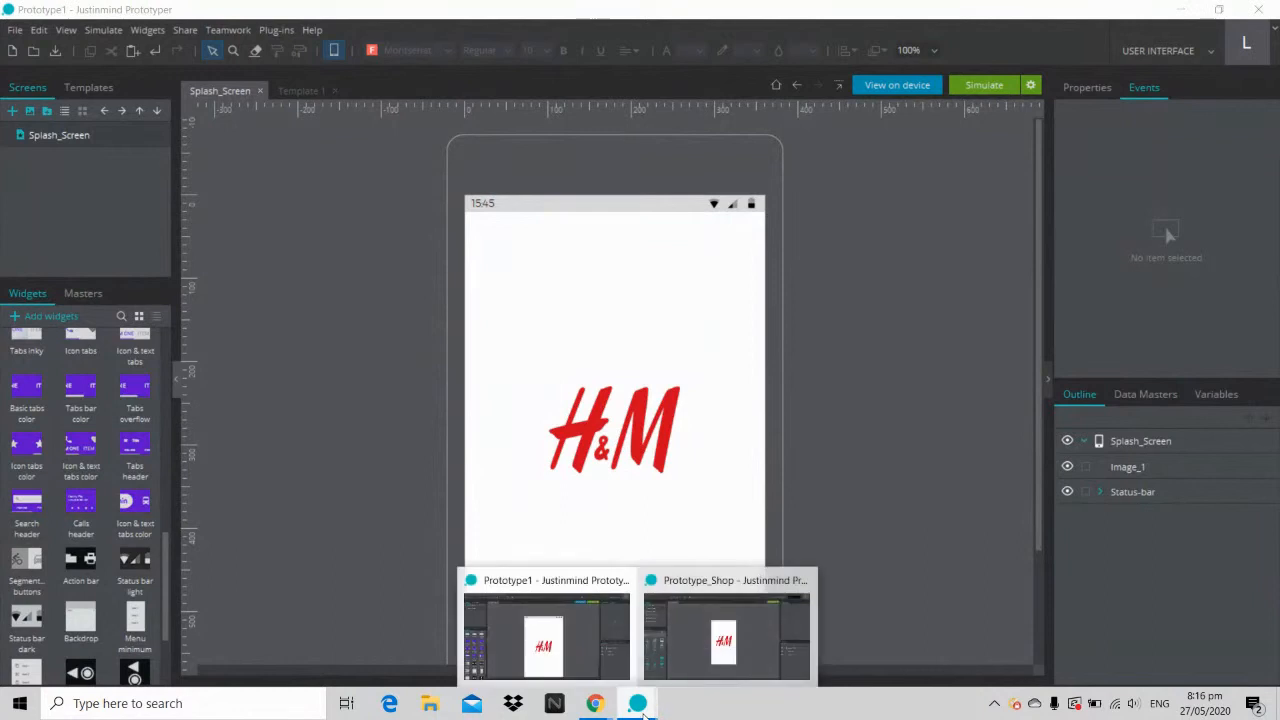
left_click(725, 640)
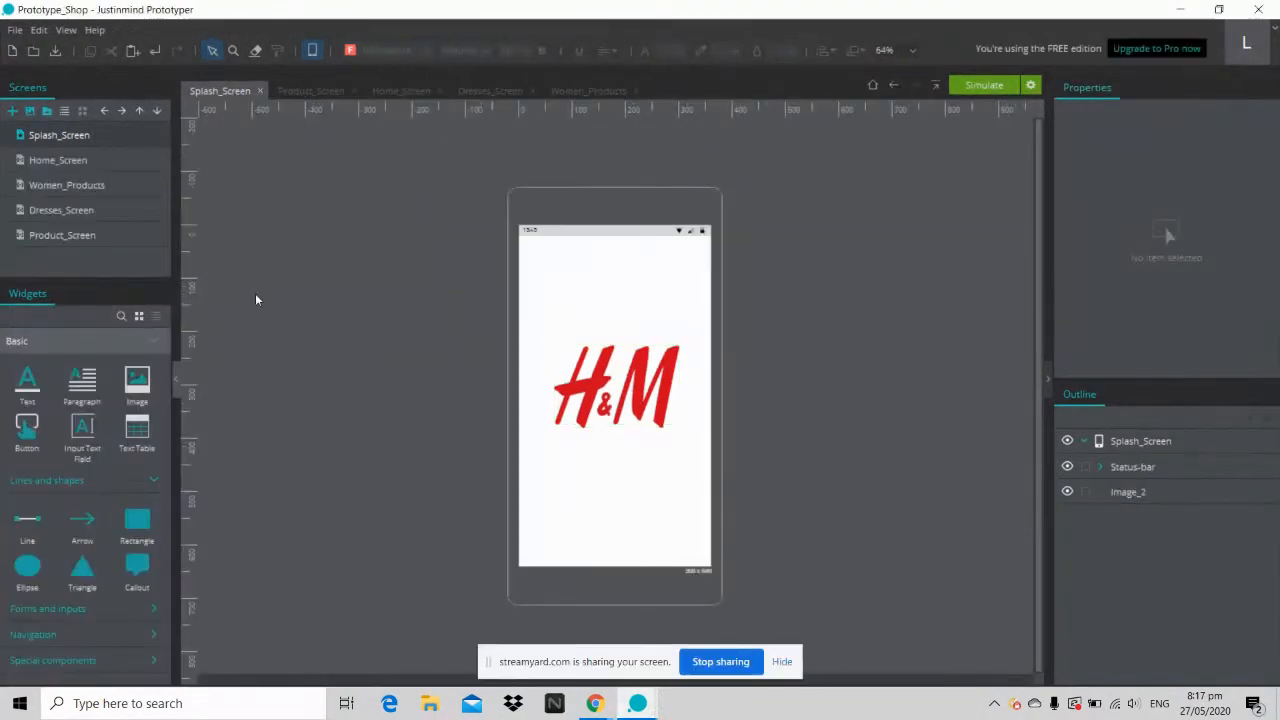
double_click(110, 162)
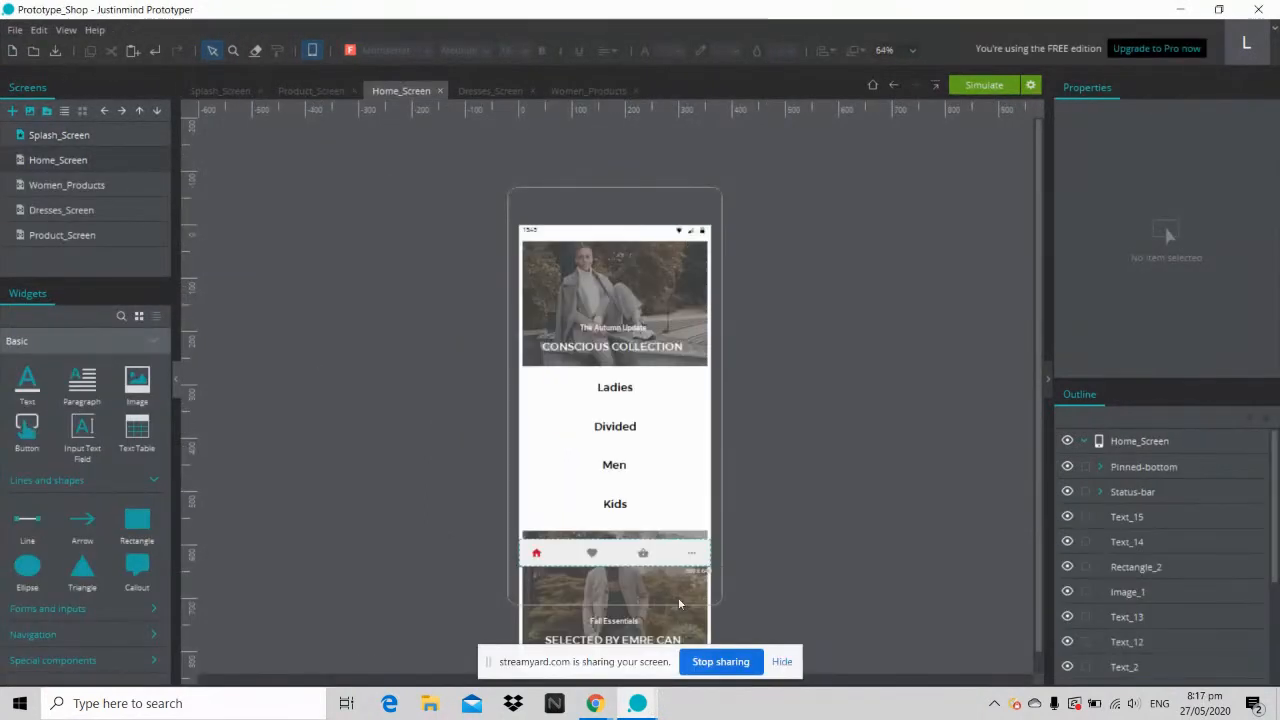
left_click(960, 88)
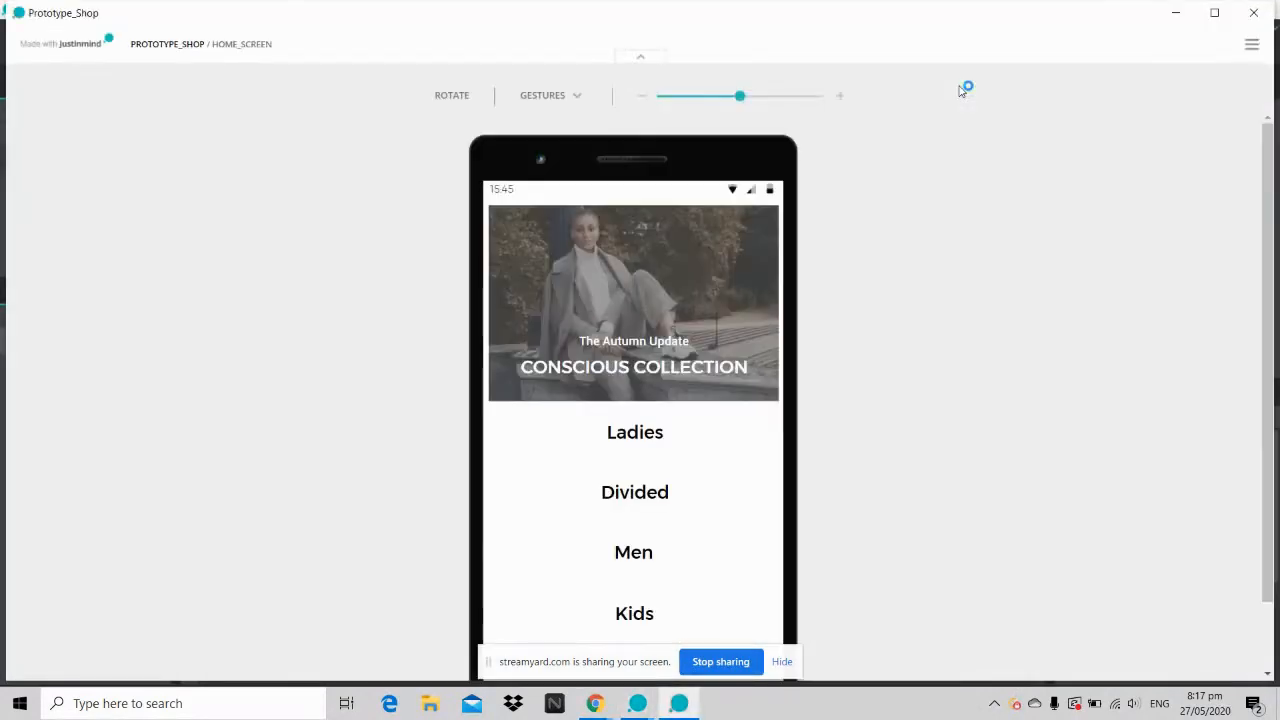
left_click(642, 57)
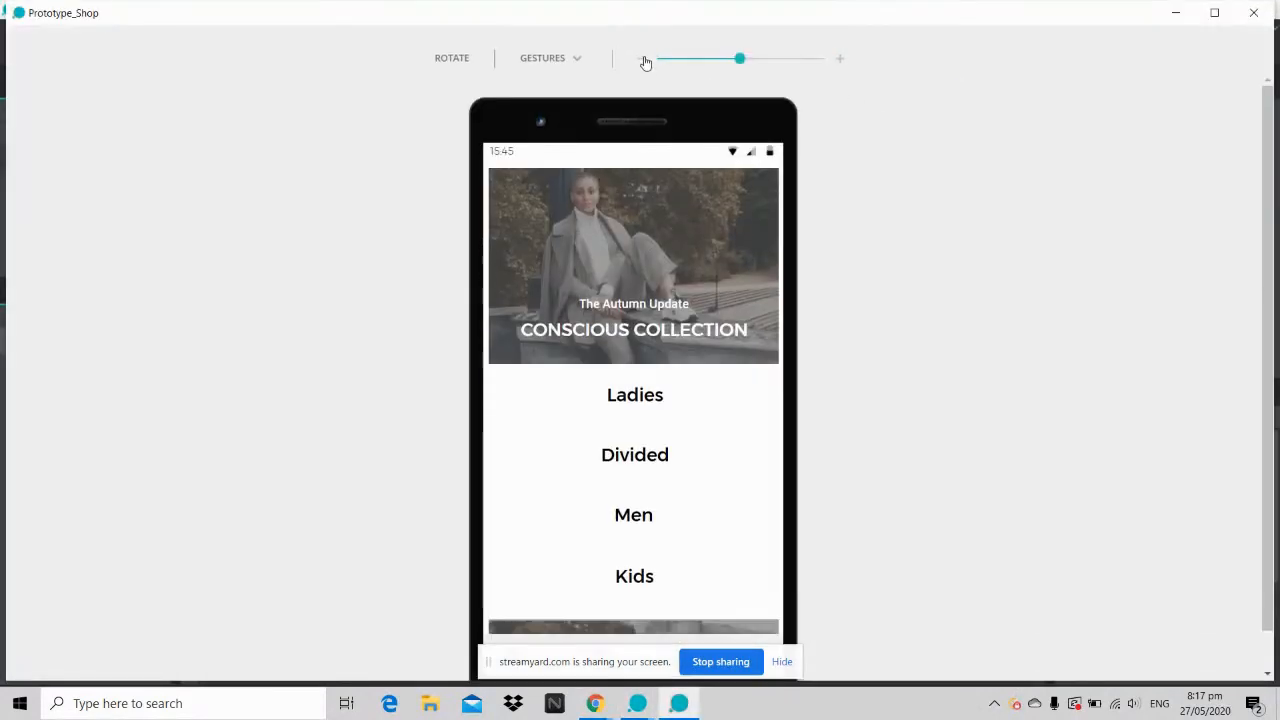
left_click(724, 60)
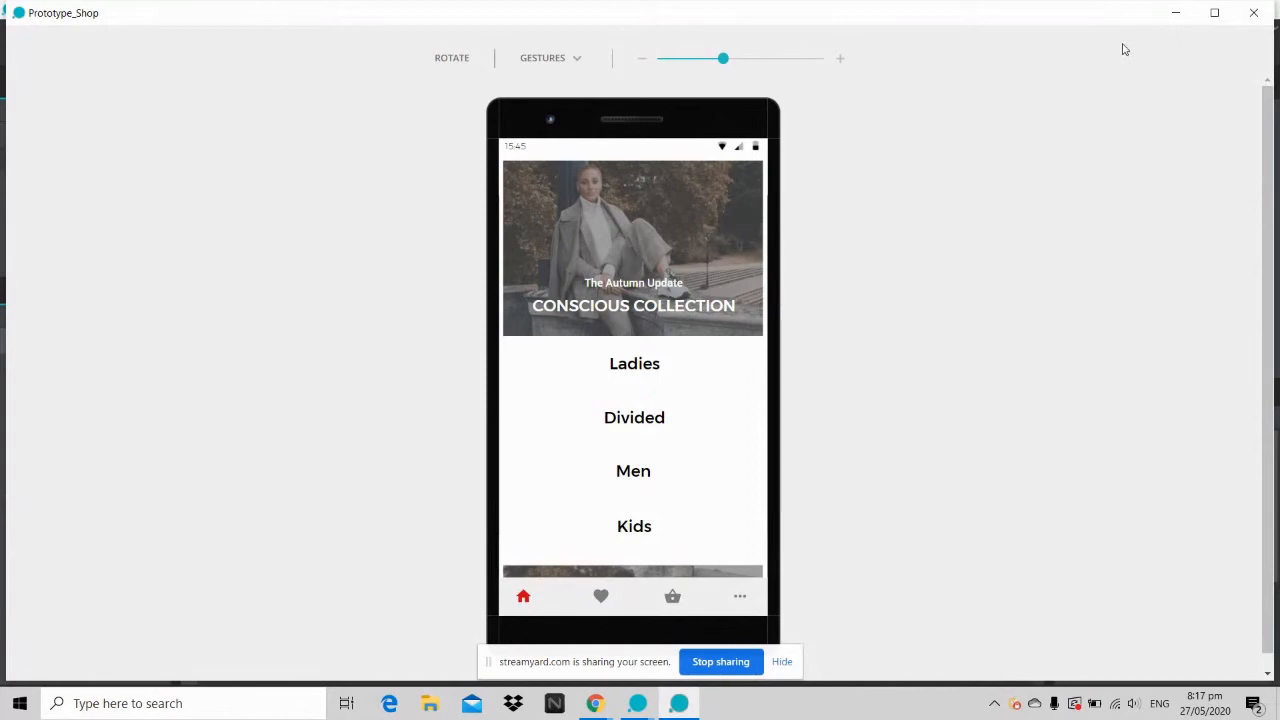
left_click(1175, 12)
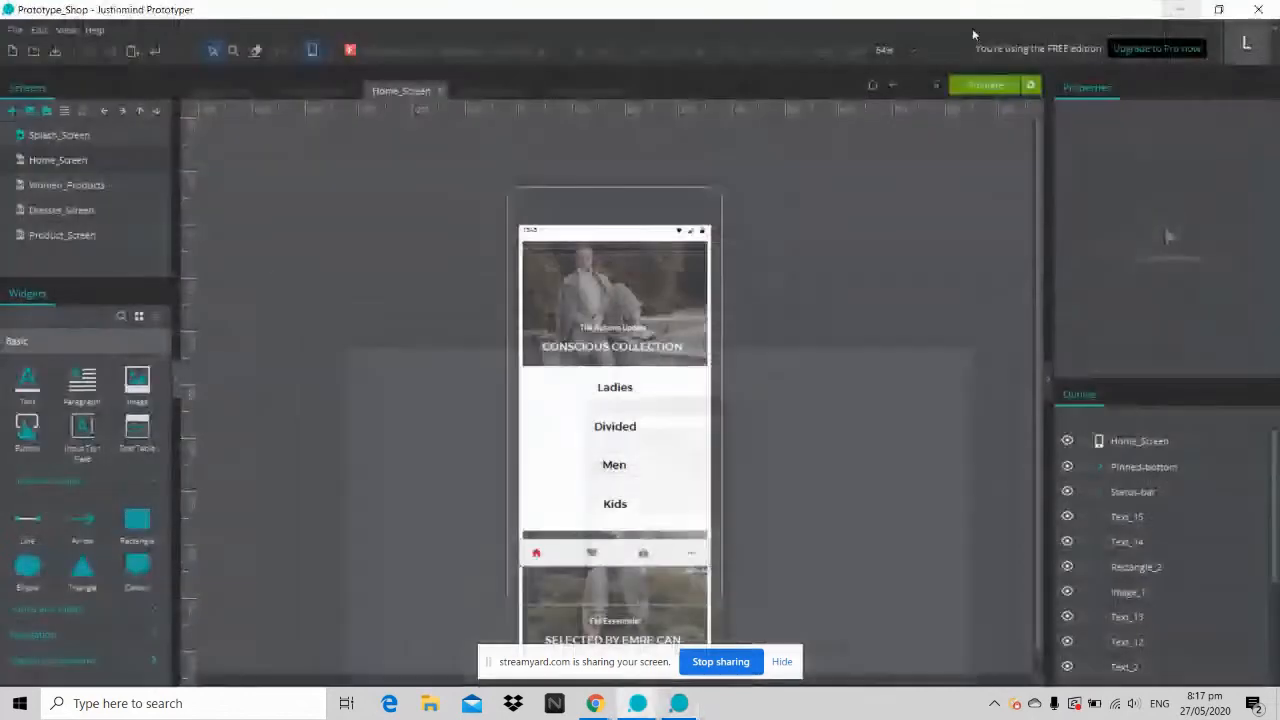
Step: Simulate Prototype_Shop from its Splash_Screen to watch how it leads to the home screen, and close the simulation
left_click(80, 136)
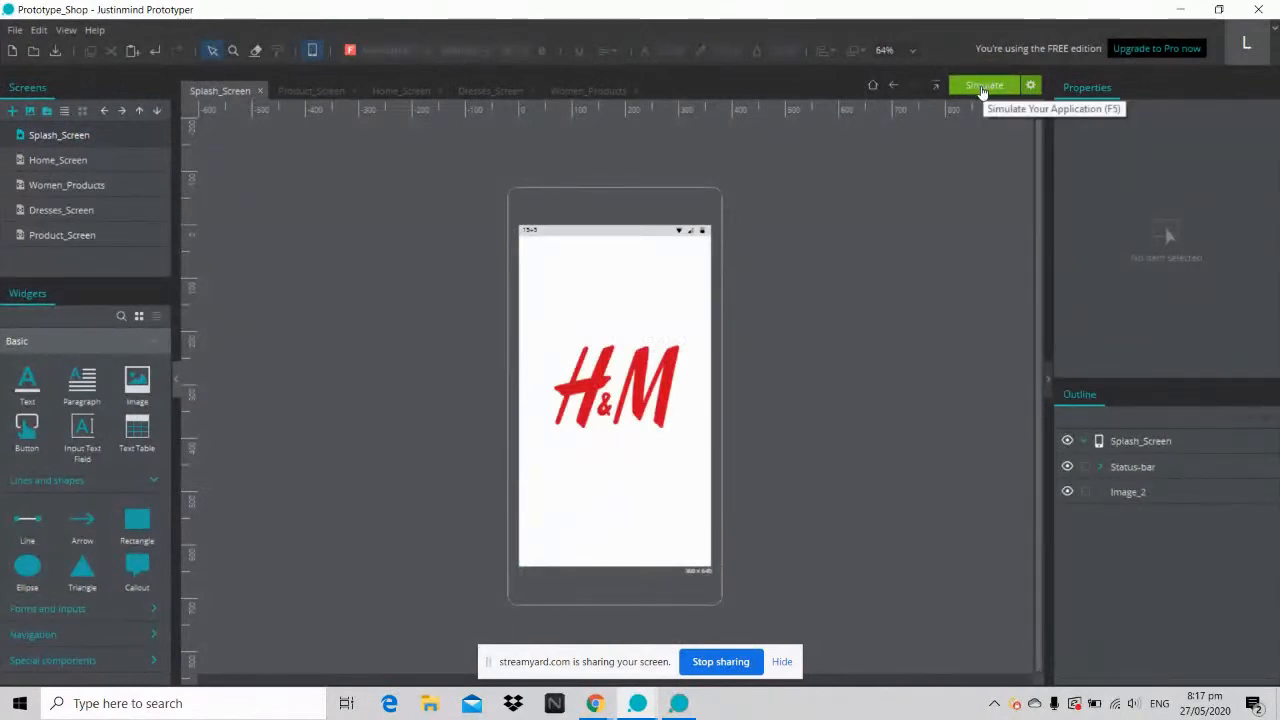
left_click(982, 88)
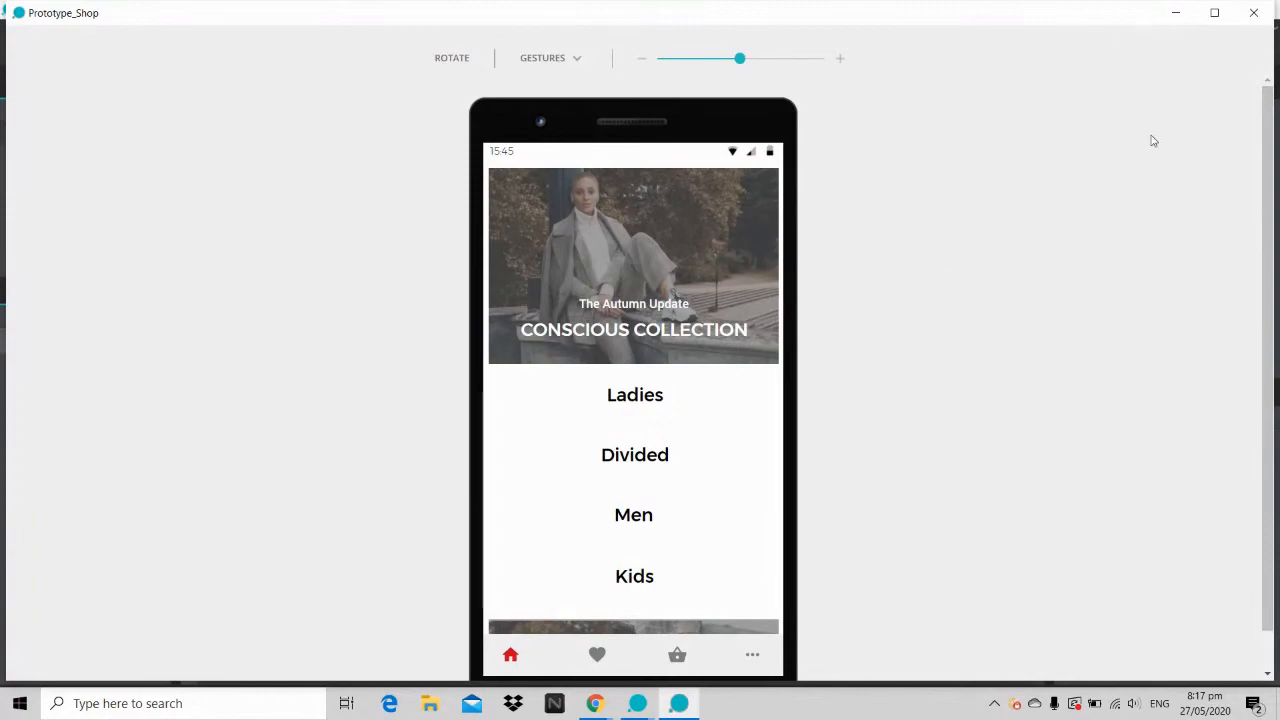
left_click(1250, 26)
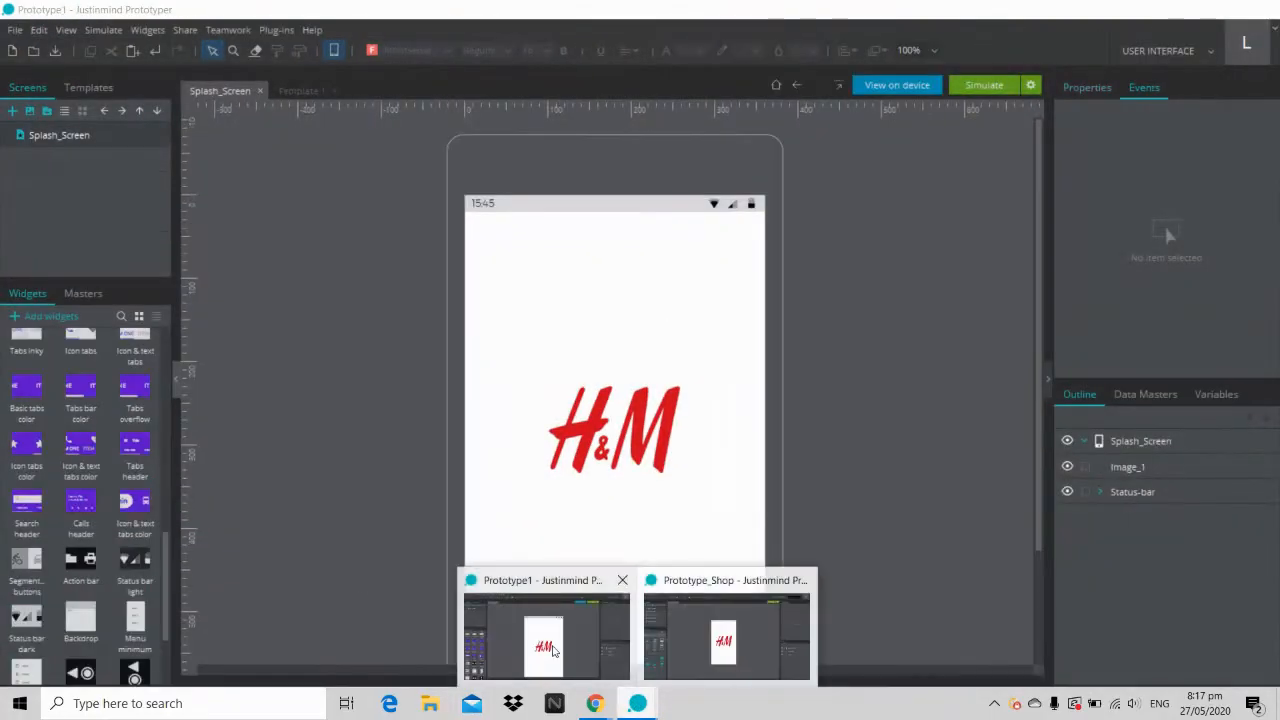
Step: Return to the Prototype1 project and add a 360 × 640 px Android Phone screen named Home_Screen
left_click(550, 630)
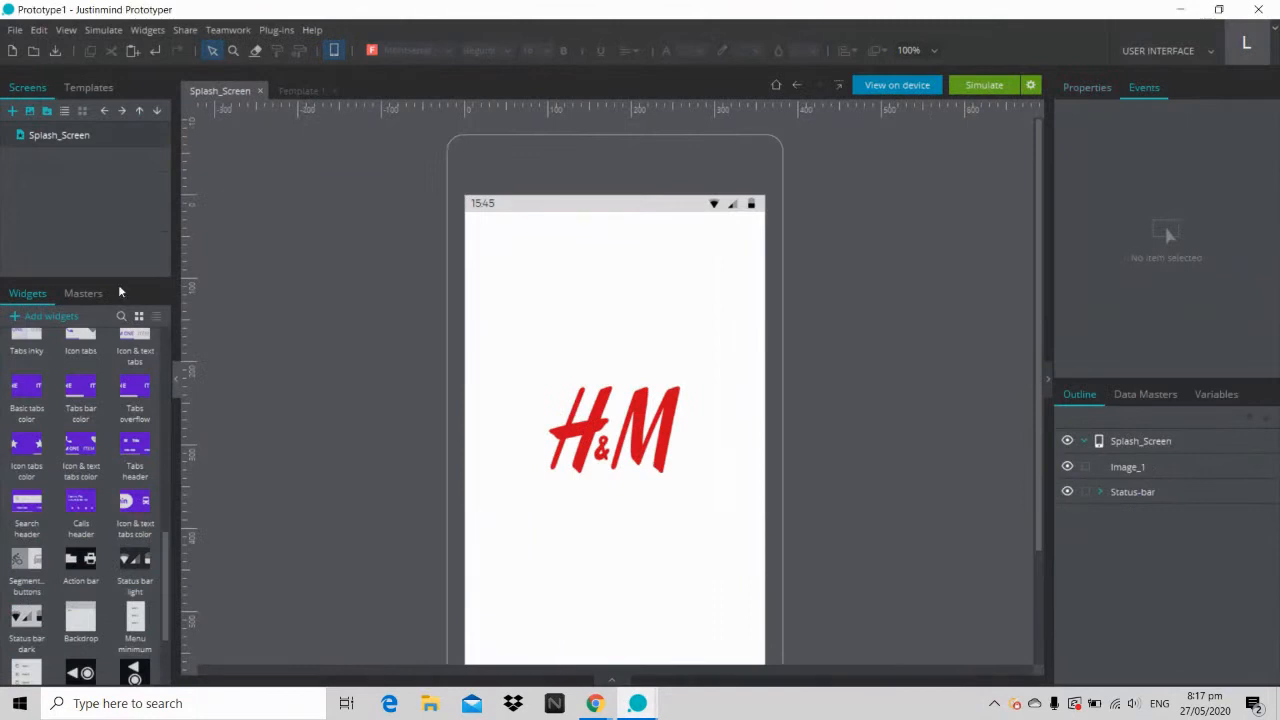
left_click(12, 110)
type("Home")
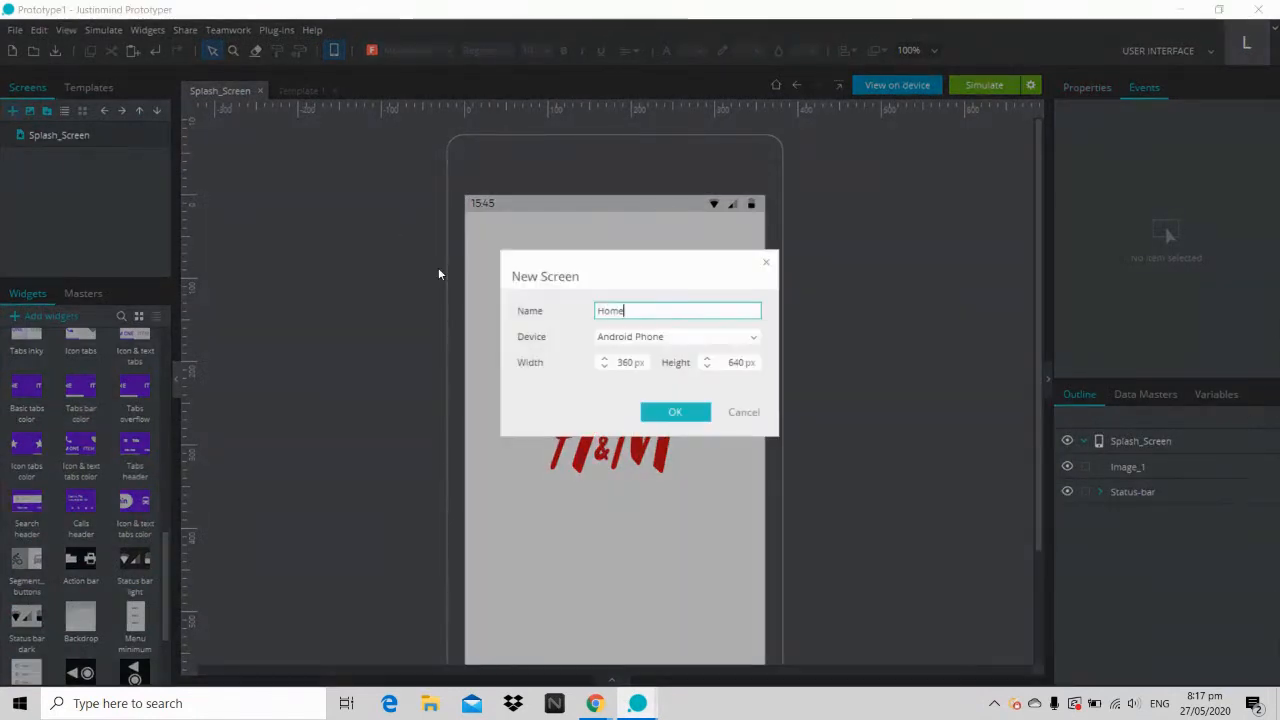
type("_Screen")
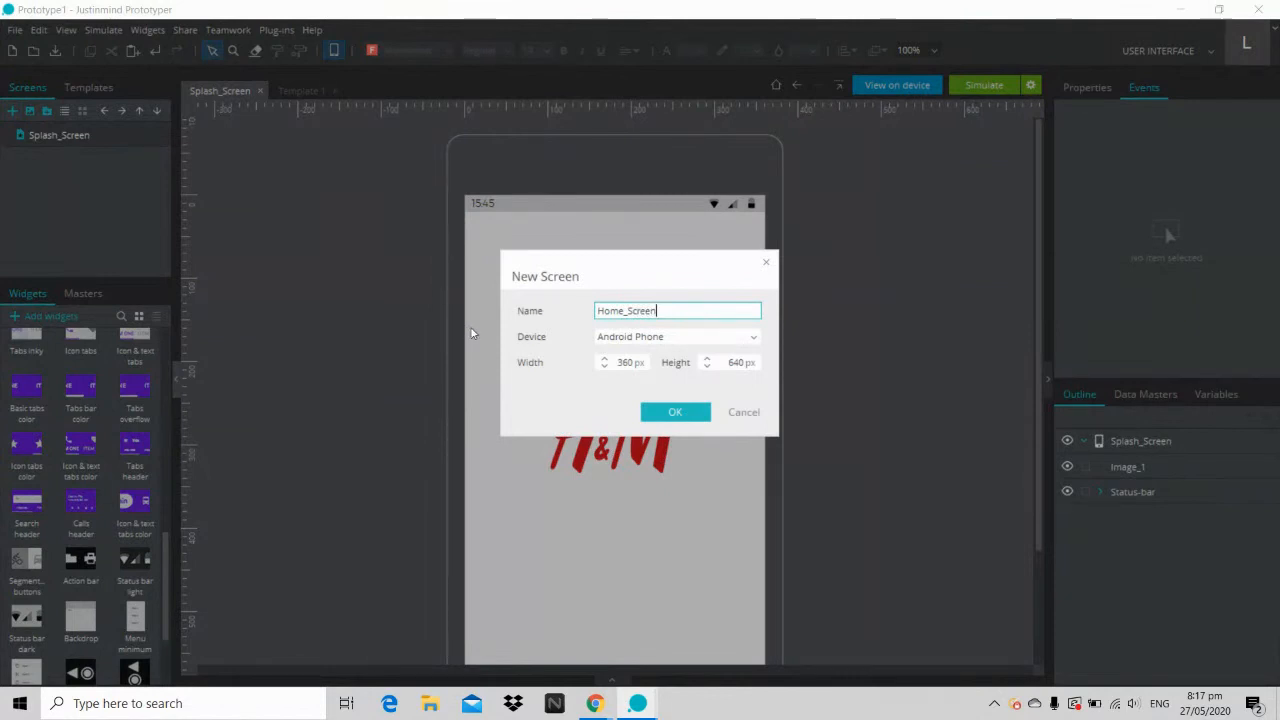
left_click(653, 413)
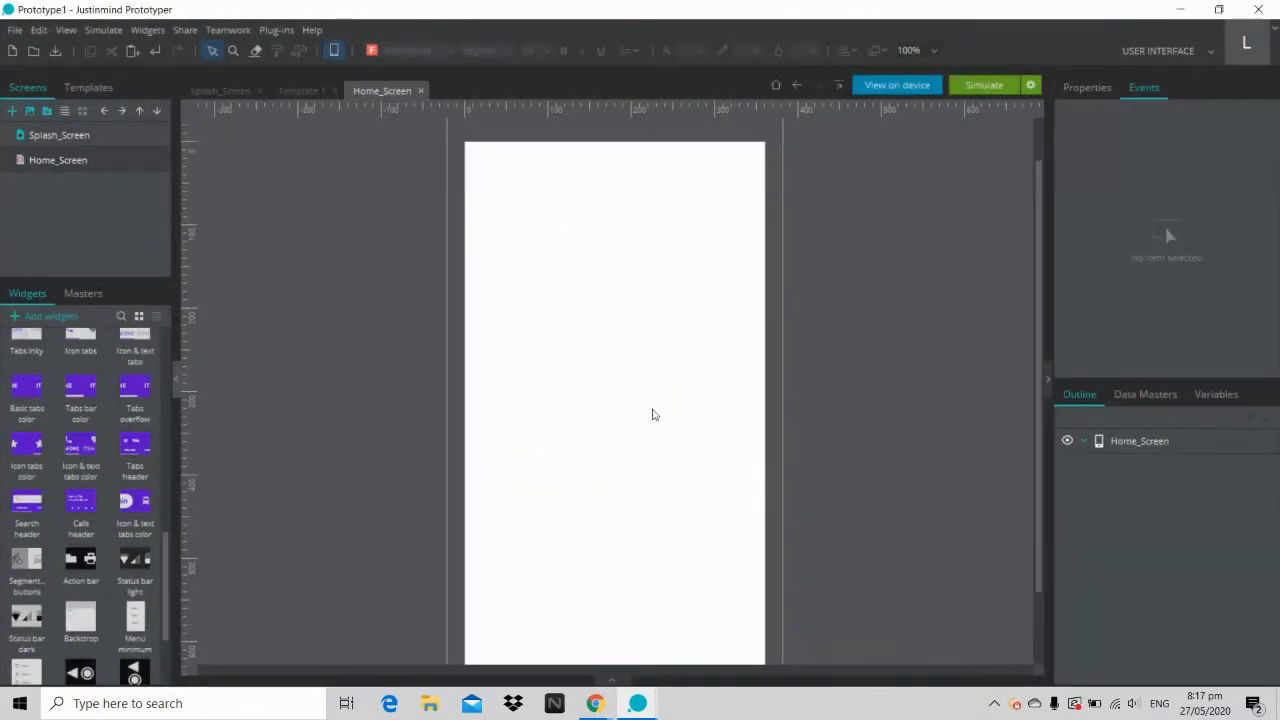
left_click(13, 115)
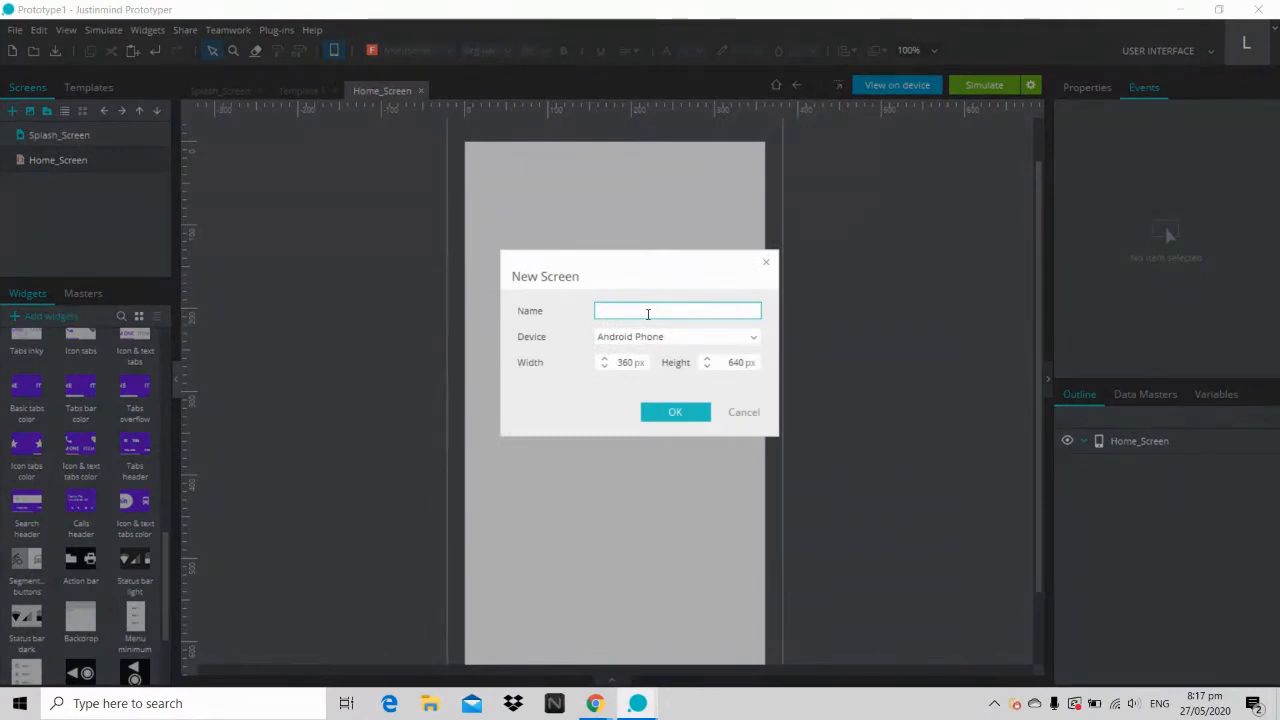
left_click(745, 414)
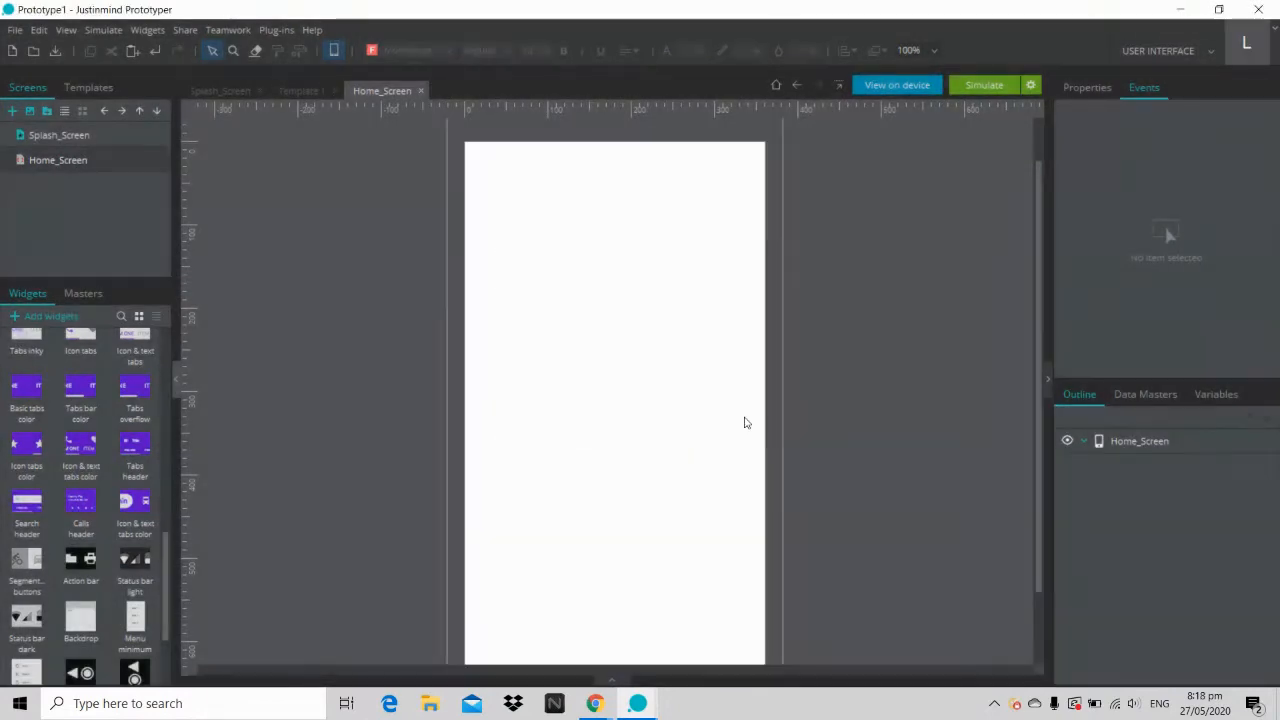
left_click(76, 140)
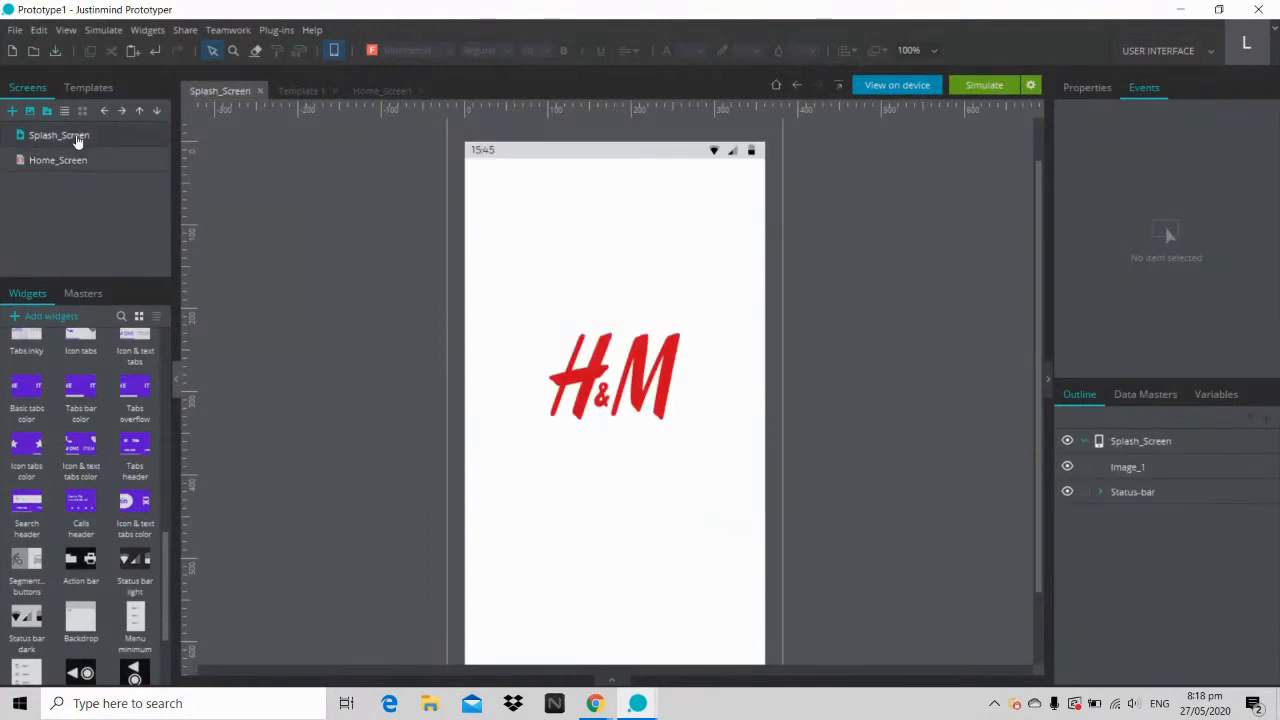
left_click(63, 158)
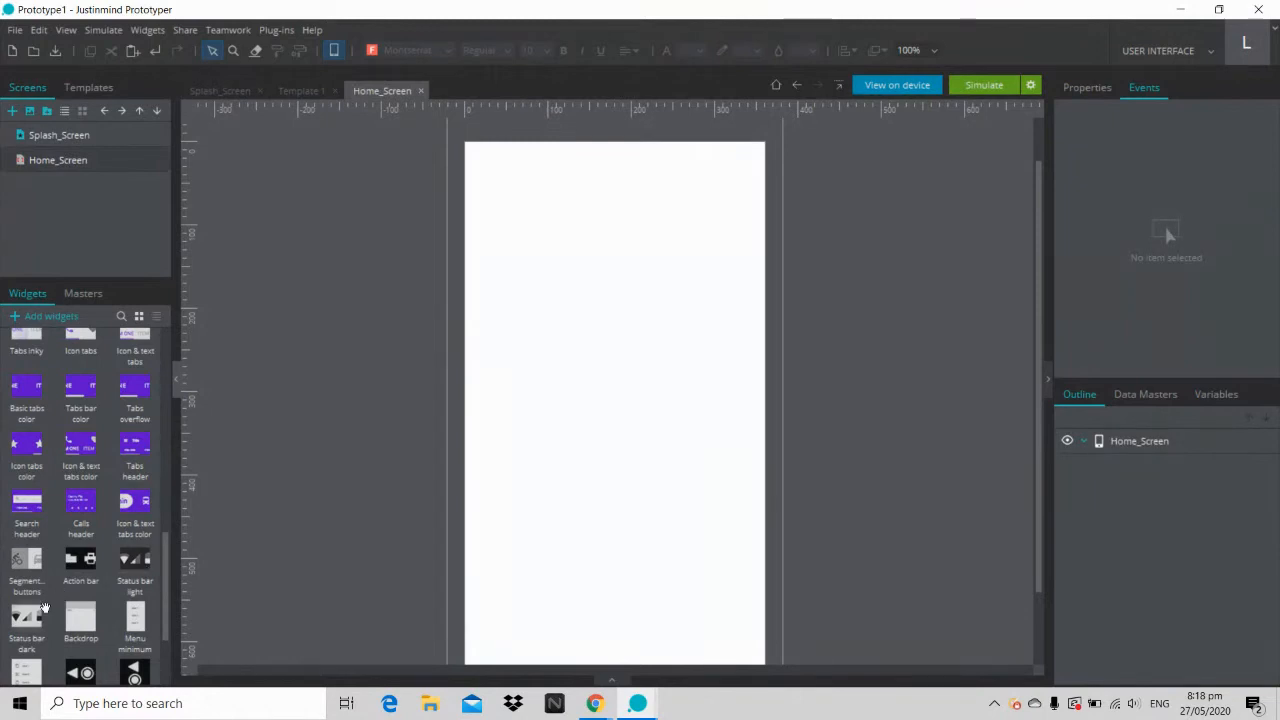
Step: Open Splash_Screen, start a new event on the screen itself and look through the available triggers
double_click(81, 142)
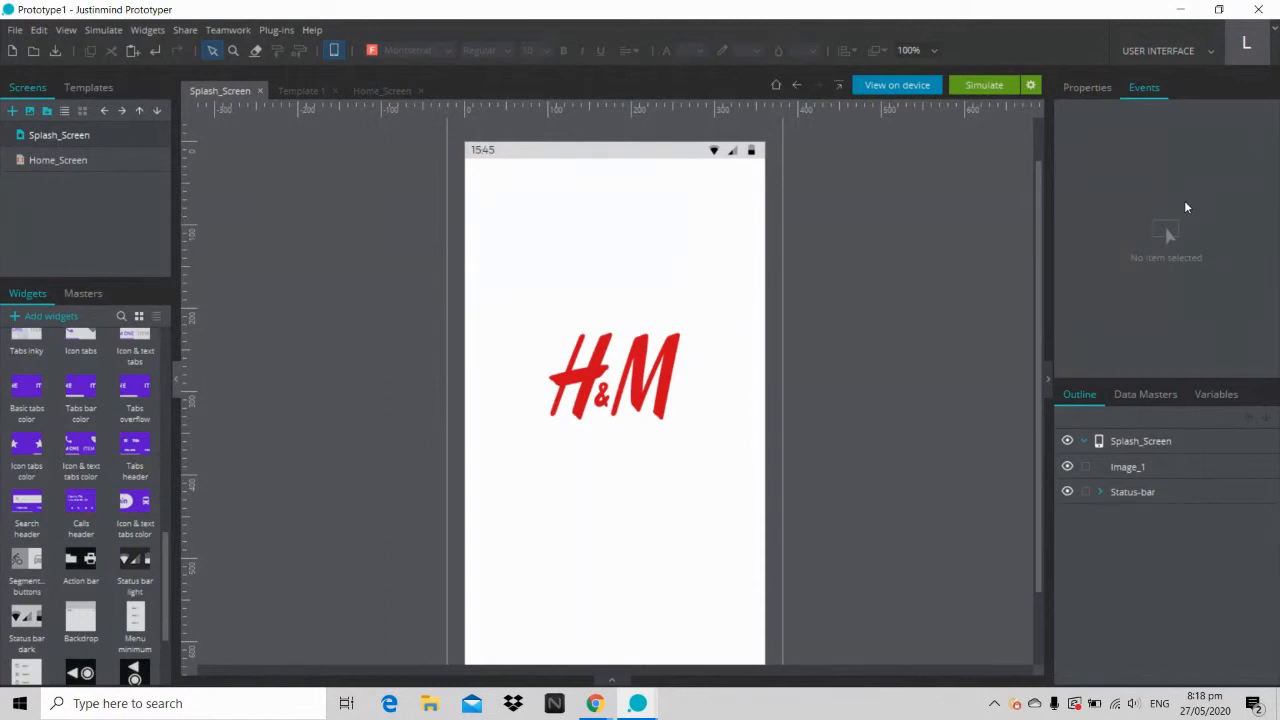
left_click(1156, 440)
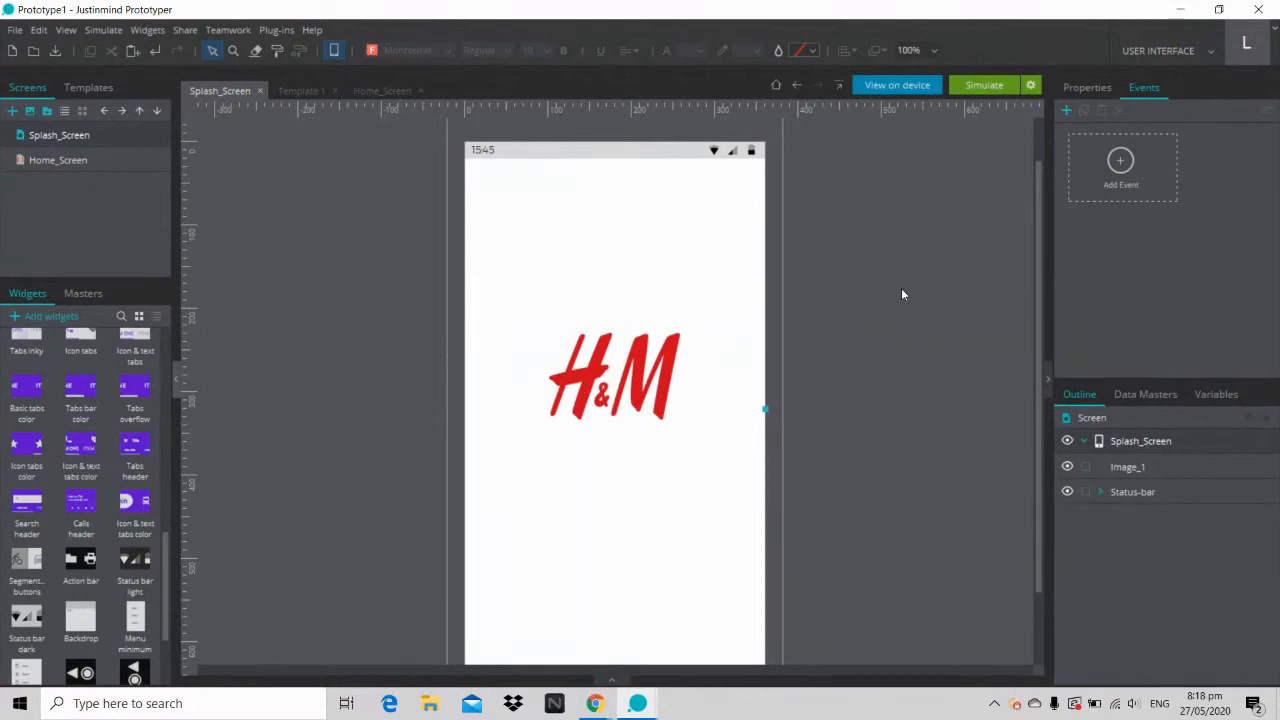
left_click(1121, 166)
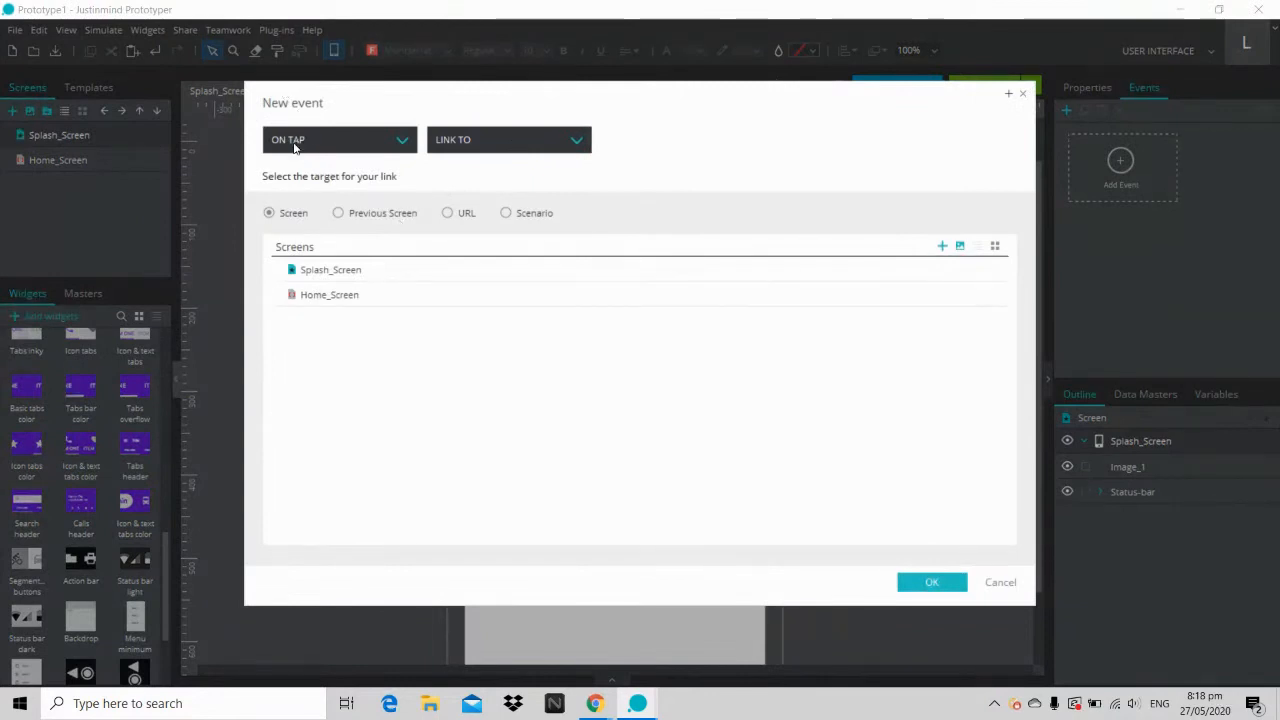
left_click(364, 150)
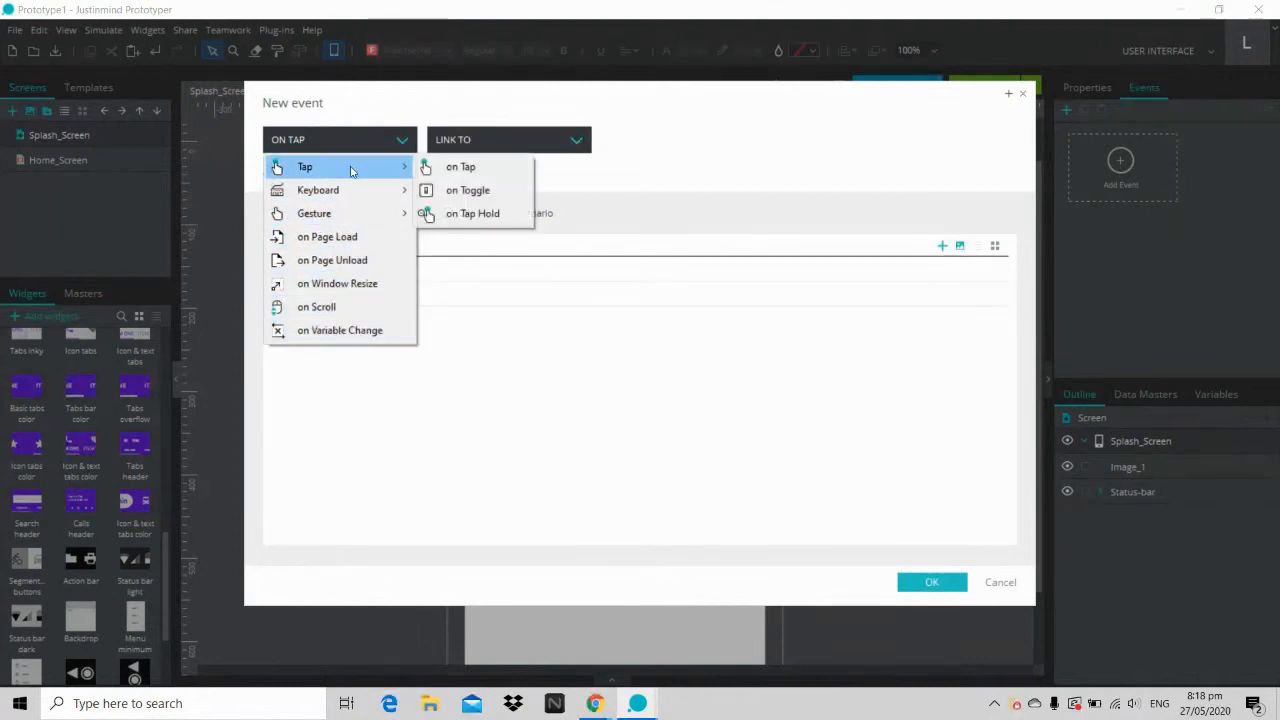
left_click(435, 115)
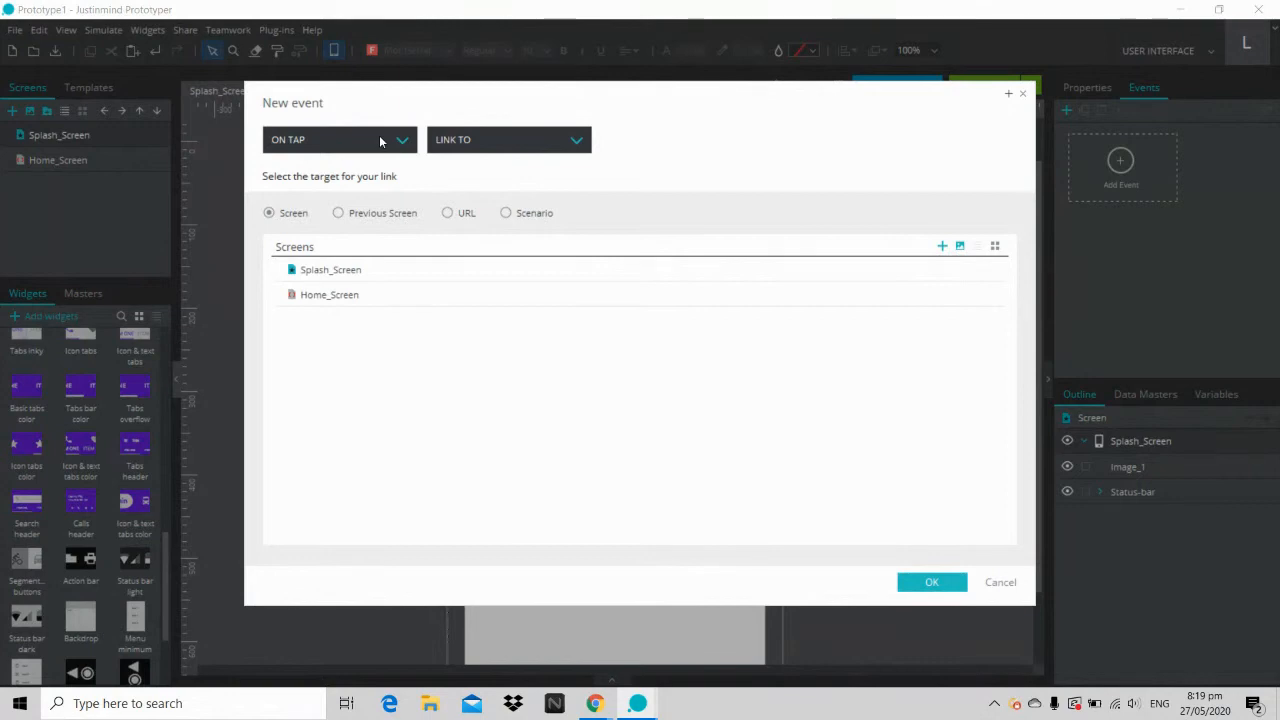
Step: Switch to Prototype_Shop, simulate its splash-to-home transition, minimize the simulation and return to the new event in Prototype1
mouse_move(640, 703)
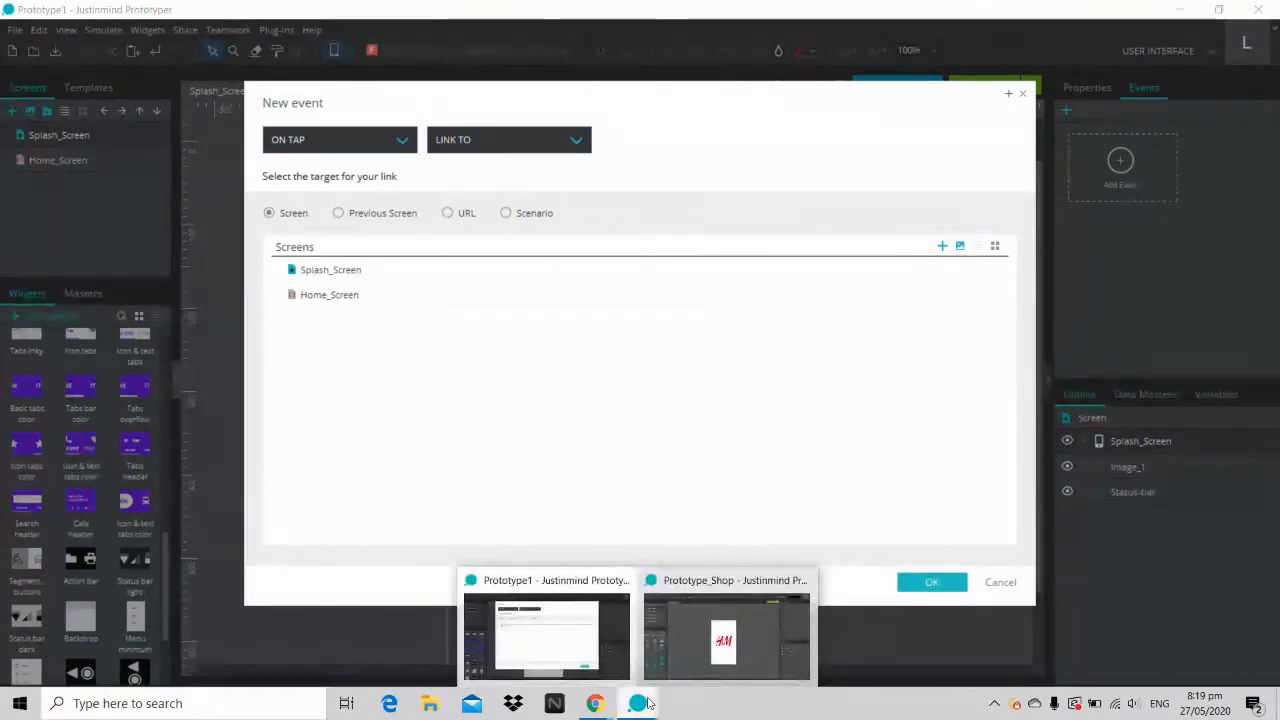
left_click(722, 648)
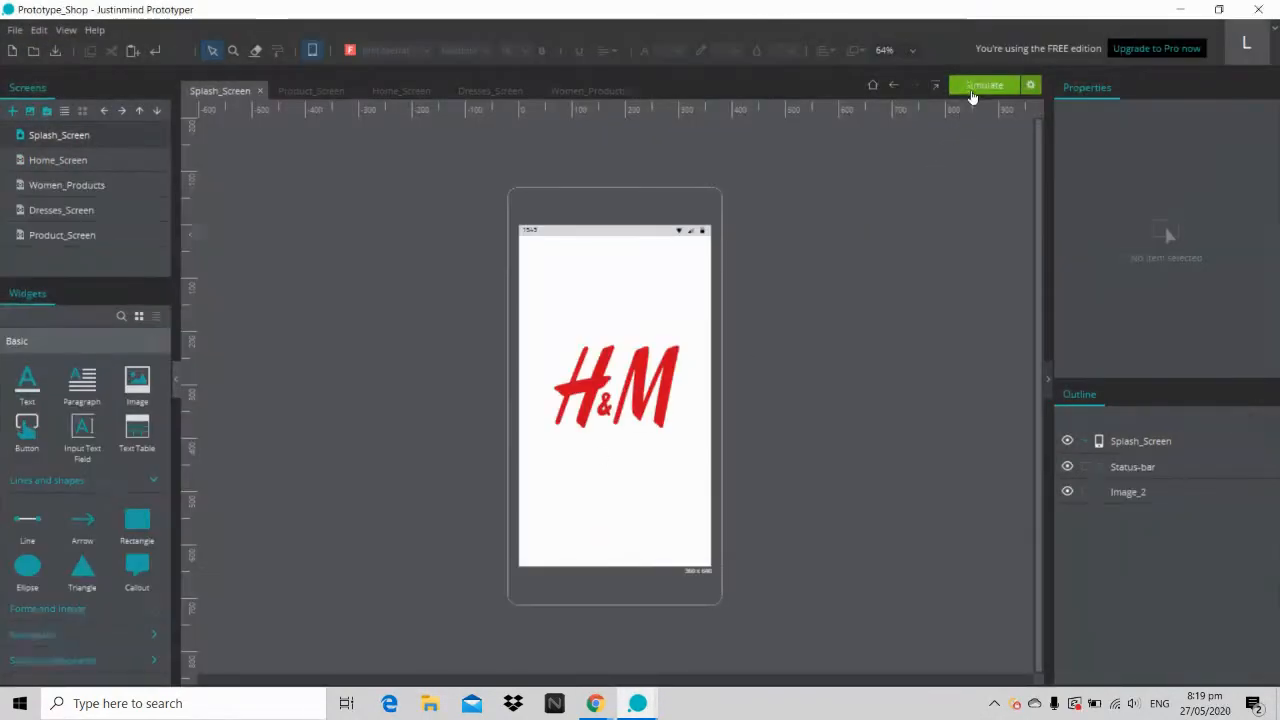
left_click(972, 88)
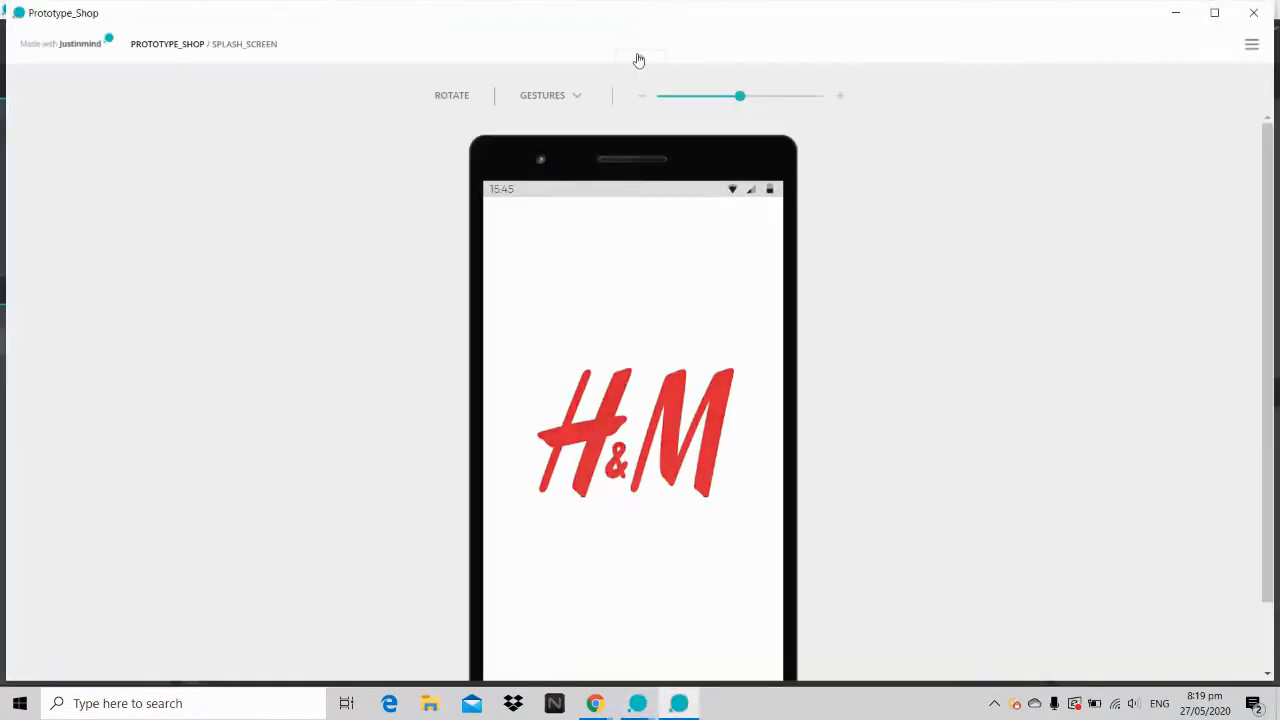
left_click(638, 61)
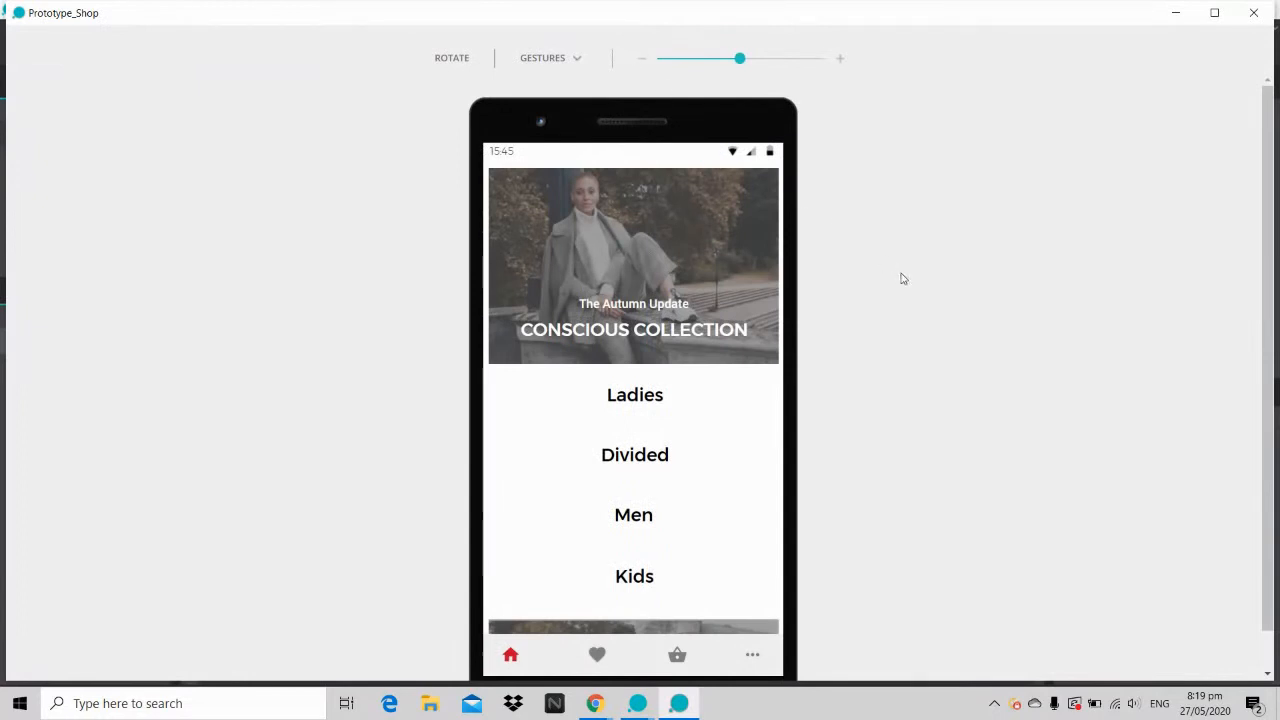
left_click(1175, 12)
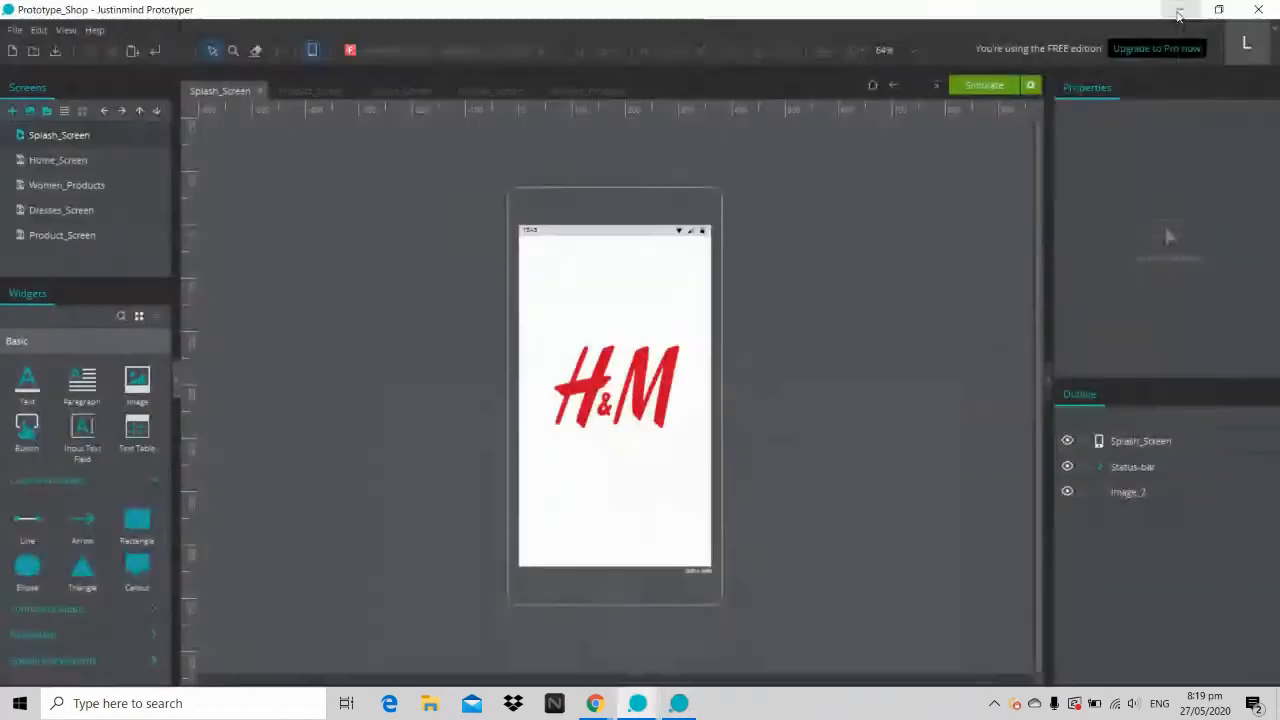
left_click(637, 703)
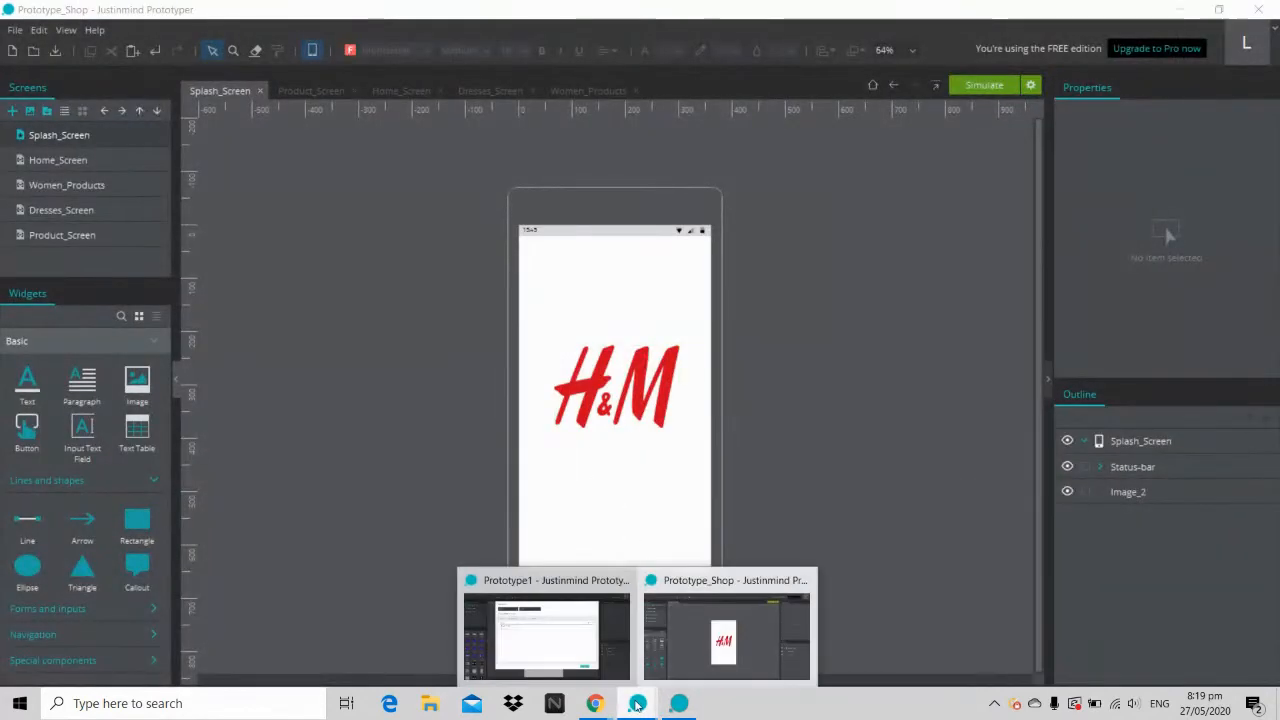
left_click(566, 652)
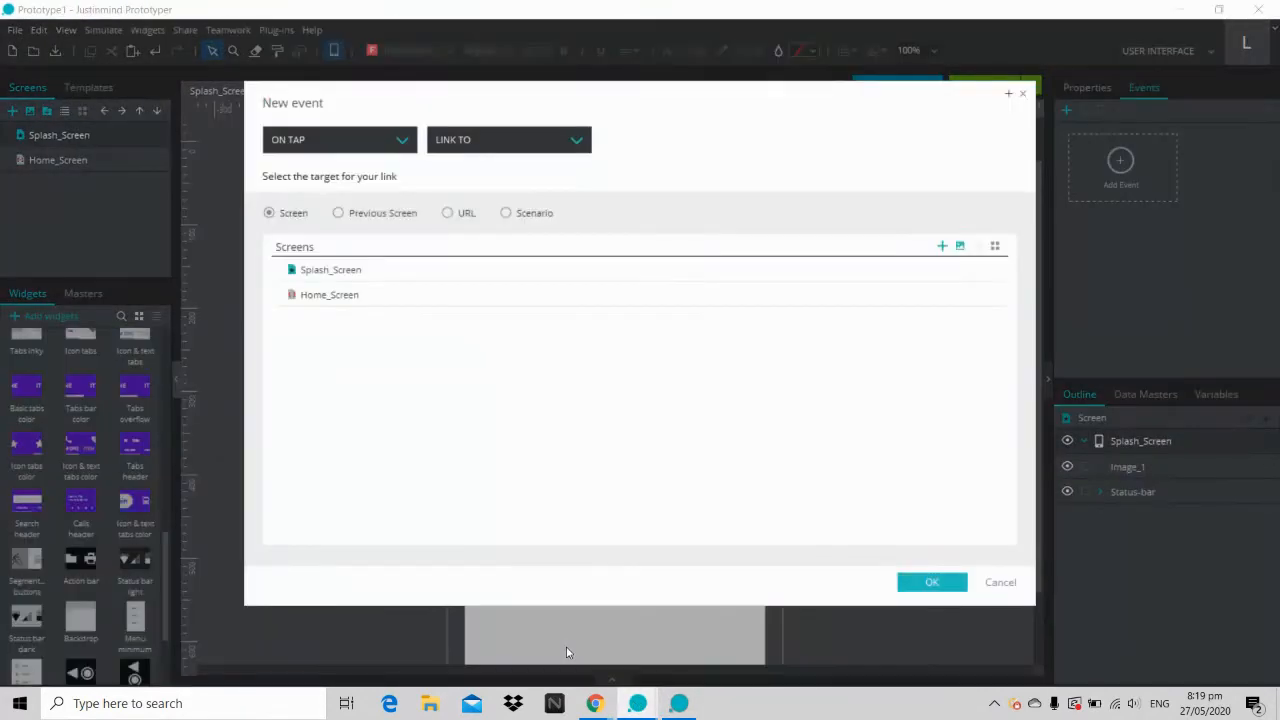
Step: Set the new Splash_Screen event to trigger on Page Load and link to Home_Screen
left_click(350, 141)
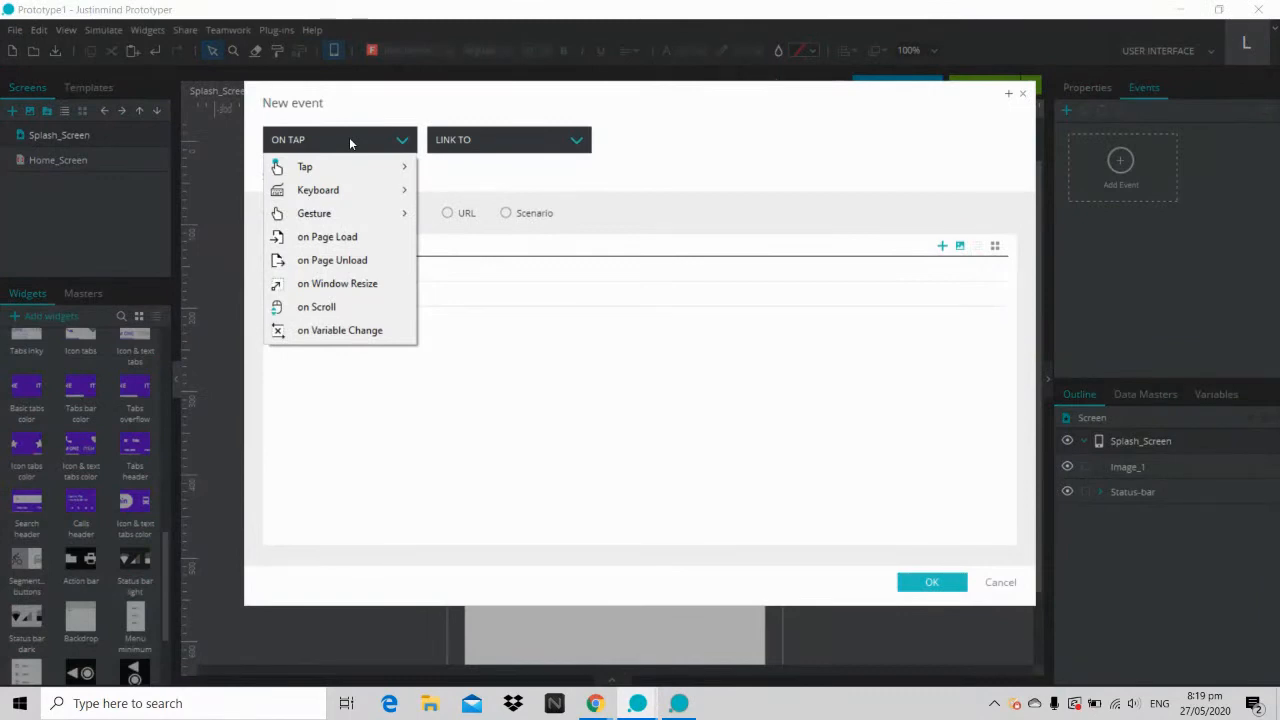
left_click(352, 243)
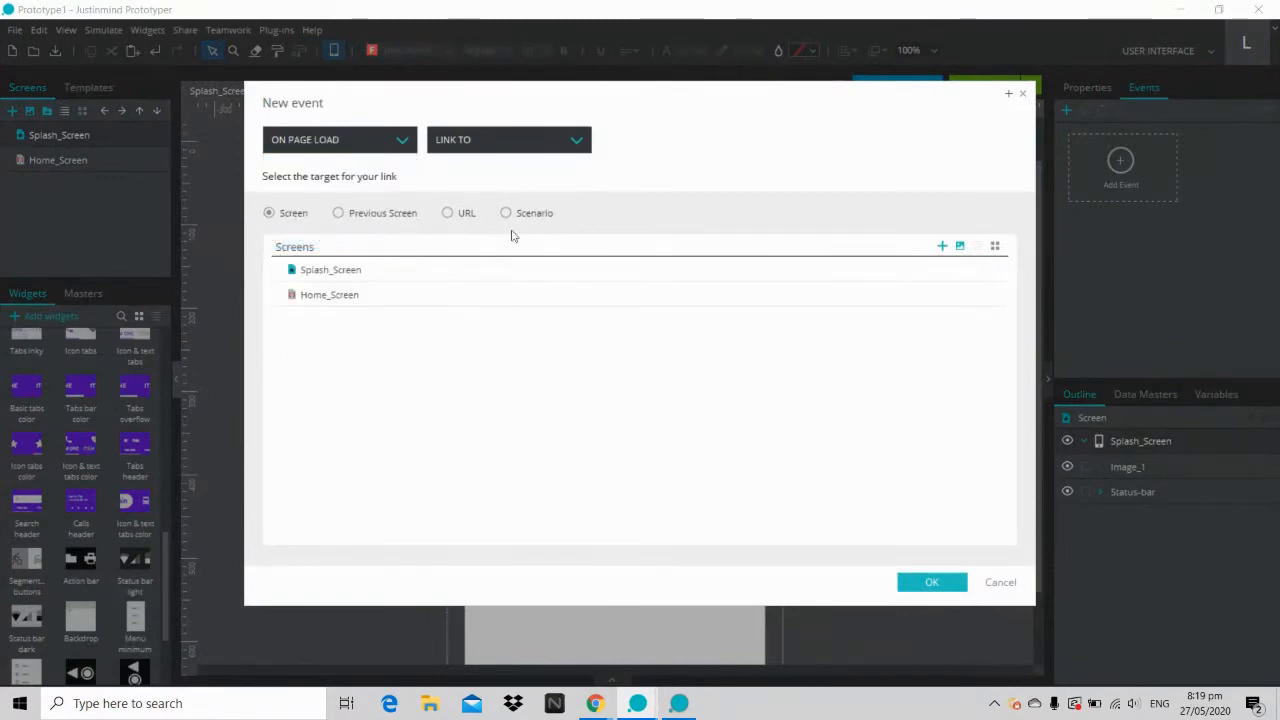
left_click(383, 300)
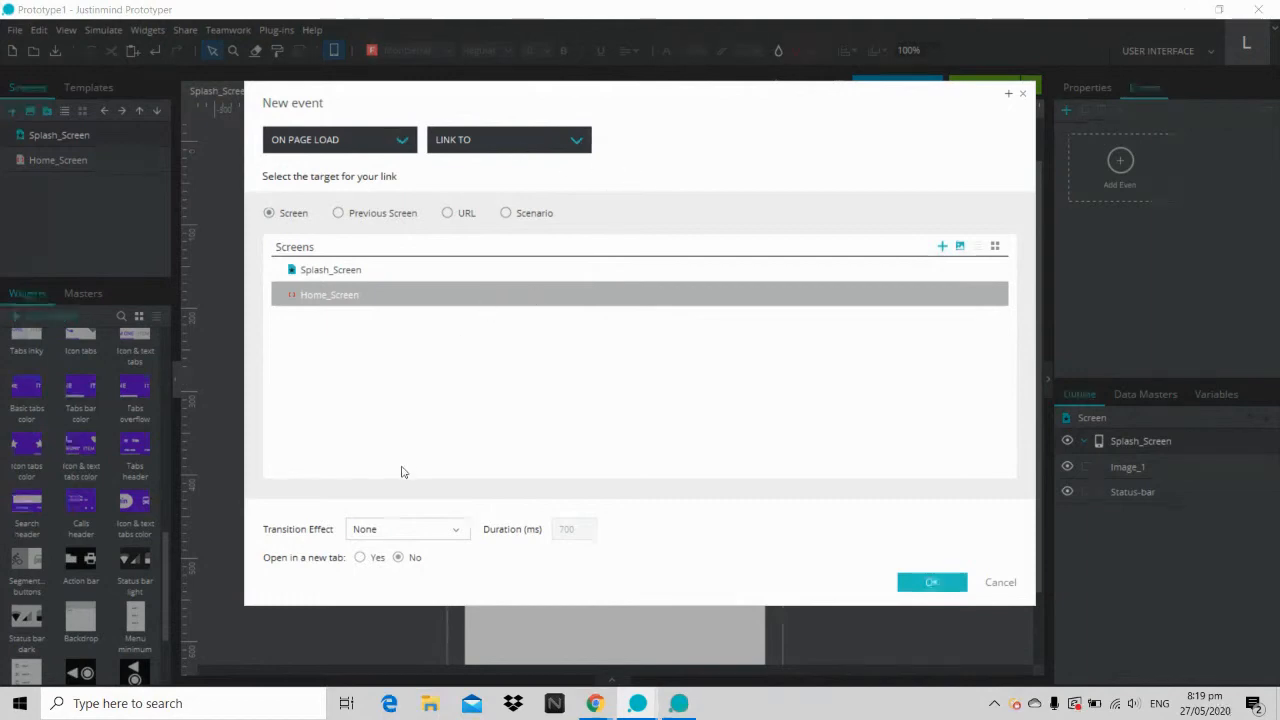
Step: Give the Home_Screen link a Fade transition of 1000 ms, save the event and test it in a simulation
left_click(405, 532)
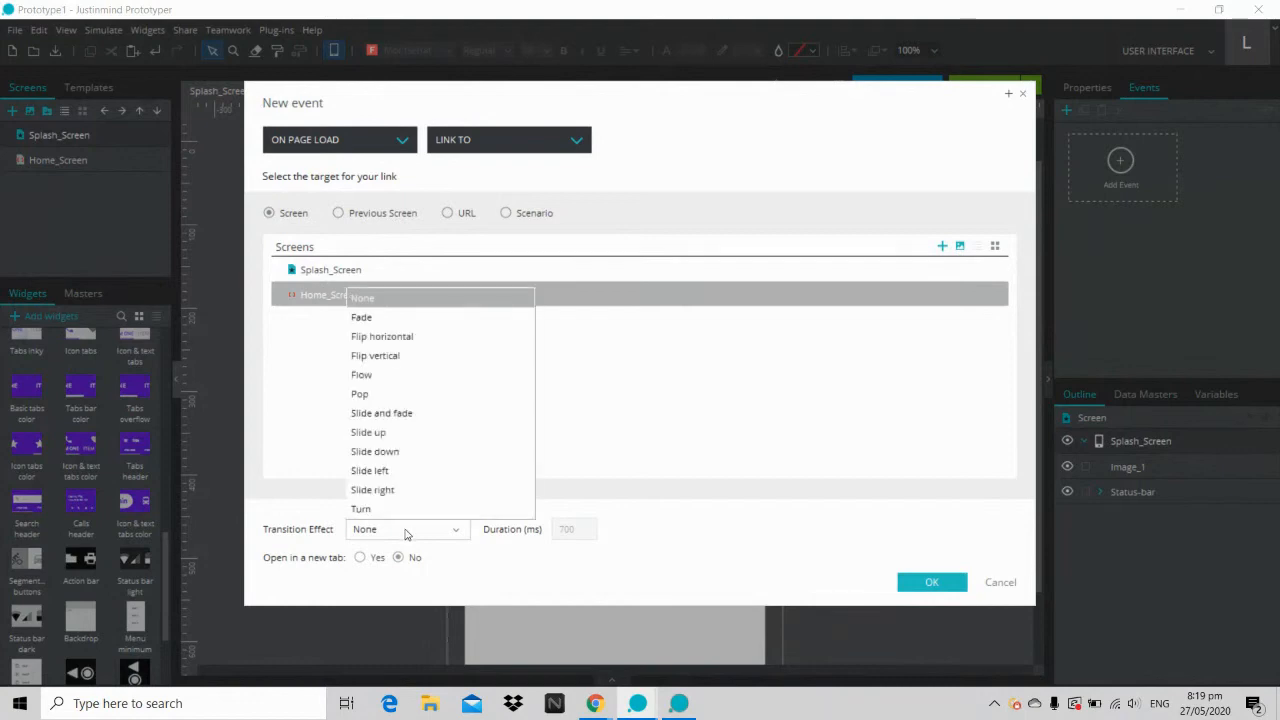
left_click(388, 318)
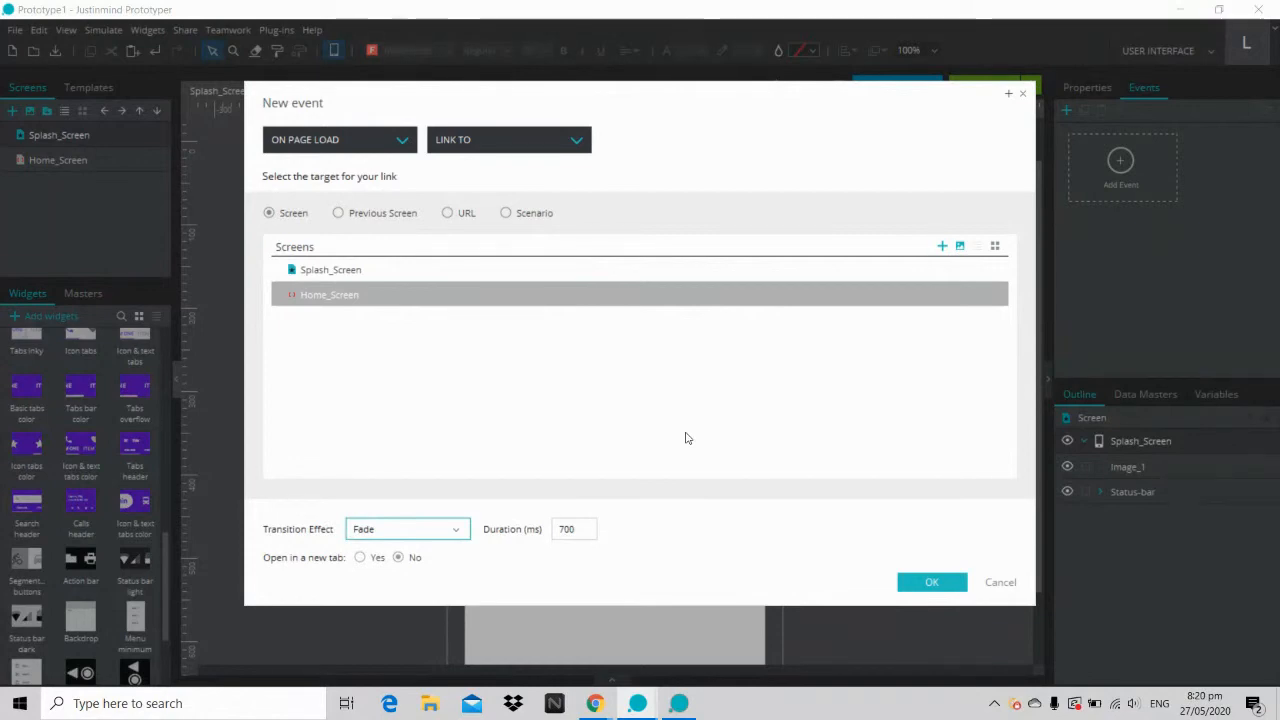
left_click(558, 532)
double_click(558, 532)
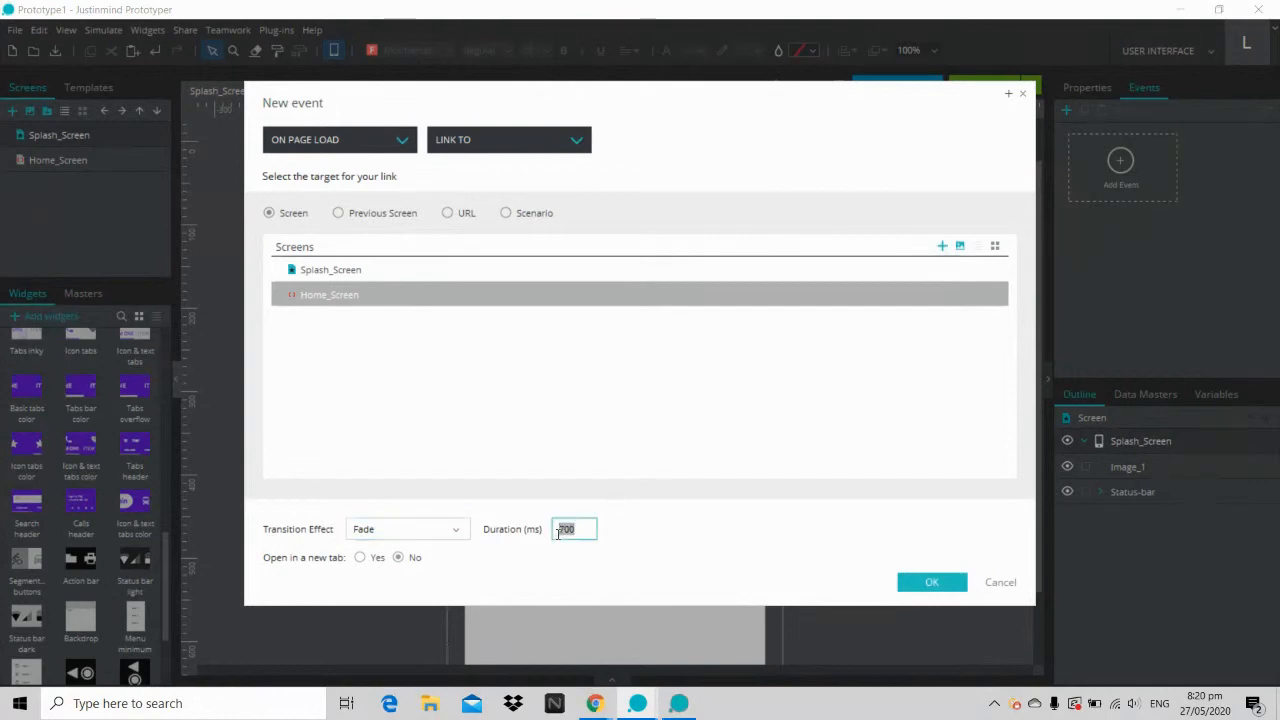
type("1000")
left_click(798, 405)
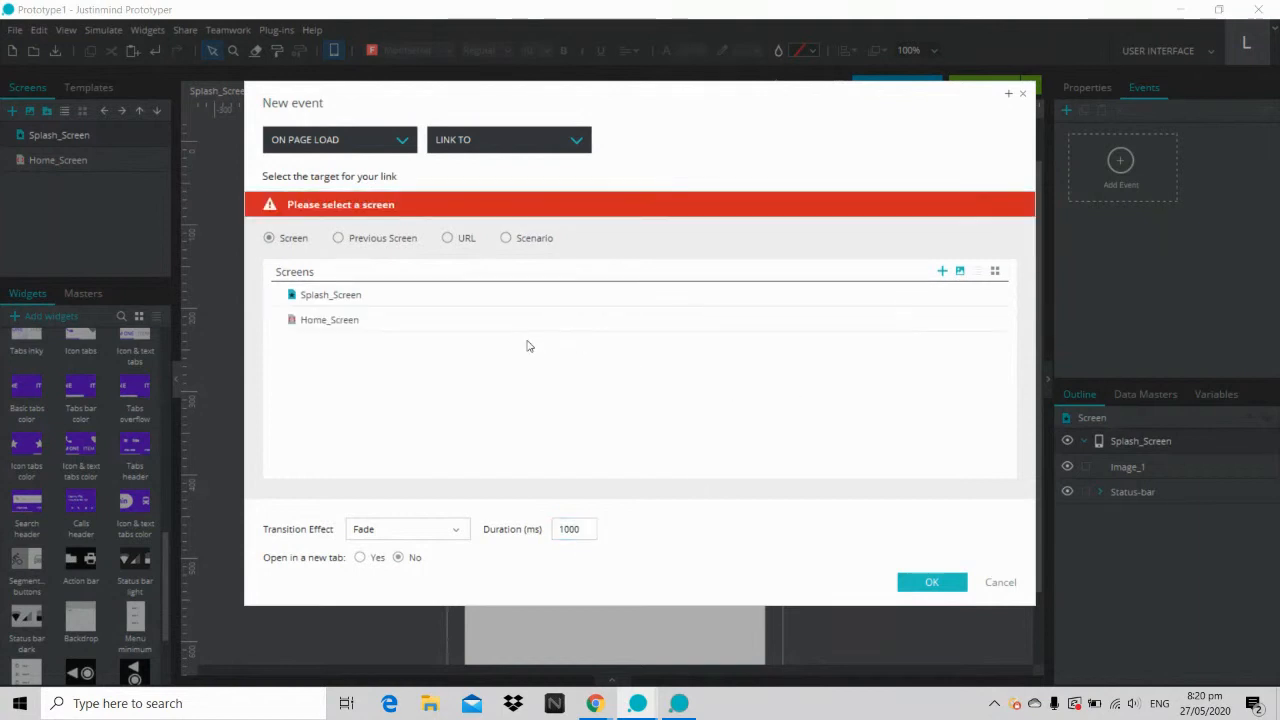
left_click(495, 320)
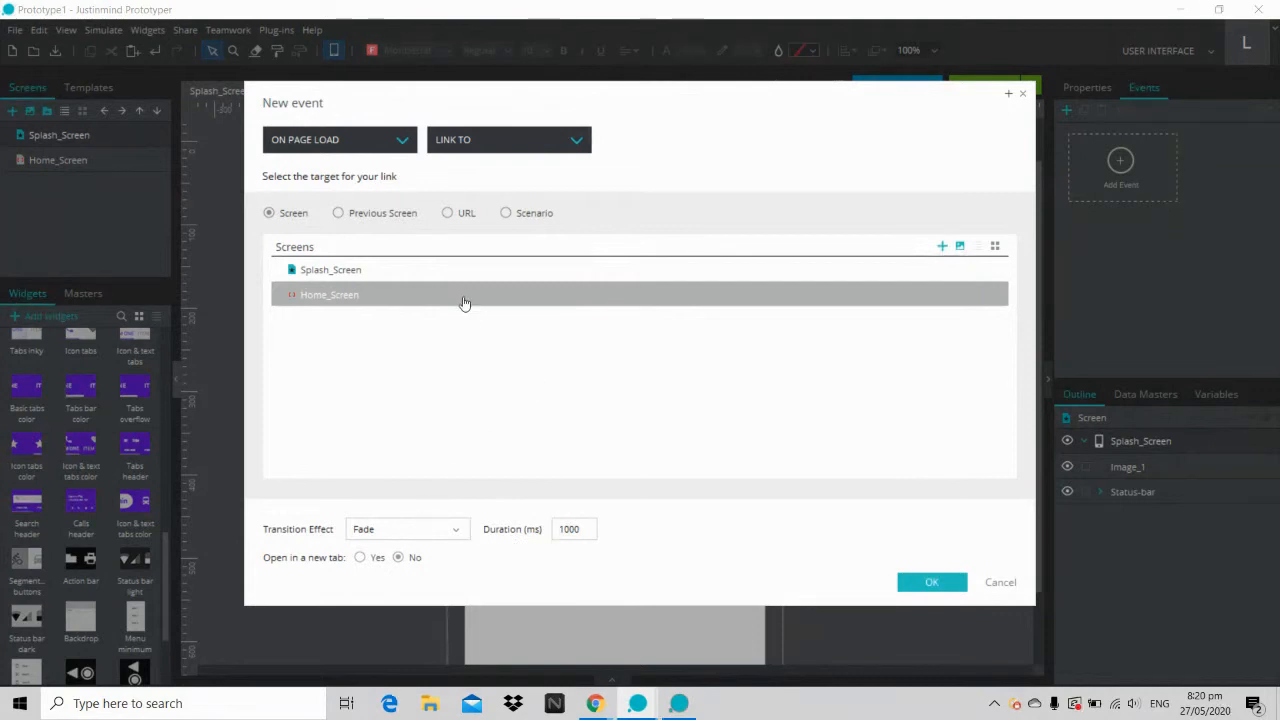
left_click(920, 583)
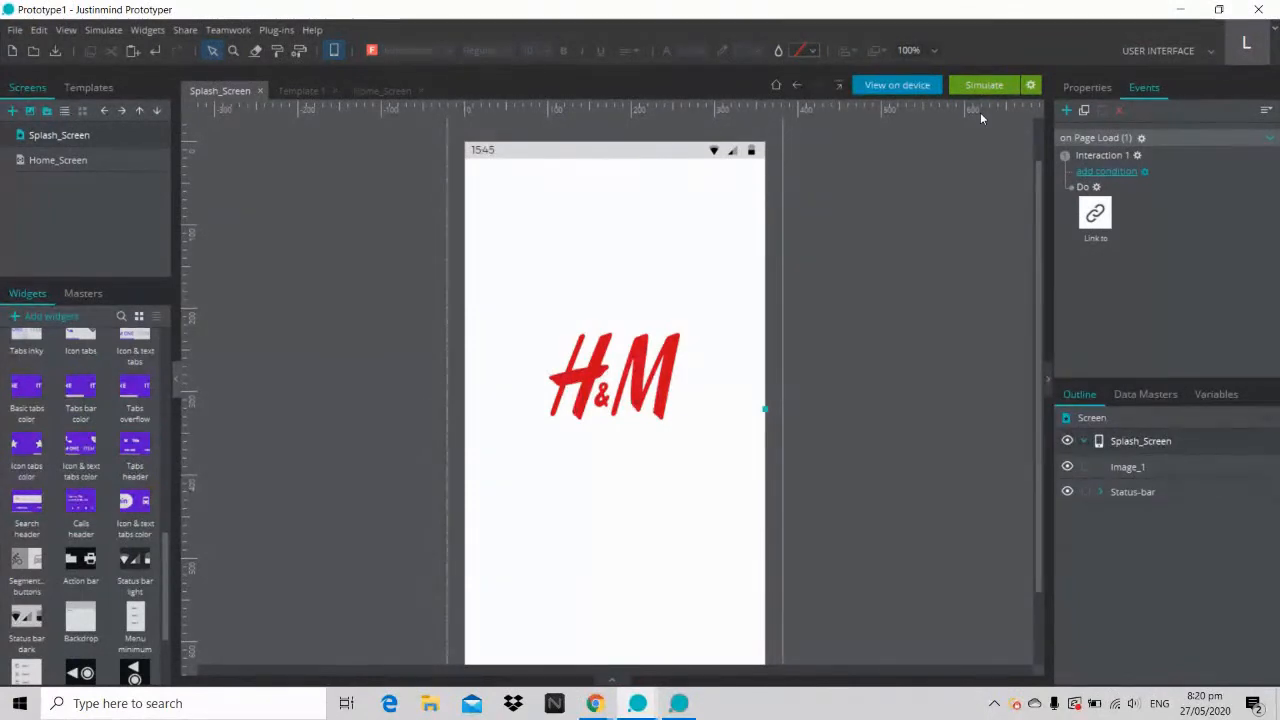
left_click(983, 86)
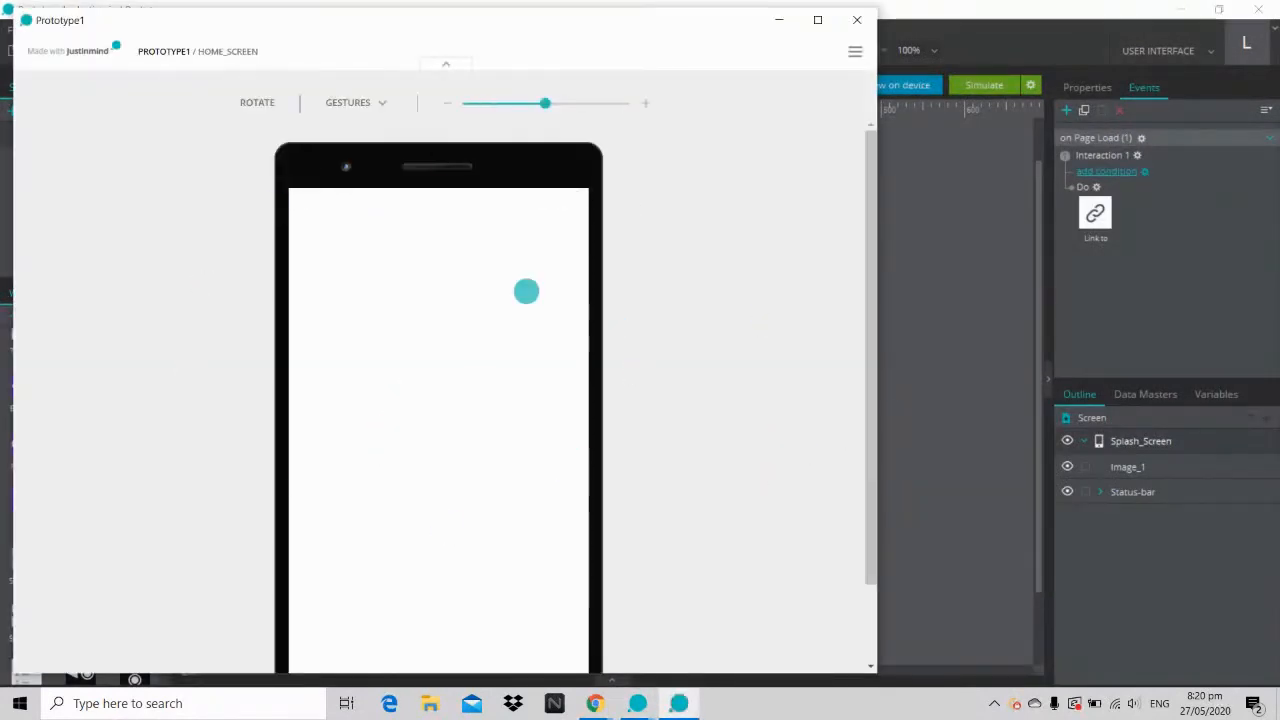
left_click(857, 20)
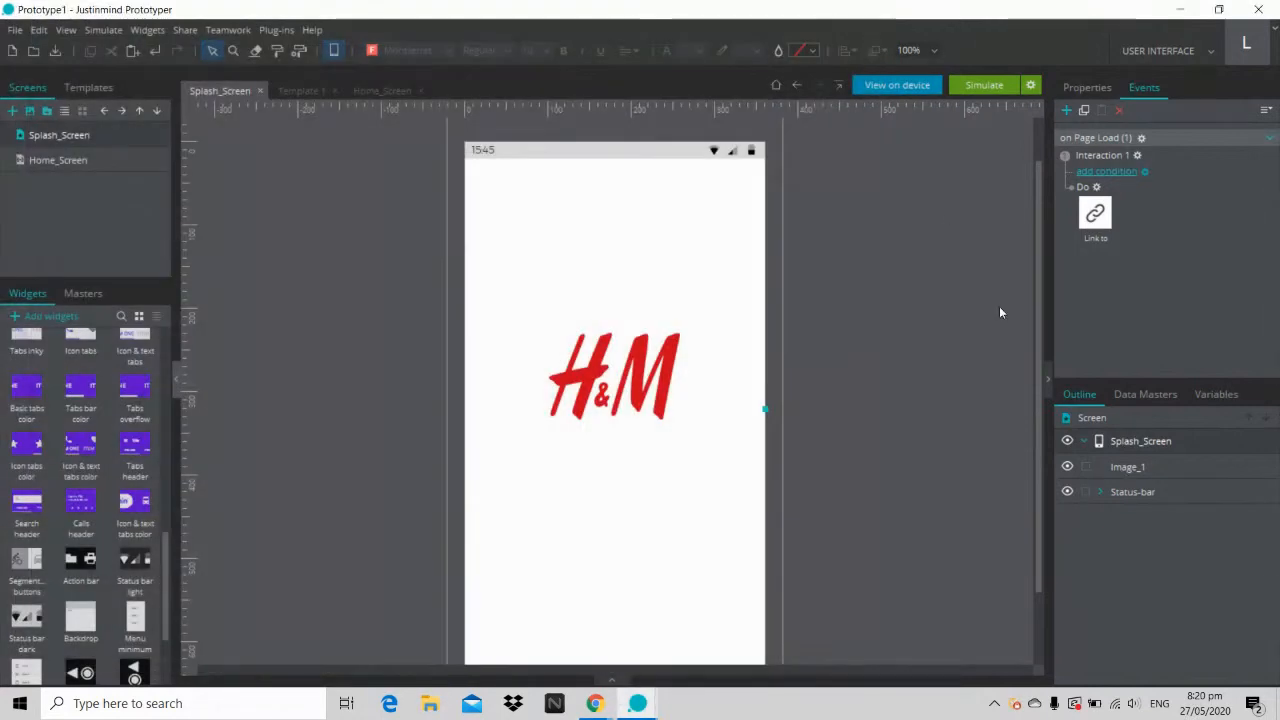
Step: Set the Fade transition duration of Splash_Screen's link to 3000 ms and simulate the prototype again
double_click(1095, 212)
double_click(582, 530)
type("2000")
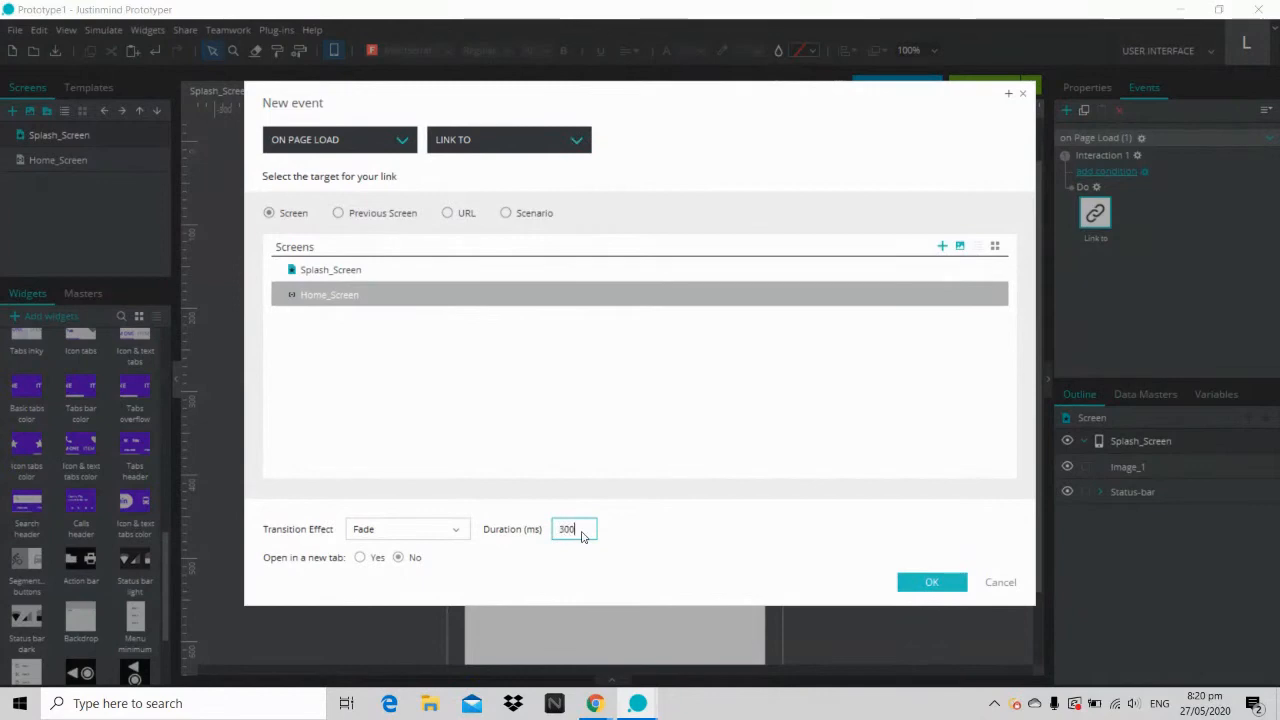
key("Return")
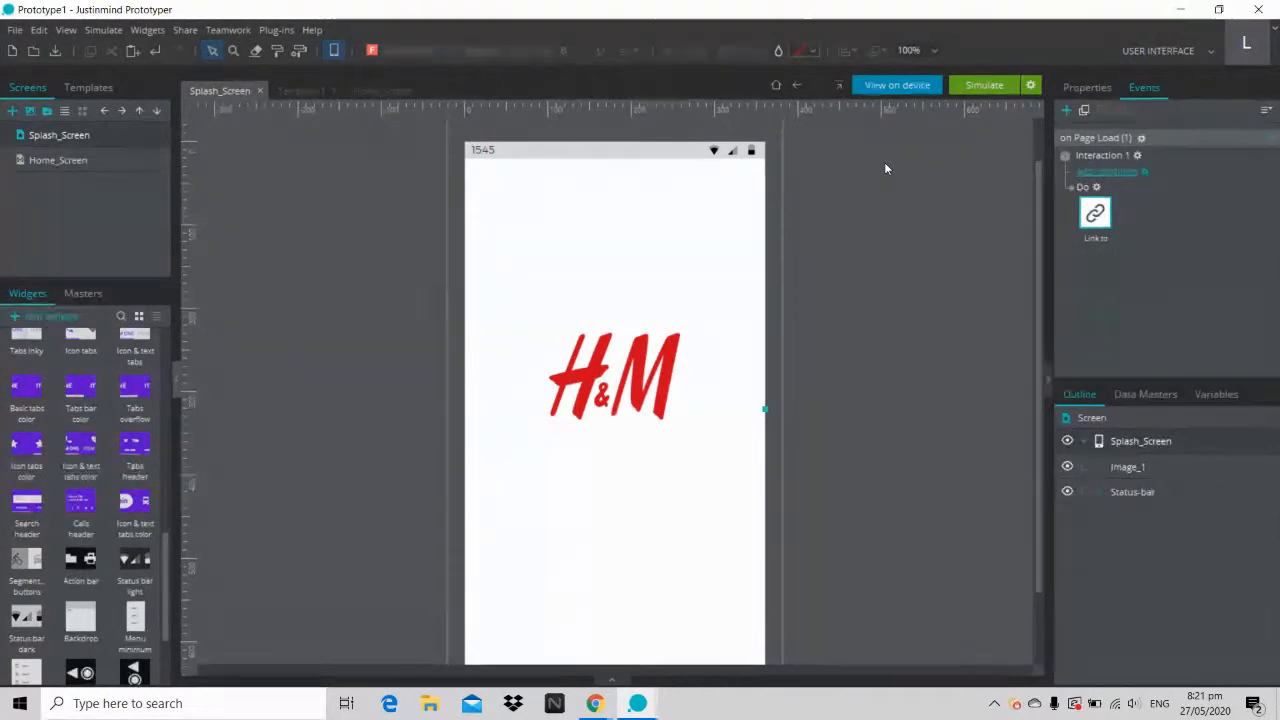
left_click(982, 89)
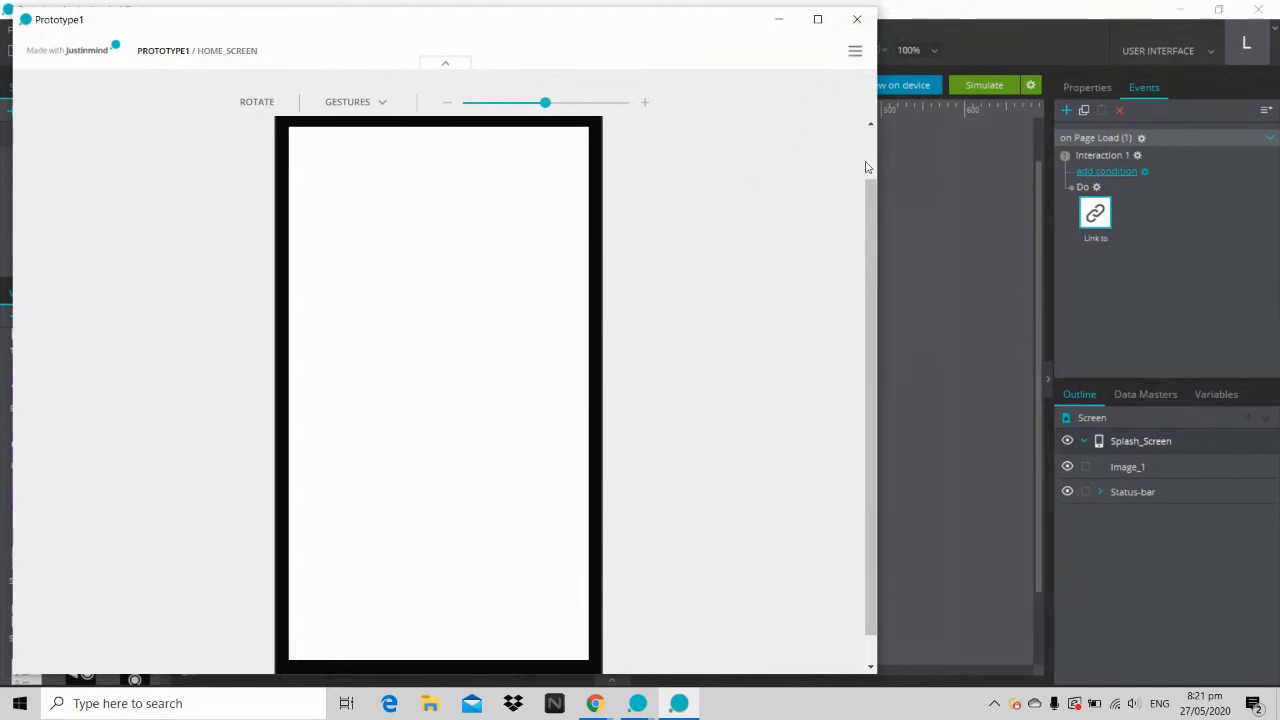
left_click(857, 22)
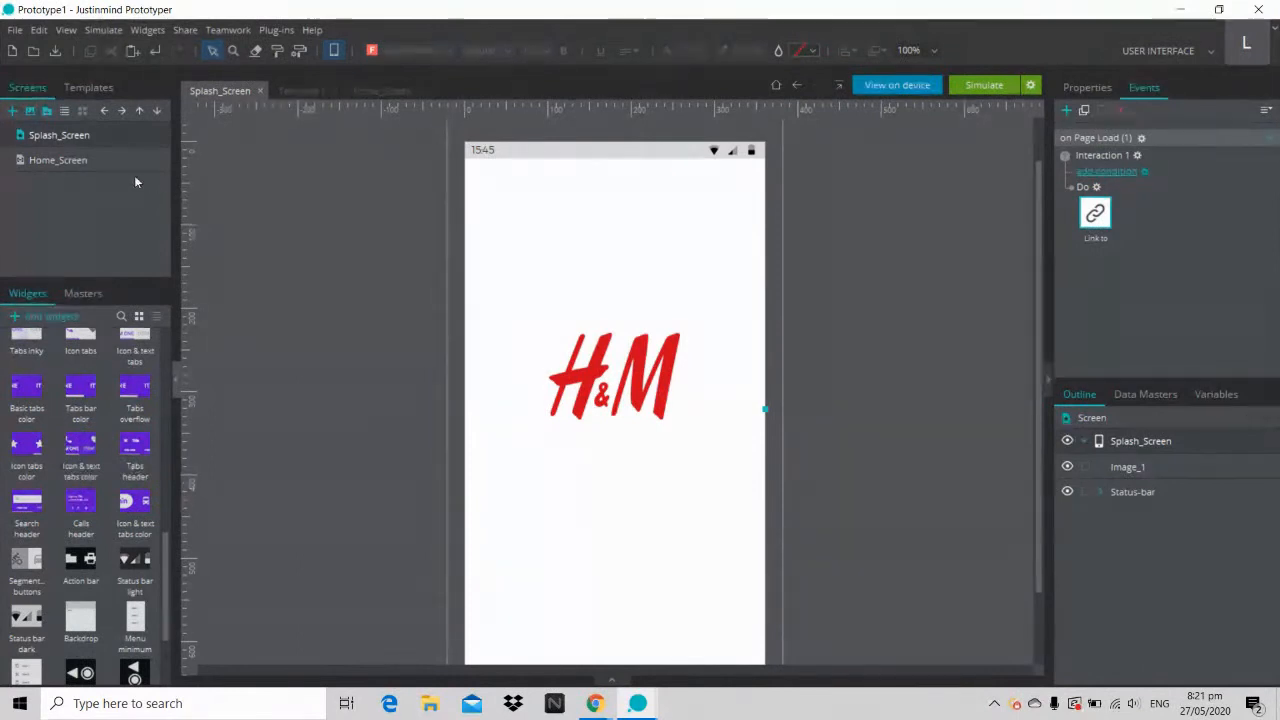
Step: View Home_Screen, review the trigger and link settings of Splash_Screen's page-load event, and rerun the simulation from Splash_Screen
double_click(63, 163)
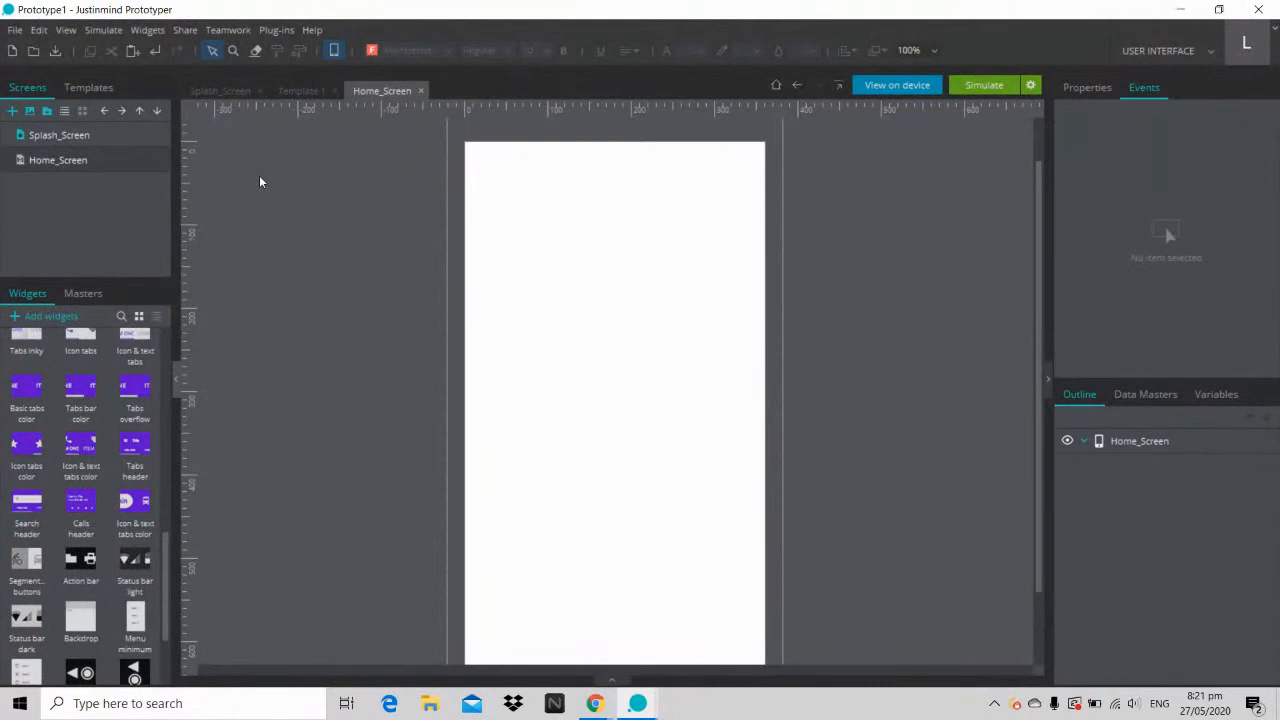
double_click(52, 135)
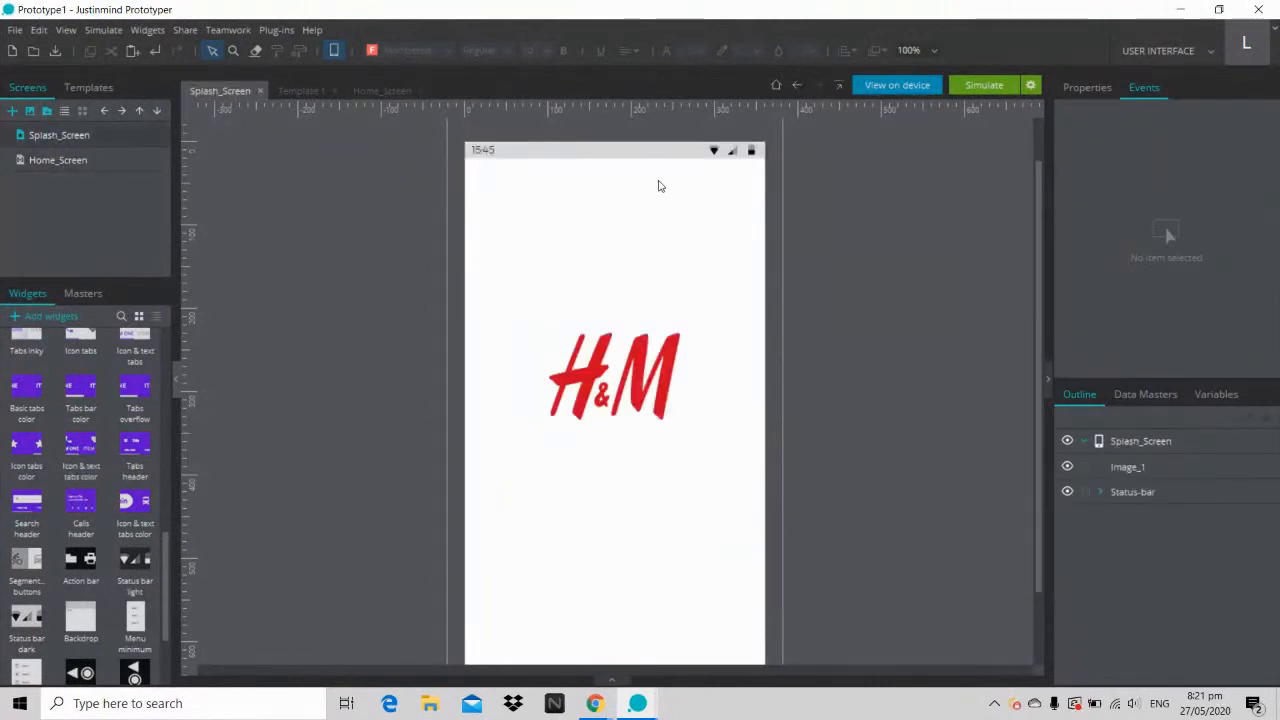
left_click(1164, 443)
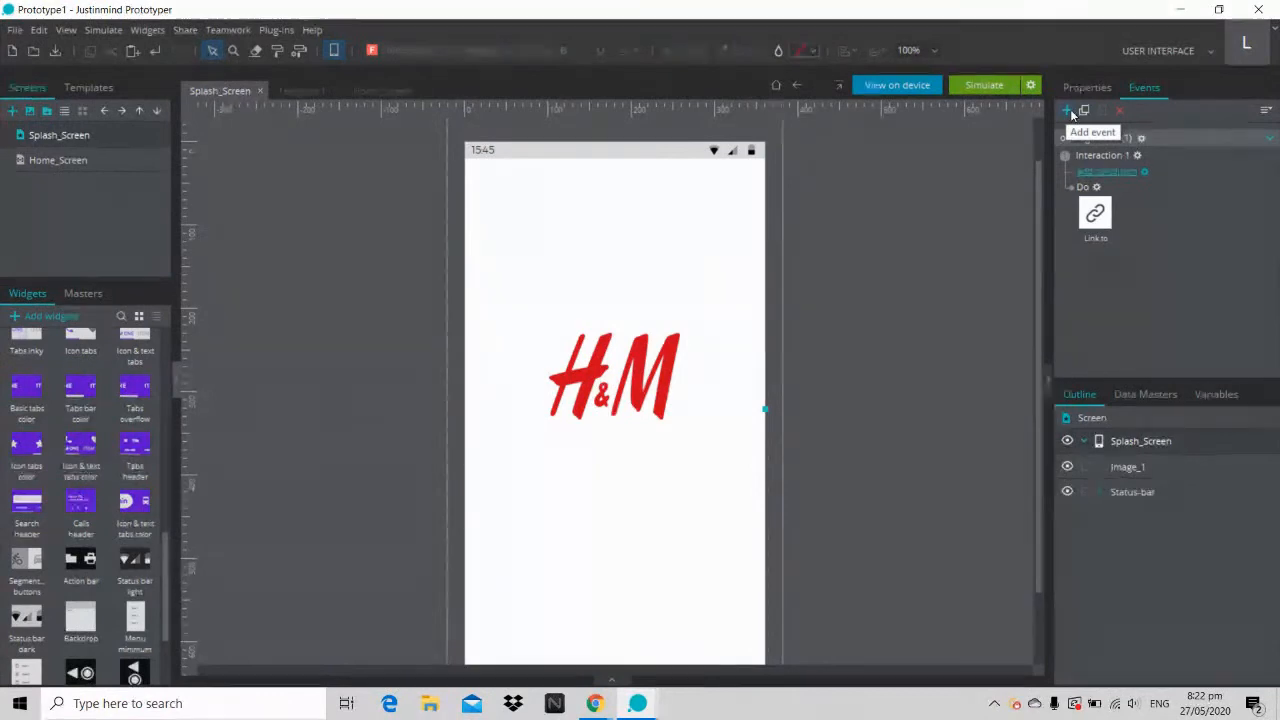
double_click(1096, 214)
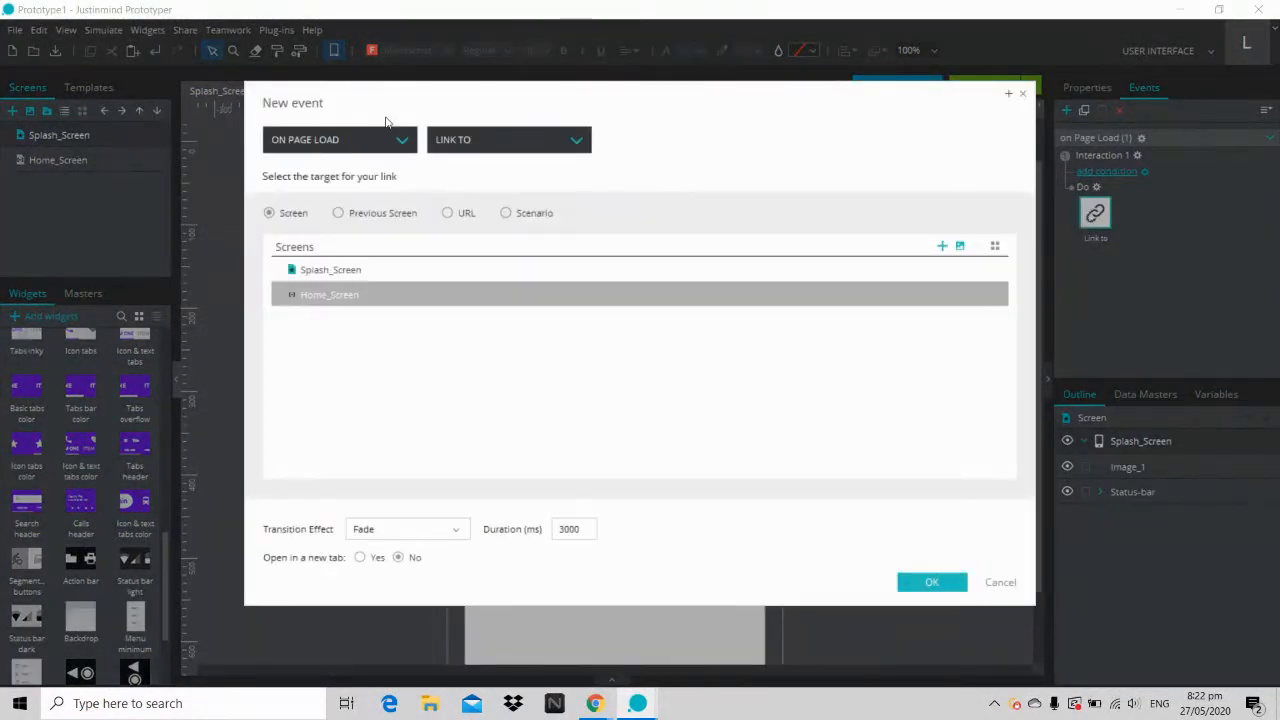
left_click(345, 142)
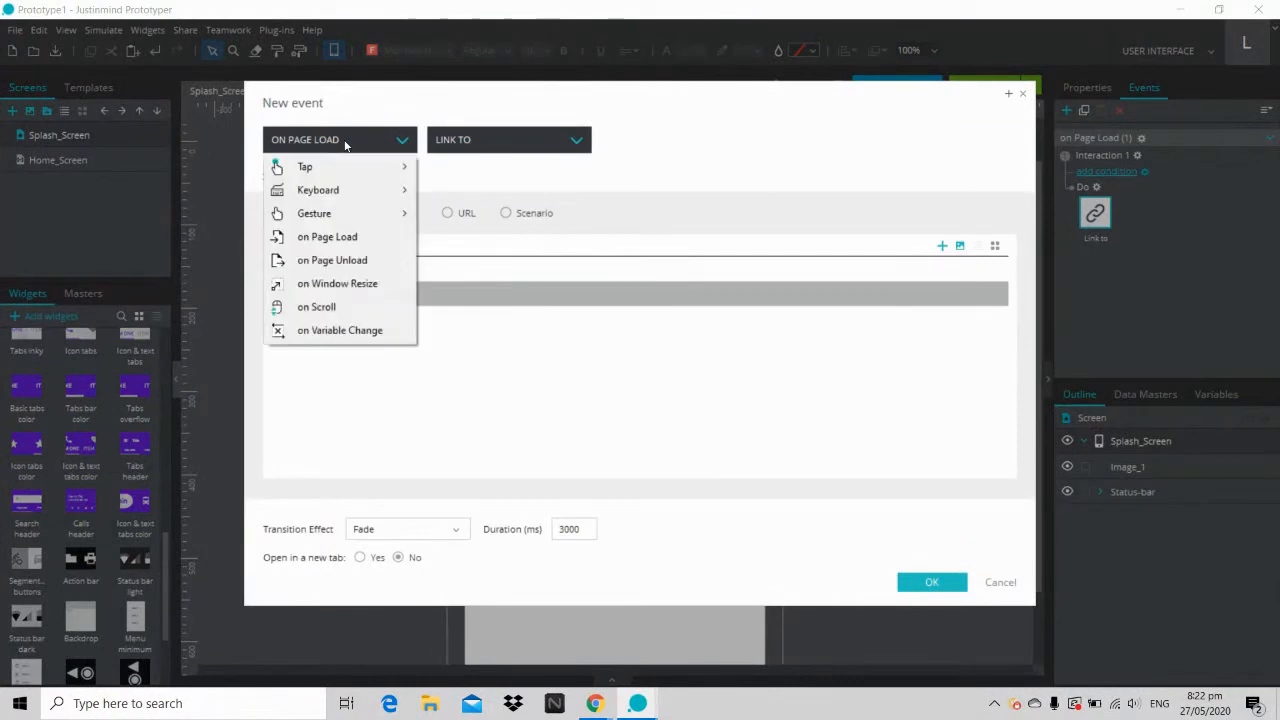
left_click(335, 237)
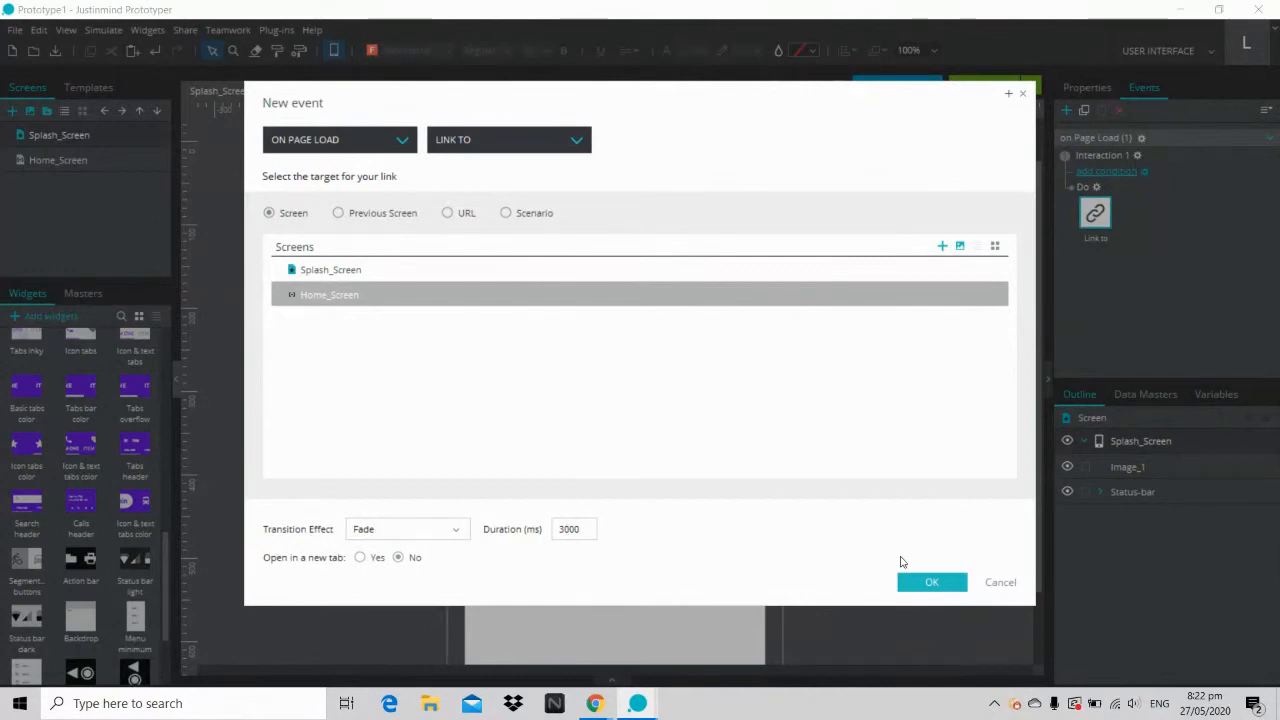
left_click(924, 582)
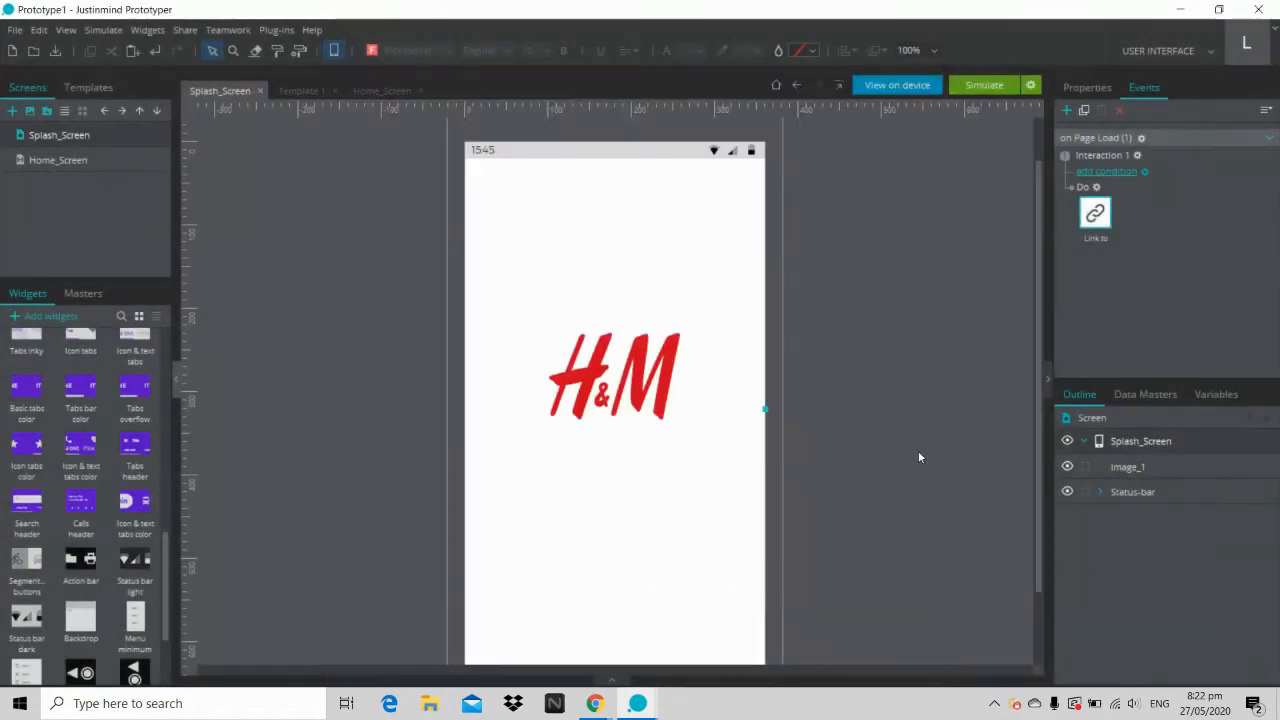
left_click(973, 86)
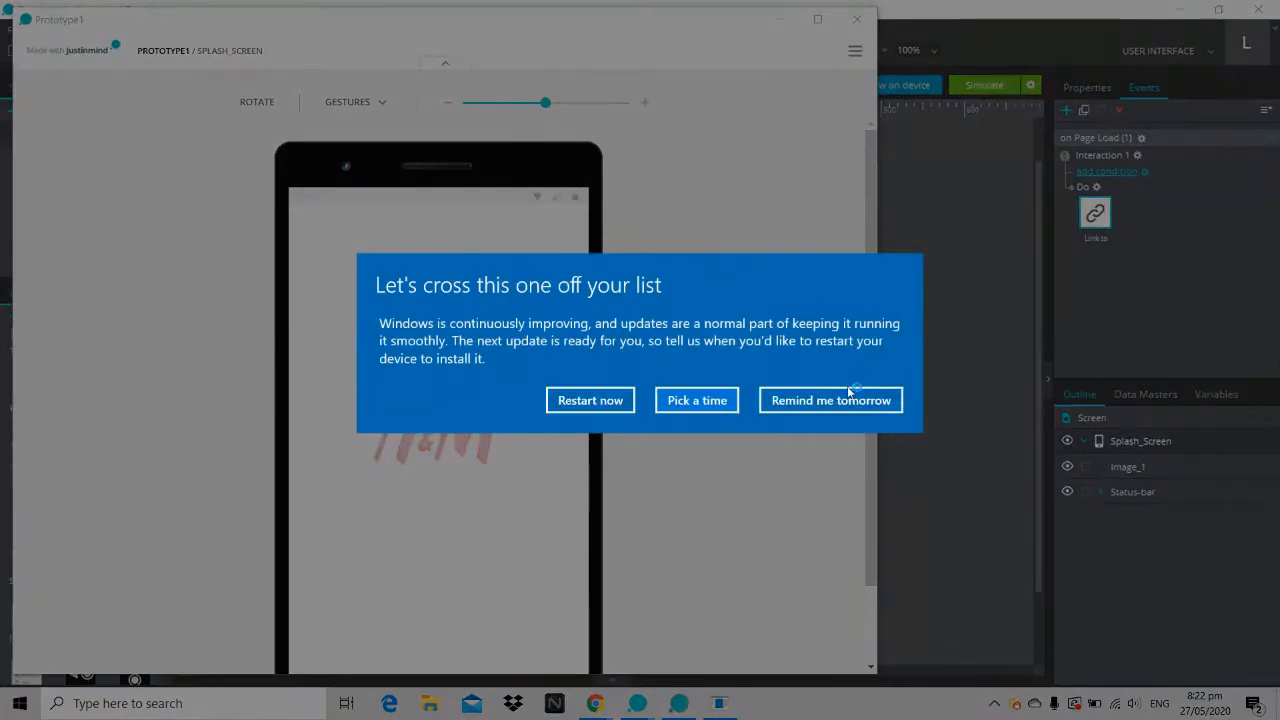
Step: Postpone the Windows update restart until tomorrow and close the Prototype1 simulation
left_click(848, 400)
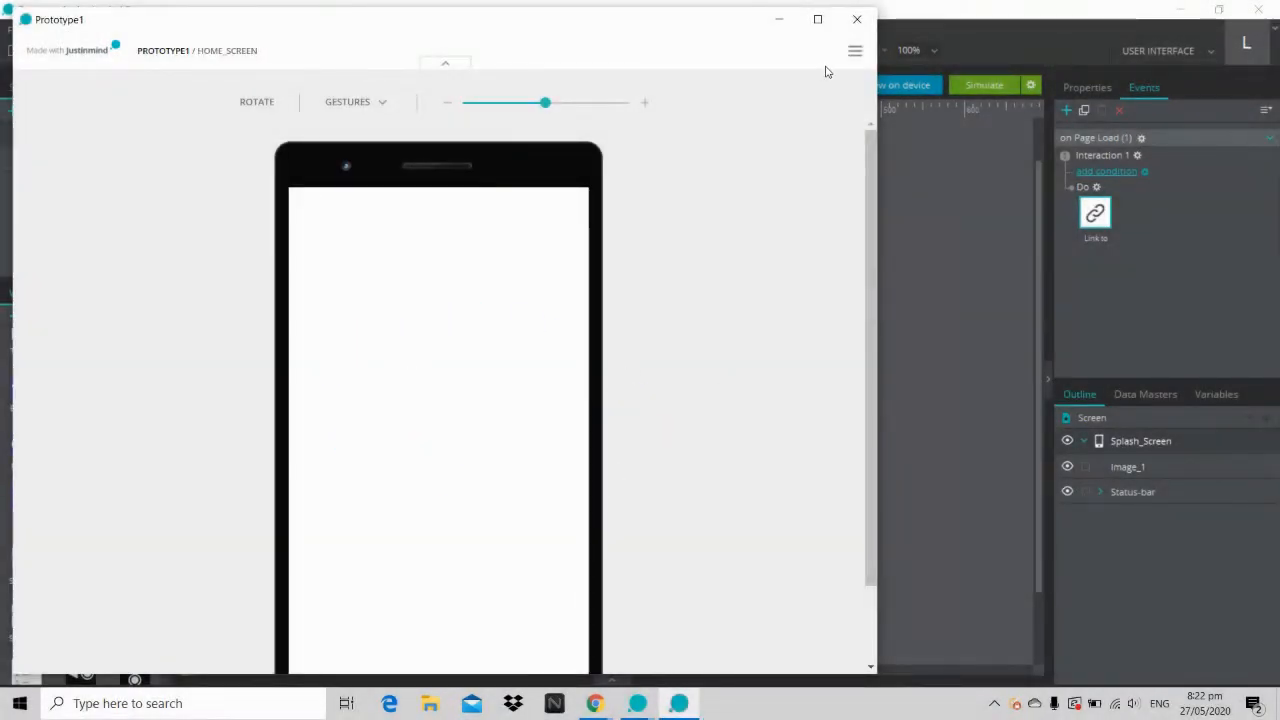
left_click(856, 20)
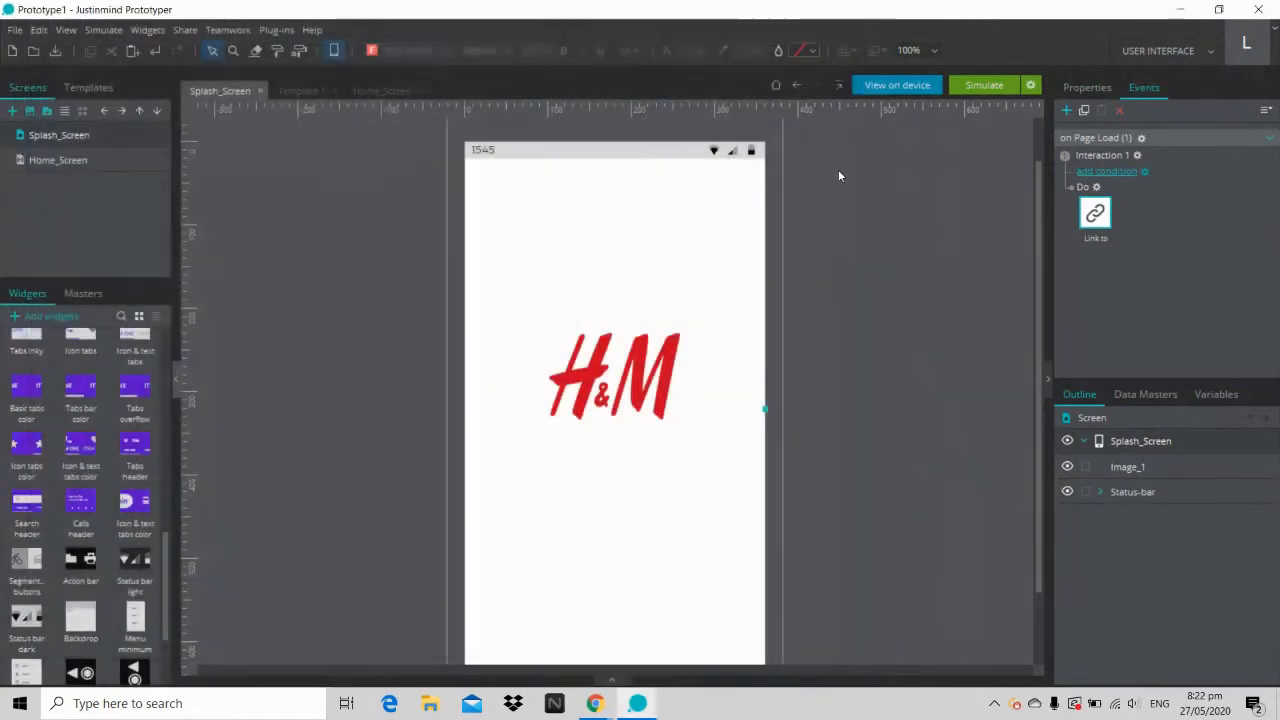
Step: Switch to StreamYard in Chrome, read the webinar's live comments, and return to the Prototype1 project
mouse_move(595, 703)
left_click(540, 651)
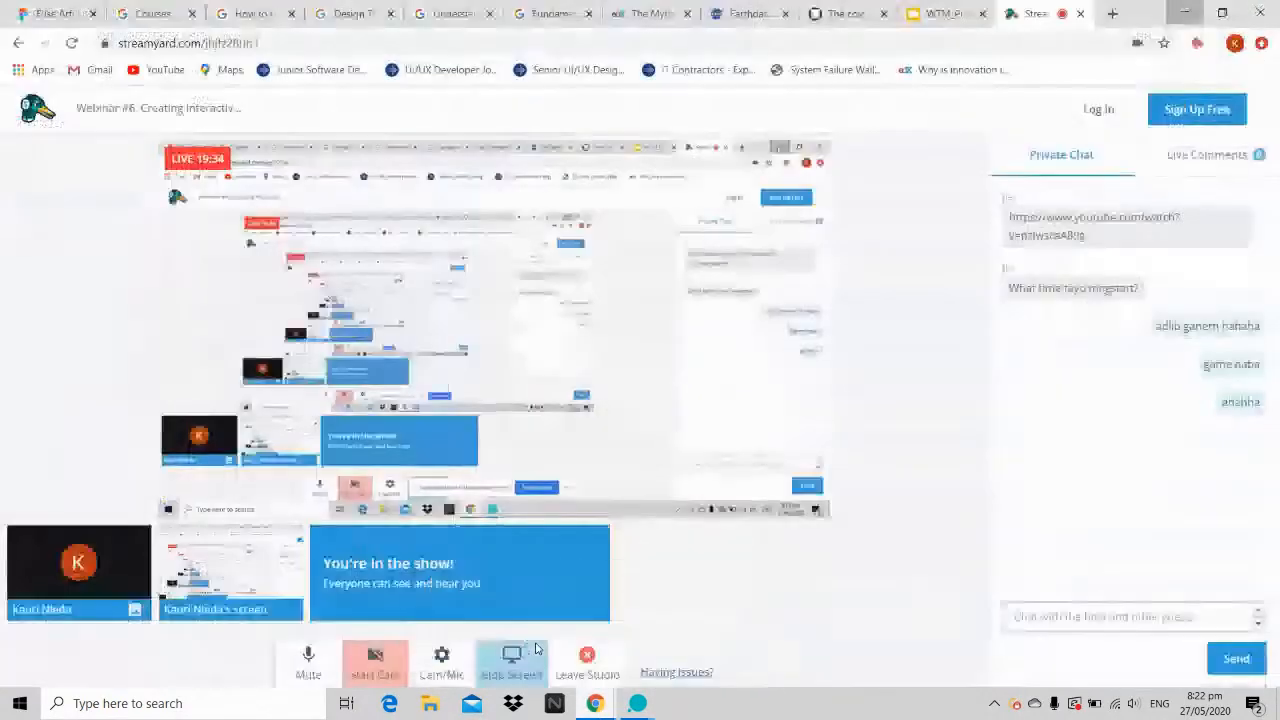
left_click(1172, 156)
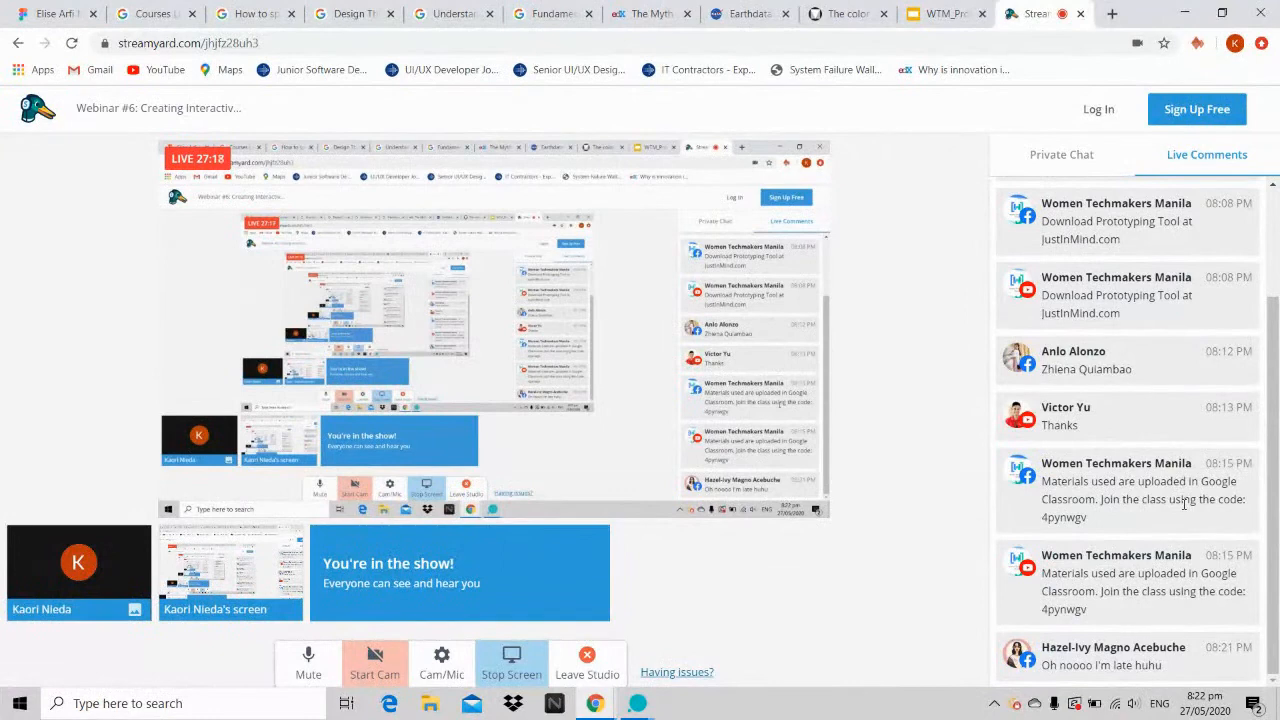
left_click(1180, 8)
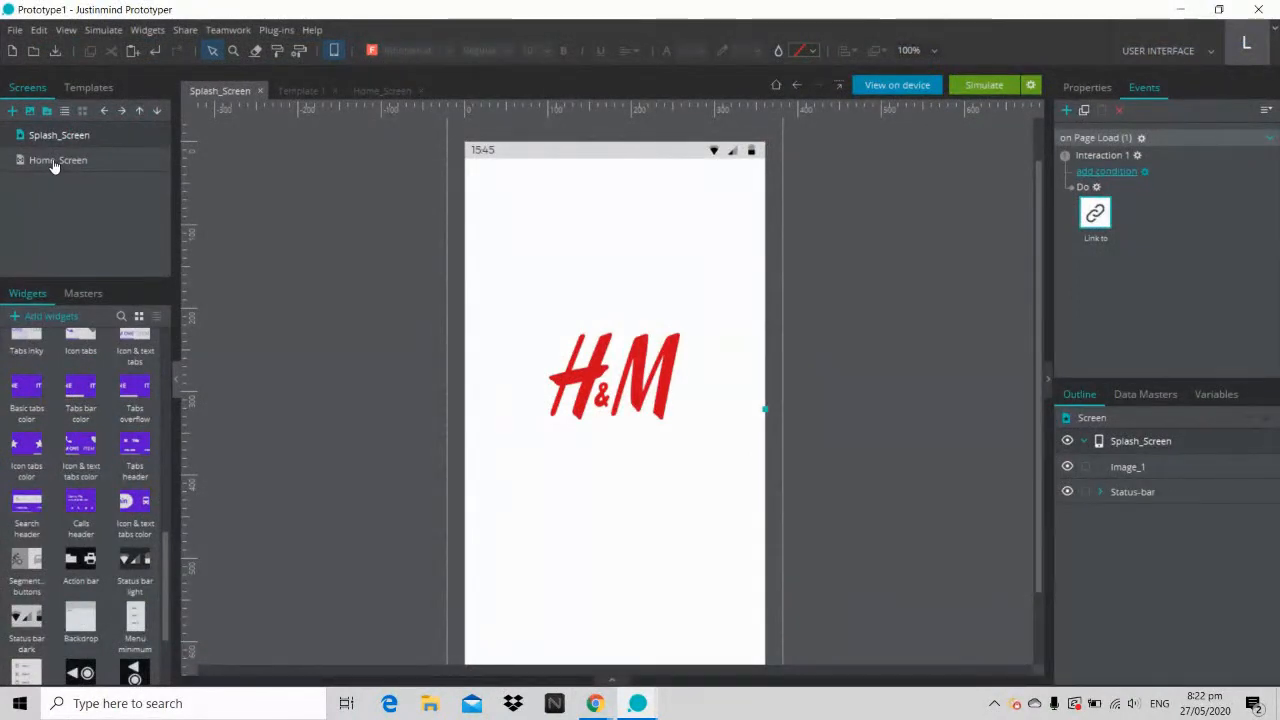
mouse_move(598, 705)
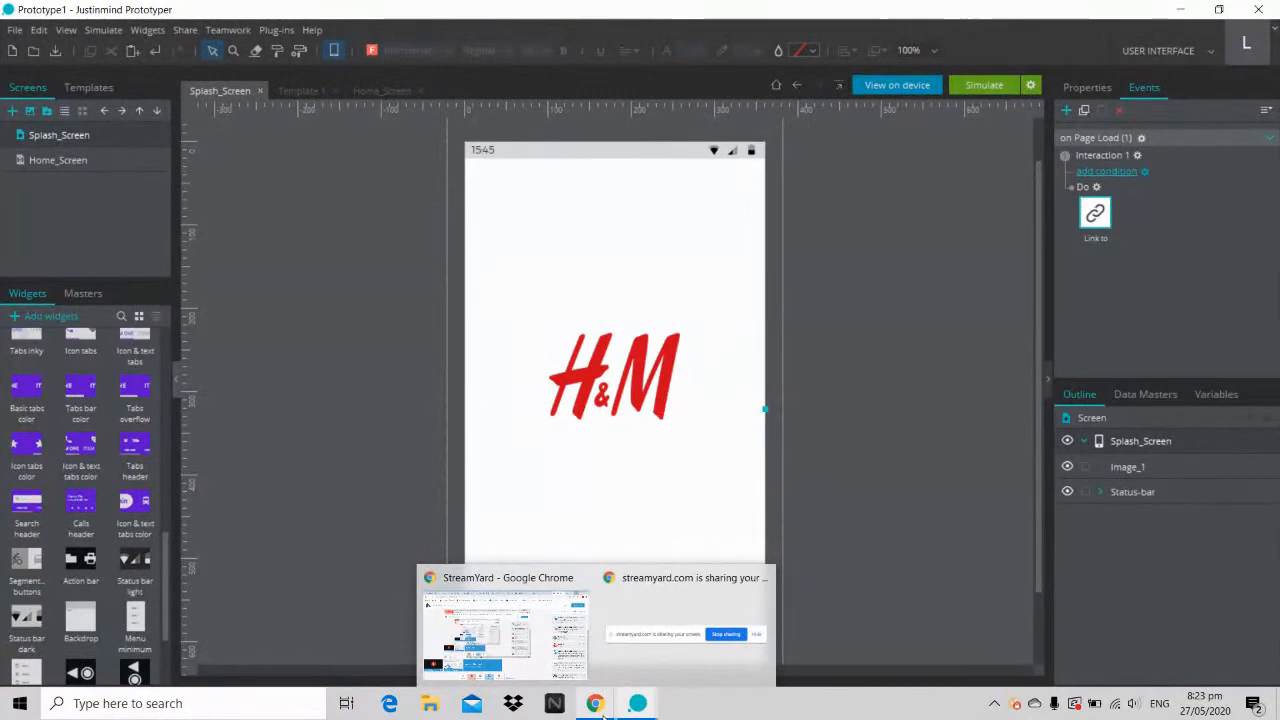
left_click(511, 638)
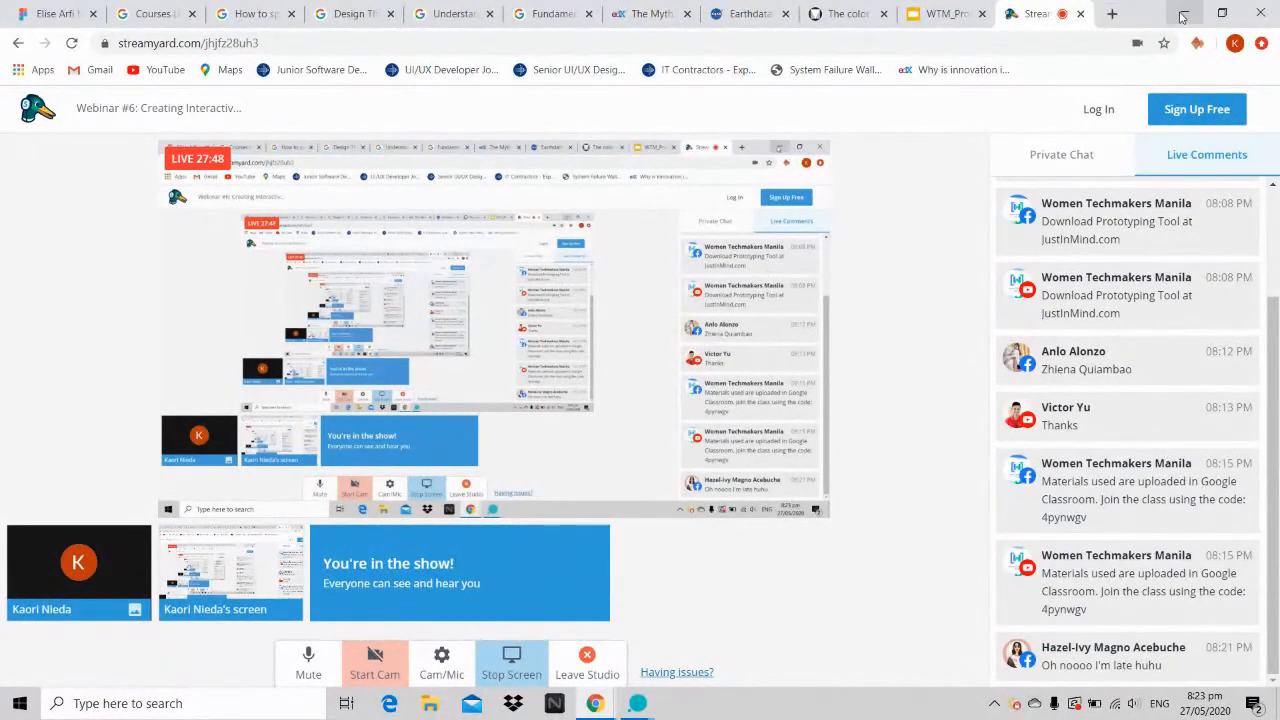
left_click(1183, 16)
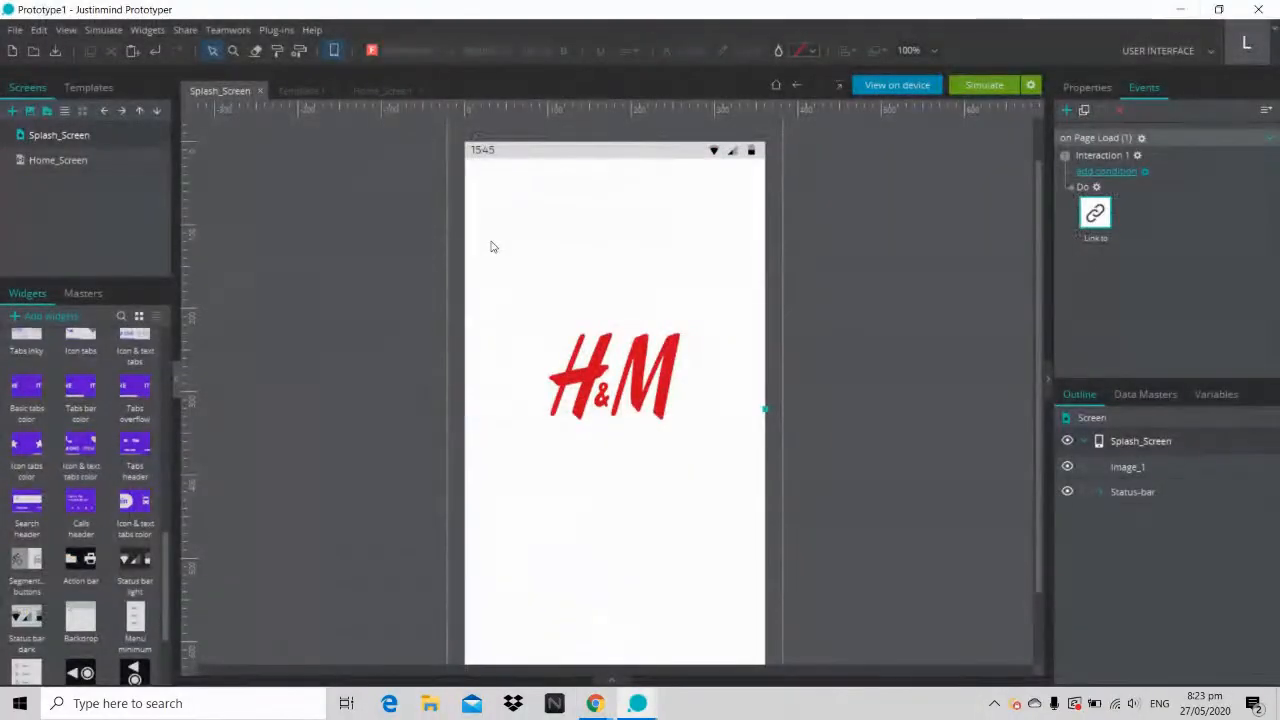
Step: Open Home_Screen in Prototype1 for editing and recheck the live comments in StreamYard
double_click(63, 163)
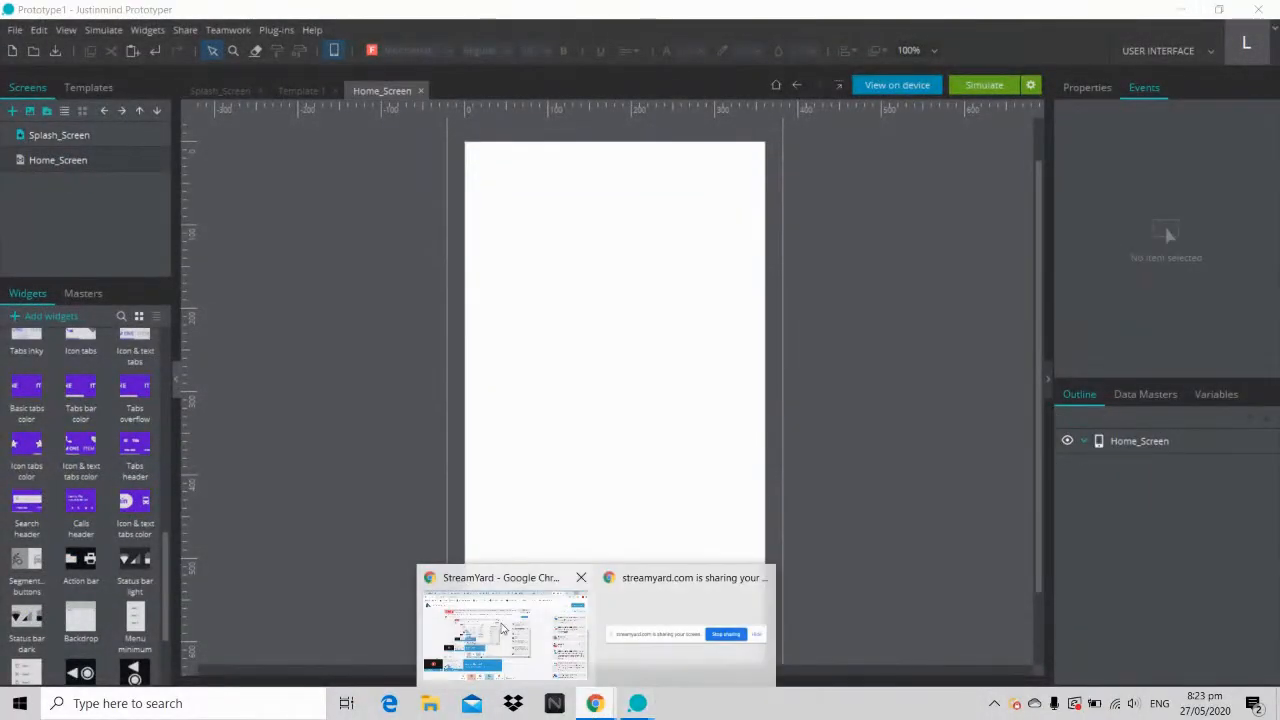
left_click(502, 628)
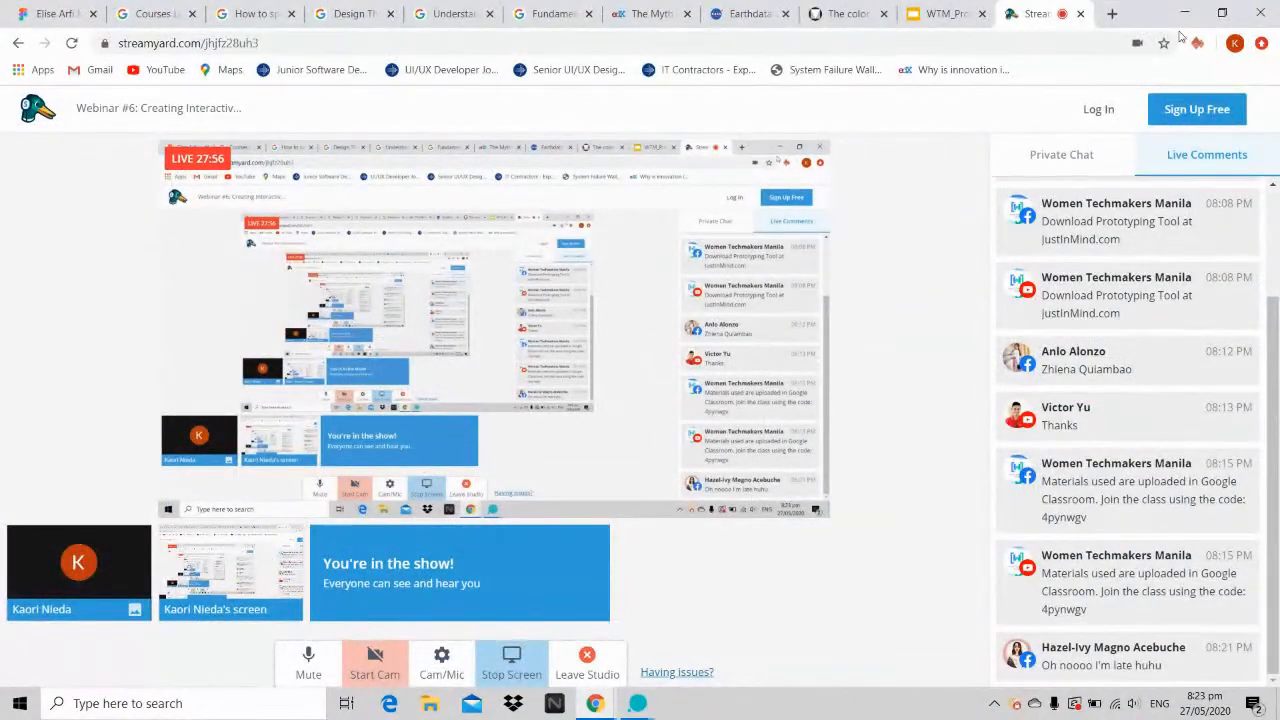
left_click(1184, 13)
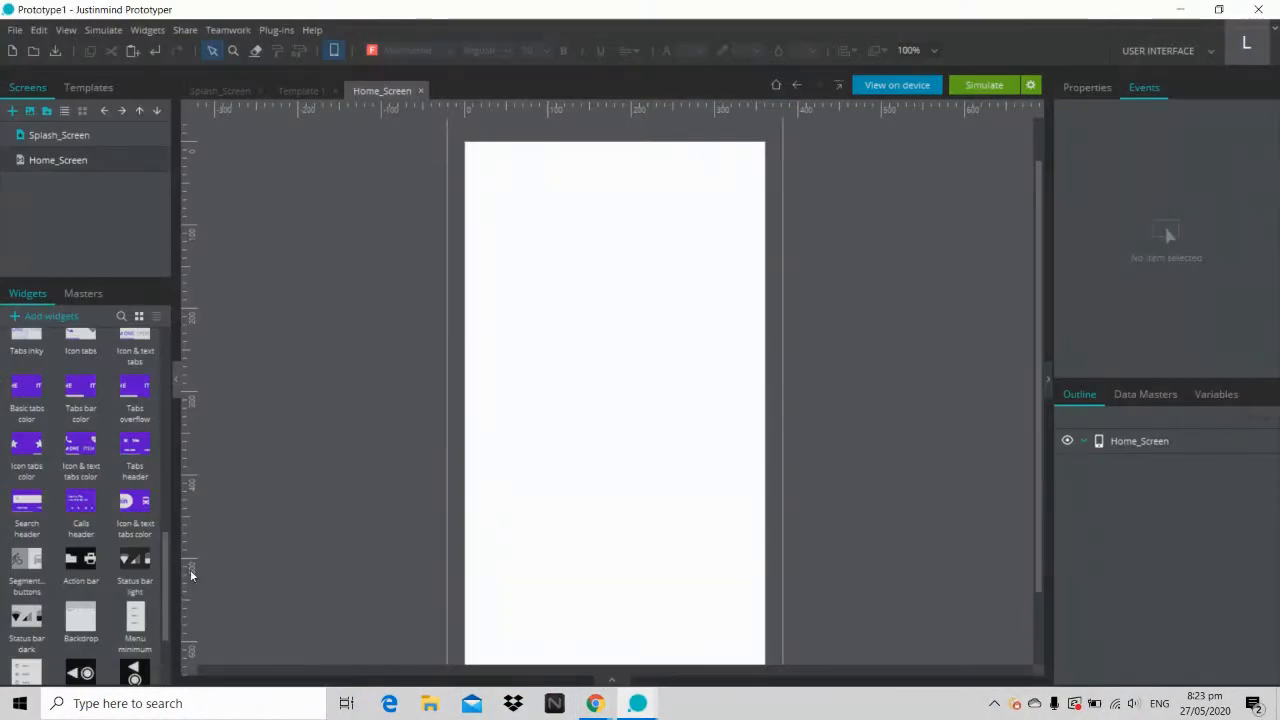
Step: Switch to the Prototype_Shop project, open its Home_Screen and simulate it with the simulator's header collapsed
left_click(638, 704)
left_click(727, 635)
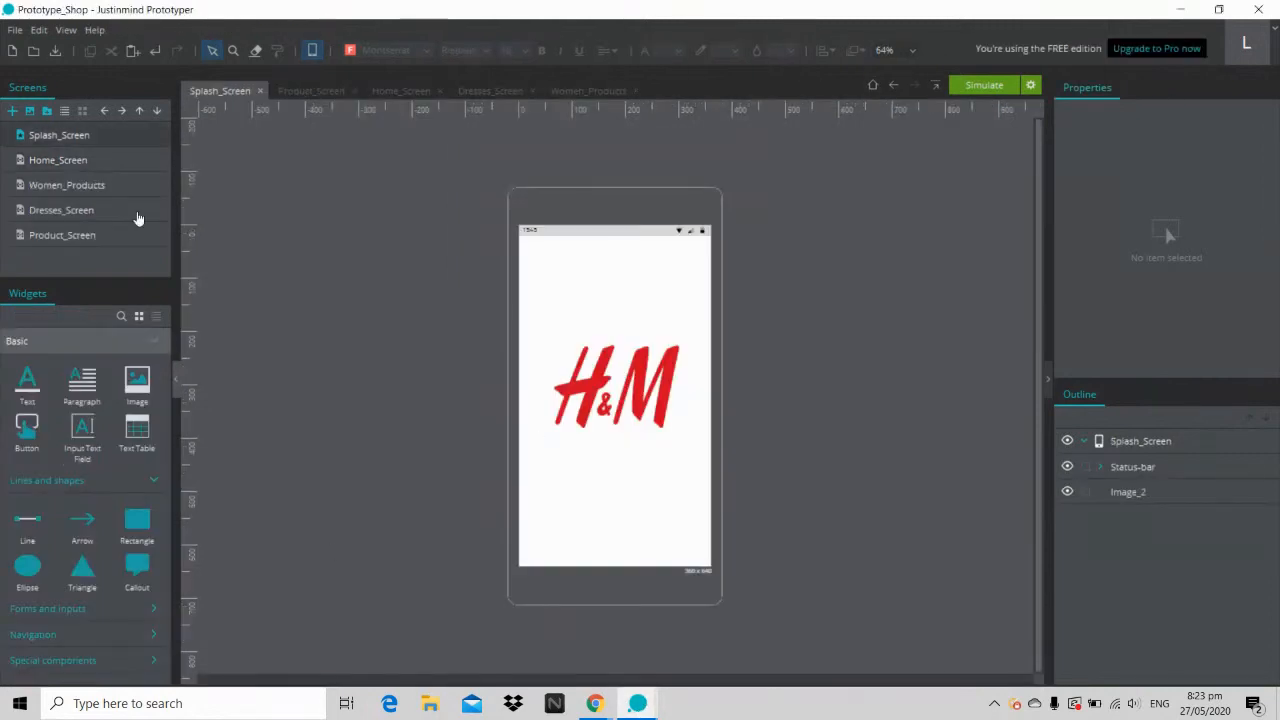
left_click(68, 164)
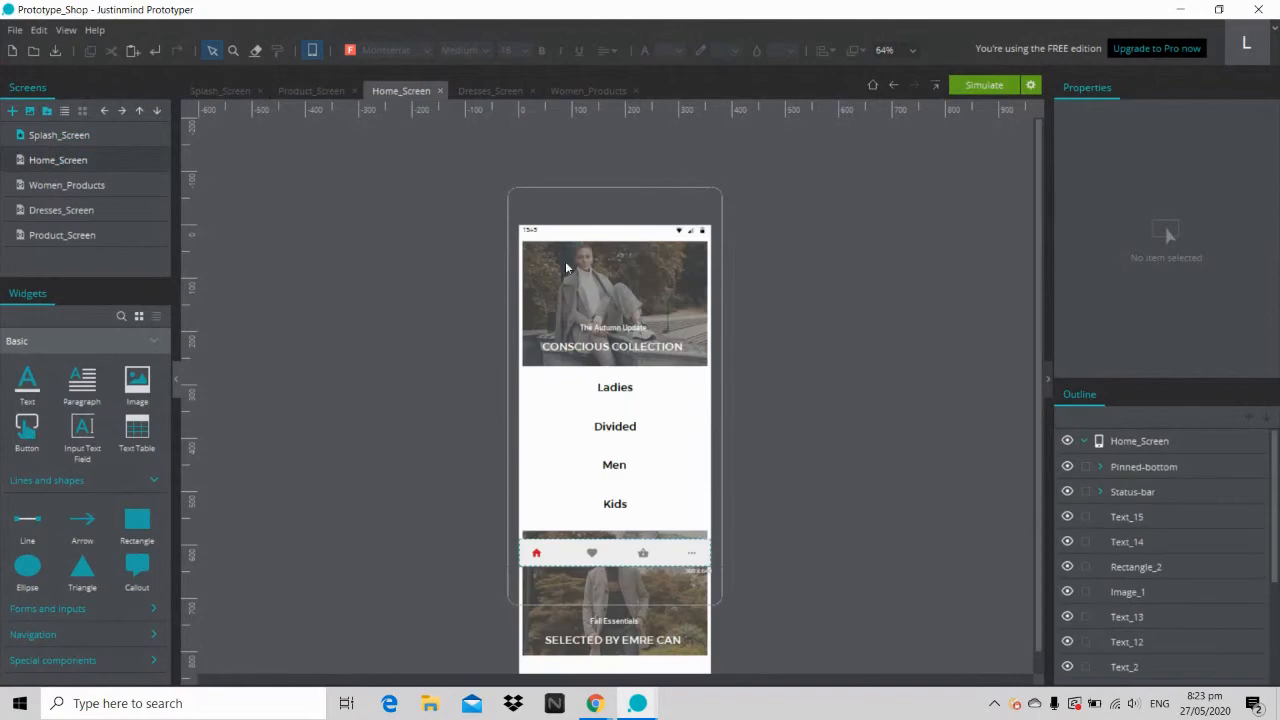
left_click(986, 87)
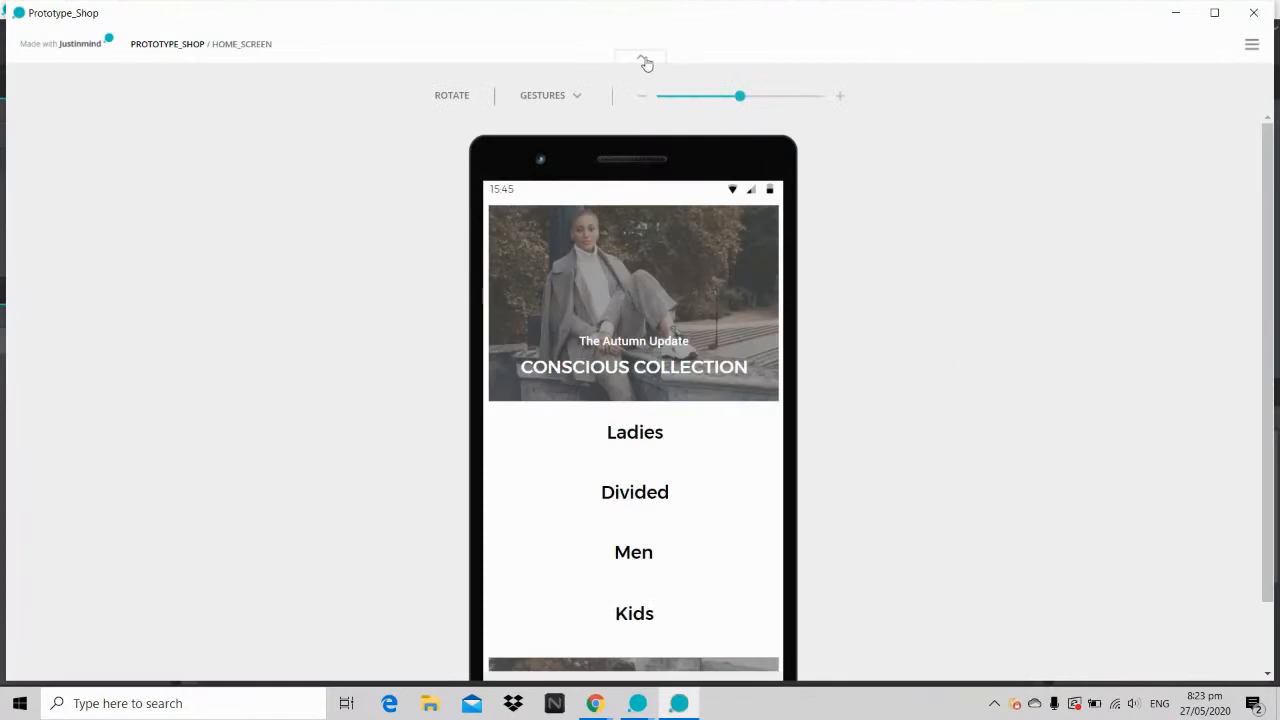
left_click(644, 58)
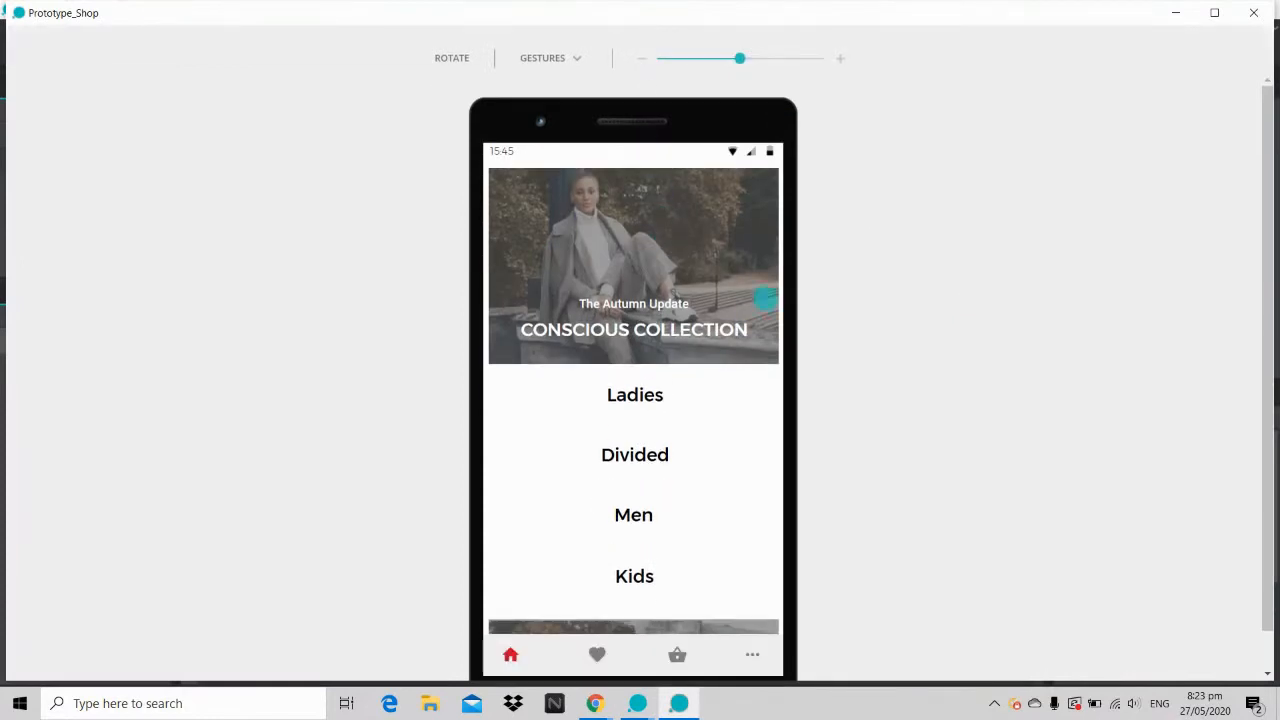
Step: Examine the simulated reference Home_Screen from the Conscious Collection banner to the Fall Essentials banner, and minimize the simulation
left_click_drag(709, 451, 709, 319)
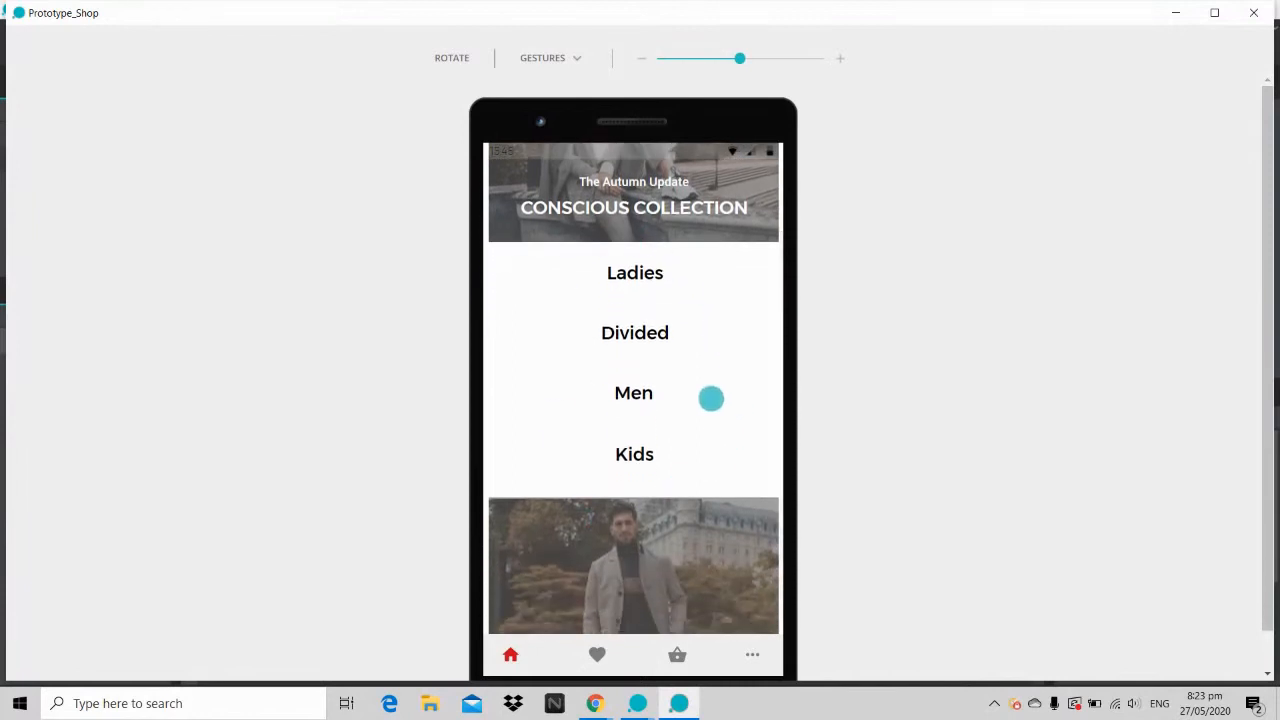
left_click_drag(717, 537, 698, 454)
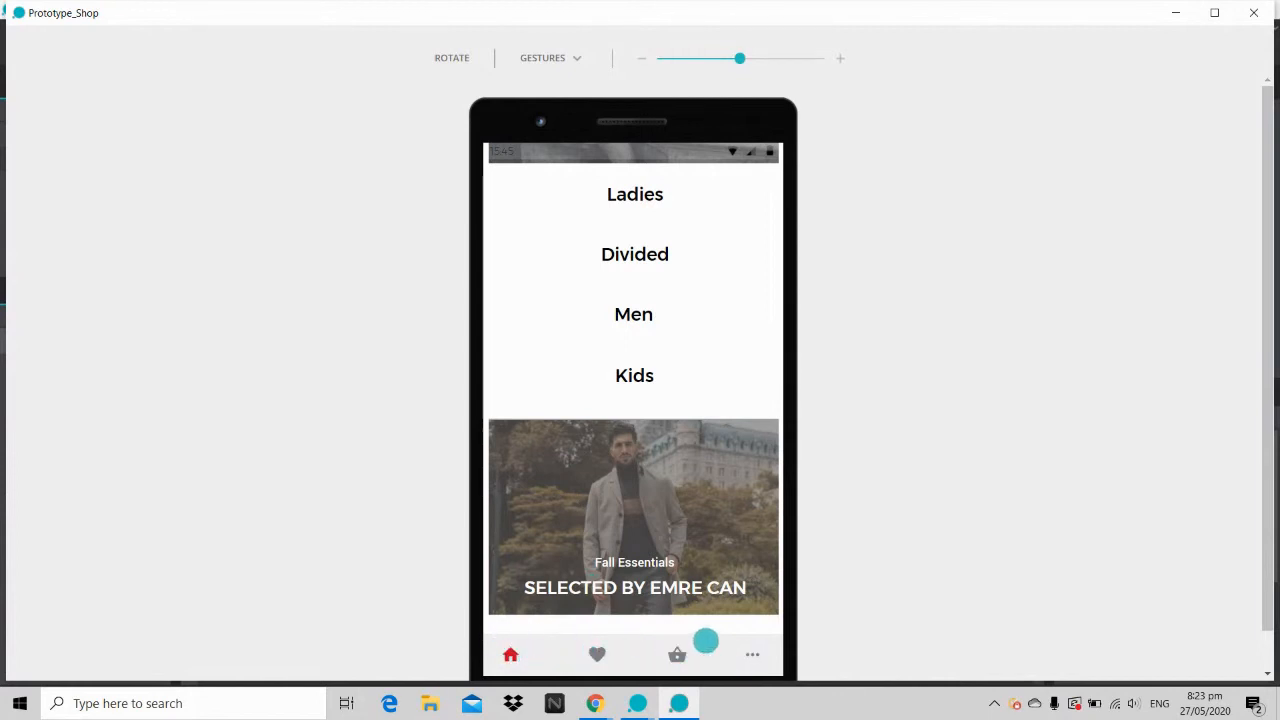
left_click_drag(709, 345, 706, 503)
left_click_drag(711, 294, 706, 348)
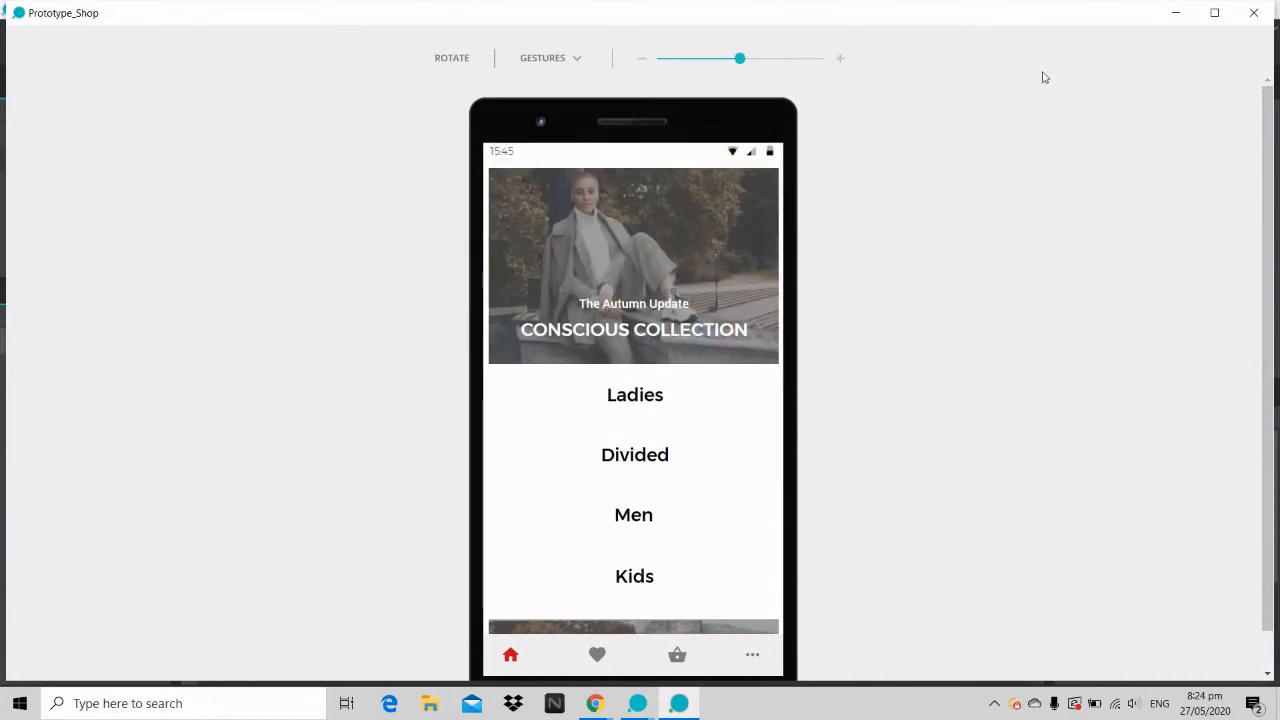
left_click(1175, 13)
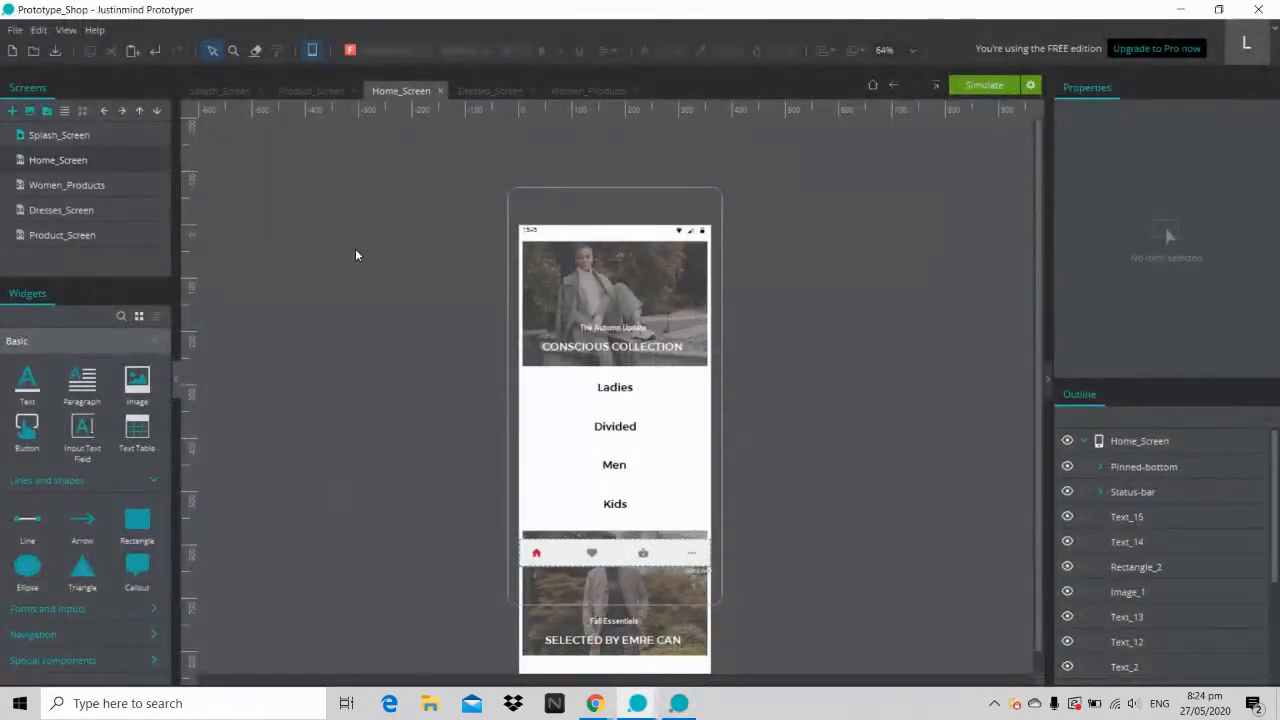
Step: Add the Status bar dark component from Android Components to Prototype1's Home_Screen, aligned to the screen's top edge at X 0, Y 0
mouse_move(647, 712)
left_click(560, 630)
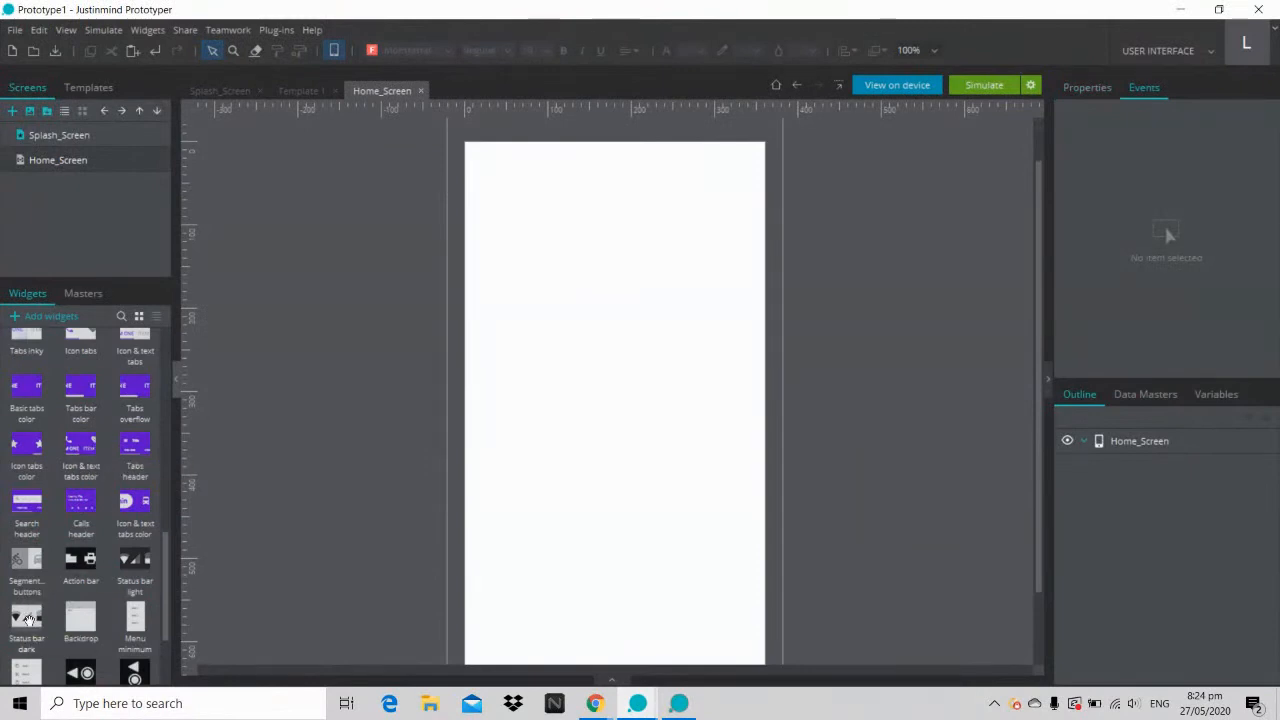
left_click_drag(166, 566, 183, 402)
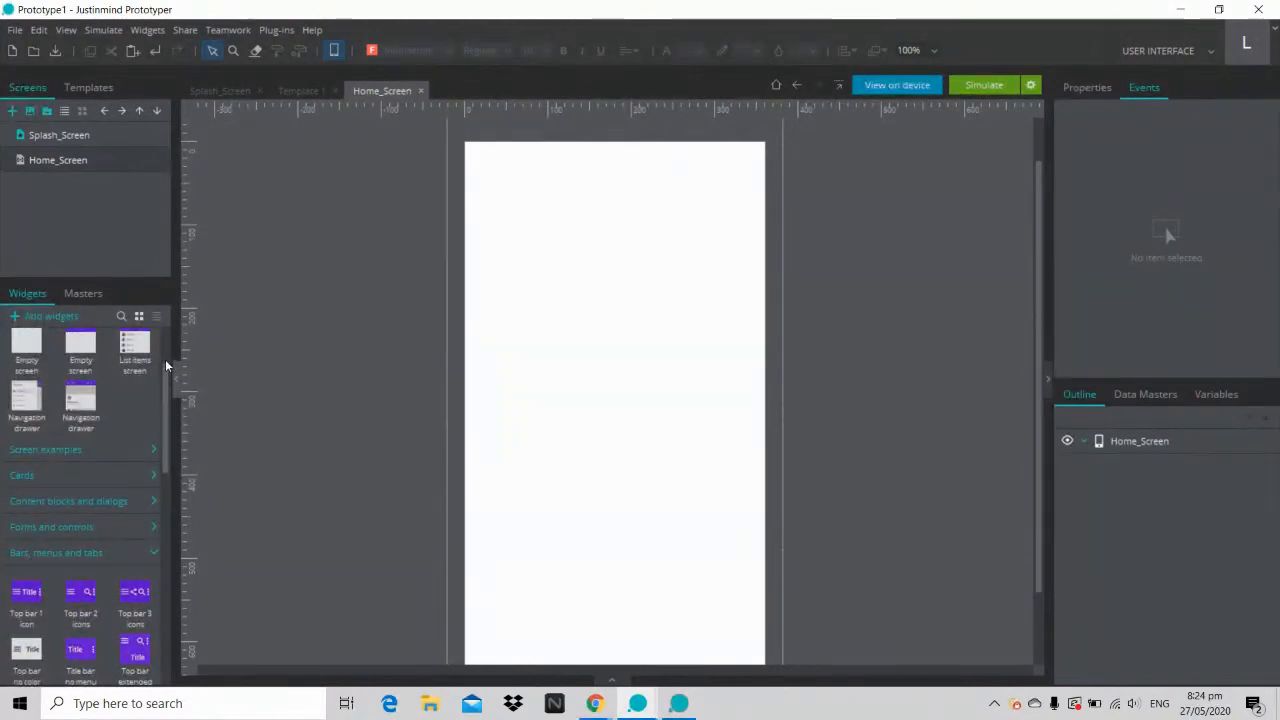
scroll(165, 359, "up", 3)
left_click(141, 368)
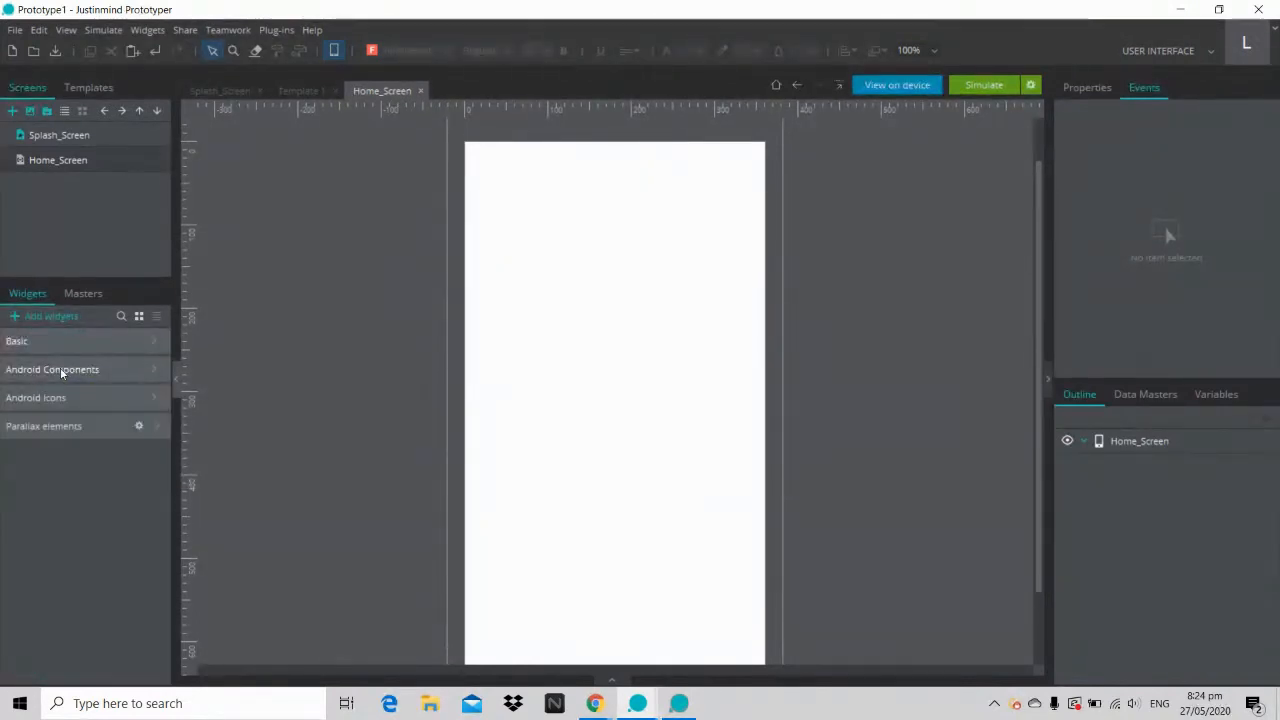
left_click(114, 369)
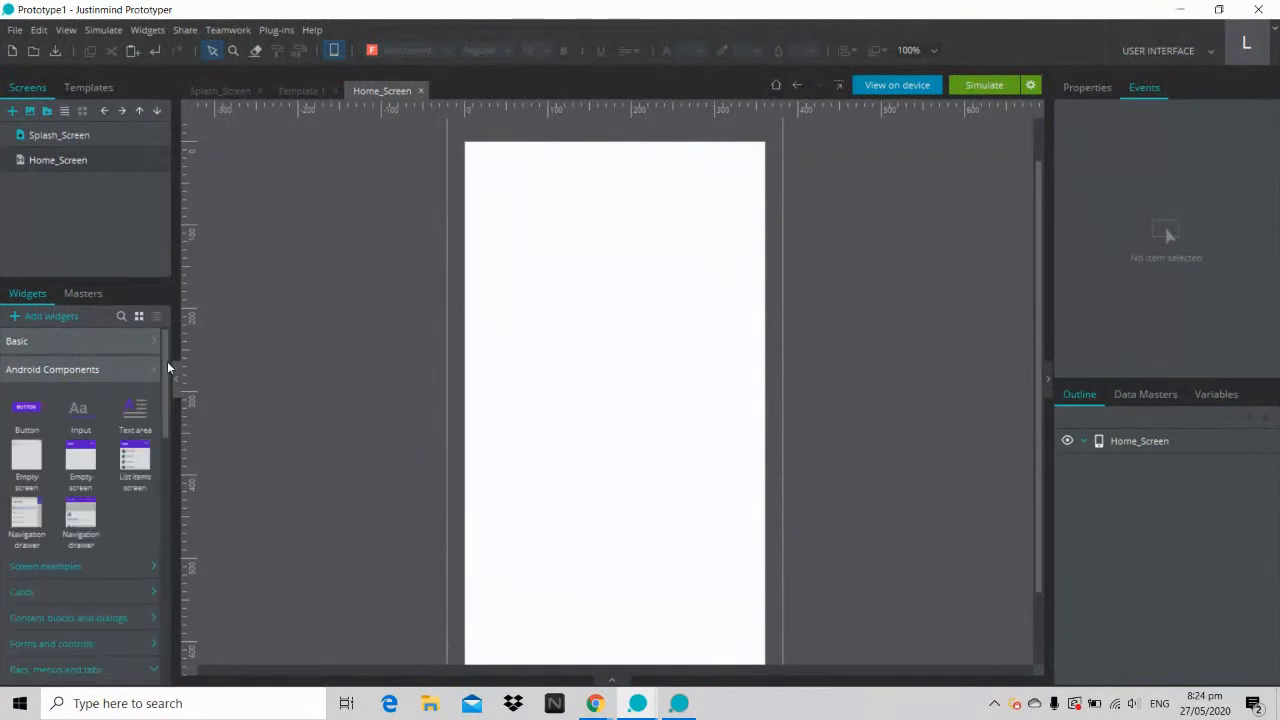
left_click_drag(167, 361, 165, 576)
left_click_drag(22, 625, 473, 150)
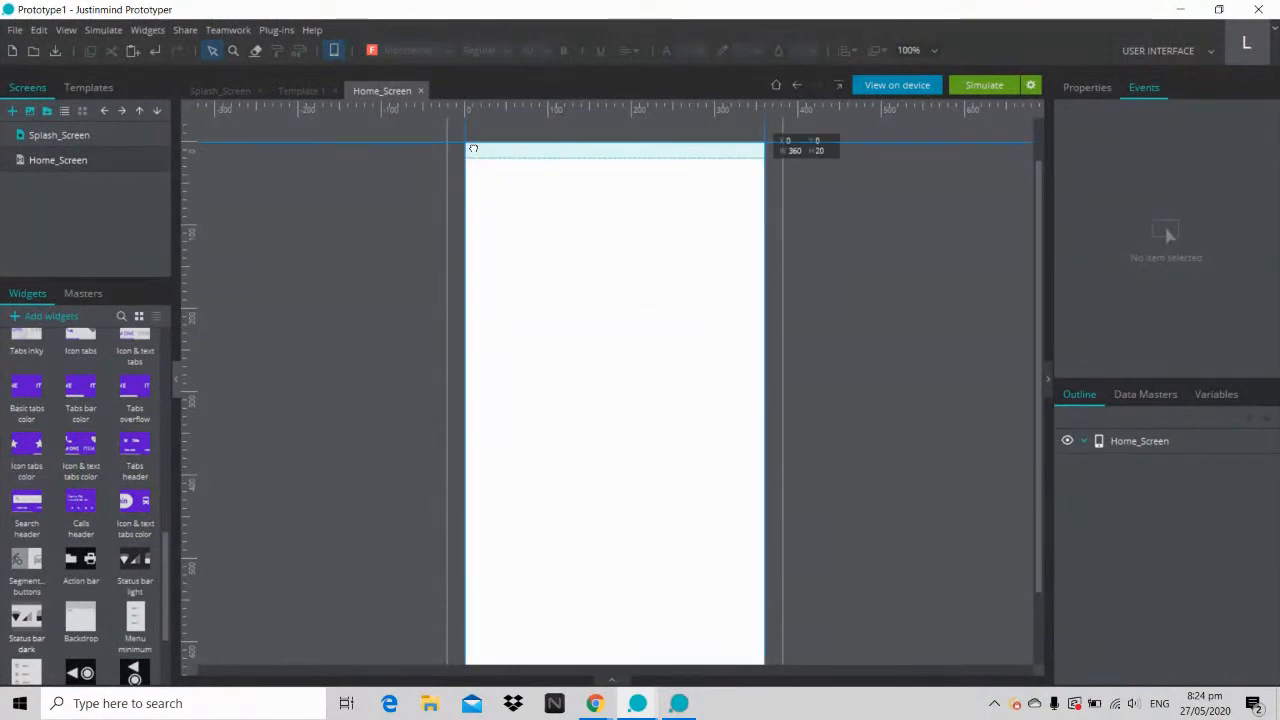
left_click(941, 281)
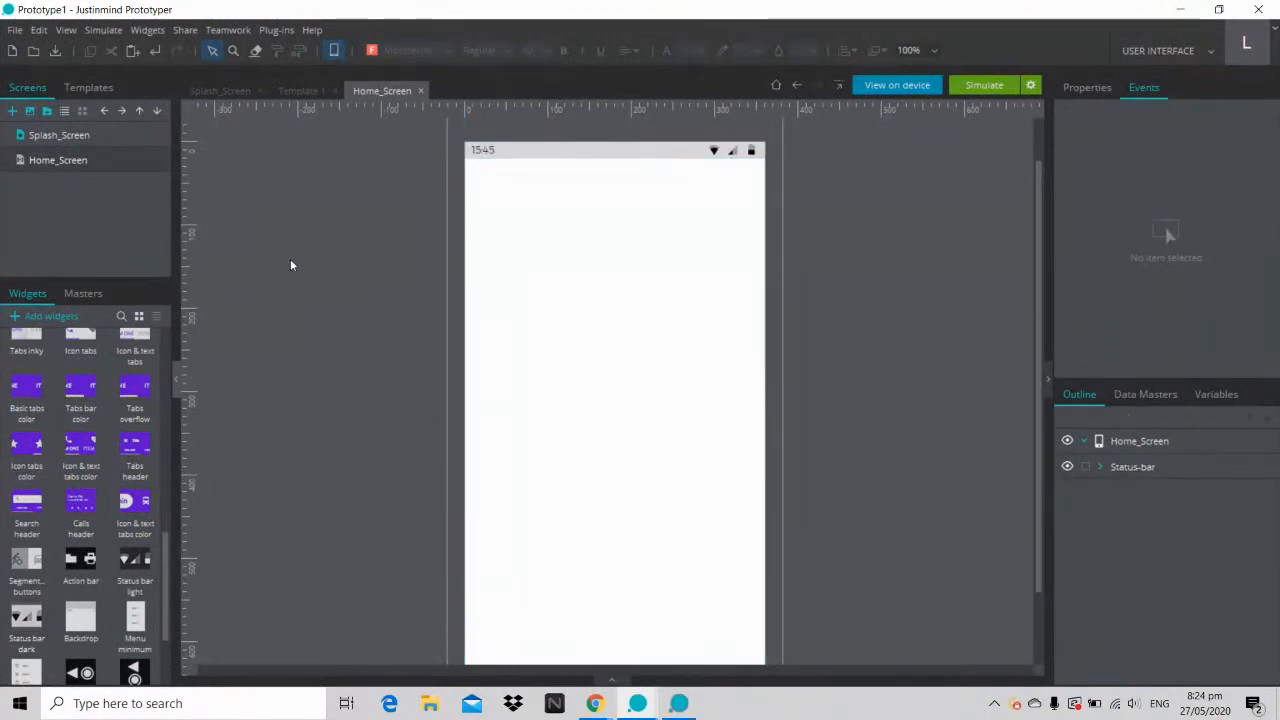
Step: Bring back the Prototype_Shop simulation for reference and check StreamYard's live comments for new questions
left_click(682, 704)
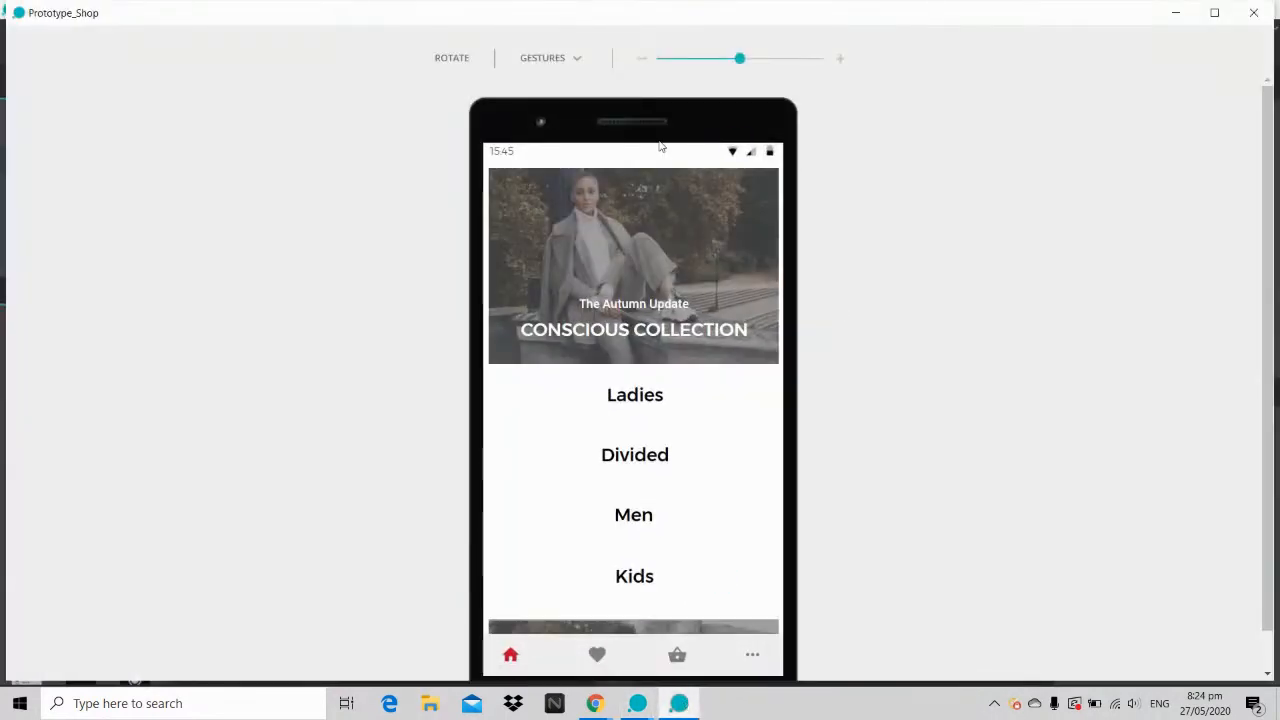
left_click(597, 706)
left_click(880, 330)
left_click(597, 706)
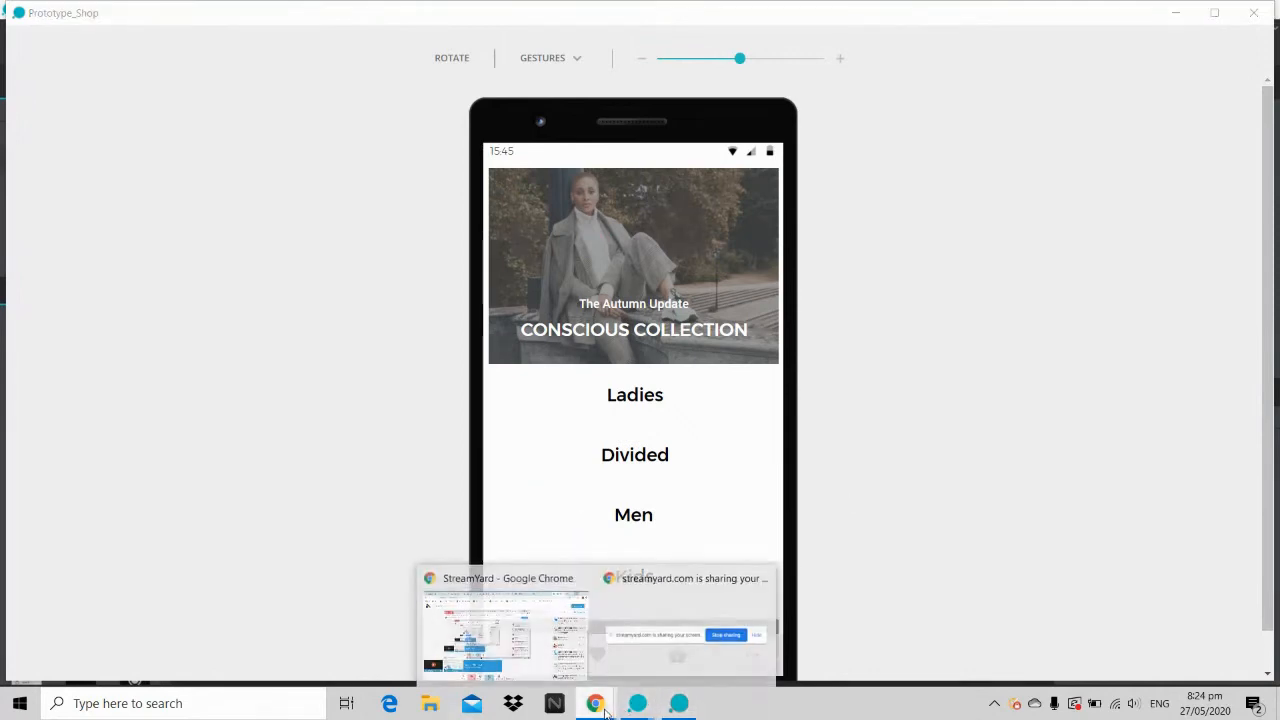
left_click(504, 653)
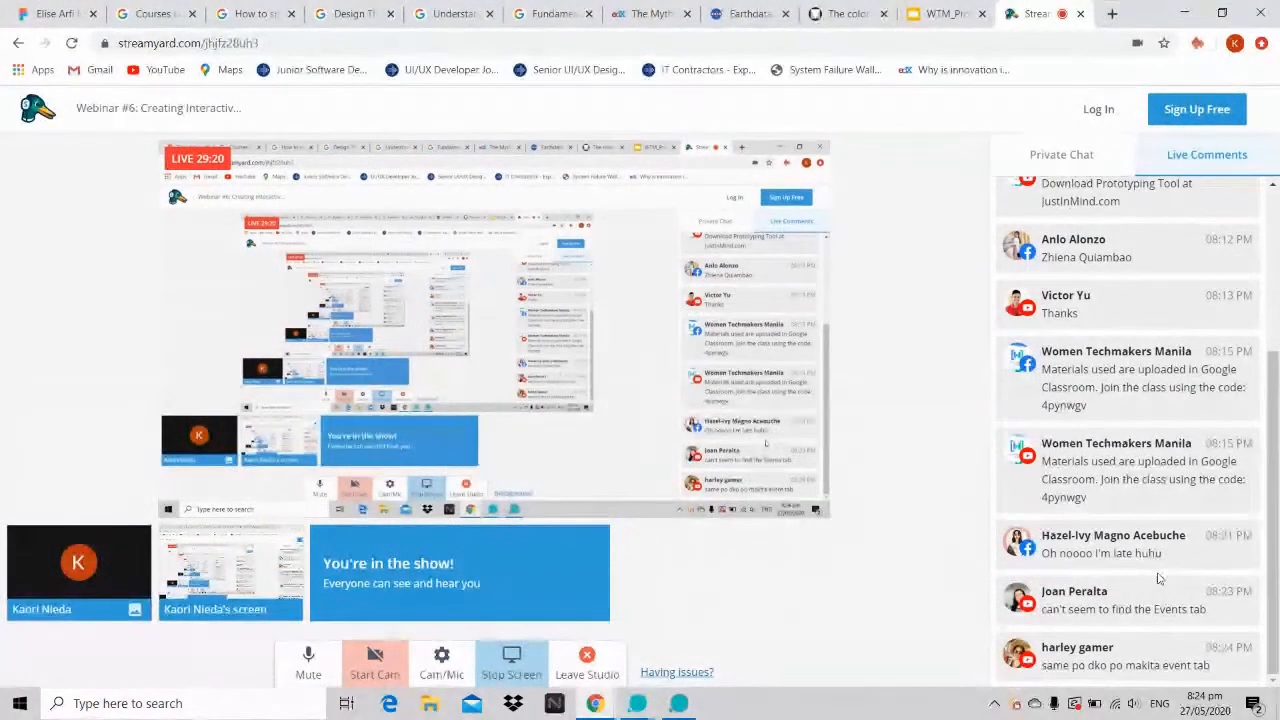
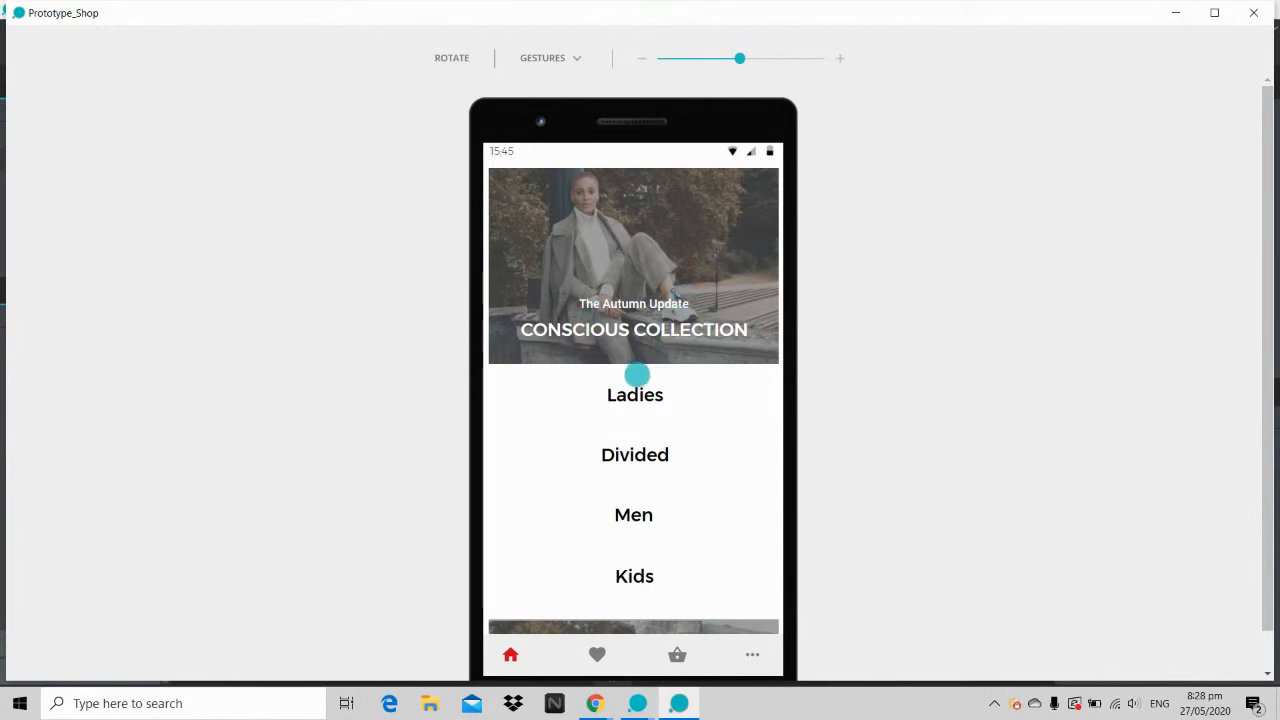
Step: Review the category list, lower banner and pinned bottom bar in the Prototype_Shop simulation, and return to Prototype1
left_click_drag(757, 454, 758, 362)
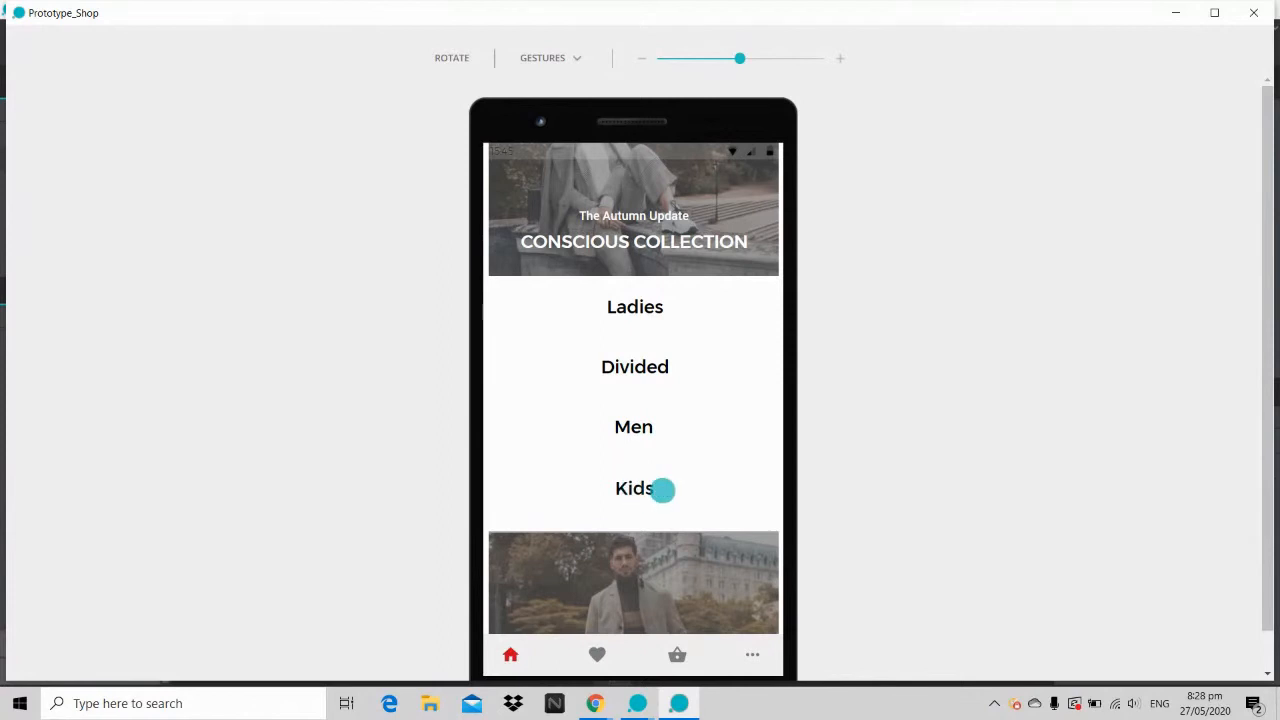
left_click_drag(725, 522, 740, 340)
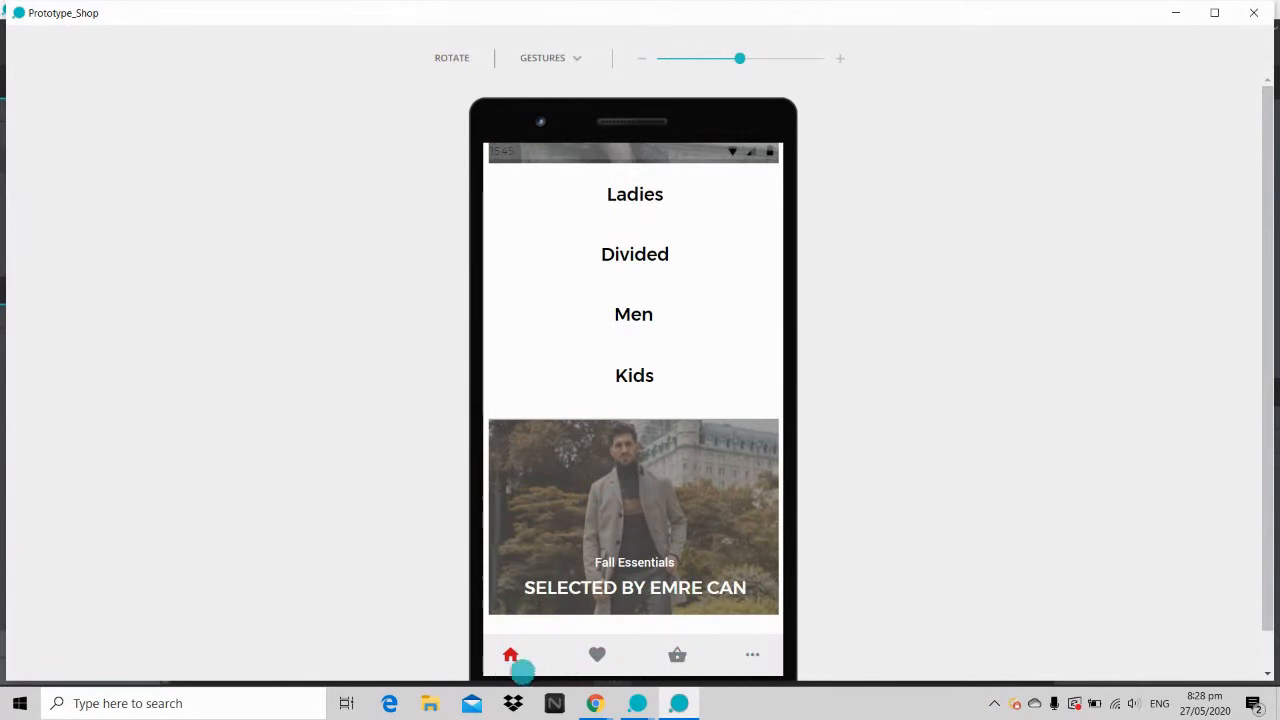
left_click_drag(721, 412, 743, 640)
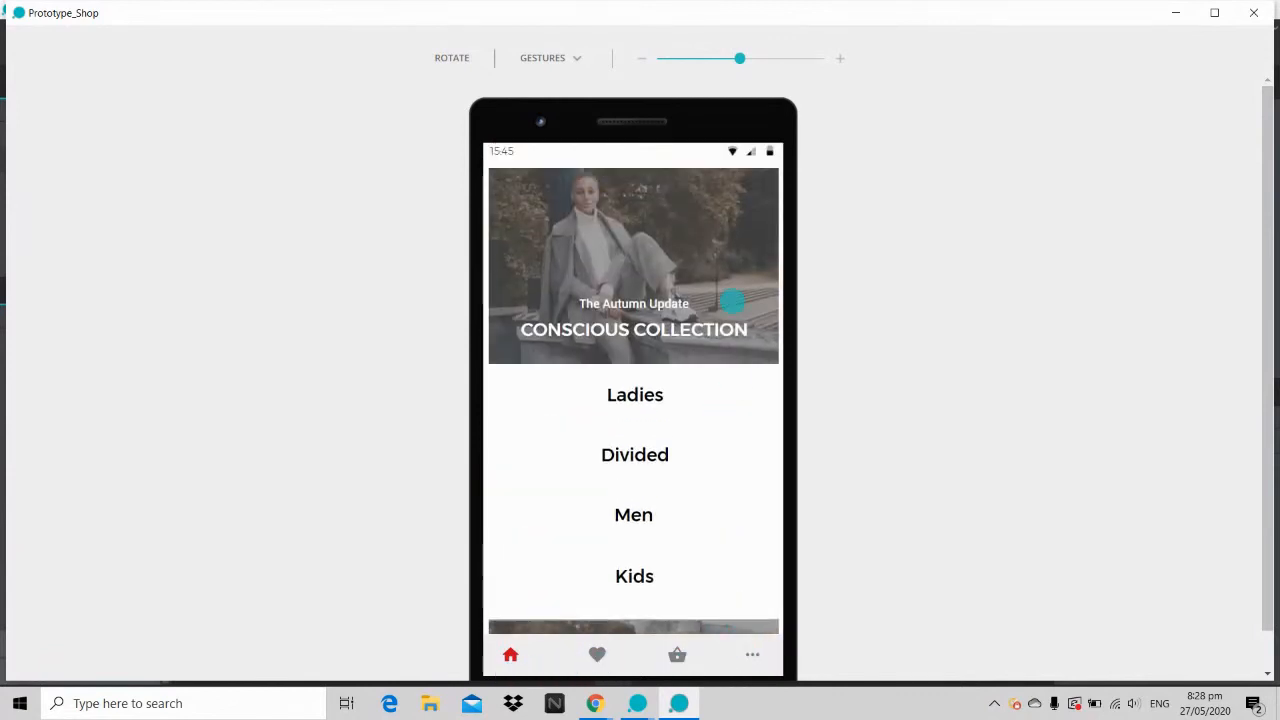
left_click(1175, 13)
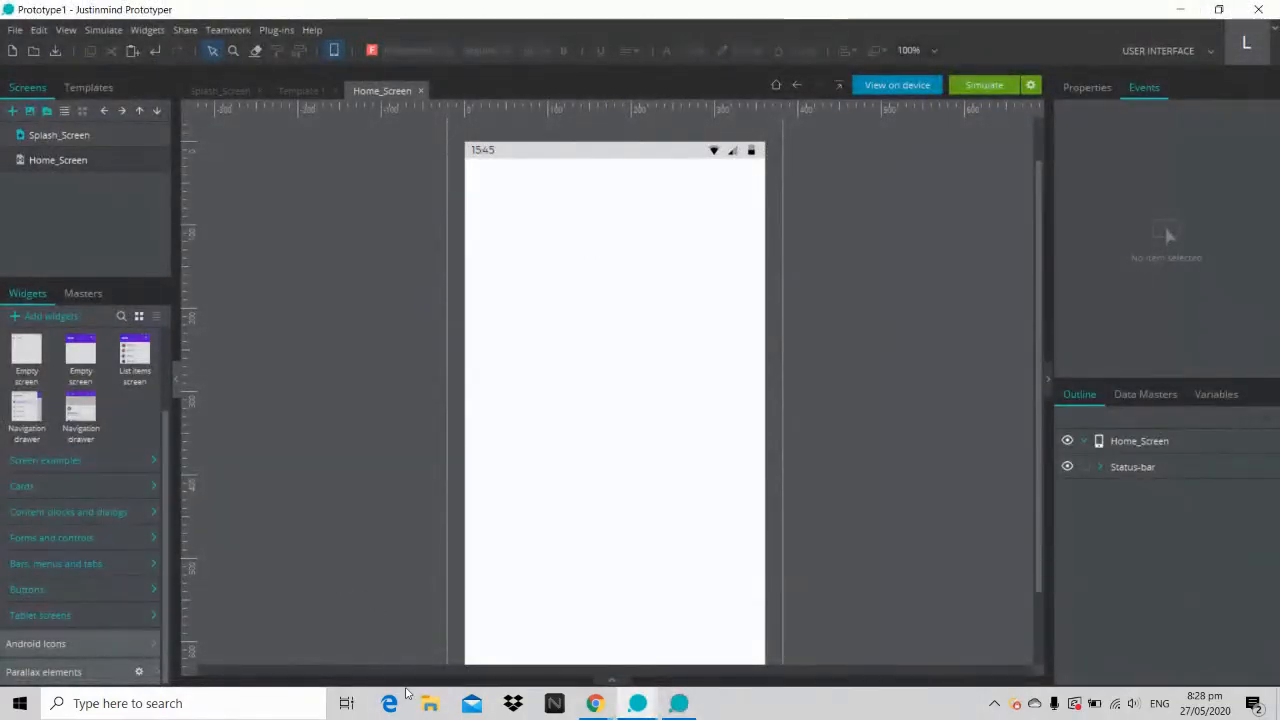
Step: Bring the ad_home image from the Desktop's JustinMind_Resources Home folder onto Prototype1's Home_Screen
left_click(430, 706)
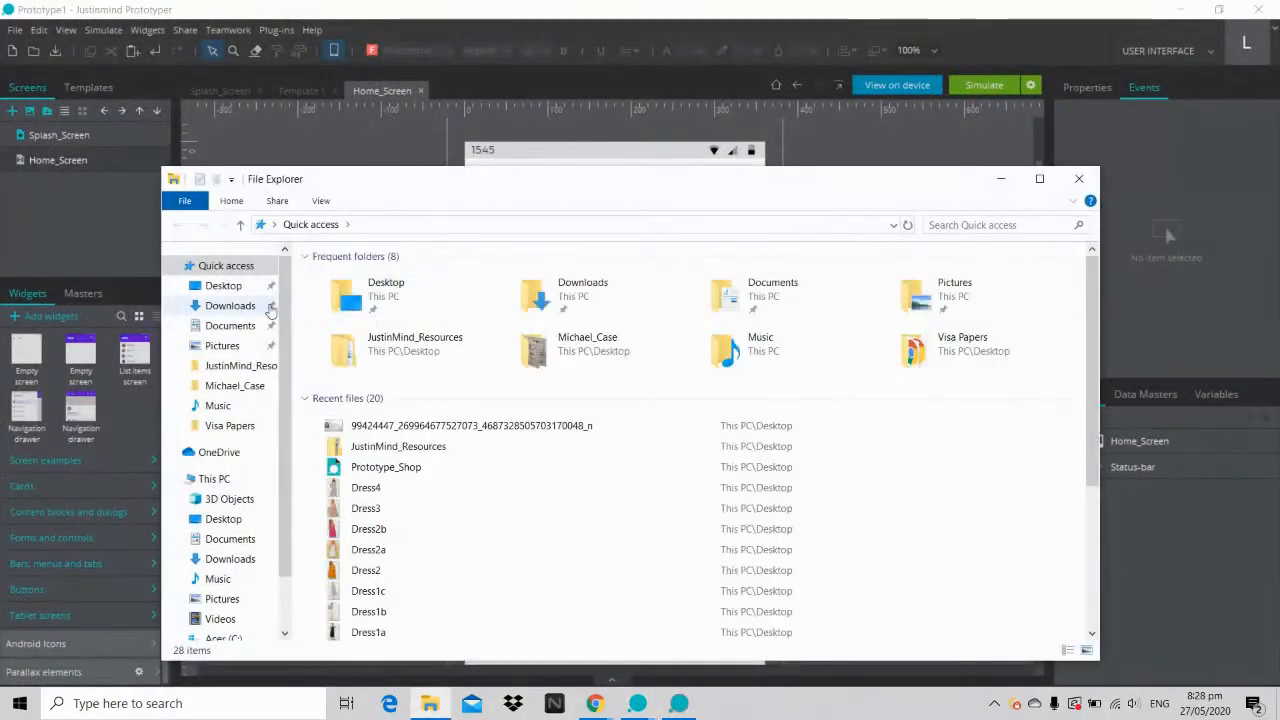
left_click(222, 288)
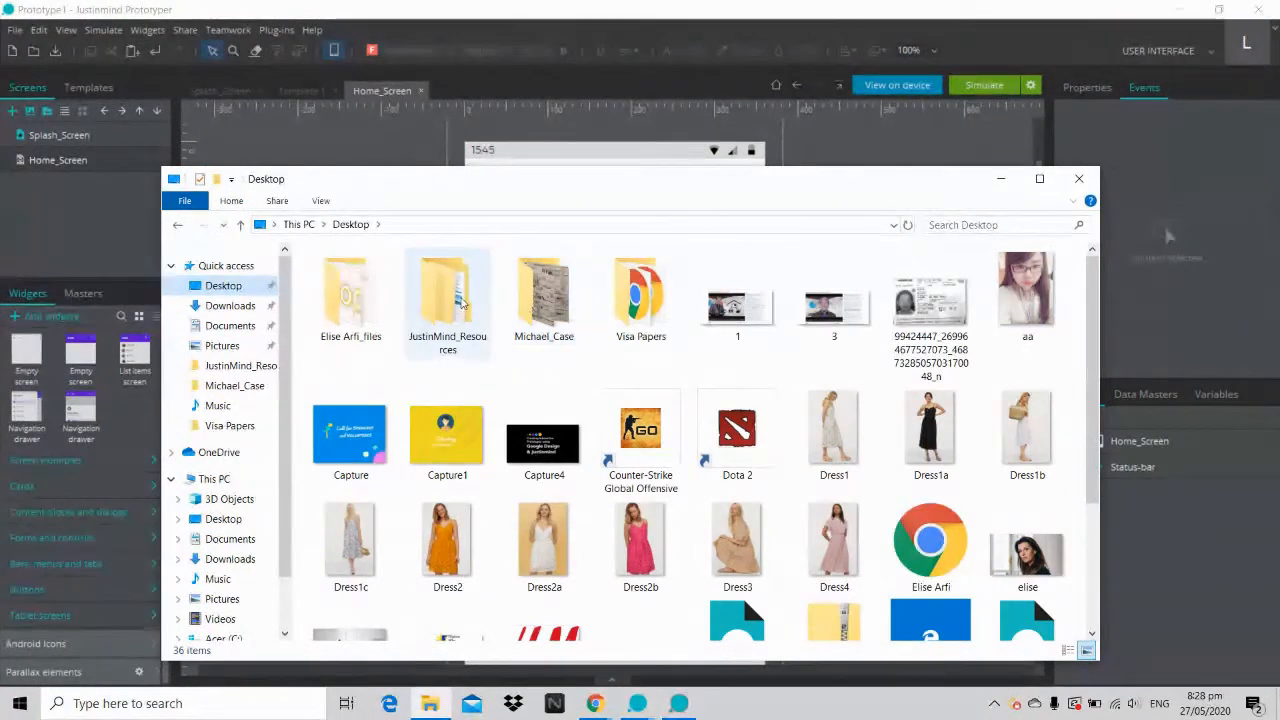
double_click(447, 295)
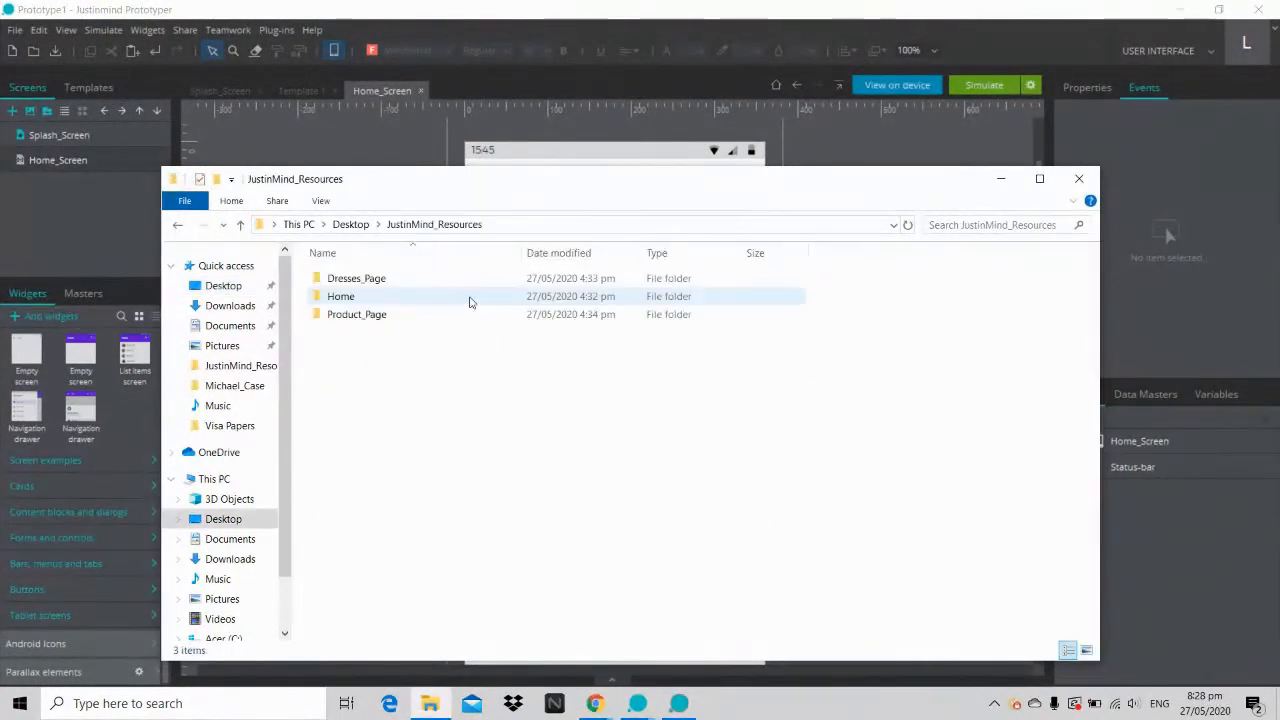
double_click(358, 296)
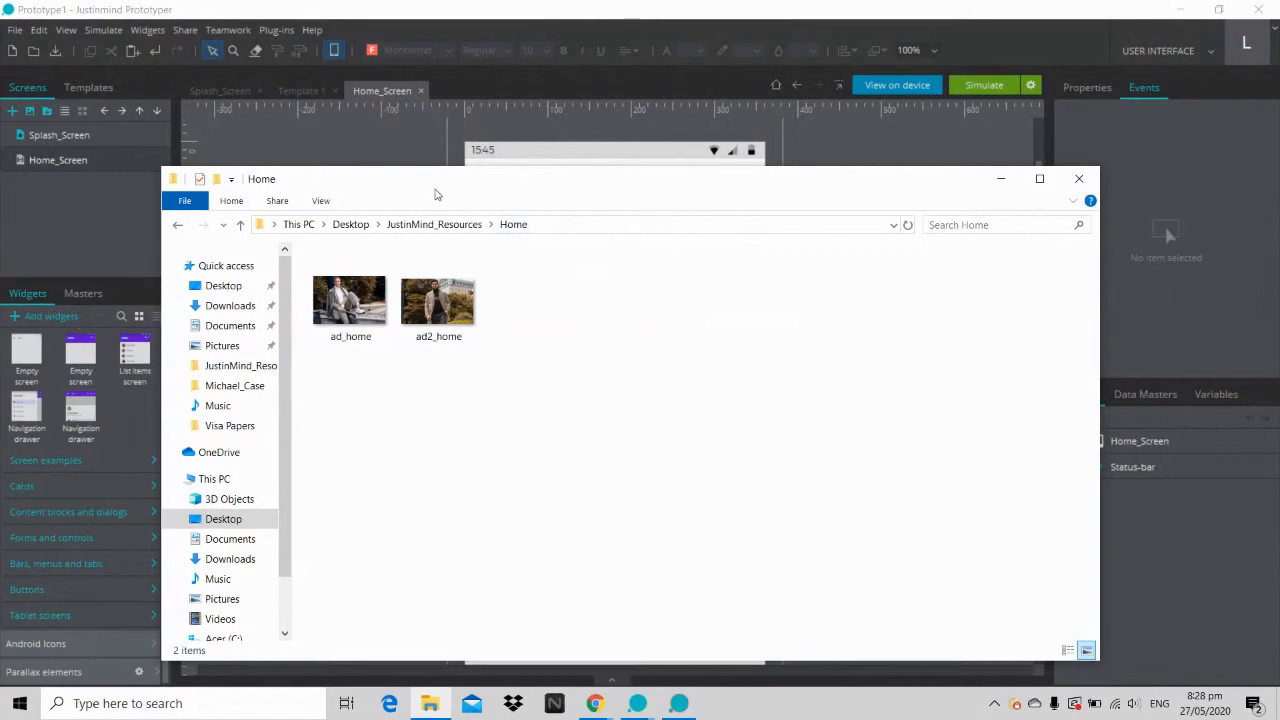
left_click_drag(435, 194, 723, 414)
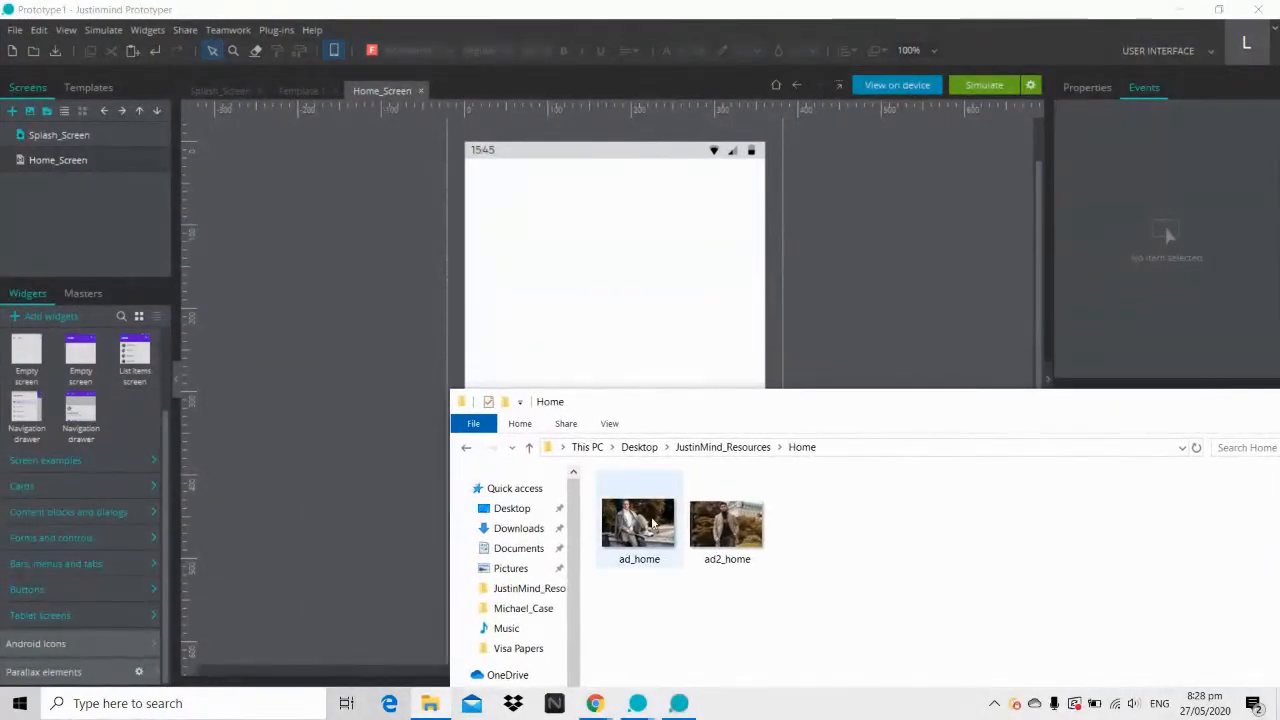
left_click_drag(651, 522, 597, 318)
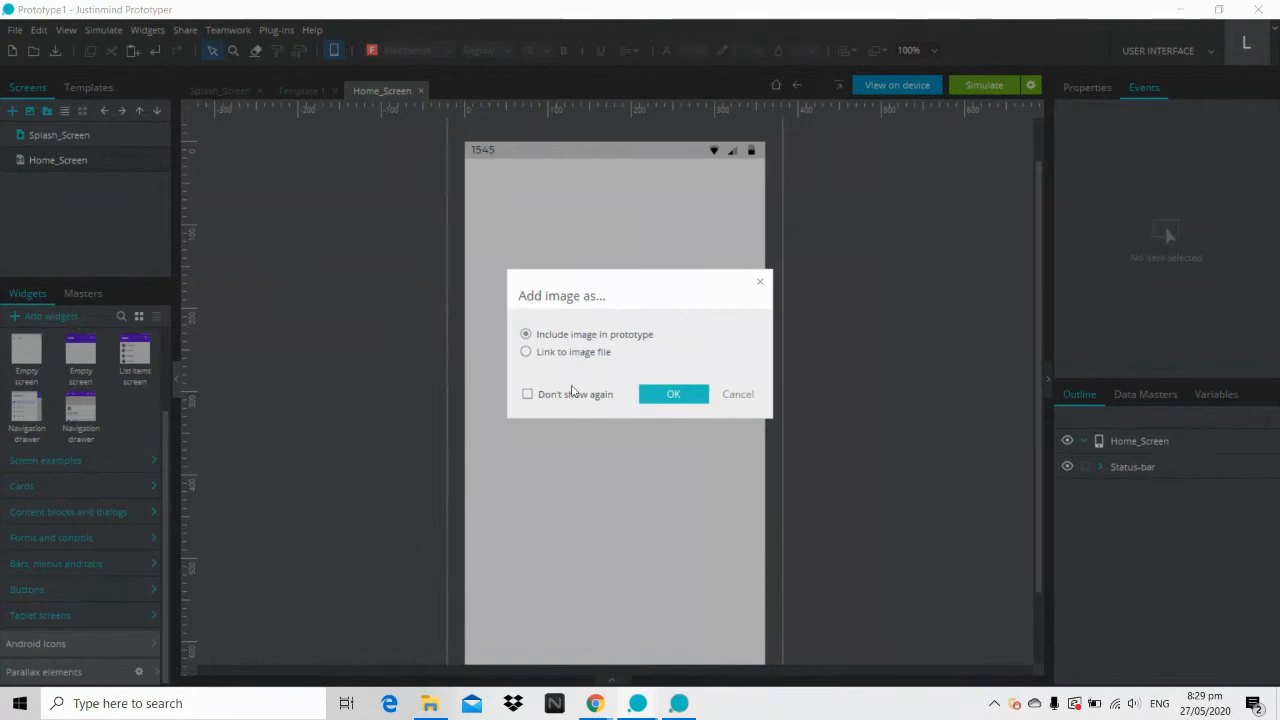
Step: Check StreamYard's live comments for new questions, and return to the pending image import in Prototype1
mouse_move(594, 710)
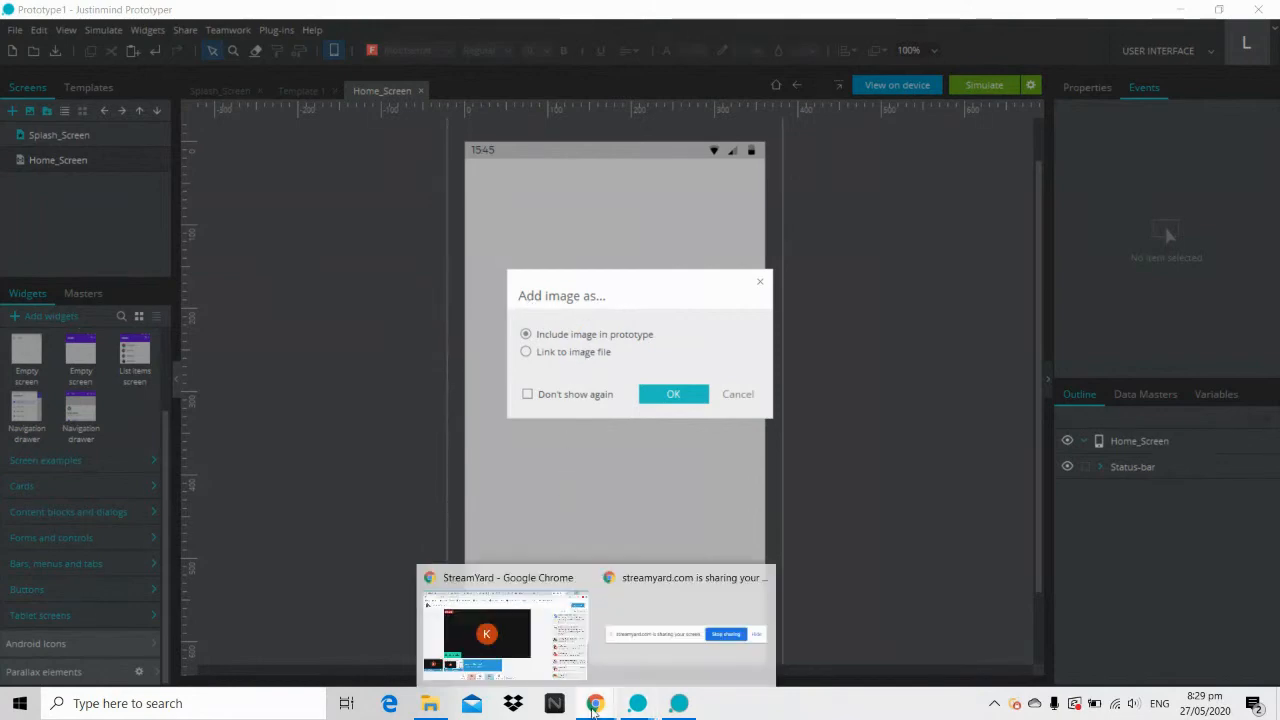
left_click(506, 640)
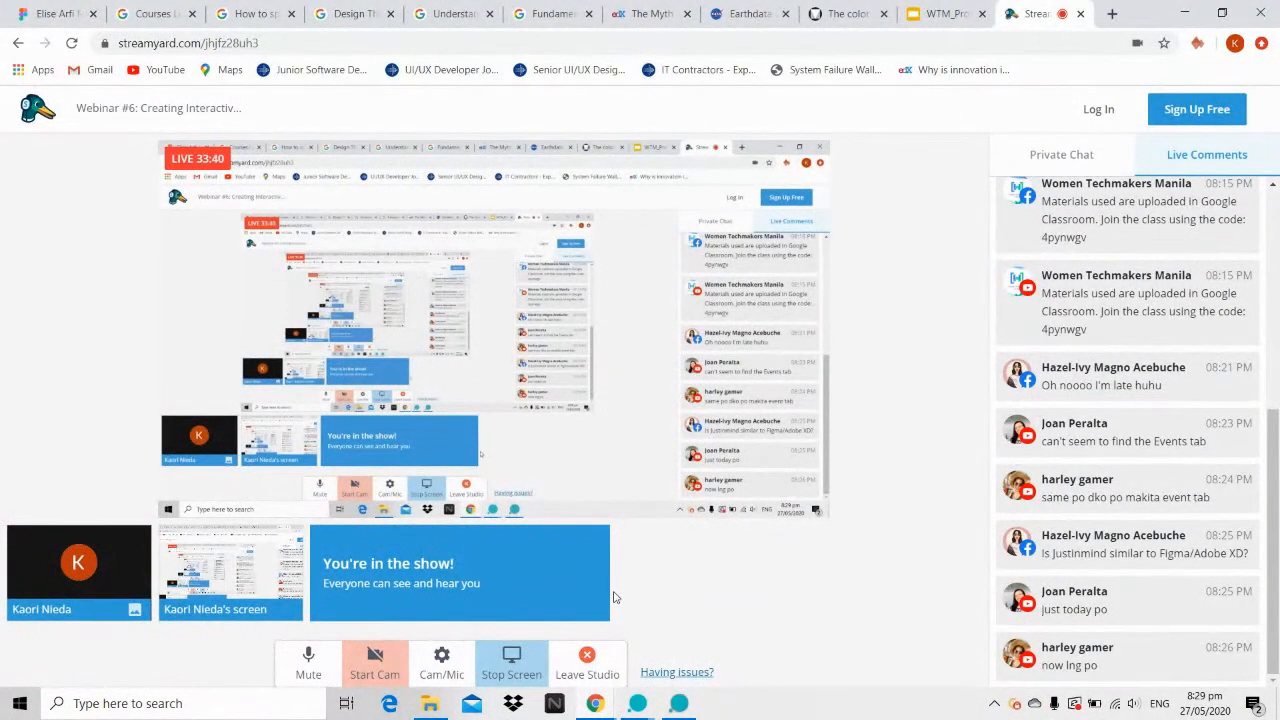
left_click(1184, 13)
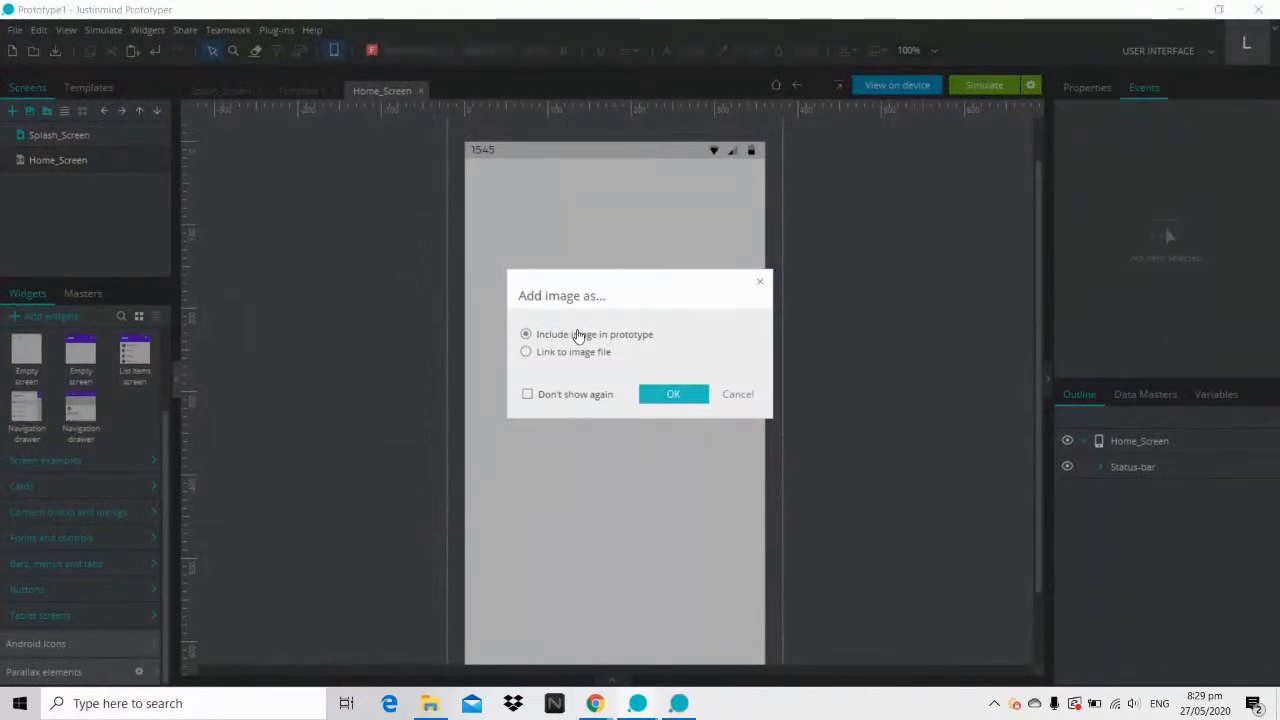
Step: Include the image in the prototype and shrink it proportionally into a banner just below Home_Screen's status bar
left_click(663, 393)
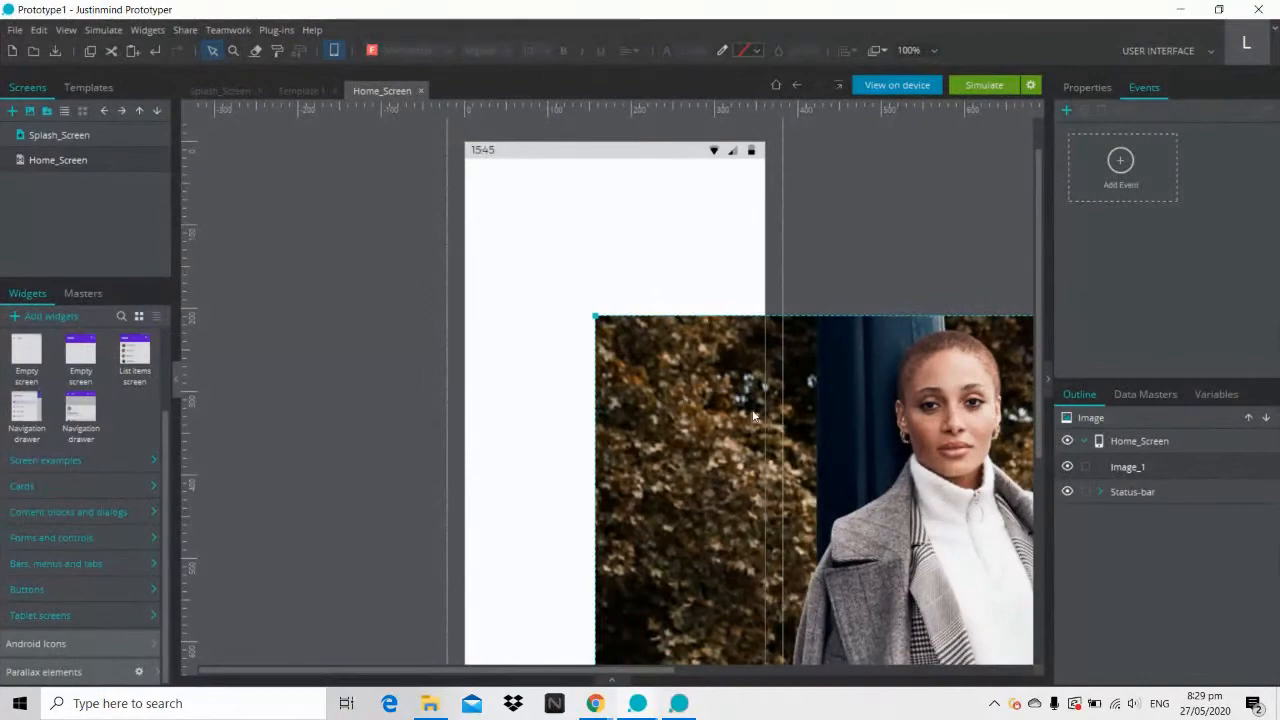
left_click_drag(680, 391, 585, 299)
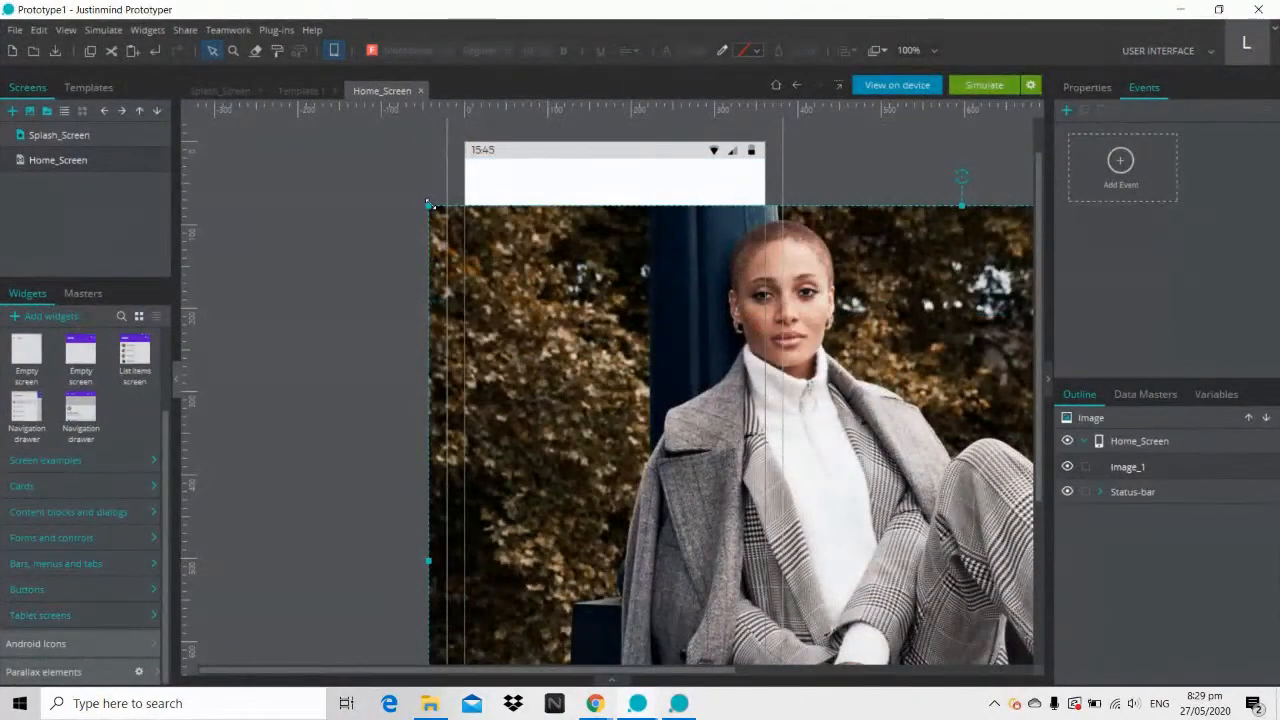
left_click_drag(428, 204, 829, 472)
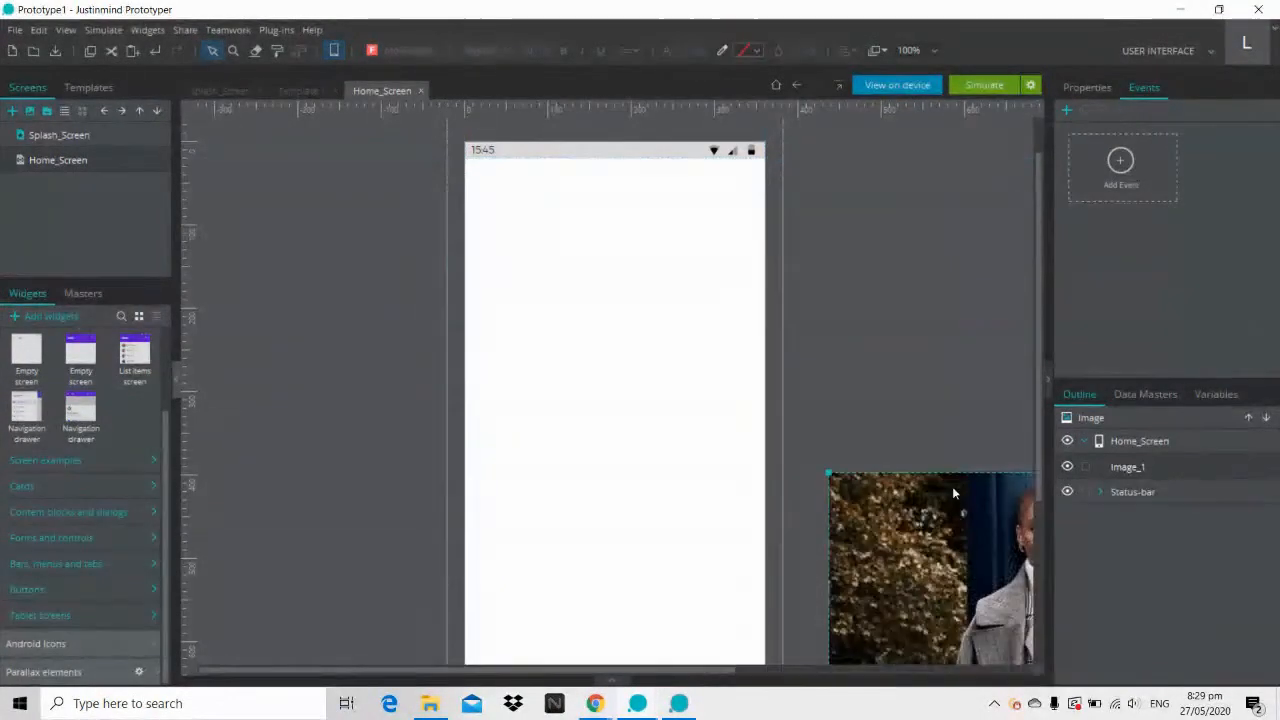
left_click_drag(787, 427, 412, 179)
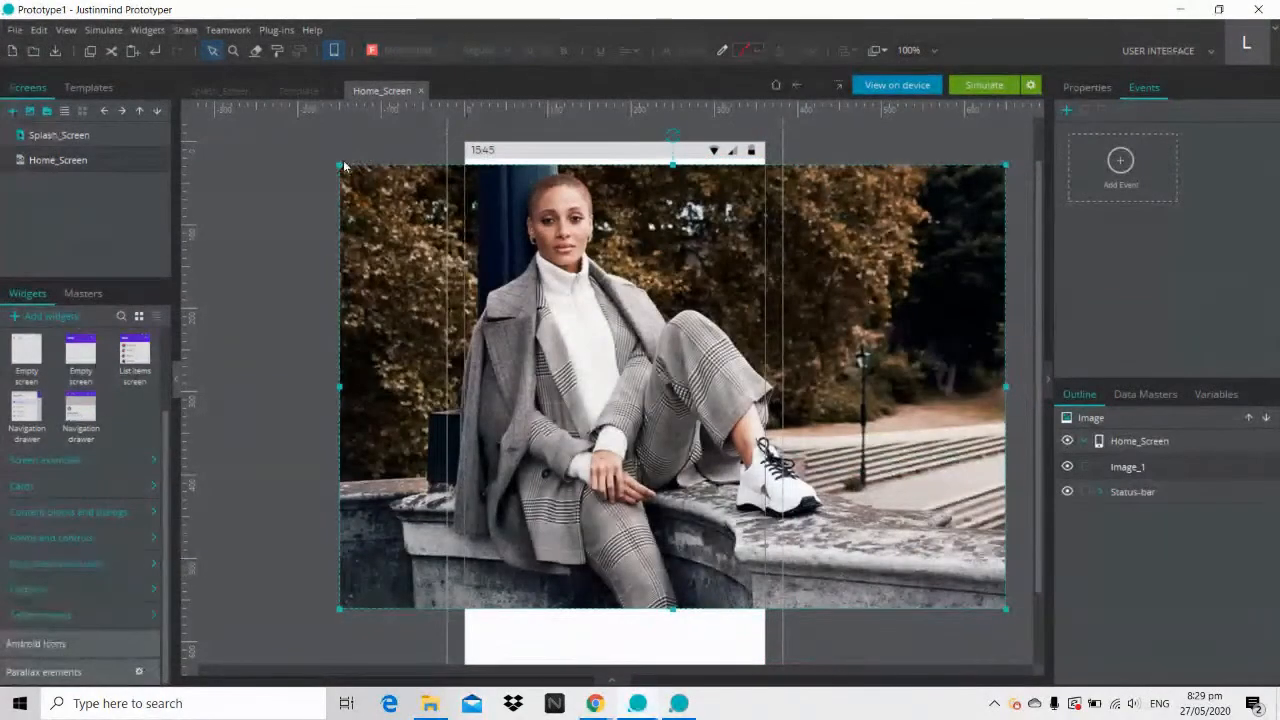
left_click_drag(340, 163, 755, 442)
left_click_drag(934, 550, 655, 280)
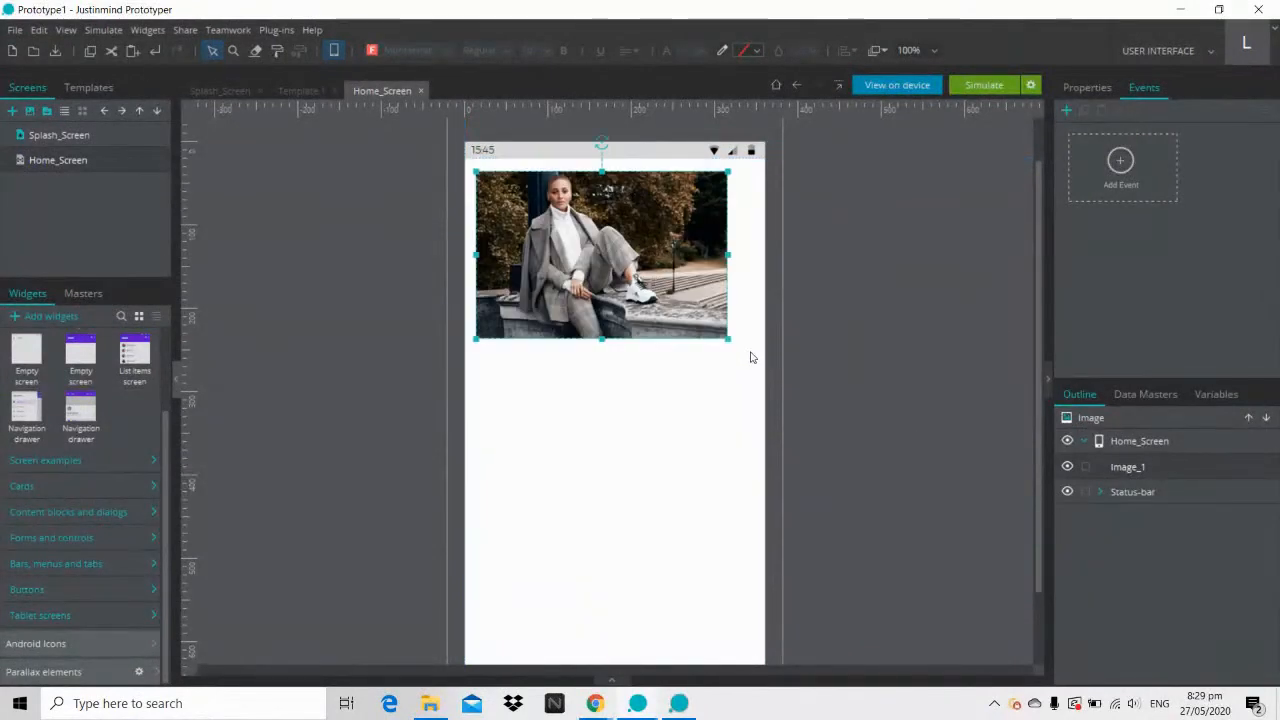
left_click_drag(728, 339, 751, 352)
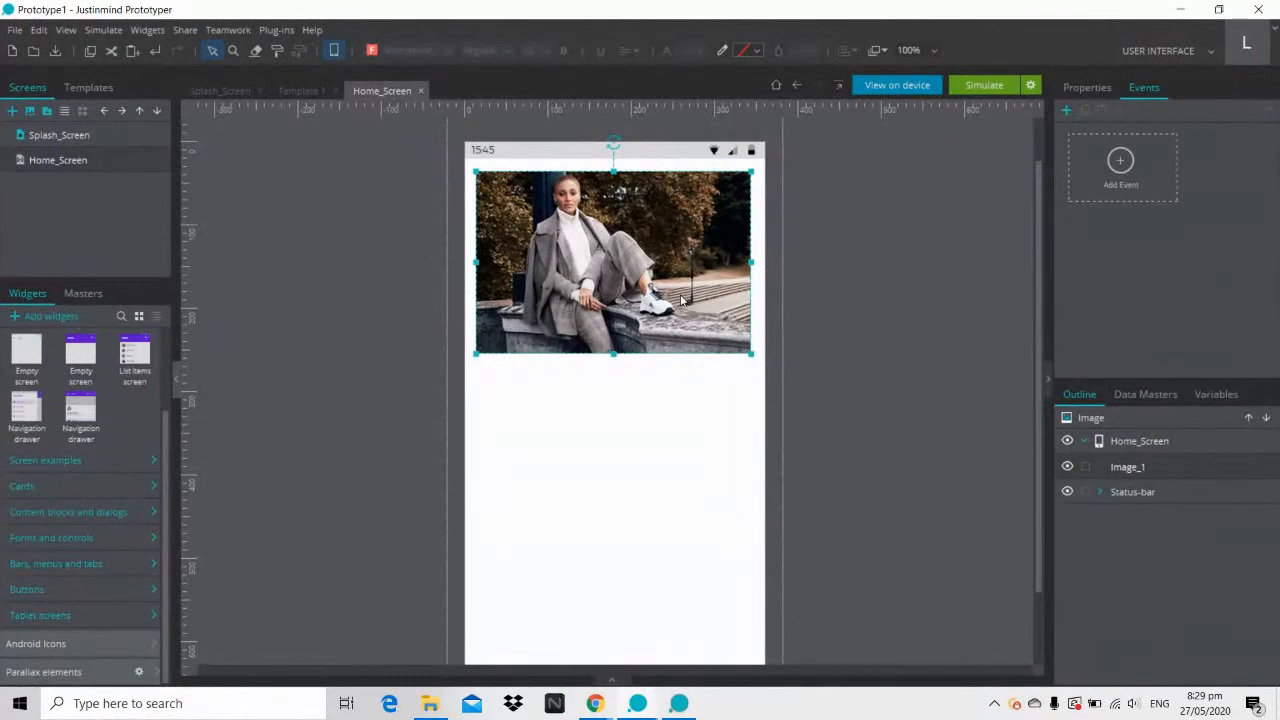
Step: Enlarge the banner image to about 339 by 224 px and center it horizontally below the status bar, at about X 10, Y 29
key("Right")
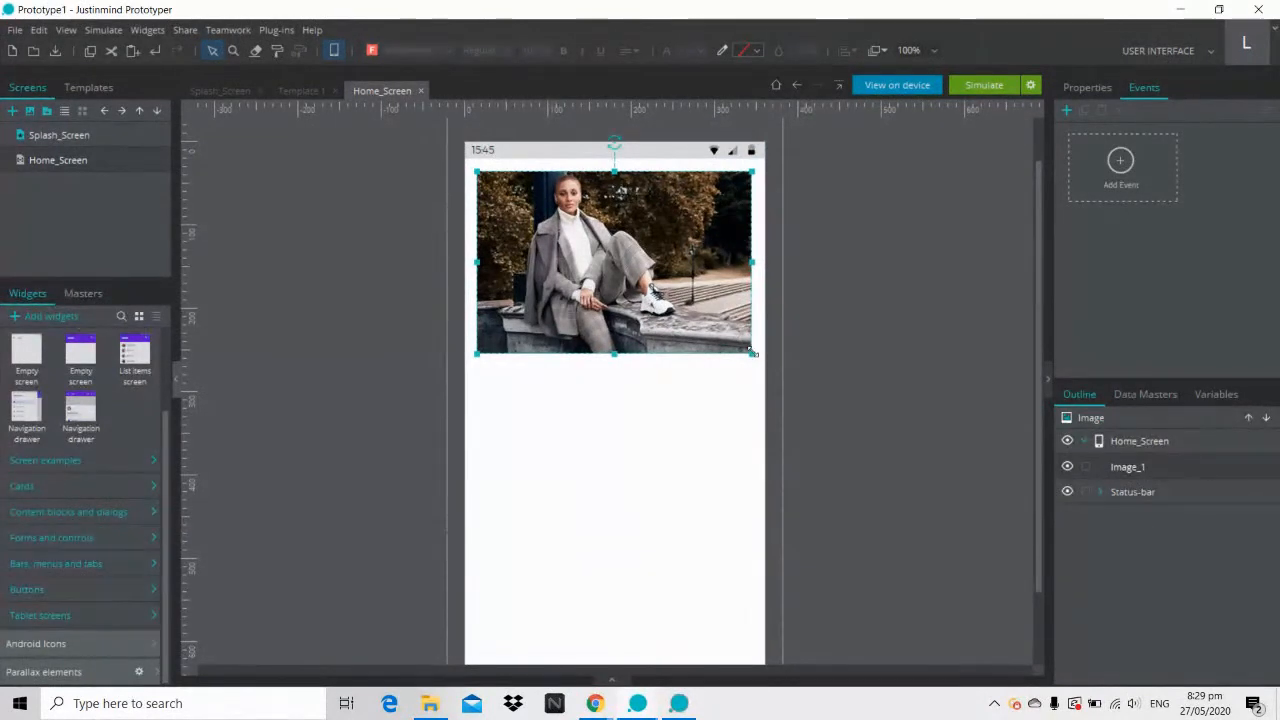
left_click_drag(755, 353, 760, 362)
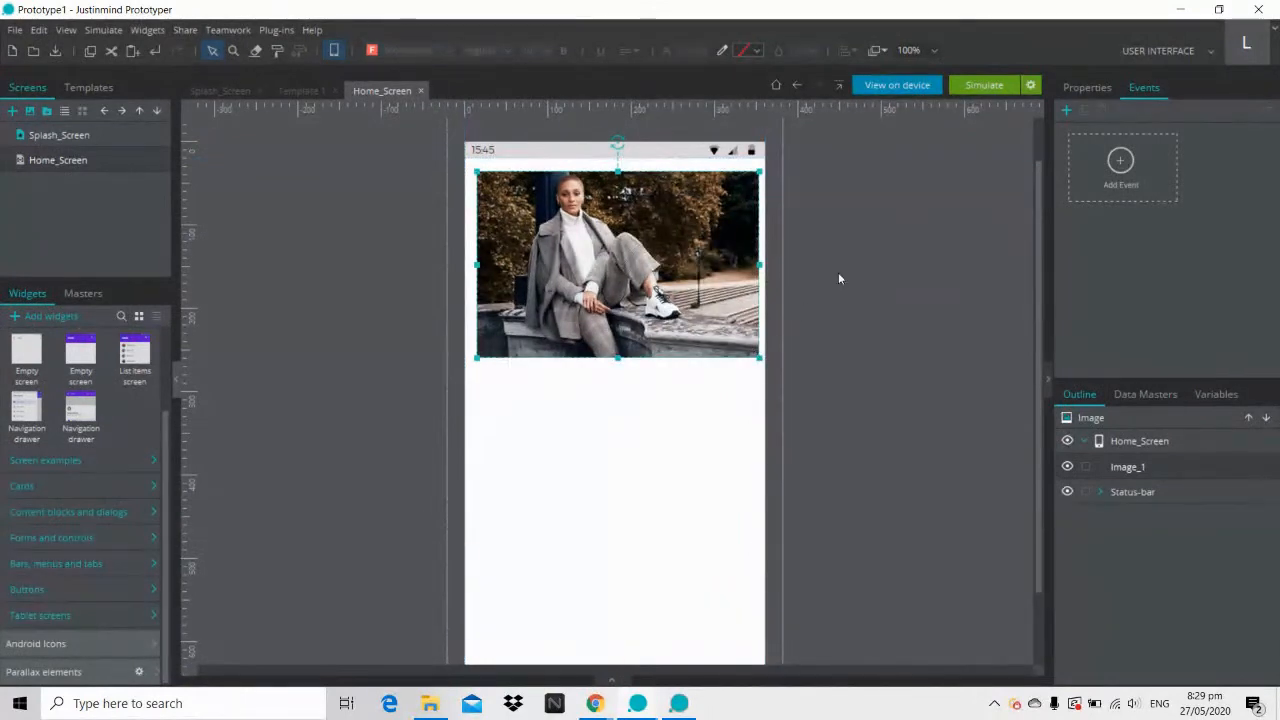
key("Left")
key("Left")
key("Left")
key("Left")
key("Left")
key("Up")
key("Up")
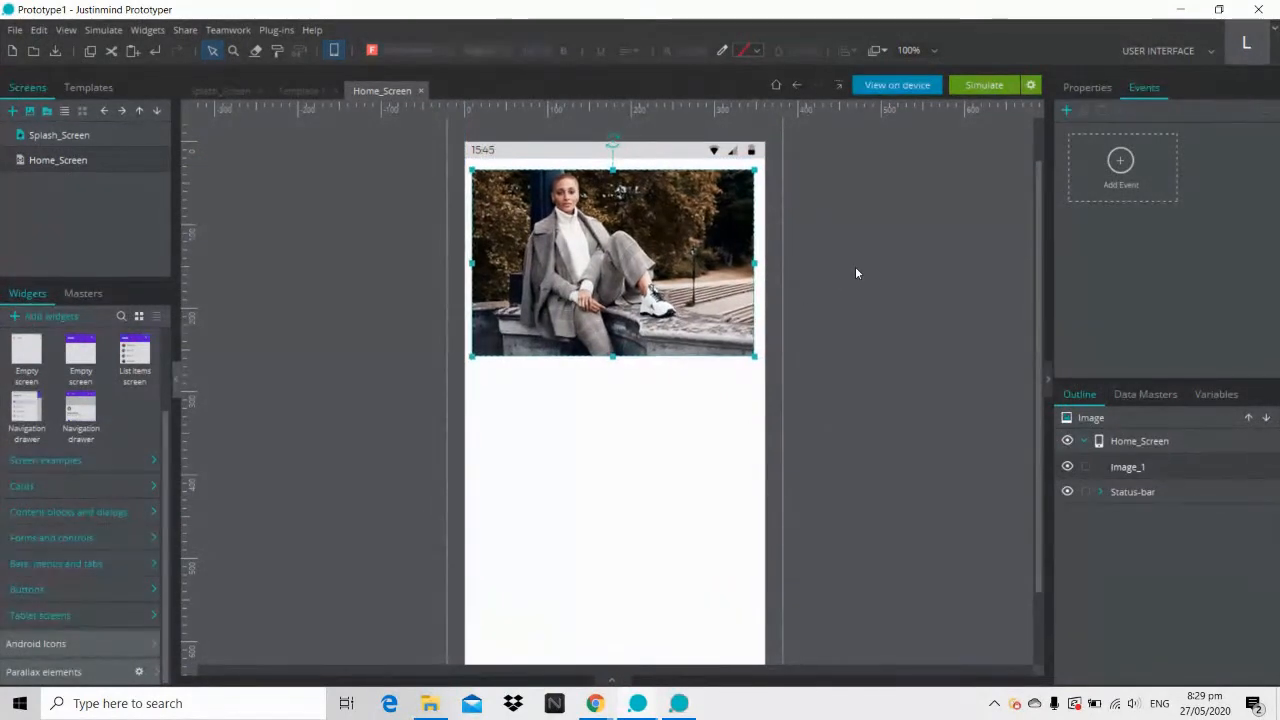
key("Up")
key("Up")
key("Up")
key("Right")
key("Right")
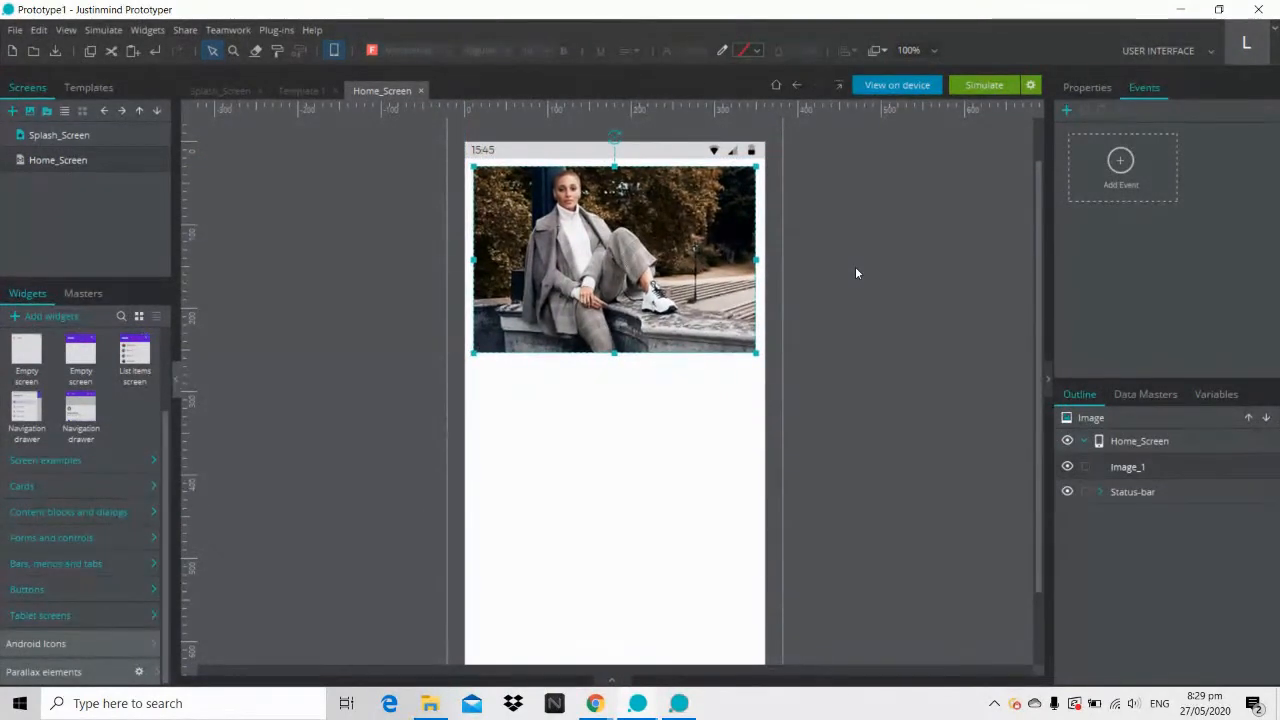
left_click(855, 273)
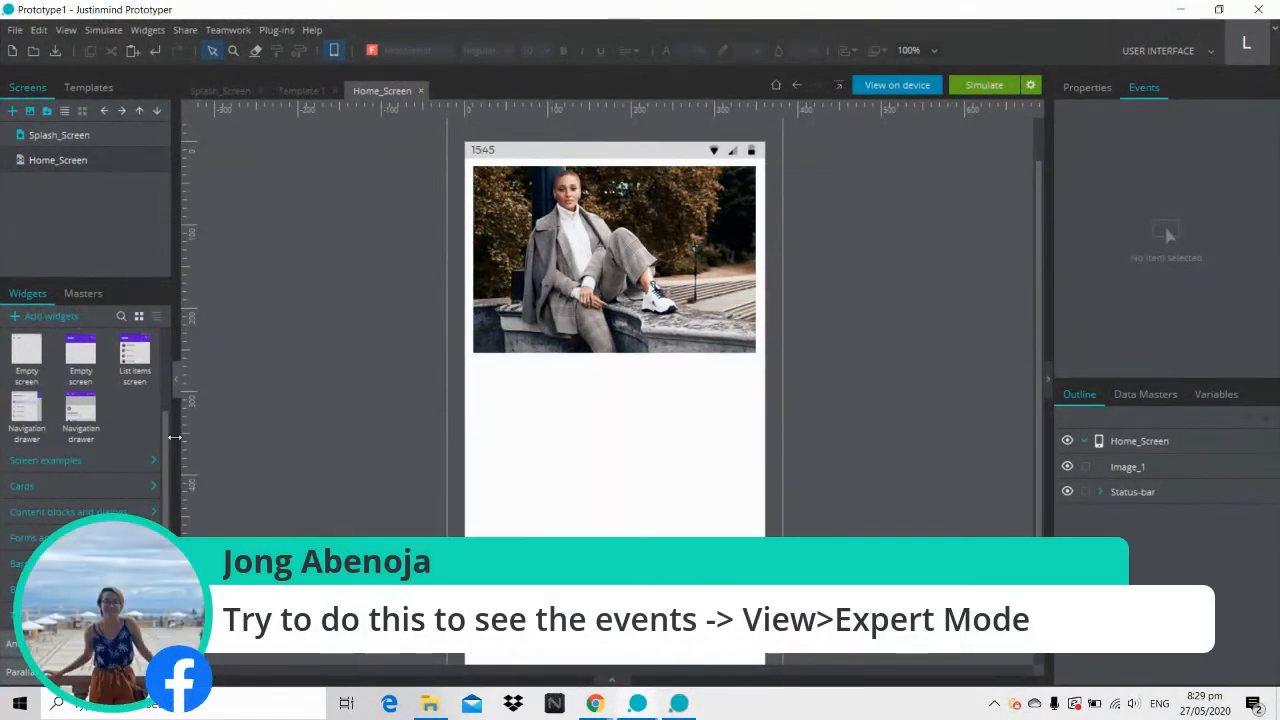
Step: Collapse the Android Components widgets and check the Conscious Collection banner in the Prototype_Shop simulation
left_click_drag(164, 432, 163, 357)
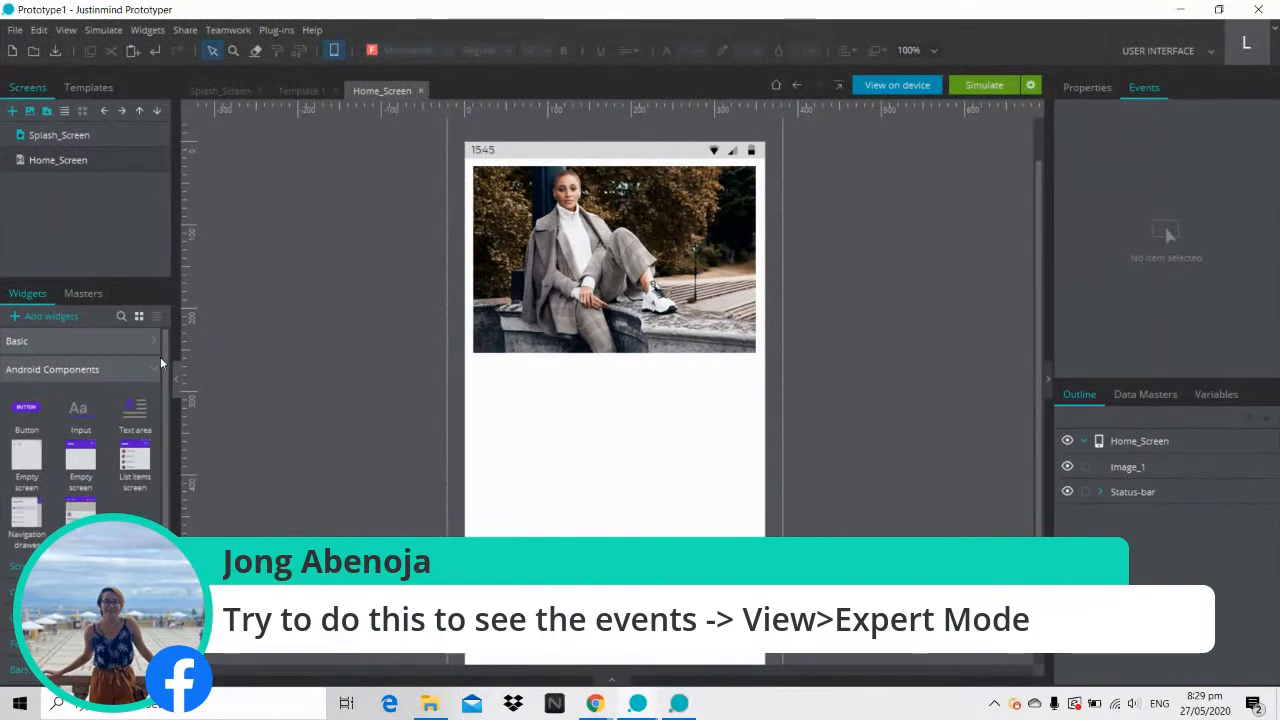
left_click(156, 368)
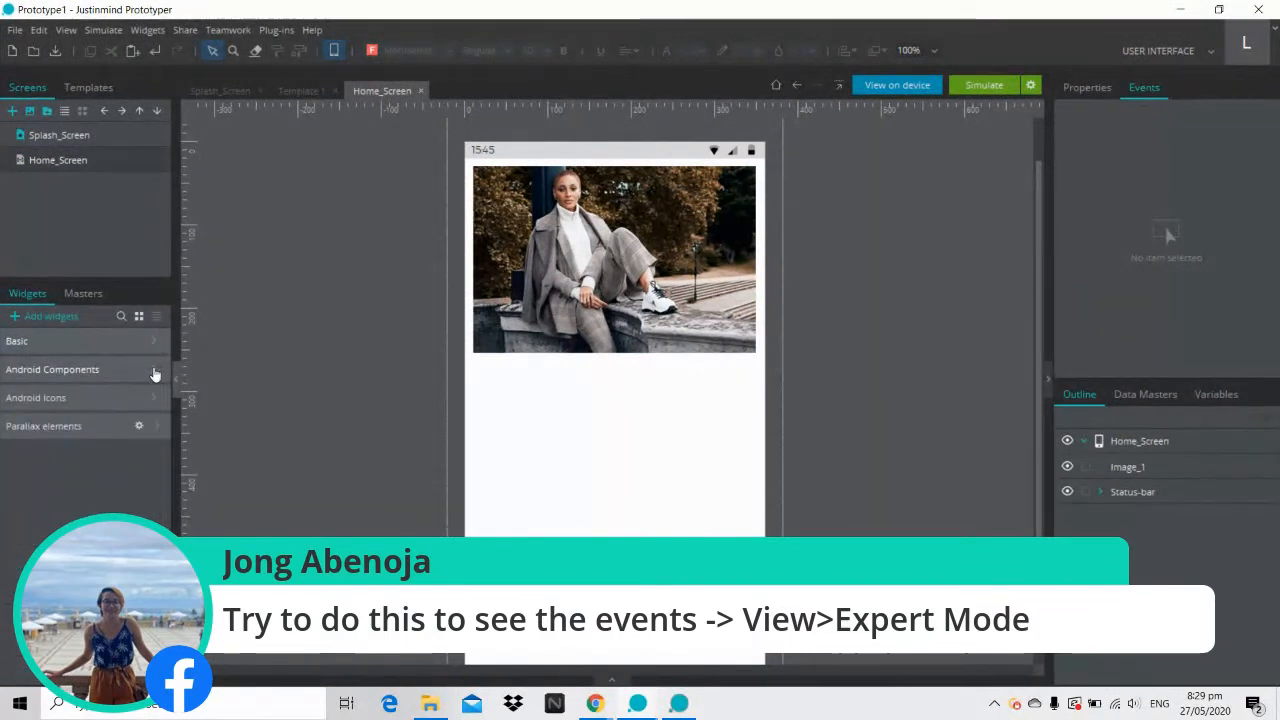
left_click(645, 706)
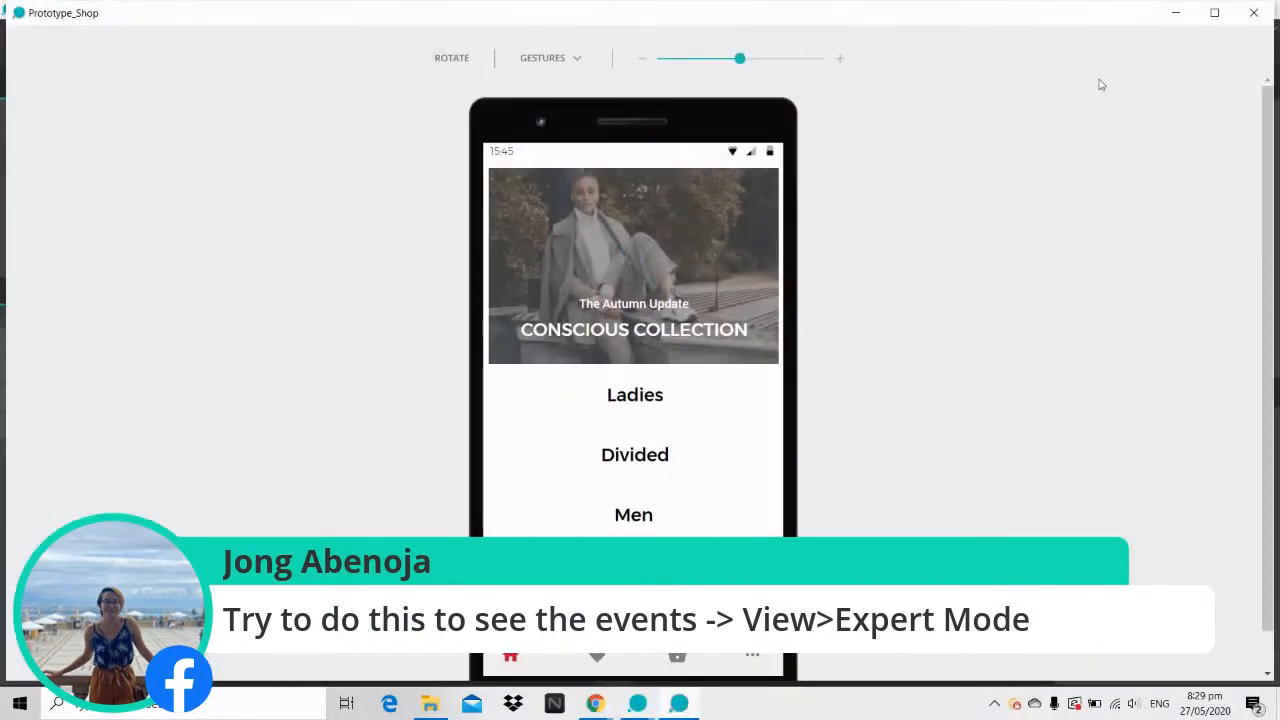
left_click(1175, 13)
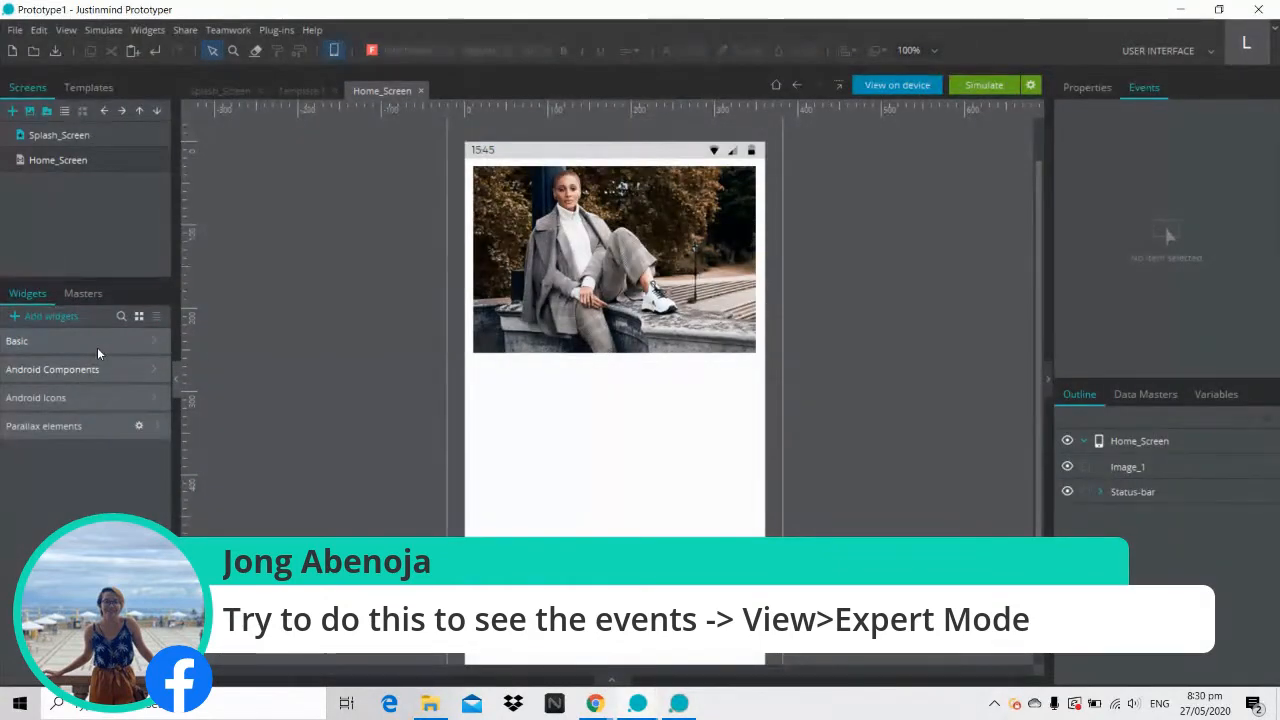
Step: Cover the banner image with a Basic Rectangle of 339 by 224 px, at X 10, Y 29
left_click(156, 343)
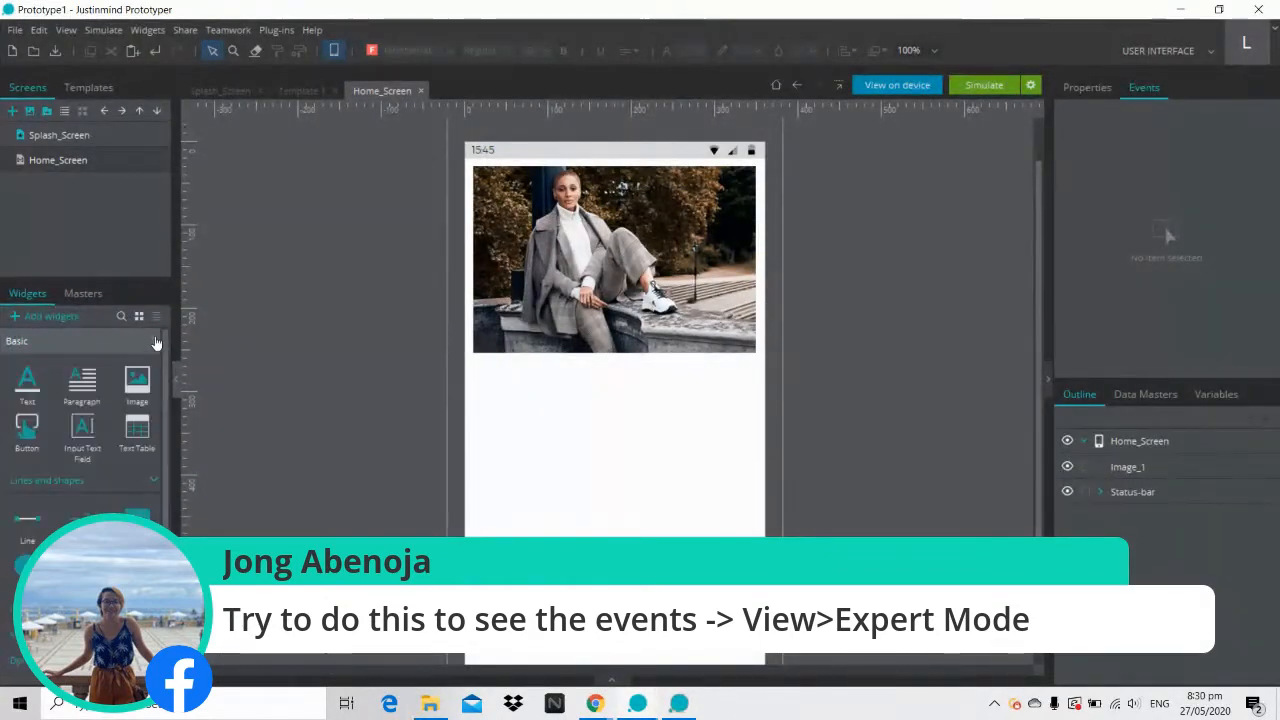
left_click_drag(82, 385, 476, 178)
left_click_drag(649, 251, 755, 353)
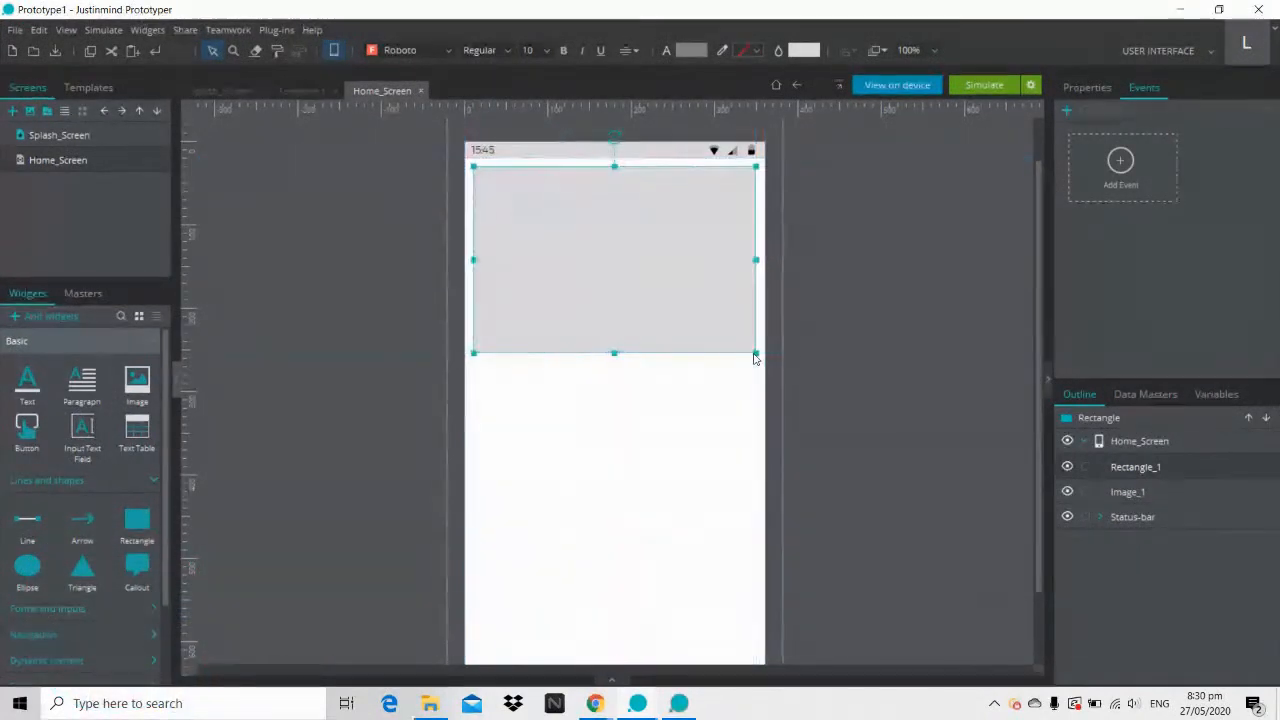
Step: Give the rectangle a dark grey #434343 background and raise its transparency to let the banner image show through
left_click(1088, 88)
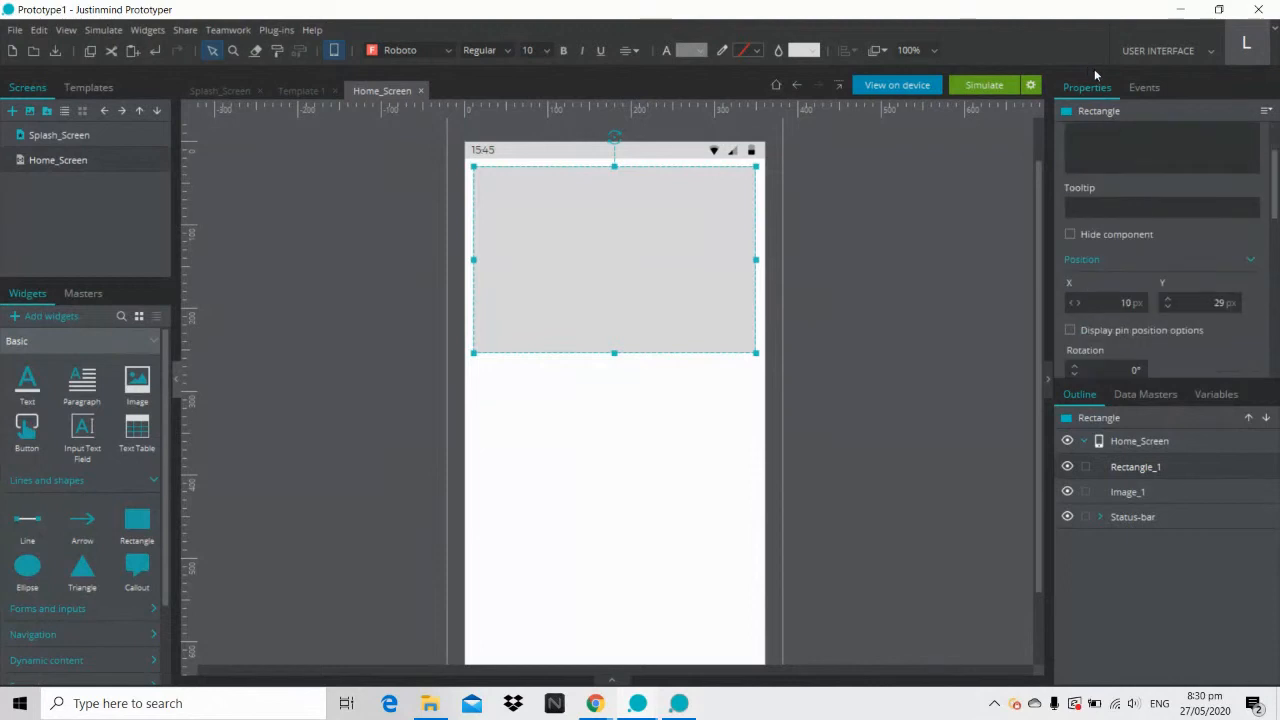
scroll(1274, 160, "up", 2)
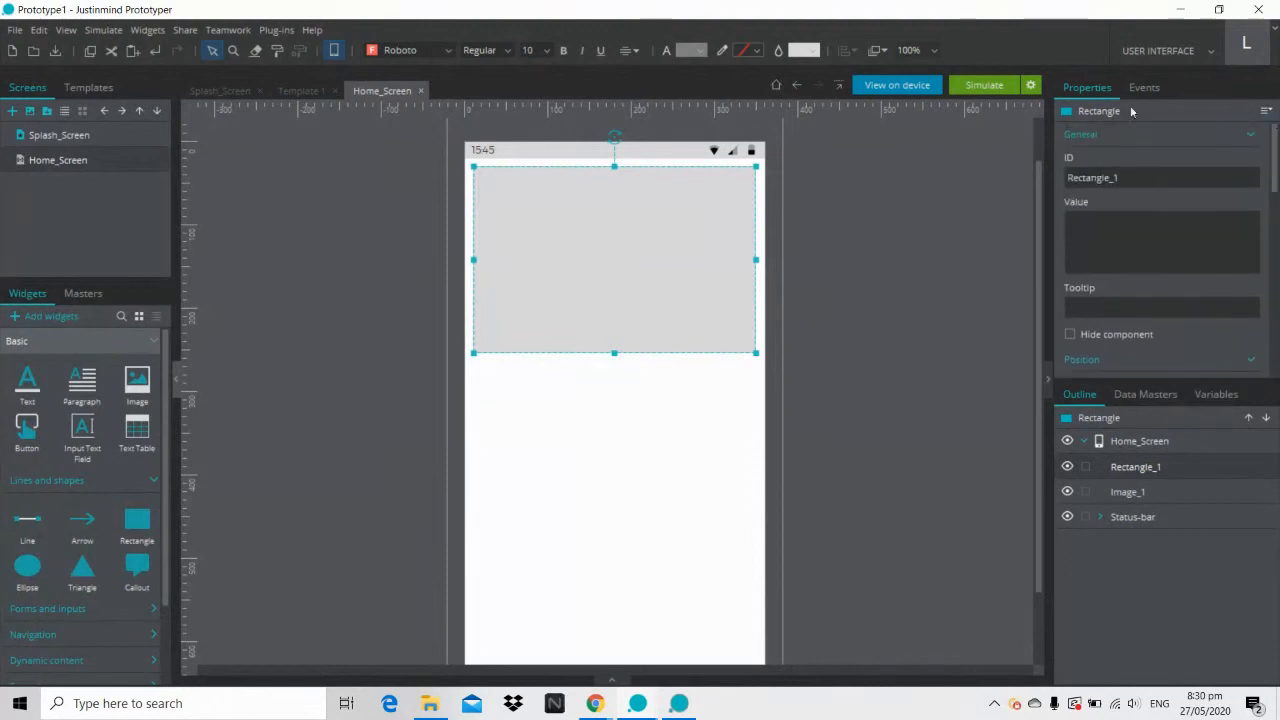
left_click_drag(1274, 150, 1276, 247)
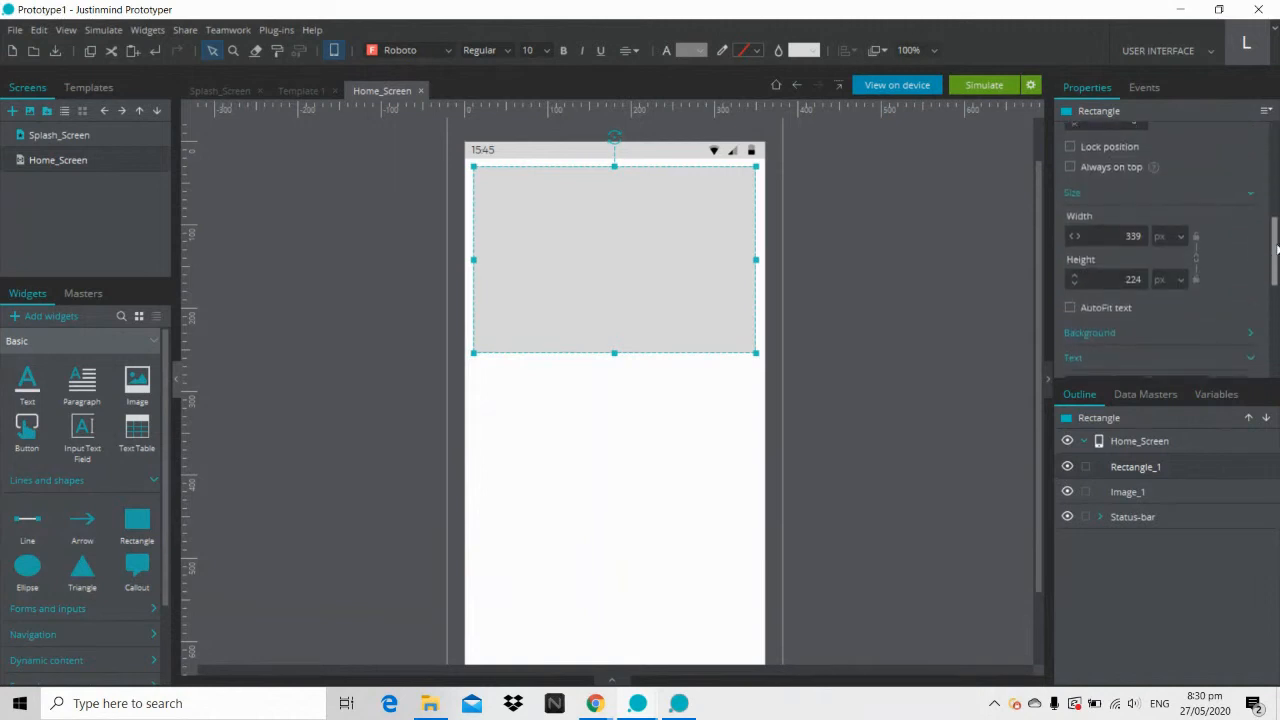
scroll(1178, 249, "down", 2)
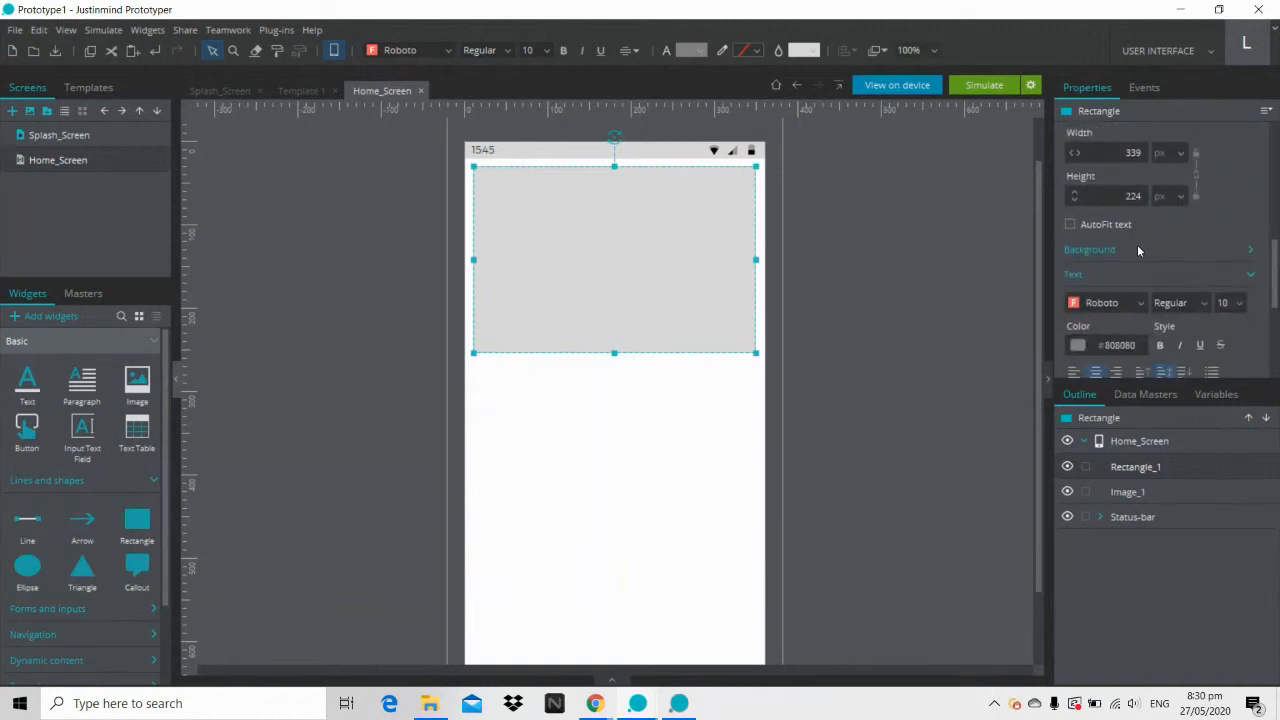
left_click(1137, 247)
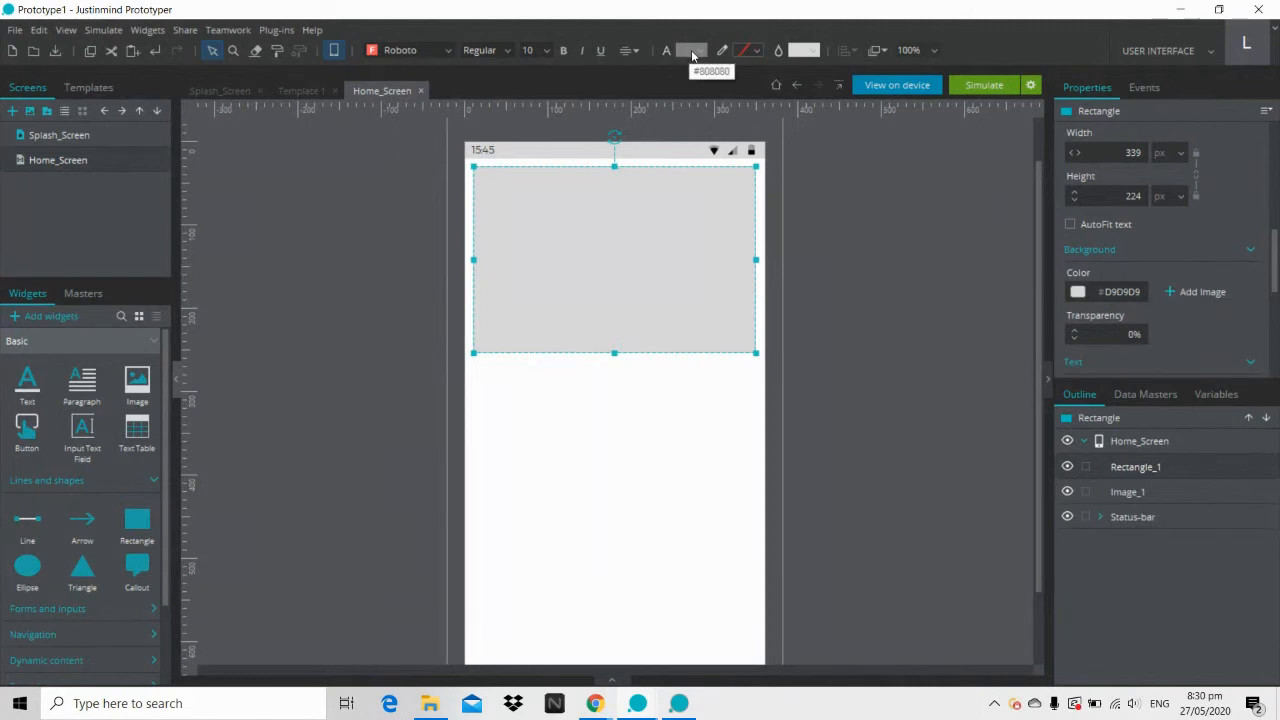
left_click(805, 50)
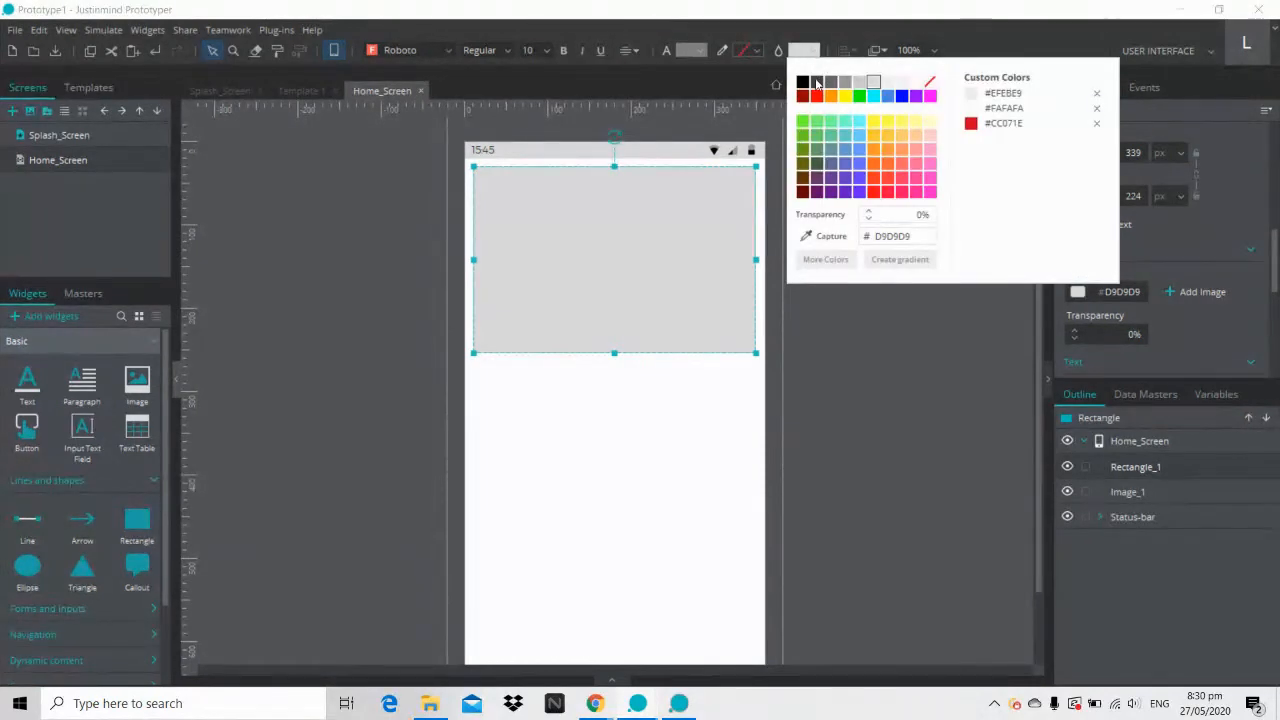
left_click(817, 82)
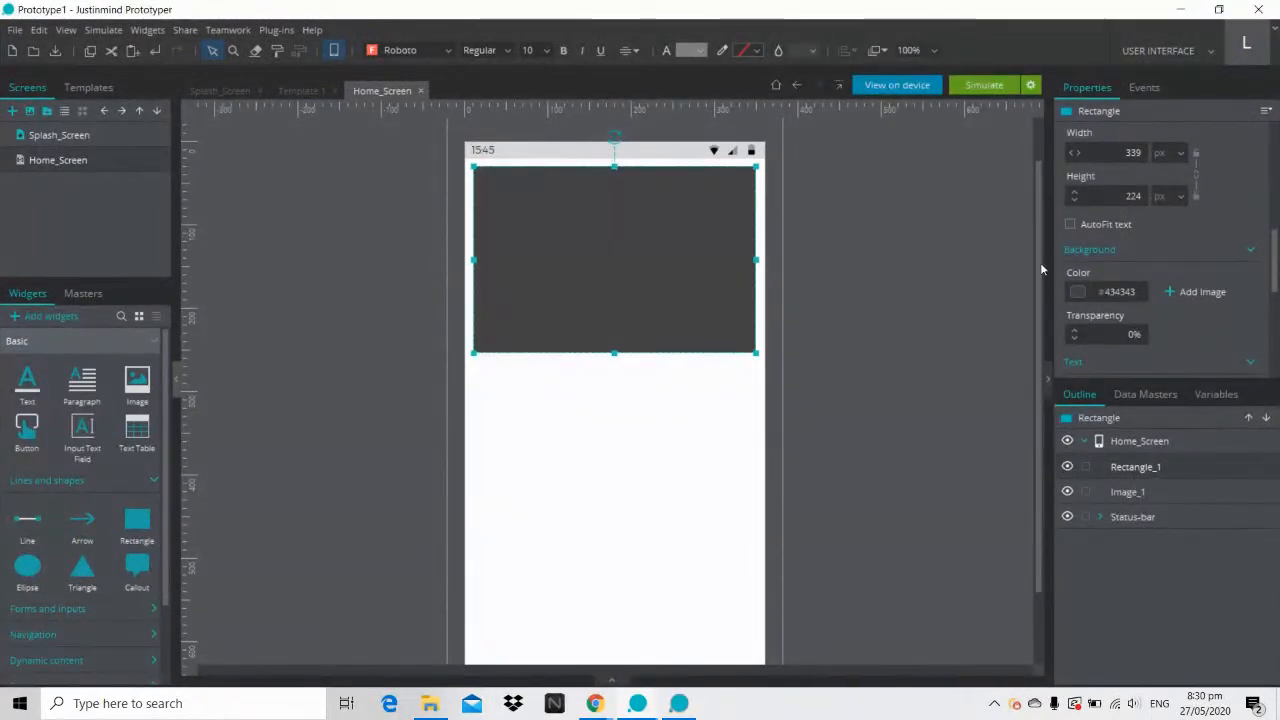
left_click(1122, 332)
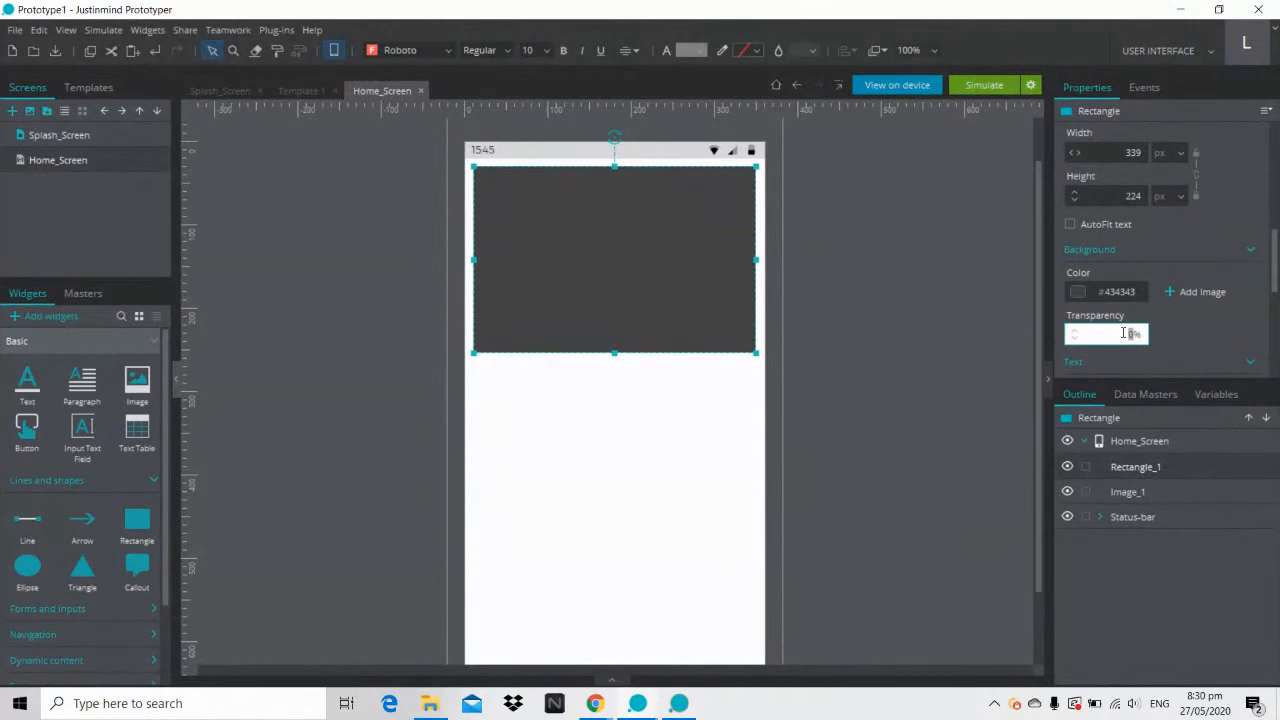
key("Return")
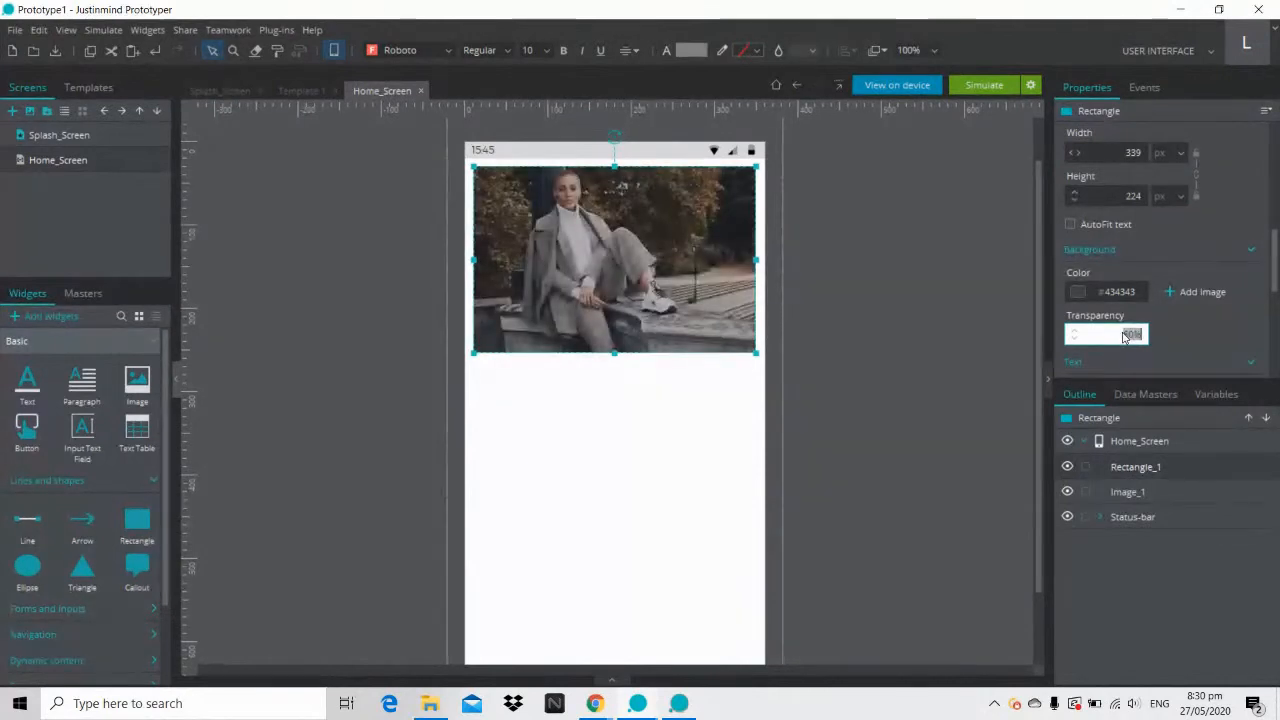
Step: Check the overlay darkness and headline text of the Conscious Collection banner in the Prototype_Shop simulation
left_click(936, 446)
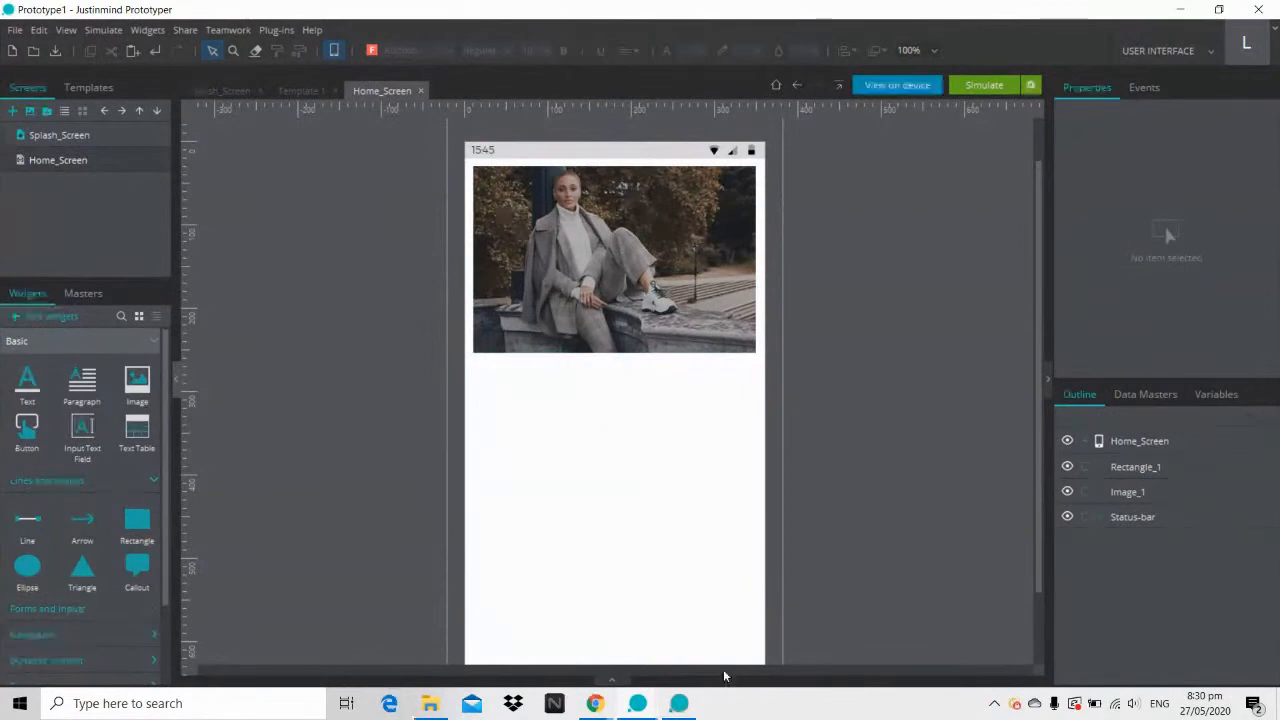
left_click(690, 706)
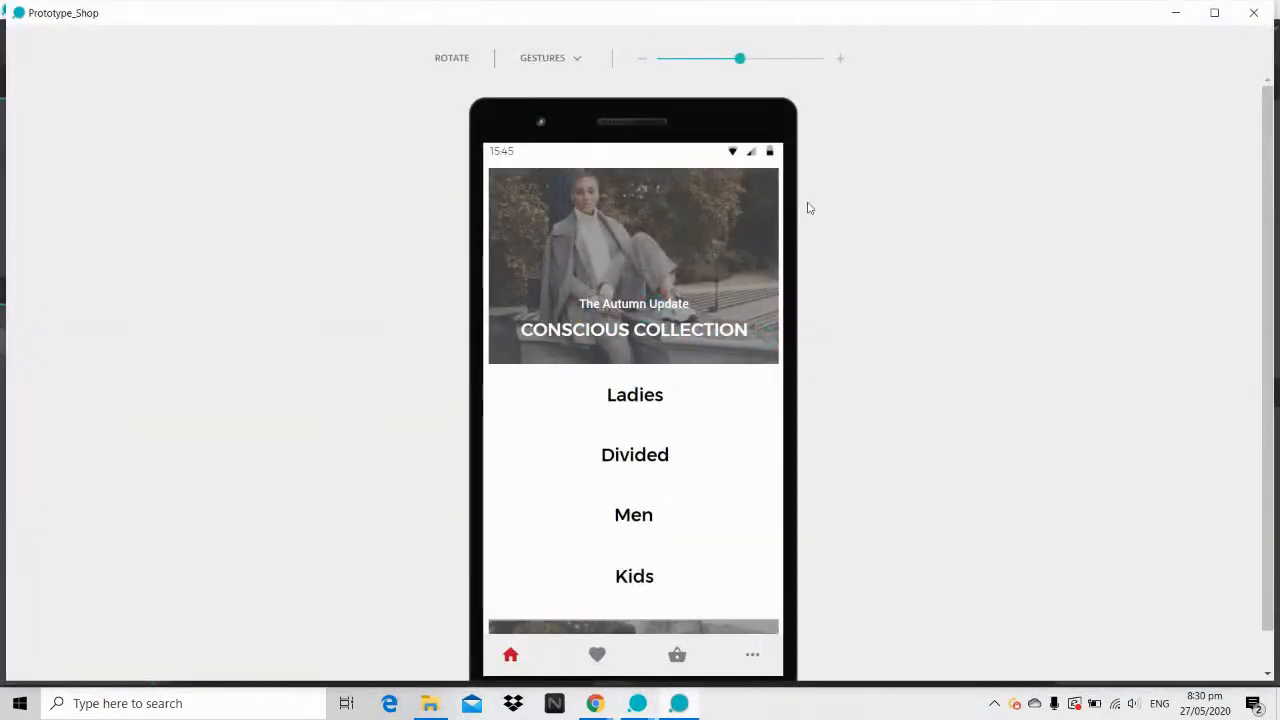
left_click(1176, 12)
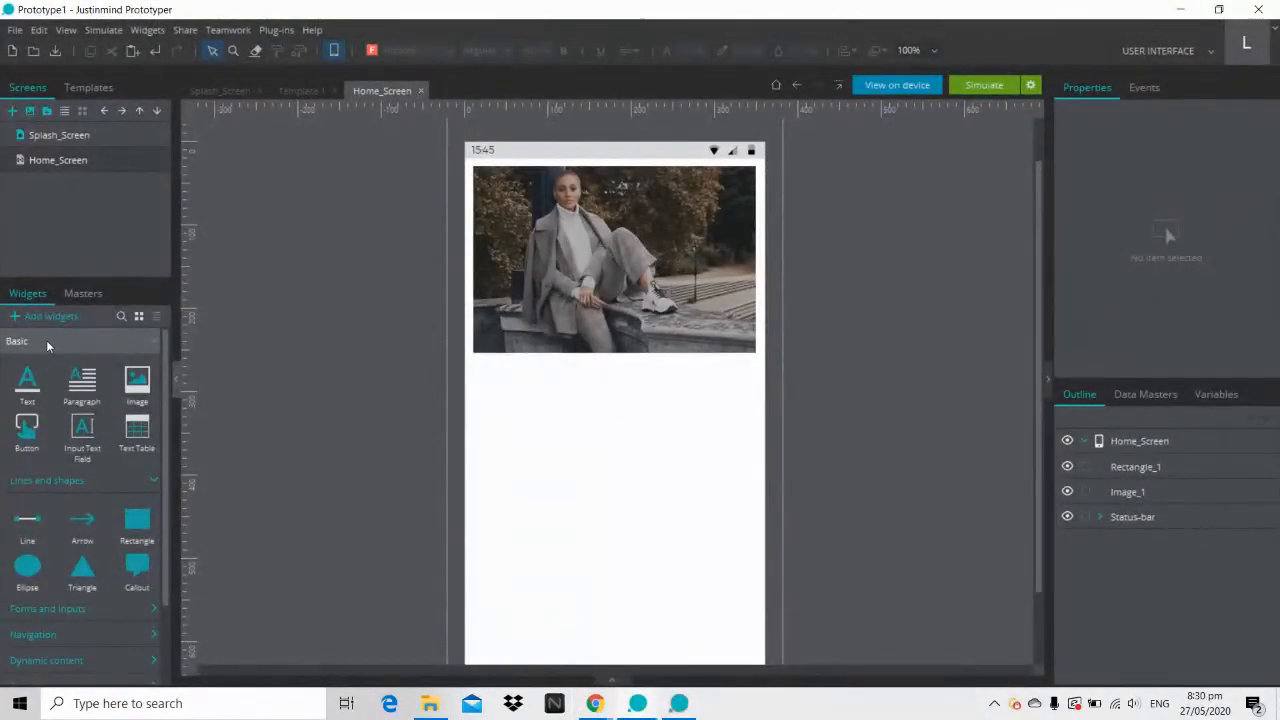
Step: Add a Basic Text widget over the lower part of the banner image, reading "The Autumn Update"
left_click(577, 297)
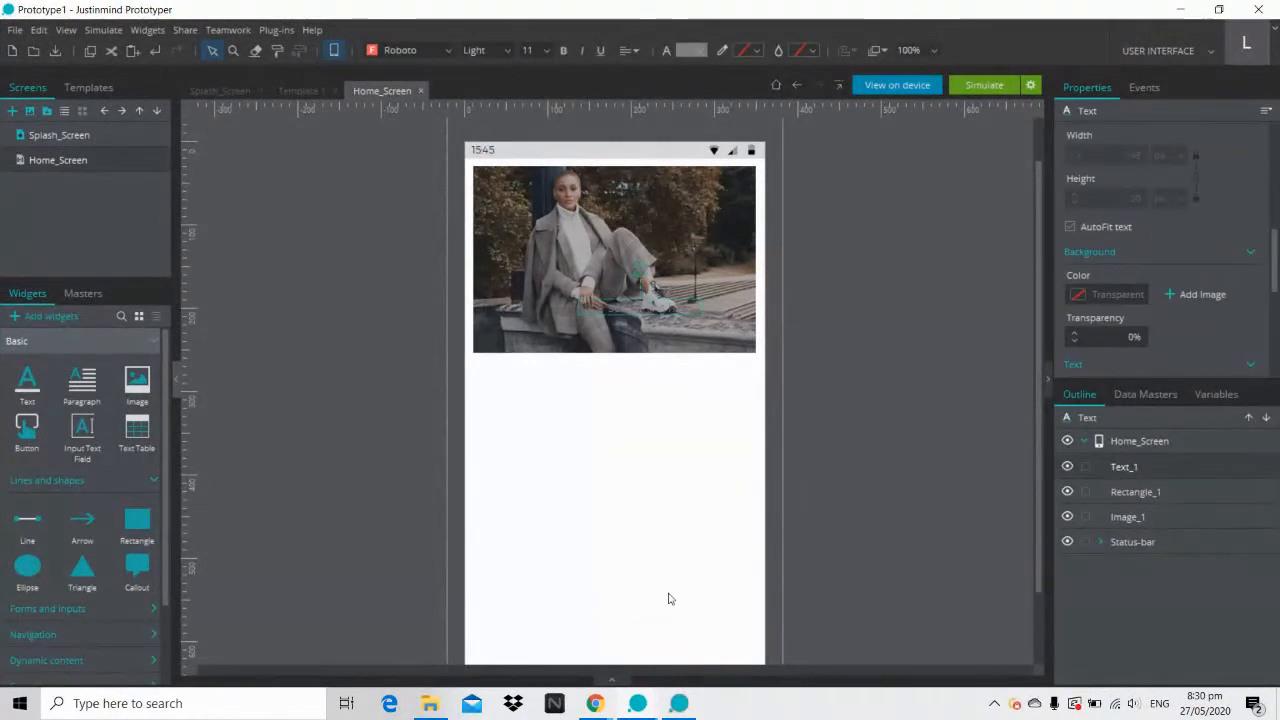
left_click(681, 703)
left_click(681, 703)
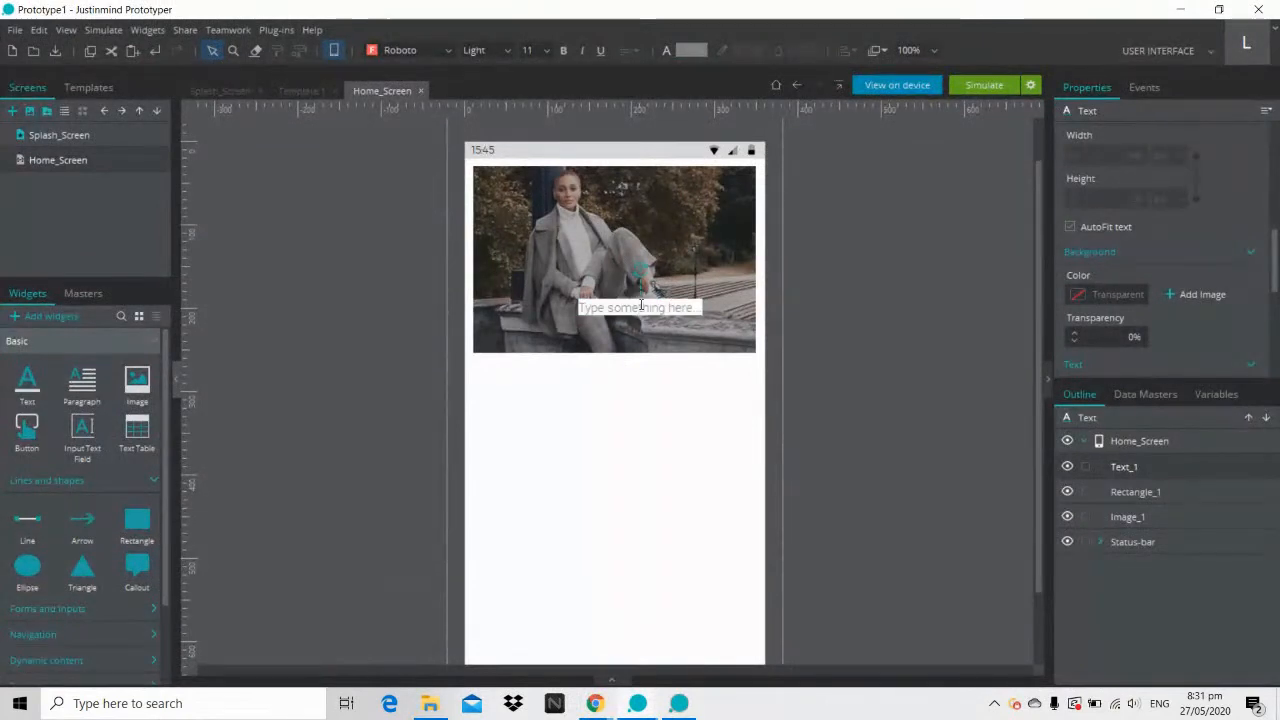
double_click(641, 307)
type("The A")
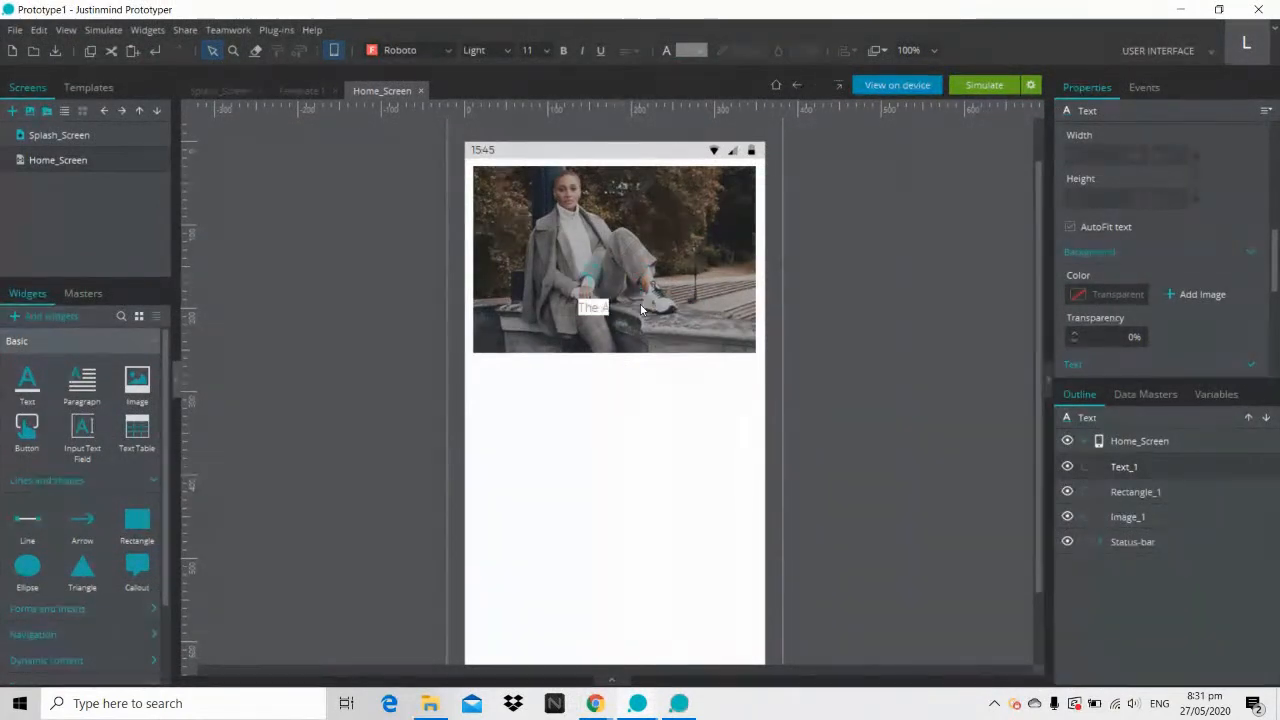
type("utumn Update")
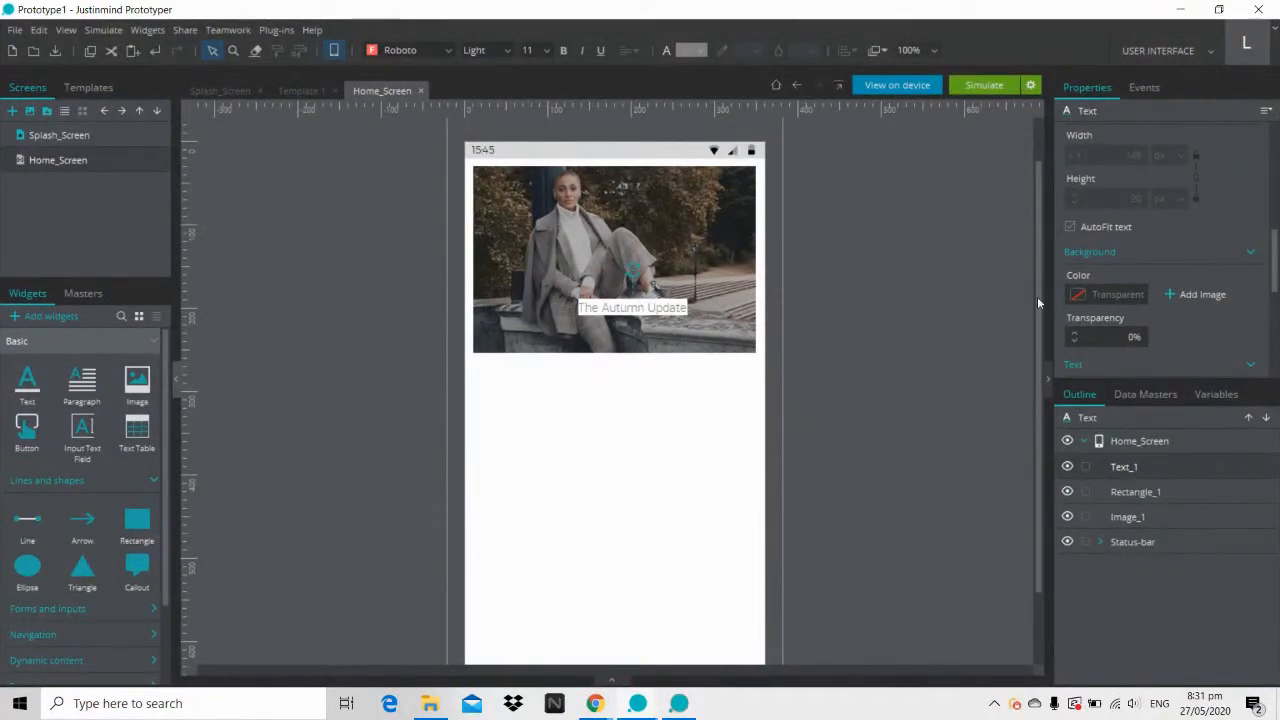
Step: Try to format "The Autumn Update" as white Roboto Medium while its text is still being edited
left_click(690, 51)
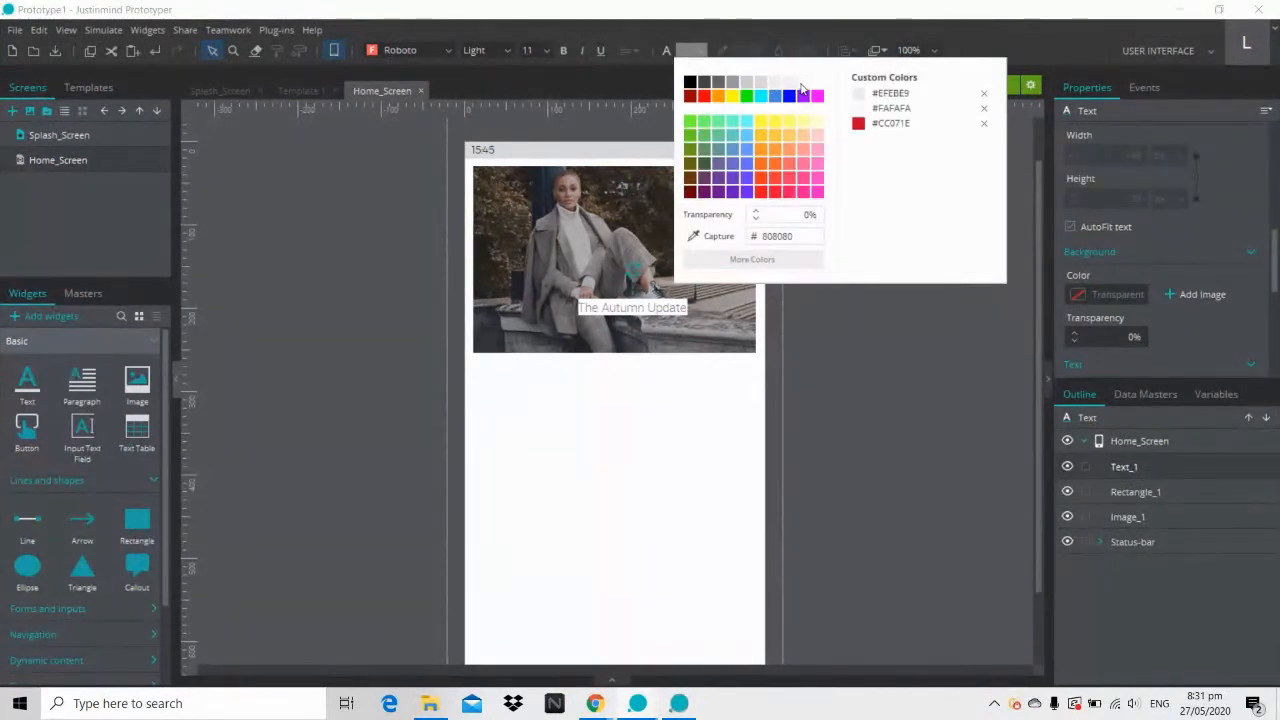
left_click(801, 84)
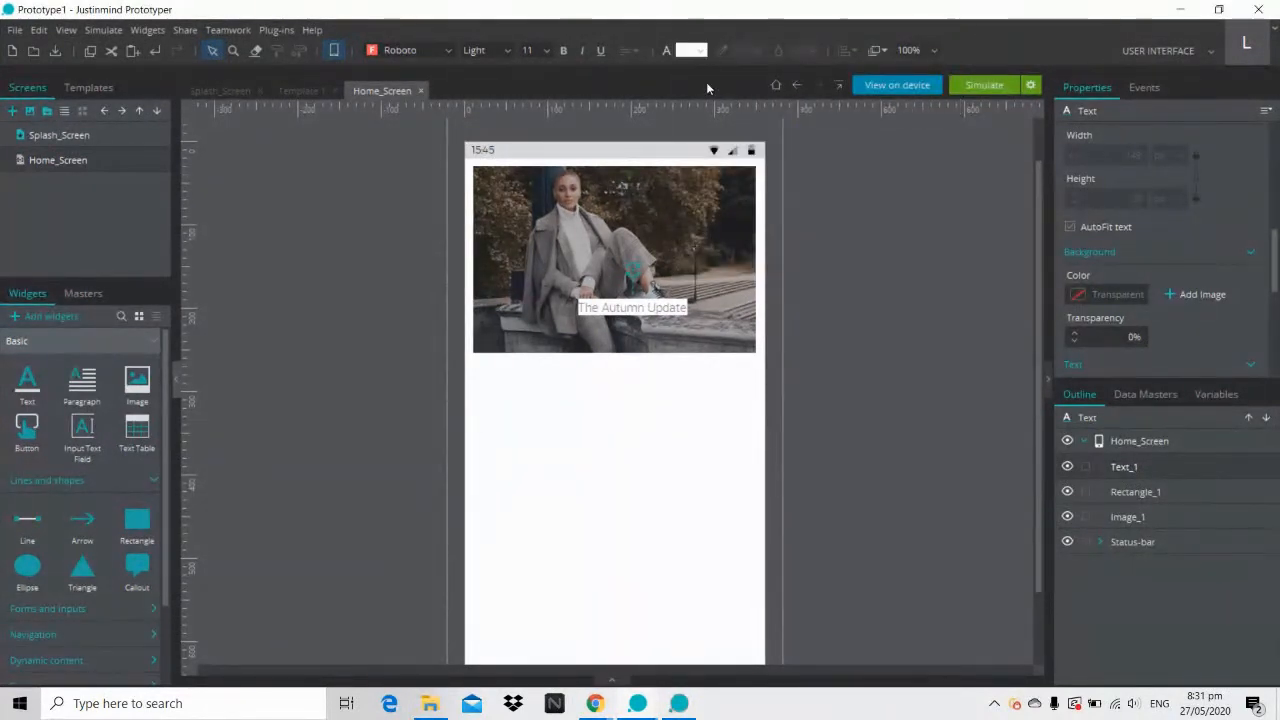
left_click(422, 50)
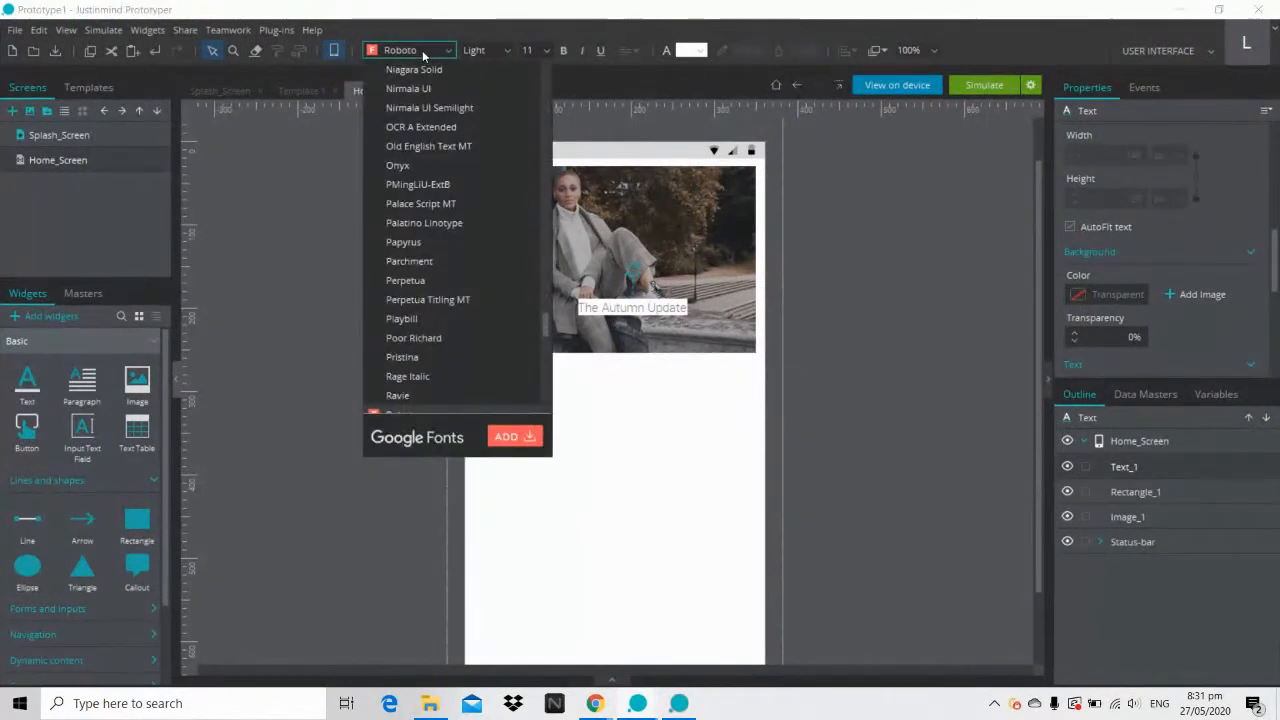
left_click(474, 52)
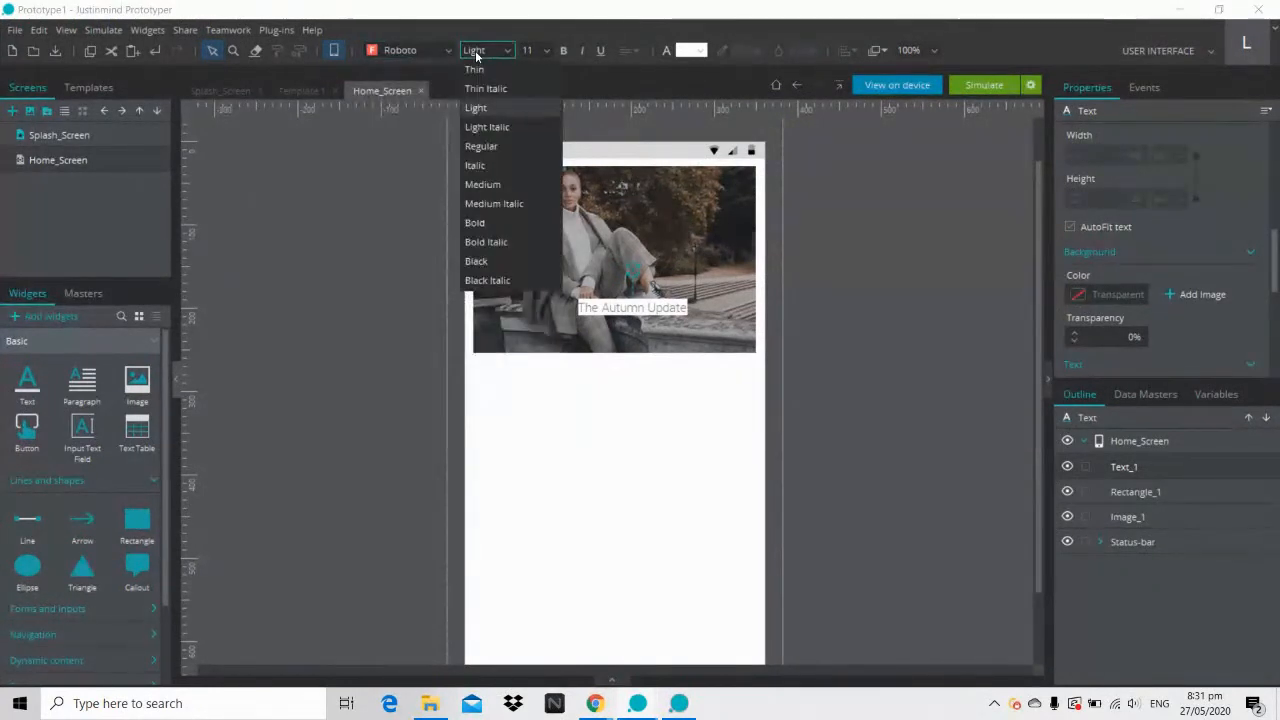
left_click(474, 52)
left_click(476, 52)
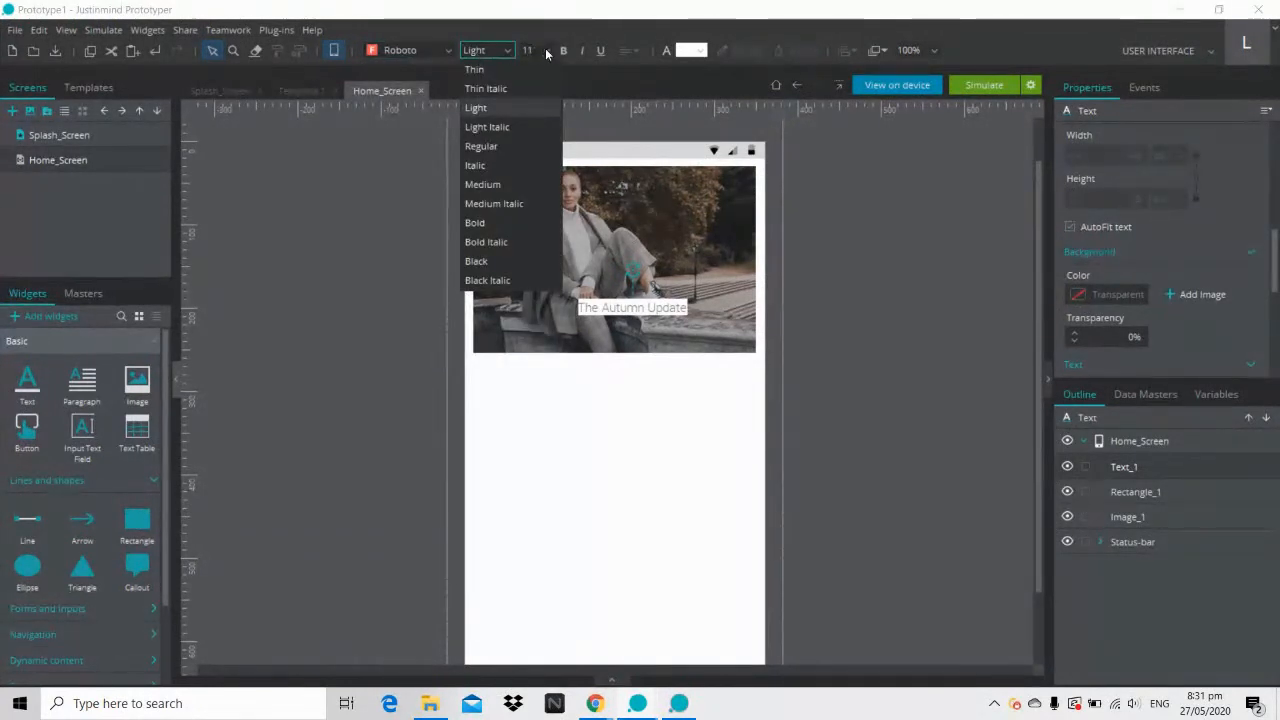
left_click(546, 52)
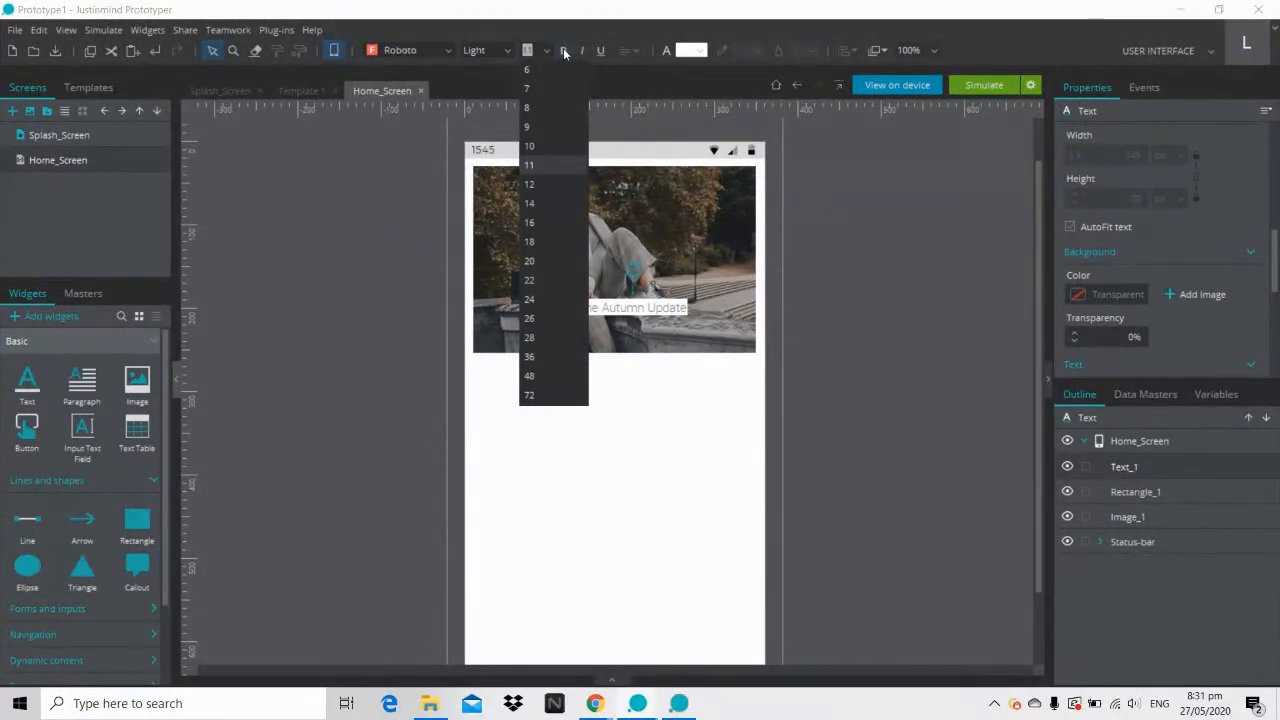
left_click(508, 51)
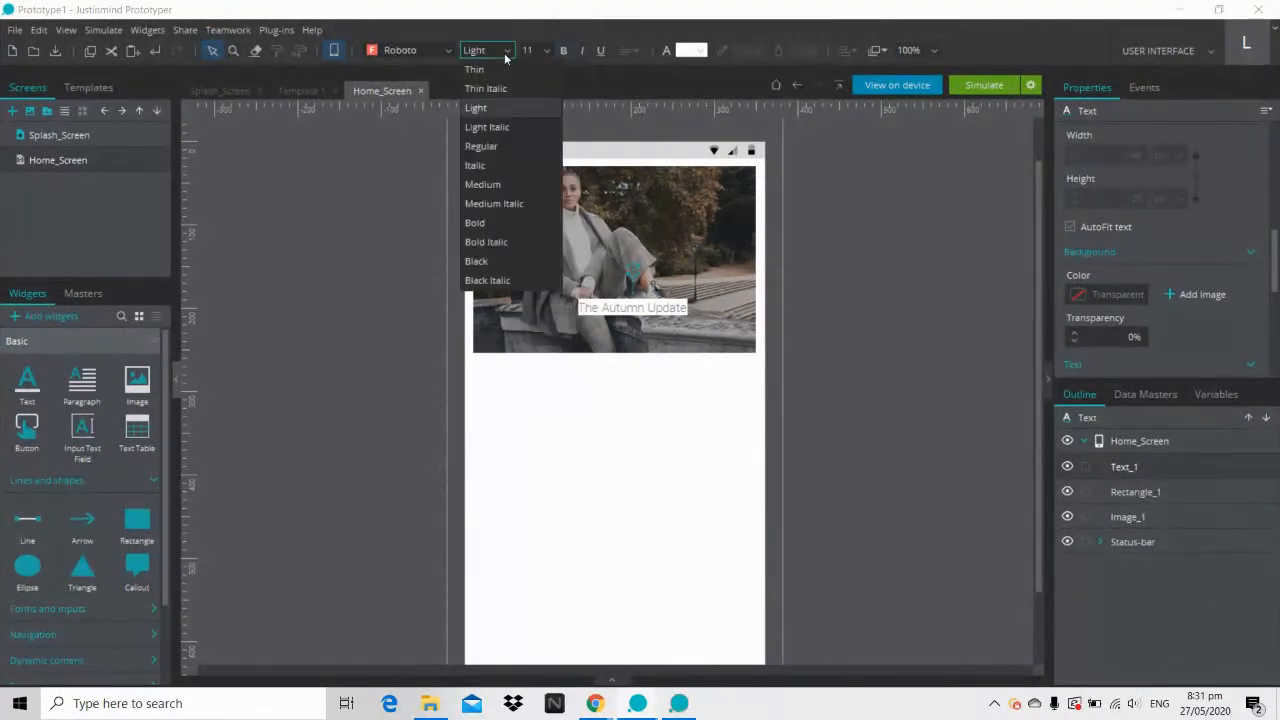
left_click(497, 184)
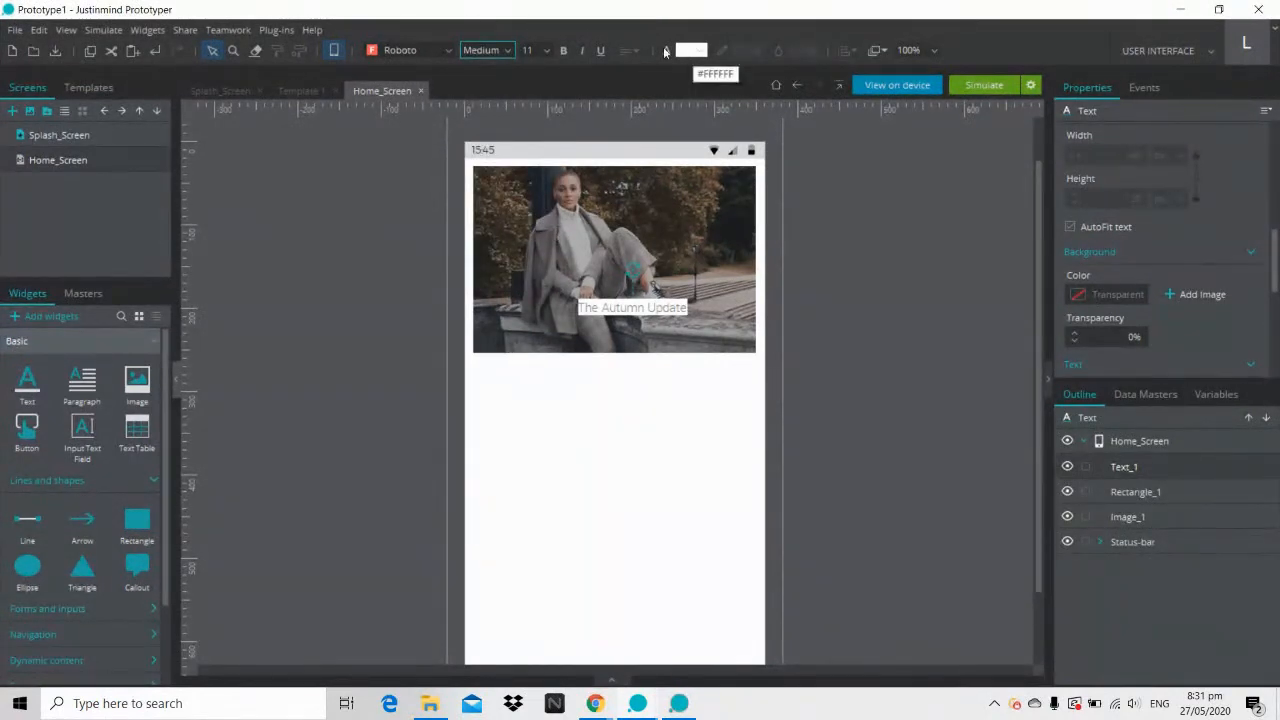
left_click(996, 260)
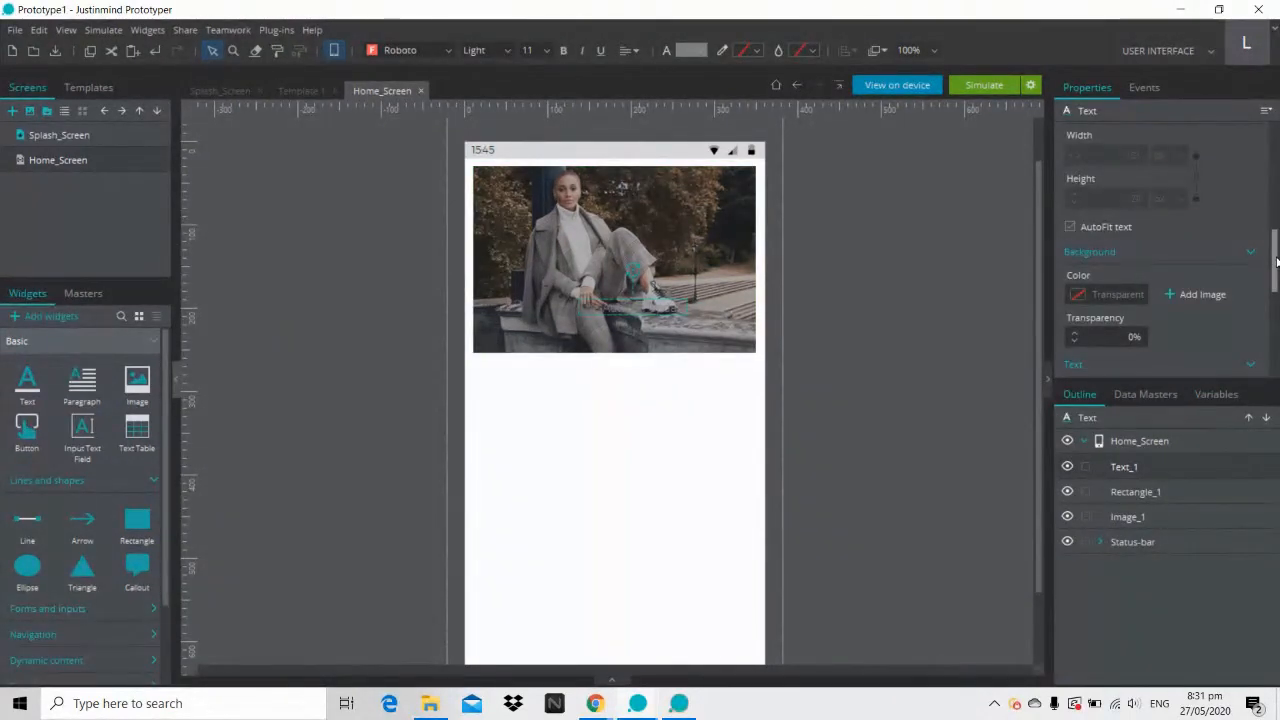
Step: Set the "The Autumn Update" text to Roboto Medium weight and white #FFFFFF color
scroll(1190, 300, "down", 3)
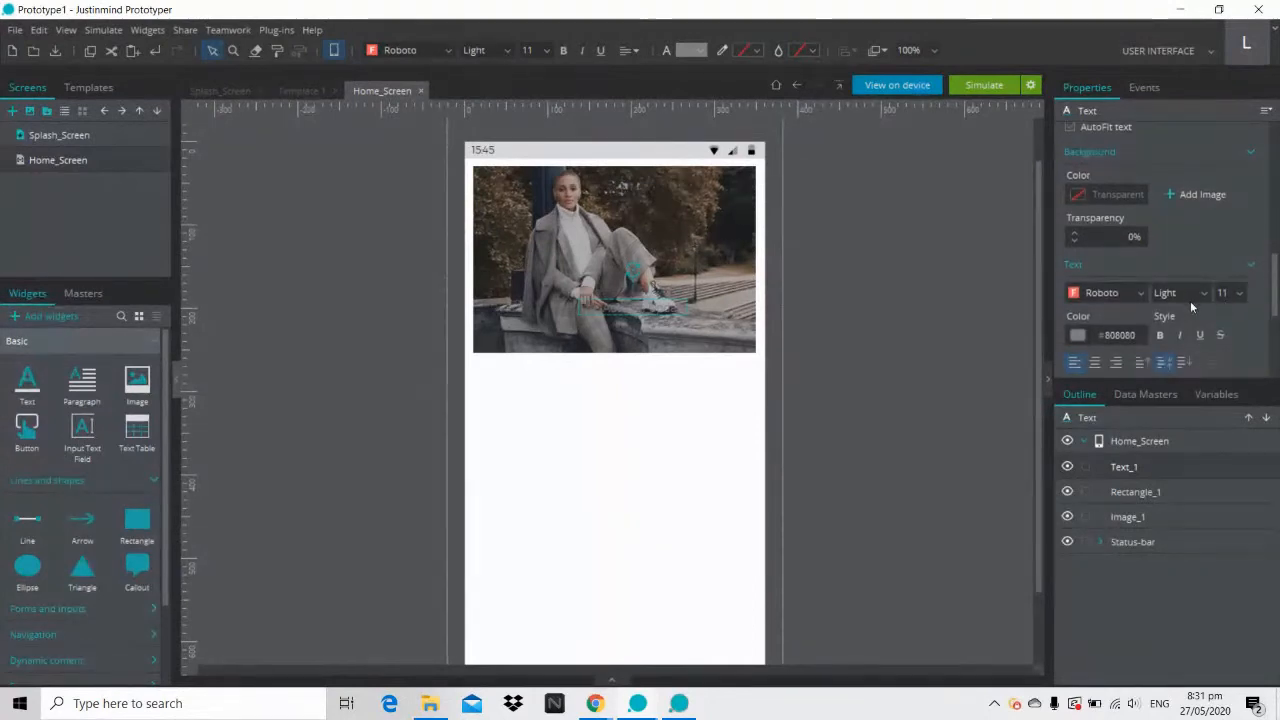
left_click(1184, 293)
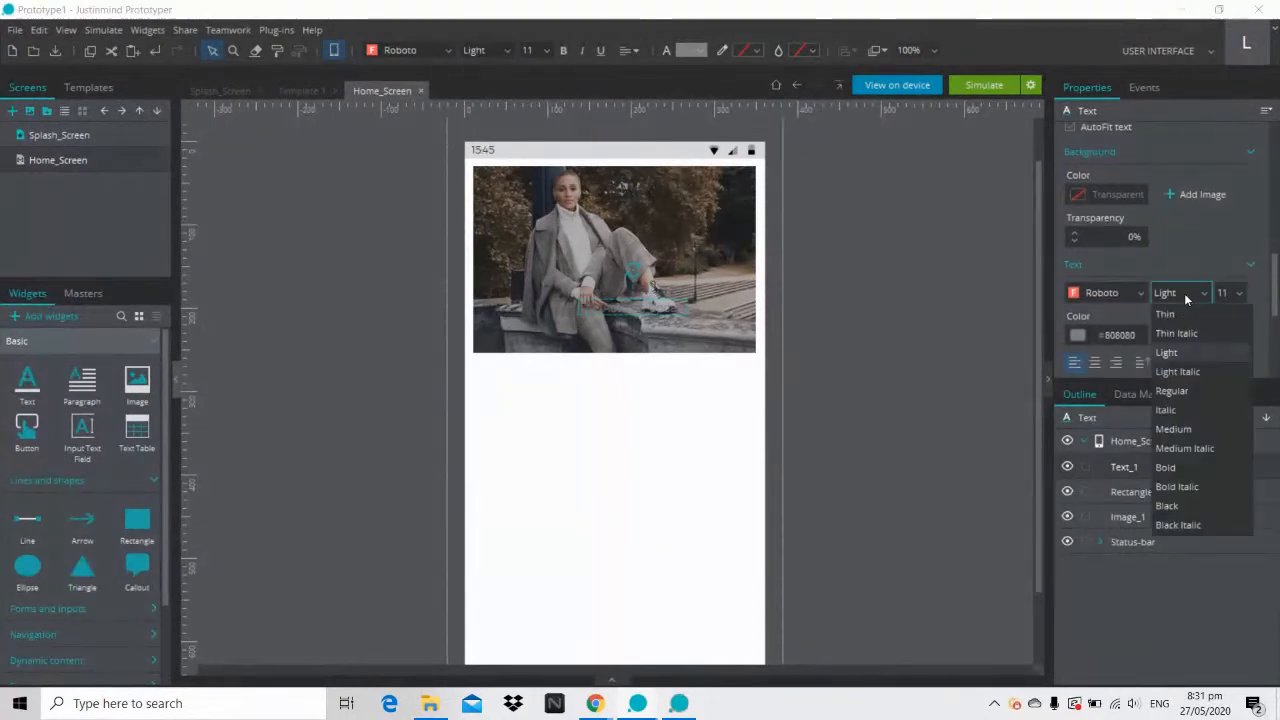
left_click(1175, 428)
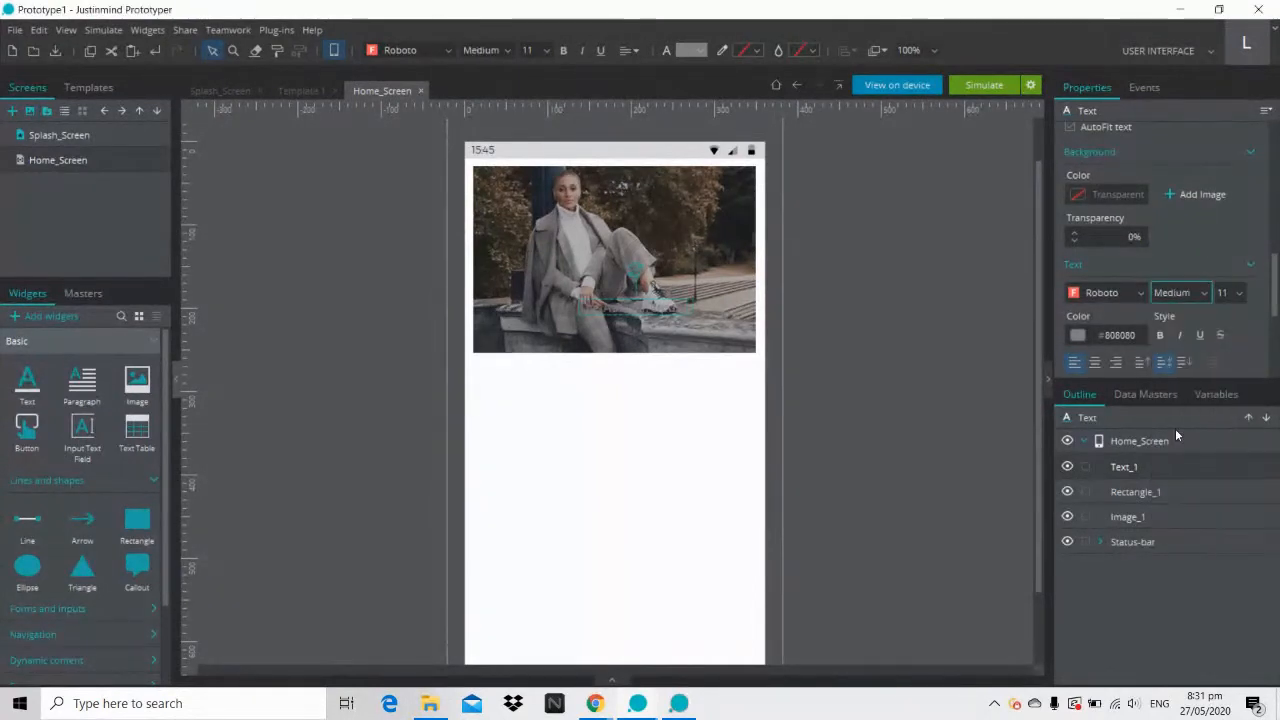
left_click(1077, 336)
left_click(1080, 369)
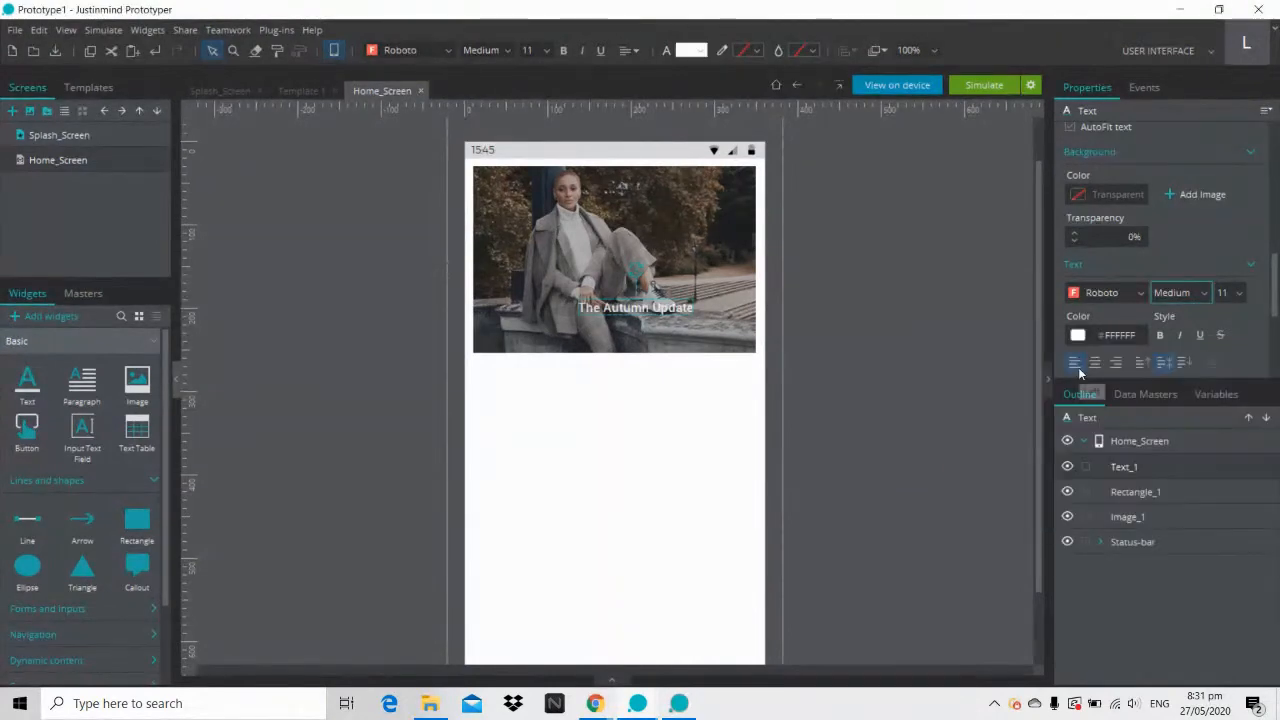
left_click(897, 325)
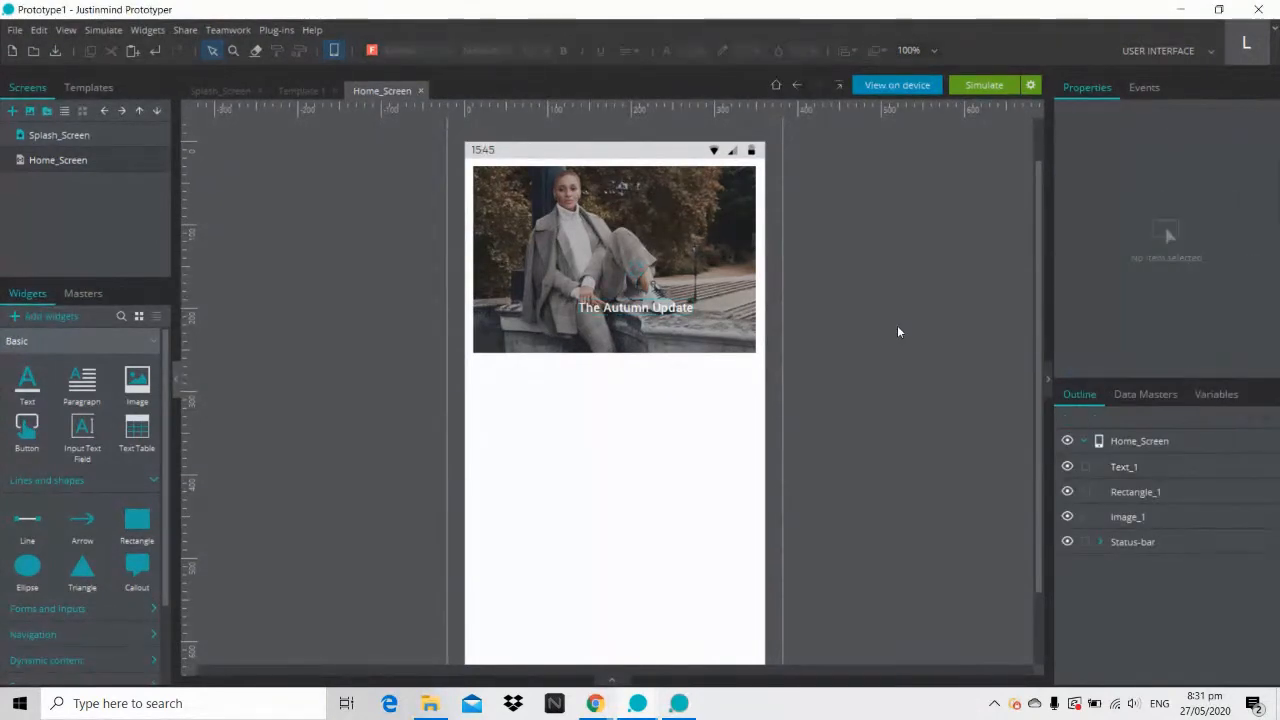
Step: Set the background transparency of the dark banner overlay rectangle to 40%
left_click(718, 313)
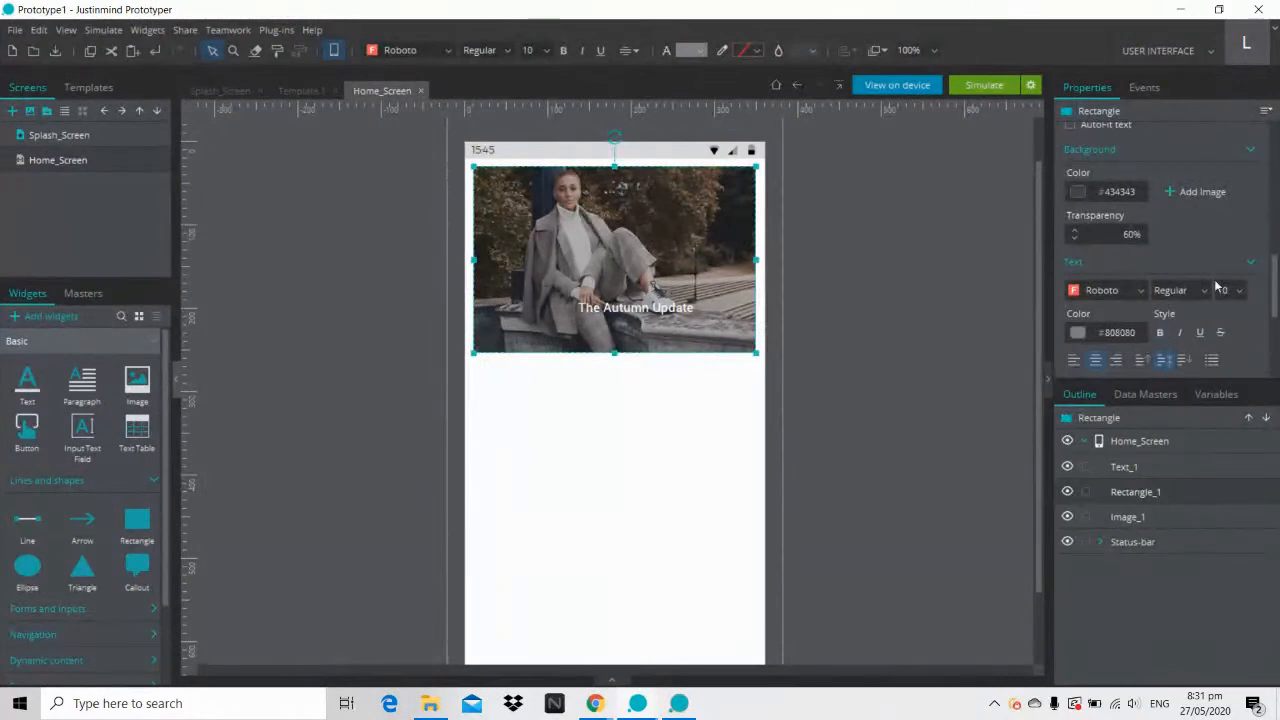
double_click(1131, 233)
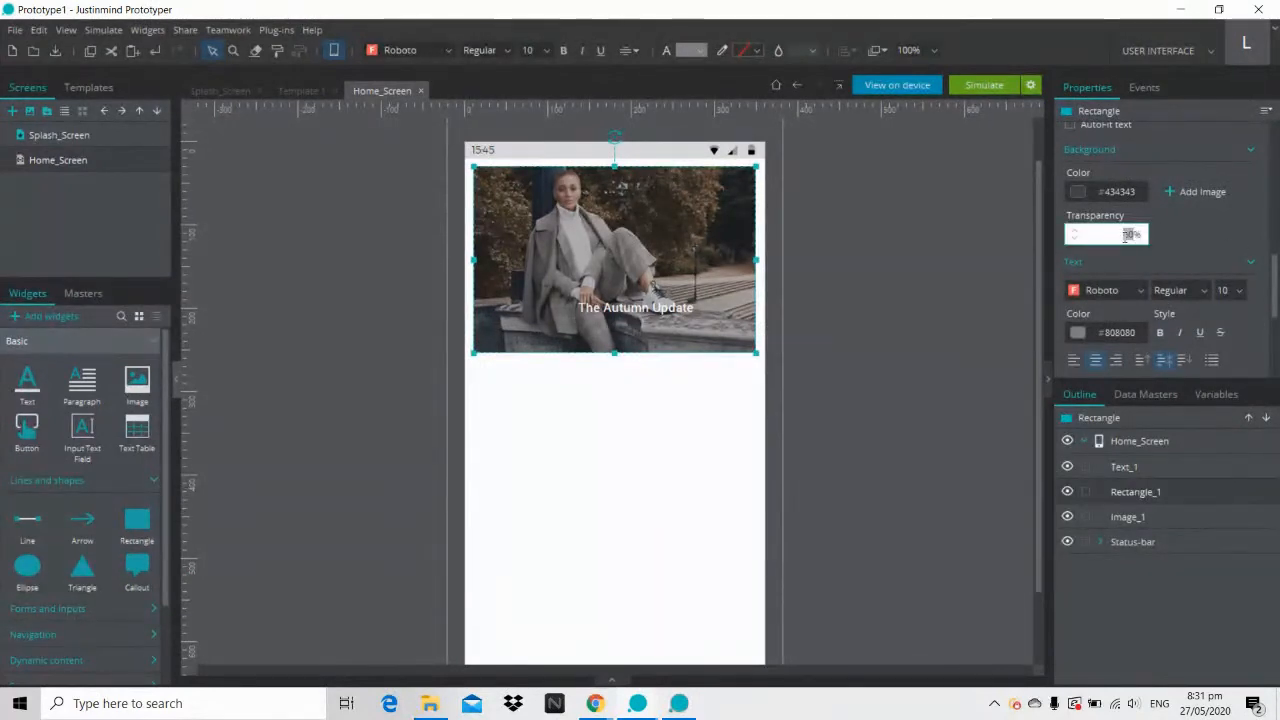
type("70")
key("Return")
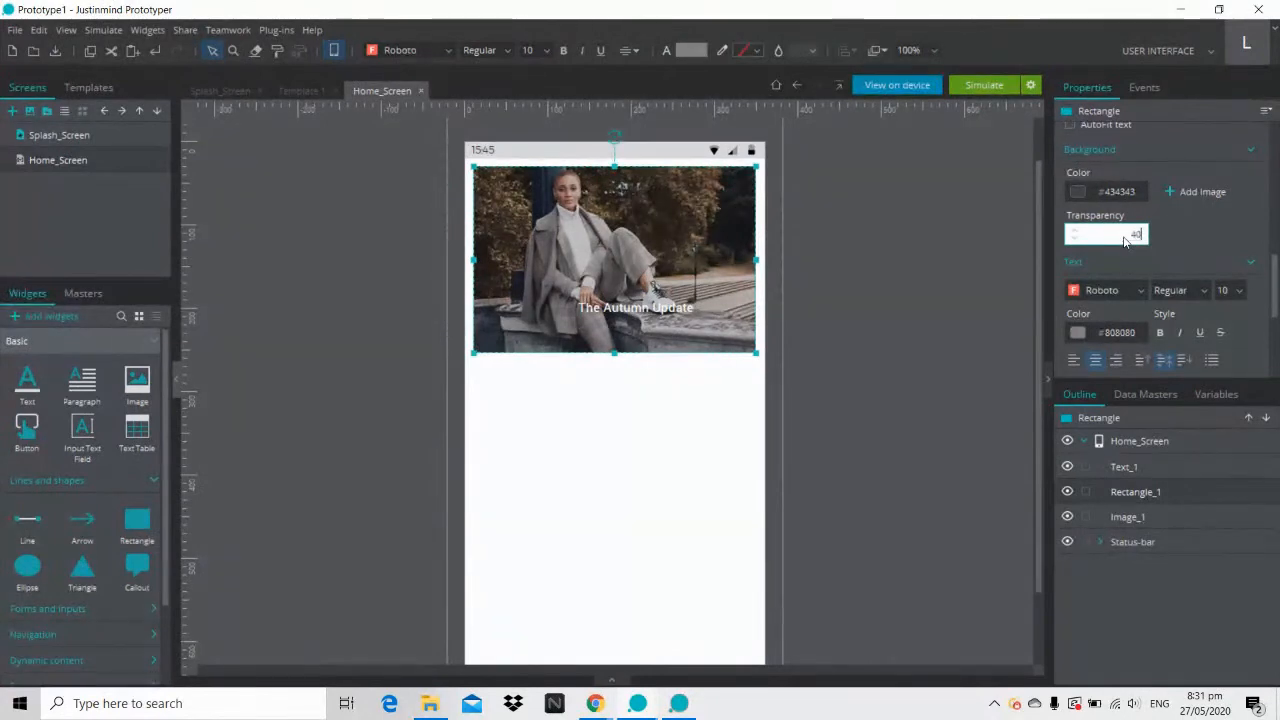
key("Return")
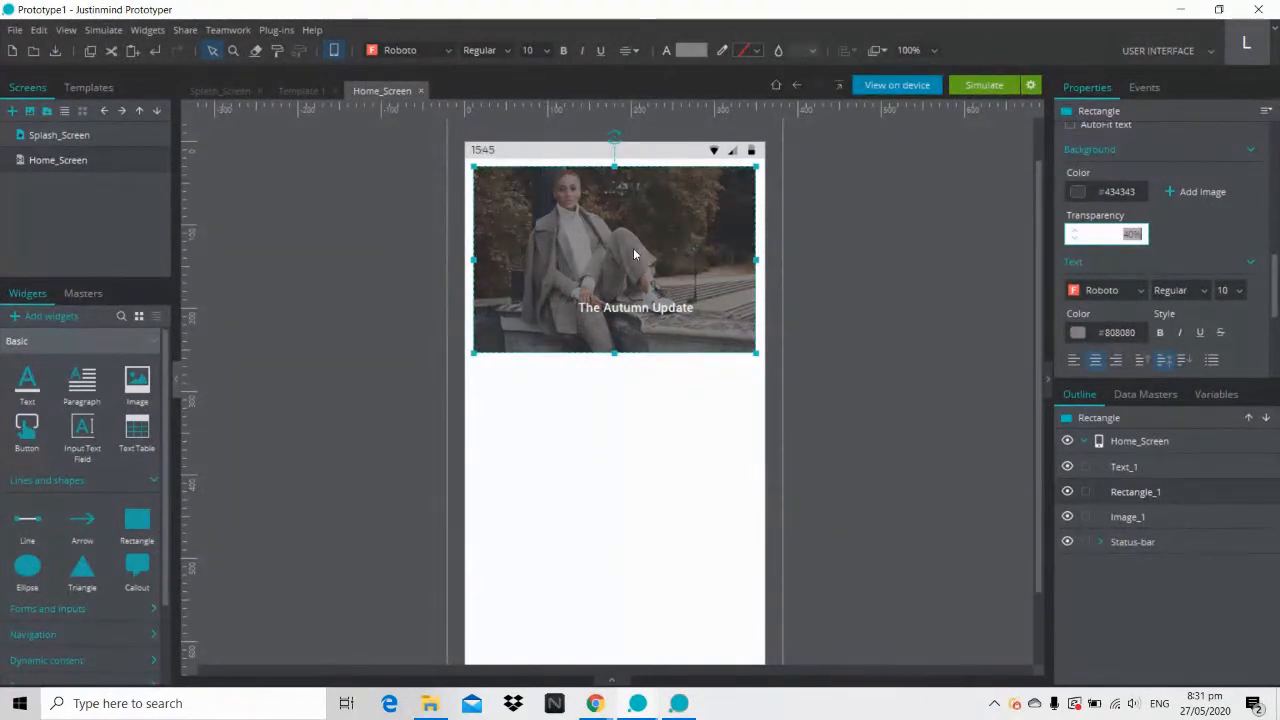
Step: Center "The Autumn Update" horizontally on the banner, raise it slightly, and compare the layout with the Prototype_Shop simulation
mouse_move(638, 310)
left_mouse_down()
mouse_move(618, 315)
mouse_move(619, 298)
left_mouse_up()
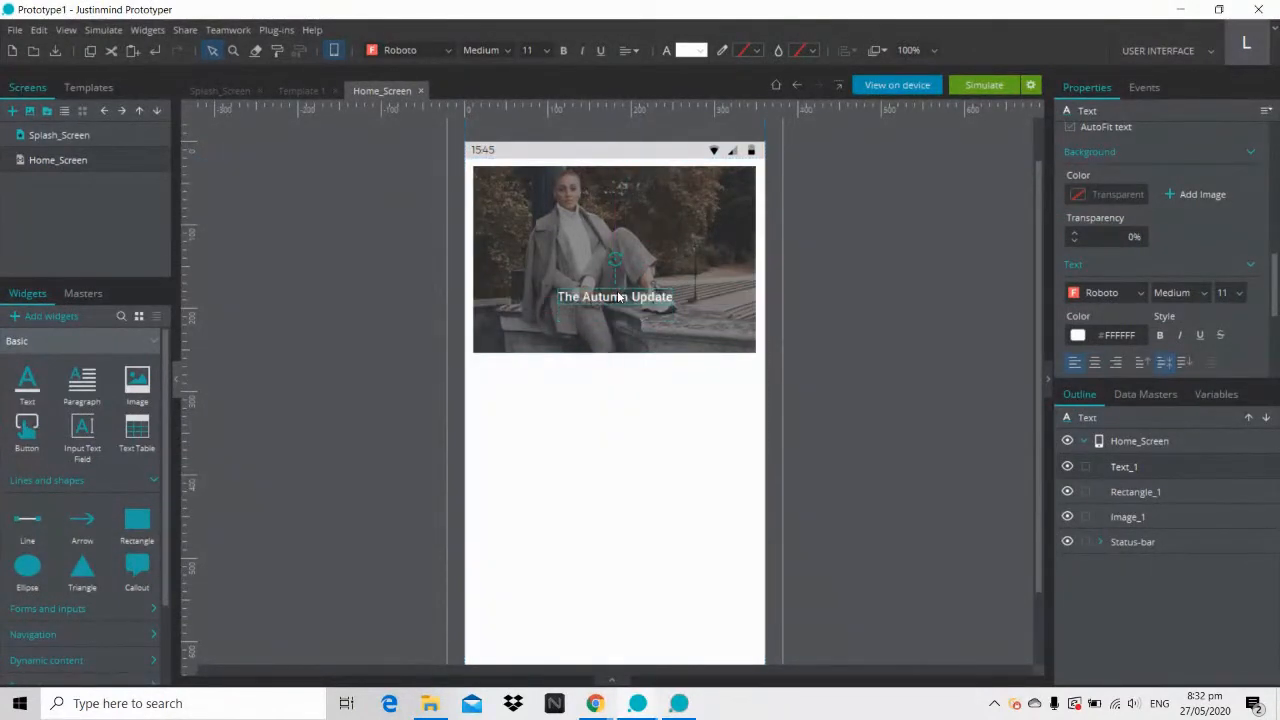
left_click(874, 267)
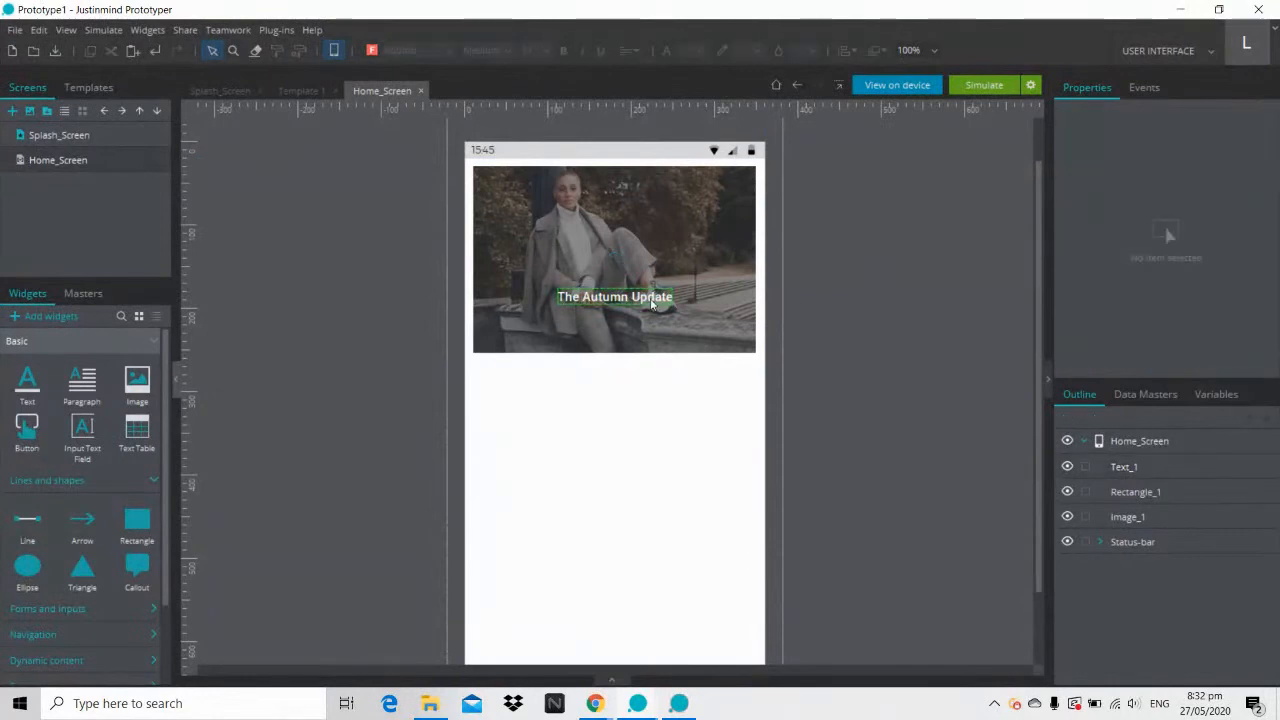
left_click_drag(652, 304, 643, 290)
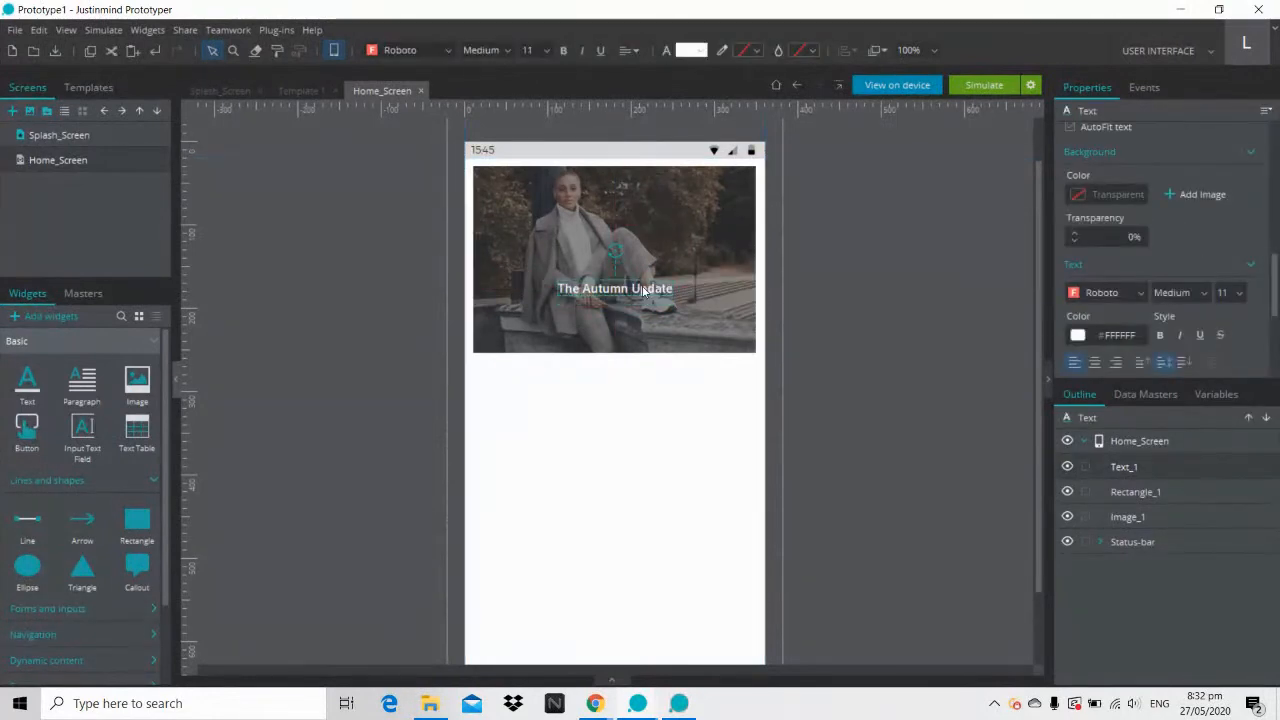
left_click(680, 702)
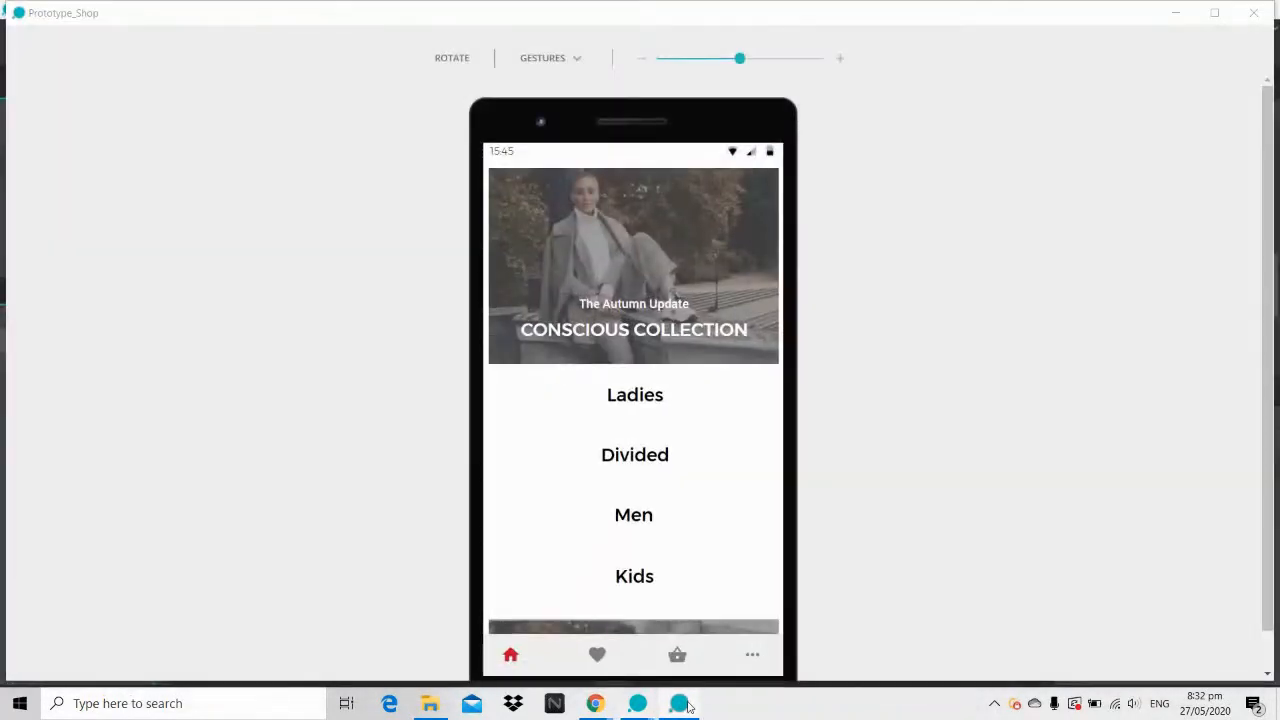
left_click(686, 705)
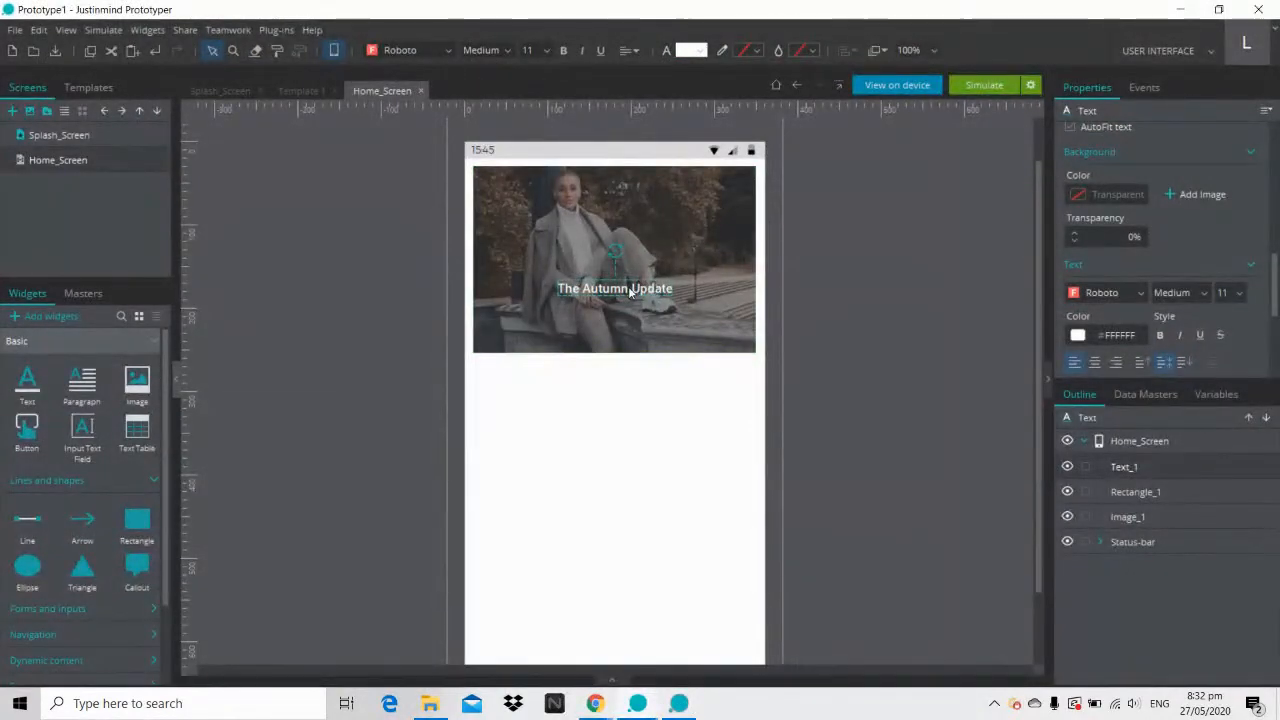
Step: Duplicate "The Autumn Update", align the copy directly beneath it, and replace its wording with an uppercase collection headline
key("ctrl+v")
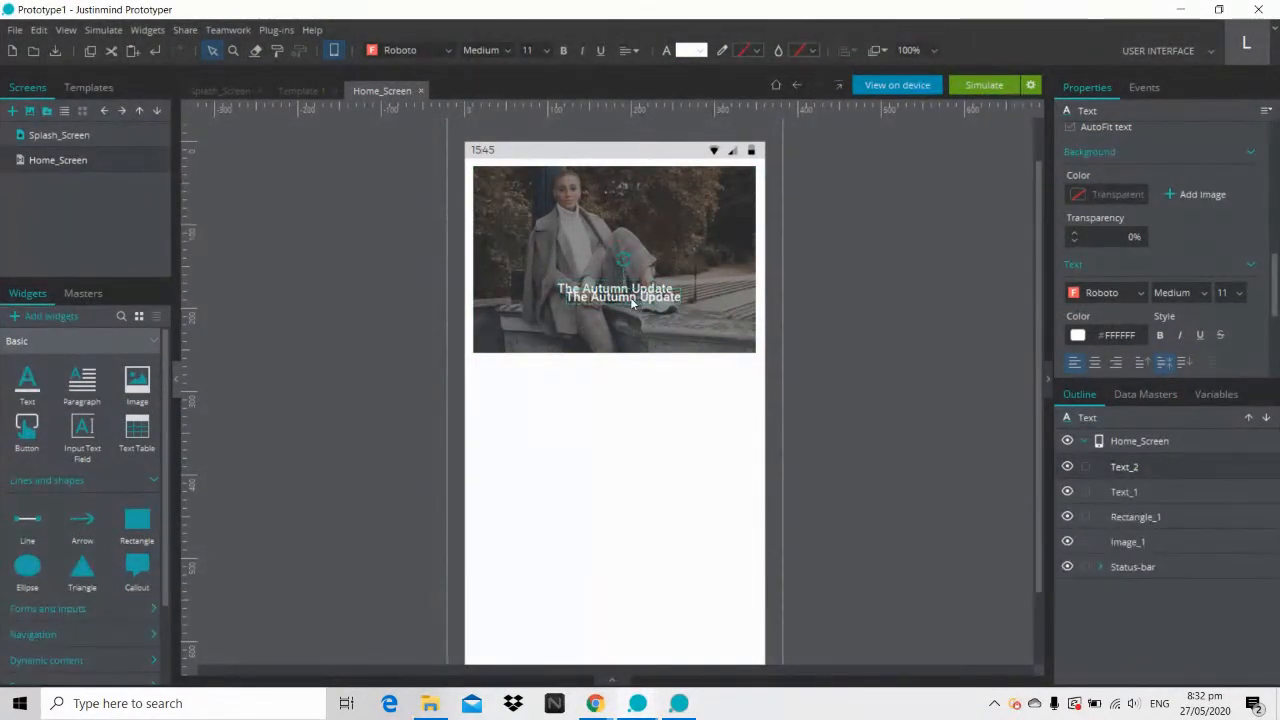
left_click_drag(632, 304, 623, 318)
double_click(623, 318)
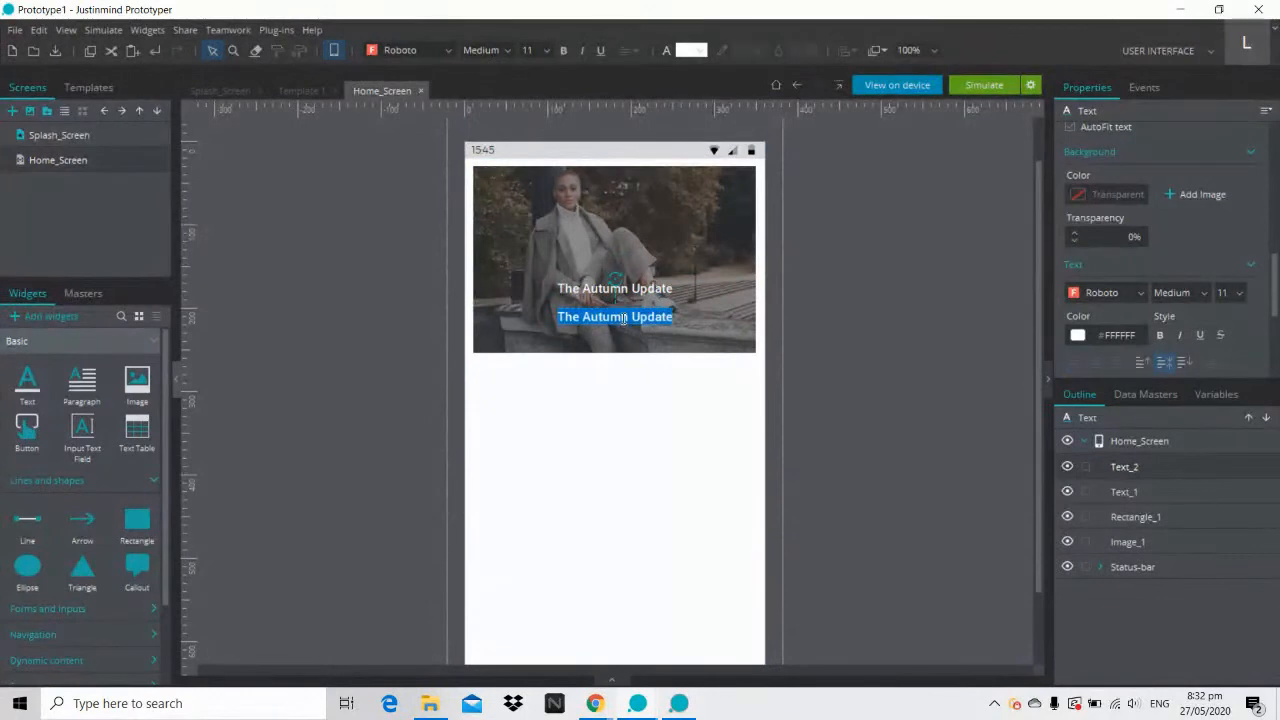
key("Caps_Lock")
type("SHOP NO")
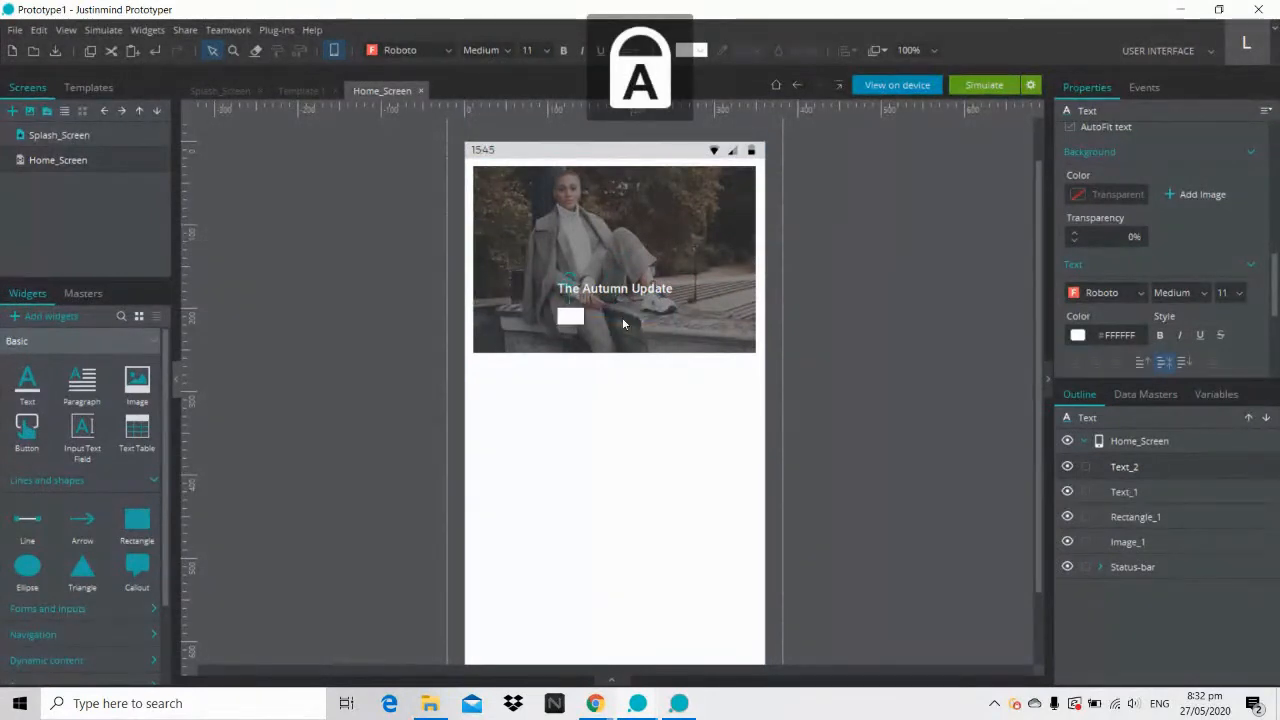
type(" our new collectio")
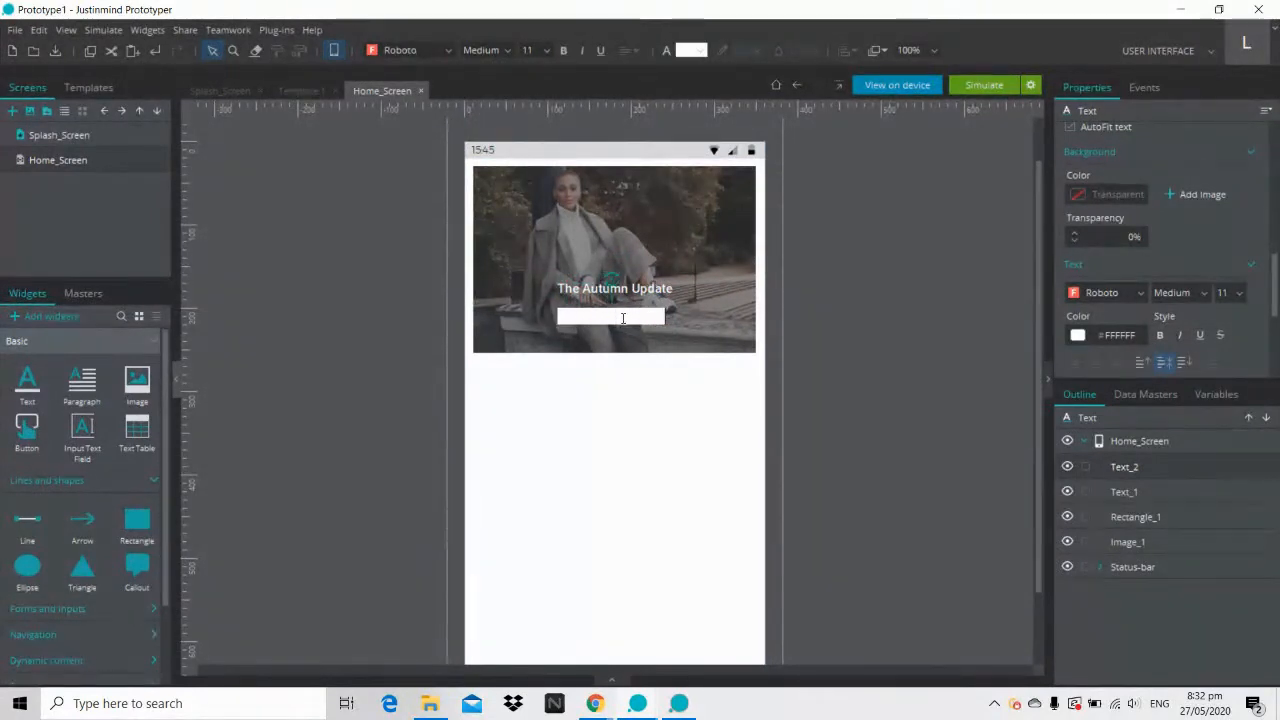
type("N")
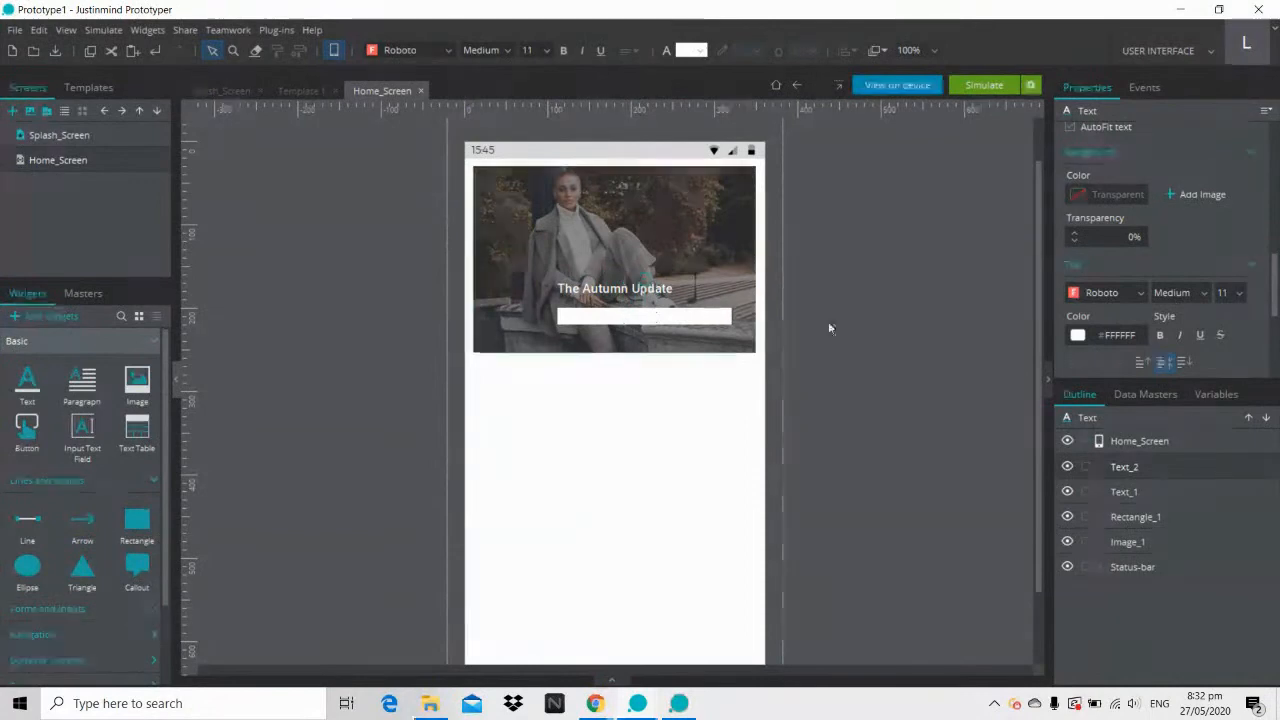
Step: Move "THE CONSCIOUS COLLECTION" to the banner's horizontal centre and set it to Roboto Bold, size 14
left_click(836, 321)
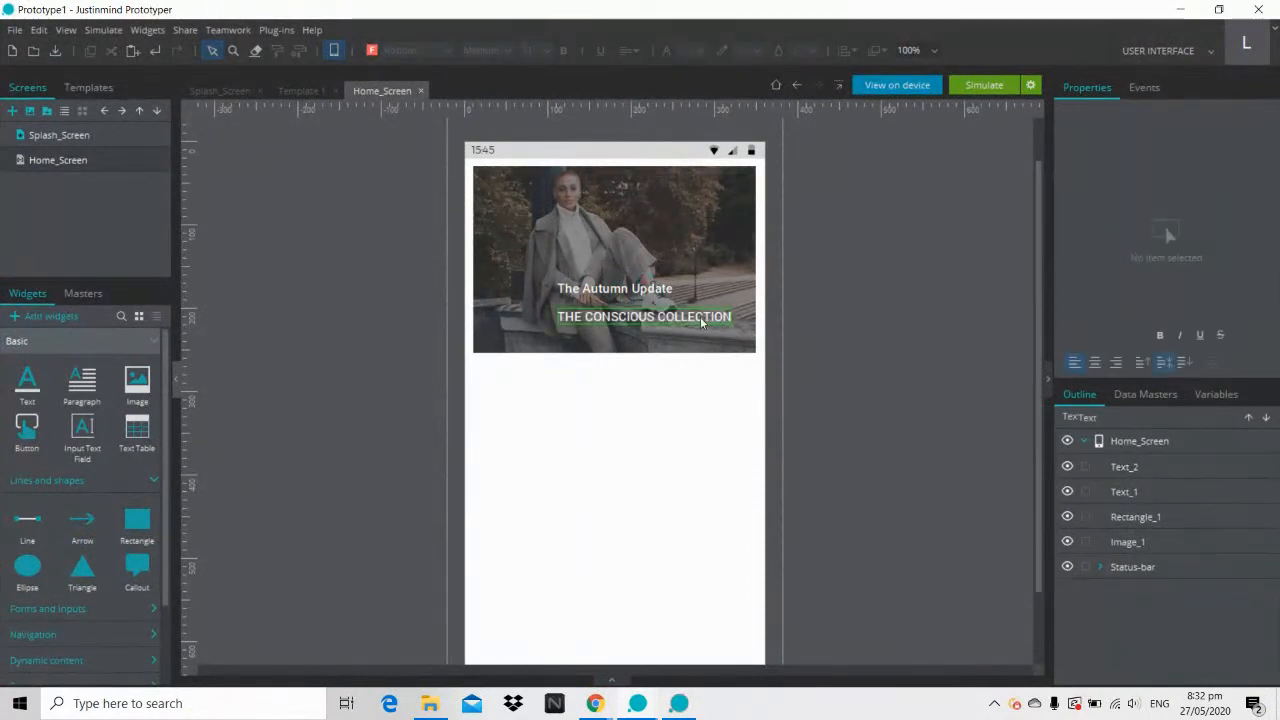
left_click_drag(705, 321, 655, 319)
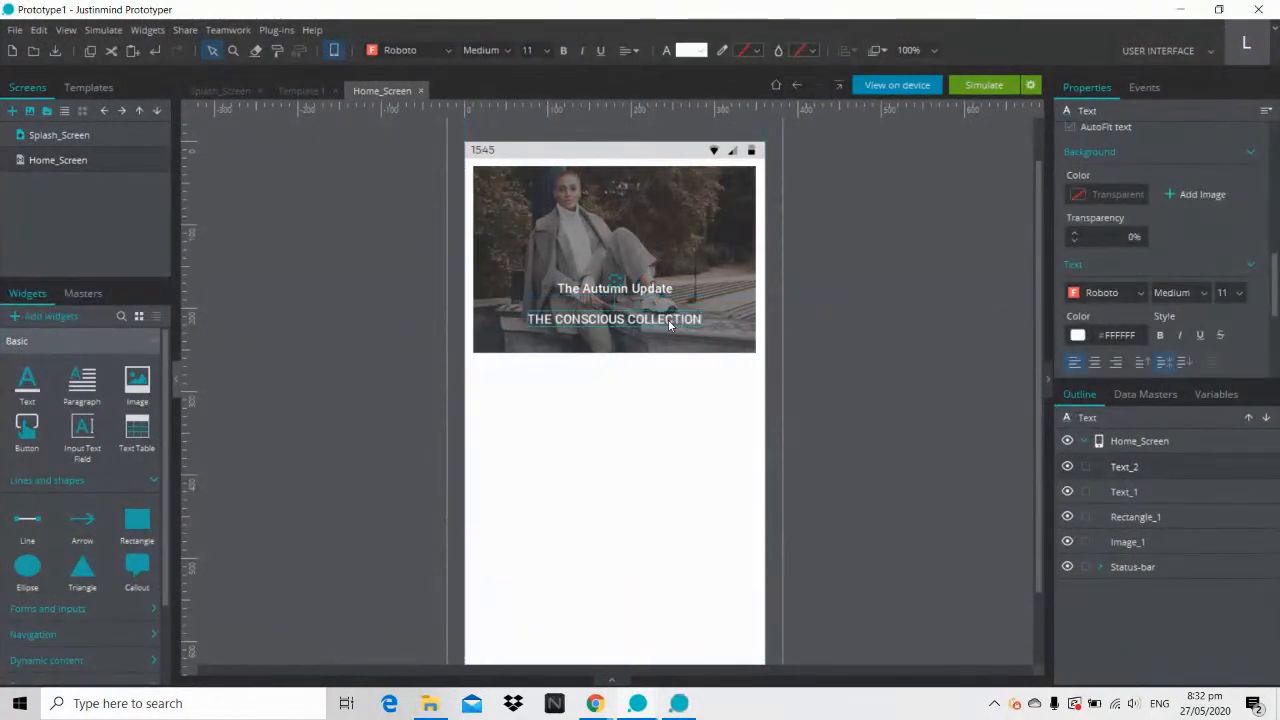
left_click(547, 50)
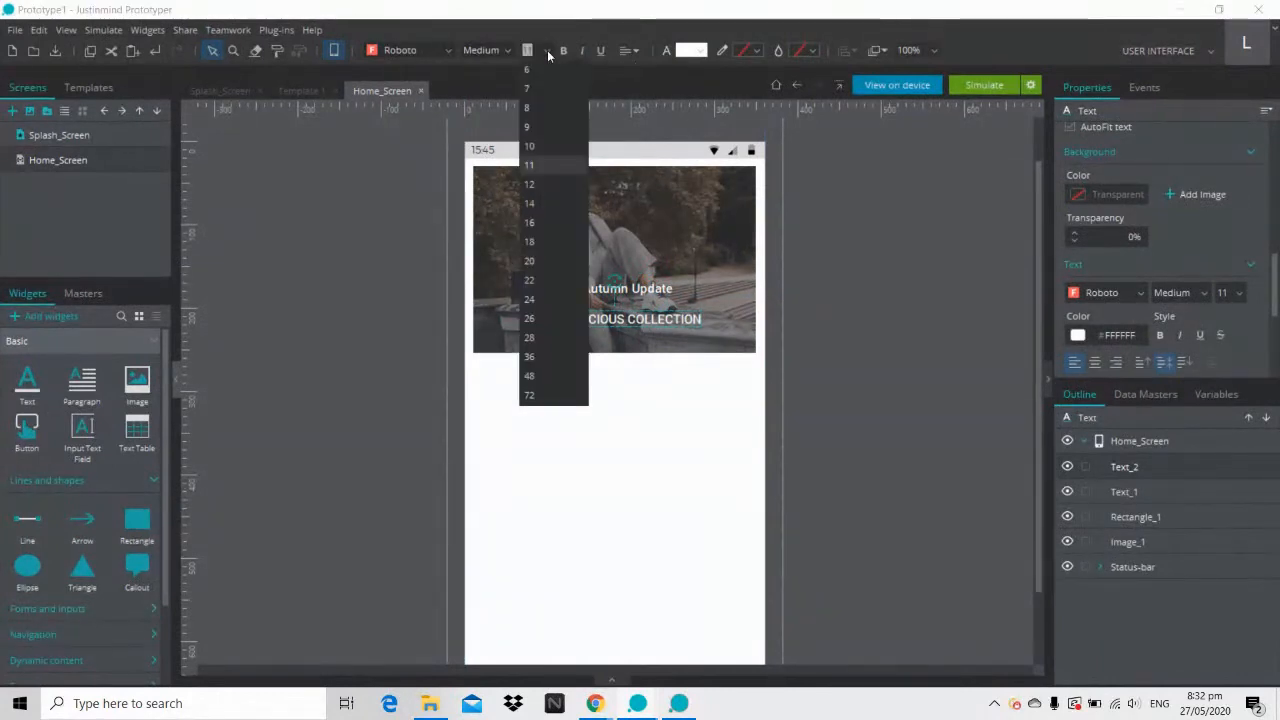
left_click(538, 203)
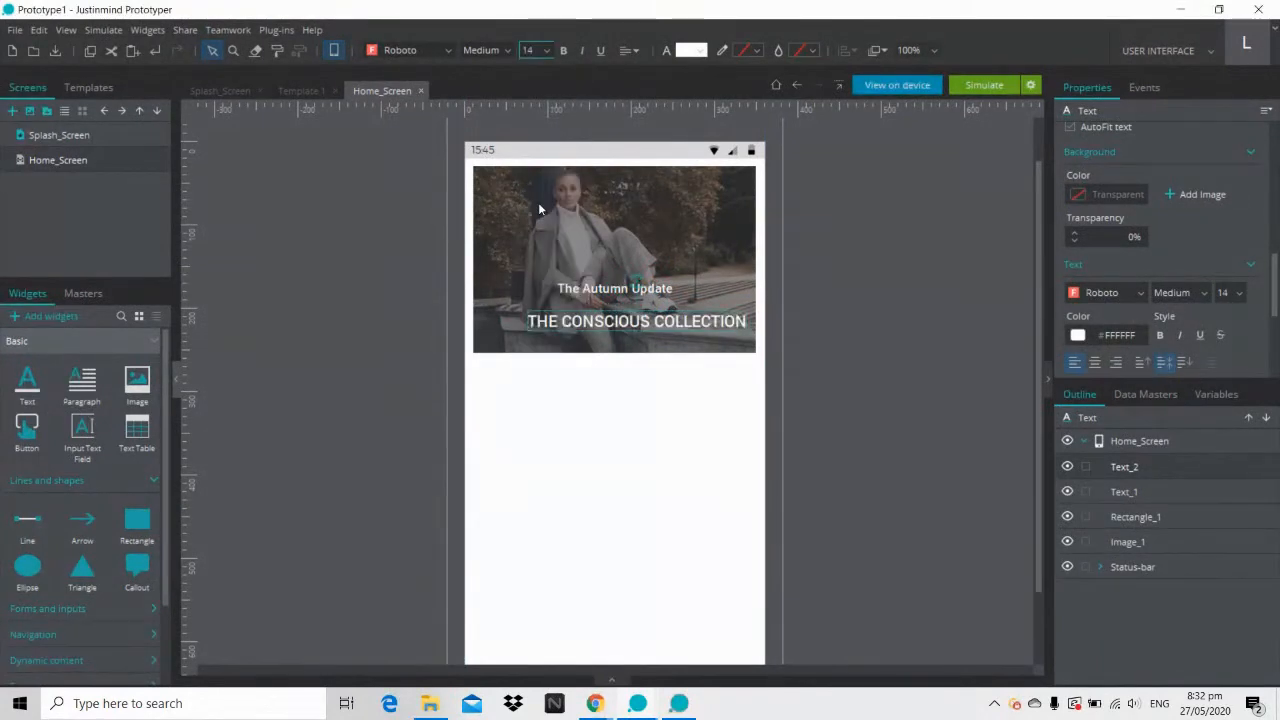
left_click(480, 48)
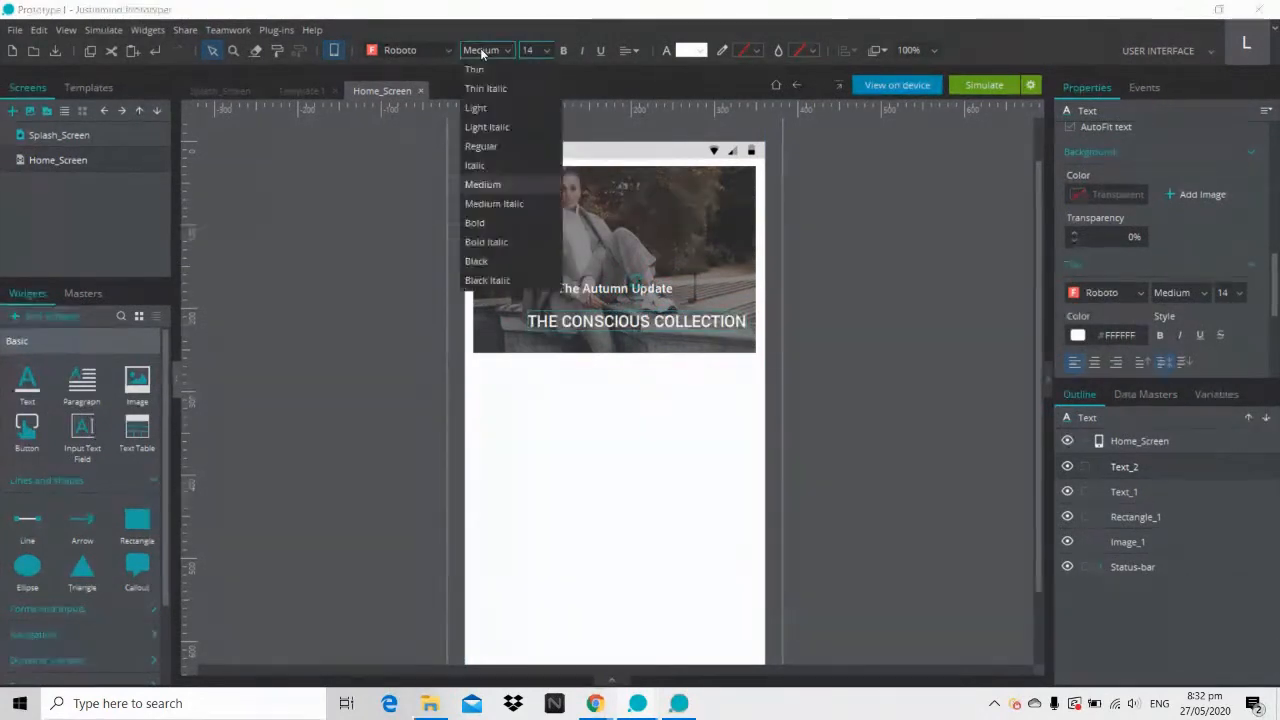
left_click(488, 221)
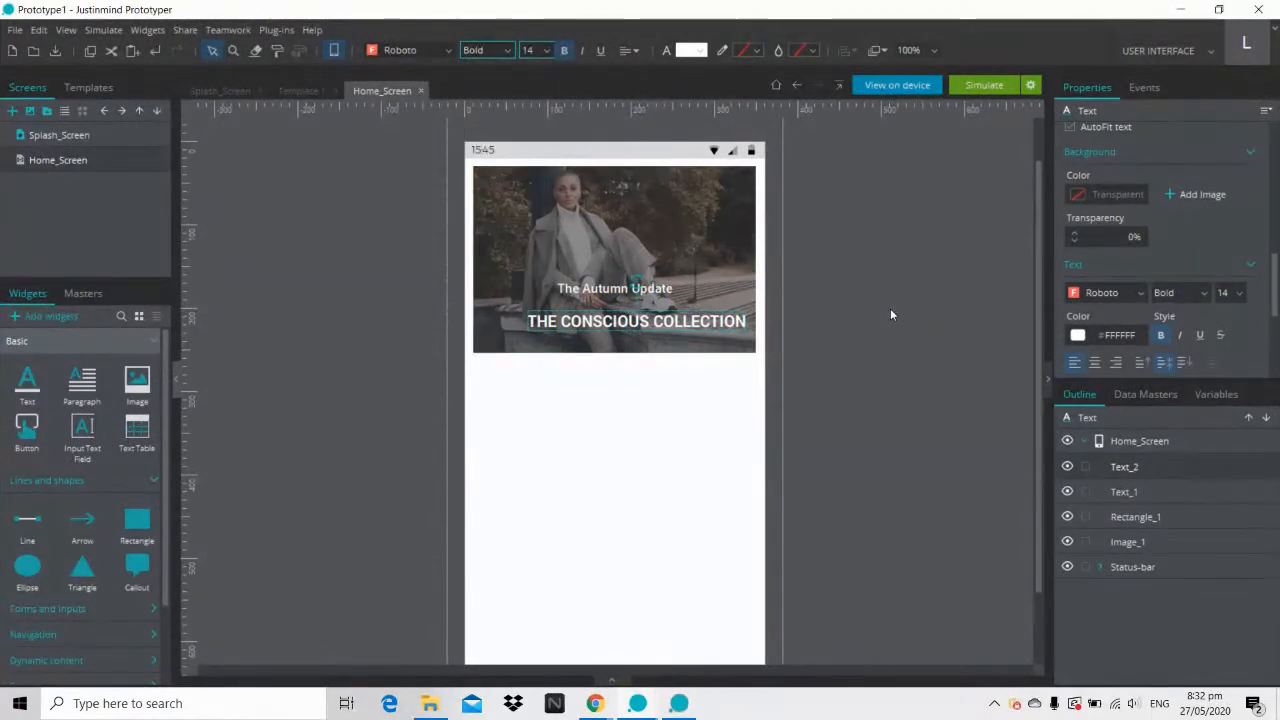
Step: Recenter "THE CONSCIOUS COLLECTION" on the banner and lower "The Autumn Update" so it sits closer above the headline
left_click_drag(720, 327, 694, 330)
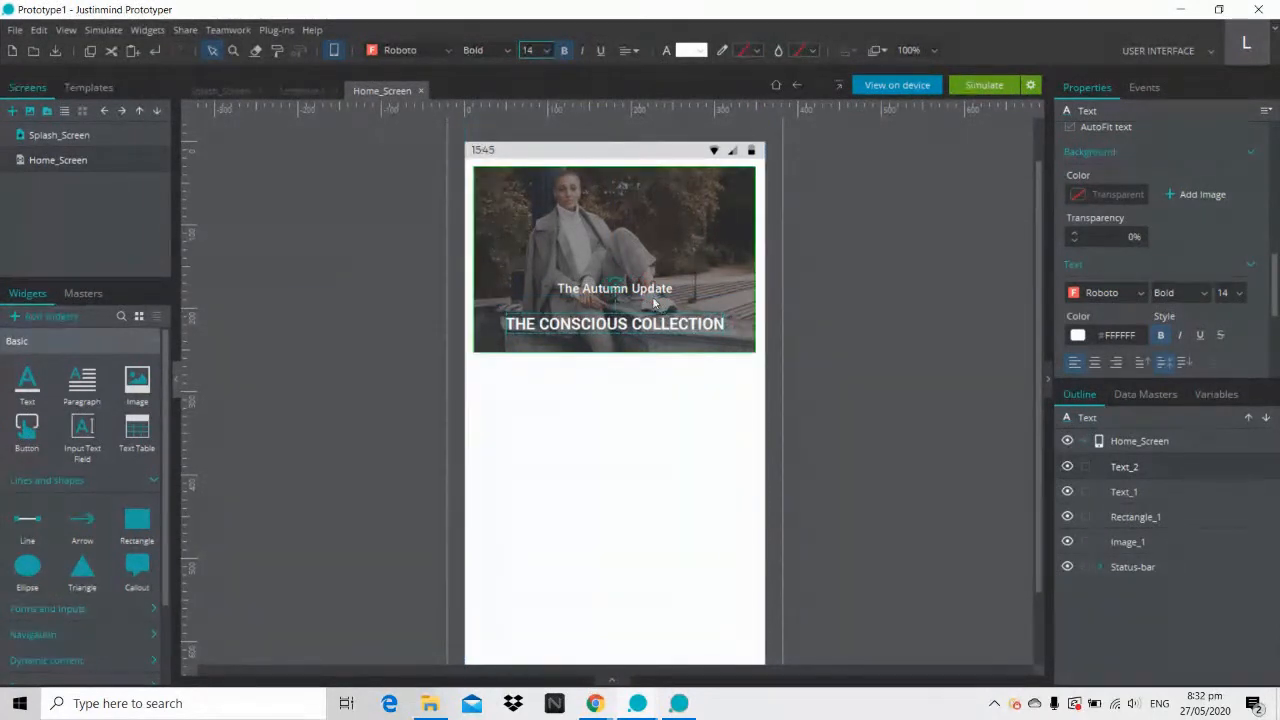
left_click_drag(636, 290, 637, 308)
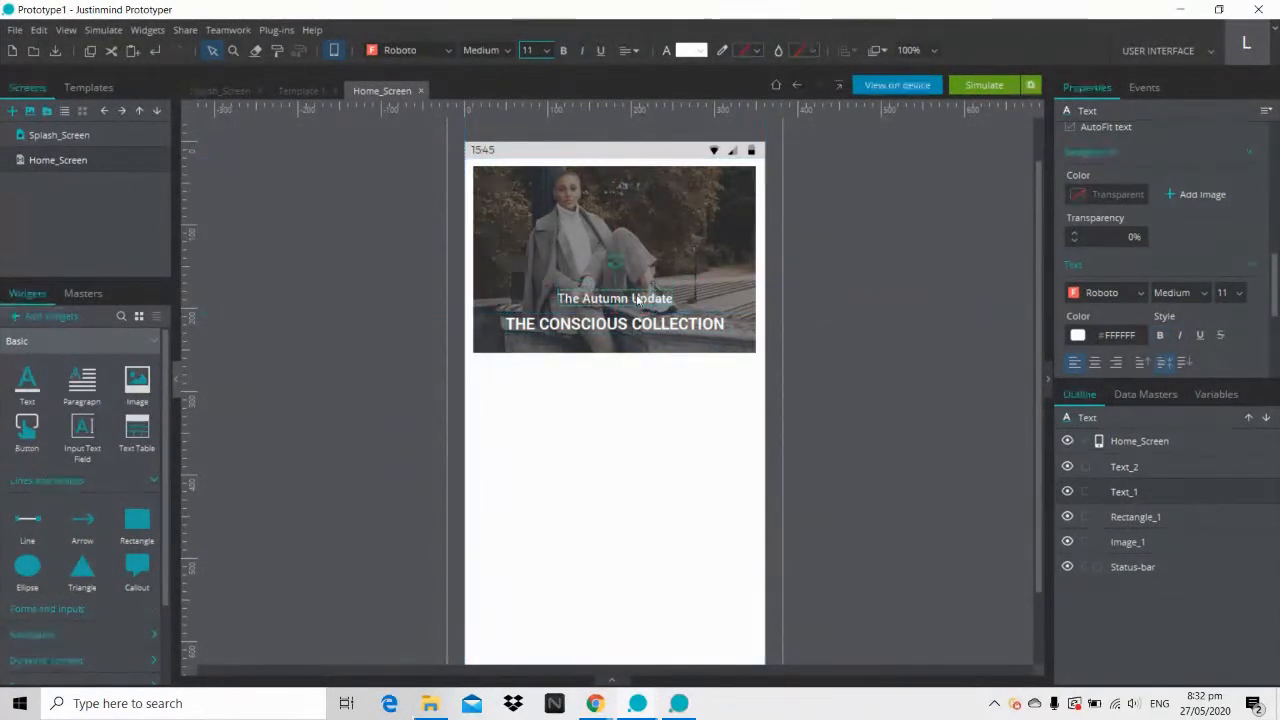
left_click(718, 496)
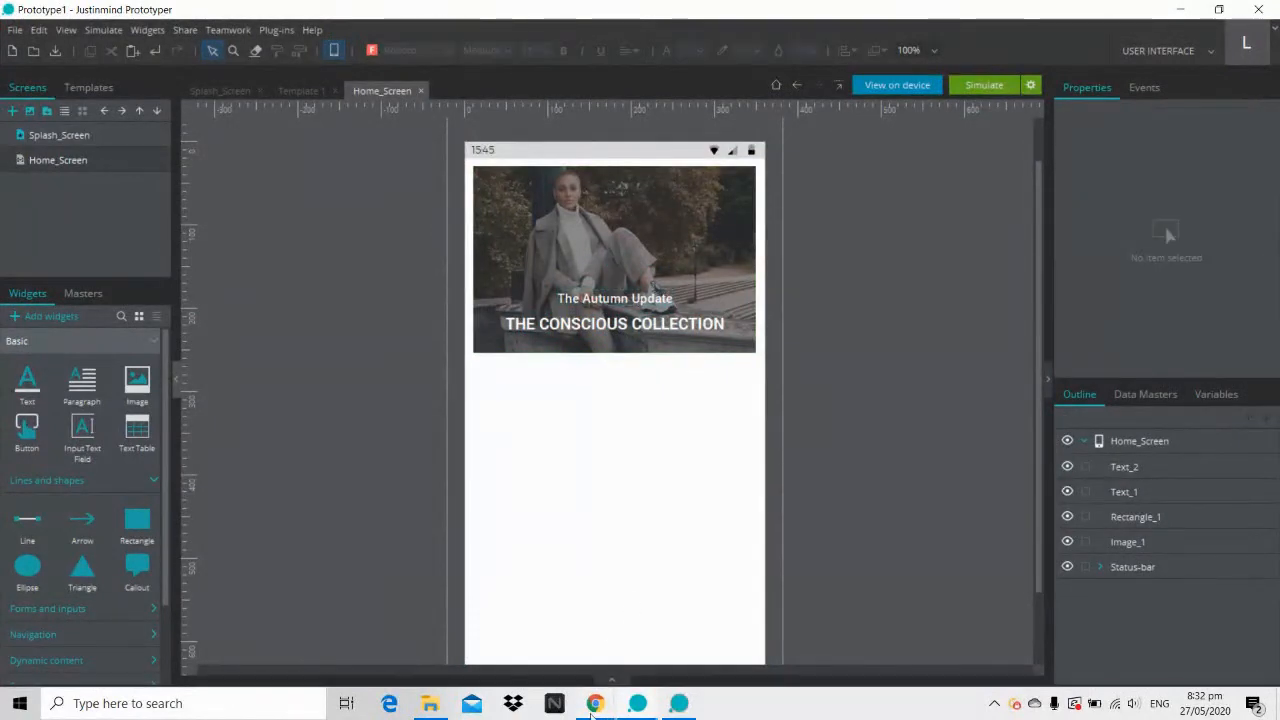
Step: Switch to the StreamYard page in Chrome and read the webinar's live comments
mouse_move(593, 705)
left_click(527, 622)
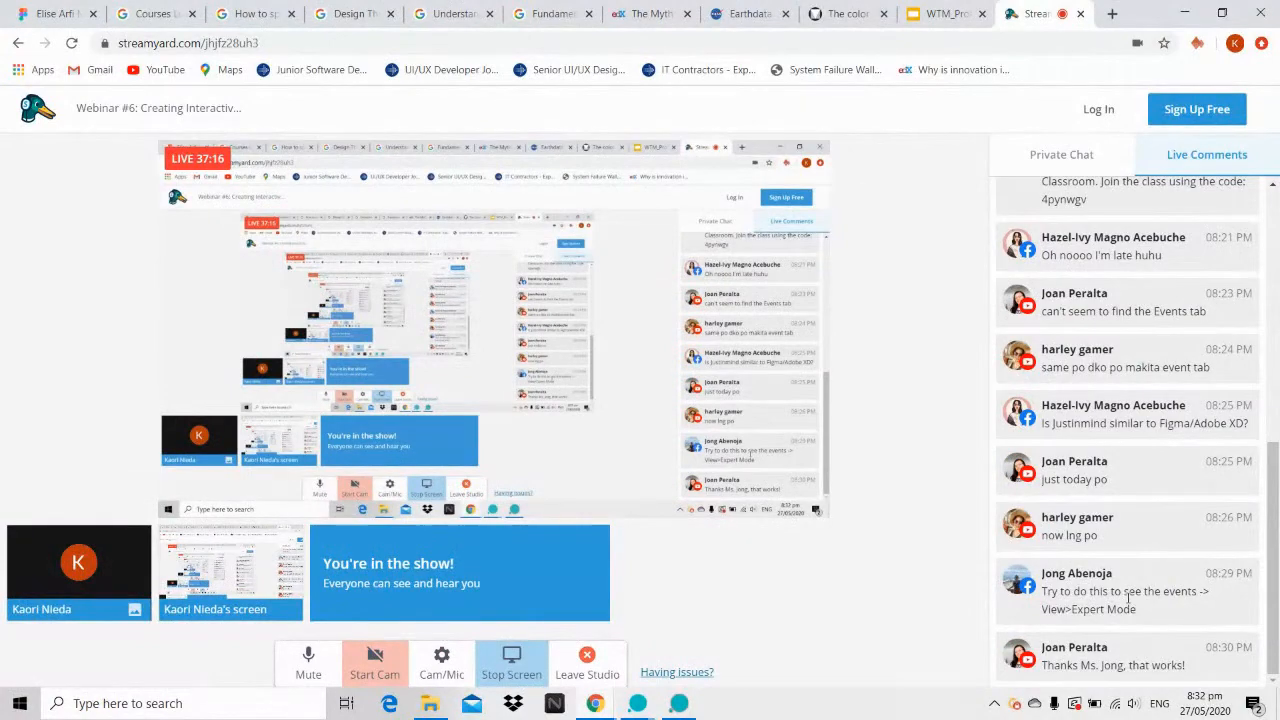
scroll(1128, 598, "up", 1)
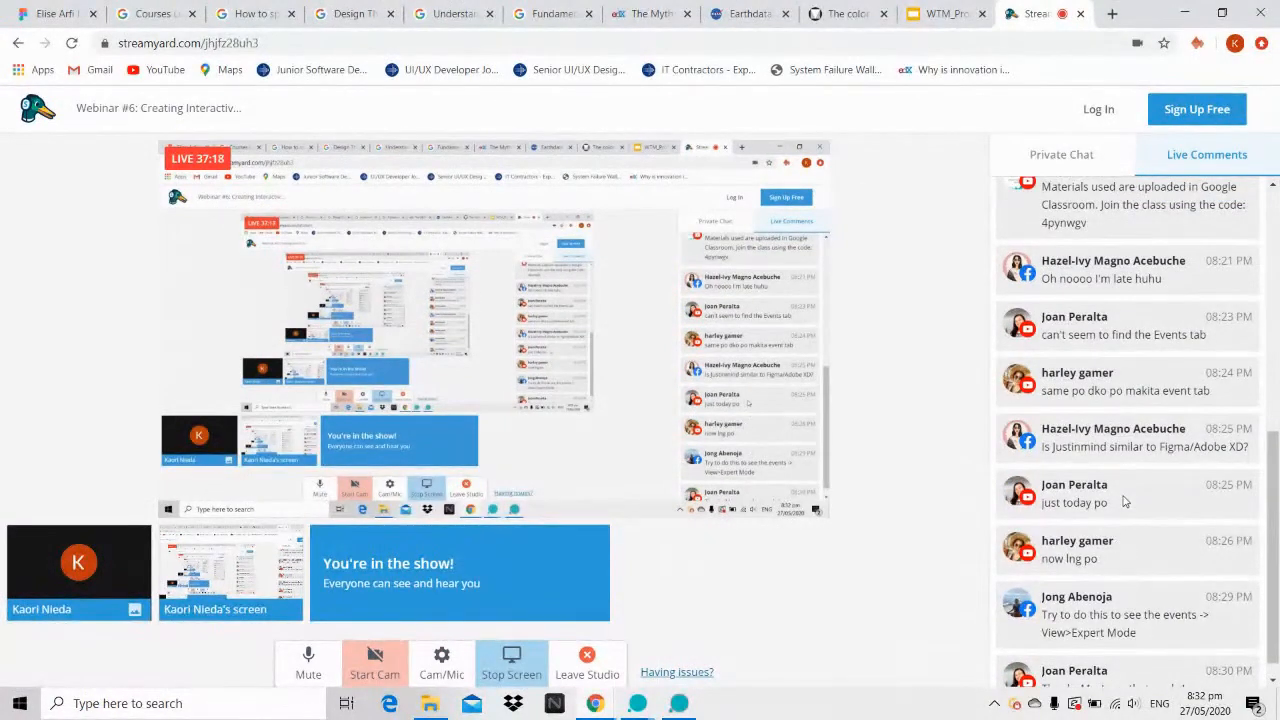
scroll(1130, 545, "down", 1)
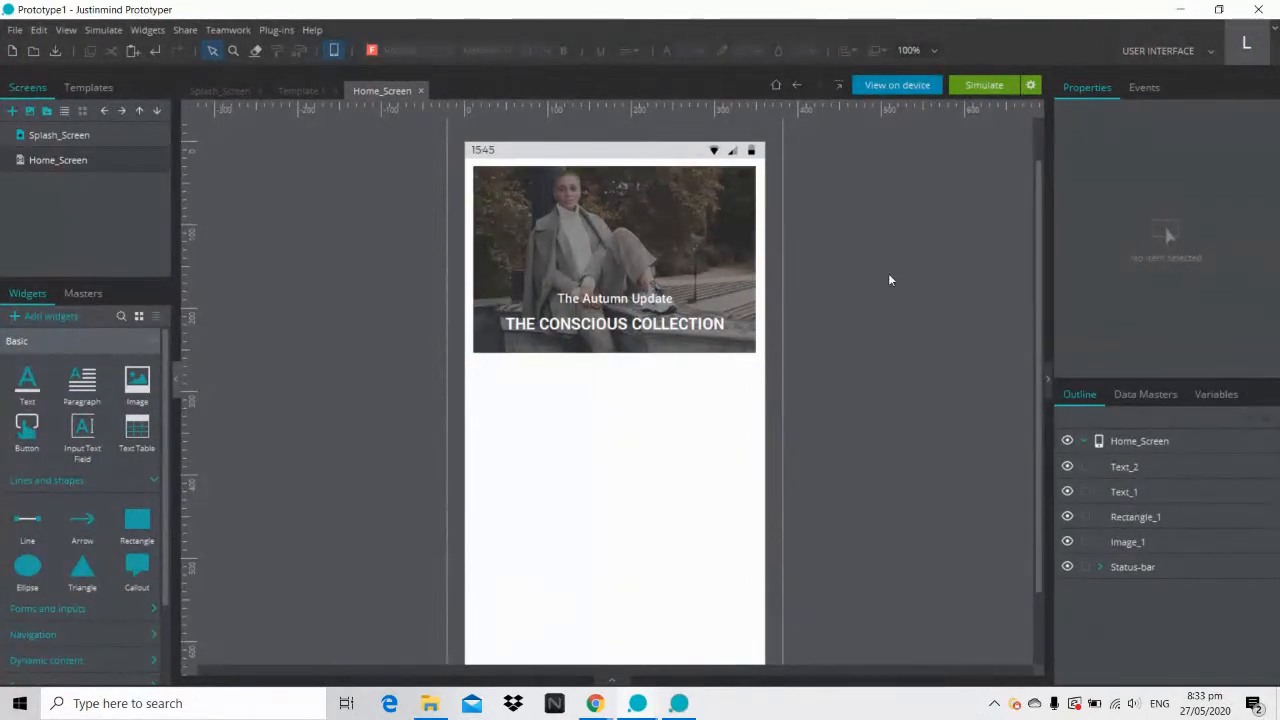
Step: Check the category labels in the Prototype_Shop simulation, then add a text reading "Ladies" below the banner on Home_Screen
left_click(696, 709)
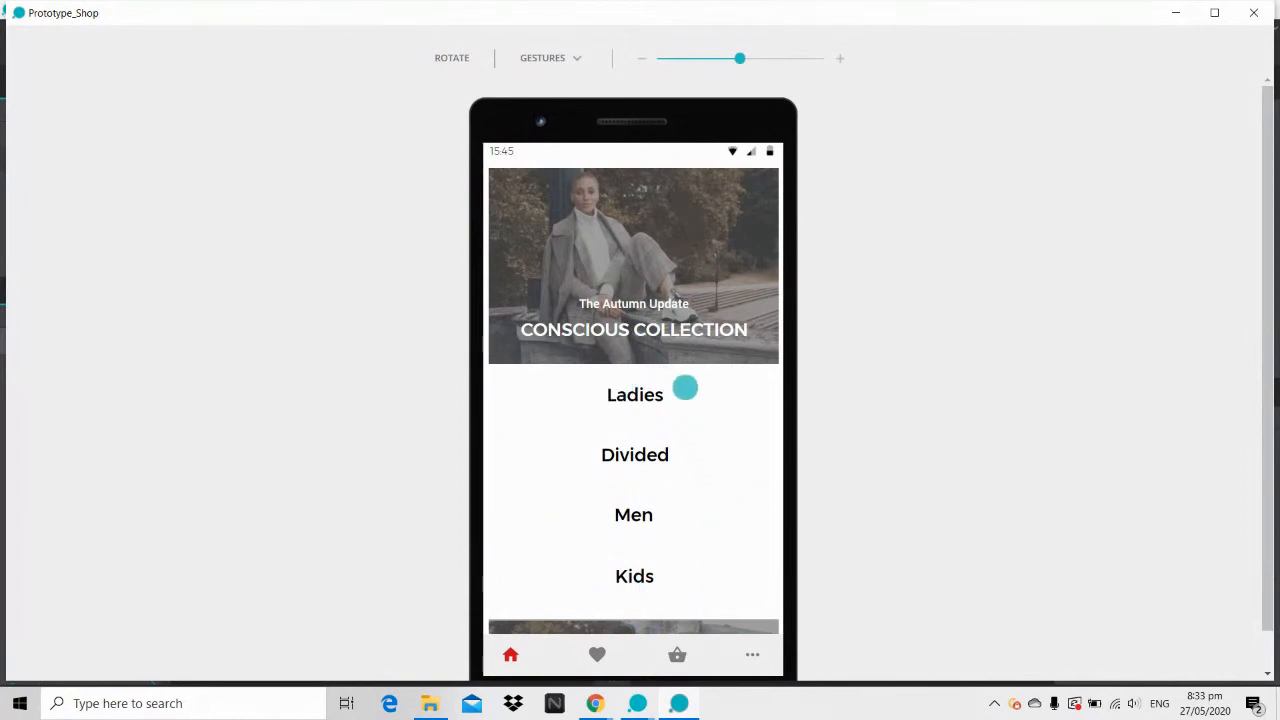
left_click(1174, 12)
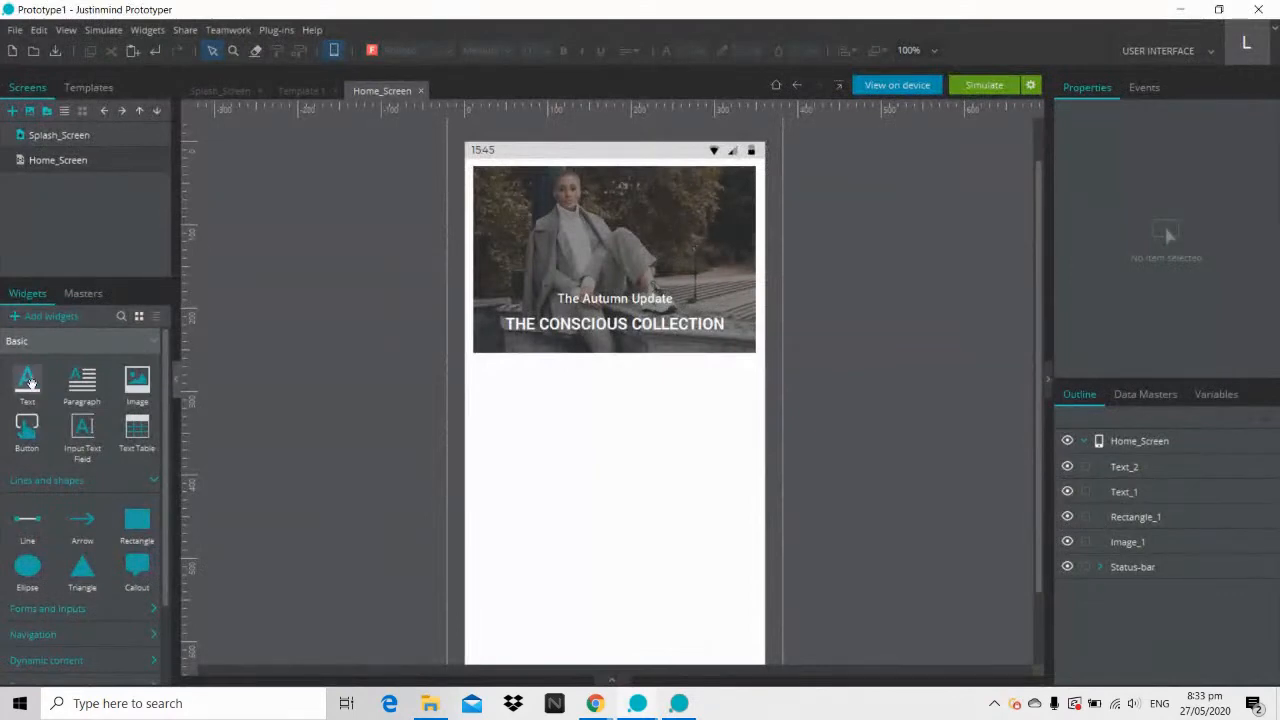
left_click(29, 382)
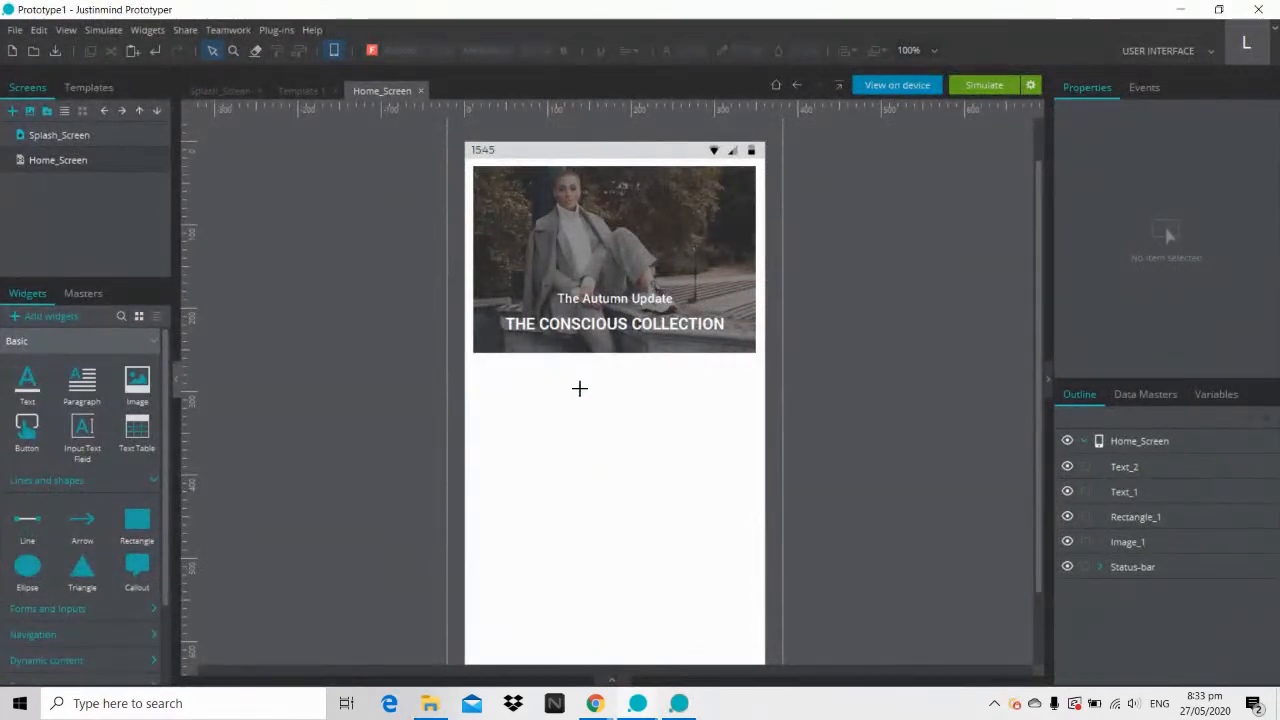
left_click(580, 390)
double_click(603, 398)
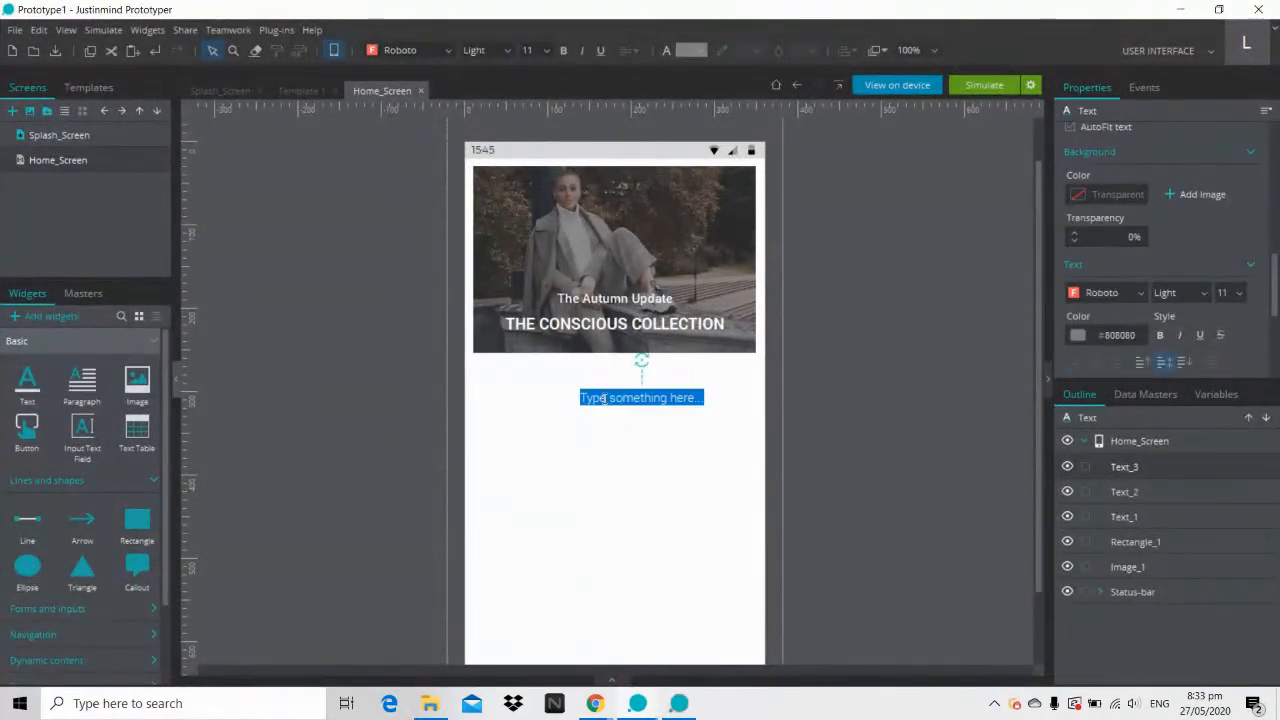
key("BackSpace")
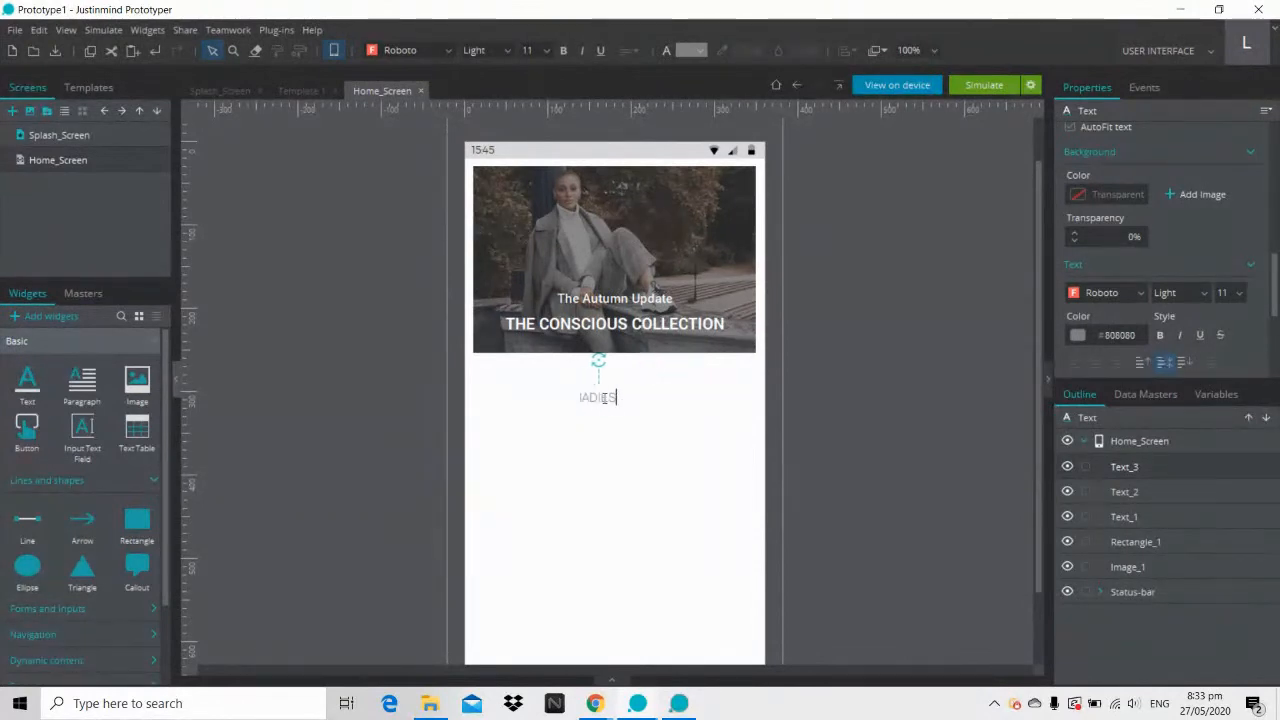
key("BackSpace")
key("BackSpace")
key("BackSpace")
key("BackSpace")
key("Caps_Lock")
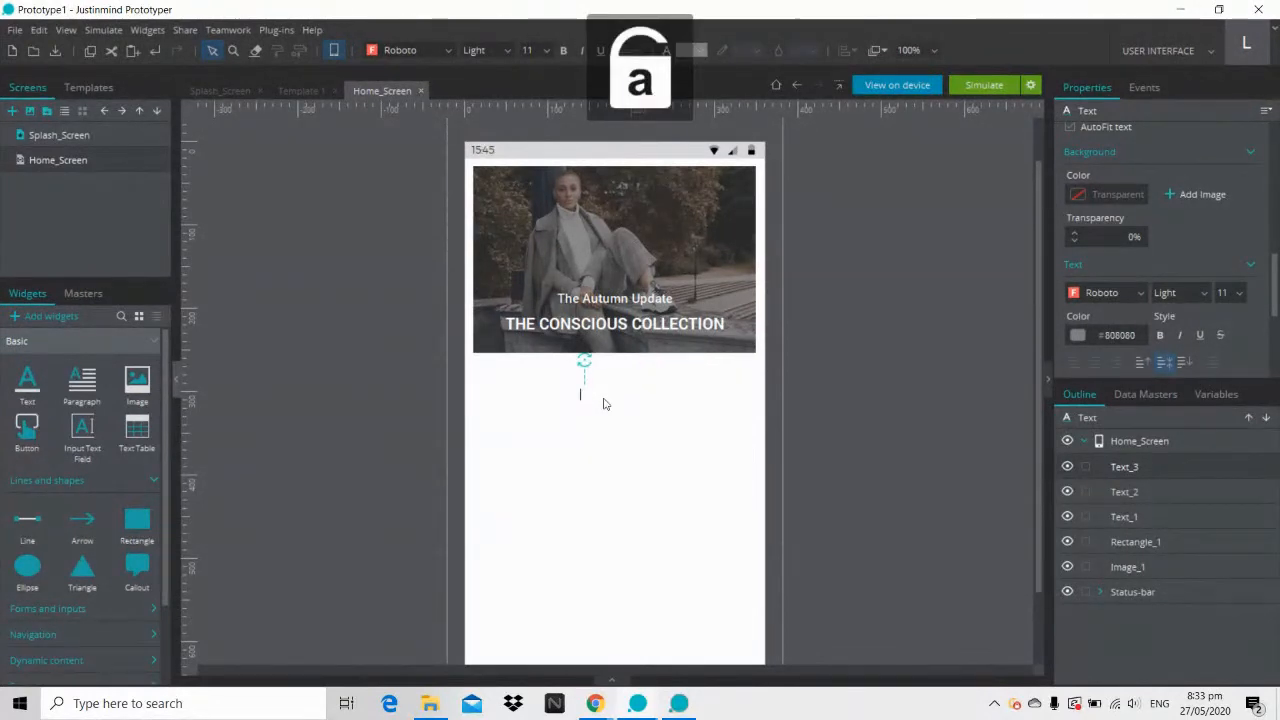
type("Ladies")
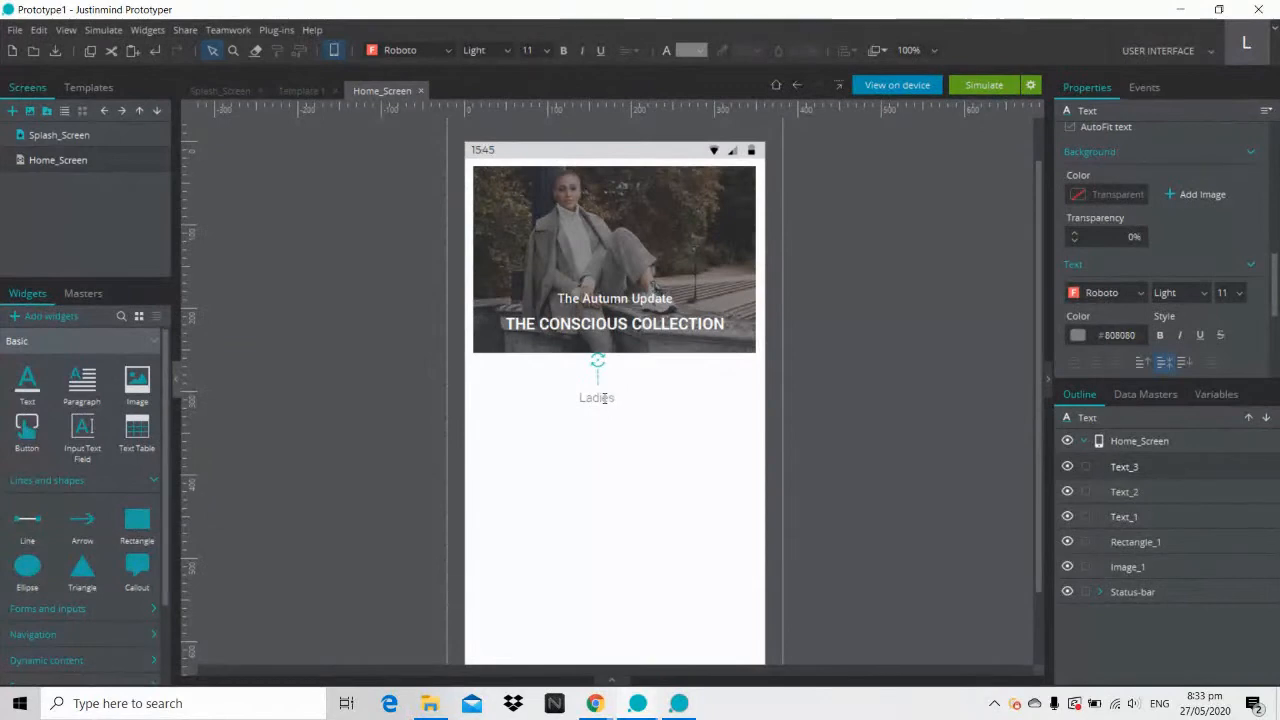
Step: Set the "Ladies" text to black #000000 and Roboto Bold, comparing its style with the Prototype_Shop simulation
double_click(603, 398)
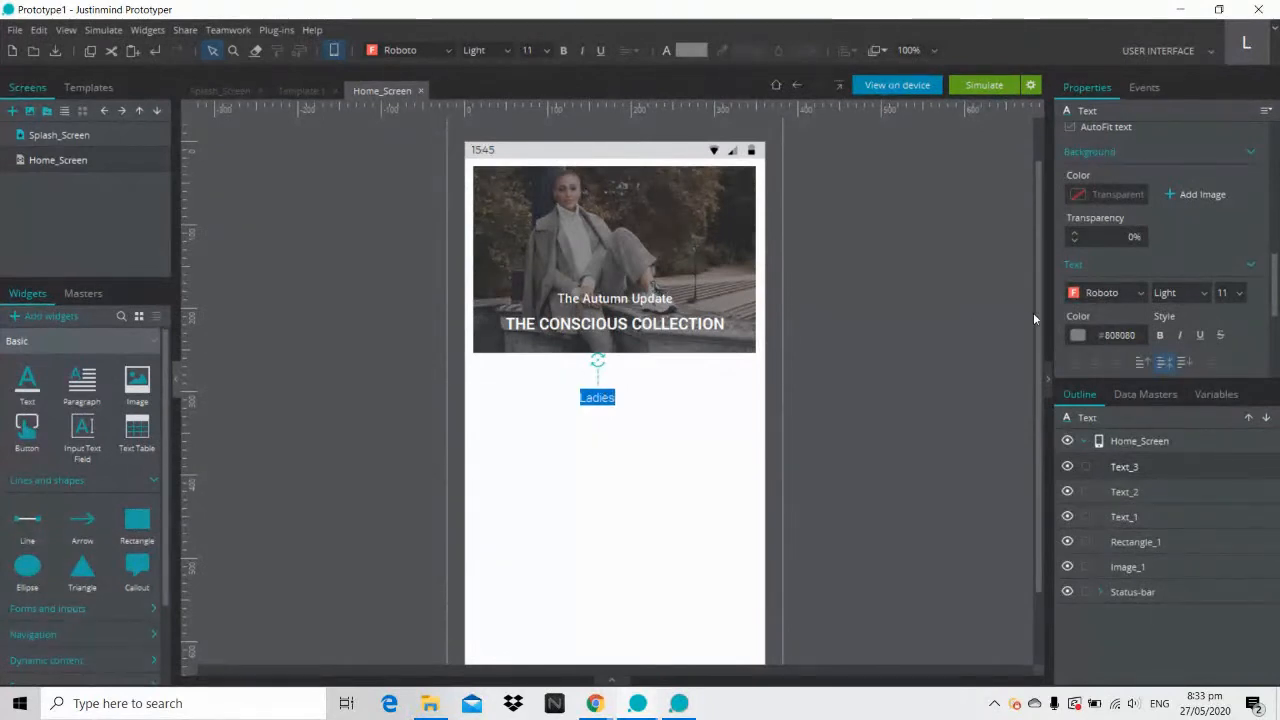
left_click(1093, 337)
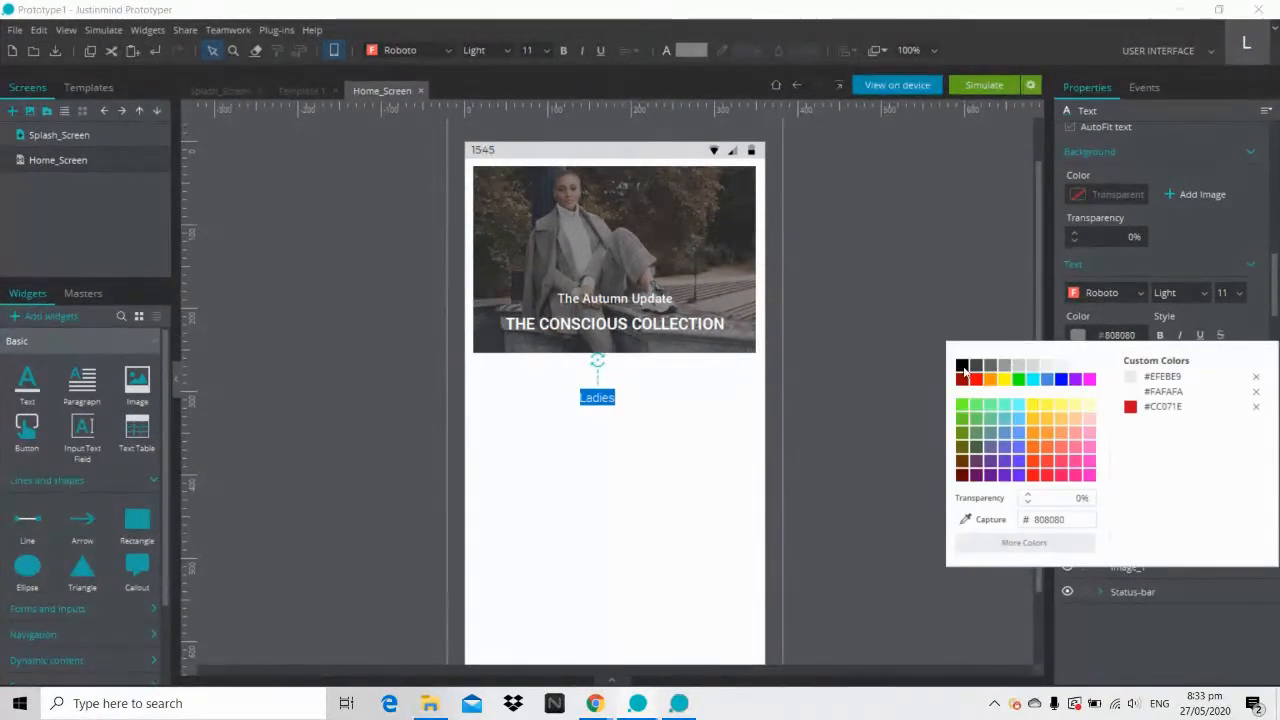
left_click(963, 366)
left_click(695, 706)
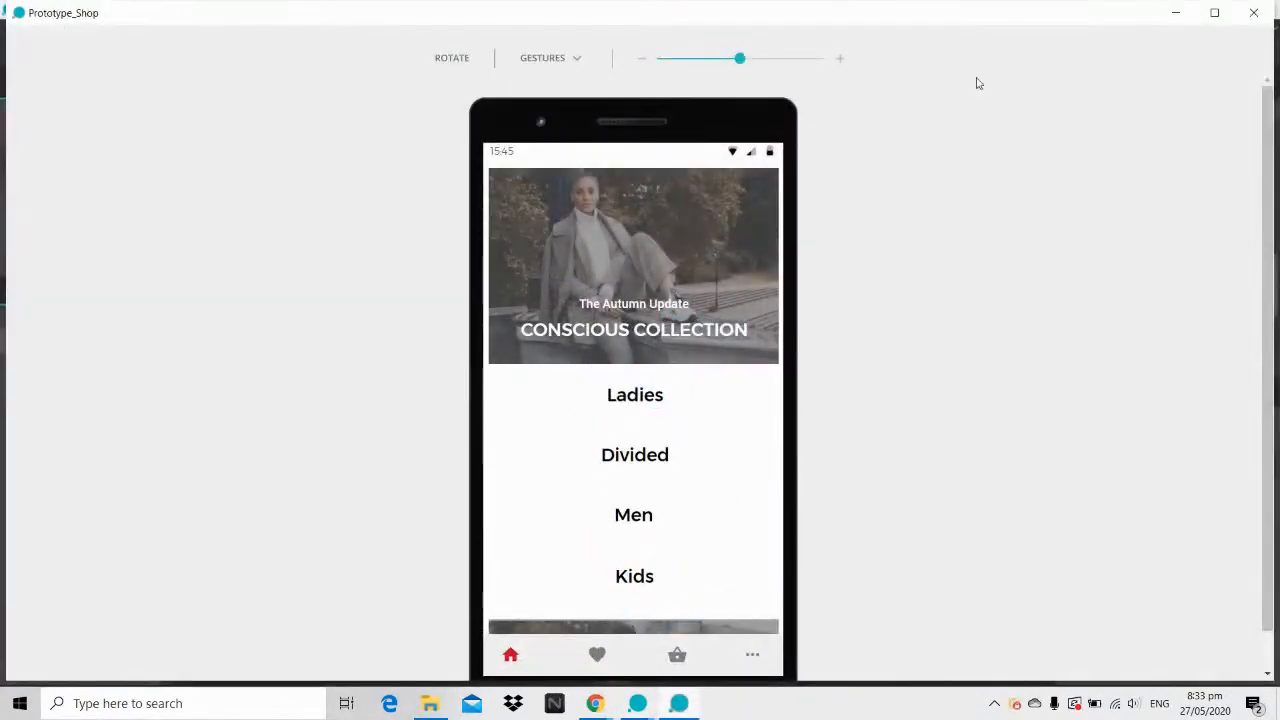
left_click(1176, 12)
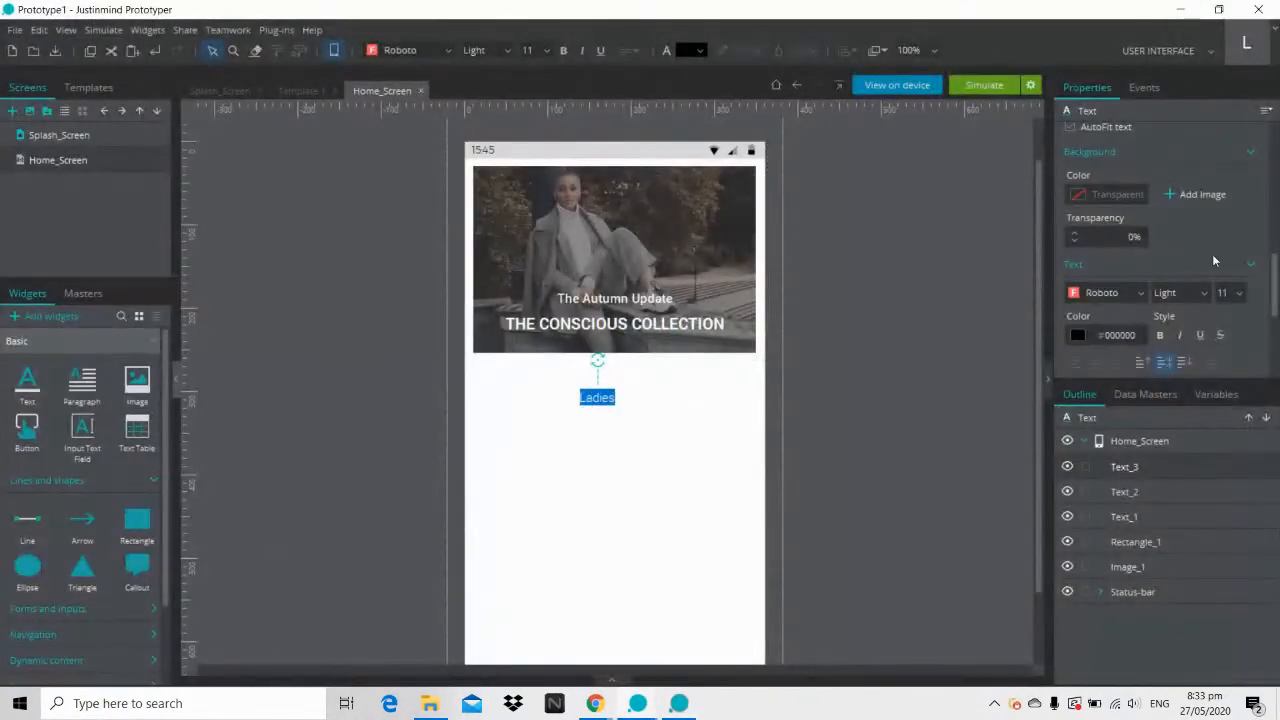
left_click(1200, 294)
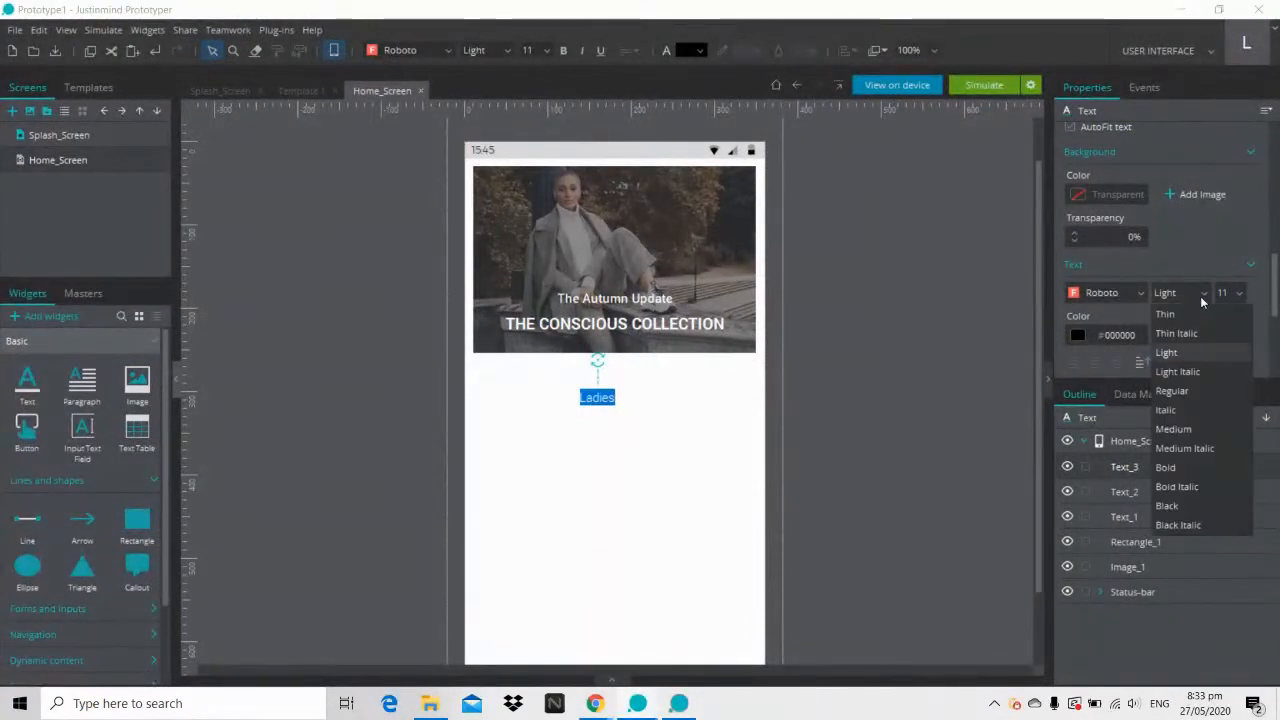
left_click(1184, 466)
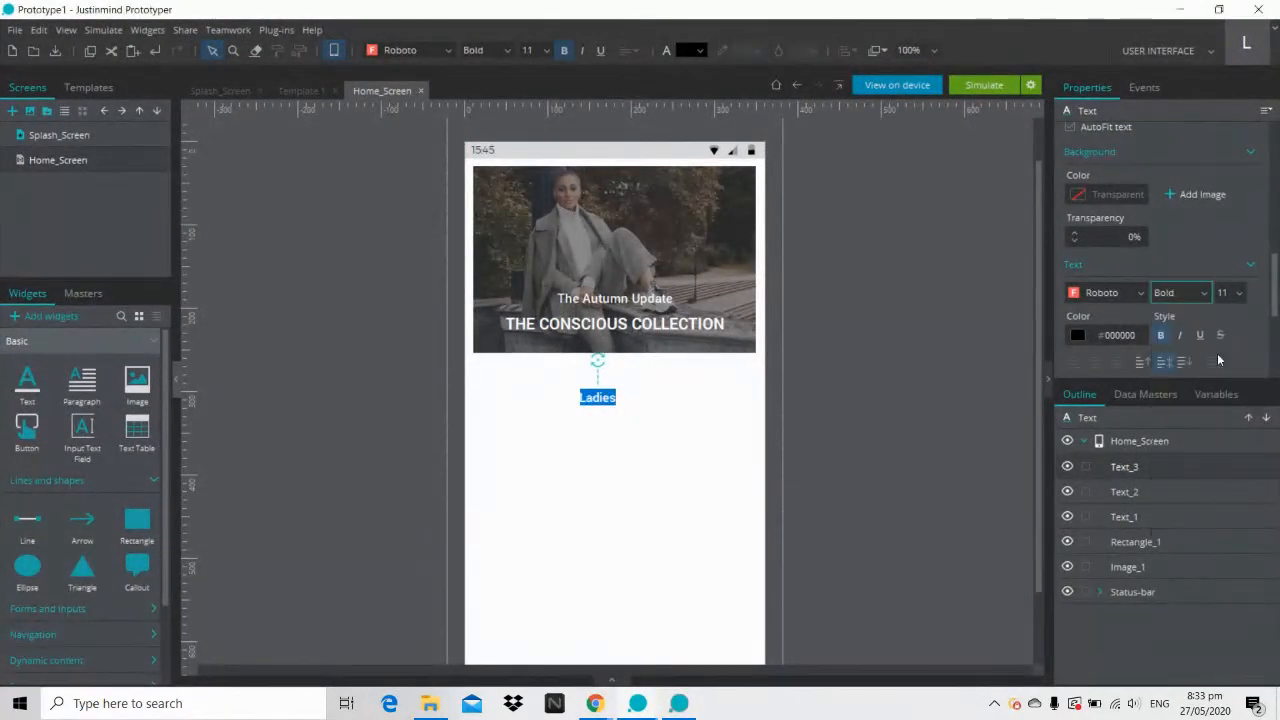
Step: Set the font size of the "Ladies" text to 18
left_click(1240, 297)
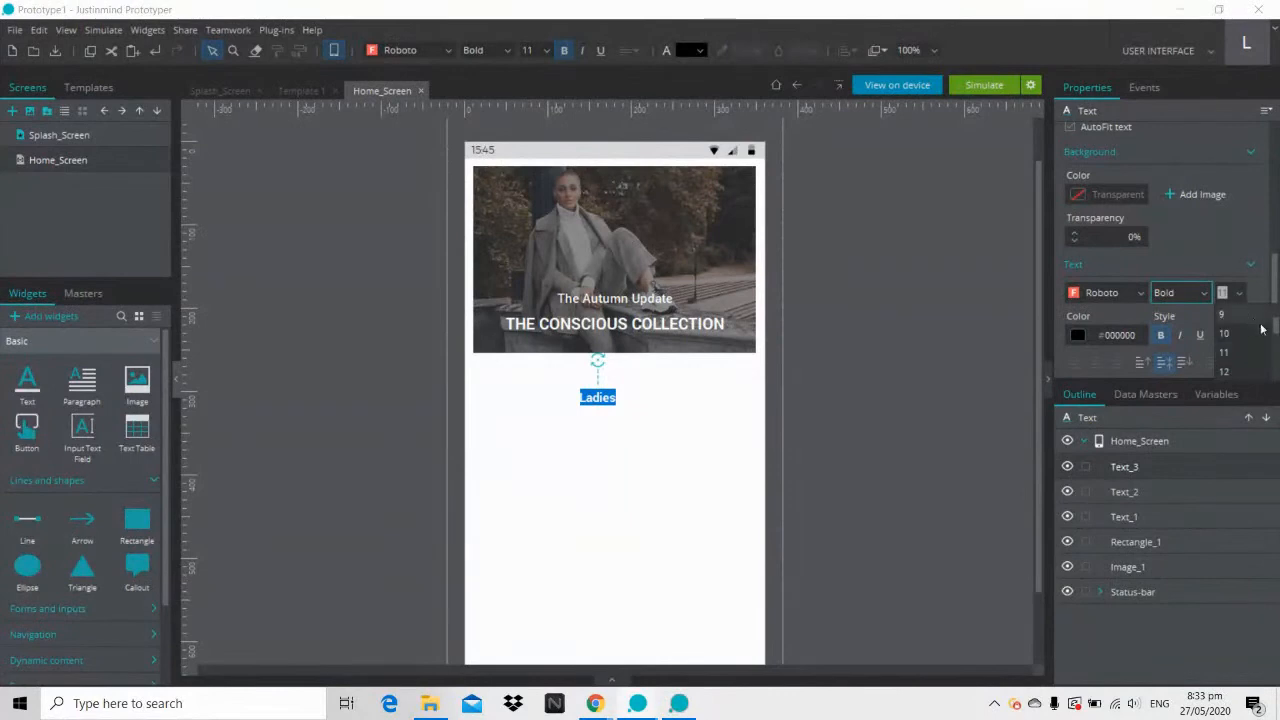
left_click_drag(1276, 326, 1277, 340)
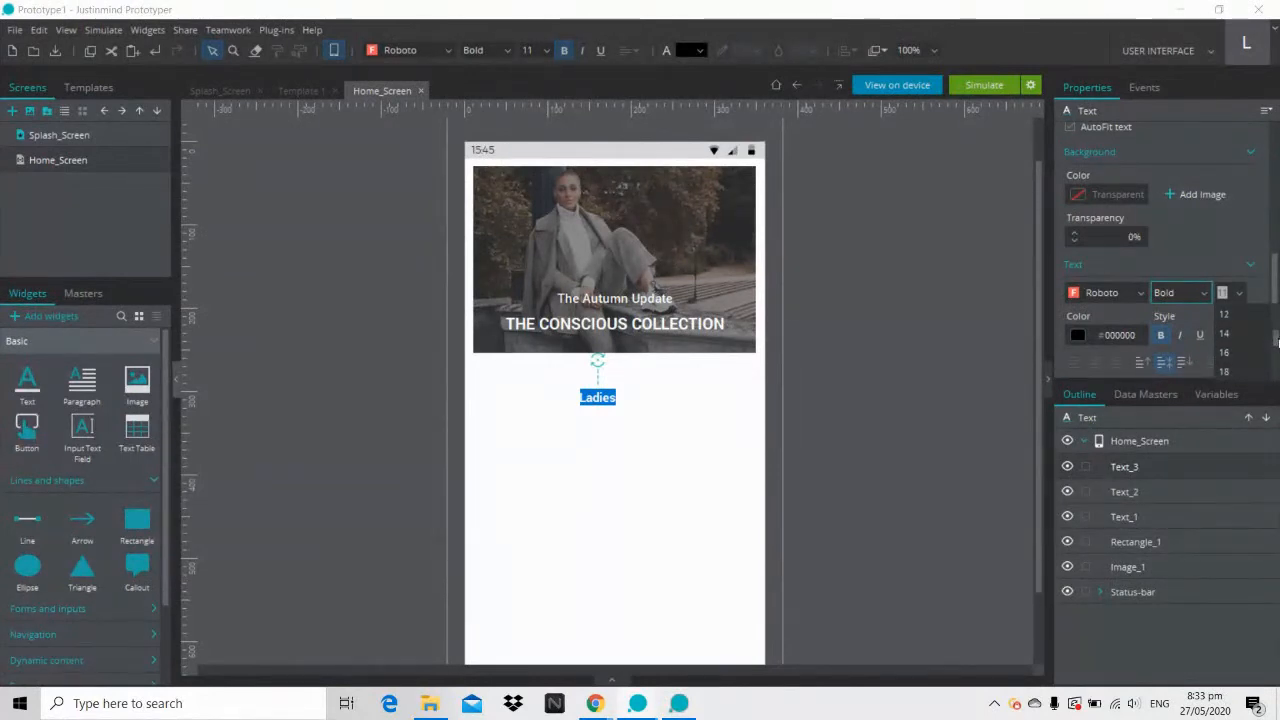
left_click(1232, 369)
left_click(975, 410)
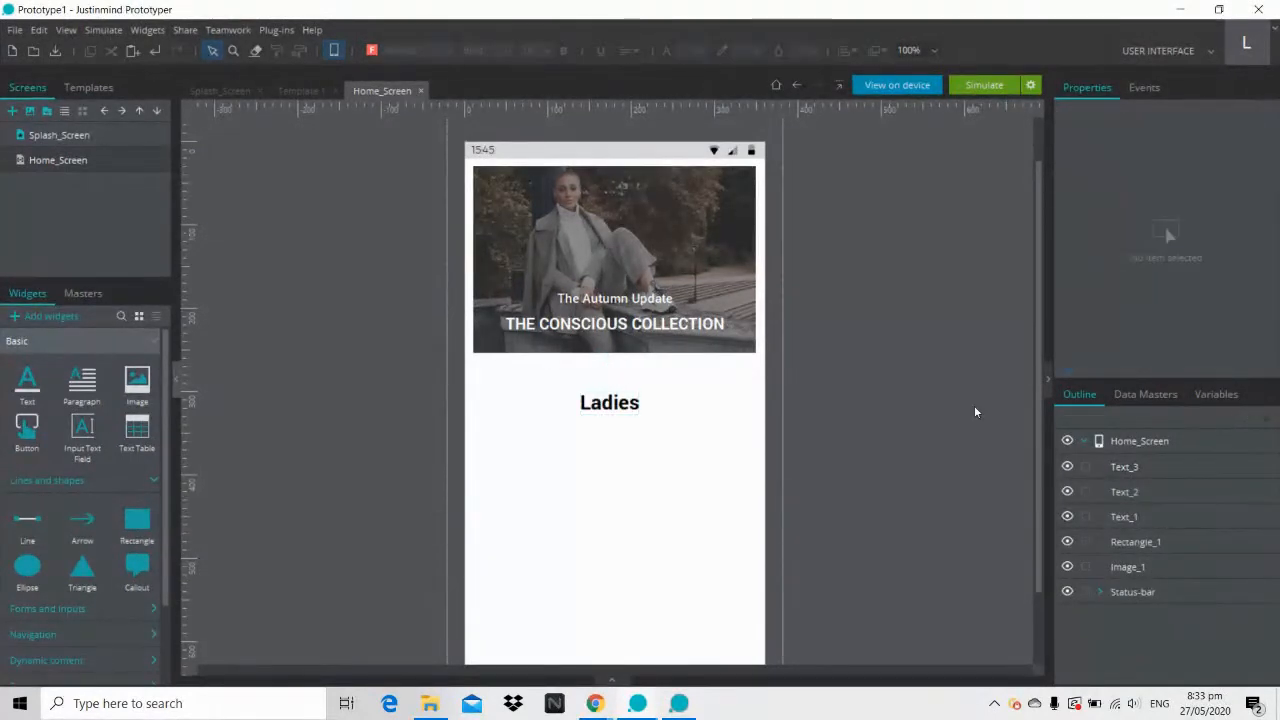
Step: Set the font size of the "Ladies" text to 16
left_click(616, 415)
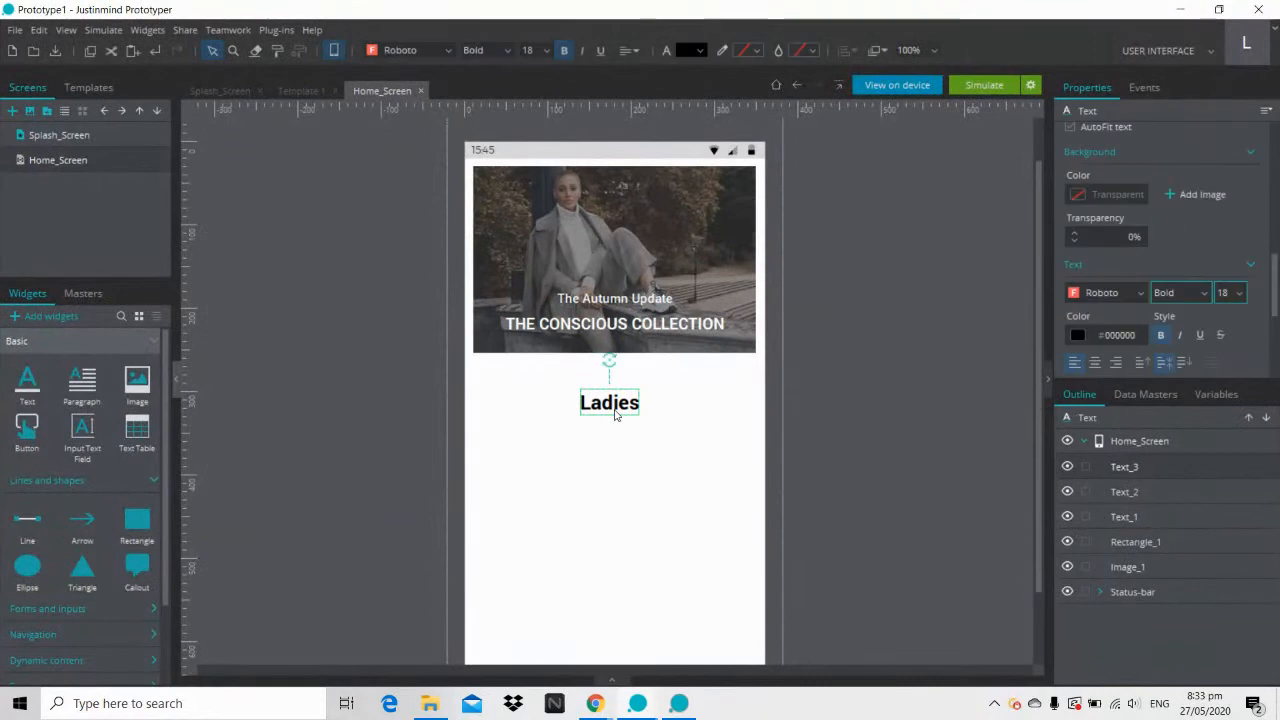
left_click(1222, 294)
double_click(1222, 295)
type("16")
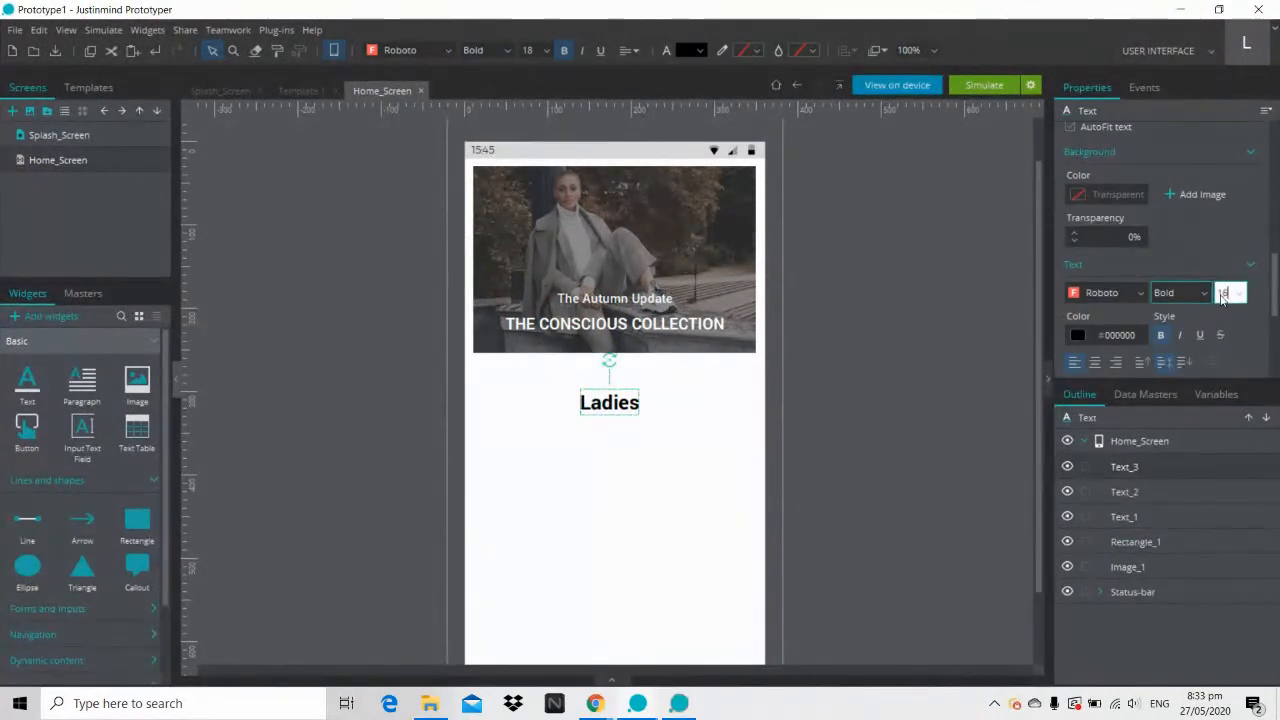
key("Return")
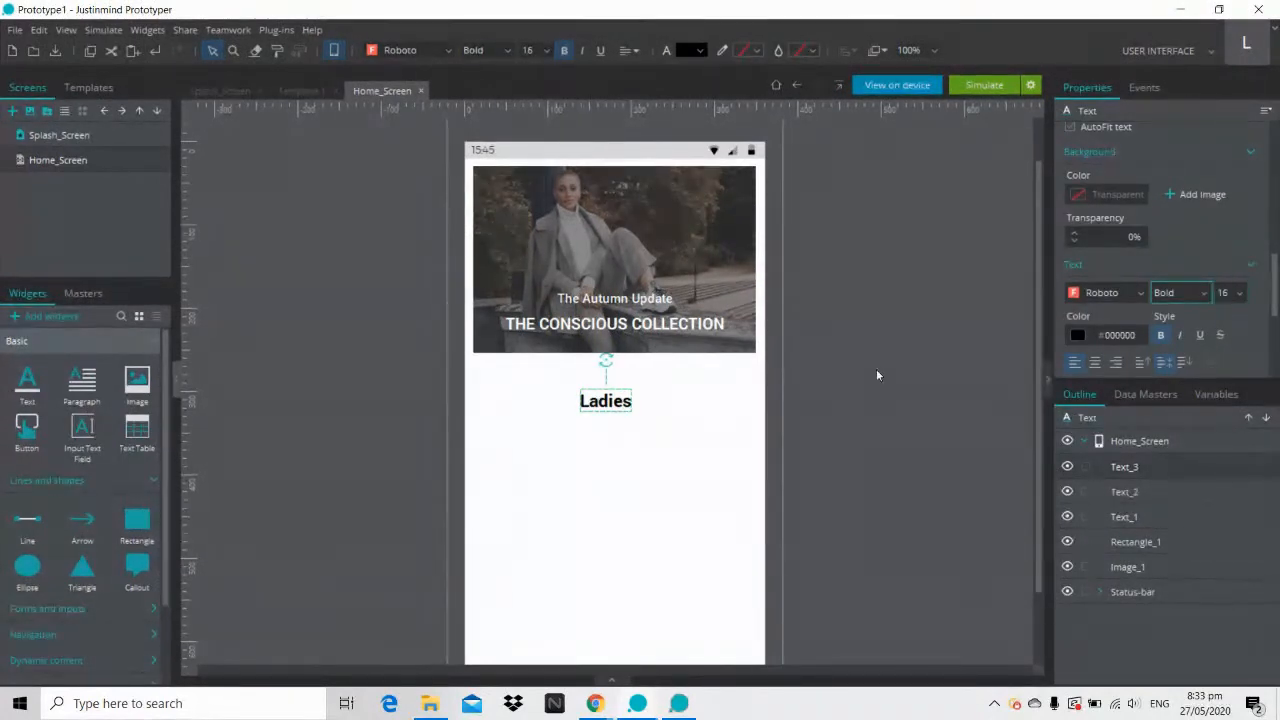
left_click(877, 372)
Step: Center "Ladies" horizontally beneath the banner, raise it slightly, and compare the layout with the Prototype_Shop simulation
left_click_drag(621, 409, 632, 402)
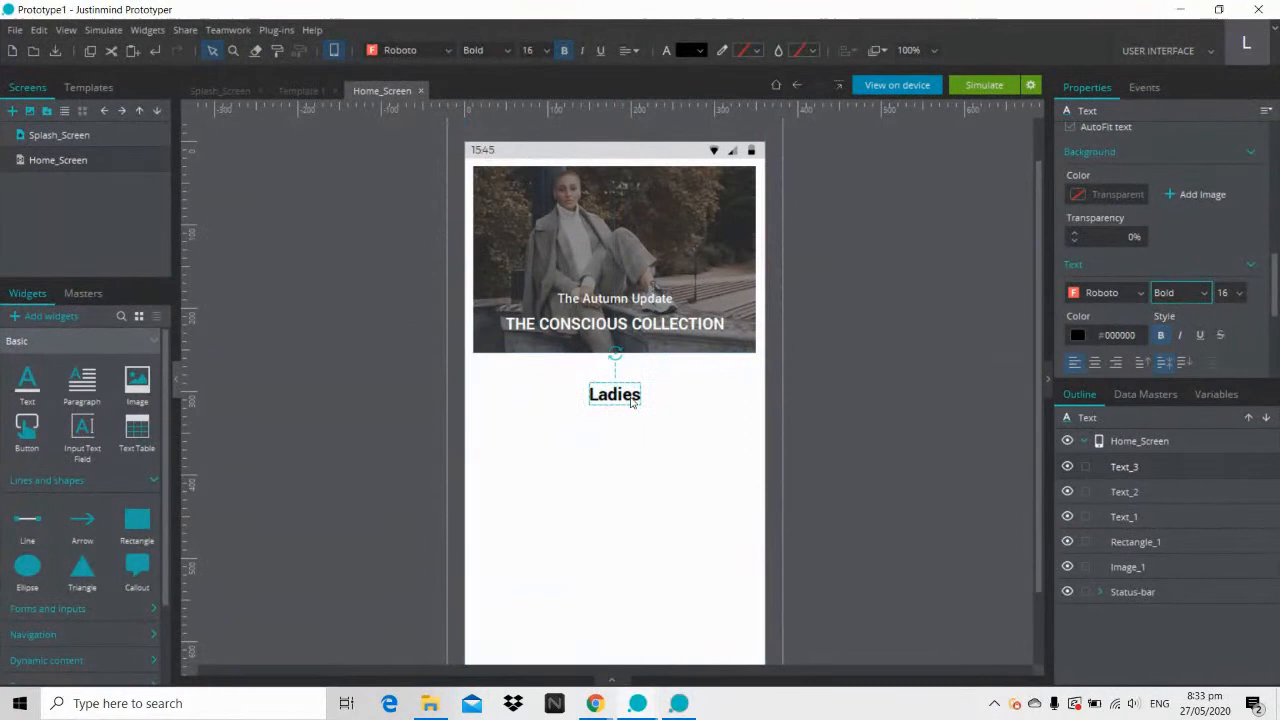
left_click(927, 362)
left_click(697, 703)
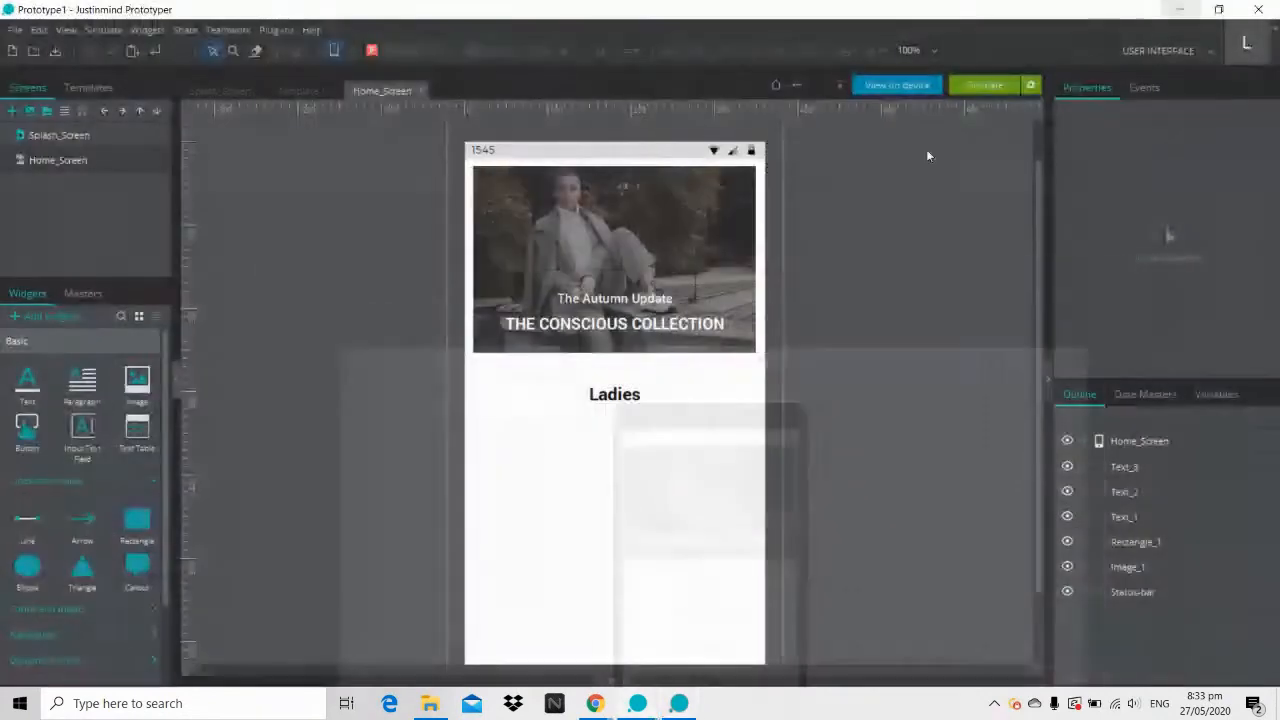
left_click(1176, 12)
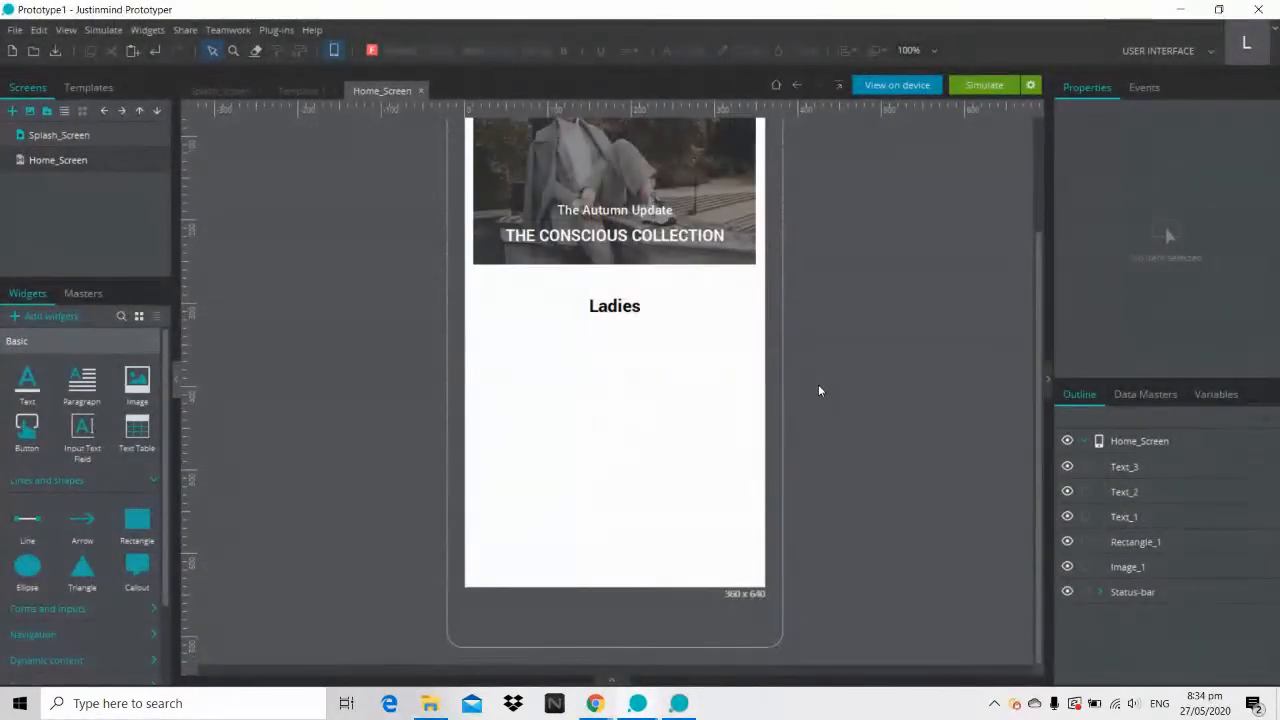
Step: Duplicate the "Ladies" text directly beneath the original and replace the copy's wording with "Divided"
left_click(615, 312)
left_click_drag(615, 320, 615, 368)
double_click(615, 362)
type("Divided")
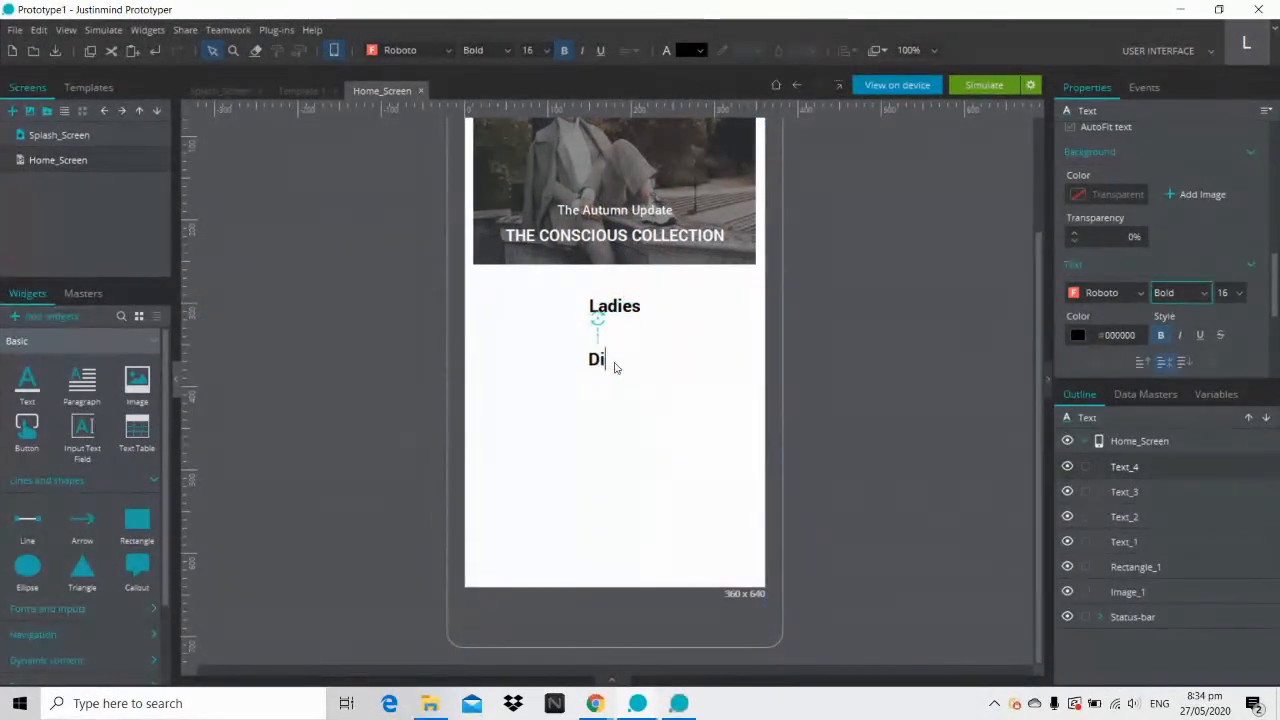
Step: Duplicate the "Divided" text directly beneath the original and replace the copy's wording with "Men"
left_click(844, 382)
left_click(626, 362)
left_click_drag(626, 361, 620, 408)
key("ctrl+v")
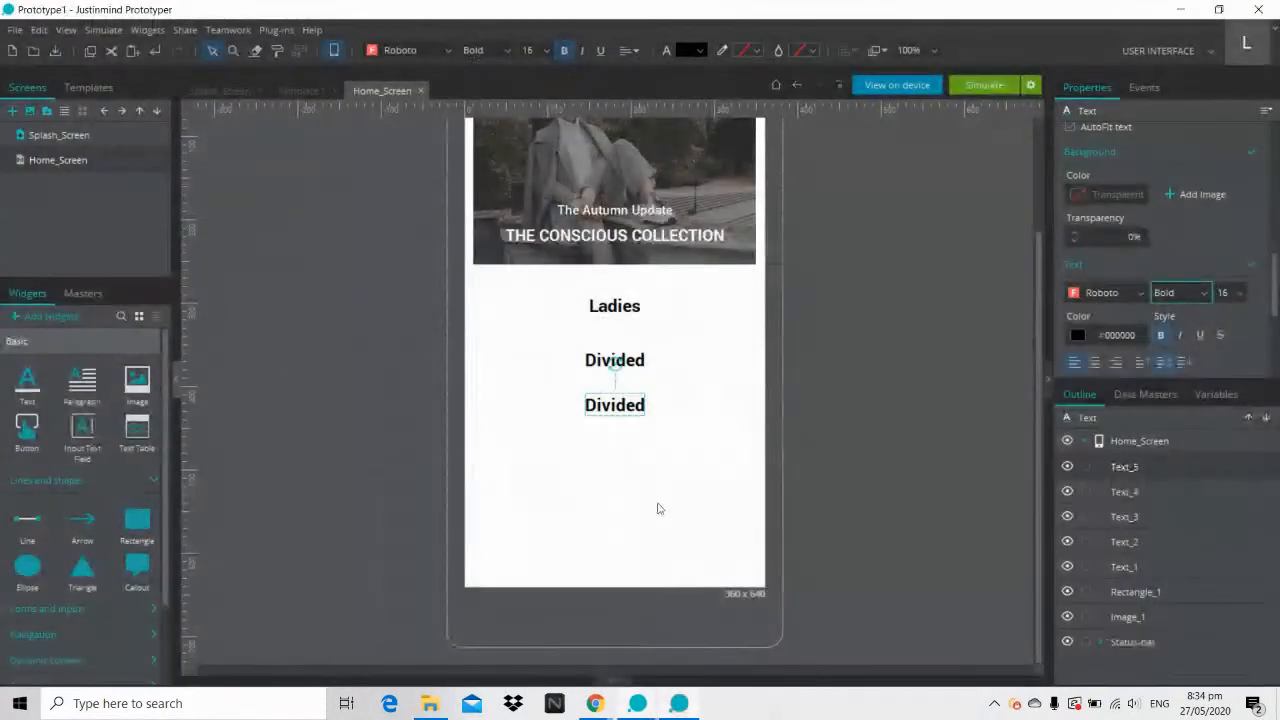
double_click(622, 405)
type("Men")
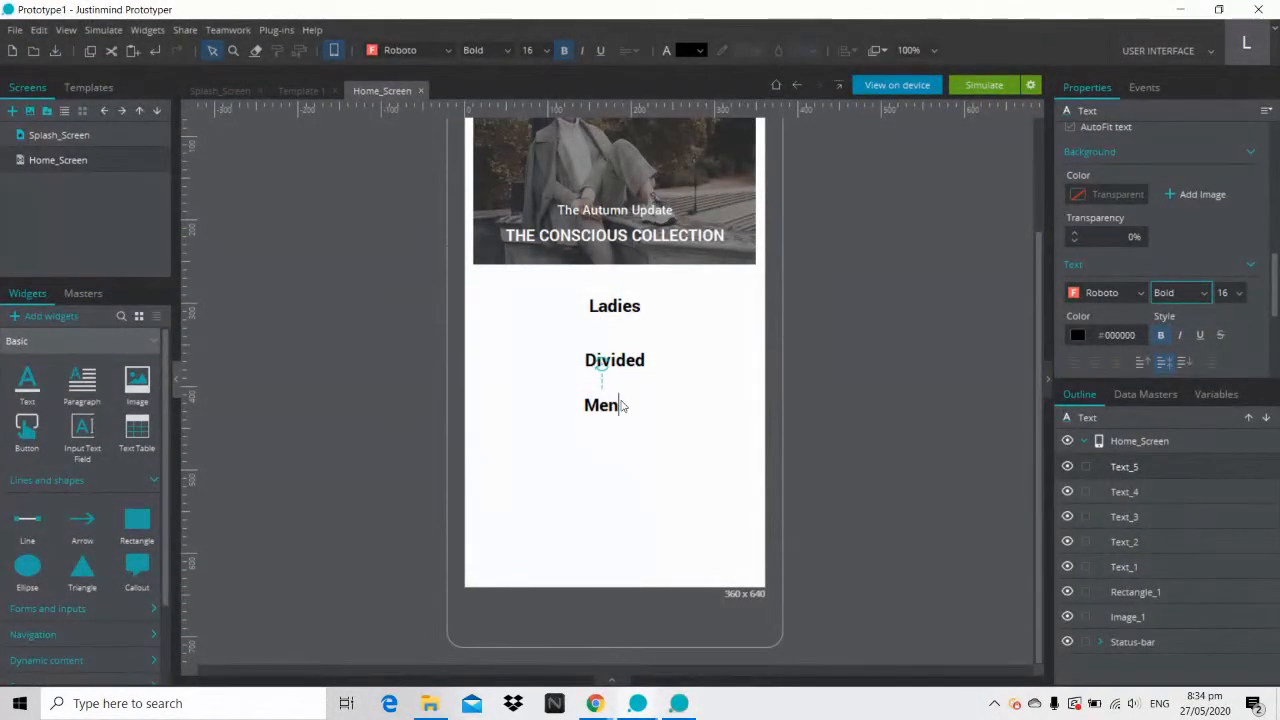
left_click(897, 405)
Step: Duplicate the "Men" text beneath the original, replace the copy's wording with "Kids", and lower it slightly
left_click_drag(603, 416, 614, 452)
key("ctrl+d")
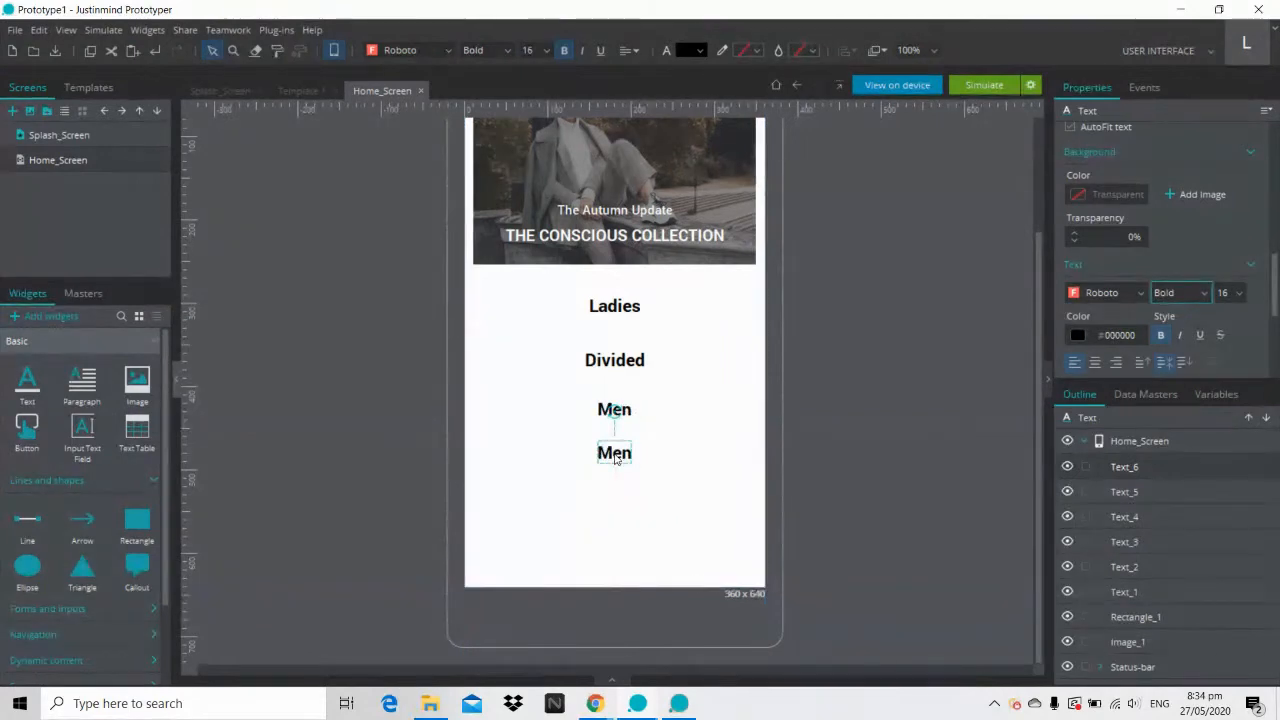
double_click(614, 453)
type("Kids")
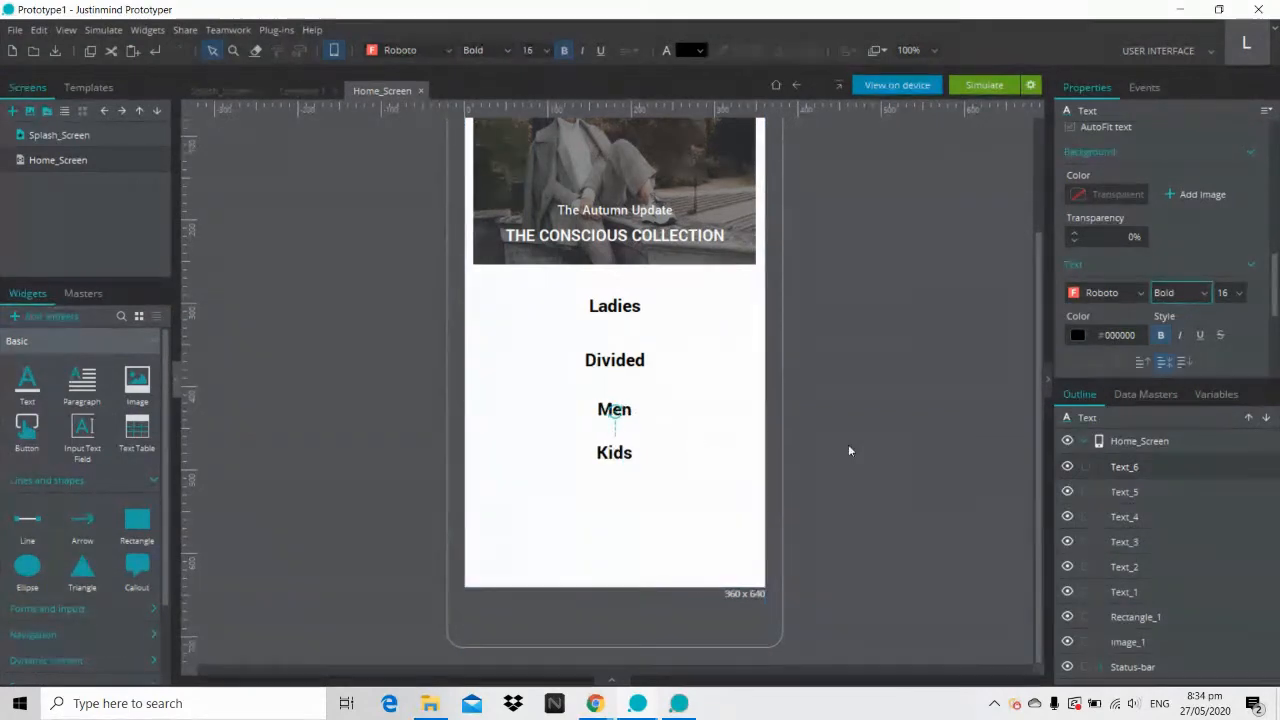
left_click(848, 444)
left_click_drag(621, 465, 622, 480)
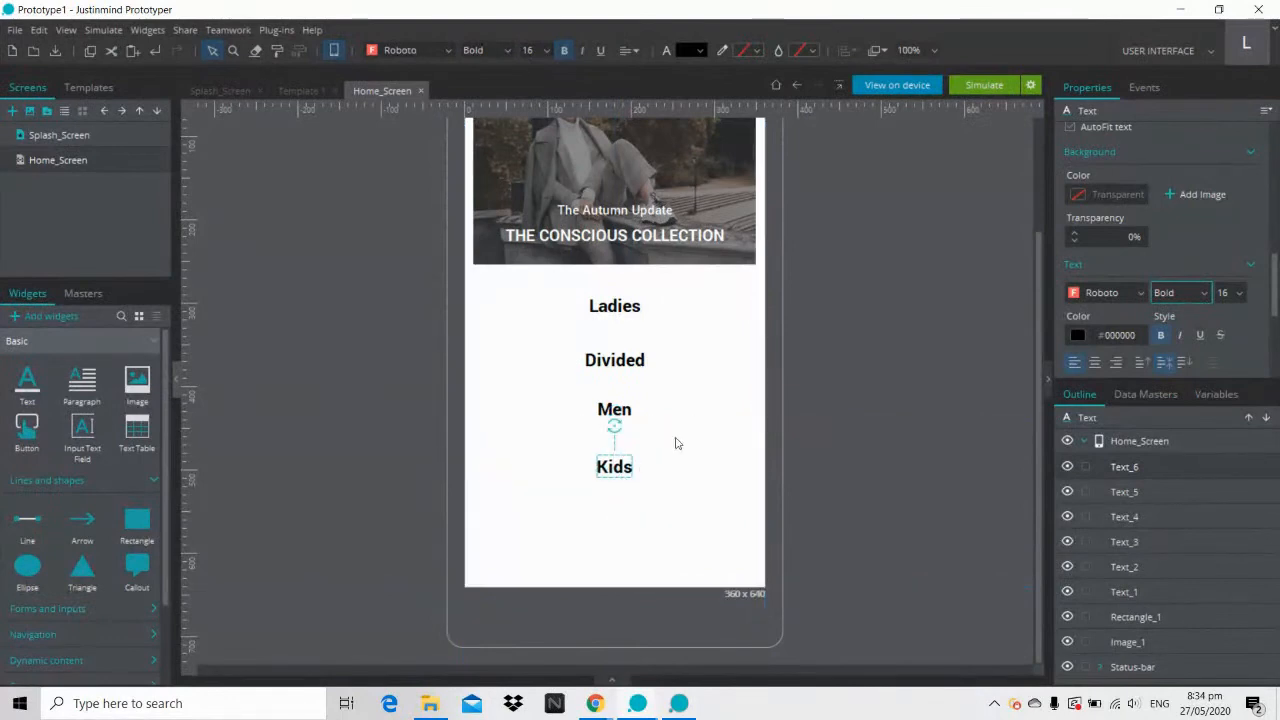
left_click(884, 372)
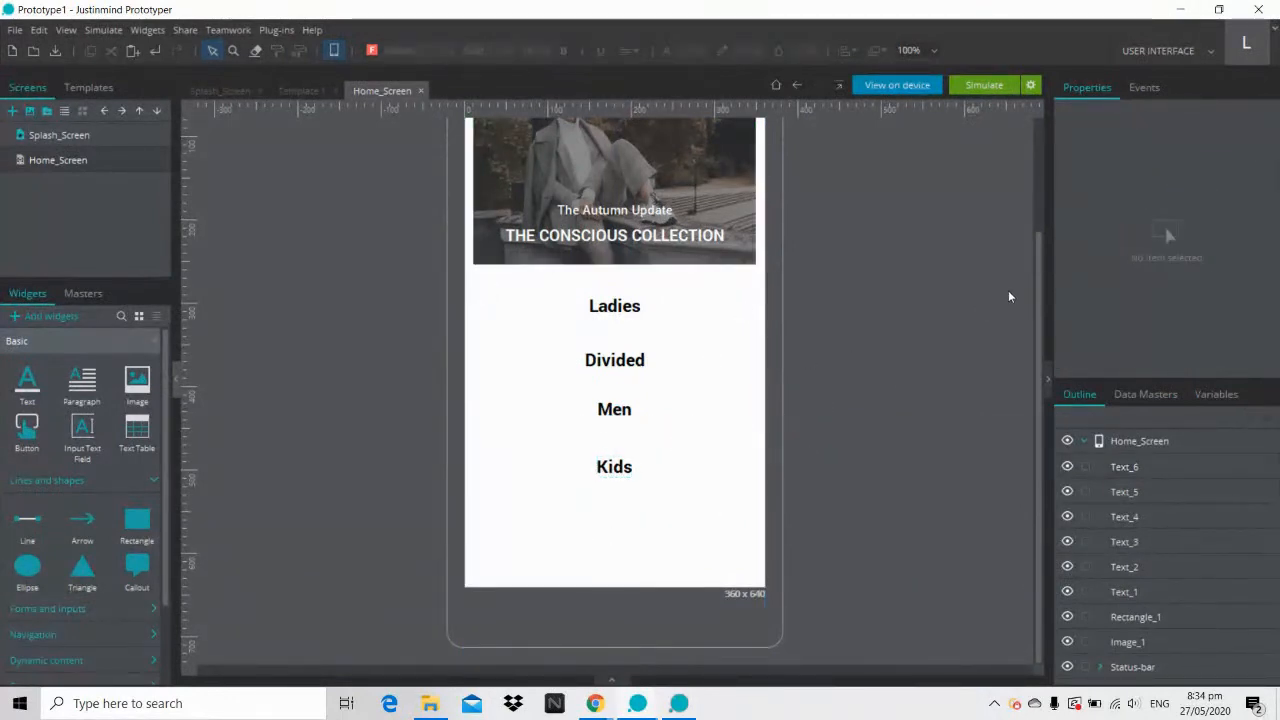
Step: Following the Prototype_Shop simulation, add a rectangle over the whole Home_Screen, spanning its full width and extending well below its lower edge
left_click(689, 704)
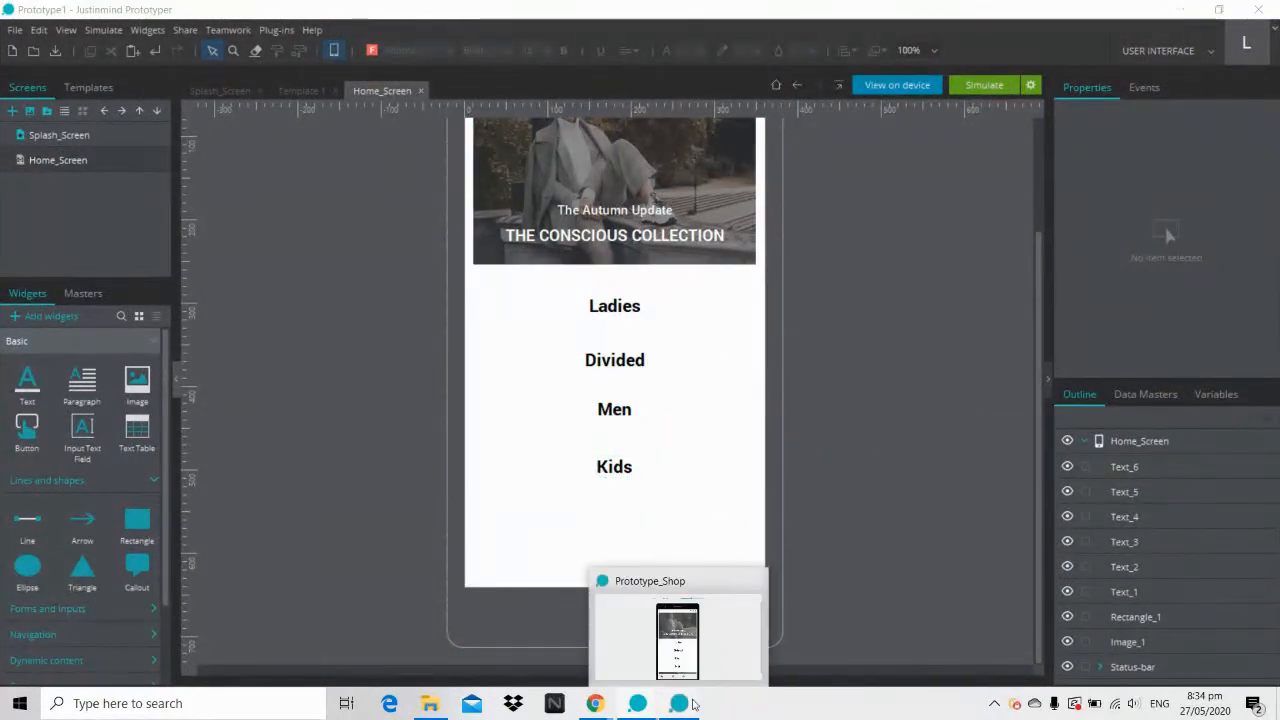
left_click_drag(665, 455, 663, 243)
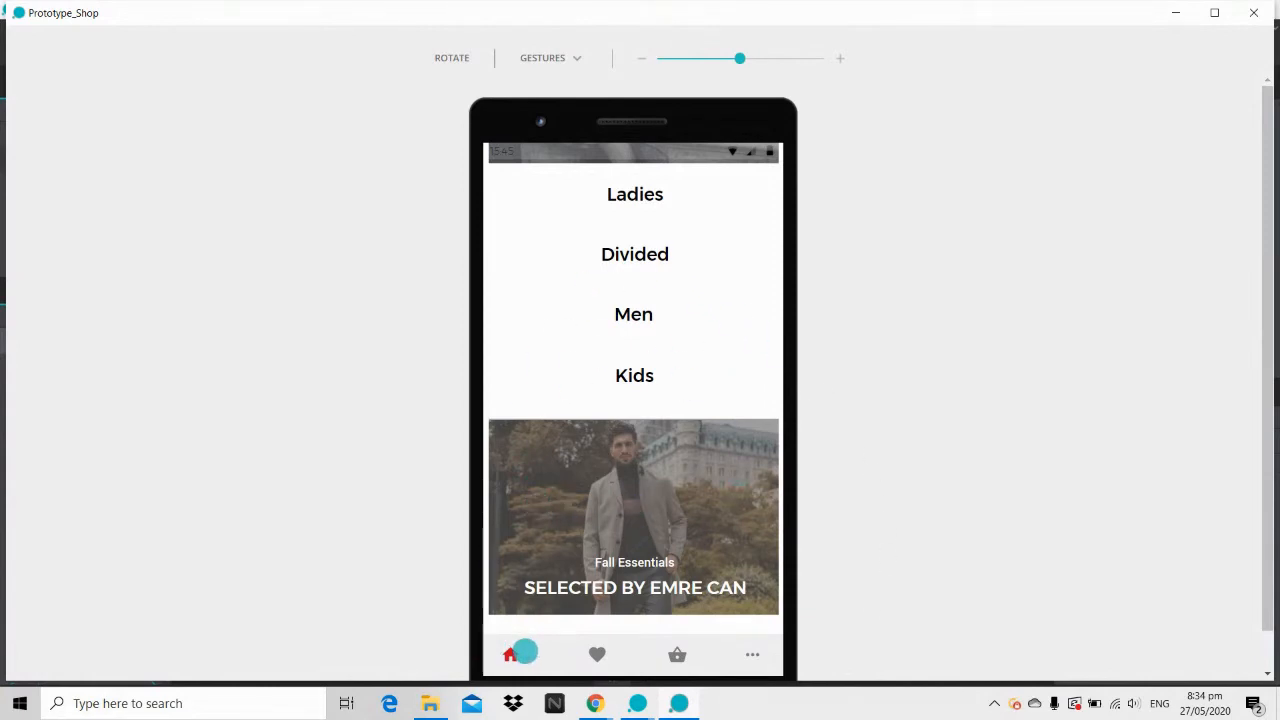
left_click(1176, 12)
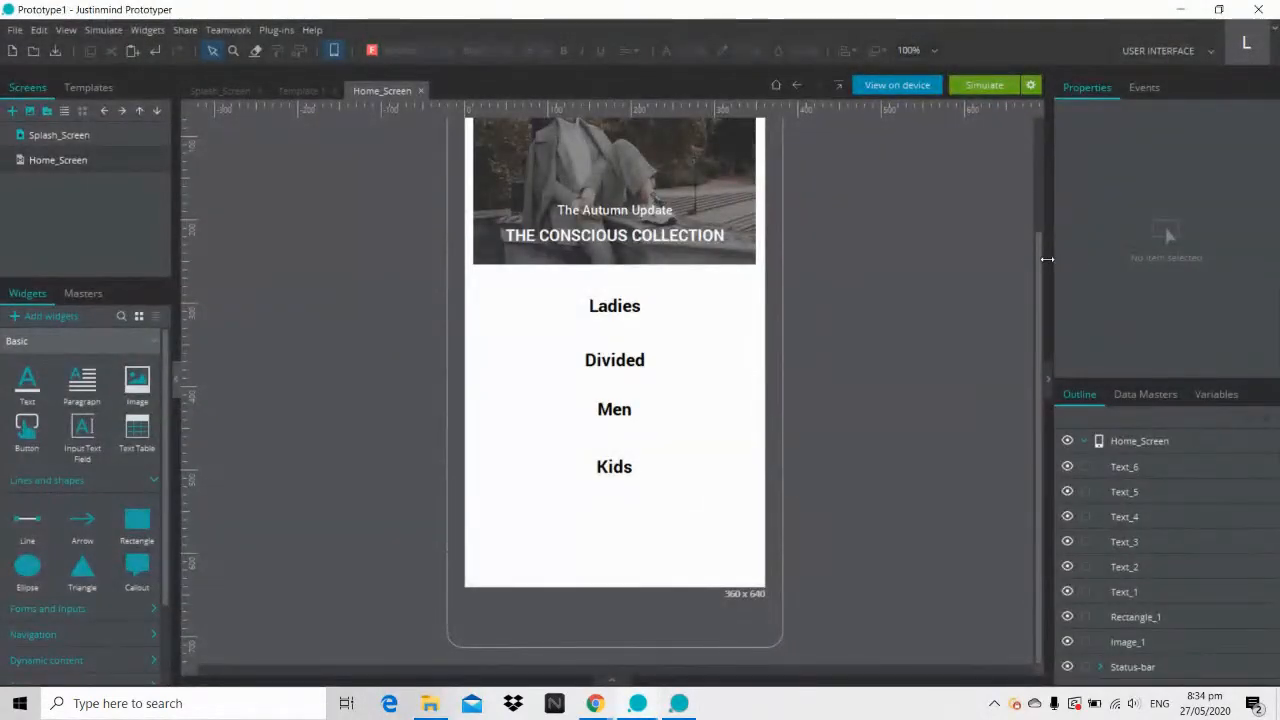
left_click_drag(1039, 259, 1037, 240)
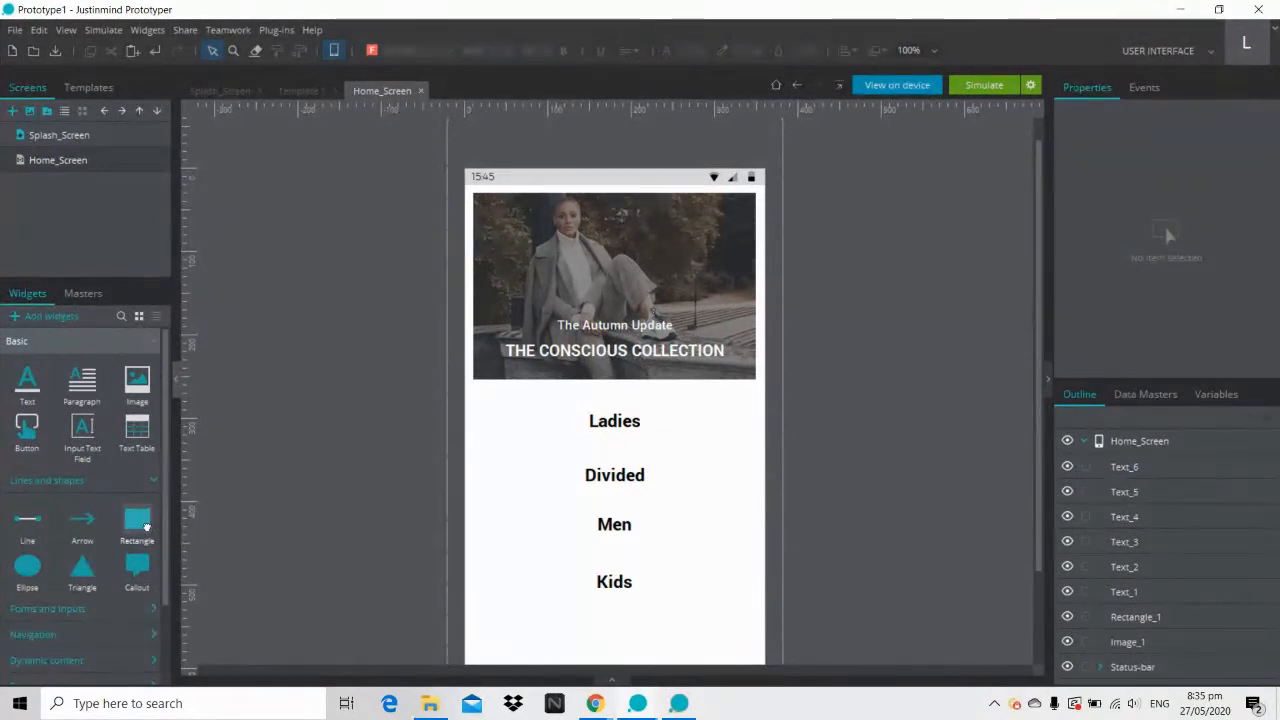
left_click_drag(146, 527, 466, 170)
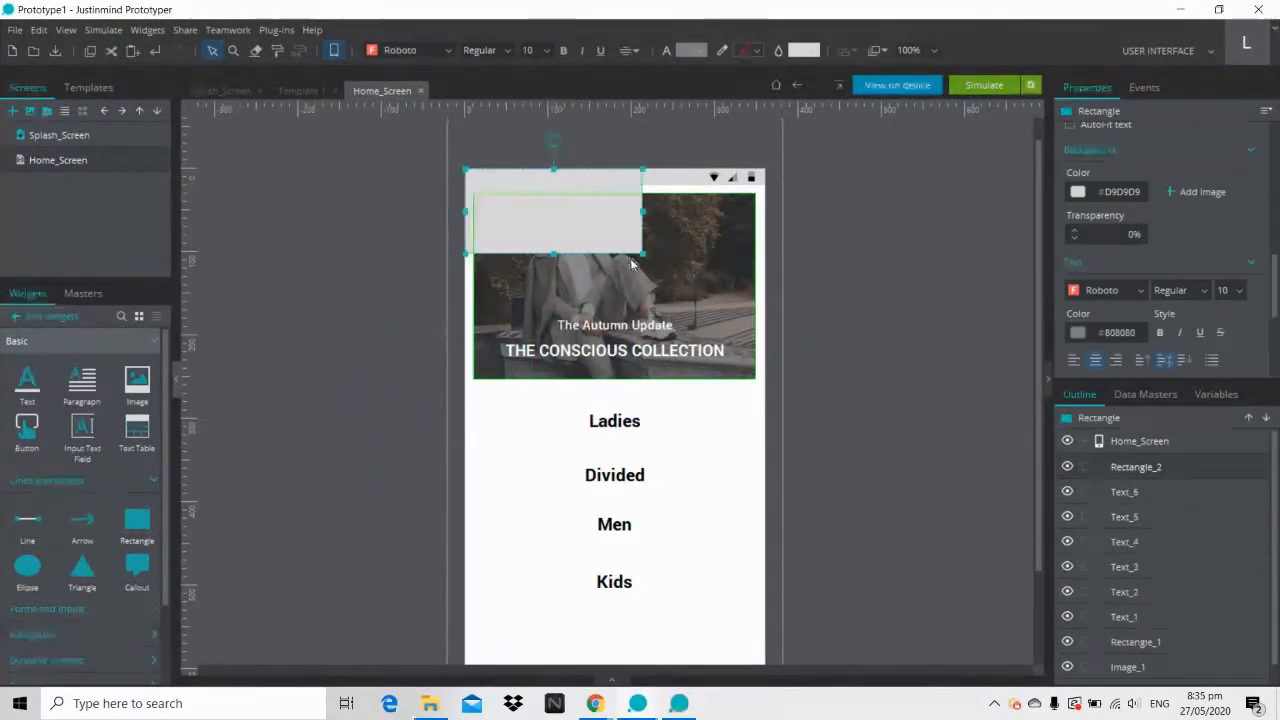
left_click_drag(641, 255, 765, 592)
scroll(1042, 540, "down", 2)
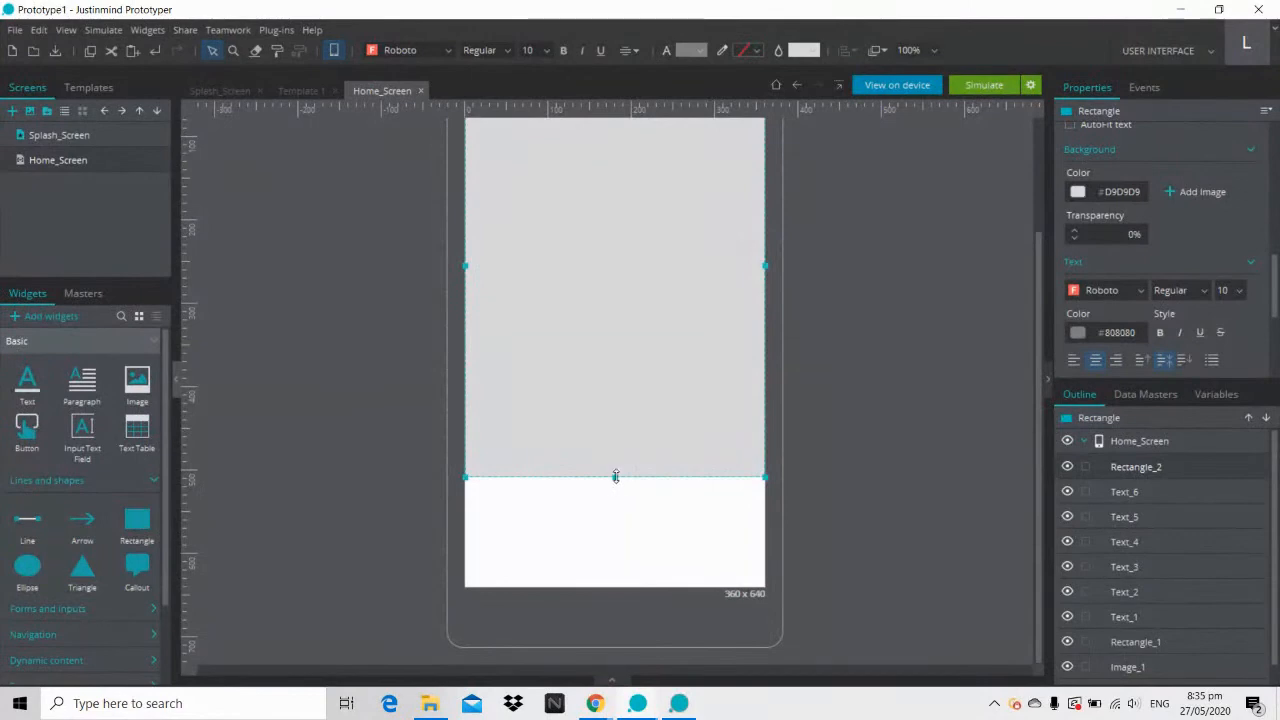
left_click_drag(615, 478, 616, 659)
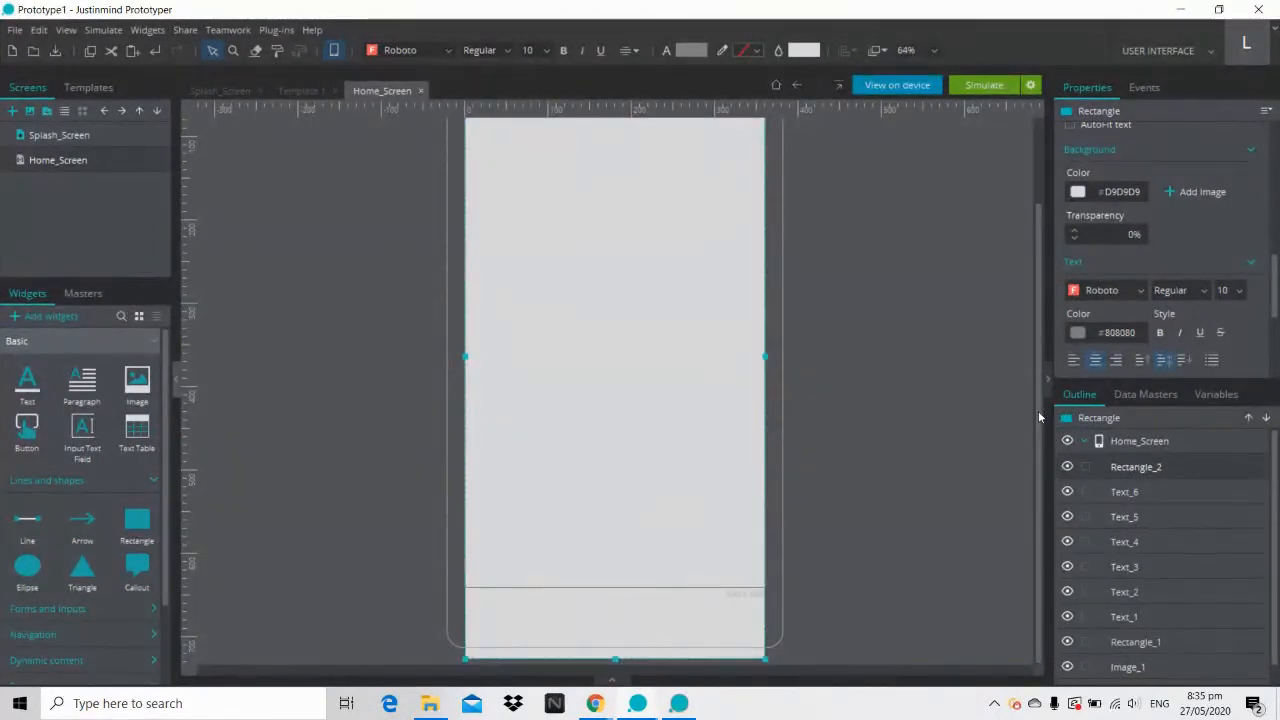
scroll(1039, 417, "down", 2)
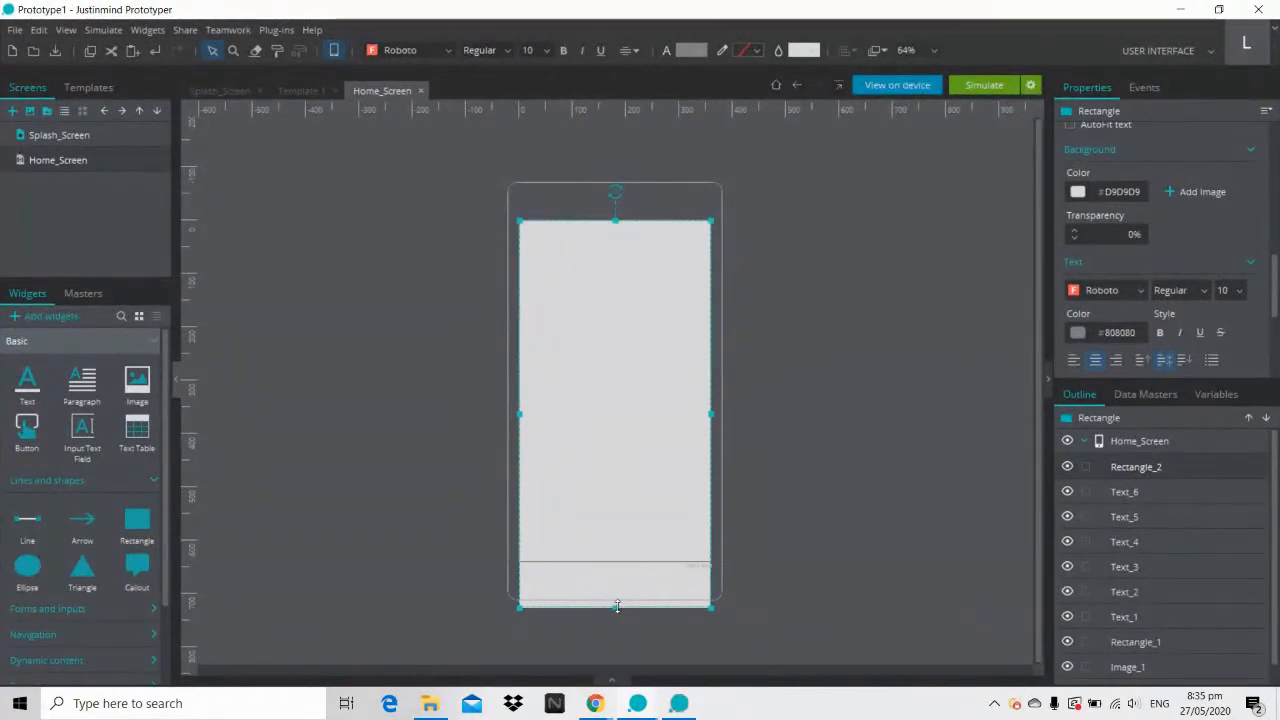
left_click_drag(617, 608, 617, 636)
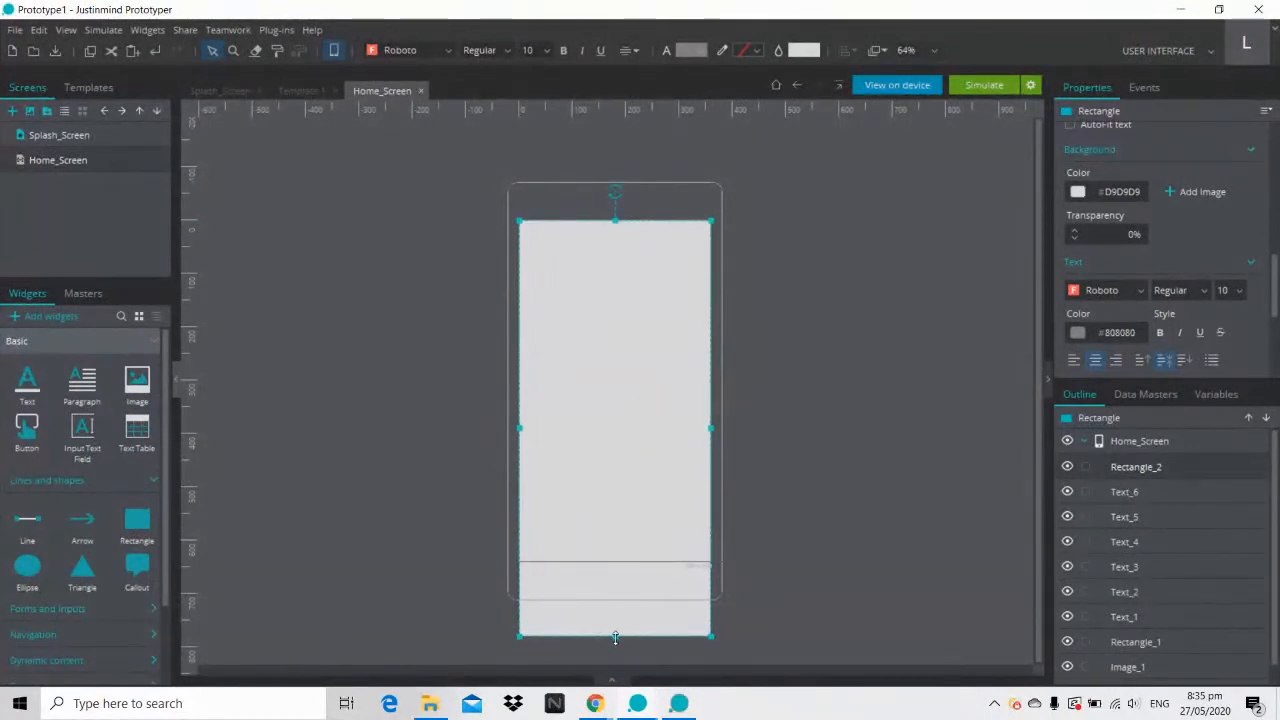
left_click_drag(615, 638, 615, 645)
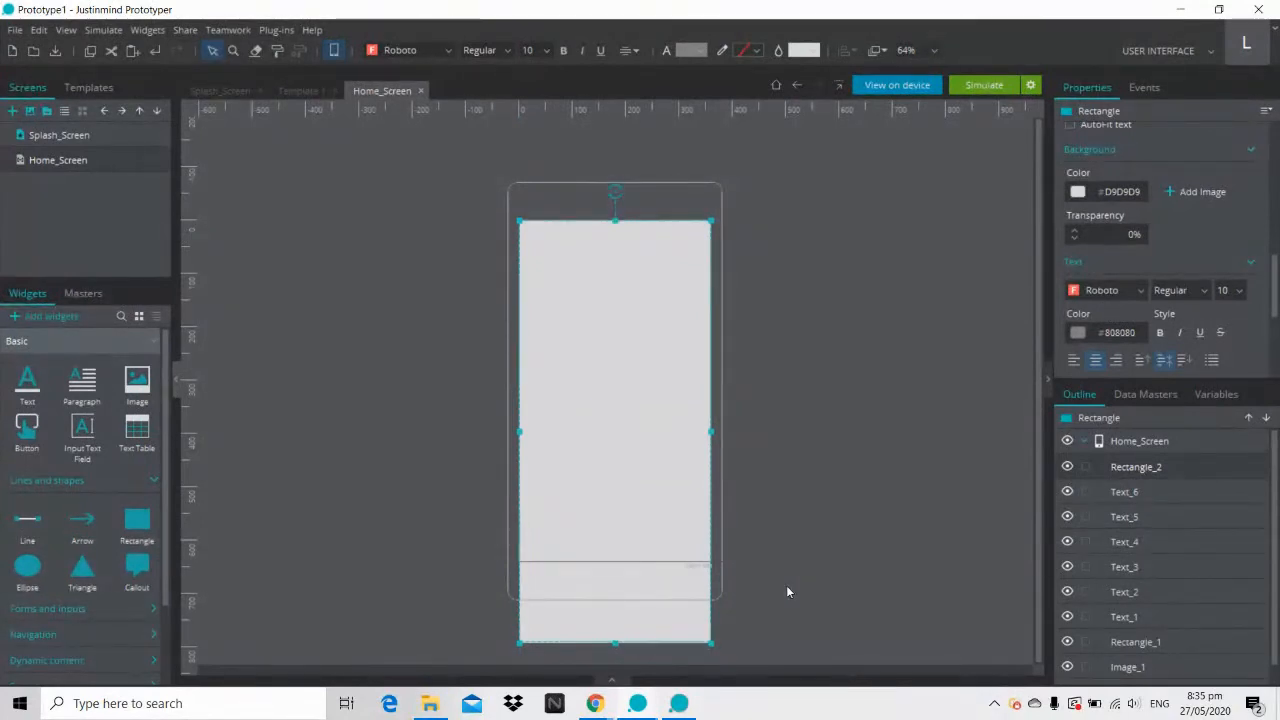
Step: Fill the large rectangle with white #FFFFFF and move it to the very back of the layer order, behind Status-bar
left_click(811, 50)
left_click(918, 82)
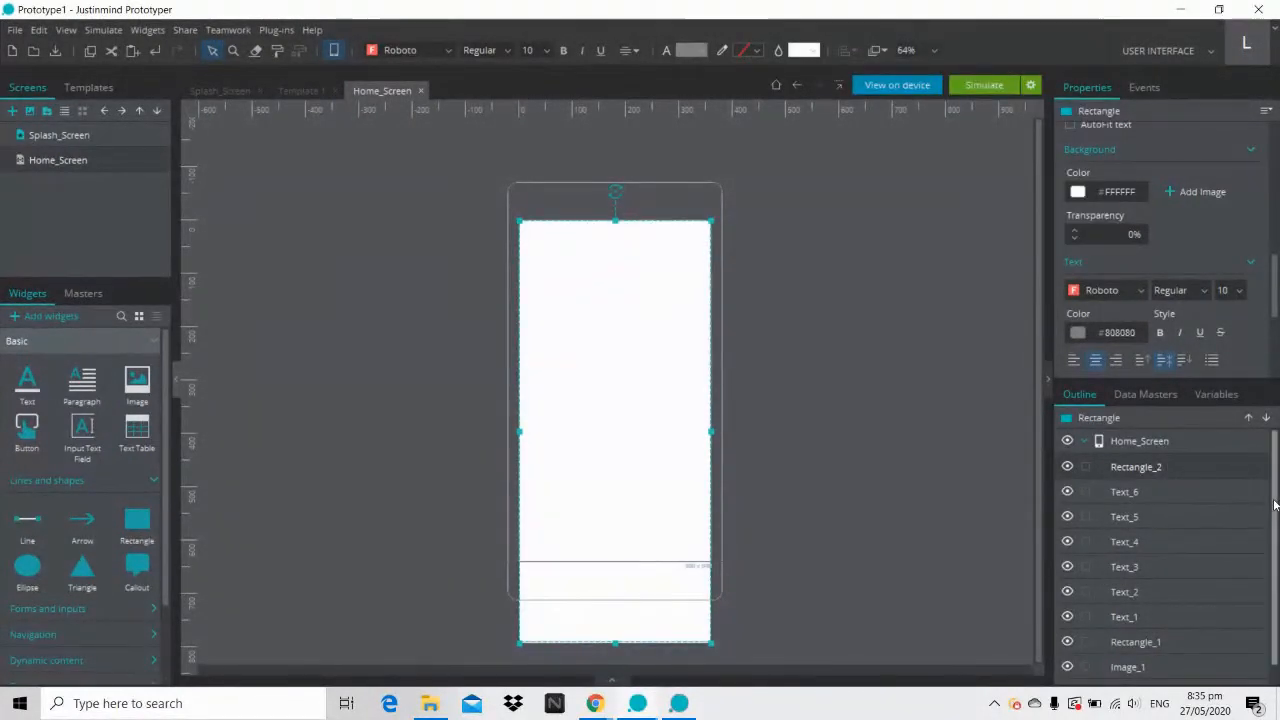
scroll(1275, 521, "down", 1)
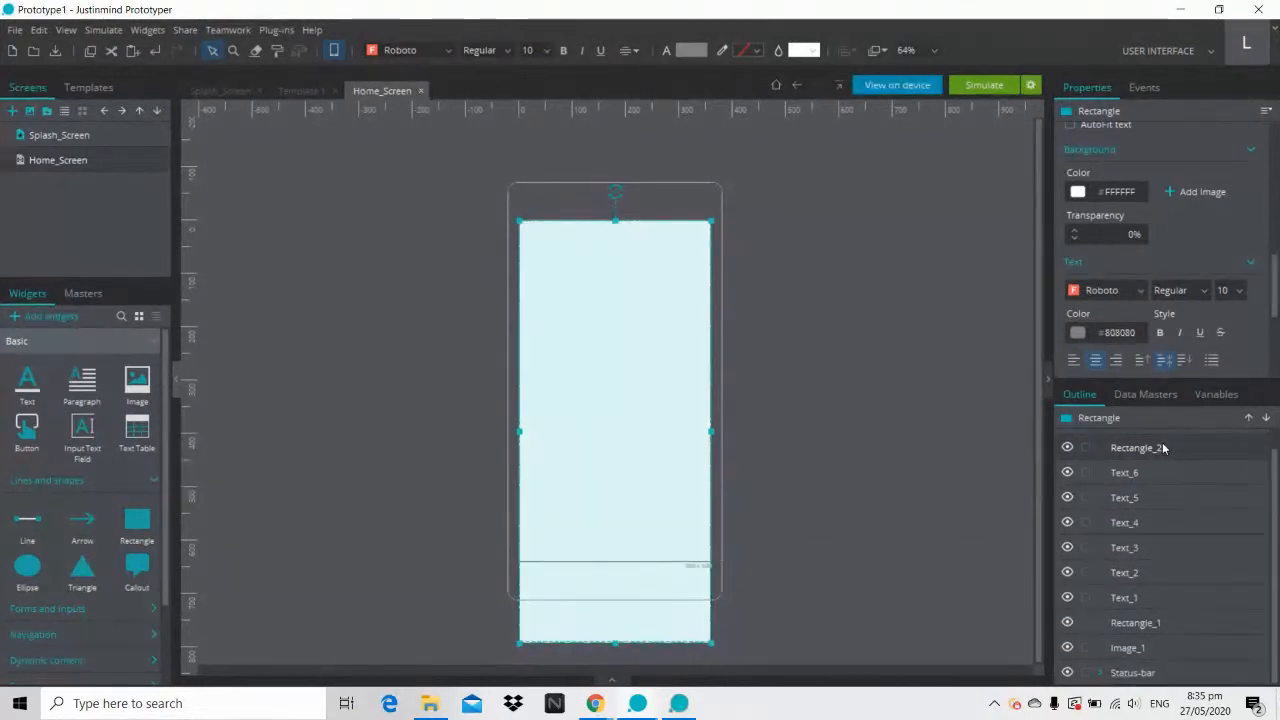
left_click_drag(1163, 447, 1192, 677)
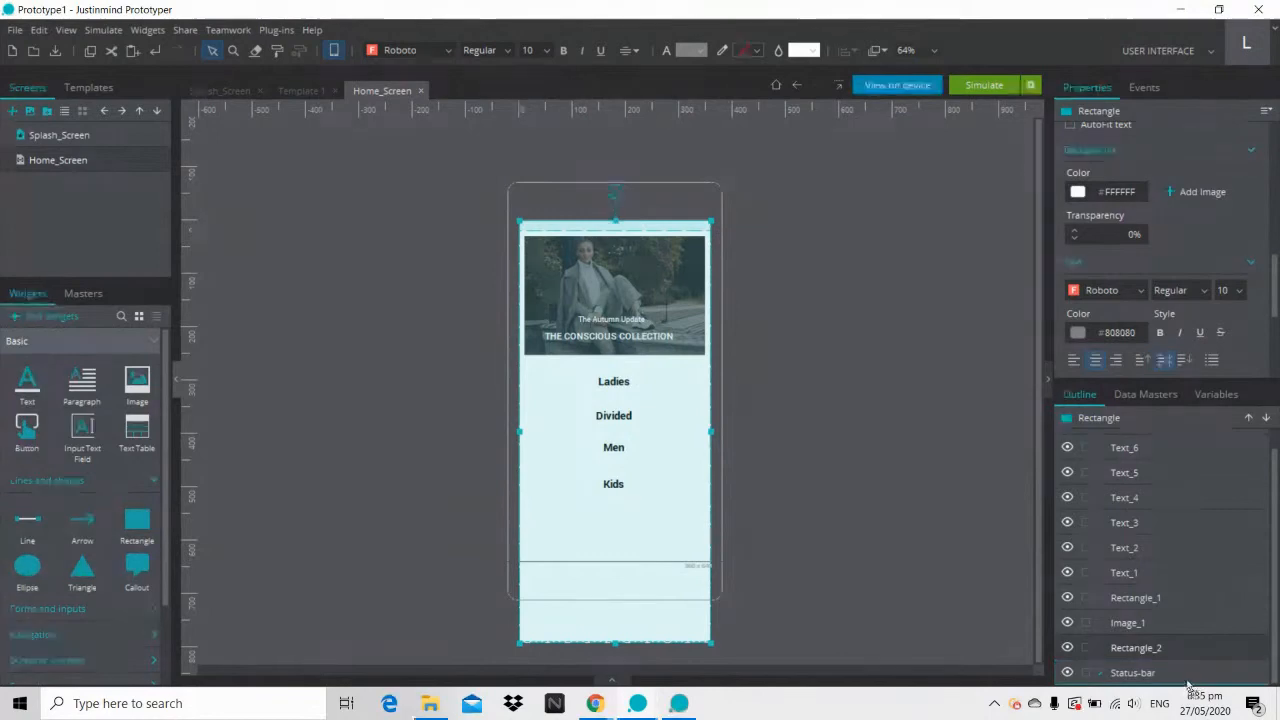
left_click(860, 405)
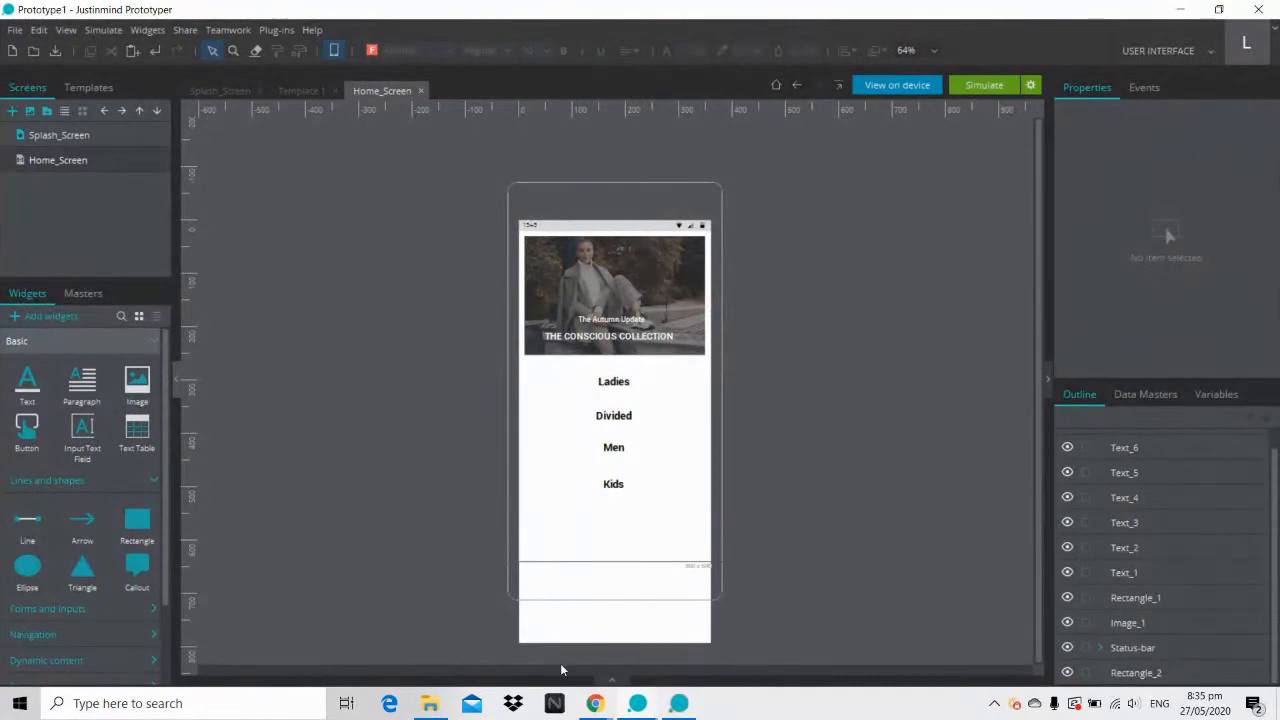
Step: Compare the area below Home_Screen's category labels with the same area in the Prototype_Shop simulation
mouse_move(594, 703)
left_click(500, 625)
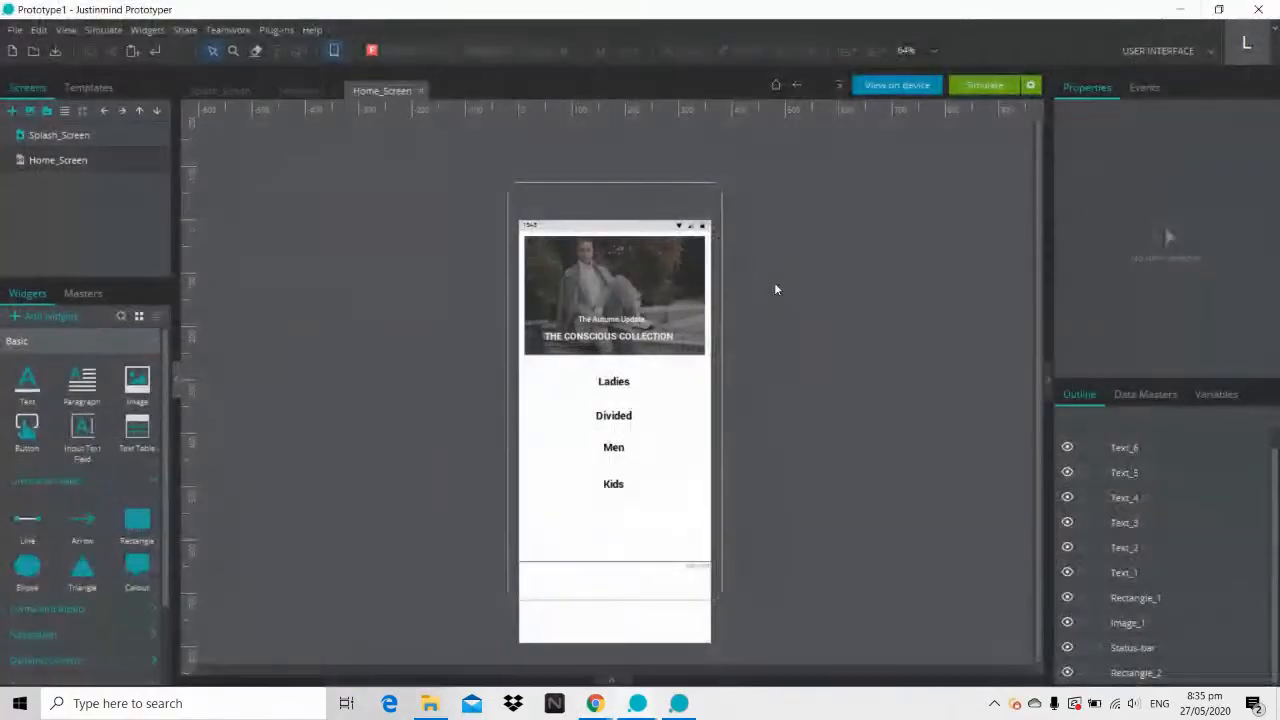
left_click(1181, 13)
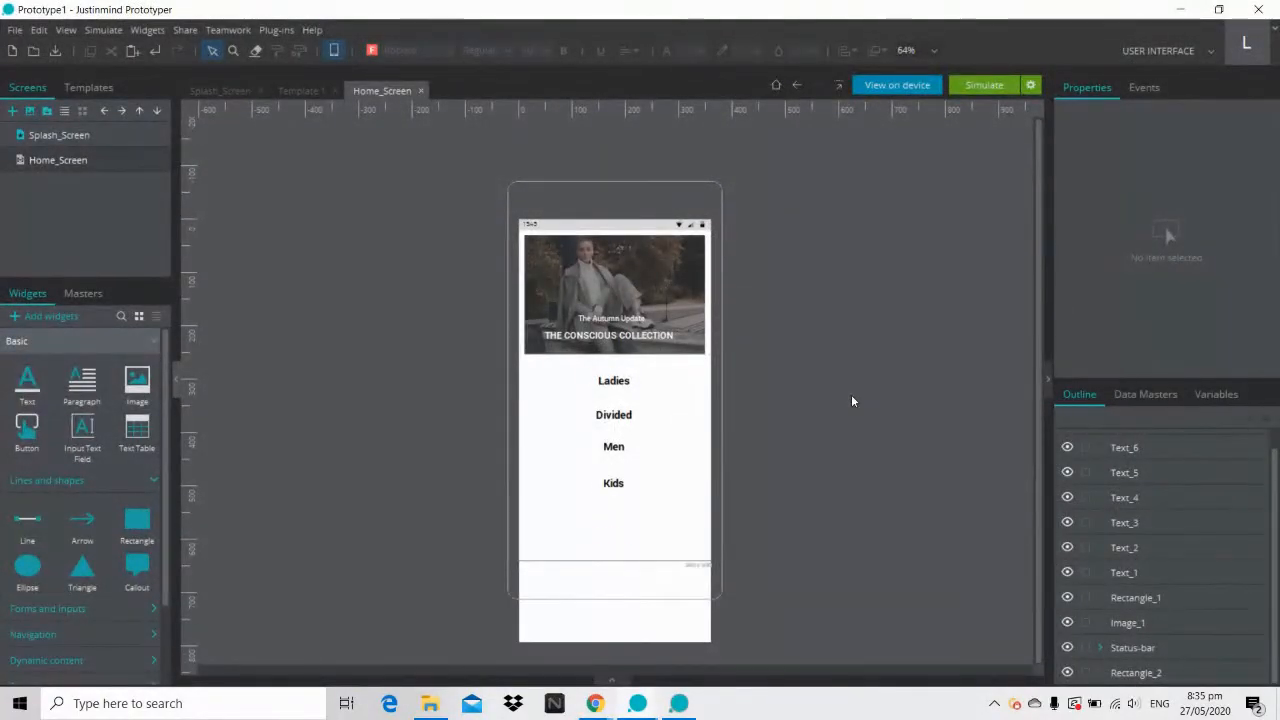
scroll(853, 401, "up", 2)
left_click_drag(1040, 299, 1041, 410)
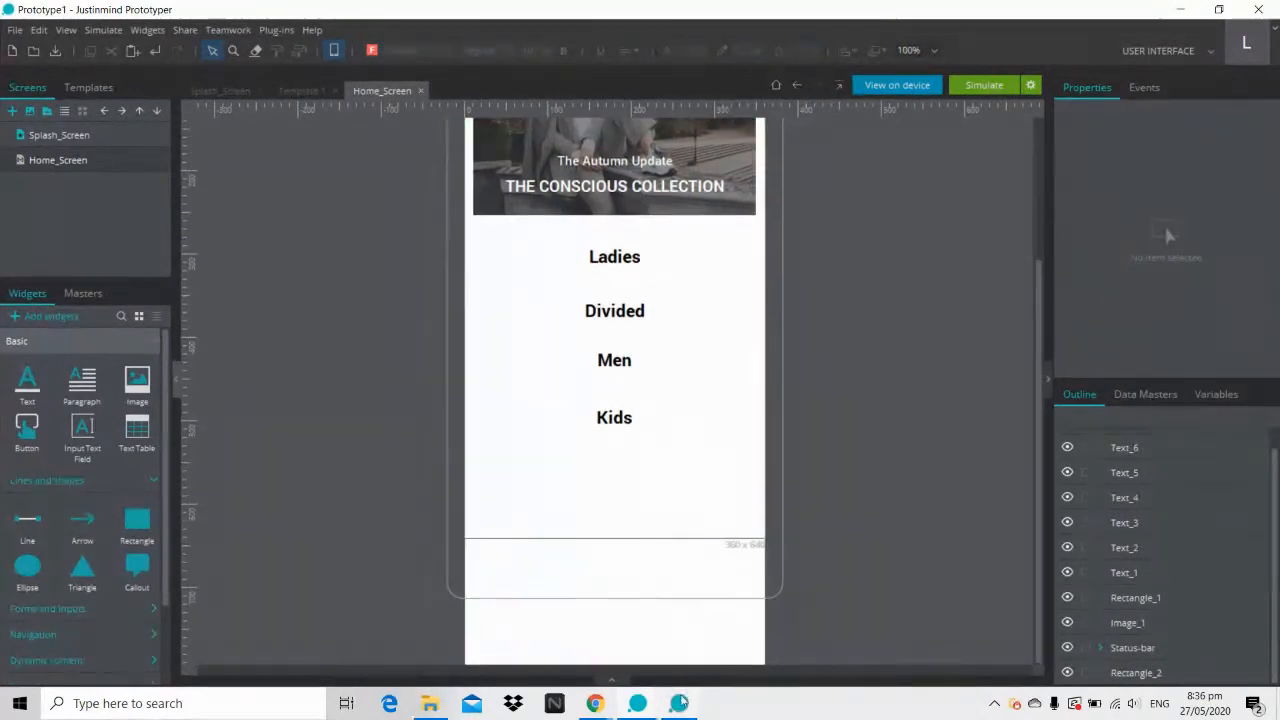
left_click(679, 703)
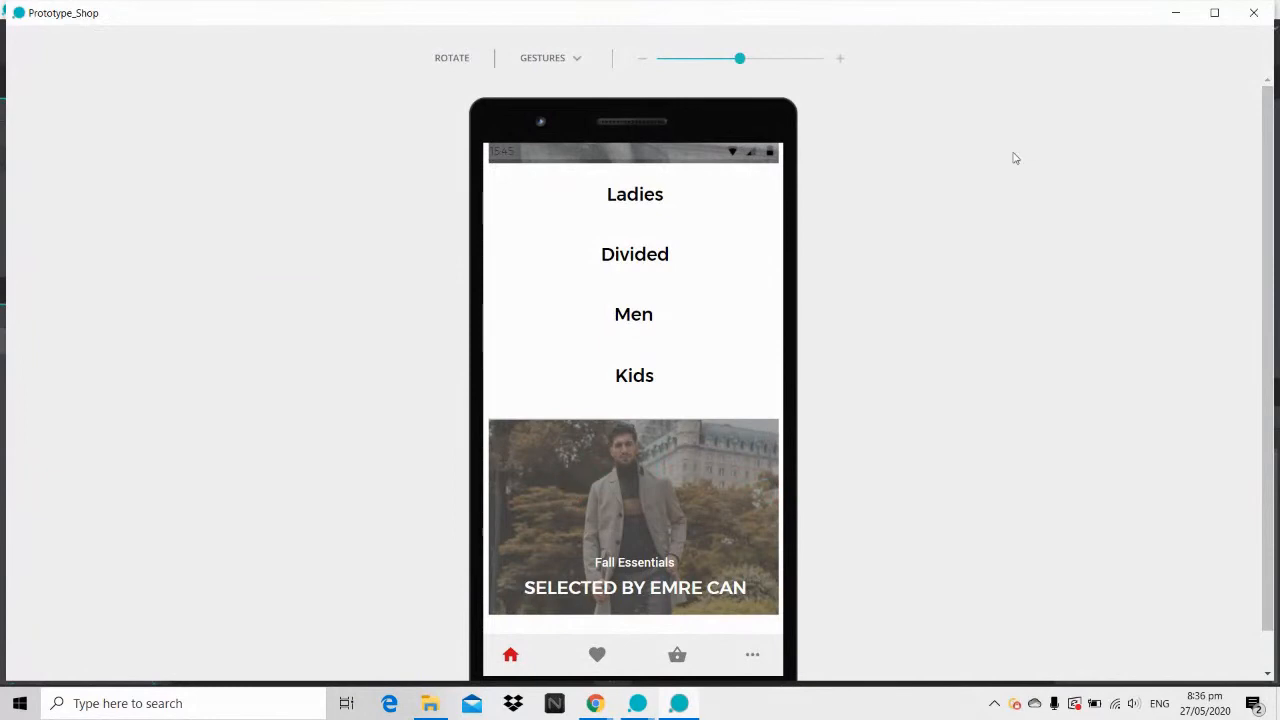
left_click(1175, 14)
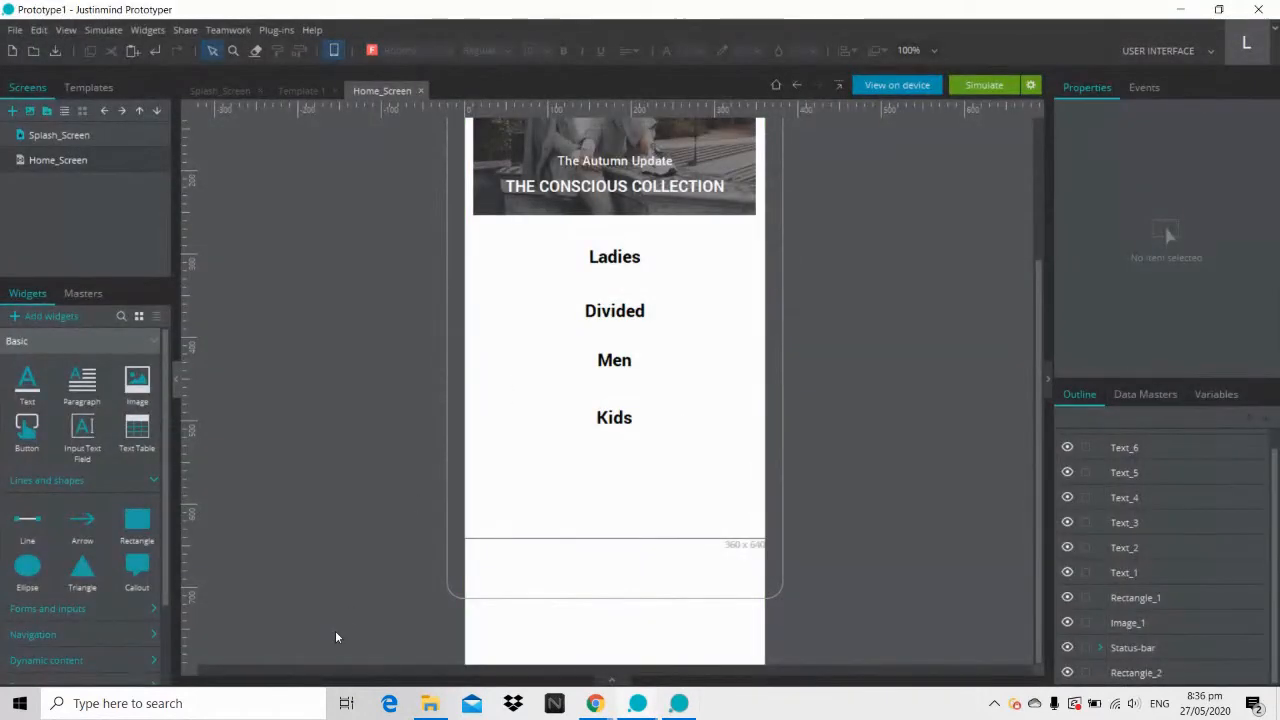
Step: Insert the ad2_home image from the JustinMind_Resources Home folder below "Kids", including the image in the prototype
left_click(430, 703)
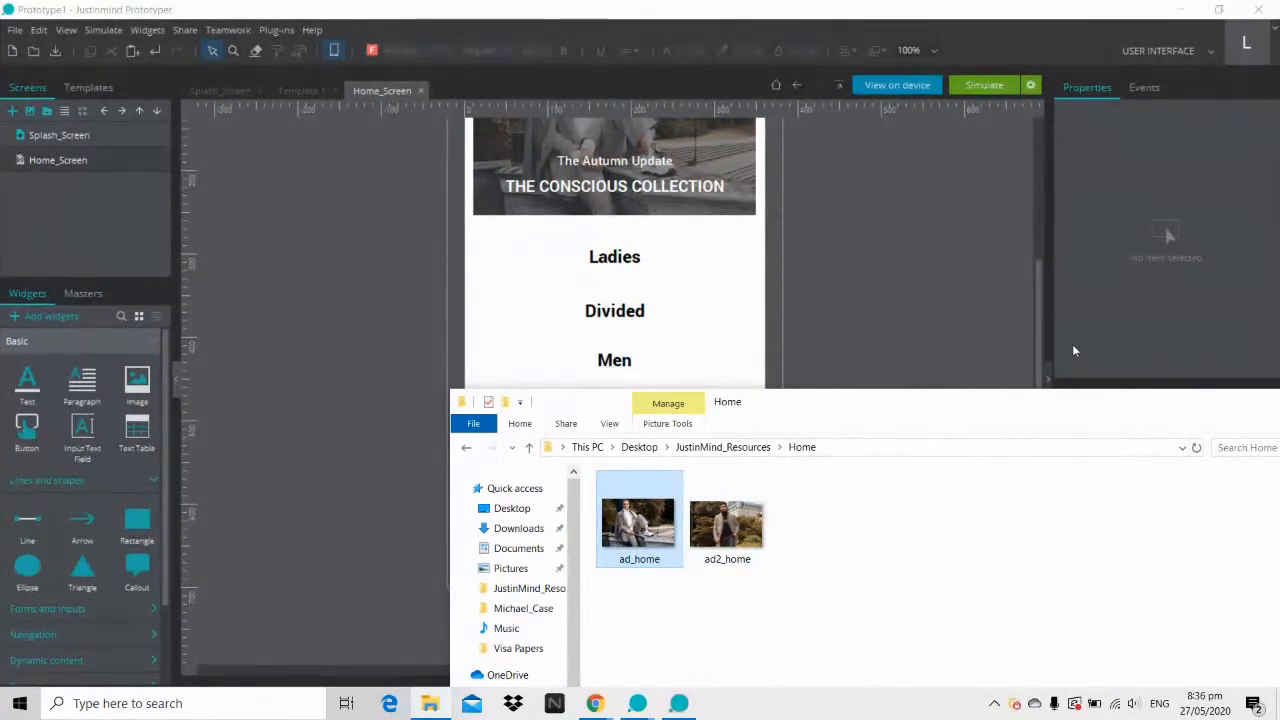
left_click_drag(933, 401, 1279, 322)
left_click(1088, 456)
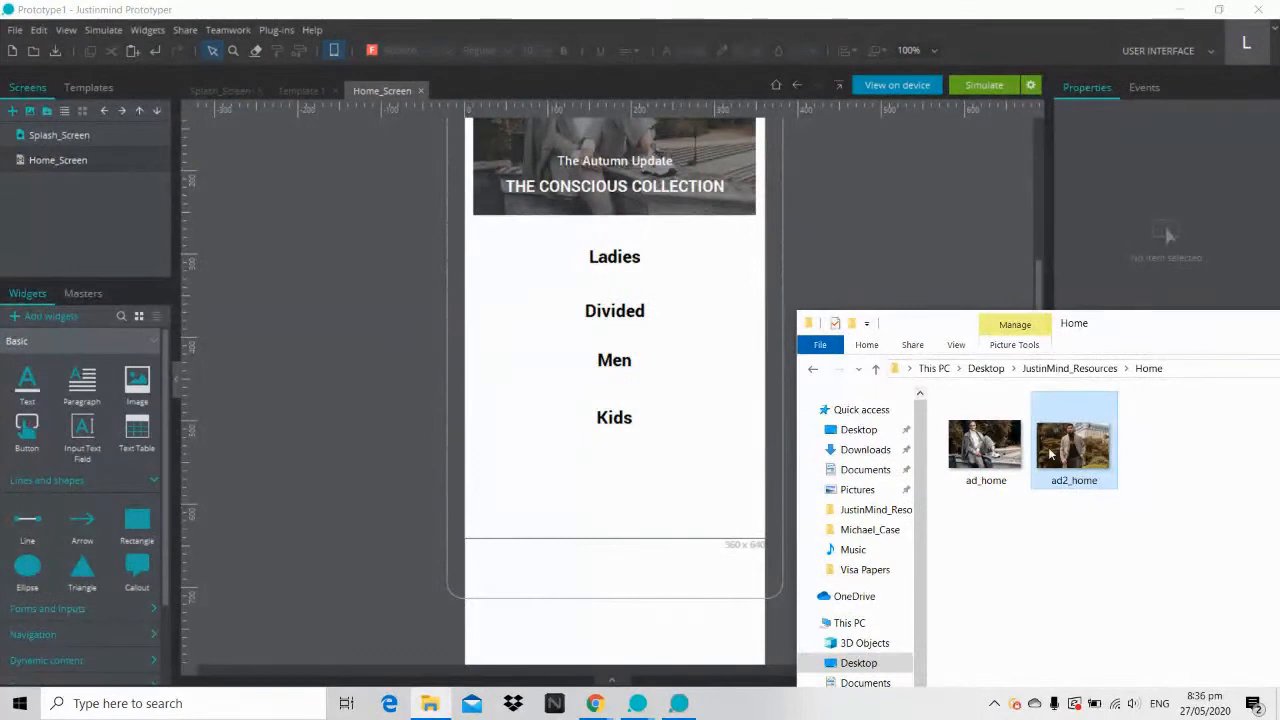
left_click_drag(1065, 455, 590, 495)
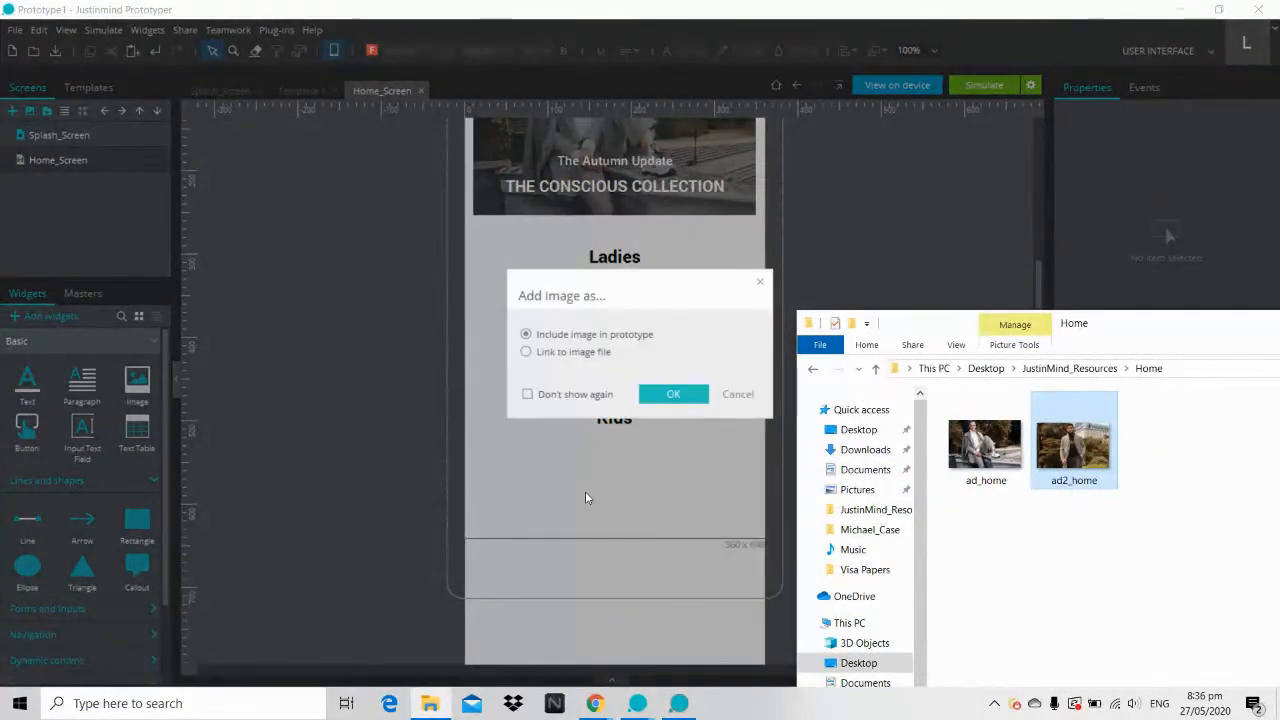
left_click(673, 400)
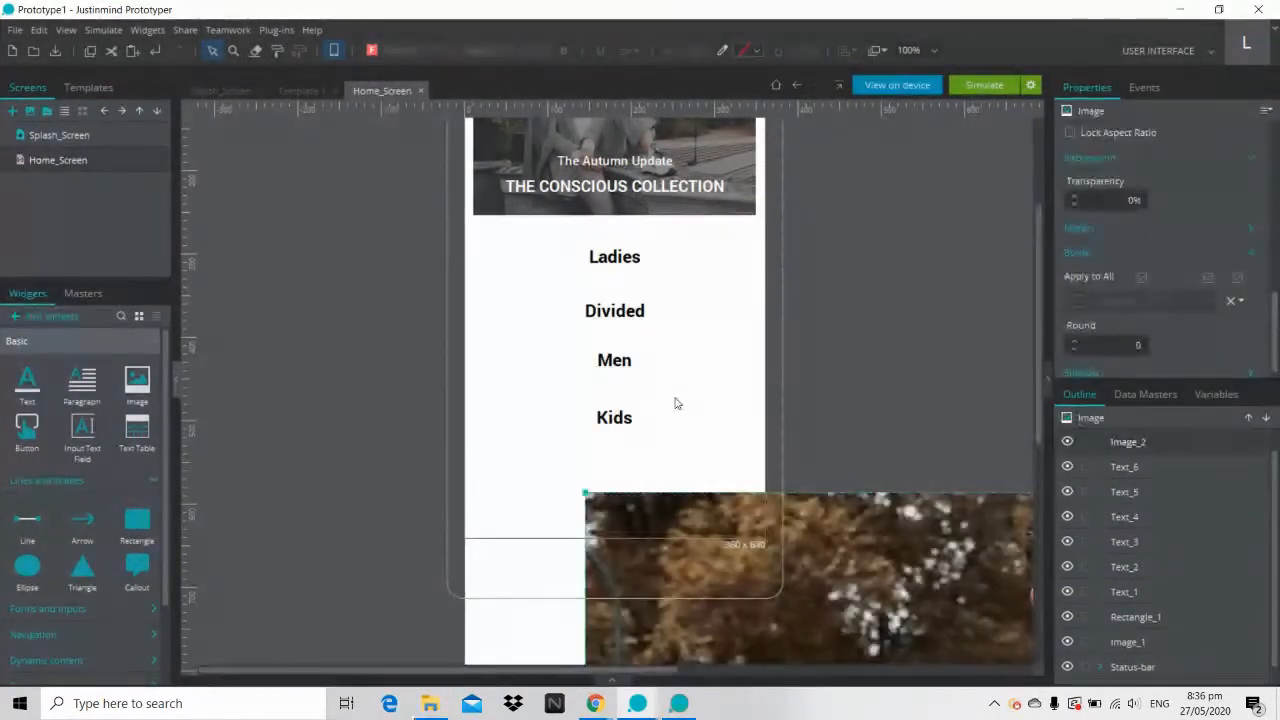
Step: Shrink the ad2_home image to the upper banner's width and align it with that banner, a short gap below "Kids"
left_click_drag(844, 544, 965, 572)
left_click_drag(890, 521, 666, 308)
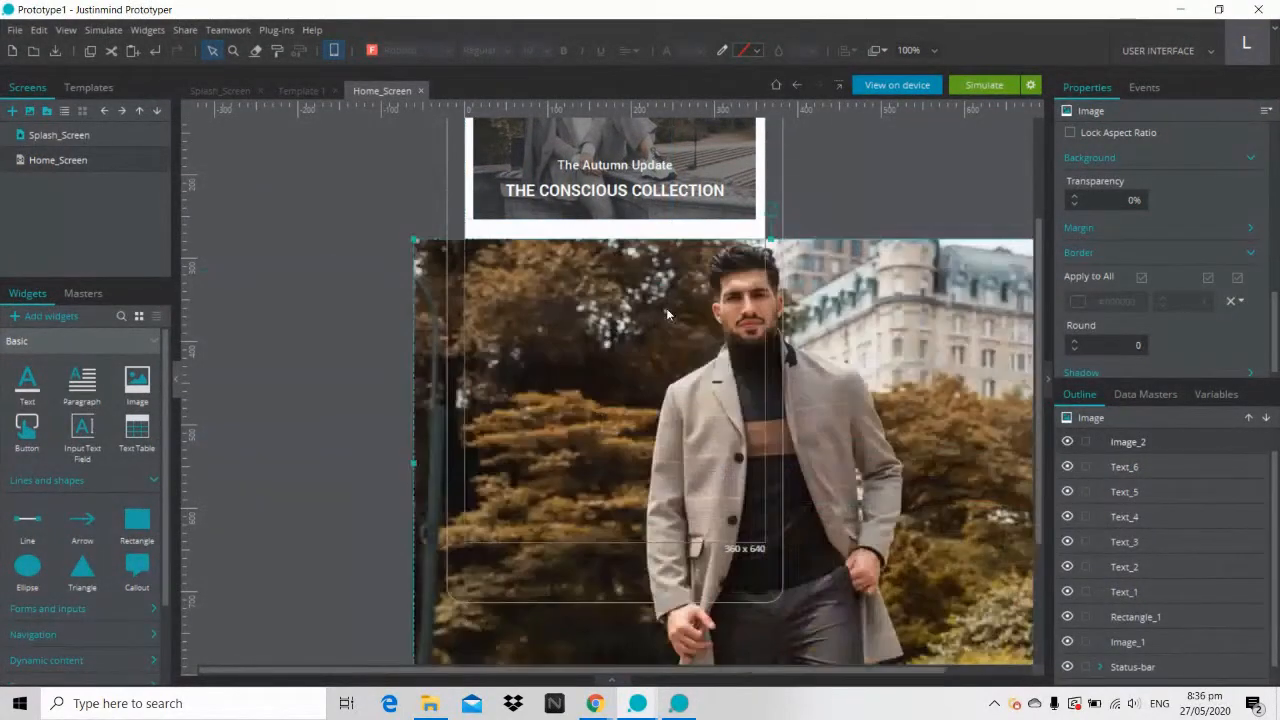
left_click_drag(416, 248, 897, 541)
left_click_drag(977, 549, 566, 471)
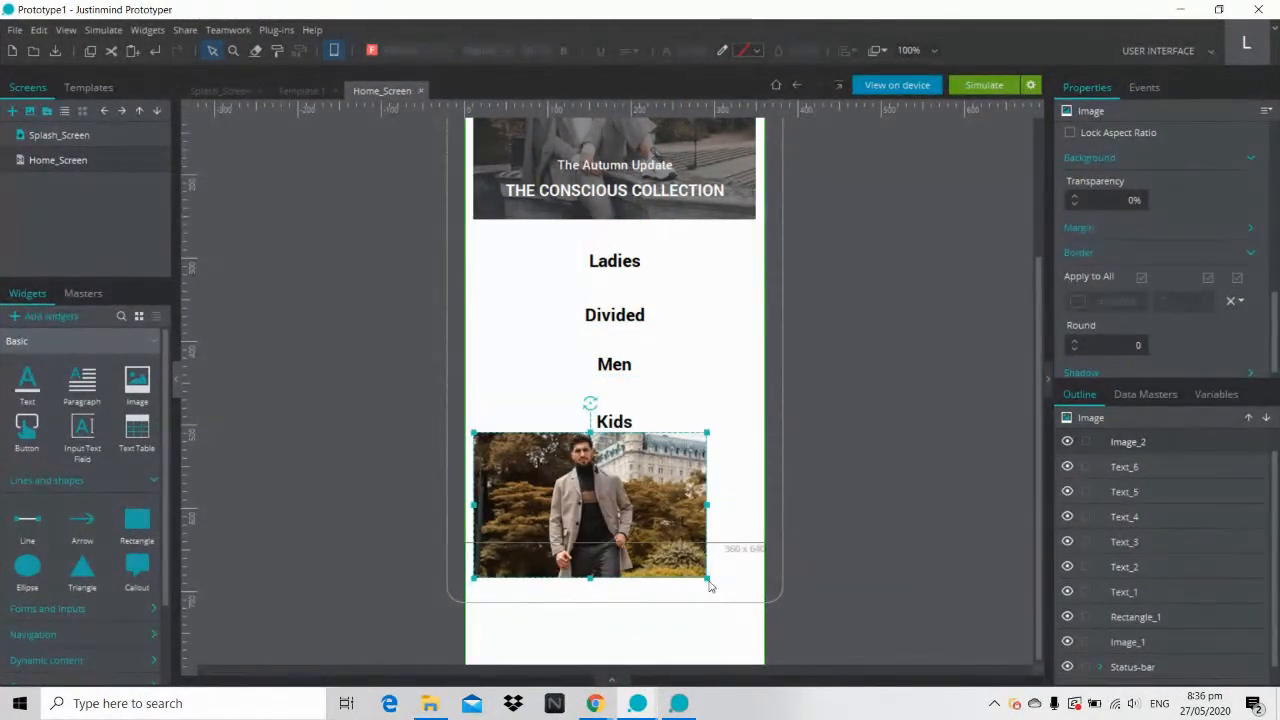
left_click_drag(708, 580, 755, 608)
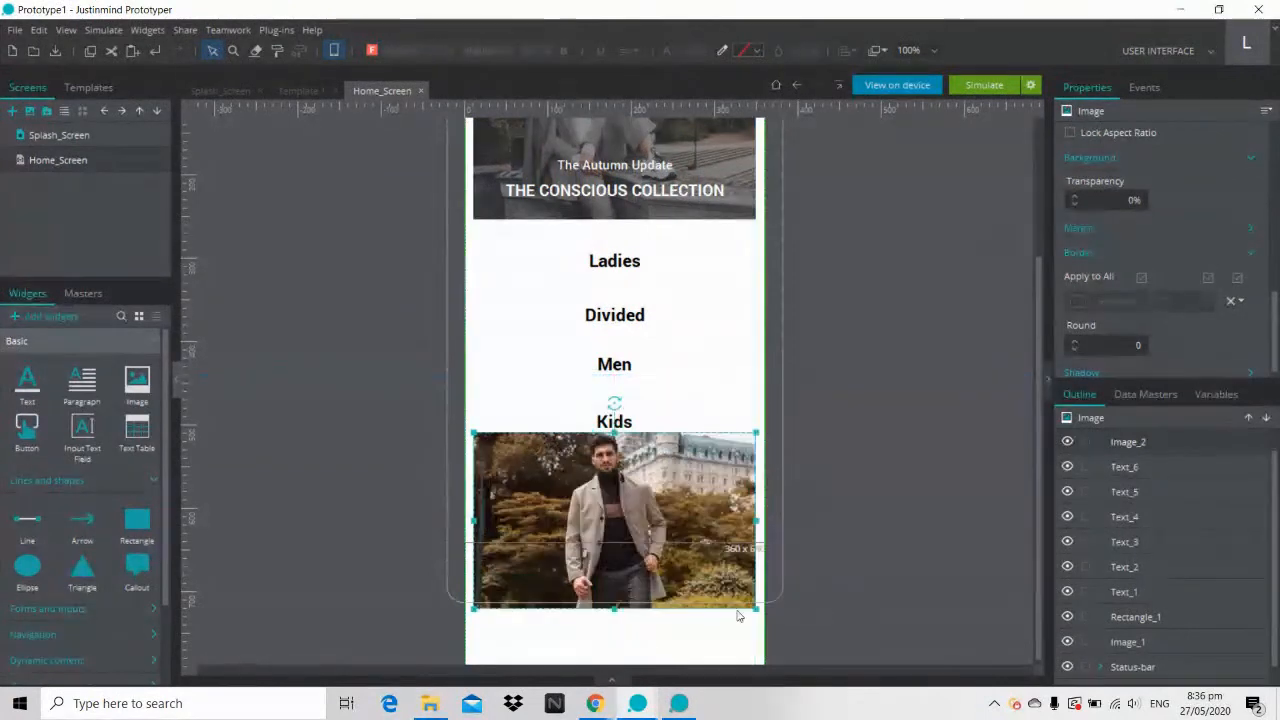
left_click_drag(665, 556, 667, 596)
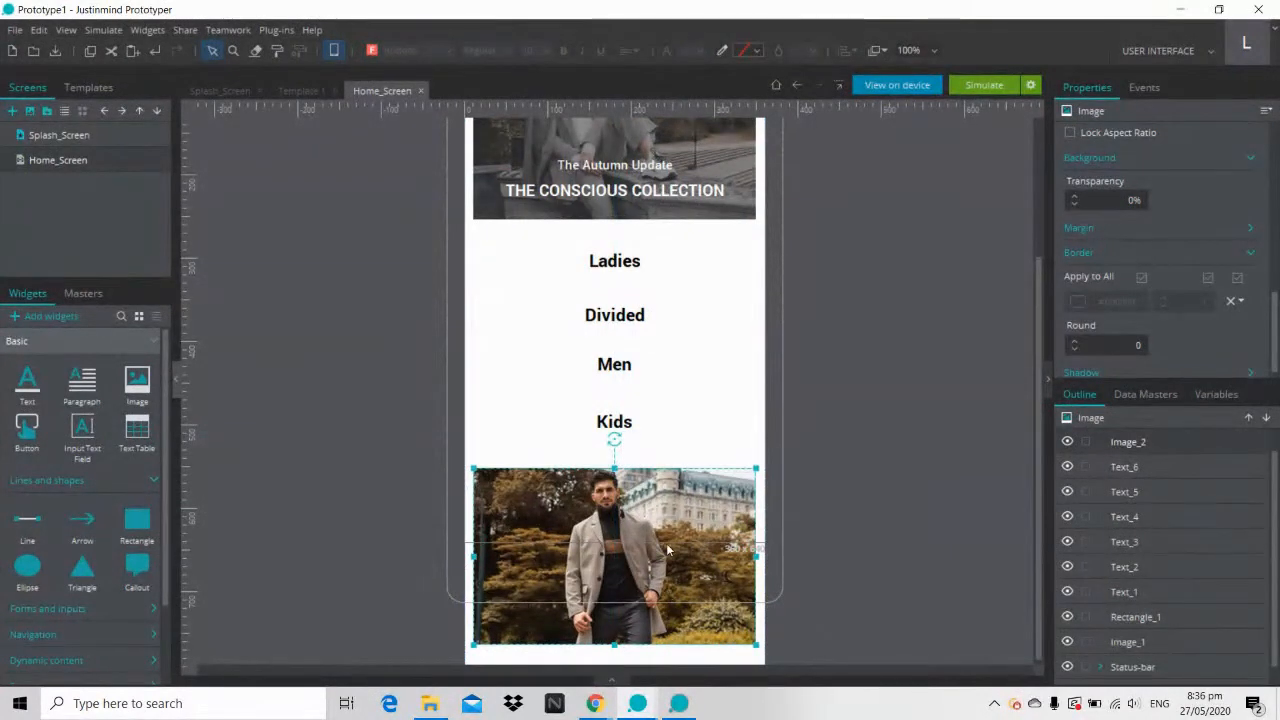
left_click_drag(667, 553, 667, 559)
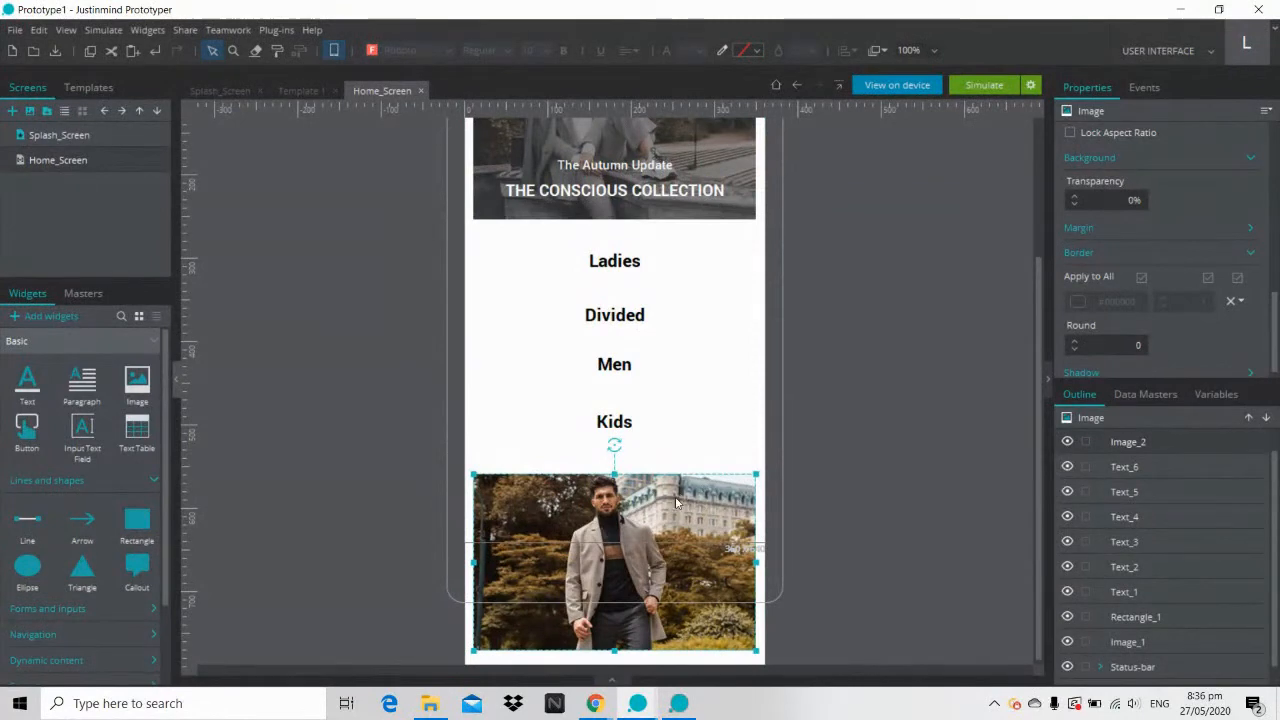
left_click_drag(676, 499, 676, 494)
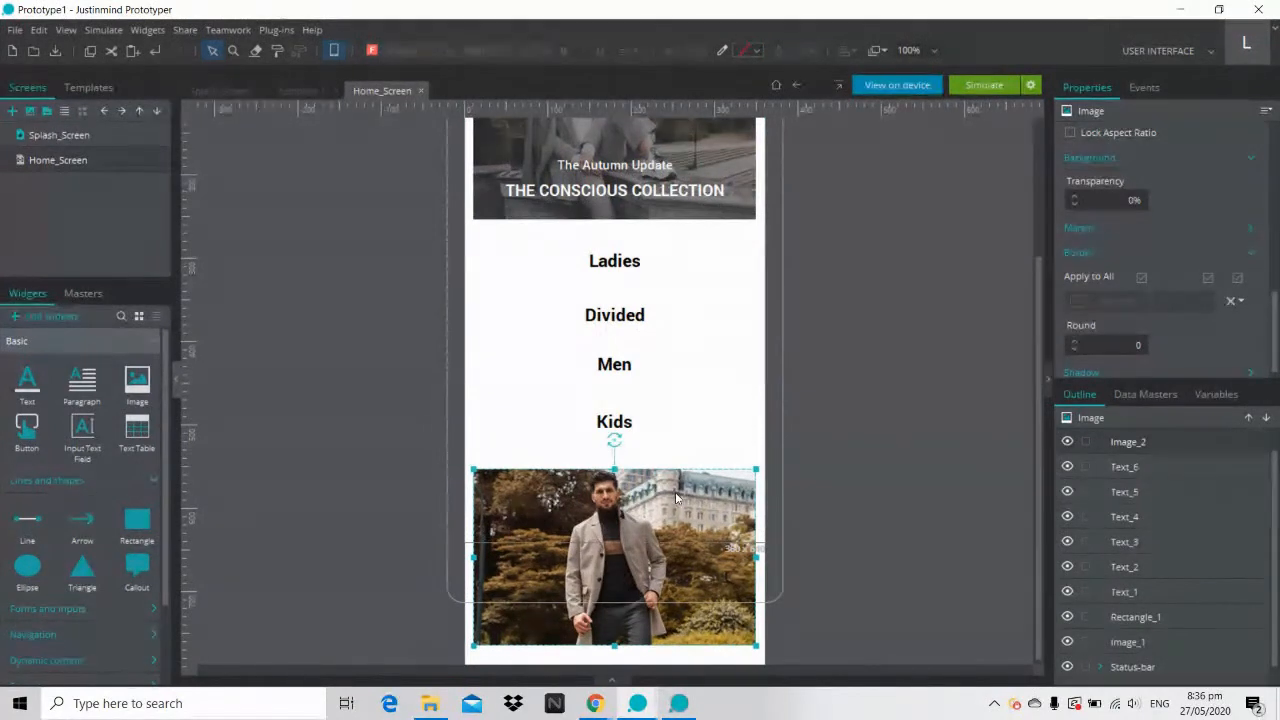
Step: Duplicate the upper banner's dark overlay and both caption texts, and place the copies over the ad2_home image below "Kids"
left_click(828, 463)
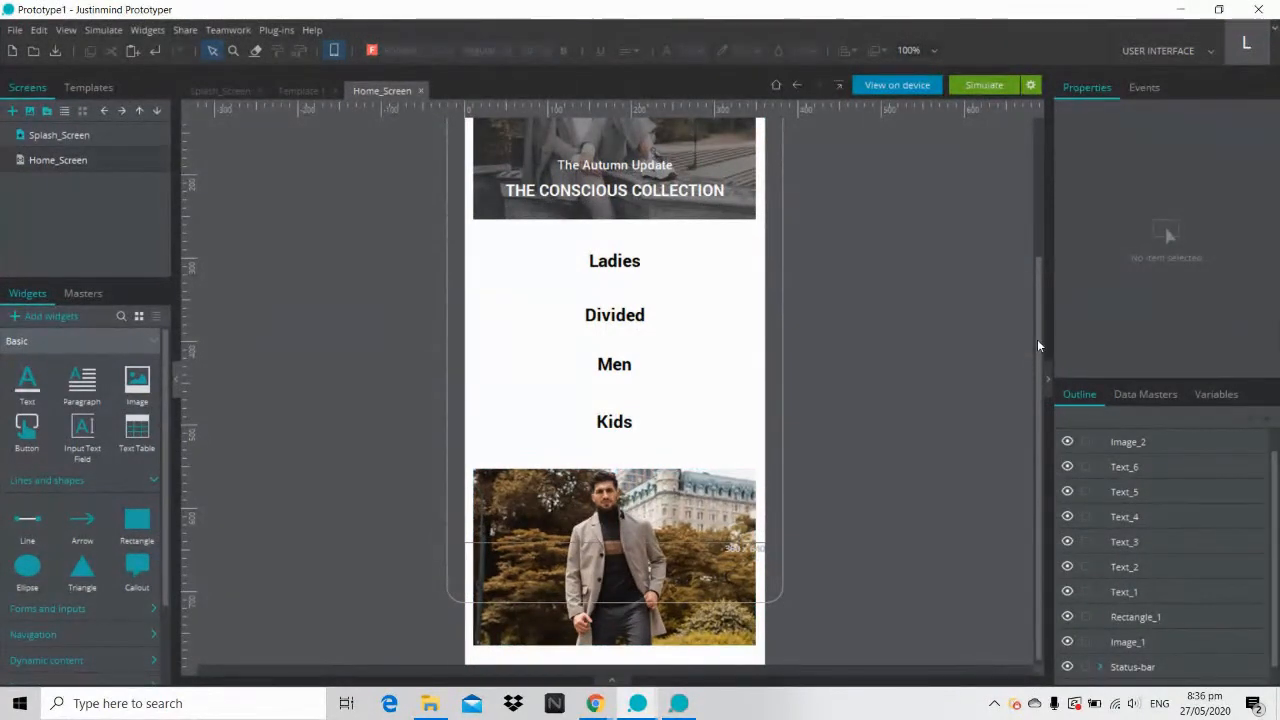
left_click_drag(1037, 339, 1037, 305)
left_click(676, 168)
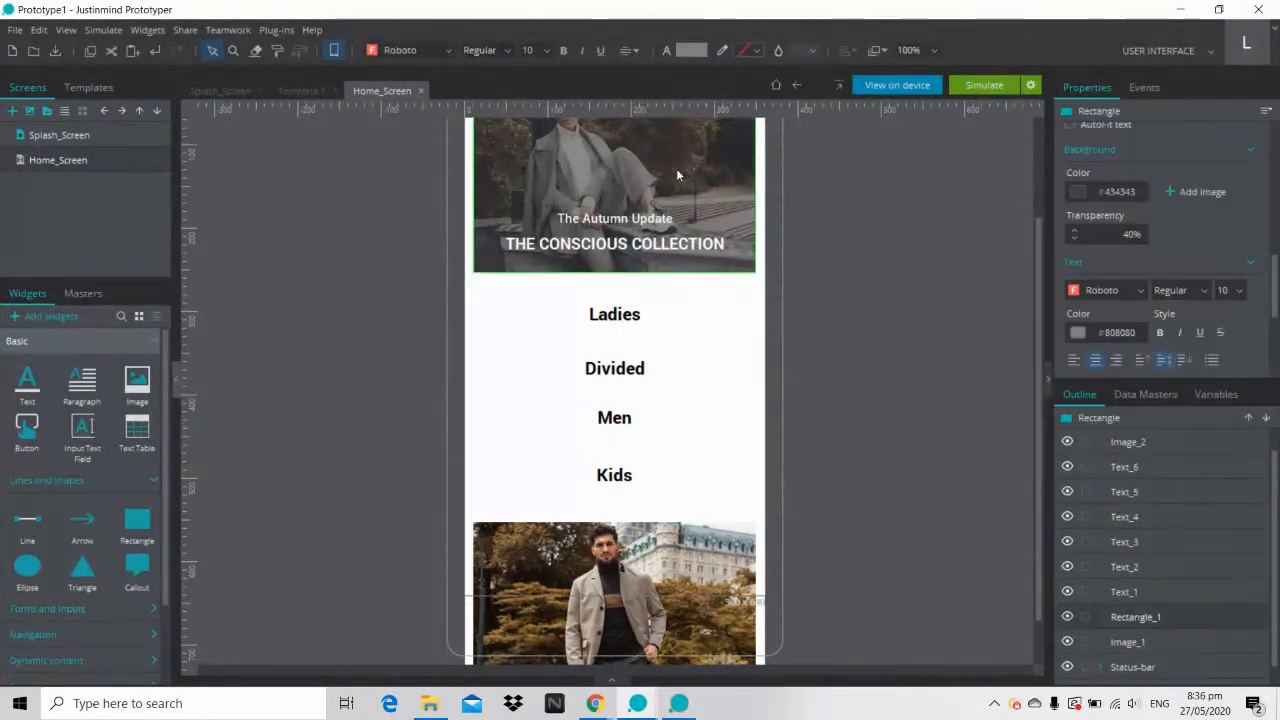
left_click(636, 218, "shift")
left_click(614, 244, "shift")
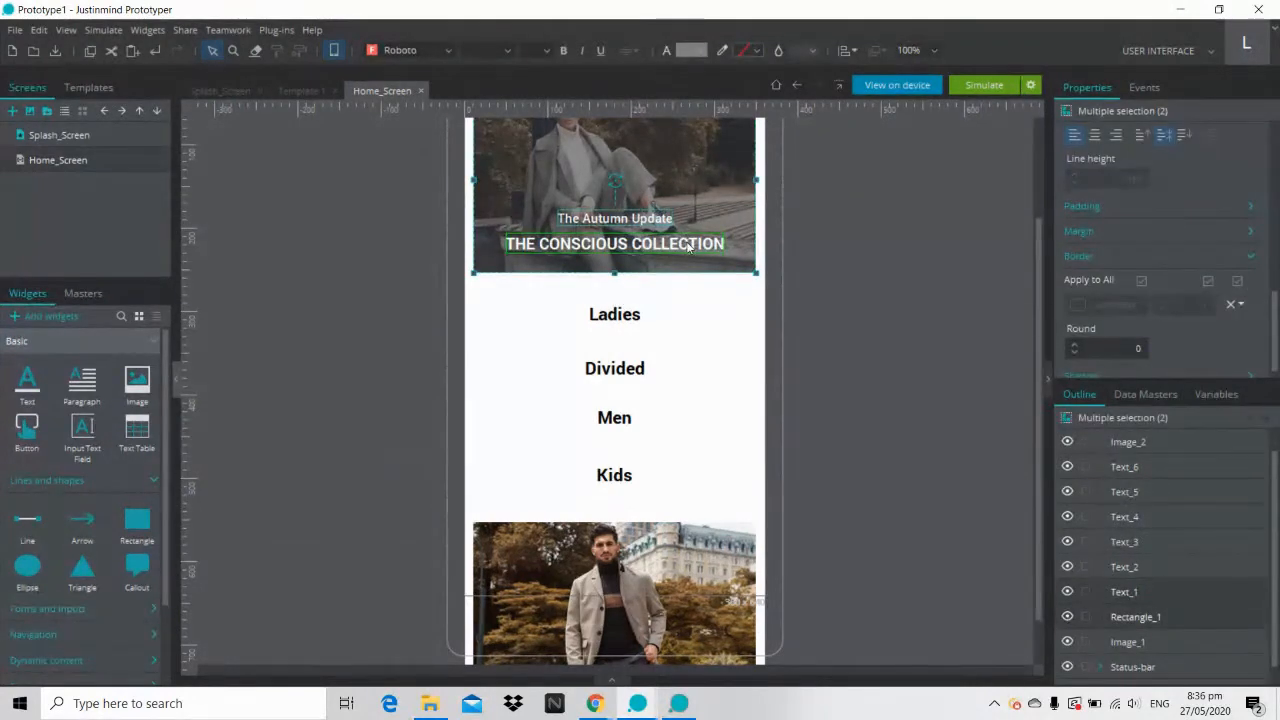
left_click(679, 703)
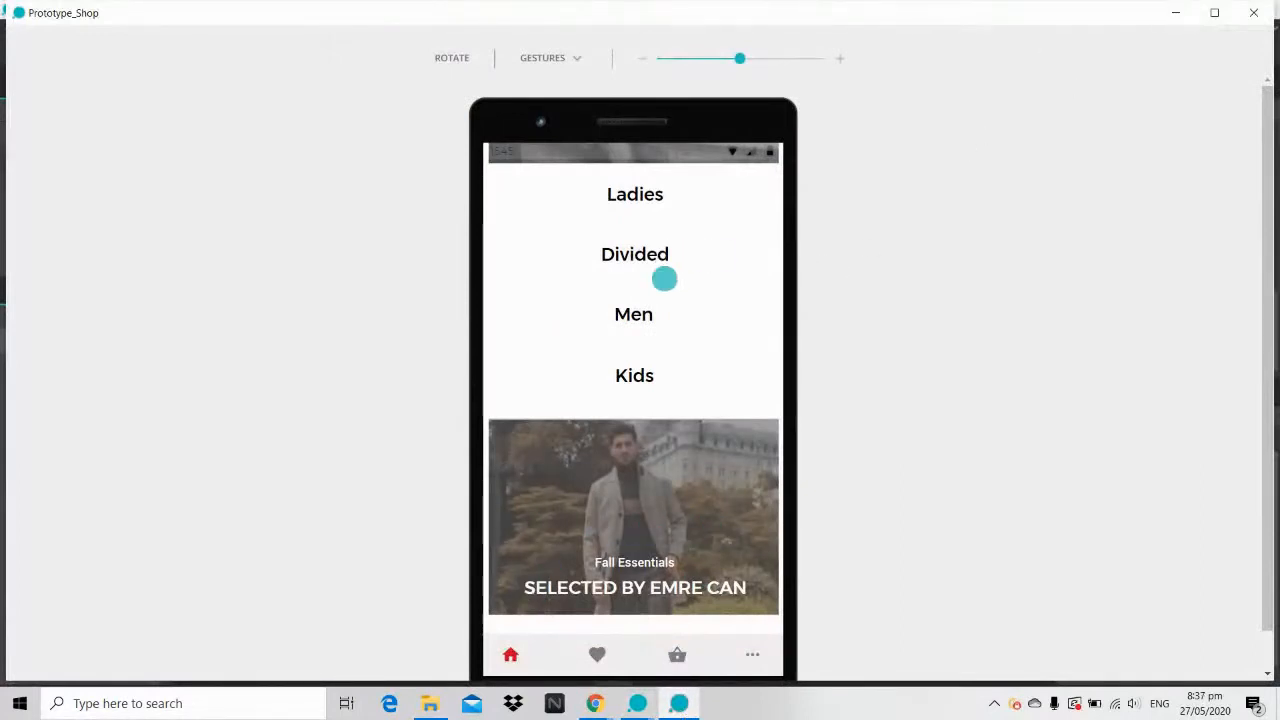
left_click_drag(663, 277, 655, 229)
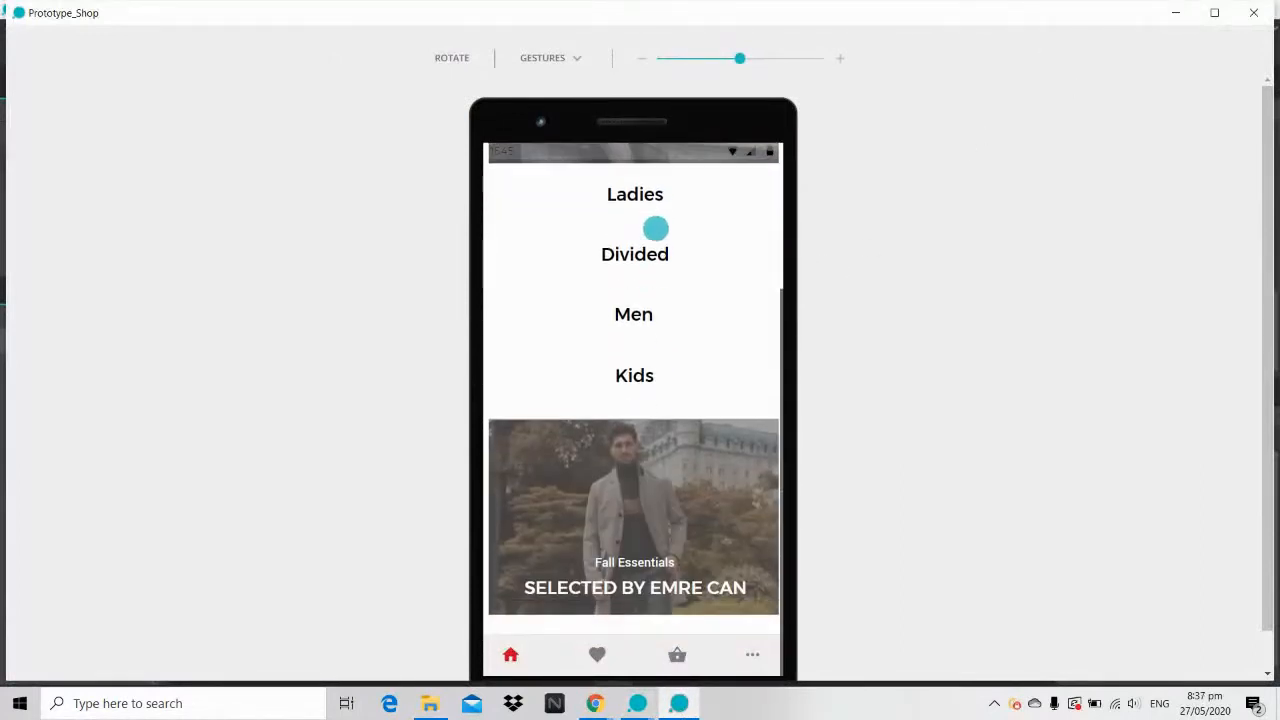
left_click(1176, 13)
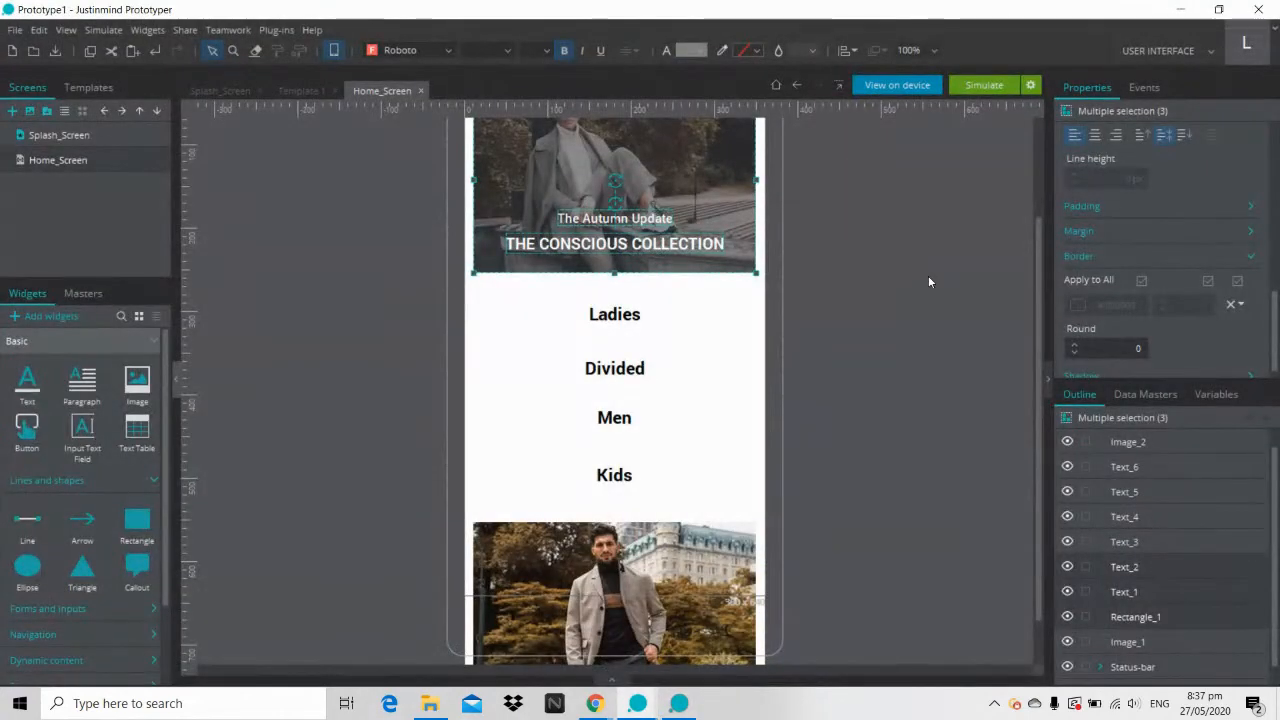
key("ctrl+d")
left_click_drag(710, 182, 704, 606)
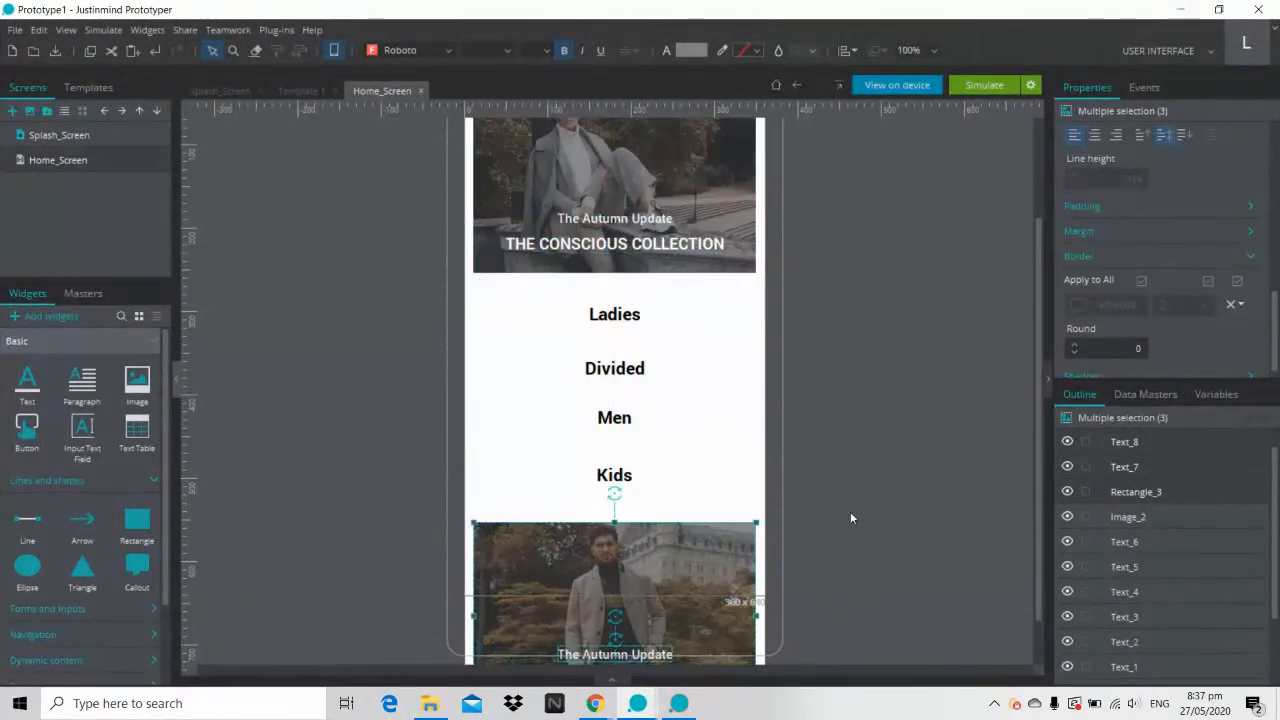
left_click(979, 491)
scroll(979, 494, "down", 1)
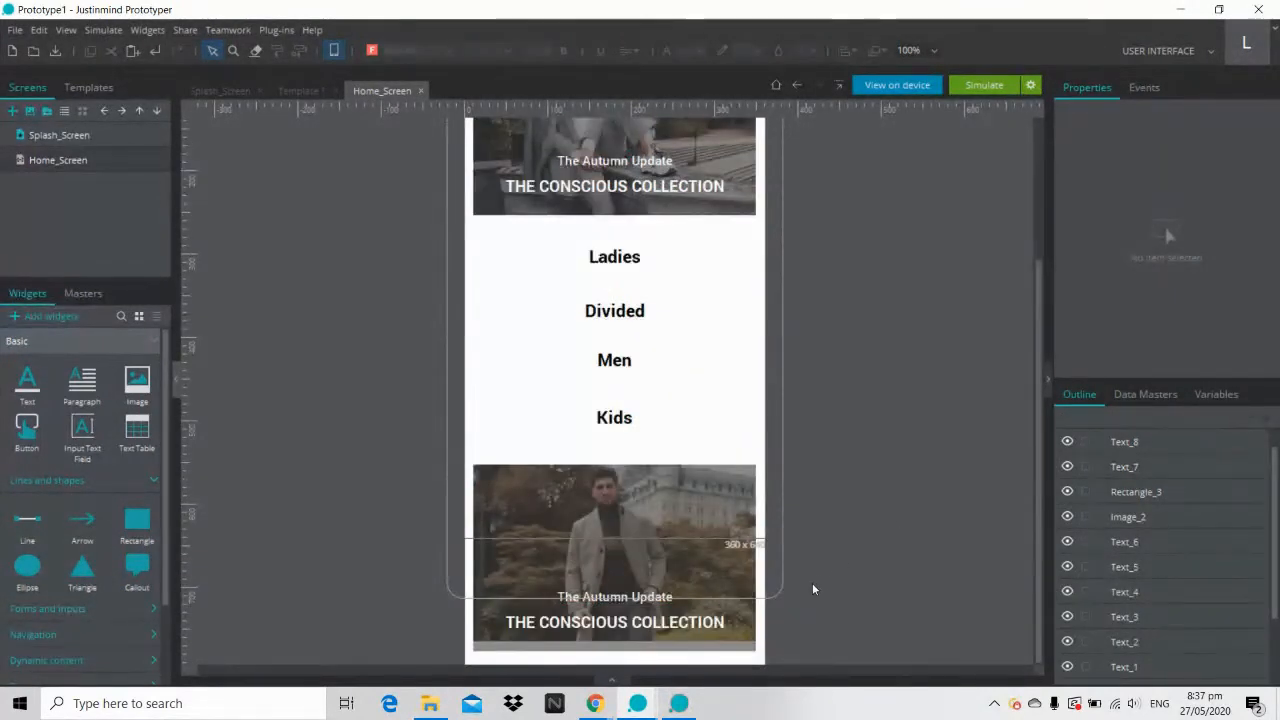
Step: Change the second banner's small caption to "Fall Essentials", as in the Prototype_Shop simulation, and centre it on the banner
left_click(679, 703)
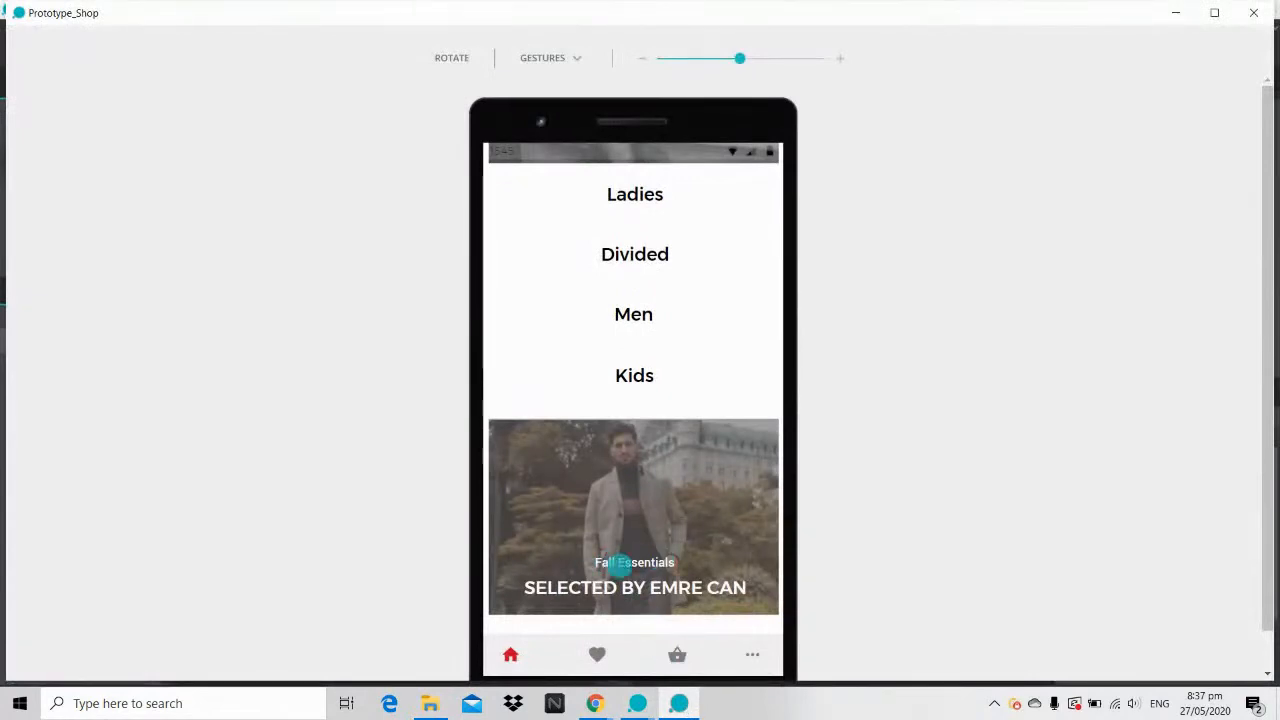
left_click(1176, 15)
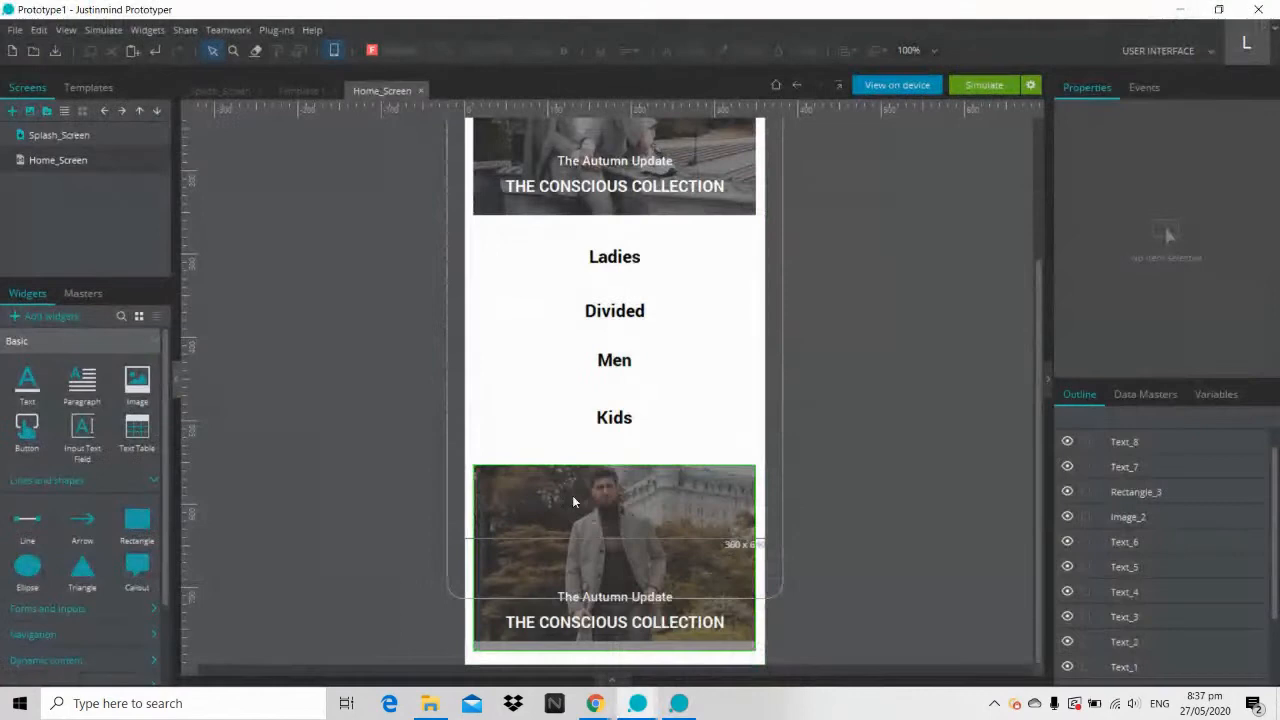
double_click(601, 596)
key("BackSpace")
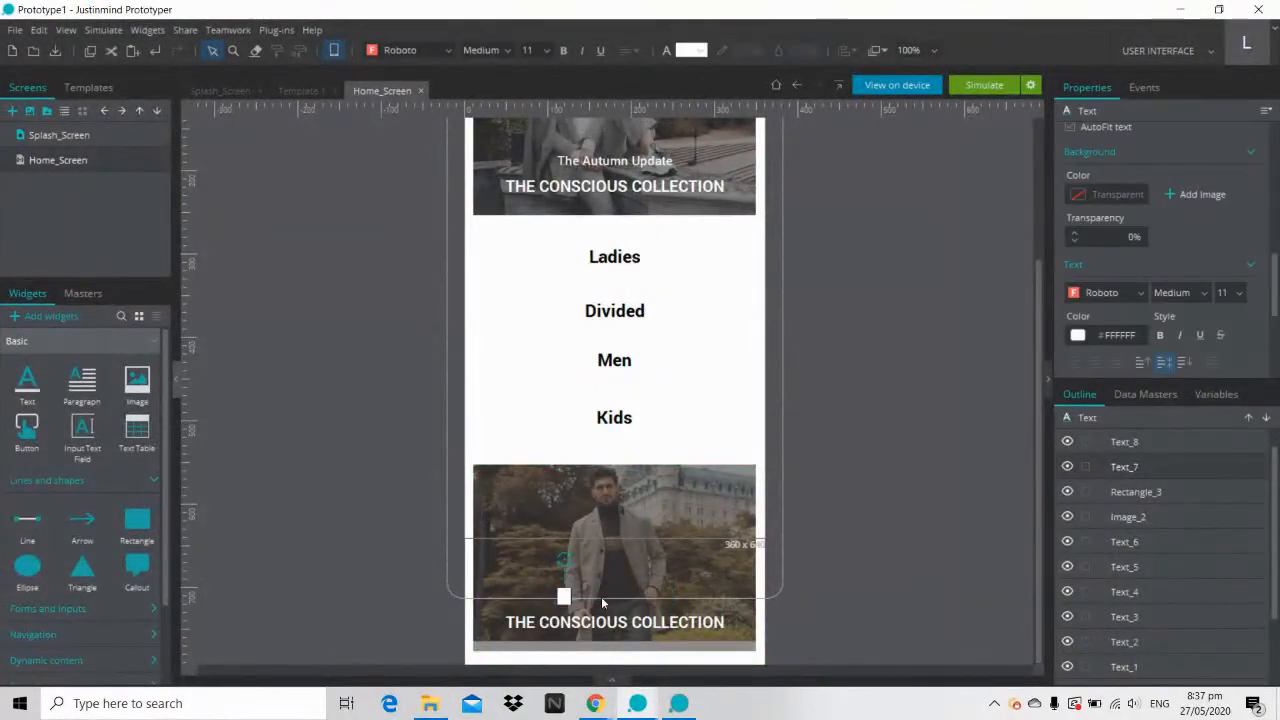
type("Wint")
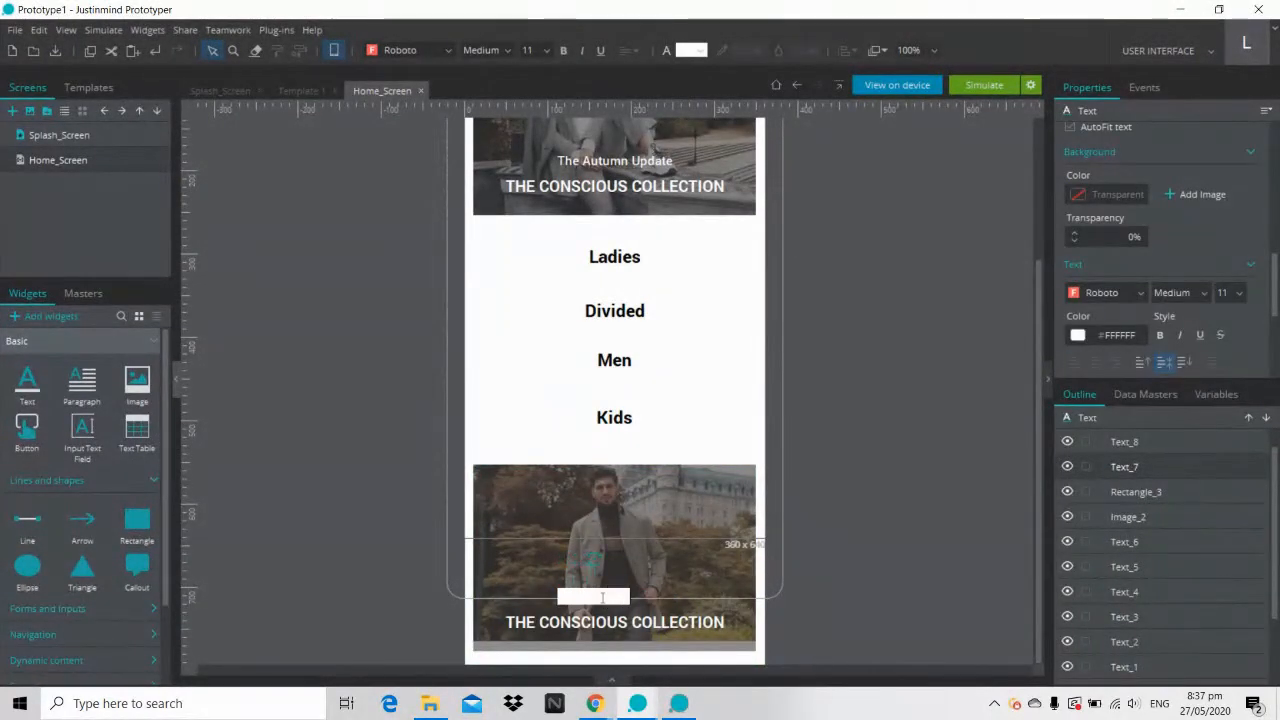
type("ls")
left_click(888, 577)
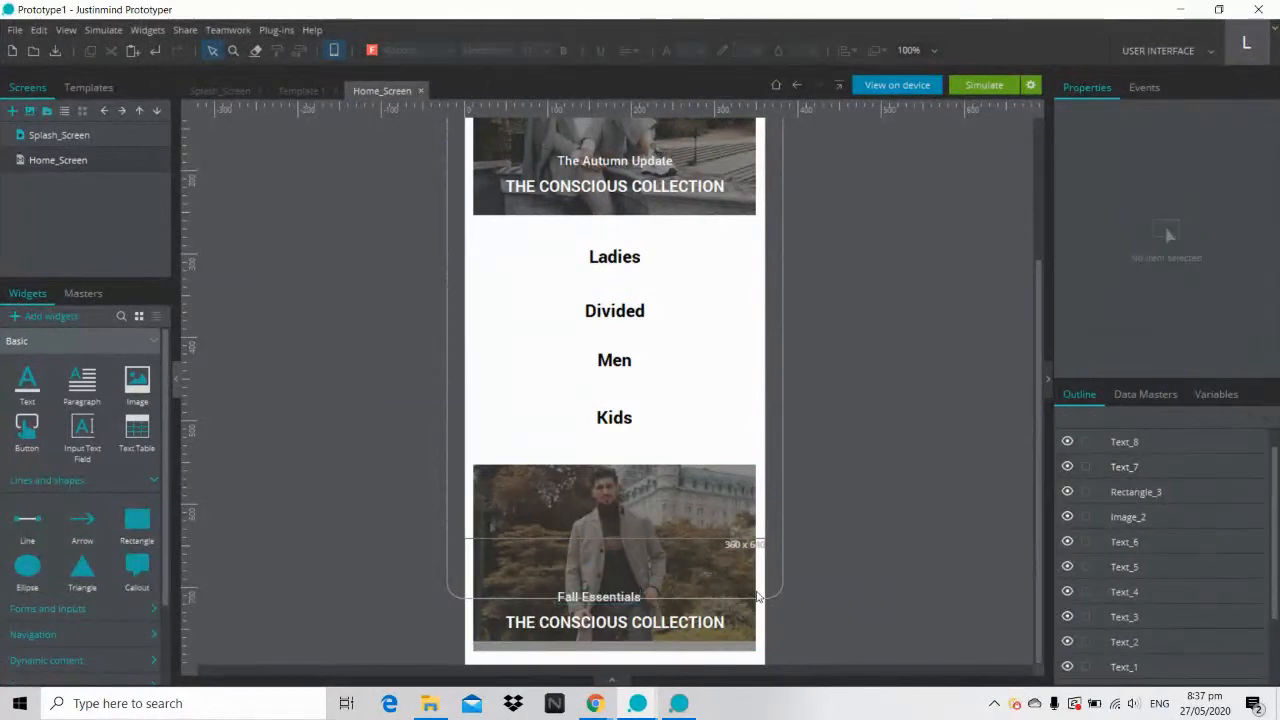
left_click(620, 599)
left_click_drag(620, 602, 620, 602)
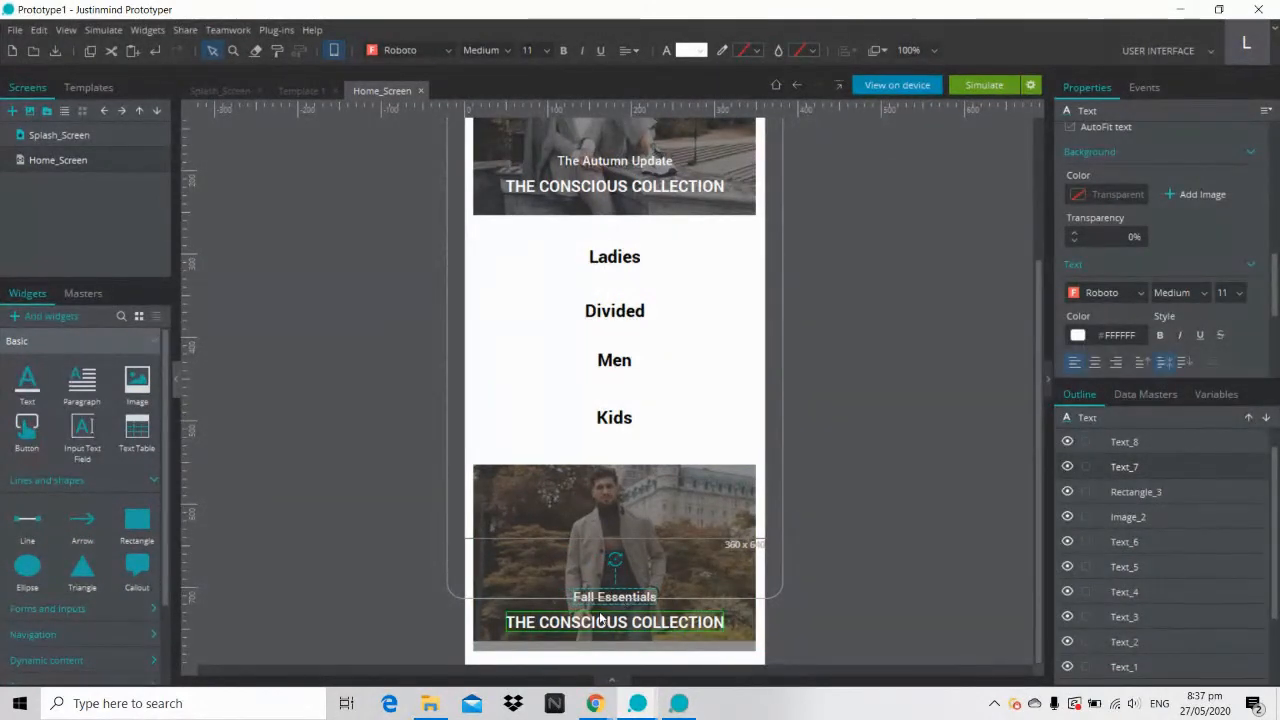
Step: Replace the second banner's "THE CONSCIOUS COLLECTION" heading with "SELECTED BY EMRE CAN"
double_click(600, 620)
key("Caps_Lock")
key("BackSpace")
type("KETS")
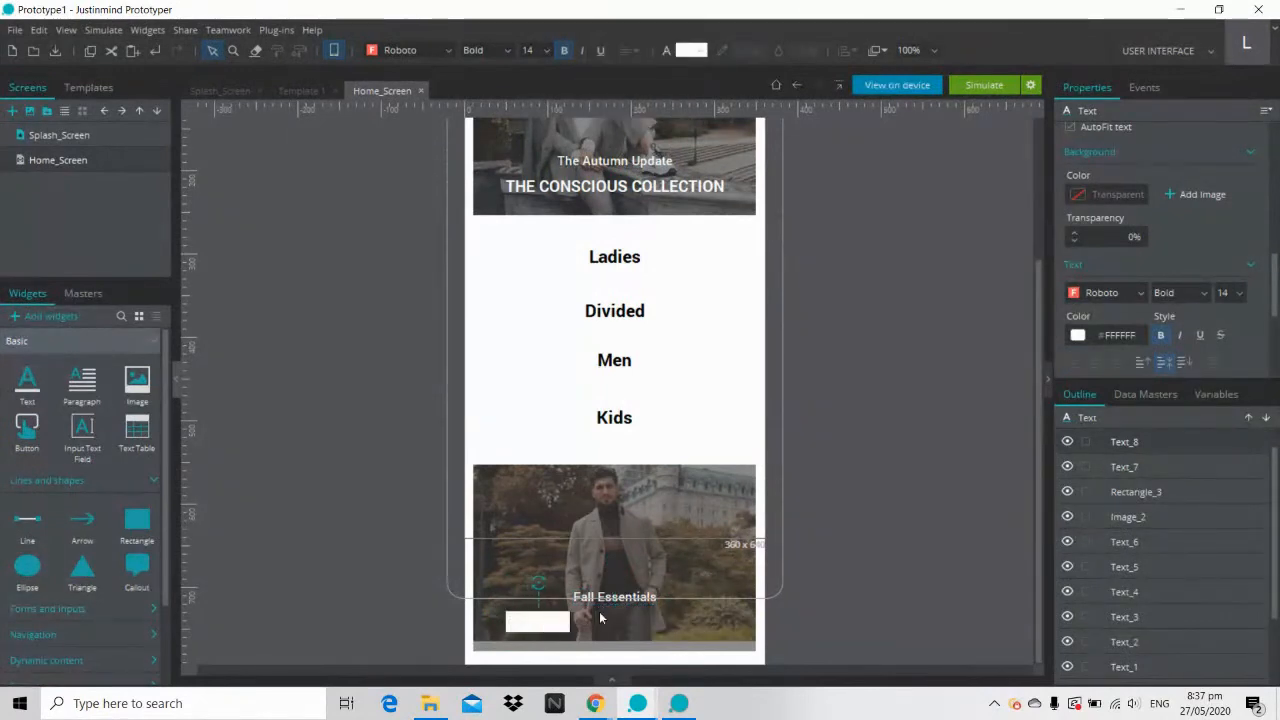
type("AND COATS")
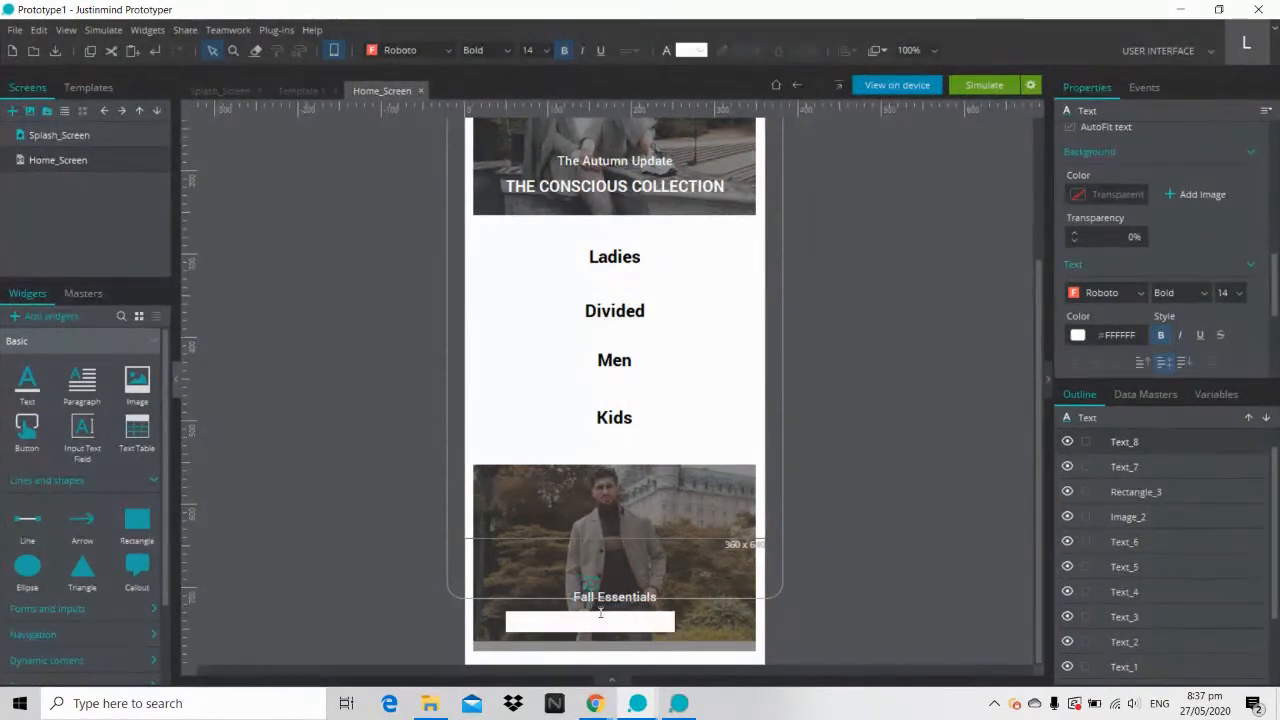
left_click(829, 600)
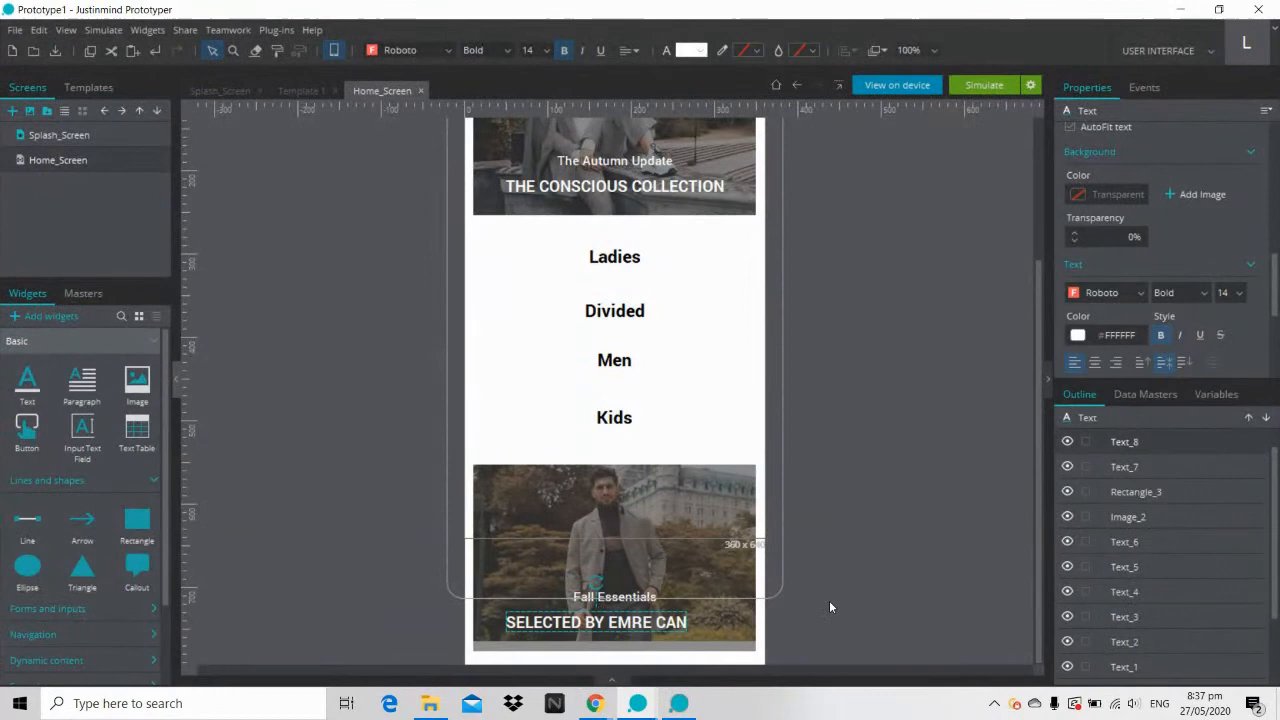
Step: Nudge the "SELECTED BY EMRE CAN" heading sideways until it is centred under "Fall Essentials"
left_click(676, 628)
key("Right")
key("Right")
key("Right")
key("Right")
key("Right")
key("Right")
key("Right")
key("Right")
key("Right")
key("Right")
key("Right")
key("Right")
key("Right")
key("Right")
key("Right")
key("Right")
key("Right")
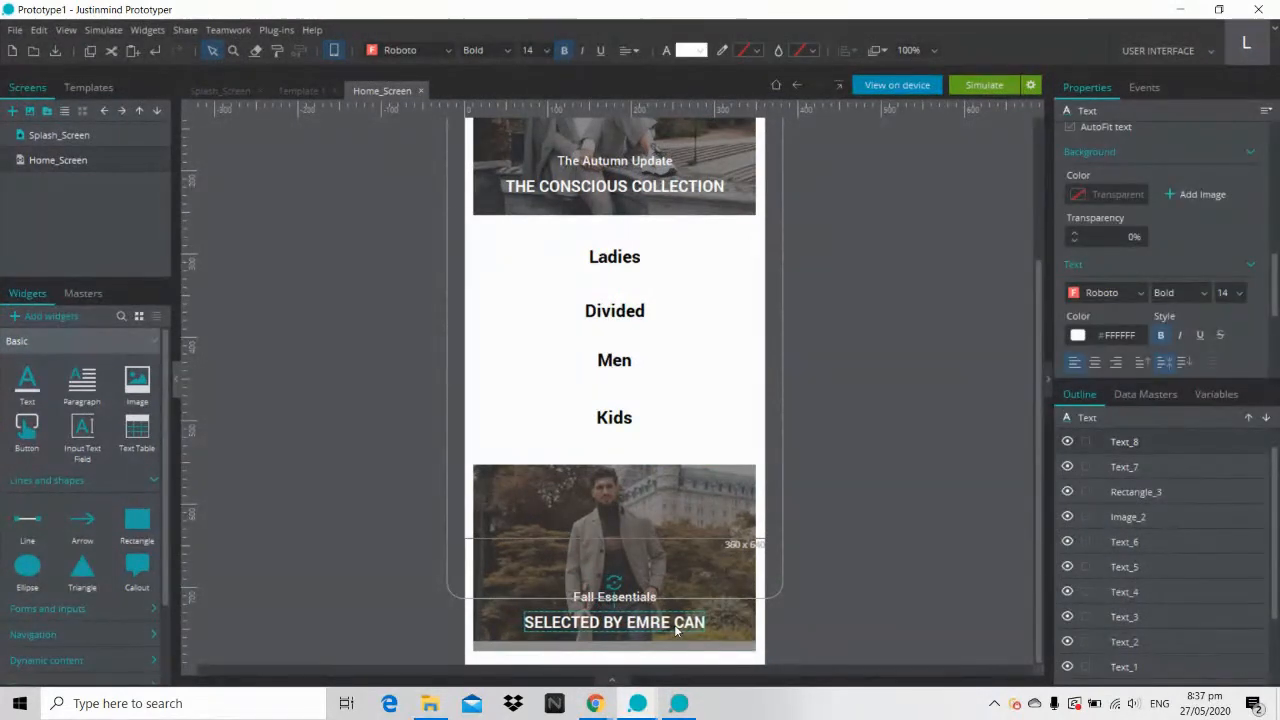
left_click(841, 478)
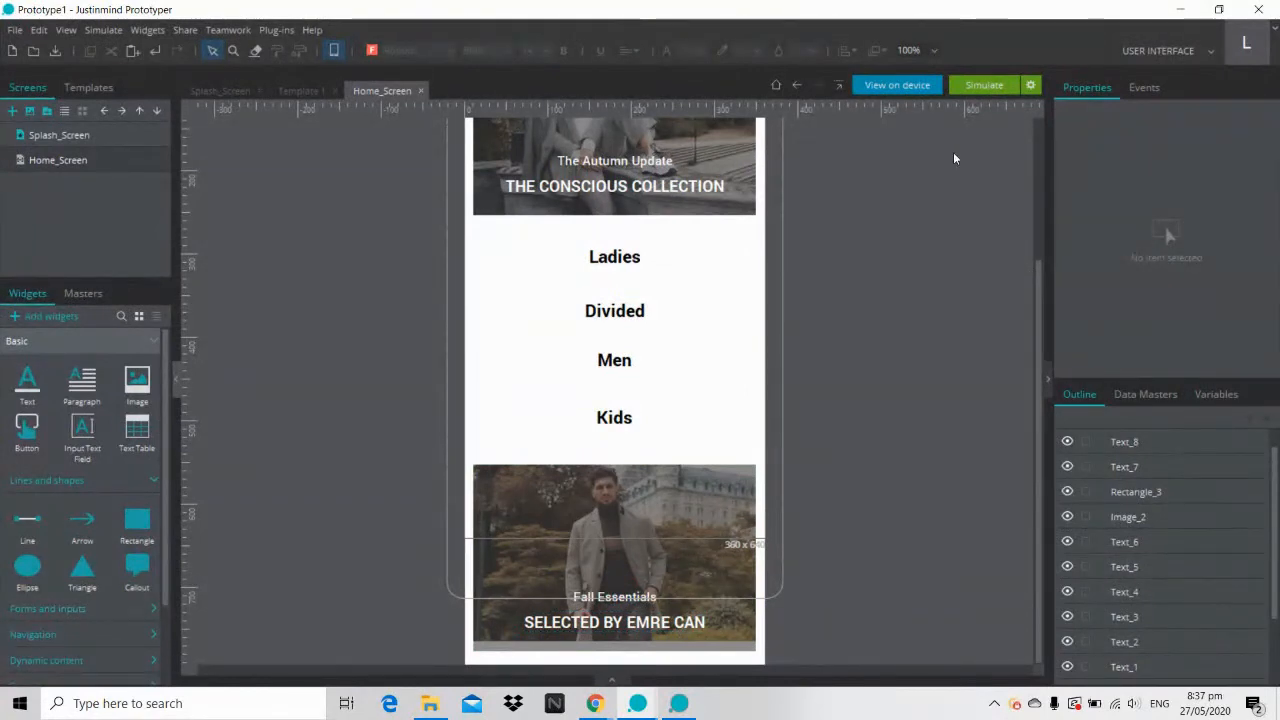
Step: Simulate Home_Screen full size and scroll through it to check the second banner and the space beneath it
left_click(978, 90)
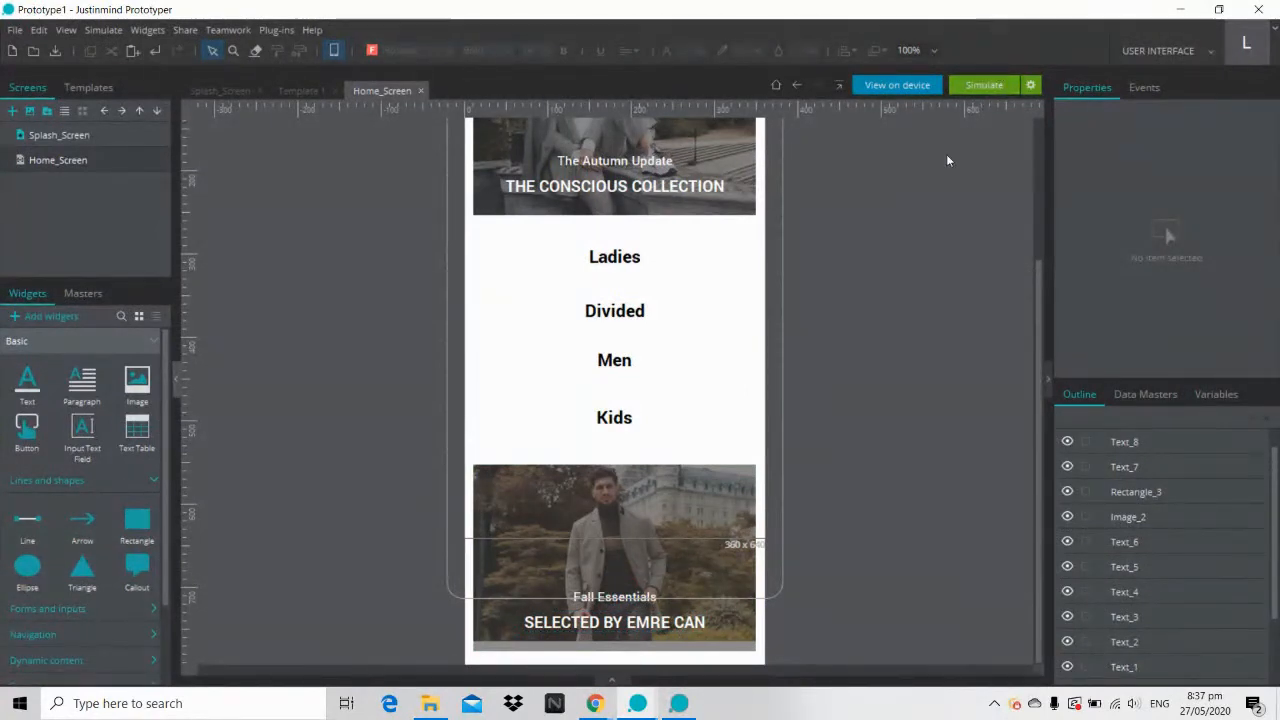
left_click(963, 90)
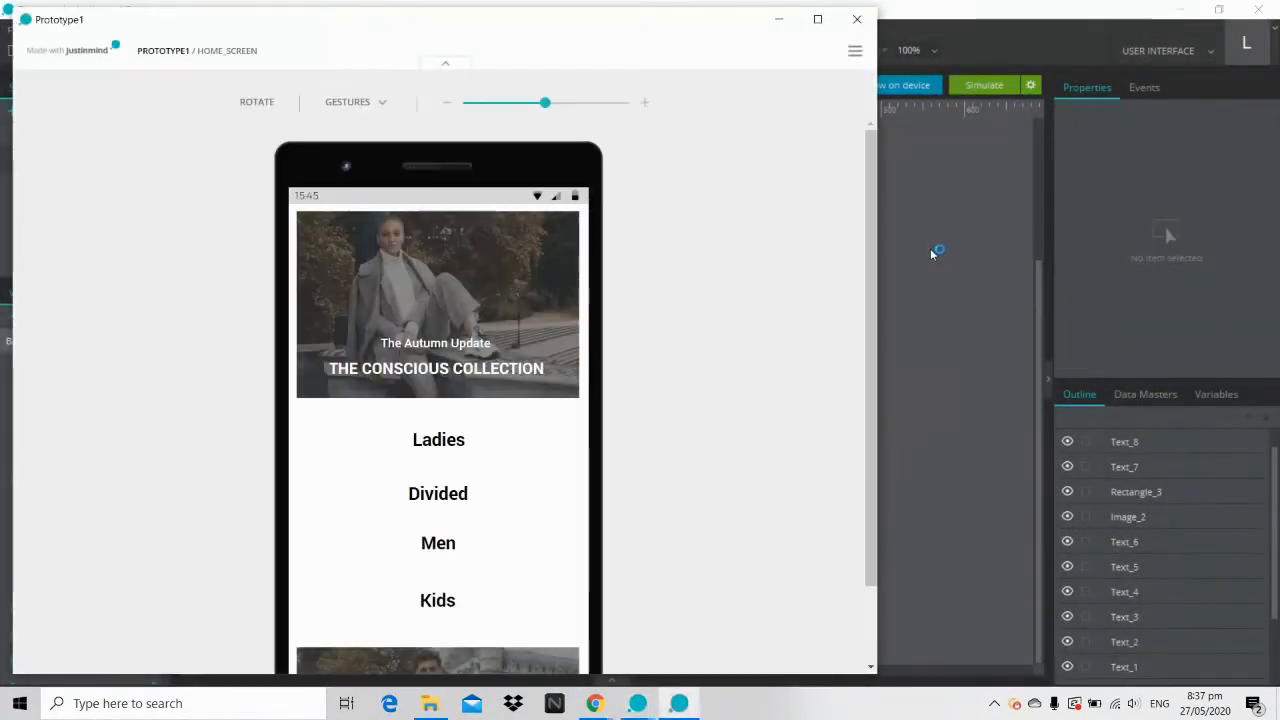
left_click(817, 19)
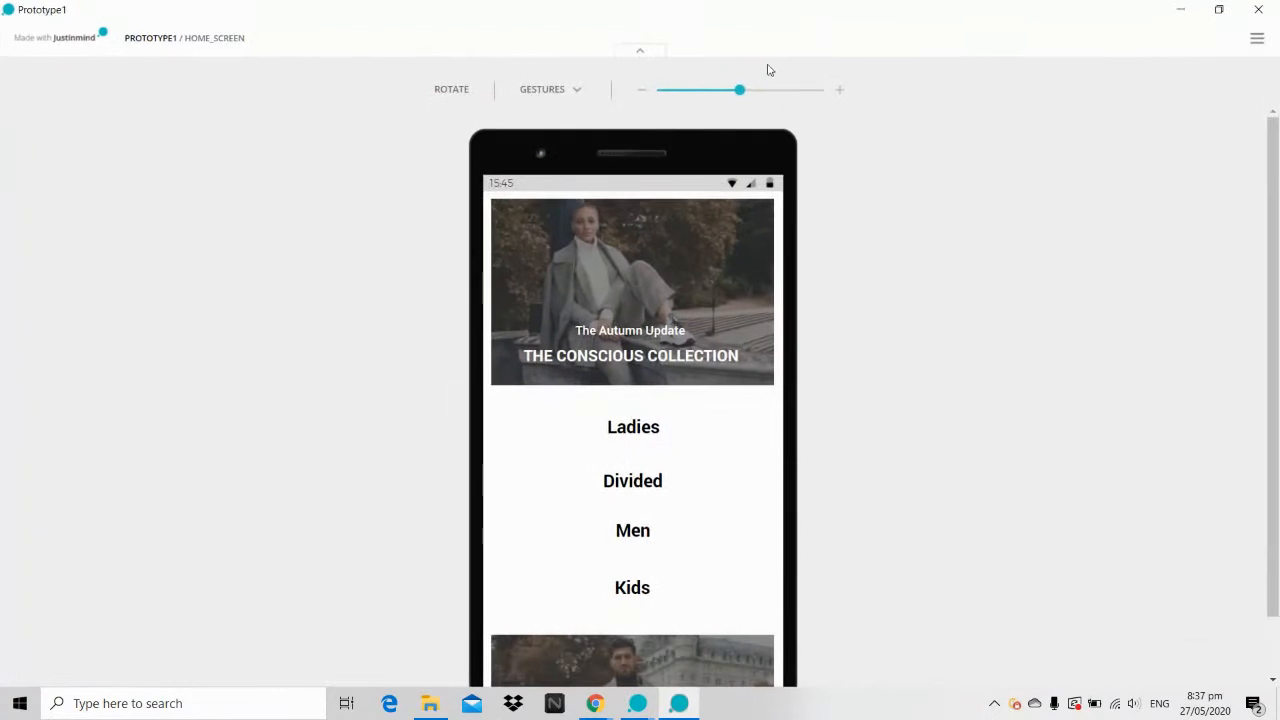
left_click(645, 52)
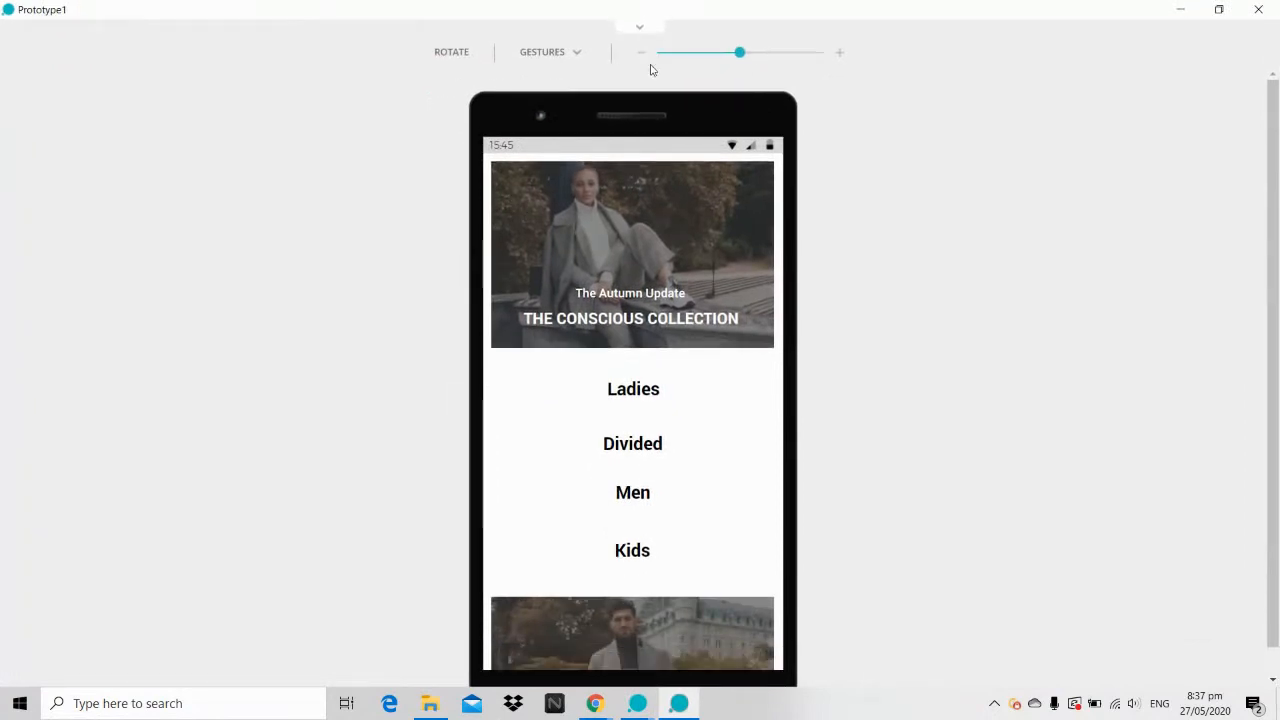
left_click_drag(614, 594, 617, 453)
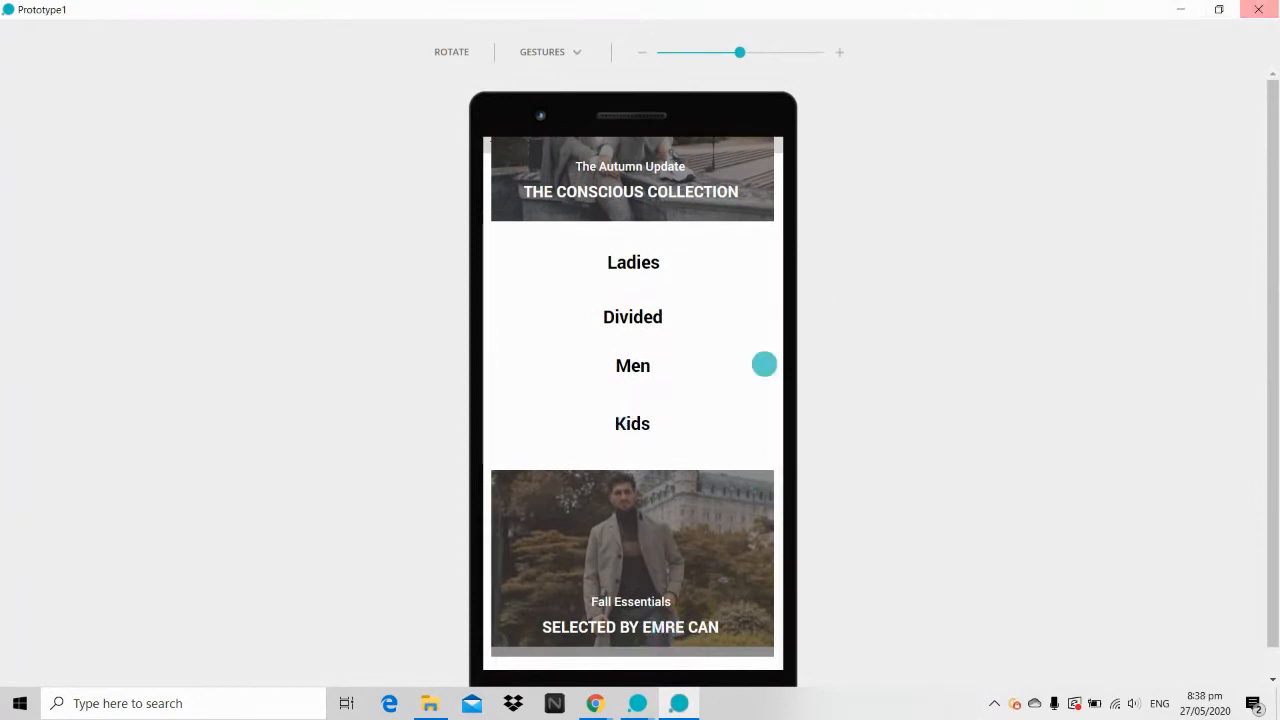
left_click_drag(686, 314, 680, 480)
left_click(1257, 11)
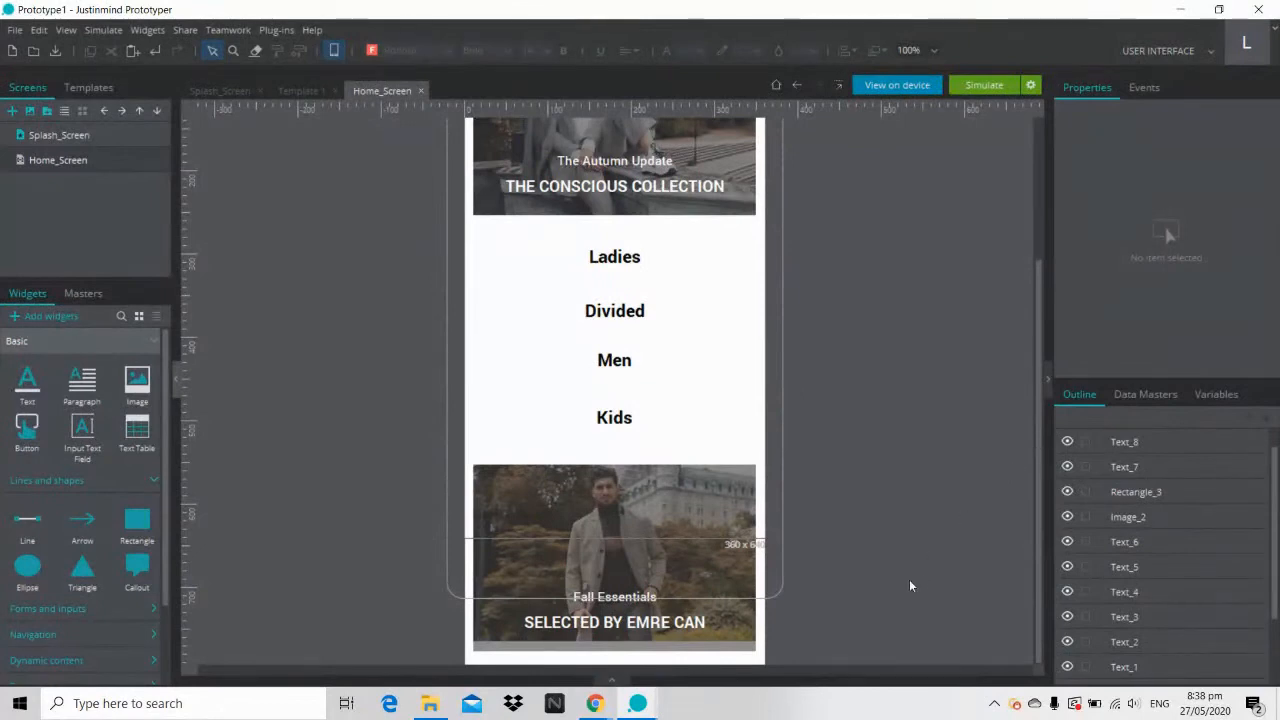
Step: Extend the white background rectangle downward to leave more empty space below the second banner
scroll(899, 588, "down", 2)
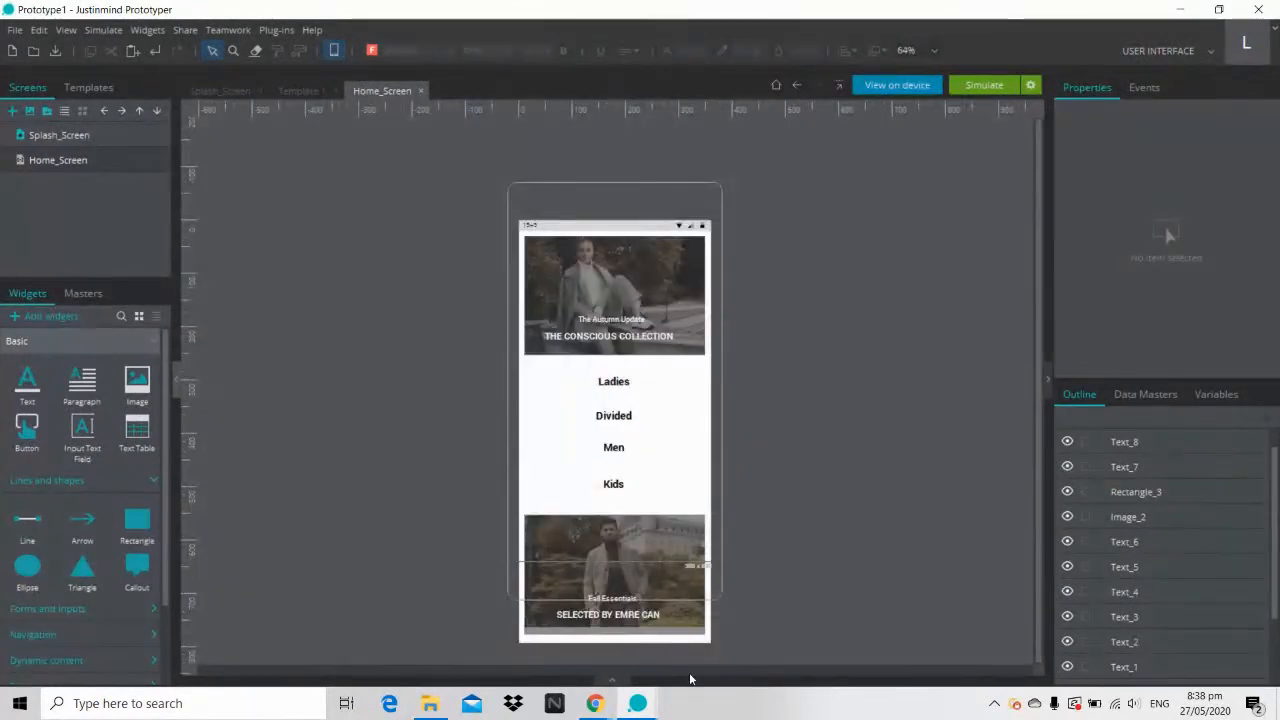
left_click(639, 643)
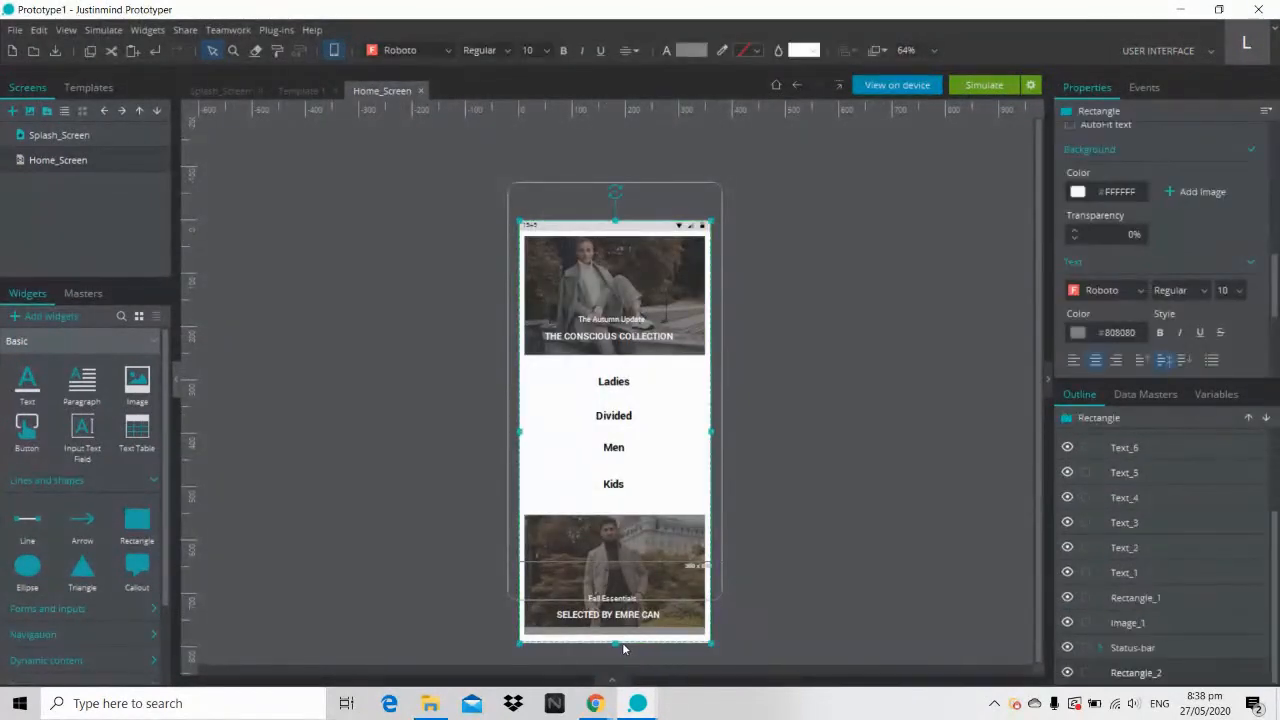
left_click_drag(615, 643, 614, 668)
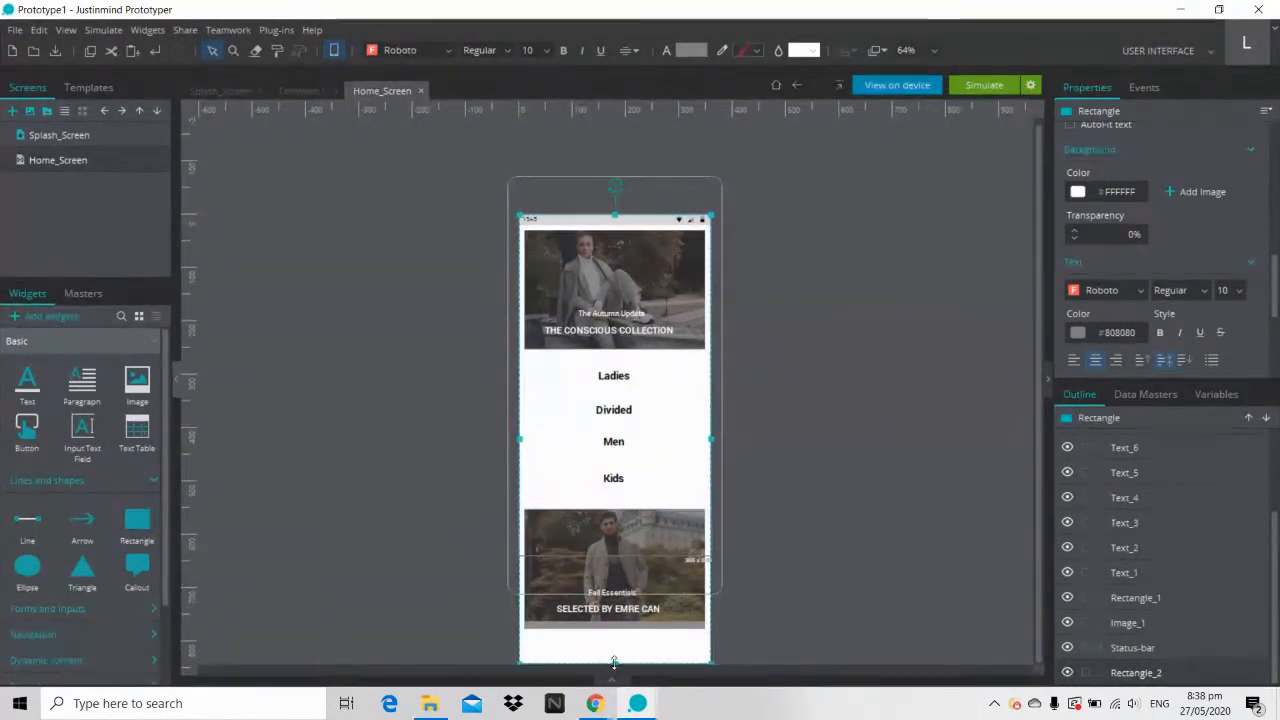
left_click_drag(614, 661, 614, 688)
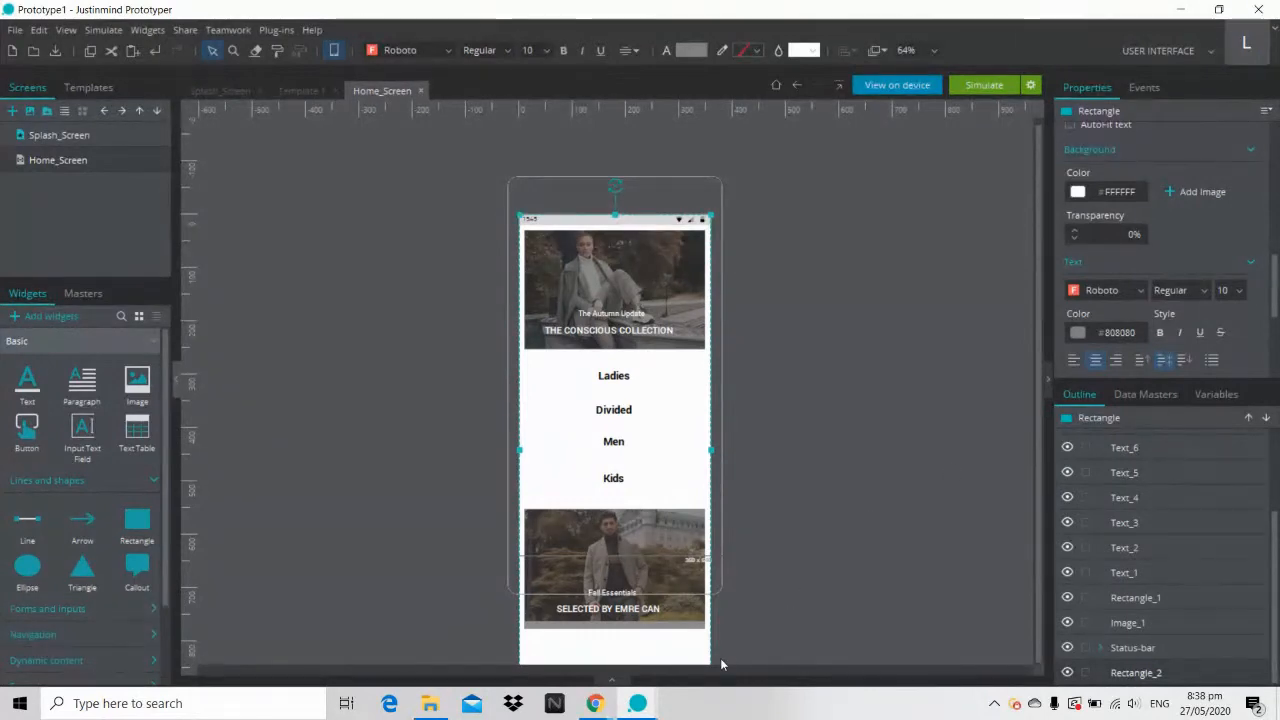
Step: Simulate Home_Screen again at a smaller device scale and examine the extended white area below the second banner
left_click(984, 87)
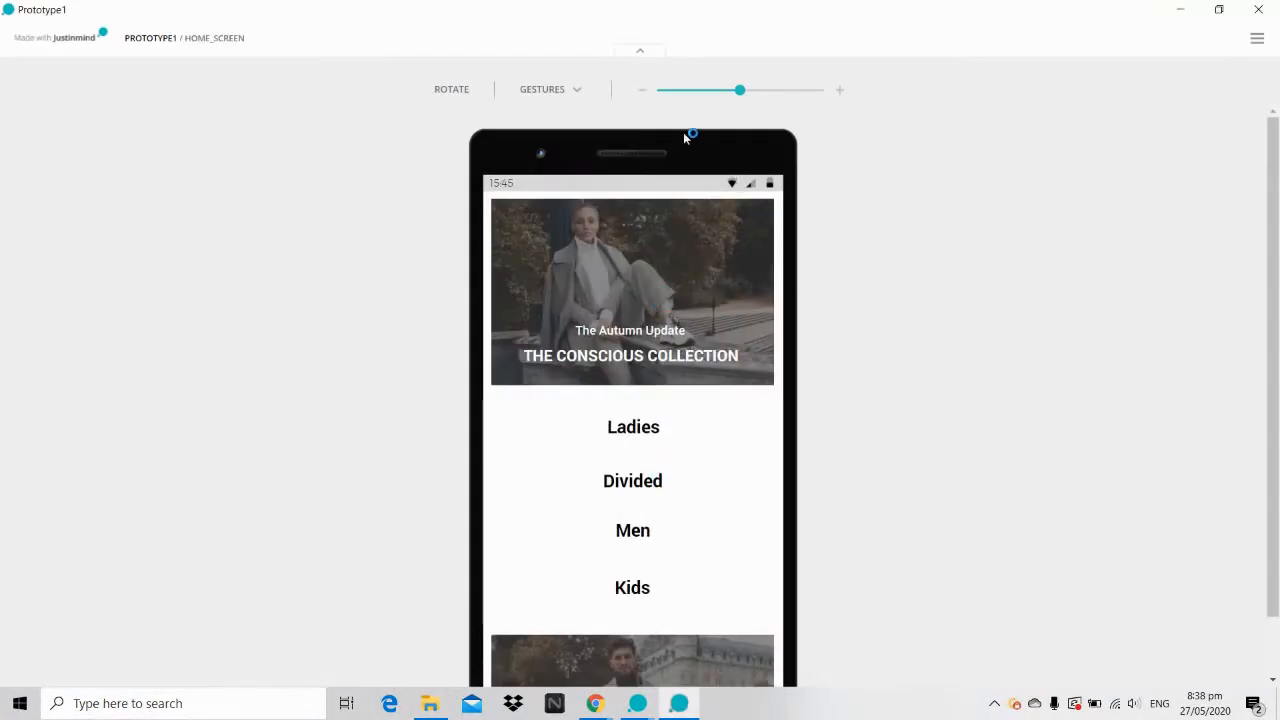
left_click(699, 91)
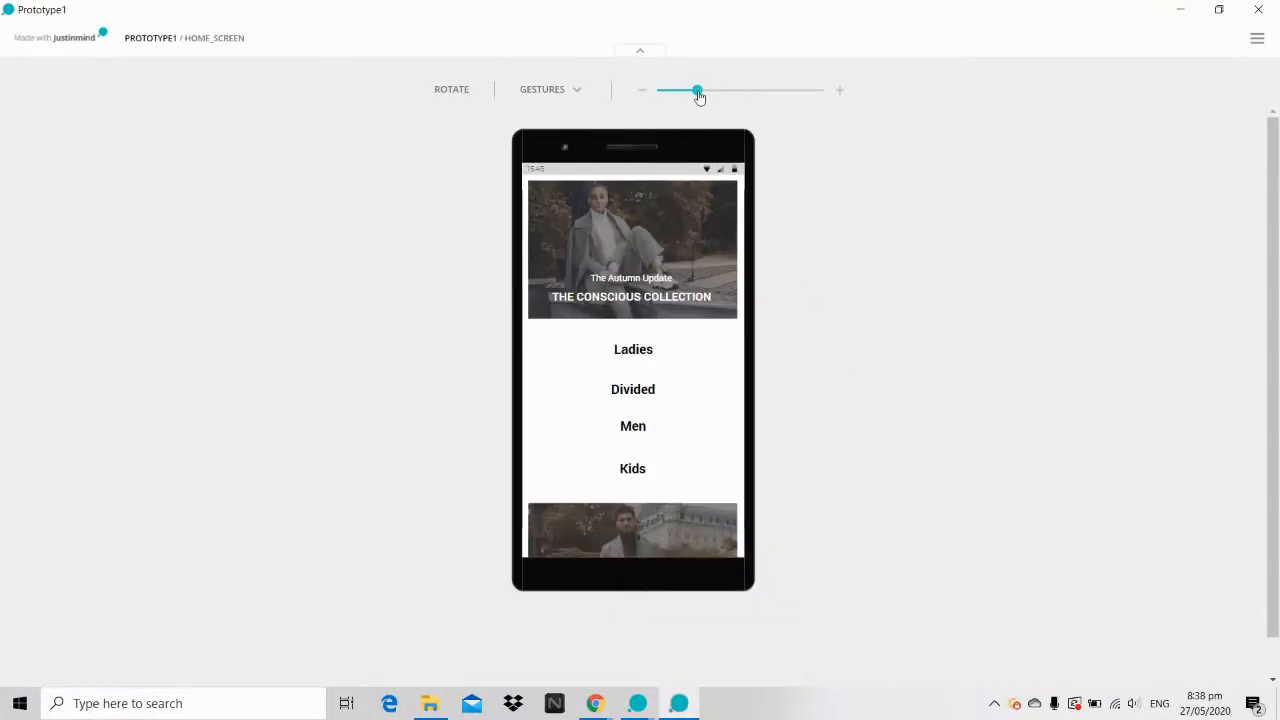
left_click_drag(685, 448, 688, 289)
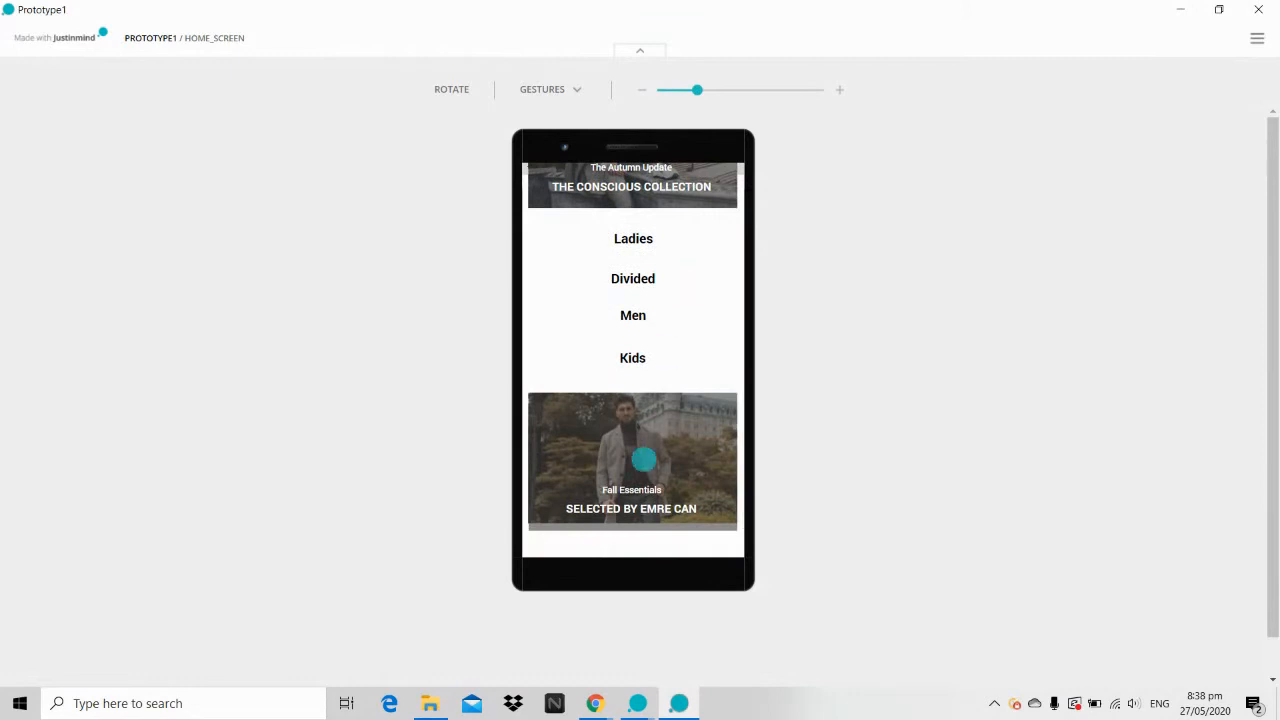
left_click_drag(644, 459, 646, 400)
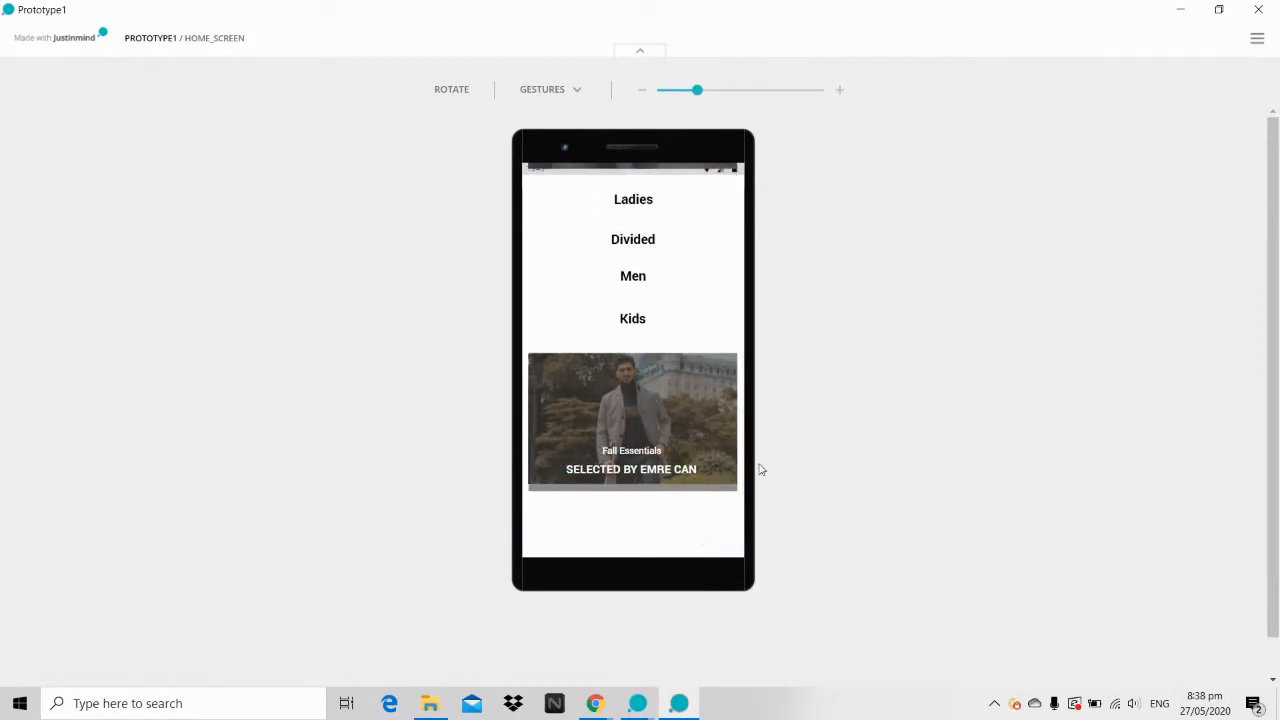
left_click(1264, 12)
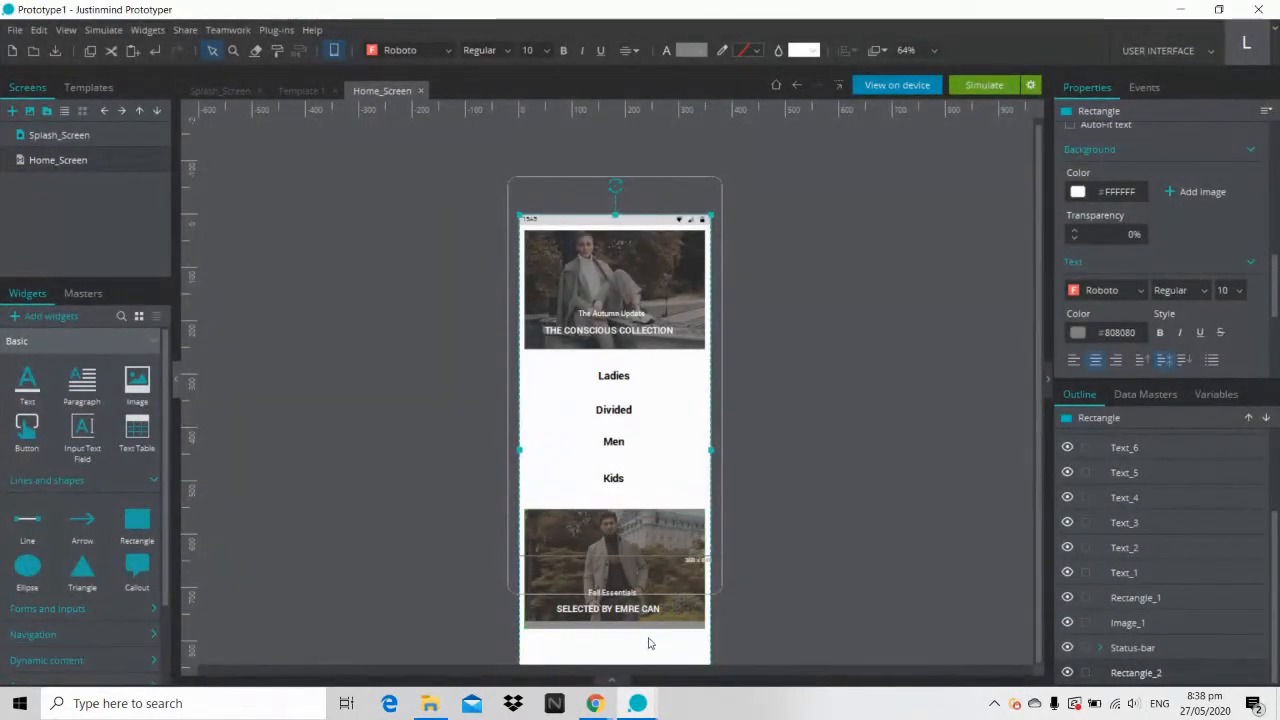
key("ctrl+minus")
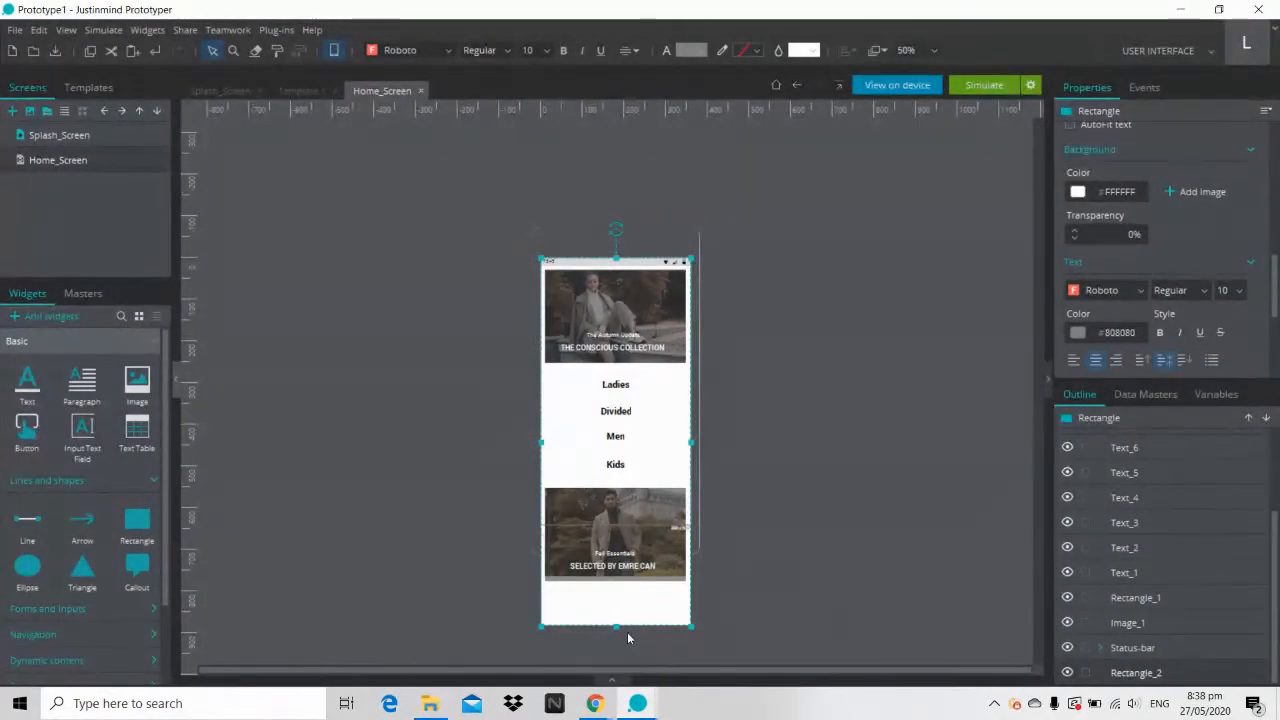
Step: Shorten the white background rectangle from below so it leaves only a narrow margin under the second banner
left_click_drag(617, 627, 621, 599)
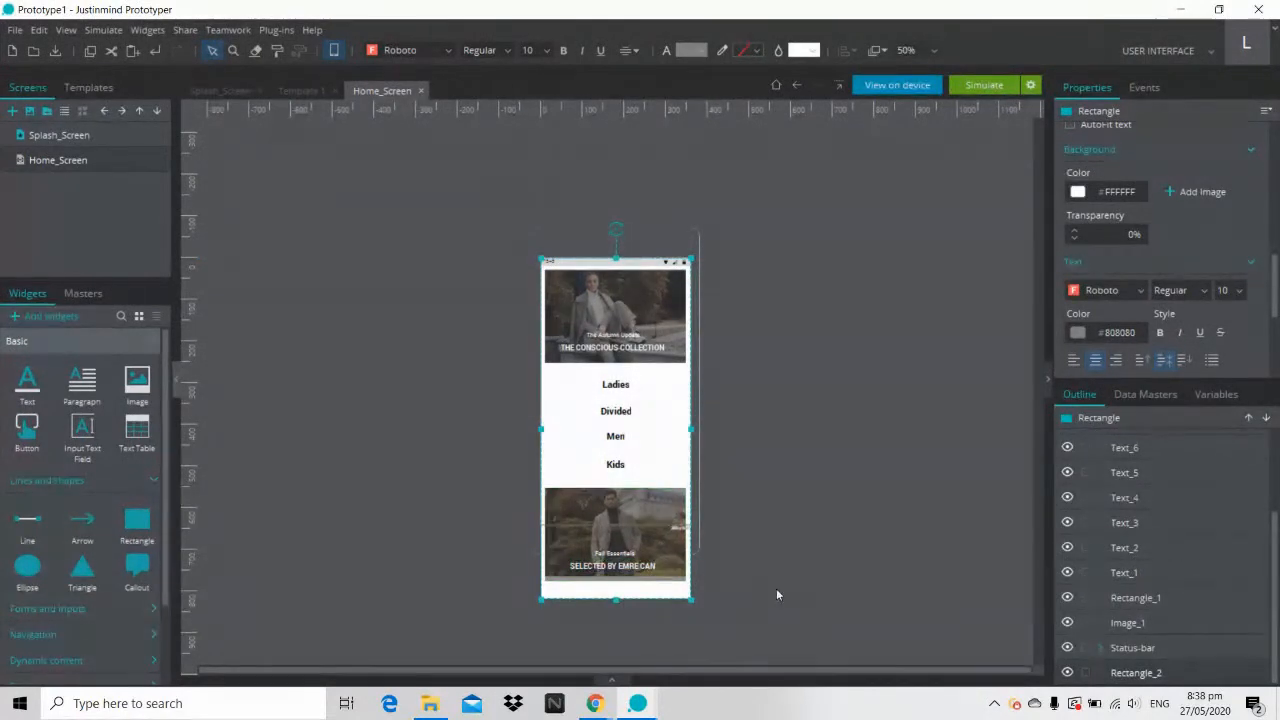
type("-")
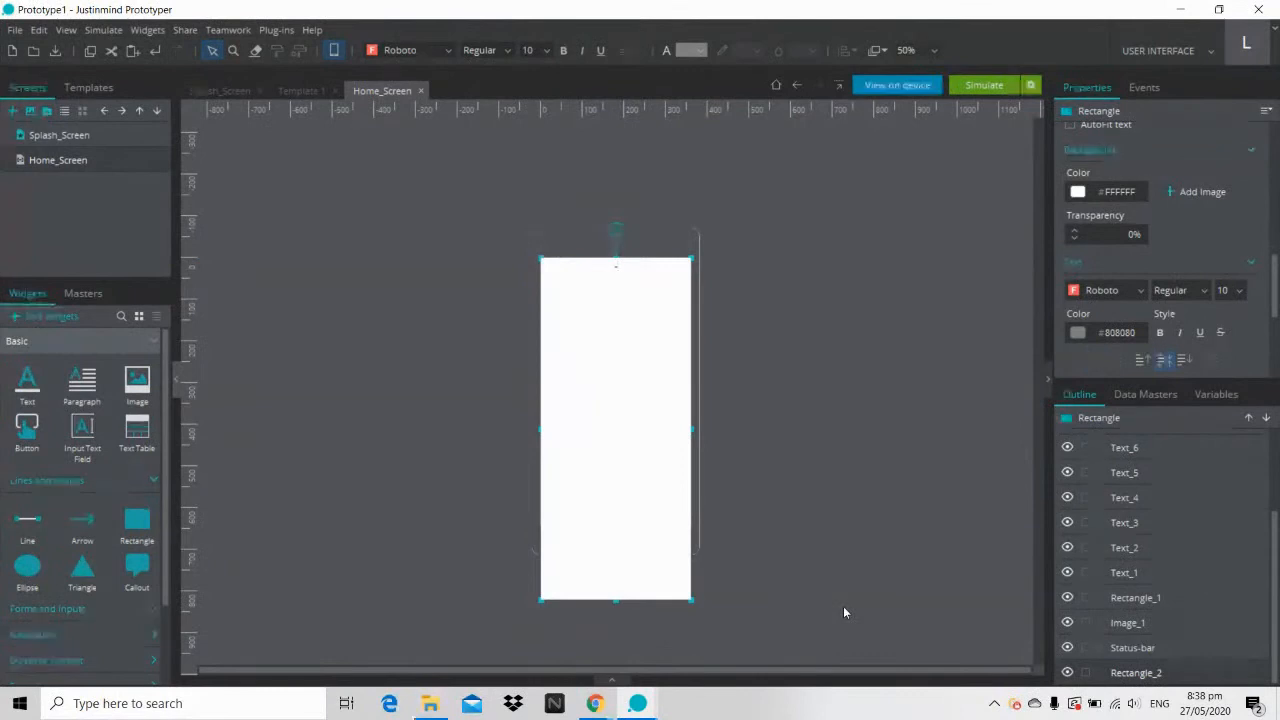
left_click(411, 463)
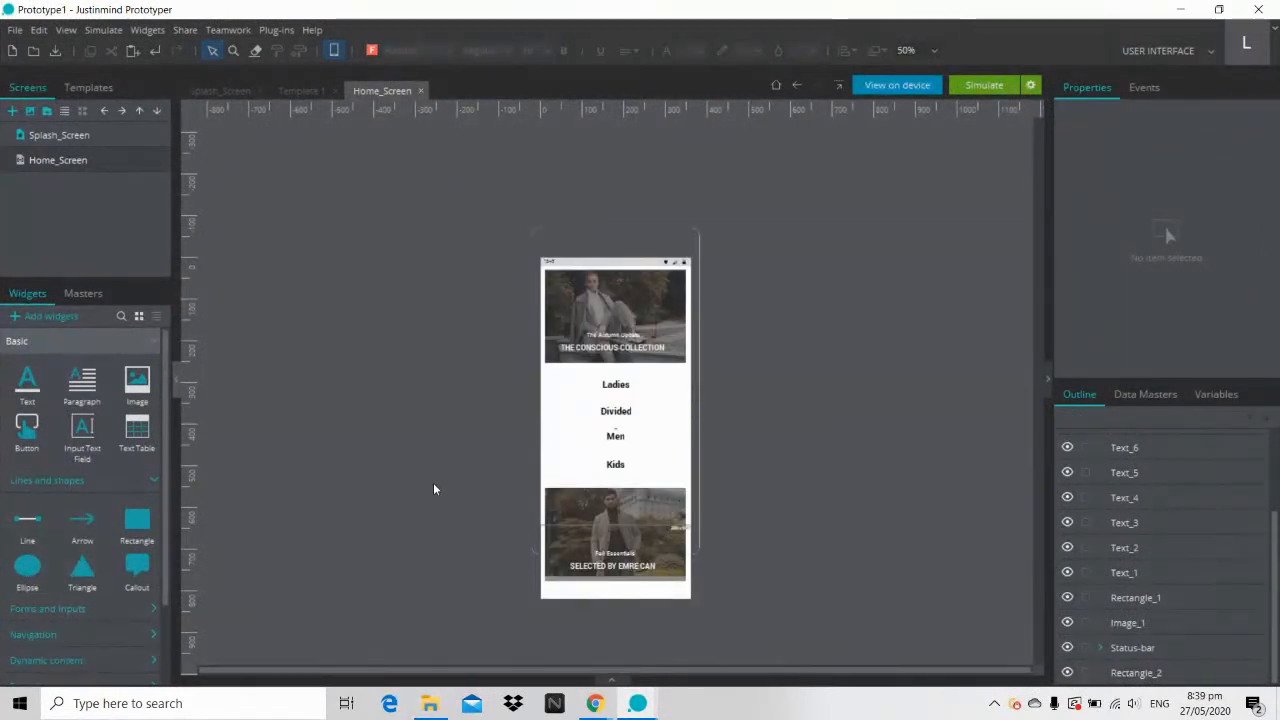
Step: Shorten the dark overlay rectangle on the second banner so its lower edge lines up with the photo's lower edge
scroll(433, 485, "up", 1)
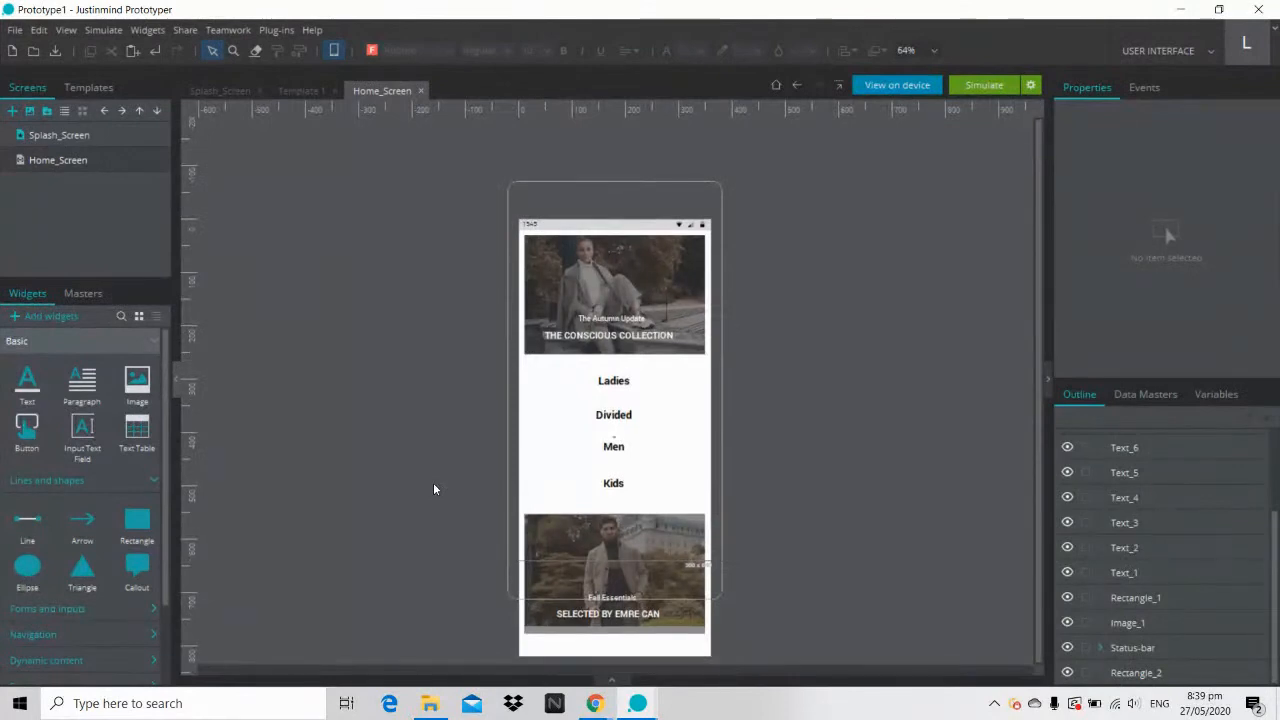
scroll(433, 489, "up", 2)
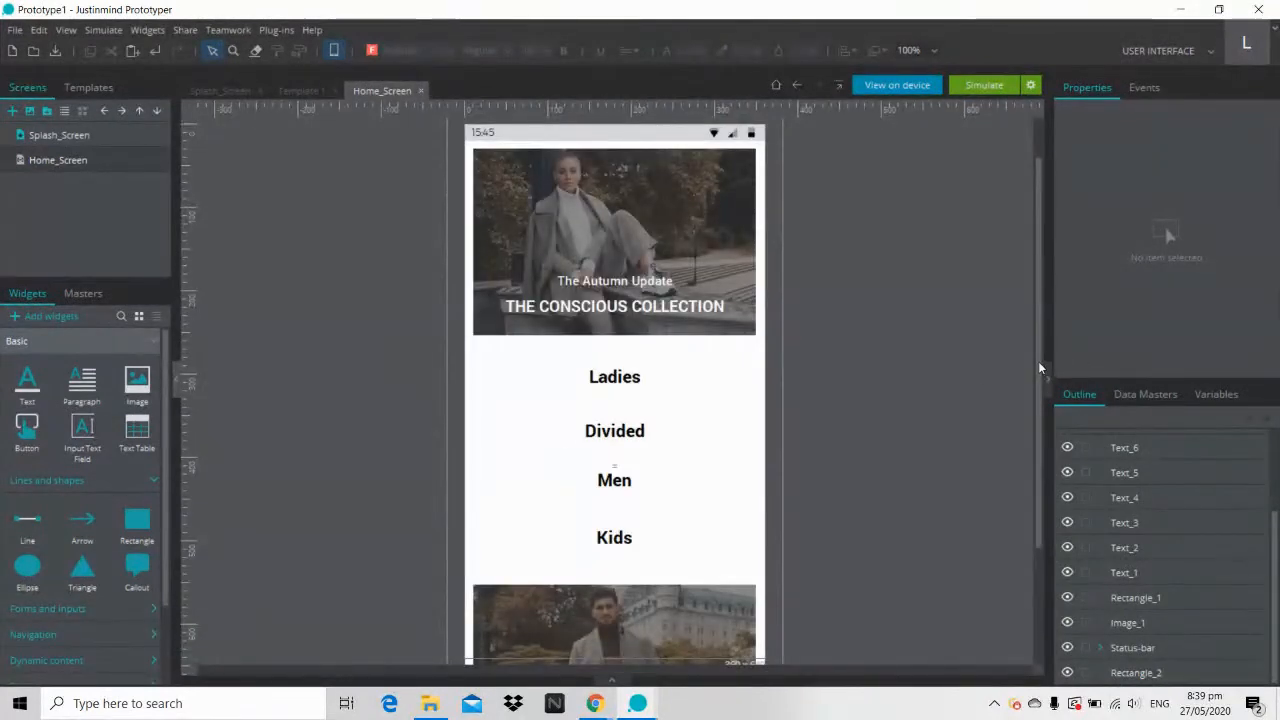
left_click_drag(1038, 361, 1040, 507)
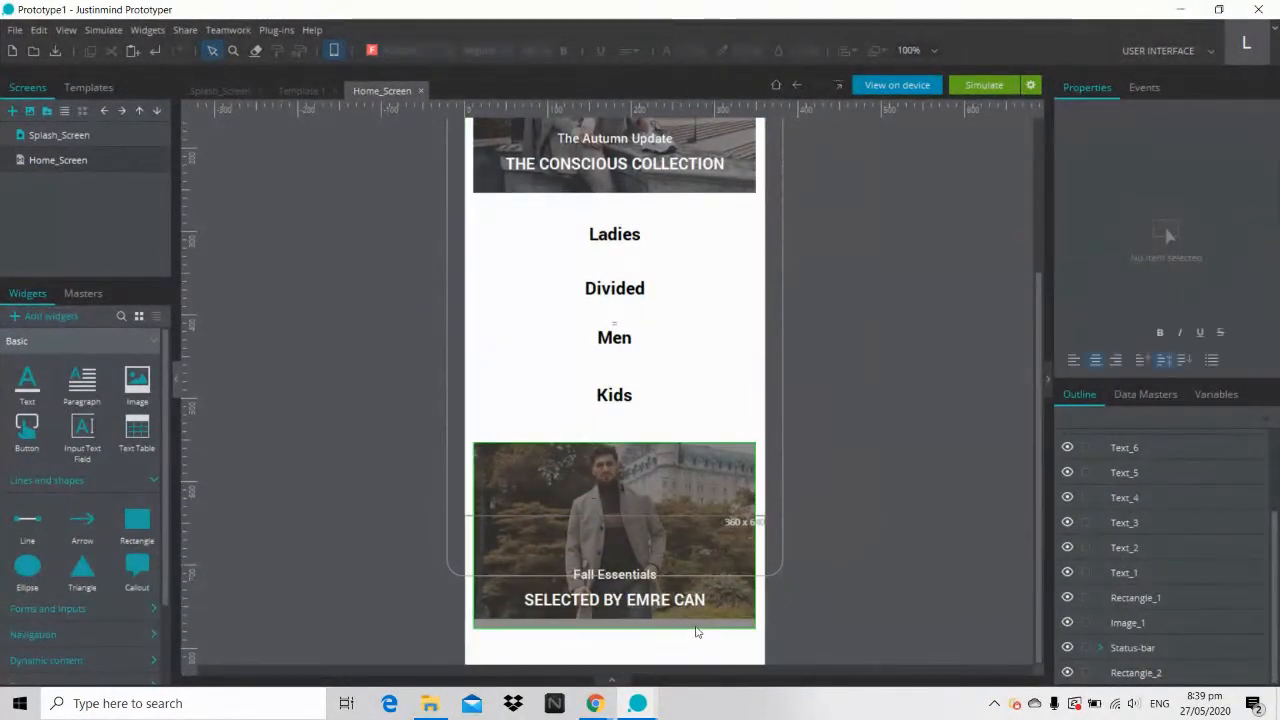
left_click(614, 622)
left_click_drag(614, 627, 614, 617)
left_click(900, 491)
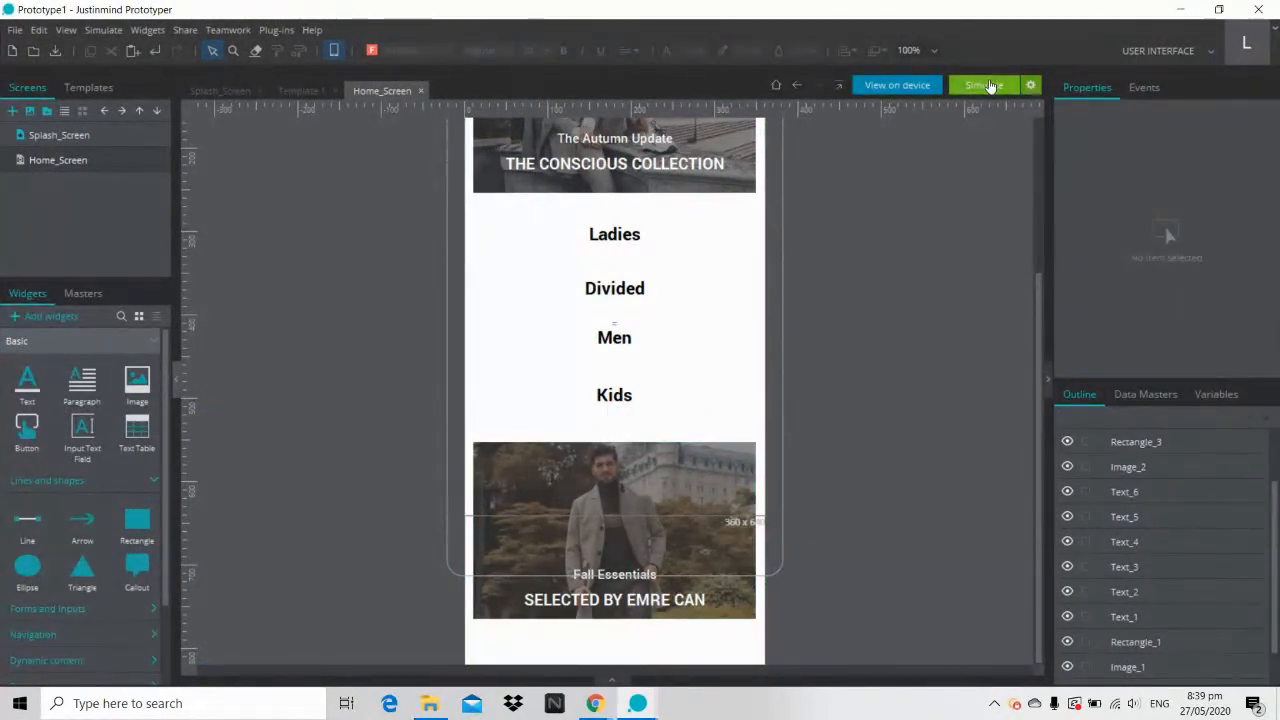
Step: Simulate Home_Screen and scroll down to check the trimmed overlay and the white margin below the second banner
left_click(987, 86)
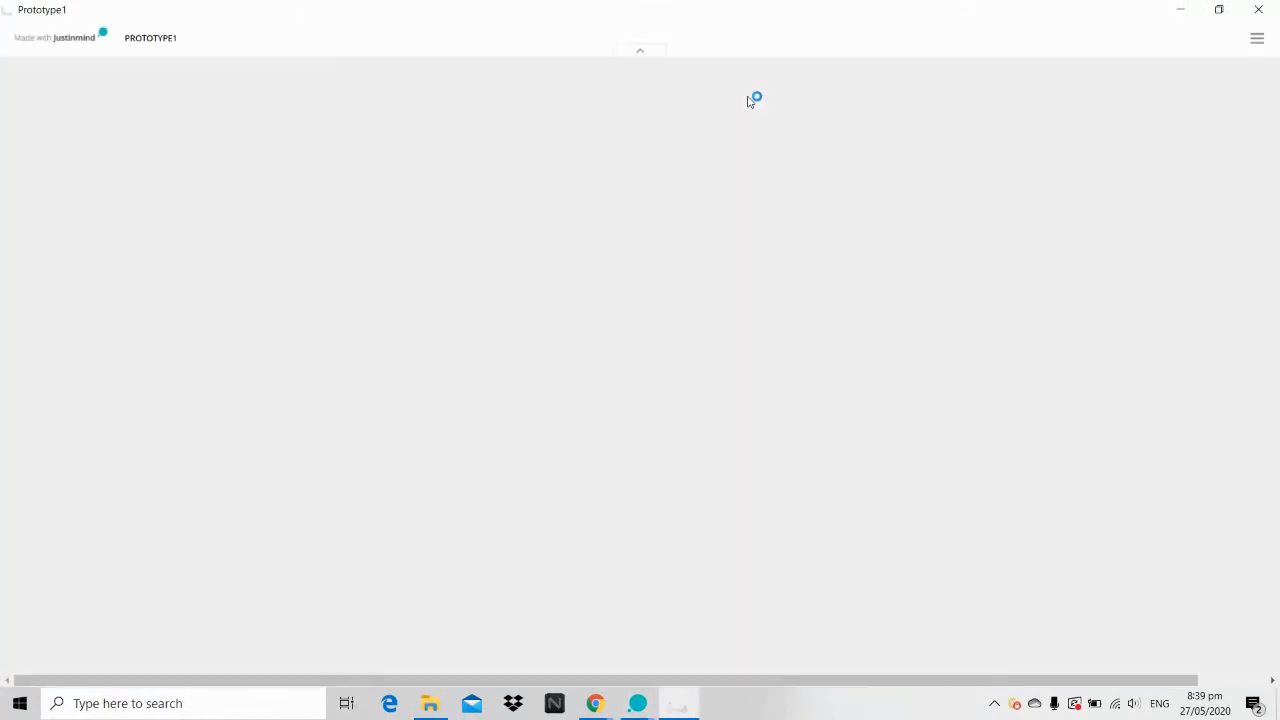
left_click(720, 92)
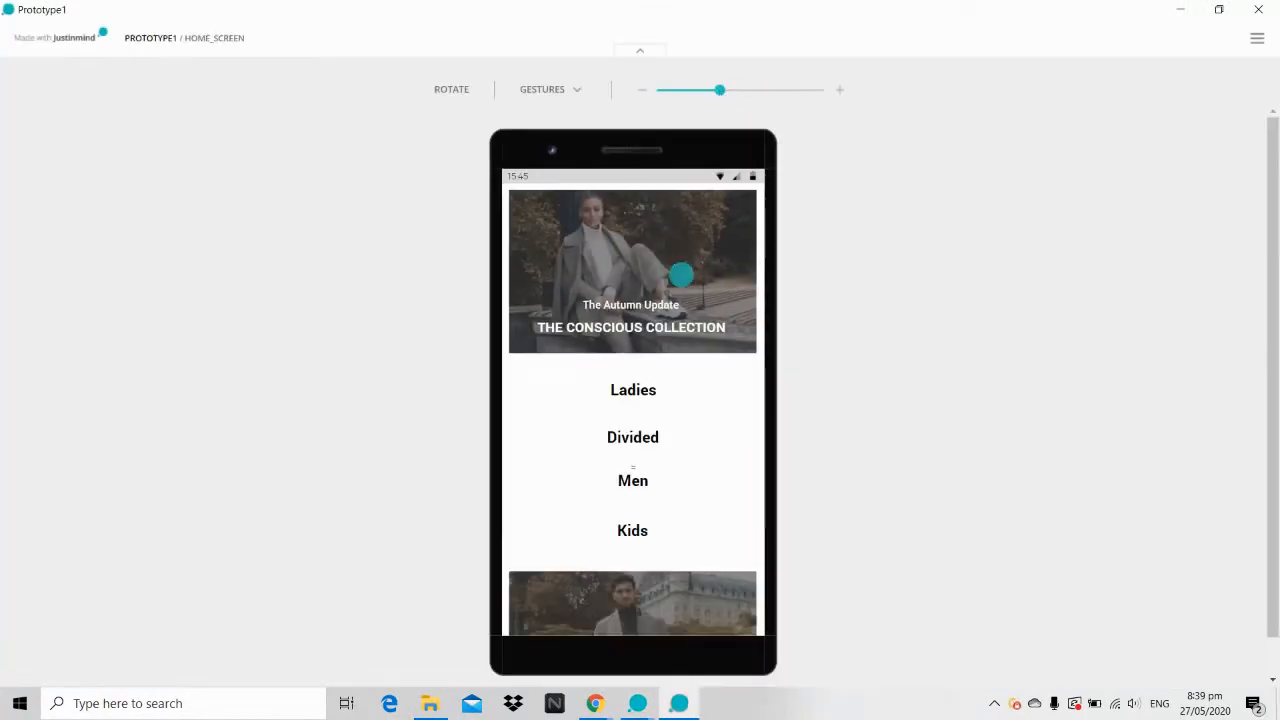
scroll(652, 480, "down", 3)
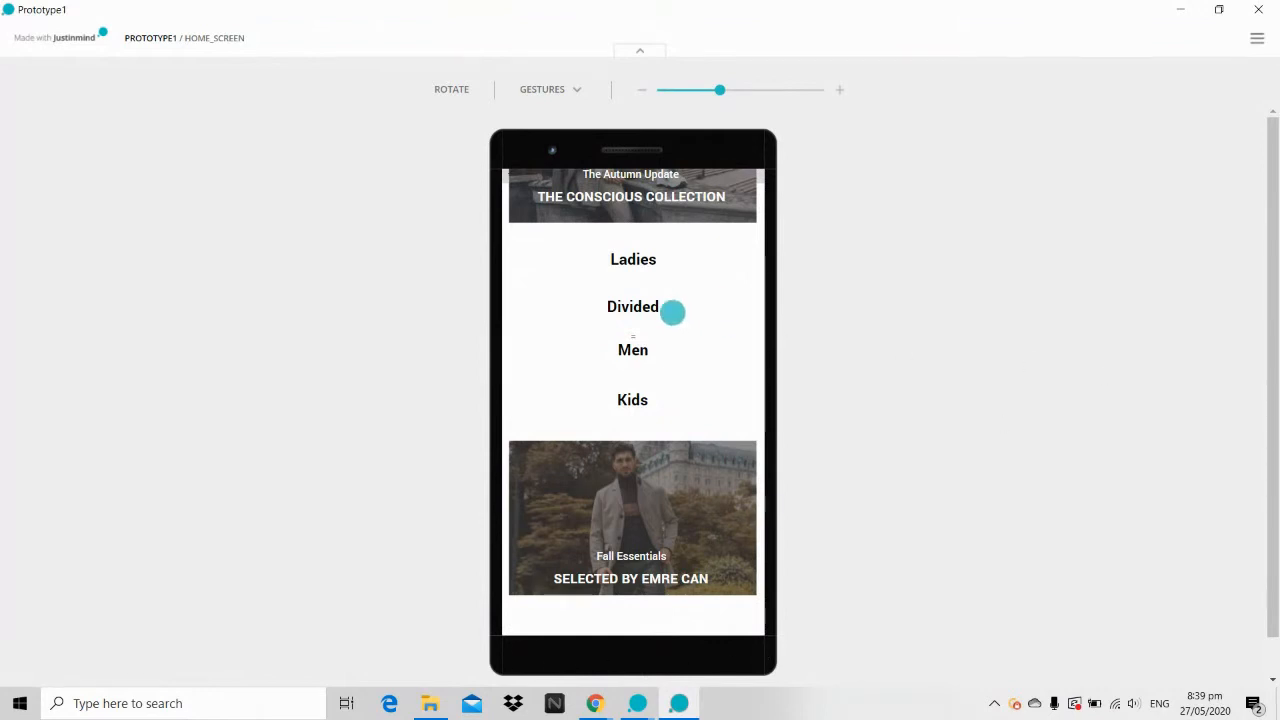
left_click(1259, 11)
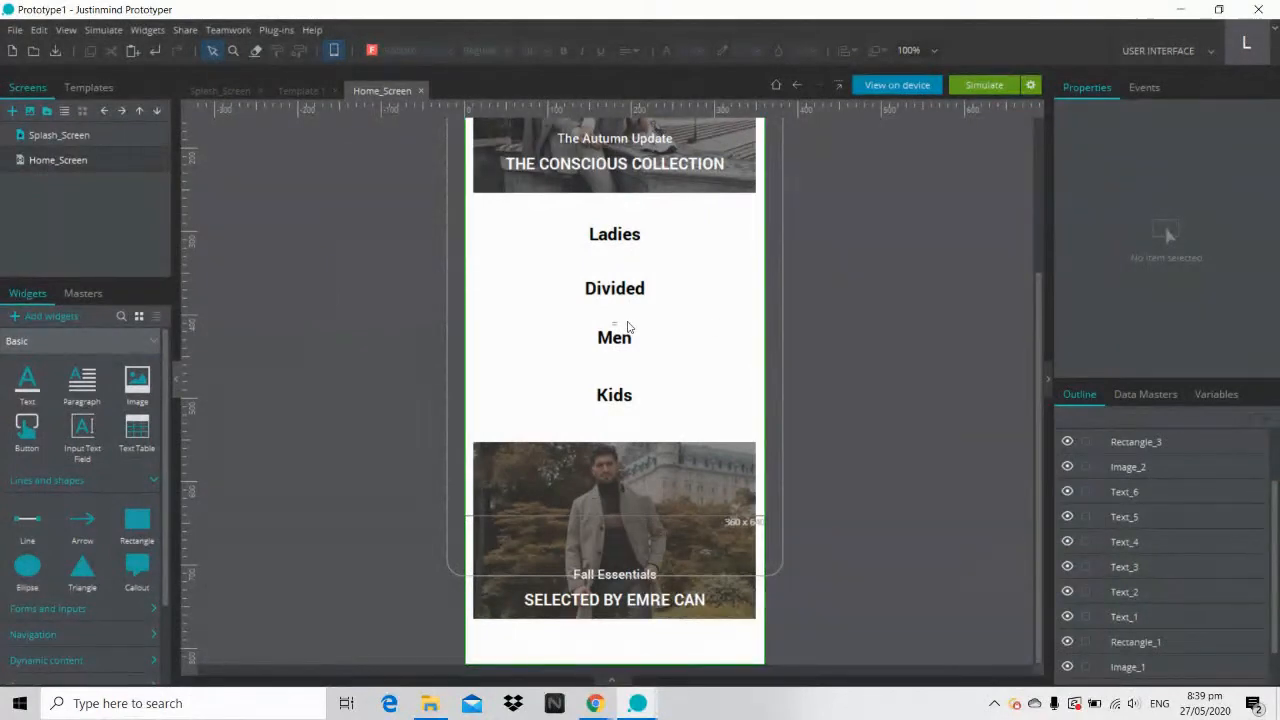
Step: Try to remove the stray dash above "Men" from the white background rectangle's text
left_click(620, 330)
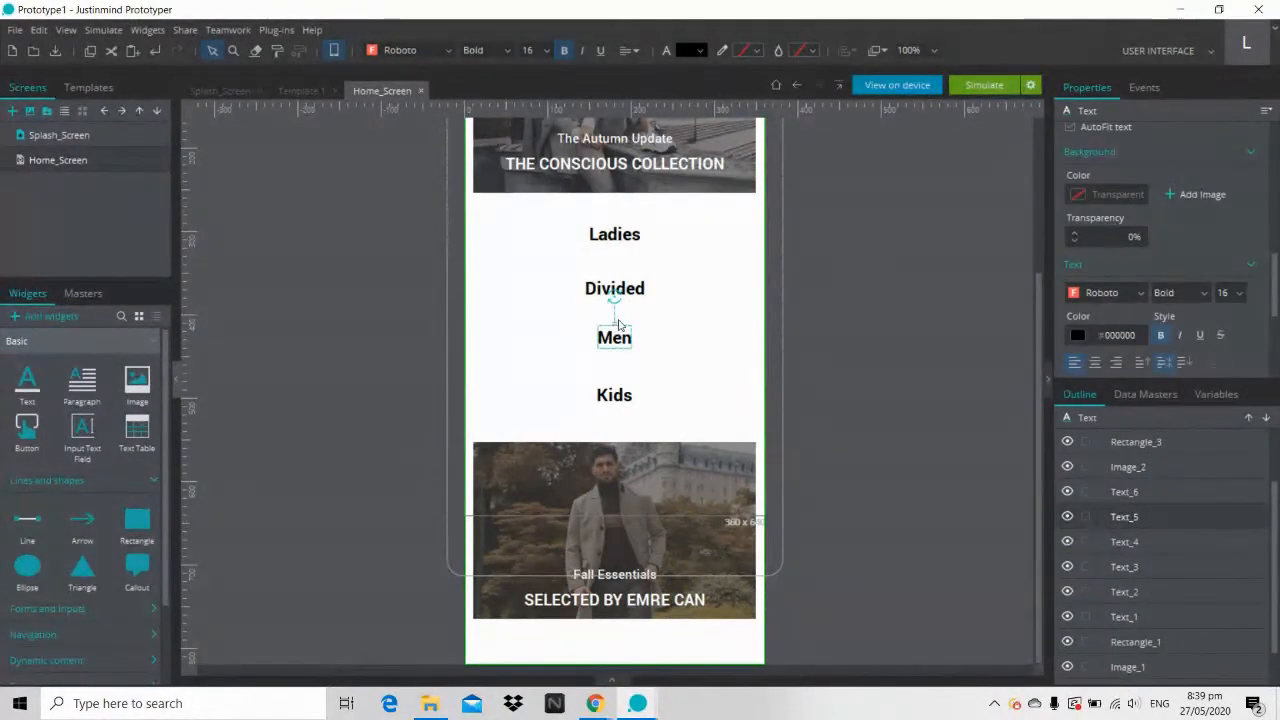
double_click(619, 320)
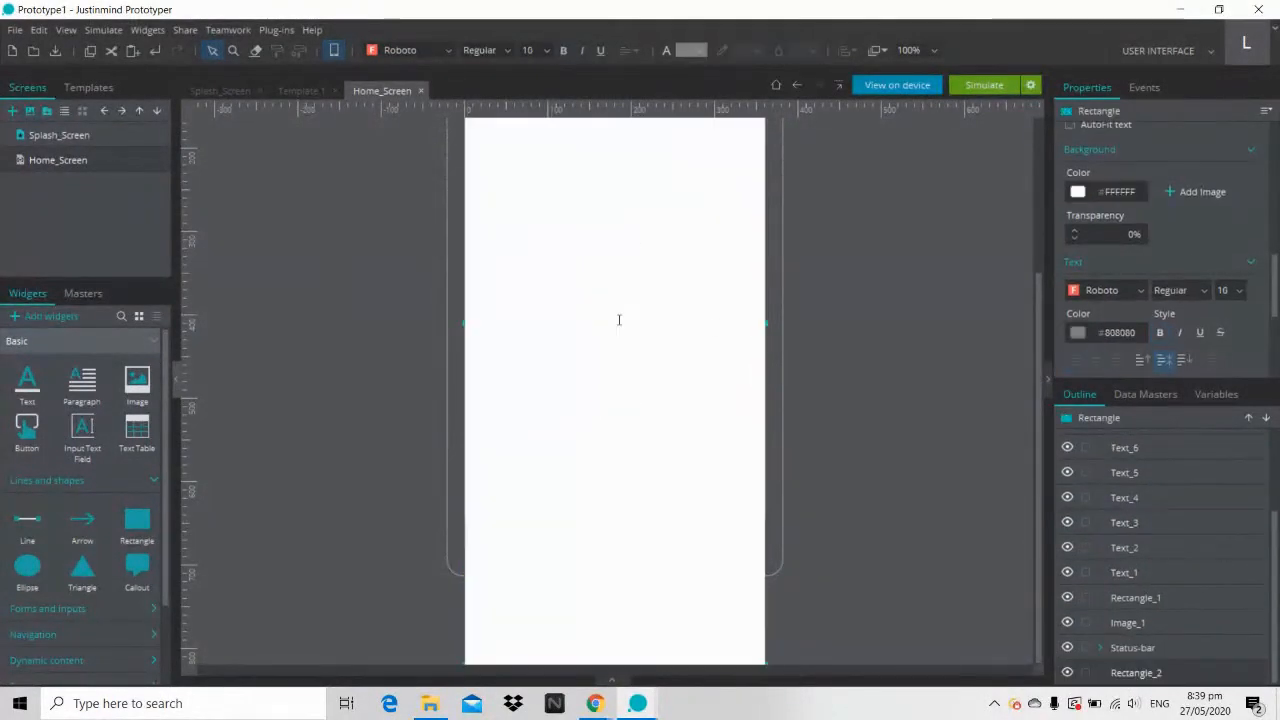
left_click(862, 267)
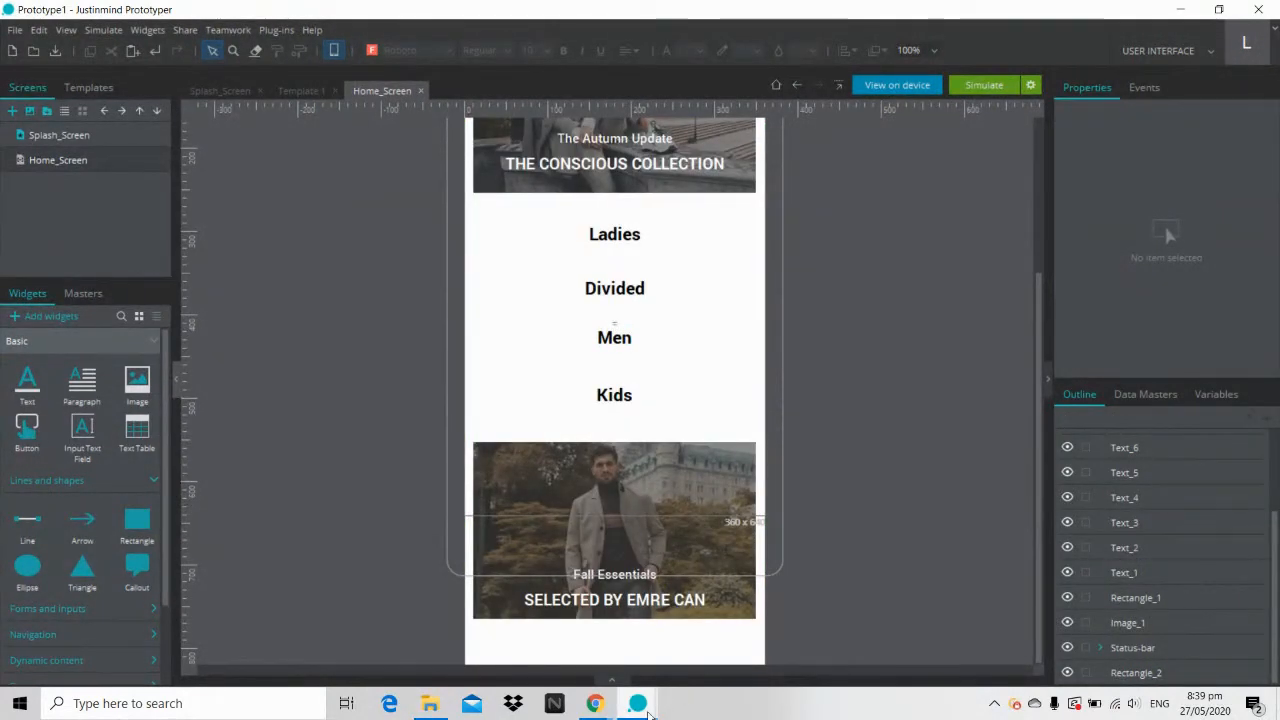
Step: Switch to the Prototype_Shop project and simulate its Home_Screen to examine the fixed icon bar at the bottom of the phone
mouse_move(637, 703)
left_click(743, 657)
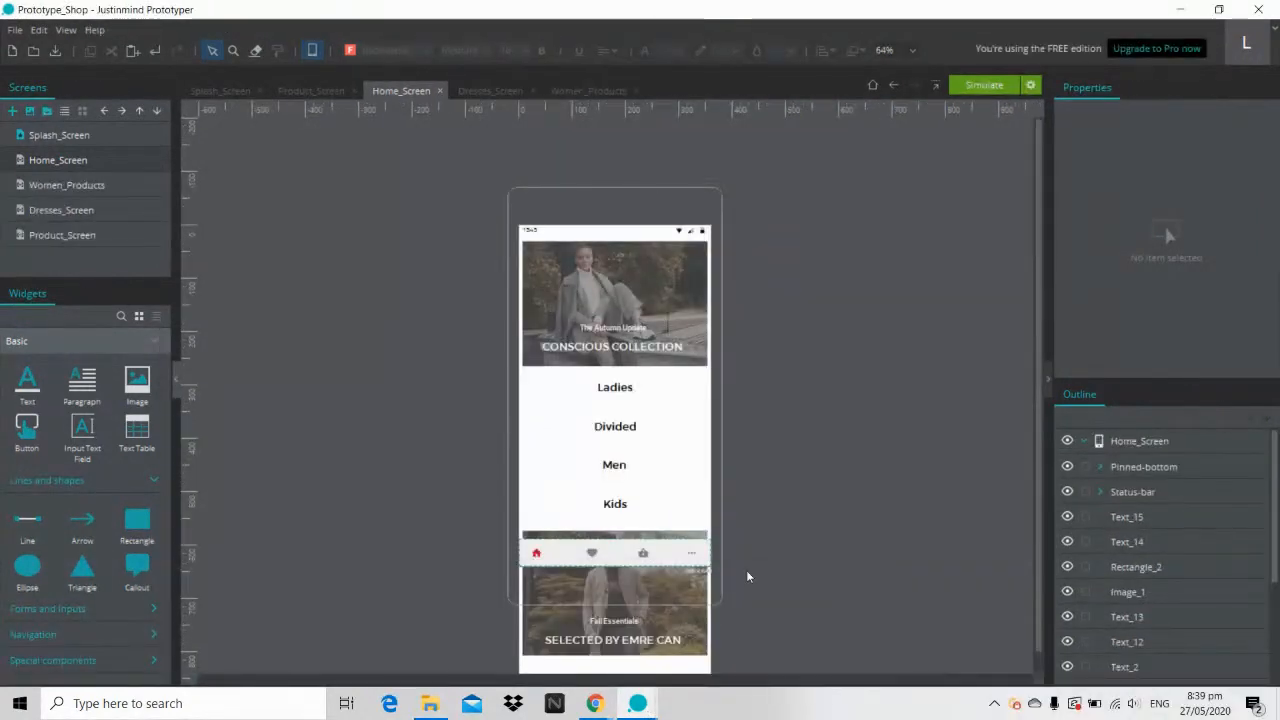
left_click(978, 85)
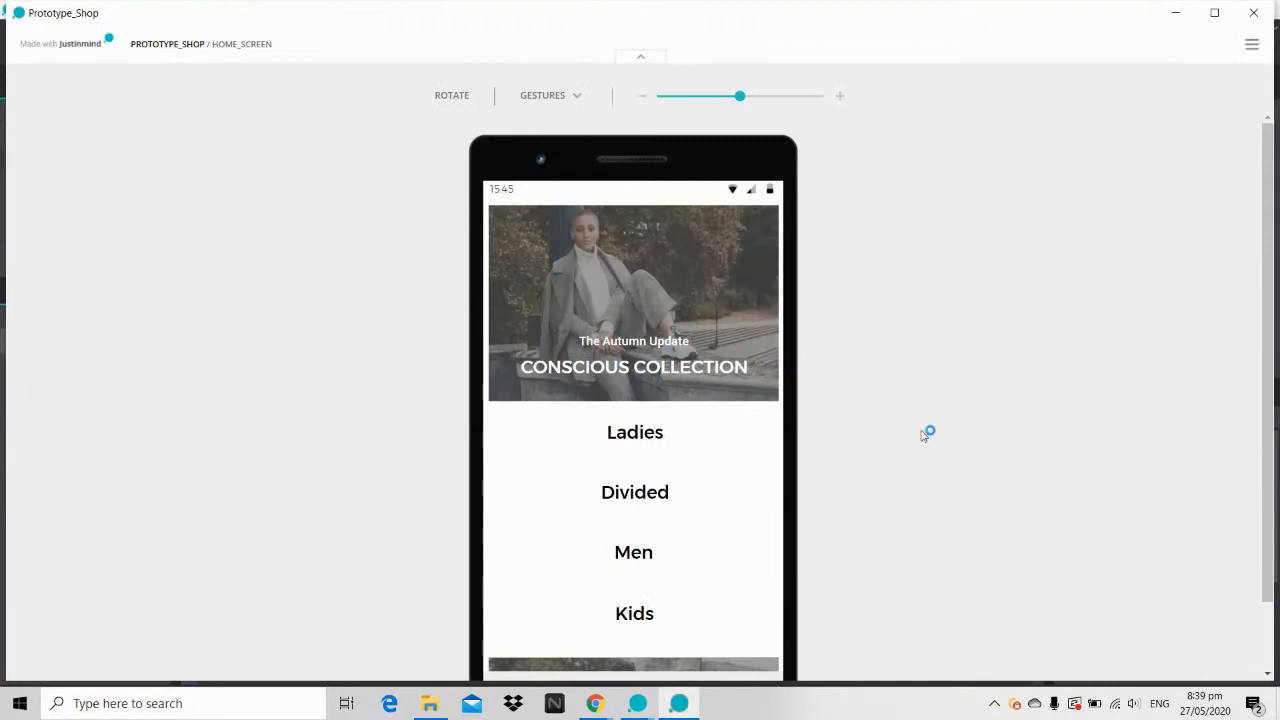
scroll(925, 435, "down", 2)
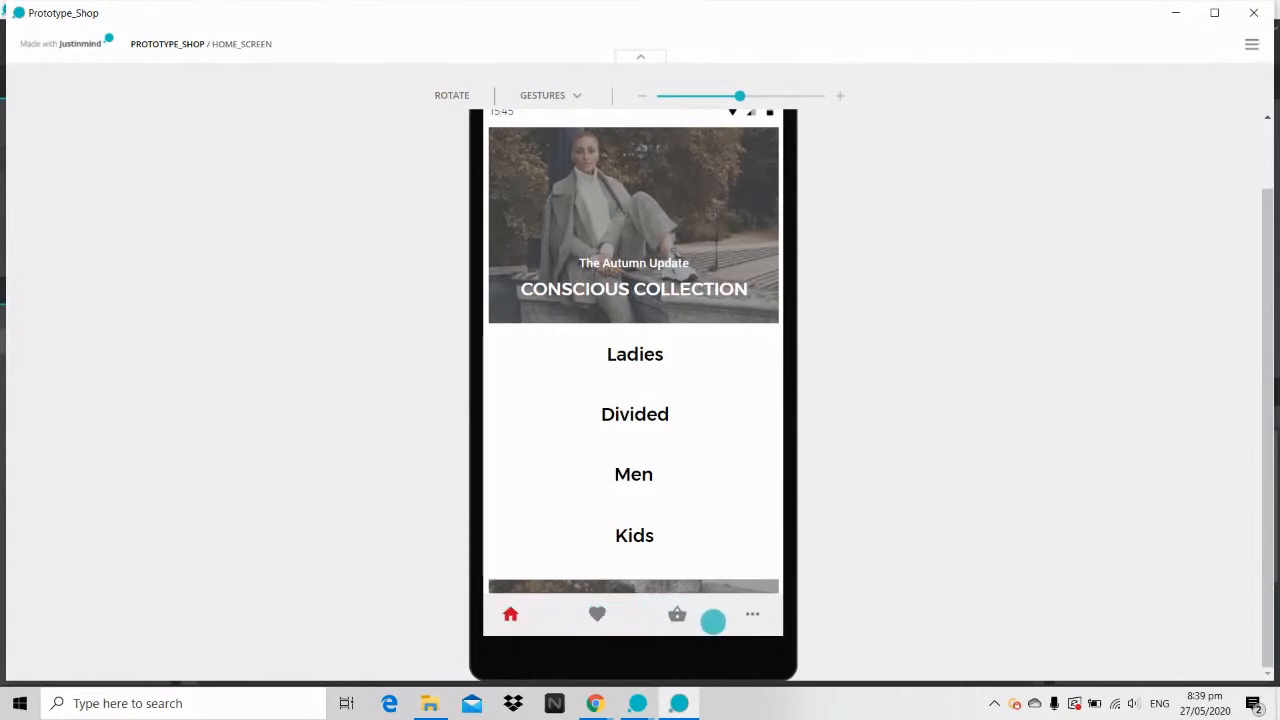
left_click(1178, 19)
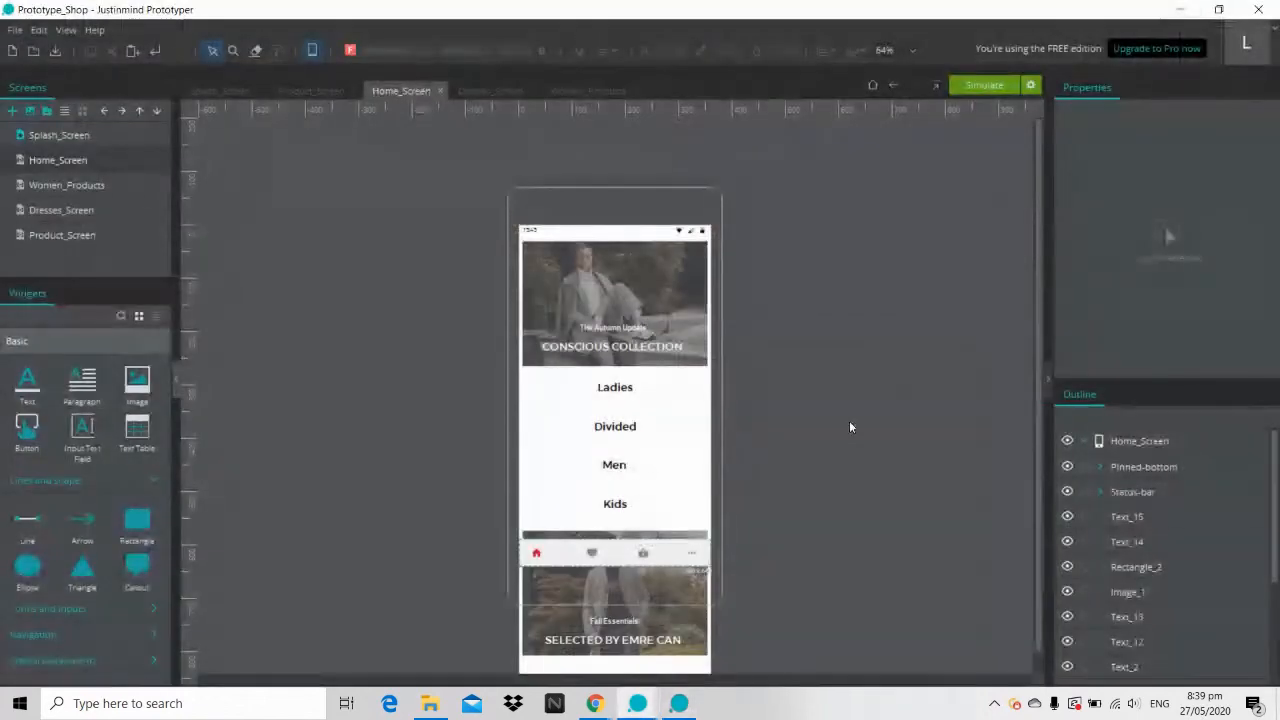
Step: Switch to the StreamYard window in Chrome to check the webinar's live comments
mouse_move(617, 698)
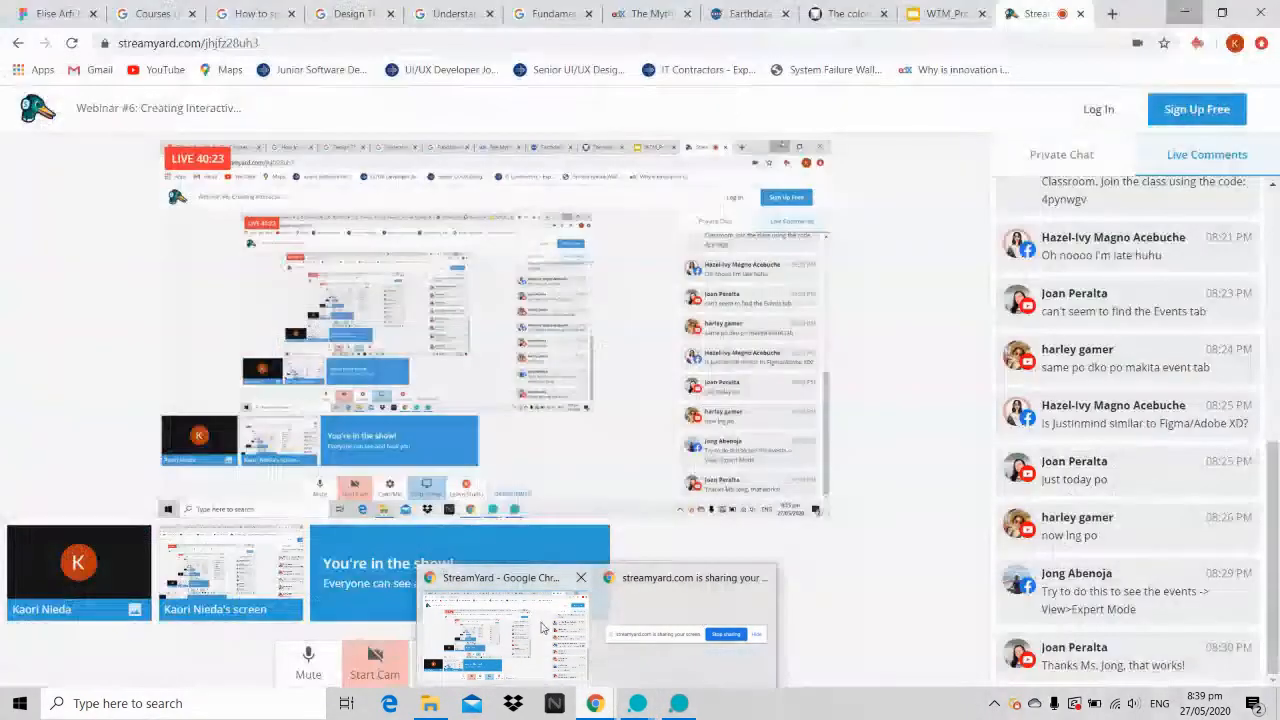
left_click(543, 627)
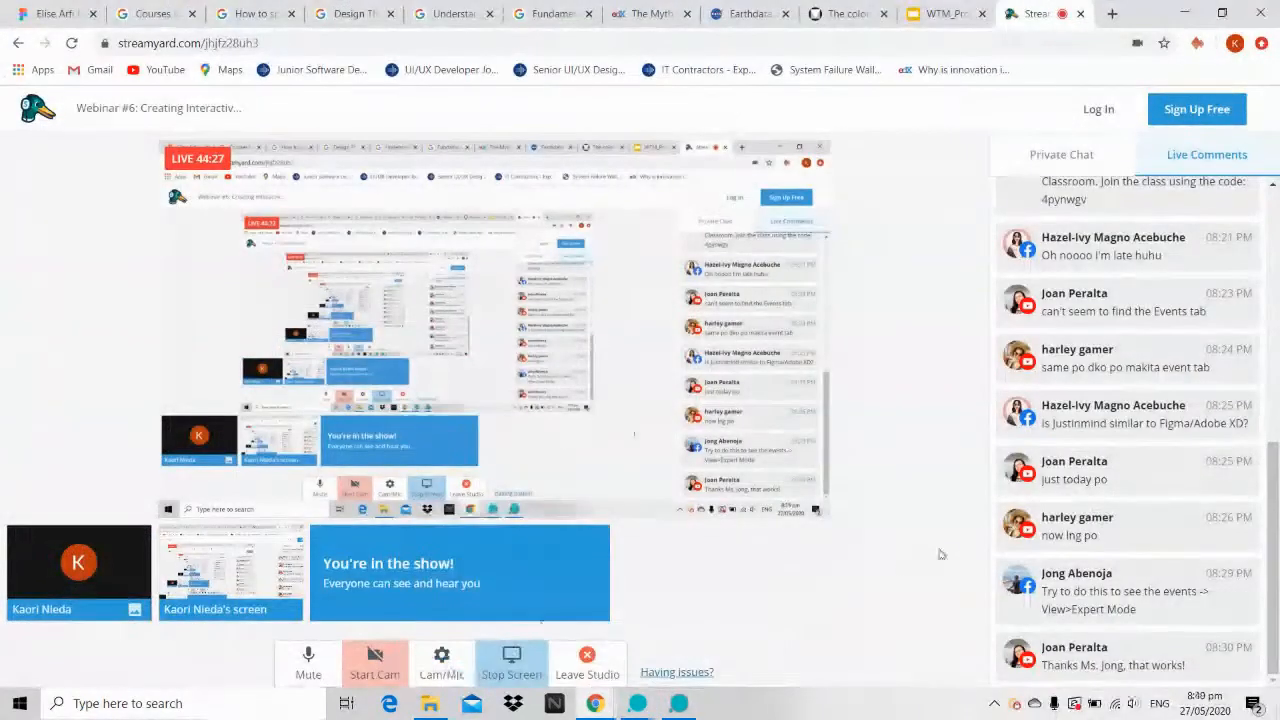
Step: Switch to the Prototype1 project in Justinmind, collapse the Basic widgets and open the widget library manager
left_click(1185, 15)
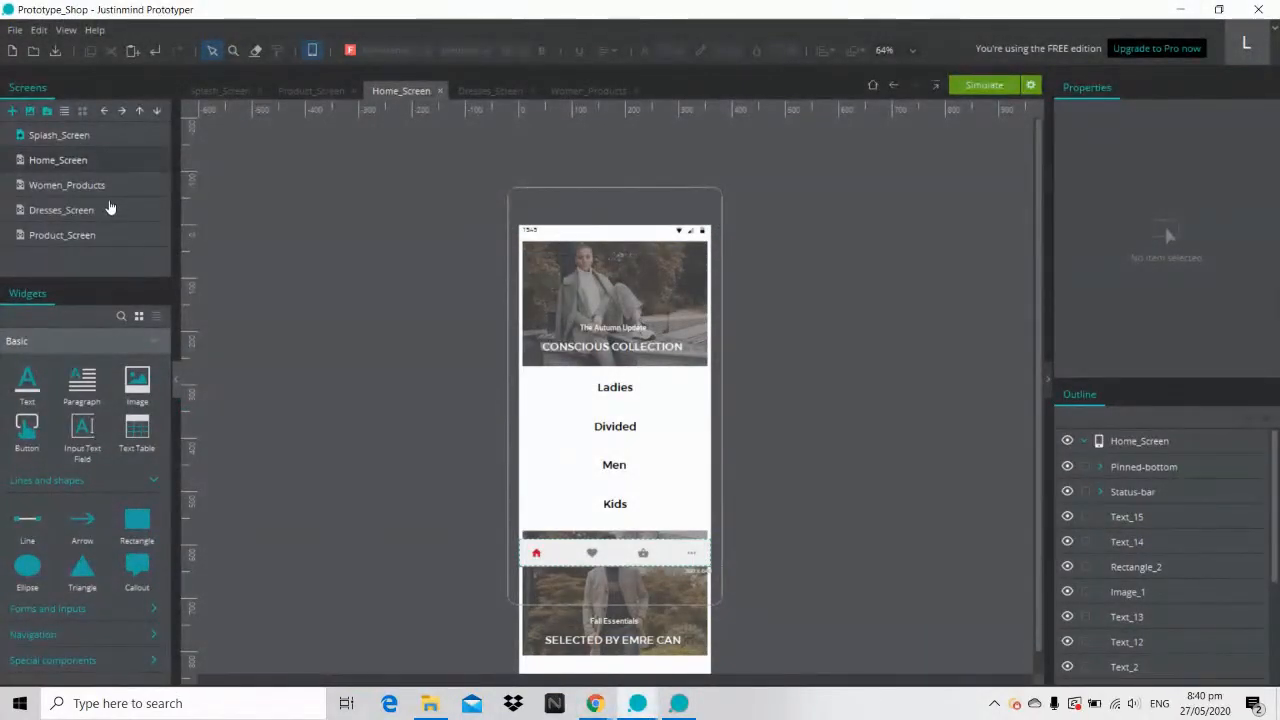
mouse_move(637, 703)
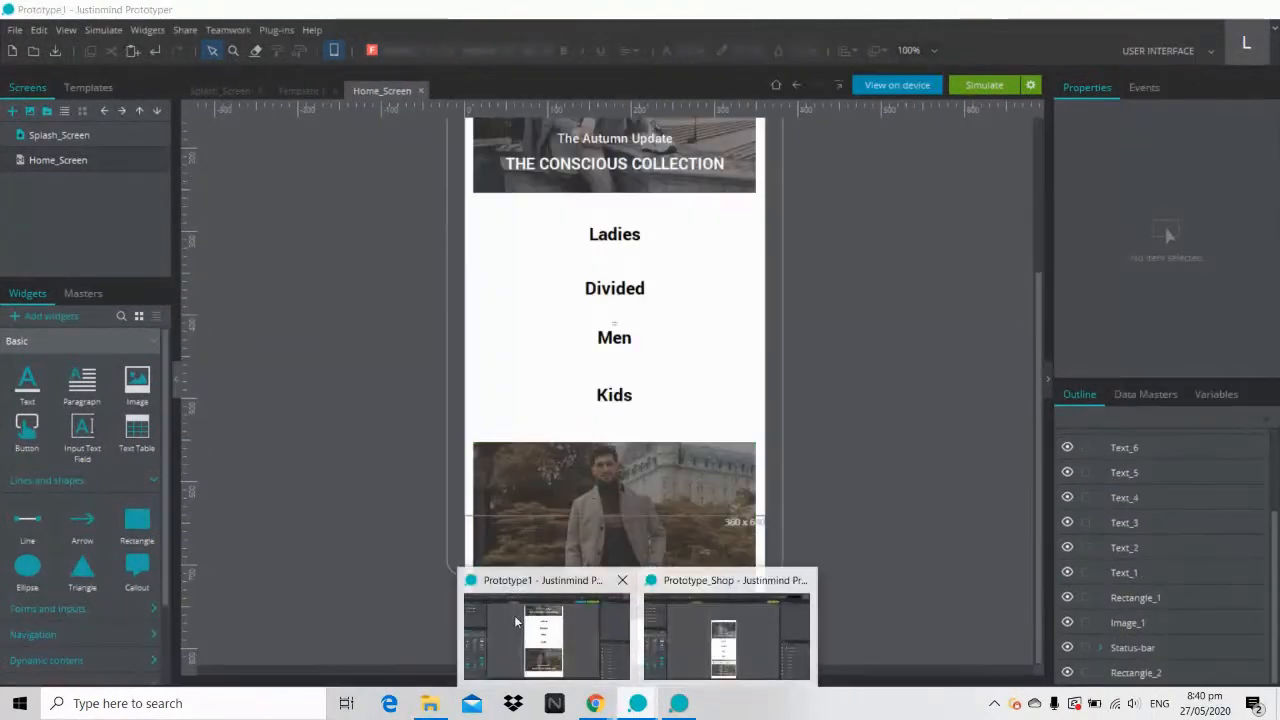
left_click(516, 622)
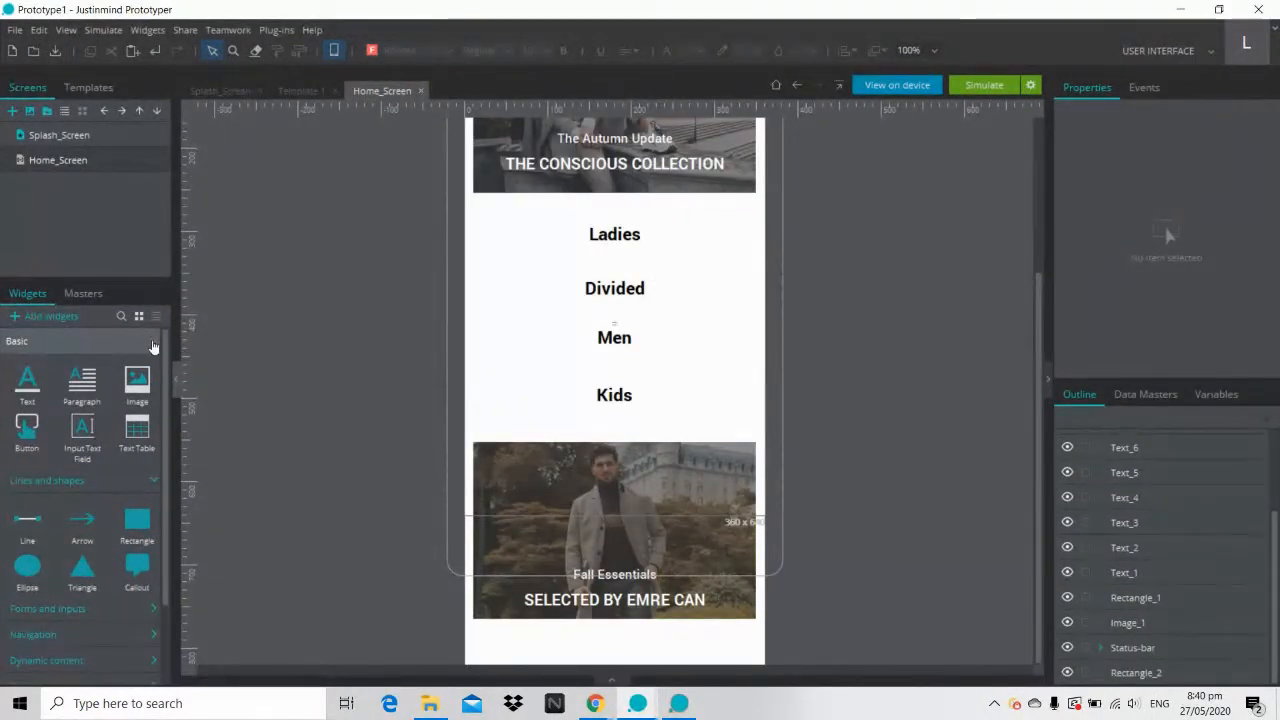
left_click(150, 341)
left_click(58, 319)
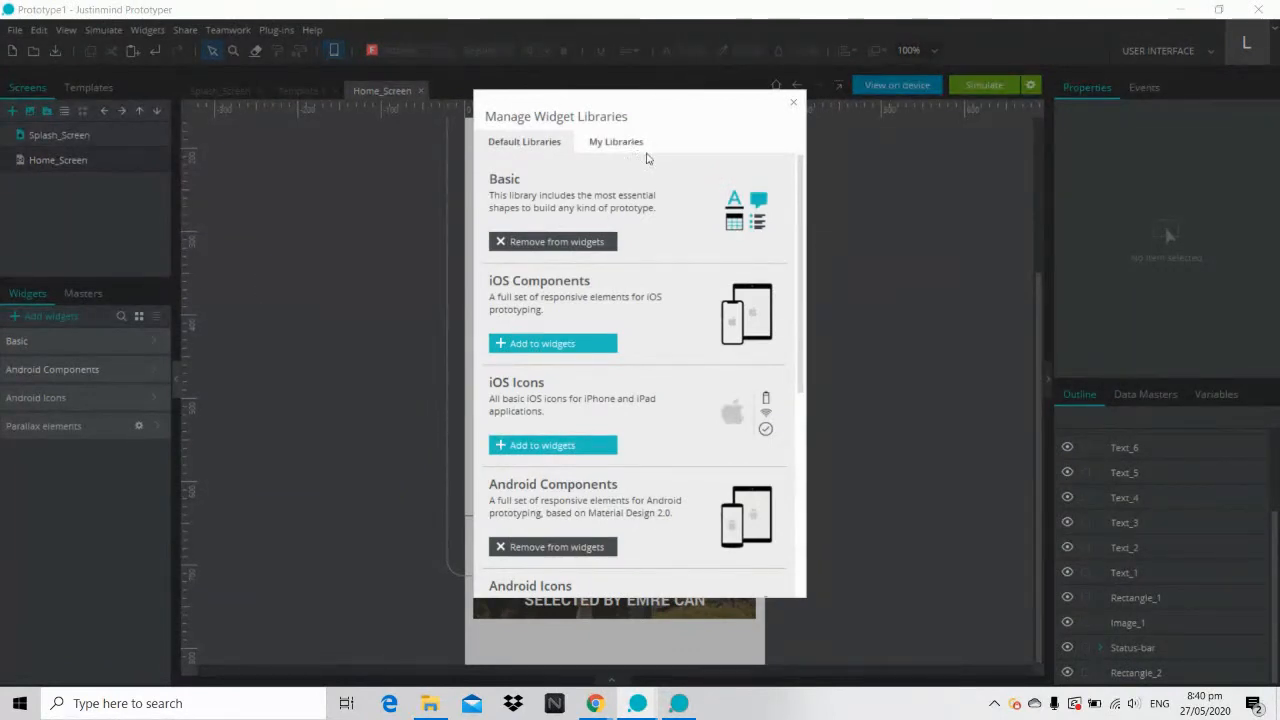
Step: Switch to Chrome and search Google for "parallax justinmind" in a new tab
mouse_move(597, 706)
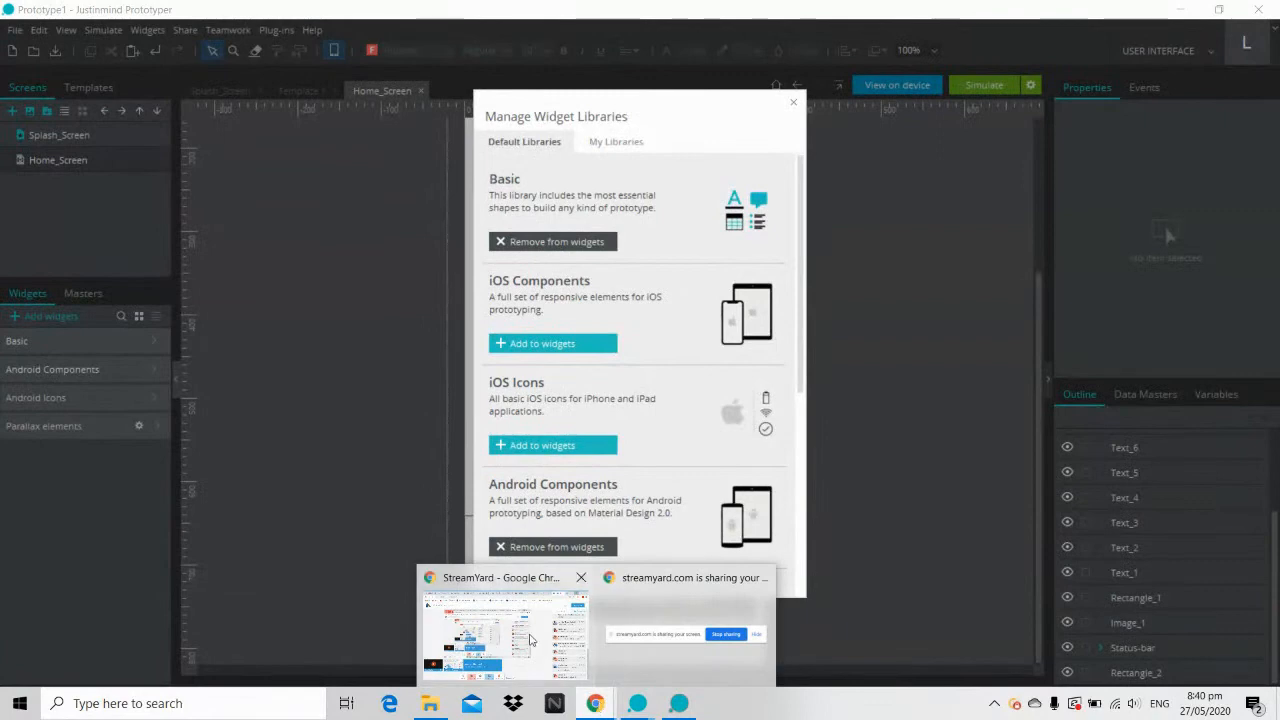
left_click(500, 625)
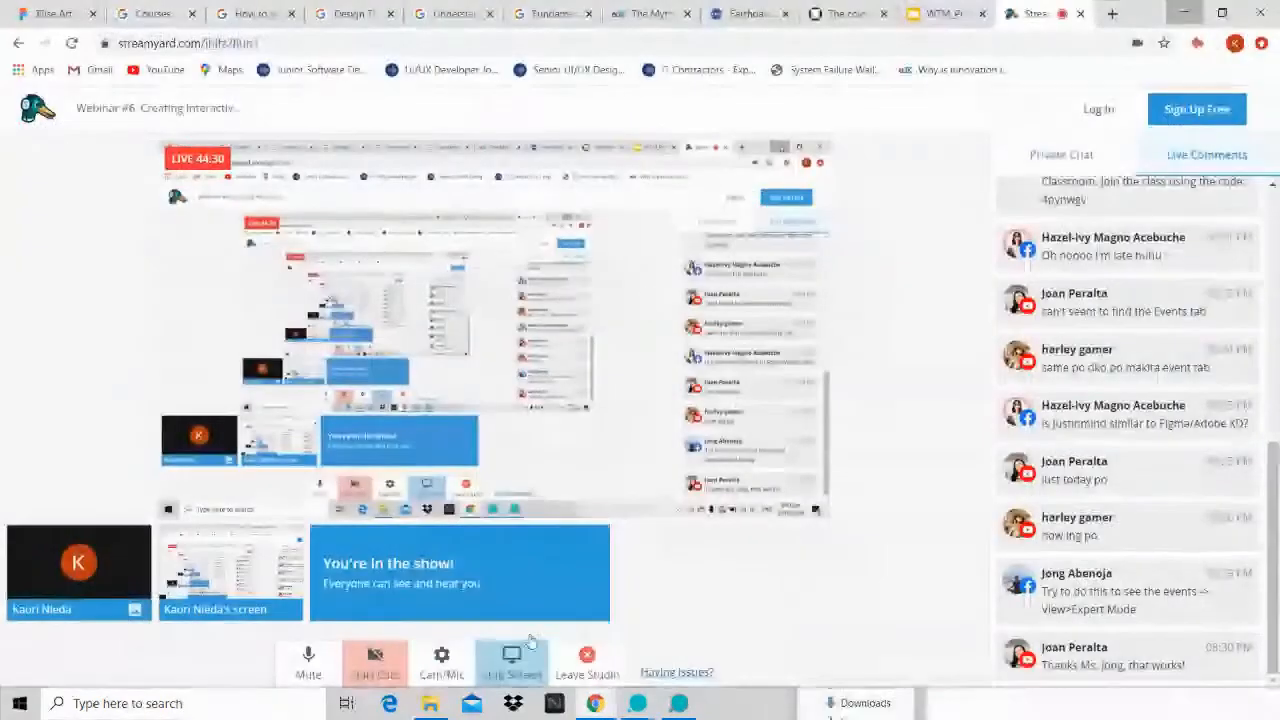
left_click(1110, 13)
type("GOO")
key("Return")
type("parallac")
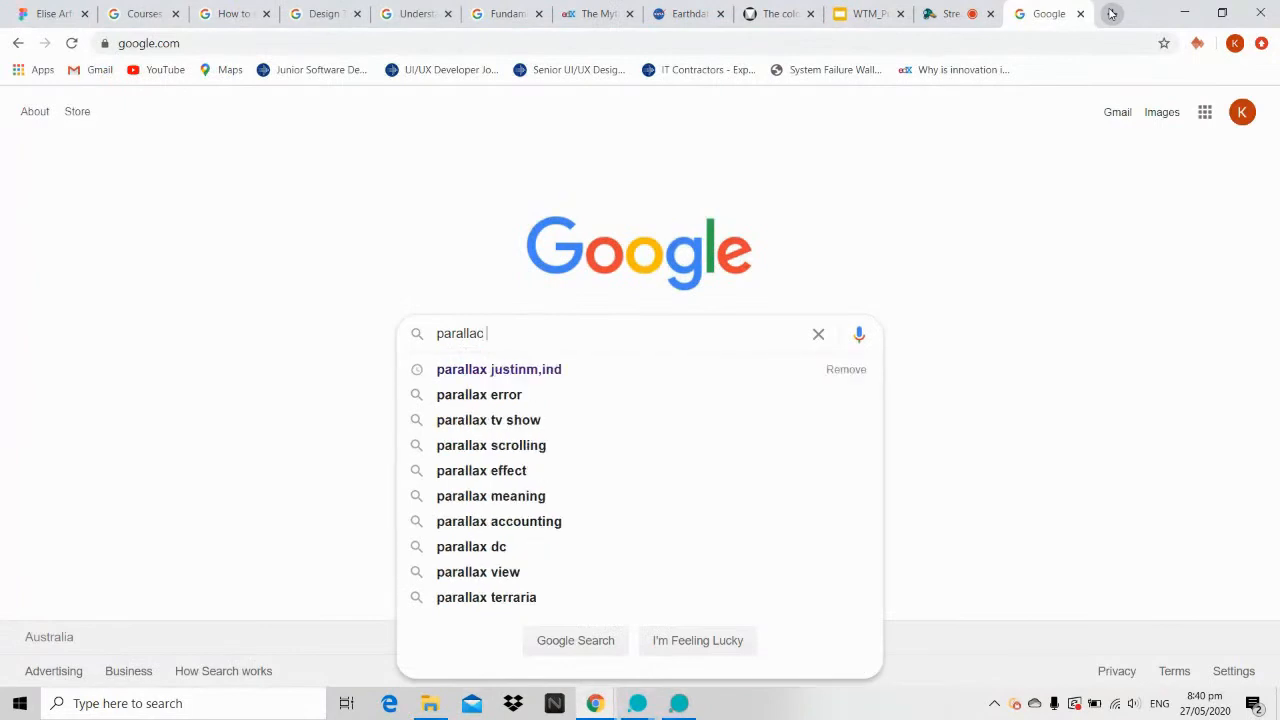
key("BackSpace")
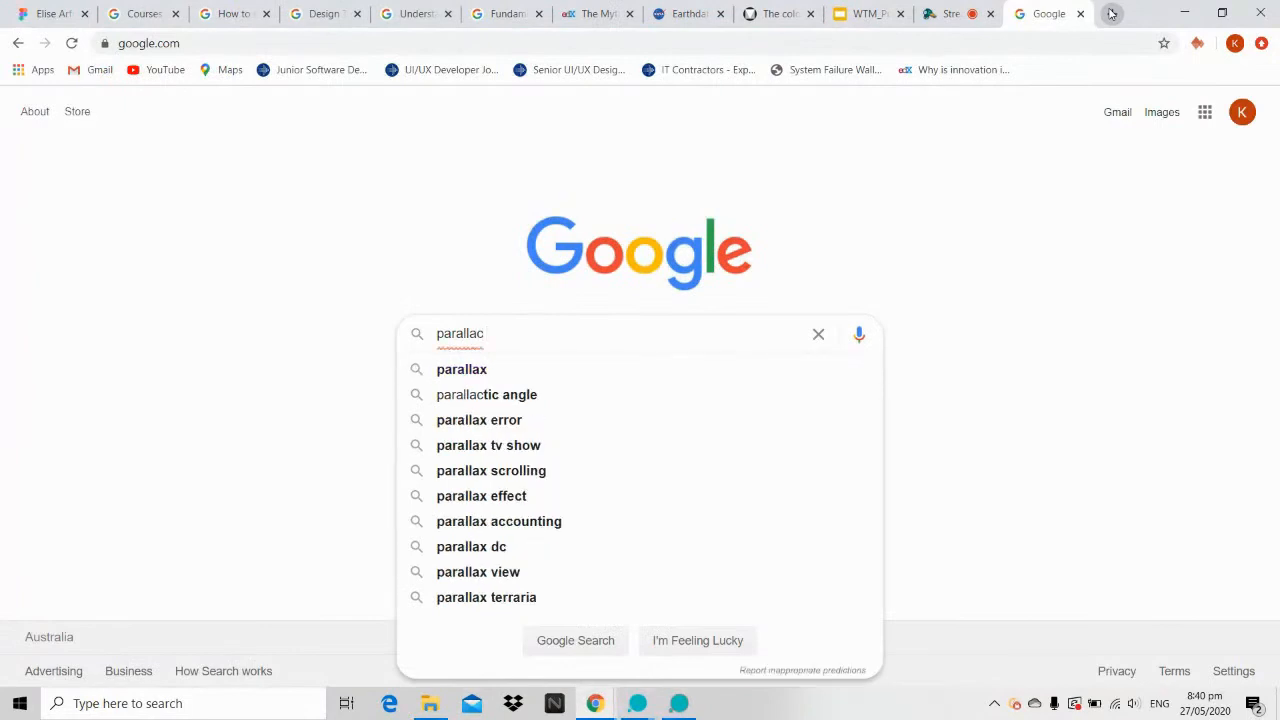
type("x jus")
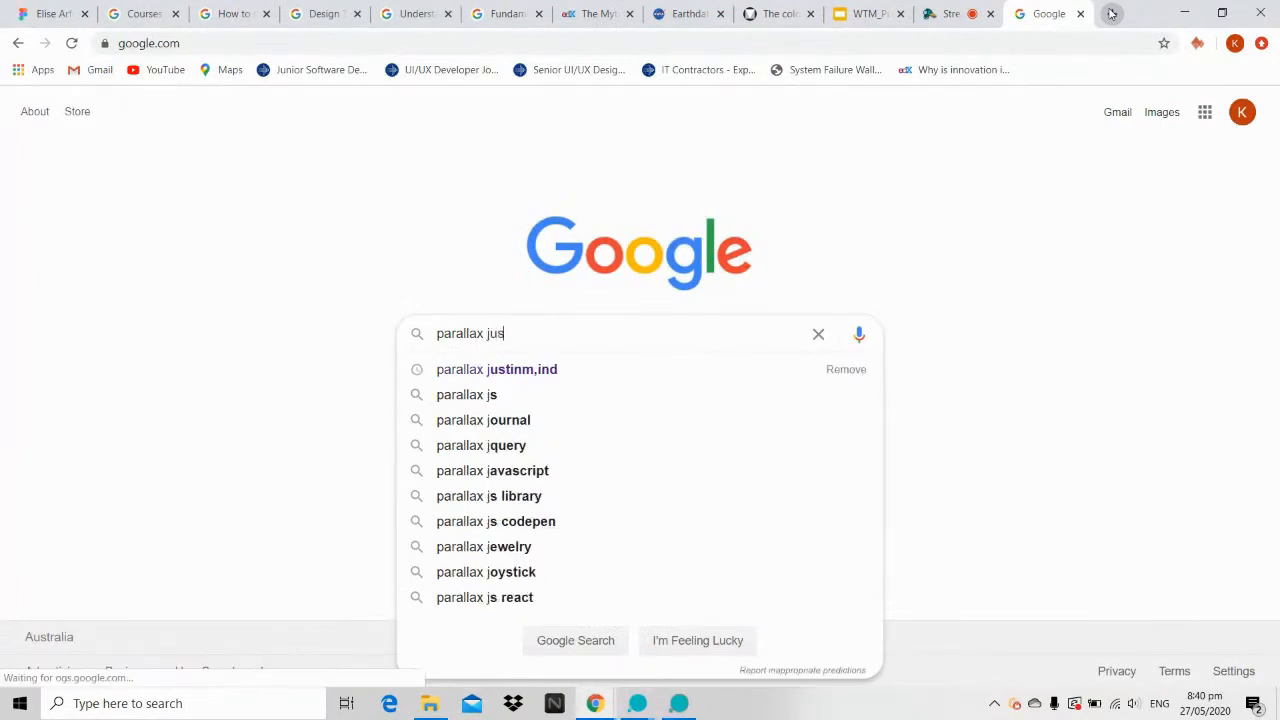
type("tinmind")
key("Return")
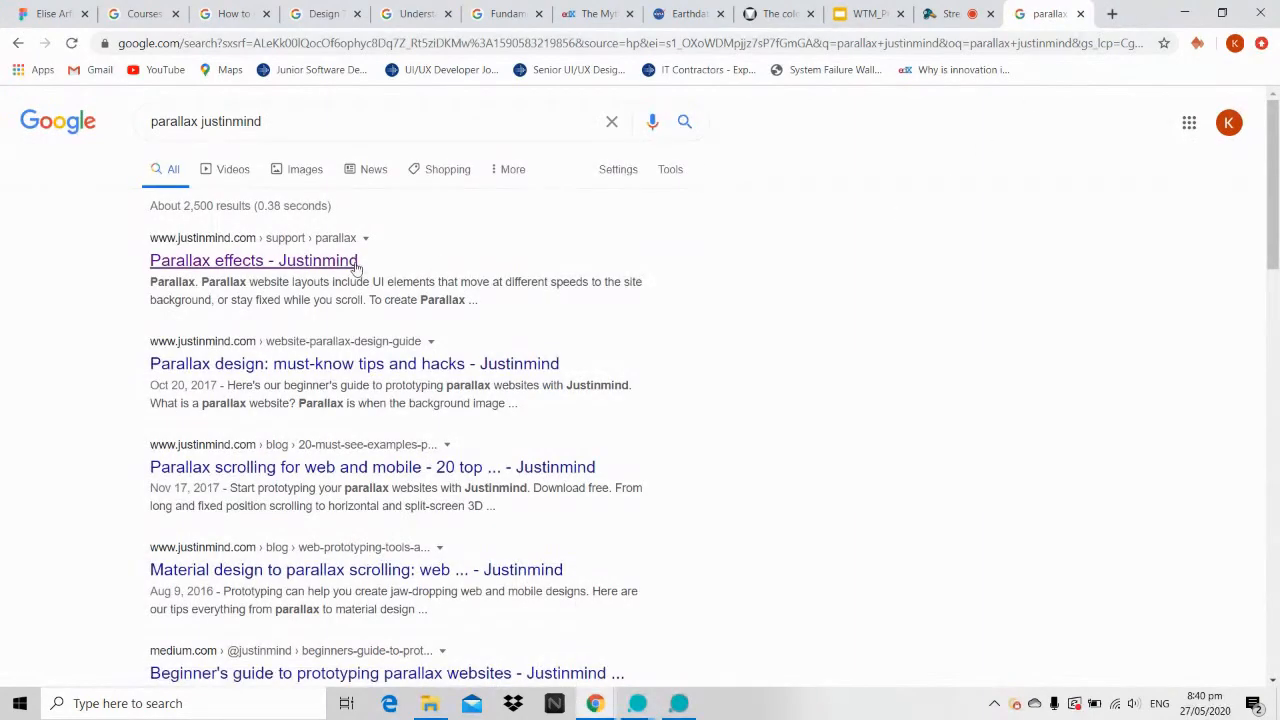
Step: Open the Parallax effects support article and review its sections on the sticky header, sticky footer and fixed pop-up
left_click(247, 262)
left_click(281, 44)
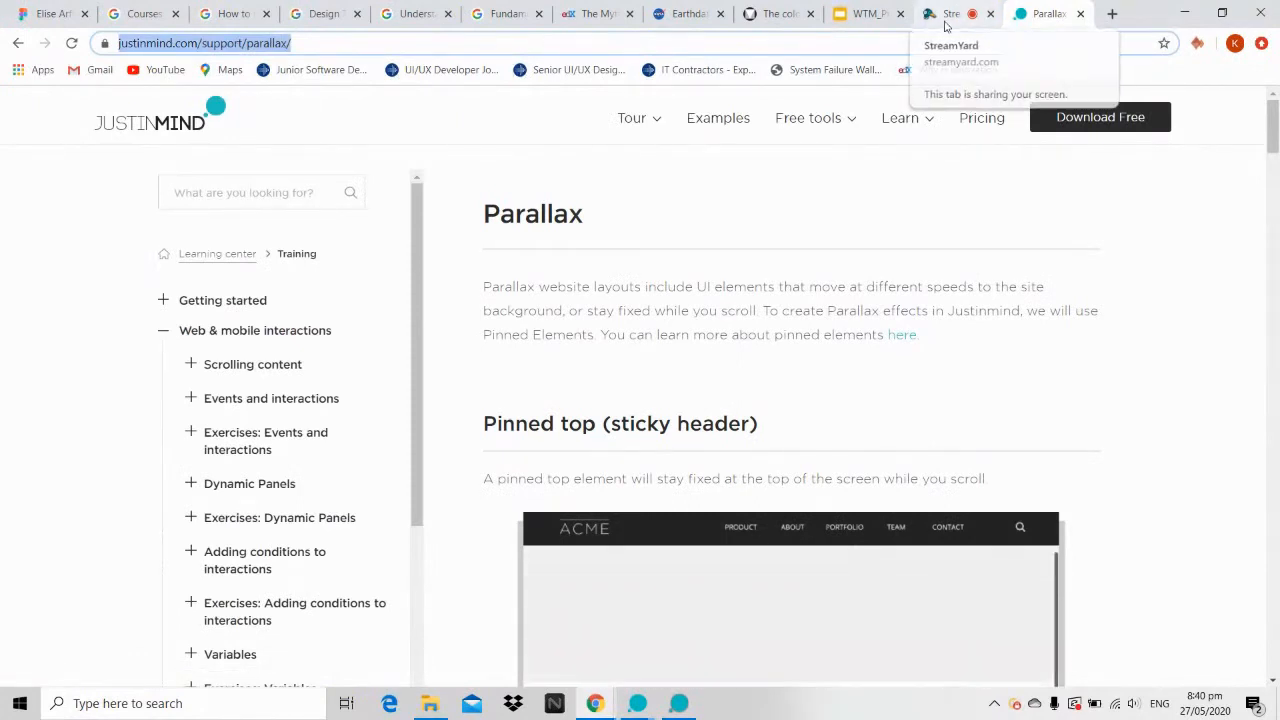
mouse_move(850, 122)
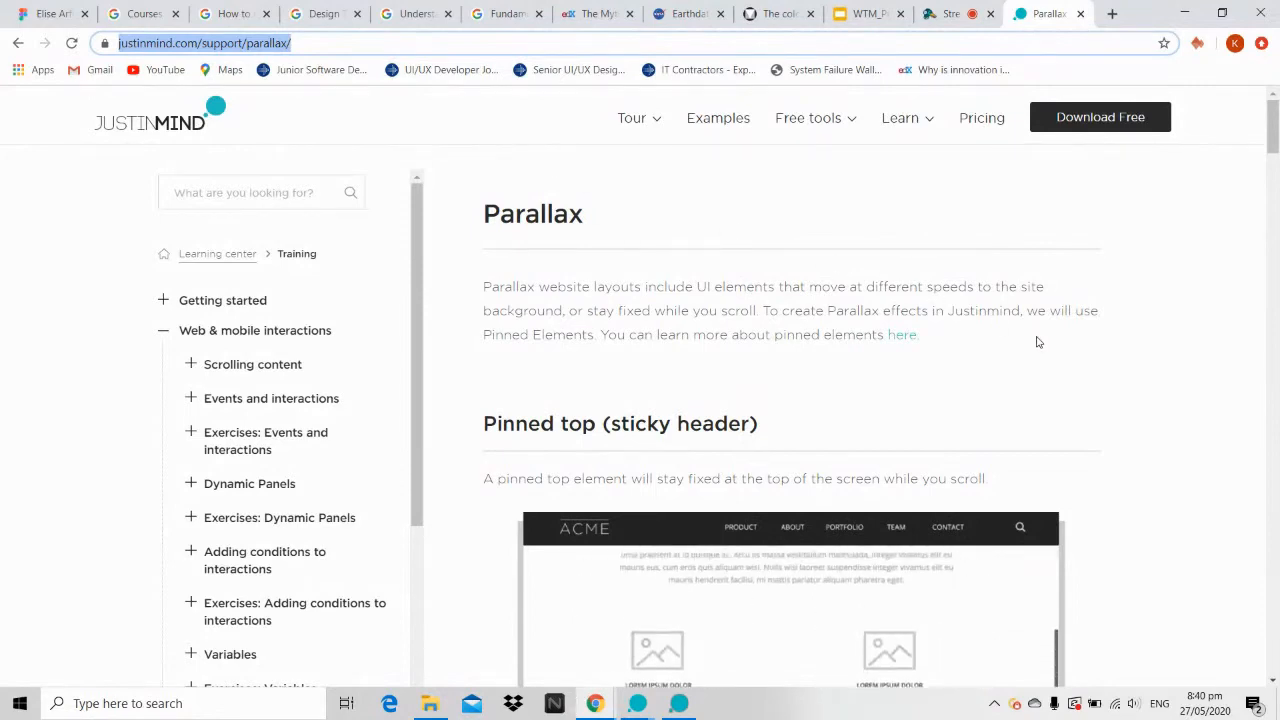
scroll(1118, 389, "down", 1)
scroll(1118, 389, "down", 1)
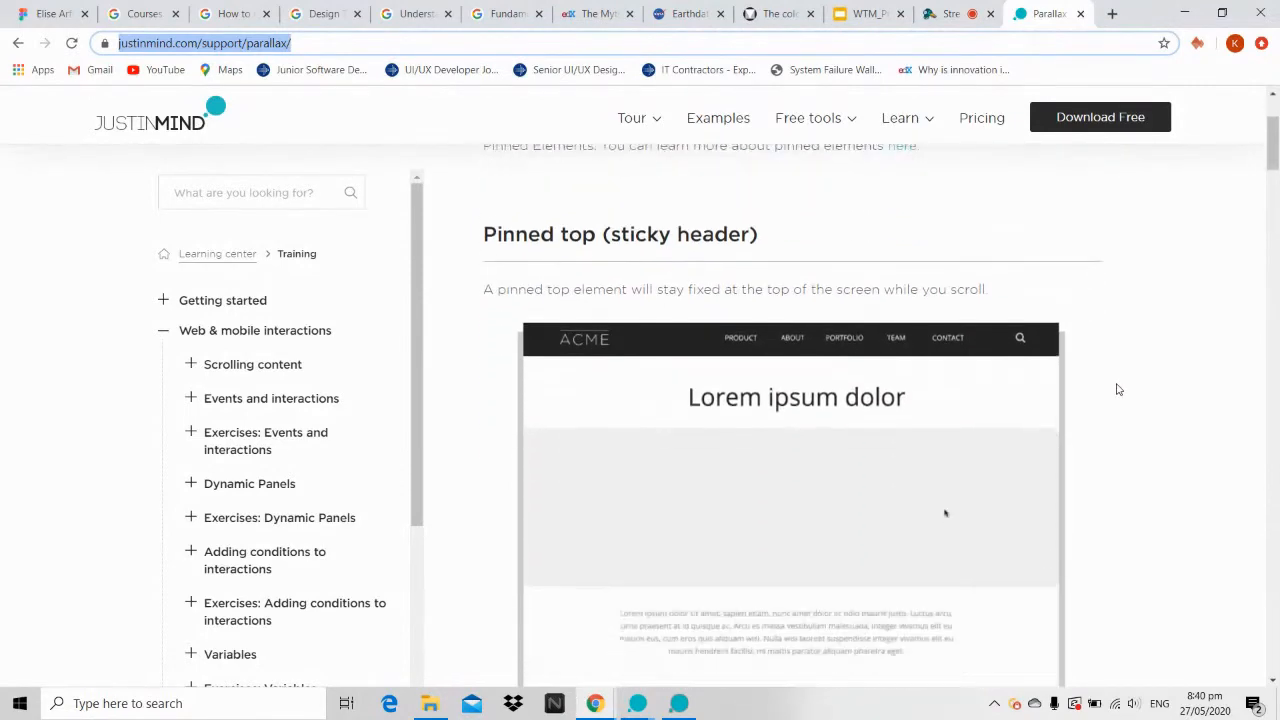
scroll(1118, 389, "down", 4)
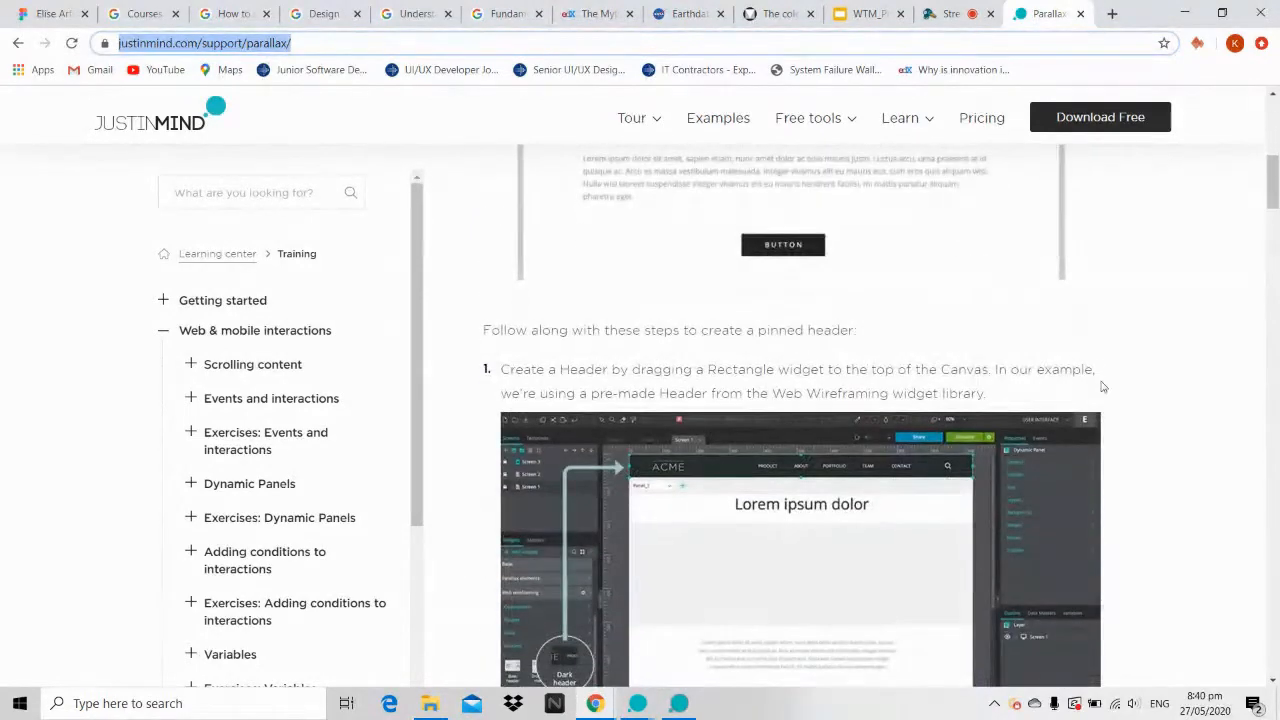
scroll(1013, 362, "down", 3)
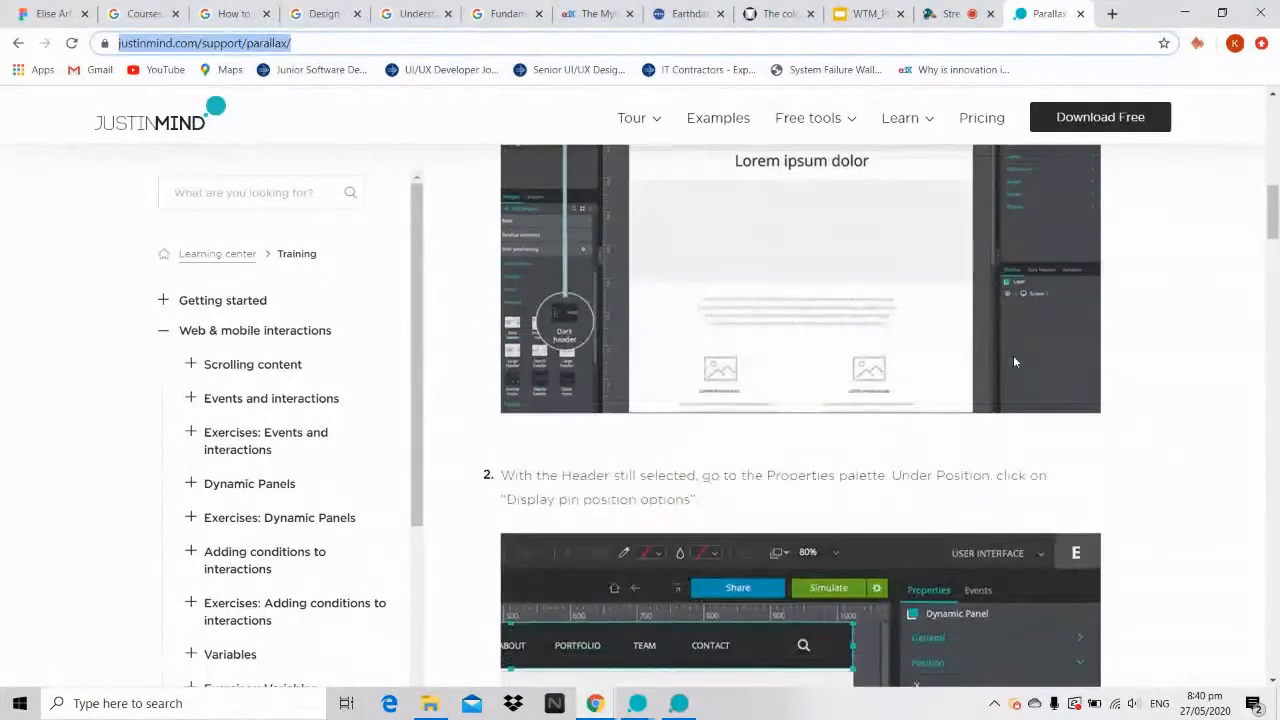
scroll(1127, 424, "down", 9)
scroll(1127, 424, "down", 10)
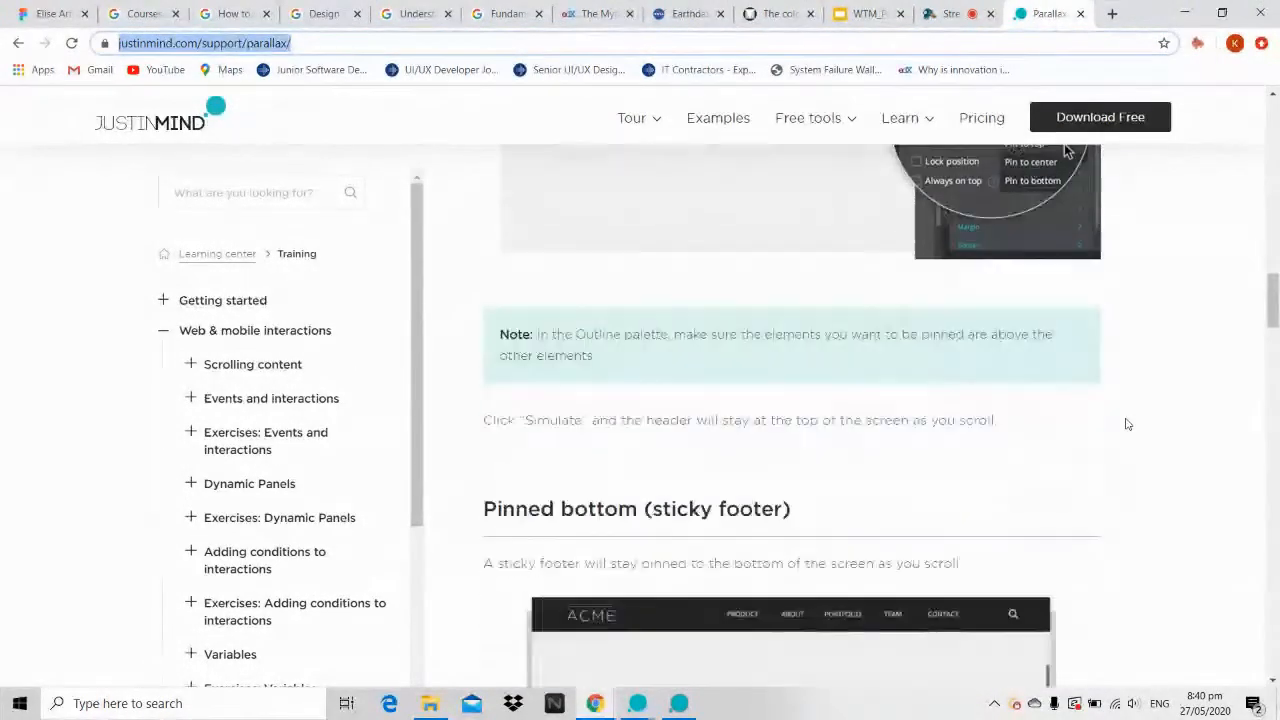
scroll(1127, 424, "down", 15)
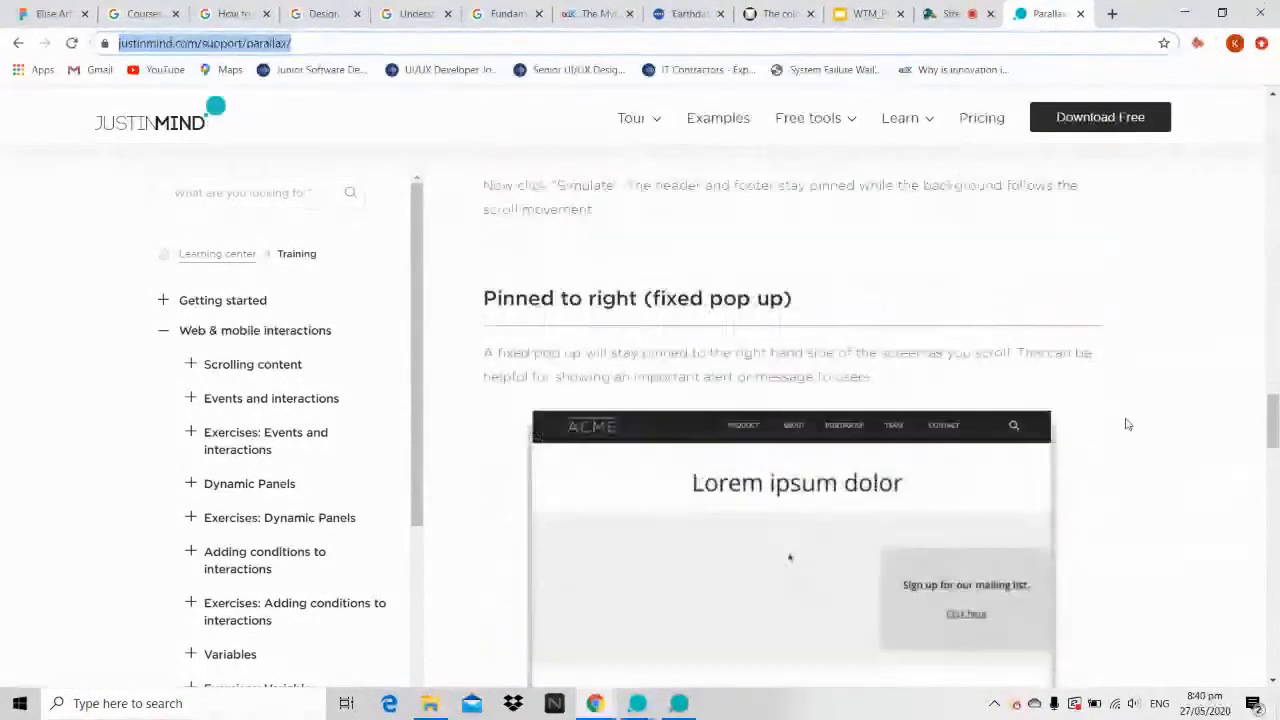
scroll(1127, 424, "down", 10)
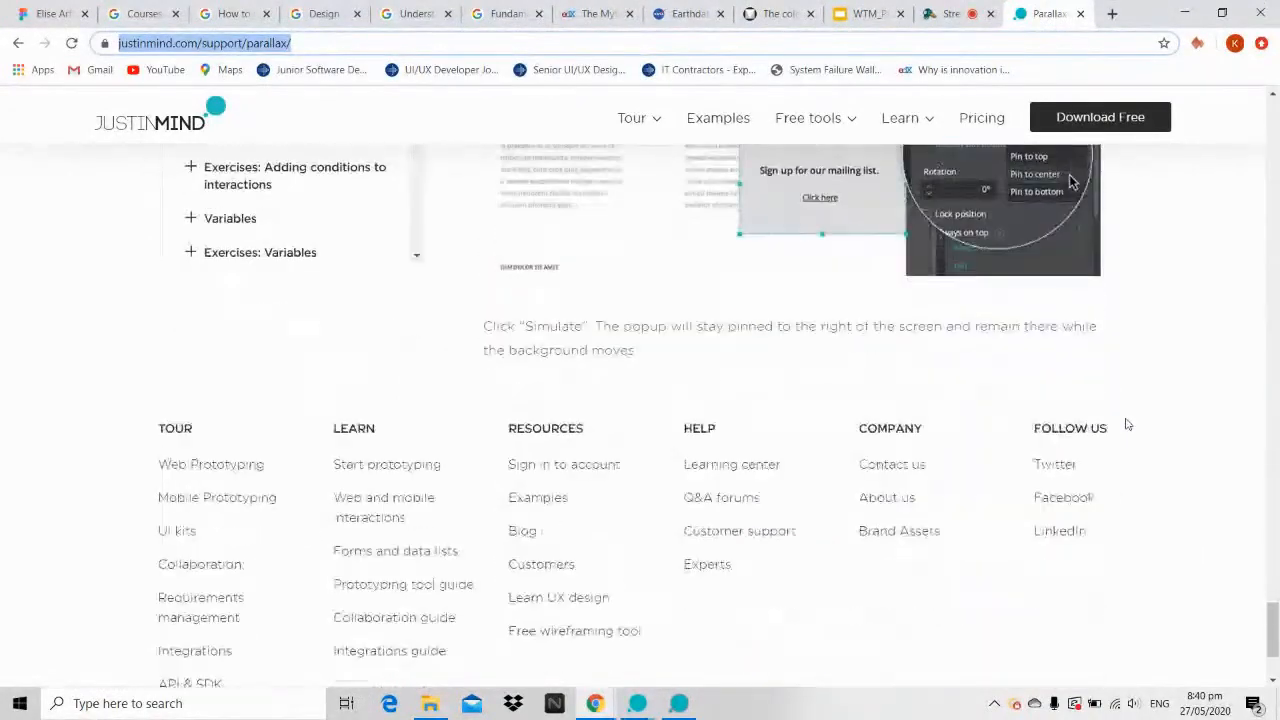
scroll(1127, 424, "up", 8)
scroll(865, 247, "up", 2)
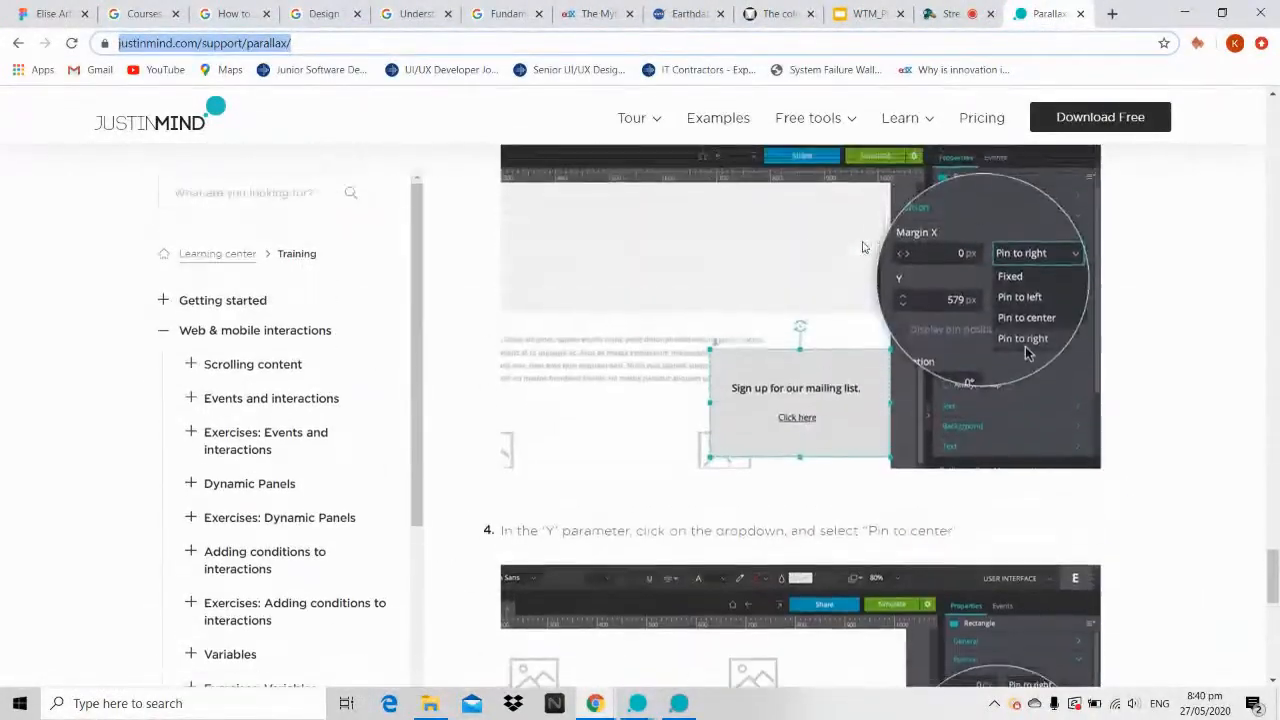
Step: Go back to the results, extend the query to "parallax justinmind downloa" and open Justinmind's Free UI kits result
left_click(16, 44)
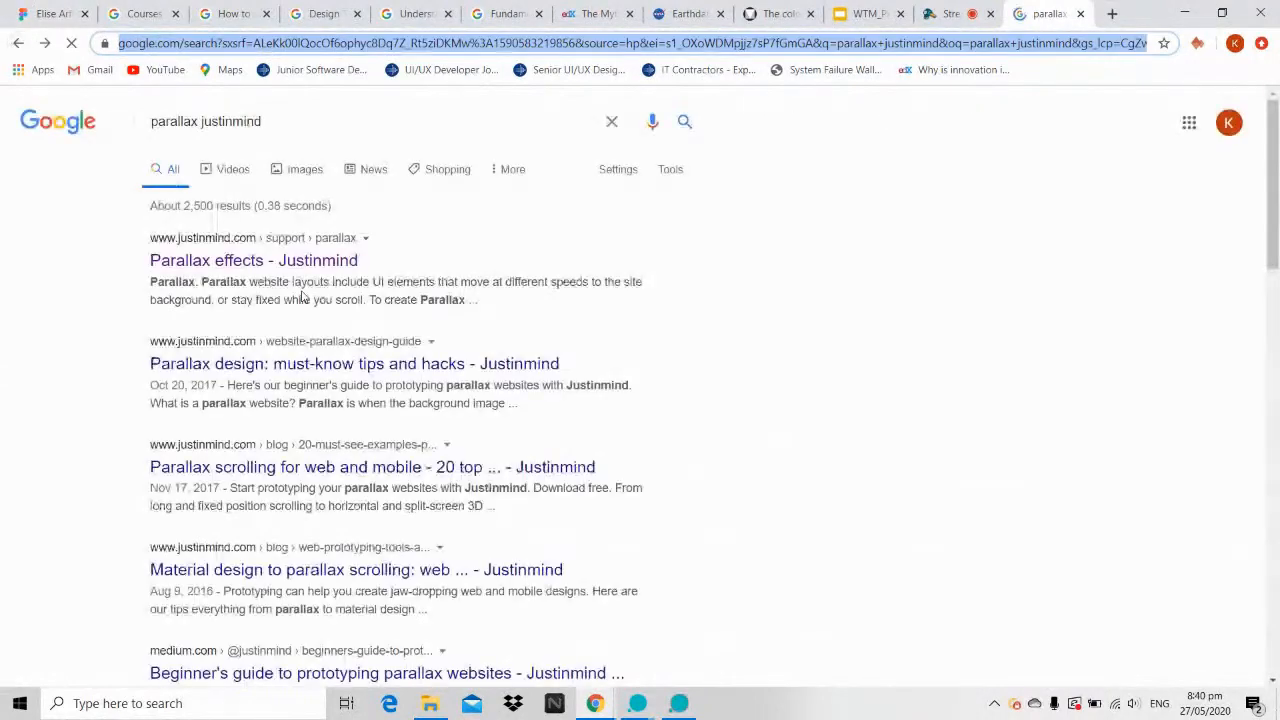
left_click(328, 125)
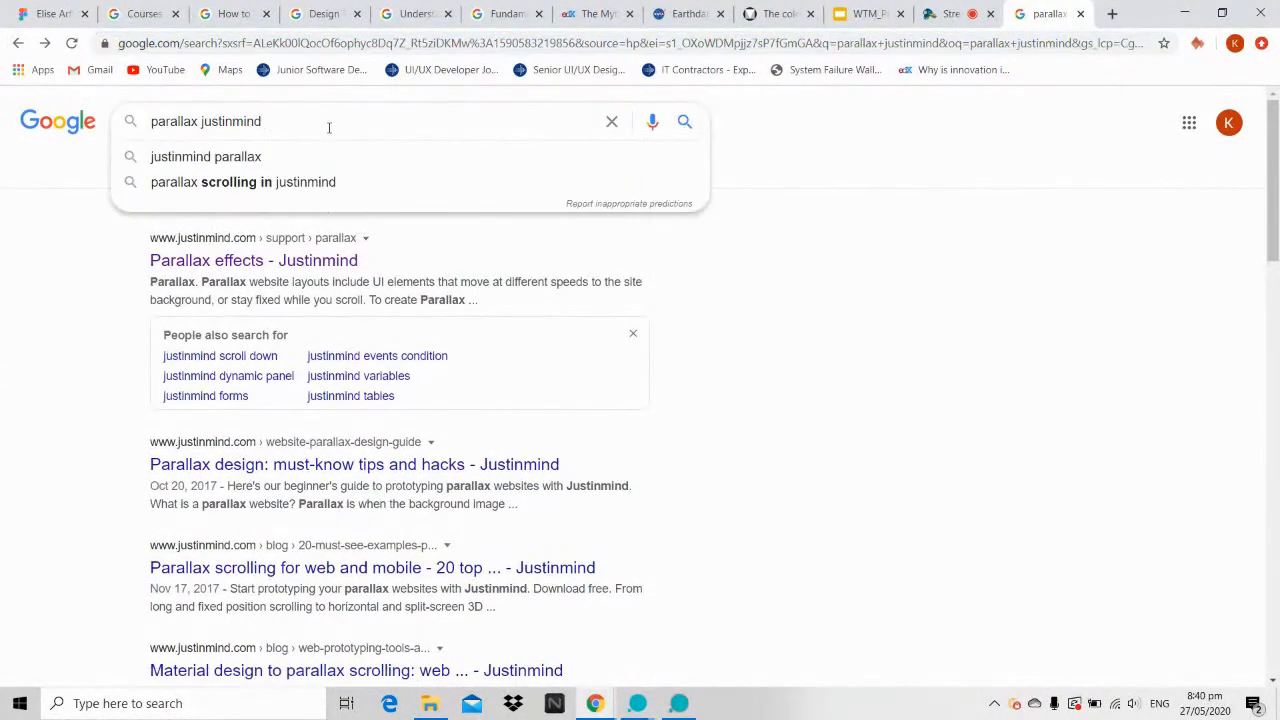
type("downloa")
key("Return")
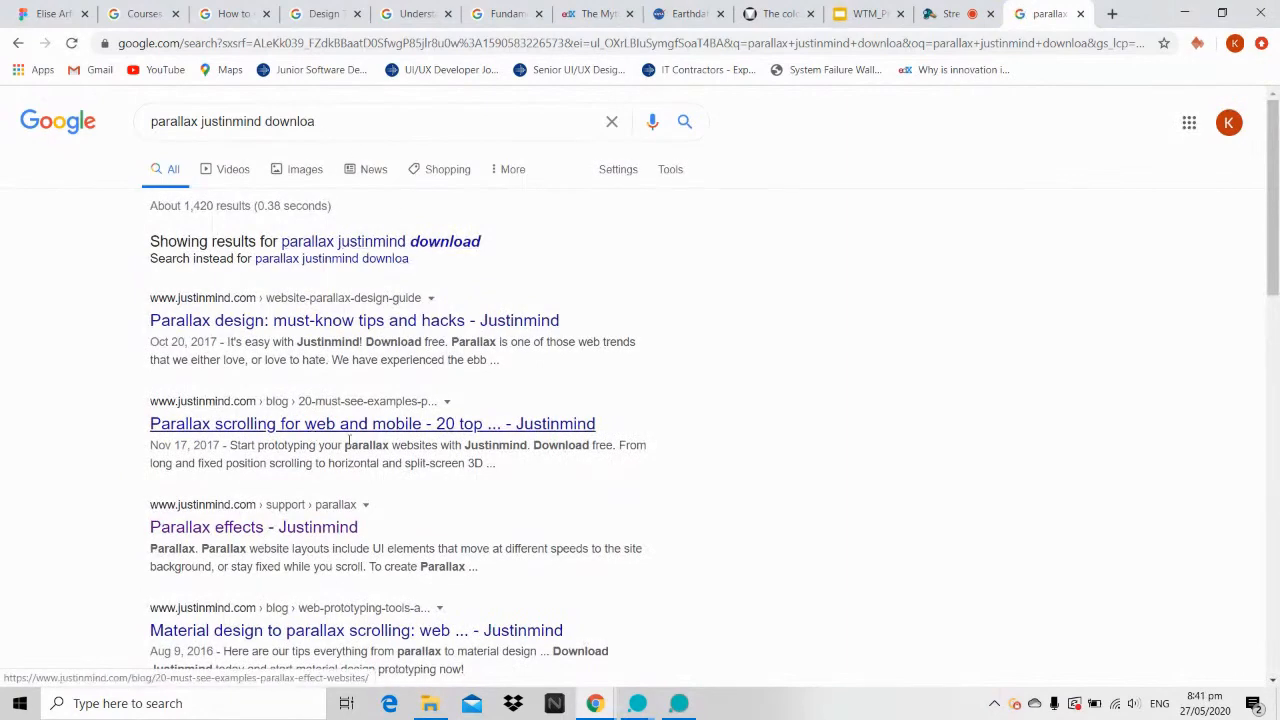
scroll(632, 530, "down", 1)
scroll(632, 530, "down", 1)
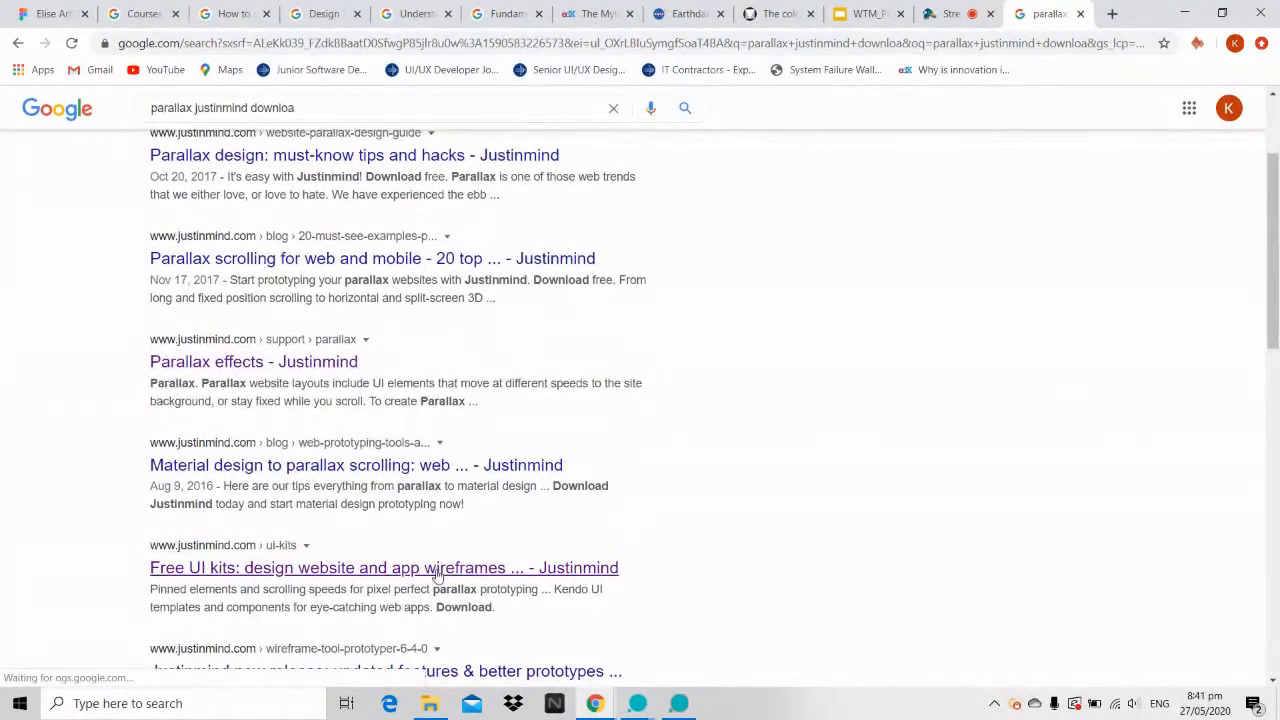
scroll(870, 515, "down", 3)
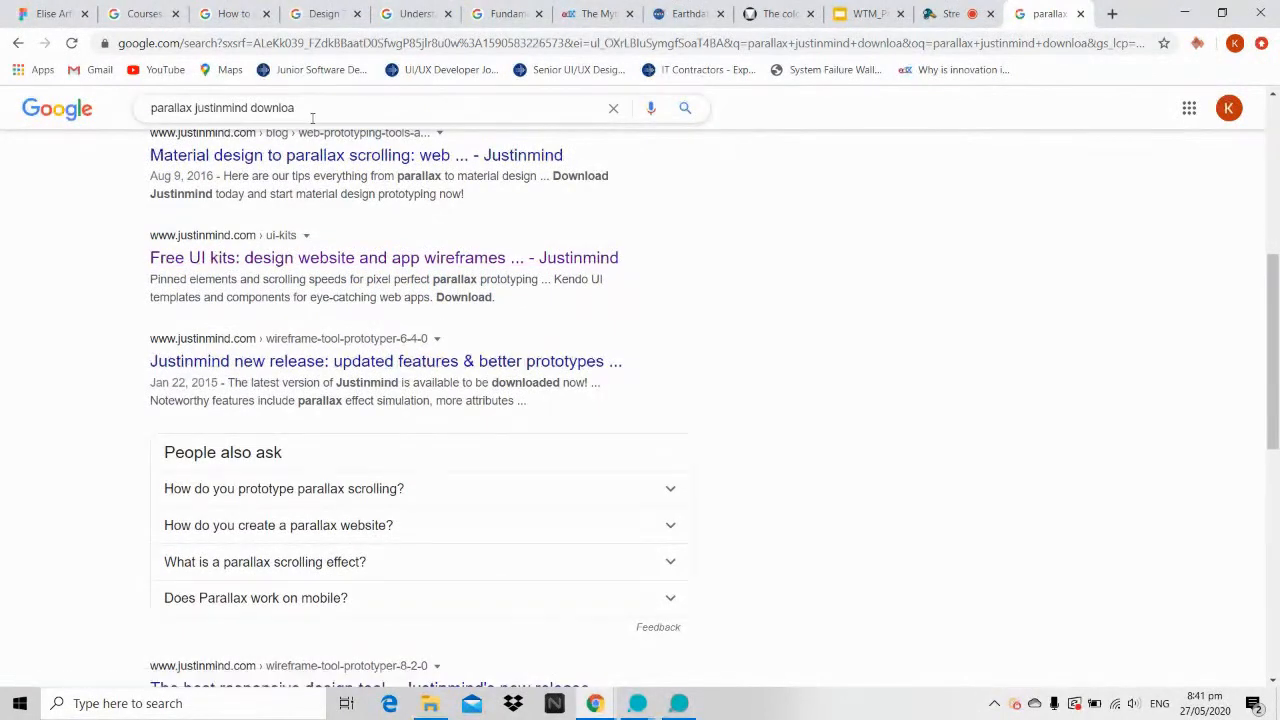
left_click(300, 258)
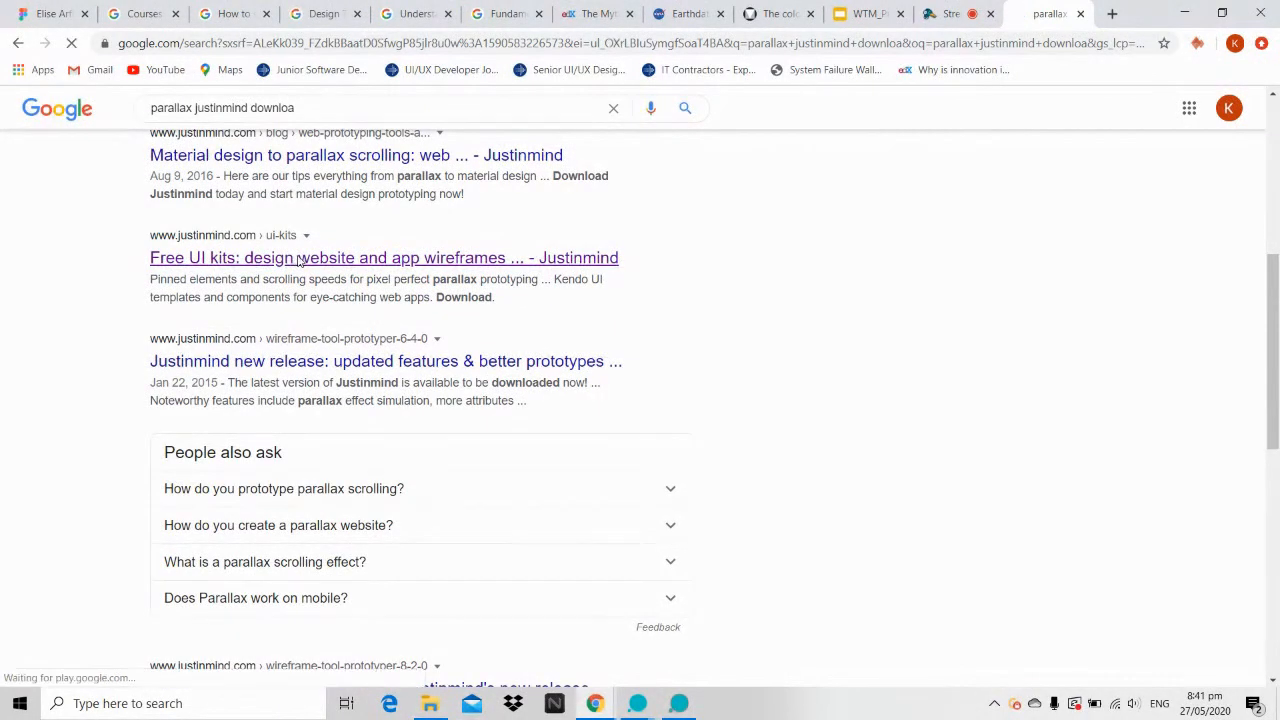
Step: Look through the available UI kits and locate the downloadable Parallax kit
scroll(960, 380, "down", 3)
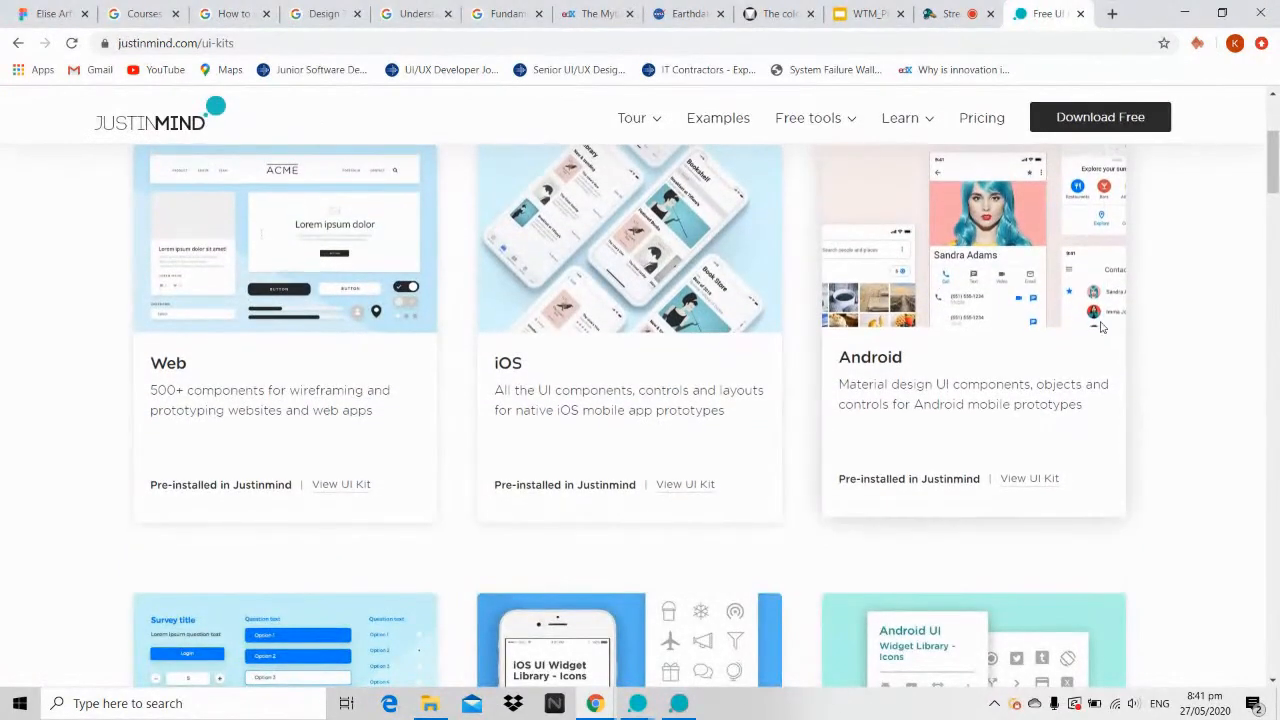
scroll(1181, 368, "down", 3)
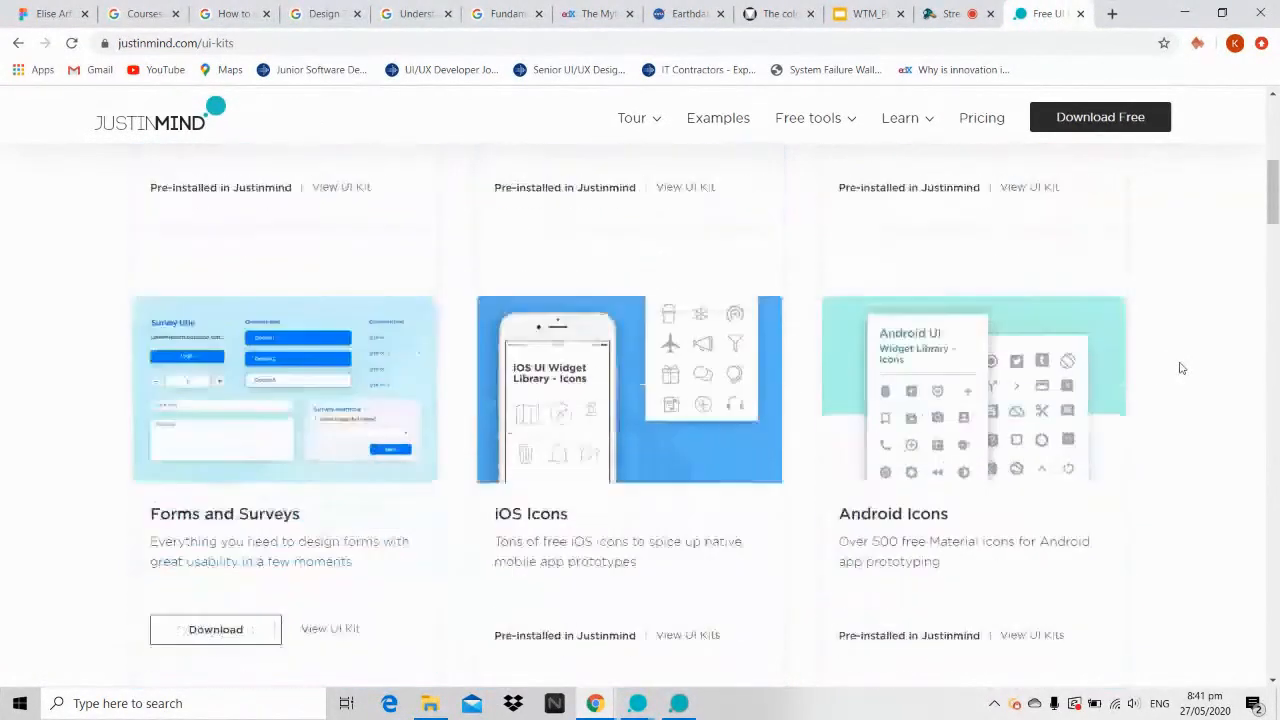
scroll(1181, 408, "down", 1)
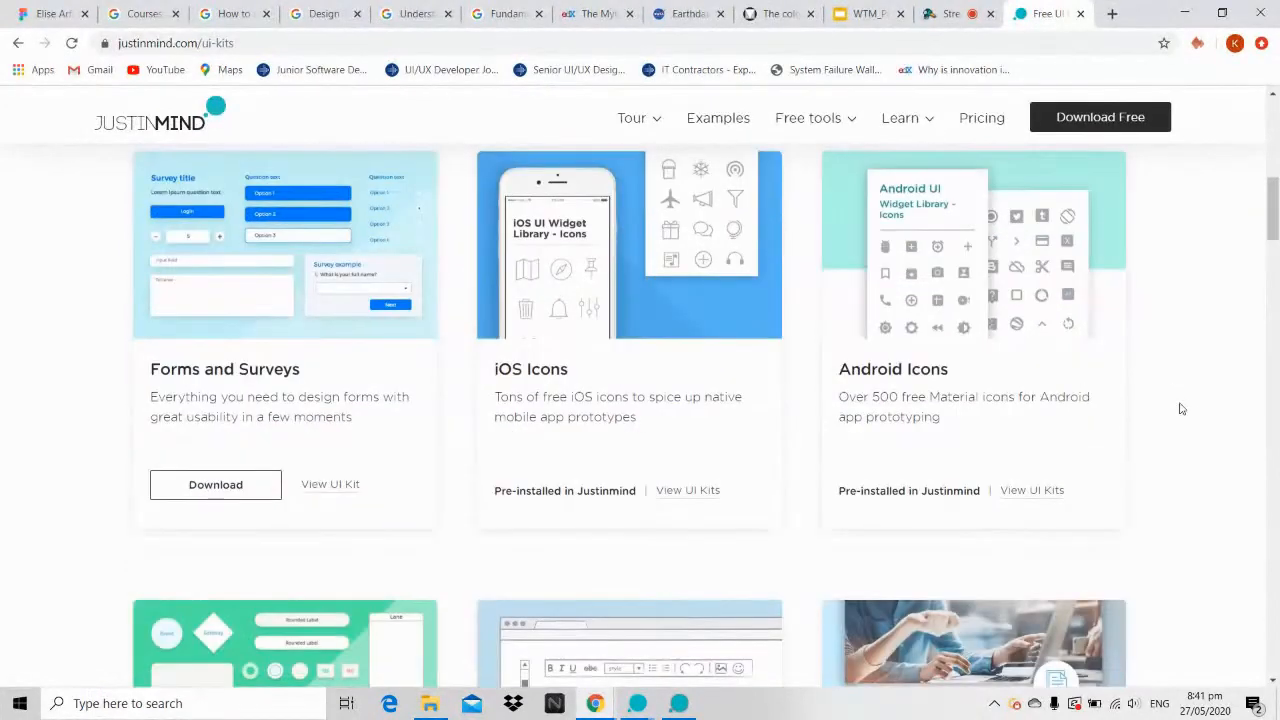
scroll(1181, 408, "down", 1)
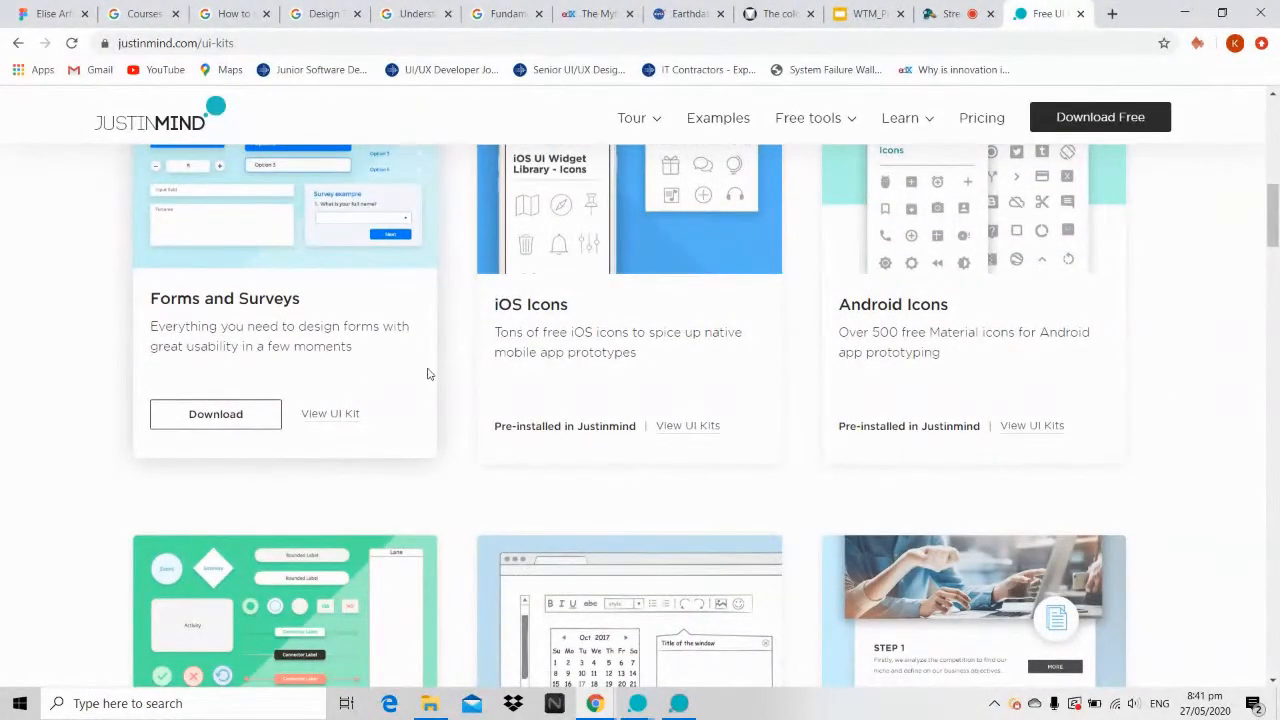
scroll(1180, 437, "down", 3)
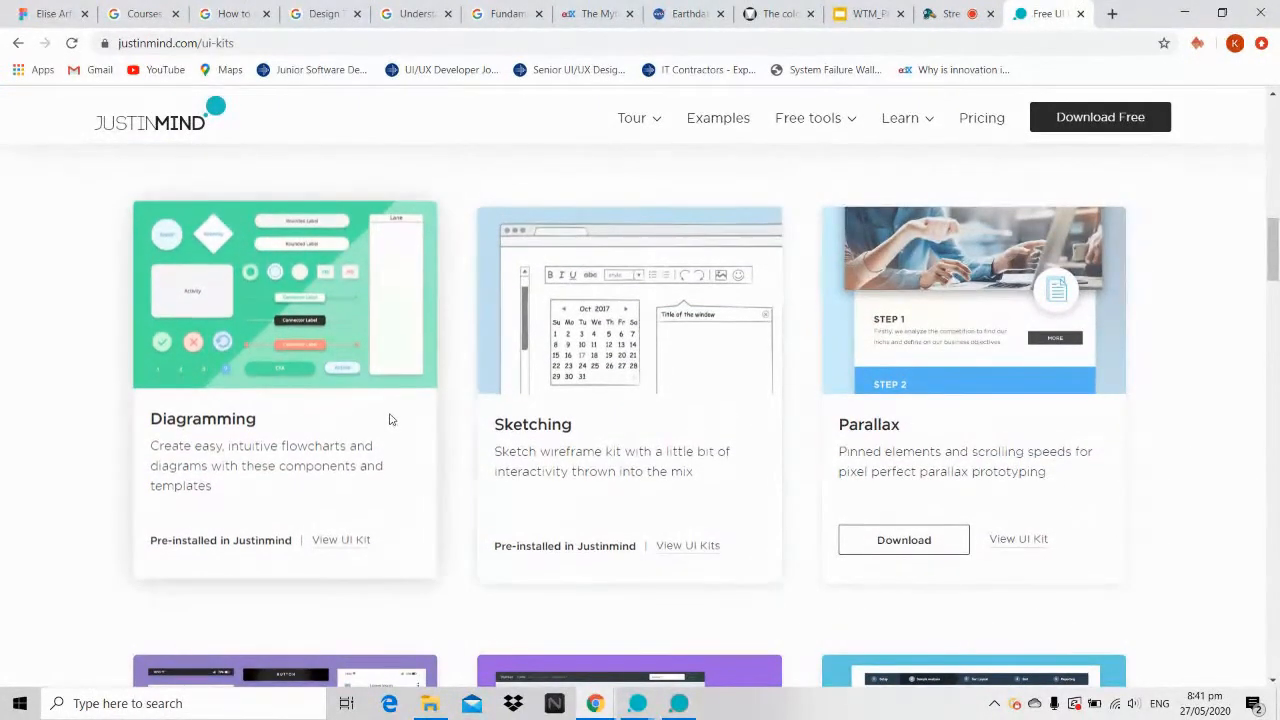
scroll(57, 486, "down", 4)
scroll(57, 488, "down", 1)
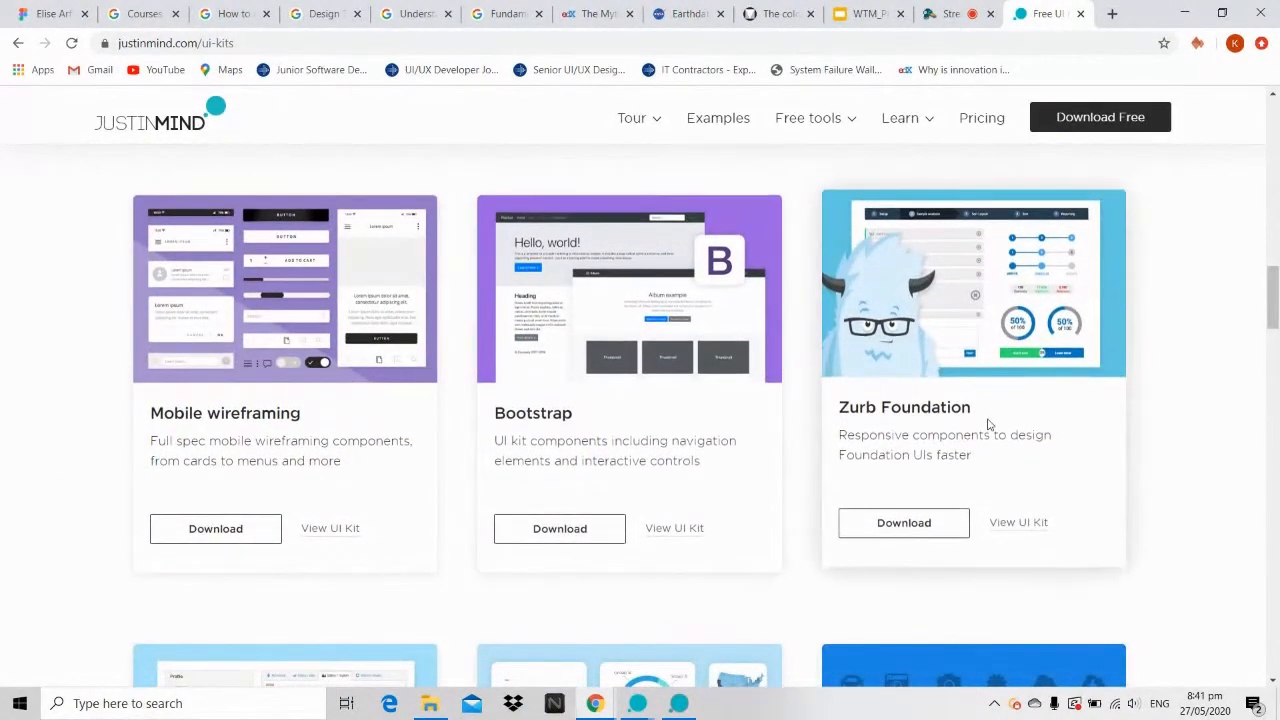
scroll(1169, 501, "down", 4)
scroll(1169, 501, "down", 2)
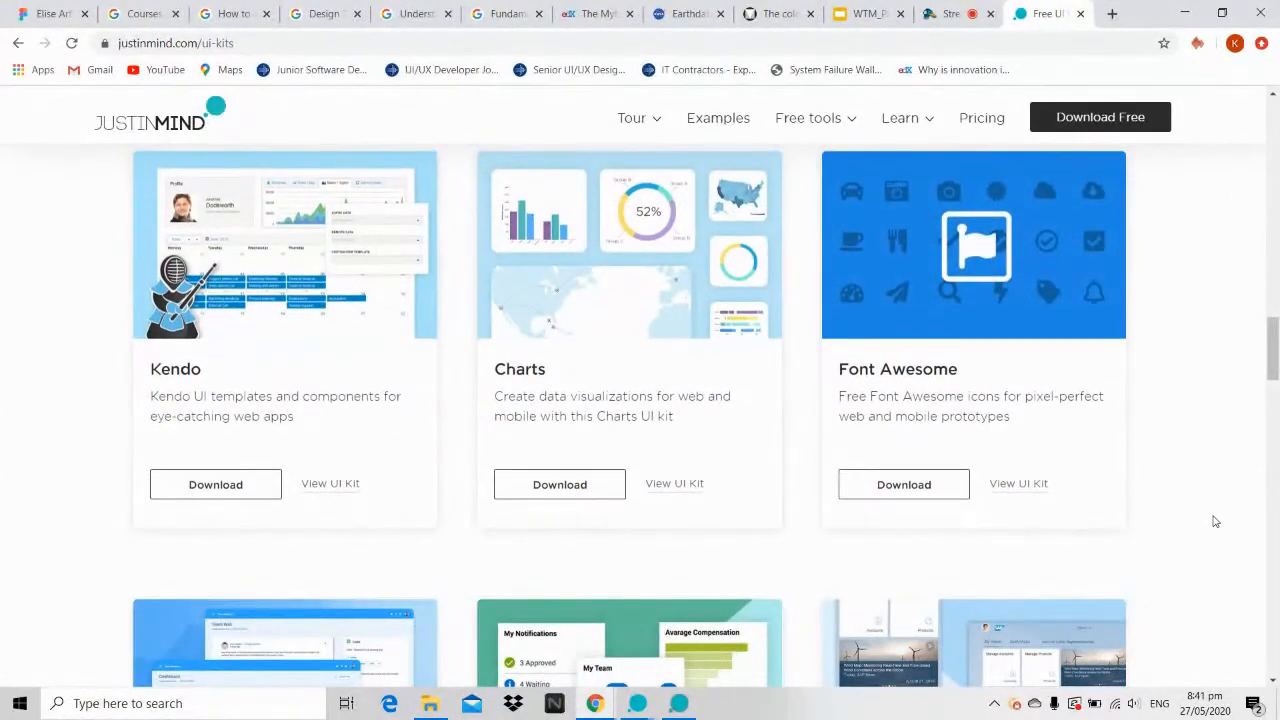
scroll(1214, 520, "down", 3)
scroll(1214, 520, "up", 12)
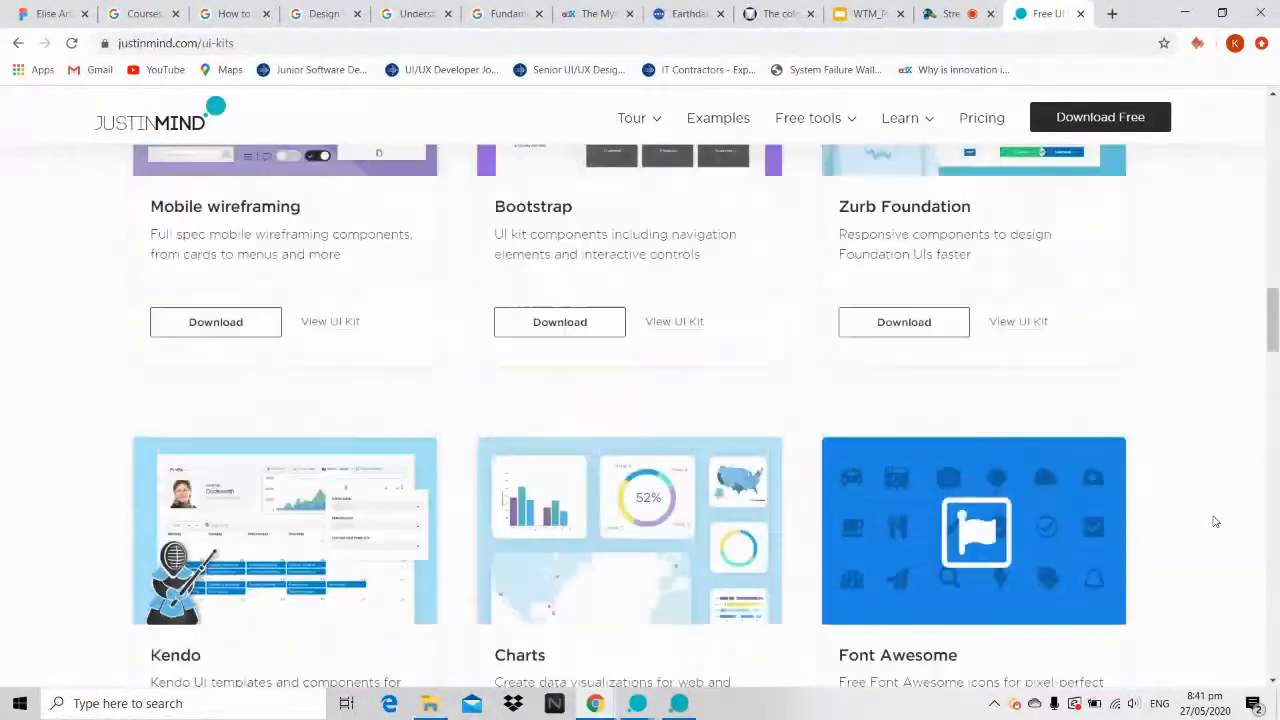
scroll(1215, 519, "up", 1)
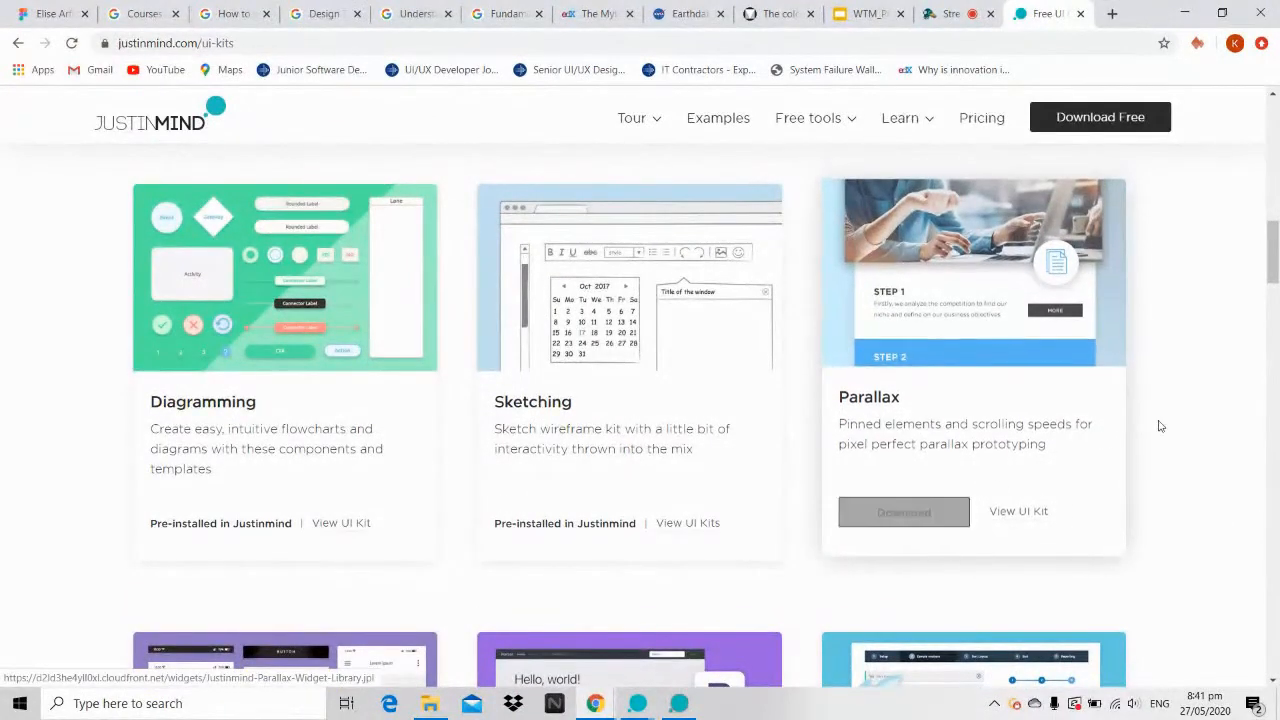
scroll(1194, 397, "up", 1)
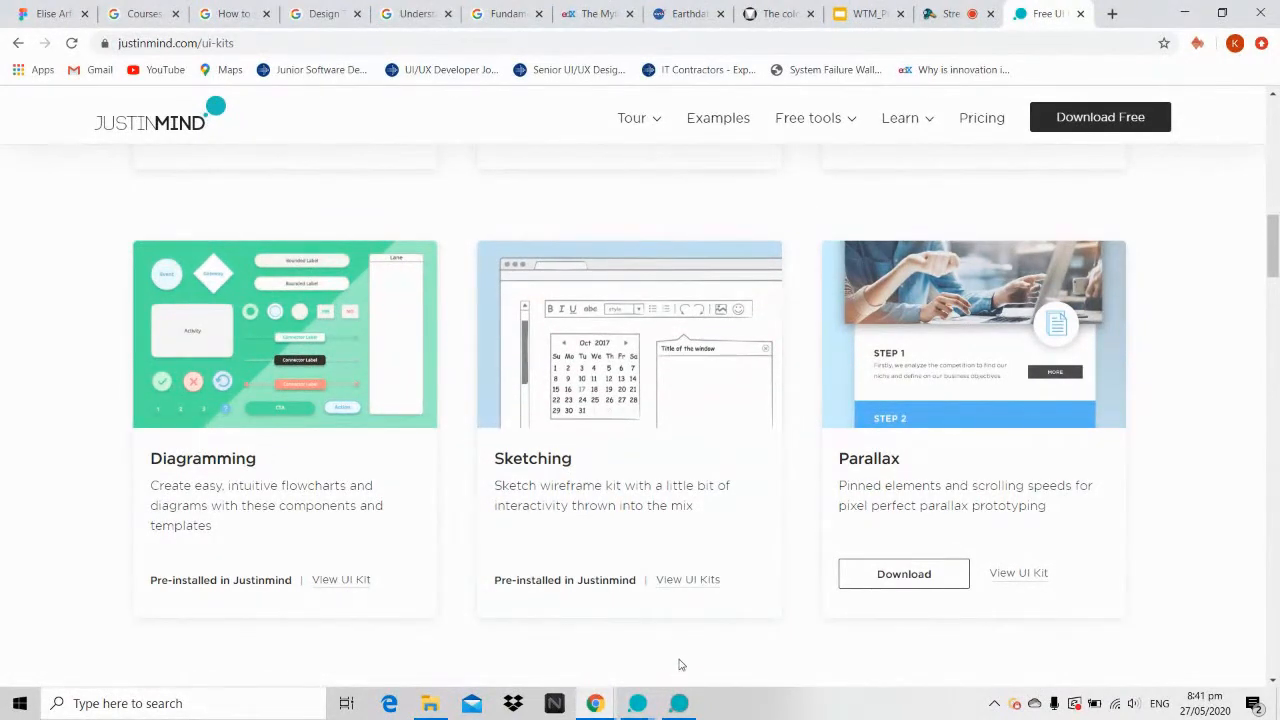
Step: Switch to the Prototype1 project and try importing Justinmind-Parallax-Widget-Library.jpl from Downloads into the custom widget libraries
left_click(678, 703)
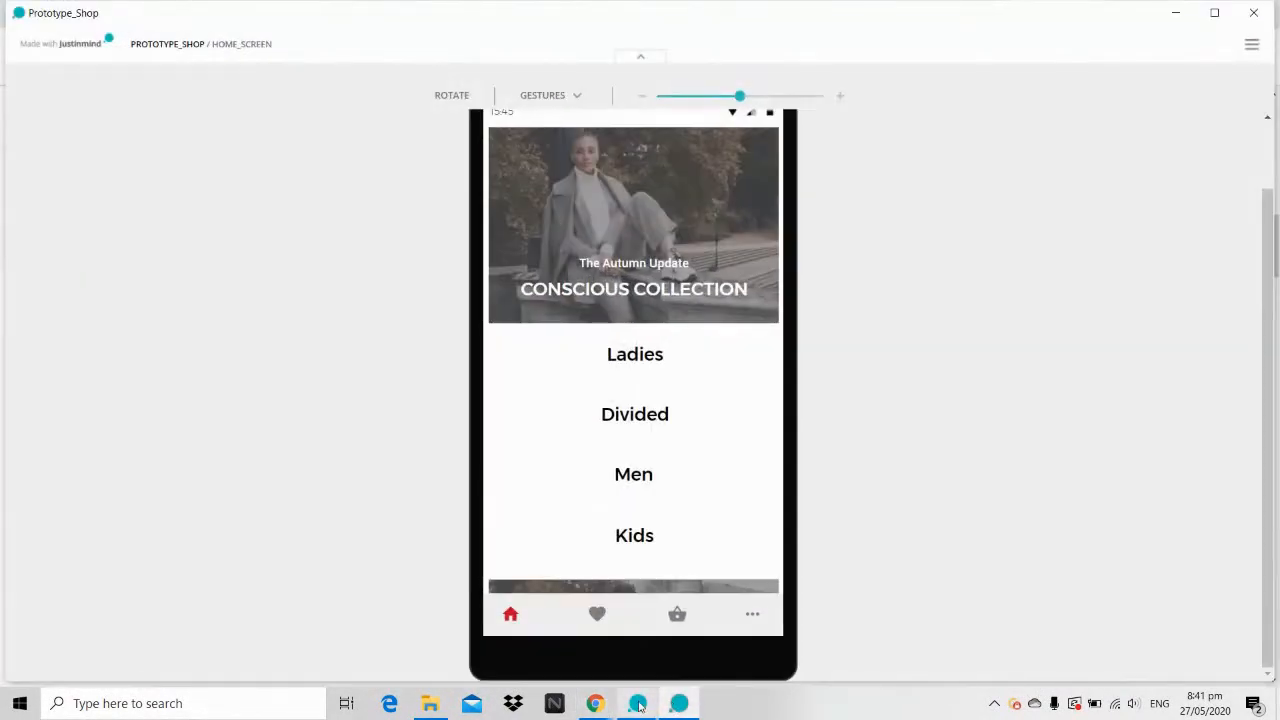
mouse_move(678, 703)
left_click(537, 645)
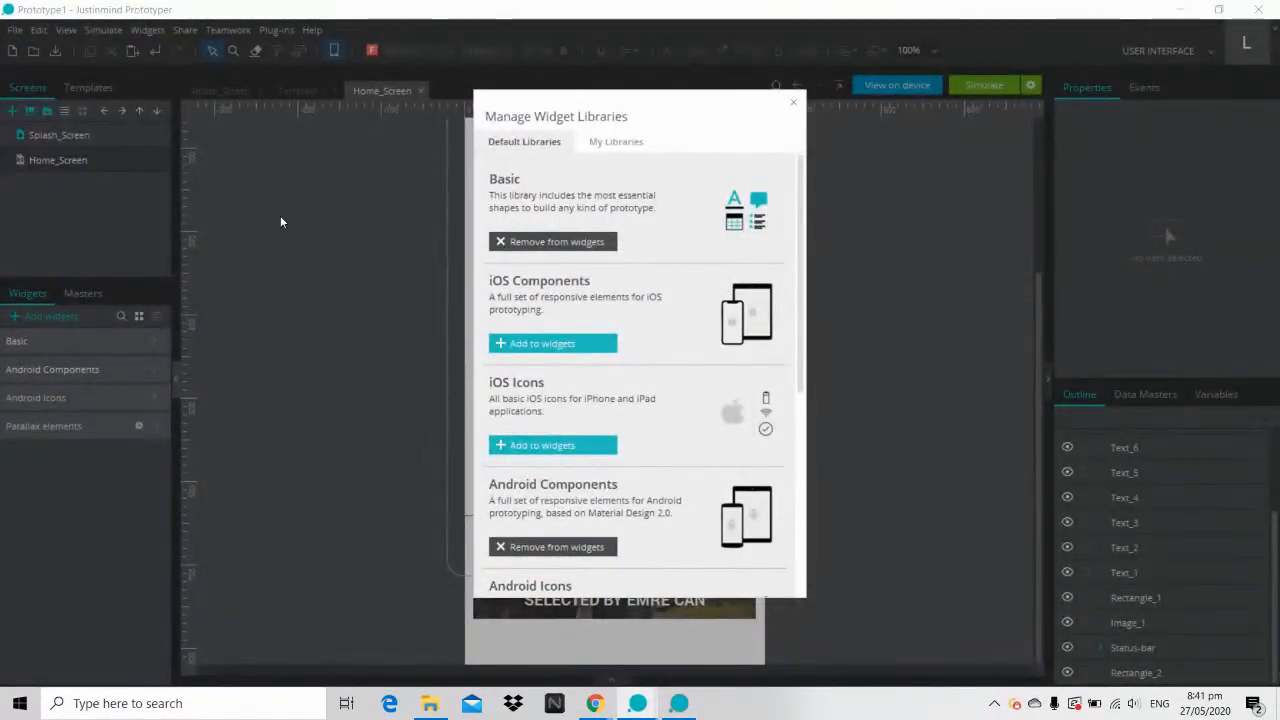
left_click(625, 144)
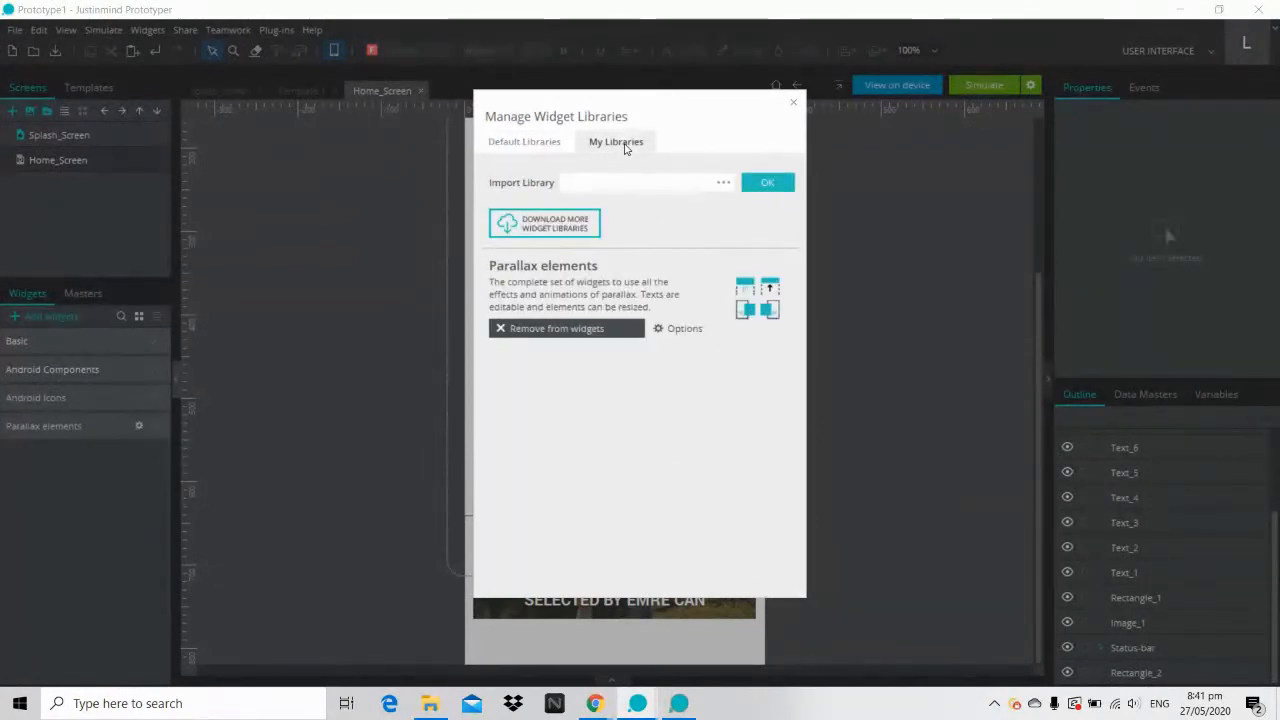
left_click(722, 184)
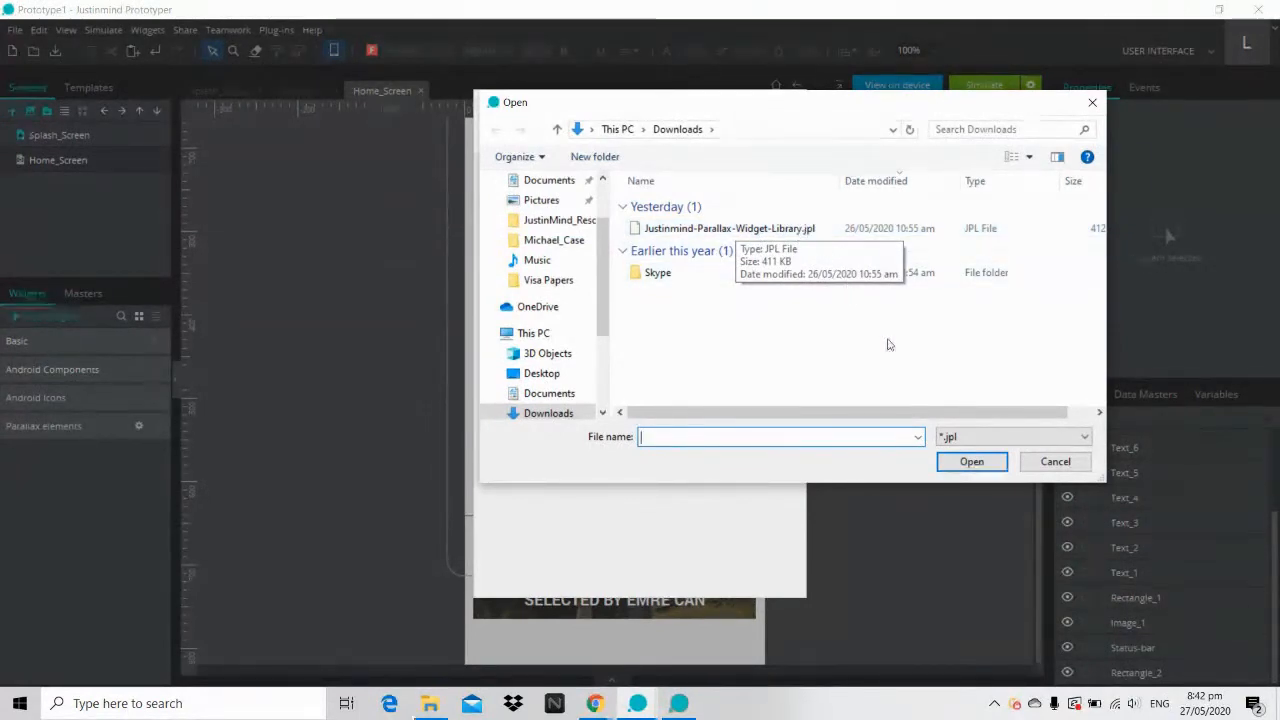
left_click(782, 234)
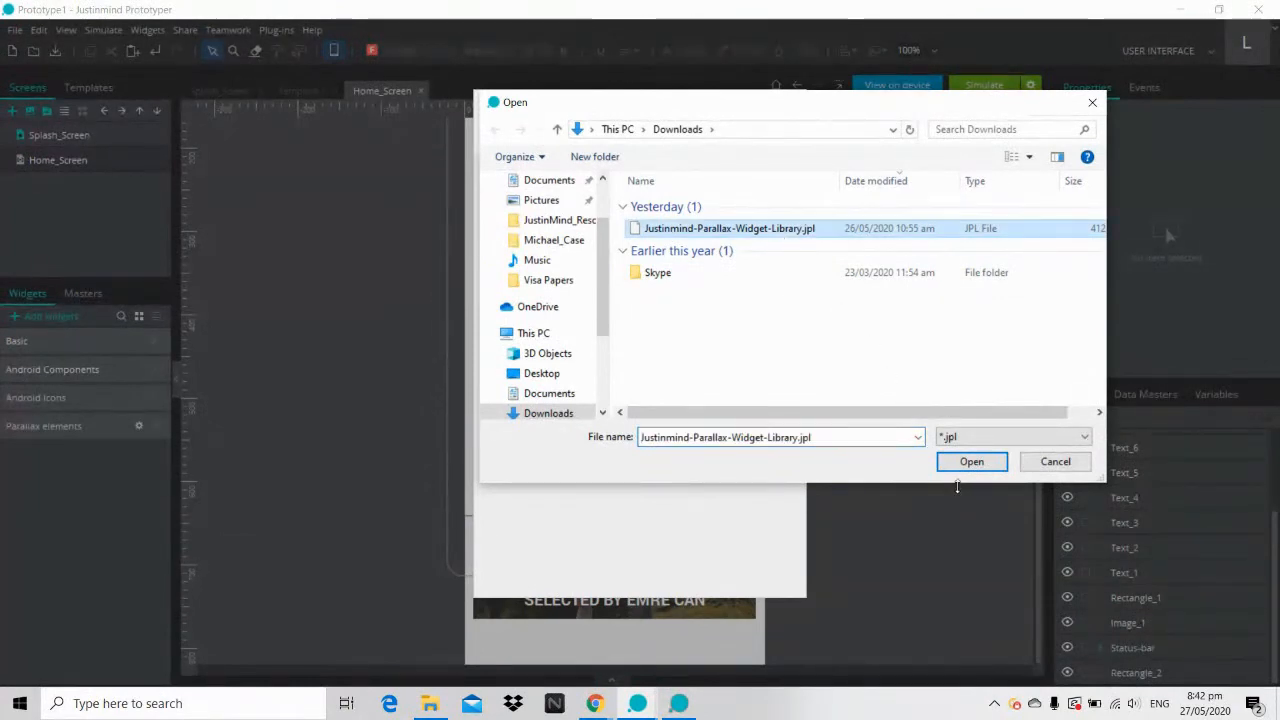
left_click(1030, 466)
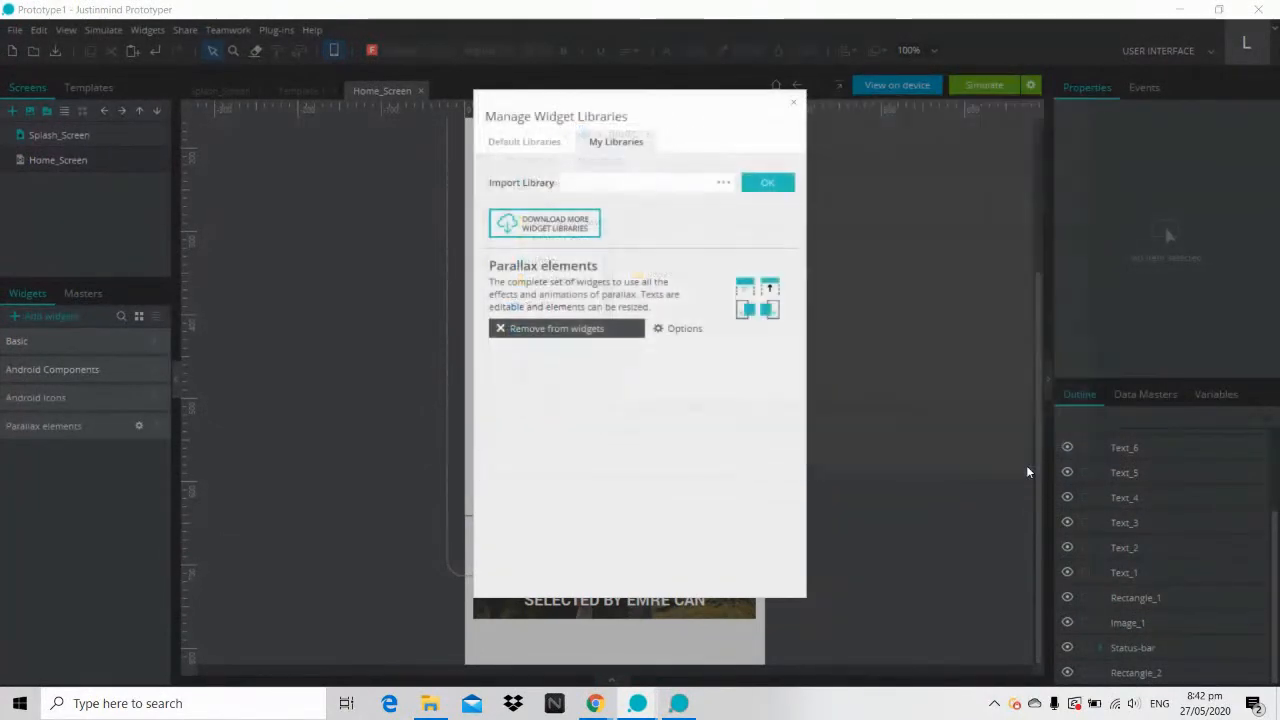
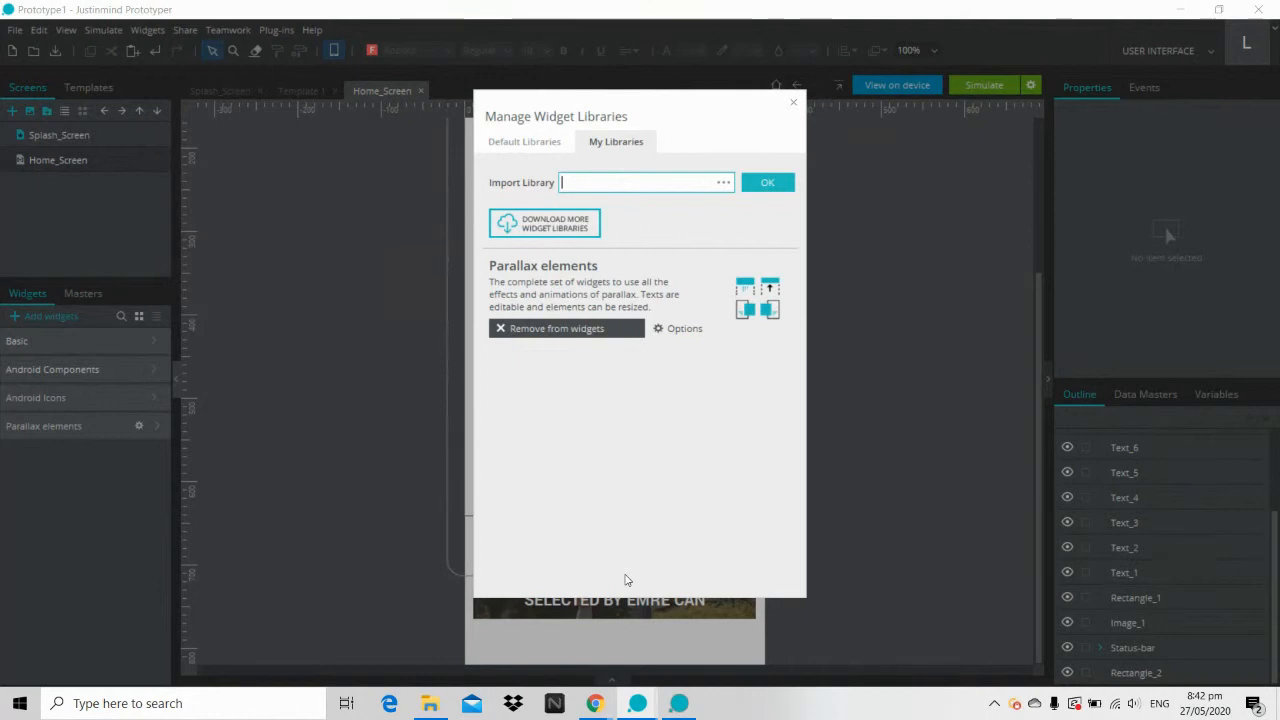
Step: Recheck the Parallax kit page in Chrome, switch back to the Prototype1 project and close the widget library manager
left_click(594, 706)
left_click(505, 630)
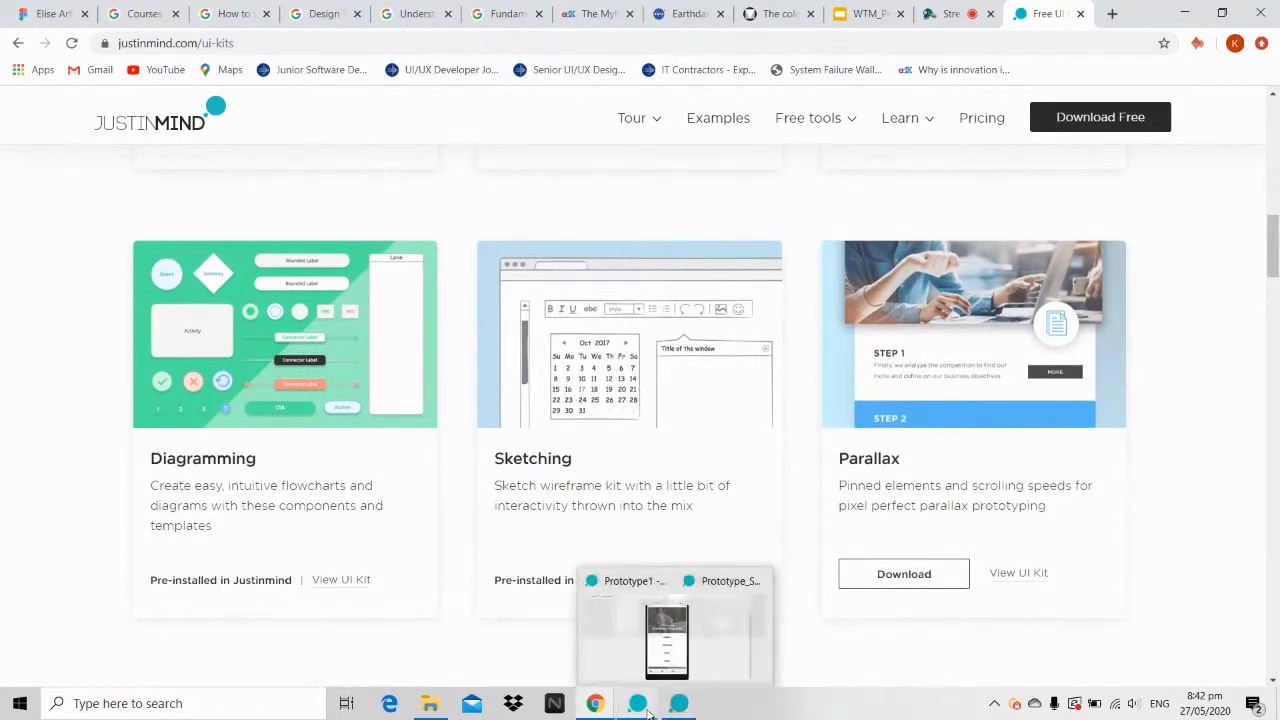
mouse_move(645, 712)
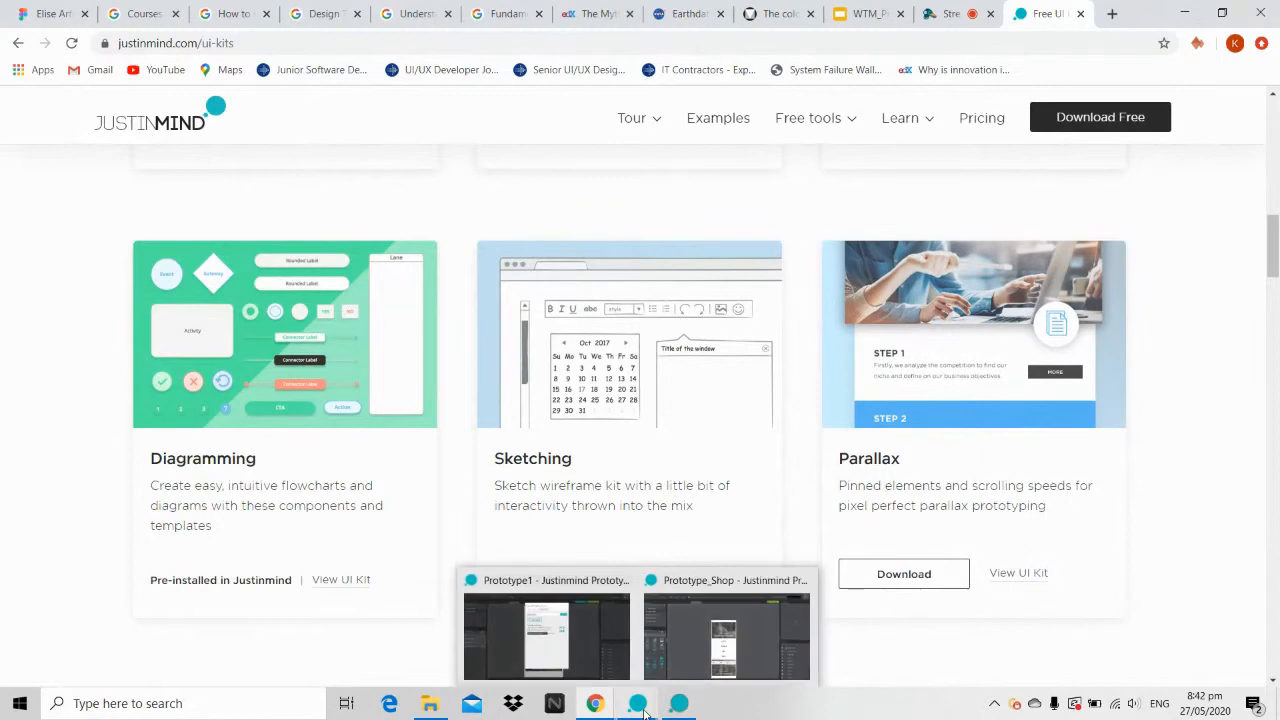
left_click(576, 650)
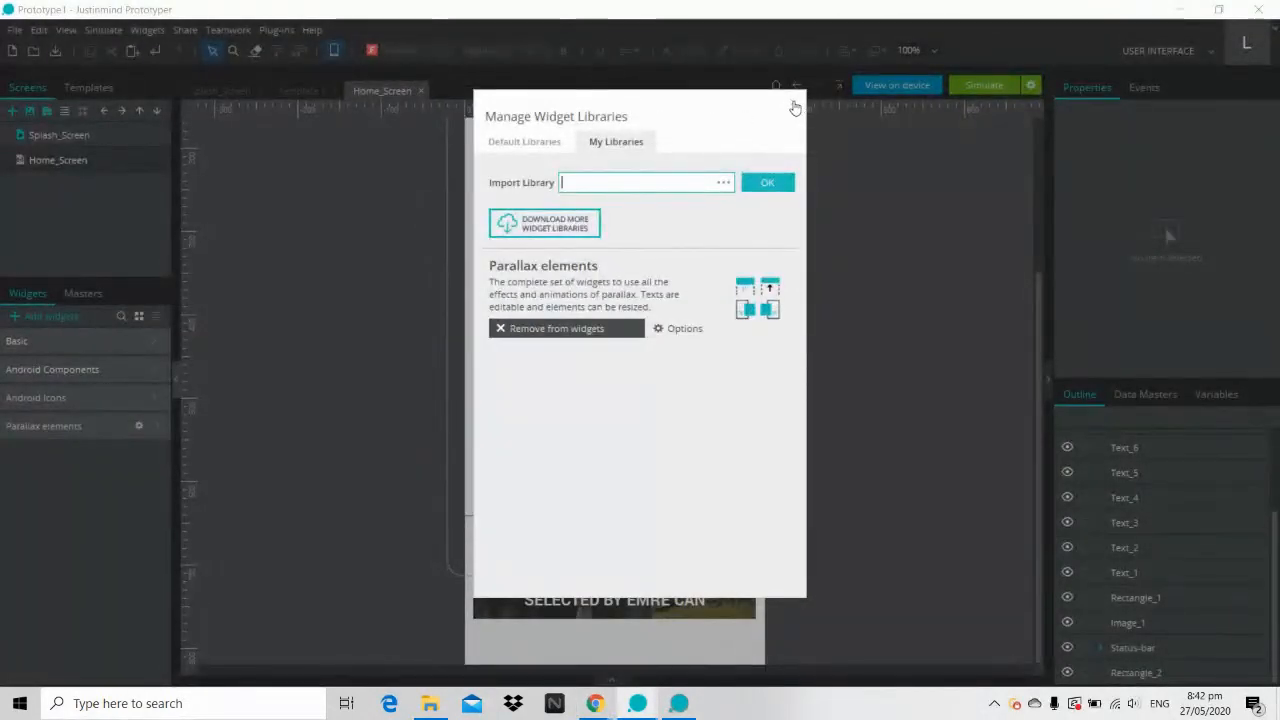
left_click(794, 107)
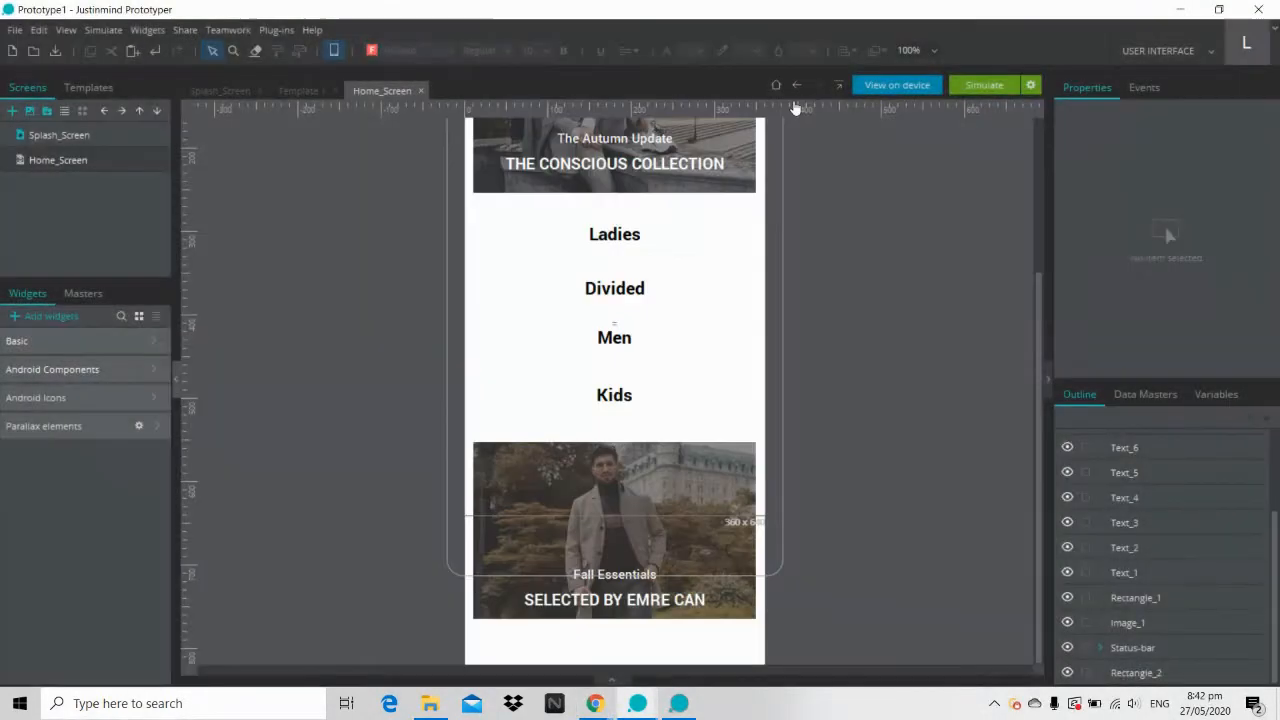
Step: Reopen the custom widget libraries, browse Downloads for the Parallax library file without importing it, and close the manager
left_click(72, 319)
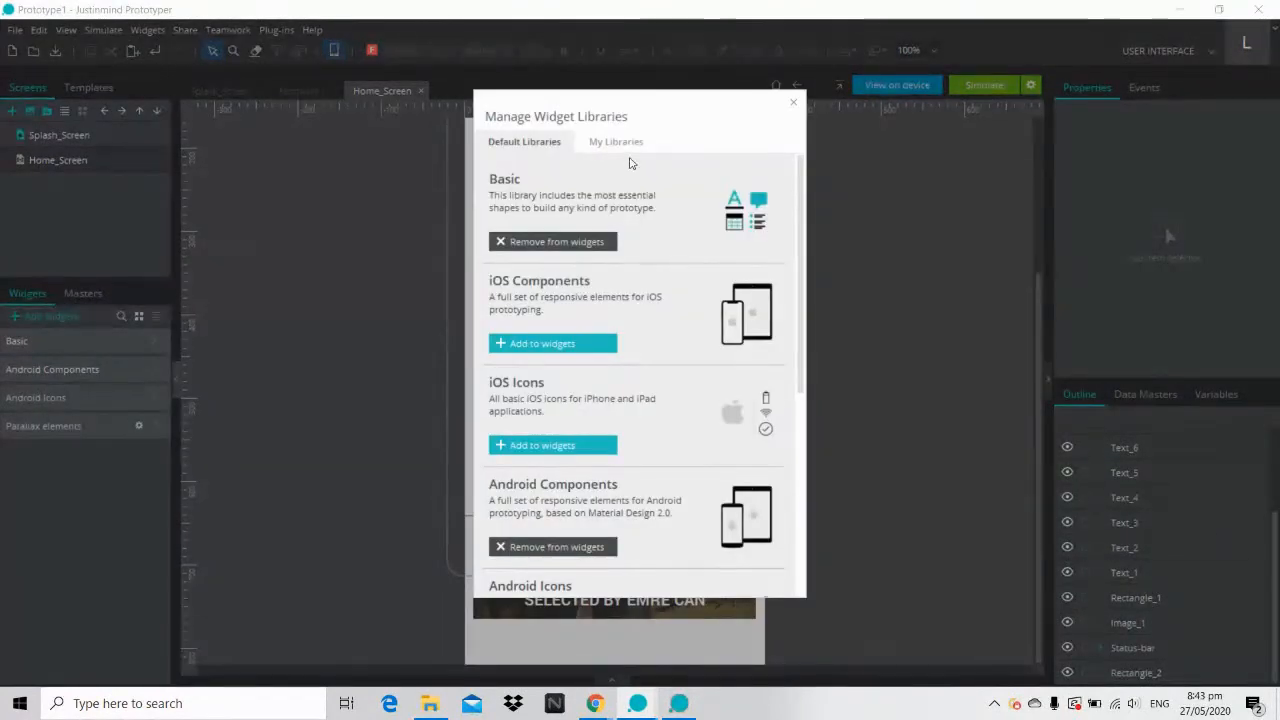
left_click(616, 148)
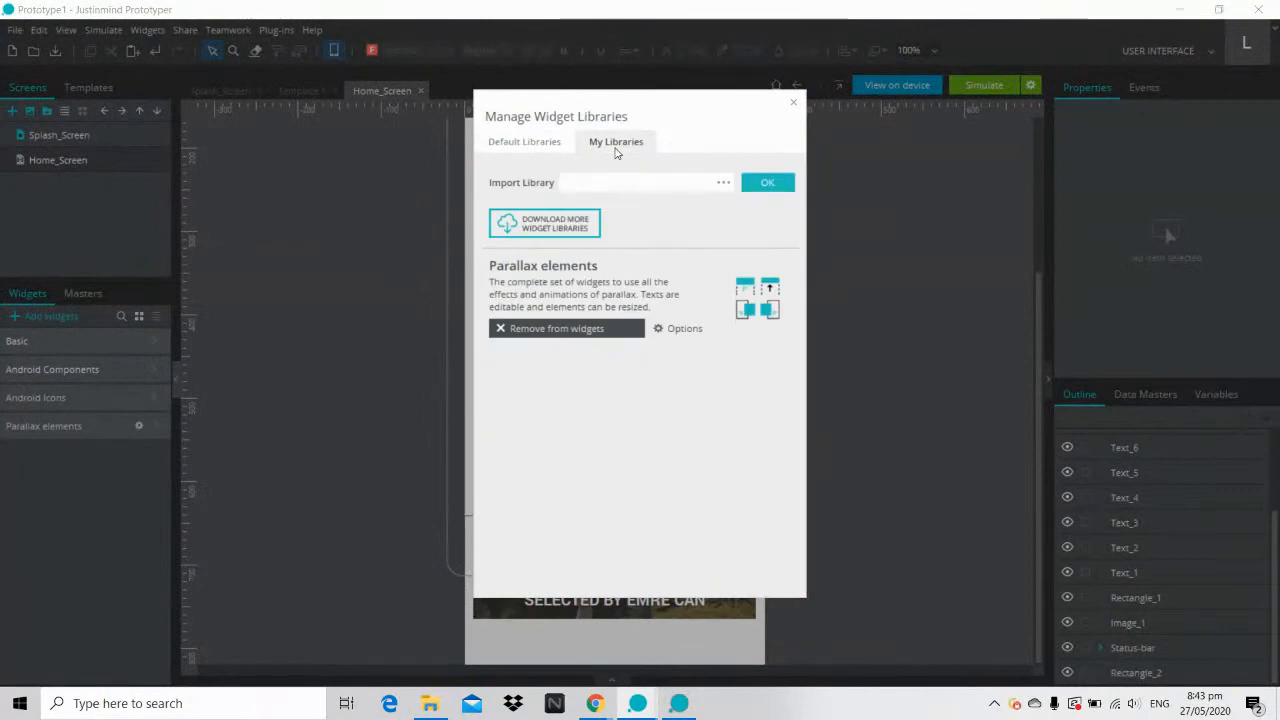
left_click(723, 184)
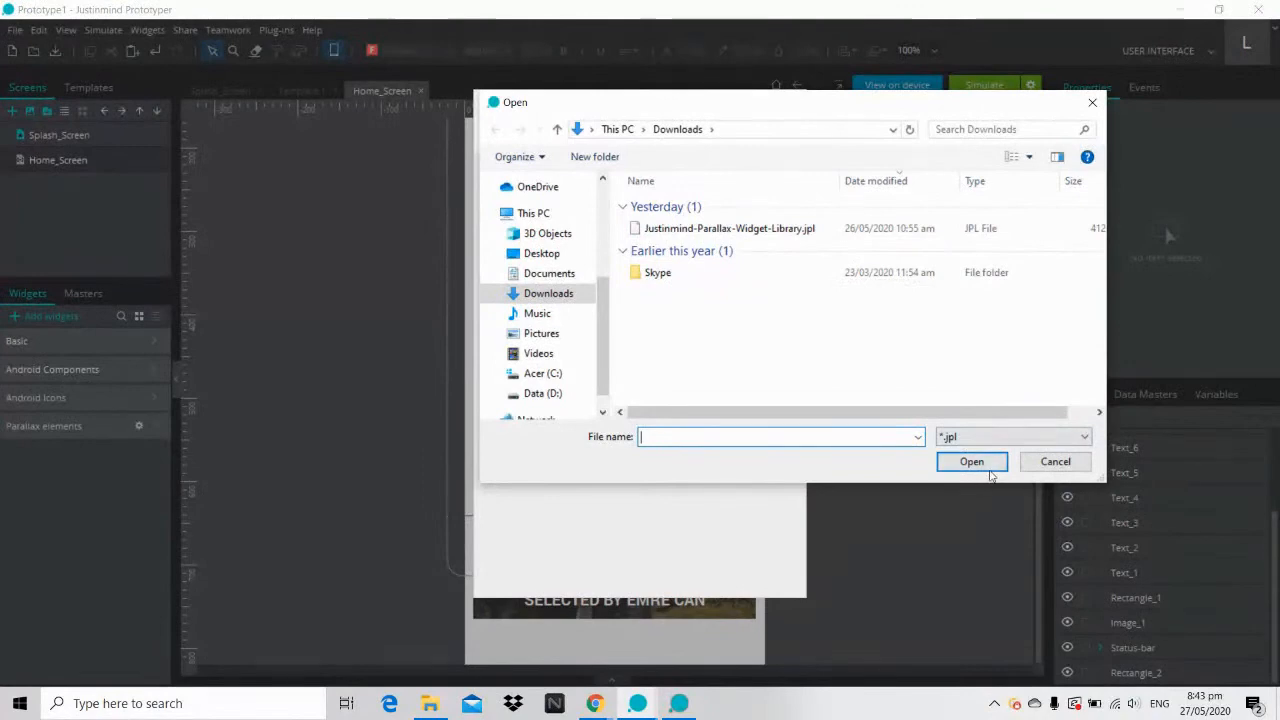
left_click(1050, 463)
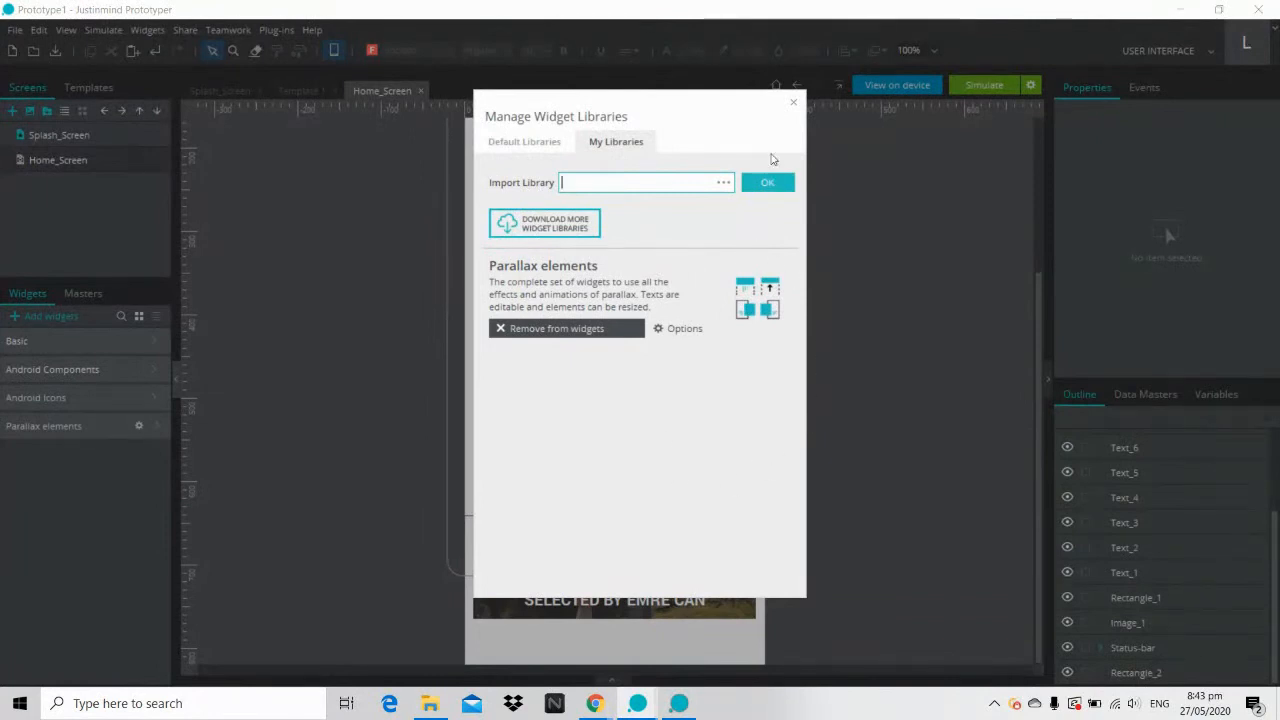
left_click(792, 109)
Step: Switch to Chrome to check the webinar's live comments in StreamYard, and minimize the browser to return to Prototype1
mouse_move(590, 703)
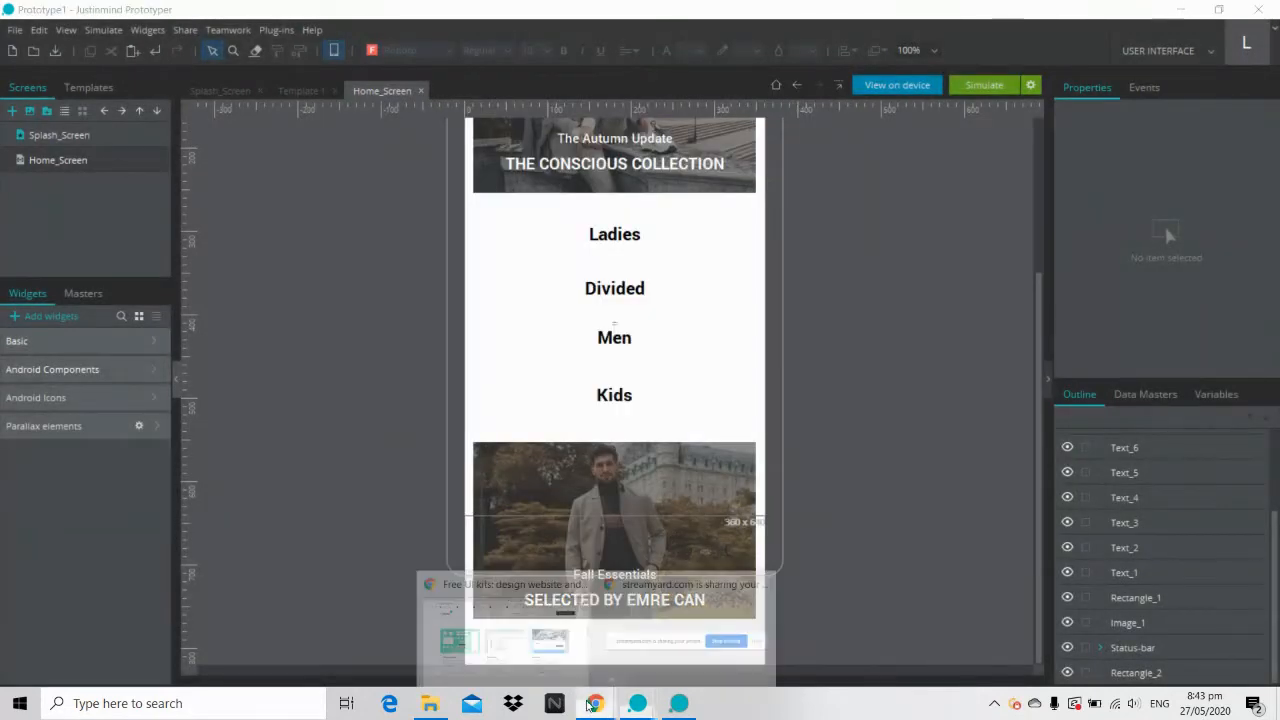
left_click(505, 620)
left_click(955, 13)
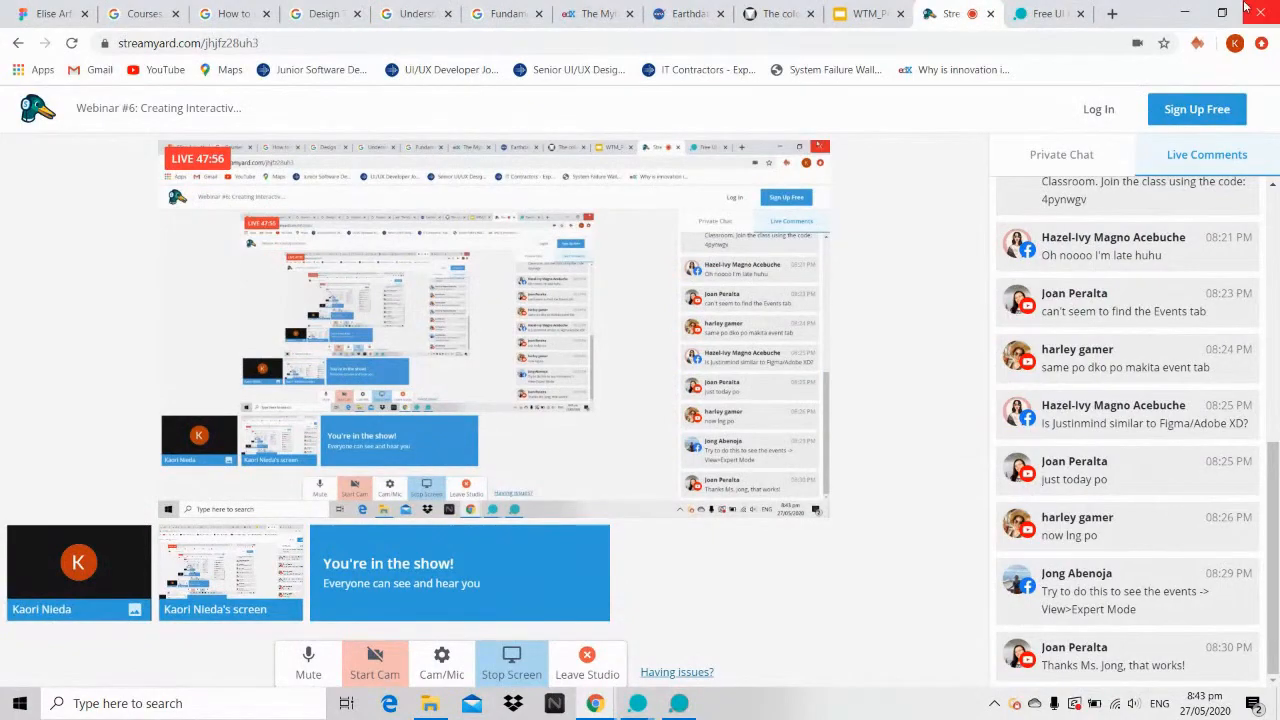
left_click(1184, 13)
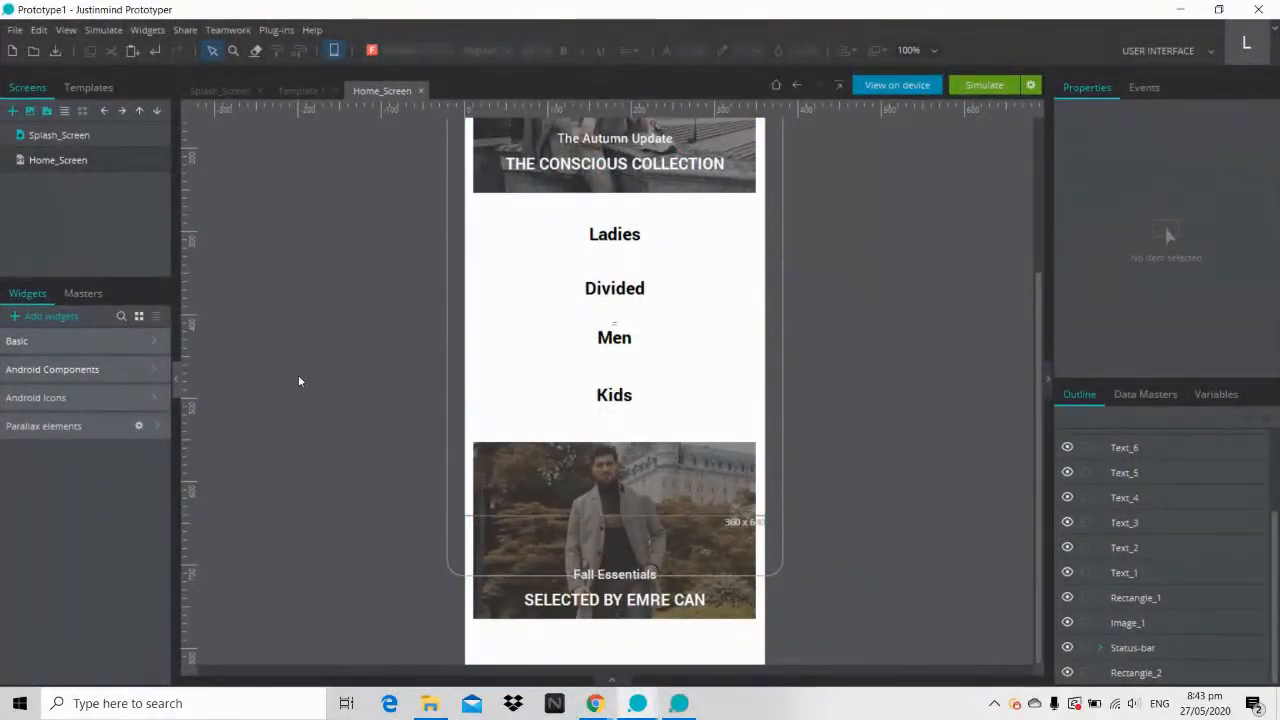
Step: Add a Pinned bottom Parallax widget to Home_Screen, aligned to the screen's side edges and resized to 360 px wide and about 59 px high
left_click(160, 431)
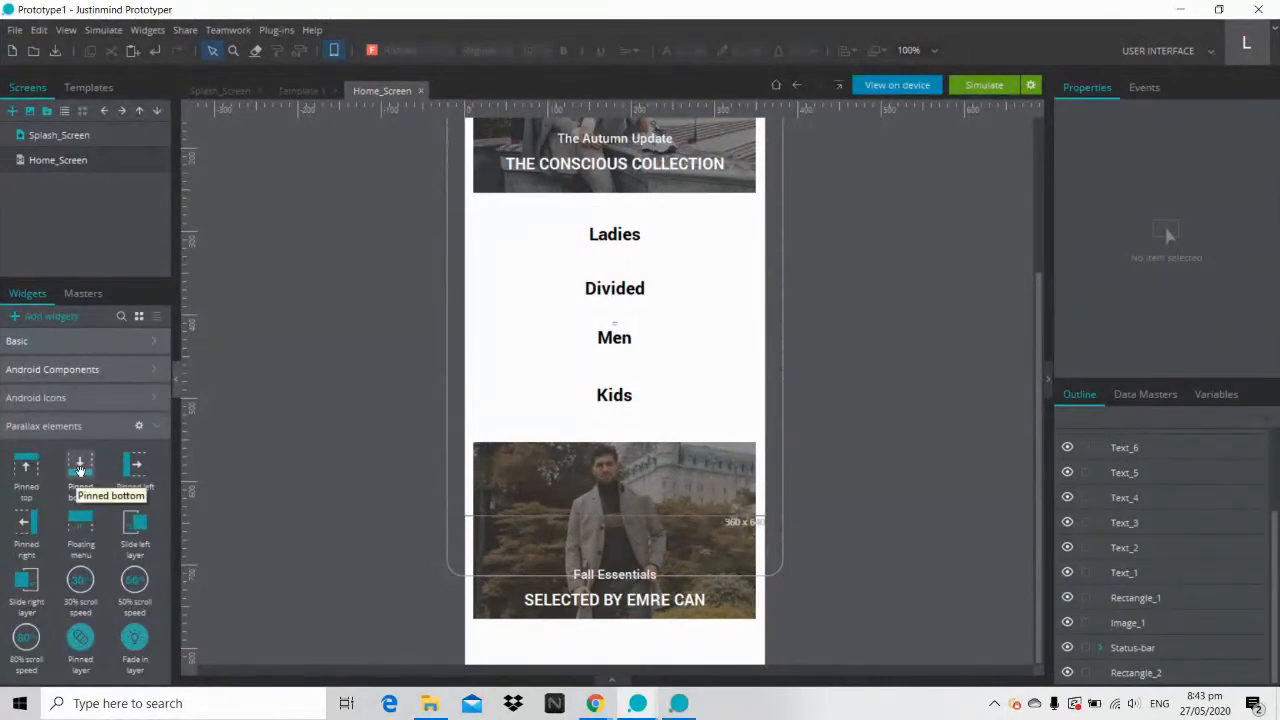
left_click_drag(80, 470, 401, 401)
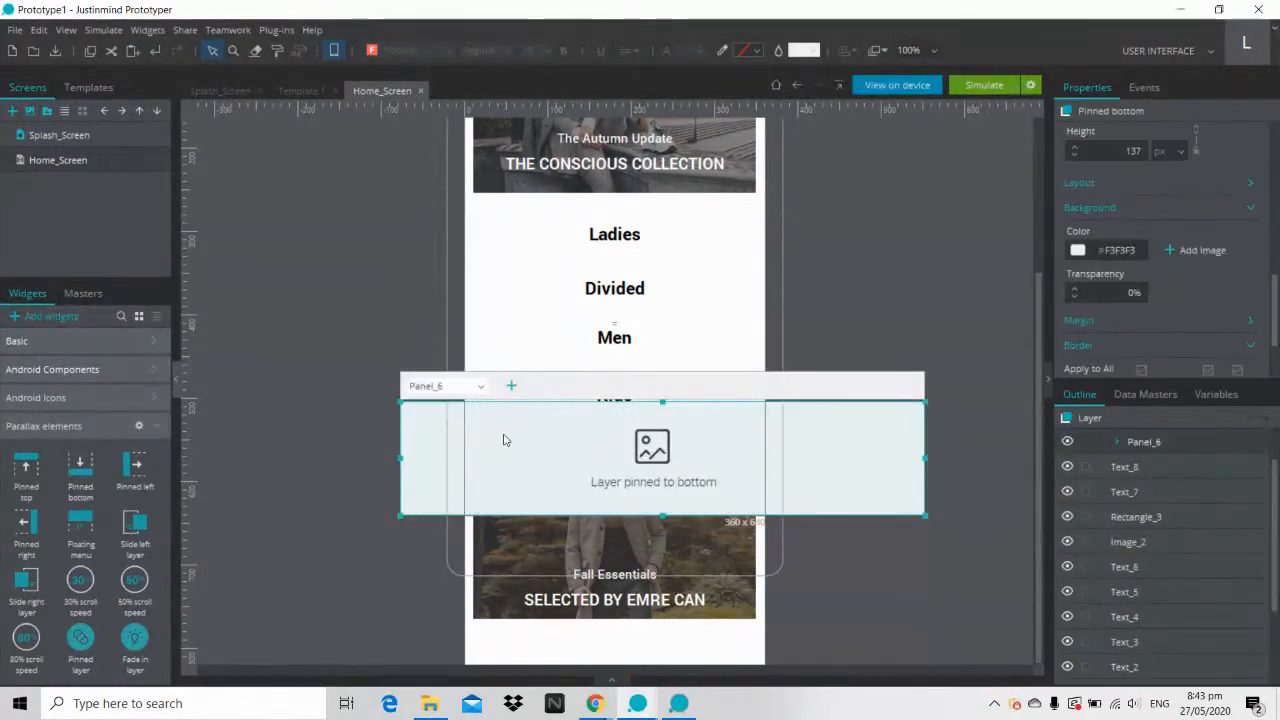
left_click_drag(504, 440, 570, 440)
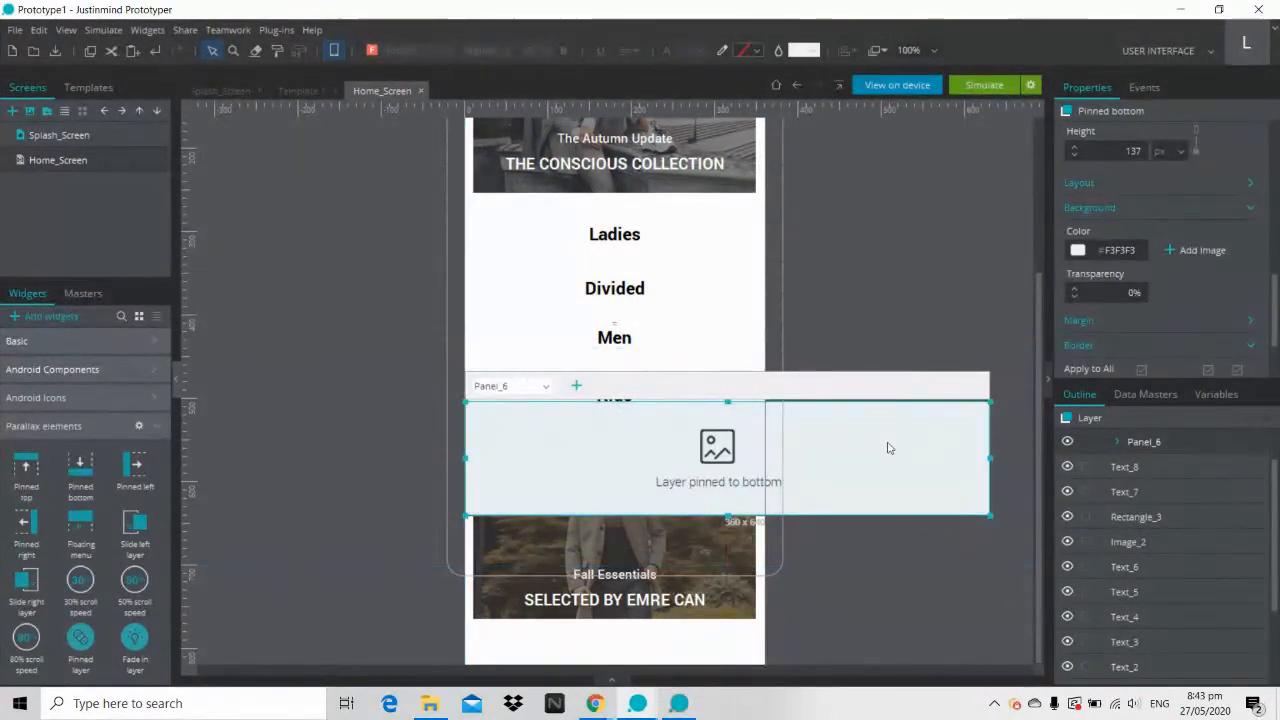
left_click_drag(988, 456, 764, 458)
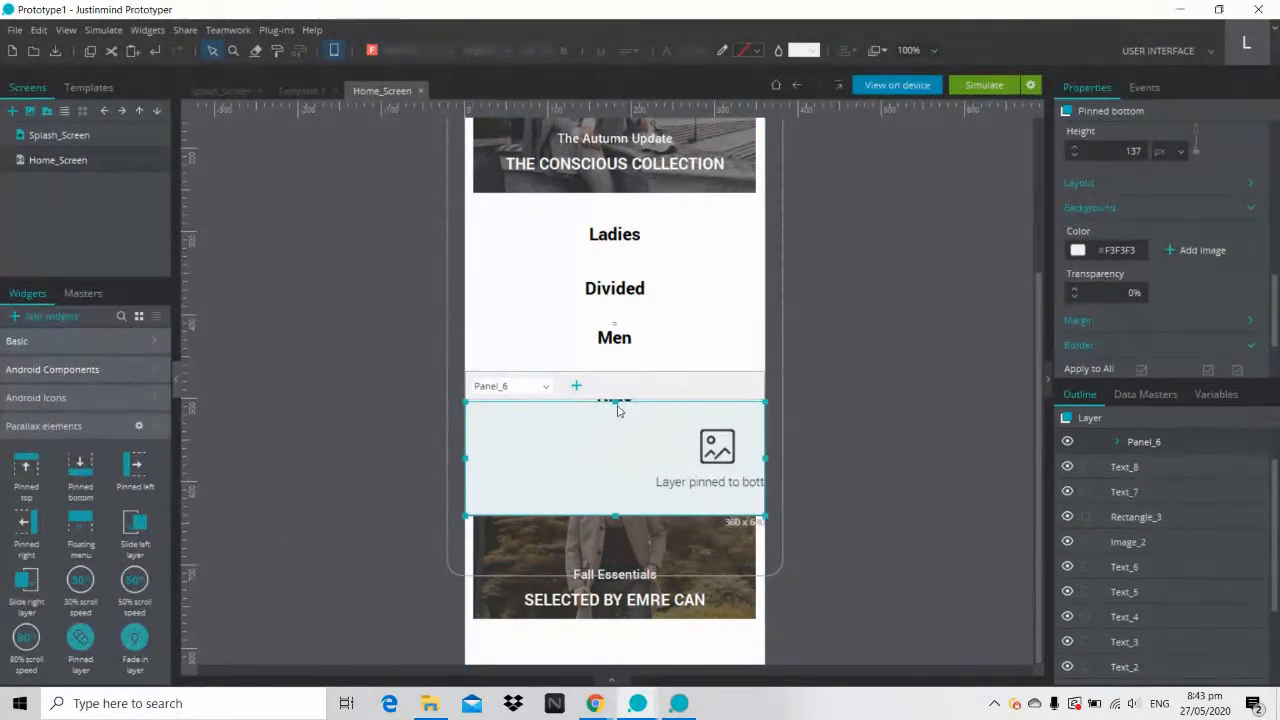
left_click_drag(616, 403, 620, 466)
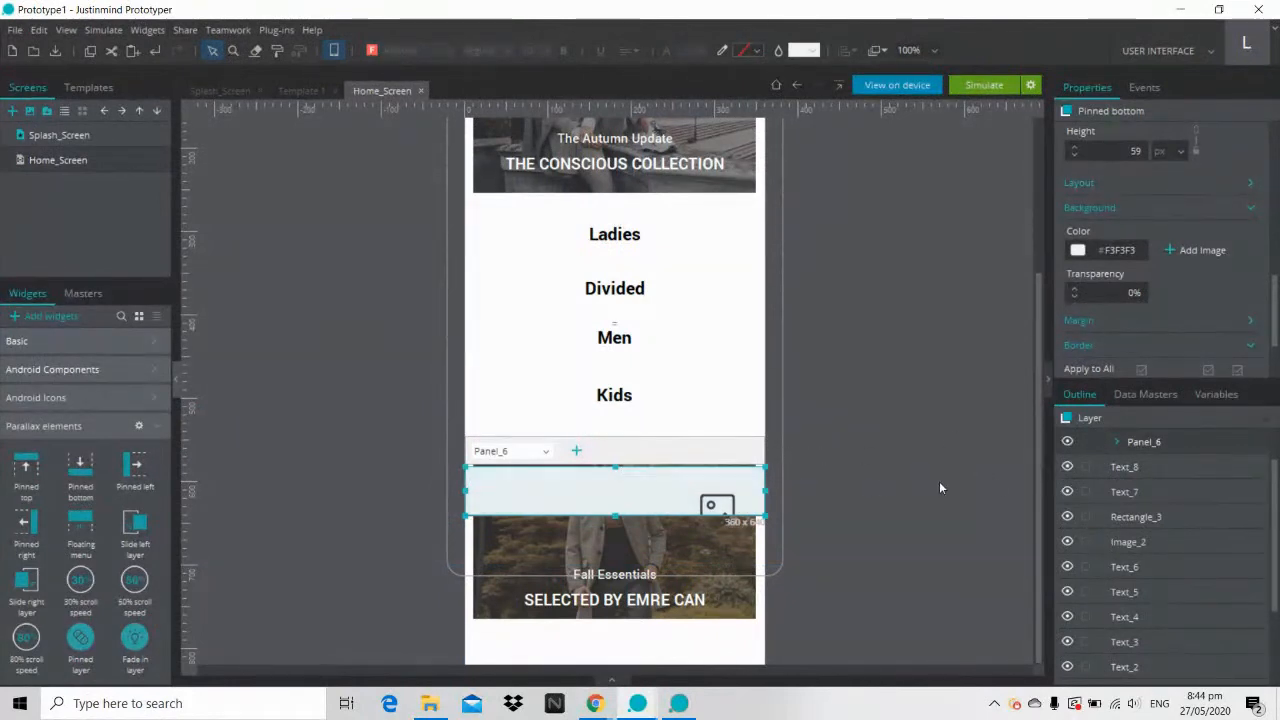
Step: Delete the placeholder icon and rich text from the pinned bottom layer's Panel_6
left_click(1114, 442)
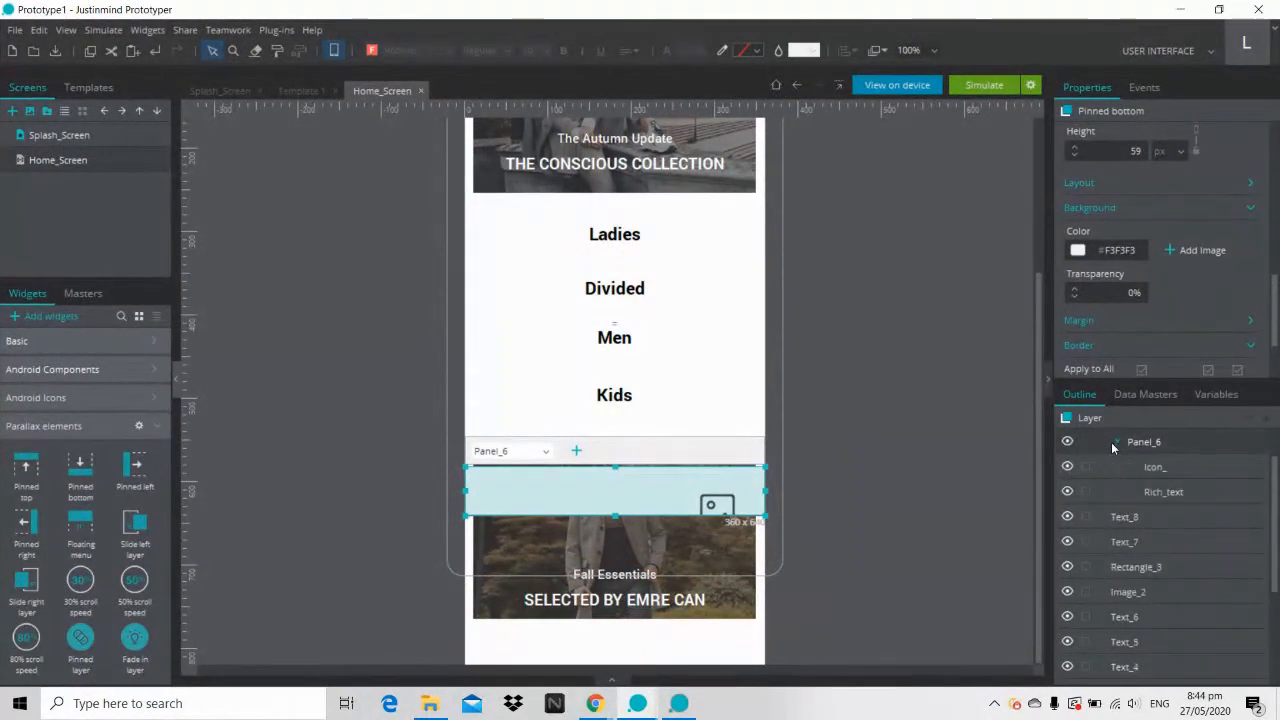
left_click(1133, 464)
left_click(1136, 491)
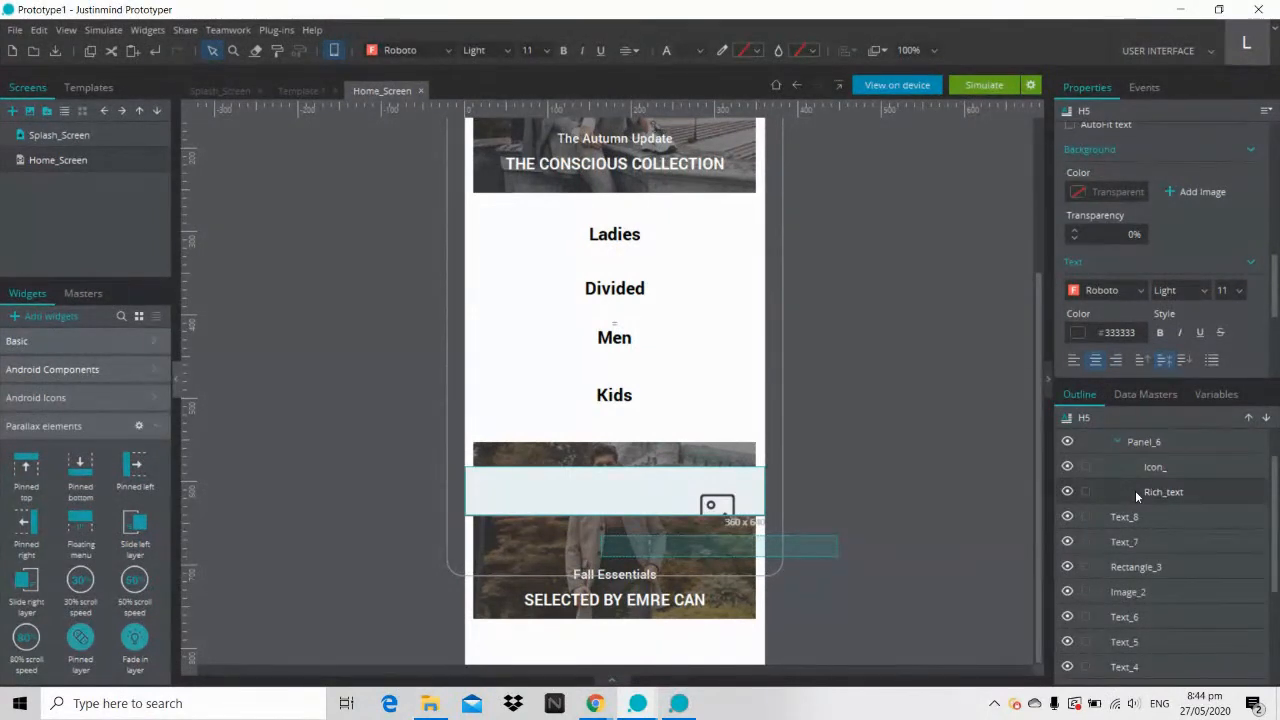
left_click(1120, 462)
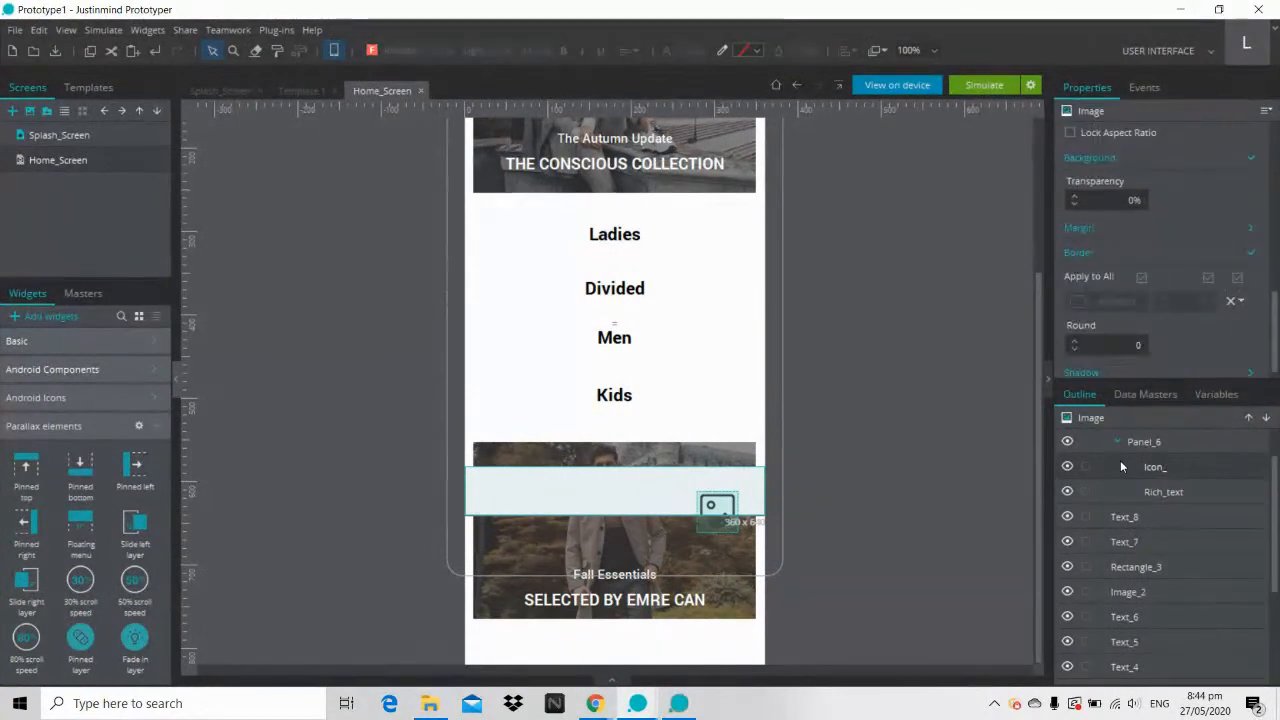
left_click(1117, 488, "ctrl")
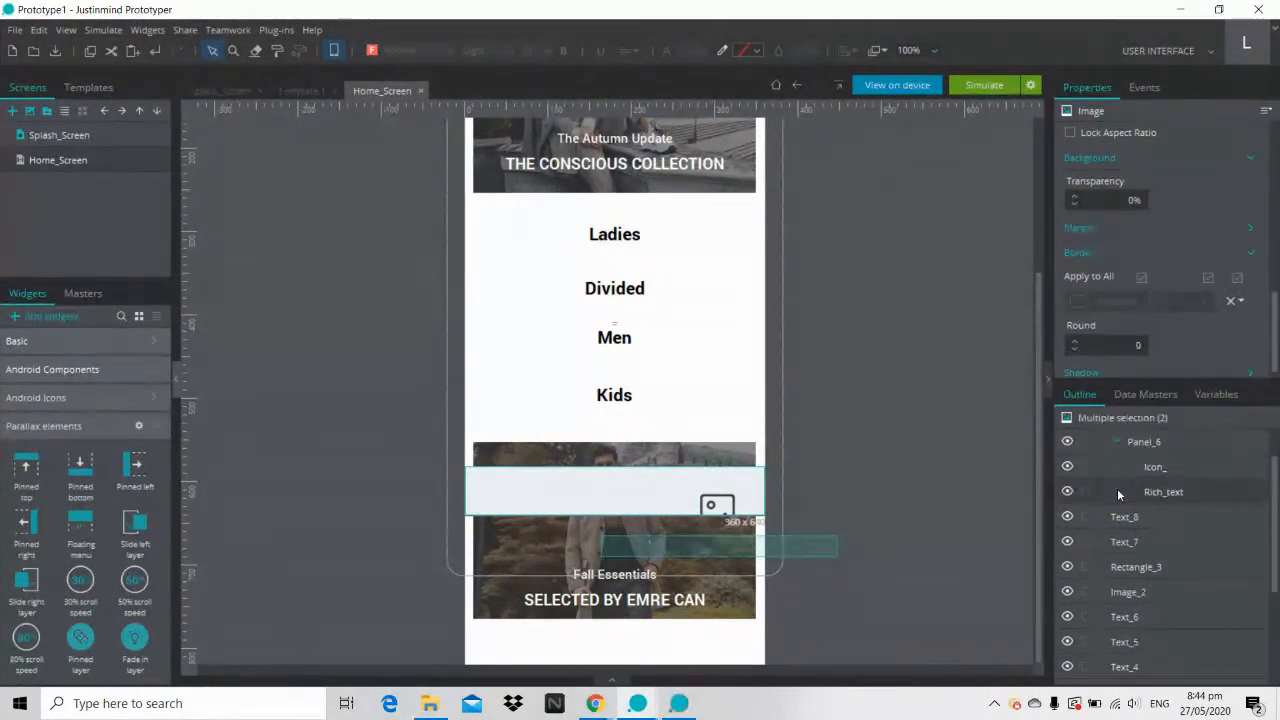
key("Delete")
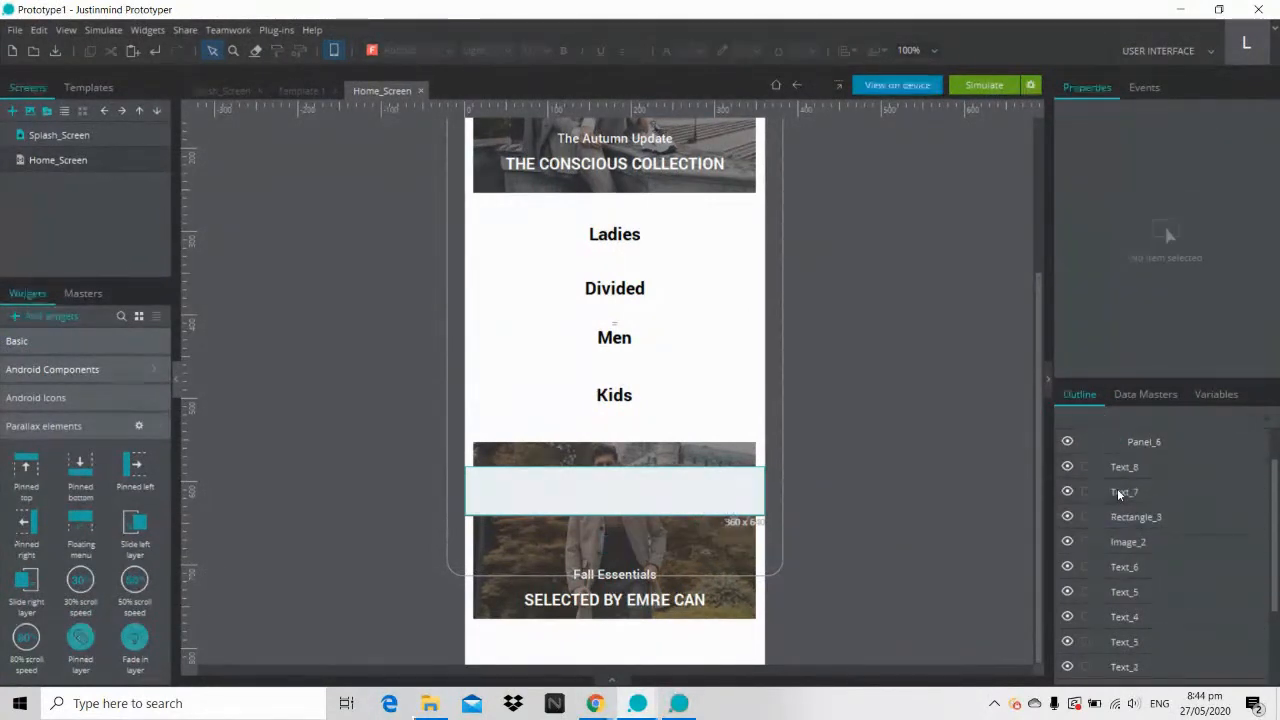
left_click(712, 492)
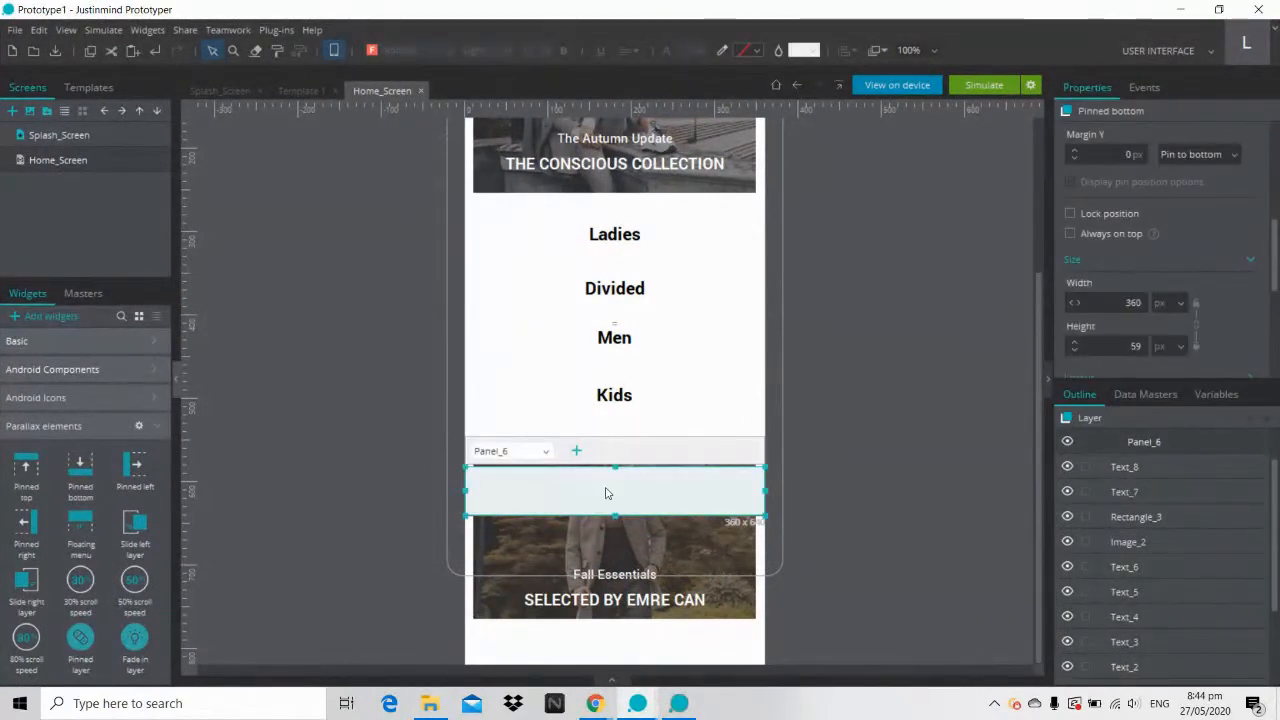
left_click(800, 473)
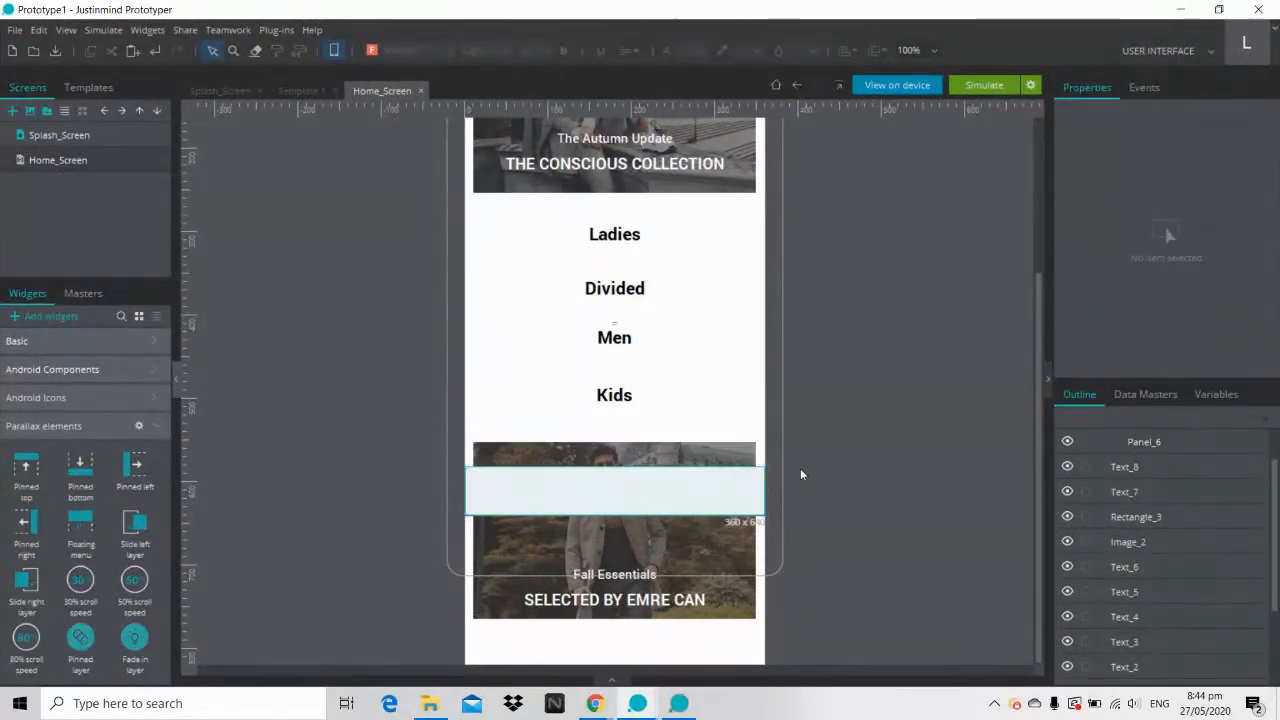
Step: Check the reference Prototype_Shop simulation, and place the Android Home icon at the left end of Prototype1's pinned bottom bar
left_click(690, 707)
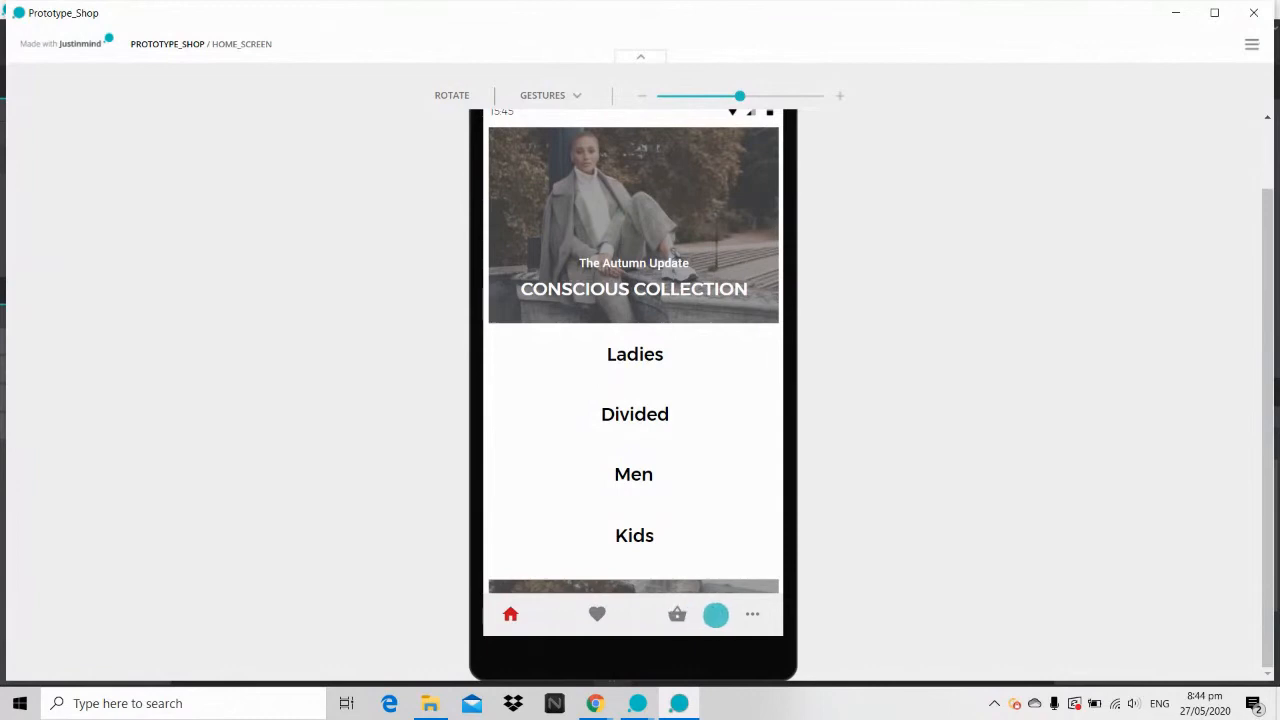
left_click(1175, 13)
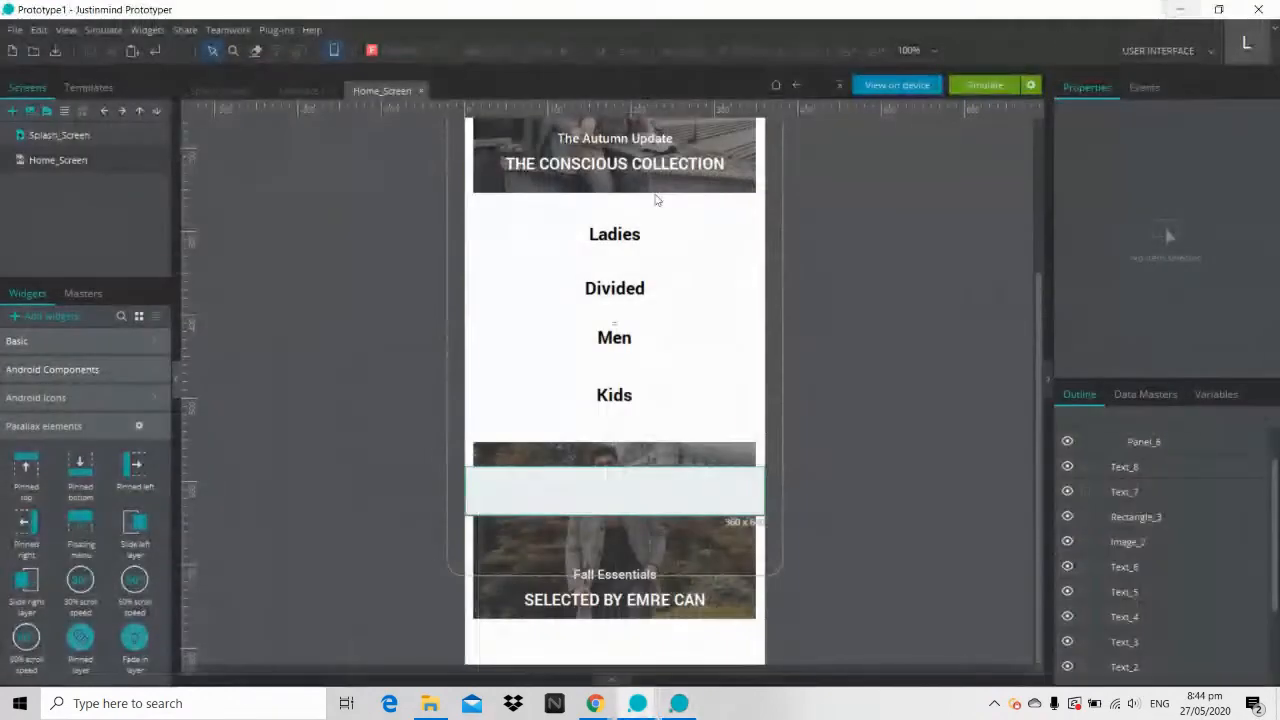
left_click(160, 428)
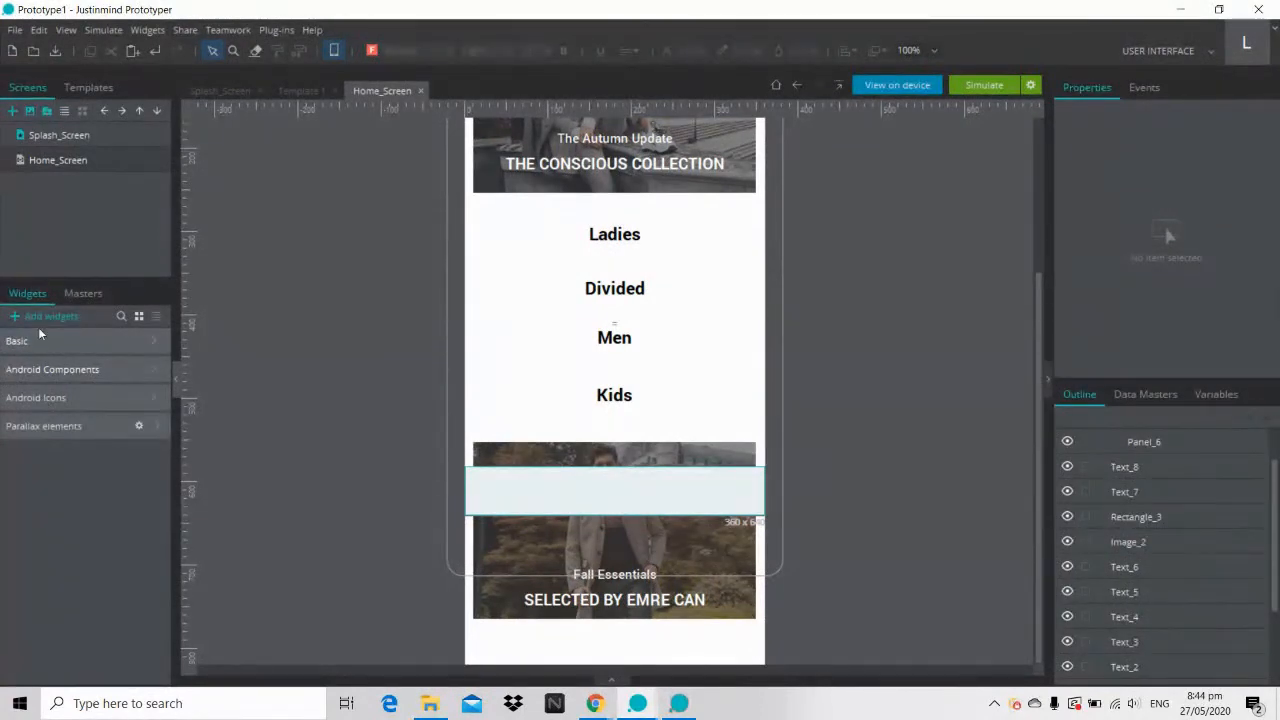
left_click(61, 398)
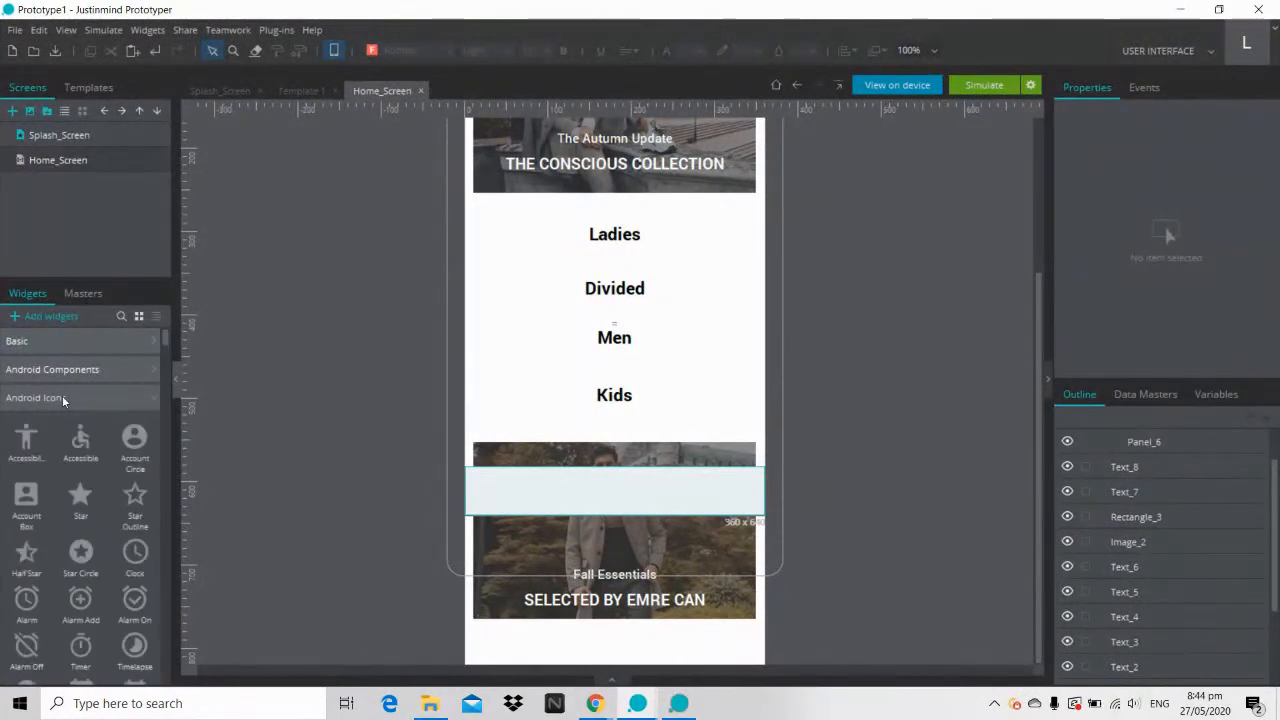
left_click(121, 317)
type("n")
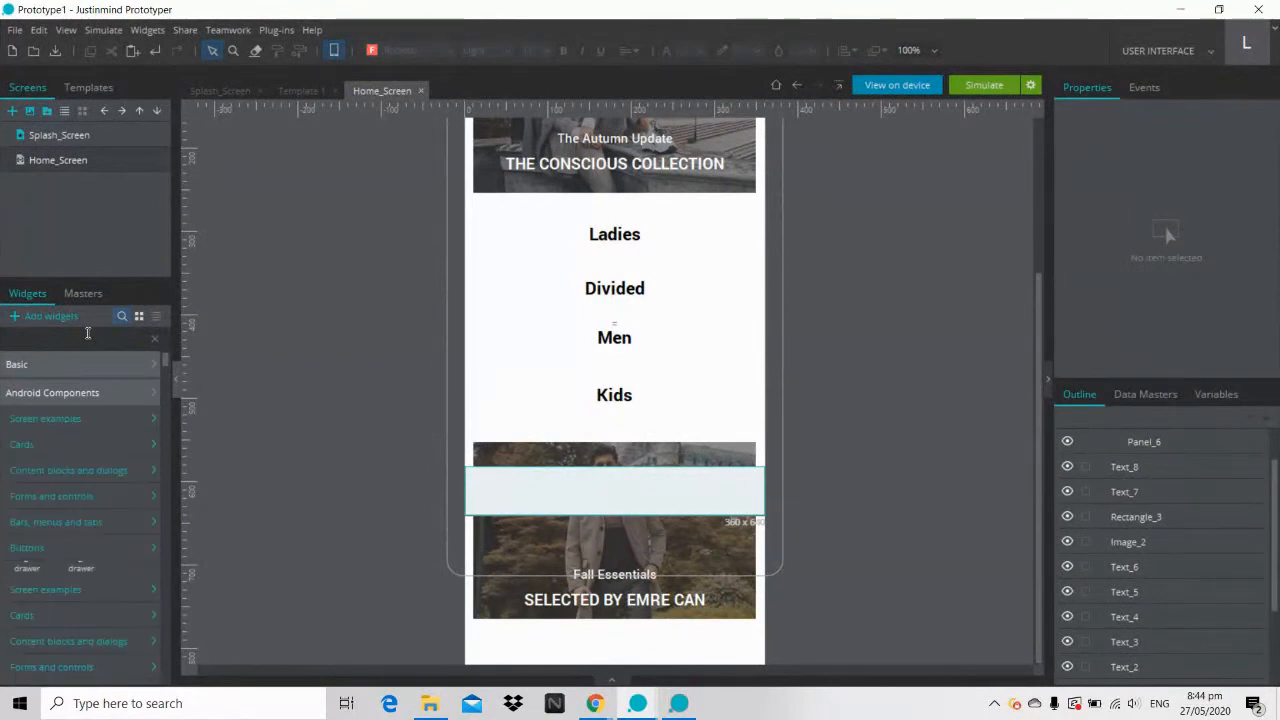
type("ome")
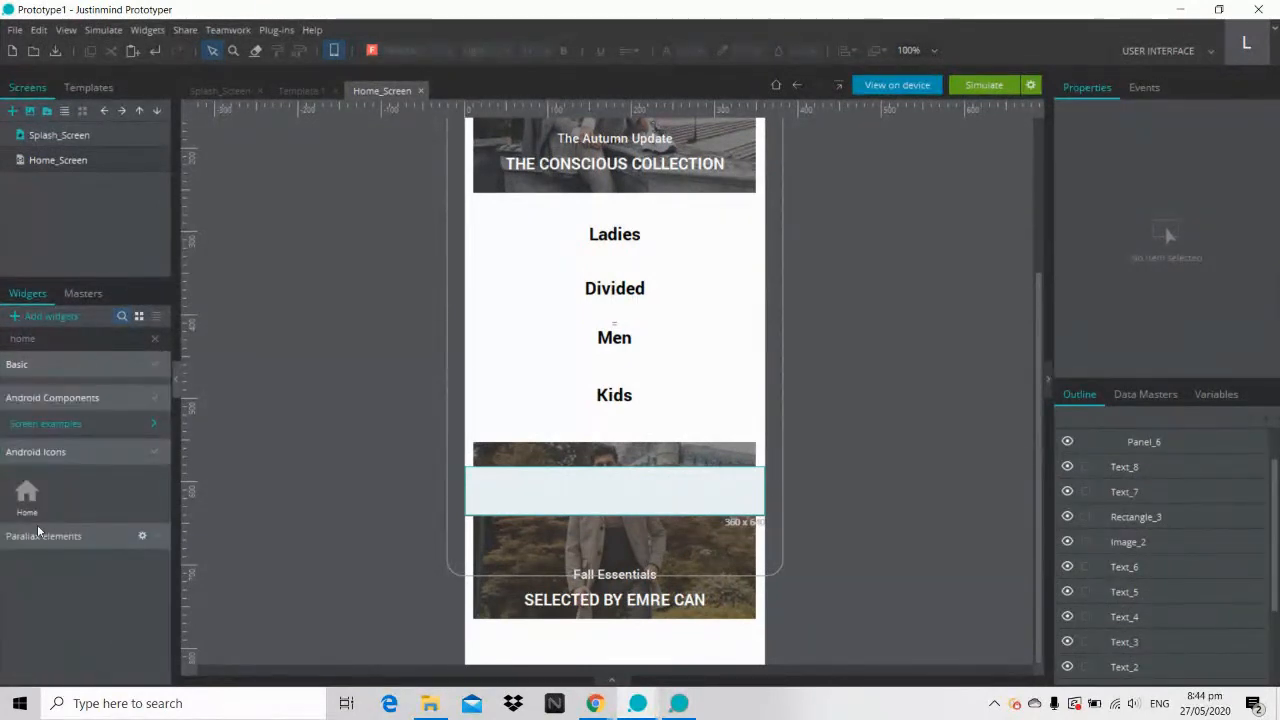
left_click_drag(27, 498, 486, 487)
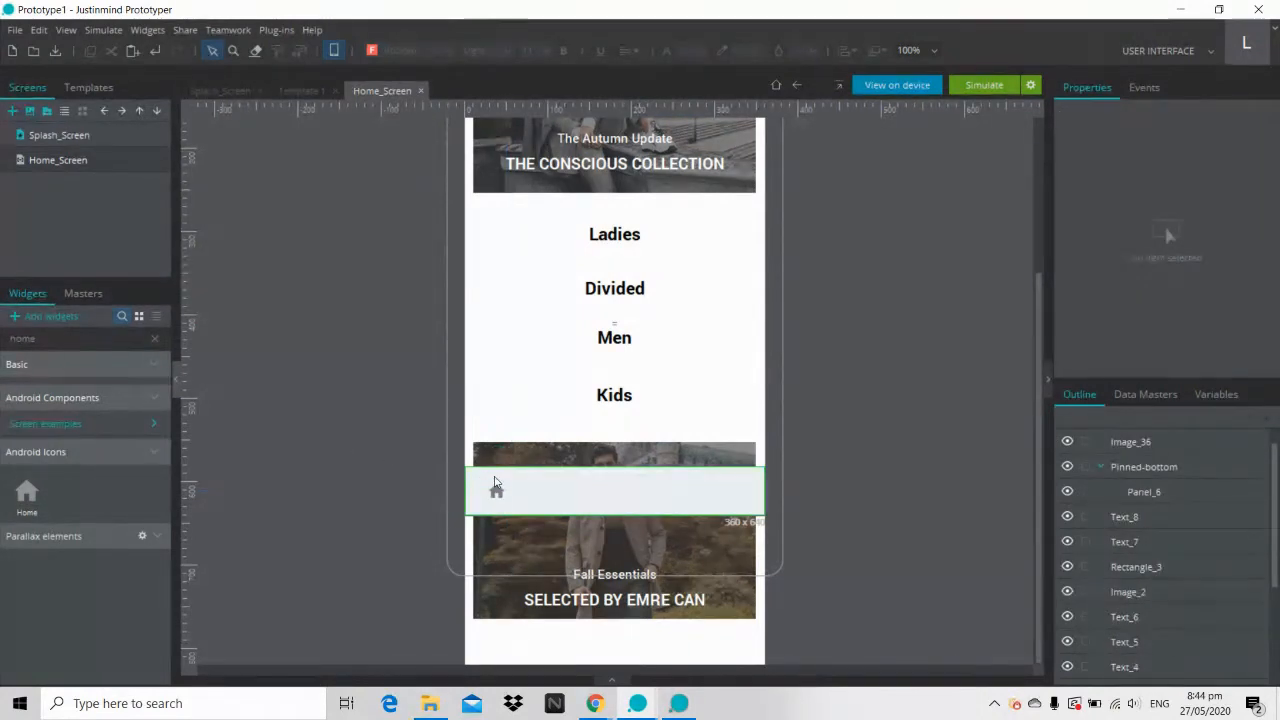
Step: Compare with the Prototype_Shop simulation, and set the Home icon's colour in Prototype1 to the custom red #CC071E
left_click(678, 705)
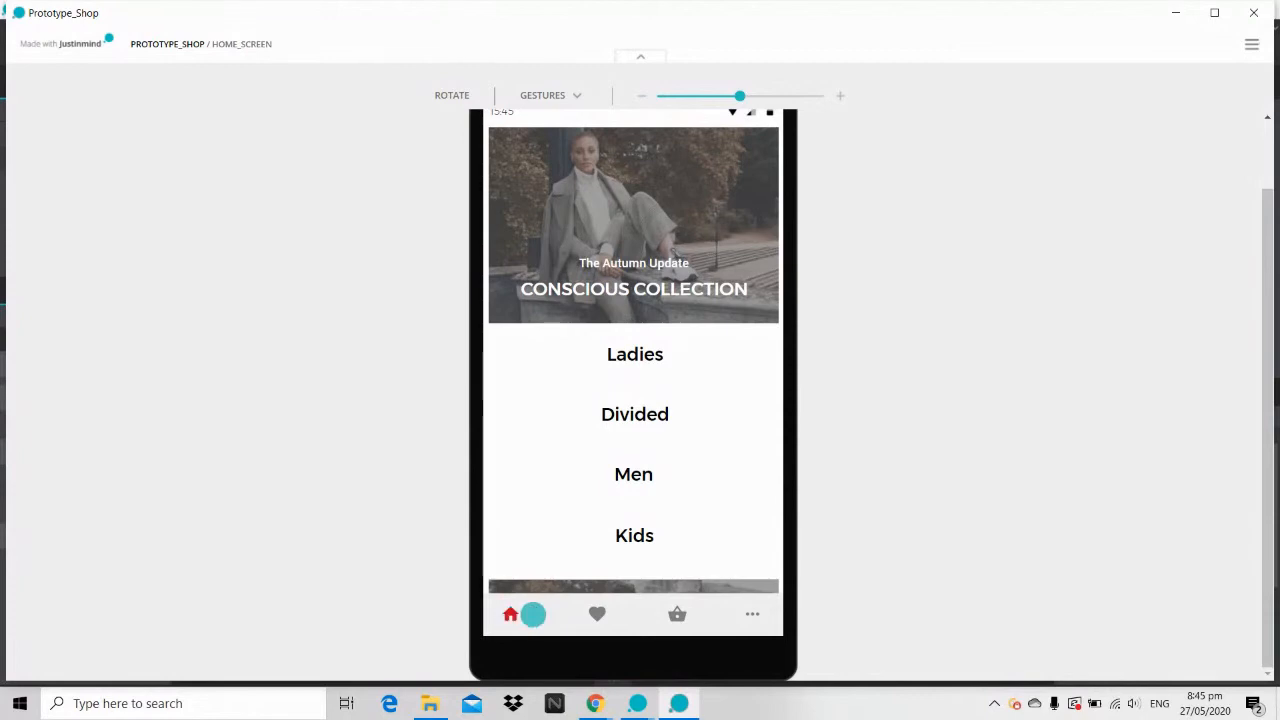
mouse_move(650, 710)
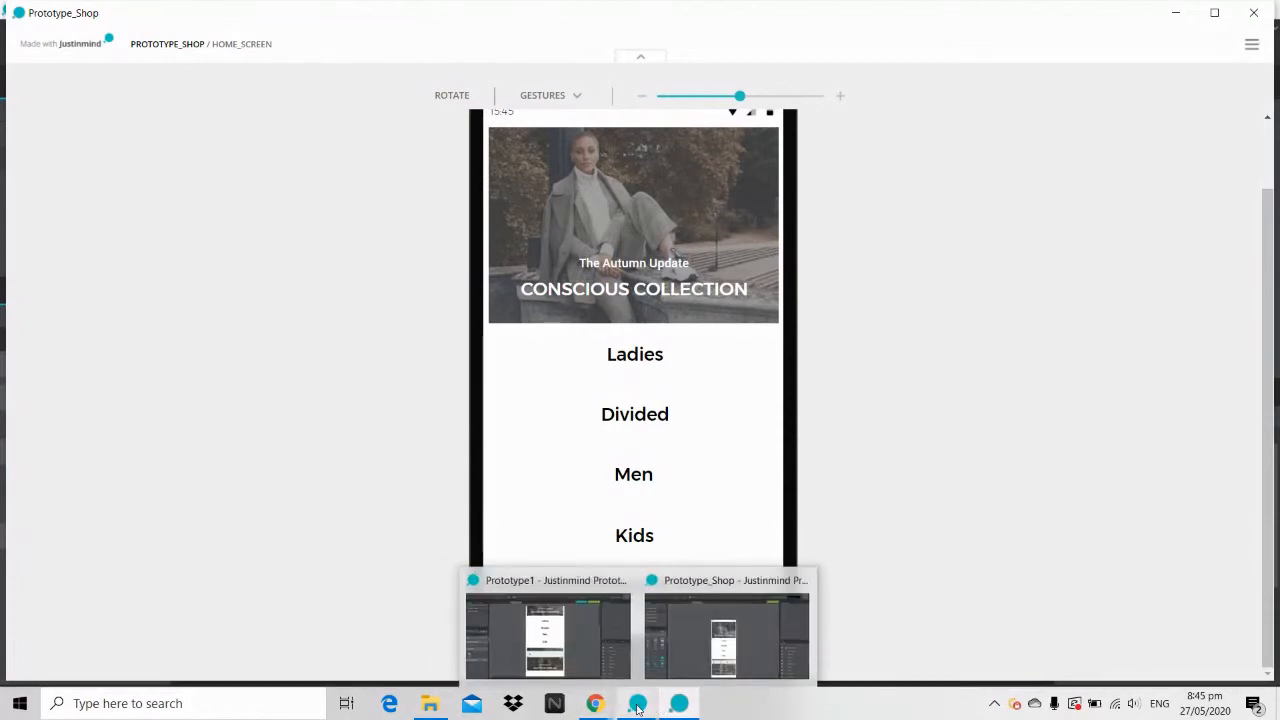
left_click(565, 655)
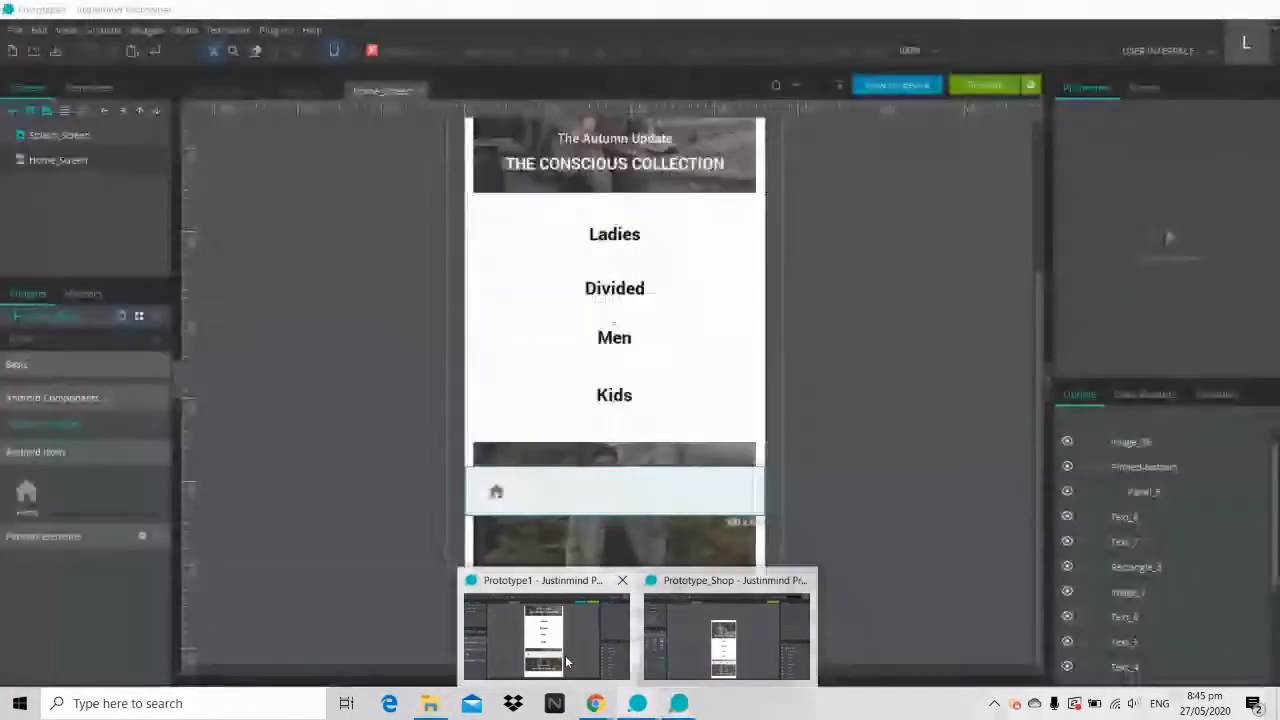
left_click(496, 497)
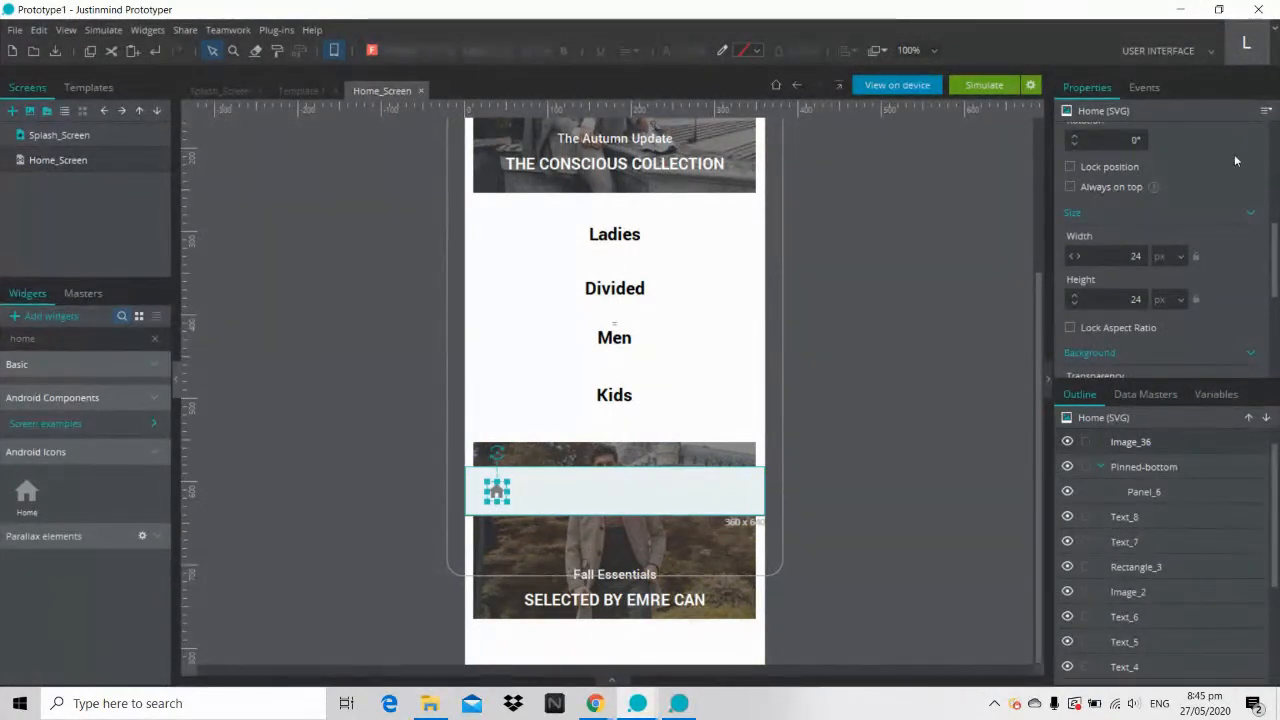
left_click_drag(1275, 250, 1275, 300)
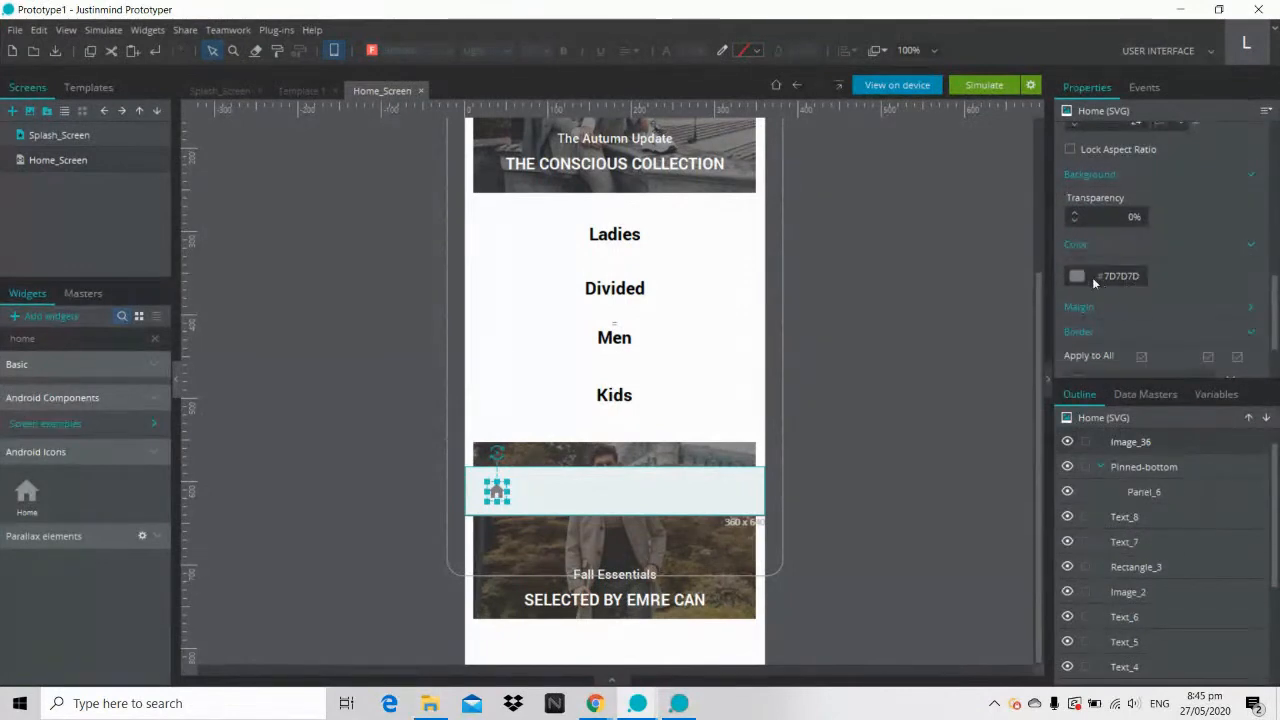
left_click(1078, 277)
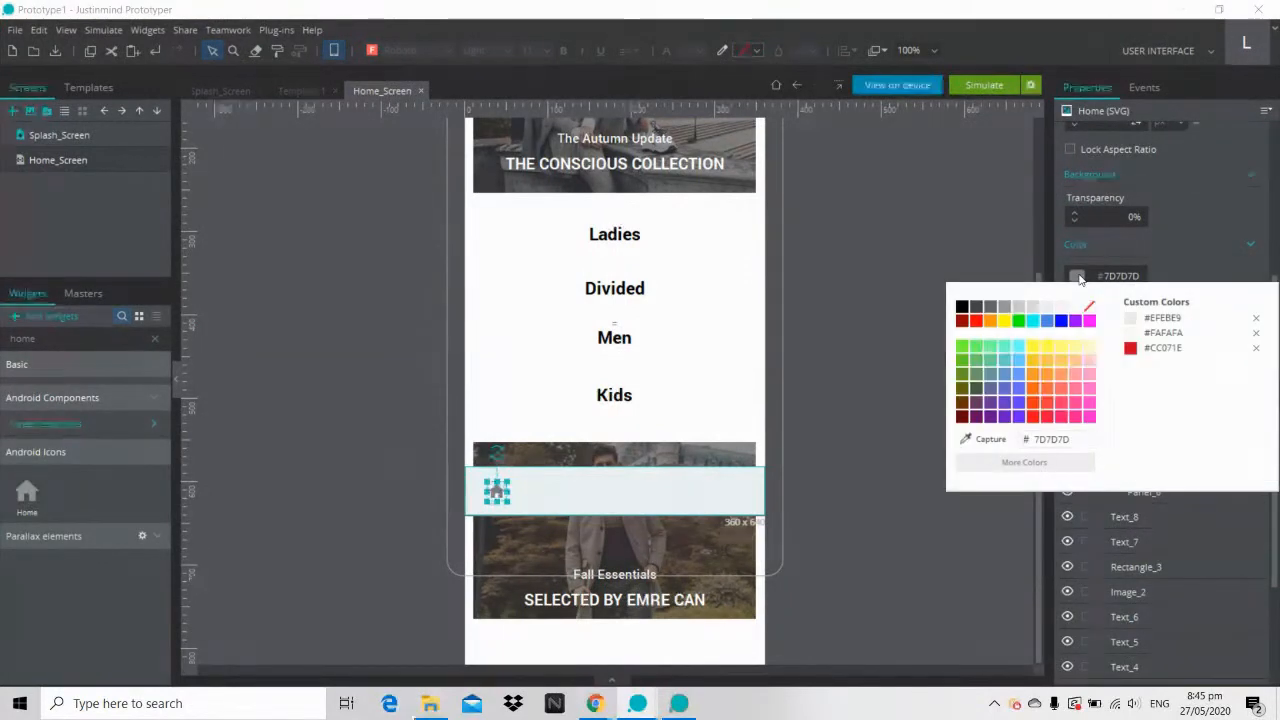
left_click(1164, 355)
left_click(970, 353)
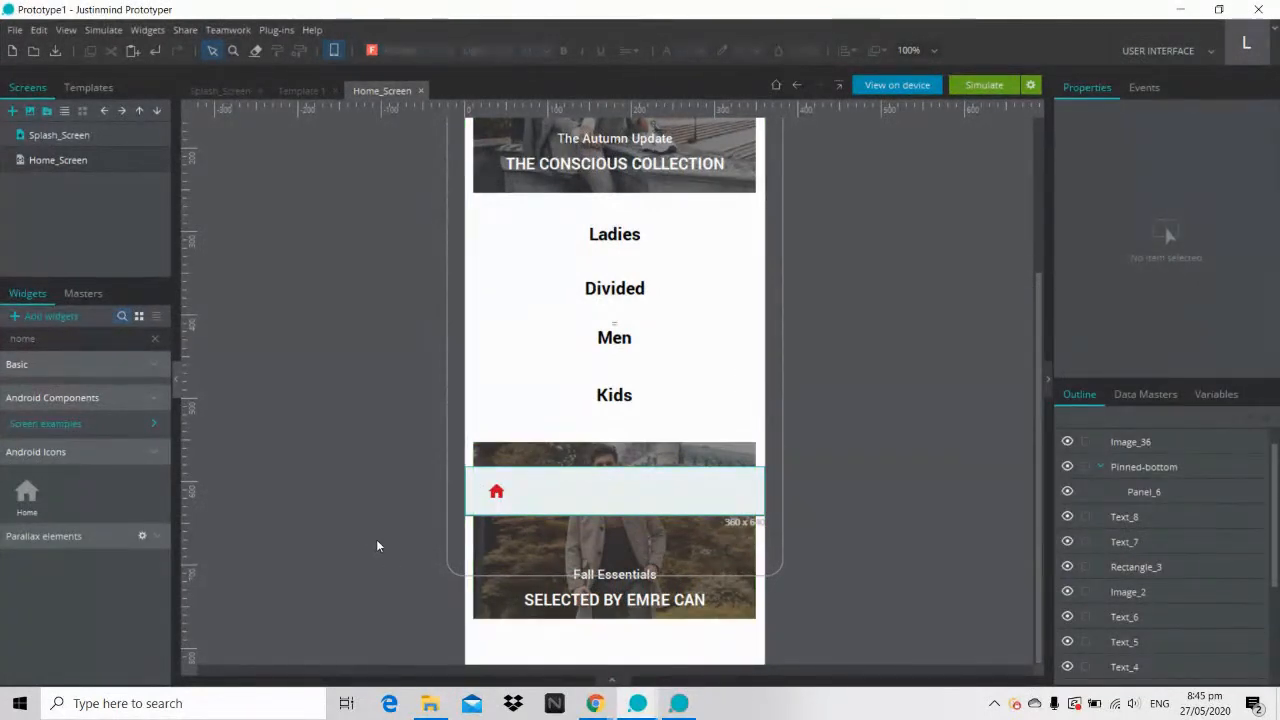
Step: Check the next icon in the Prototype_Shop simulation, and add the filled Favorite icon beside the Home icon in Prototype1's bottom bar
left_click(679, 703)
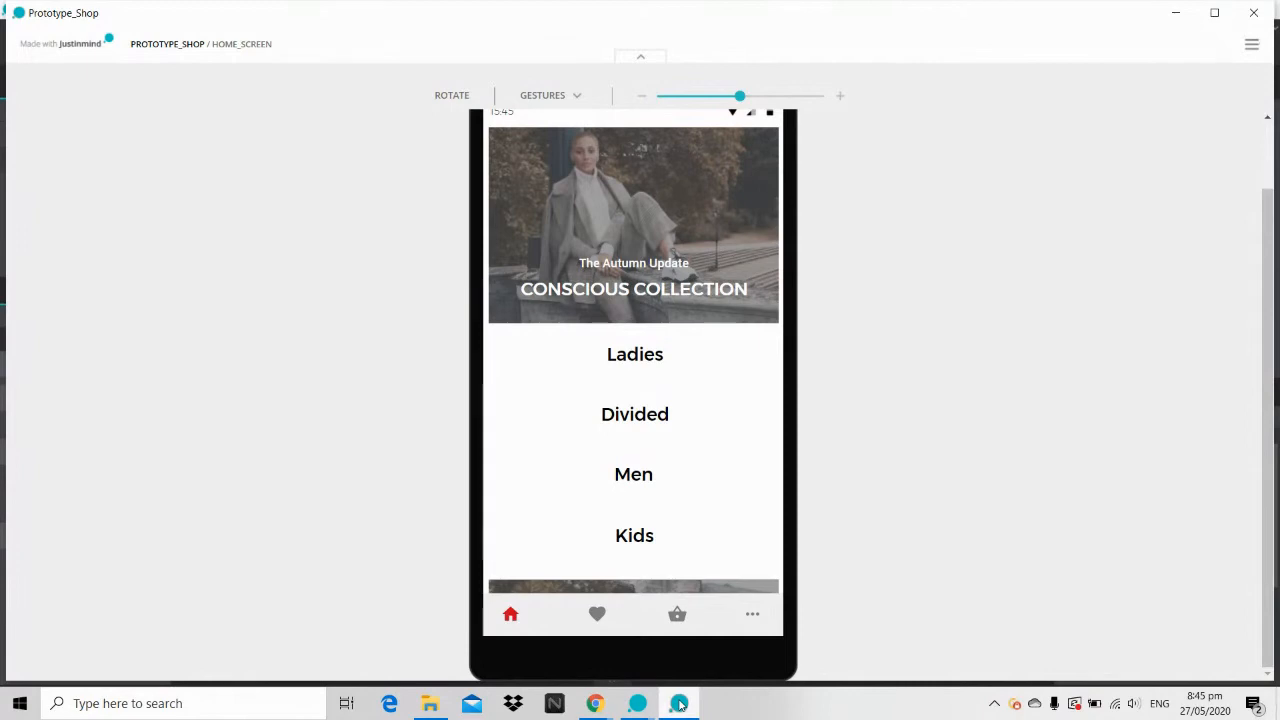
left_click(679, 703)
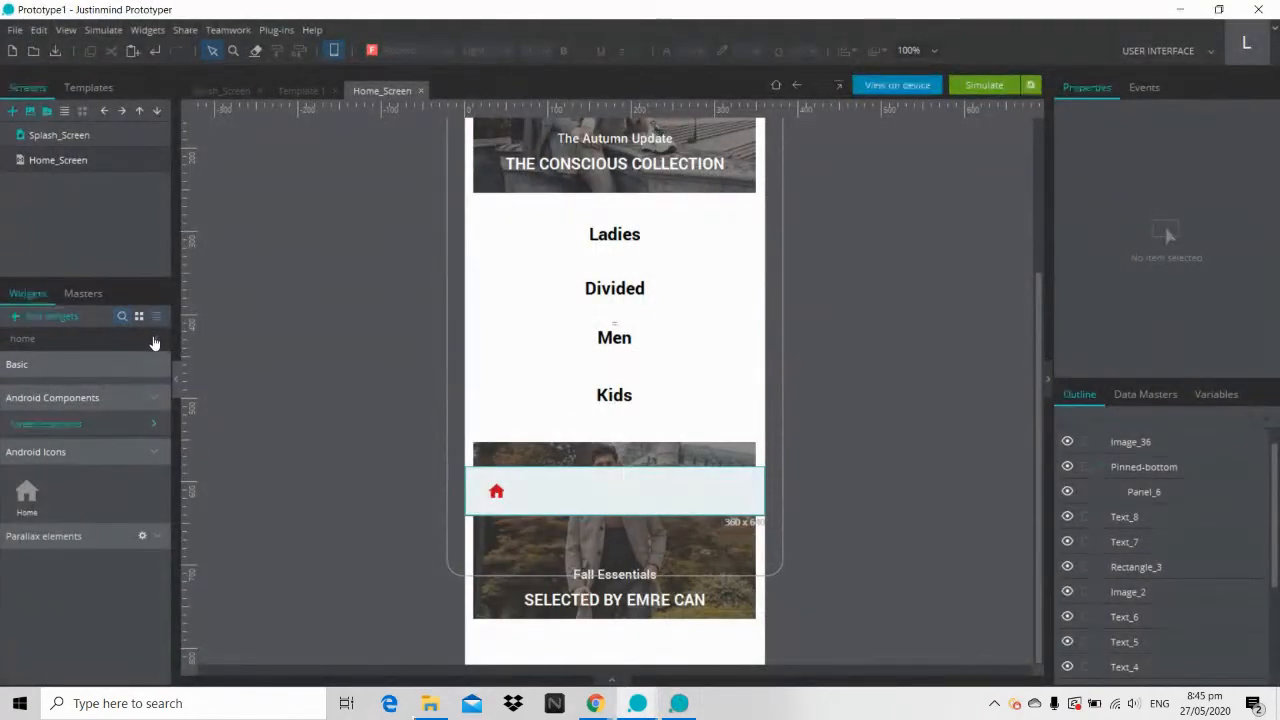
left_click(154, 341)
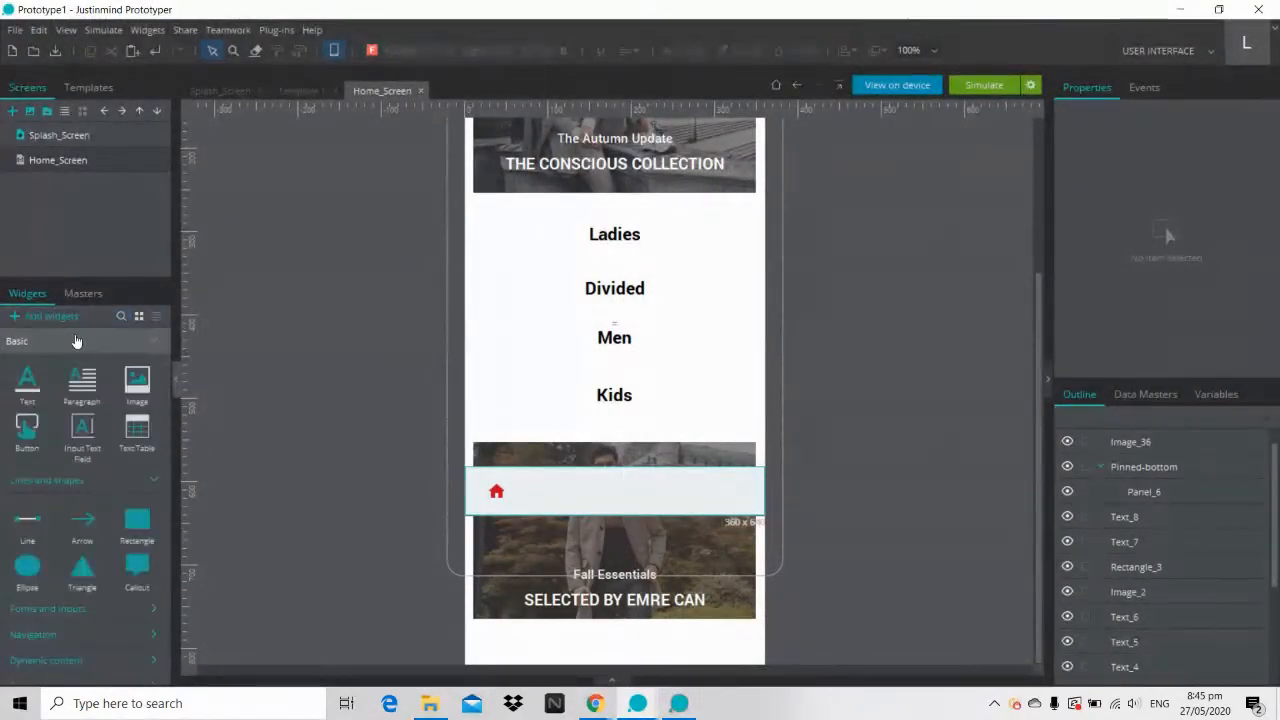
left_click(122, 317)
type("fav")
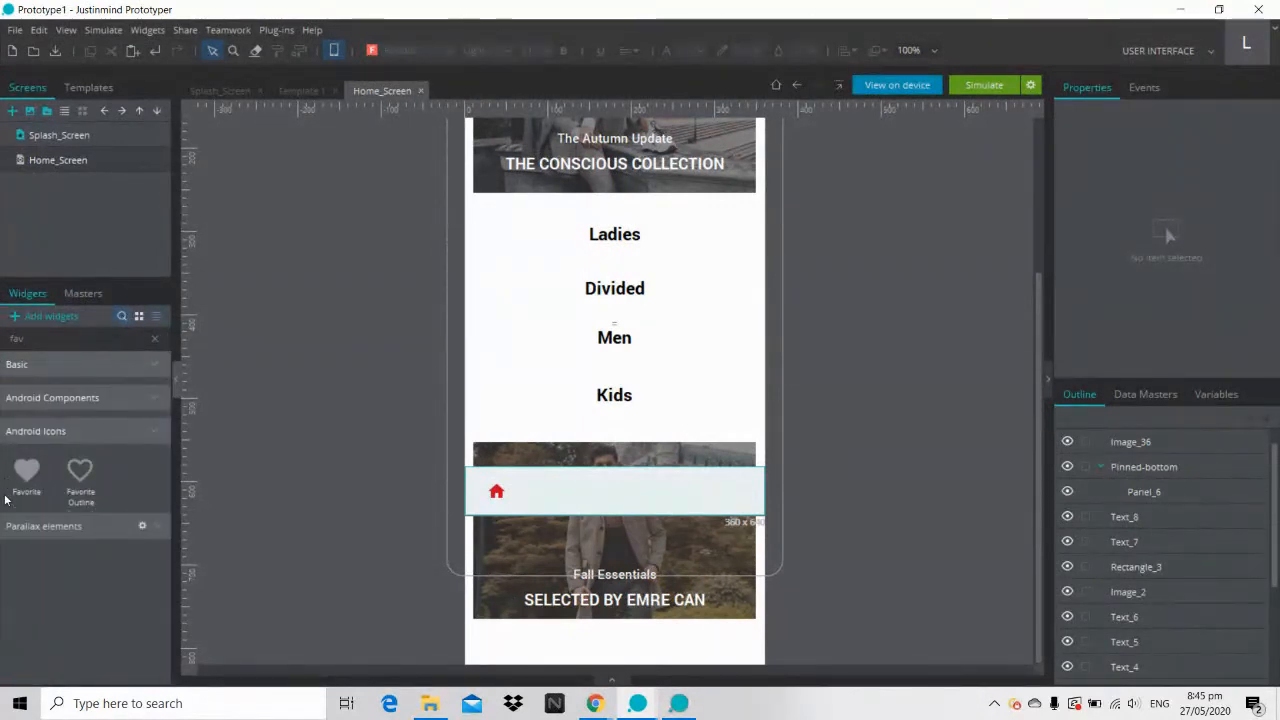
left_click_drag(26, 470, 548, 488)
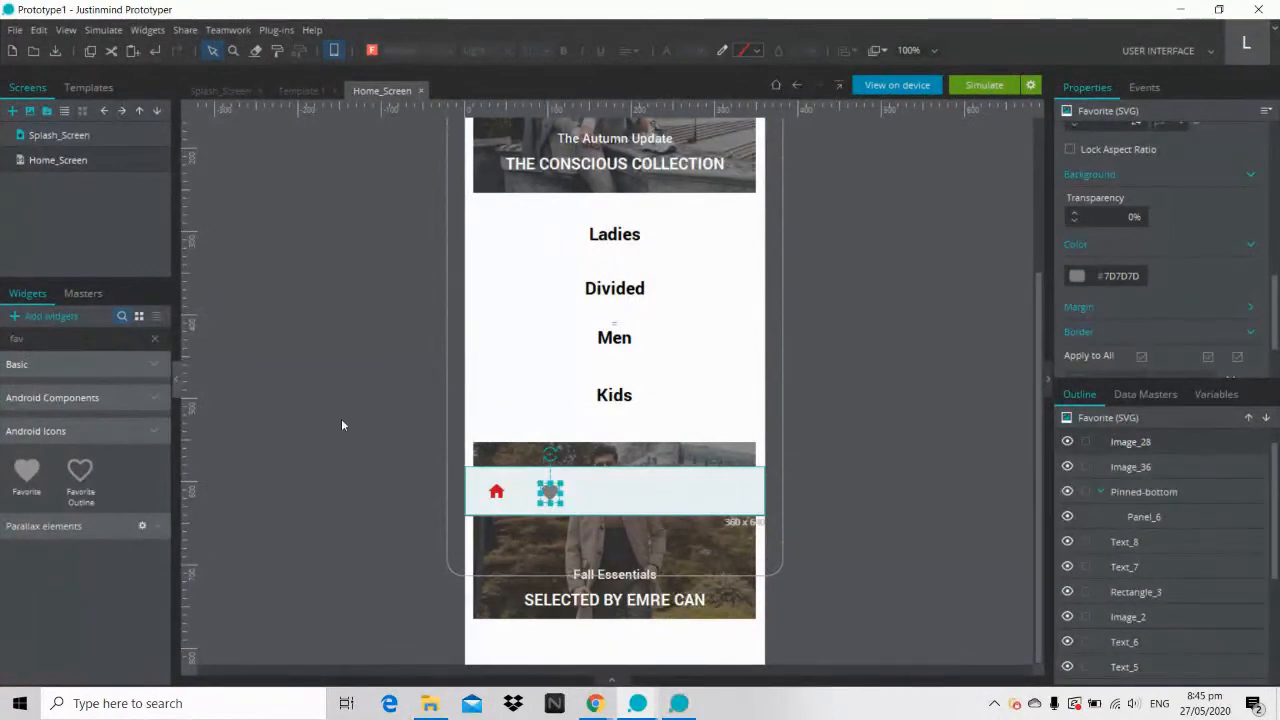
left_click(297, 410)
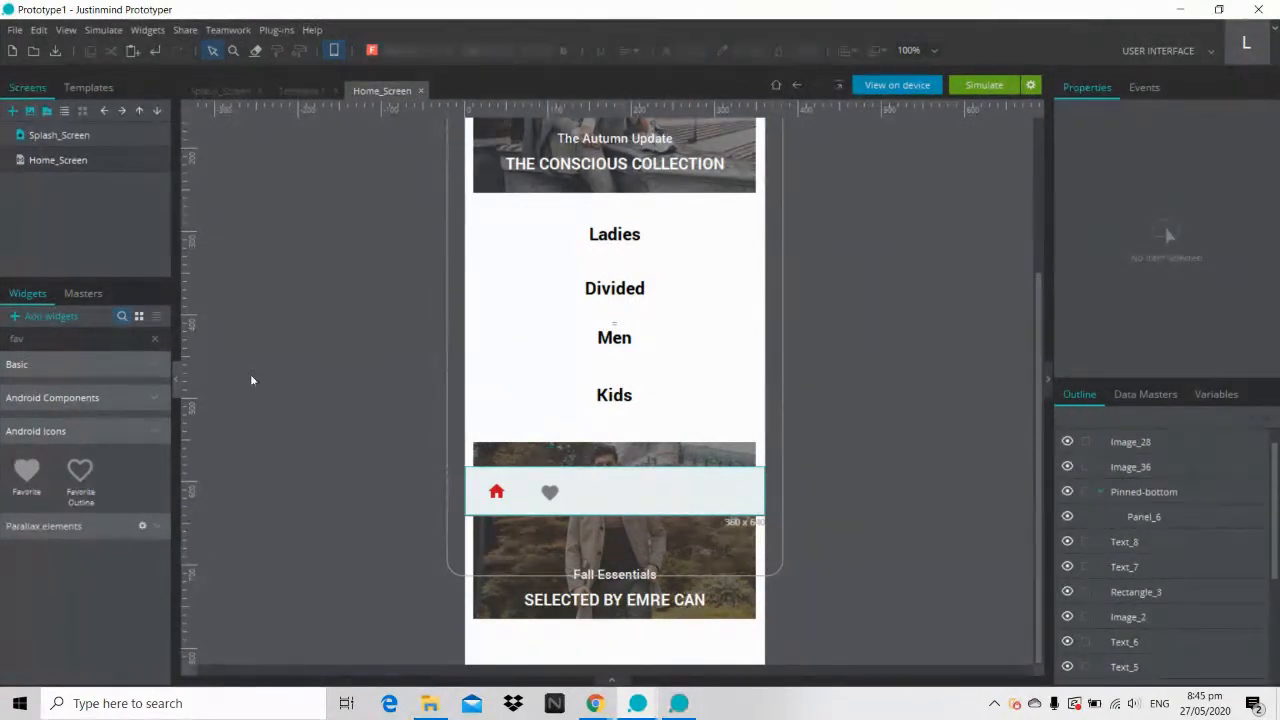
Step: Find the Android Shopping Basket icon and place it in the bottom bar to the right of the Favorite icon
left_click(155, 340)
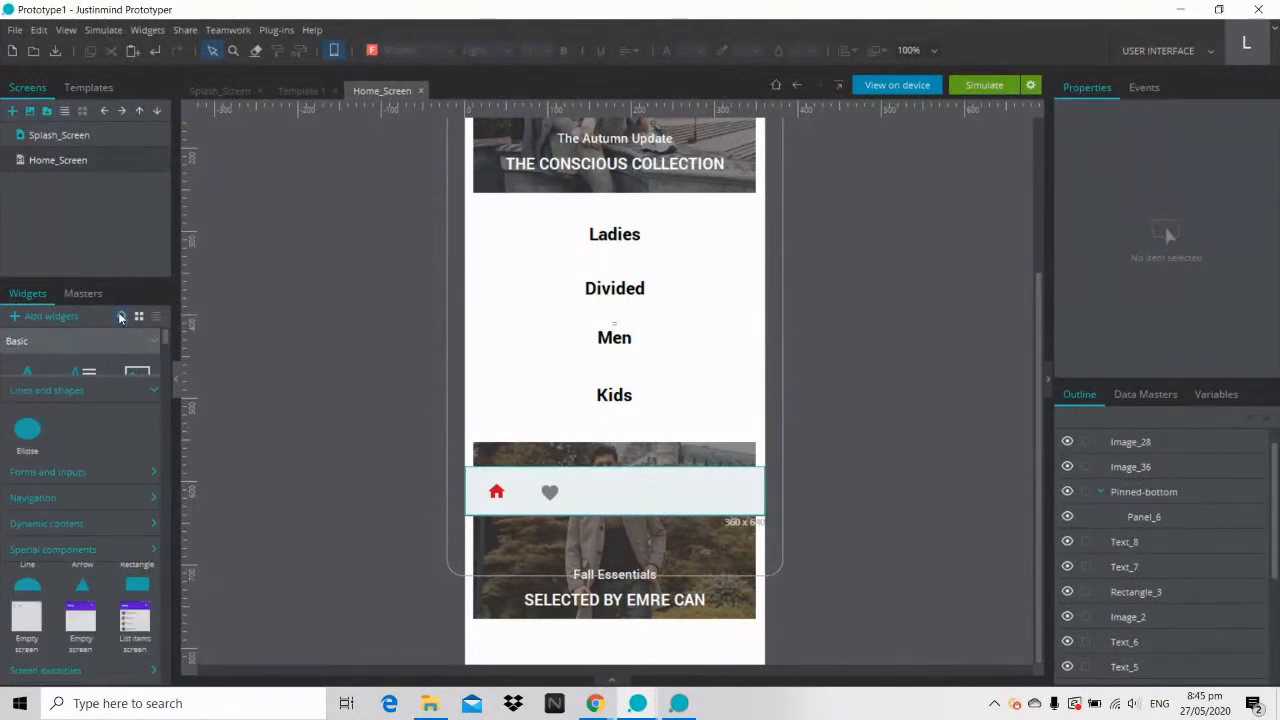
left_click(120, 317)
type("sho")
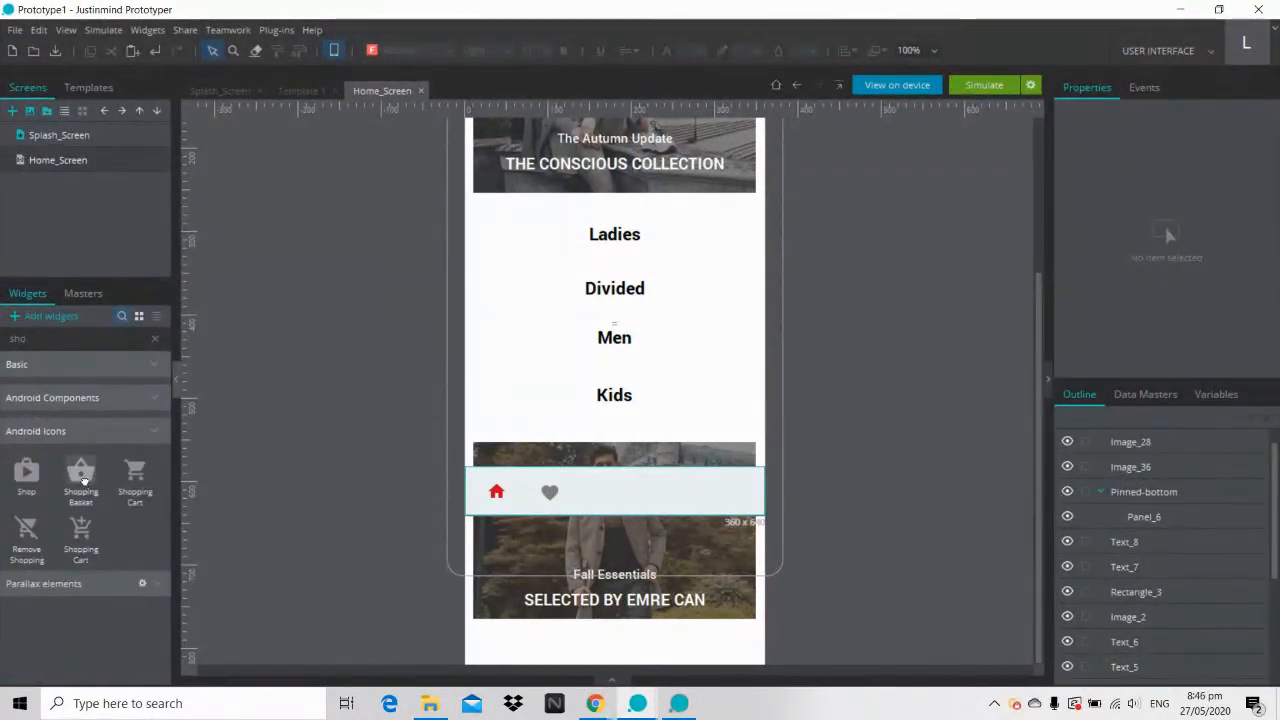
left_click_drag(83, 481, 603, 490)
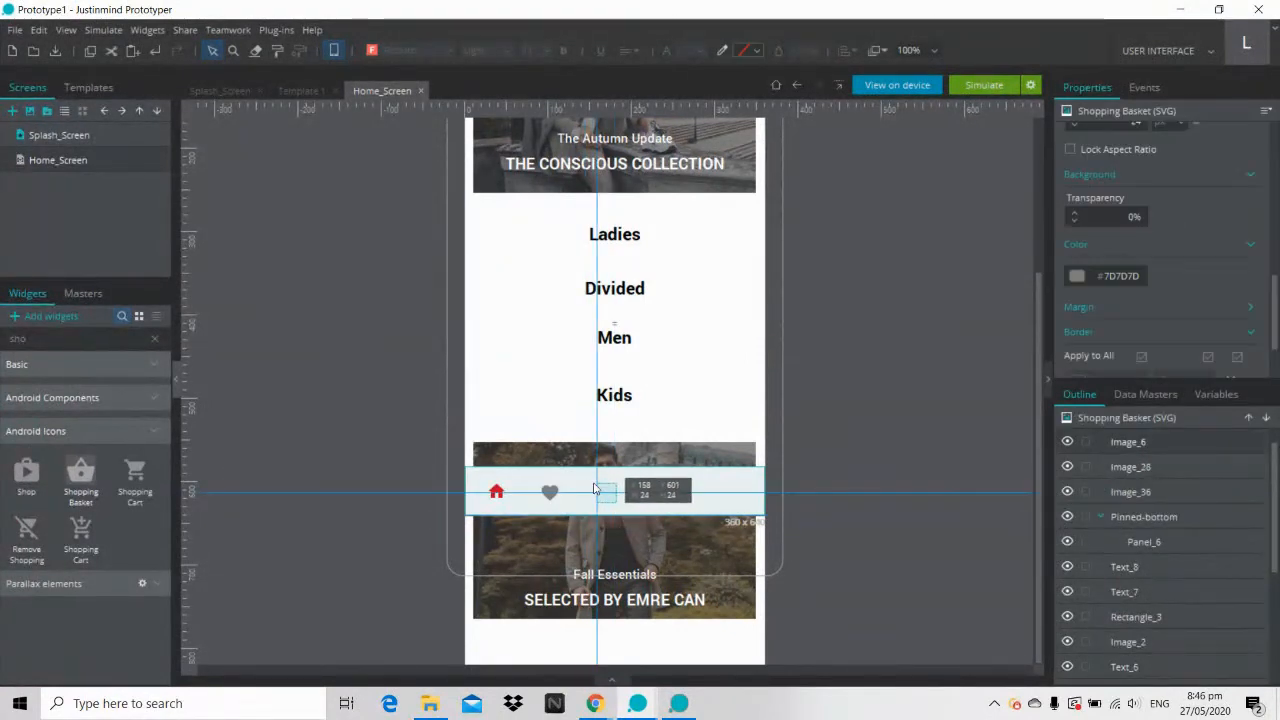
Step: Add the Android More Horizontal icon to the right of the Shopping Basket in the bottom bar, and clear the widget search
left_click(155, 341)
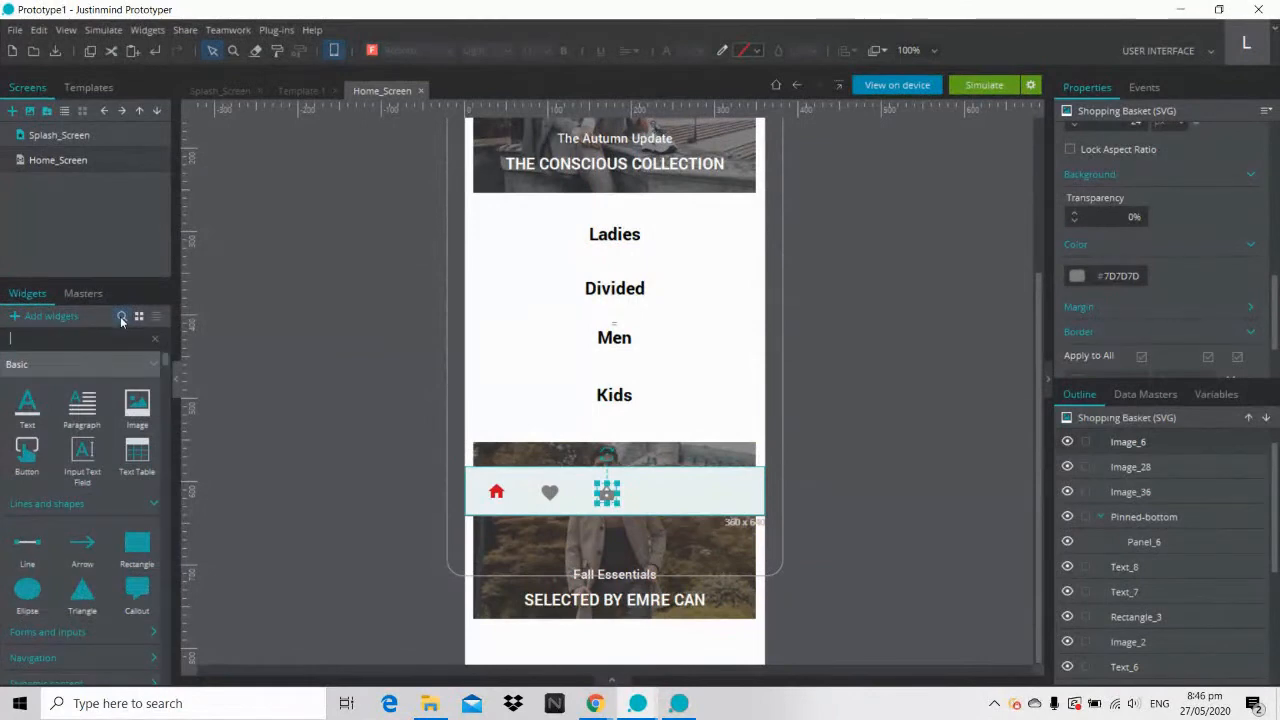
type("more")
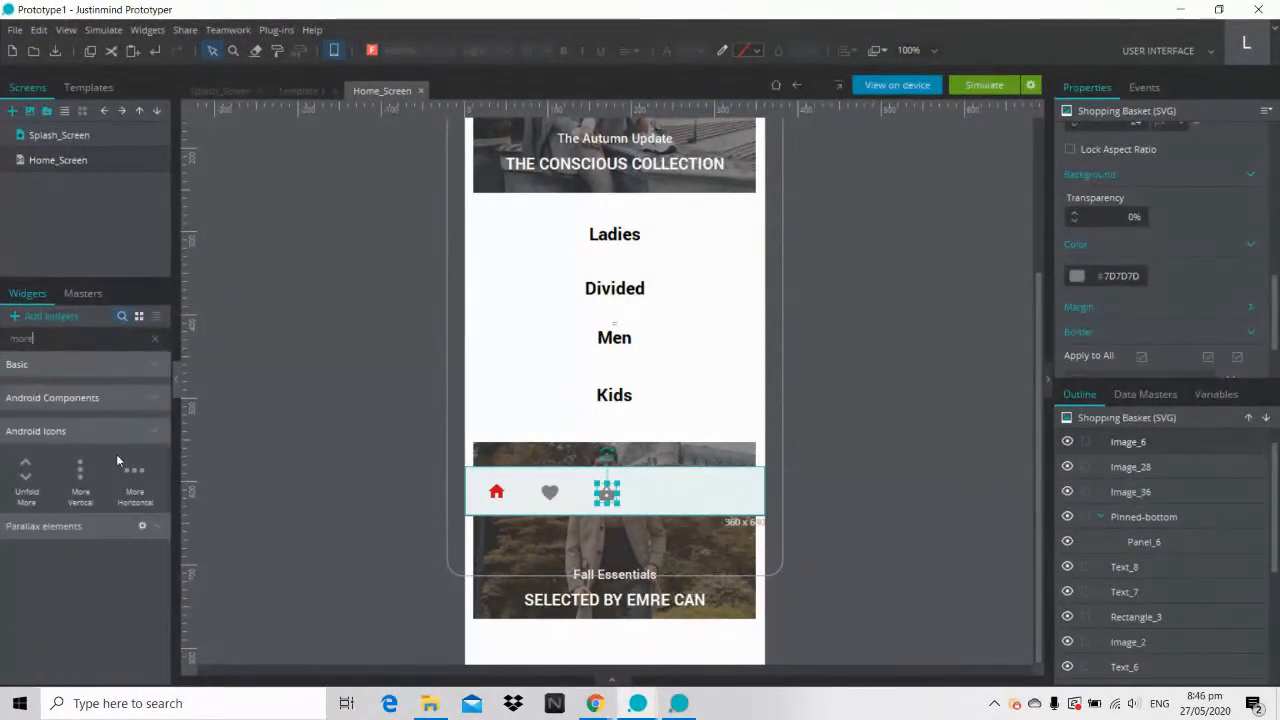
left_click_drag(143, 477, 658, 490)
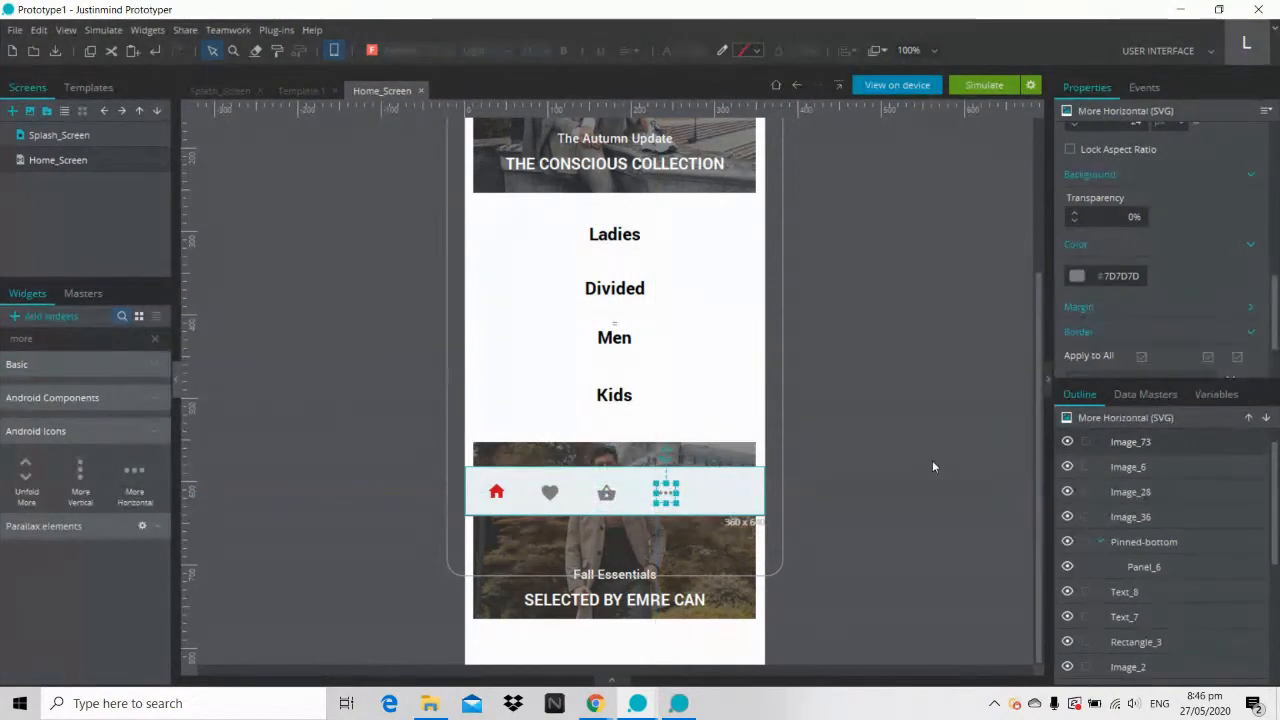
left_click(932, 462)
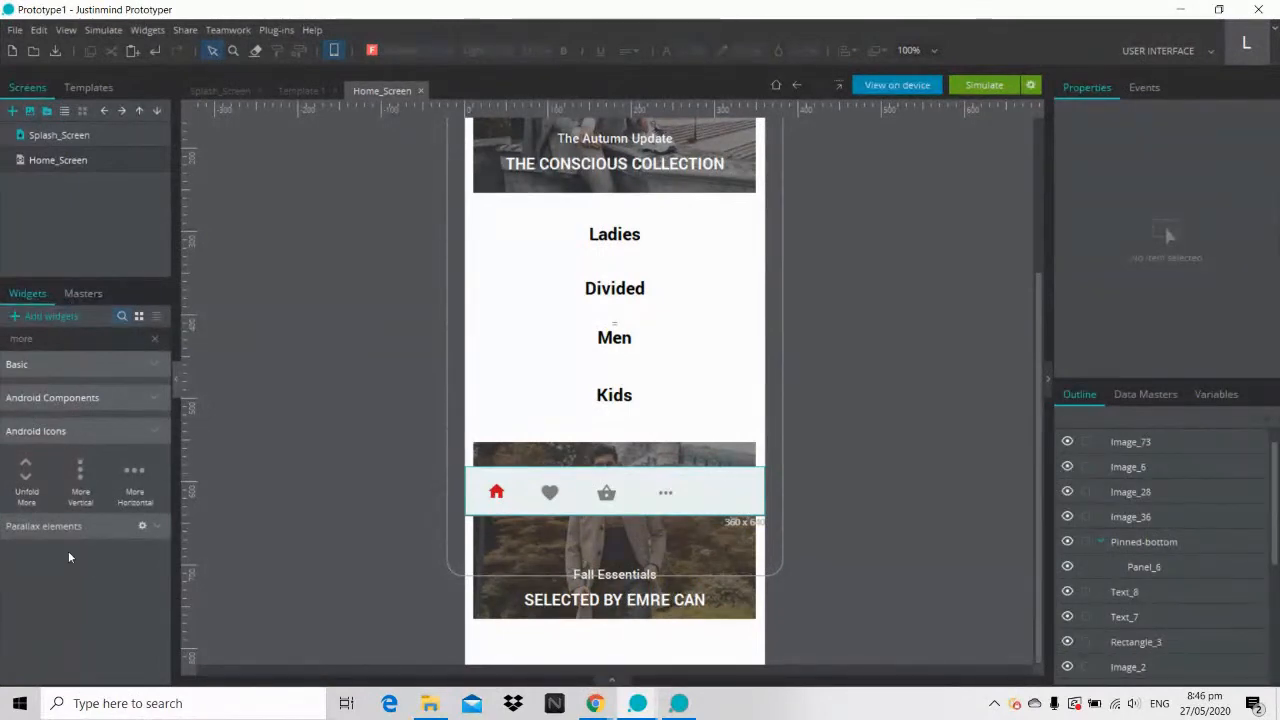
left_click(155, 341)
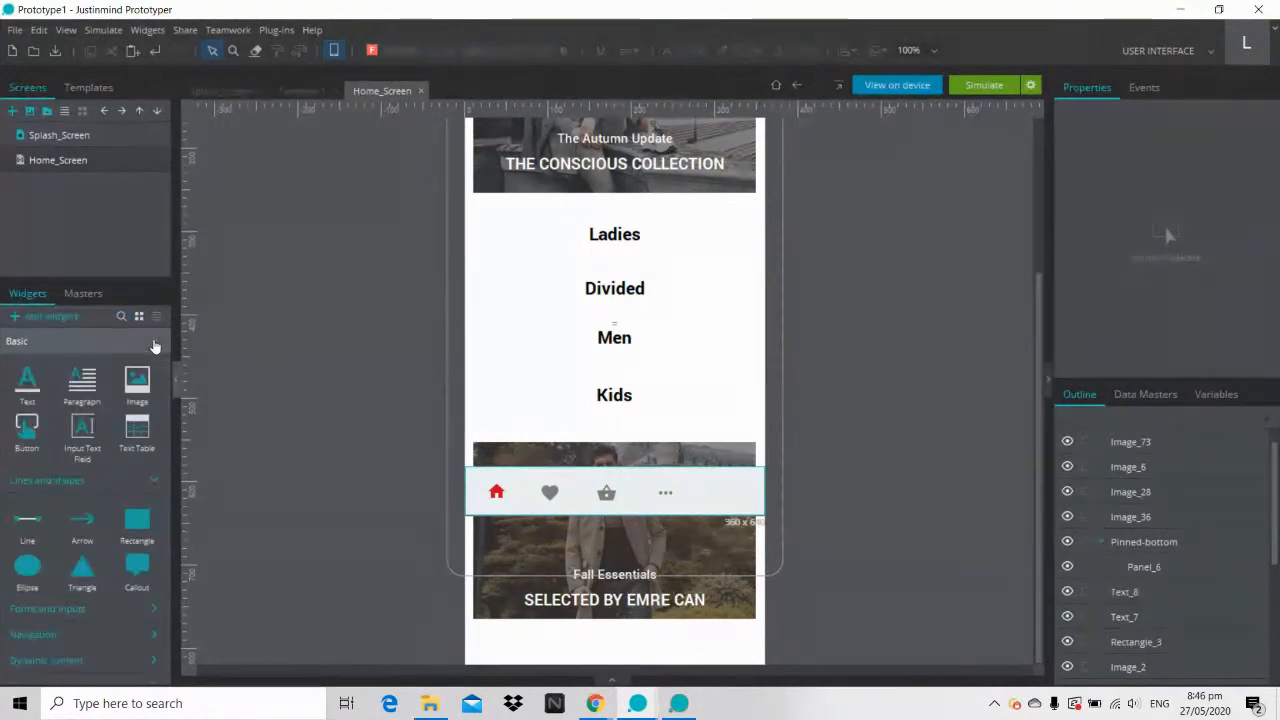
Step: Move the More Horizontal, Shopping Basket and Favorite icons rightward to spread the four icons across the bottom bar
left_click(668, 497)
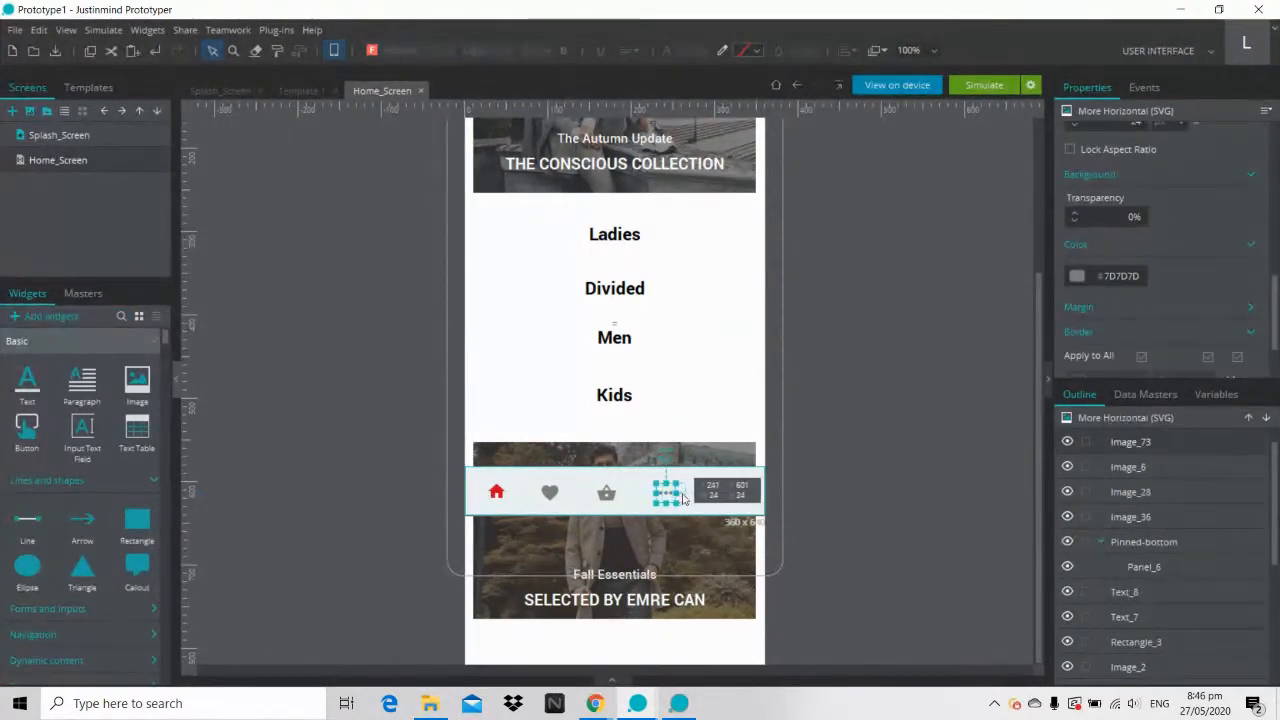
left_click_drag(668, 497, 718, 497)
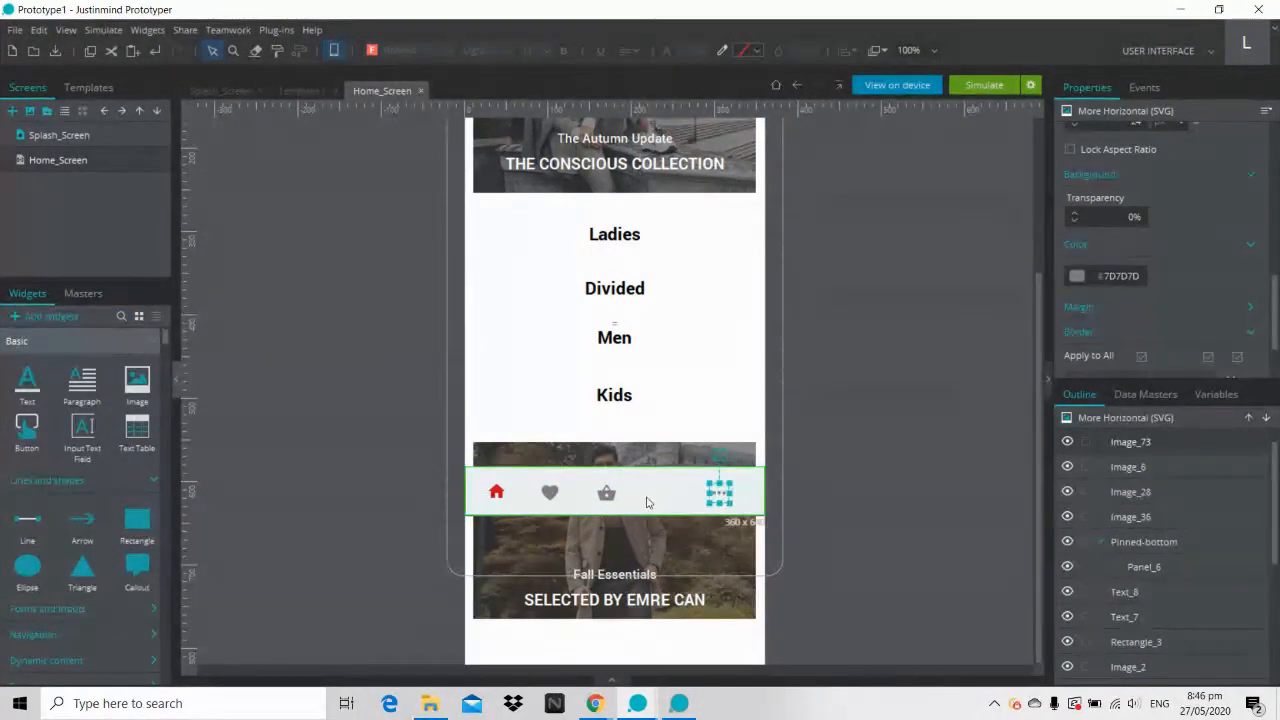
left_click(607, 493)
left_click_drag(609, 496, 656, 496)
left_click_drag(548, 491, 576, 491)
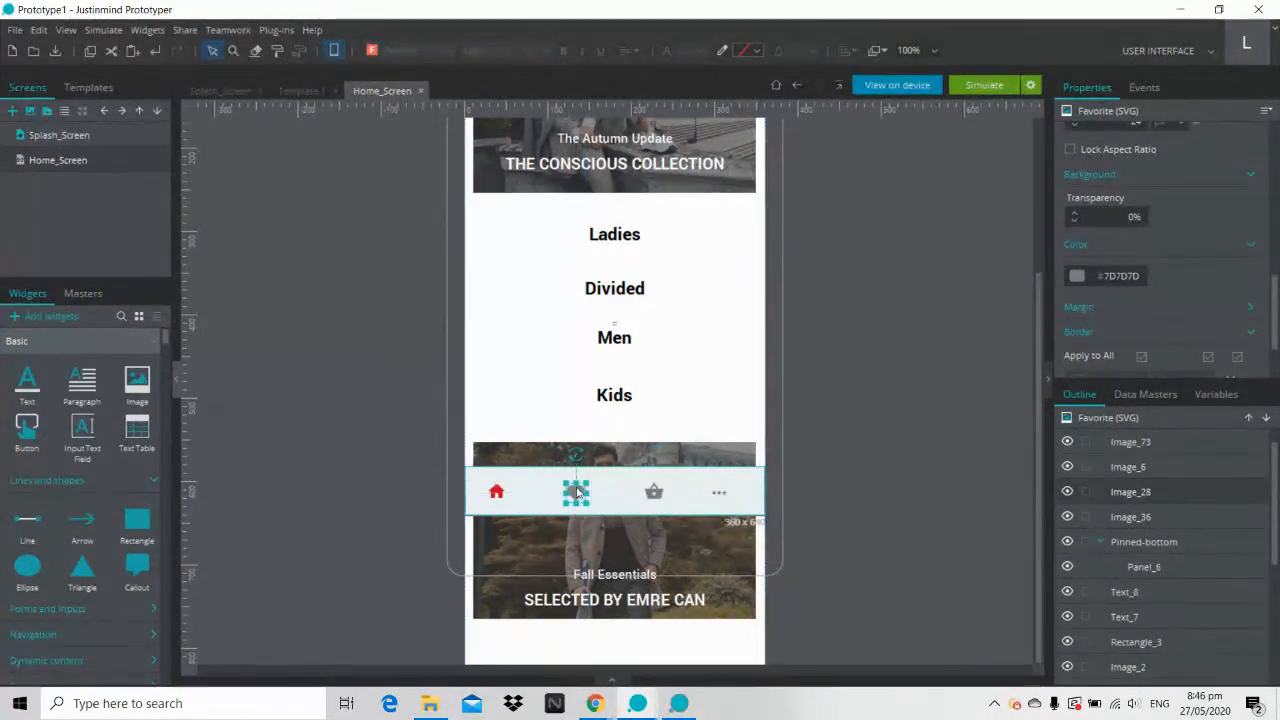
left_click(873, 446)
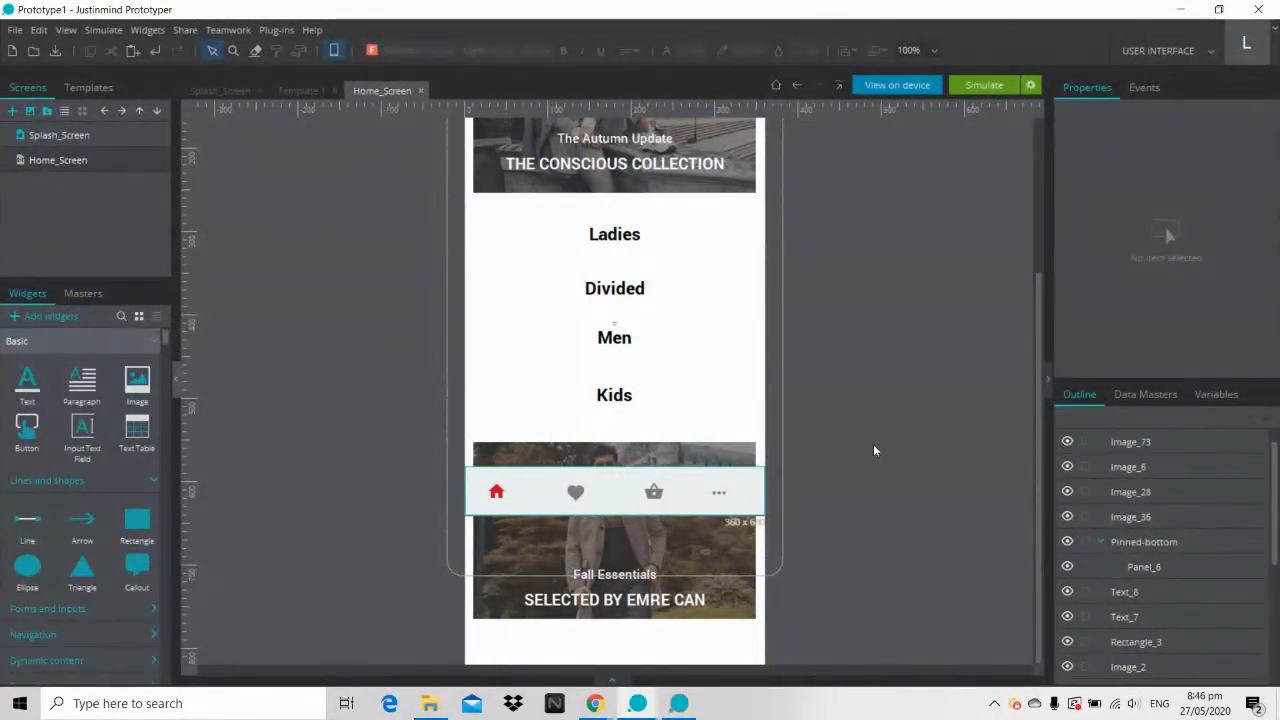
Step: Rename the red Home icon's layer Image_36 as Home_icon
left_click(1143, 517)
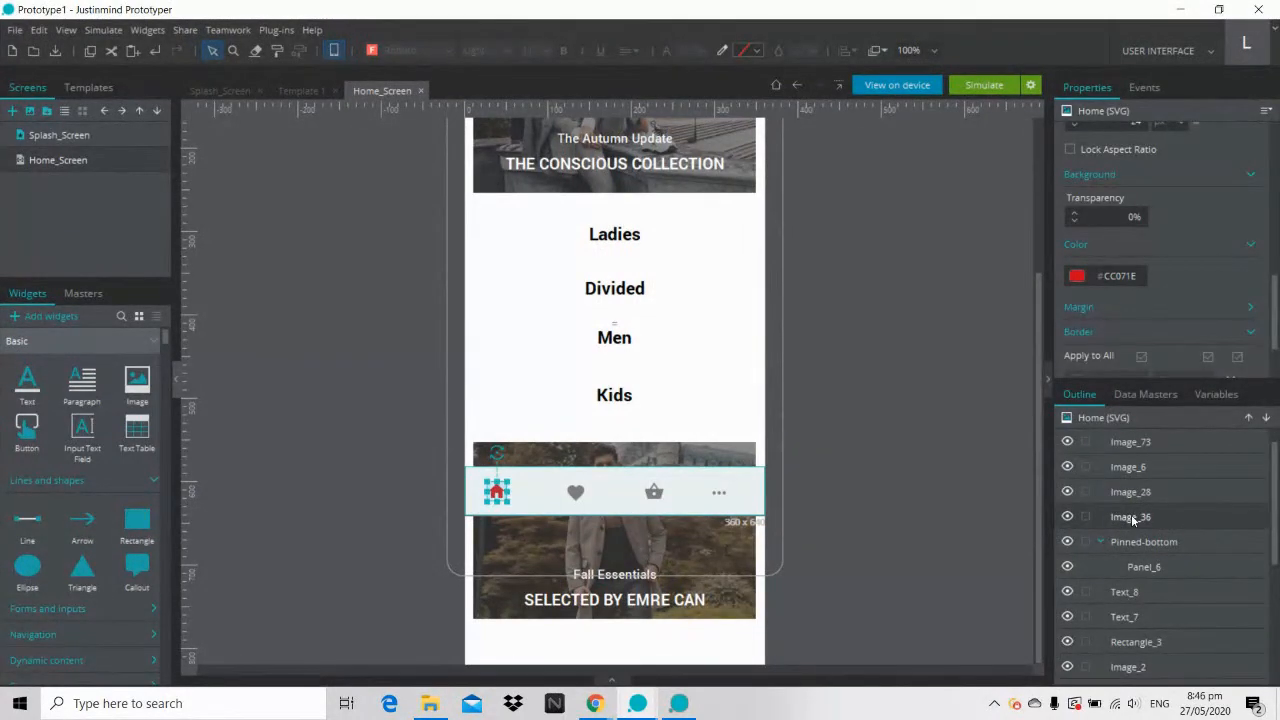
double_click(1132, 518)
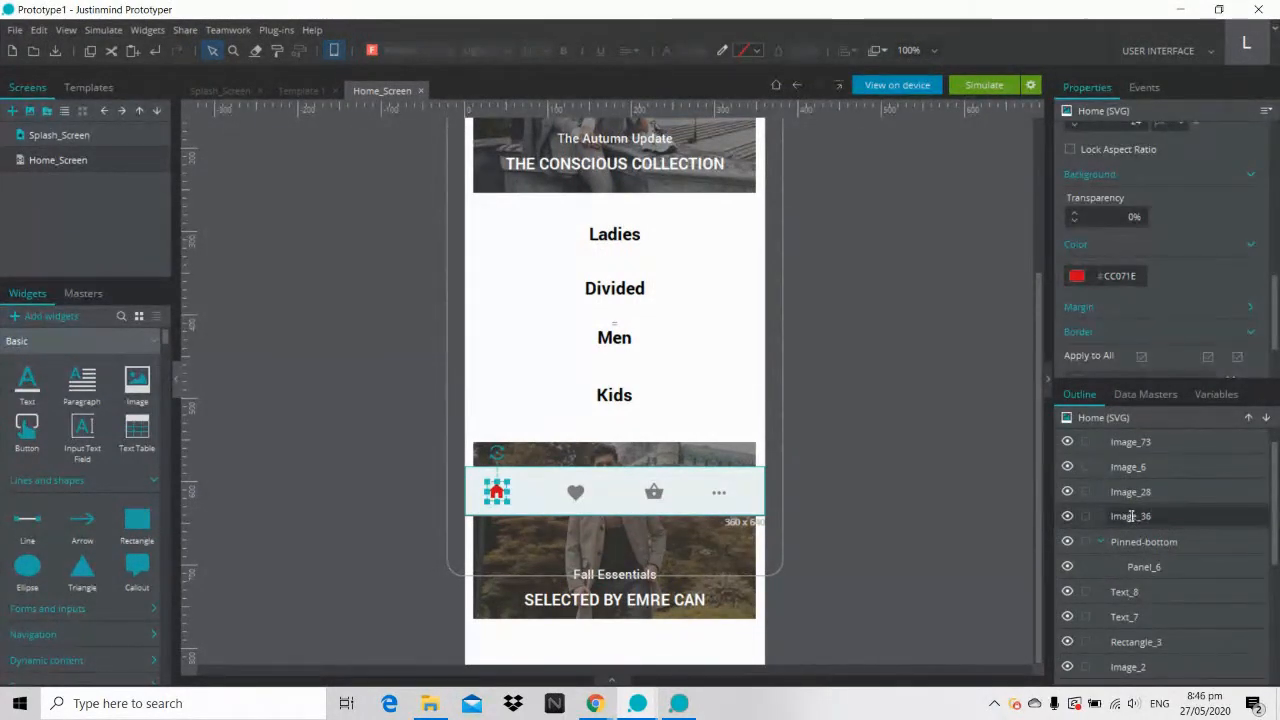
key("BackSpace")
type("Home_icon")
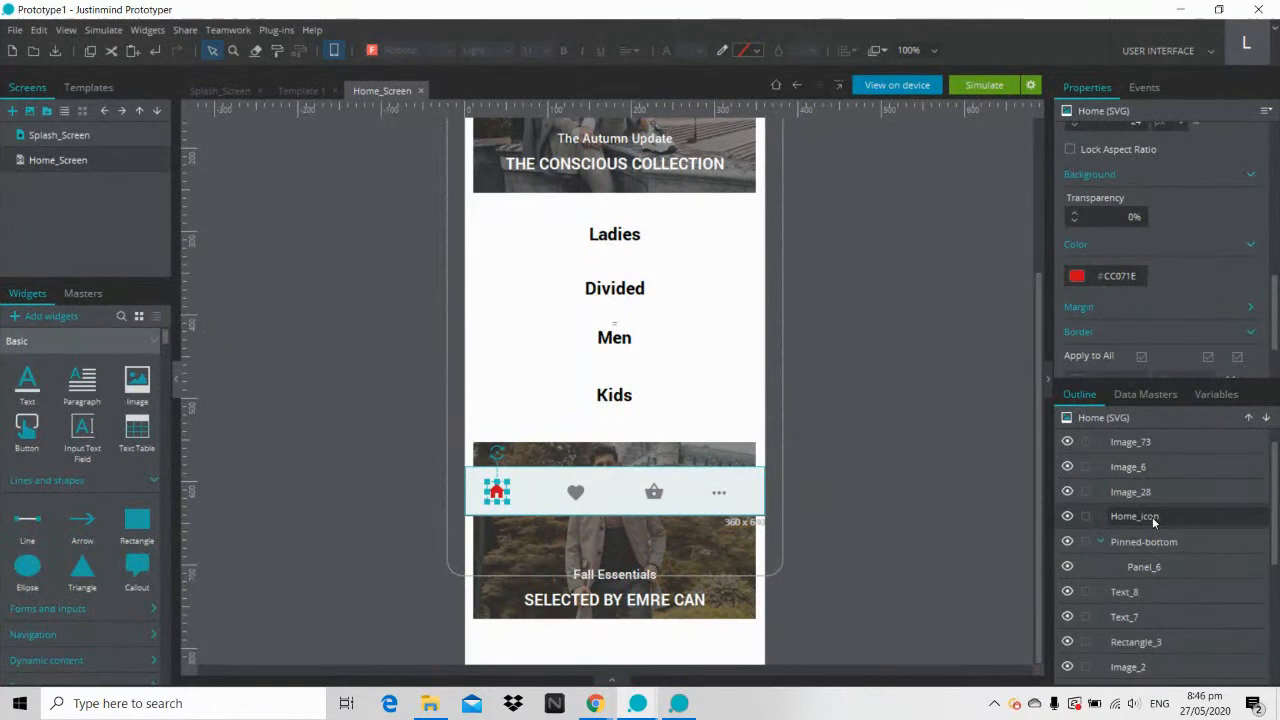
Step: Rename the Favorite heart icon's layer Image_28 as Favourite_icon
key("Return")
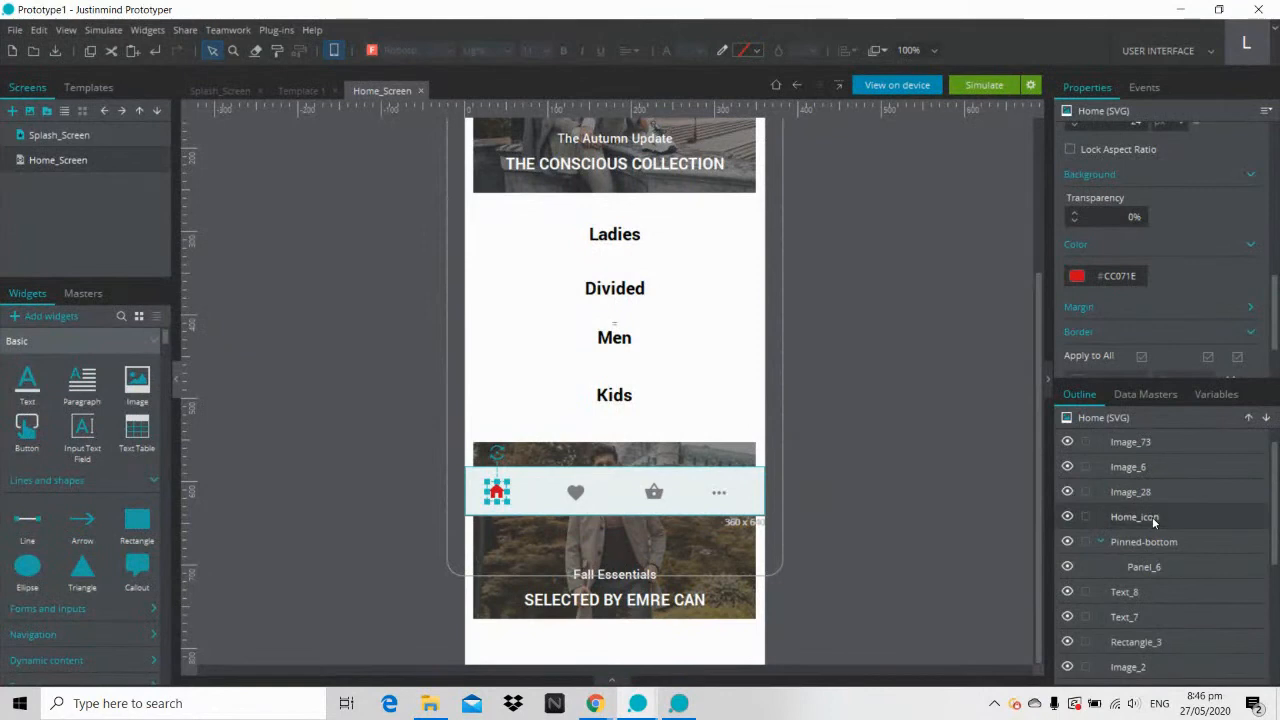
left_click(1127, 493)
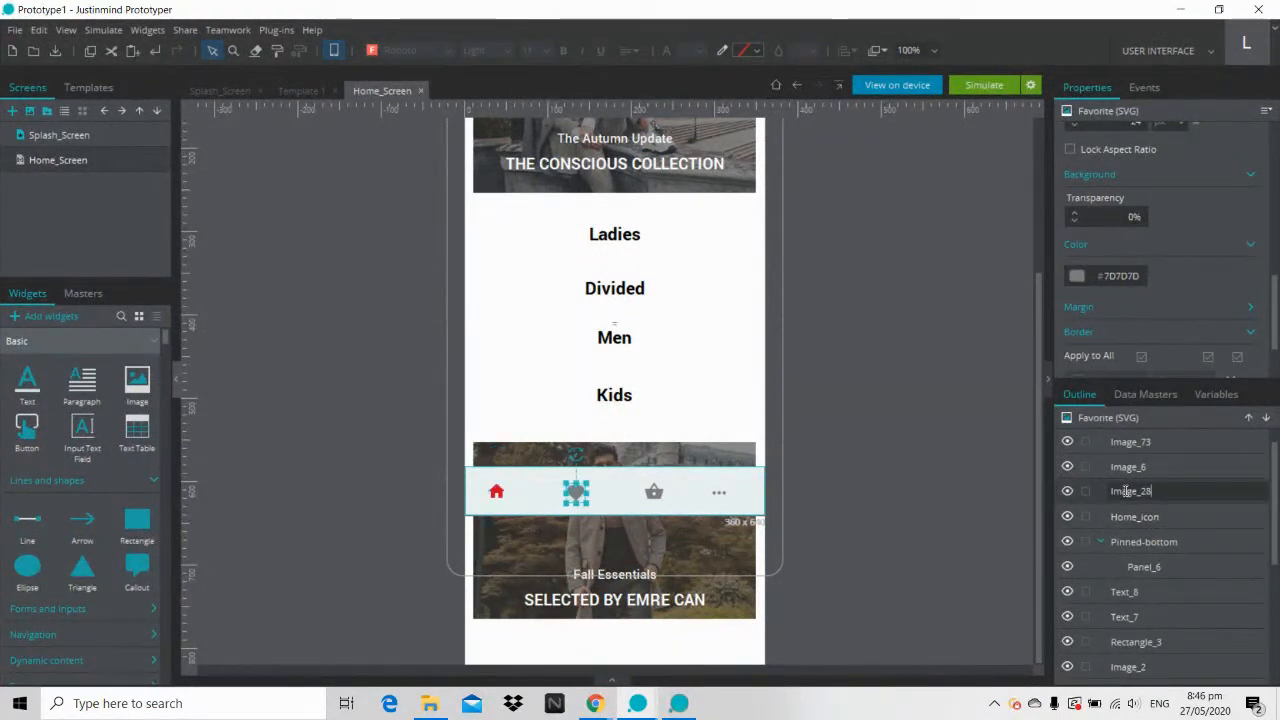
left_click(1127, 492)
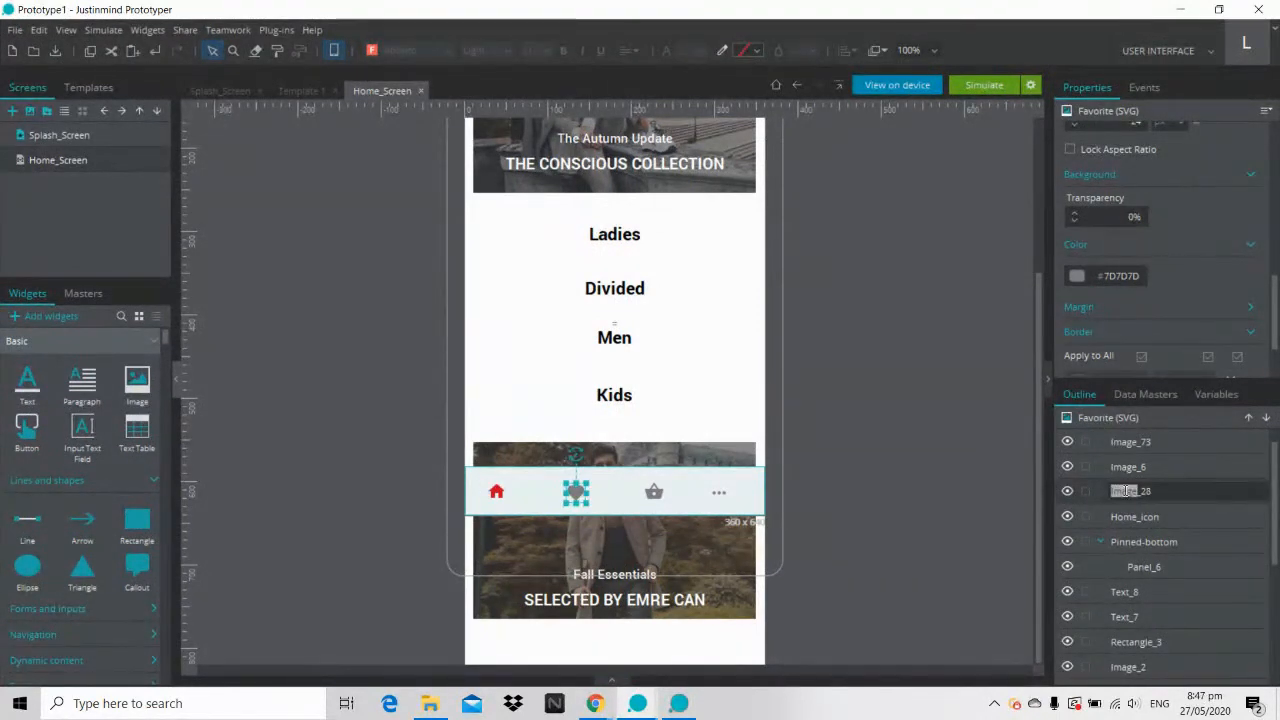
left_click(1155, 491)
key("BackSpace")
type("Favourite")
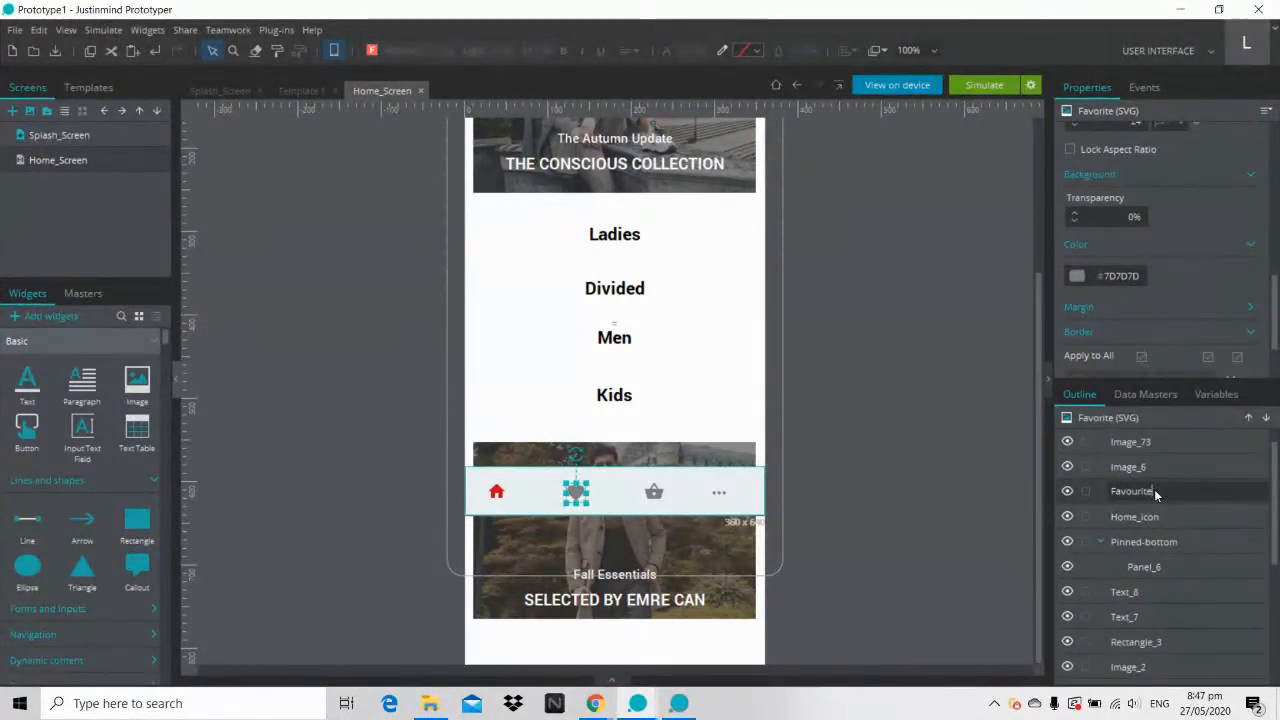
type("_icon")
key("Return")
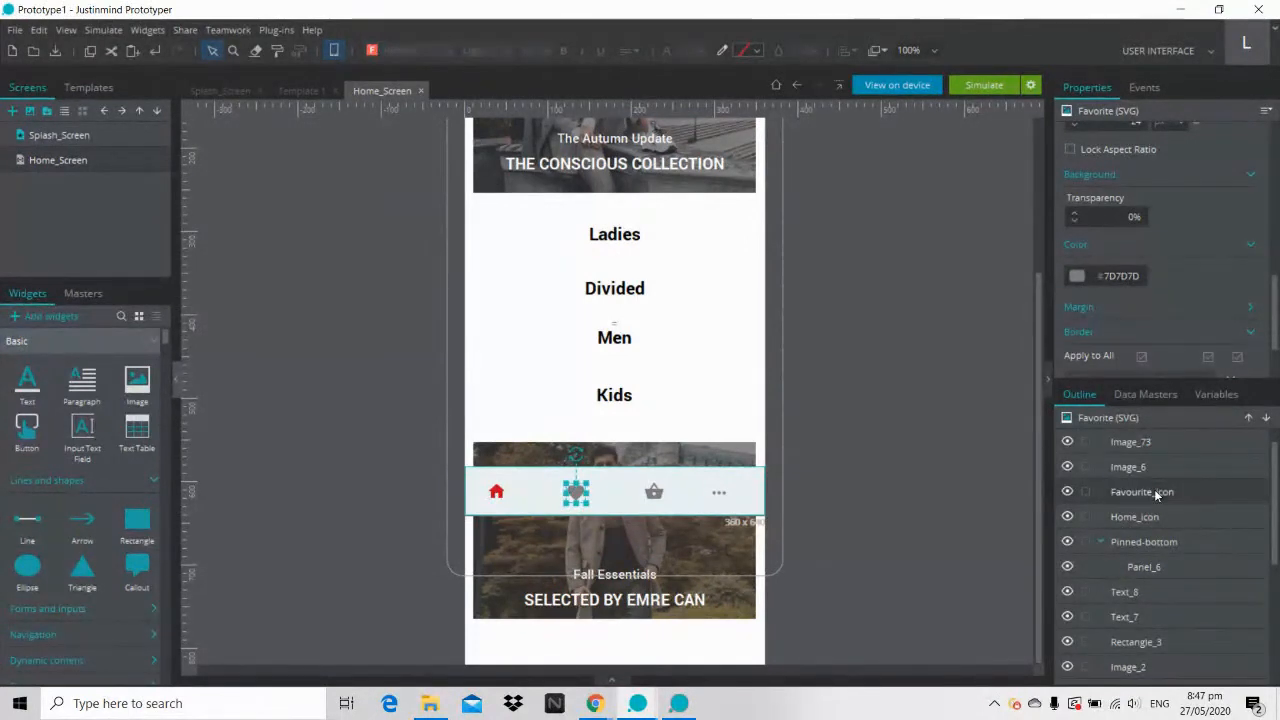
Step: Rename the Shopping Basket icon's layer Image_6 as Basket_icon
left_click(1131, 474)
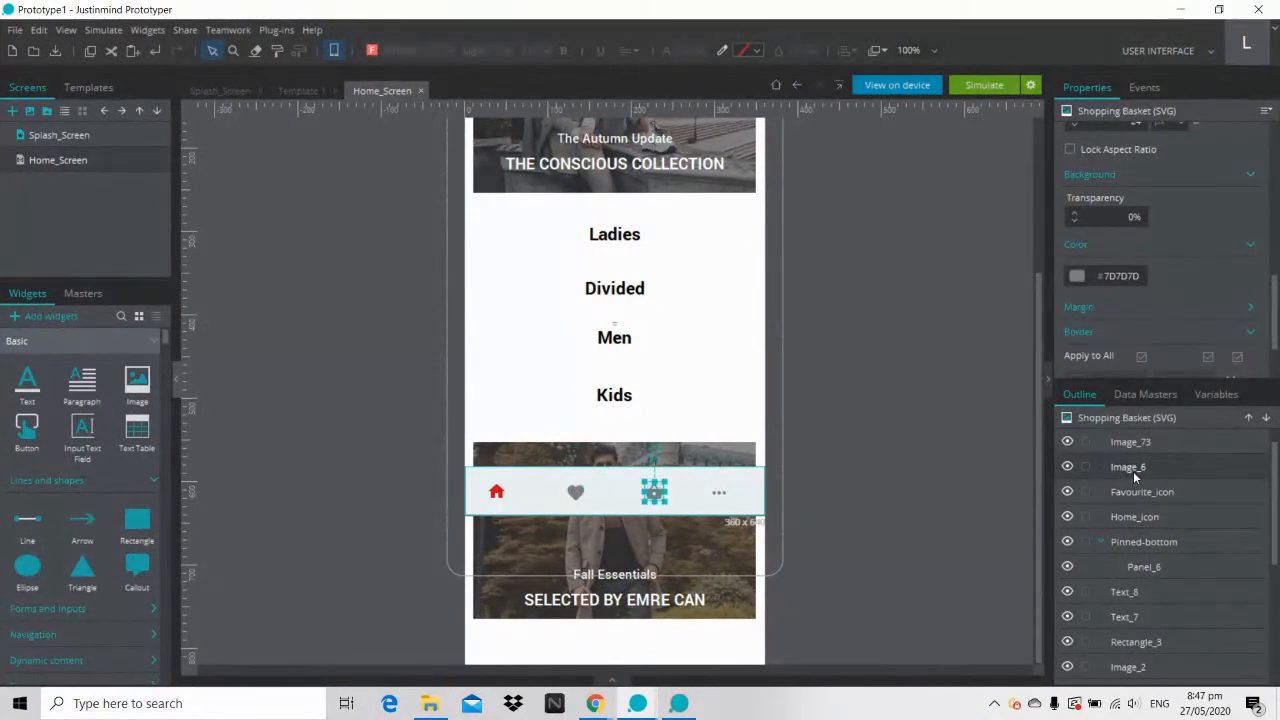
double_click(1136, 474)
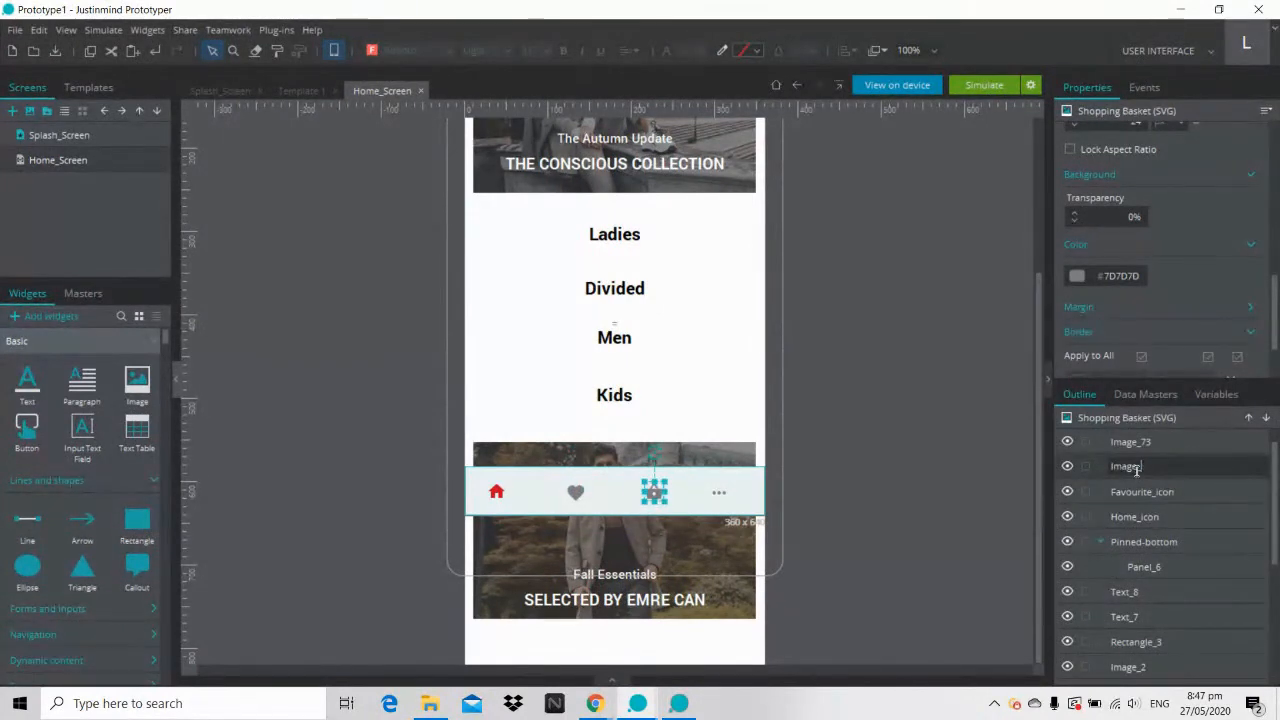
key("BackSpace")
type("Basket")
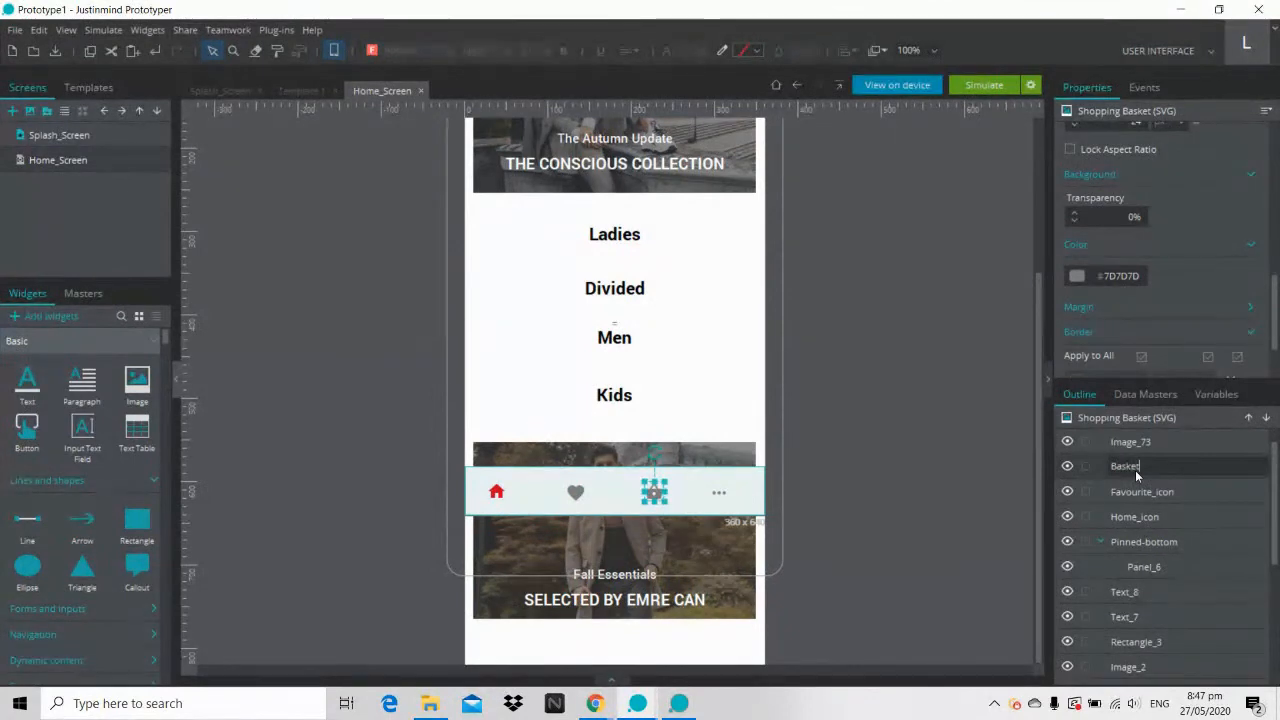
type("_icon")
key("Return")
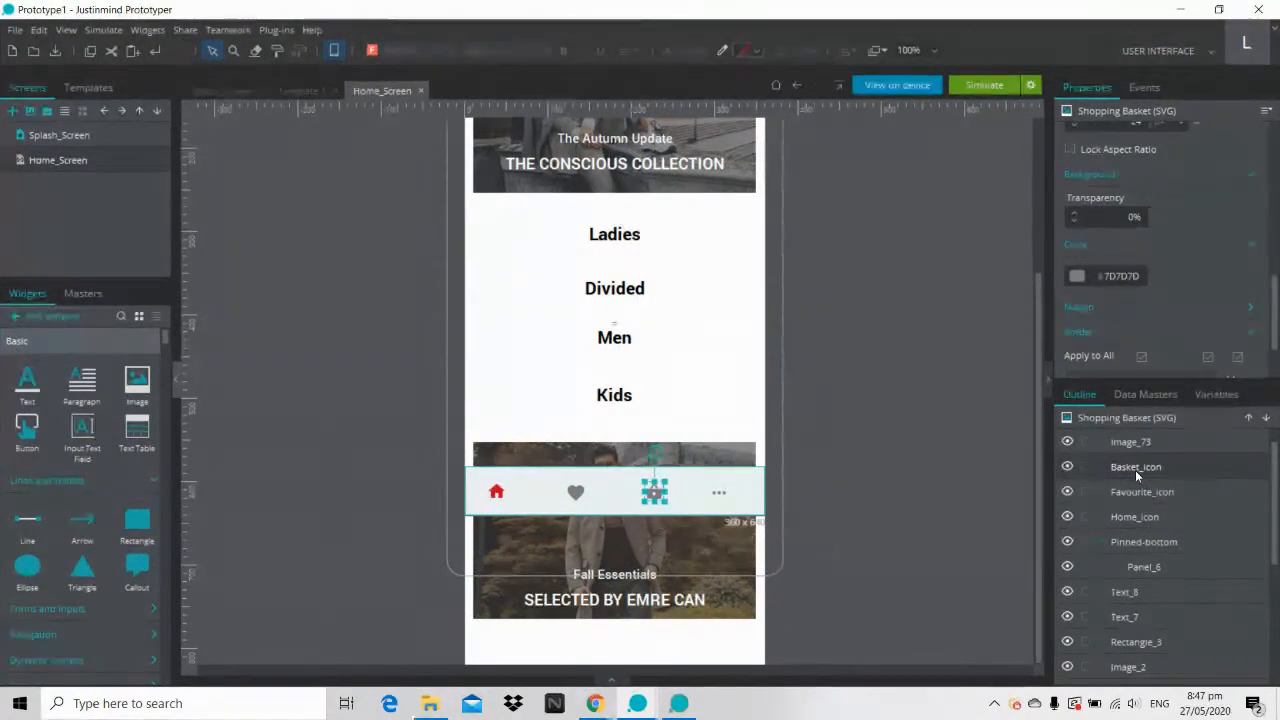
Step: Rename the More Horizontal icon's layer Image_73 as More_icon
left_click(1138, 444)
left_click(1139, 443)
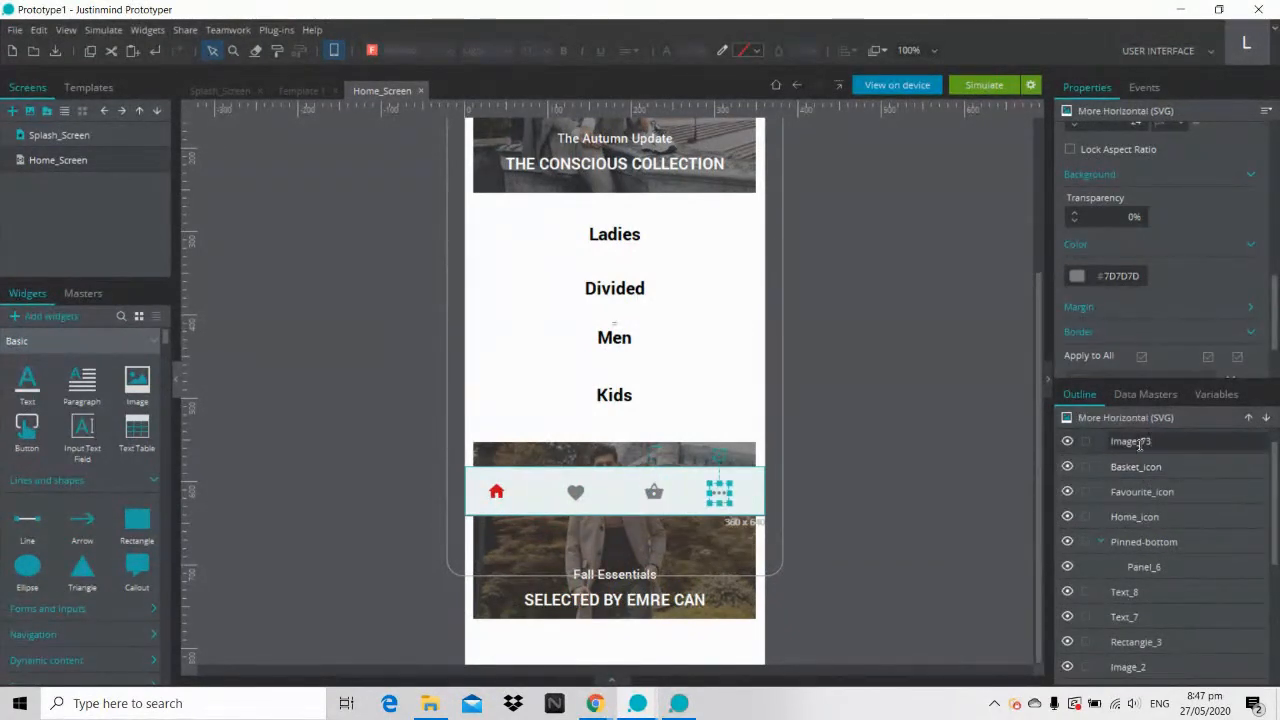
key("BackSpace")
type("More_icon")
key("Return")
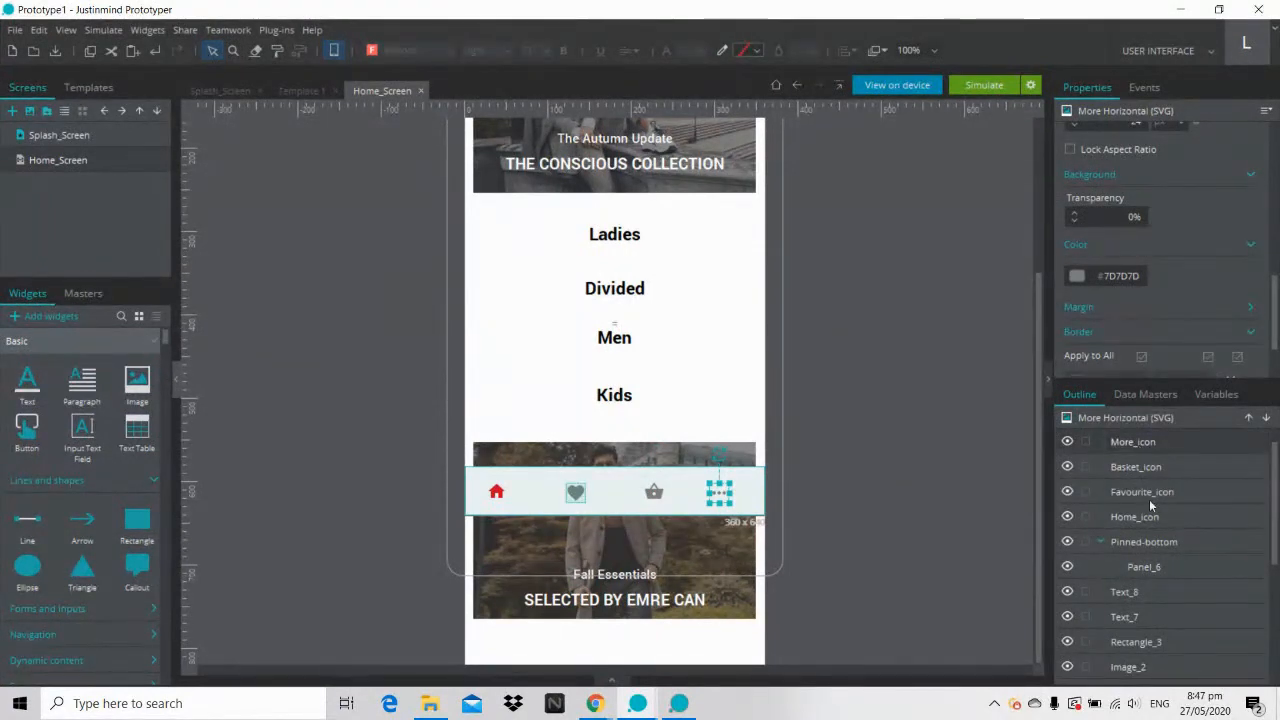
Step: Select the four icon layers from Home_icon to More_icon and nest them inside Panel_6 of the Pinned-bottom layer
left_click(1150, 524)
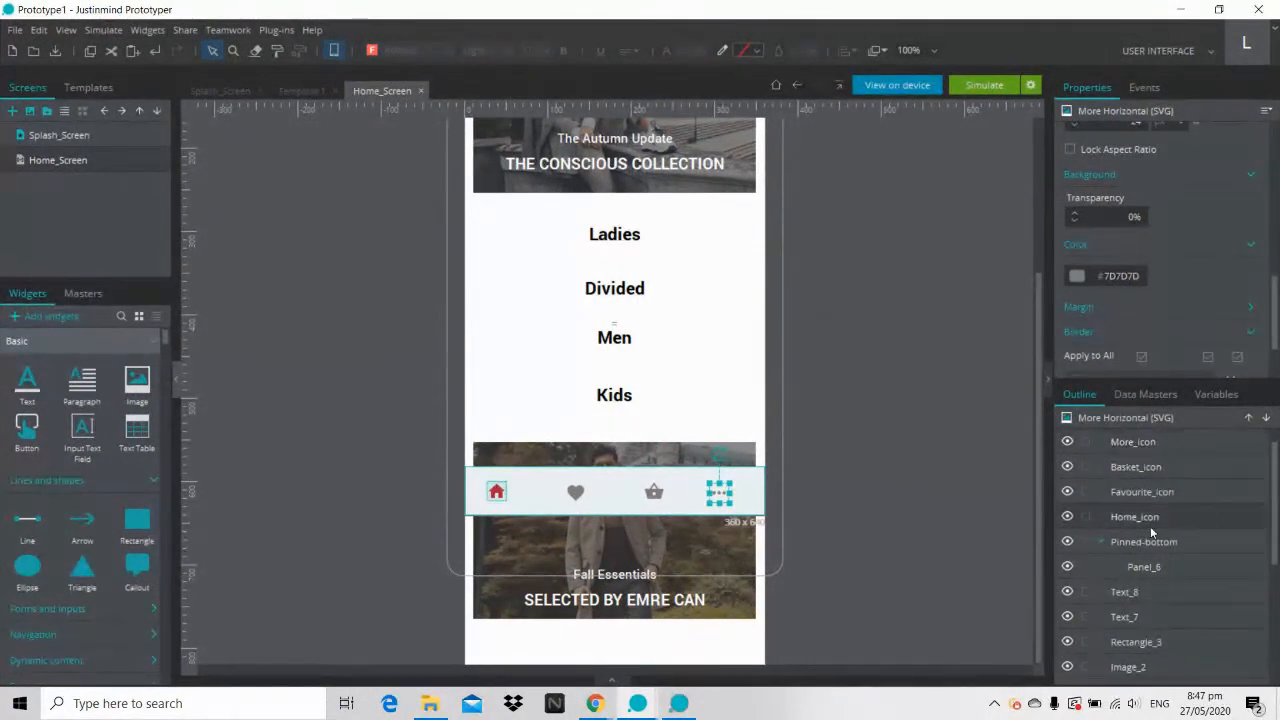
left_click(1149, 444, "shift")
scroll(1277, 470, "up", 1)
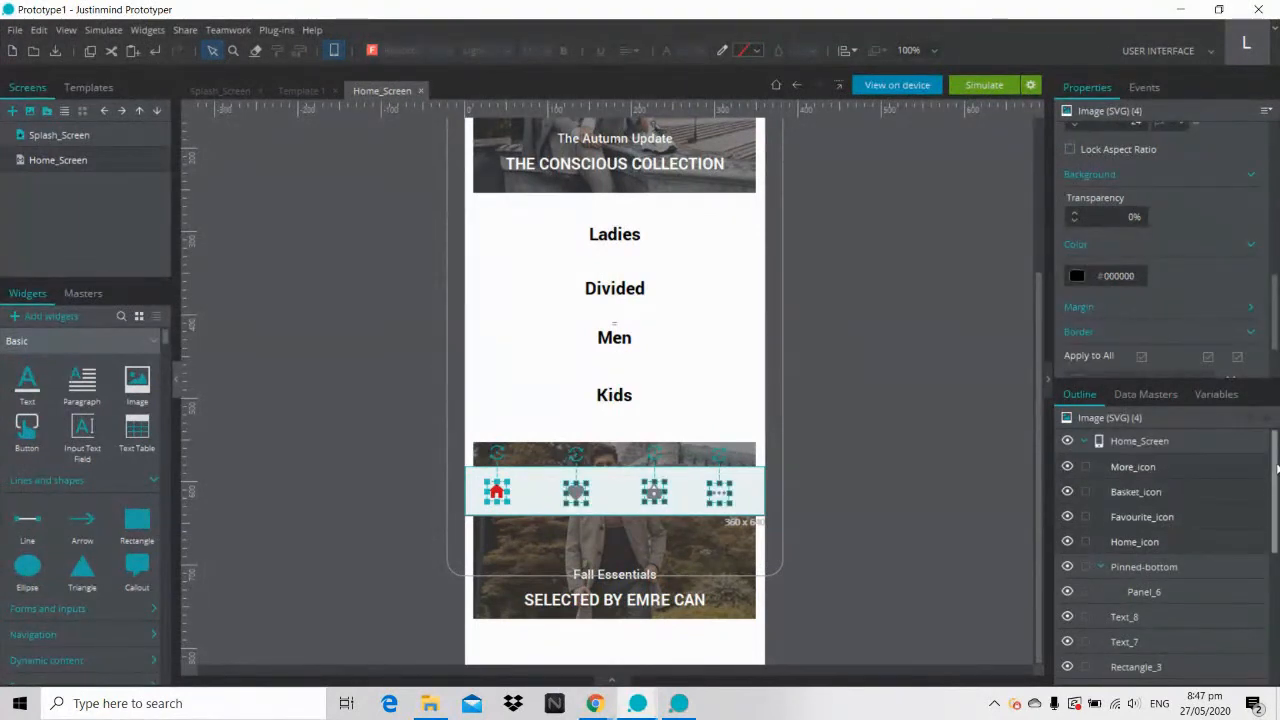
scroll(1277, 470, "down", 1)
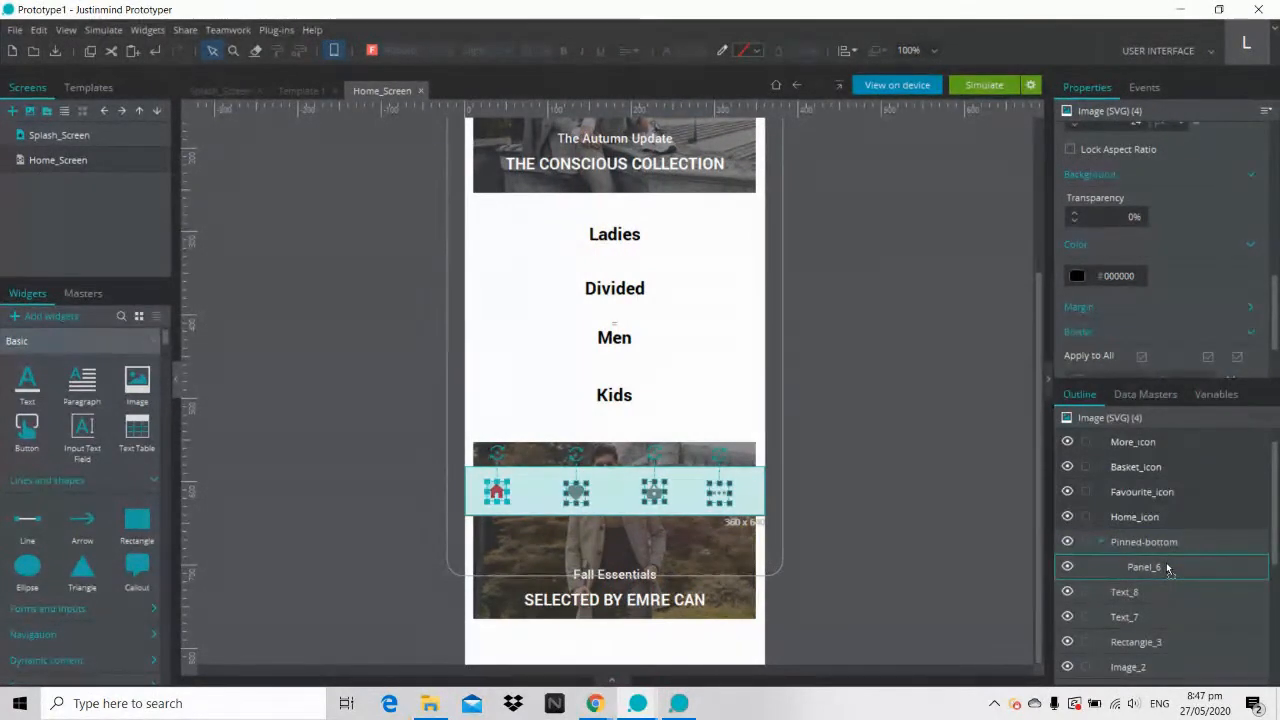
mouse_move(1167, 568)
left_mouse_down()
mouse_move(1168, 553)
mouse_move(1165, 567)
left_mouse_up()
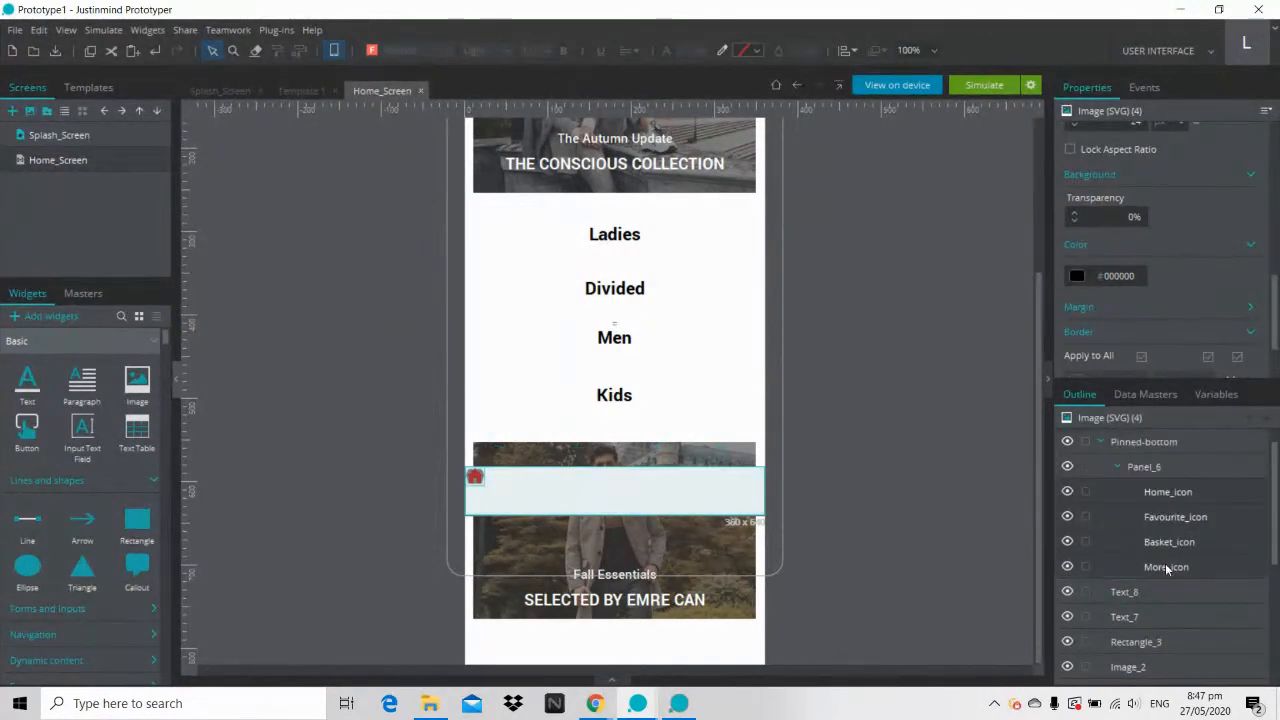
Step: Move the Home and Favorite icons out of the panel's upper-left corner to the first and second positions along the bottom bar
left_click(478, 481)
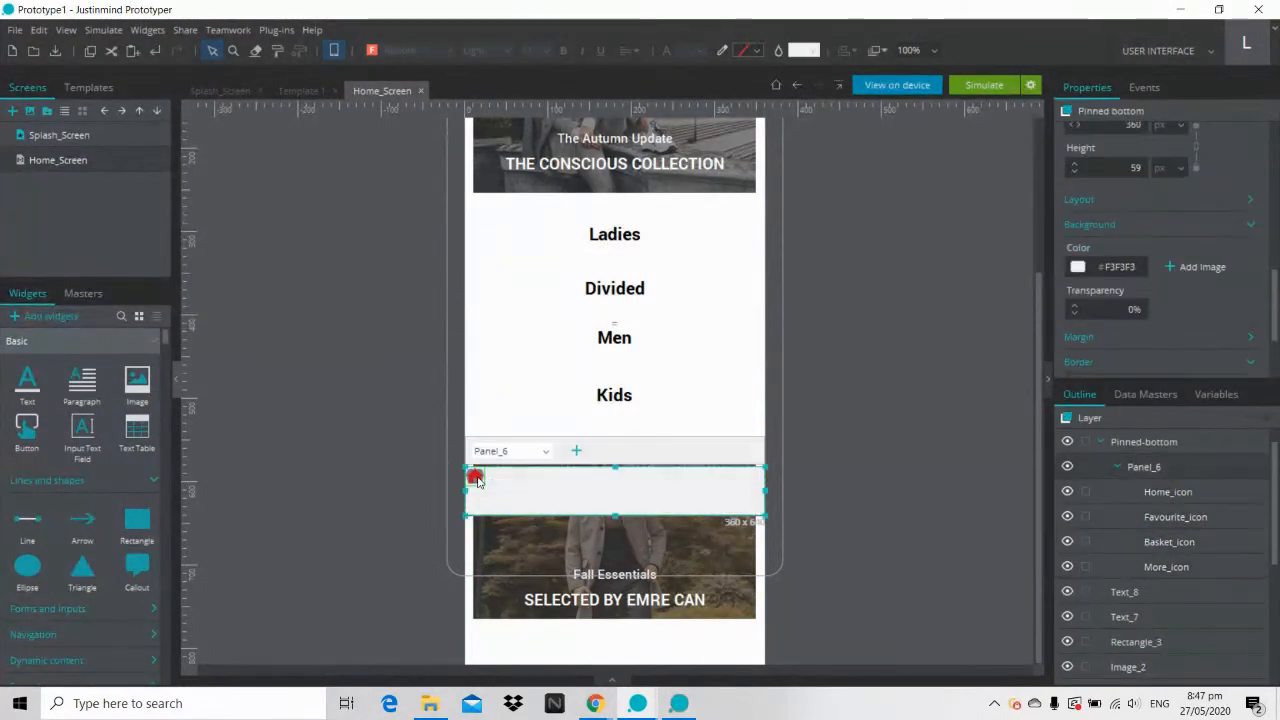
left_click(478, 481)
left_click_drag(478, 481, 658, 492)
left_click(475, 480)
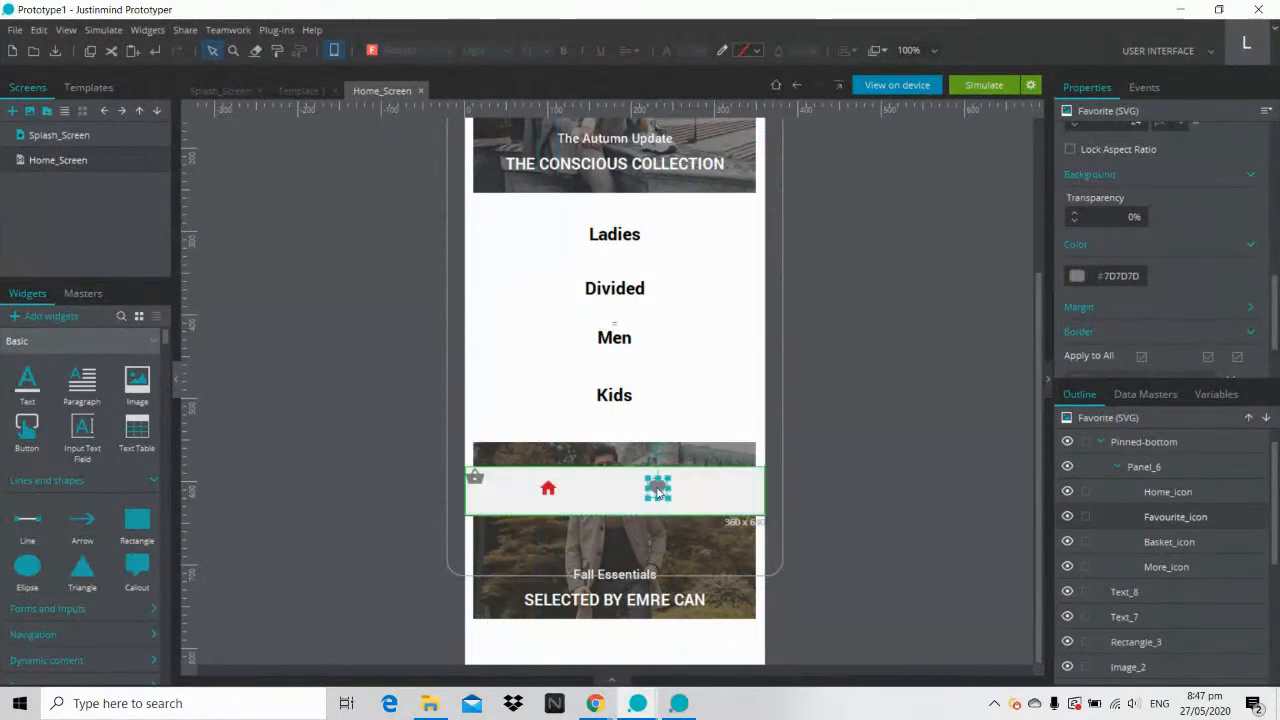
left_click(548, 489)
left_click_drag(548, 489, 503, 488)
left_click_drag(655, 496, 566, 497)
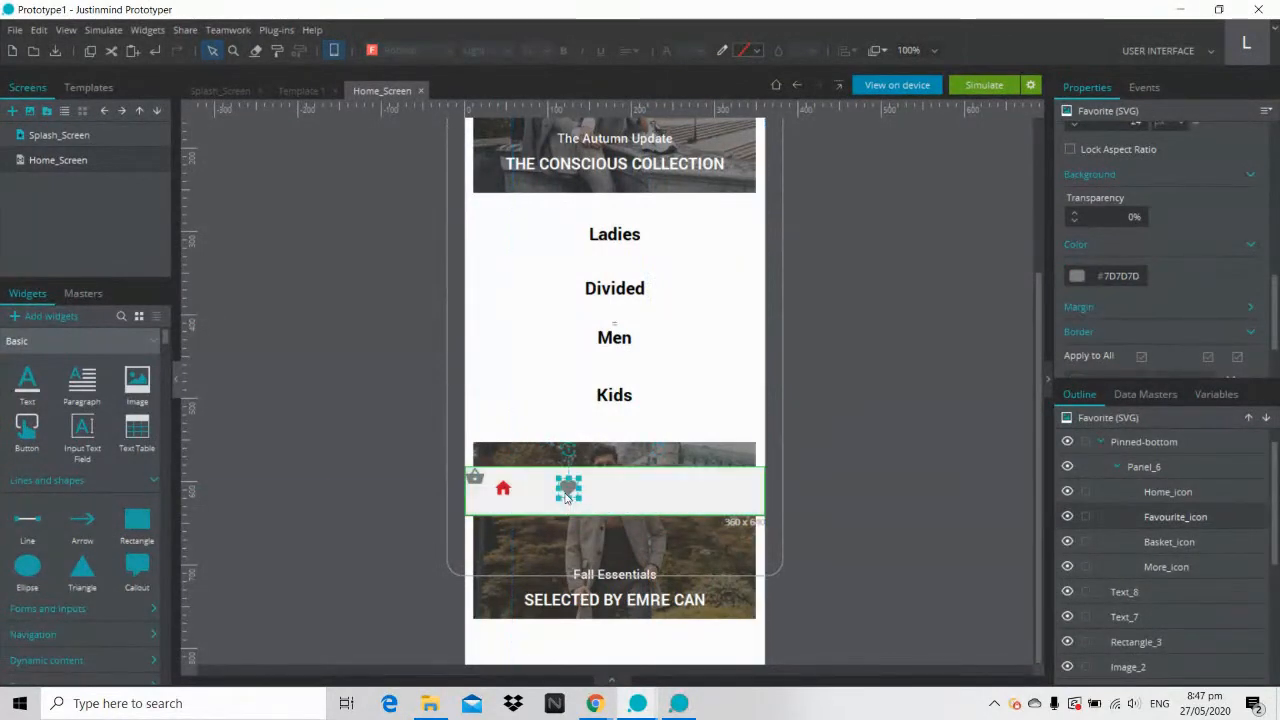
Step: Place the Shopping Basket and More Horizontal icons in the third and fourth positions of the bottom bar, and collapse the Pinned-bottom layer
left_click_drag(476, 480, 645, 487)
left_click(484, 479)
left_click_drag(484, 479, 718, 492)
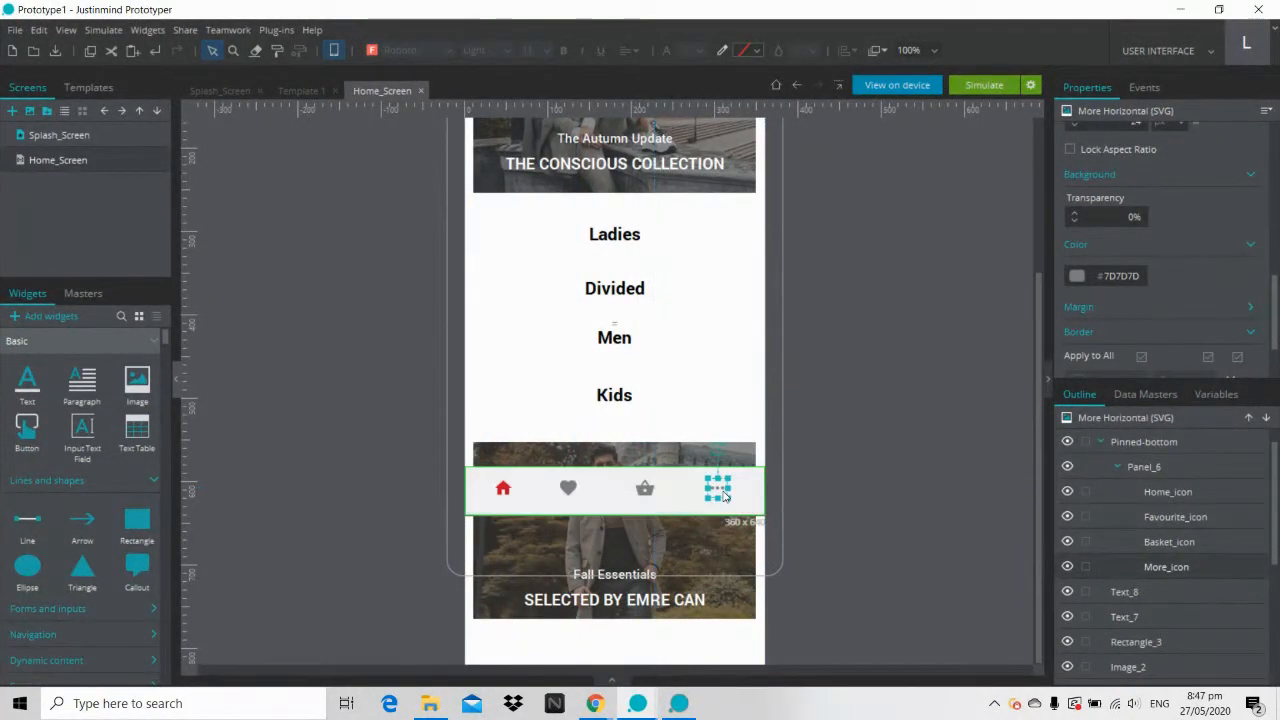
left_click(928, 530)
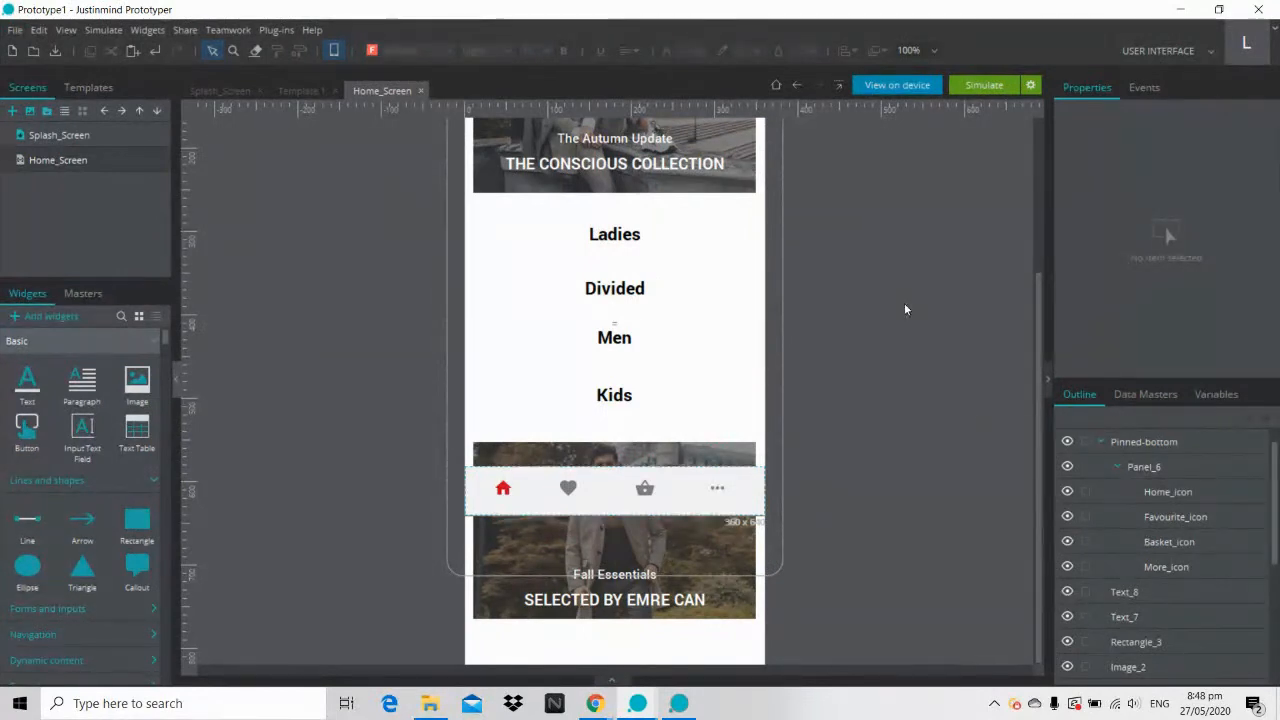
left_click(1101, 443)
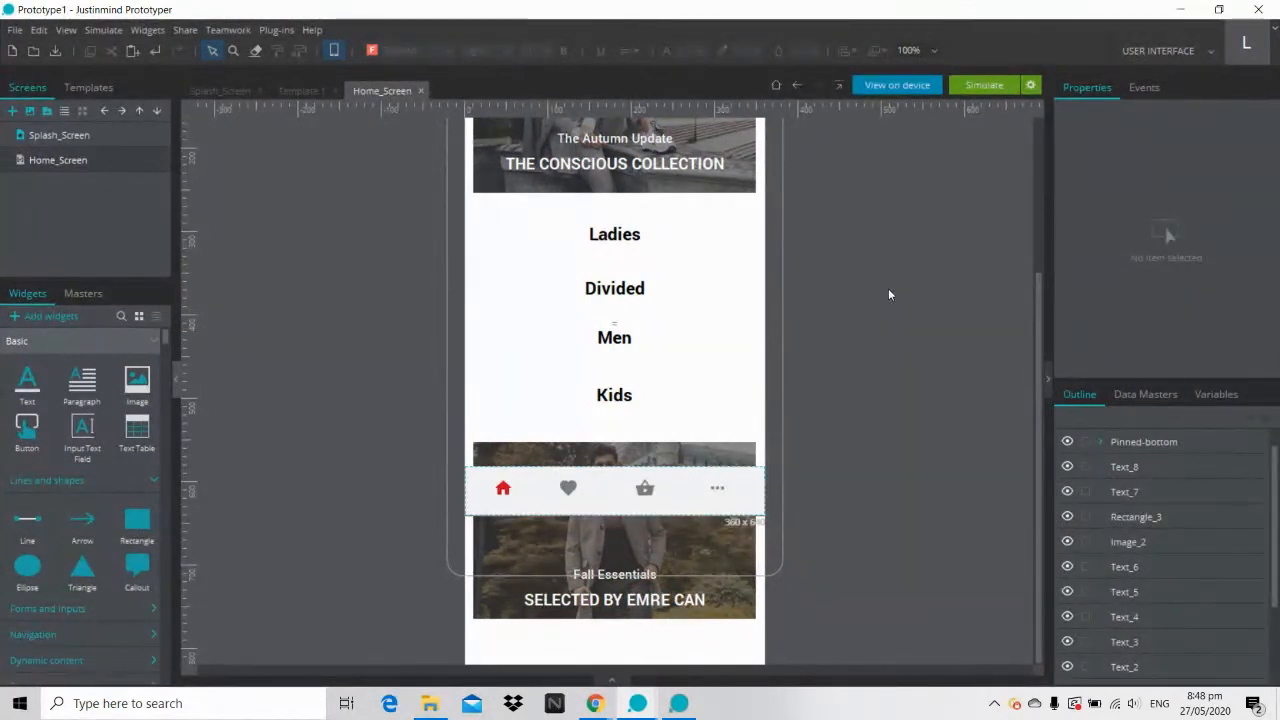
Step: Simulate Home_Screen, scroll the page down and back up to check the pinned bottom bar, and close the simulation
left_click(970, 87)
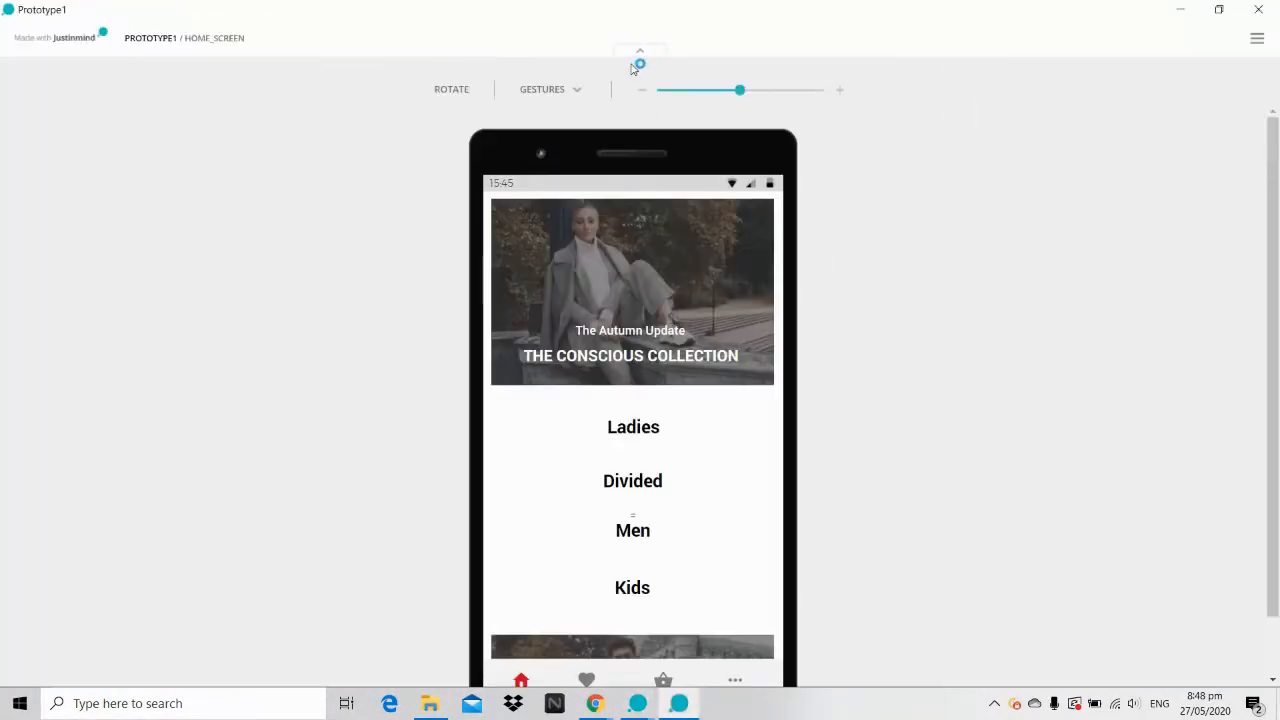
left_click(636, 52)
left_click_drag(731, 53, 728, 52)
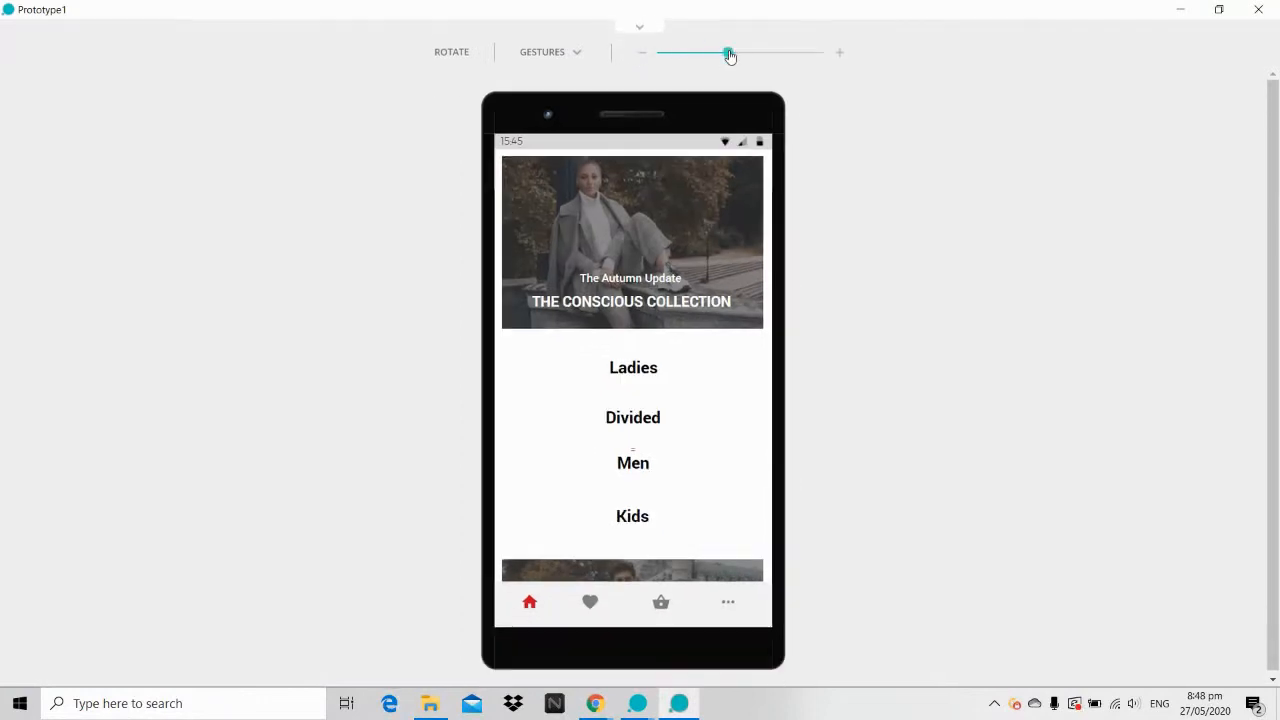
left_click_drag(663, 460, 666, 294)
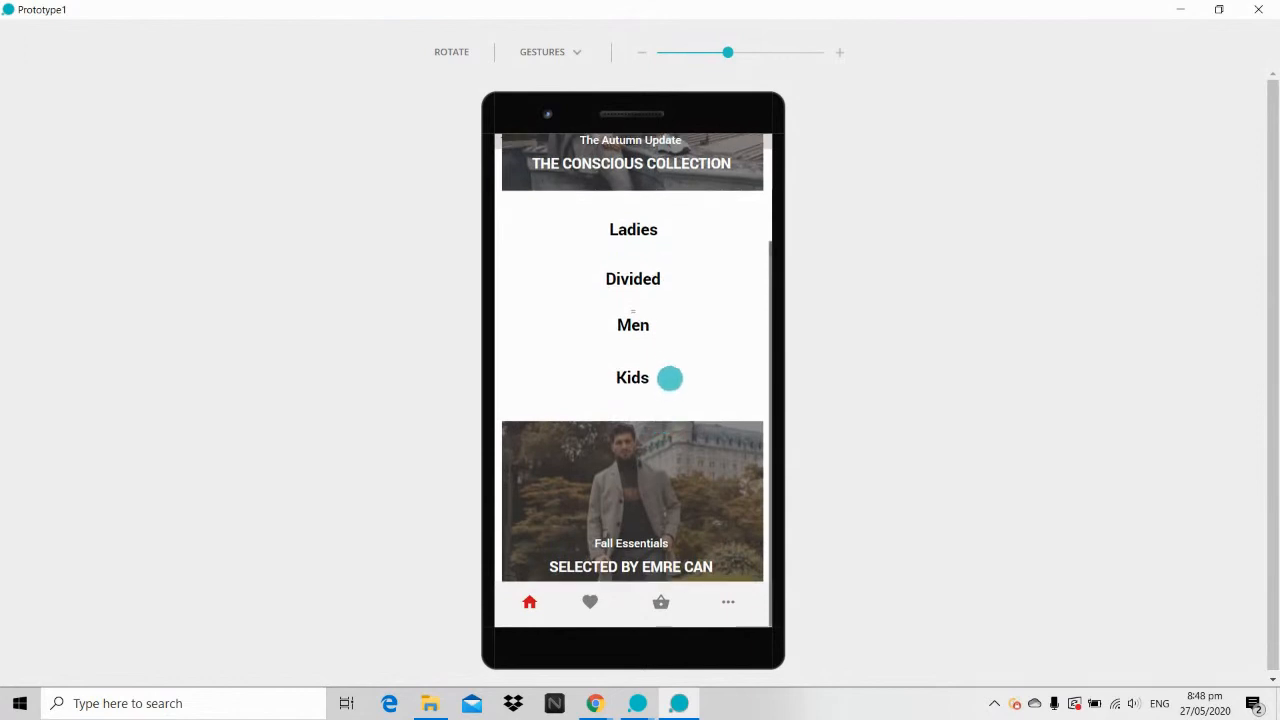
left_click_drag(669, 323, 674, 497)
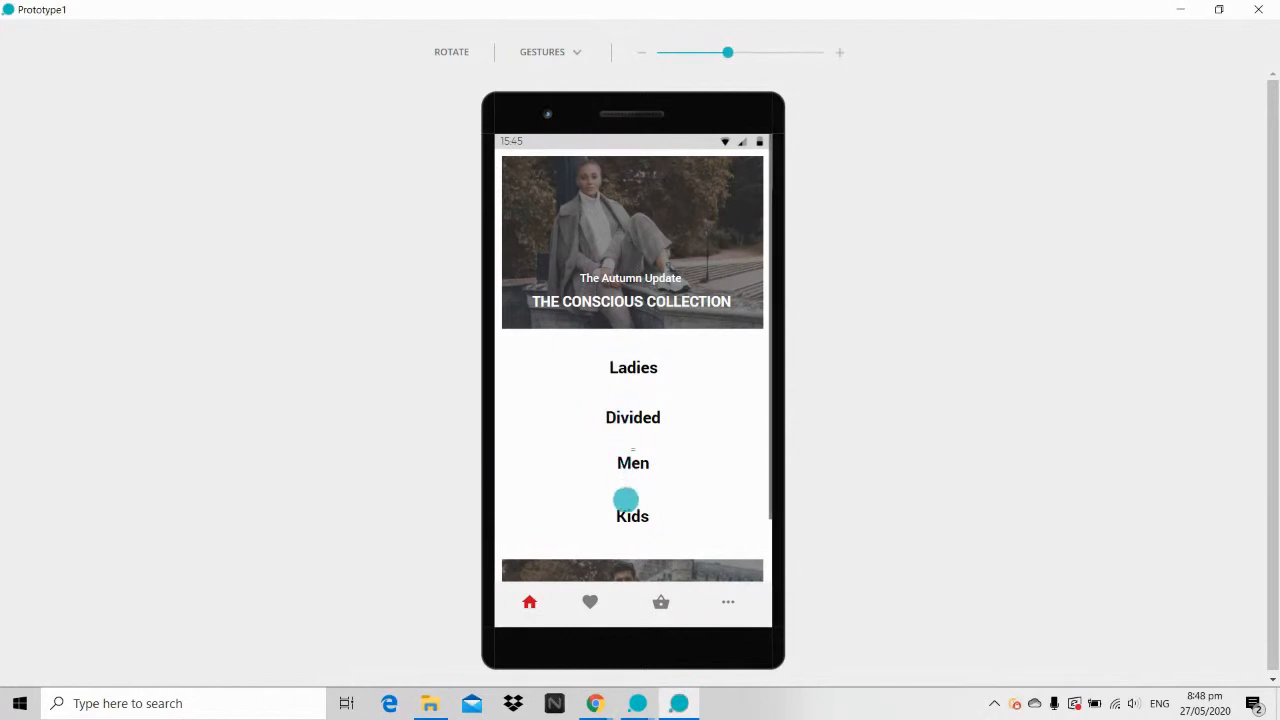
mouse_move(623, 494)
left_mouse_down()
mouse_move(629, 280)
mouse_move(634, 476)
left_mouse_up()
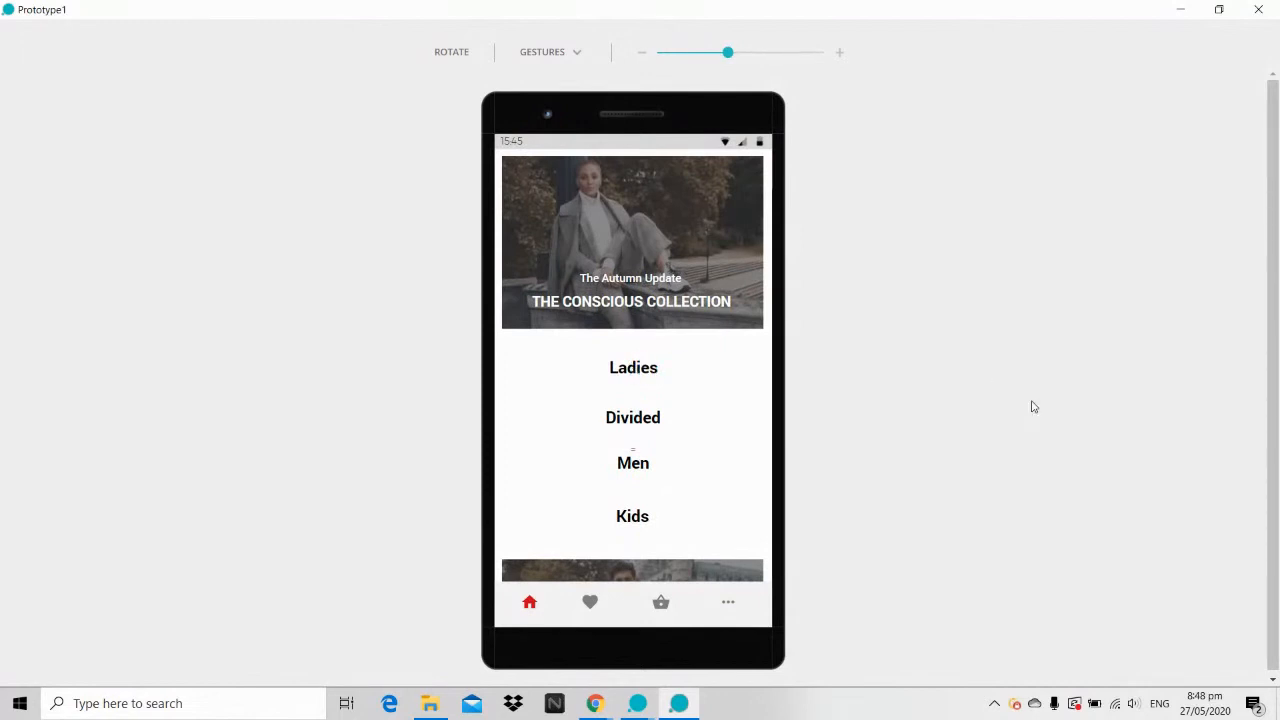
left_click(1258, 10)
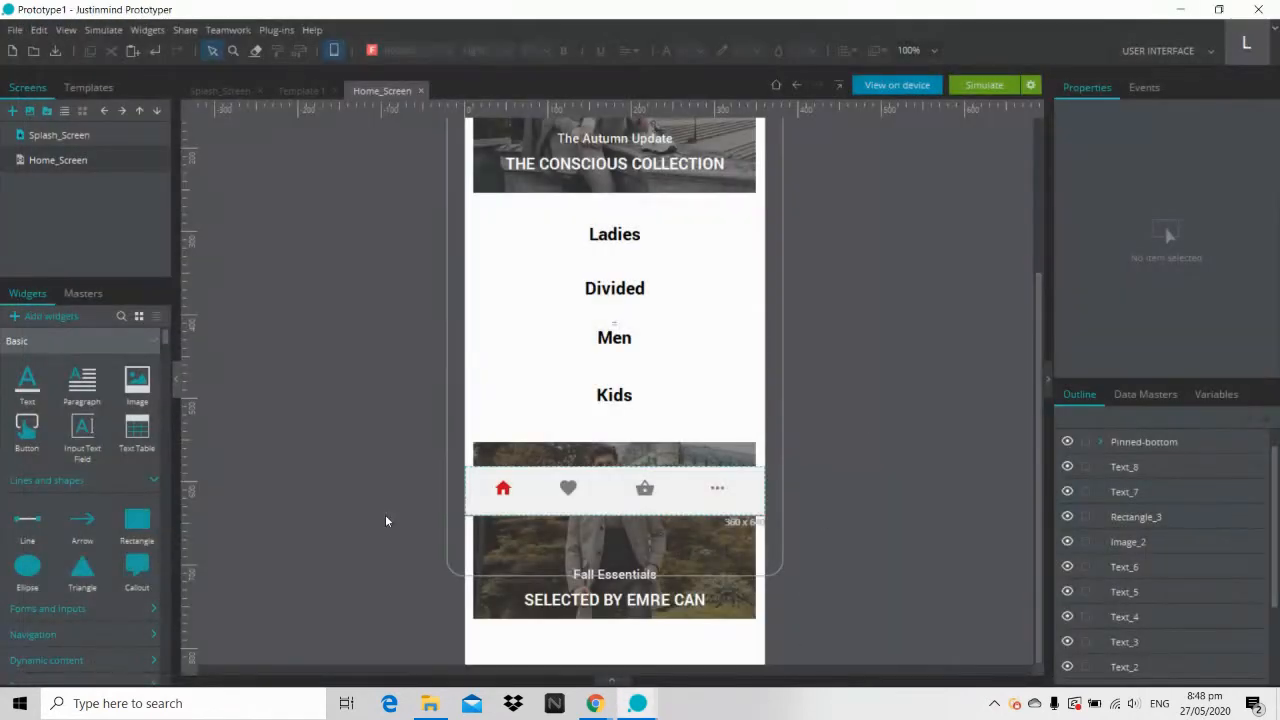
mouse_move(594, 703)
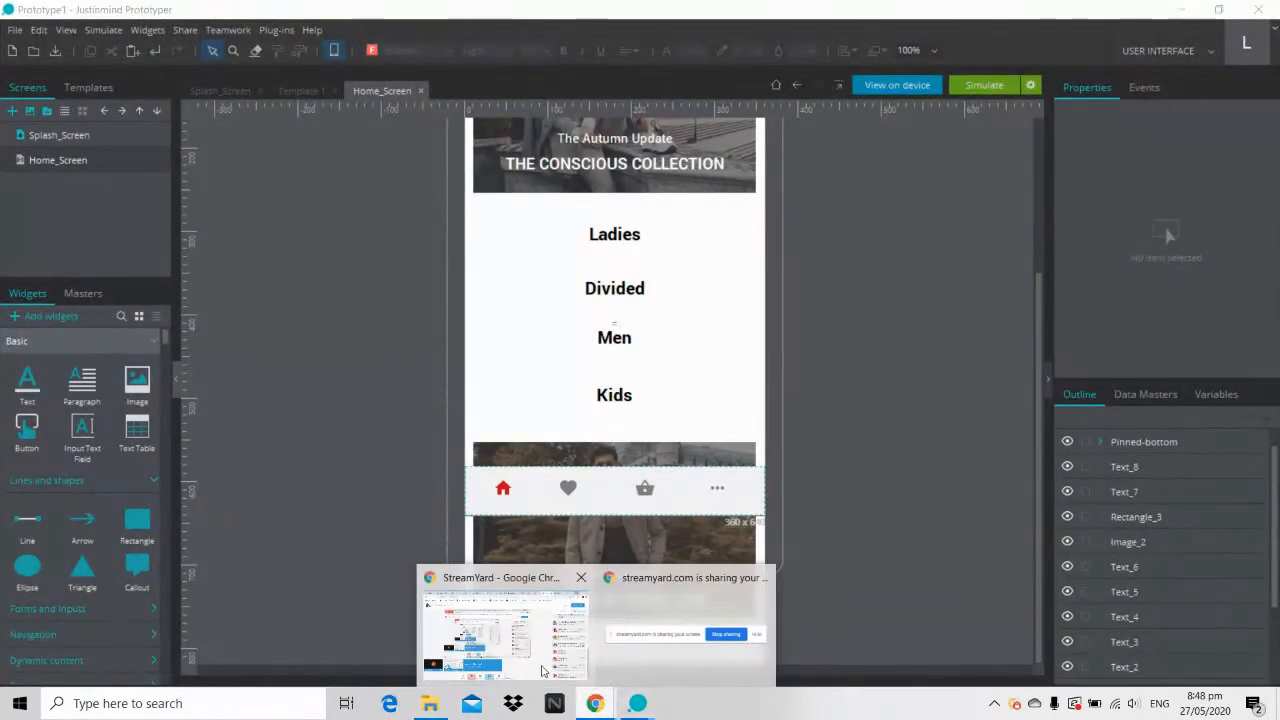
left_click(543, 670)
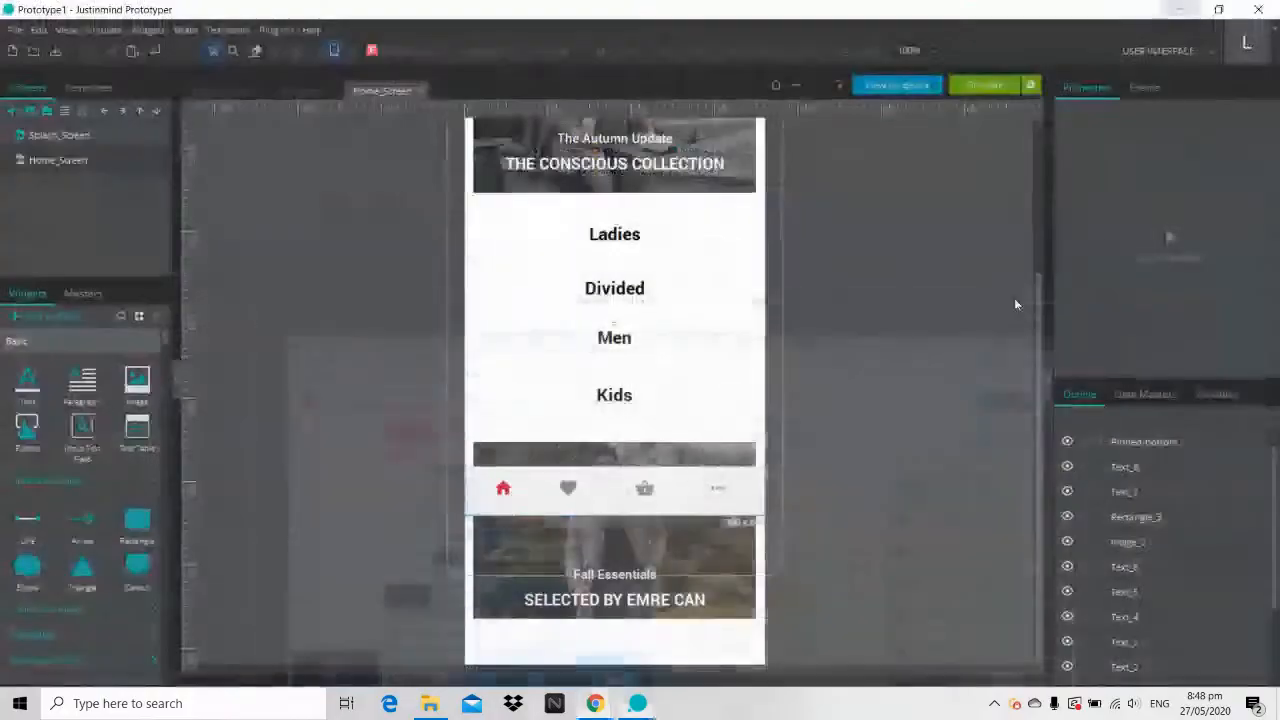
left_click(1184, 13)
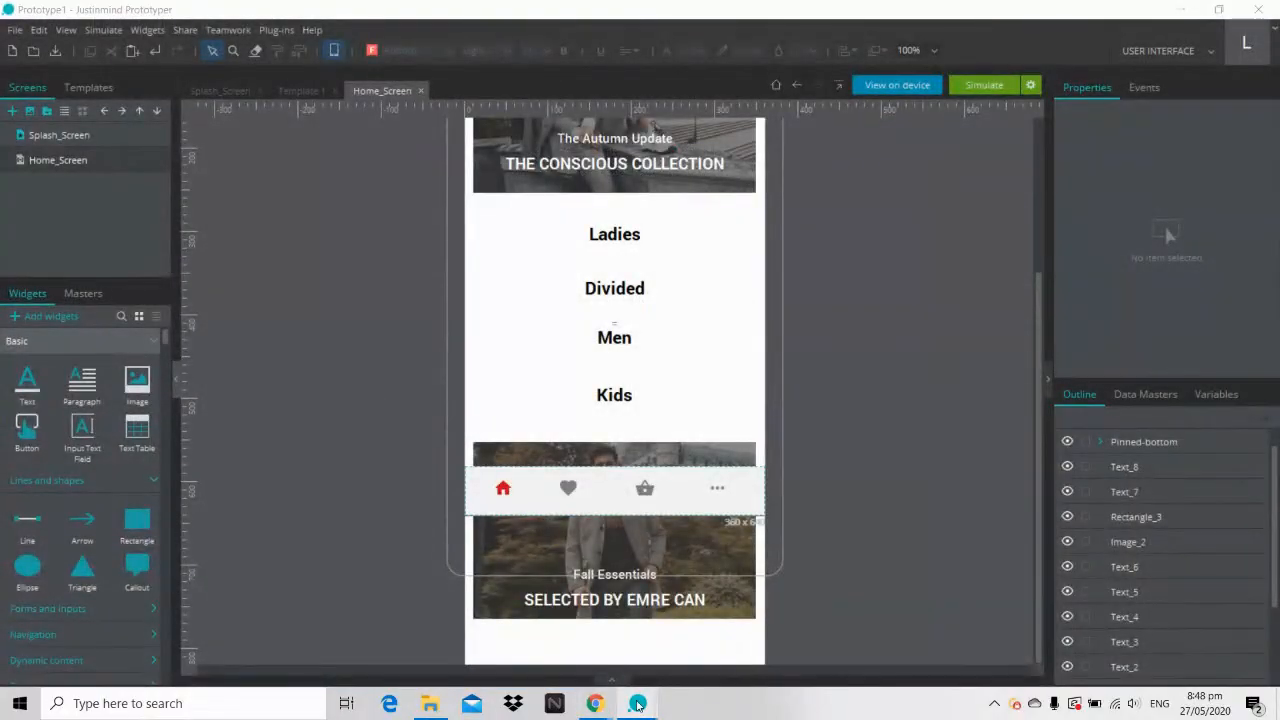
Step: Switch to the Prototype_Shop project and view its Women_Products screen and its Home_Screen
mouse_move(637, 703)
left_click(730, 635)
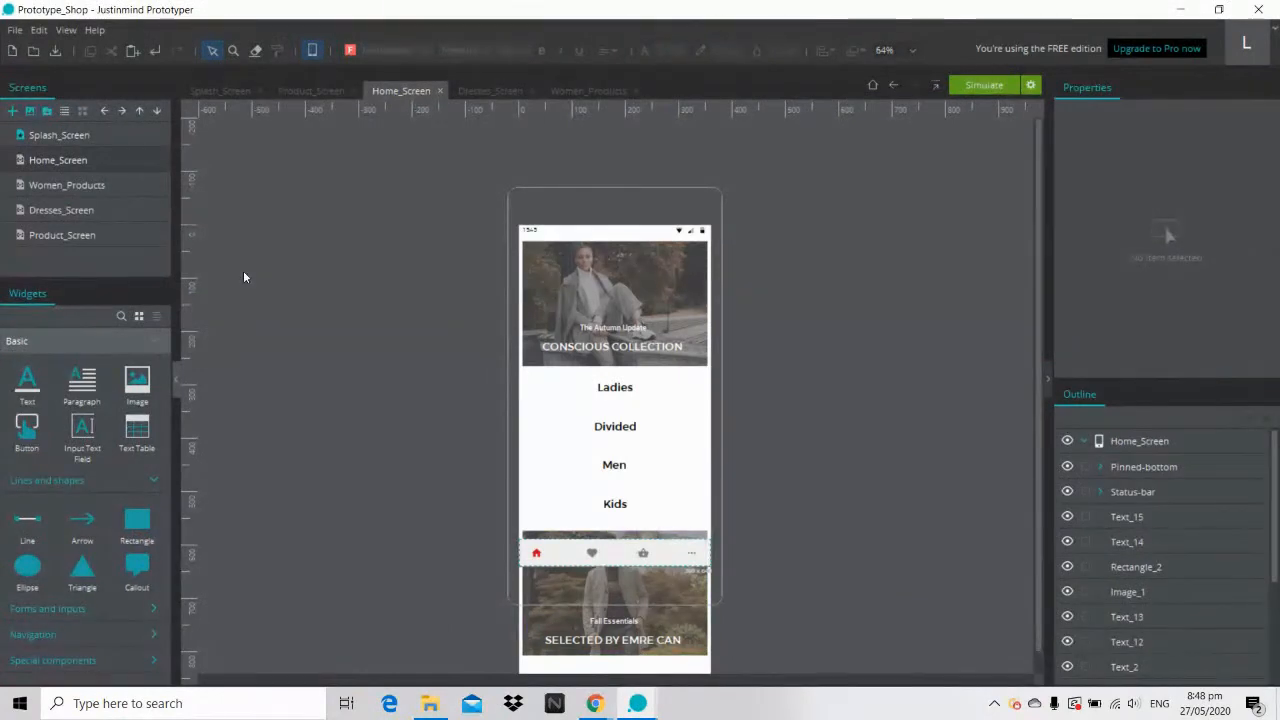
double_click(88, 186)
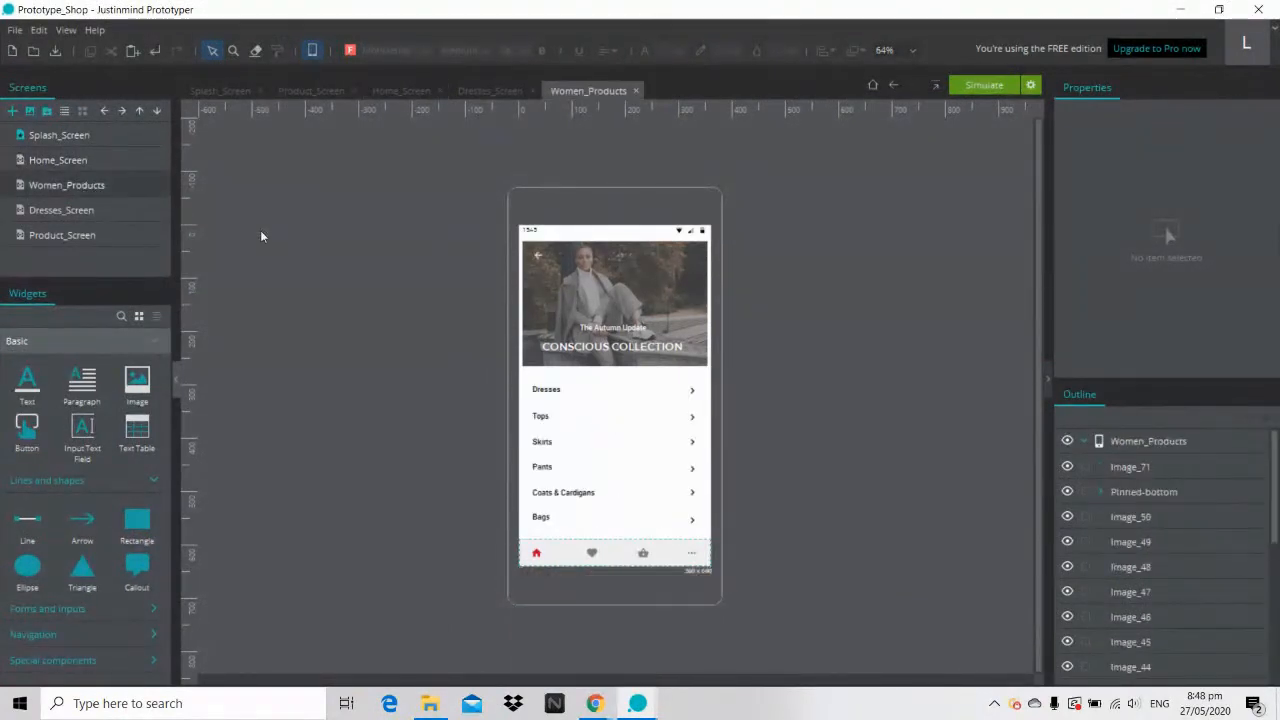
double_click(92, 169)
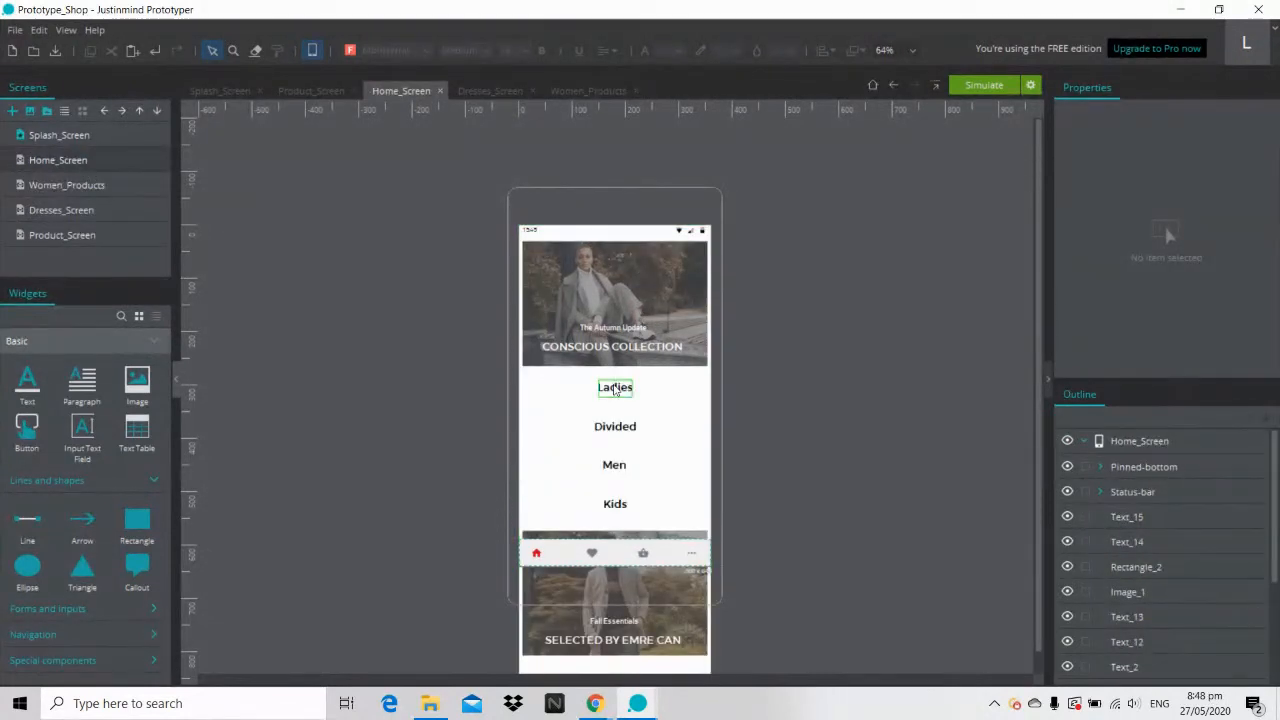
Step: Simulate Prototype_Shop from Home_Screen and follow the Ladies link to the Women_Products screen
left_click(990, 91)
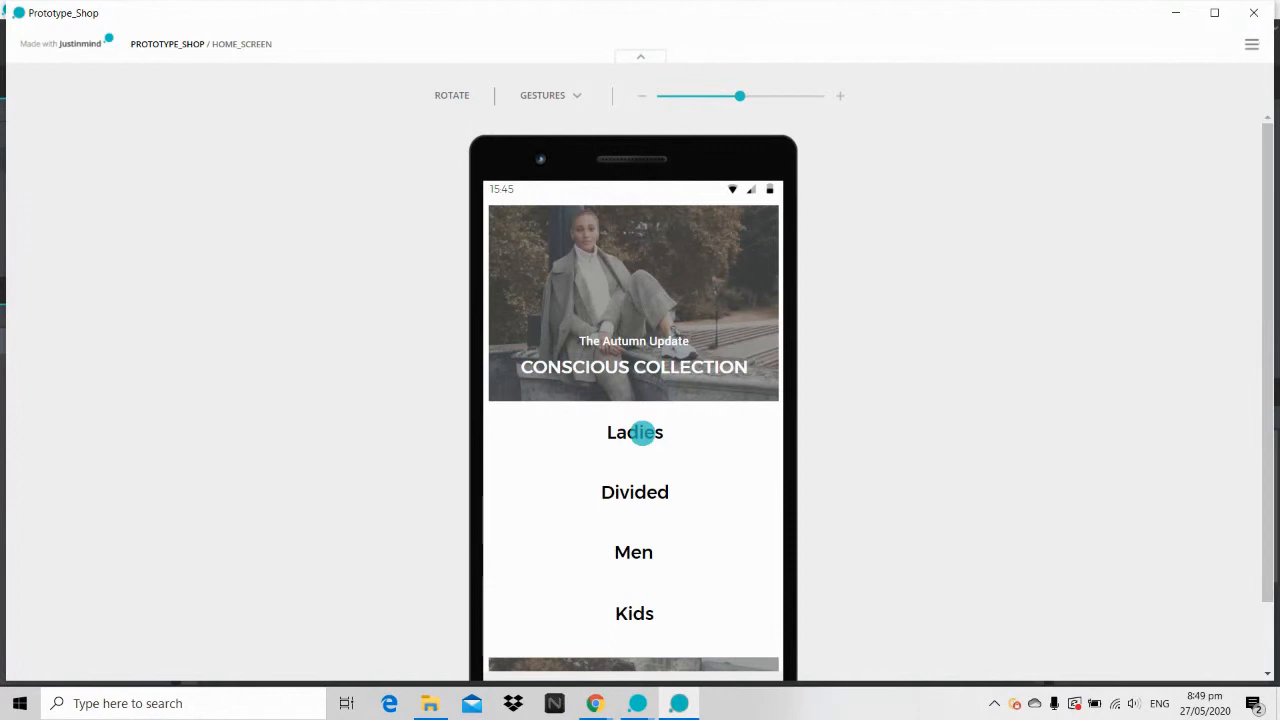
left_click(635, 432)
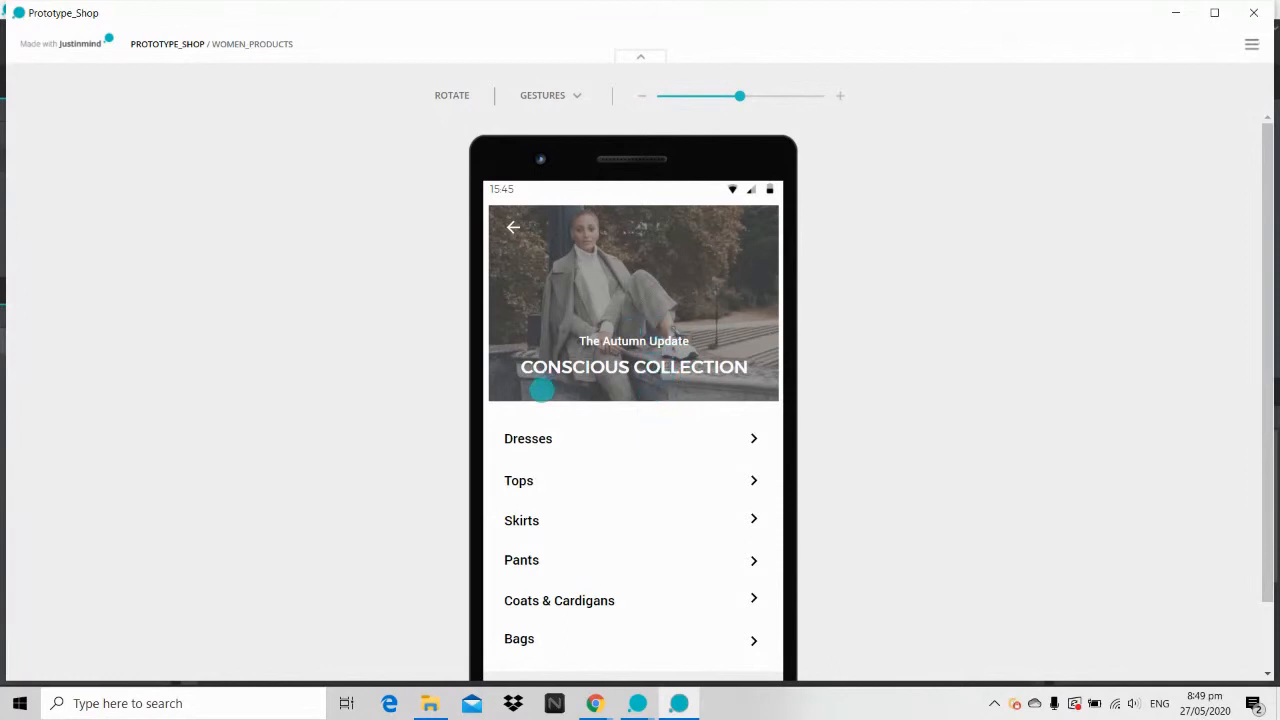
Step: Scroll through the simulated Women_Products page, follow its back arrow to Home_Screen, and view Women_Products in the Prototype_Shop editor
scroll(976, 344, "down", 2)
scroll(974, 340, "up", 2)
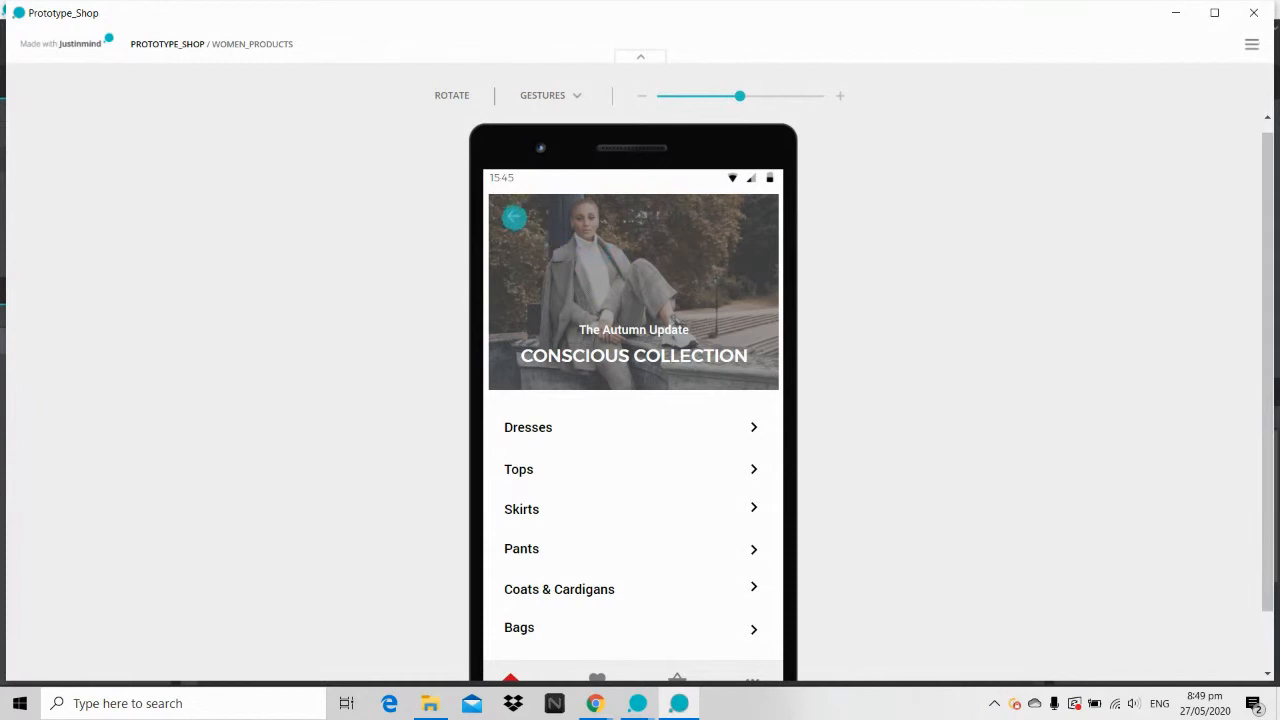
left_click(512, 221)
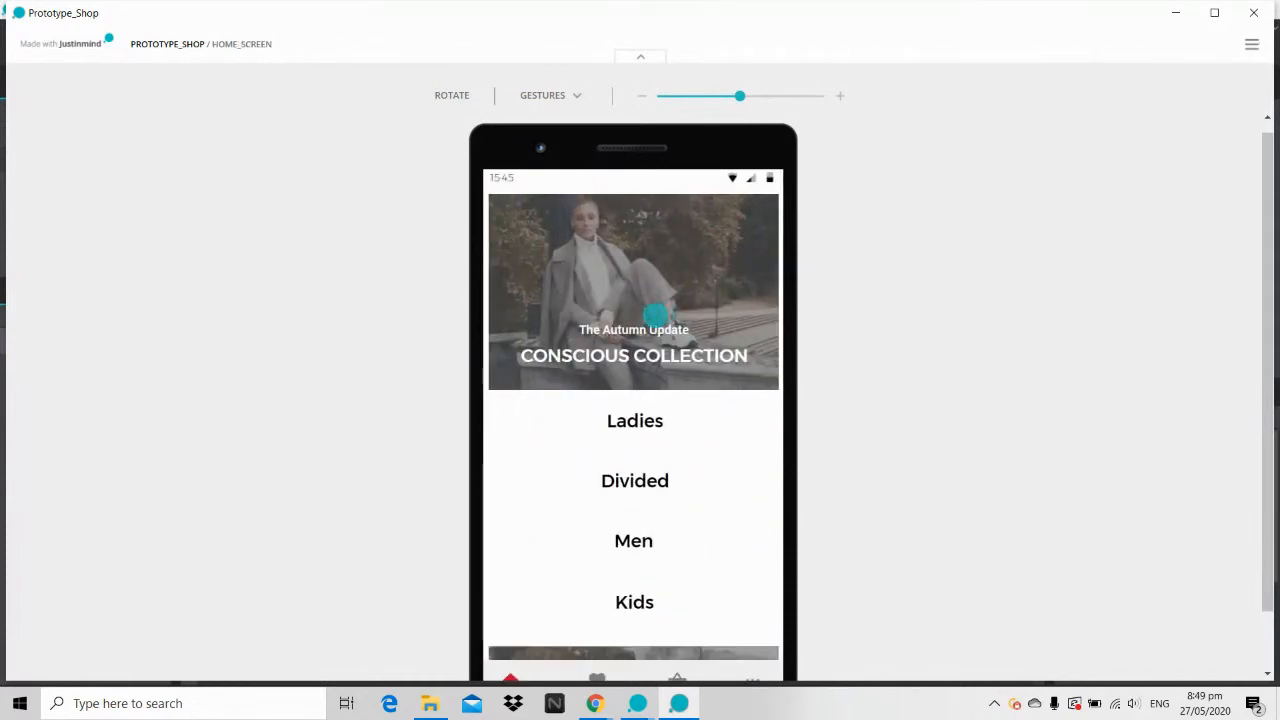
left_click(1172, 16)
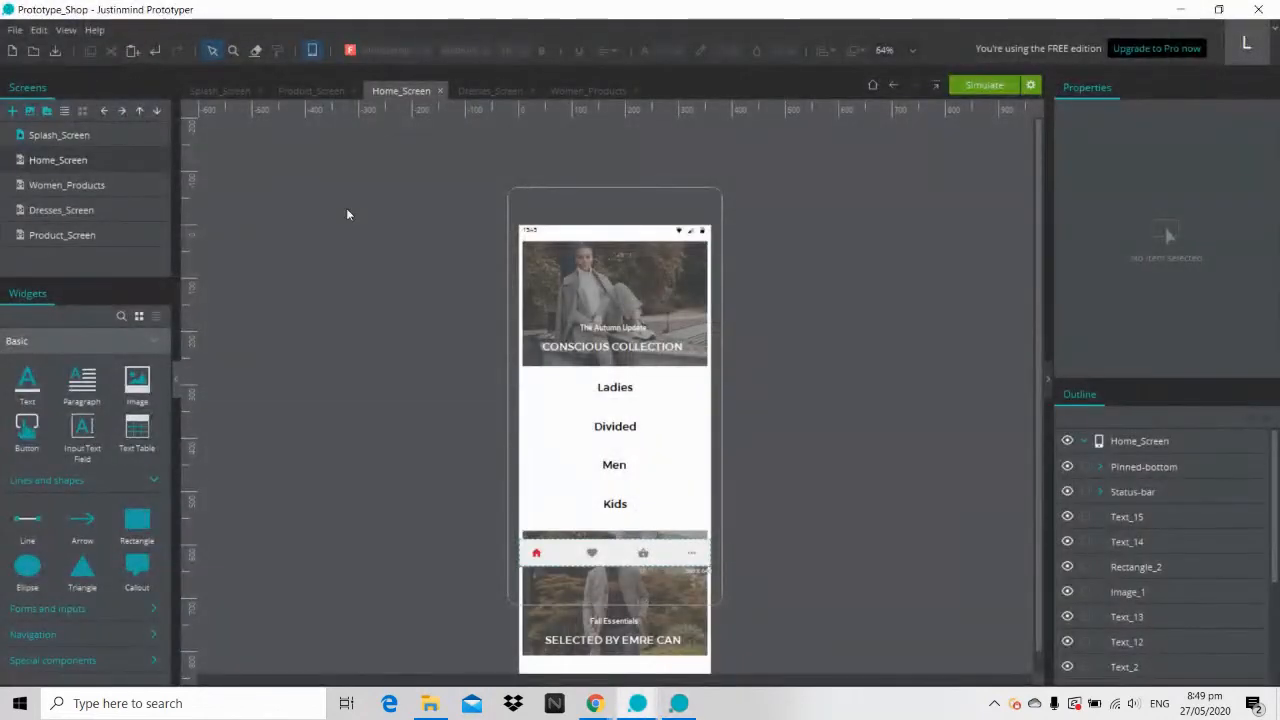
left_click(105, 195)
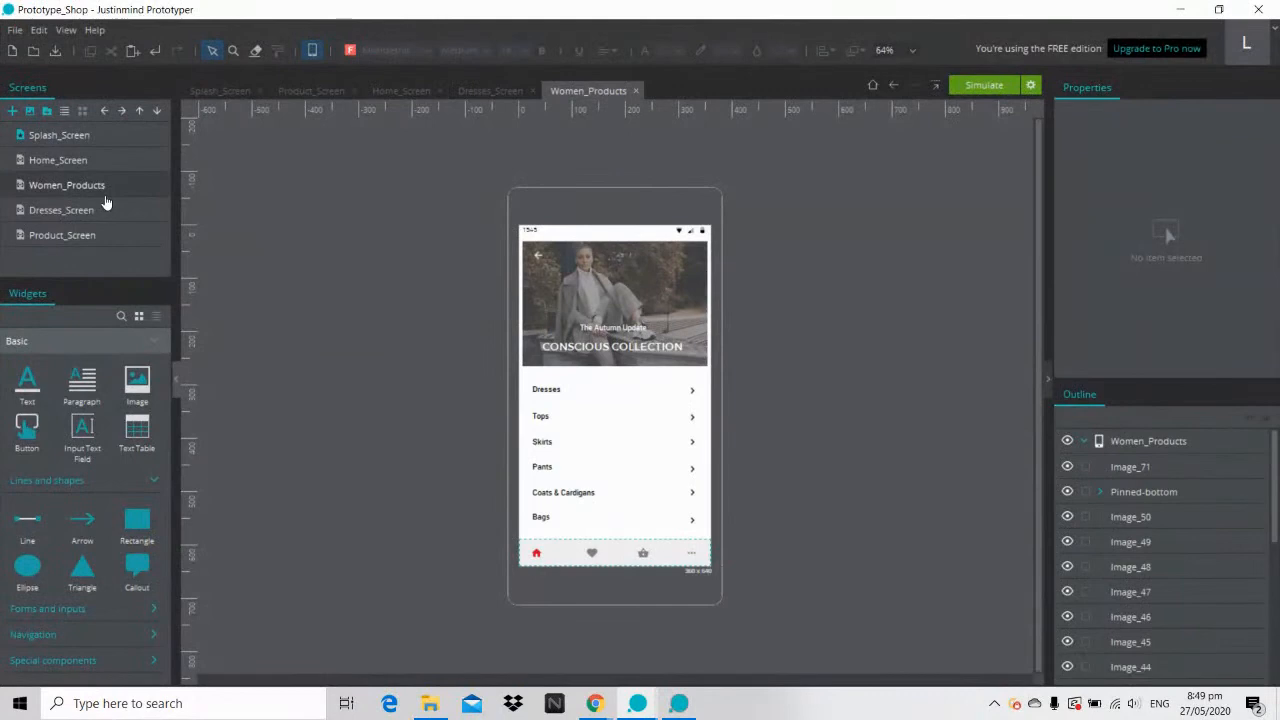
Step: Switch to the Prototype1 project and add a new 360 x 640 px Android Phone screen named Category_Screen
left_click(650, 706)
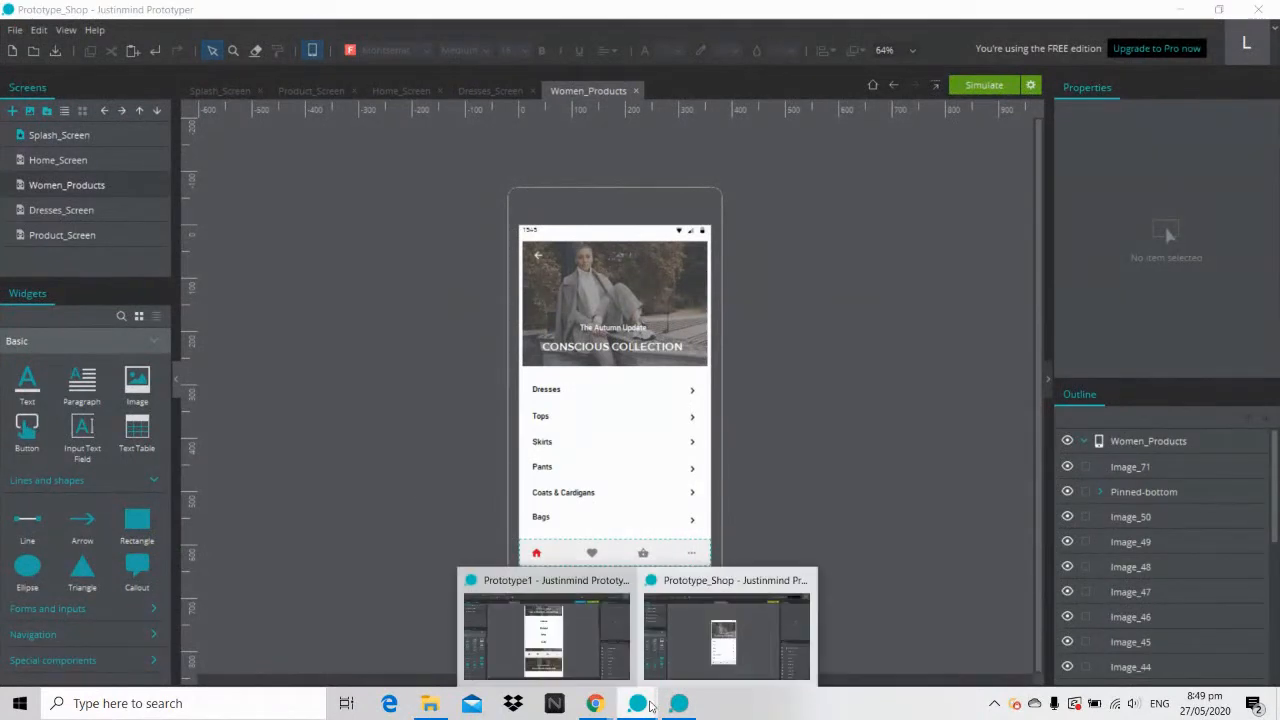
left_click(565, 646)
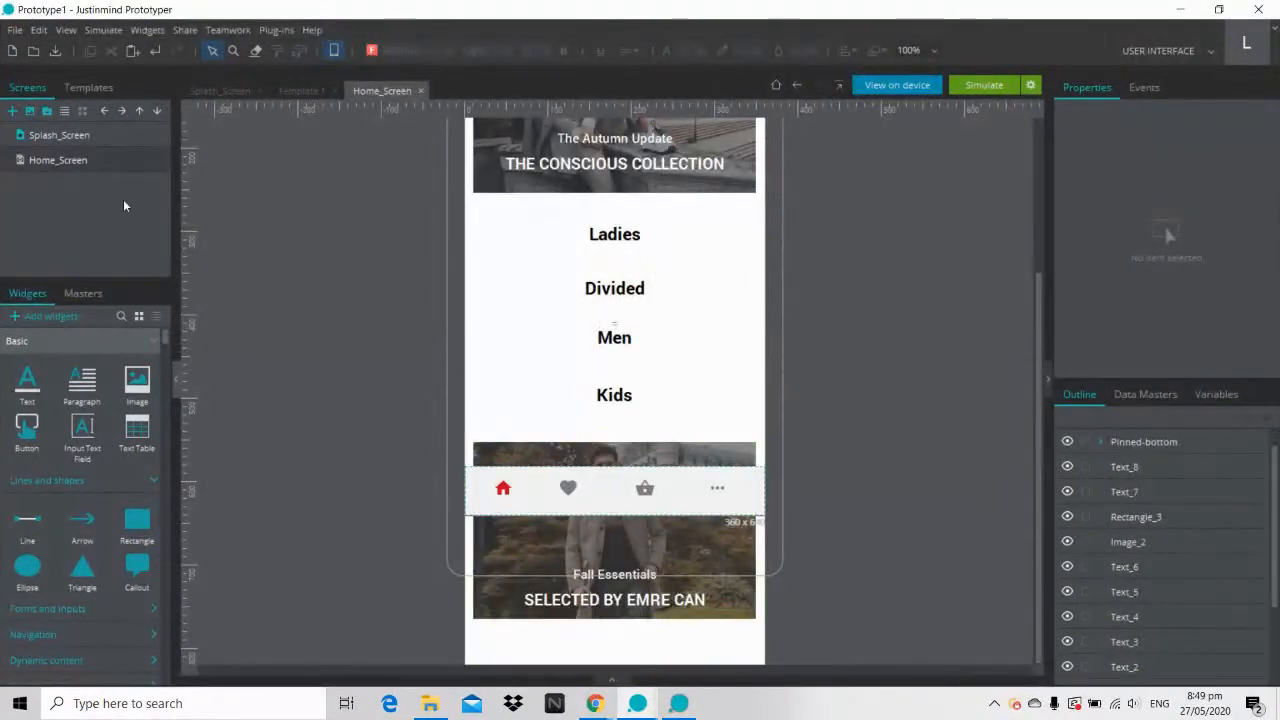
left_click(12, 112)
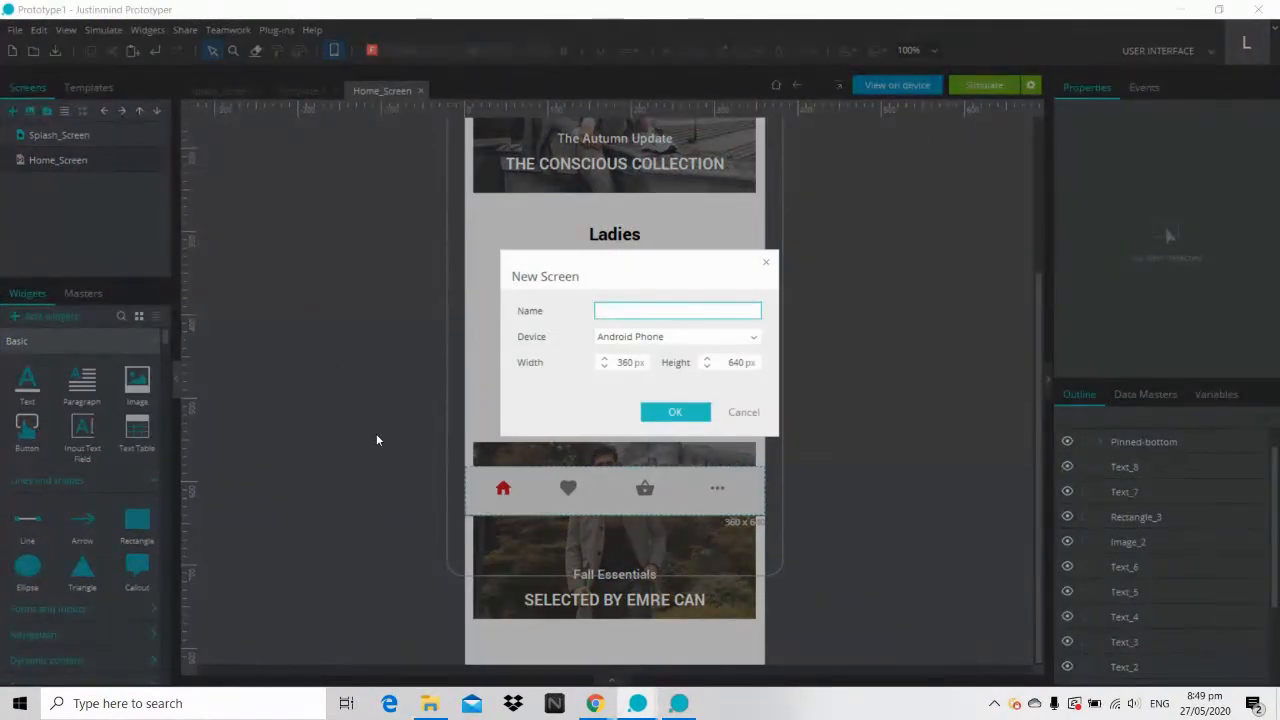
type("Category")
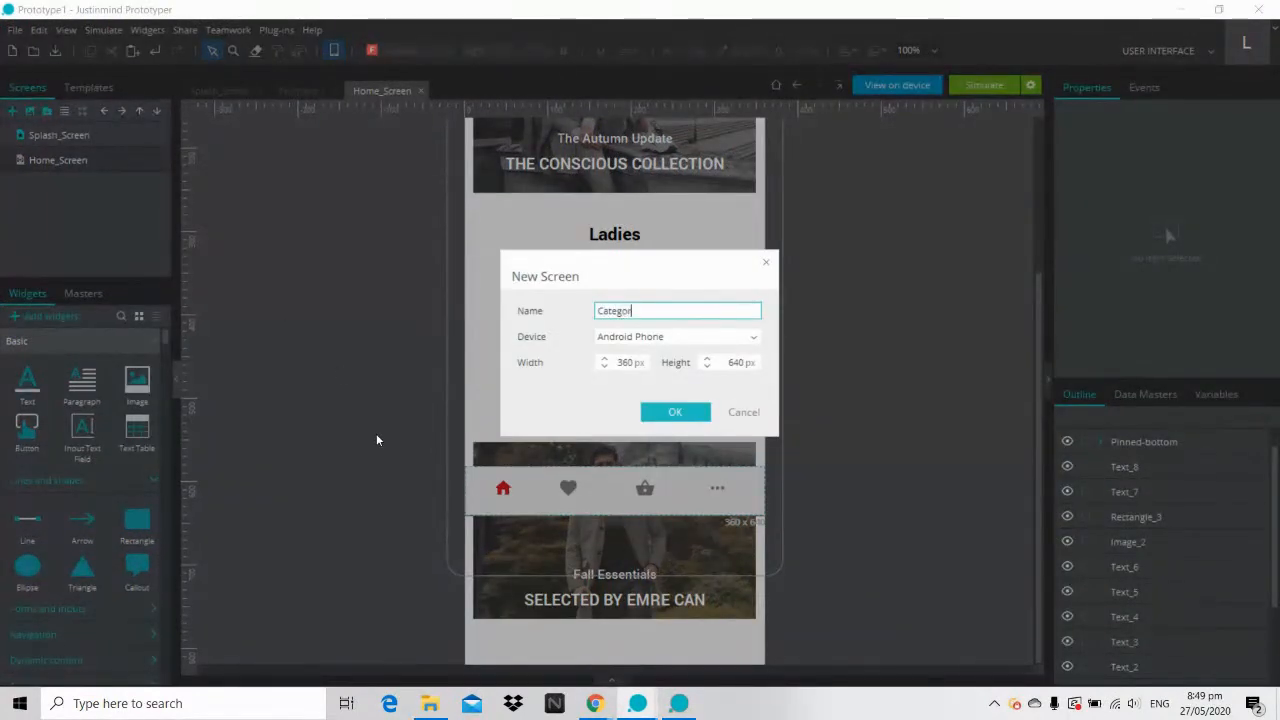
type("_Screen")
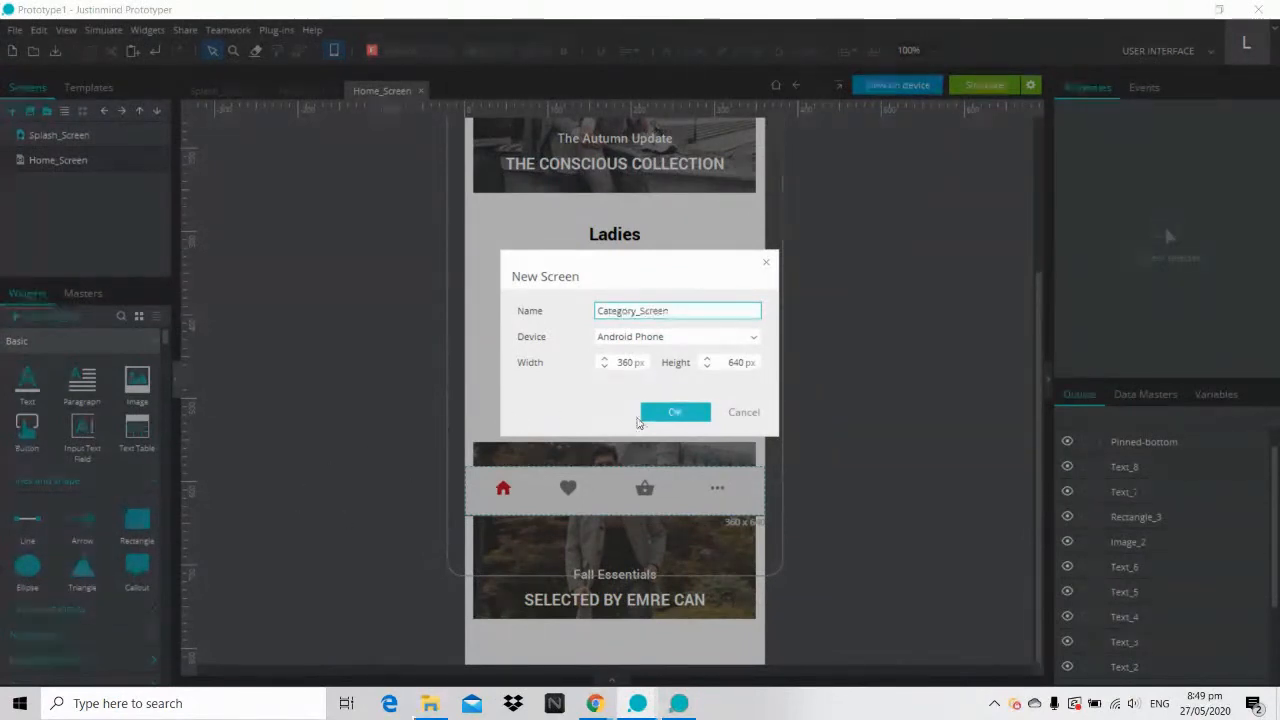
left_click(671, 414)
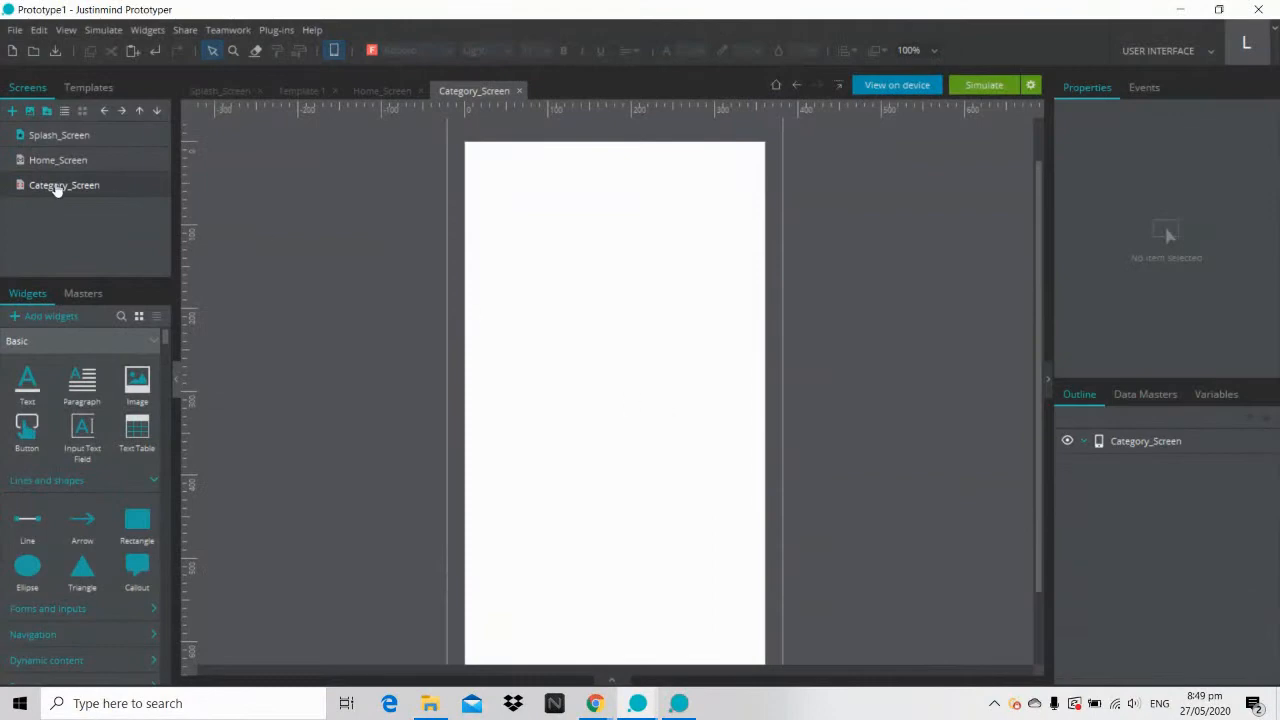
Step: Follow the Ladies link in the Prototype_Shop simulation again and examine the Women_Products layout down to its bottom bar
left_click(679, 705)
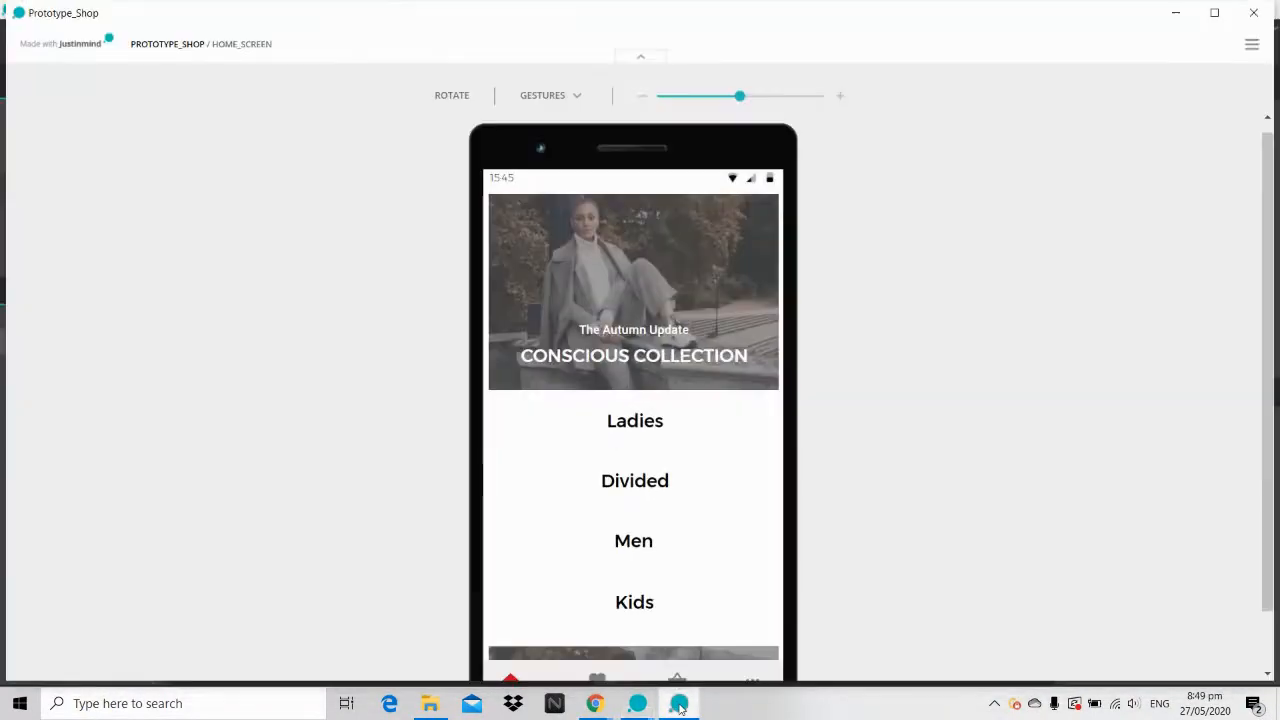
left_click(636, 418)
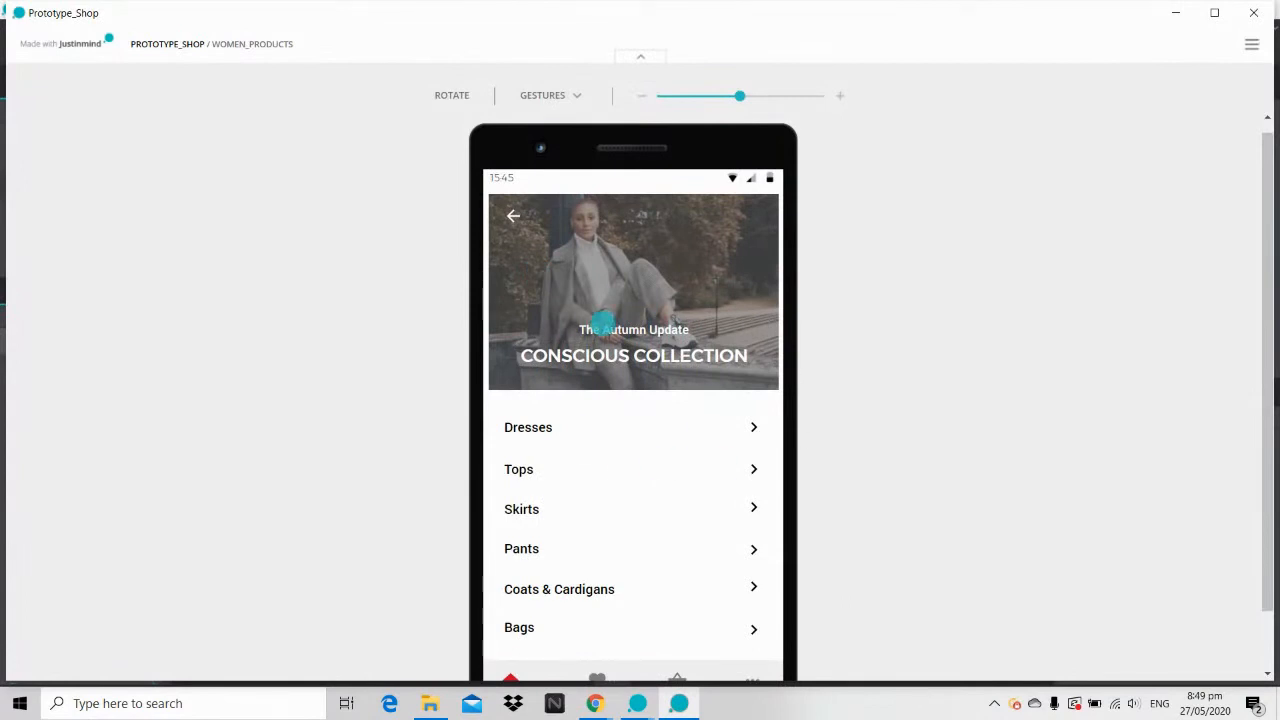
scroll(909, 307, "down", 1)
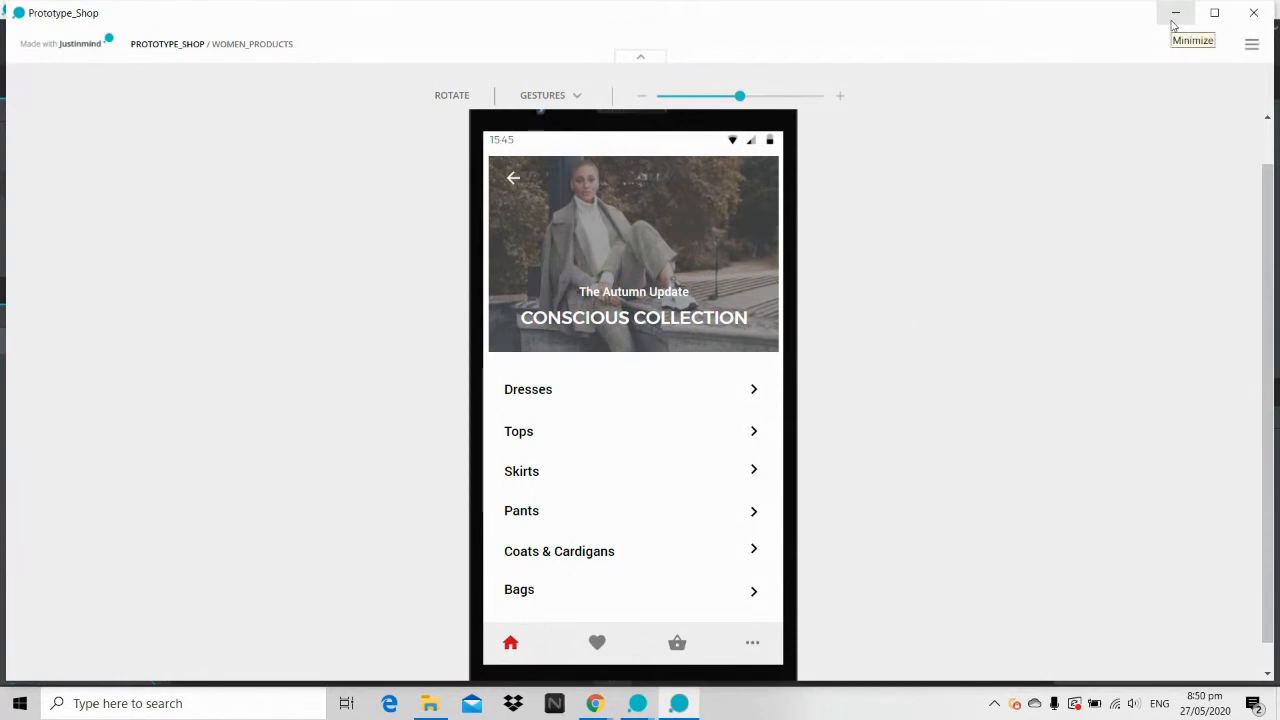
left_click(1175, 13)
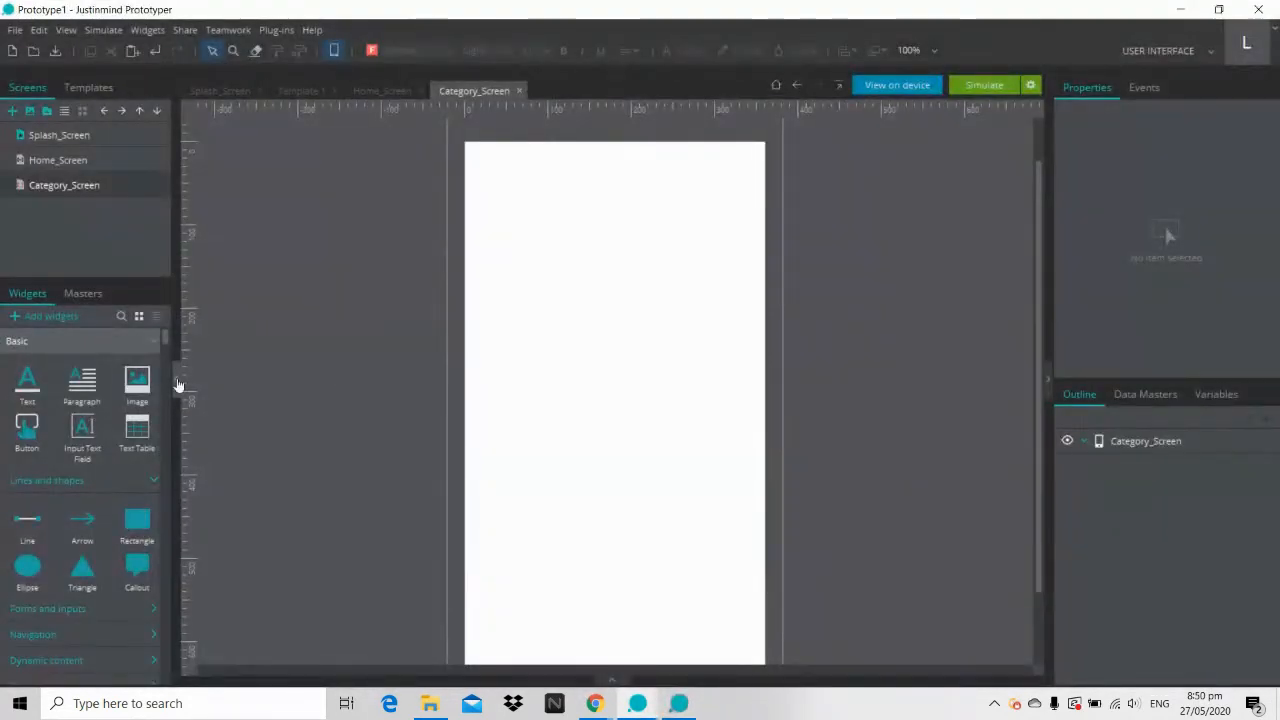
Step: Place the Android Status bar dark widget across the top edge of Category_Screen at X 0, Y 0
left_click(149, 340)
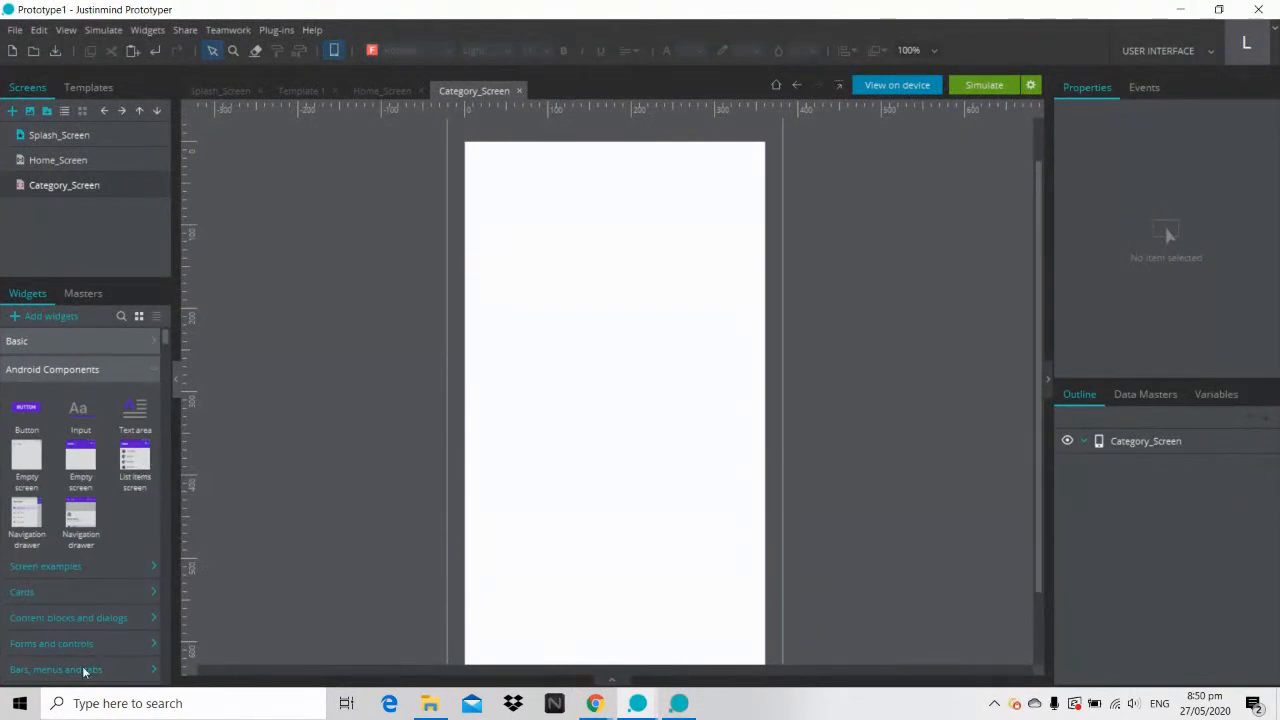
left_click_drag(164, 338, 169, 364)
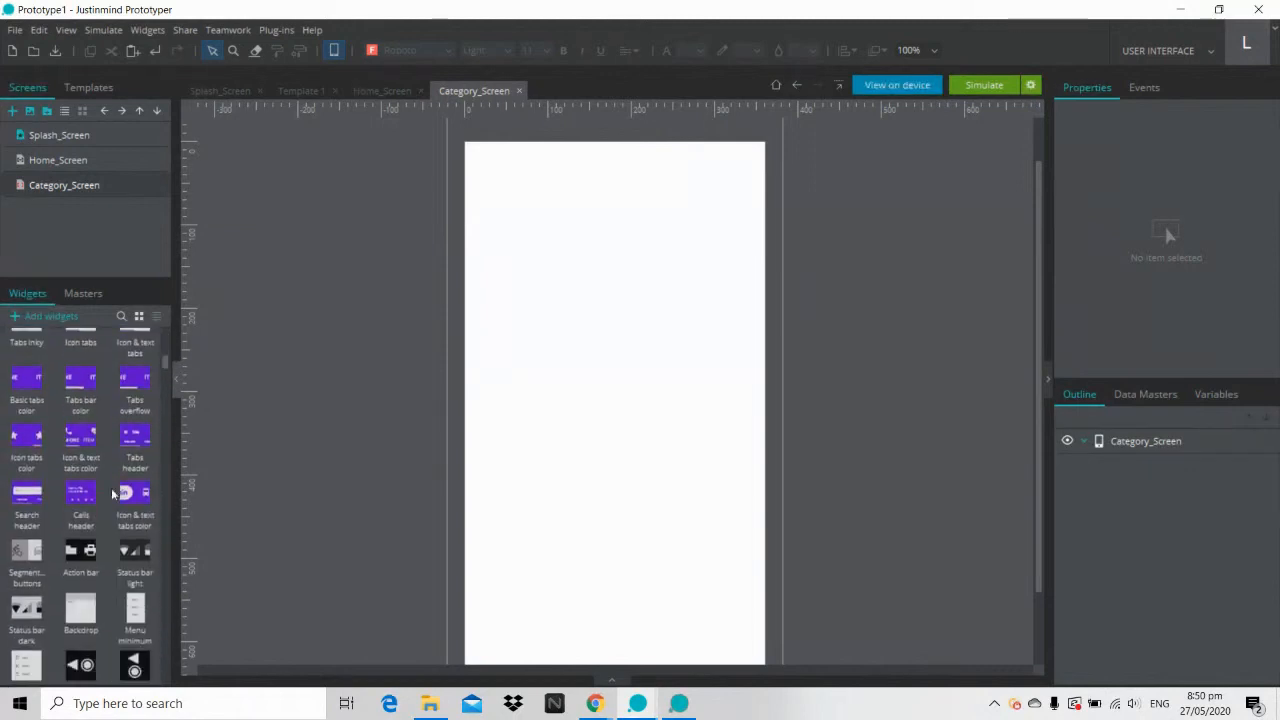
left_click_drag(26, 608, 468, 150)
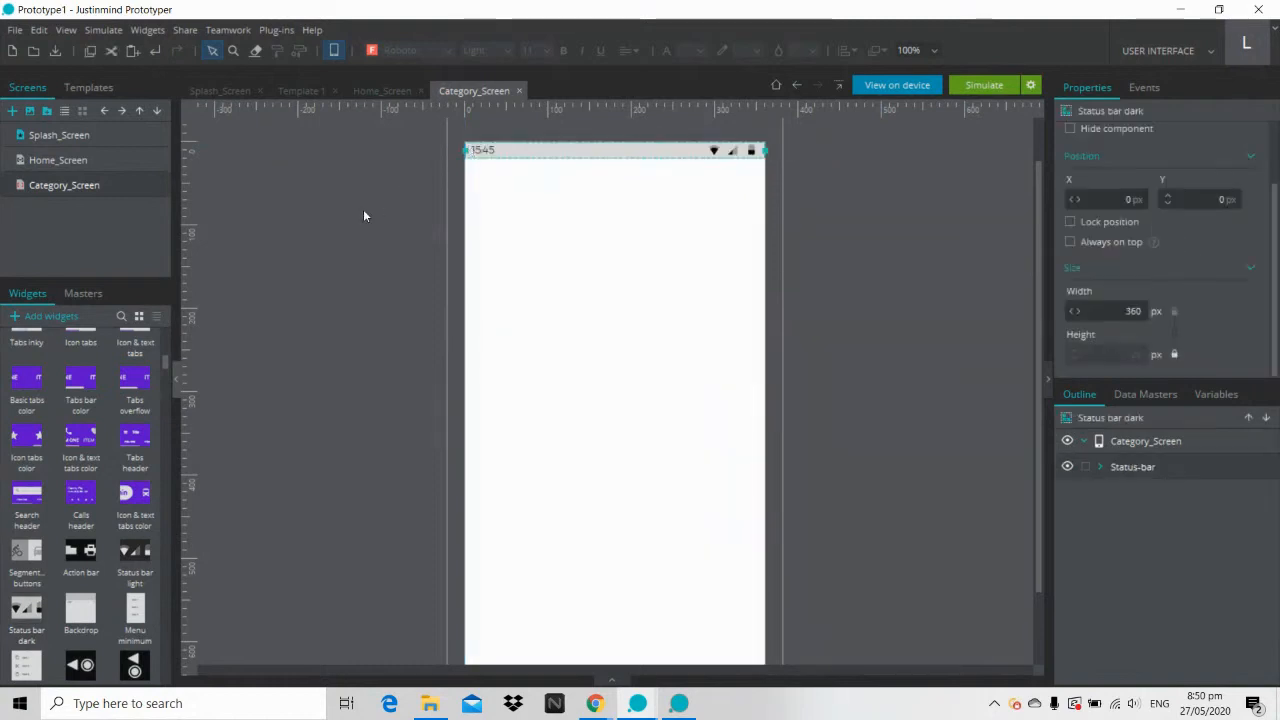
Step: Copy Home_Screen's first banner, with Image_1, Rectangle_1, Text_1 and Text_2, and paste it onto Category_Screen below the status bar
left_click(677, 700)
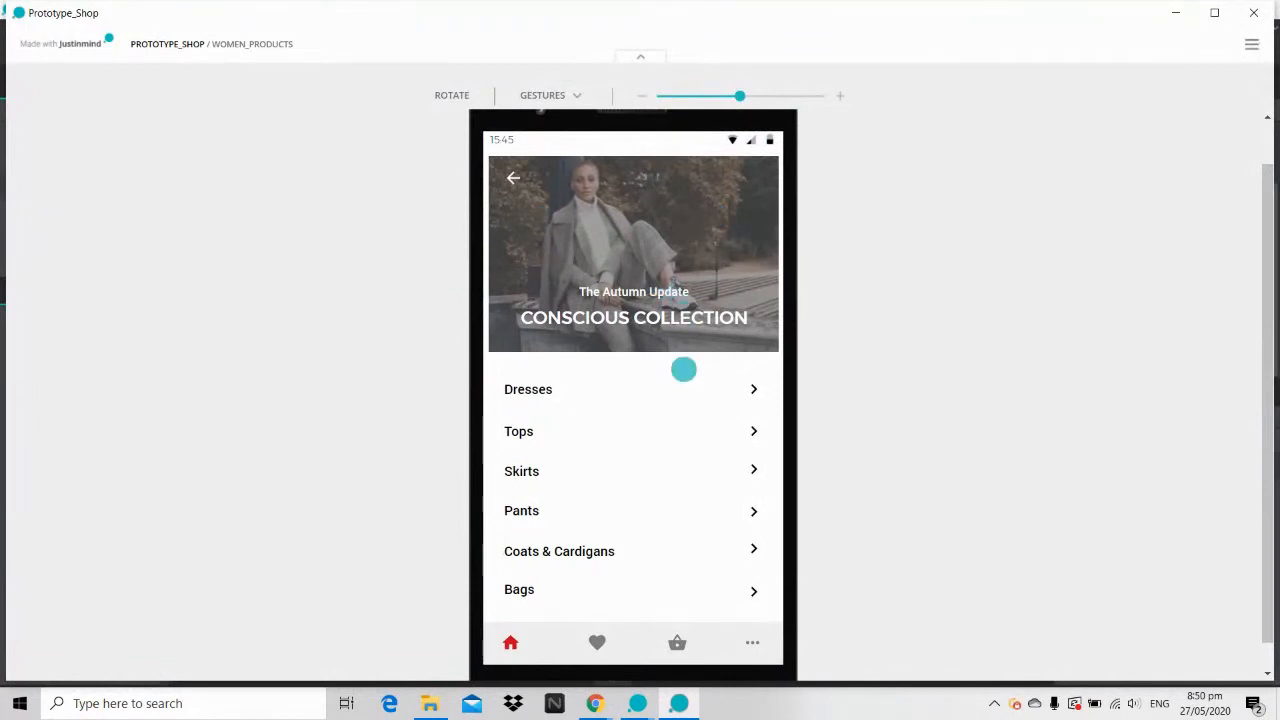
left_click(691, 713)
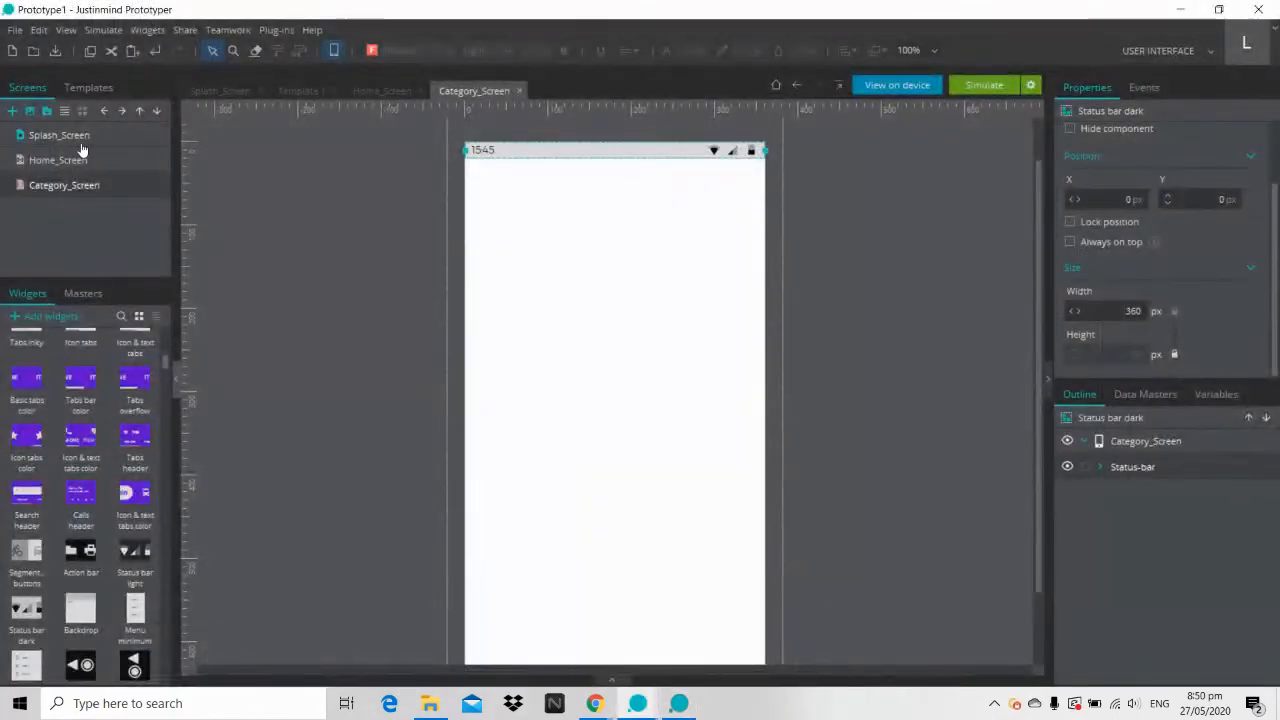
left_click(80, 160)
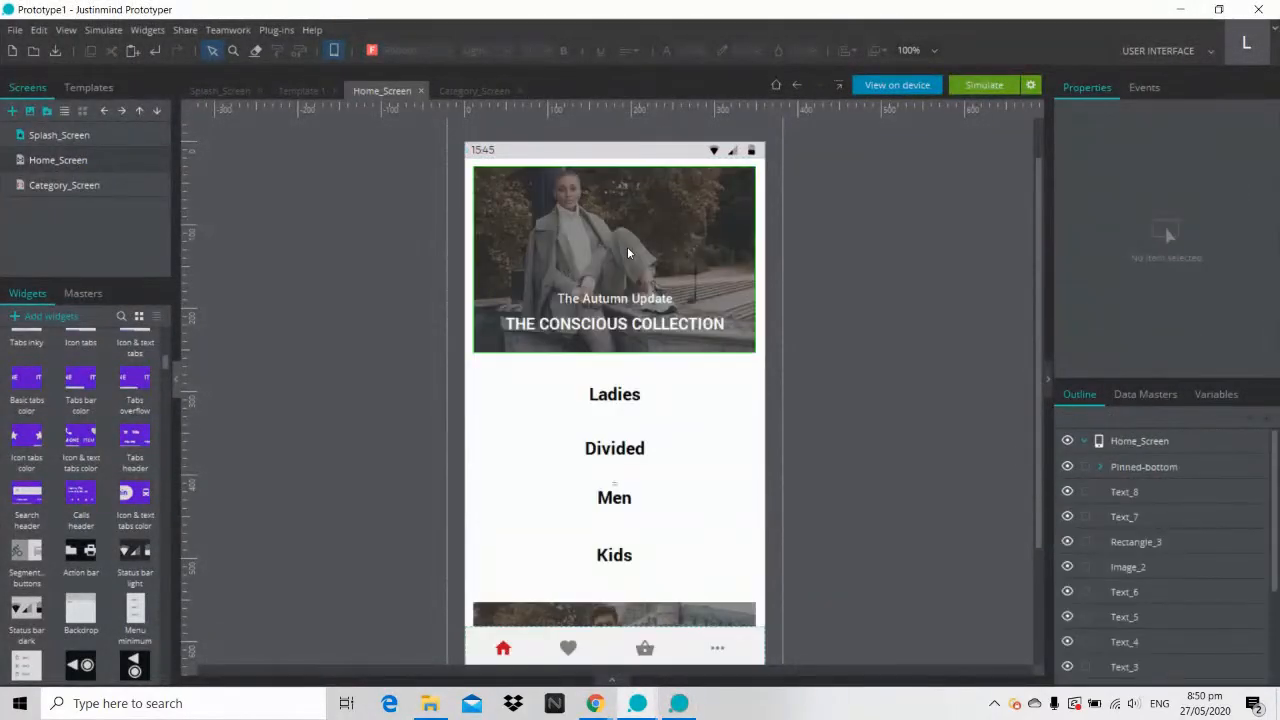
left_click(627, 246)
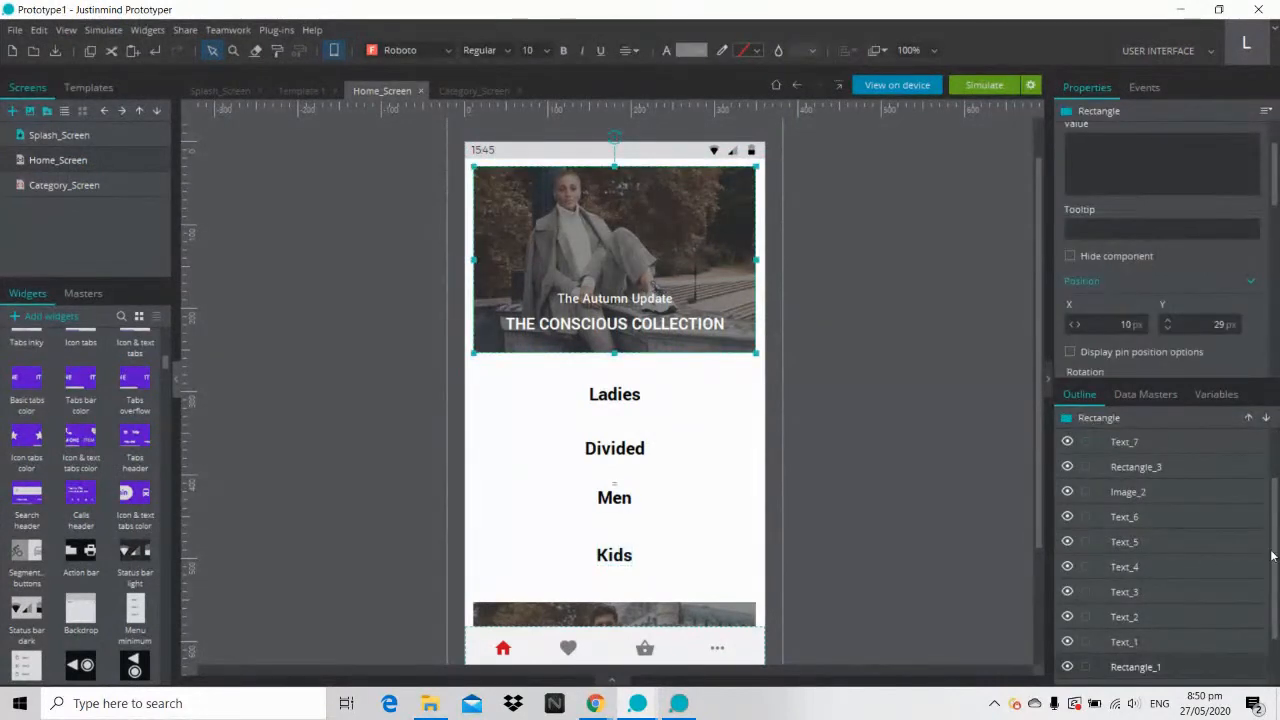
scroll(1150, 640, "down", 1)
left_click(1150, 642)
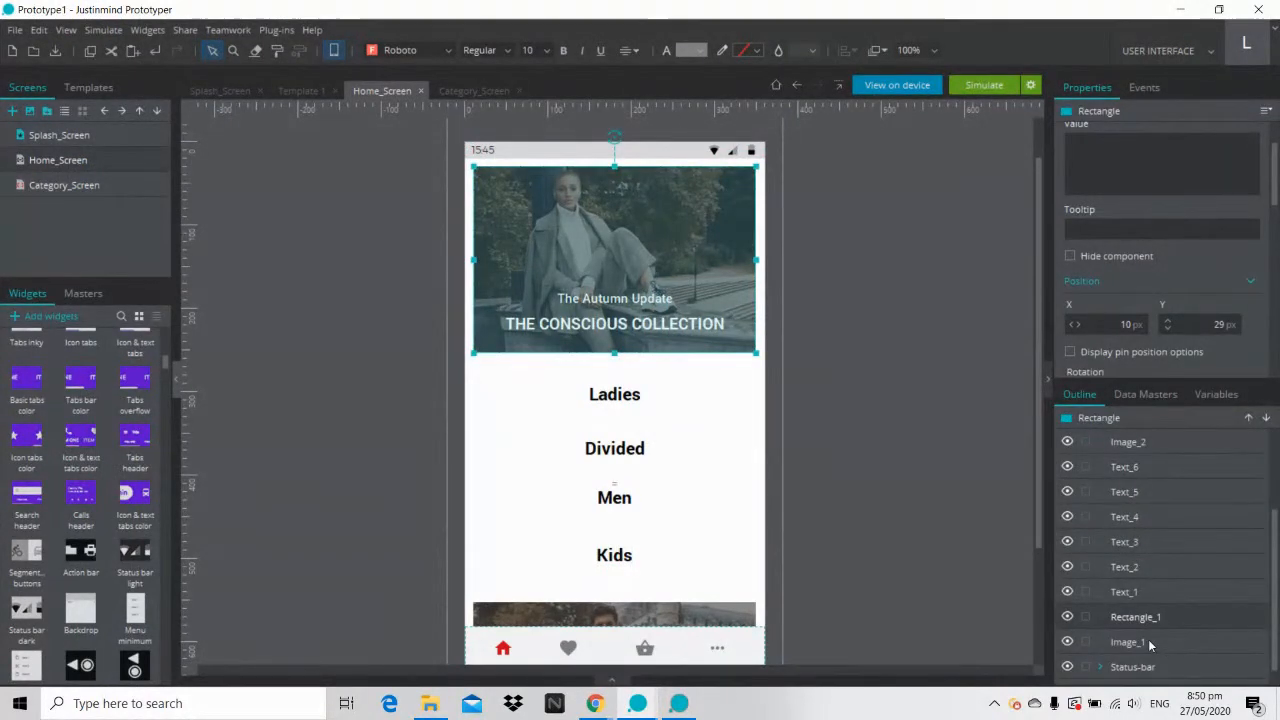
left_click(1142, 617, "ctrl")
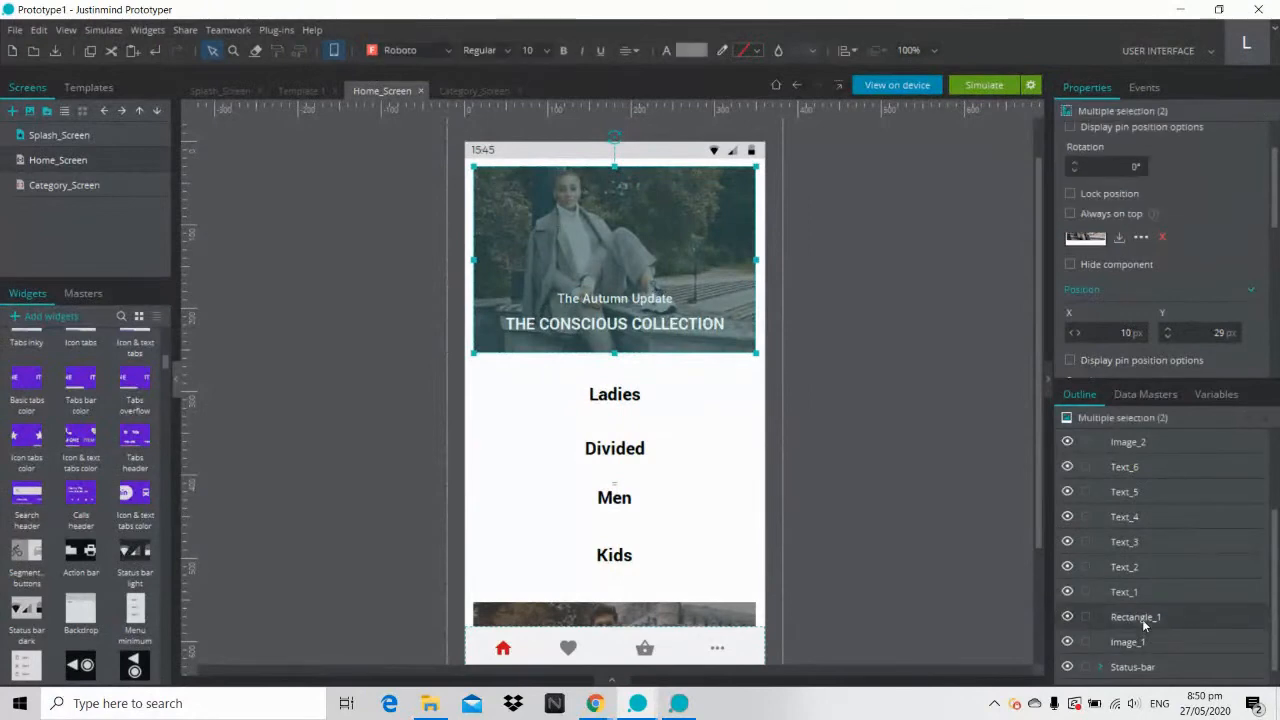
left_click(1135, 591, "ctrl")
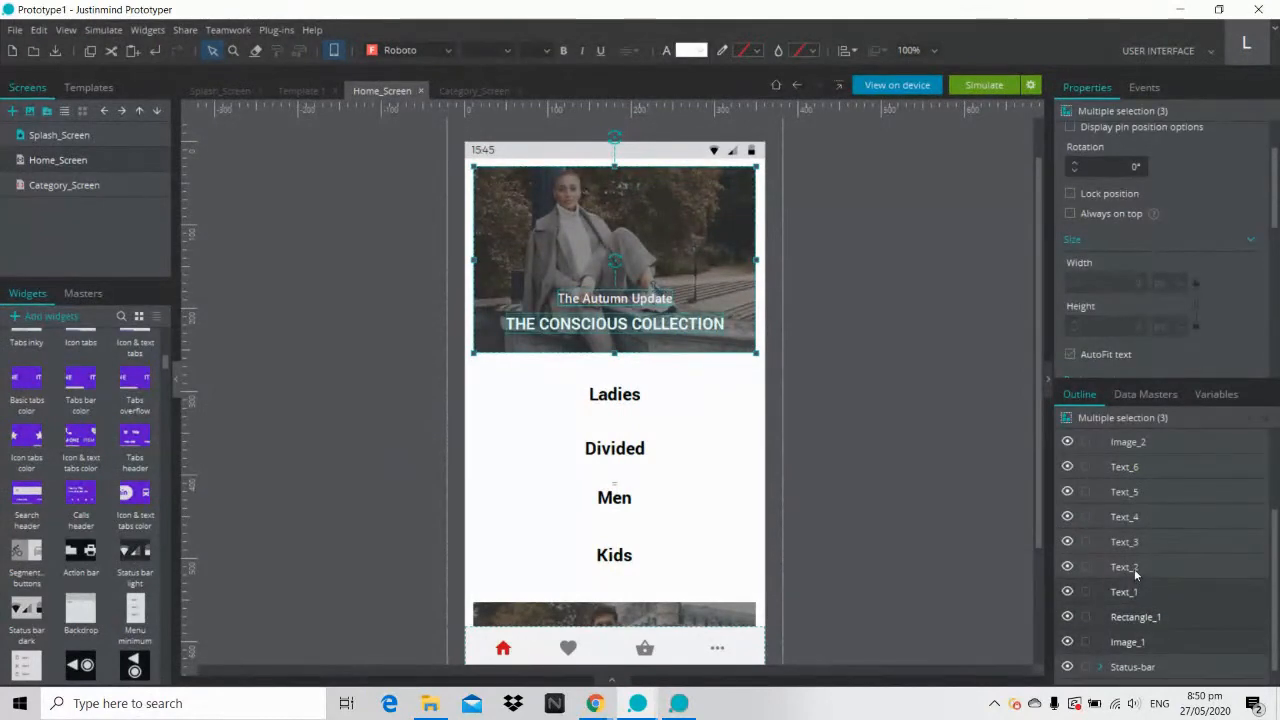
left_click(1135, 569, "ctrl")
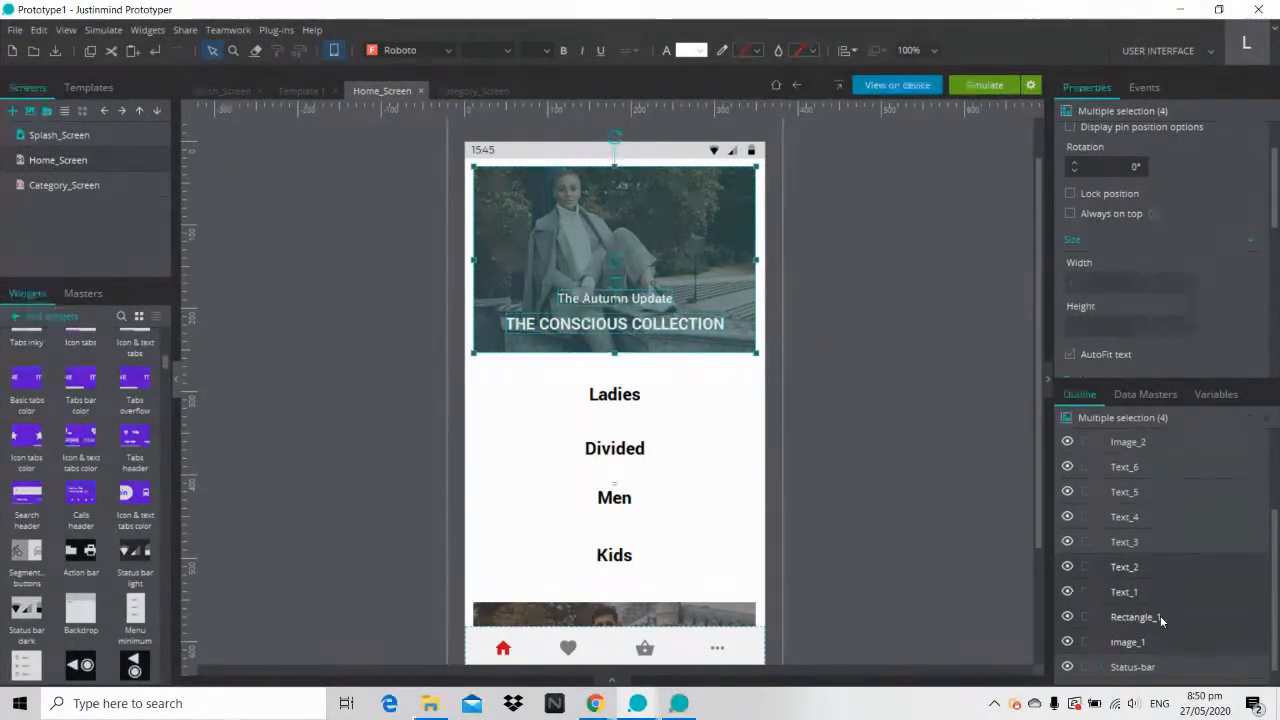
left_click(117, 187)
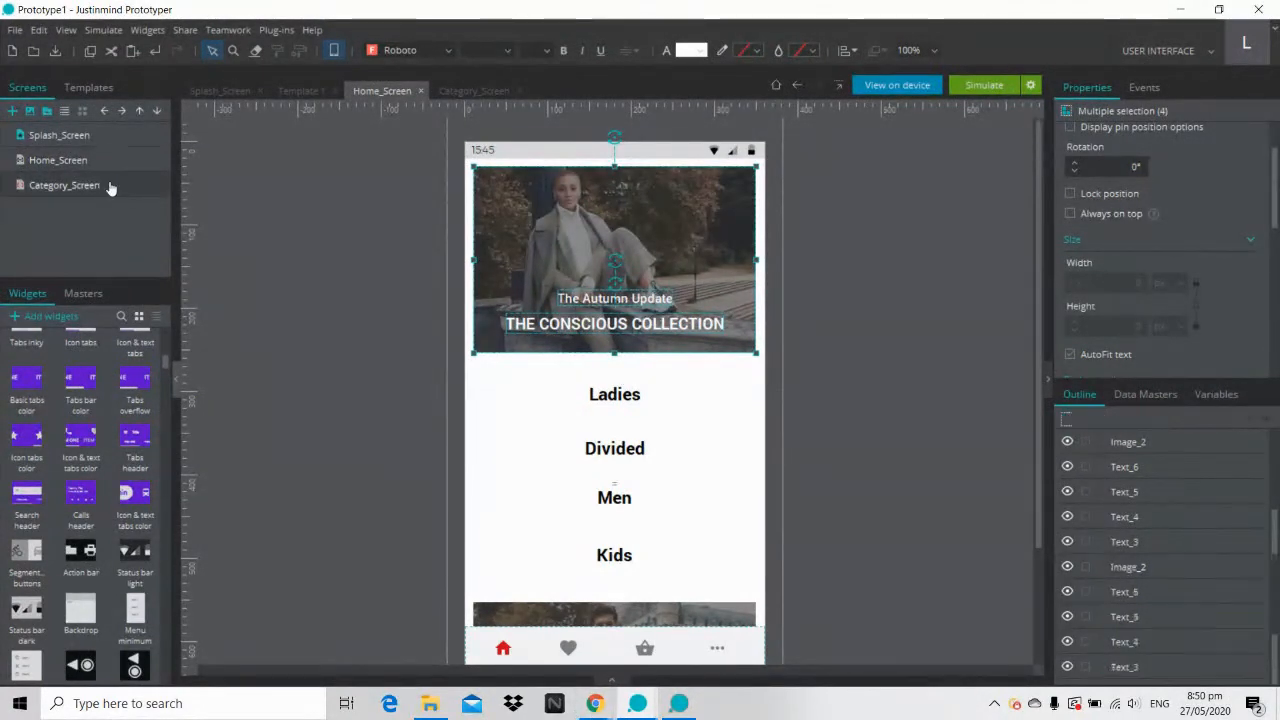
key("ctrl+v")
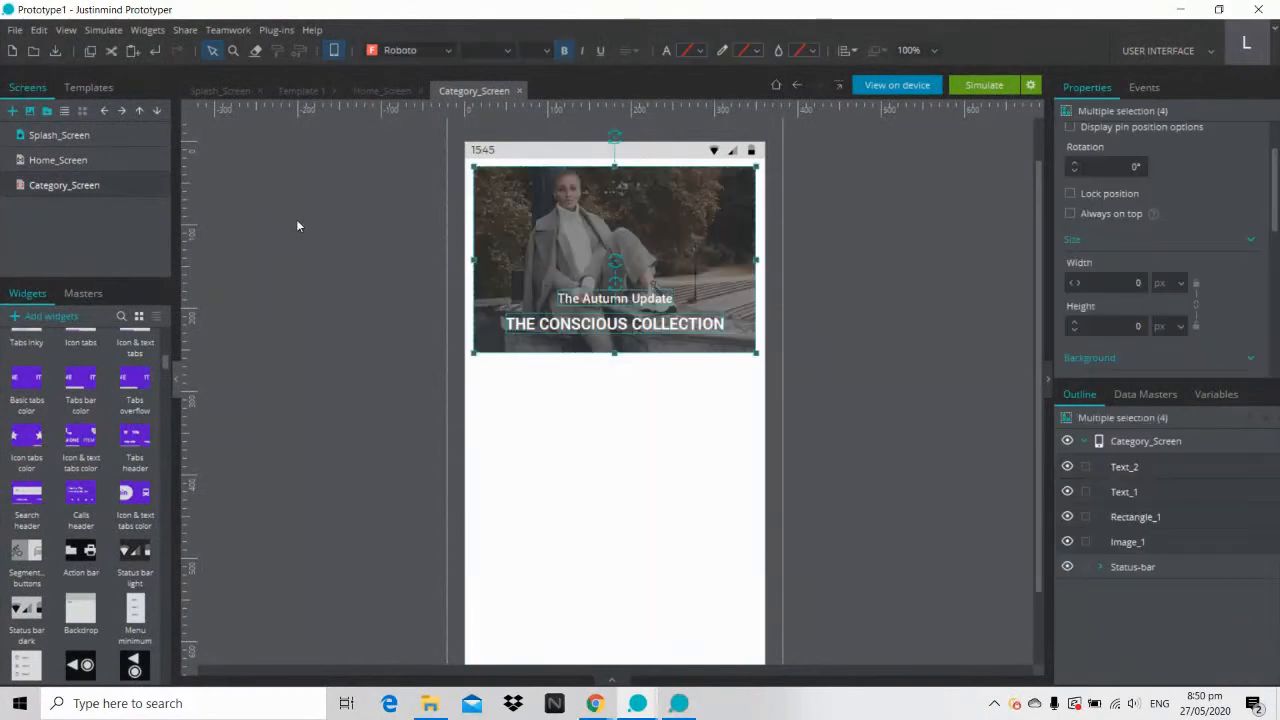
left_click(881, 256)
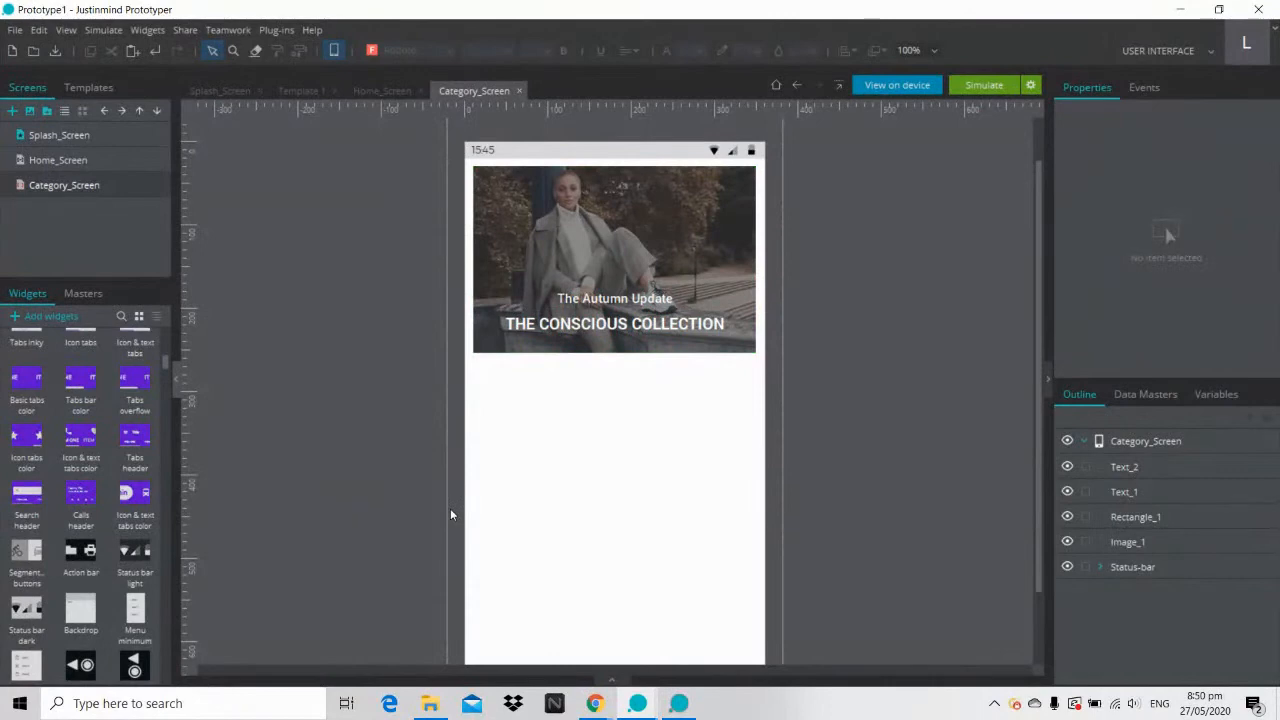
Step: Check the live comments in the StreamYard browser window and review the simulated Women_Products screen for reference
mouse_move(600, 698)
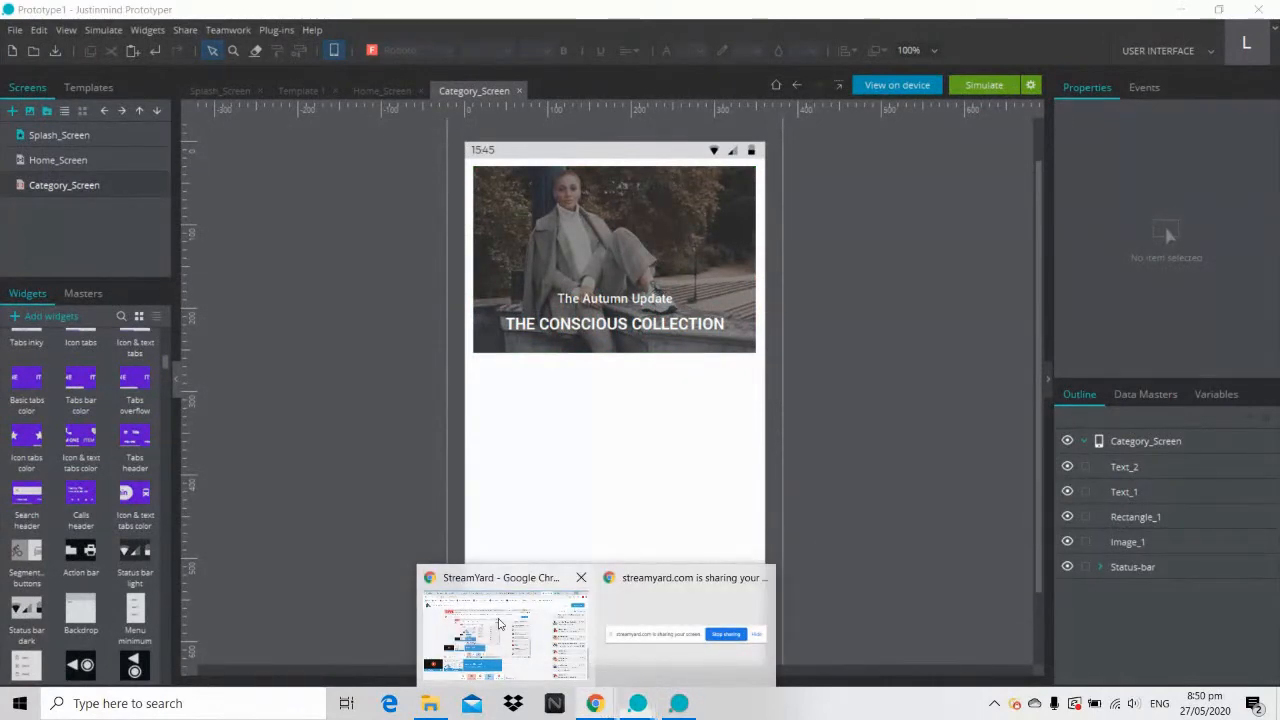
left_click(500, 623)
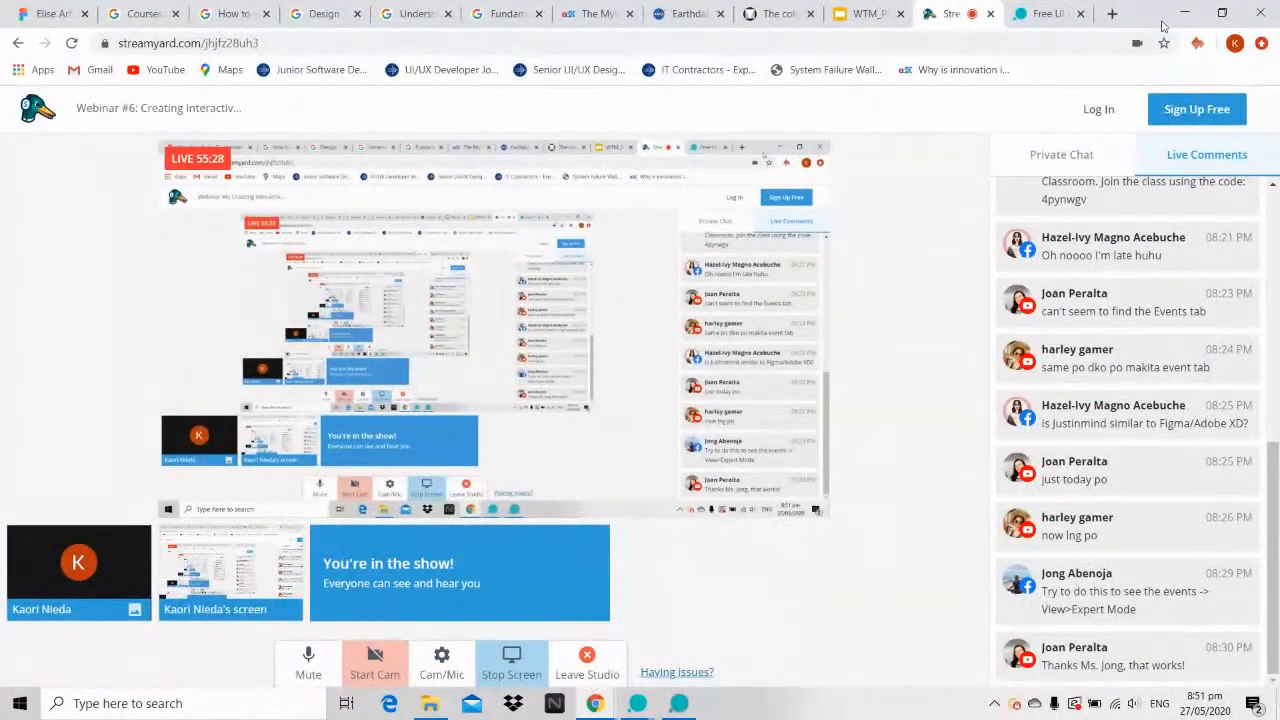
left_click(1184, 13)
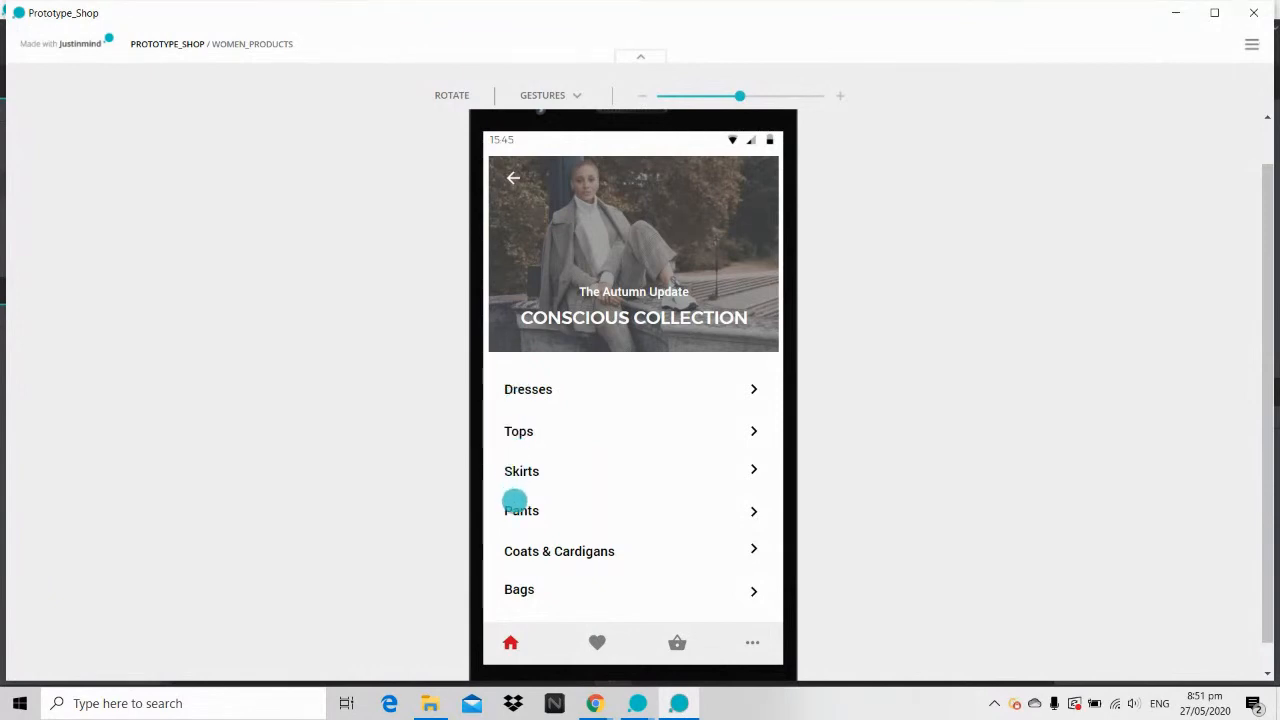
left_click(1176, 12)
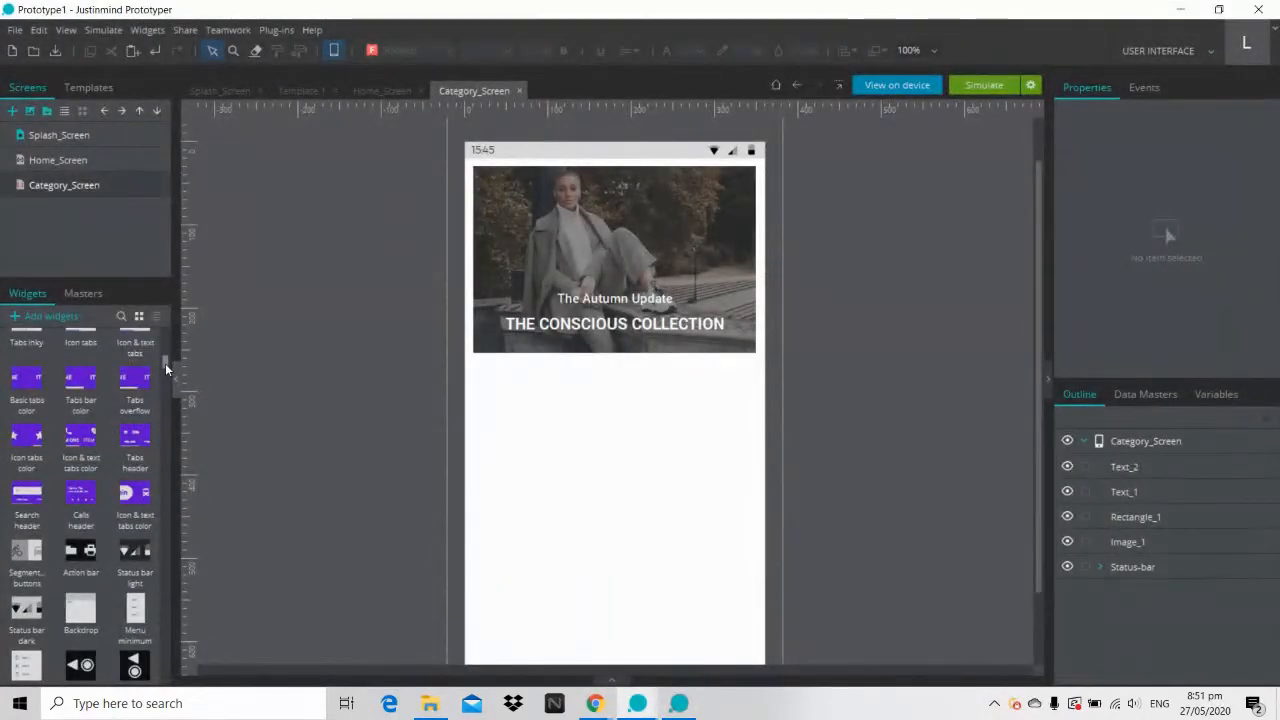
Step: Collapse the Bars, menus and tabs widget category, and copy Home_Screen's Ladies label onto Category_Screen below the banner
left_click_drag(165, 363, 164, 344)
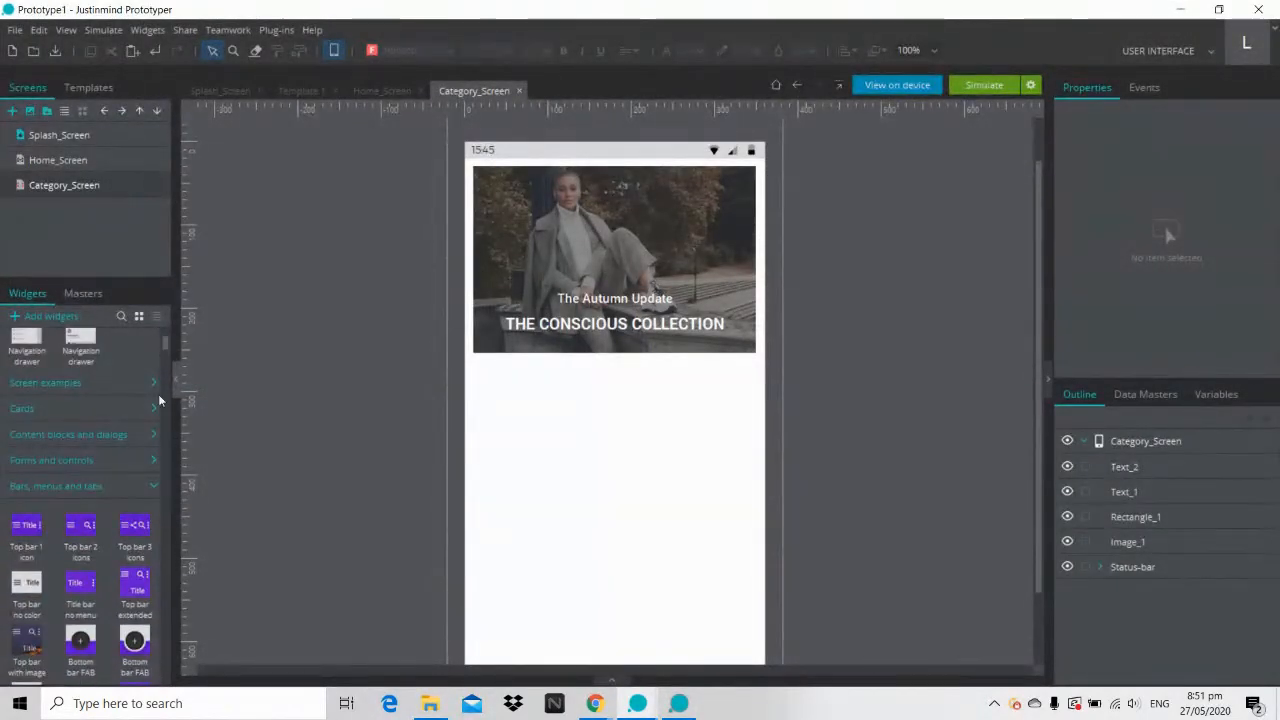
left_click(155, 486)
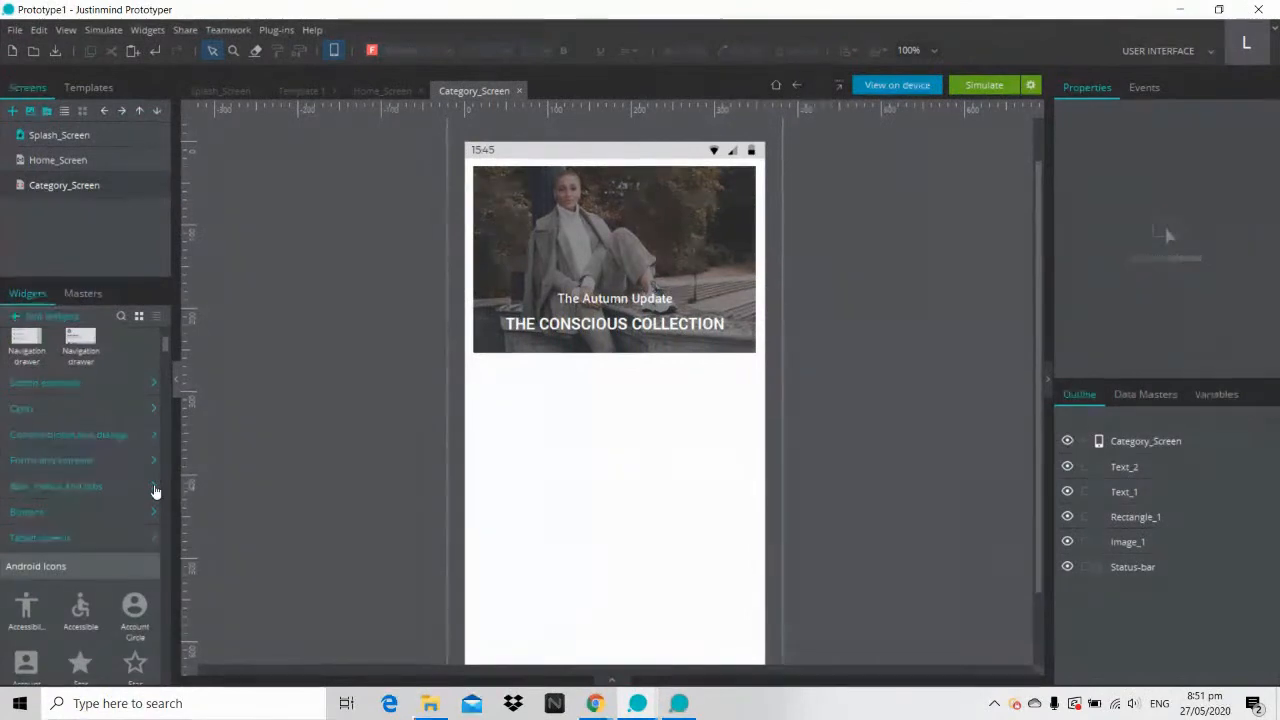
left_click(67, 167)
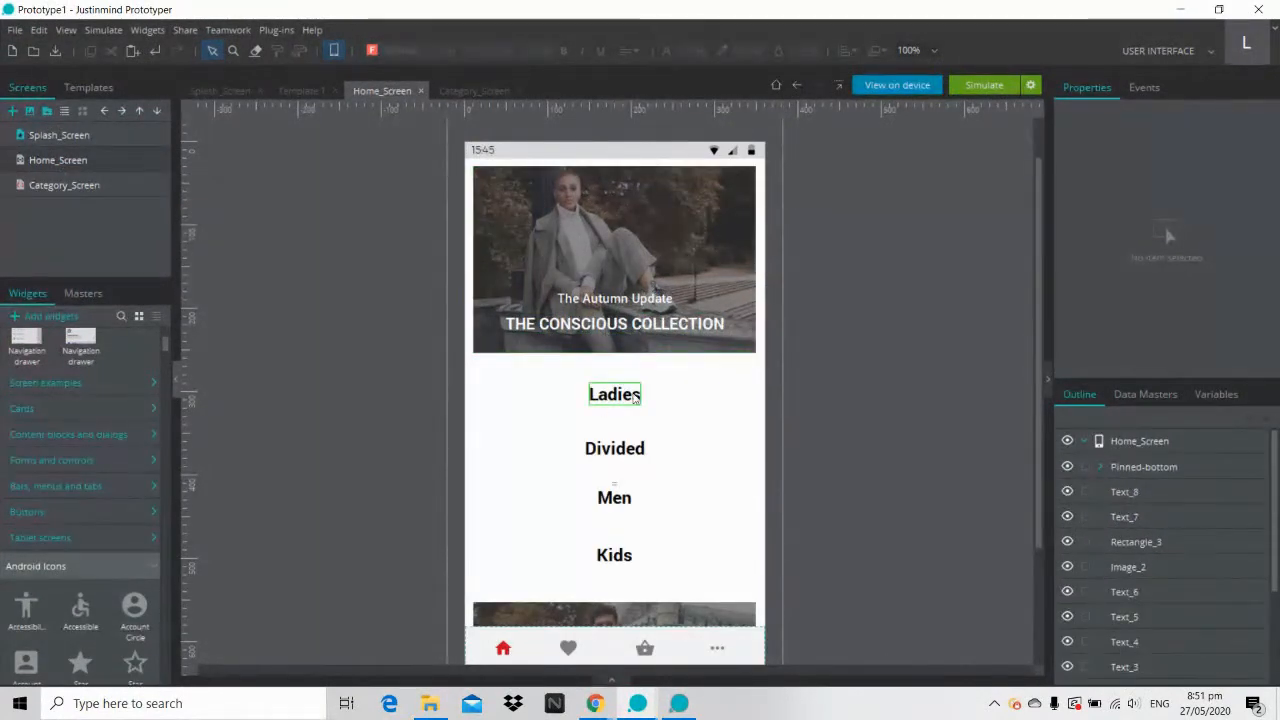
left_click(633, 396)
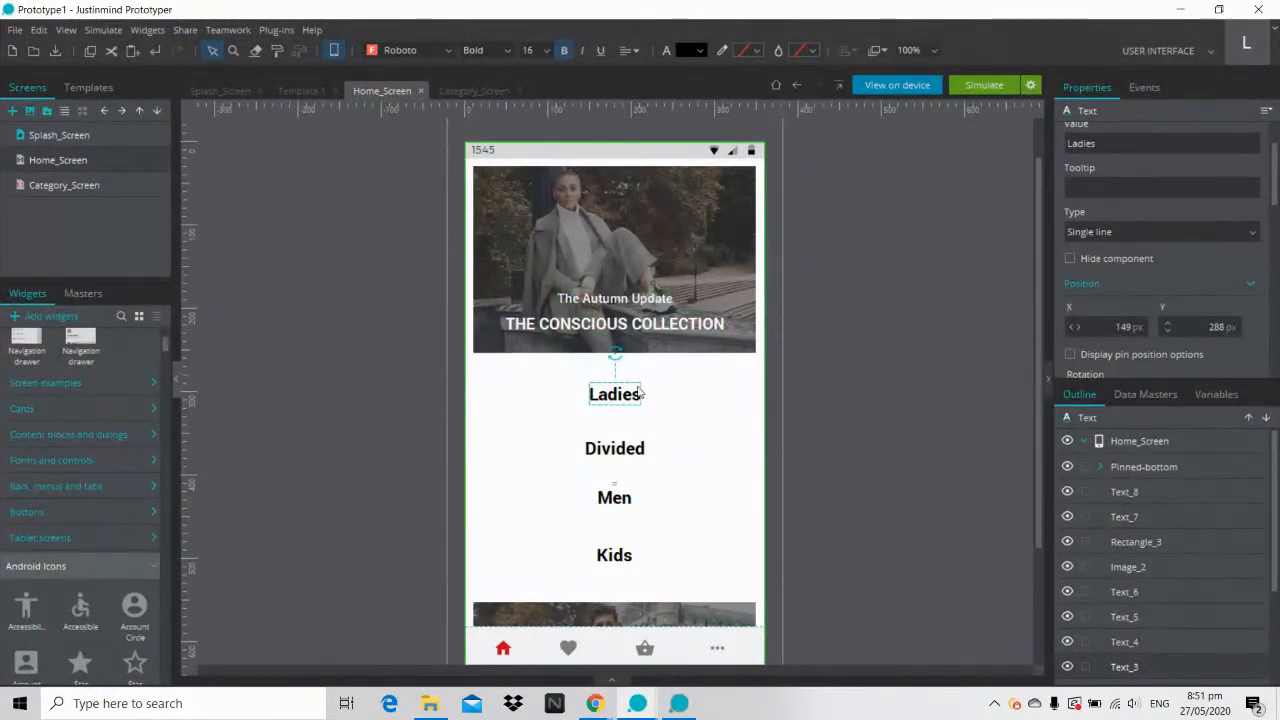
left_click(105, 182)
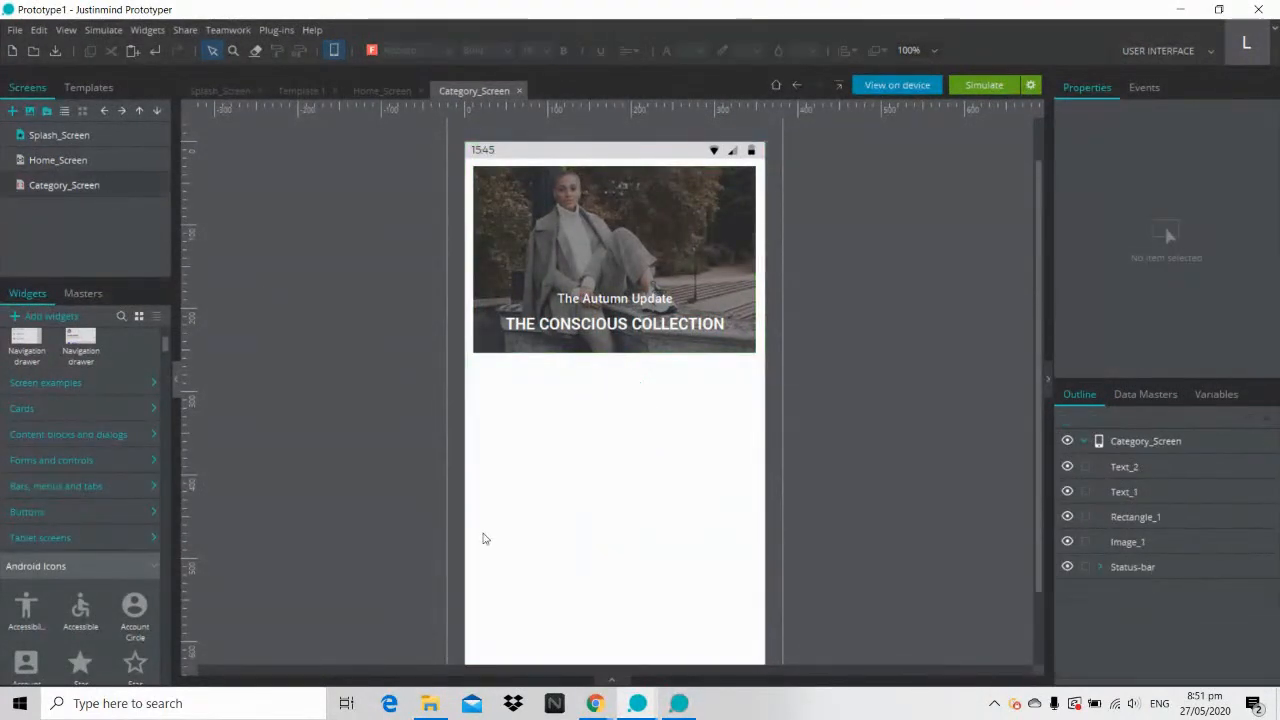
key("ctrl+v")
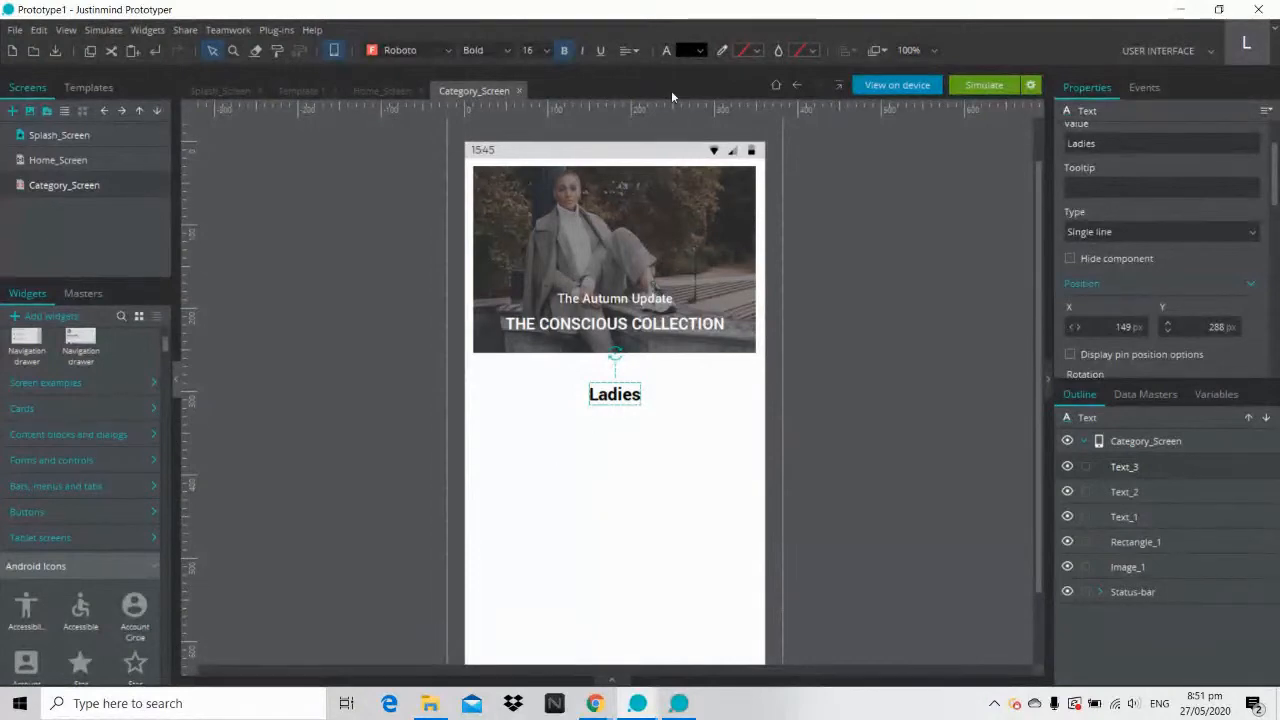
Step: Set the pasted Ladies label's font size to 12 and move it to X 29, Y 287 under the banner
left_click(547, 49)
left_click(547, 203)
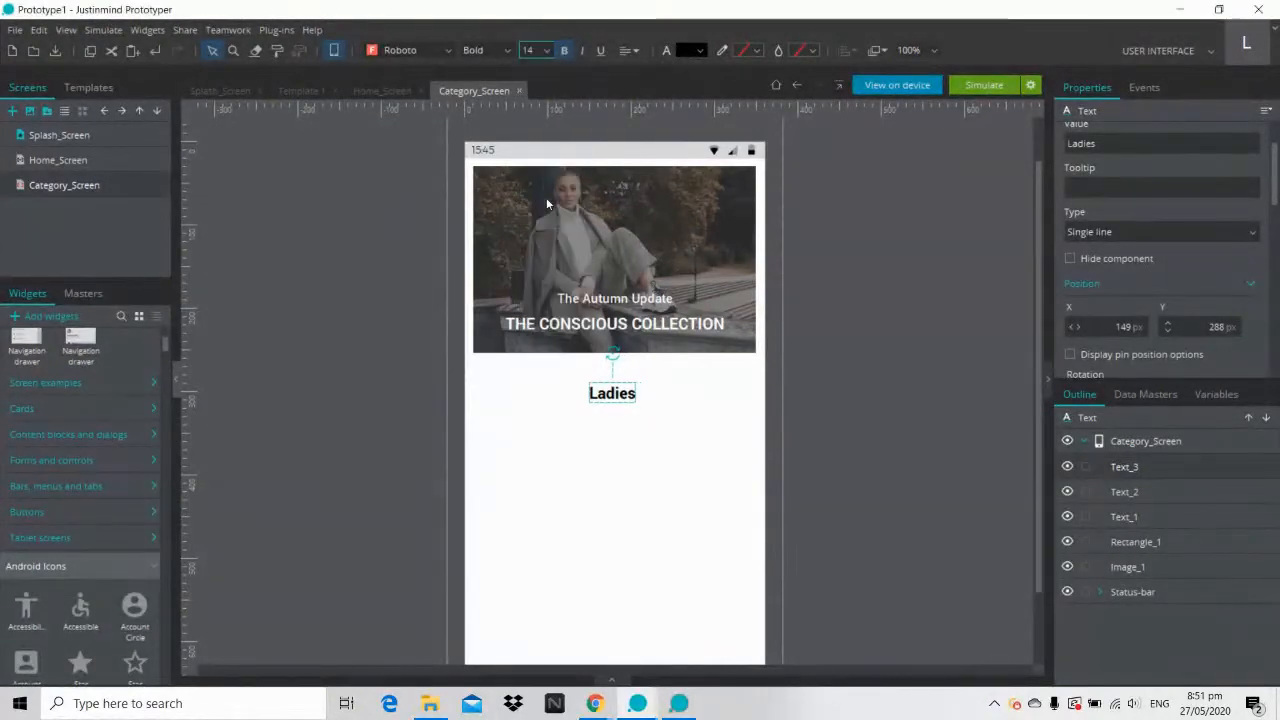
left_click(547, 52)
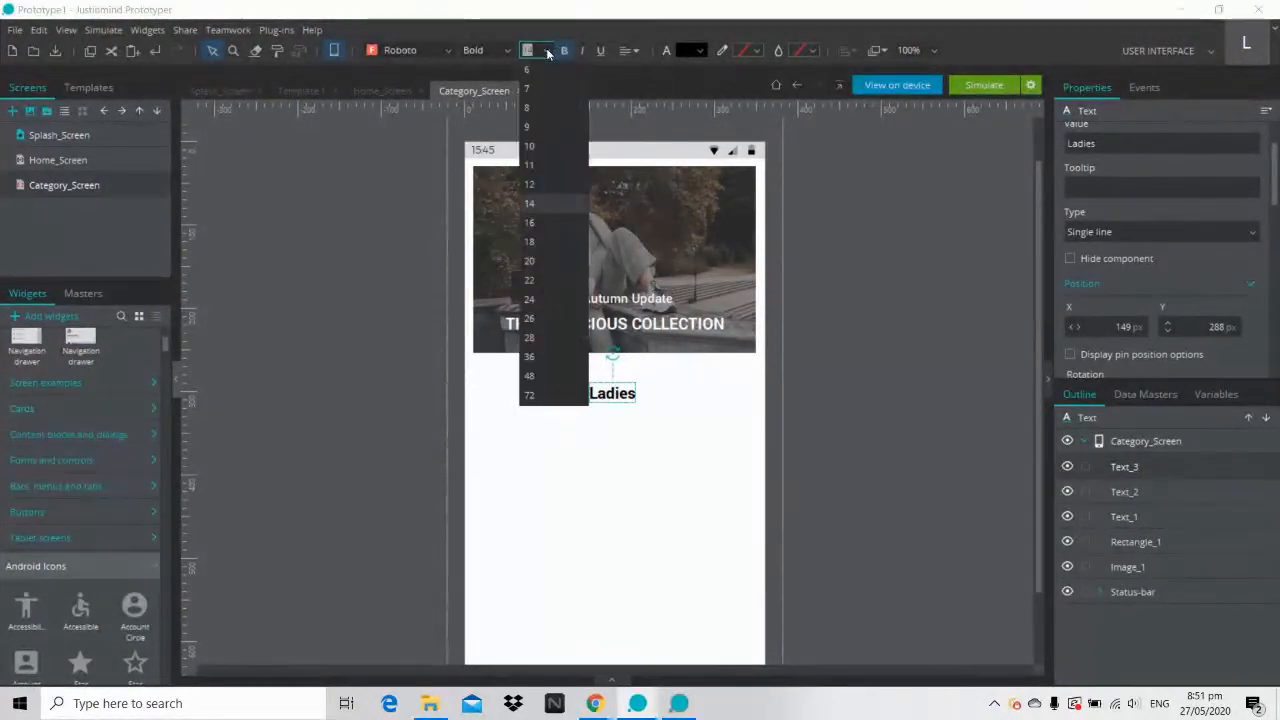
left_click(544, 181)
left_click_drag(617, 394, 514, 394)
Step: Change the Ladies label's text on Category_Screen to Dresses and set its font weight to Medium
double_click(516, 394)
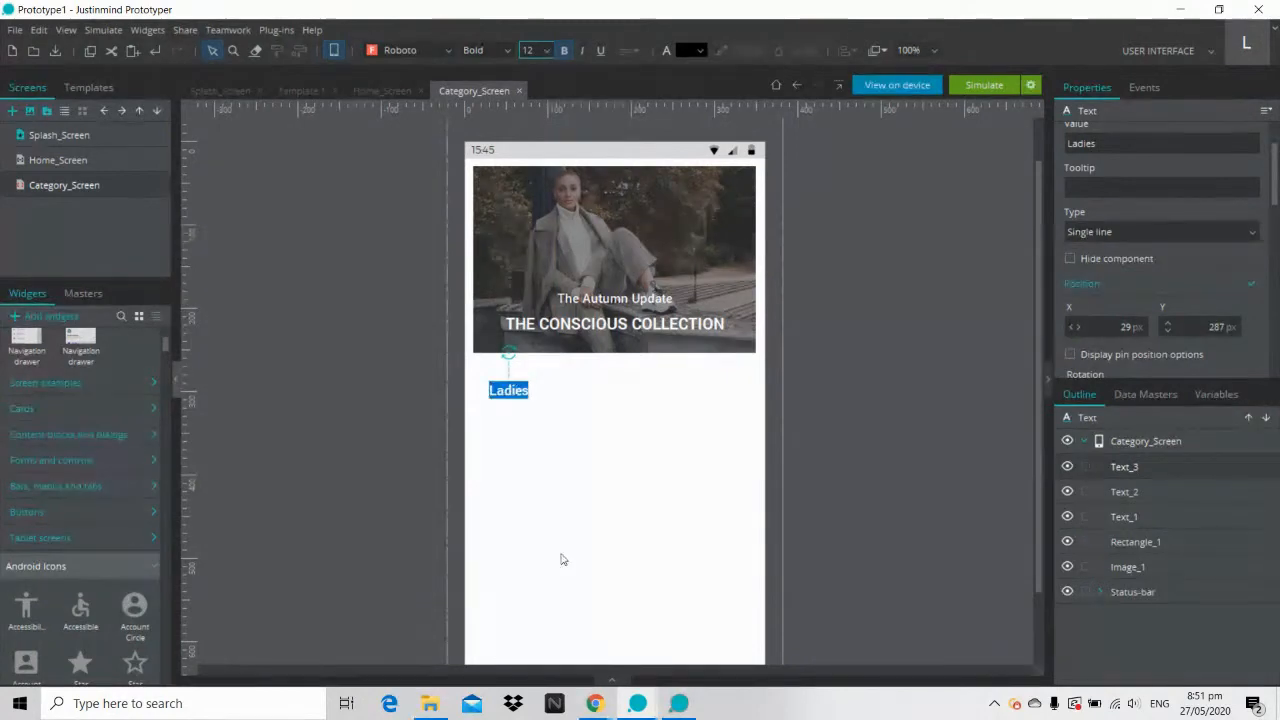
left_click(679, 704)
key("alt+Tab")
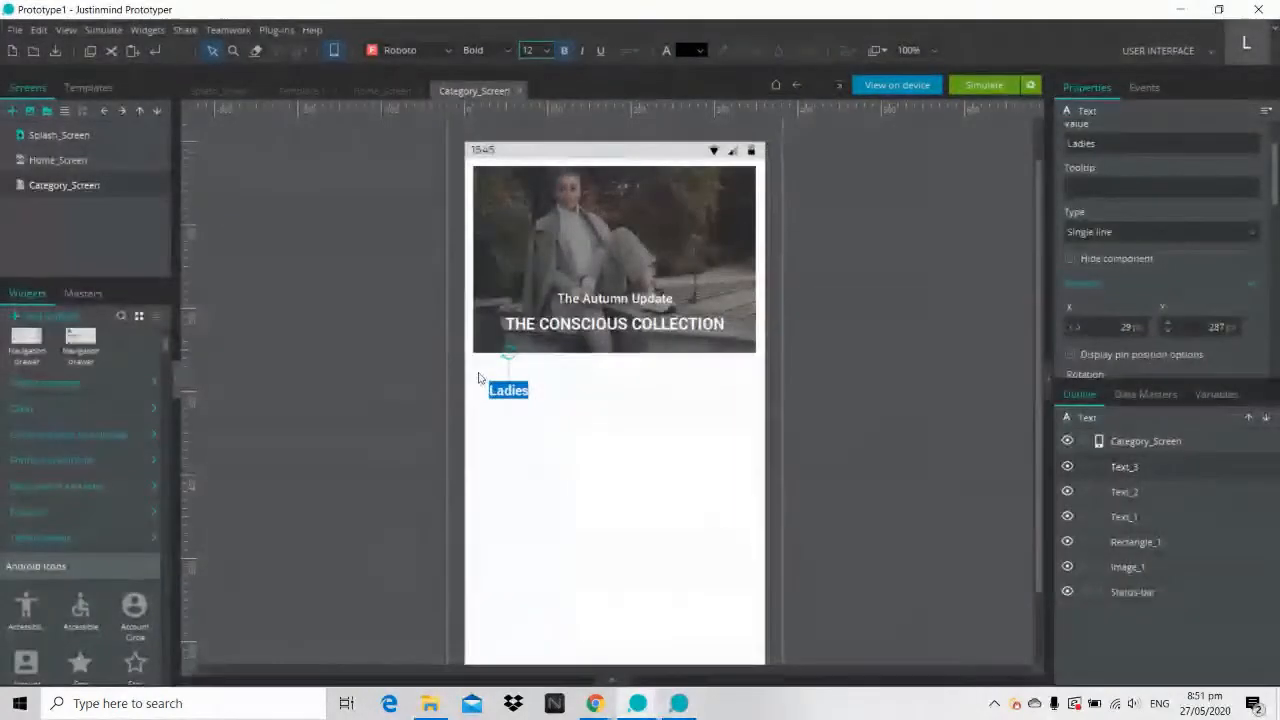
type("Dress")
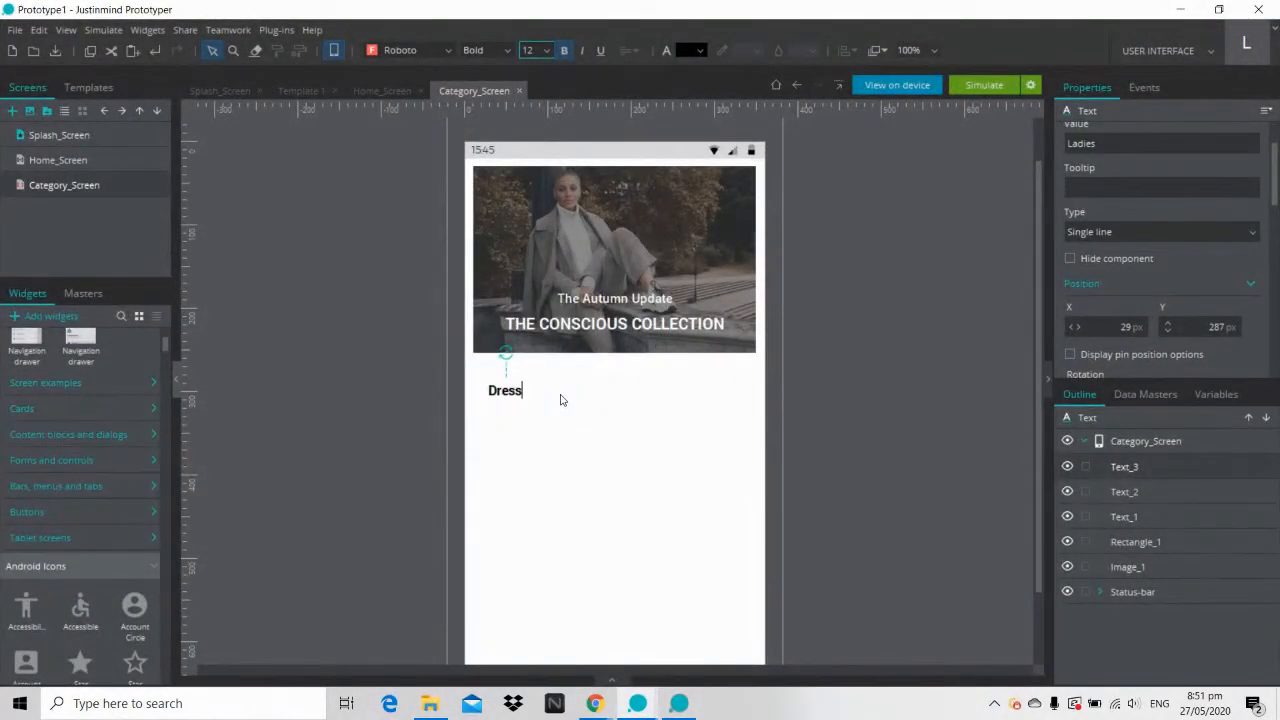
type("es")
double_click(521, 391)
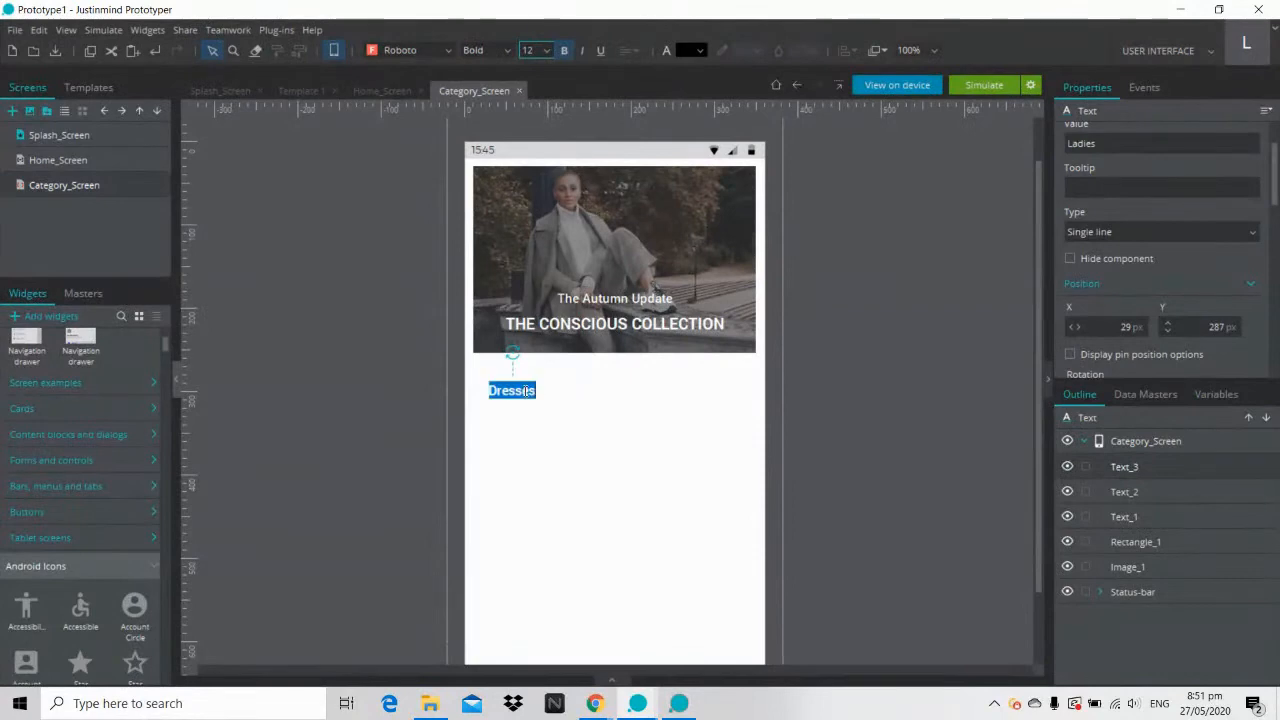
left_click(507, 52)
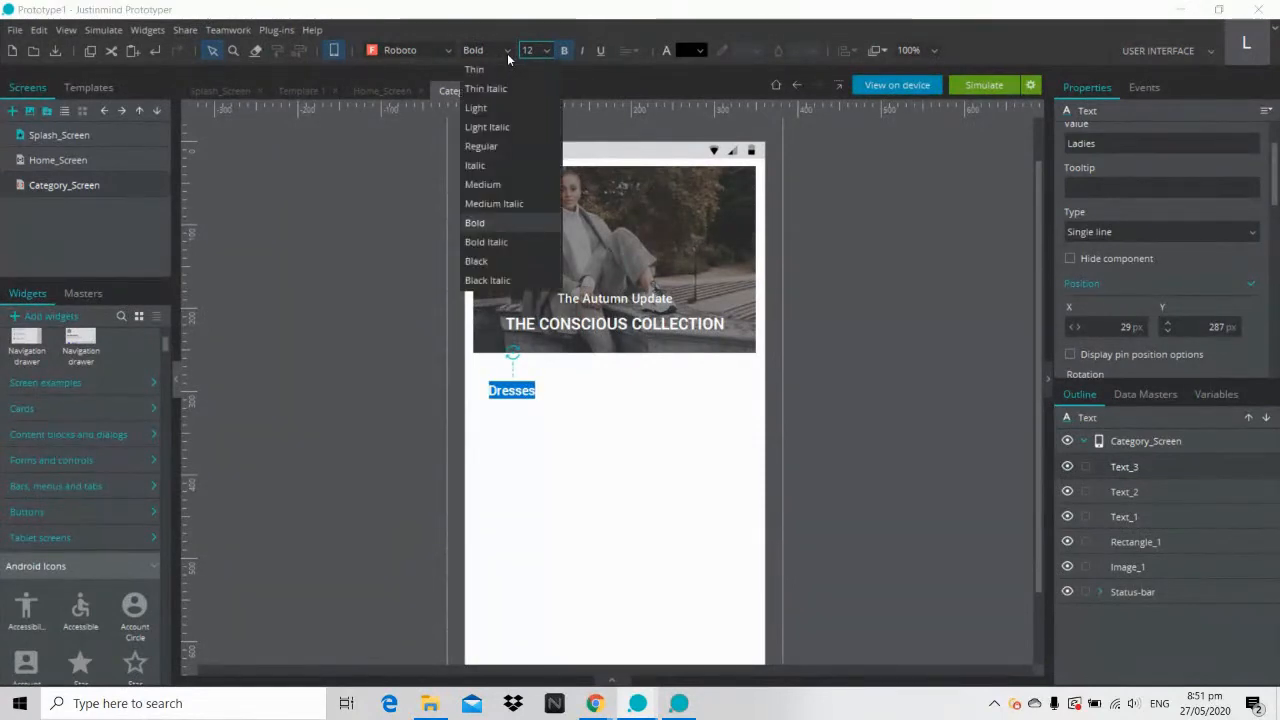
left_click(500, 184)
left_click(413, 329)
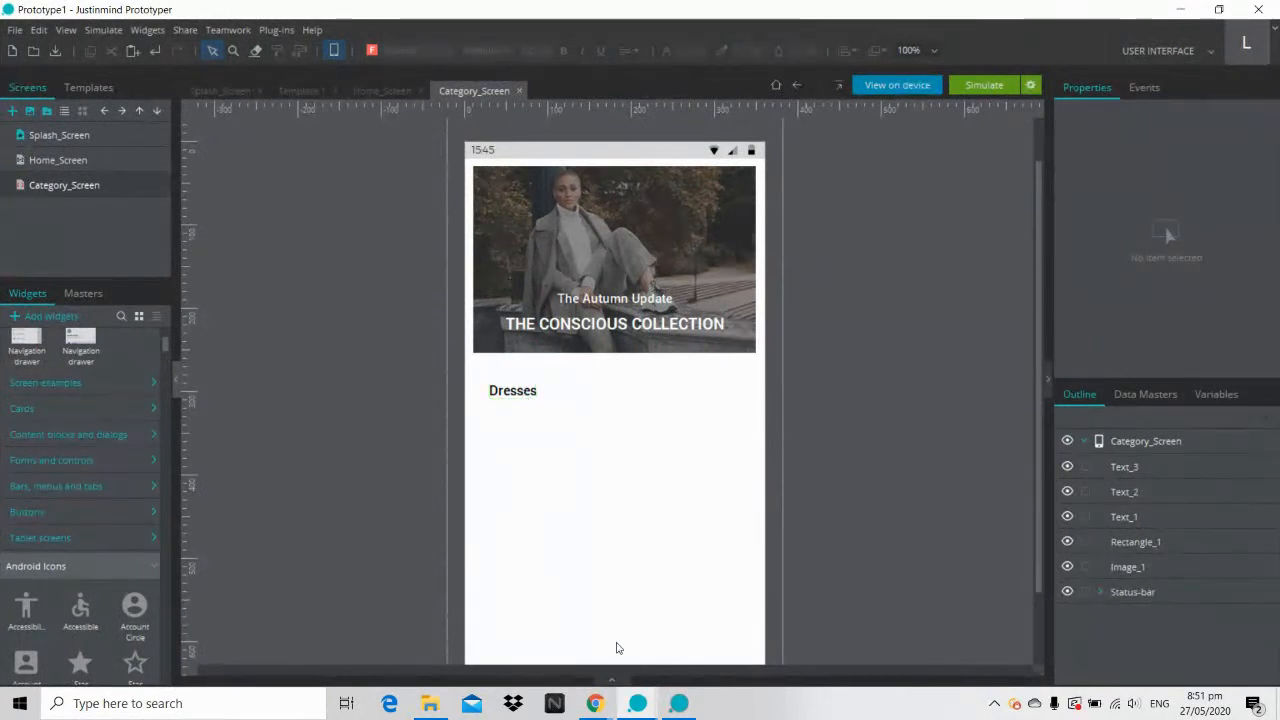
Step: Check the simulated Women_Products list, and add a copy of the Dresses label at X 29, Y 332 reading Tops
left_click(679, 703)
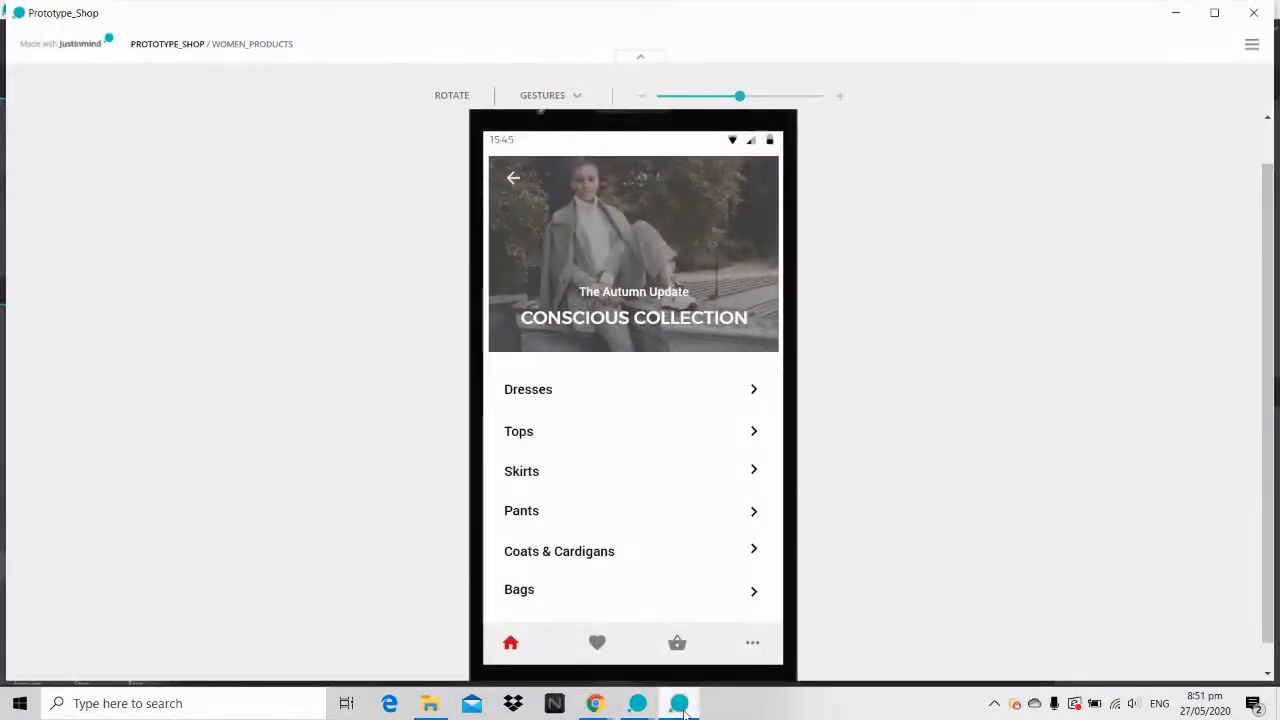
left_click(679, 703)
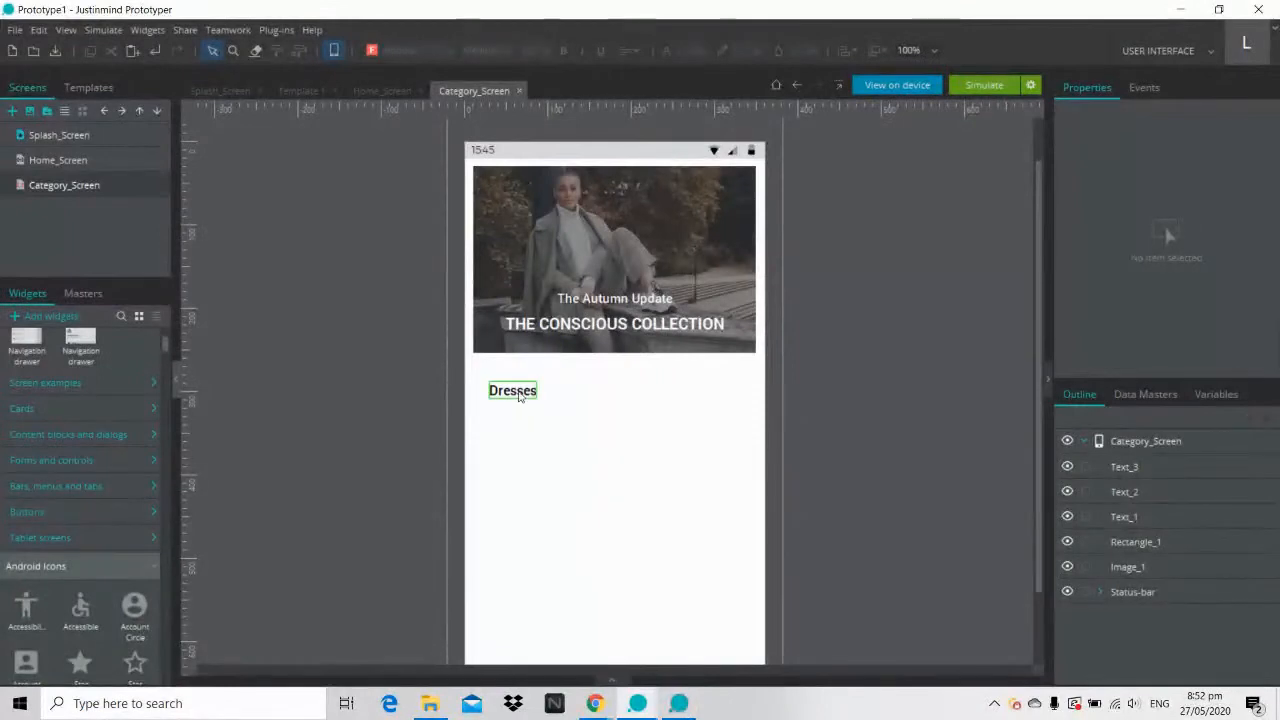
left_click(519, 393)
key("ctrl+c")
key("ctrl+v")
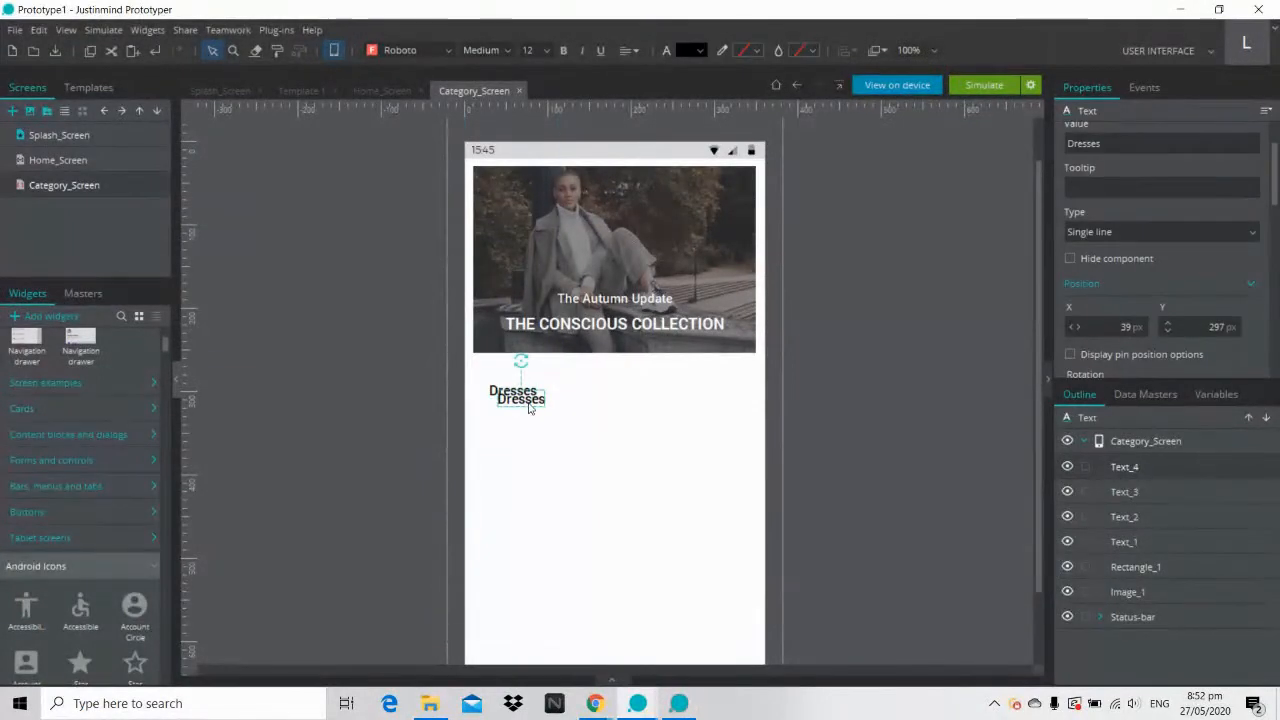
left_click_drag(522, 401, 521, 436)
double_click(521, 436)
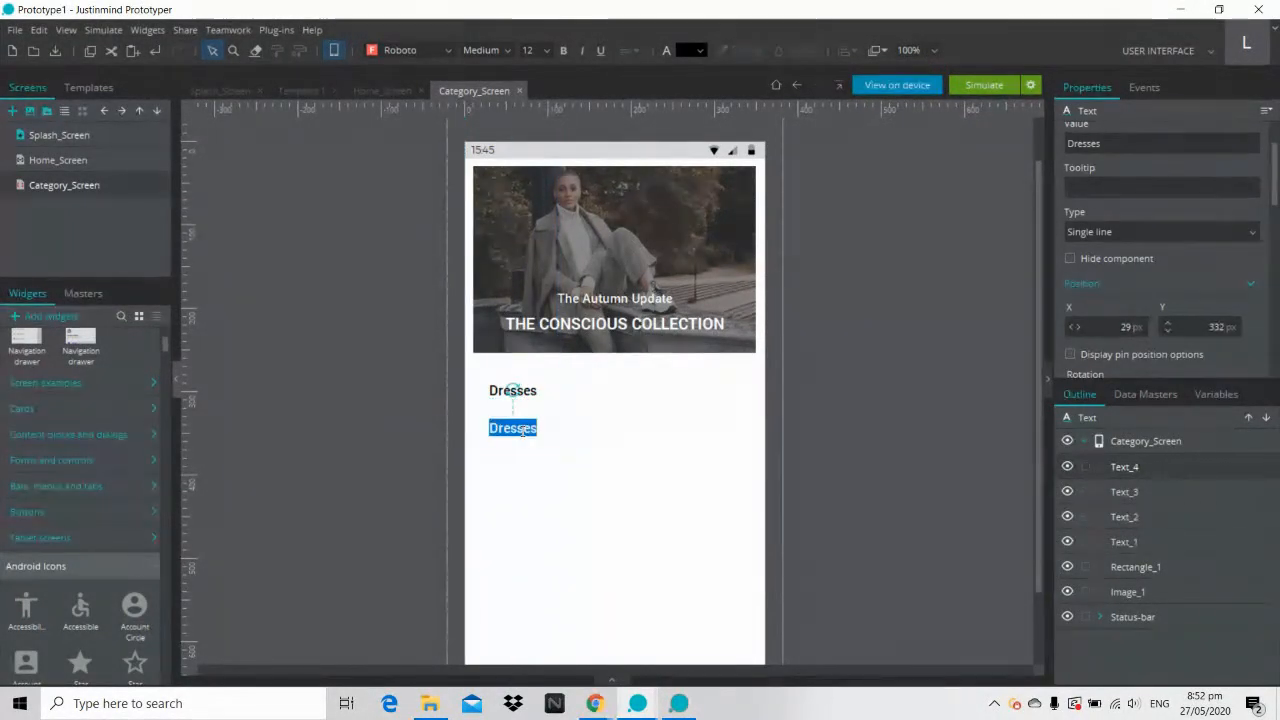
type("Tops")
left_click(621, 447)
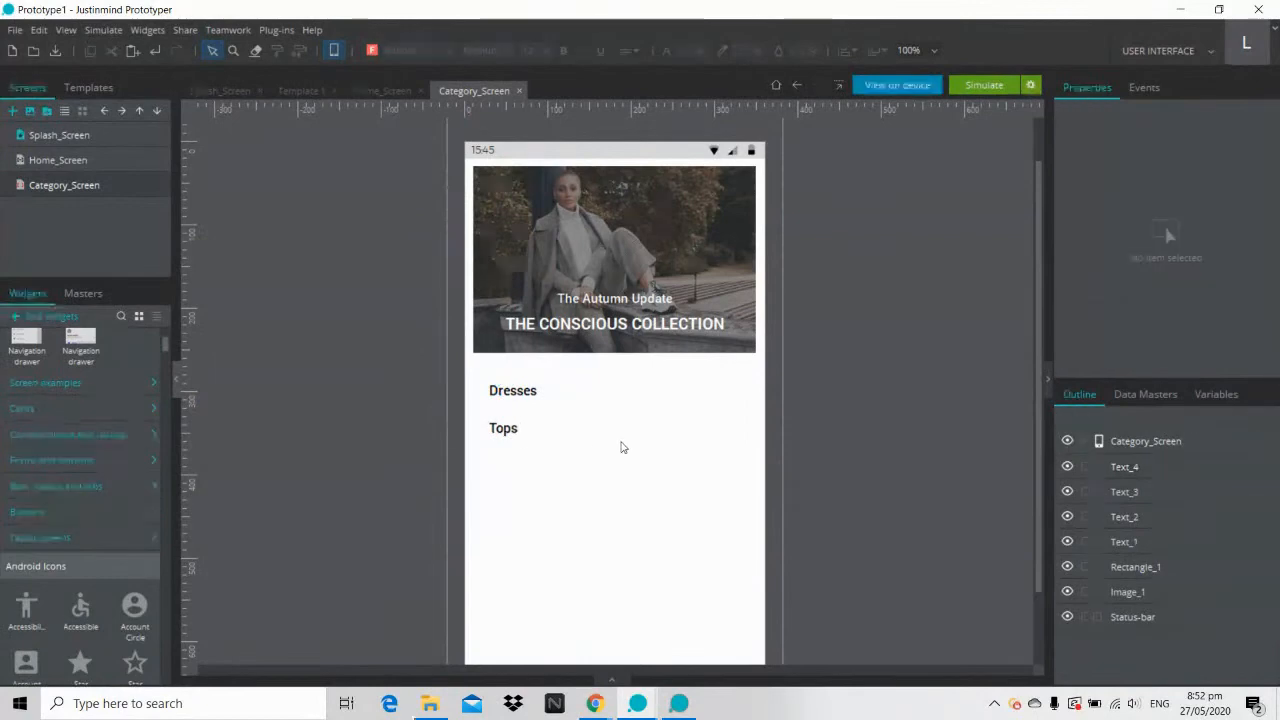
Step: Duplicate the Tops label at X 29, Y 376 and change the copy's text to Skirts
left_click(508, 432)
left_click_drag(508, 432, 507, 465)
double_click(503, 464)
type("Skirts")
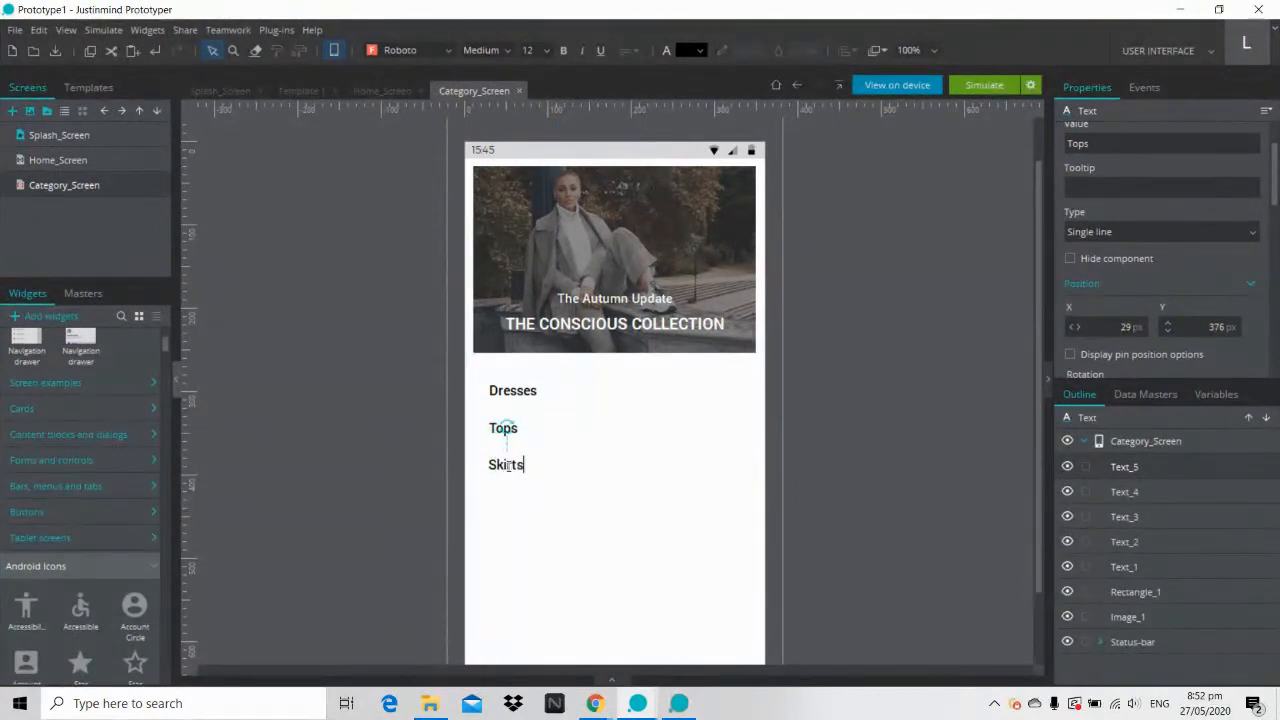
left_click(574, 520)
Step: Duplicate the Skirts label at X 29, Y 422 and change the copy's text to Pants
left_click(503, 464)
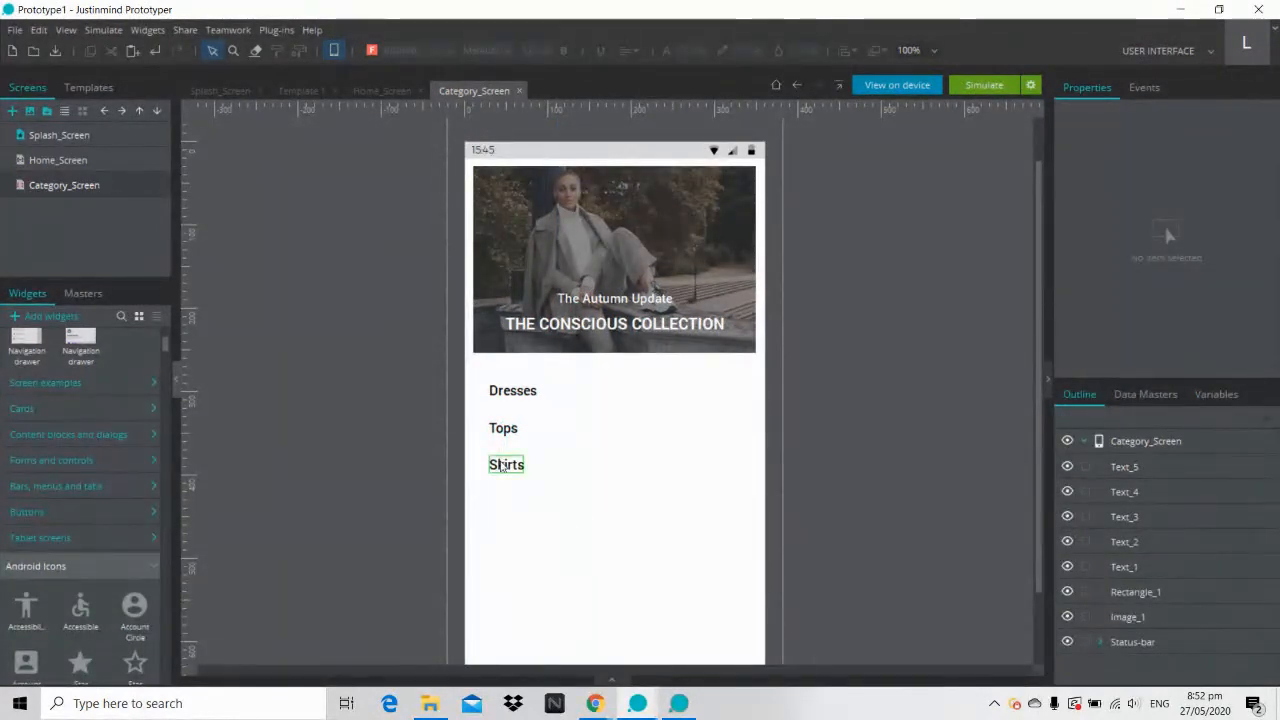
left_click_drag(503, 465, 503, 506)
double_click(503, 503)
type("P")
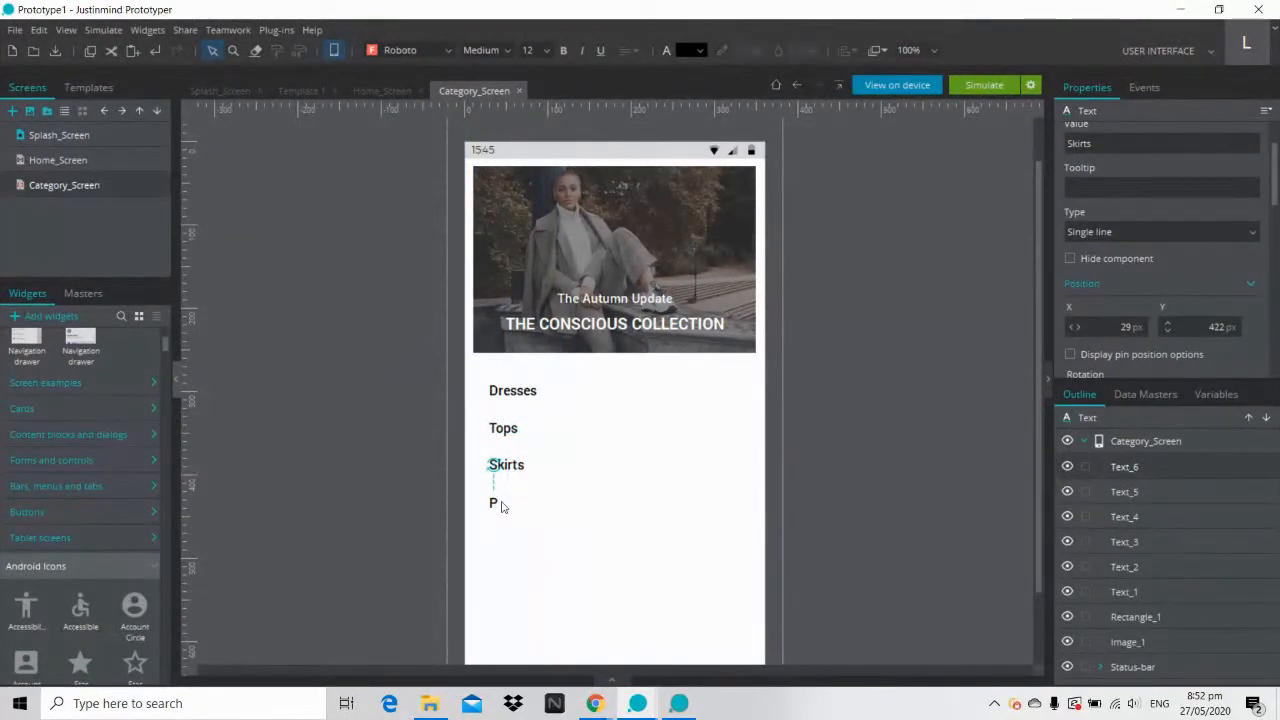
type("ants")
key("BackSpace")
type("ts")
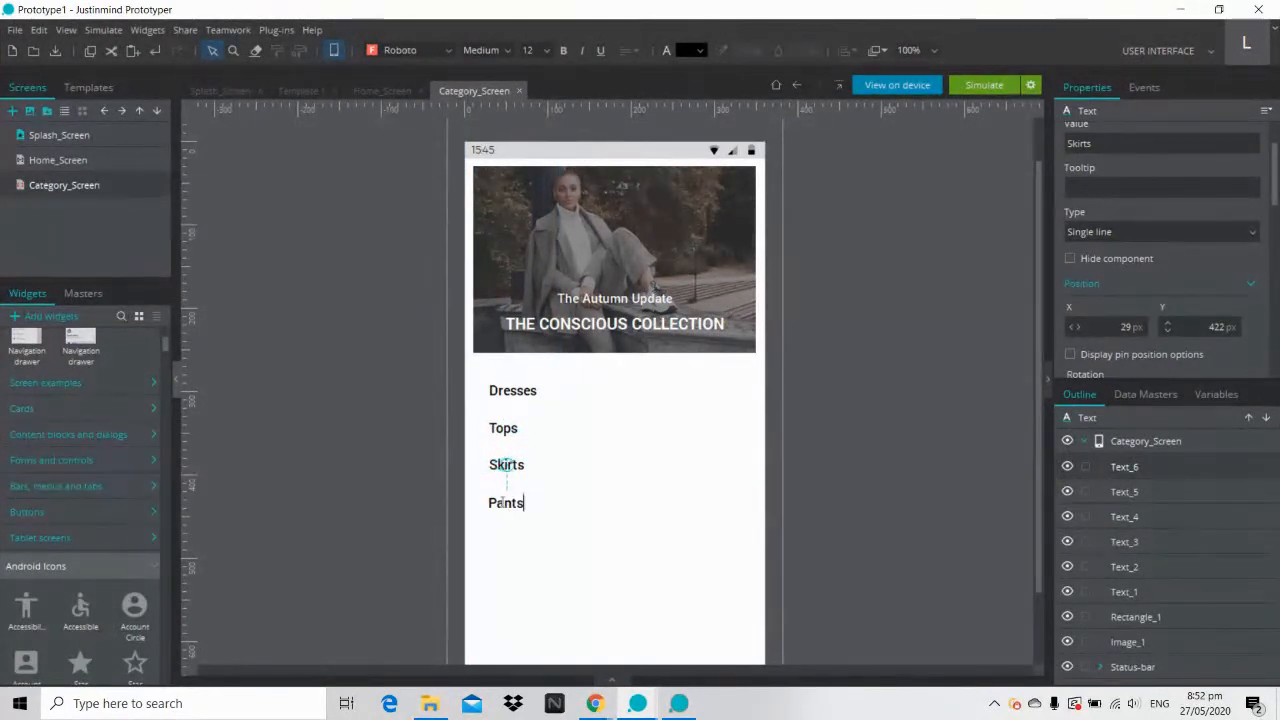
left_click(615, 562)
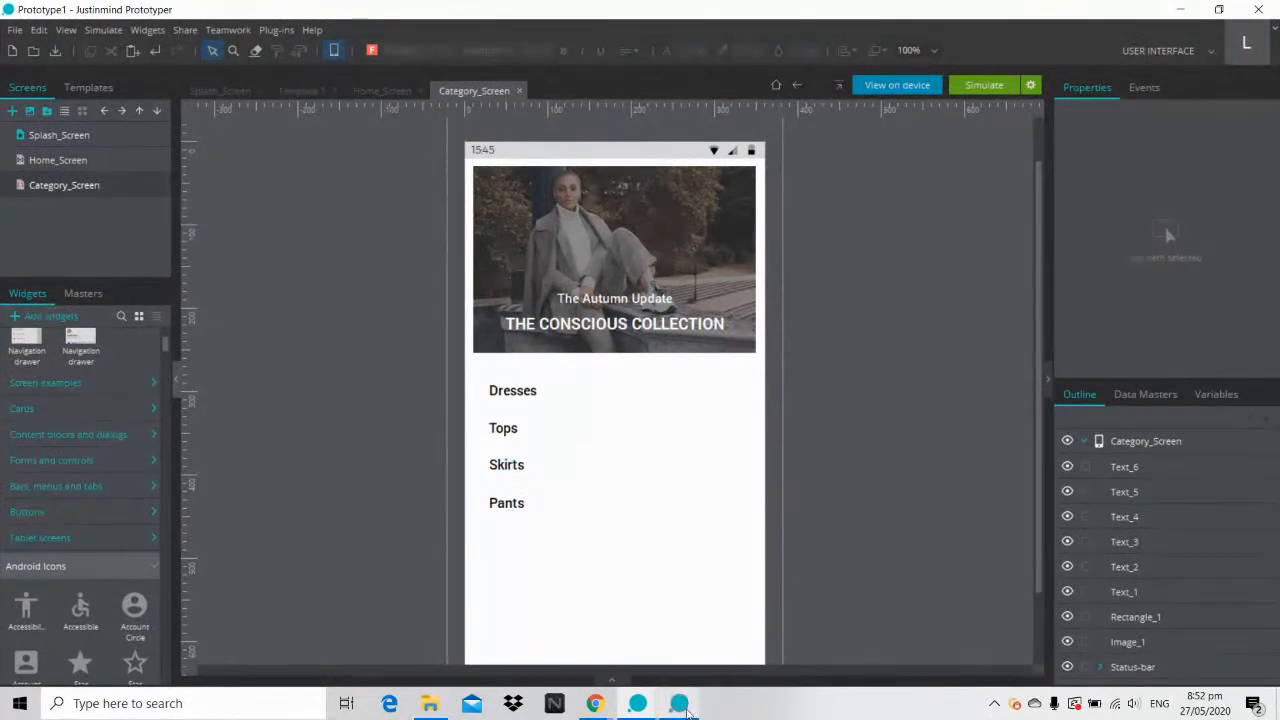
Step: Check the next category in the simulation, and add a copy of the Pants label at X 29, Y 465 reading Coats & Cardigans
left_click(684, 707)
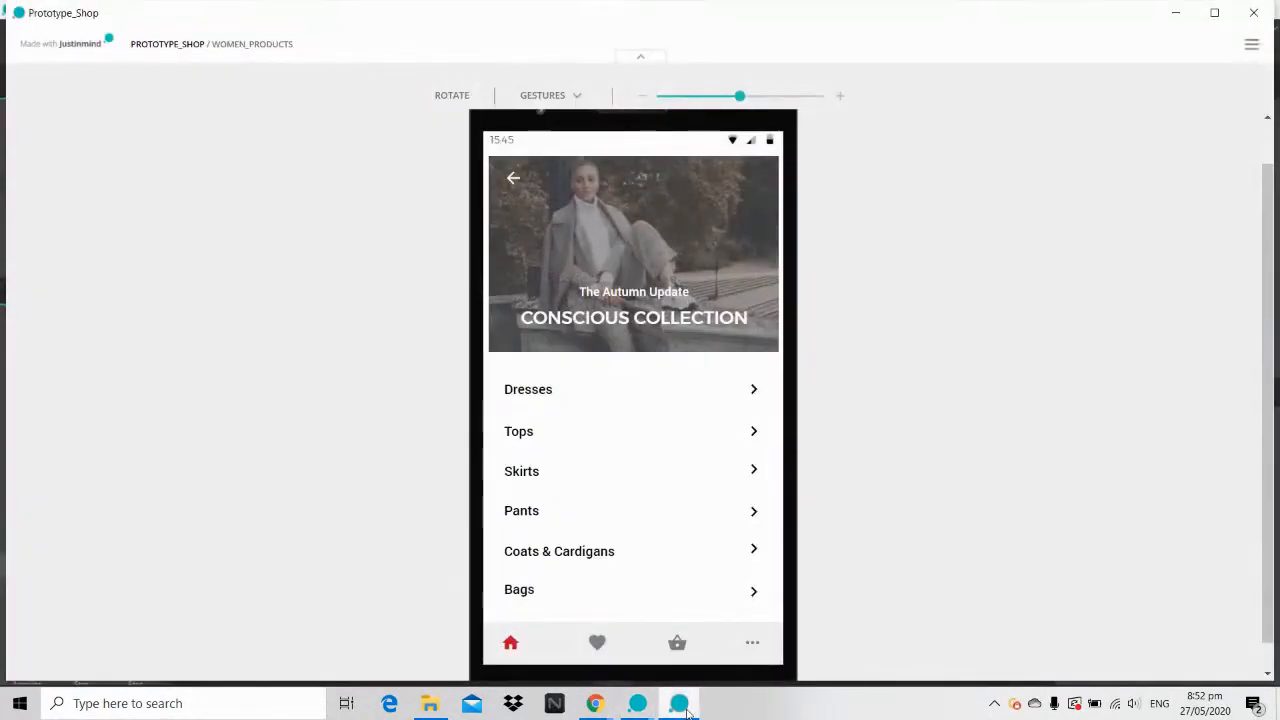
left_click(684, 707)
left_click(503, 504)
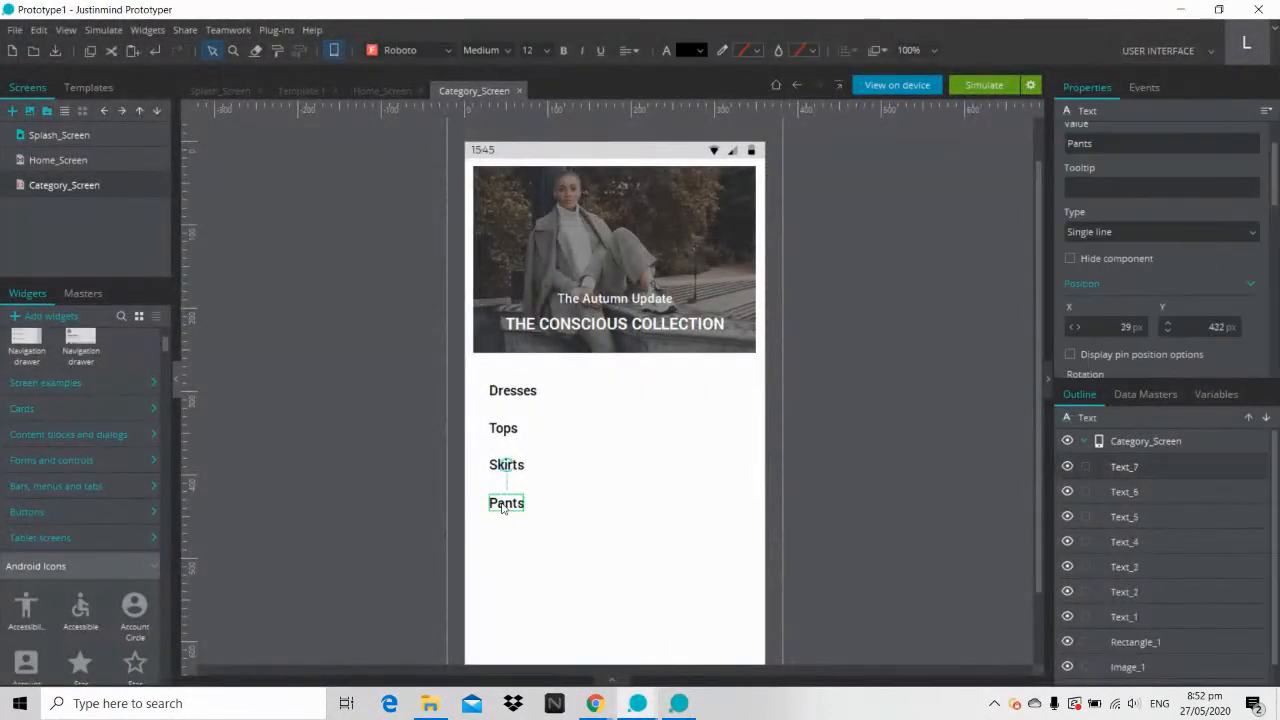
left_click_drag(503, 507, 504, 540)
double_click(504, 540)
type("Coa")
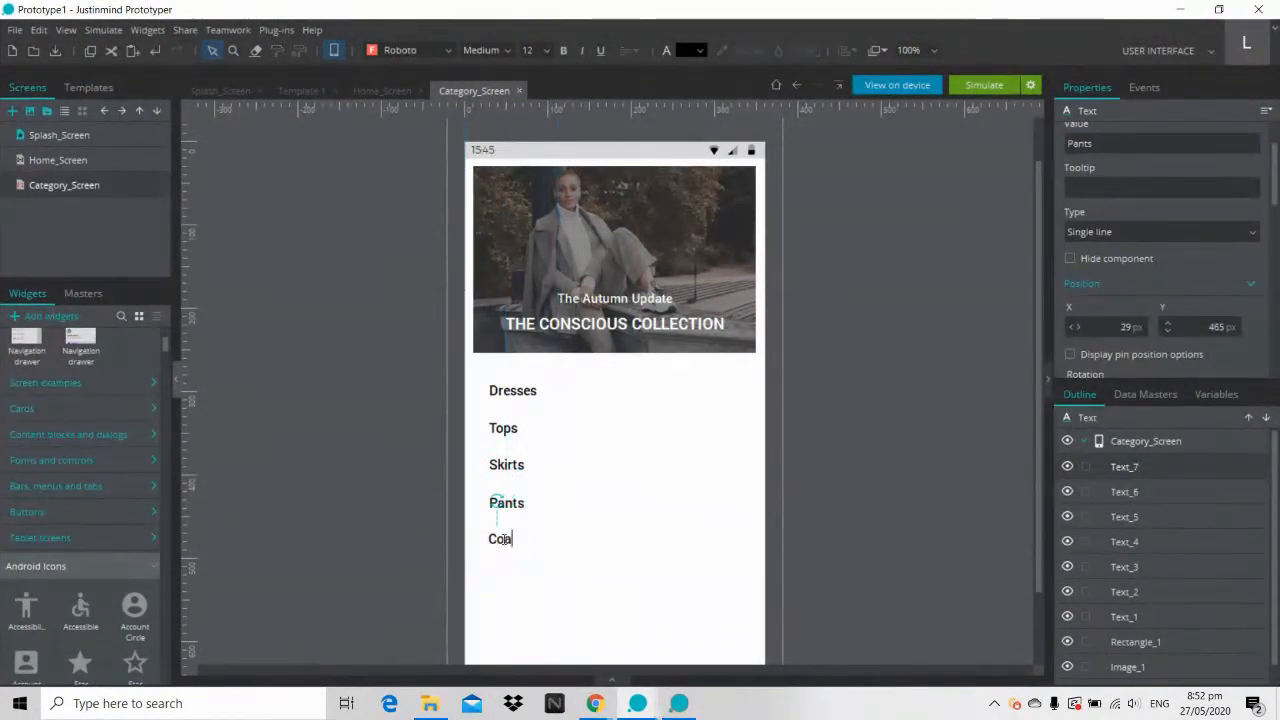
type("ts & Card")
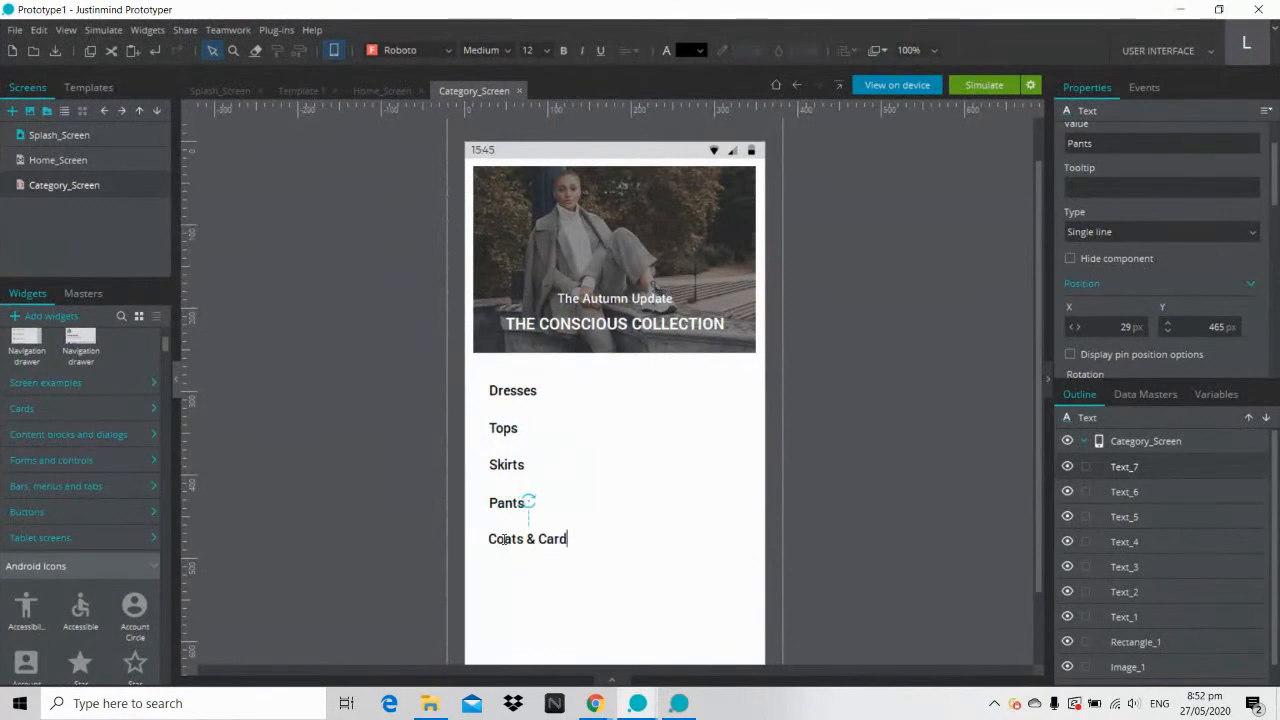
type("igans")
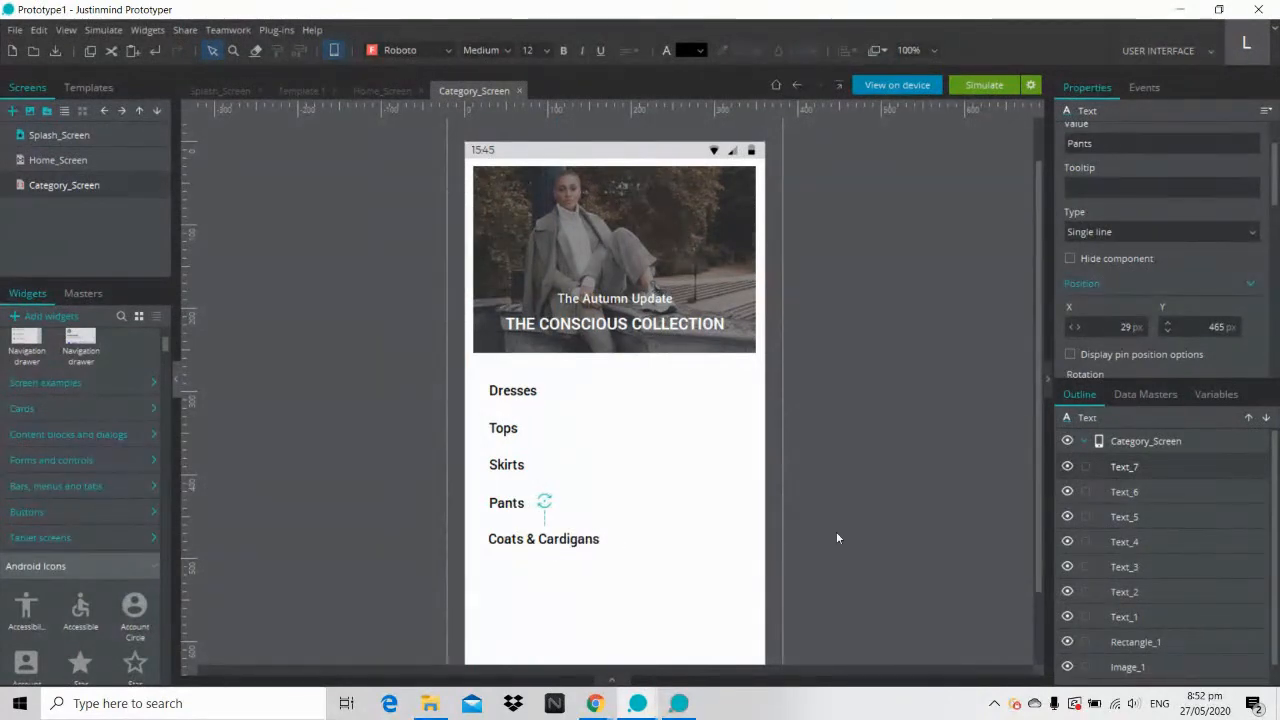
left_click(857, 534)
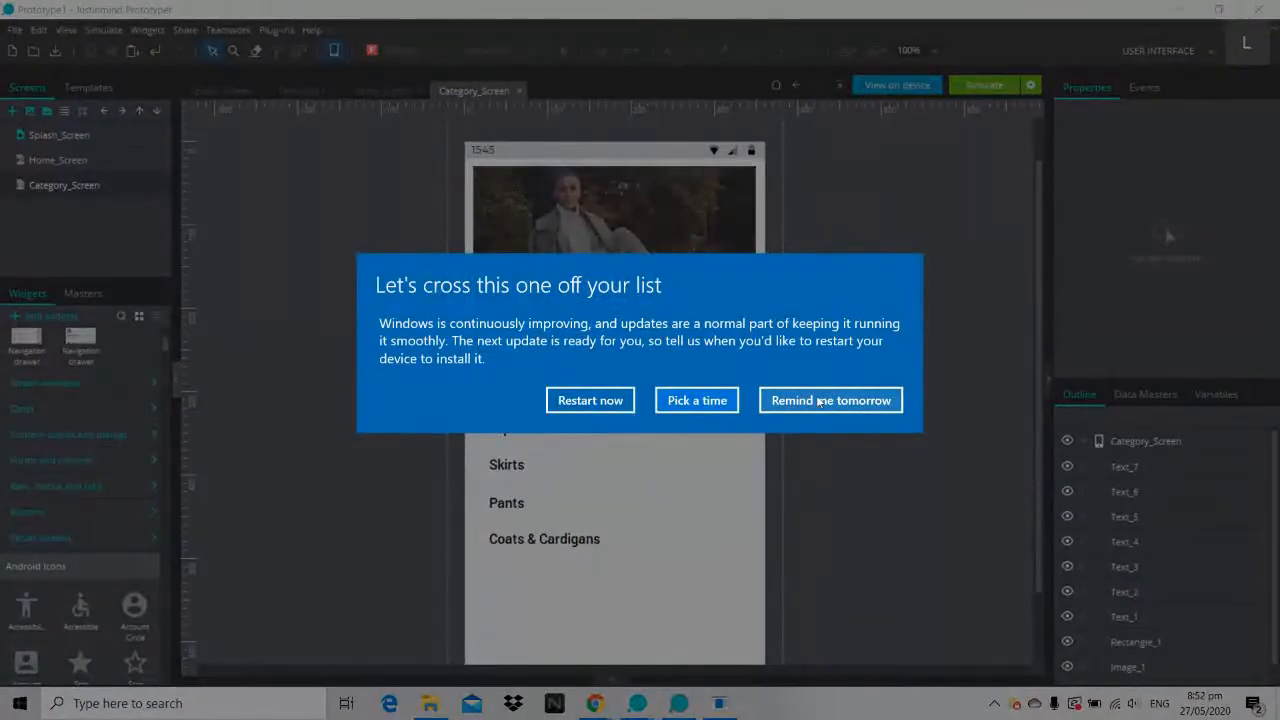
Step: Postpone the Windows update reminder until tomorrow, and add a copy of the Coats & Cardigans label at X 29, Y 516 reading Bags
left_click(819, 401)
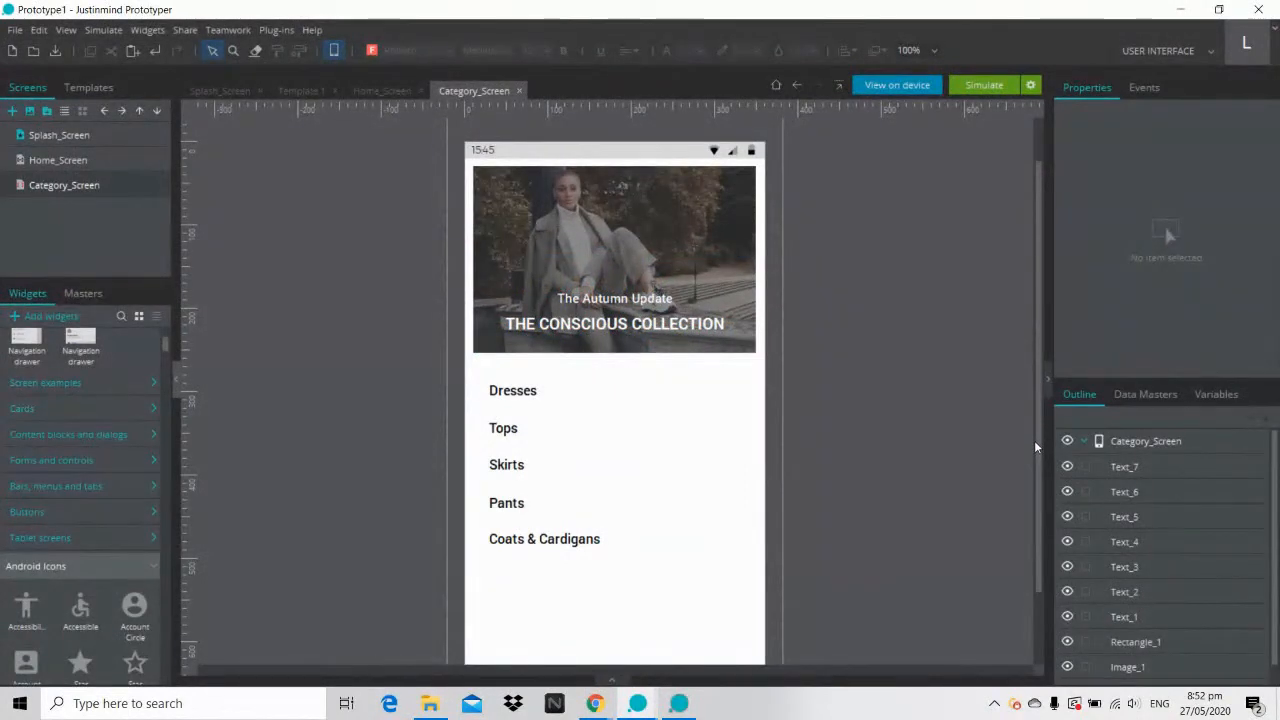
left_click_drag(1040, 442, 1043, 536)
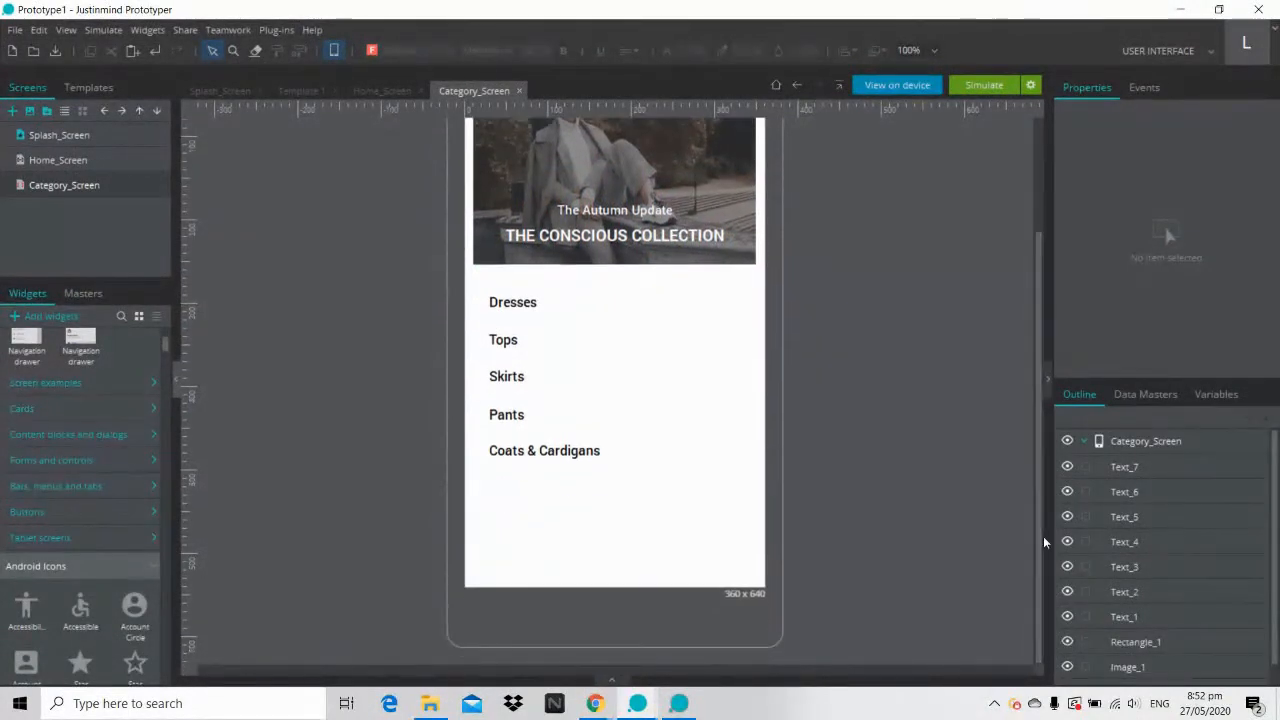
left_click(560, 449)
left_click_drag(560, 449, 567, 497)
double_click(567, 495)
type("Bags")
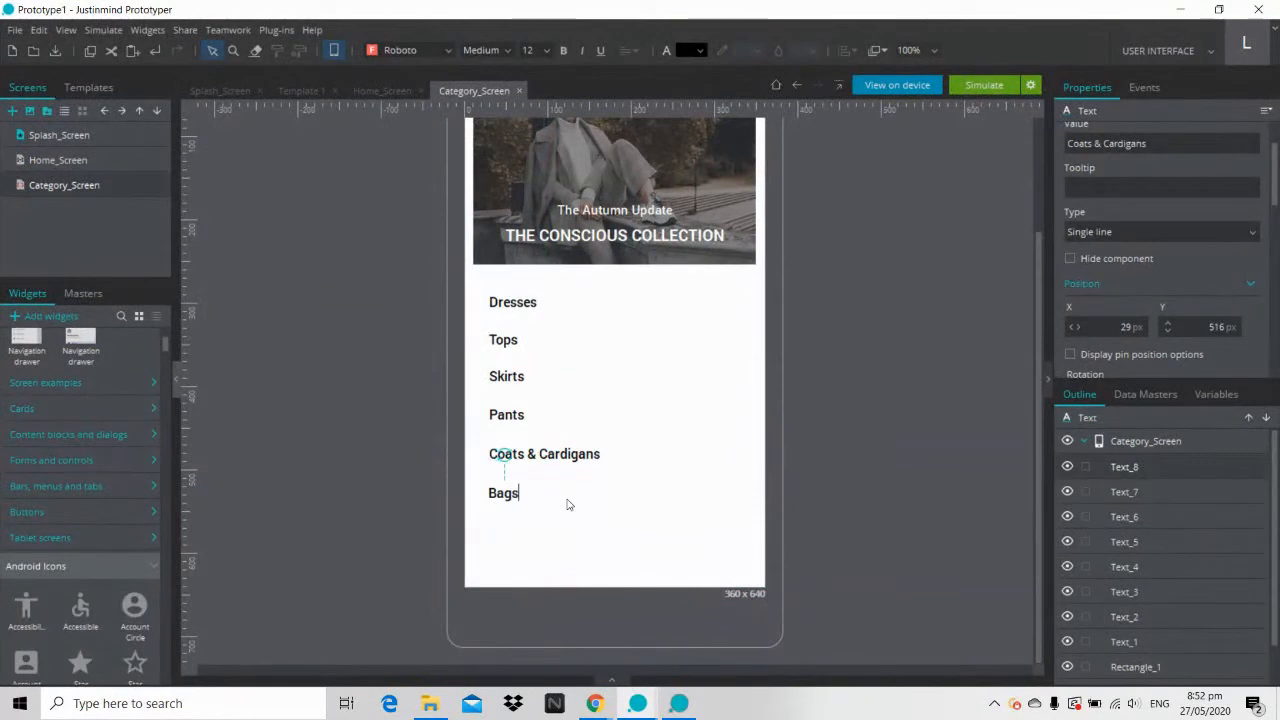
left_click(800, 464)
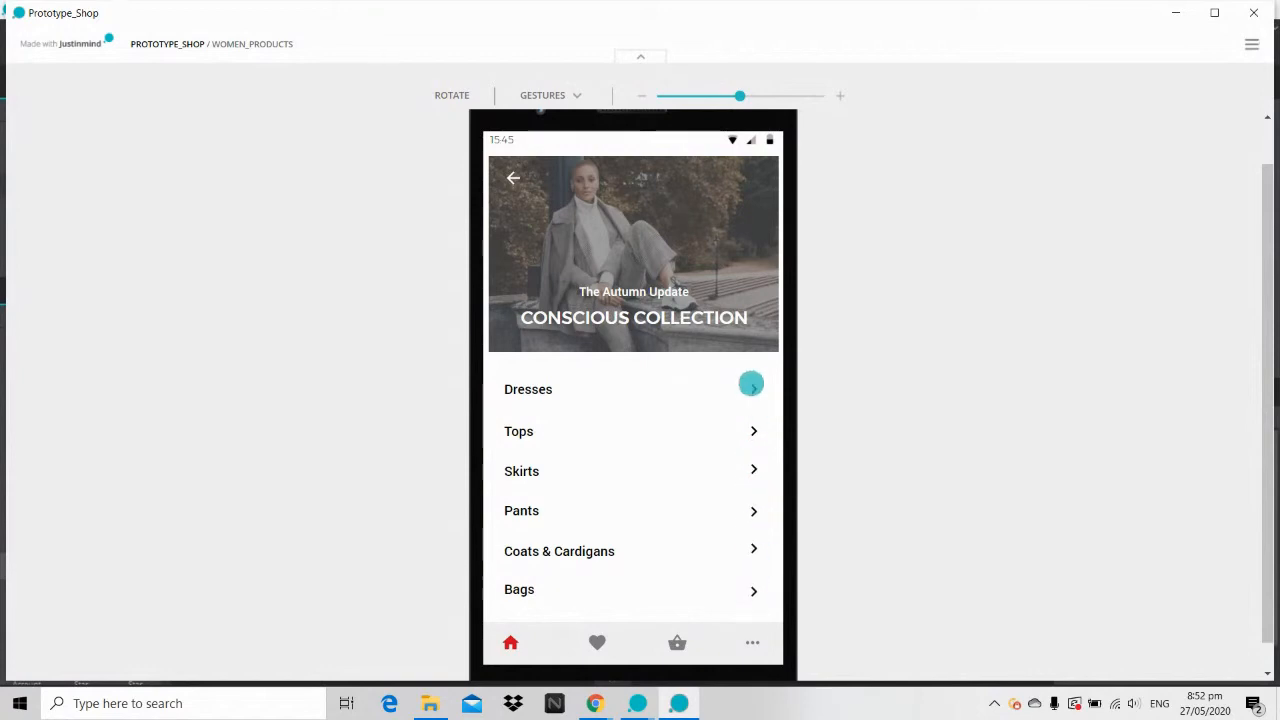
left_click(1175, 13)
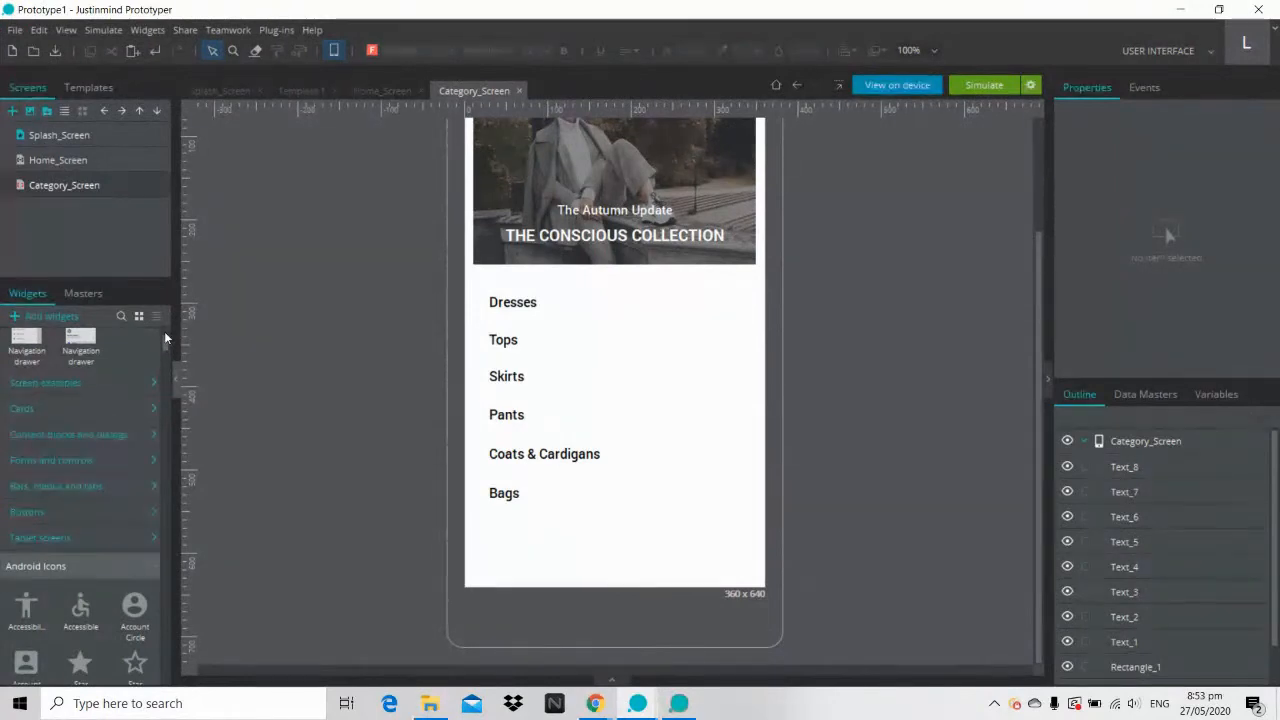
Step: Find the Chevron Right icon by searching the widgets for "che" and place it beside the Dresses label at X 325, Y 286
scroll(165, 337, "up", 3)
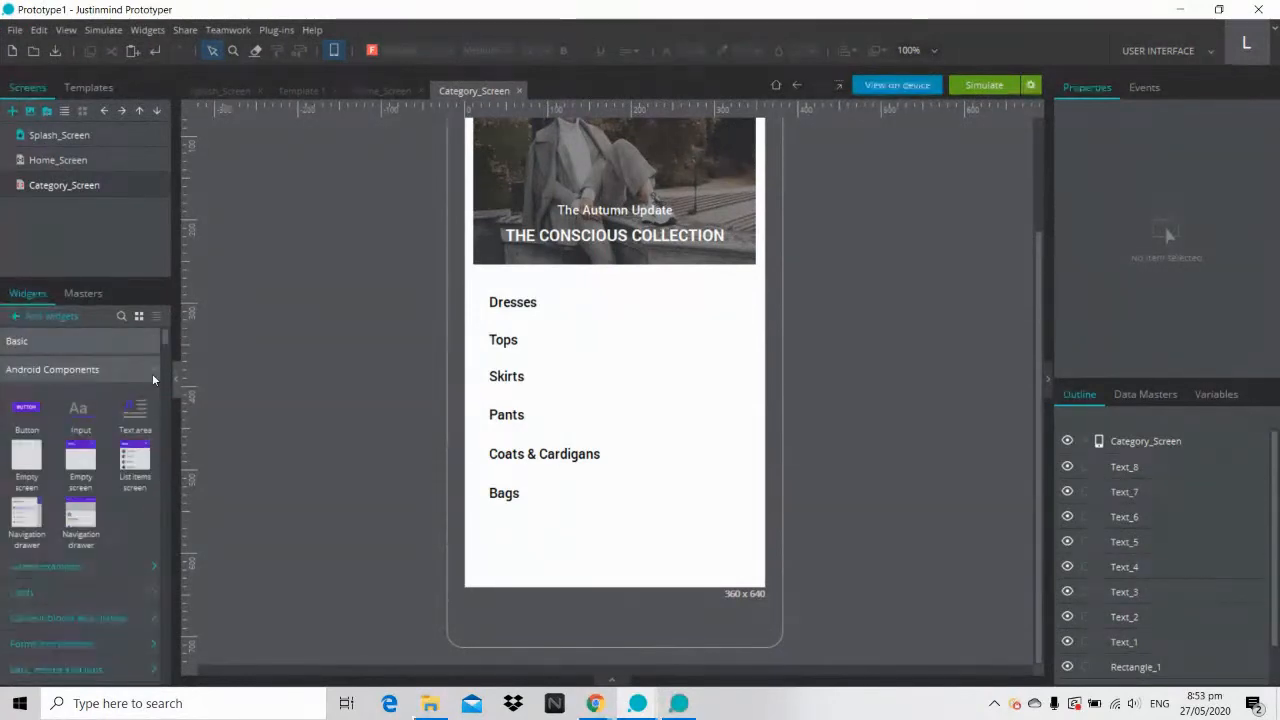
left_click(155, 375)
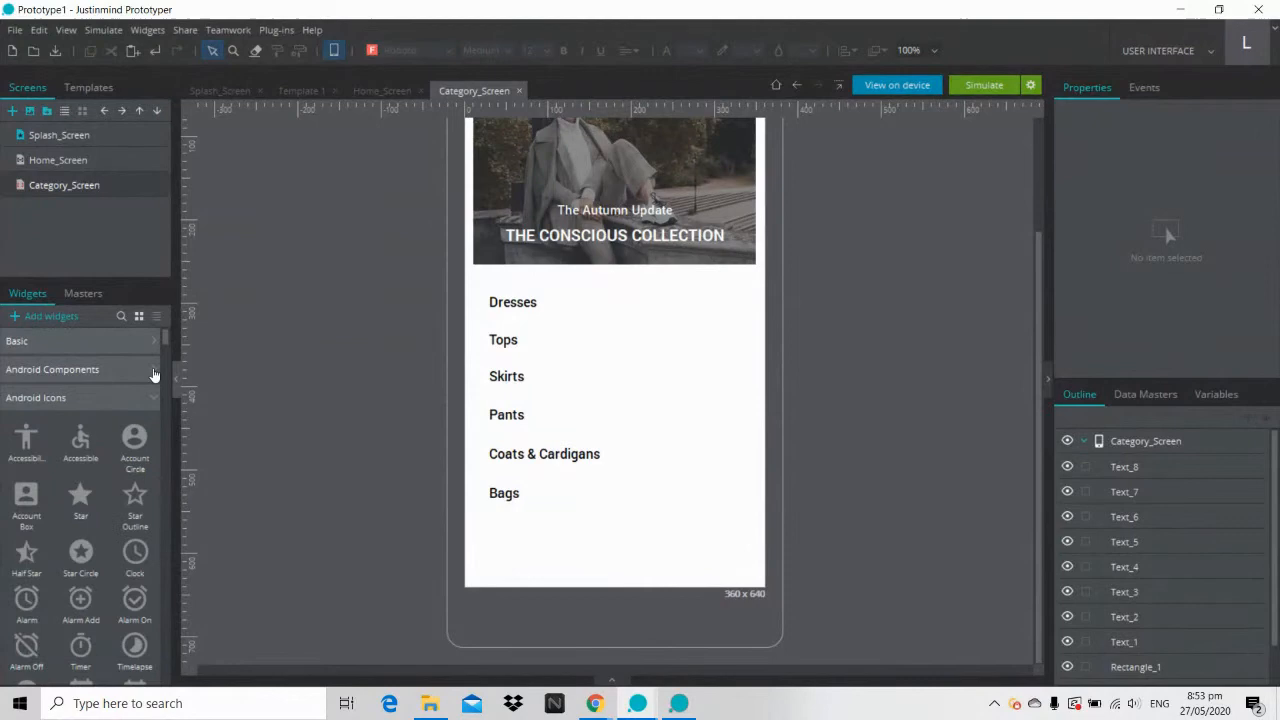
left_click(121, 317)
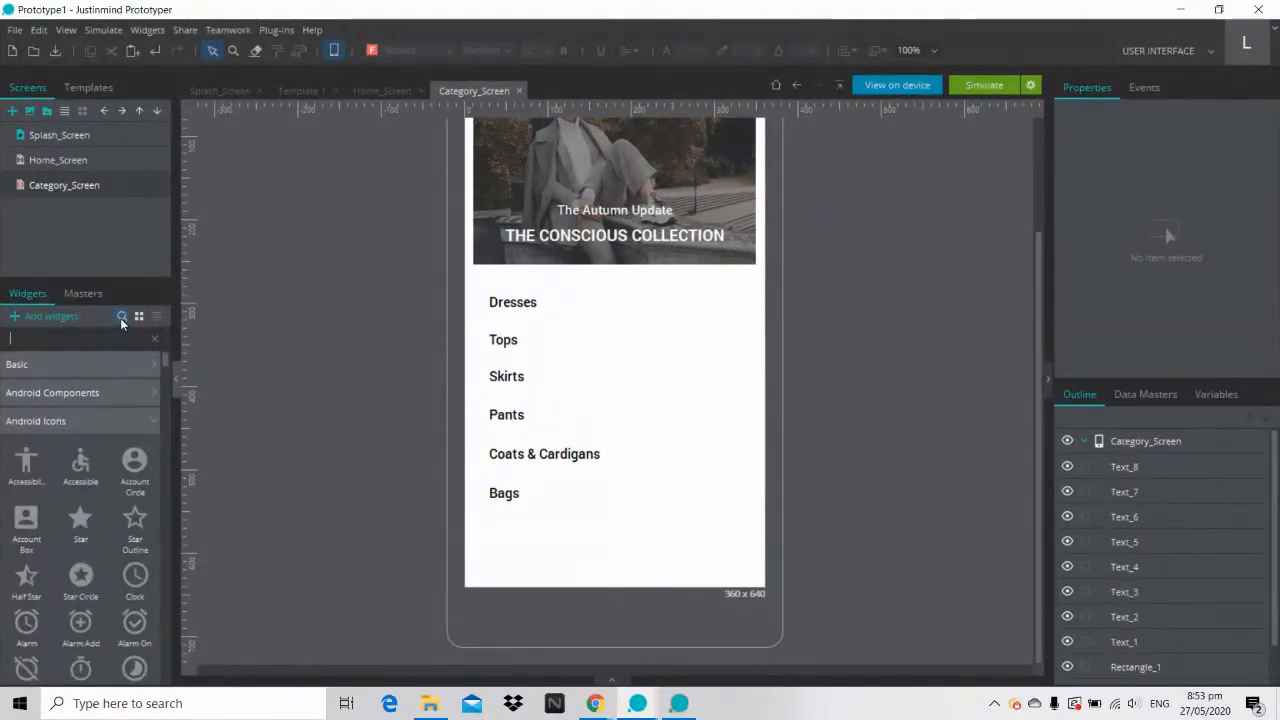
type("ch")
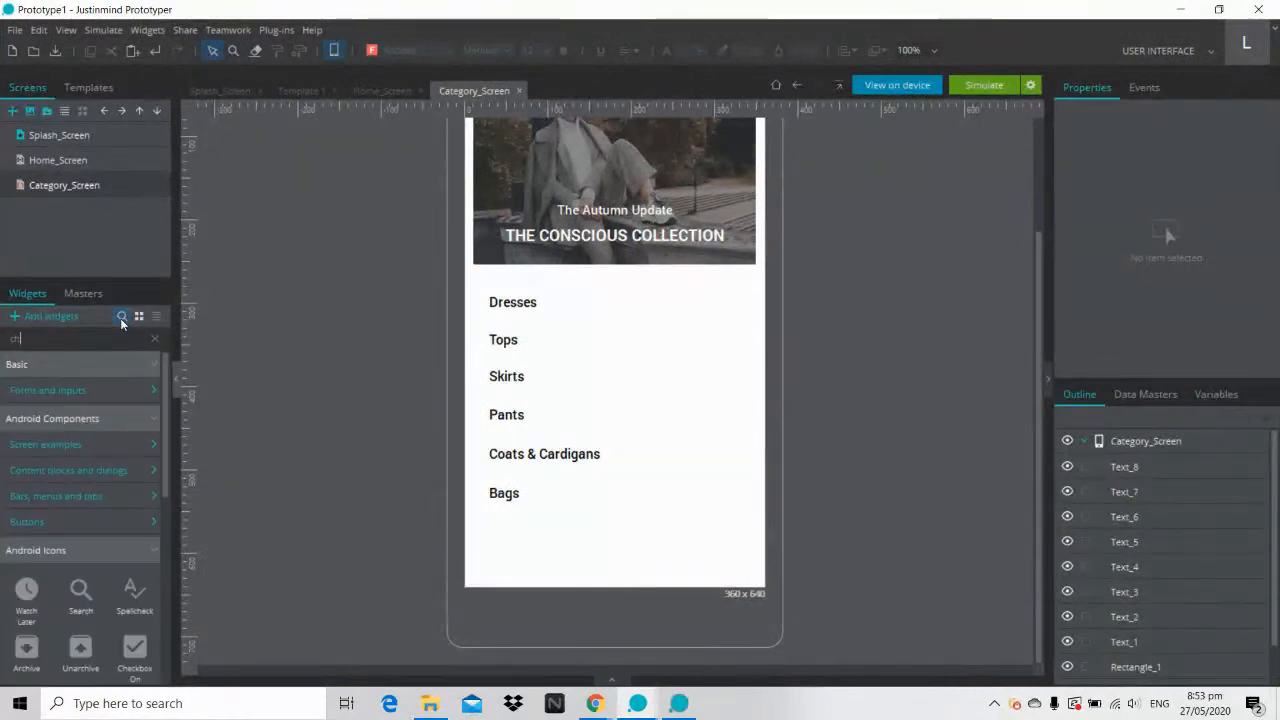
type("e")
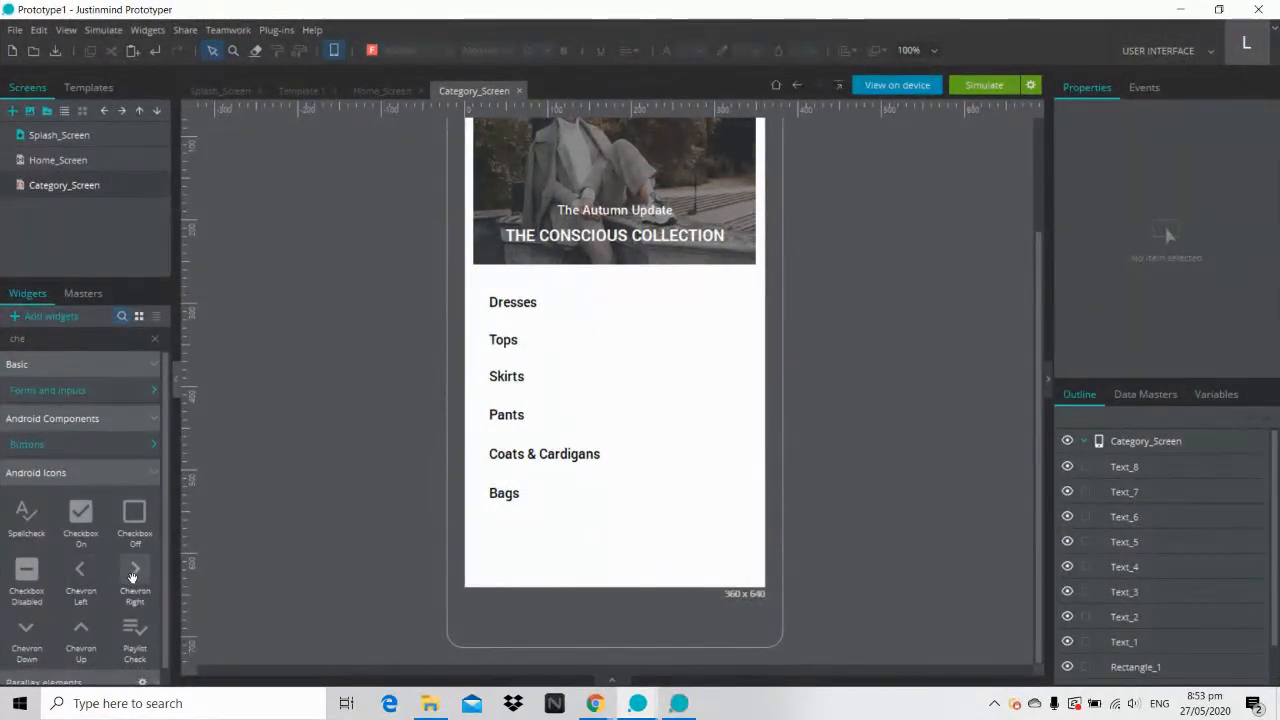
left_click_drag(133, 571, 735, 300)
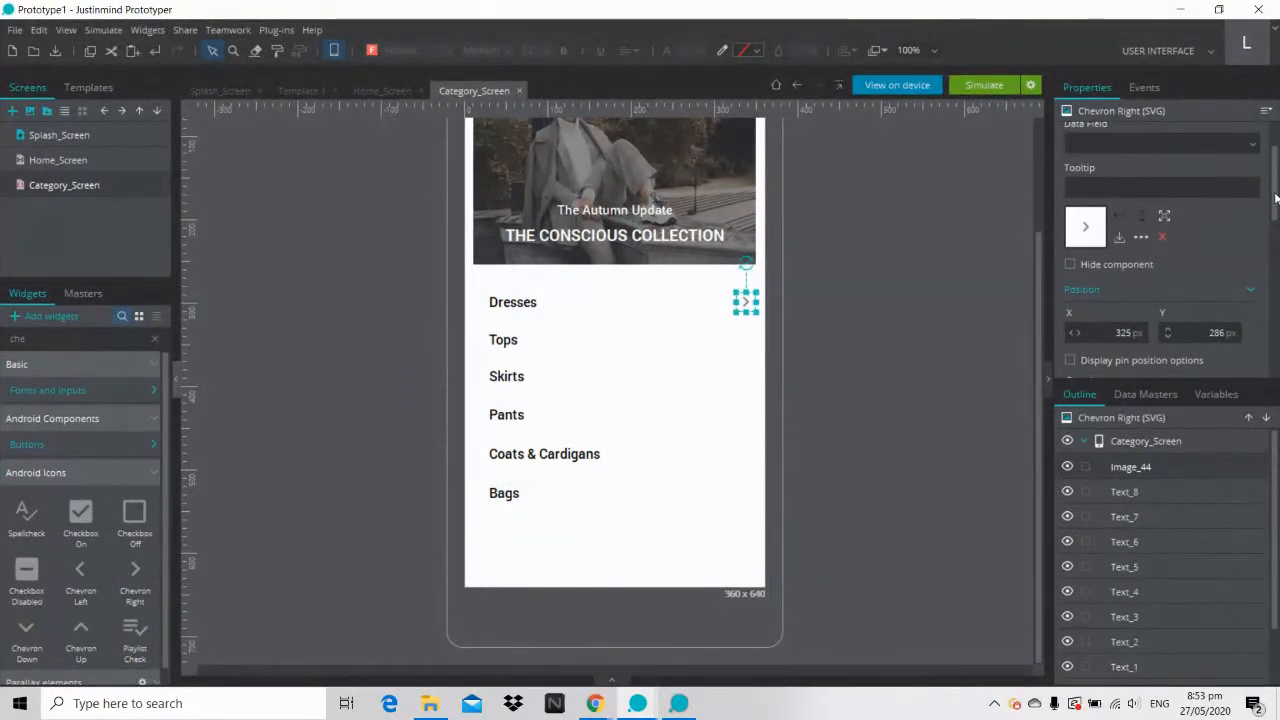
Step: Set the chevron's colour to #000000 and place a copy of it beside the Tops label
scroll(1091, 318, "down", 6)
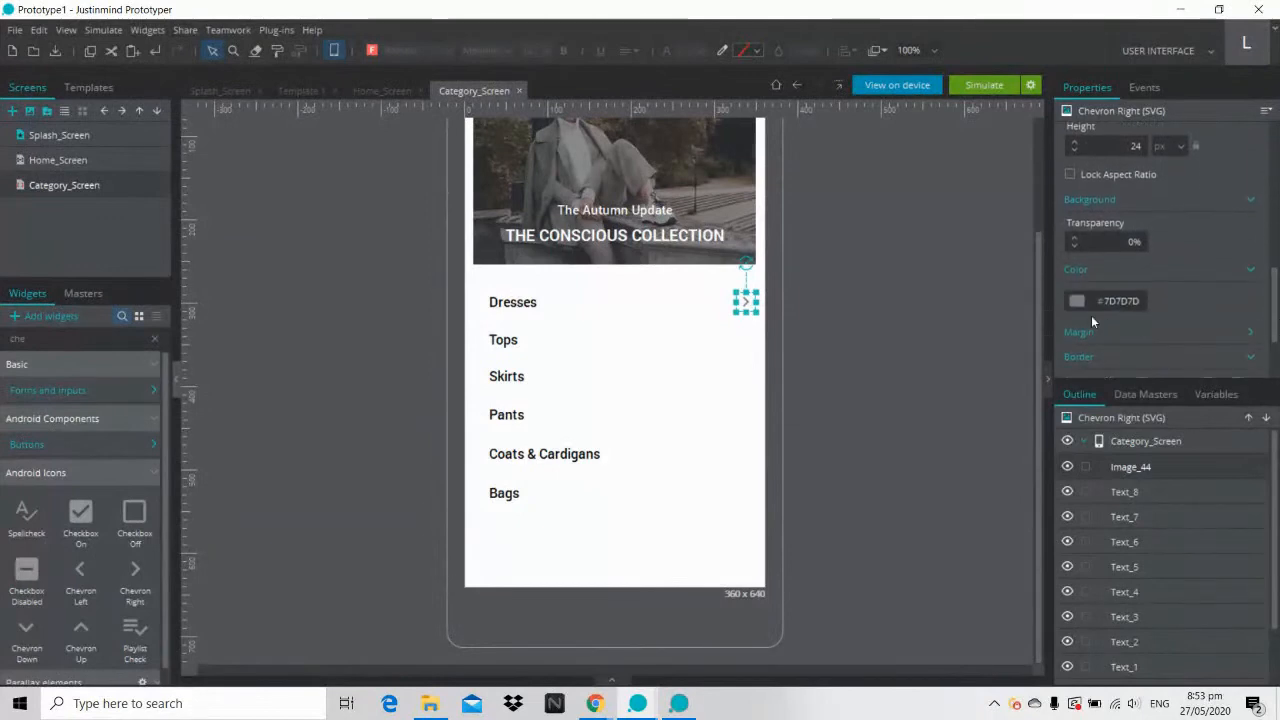
left_click(1076, 300)
left_click(964, 331)
left_click(806, 311)
left_click(745, 307)
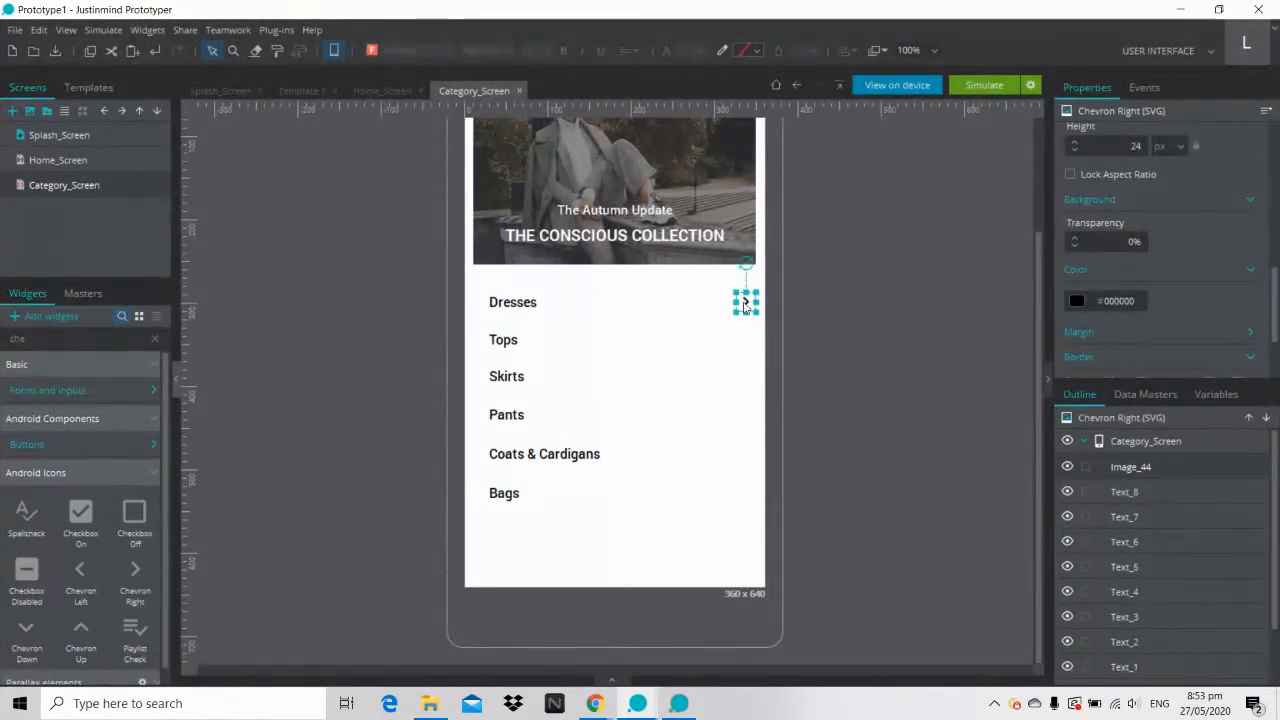
left_click_drag(744, 307, 748, 342)
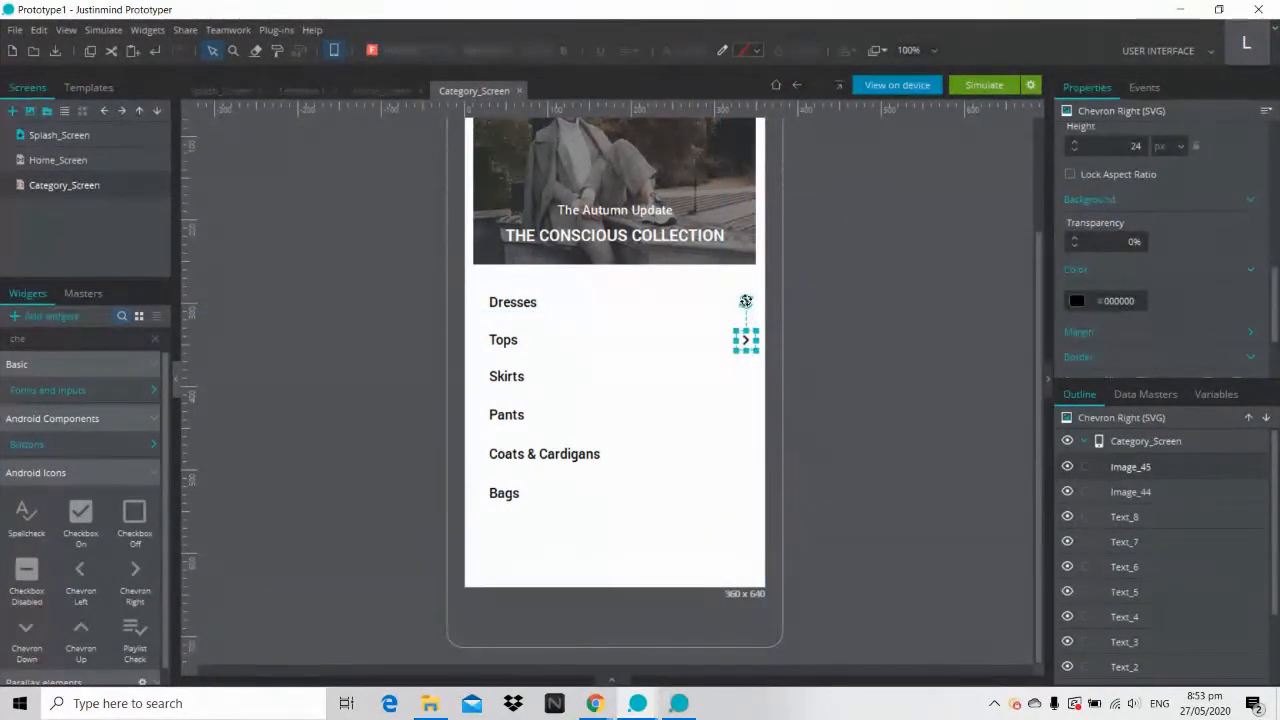
Step: Copy the Dresses and Tops chevrons together beside Skirts and Pants, and again beside Coats & Cardigans and Bags
left_click(808, 314)
left_click(745, 302)
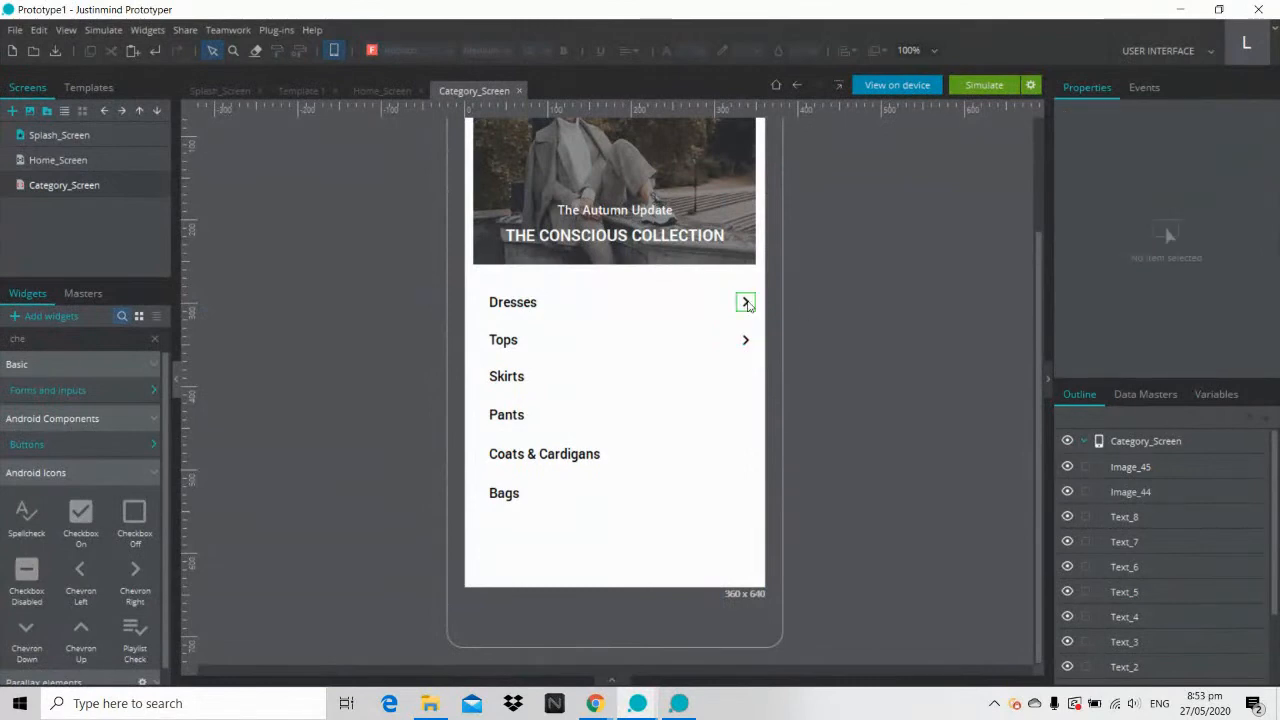
left_click(745, 342, "shift")
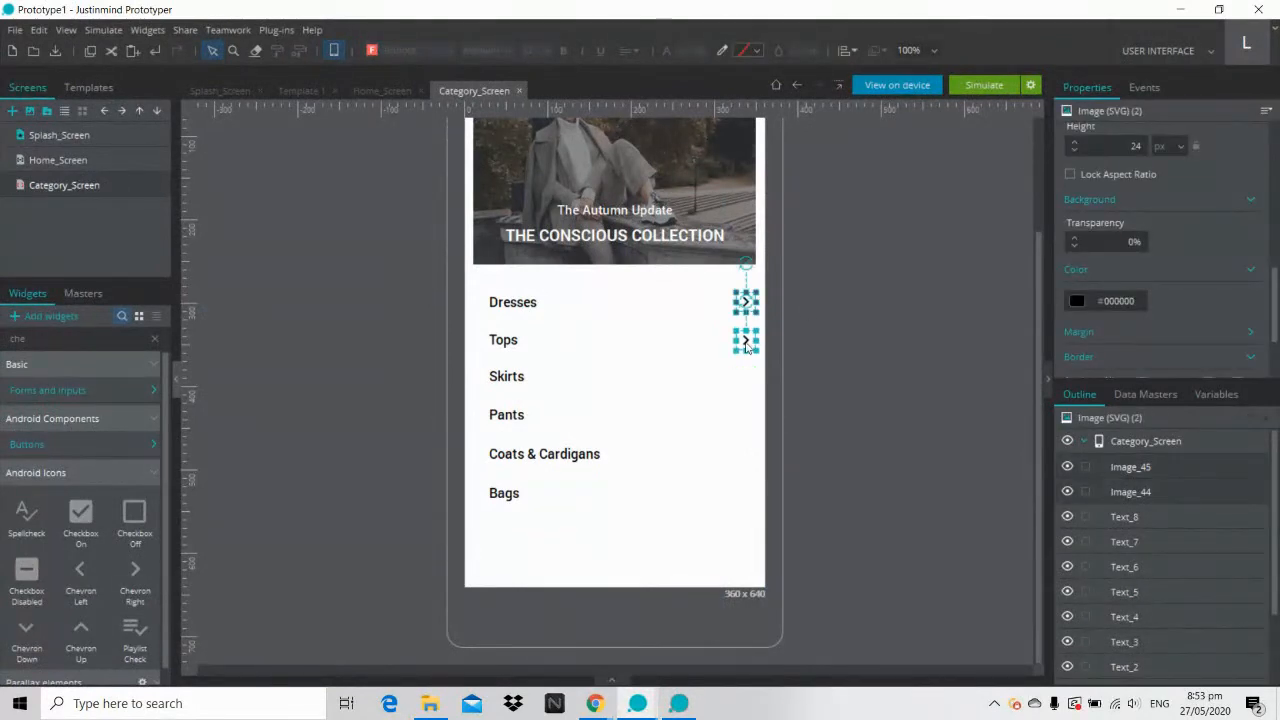
key("ctrl+c")
key("ctrl+v")
left_click_drag(753, 352, 744, 414)
key("ctrl+c")
key("ctrl+v")
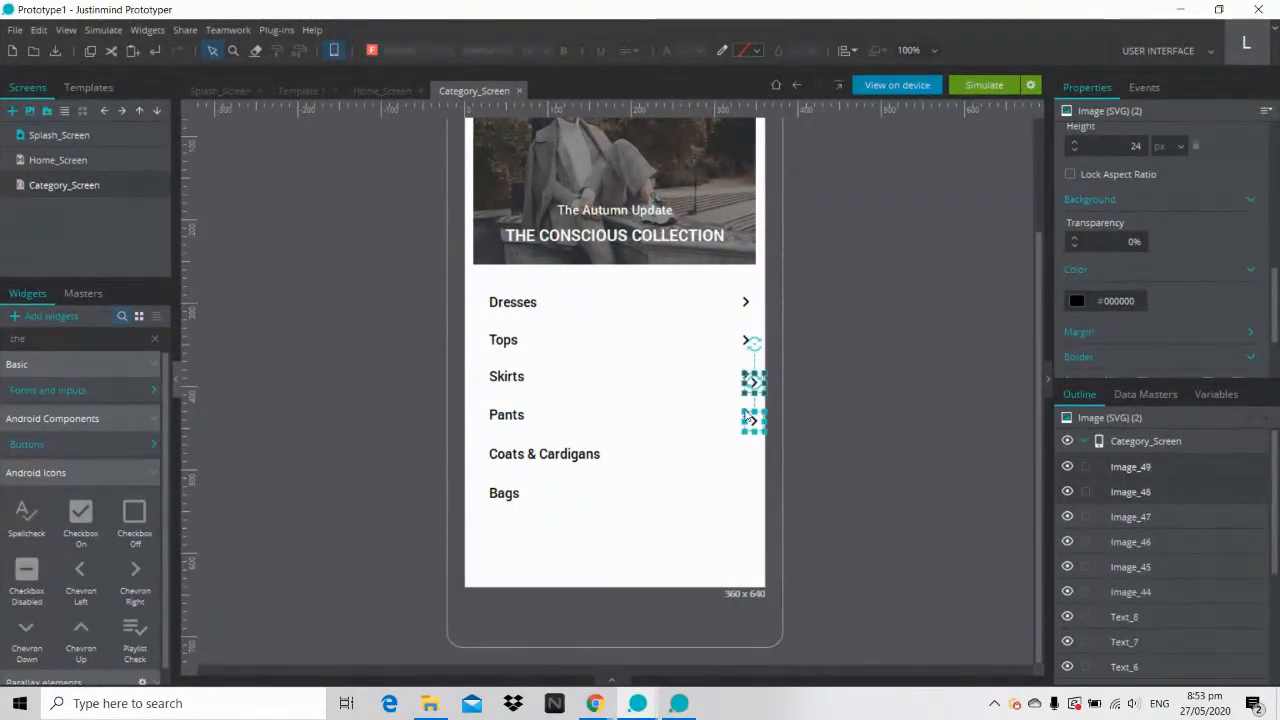
left_click_drag(755, 420, 745, 497)
left_click(898, 462)
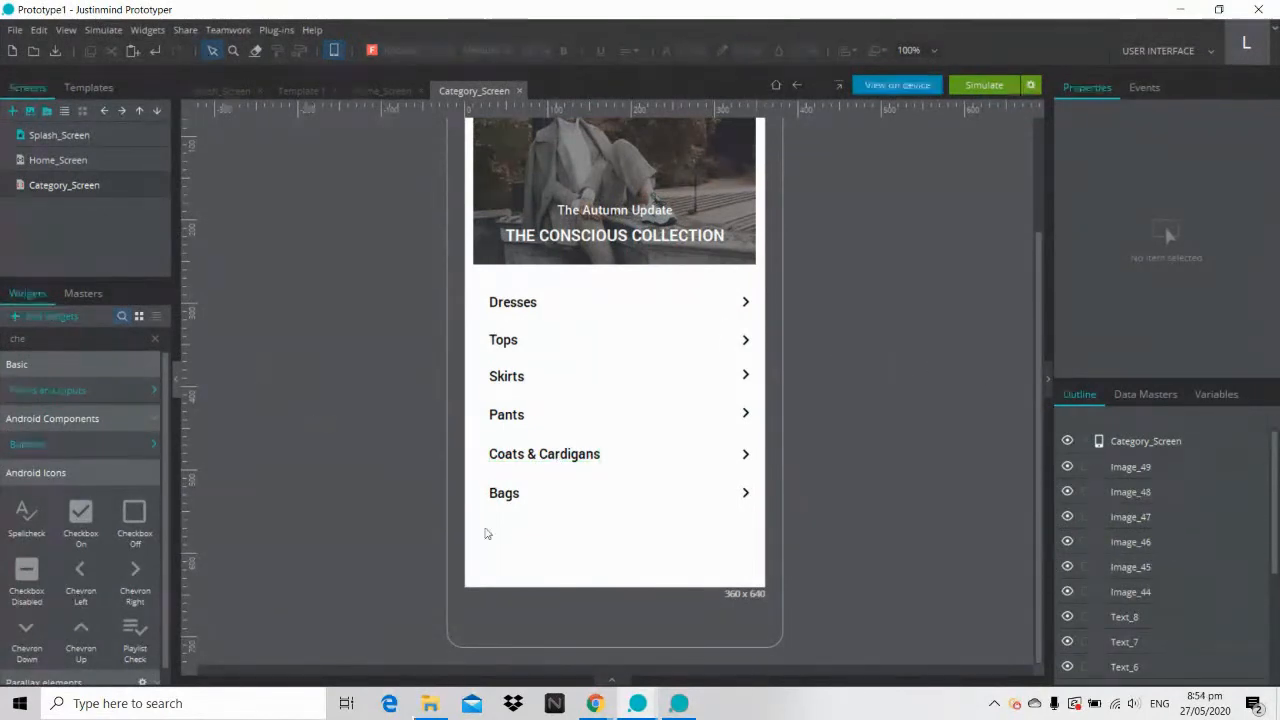
Step: Check the Women_Products simulation, and copy the Pinned-bottom navigation bar from Home_Screen into Category_Screen
left_click(679, 703)
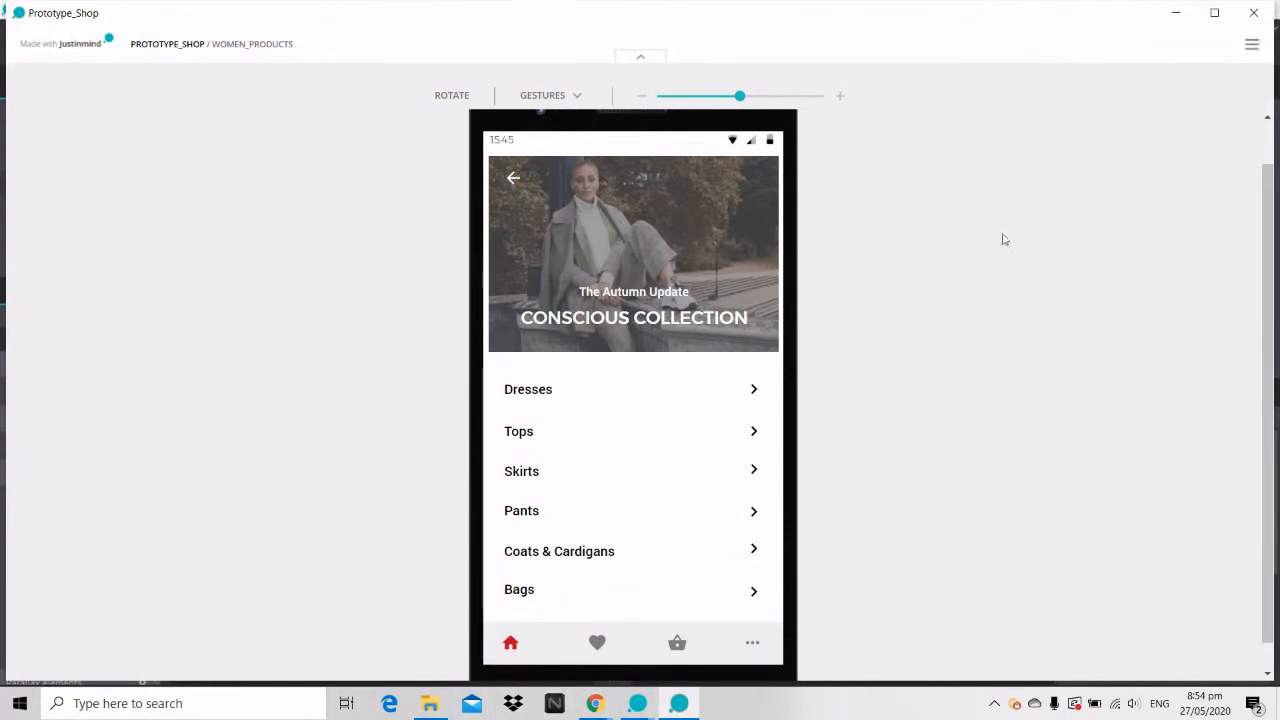
left_click(1175, 12)
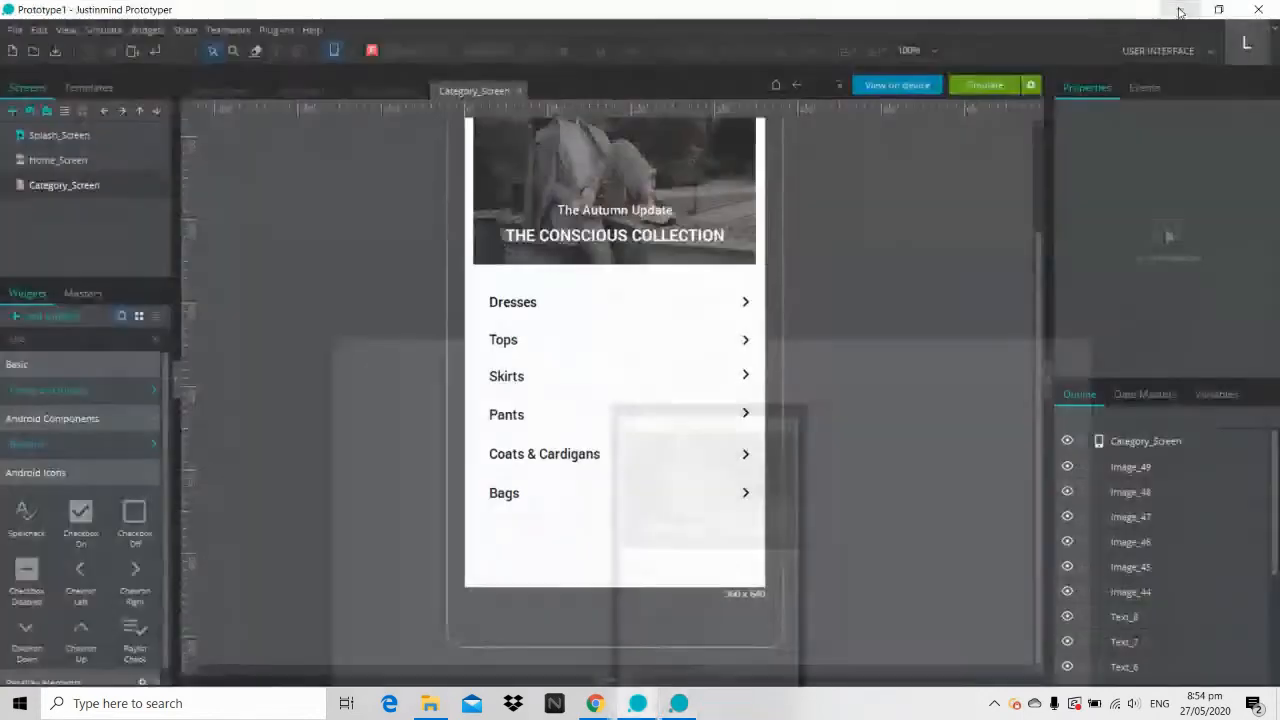
double_click(86, 162)
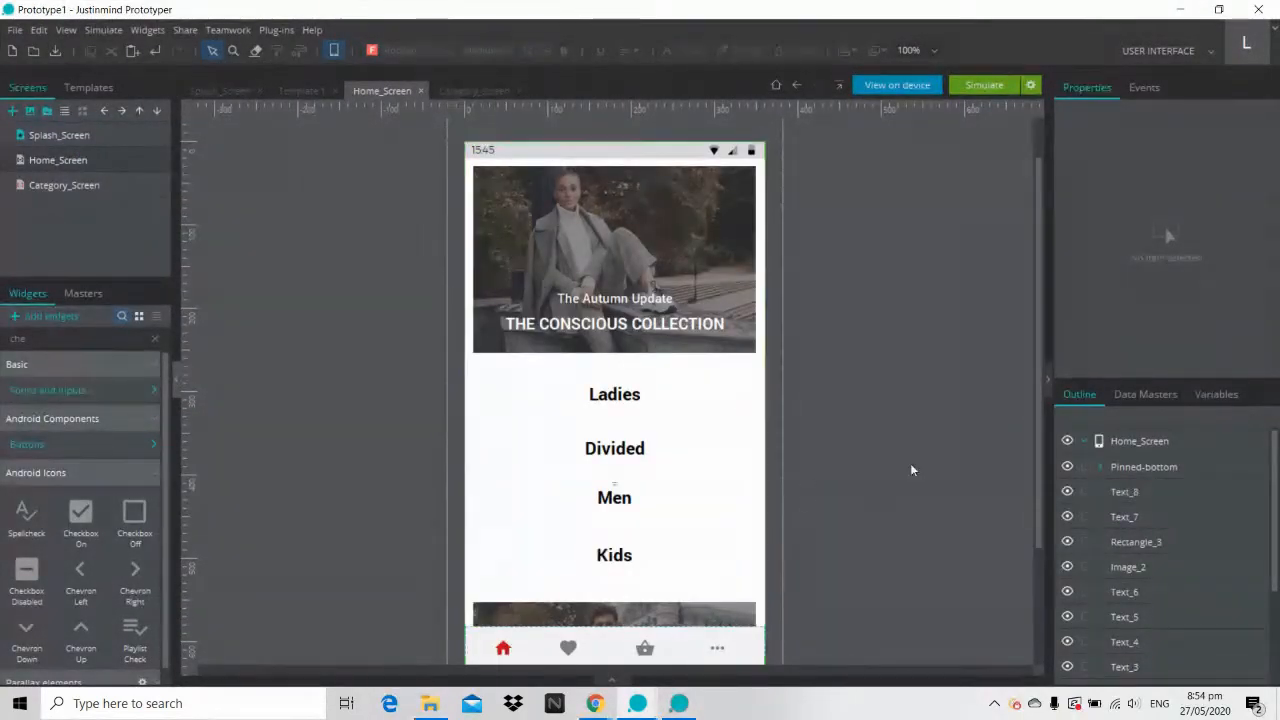
left_click(1133, 468)
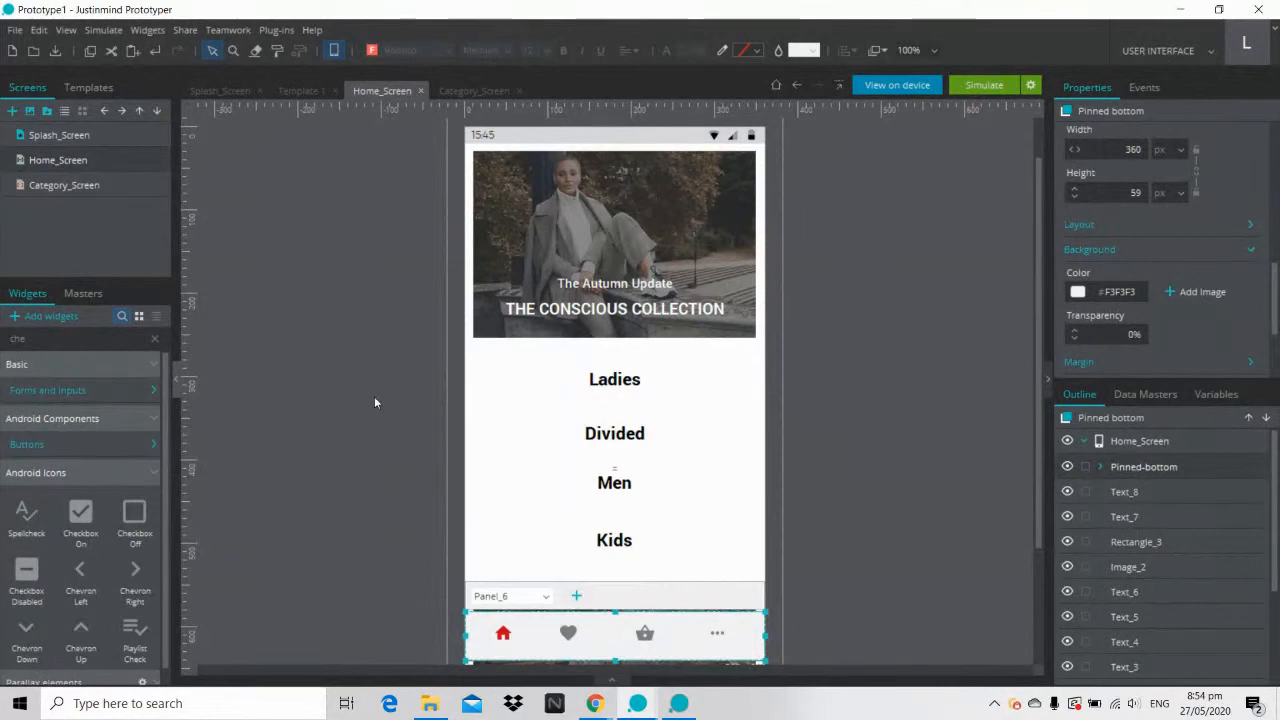
left_click(80, 185)
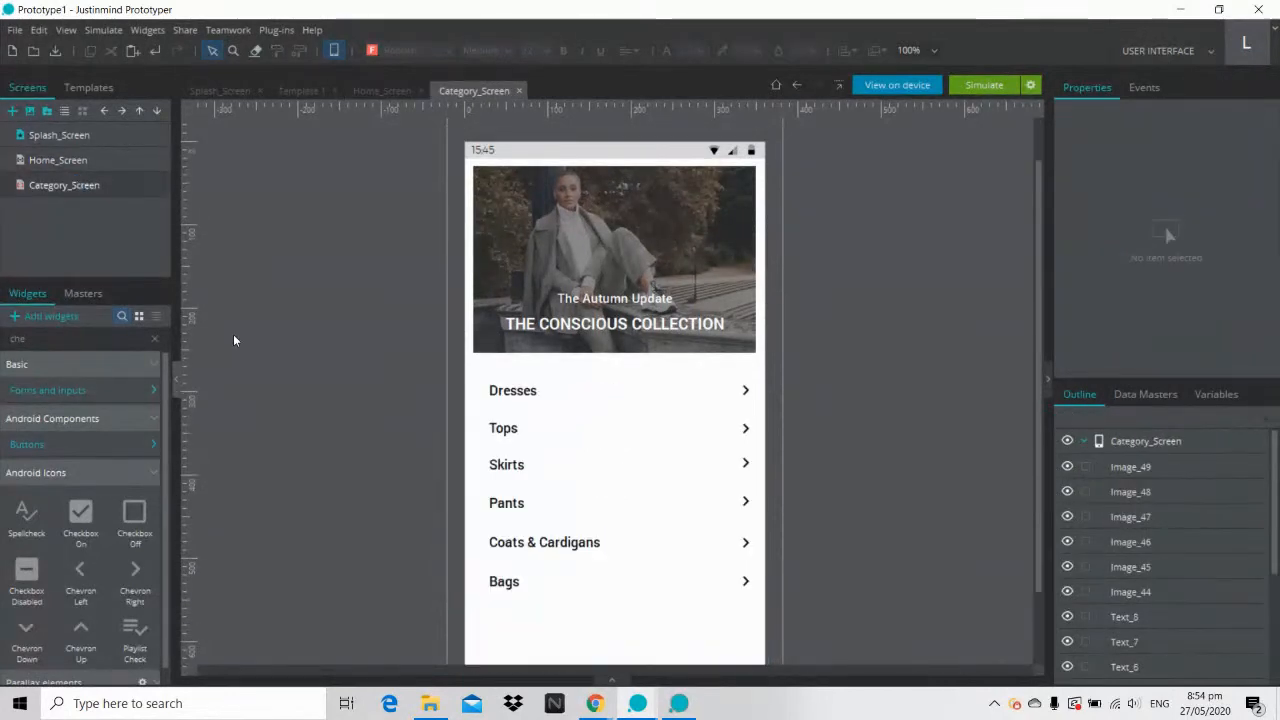
scroll(266, 380, "down", 2)
key("ctrl+v")
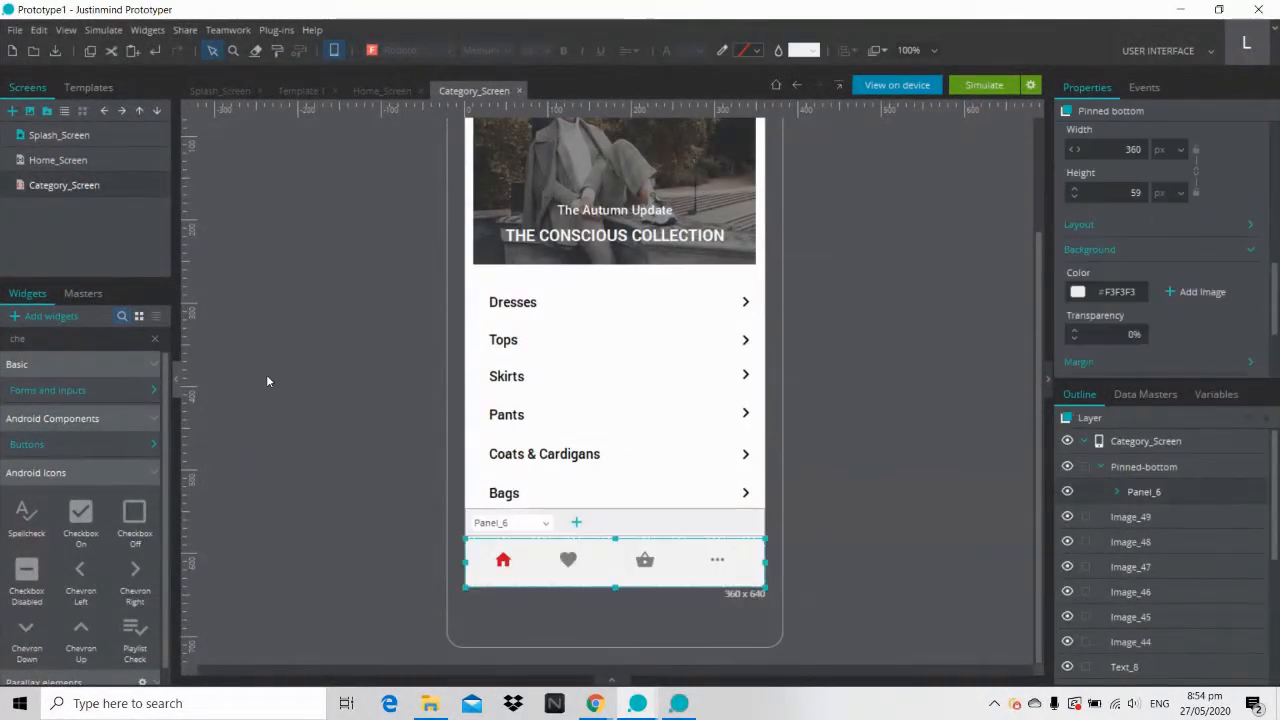
left_click(926, 449)
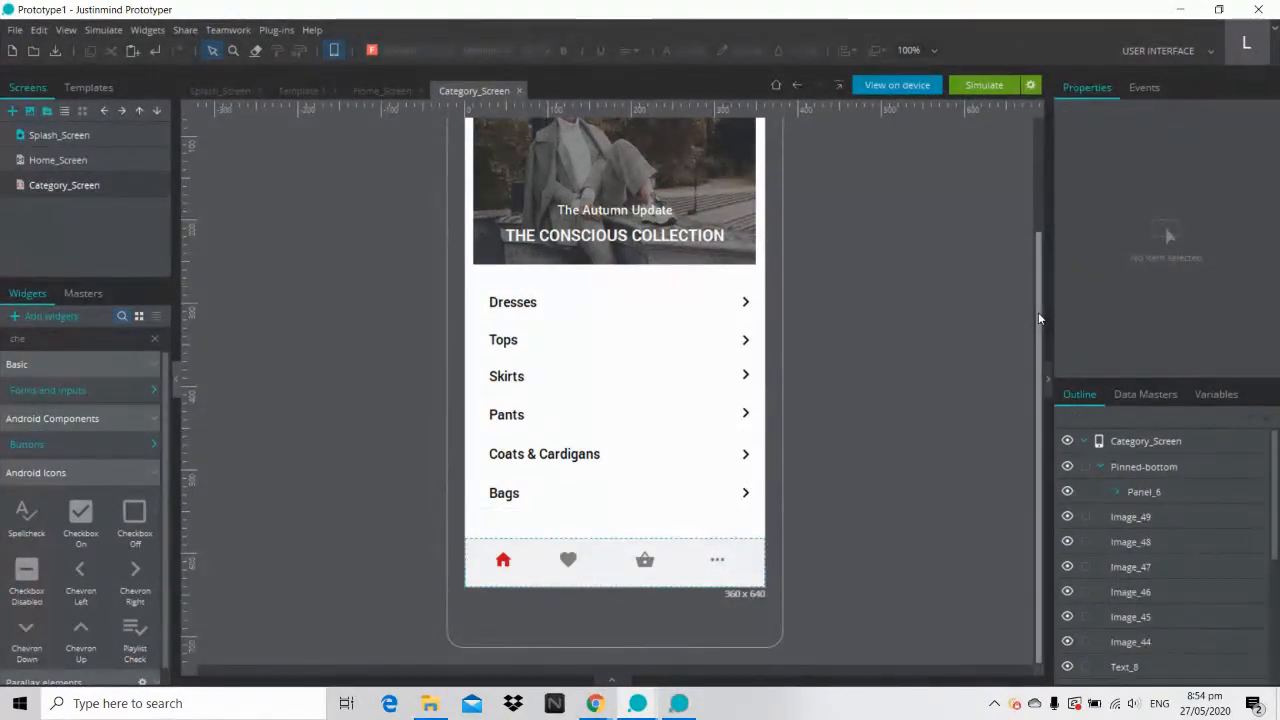
Step: Find the Arrow Back icon by searching the widgets for "bac" and place it in the banner image's upper-left corner
left_click_drag(1038, 312, 1038, 264)
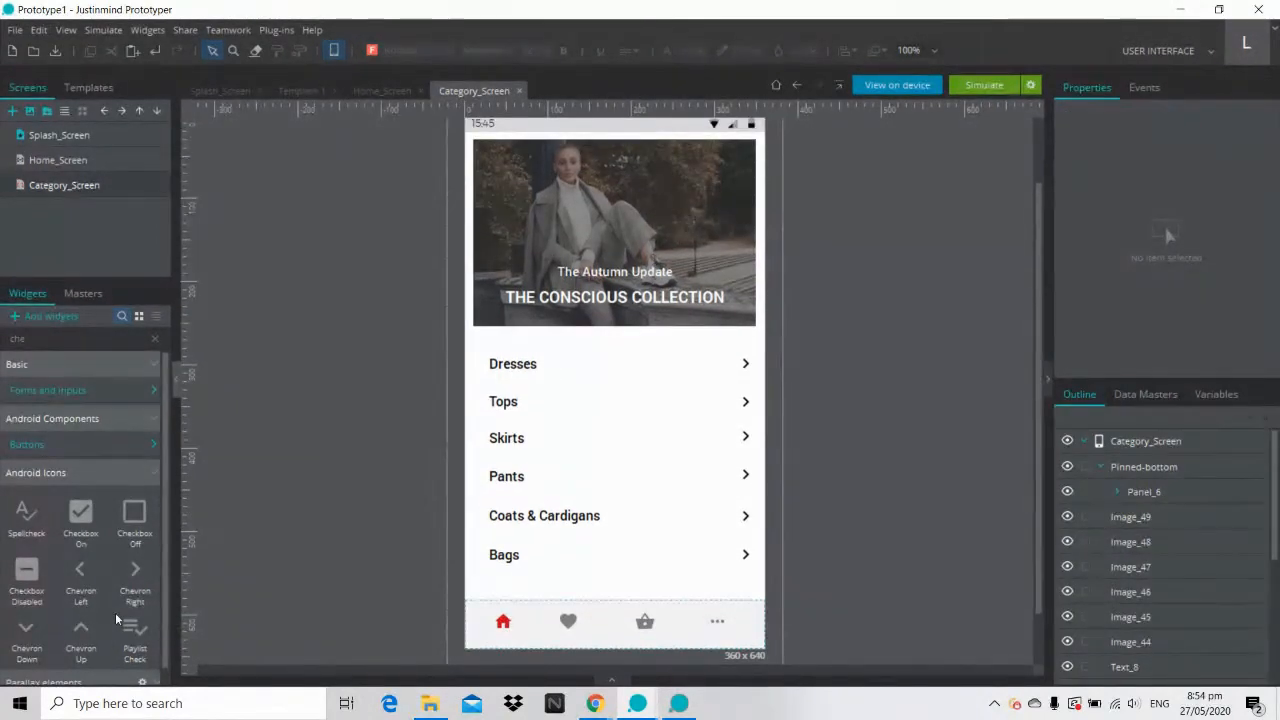
left_click(153, 344)
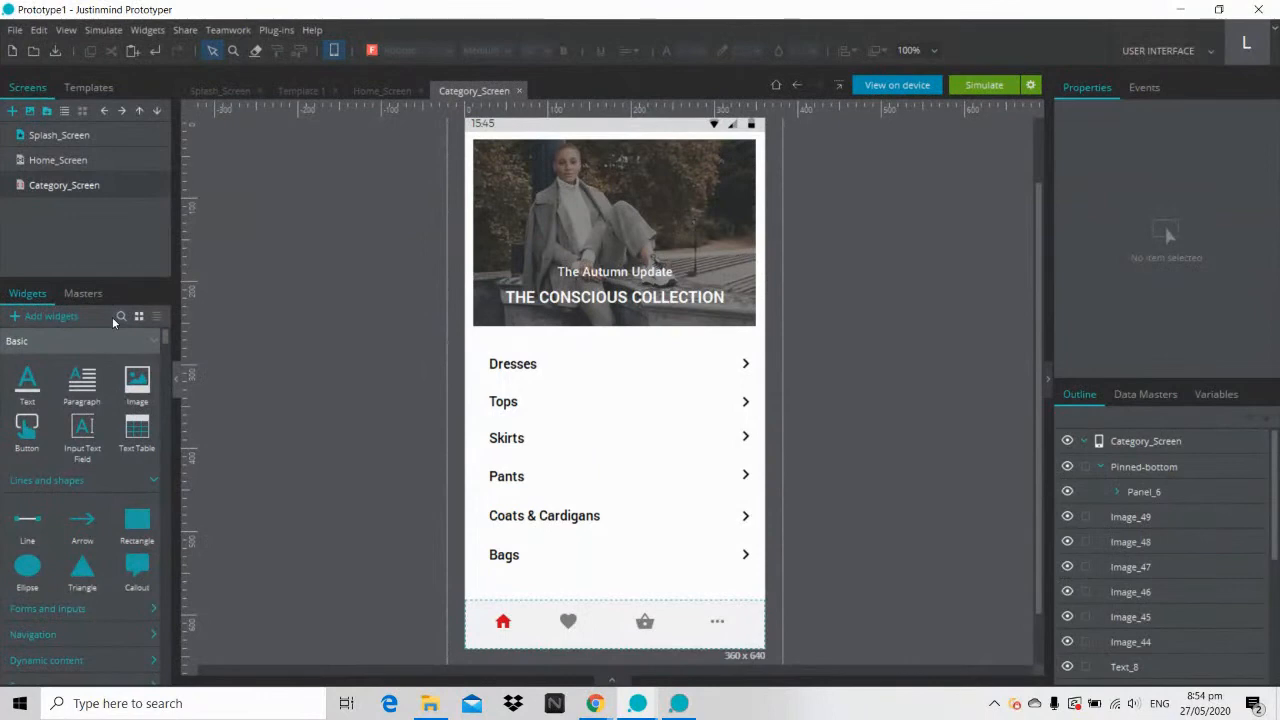
left_click(120, 318)
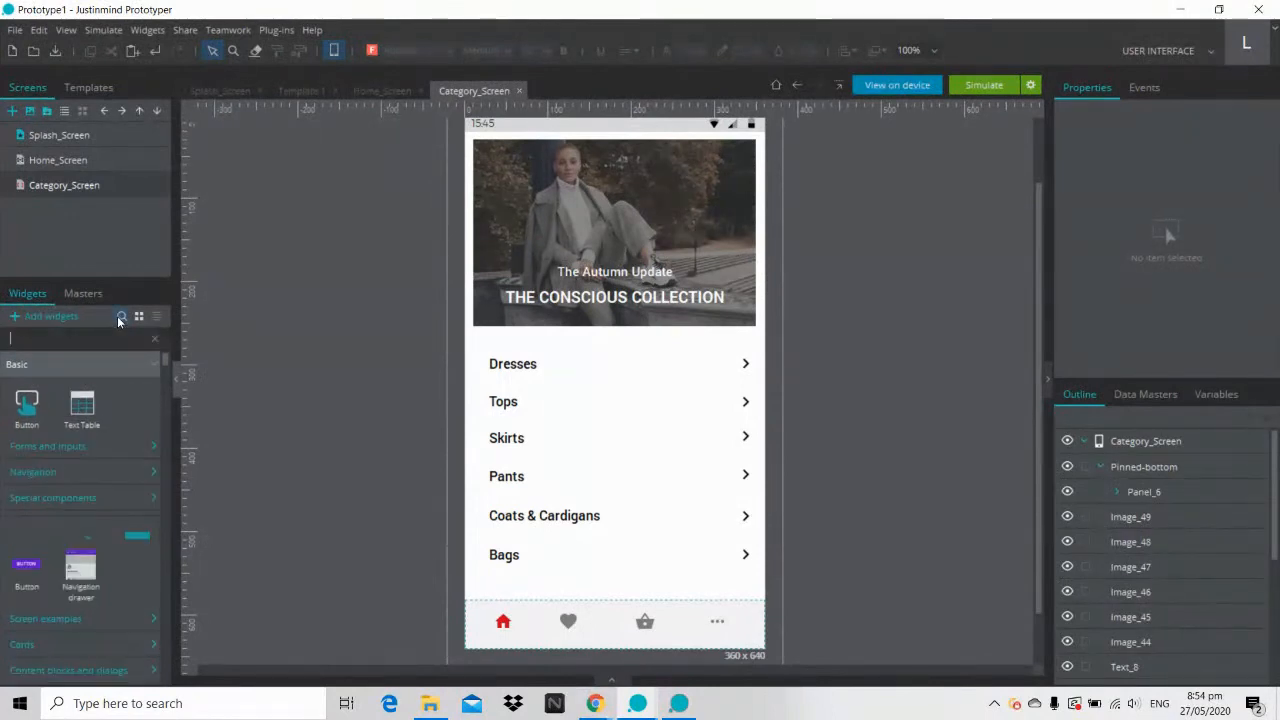
type("bac")
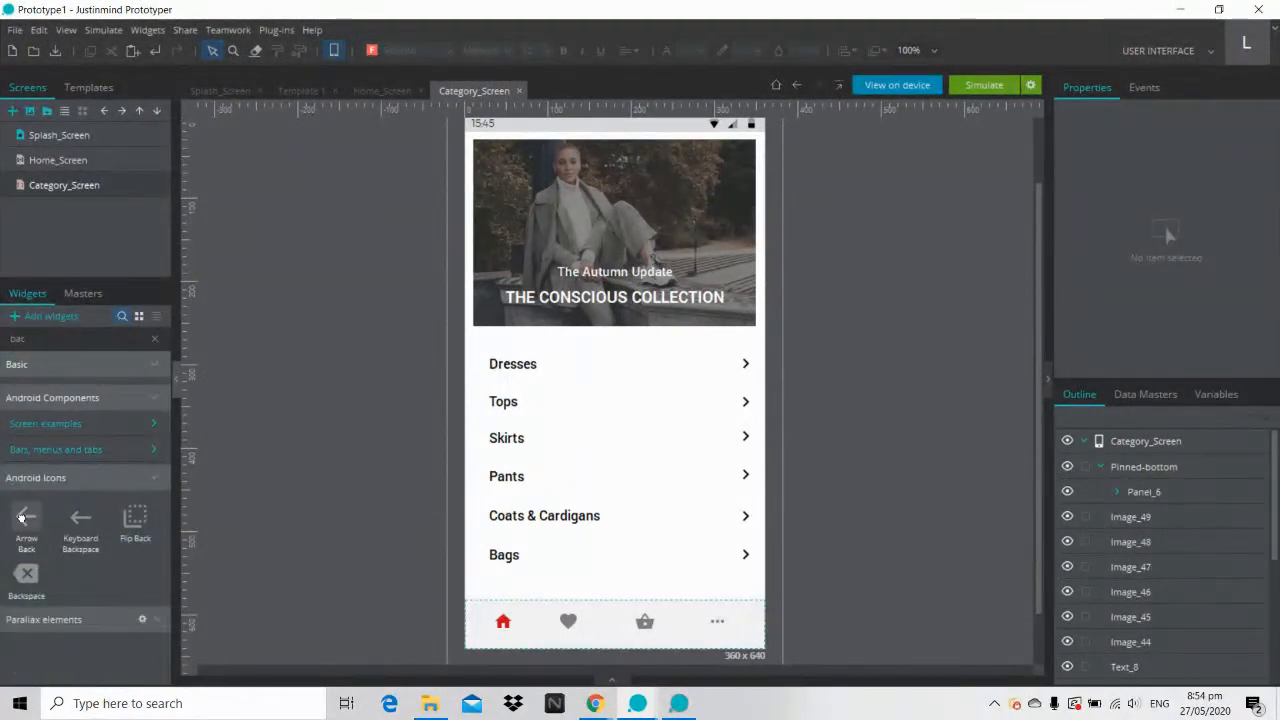
left_click_drag(20, 517, 489, 158)
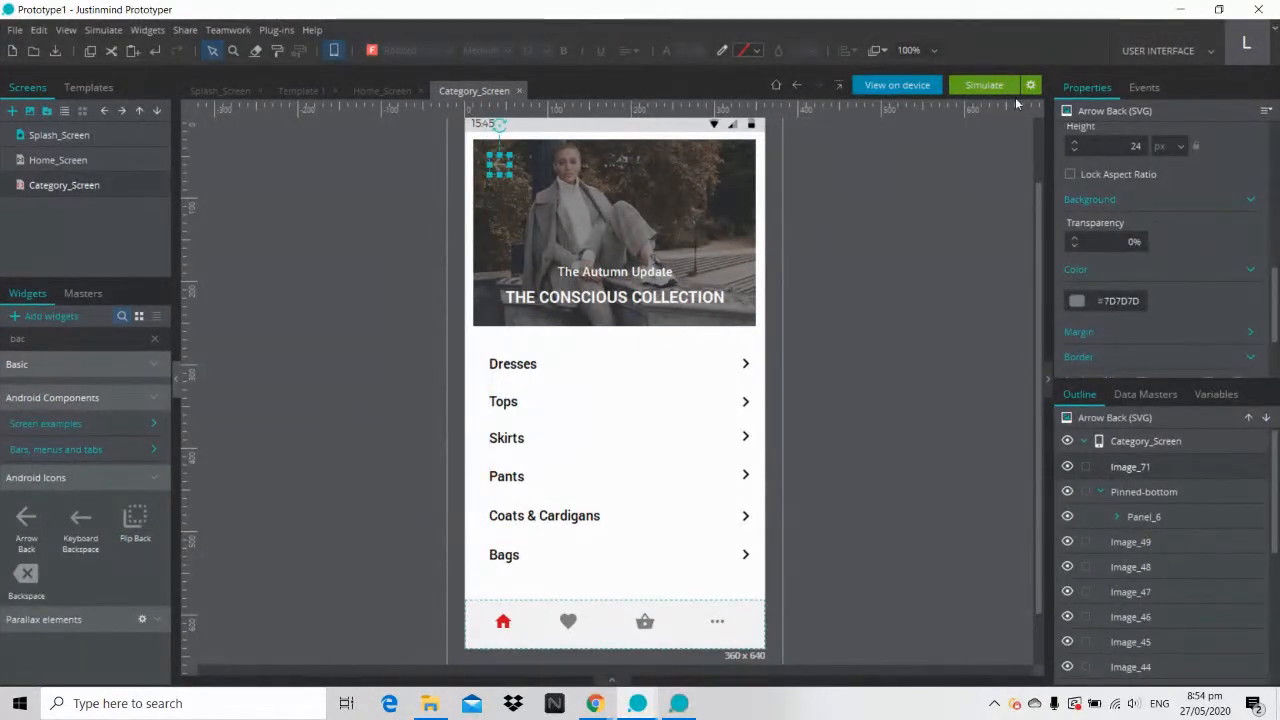
Step: Set the Arrow Back icon's colour to white, #FFFFFF
left_click(1077, 300)
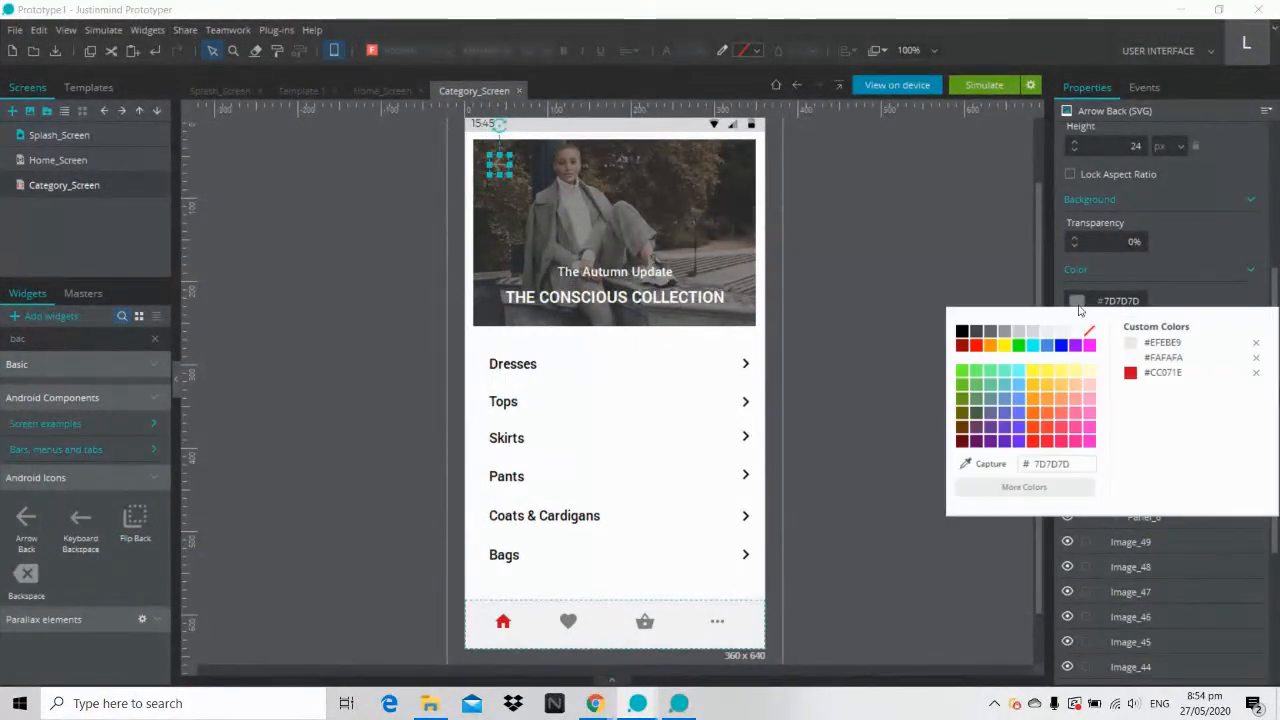
left_click(1076, 336)
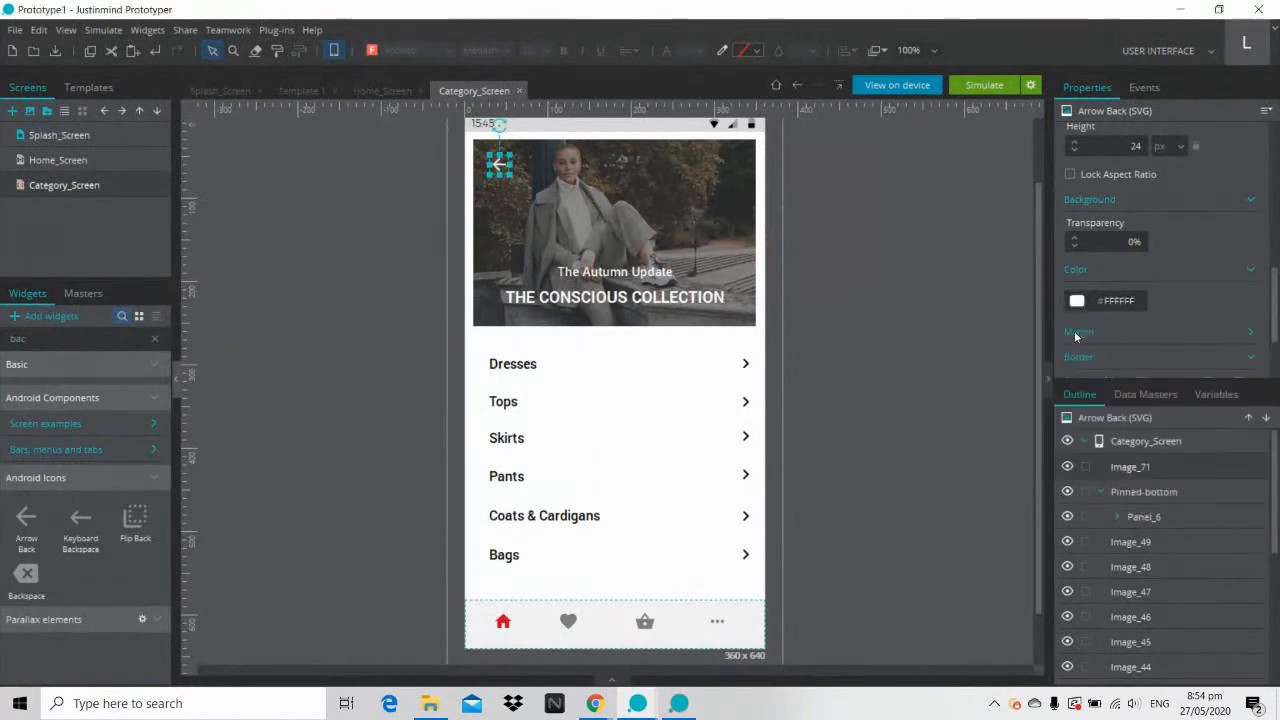
left_click(977, 242)
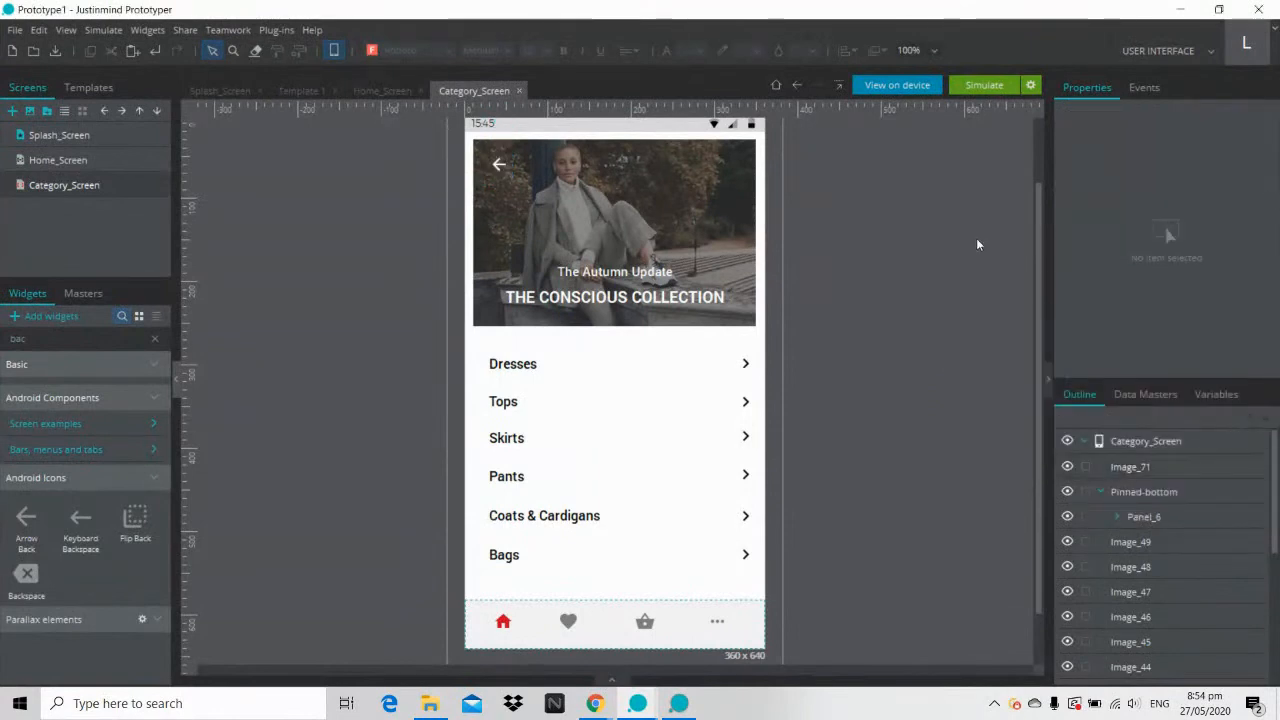
Step: Give Home_Screen's Ladies label an On Tap event linking to Category_Screen with the Slide left transition
left_click(101, 162)
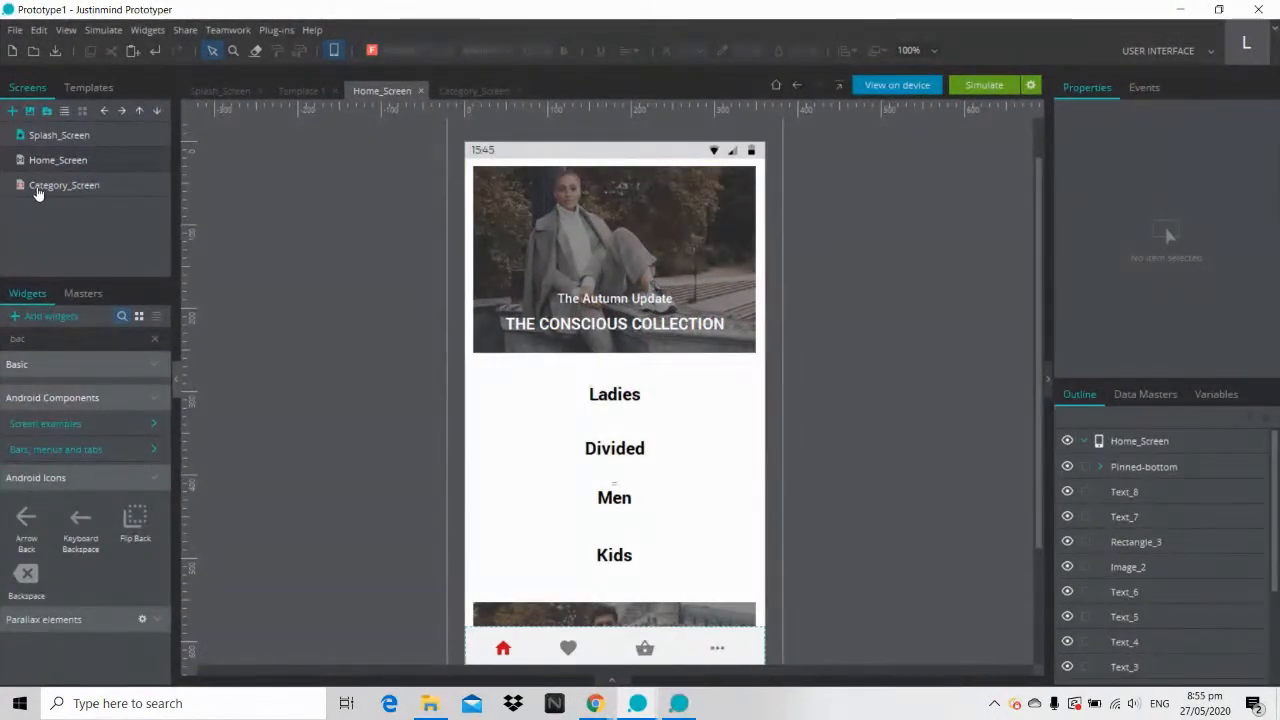
left_click(618, 394)
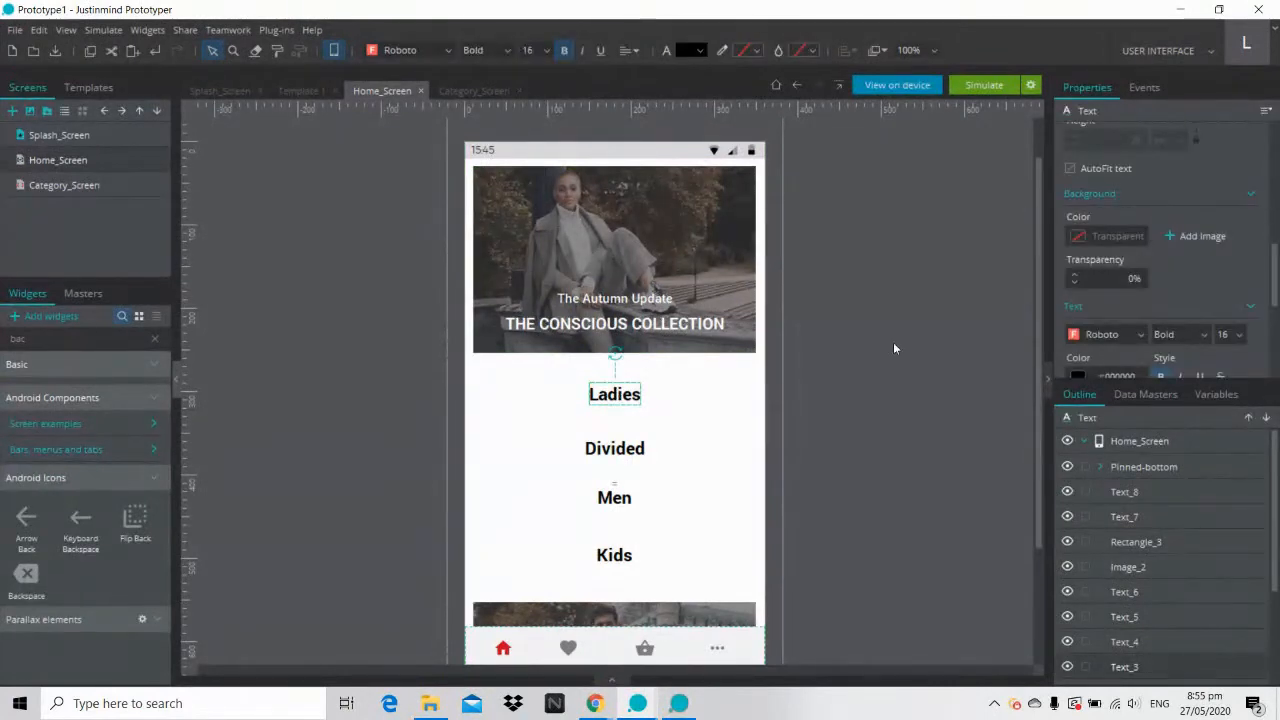
left_click(1144, 90)
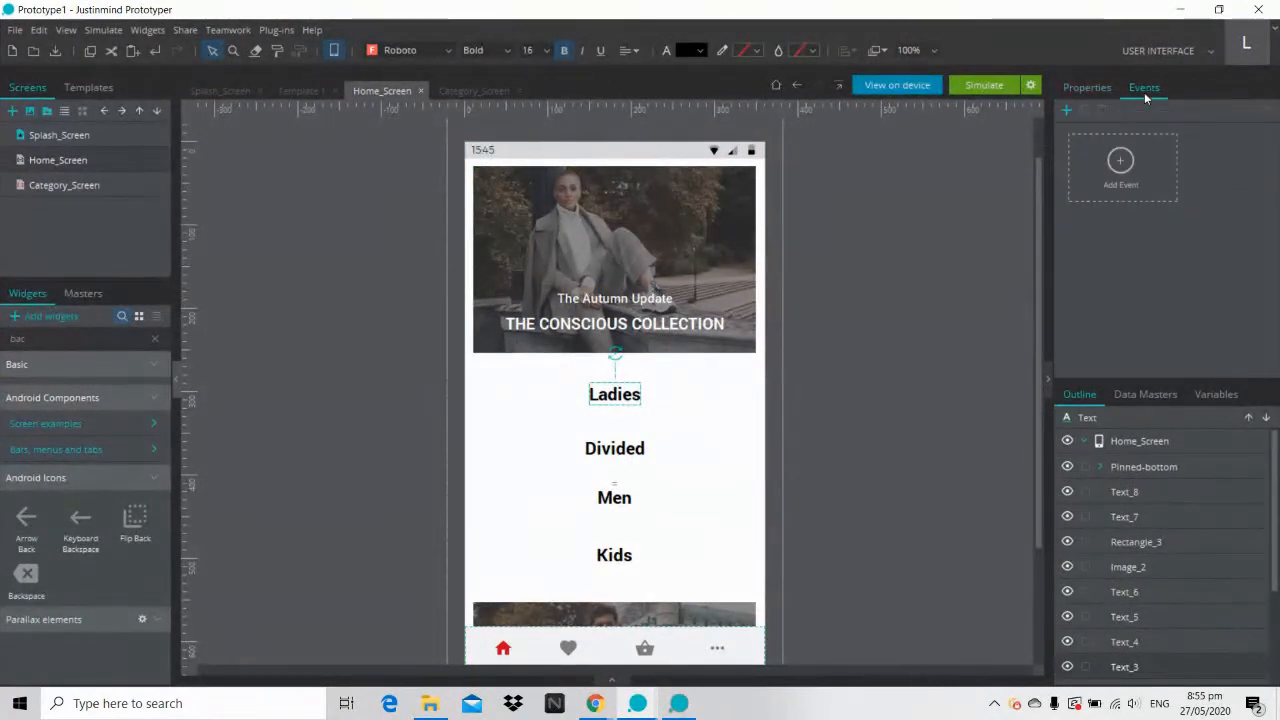
left_click(1118, 188)
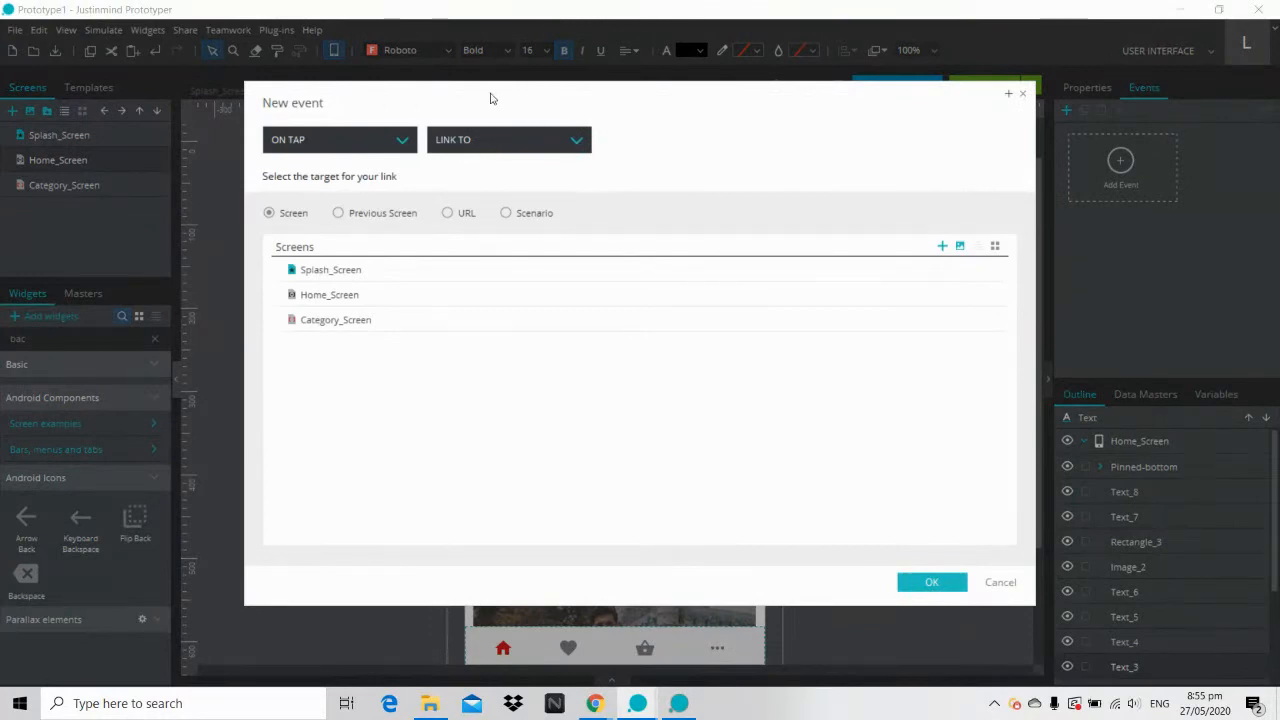
mouse_move(490, 98)
left_mouse_down()
mouse_move(971, 277)
mouse_move(669, 134)
mouse_move(514, 103)
left_mouse_up()
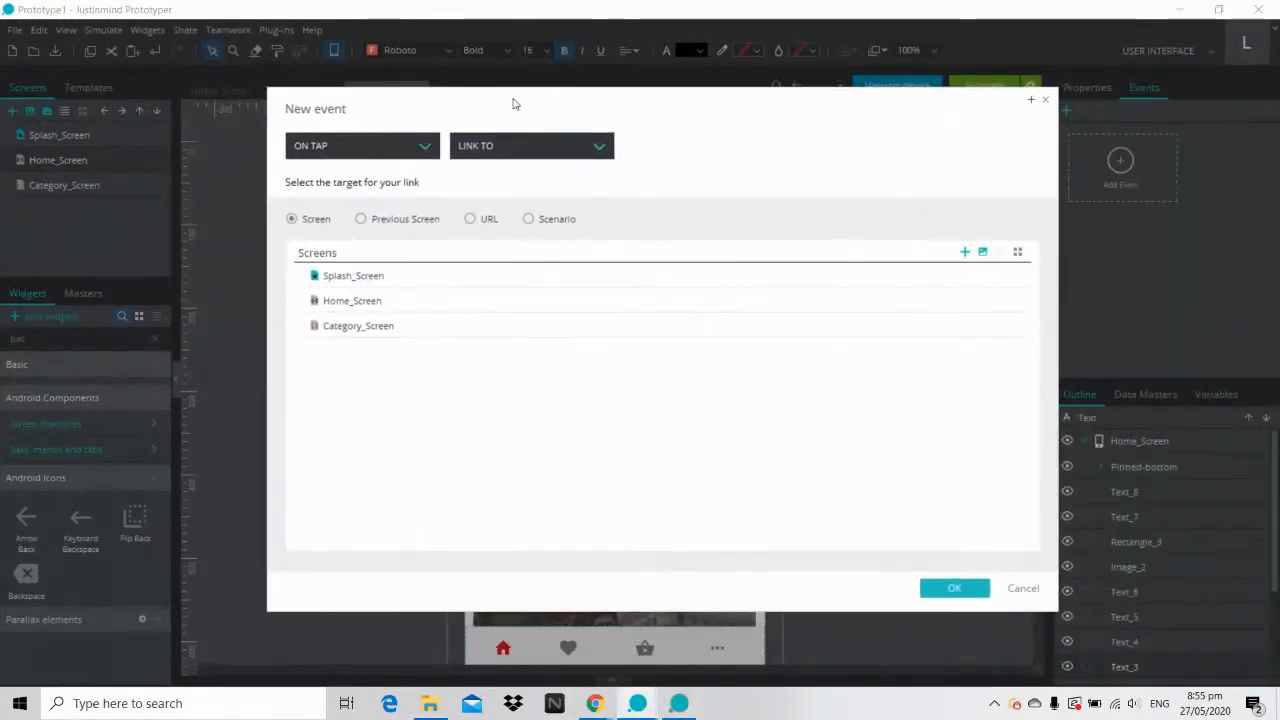
left_click(371, 328)
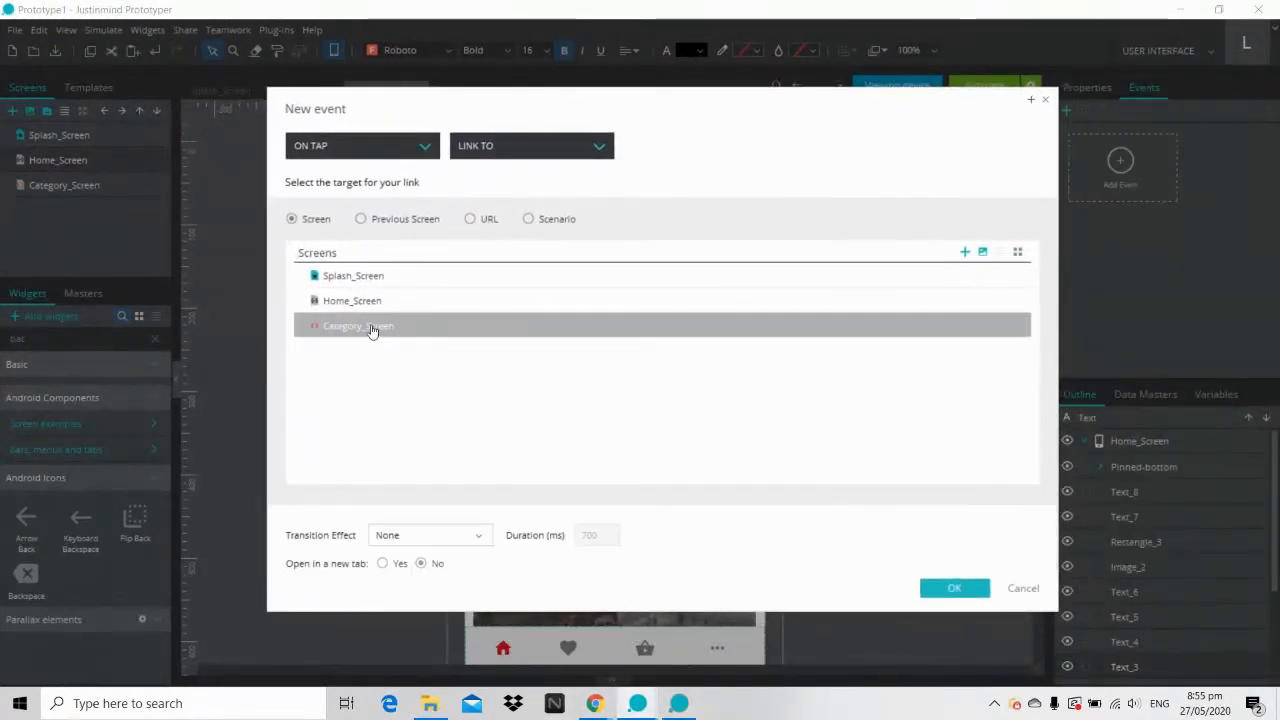
left_click(424, 538)
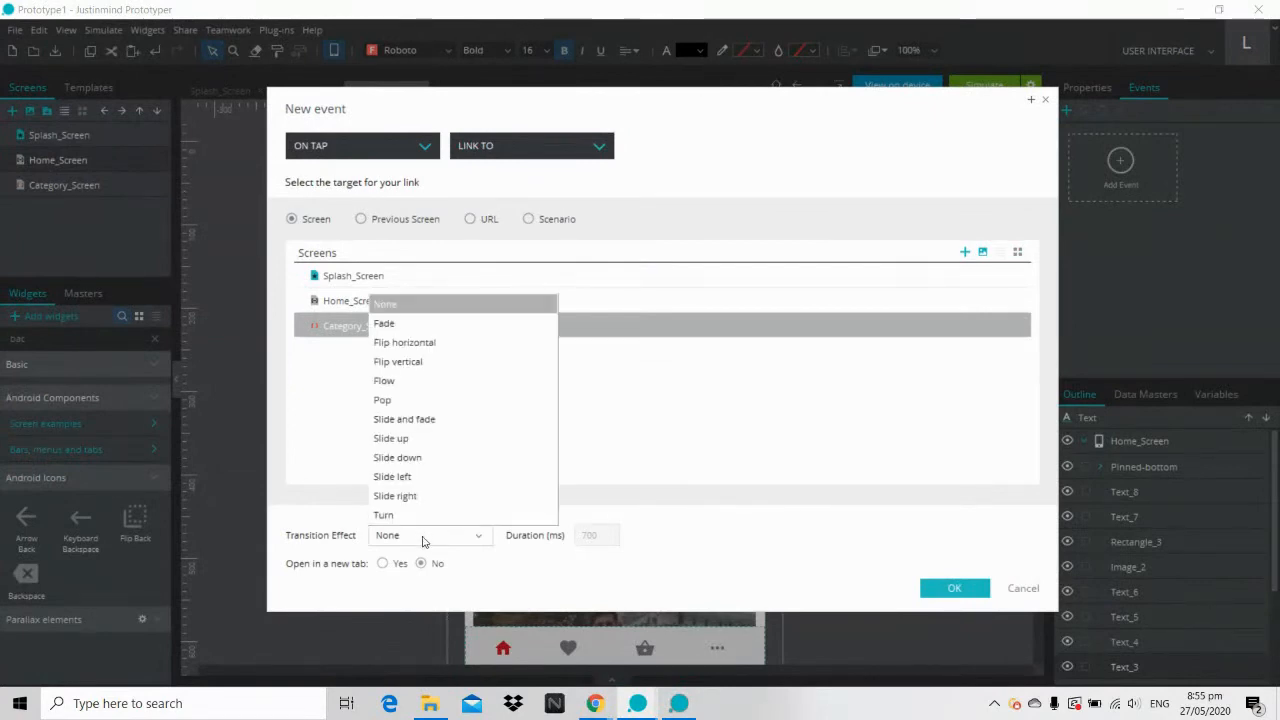
left_click(418, 484)
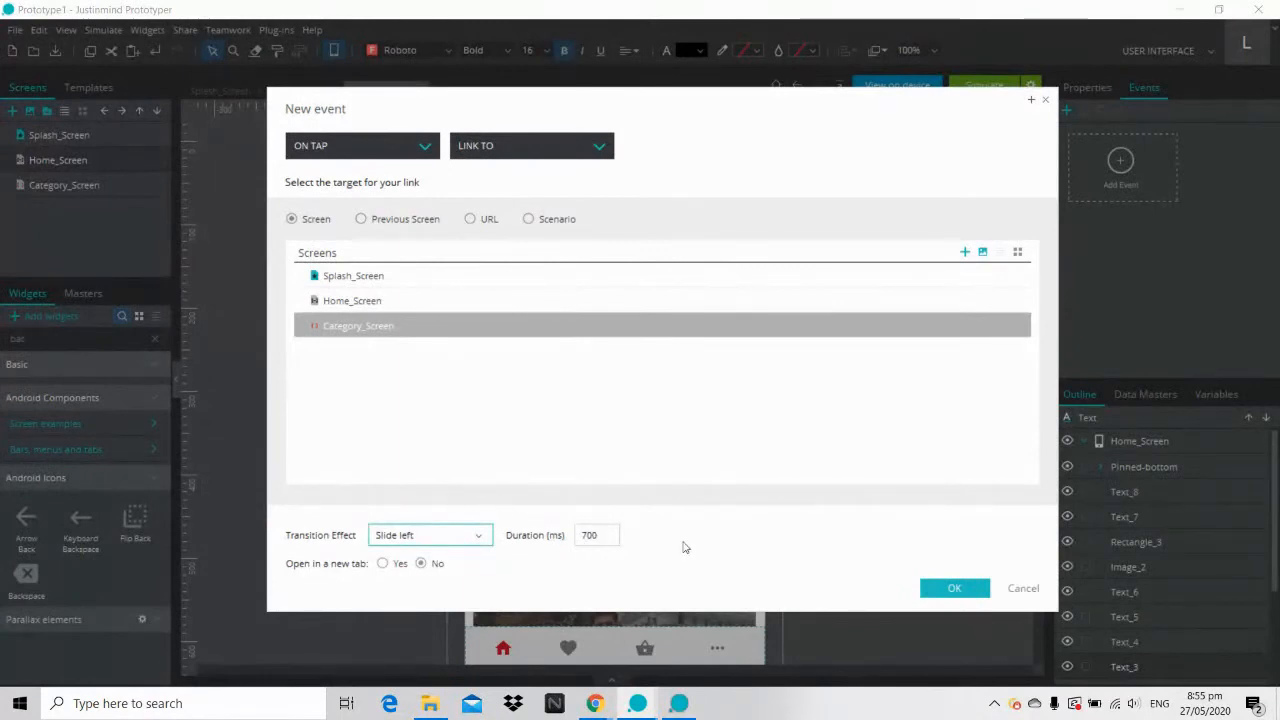
left_click(943, 589)
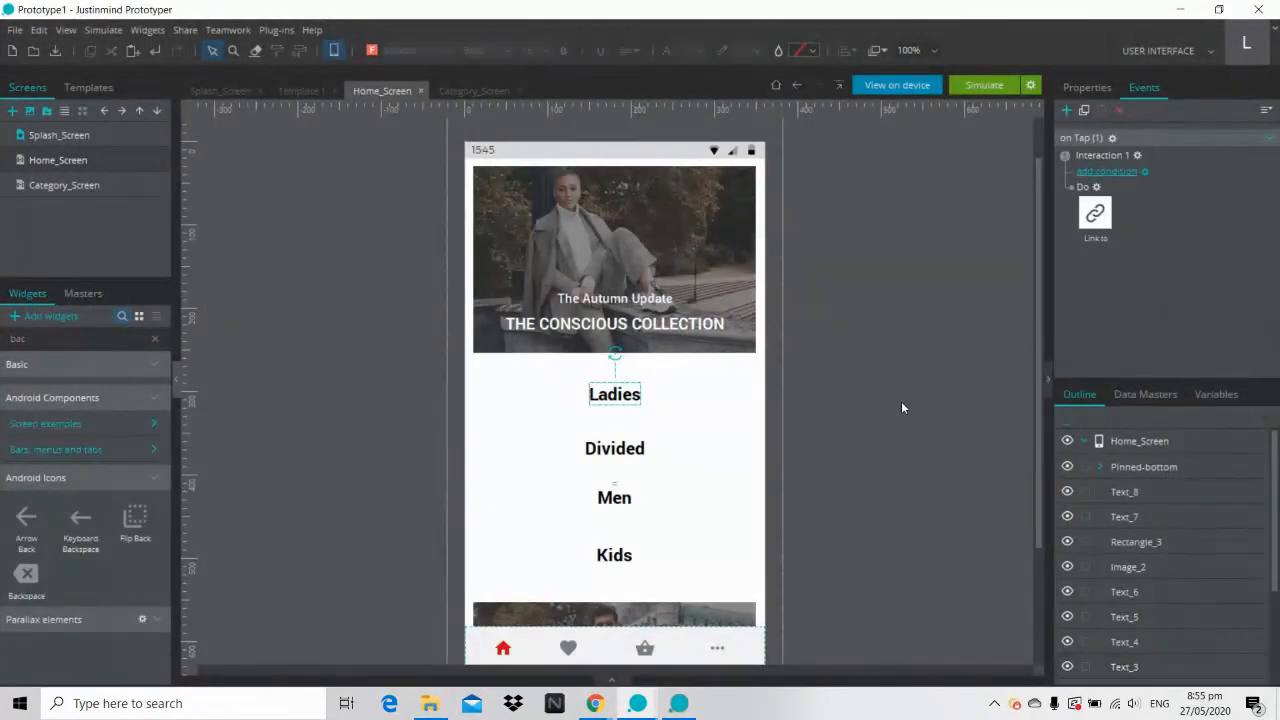
left_click(901, 401)
Step: Simulate Home_Screen, test the Ladies link to Category_Screen, and close the simulation
left_click(983, 86)
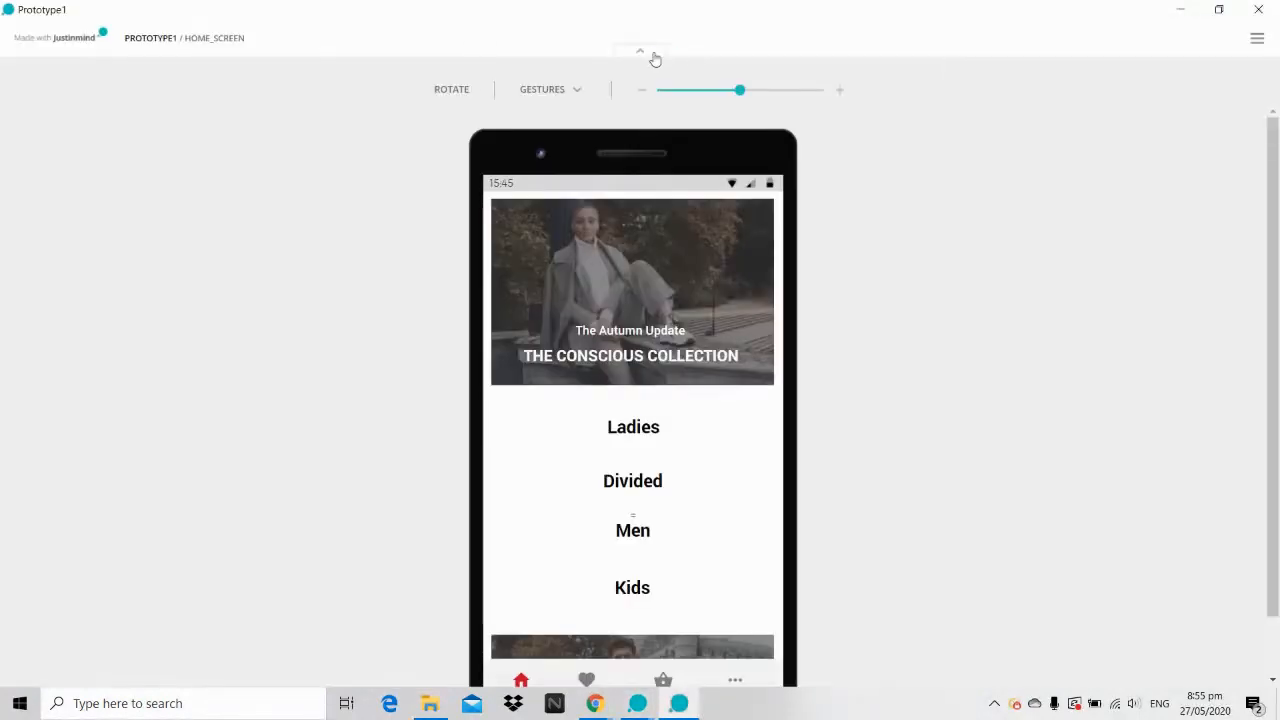
left_click(651, 54)
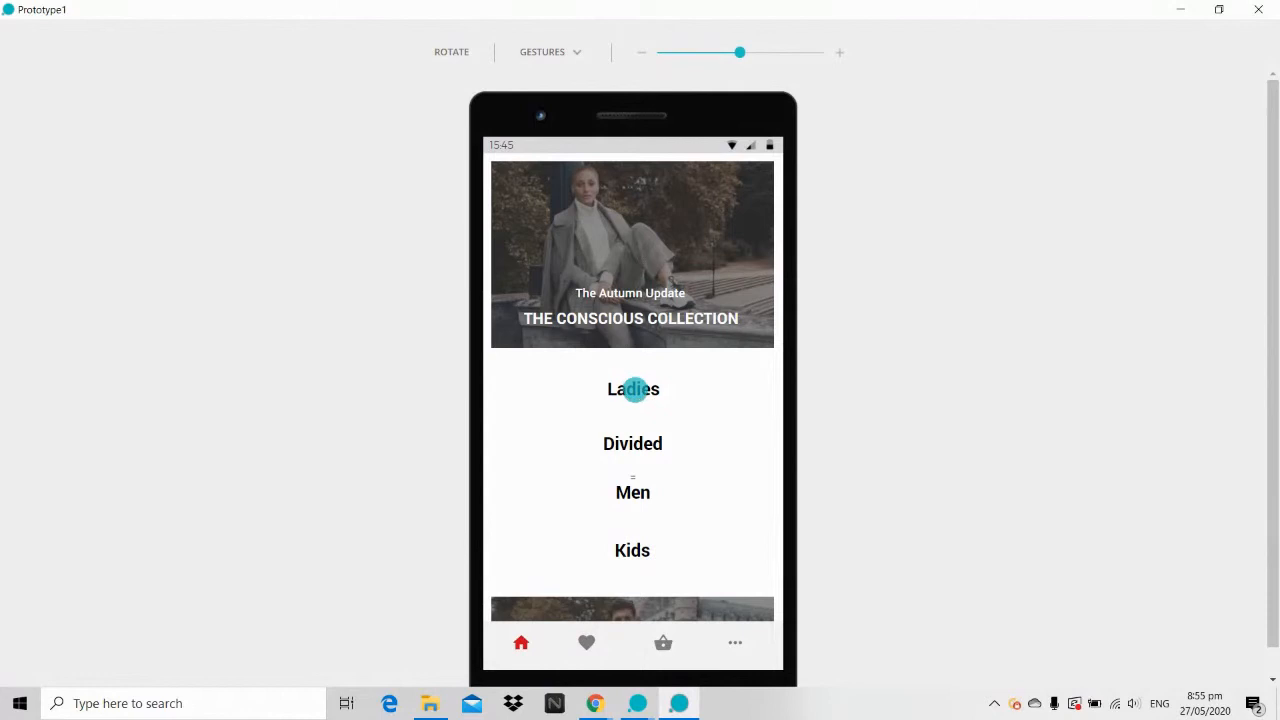
left_click(634, 389)
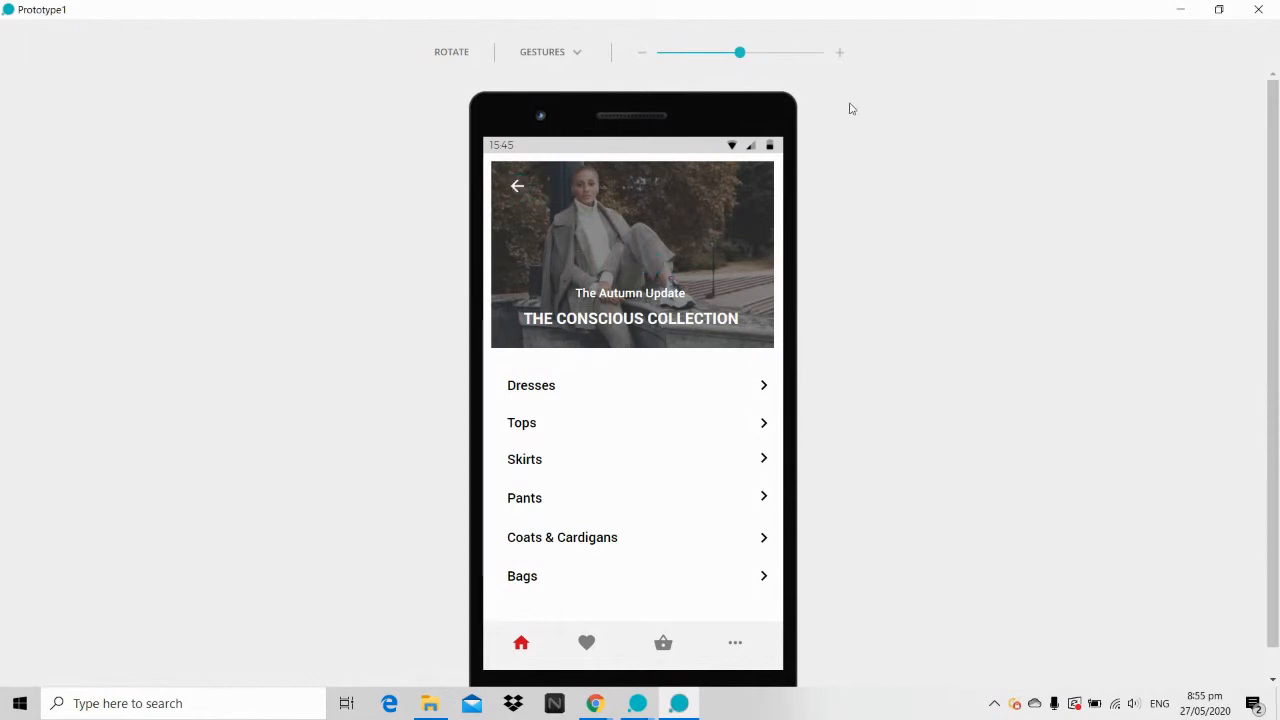
left_click(1262, 12)
Step: Give Category_Screen's Arrow Back icon an On Tap event linking to Home_Screen with the Slide right transition
double_click(100, 187)
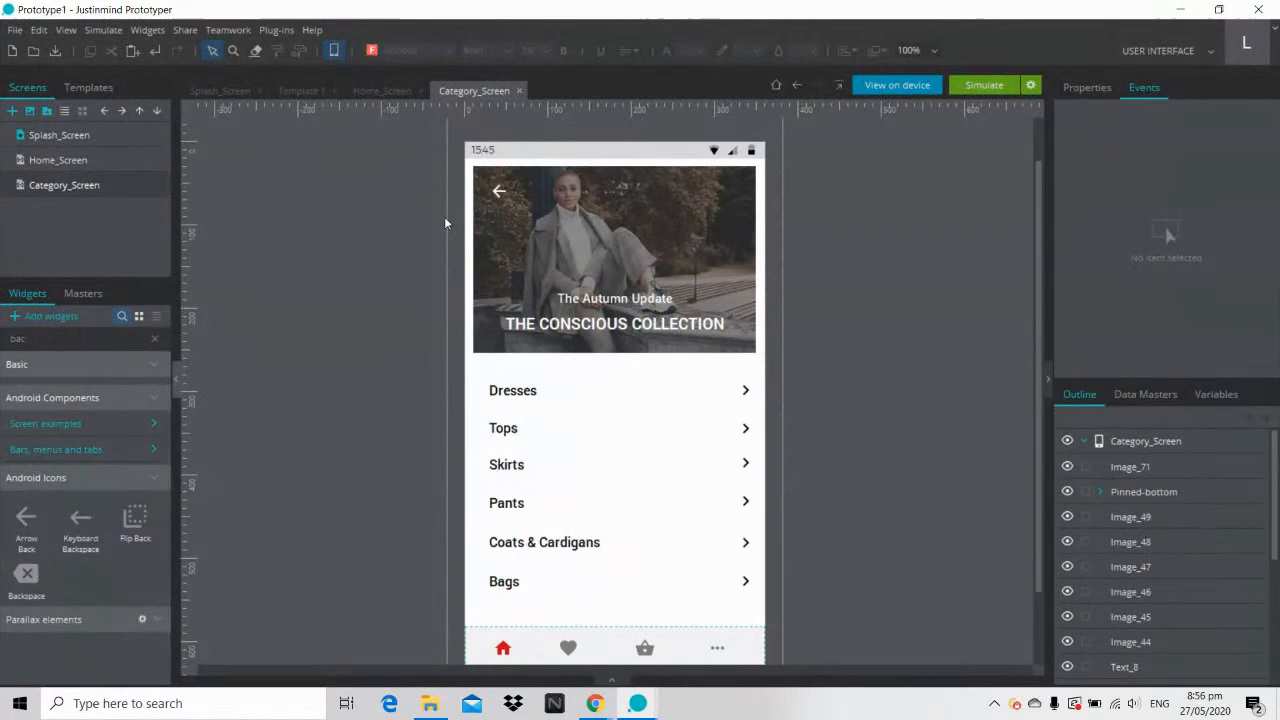
left_click(499, 191)
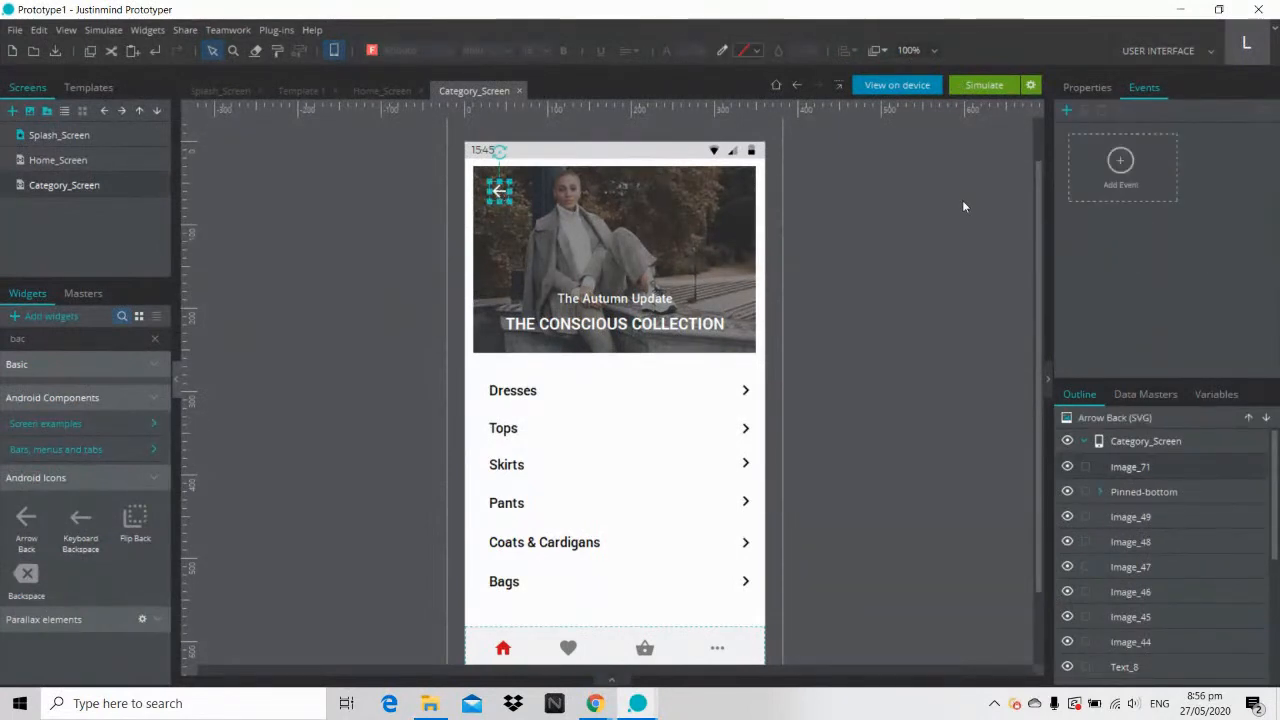
left_click(1122, 163)
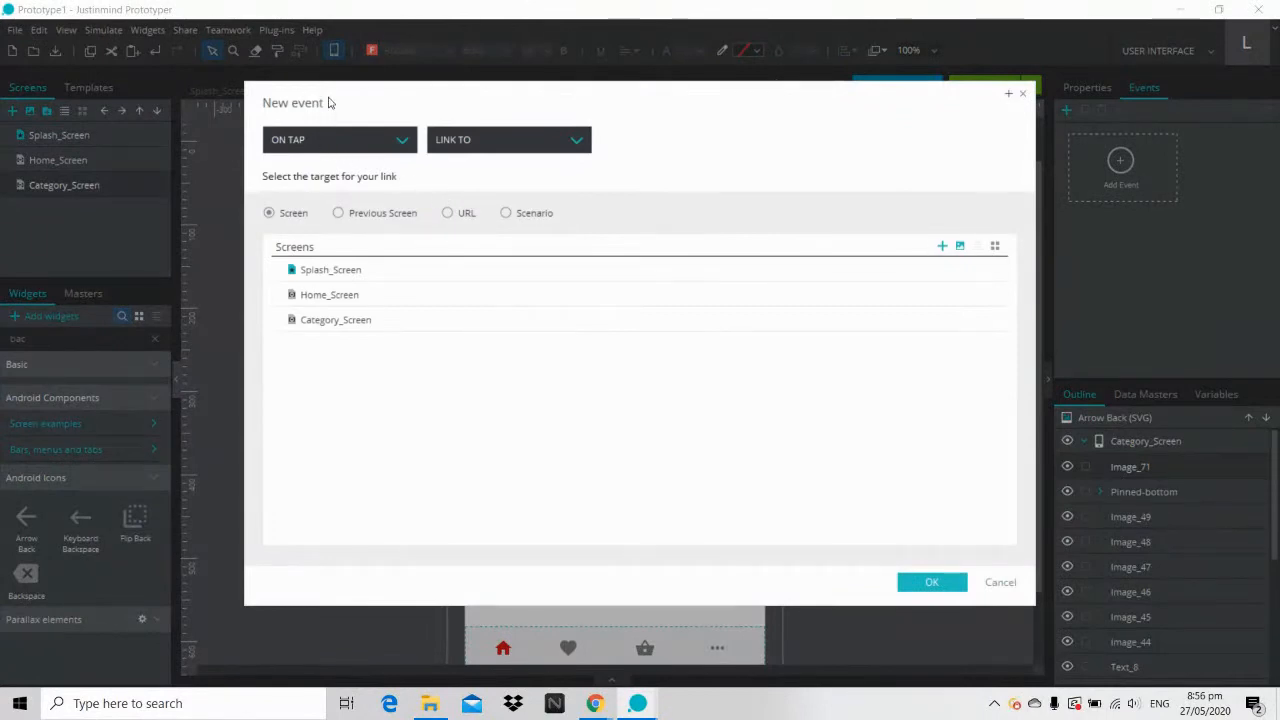
left_click_drag(328, 103, 645, 225)
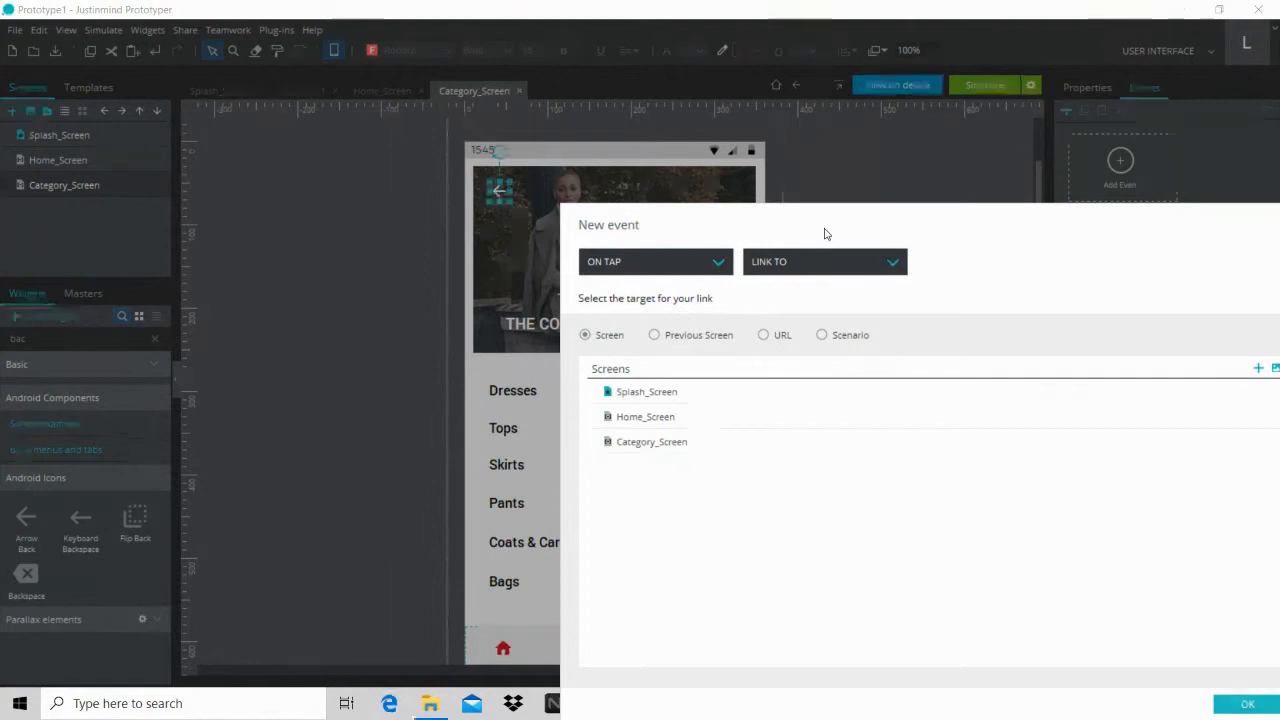
left_click_drag(823, 234, 706, 151)
left_click(555, 341)
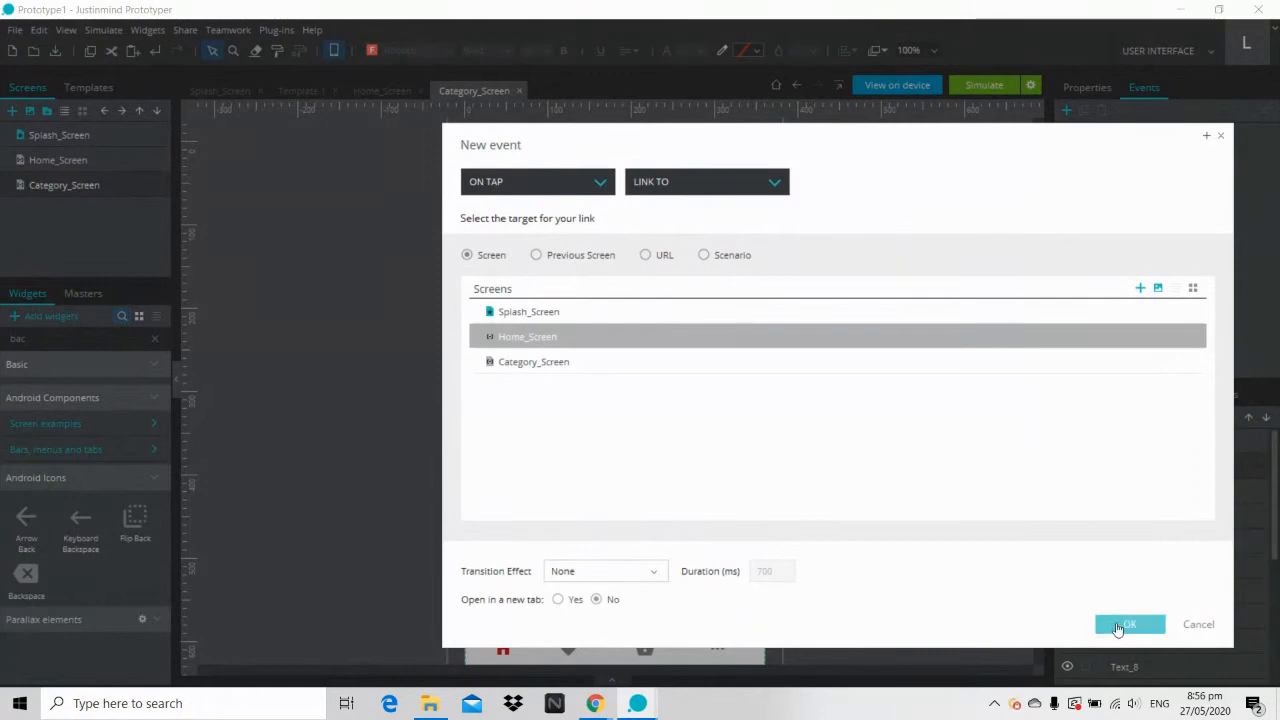
left_click(655, 572)
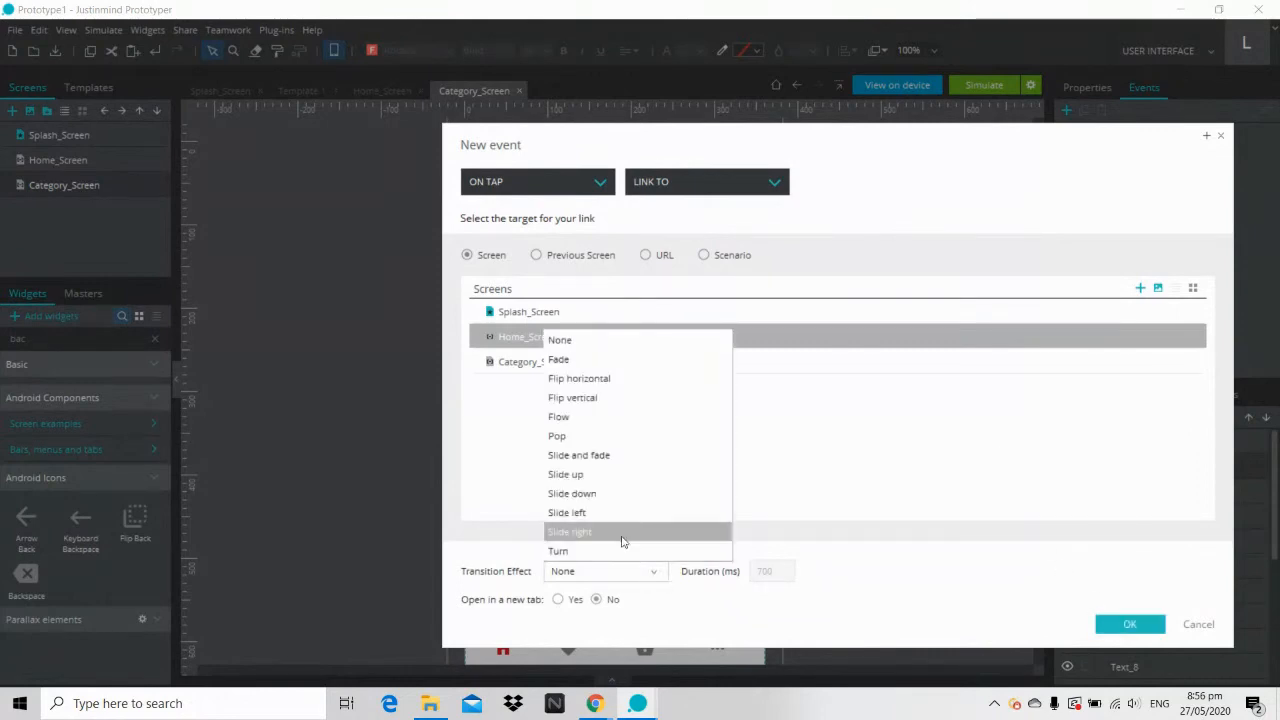
left_click(618, 533)
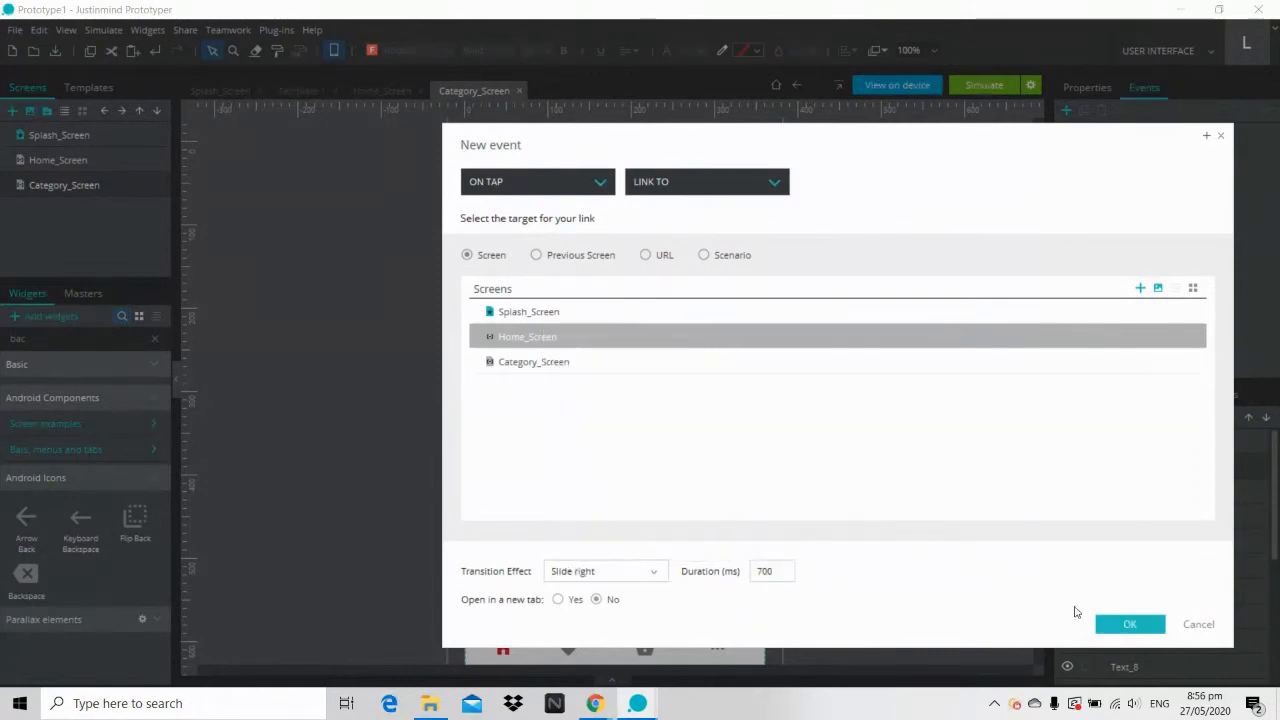
left_click(1125, 625)
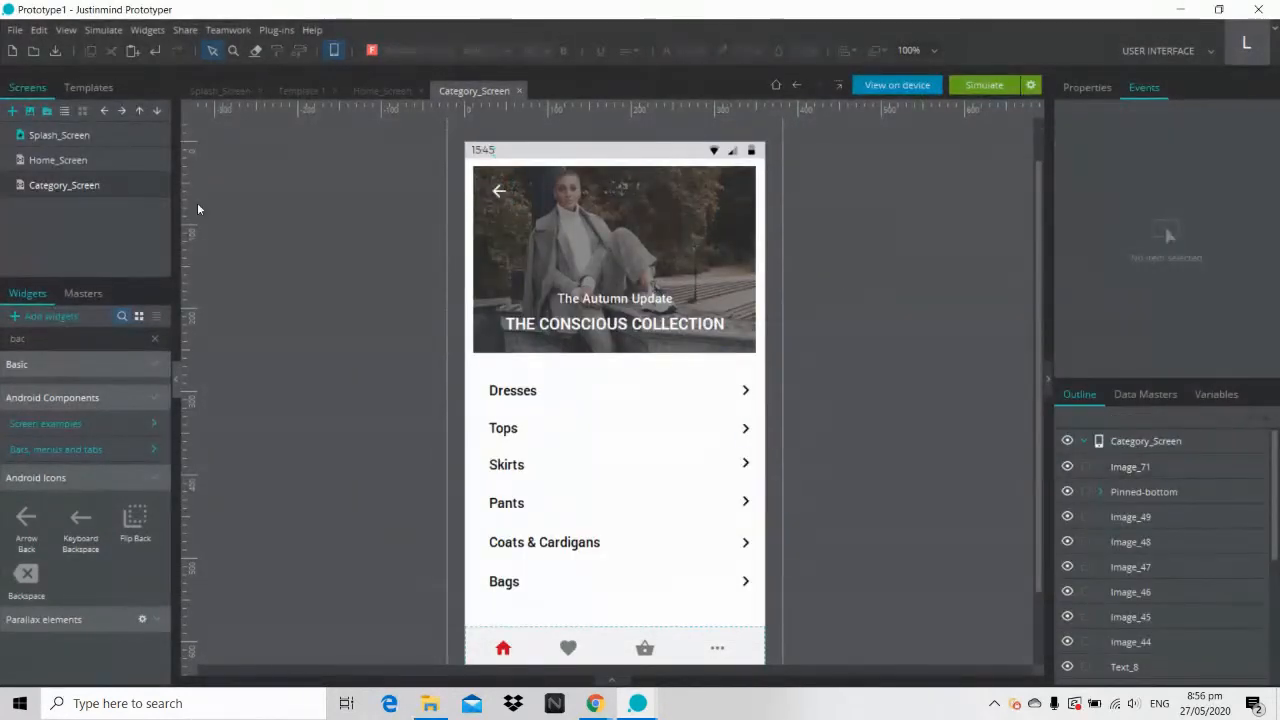
Step: Simulate Home_Screen and test going to Category_Screen through Ladies and returning with the back arrow
left_click(90, 161)
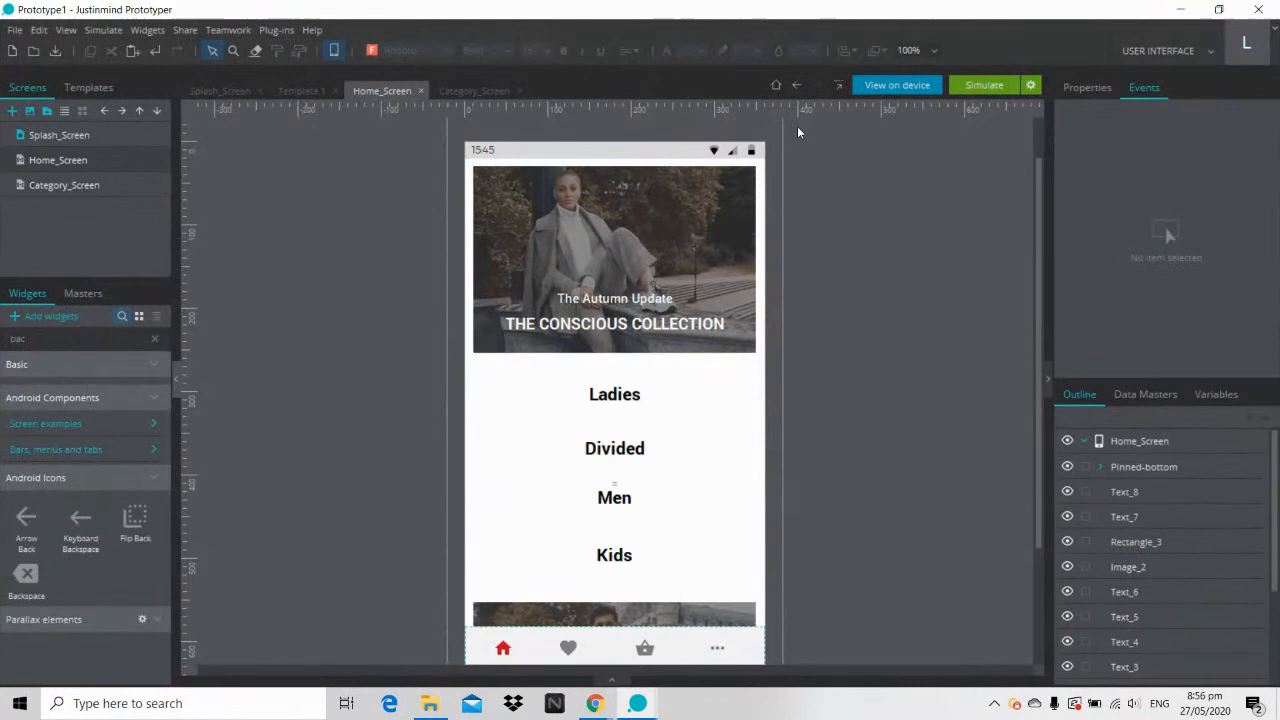
left_click(972, 88)
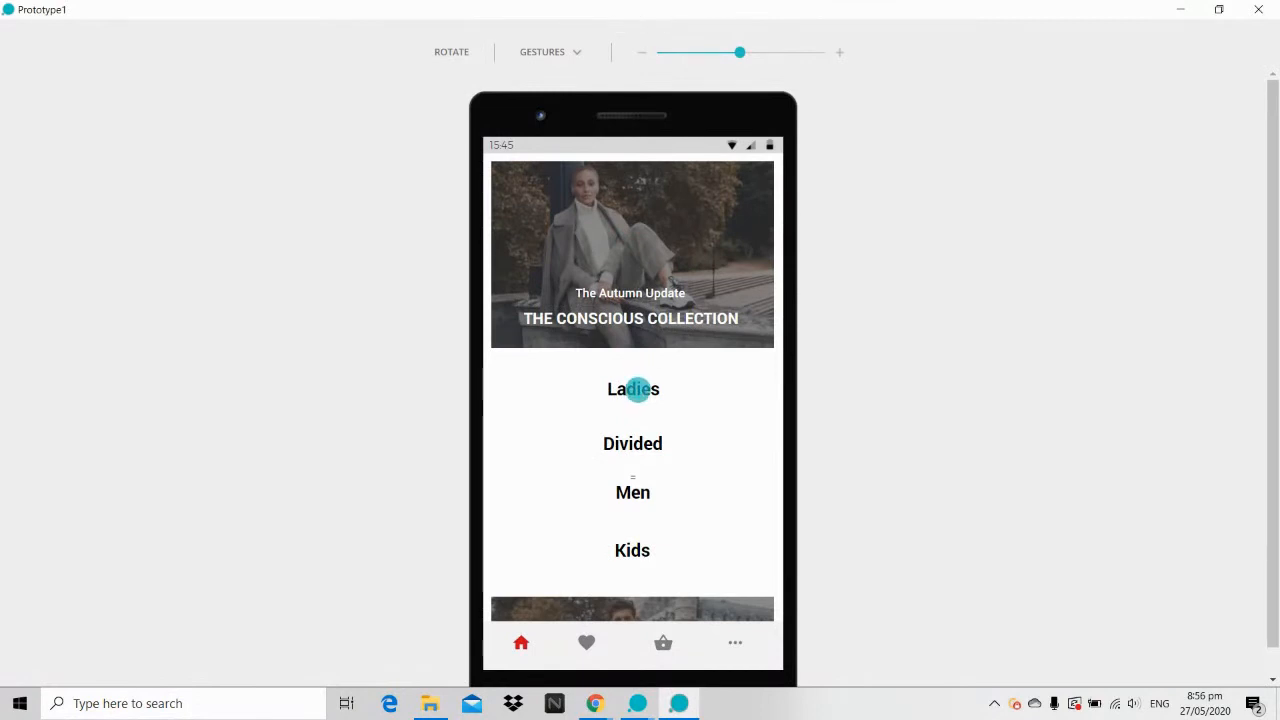
left_click(638, 389)
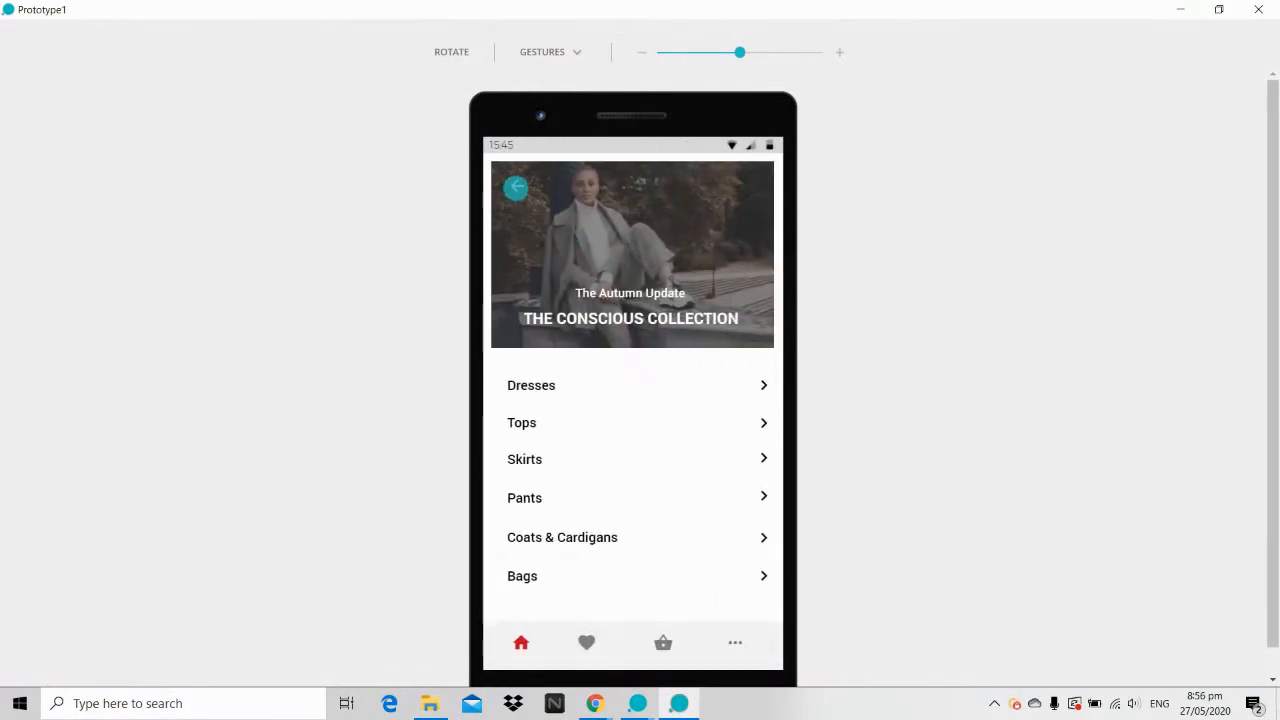
left_click(516, 187)
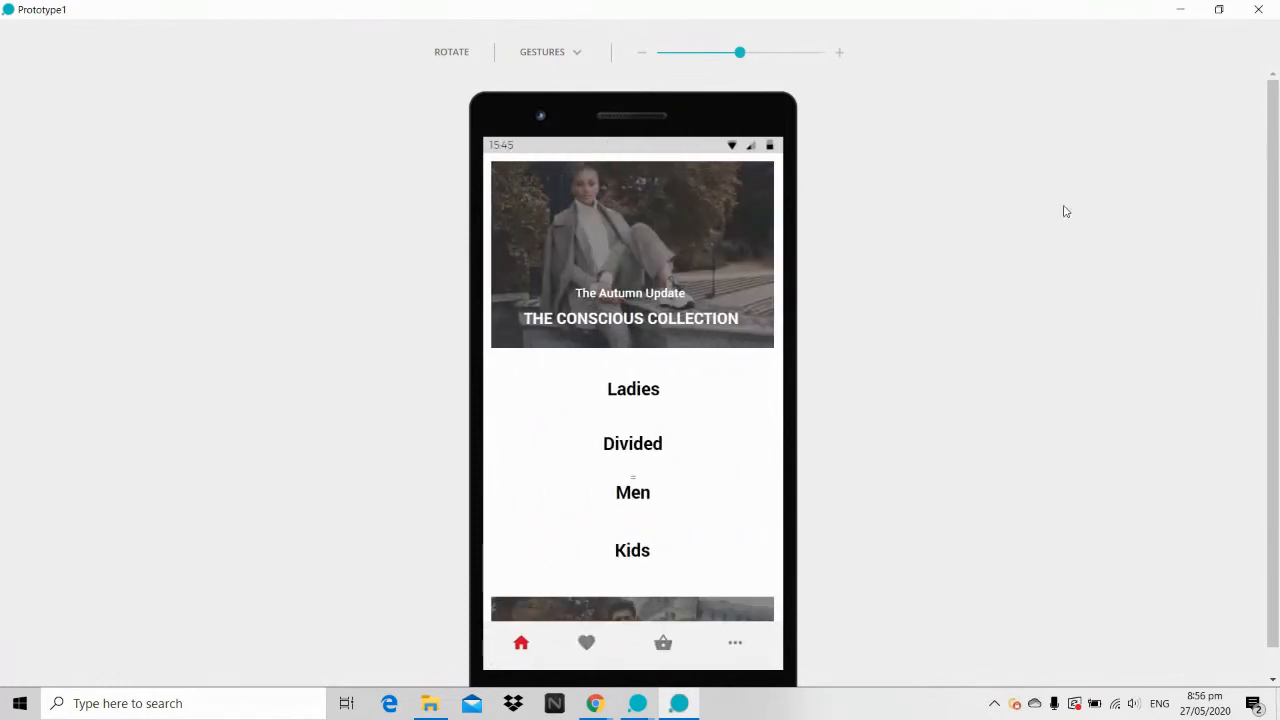
left_click(1181, 10)
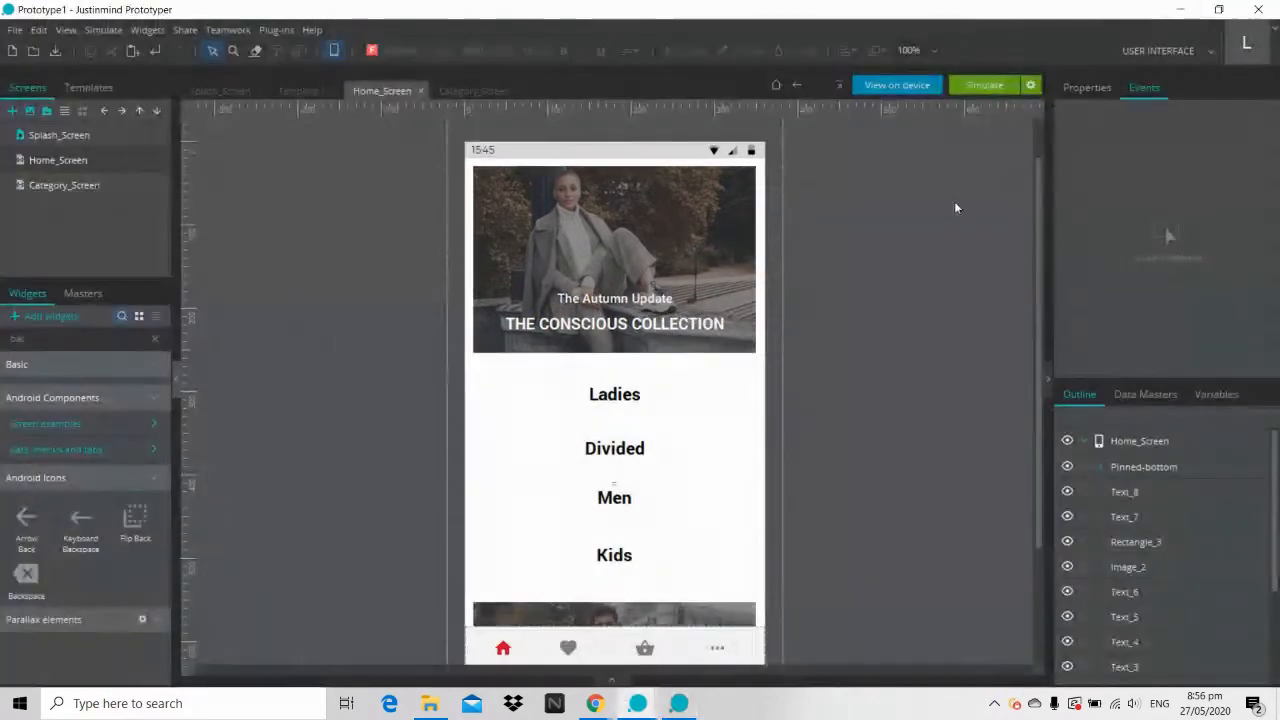
Step: Switch to StreamYard in Chrome to check the webinar's live comments, and return to Justinmind
left_click(594, 704)
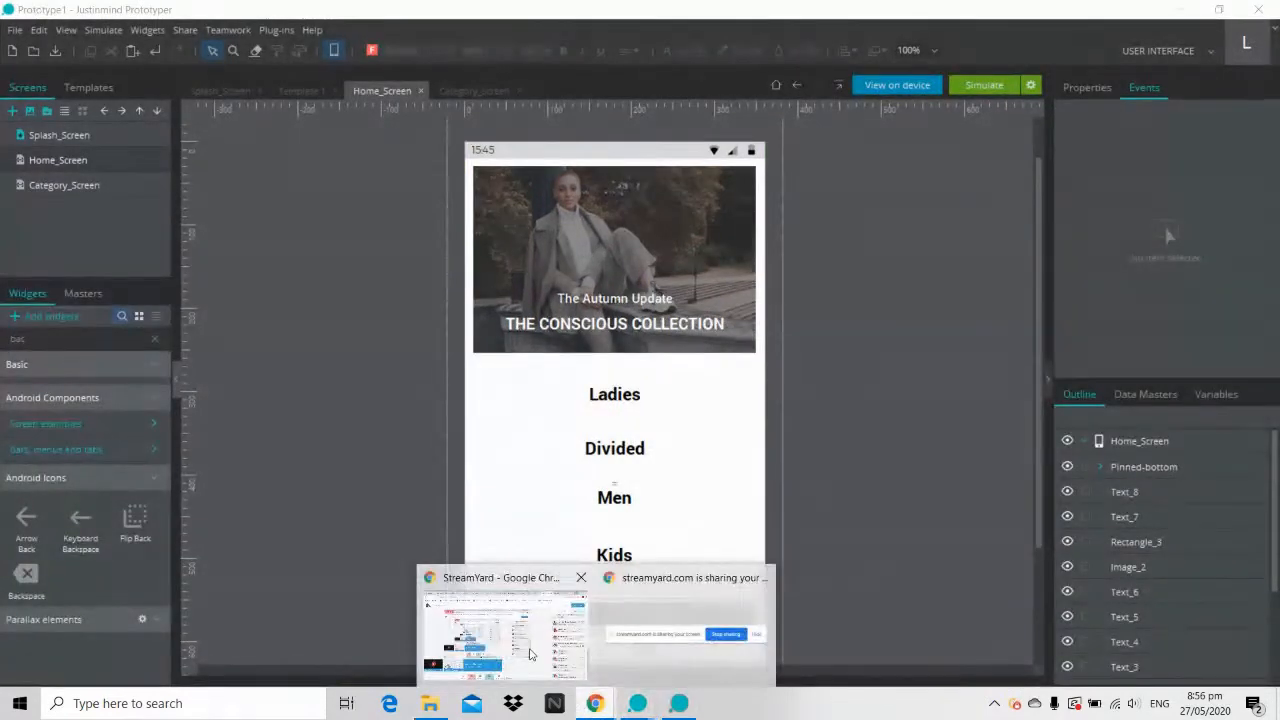
left_click(505, 625)
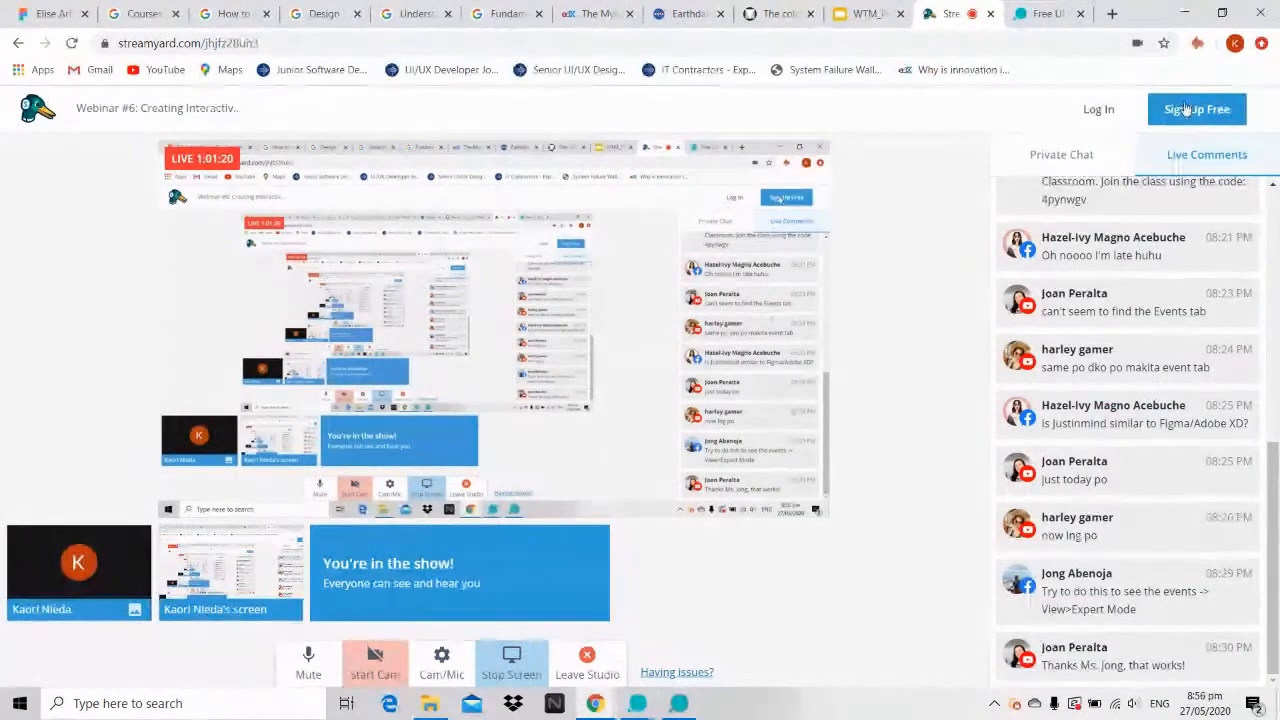
left_click(1185, 13)
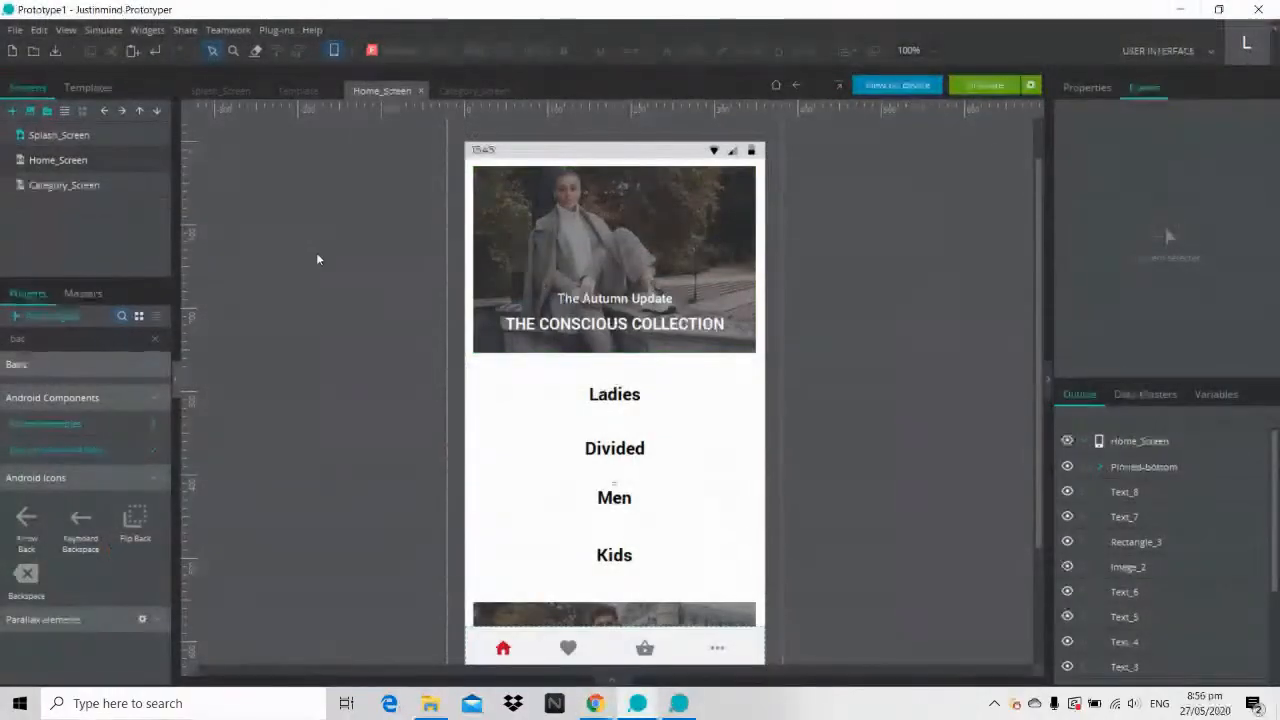
Step: Open Category_Screen in Prototype1 and close the remaining simulation window
double_click(78, 186)
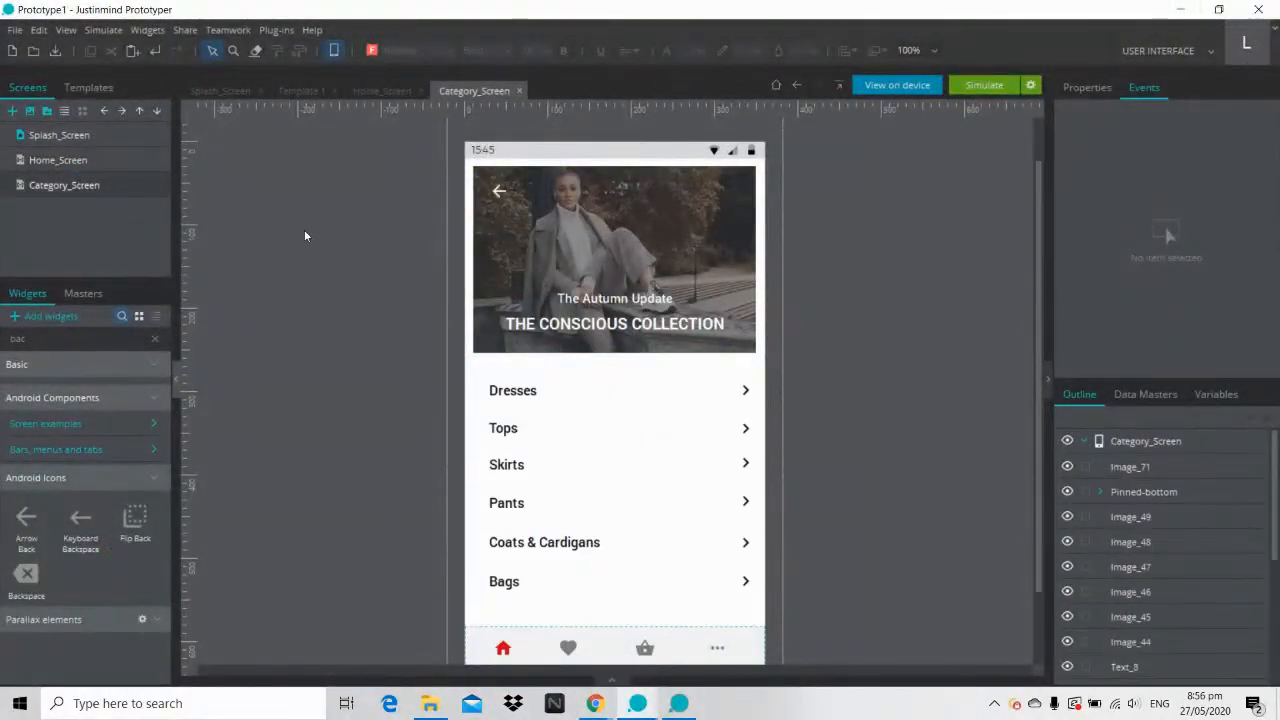
left_click(688, 705)
left_click(1268, 8)
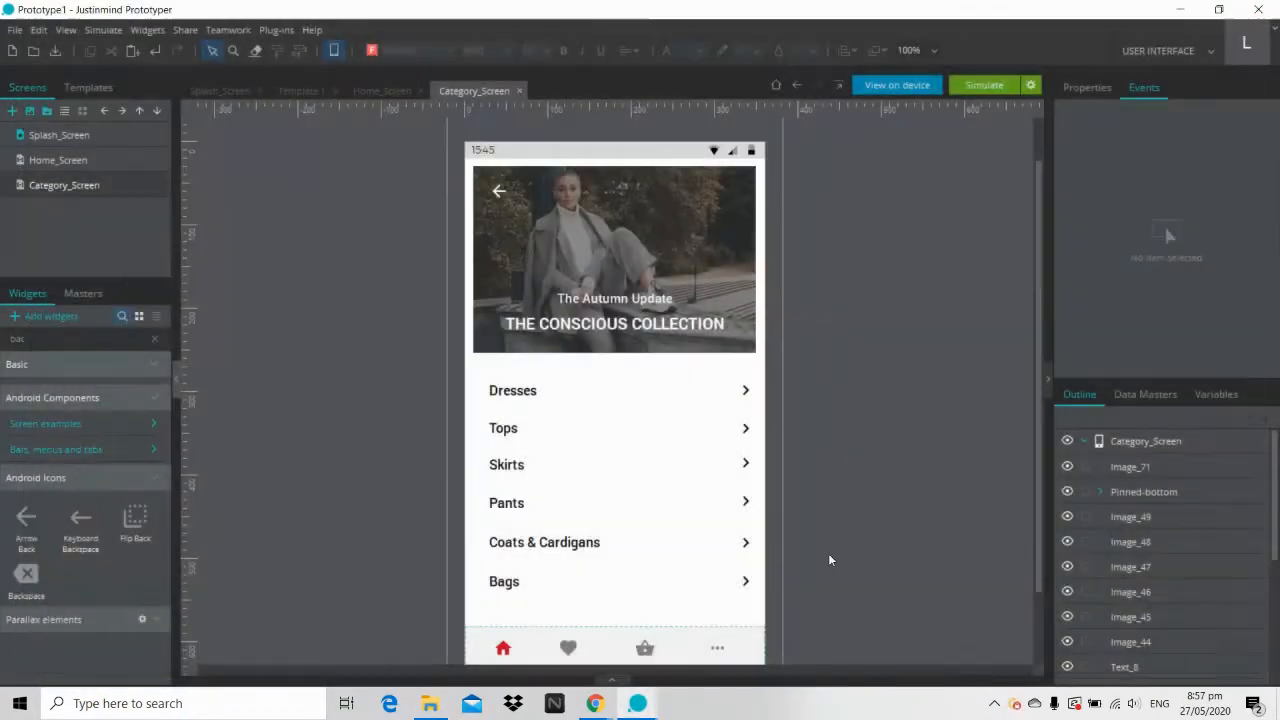
Step: Switch to the Prototype_Shop project and examine its Dresses_Screen layout and scrolling in a simulation zoomed out to fit the phone
mouse_move(637, 703)
left_click(795, 608)
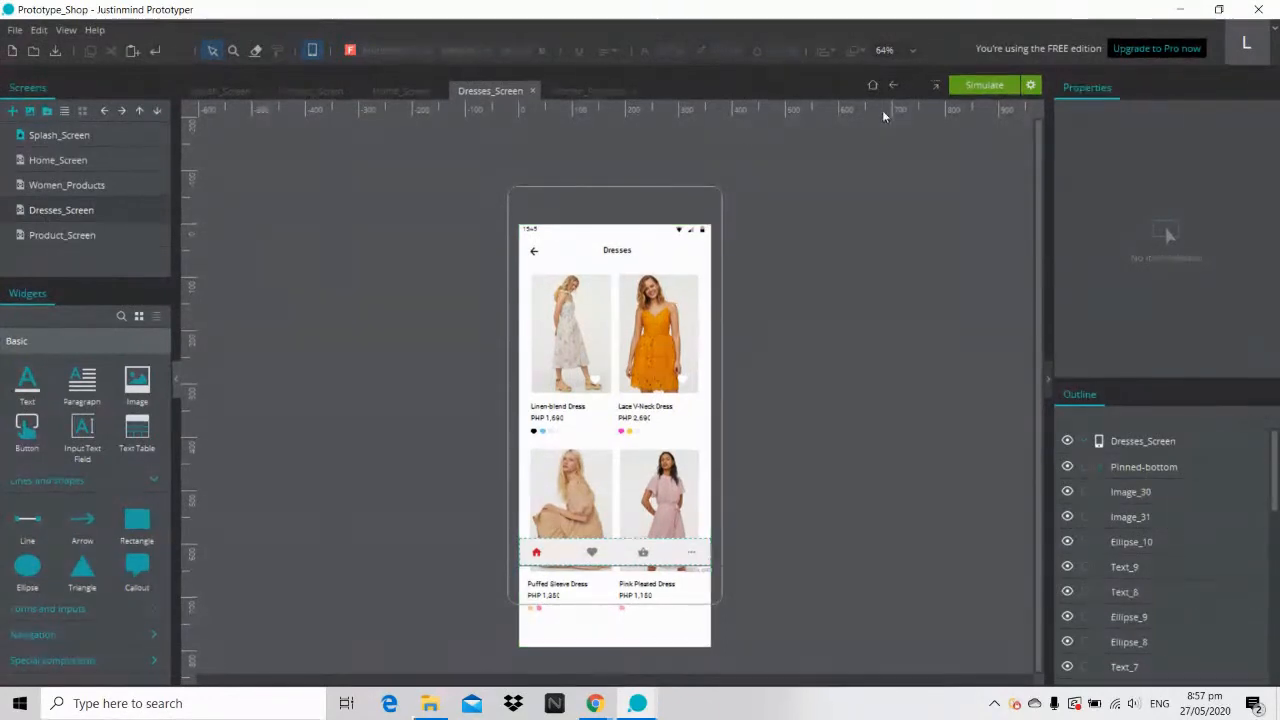
left_click(979, 86)
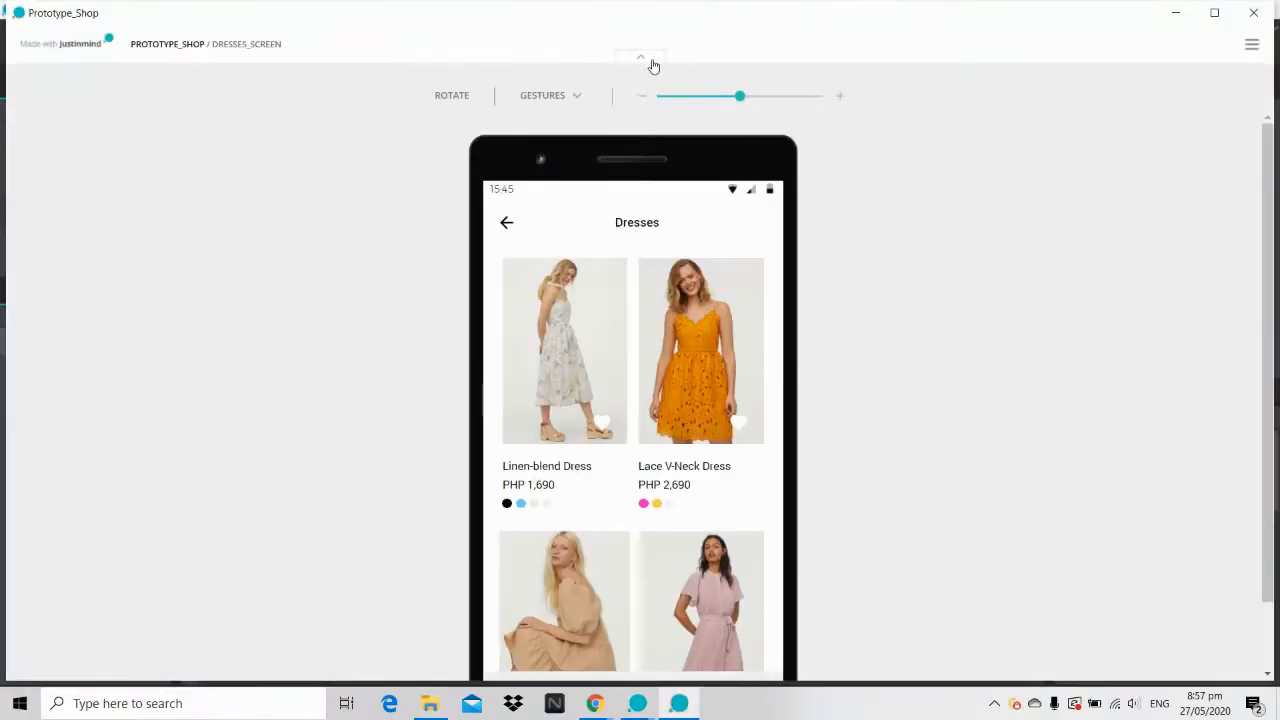
left_click(652, 66)
left_click(718, 60)
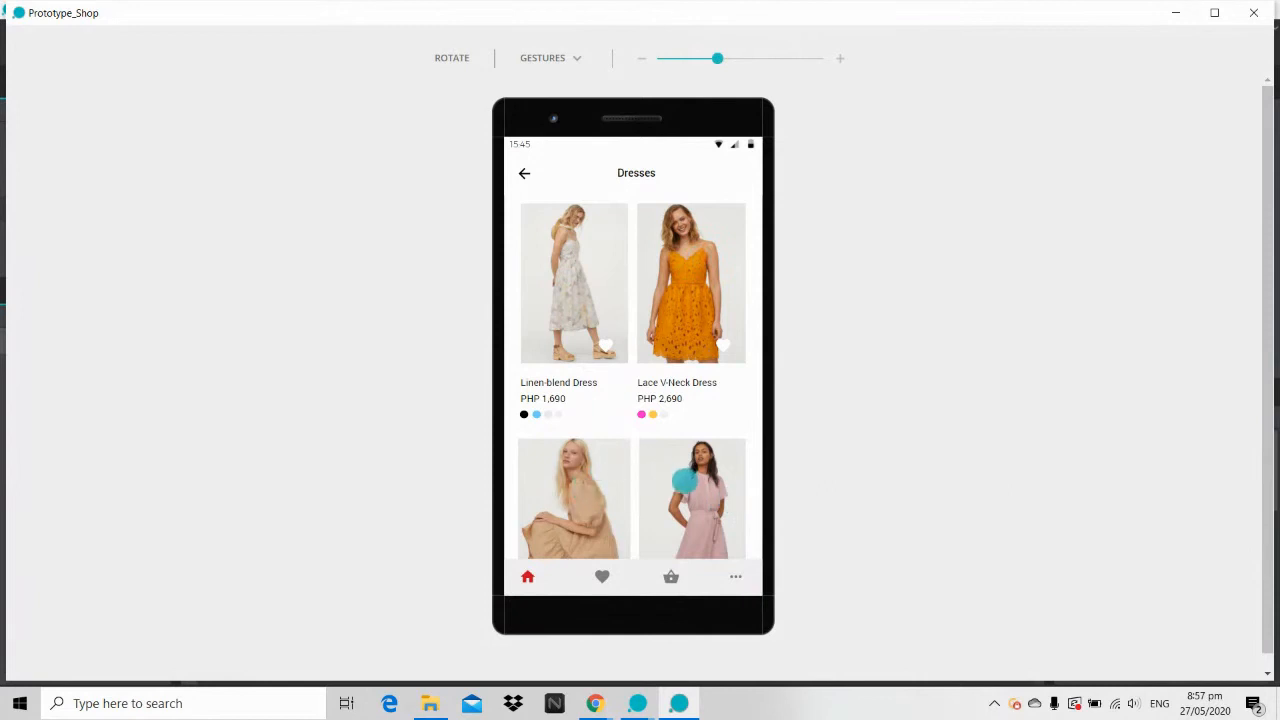
mouse_move(684, 481)
left_mouse_down()
mouse_move(686, 331)
mouse_move(693, 472)
left_mouse_up()
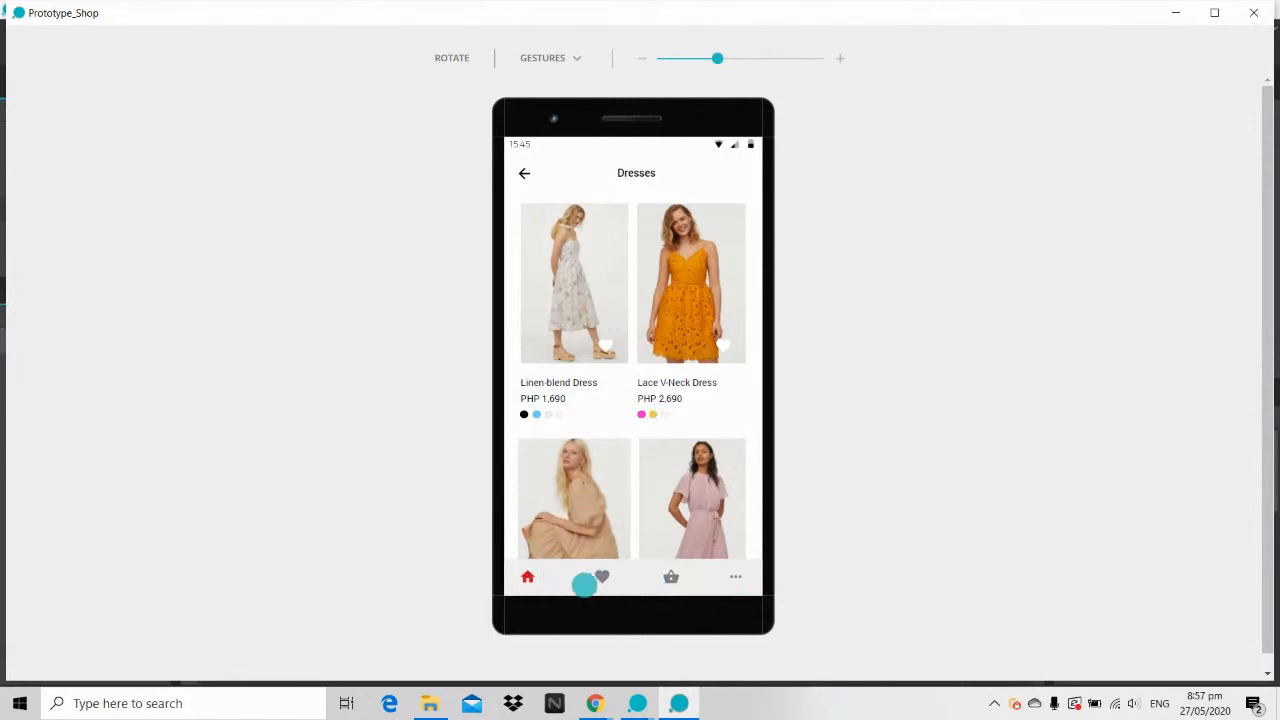
mouse_move(609, 434)
left_mouse_down()
mouse_move(614, 374)
mouse_move(614, 449)
left_mouse_up()
left_click(638, 700)
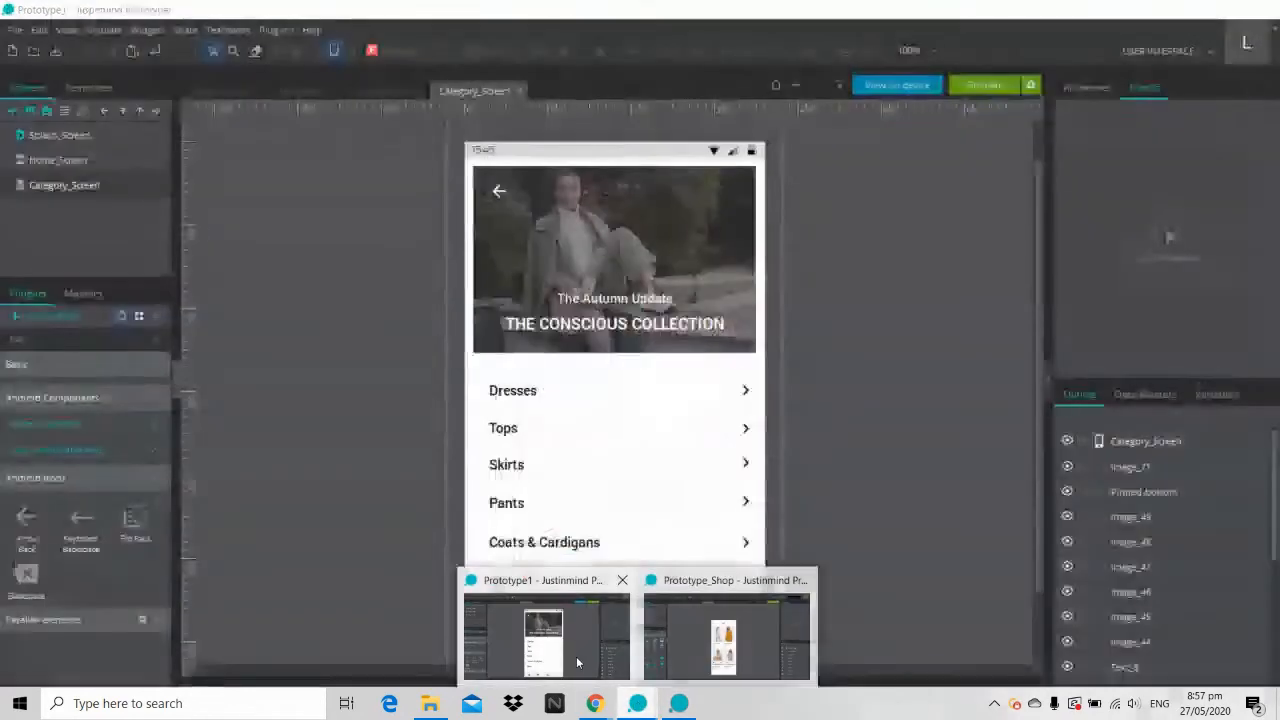
Step: Return to the Prototype1 project and create a new Android Phone screen named Dresses_Screen, 360 by 640 px
left_click(576, 656)
left_click(14, 111)
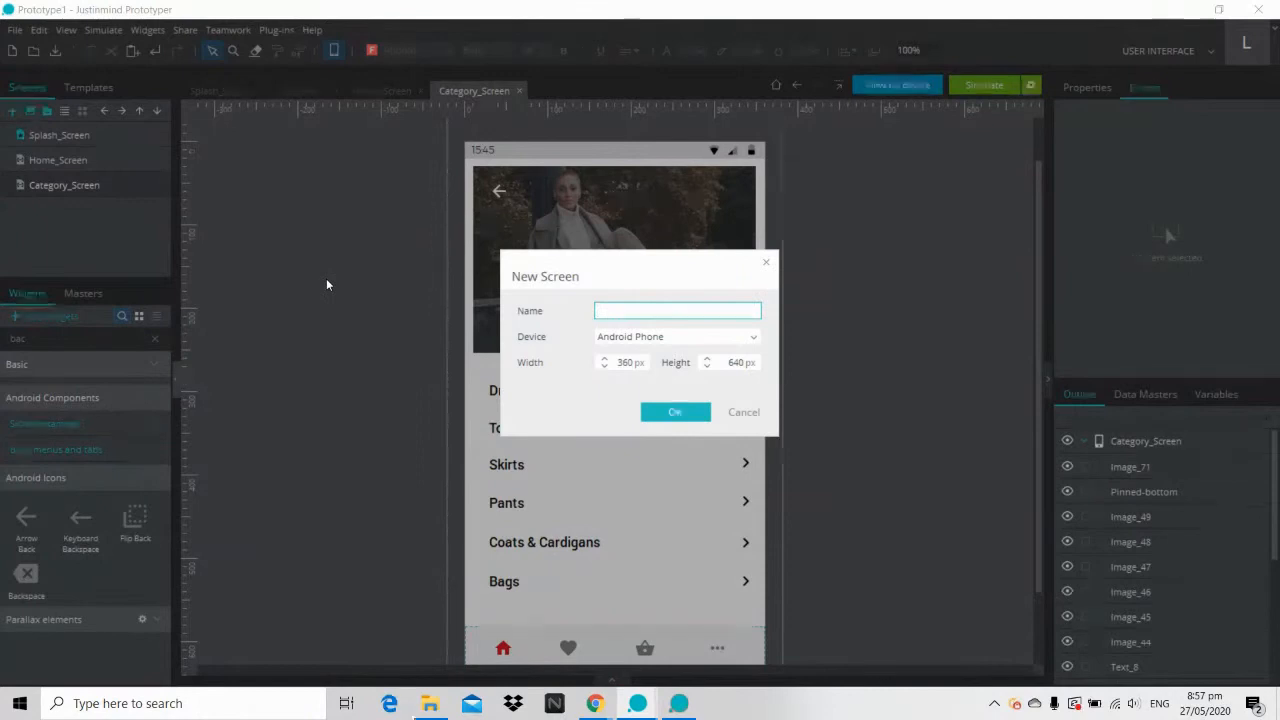
type("Dresses_Scree")
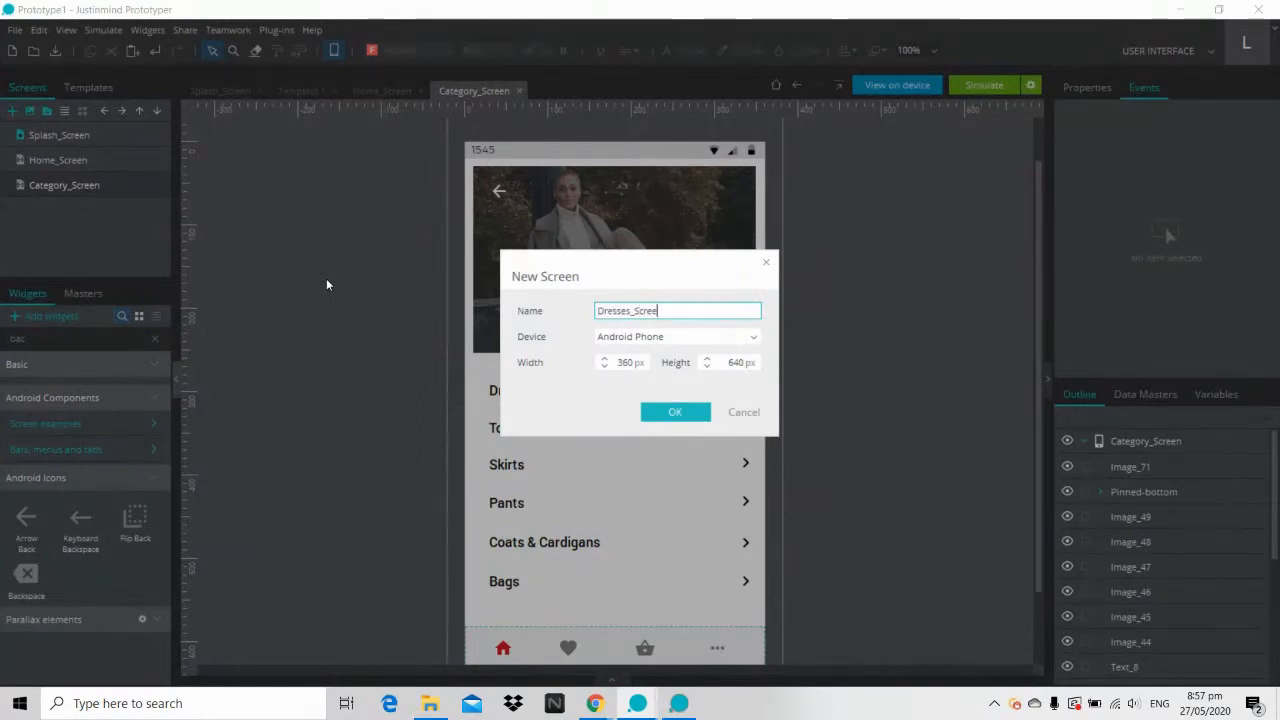
type("n")
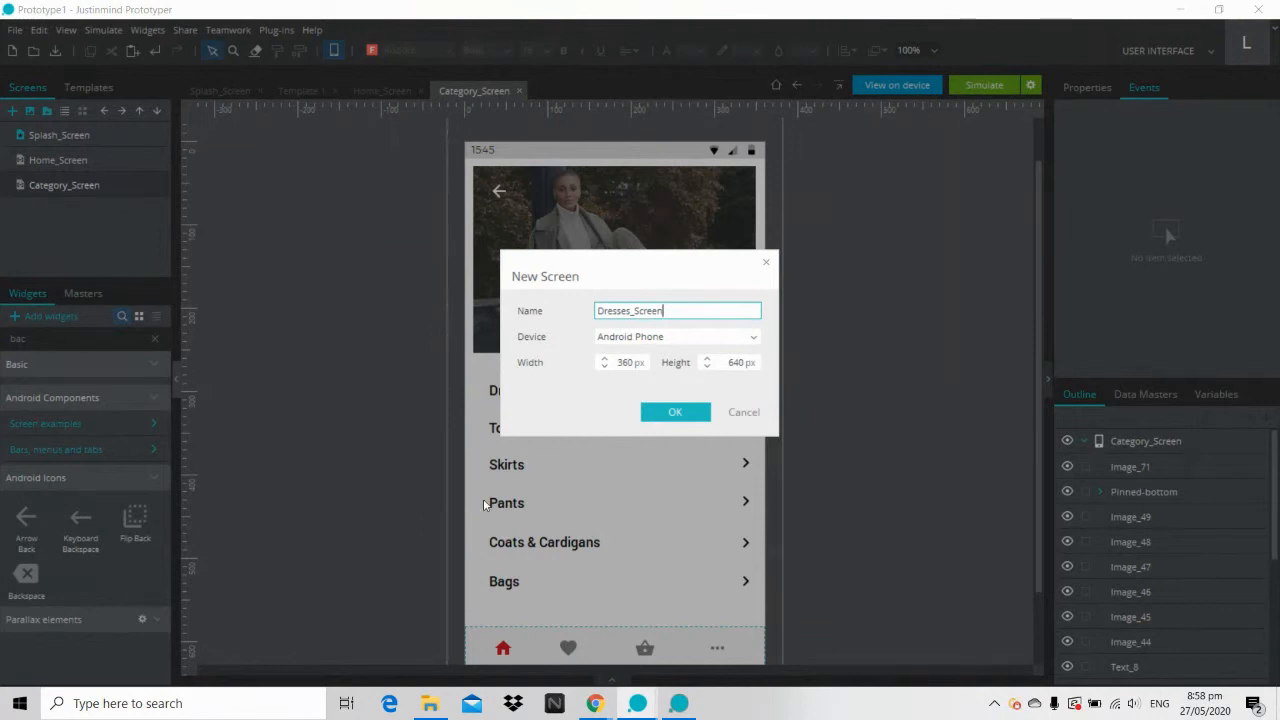
left_click(682, 413)
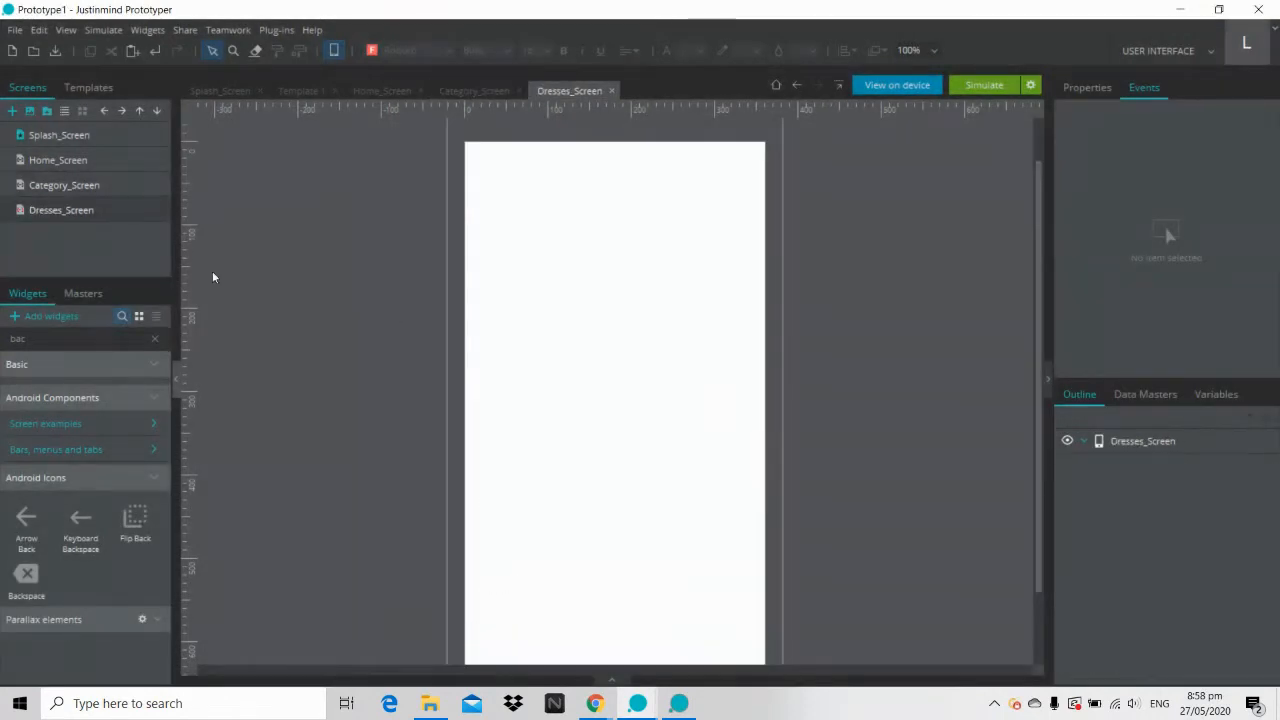
Step: Check the Dresses layout in the Prototype_Shop simulation, and place a dark status bar along the top of Prototype1's Dresses_Screen
left_click(679, 704)
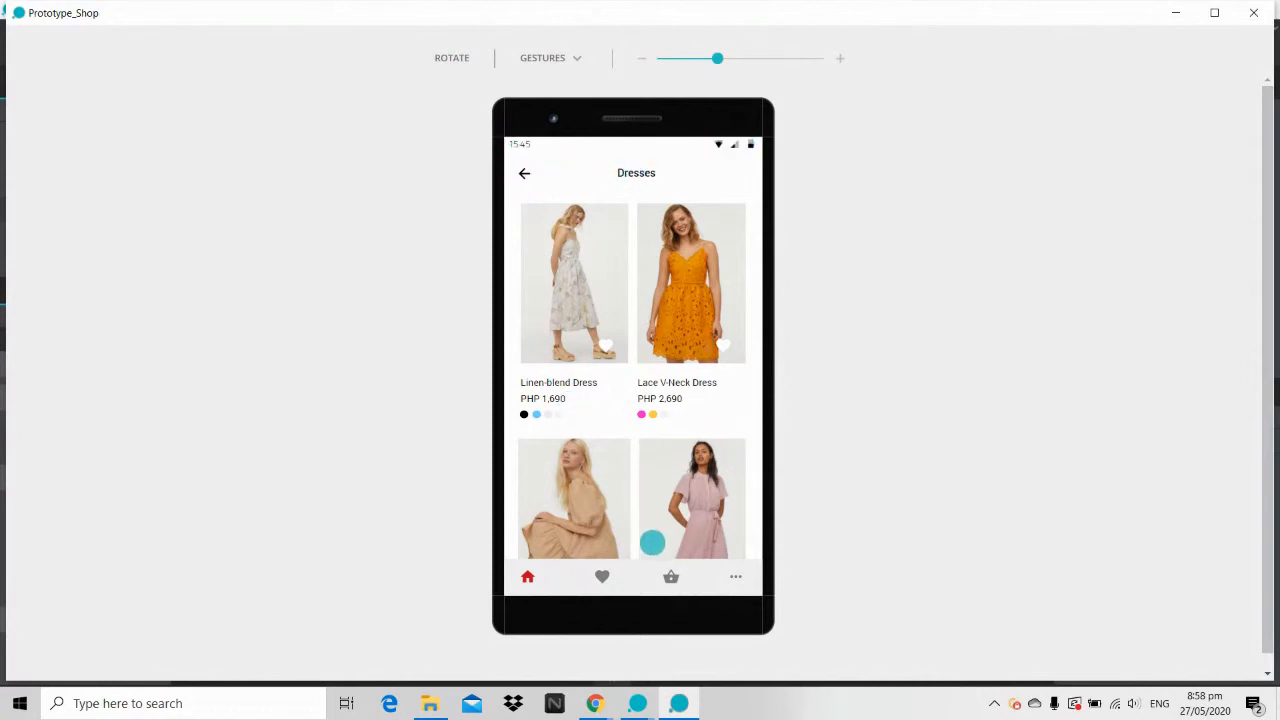
left_click(1175, 14)
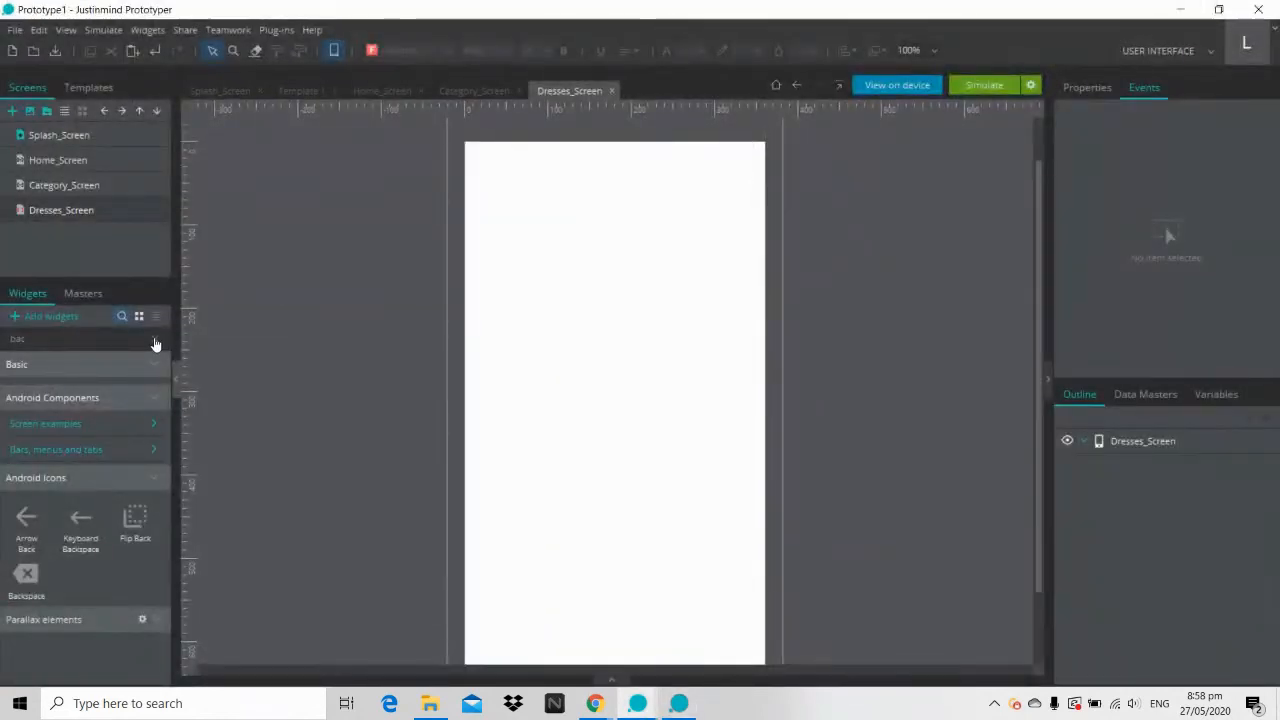
left_click(155, 344)
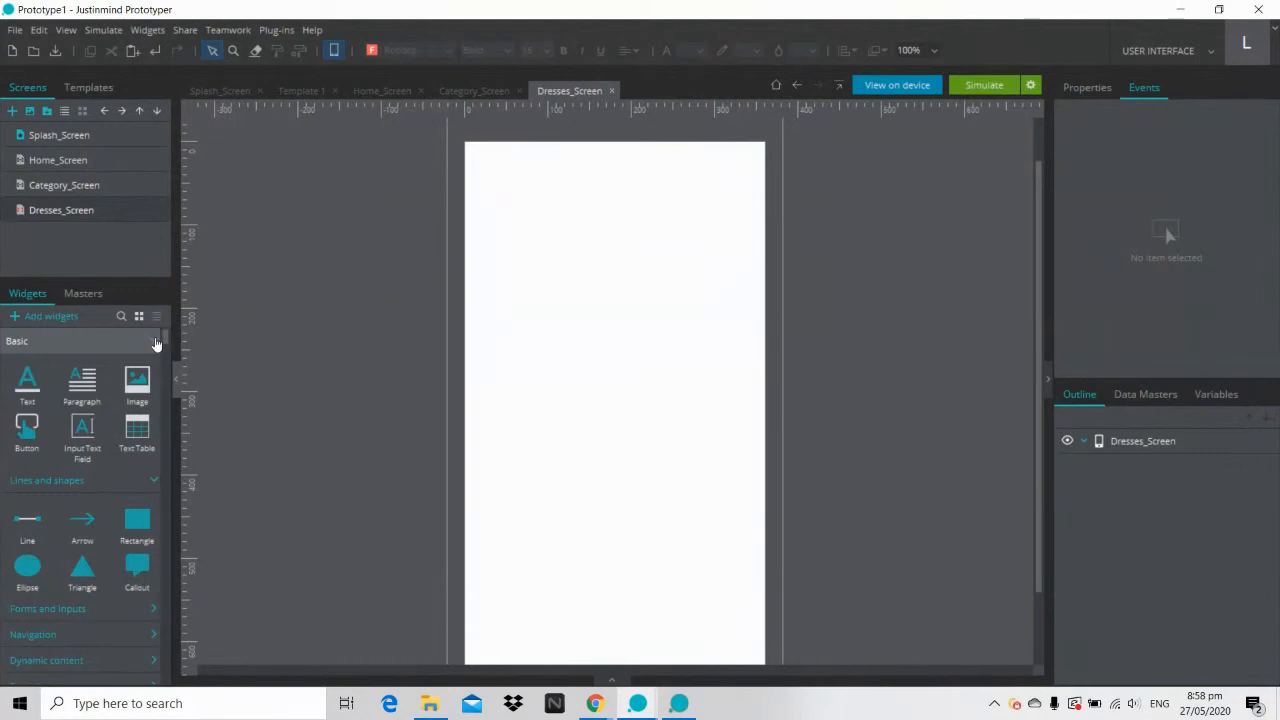
left_click(155, 343)
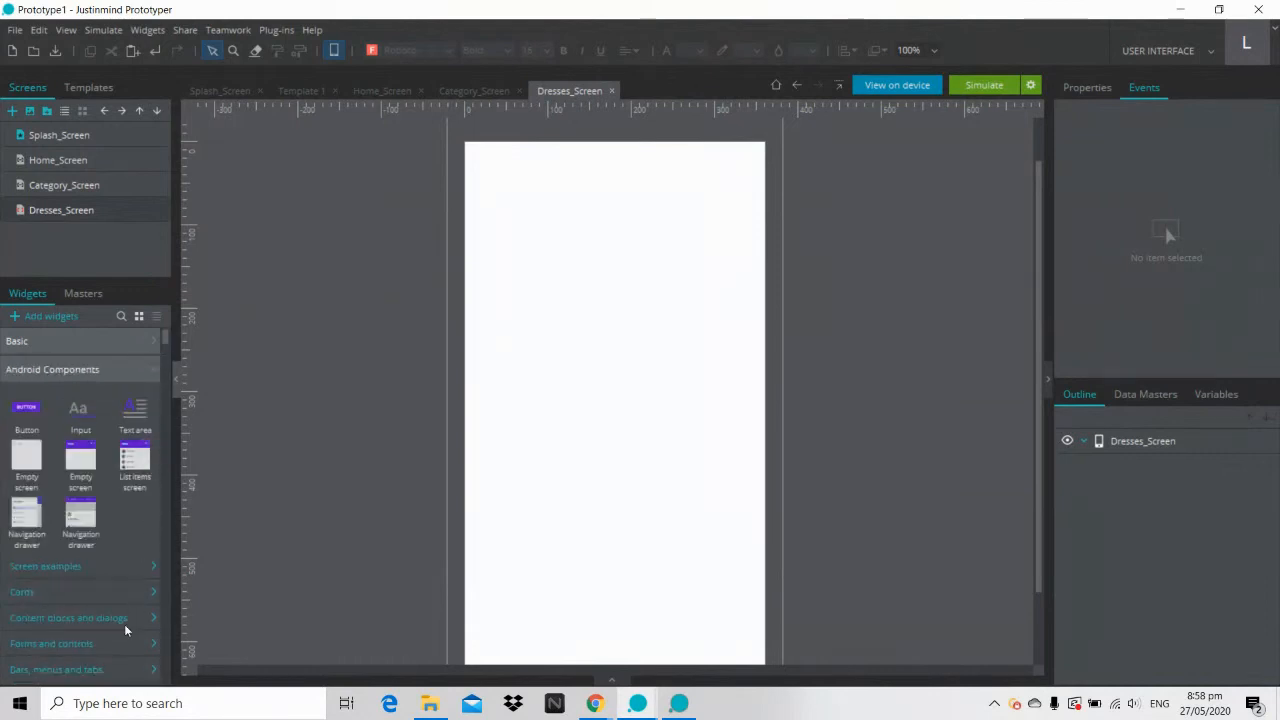
left_click(143, 668)
left_click_drag(166, 339, 168, 370)
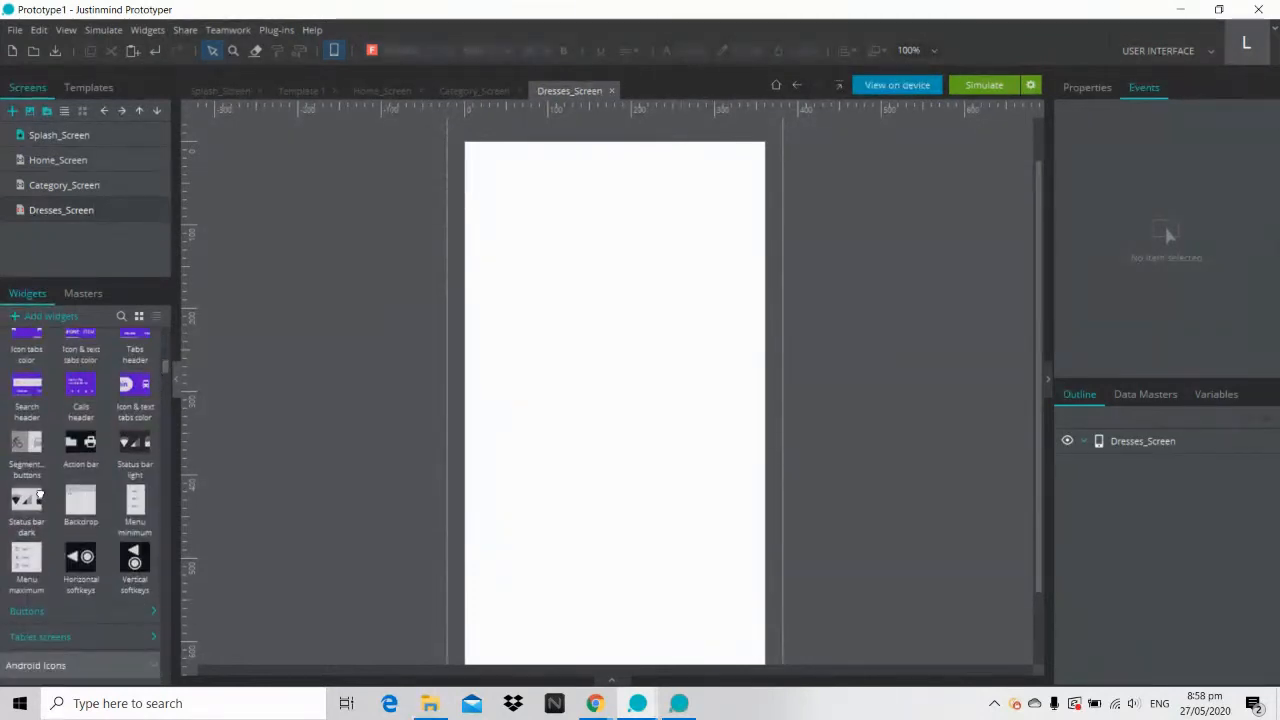
left_click_drag(40, 494, 472, 160)
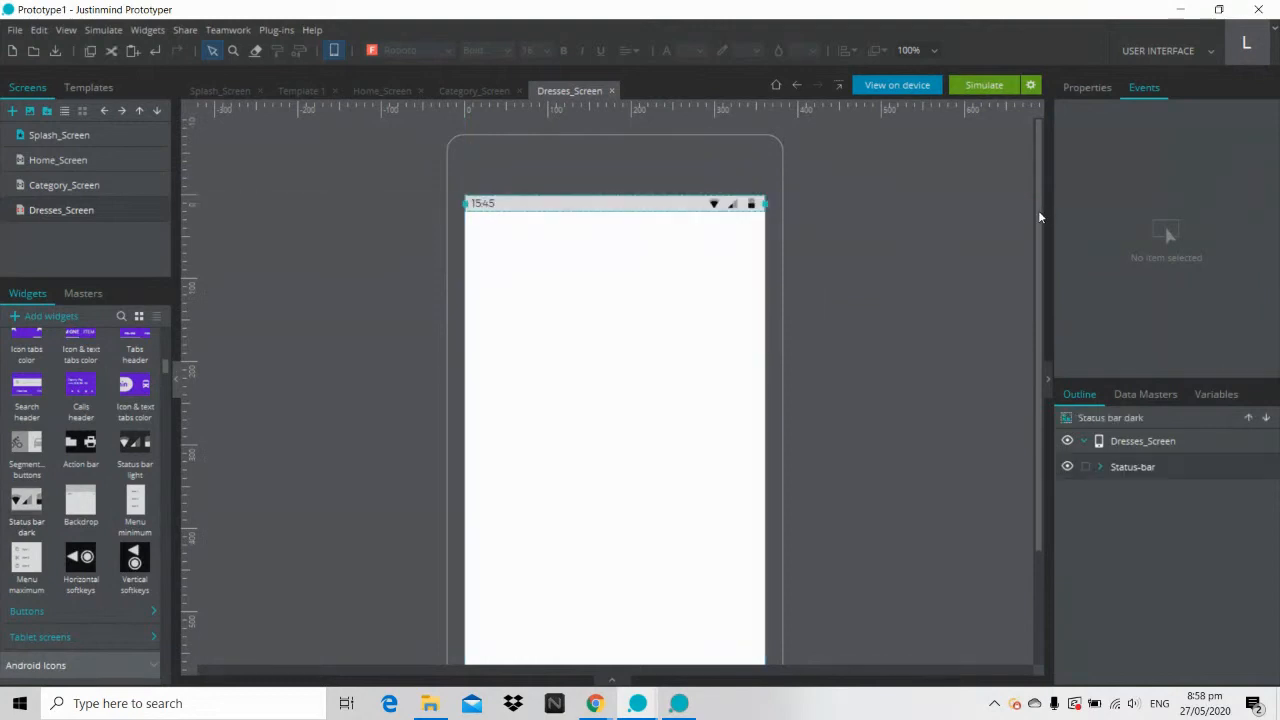
left_click_drag(1040, 212, 1040, 267)
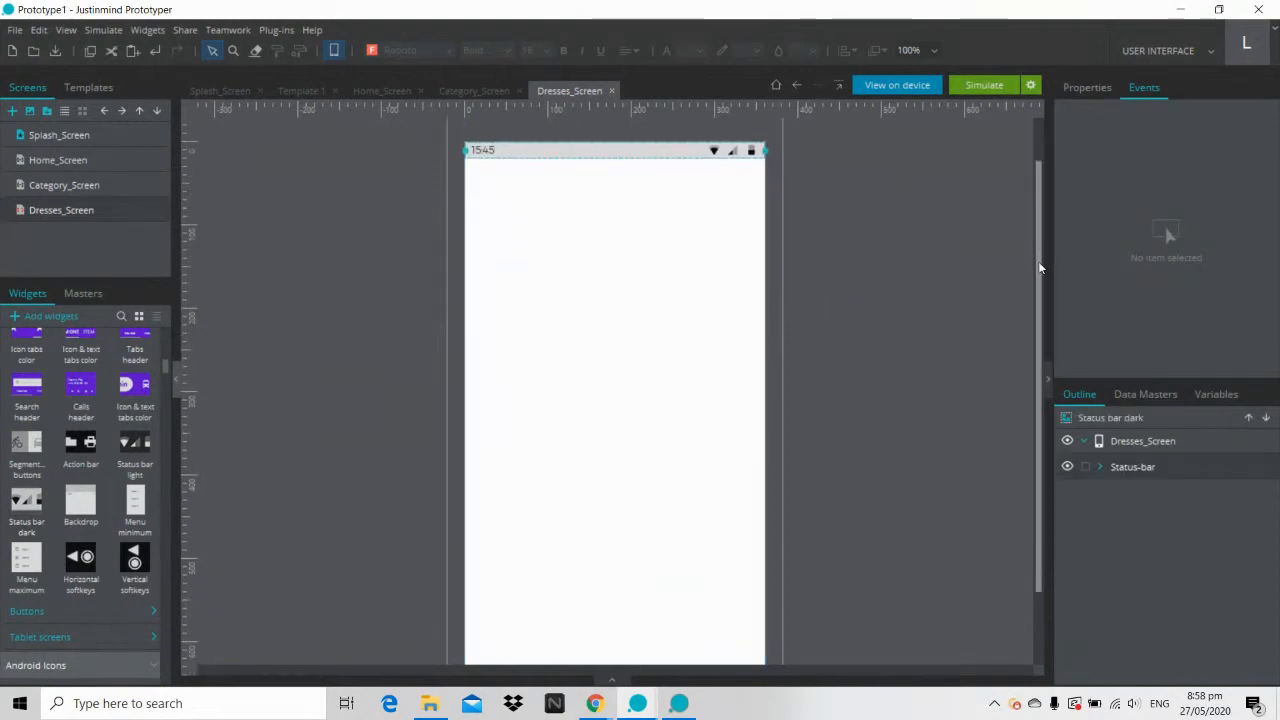
Step: Review the Prototype_Shop simulation again, add a rectangle at Dresses_Screen's top-left corner and order it behind the status bar
left_click(681, 704)
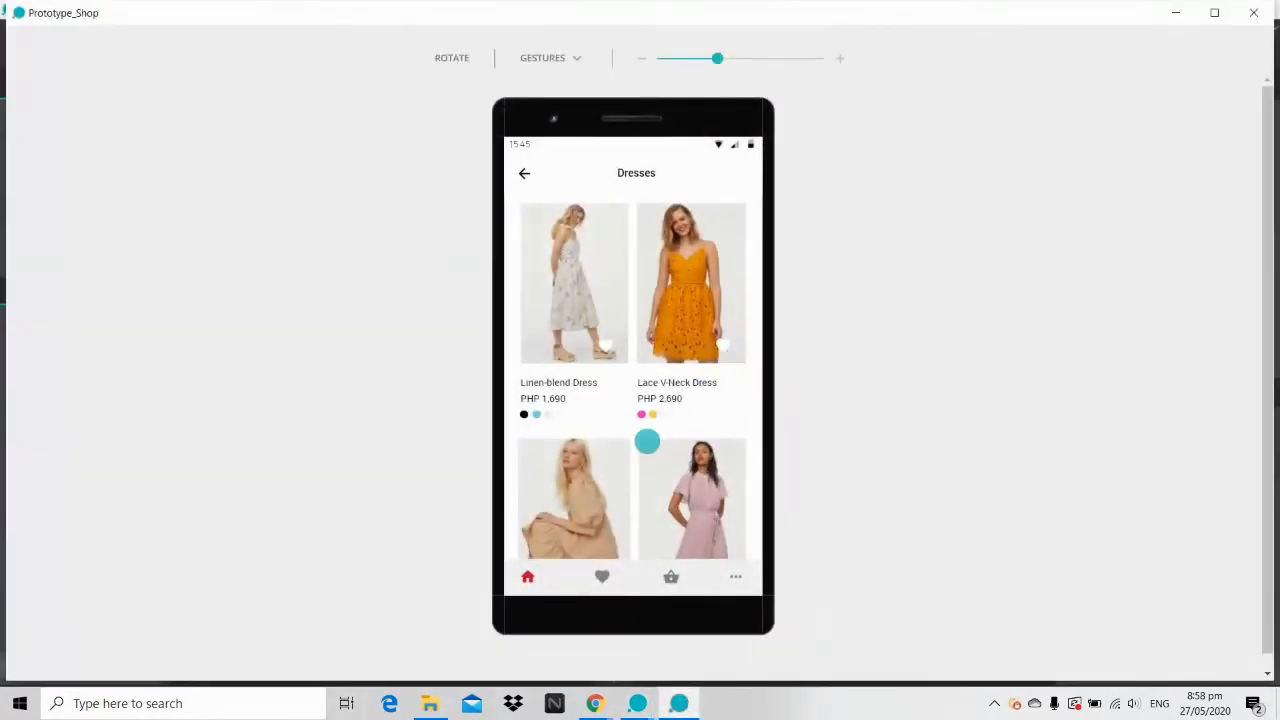
mouse_move(646, 440)
left_mouse_down()
mouse_move(643, 288)
mouse_move(651, 449)
left_mouse_up()
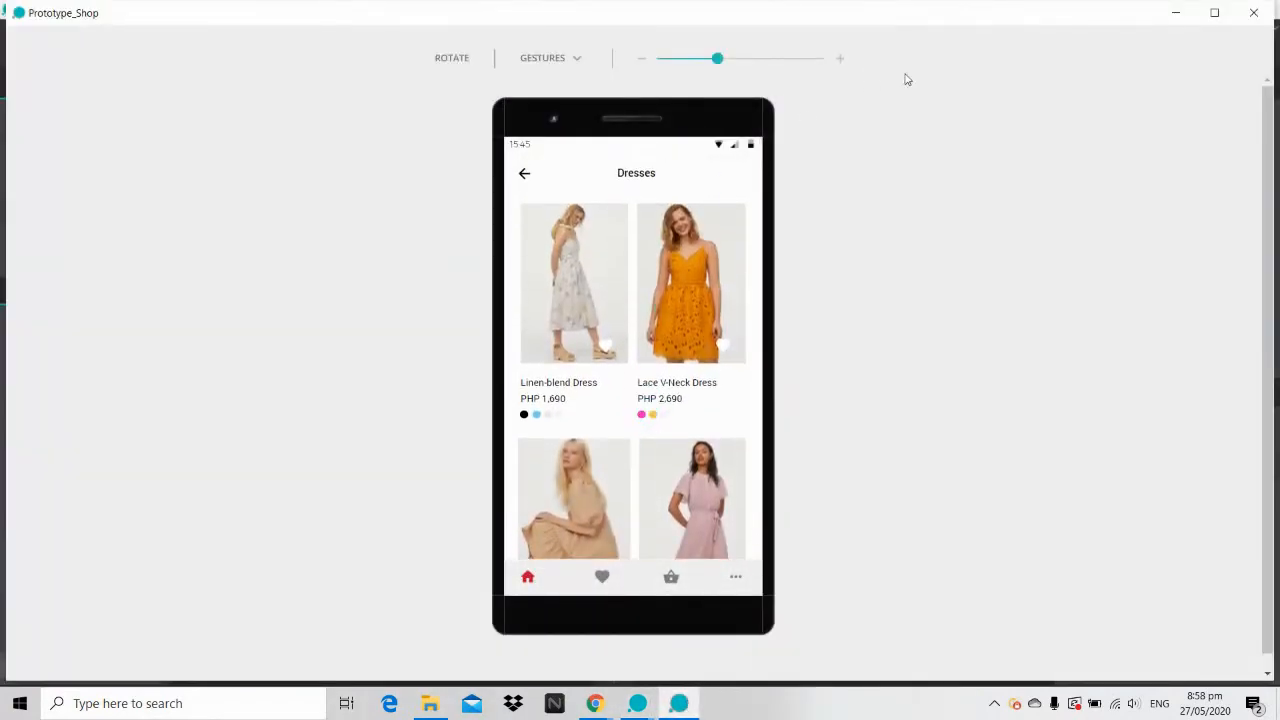
left_click(1174, 14)
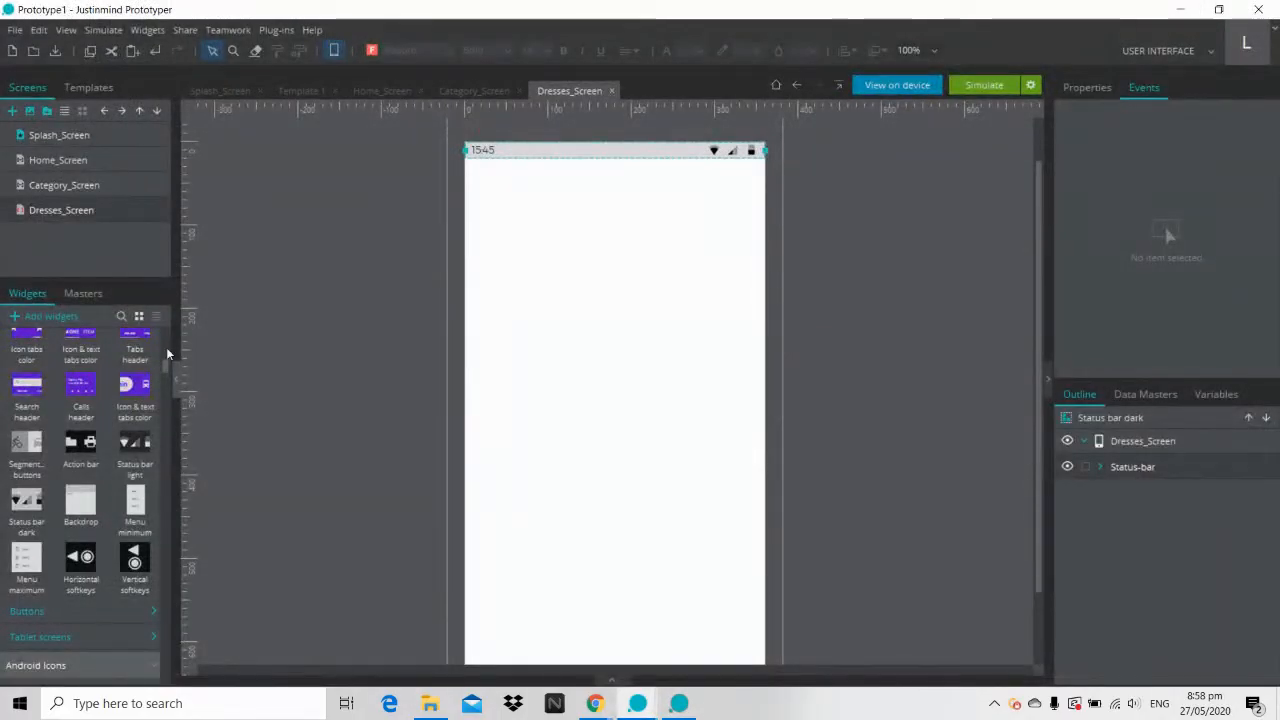
left_click_drag(166, 359, 164, 328)
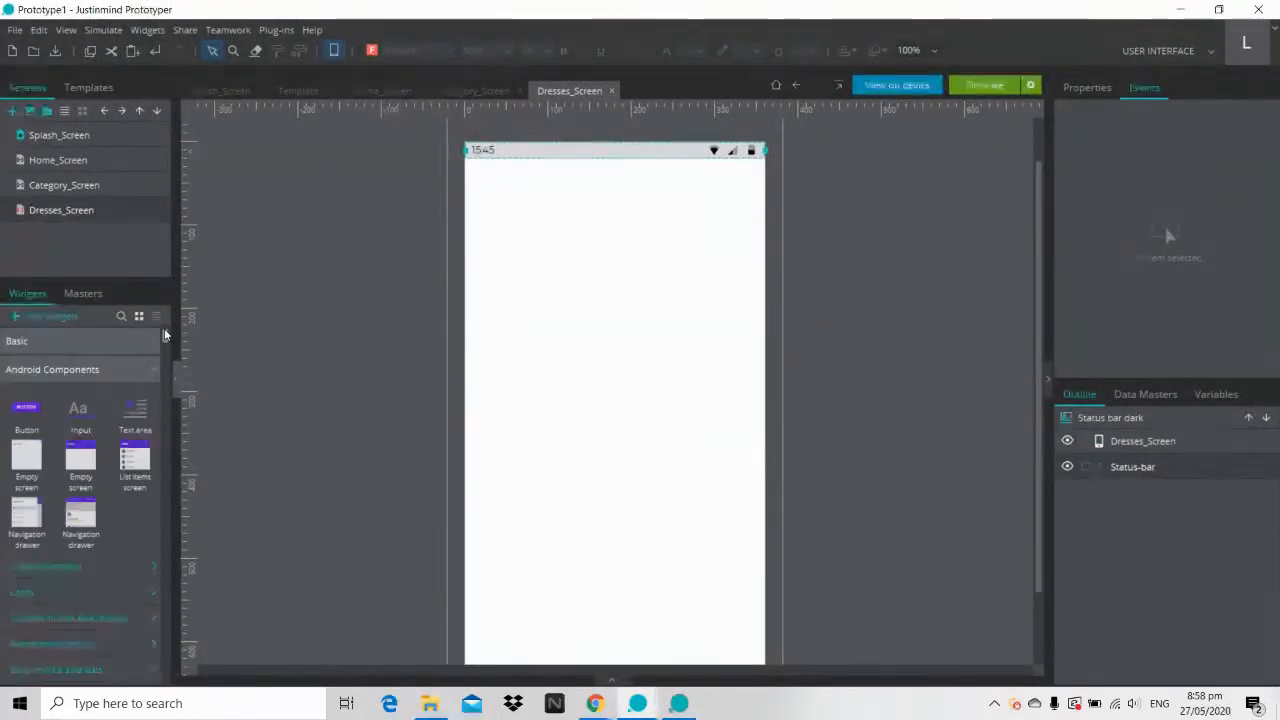
left_click(153, 379)
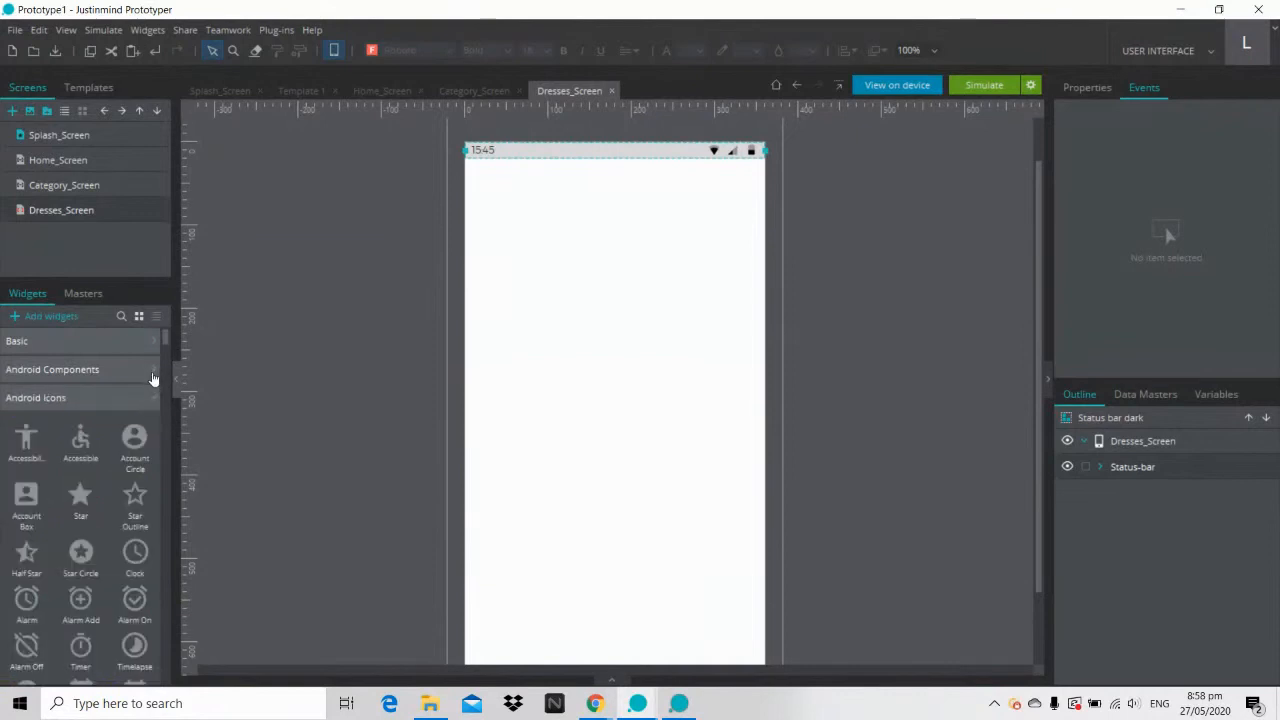
left_click(151, 397)
left_click(153, 341)
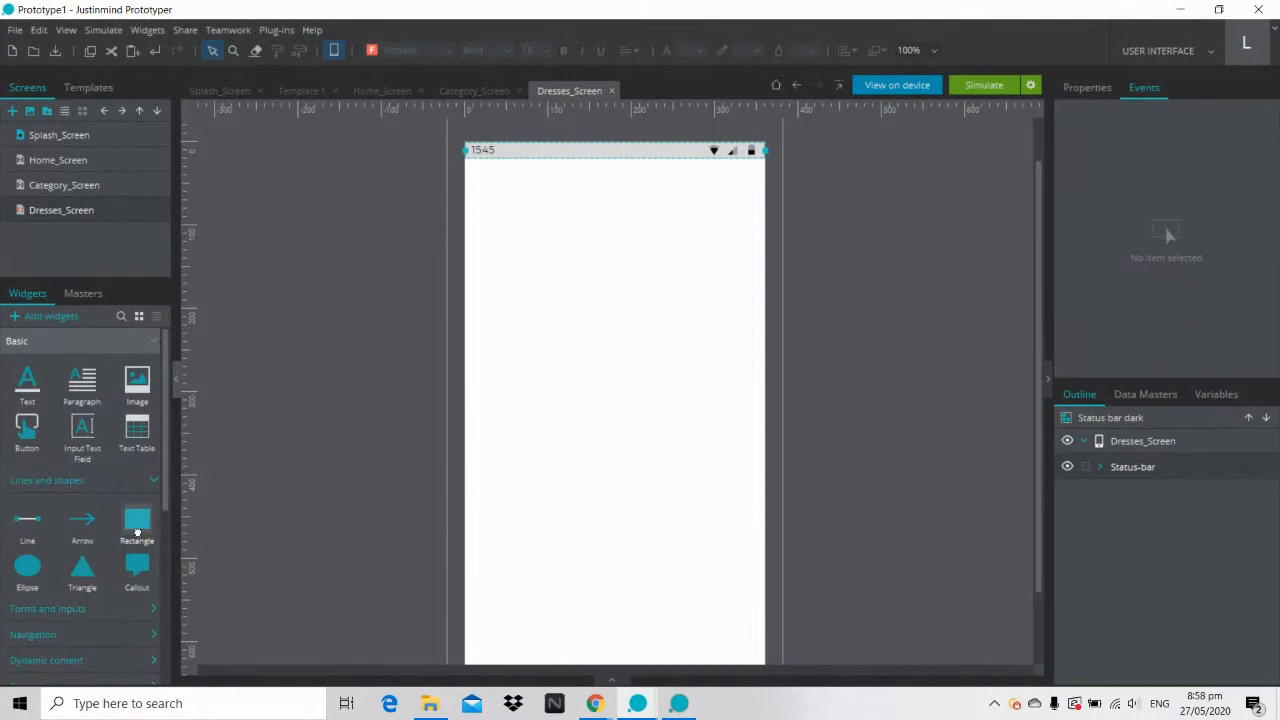
left_click_drag(137, 532, 468, 148)
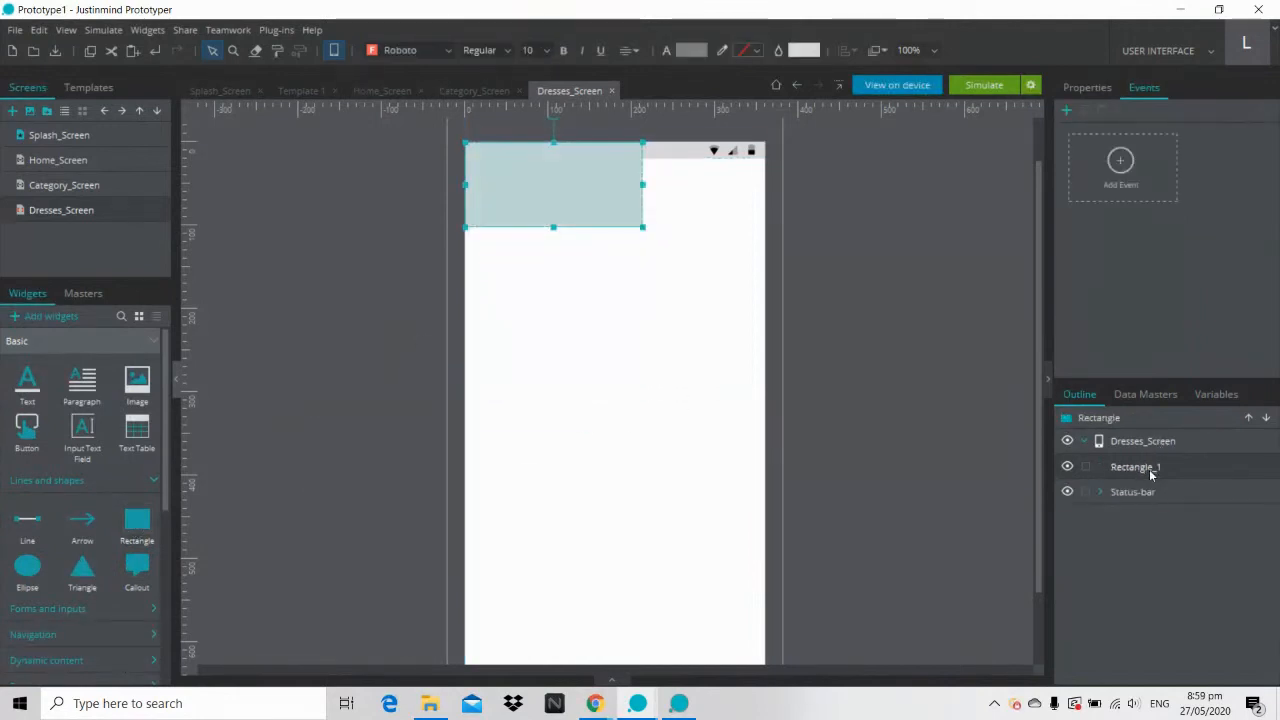
left_click_drag(1150, 476, 1150, 501)
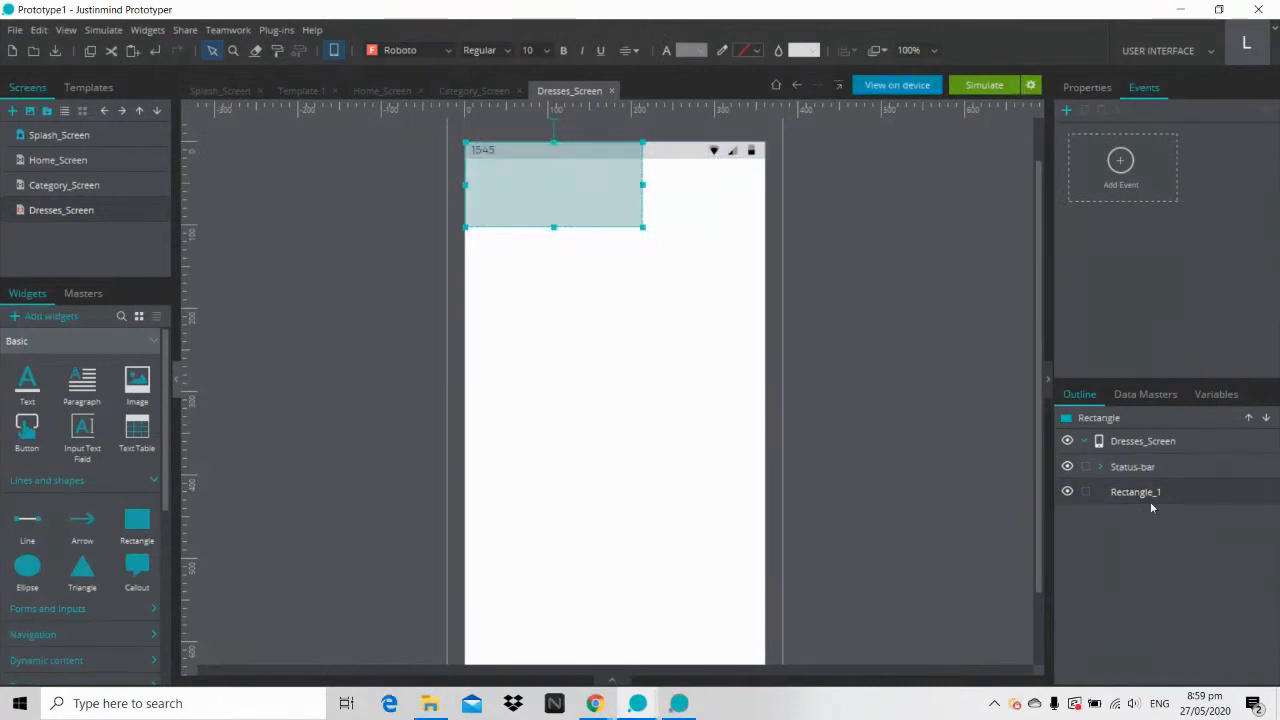
Step: Stretch the rectangle across the full width of Dresses_Screen and down past the screen's lower edge
left_click_drag(641, 185, 762, 182)
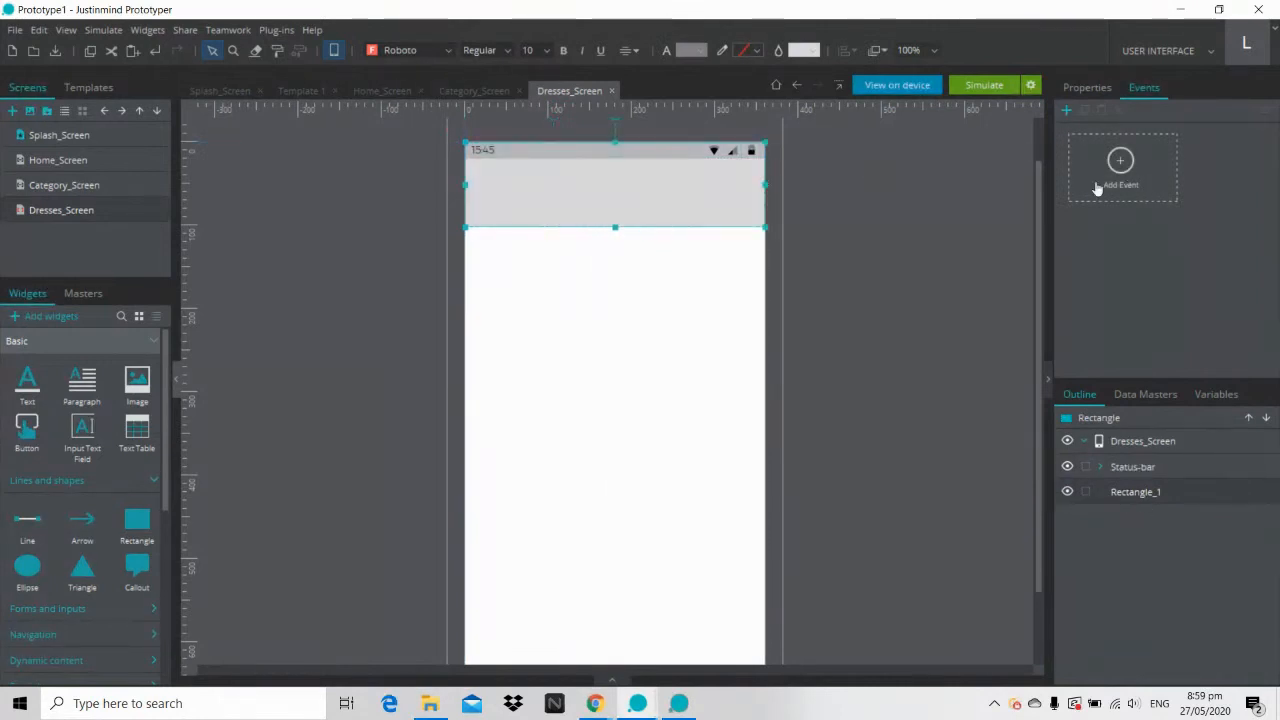
left_click_drag(1038, 213, 1038, 283)
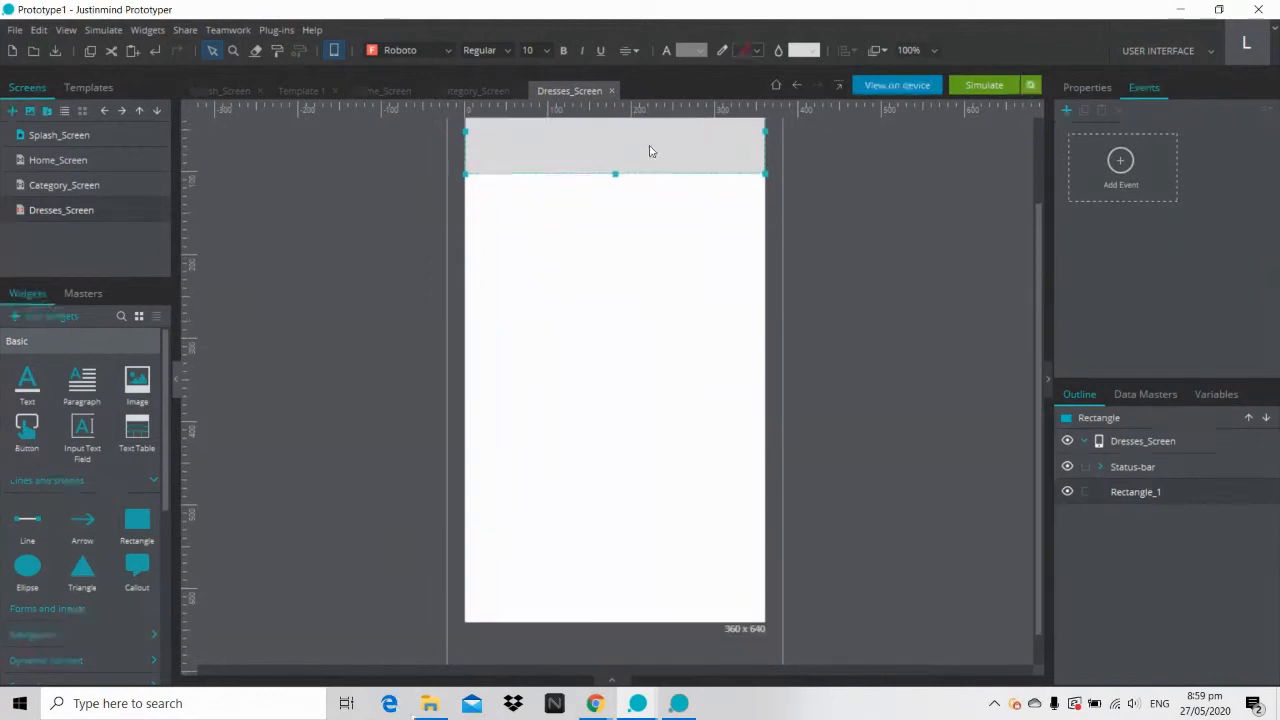
left_click_drag(612, 190, 615, 650)
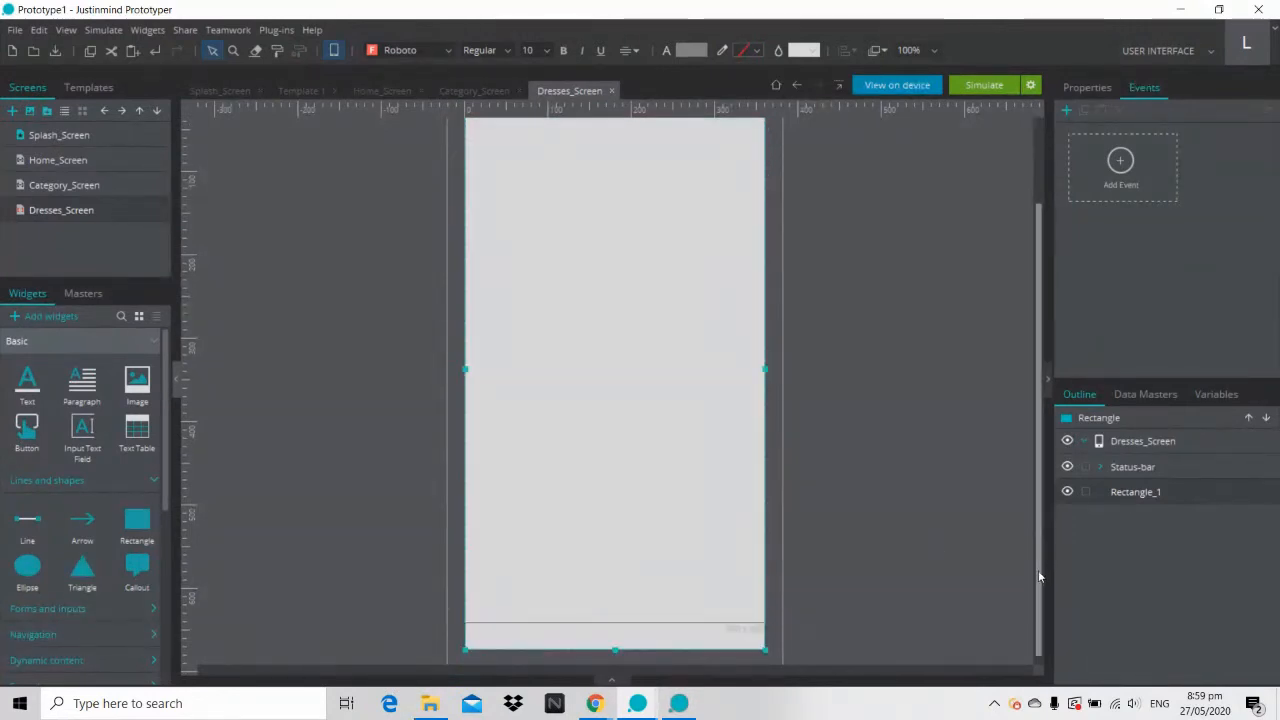
left_click_drag(1038, 576, 1031, 648)
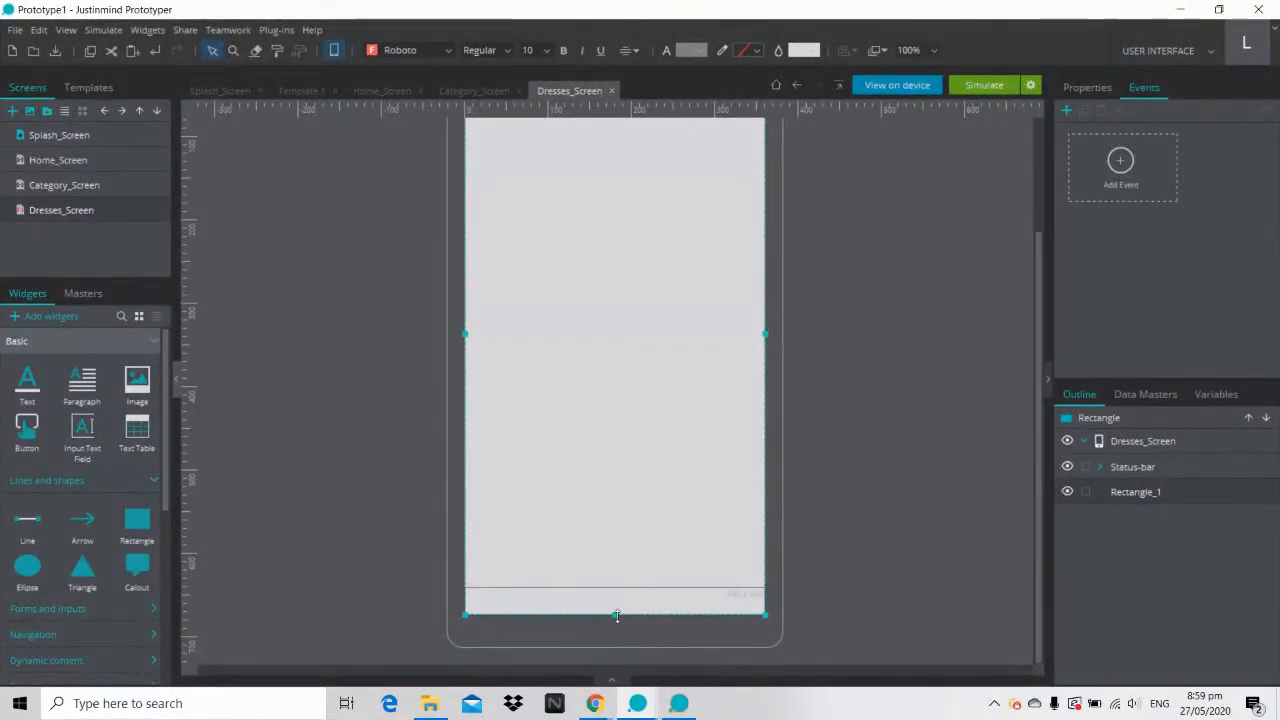
left_click_drag(616, 616, 615, 638)
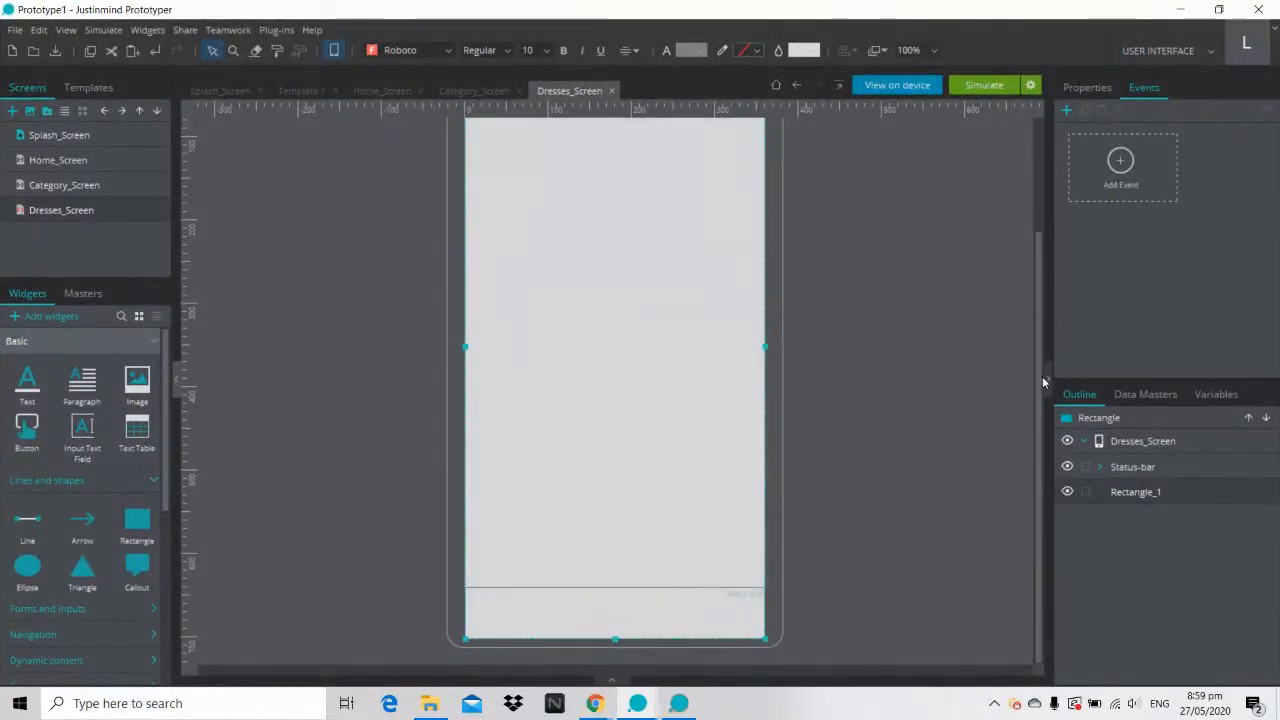
left_click_drag(1042, 376, 1046, 307)
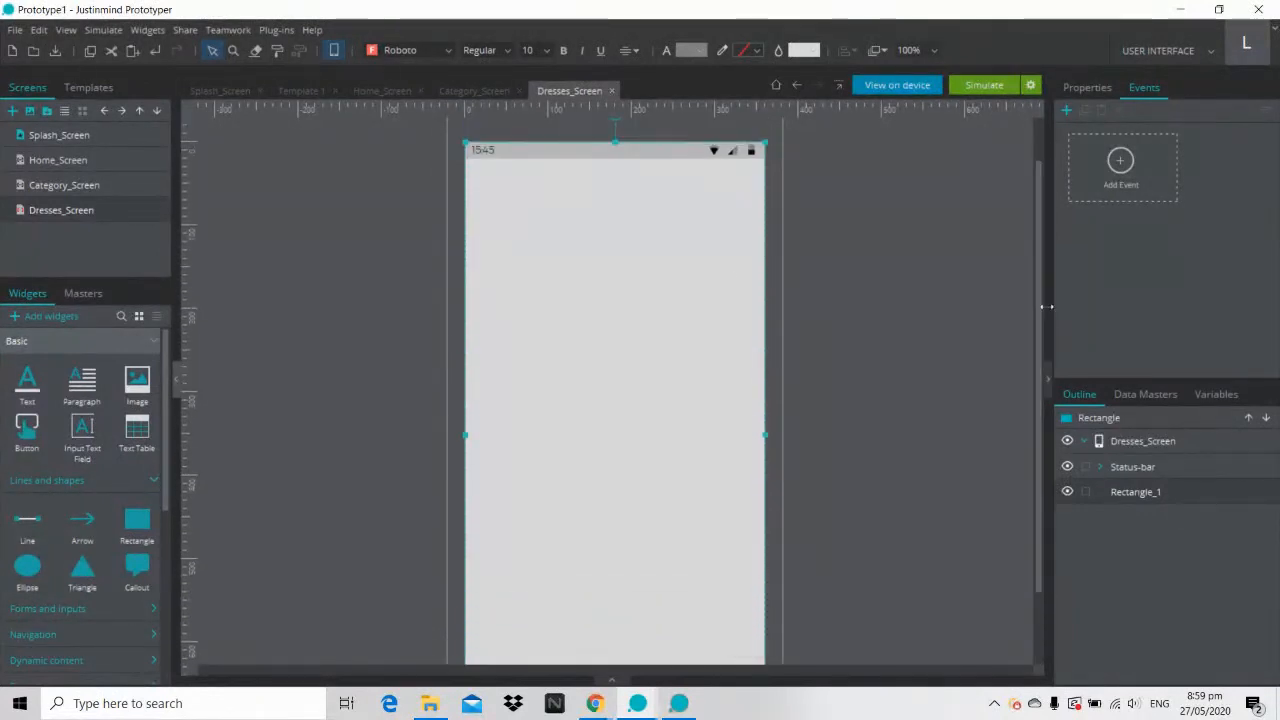
Step: Set the background rectangle's fill colour to white and deselect it
left_click(803, 54)
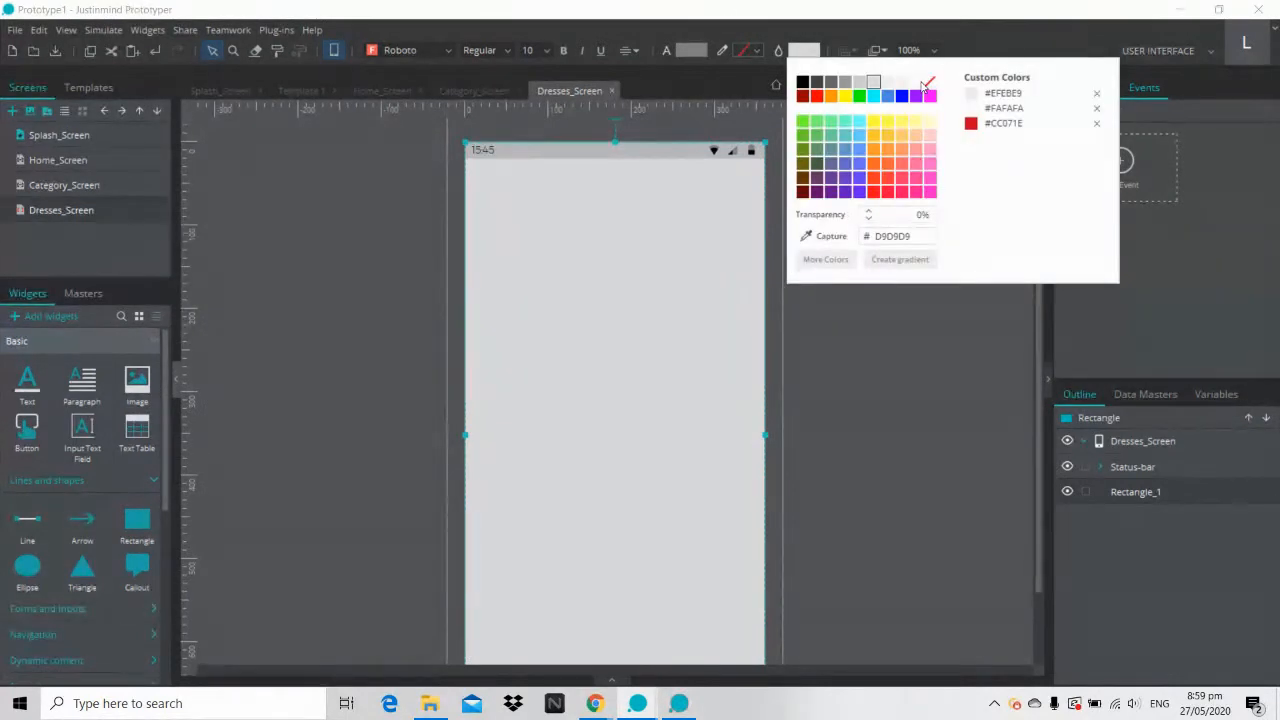
left_click(918, 84)
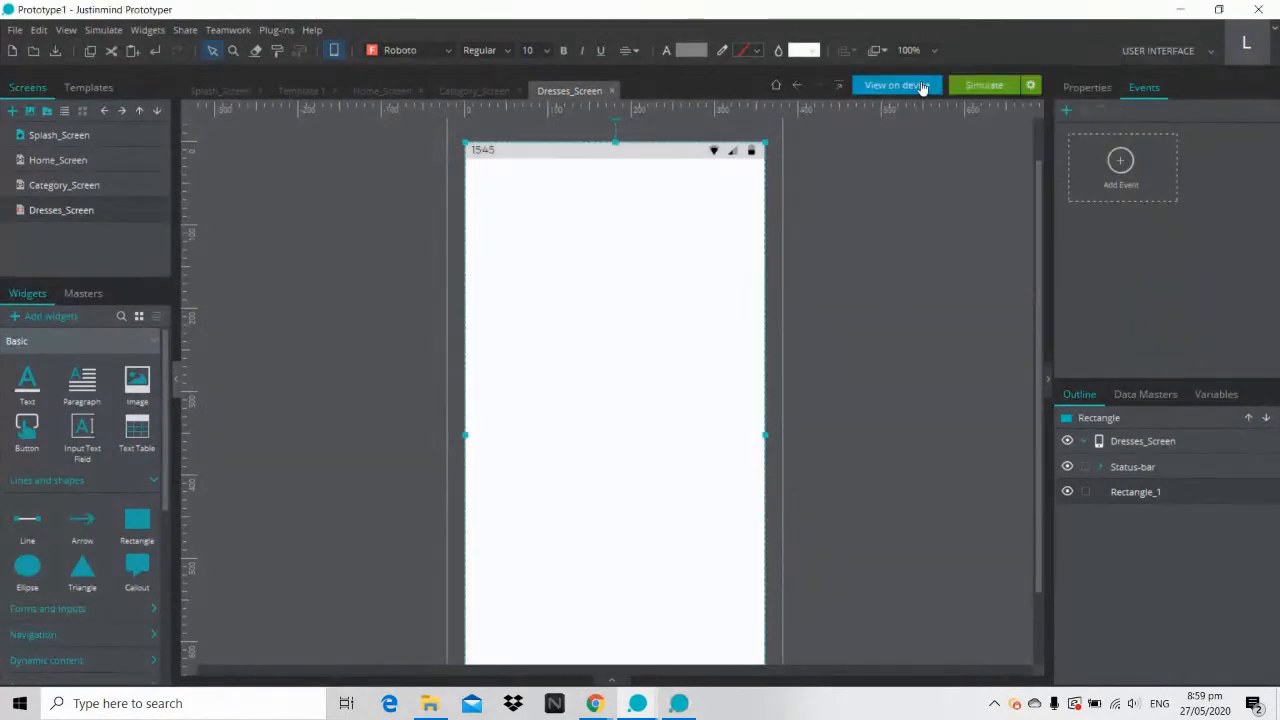
left_click(913, 270)
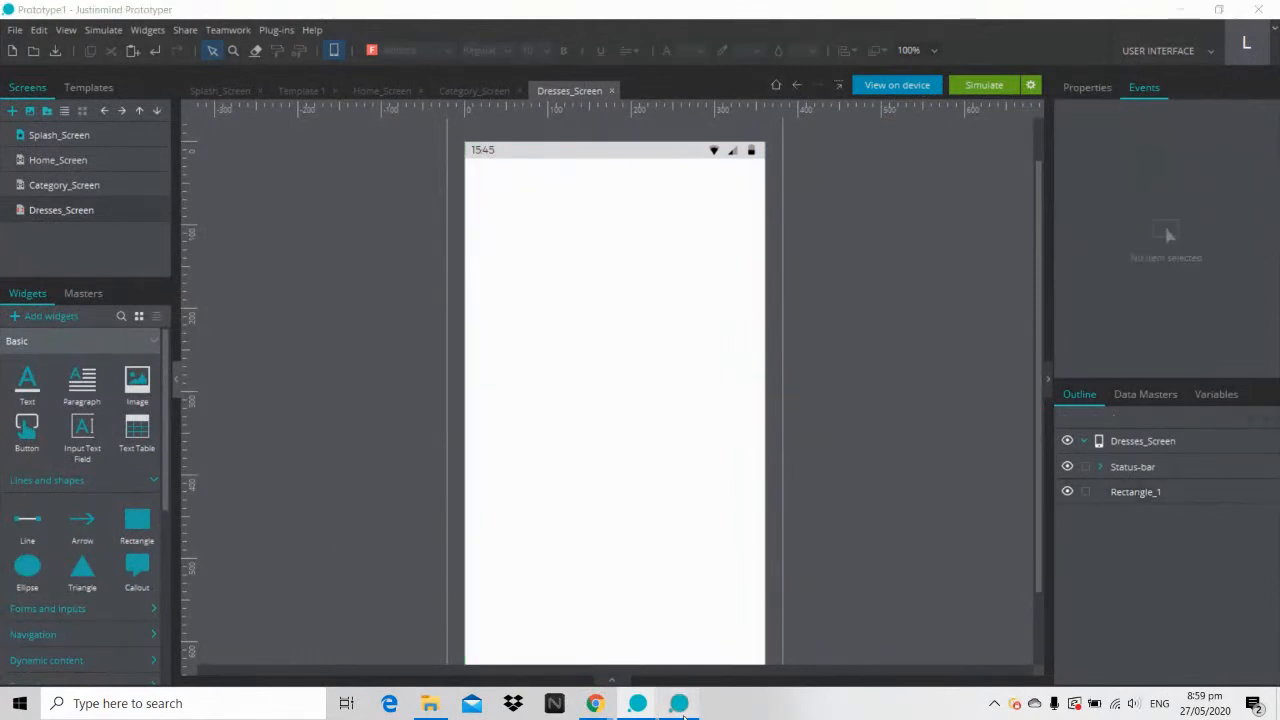
Step: Test the back arrow and the Dresses link in the Prototype_Shop simulation, and return to Prototype1
left_click(682, 712)
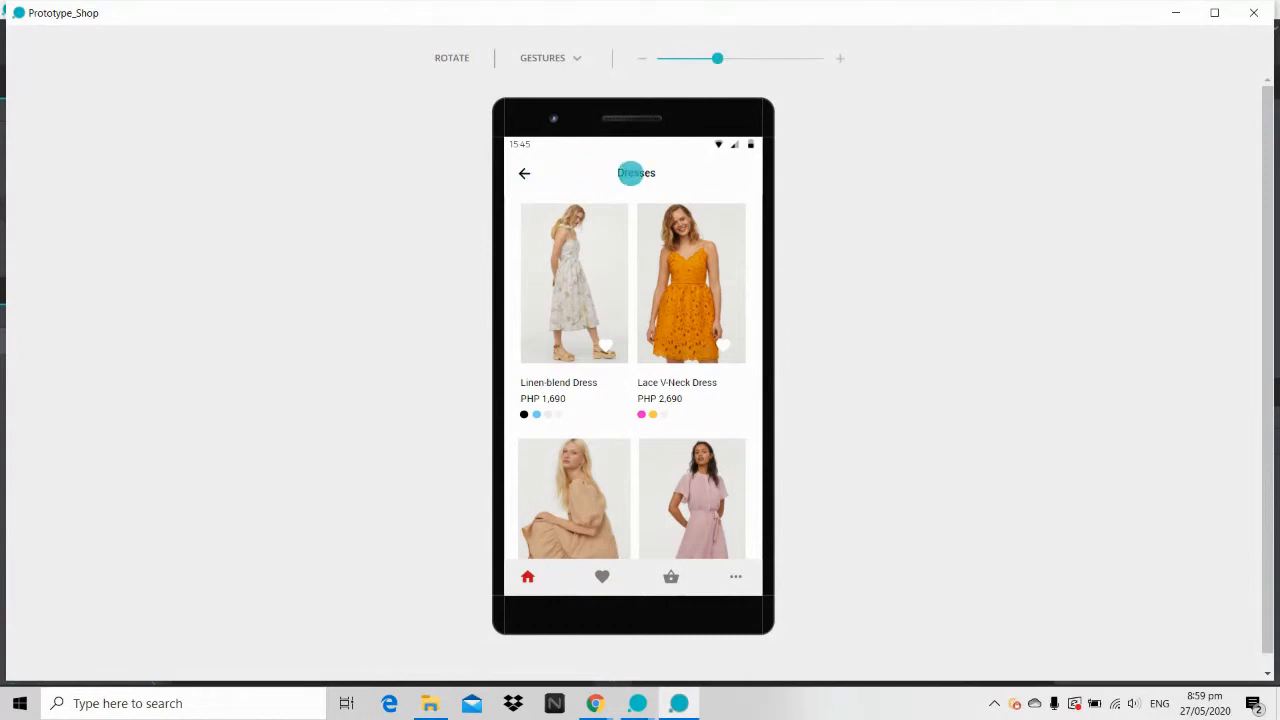
left_click(524, 174)
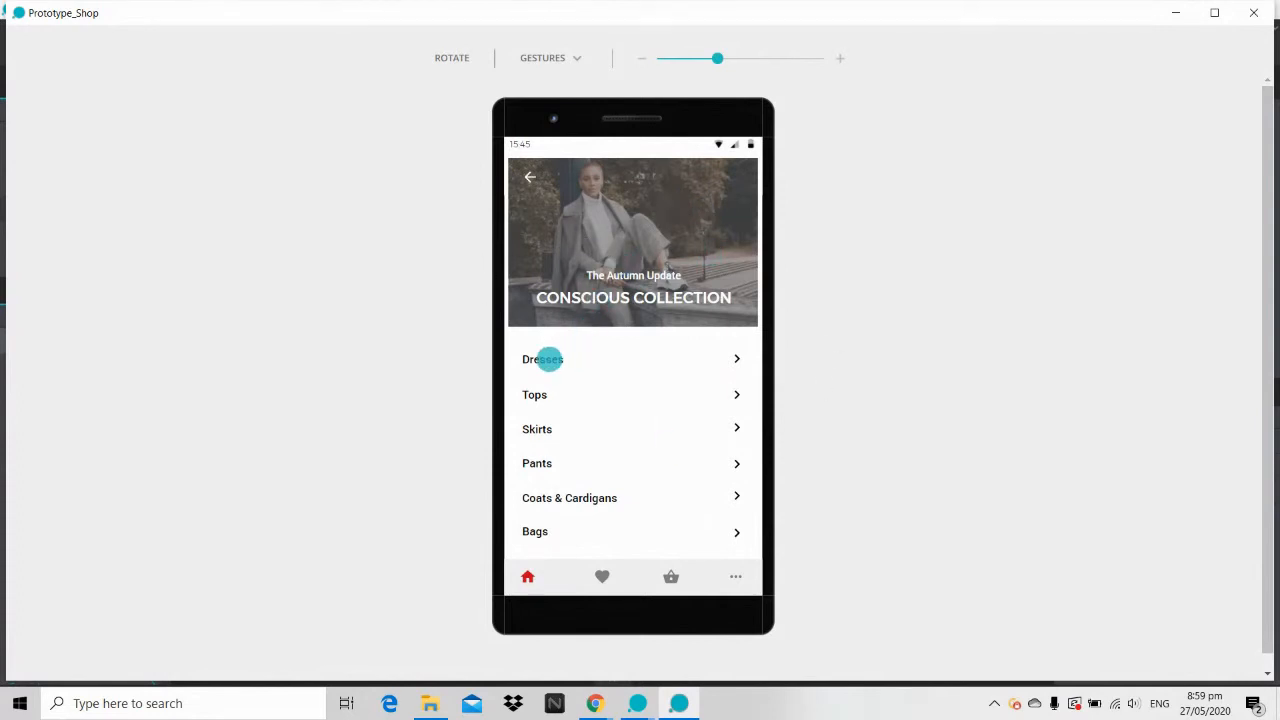
left_click(548, 359)
left_click(1176, 13)
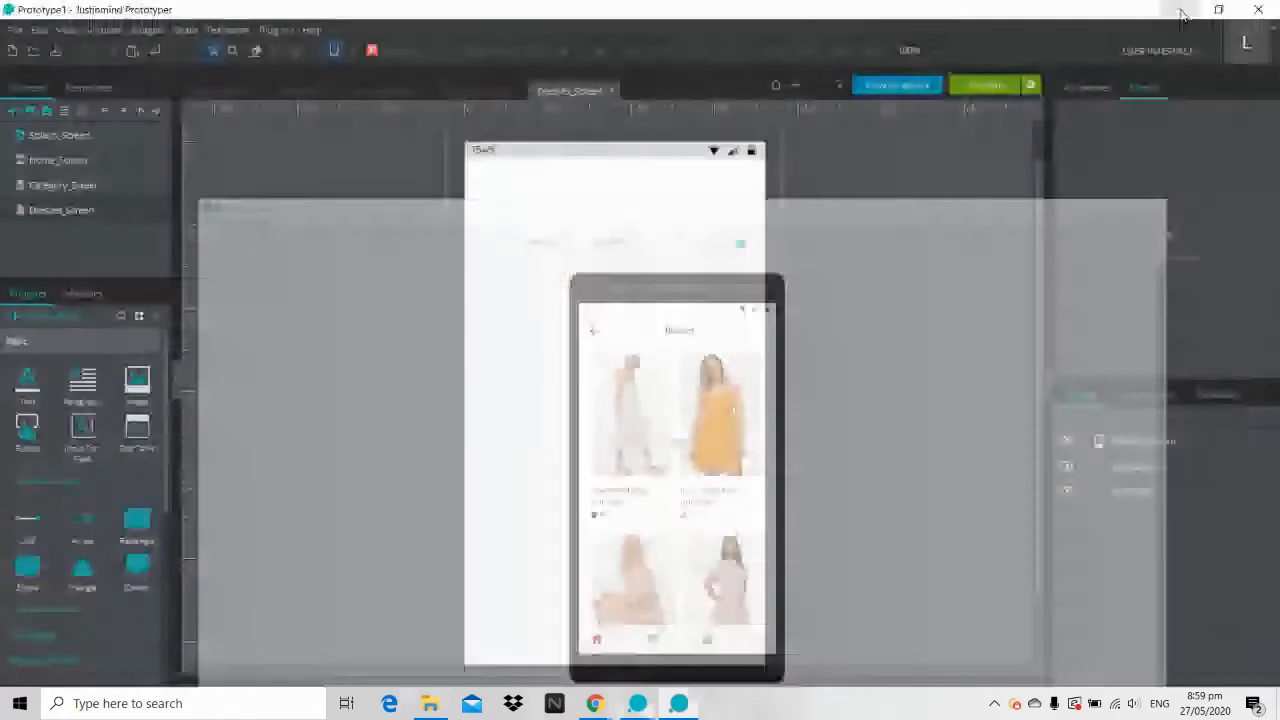
Step: Search the widgets for "back" and place the Arrow Back icon just below the status bar's time on Dresses_Screen
left_click(155, 341)
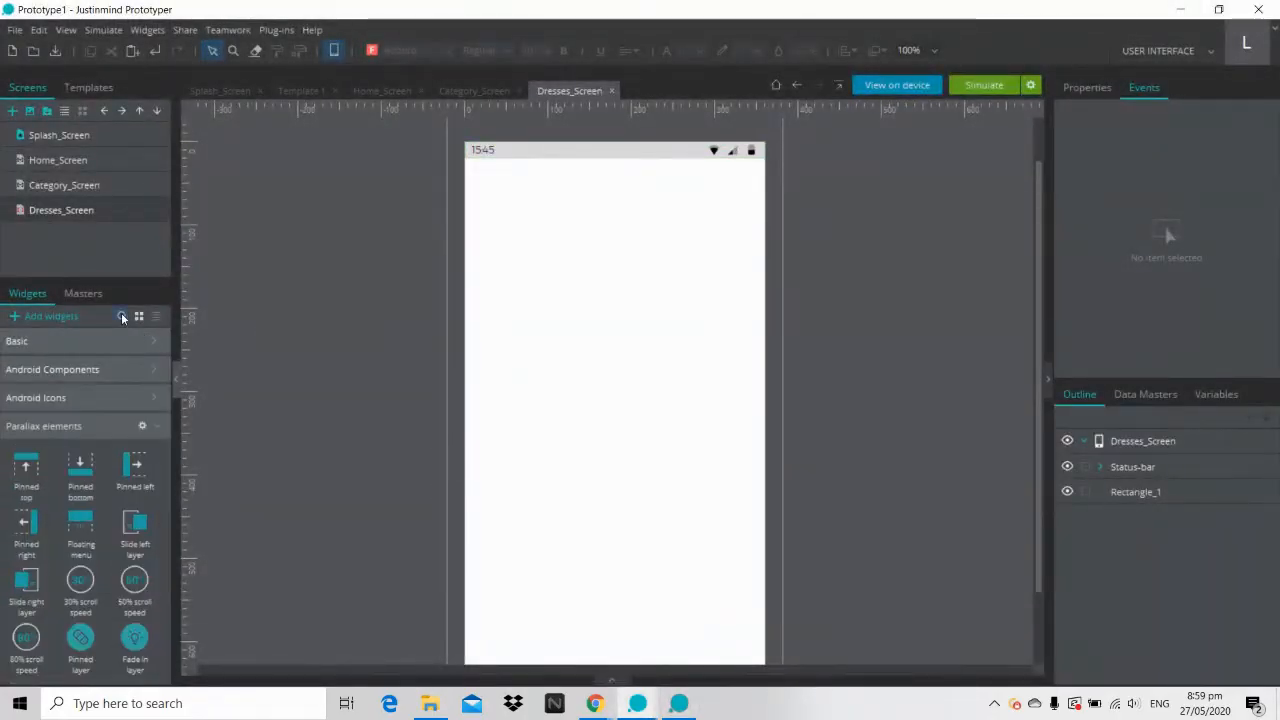
left_click(122, 317)
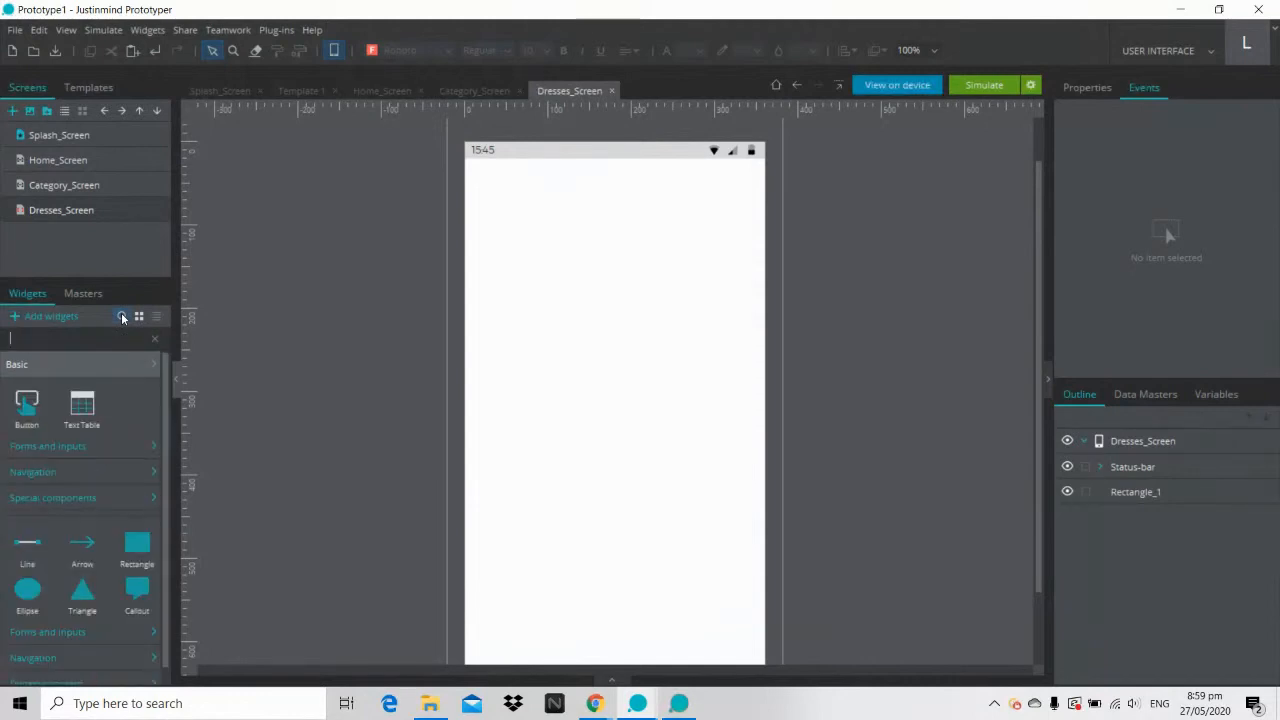
type("back")
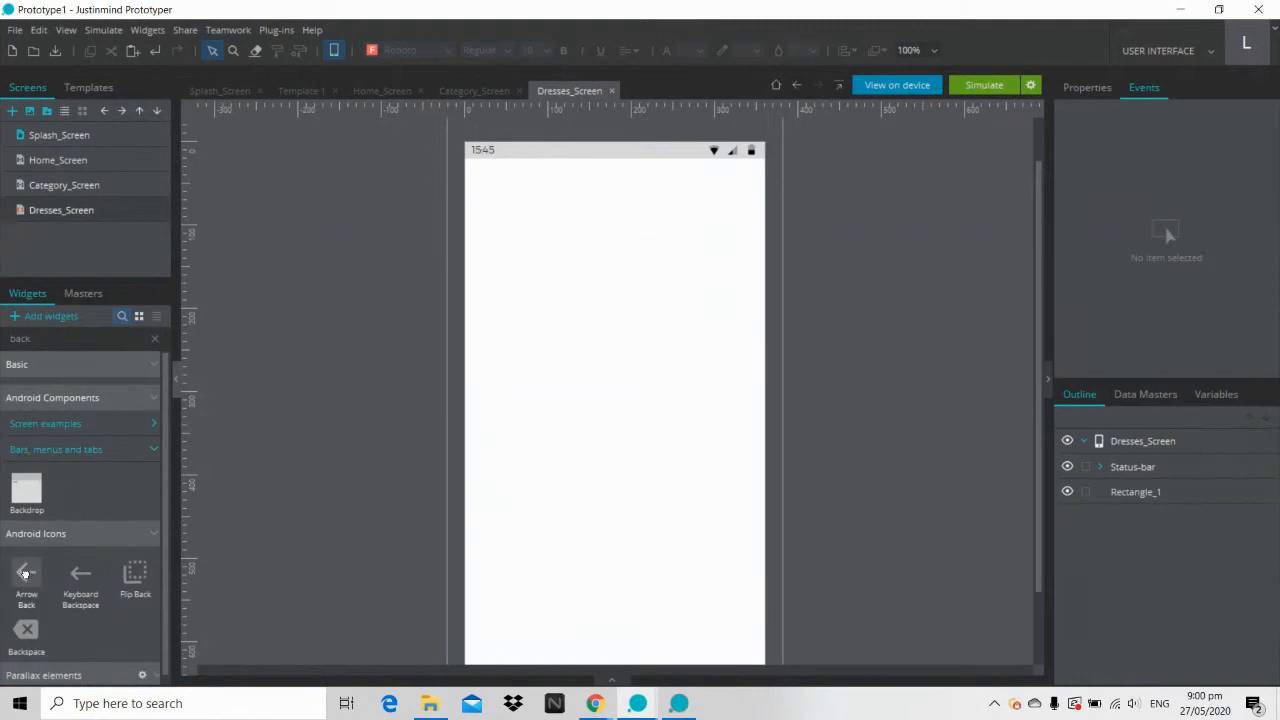
left_click_drag(25, 573, 484, 183)
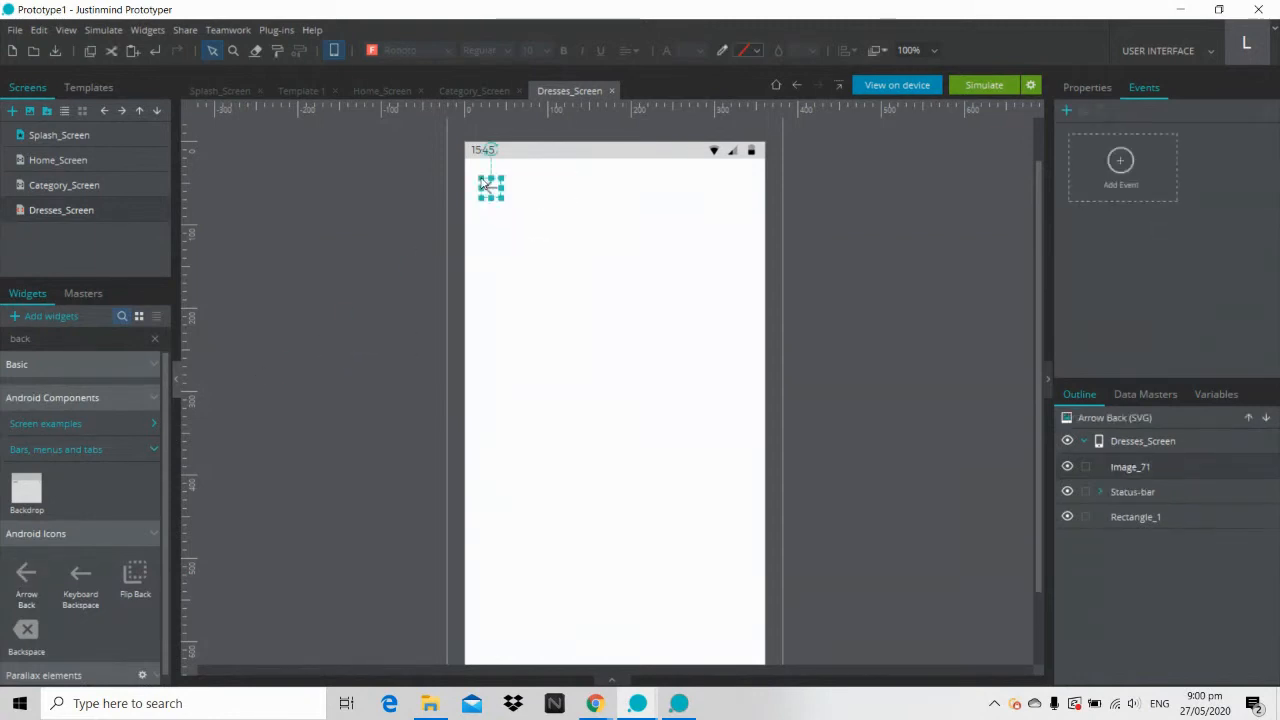
Step: Set the back arrow icon's colour to black (#000000) on Dresses_Screen and deselect it
left_click(1087, 88)
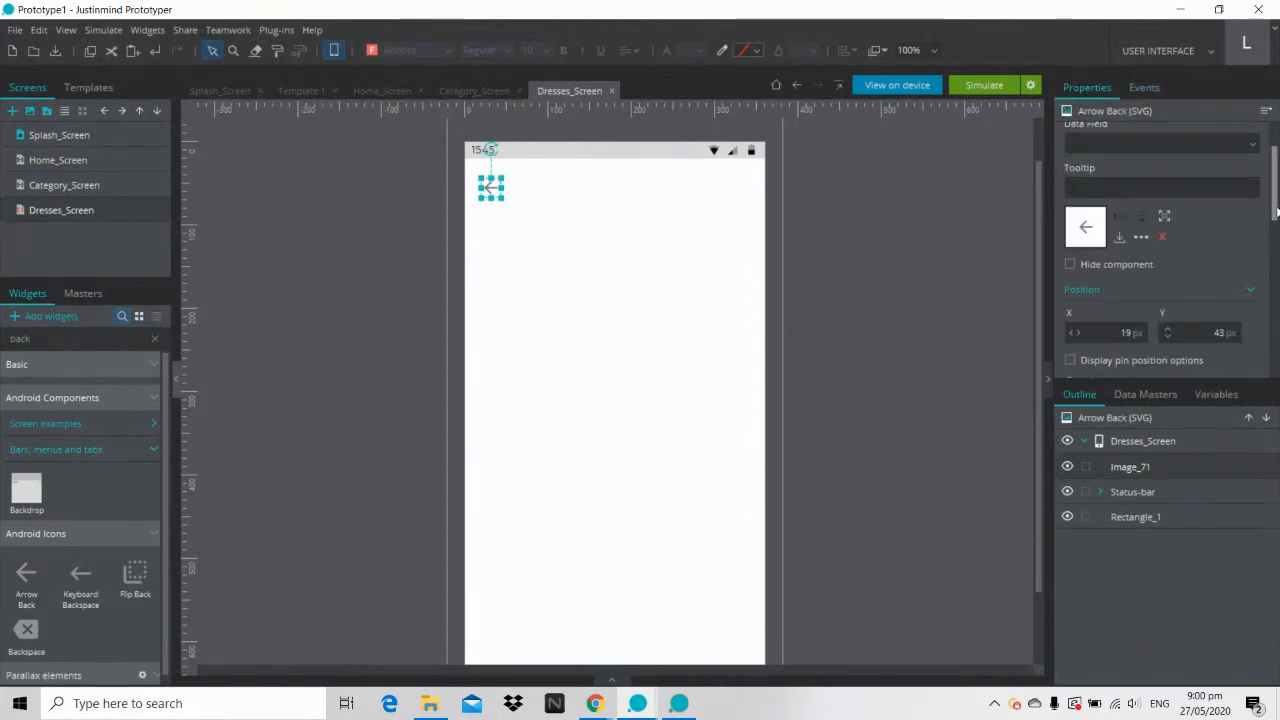
left_click_drag(1277, 210, 1275, 337)
left_click(1076, 301)
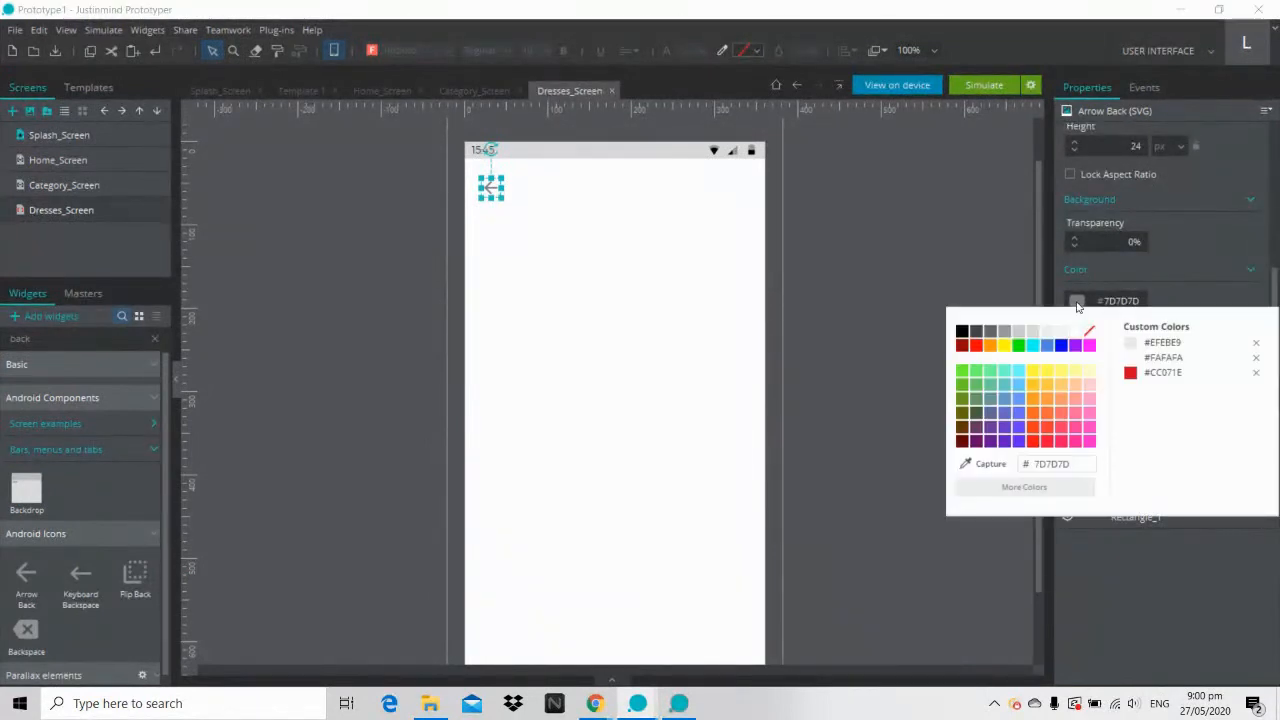
left_click(962, 331)
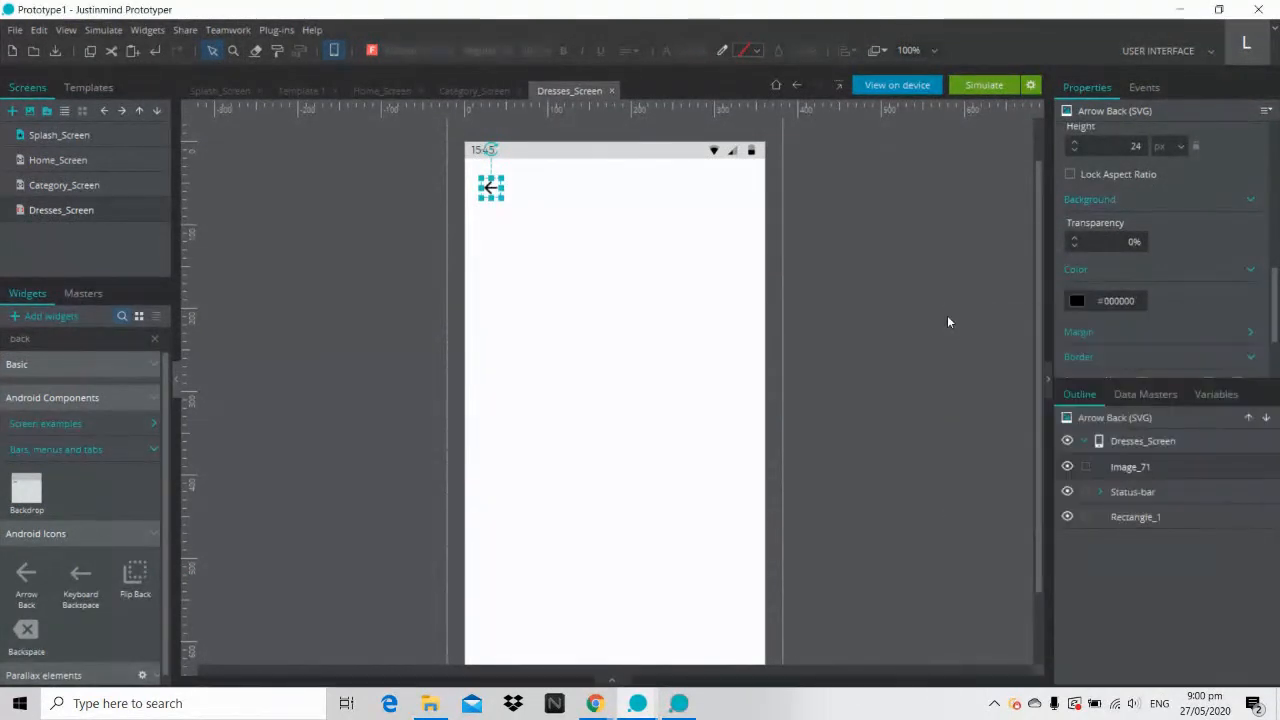
left_click(865, 263)
Step: Clear the widget search and add a text reading "Dresses" beside the back arrow
left_click(154, 340)
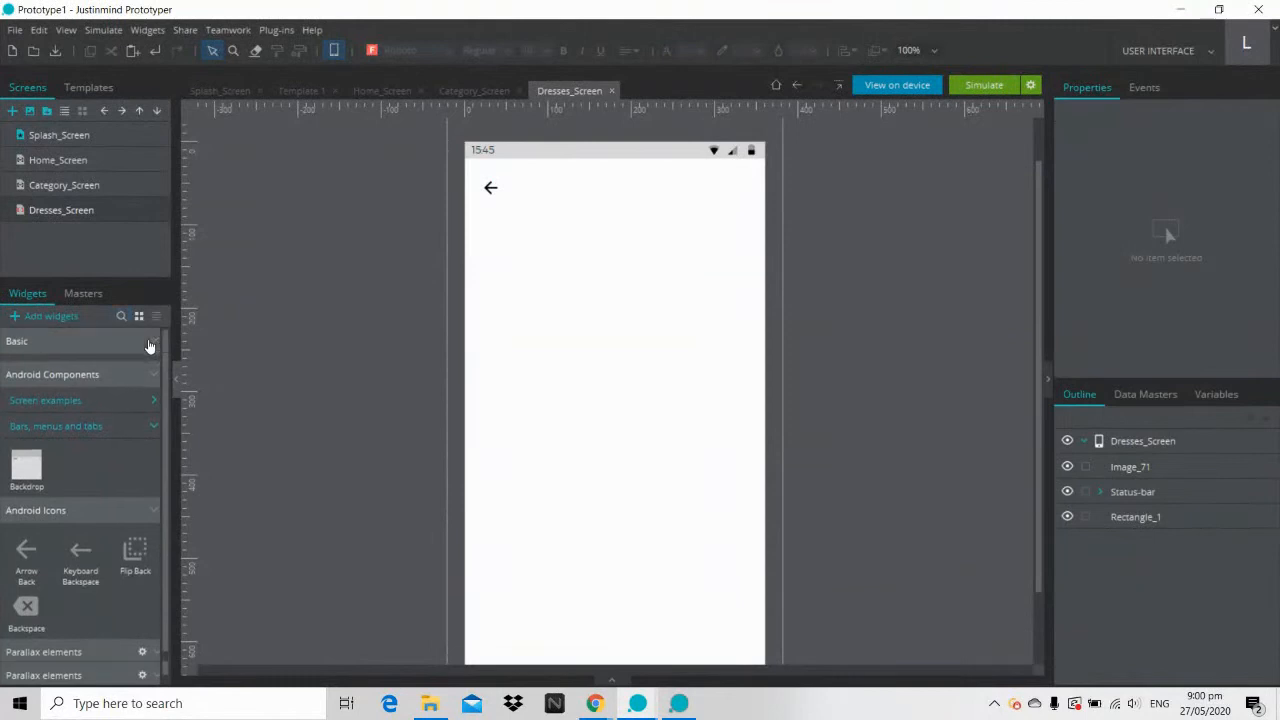
left_click(149, 346)
left_click_drag(28, 381, 552, 187)
double_click(552, 187)
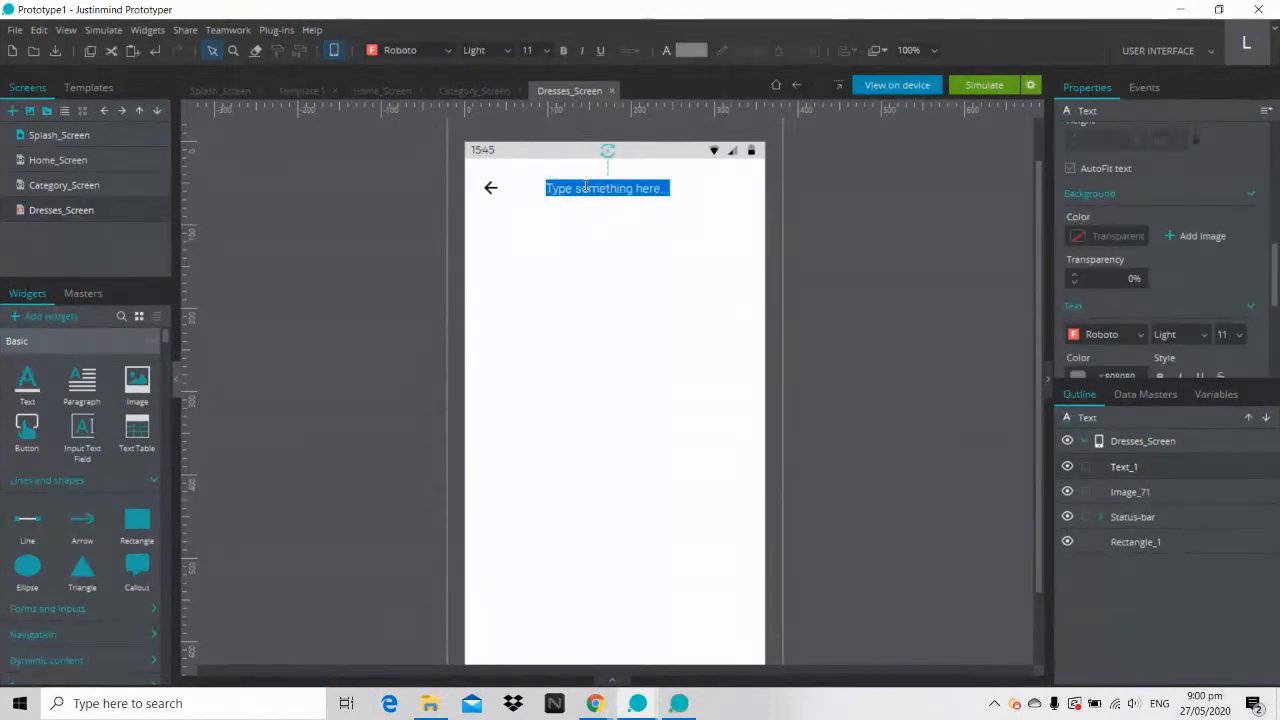
type("Dresses")
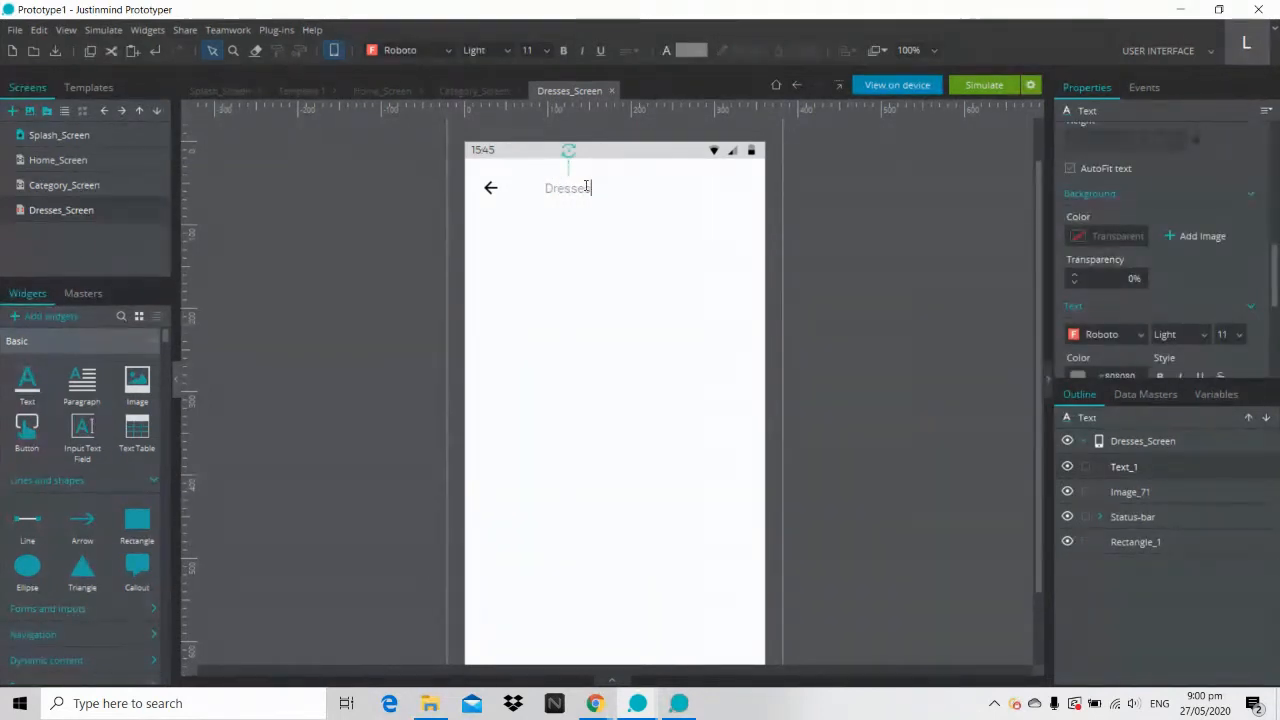
Step: Format the Dresses title as Bold at font size 16
double_click(586, 188)
left_click(508, 50)
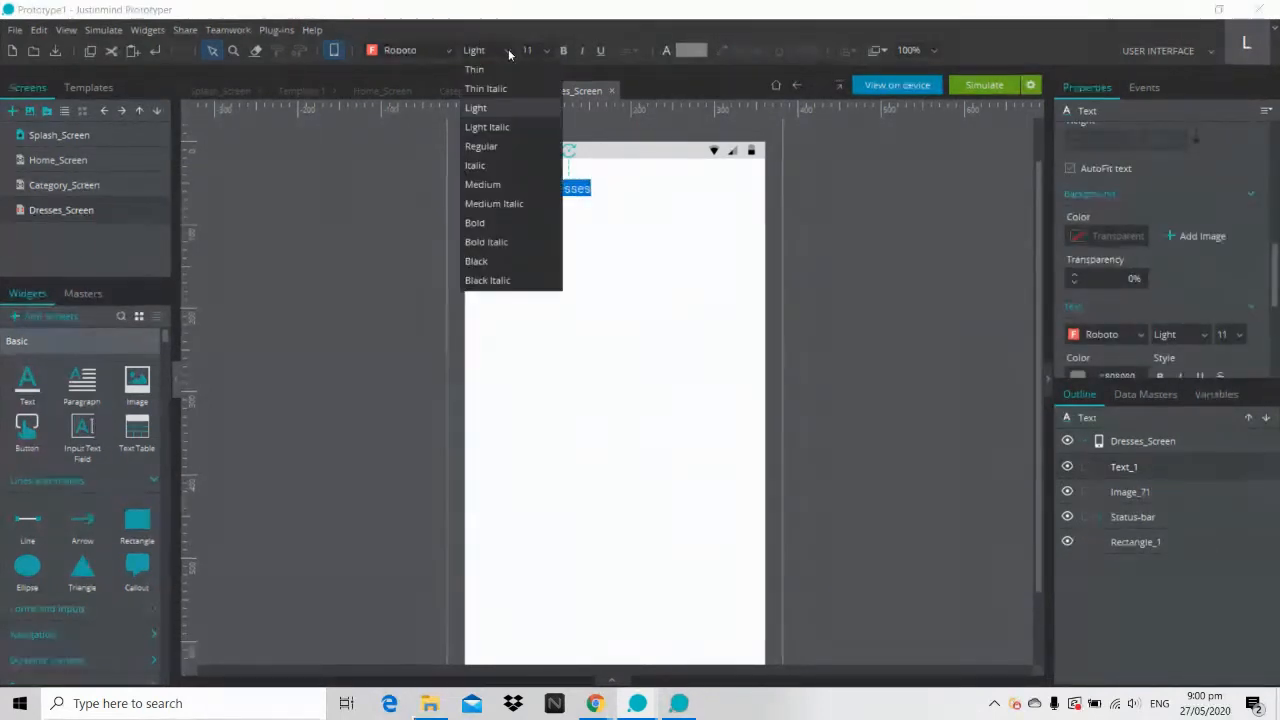
left_click(501, 226)
left_click(547, 51)
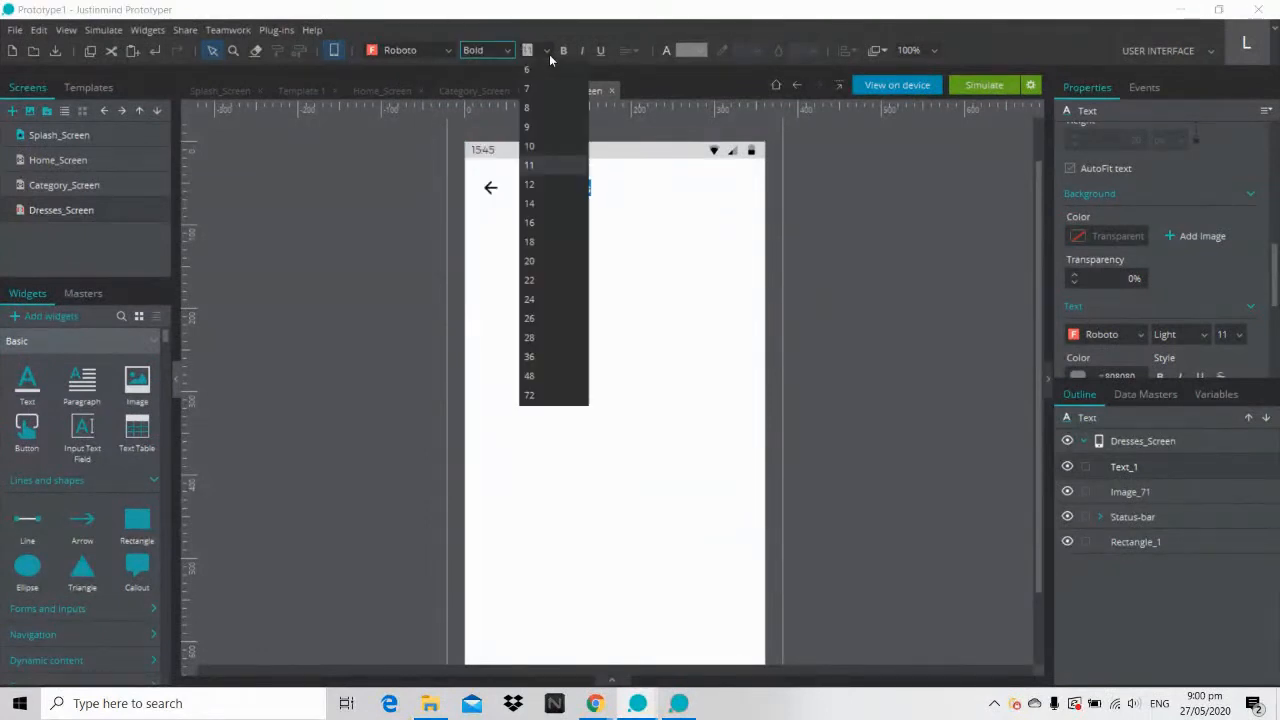
left_click(544, 223)
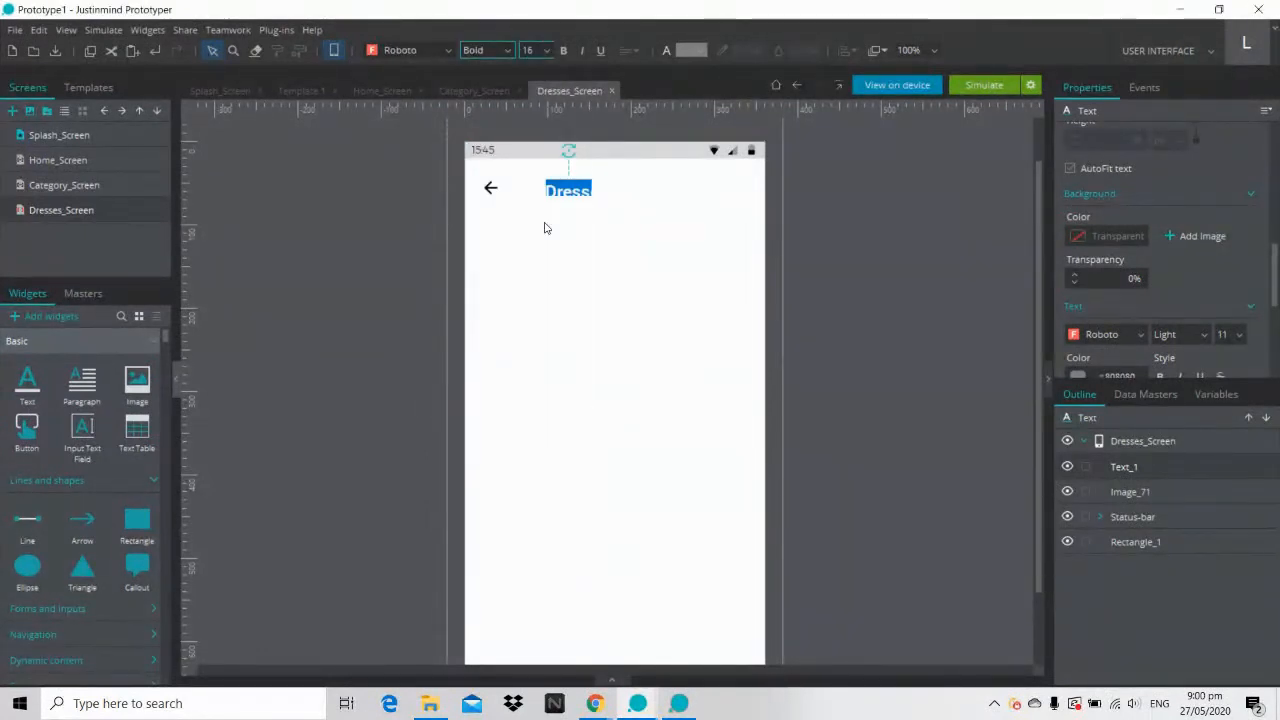
left_click(780, 217)
Step: Set the Dresses title's text colour to black
left_click(594, 197)
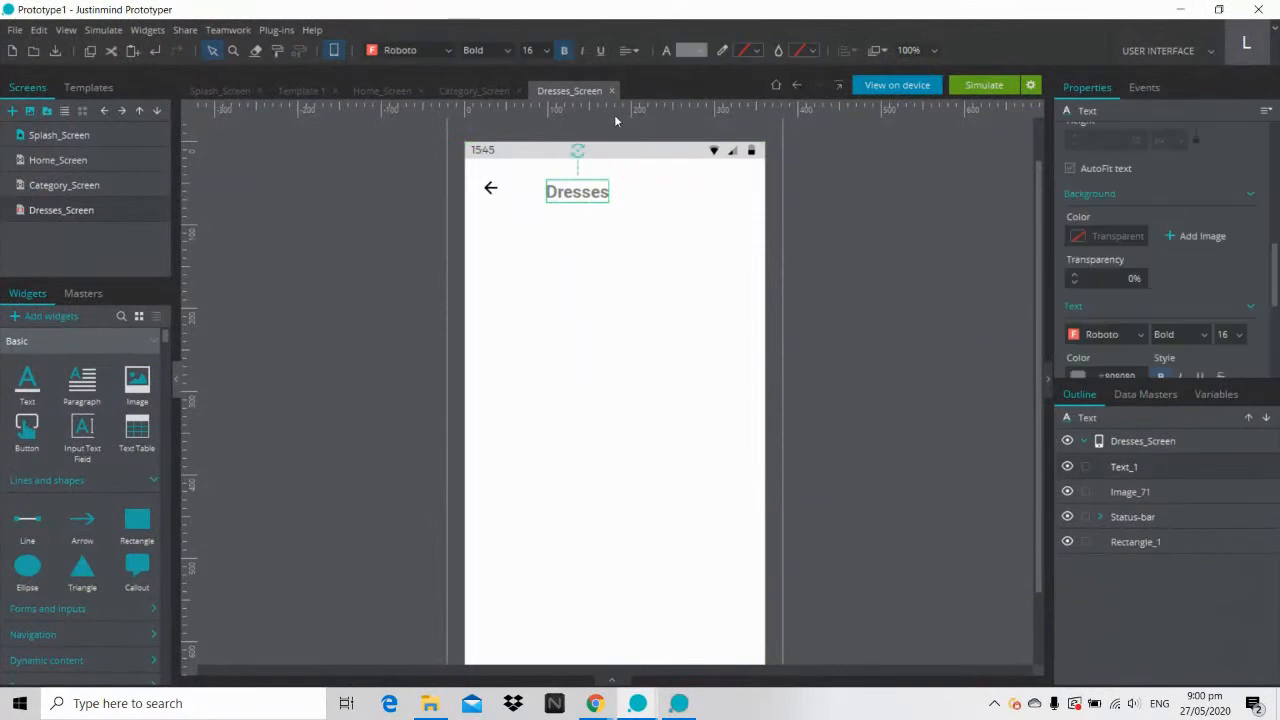
left_click(689, 51)
left_click(689, 78)
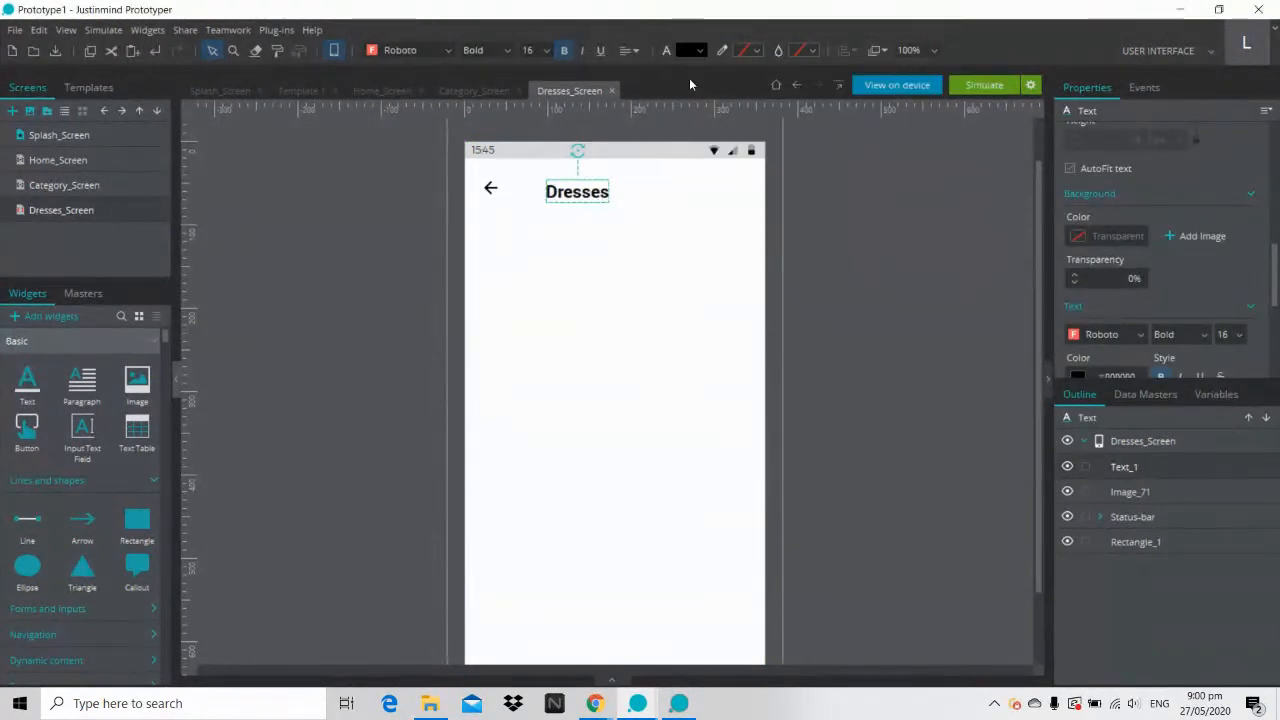
Step: Set the Dresses title to size 14 Medium and centre it horizontally in line with the back arrow
left_click(546, 50)
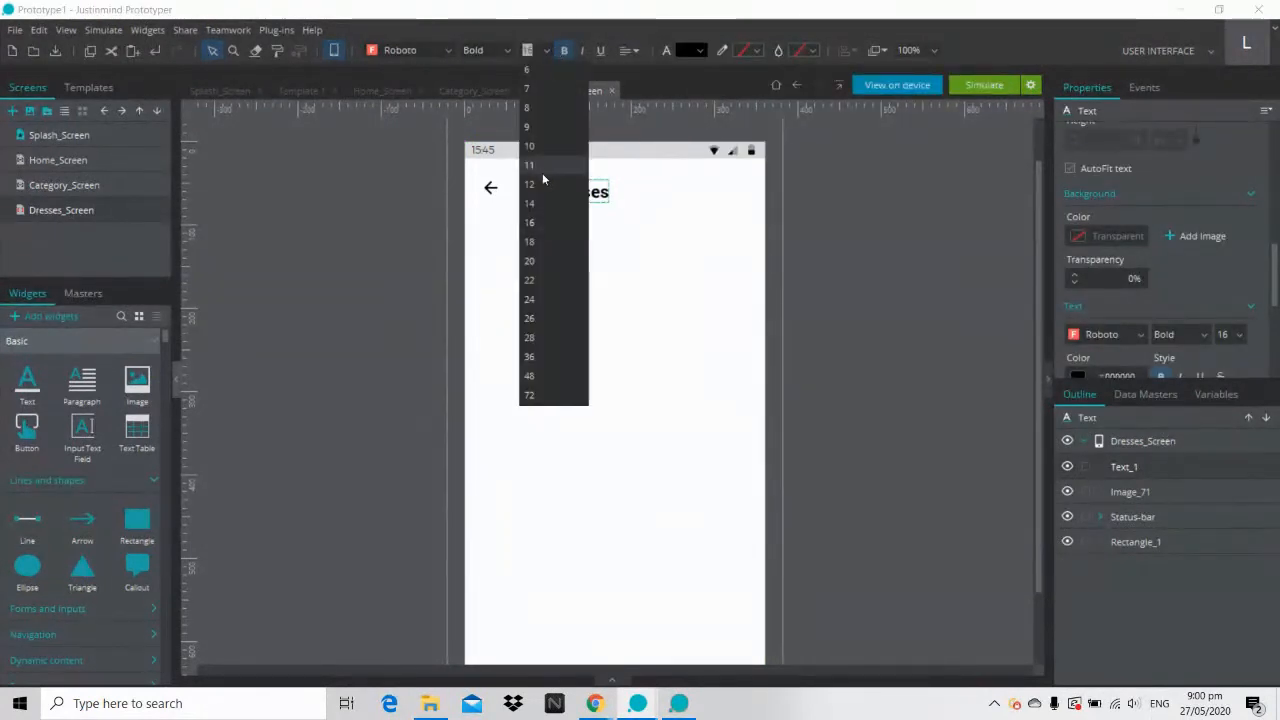
left_click(539, 206)
left_click(507, 50)
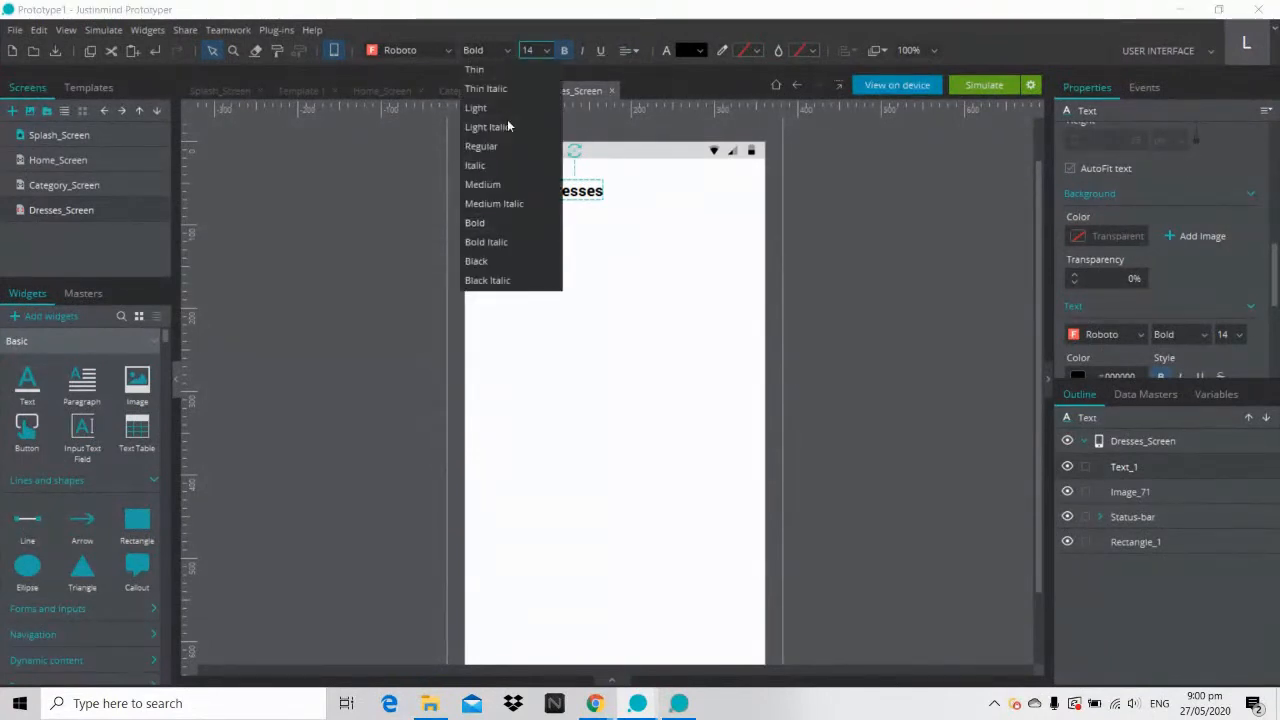
left_click(501, 183)
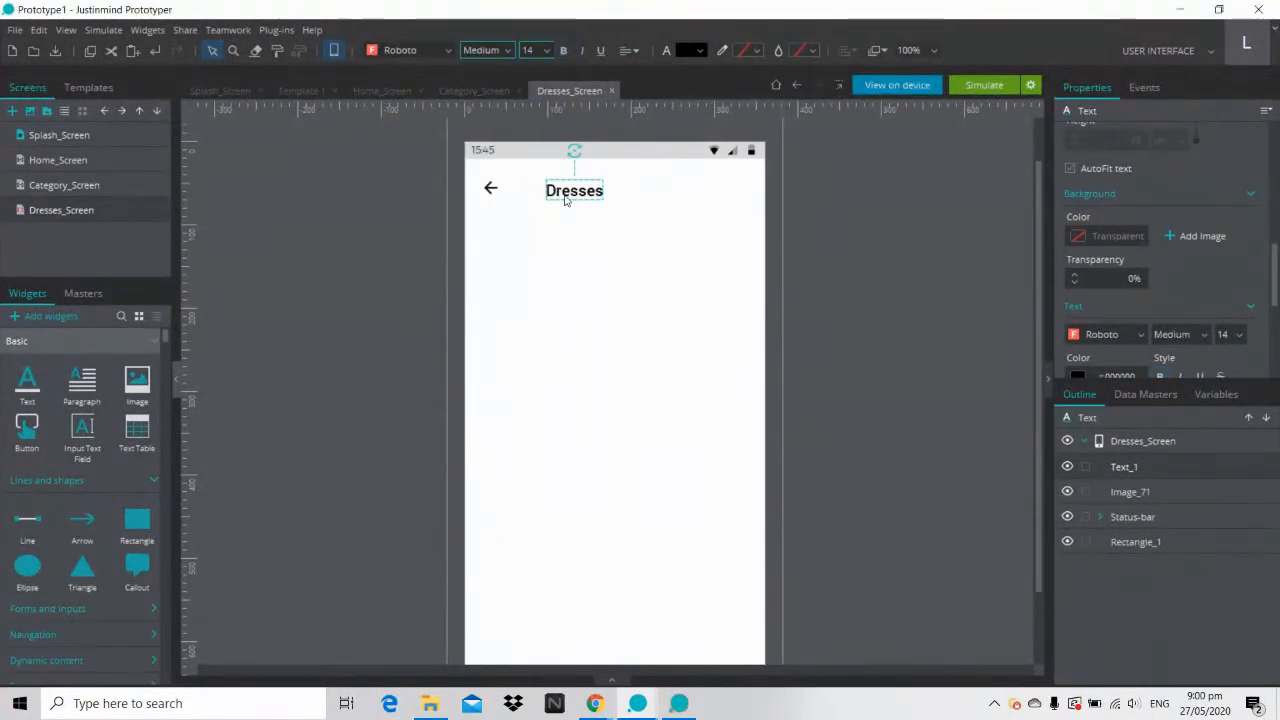
left_click_drag(565, 200, 607, 197)
left_click(828, 240)
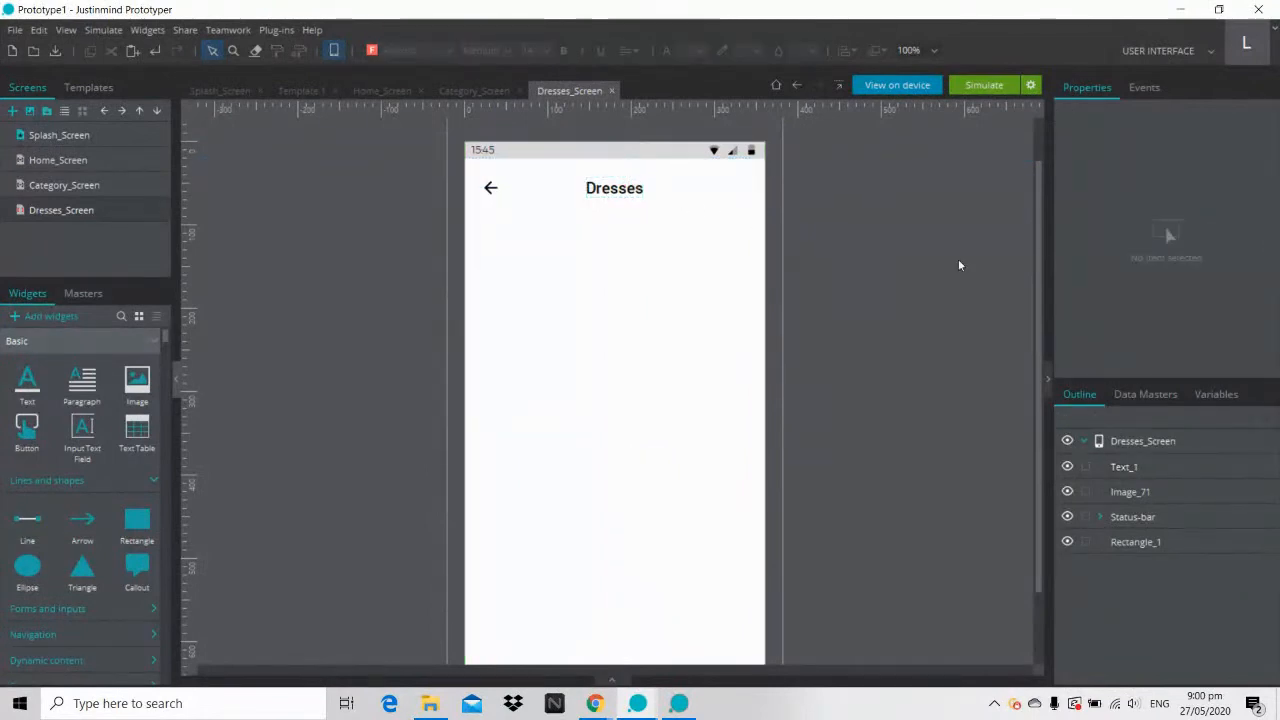
Step: Check the live comments in StreamYard, view the Dresses page in the Prototype_Shop simulation, and return to Prototype1
left_click_drag(1040, 258, 1040, 296)
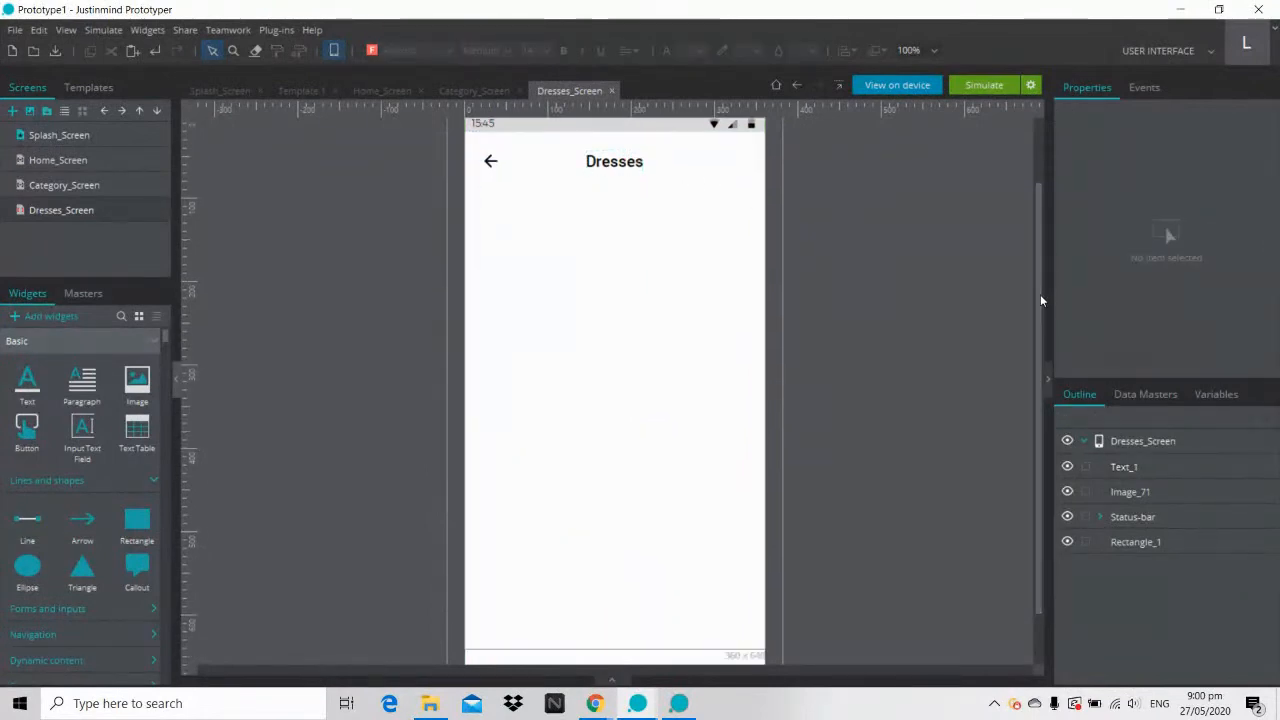
mouse_move(595, 703)
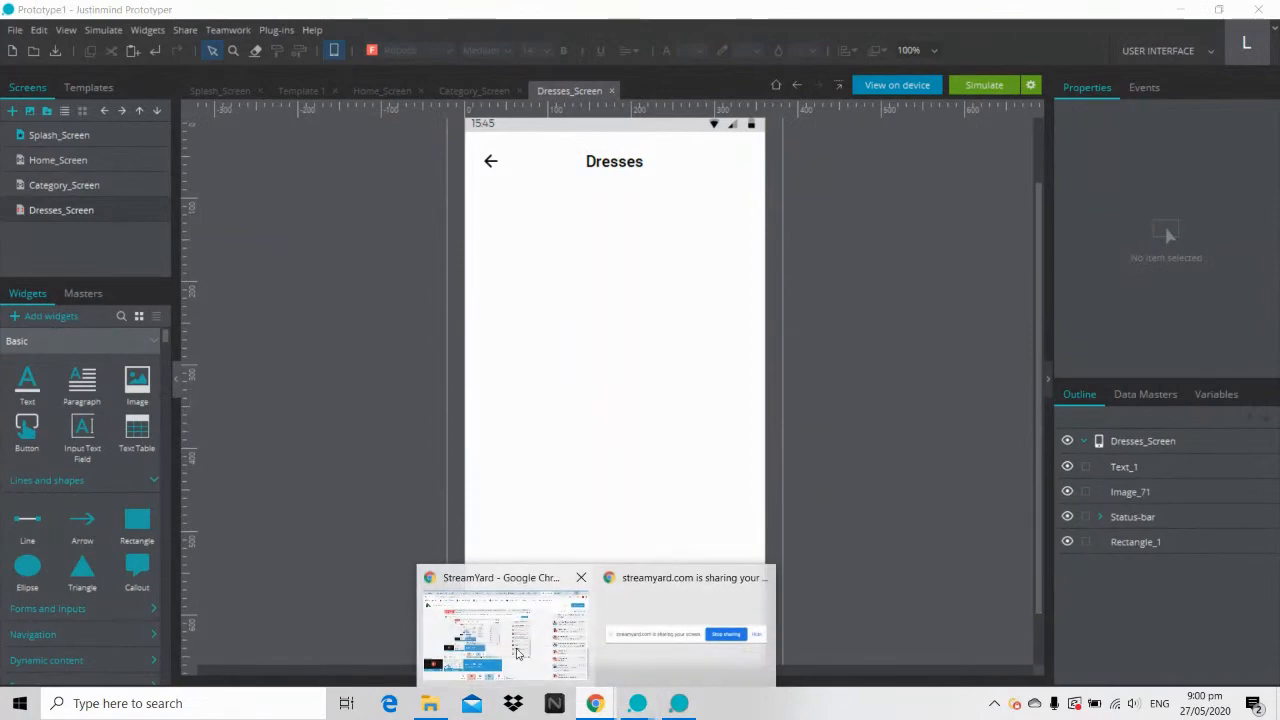
left_click(515, 655)
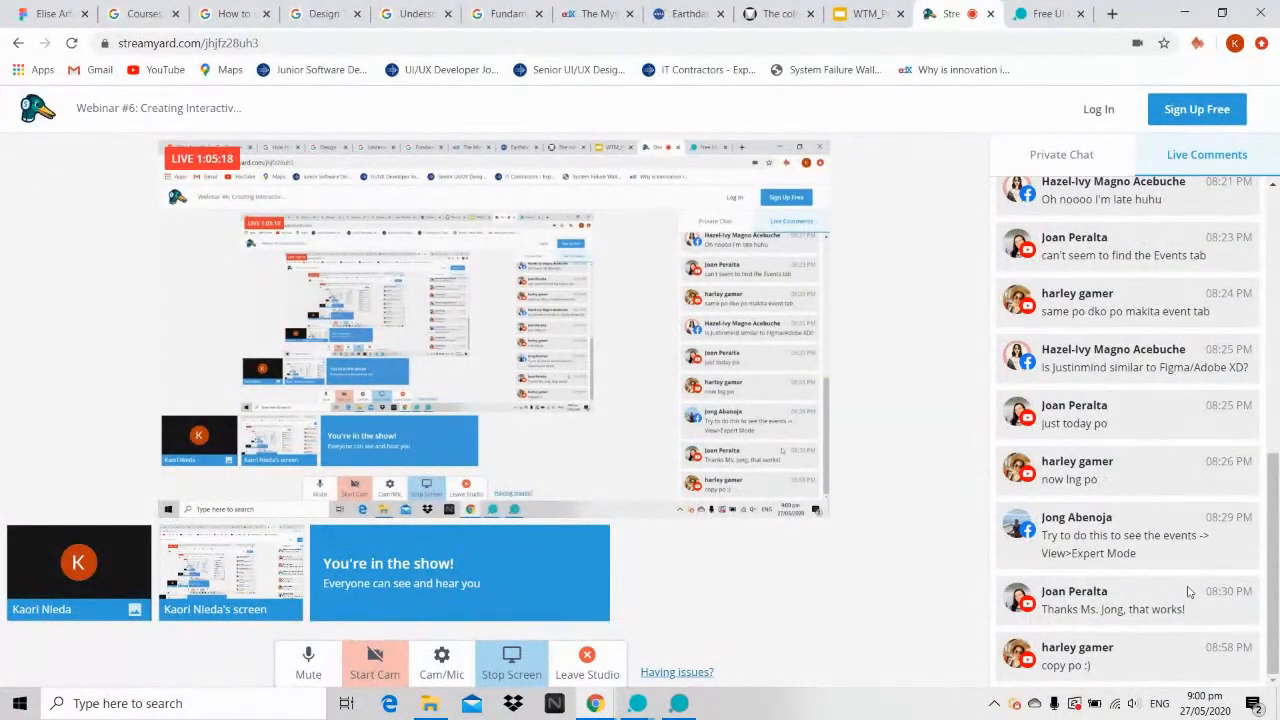
left_click(1200, 13)
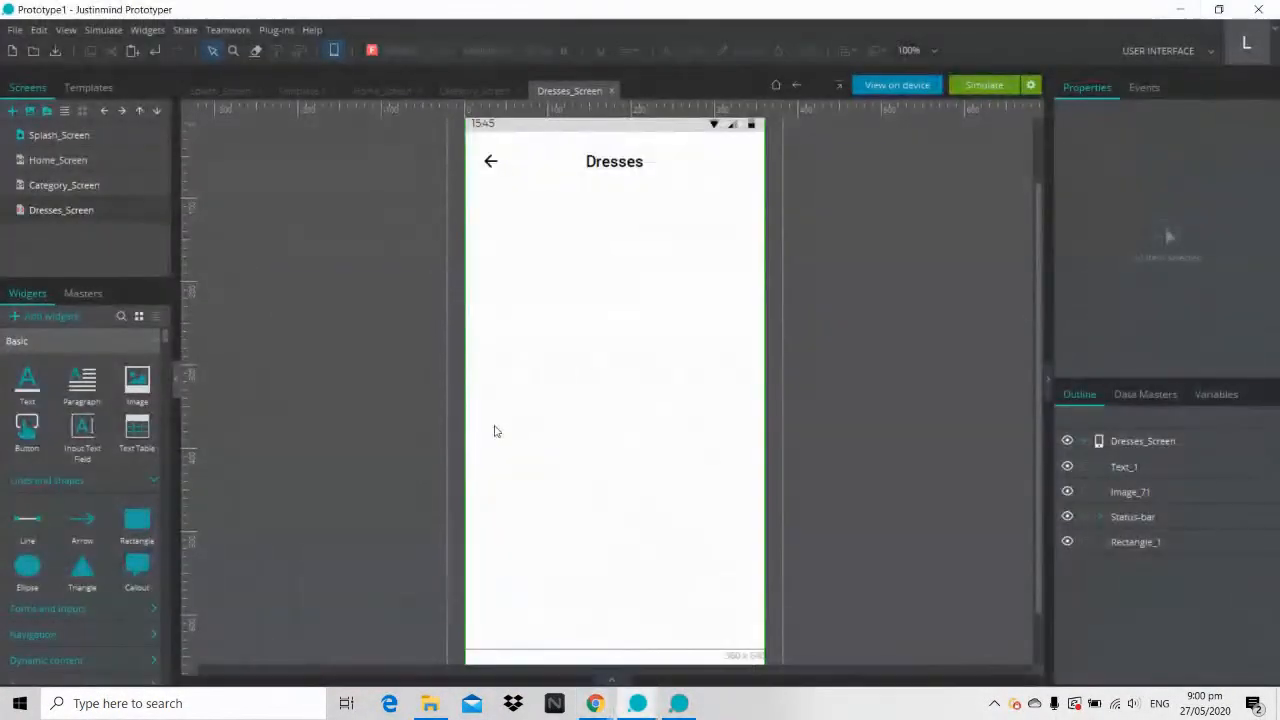
left_click(684, 706)
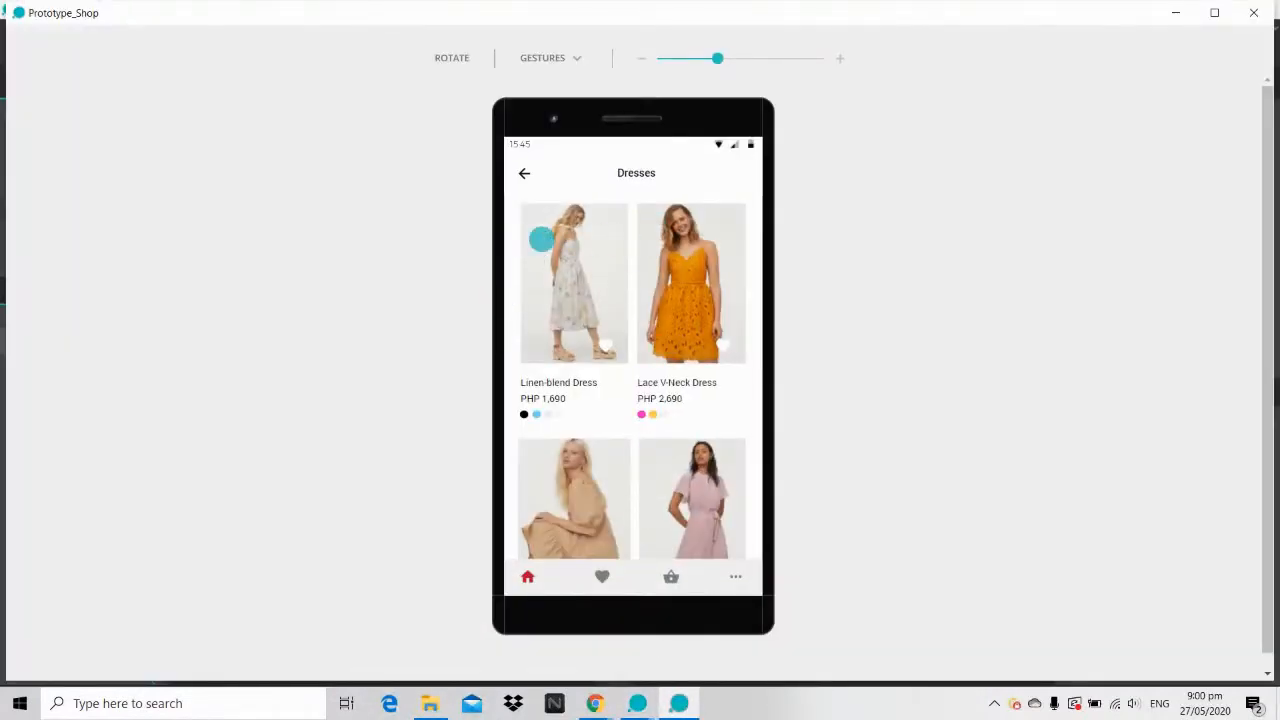
left_click(1173, 13)
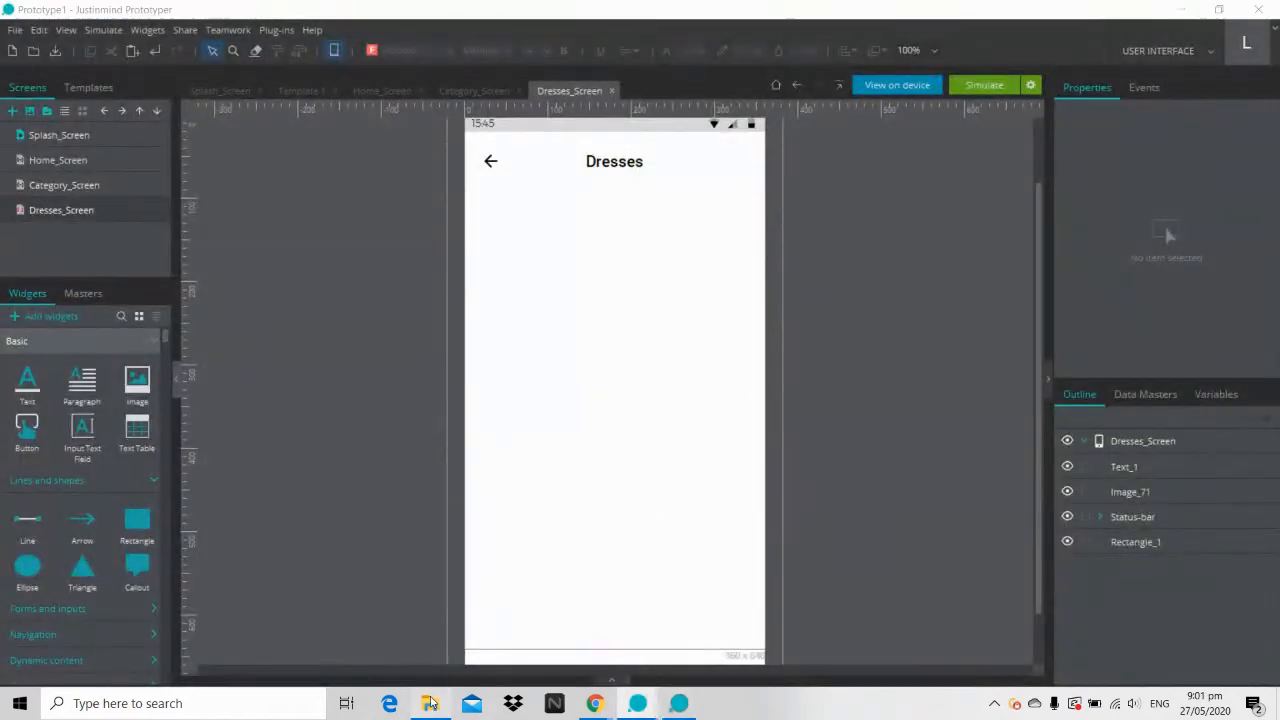
Step: Insert the Dress1 image from JustinMind_Resources > Dresses_Page into Dresses_Screen, including the image in the prototype
left_click(430, 703)
left_click(1063, 370)
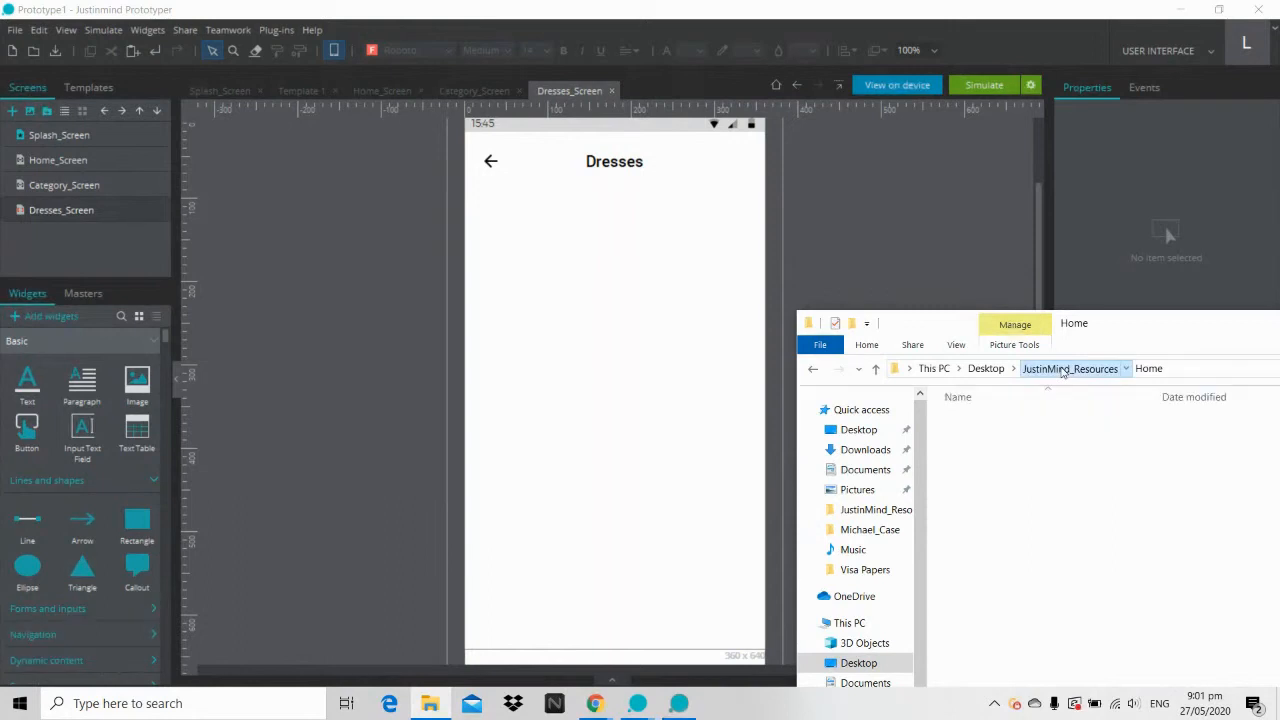
double_click(1006, 430)
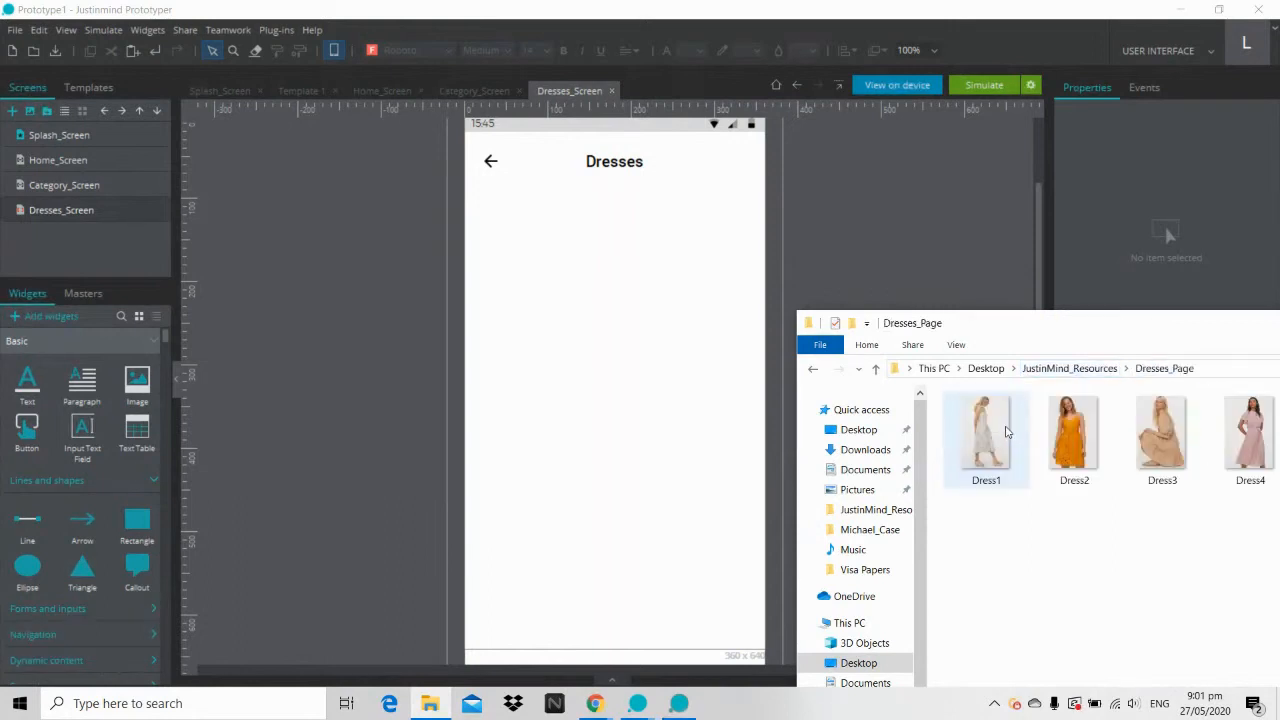
left_click(995, 431)
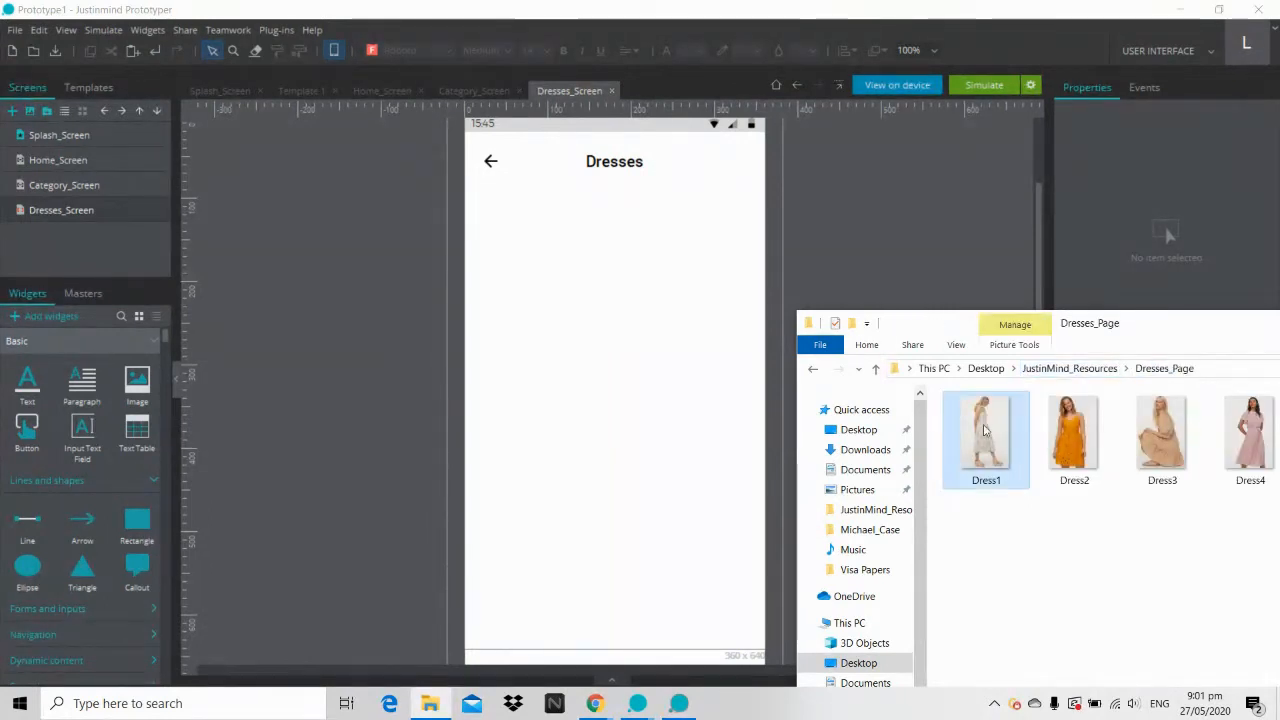
left_click_drag(985, 430, 652, 314)
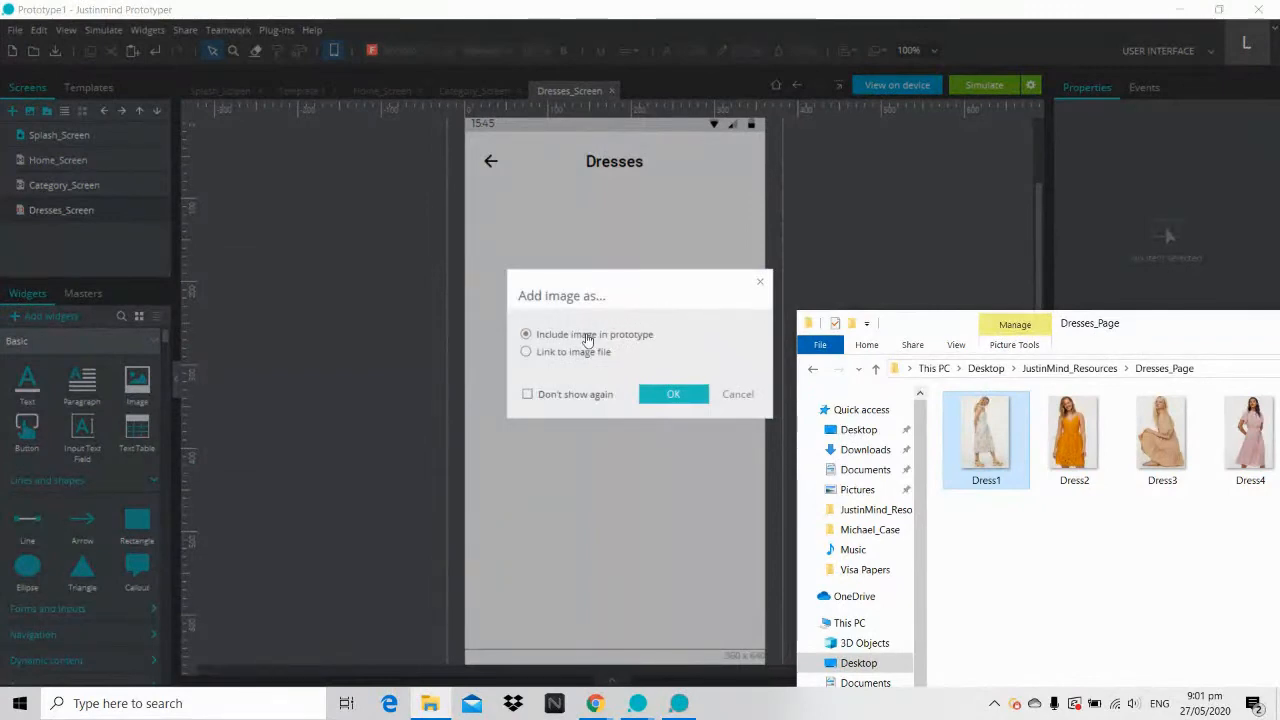
left_click(659, 394)
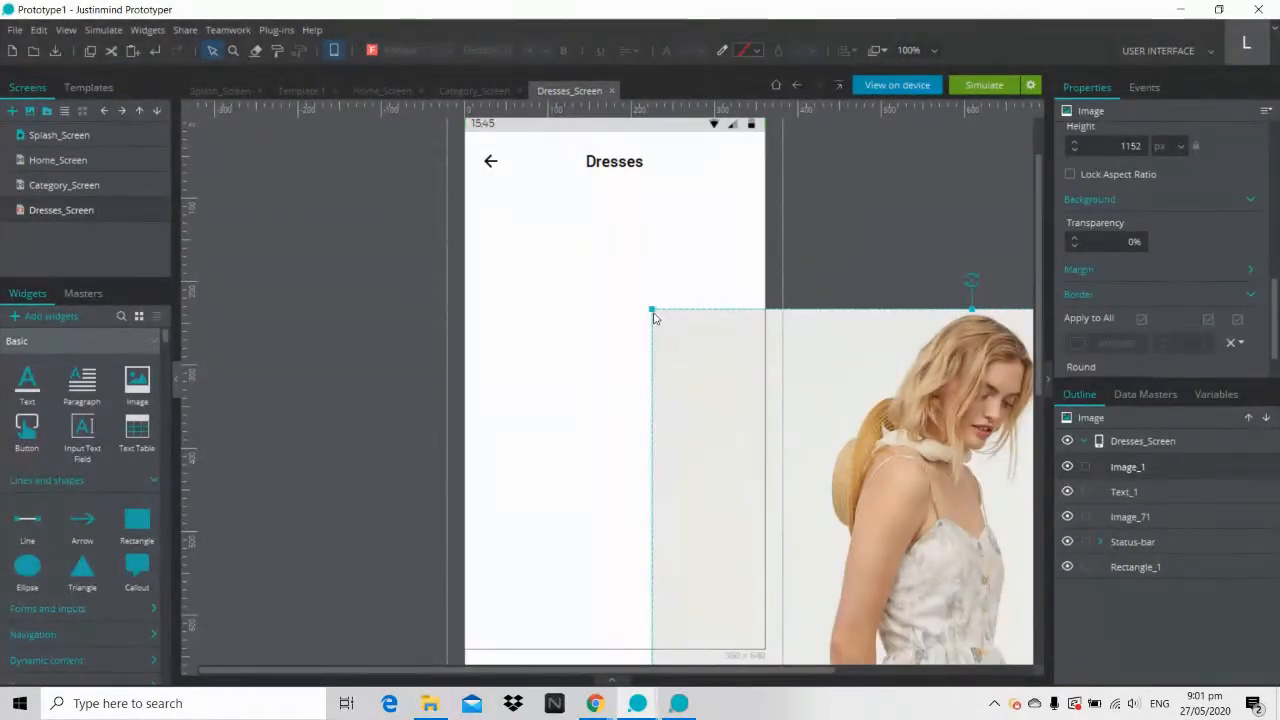
Step: Shrink the Dress1 image to about 220 px high and place it below the back arrow on the screen's left half
left_click_drag(651, 308, 581, 225)
left_click_drag(446, 216, 643, 367)
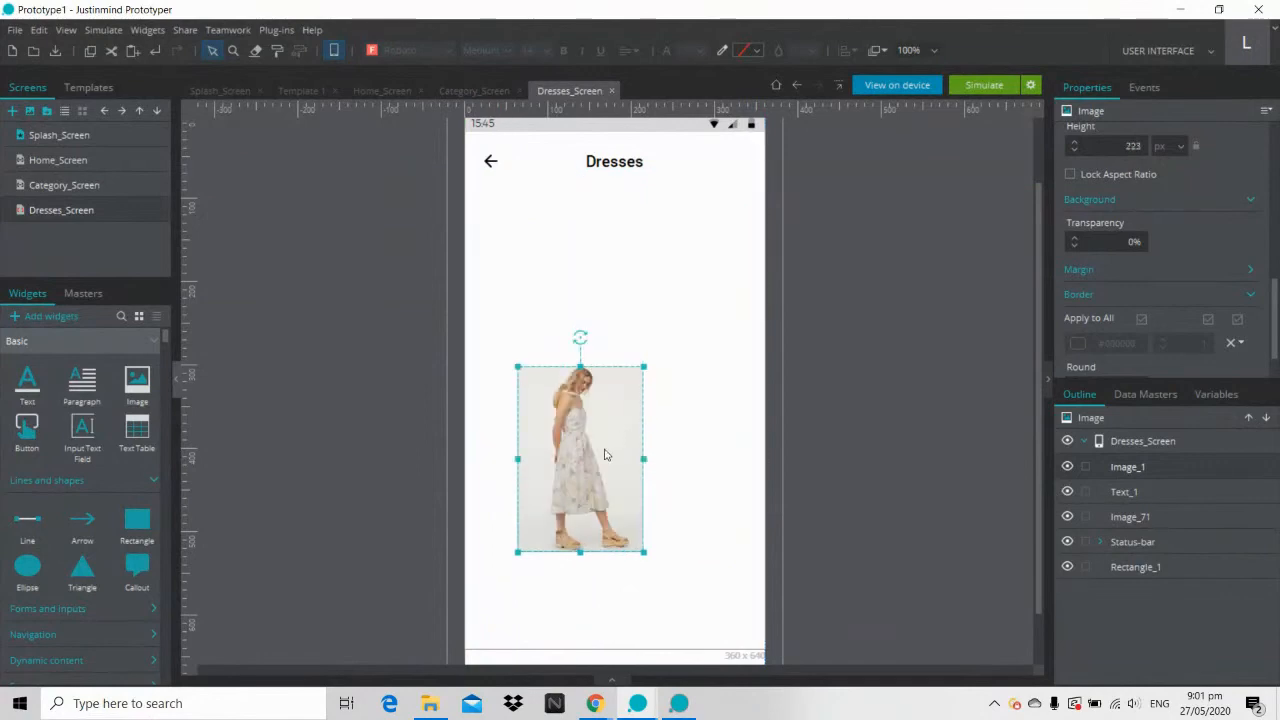
left_click_drag(604, 455, 574, 290)
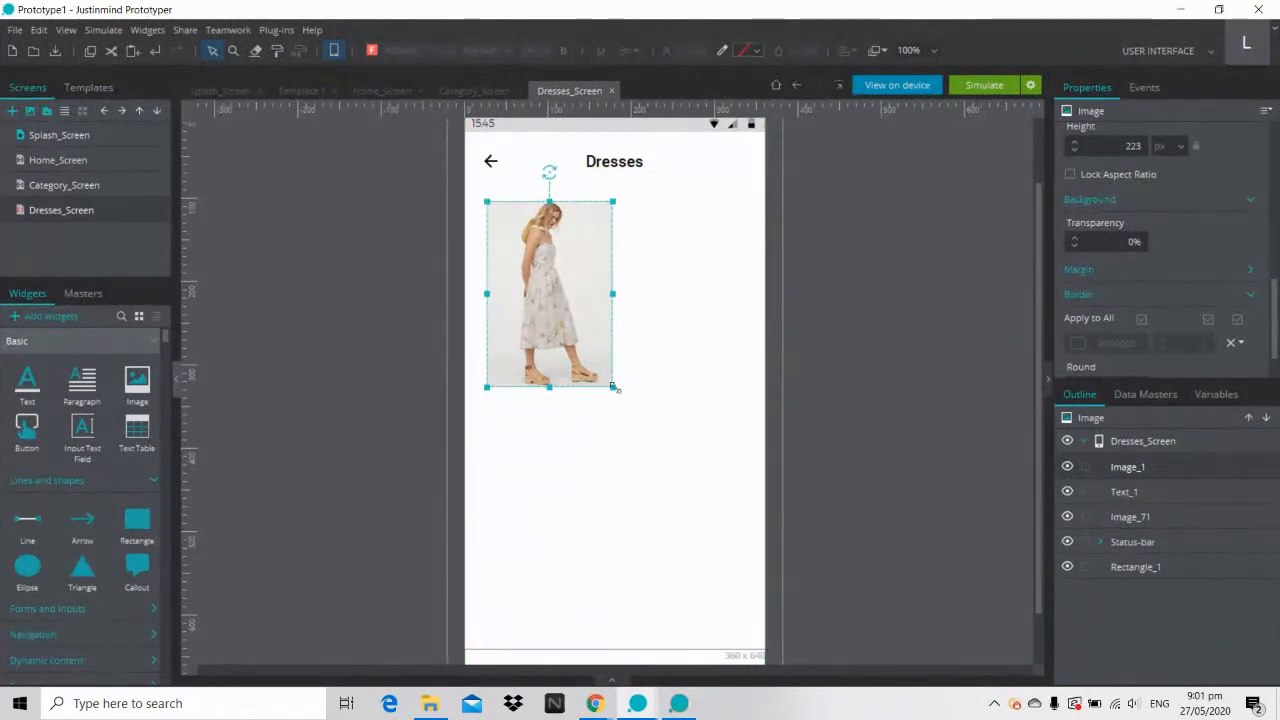
left_click_drag(614, 388, 609, 383)
left_click(897, 407)
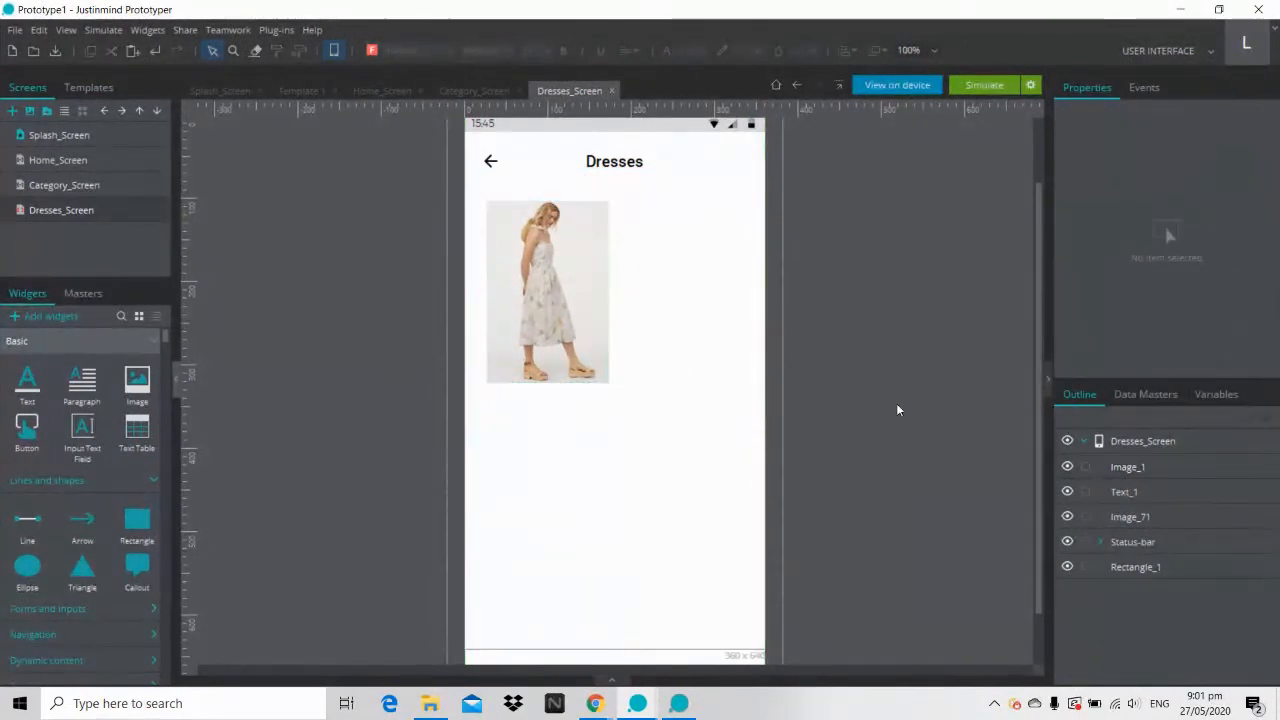
Step: Check the Prototype_Shop reference and add a text reading "Product 1" below the dress image
left_click(687, 715)
left_click(687, 715)
left_click(500, 402)
double_click(529, 416)
type("Product 1")
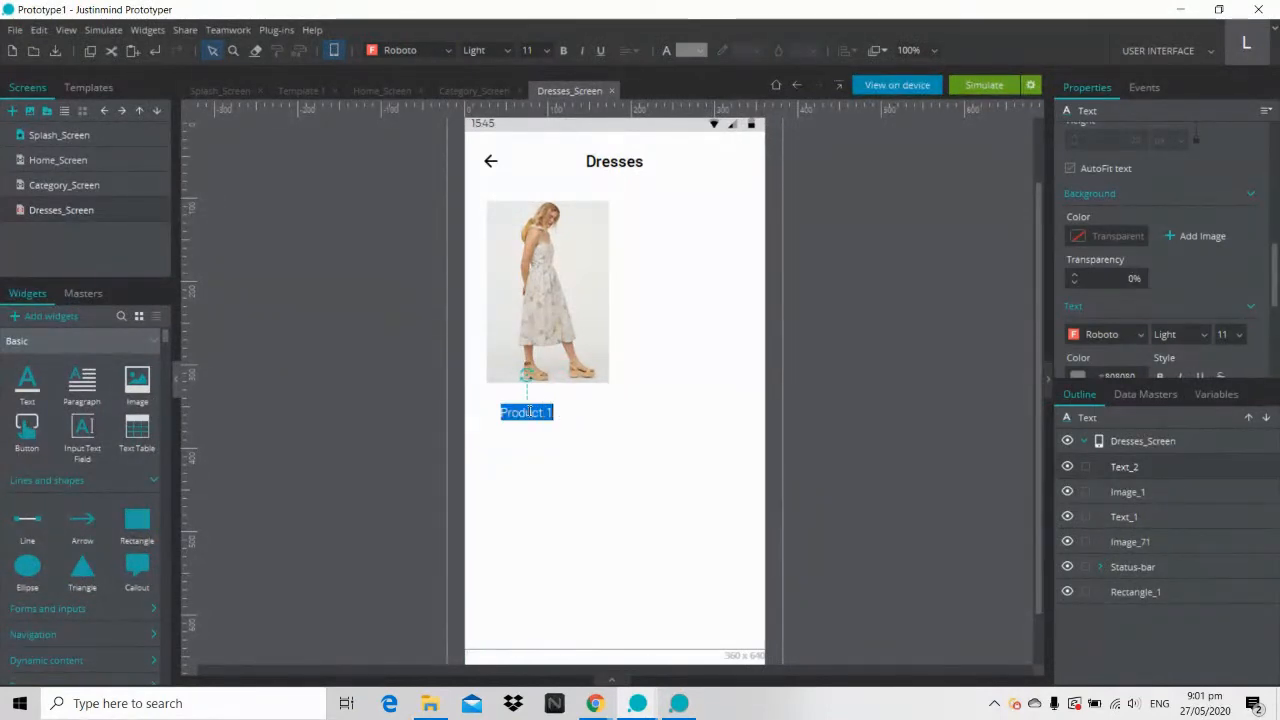
Step: Make the Product 1 label Medium and black, and align it with the dress image's left edge
left_click(461, 51)
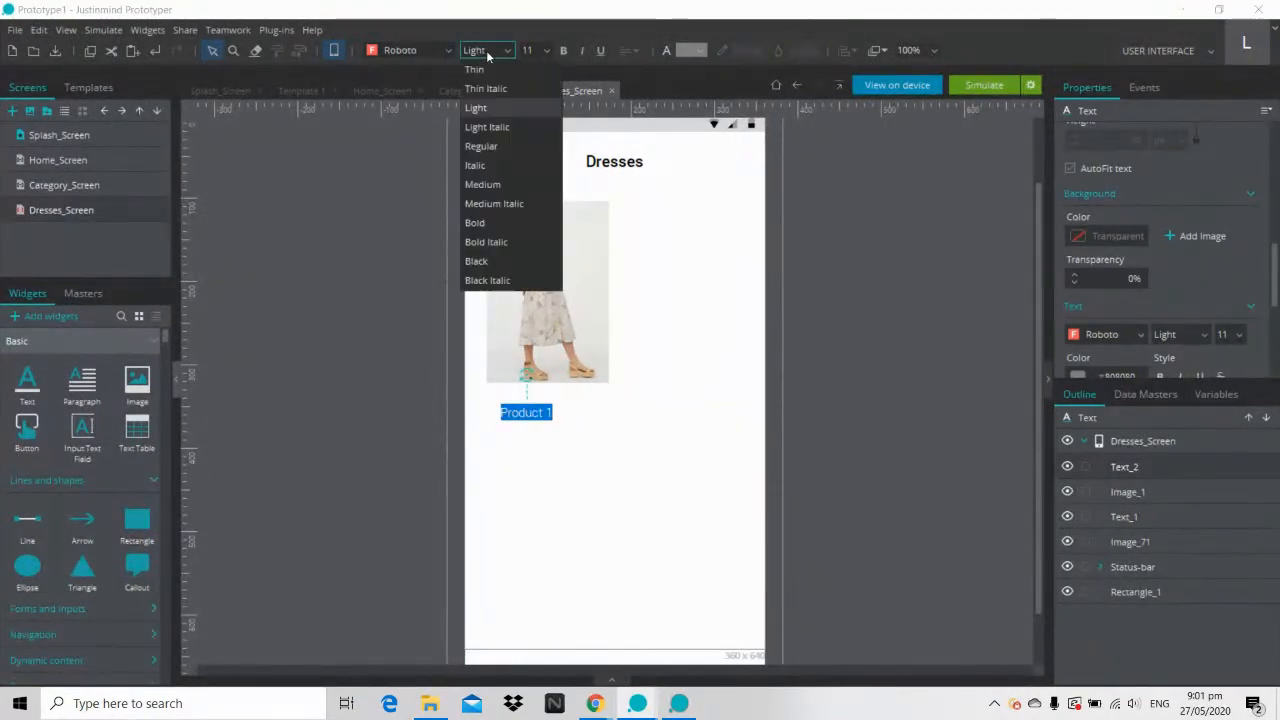
left_click(488, 182)
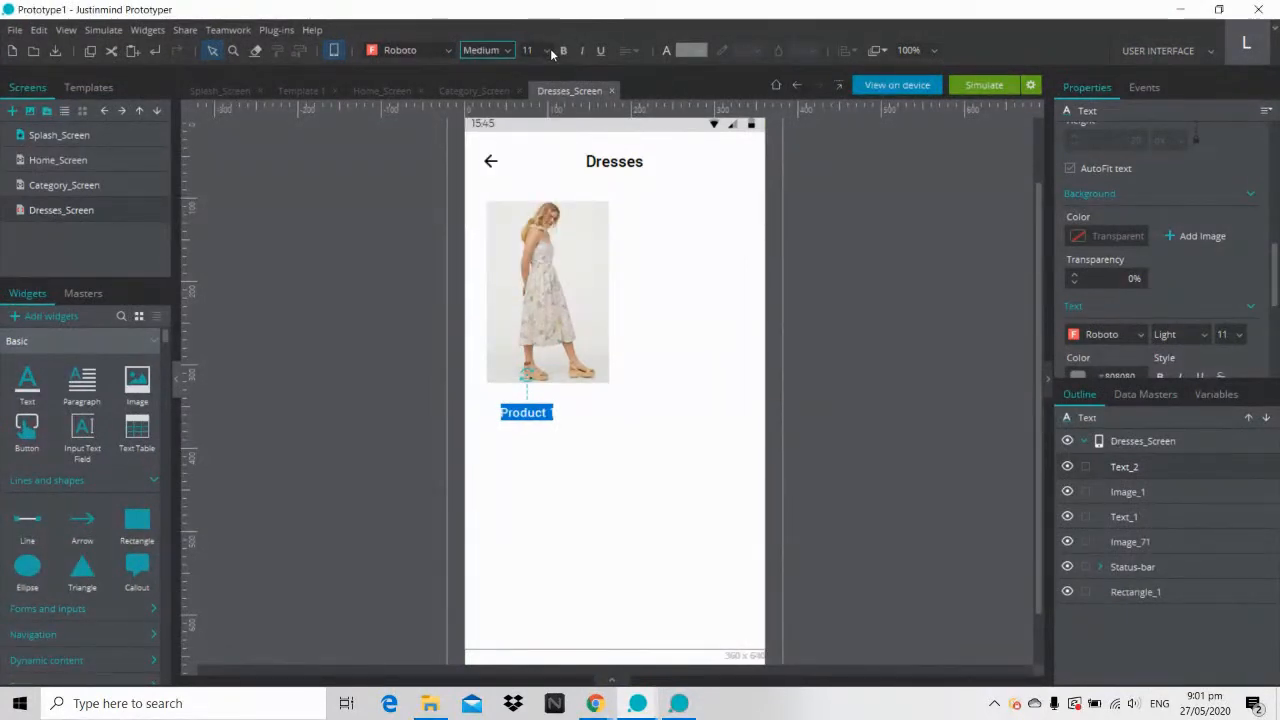
left_click(701, 52)
left_click(685, 83)
left_click(860, 375)
left_click_drag(545, 412, 541, 409)
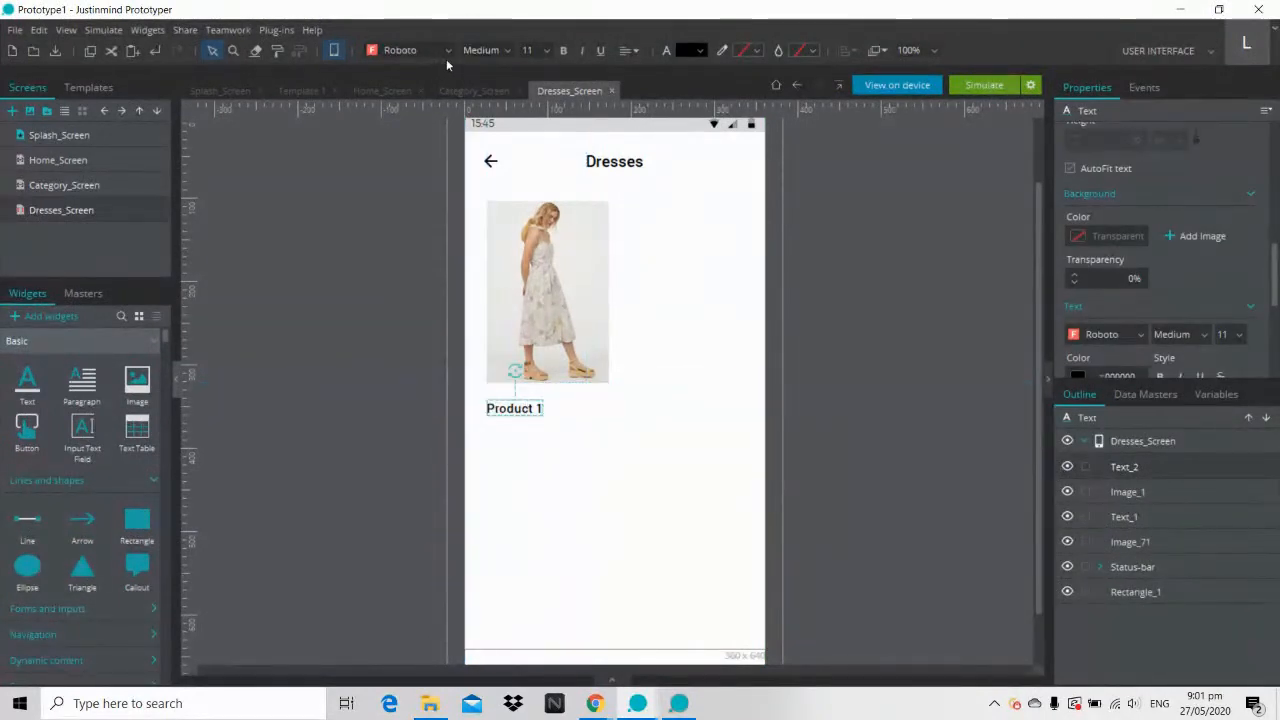
Step: Set the Product 1 label's font to Regular at size 10
left_click(485, 48)
left_click(484, 145)
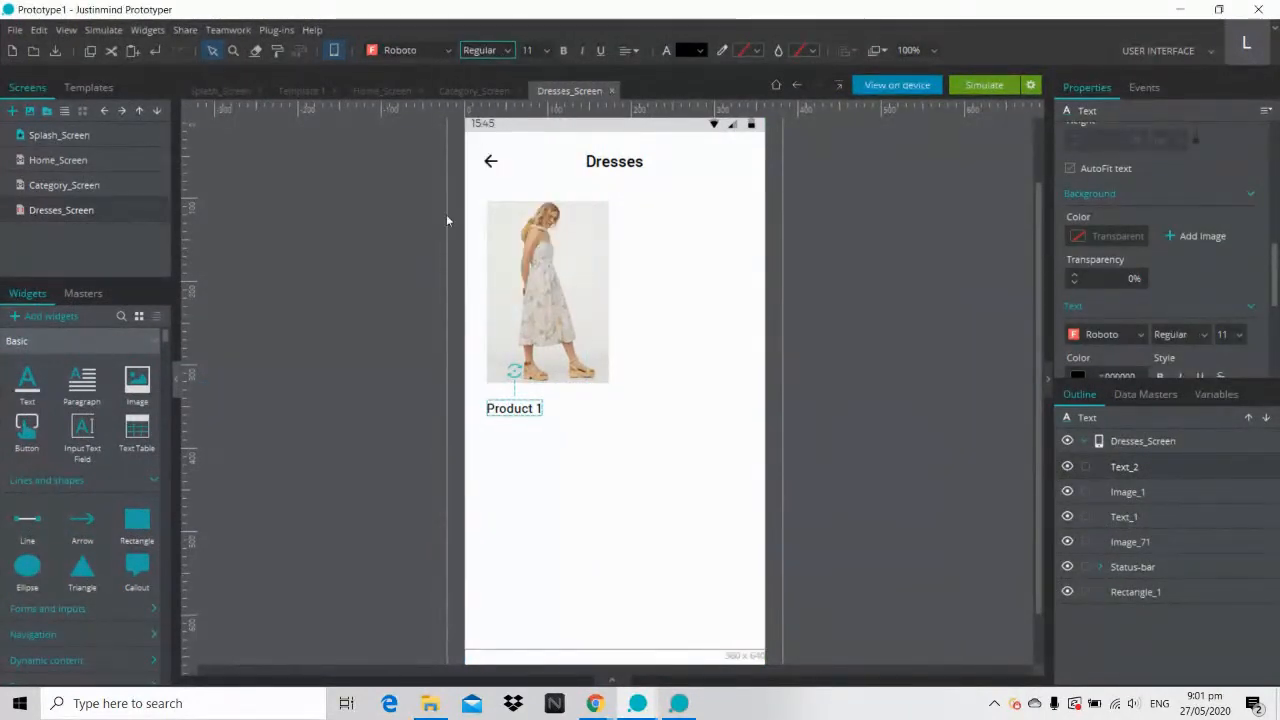
left_click(546, 50)
left_click(541, 149)
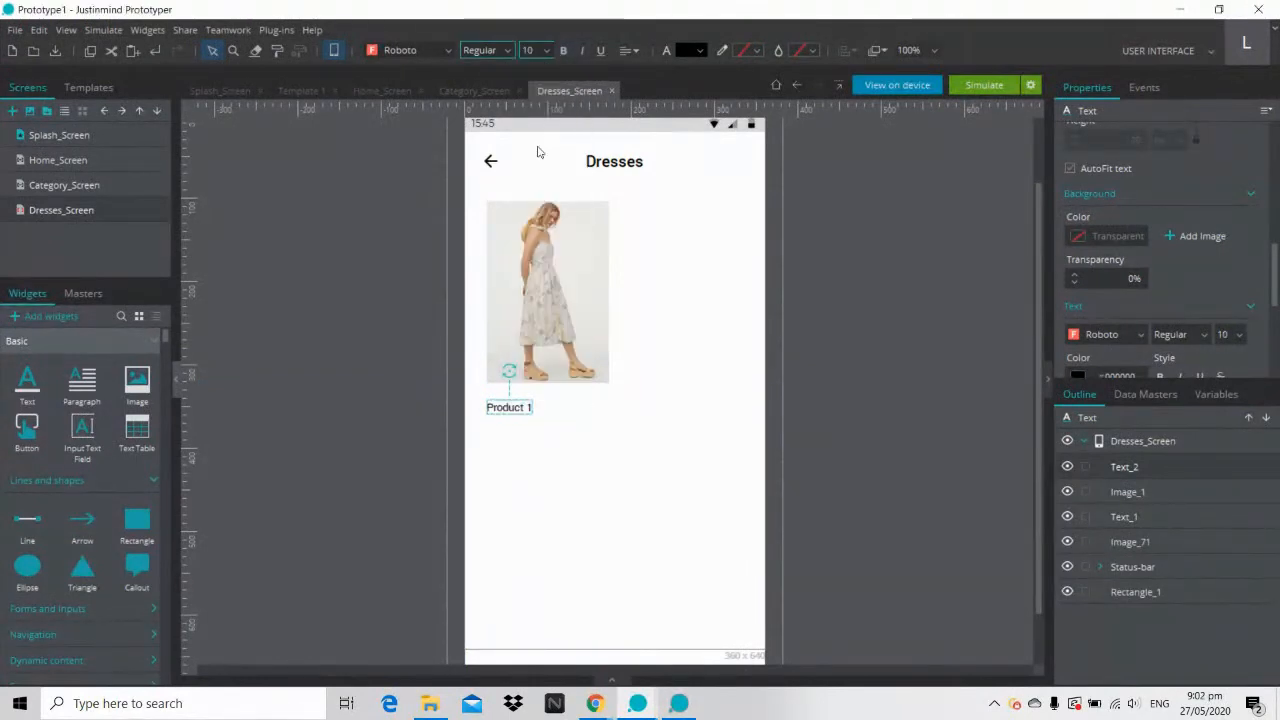
Step: Duplicate the Product 1 label, place the copy directly below it, and change its text to "PHP 1,800"
left_click(377, 356)
left_click(508, 407)
key("ctrl+c")
key("ctrl+v")
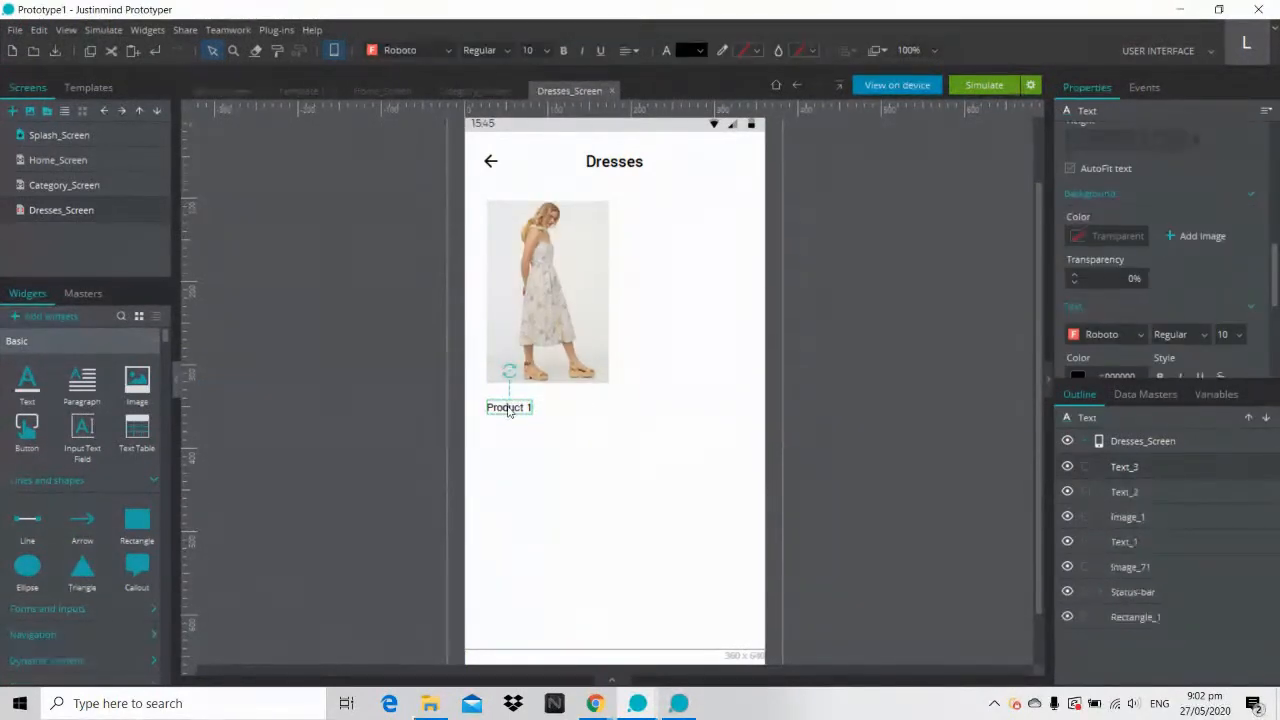
left_click_drag(508, 410, 517, 431)
double_click(509, 427)
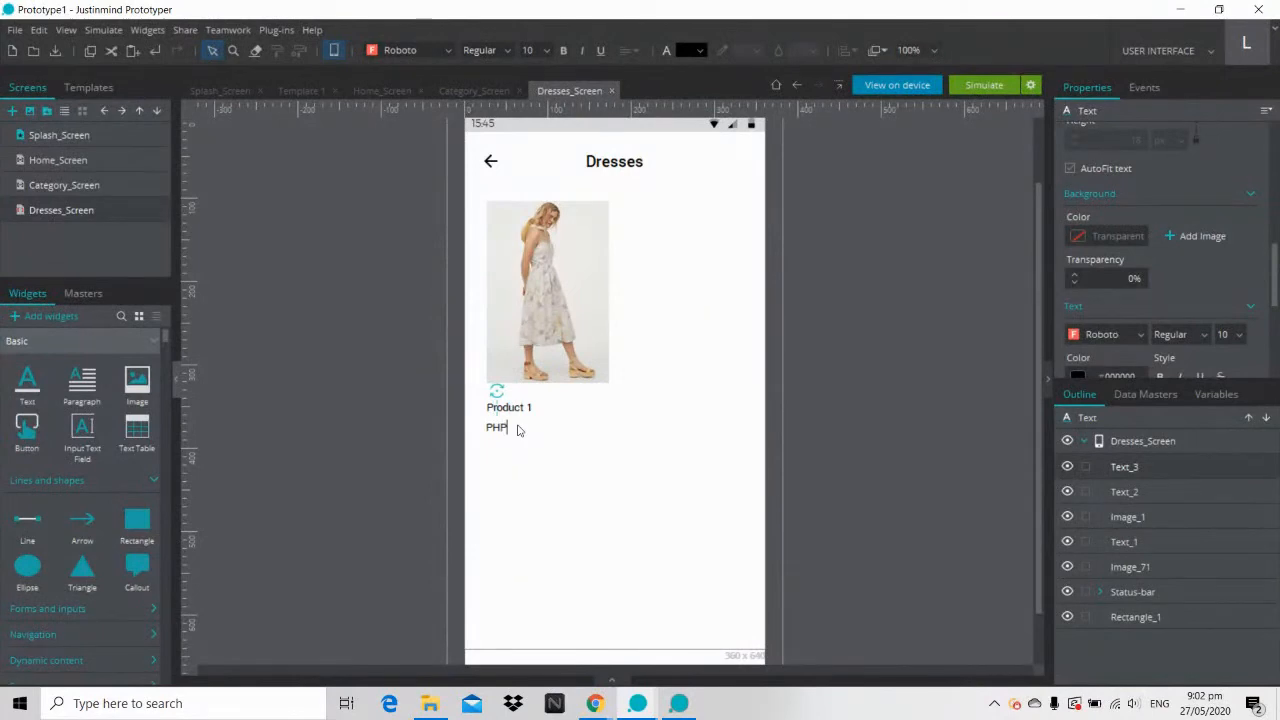
type("PHP 1,800")
left_click(871, 350)
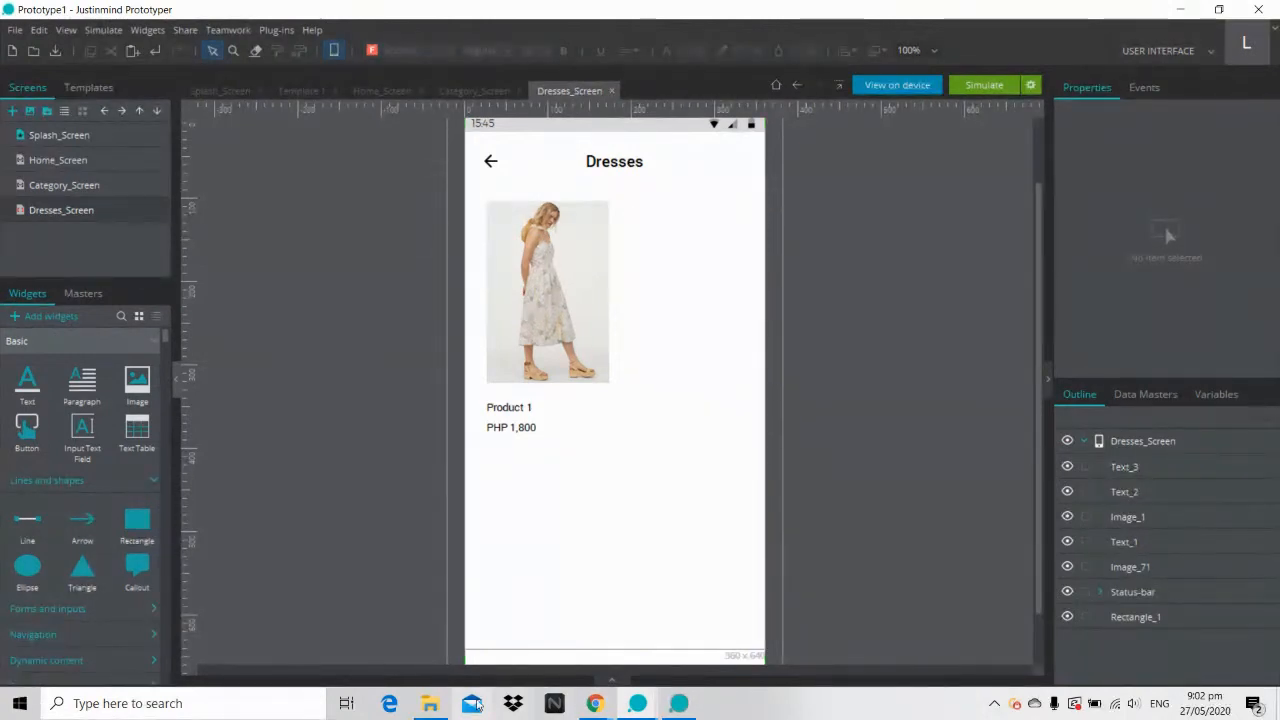
Step: Add the Dress2 image from the Dresses_Page folder to Dresses_Screen, including it in the prototype
left_click(431, 705)
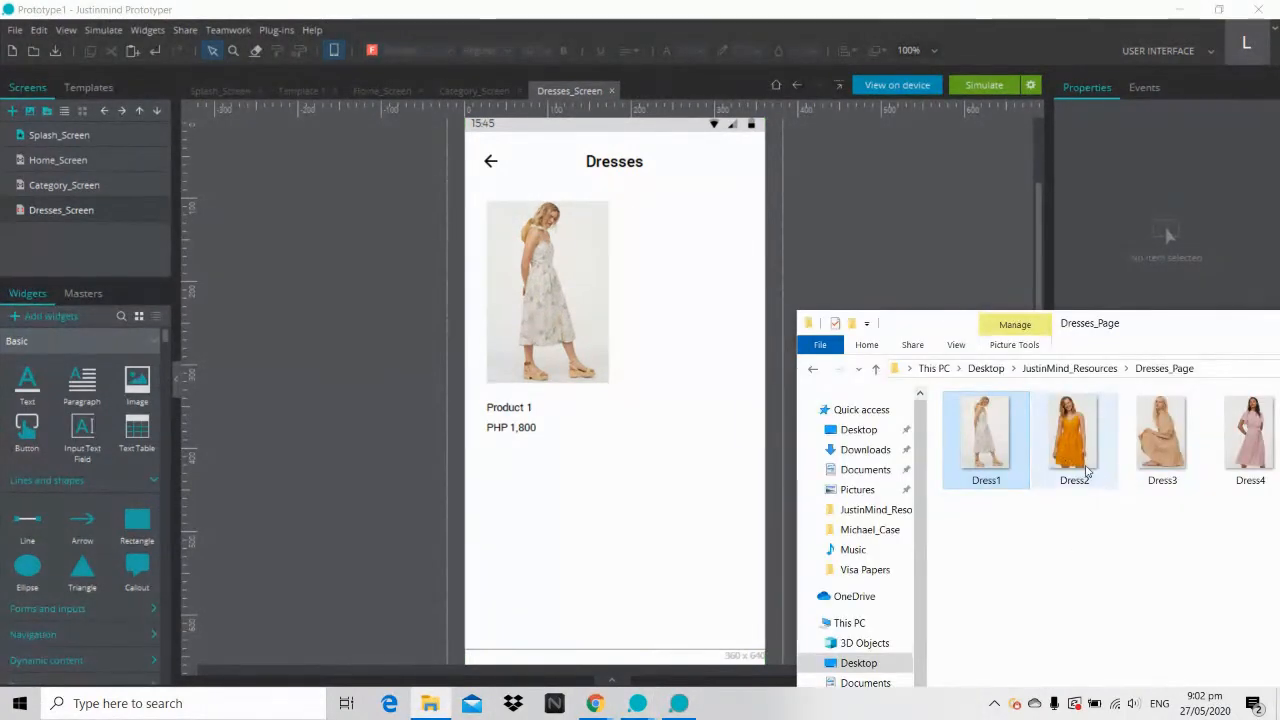
left_click_drag(1087, 467, 657, 356)
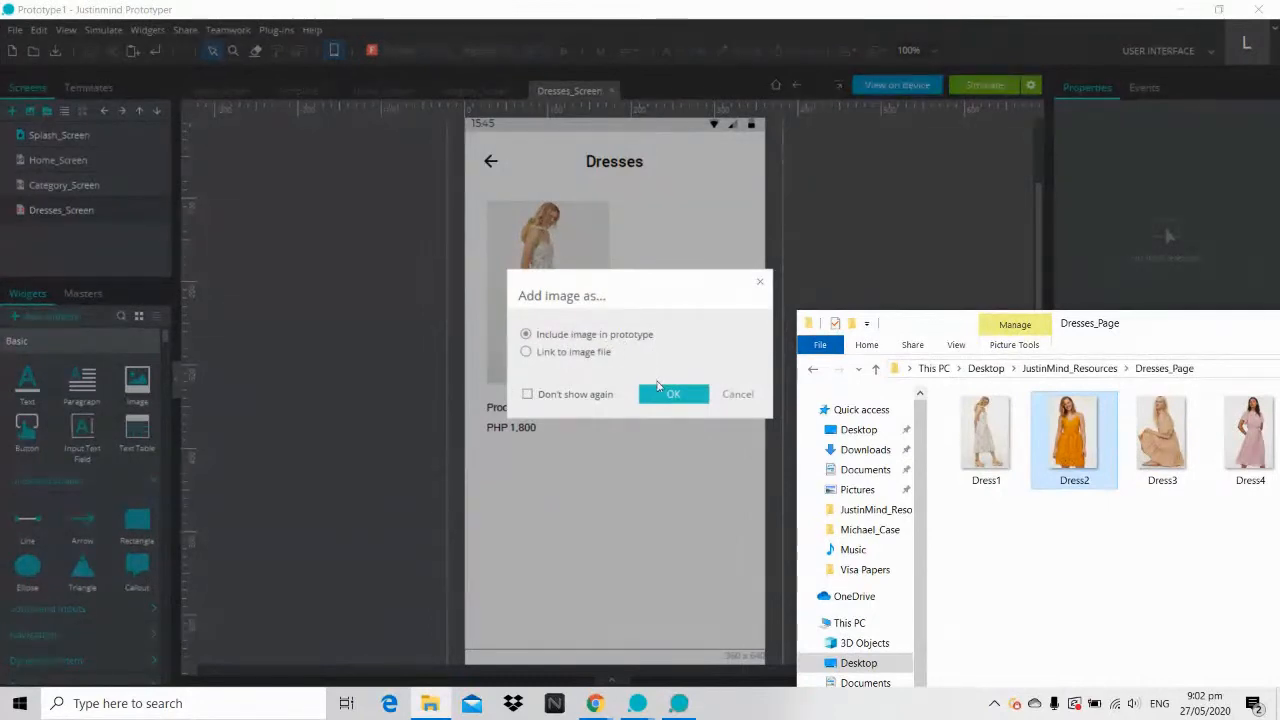
left_click(664, 394)
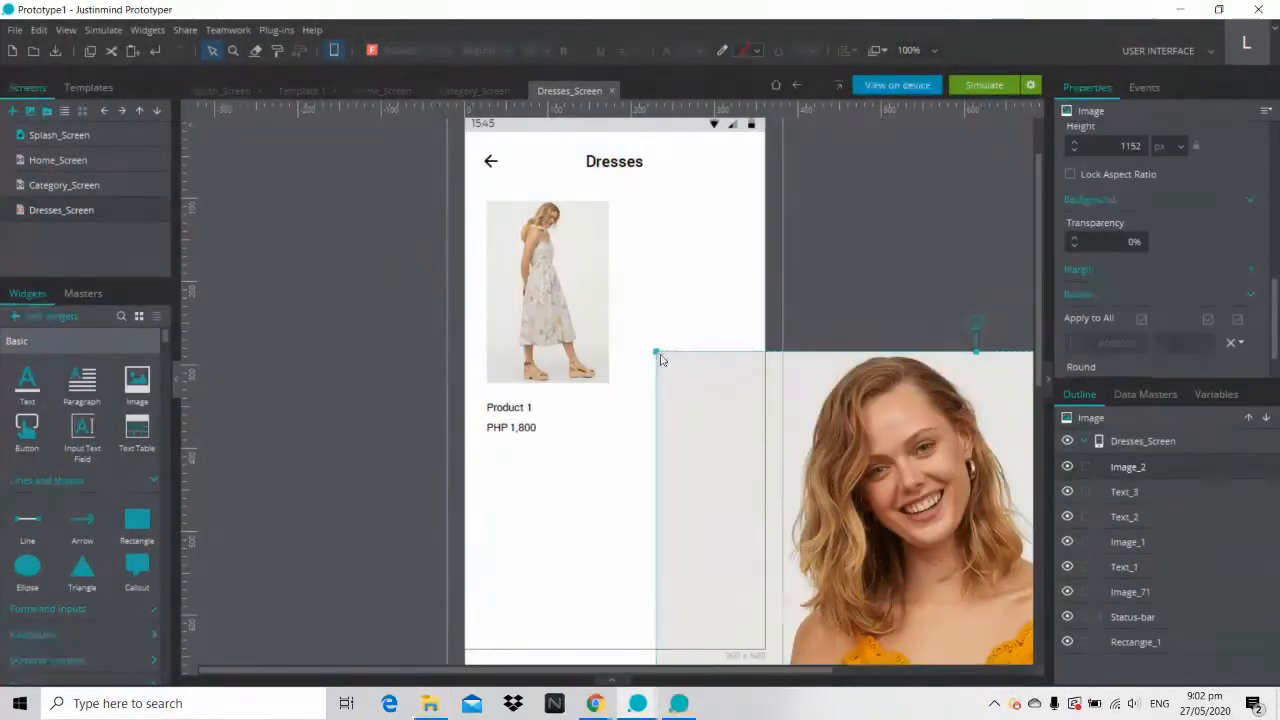
Step: Shrink the Dress2 image to about 218 px high and place it to the right of the Dress1 image, with their tops aligned
left_click_drag(656, 352, 749, 492)
left_click_drag(915, 560, 551, 269)
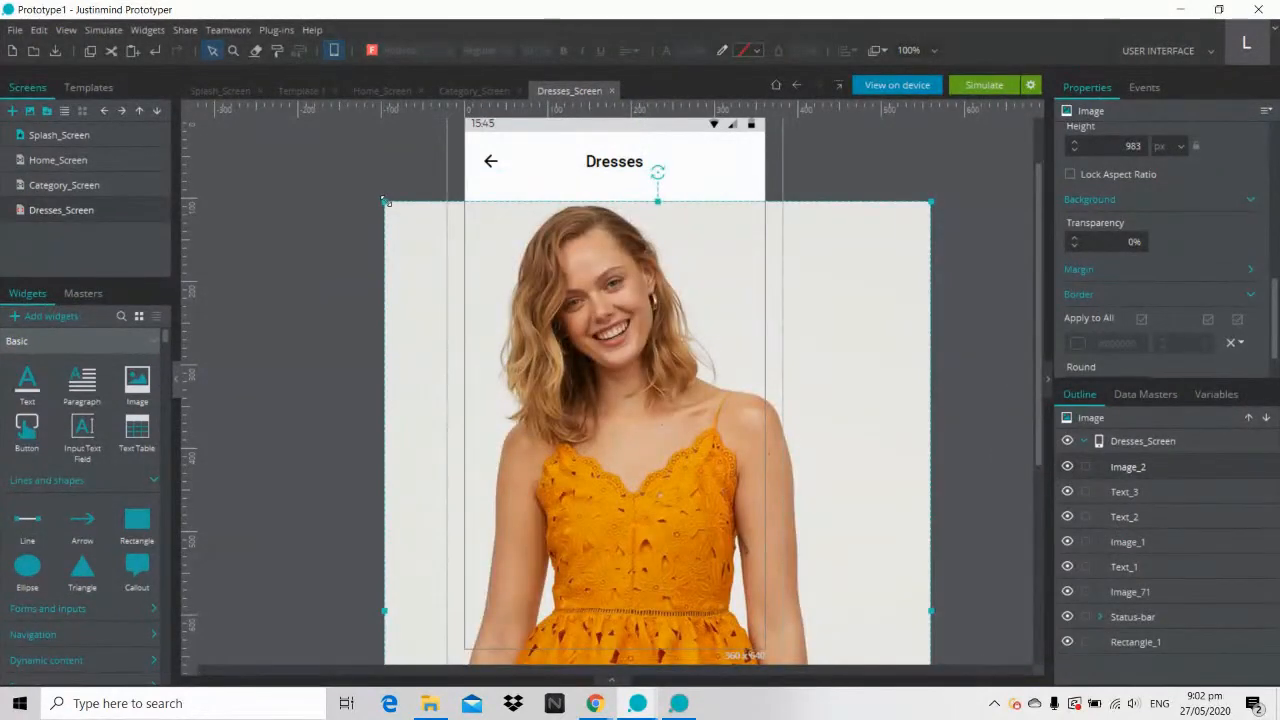
left_click_drag(385, 201, 627, 566)
left_click_drag(814, 611, 675, 251)
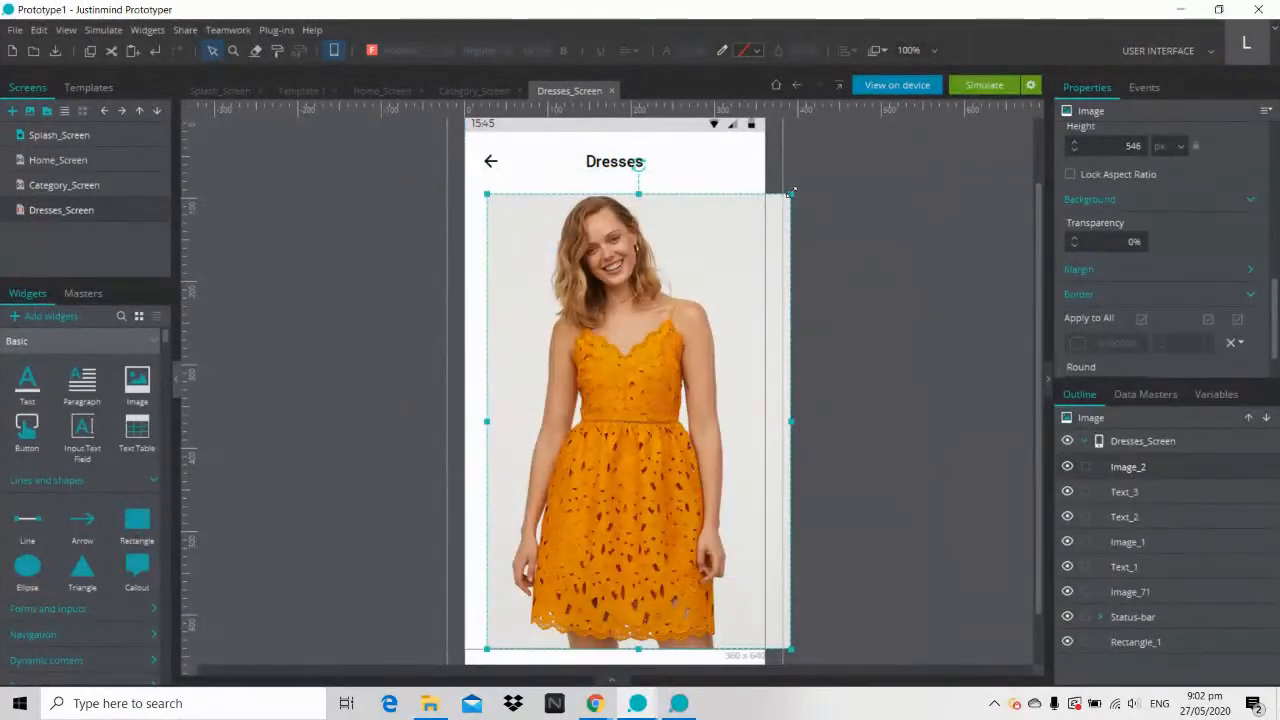
left_click_drag(791, 192, 631, 434)
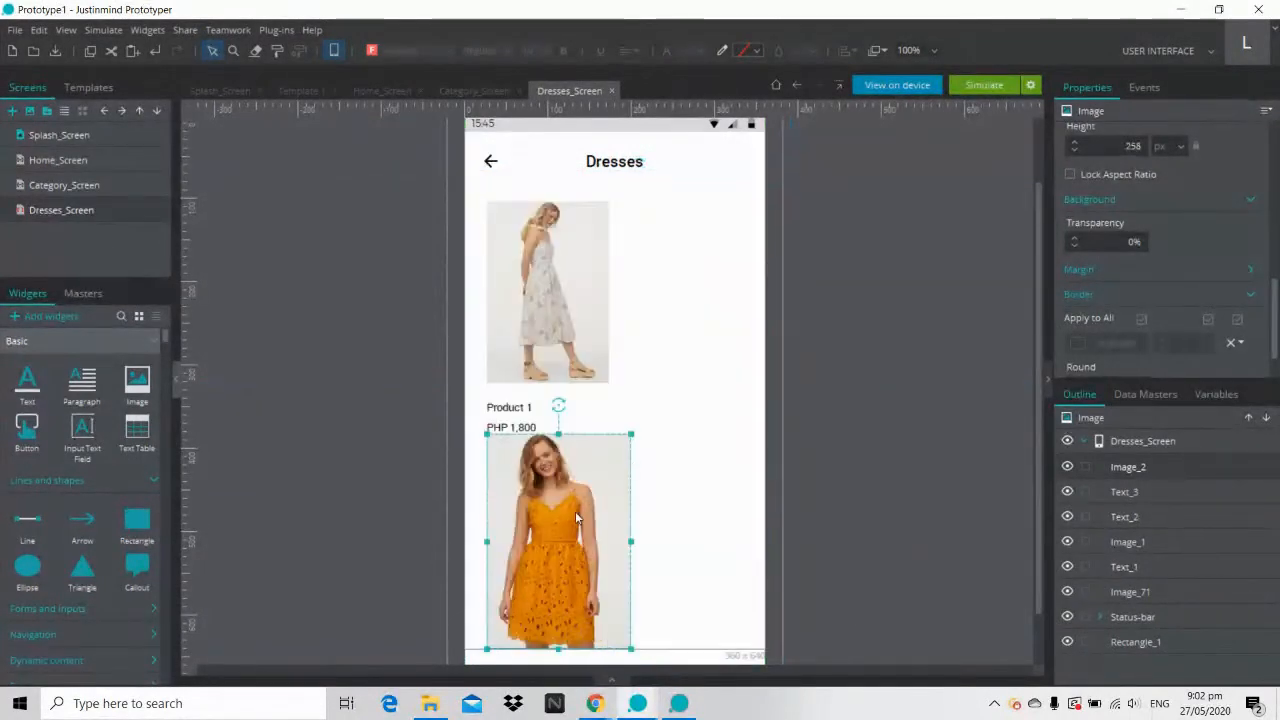
left_click_drag(576, 517, 580, 289)
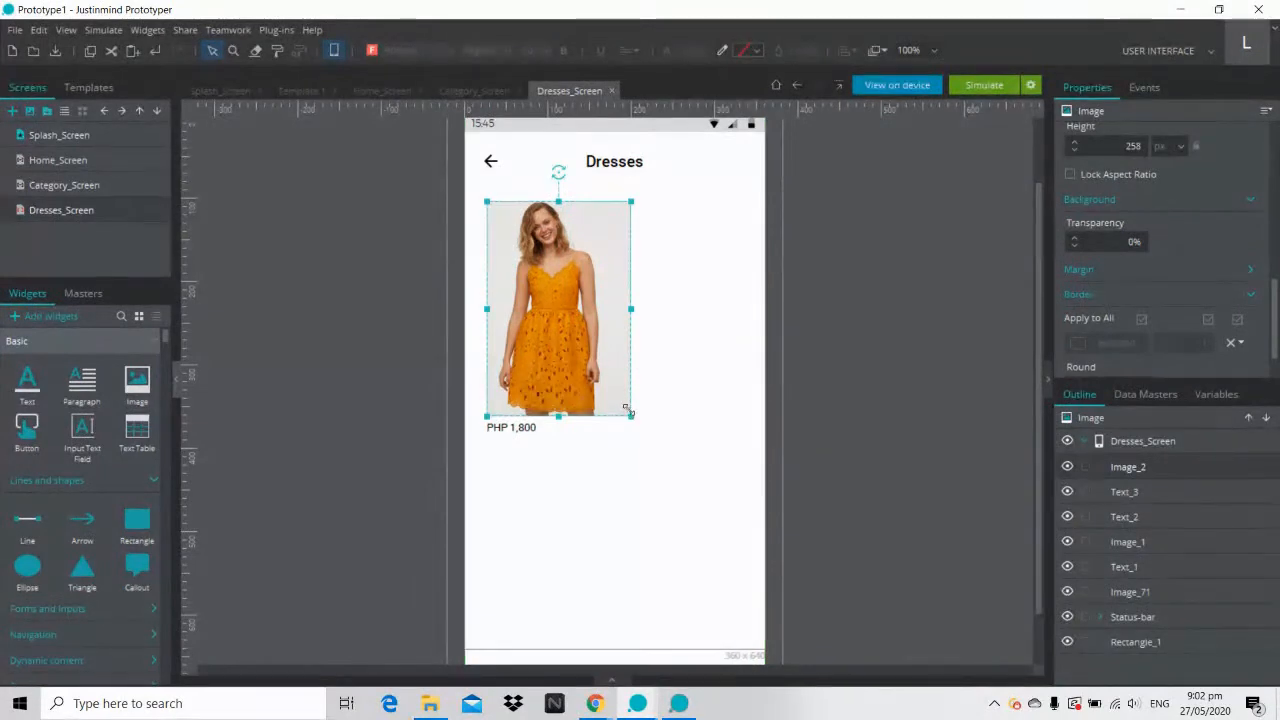
left_click_drag(627, 410, 607, 385)
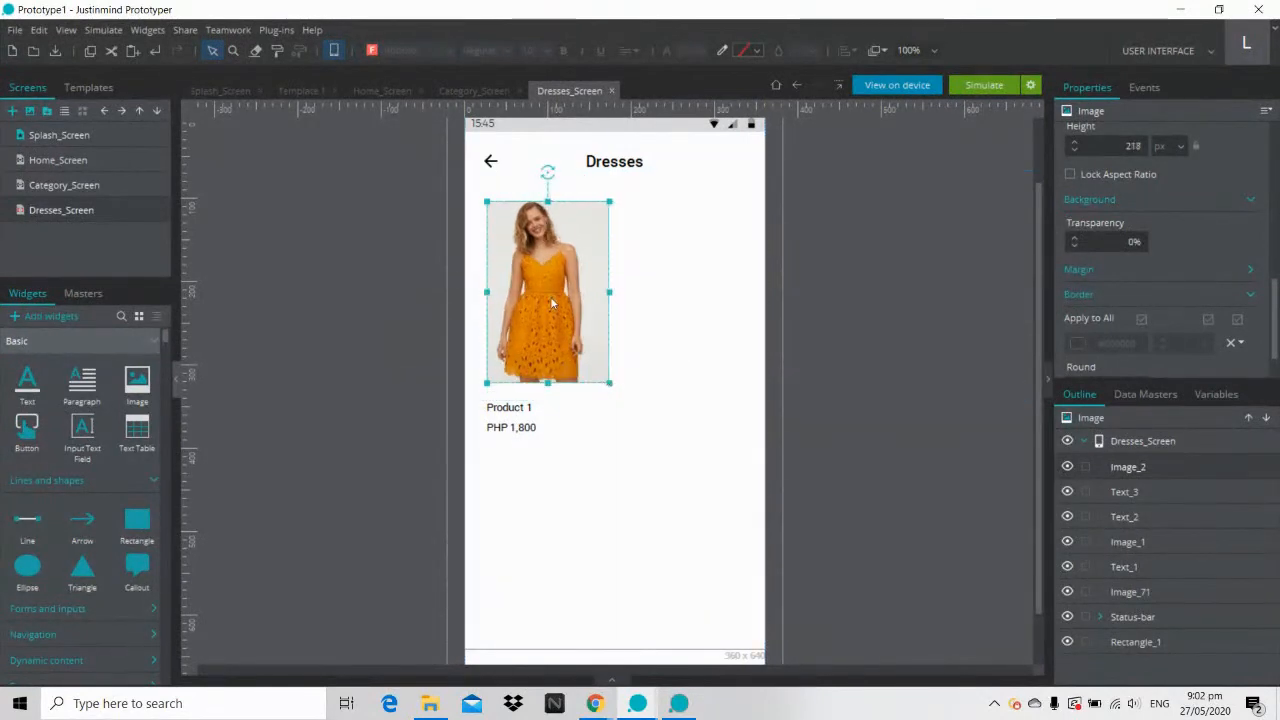
left_click_drag(551, 303, 689, 302)
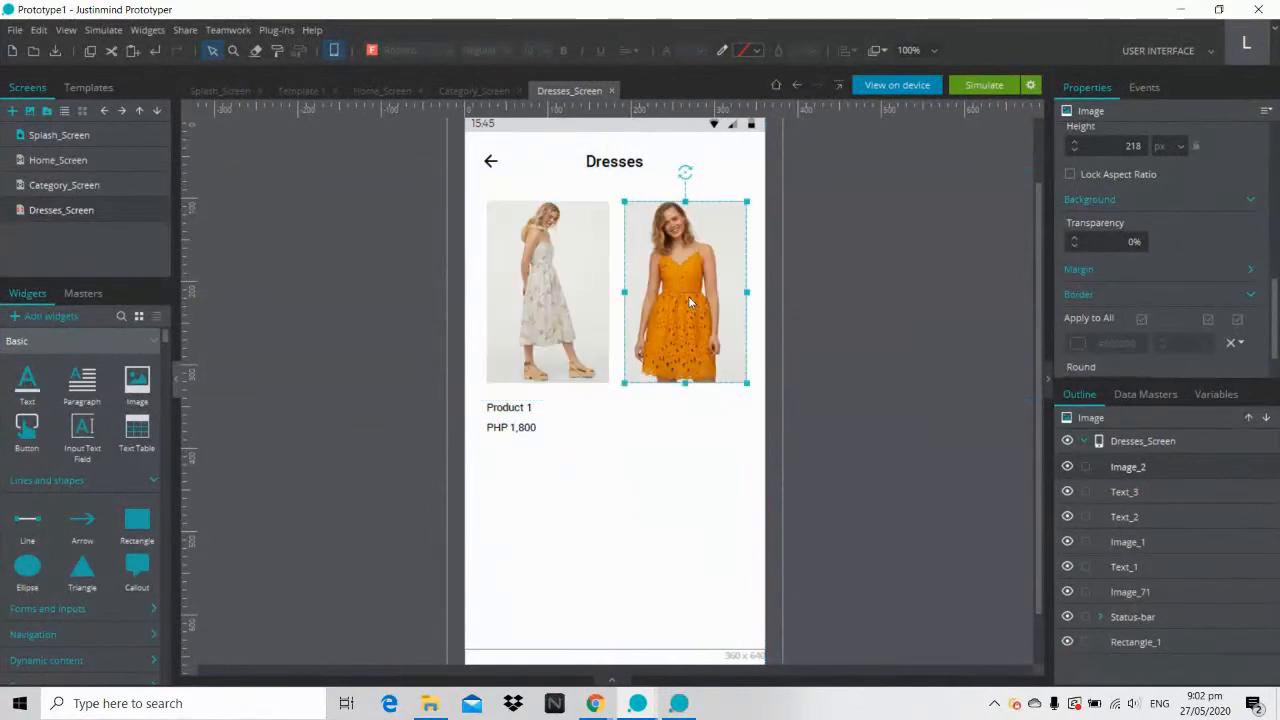
left_click(830, 322)
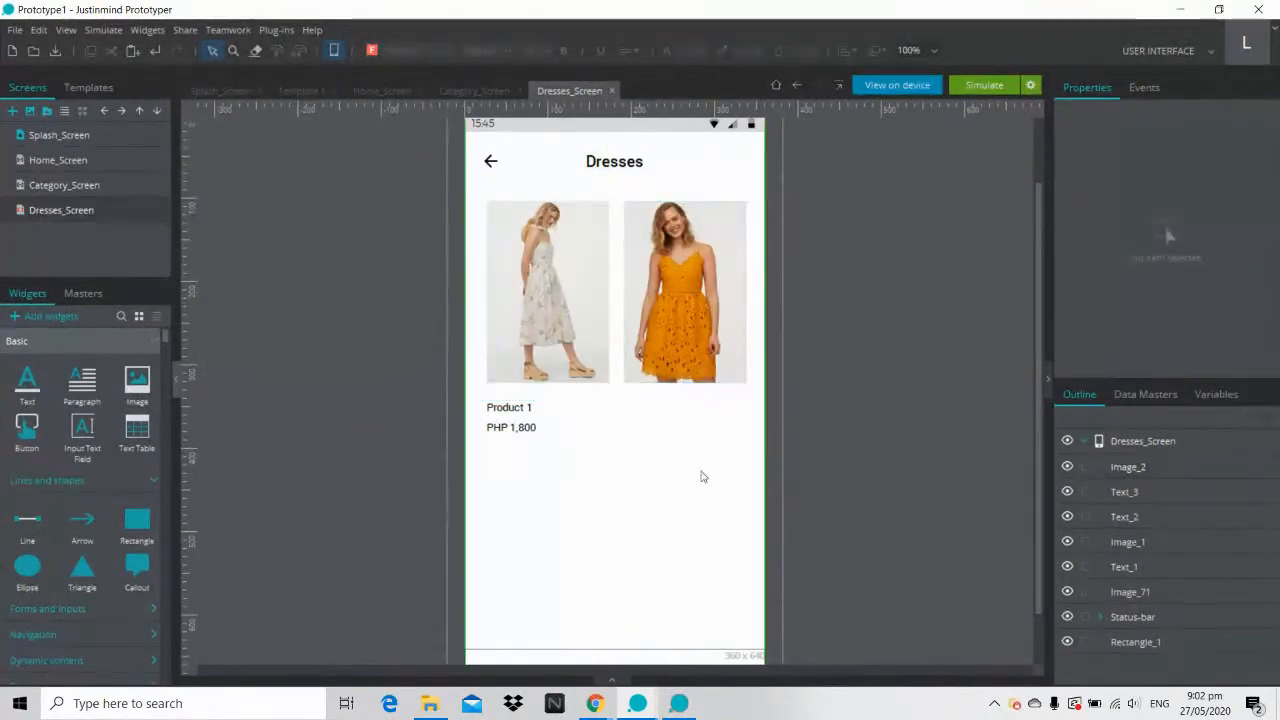
Step: Duplicate the Product 1 name and price labels and place the copies below the Dress2 image, aligned with its left edge
left_click(521, 412)
left_click(521, 429, "shift")
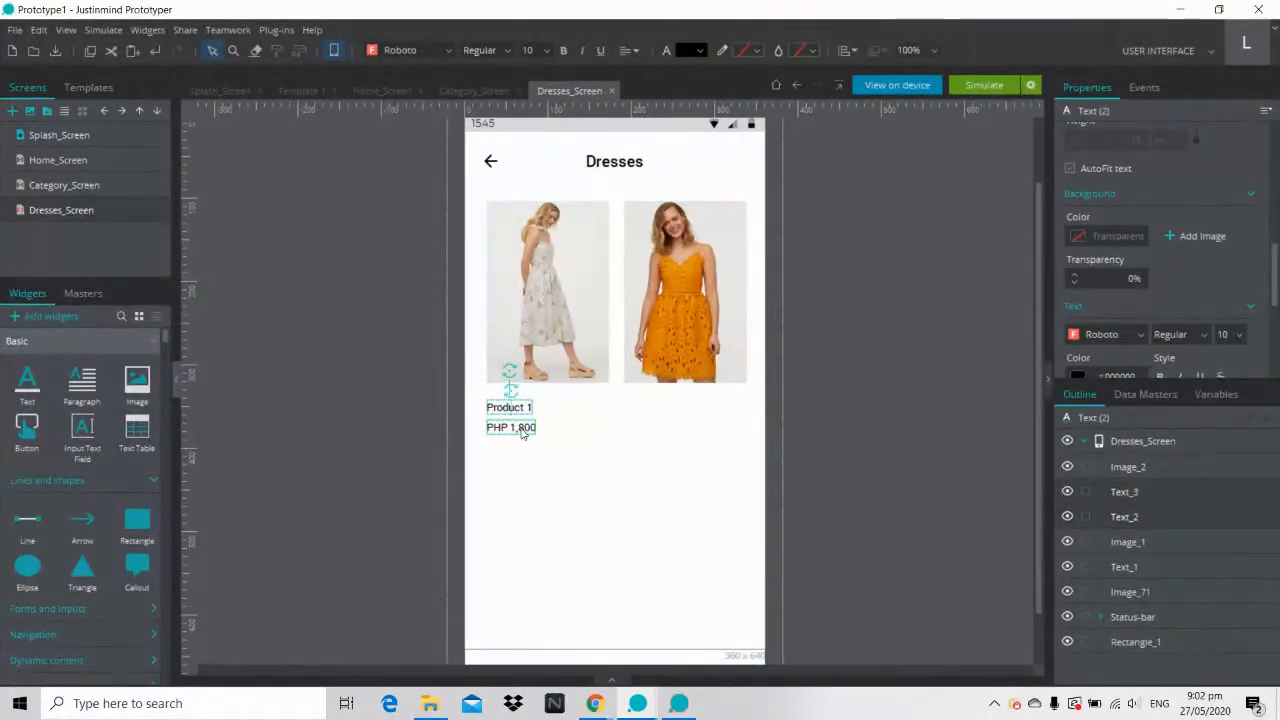
key("ctrl+d")
left_click_drag(521, 432, 636, 414)
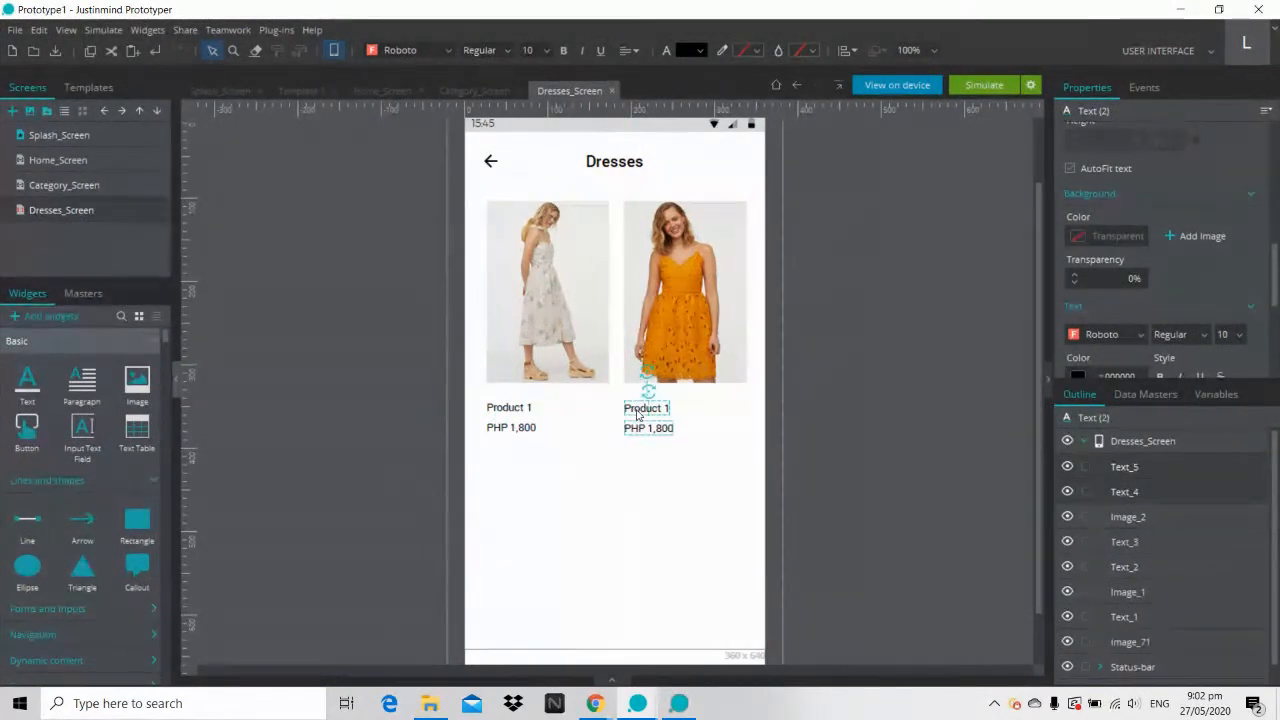
left_click(842, 393)
Step: Change the labels below the Dress2 image to "Product 2" and "PHP 1,580"
double_click(668, 407)
left_click(669, 407)
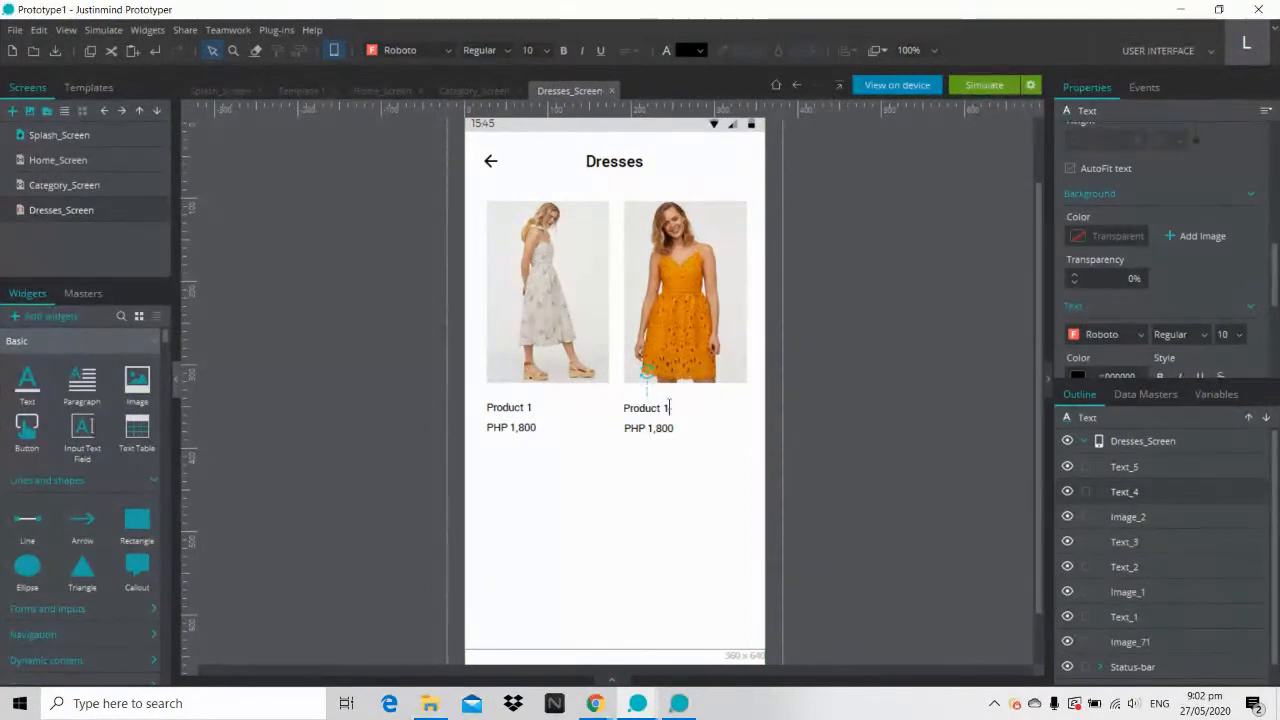
type("2")
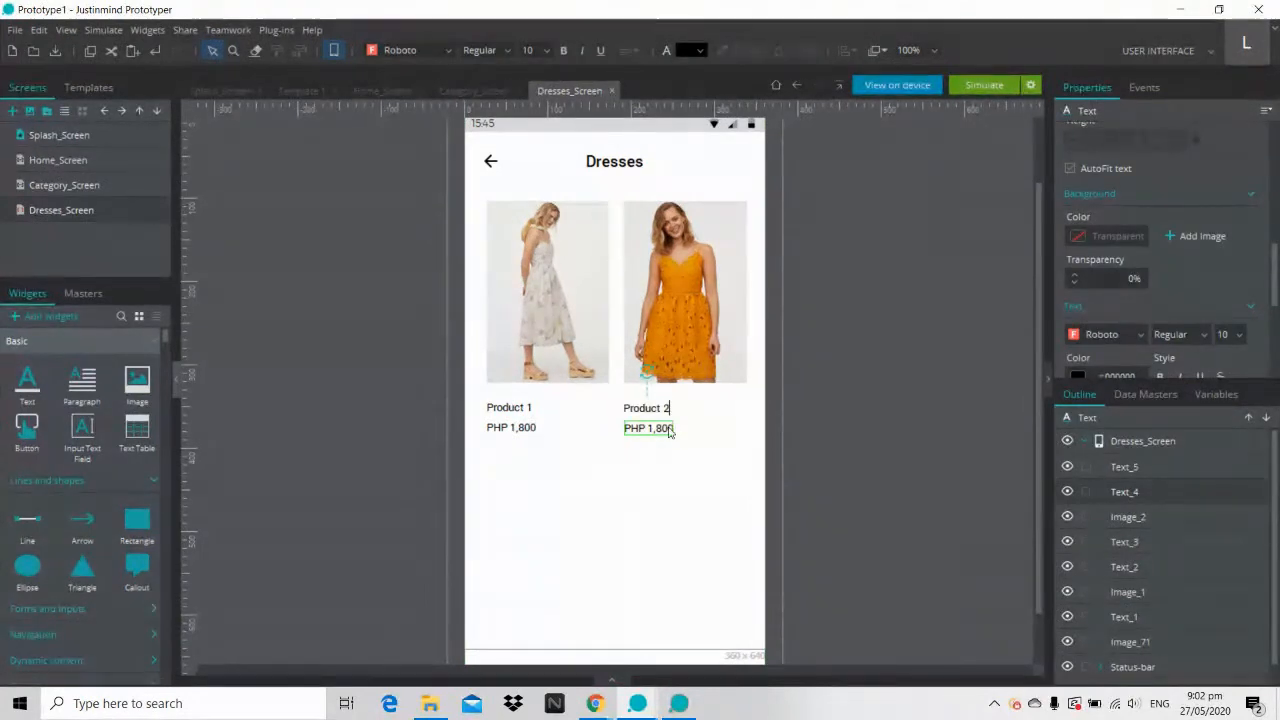
double_click(669, 428)
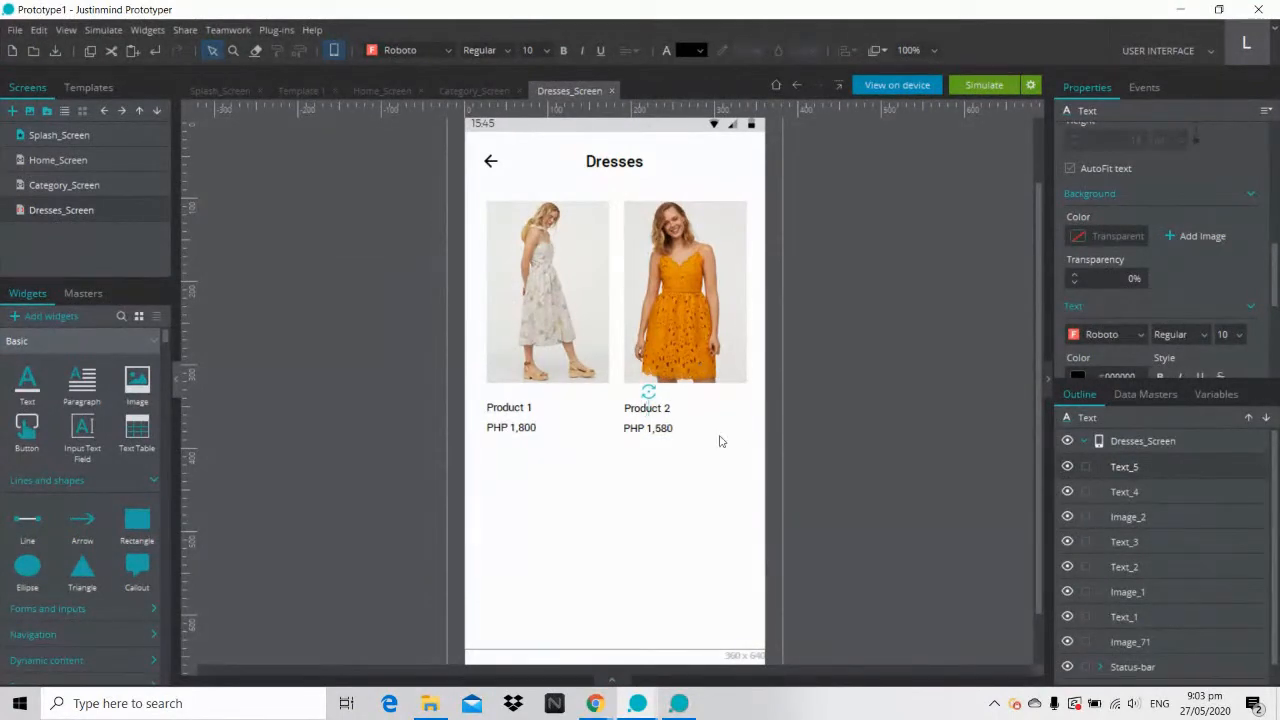
left_click(870, 442)
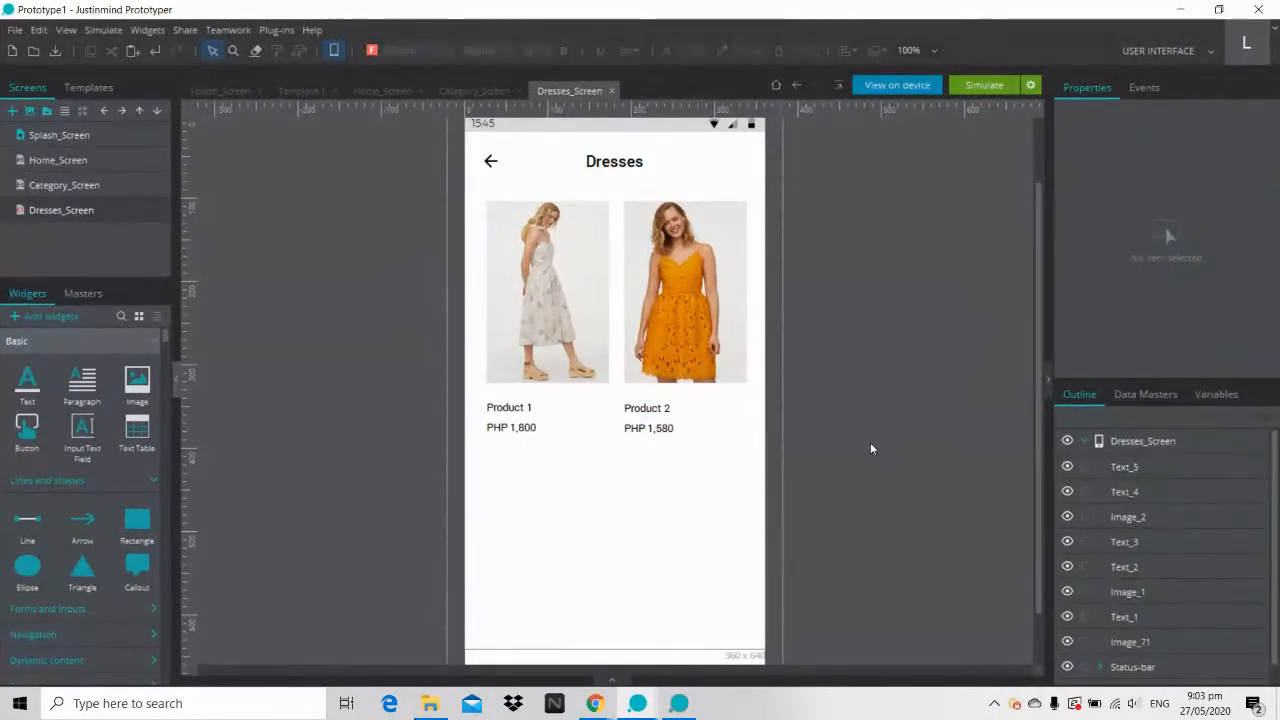
Step: Add the Dress3 image from the Dresses_Page folder to the Dresses_Screen canvas
left_click(432, 704)
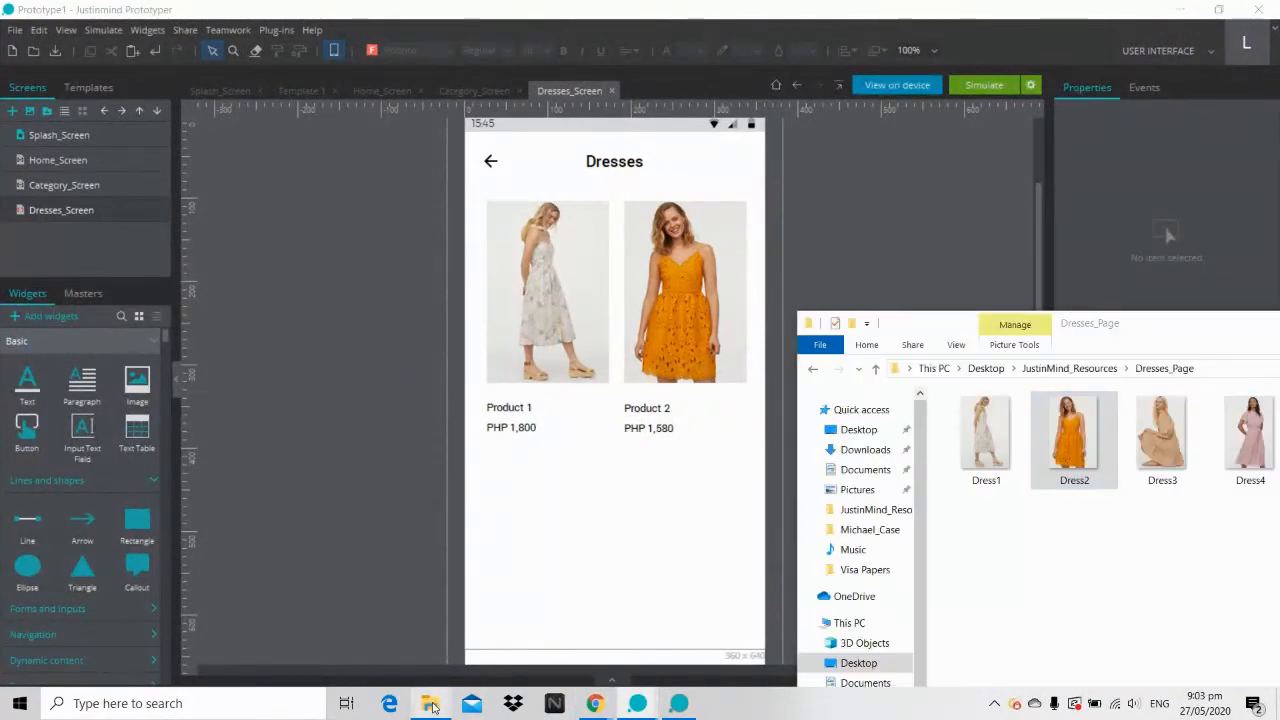
left_click(1152, 452)
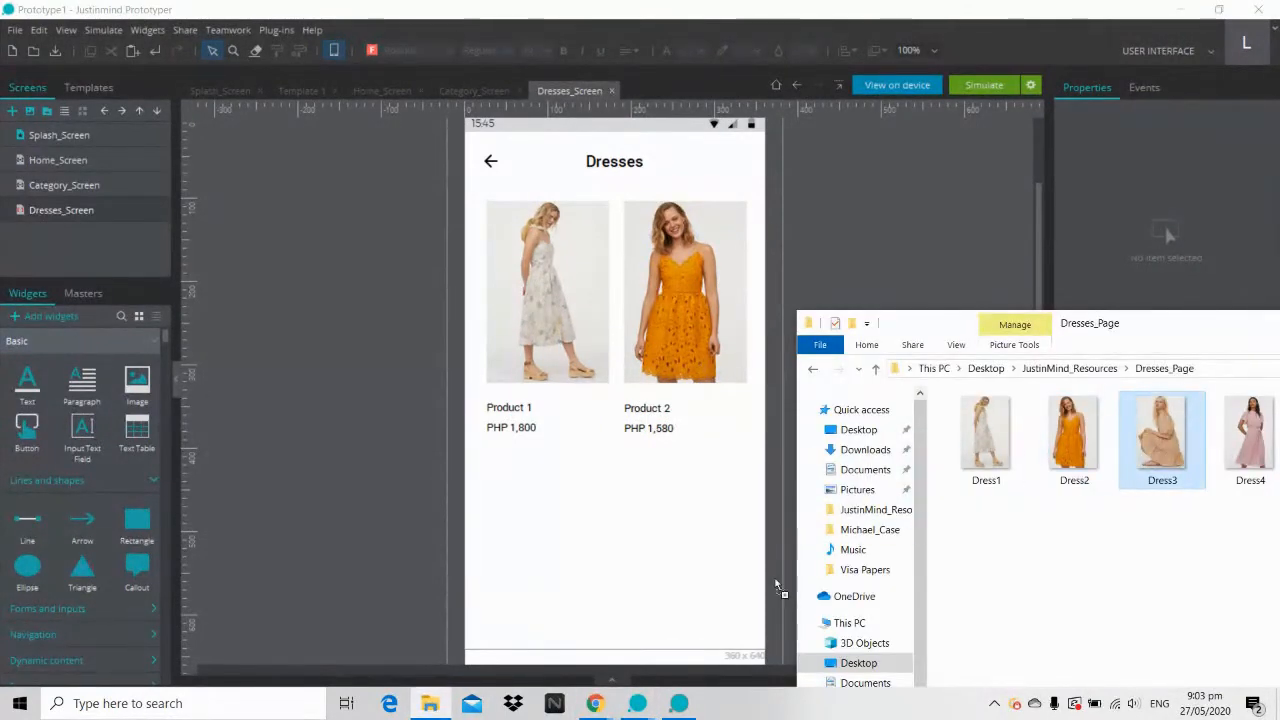
left_click_drag(531, 556, 531, 554)
left_click(661, 392)
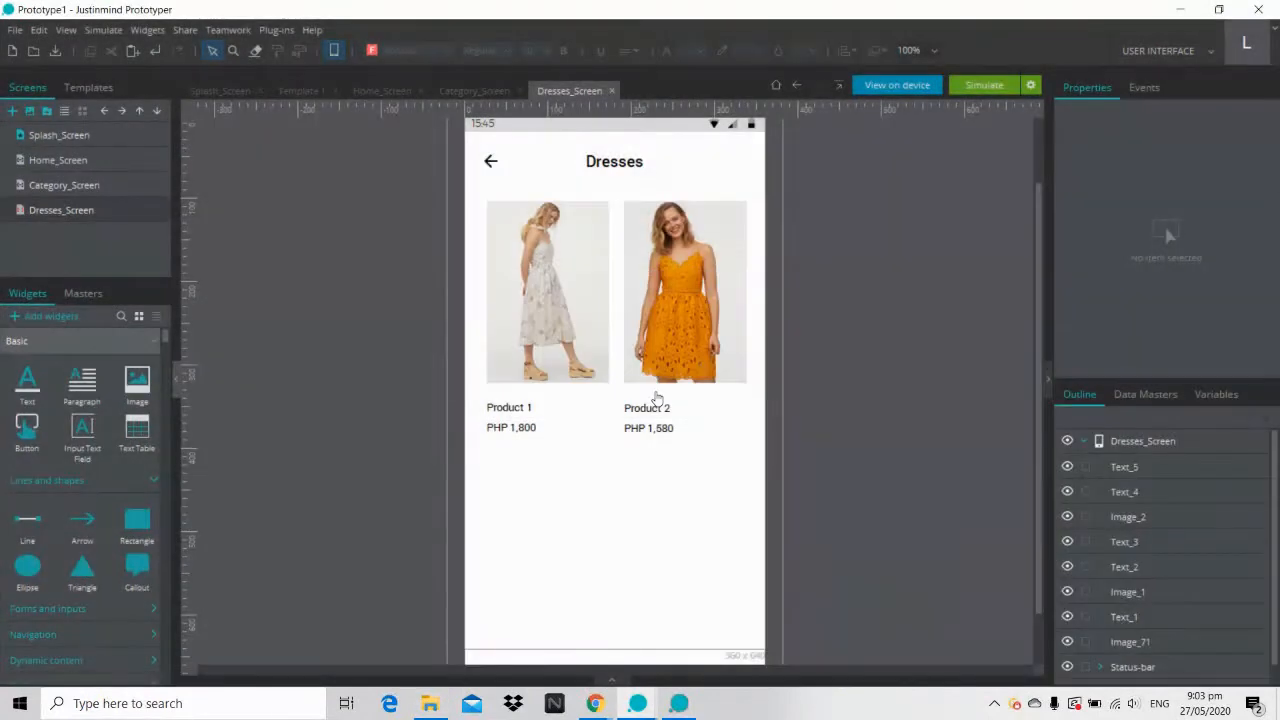
left_click_drag(686, 606, 632, 262)
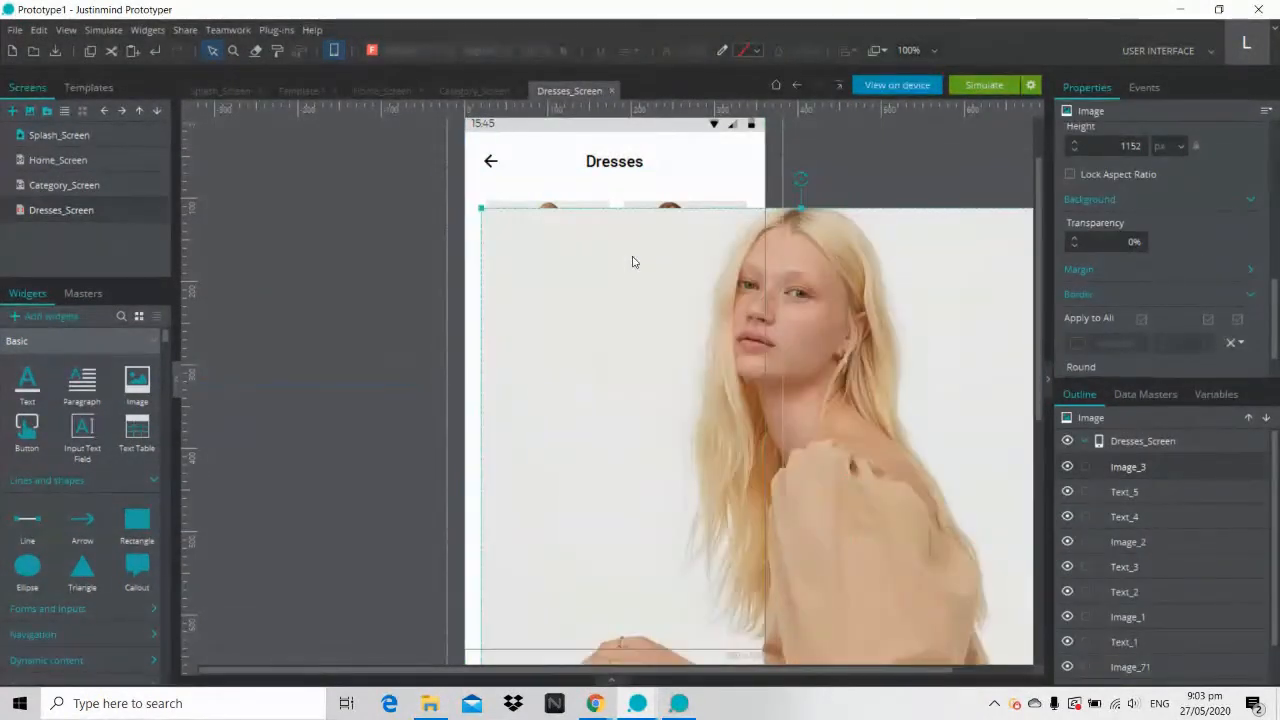
Step: Resize the Dress3 image to 218 px high, matching the first dress photo, and place it below Product 1's price
left_click_drag(627, 336, 746, 607)
left_click_drag(890, 640, 572, 491)
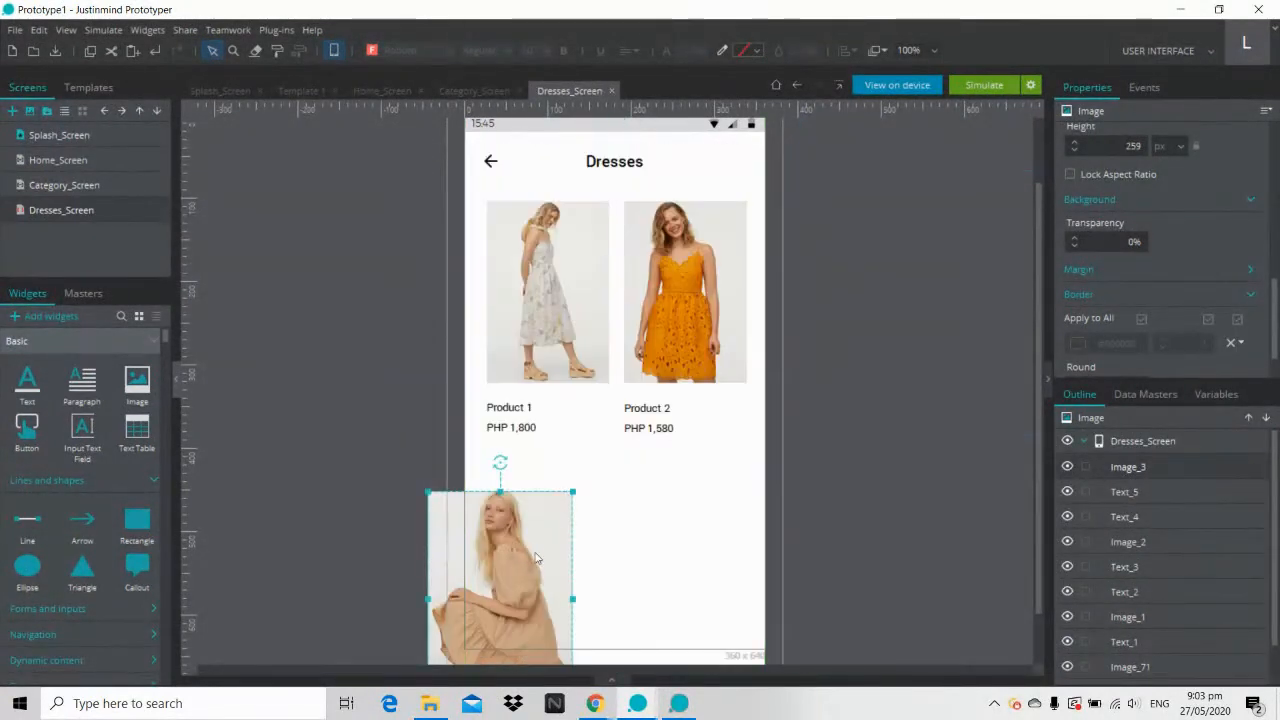
left_click_drag(536, 557, 595, 271)
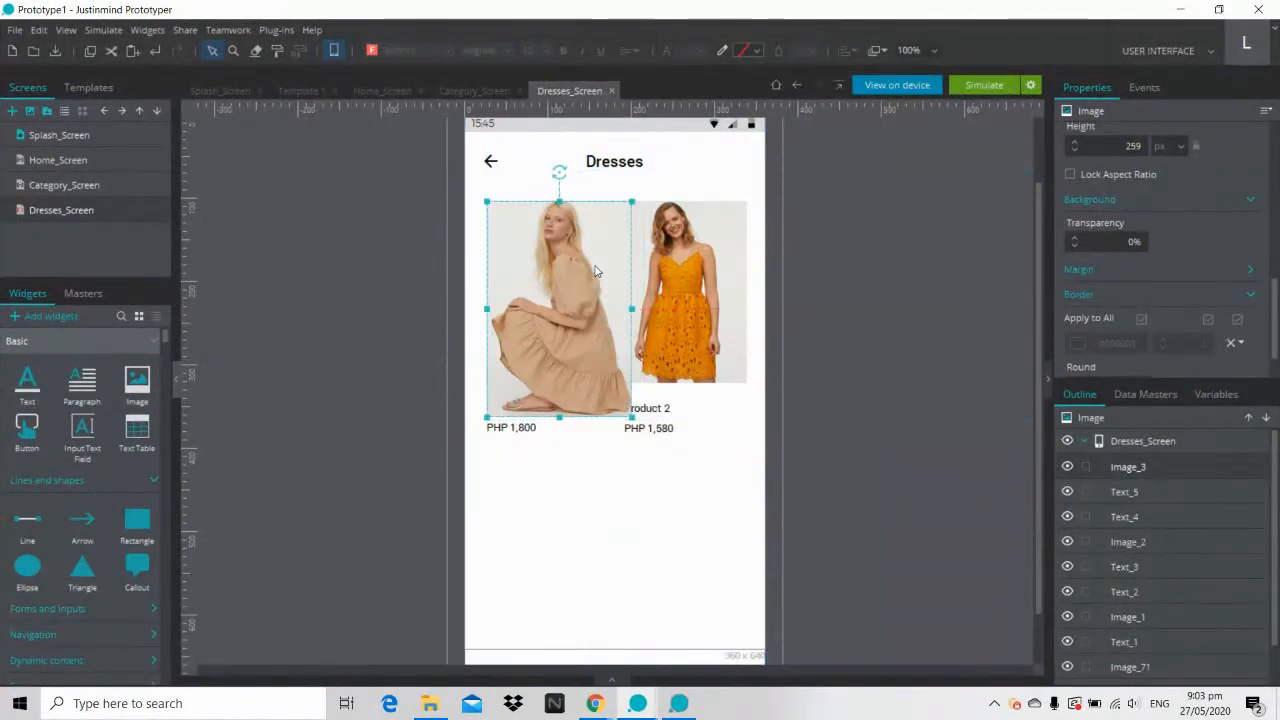
left_click_drag(632, 414, 609, 383)
left_click_drag(583, 336, 570, 575)
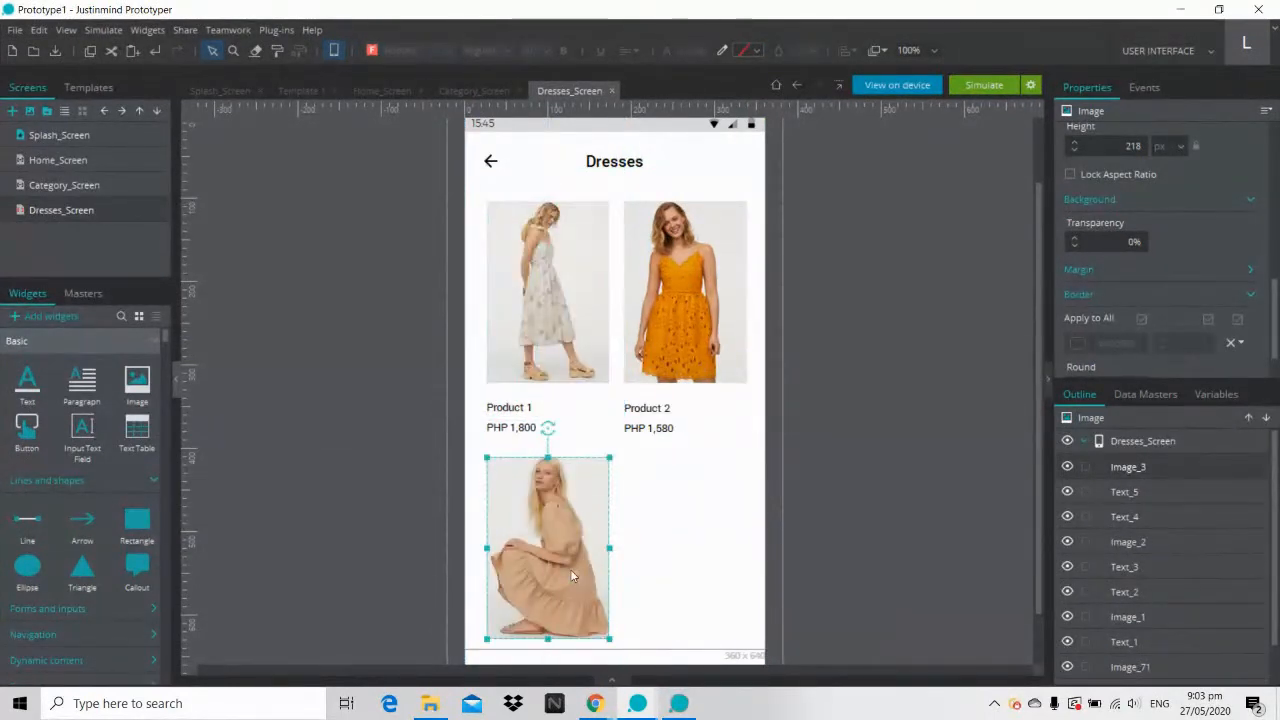
left_click(992, 341)
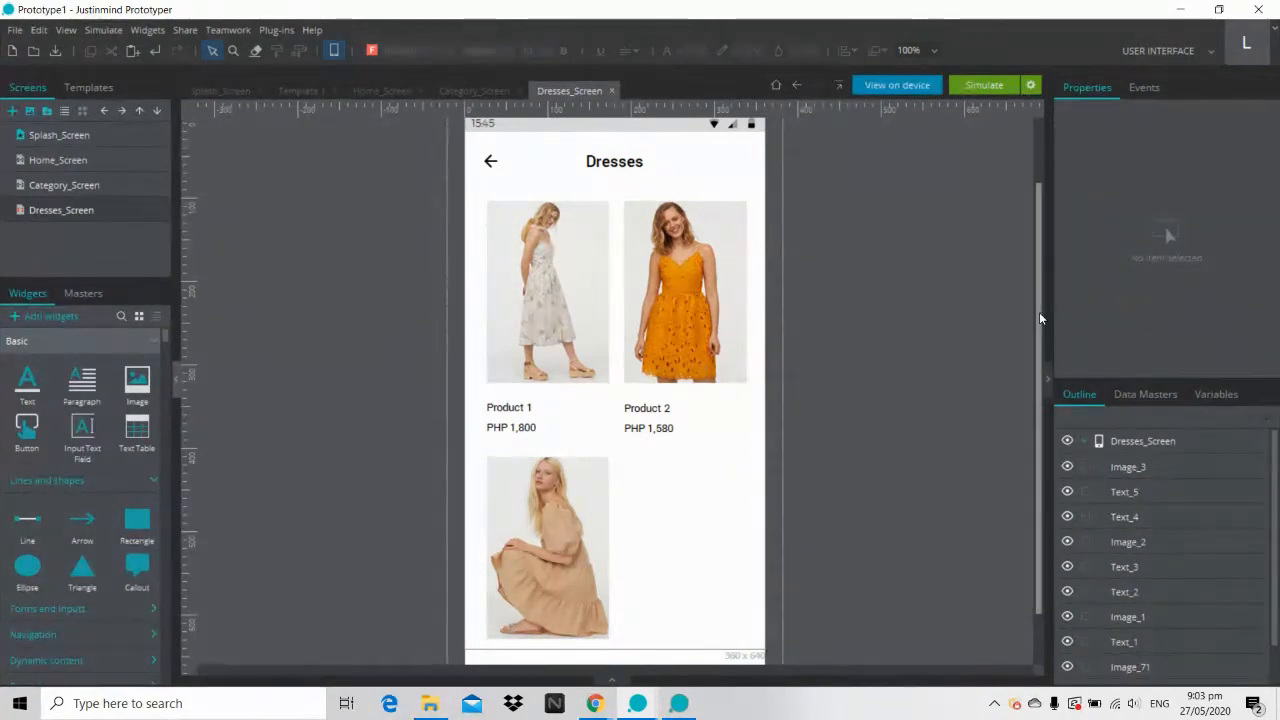
Step: Duplicate the Product 1 name and price texts and place the copies beneath the third dress image
scroll(1039, 318, "down", 1)
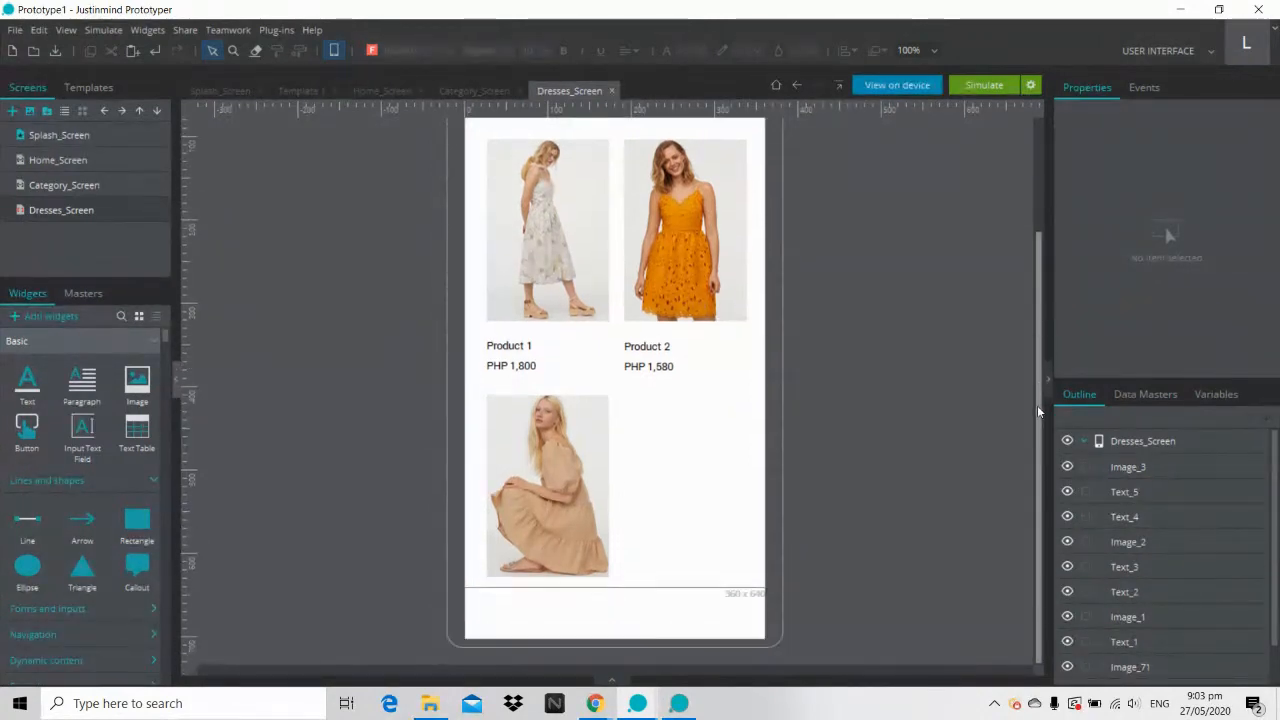
left_click(522, 348)
left_click(520, 367, "shift")
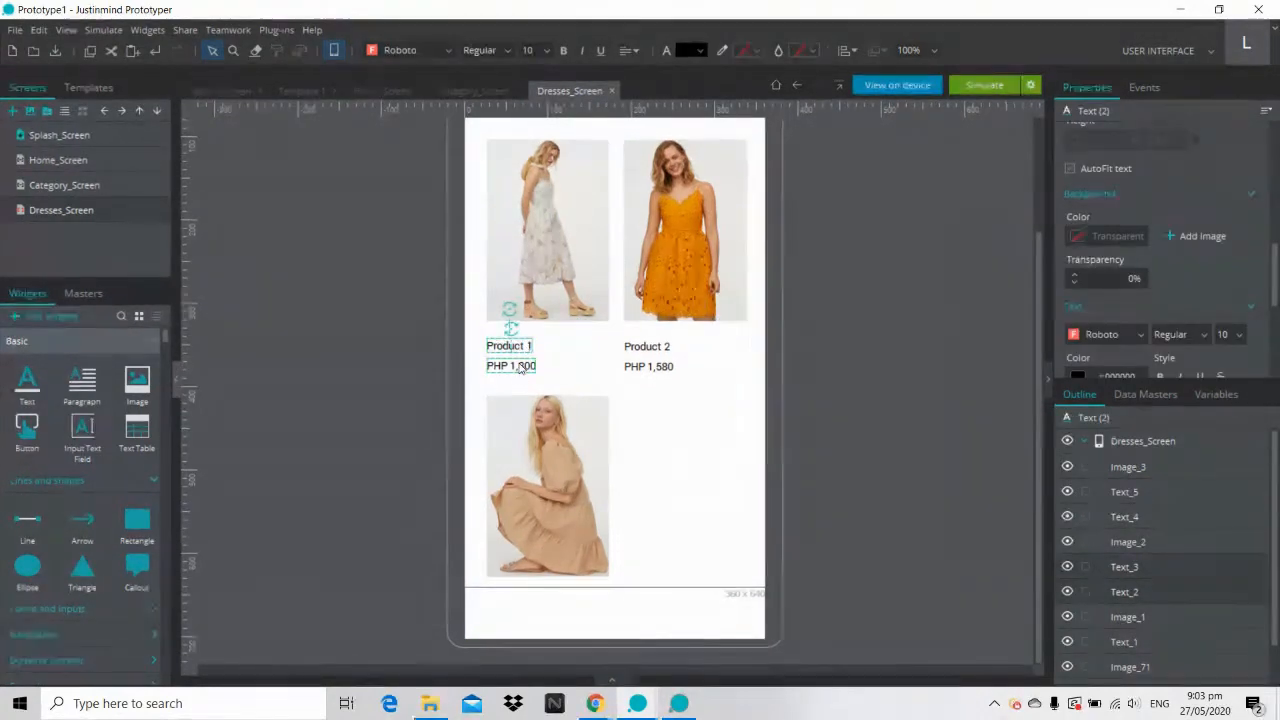
key("ctrl+v")
left_click_drag(538, 378, 533, 626)
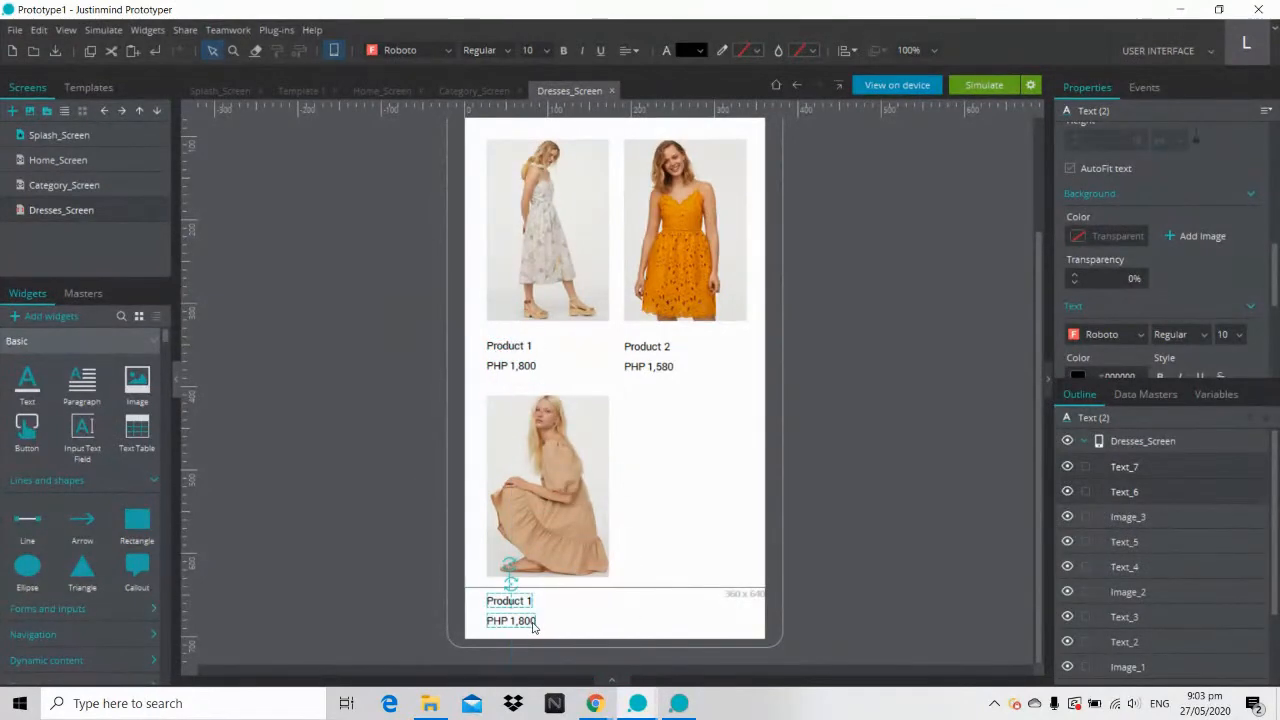
Step: Change the texts under the third dress to "Product 3" and "PHP 1,600"
left_click(514, 601)
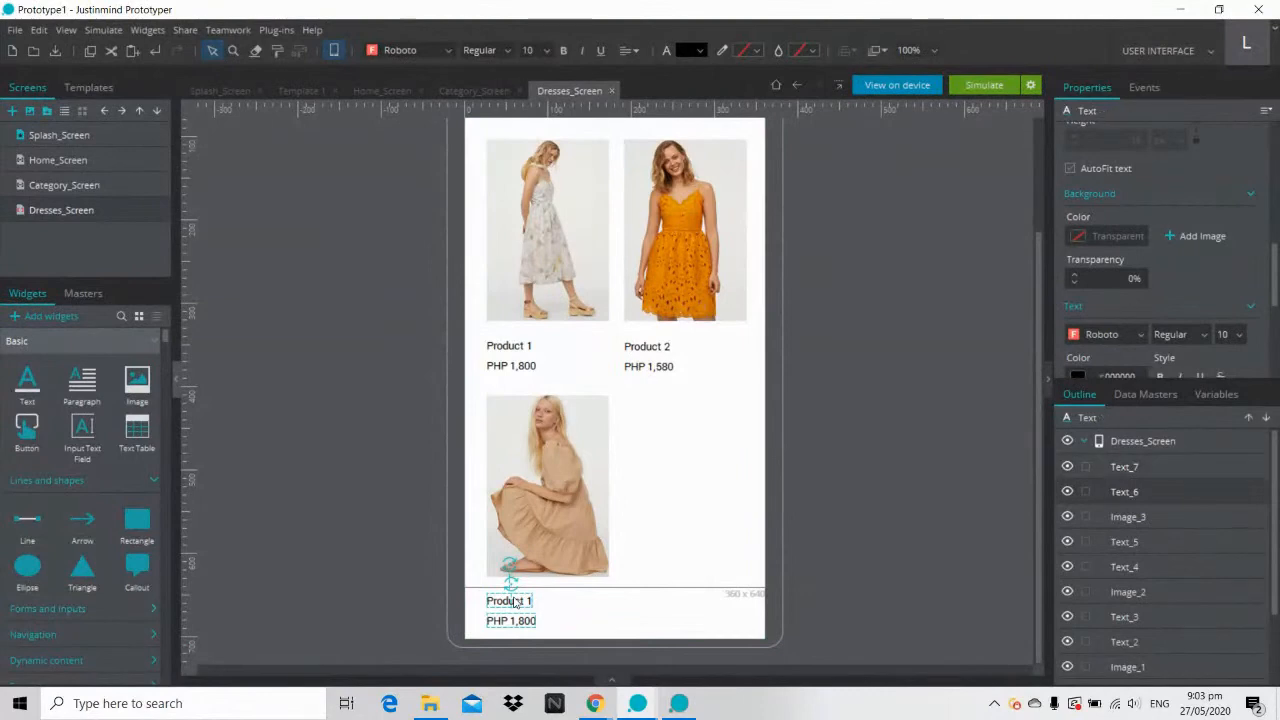
double_click(514, 601)
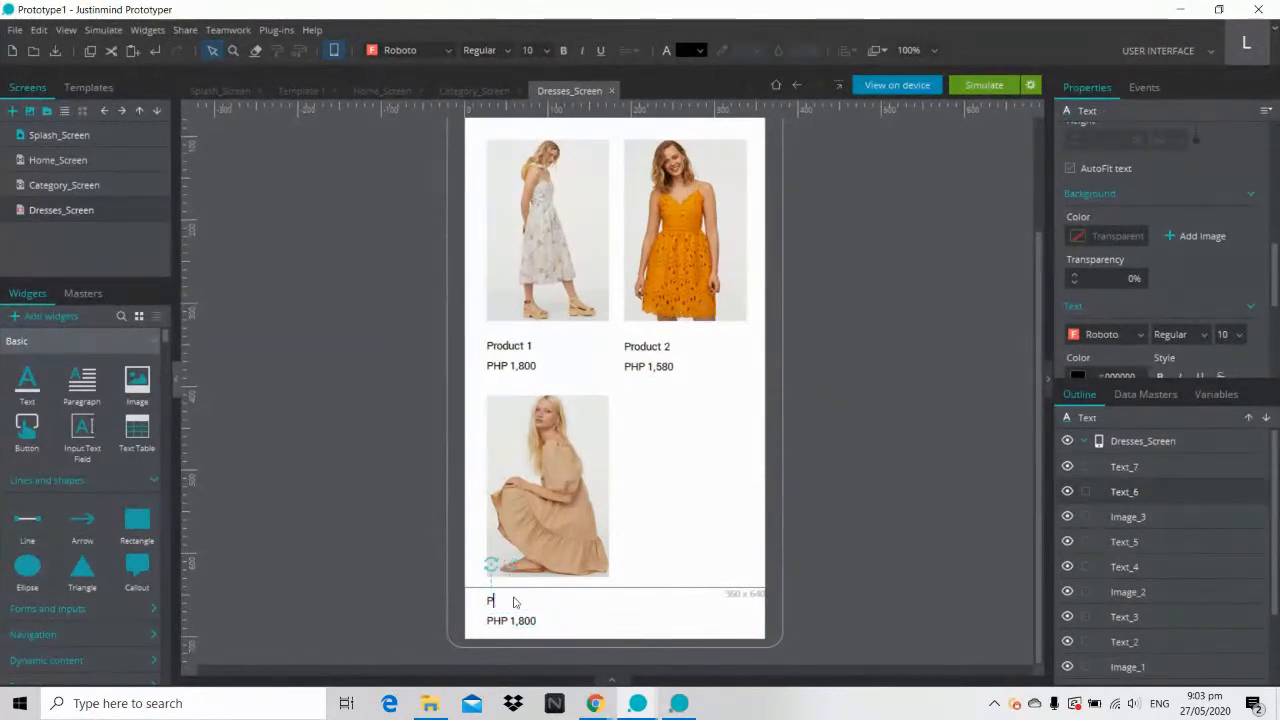
type("Product 3")
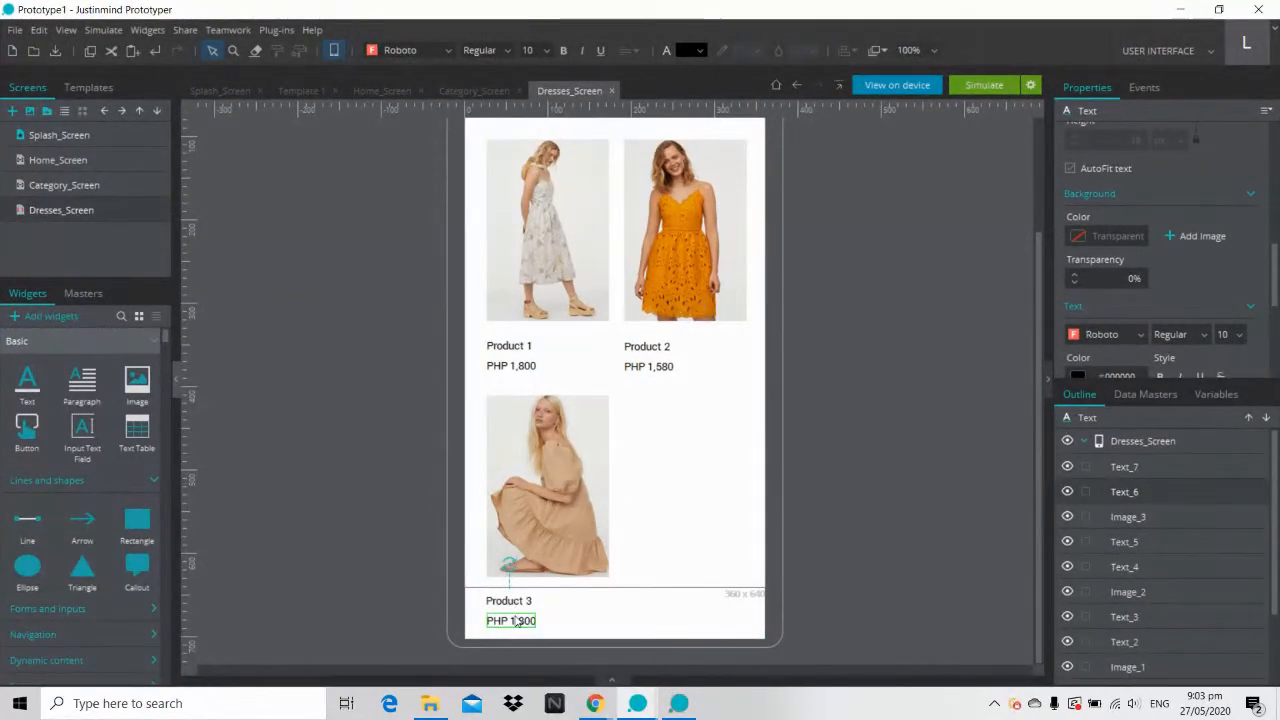
double_click(527, 623)
left_click(525, 621)
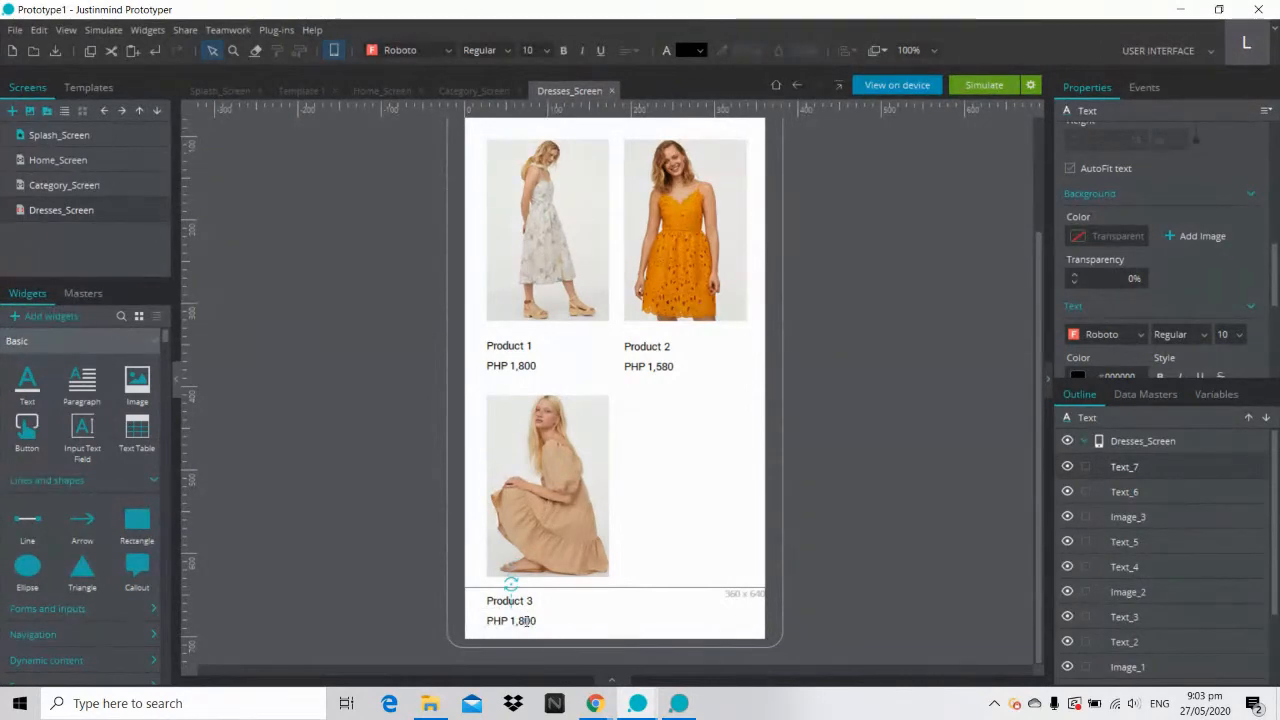
left_click(832, 493)
Step: Add the Dress4 image from the Dresses_Page folder to the dresses screen
left_click(430, 703)
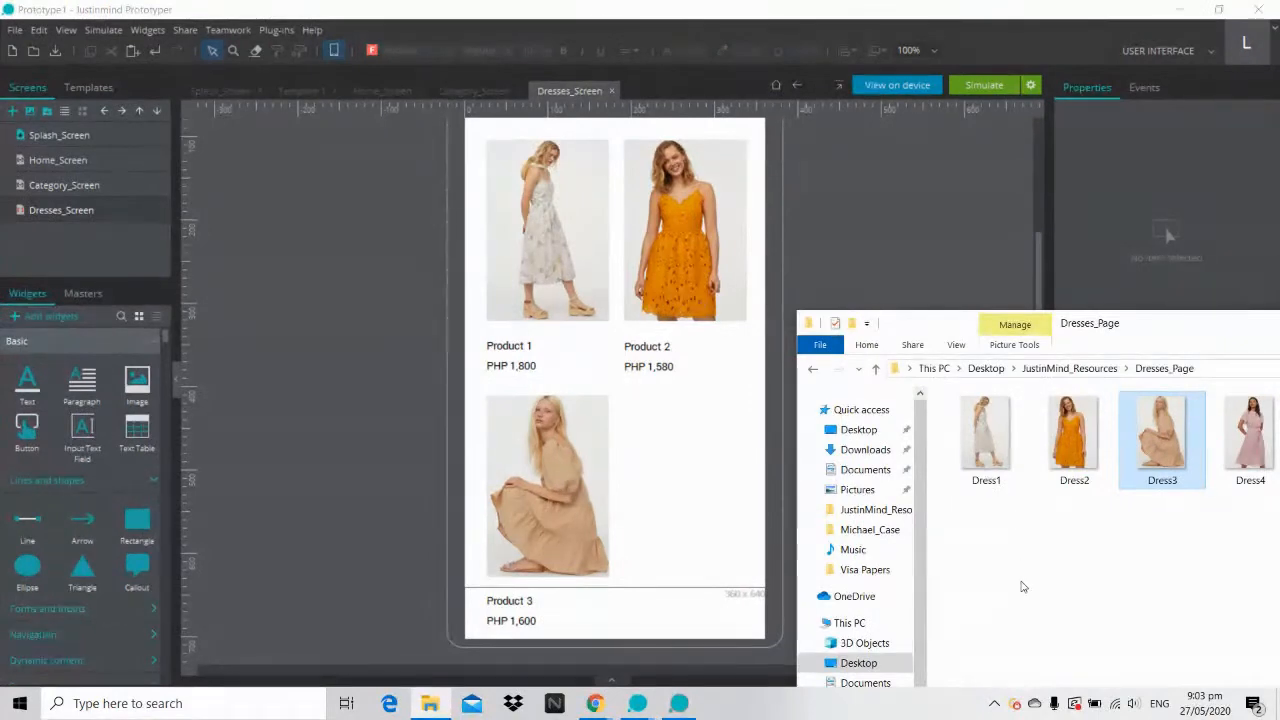
left_click_drag(1250, 435, 683, 496)
left_click(667, 394)
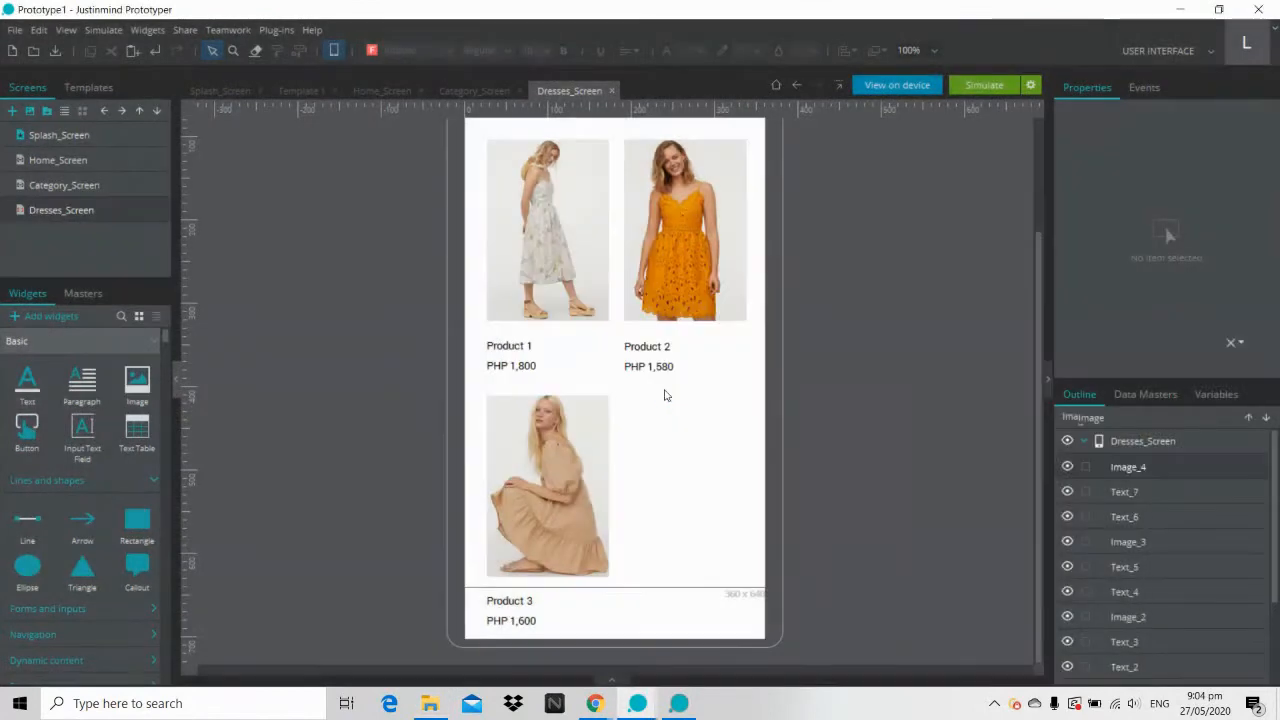
Step: Resize the Dress4 image to 218 px high and place it beside the third dress, below Product 2
left_click_drag(820, 551, 657, 302)
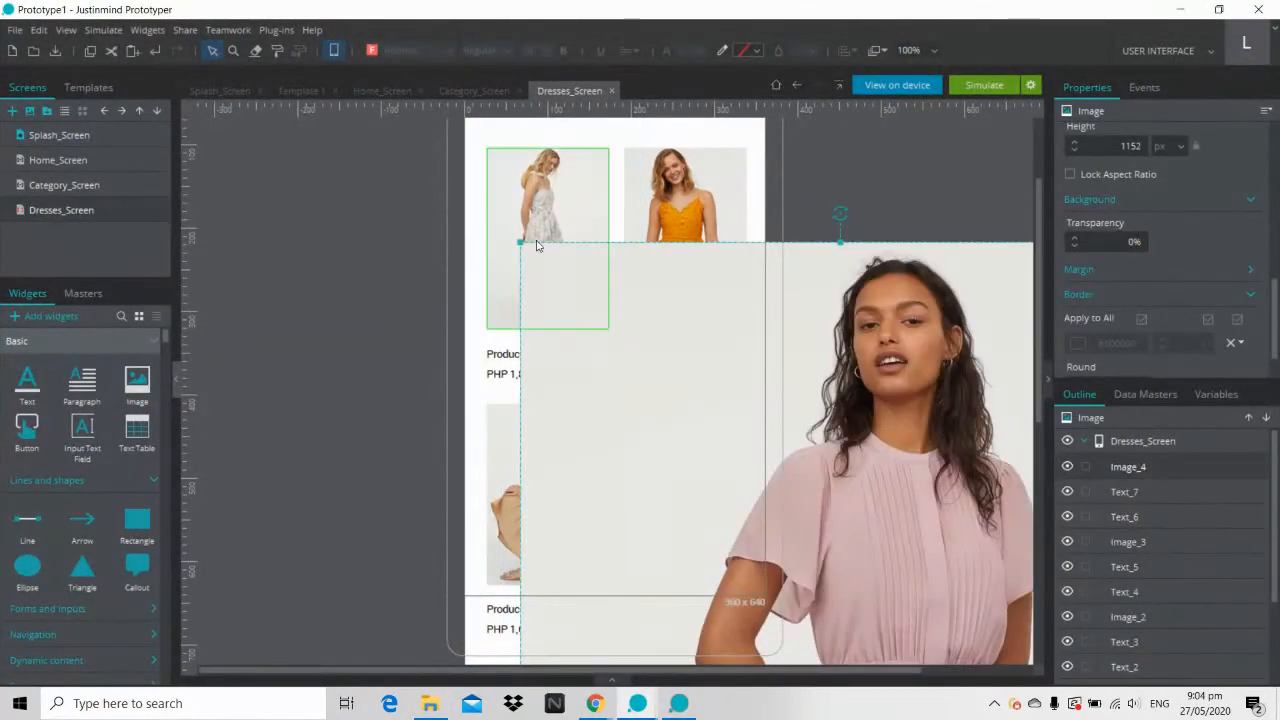
left_click_drag(520, 242, 727, 554)
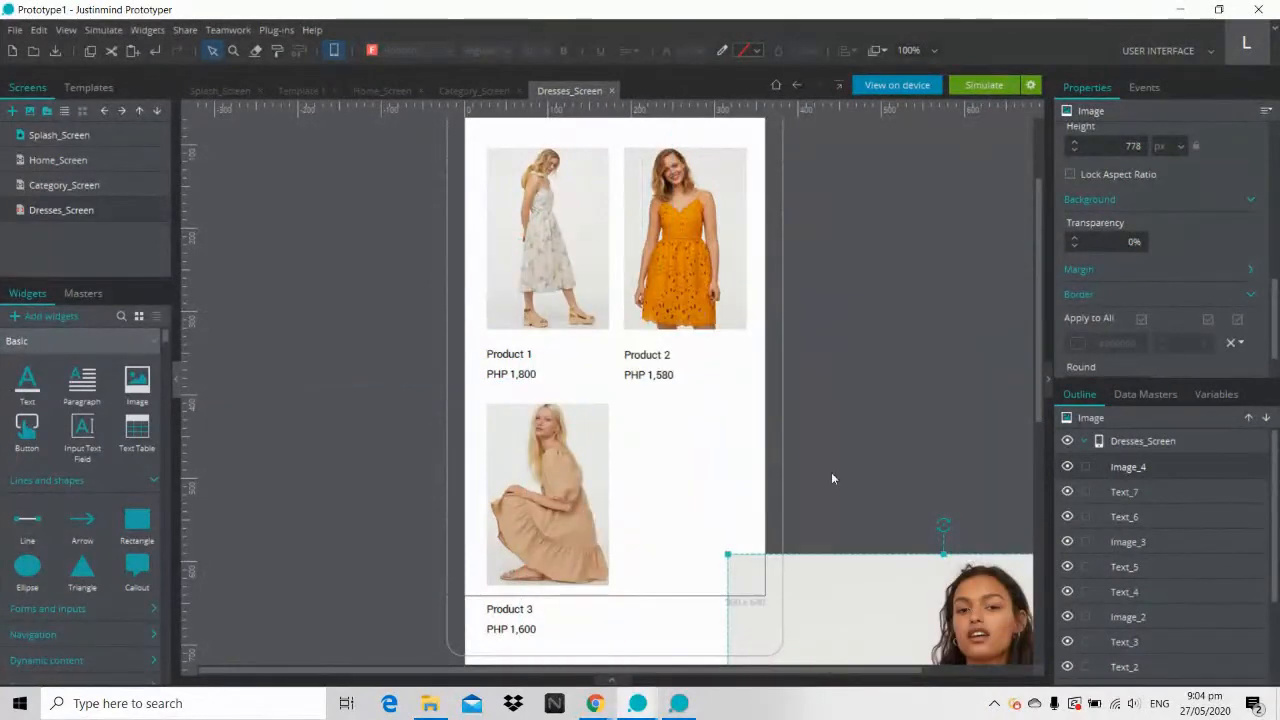
left_click_drag(931, 571, 637, 172)
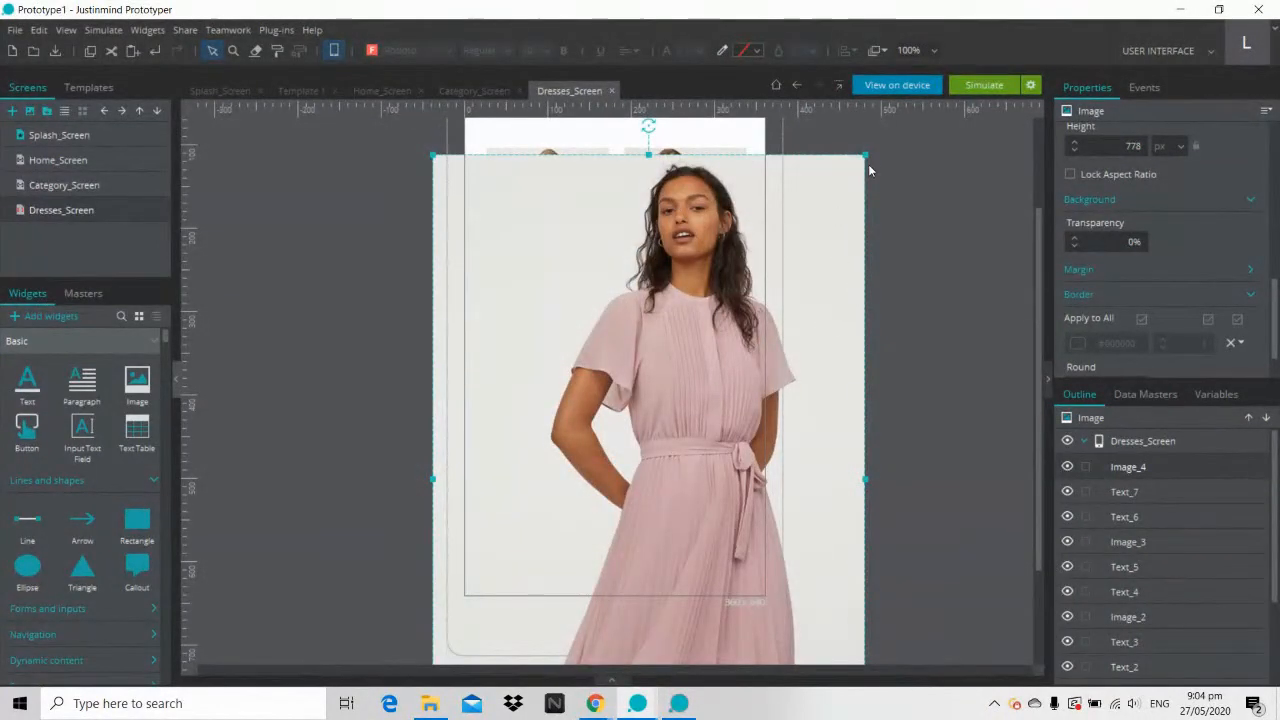
left_click_drag(866, 156, 625, 517)
left_click_drag(556, 580, 646, 290)
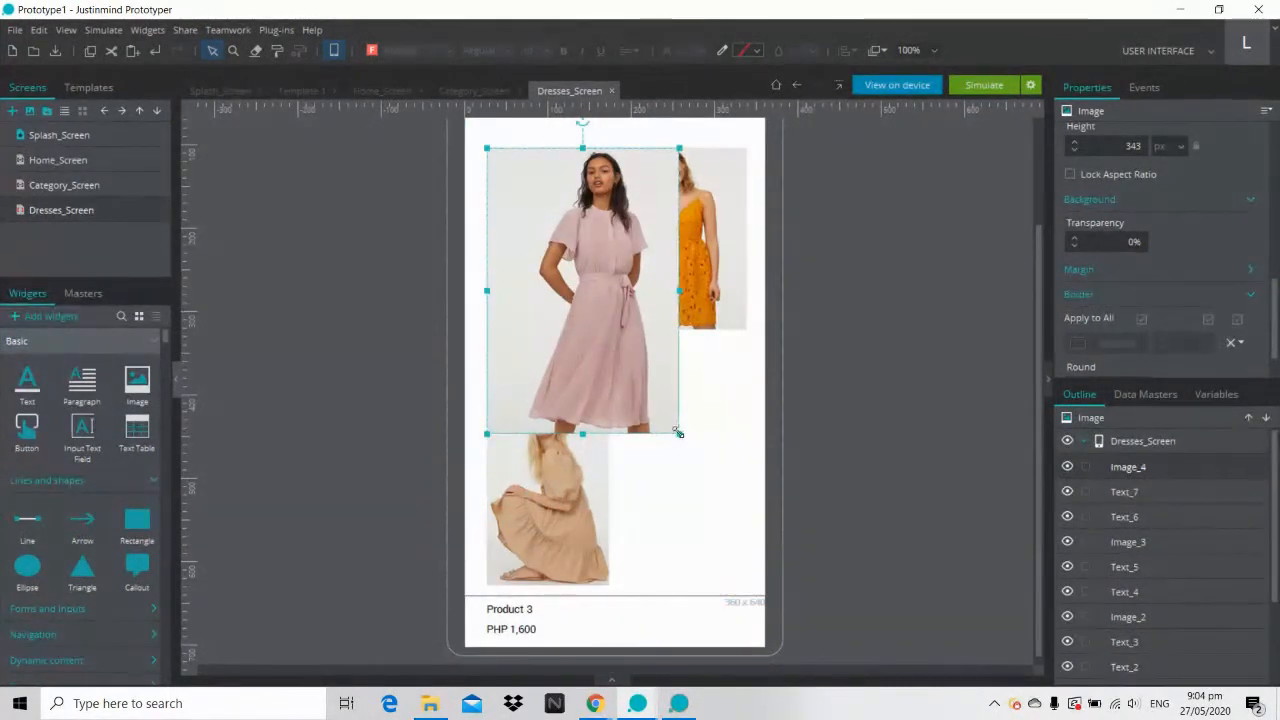
left_click_drag(677, 431, 610, 330)
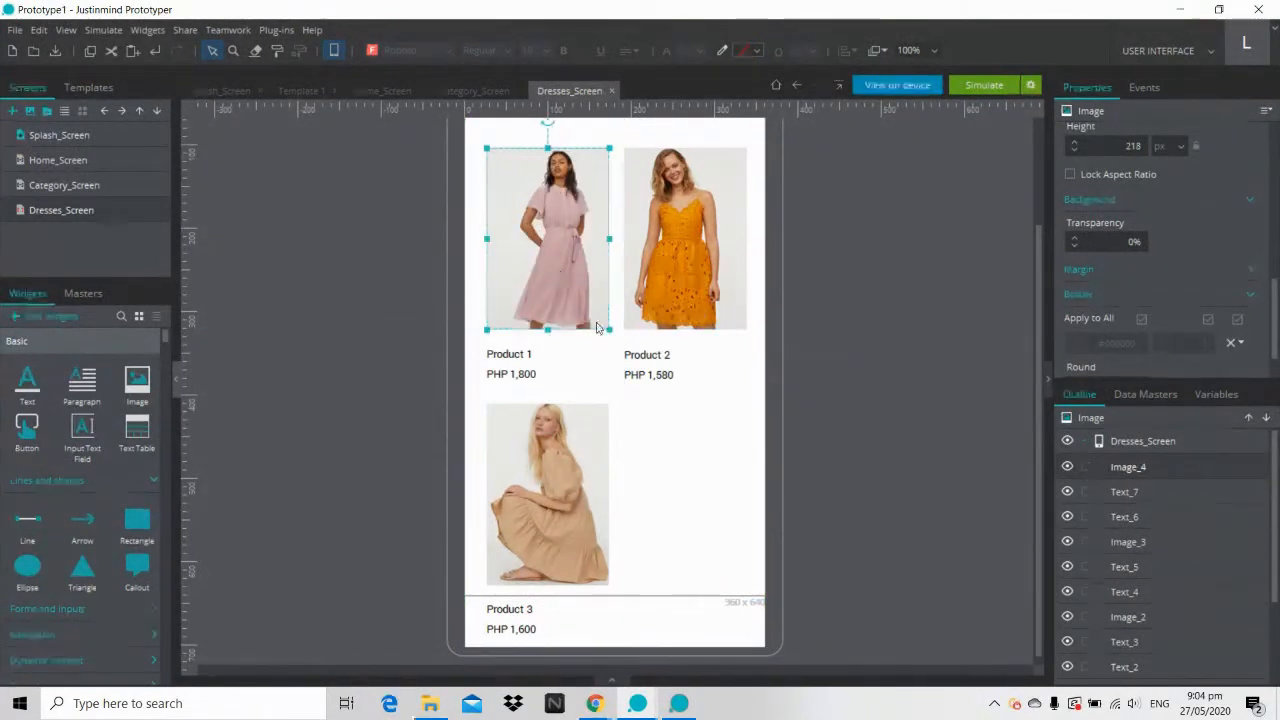
left_click_drag(560, 278, 692, 526)
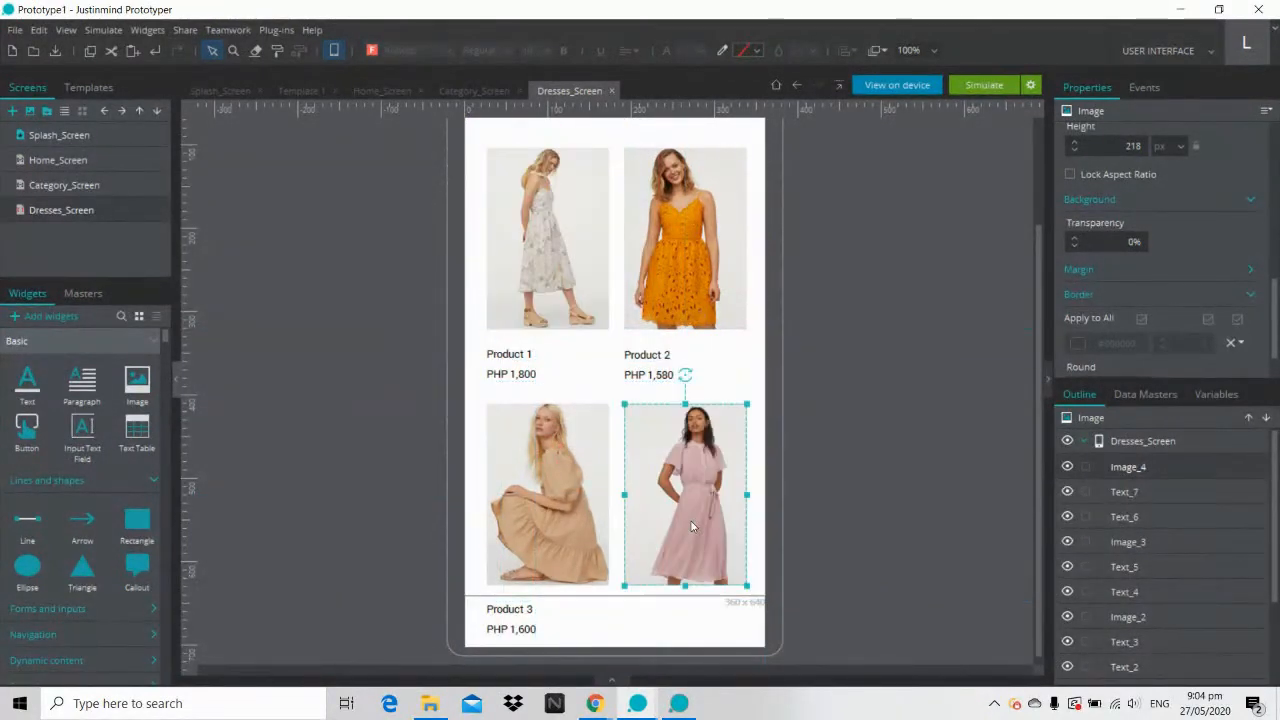
left_click(843, 501)
Step: Duplicate the Product 3 name and price texts and align the copies beneath the fourth dress image
left_click(530, 612)
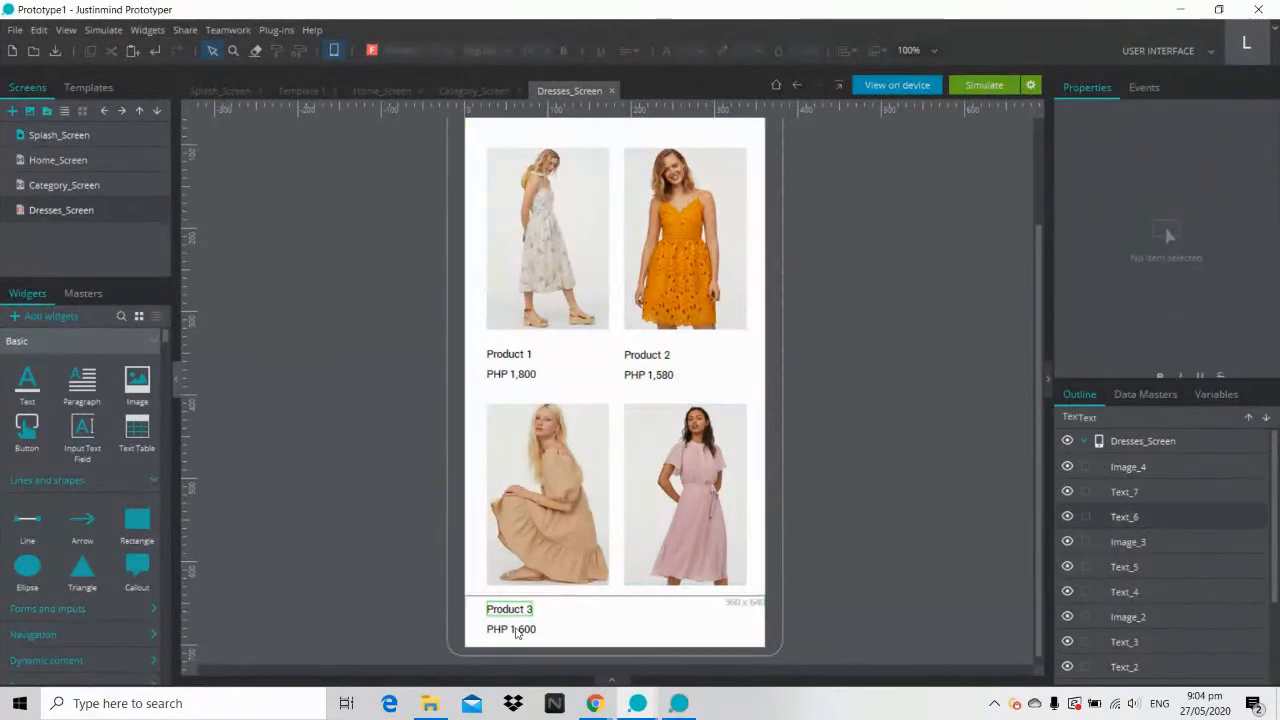
left_click(516, 630, "shift")
key("ctrl+d")
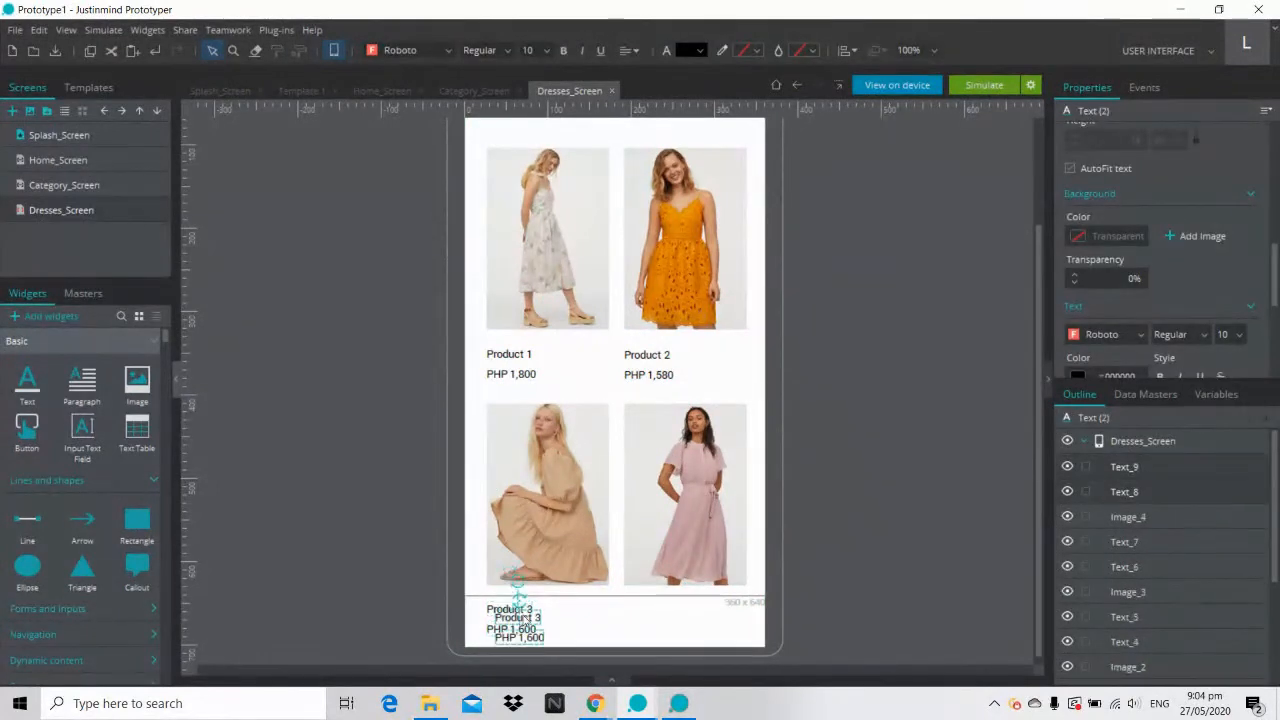
left_click_drag(520, 618, 650, 614)
Step: Change the texts under the fourth dress to "Product 4" and "PHP 1,200"
double_click(649, 612)
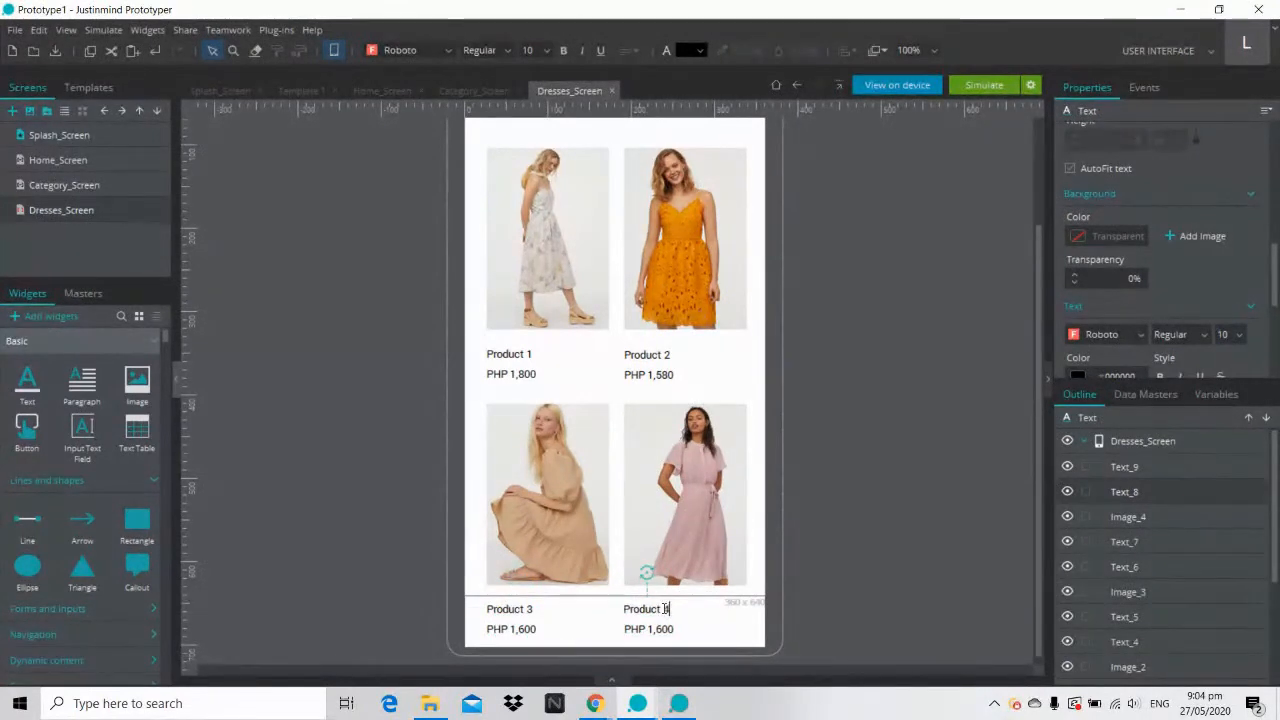
double_click(662, 632)
left_click(661, 629)
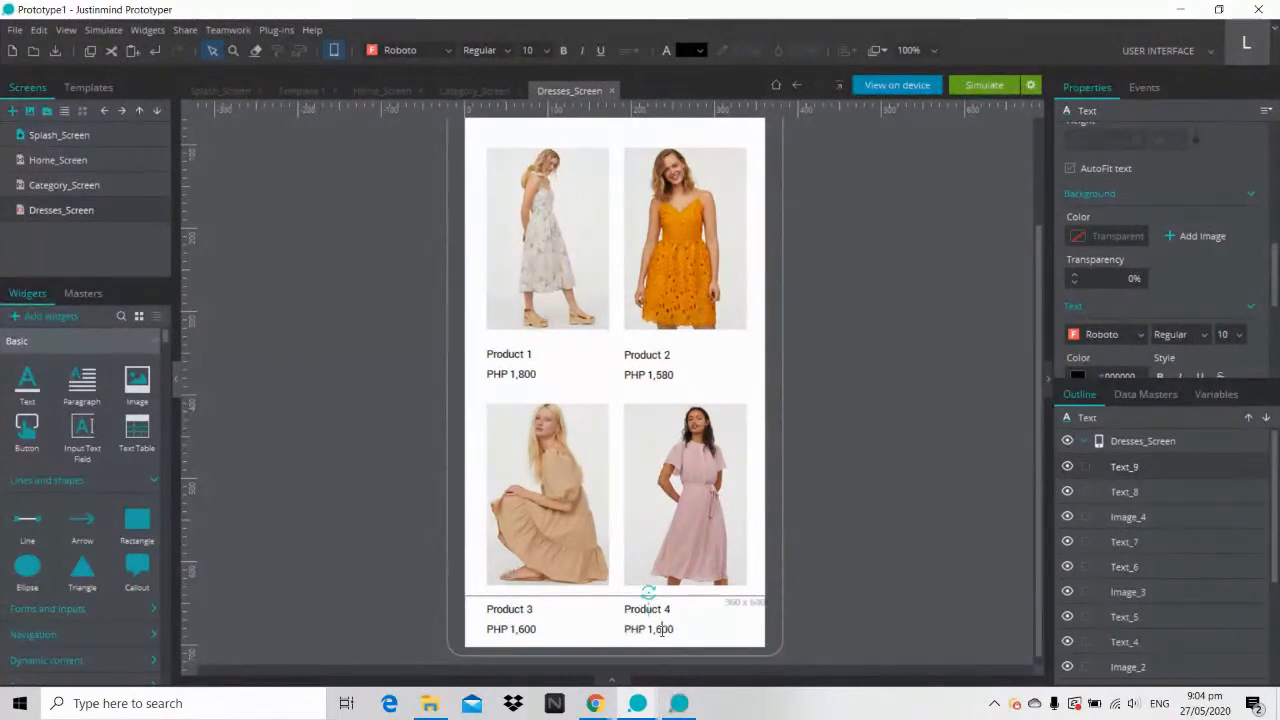
left_click(864, 455)
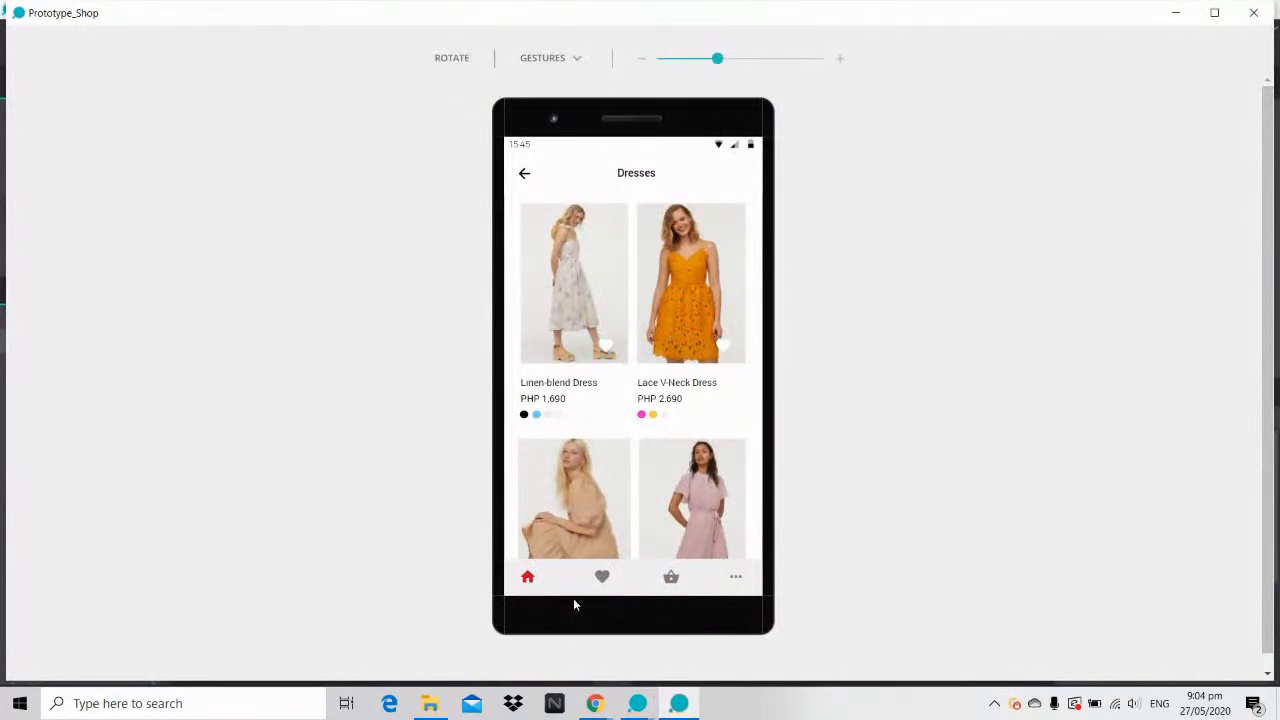
Step: Check the dresses page in the Prototype_Shop simulation, return to the editor, and search the widgets for "fav"
mouse_move(667, 461)
left_mouse_down()
mouse_move(649, 349)
mouse_move(663, 466)
left_mouse_up()
left_click(1186, 16)
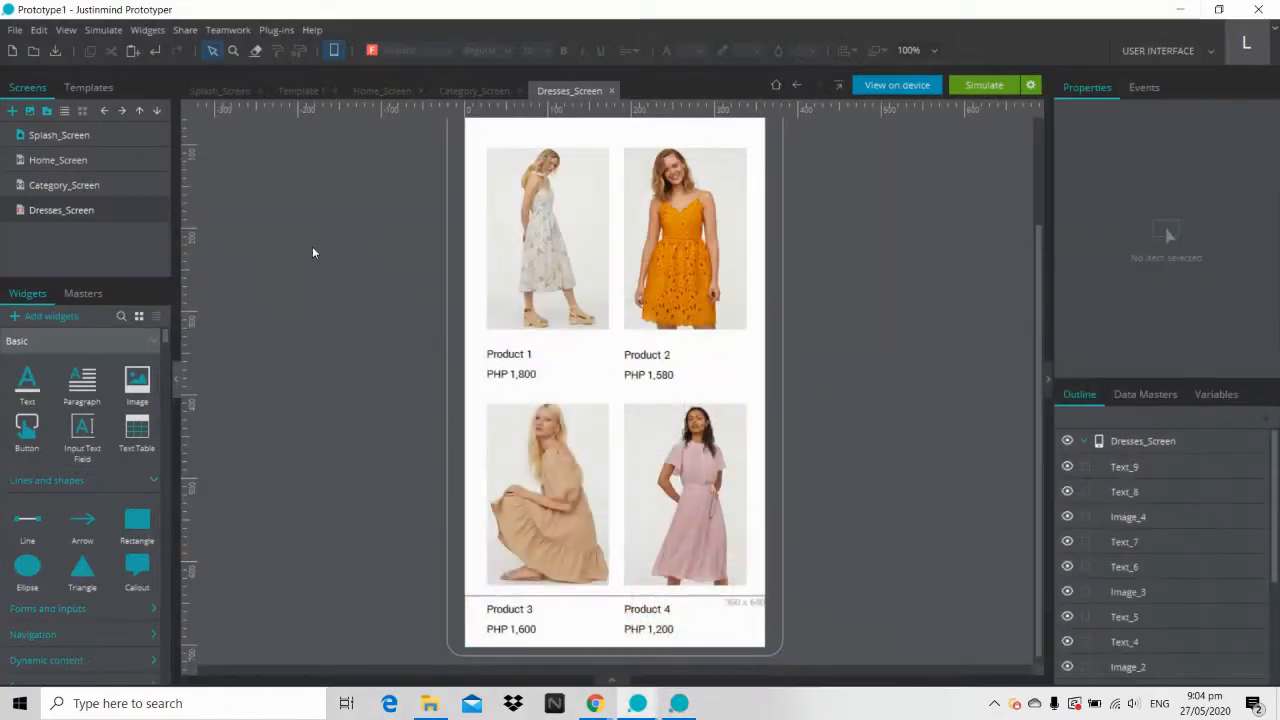
left_click(156, 341)
left_click(119, 316)
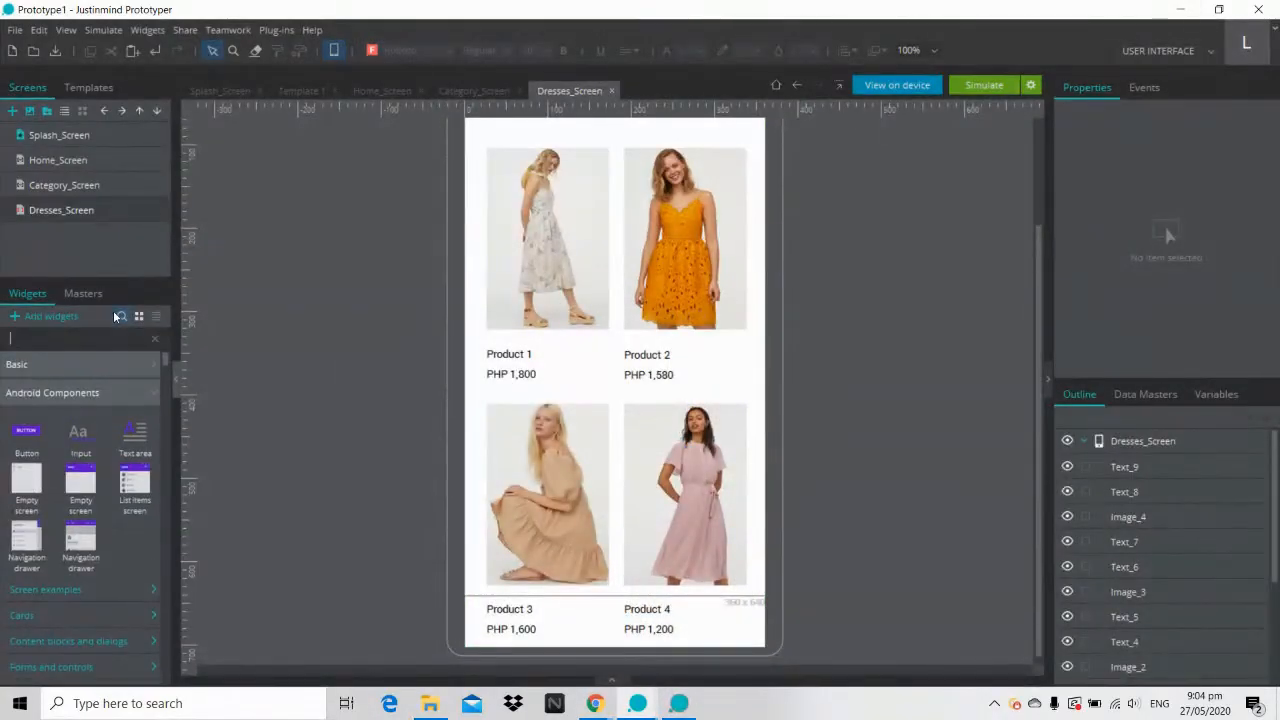
left_click(77, 339)
type("f")
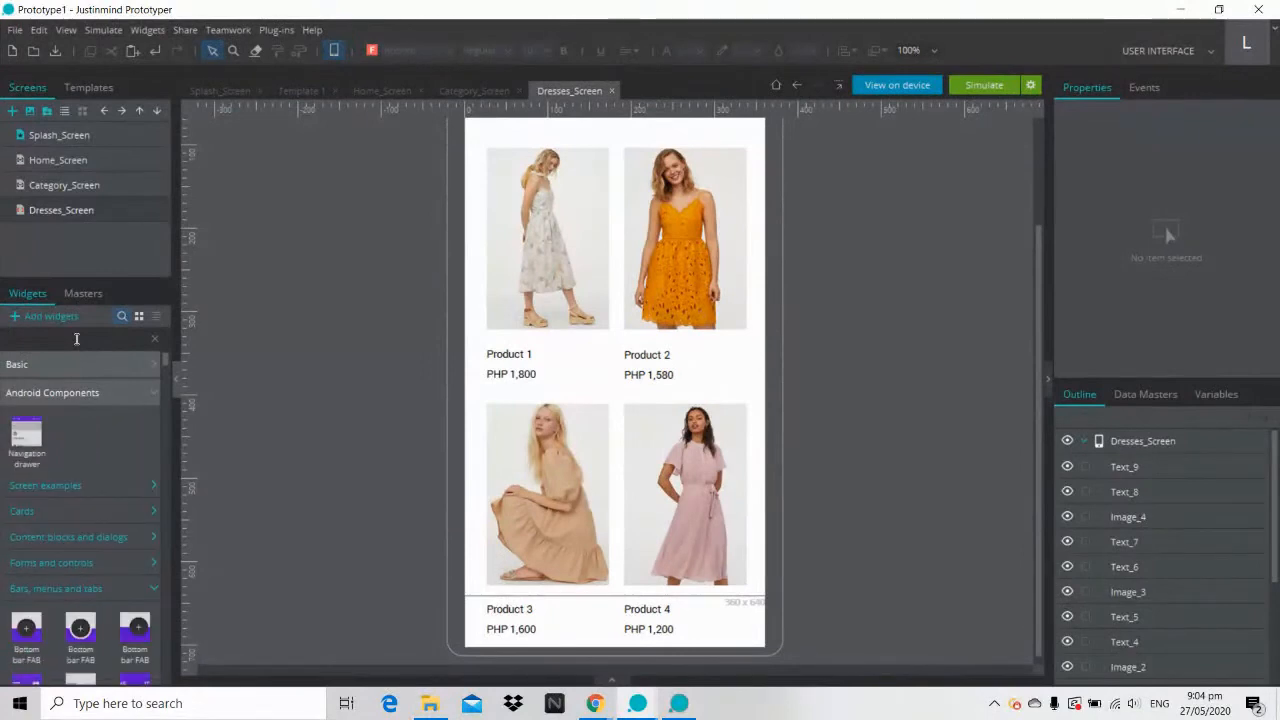
type("av")
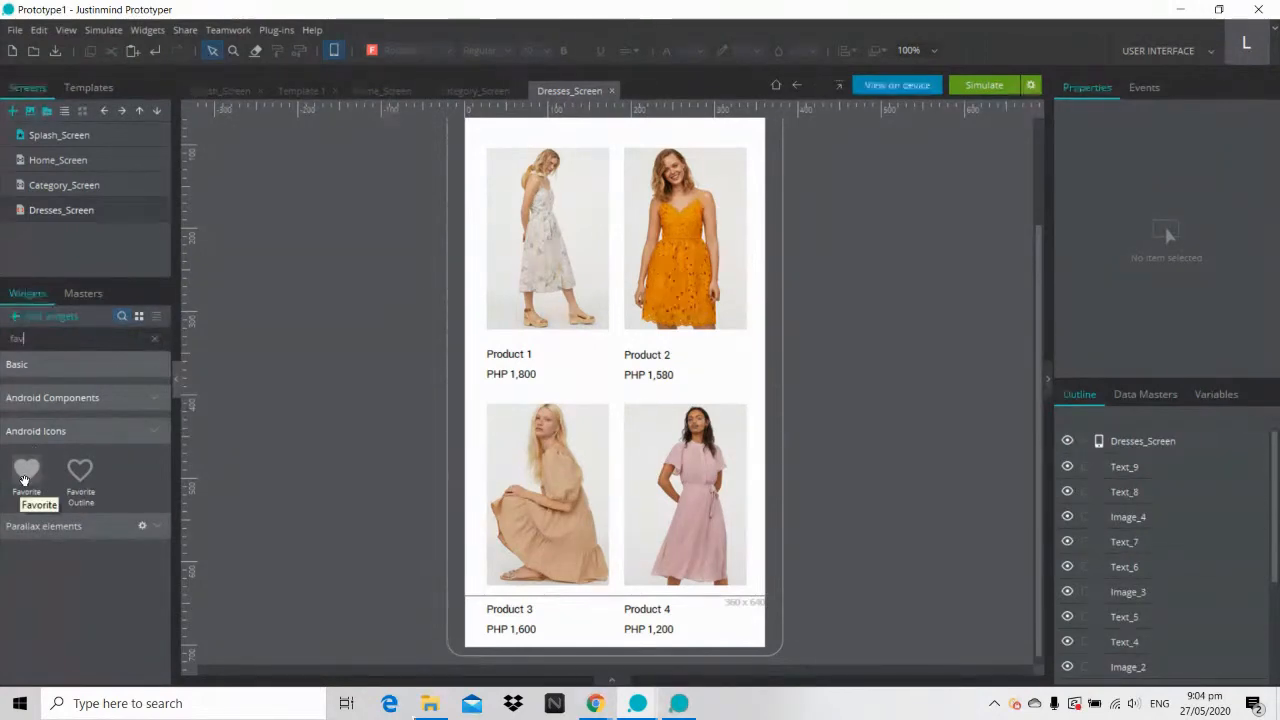
Step: Place the filled Favorite icon on the lower-right corner of the first dress image and color it white (#FFFFFF)
left_click_drag(24, 479, 577, 303)
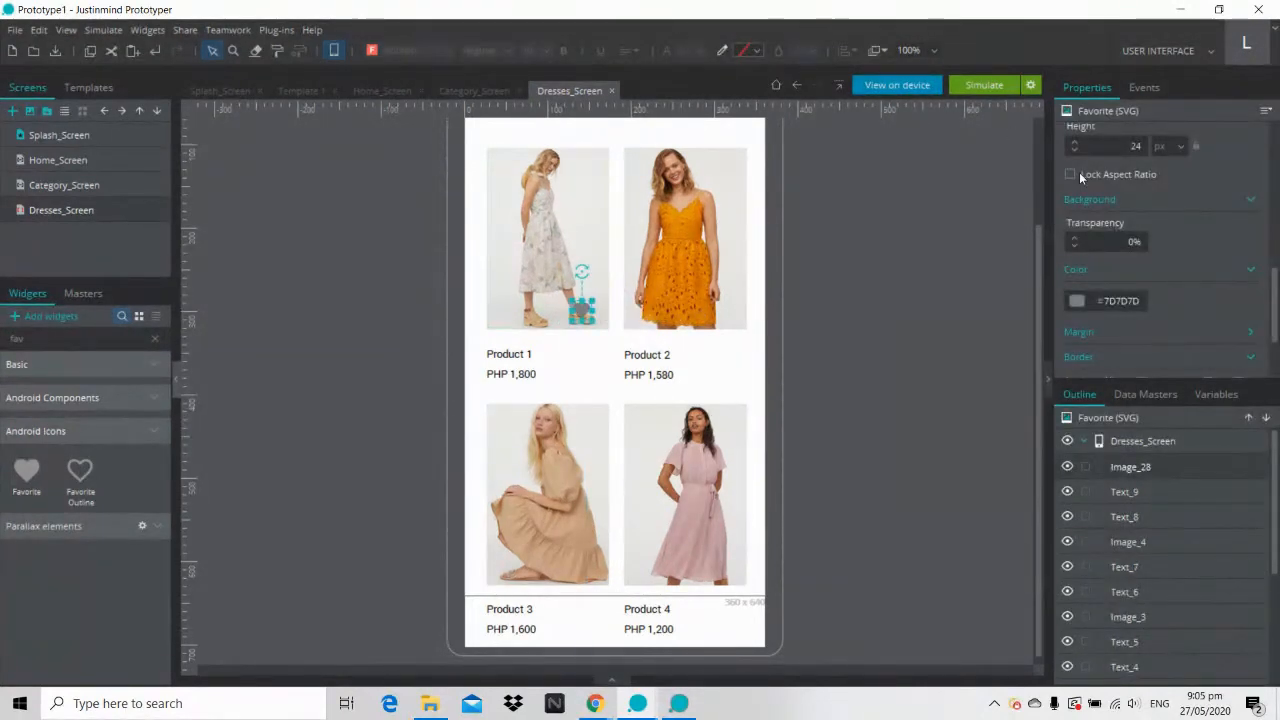
left_click(1076, 302)
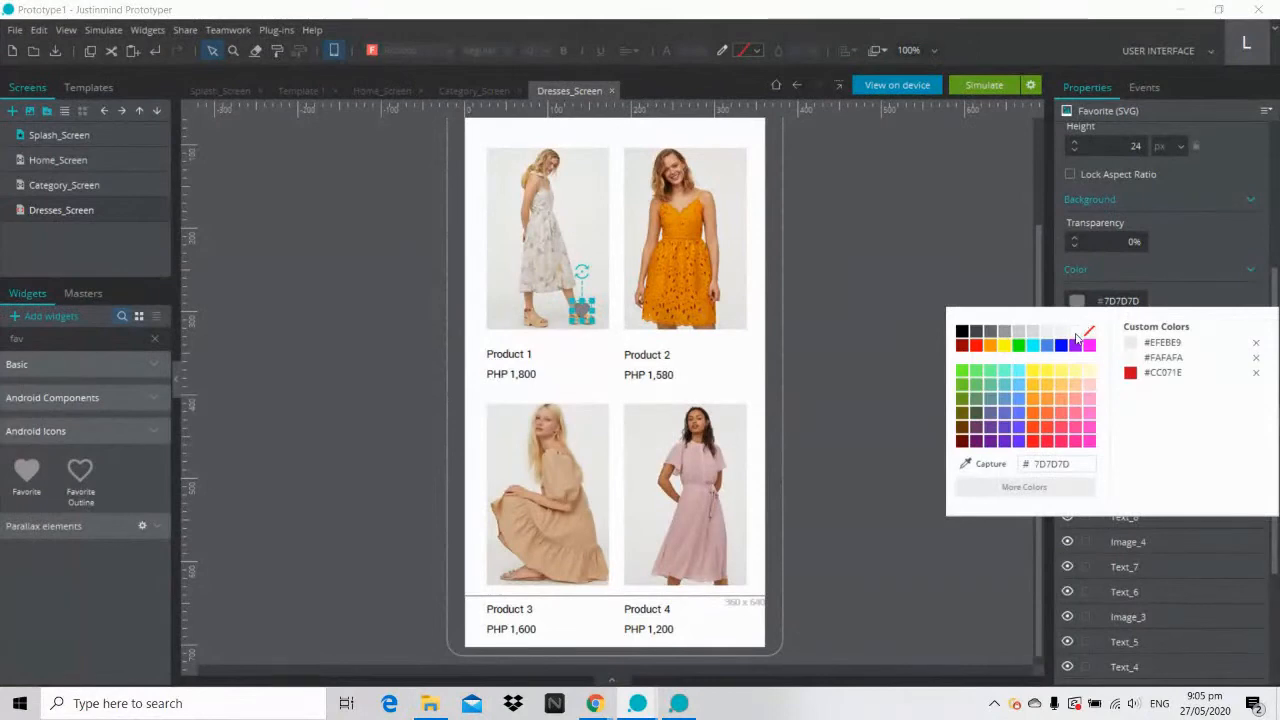
left_click(1075, 332)
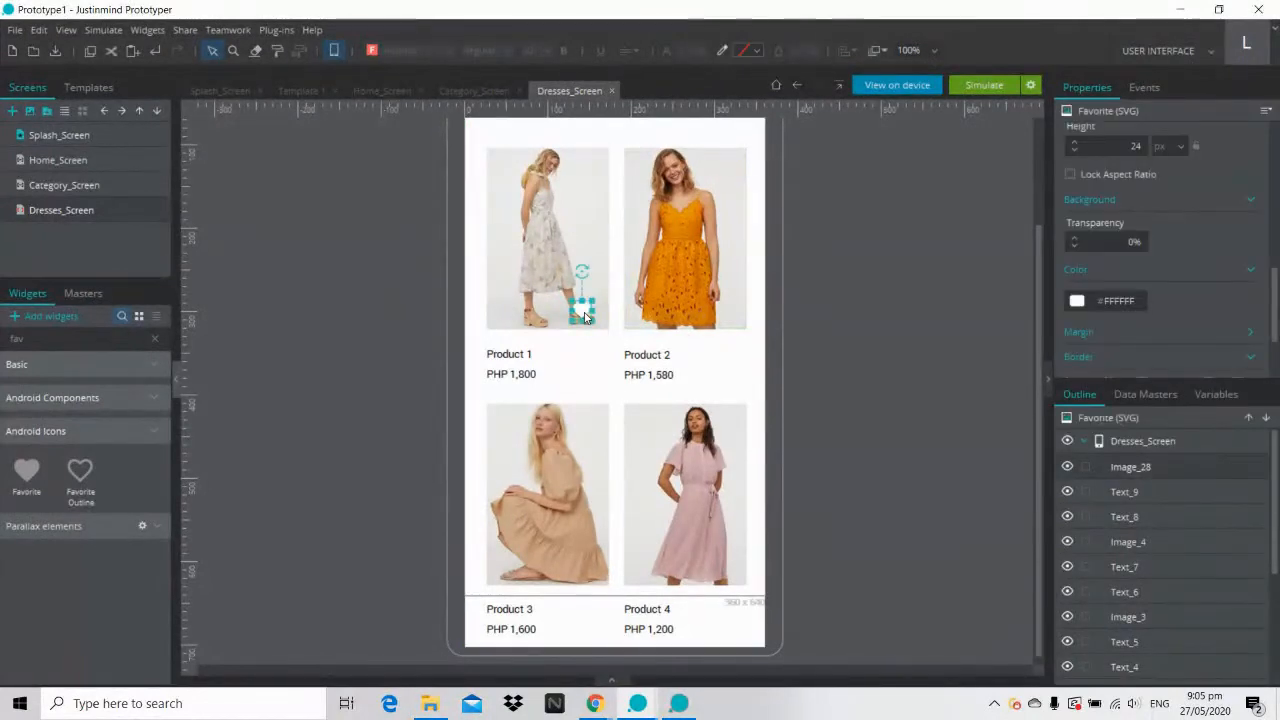
Step: Copy the white favorite icon onto the lower-right corners of the other three dress images
key("ctrl+c")
key("ctrl+v")
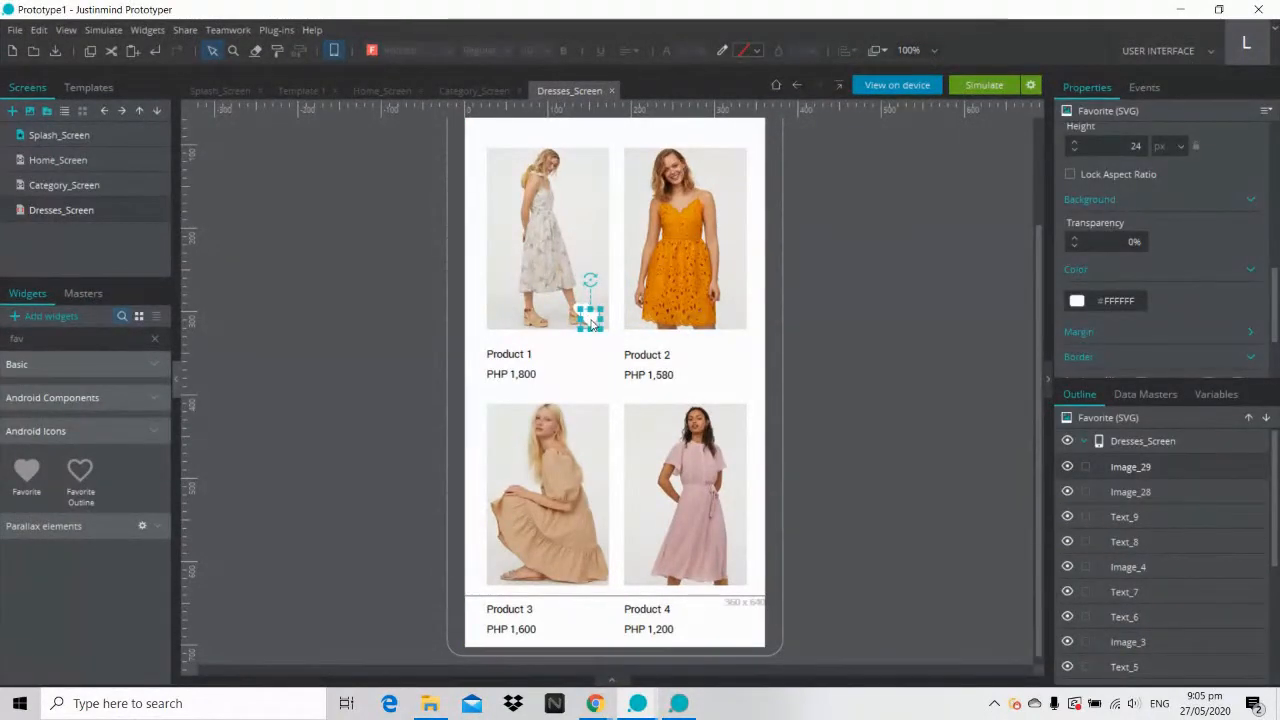
left_click_drag(592, 321, 720, 568)
key("ctrl+v")
key("ctrl+v")
left_click(841, 542)
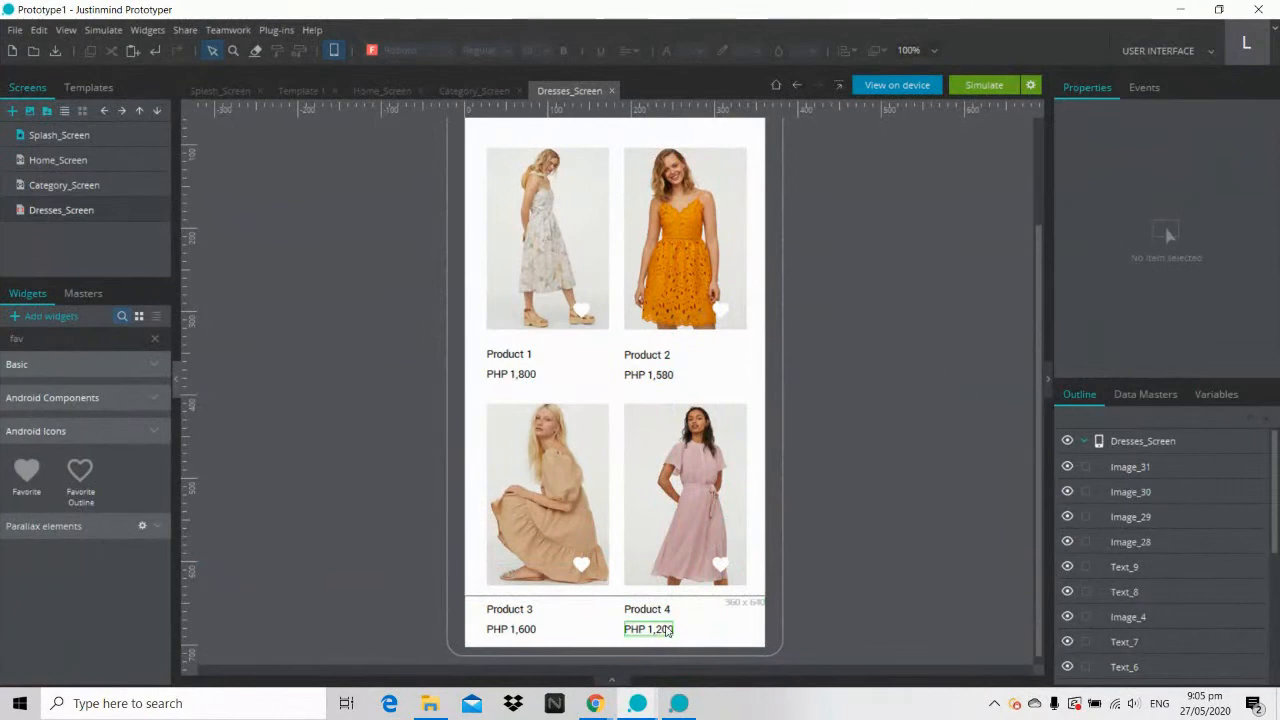
Step: Switch to Chrome to check the webinar's live comments, and return to the Justinmind editor
mouse_move(594, 703)
left_click(505, 610)
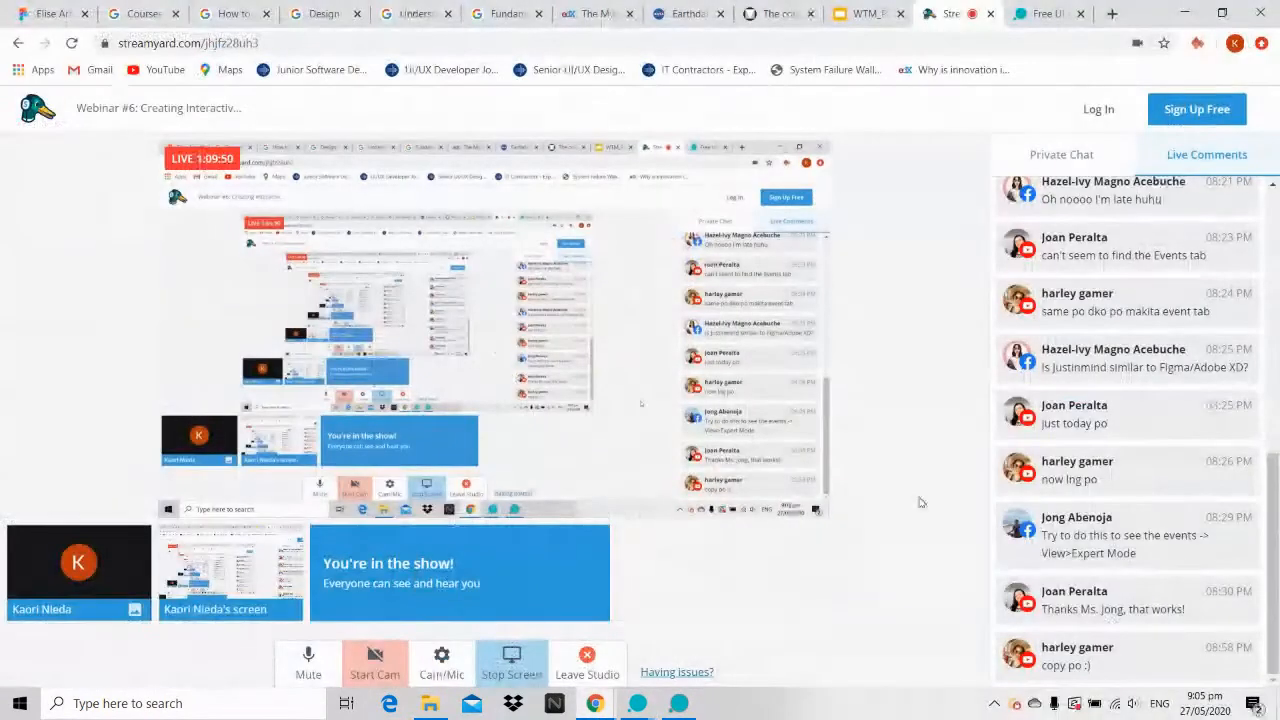
left_click(1184, 13)
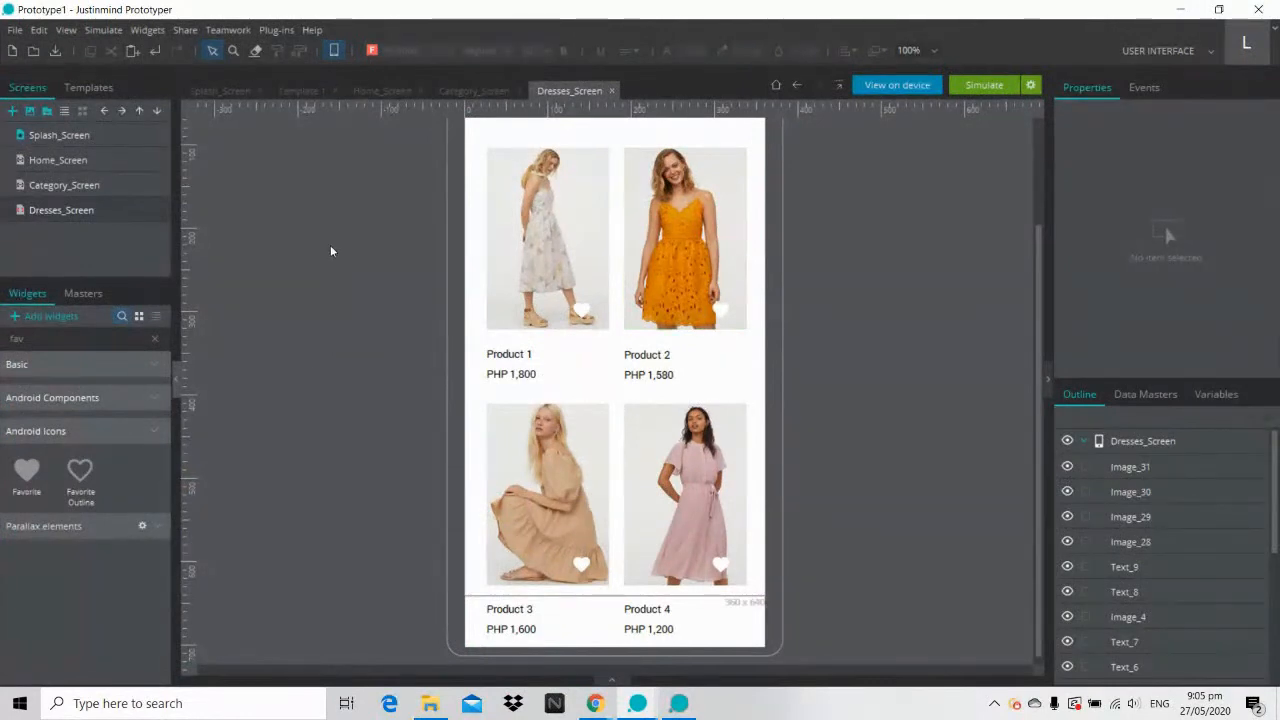
Step: Compare the dresses page with the Prototype_Shop simulation and return to the editor
scroll(331, 249, "down", 1)
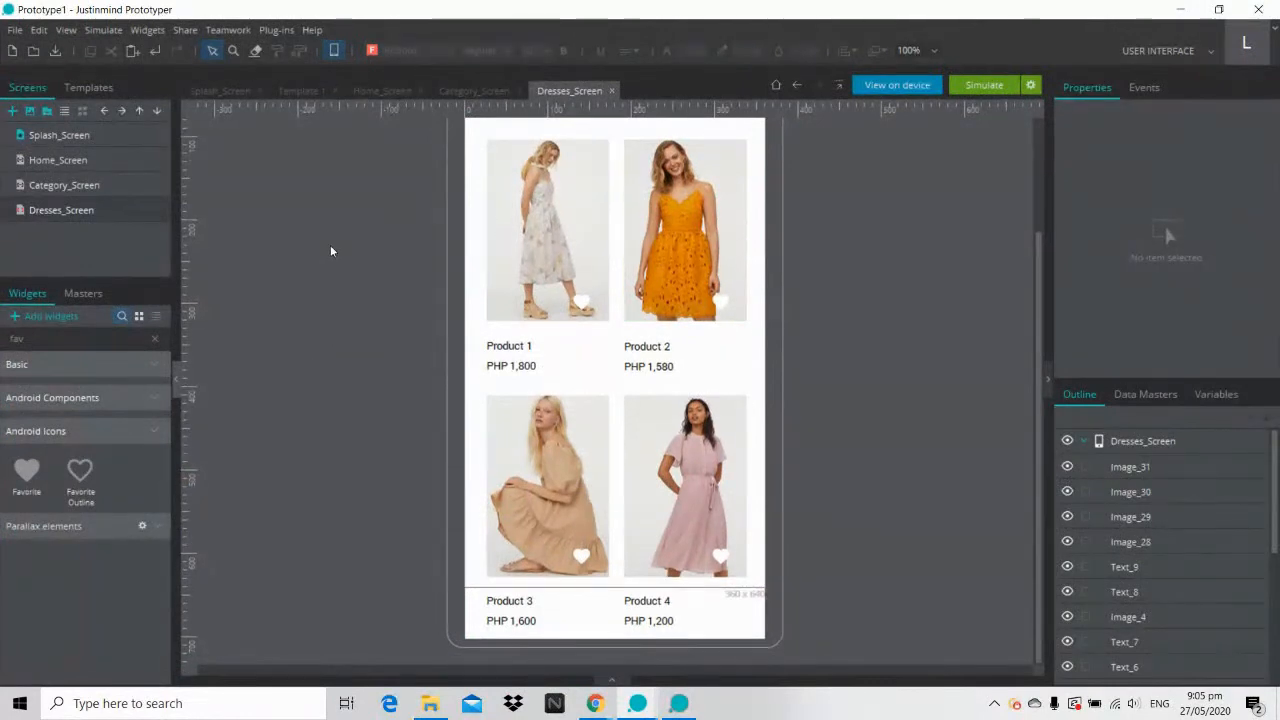
left_click(680, 704)
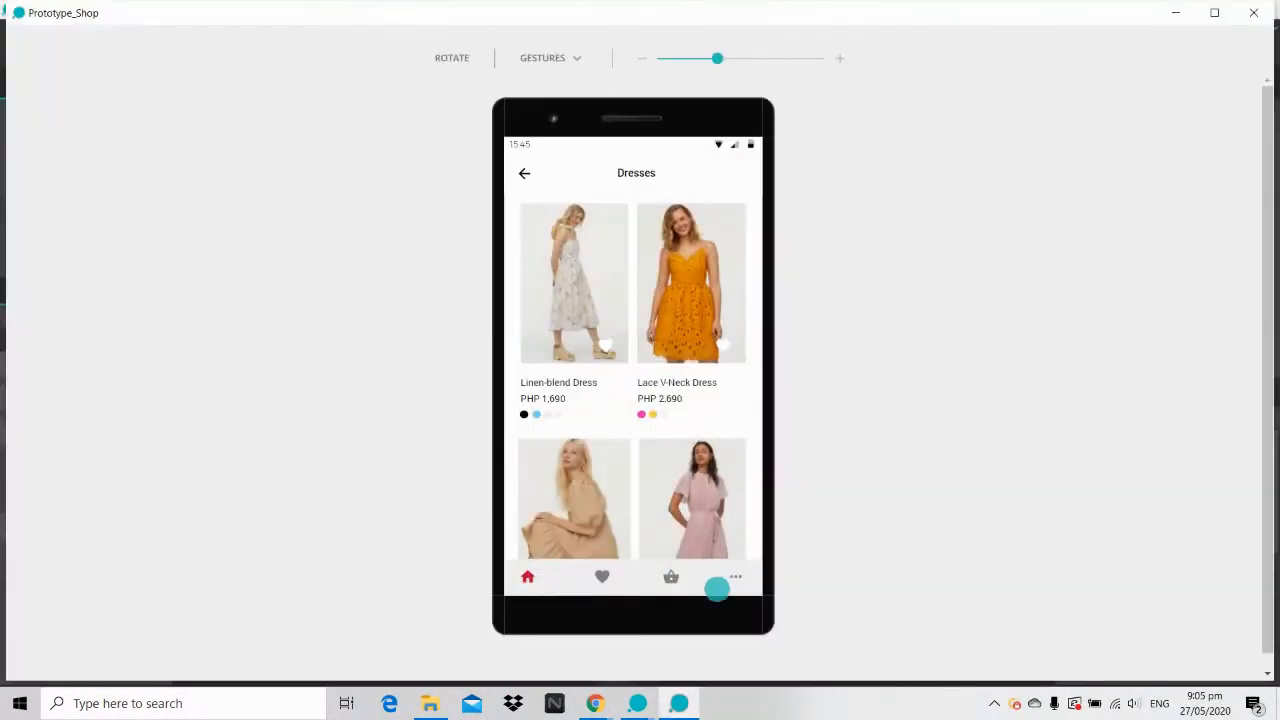
left_click(1170, 13)
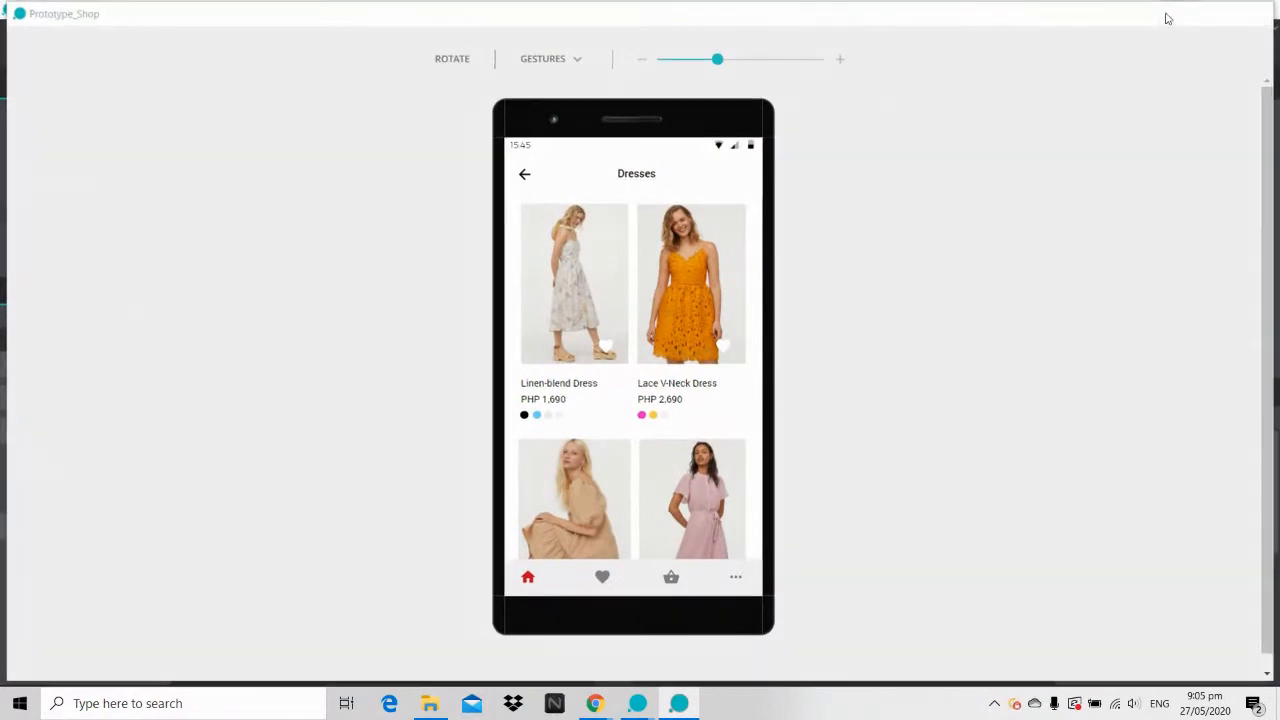
Step: Copy the pinned bottom navigation bar from Category_Screen and paste it into Dresses_Screen
left_click(86, 190)
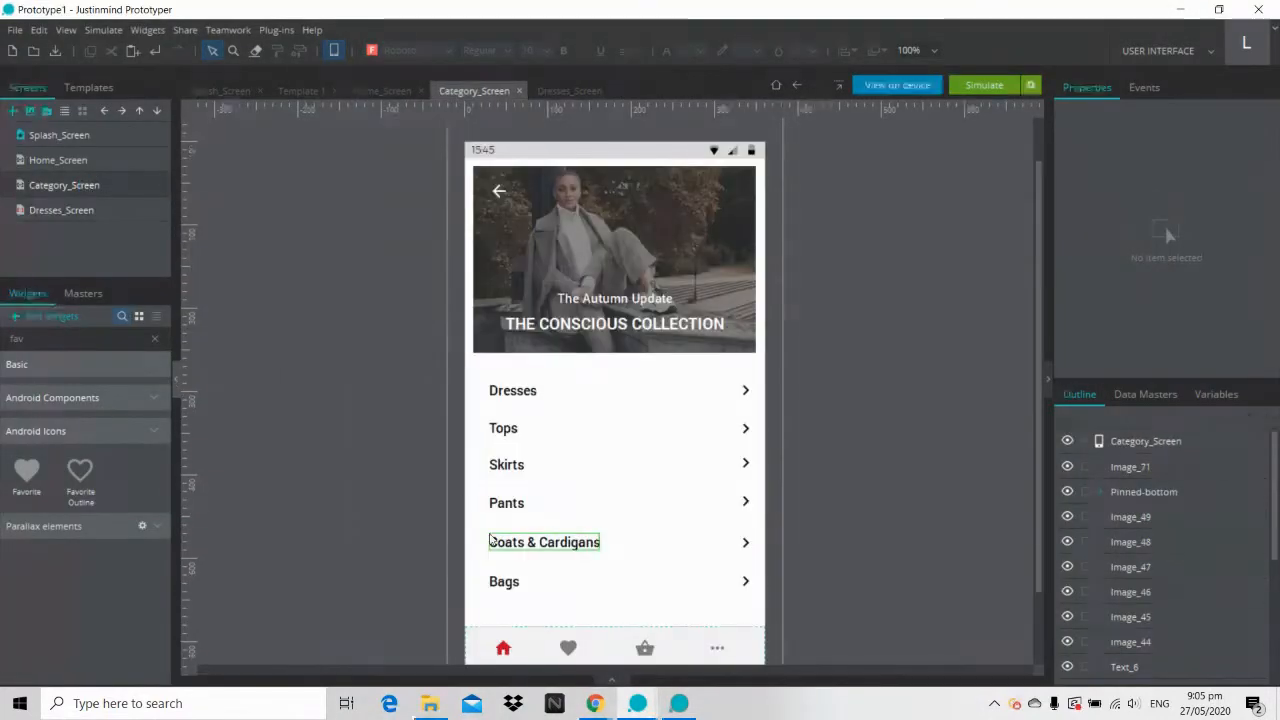
scroll(821, 589, "down", 2)
left_click(755, 562)
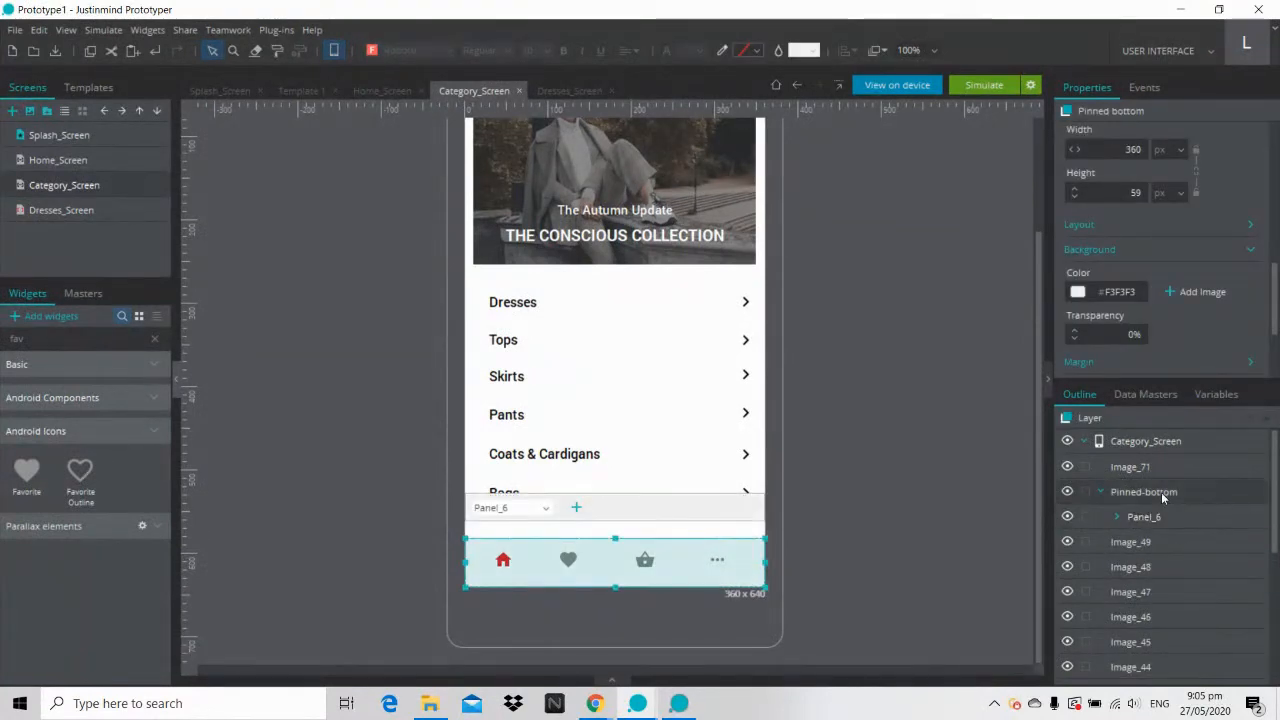
left_click(1113, 493)
left_click(1103, 493)
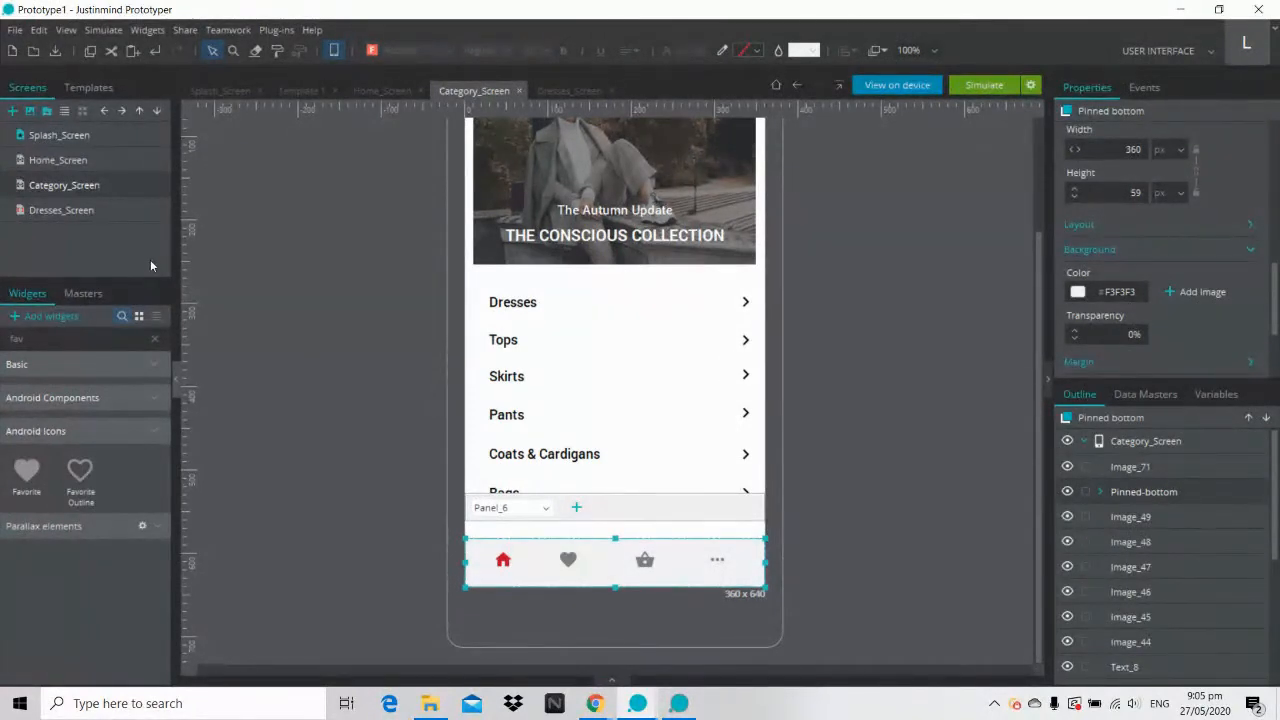
left_click(58, 213)
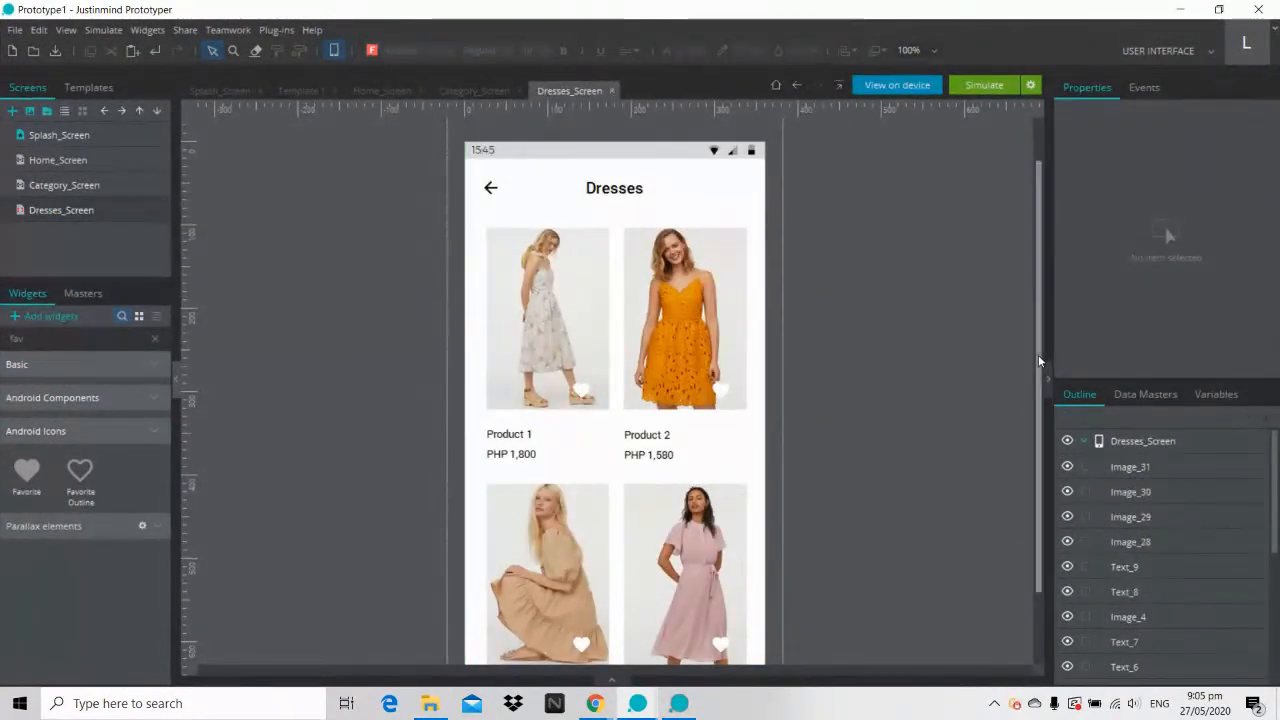
left_click_drag(1038, 355, 1034, 452)
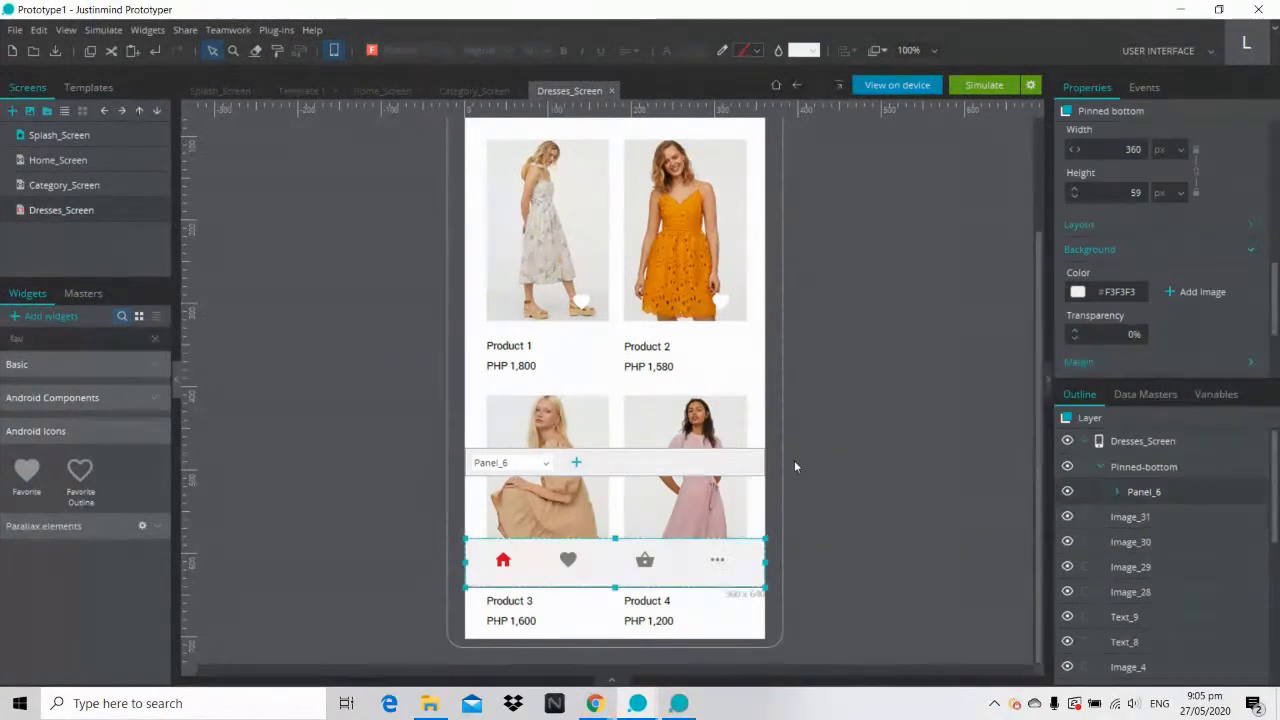
left_click(922, 418)
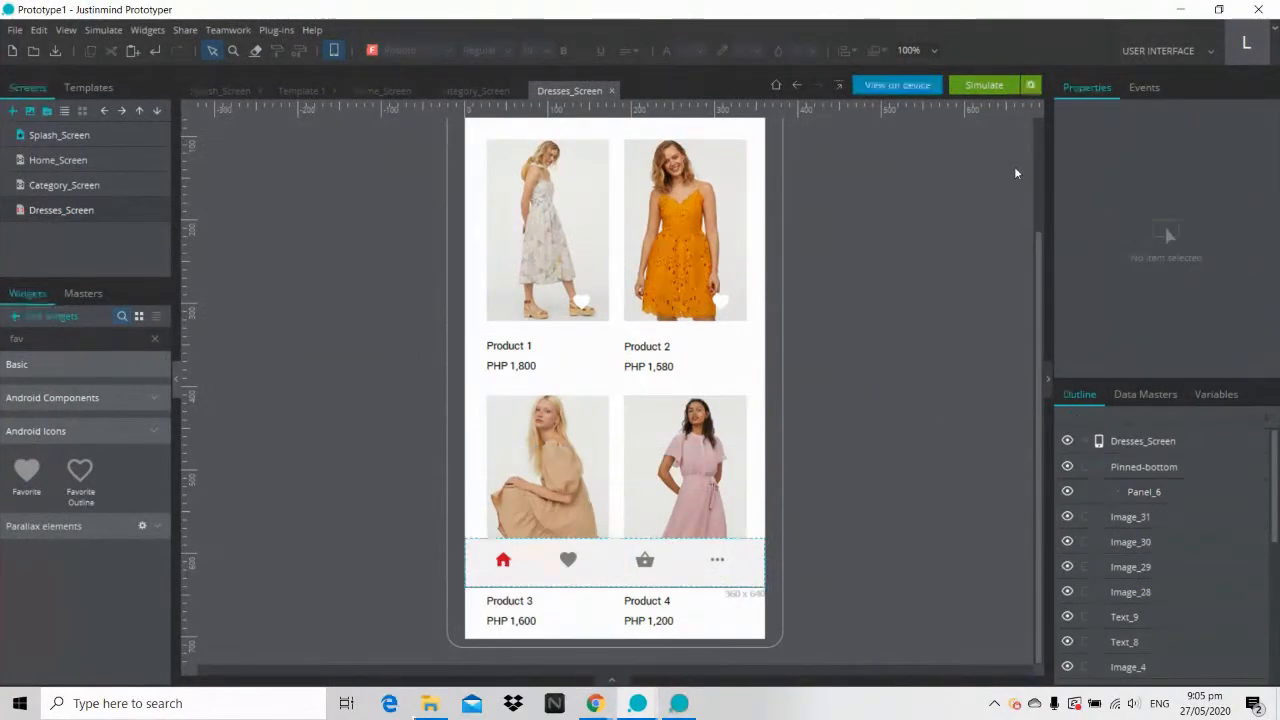
Step: Simulate Dresses_Screen, scroll through the products to check the pinned navigation bar, and close the simulation
left_click(975, 86)
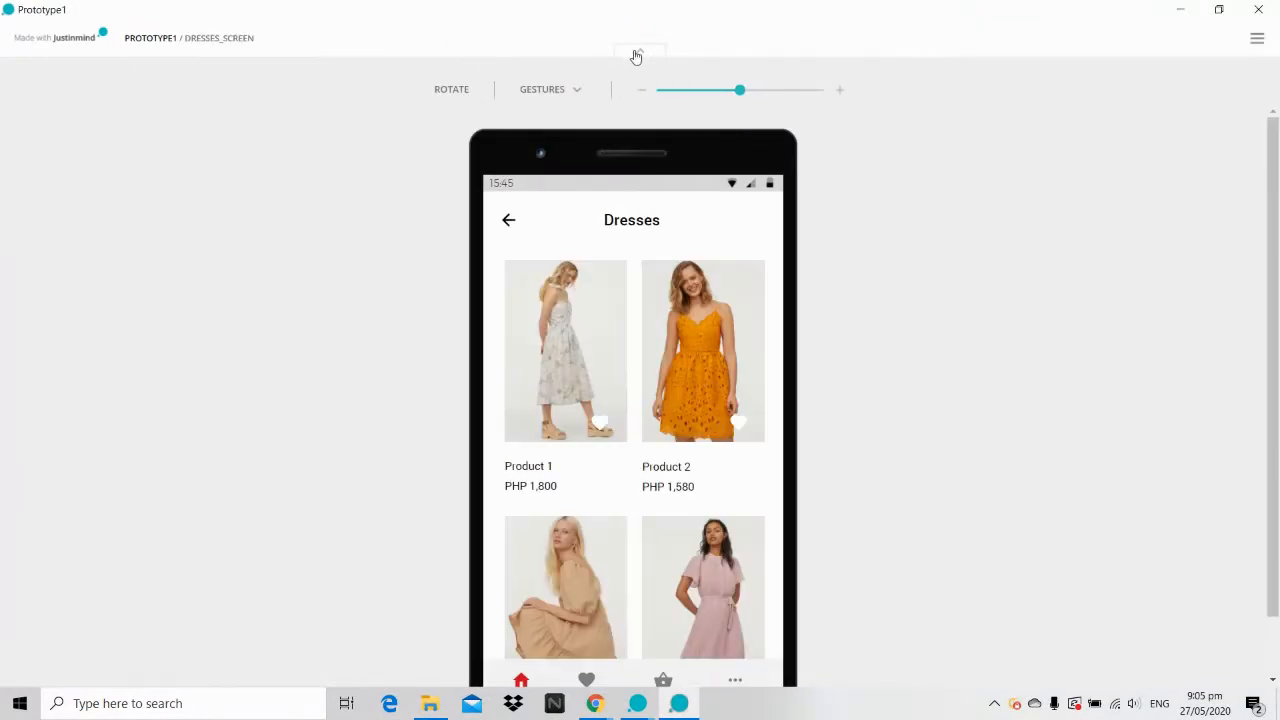
left_click(636, 56)
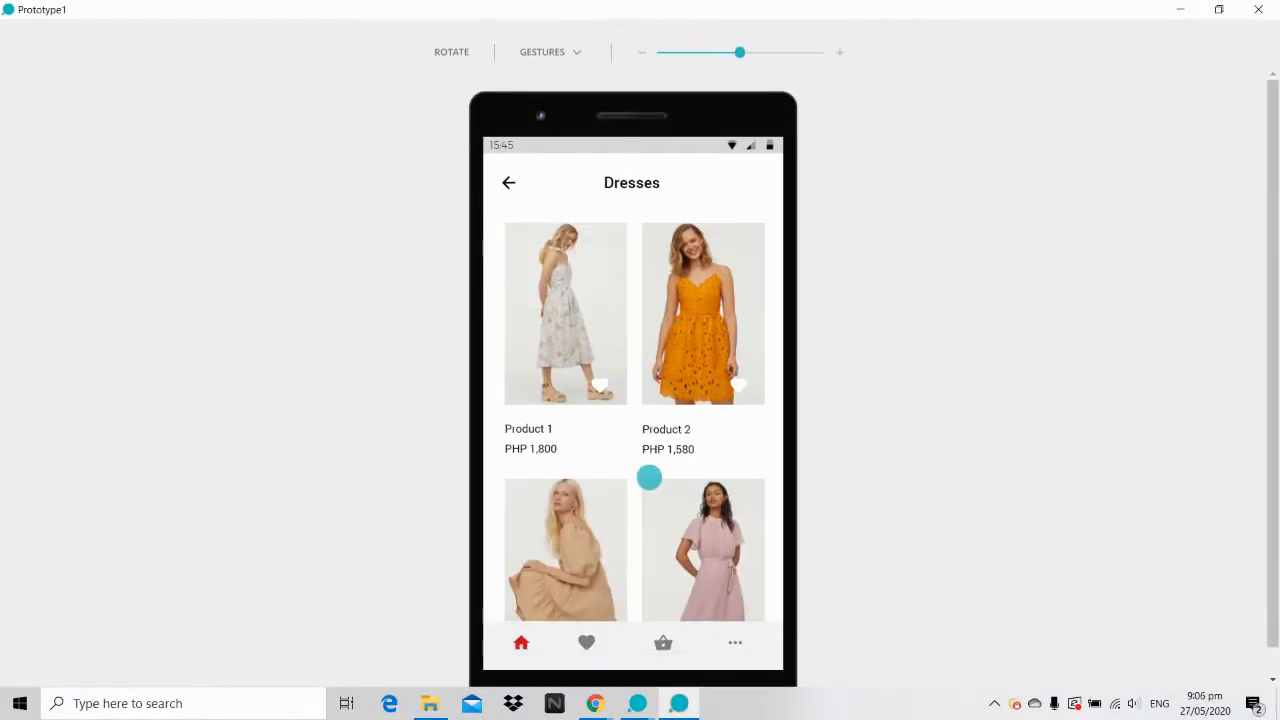
left_click_drag(649, 477, 646, 323)
left_click_drag(646, 323, 643, 411)
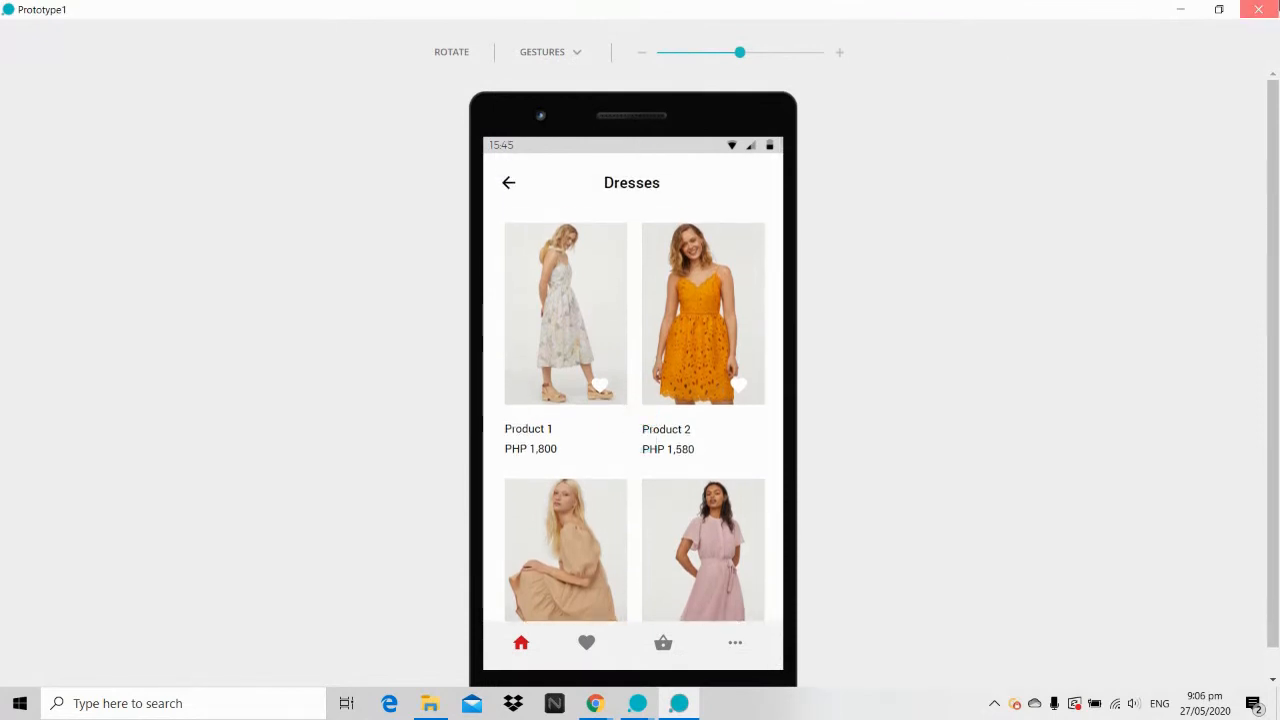
left_click(1258, 9)
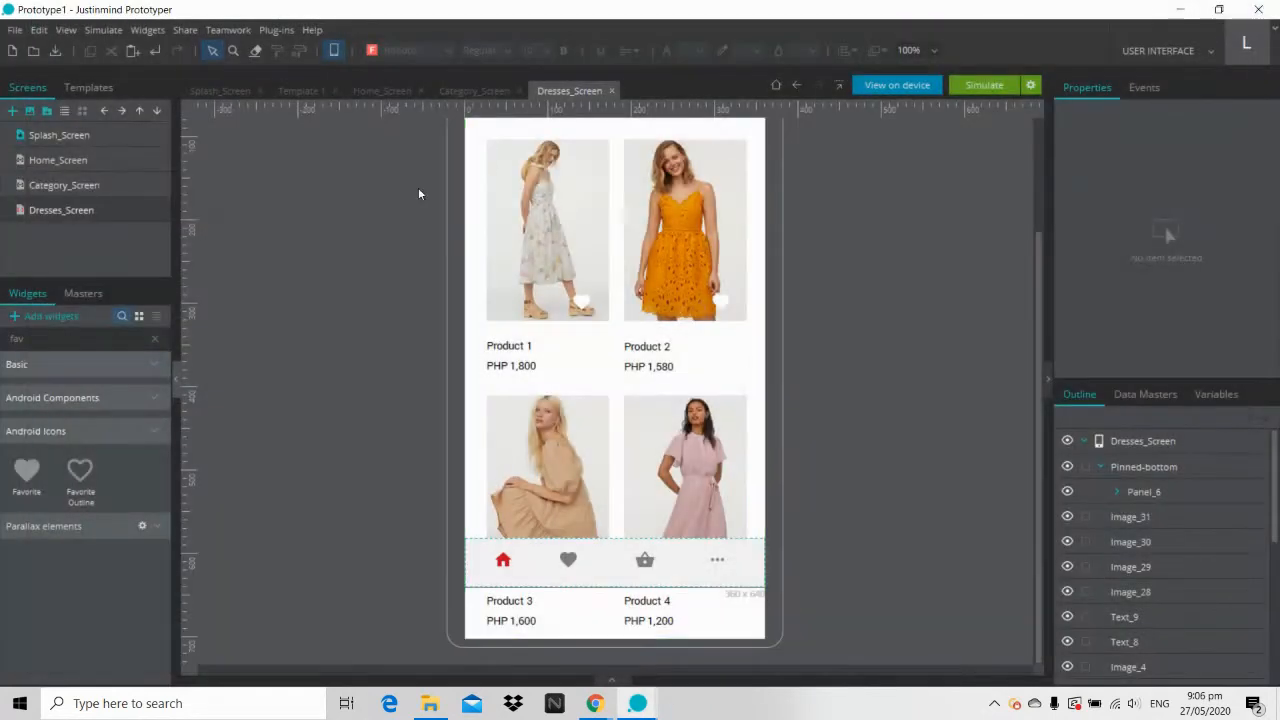
Step: Add an On Tap event to the Dresses text on Category_Screen that links to Dresses_Screen with the Slide left transition
left_click(117, 190)
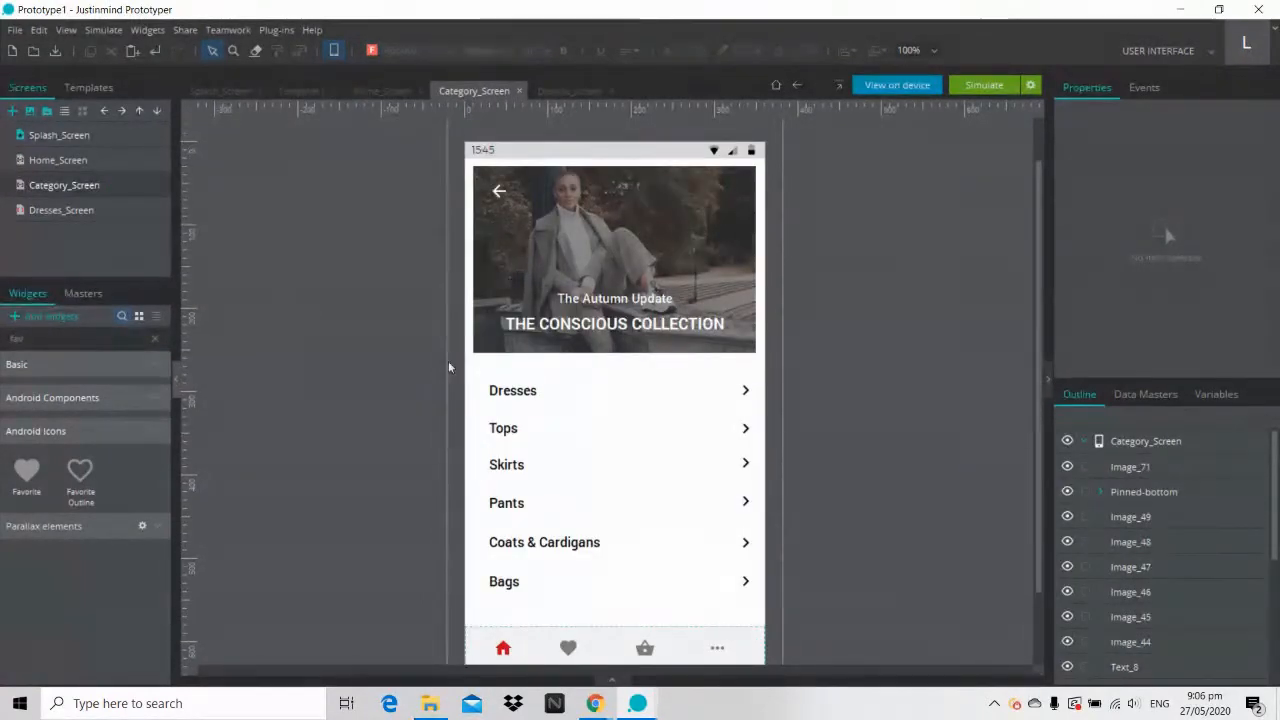
left_click(510, 392)
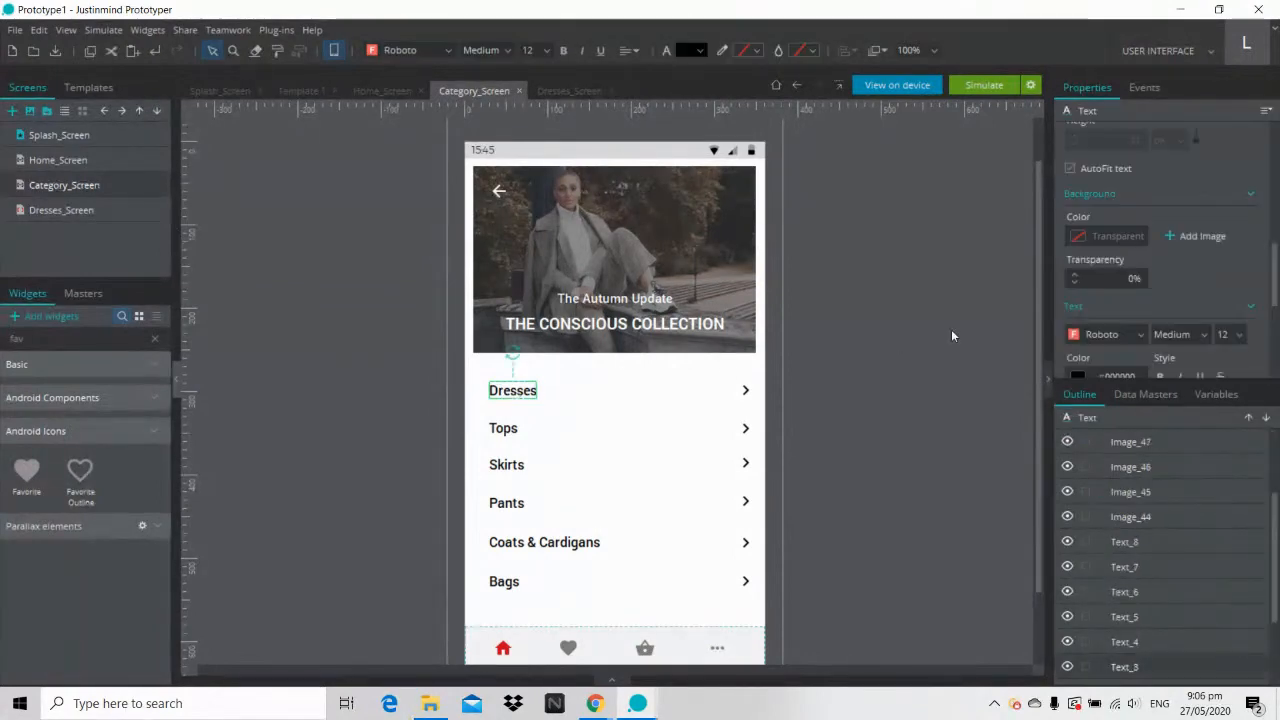
left_click(1144, 88)
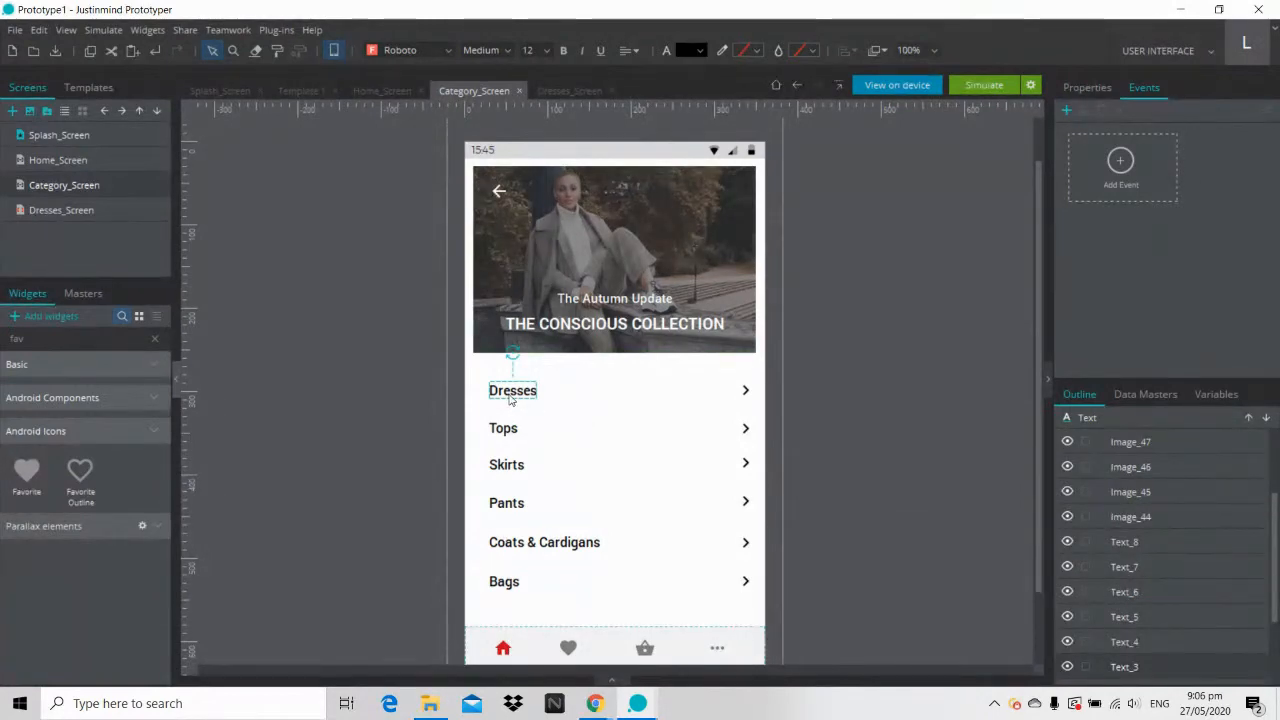
left_click(1146, 155)
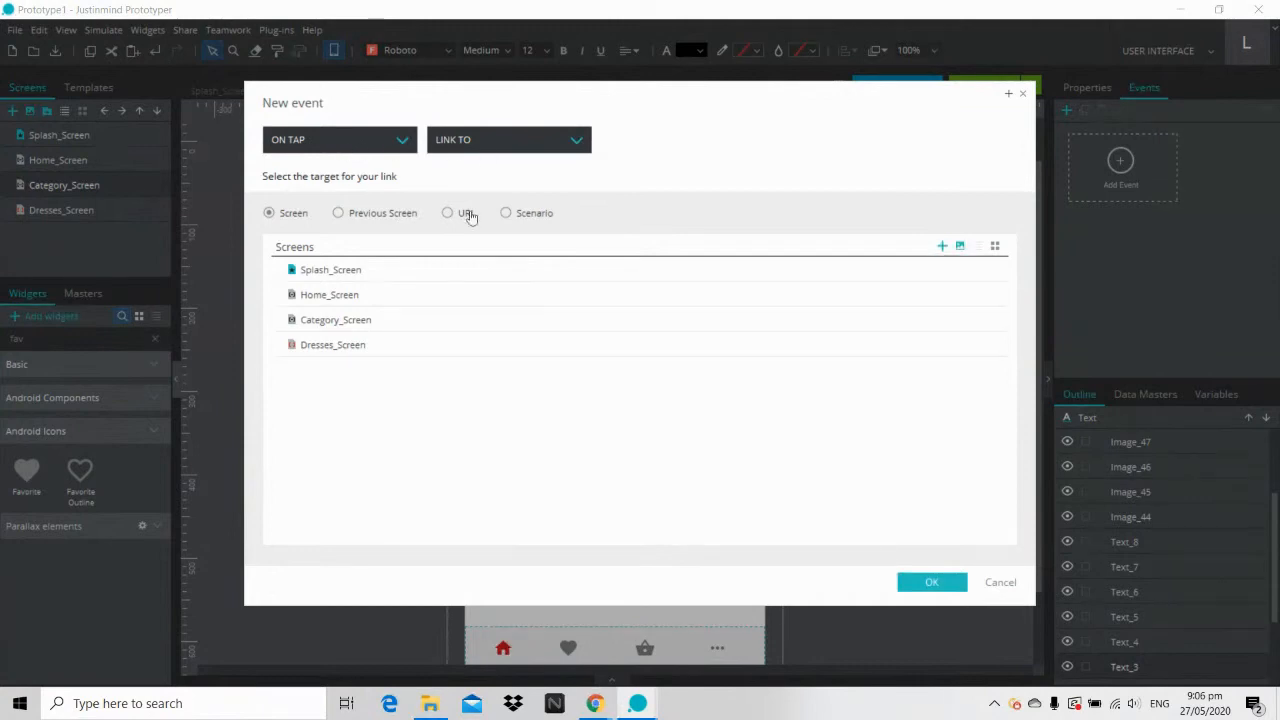
left_click(403, 348)
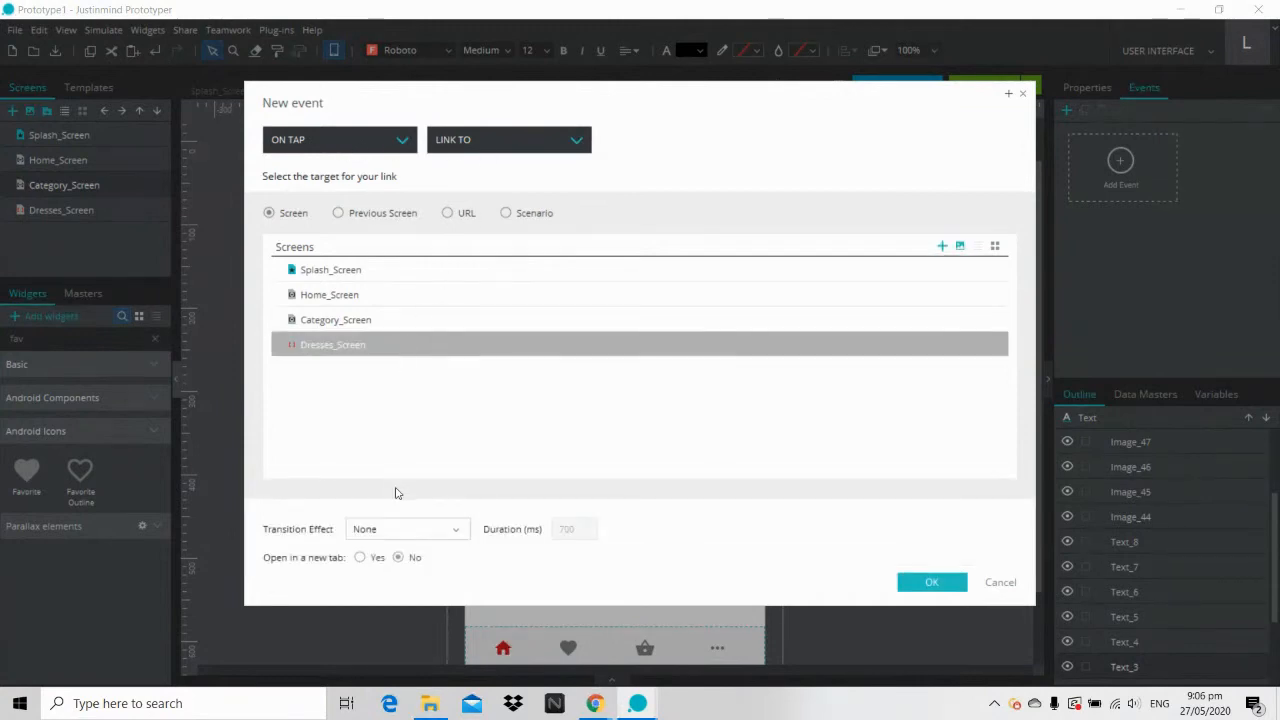
left_click(391, 530)
left_click(397, 477)
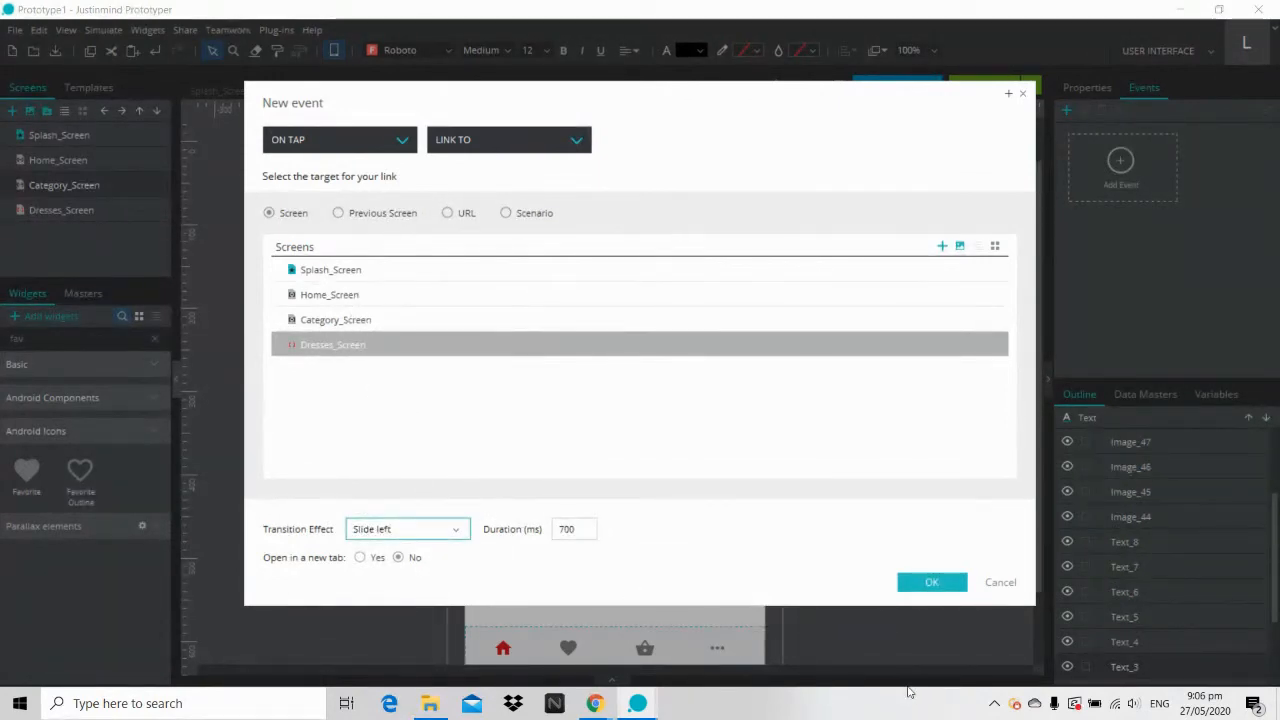
left_click(932, 583)
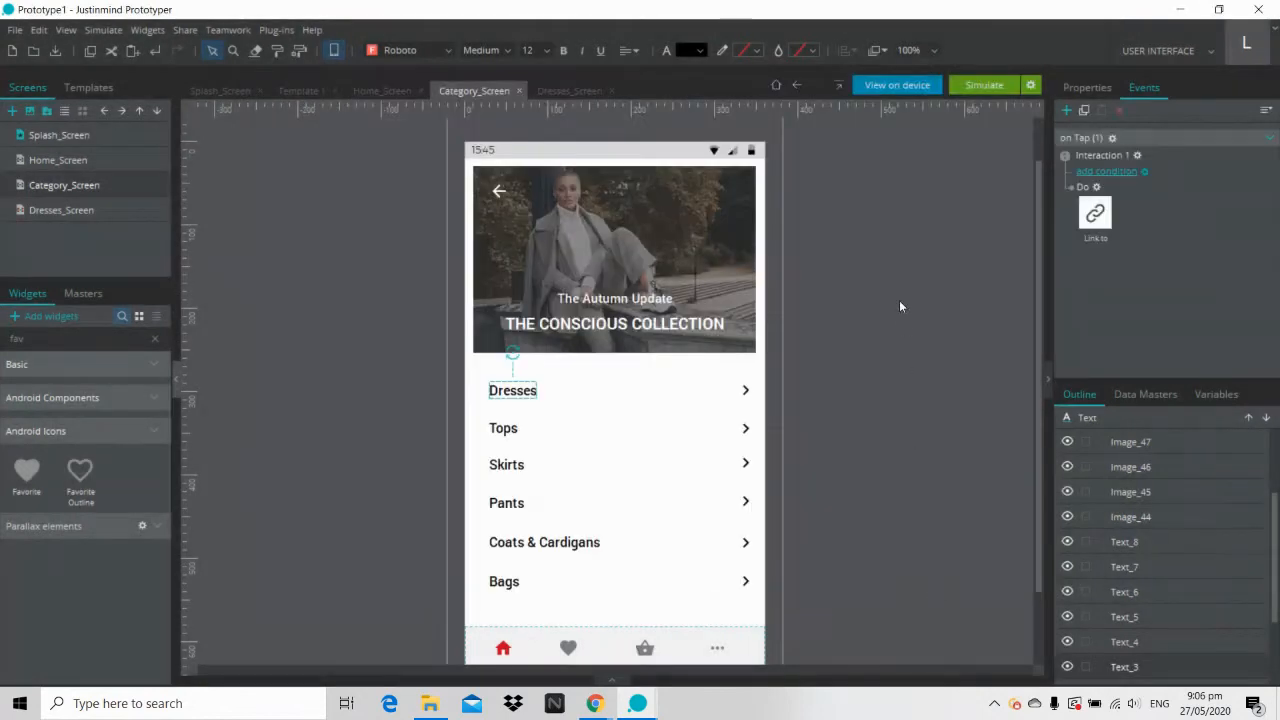
Step: Simulate Category_Screen, test the Dresses link, scroll the opened page, and close the simulation
left_click(970, 88)
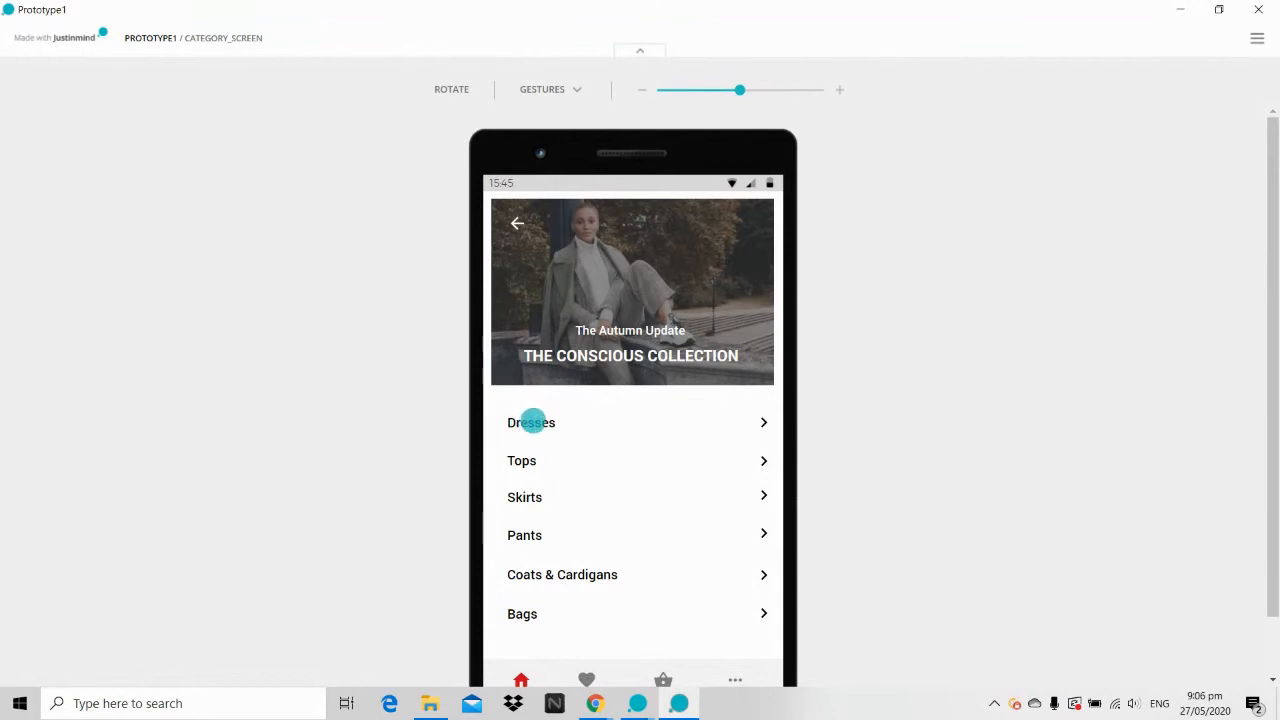
left_click(532, 420)
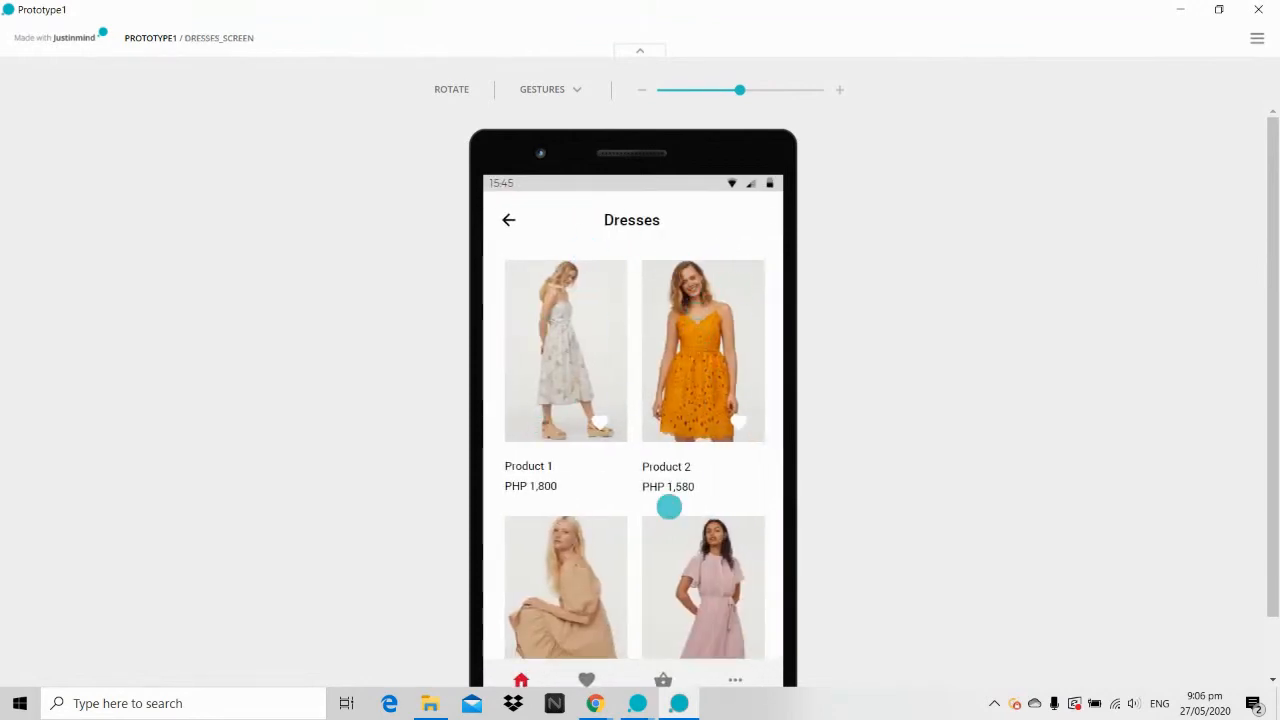
left_click_drag(669, 506, 666, 437)
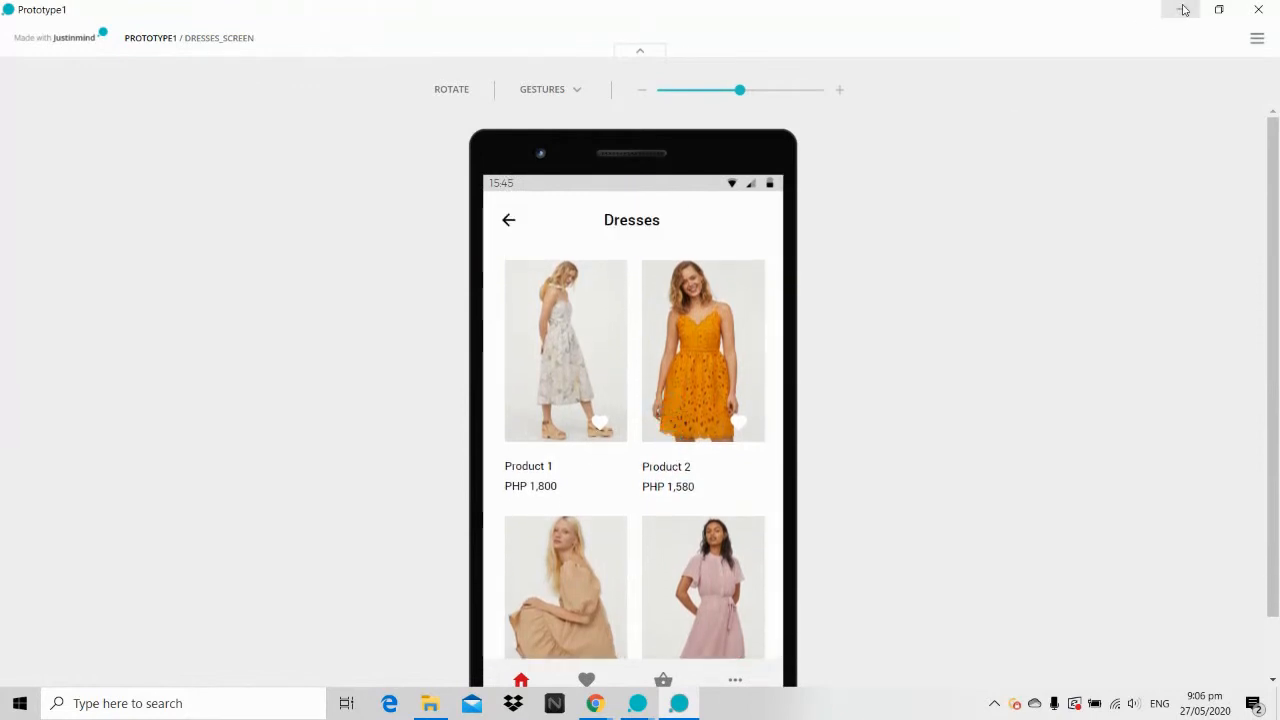
left_click(1248, 7)
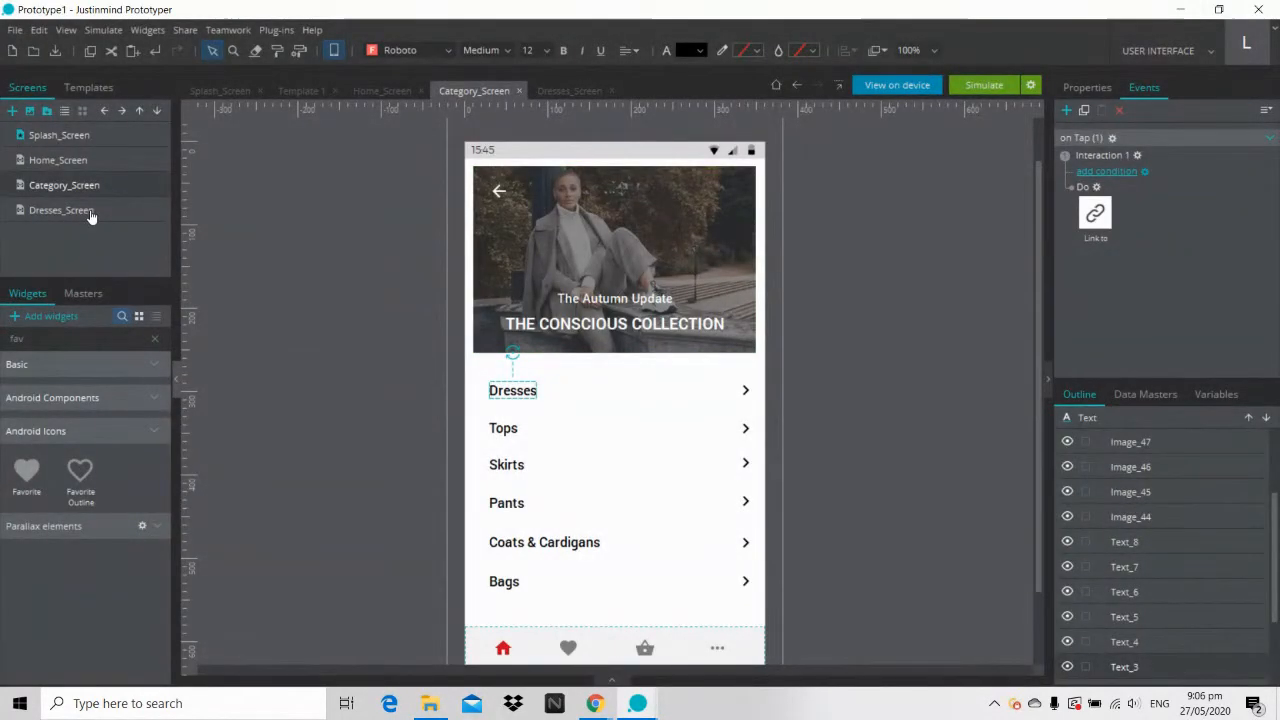
Step: Add an On Tap event to the back arrow on Dresses_Screen that links to Category_Screen with the Slide right transition
left_click(90, 213)
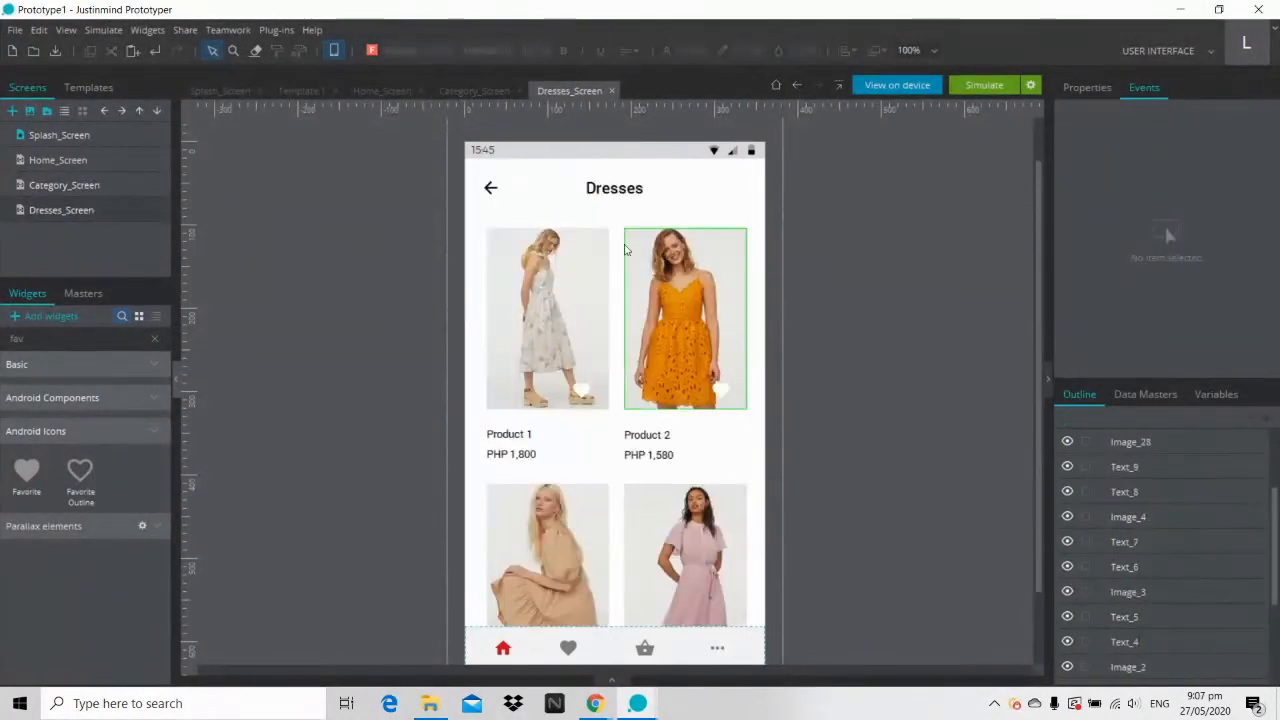
left_click(493, 193)
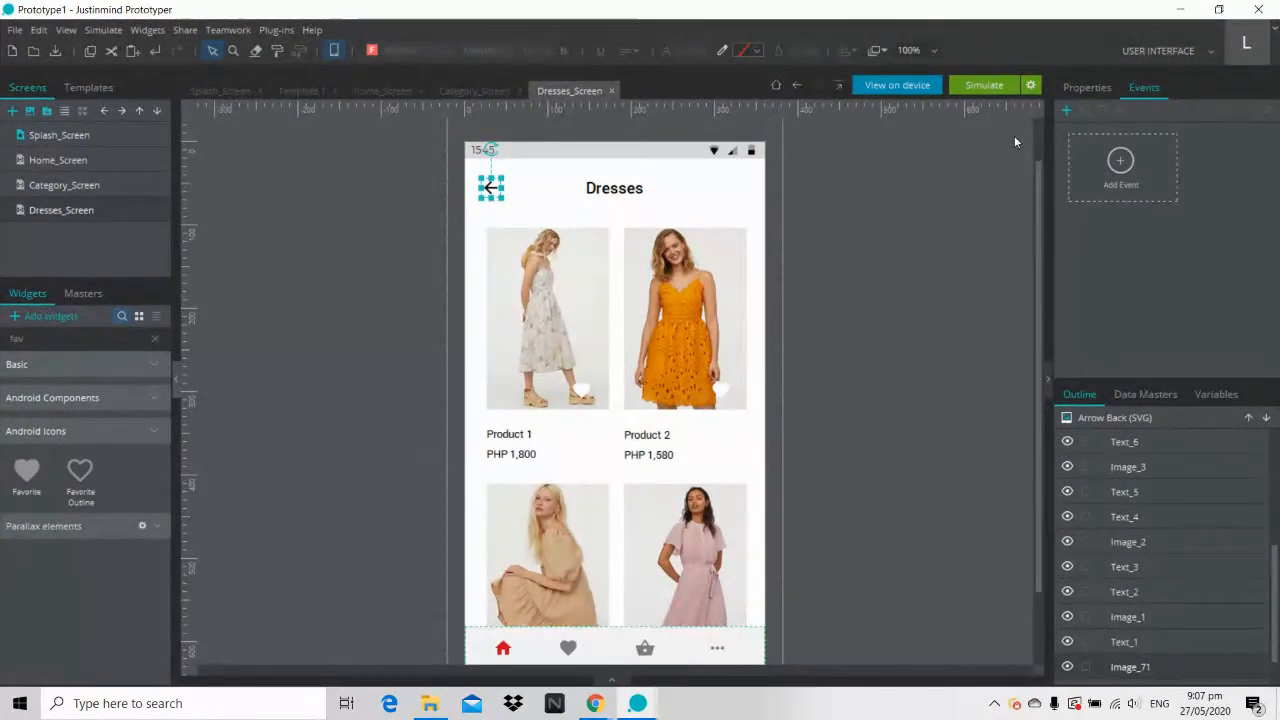
left_click(1131, 177)
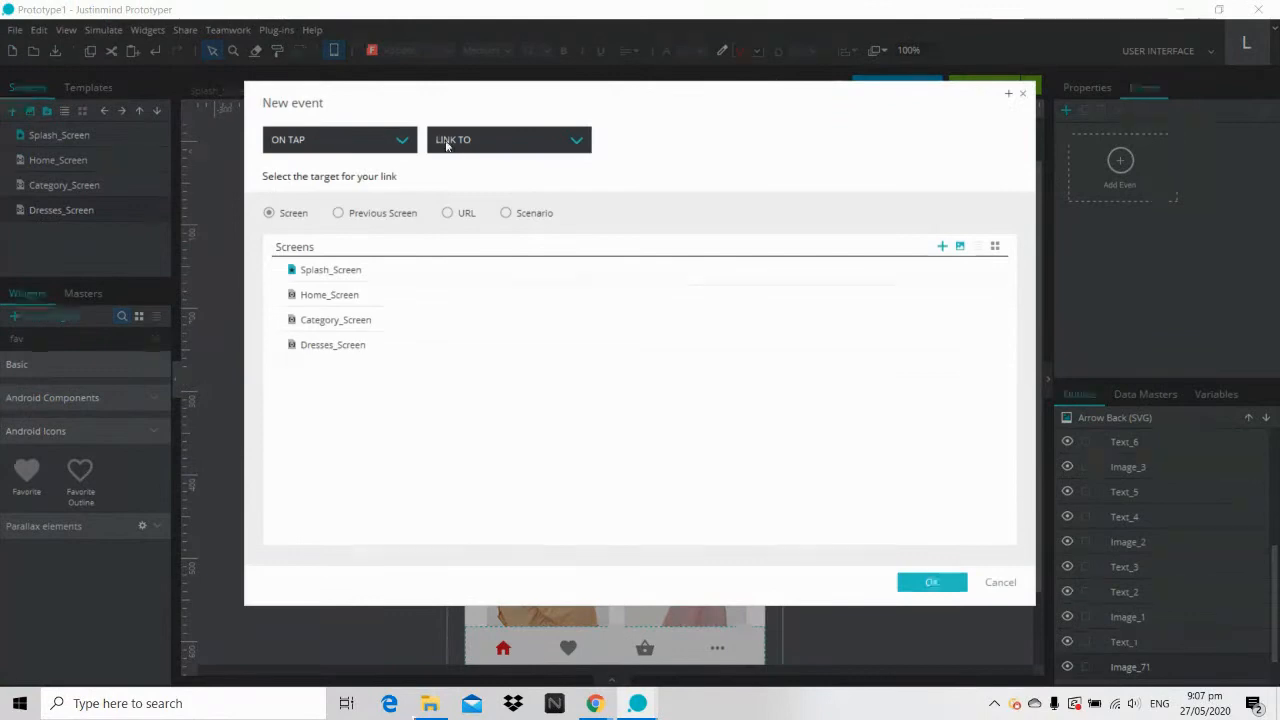
left_click(332, 320)
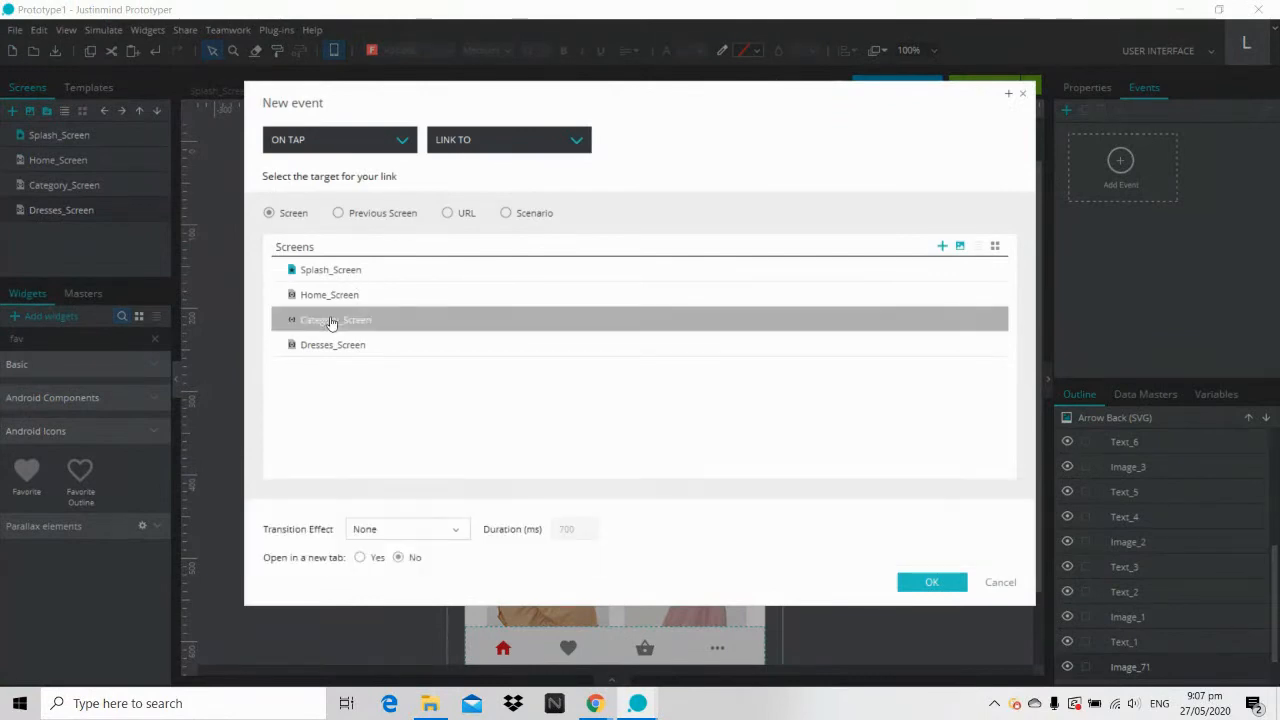
left_click(406, 532)
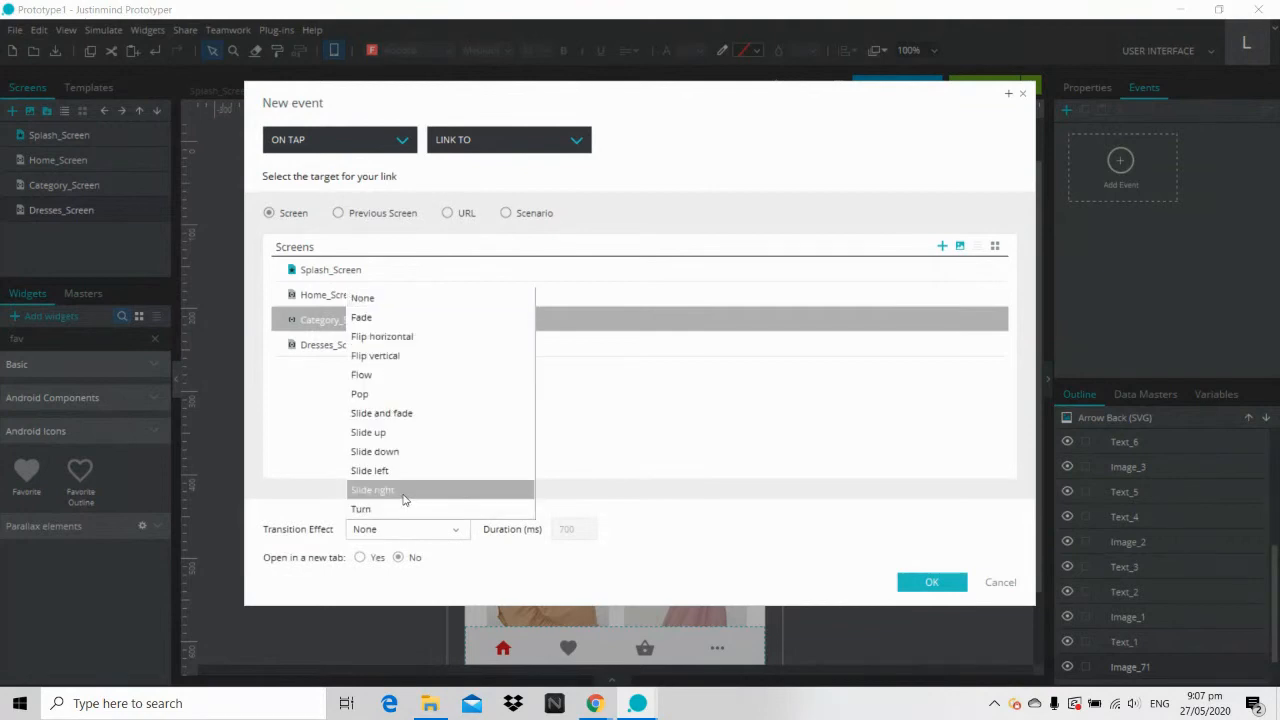
left_click(404, 498)
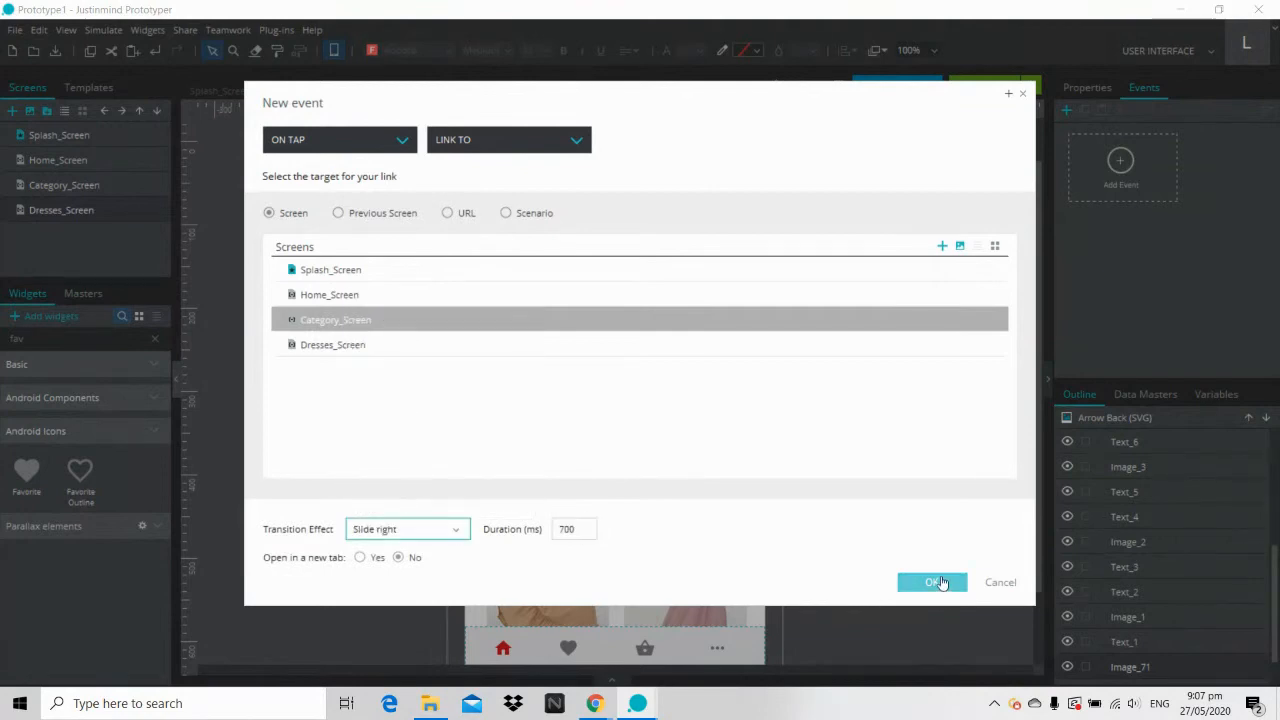
left_click(940, 583)
left_click(914, 397)
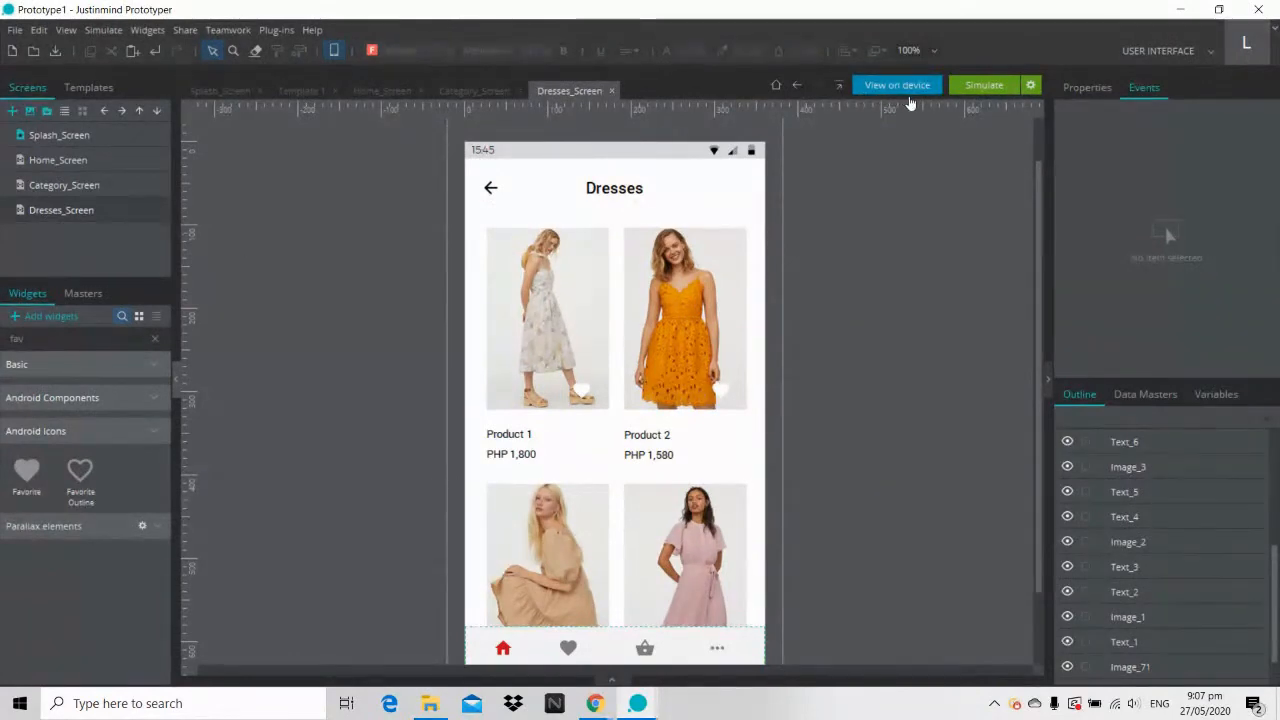
Step: Simulate Dresses_Screen, test the back arrow's link to Category_Screen, and close the simulation
left_click(968, 88)
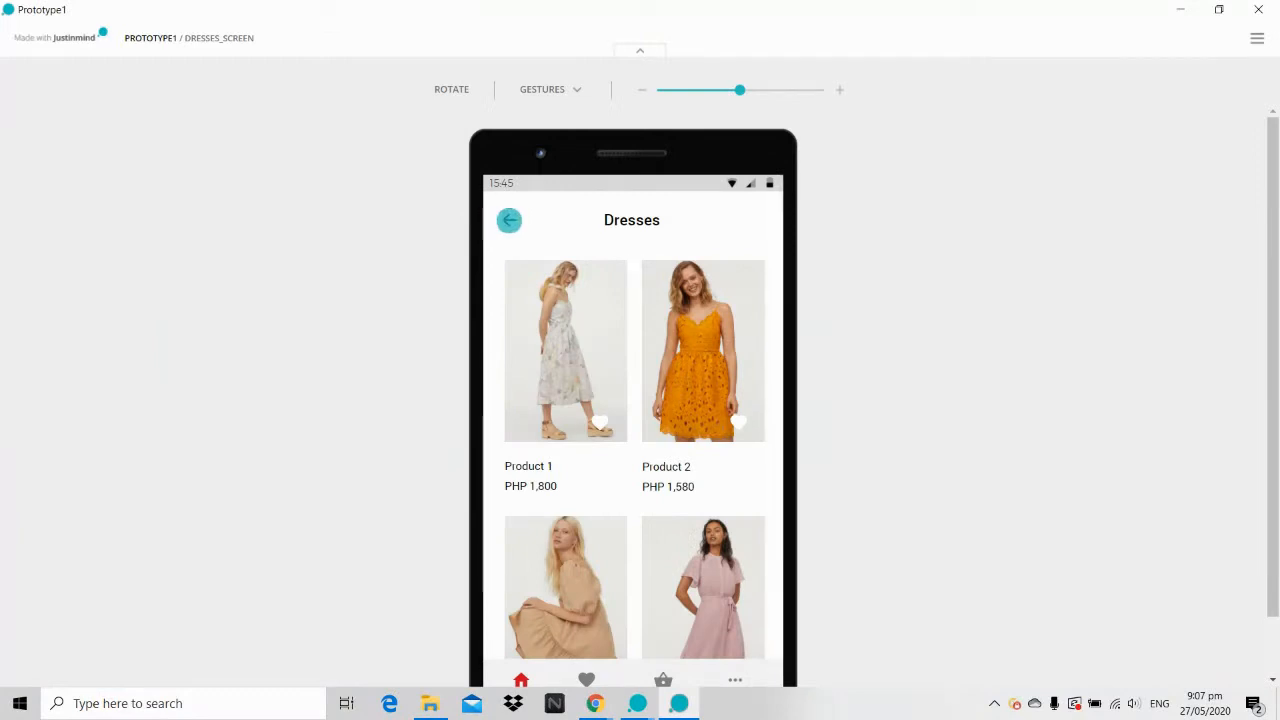
left_click(509, 220)
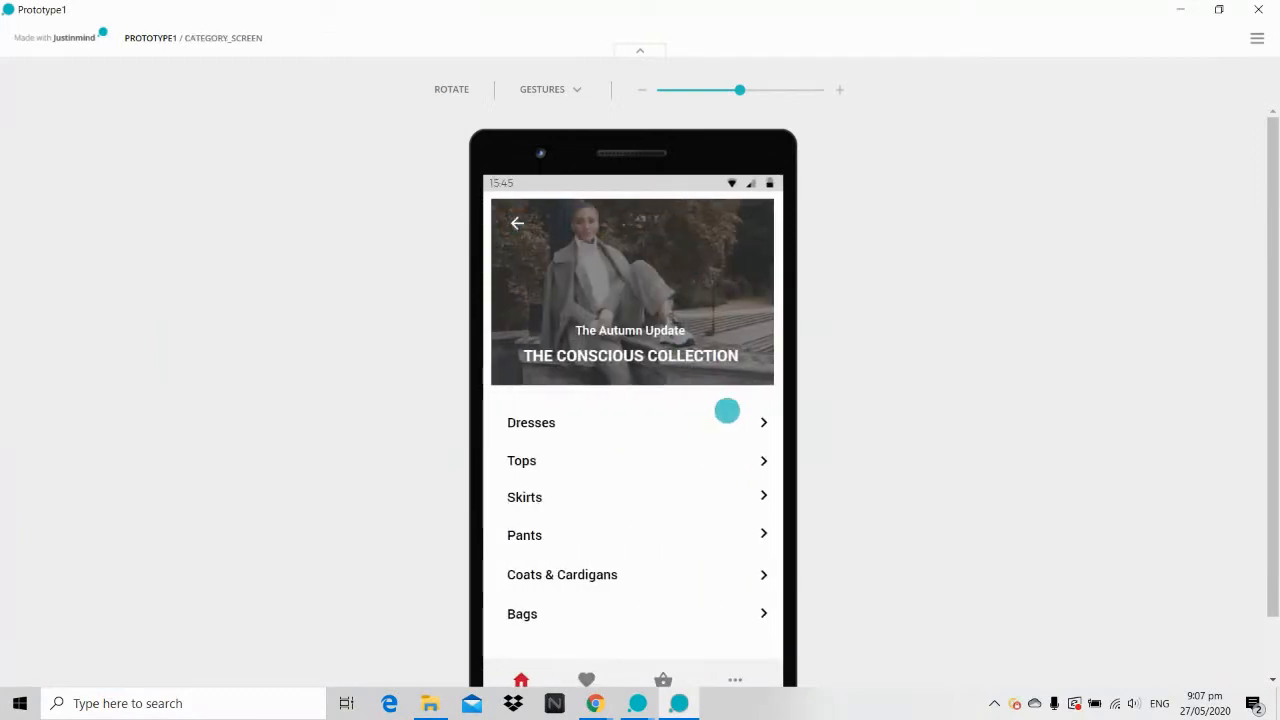
left_click(1258, 9)
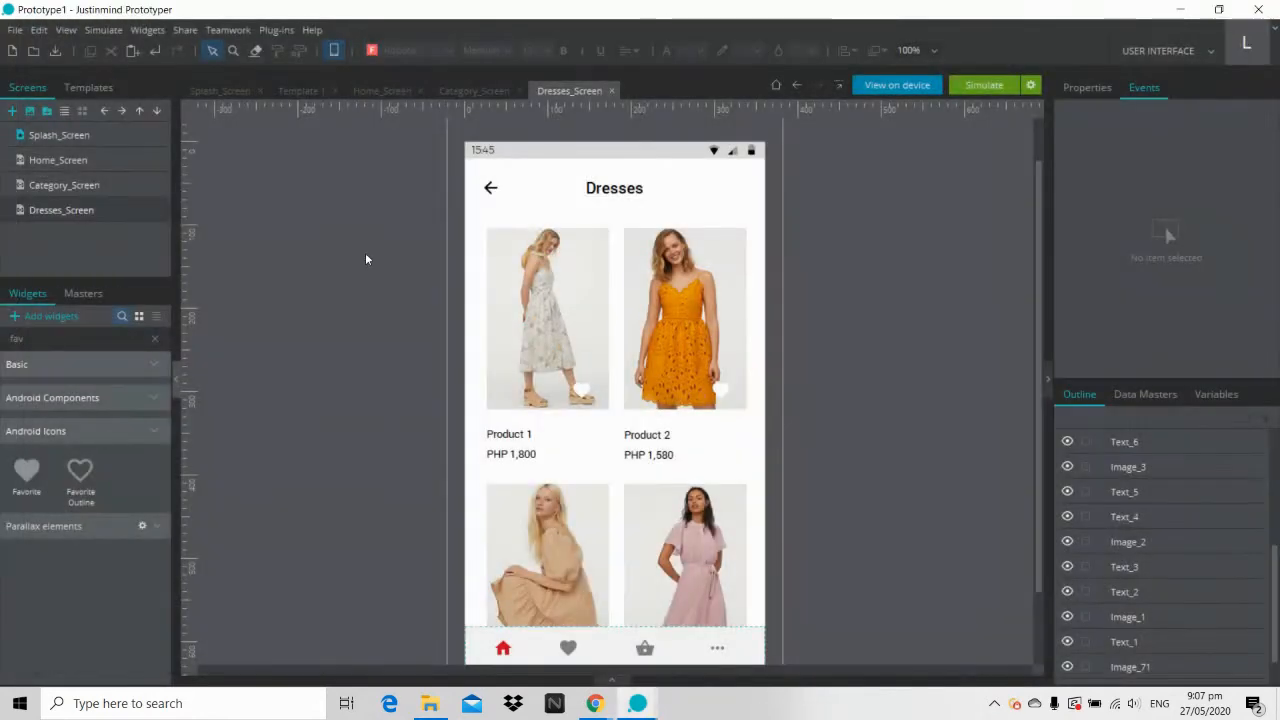
Step: Create an On Tap event with the Change Style action for Product 1's favorite icon, targeting the icon itself
scroll(366, 256, "down", 2)
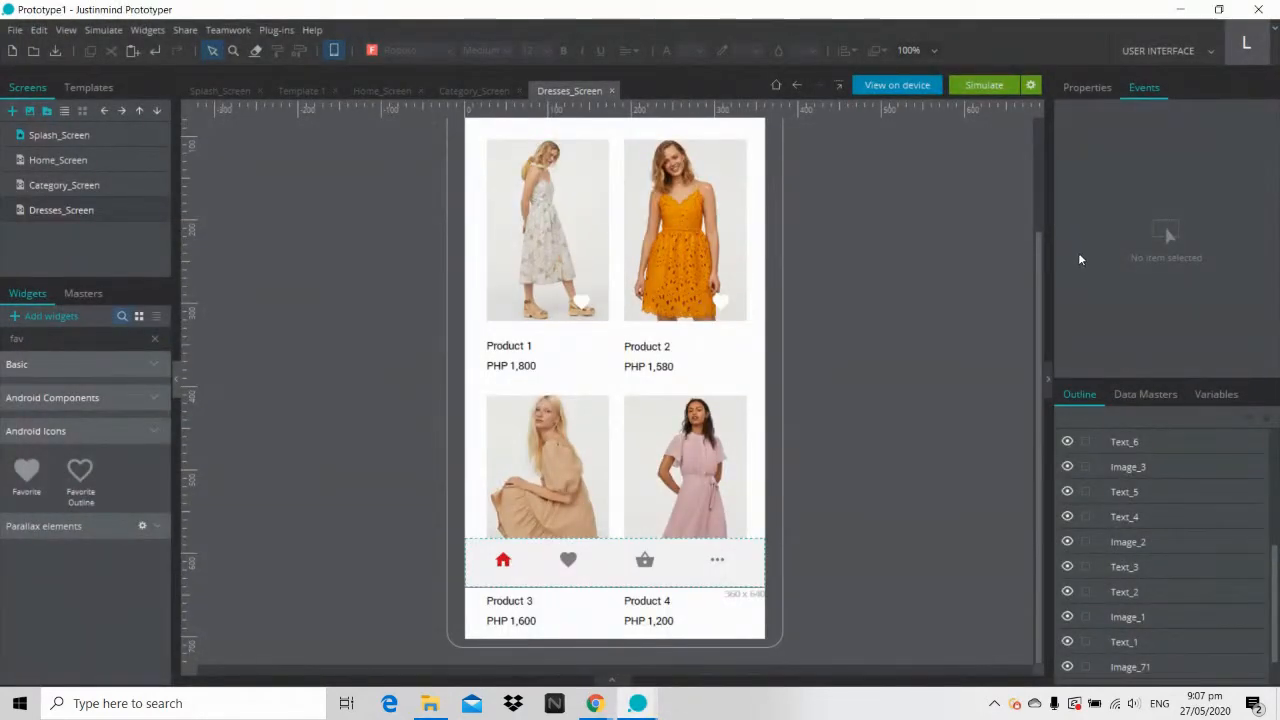
left_click_drag(1039, 259, 1039, 230)
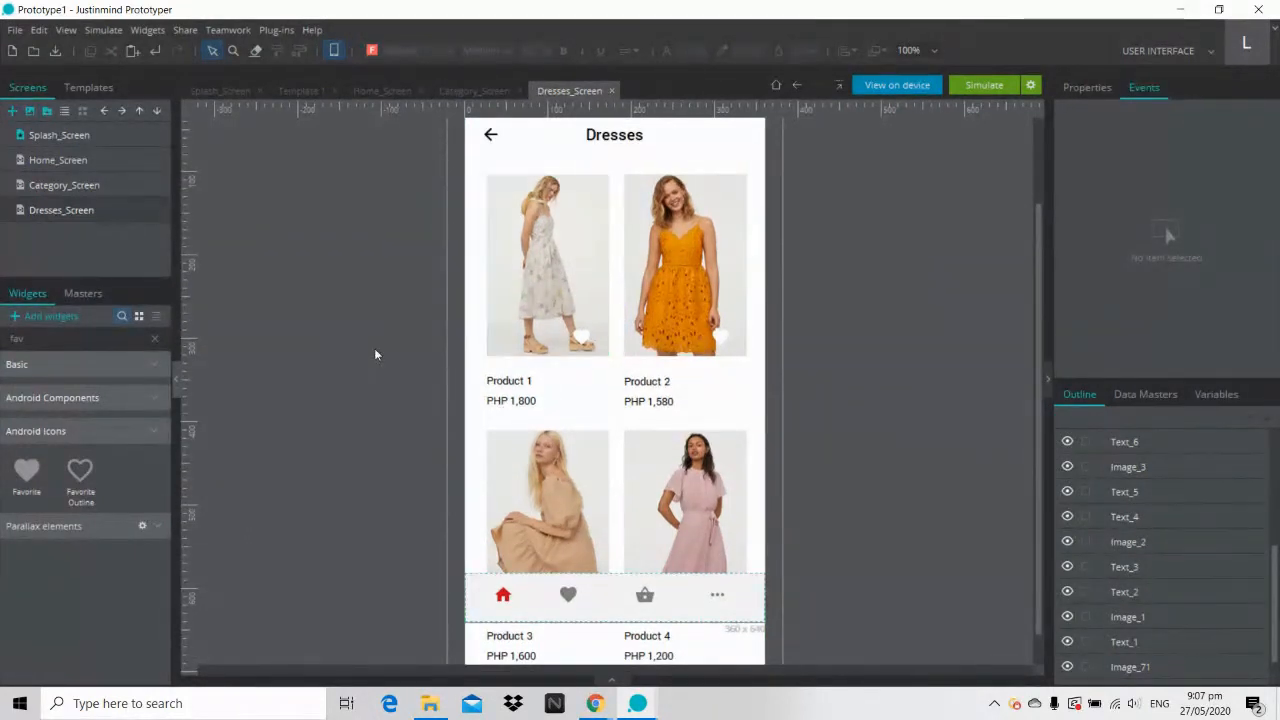
left_click(581, 337)
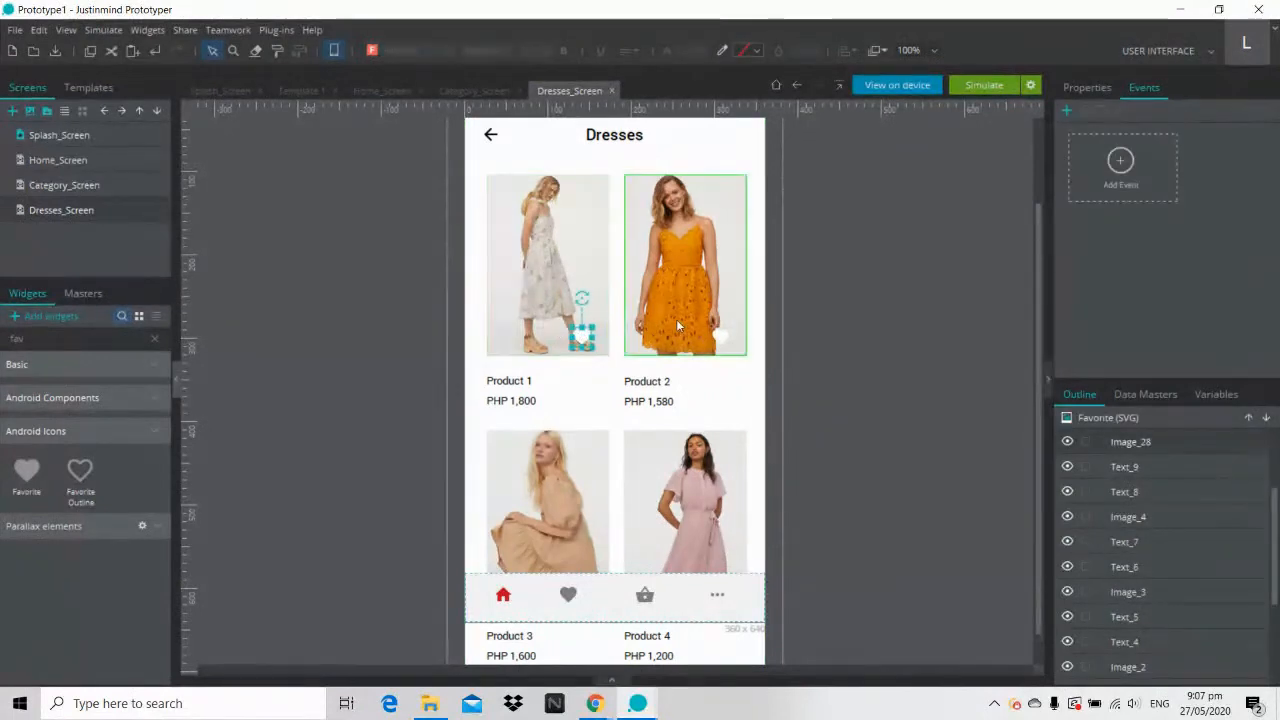
left_click(898, 334)
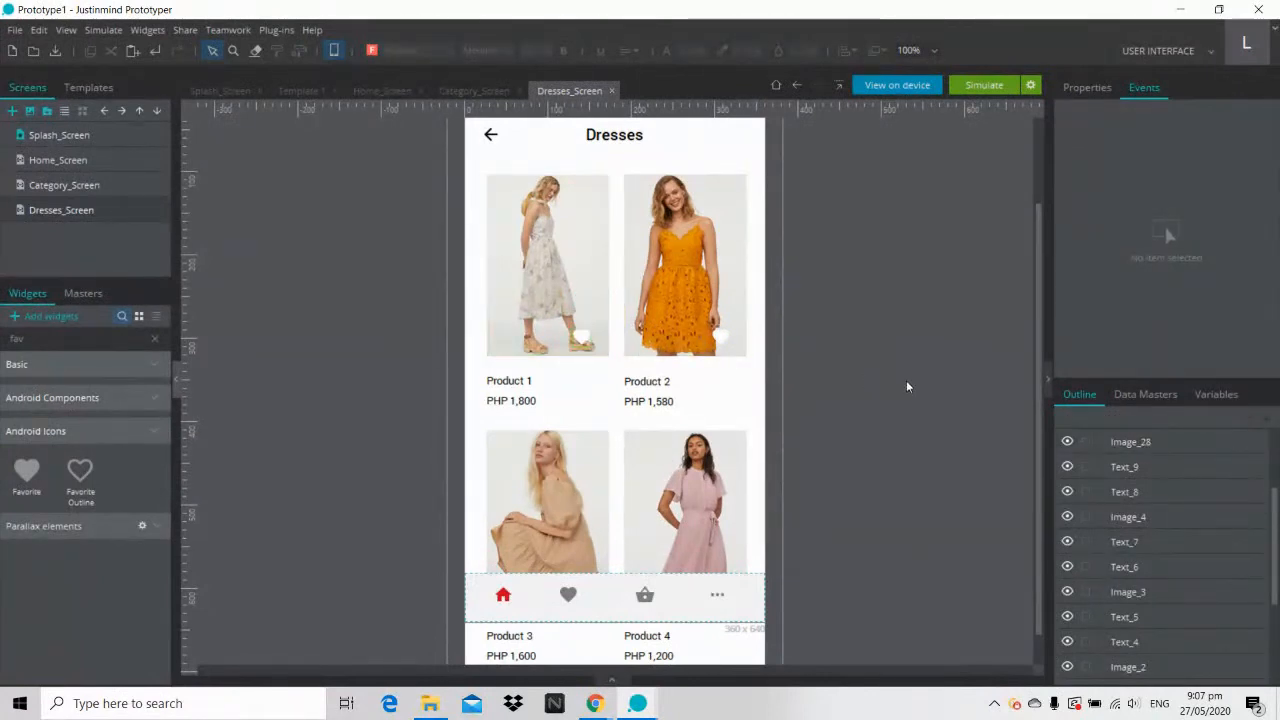
left_click(583, 339)
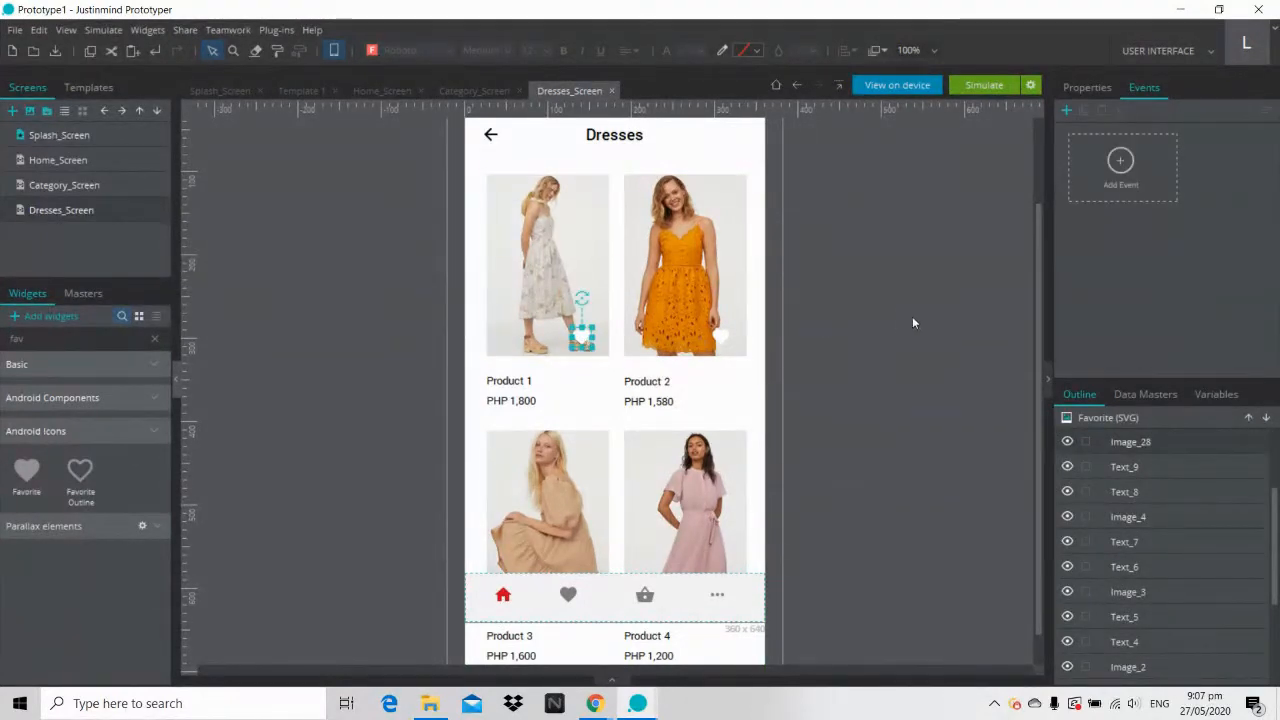
left_click(1119, 176)
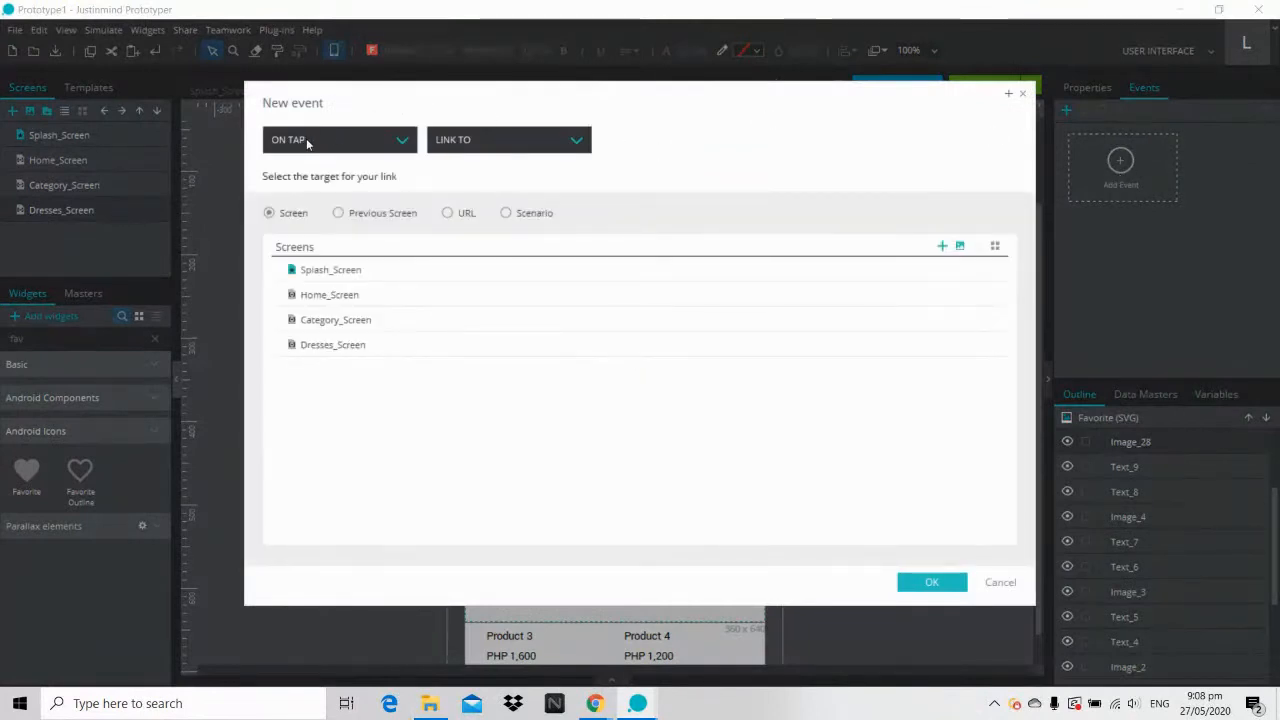
left_click(508, 139)
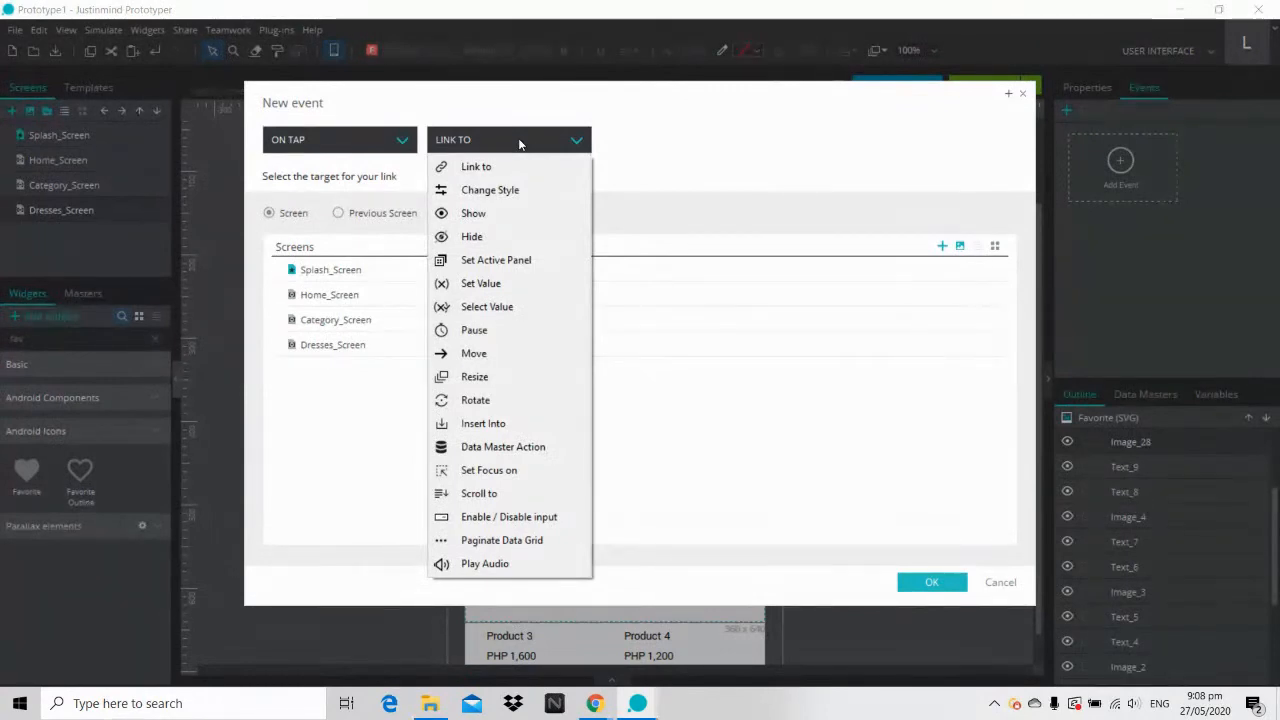
left_click(479, 192)
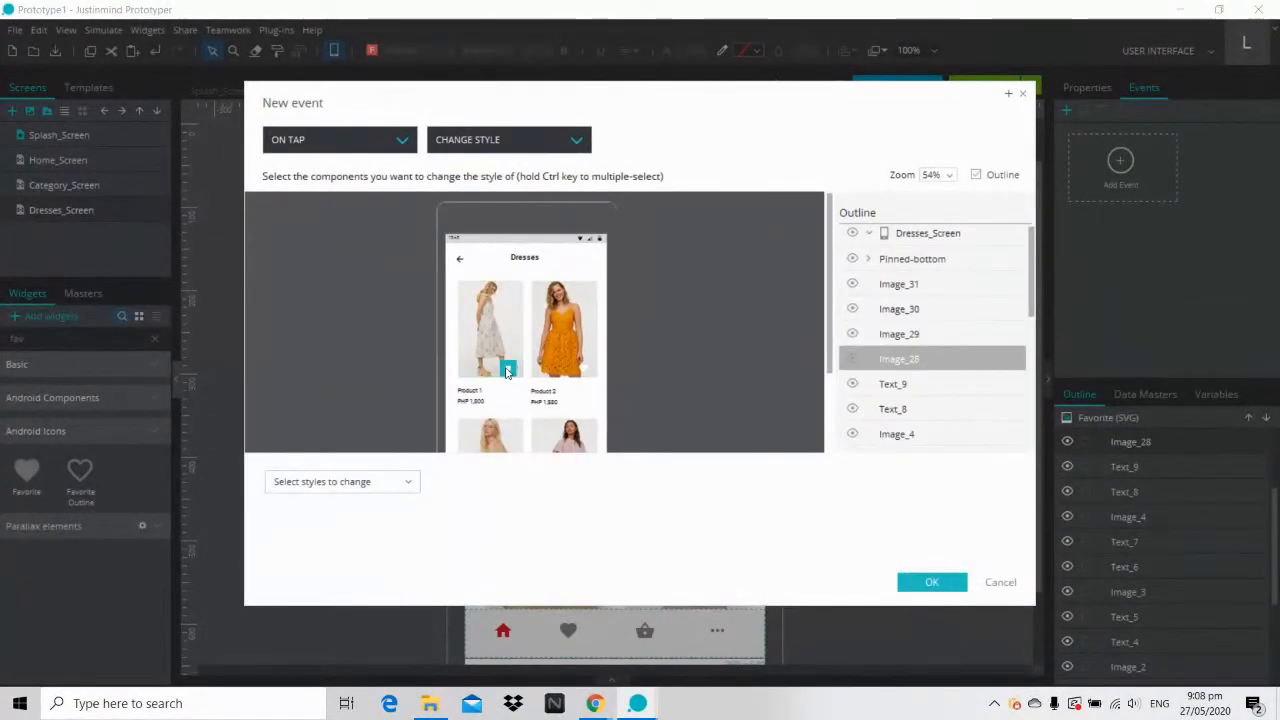
Step: Have the event change the icon's color to red #CC071E and save the event
left_click(300, 485)
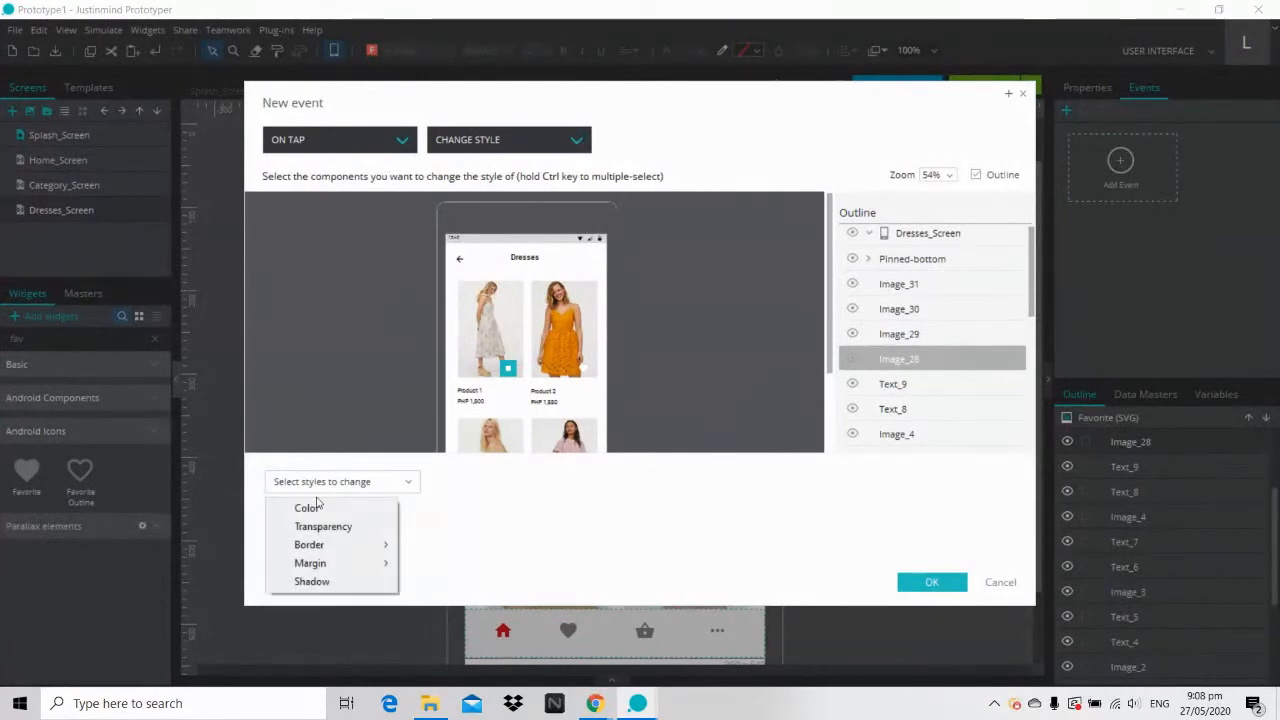
left_click(317, 507)
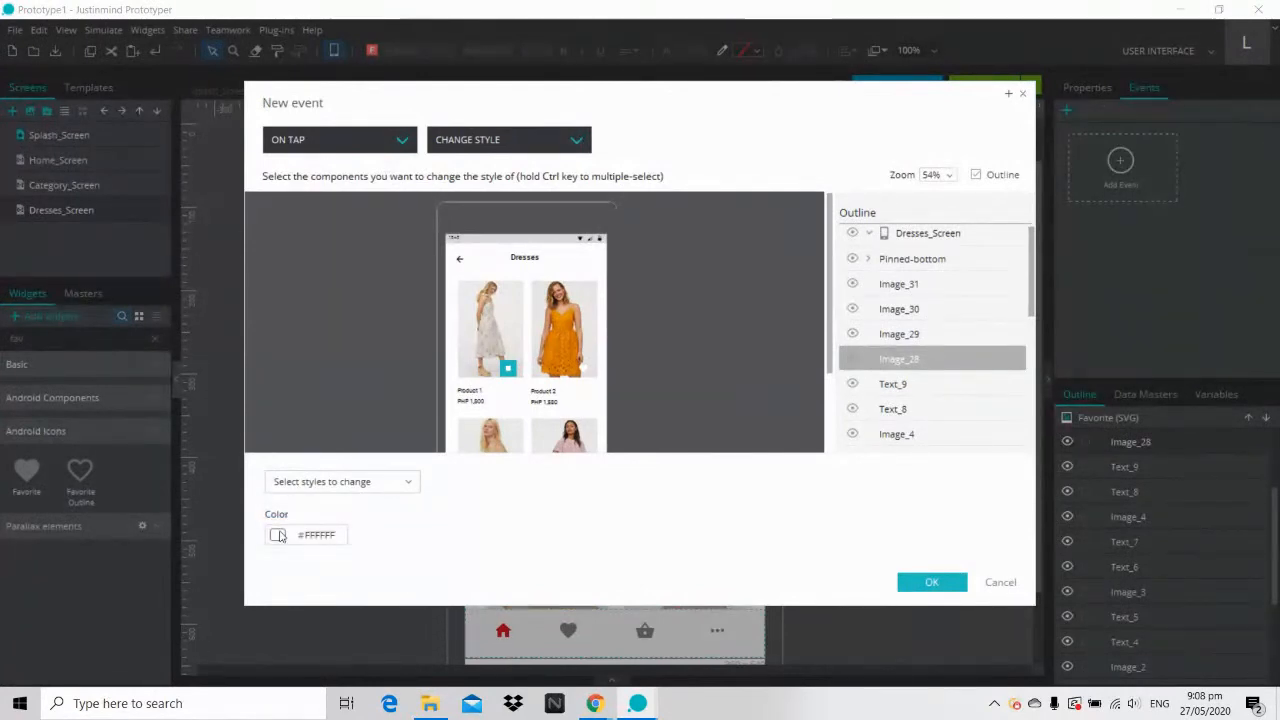
left_click(279, 536)
left_click(485, 383)
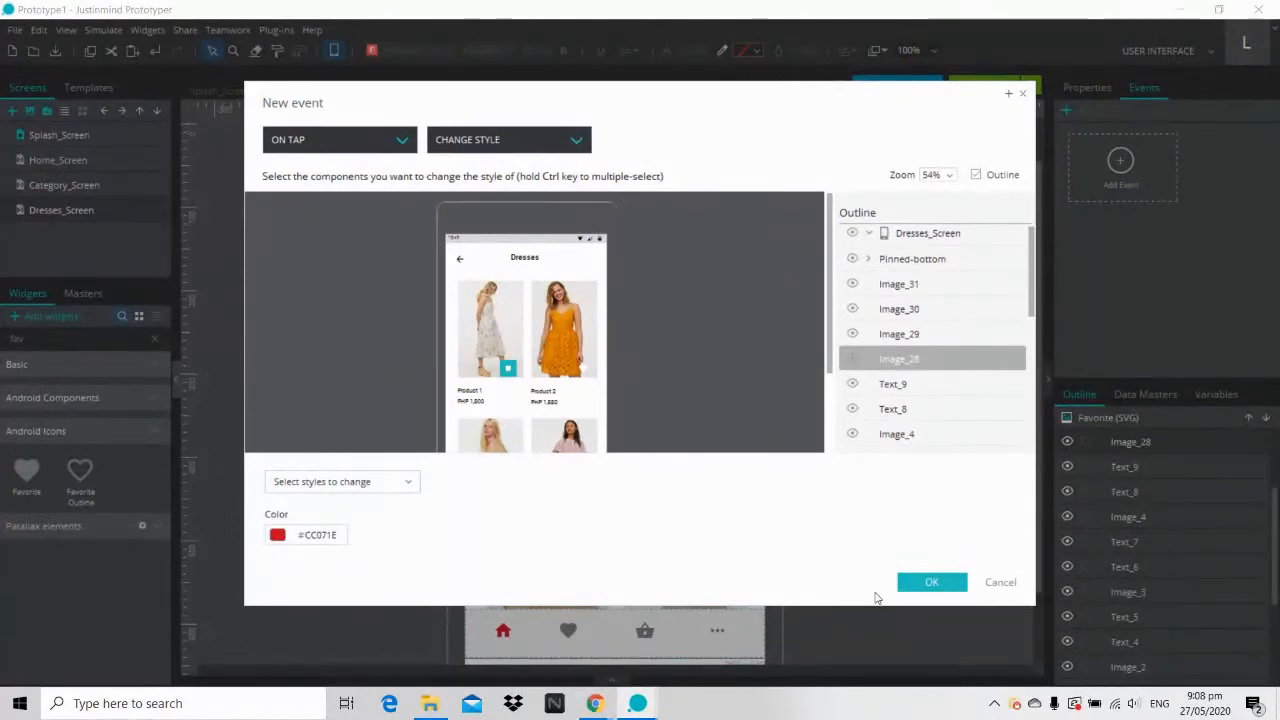
left_click(930, 583)
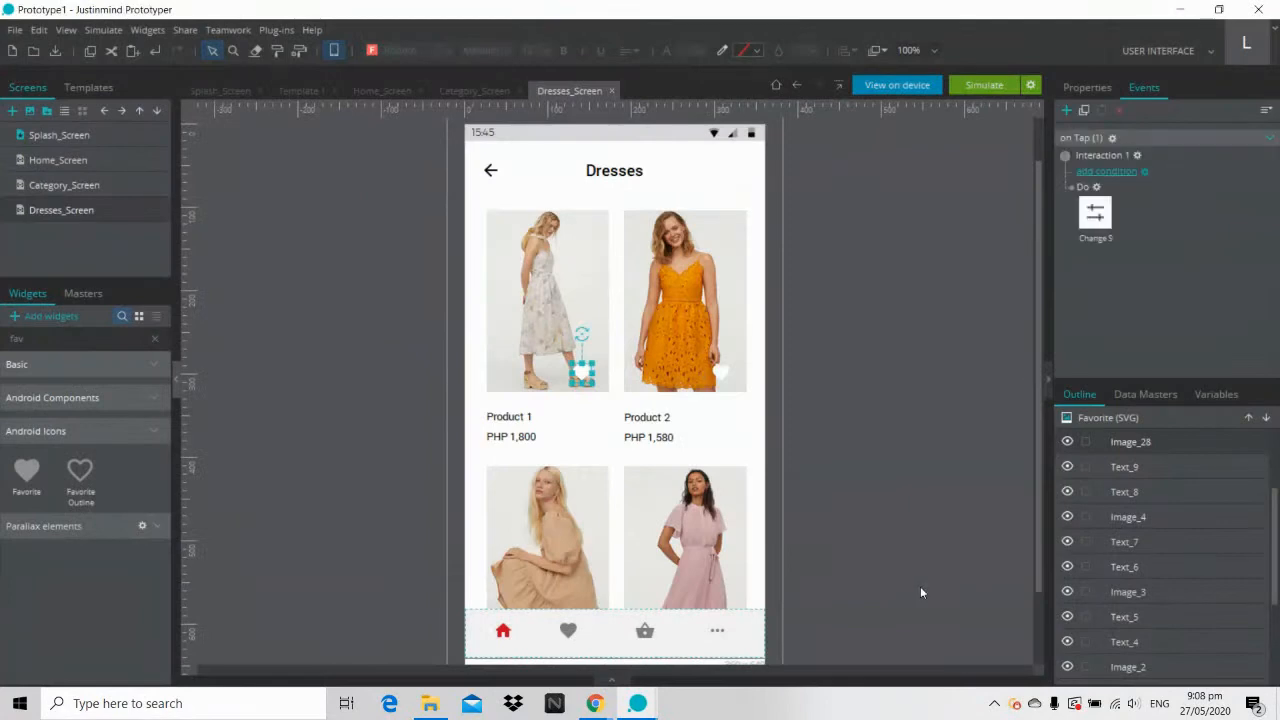
Step: Simulate Dresses_Screen, tap Product 1's favorite icon to test its color change, and close the simulation
left_click(977, 88)
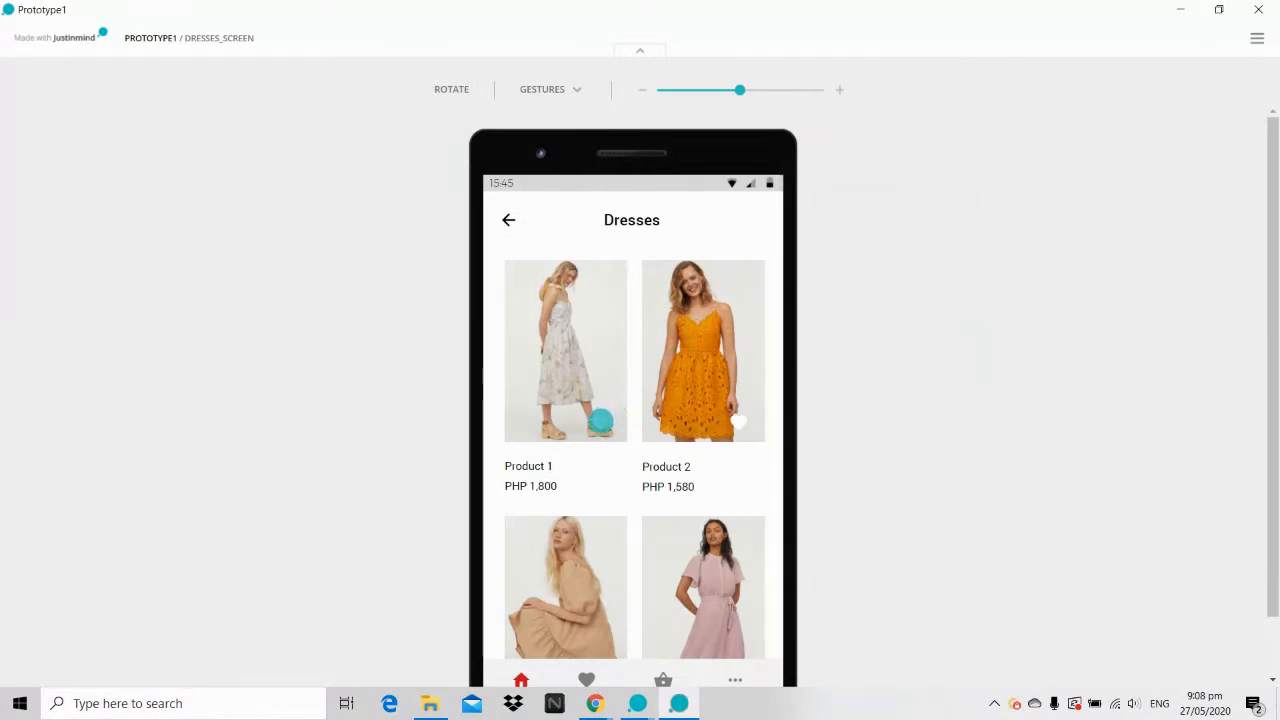
left_click(600, 422)
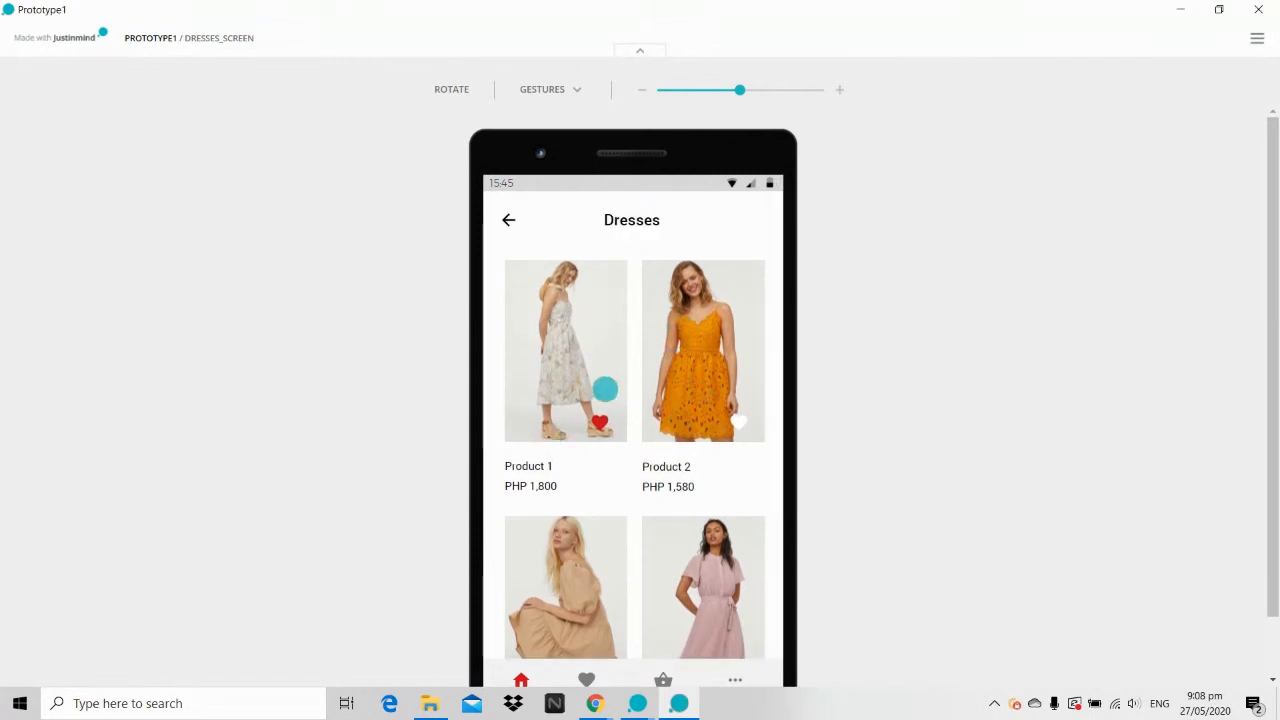
left_click(1258, 9)
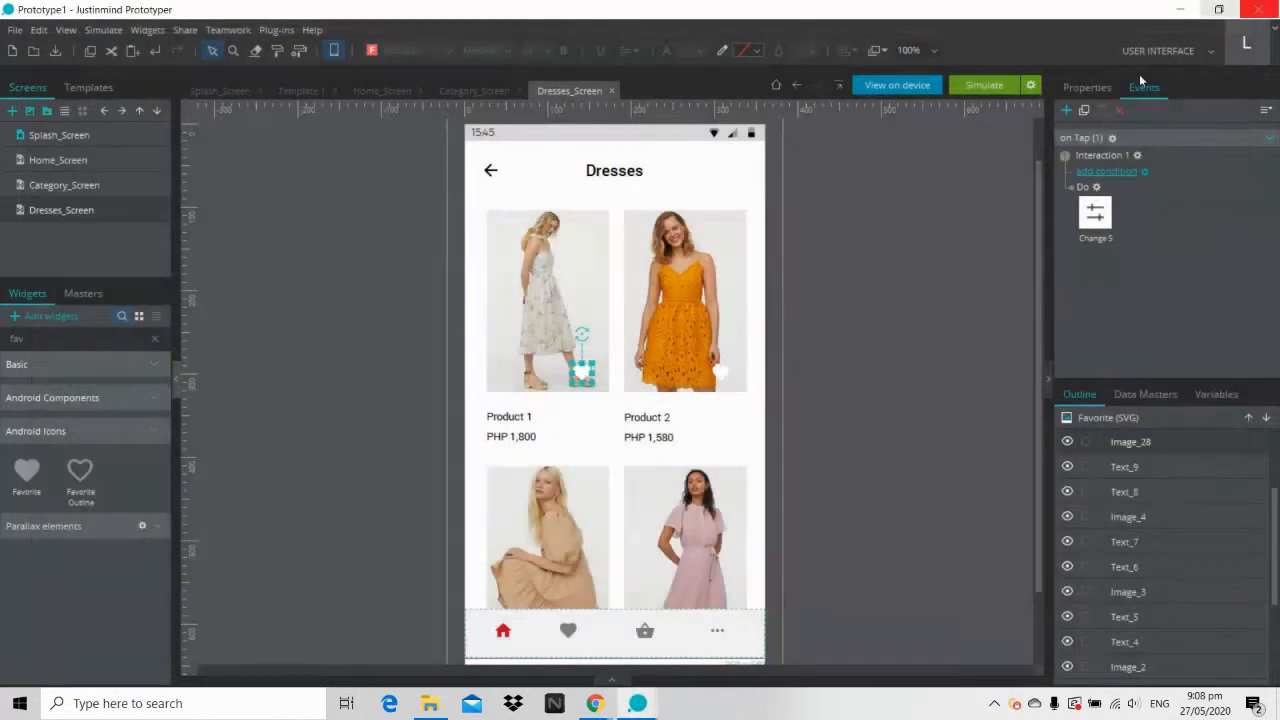
Step: Deselect the icon, check the live comments in the StreamYard browser window, and return to the prototype
left_click(837, 343)
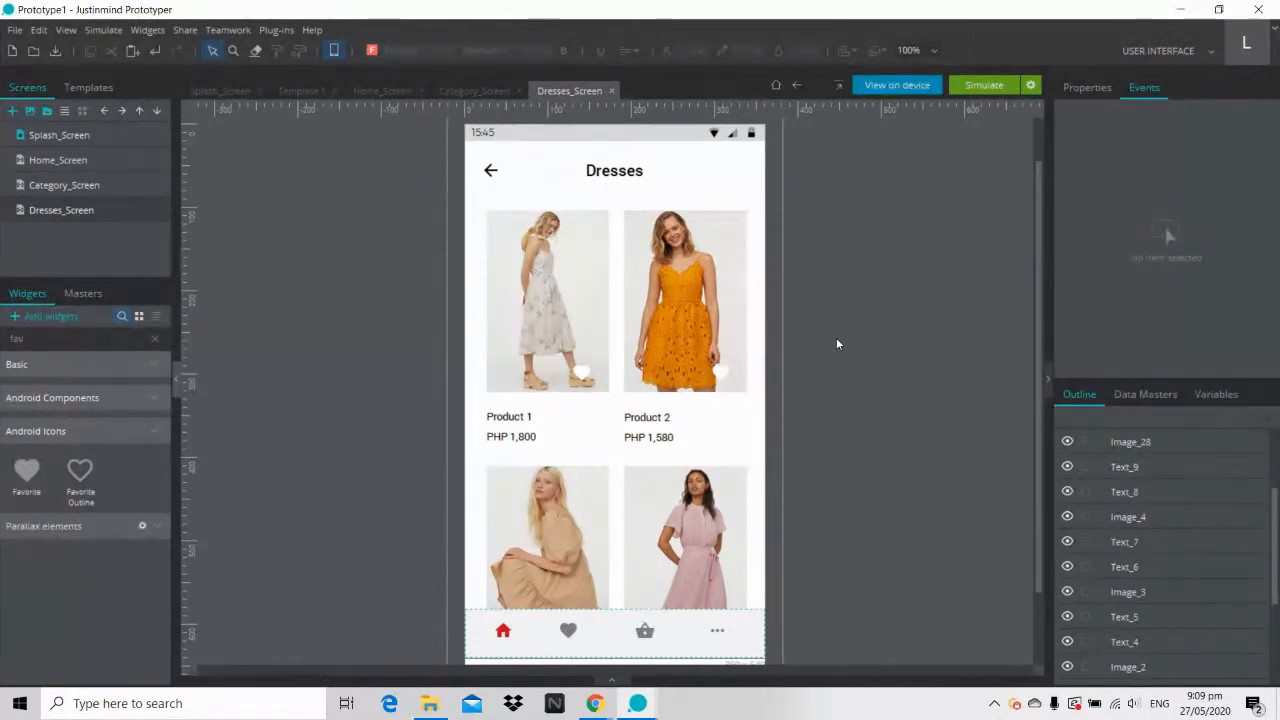
mouse_move(595, 703)
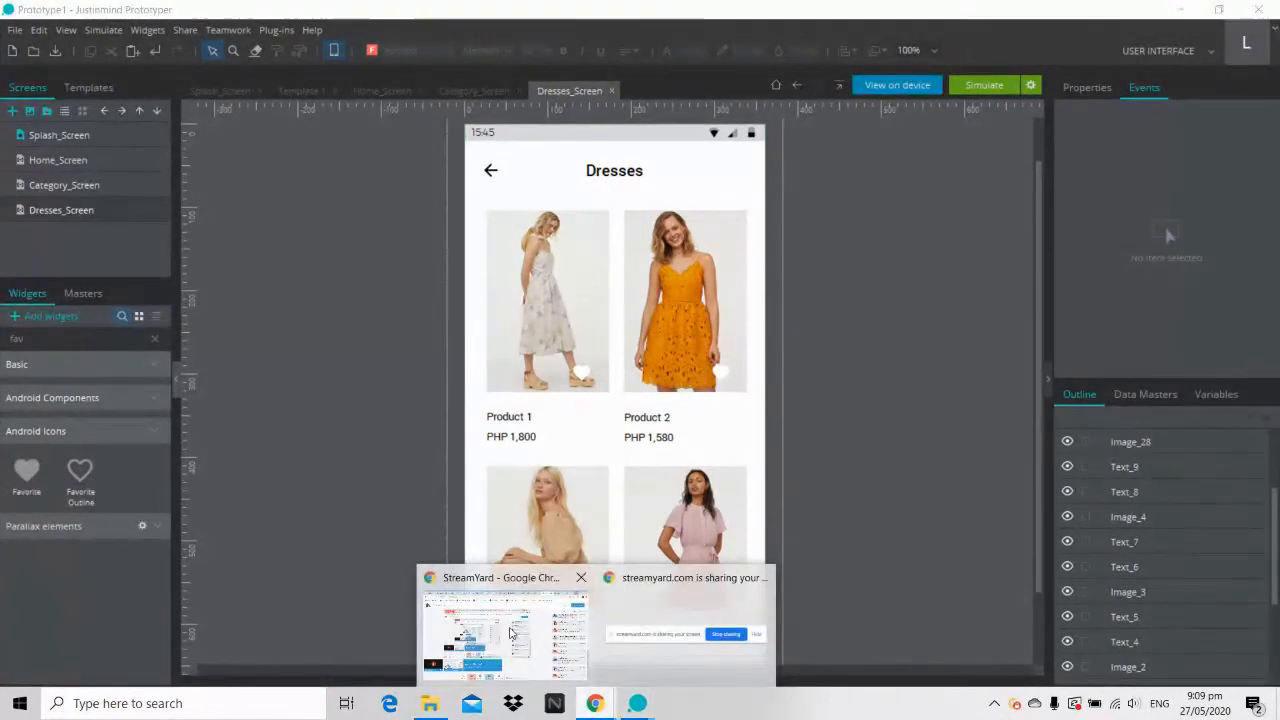
left_click(509, 632)
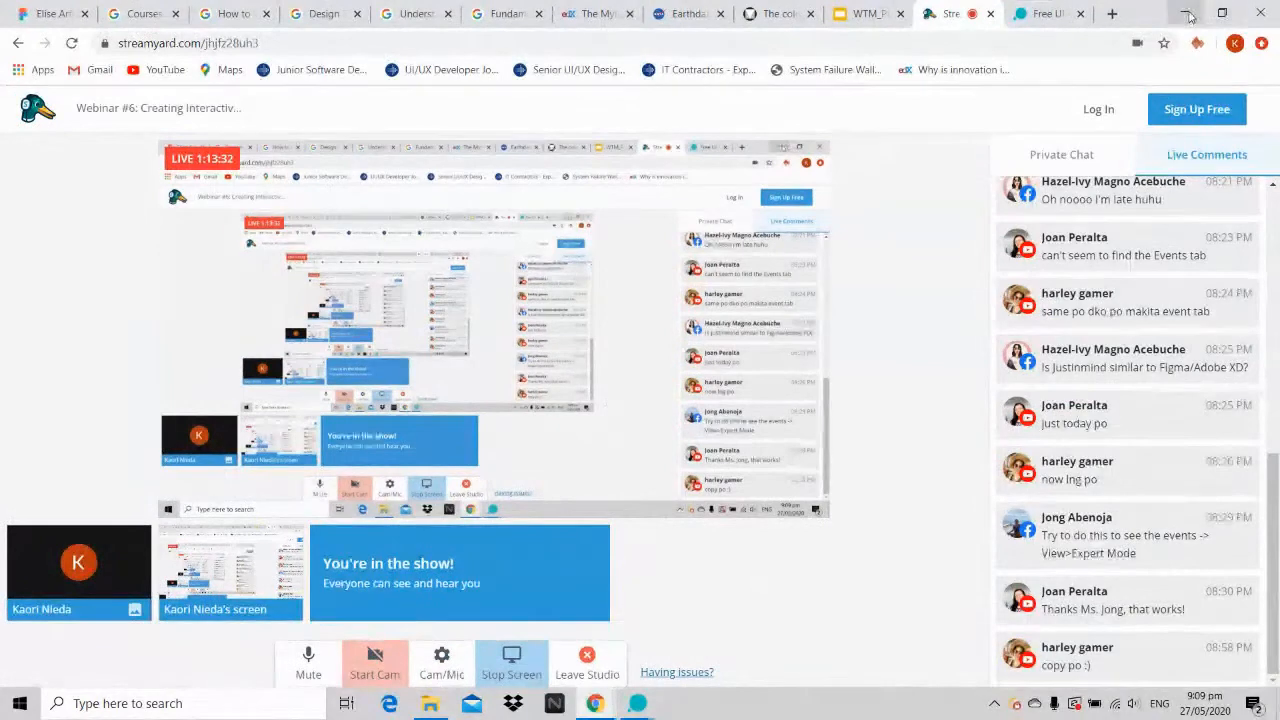
left_click(1188, 14)
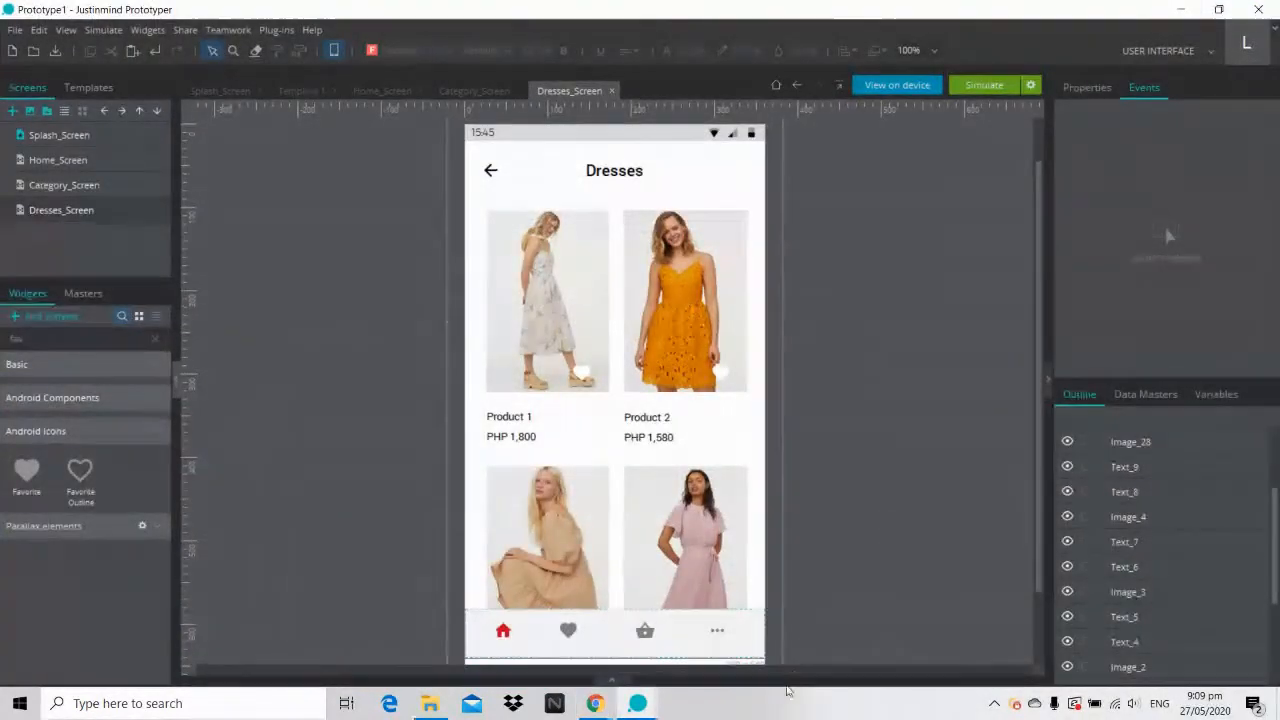
Step: Switch to the Prototype_Shop project, open Product_Screen, and simulate it at a reduced zoom with the whole phone in view
mouse_move(640, 703)
left_click(726, 630)
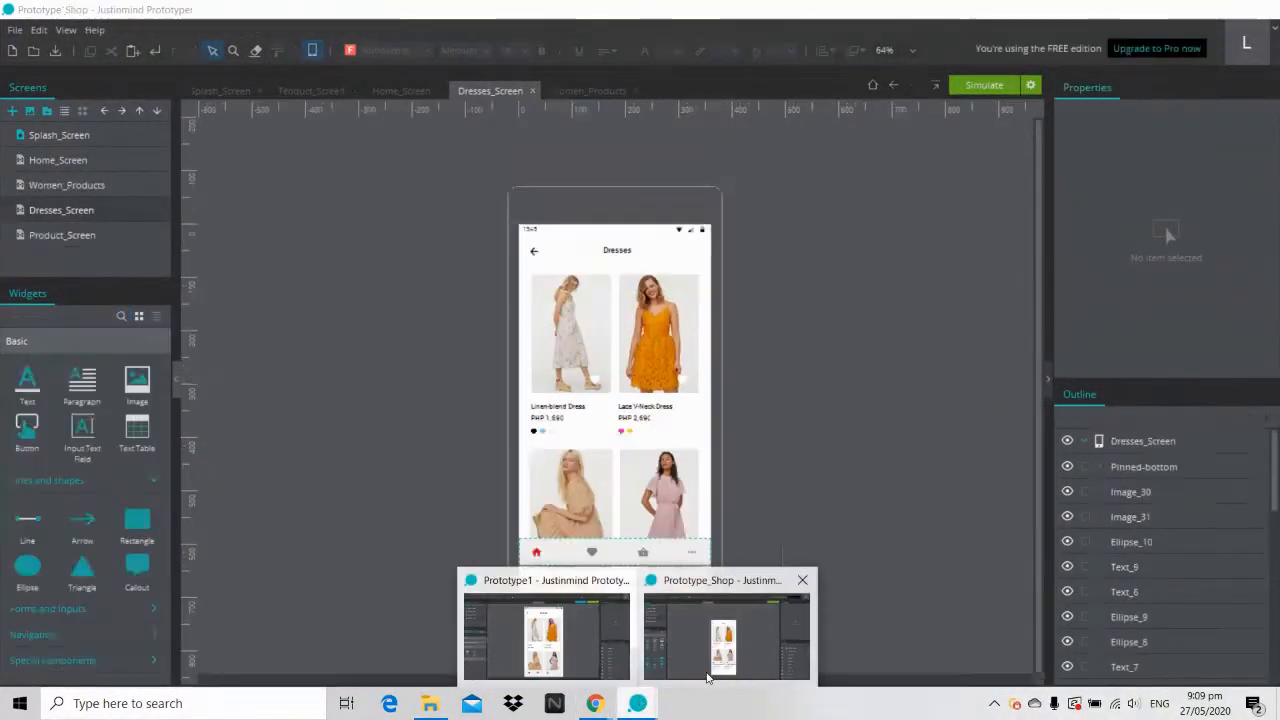
left_click(101, 237)
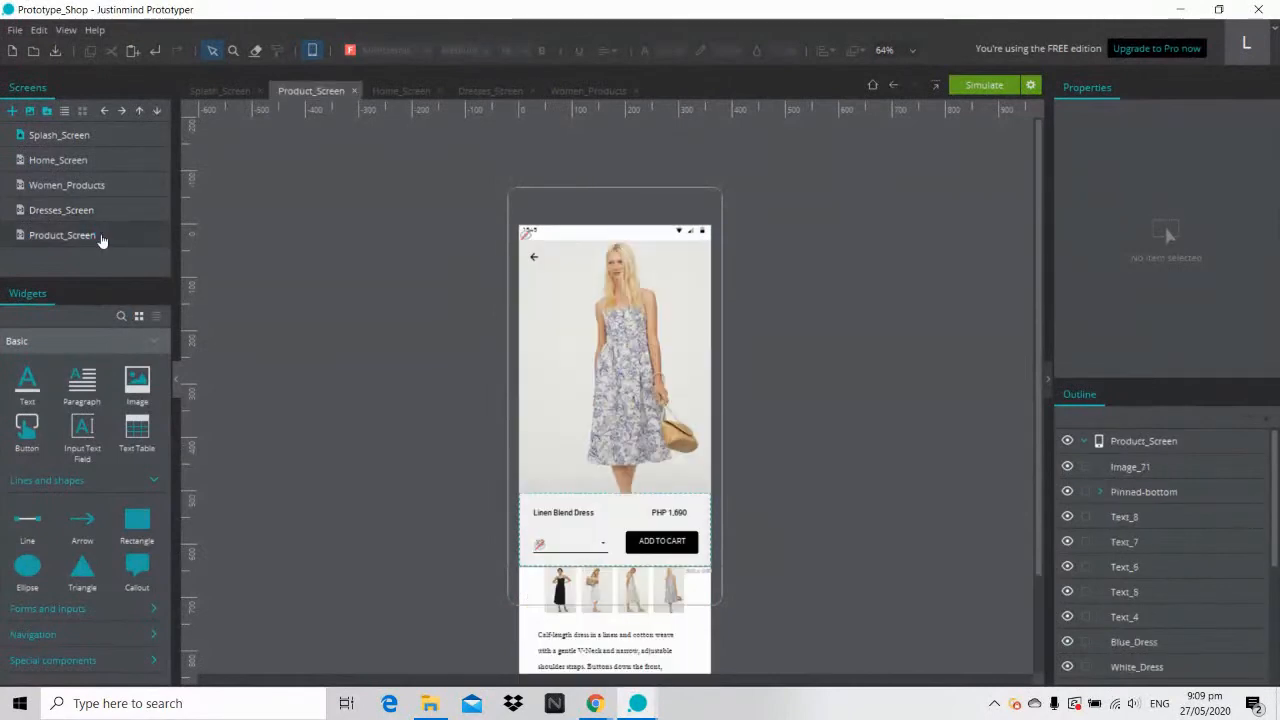
left_click(976, 89)
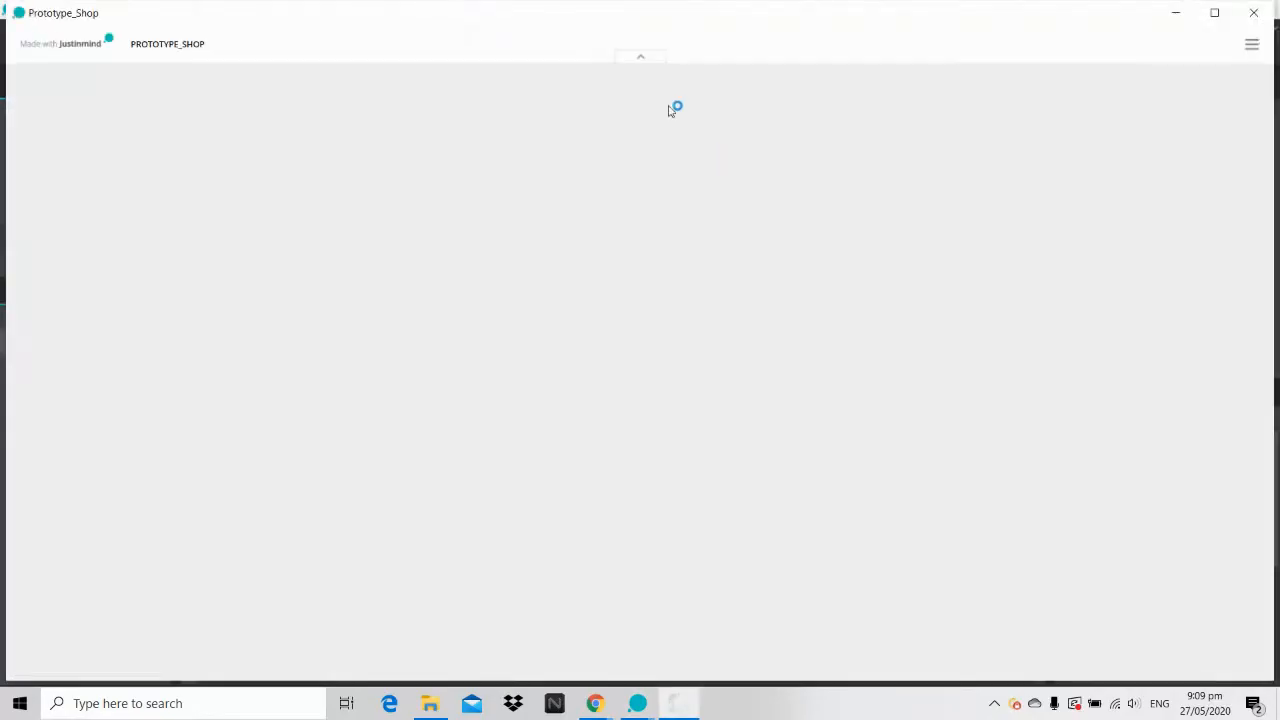
left_click(645, 59)
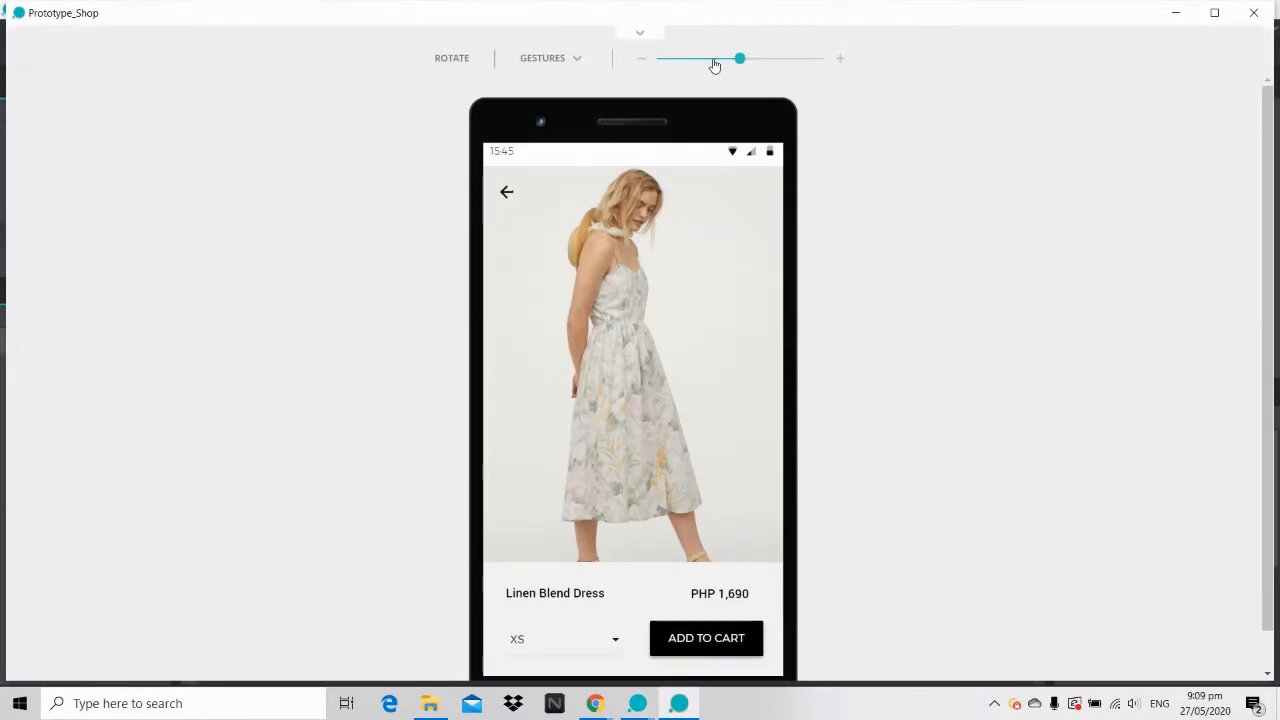
left_click(714, 60)
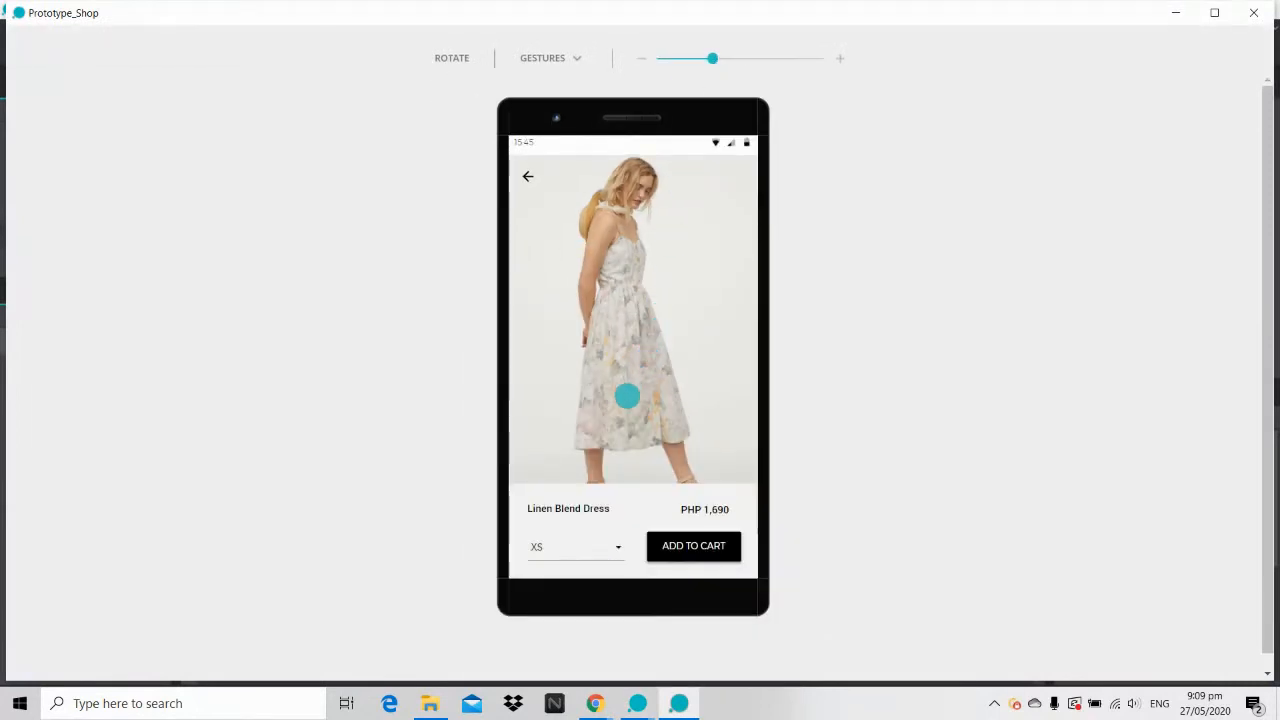
Step: Scroll the simulated product page and test the black, white, off-white and blue dress thumbnails
left_click_drag(626, 393, 631, 251)
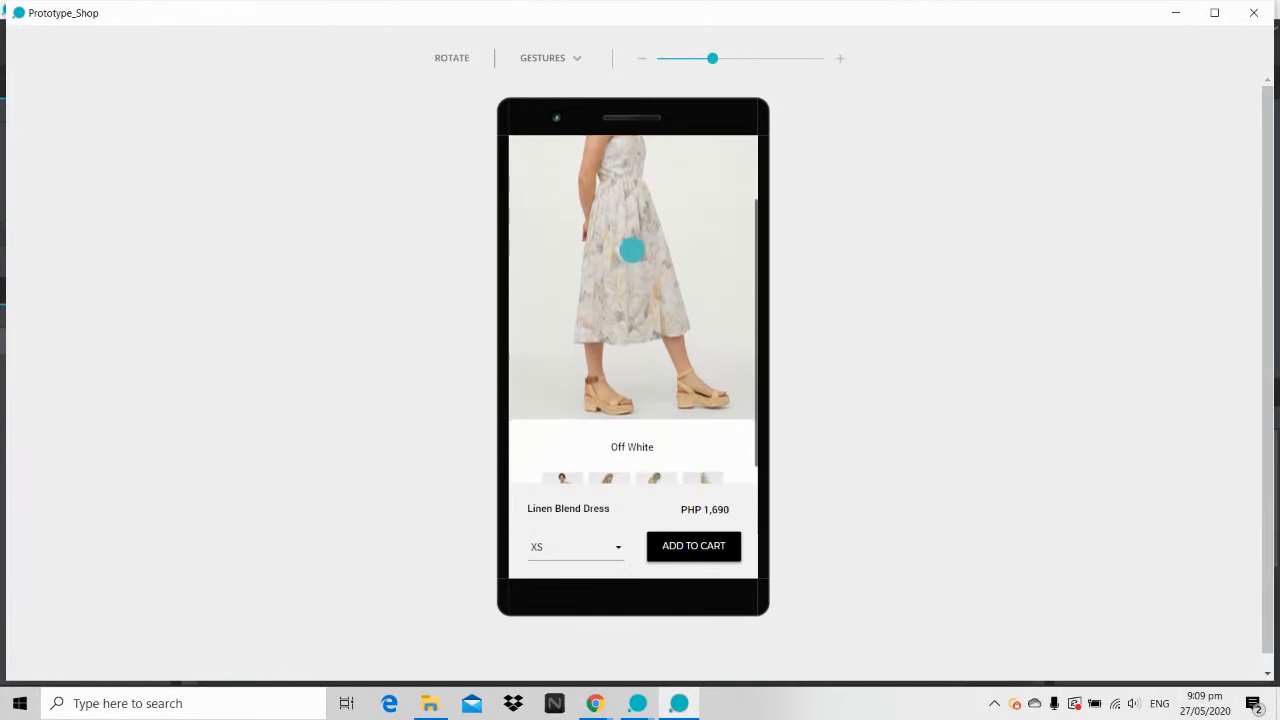
left_click_drag(641, 362, 640, 309)
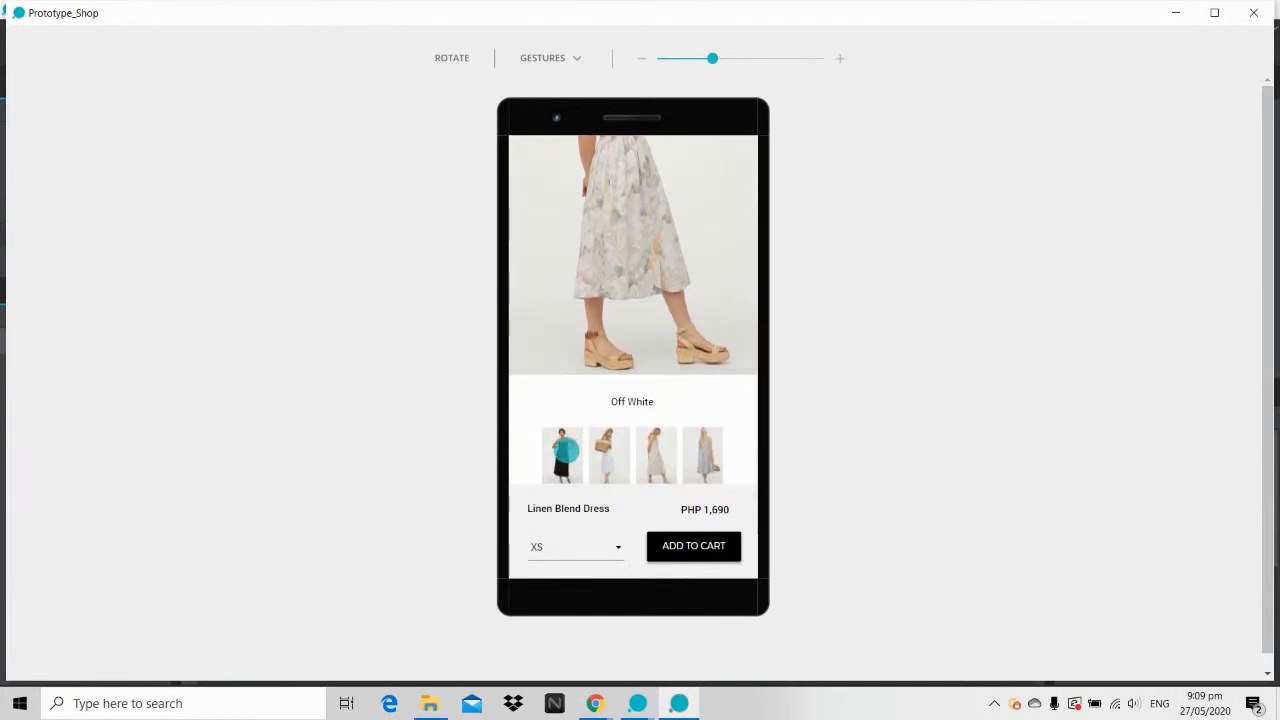
left_click(562, 451)
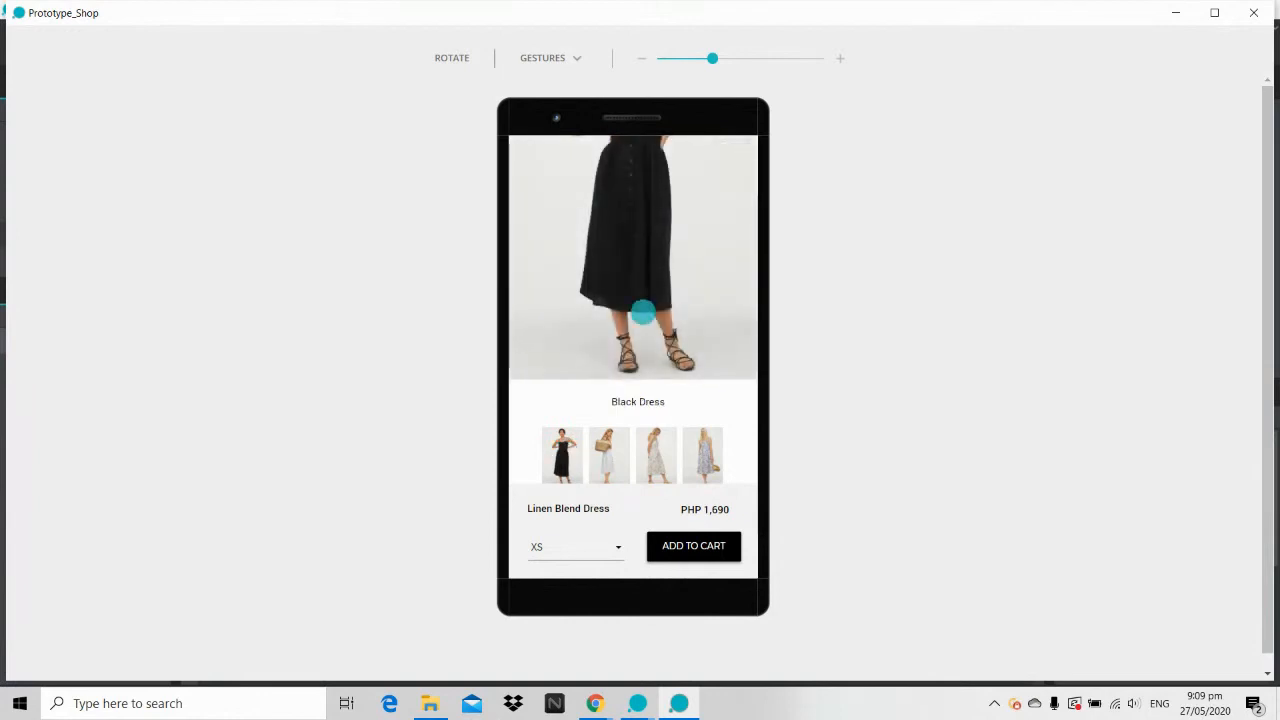
mouse_move(643, 309)
left_mouse_down()
mouse_move(640, 460)
mouse_move(646, 289)
left_mouse_up()
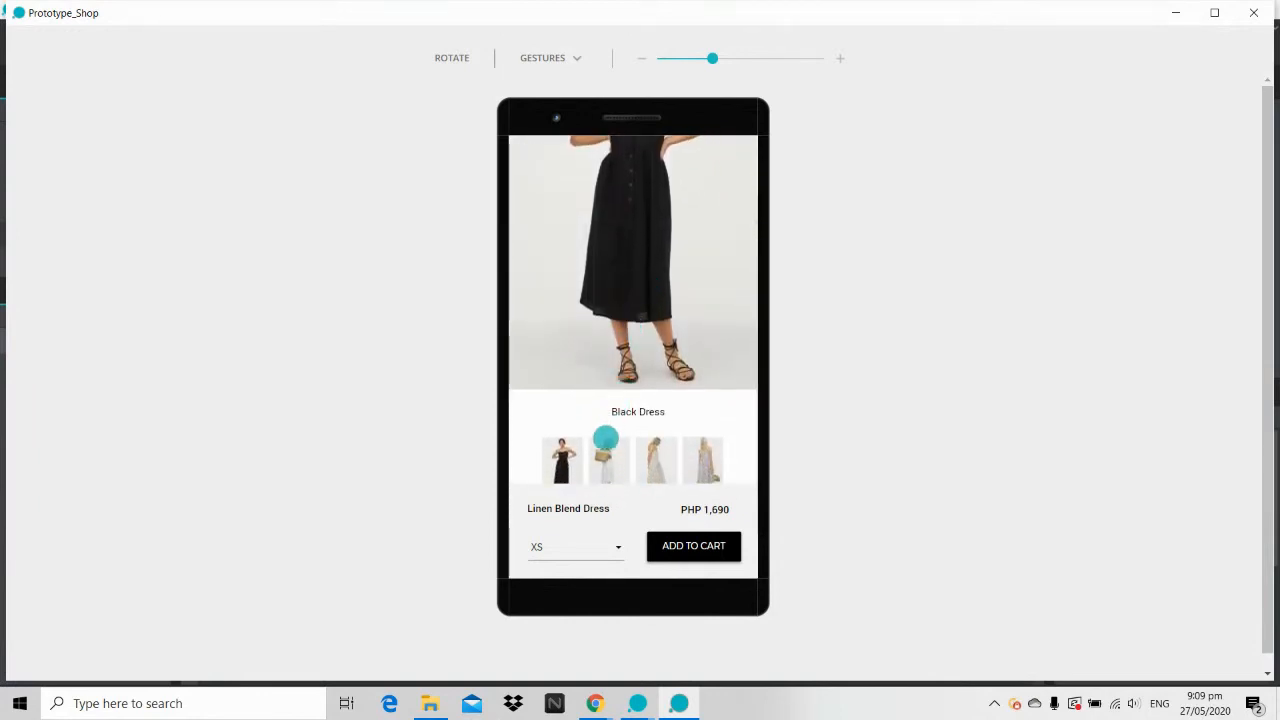
left_click(608, 456)
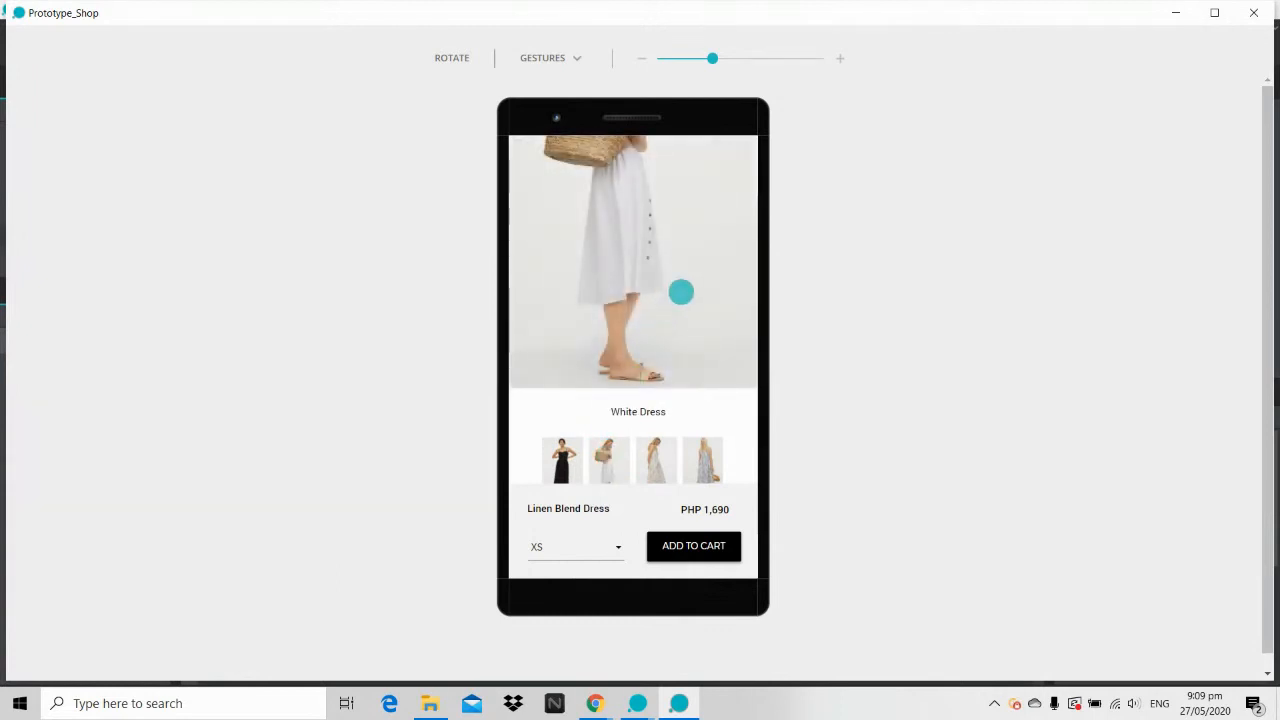
mouse_move(681, 292)
left_mouse_down()
mouse_move(680, 409)
mouse_move(686, 287)
left_mouse_up()
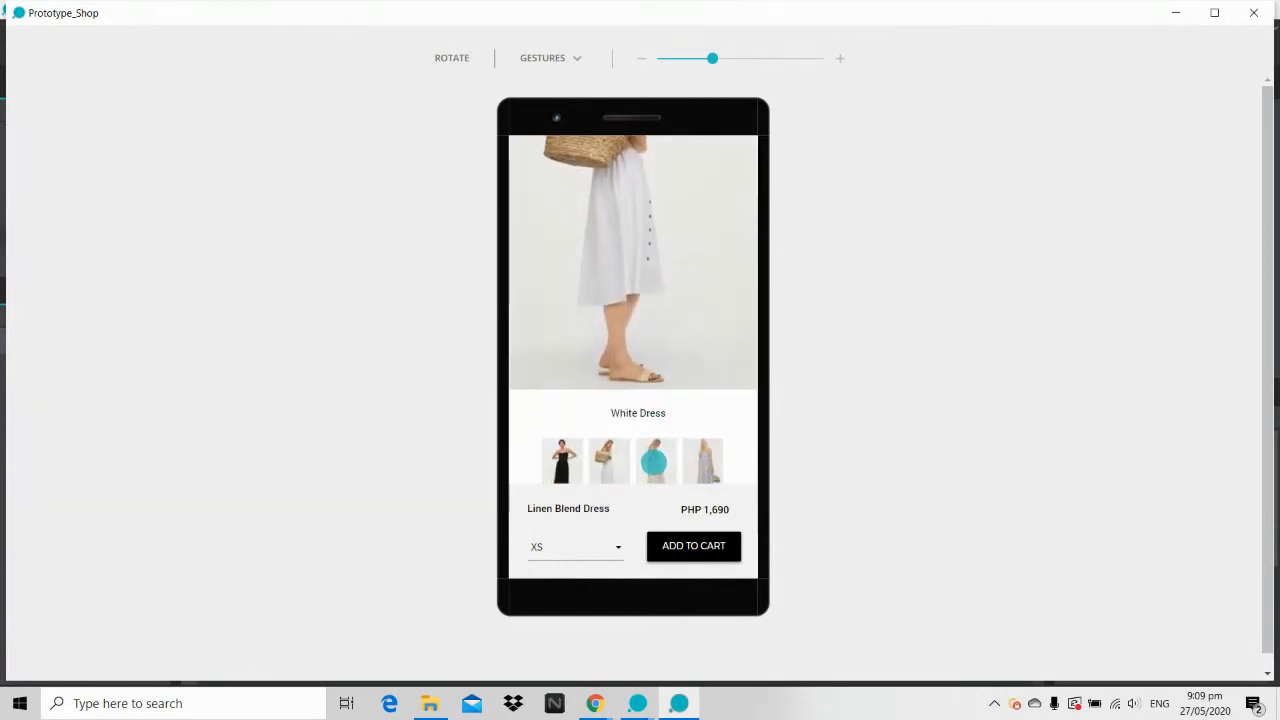
left_click(656, 459)
left_click(710, 458)
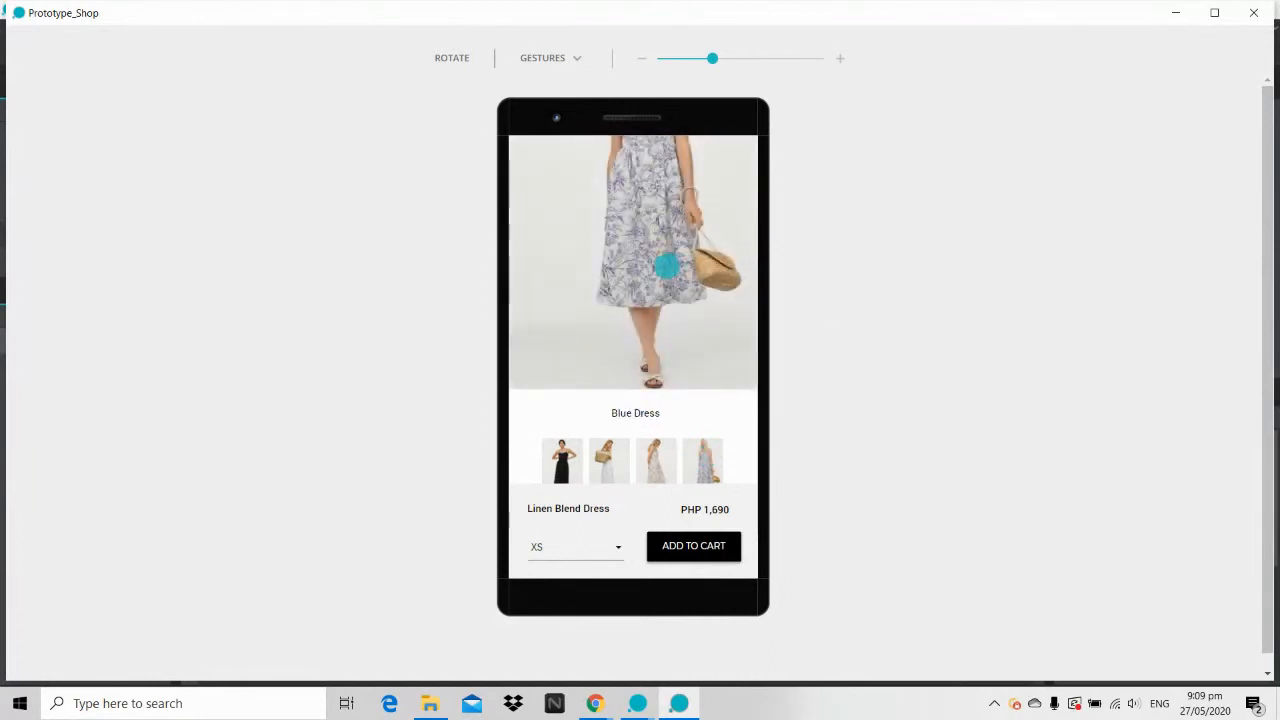
left_click_drag(666, 265, 669, 229)
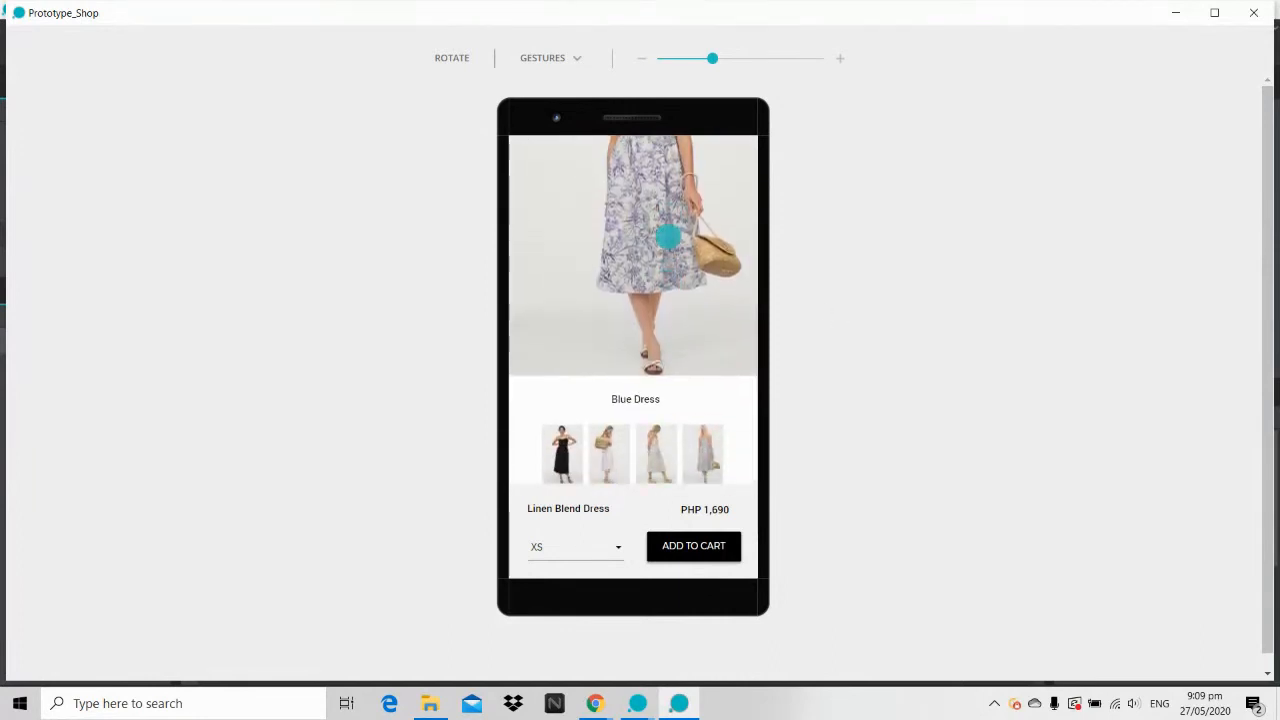
Step: Test the off-white and white dress thumbnails in the simulation, and examine the product description and size options
left_click(654, 443)
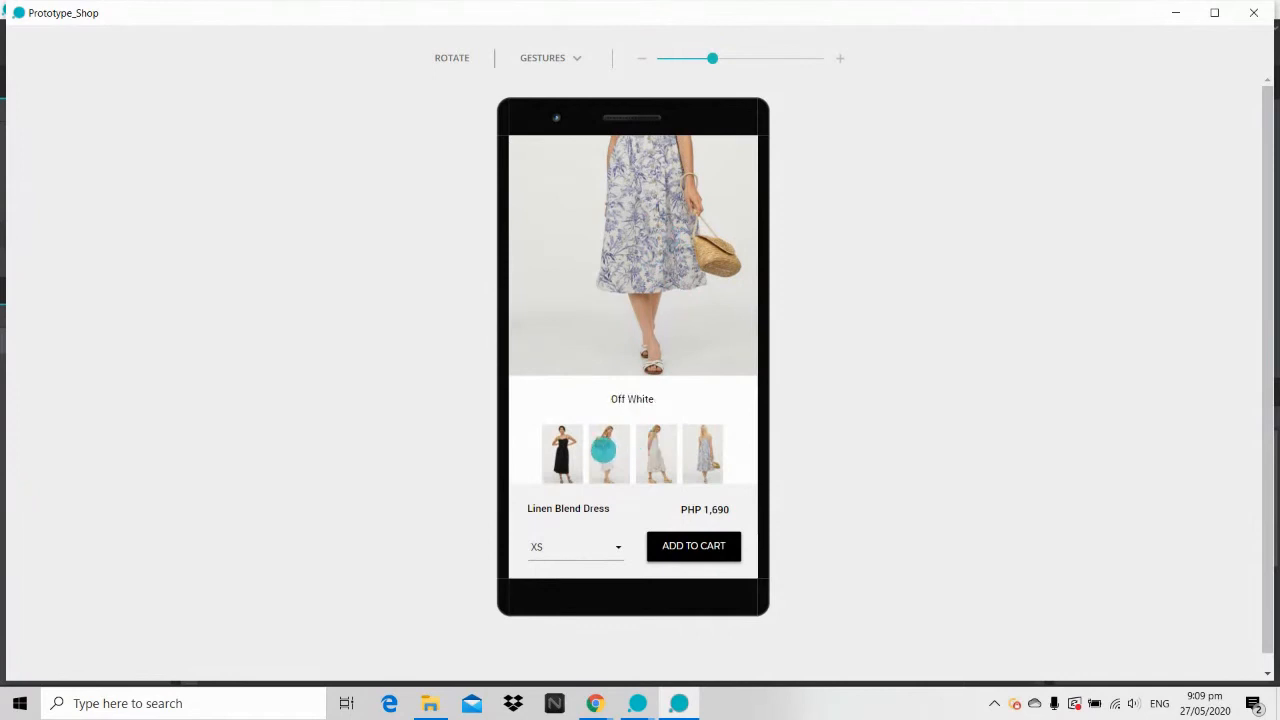
left_click(605, 446)
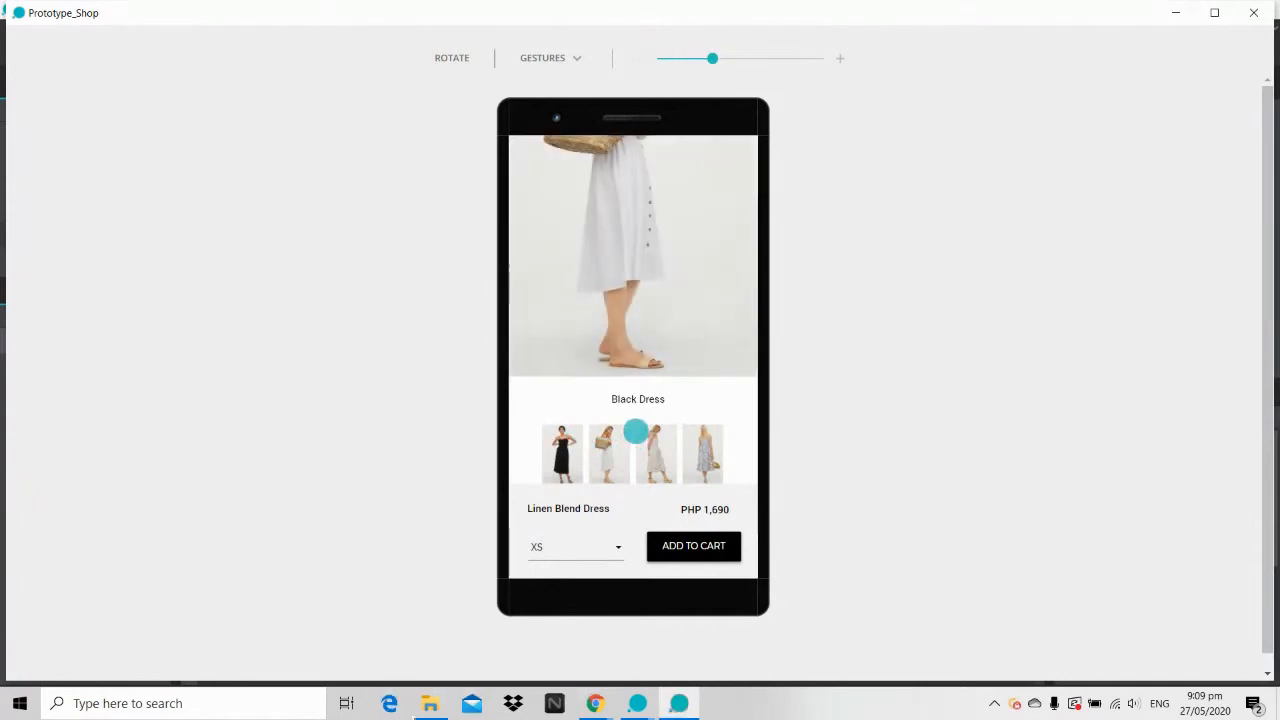
left_click_drag(634, 429, 614, 214)
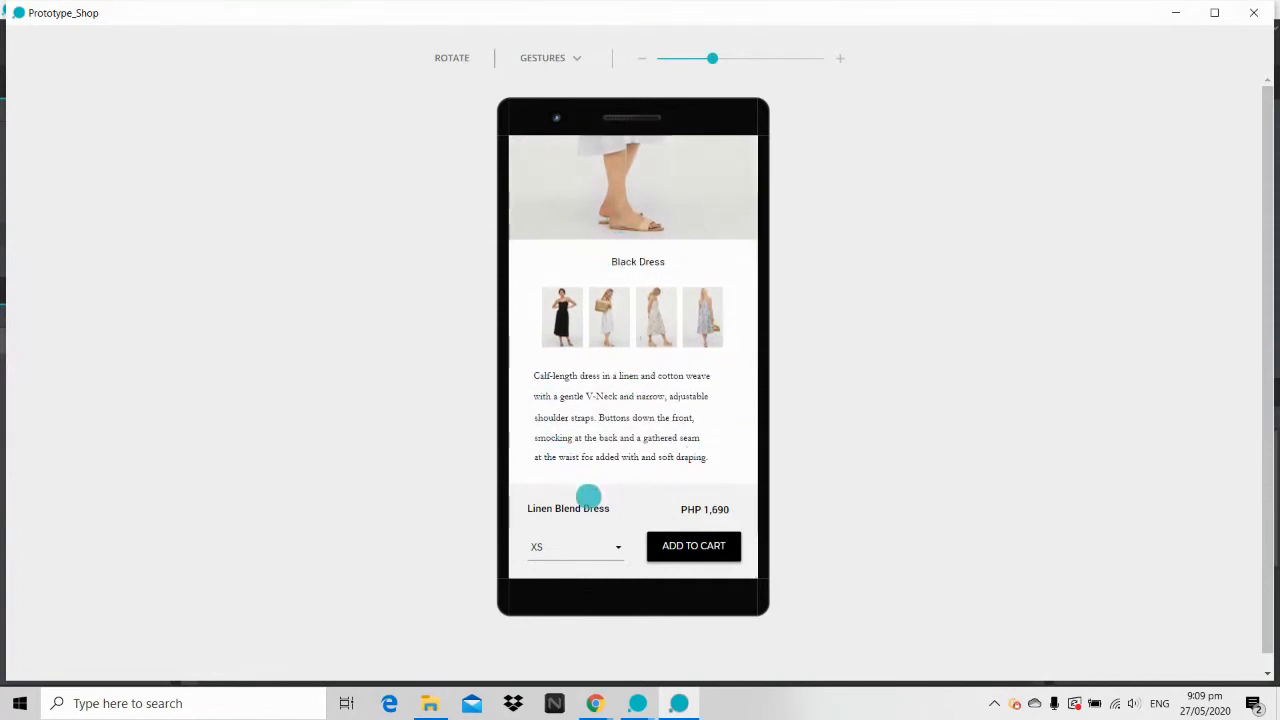
left_click(557, 551)
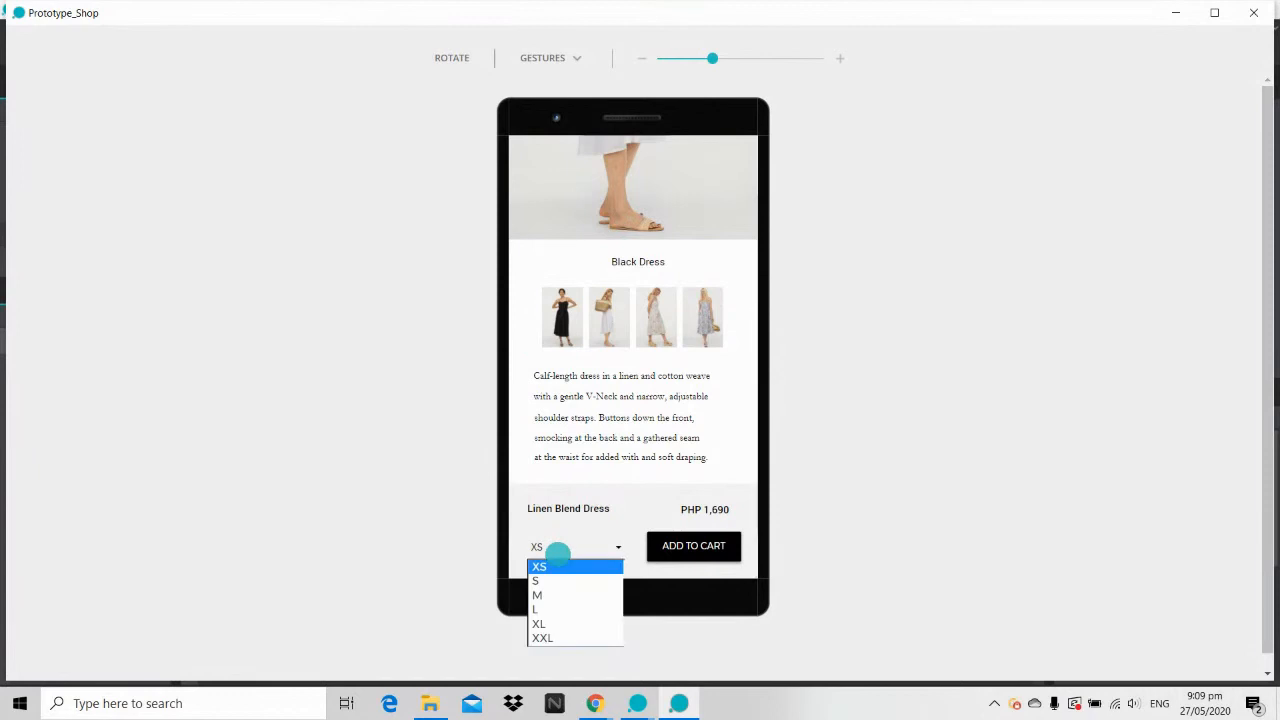
left_click(557, 551)
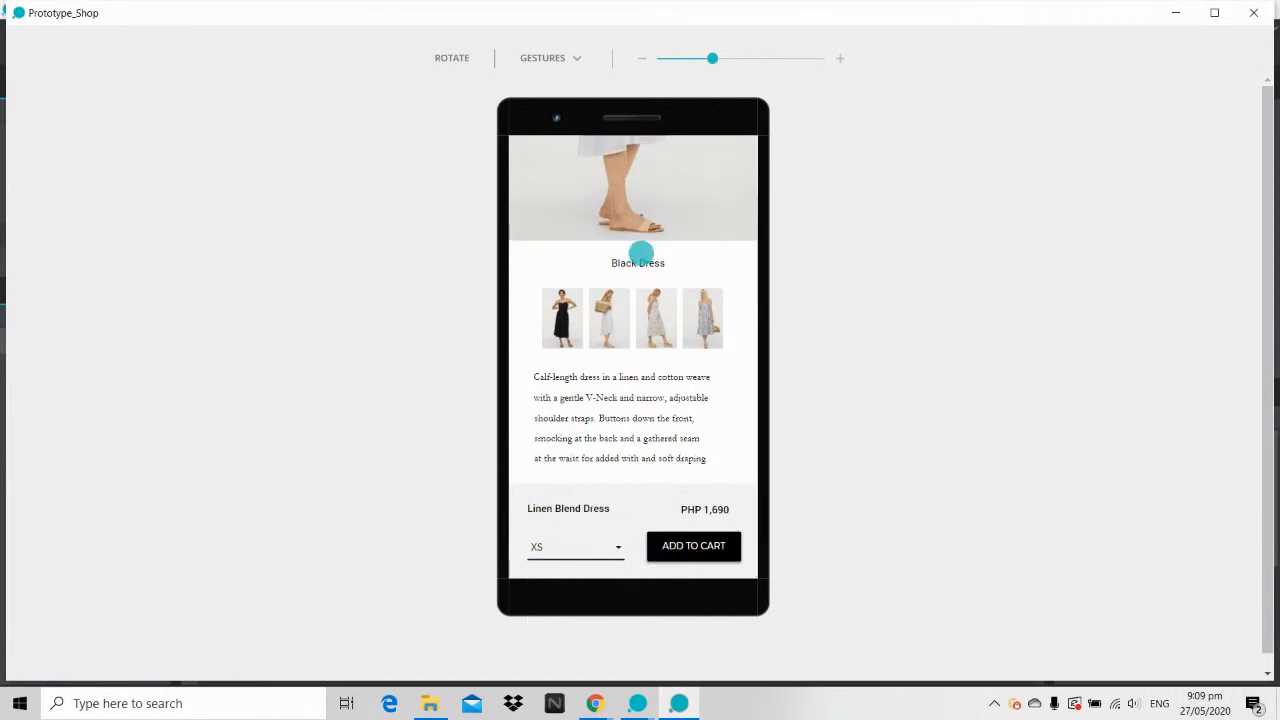
Step: Review the simulated product page between the main dress image and the description, ending back at the image
left_click_drag(638, 252, 651, 480)
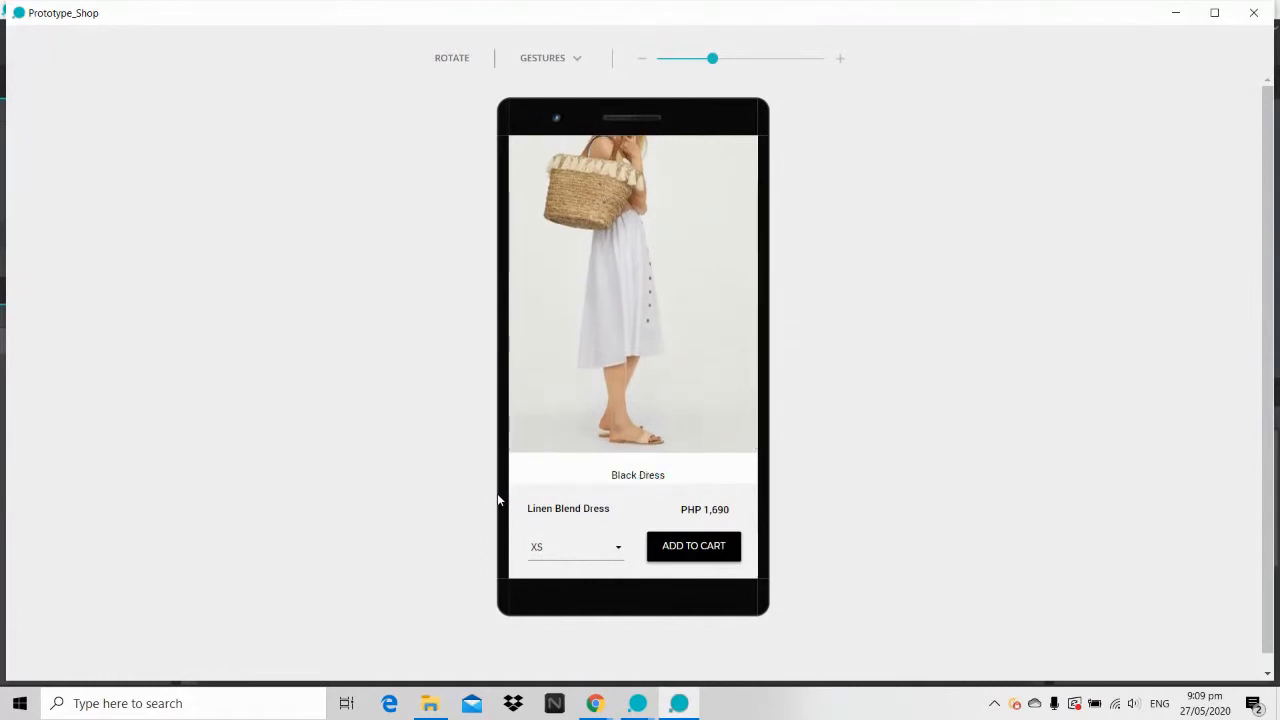
left_click(549, 532)
left_click_drag(638, 348, 641, 101)
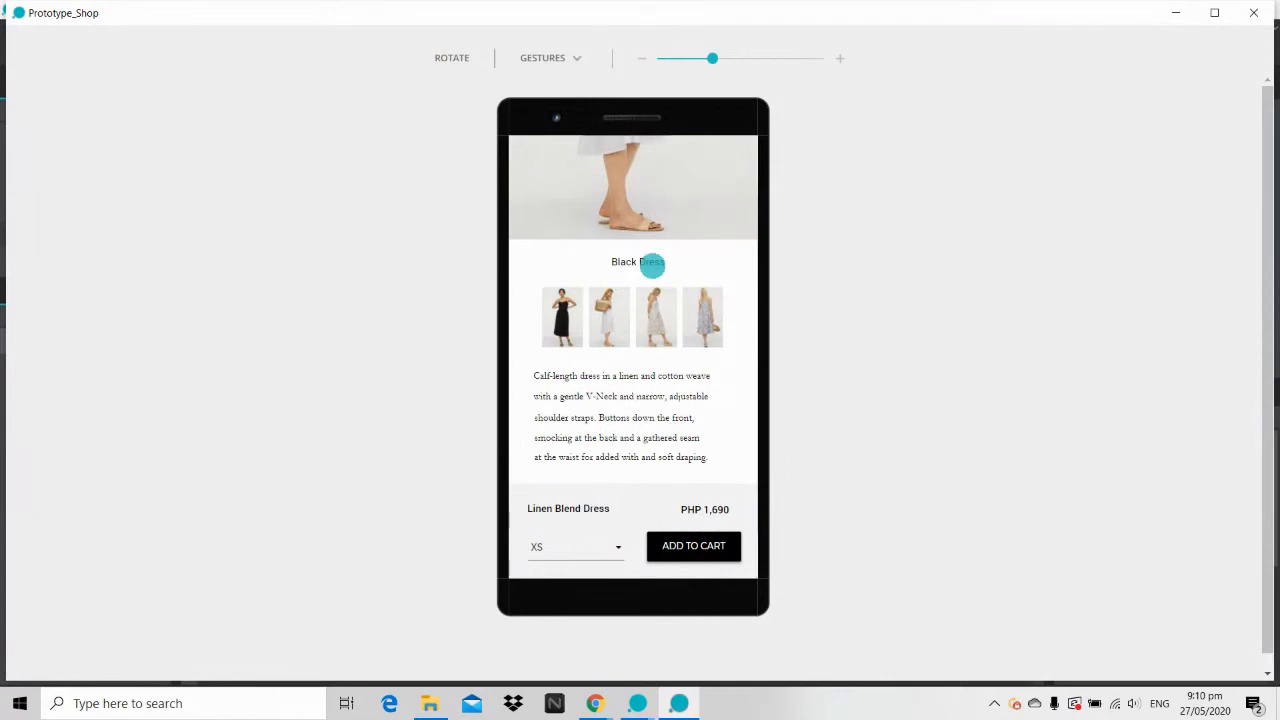
left_click_drag(651, 263, 646, 460)
left_click_drag(654, 294, 649, 411)
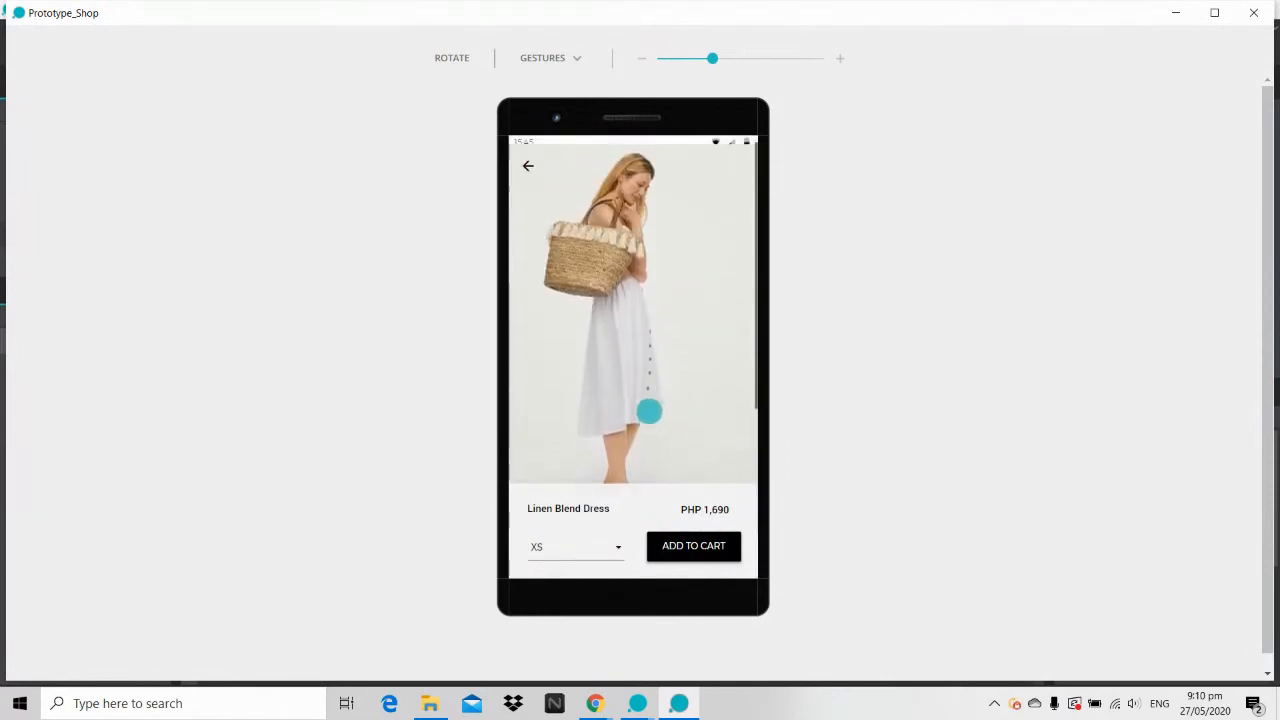
Step: Switch back to the Prototype1 project and add a new Android Phone screen named Product_Screen
left_click(1174, 13)
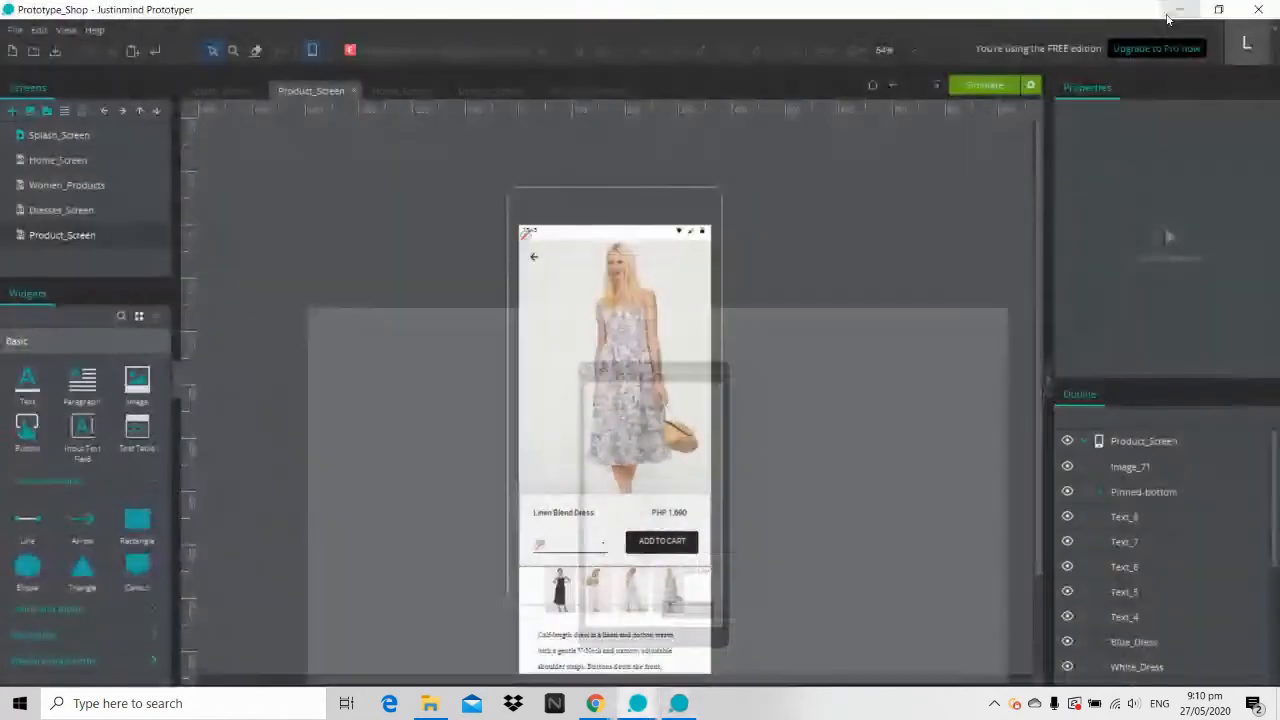
left_click(637, 703)
left_click(533, 662)
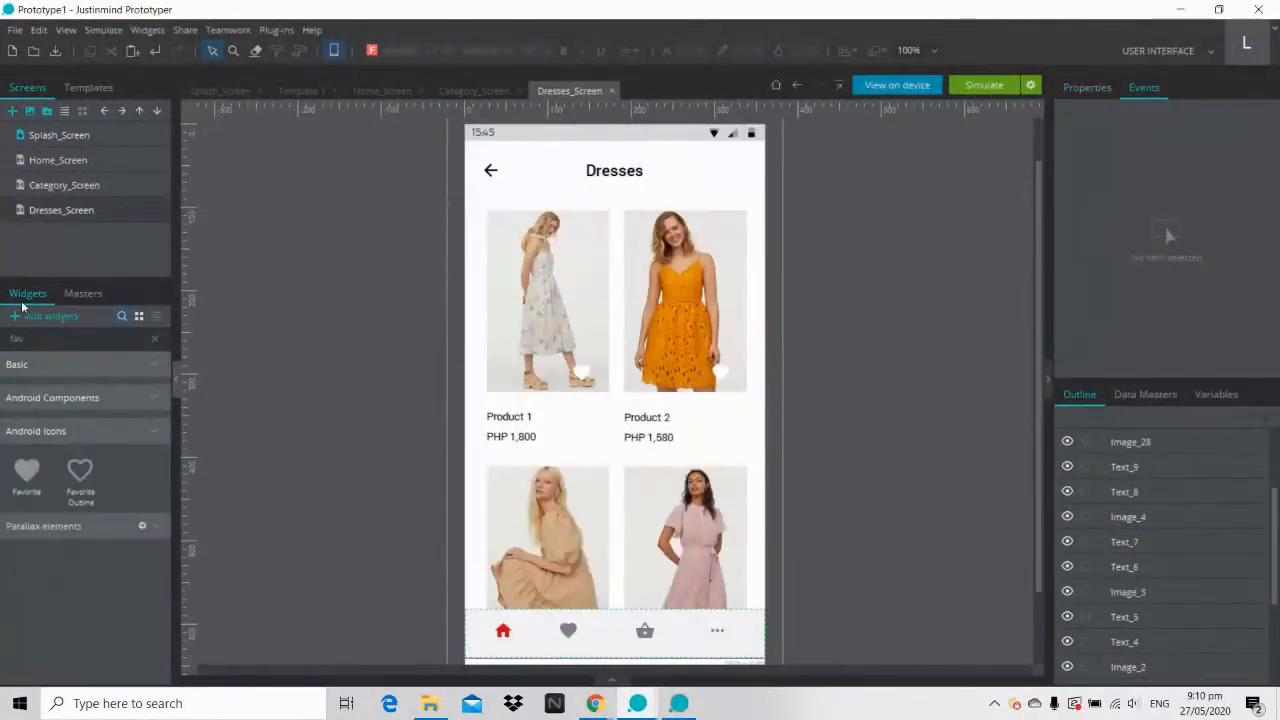
left_click(11, 110)
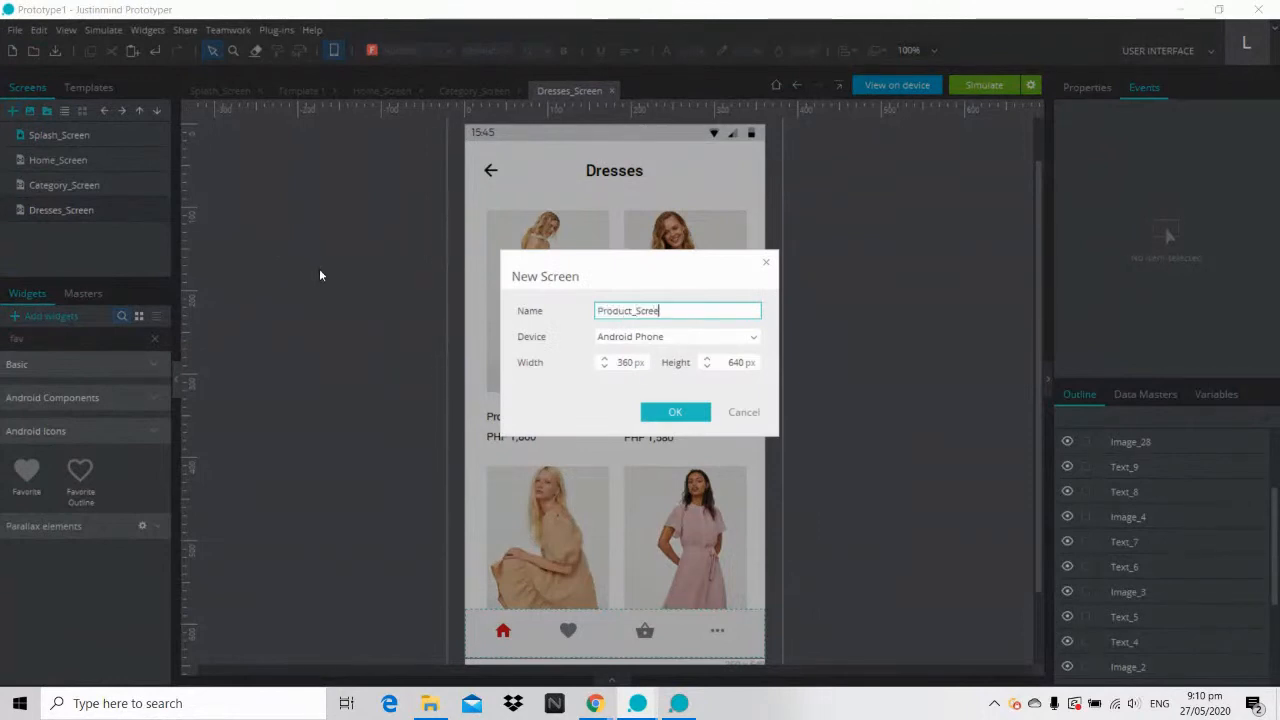
left_click(650, 410)
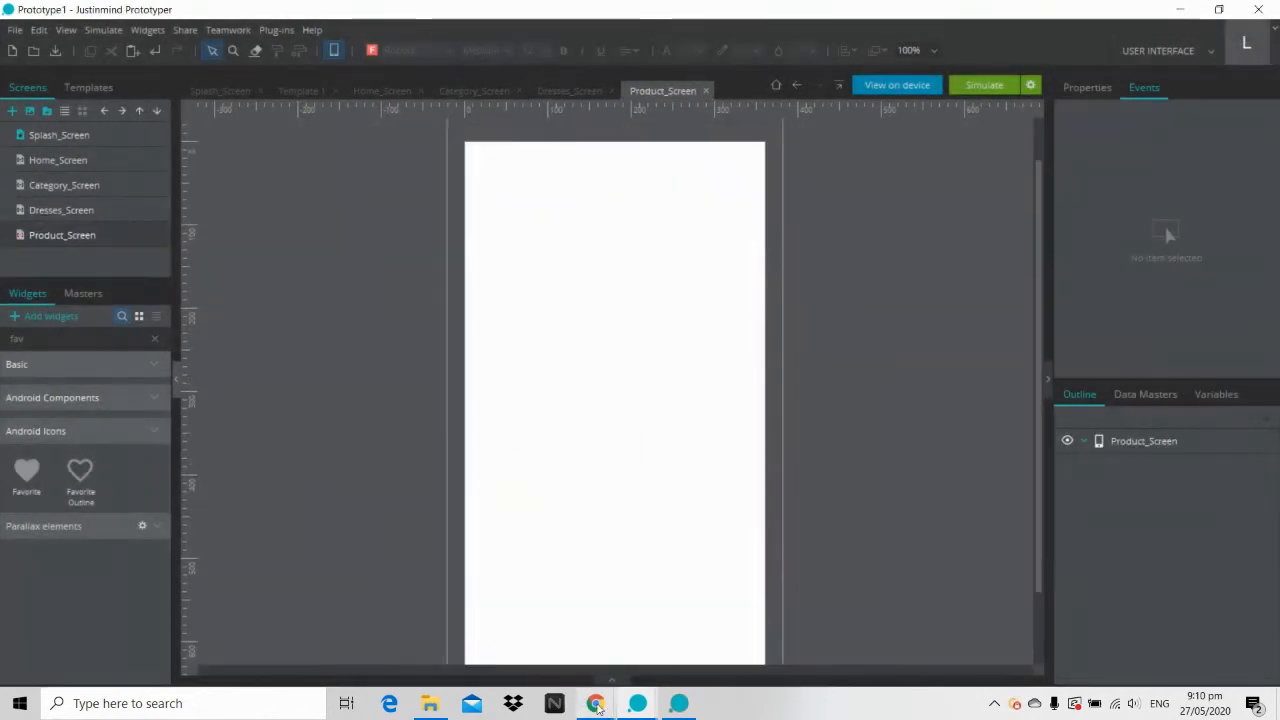
Step: Check the live comments in the StreamYard browser window and return to the Prototype1 project
mouse_move(595, 703)
left_click(473, 627)
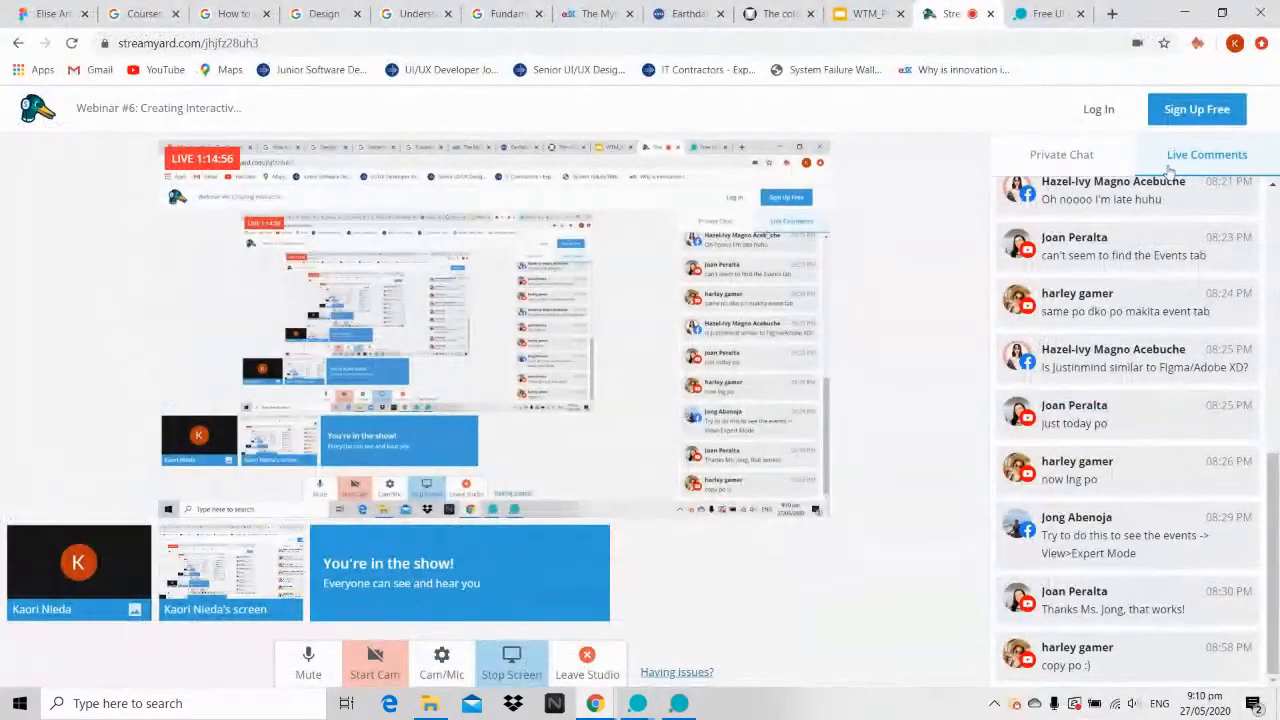
left_click(1190, 10)
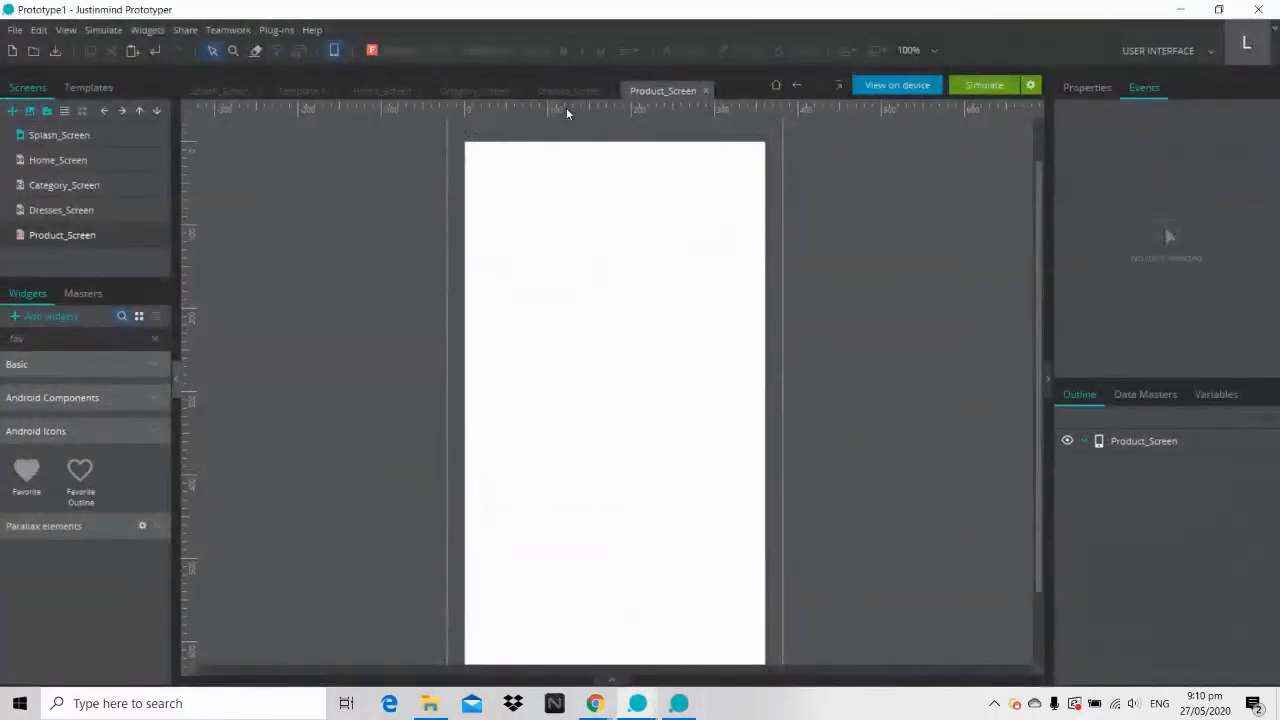
Step: Clear the widget search and place a dark status bar along the upper edge of Product_Screen
left_click(155, 343)
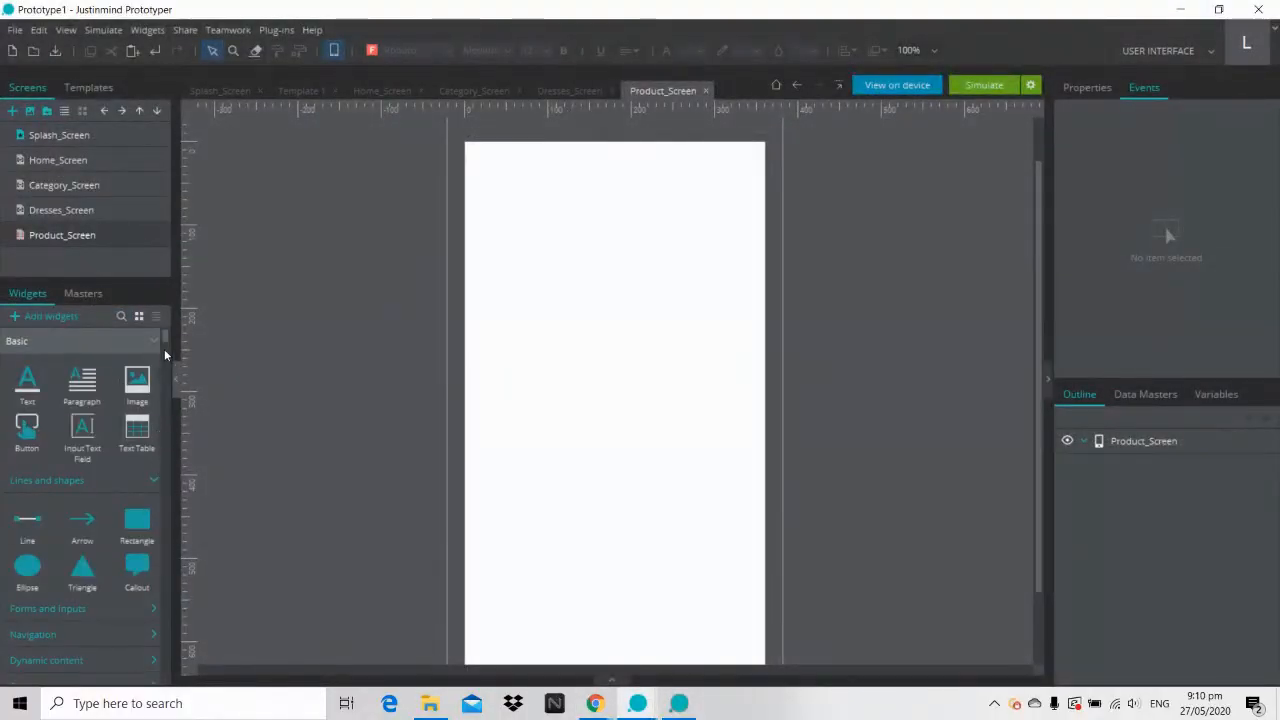
left_click_drag(166, 339, 169, 377)
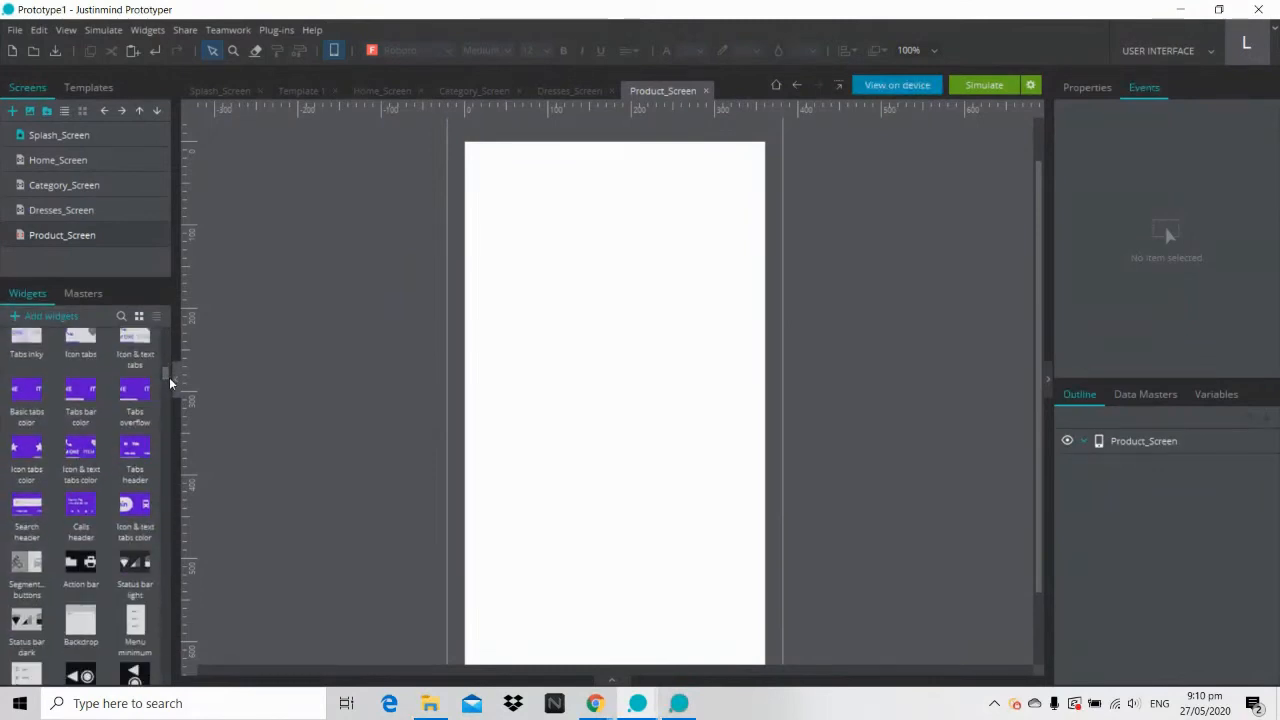
left_click_drag(37, 622, 464, 149)
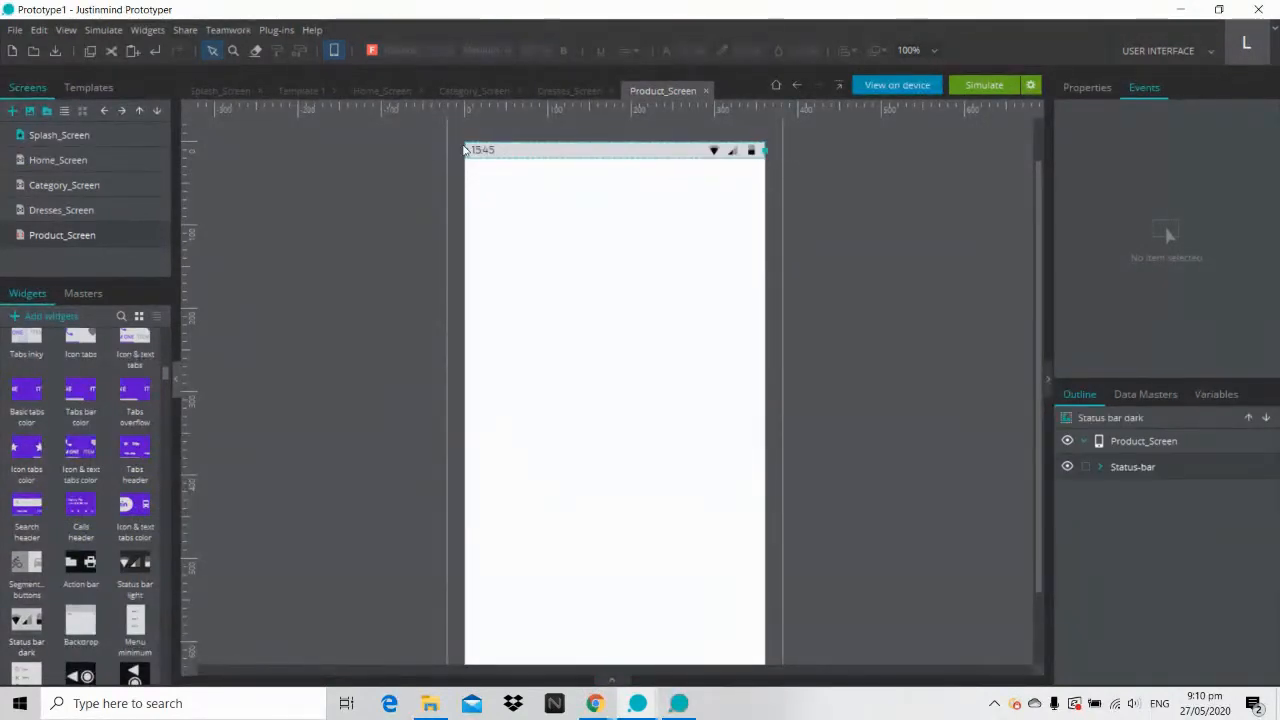
Step: In the Prototype_Shop simulation, test the back arrow to Dresses and the Linen-blend Dress link, and return to Prototype1
left_click(678, 705)
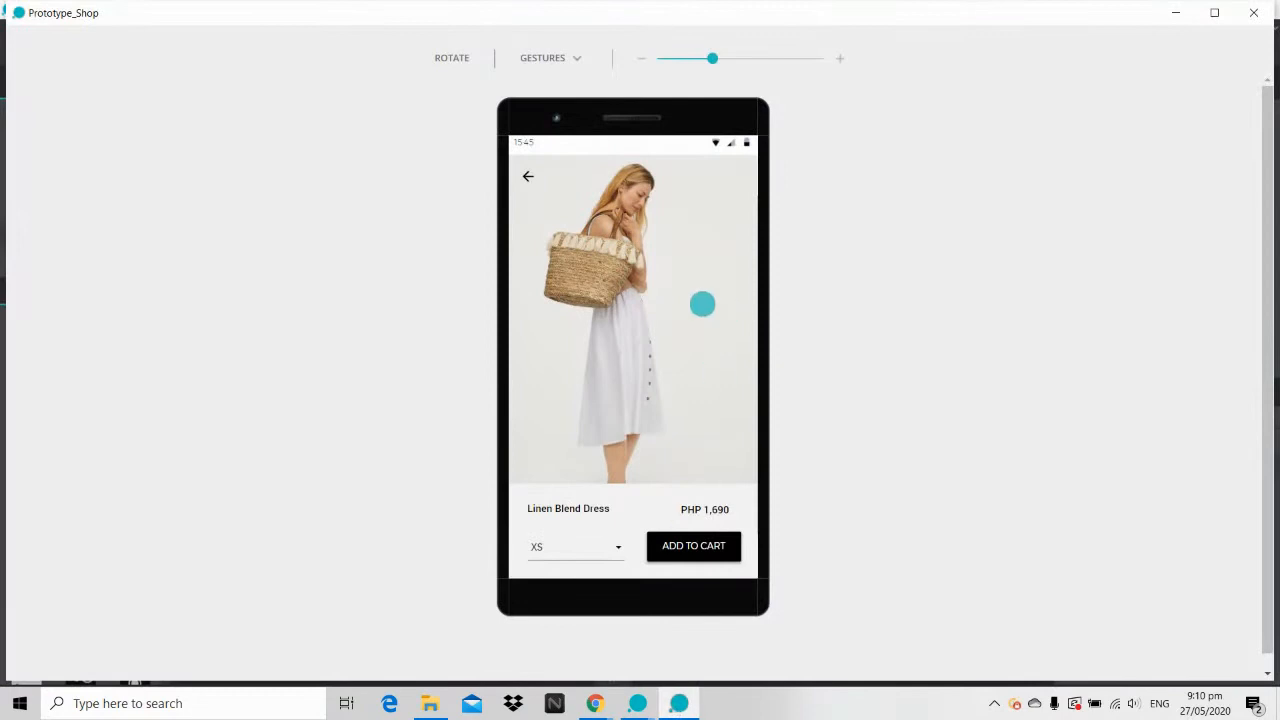
left_click(527, 177)
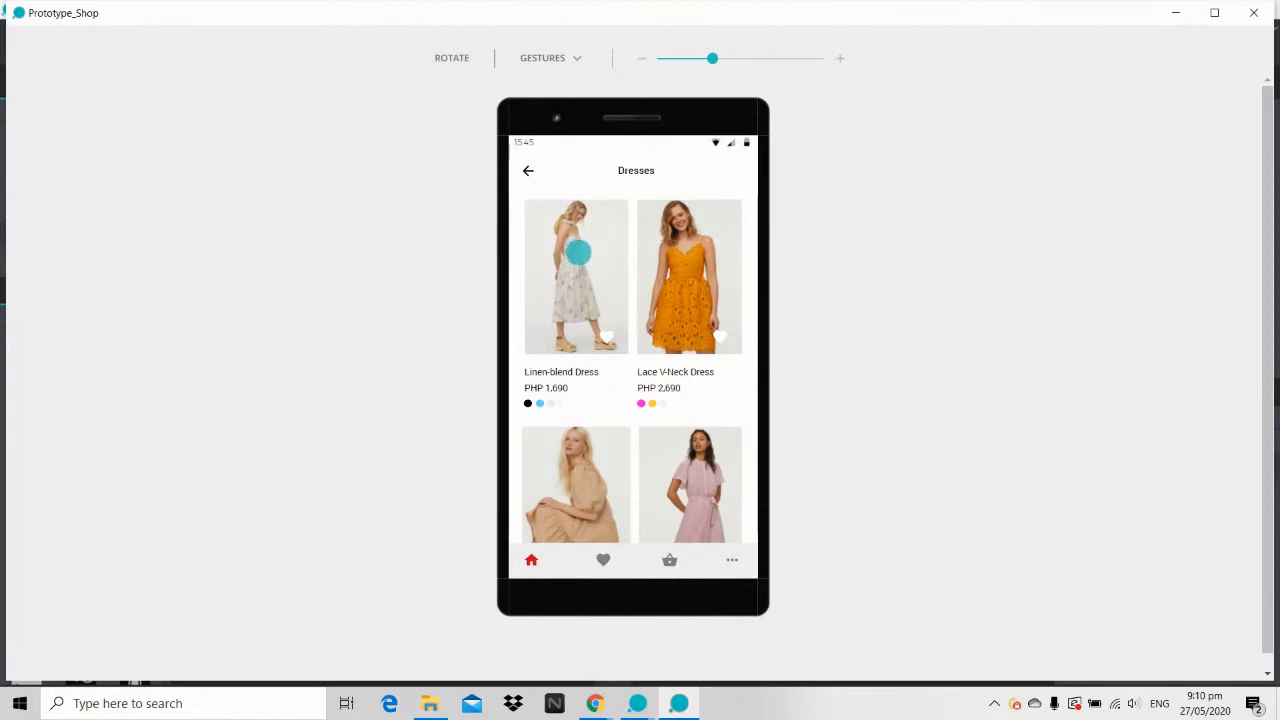
left_click(578, 252)
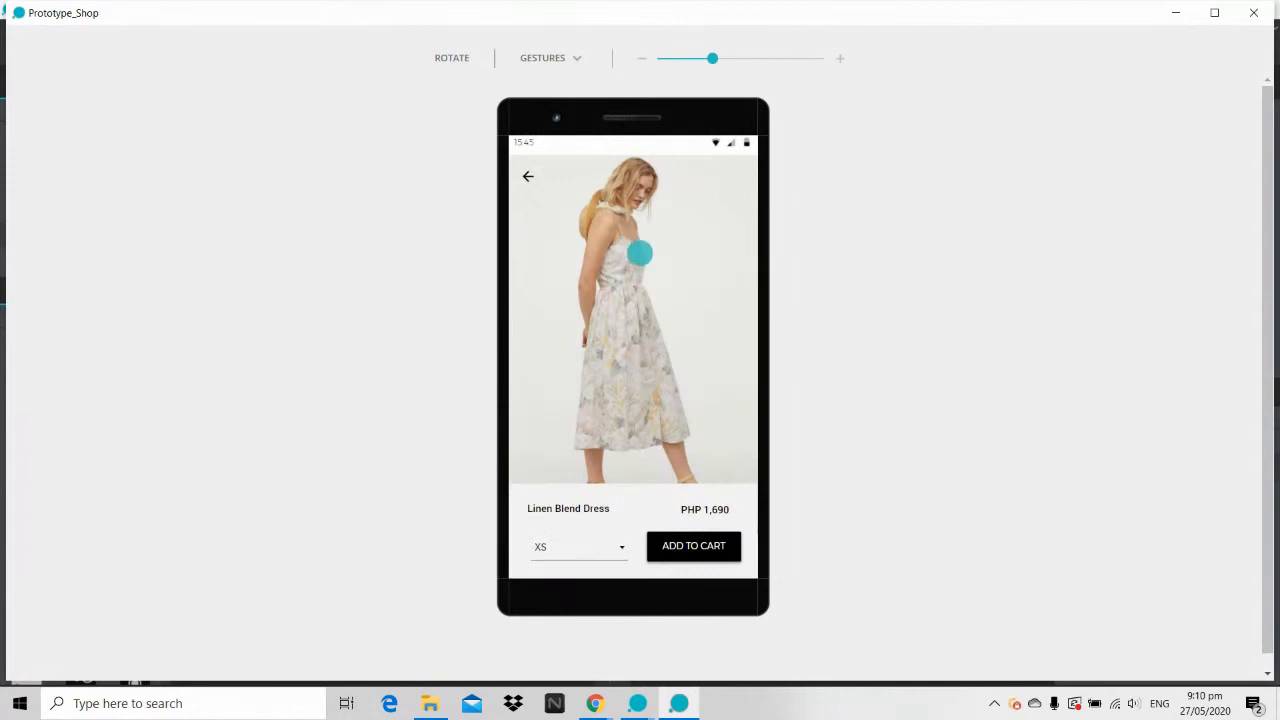
mouse_move(634, 331)
left_mouse_down()
mouse_move(642, 167)
mouse_move(649, 340)
left_mouse_up()
left_click(1175, 13)
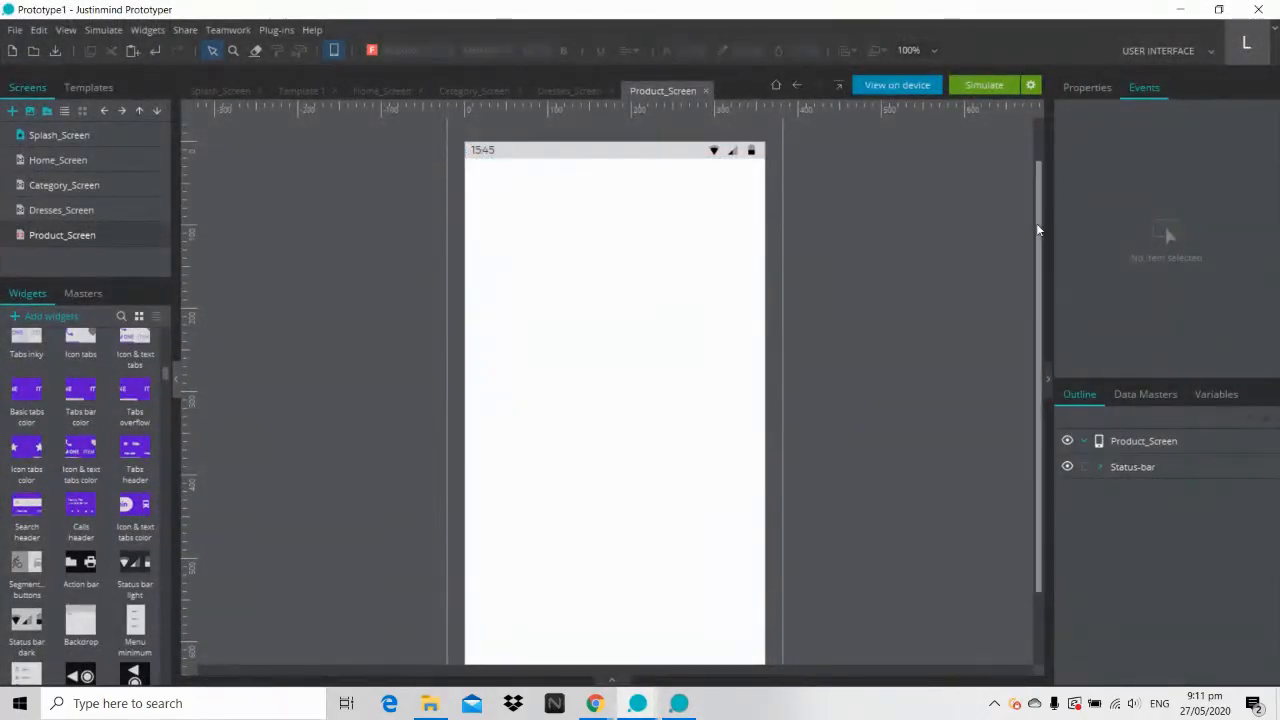
Step: Insert the Dress1 image from the Dresses_Page folder into Product_Screen, including it in the prototype
scroll(1037, 230, "down", 1)
left_click(432, 700)
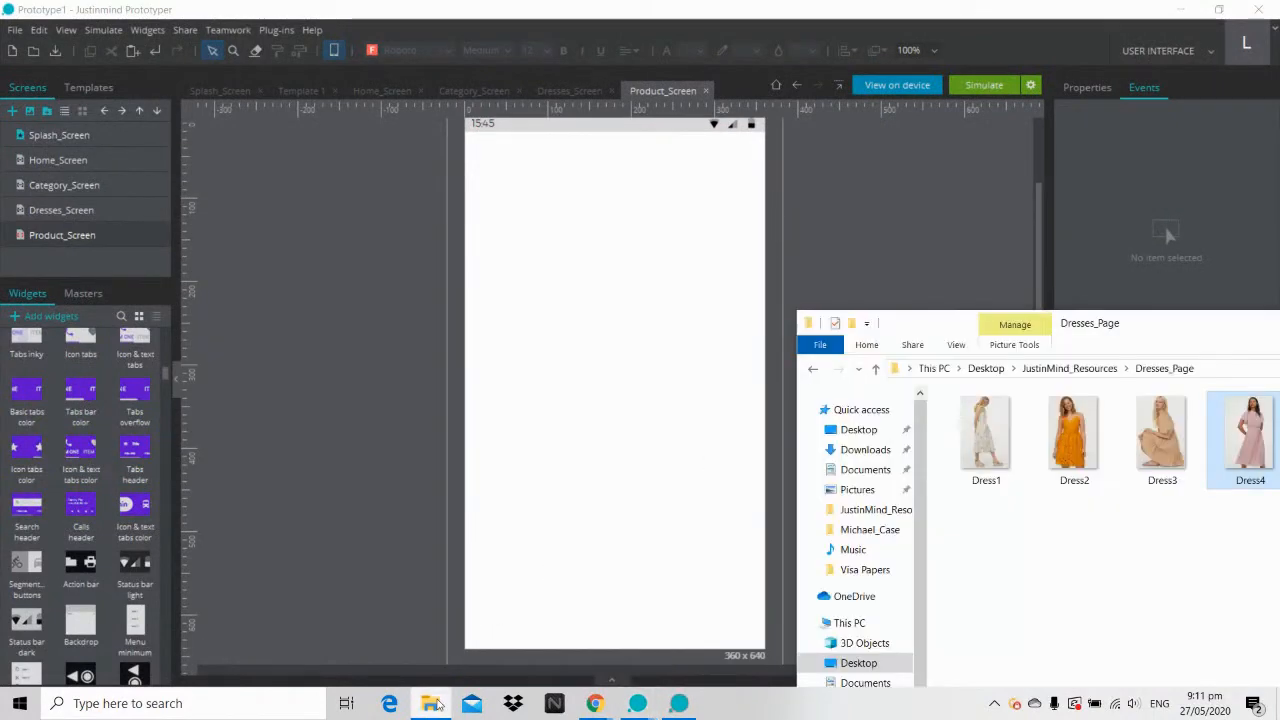
left_click(967, 457)
left_click_drag(967, 457, 645, 351)
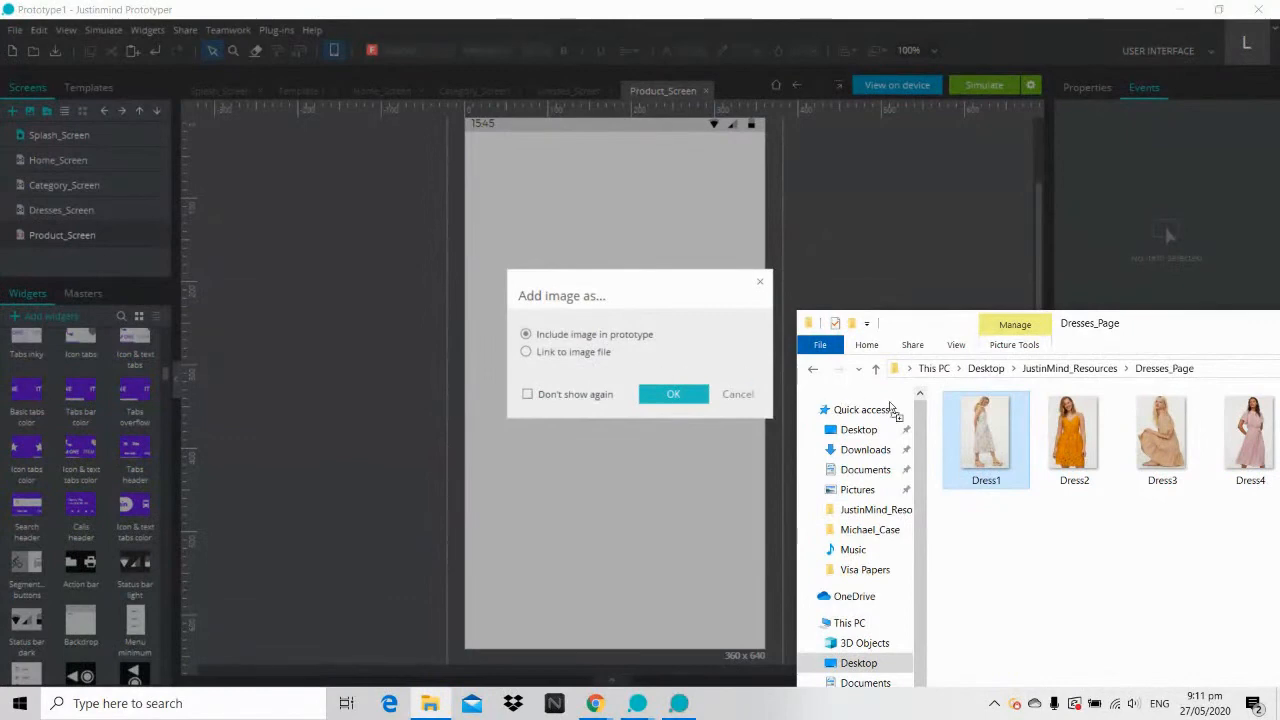
left_click(680, 396)
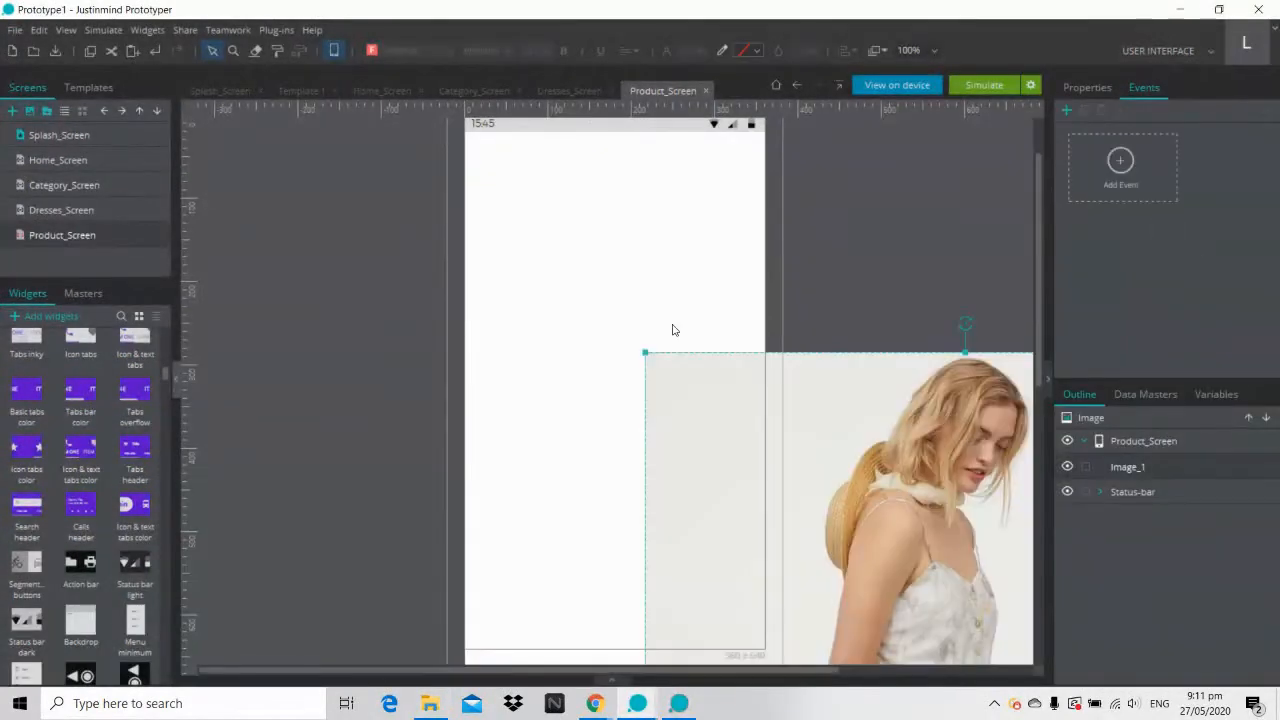
Step: Scale the dress image proportionally to the full 360 px screen width and position it directly below the status bar
left_click_drag(872, 458, 716, 315)
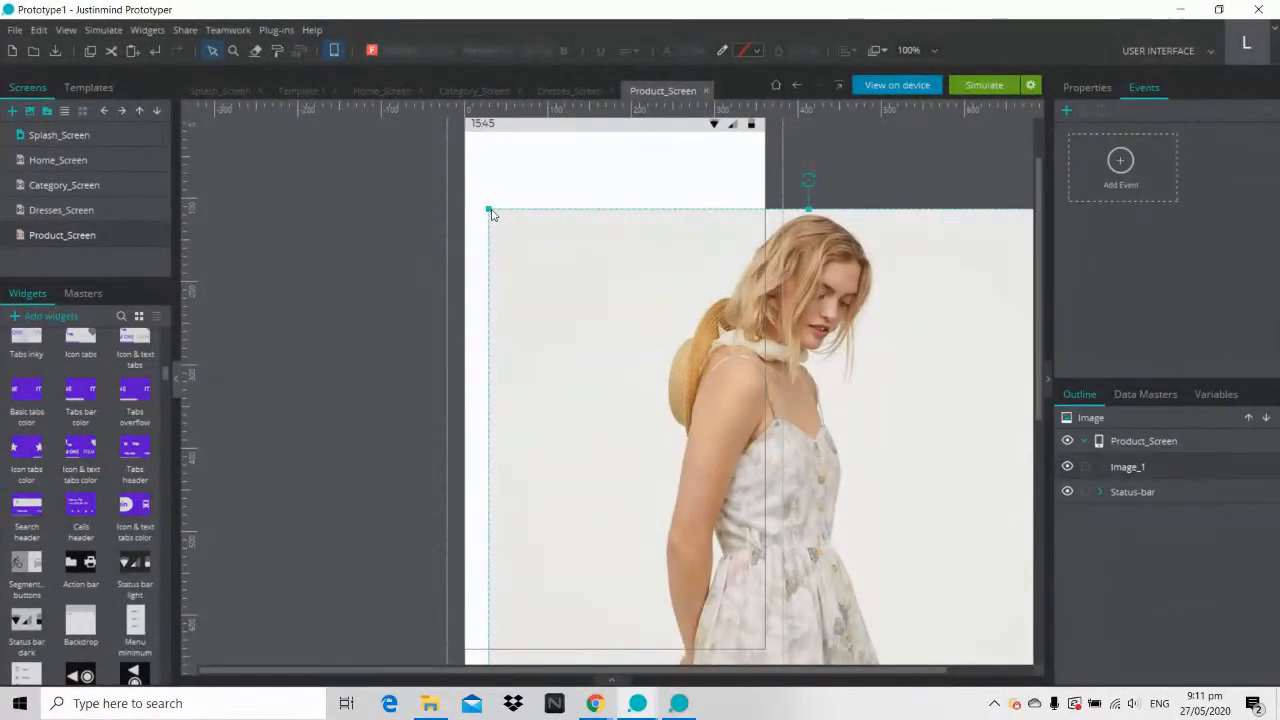
left_click_drag(488, 208, 630, 421)
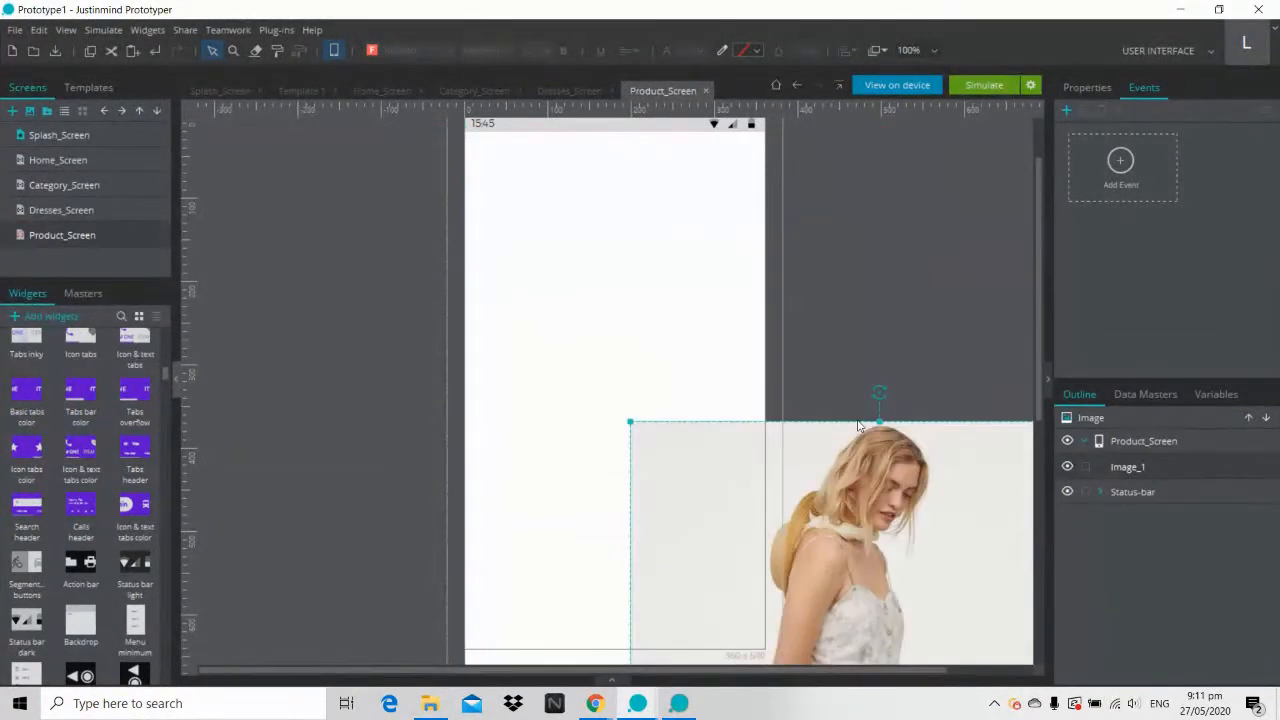
left_click_drag(964, 582, 797, 289)
left_click_drag(965, 131, 634, 401)
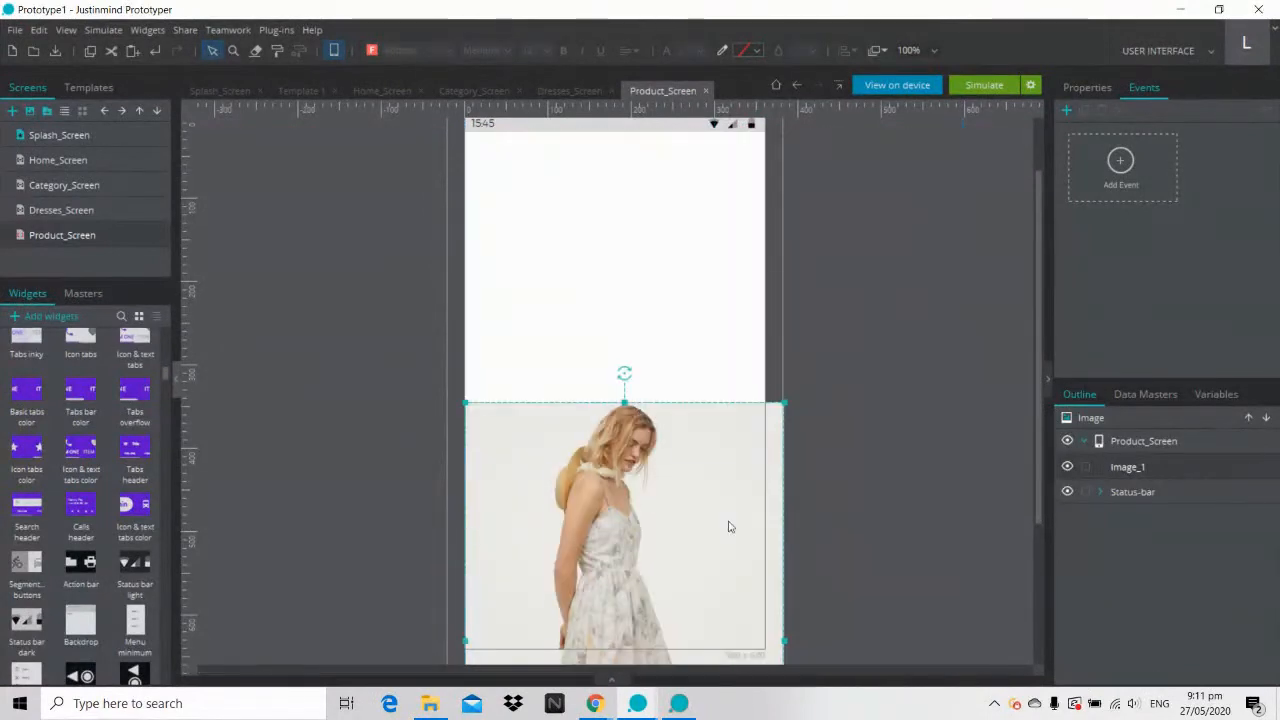
left_click_drag(729, 526, 731, 257)
left_click_drag(785, 607, 752, 580)
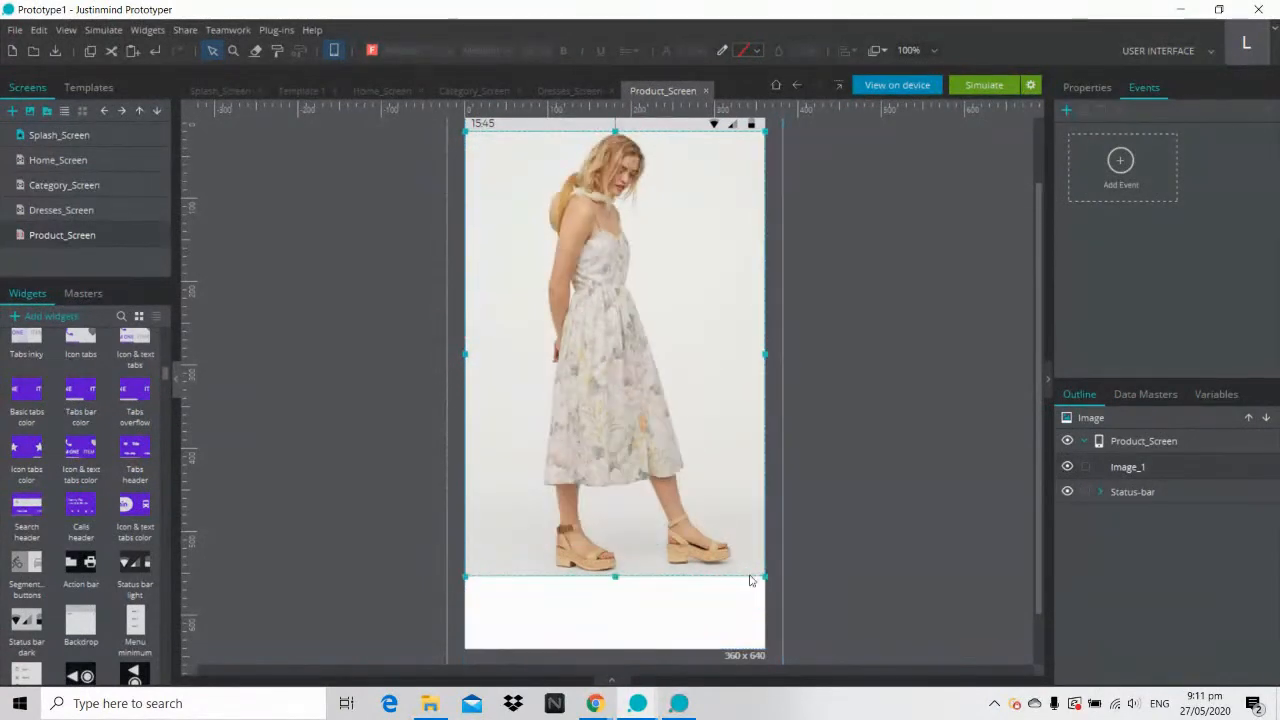
left_click(838, 368)
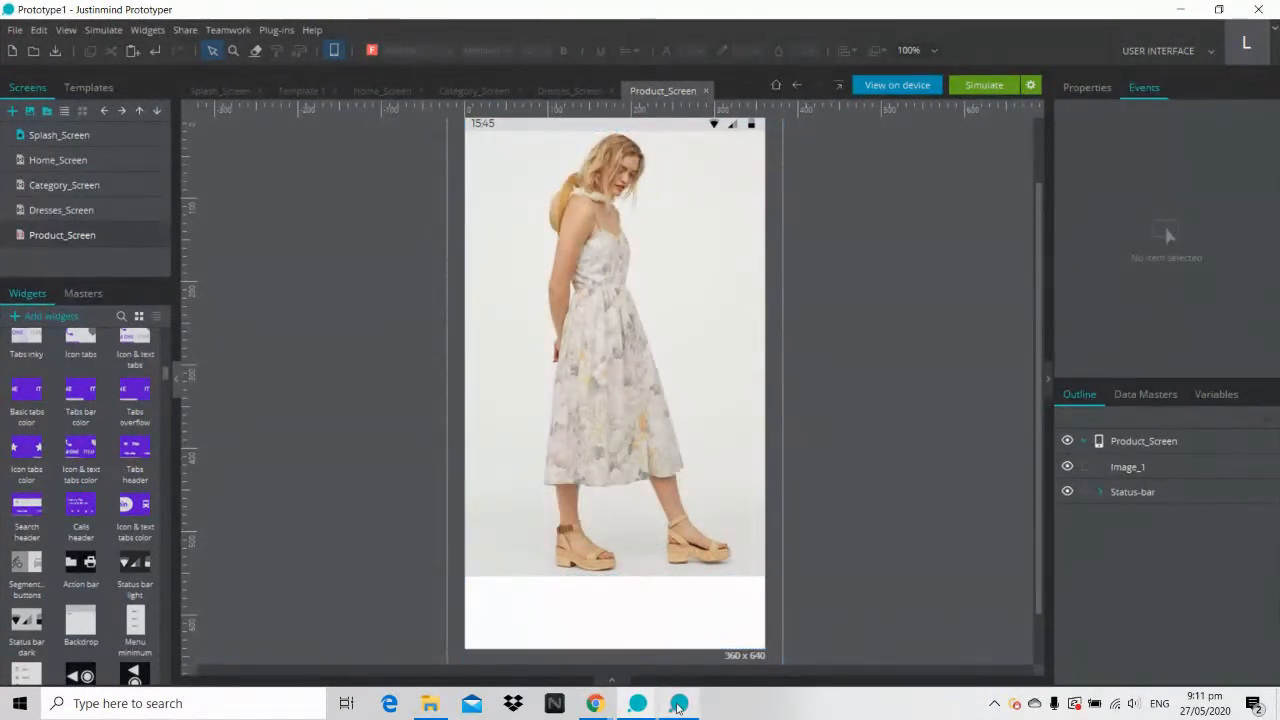
Step: Examine the color label, thumbnails and pinned purchase bar on the Prototype_Shop simulated product page, and return to Prototype1
left_click(677, 707)
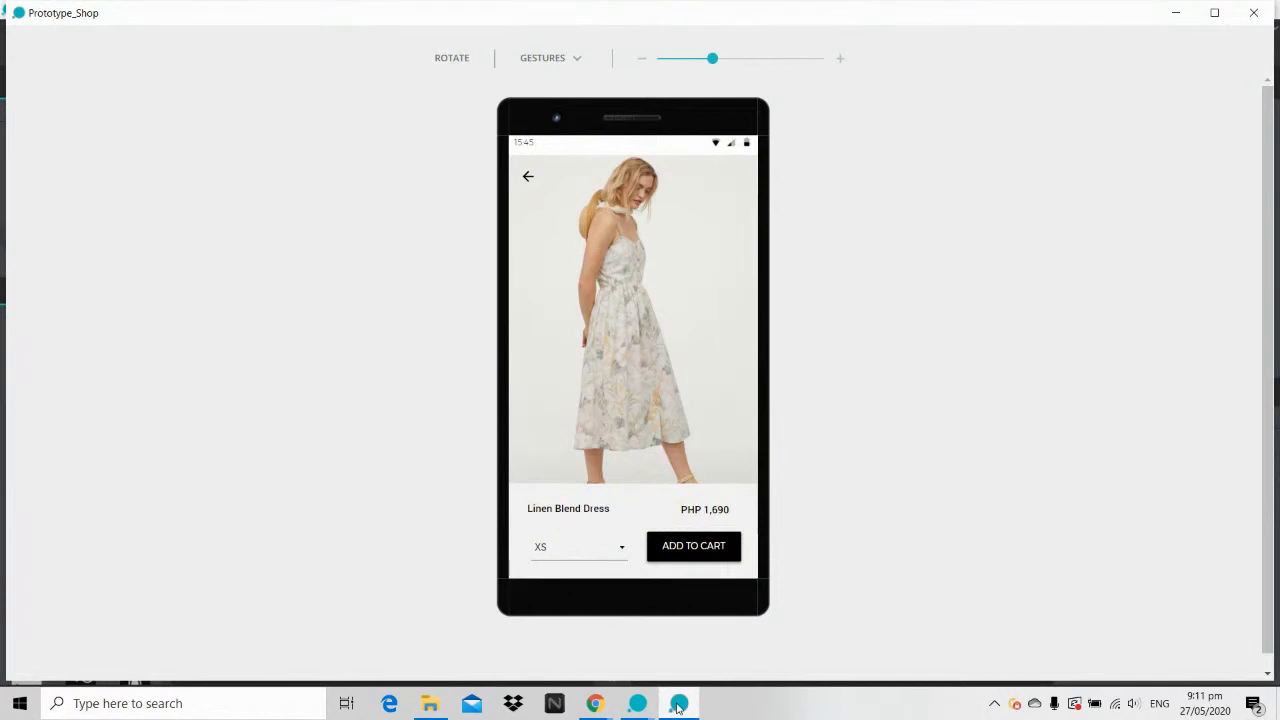
scroll(626, 300, "down", 2)
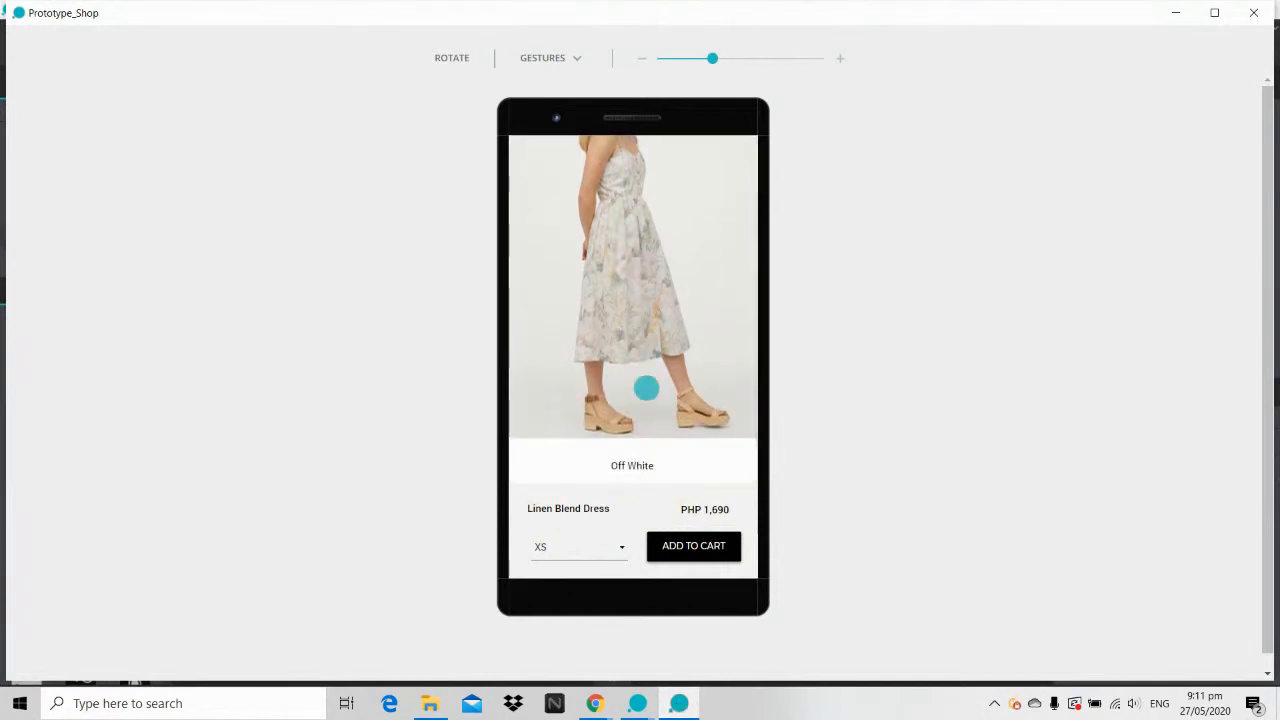
left_click_drag(646, 386, 646, 246)
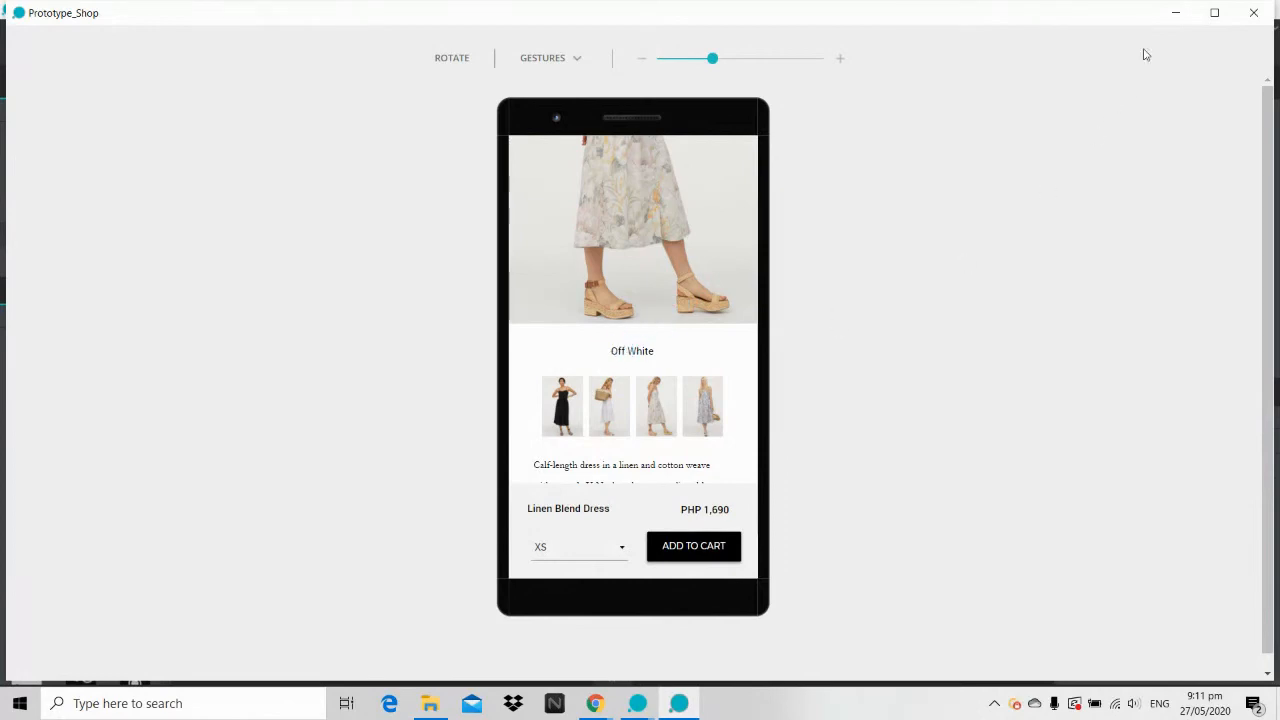
left_click(1176, 13)
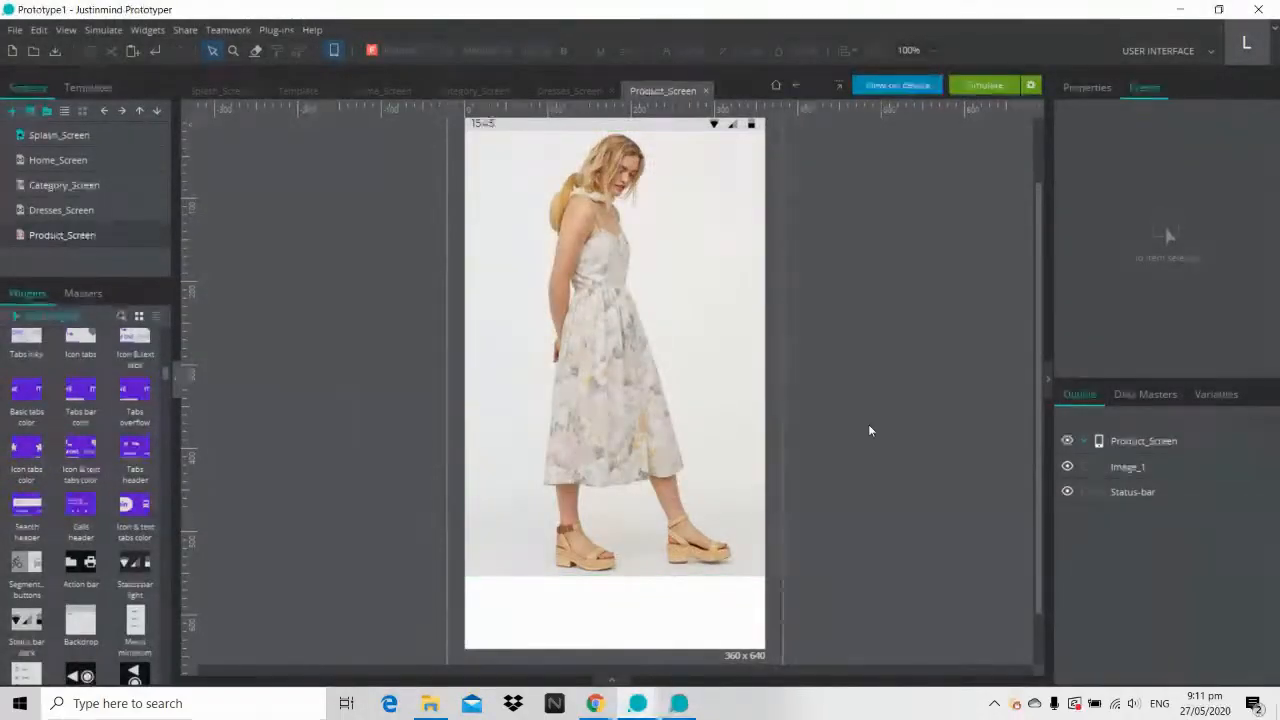
Step: Add a rectangle to Product_Screen, align it with the screen's upper-left corner and stretch it to the full 360 px width
scroll(869, 430, "down", 2)
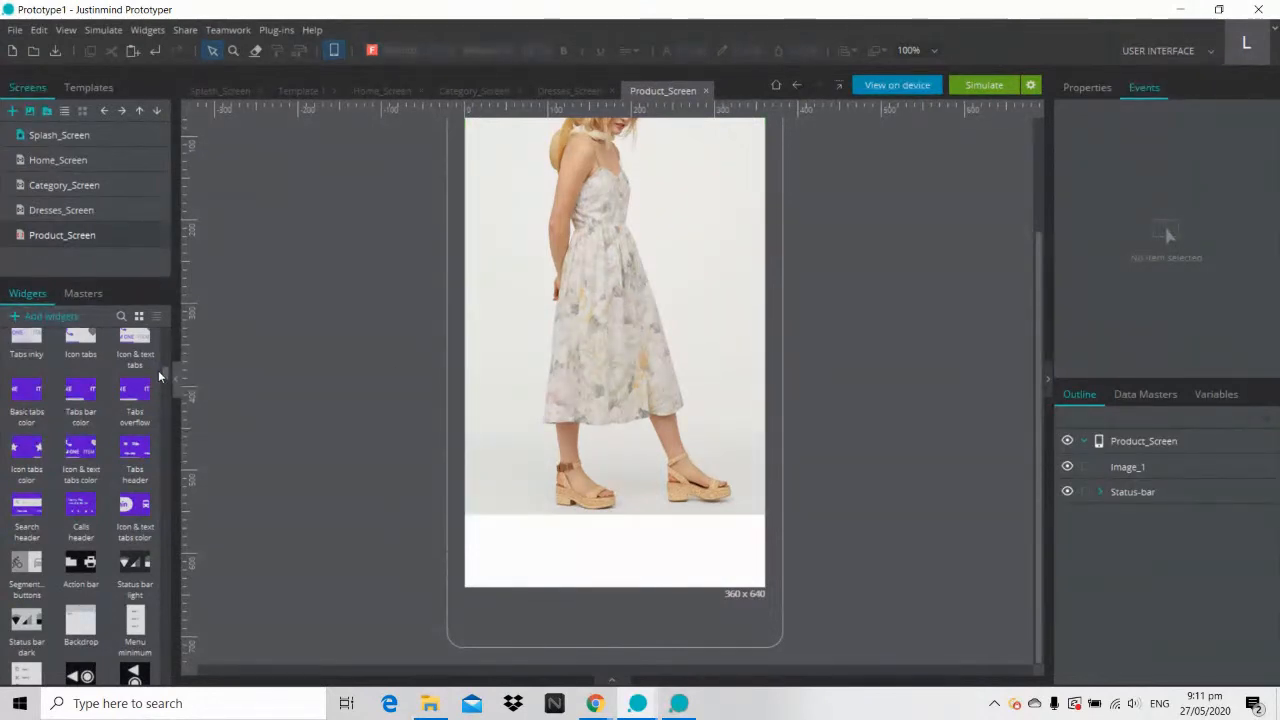
left_click_drag(164, 371, 165, 326)
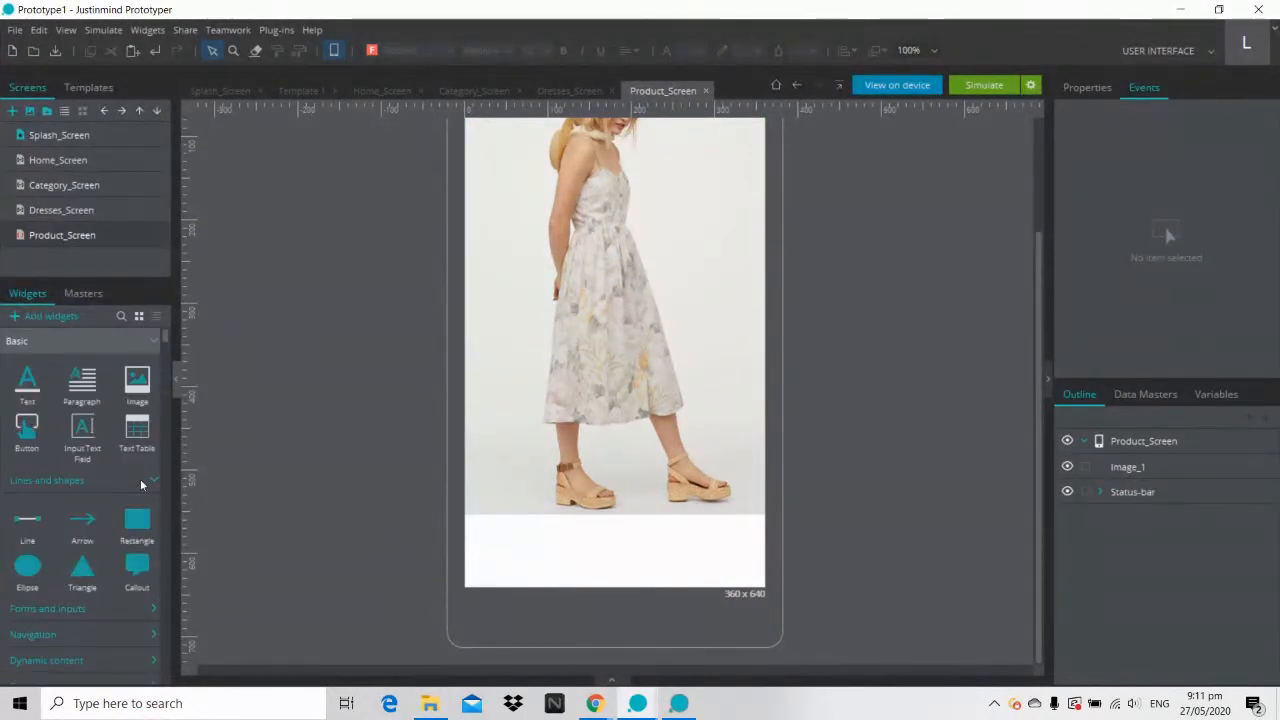
left_click_drag(137, 519, 580, 308)
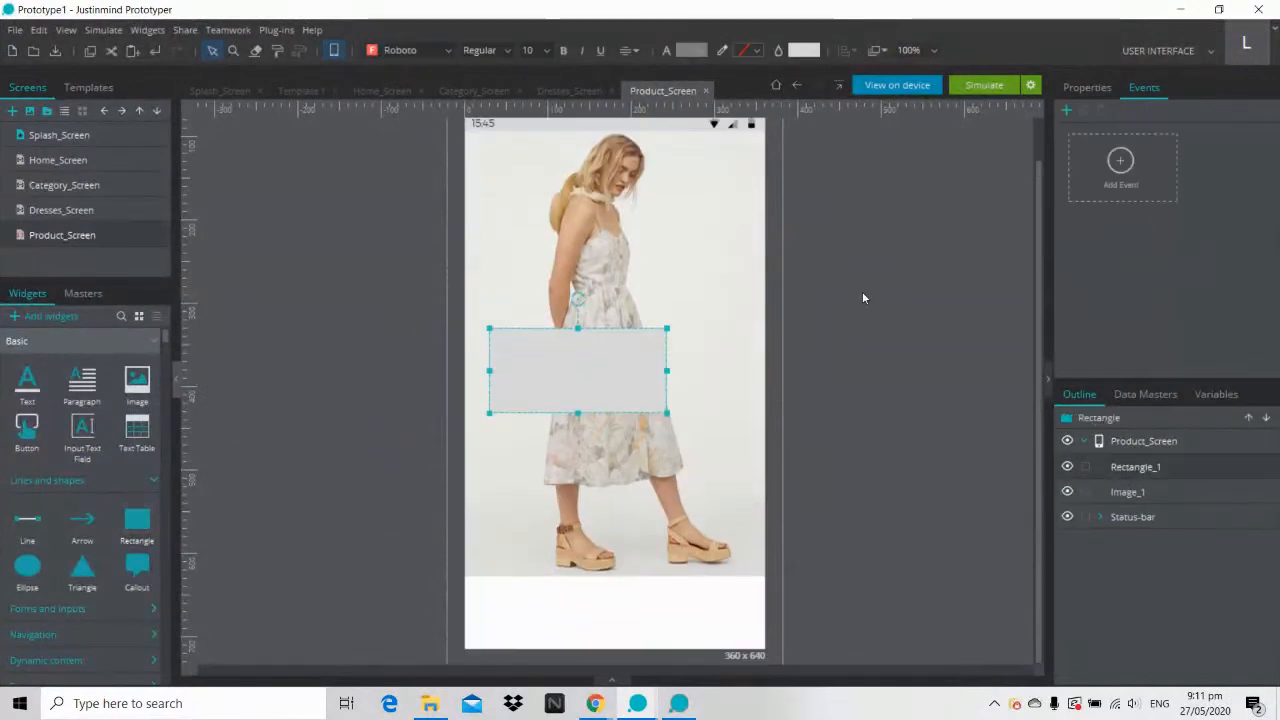
scroll(863, 297, "down", 1)
left_click_drag(1039, 248, 1039, 134)
left_click_drag(580, 466, 558, 256)
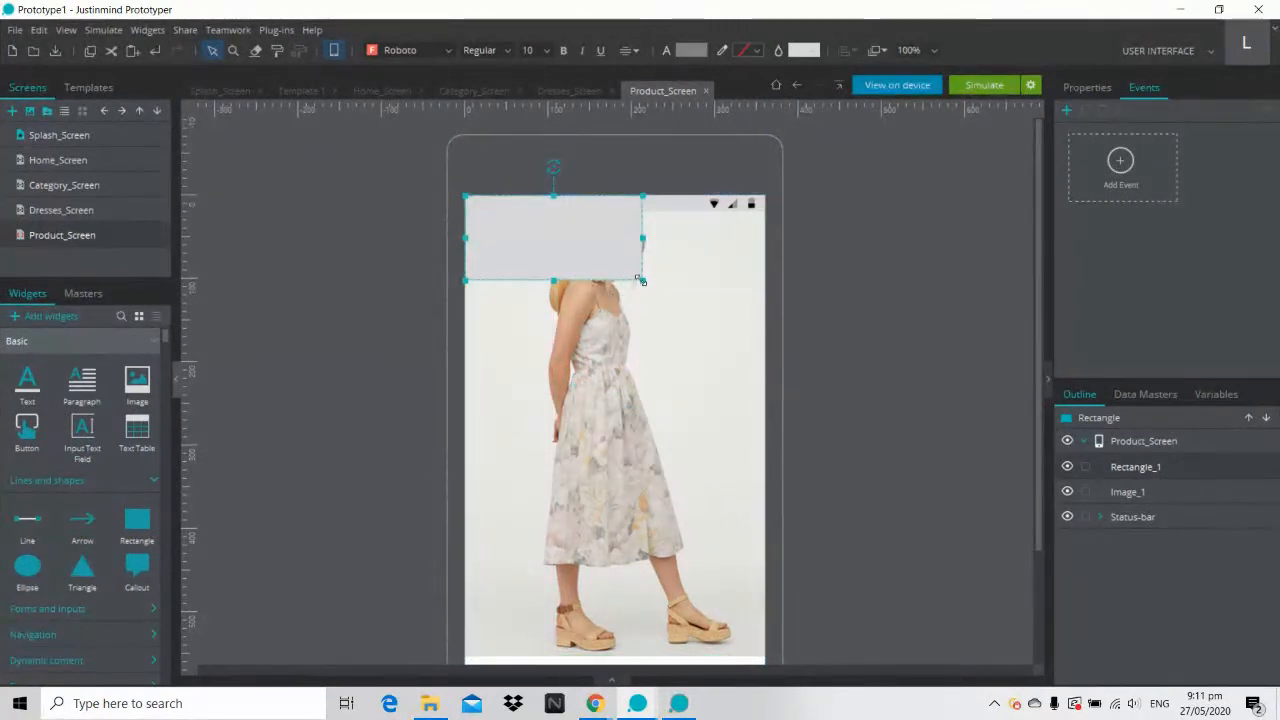
left_click_drag(641, 279, 764, 552)
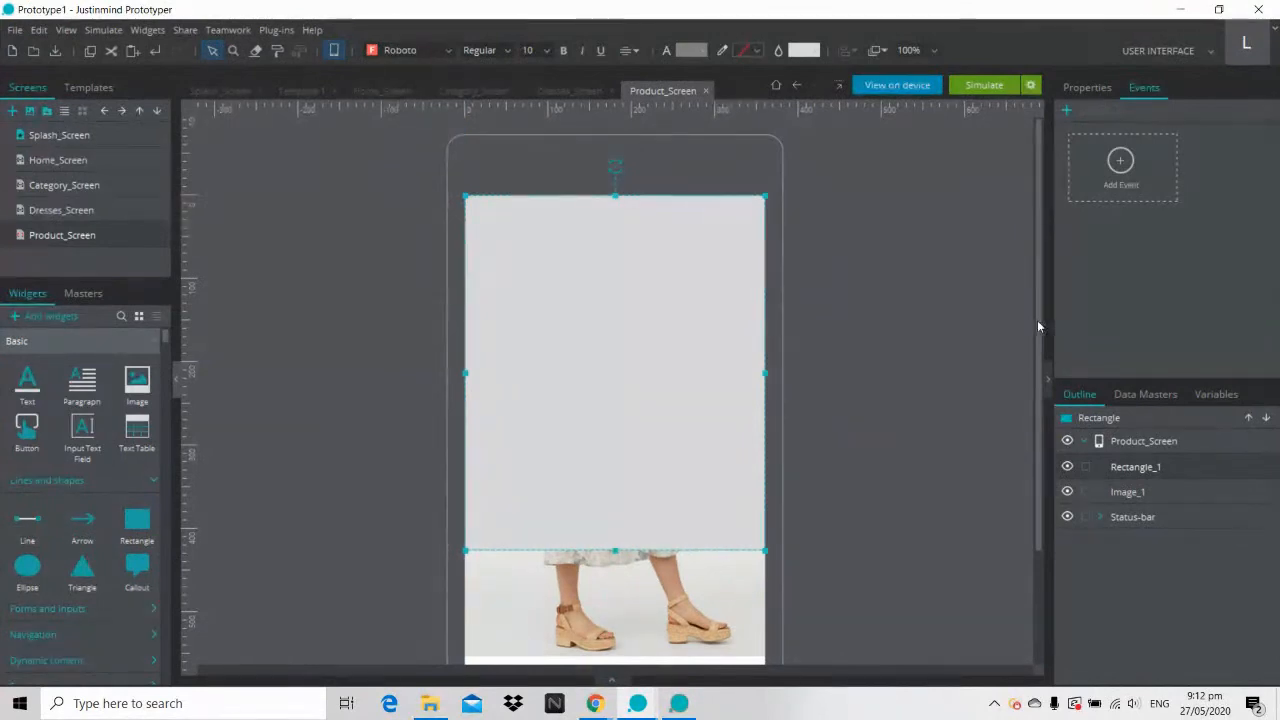
Step: Extend the rectangle's lower edge past the end of the 640 px screen, to a height of about 765 px
left_click_drag(1037, 320, 1041, 491)
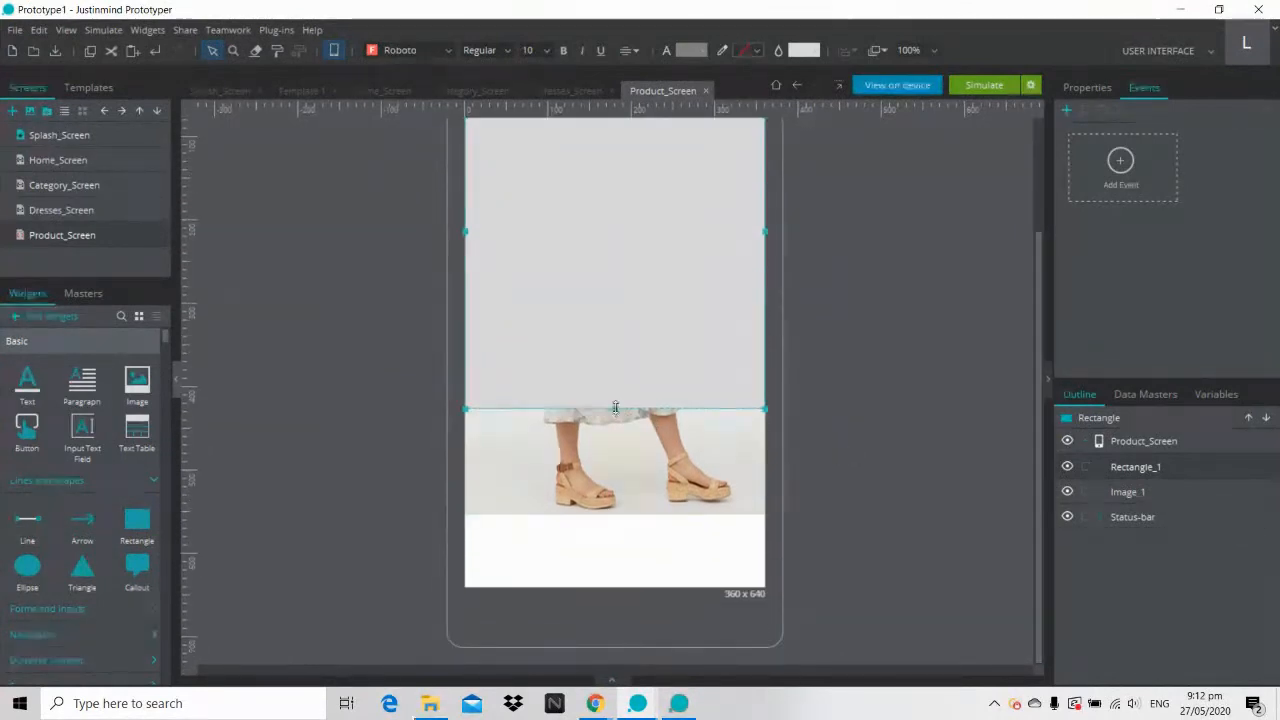
left_click_drag(615, 408, 615, 658)
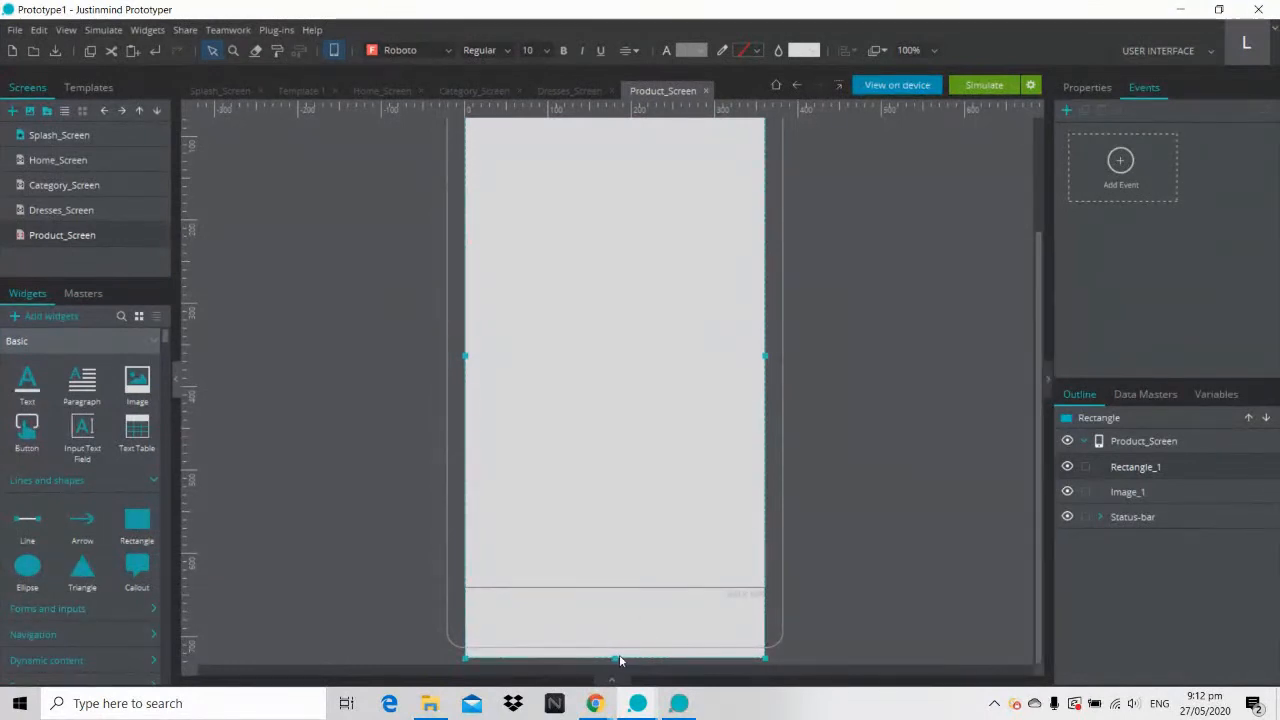
left_click_drag(616, 657, 618, 690)
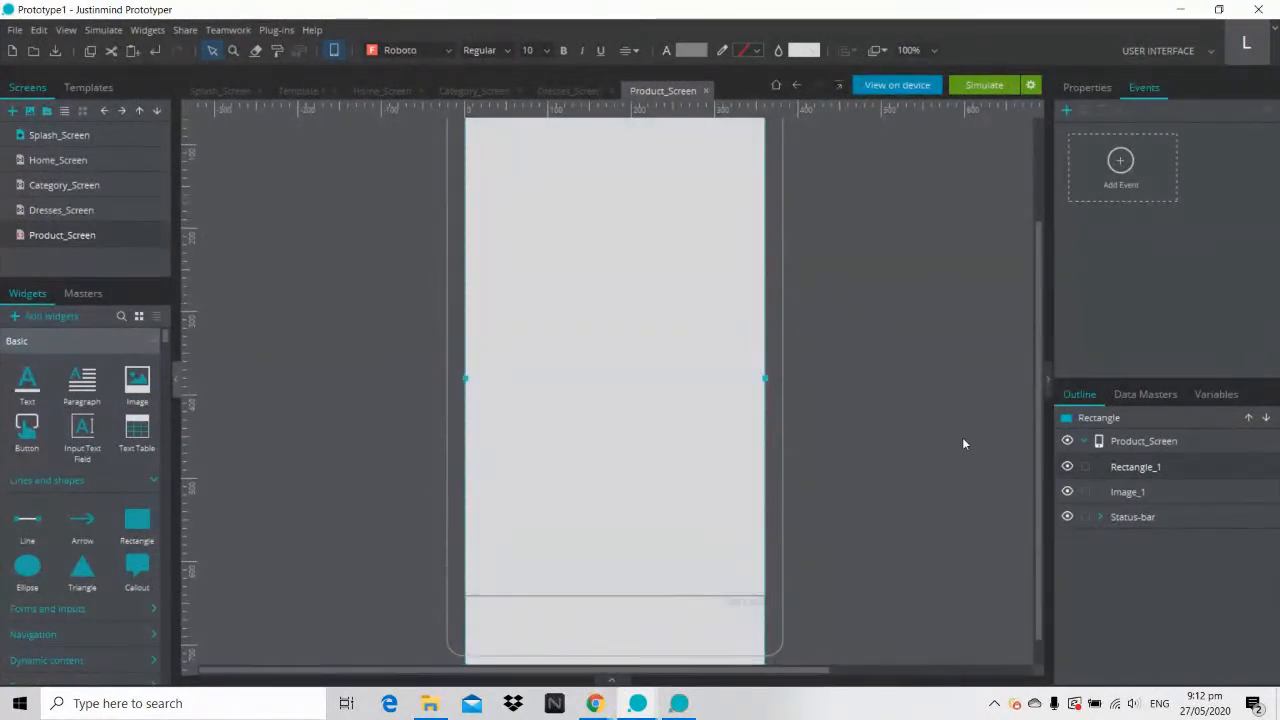
scroll(1035, 450, "down", 1)
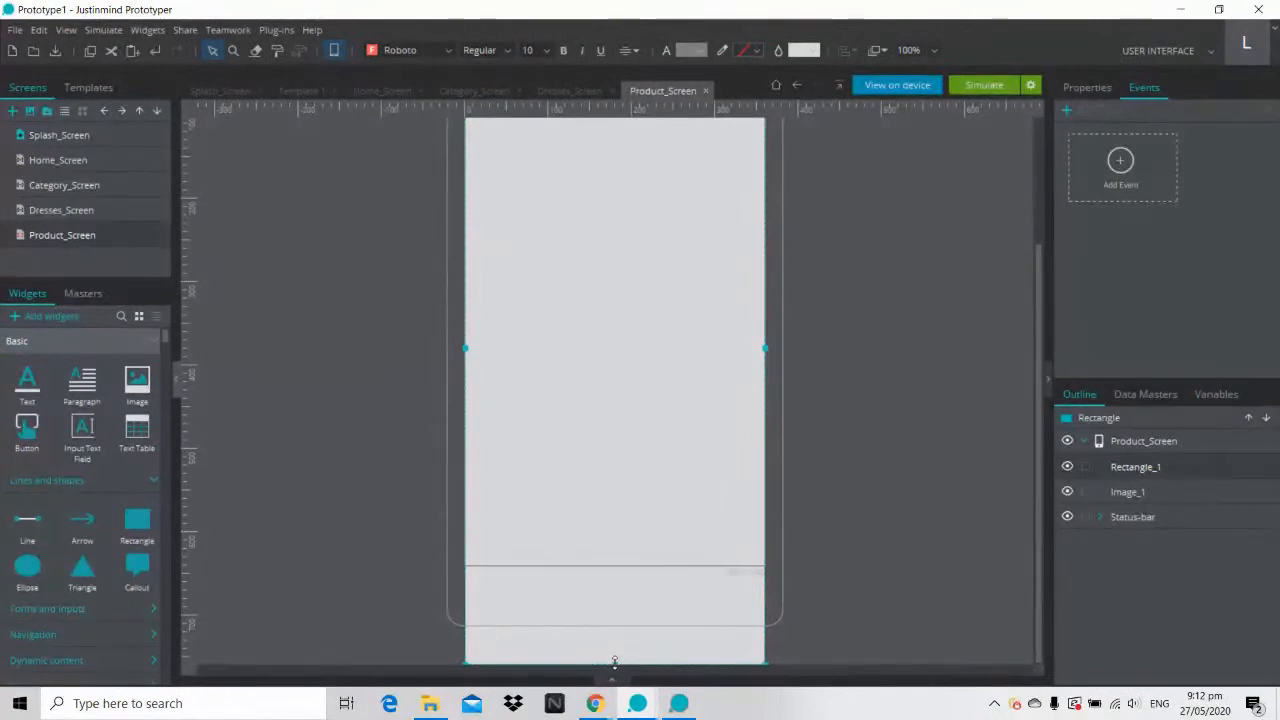
left_click_drag(616, 662, 616, 675)
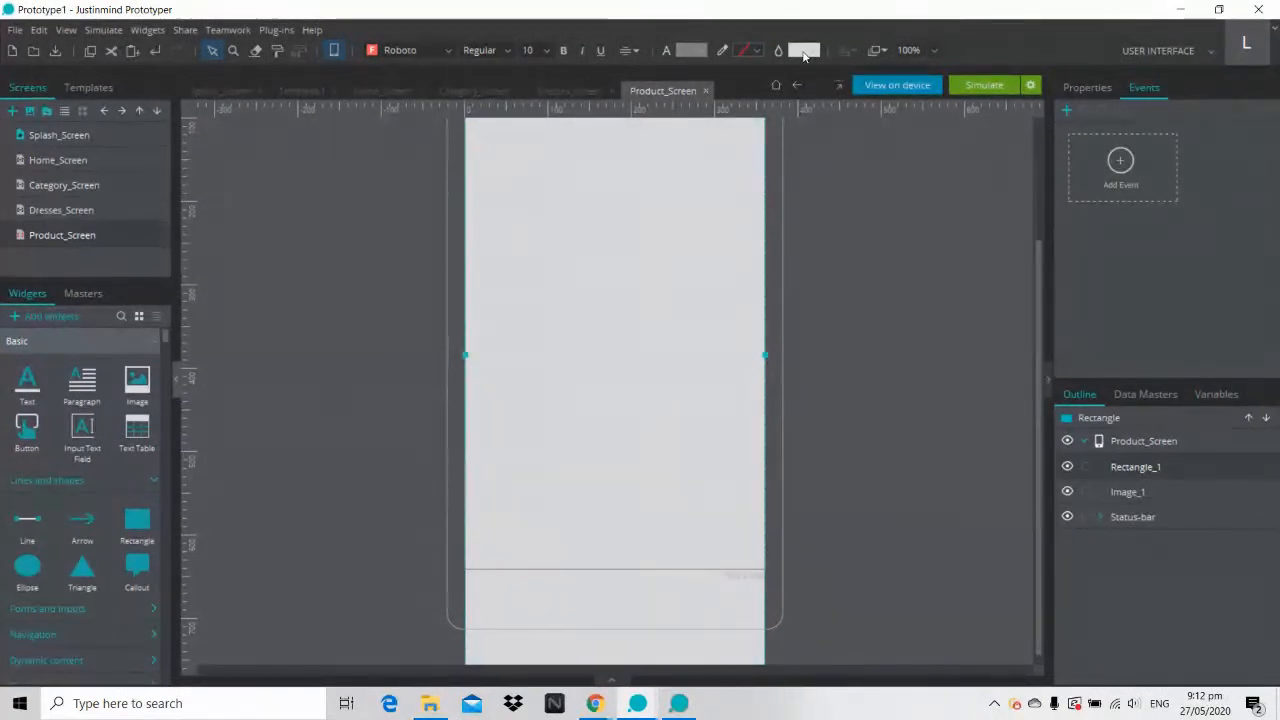
Step: Fill the rectangle with white and place it at the back, behind the dress image and the status bar
left_click(804, 52)
left_click(919, 84)
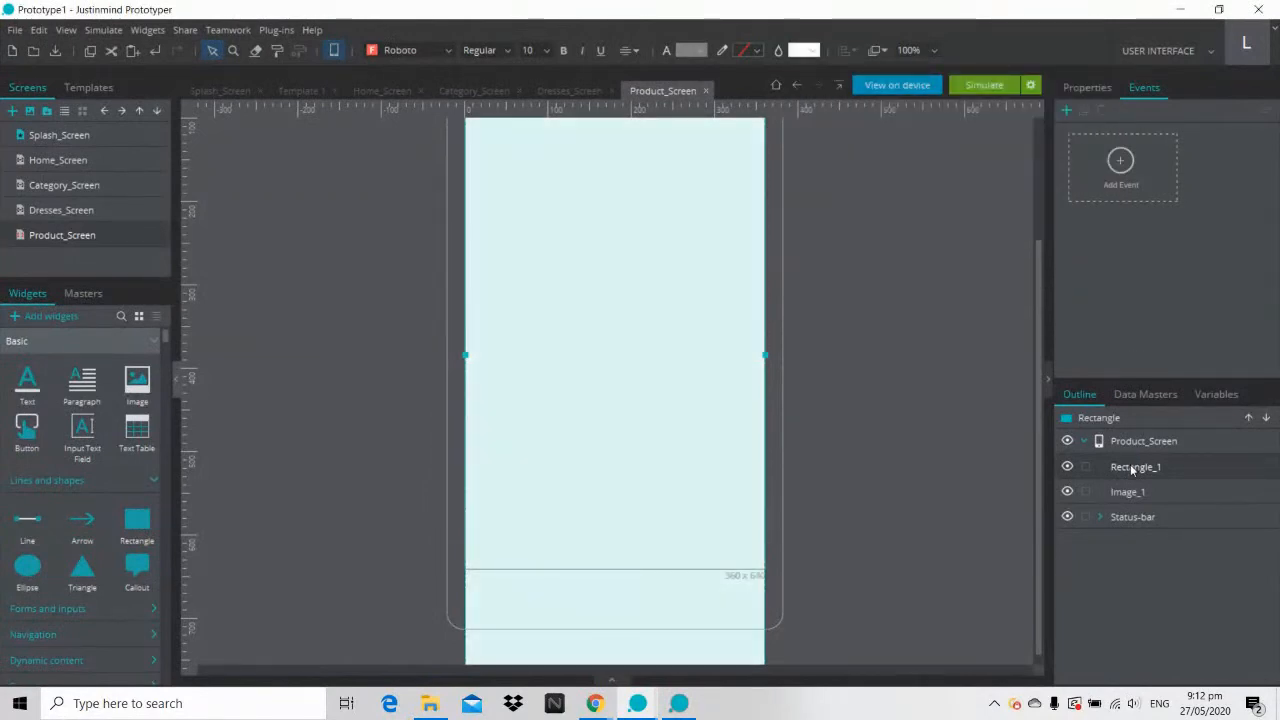
left_click_drag(1133, 469, 1132, 523)
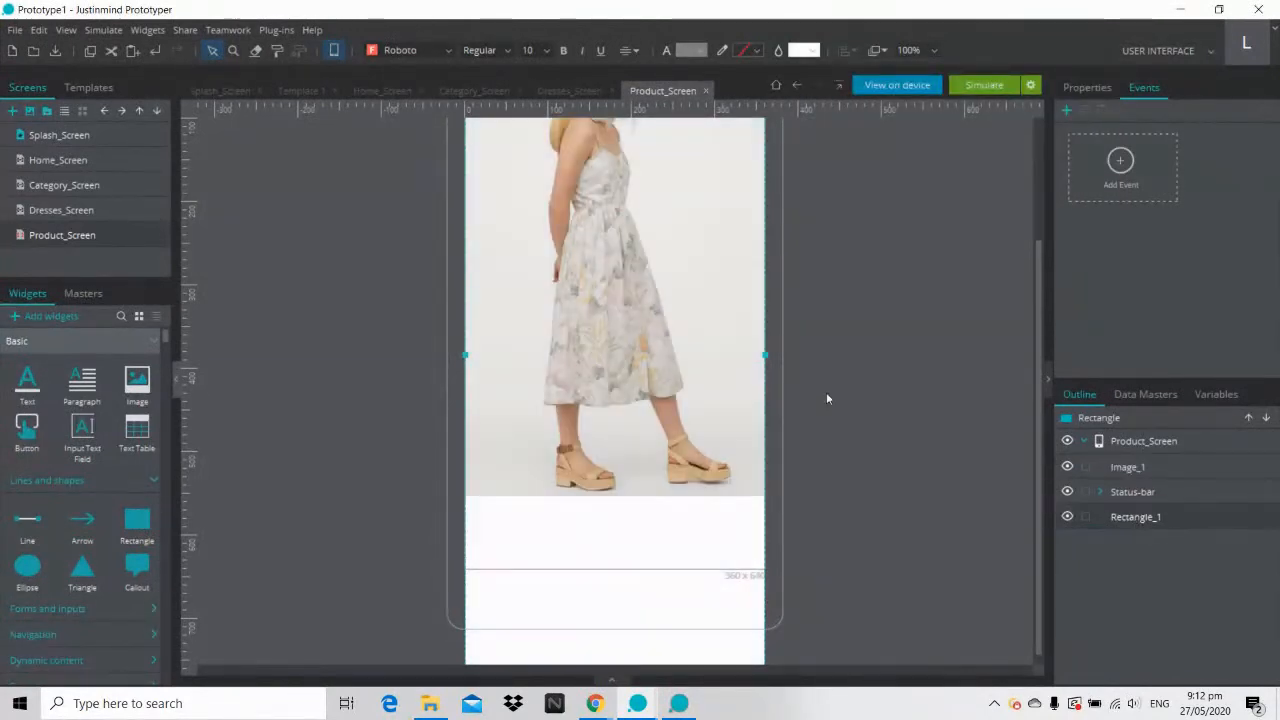
left_click(827, 398)
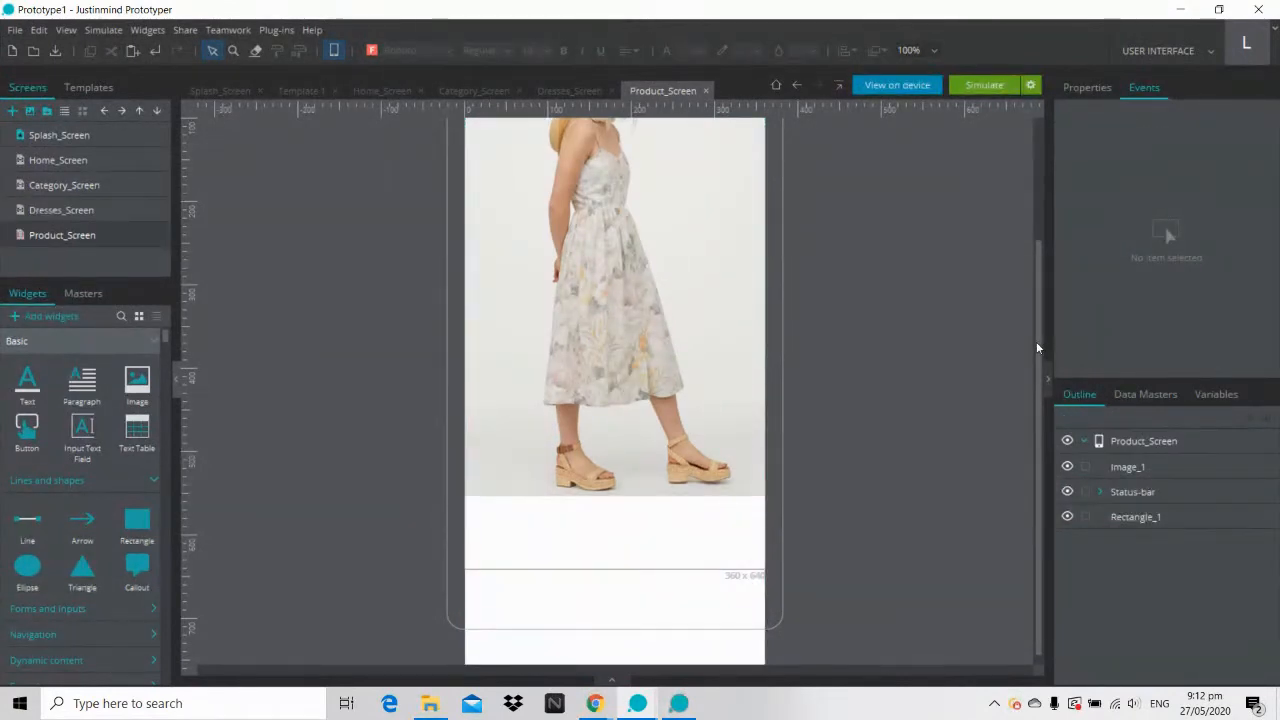
Step: Lengthen the white background rectangle further below the screen, to a height of about 965 px
scroll(1038, 340, "up", 3)
scroll(1038, 340, "down", 2)
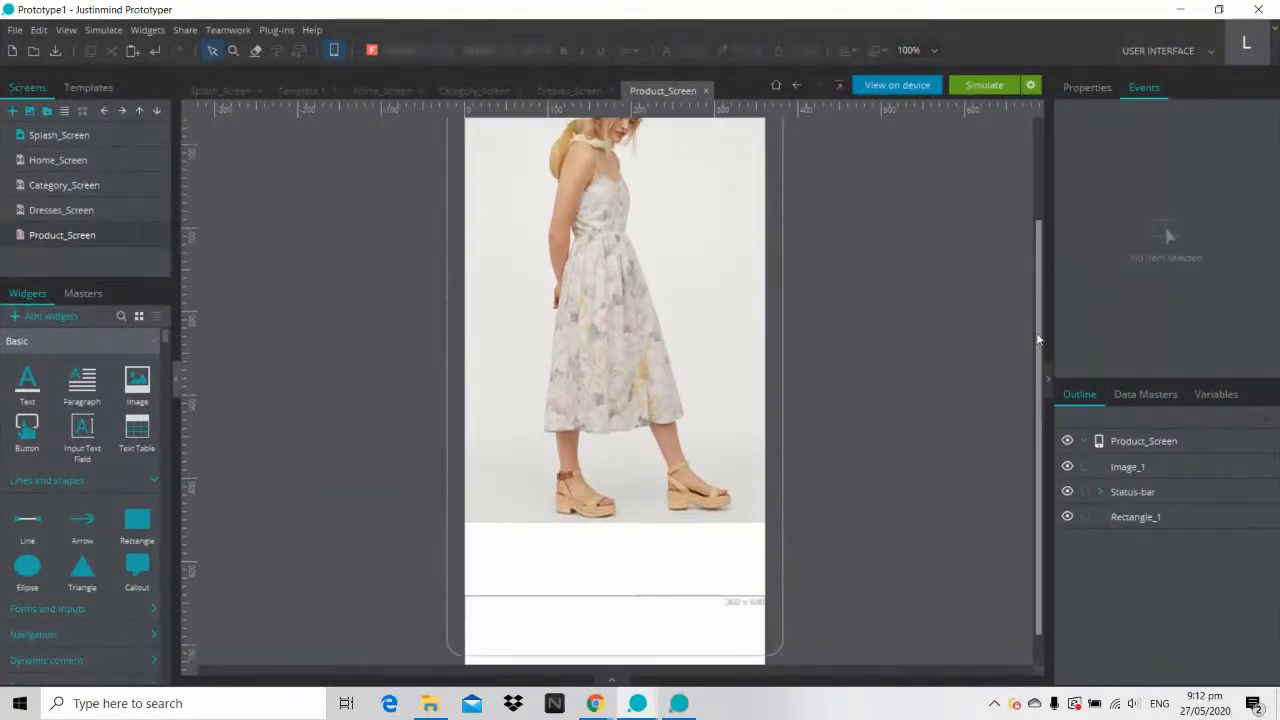
scroll(1038, 340, "down", 1)
left_click(712, 648)
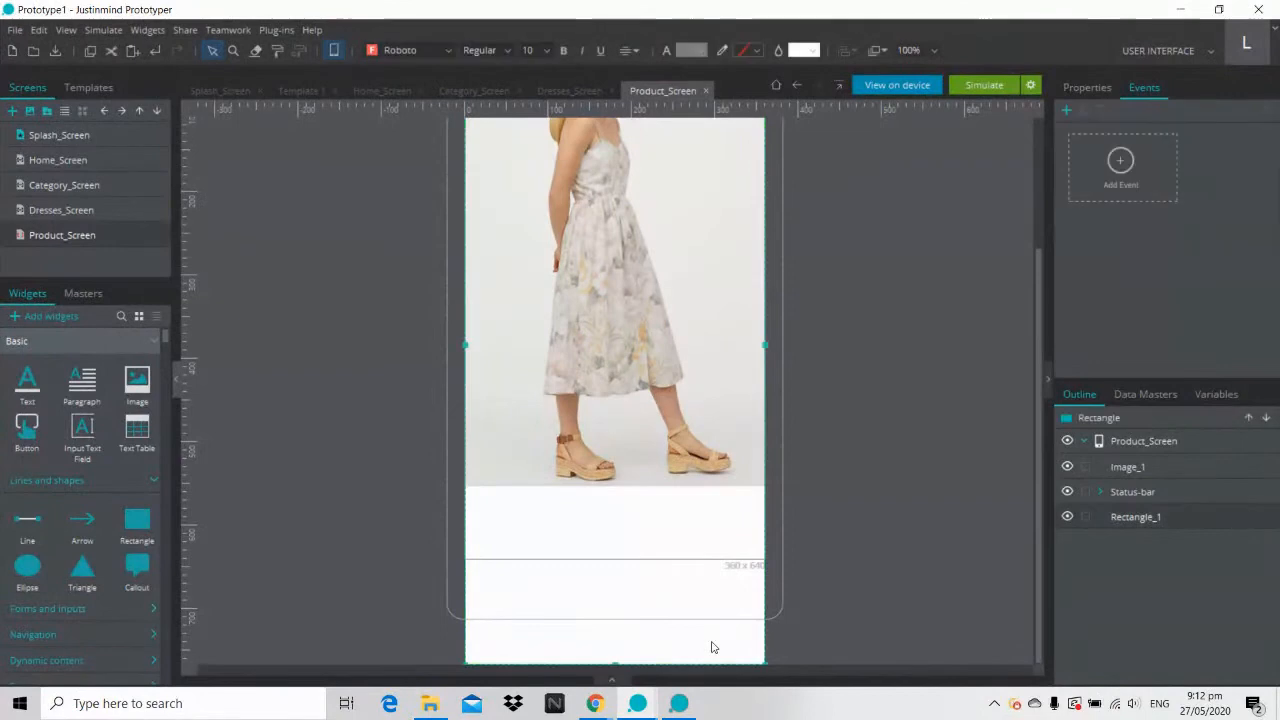
scroll(712, 648, "down", 2)
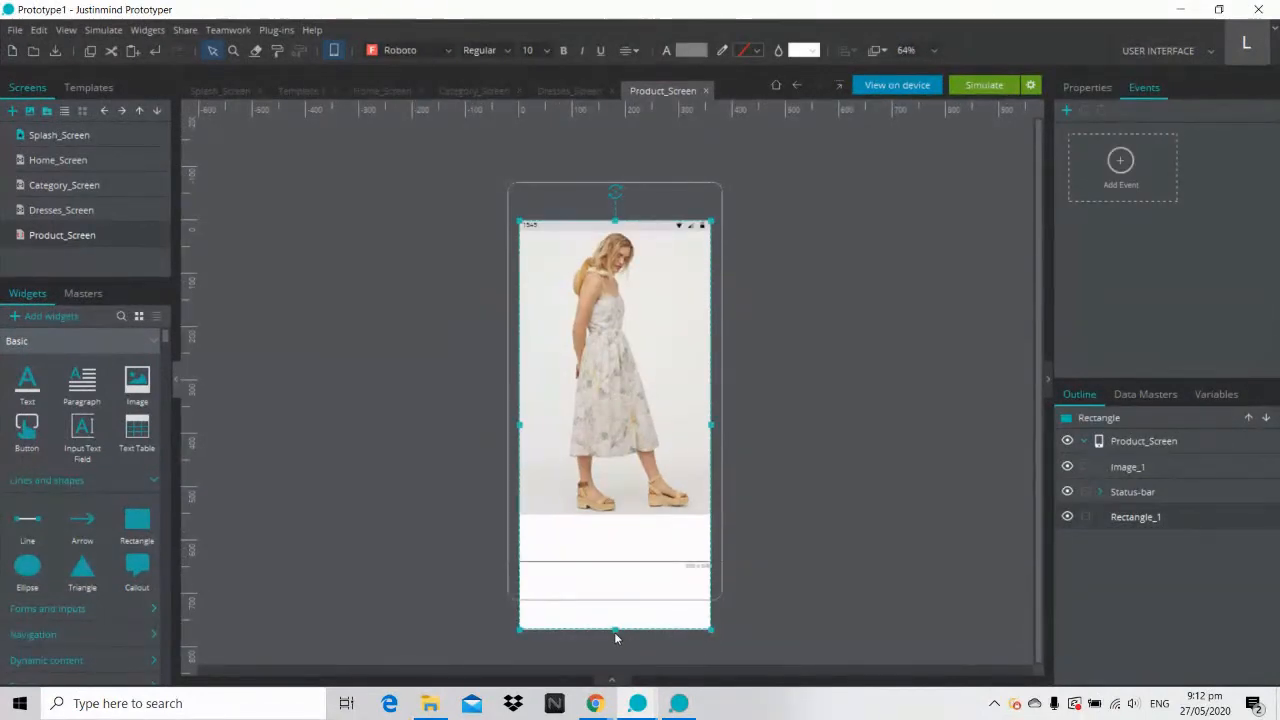
left_click_drag(615, 628, 614, 677)
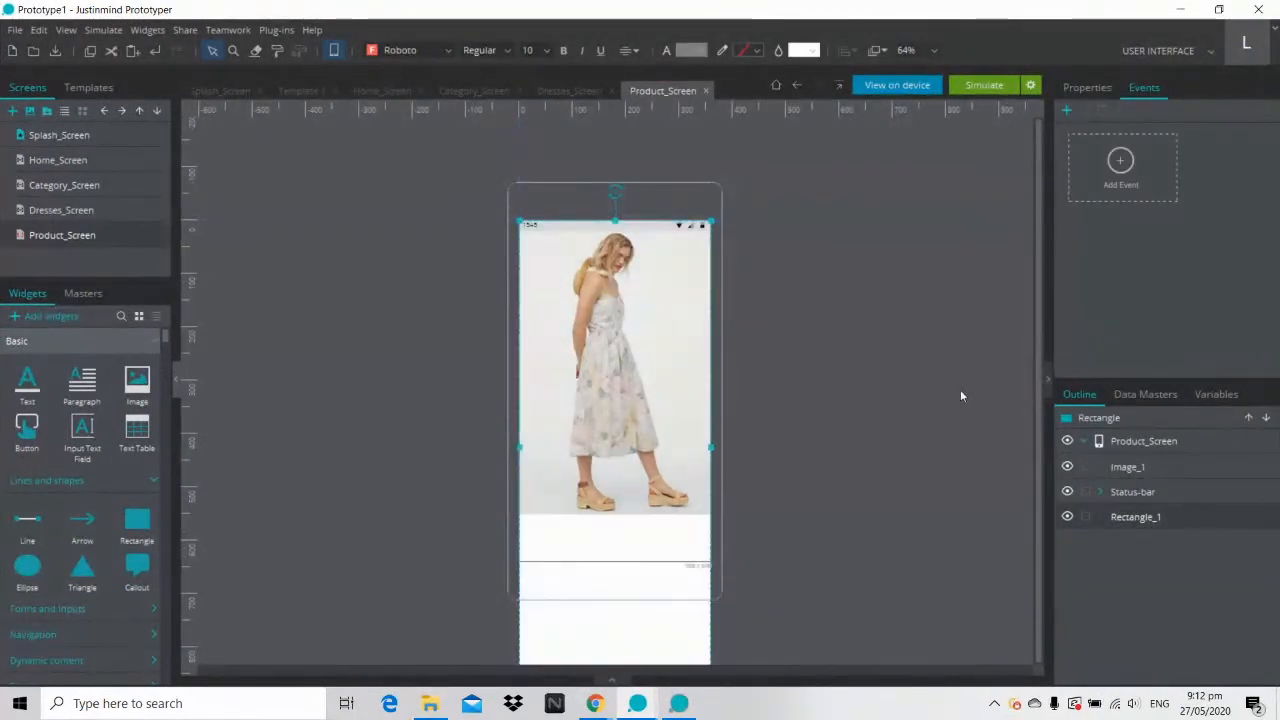
scroll(1038, 430, "down", 2)
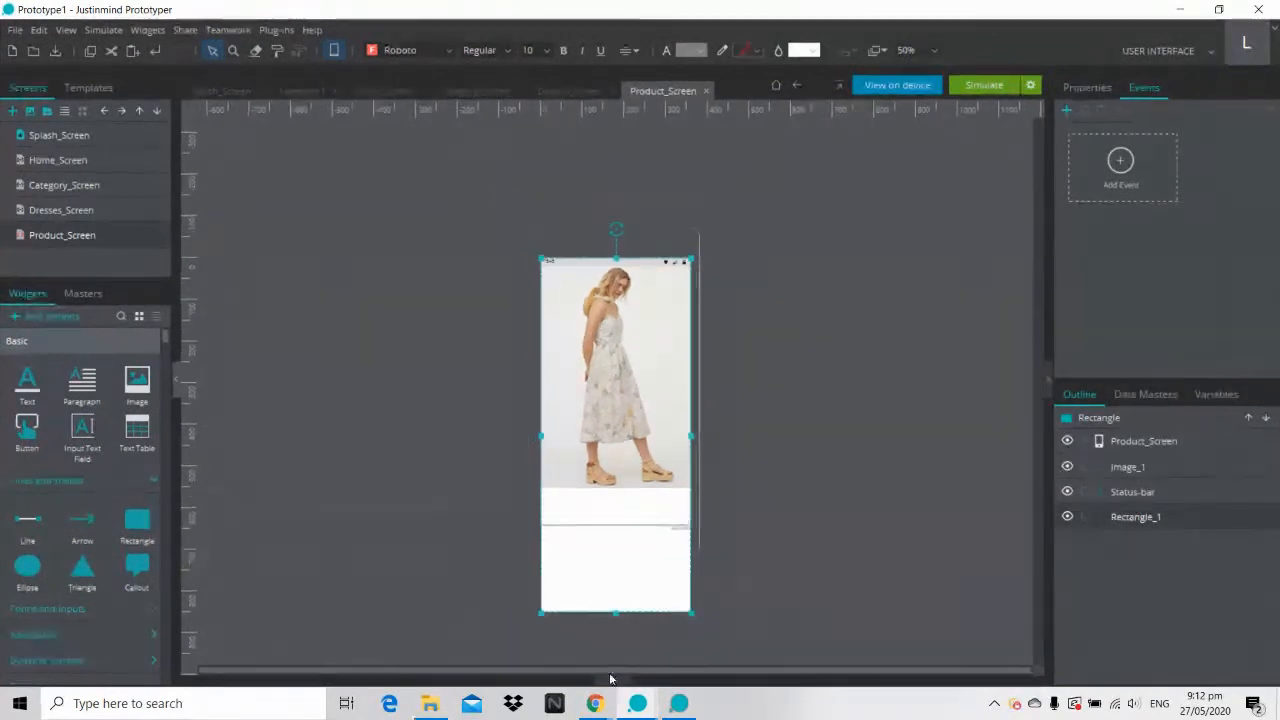
left_click_drag(616, 625, 616, 655)
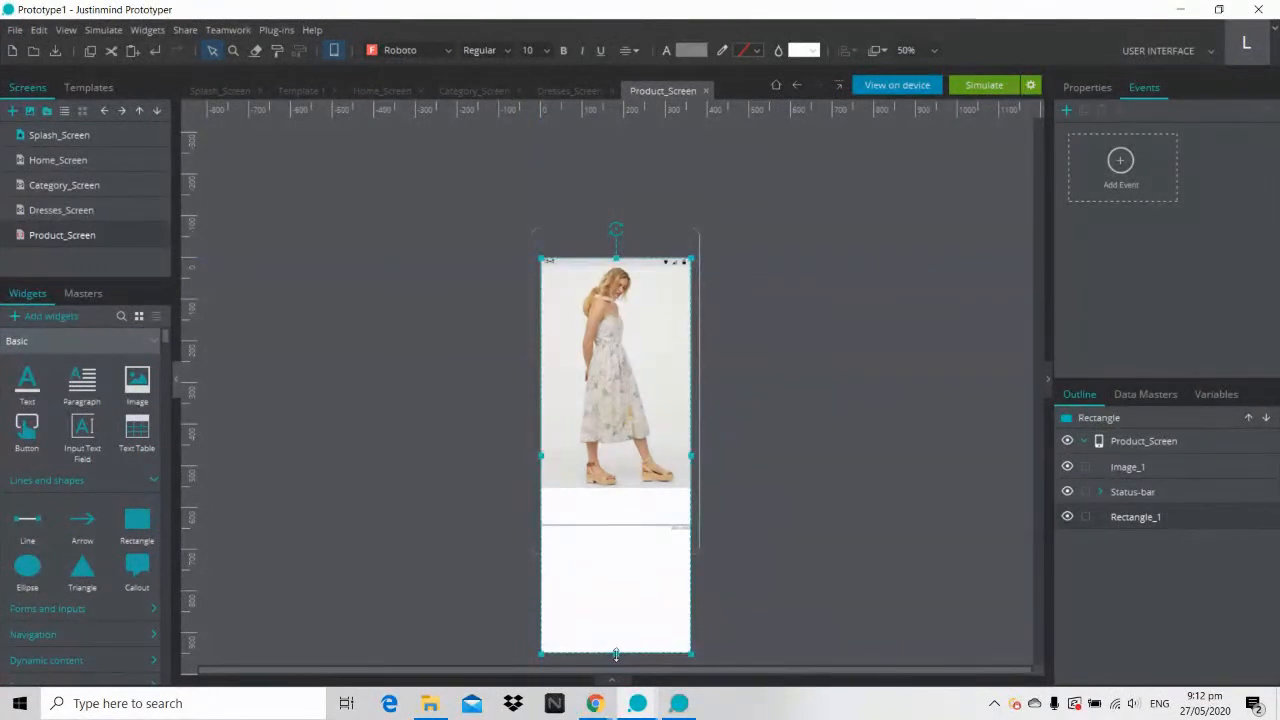
left_click_drag(616, 661, 616, 669)
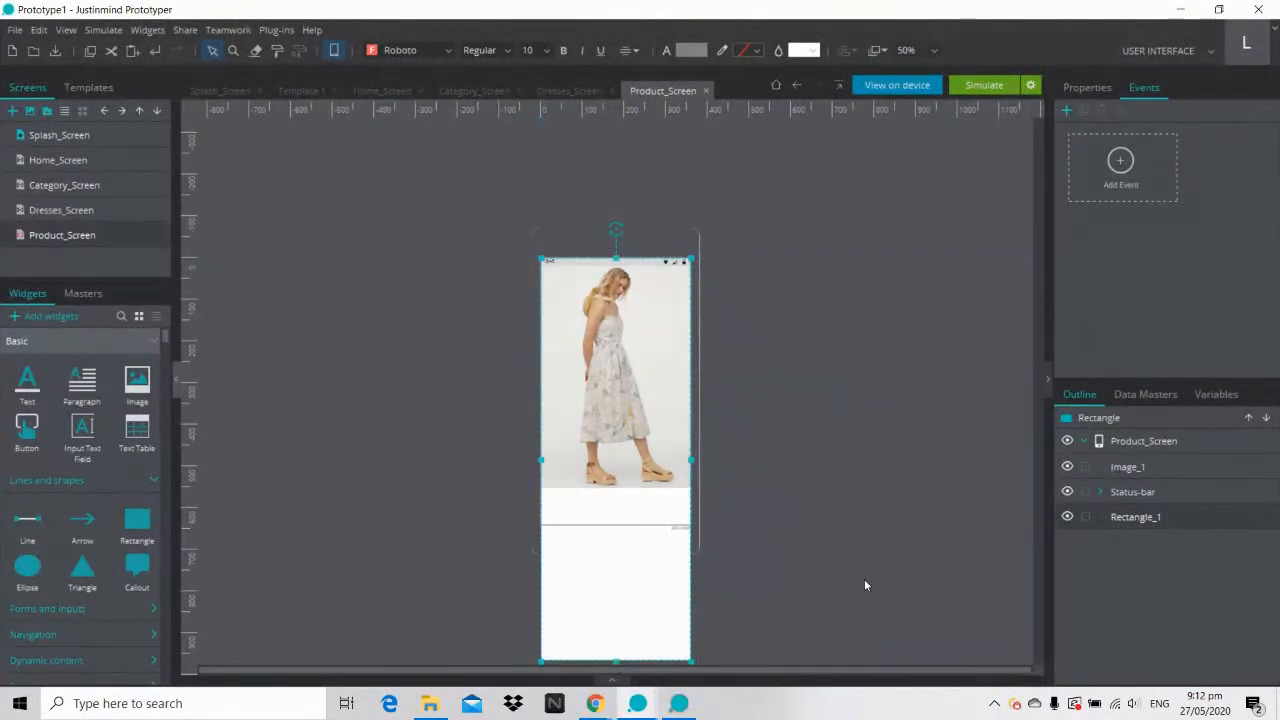
left_click(864, 579)
Step: Check the color label in the Prototype_Shop simulation, and add the text "Off White" below the dress image in Prototype1
scroll(866, 585, "up", 2)
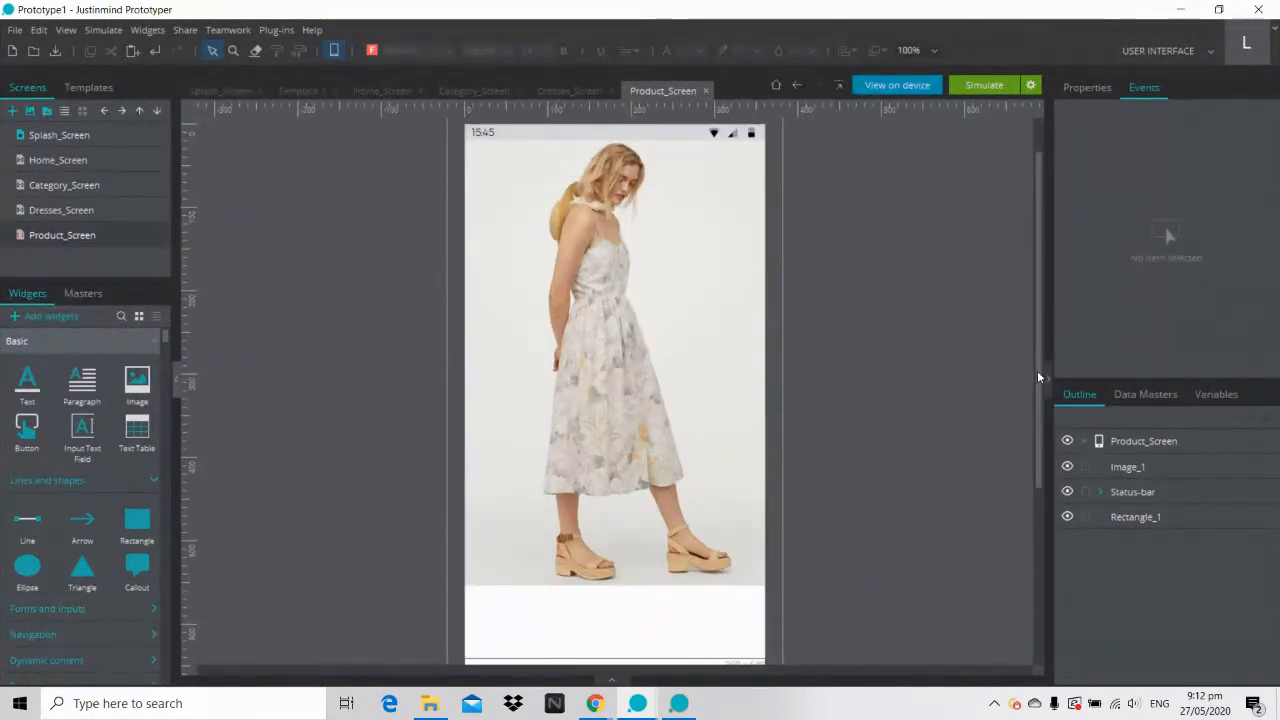
left_click_drag(1038, 372, 1051, 500)
left_click(680, 703)
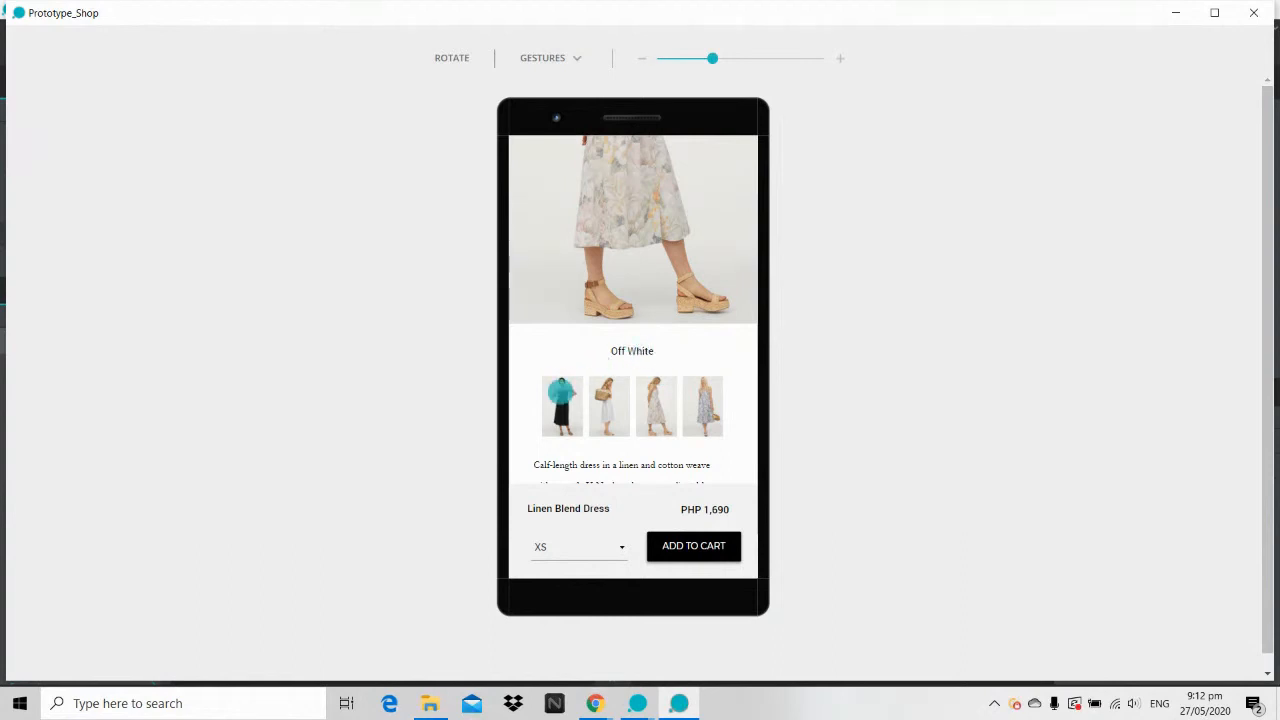
left_click(1175, 14)
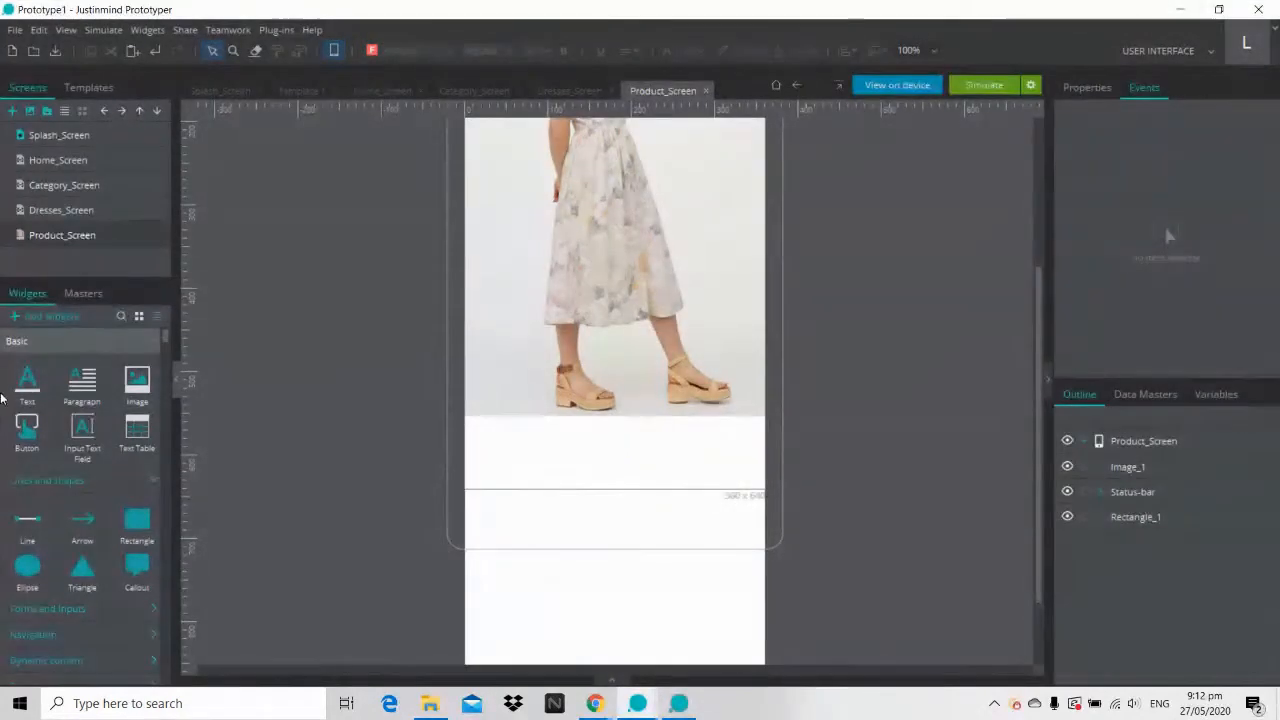
left_click_drag(33, 385, 563, 441)
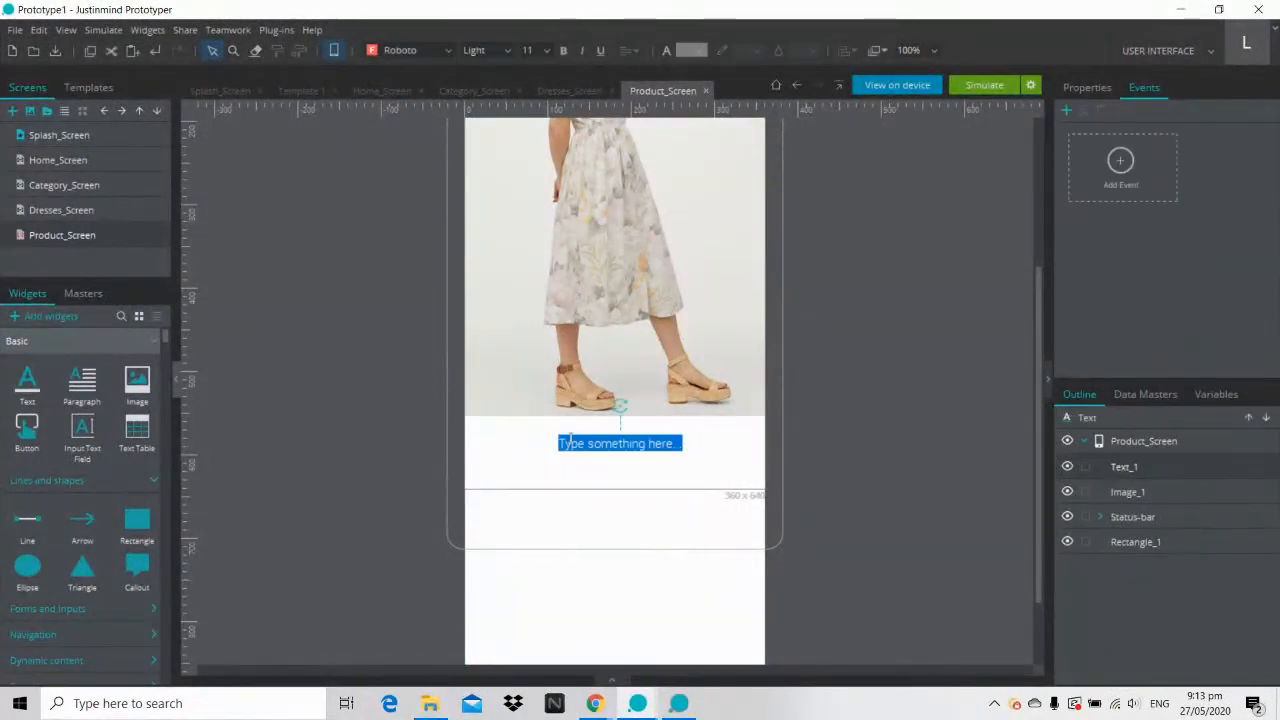
type("Off Whit")
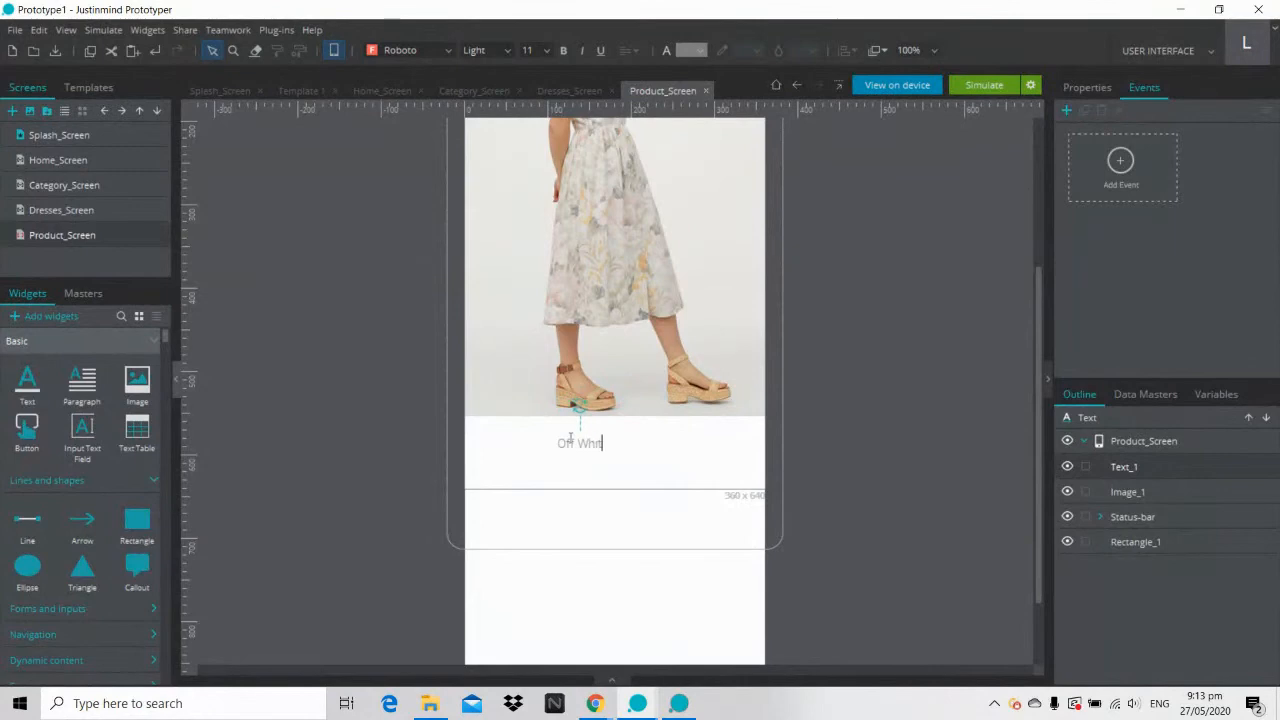
type("e Dress")
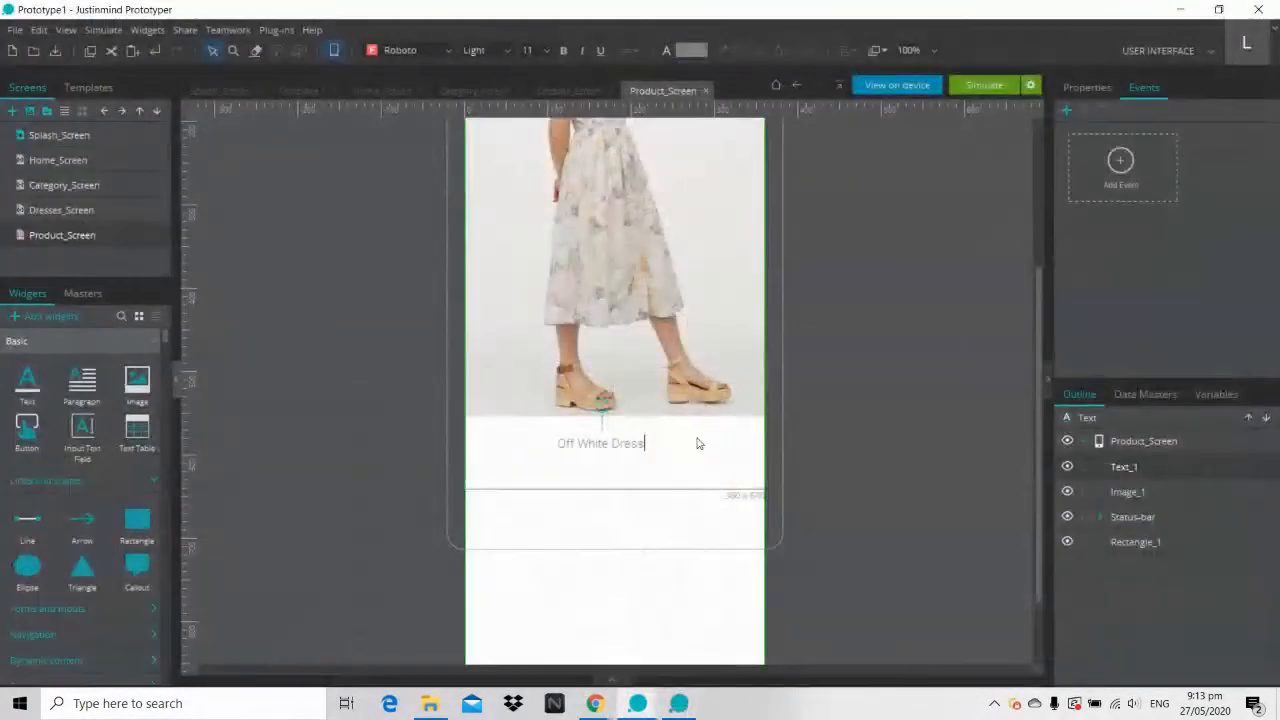
key("BackSpace")
key("BackSpace")
key("BackSpace")
key("BackSpace")
key("BackSpace")
key("BackSpace")
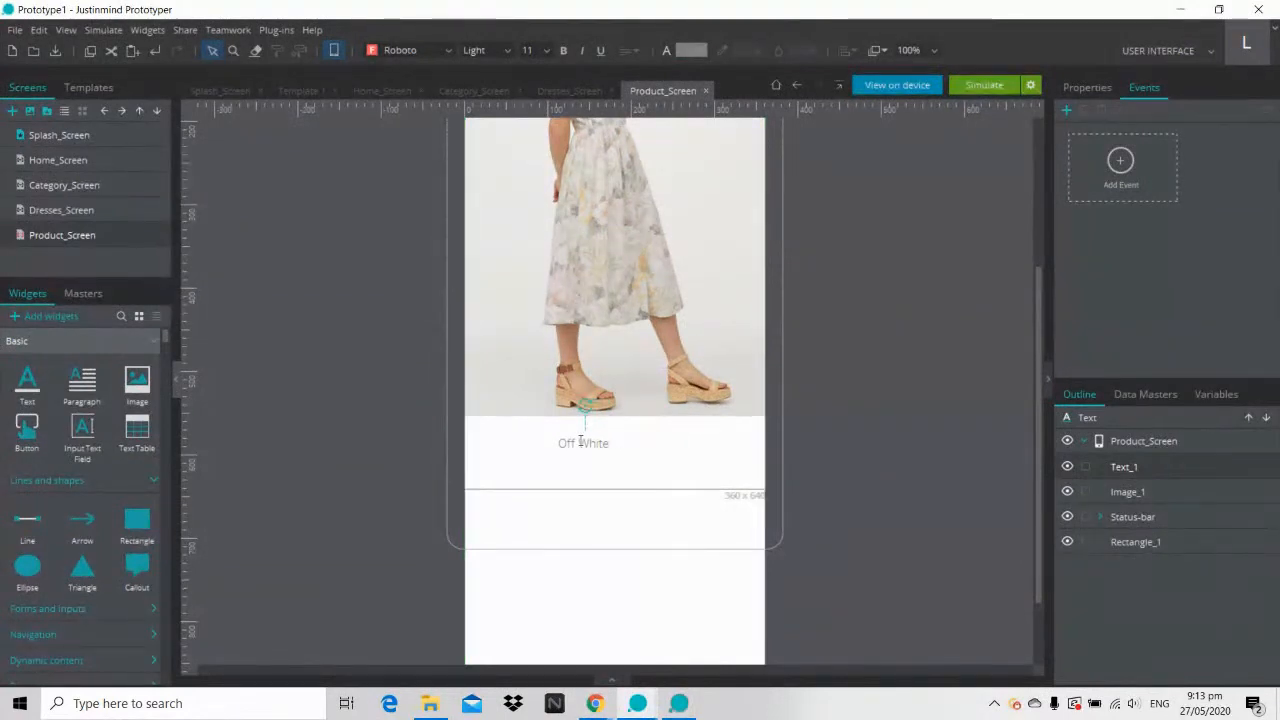
Step: Set the color of the "Off White" text to black (#000000)
left_click(1104, 91)
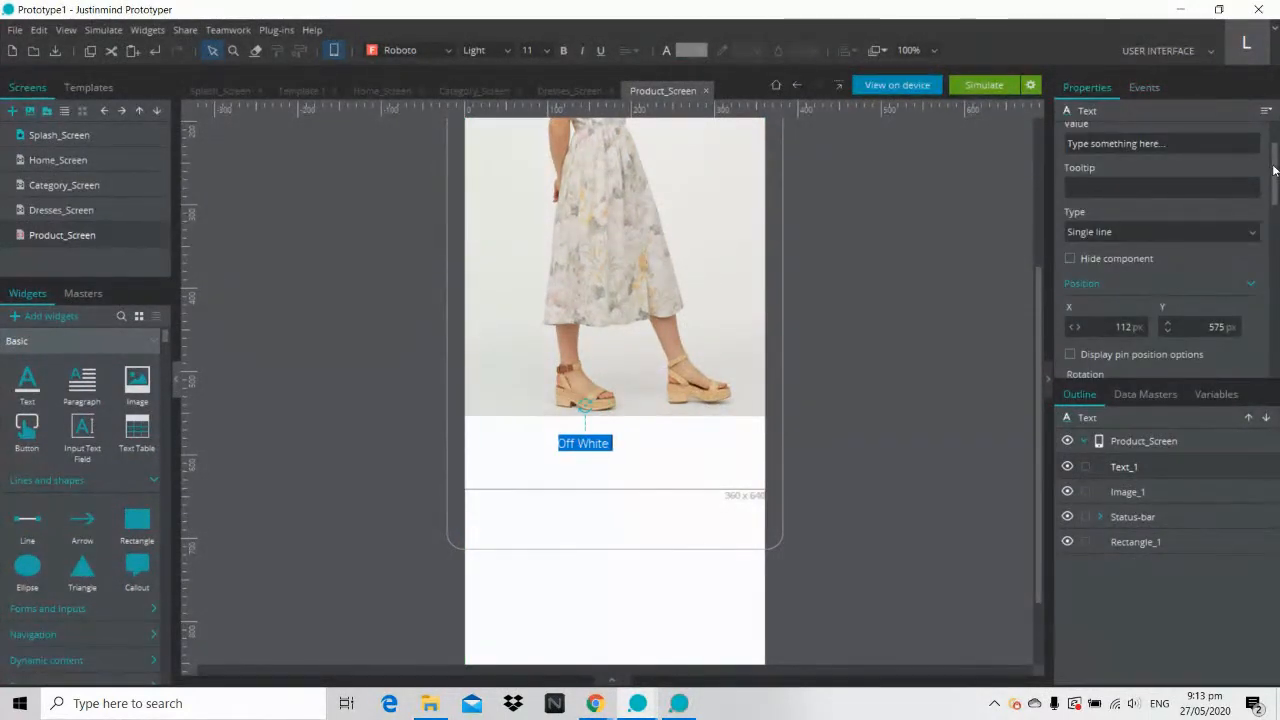
left_click_drag(1275, 170, 1268, 307)
left_click(1078, 244)
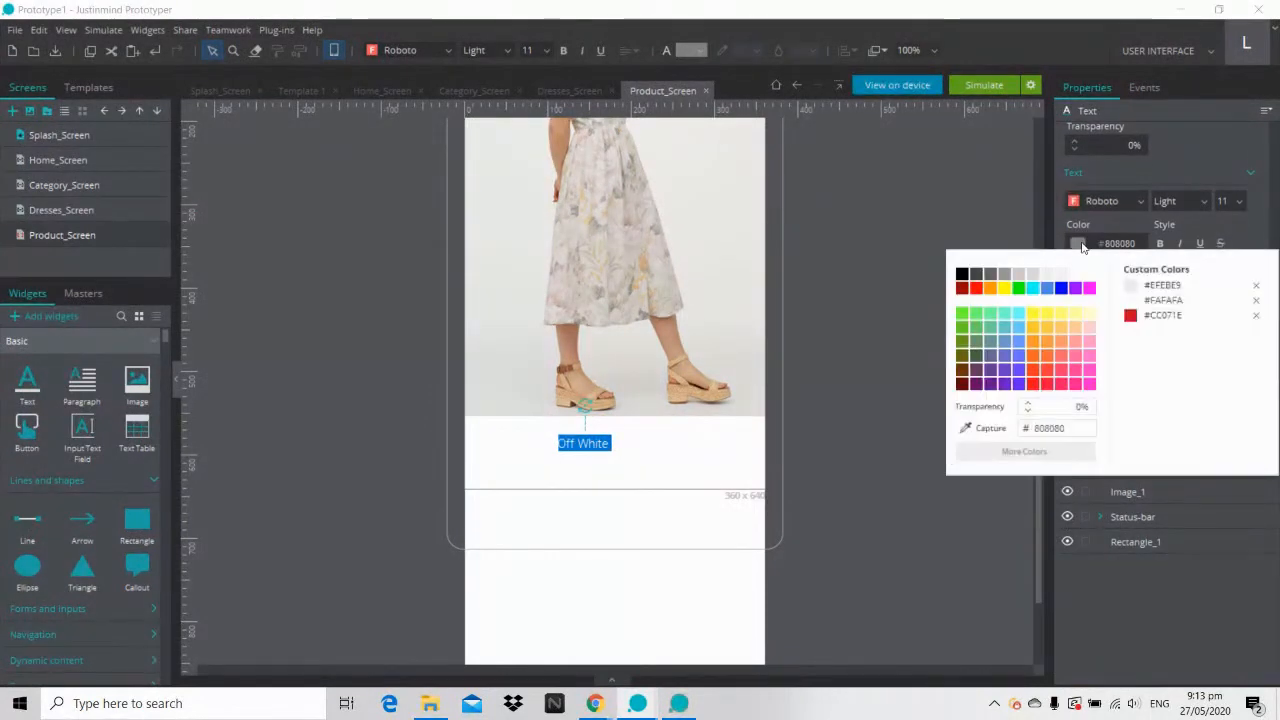
left_click(962, 274)
left_click(834, 374)
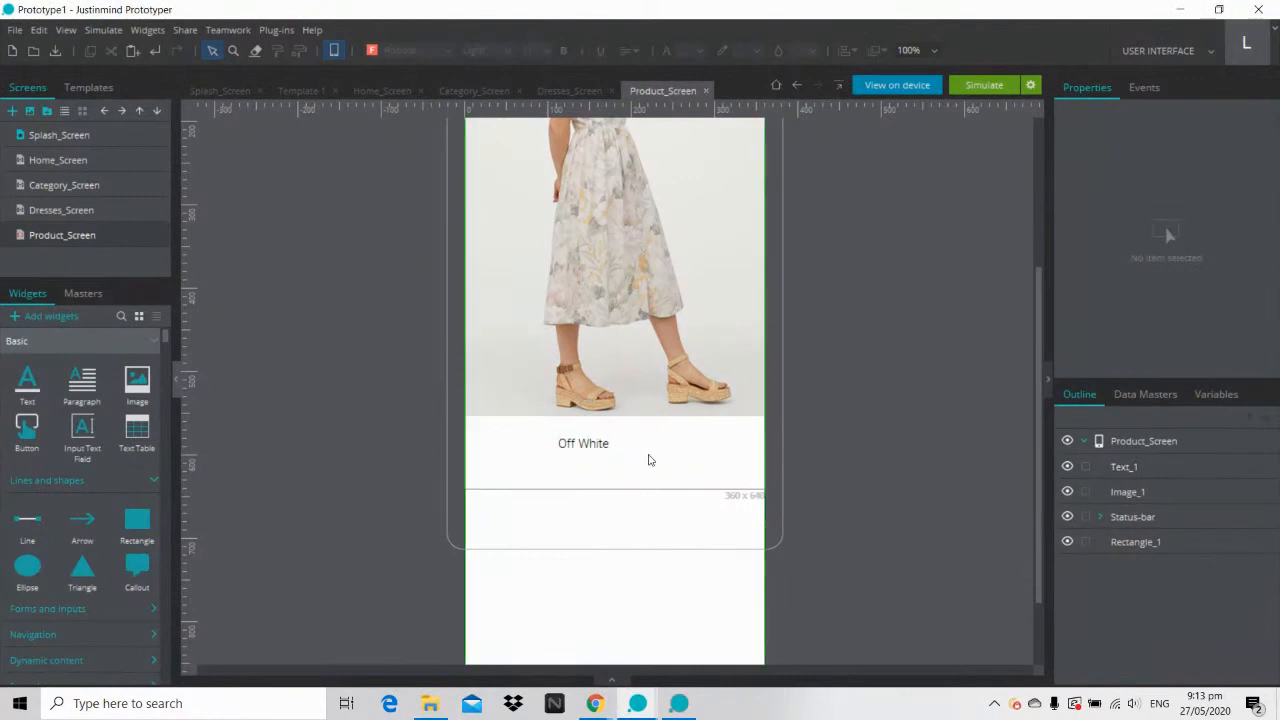
Step: Set the "Off White" label's font weight to Medium and center it horizontally below the dress image
left_click(605, 450)
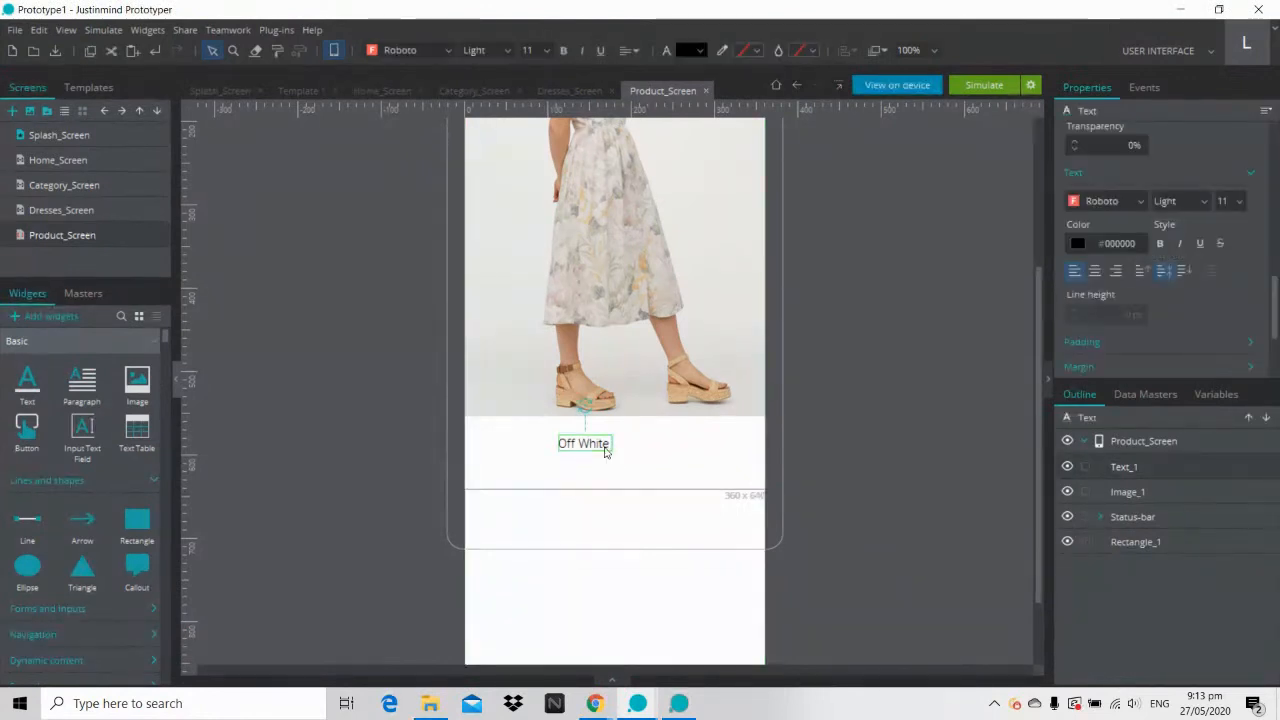
left_click(499, 50)
left_click(495, 182)
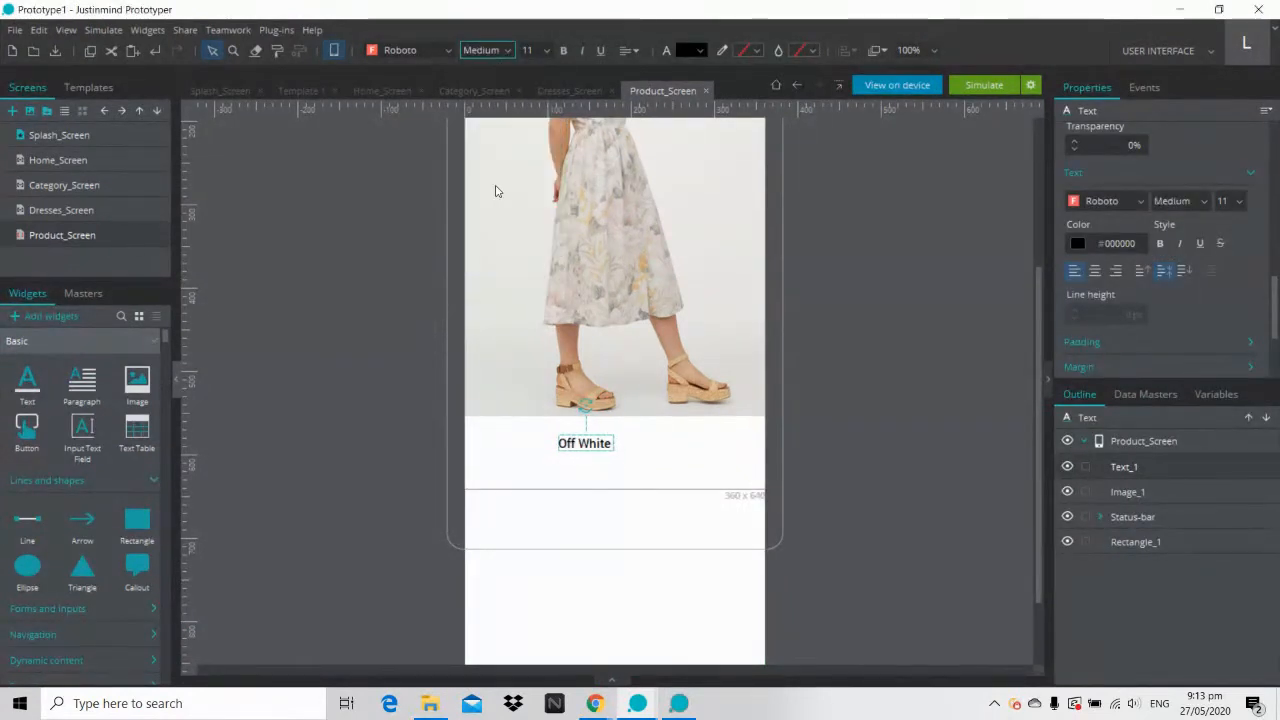
left_click(872, 356)
left_click_drag(586, 448, 637, 447)
left_click(894, 454)
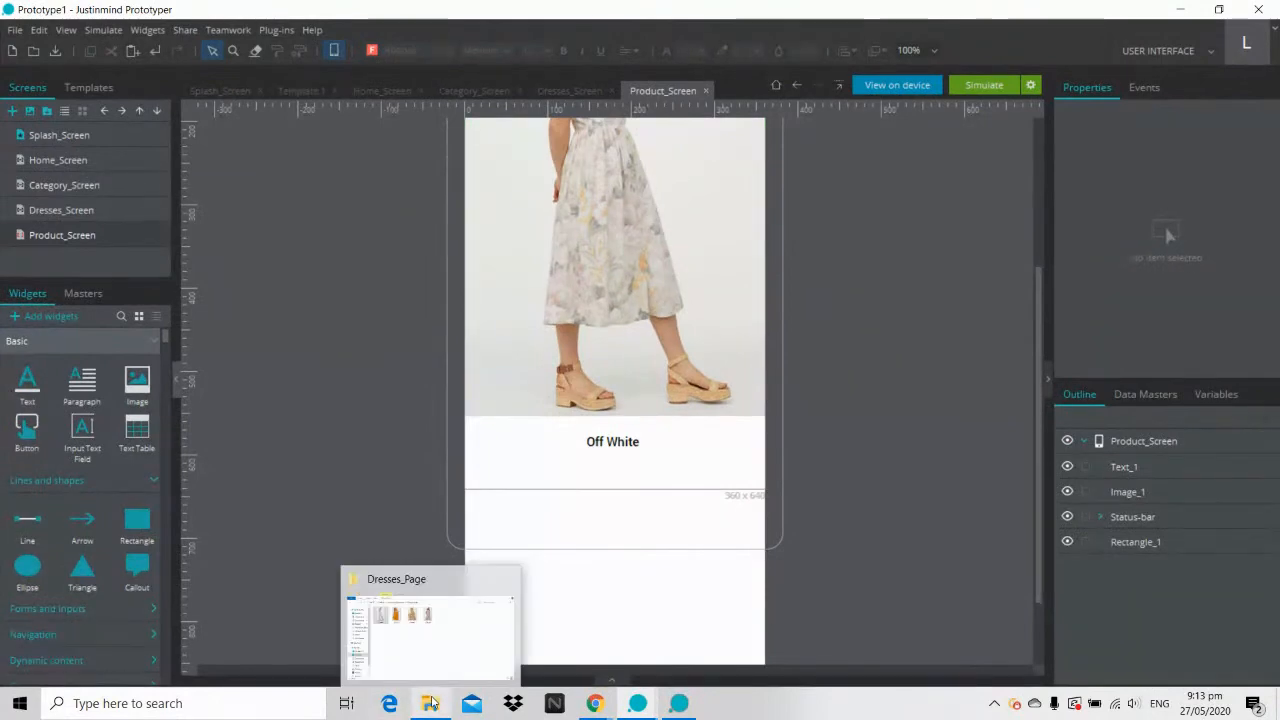
Step: Check the color thumbnails in the Prototype_Shop simulation, and embed the Black image from the JustinMind_Resources Product_Page folder in Prototype1's Product_Screen
left_click(676, 706)
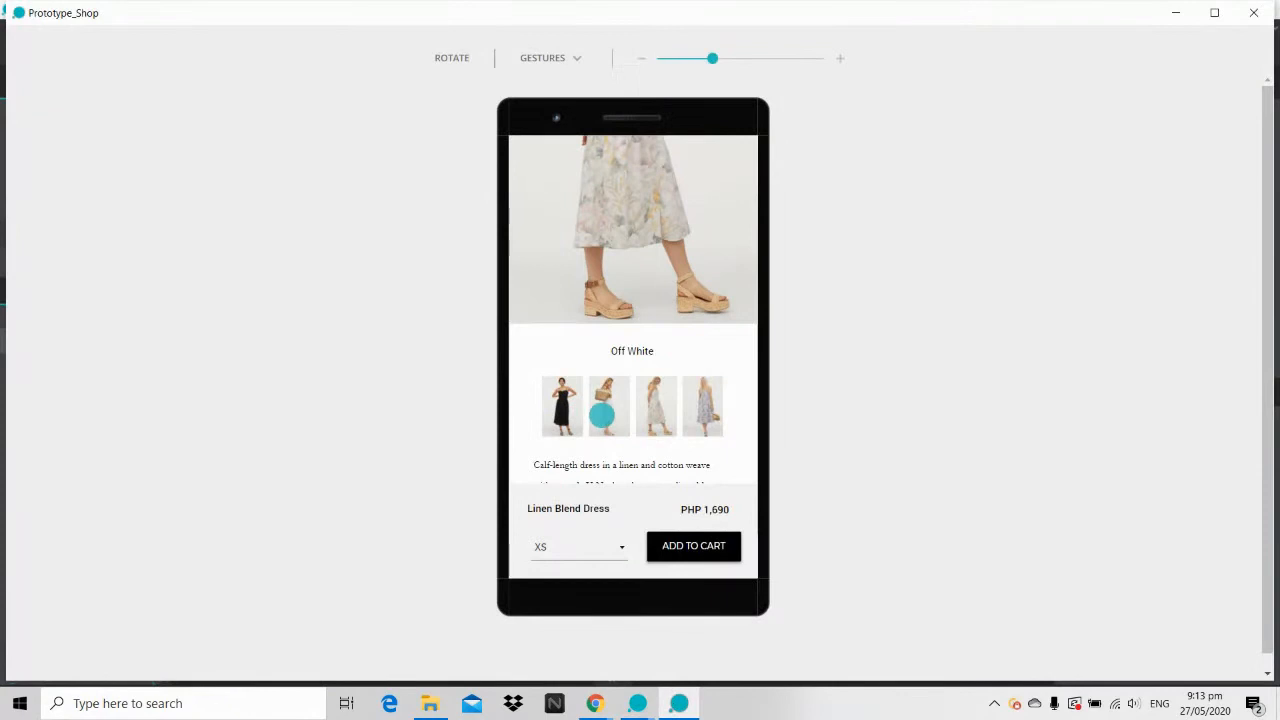
left_click(1163, 17)
left_click(445, 704)
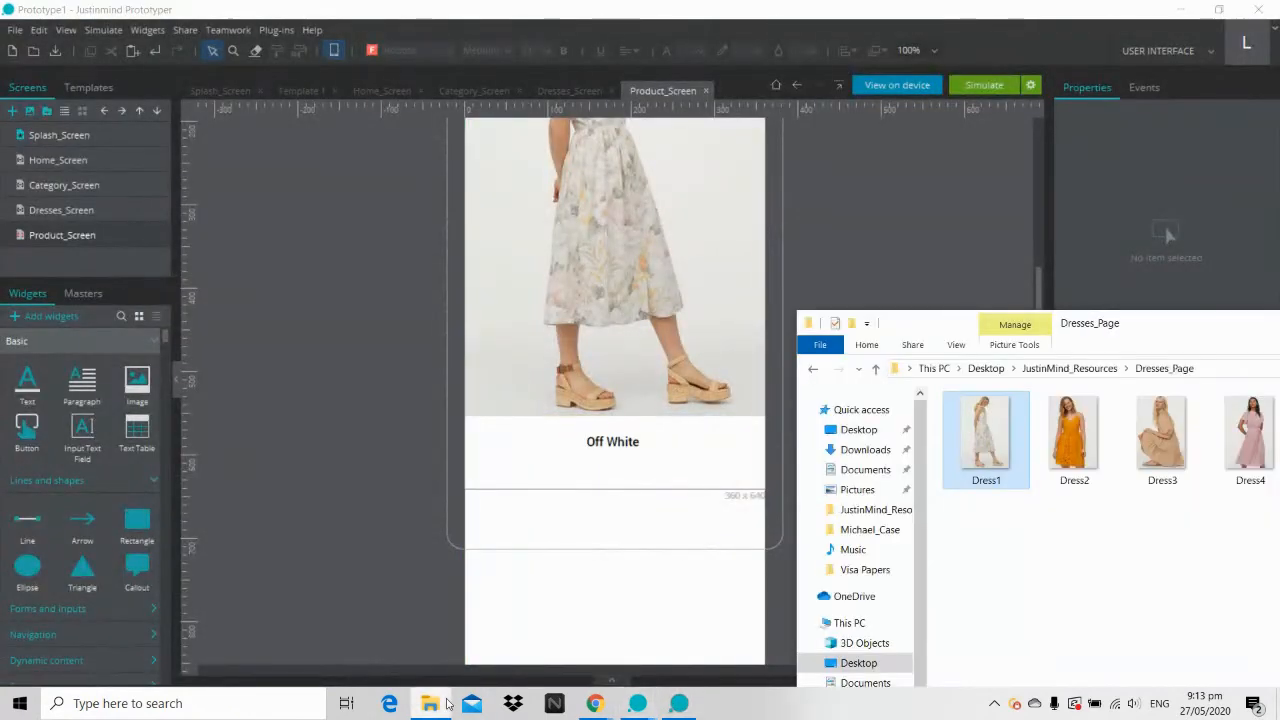
left_click(1069, 369)
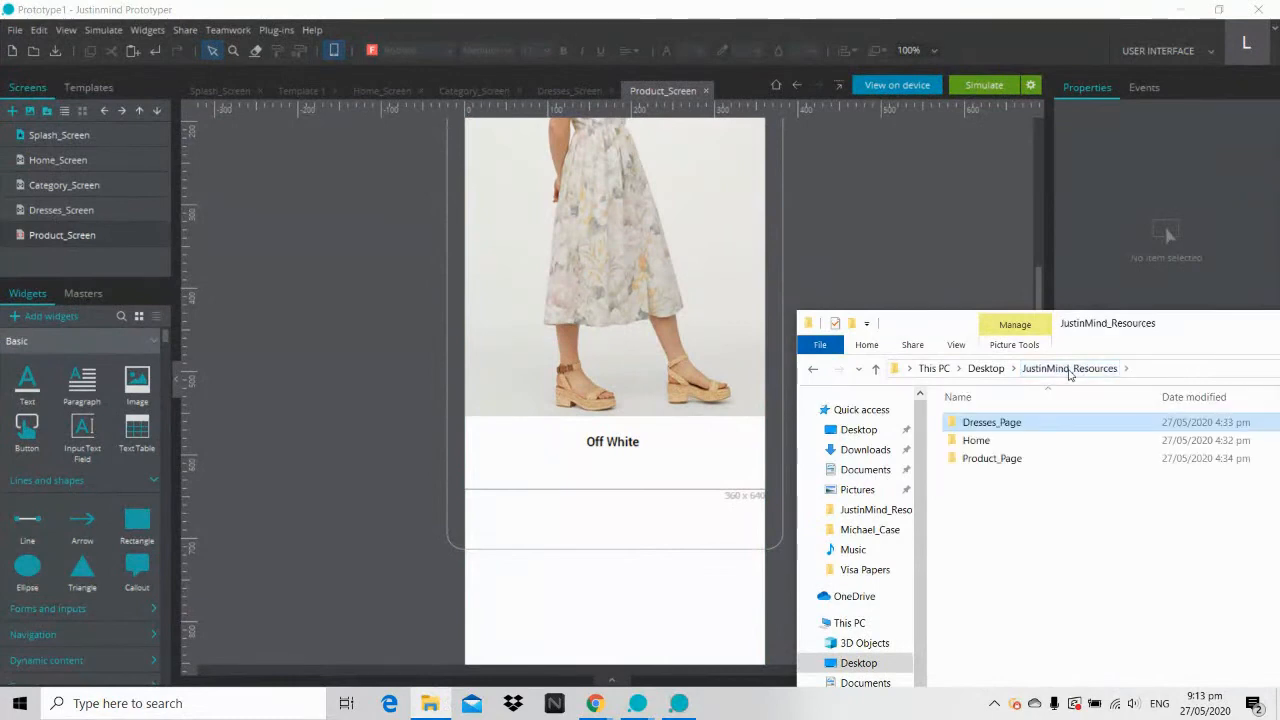
double_click(987, 458)
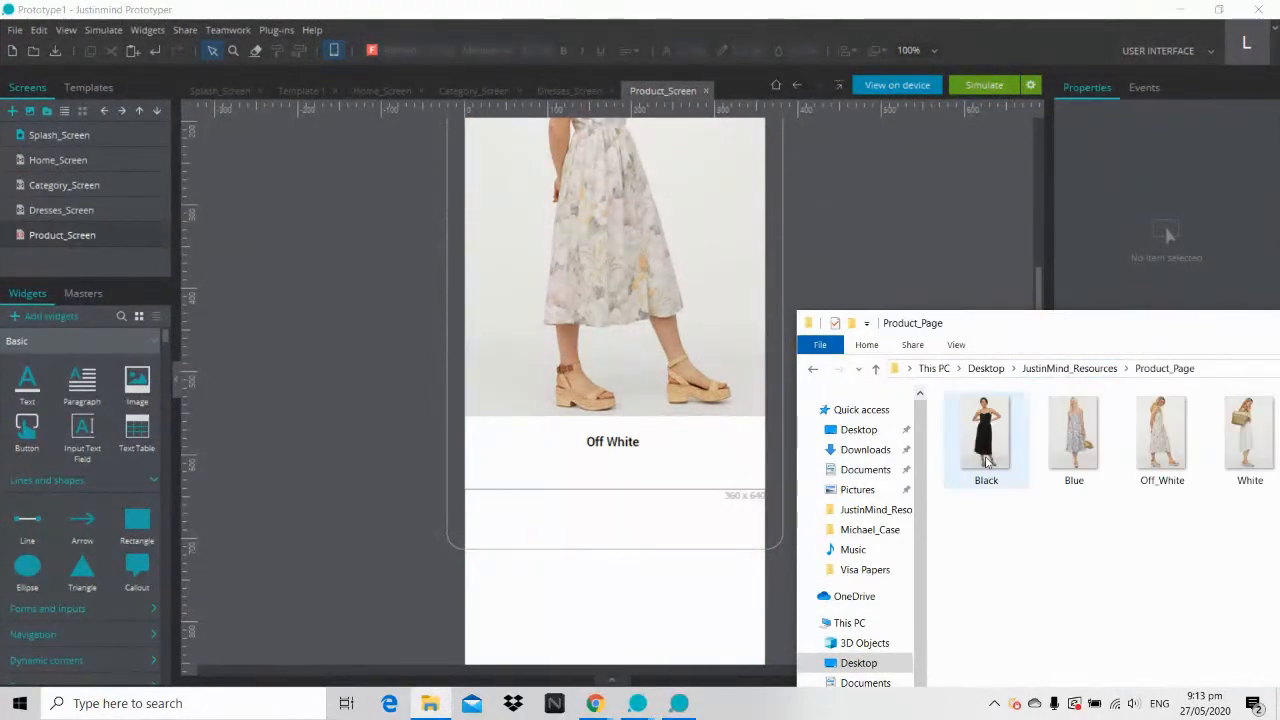
left_click_drag(986, 452, 607, 511)
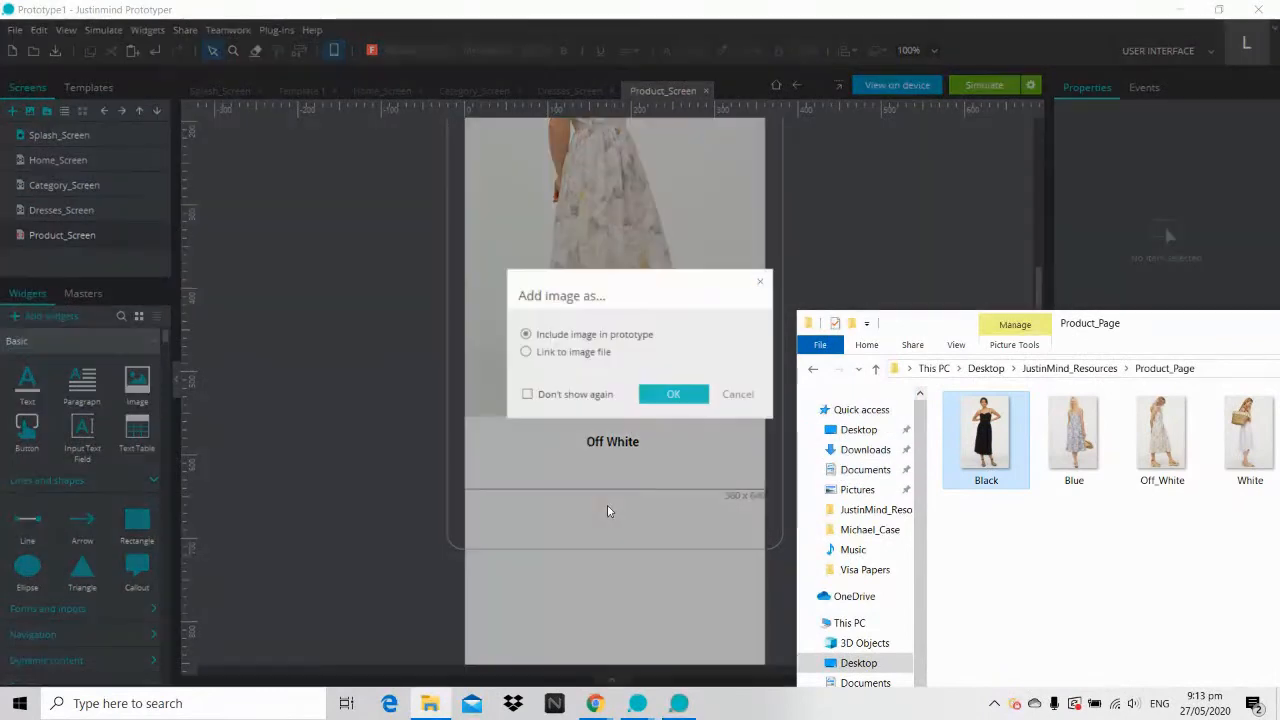
left_click(657, 394)
Step: Shrink the Black dress image to a small thumbnail and place it below the "Off White" label near the screen's left edge
left_click_drag(829, 560, 567, 234)
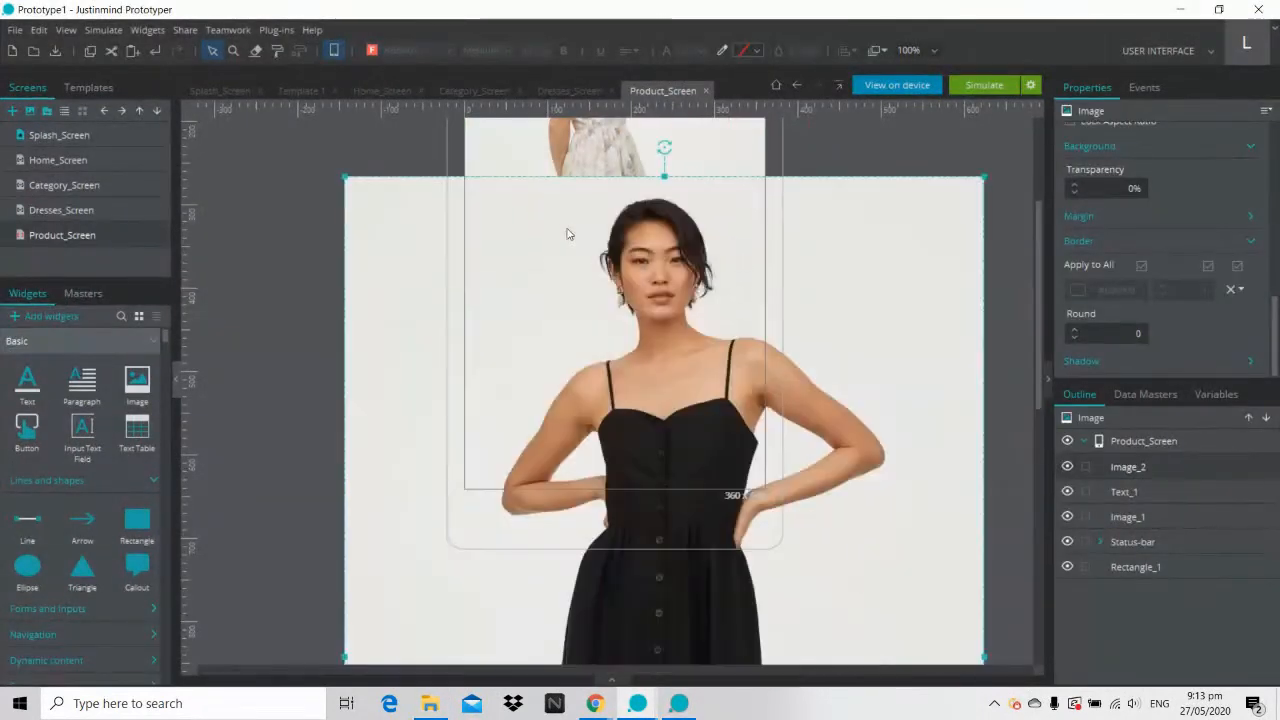
left_click_drag(343, 176, 748, 246)
left_click_drag(417, 151, 688, 561)
left_click_drag(797, 603, 671, 293)
left_click_drag(705, 465, 523, 521)
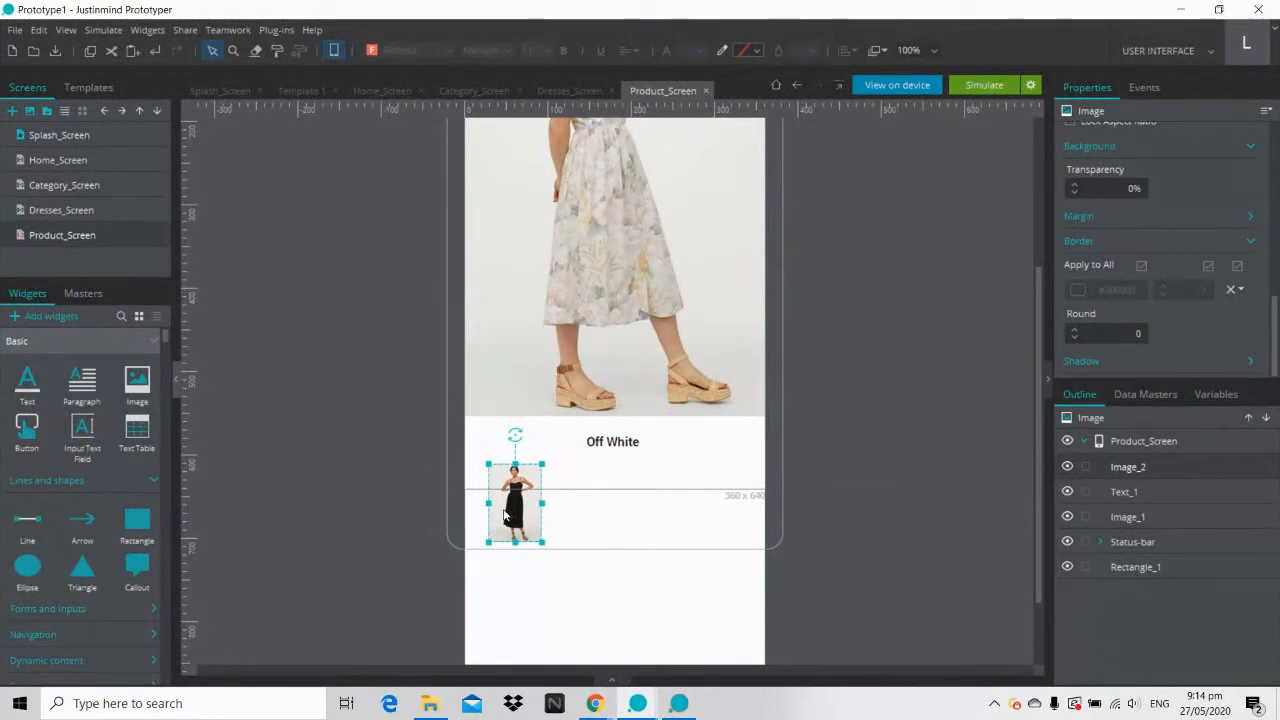
left_click_drag(505, 515, 499, 512)
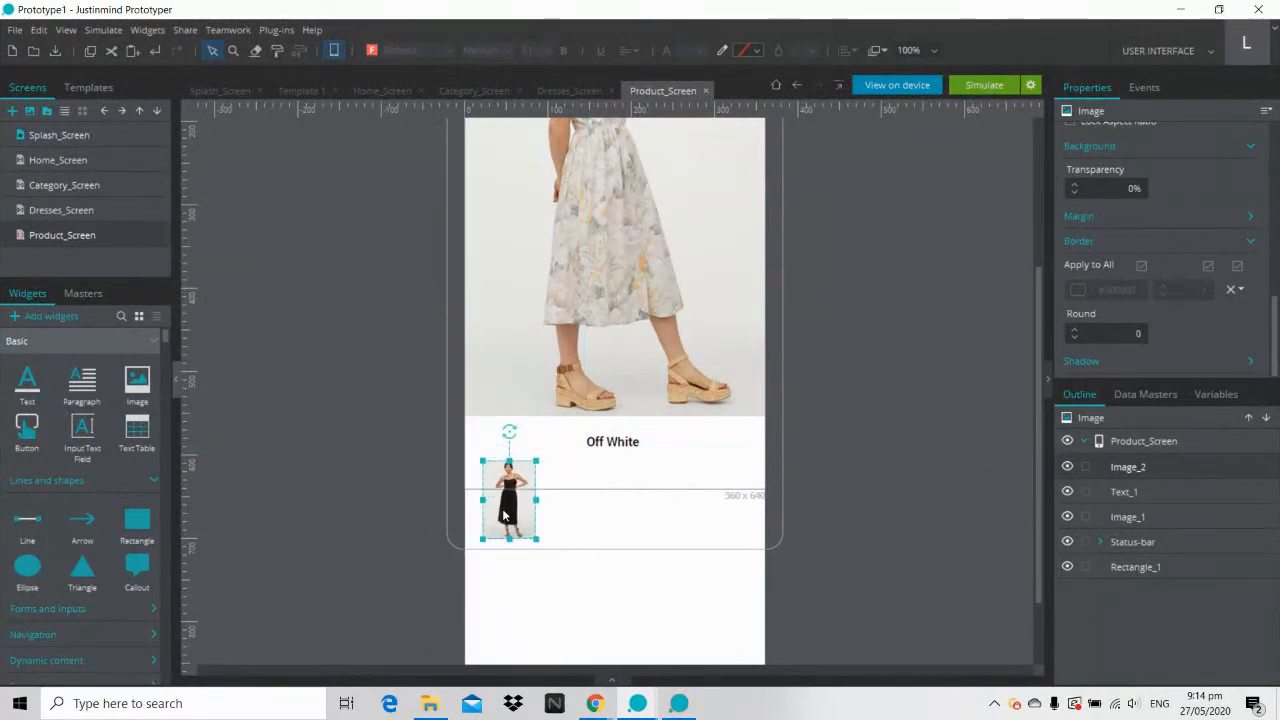
Step: Embed the White image from Product_Page, shrink it to match the Black thumbnail, and place it to that thumbnail's right
left_click(437, 701)
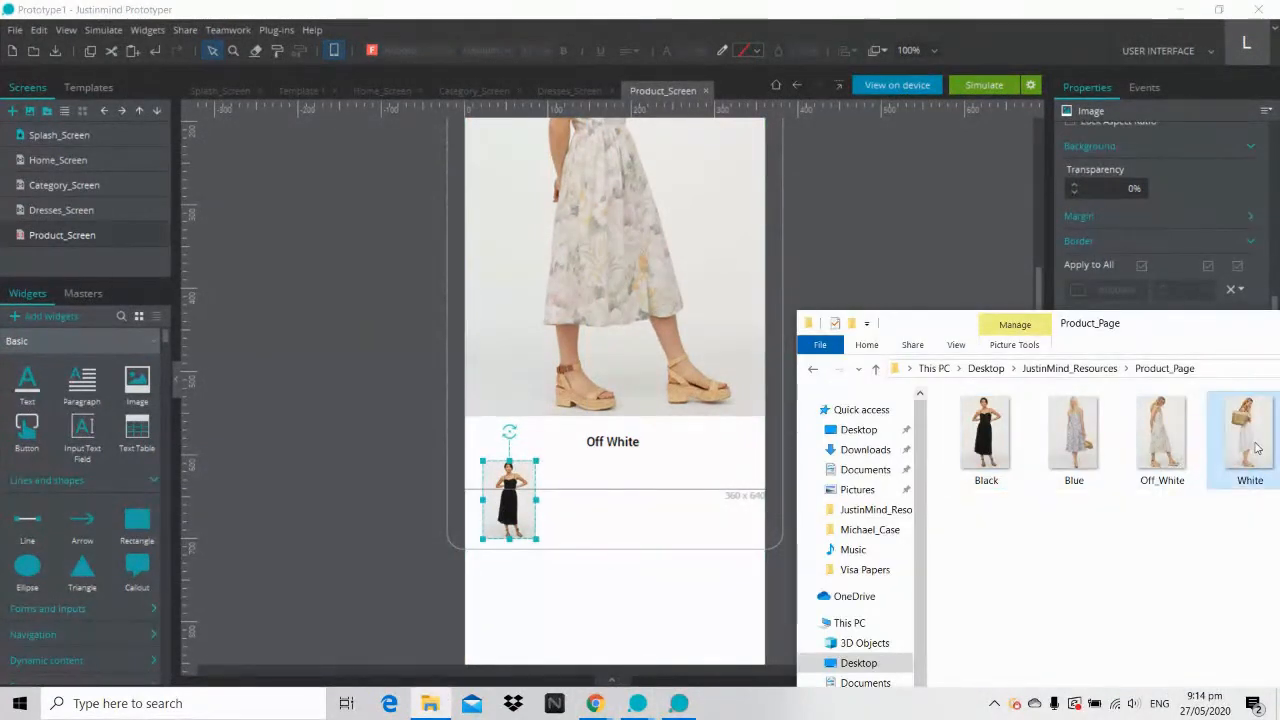
left_click_drag(1257, 448, 609, 517)
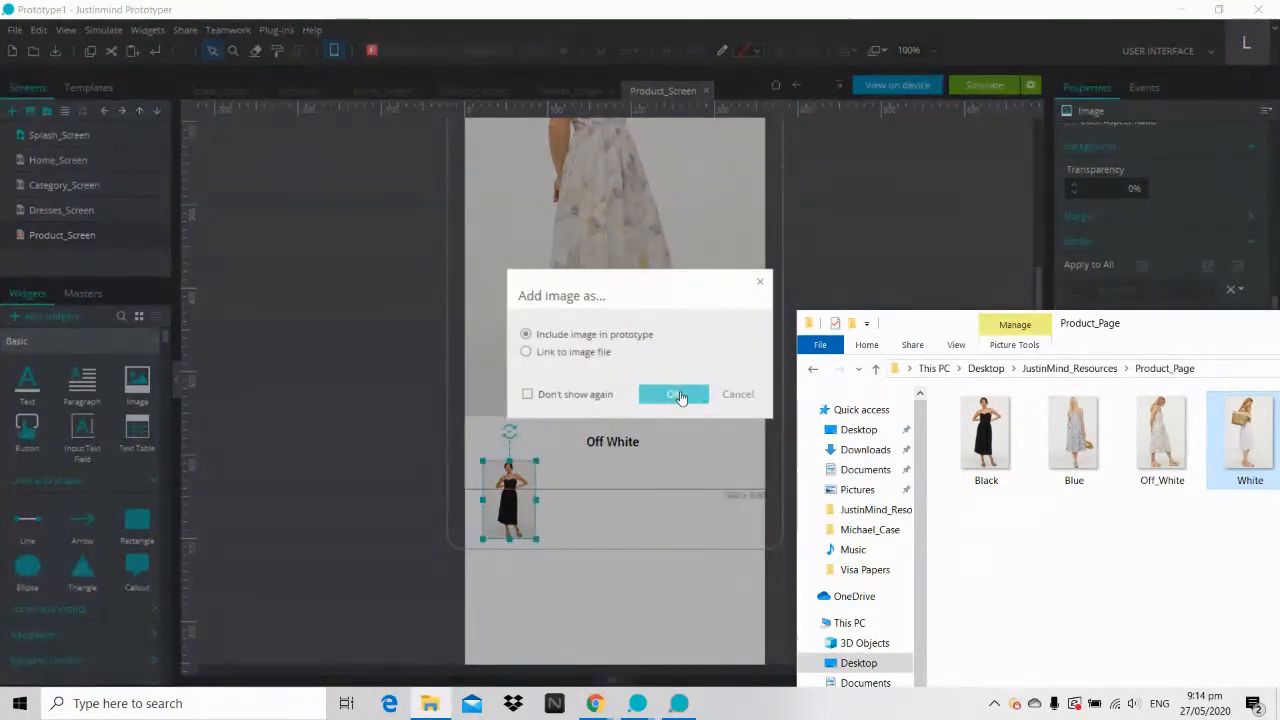
left_click(676, 395)
left_click_drag(765, 619, 574, 237)
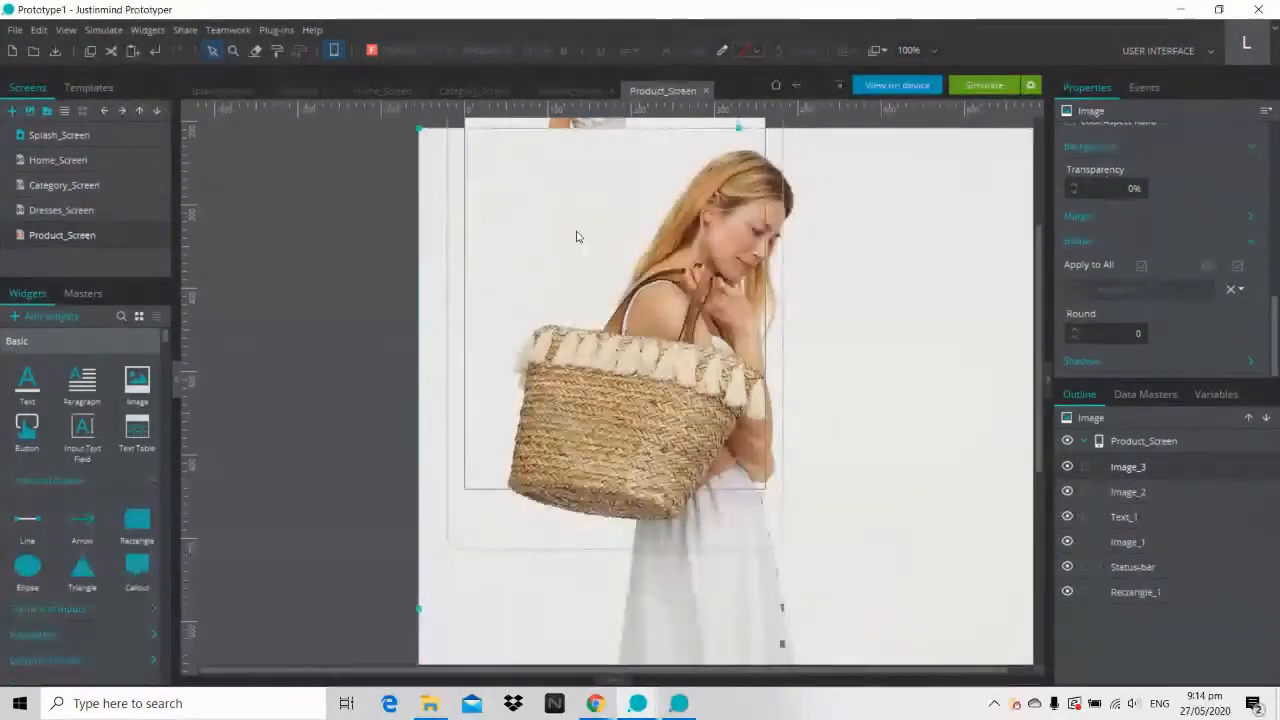
left_click_drag(418, 128, 533, 484)
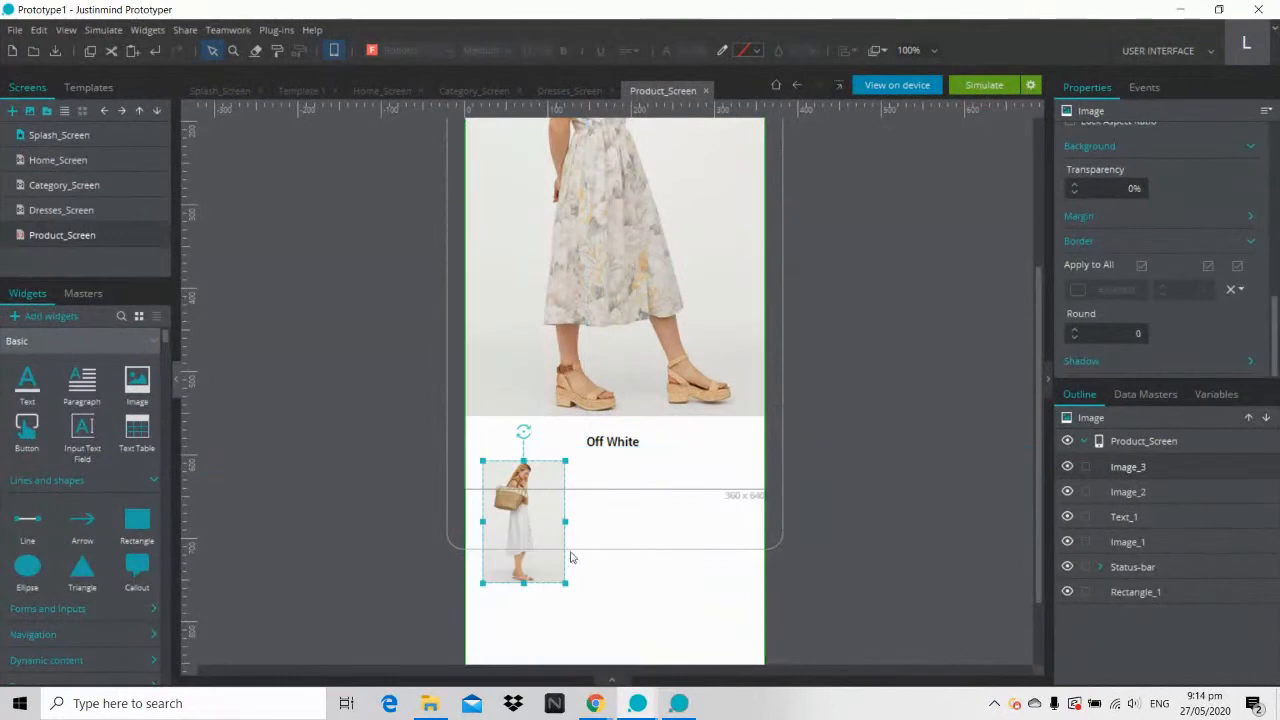
left_click_drag(565, 583, 531, 543)
left_click_drag(514, 500, 583, 500)
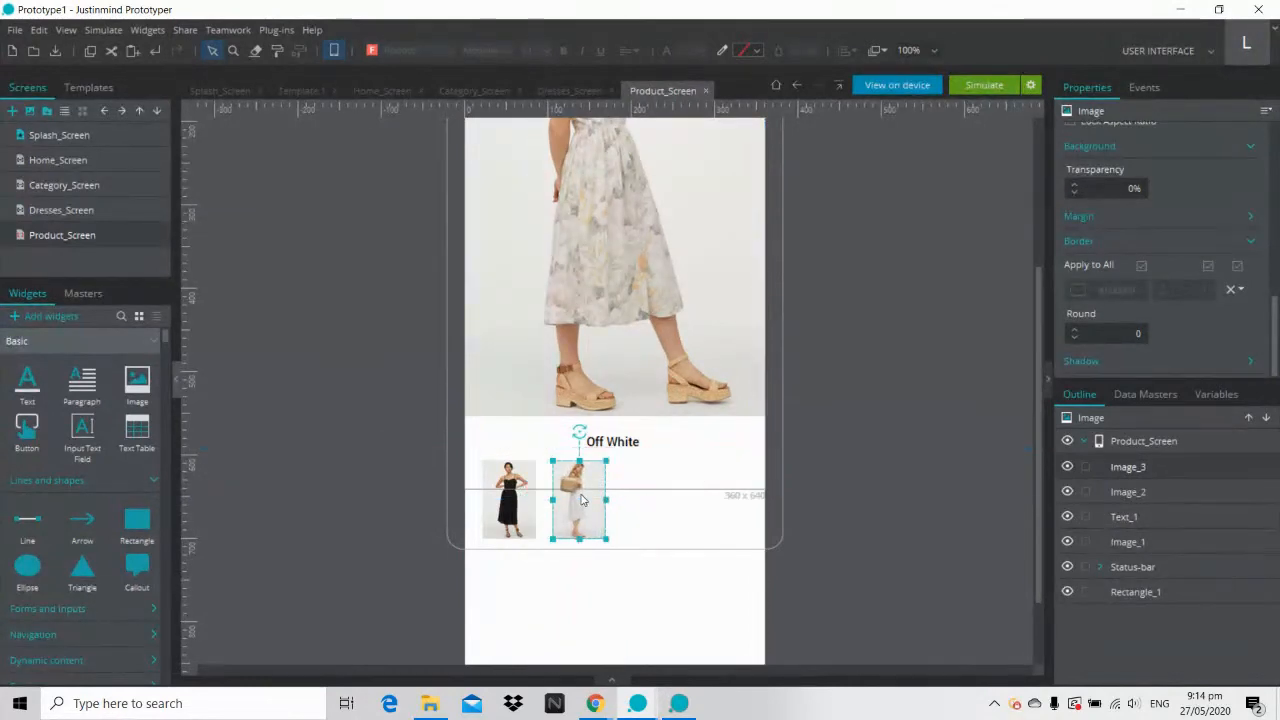
Step: Embed the Off_White image from Product_Page, shrink it to the same thumbnail size, and place it third in the row
left_click(431, 704)
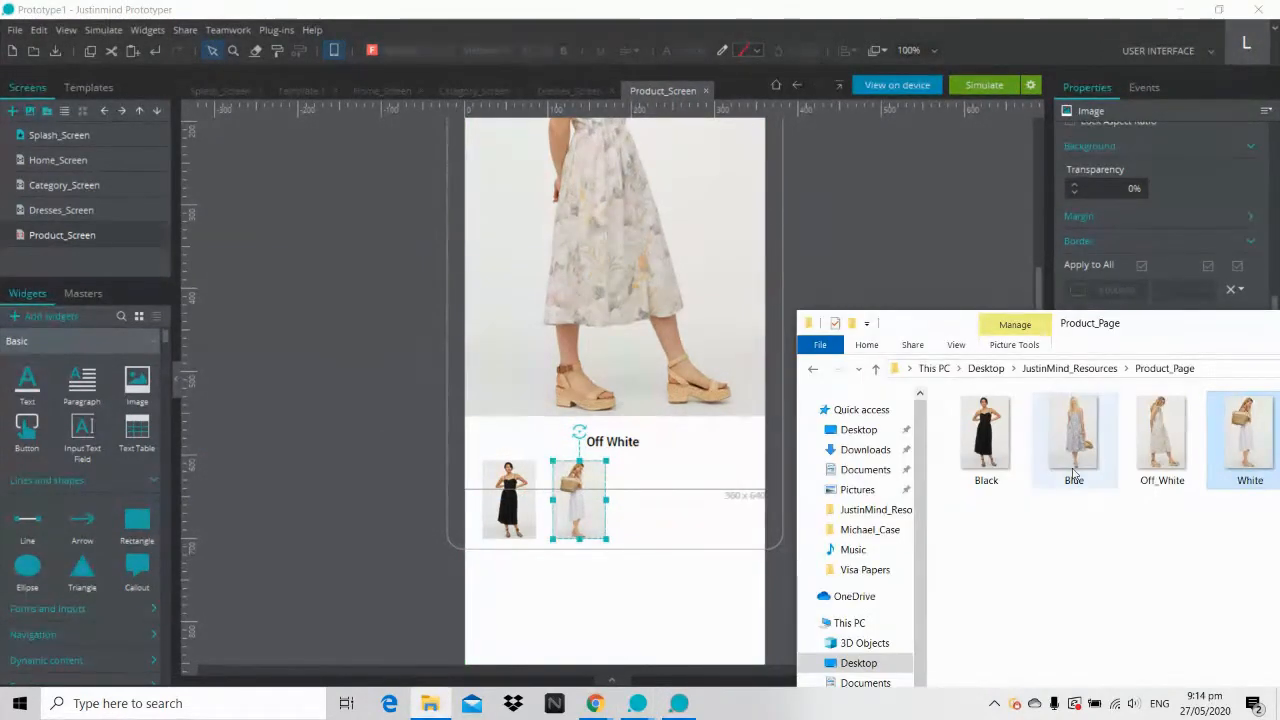
left_click(1157, 452)
left_click_drag(679, 452, 590, 388)
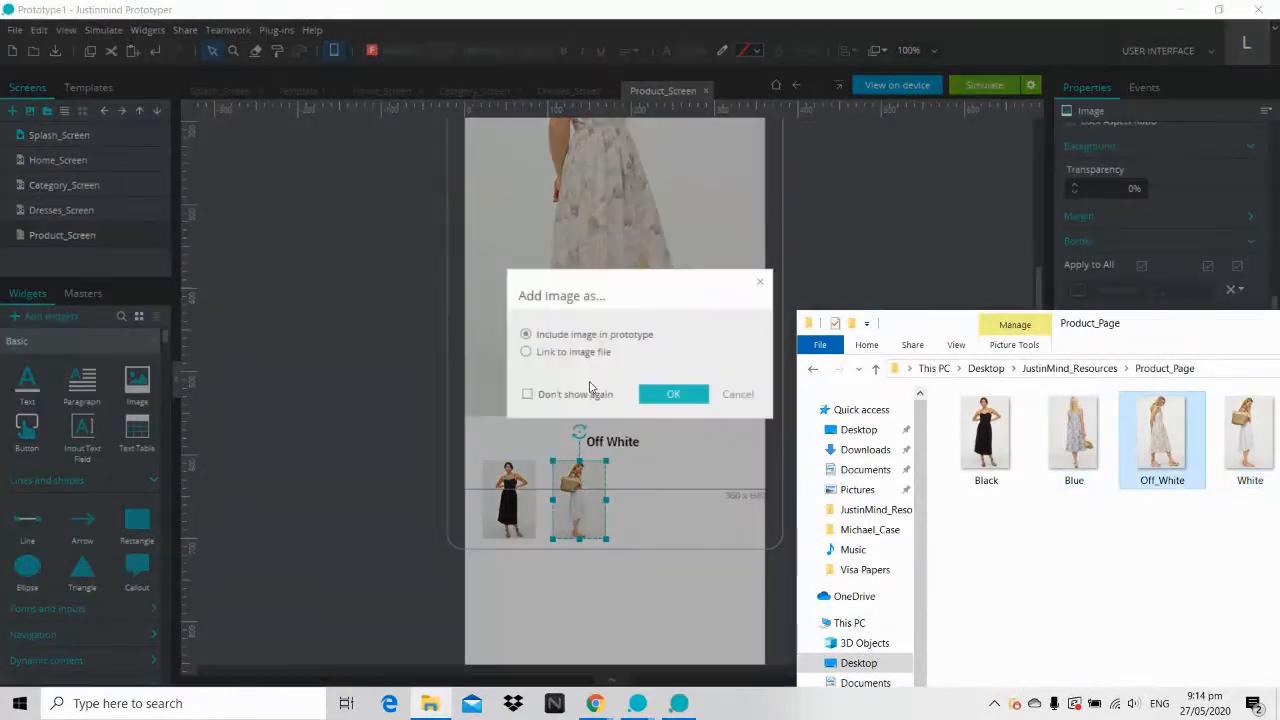
left_click(665, 394)
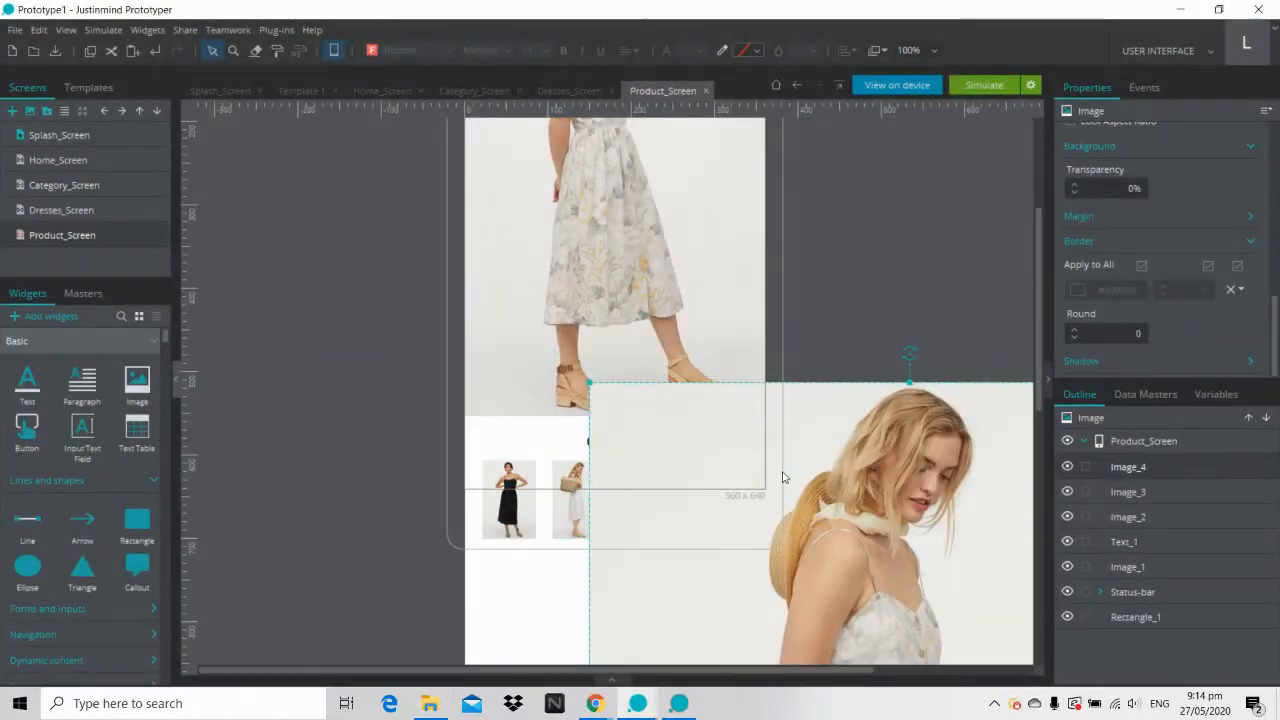
left_click_drag(783, 477, 697, 214)
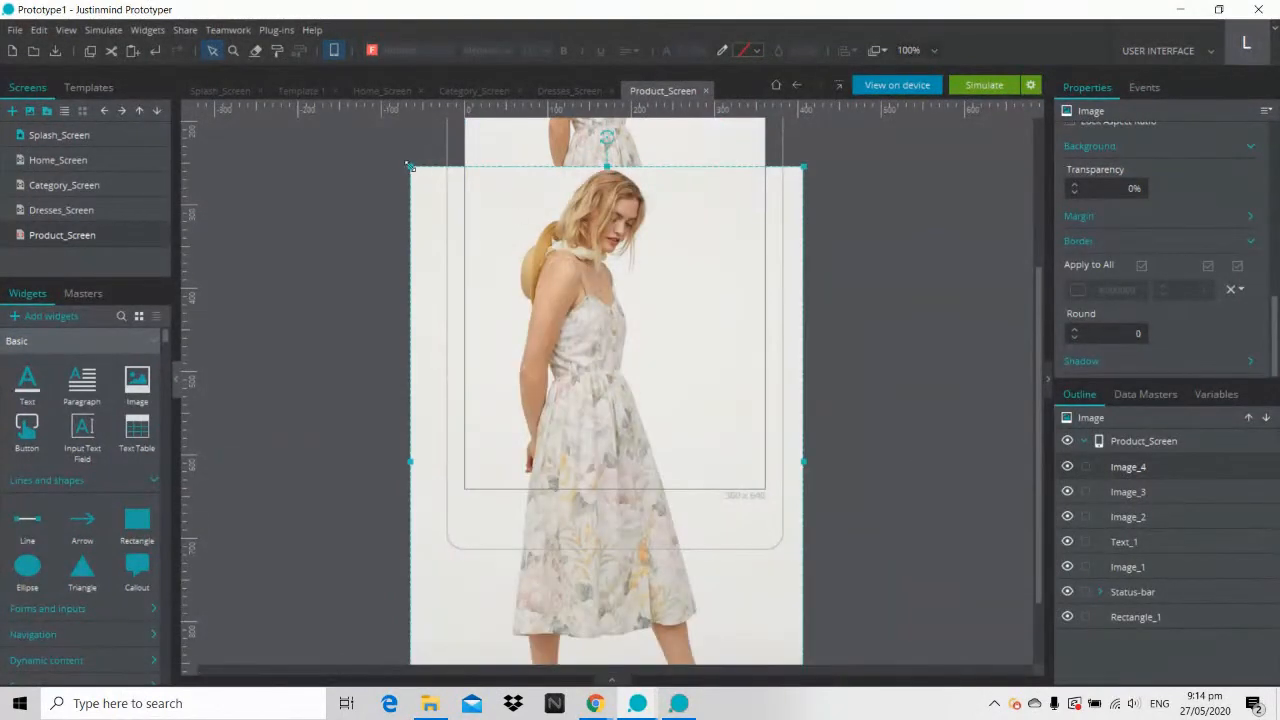
left_click_drag(410, 166, 671, 558)
left_click_drag(757, 619, 668, 331)
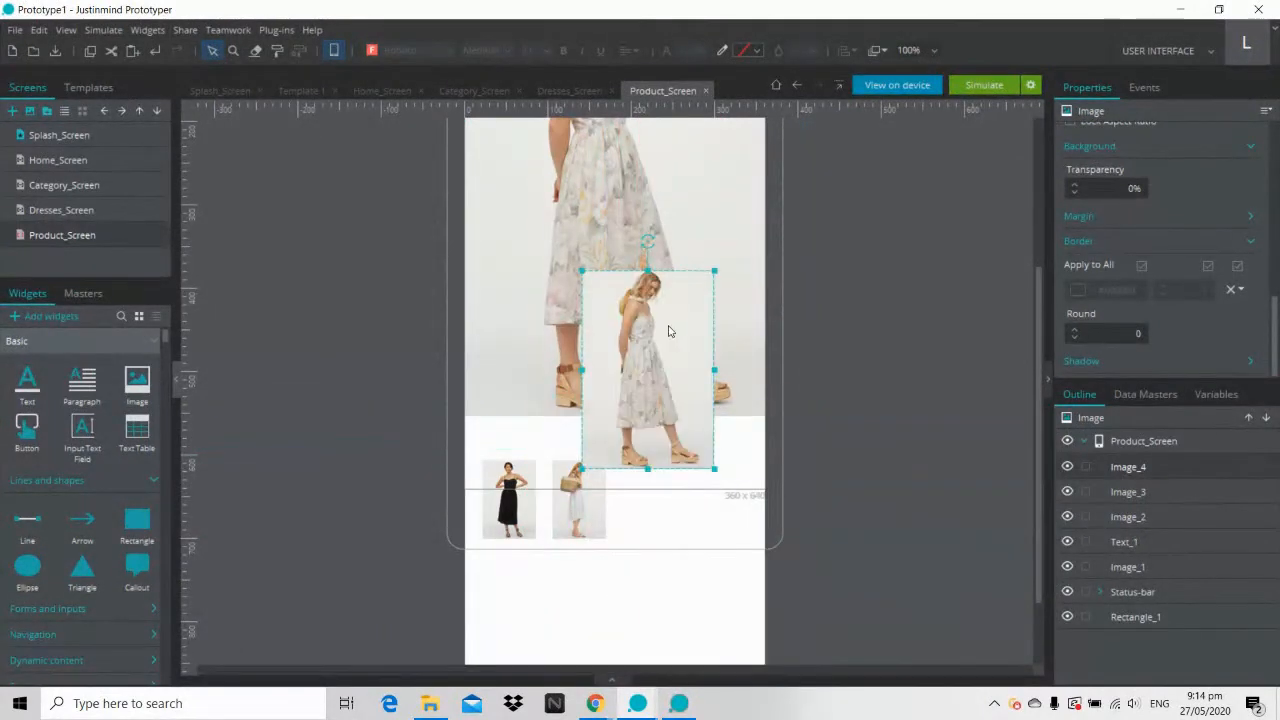
left_click_drag(714, 468, 606, 543)
left_click_drag(575, 519, 645, 518)
left_click(828, 518)
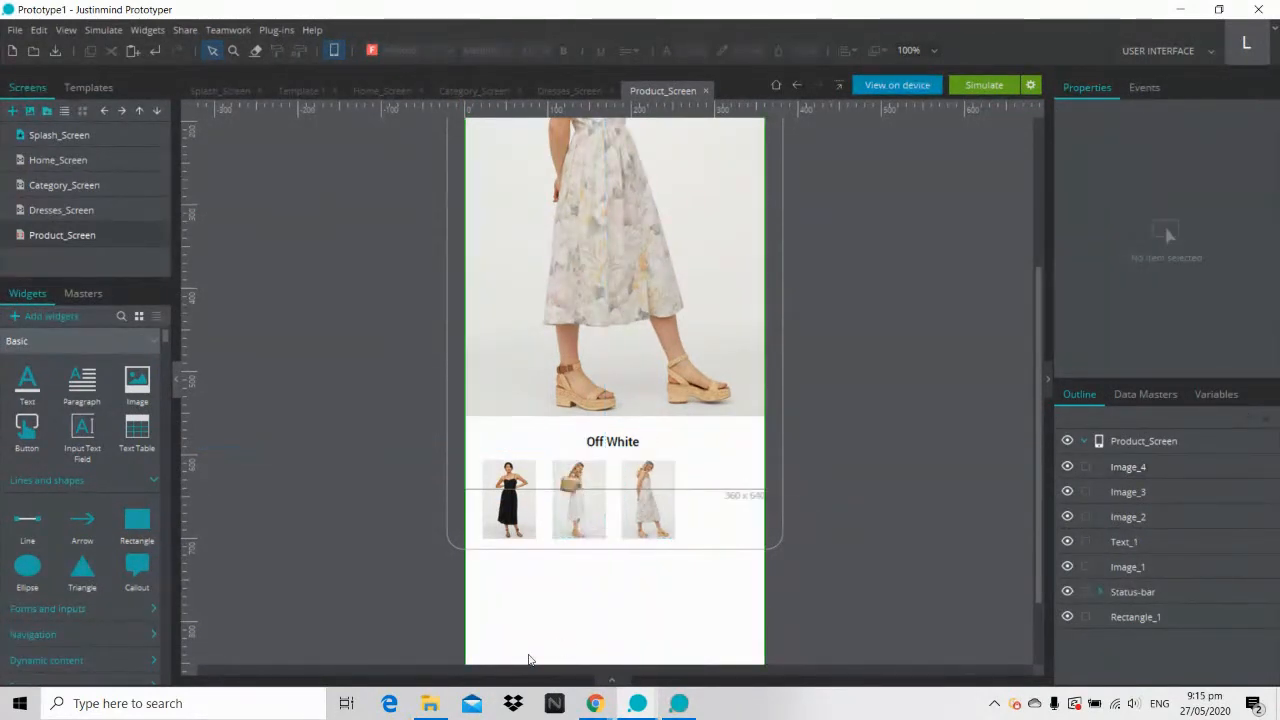
Step: Embed the Blue image from Product_Page, shrink it to the same thumbnail size, and place it fourth in the row
left_click(430, 703)
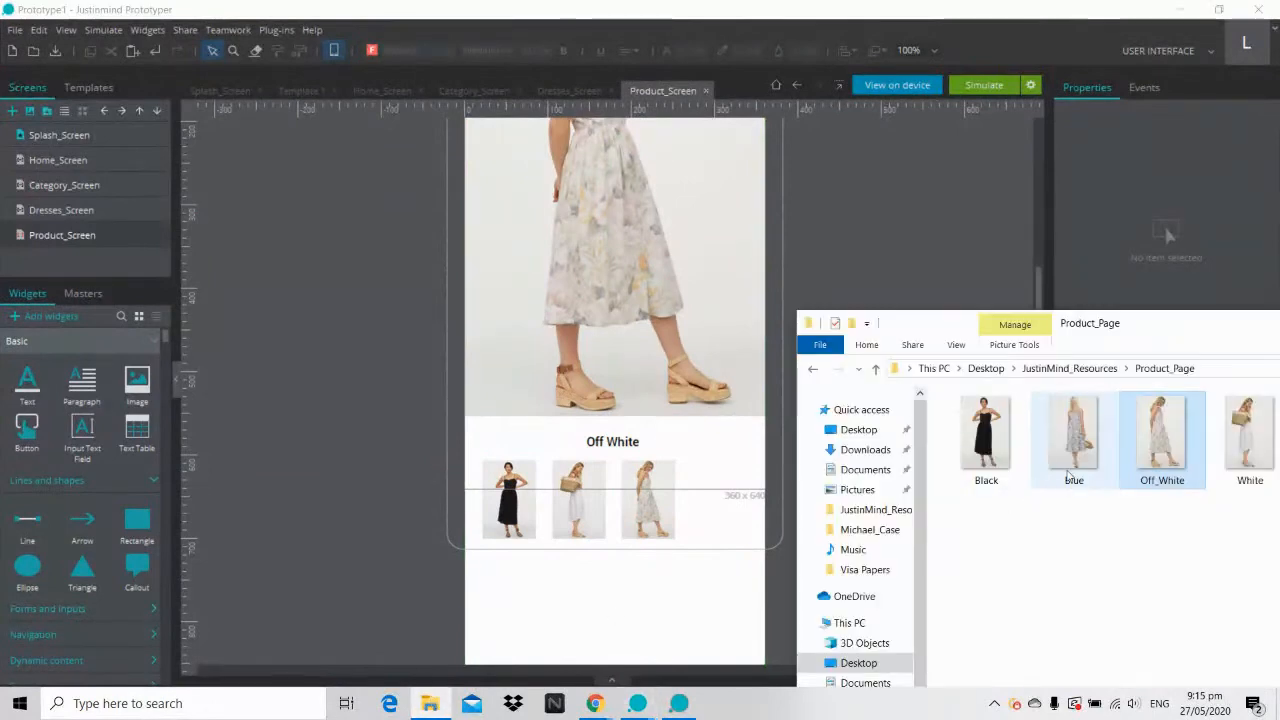
left_click_drag(1068, 476, 676, 397)
left_click(676, 397)
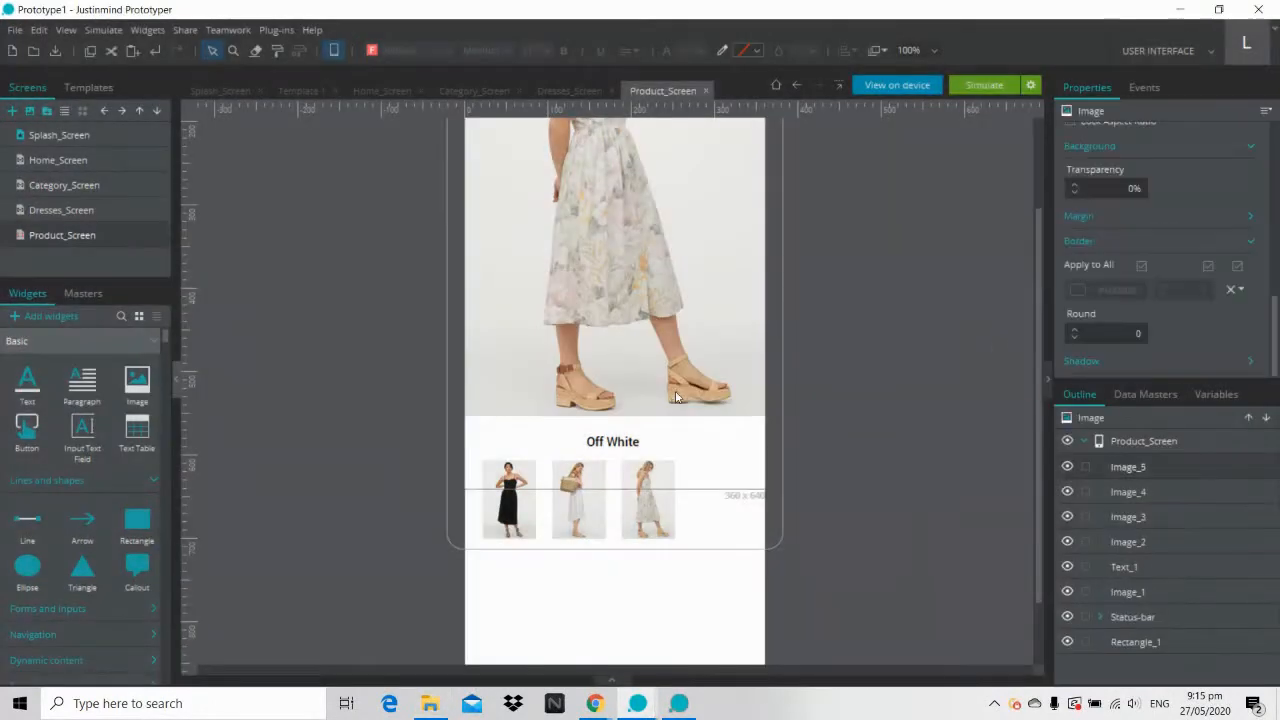
left_click_drag(811, 454, 617, 280)
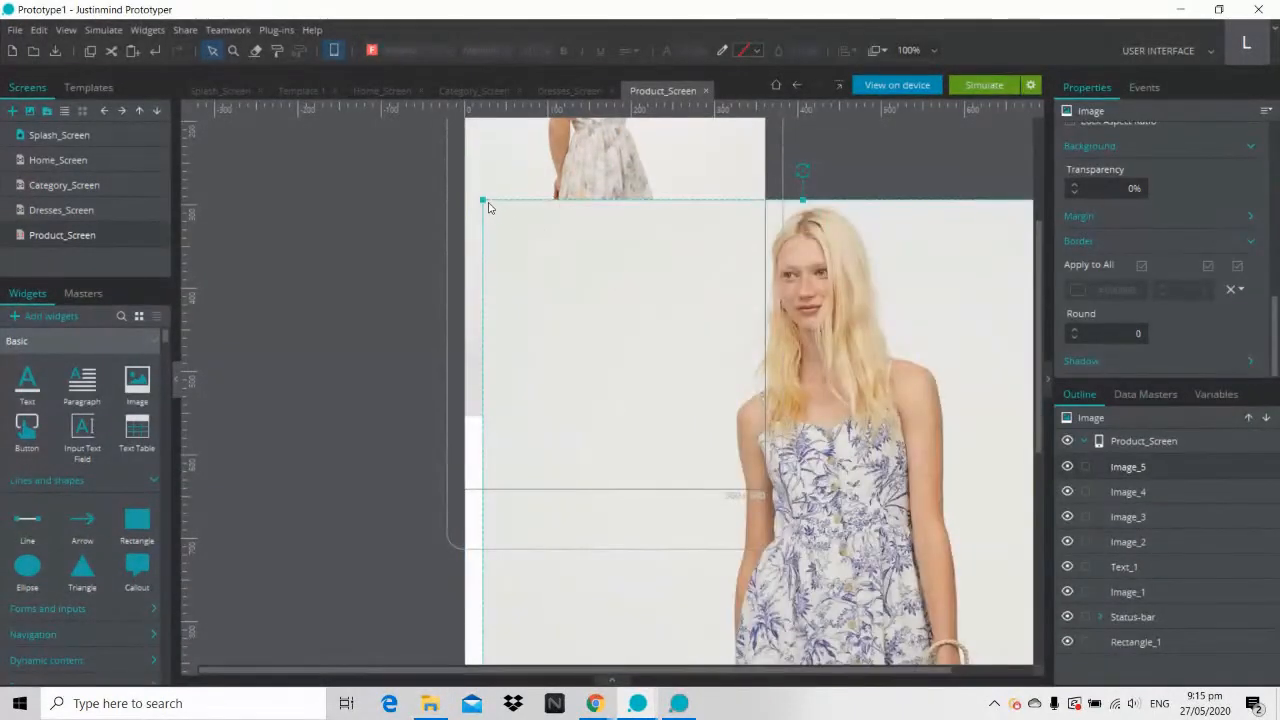
left_click_drag(483, 200, 977, 591)
left_click_drag(714, 548, 771, 228)
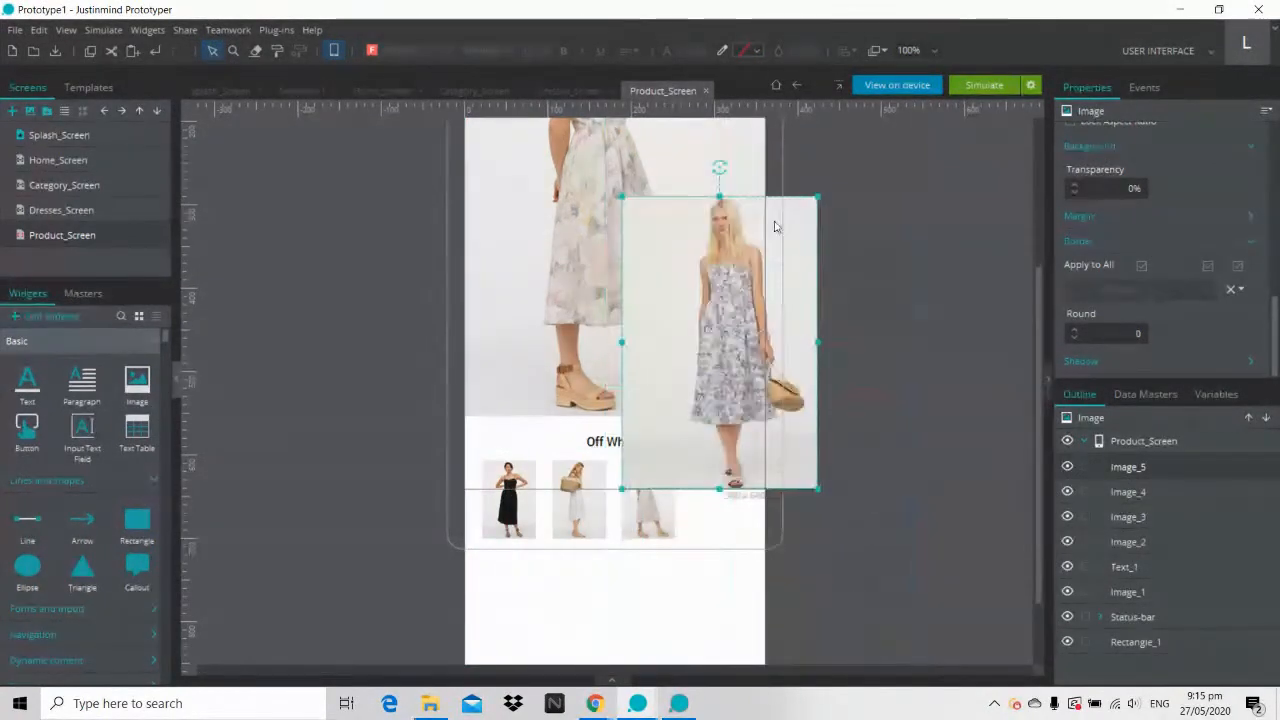
left_click_drag(625, 199, 786, 371)
left_click_drag(795, 436, 679, 514)
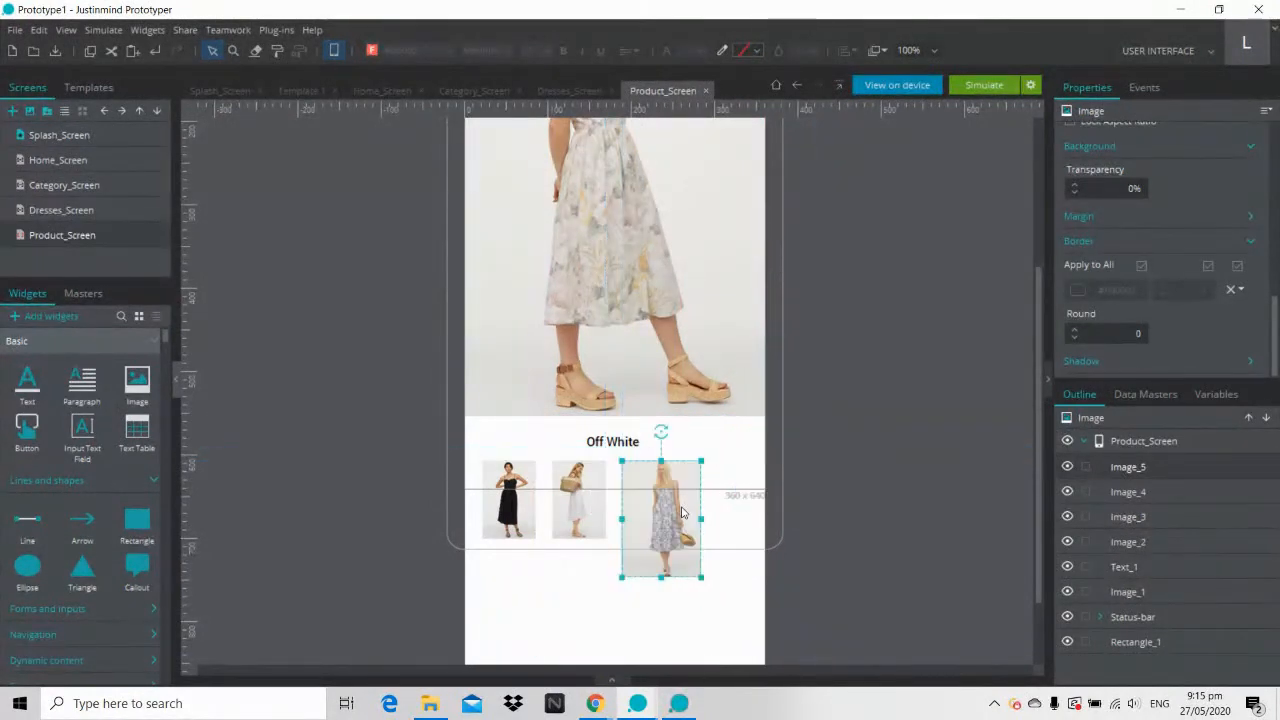
left_click_drag(702, 576, 718, 523)
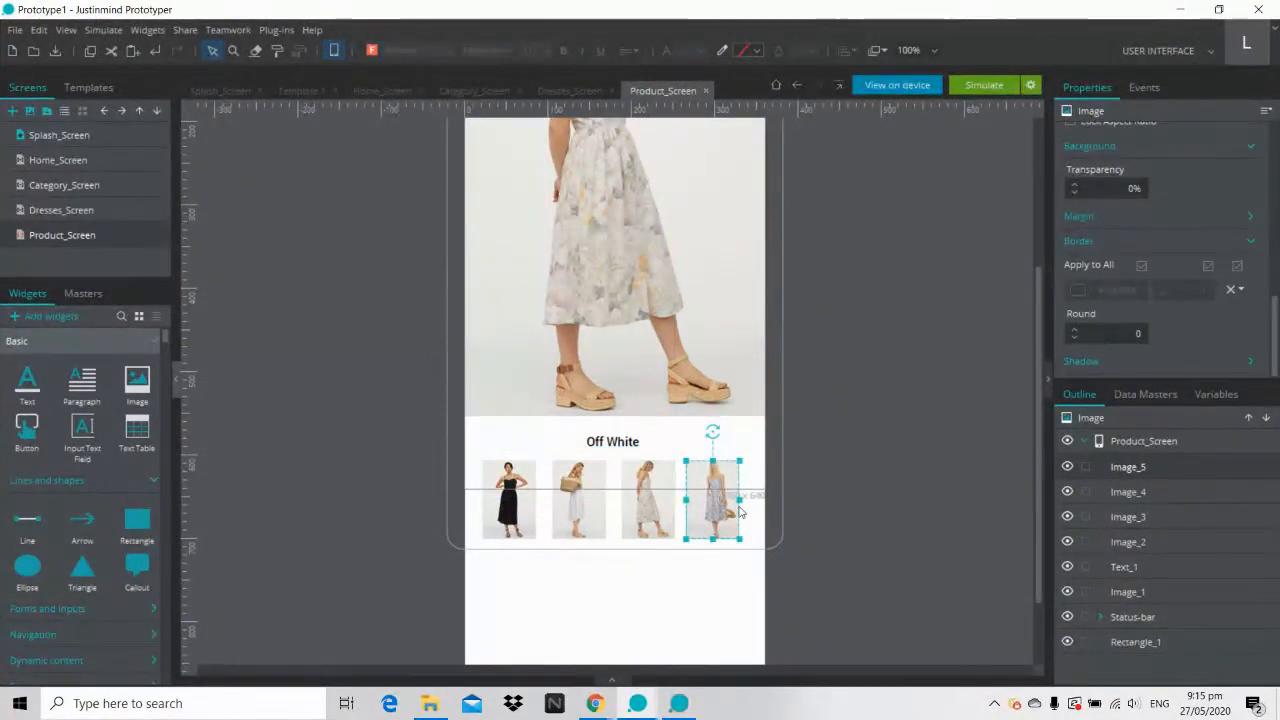
Step: Nudge the Blue thumbnail slightly to the right to even out the spacing of the row
key("Right")
key("Right")
key("Right")
key("Right")
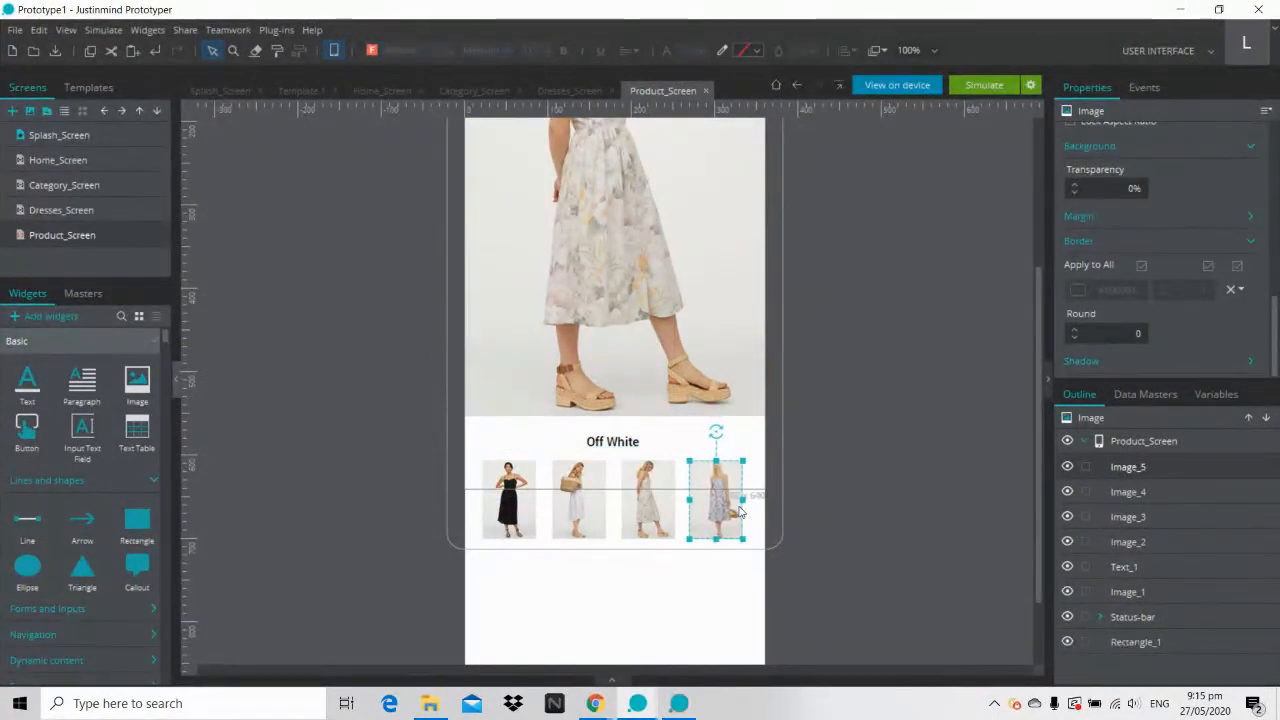
Step: Shift all four dress thumbnails together slightly to the right to center the row below the "Off White" label
left_click(648, 502, "shift")
left_click(580, 505, "shift")
left_click(527, 510, "shift")
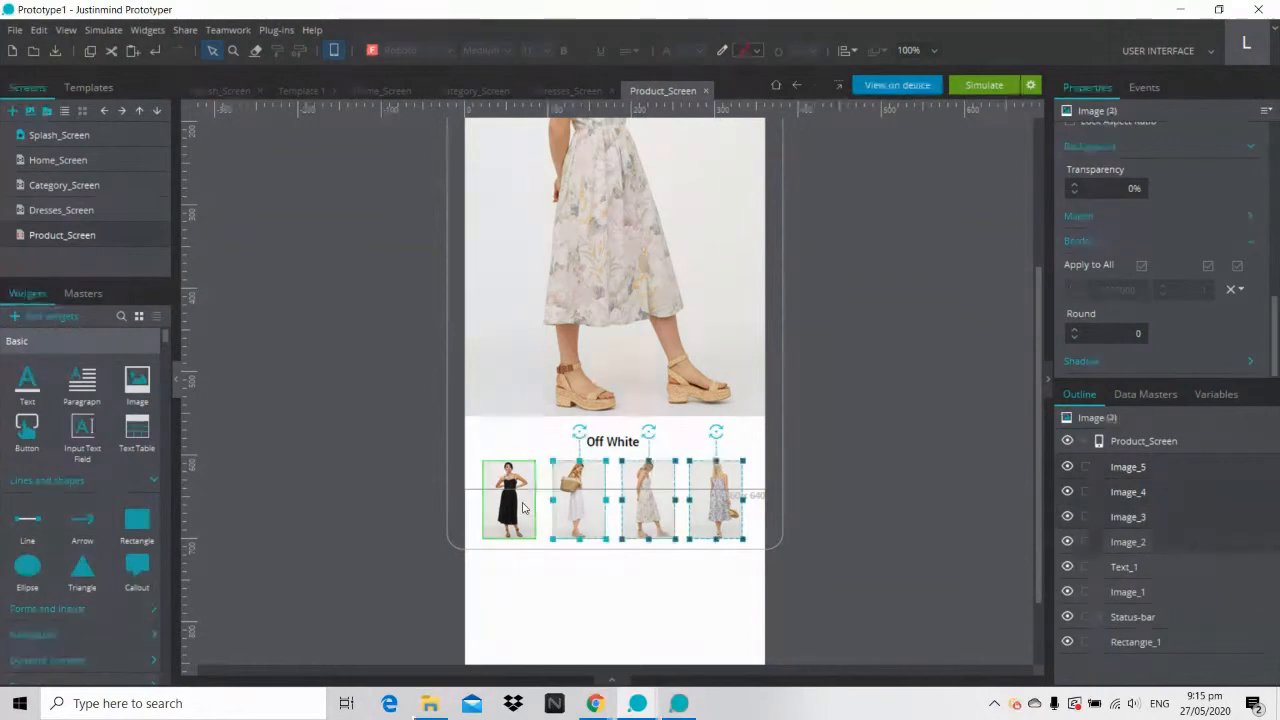
key("Right")
key("Right")
key("Right")
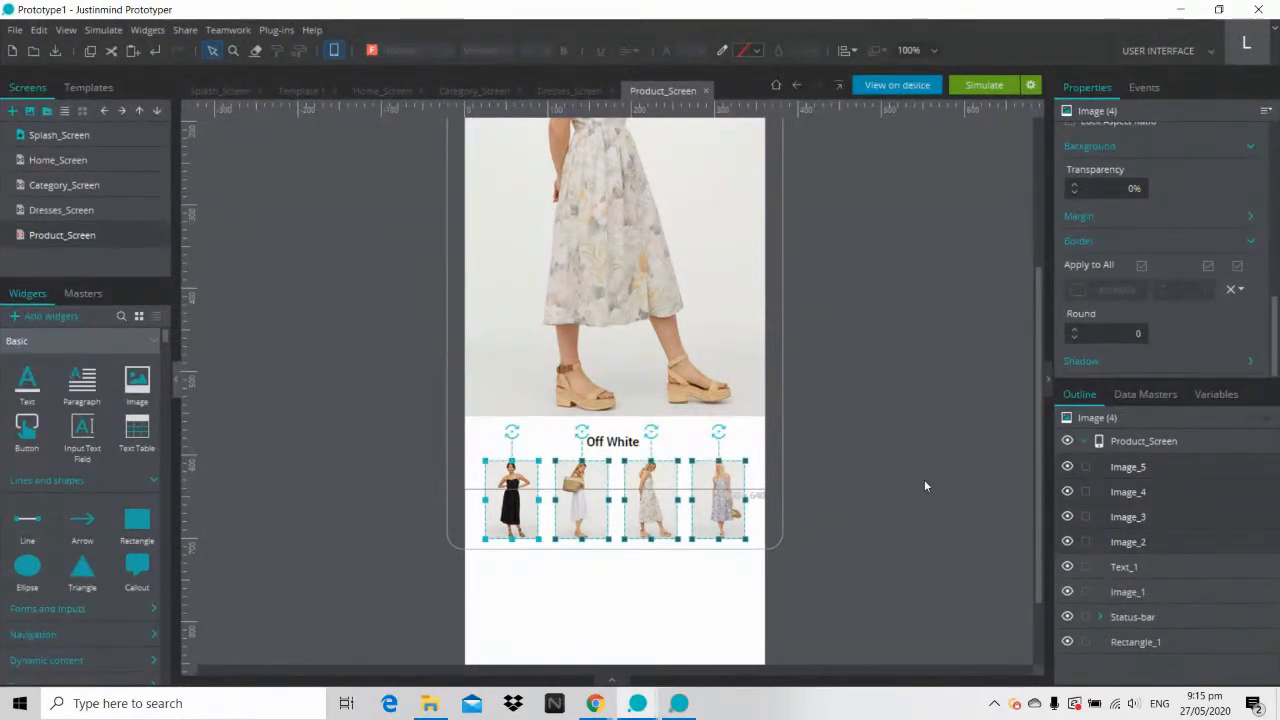
left_click(884, 487)
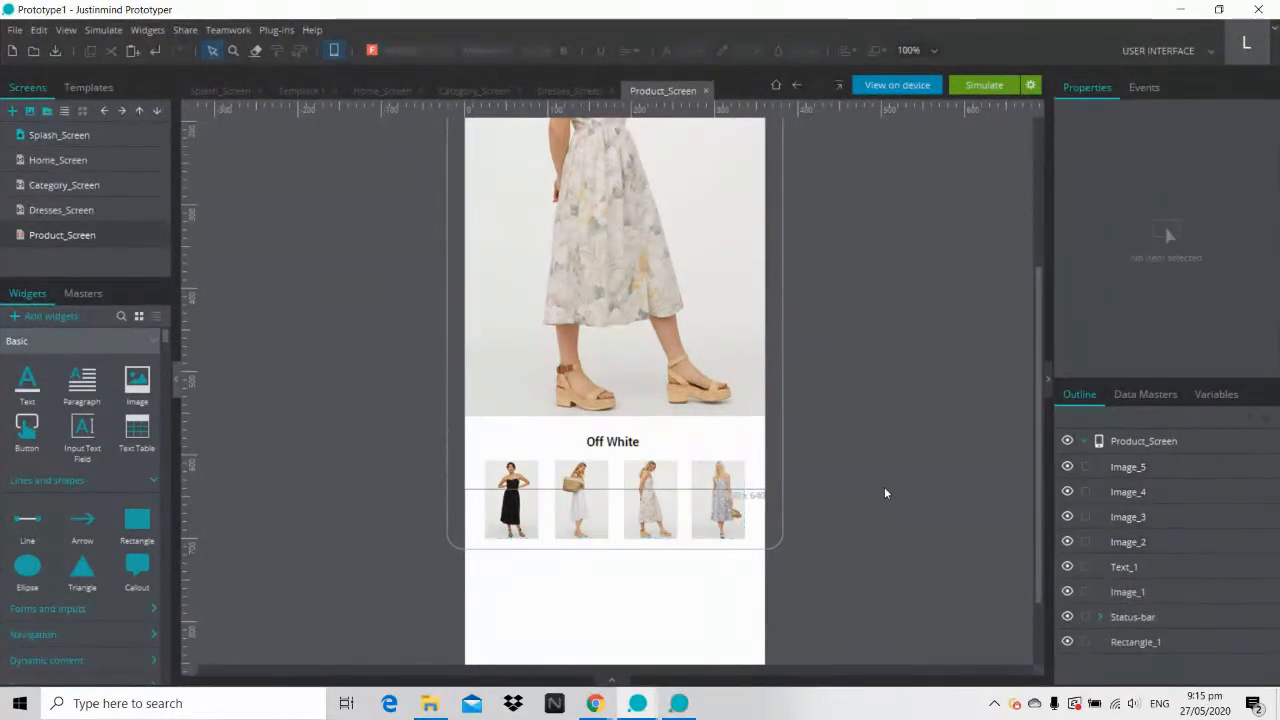
Step: Move all four dress thumbnails together slightly down to widen the gap below the "Off White" label
left_click(511, 500)
left_click(581, 500, "shift")
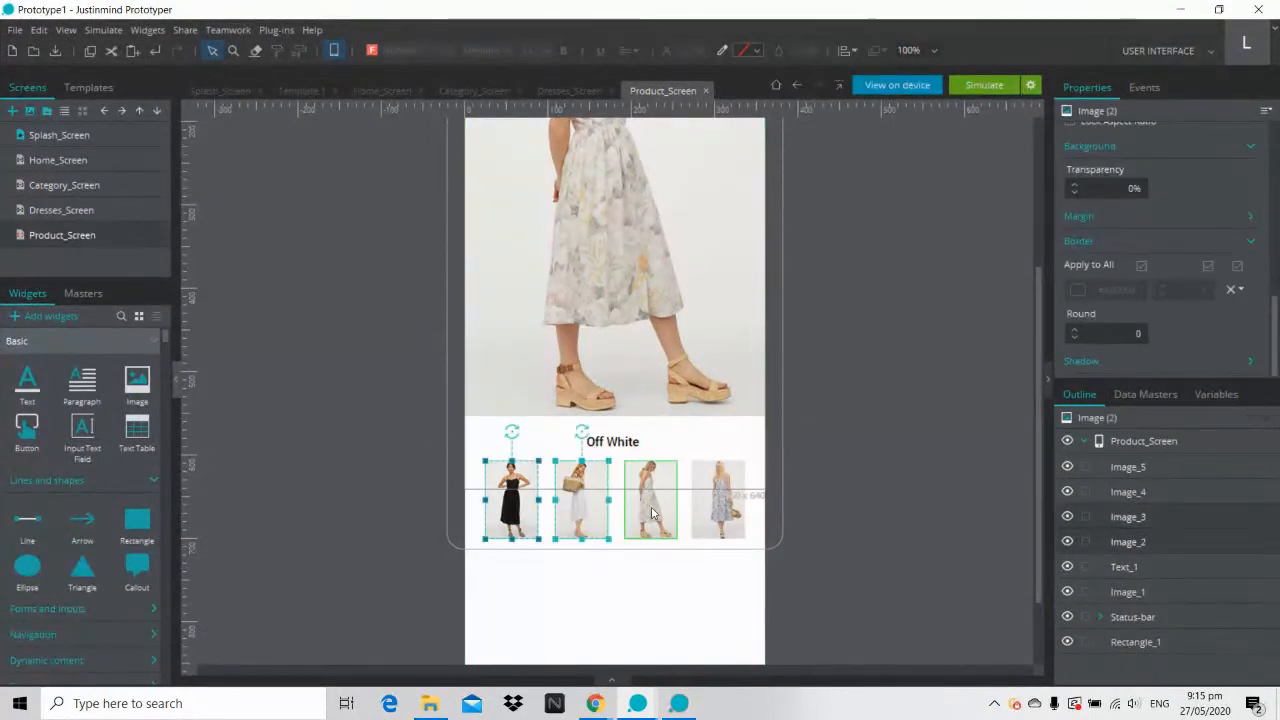
left_click(651, 513, "shift")
left_click(713, 513, "shift")
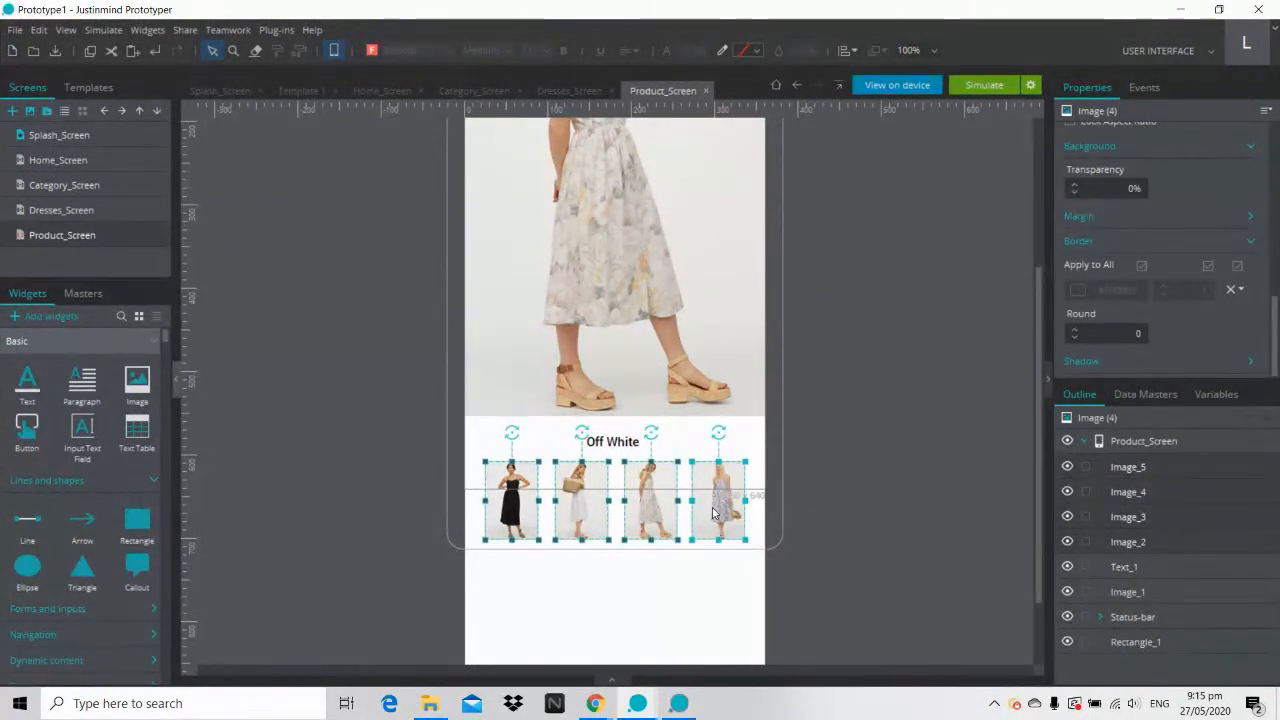
key("shift+Down")
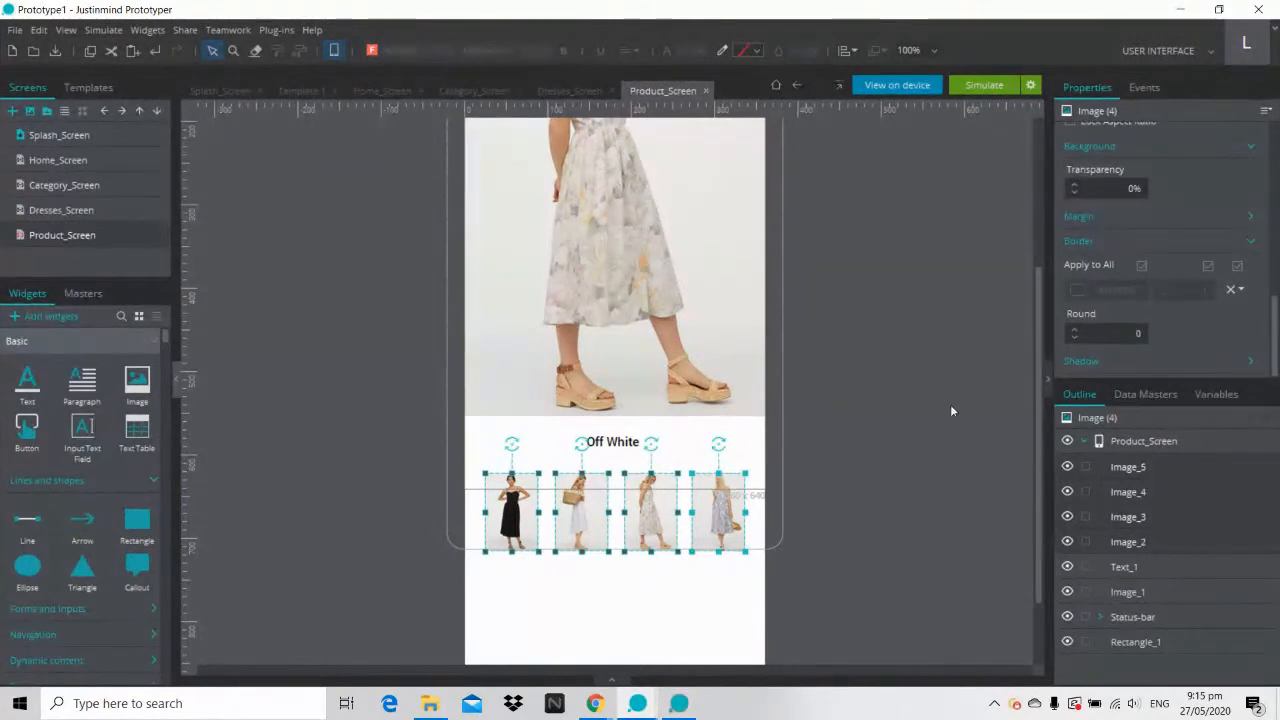
left_click(990, 400)
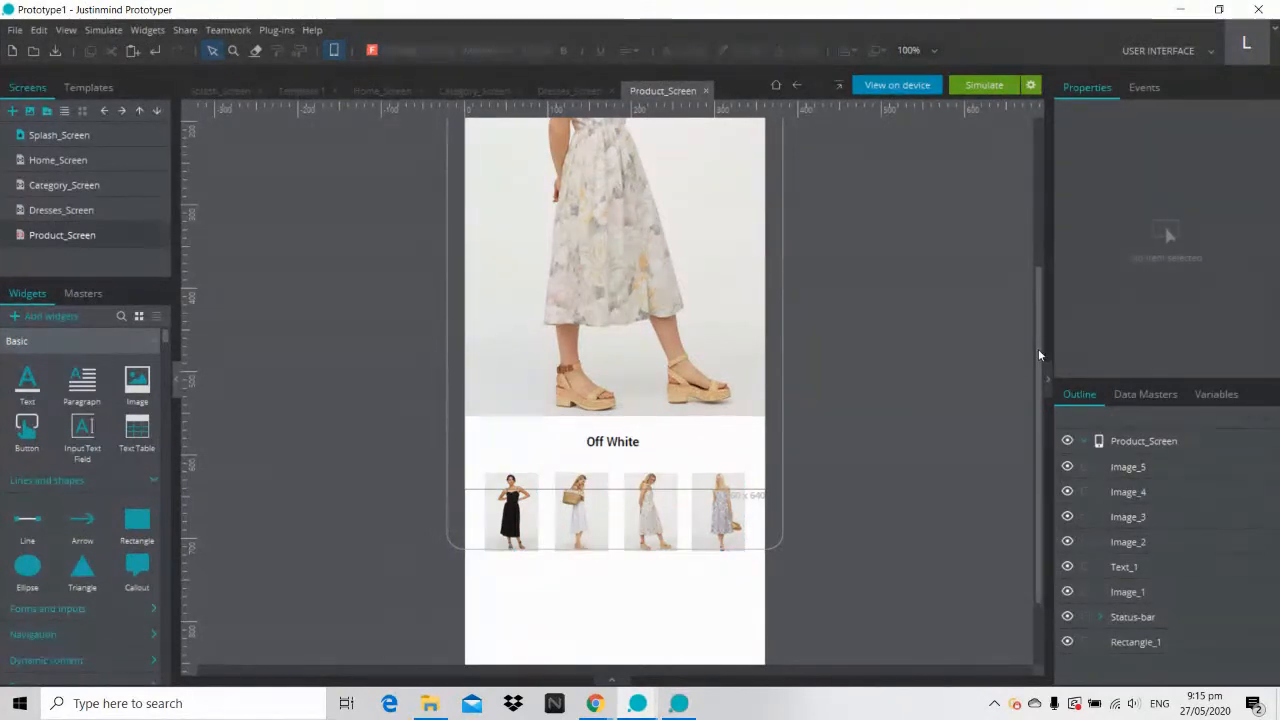
Step: Following the description in the Prototype_Shop simulation, add a text line reading "Lorem ipsum dolor sit amet consectetur" below the dress thumbnails
scroll(1038, 420, "down", 2)
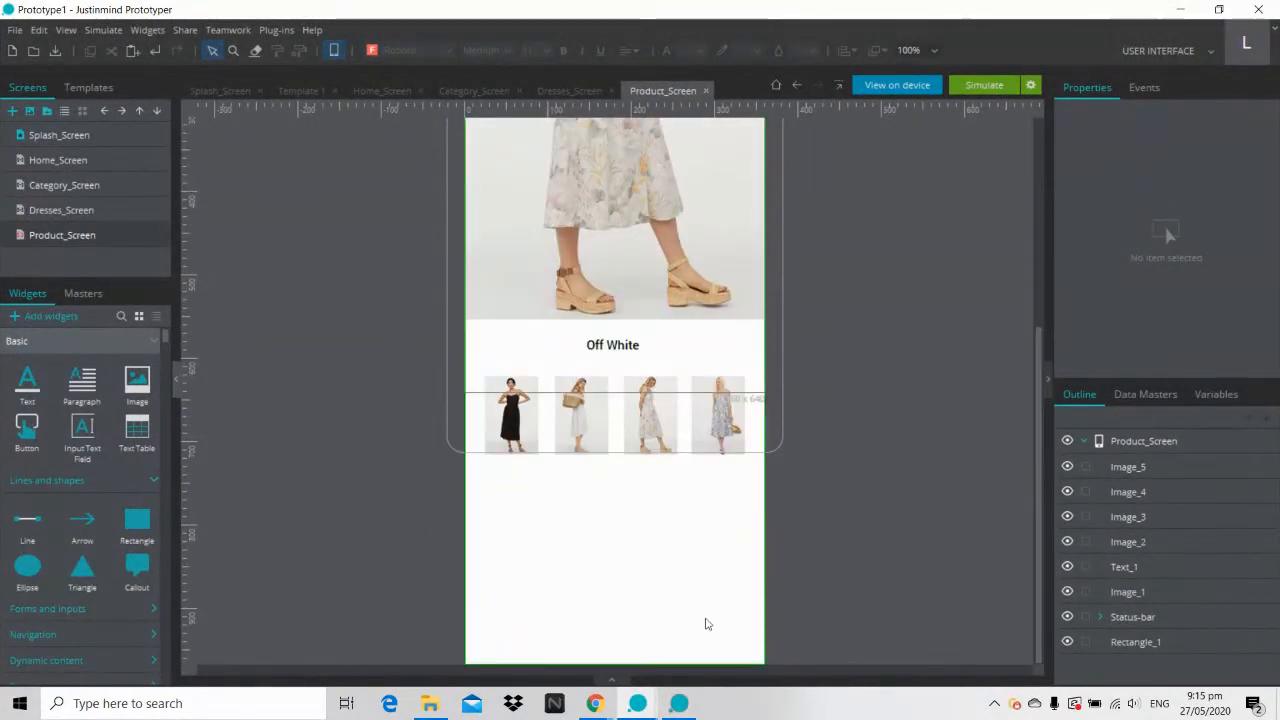
left_click(680, 704)
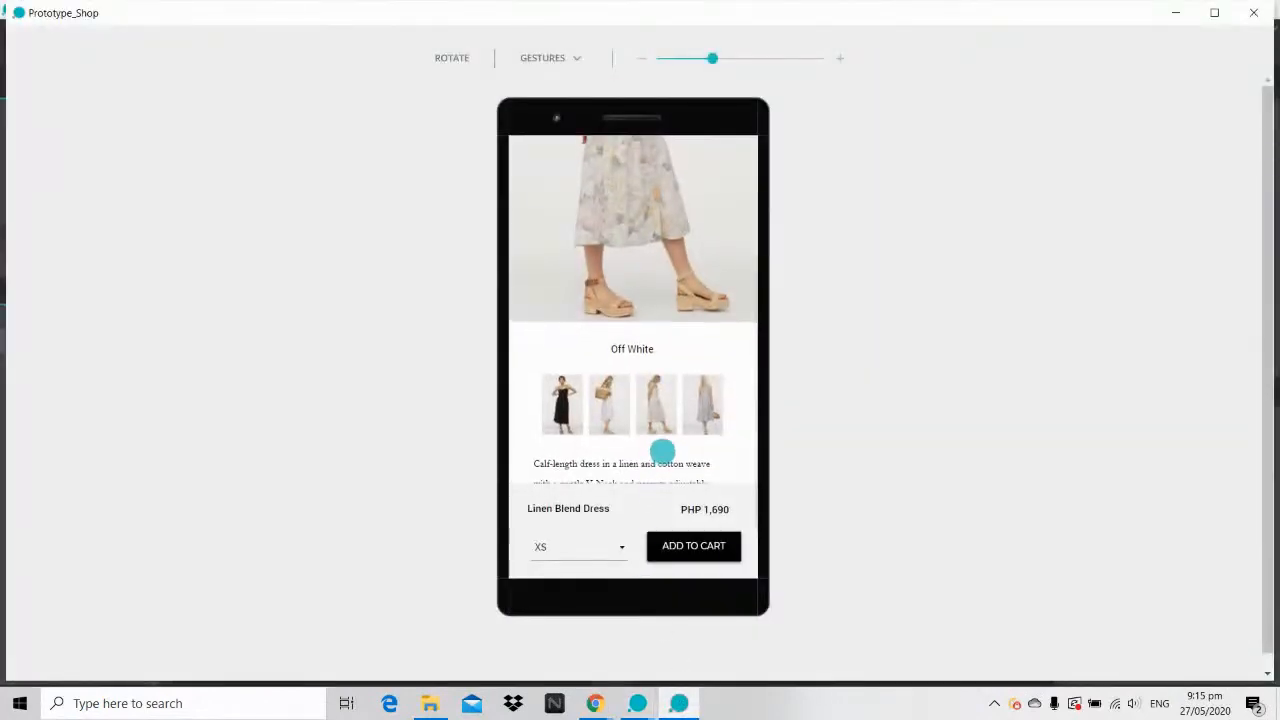
left_click_drag(663, 451, 662, 307)
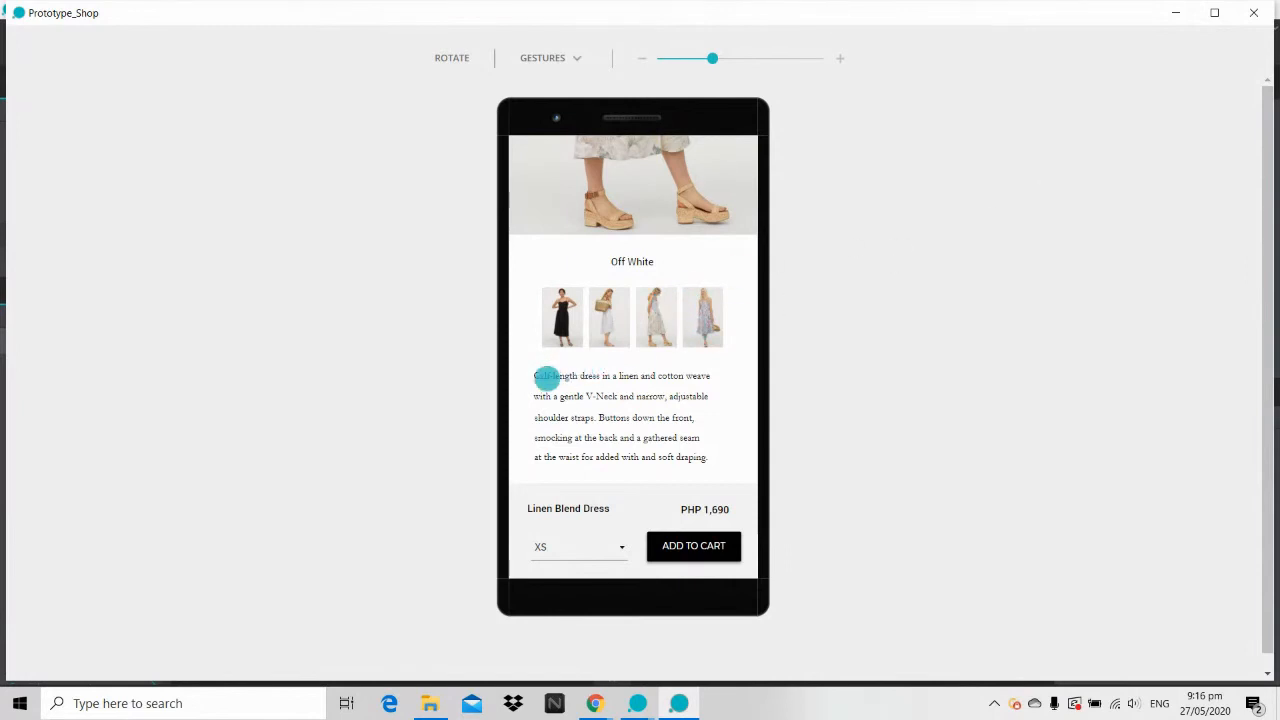
left_click(1177, 14)
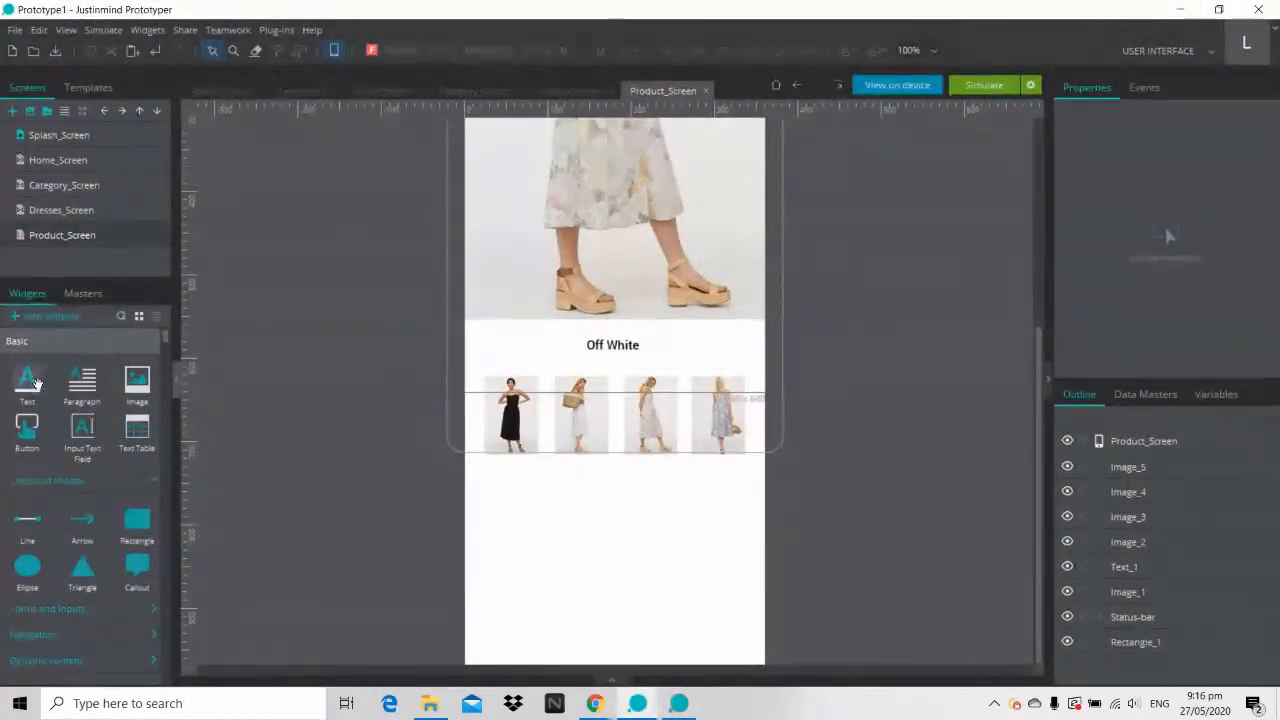
left_click_drag(27, 380, 486, 486)
double_click(509, 491)
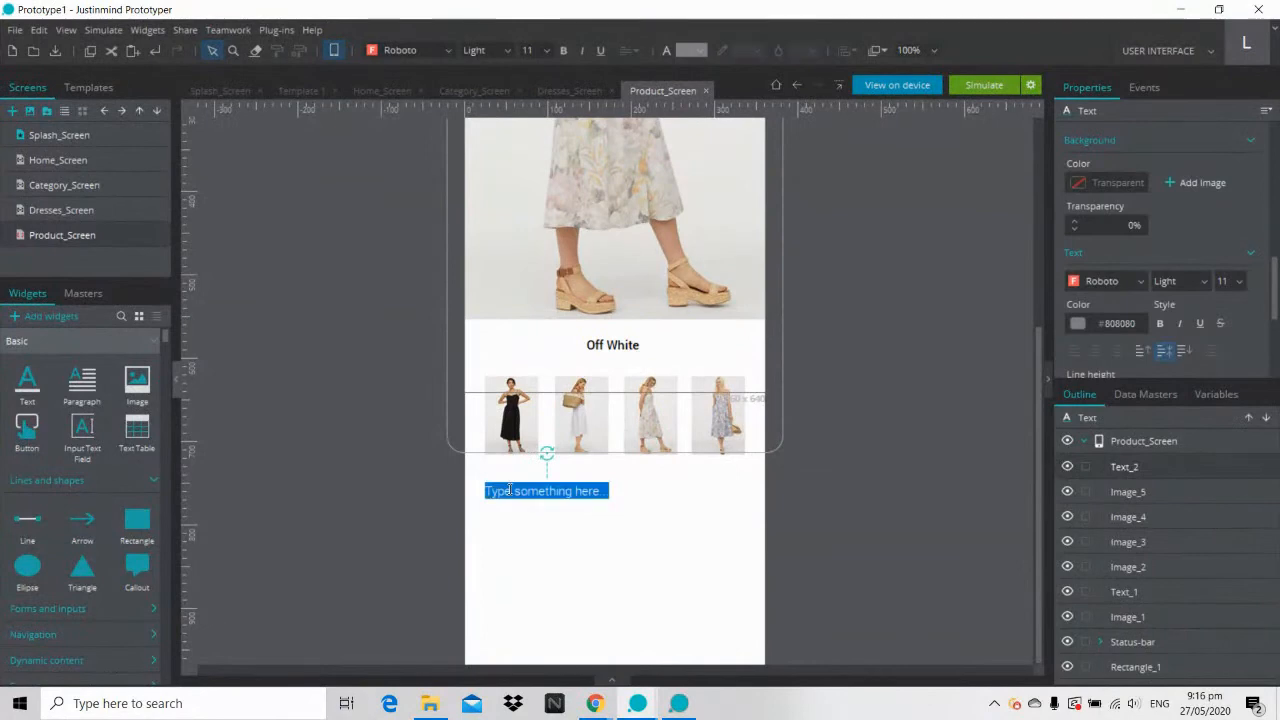
key("BackSpace")
type("Lorem ipsum dolor")
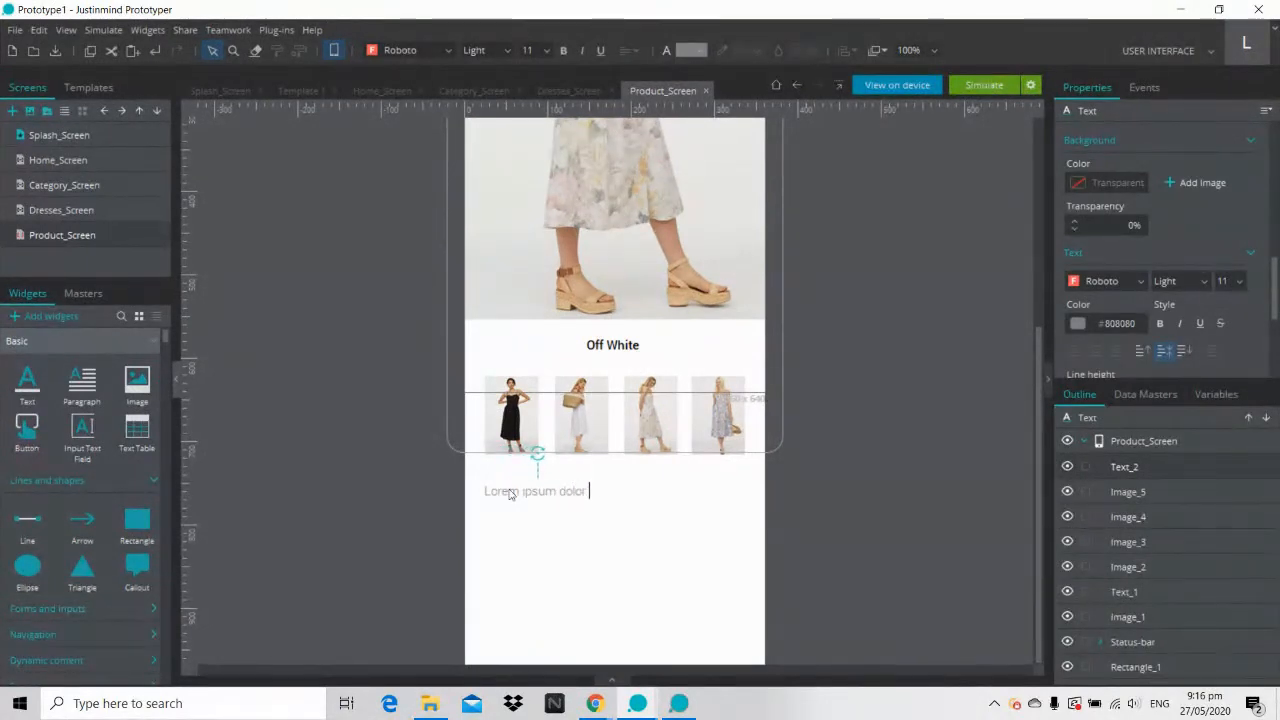
type(" sit amet c")
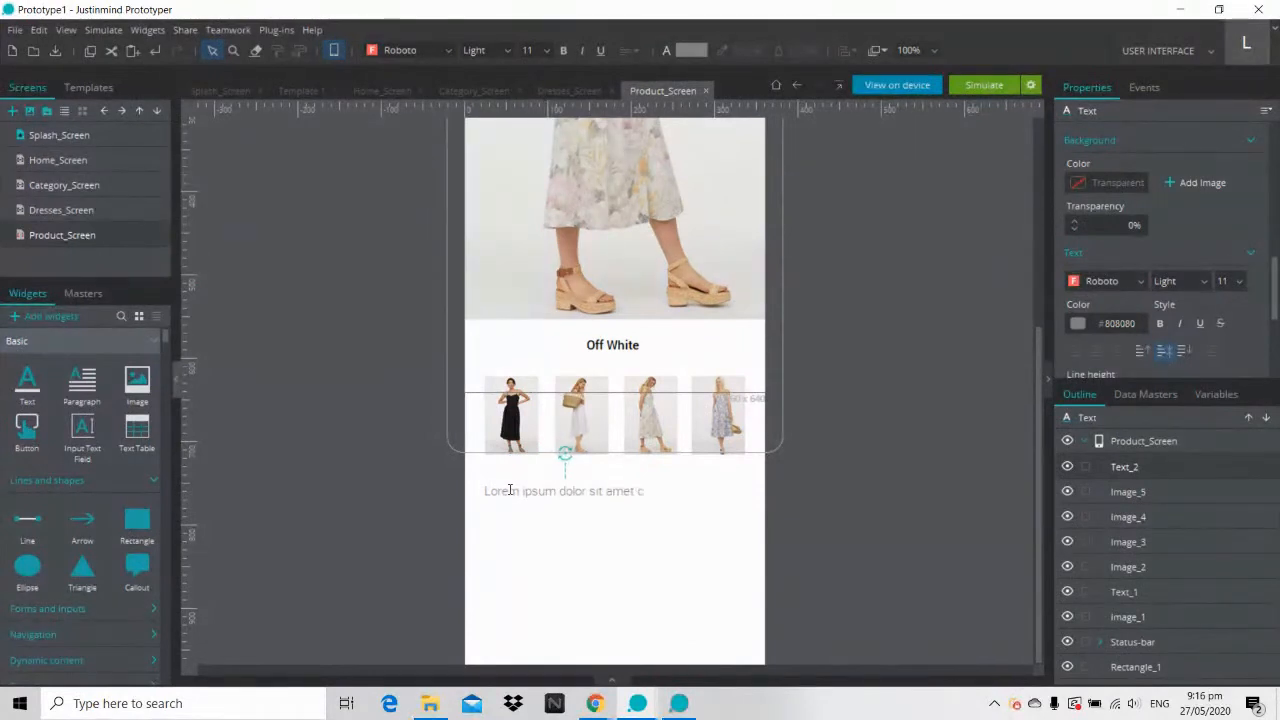
type("onsectetur")
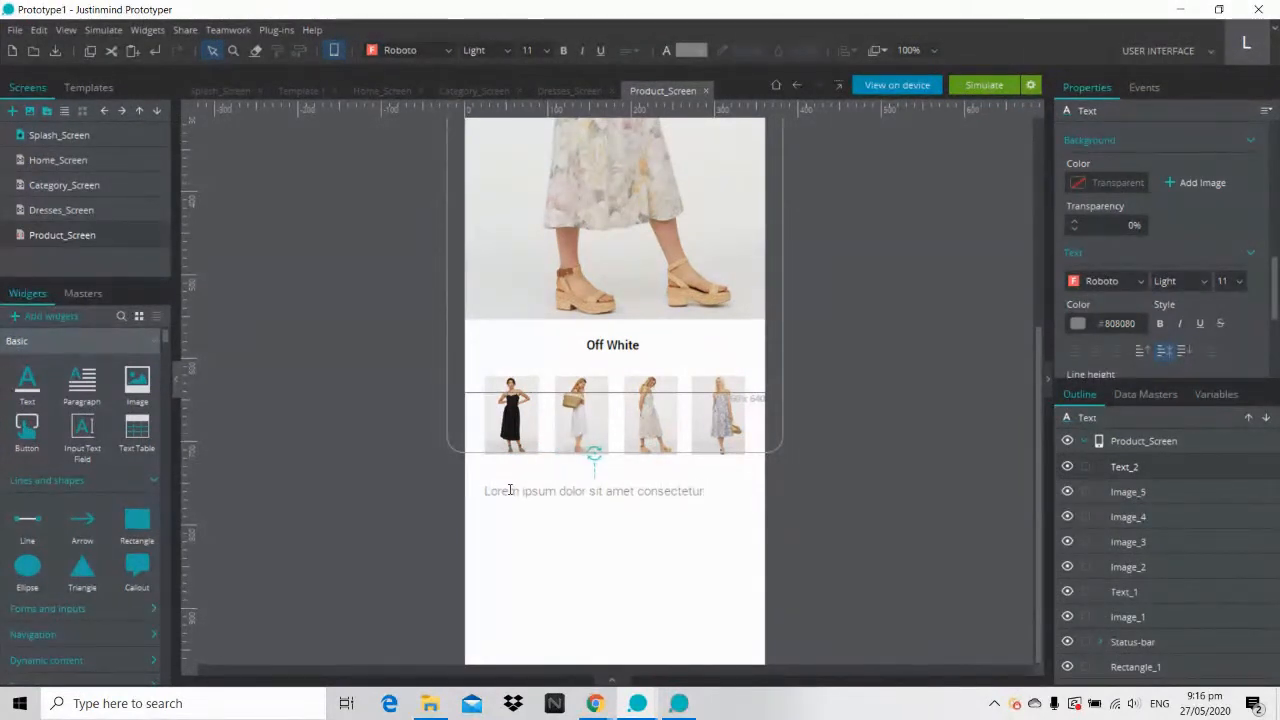
left_click(776, 498)
Step: Format the lorem ipsum line in black with the Garamond font
left_click(694, 493)
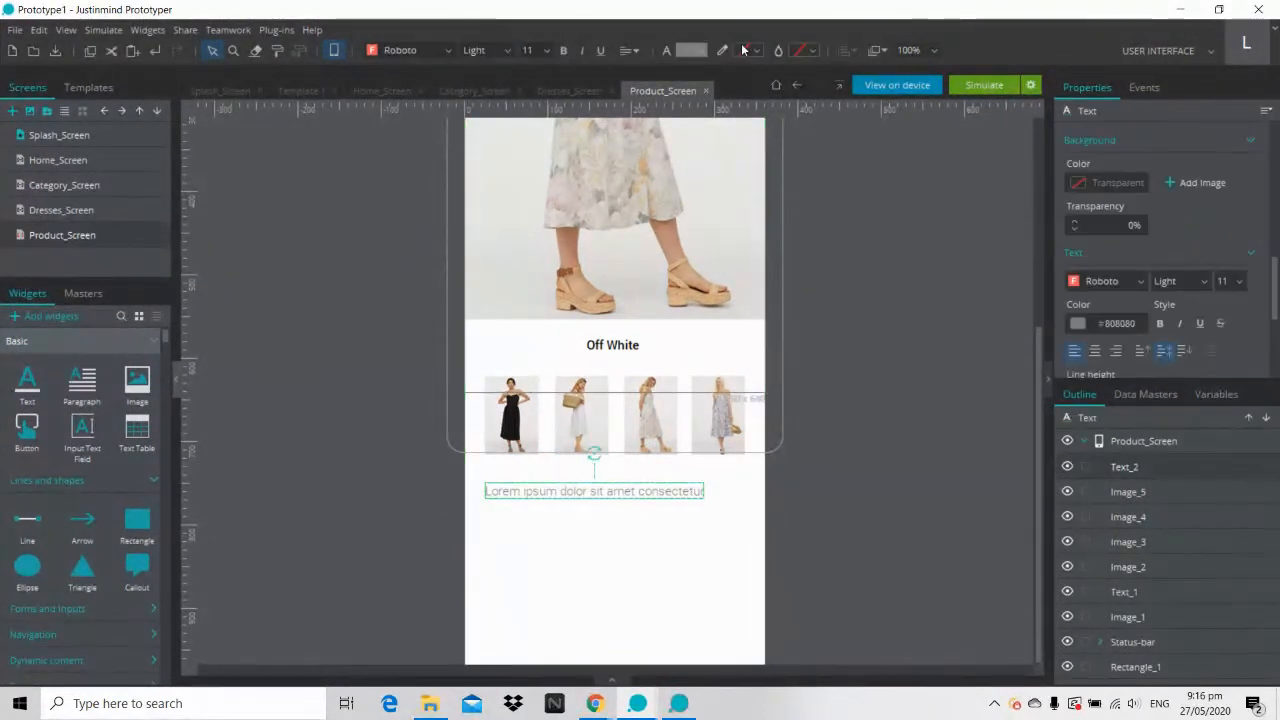
left_click(690, 50)
left_click(688, 80)
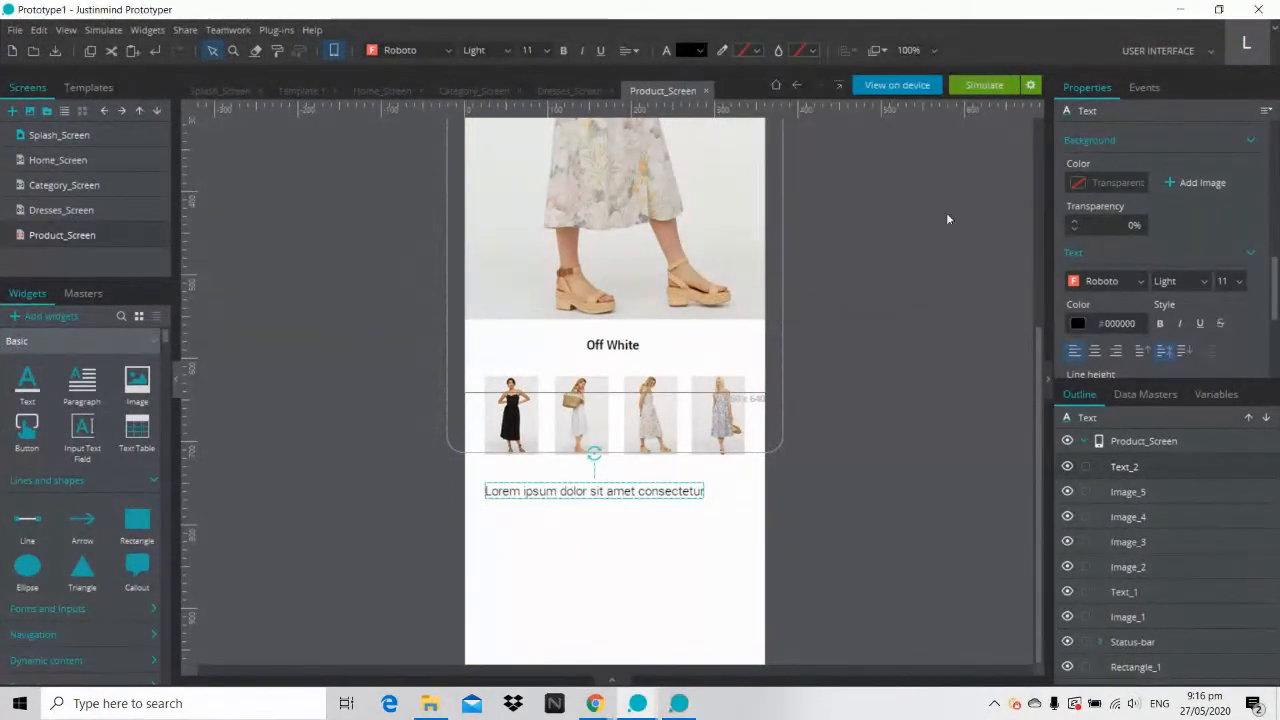
left_click(1120, 282)
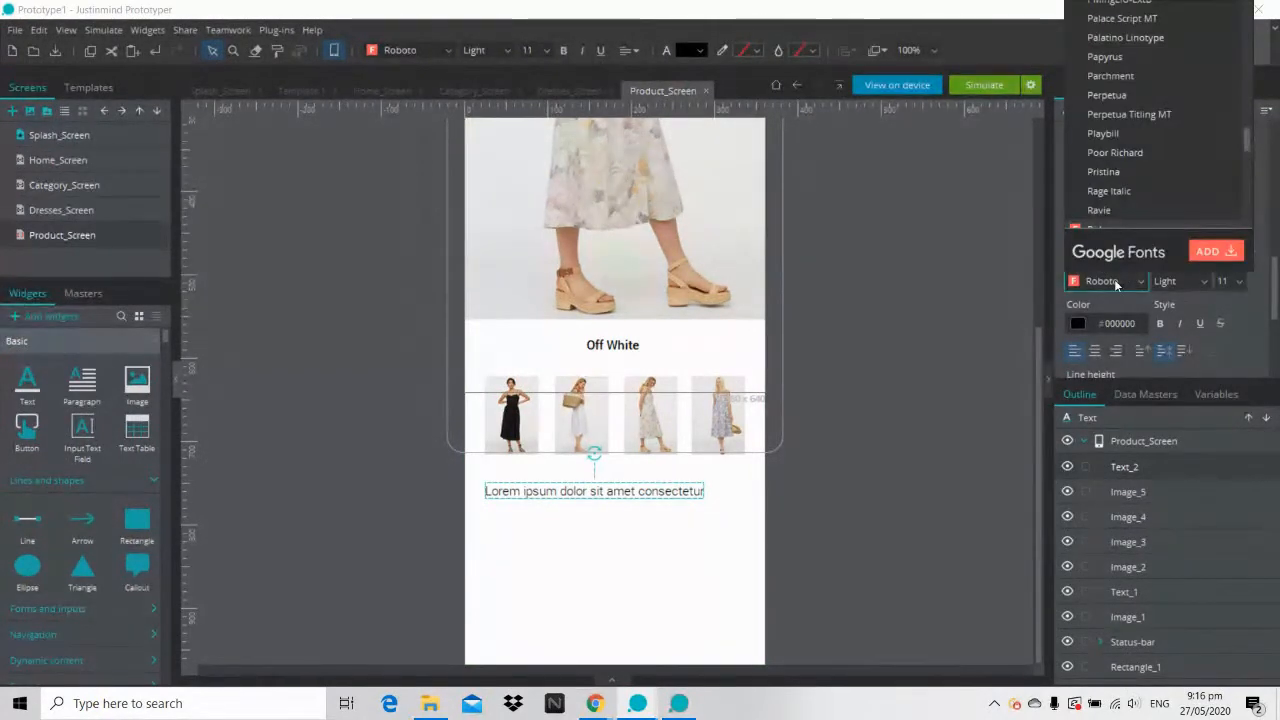
key("g")
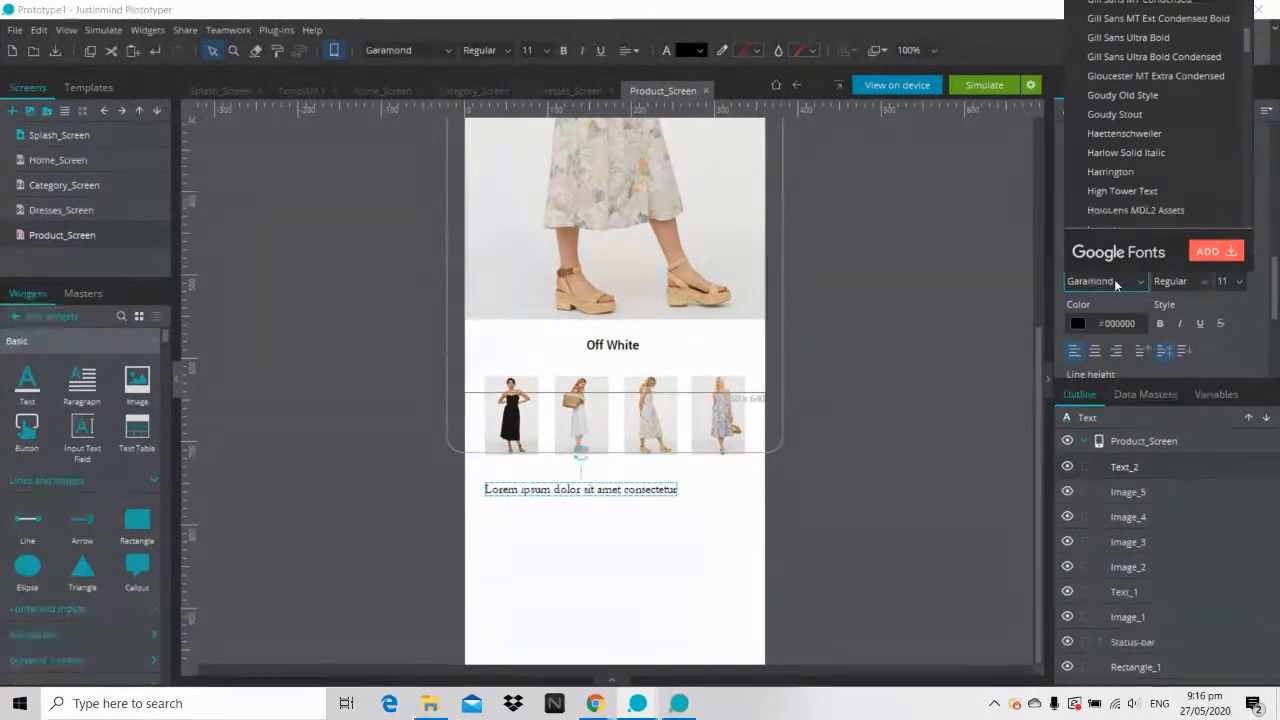
left_click(508, 49)
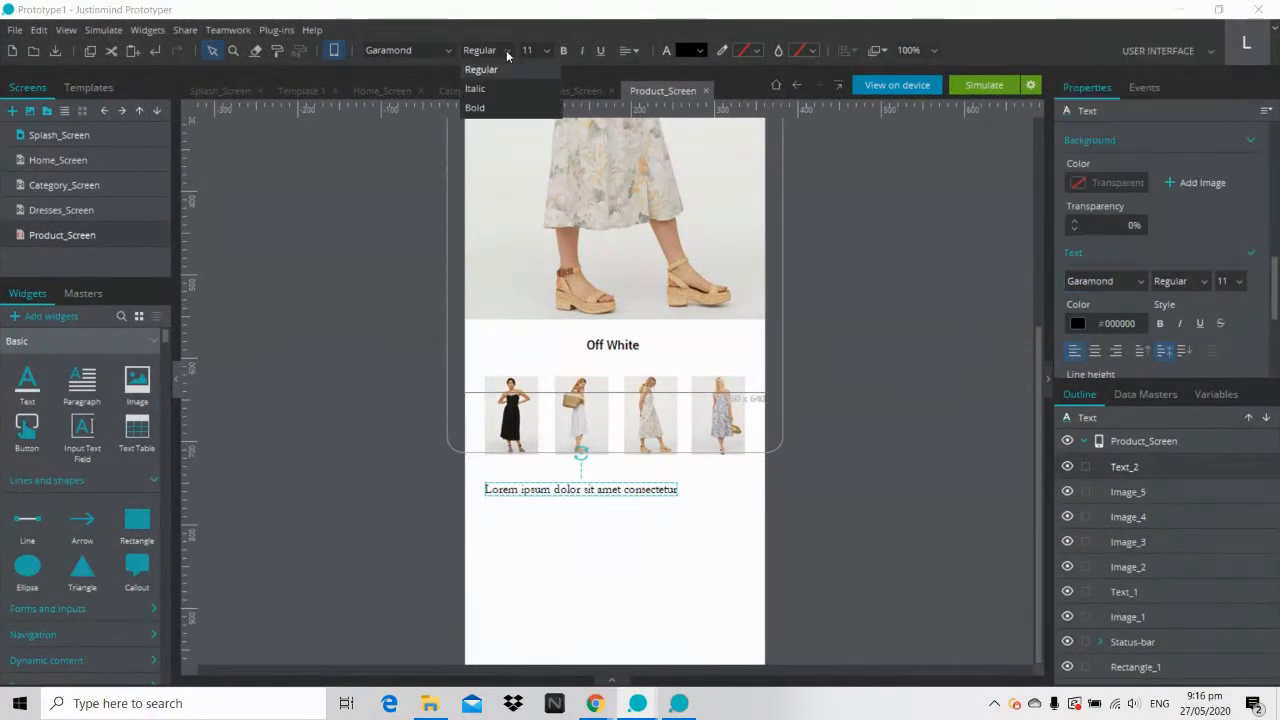
left_click(913, 452)
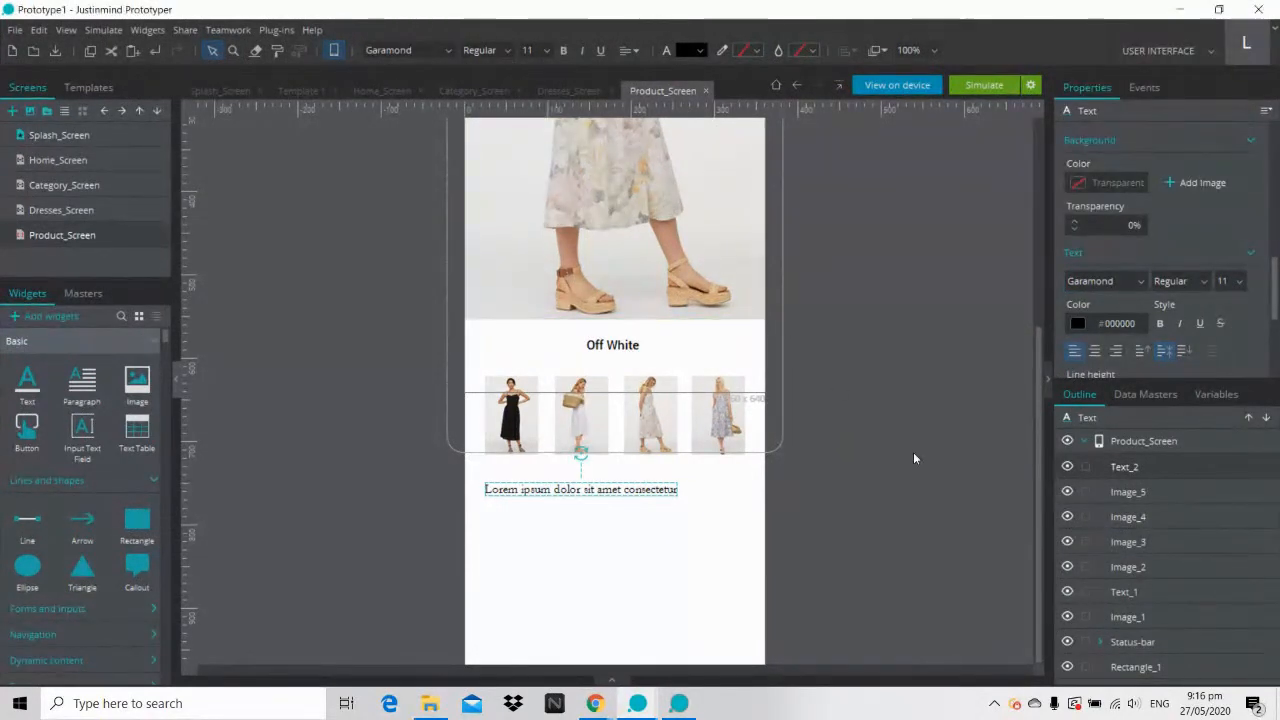
Step: Duplicate the lorem ipsum line twice and stack the copies below it as left-aligned second and third lines
left_click(673, 497)
key("ctrl+d")
left_click_drag(630, 502, 631, 543)
key("ctrl+d")
key("Up")
key("Up")
key("Up")
key("Up")
key("Up")
key("Up")
key("Up")
key("Up")
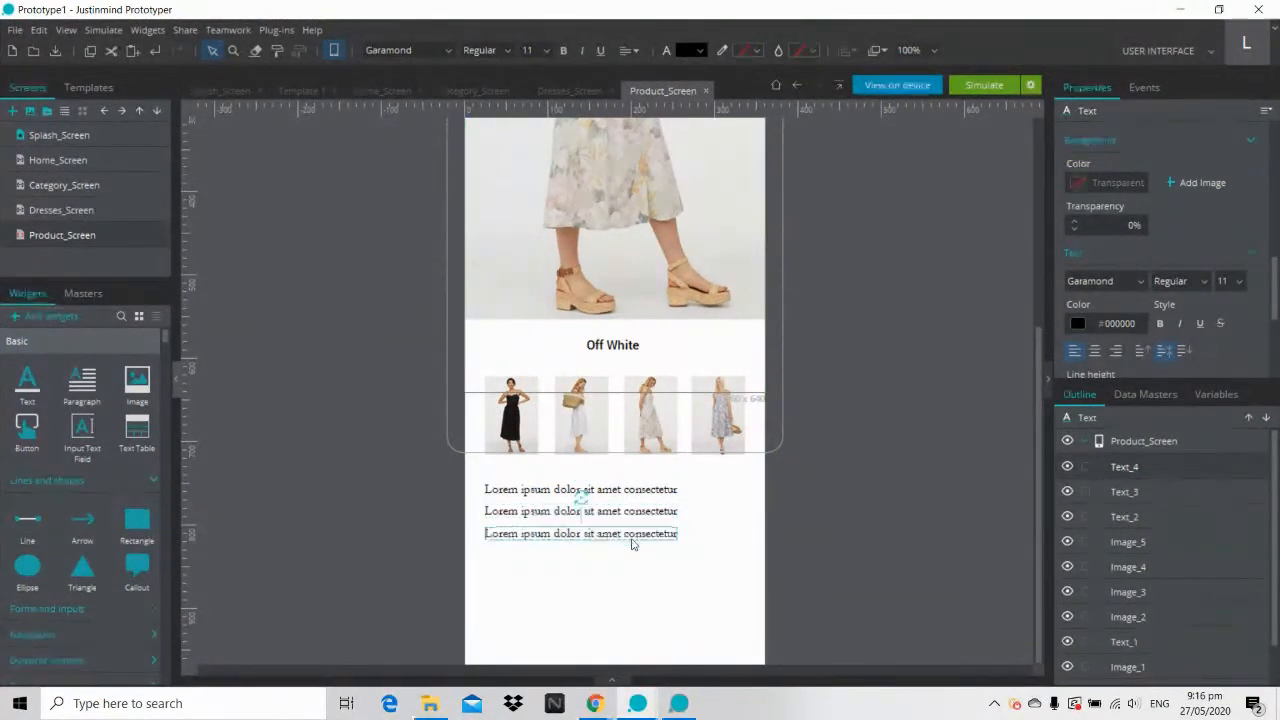
Step: Duplicate the third lorem ipsum line and place the copy below it as a left-aligned fourth line
key("ctrl+d")
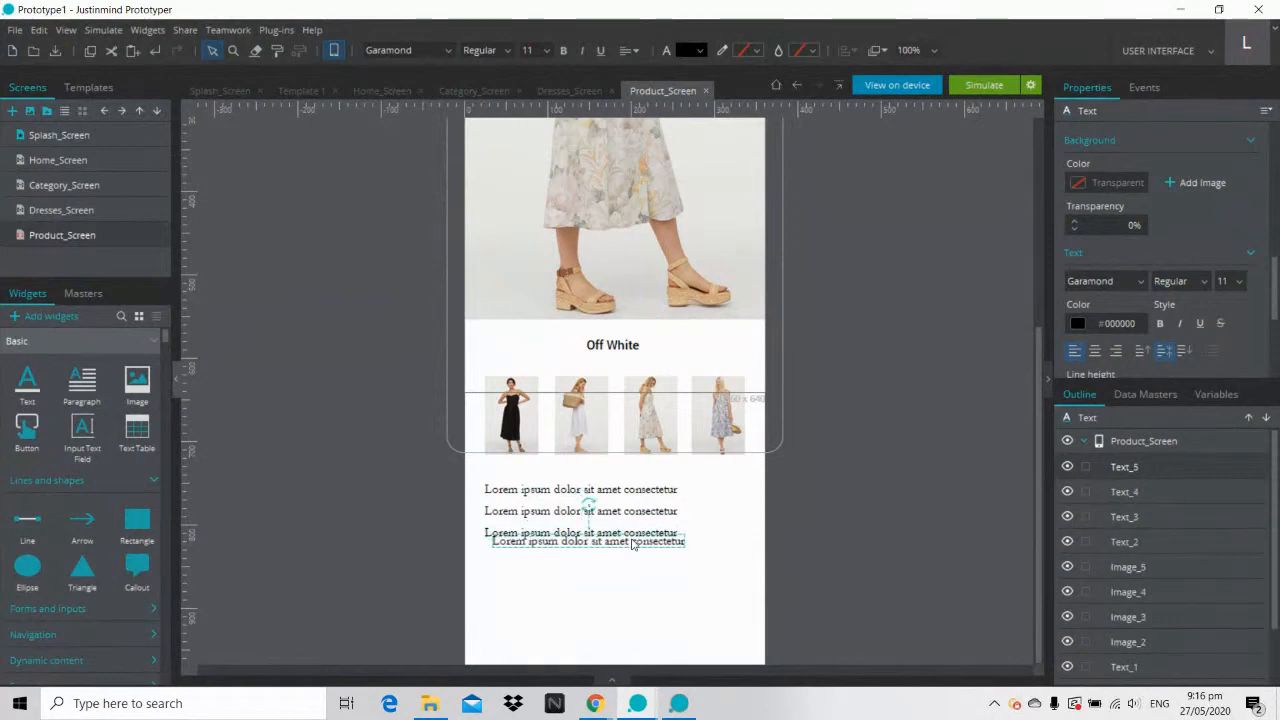
key("Left")
key("Left")
key("Left")
key("Left")
key("Down")
key("Down")
key("Down")
key("Down")
key("Down")
key("Down")
key("Down")
key("Down")
key("Down")
key("Down")
key("Down")
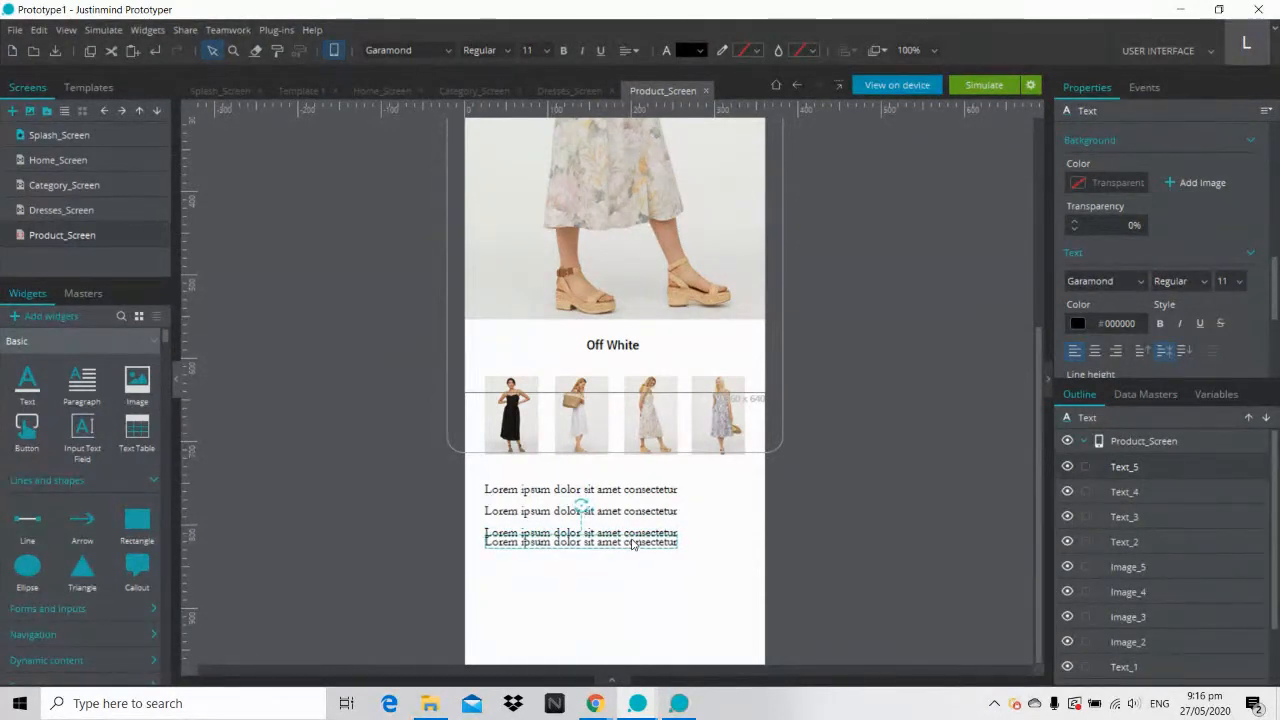
key("Down")
key("Down")
key("Down")
key("Down")
key("Down")
key("Down")
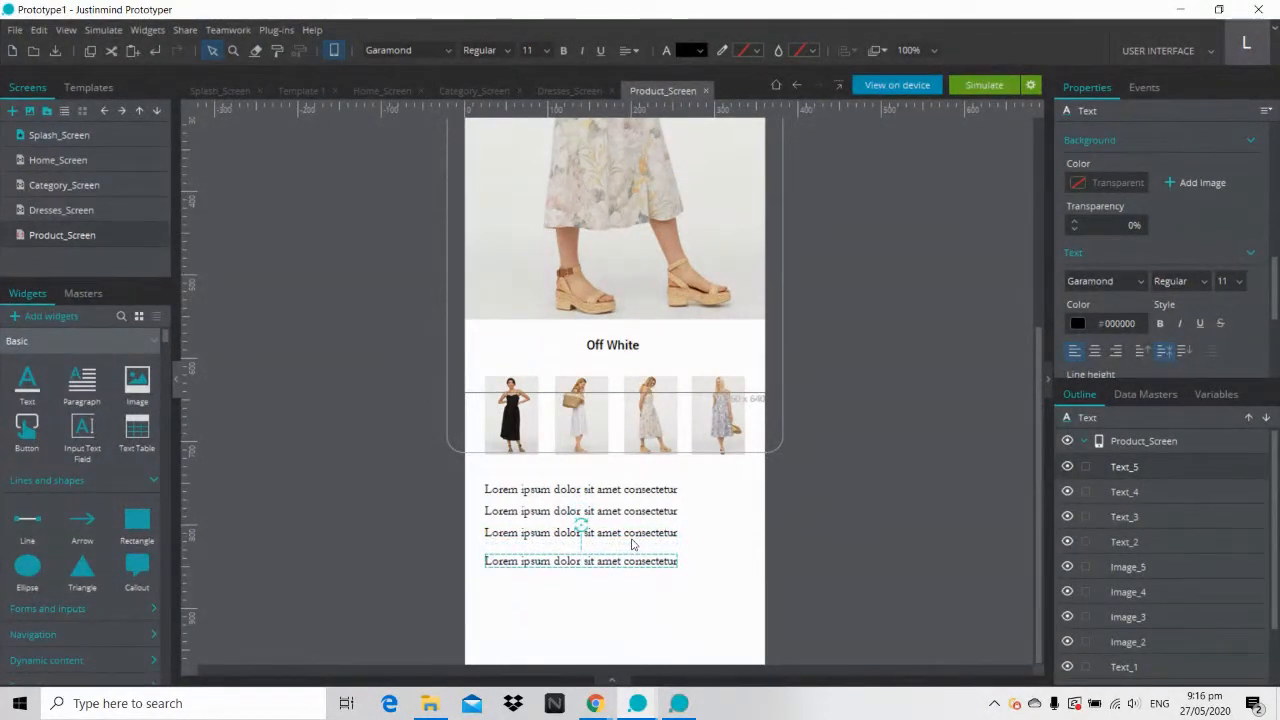
key("Left")
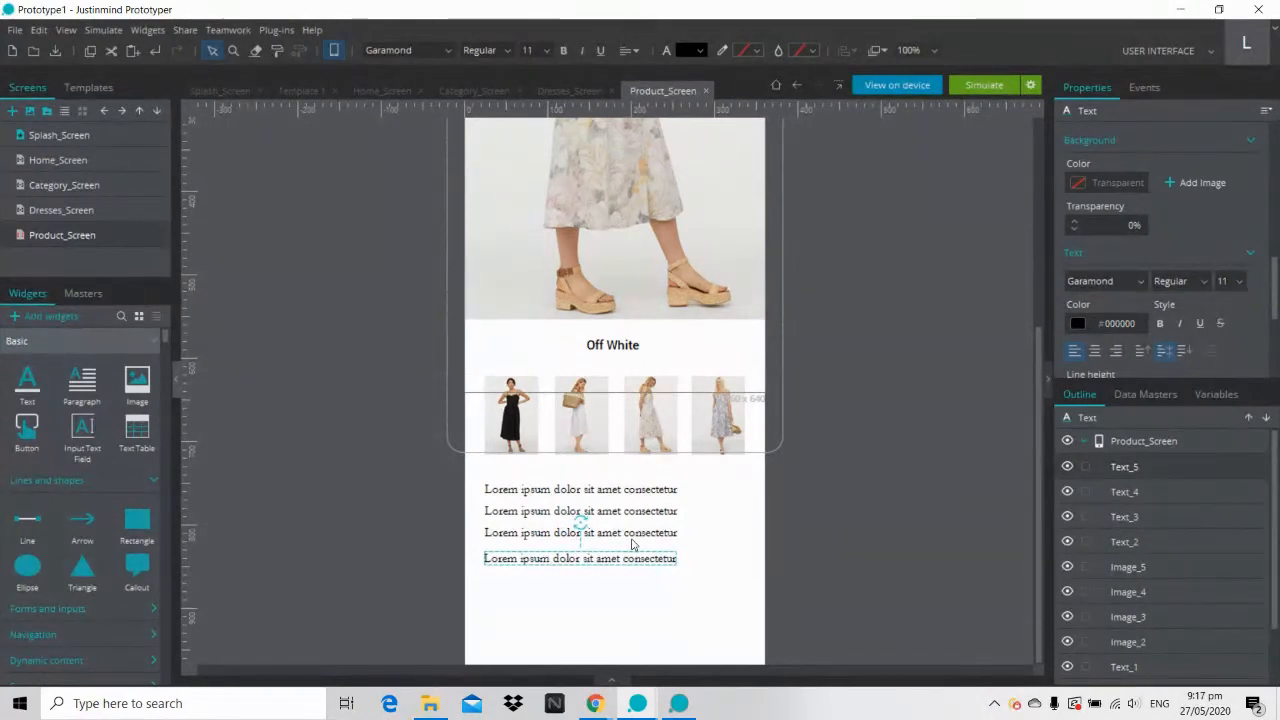
left_click(845, 515)
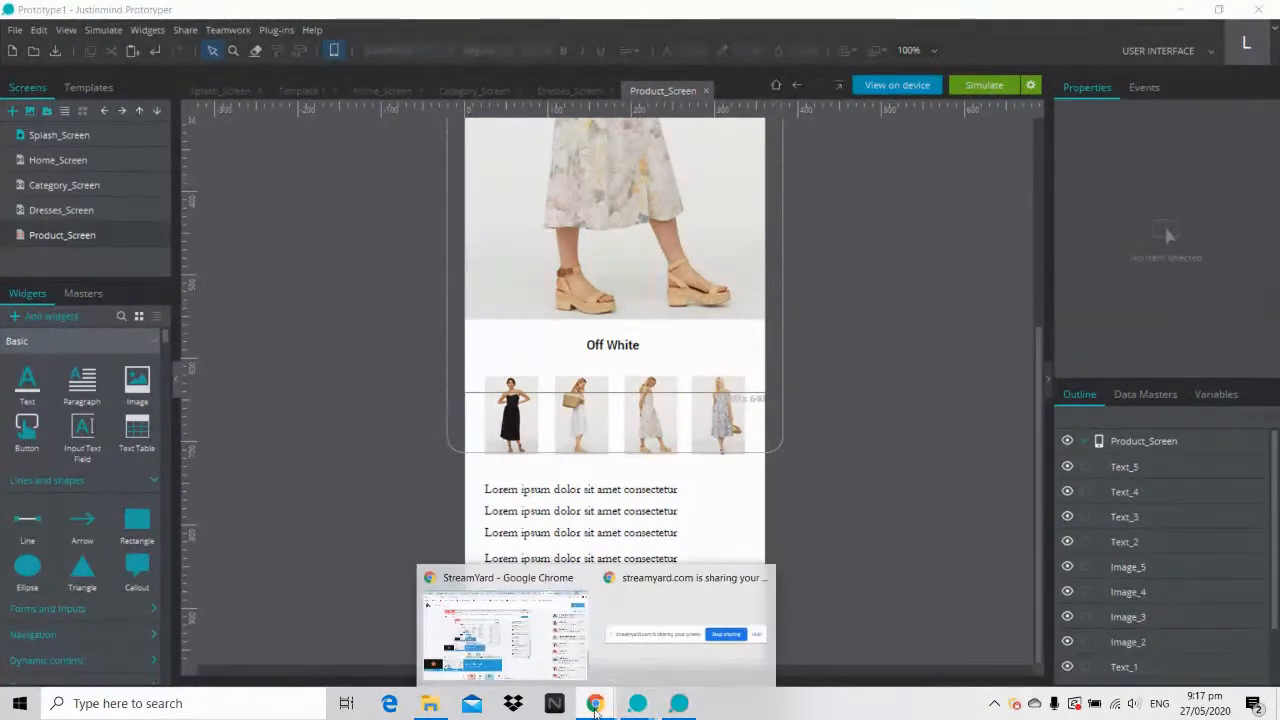
Step: Following the fixed bottom bar in the Prototype_Shop simulation, add a Pinned bottom parallax layer to Product_Screen and narrow it to the screen width
left_click(679, 704)
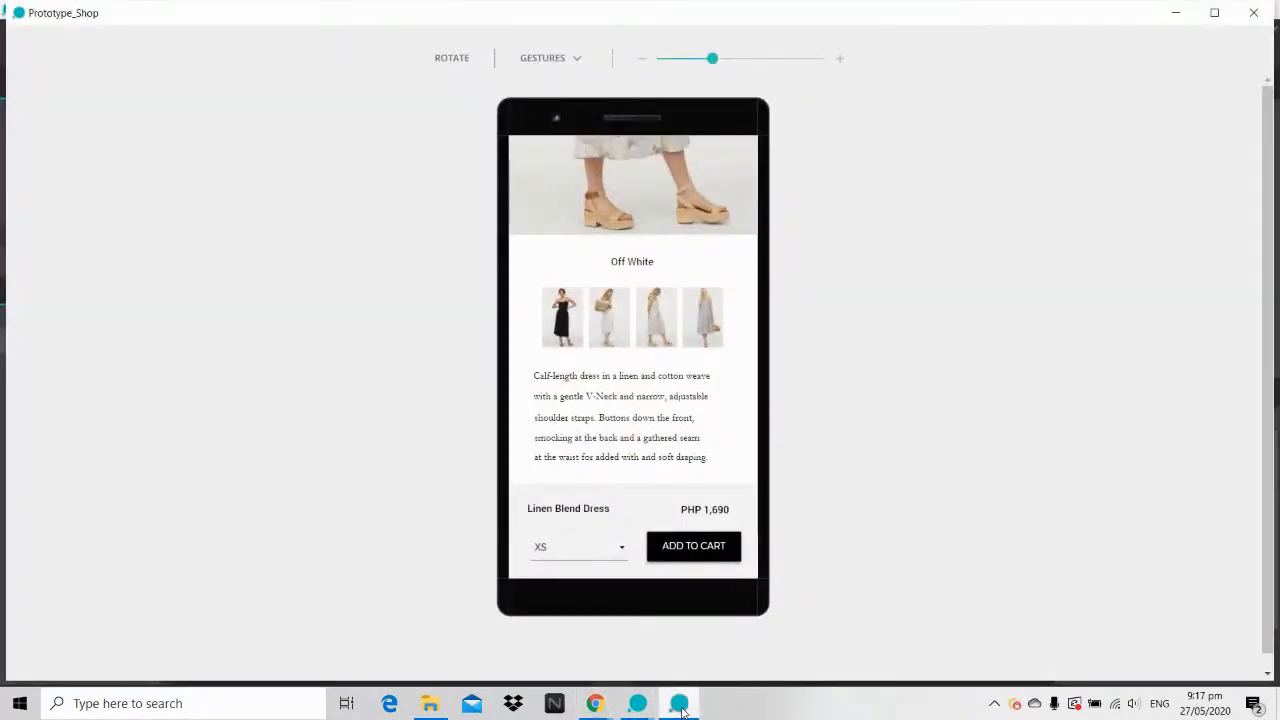
left_click_drag(665, 420, 672, 580)
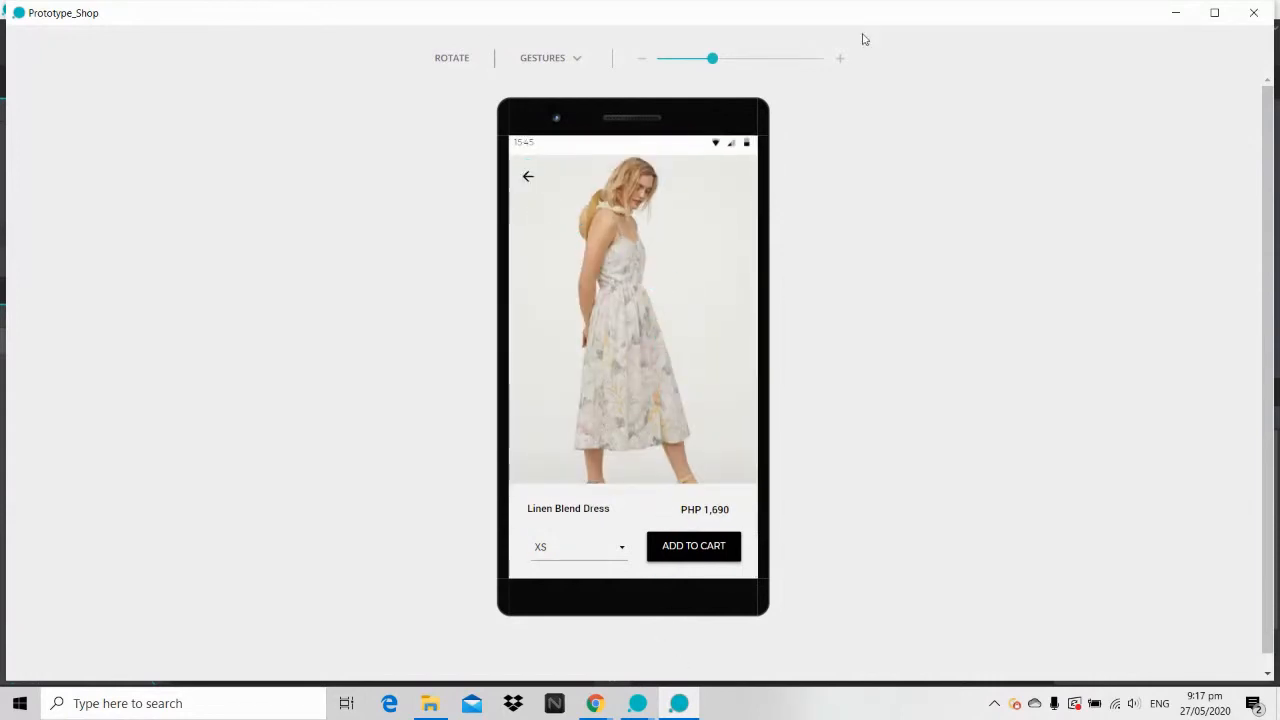
left_click(1177, 16)
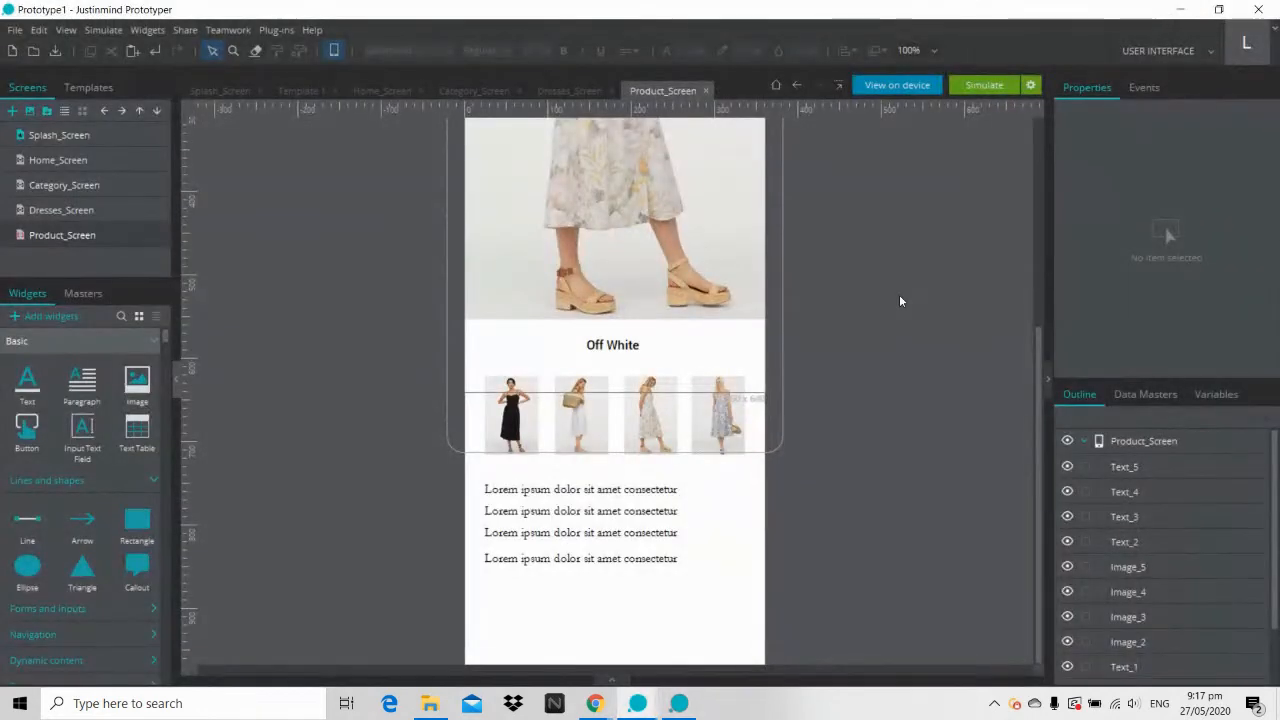
left_click_drag(1039, 344, 1035, 388)
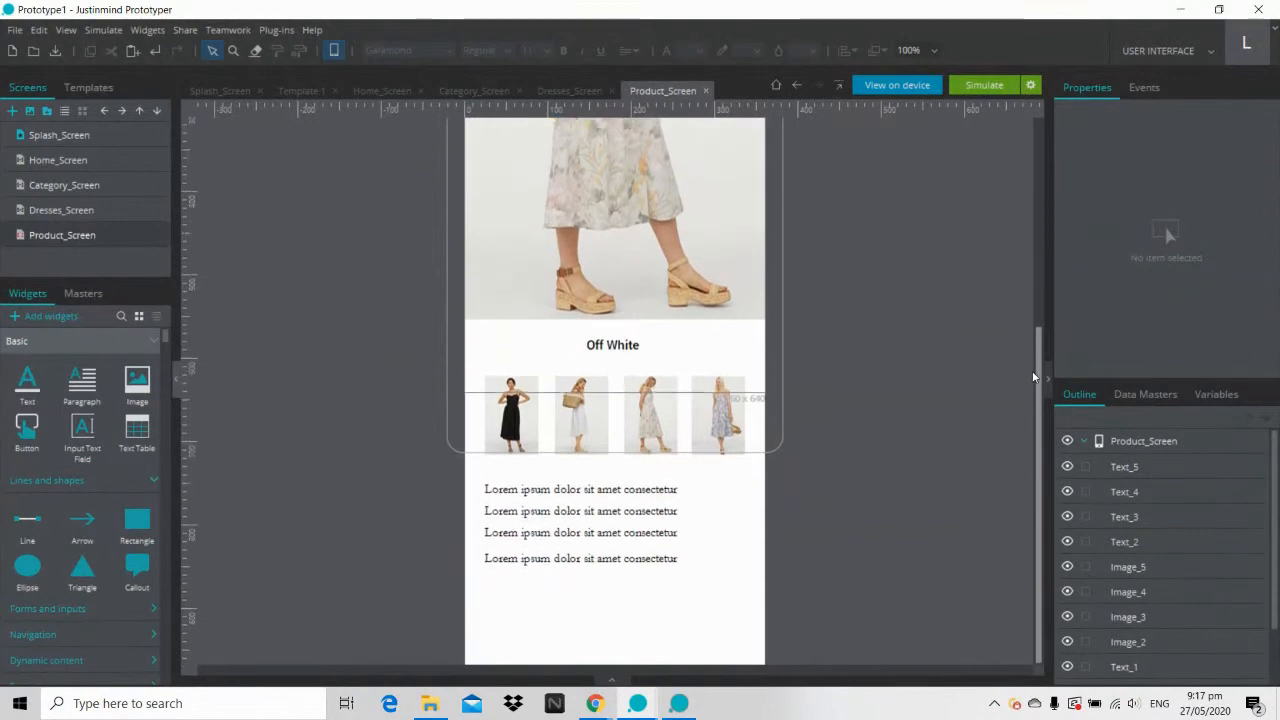
left_click(678, 703)
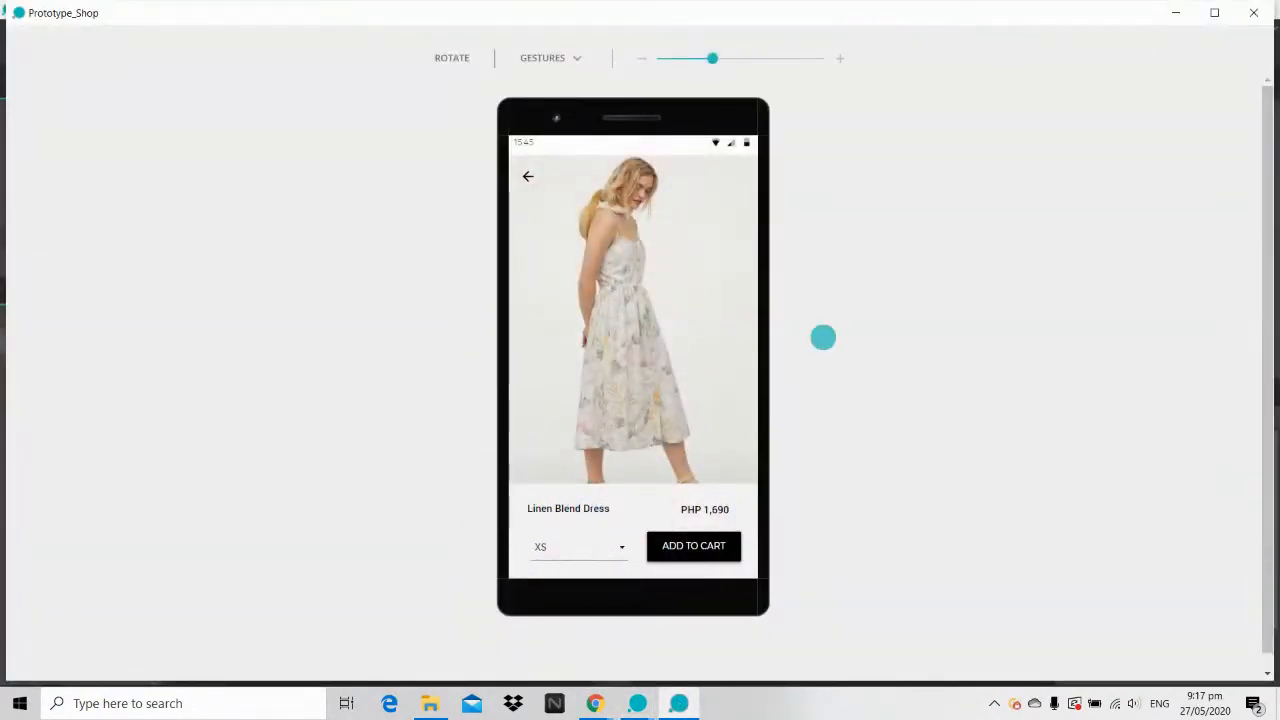
left_click(1175, 13)
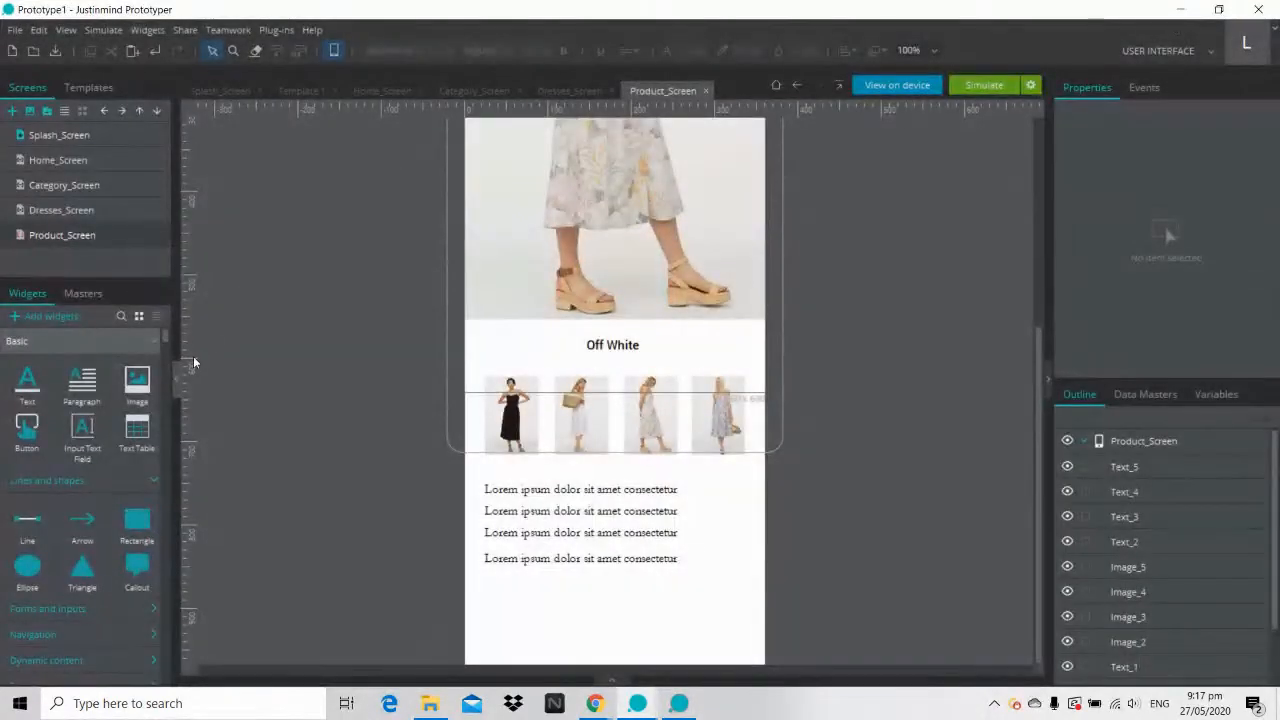
left_click(149, 340)
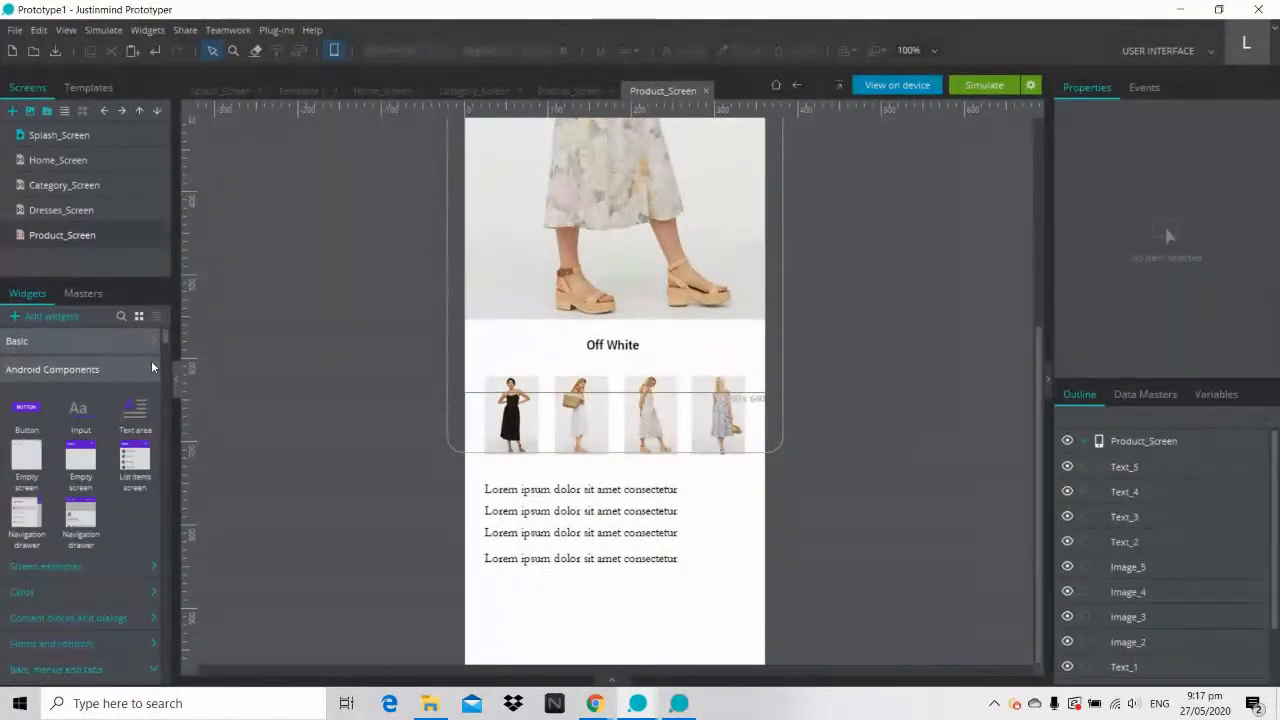
left_click(155, 369)
left_click(155, 401)
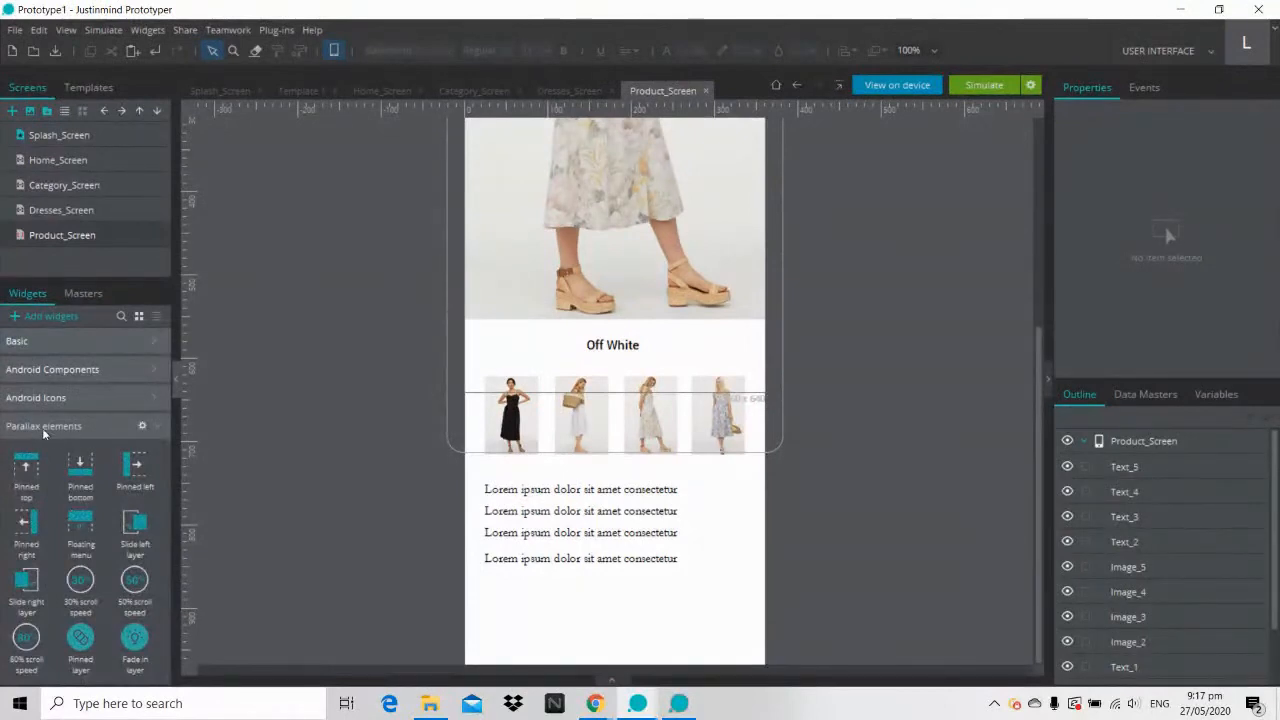
left_click_drag(80, 468, 469, 282)
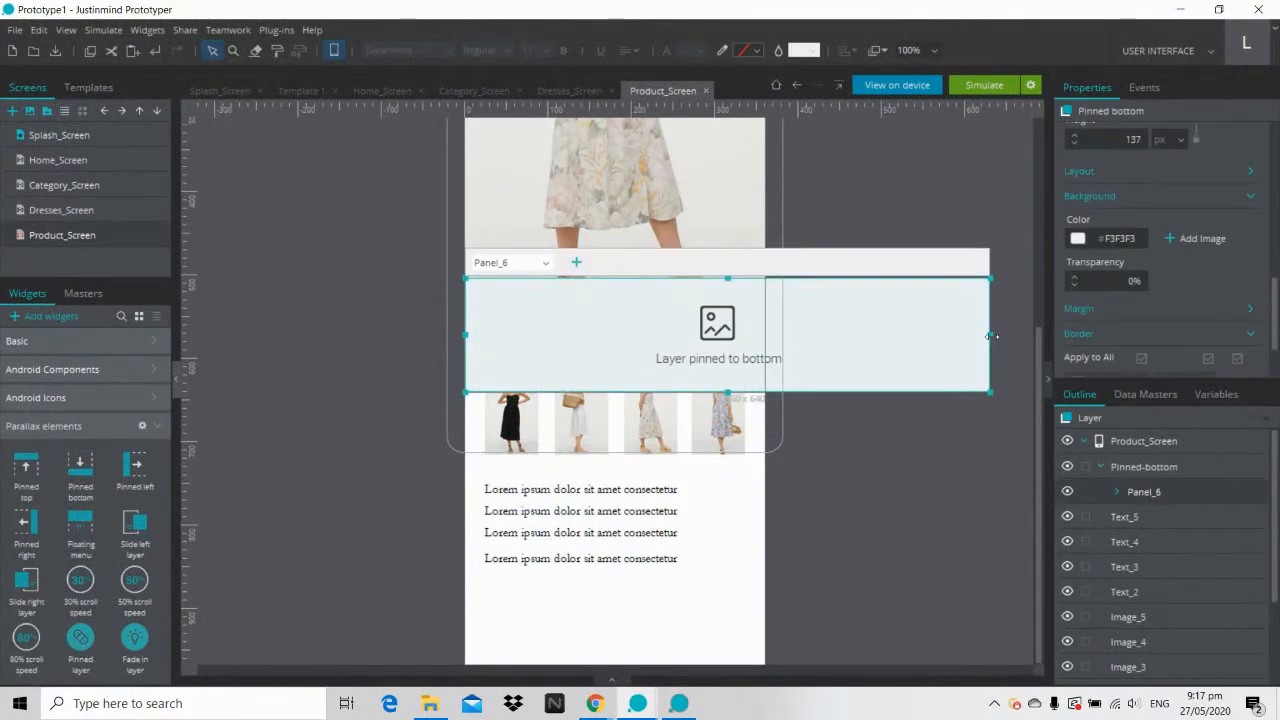
left_click_drag(992, 336, 765, 345)
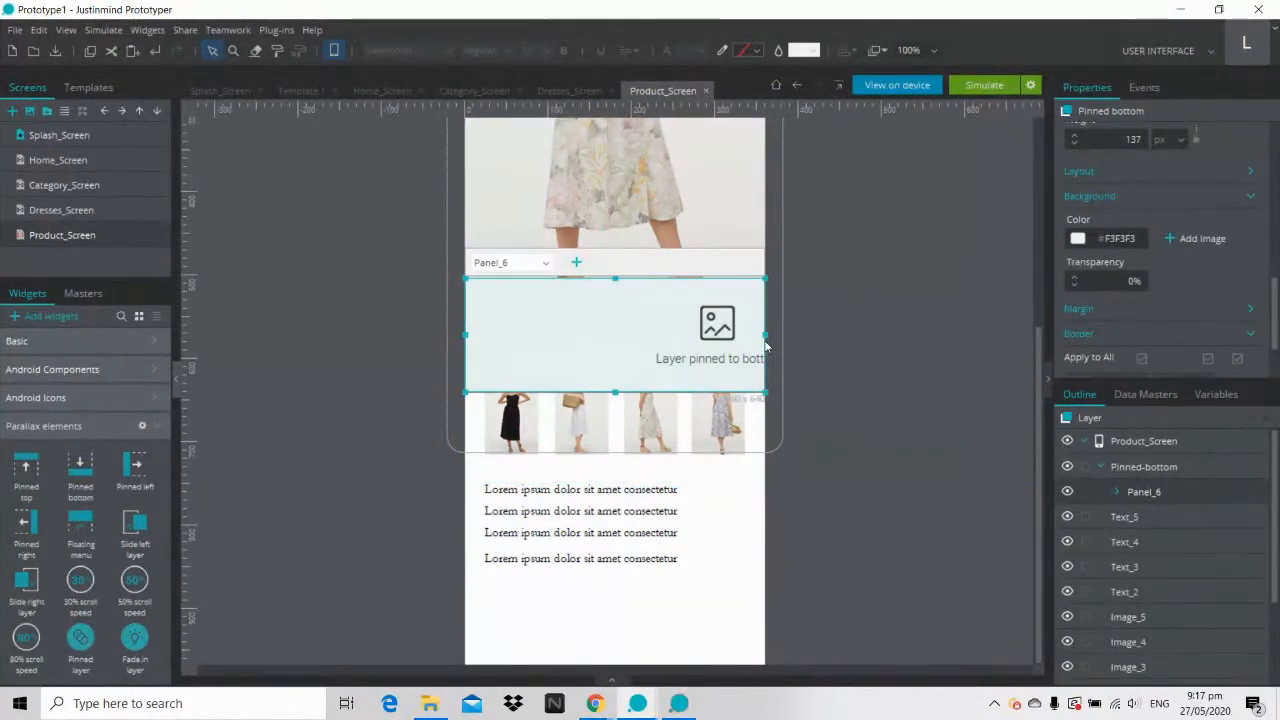
Step: Delete the placeholder image icon and the "Layer pinned to bottom" text from the pinned layer
double_click(706, 340)
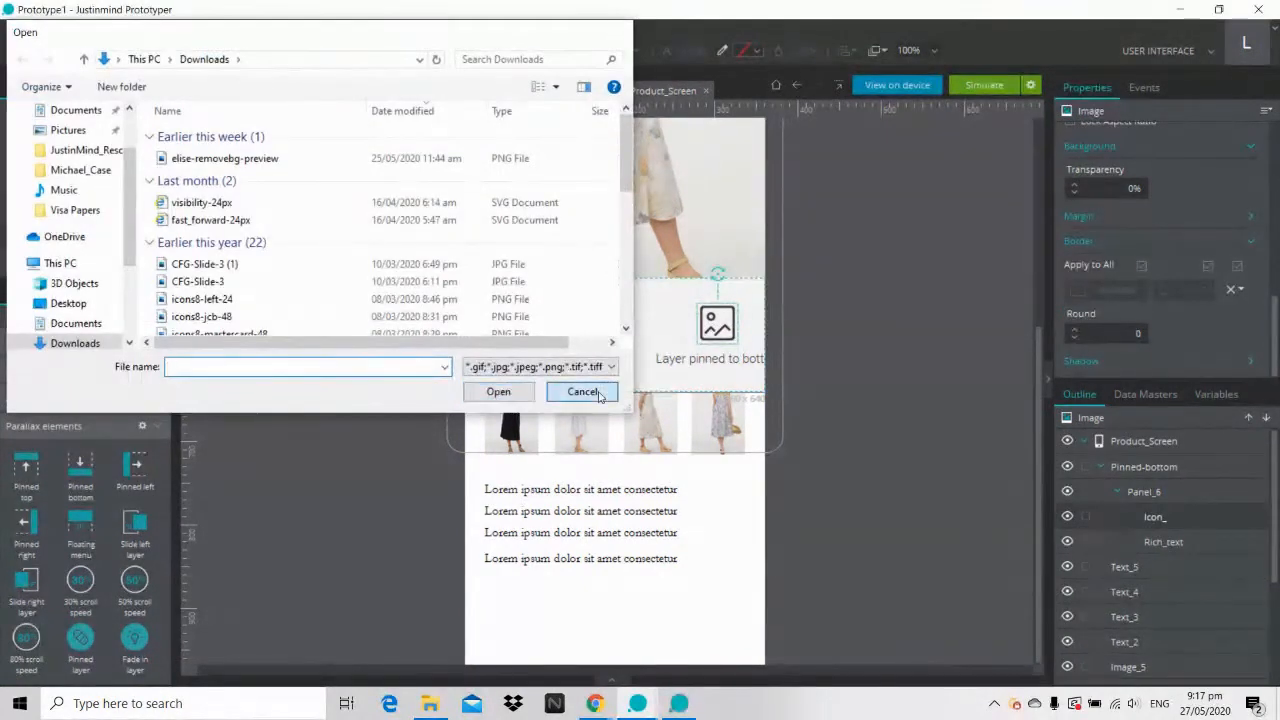
left_click(582, 391)
left_click(1162, 542, "ctrl")
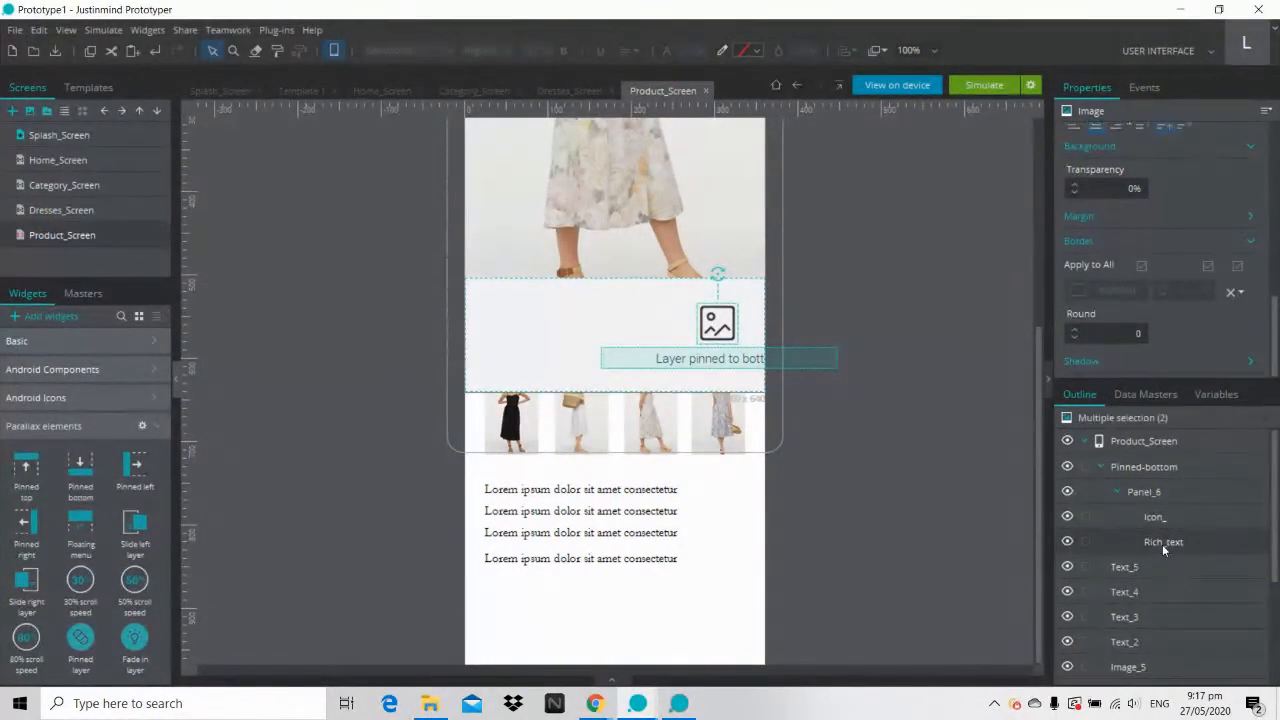
key("Delete")
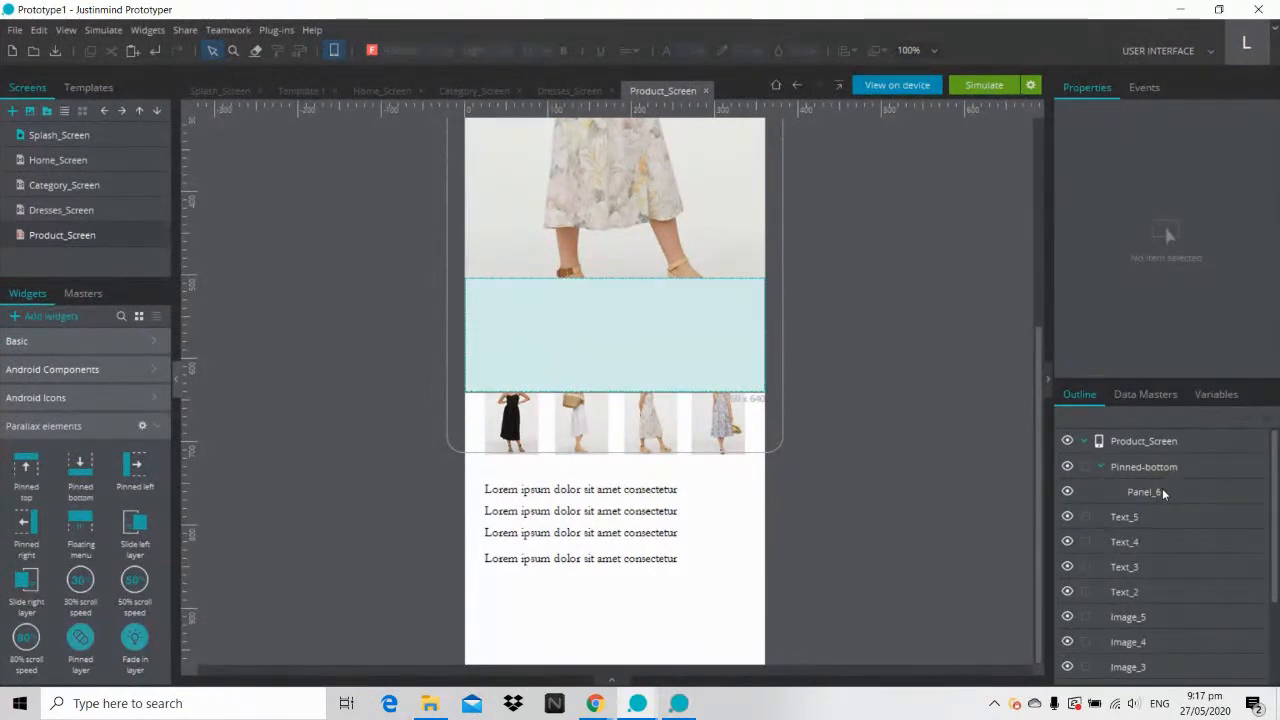
Step: Try out the size dropdown in the bottom bar of the Prototype_Shop simulation
left_click(686, 708)
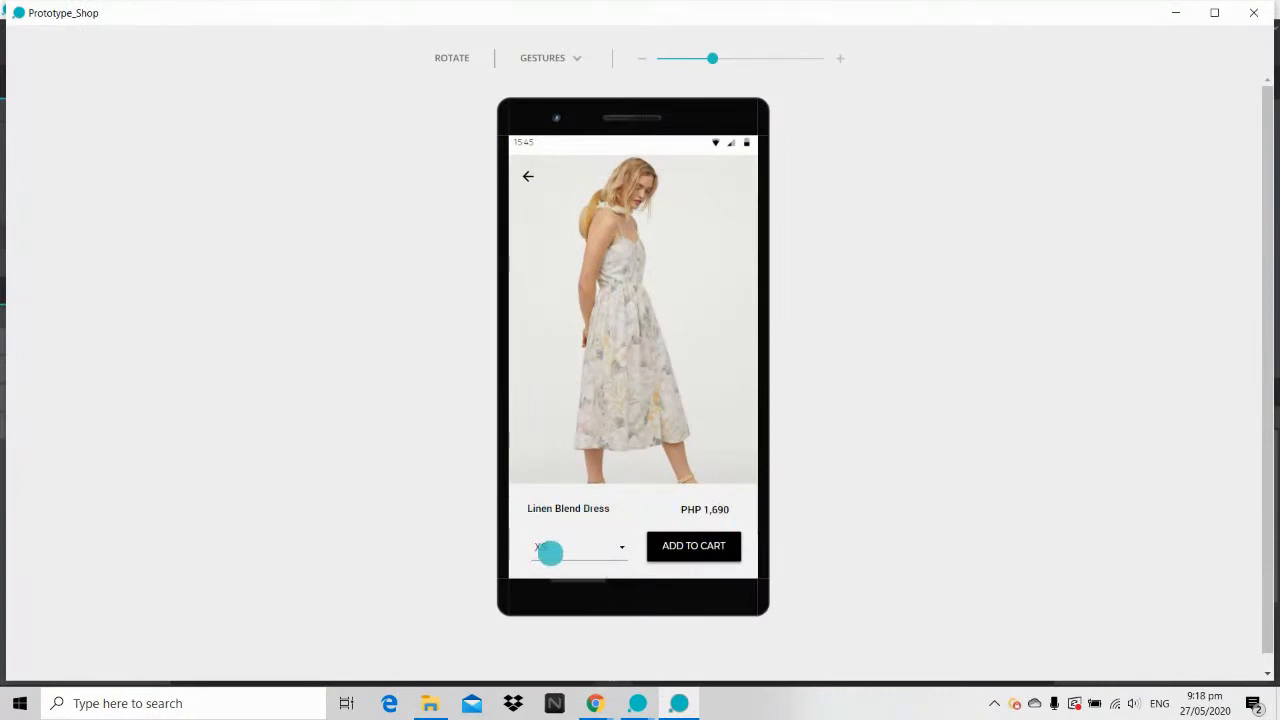
left_click(550, 553)
left_click(550, 564)
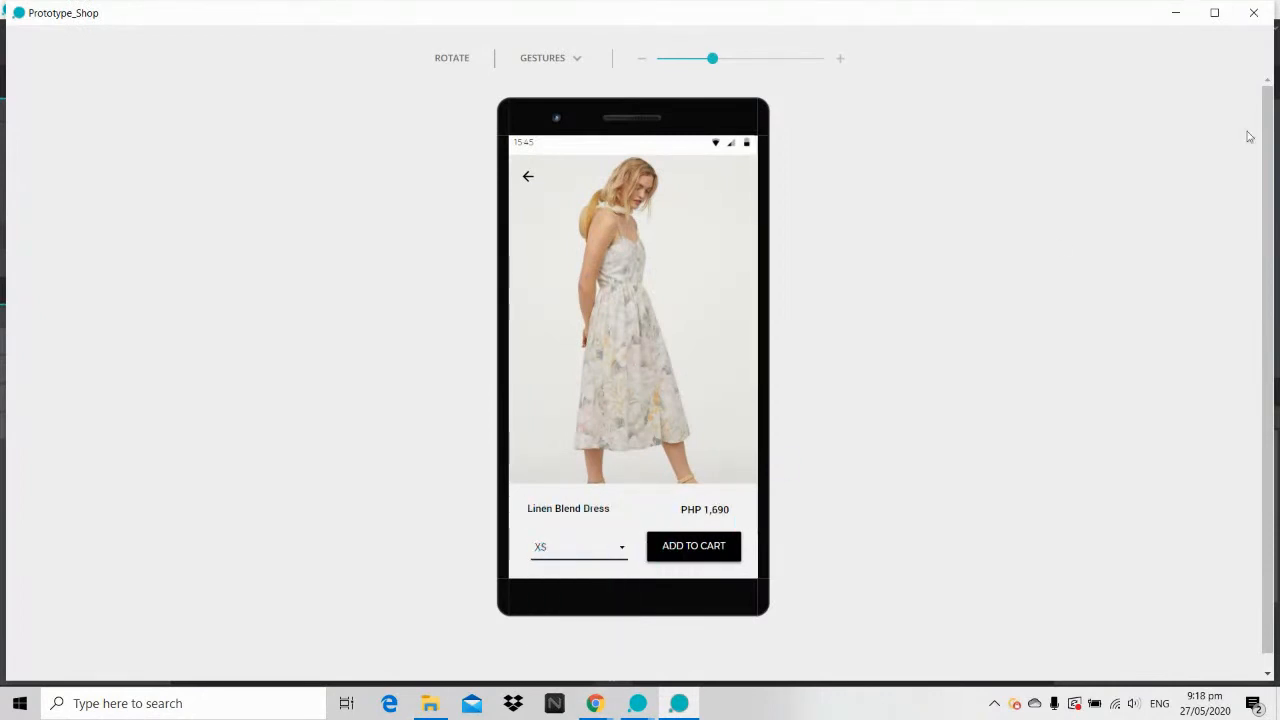
Step: Back in Prototype1, add a basic text reading "Linen Dress" to the upper-left area of Product_Screen's pinned bottom layer
left_click(1176, 12)
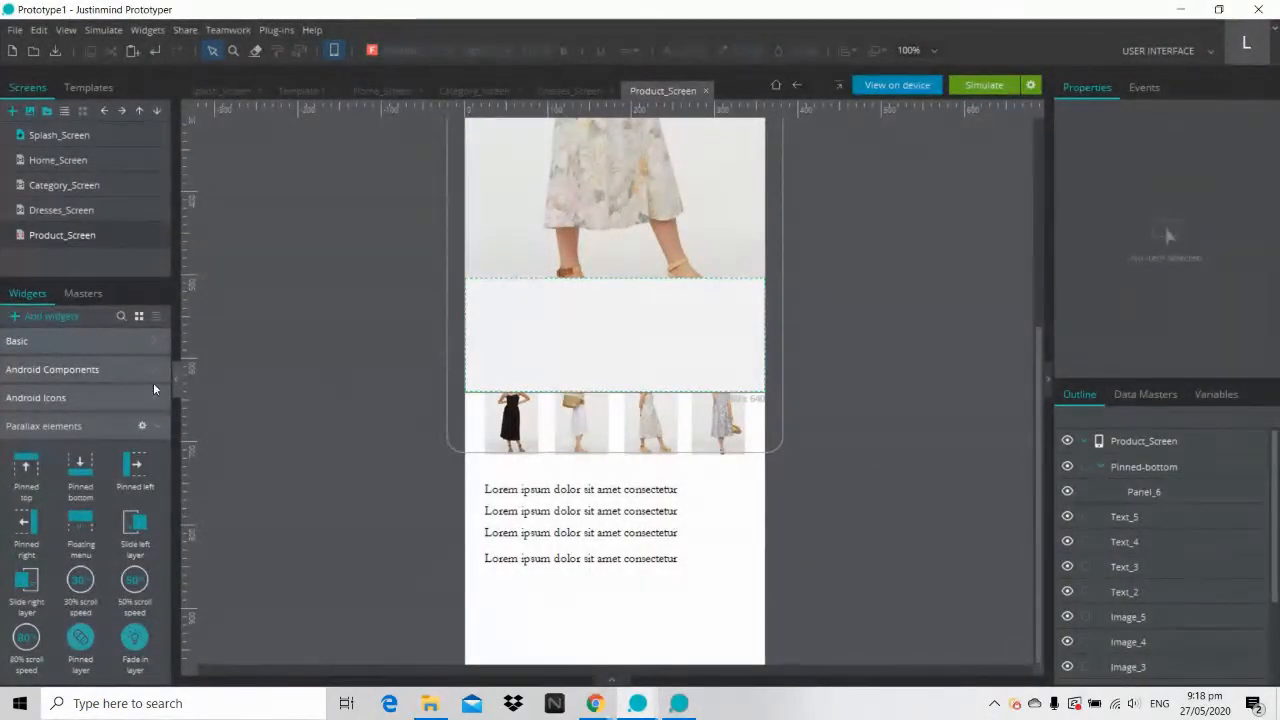
left_click(153, 344)
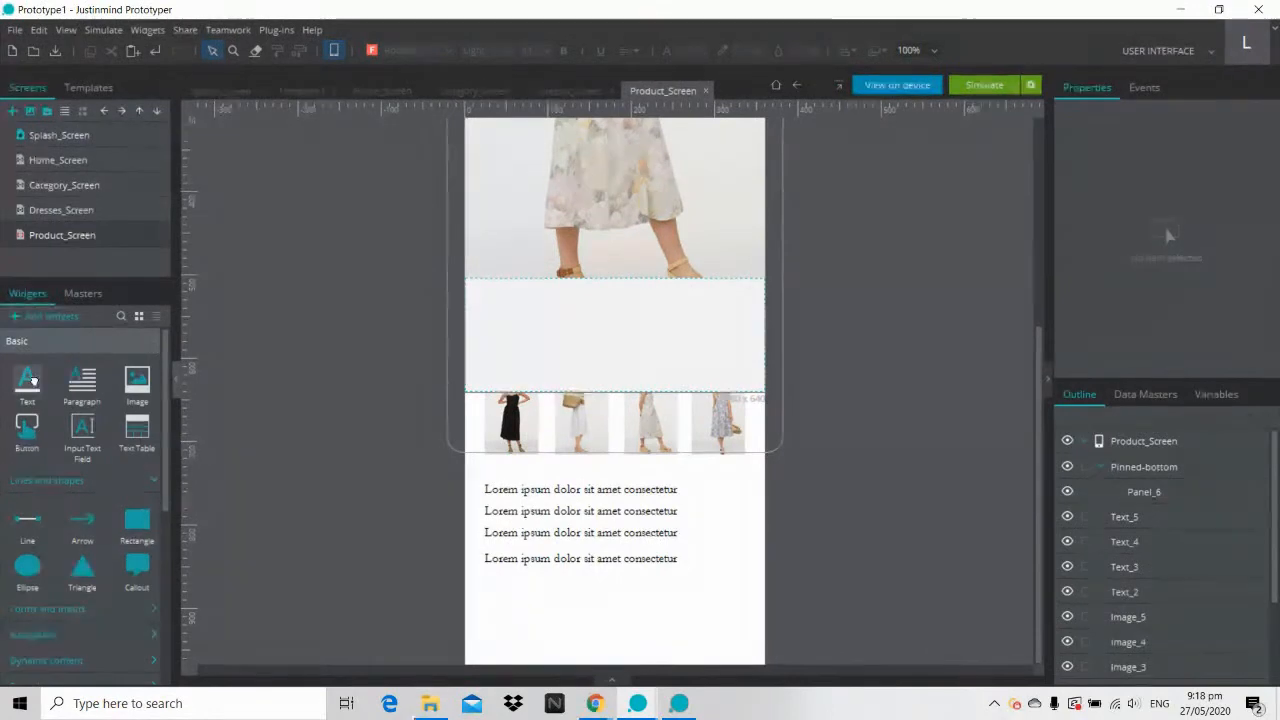
left_click_drag(31, 381, 489, 298)
double_click(510, 302)
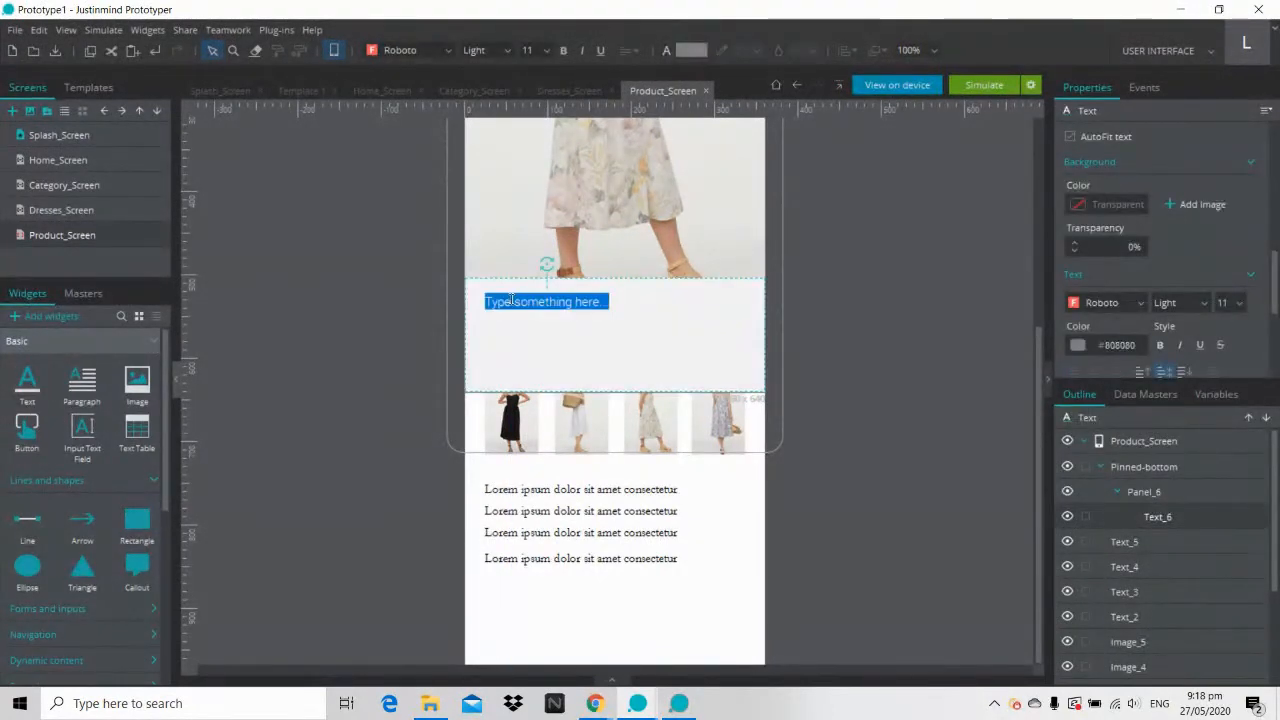
type("Linen Dress")
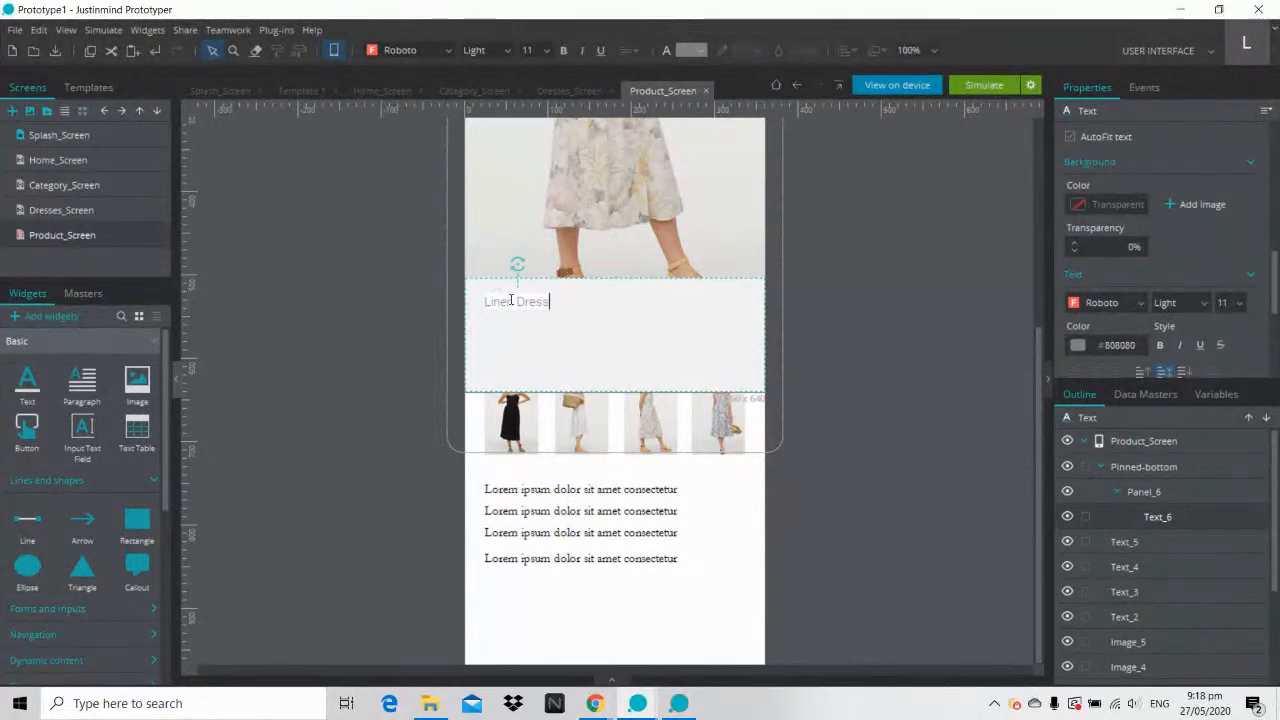
Step: Make the "Linen Dress" text black and set its font weight to Medium
double_click(511, 300)
left_click_drag(510, 301, 550, 302)
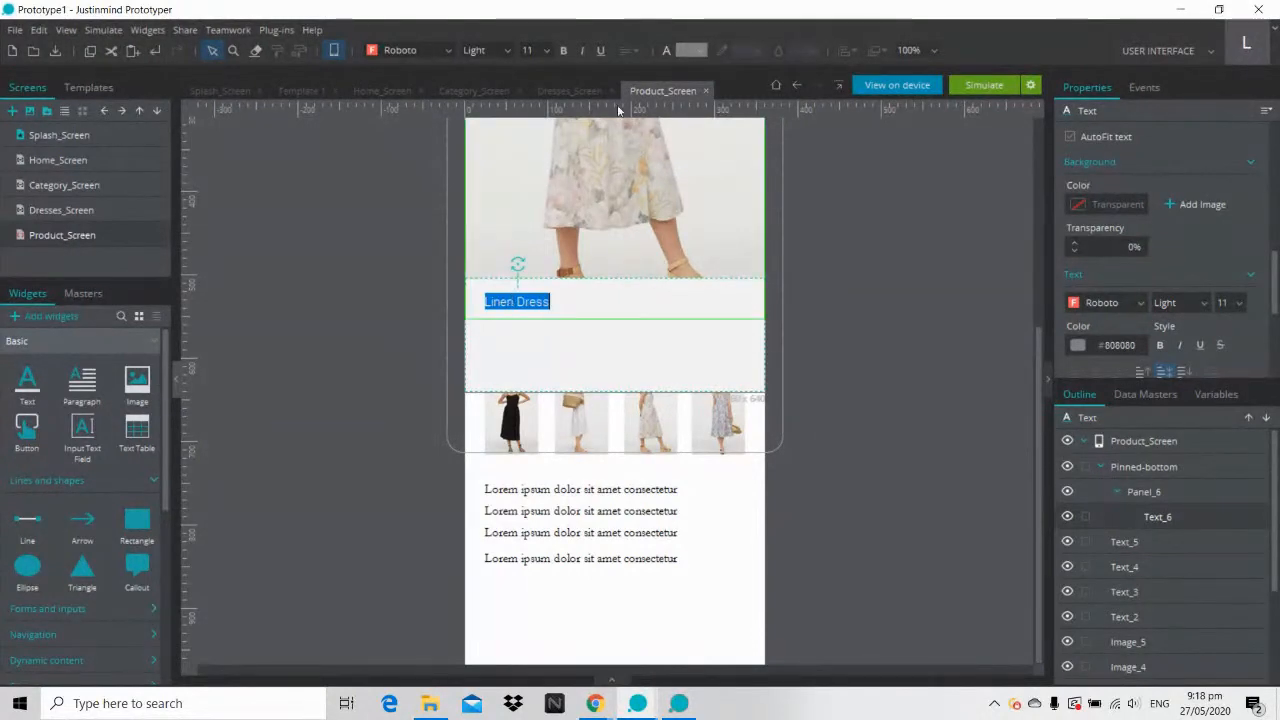
left_click(688, 52)
left_click(690, 83)
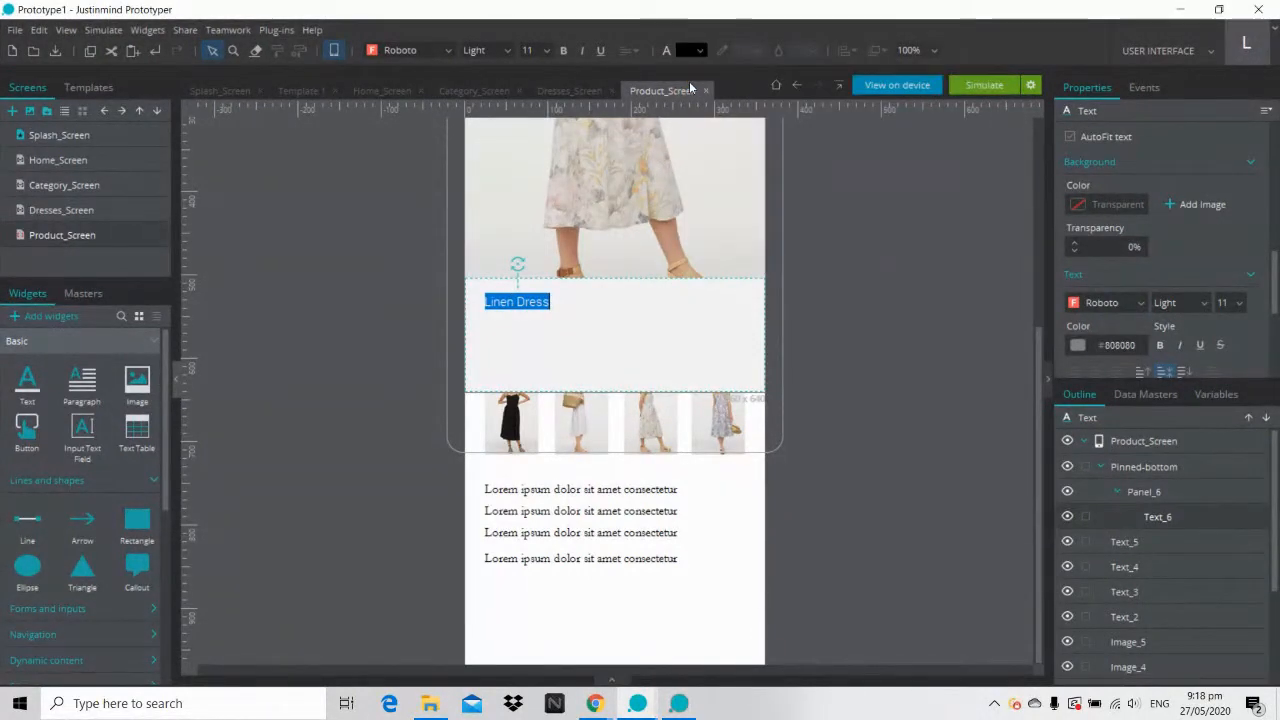
left_click(893, 208)
double_click(523, 306)
left_click(504, 48)
left_click(483, 186)
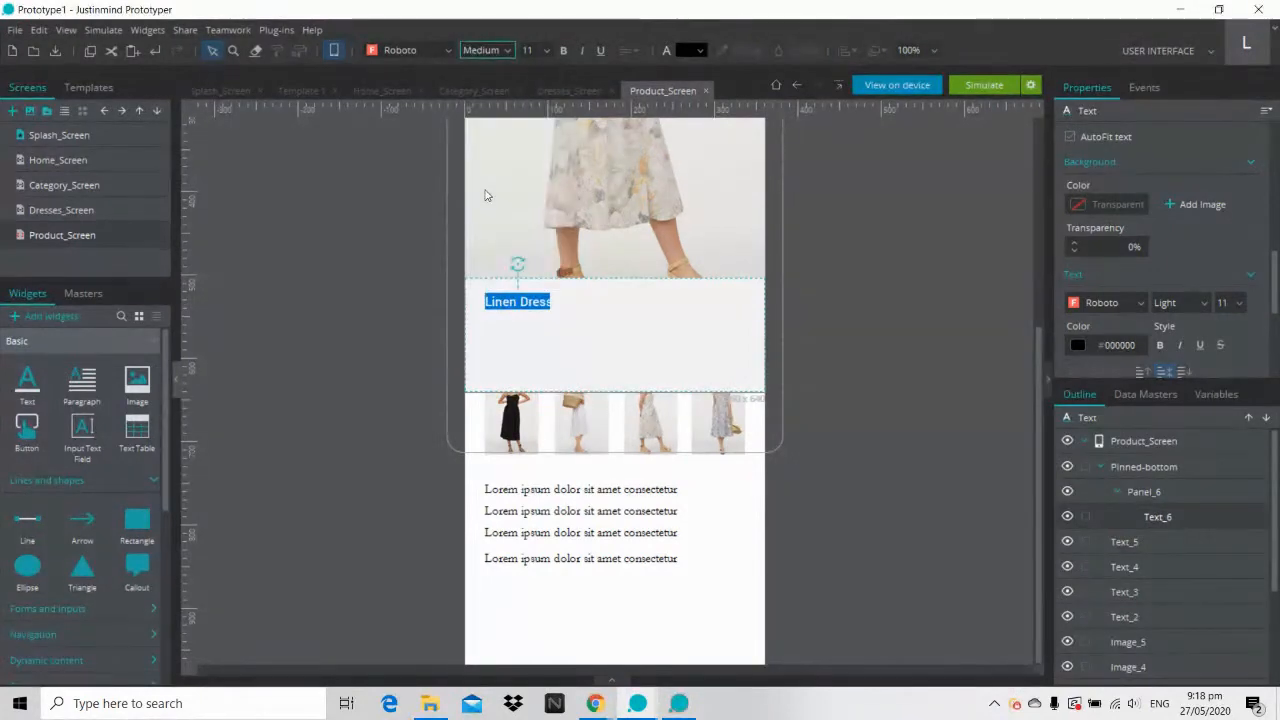
left_click(944, 321)
Step: Duplicate "Linen Dress" to the right side of the pinned layer and change the copy to "PHP1,800", following the first product's price in Dresses_Screen
left_click(545, 307)
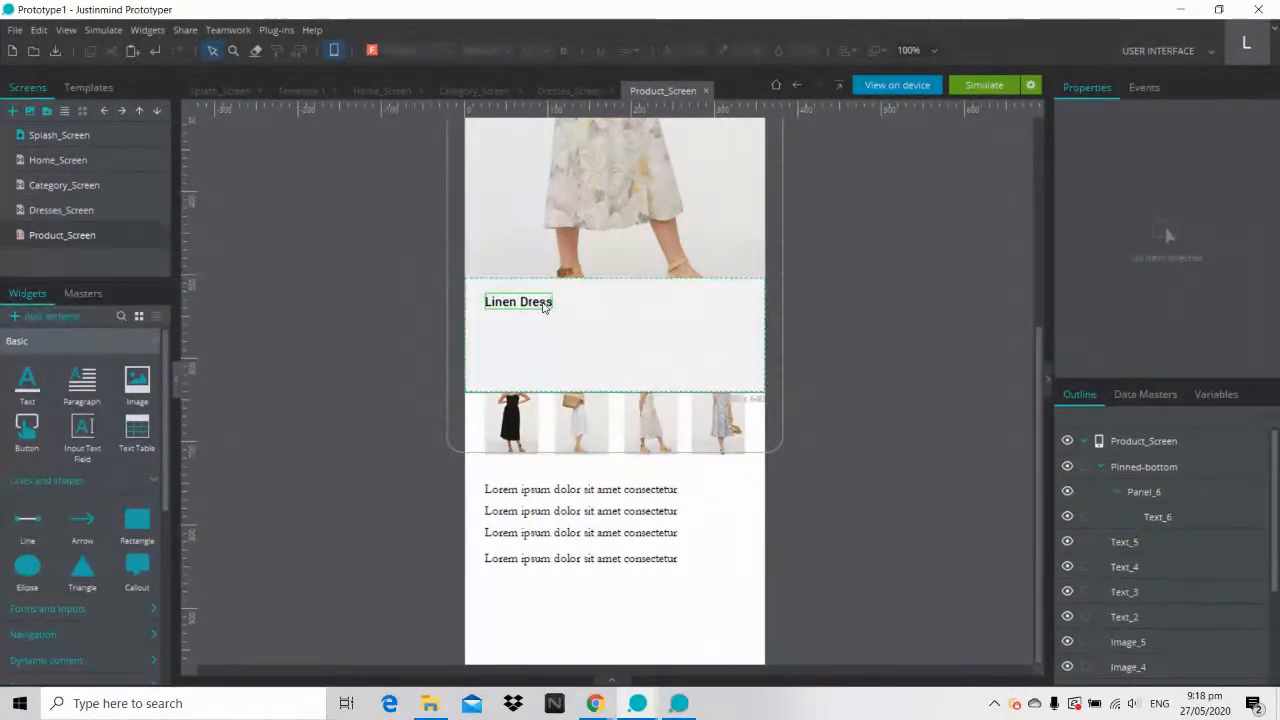
left_click_drag(545, 307, 705, 307)
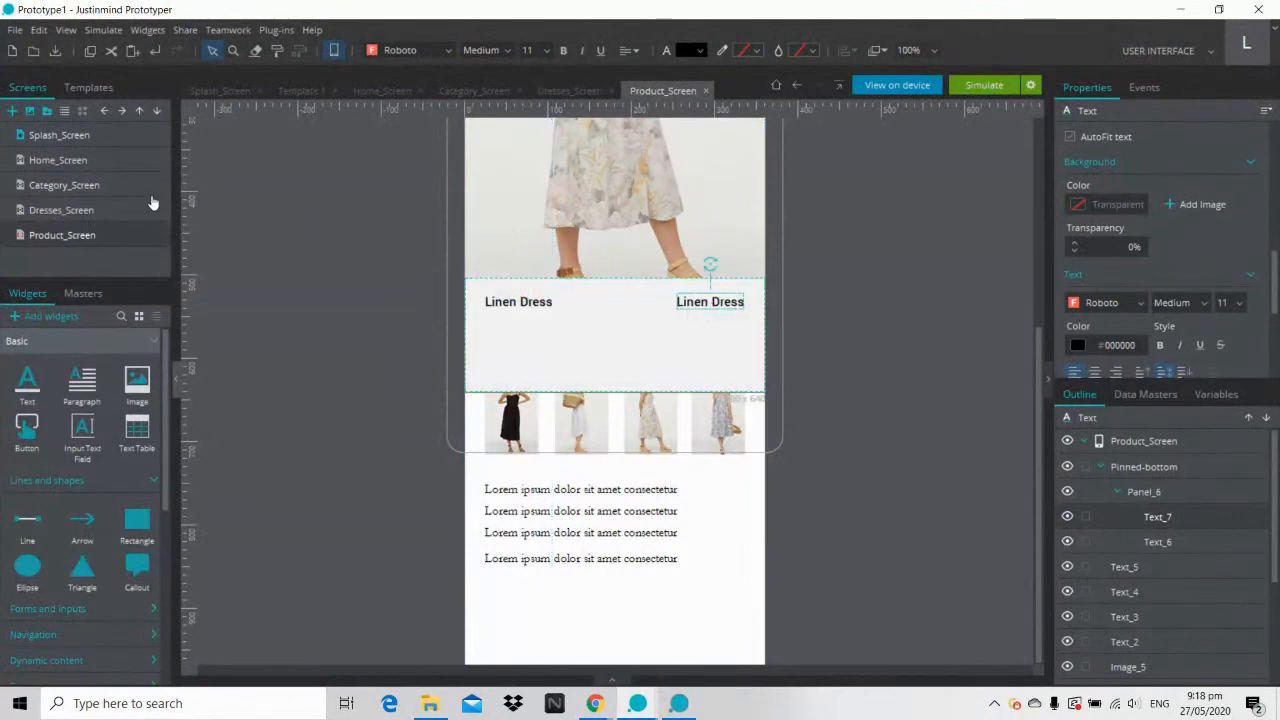
left_click(62, 210)
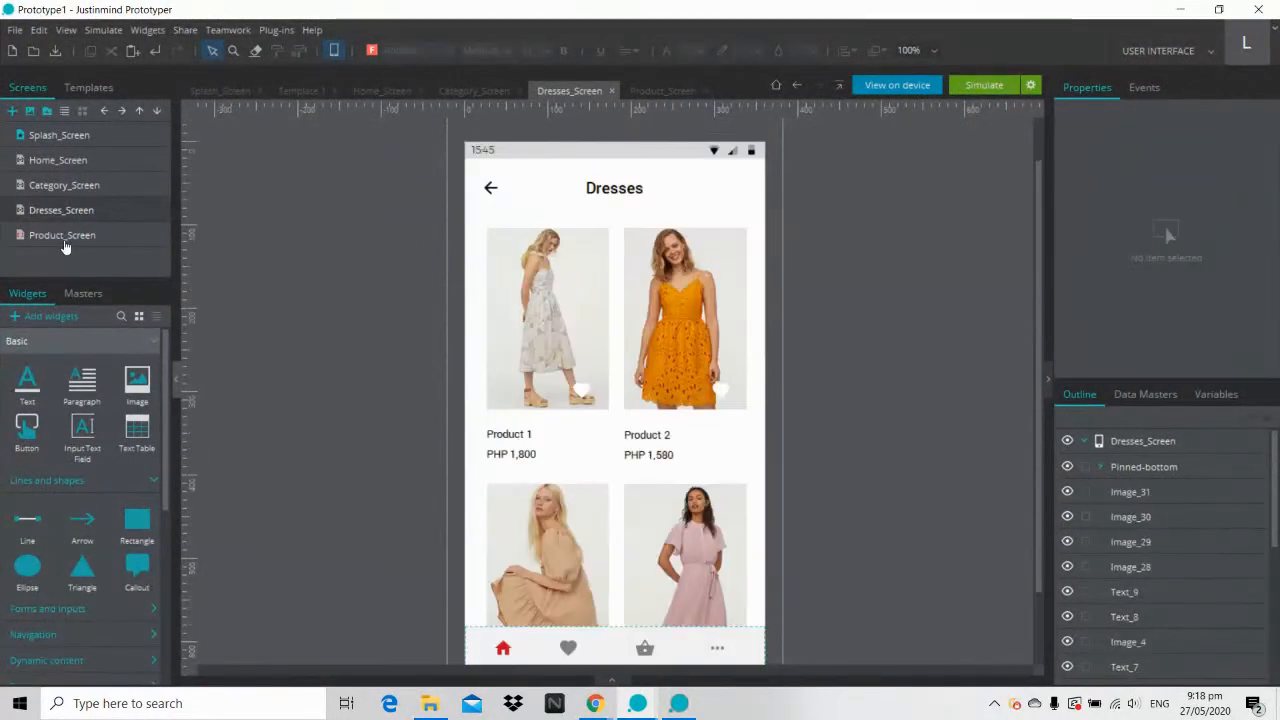
left_click(62, 238)
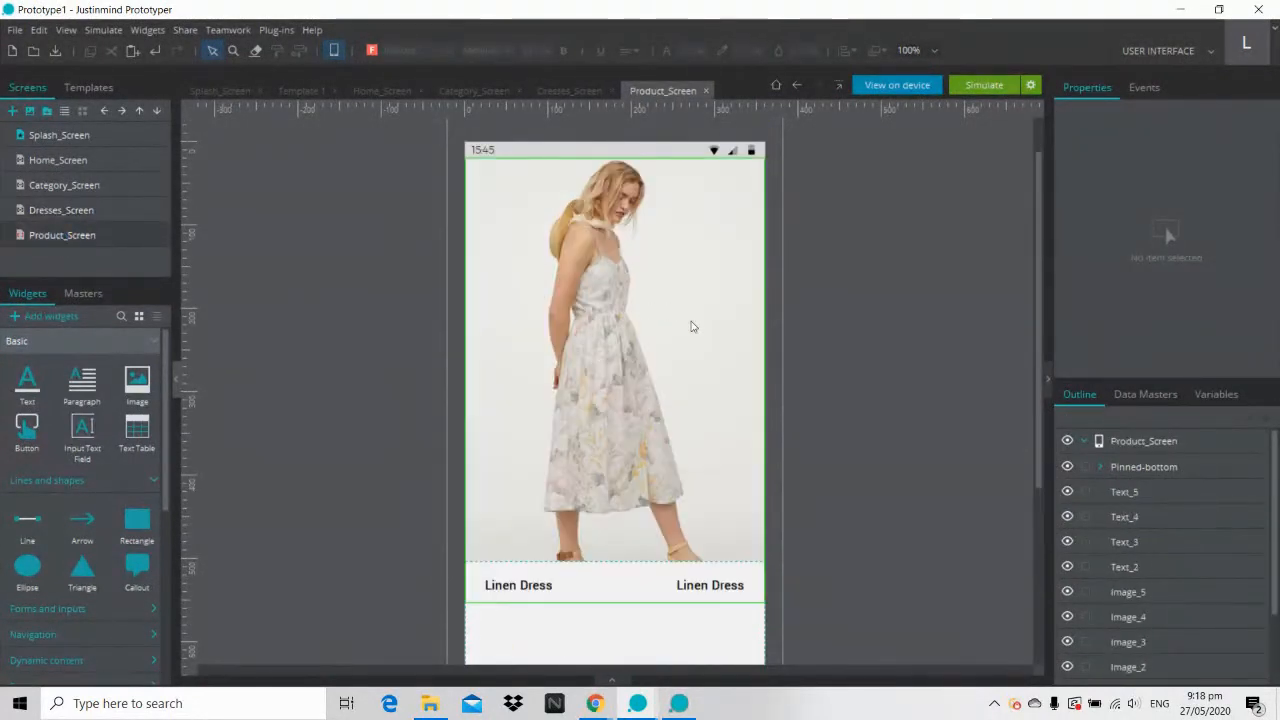
scroll(794, 517, "down", 3)
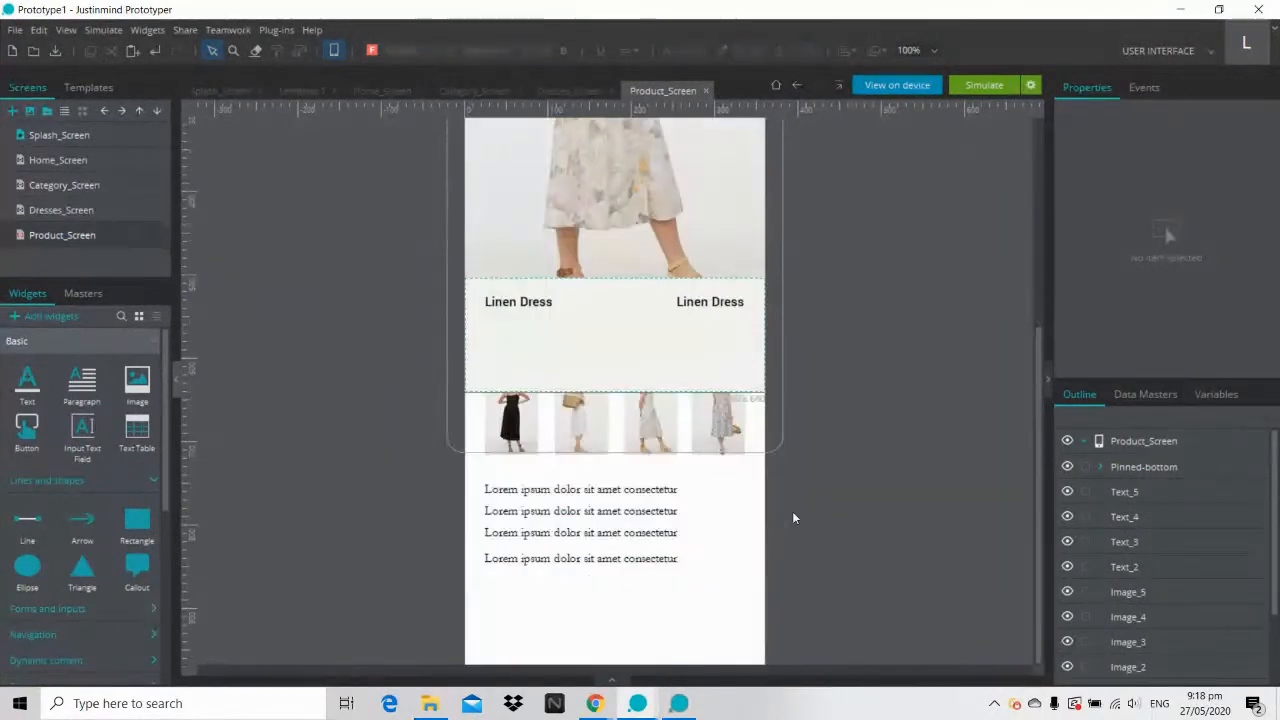
left_click(695, 312)
double_click(695, 312)
type("1")
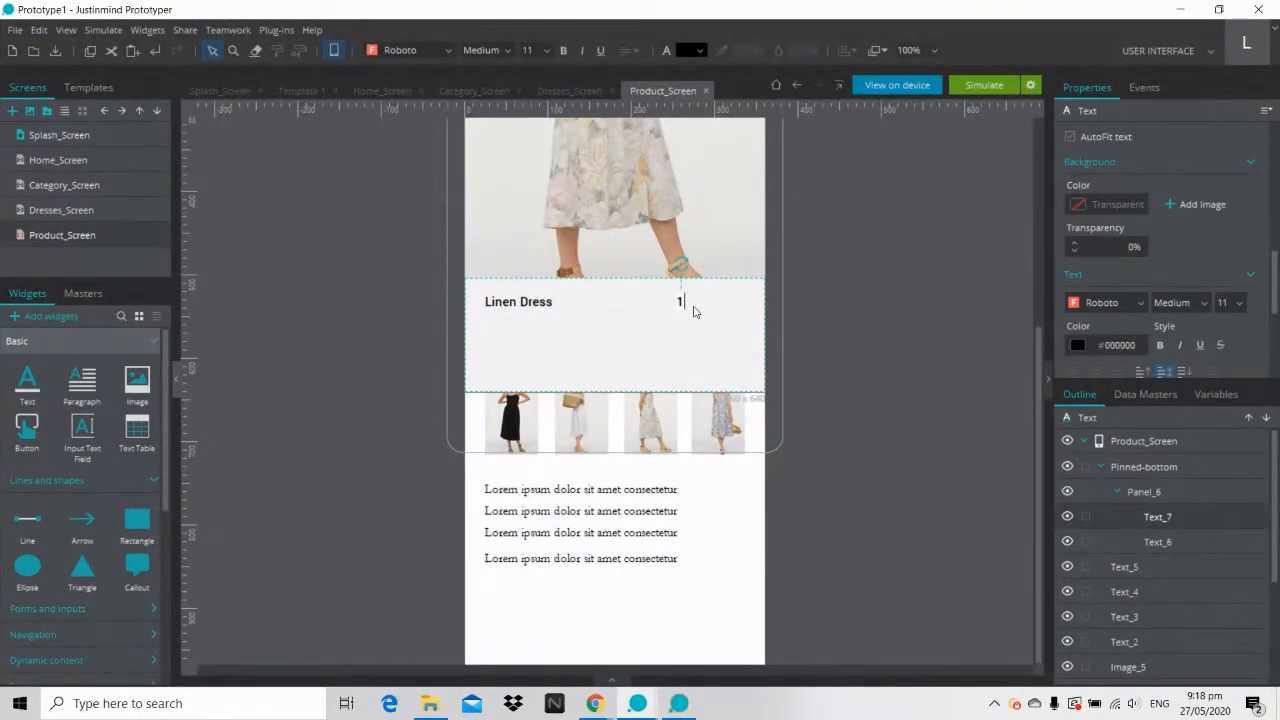
type(",800")
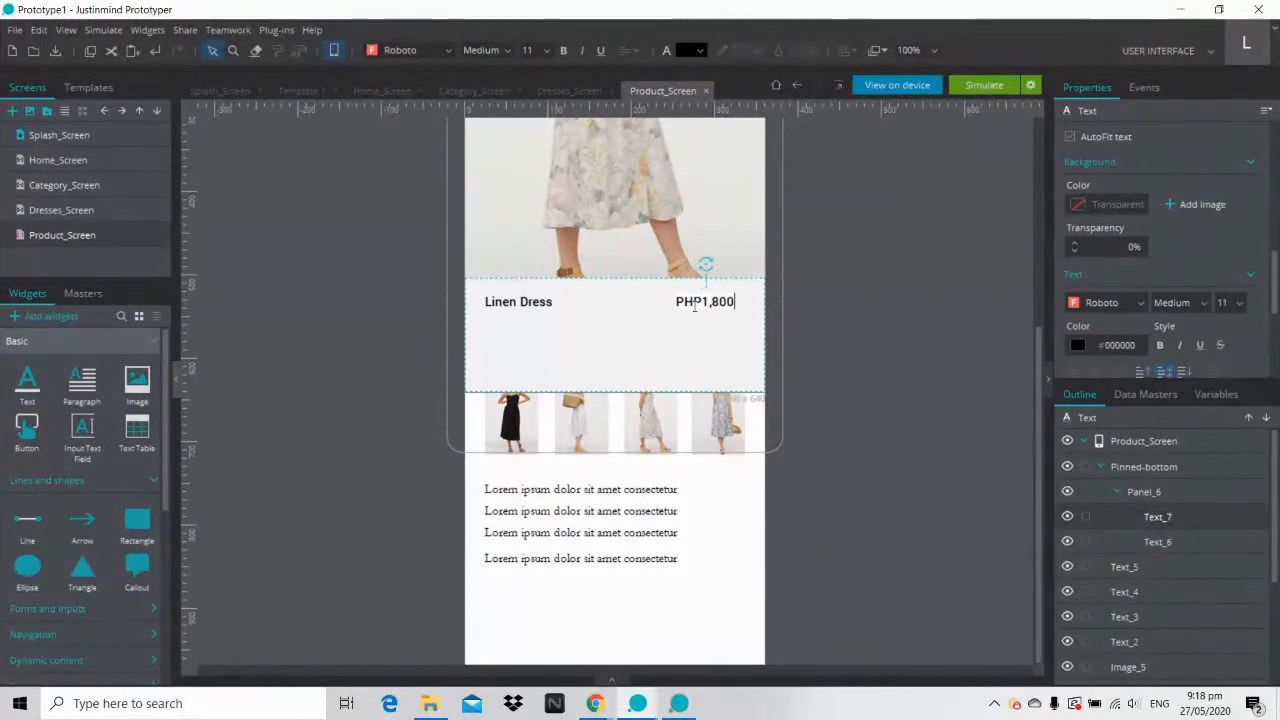
key("Escape")
Step: Change the "Linen Dress" text in the pinned layer to "Product 1"
double_click(497, 308)
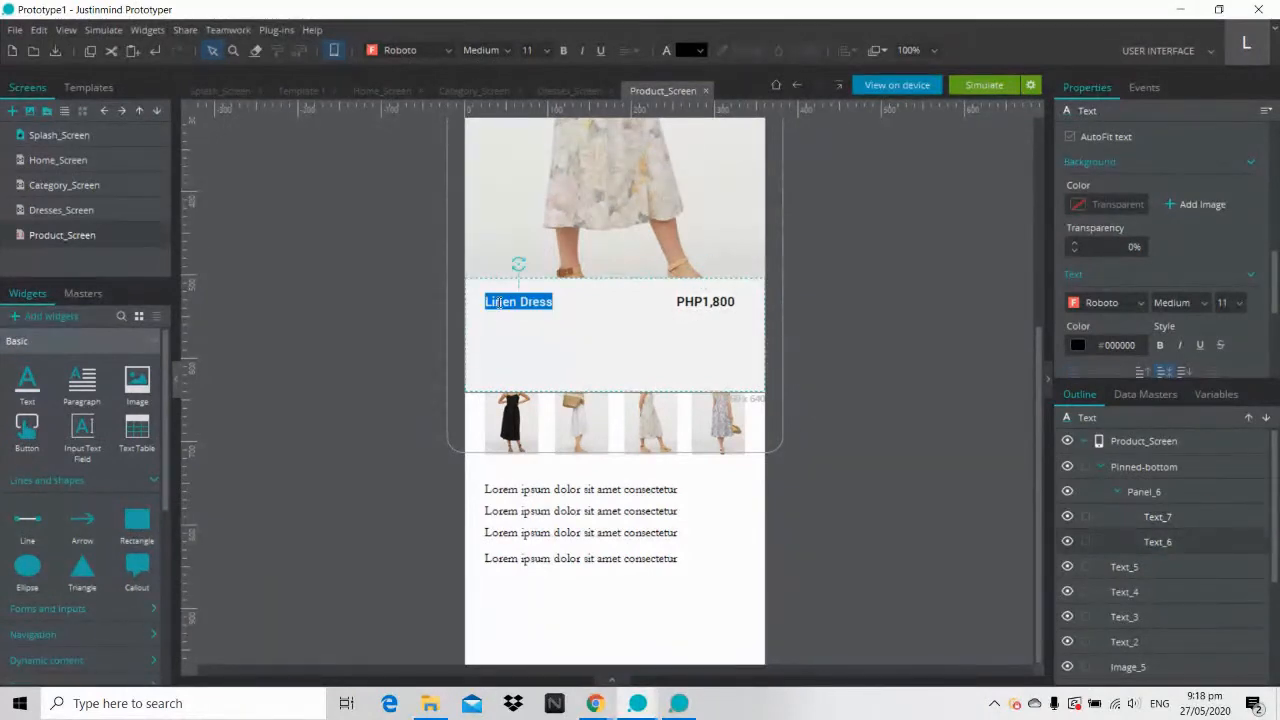
type("Product 1")
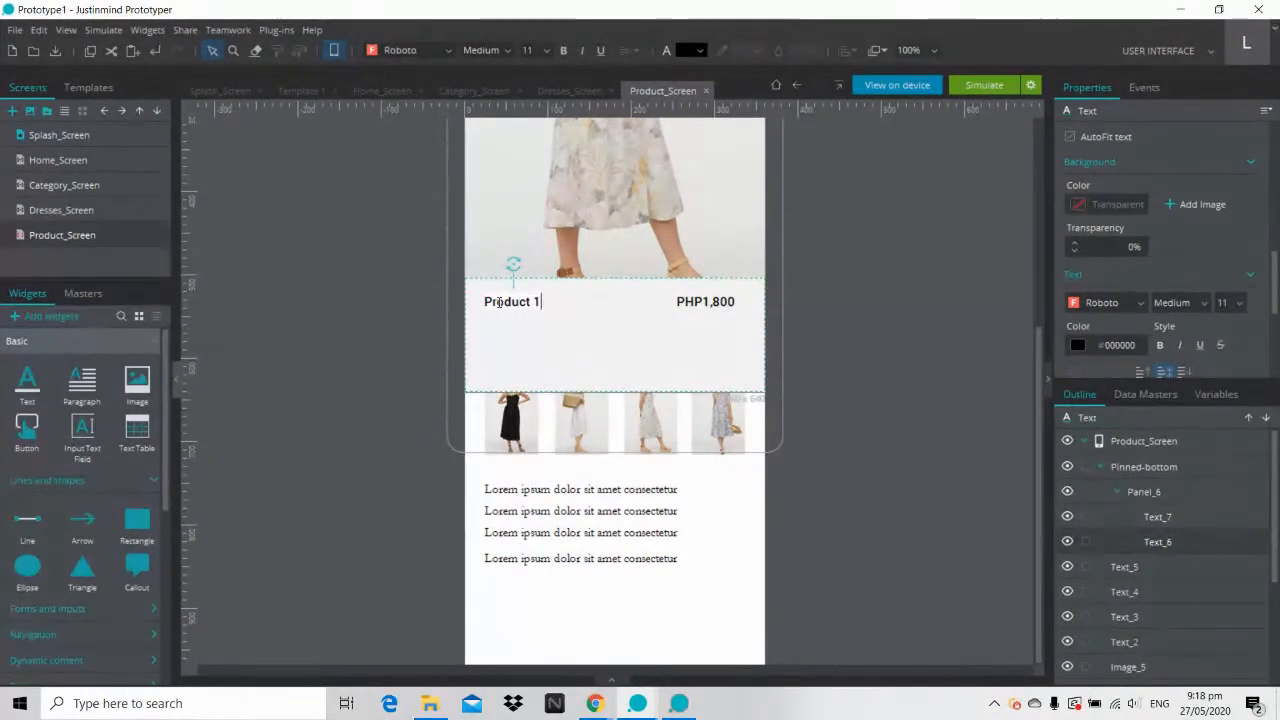
left_click(875, 314)
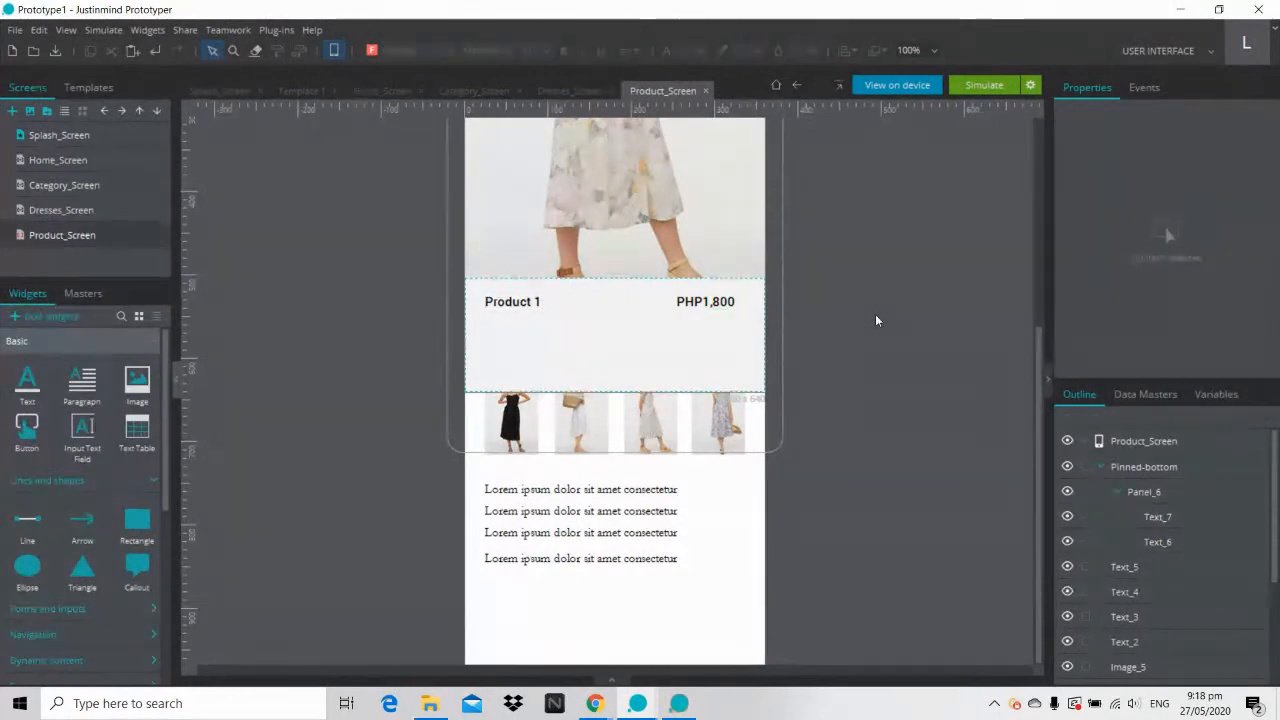
Step: Set the font weight of both the product name and the price in the pinned layer to Regular
left_click(725, 303)
left_click(510, 305, "shift")
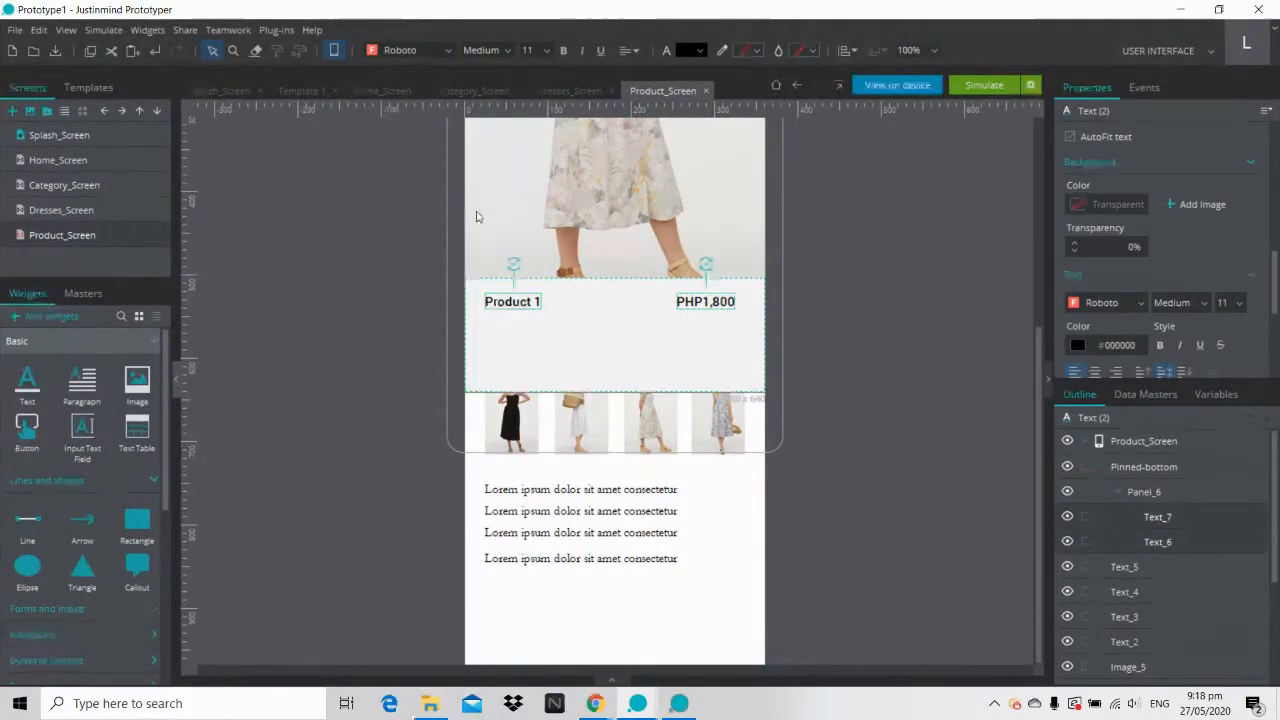
left_click(486, 50)
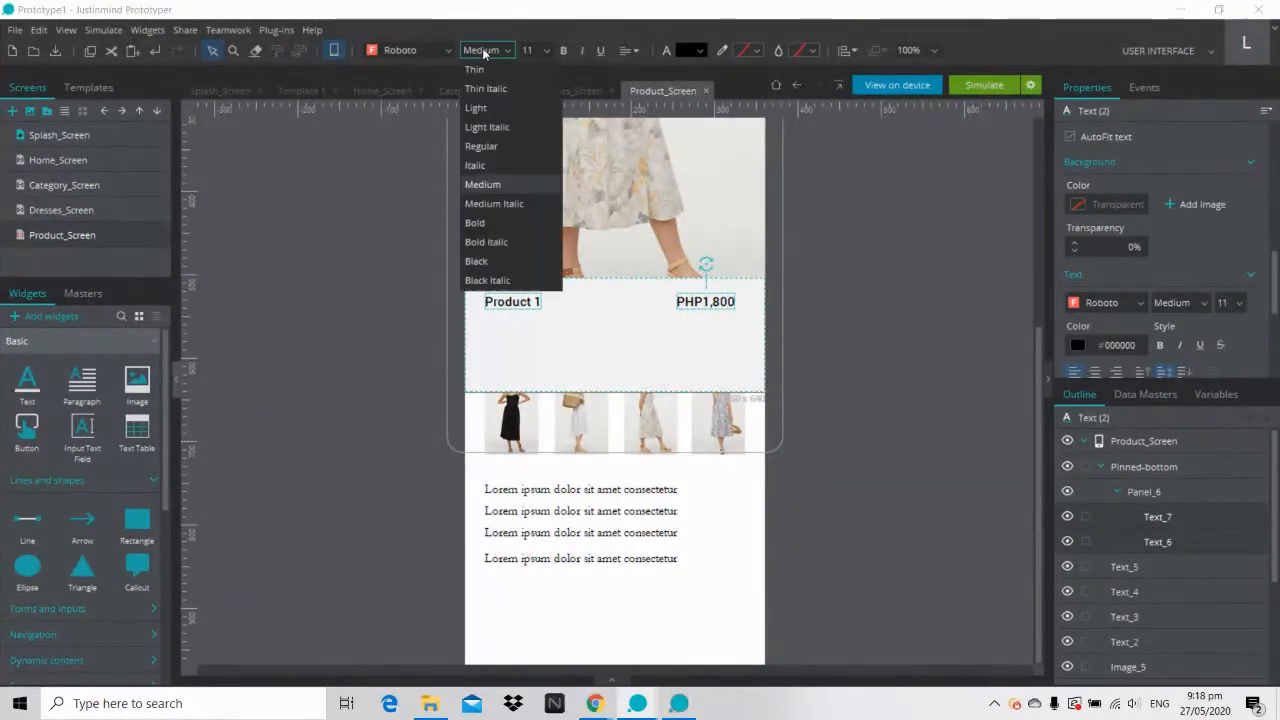
left_click(489, 147)
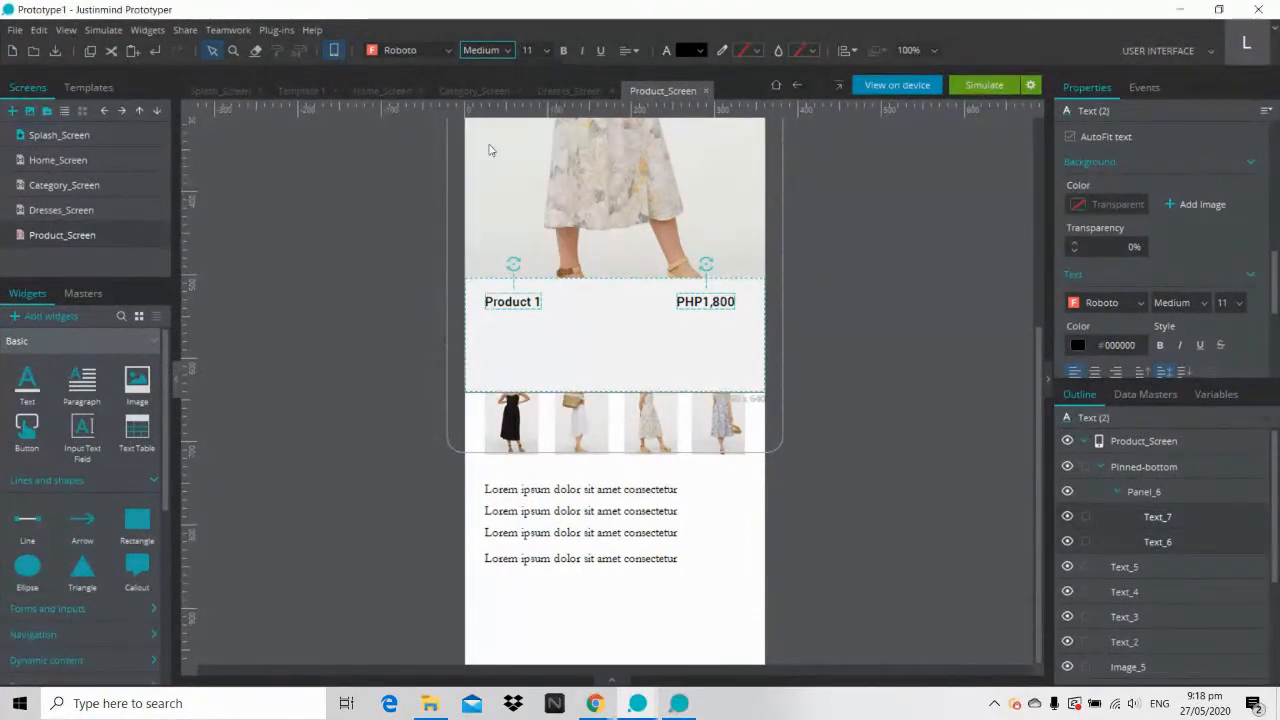
left_click(880, 245)
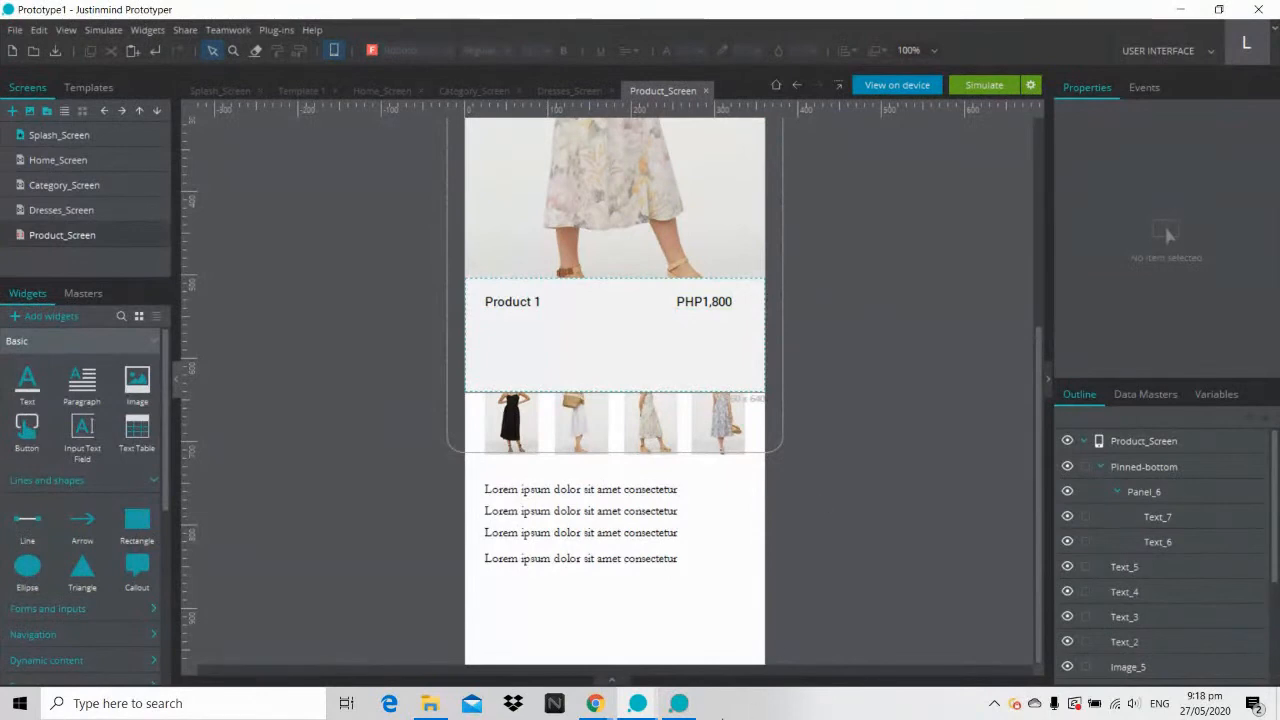
Step: Check the size dropdown in the Prototype_Shop simulation and the webinar's live comments in StreamYard
left_click(679, 703)
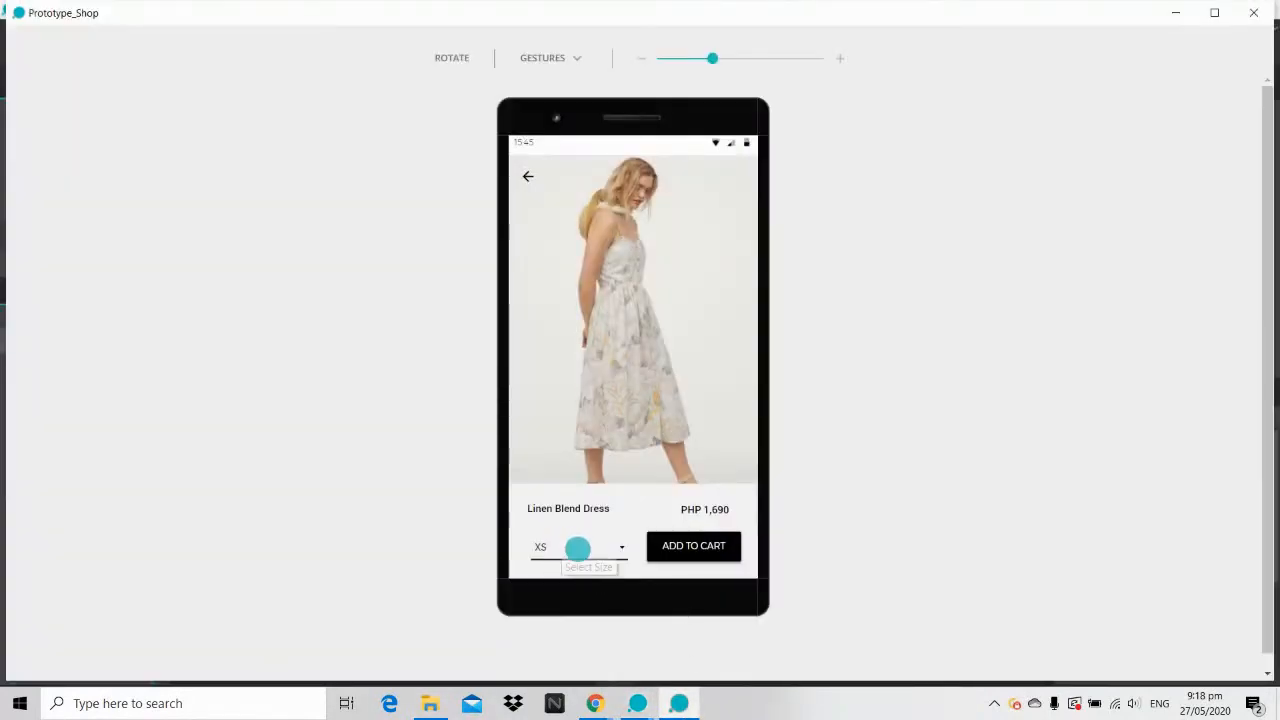
left_click(1175, 12)
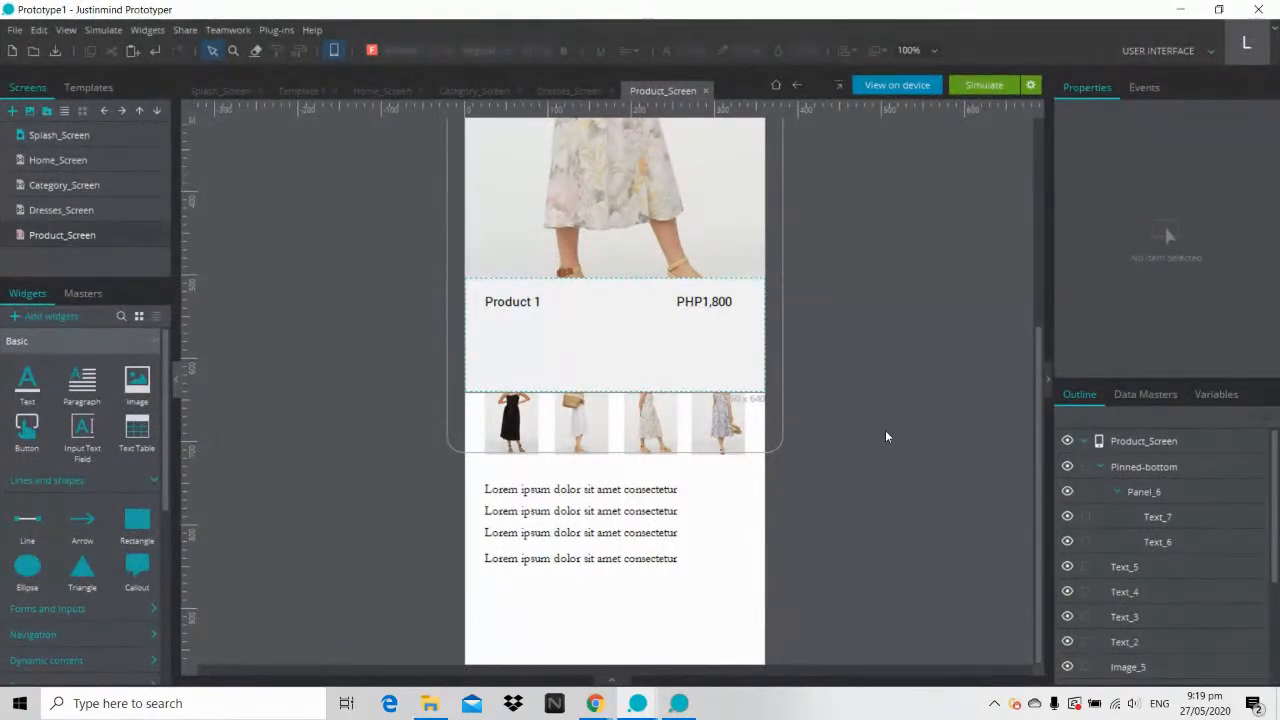
mouse_move(595, 703)
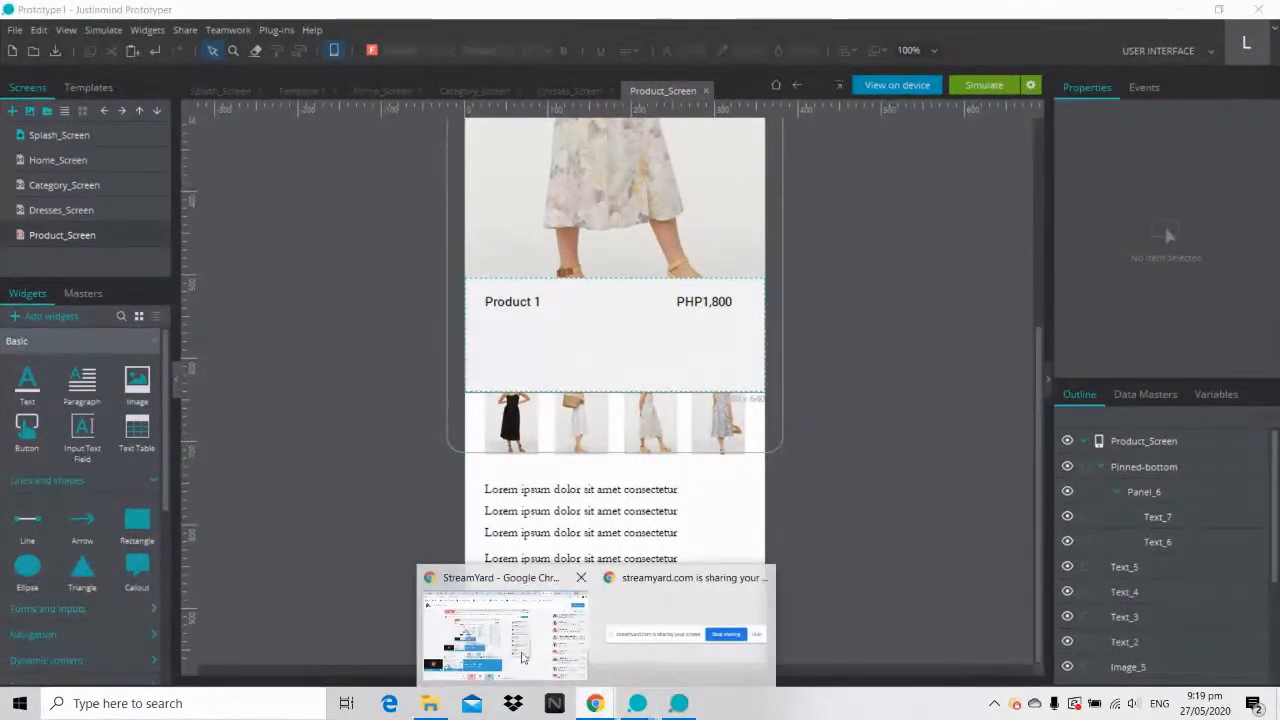
left_click(505, 630)
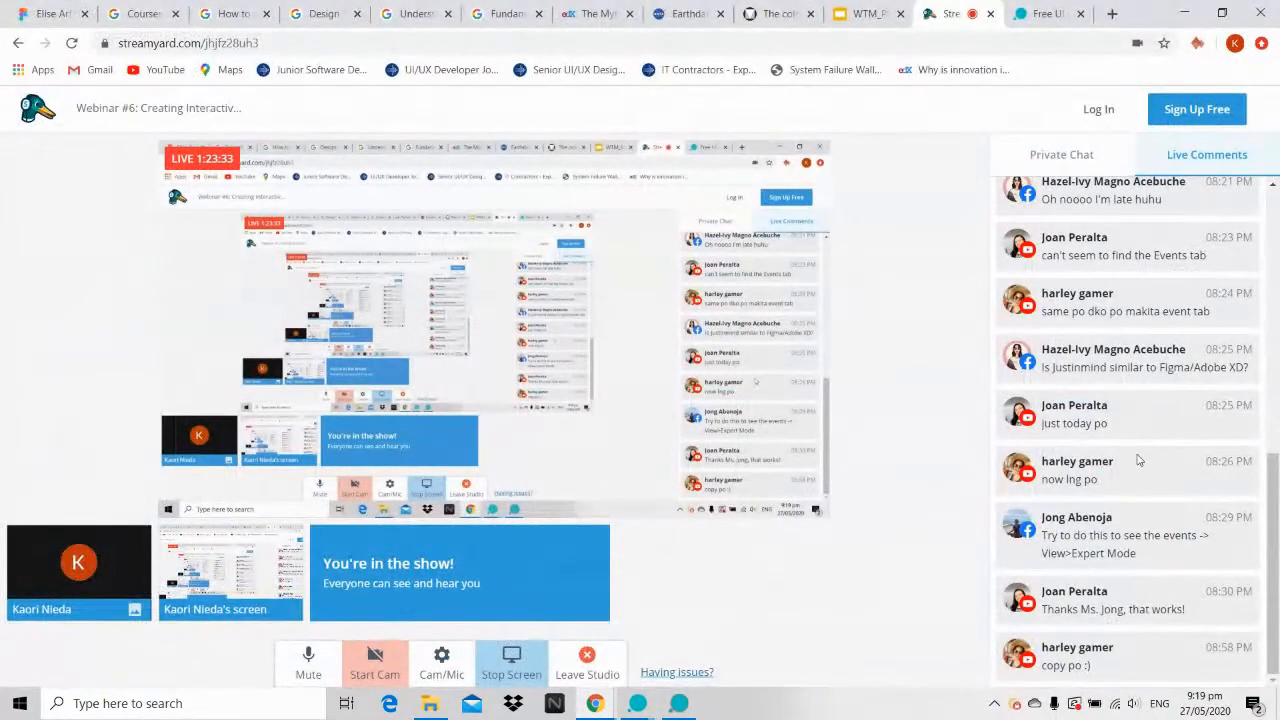
left_click(1184, 13)
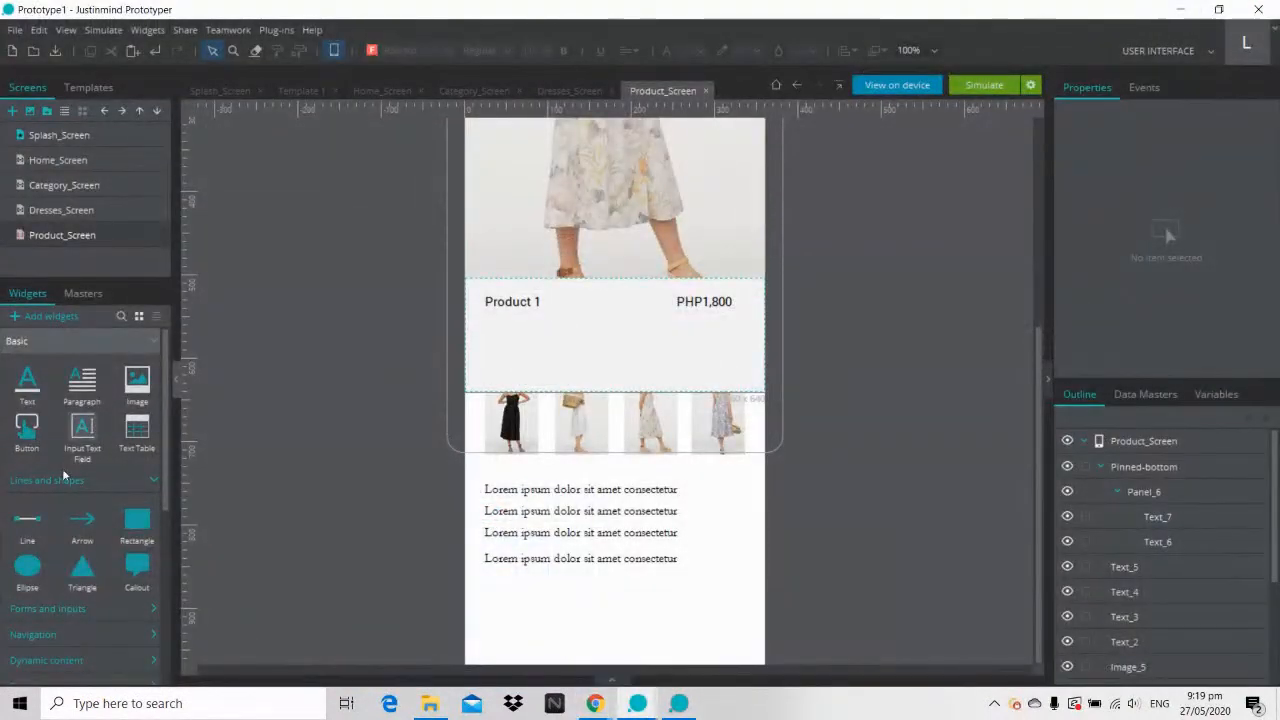
Step: Add an Android Select control below the product name in the pinned layer and narrow it to 150 px
left_click(148, 346)
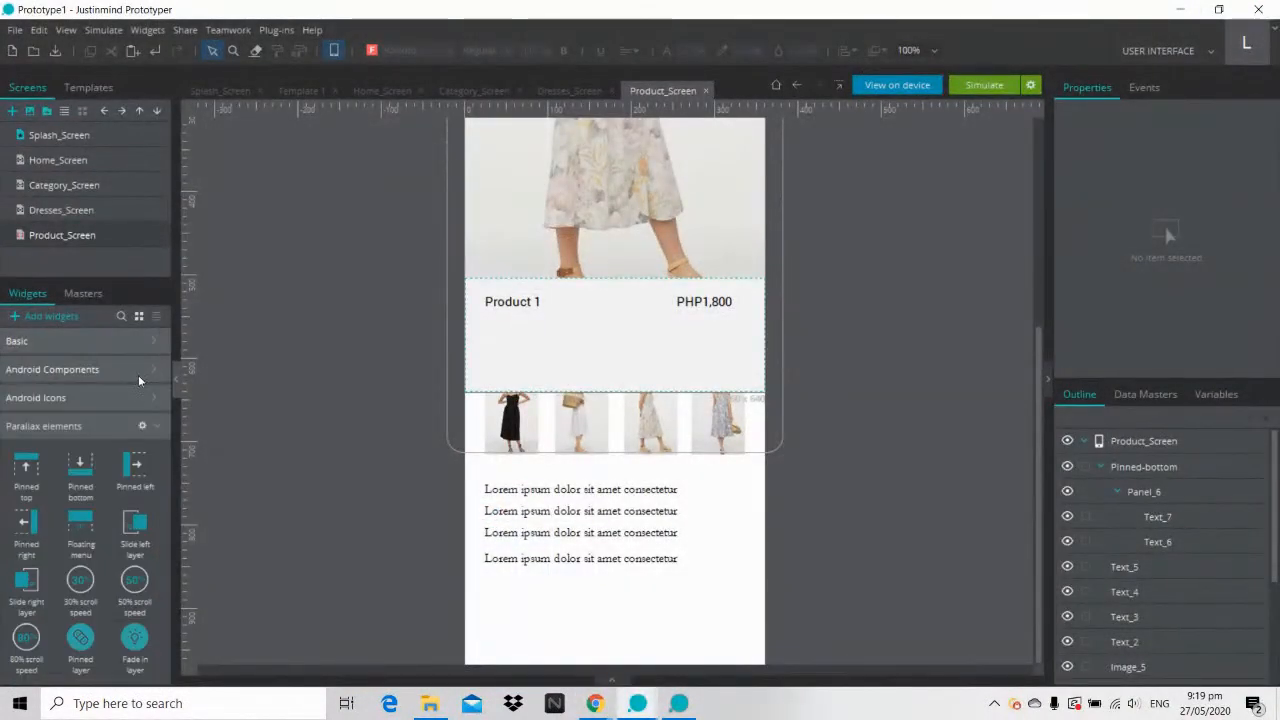
left_click(157, 428)
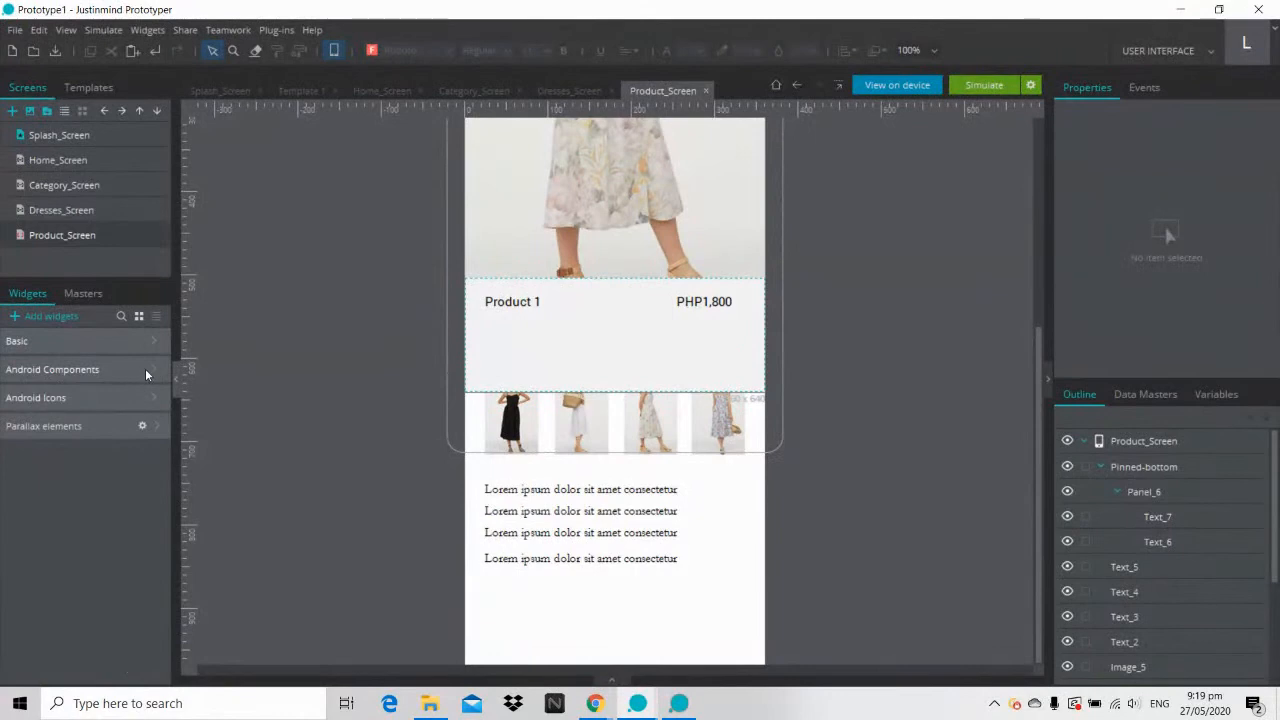
left_click(146, 372)
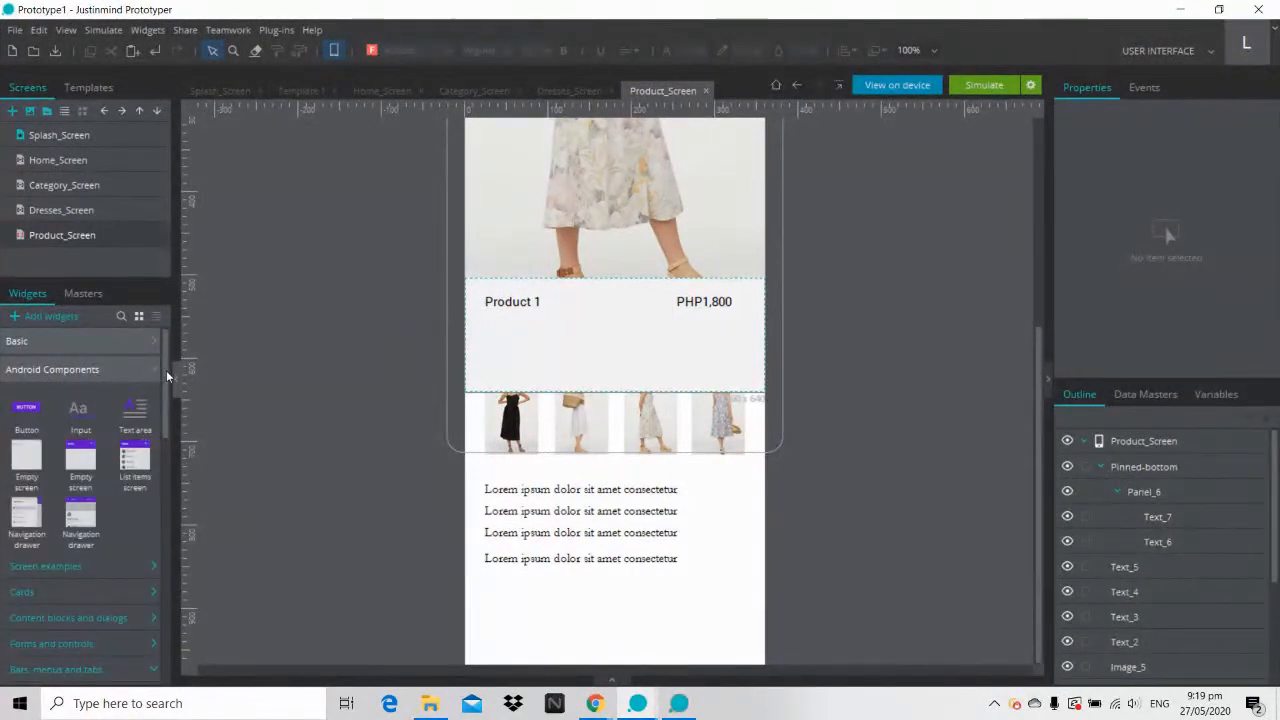
left_click_drag(166, 370, 169, 425)
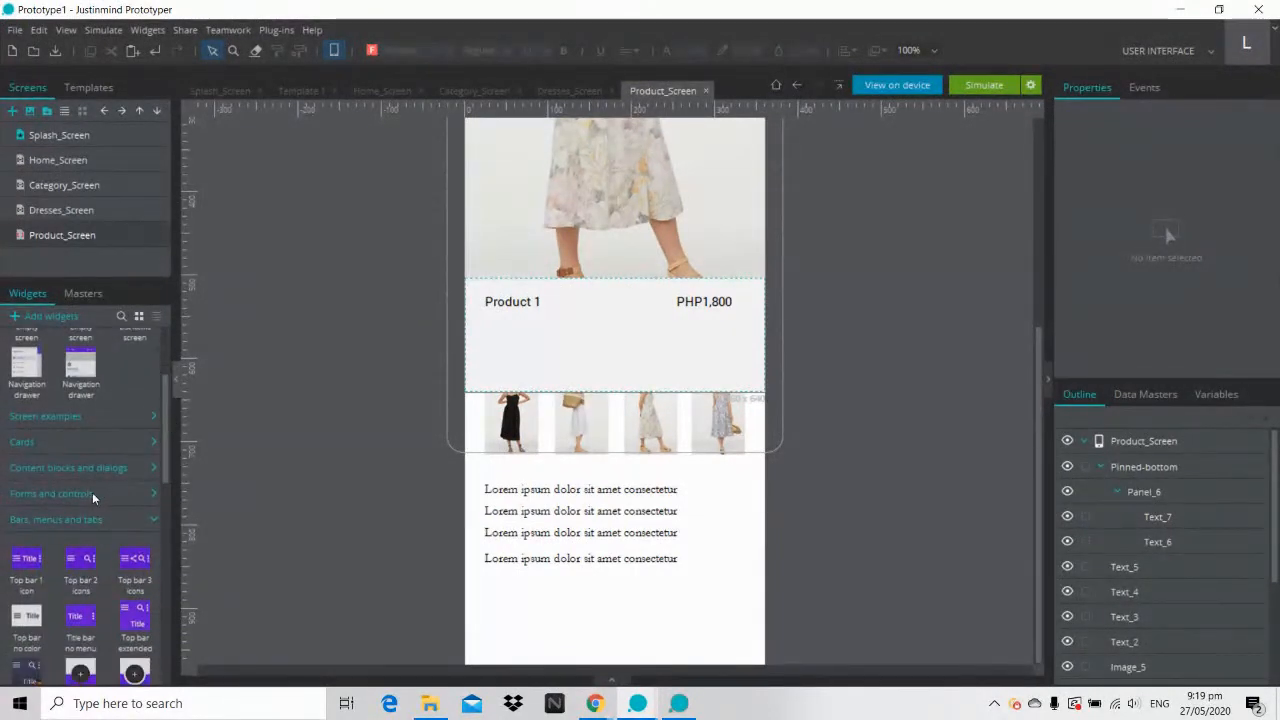
left_click(51, 493)
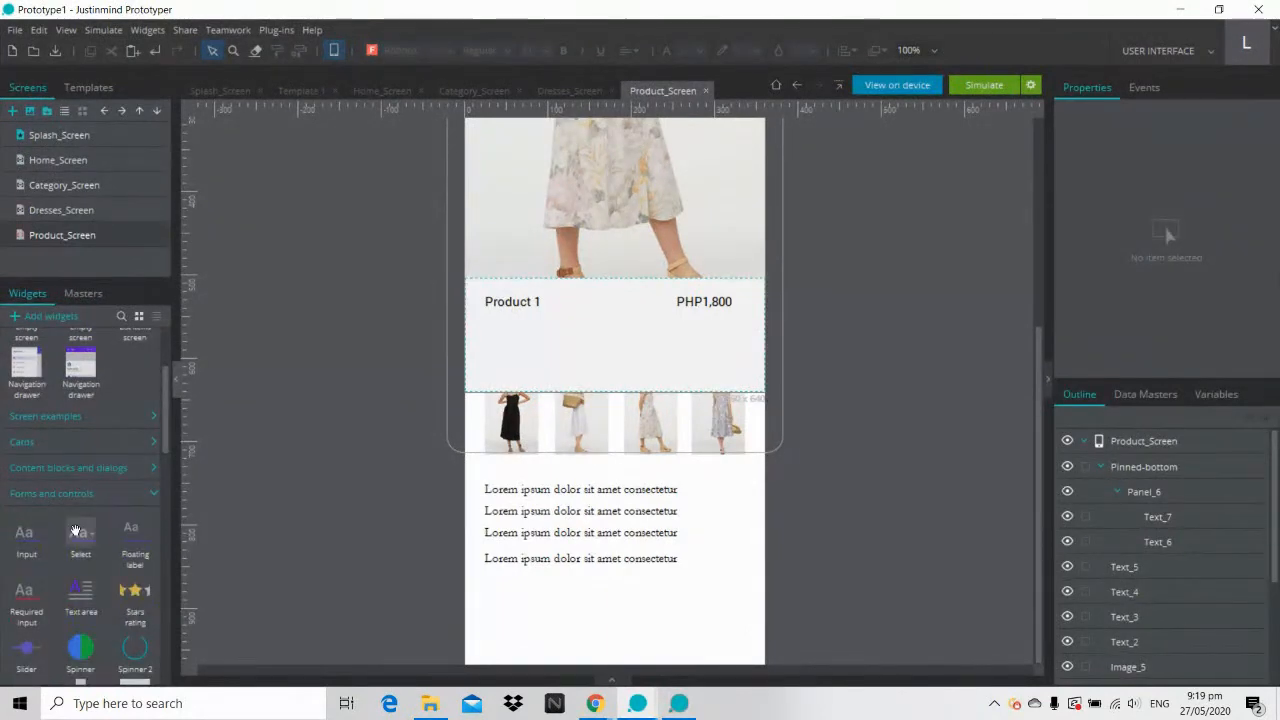
left_click_drag(79, 536, 486, 327)
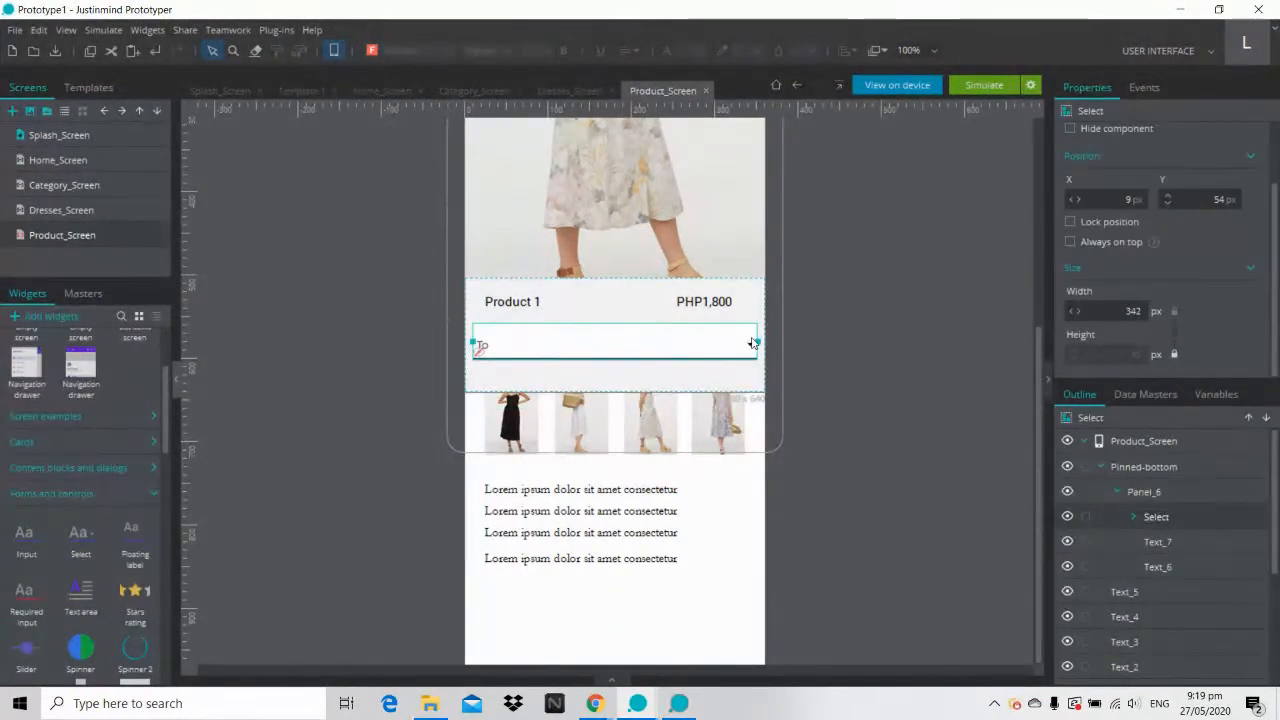
left_click_drag(753, 341, 596, 342)
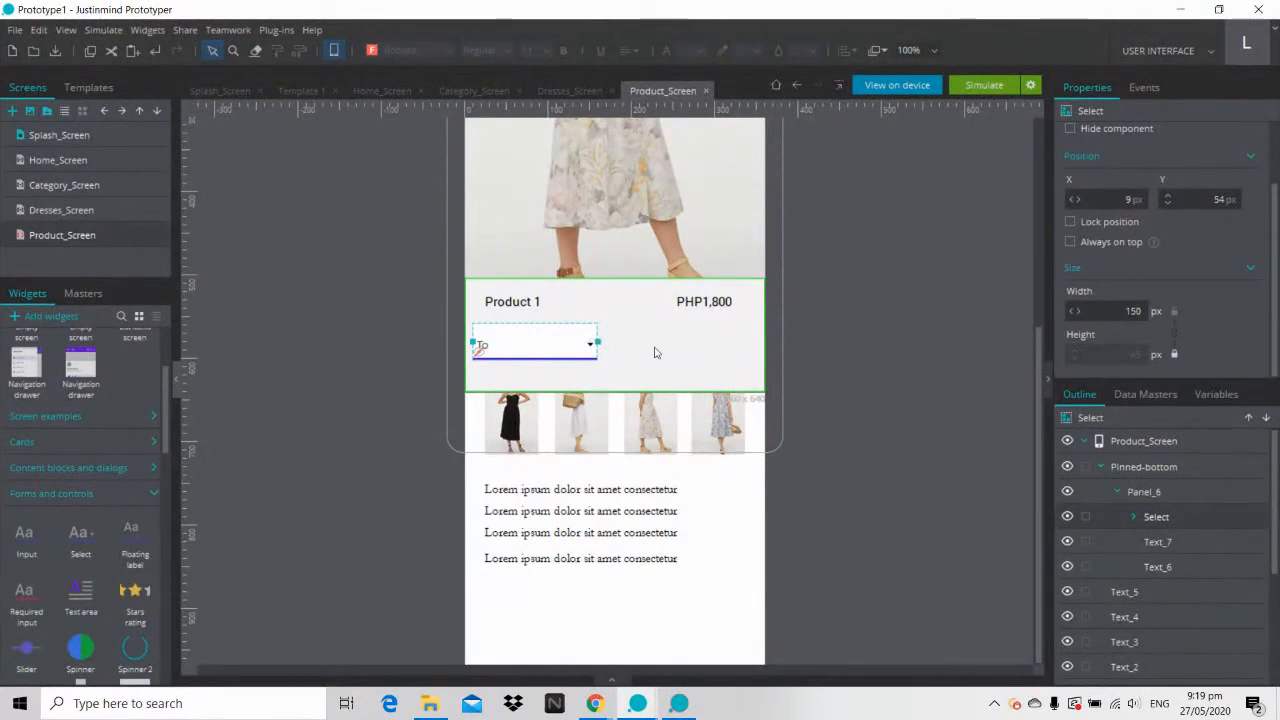
left_click(837, 394)
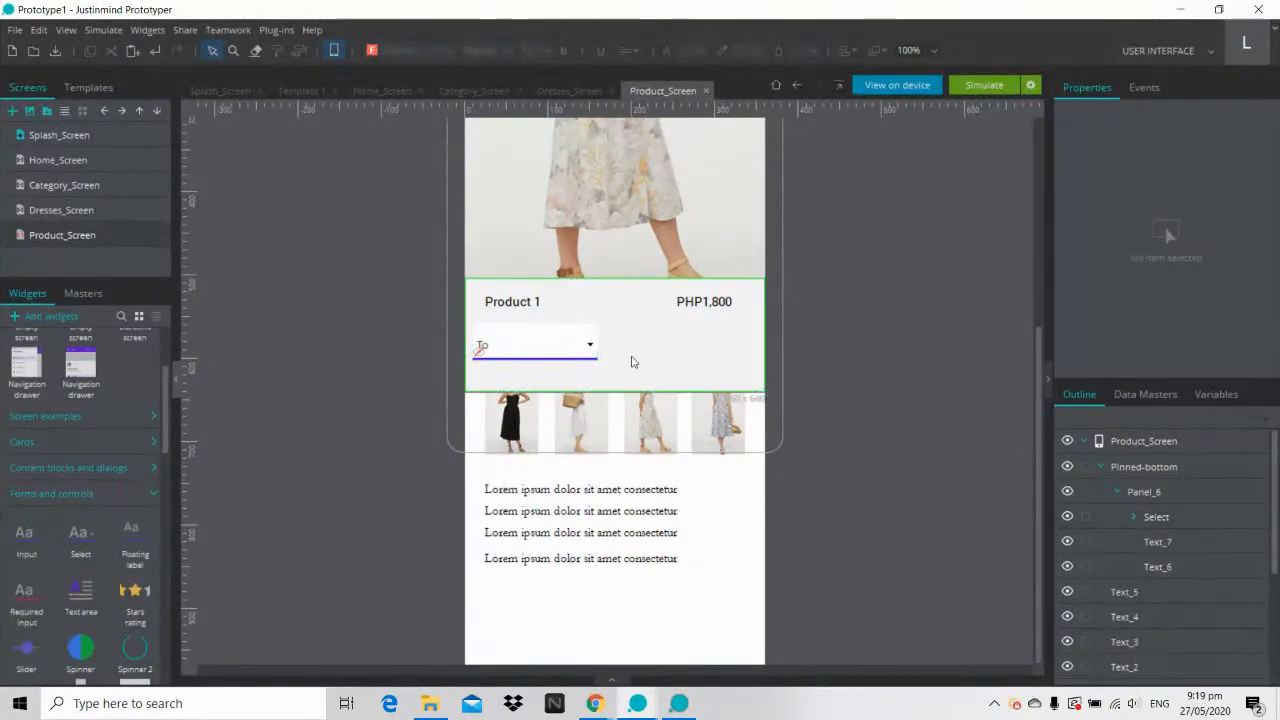
left_click(546, 347)
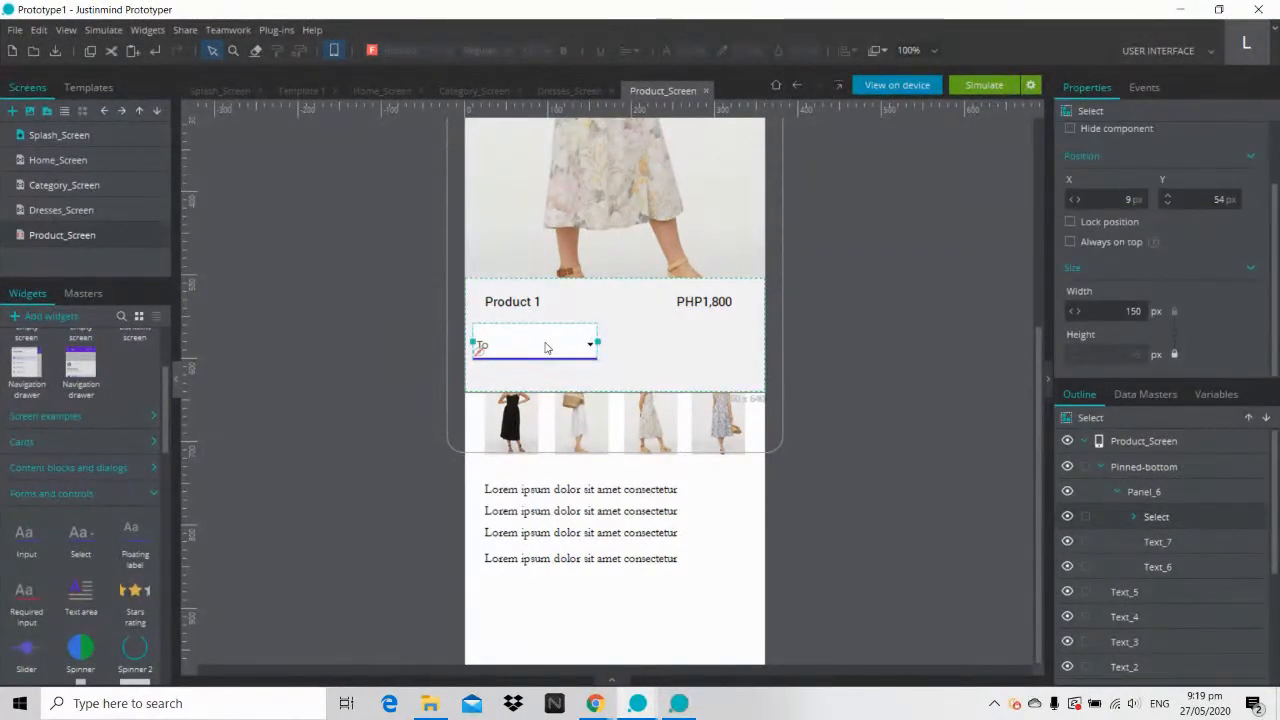
Step: Remove the white background fill from the selection field inside the pinned layer's Select control
double_click(546, 347)
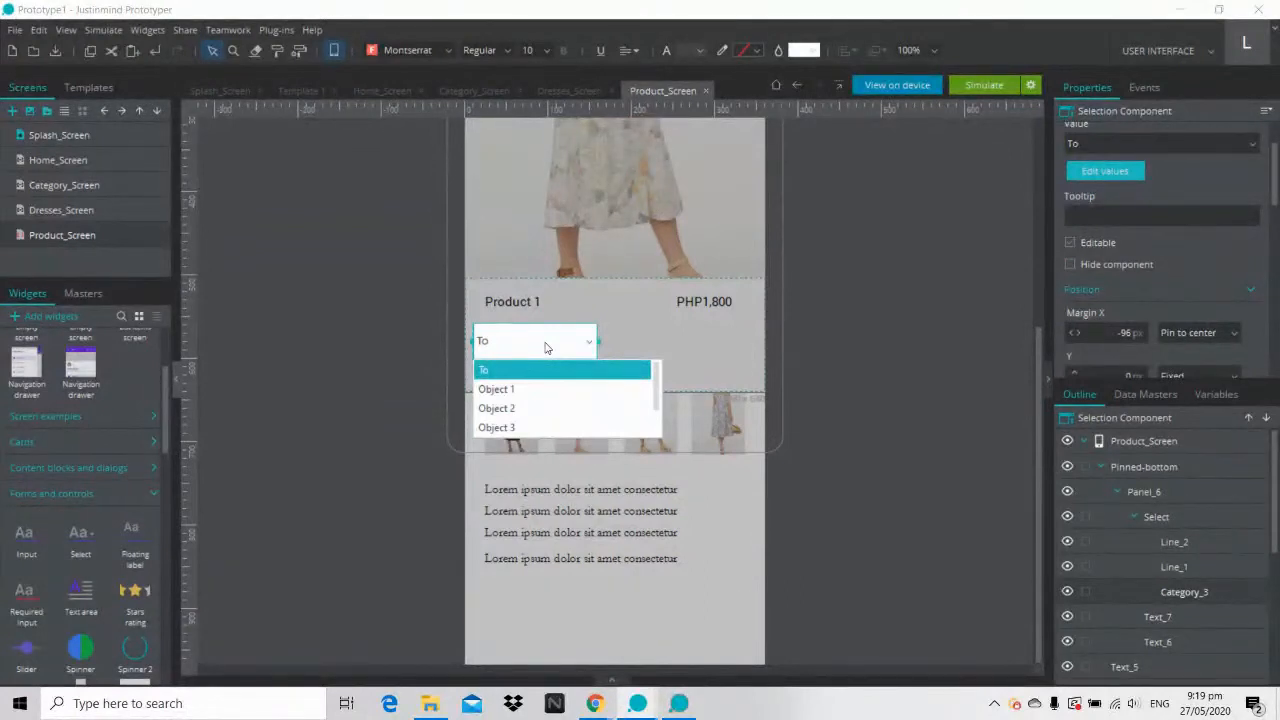
left_click(810, 52)
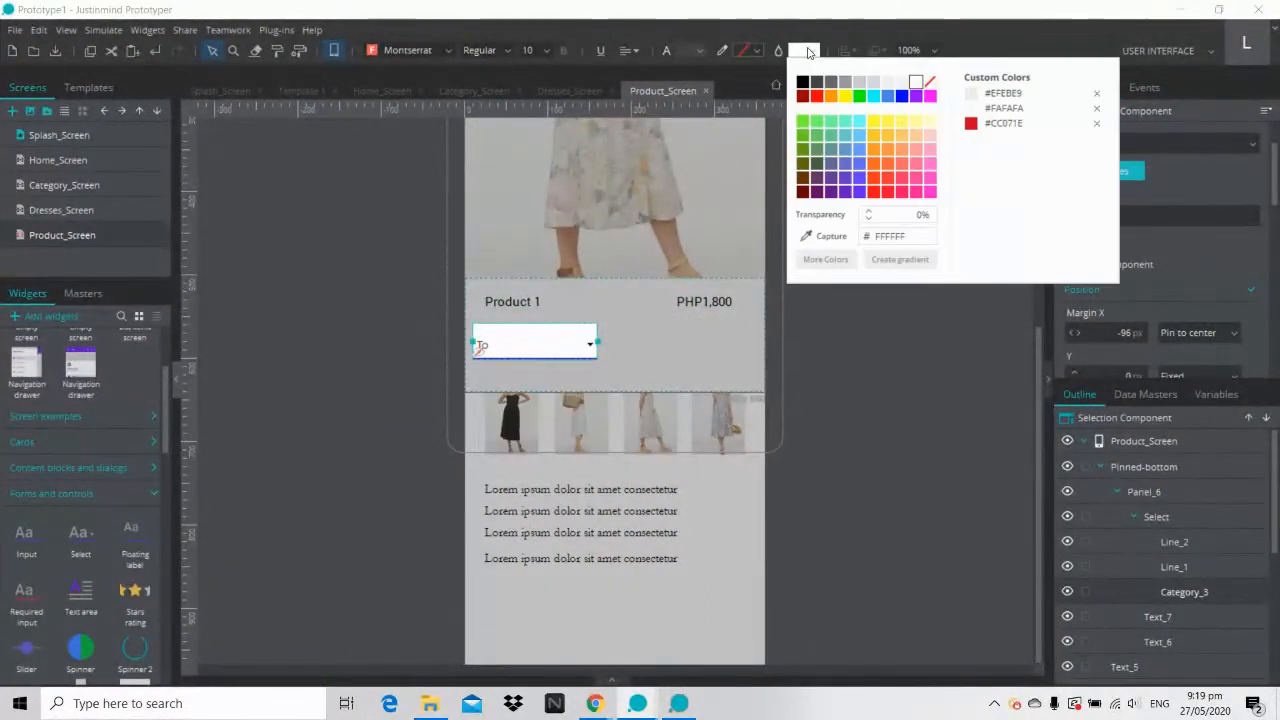
left_click(932, 88)
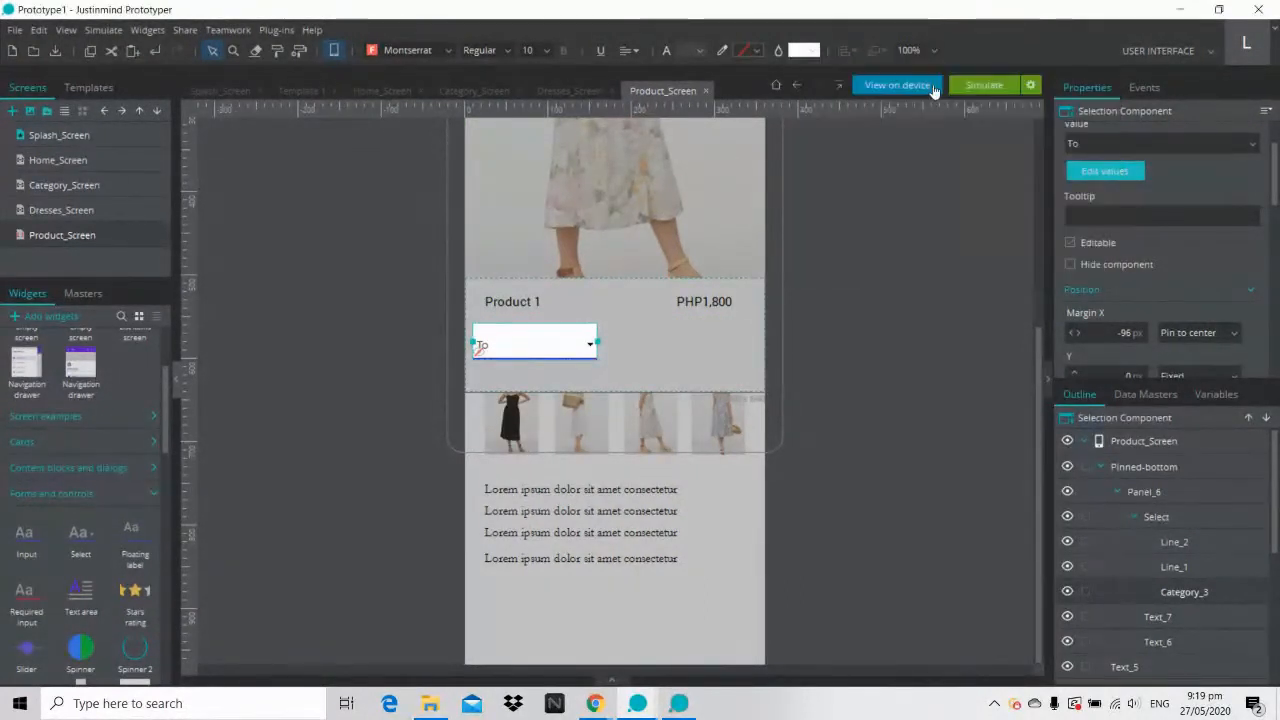
left_click(930, 300)
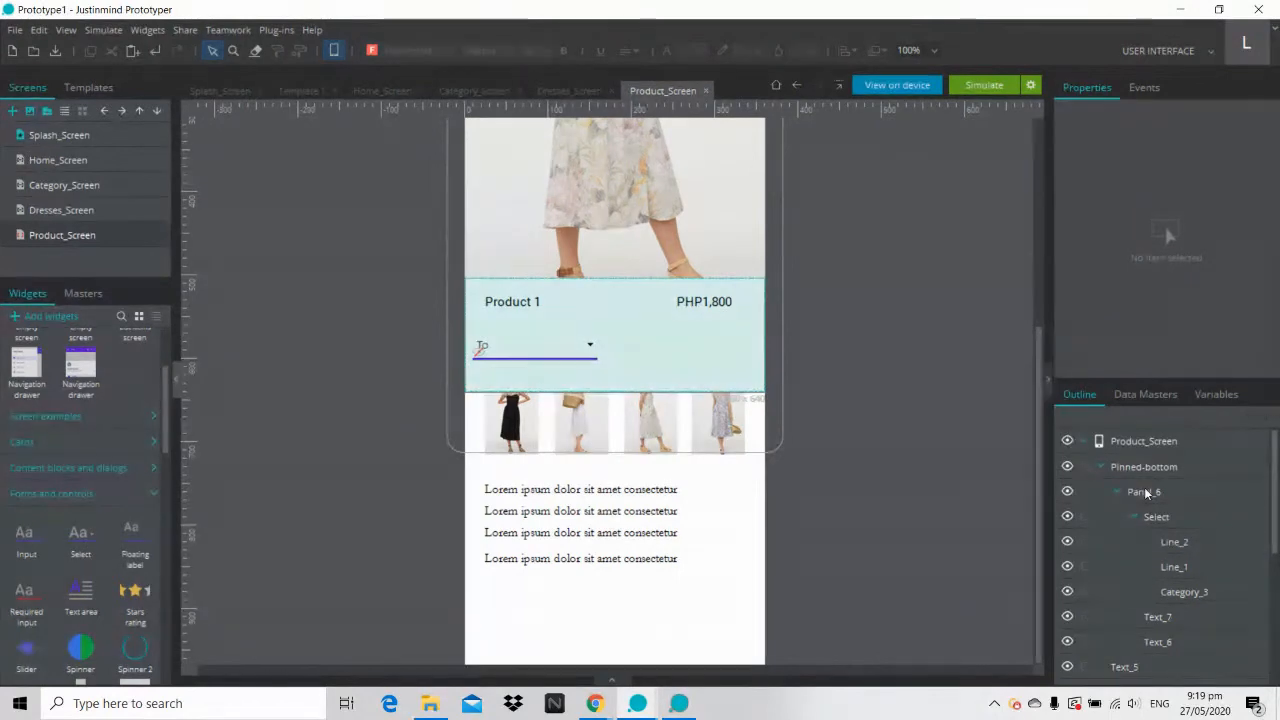
Step: Change the Select control's purple underline, Line_2, to black
left_click(1156, 542)
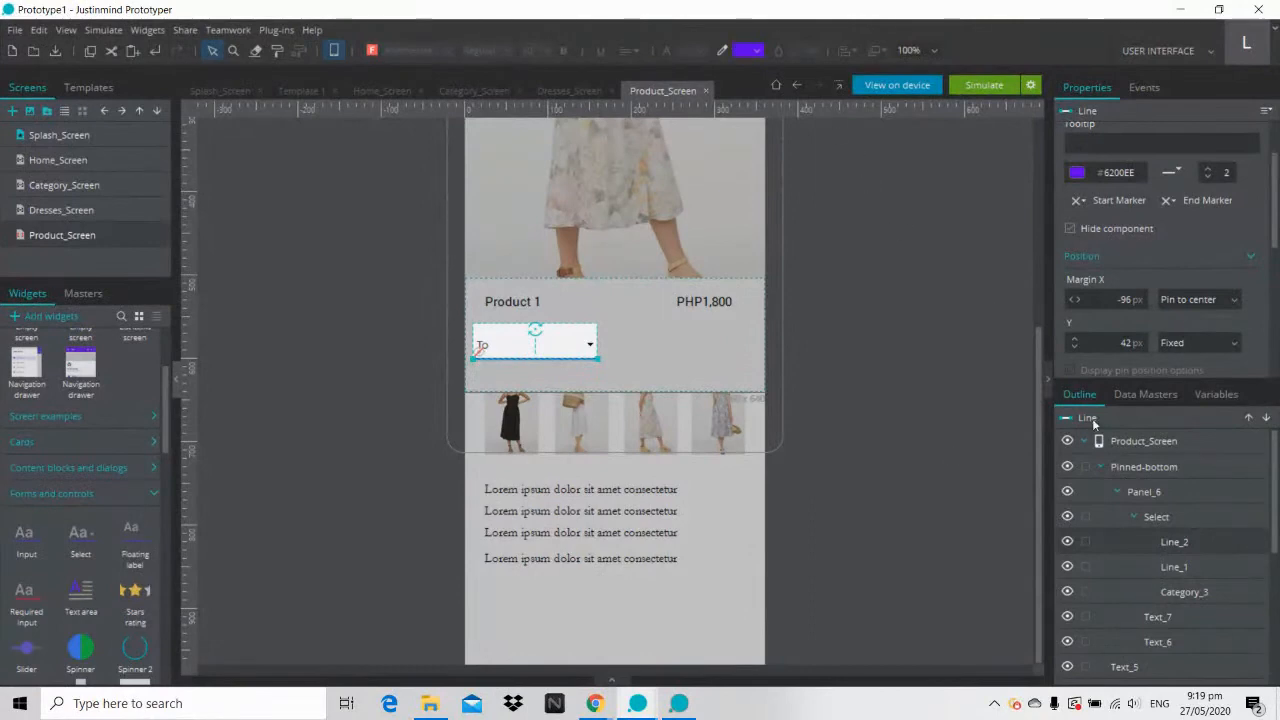
left_click(752, 50)
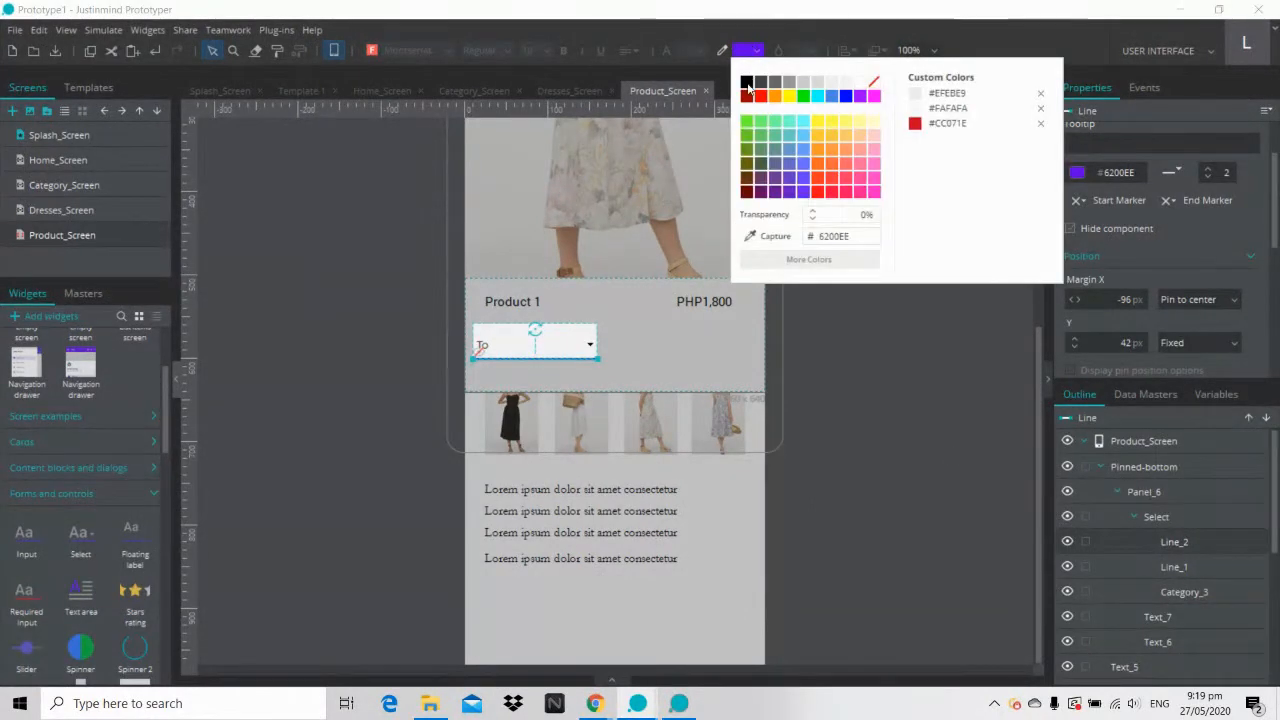
left_click(747, 83)
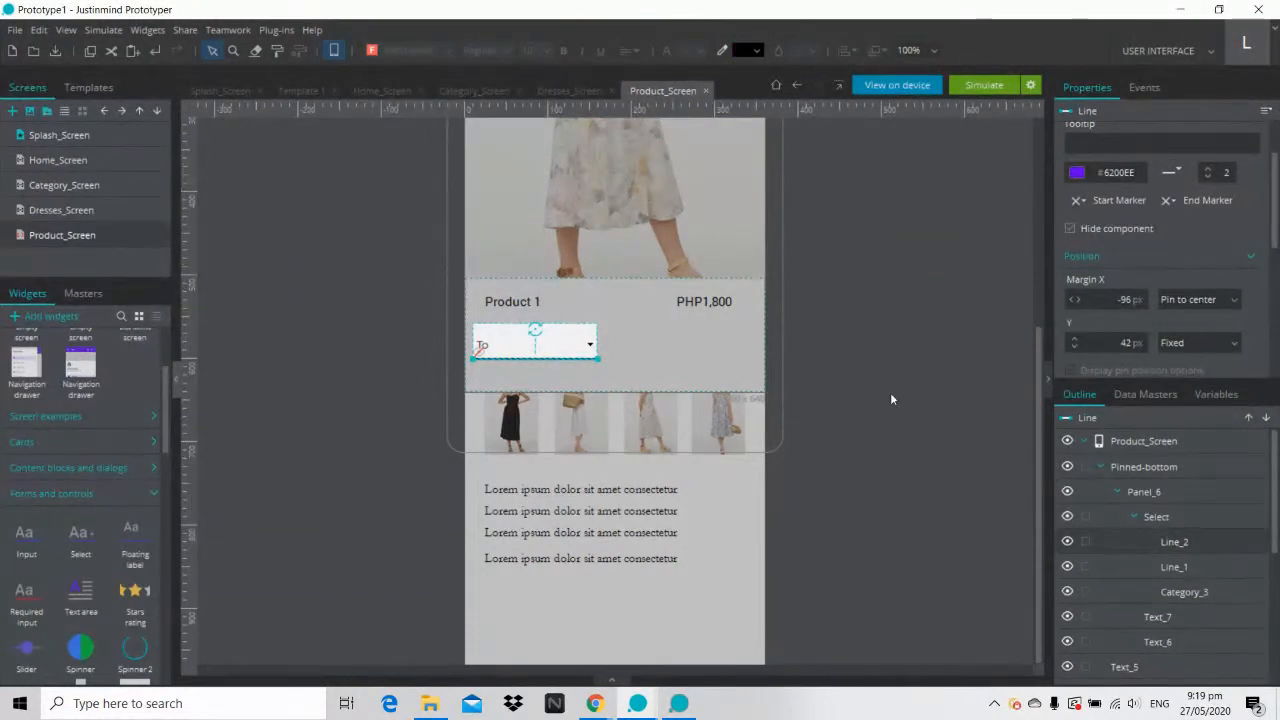
left_click(913, 377)
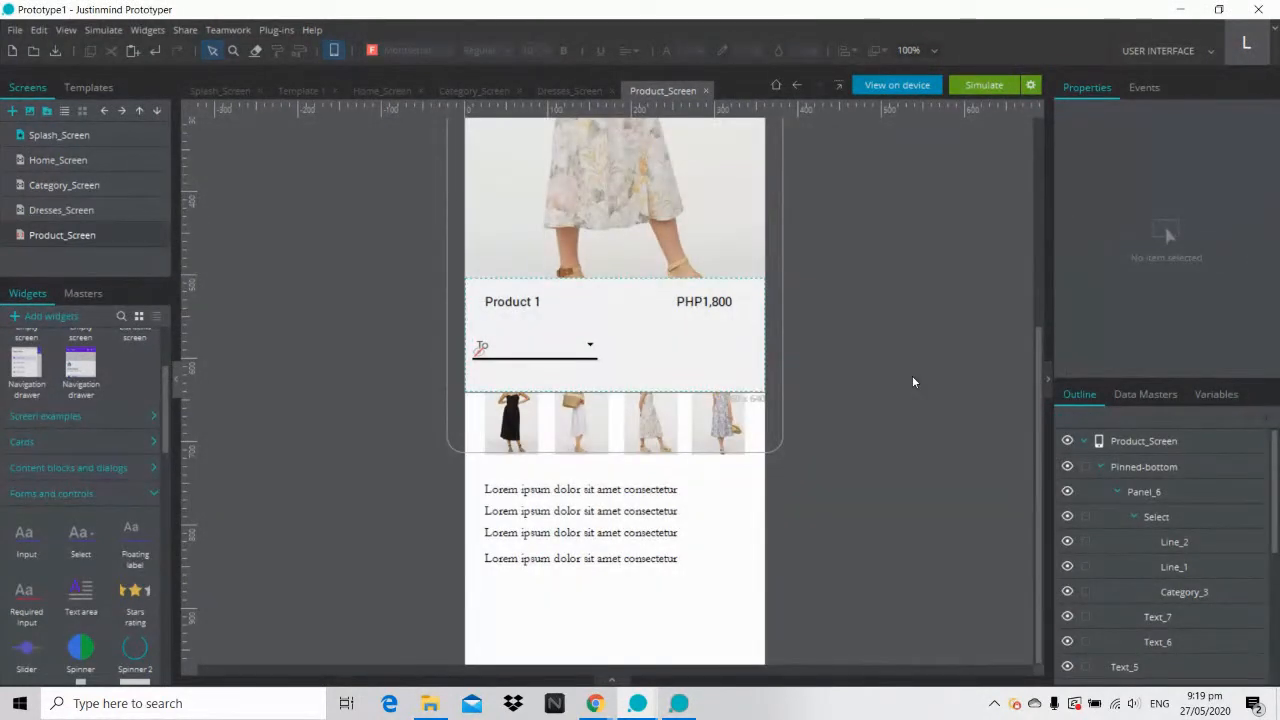
Step: Delete all the default values, from "To" through "Object 5", from the Select control's value list
double_click(527, 344)
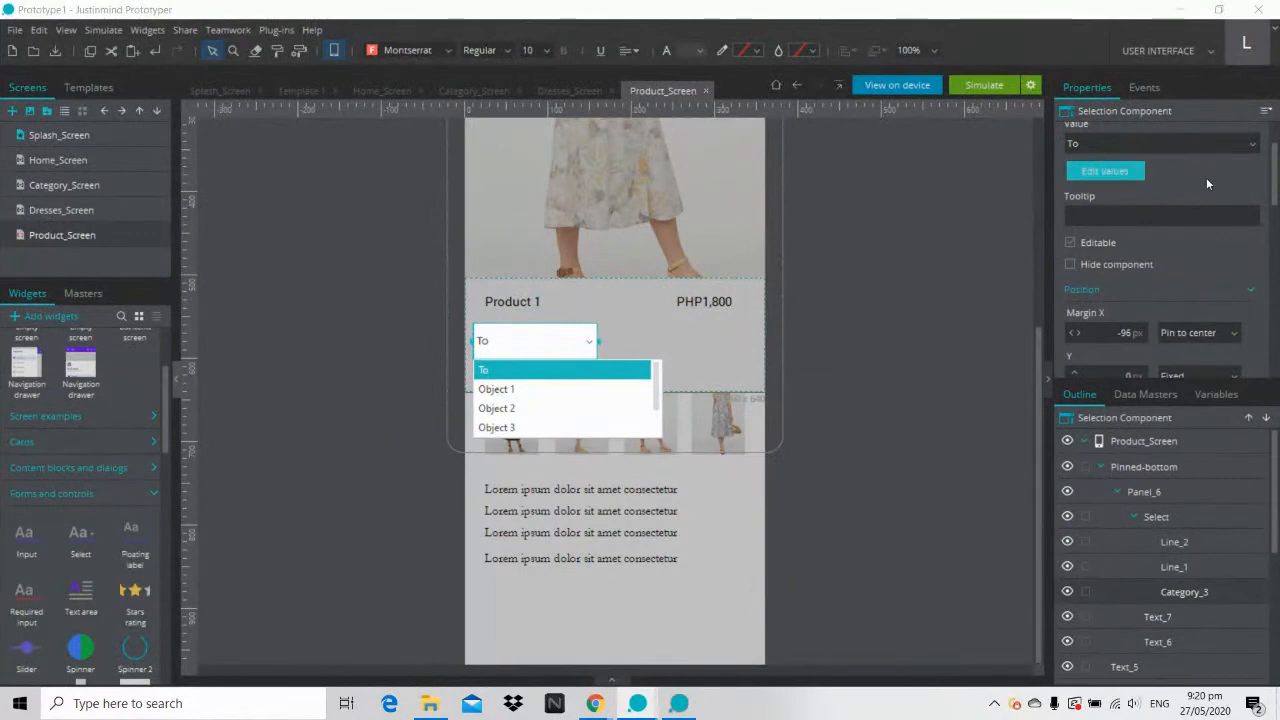
left_click_drag(1275, 189, 1275, 174)
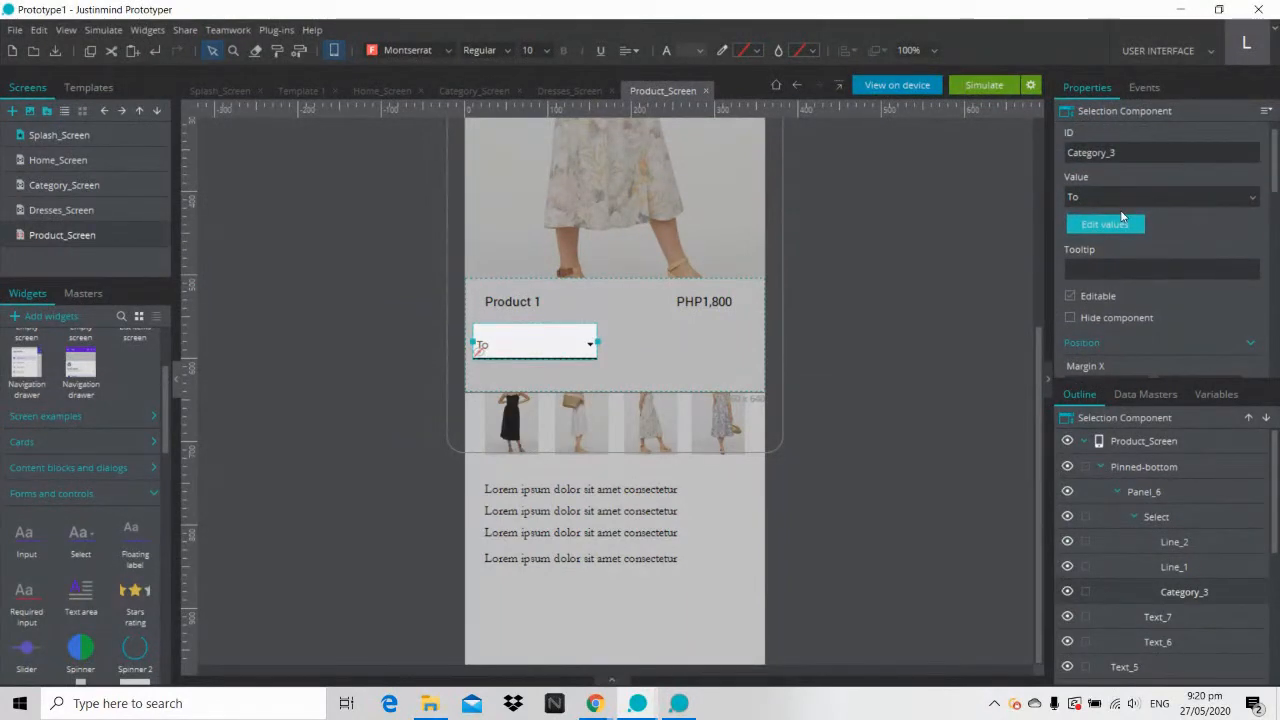
left_click(1095, 228)
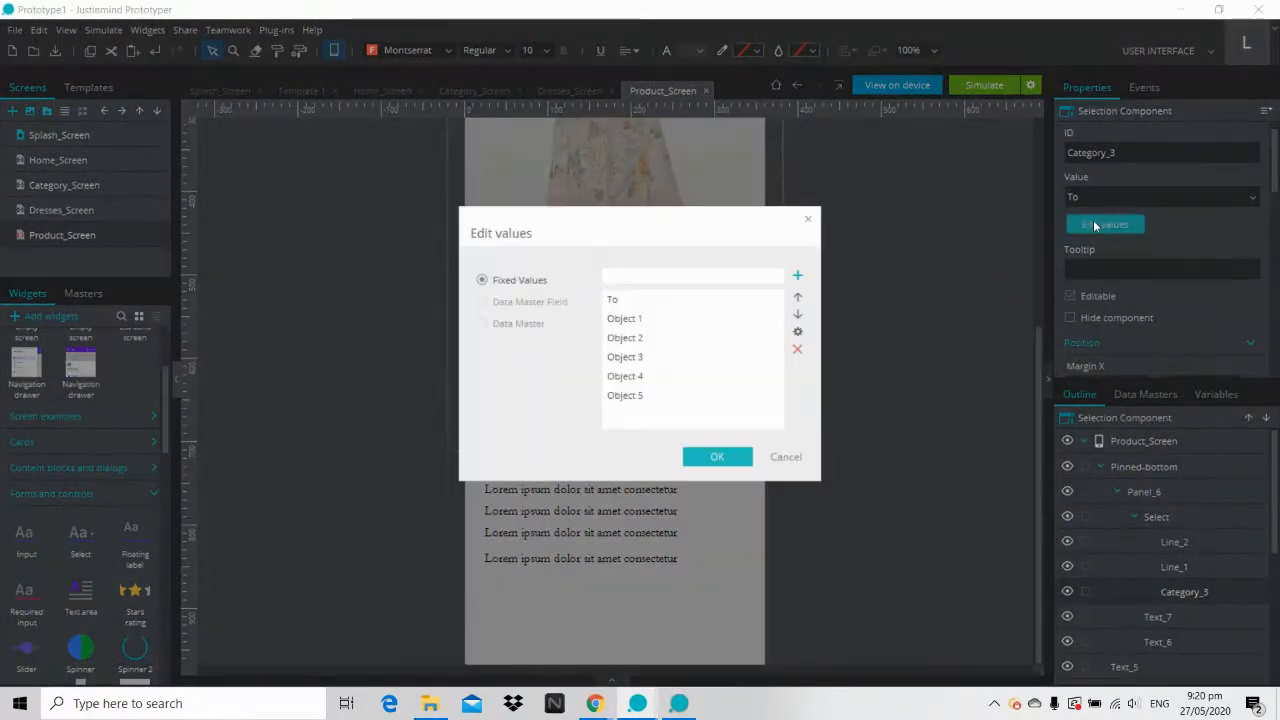
left_click(660, 302)
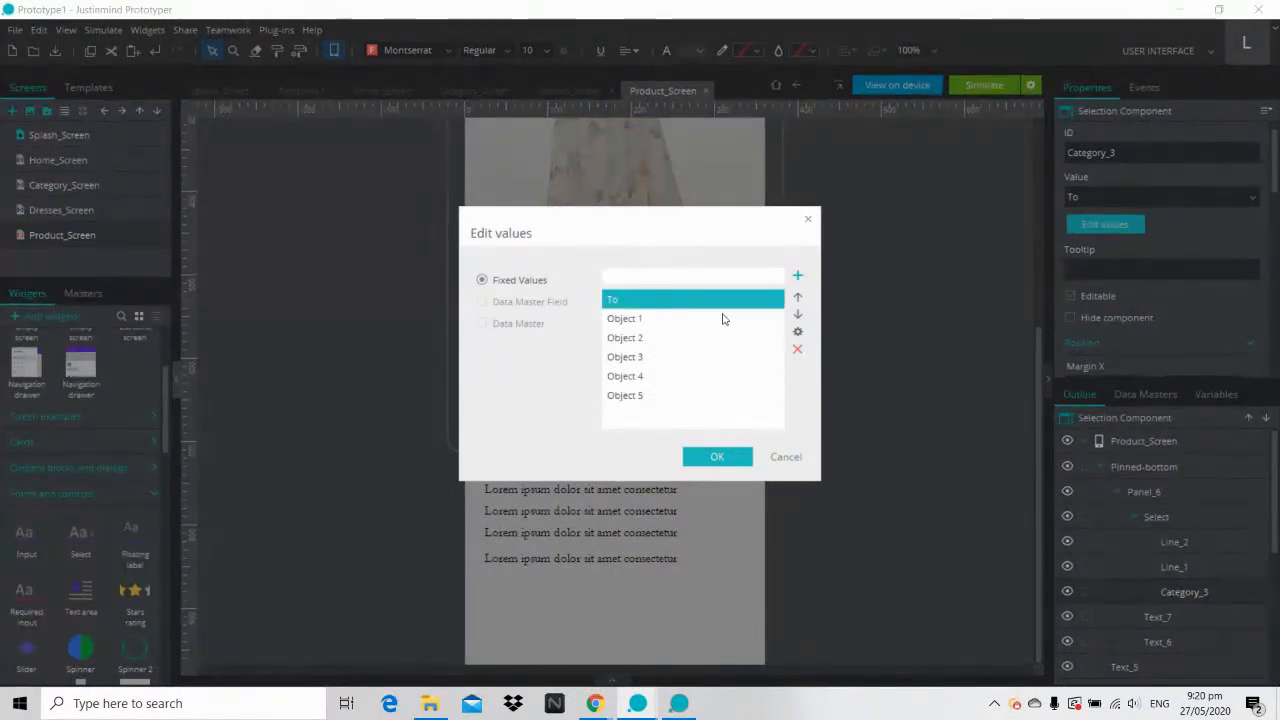
left_click(798, 354)
left_click(798, 354)
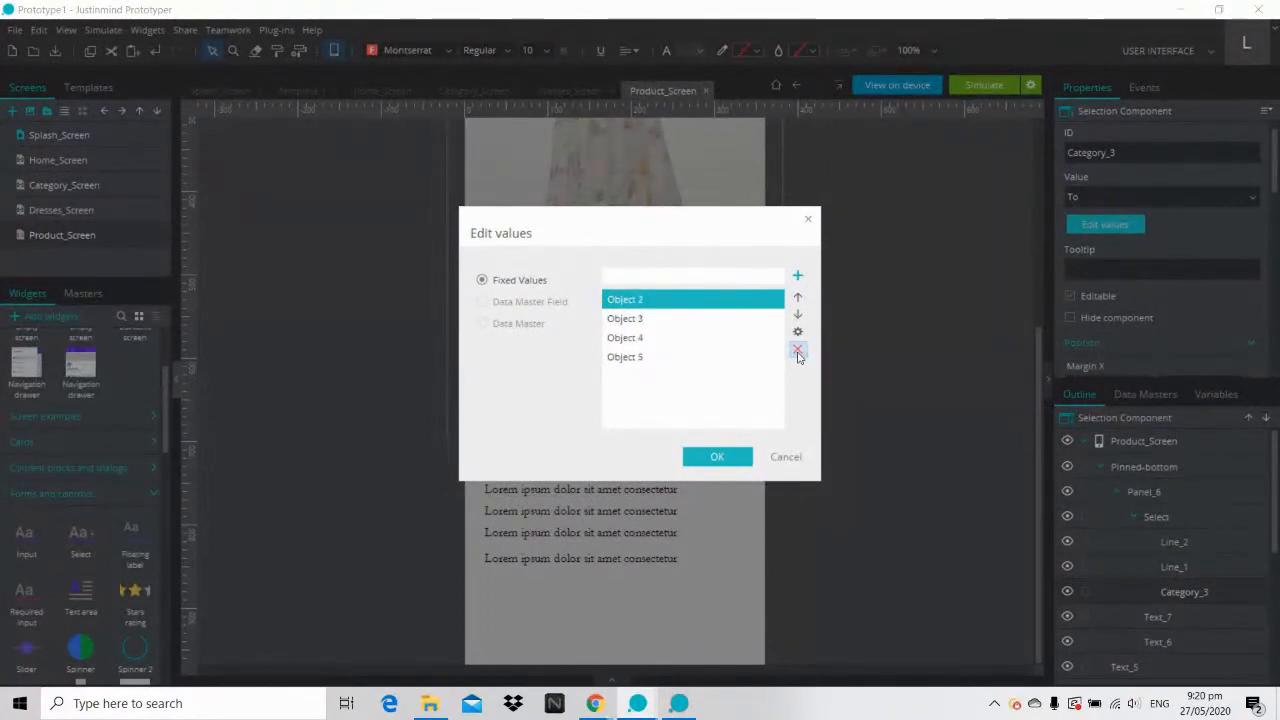
left_click(798, 354)
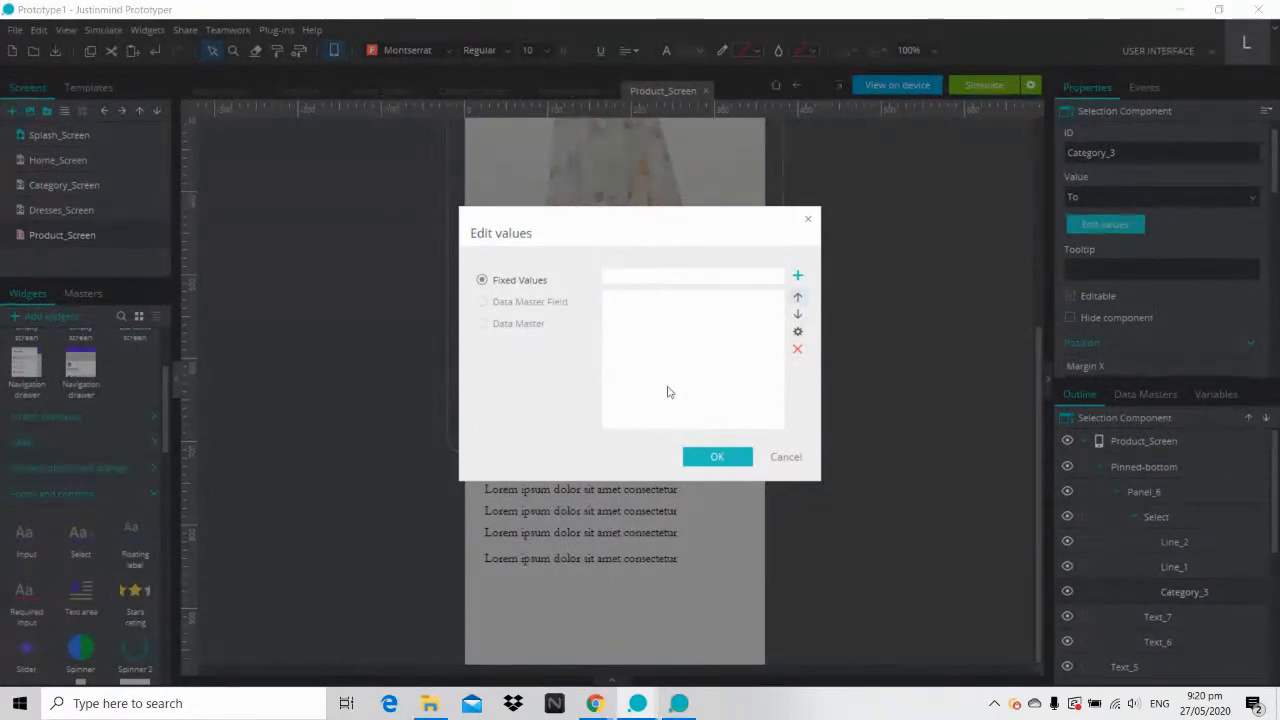
Step: Add the sizes XS, S, M, L, XL and XXL as the dropdown's fixed values and apply them
left_click(659, 277)
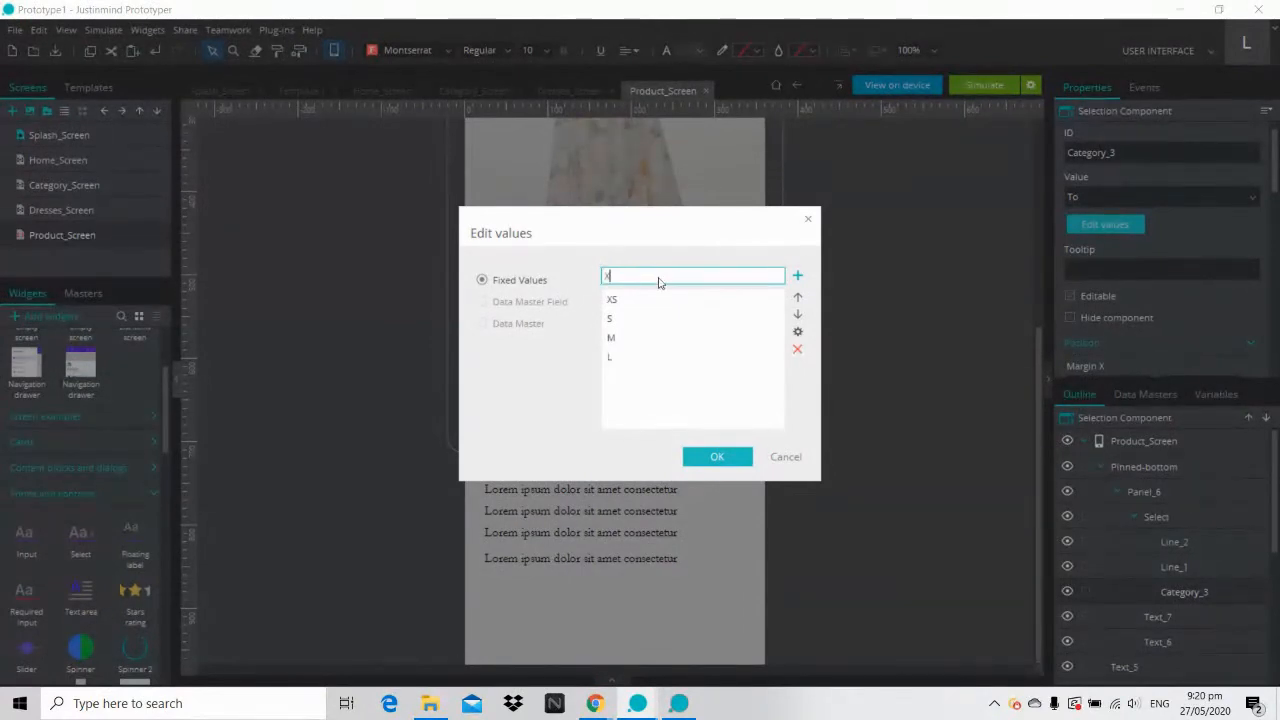
key("Return")
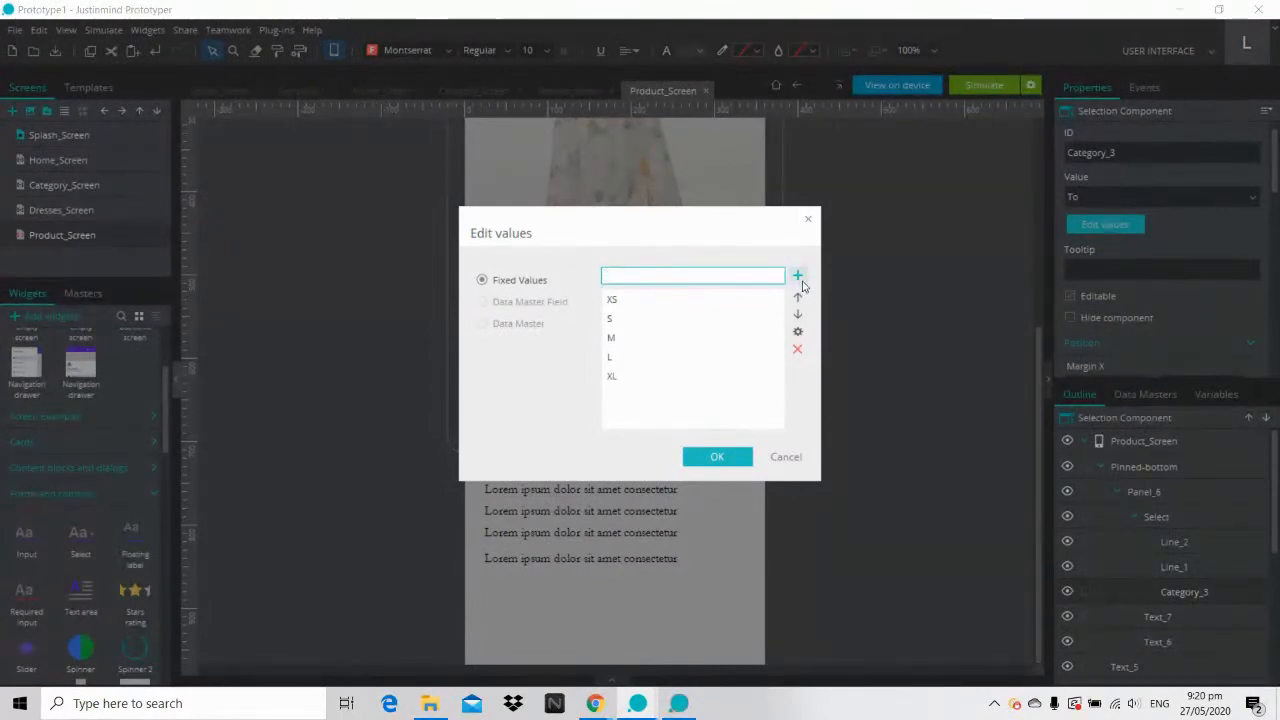
type("XXL")
key("Return")
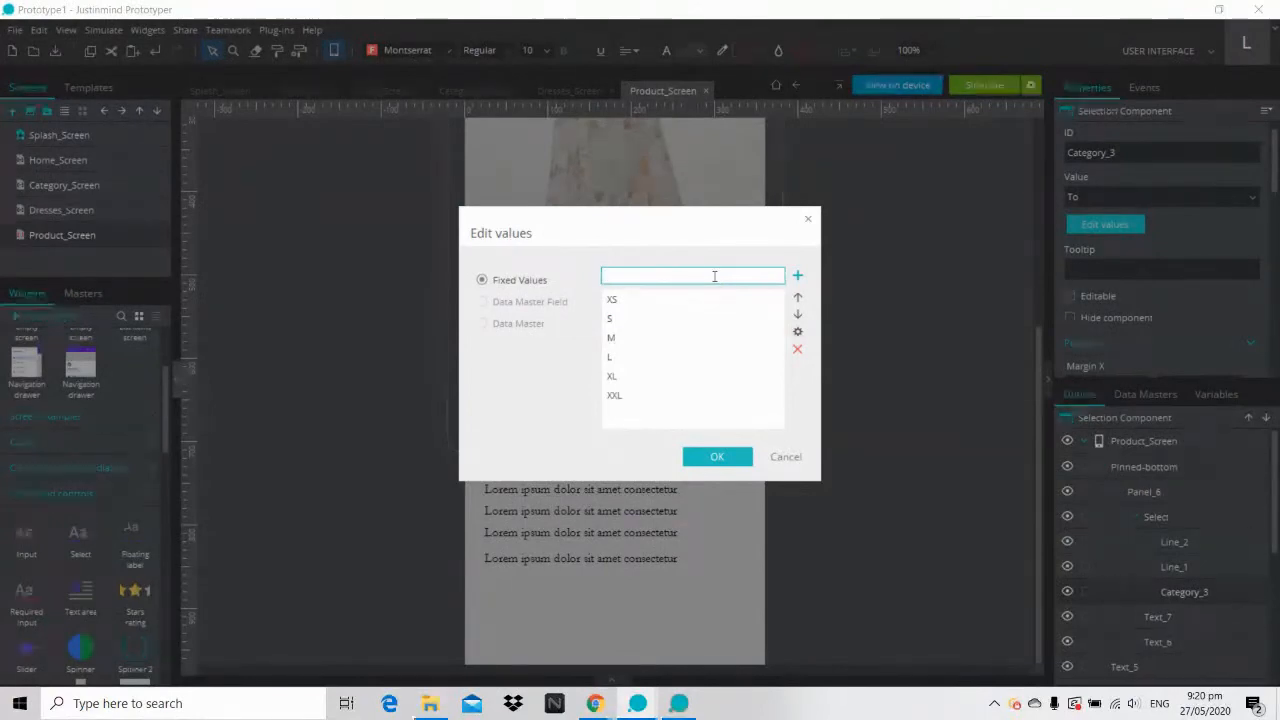
left_click(710, 457)
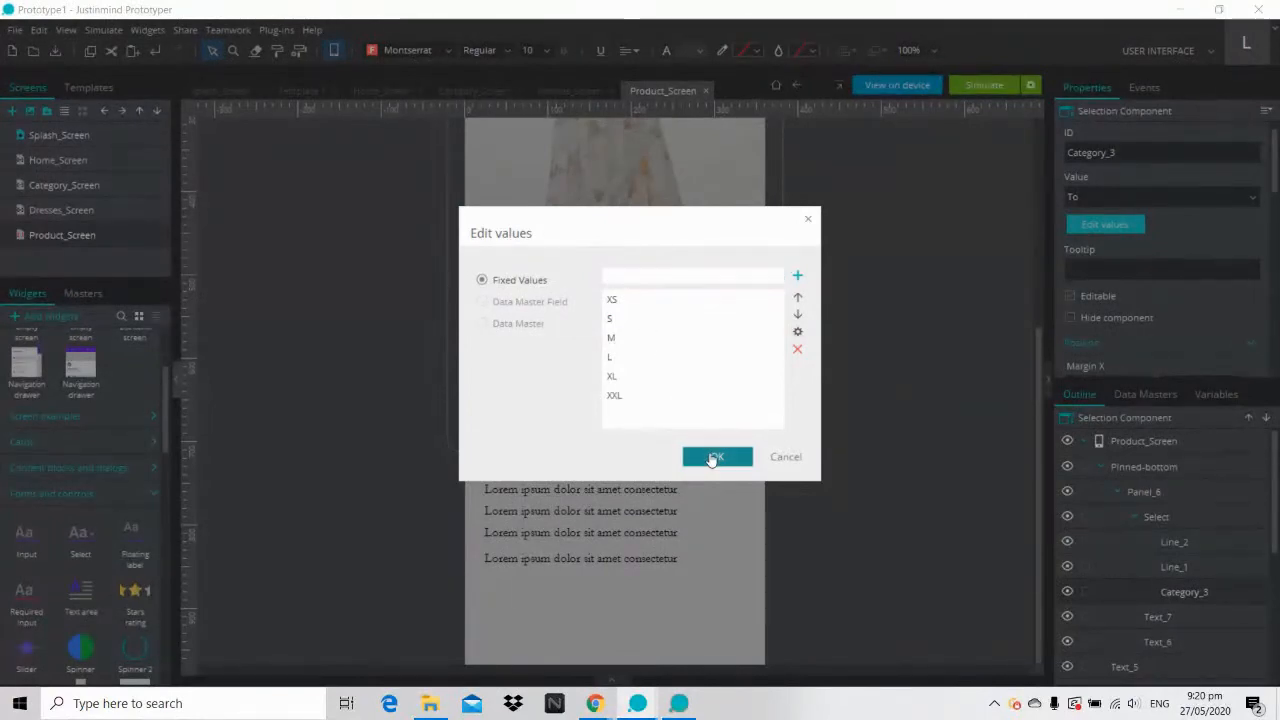
left_click(900, 419)
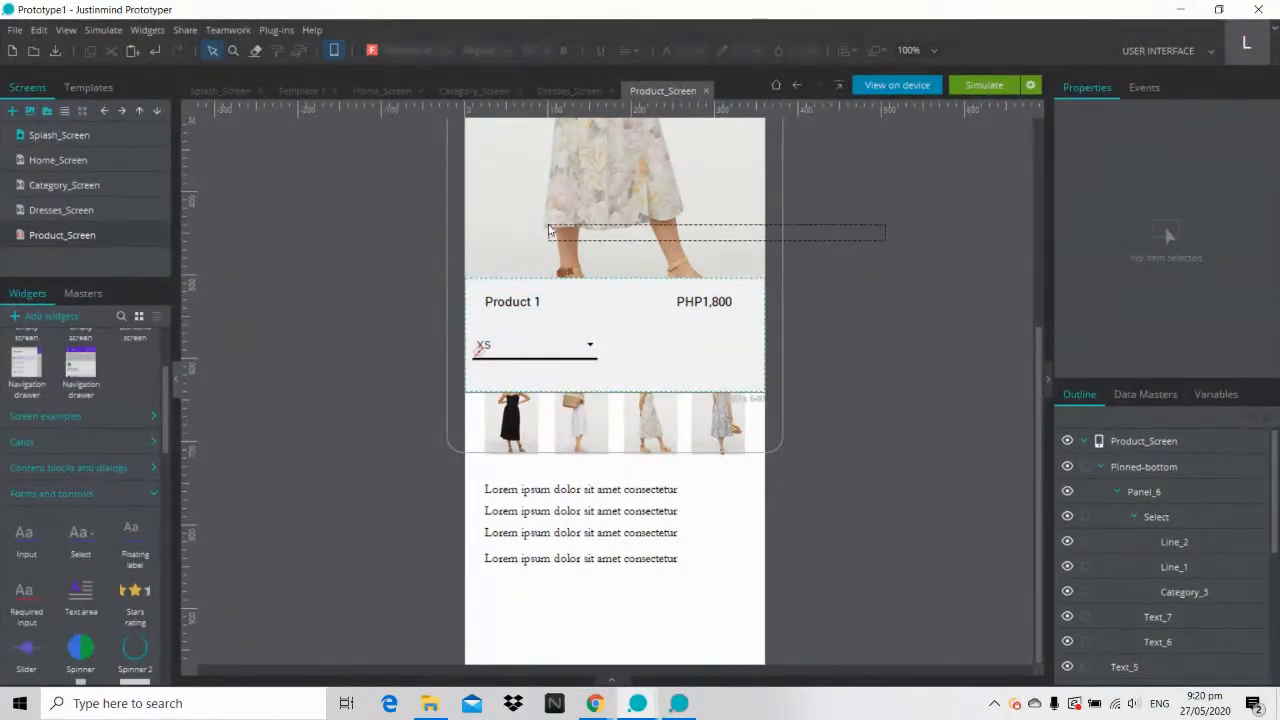
Step: Check the Prototype_Shop simulation's product page and add an Android Button beside the size dropdown in Prototype1's pinned layer
left_click(684, 703)
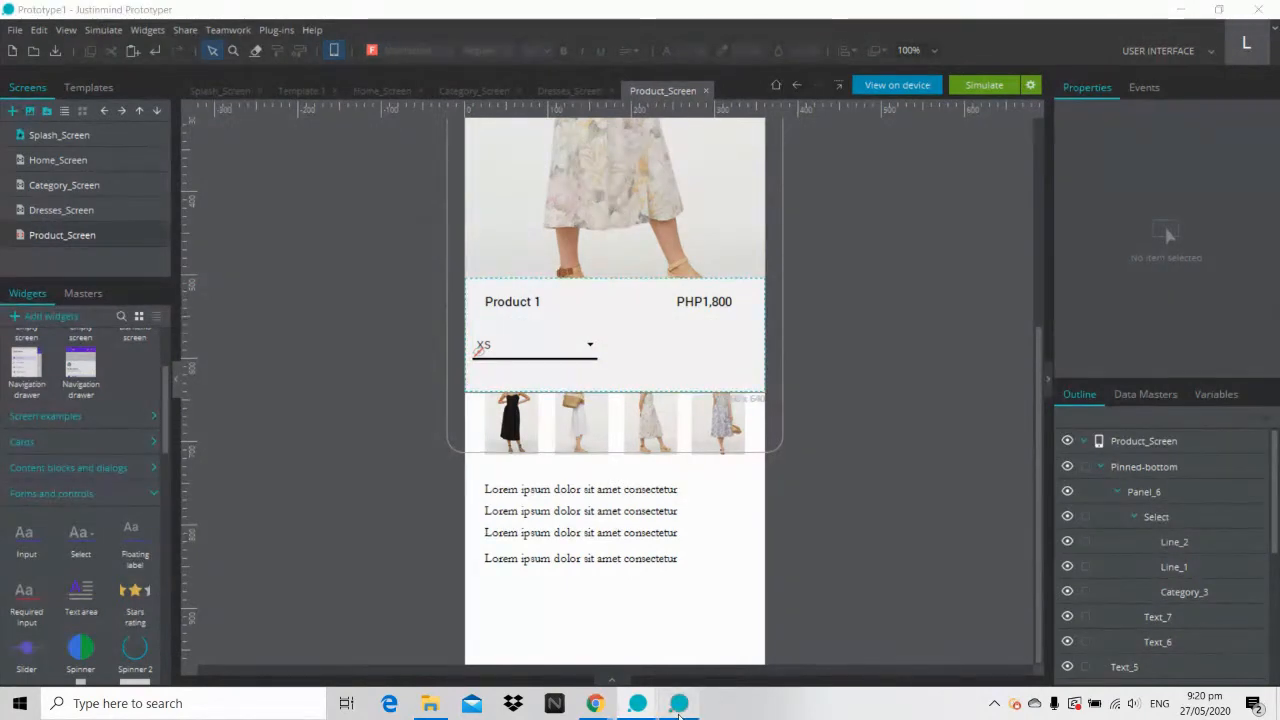
left_click(710, 545)
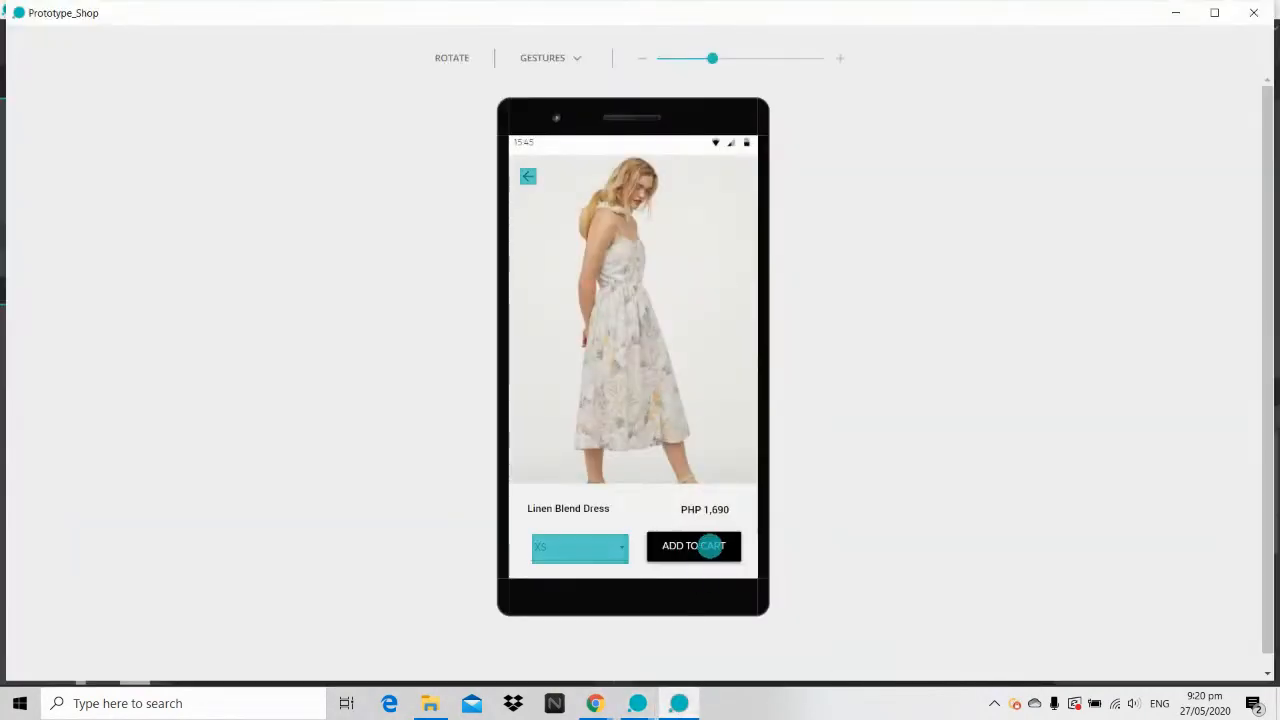
left_click(1178, 10)
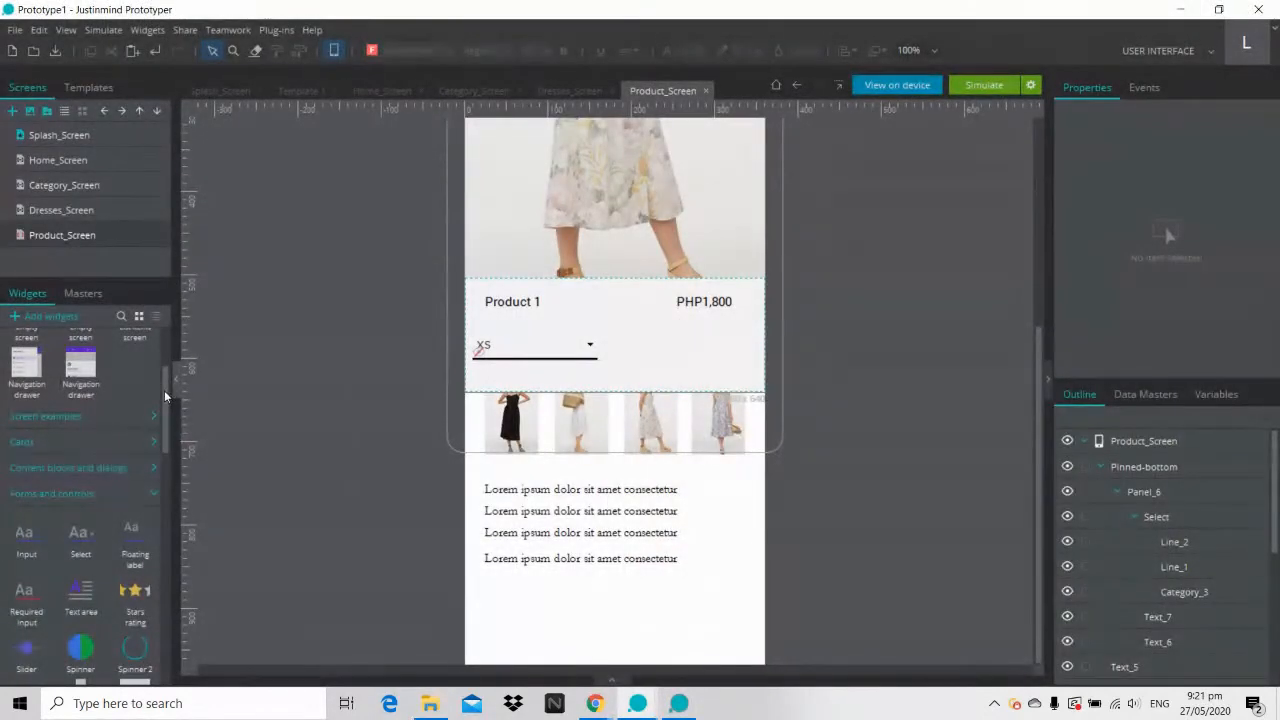
left_click_drag(164, 390, 160, 352)
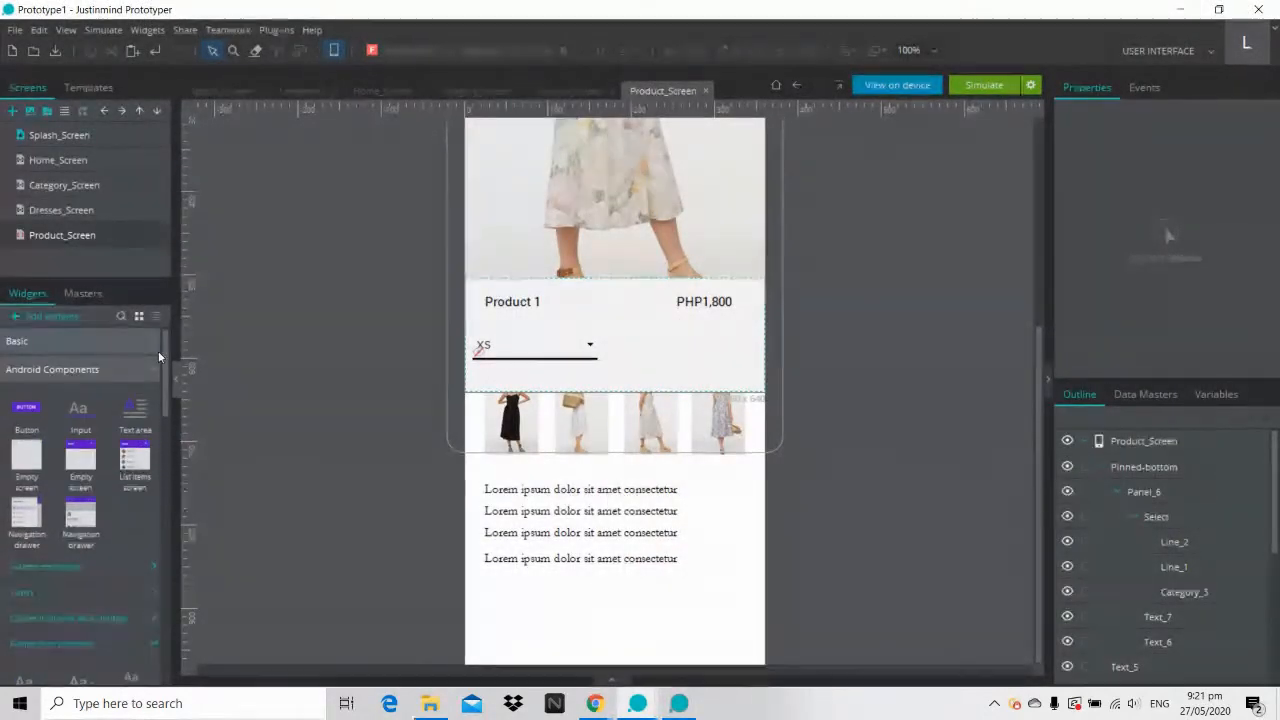
left_click_drag(24, 414, 640, 341)
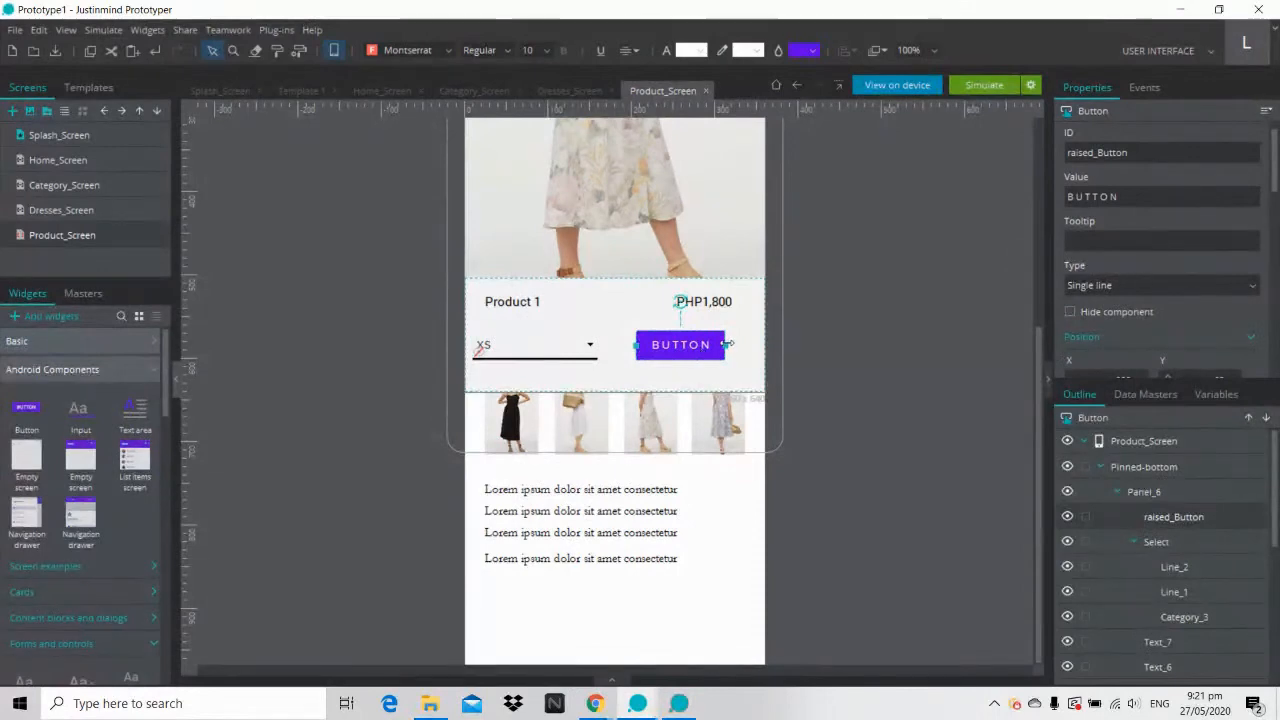
Step: Widen the button and line up the pinned layer: dropdown flush left with the product name, price flush right with the button
mouse_move(726, 345)
left_mouse_down()
mouse_move(740, 343)
mouse_move(709, 351)
mouse_move(715, 365)
left_mouse_up()
left_click_drag(566, 352, 583, 354)
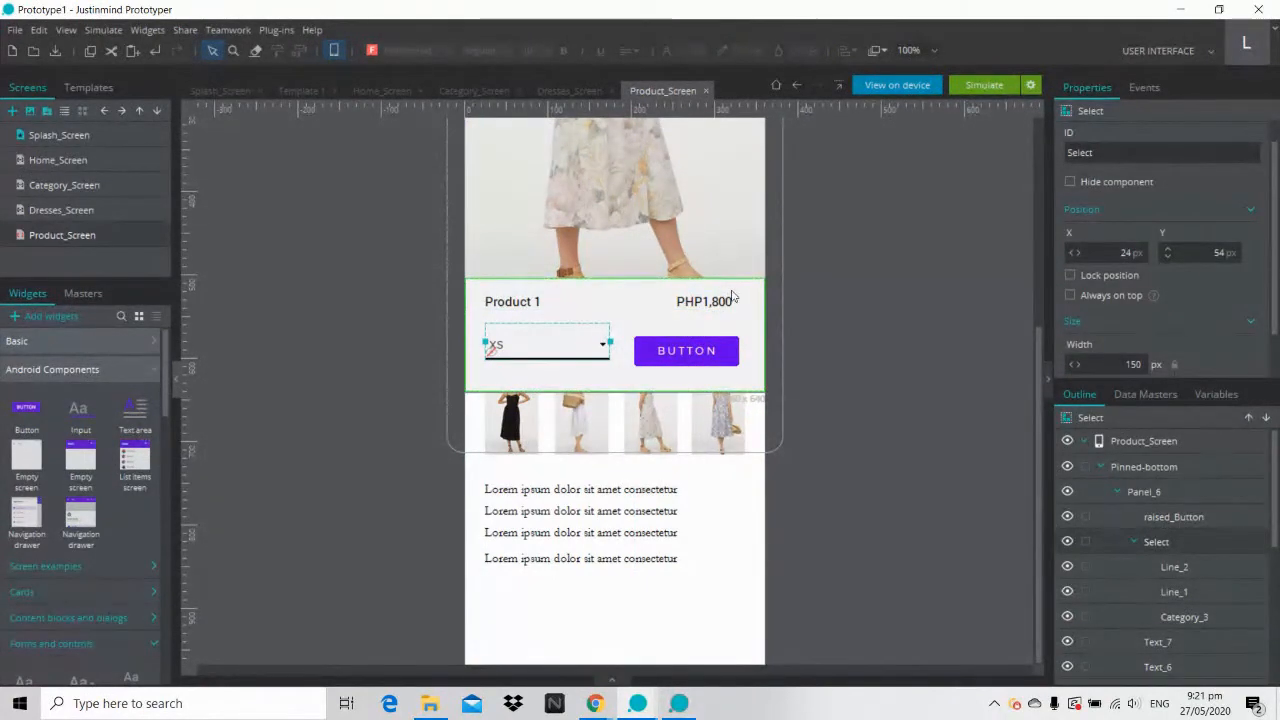
left_click_drag(725, 302, 730, 304)
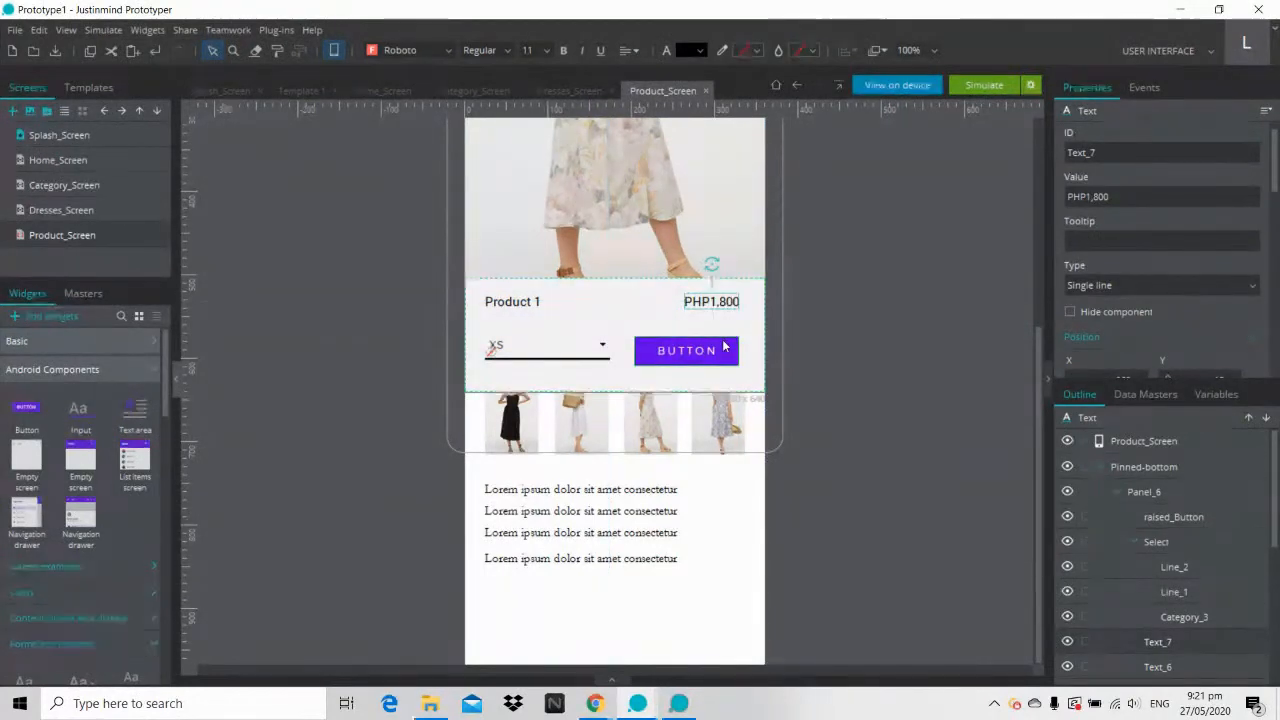
Step: Nudge the button up slightly and set its background fill to black
left_click(724, 346)
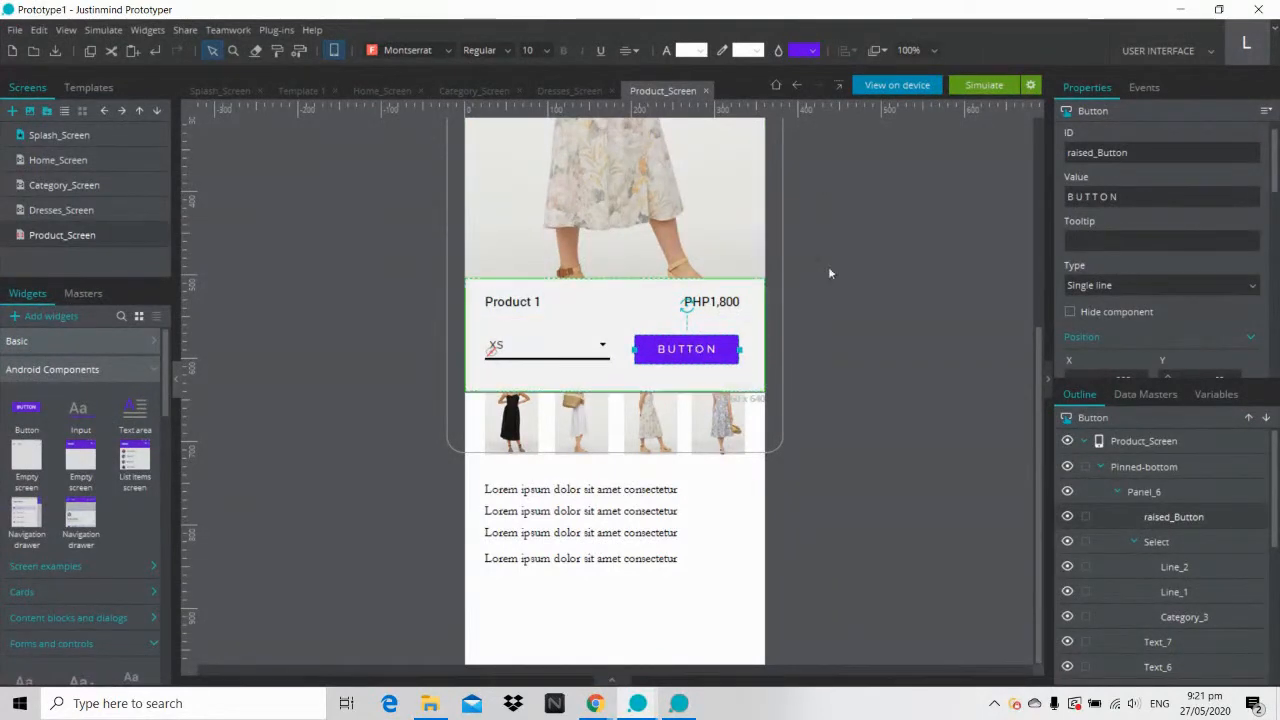
left_click(816, 52)
left_click(801, 88)
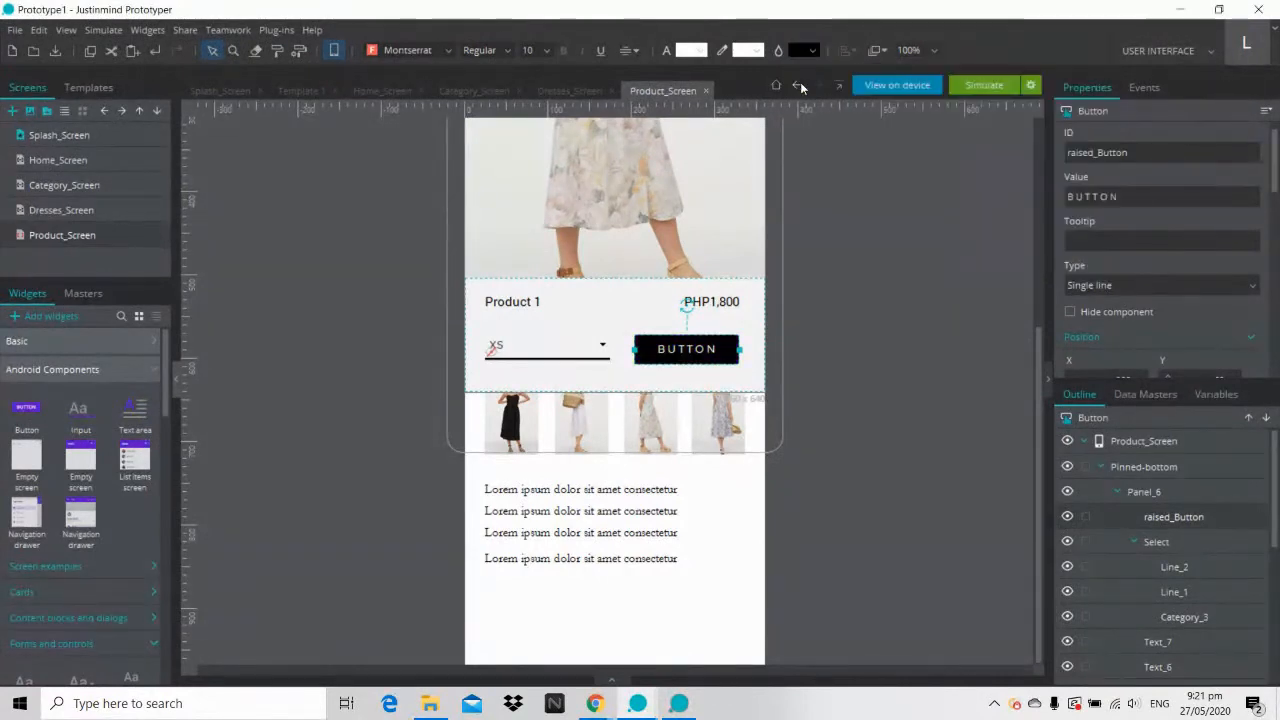
Step: Test tapping the button in a simulation of Product_Screen and delete all of the button's built-in events
left_click(1131, 85)
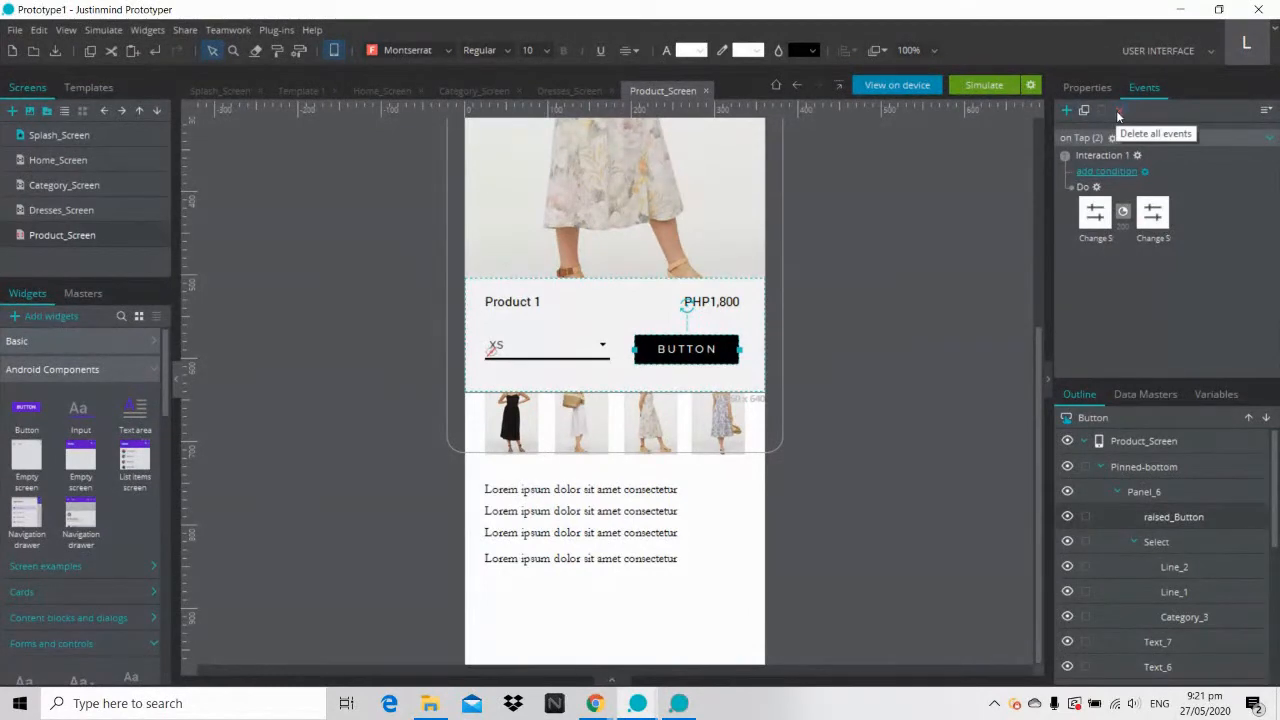
left_click(984, 86)
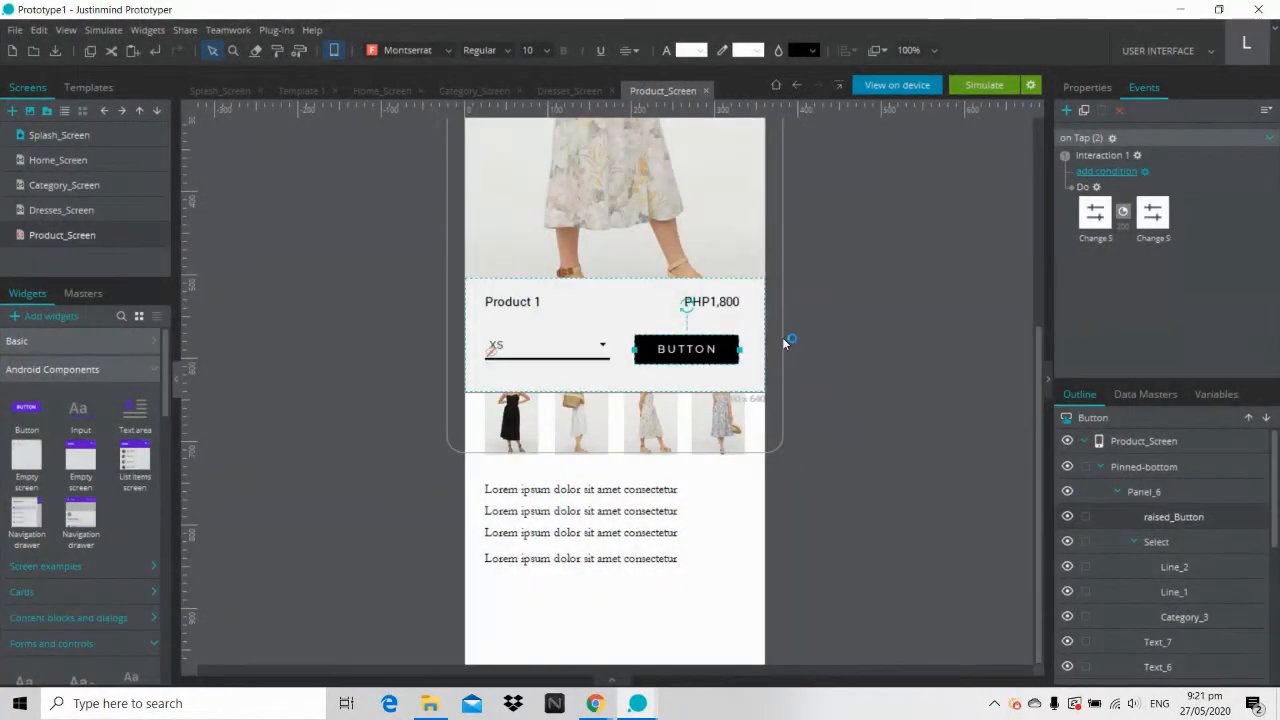
scroll(728, 384, "down", 1)
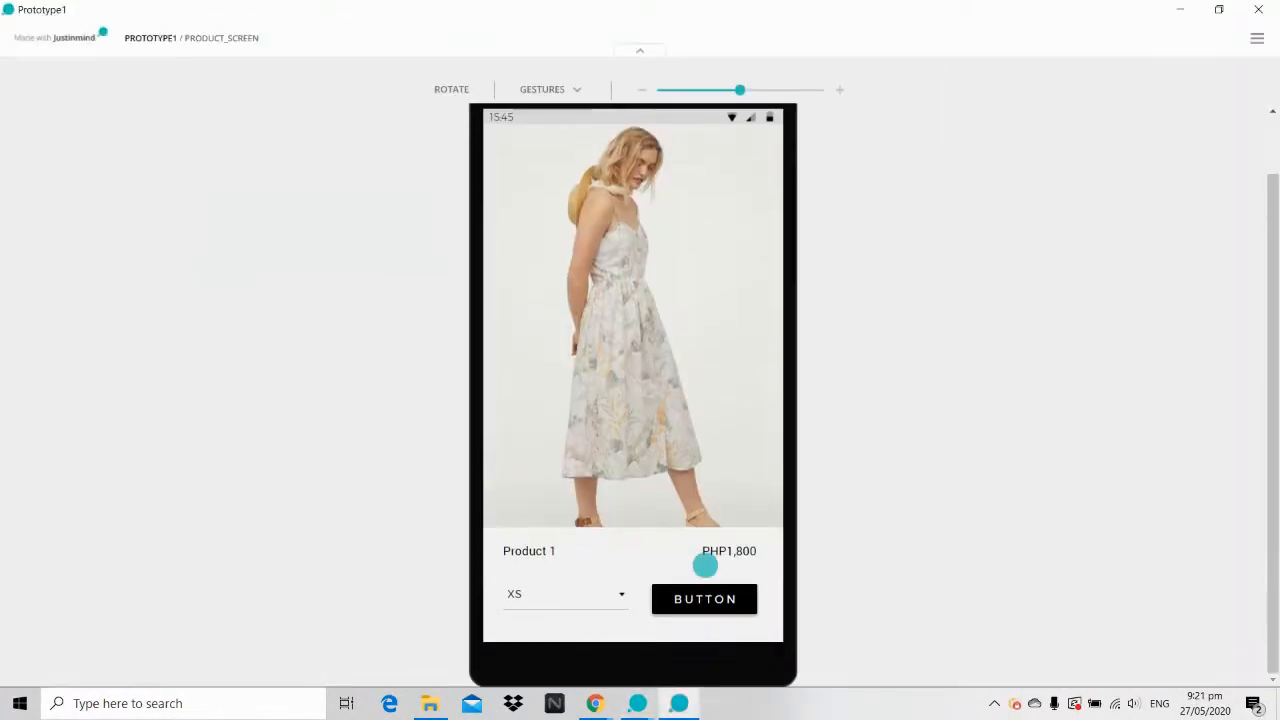
left_click(702, 592)
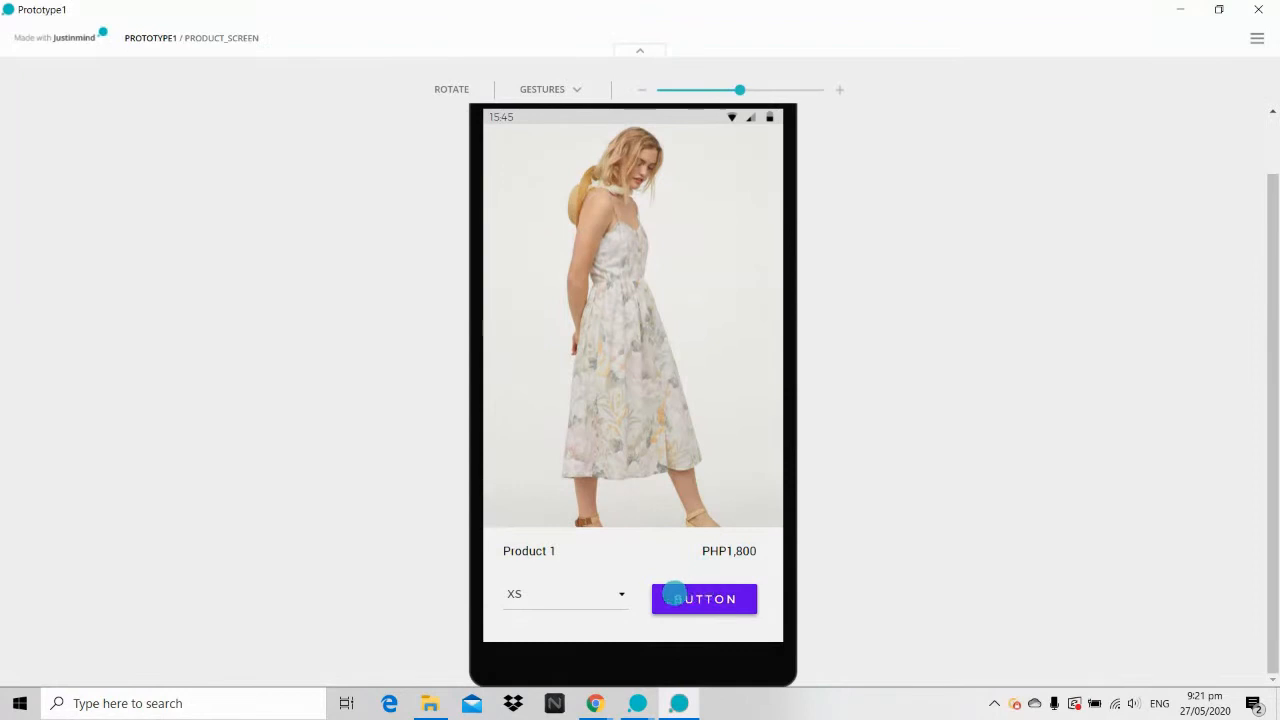
left_click(1258, 9)
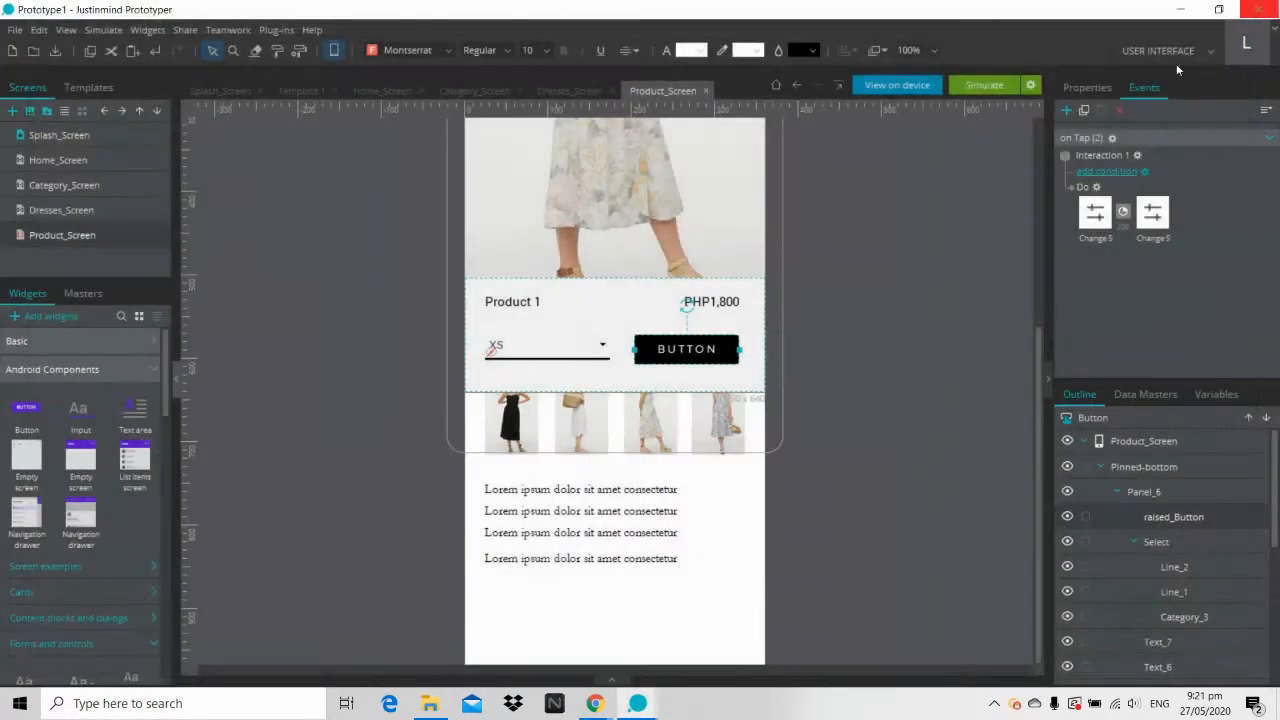
left_click(1120, 111)
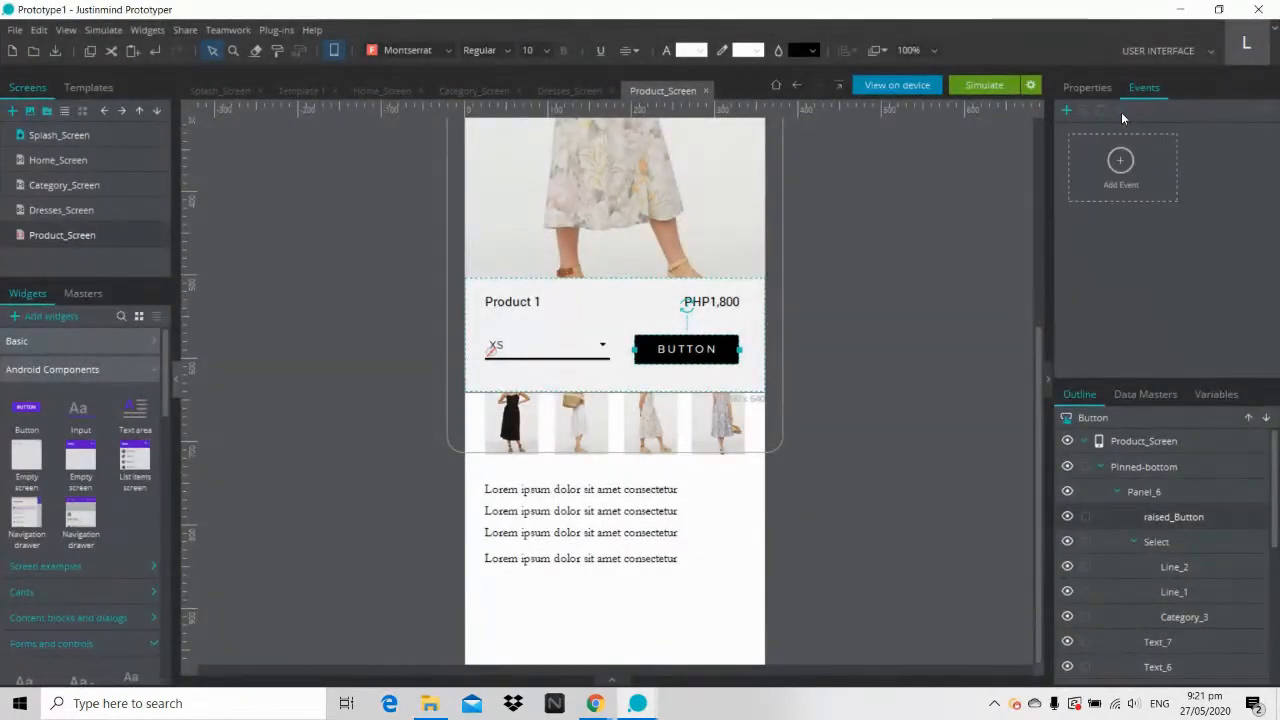
Step: Simulate Product_Screen and test tapping the black button in the pinned bar
left_click(966, 88)
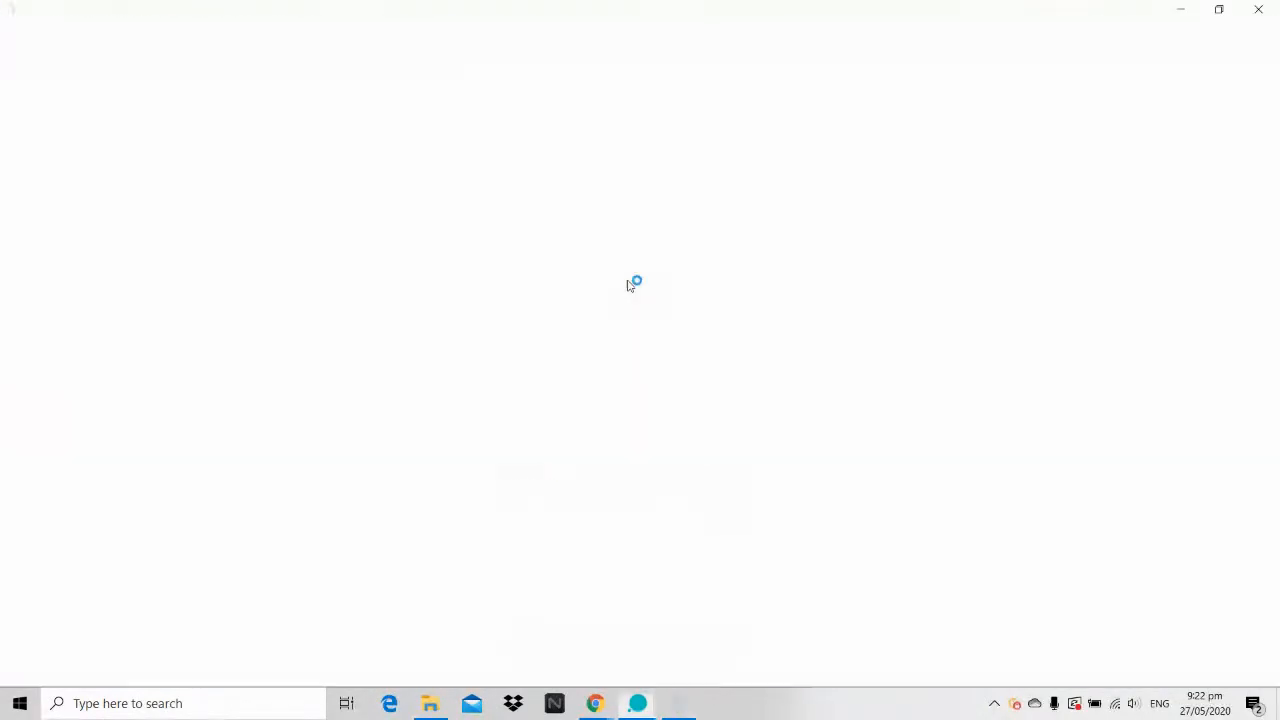
scroll(681, 480, "down", 2)
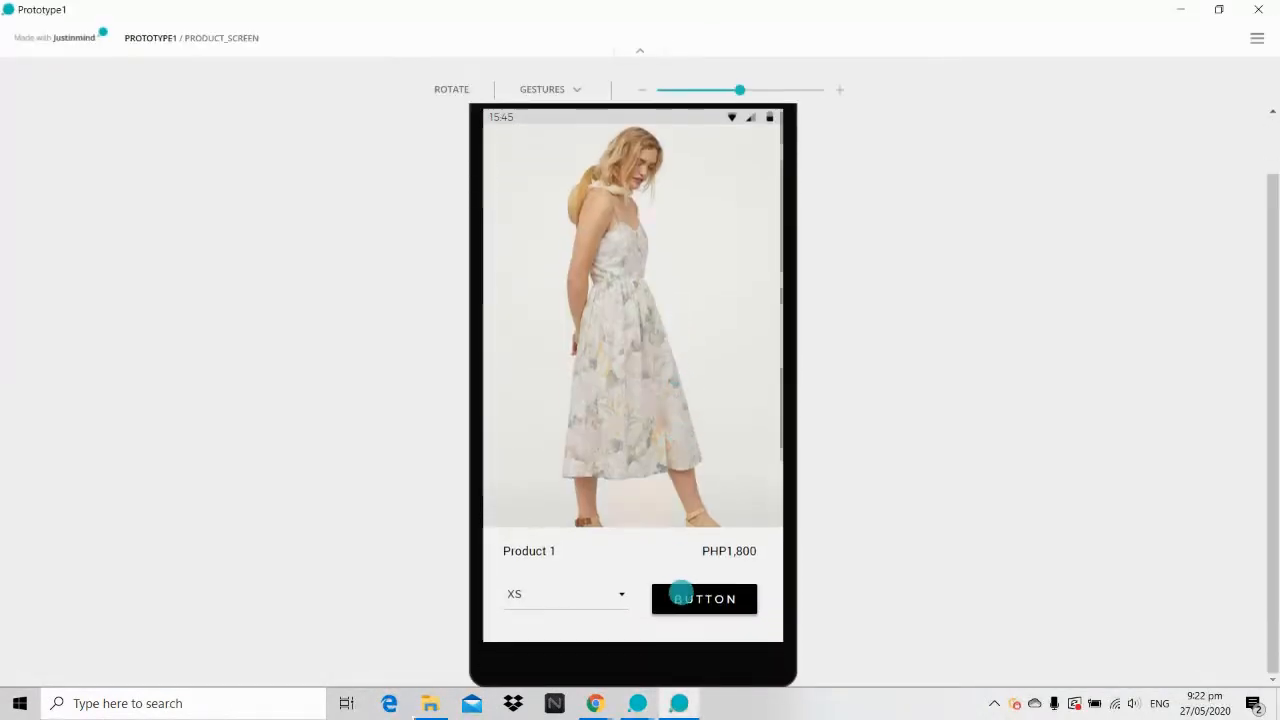
left_click(680, 594)
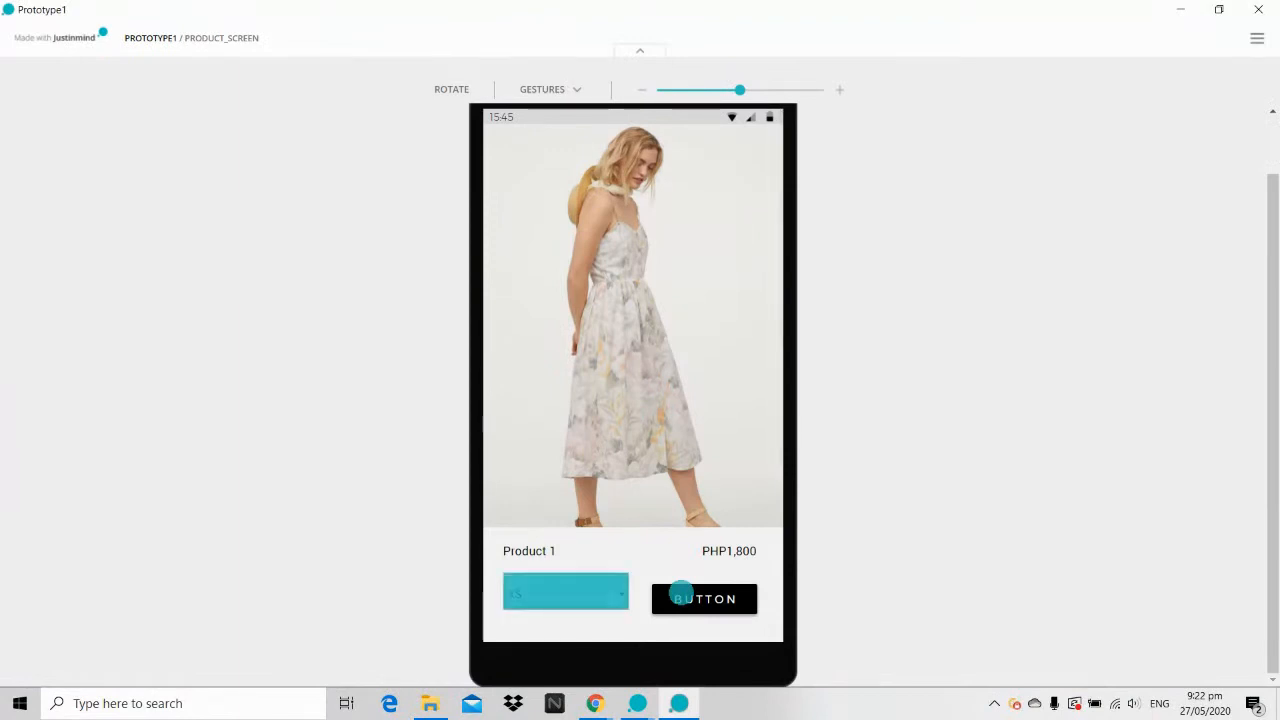
left_click(1258, 9)
Step: Change the black button's label to ADD TO CART
double_click(707, 361)
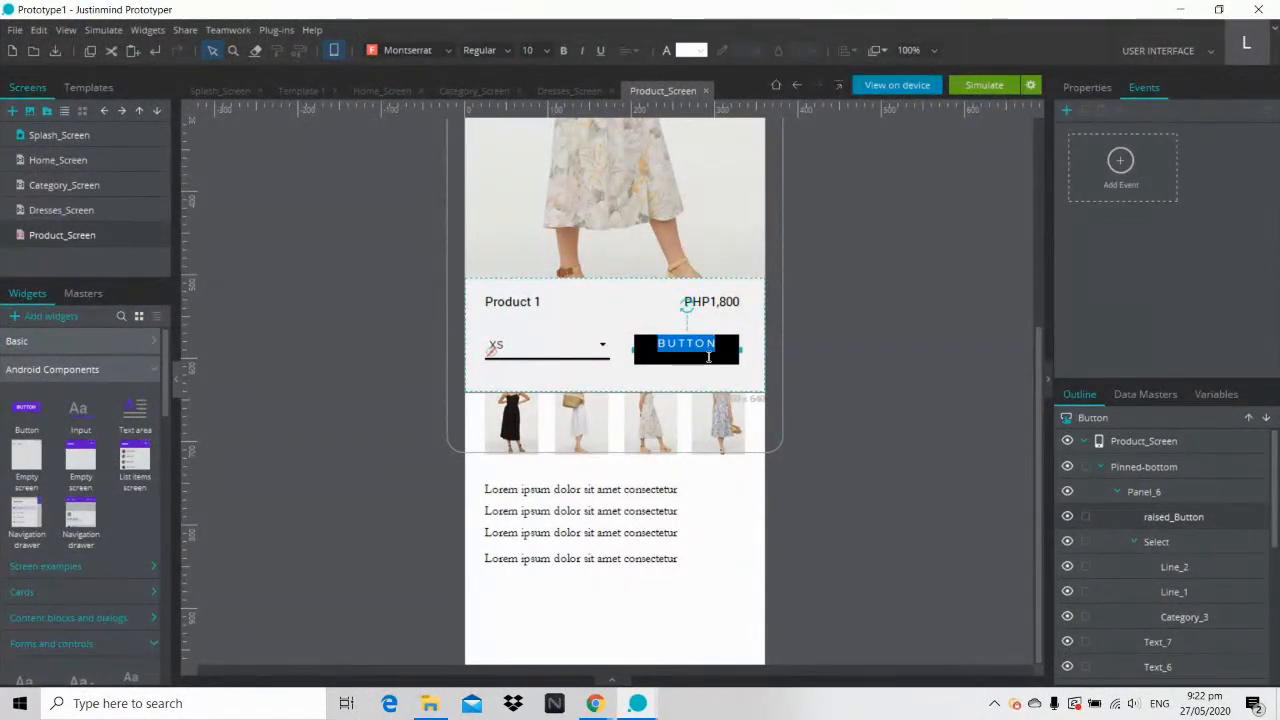
type("ADD TO")
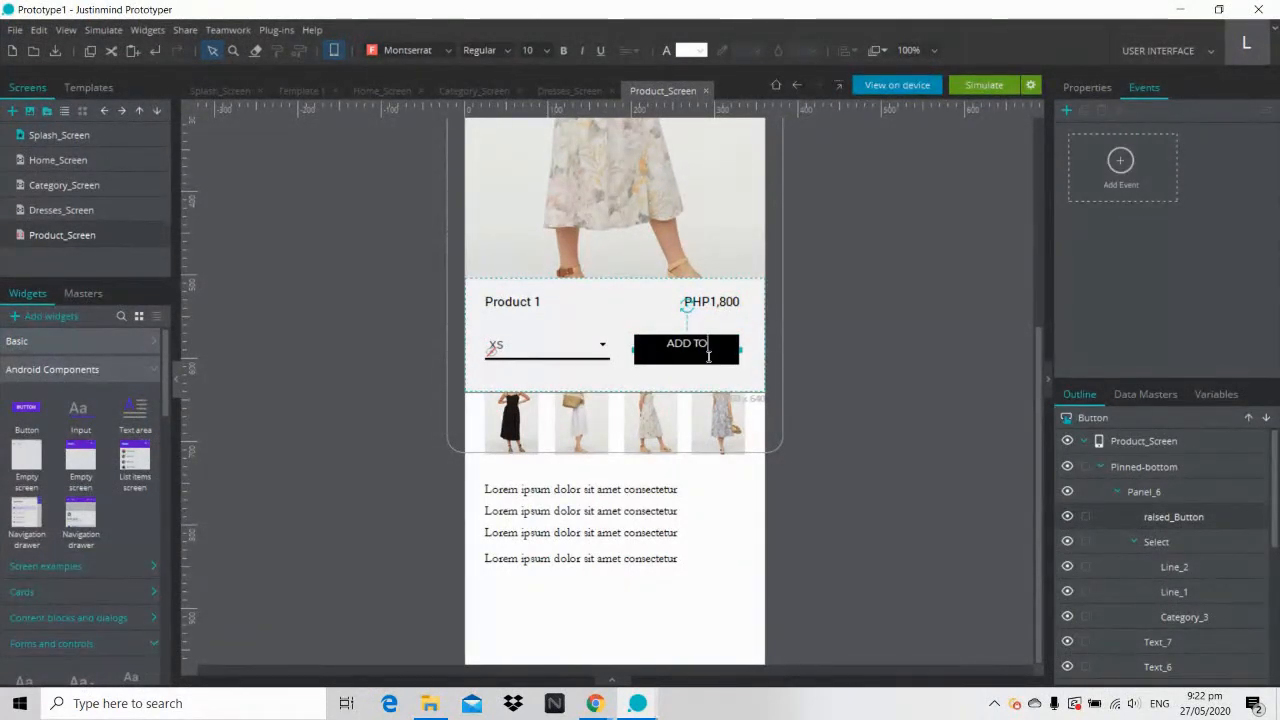
type(" CART")
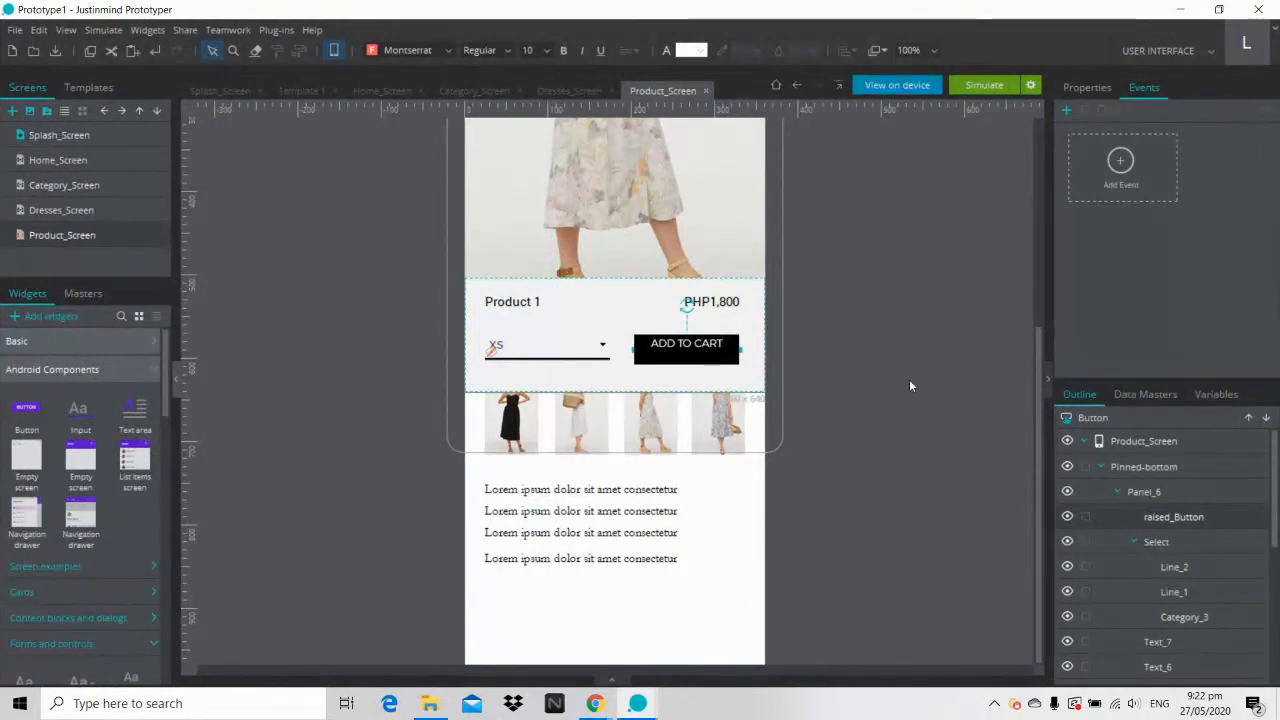
left_click(910, 385)
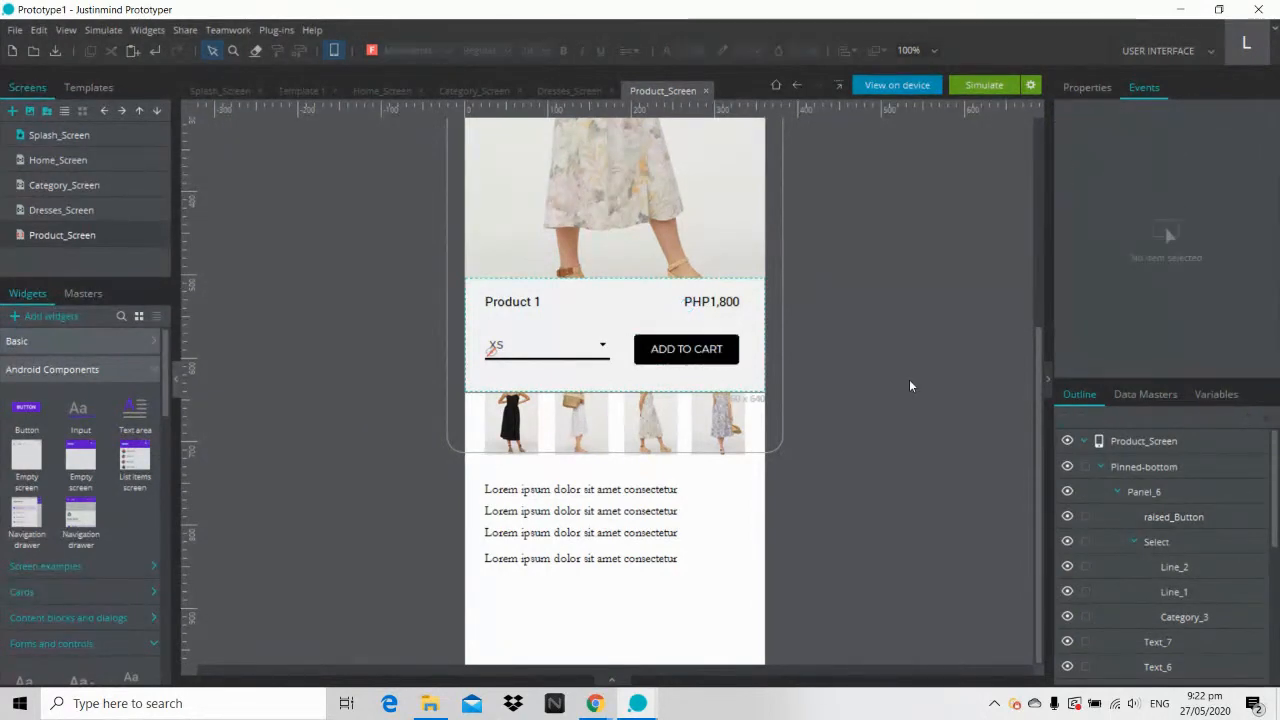
Step: Simulate Product_Screen to check page scrolling and the size dropdown, and postpone the Windows update reminder until tomorrow
left_click(965, 90)
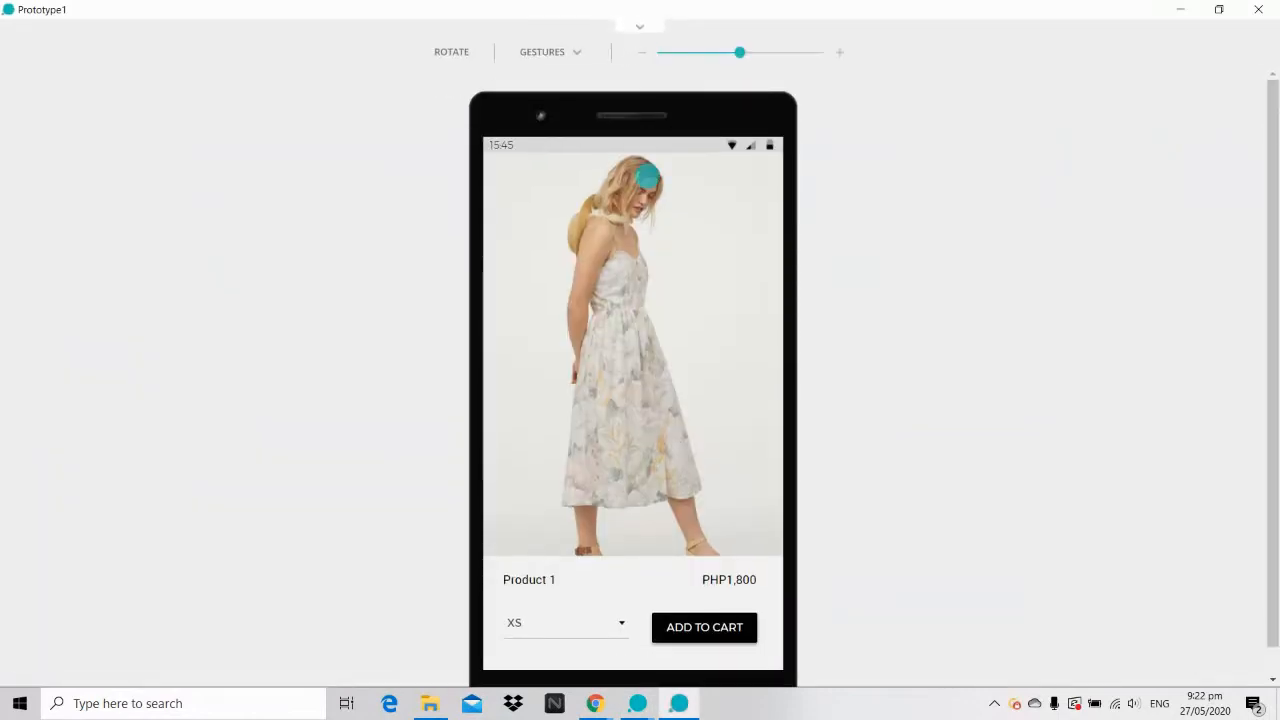
left_click_drag(646, 369, 646, 250)
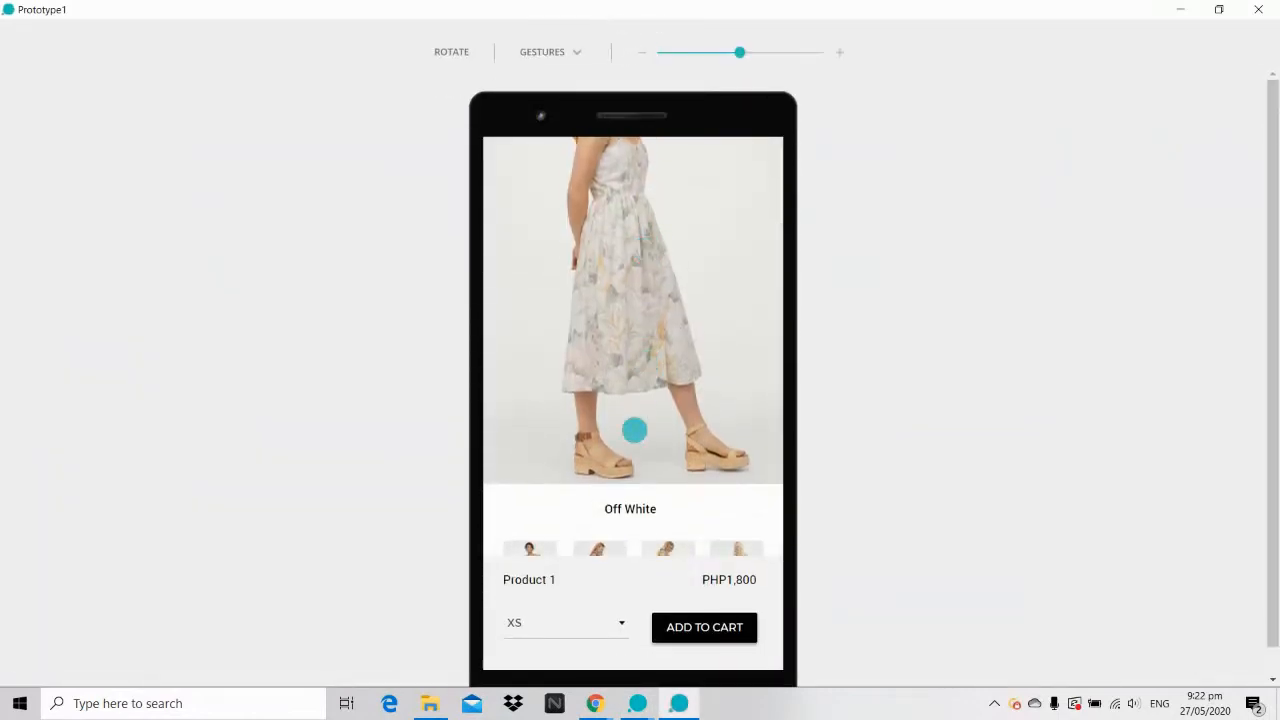
left_click_drag(634, 430, 643, 297)
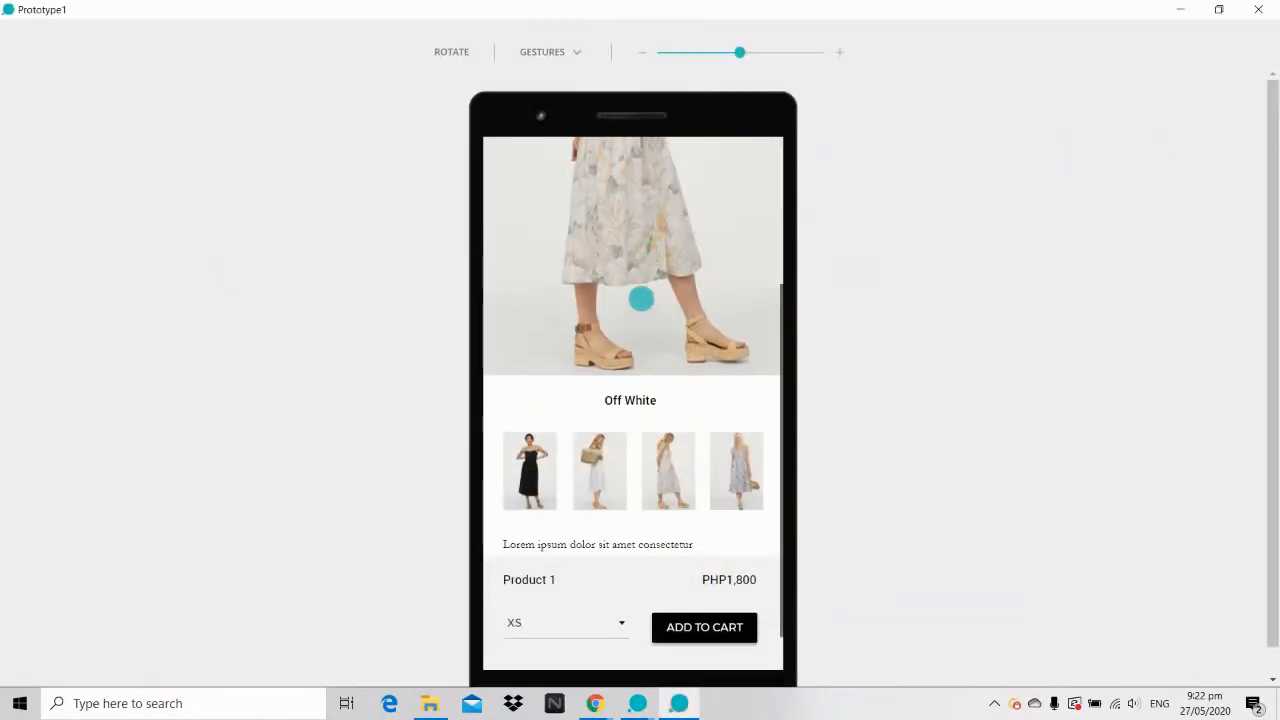
left_click(571, 622)
left_click(571, 620)
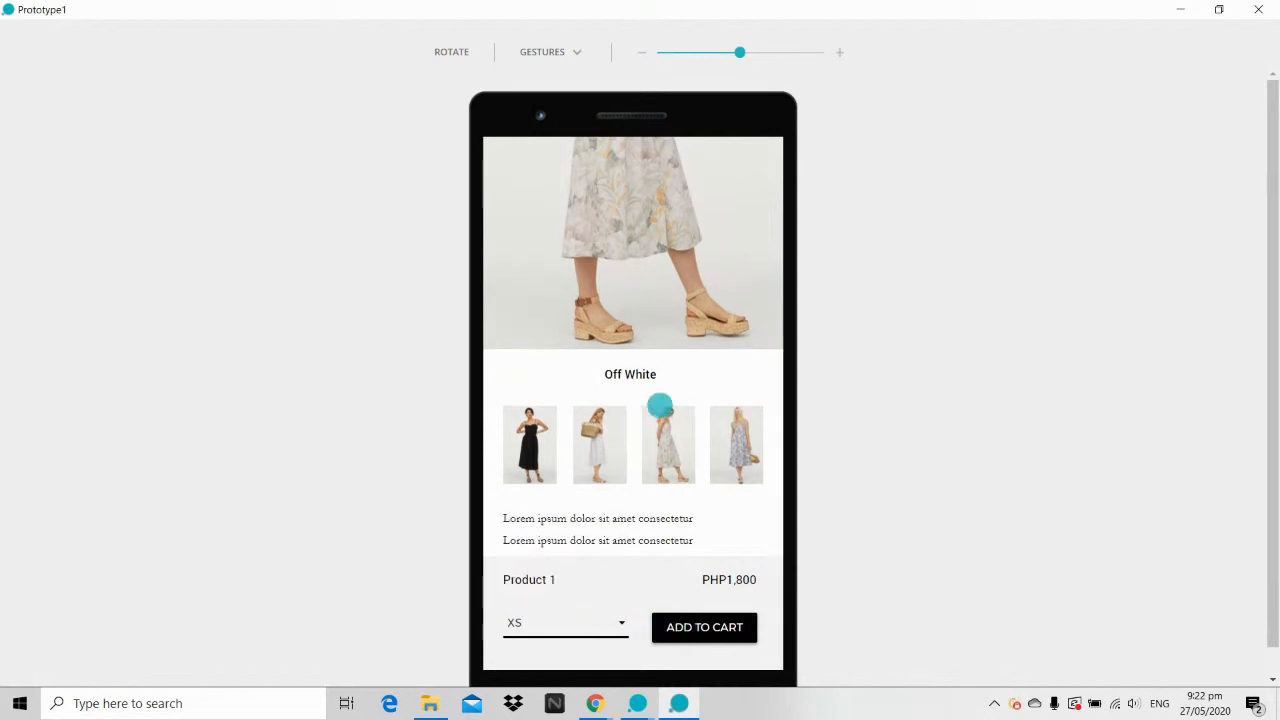
left_click_drag(659, 405, 657, 331)
mouse_move(651, 240)
left_mouse_down()
mouse_move(626, 546)
mouse_move(637, 231)
left_mouse_up()
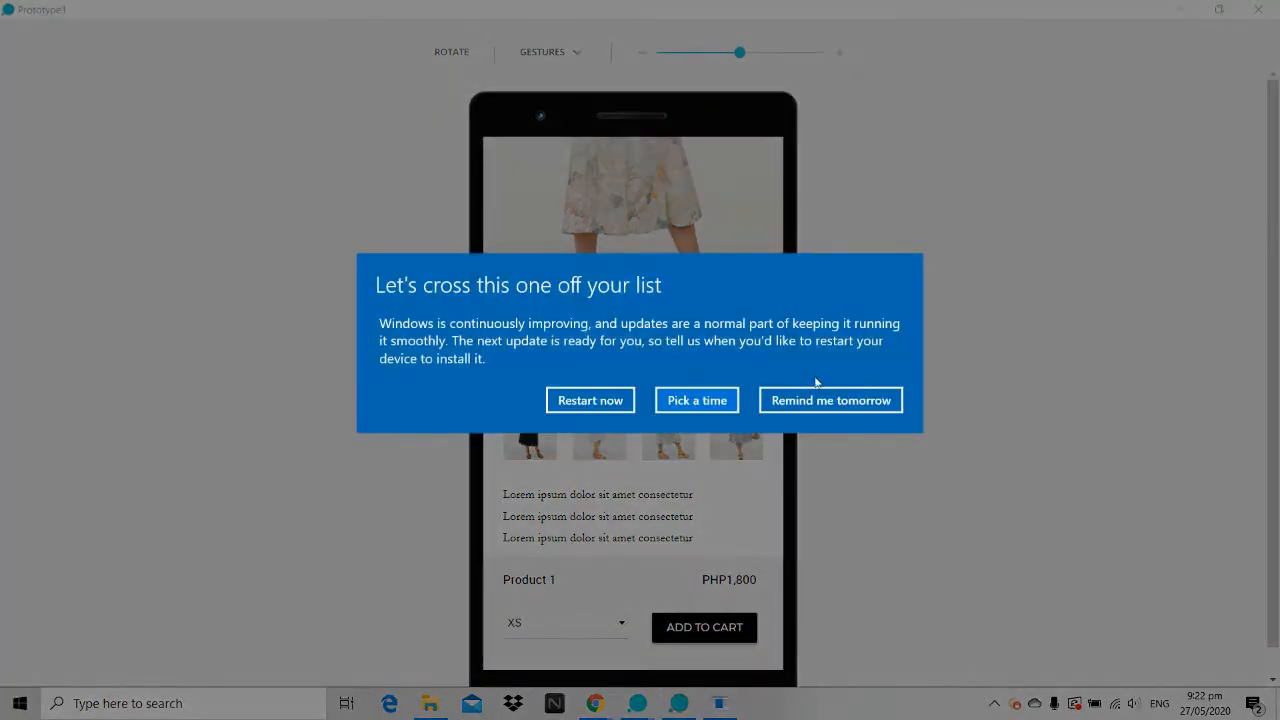
left_click(817, 401)
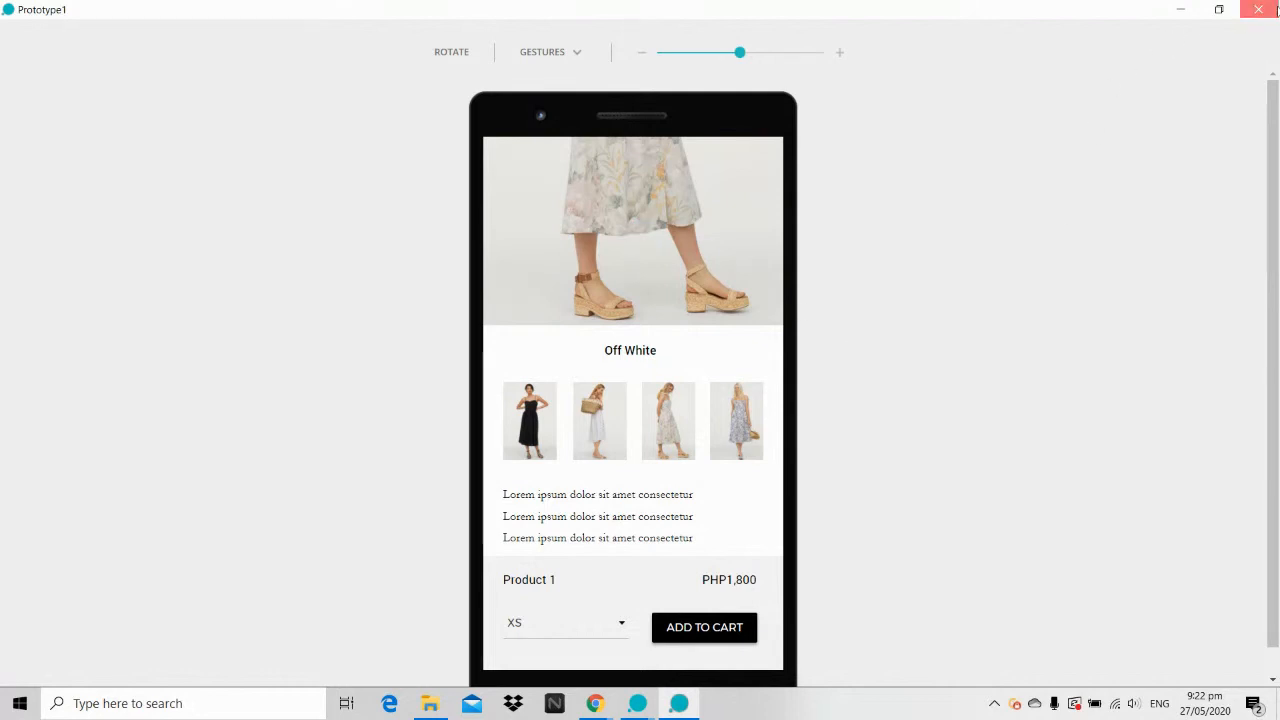
left_click(1258, 9)
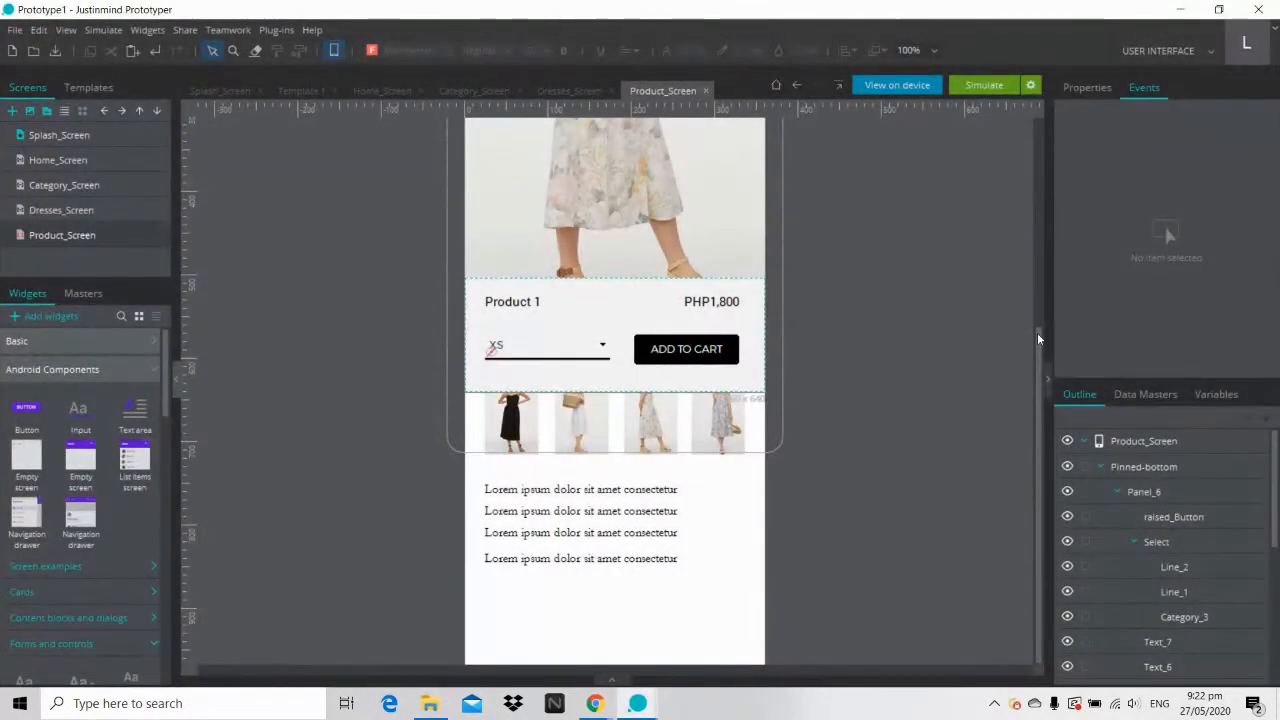
Step: Open the Product_Page folder in File Explorer and select the Black image
left_click_drag(1037, 332, 1029, 196)
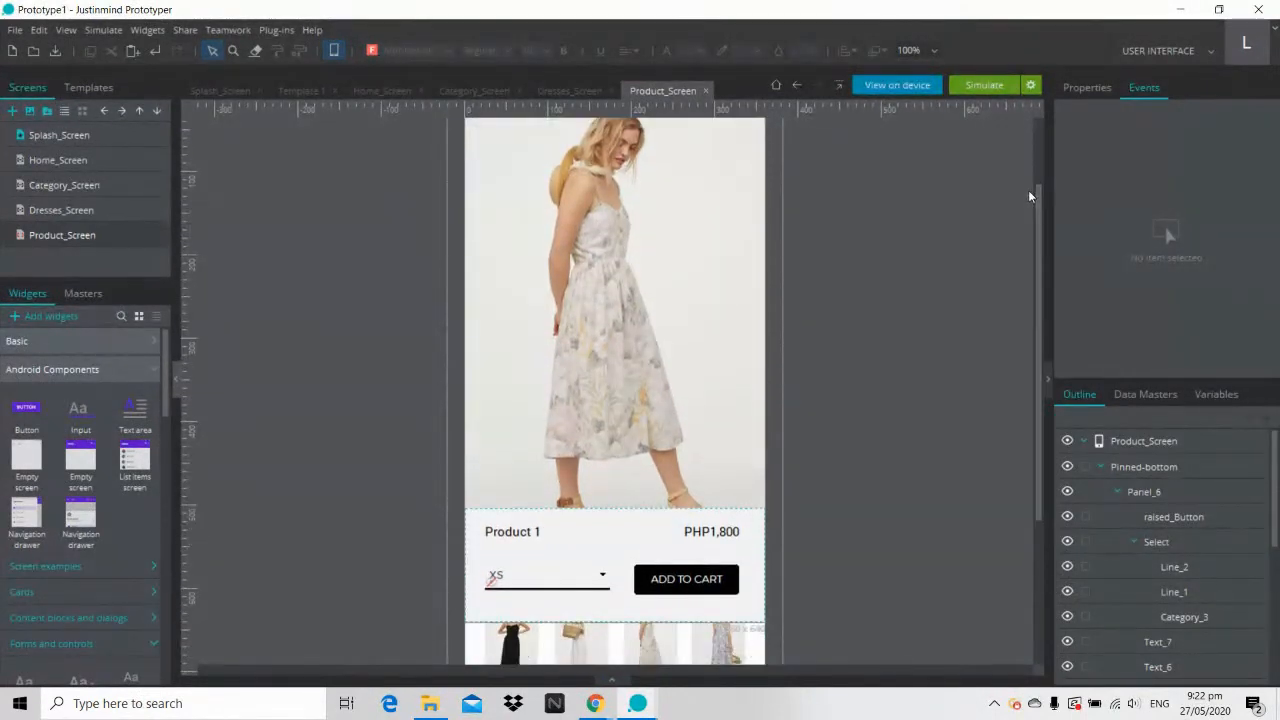
left_click(429, 703)
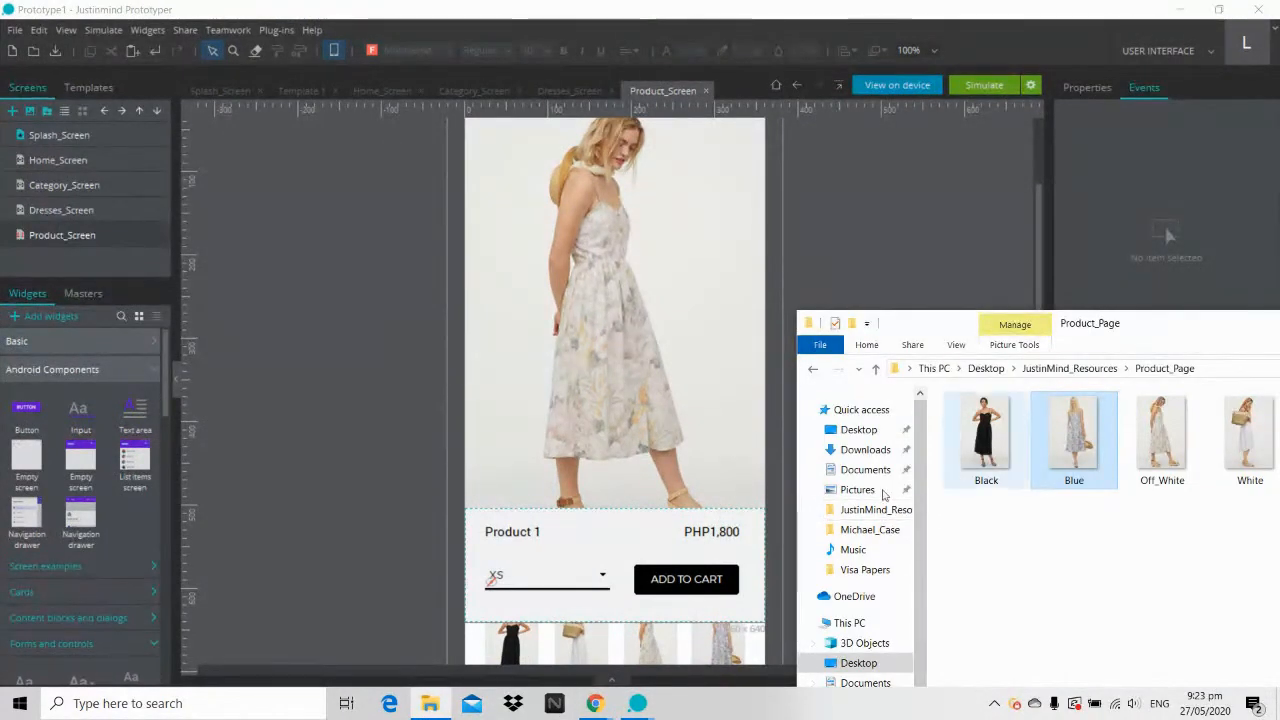
left_click(990, 432)
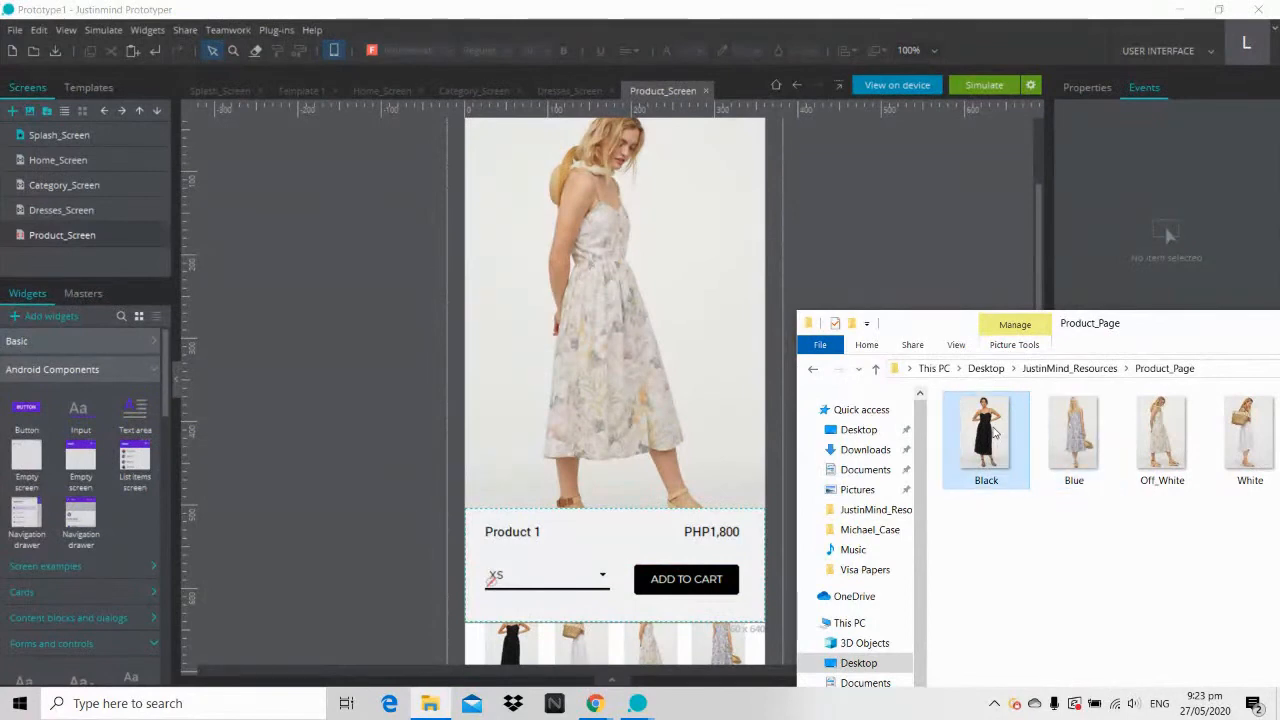
left_click(595, 703)
left_click(497, 648)
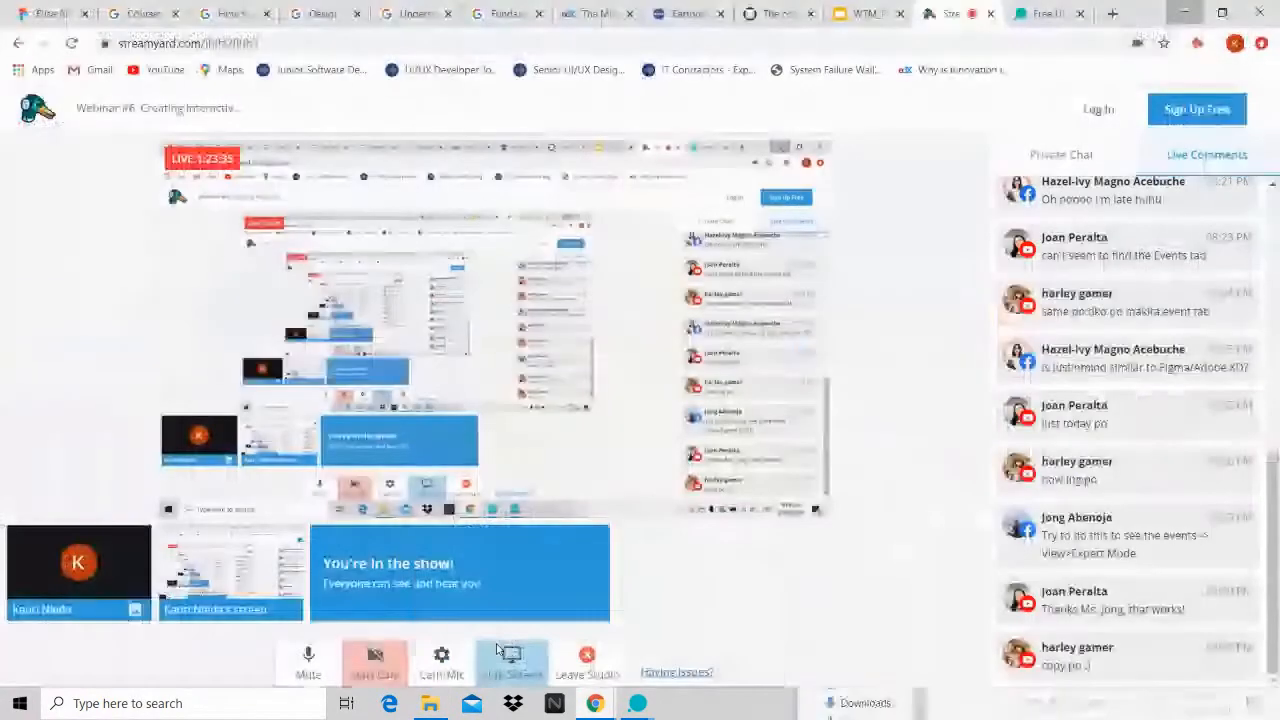
left_click(1185, 14)
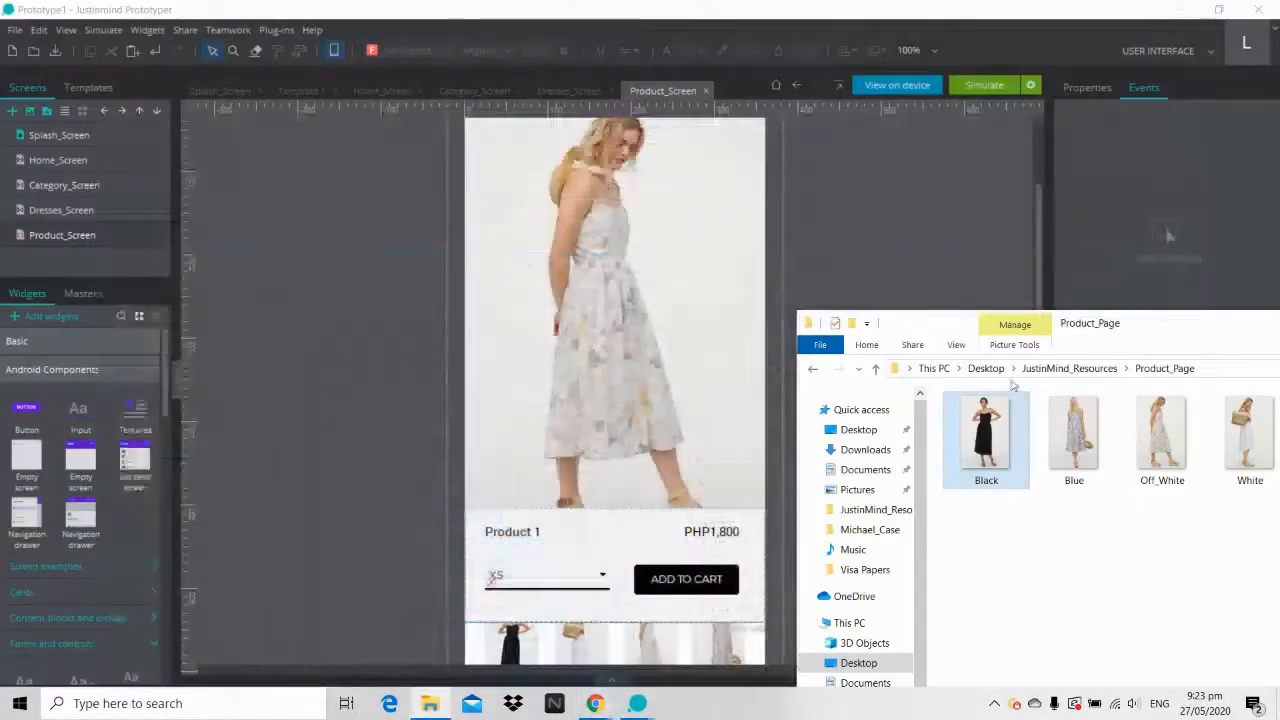
Step: Add the Black image to Product_Screen, included in the prototype, and fit it to the screen width directly below the status bar
left_click_drag(983, 452, 625, 312)
left_click(670, 394)
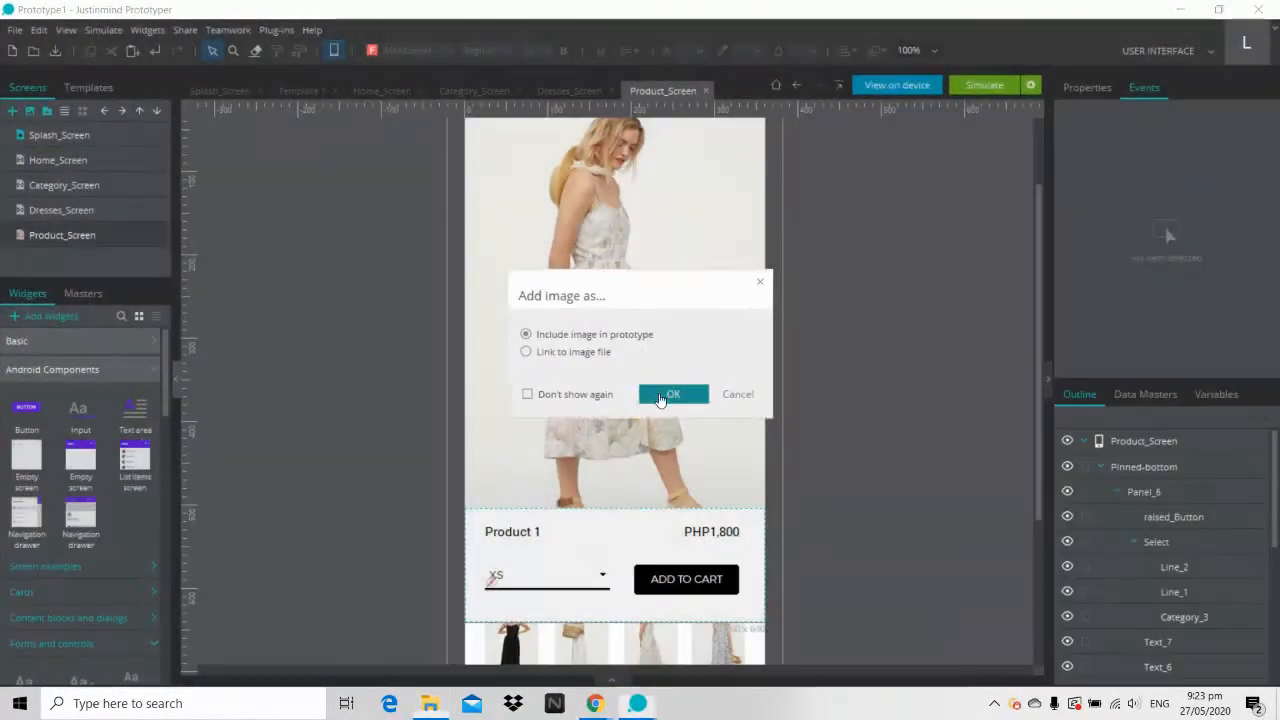
left_click_drag(900, 472, 723, 354)
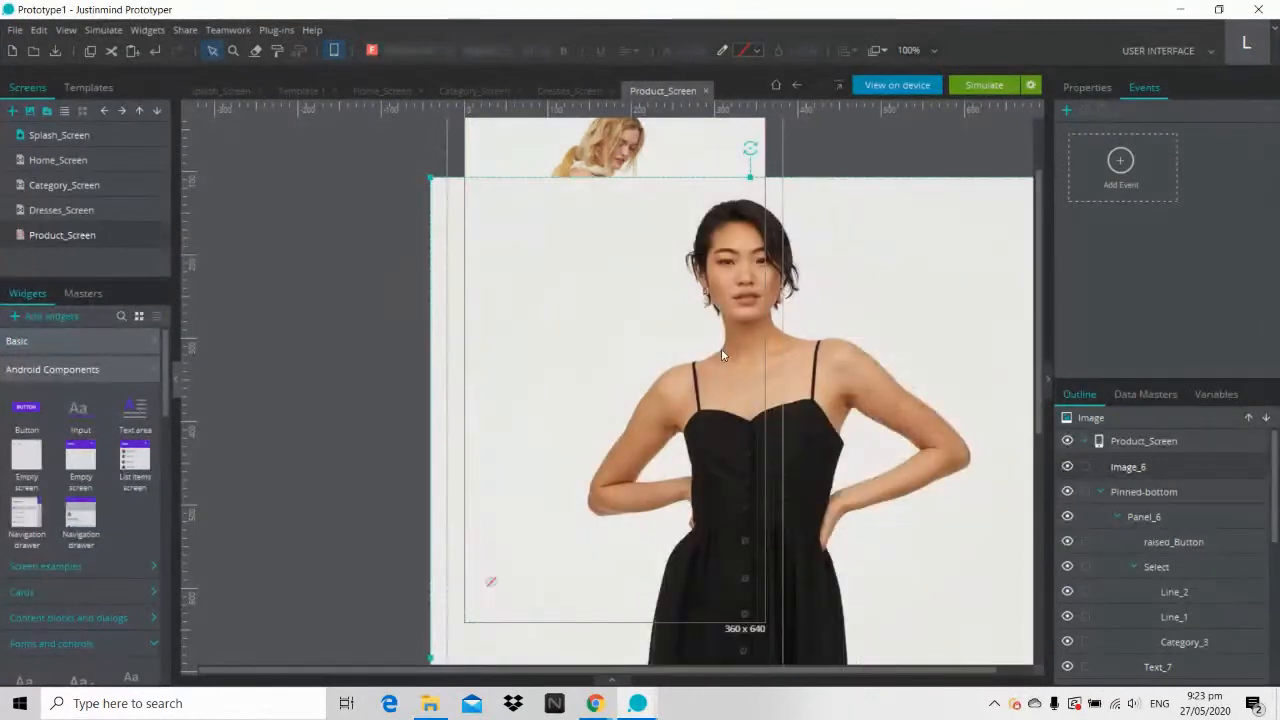
scroll(721, 350, "down", 3)
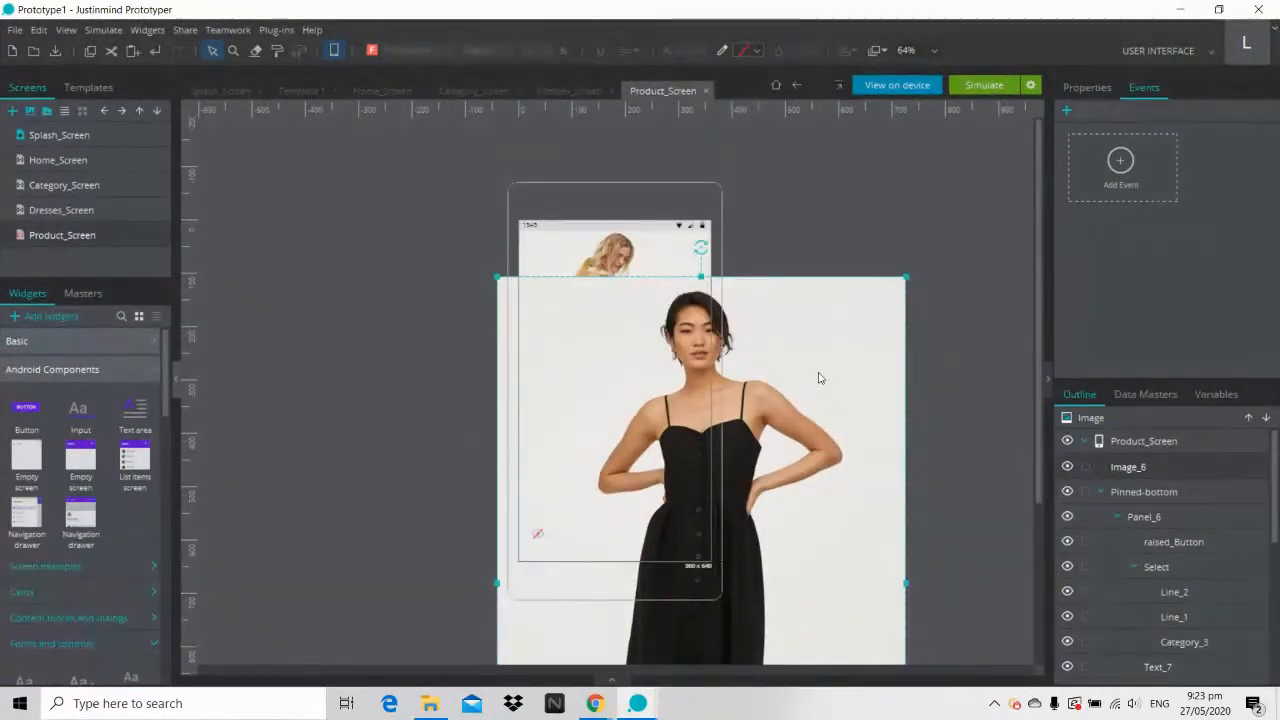
left_click_drag(838, 335, 862, 230)
left_click_drag(930, 171, 648, 292)
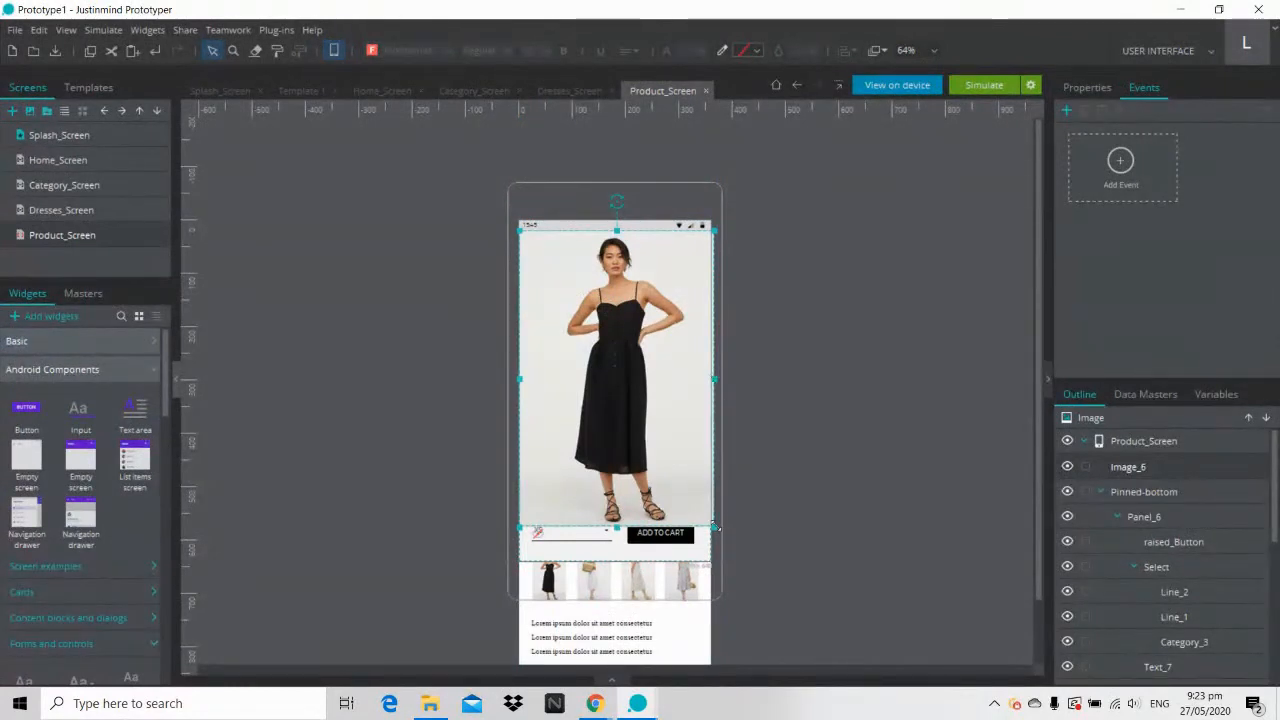
left_click_drag(711, 521, 709, 519)
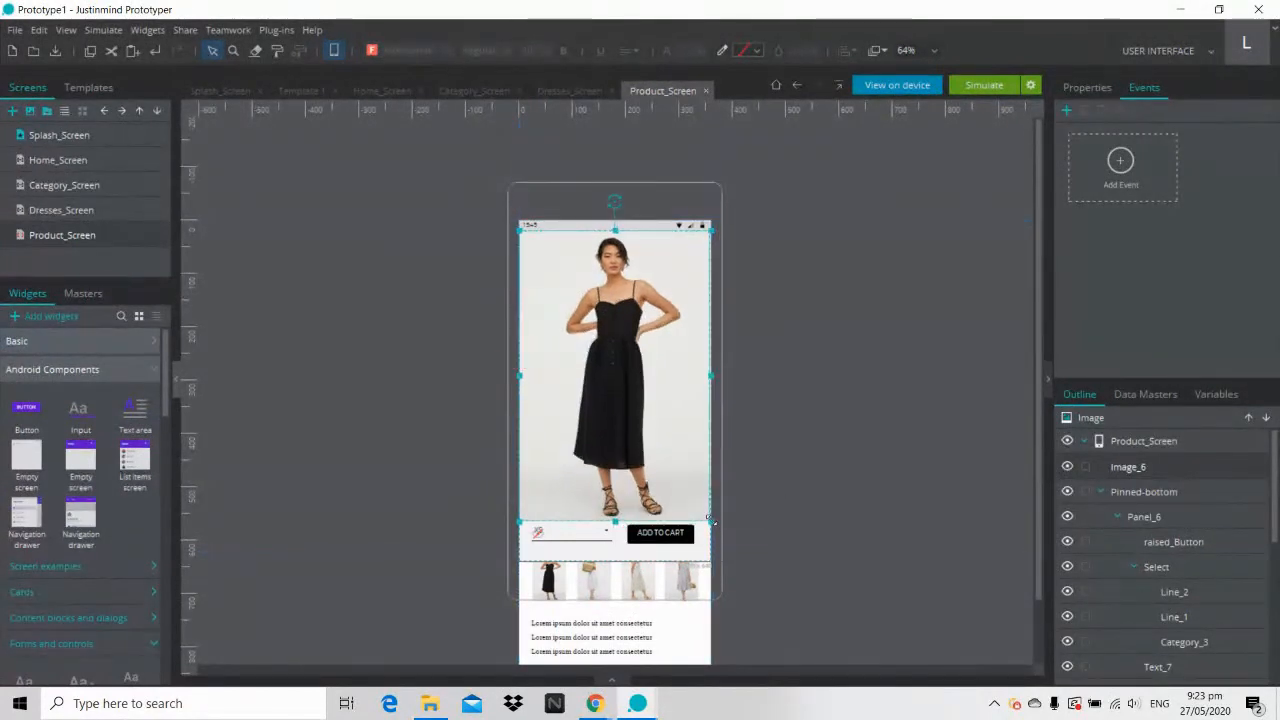
left_click(763, 506)
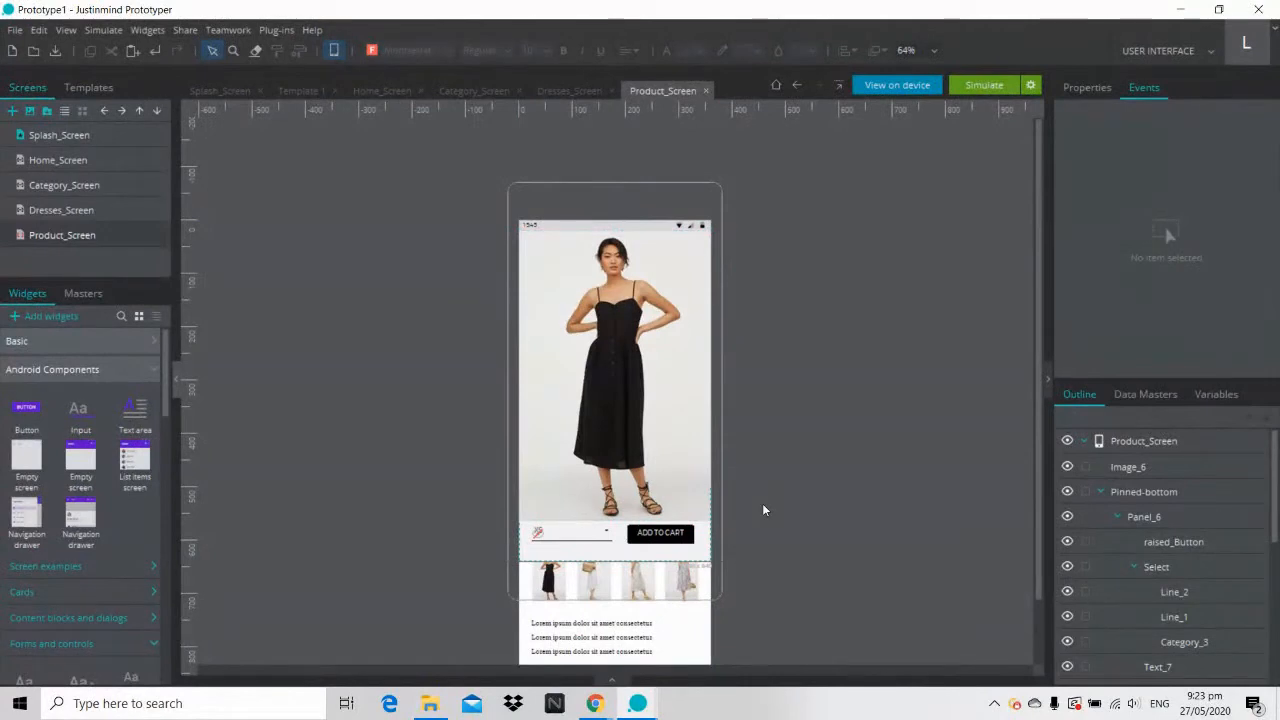
Step: Enable Hide component for the black dress image
scroll(763, 506, "up", 2)
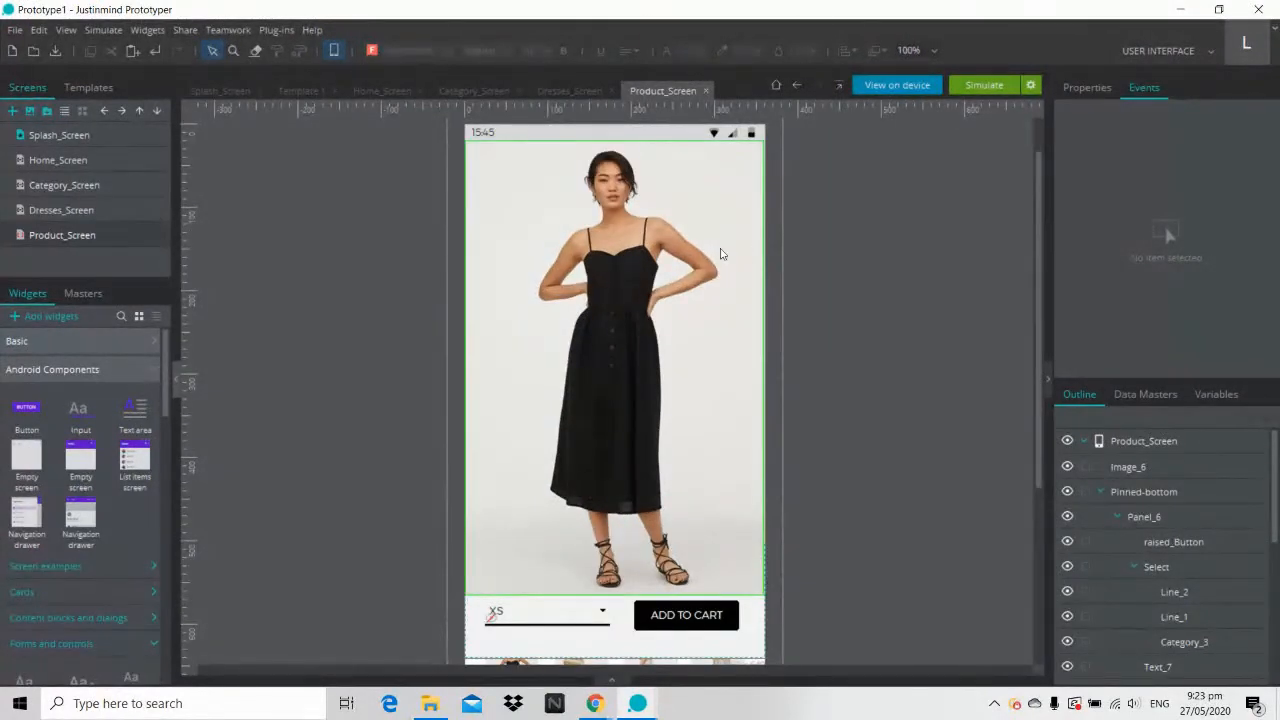
left_click(688, 256)
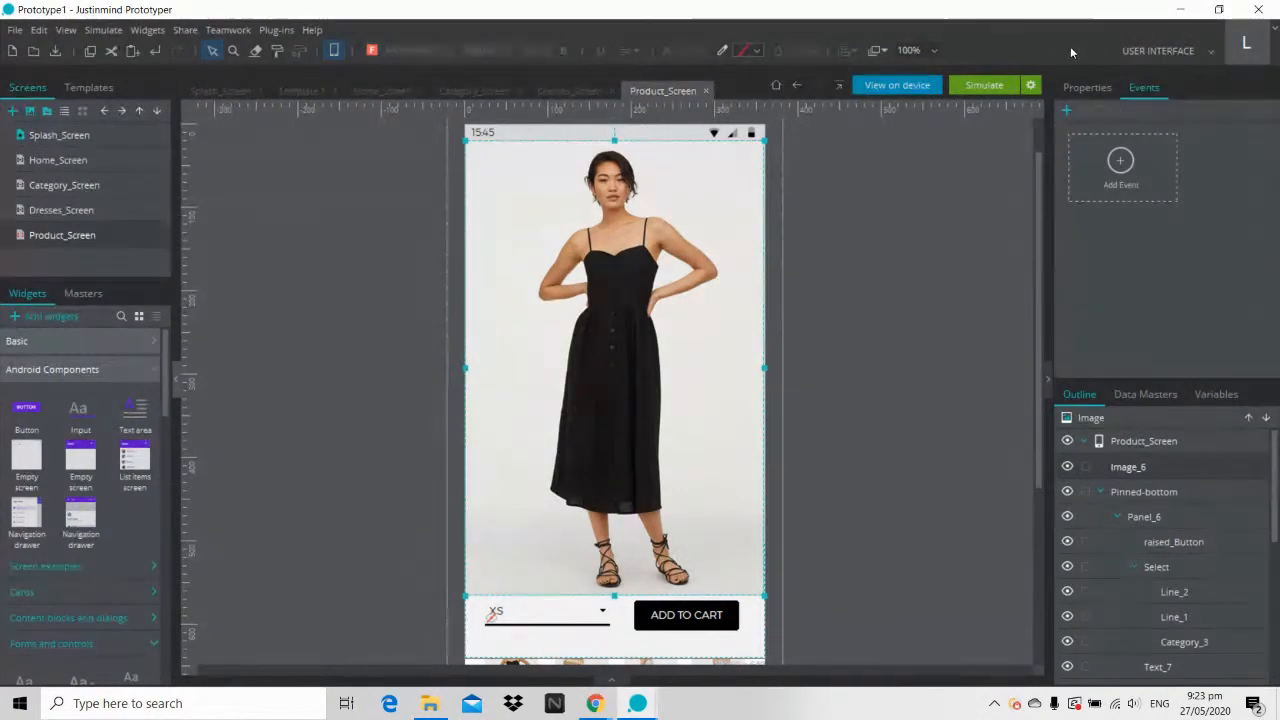
left_click(1083, 86)
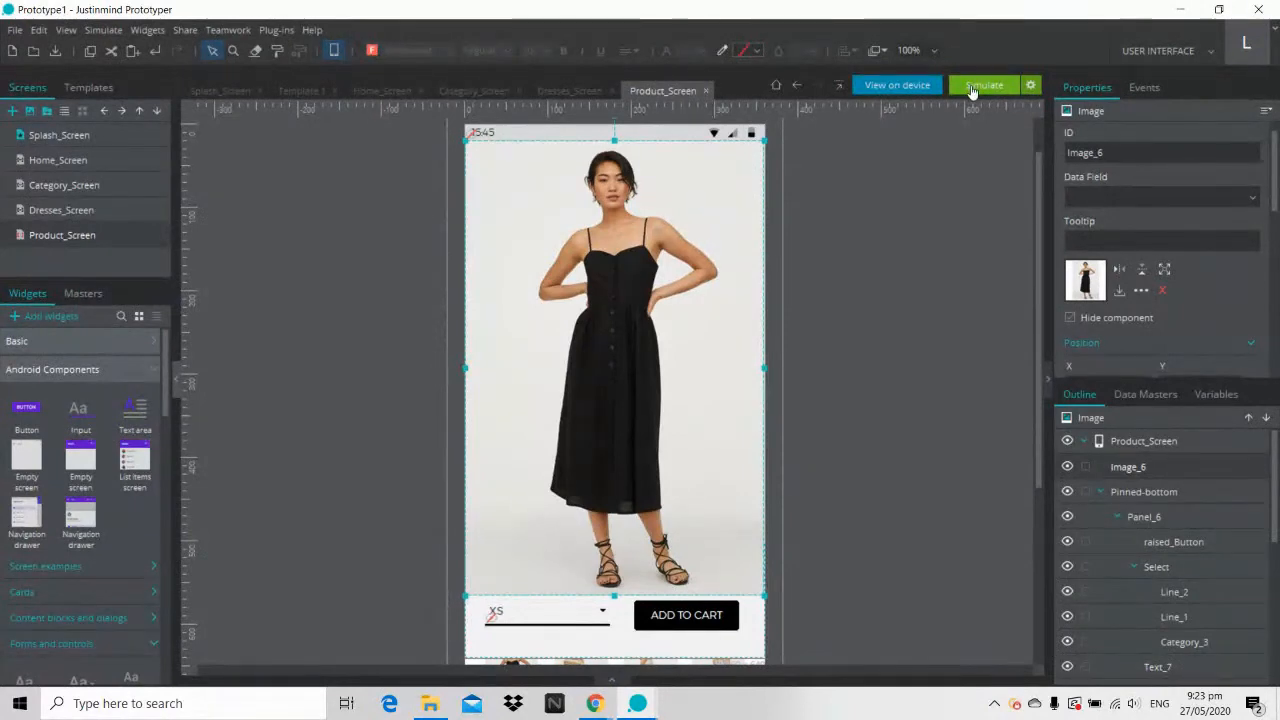
Step: Look at Dresses_Screen, return to Product_Screen and simulate it to check which dress photo it shows
left_click(77, 212)
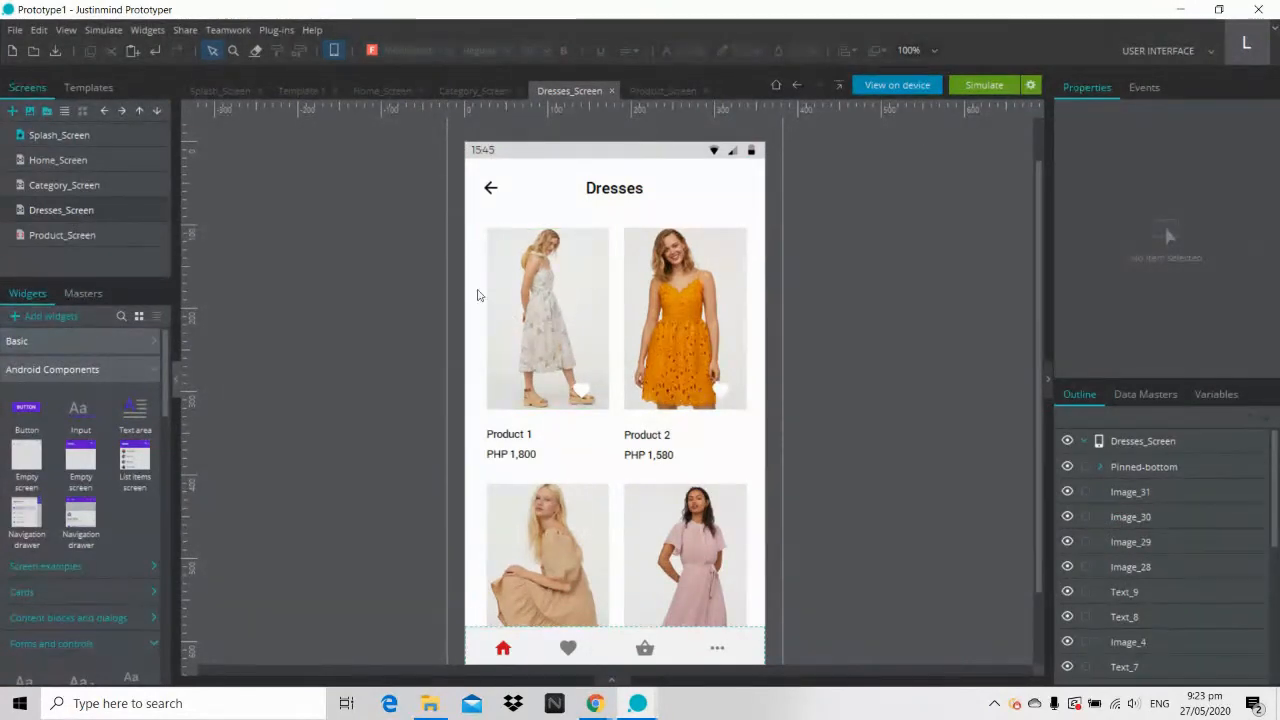
left_click(80, 235)
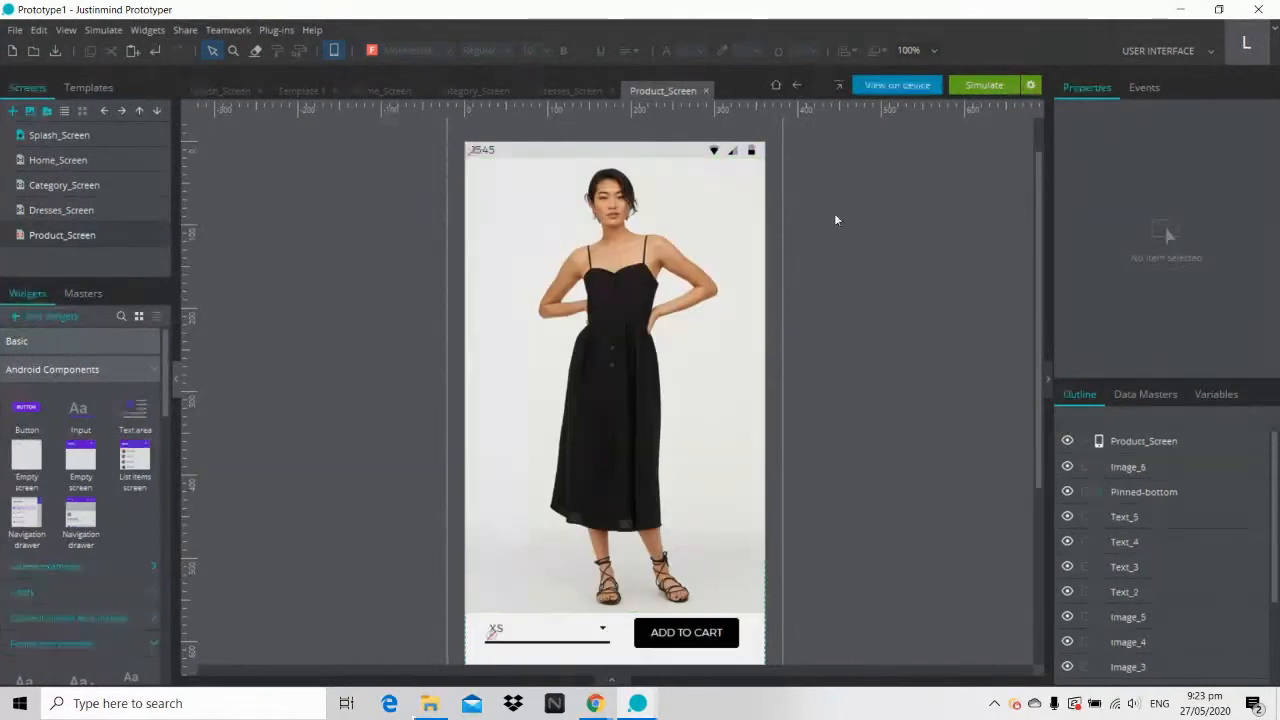
left_click(983, 96)
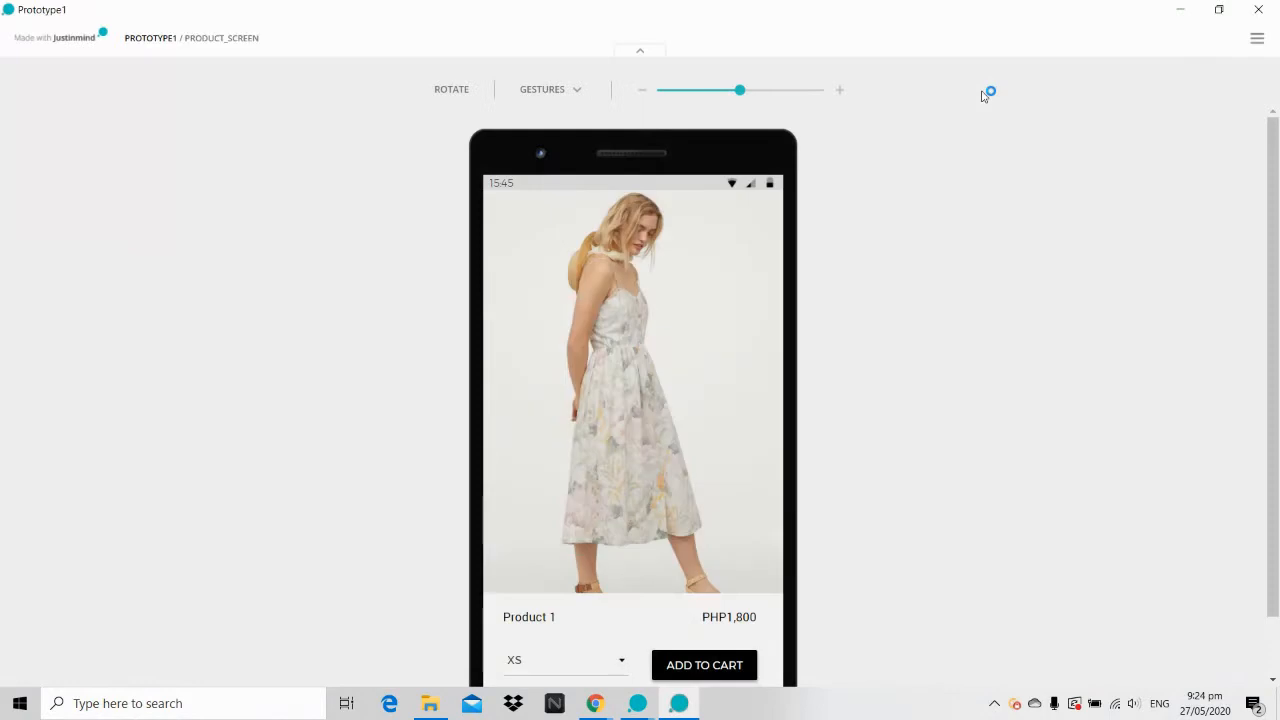
scroll(962, 305, "down", 2)
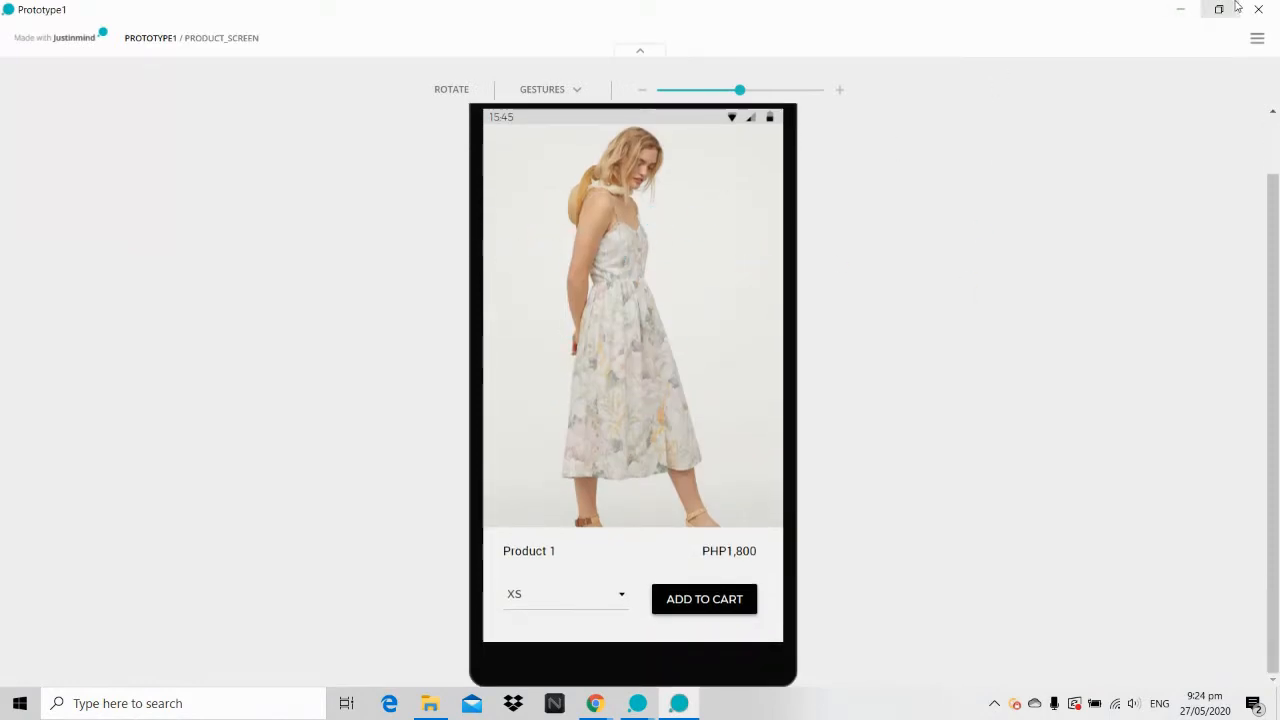
left_click(1271, 7)
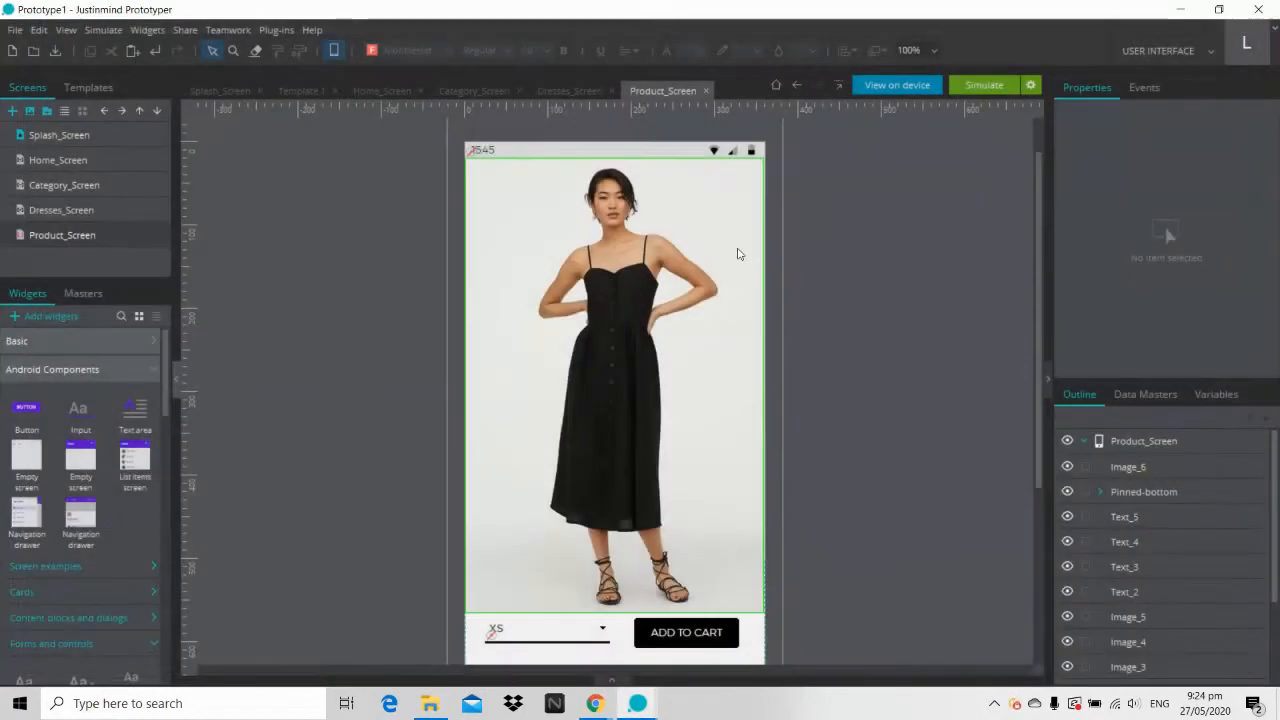
Step: Shorten the black dress image so its lower edge meets the top of the pinned bar, uncovering the product name and price
scroll(810, 358, "down", 3)
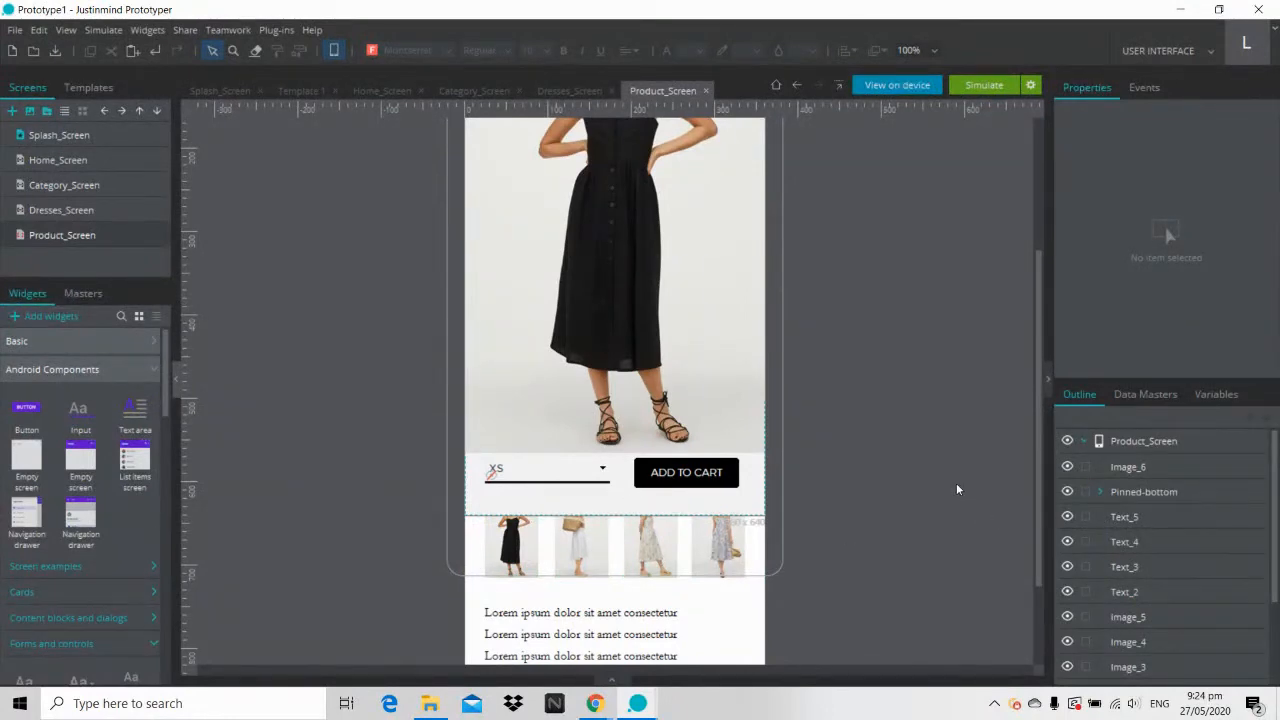
scroll(915, 364, "down", 1)
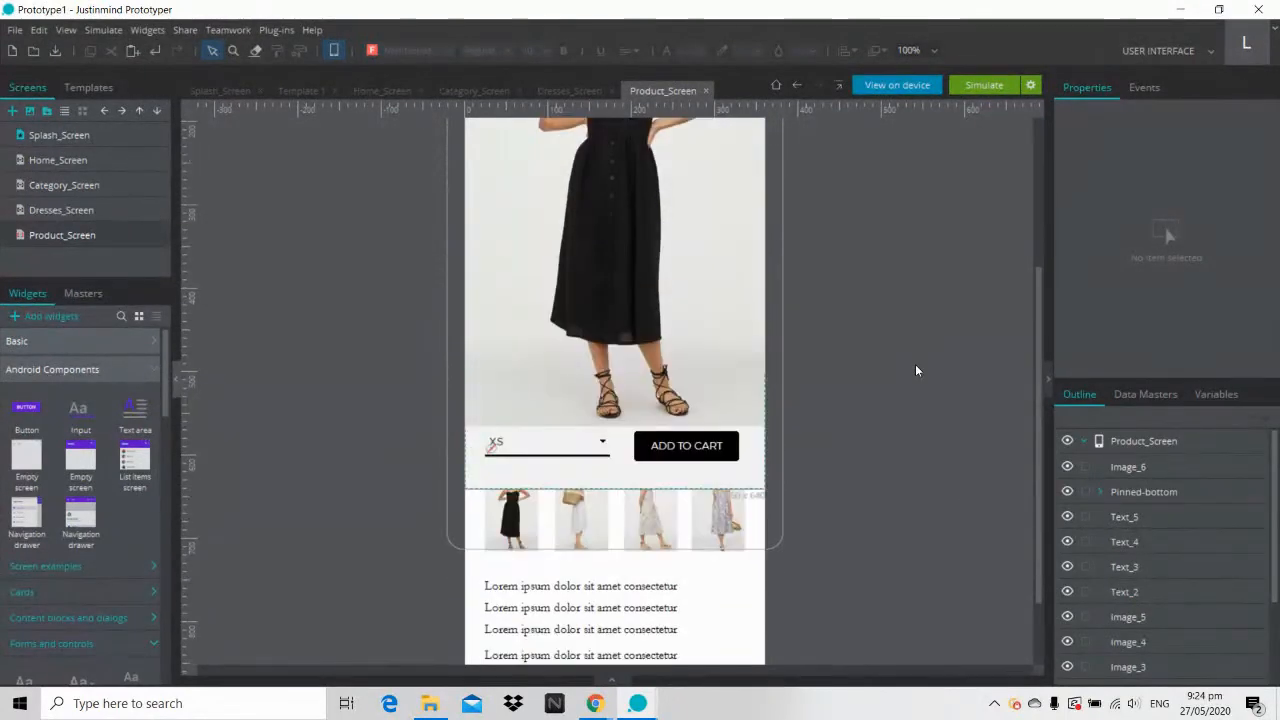
left_click(755, 415)
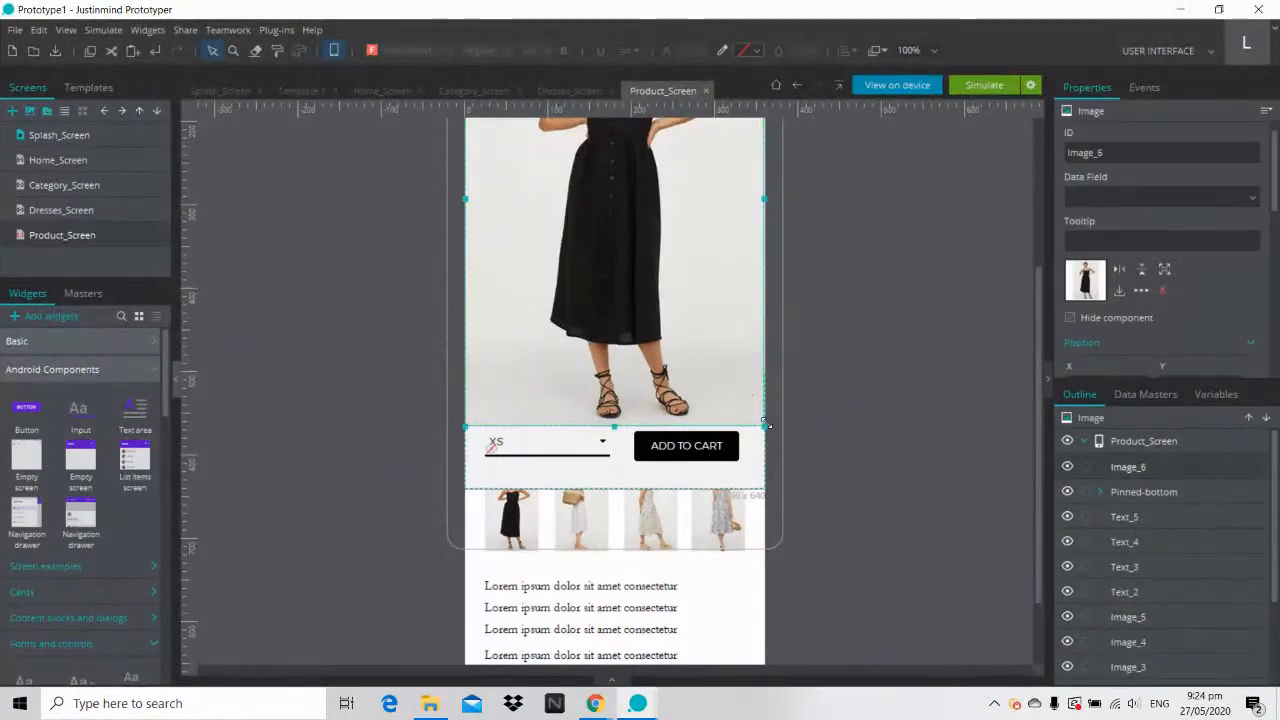
left_click_drag(765, 425, 766, 376)
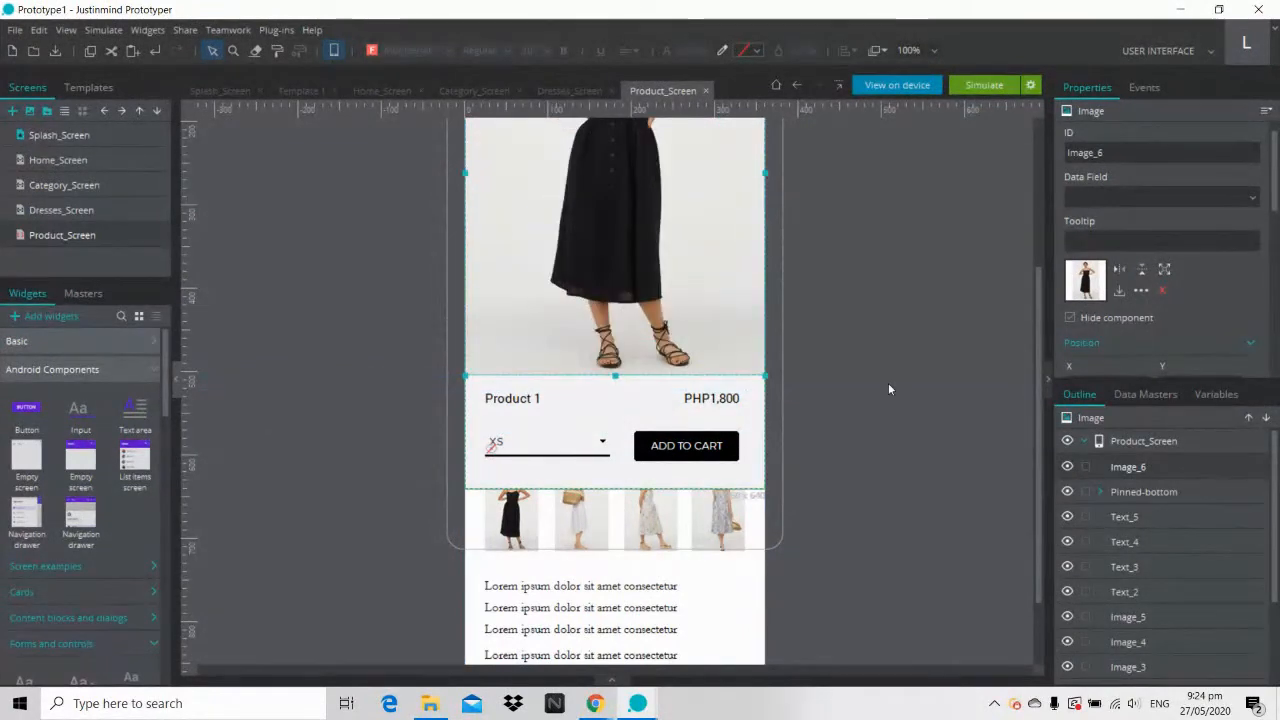
left_click(889, 384)
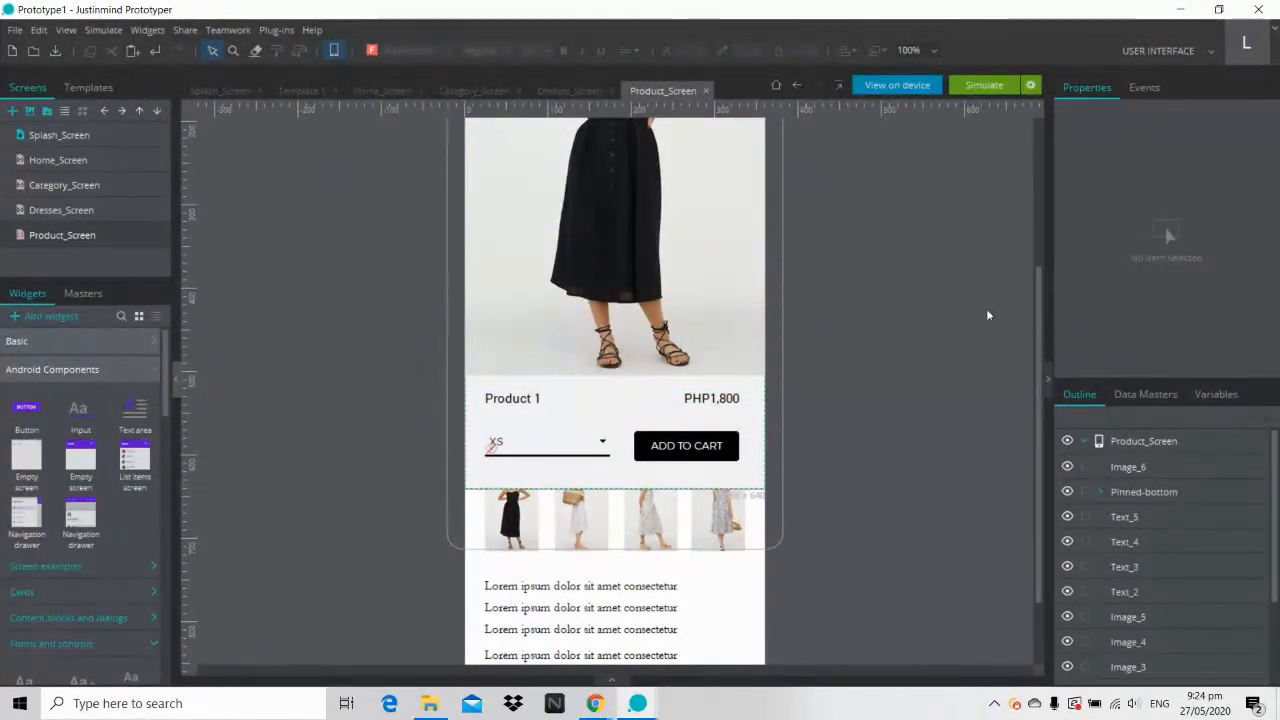
Step: Move the black dress image slightly up, exposing part of the floral dress photo, and turn off its canvas visibility
left_click_drag(674, 274, 674, 237)
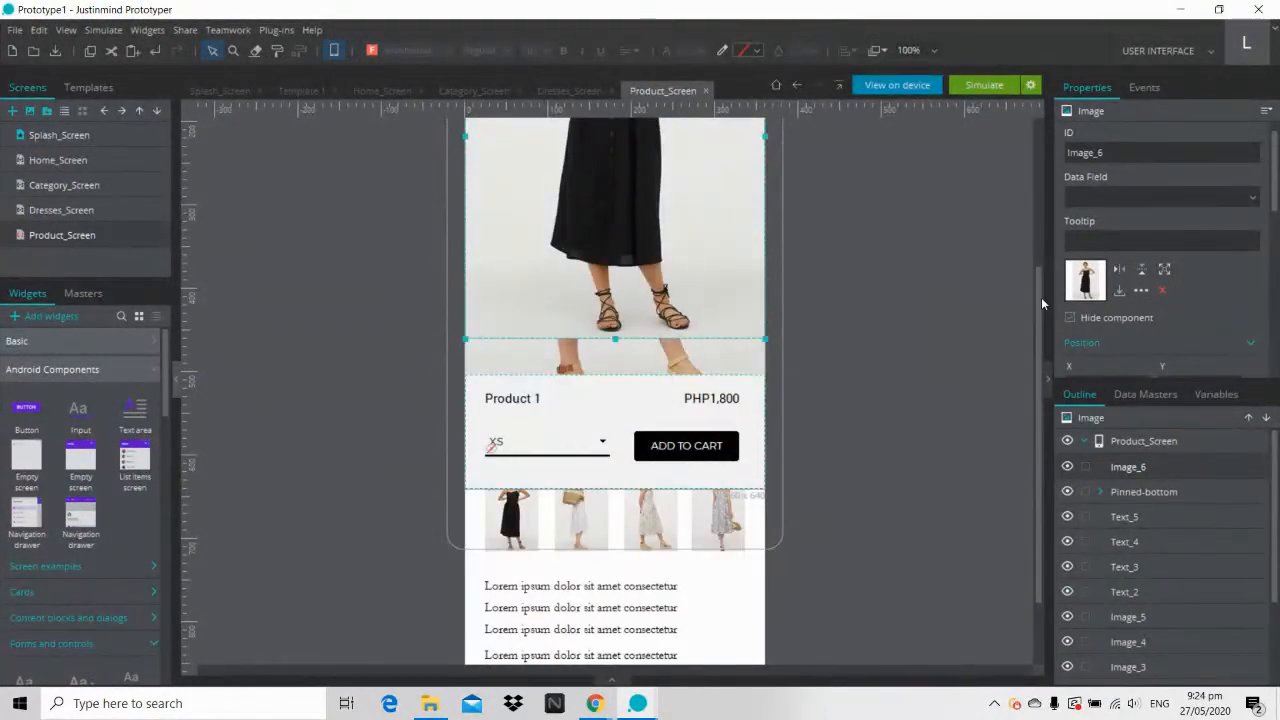
scroll(1039, 300, "up", 3)
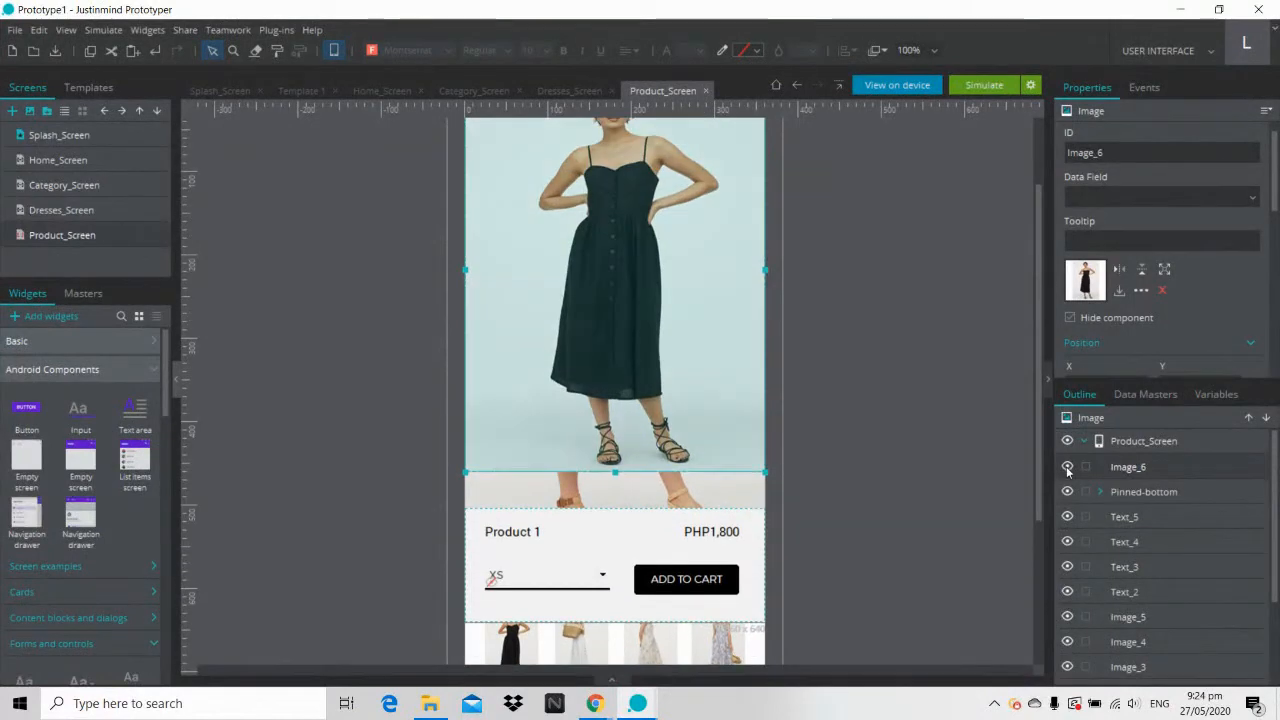
Step: Turn the floral dress image's canvas visibility off and back on, and turn off the visibility of the pinned bar's Panel_6
left_click(589, 383)
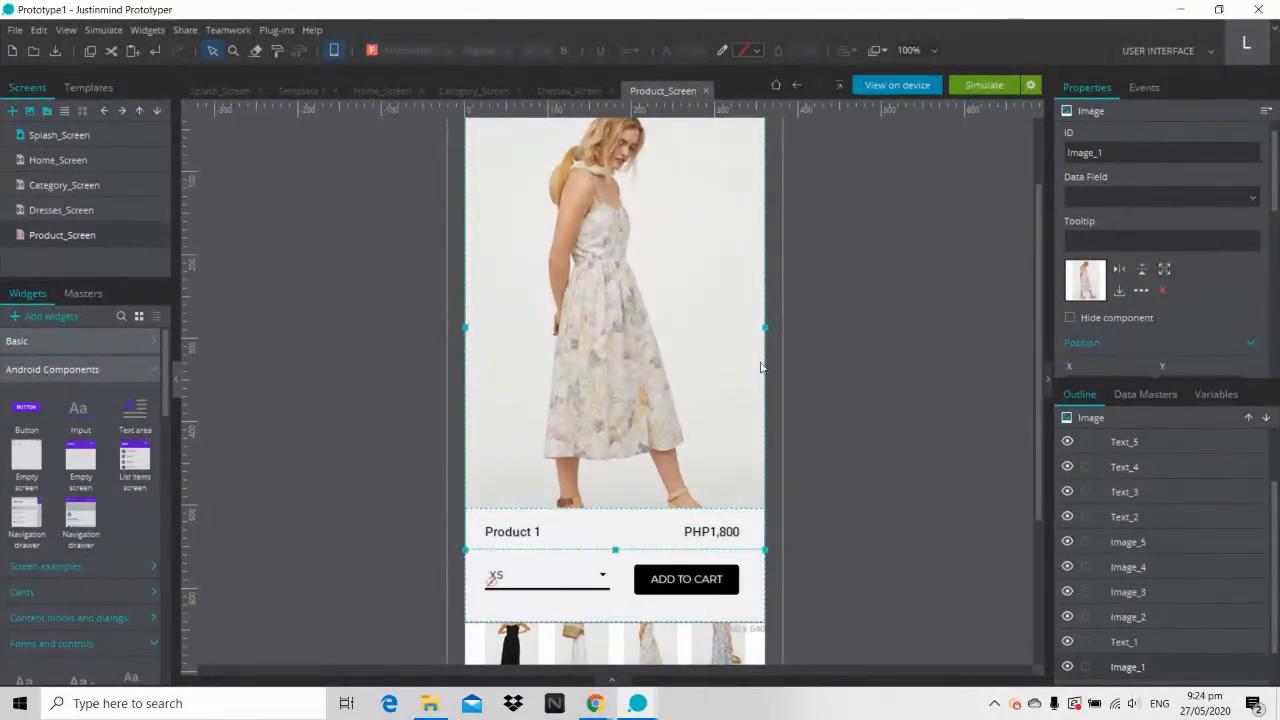
left_click(1067, 666)
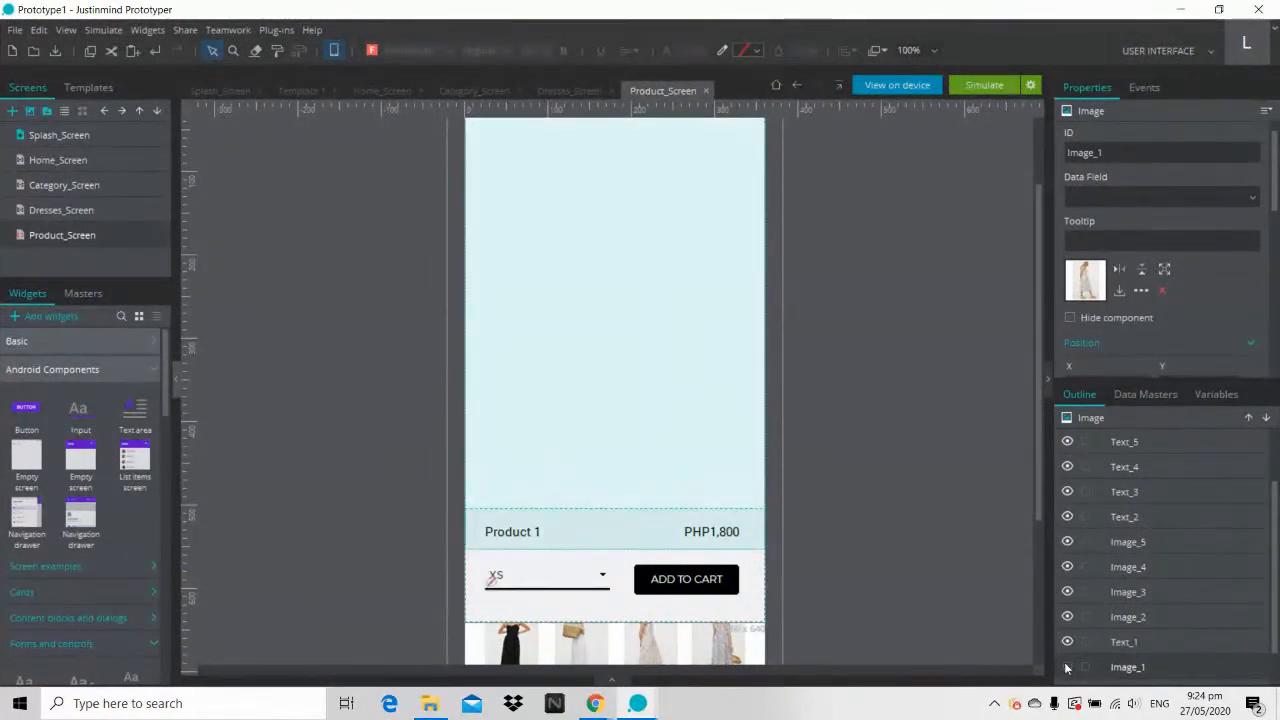
left_click(1067, 666)
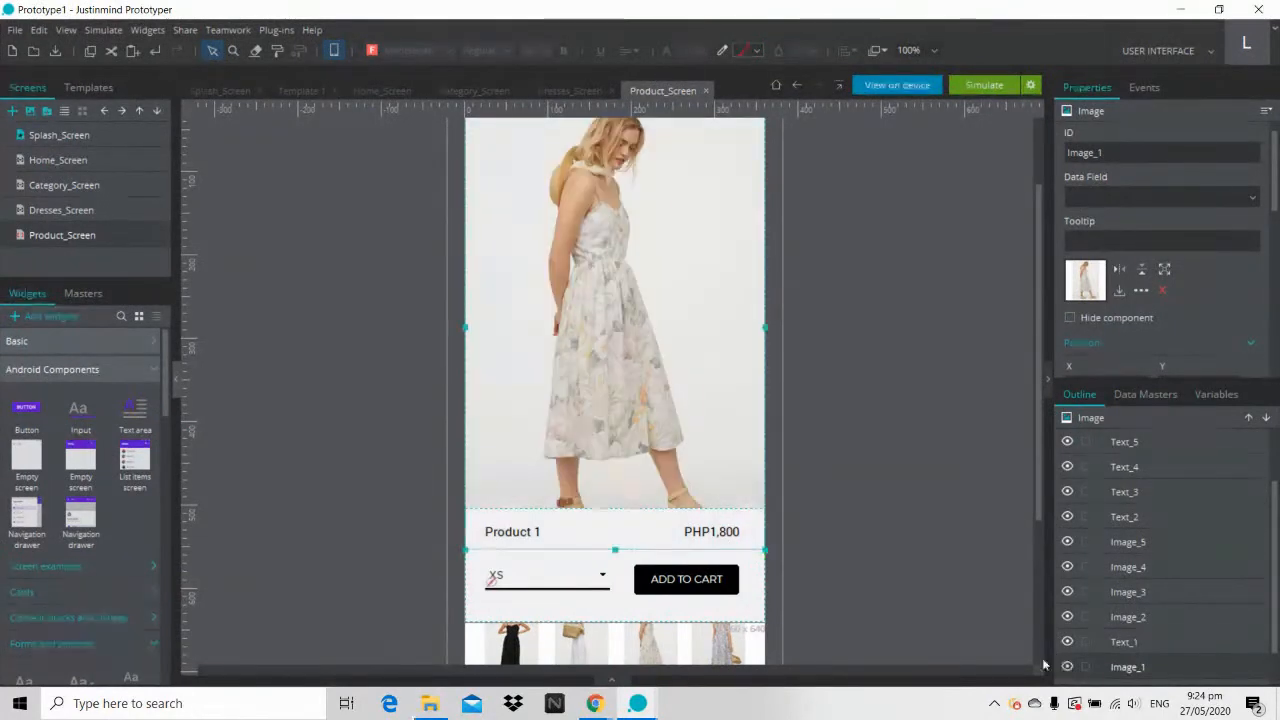
left_click(626, 582)
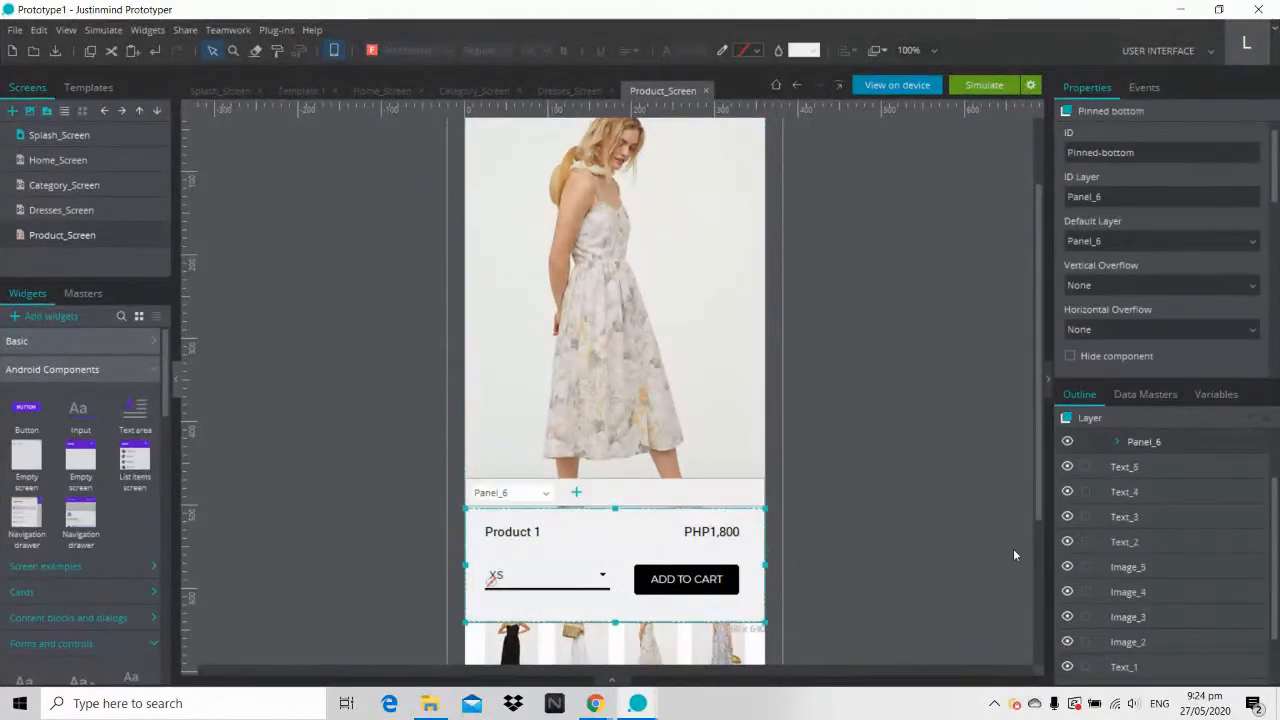
left_click(1067, 441)
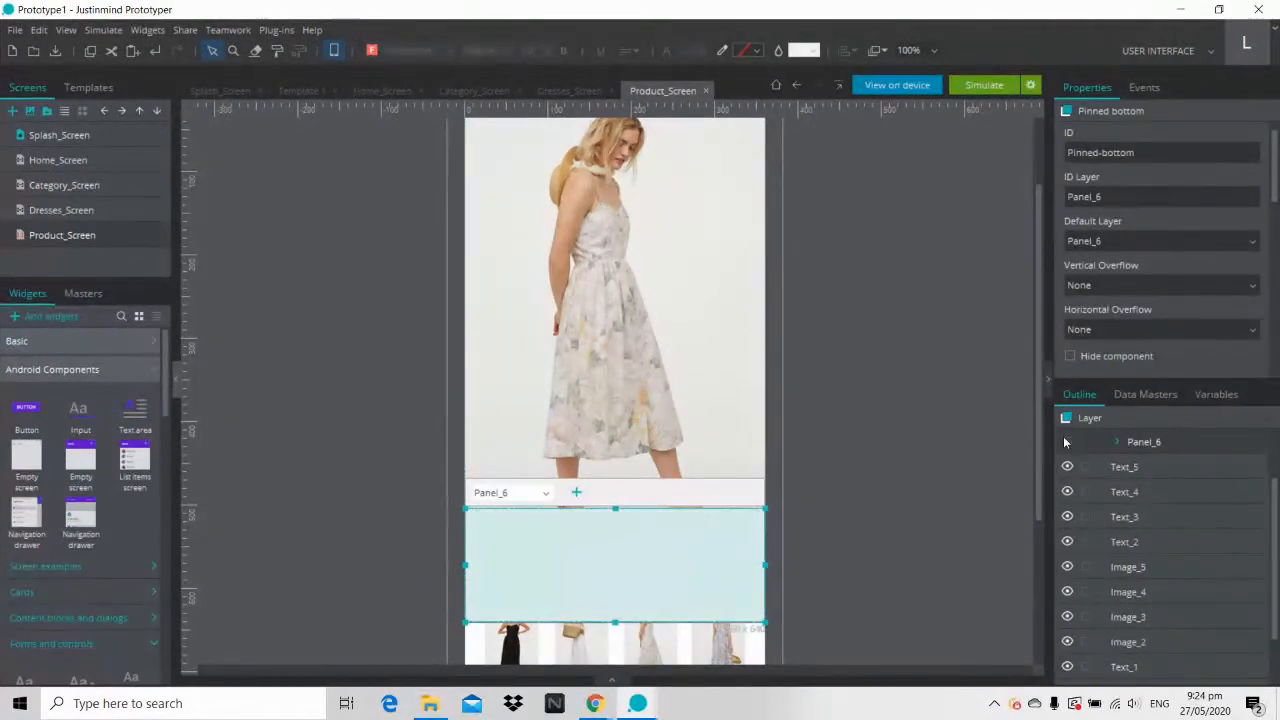
Step: Make Panel_6 visible again, and hide and re-show the Pinned-bottom component to check the content beneath it
left_click(1067, 441)
scroll(1275, 490, "up", 1)
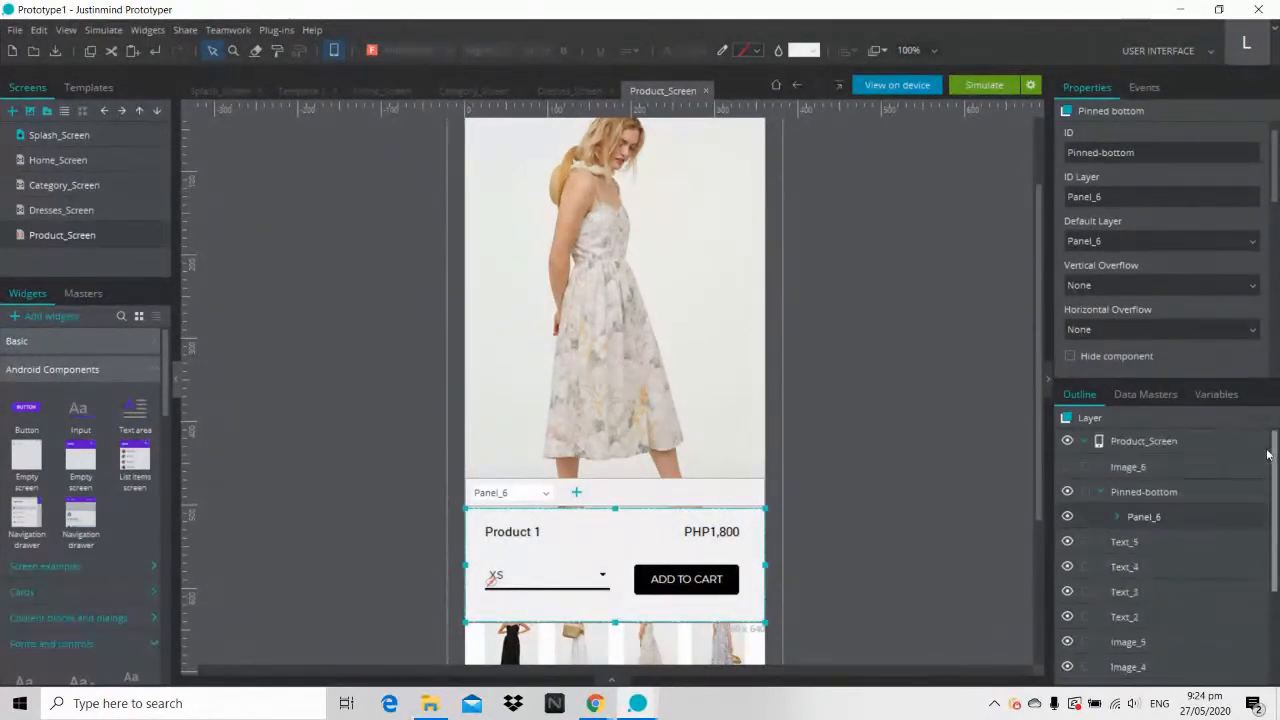
left_click(1068, 491)
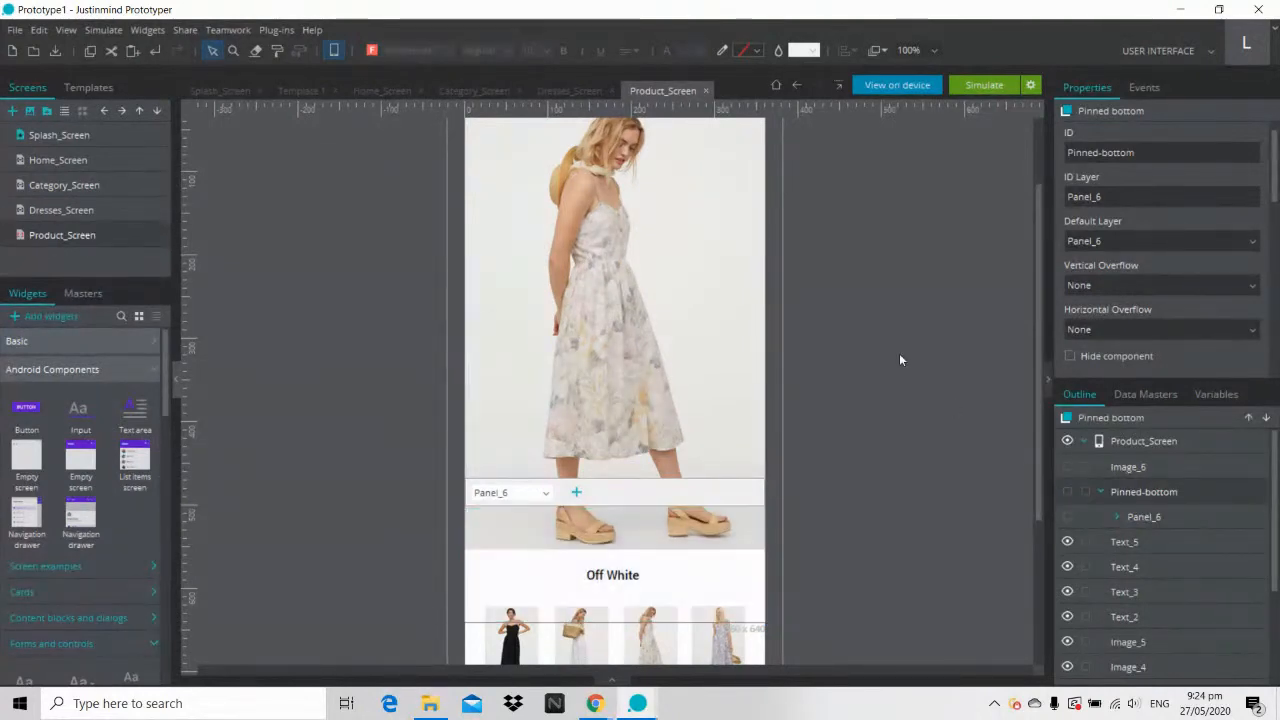
left_click_drag(1037, 313, 1034, 336)
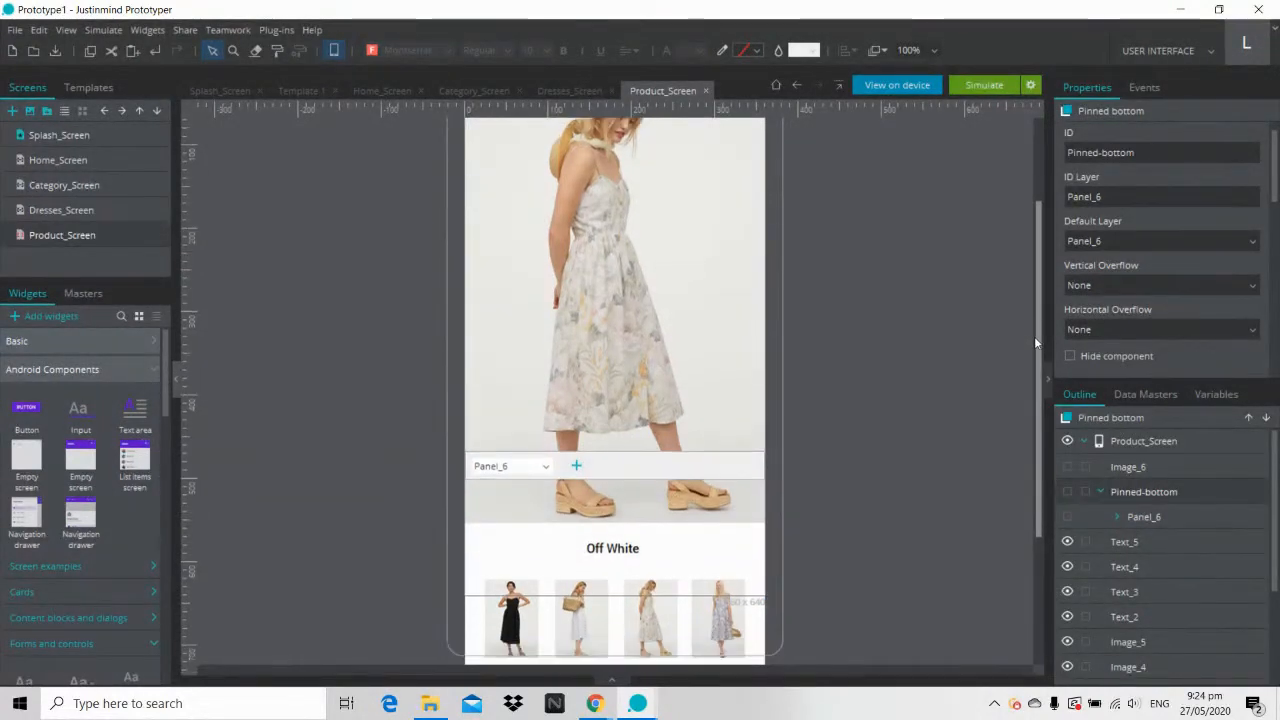
left_click(1069, 491)
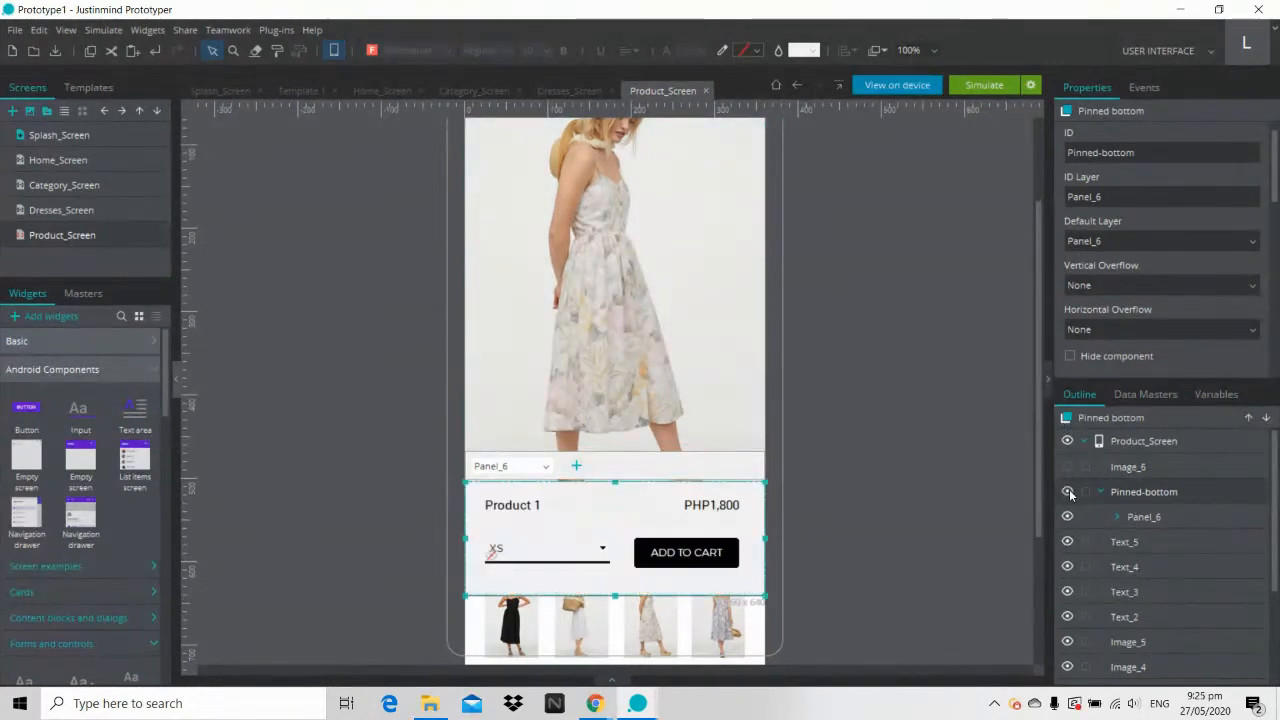
left_click(965, 446)
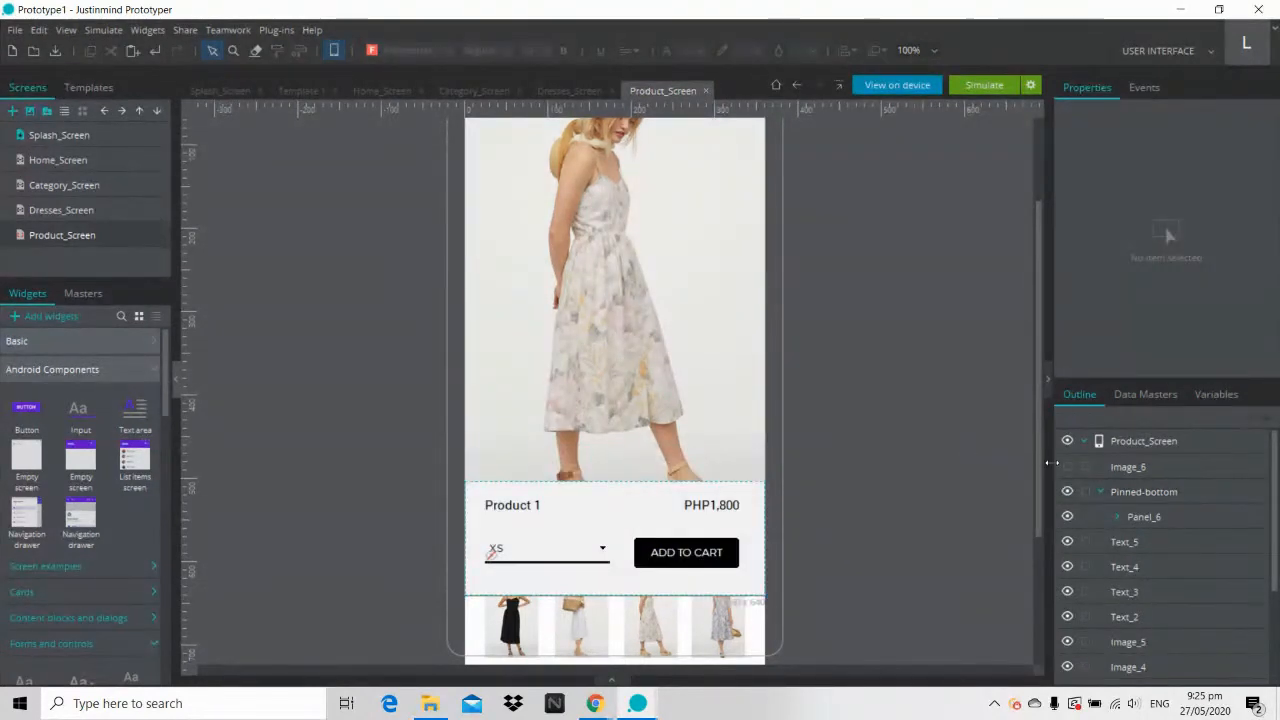
Step: Show the hidden Image_6 with the black dress and move it down to sit directly below the status bar
left_click(1067, 466)
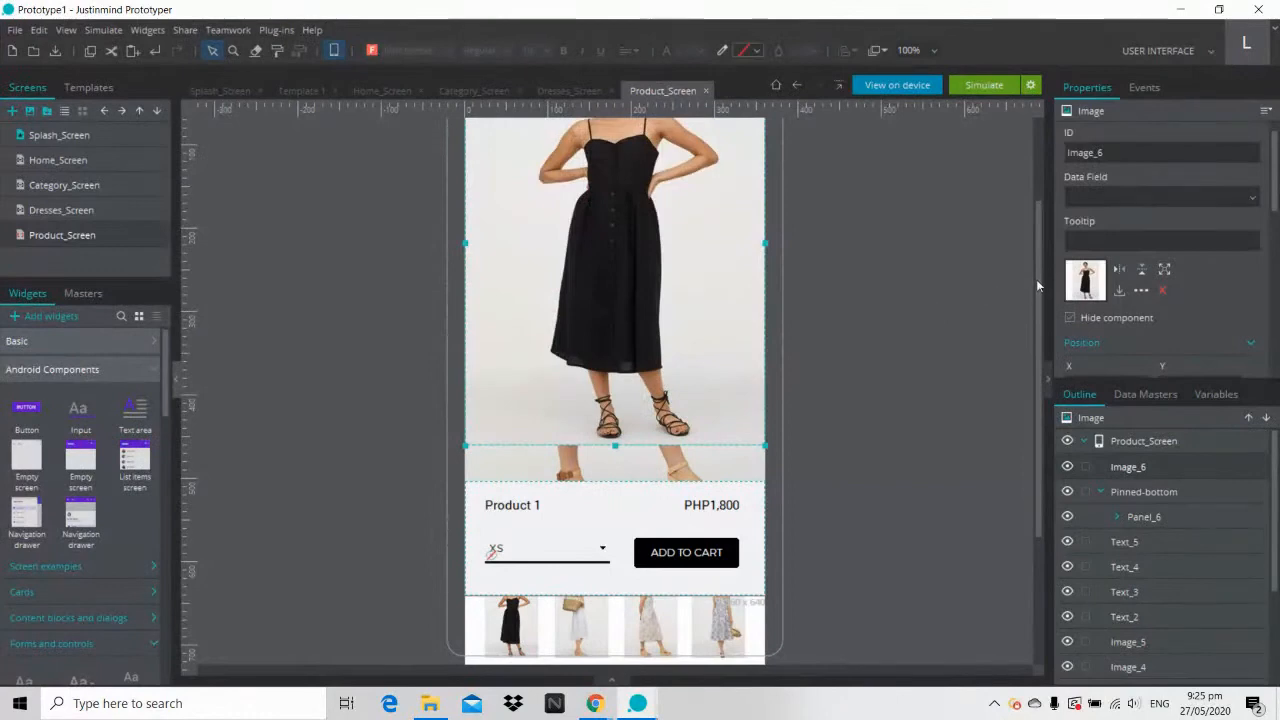
left_click_drag(1037, 279, 1034, 202)
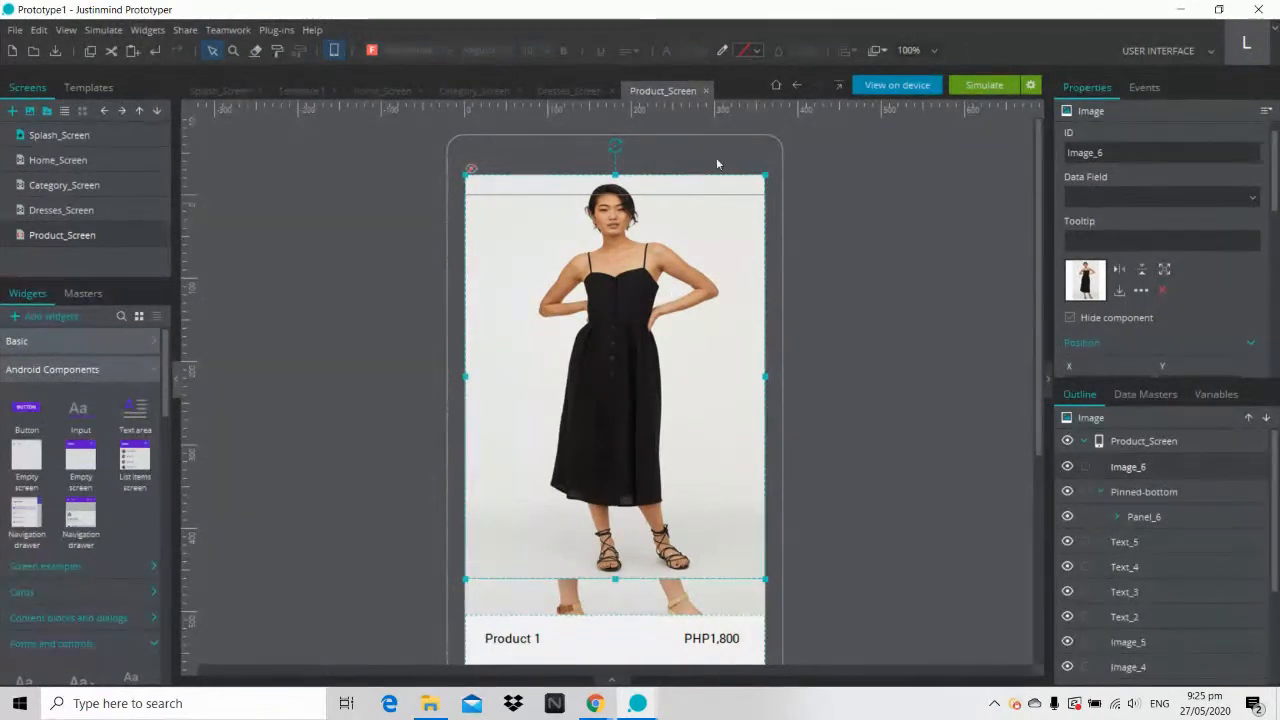
left_click_drag(650, 272, 648, 317)
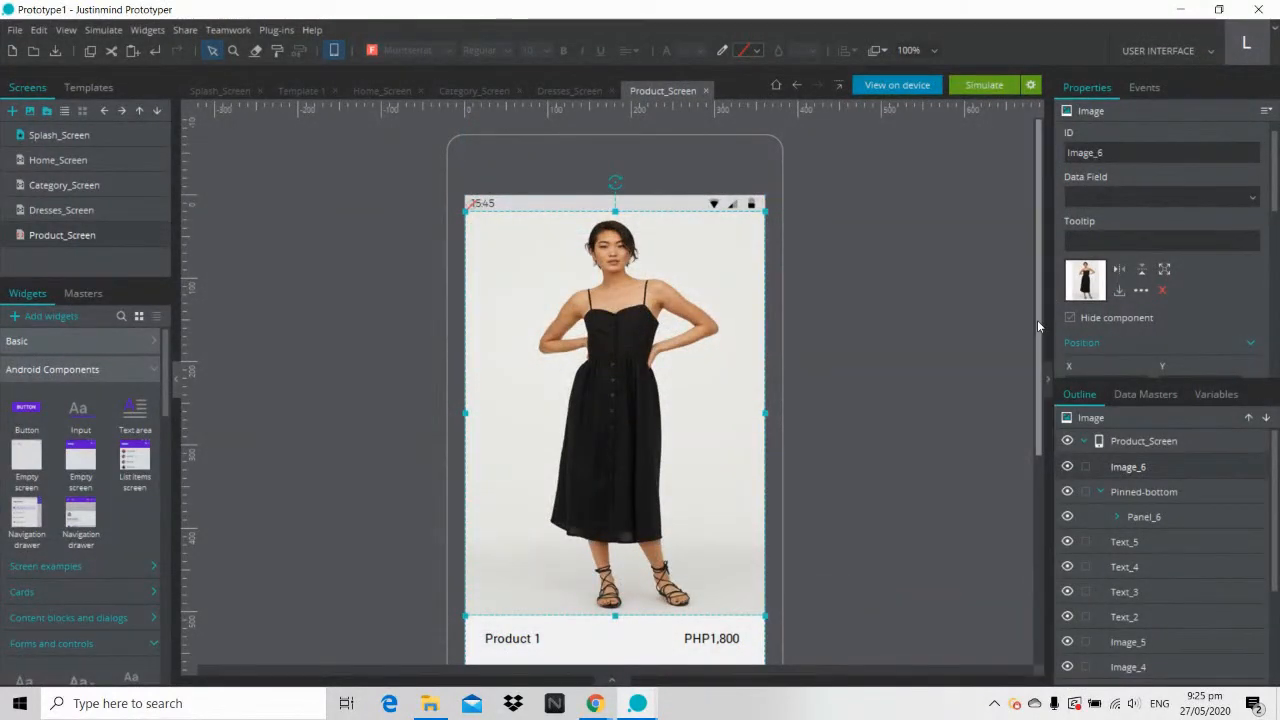
left_click_drag(1037, 320, 1037, 369)
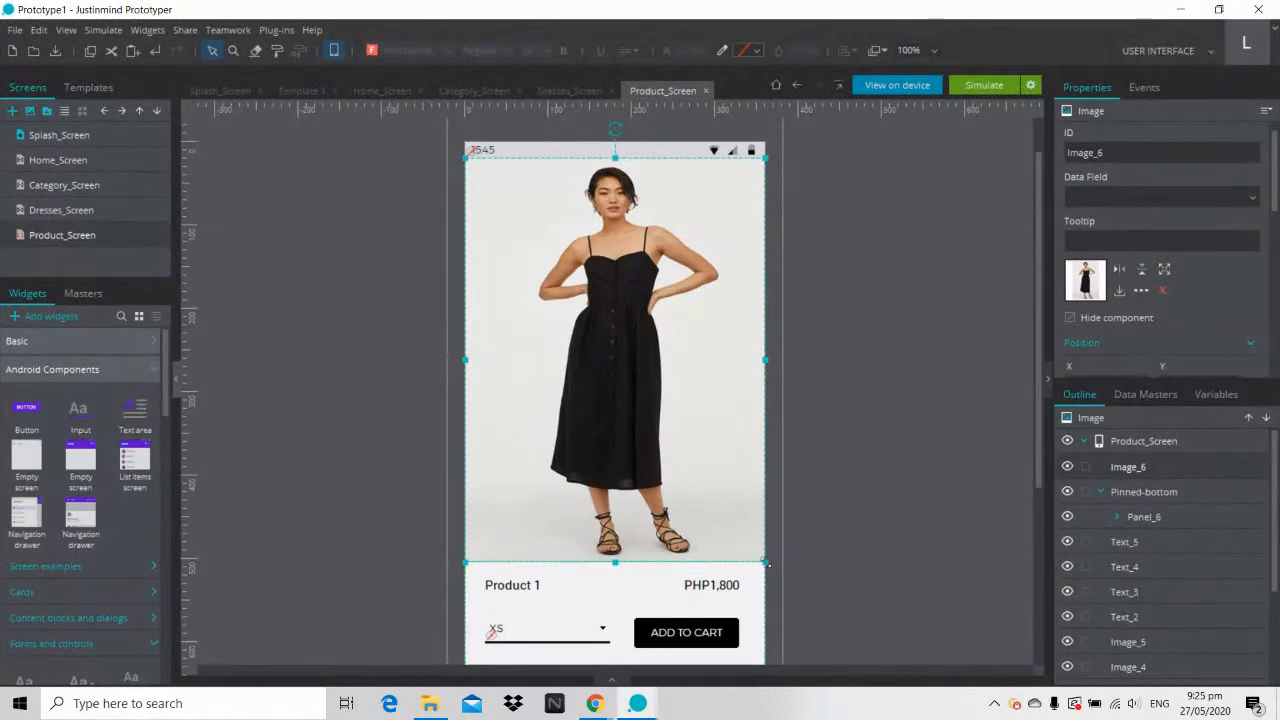
mouse_move(762, 557)
left_mouse_down()
mouse_move(706, 520)
mouse_move(755, 558)
mouse_move(749, 530)
mouse_move(756, 566)
left_mouse_up()
left_click(824, 545)
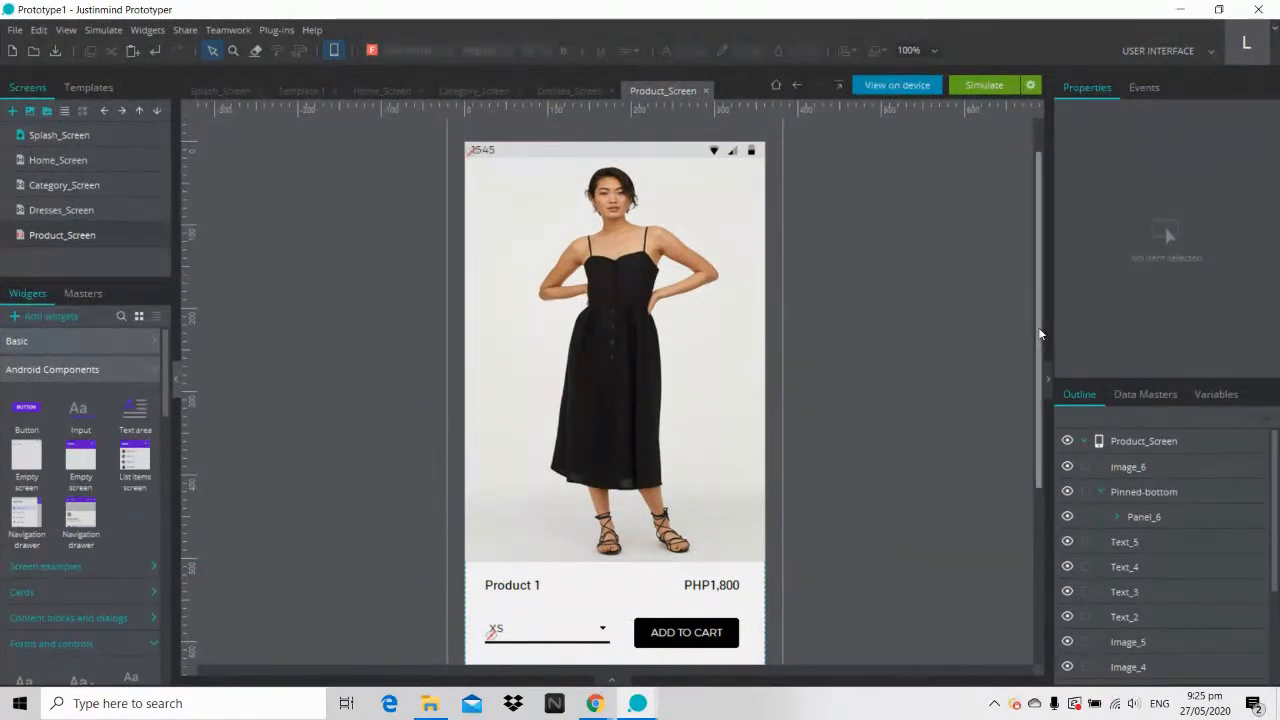
left_click_drag(1040, 351, 1046, 449)
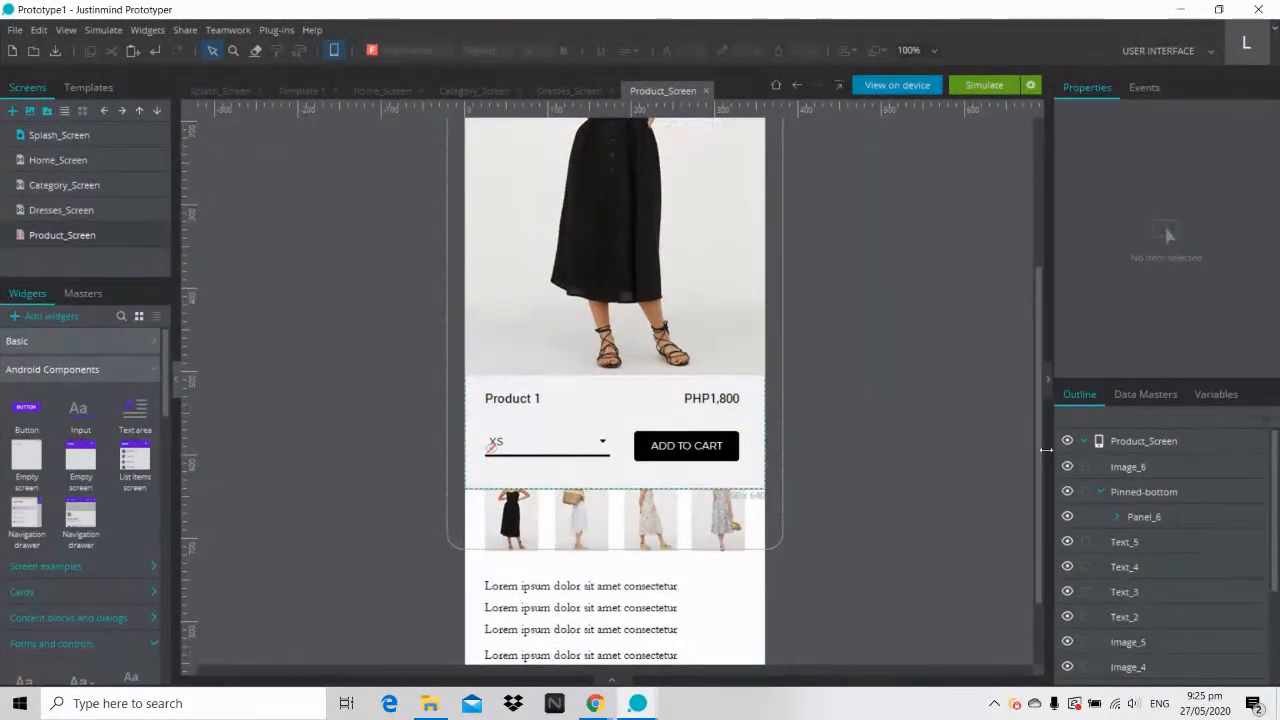
left_click(520, 517)
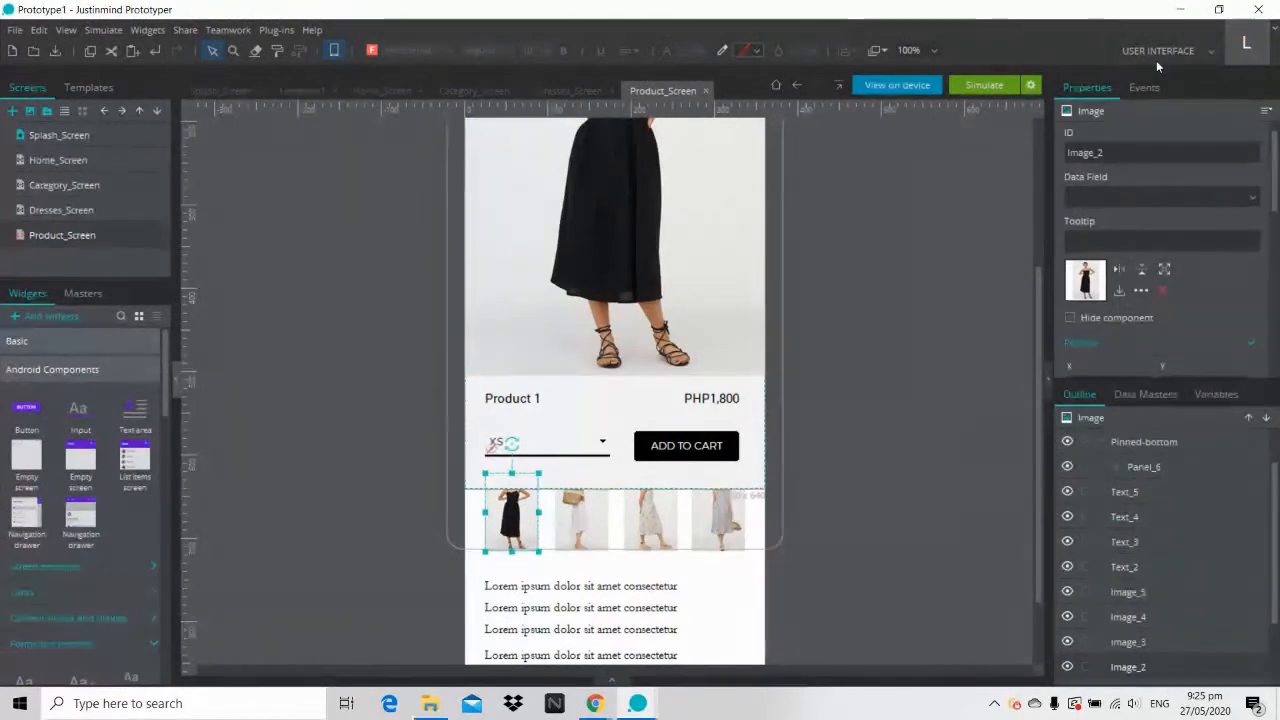
left_click(1144, 88)
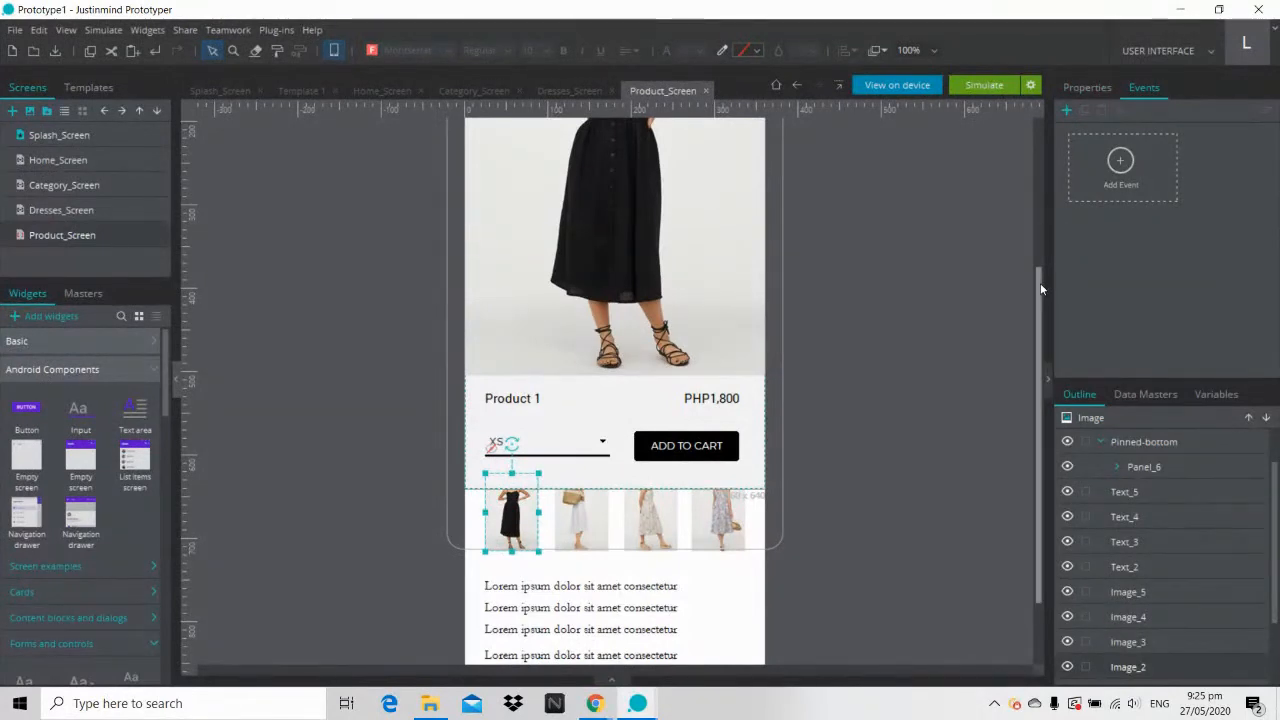
left_click_drag(1040, 283, 1034, 246)
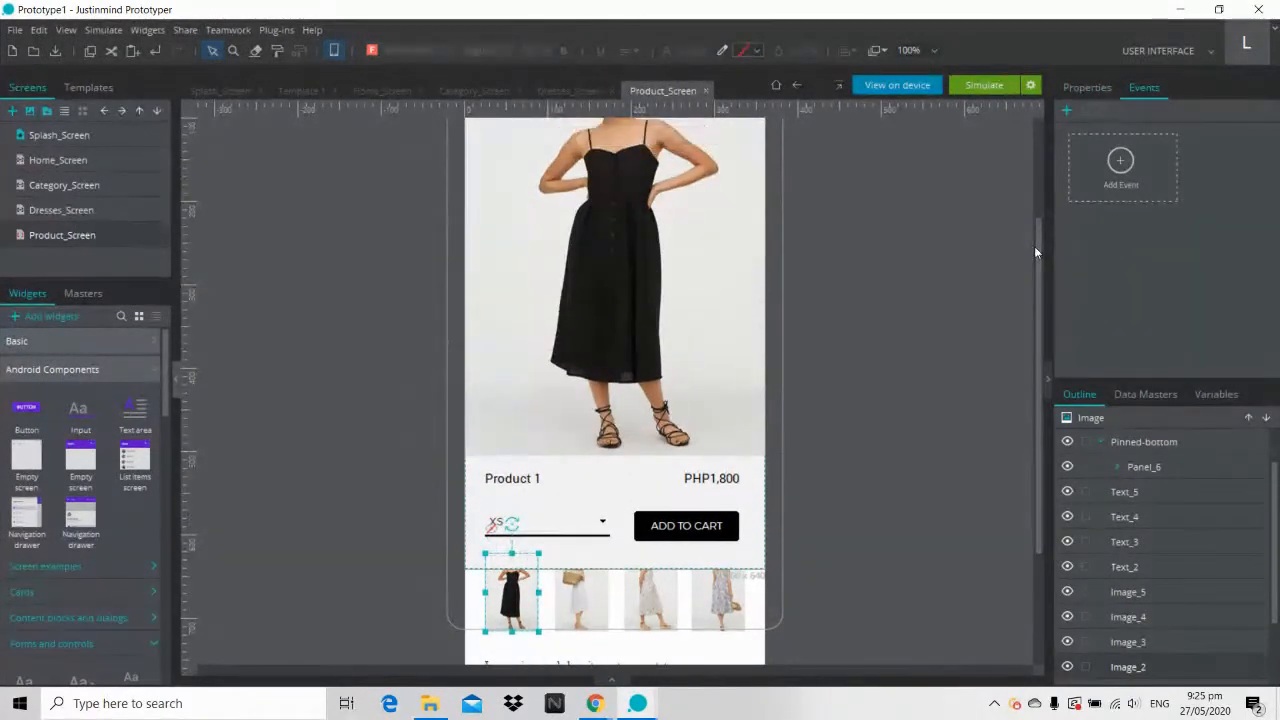
left_click(1121, 168)
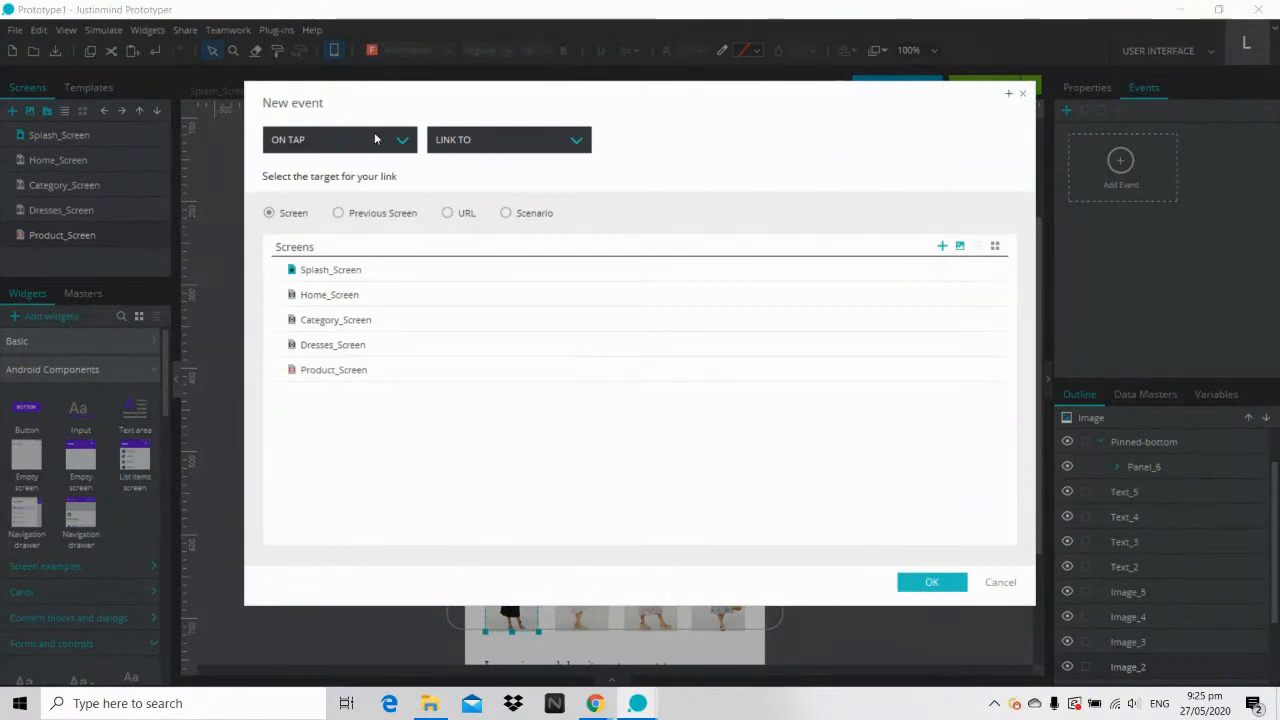
left_click(463, 140)
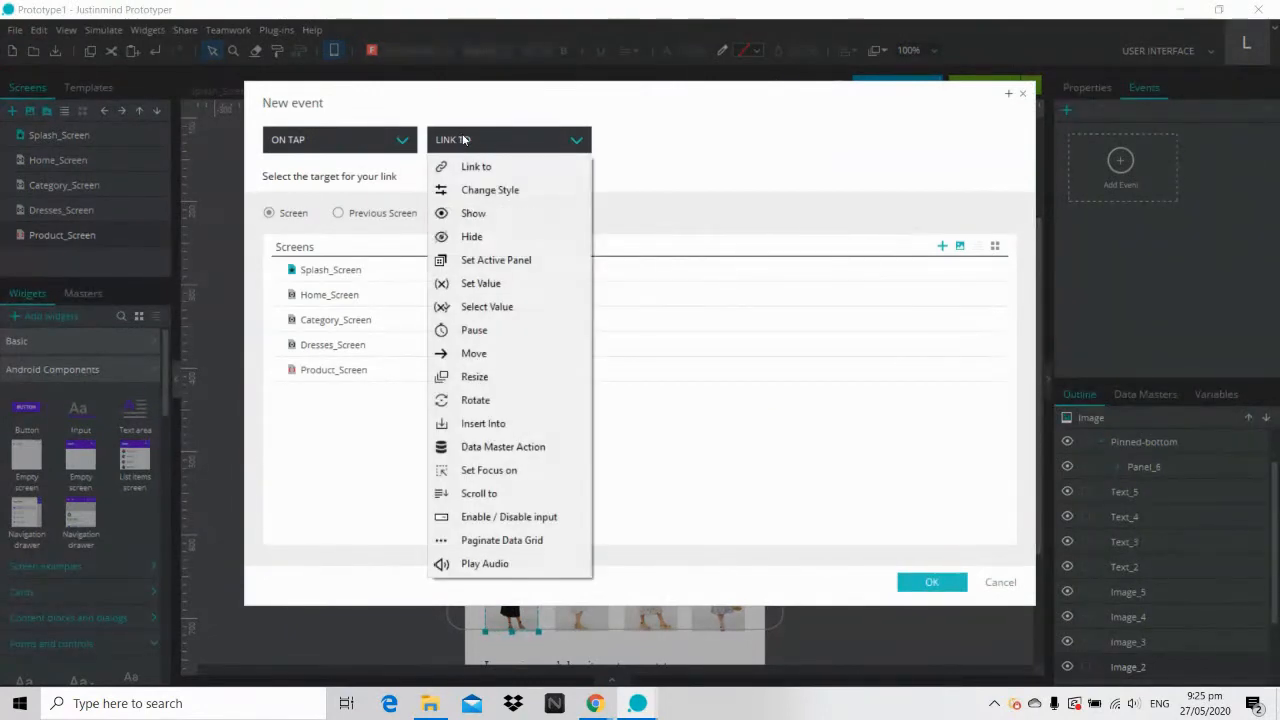
left_click(472, 236)
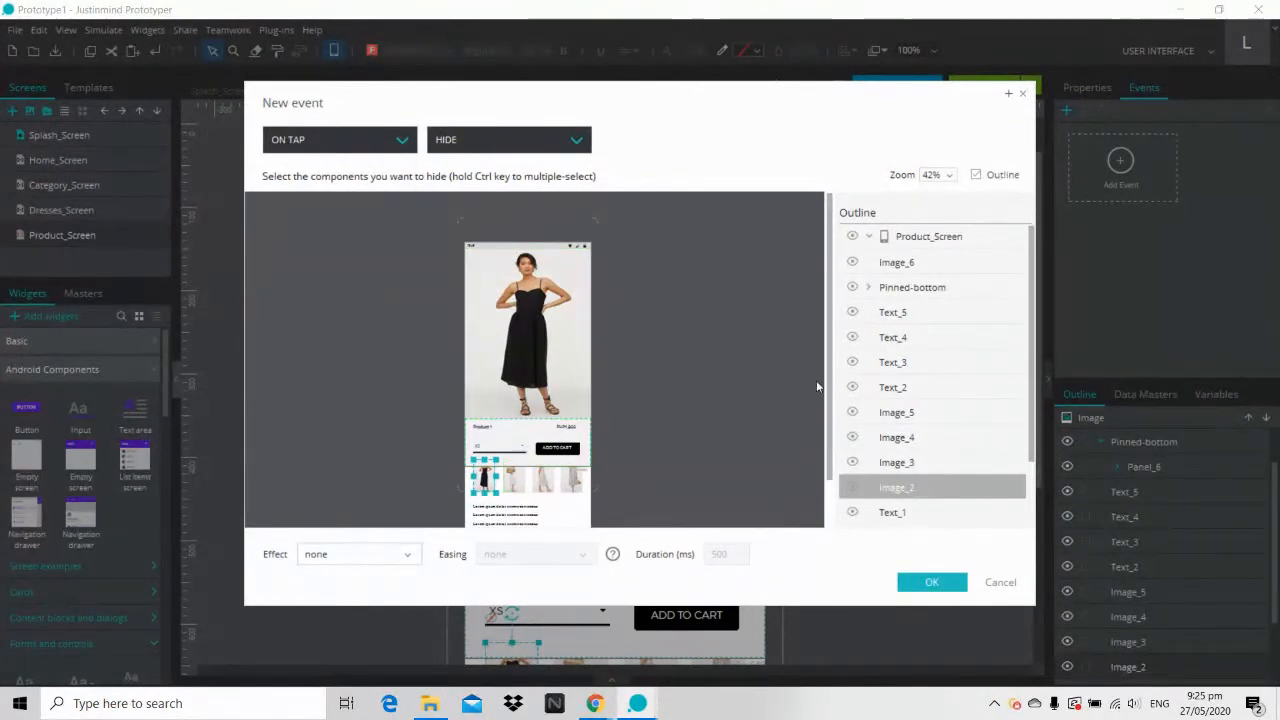
left_click(1021, 97)
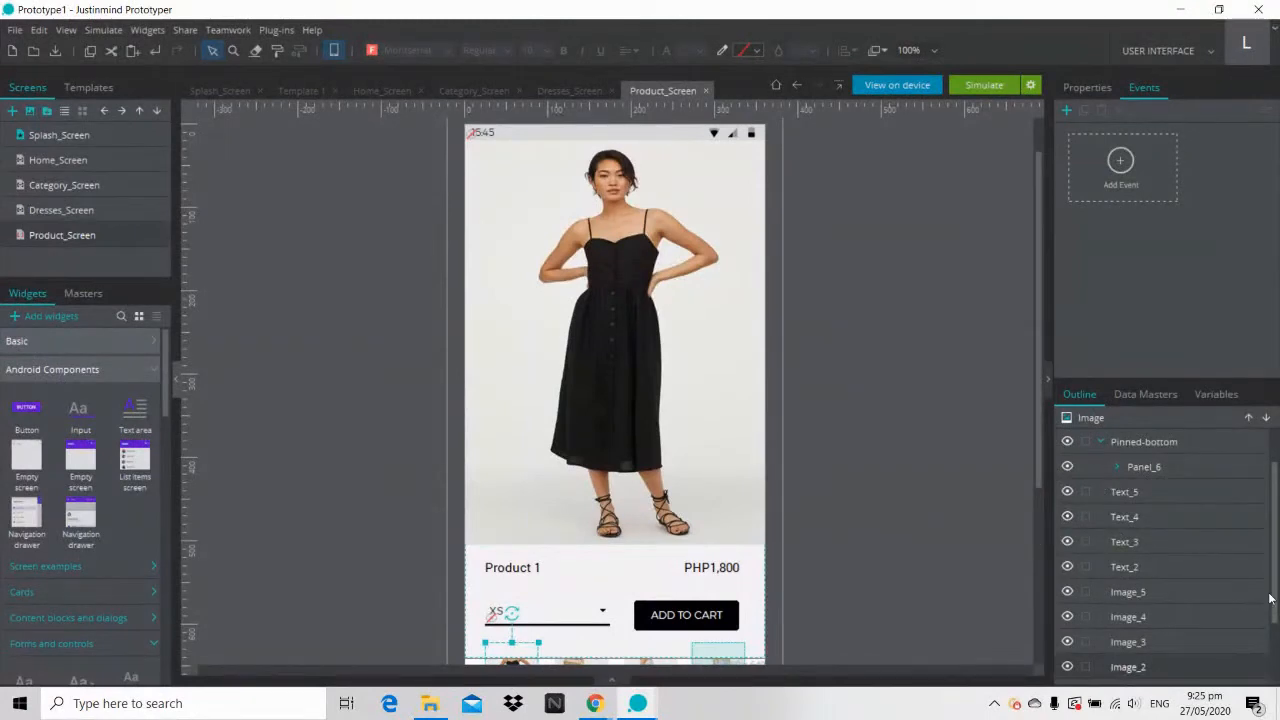
Step: Rename the large floral dress image Image_1 as Off_White_Big in the outline
left_click_drag(1276, 588, 1276, 668)
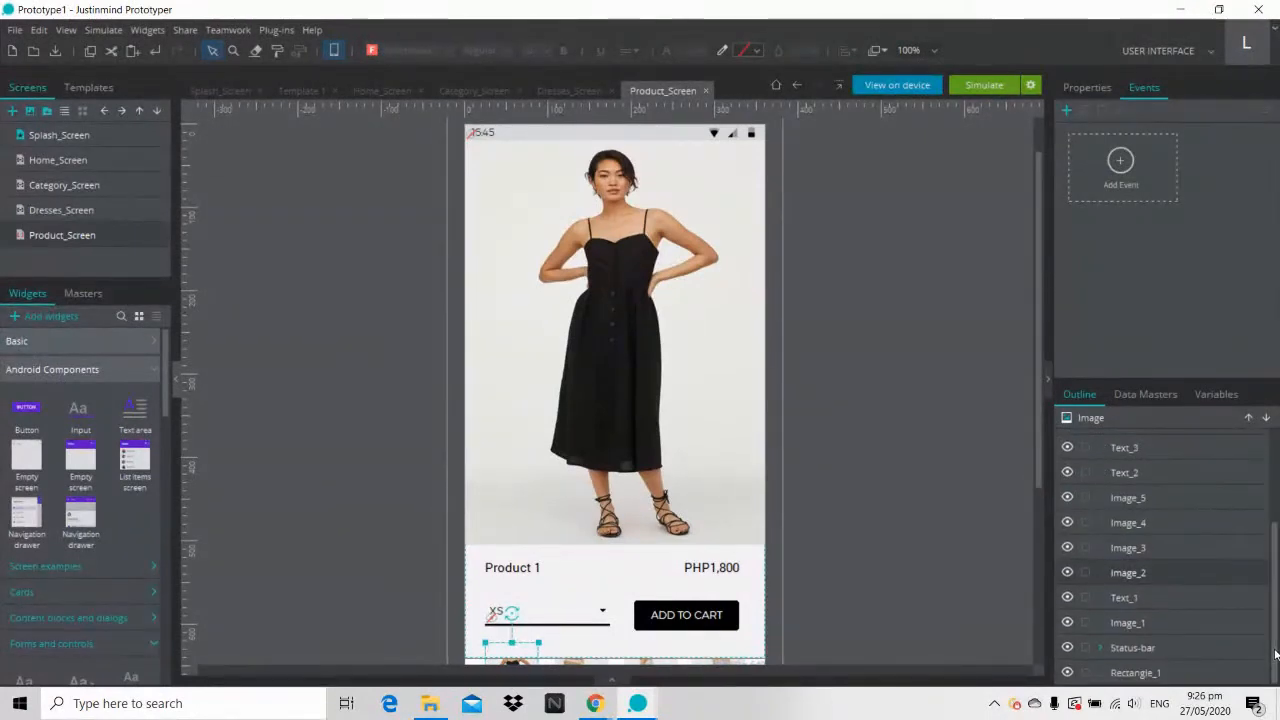
left_click(1146, 621)
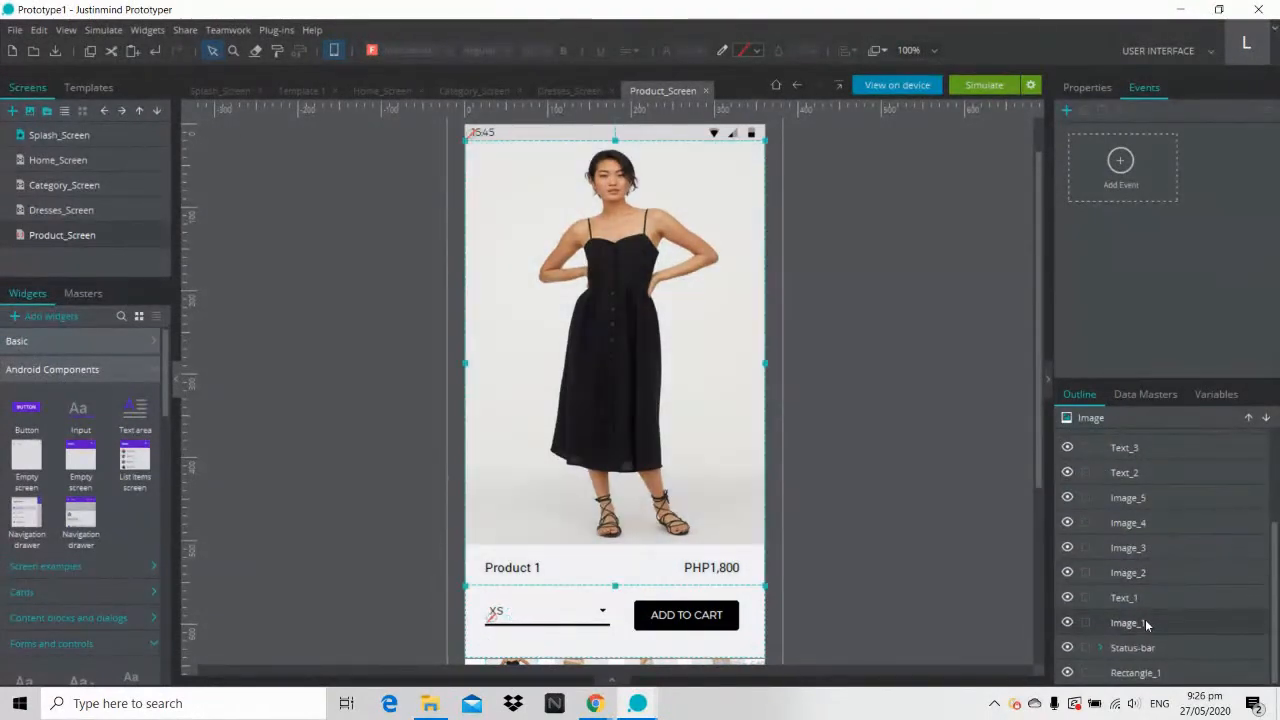
double_click(1131, 622)
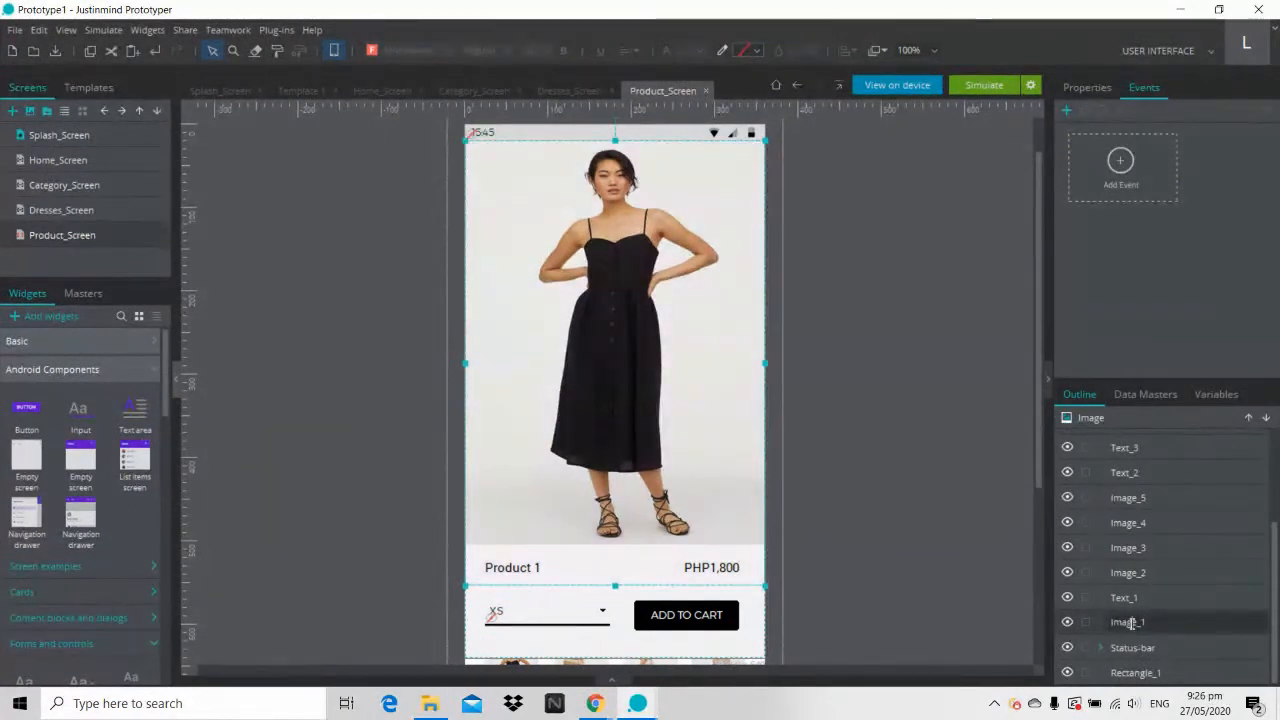
type("Off_White_Big")
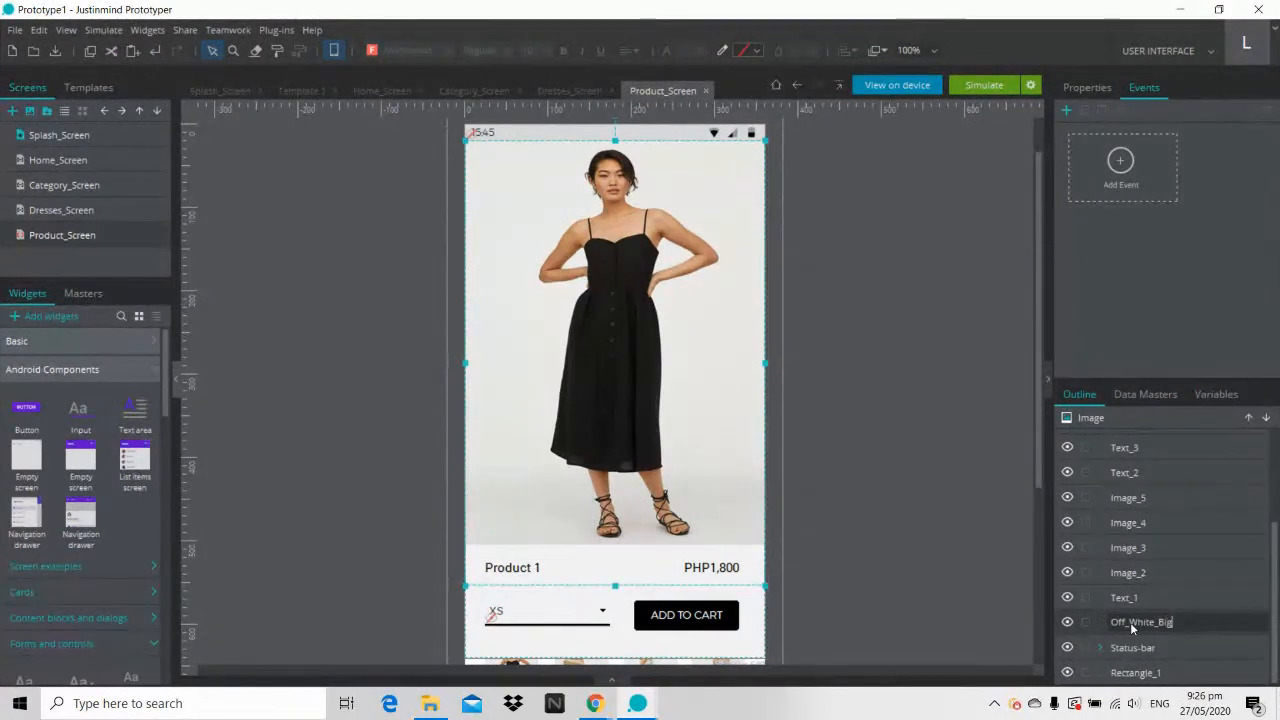
key("Return")
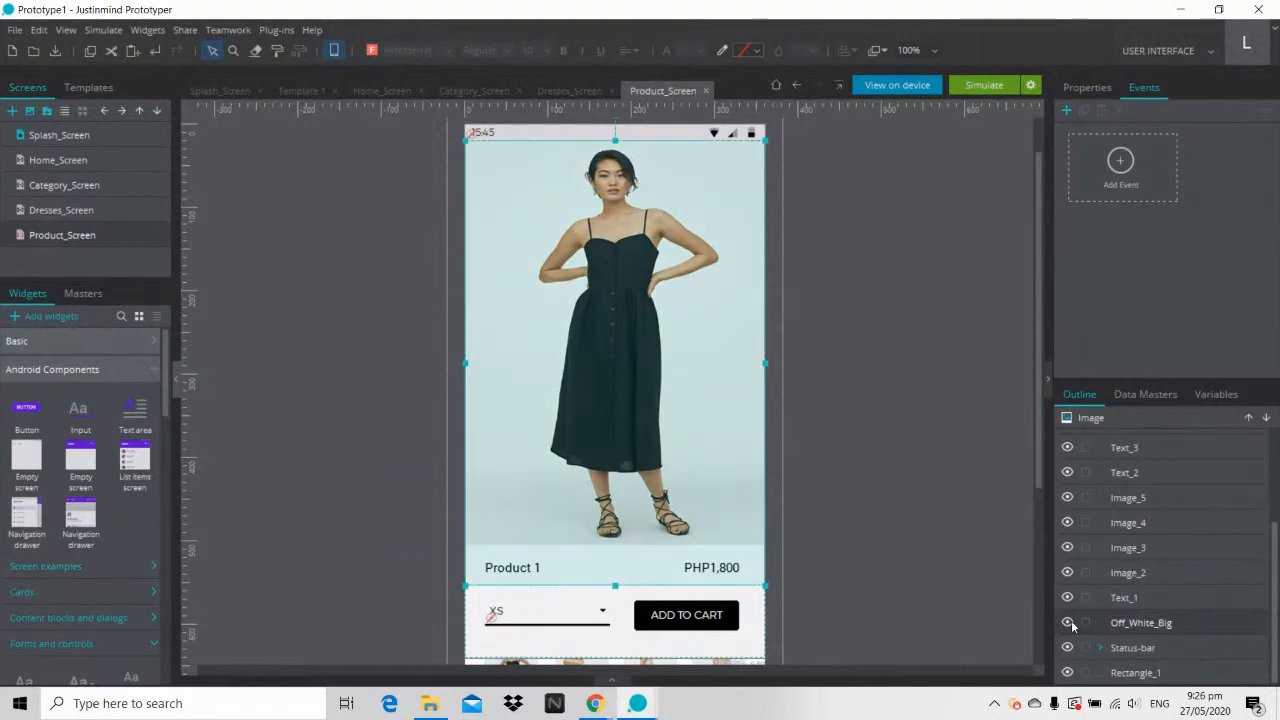
Step: Rename the large black dress image Image_6 as Black_Big in the outline
left_click(686, 346)
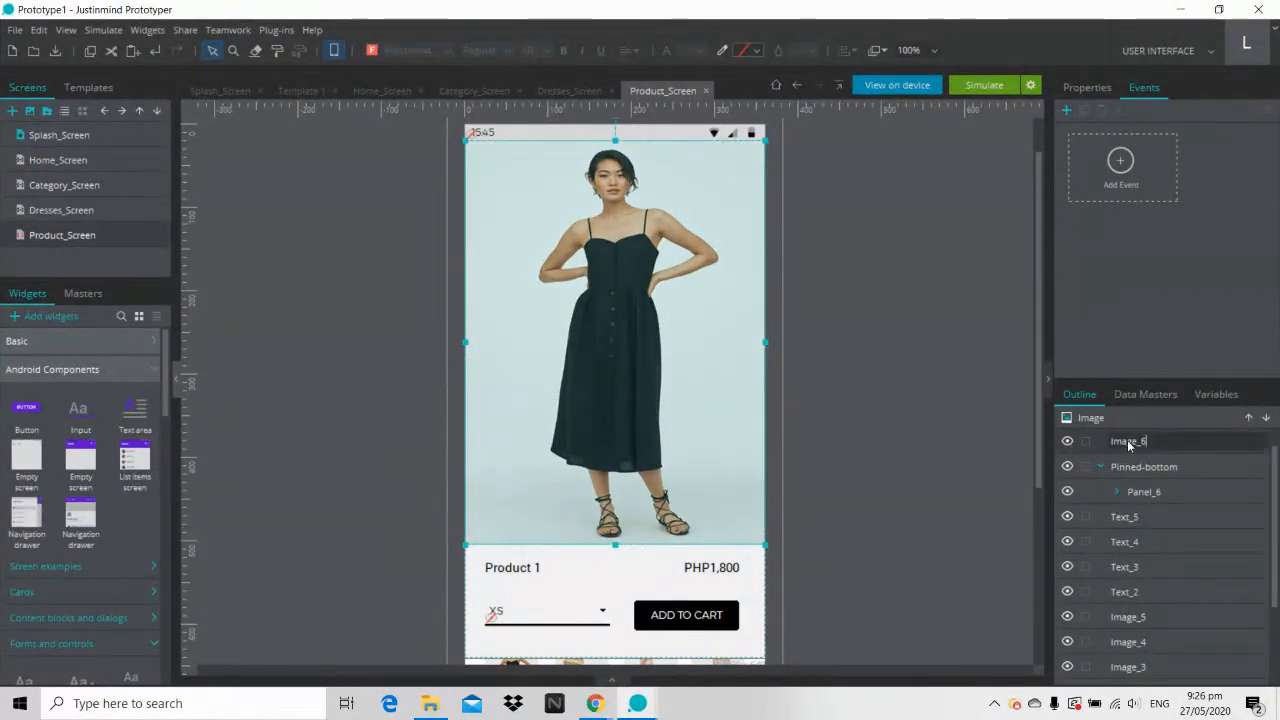
double_click(1127, 440)
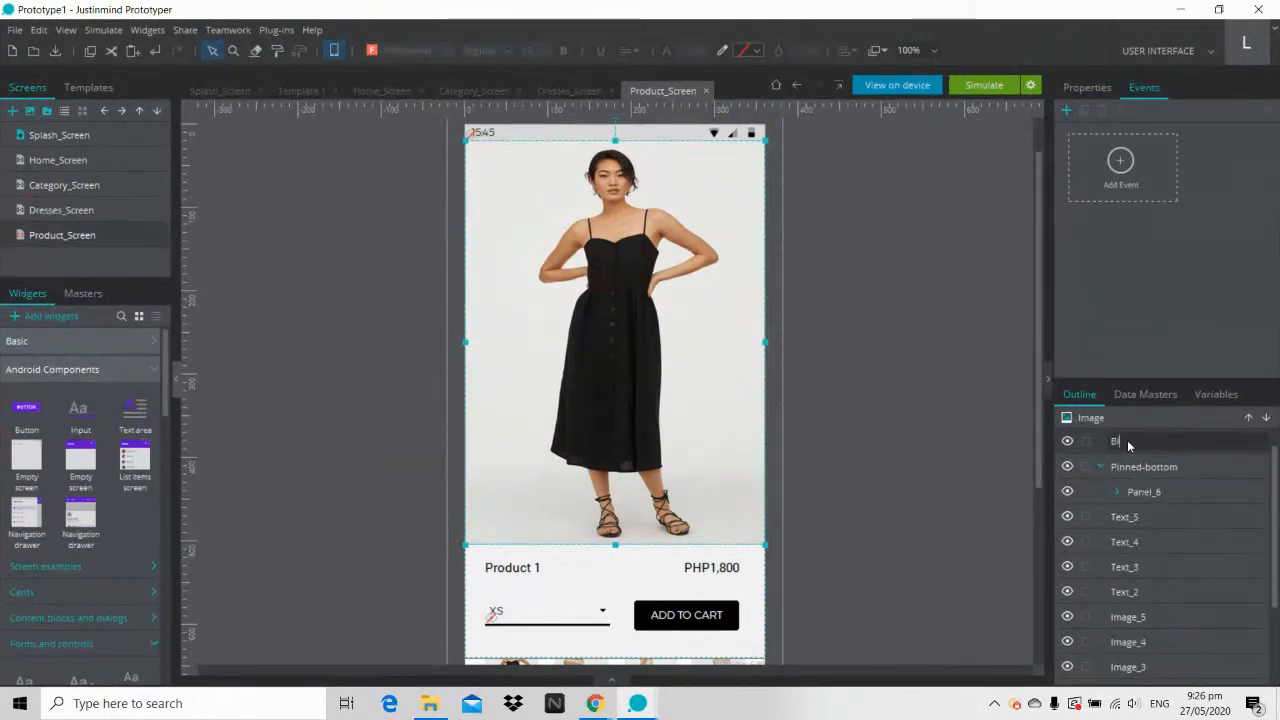
type("Black")
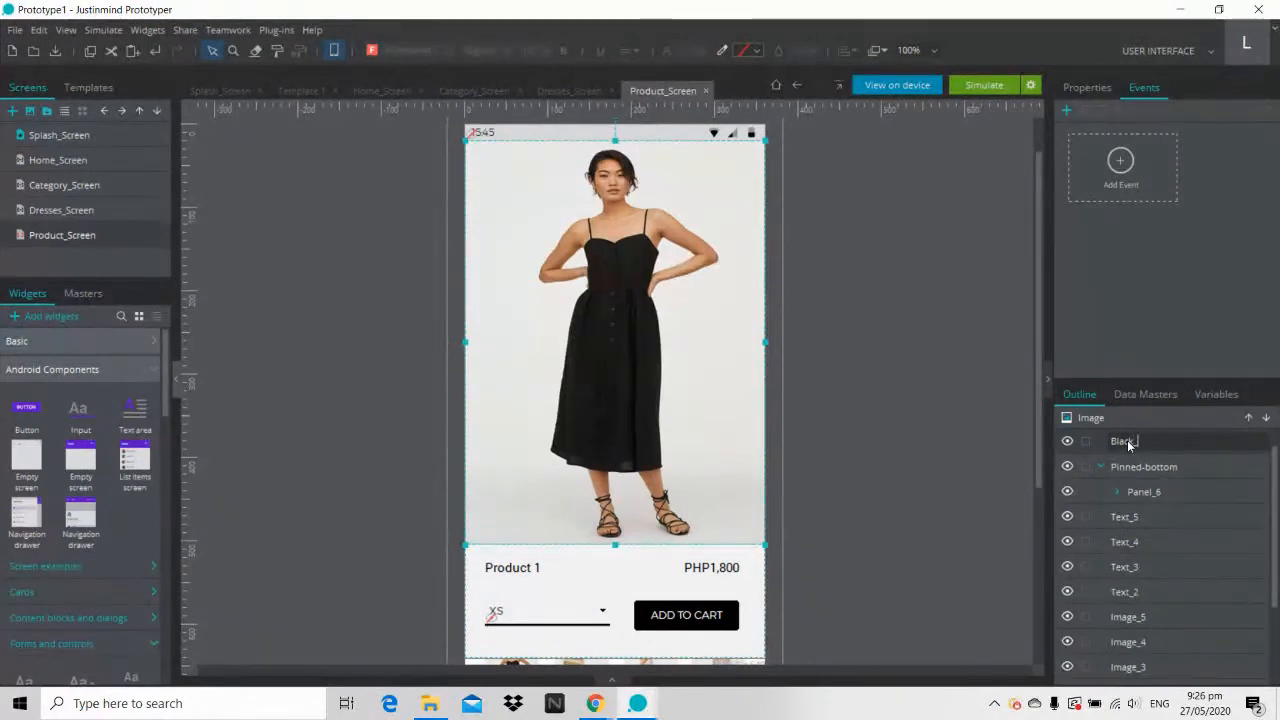
type("_Big")
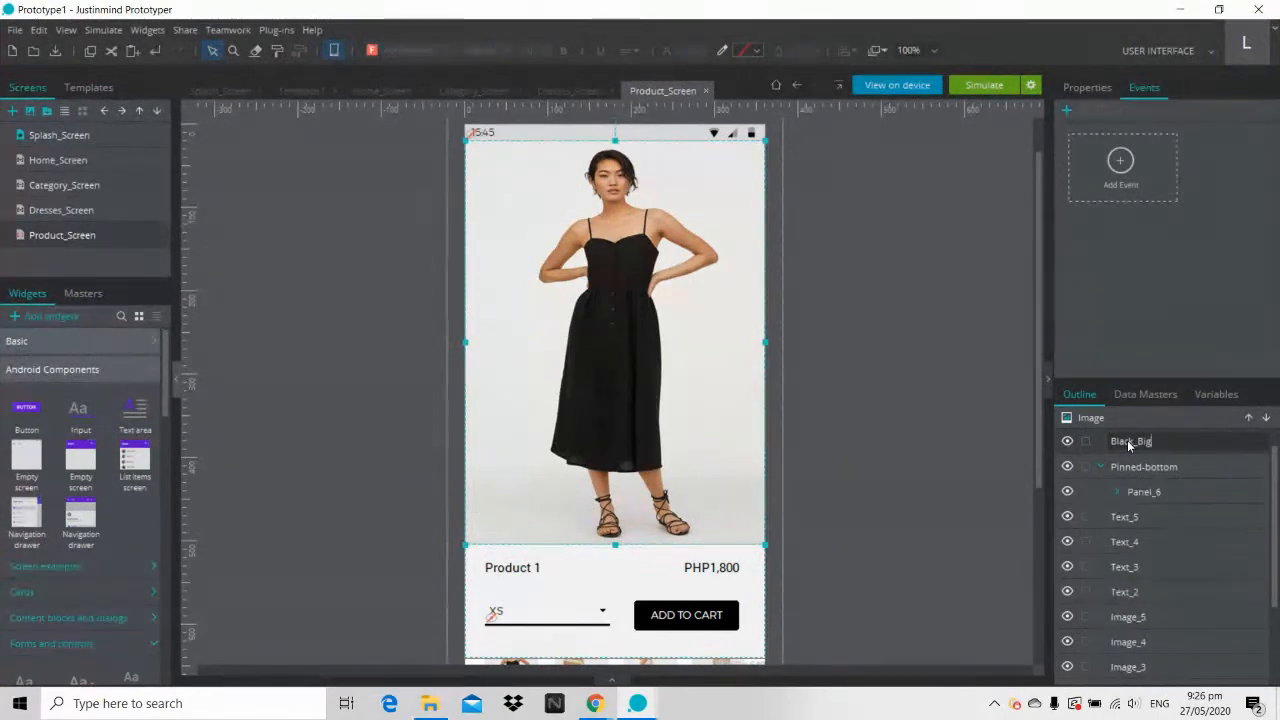
key("Return")
Step: Hide Black_Big to check which outline item is the large image beneath it, and show Black_Big again
left_click(1067, 441)
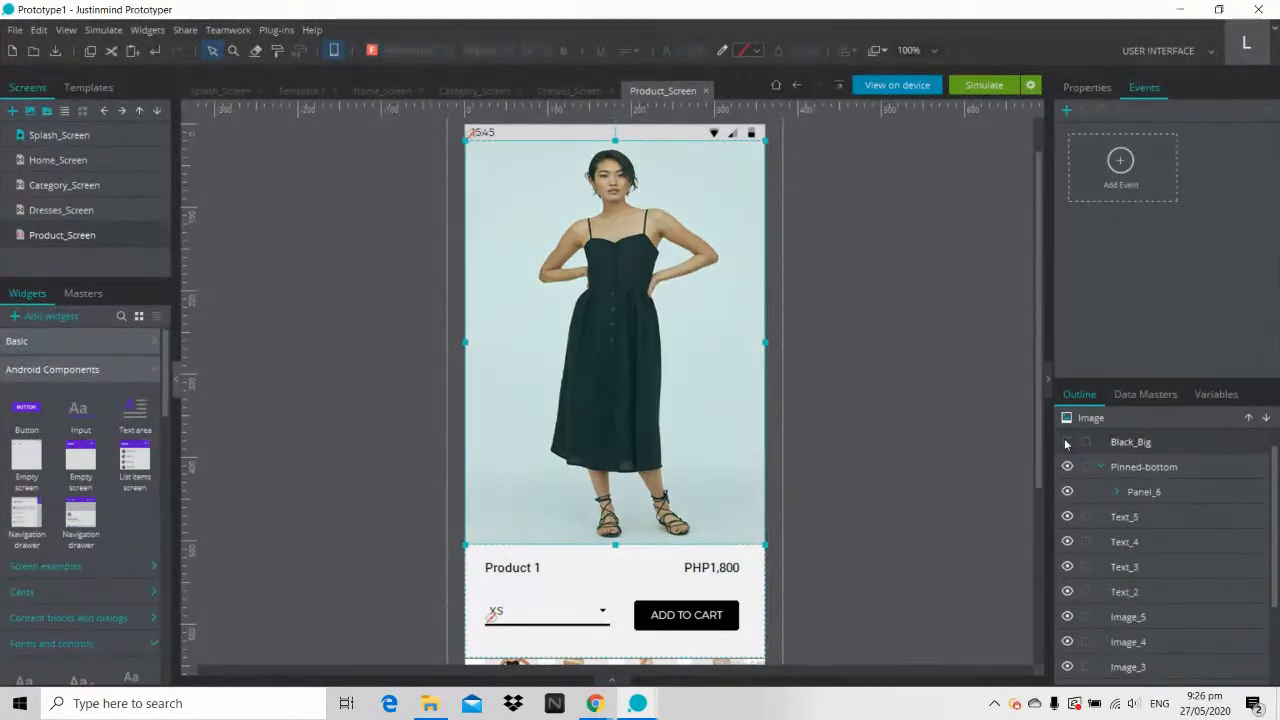
left_click(660, 340)
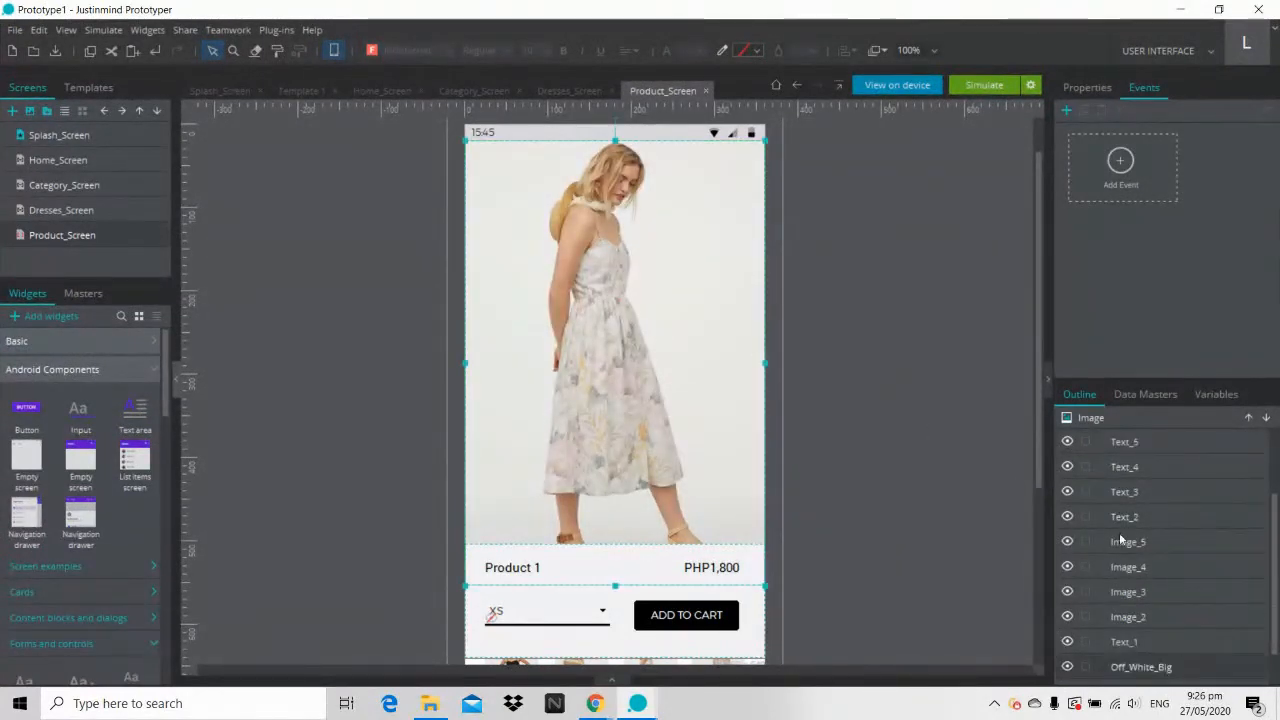
left_click_drag(1274, 518, 1274, 450)
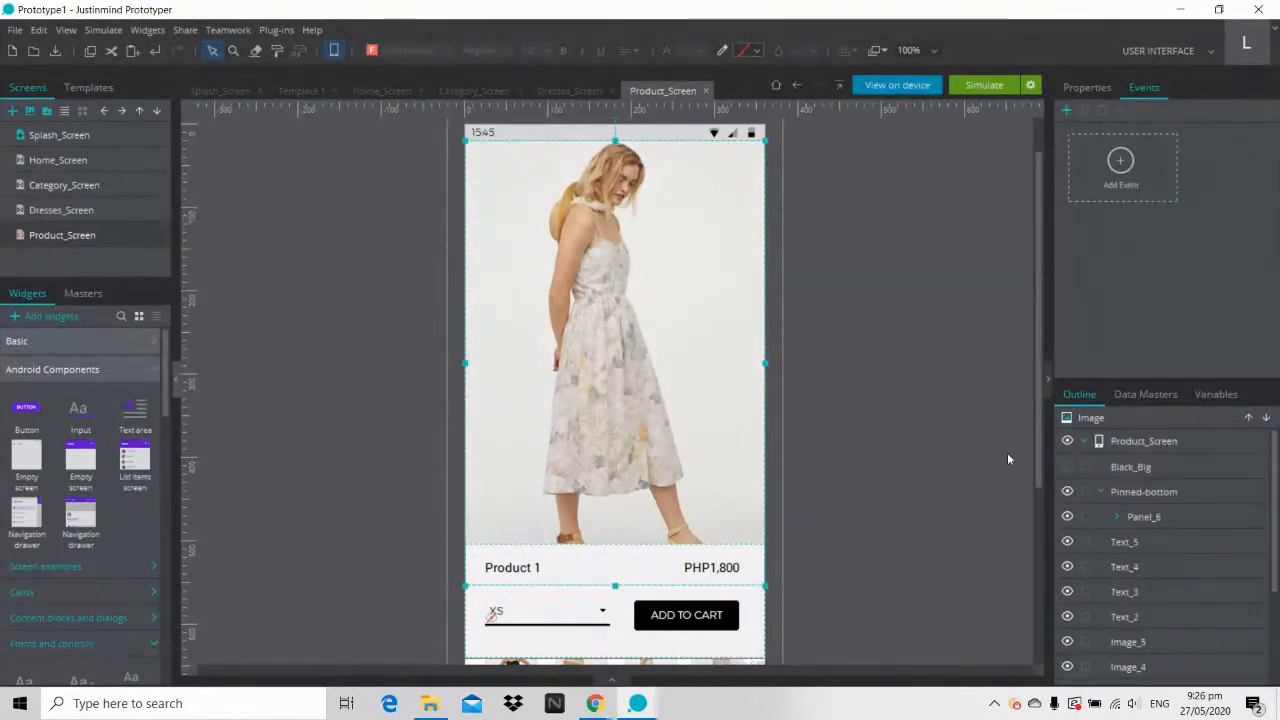
left_click(1067, 467)
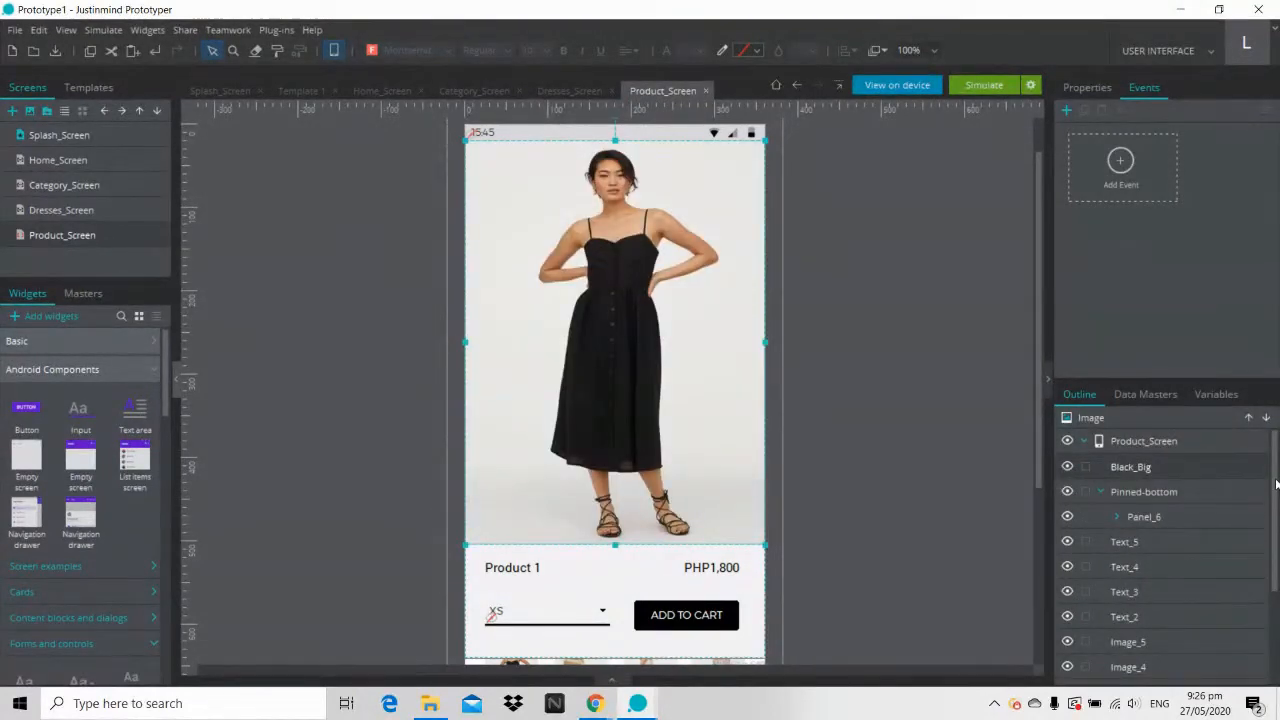
Step: Rename the black dress thumbnail Image_2 as Black_Small in the outline
left_click_drag(1276, 484, 1276, 576)
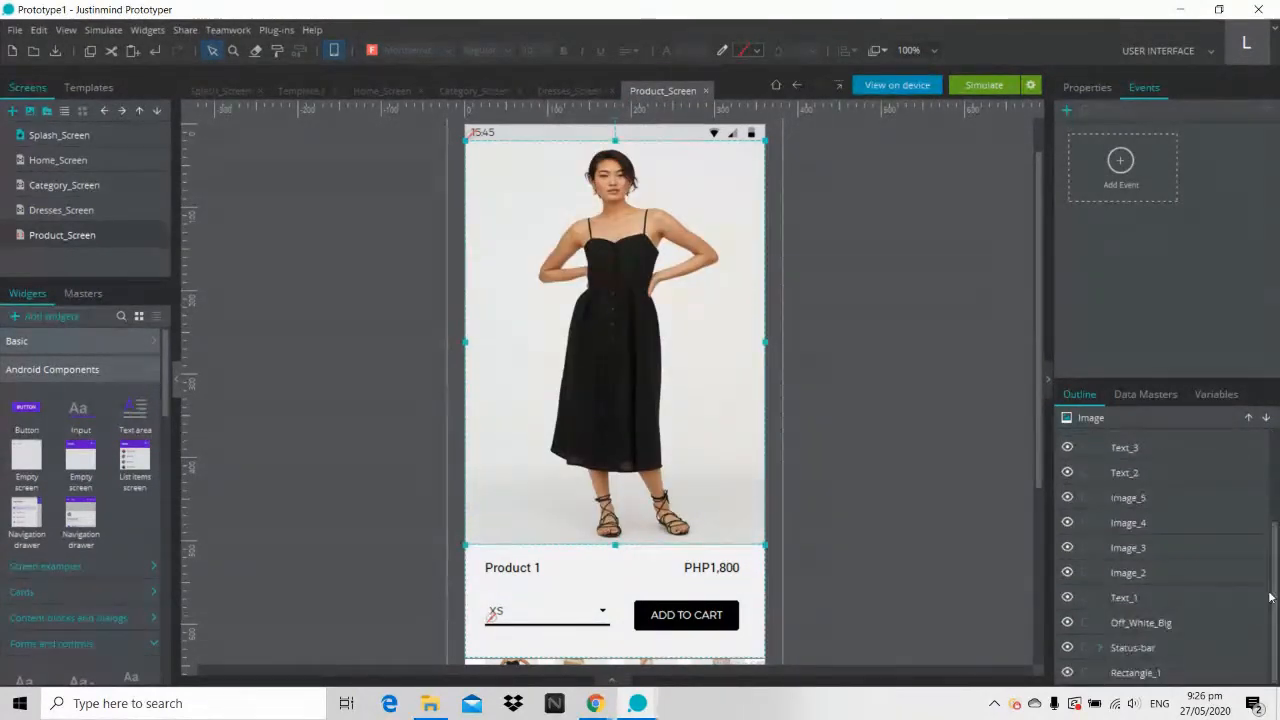
left_click(1156, 573)
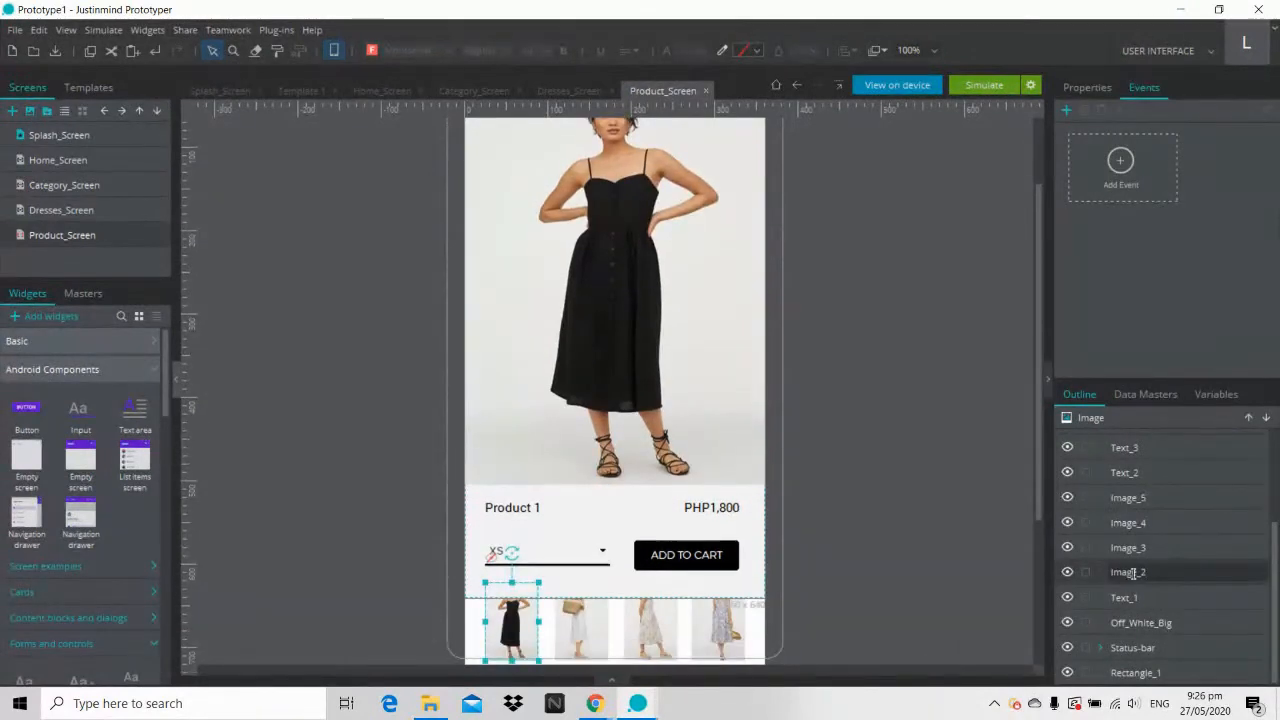
double_click(1133, 572)
type("Black_Small")
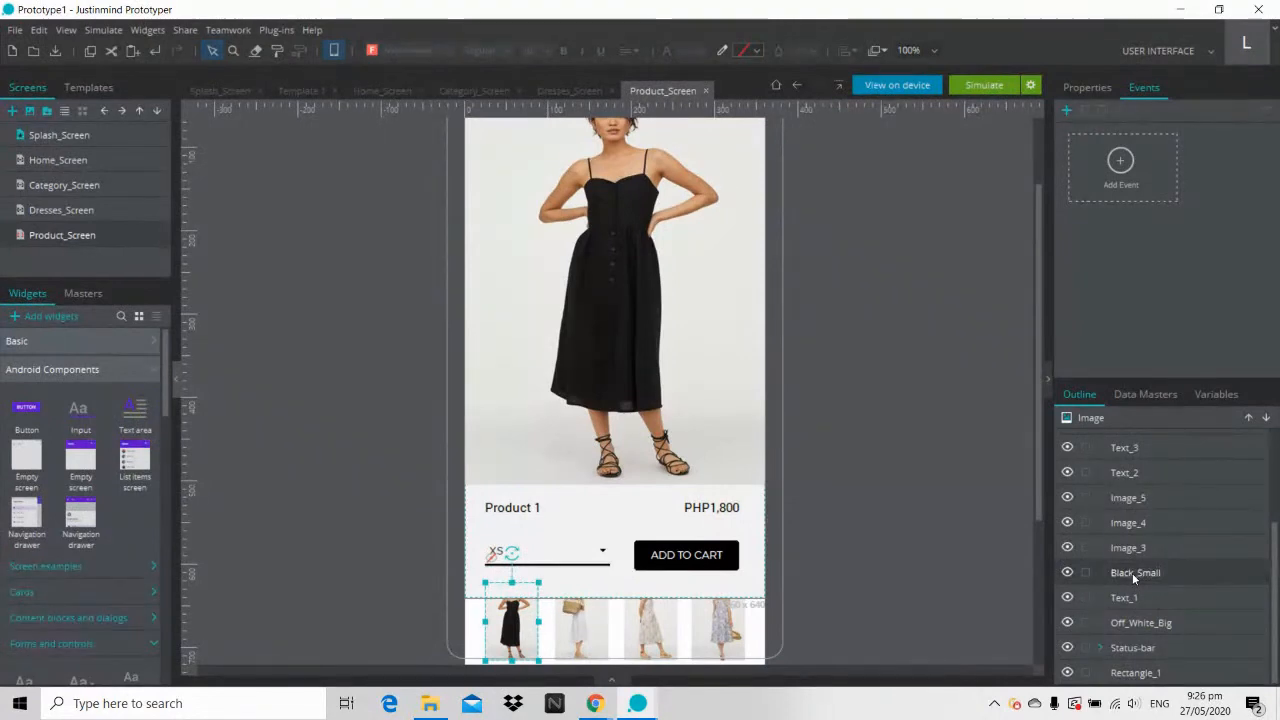
key("Return")
Step: Rename the white dress thumbnail Image_3 as White_Small in the outline
left_click(1130, 548)
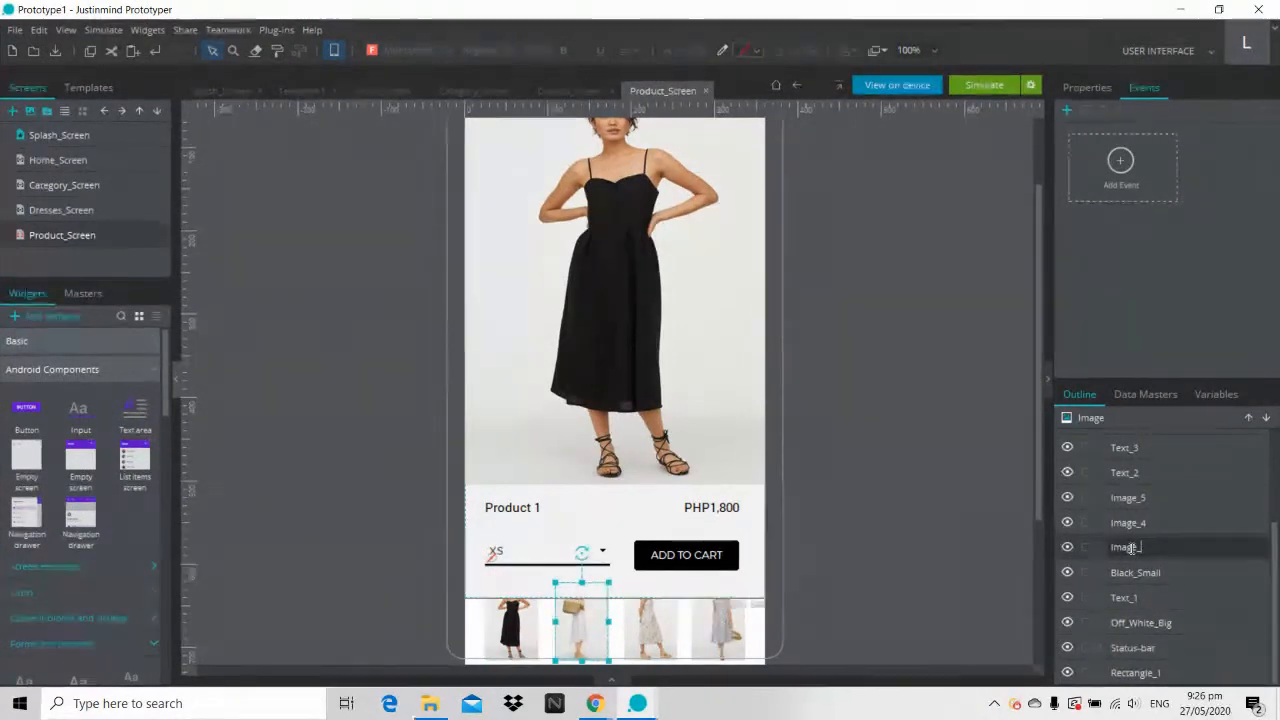
double_click(1130, 548)
type("White")
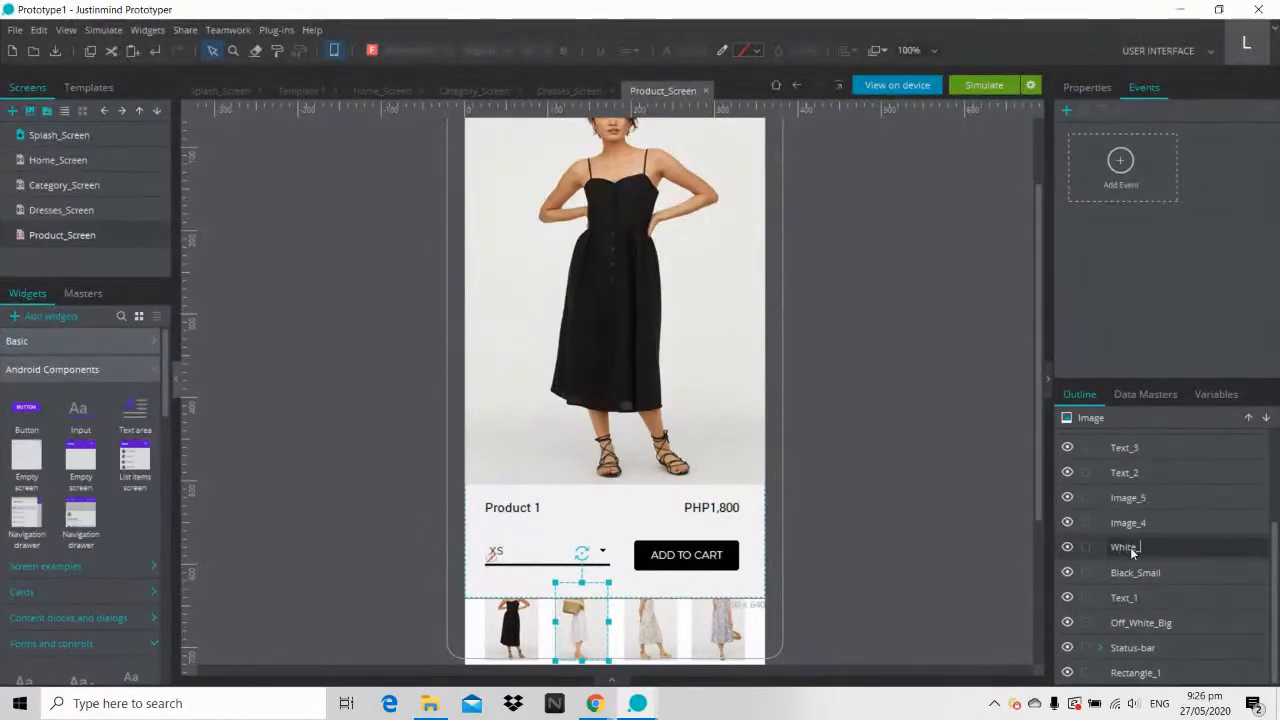
type("_Small")
key("Return")
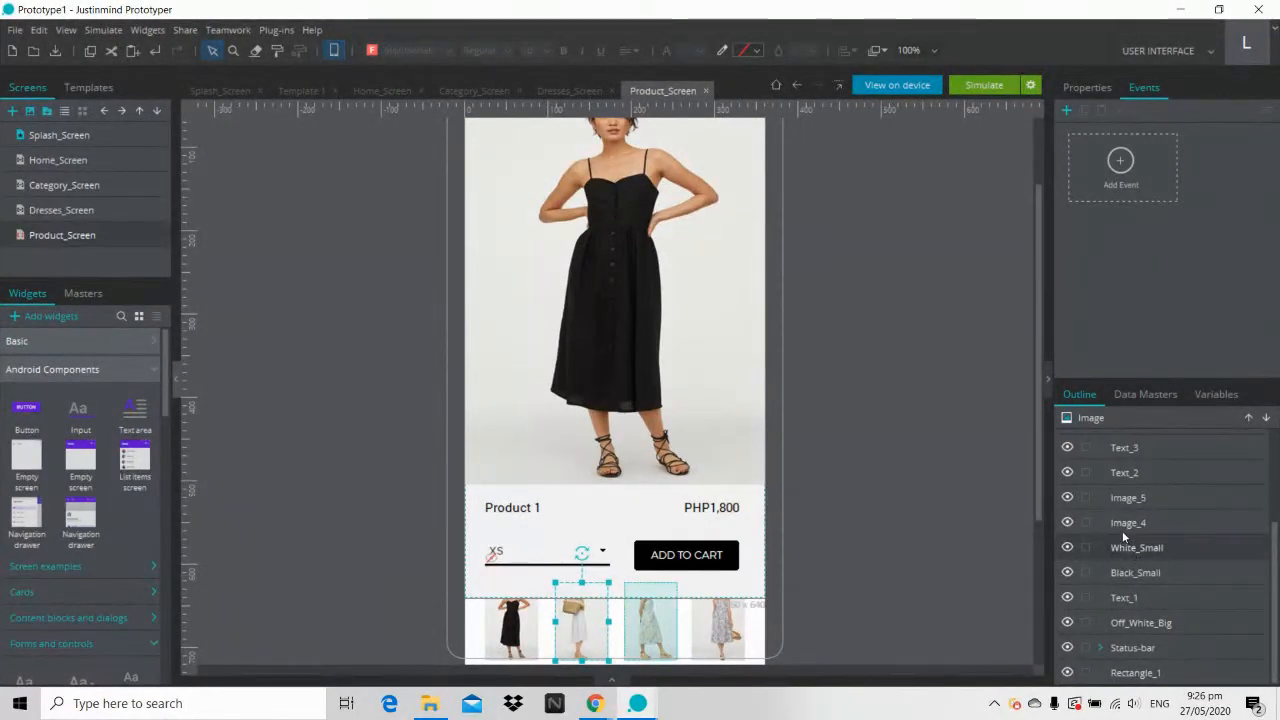
Step: Rename the off-white dress thumbnail Image_4 as OffWhite_Small in the outline
double_click(1122, 529)
key("BackSpace")
key("BackSpace")
key("BackSpace")
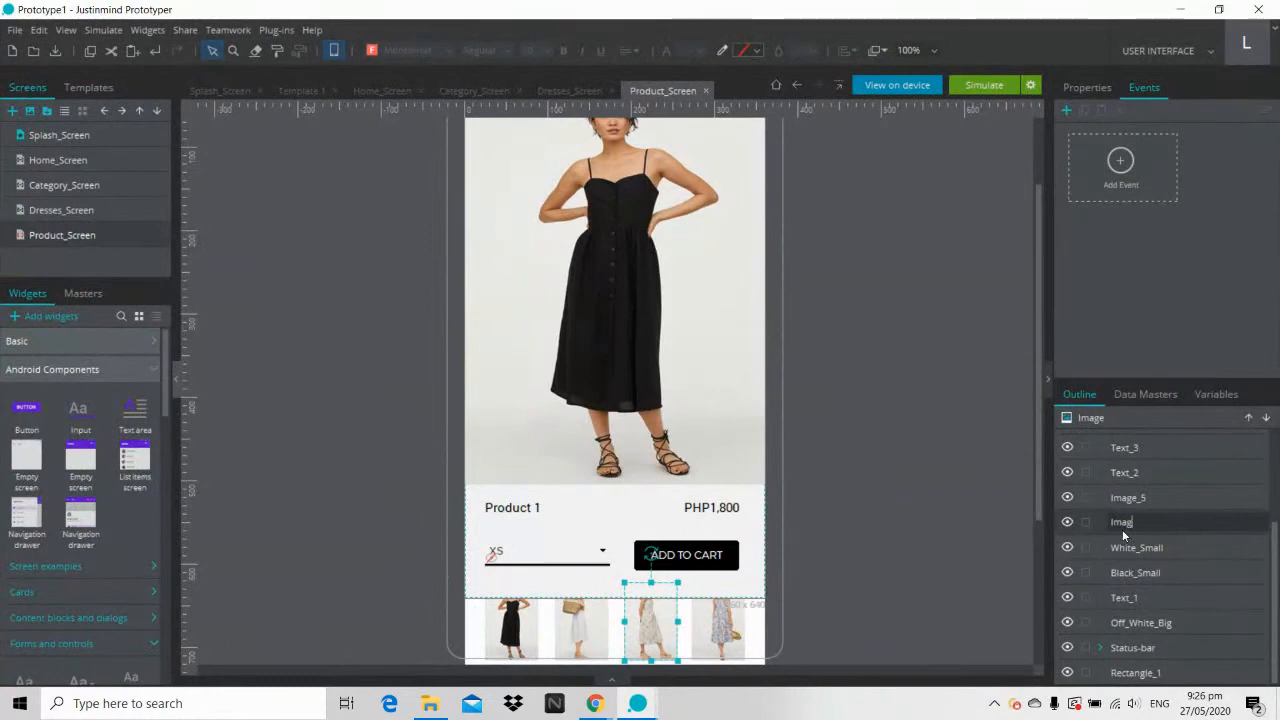
type("OffWhite_Small")
key("Return")
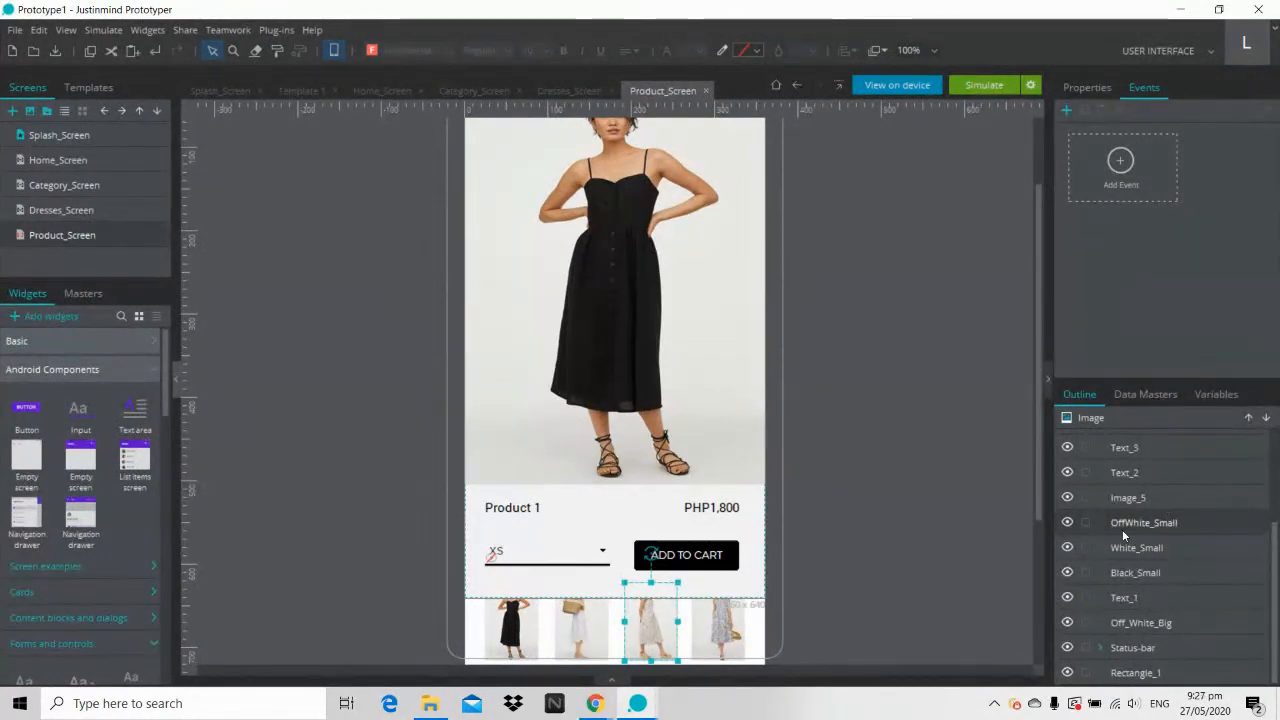
Step: Rename the blue dress thumbnail Image_5 as Blue_Small in the outline
left_click(1148, 497)
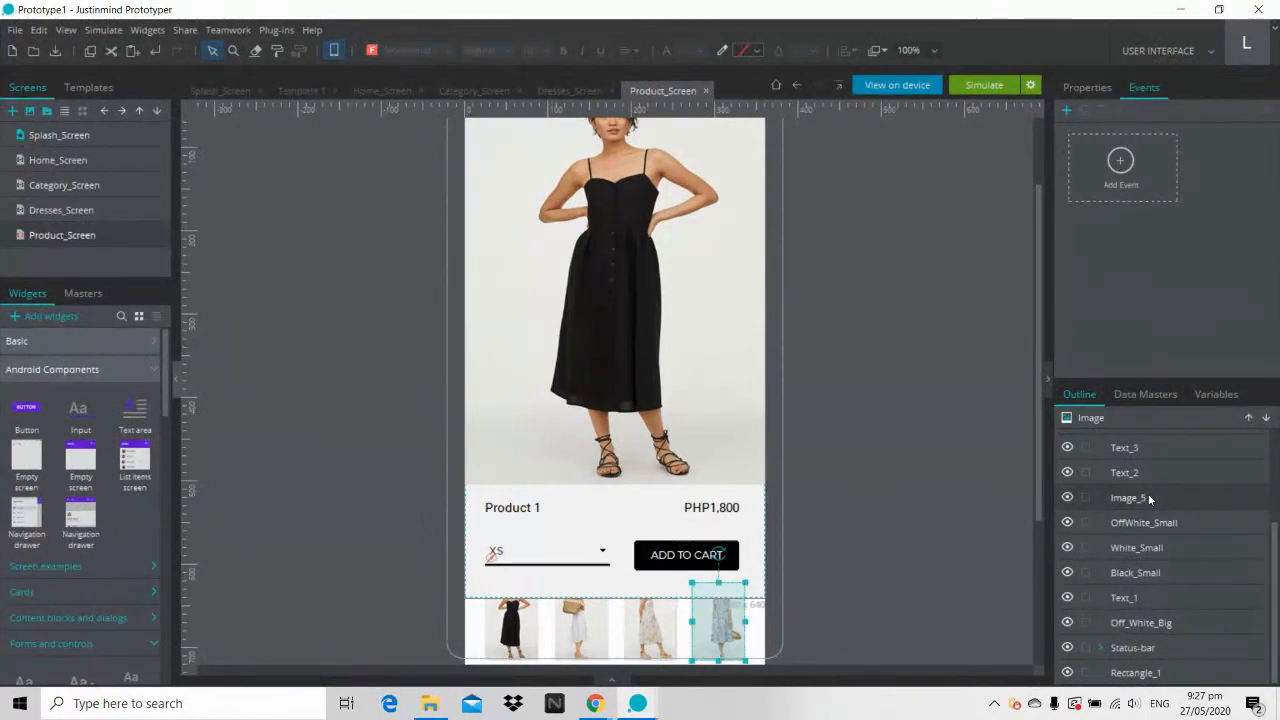
double_click(1148, 497)
key("BackSpace")
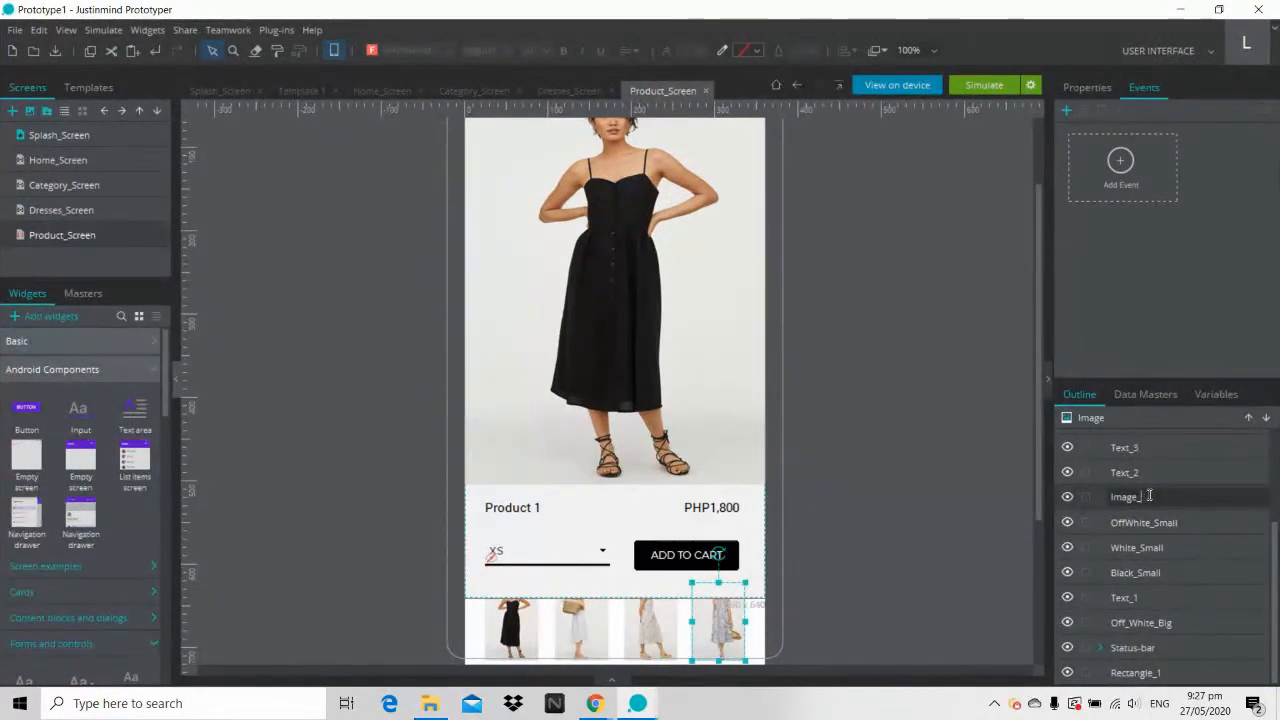
key("BackSpace")
key("BackSpace")
key("BackSpace")
key("BackSpace")
key("BackSpace")
key("BackSpace")
type("Blue_Small")
key("Return")
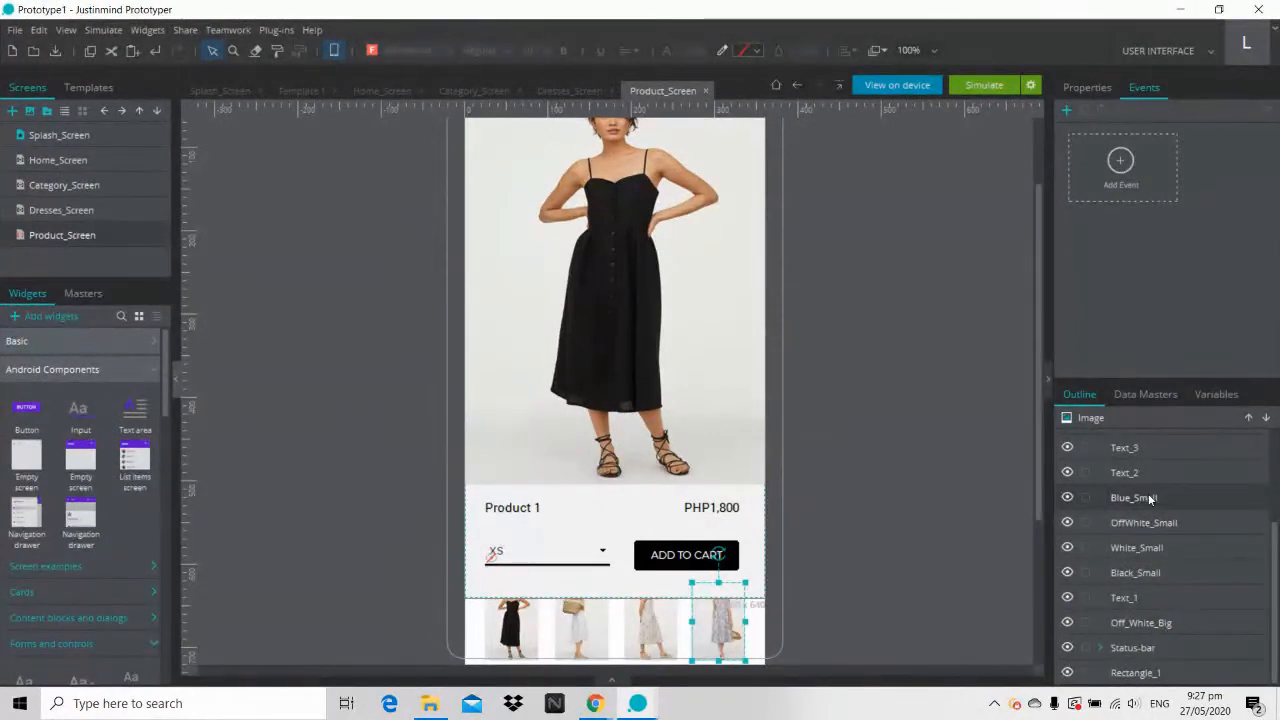
left_click(966, 477)
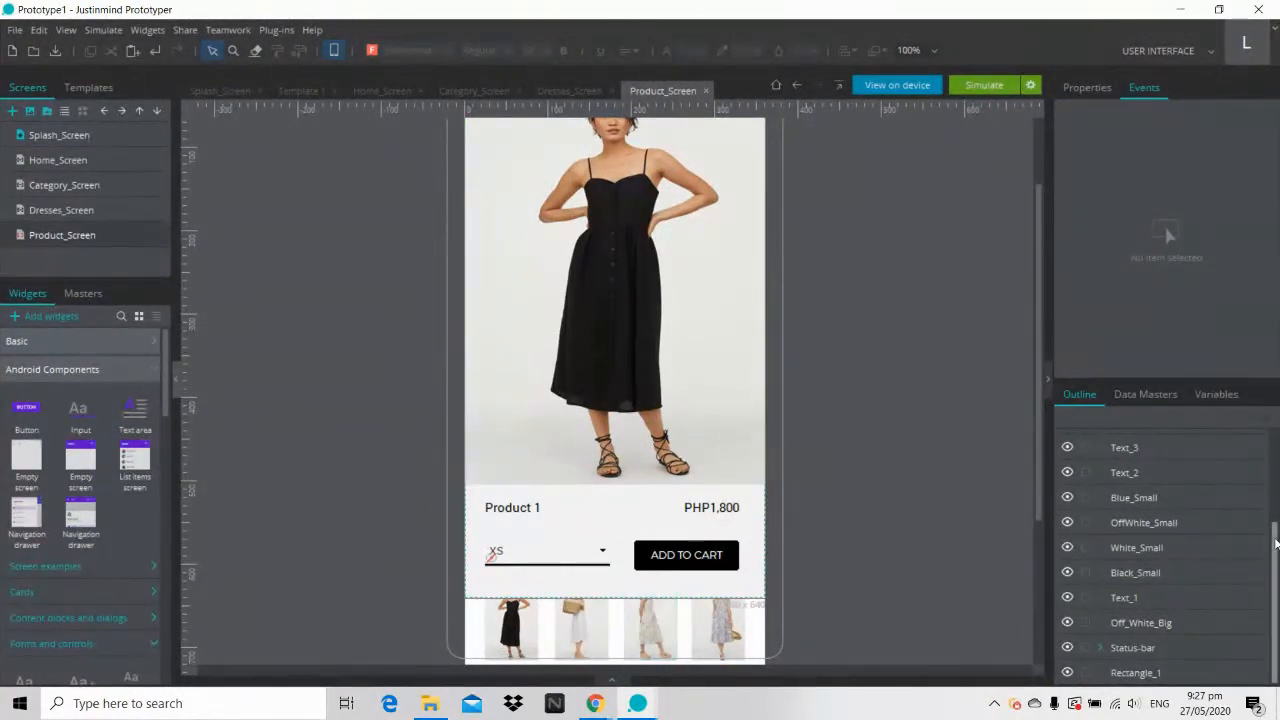
Step: Add an On Tap event to the black dress thumbnail that hides Off_White_Big with the fade effect
scroll(1275, 557, "up", 3)
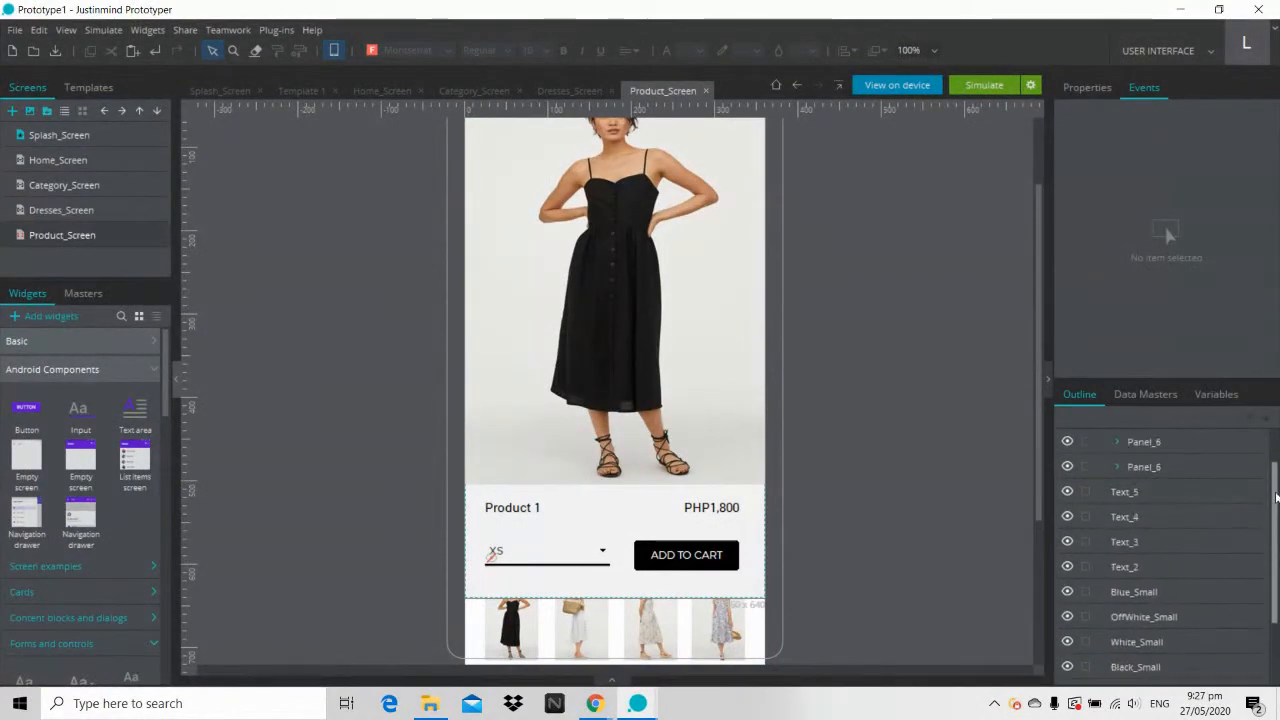
left_click(525, 632)
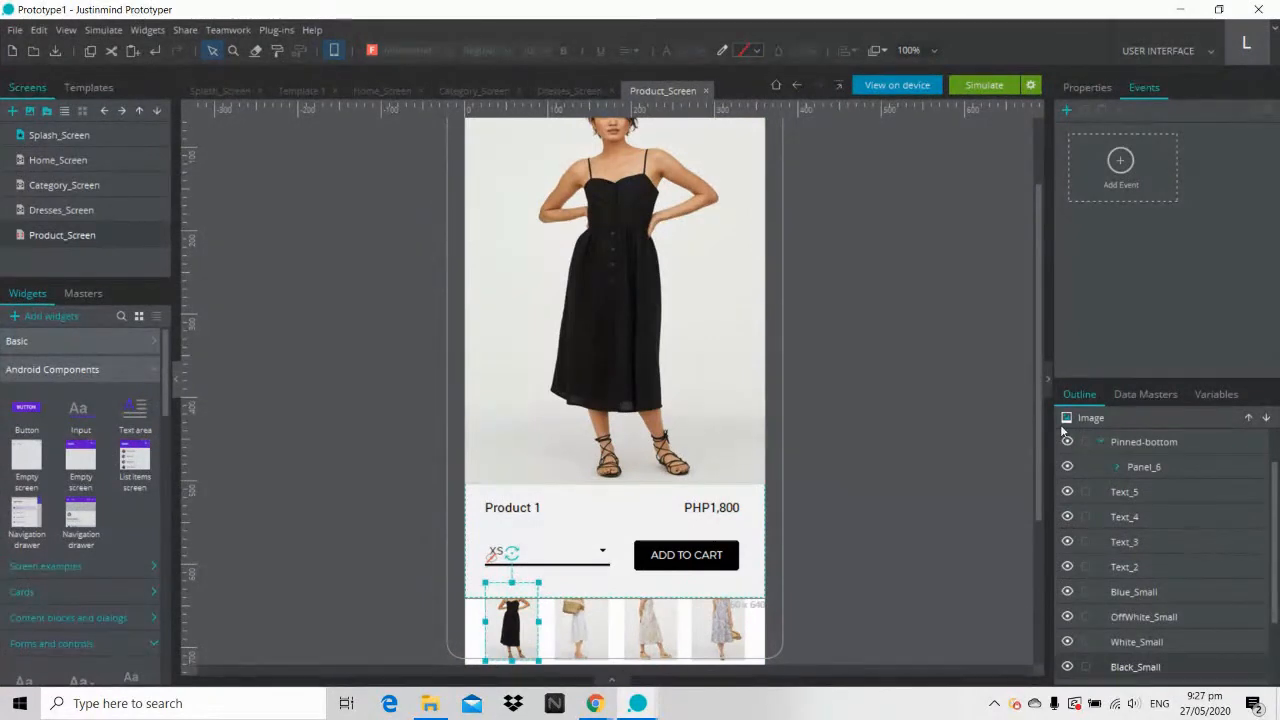
left_click(1110, 176)
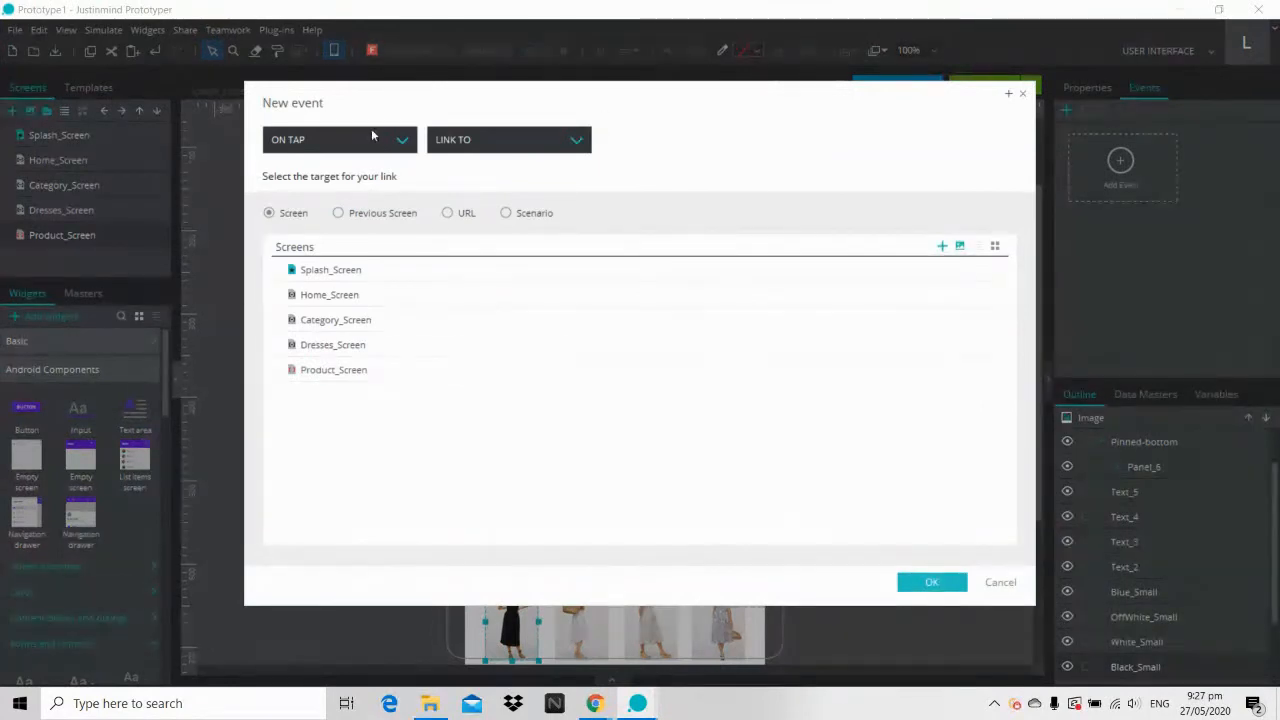
left_click(466, 147)
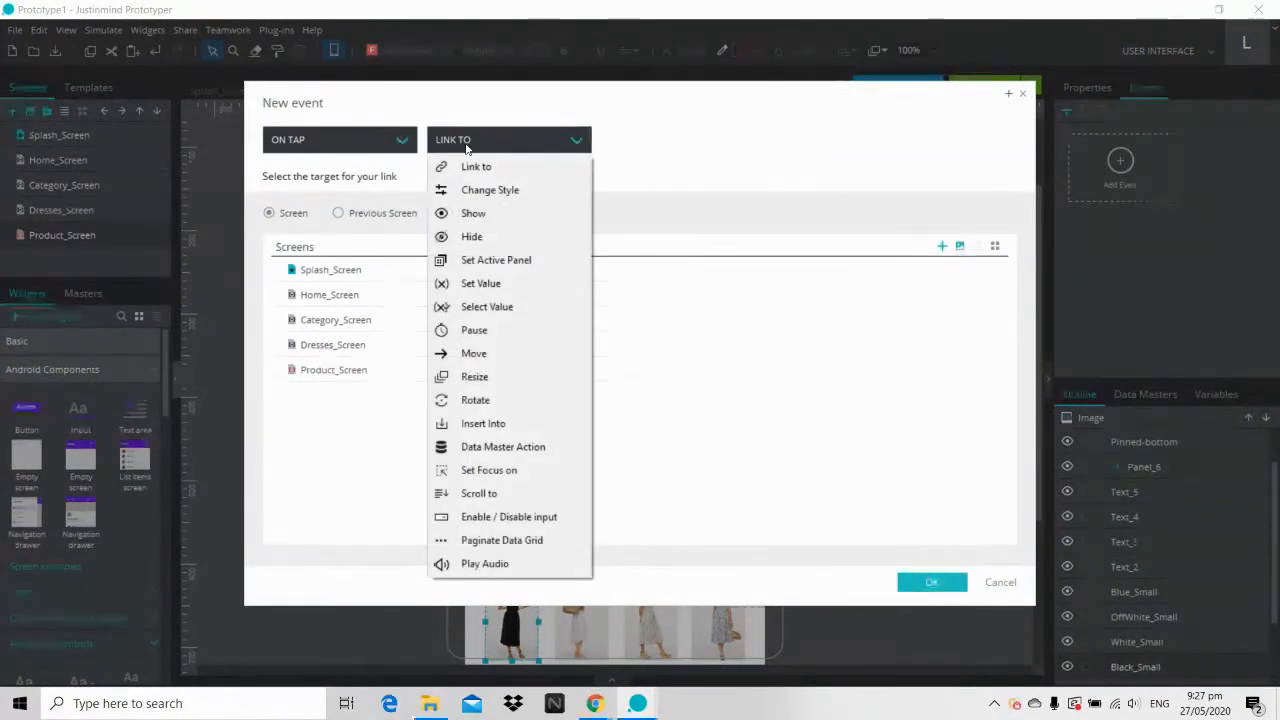
left_click(470, 234)
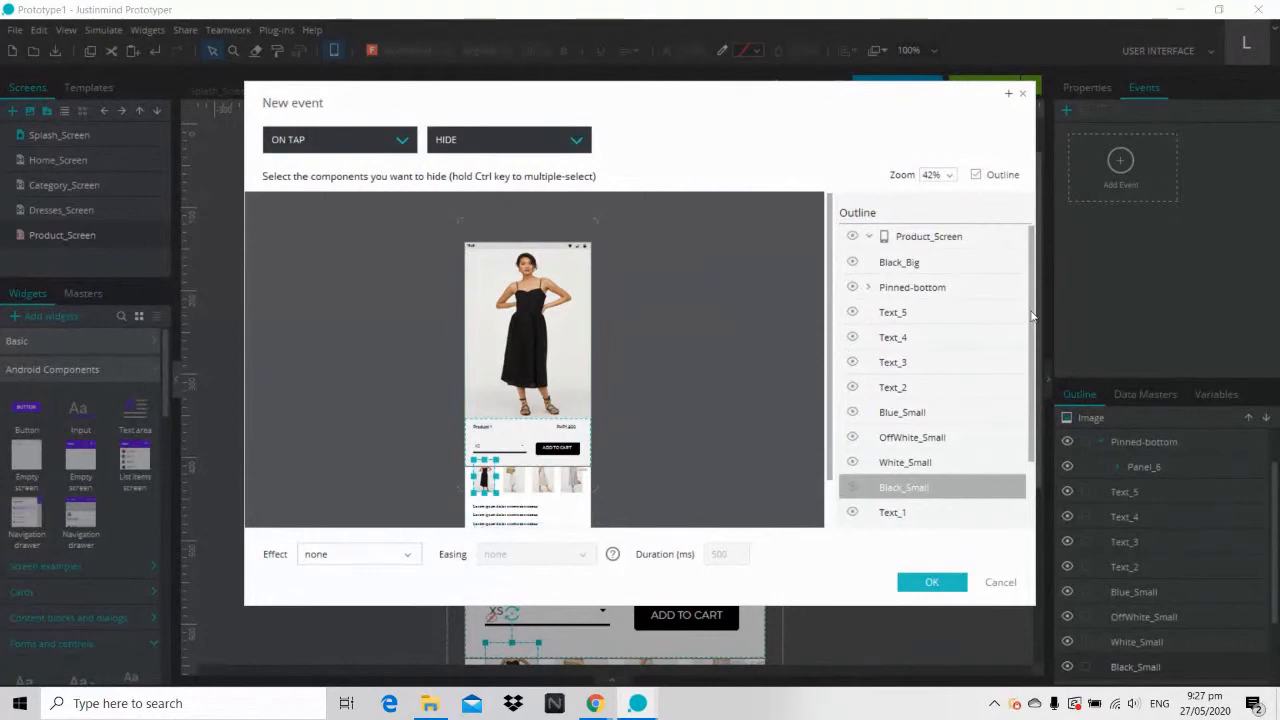
left_click_drag(1033, 316, 1031, 341)
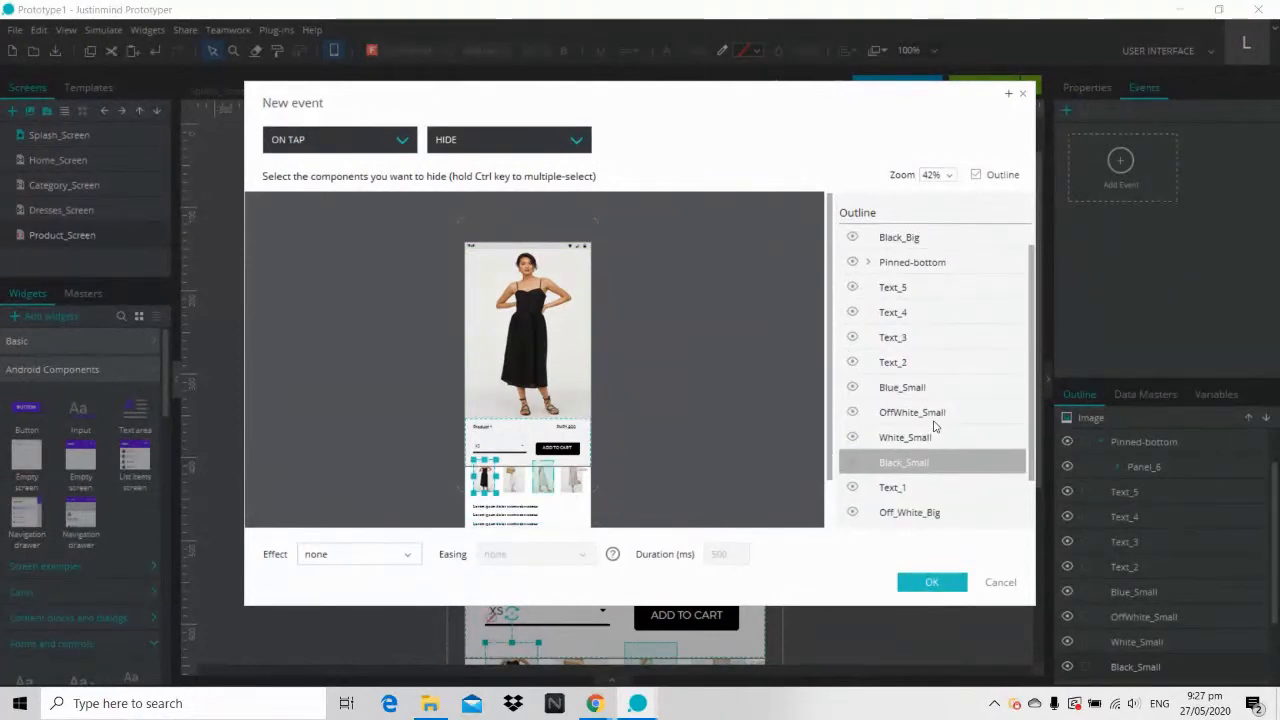
left_click(900, 513)
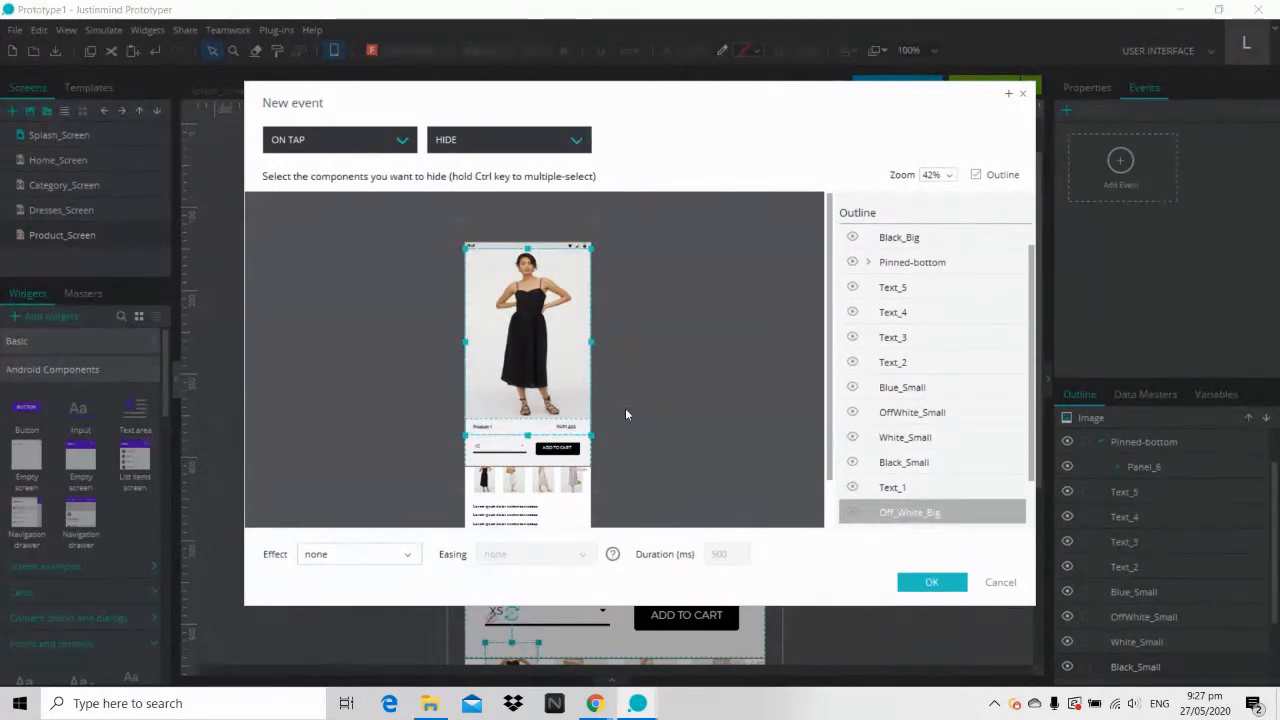
left_click(366, 554)
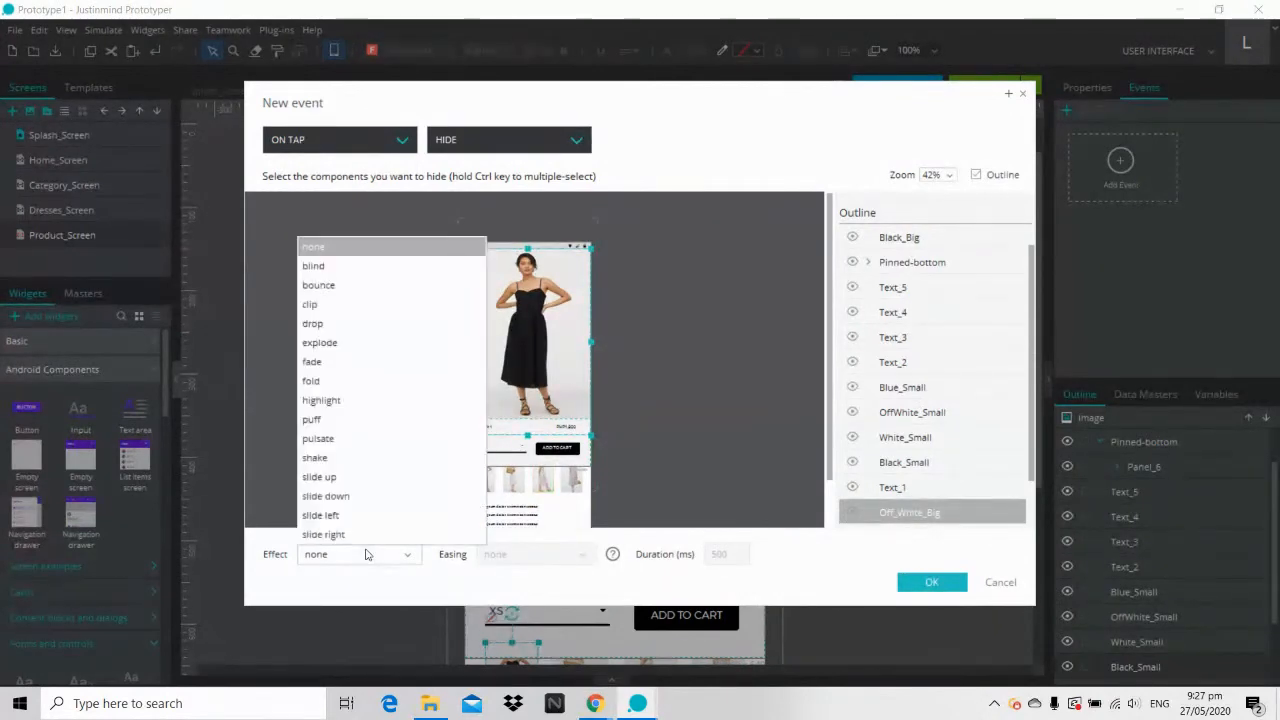
left_click(333, 362)
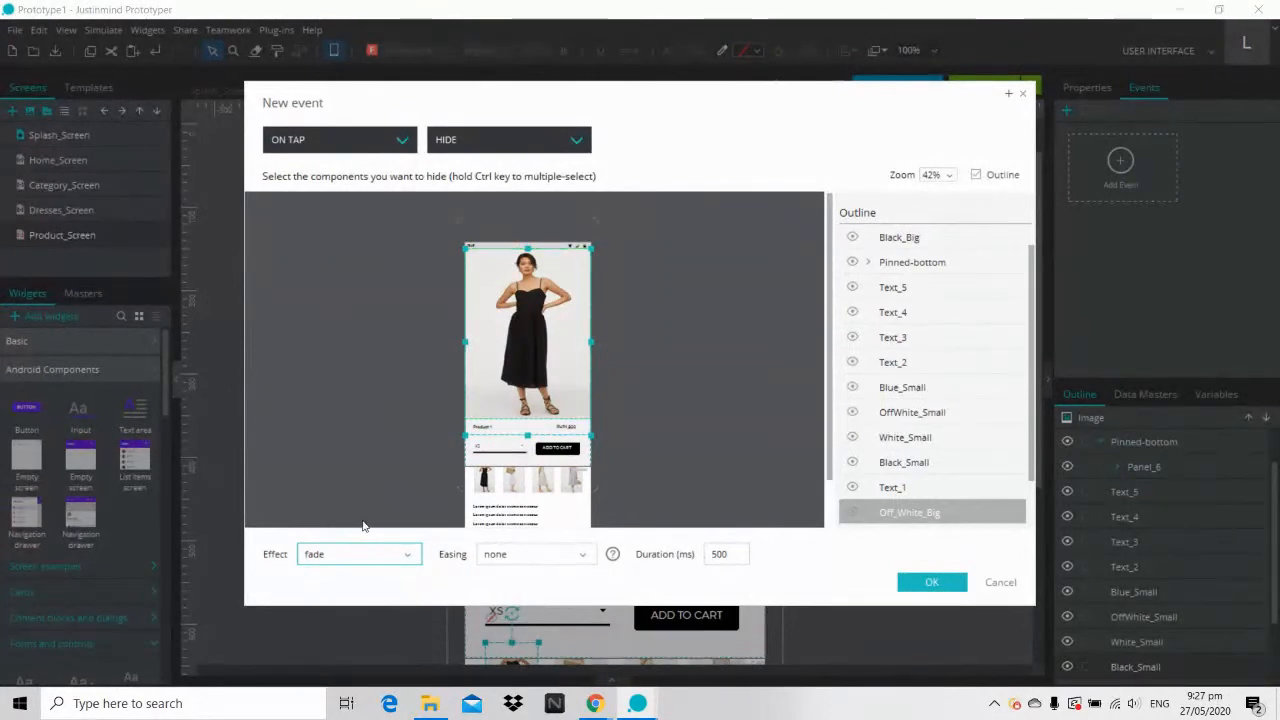
left_click(925, 584)
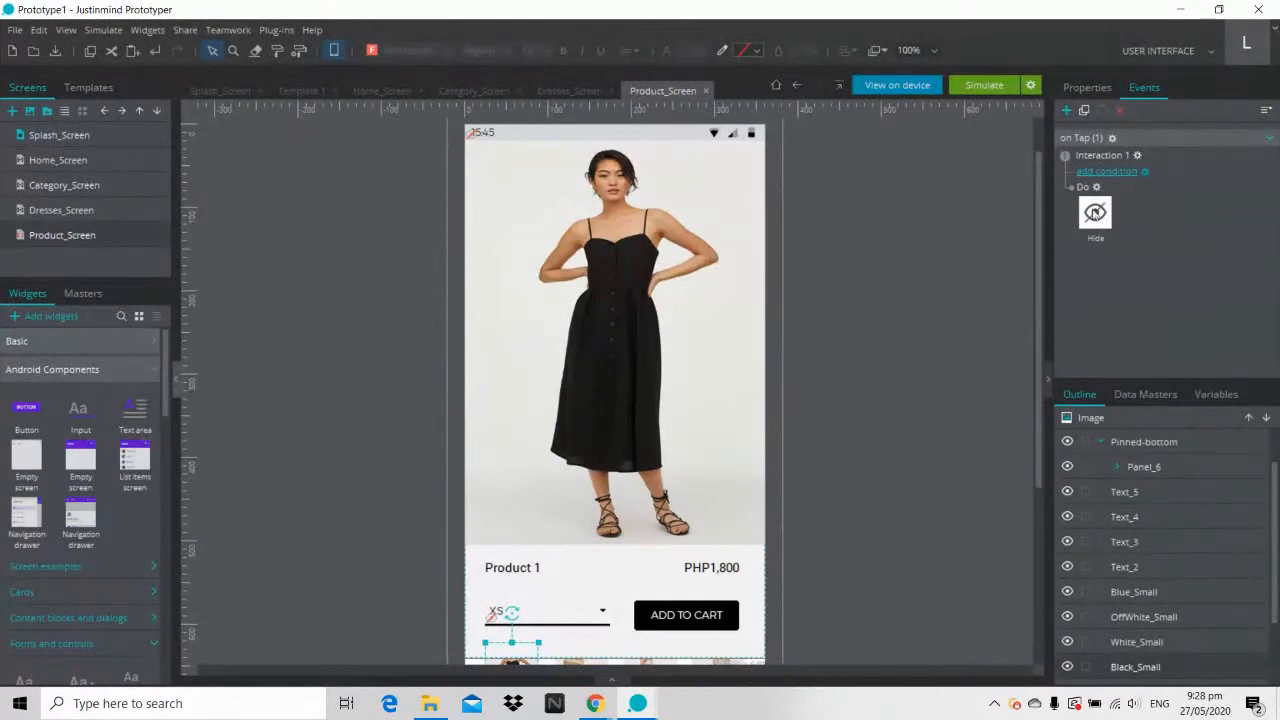
right_click(1099, 193)
left_click(946, 252)
left_click(946, 252)
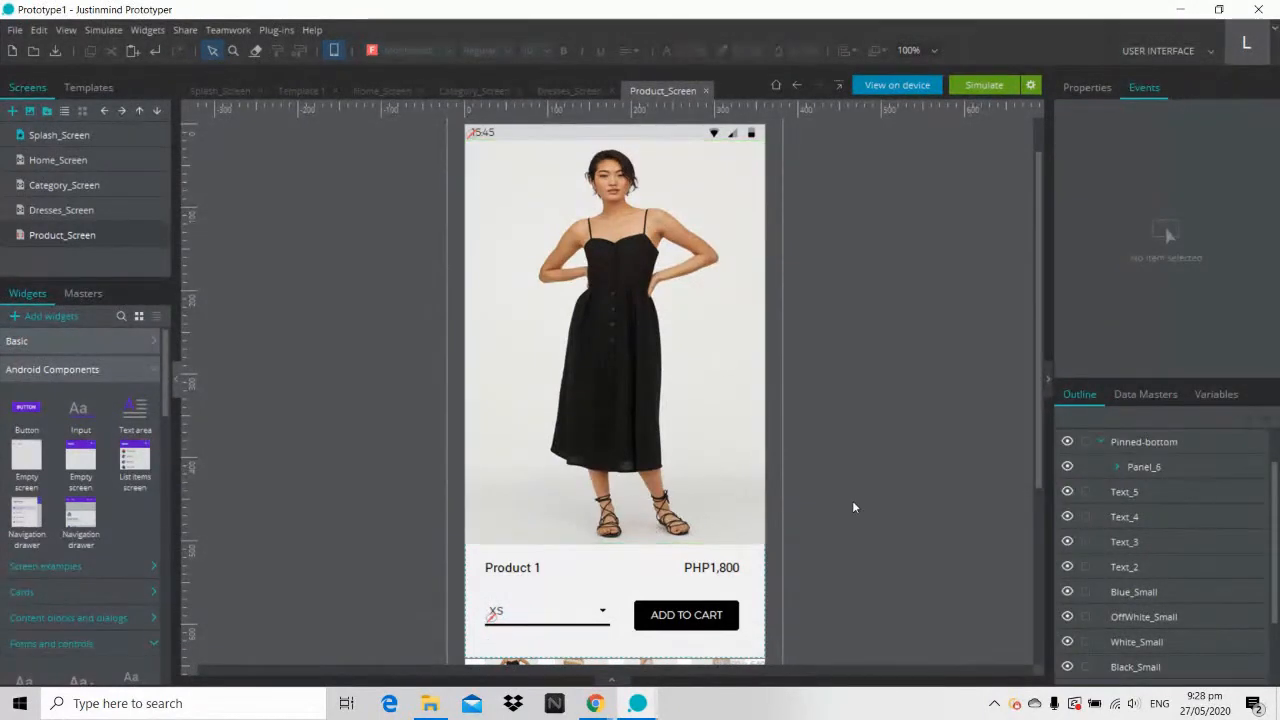
Step: Start adding another action to the black dress thumbnail's existing On Tap interaction
scroll(852, 500, "down", 3)
left_click(512, 465)
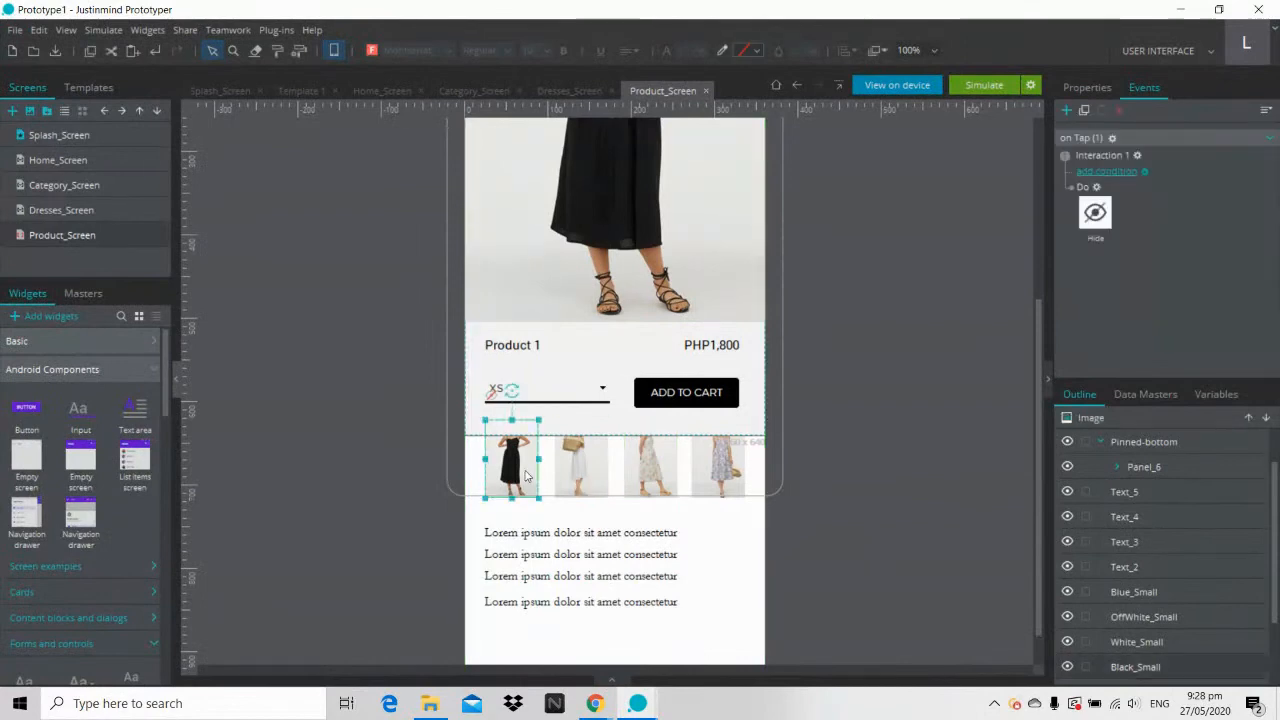
left_click(1097, 189)
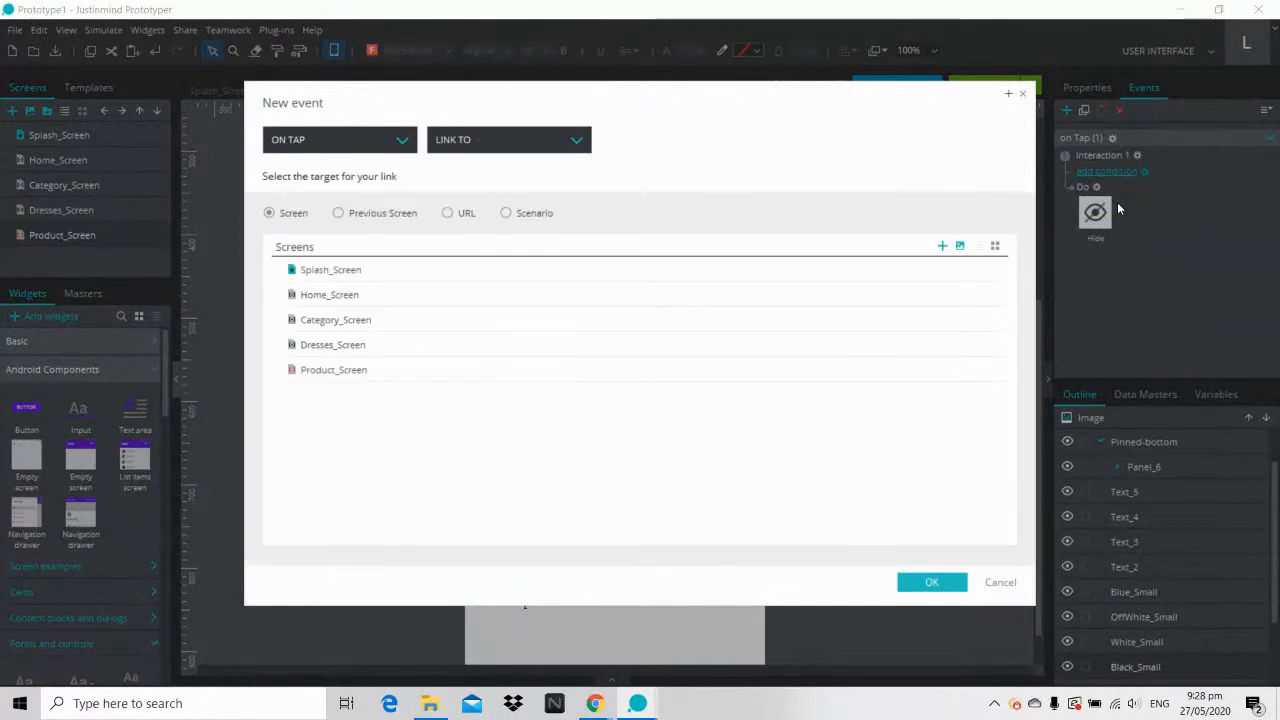
Step: Check the live comments in the StreamYard browser window and return to Justinmind Prototyper
mouse_move(606, 710)
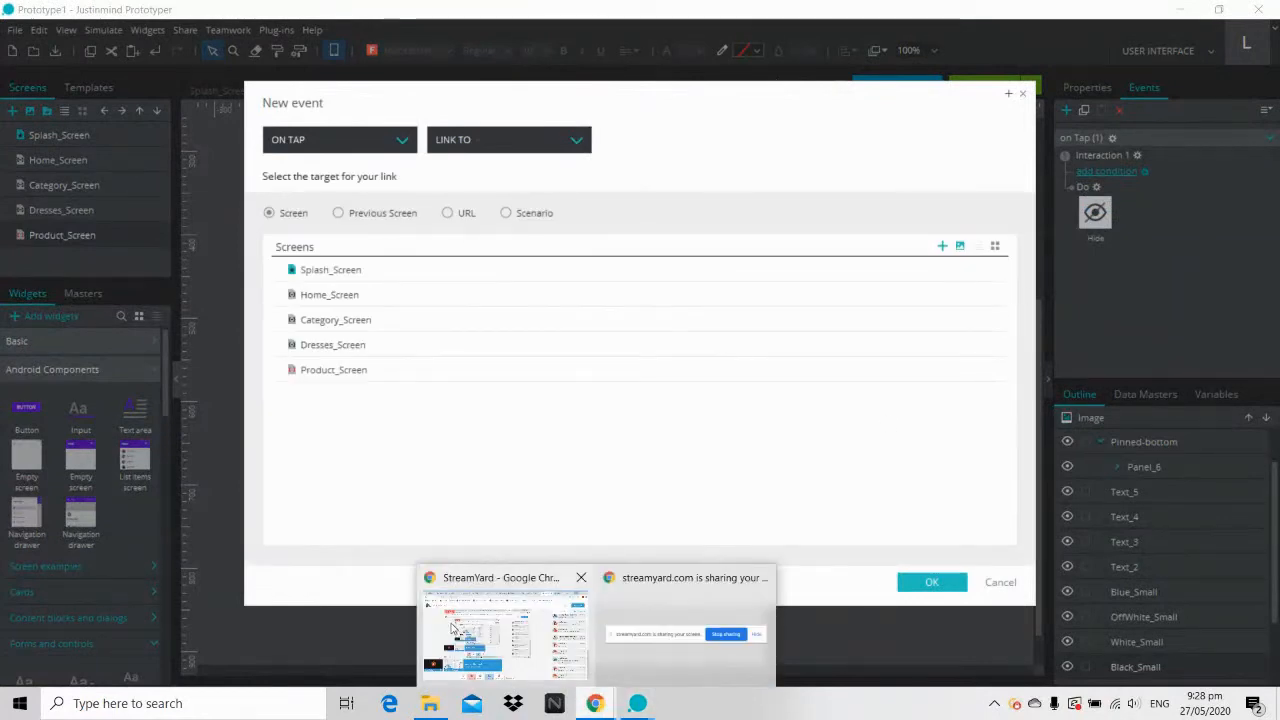
left_click(505, 560)
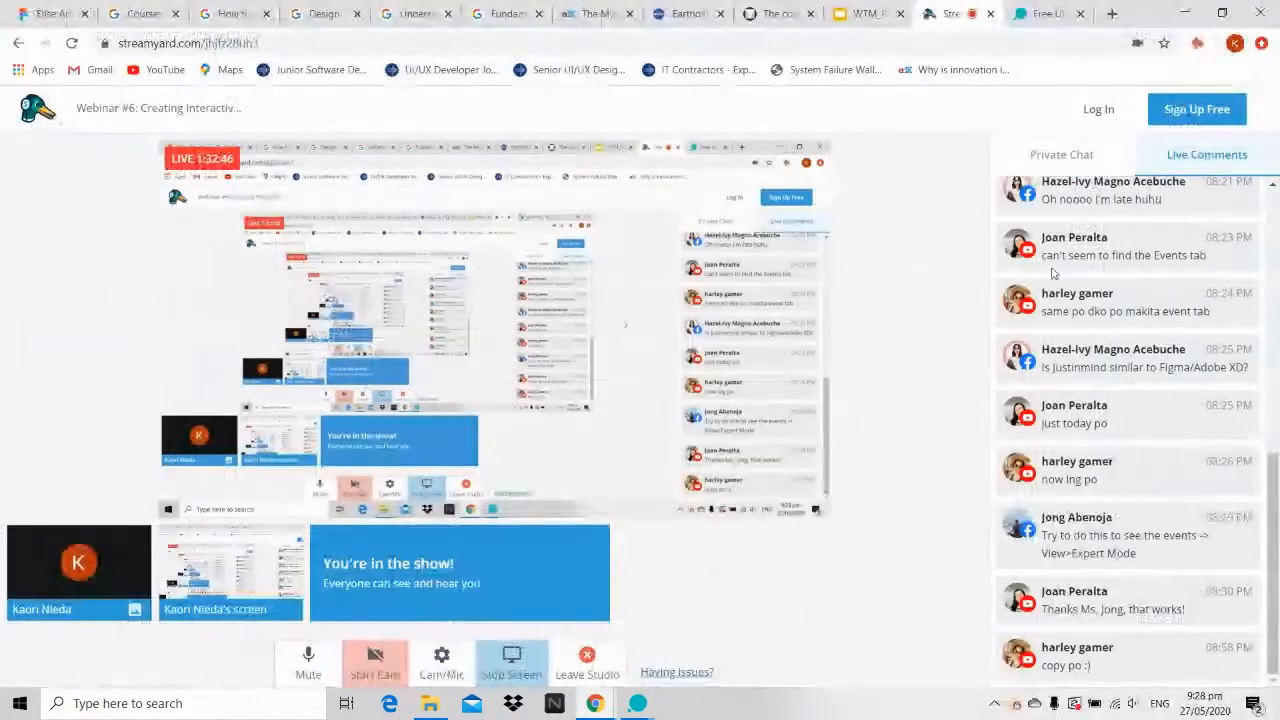
left_click(1184, 14)
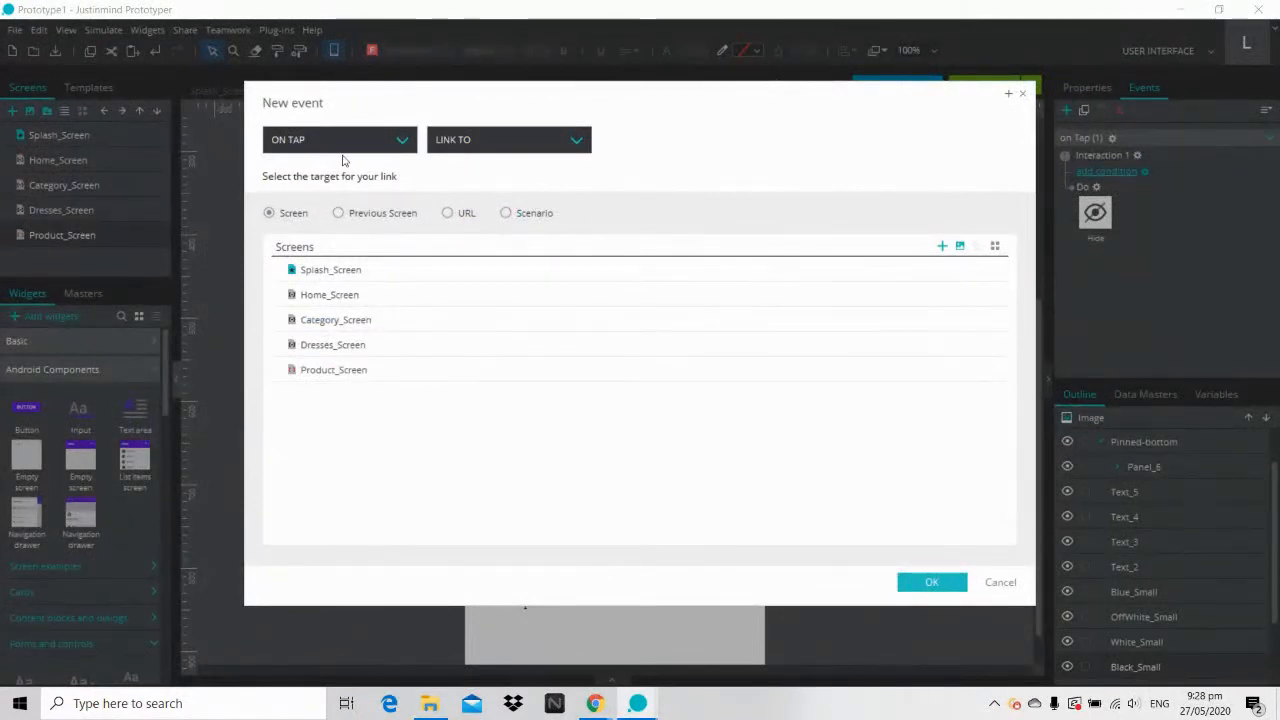
Step: Make the new On Tap action show Black_Big with the fade effect
left_click(473, 147)
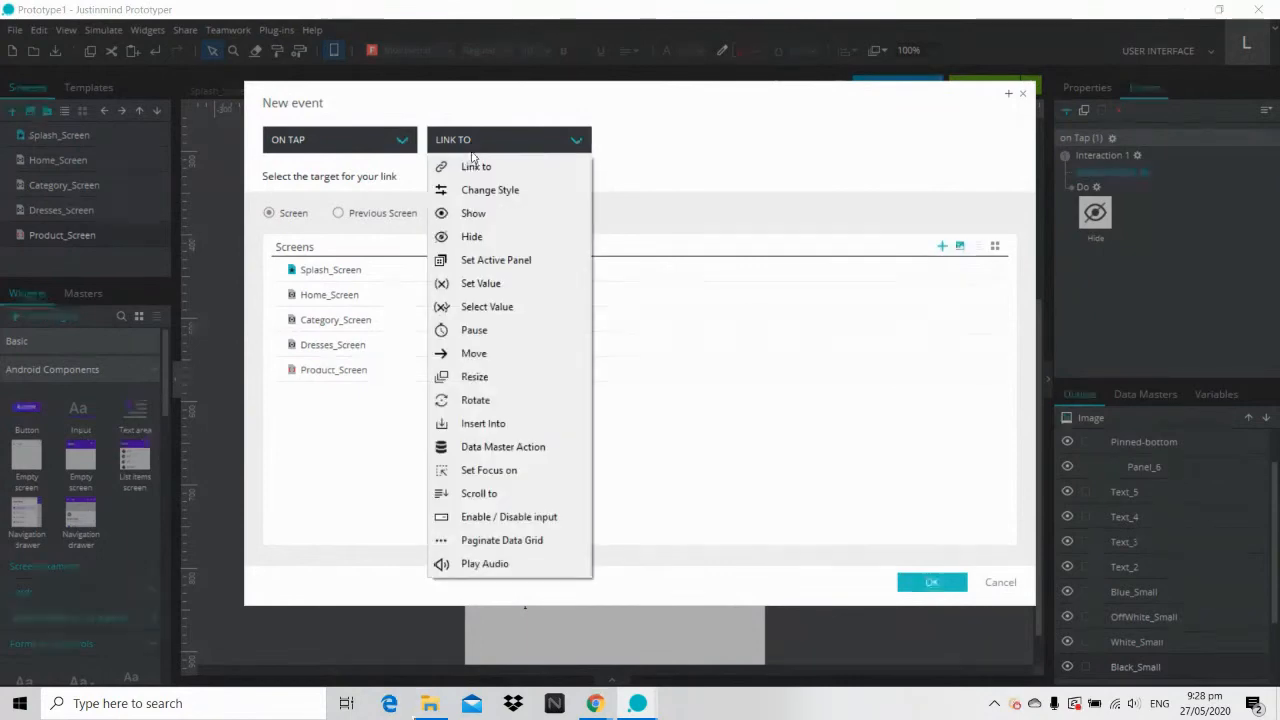
left_click(480, 213)
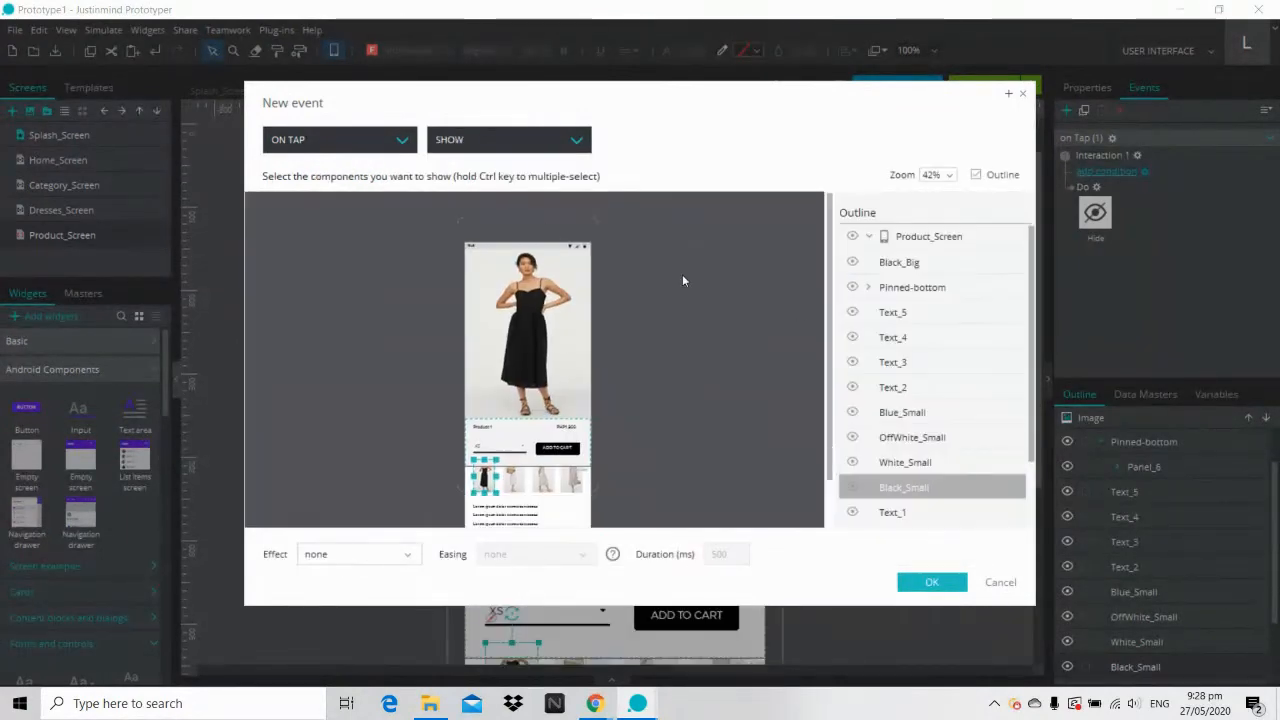
left_click(904, 264)
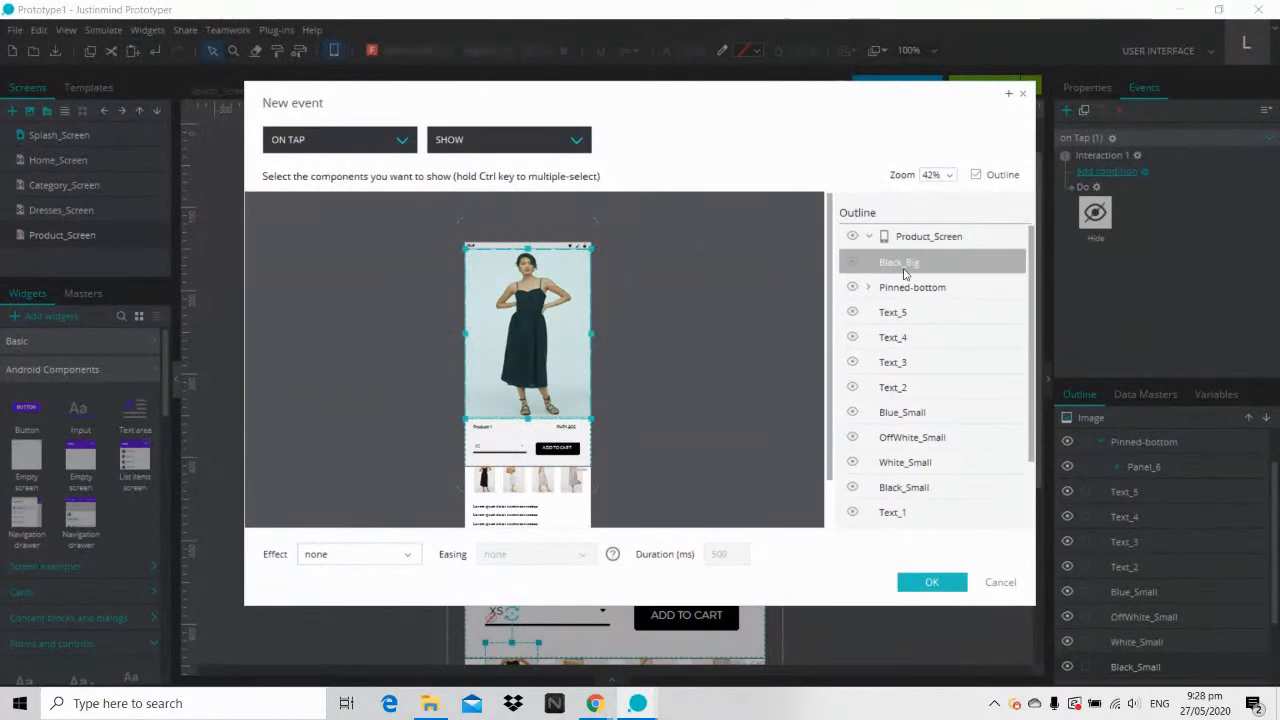
left_click(356, 564)
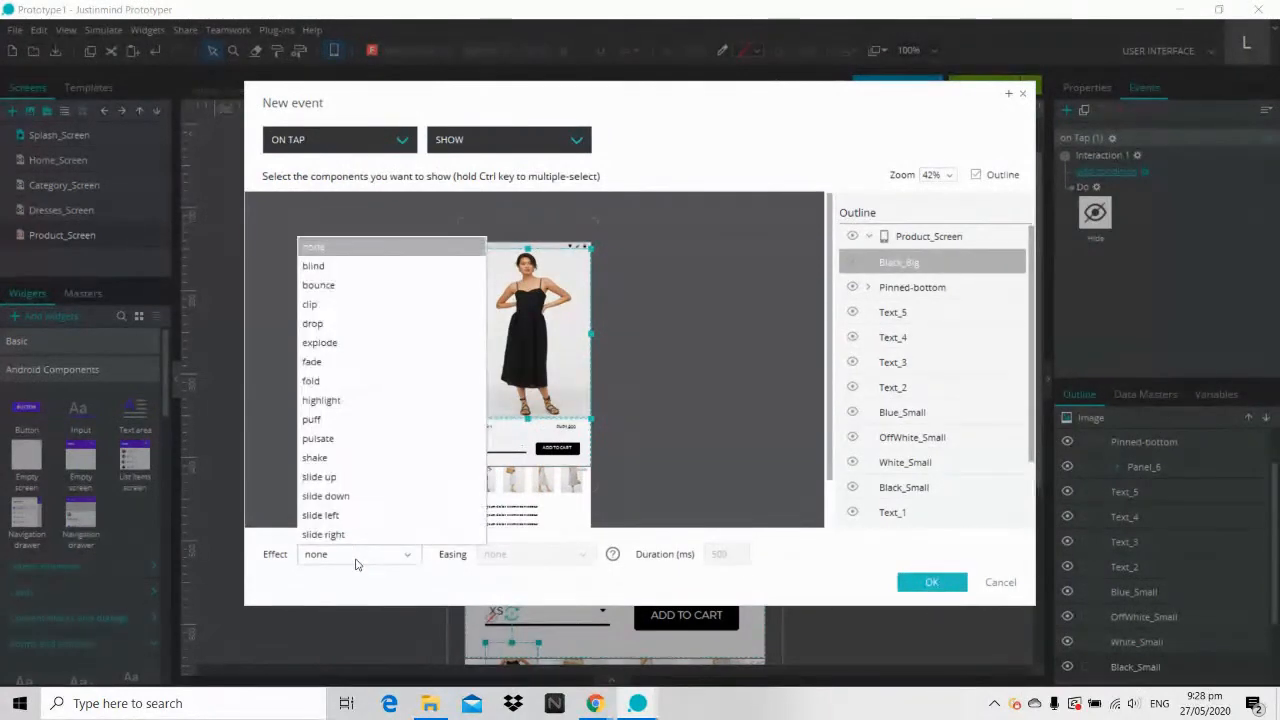
left_click(324, 366)
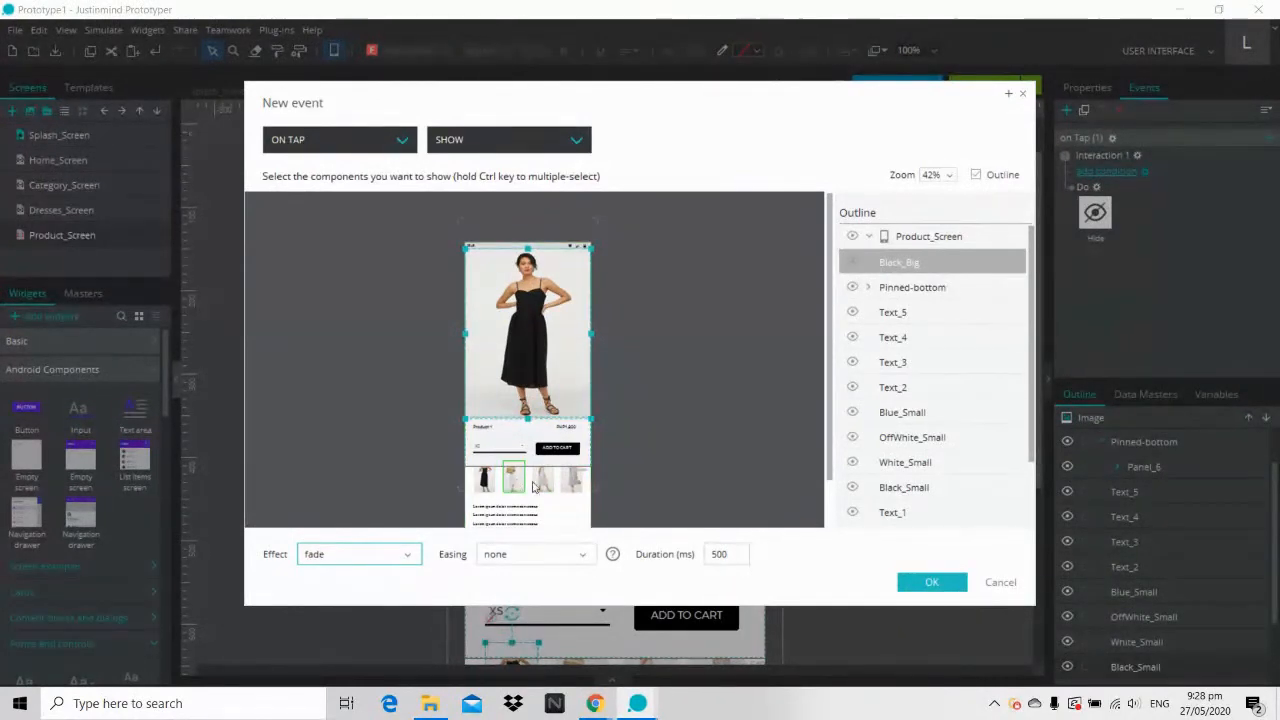
left_click(916, 575)
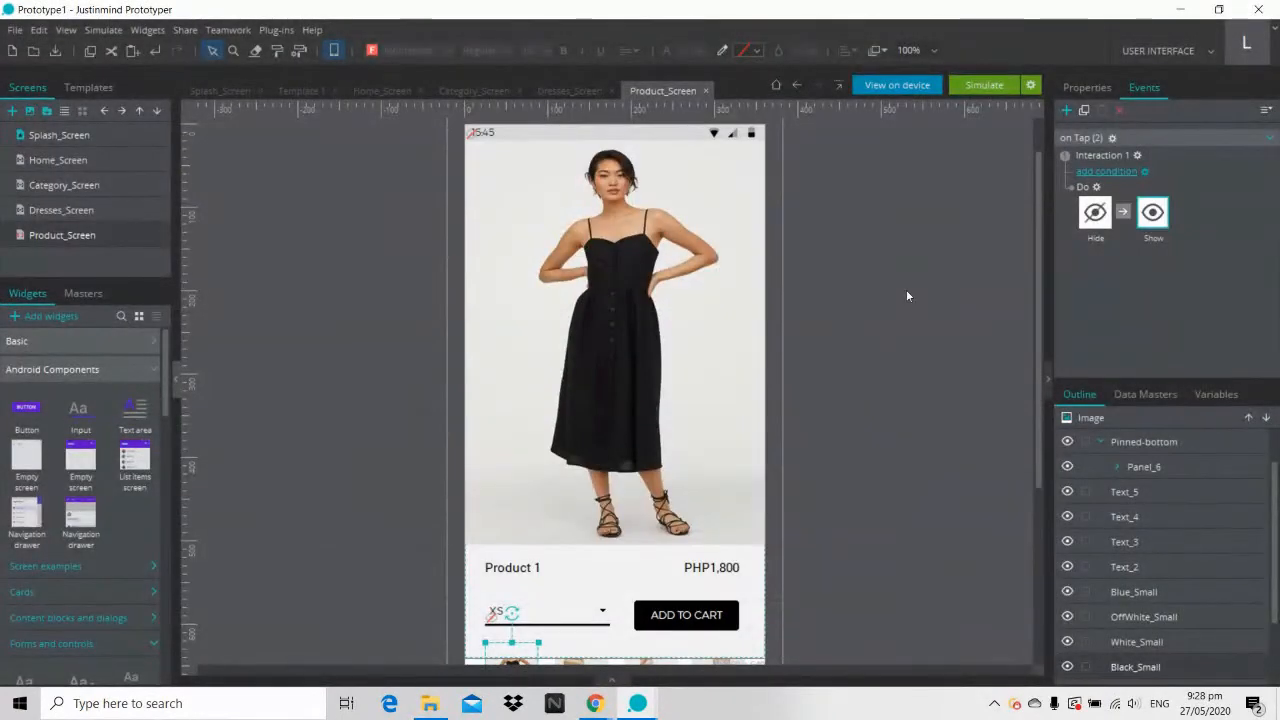
Step: Hide the pinned bottom panel on the product screen and rename the Off White text label as TextColor
scroll(907, 293, "down", 3)
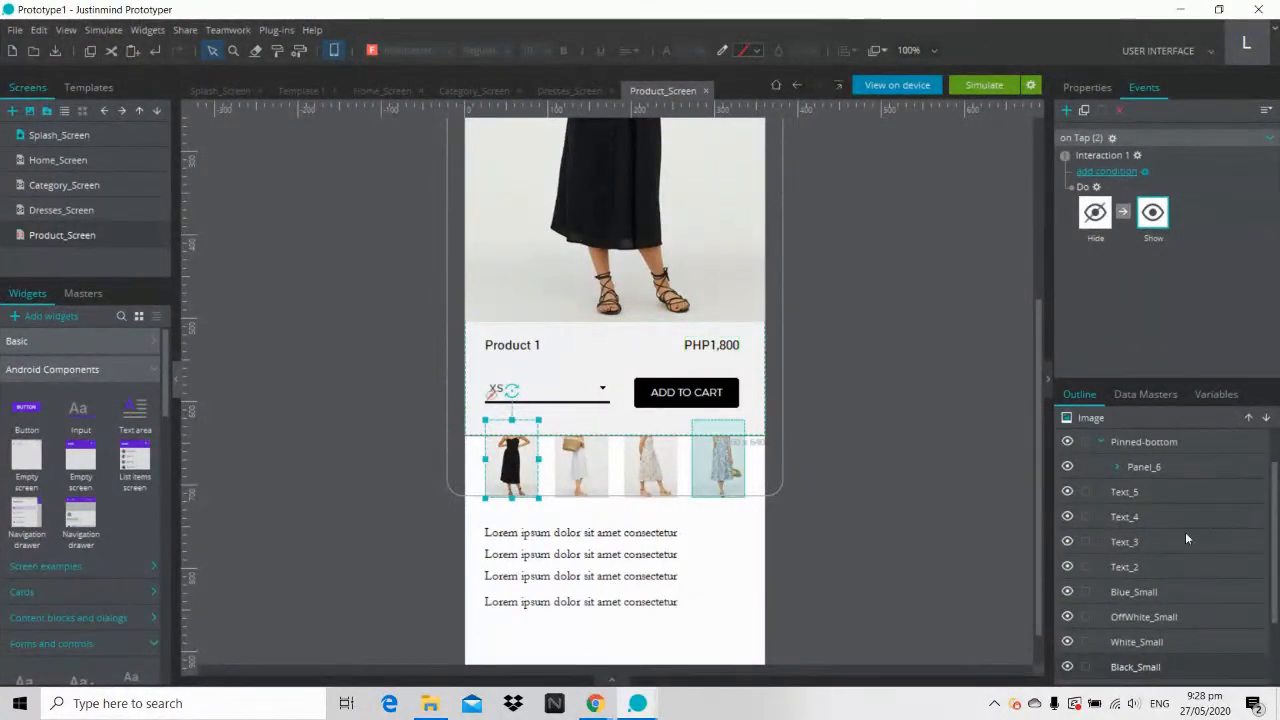
scroll(1180, 500, "up", 1)
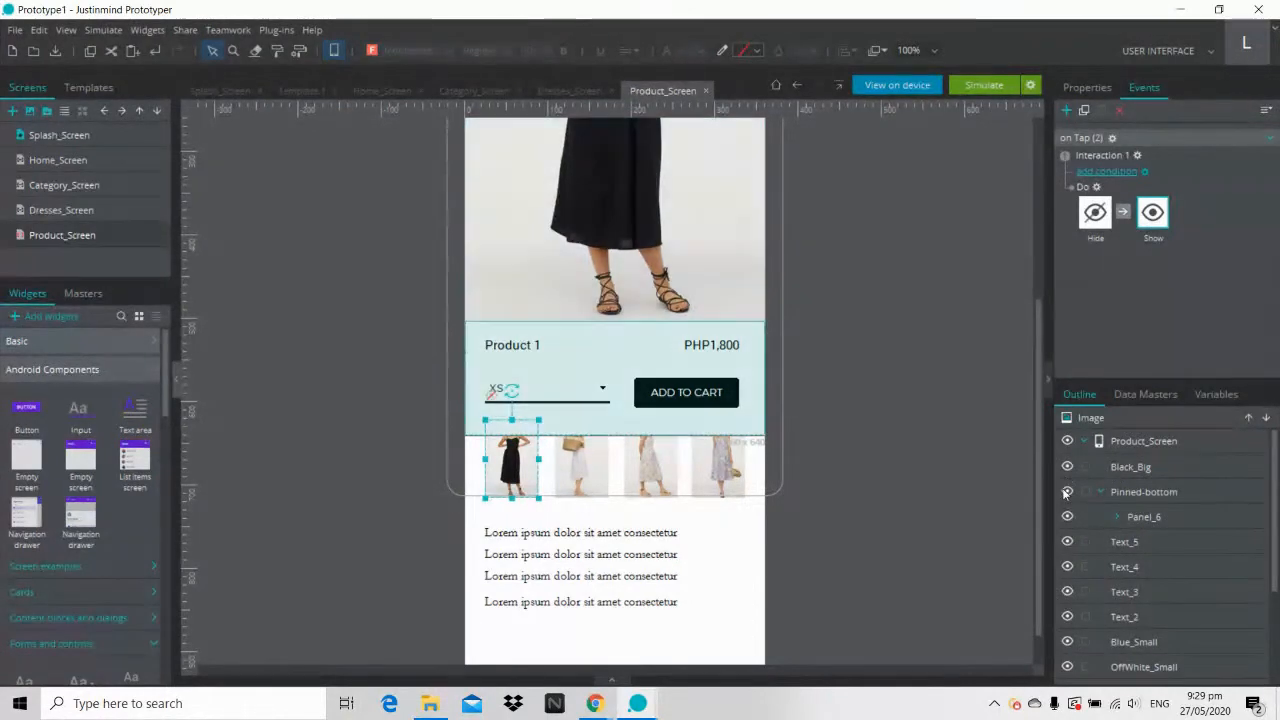
left_click(1067, 493)
left_click(603, 388)
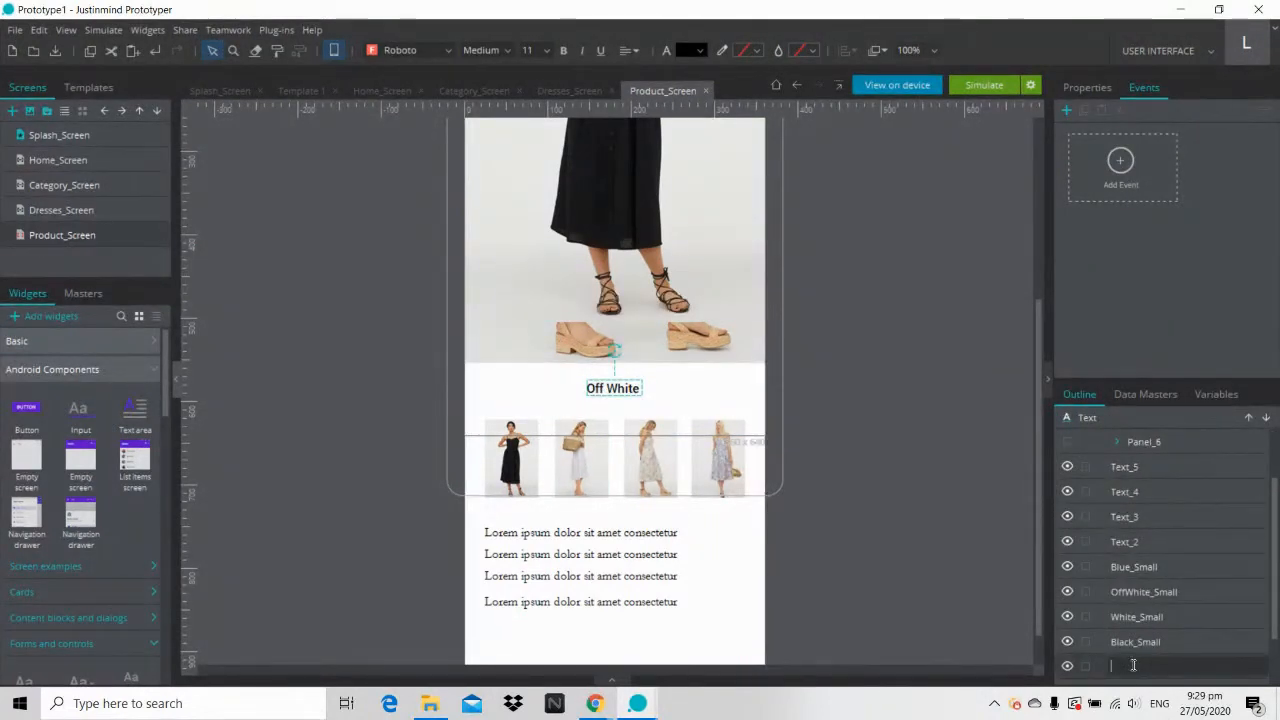
type("De")
key("Escape")
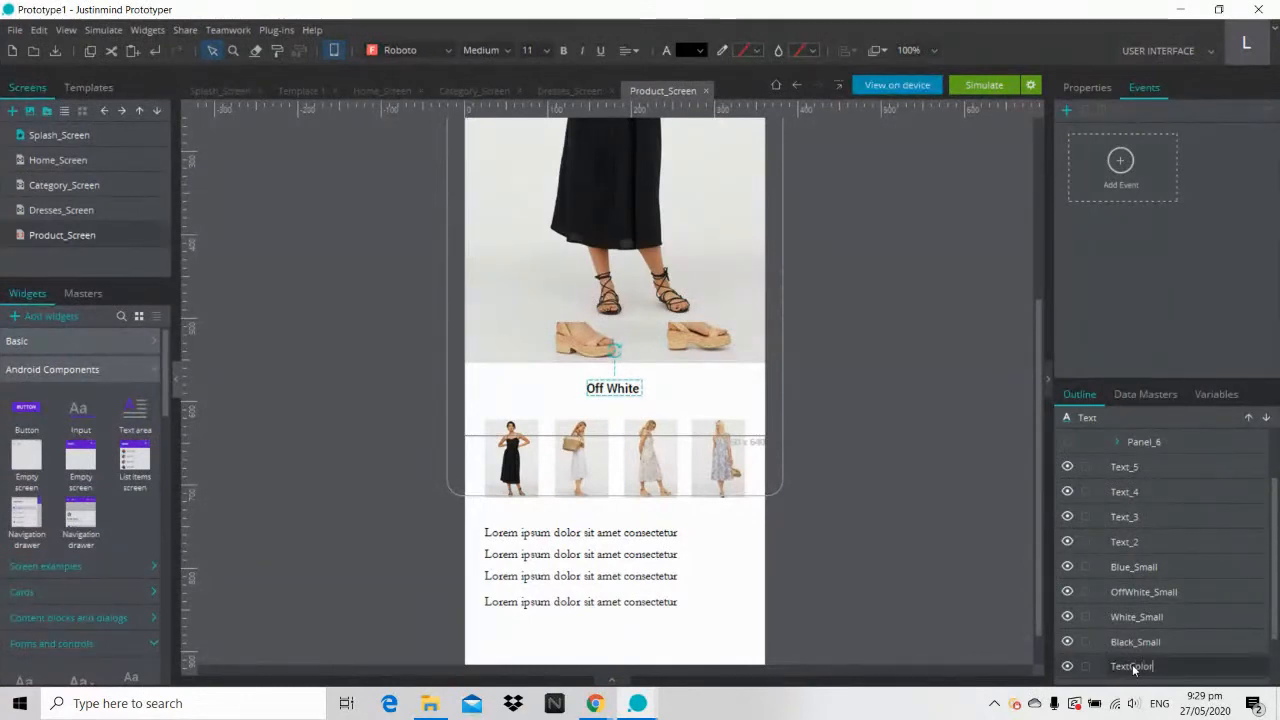
key("Return")
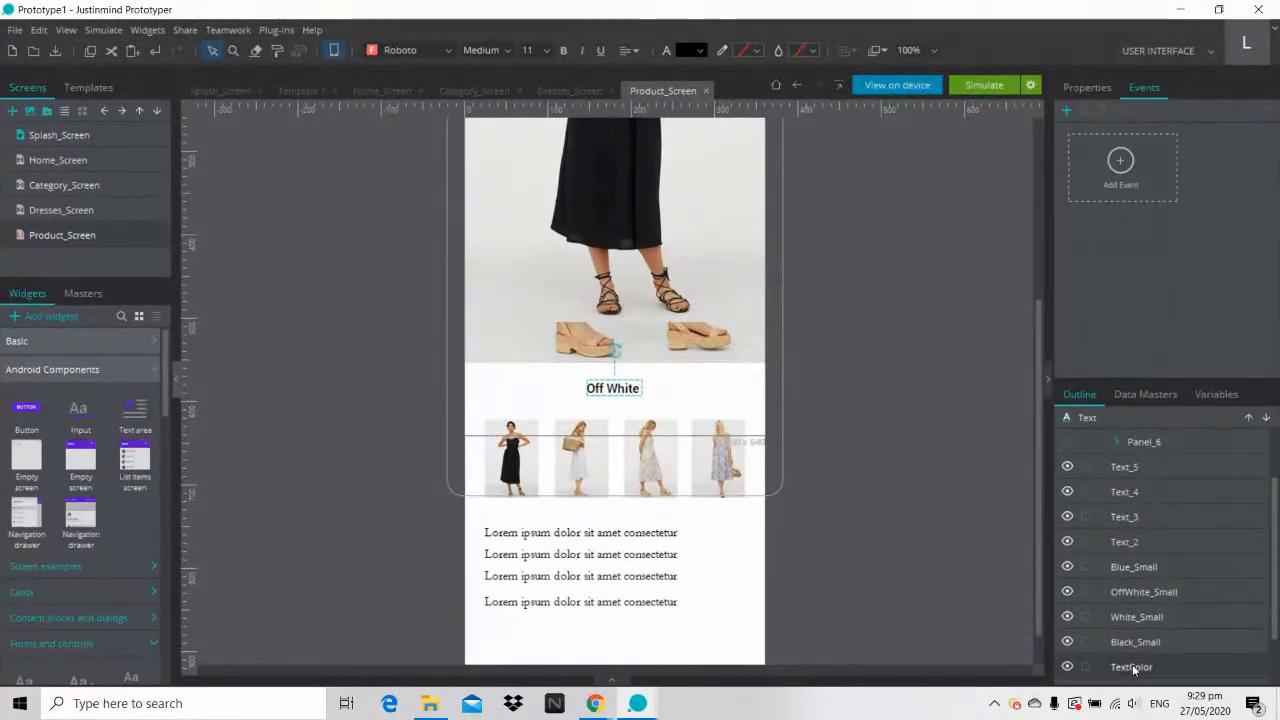
Step: Make the pinned bottom panel with the price and cart button visible again
left_click(1061, 442)
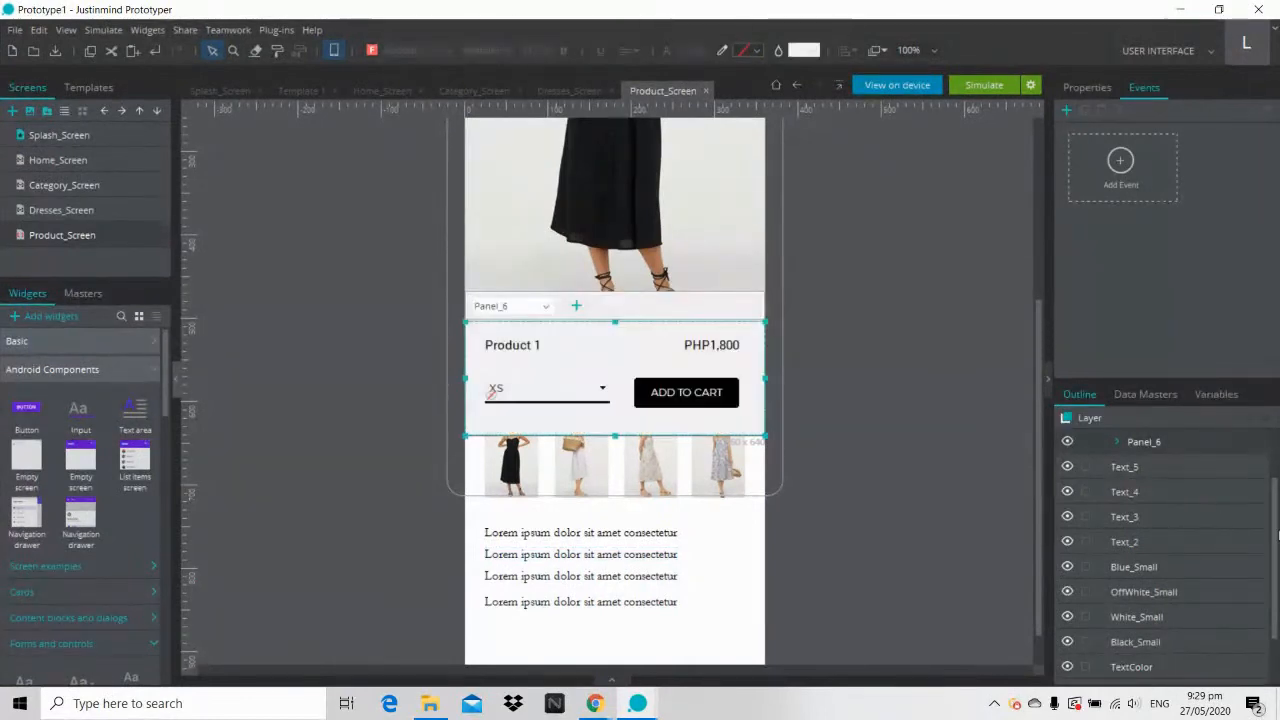
scroll(1277, 533, "up", 1)
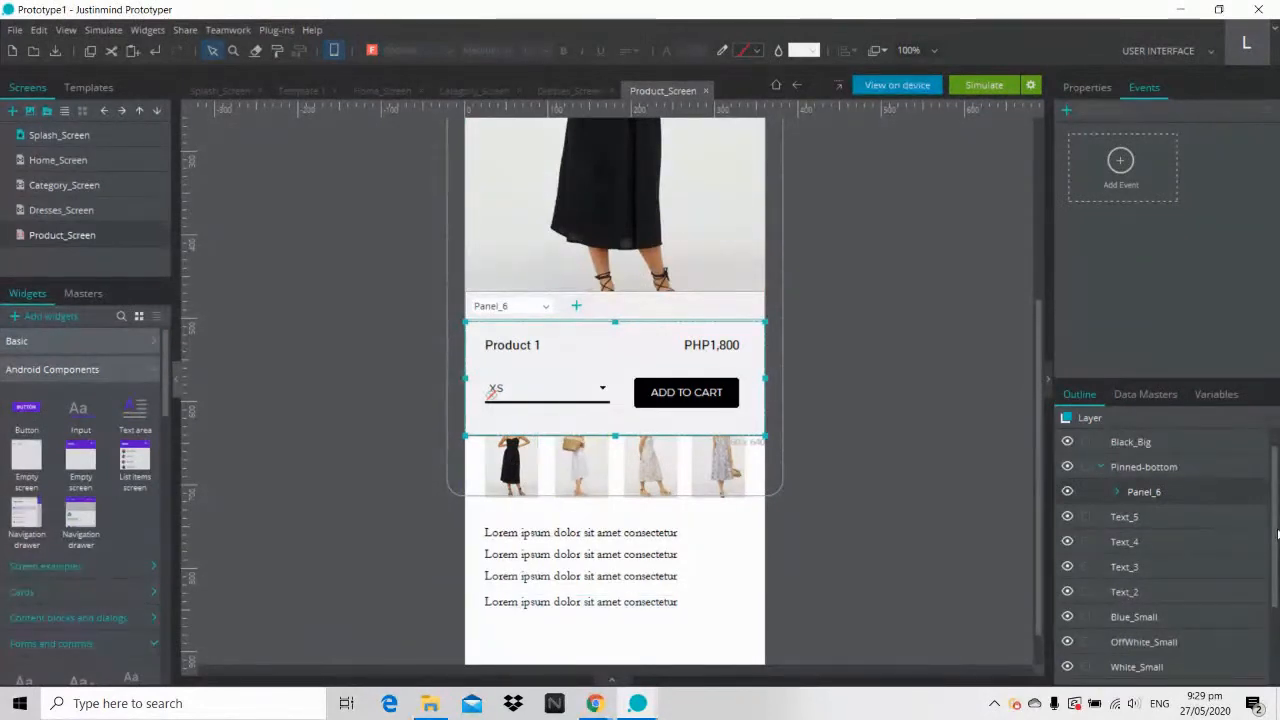
scroll(1275, 535, "down", 3)
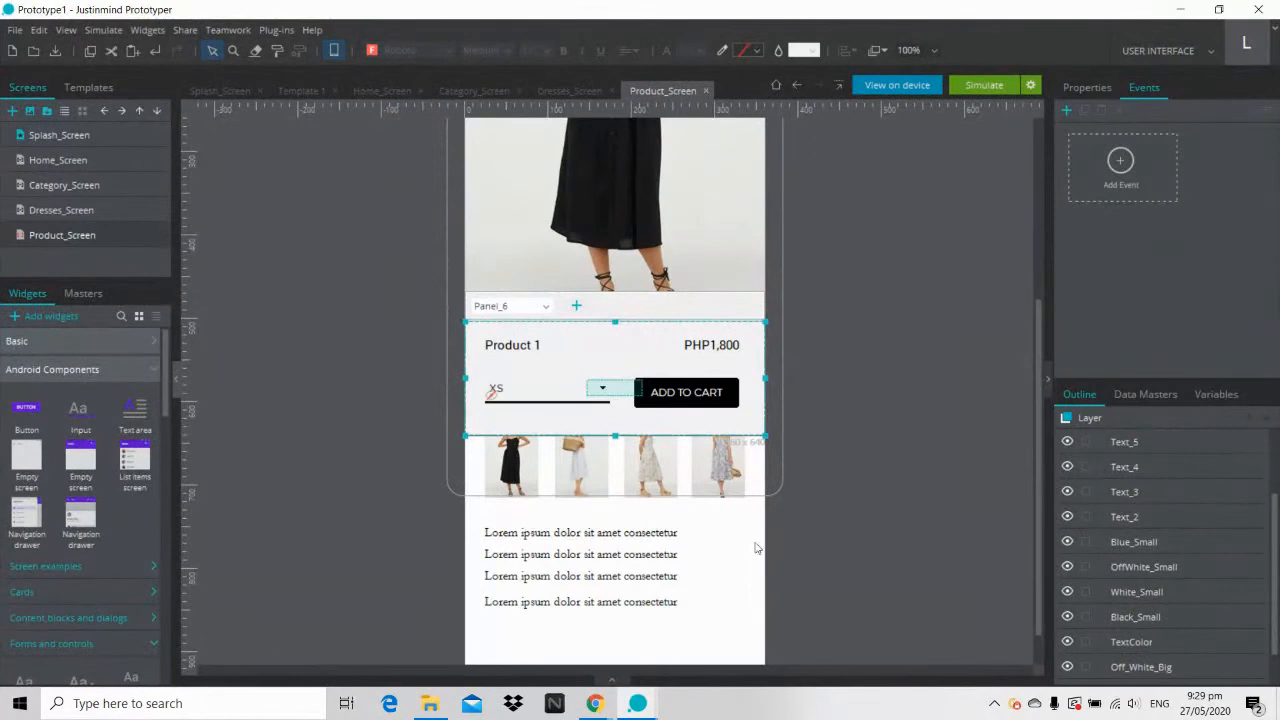
Step: Add a Set Value action to the black dress thumbnail's On Tap interaction that gives TextColor the fixed value "Black Dress"
left_click(503, 478)
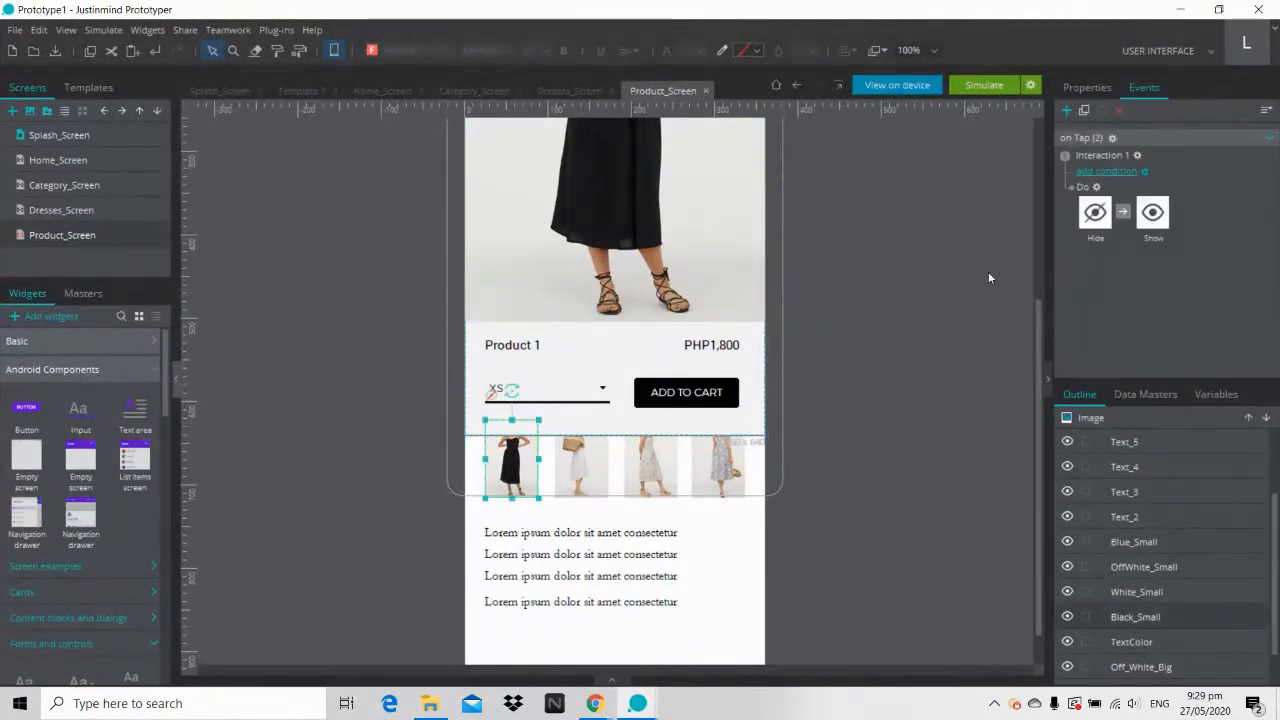
left_click(1095, 188)
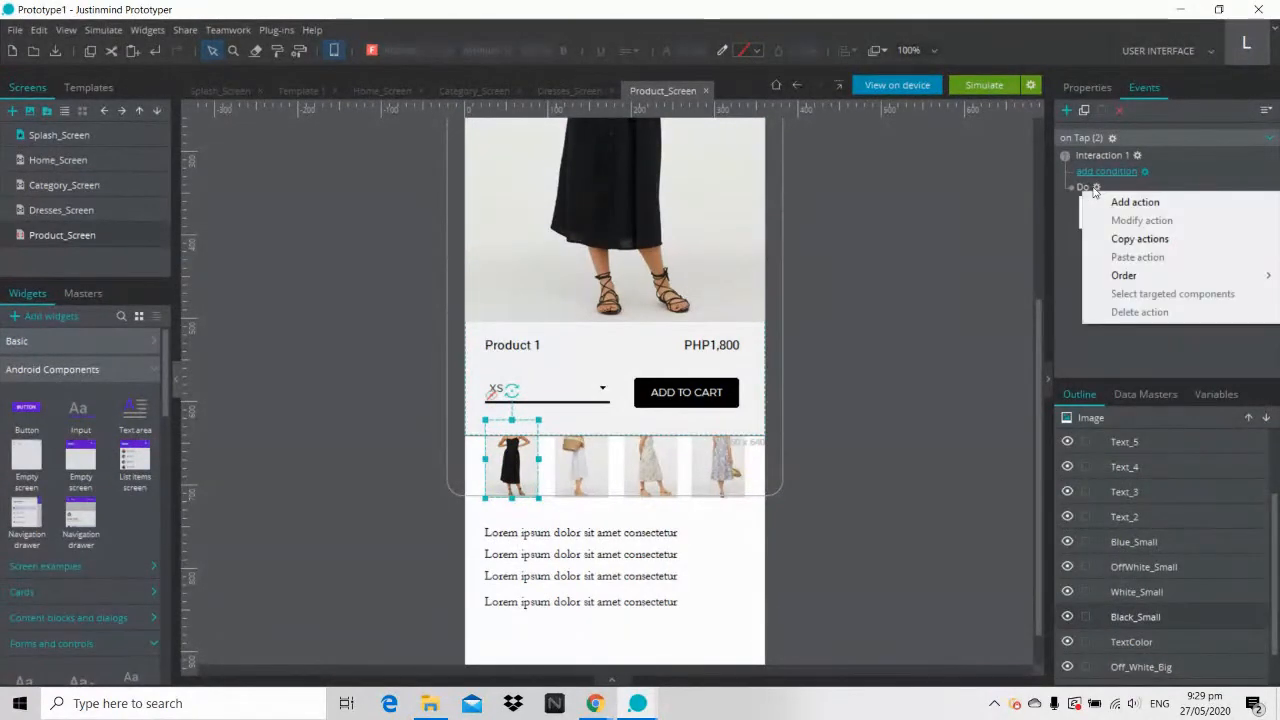
left_click(1125, 202)
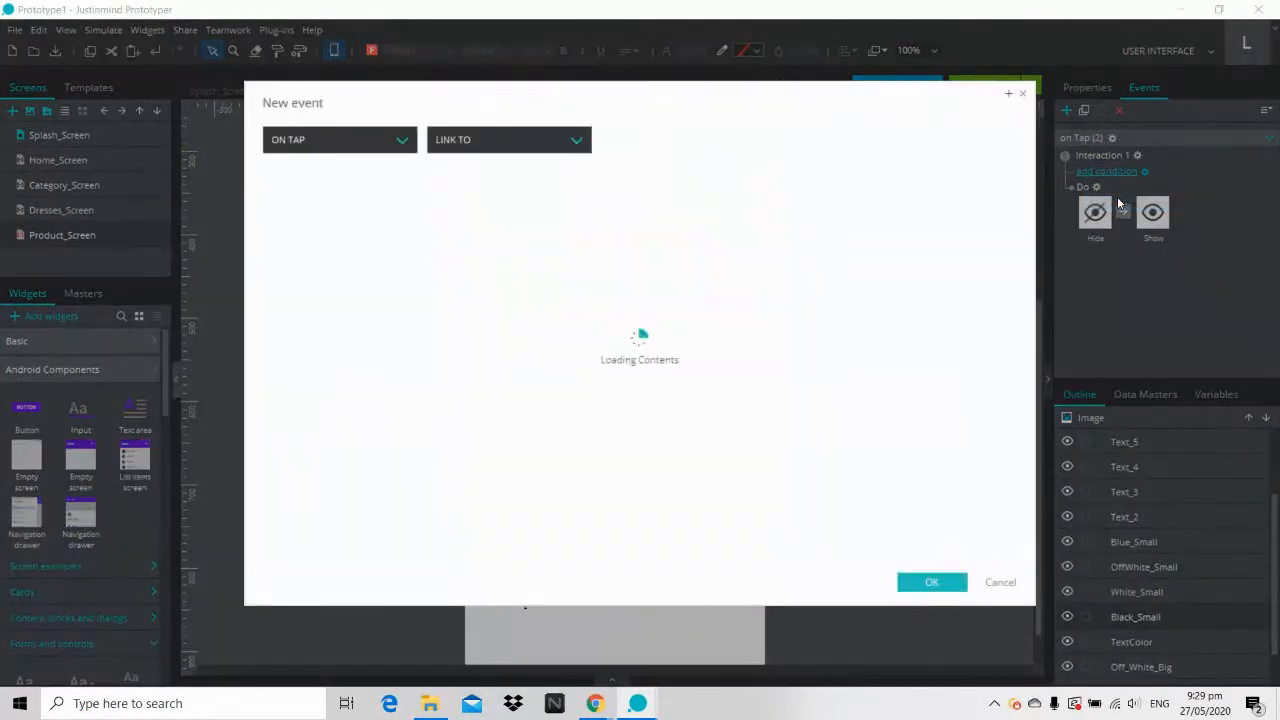
left_click(498, 145)
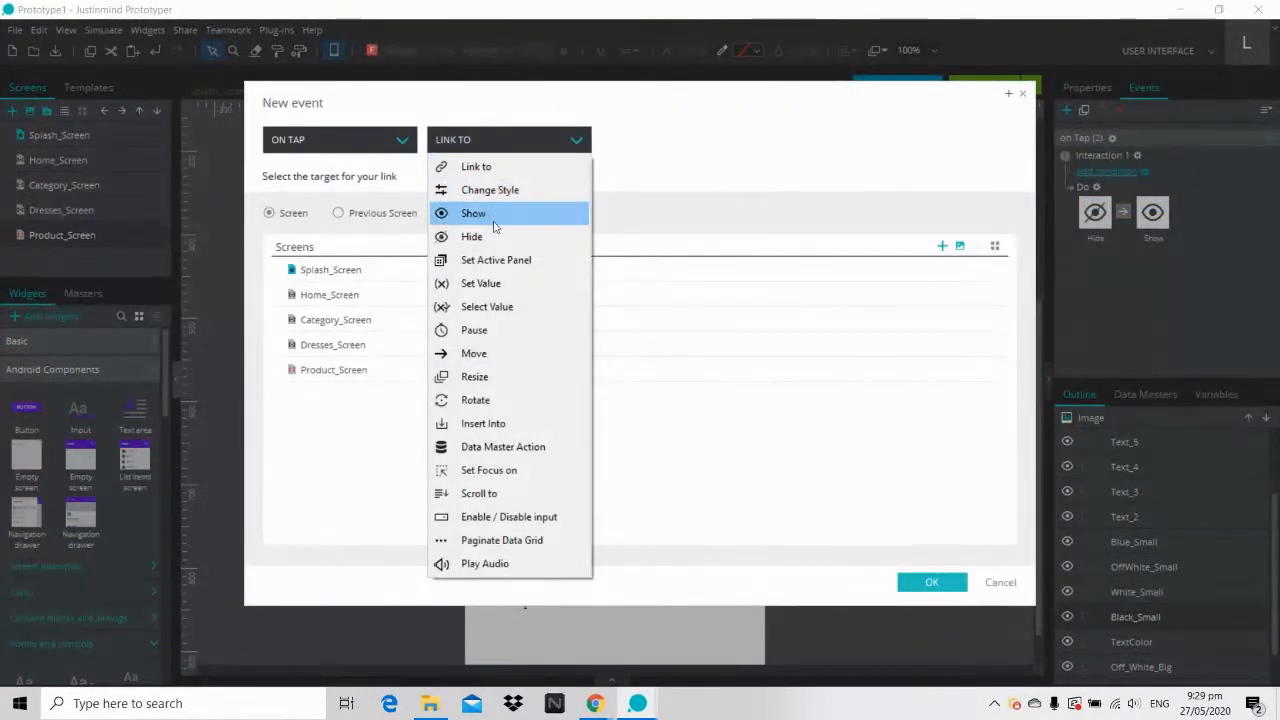
left_click(480, 285)
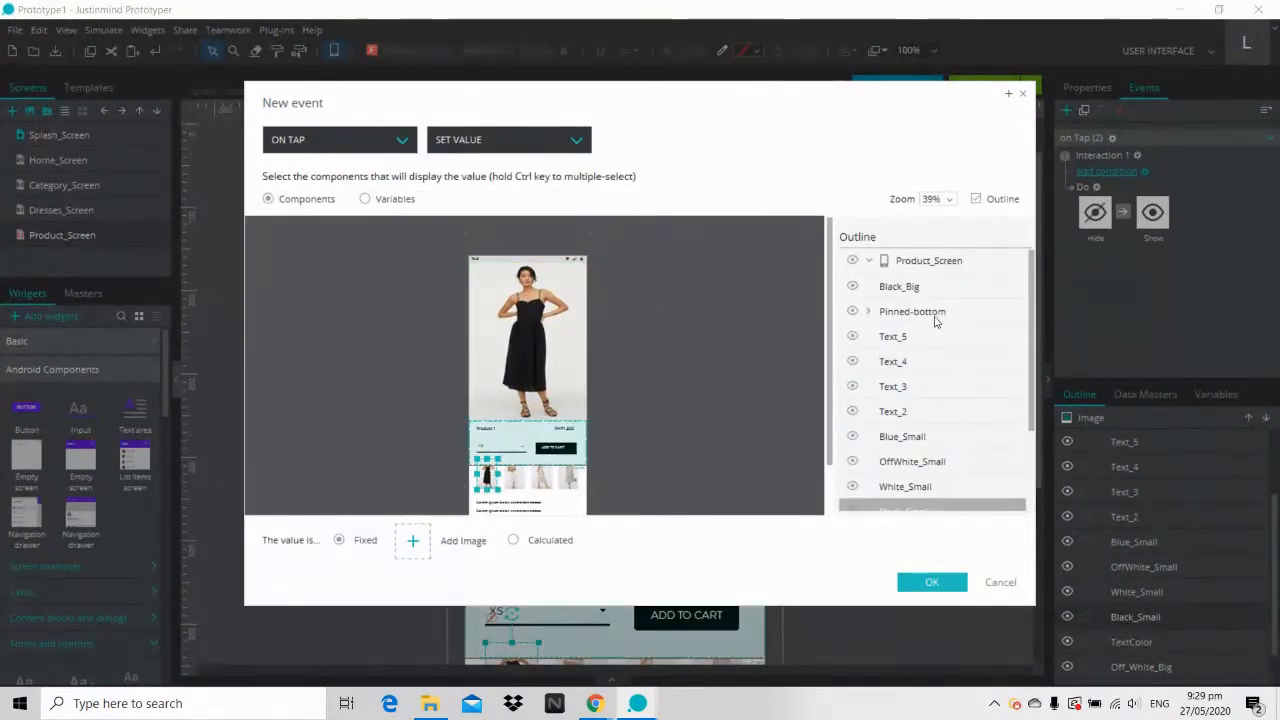
left_click_drag(1032, 316, 1034, 412)
left_click(955, 425)
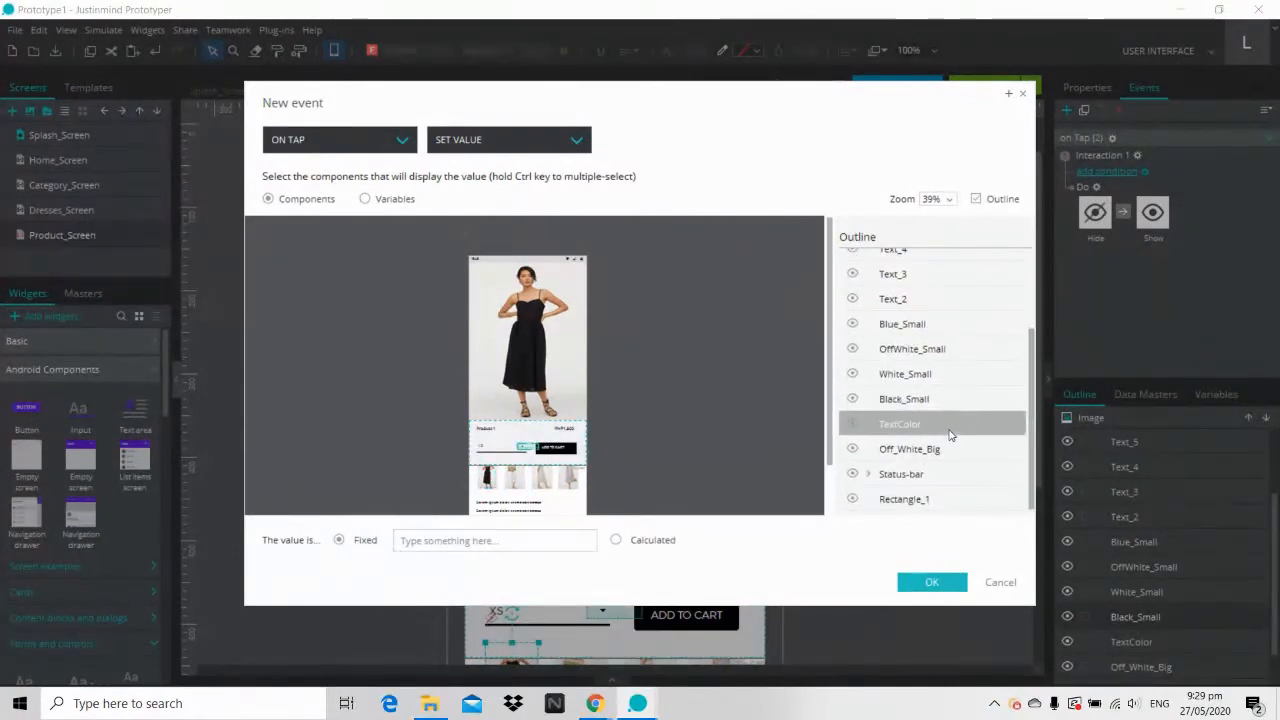
left_click(426, 542)
type("B")
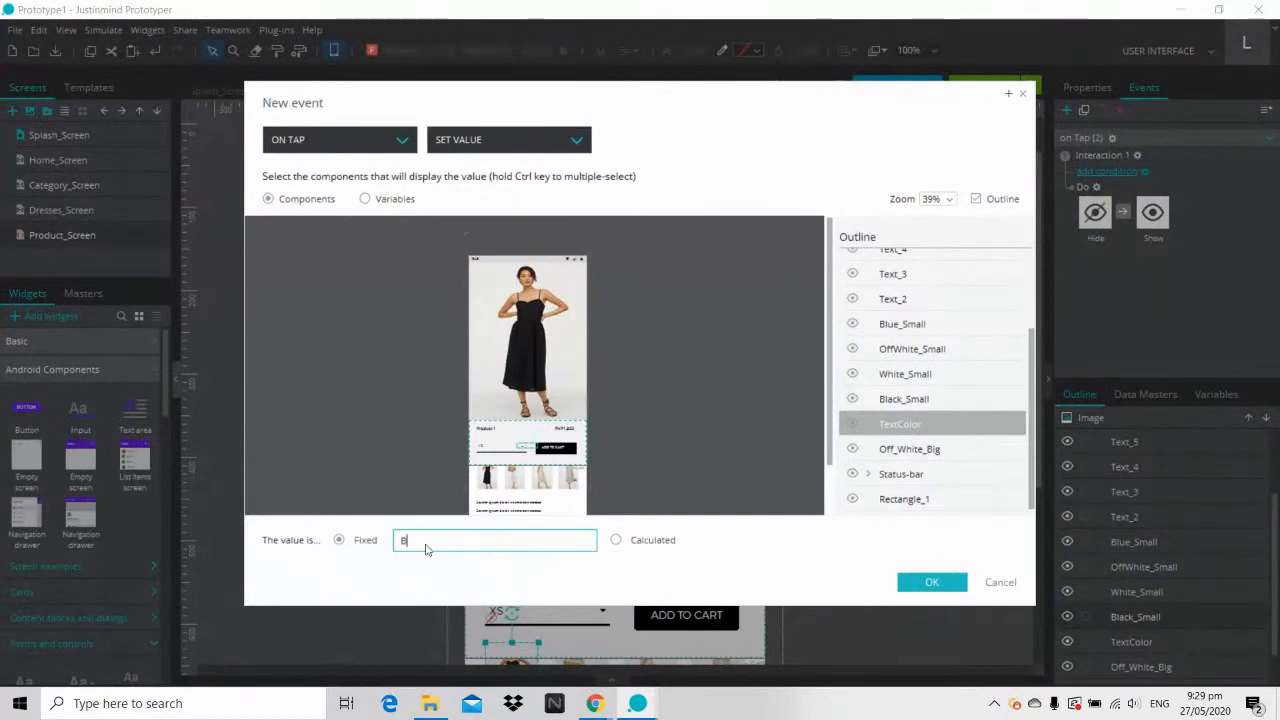
type("lack Dress")
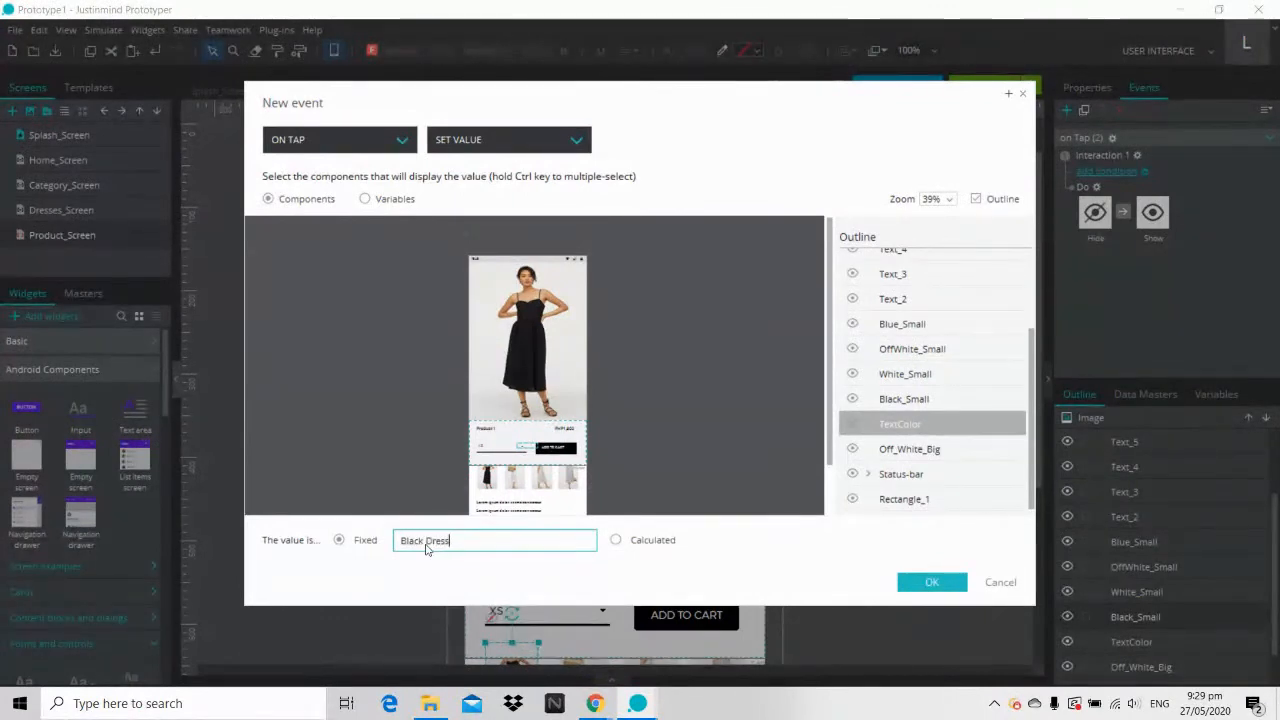
left_click(932, 583)
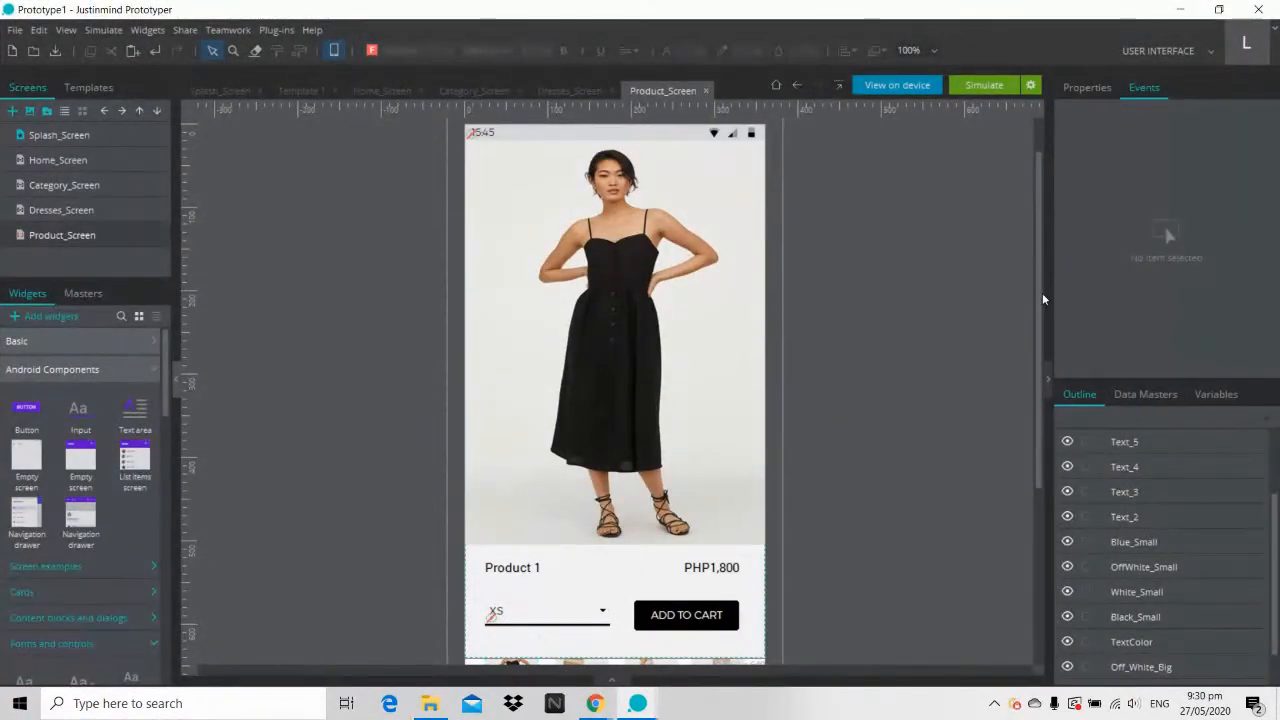
Step: Simulate the product screen, collapse the simulator's header and reduce the zoom so the whole phone fits
left_click_drag(1037, 292, 1036, 406)
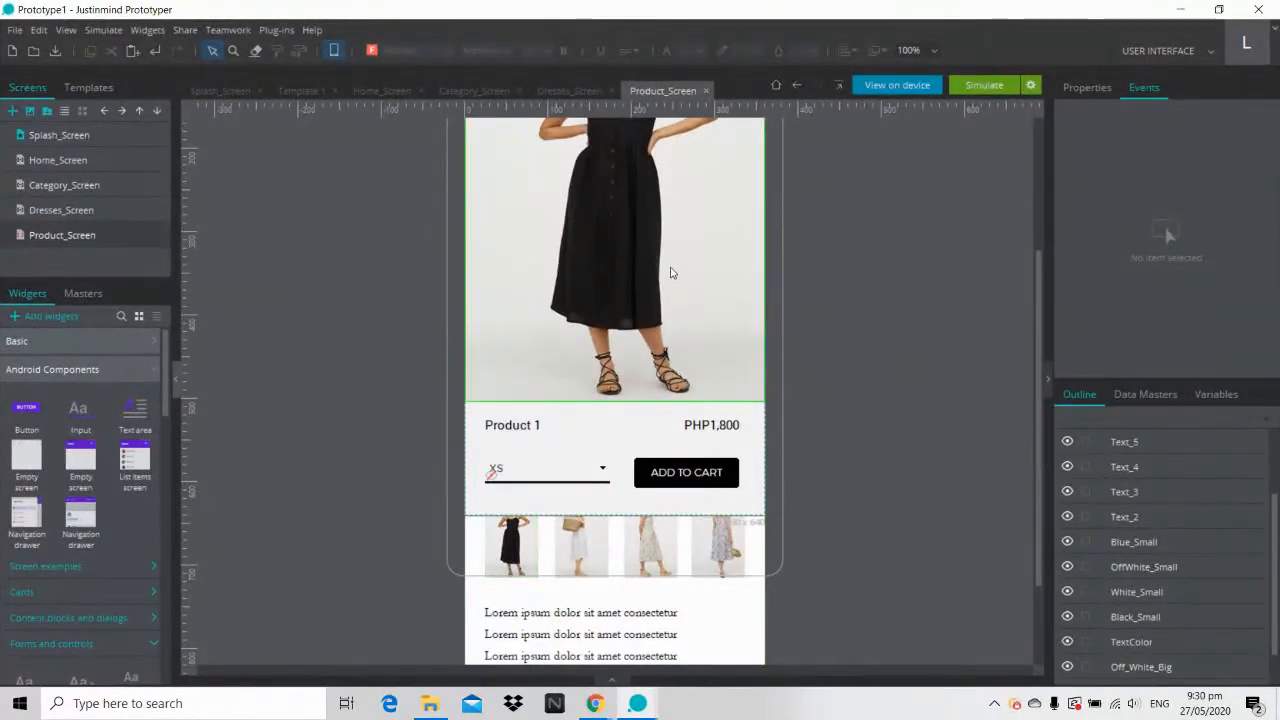
left_click(989, 86)
left_click(990, 88)
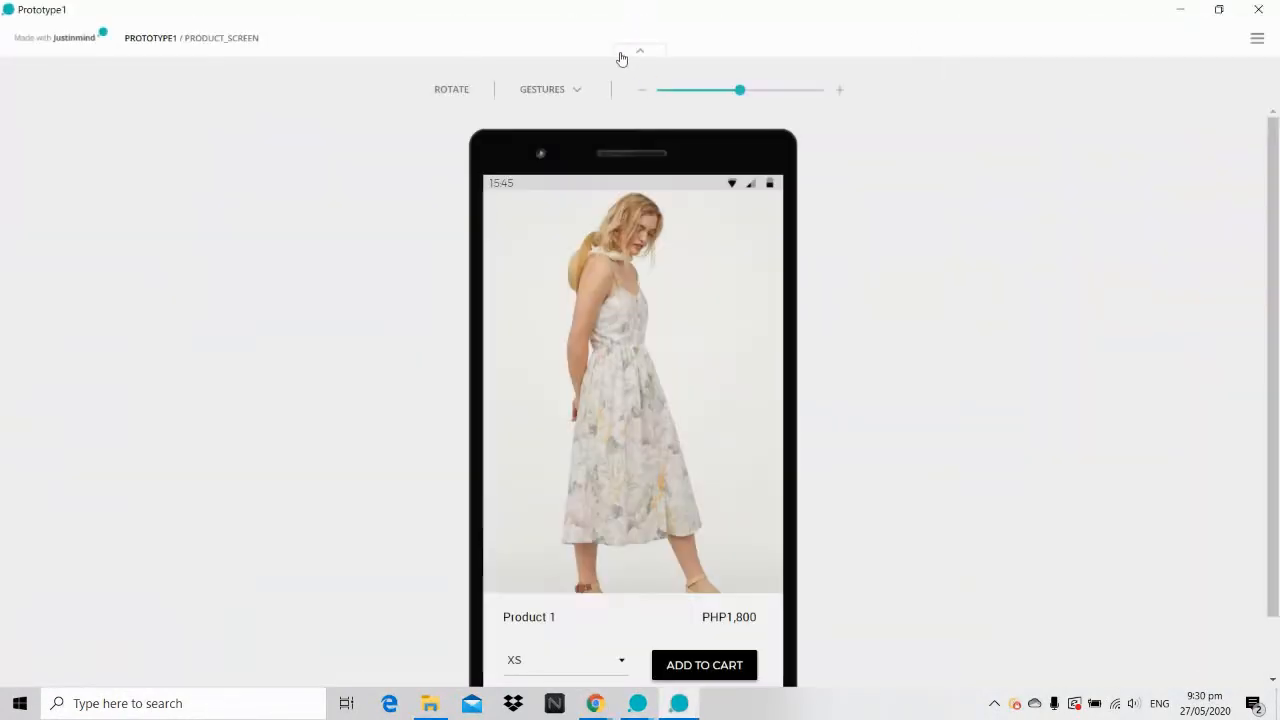
left_click(626, 58)
left_click(707, 53)
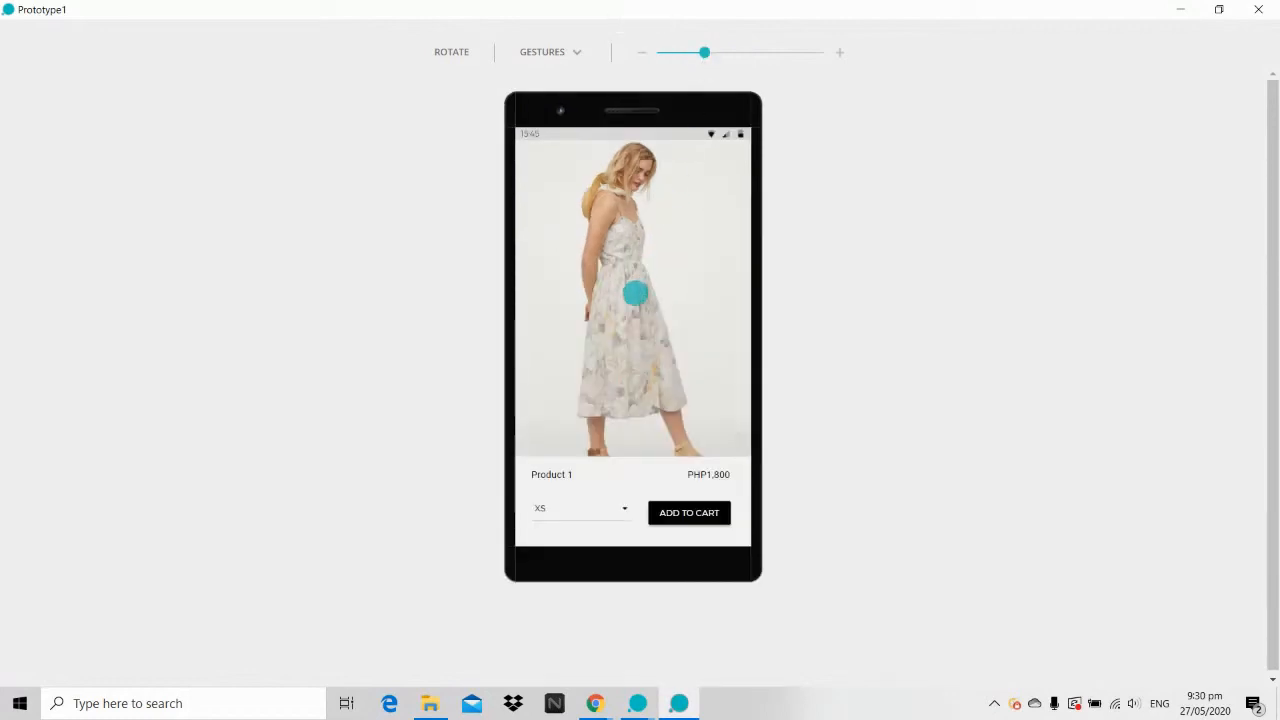
Step: Test the black dress thumbnail in the simulation, check the large image and color label, and close the simulation
left_click_drag(625, 350, 628, 196)
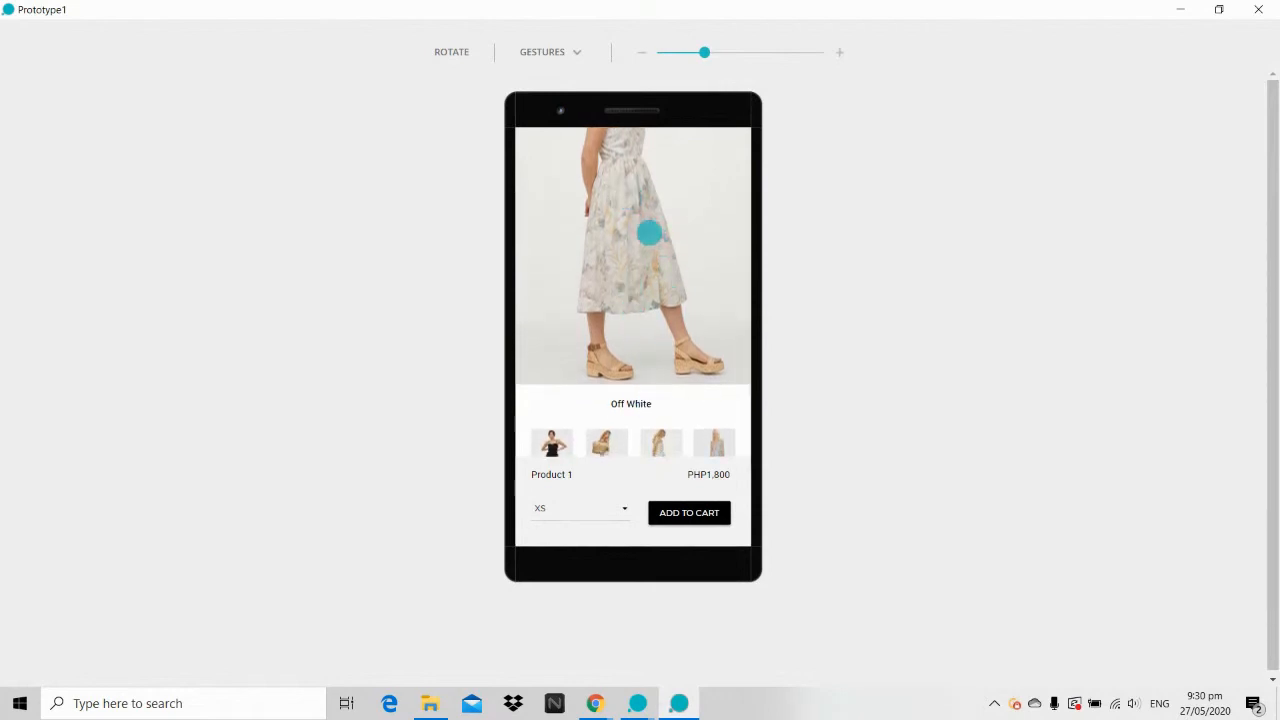
left_click_drag(640, 331, 640, 303)
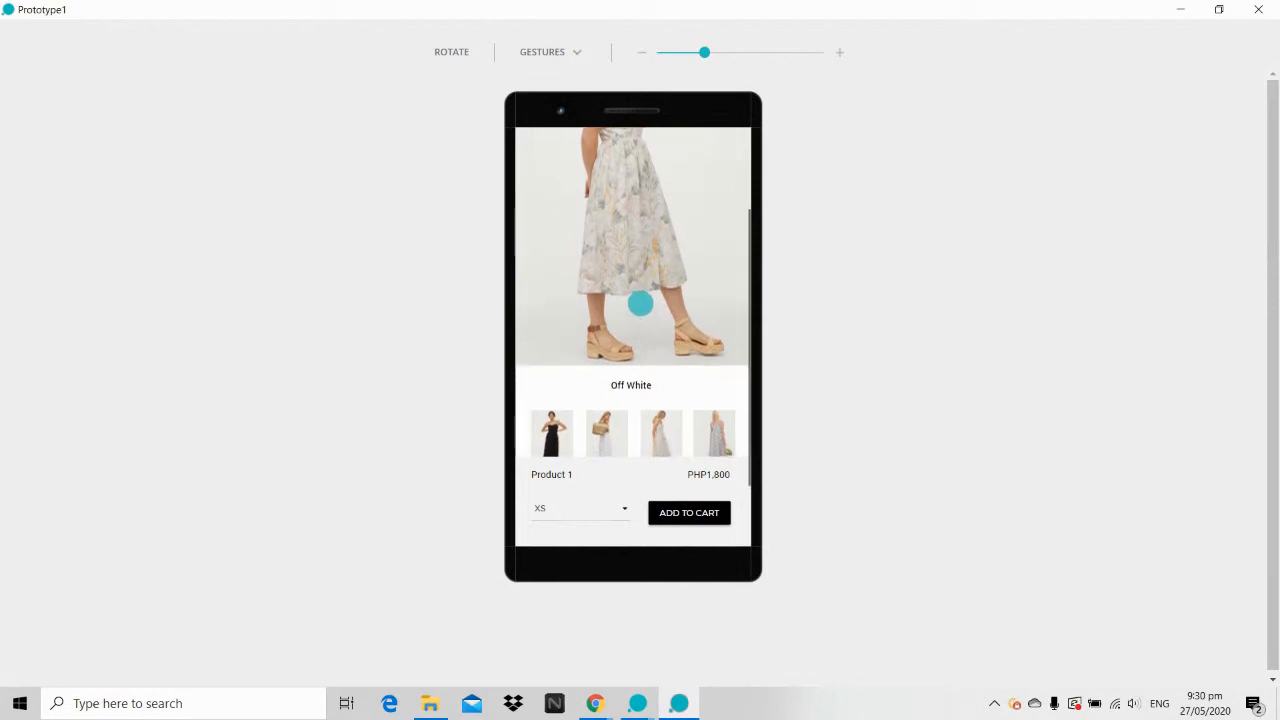
left_click(552, 428)
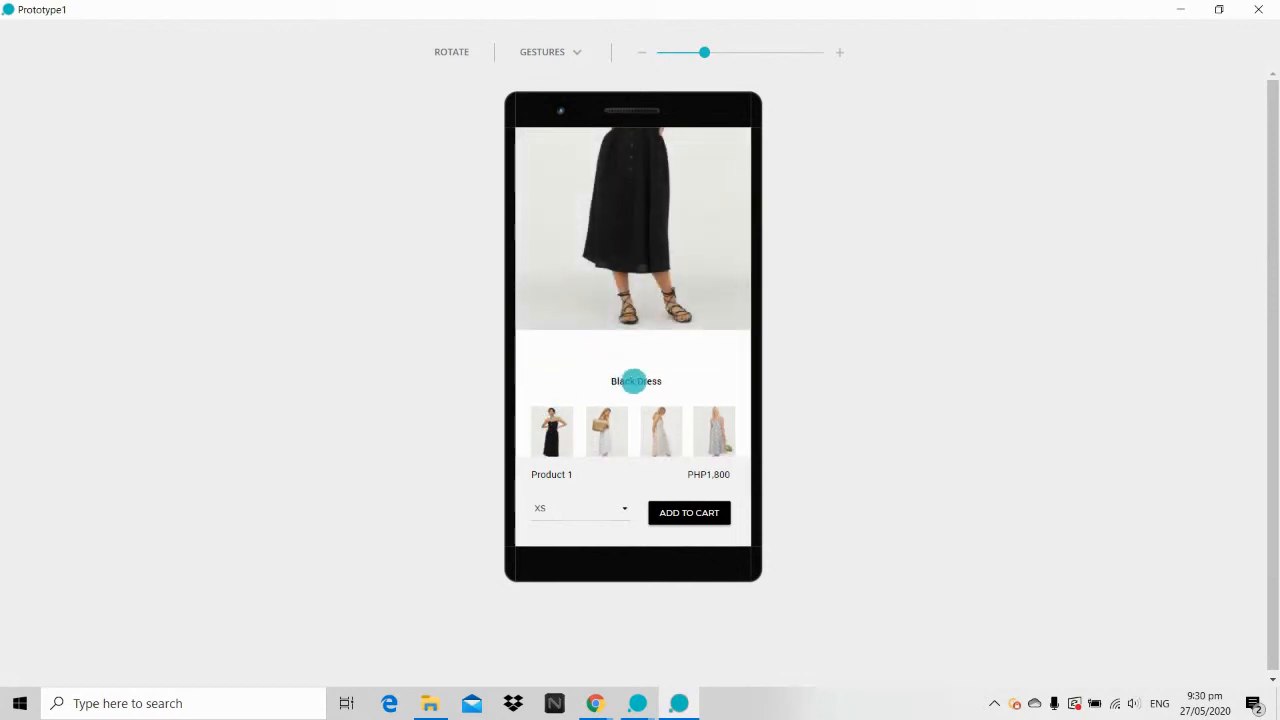
left_click_drag(663, 277, 663, 417)
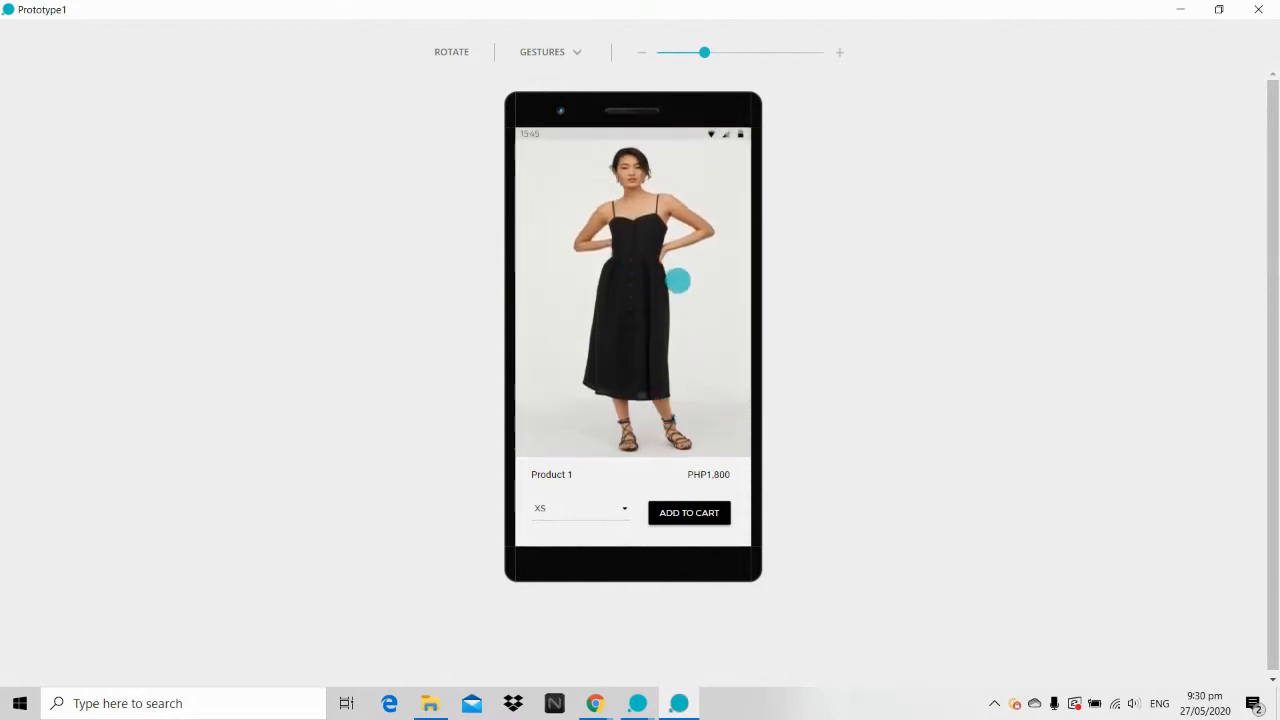
left_click_drag(671, 314, 680, 160)
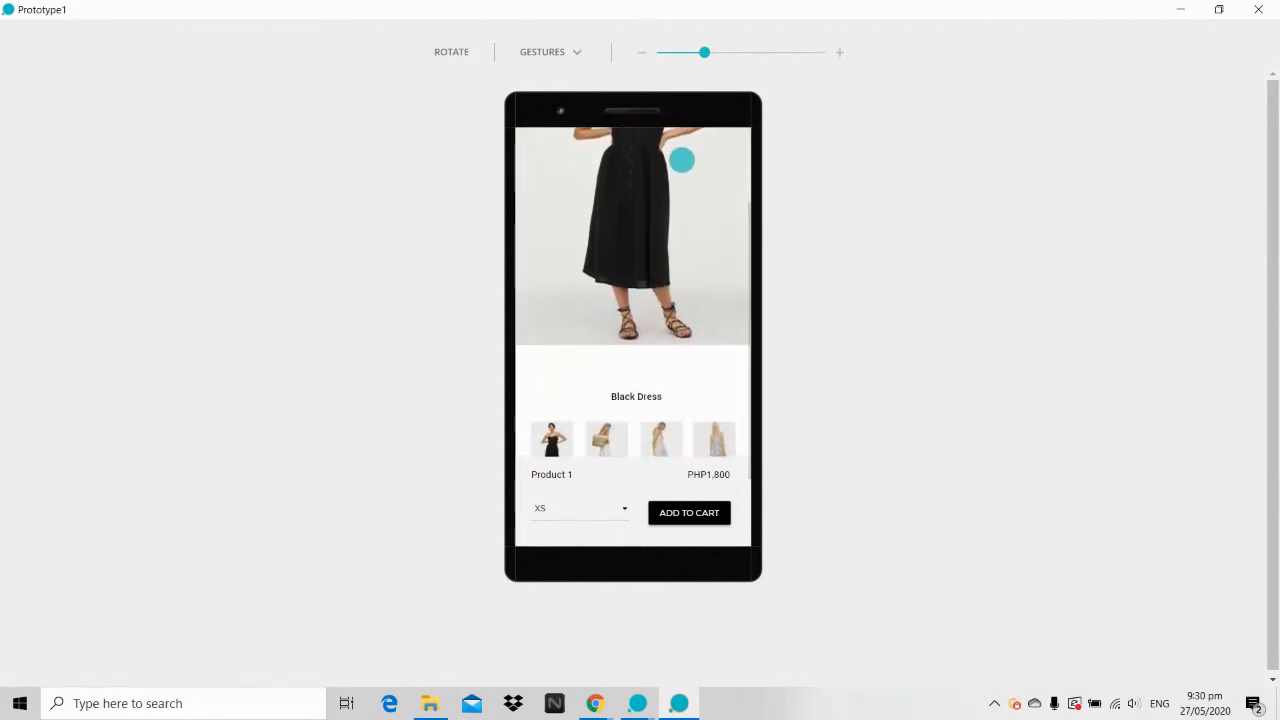
left_click_drag(657, 363, 657, 277)
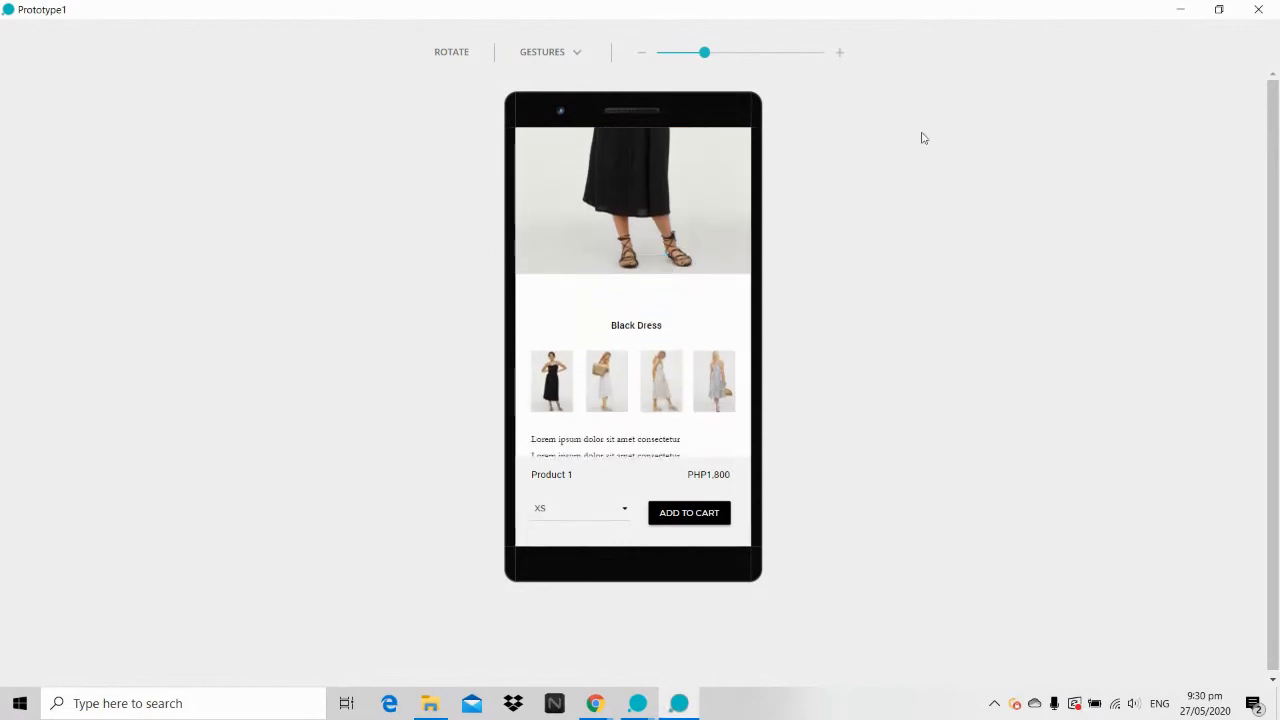
left_click(1258, 9)
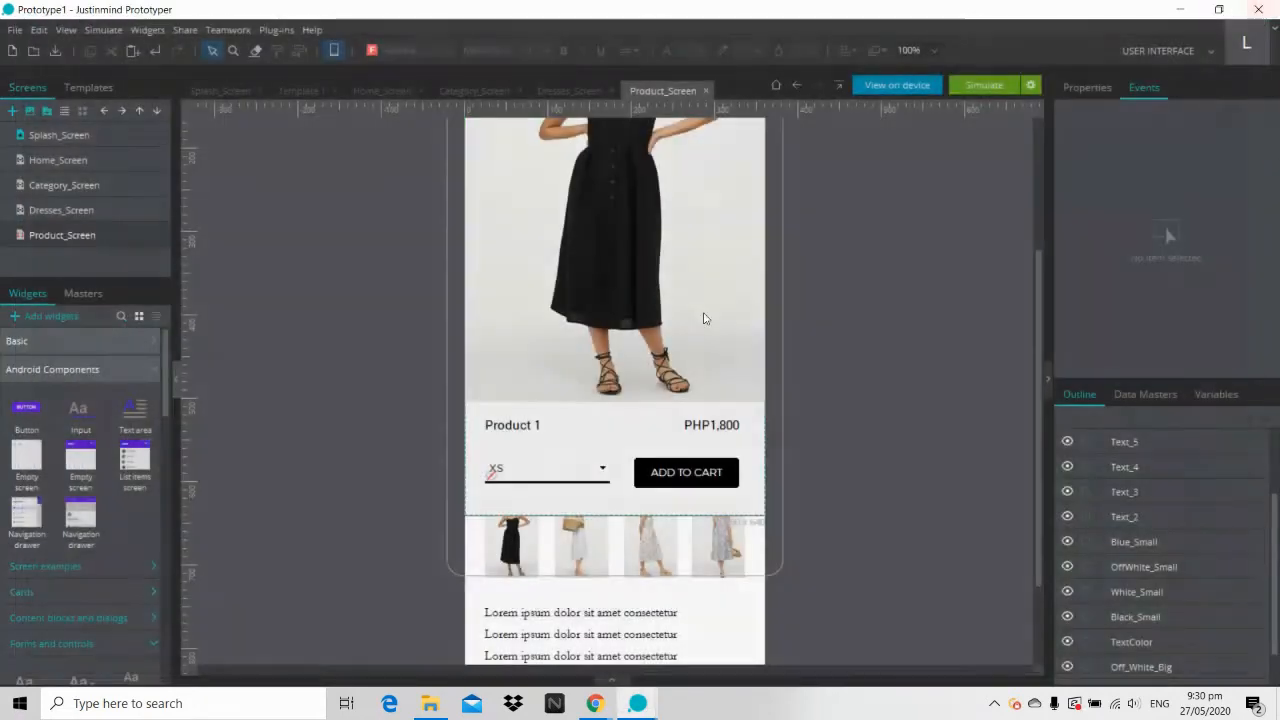
Step: Stretch the large black dress image slightly downward by its lower edge and deselect it
left_click(612, 356)
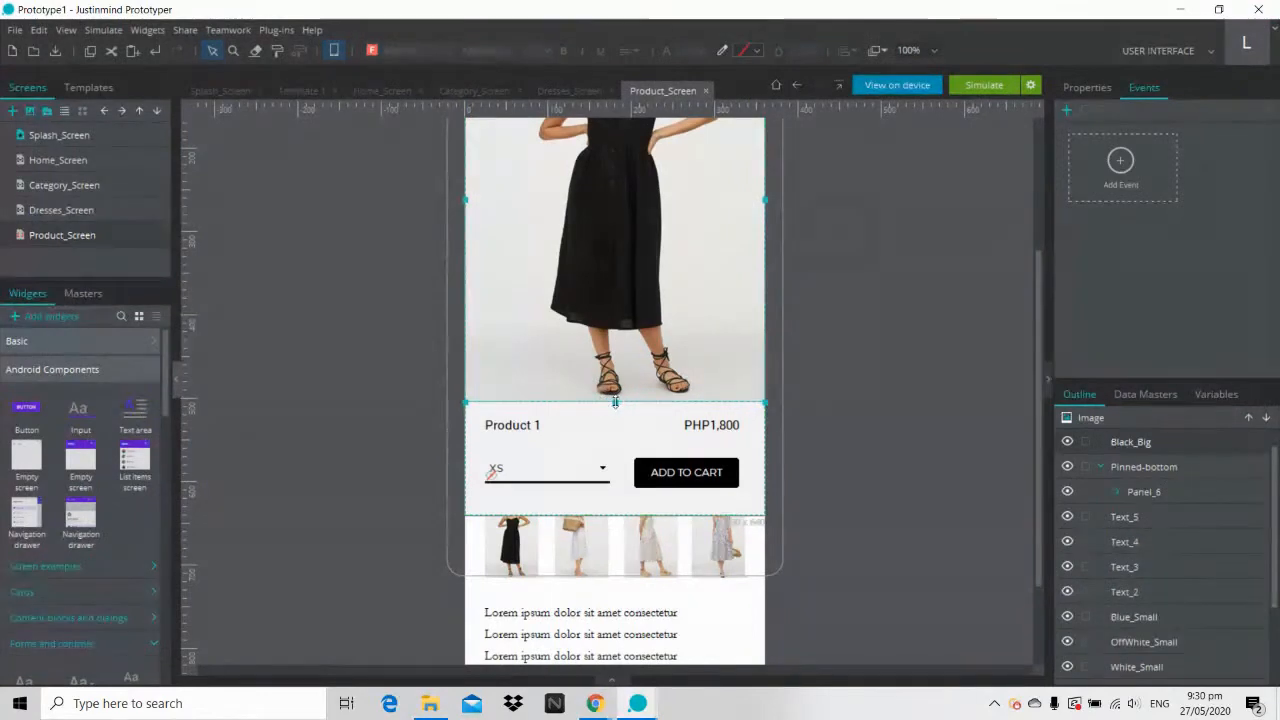
left_click_drag(615, 404, 615, 416)
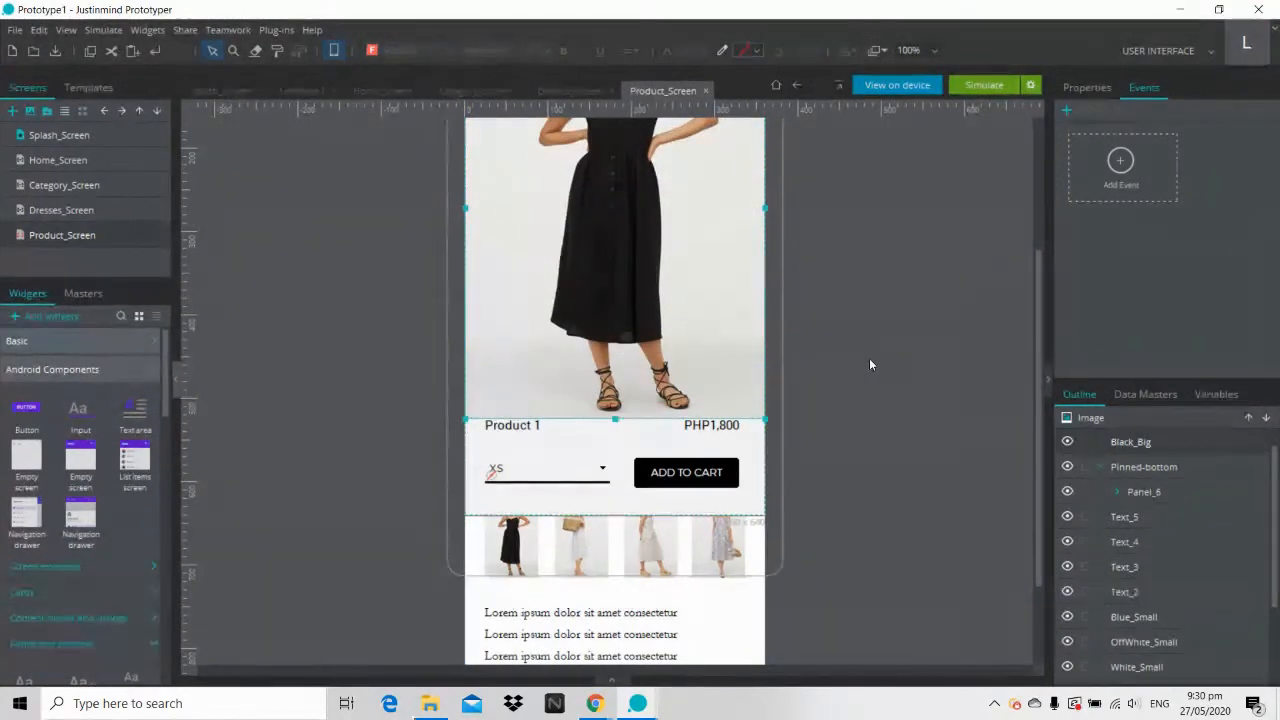
left_click(869, 358)
Step: Simulate the product screen again, tap the black dress thumbnail to check the resized image and label, and close the simulation
left_click(977, 89)
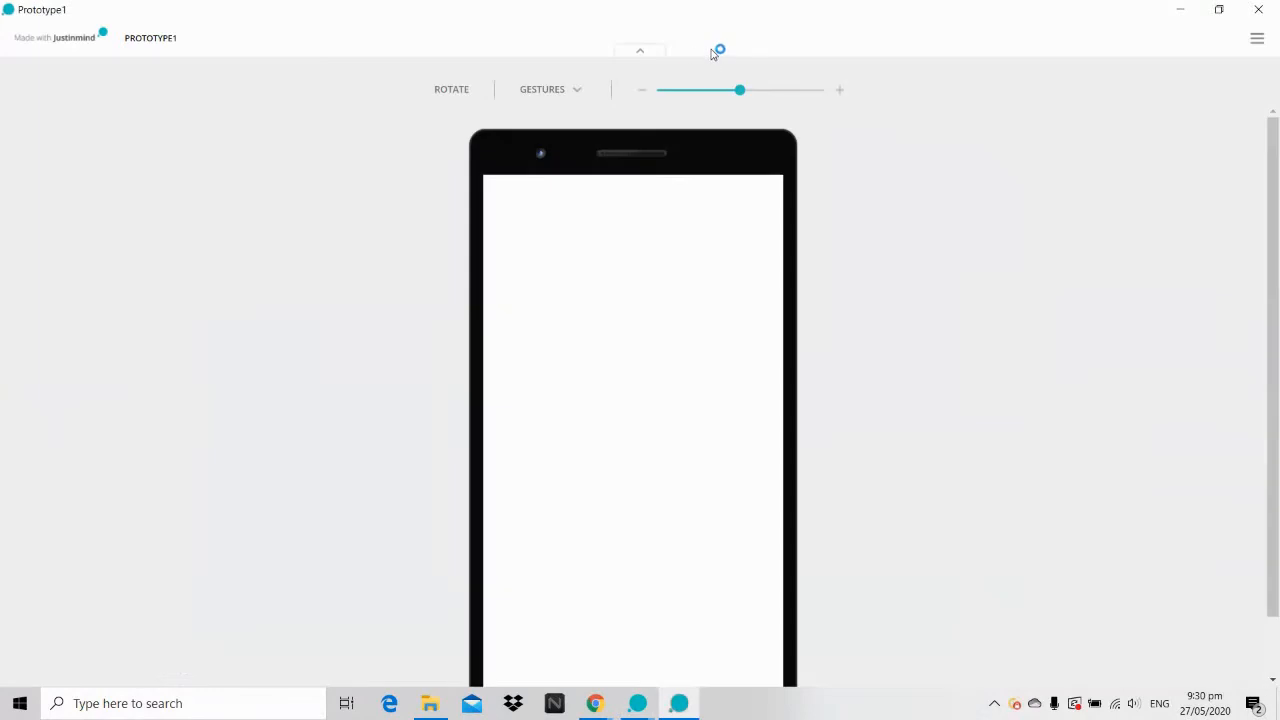
left_click(640, 52)
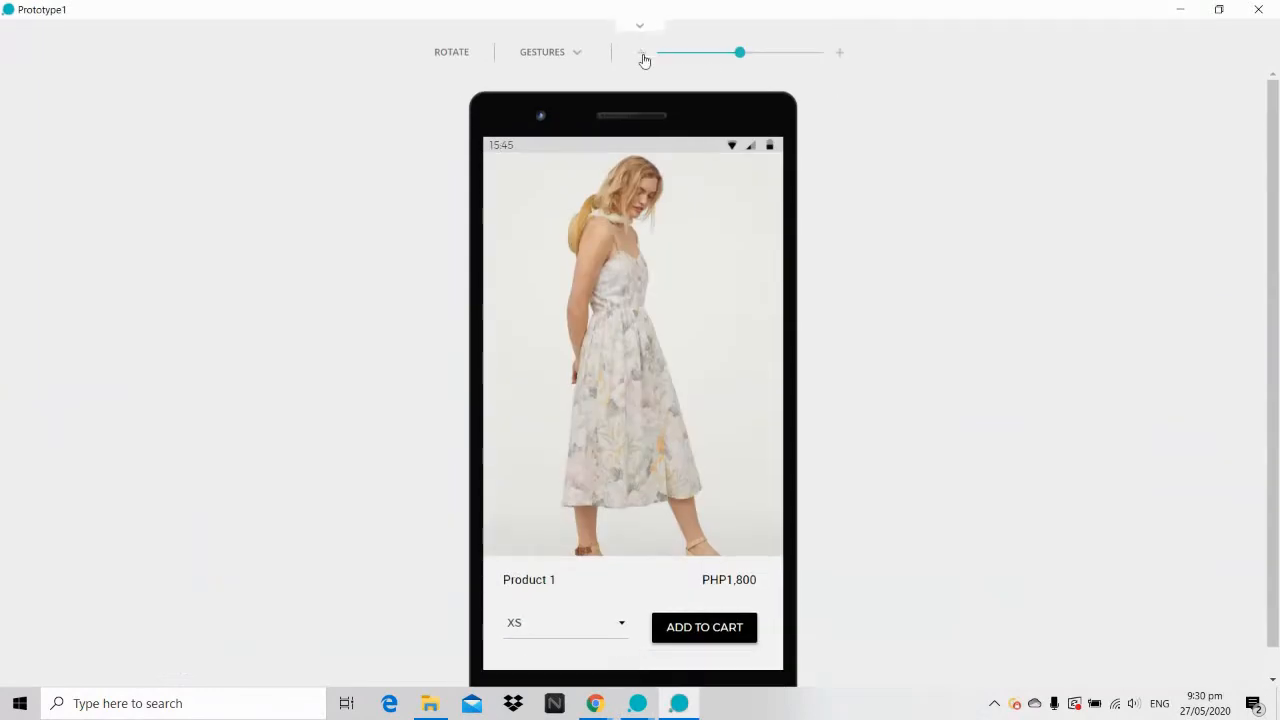
left_click_drag(656, 440, 626, 237)
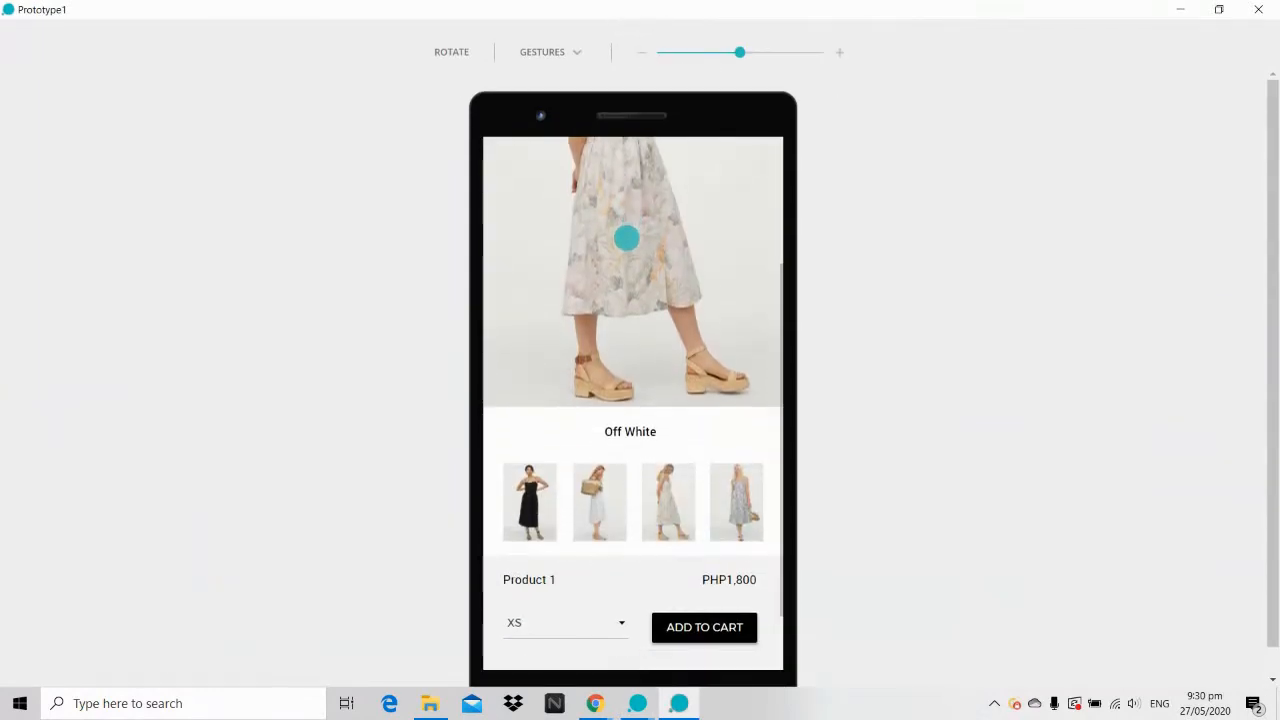
left_click(546, 485)
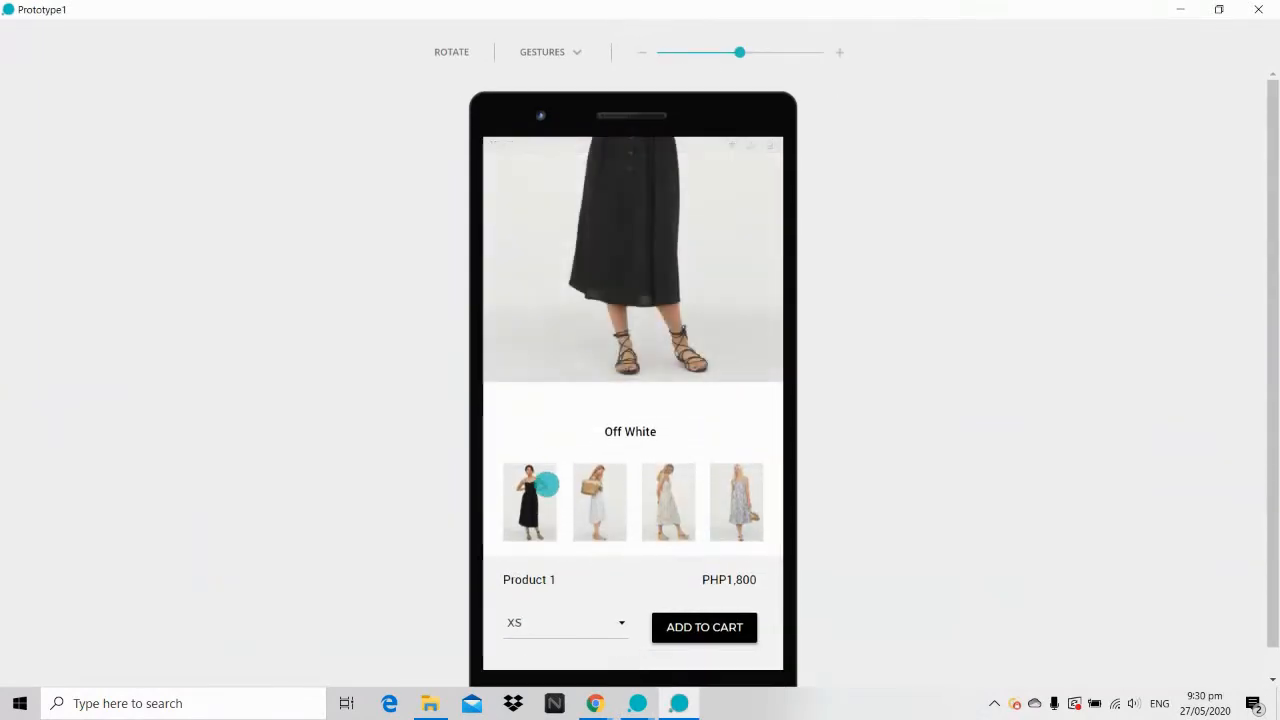
left_click_drag(681, 287, 676, 251)
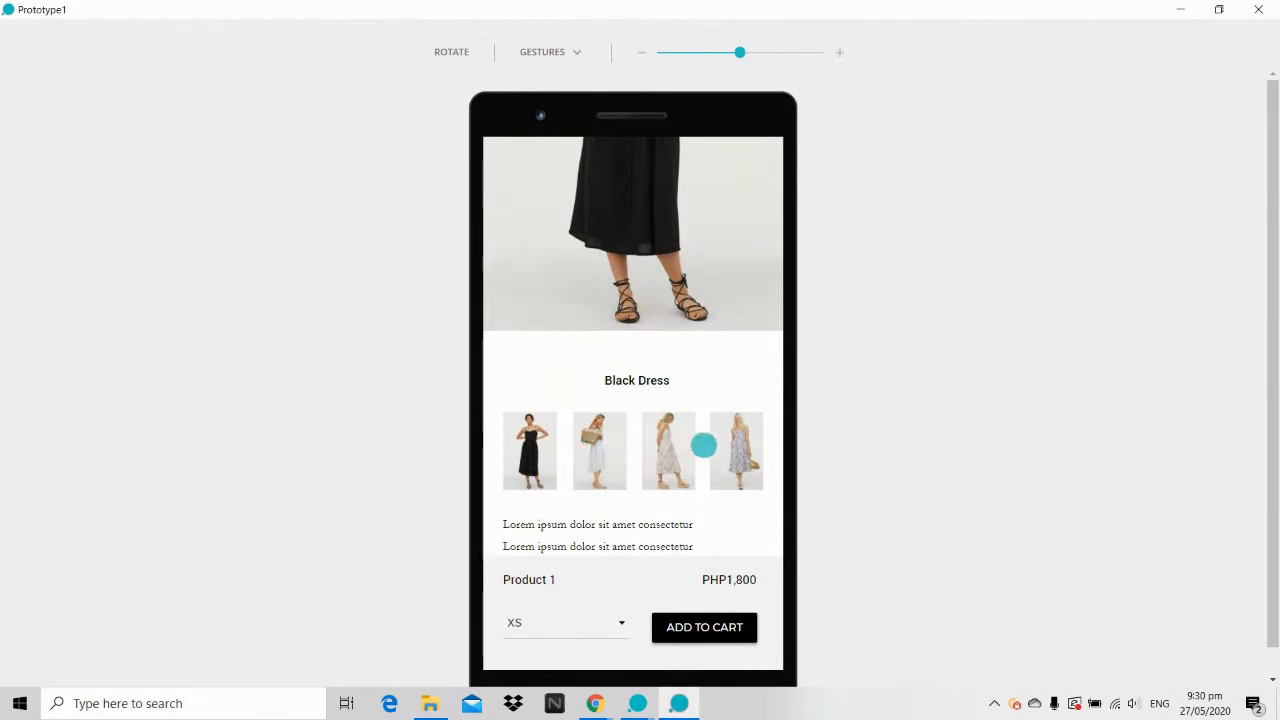
left_click(1259, 10)
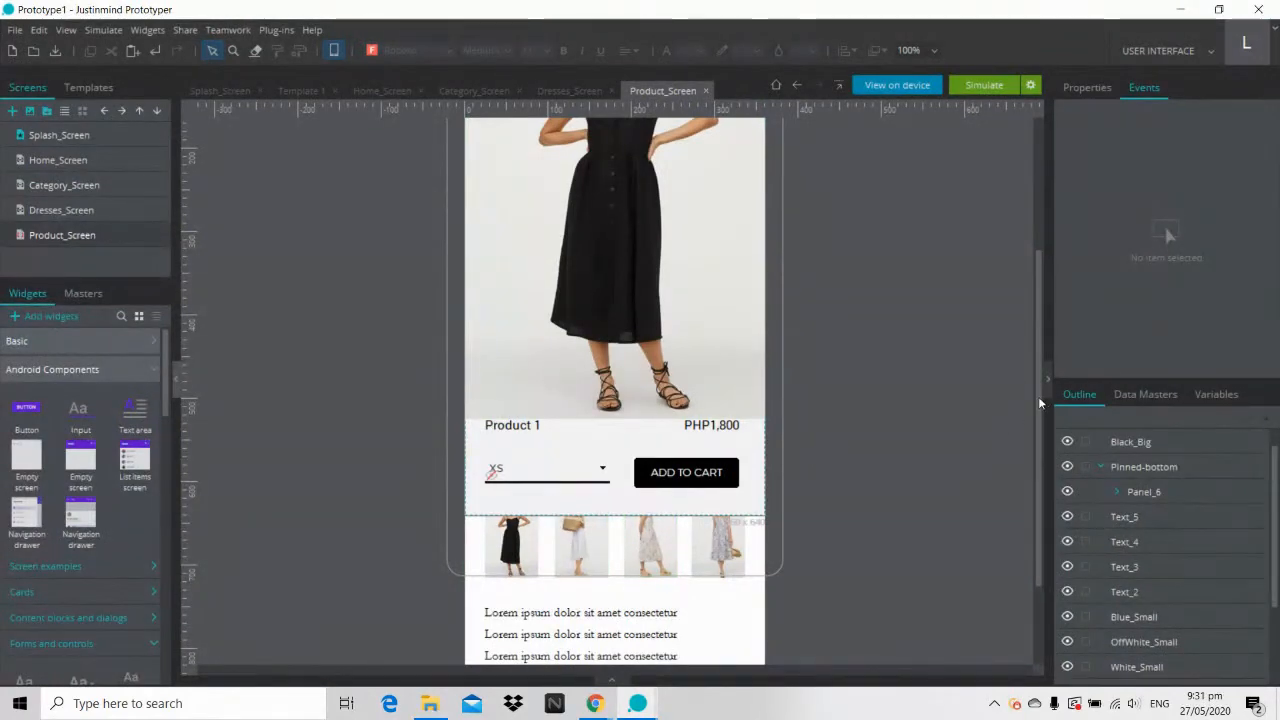
Step: Add the White image from the Product_Page folder to the product screen, including it in the prototype
left_click_drag(1040, 403, 1040, 308)
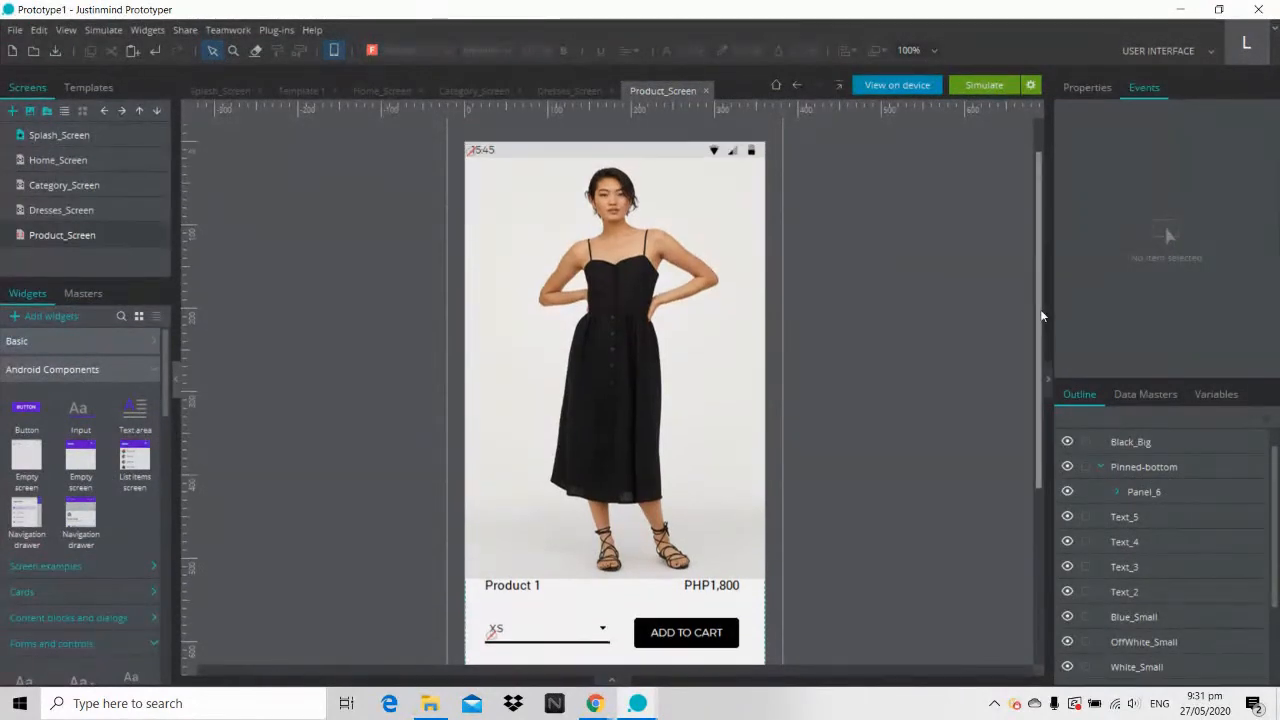
left_click(430, 703)
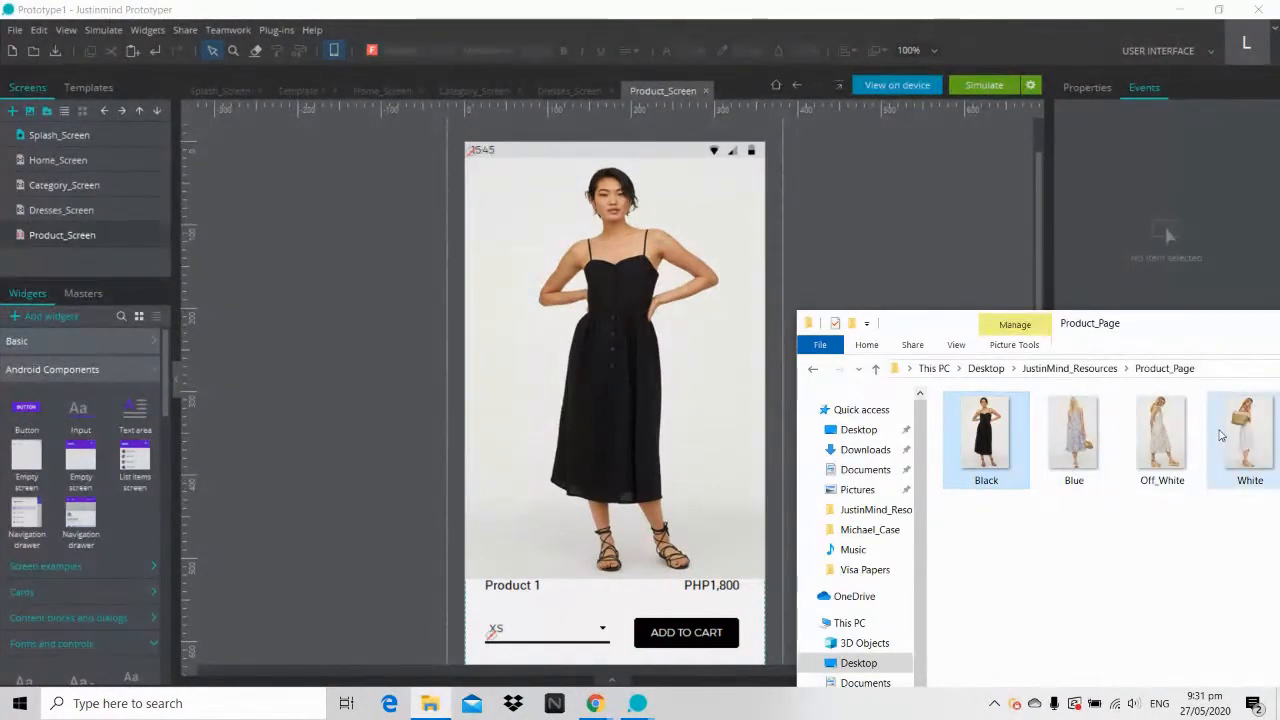
left_click(1233, 436)
left_click_drag(564, 268, 560, 266)
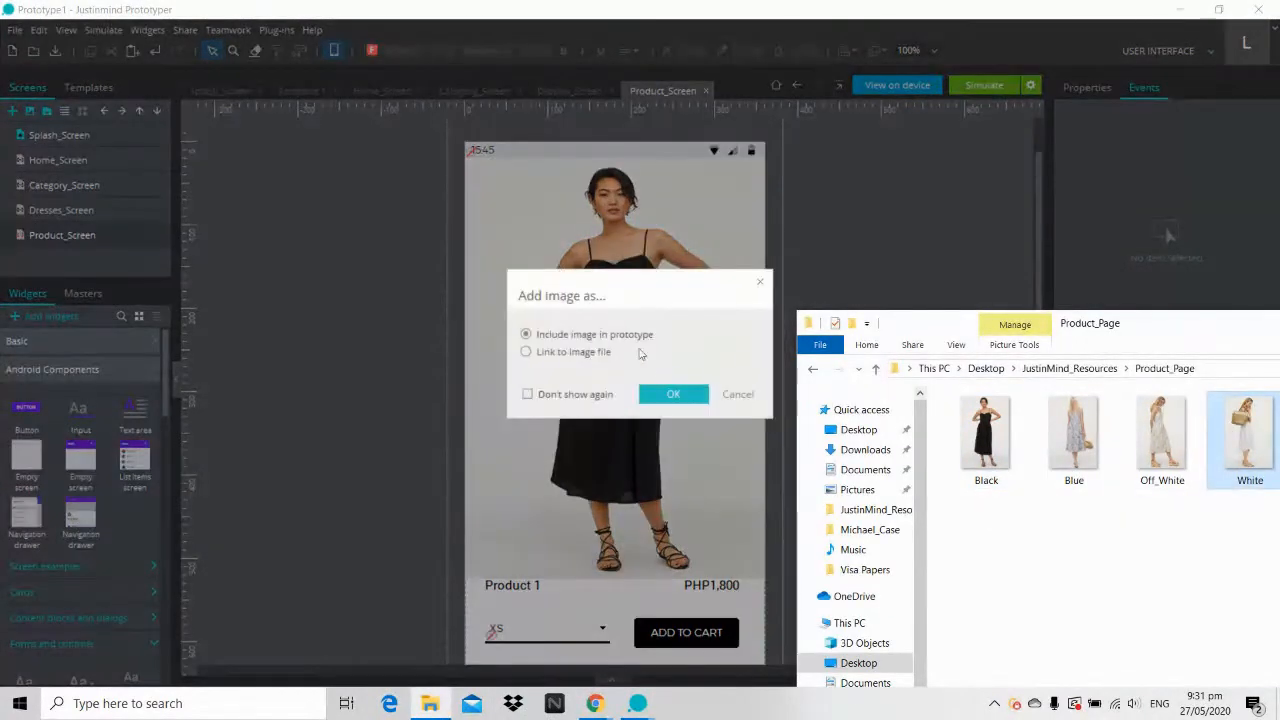
left_click(672, 393)
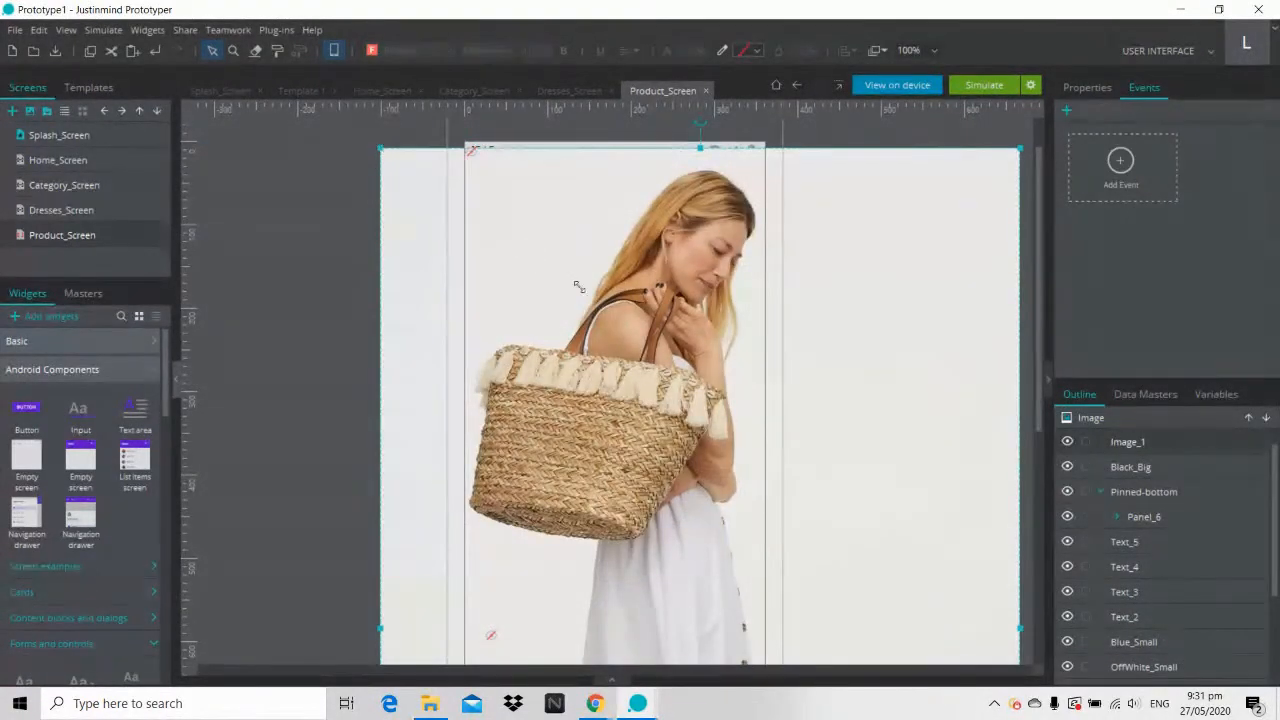
Step: Shrink the white dress image and place it below the status bar, filling the screen's width over the large black dress image
left_click_drag(577, 286, 766, 272)
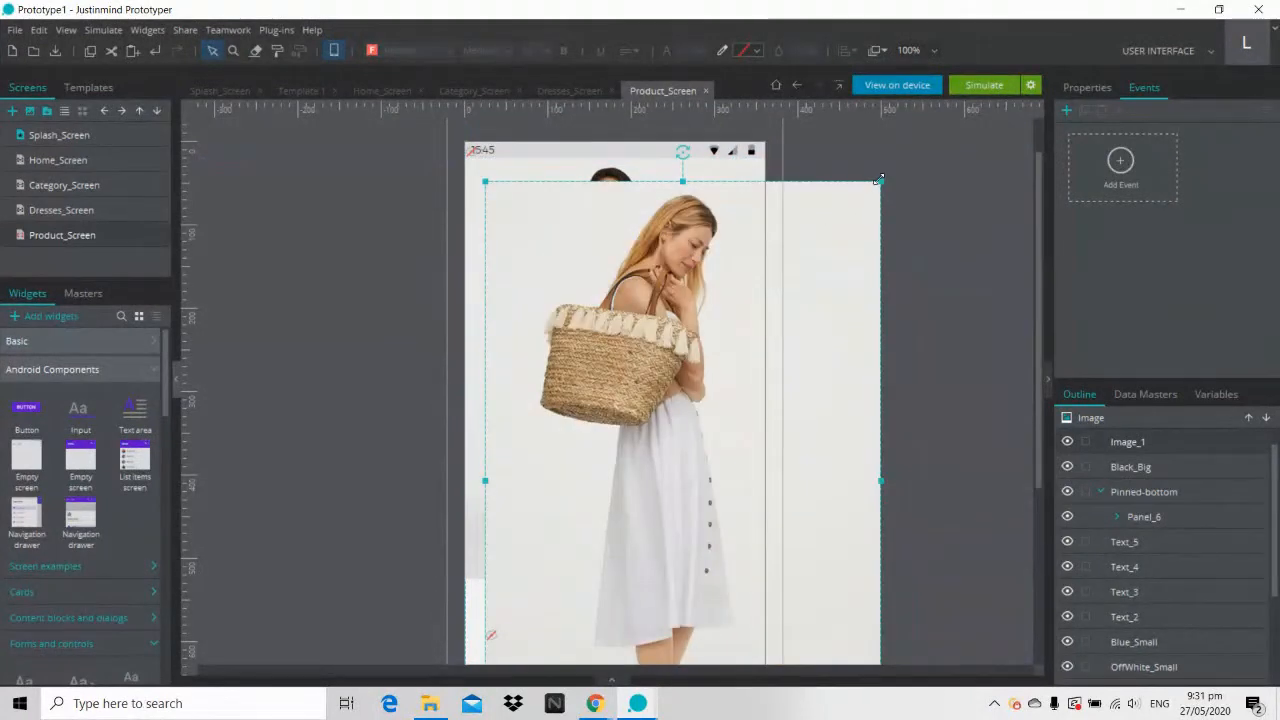
left_click_drag(879, 179, 760, 346)
left_click_drag(644, 468, 624, 276)
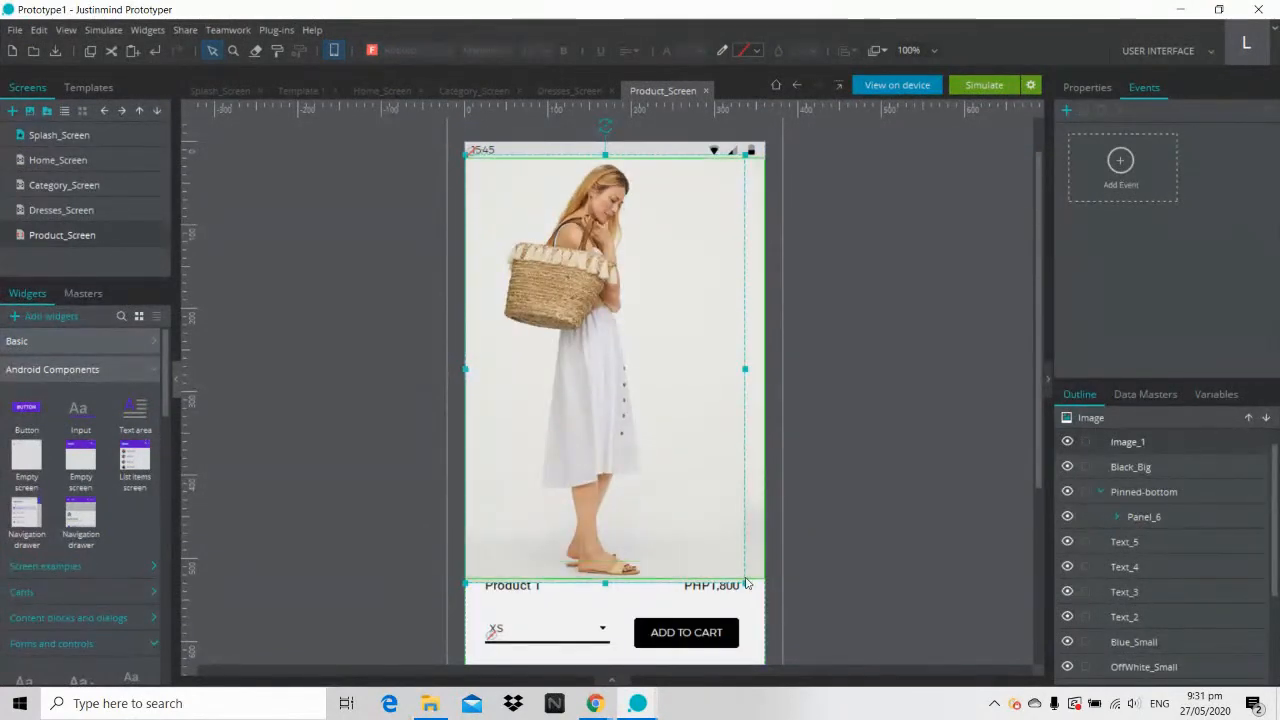
left_click_drag(745, 581, 763, 600)
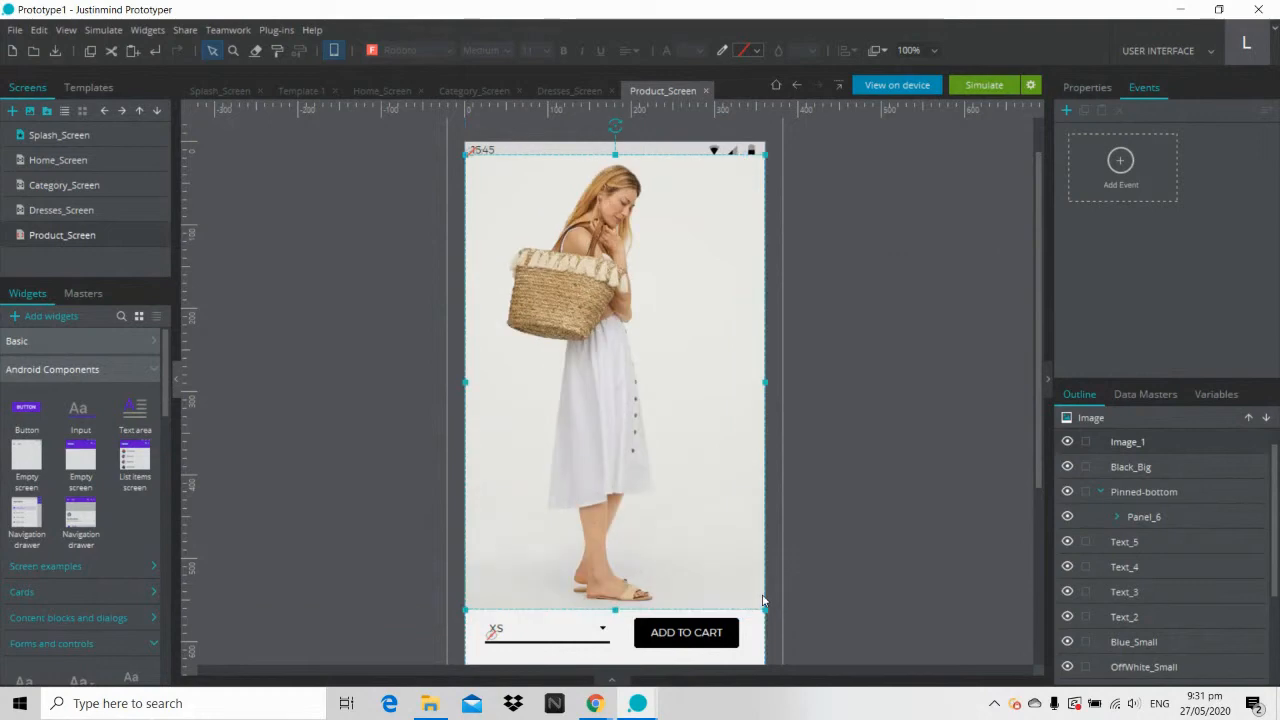
left_click(907, 404)
Step: Rename the new large white dress image White_Big
left_click(1075, 88)
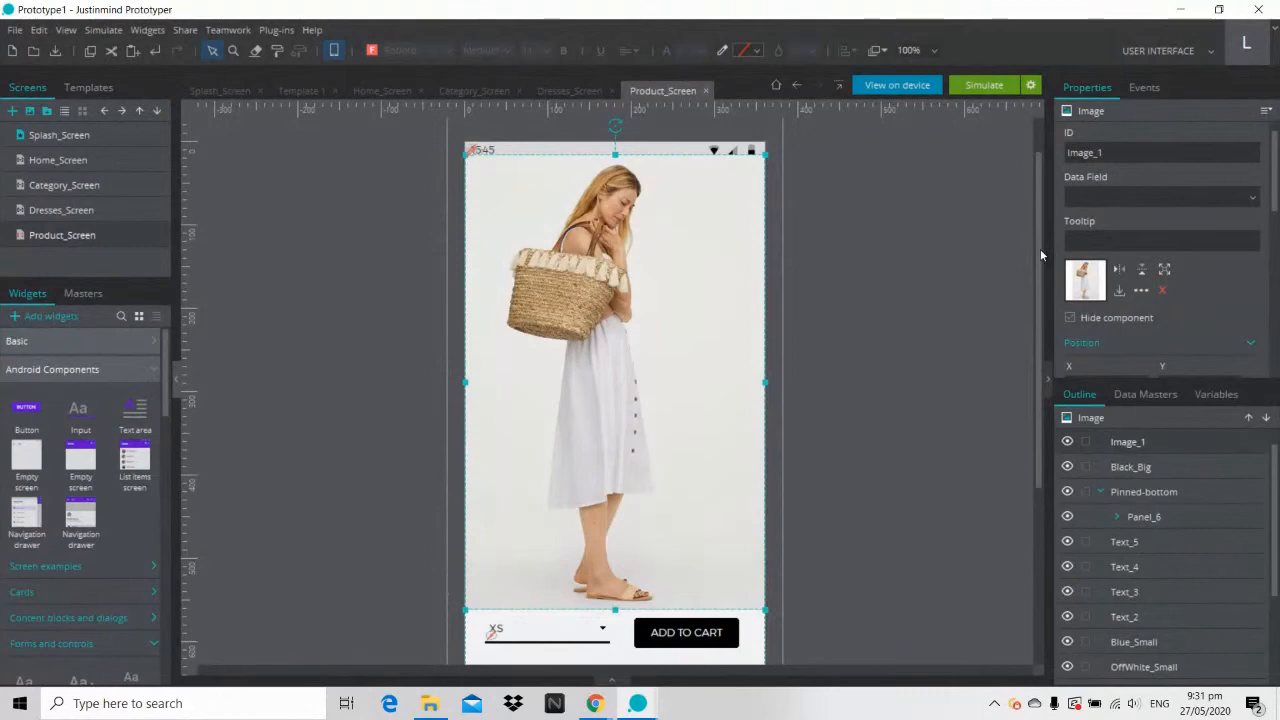
left_click_drag(1041, 255, 1037, 328)
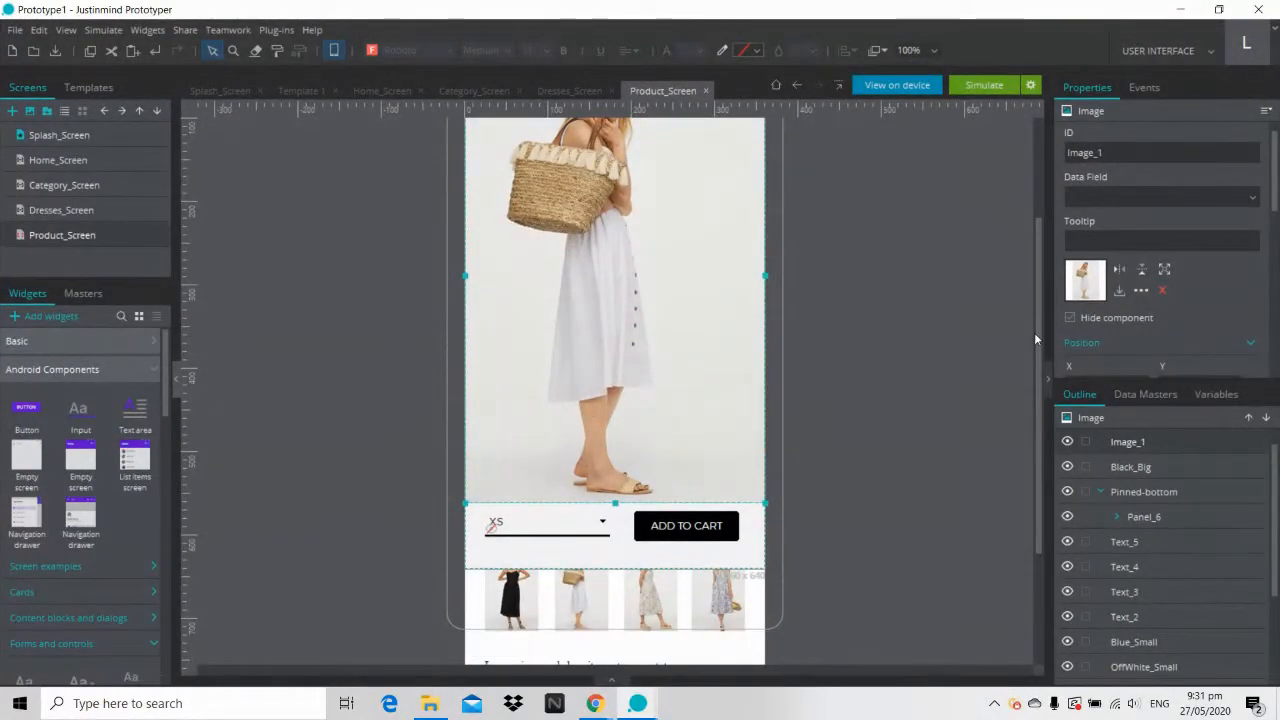
left_click(942, 389)
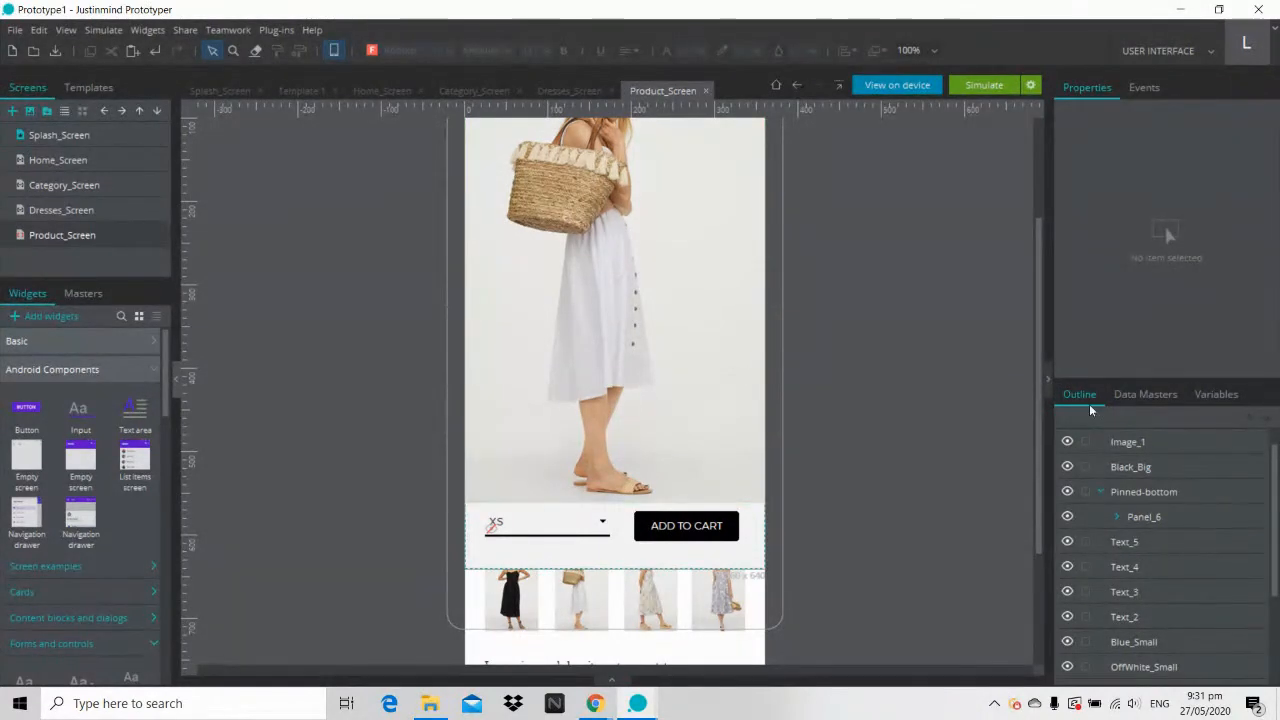
scroll(1275, 472, "up", 1)
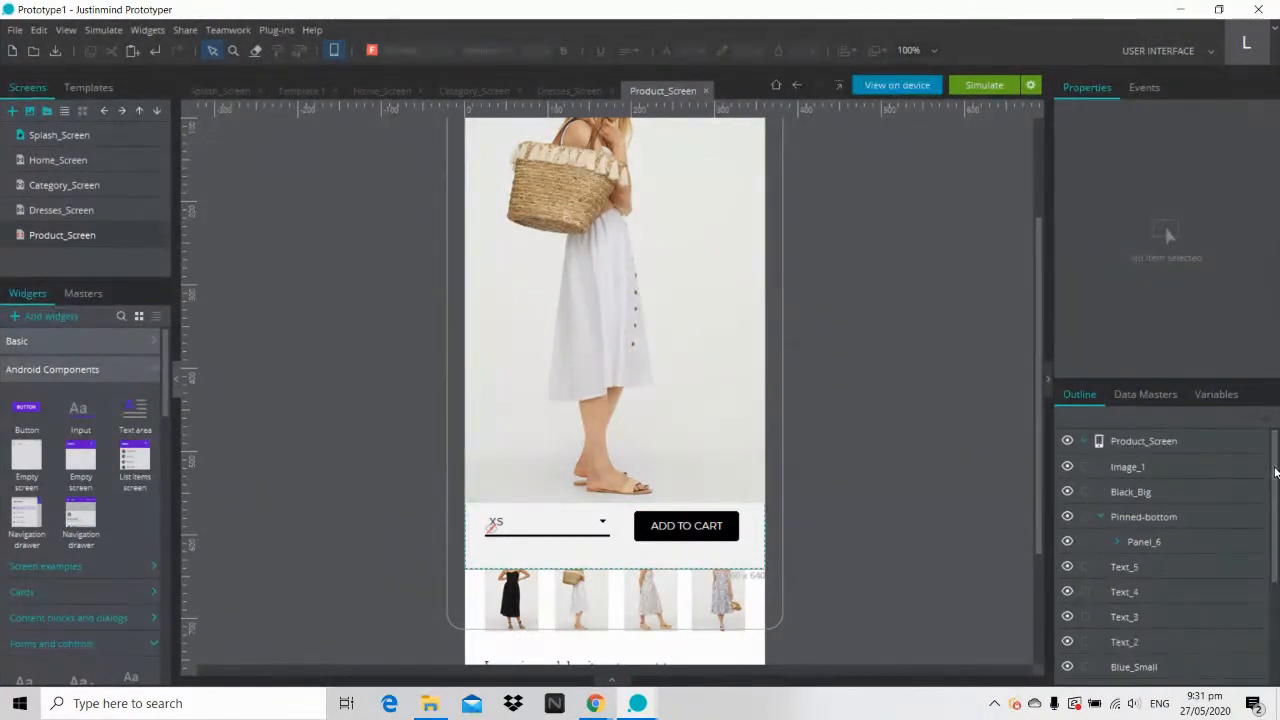
left_click(1172, 469)
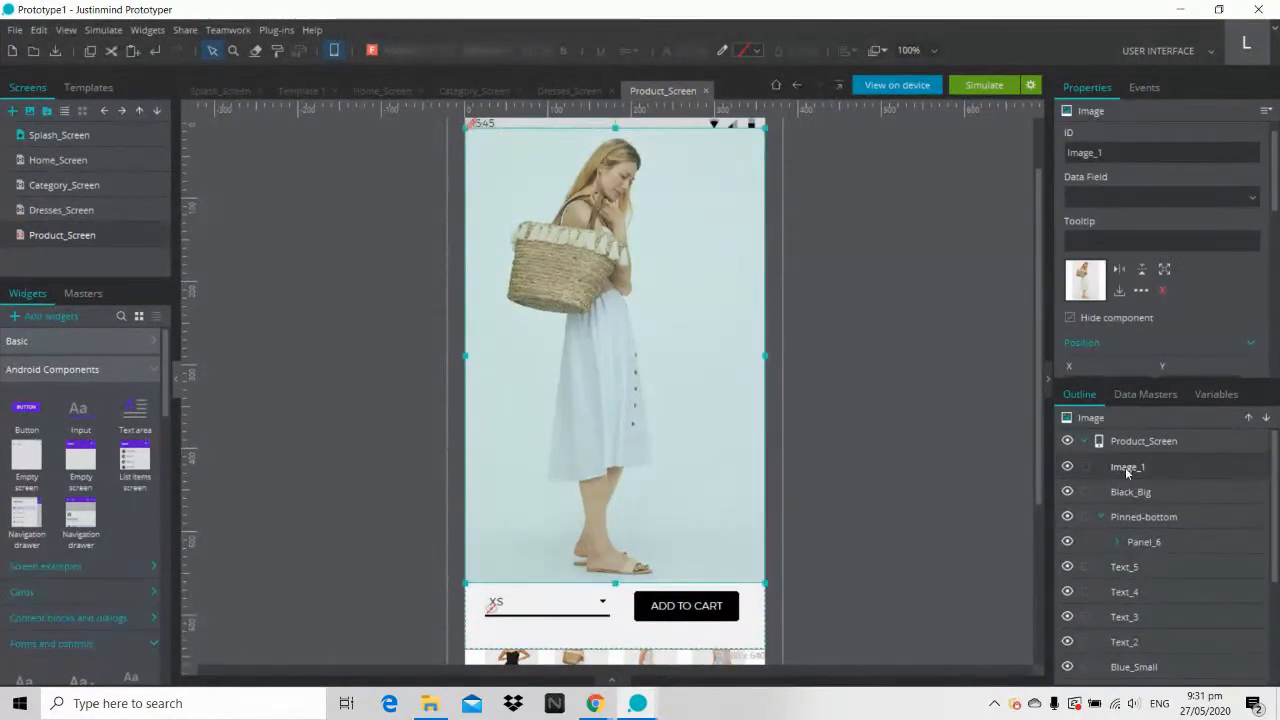
double_click(1126, 468)
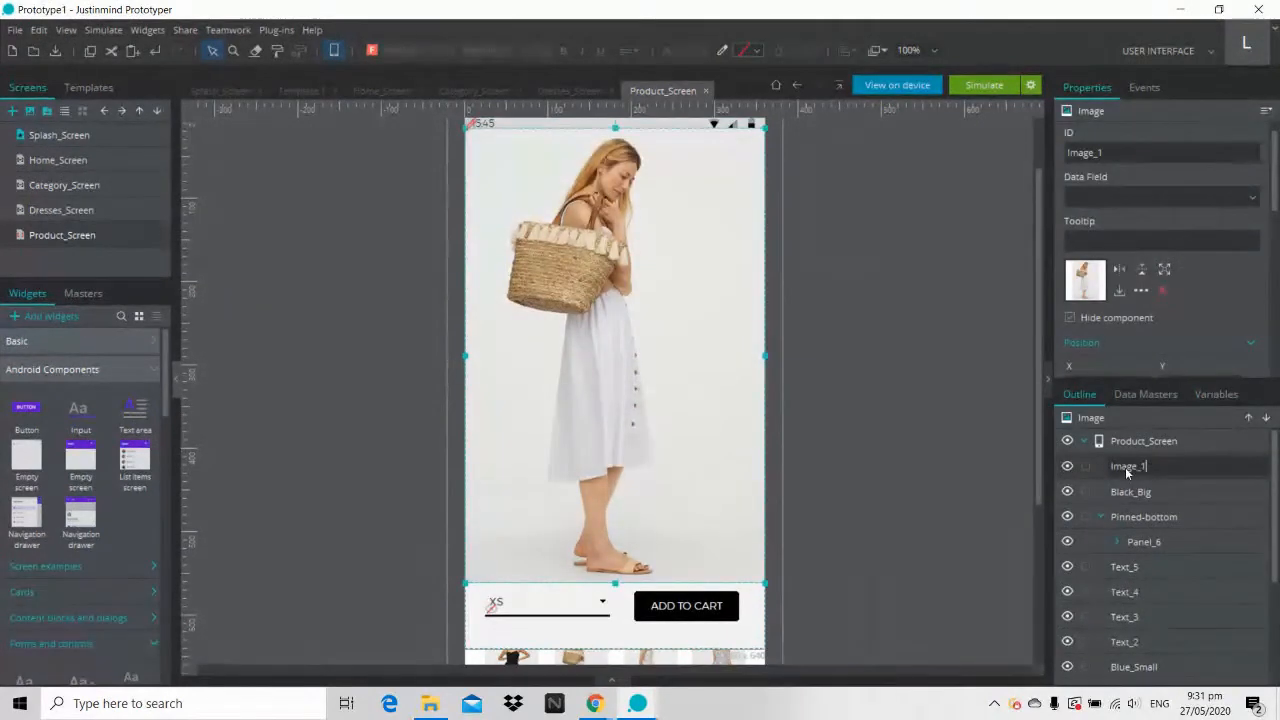
key("BackSpace")
key("BackSpace")
key("BackSpace")
key("BackSpace")
key("BackSpace")
key("BackSpace")
key("BackSpace")
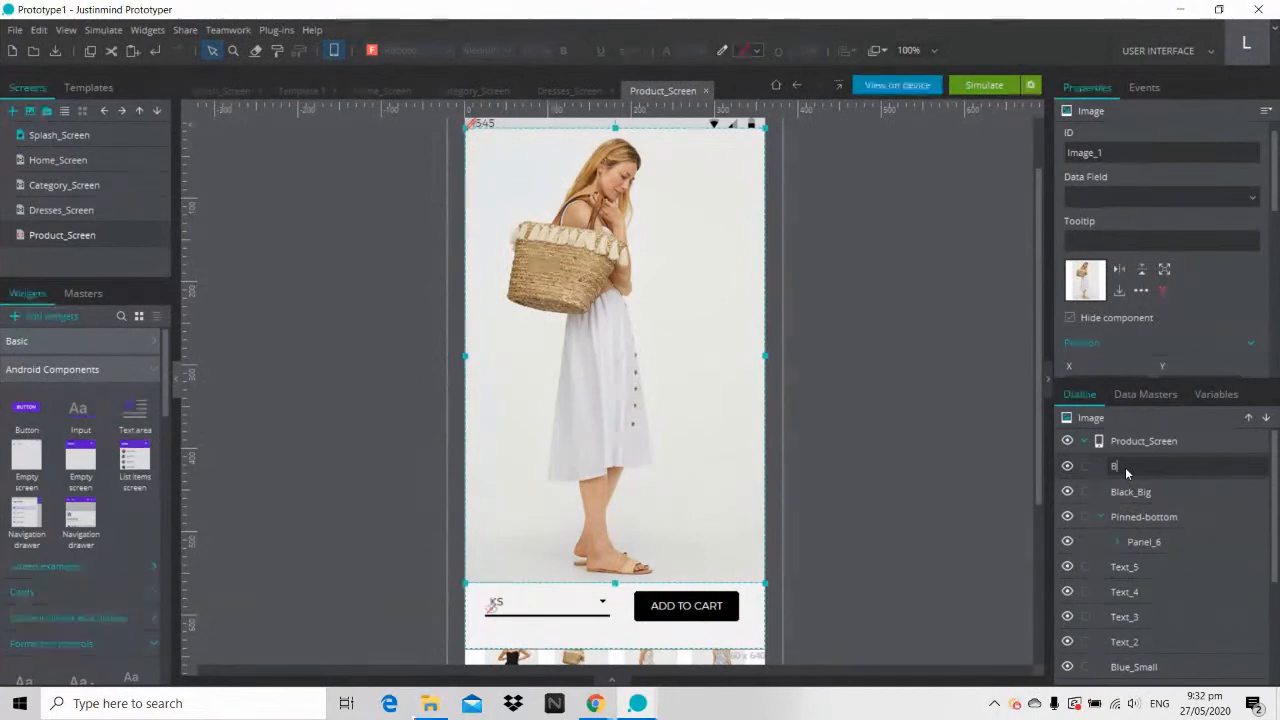
type("White_")
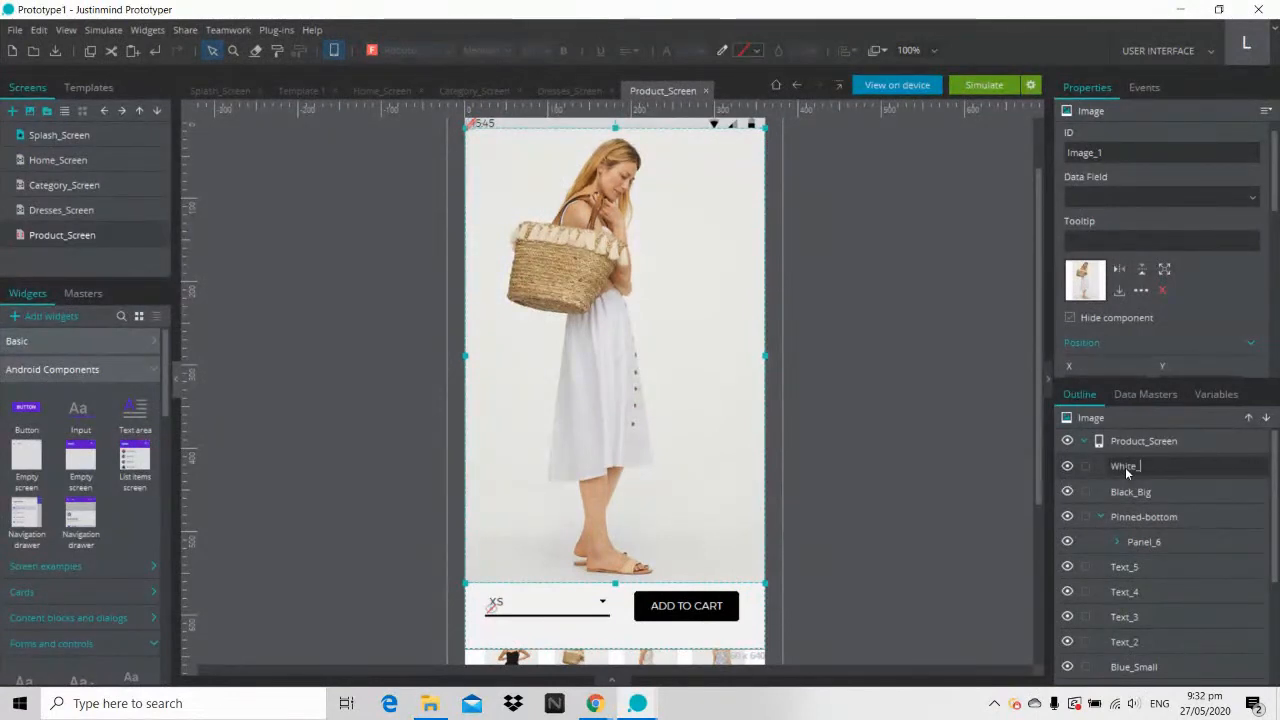
type("Big")
key("Return")
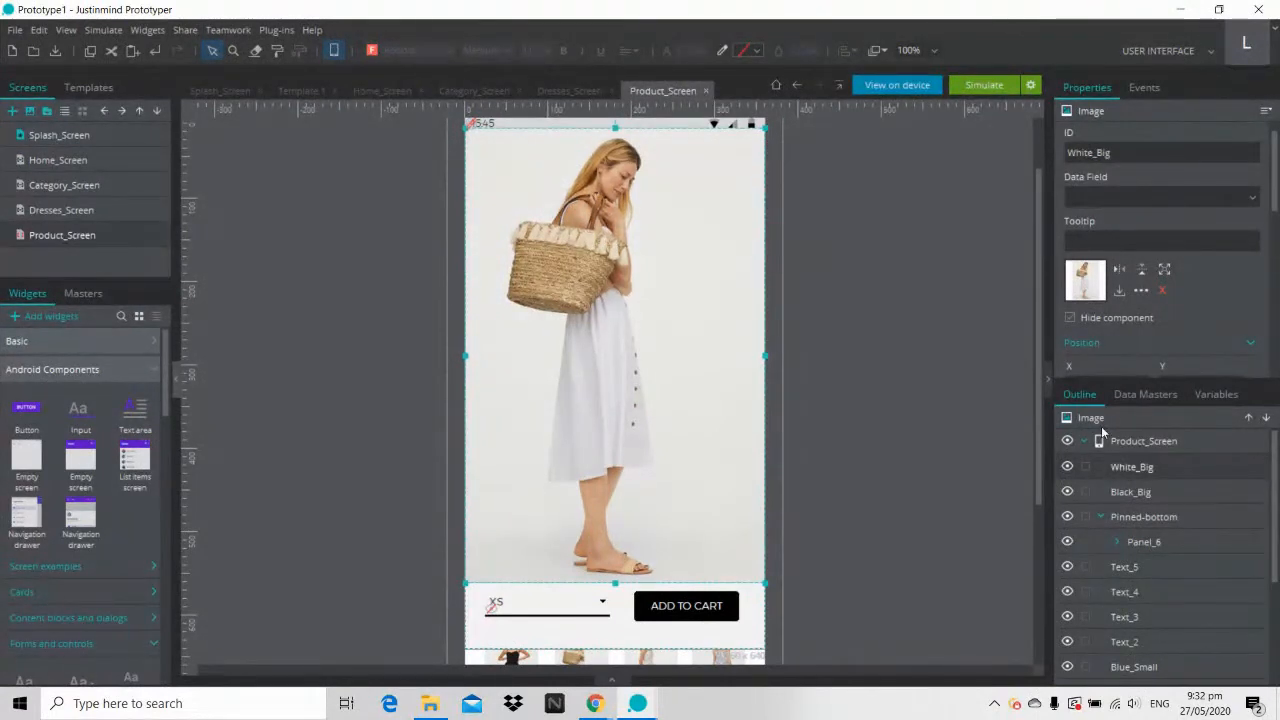
Step: Move White_Big and Black_Big together down the layer order to just above Blue_Small, and check the image behind the product bar
scroll(672, 549, "down", 2)
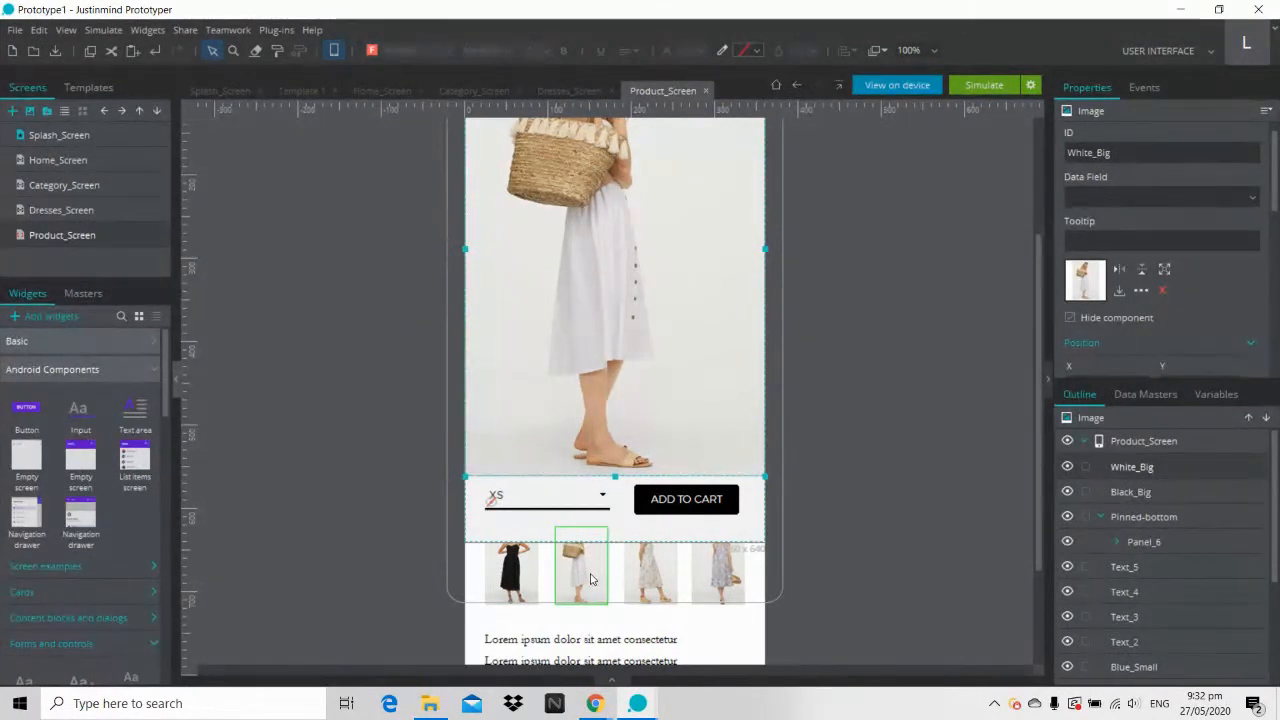
left_click(1130, 492, "ctrl")
left_click_drag(1147, 496, 1150, 556)
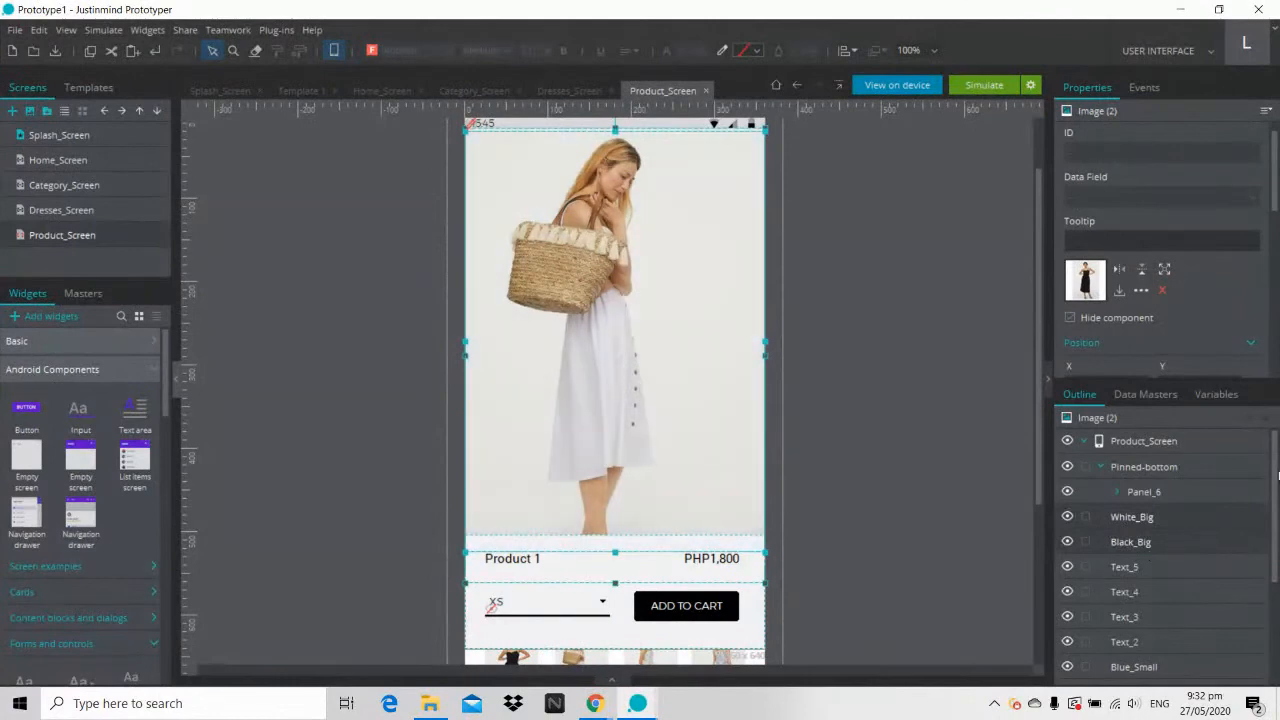
scroll(1276, 478, "down", 2)
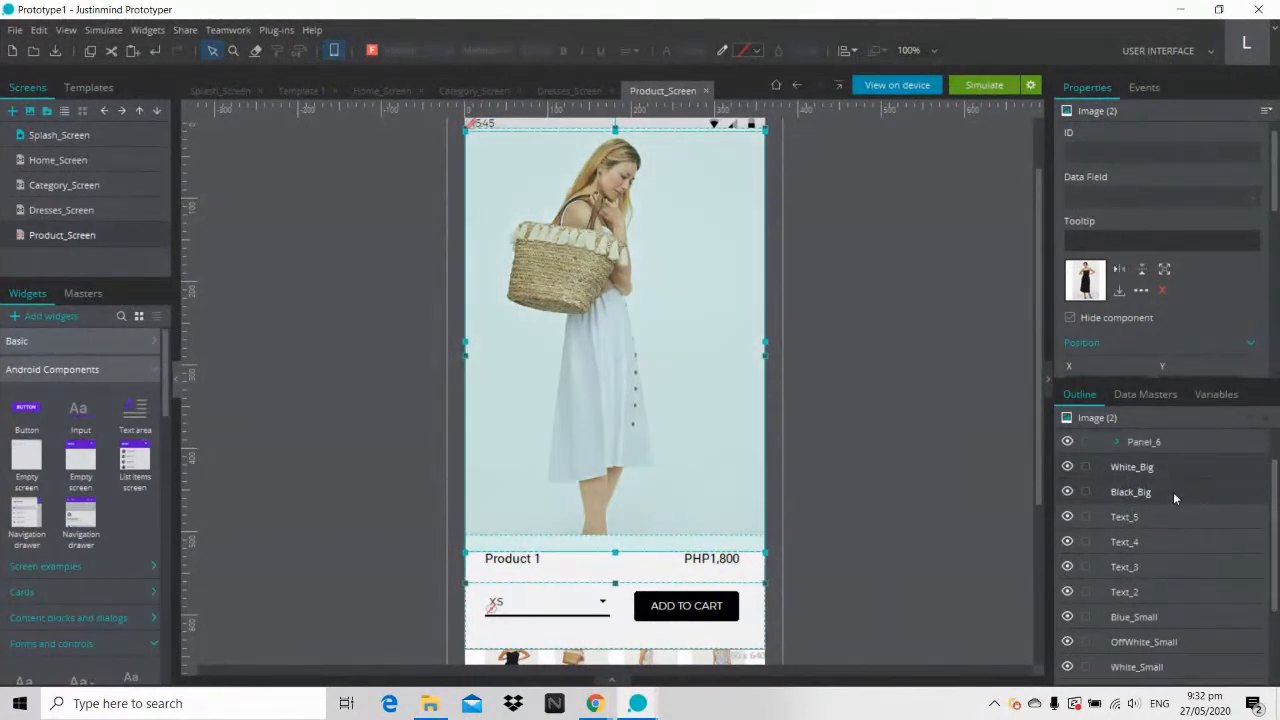
left_click_drag(1175, 497, 1172, 605)
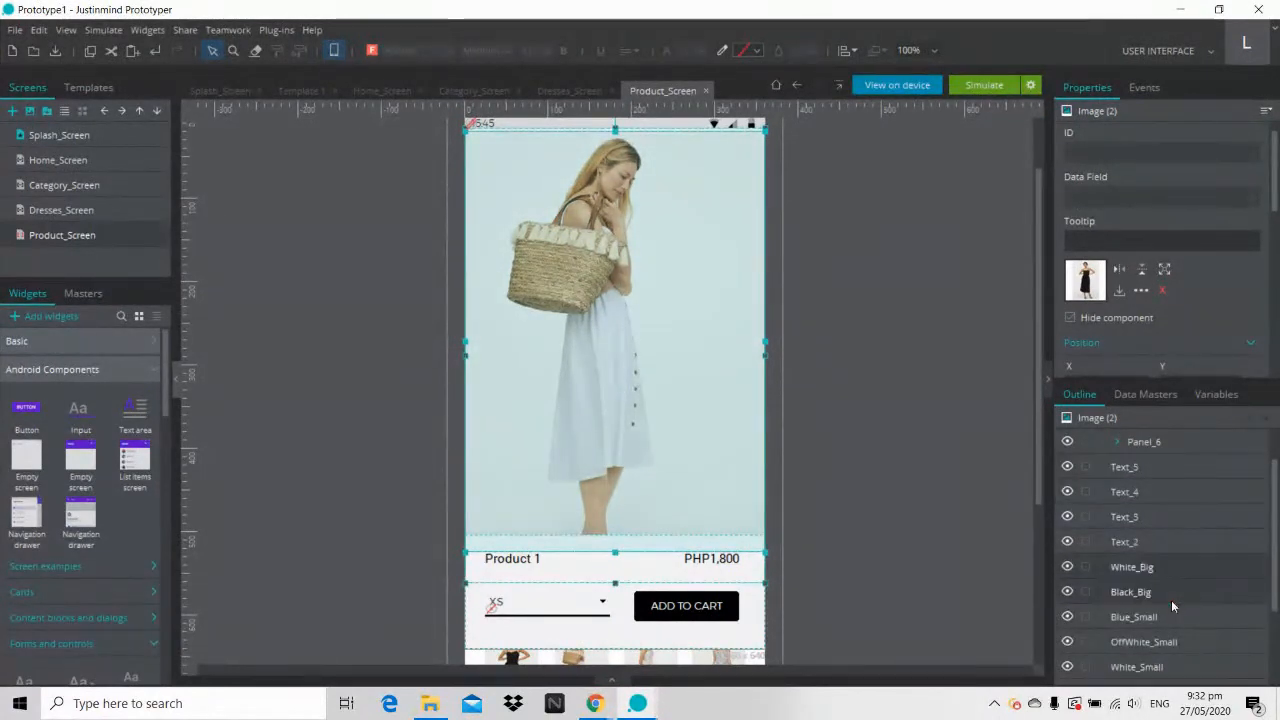
left_click(896, 476)
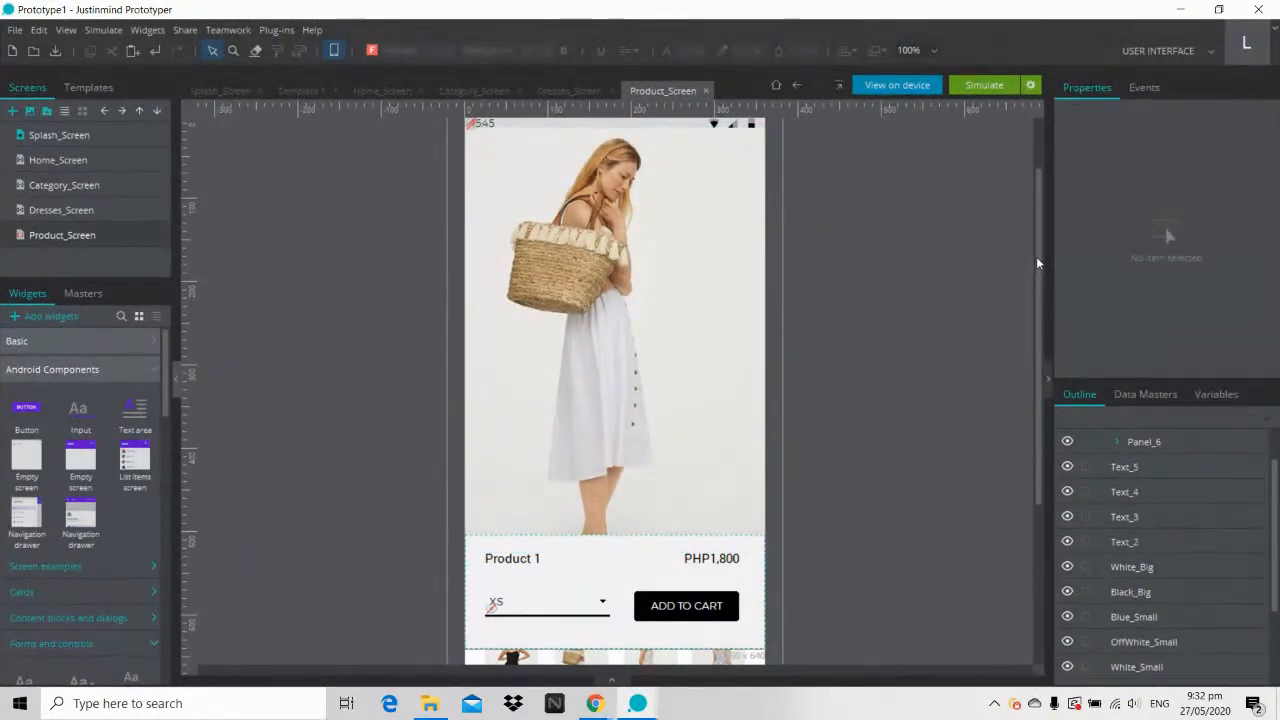
left_click_drag(1036, 256, 1036, 244)
left_click(666, 277)
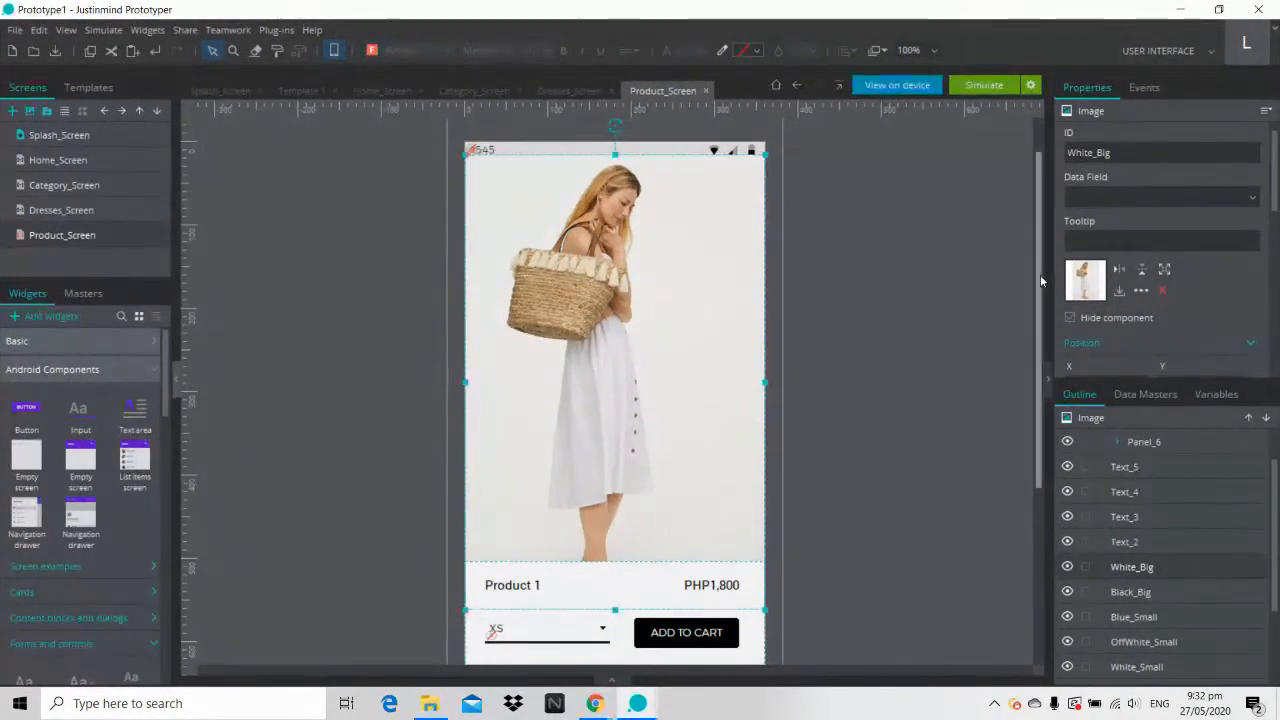
Step: Add an on-tap Hide action for White_Big with the fade effect to the black dress thumbnail's existing interaction
left_click_drag(1039, 280, 1040, 410)
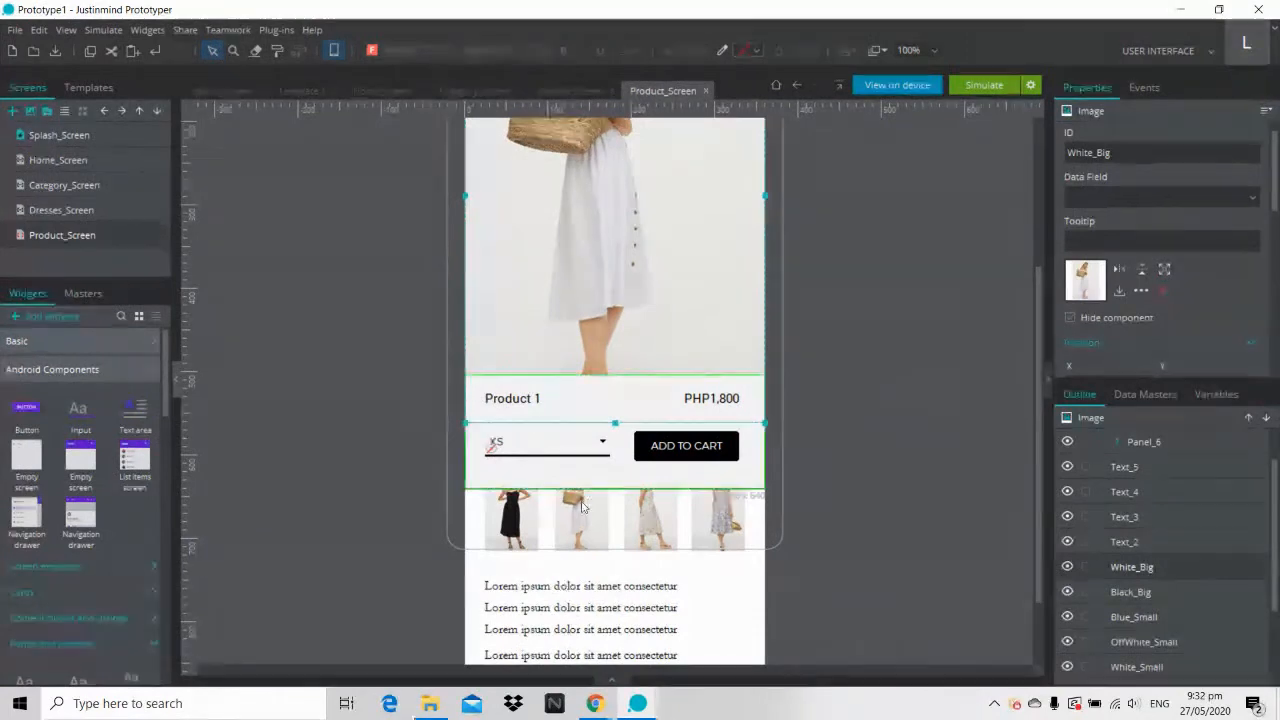
left_click(514, 525)
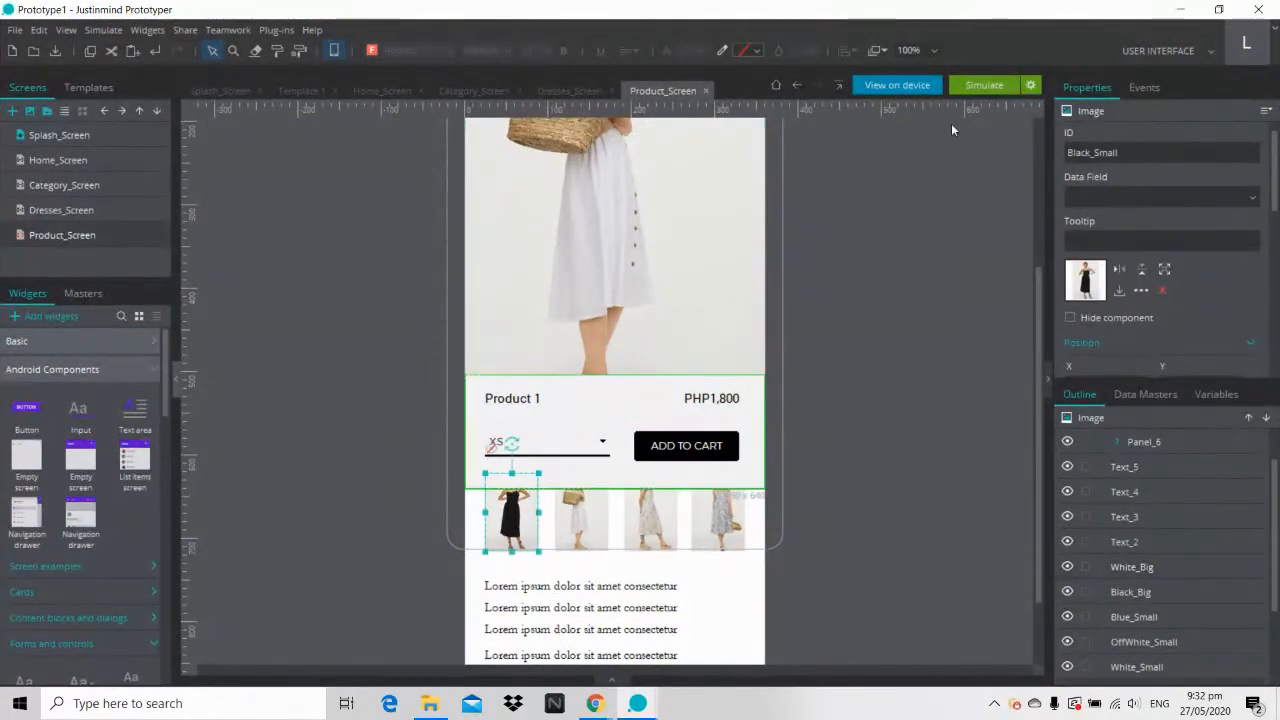
left_click(1146, 91)
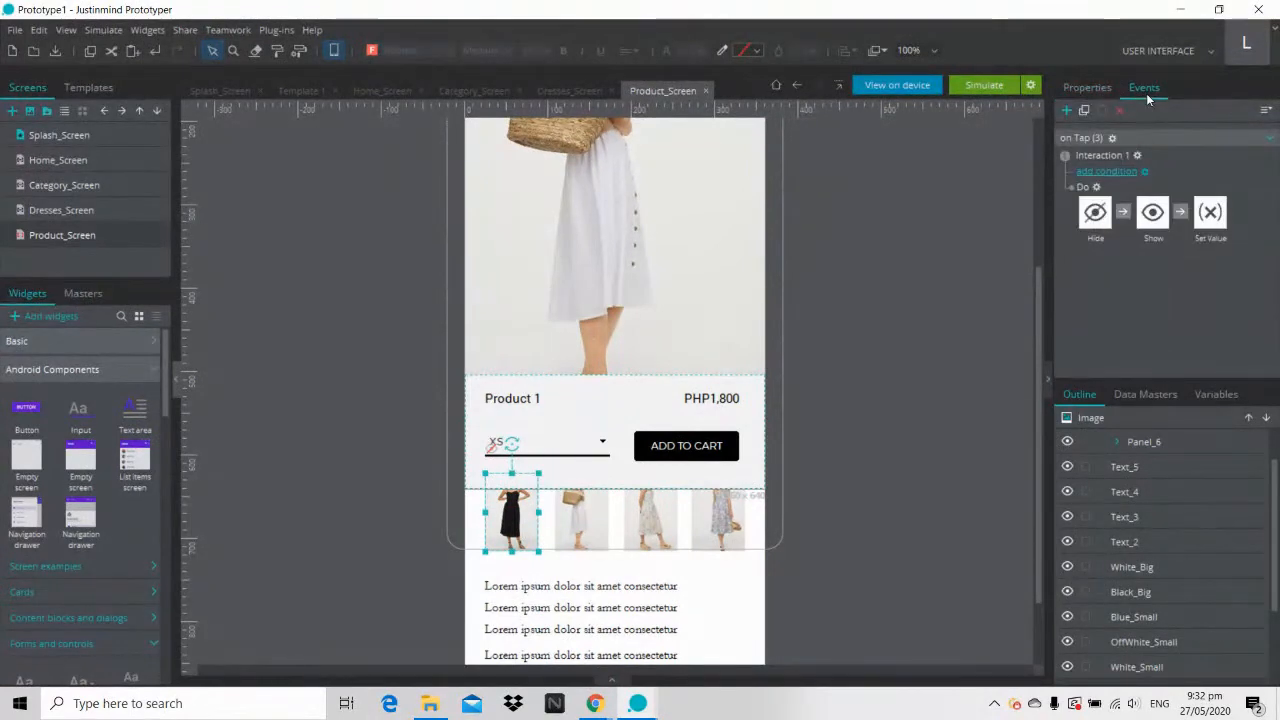
left_click(1096, 187)
left_click(1113, 203)
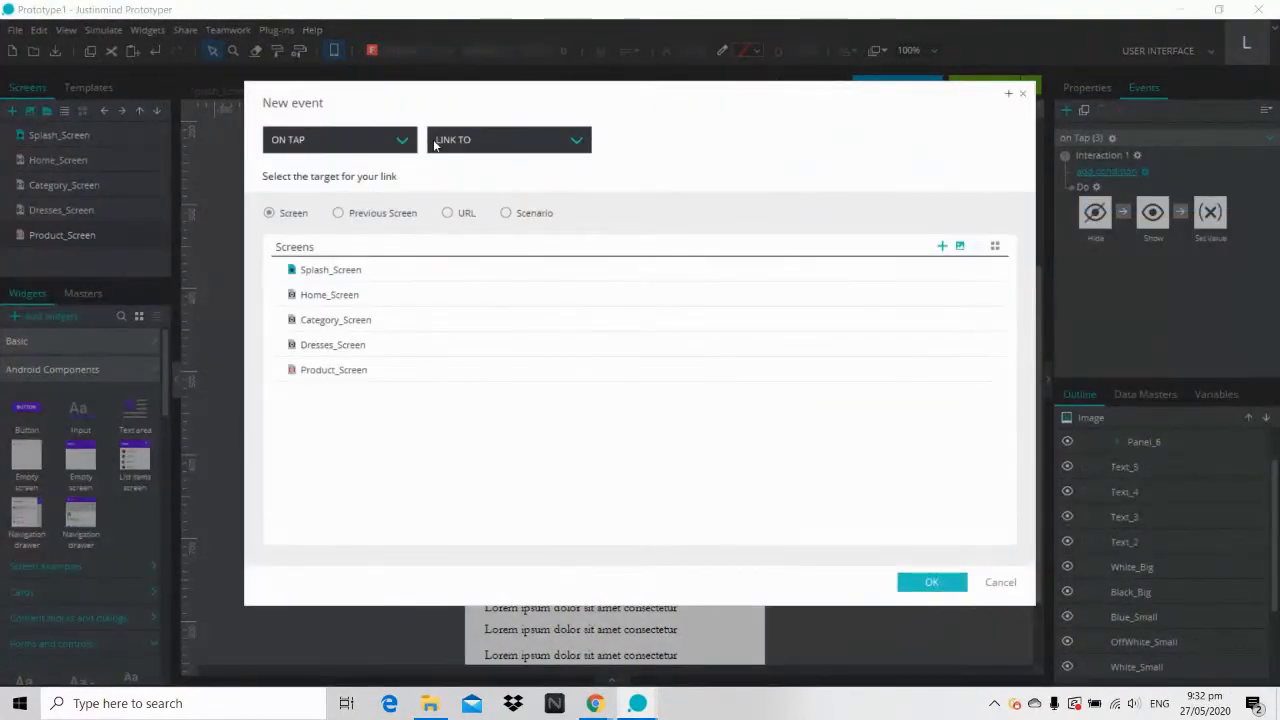
left_click(434, 140)
left_click(460, 235)
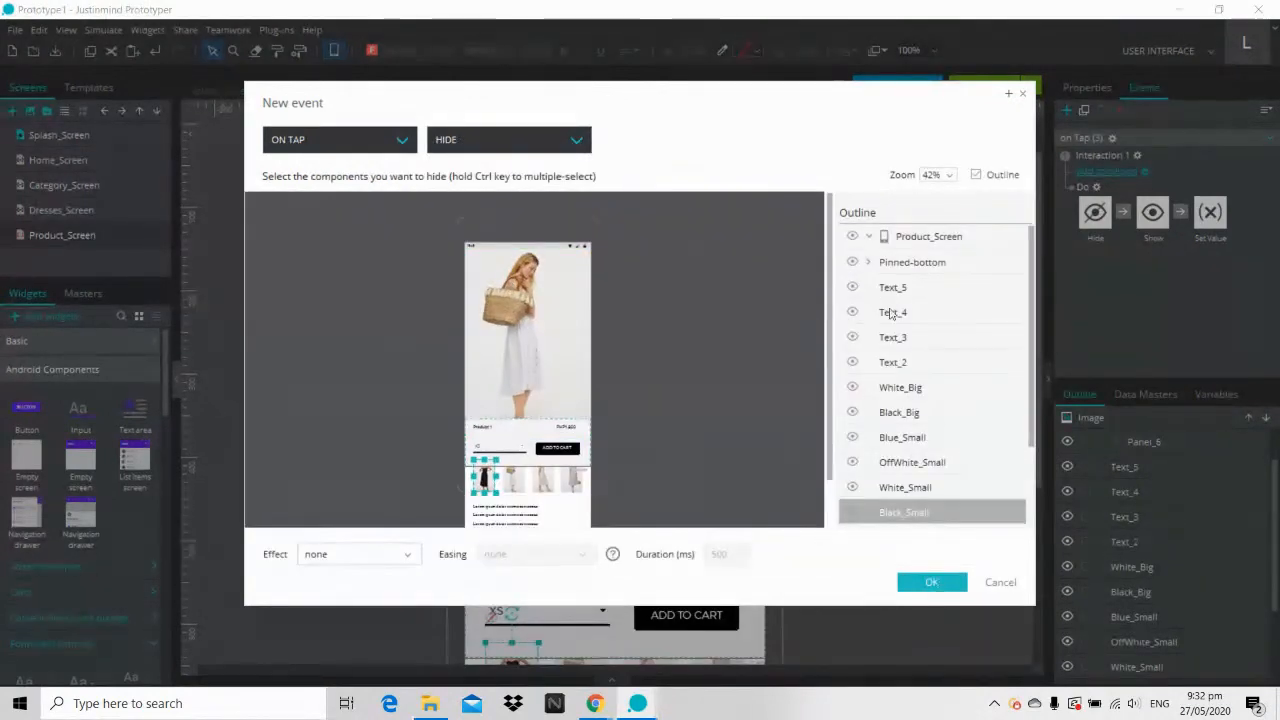
left_click(914, 390)
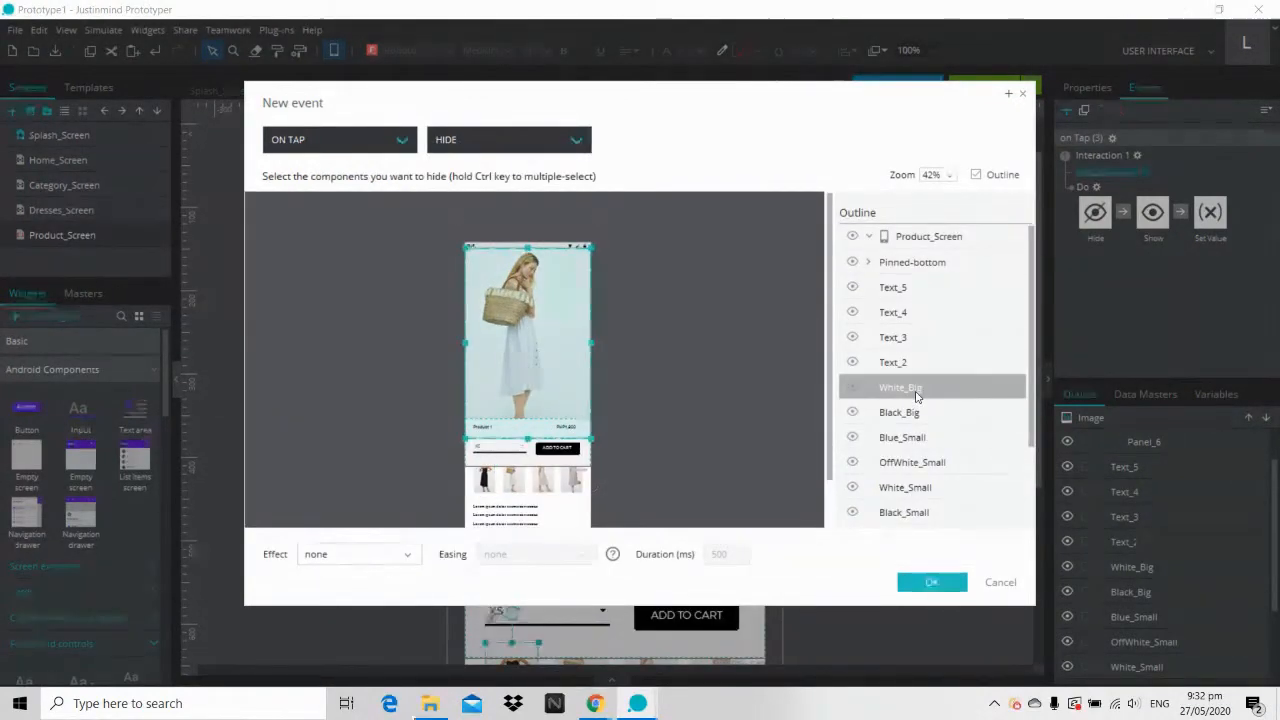
left_click(368, 556)
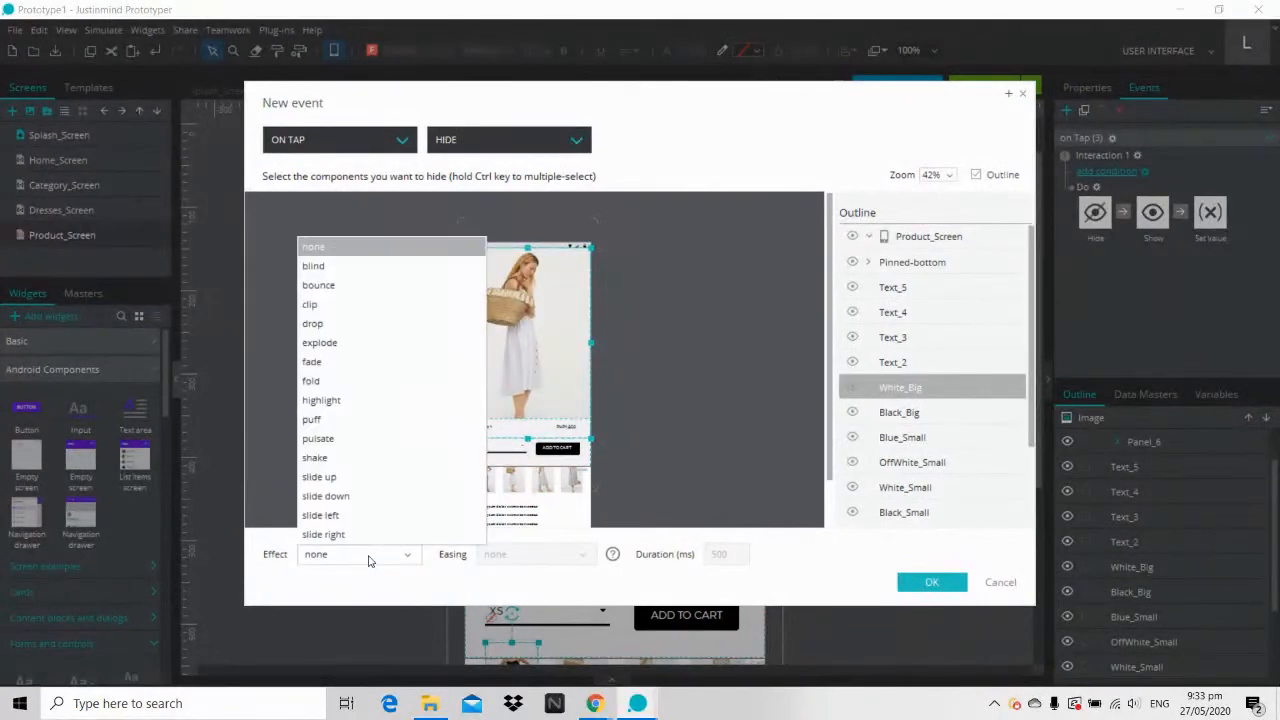
left_click(347, 364)
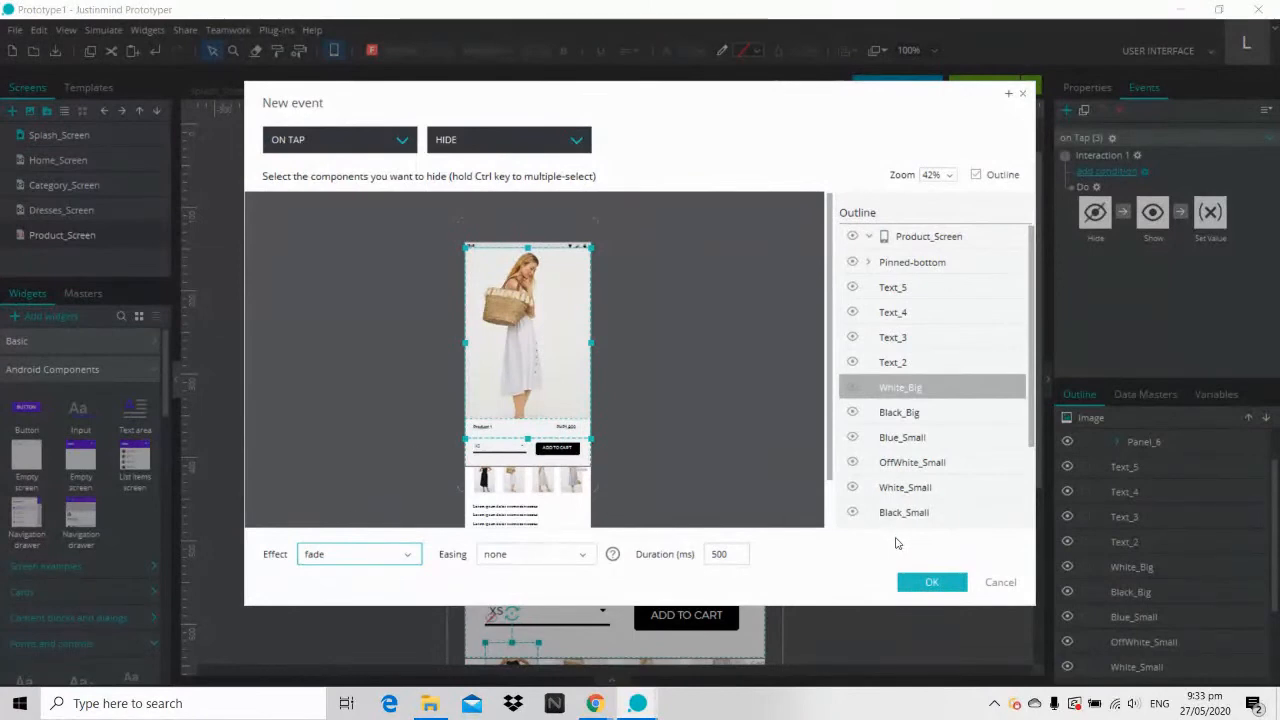
left_click(929, 584)
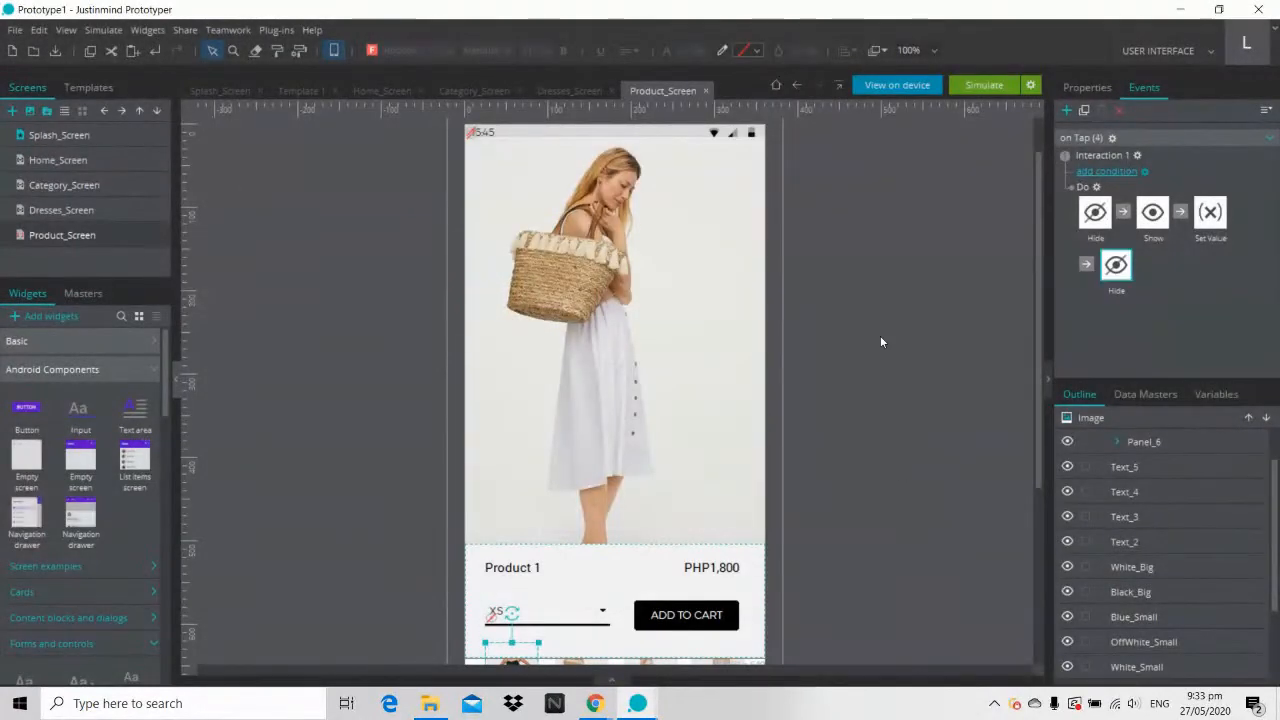
left_click(857, 288)
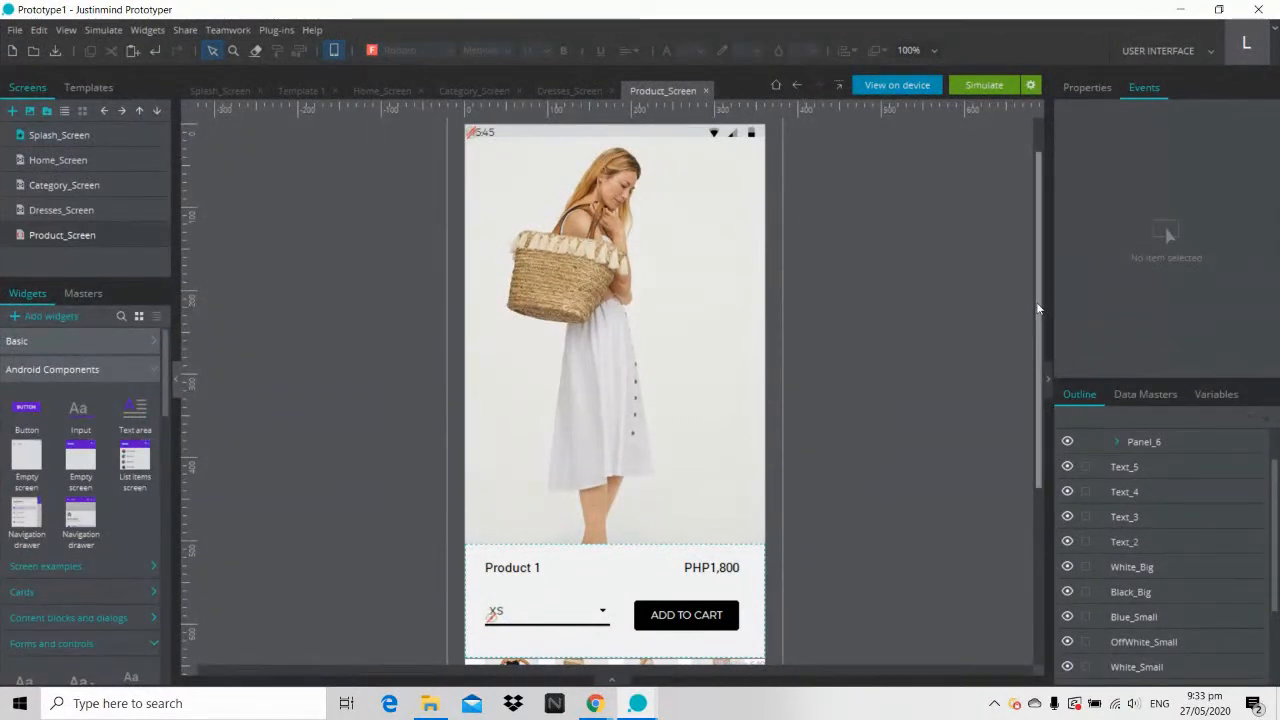
Step: Select the white dress thumbnail, and switch to the StreamYard studio in Chrome to check the live comments
left_click_drag(1038, 289, 1039, 382)
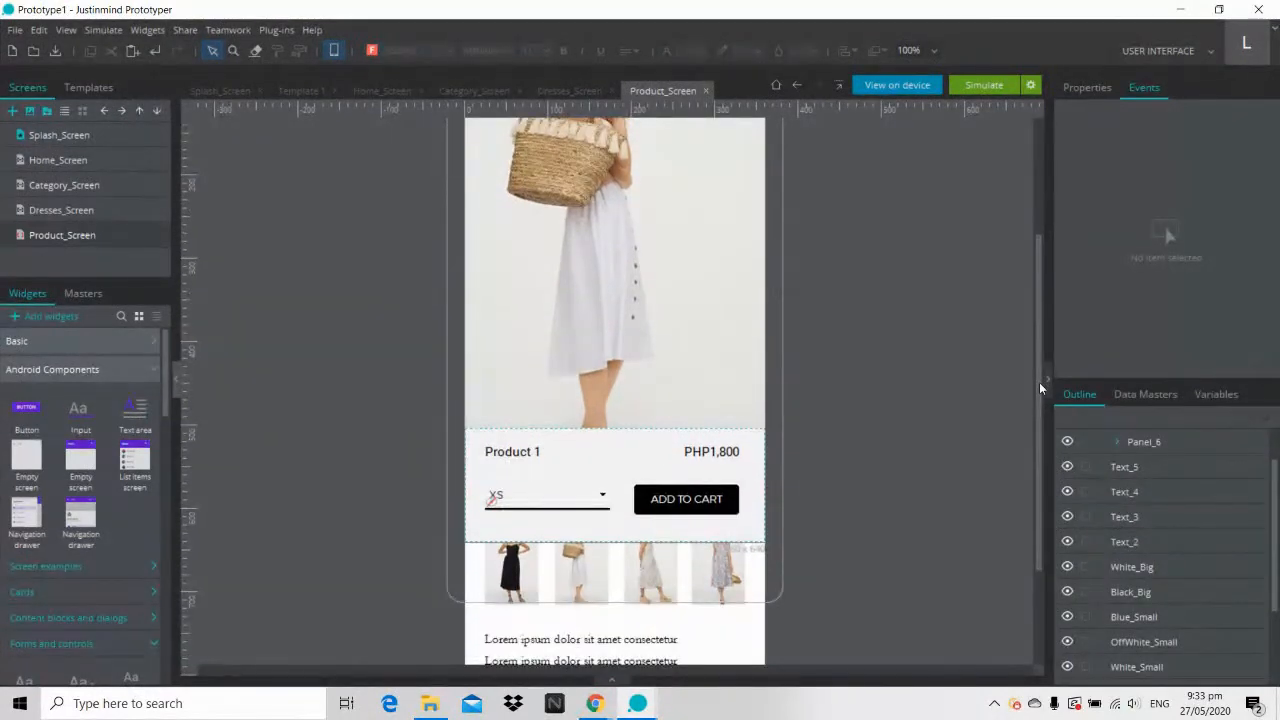
left_click(563, 596)
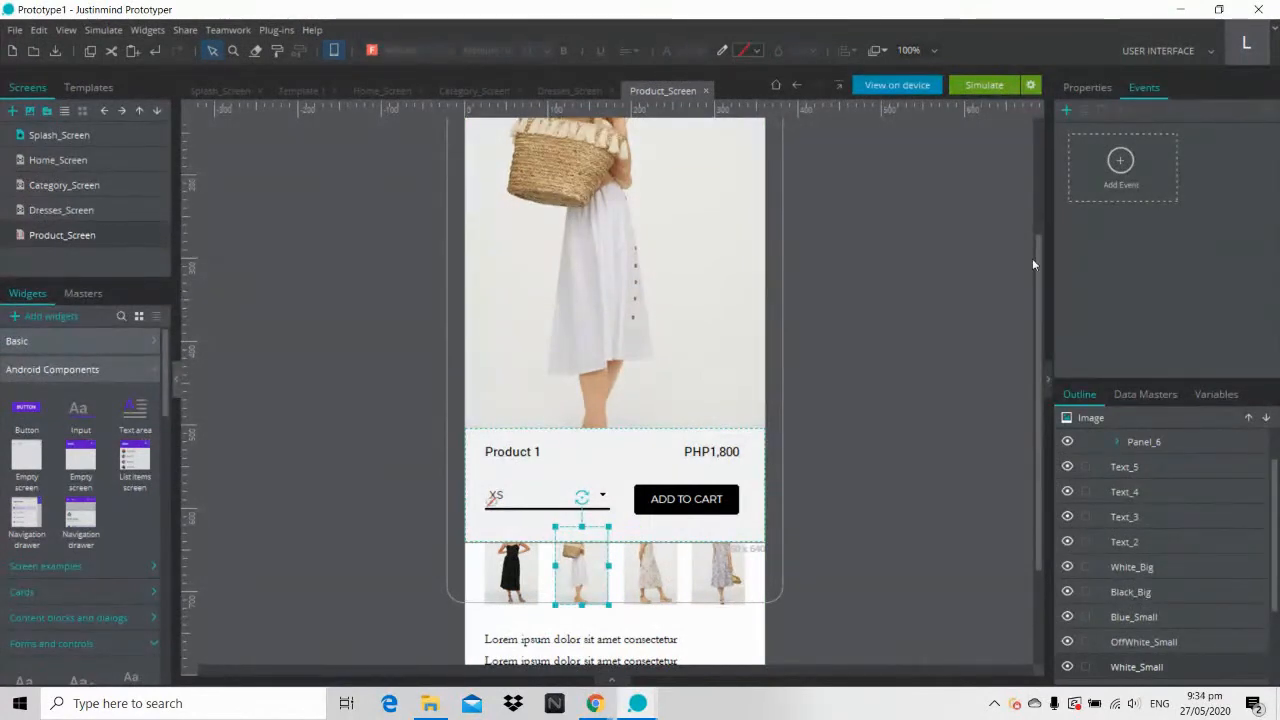
mouse_move(594, 703)
left_click(507, 640)
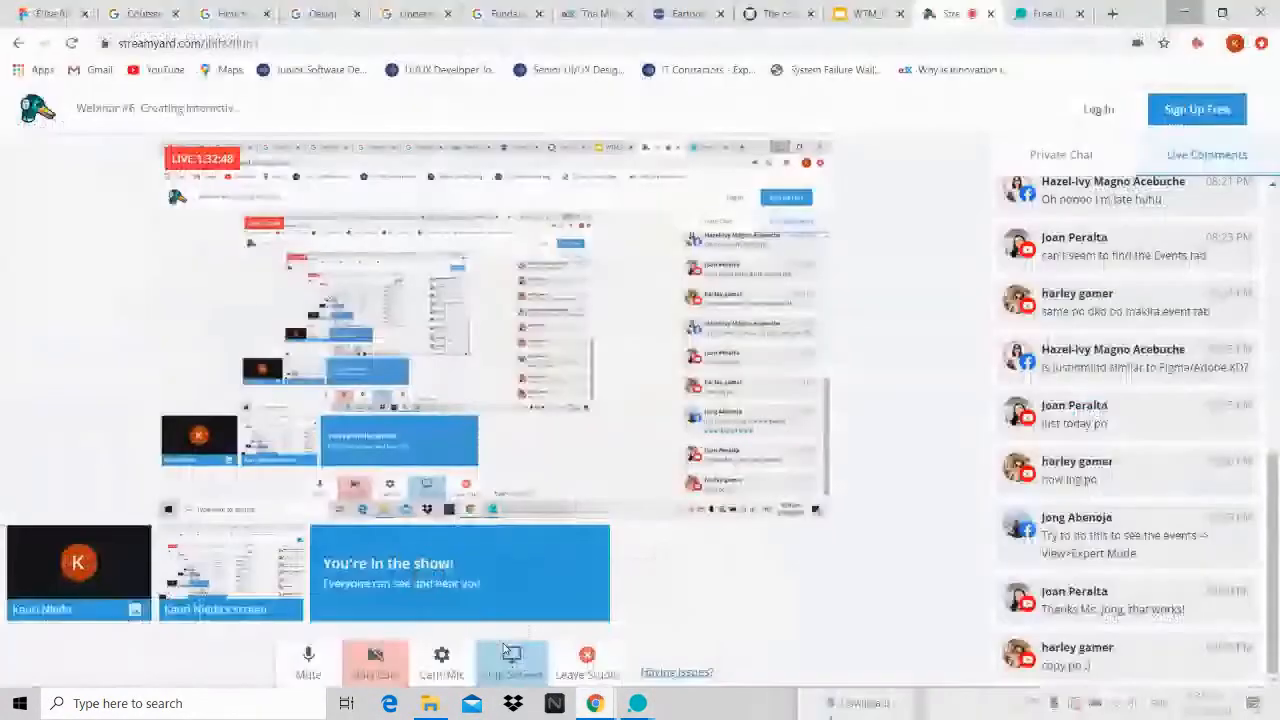
Step: Switch back to Justinmind and add an on-tap Hide event for Black_Big with the fade effect to the white dress thumbnail
left_click(1184, 13)
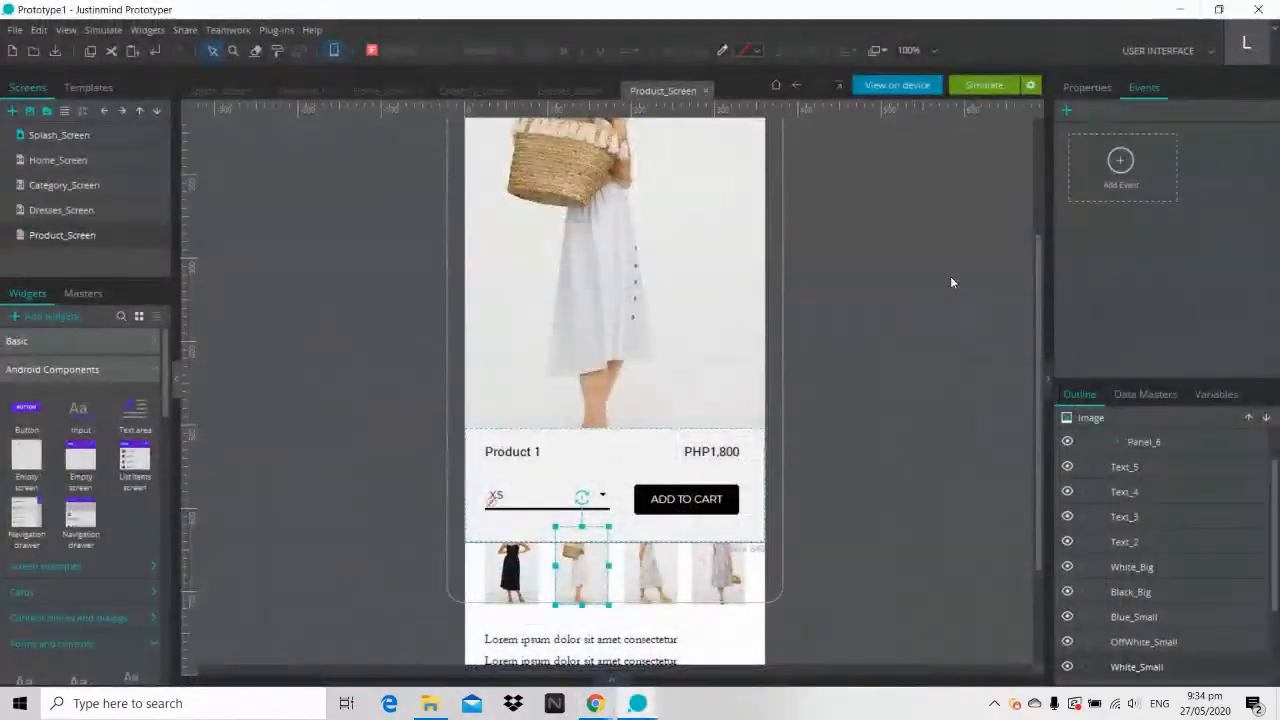
left_click(1116, 175)
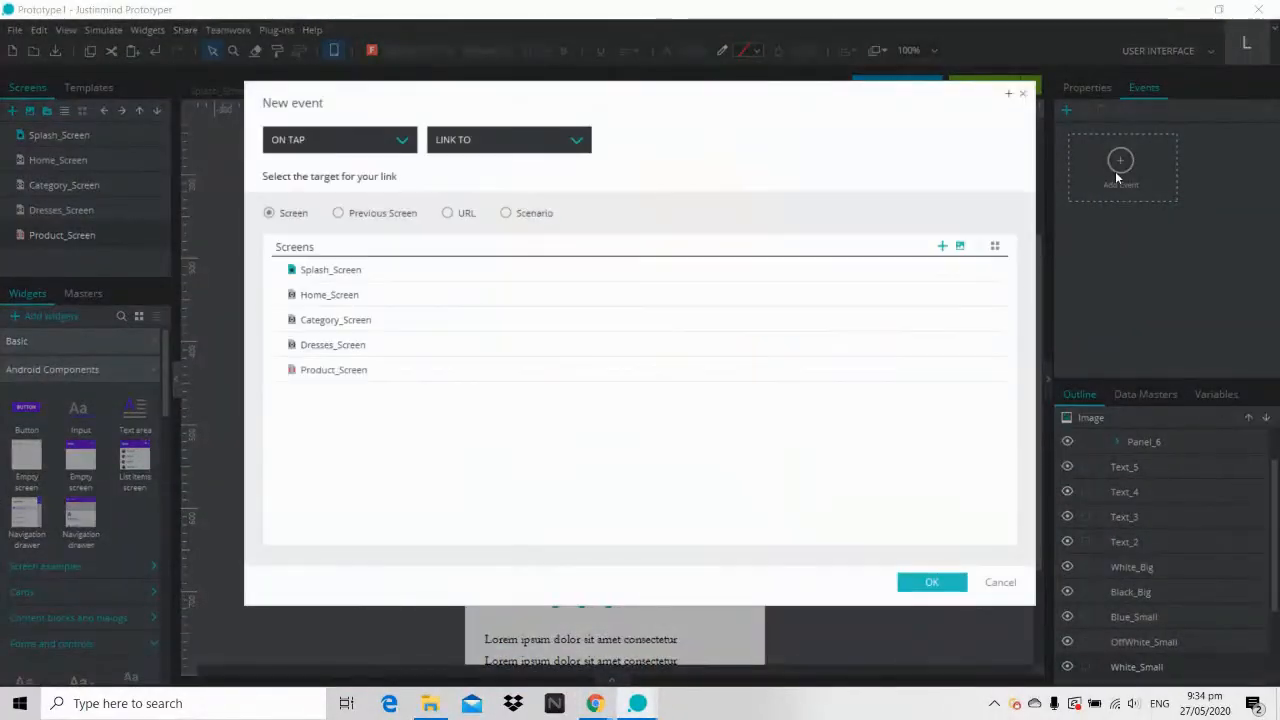
left_click(444, 149)
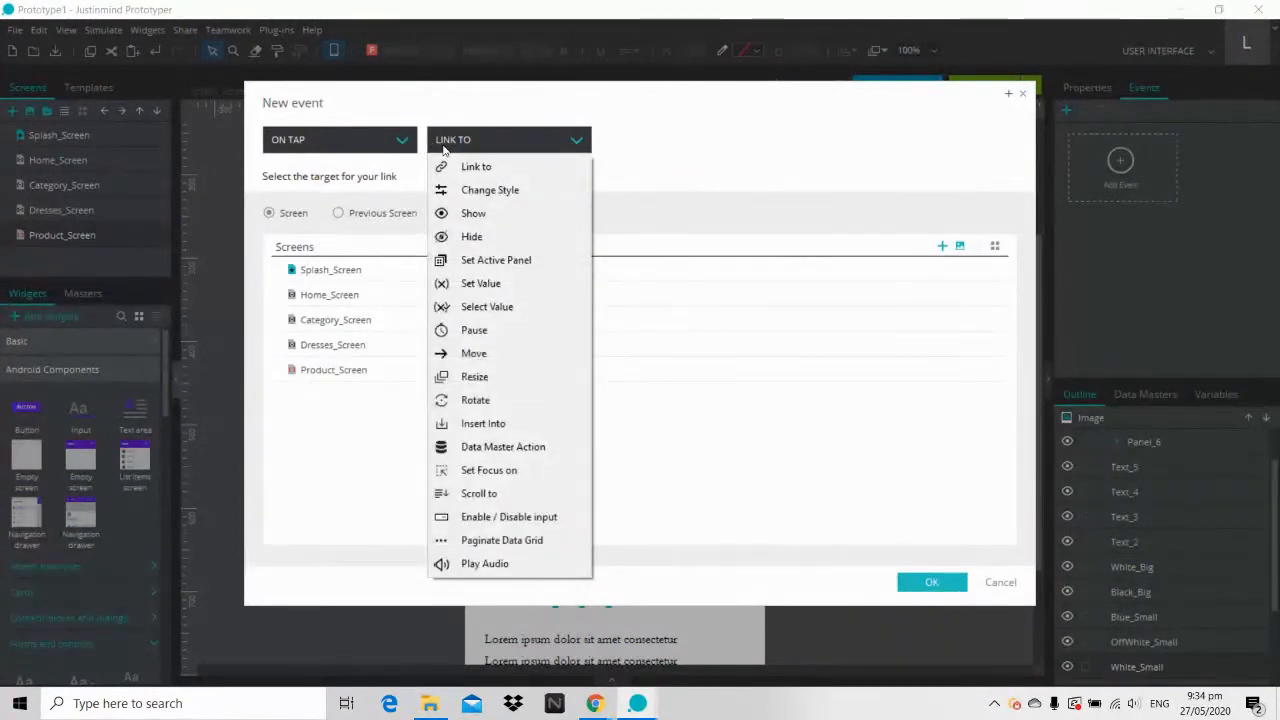
left_click(478, 240)
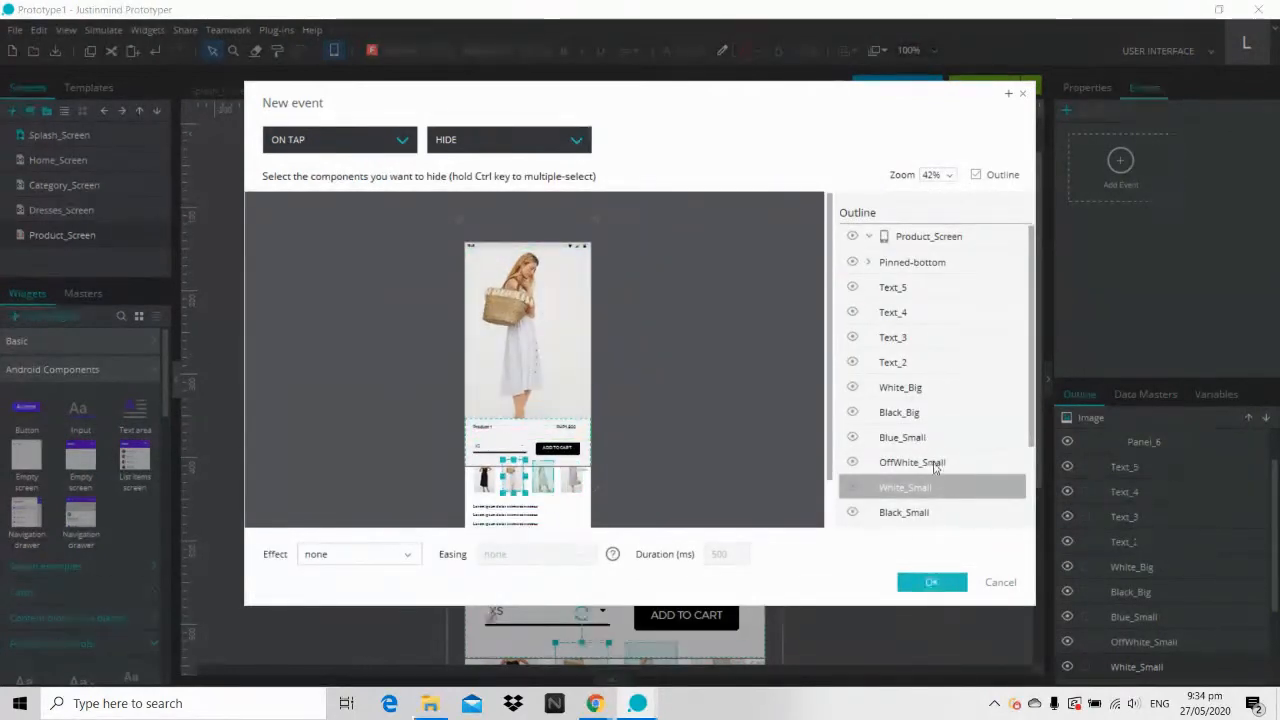
left_click(900, 412)
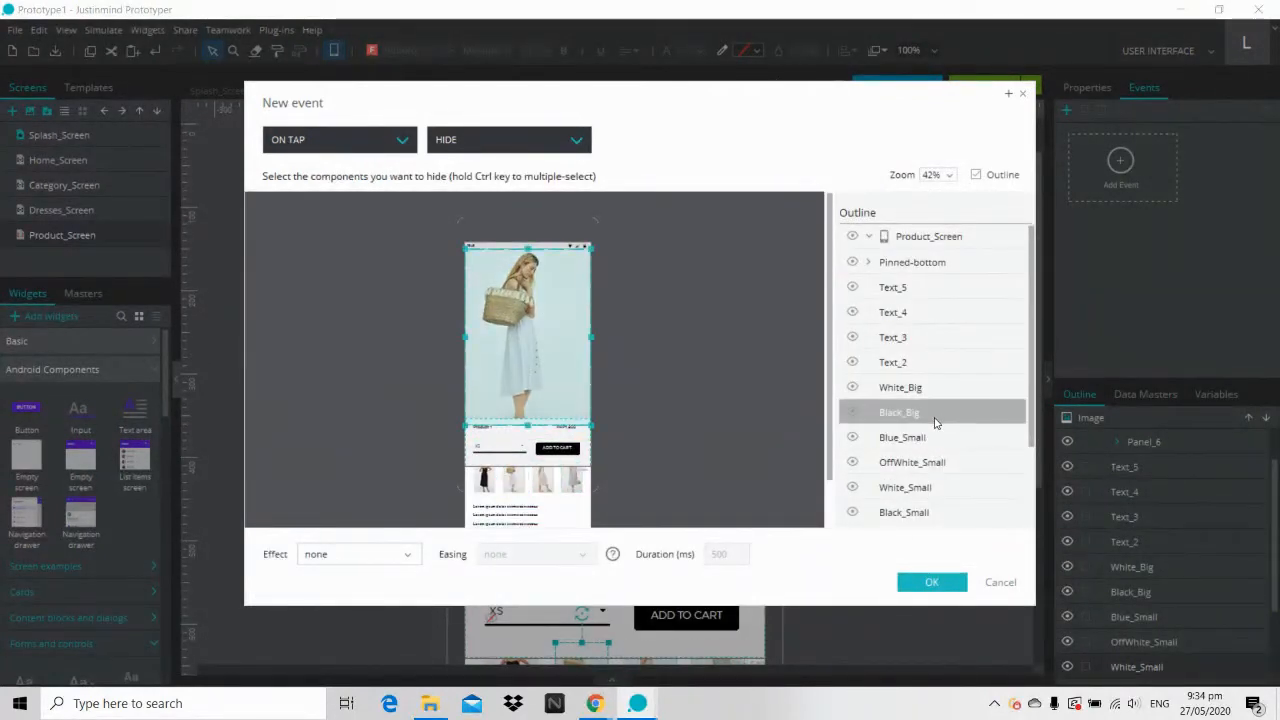
left_click(360, 556)
left_click(337, 364)
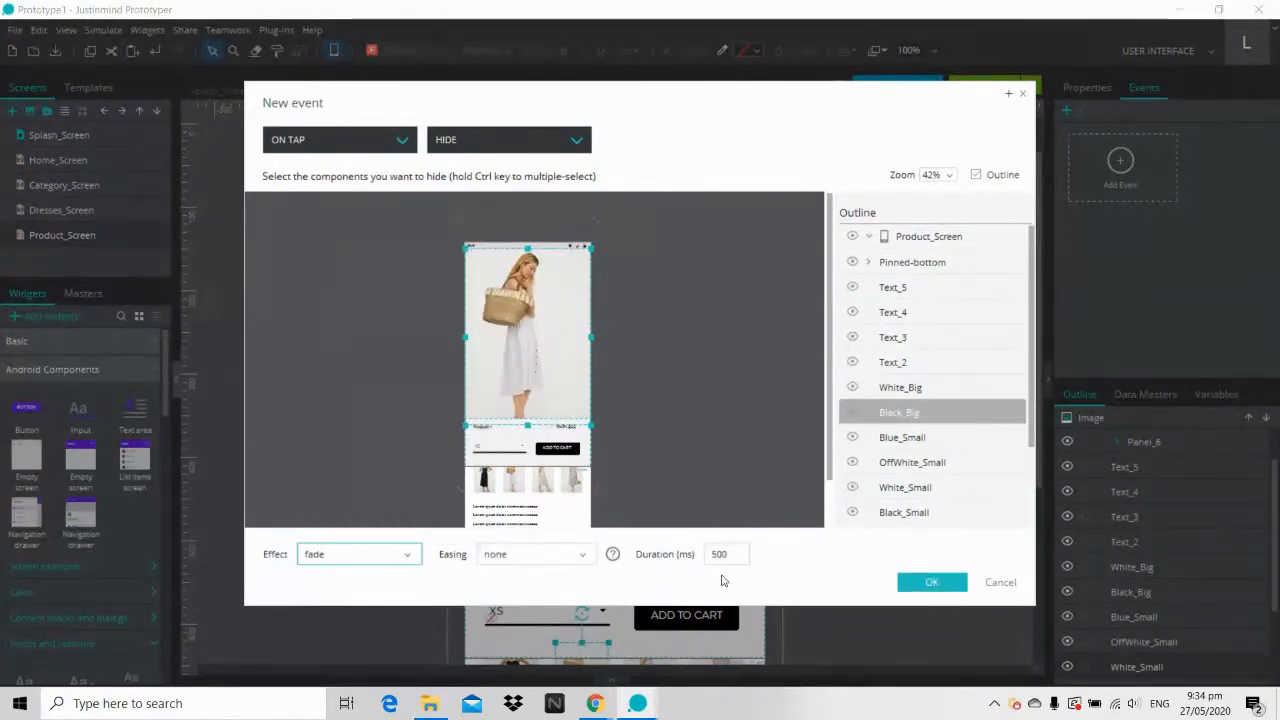
left_click(930, 583)
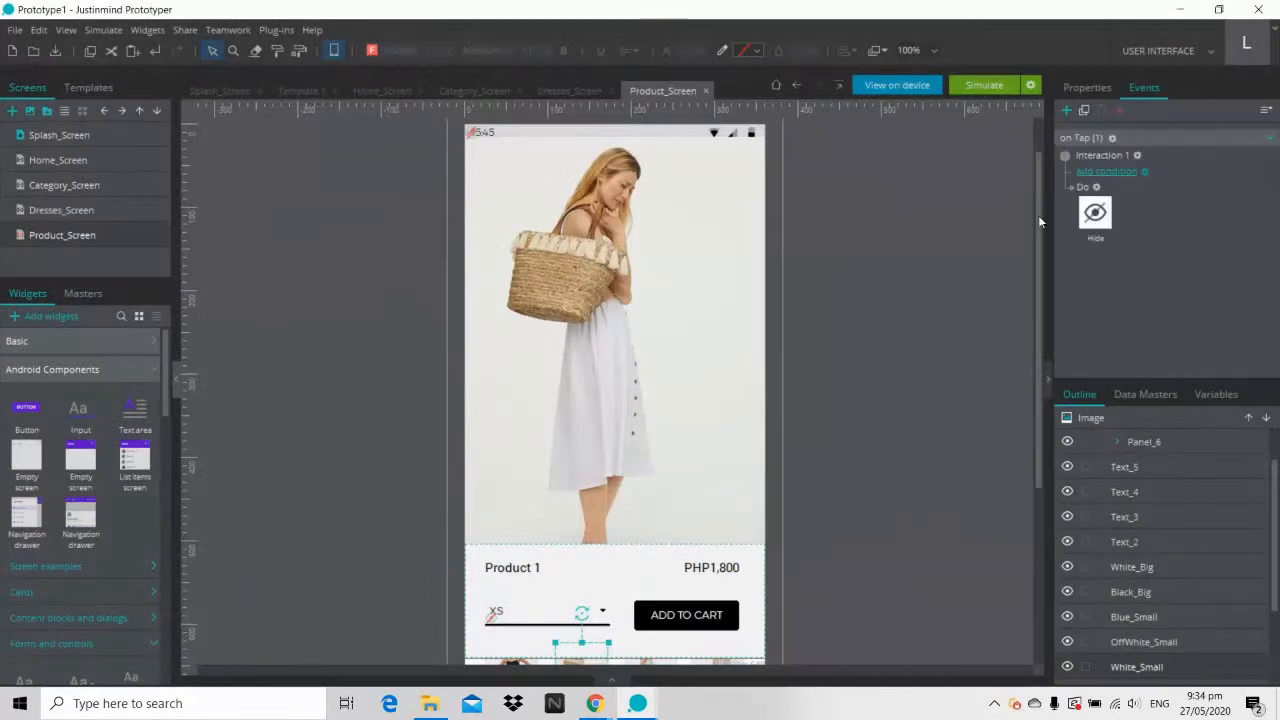
Step: Add a Hide action for Off_White_Big with the fade effect to the white dress thumbnail's on-tap interaction
left_click(1096, 188)
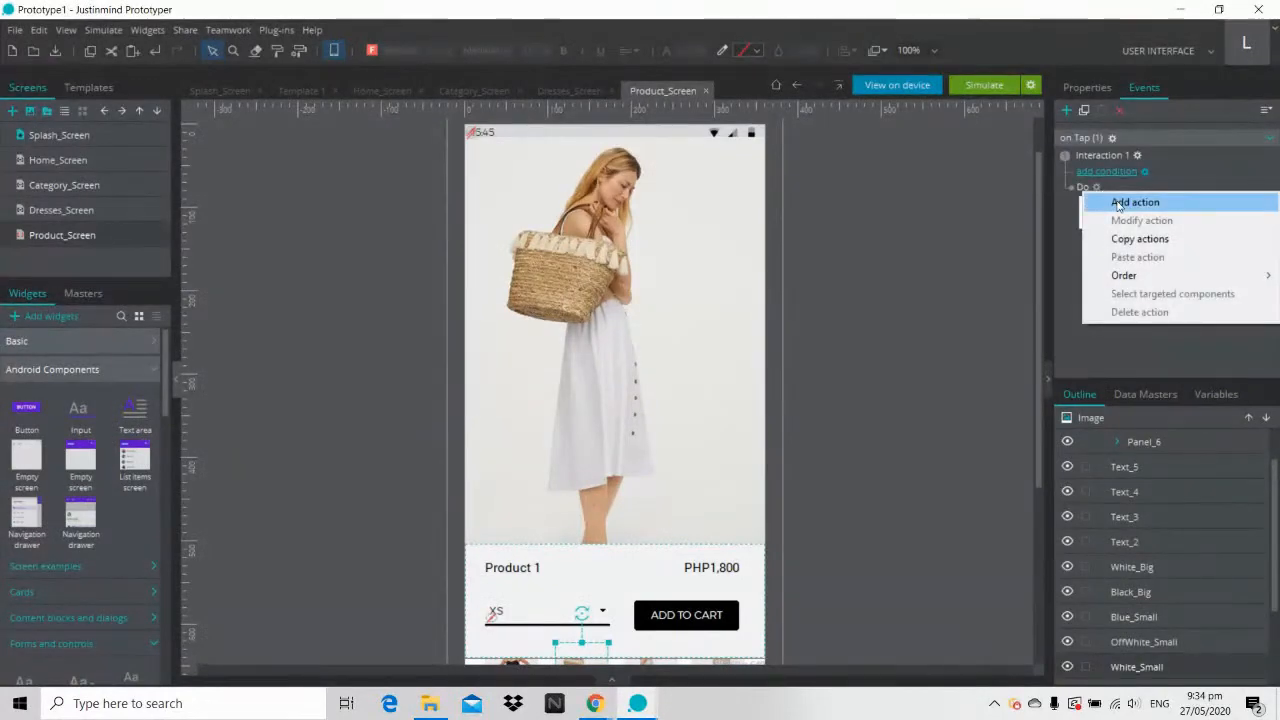
left_click(1115, 200)
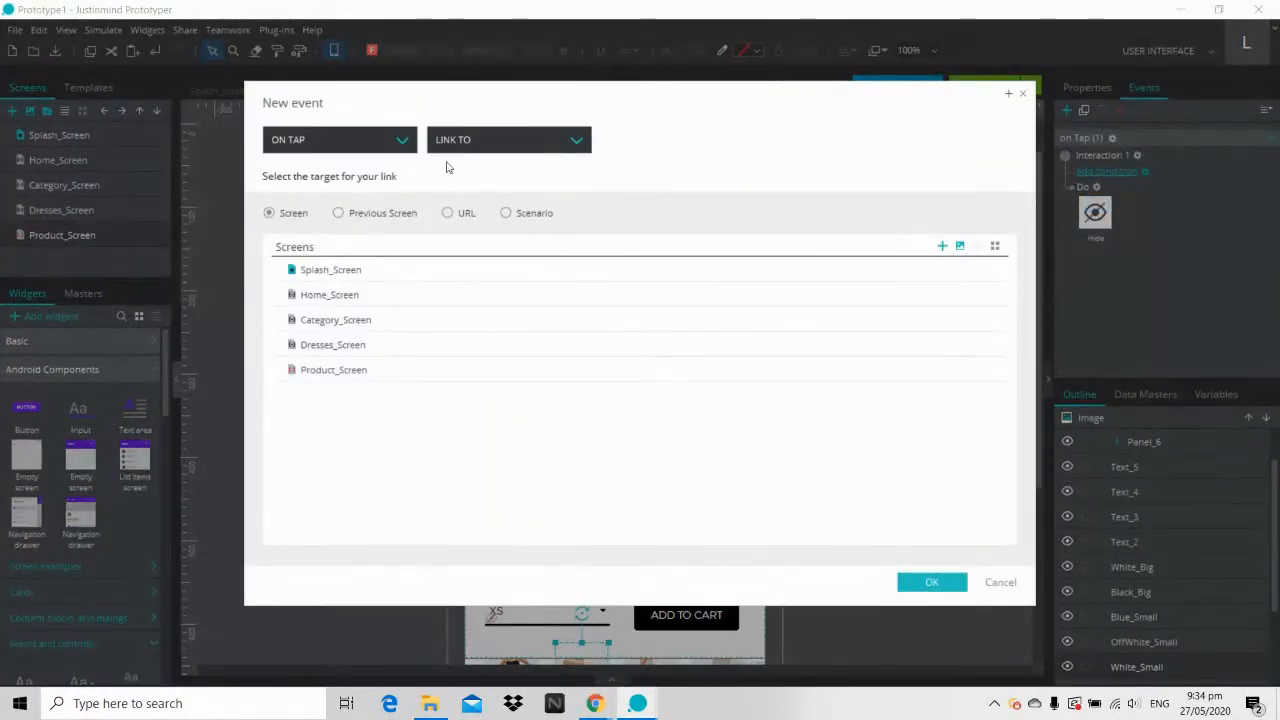
left_click(469, 140)
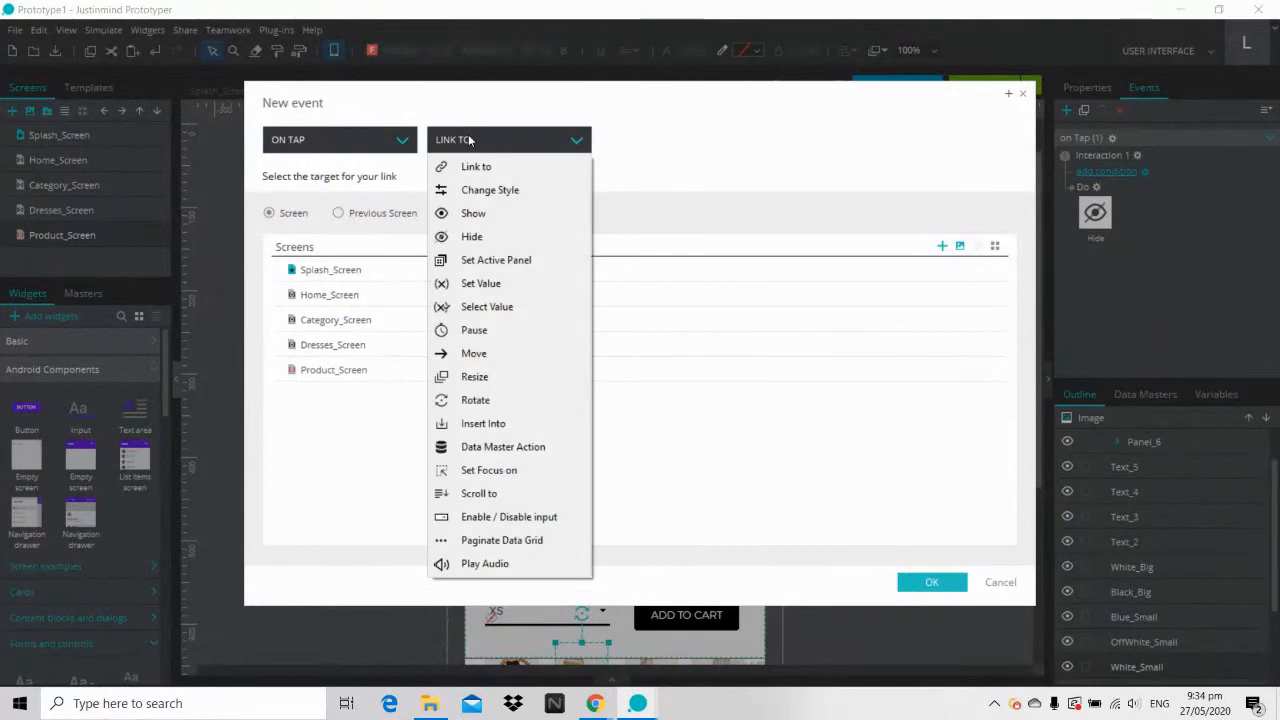
left_click(472, 236)
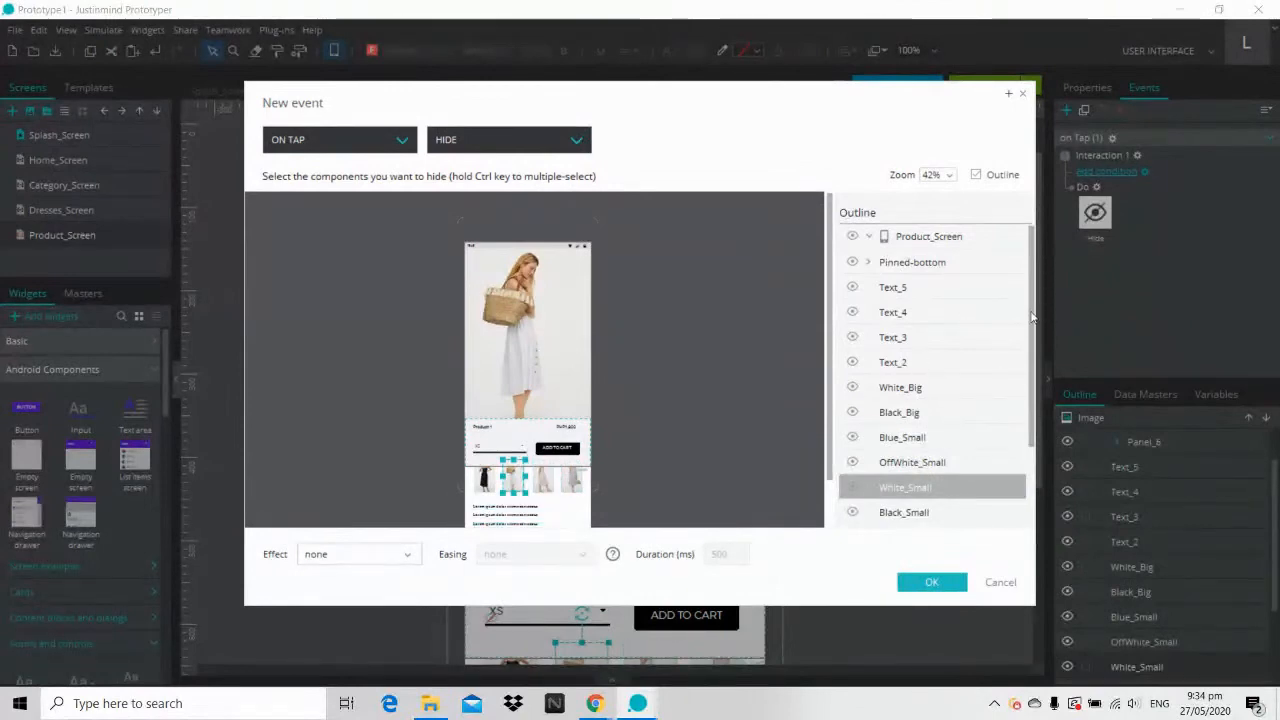
left_click_drag(1034, 316, 1032, 410)
left_click(951, 462)
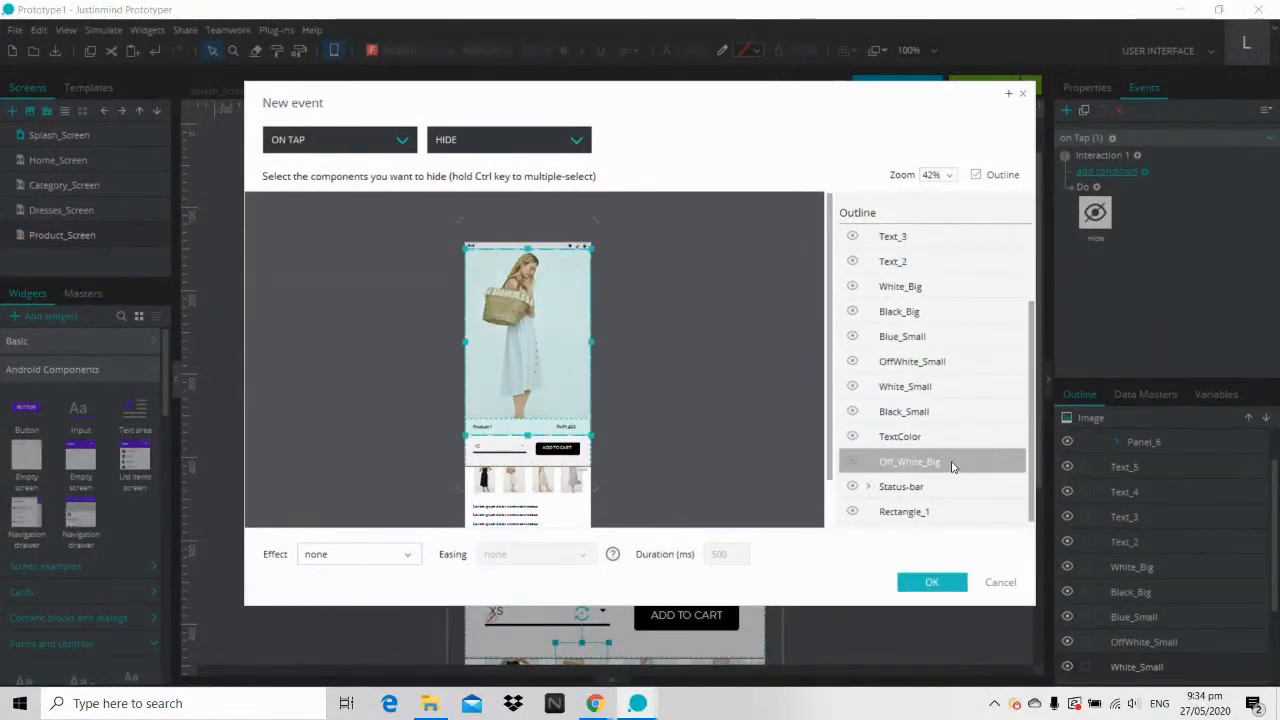
left_click(405, 555)
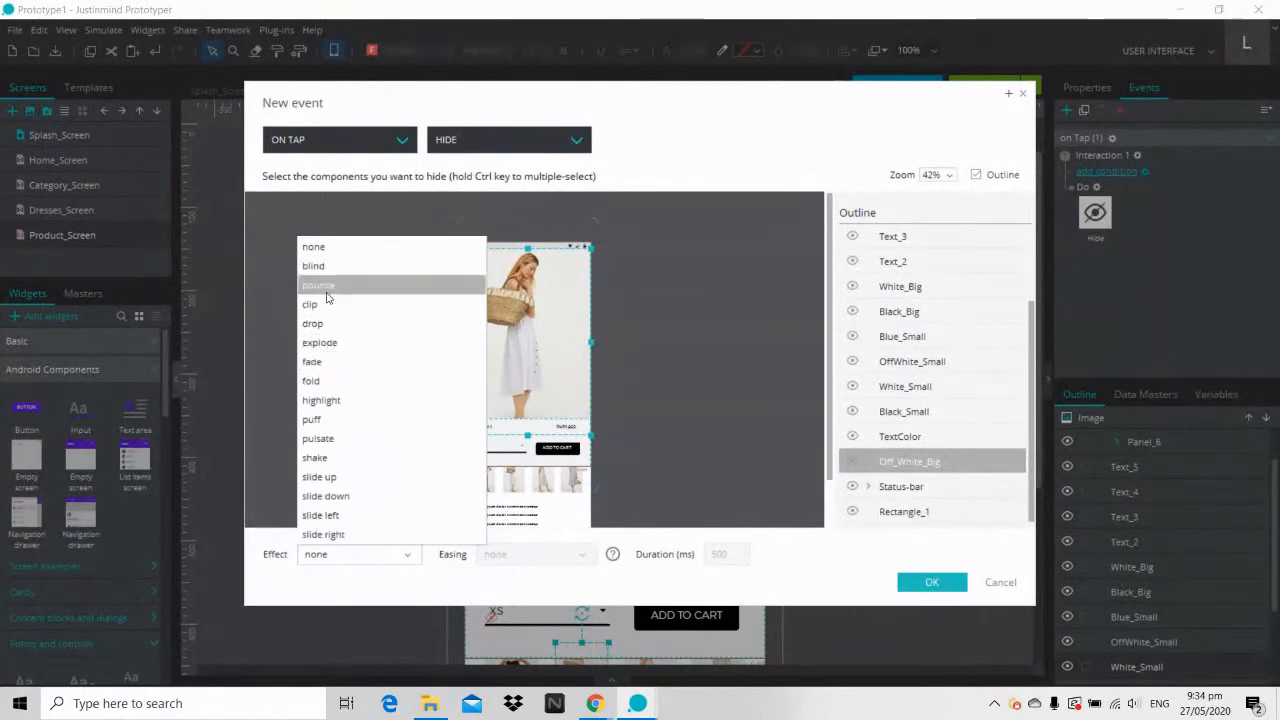
left_click(312, 362)
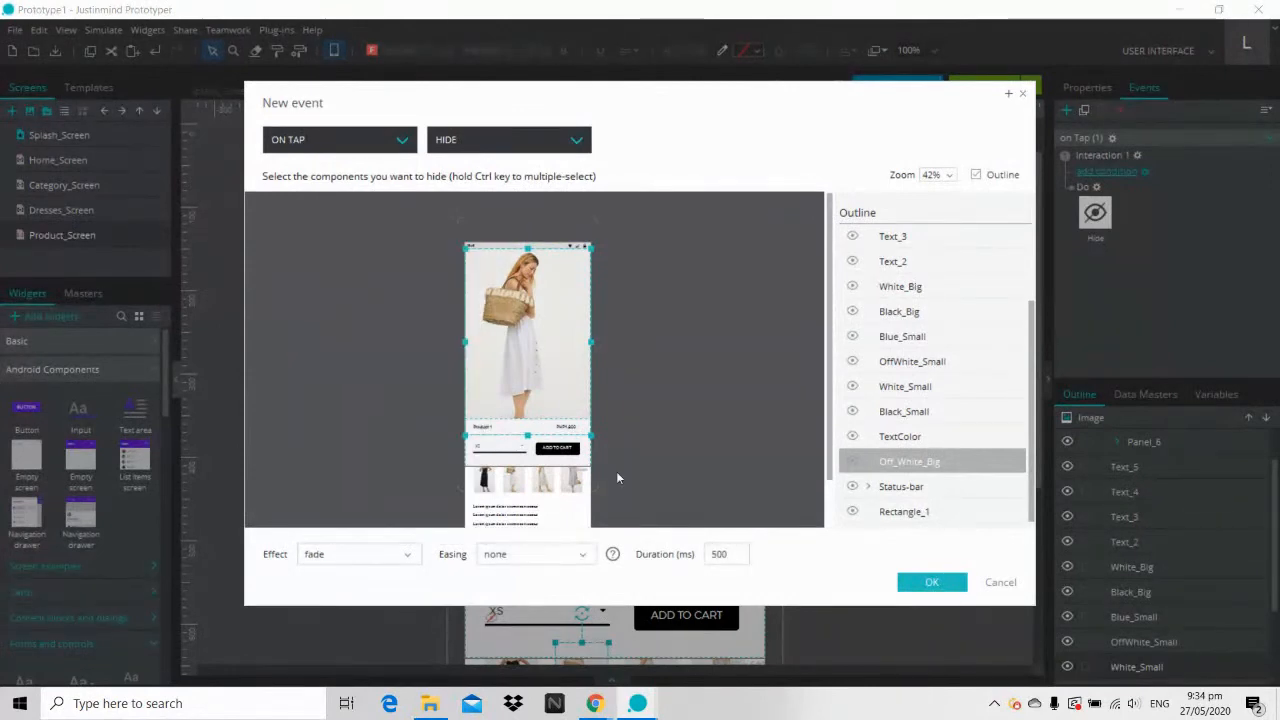
left_click(941, 588)
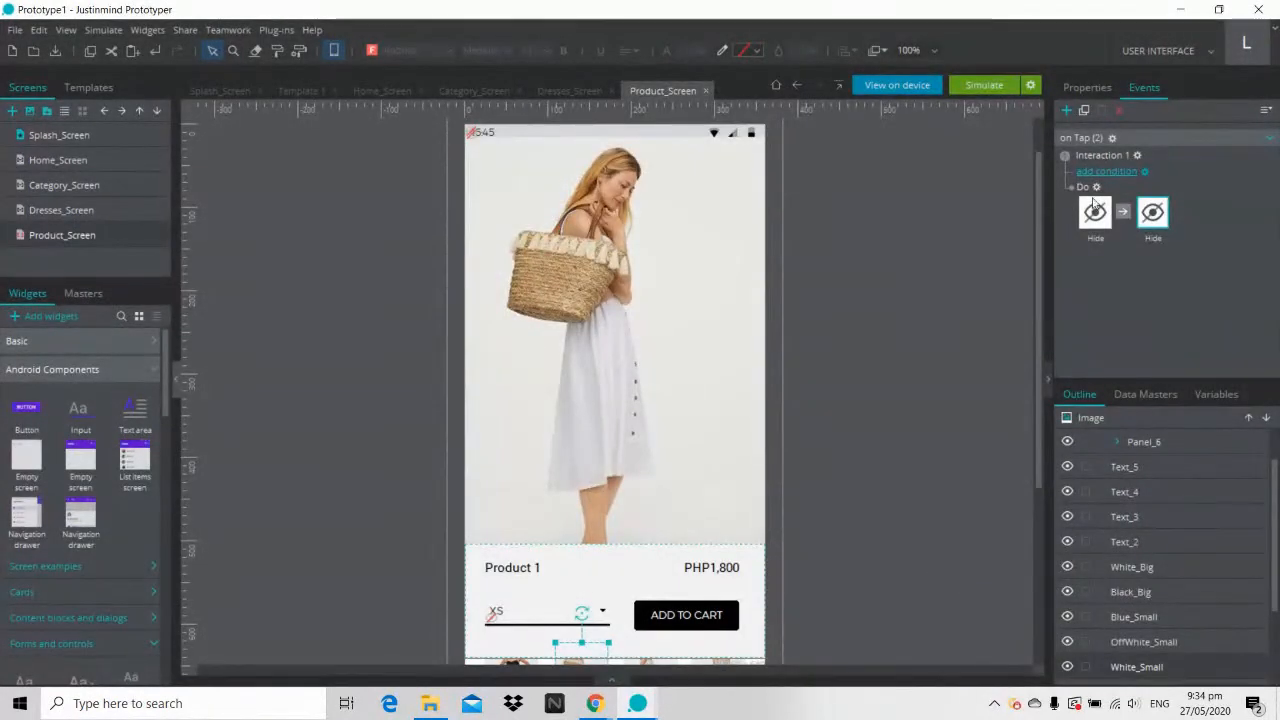
Step: Add a Show action for White_Big with the fade effect after the two Hide actions in the thumbnail's on-tap interaction
left_click(1095, 189)
left_click(1120, 201)
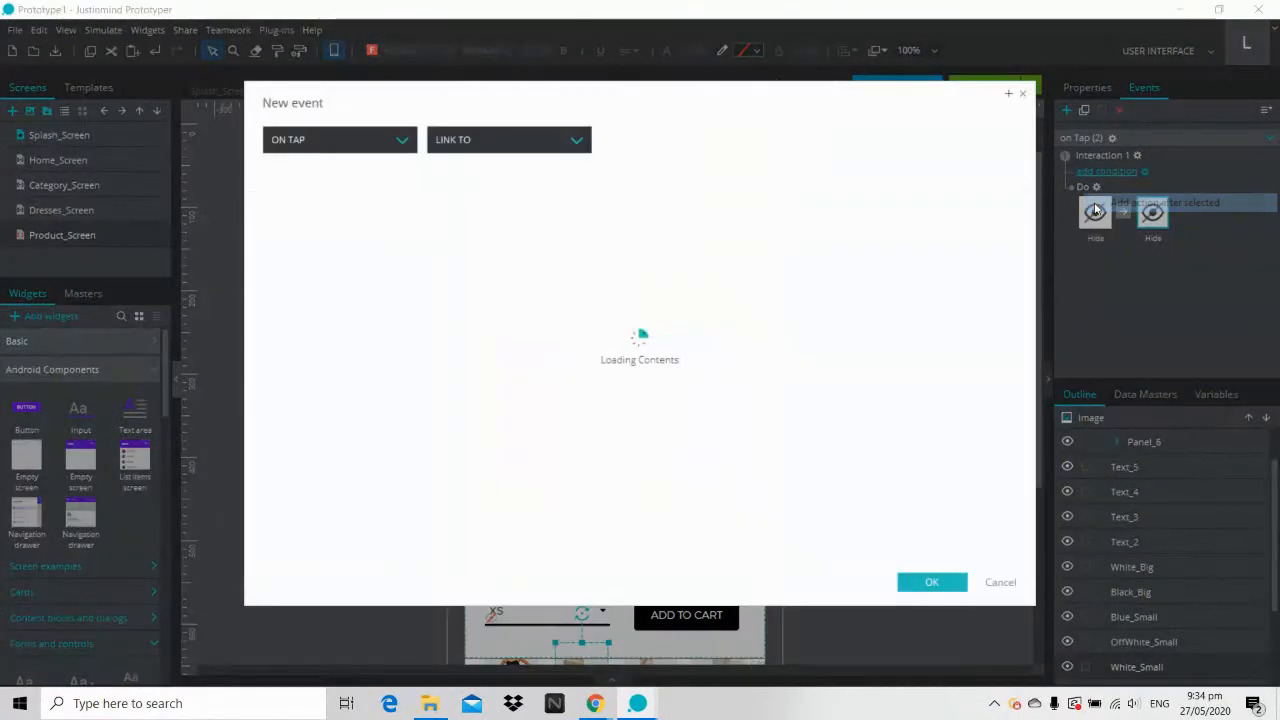
left_click(463, 139)
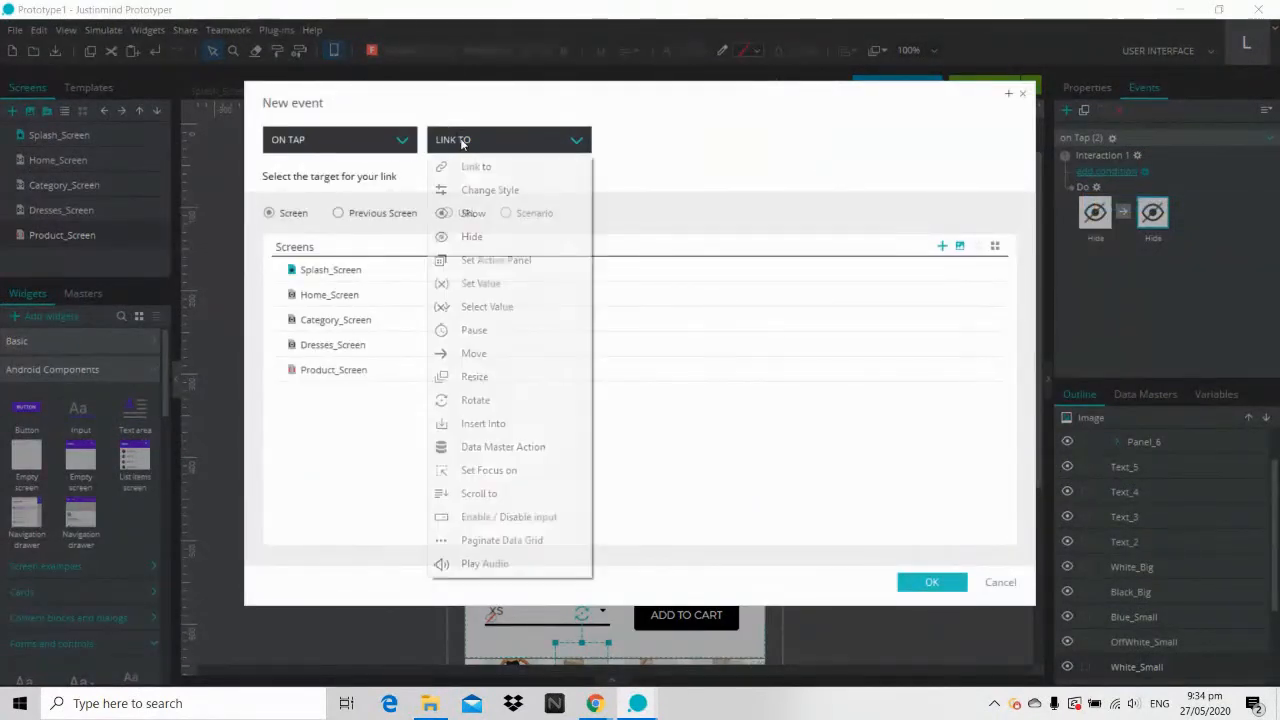
left_click(466, 212)
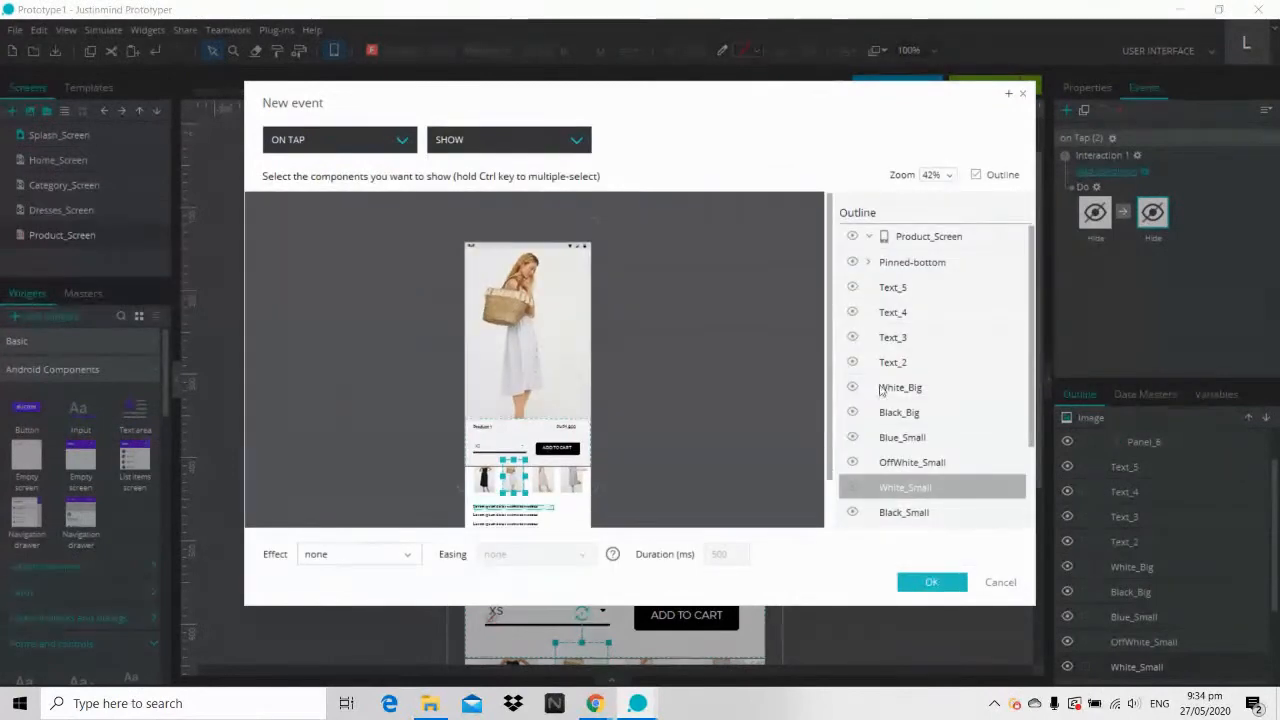
left_click(930, 388)
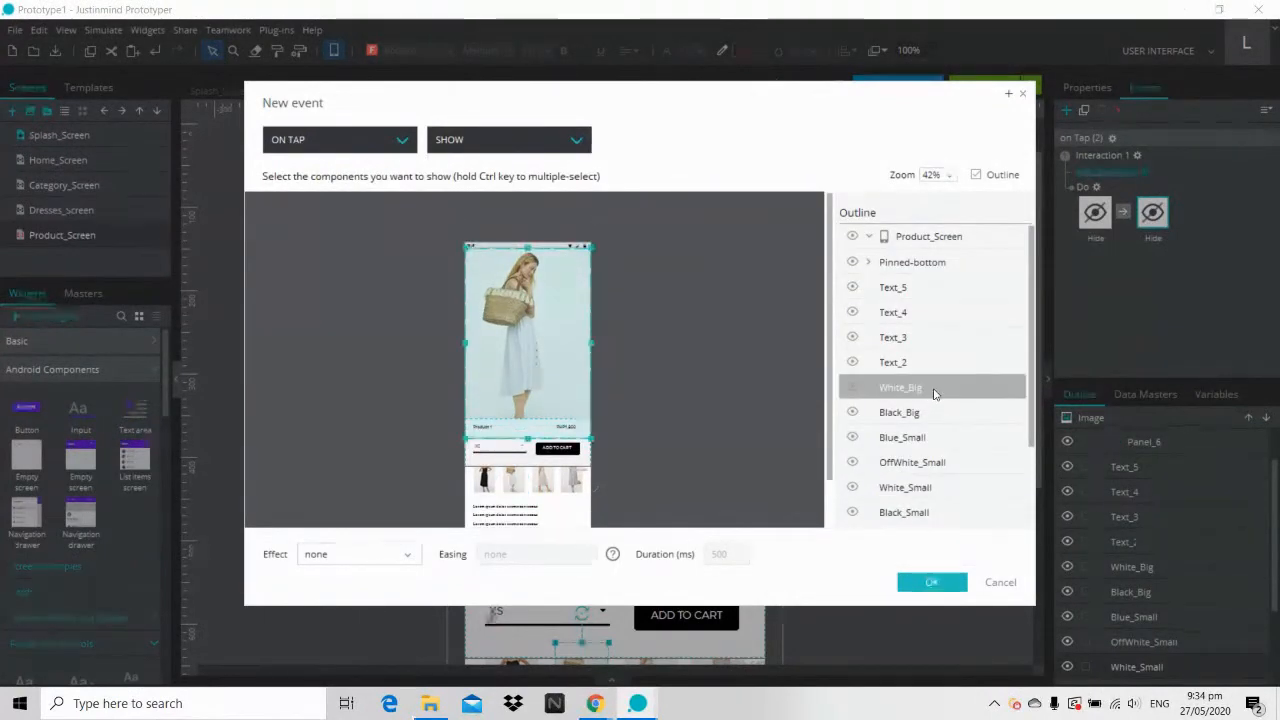
left_click(378, 557)
left_click(337, 361)
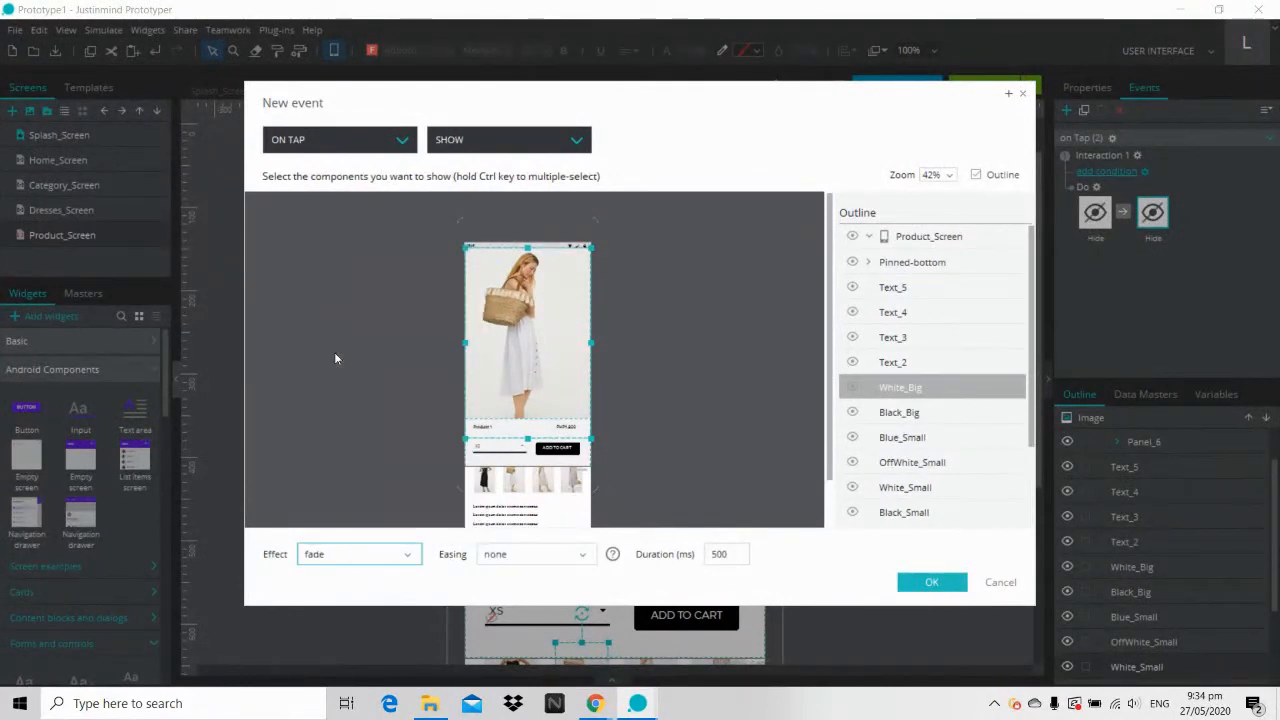
left_click(928, 583)
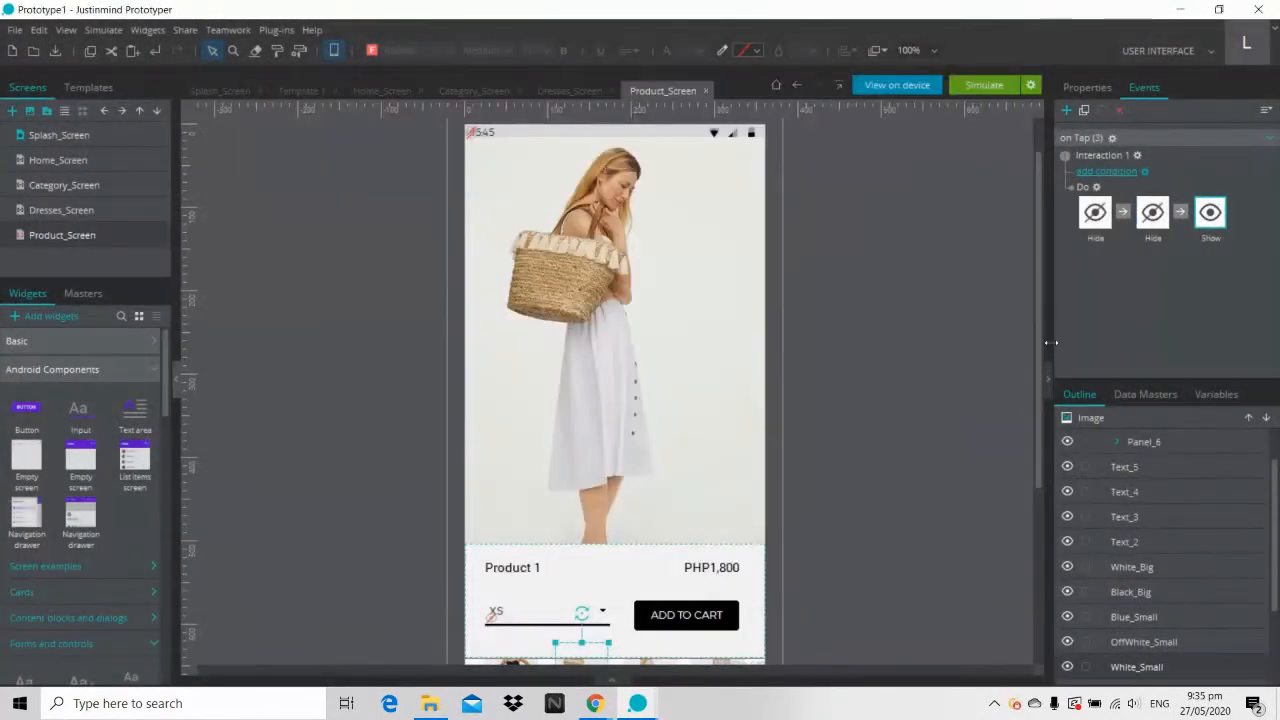
Step: Add a Set Value action to the same interaction that sets TextColor to the fixed value White Dress
left_click(1098, 190)
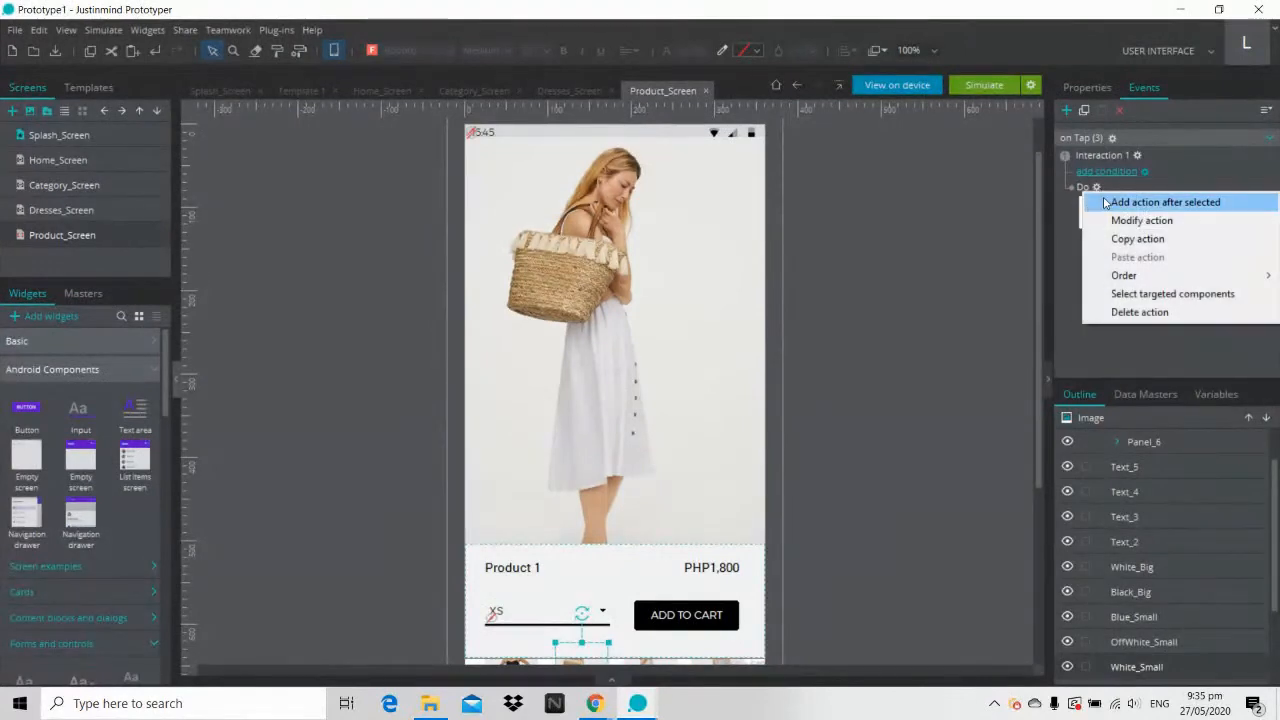
left_click(1106, 203)
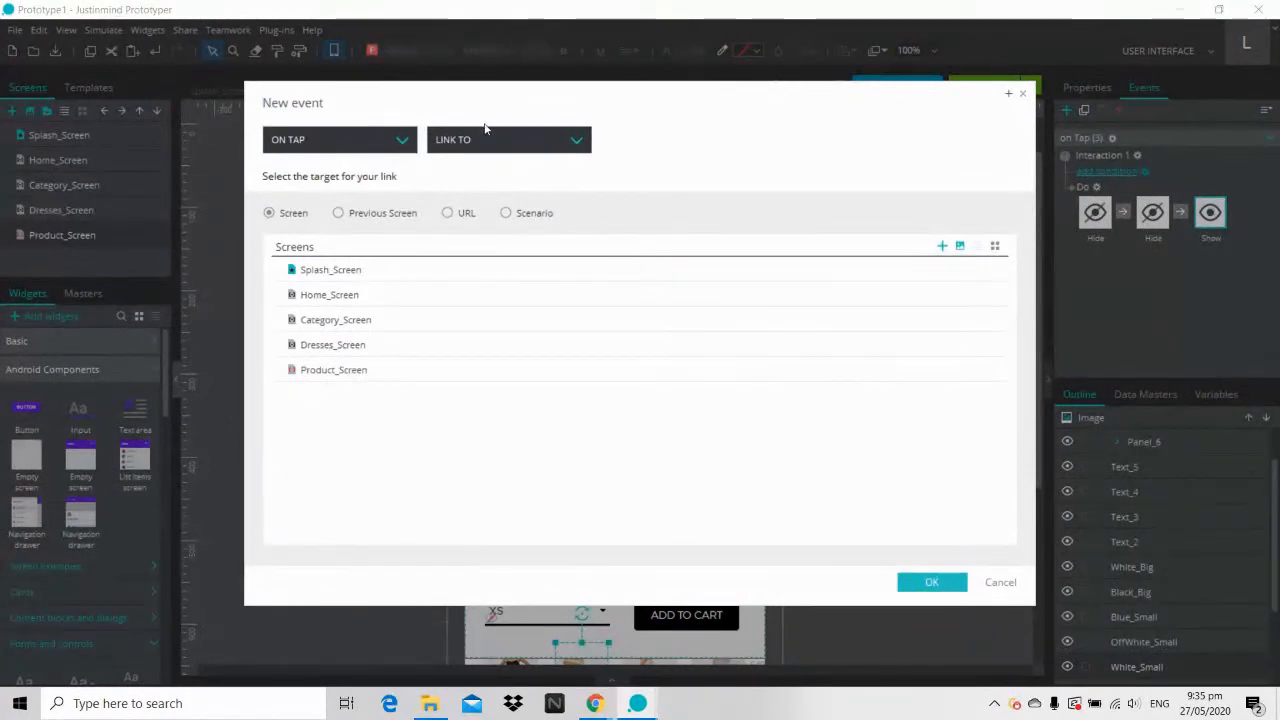
left_click(483, 139)
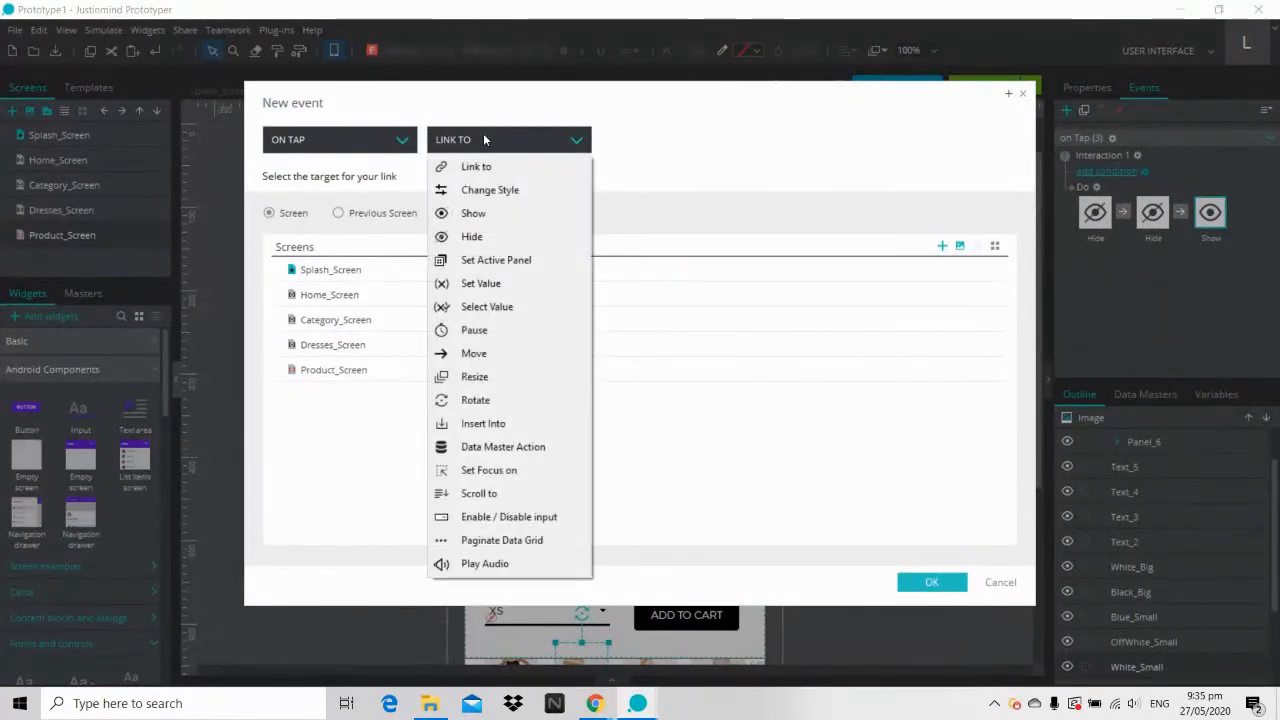
left_click(491, 282)
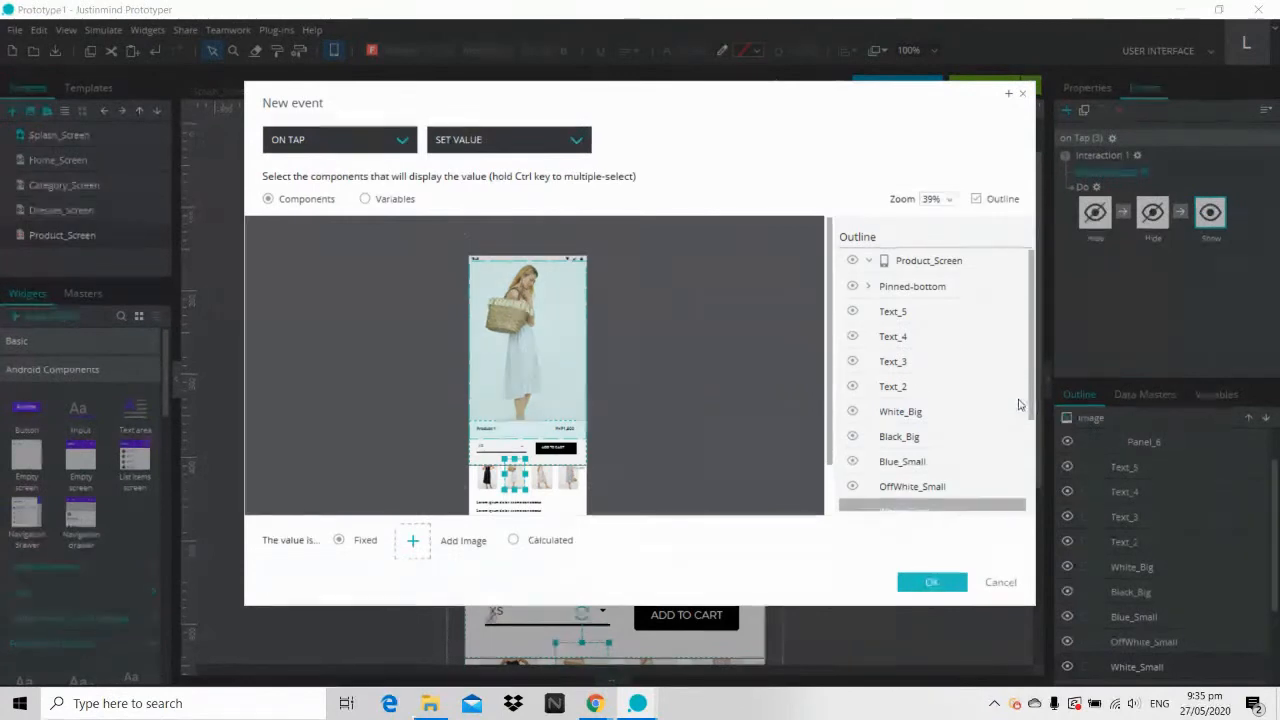
scroll(958, 445, "down", 3)
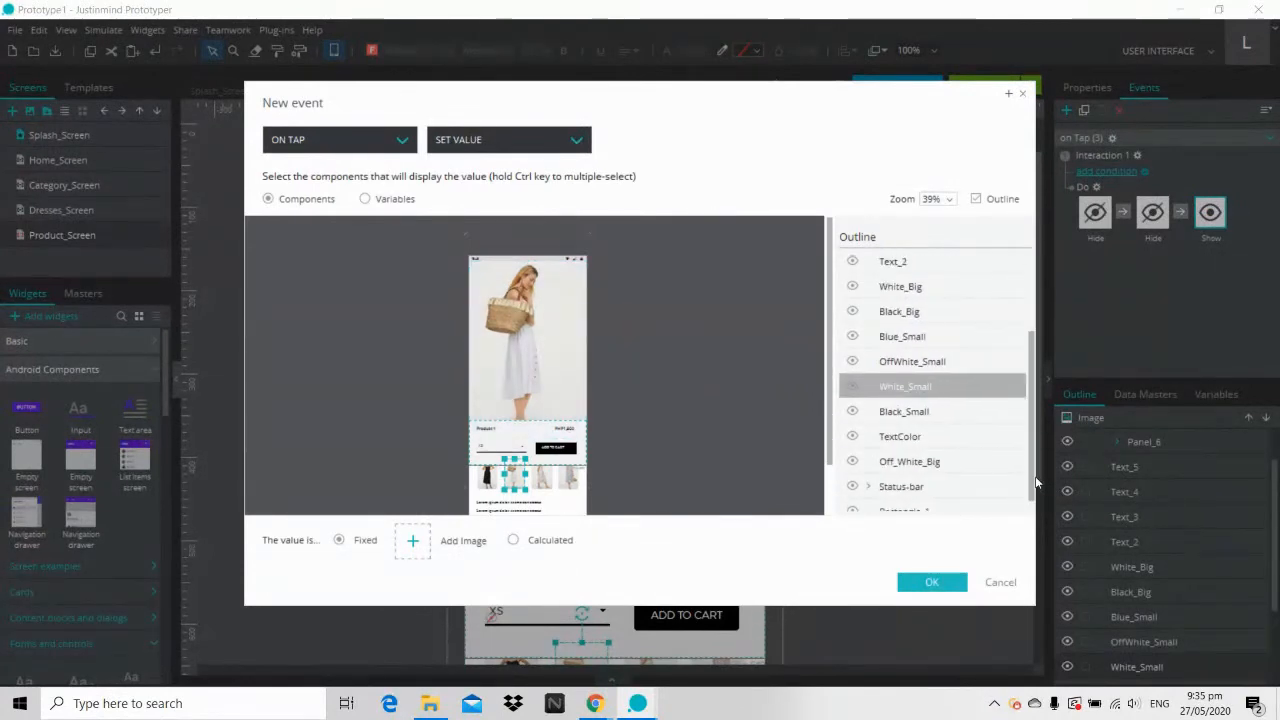
left_click(958, 442)
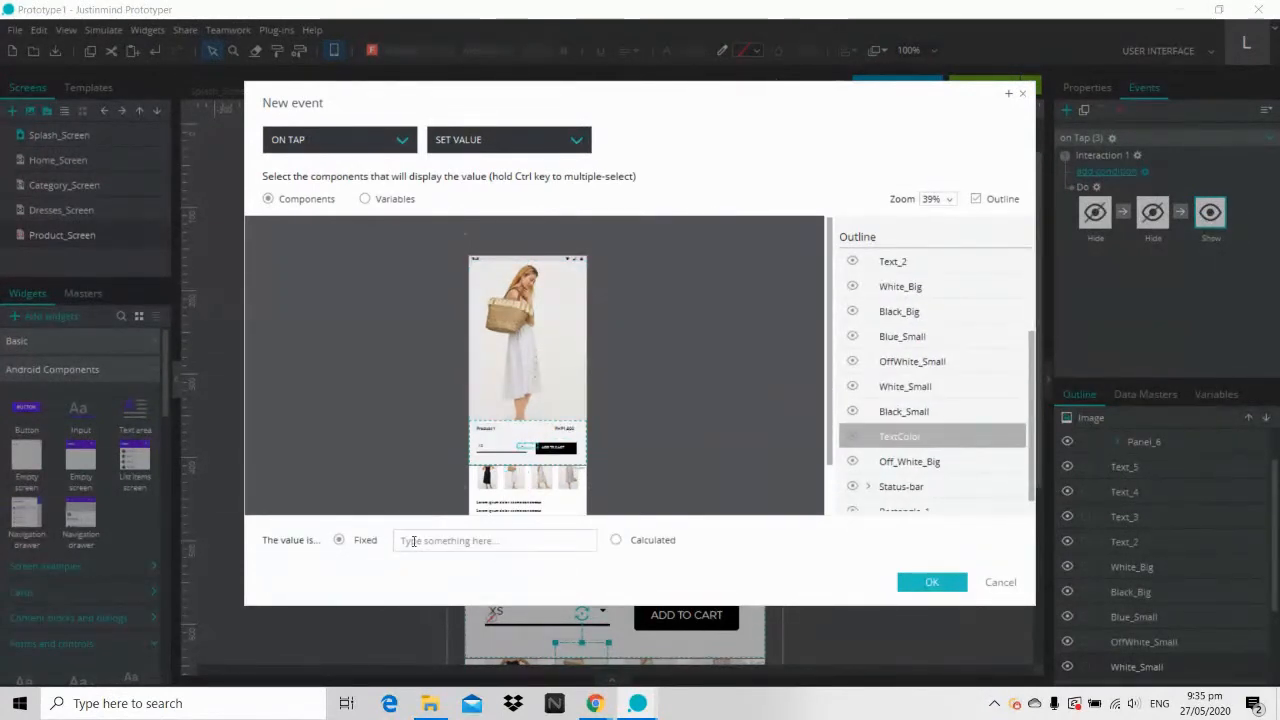
left_click(413, 541)
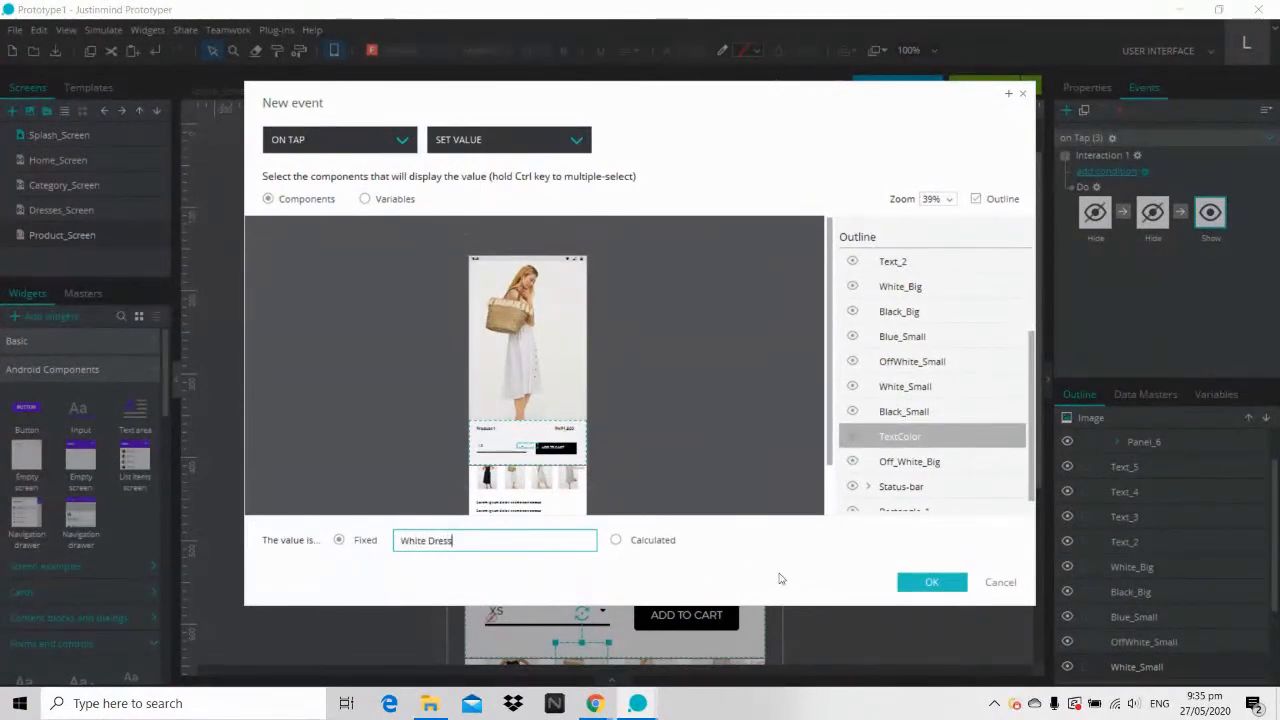
left_click(930, 582)
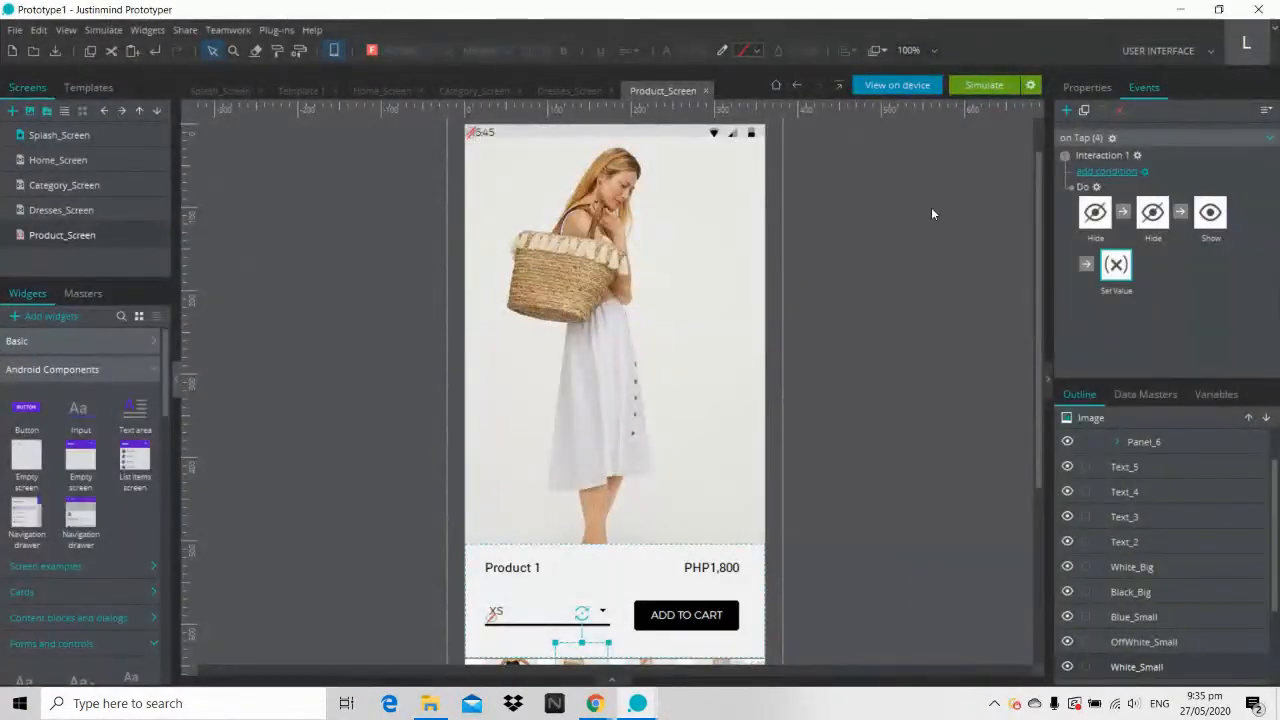
Step: Simulate the product screen at a reduced zoom and test the black and white dress thumbnails
left_click(974, 84)
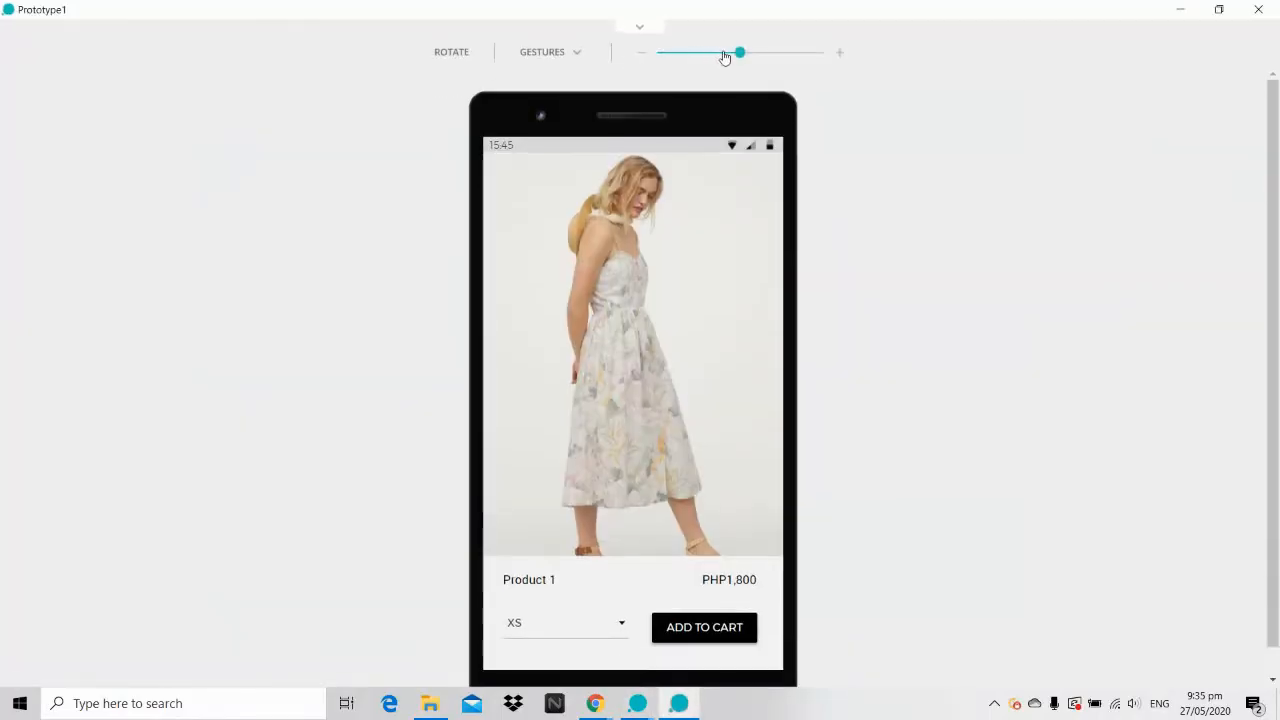
left_click(724, 53)
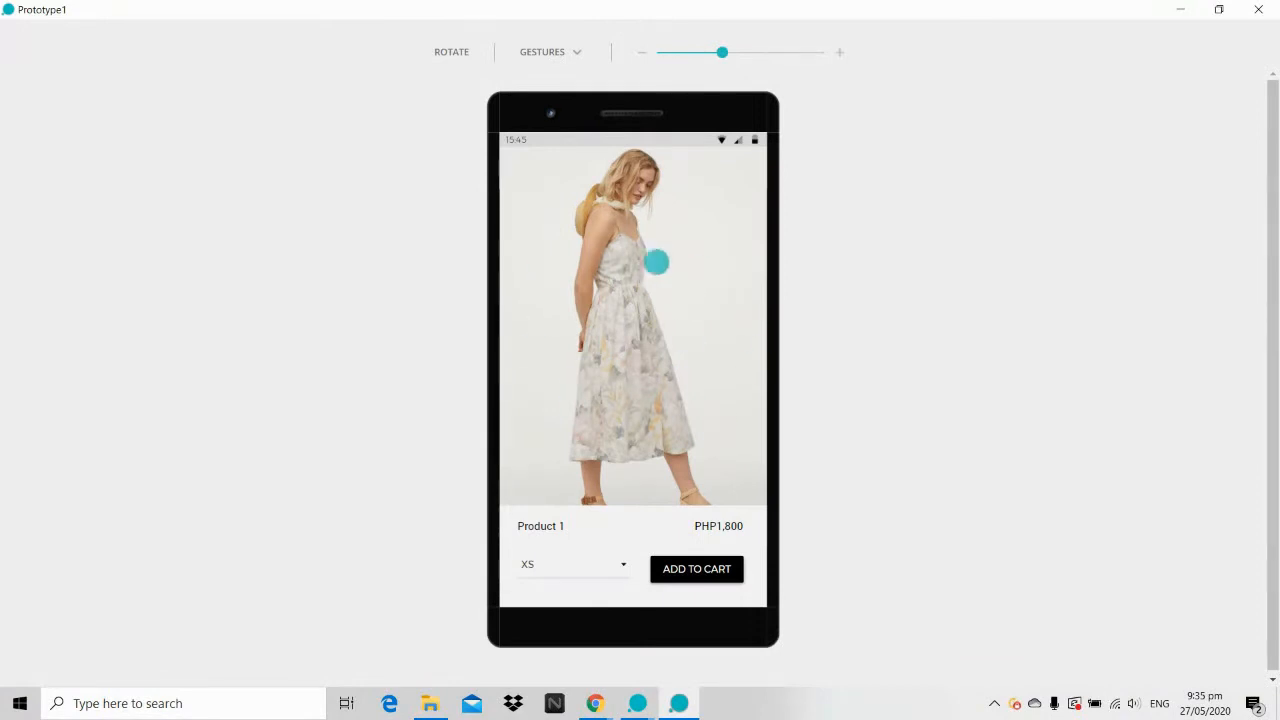
left_click_drag(653, 373, 651, 197)
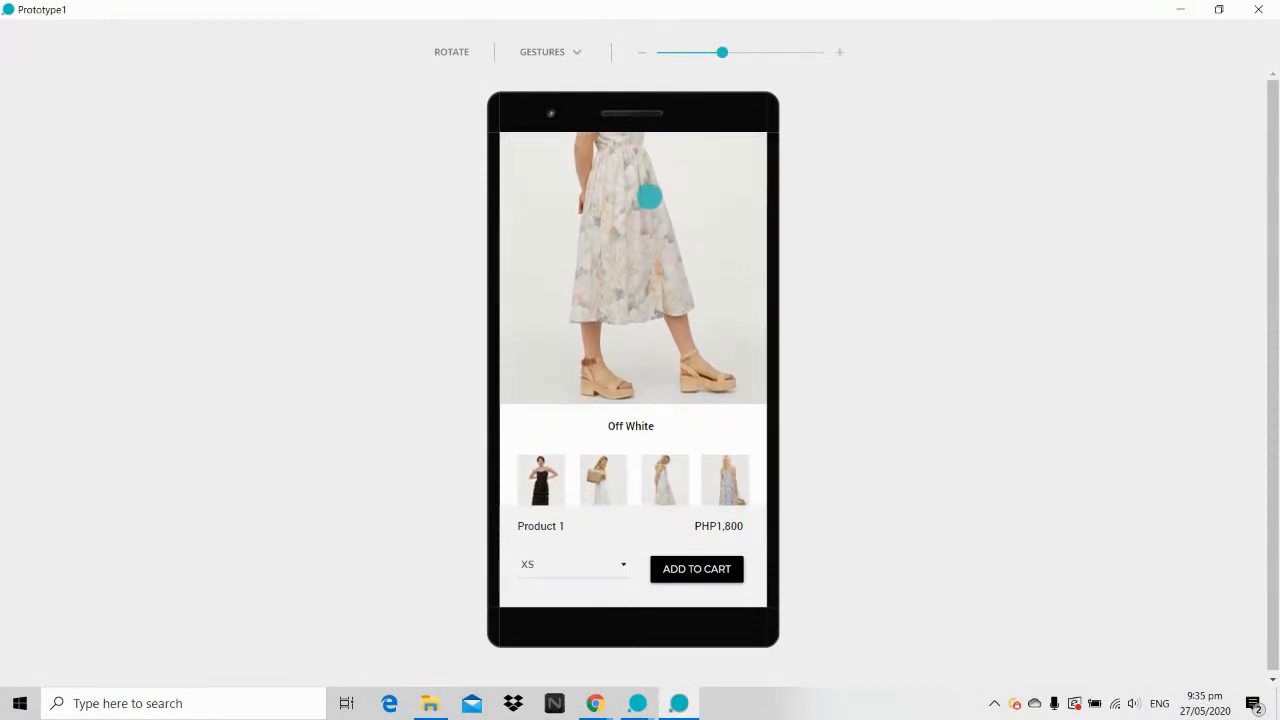
left_click(553, 478)
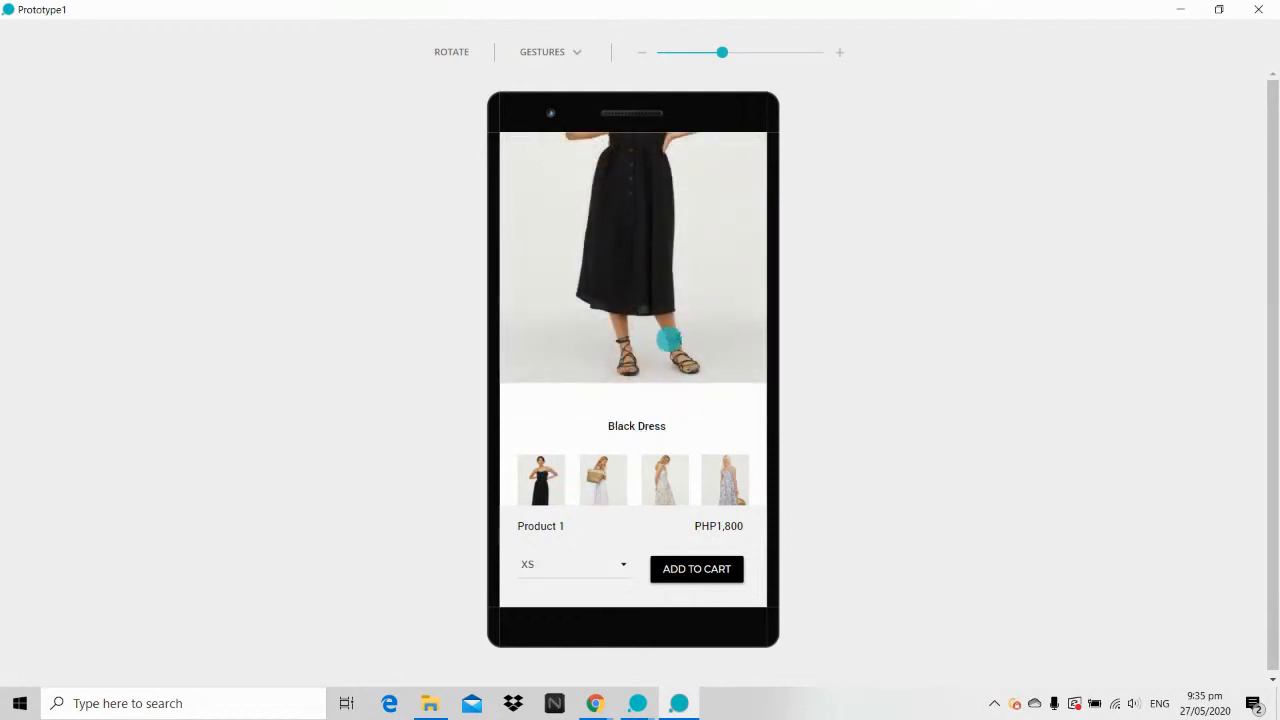
left_click_drag(669, 340, 669, 298)
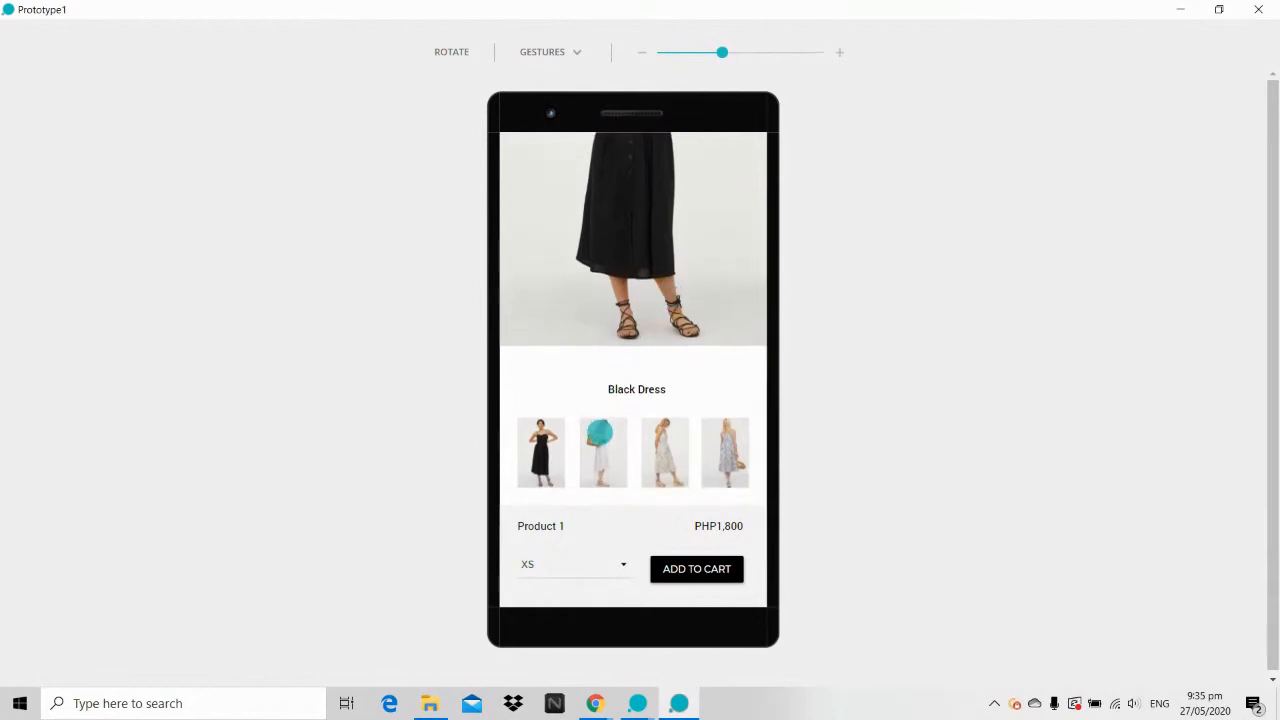
left_click(603, 446)
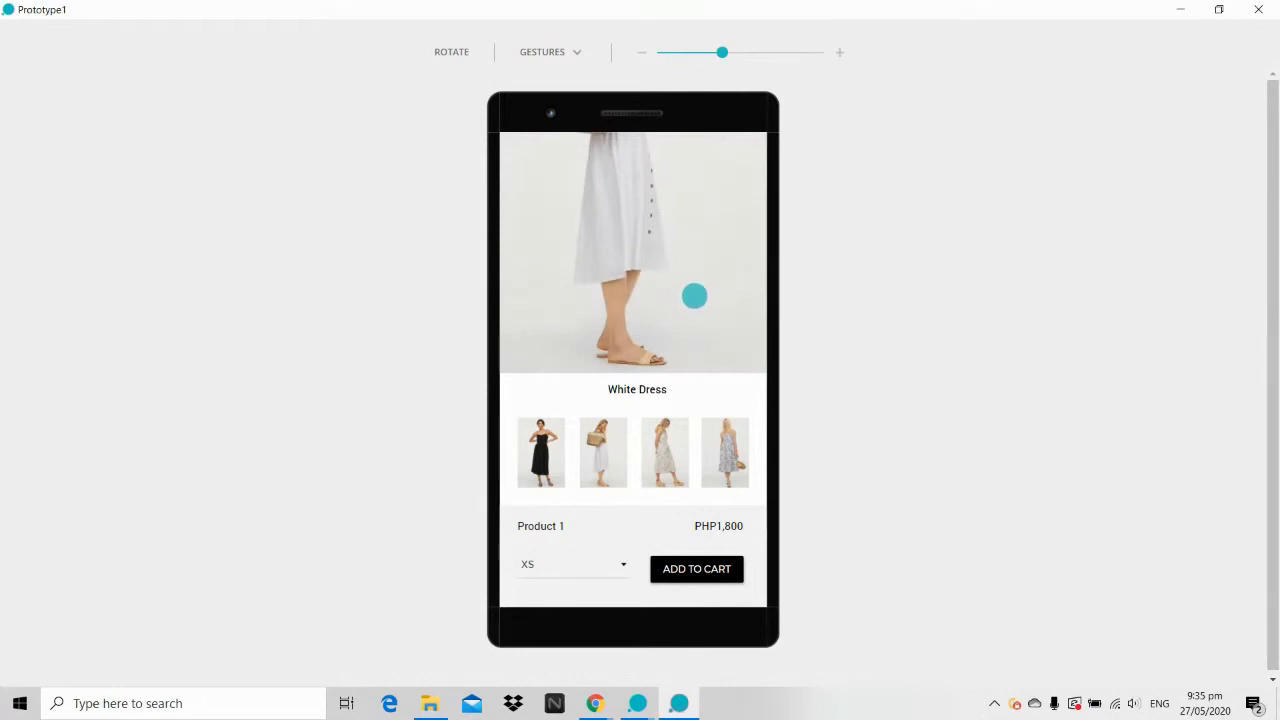
Step: Close the product screen simulation after checking its lower part, and select the off-white dress thumbnail on the canvas
left_click_drag(694, 303, 680, 243)
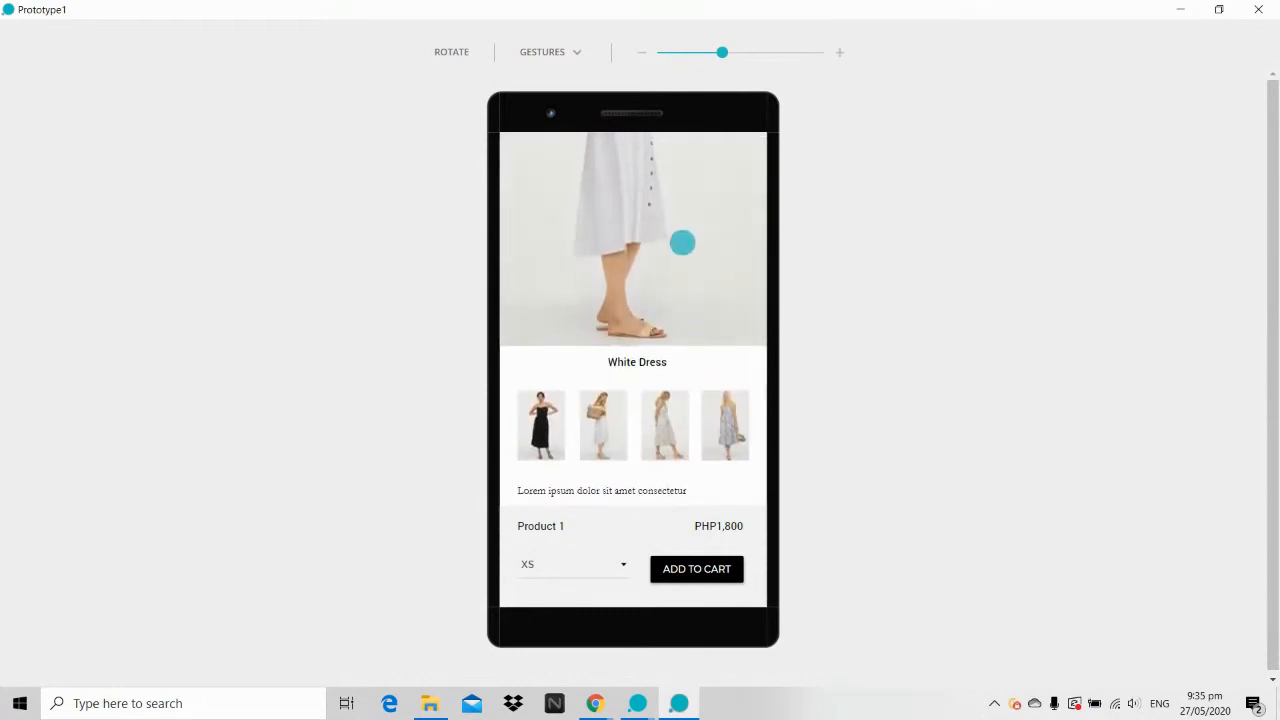
left_click(1259, 9)
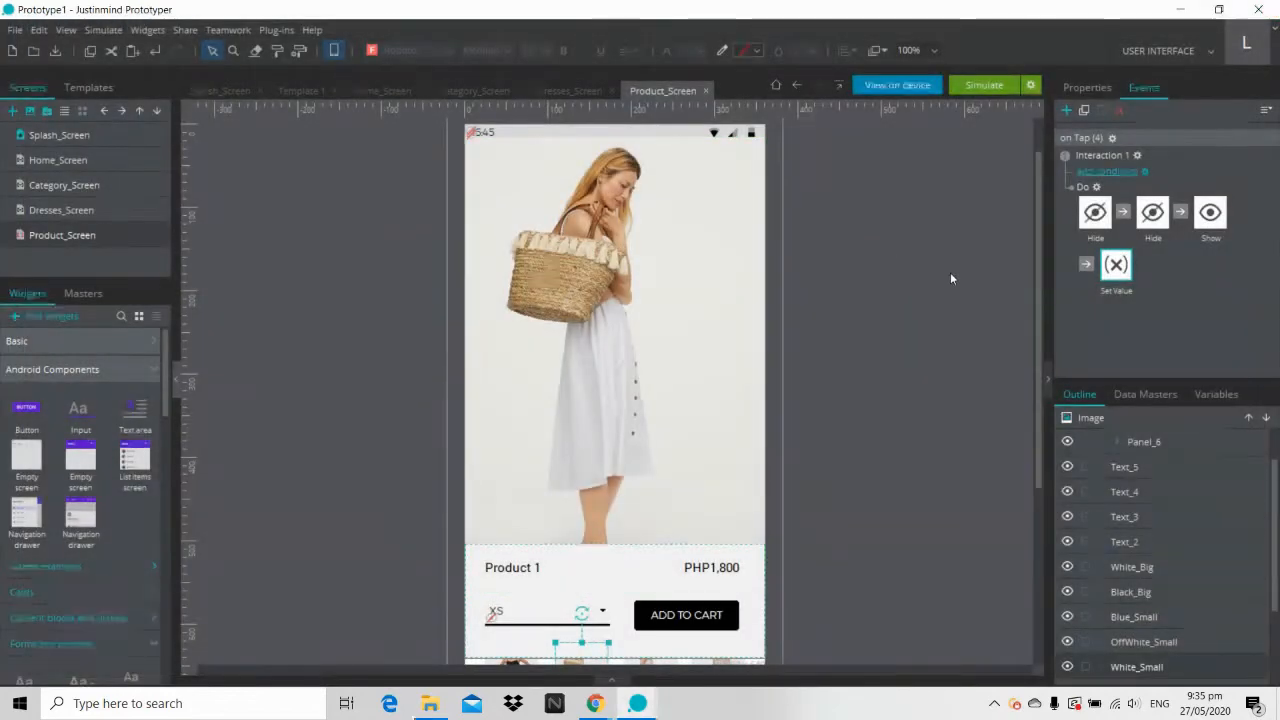
scroll(904, 420, "down", 3)
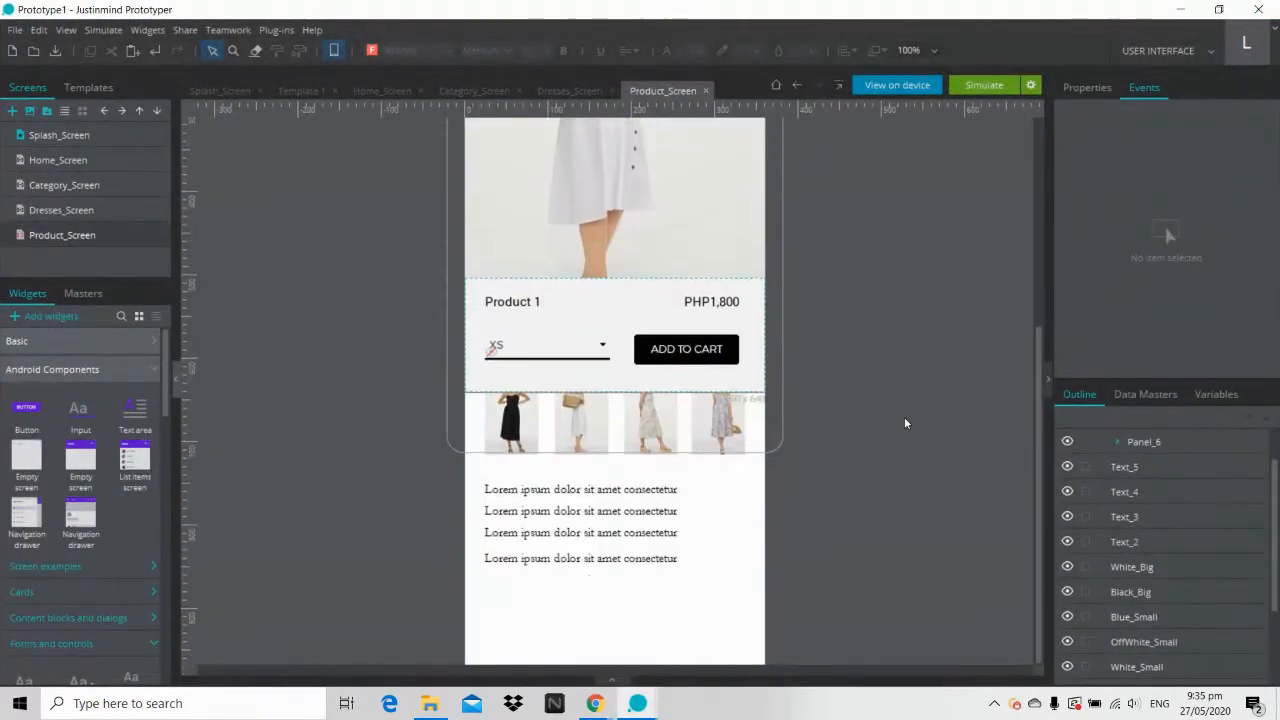
left_click_drag(1039, 352, 1038, 332)
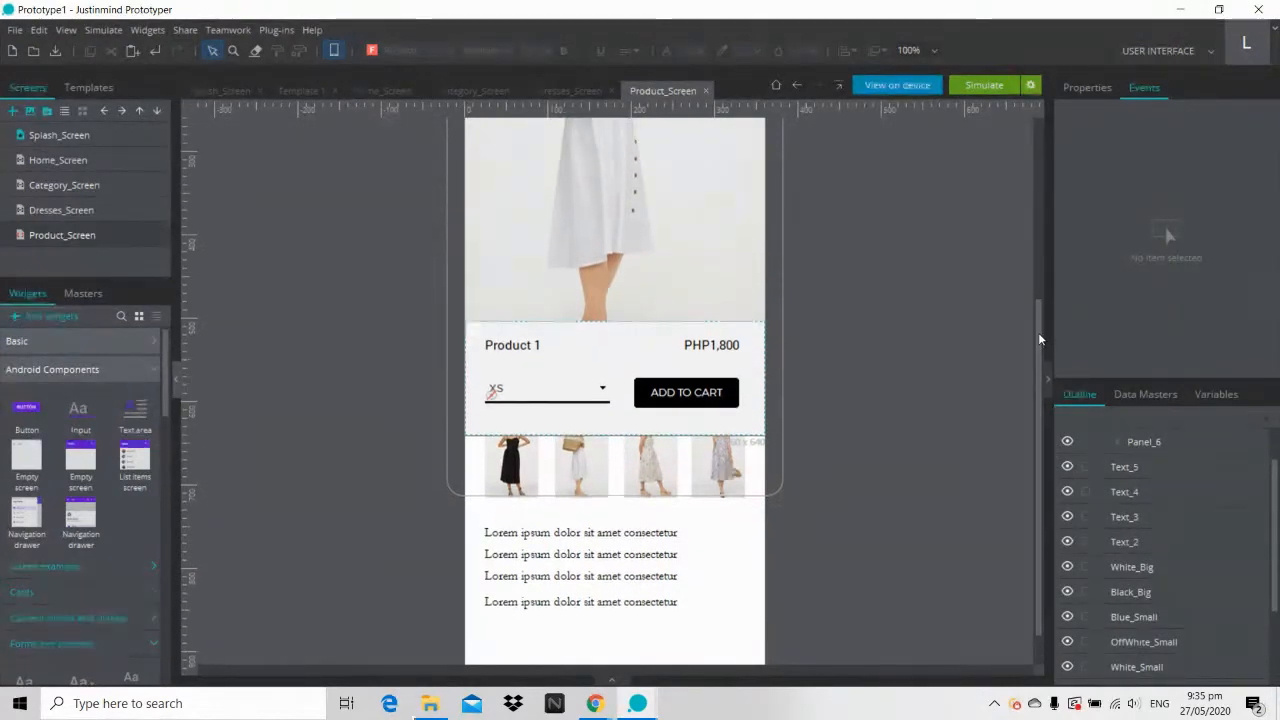
left_click(668, 480)
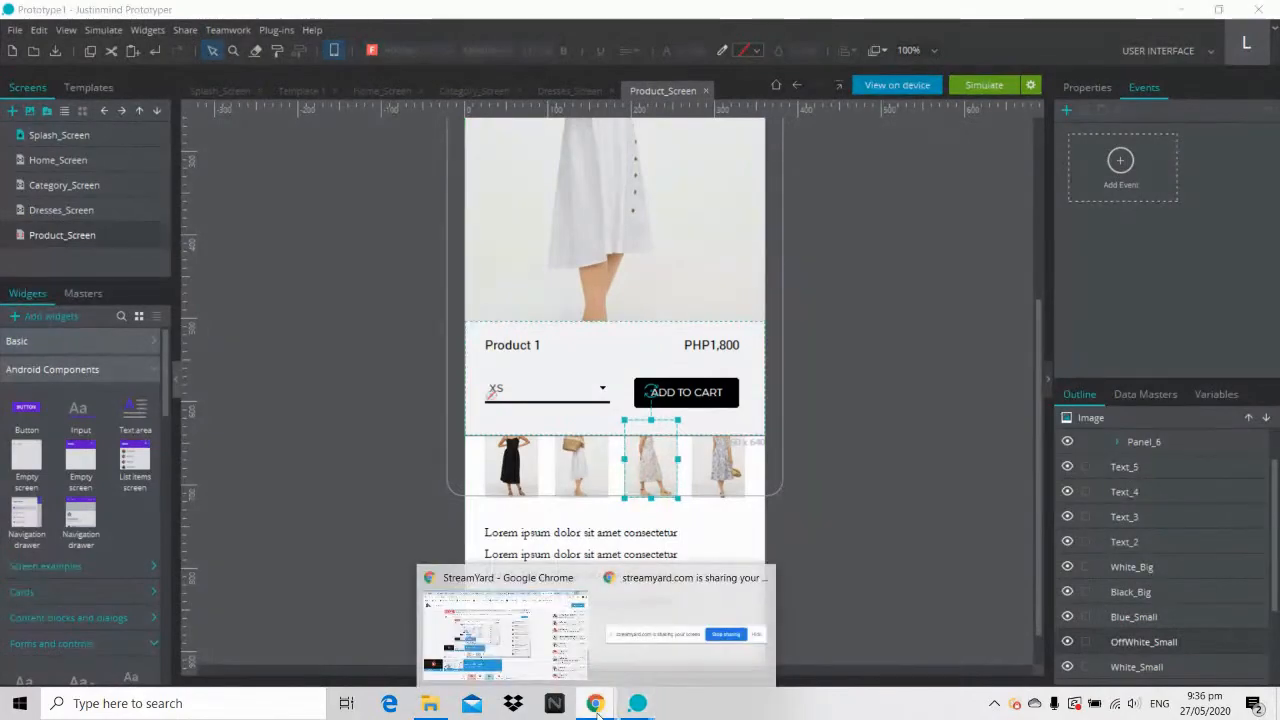
left_click(503, 648)
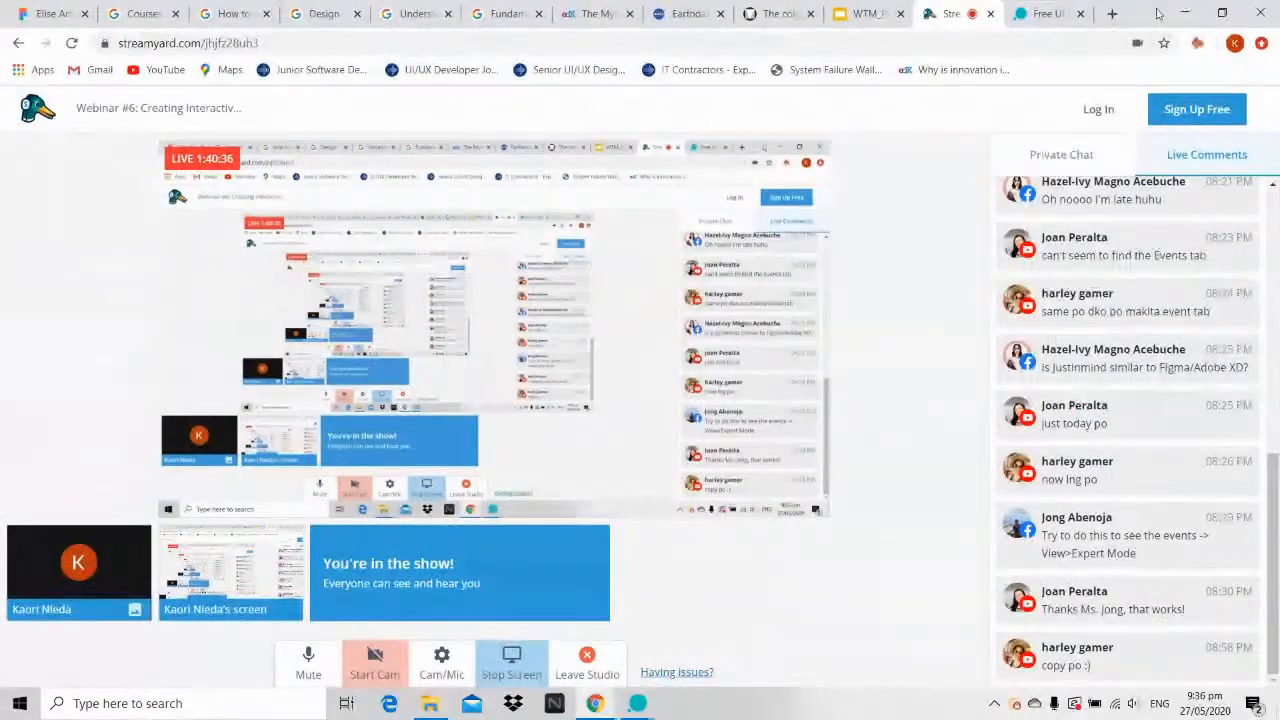
key("alt+Tab")
Step: Add an on-tap event to the off-white dress thumbnail that hides Black_Big with the fade effect
left_click(1121, 181)
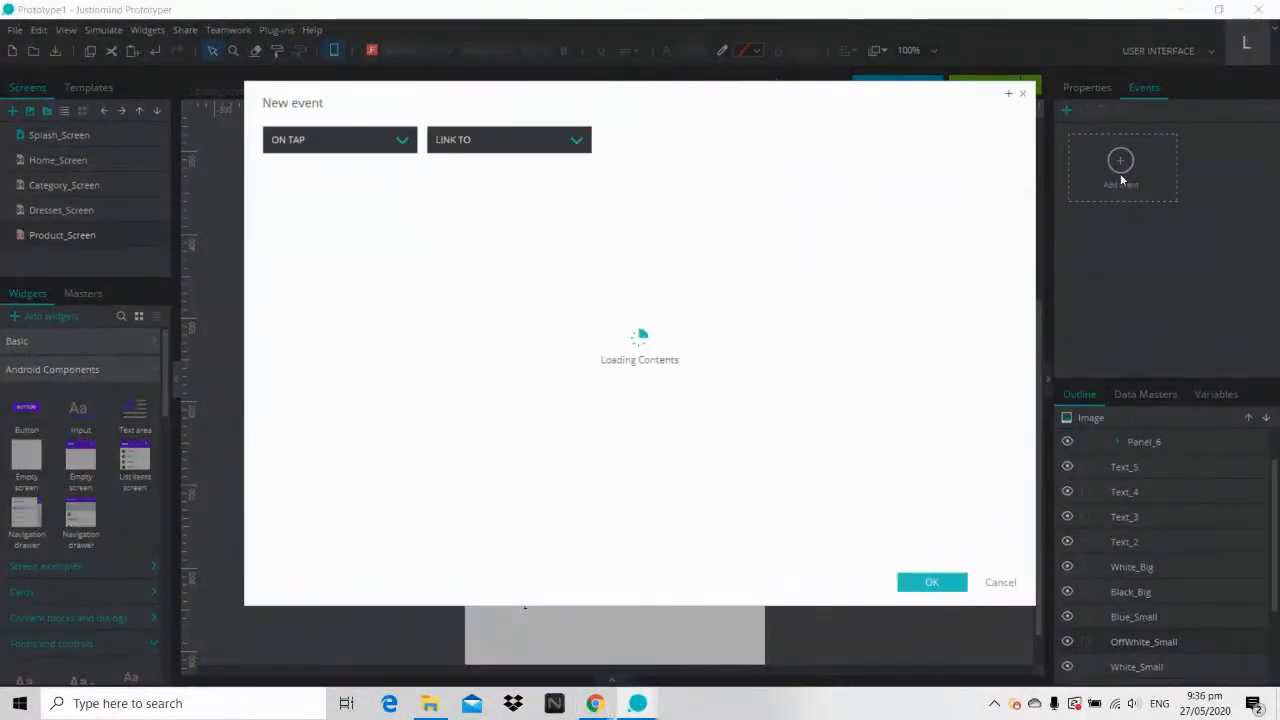
left_click(471, 150)
left_click(474, 236)
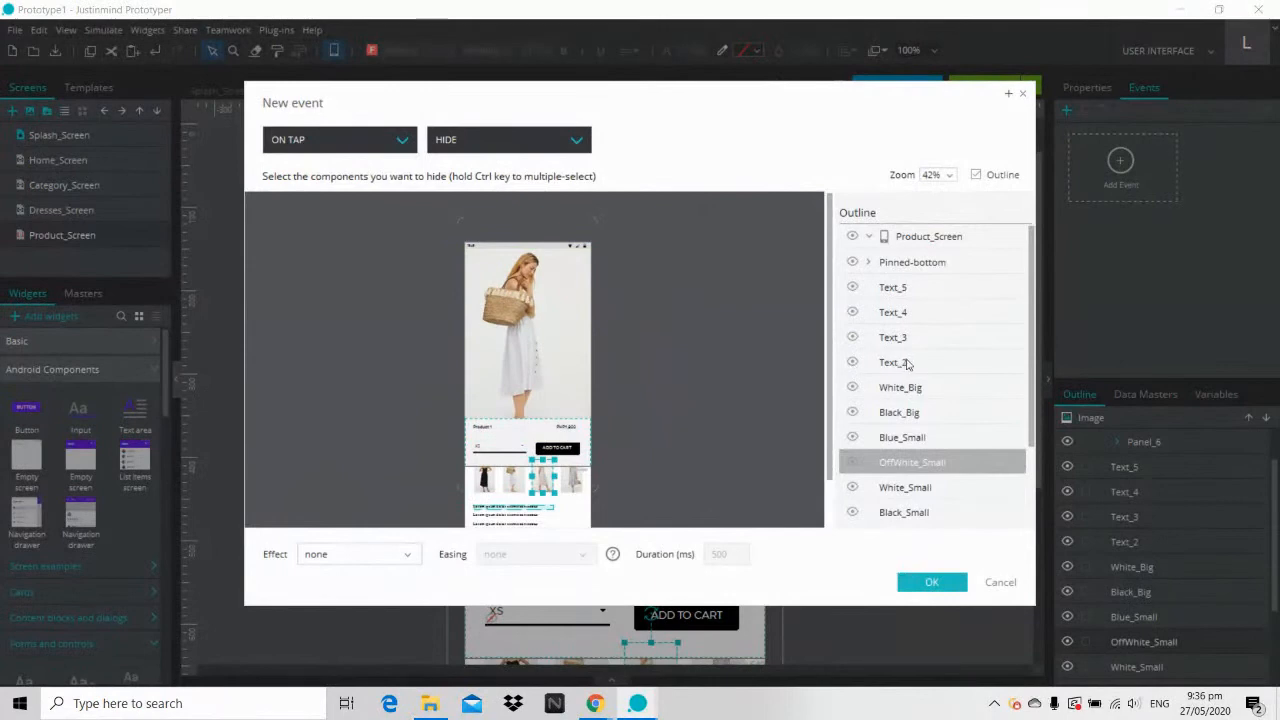
left_click(905, 413)
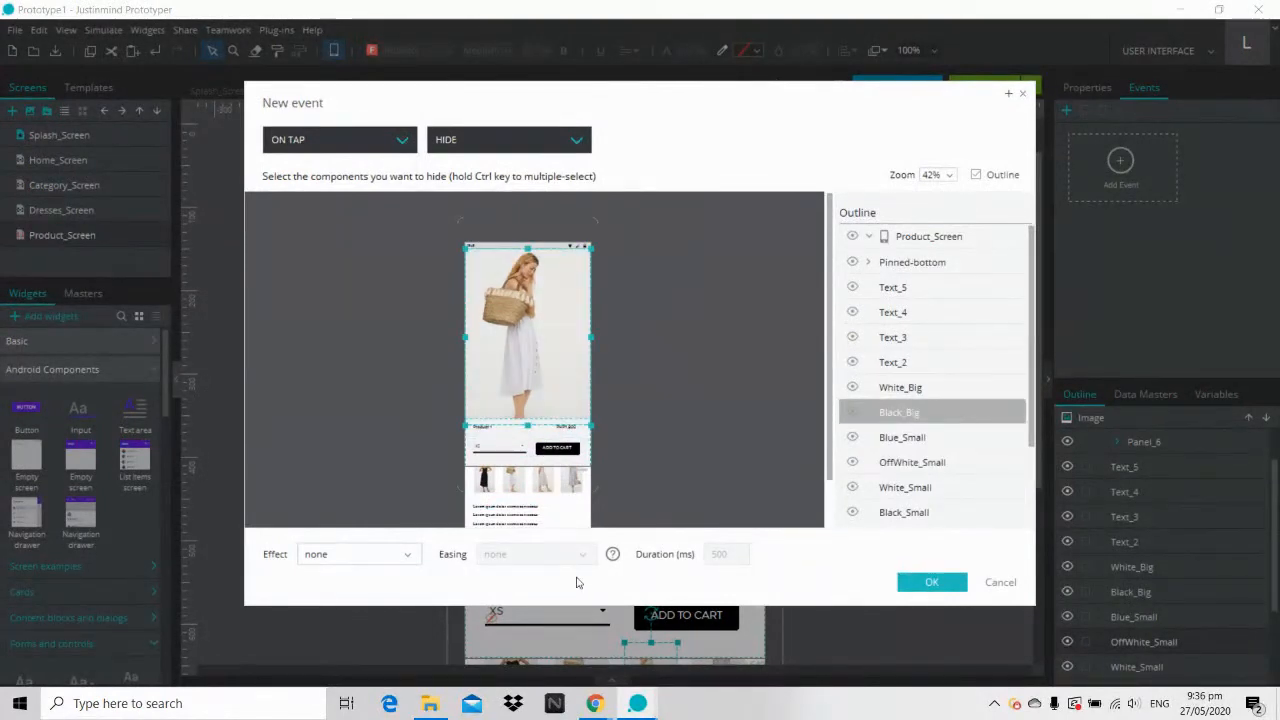
left_click(352, 557)
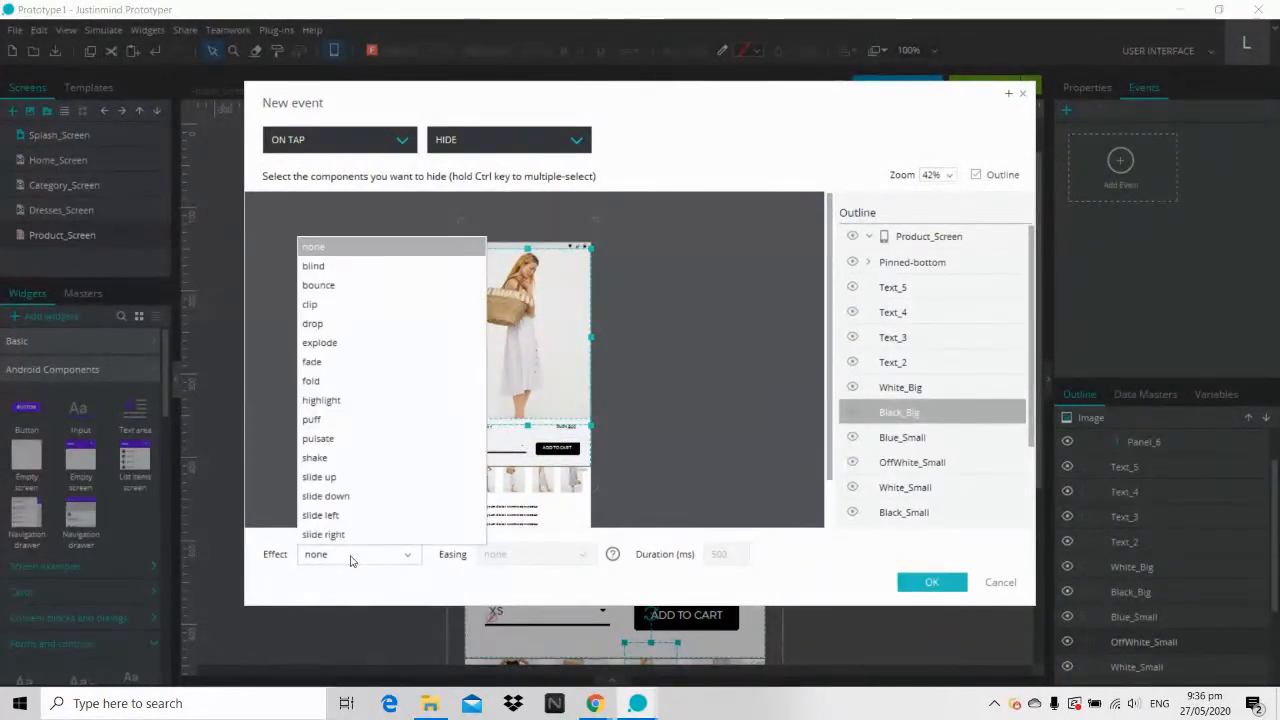
left_click(313, 362)
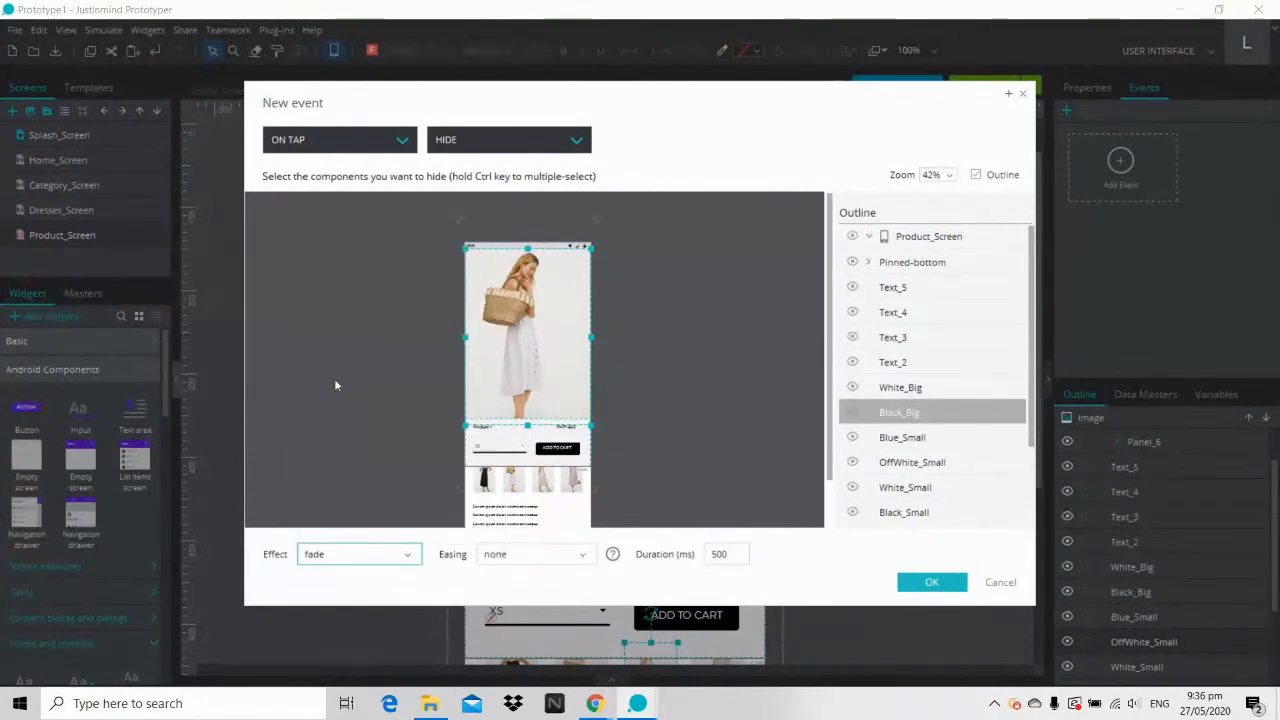
left_click(931, 583)
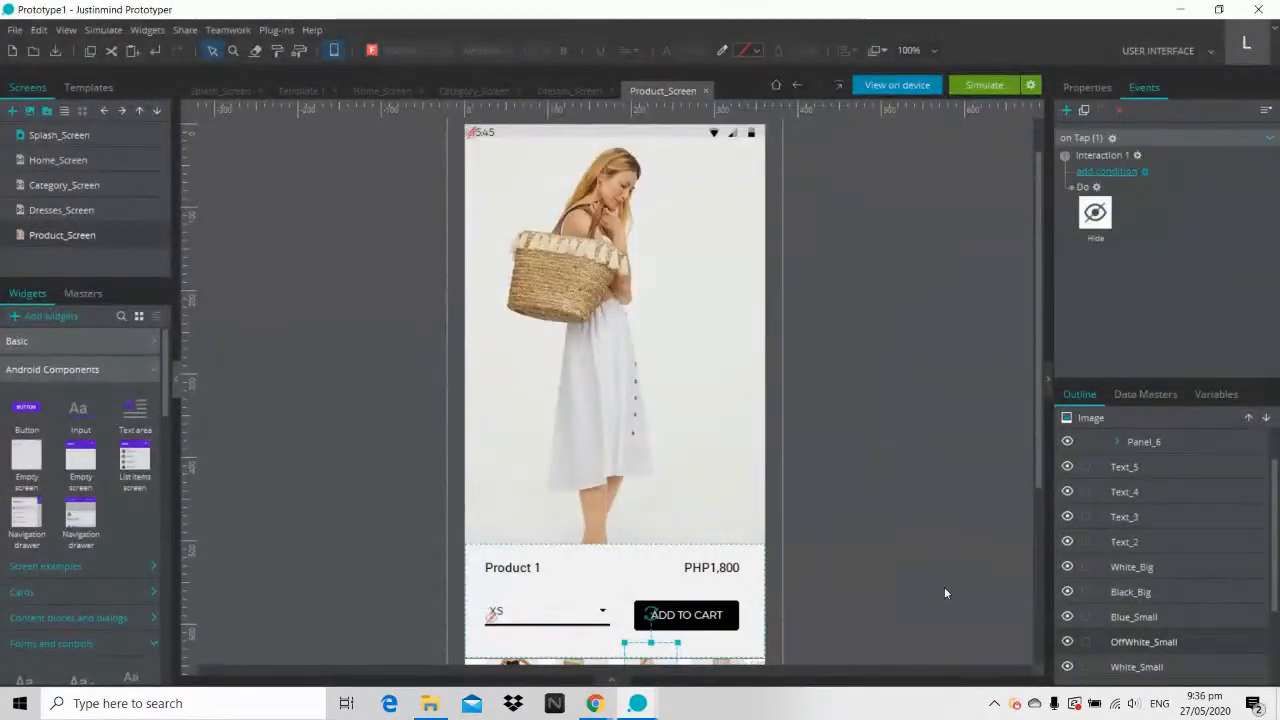
Step: Add a second Hide action to the off-white thumbnail's on-tap interaction, targeting White_Big with the fade effect
left_click(1095, 189)
left_click(1134, 202)
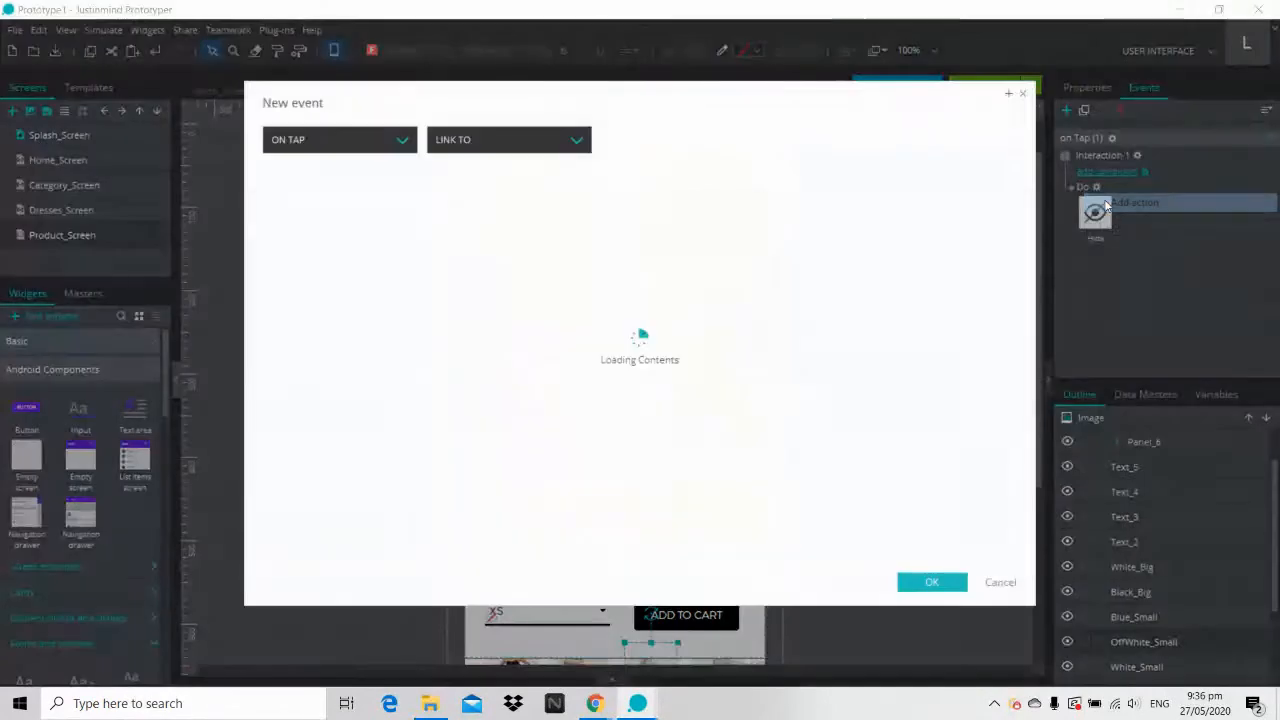
left_click(495, 140)
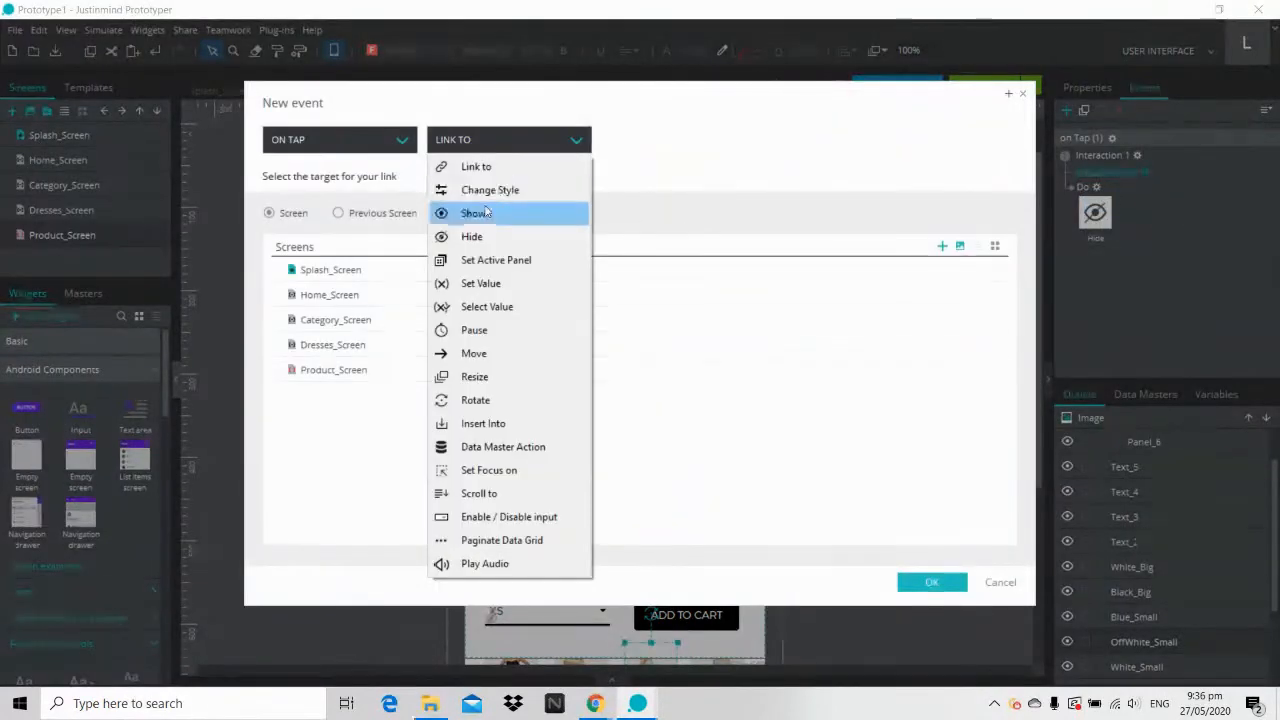
left_click(479, 236)
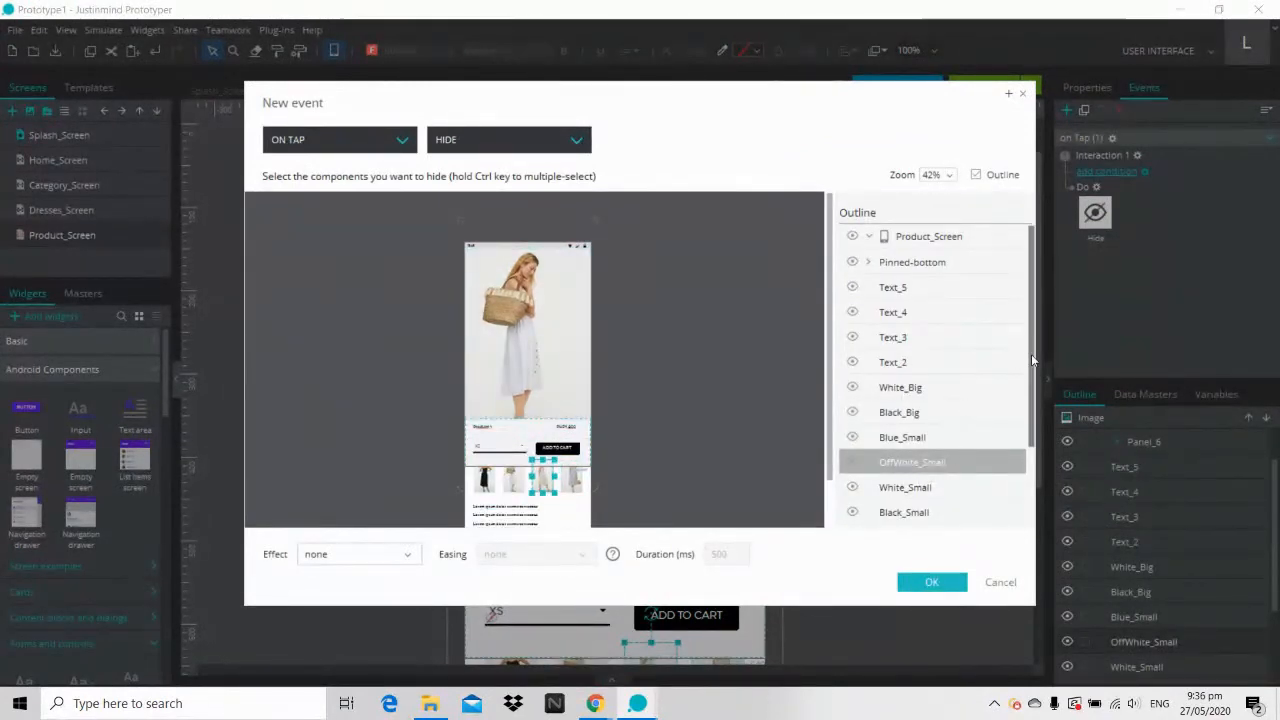
left_click_drag(1031, 354, 1037, 422)
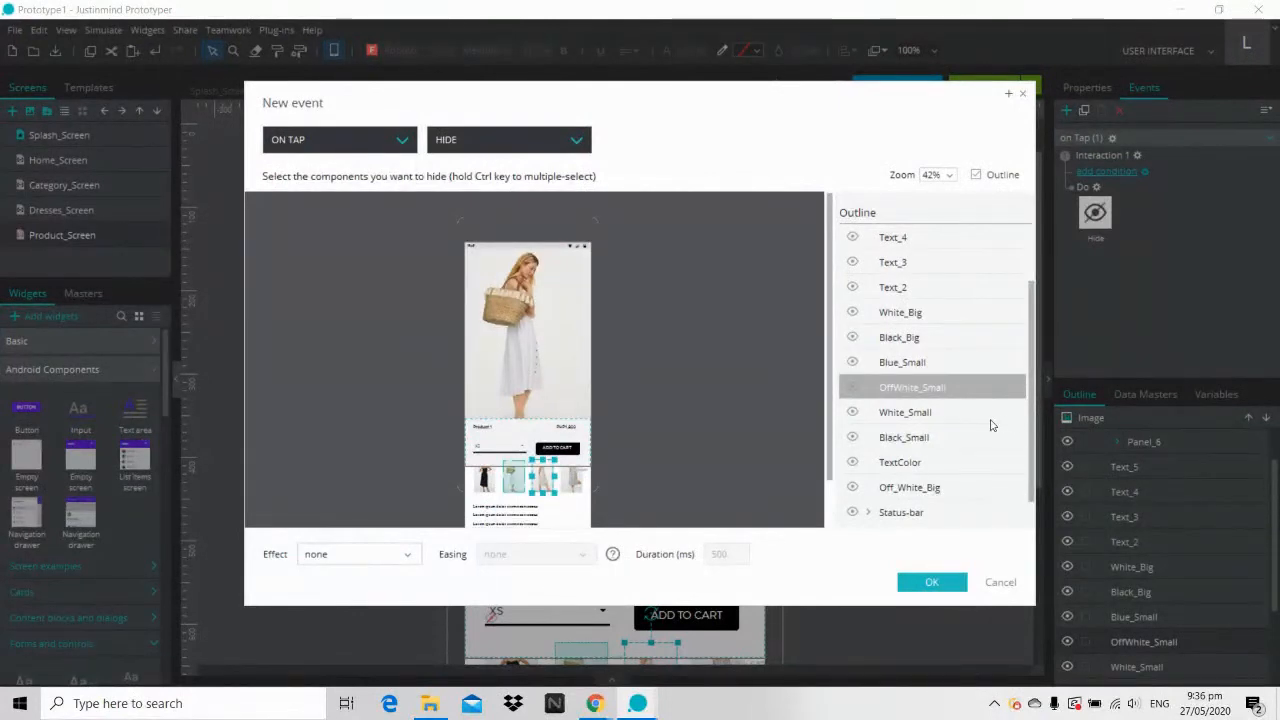
left_click(905, 312)
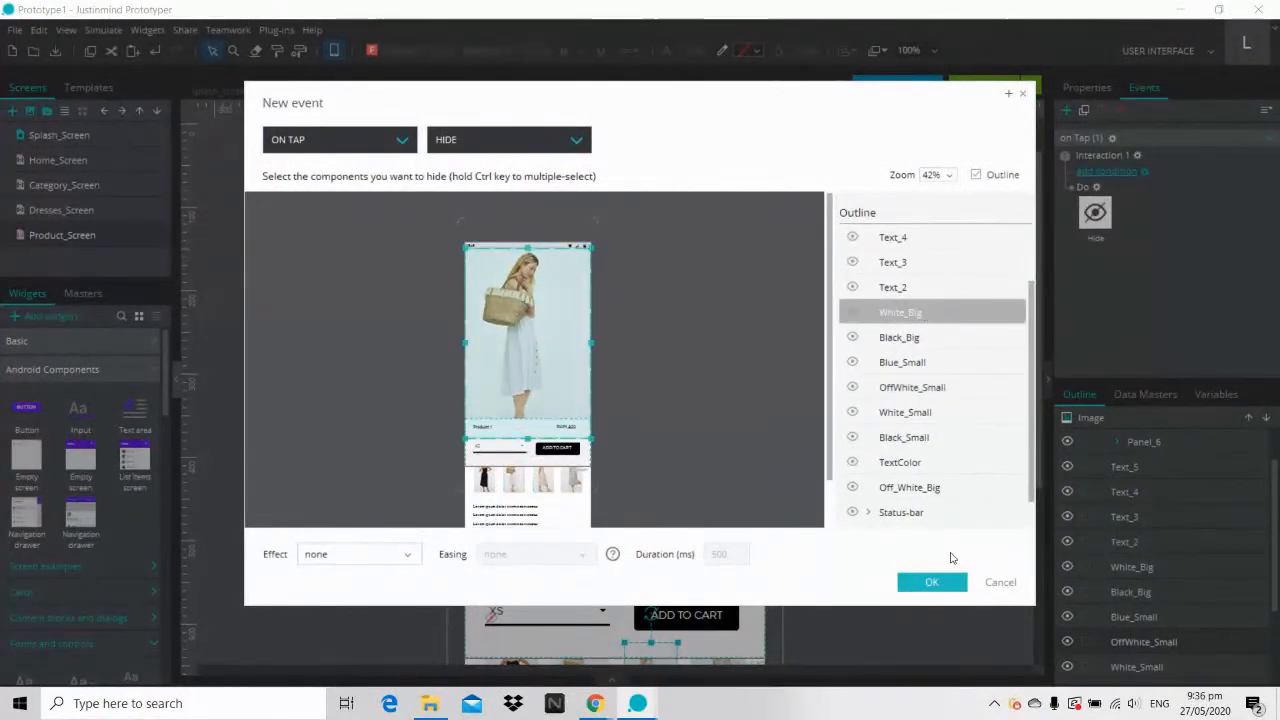
left_click(374, 553)
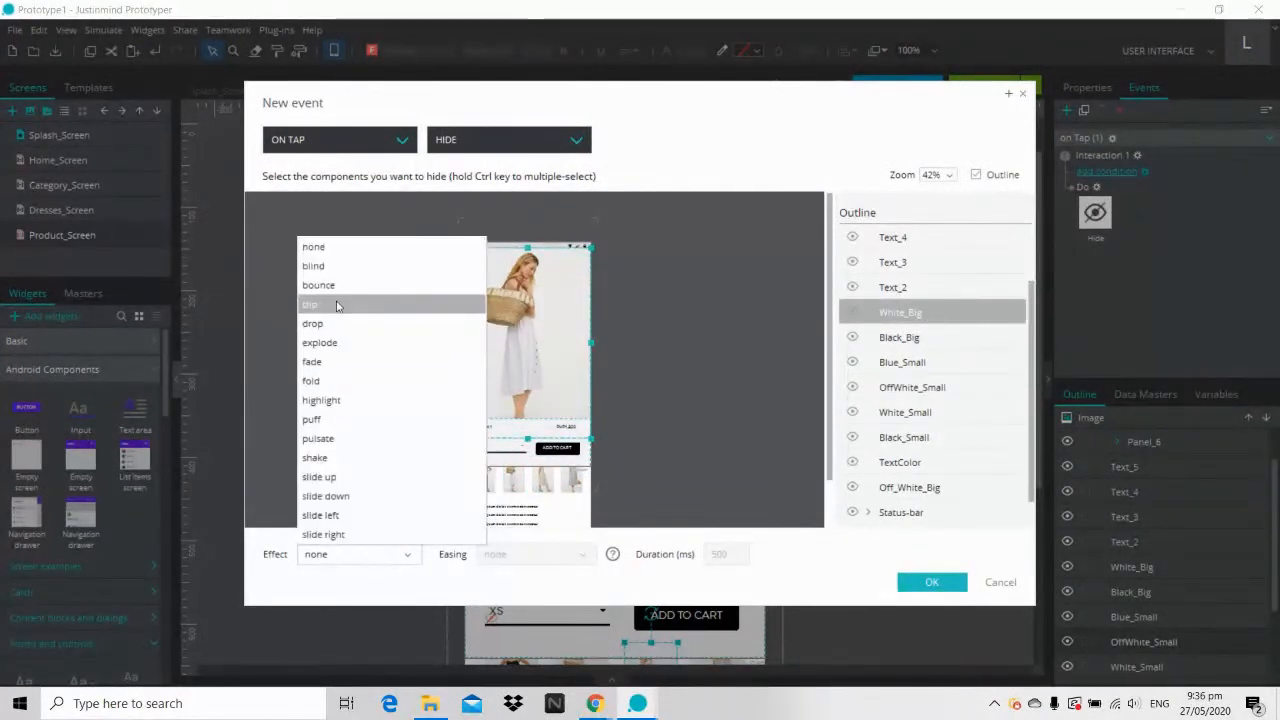
left_click(312, 361)
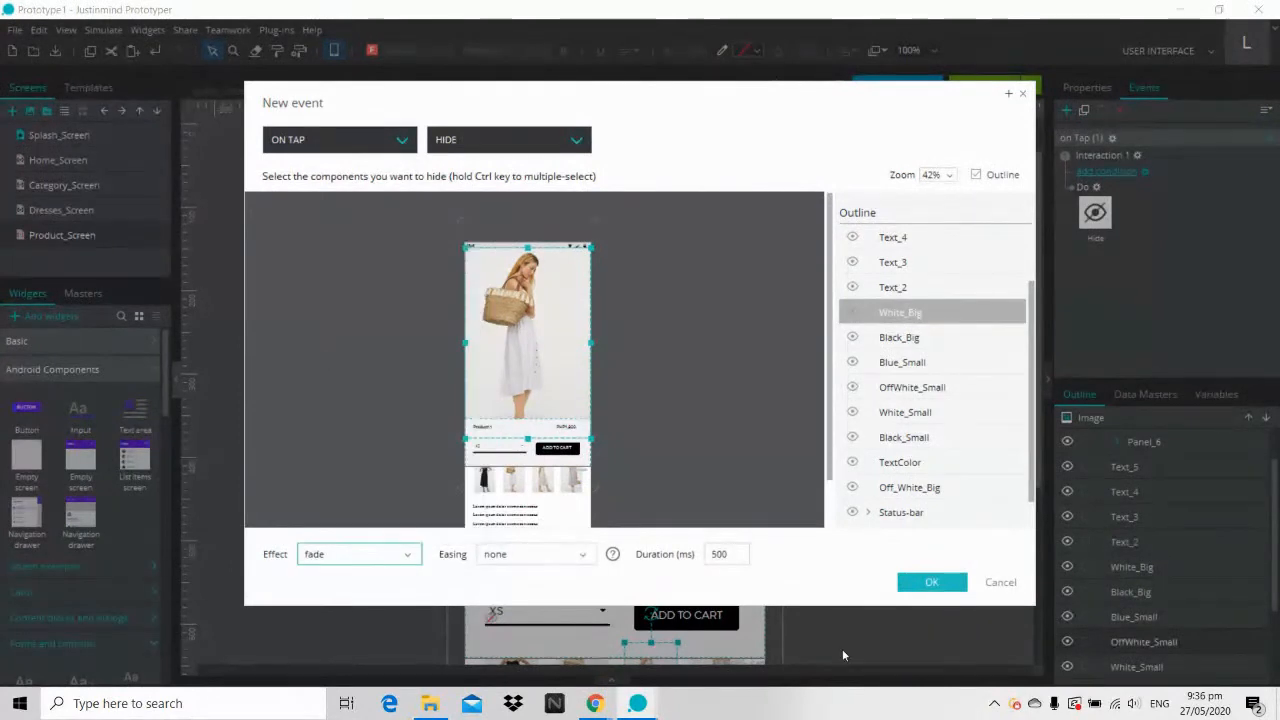
left_click(927, 584)
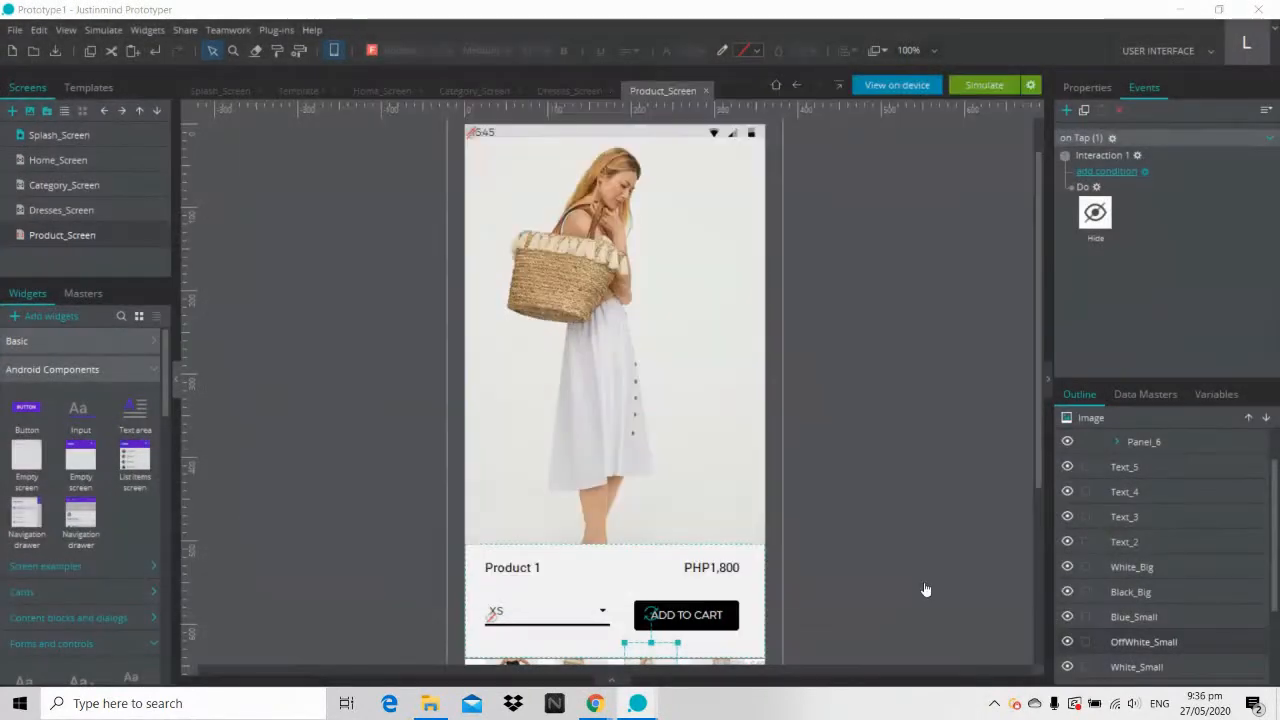
Step: Add a Show action for Off_White_Big with the fade effect to the off-white thumbnail's on-tap interaction
right_click(1100, 188)
left_click(1110, 200)
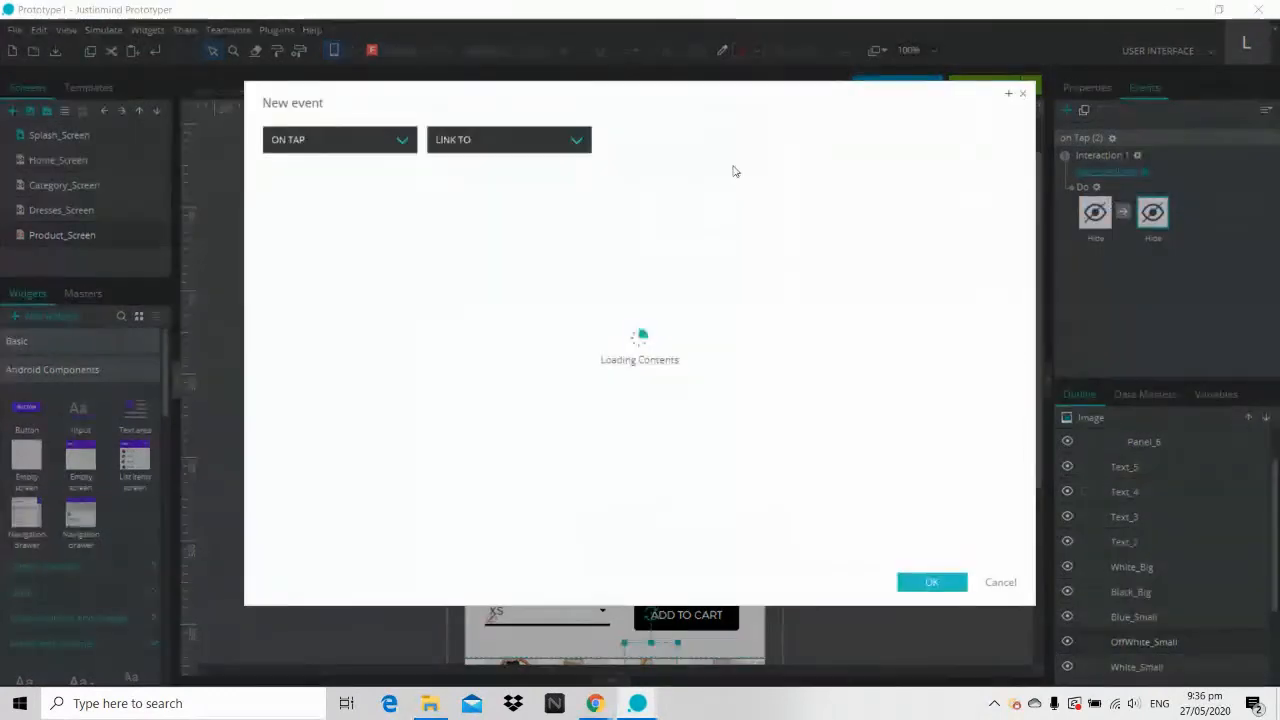
left_click(518, 146)
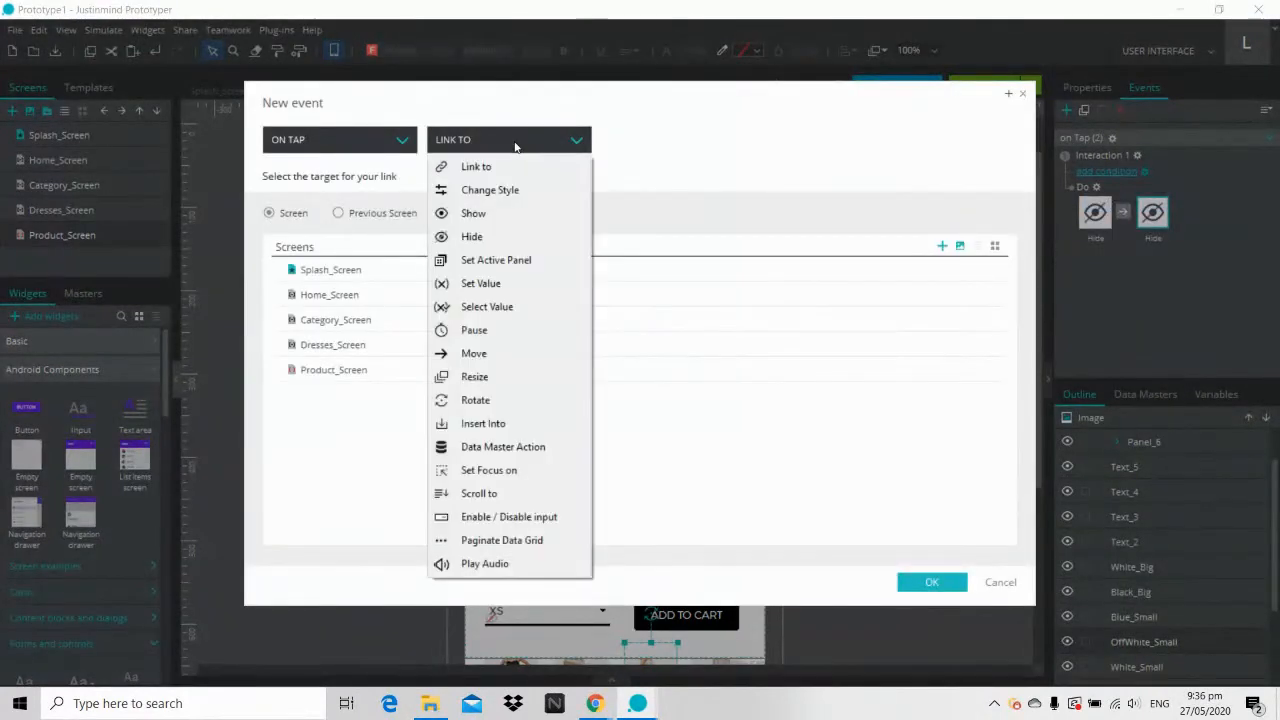
left_click(488, 210)
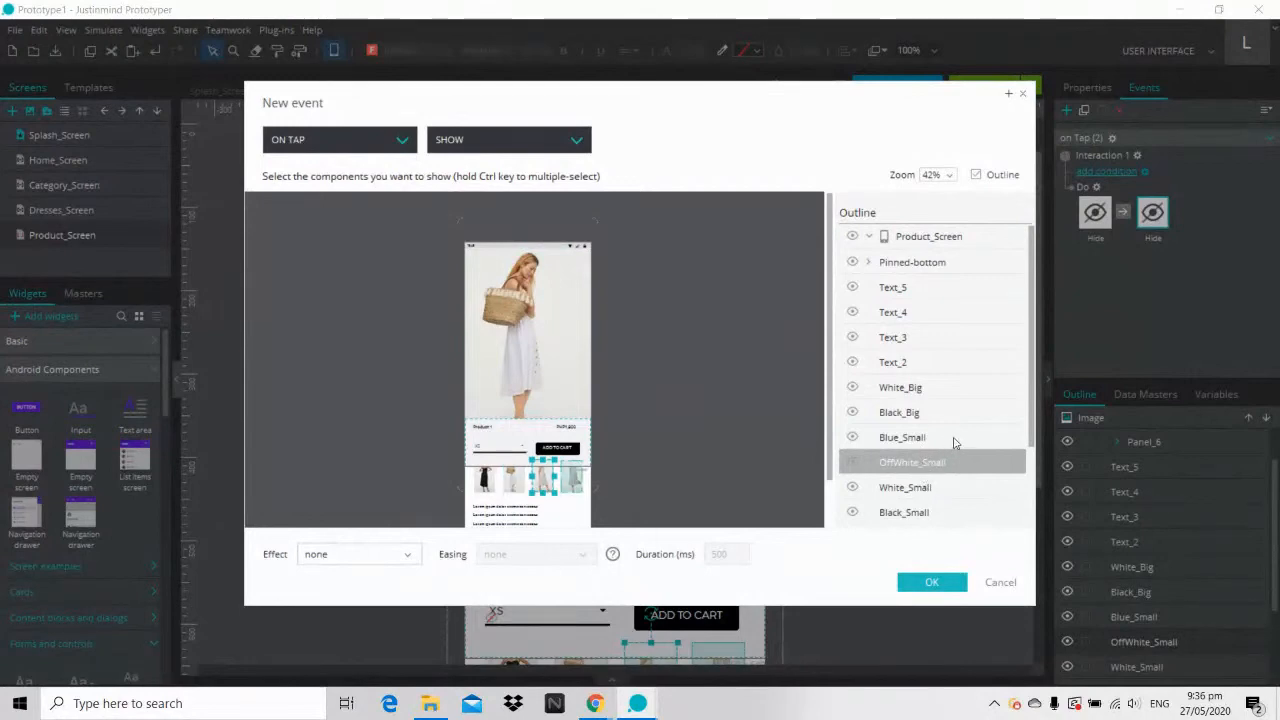
scroll(950, 445, "down", 2)
left_click(912, 461)
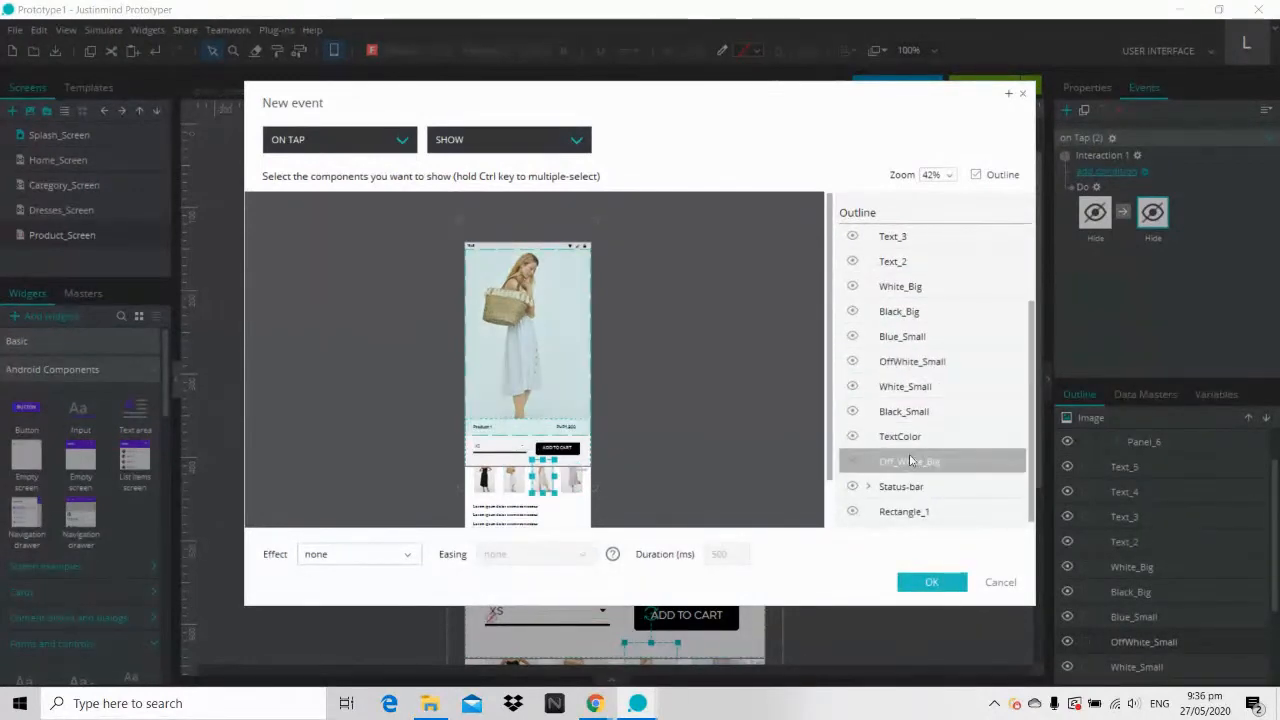
left_click(337, 560)
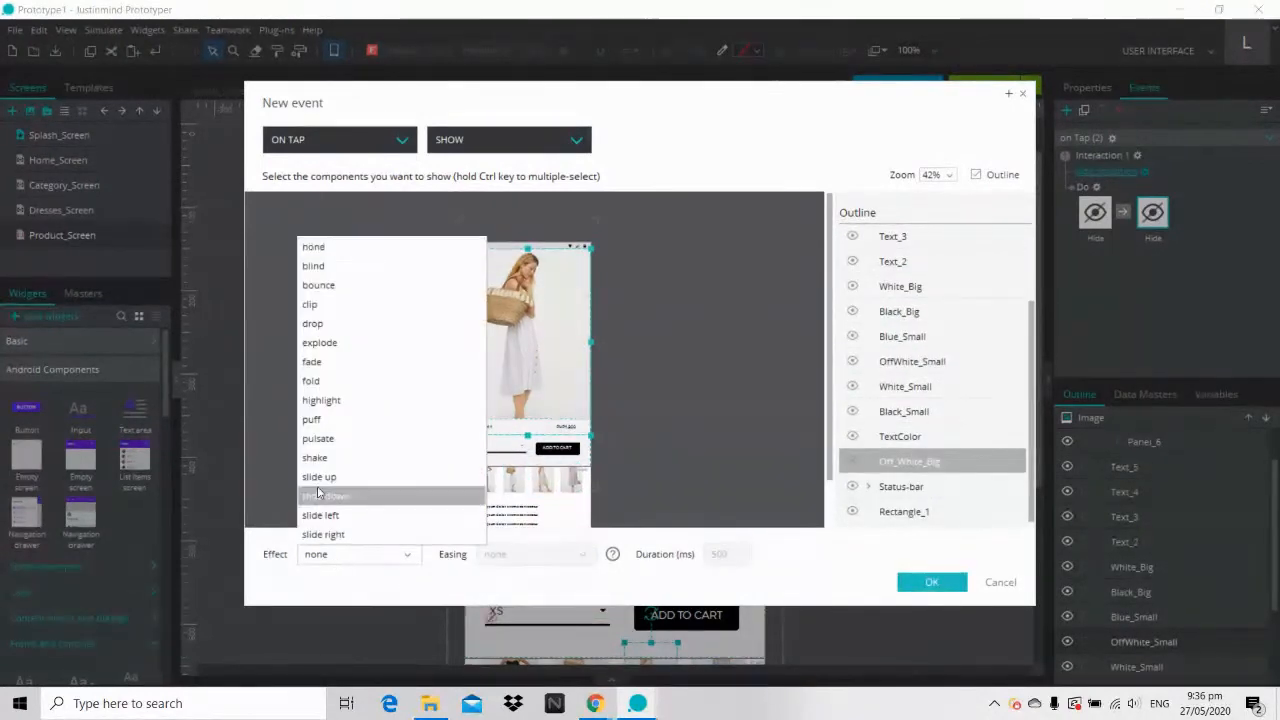
left_click(318, 362)
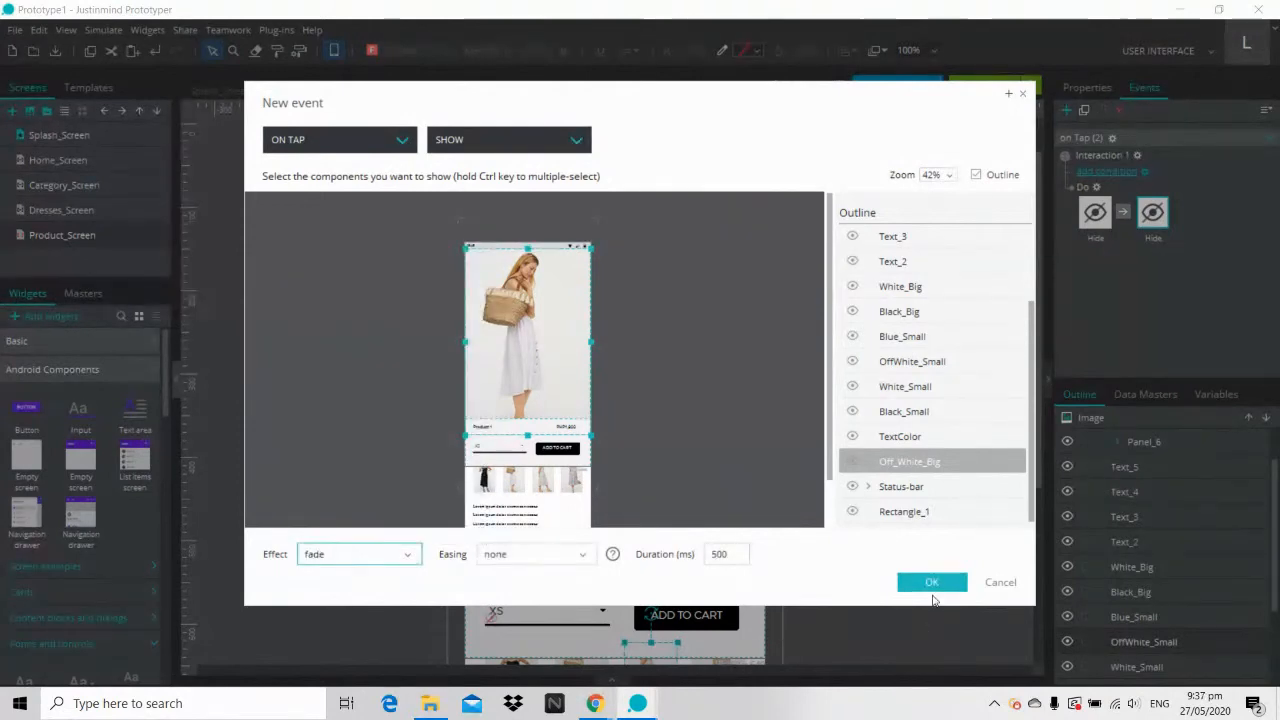
left_click(932, 584)
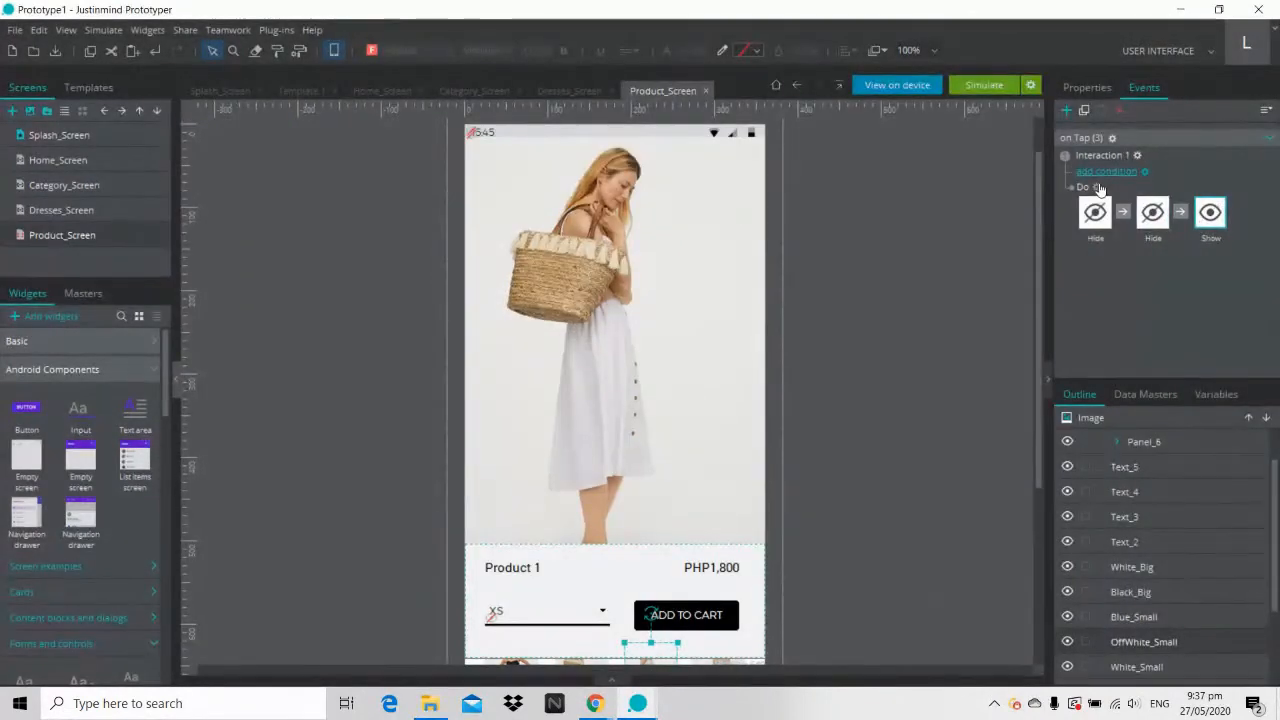
Step: Add a Set Value action to the off-white thumbnail's interaction that sets TextColor to the fixed value Off White
left_click(1097, 189)
left_click(1115, 200)
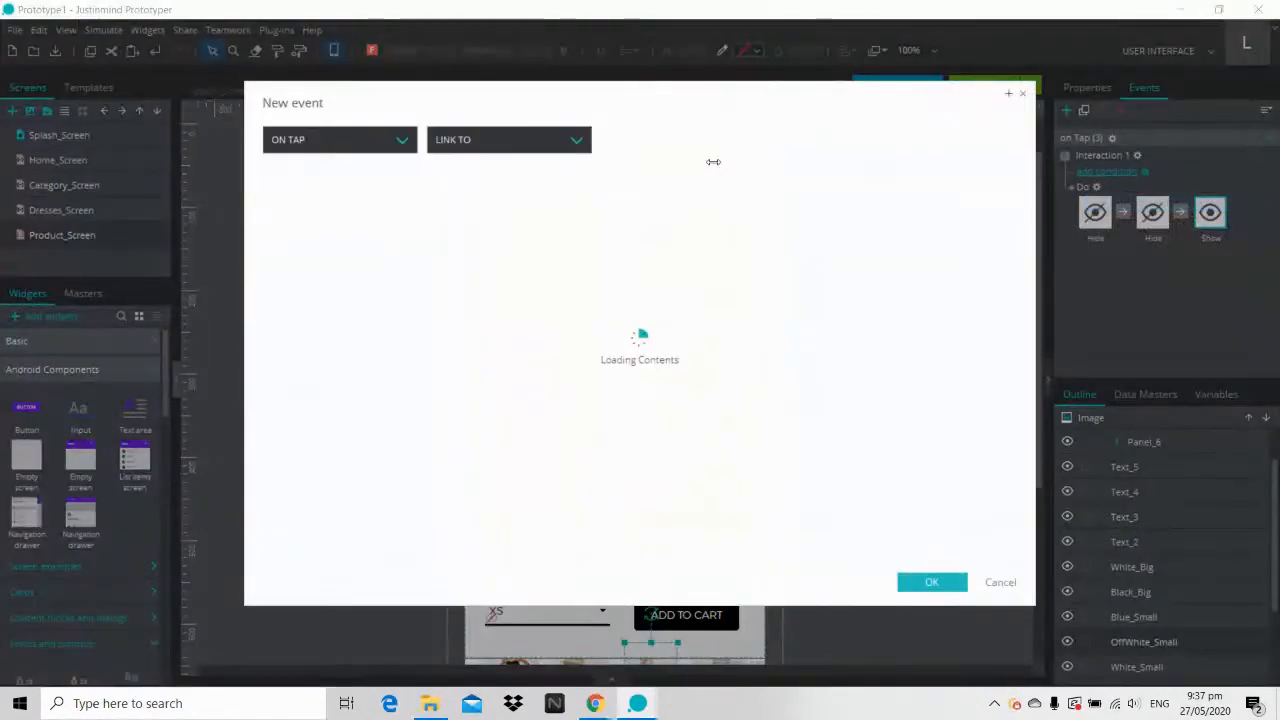
left_click(497, 141)
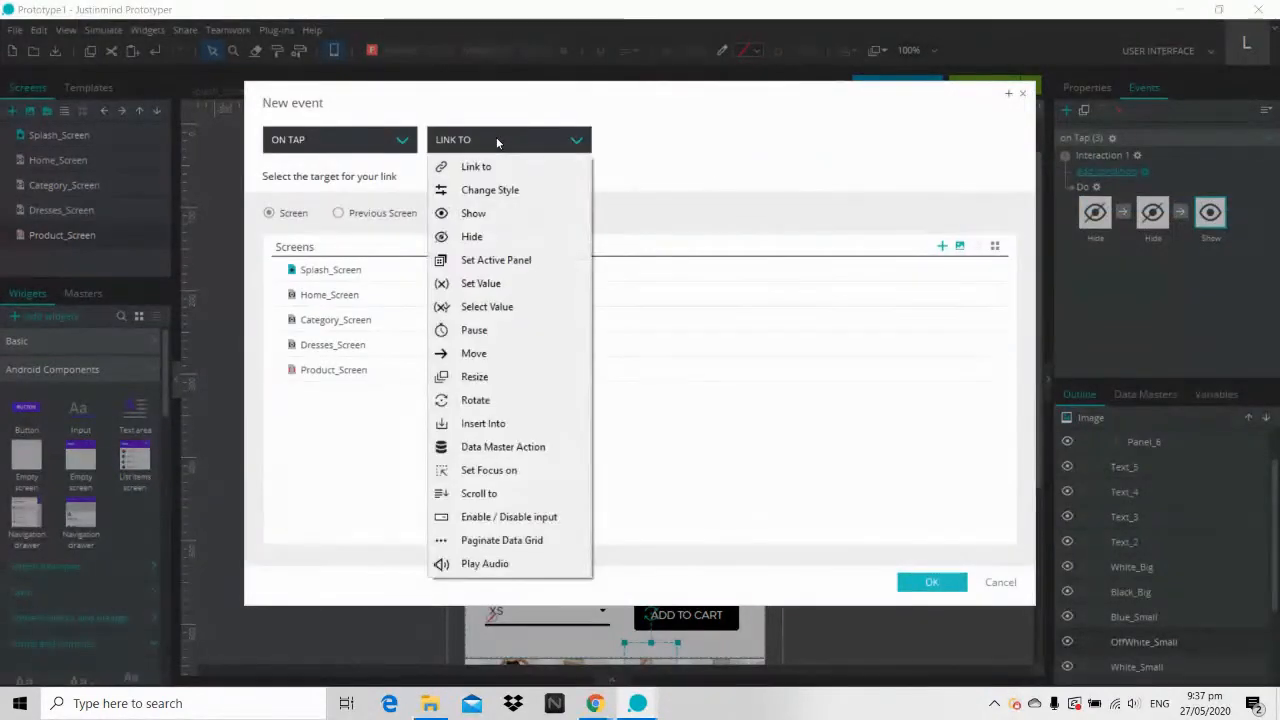
left_click(490, 284)
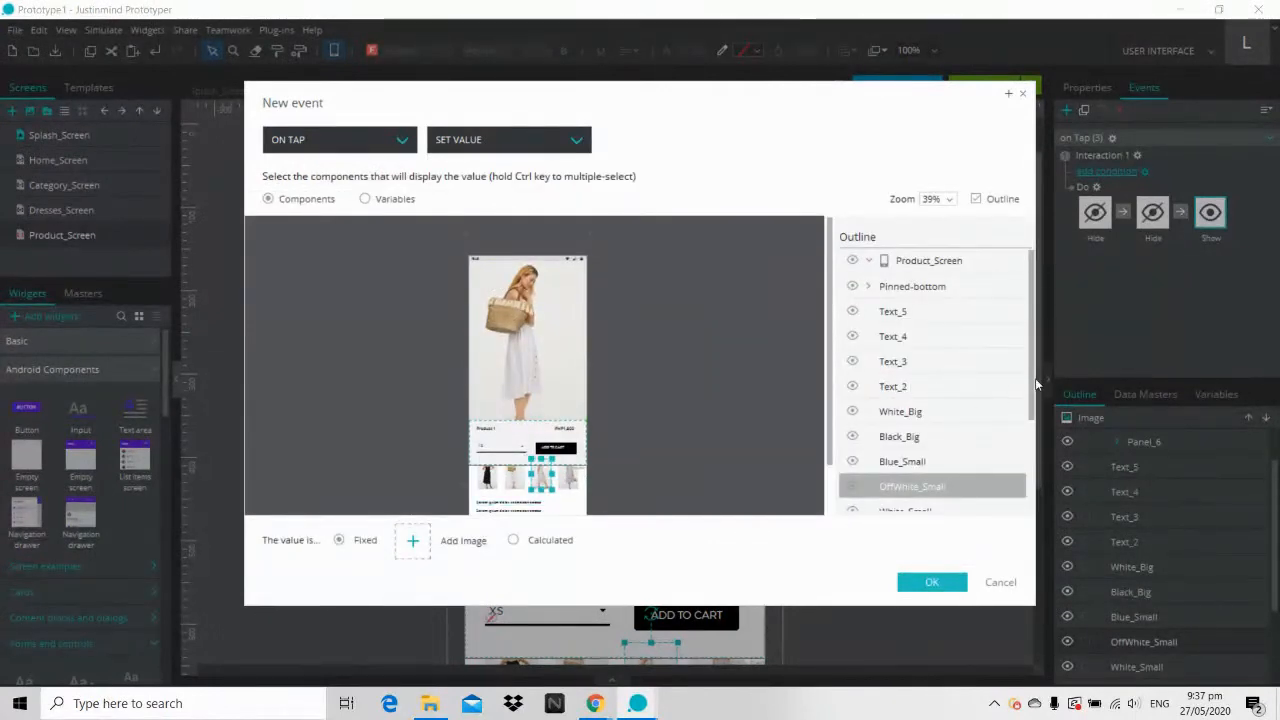
scroll(983, 466, "down", 2)
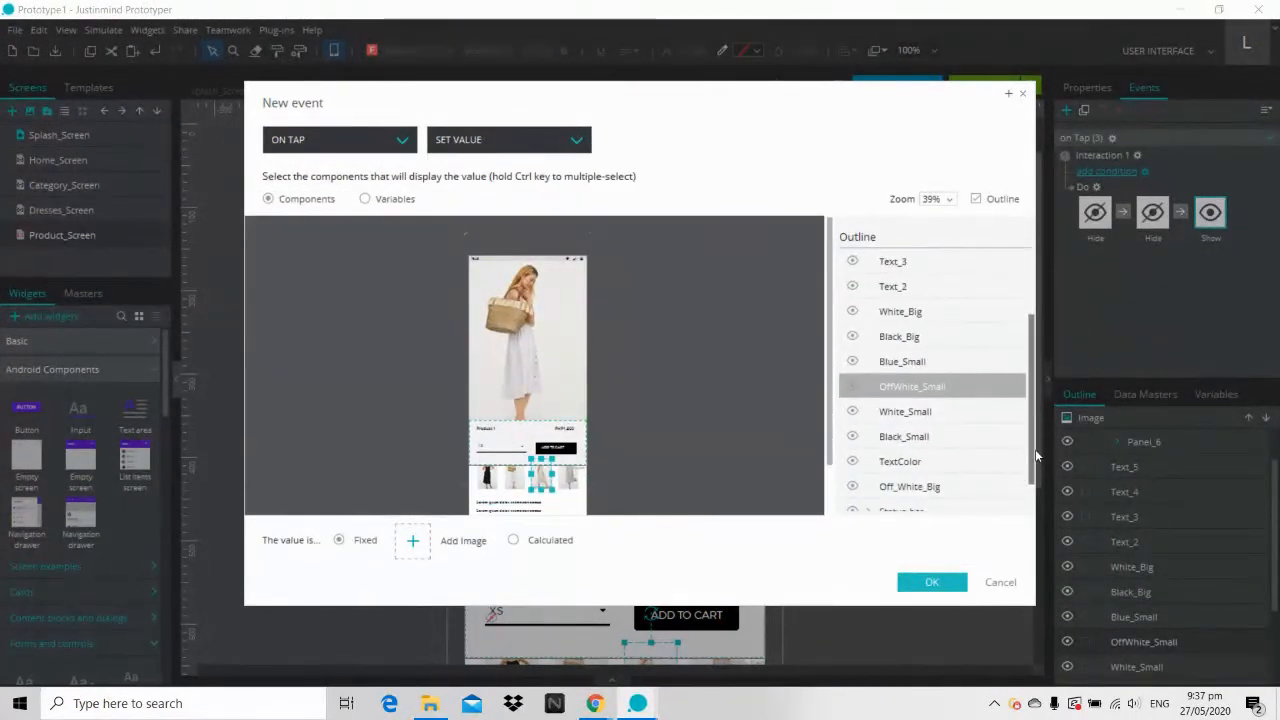
left_click(972, 461)
left_click(513, 541)
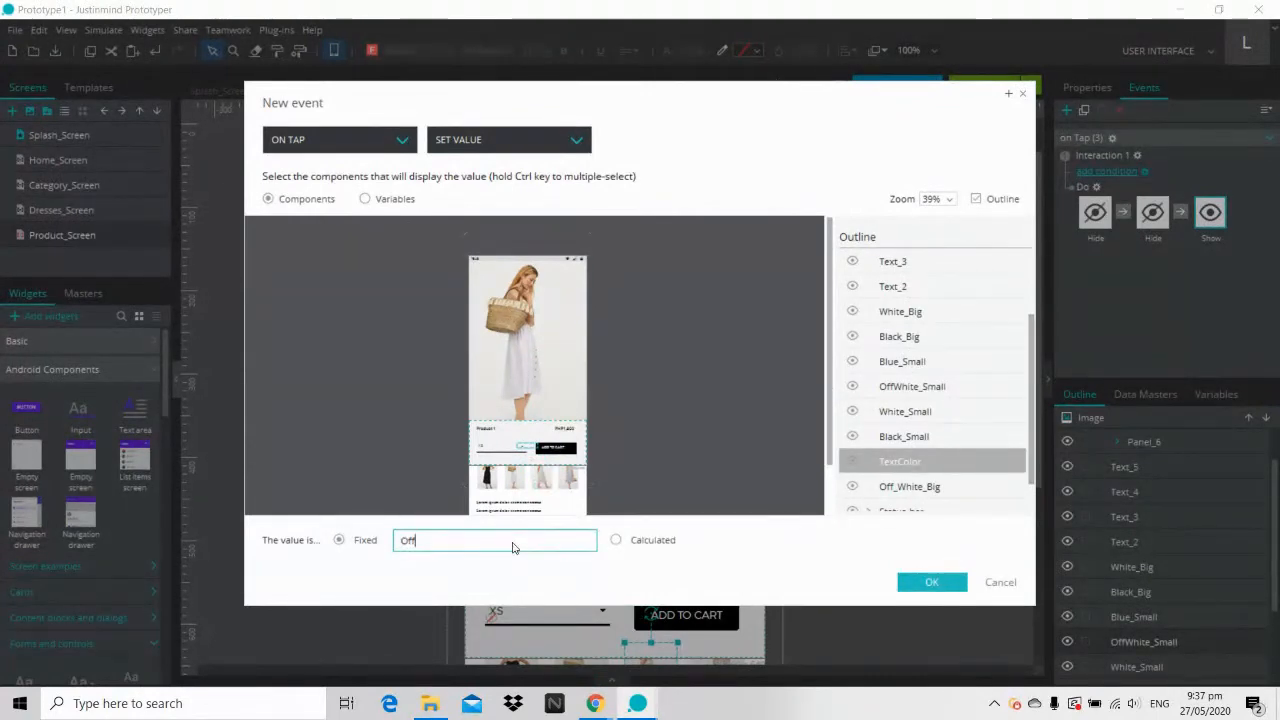
key("BackSpace")
key("BackSpace")
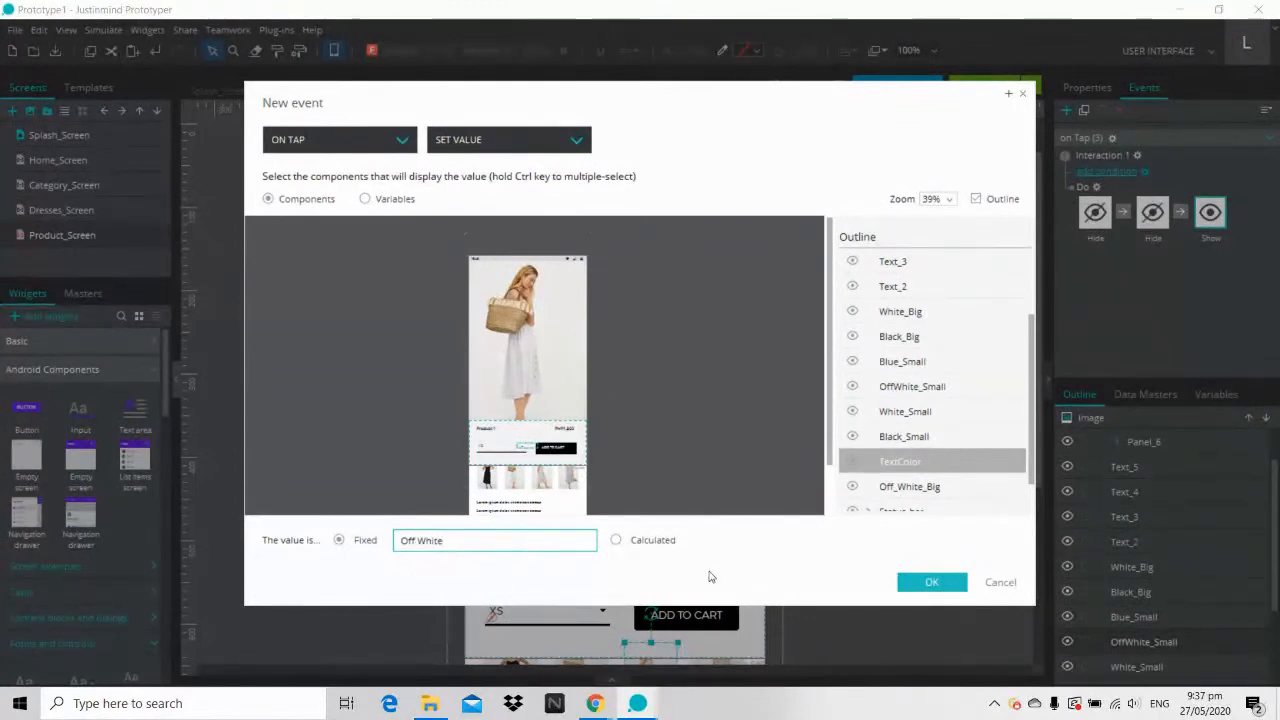
left_click(921, 586)
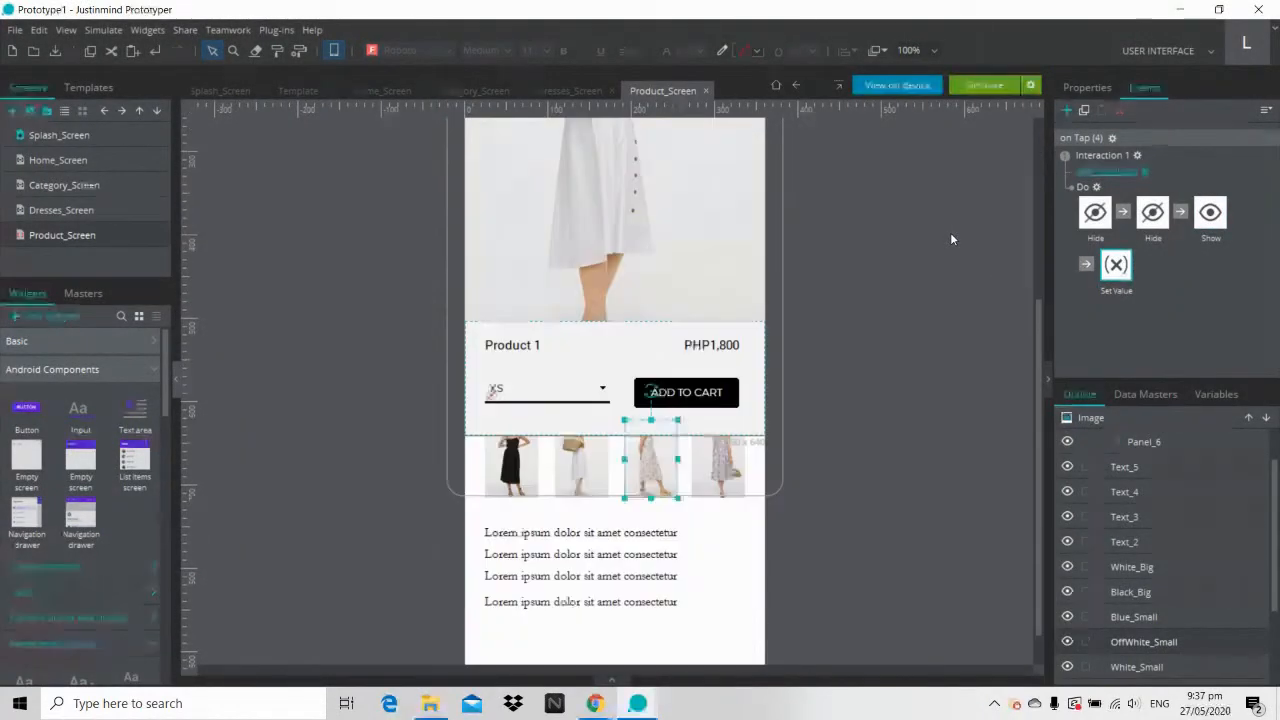
scroll(950, 232, "down", 3)
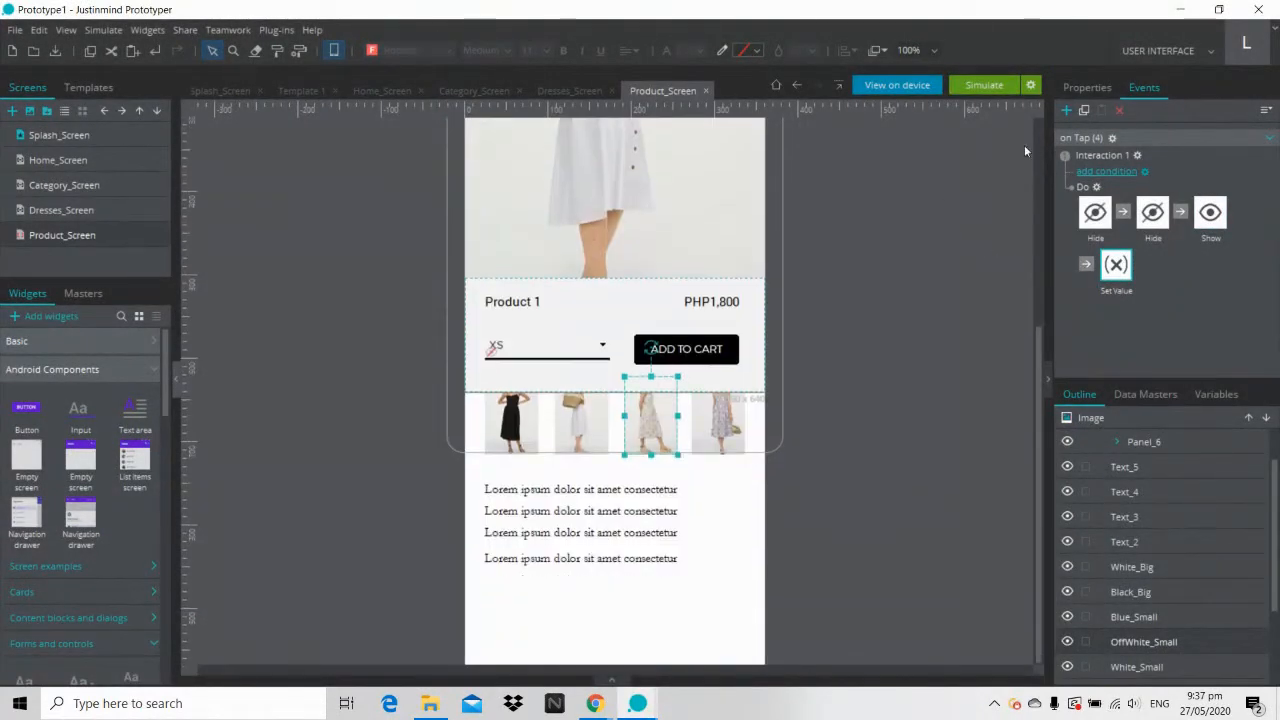
Step: Simulate the product screen and test the black, white and off-white thumbnails, checking the large image and color text, then close the simulation
left_click(976, 294)
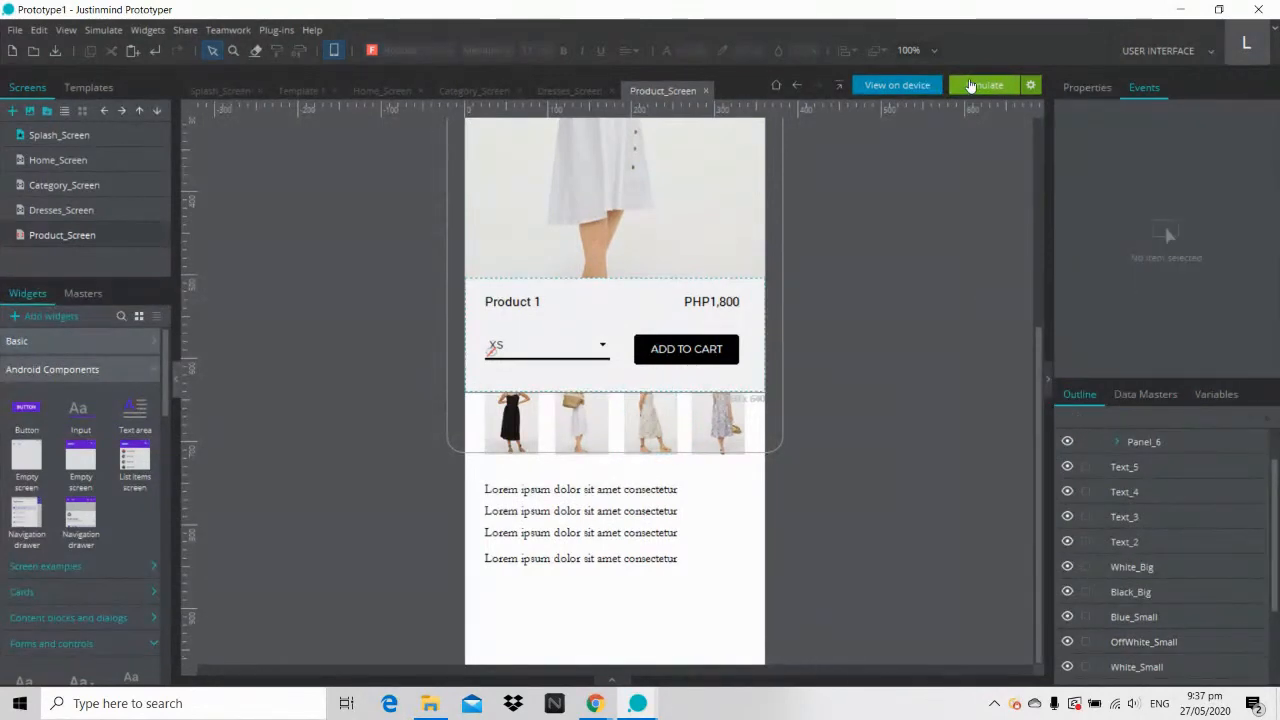
left_click(980, 85)
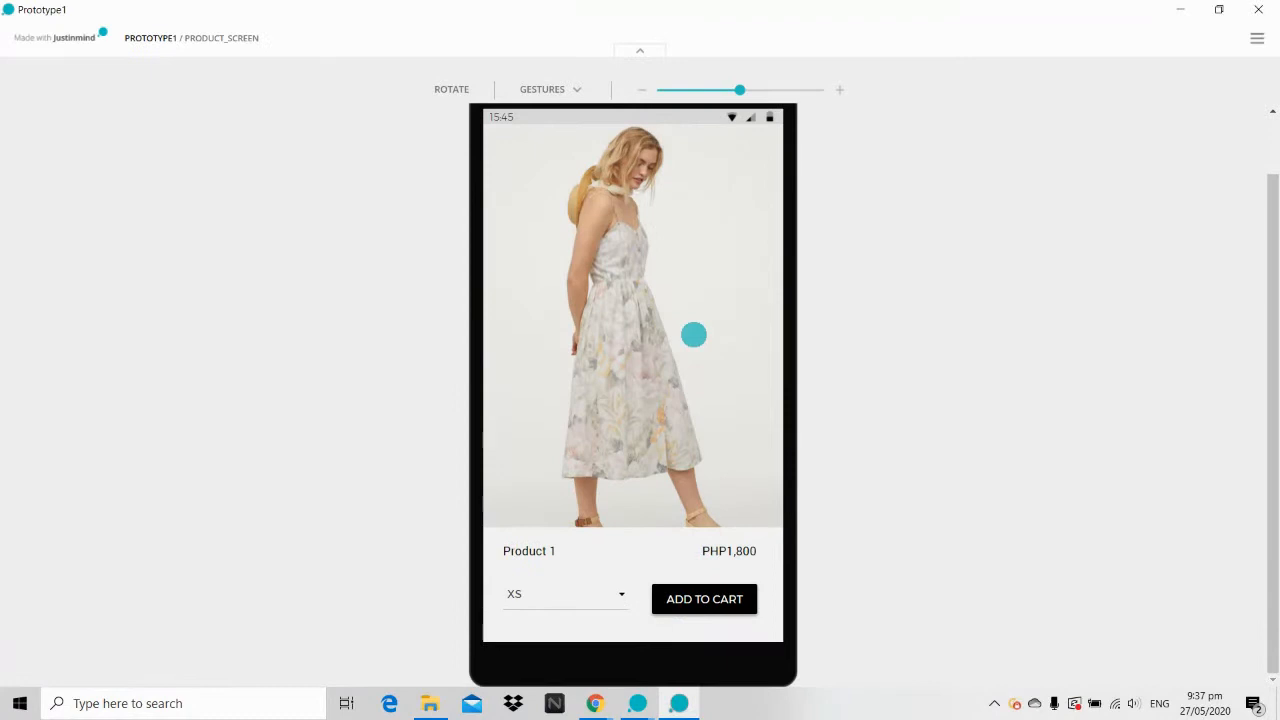
left_click_drag(643, 434, 648, 218)
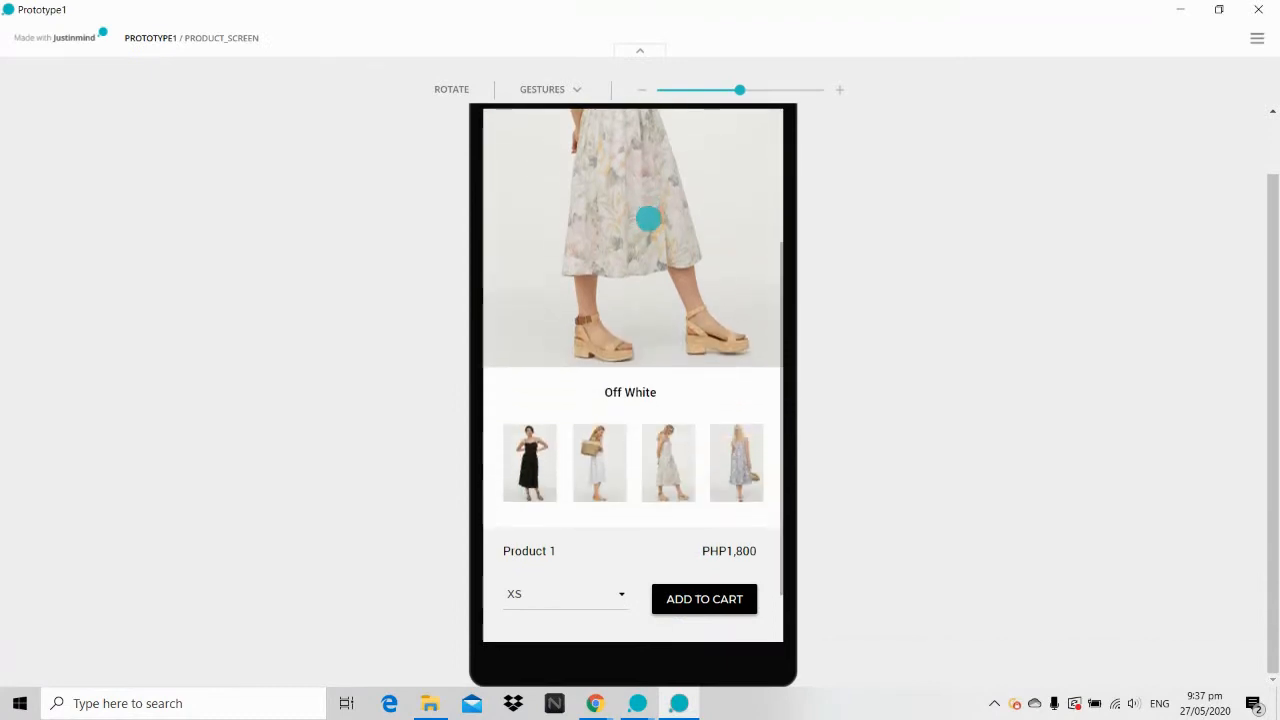
left_click(531, 452)
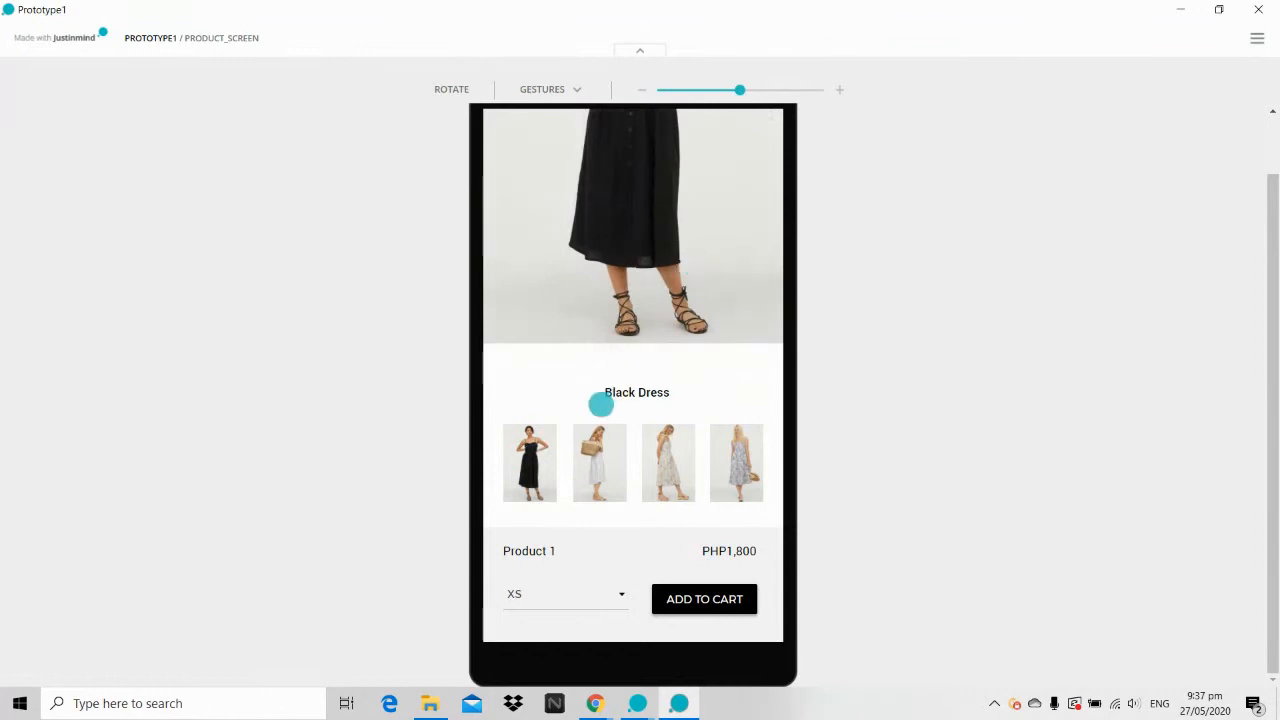
left_click(597, 455)
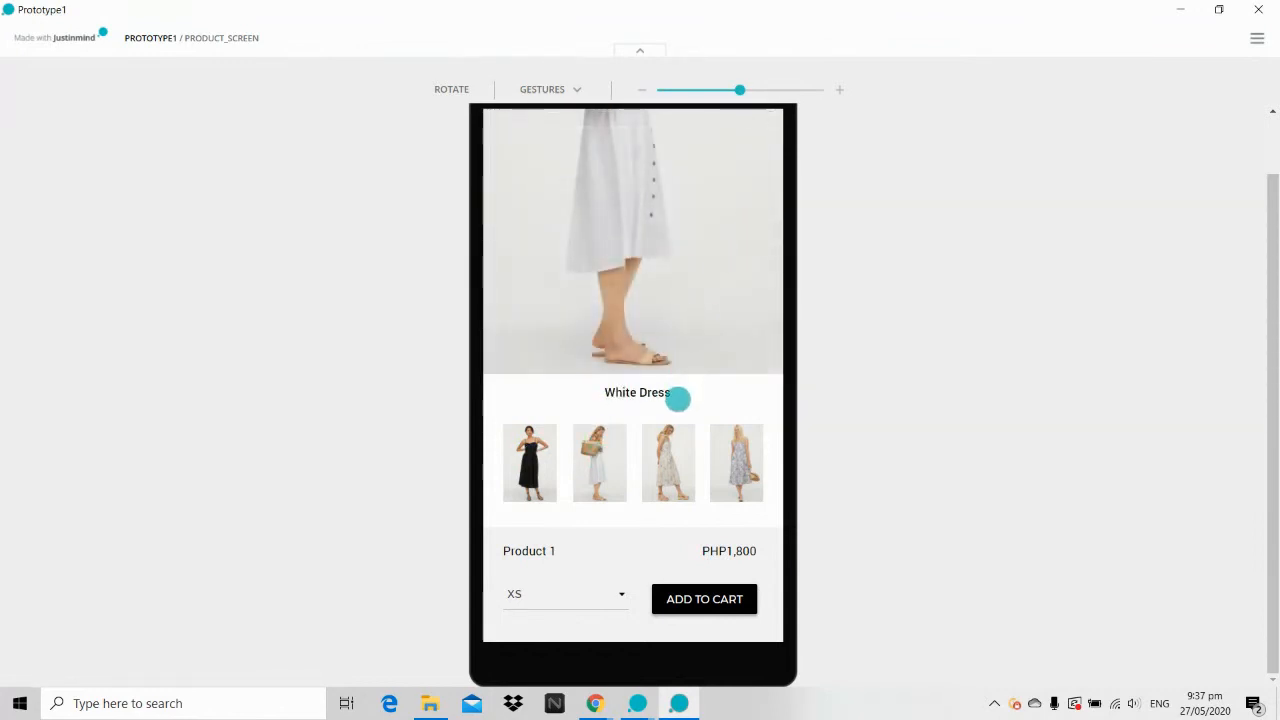
left_click(668, 447)
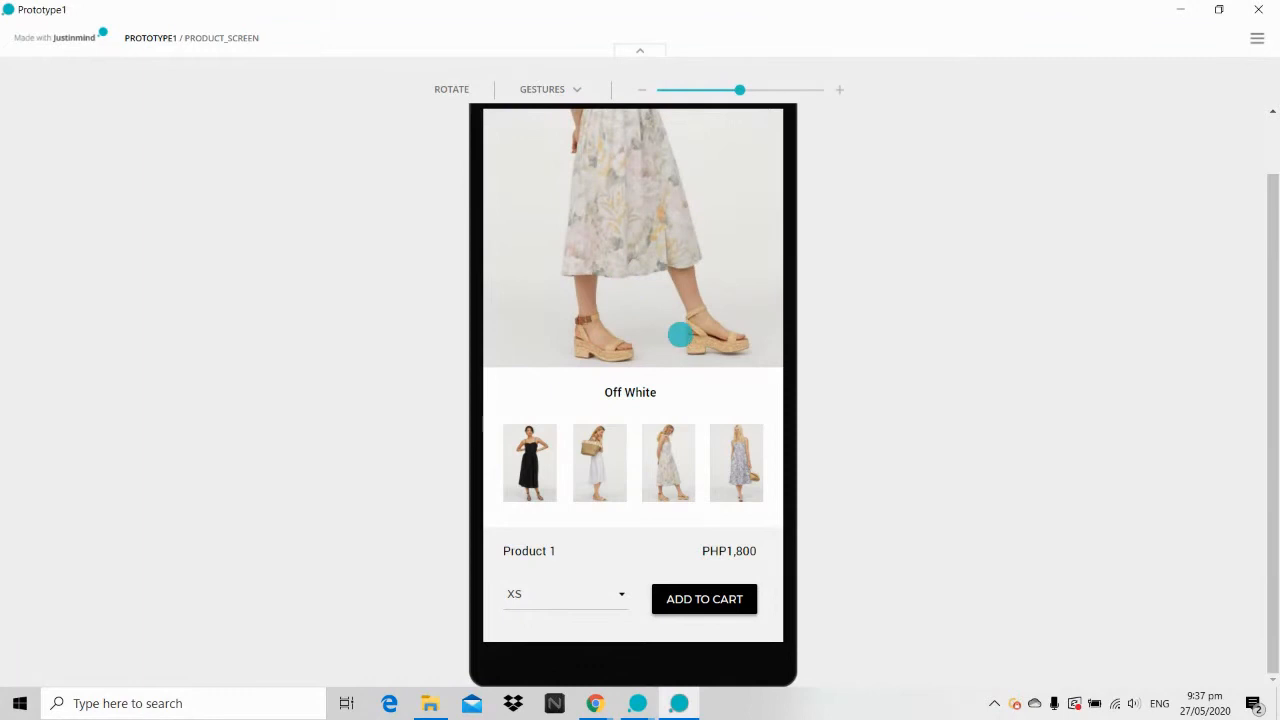
left_click(1258, 9)
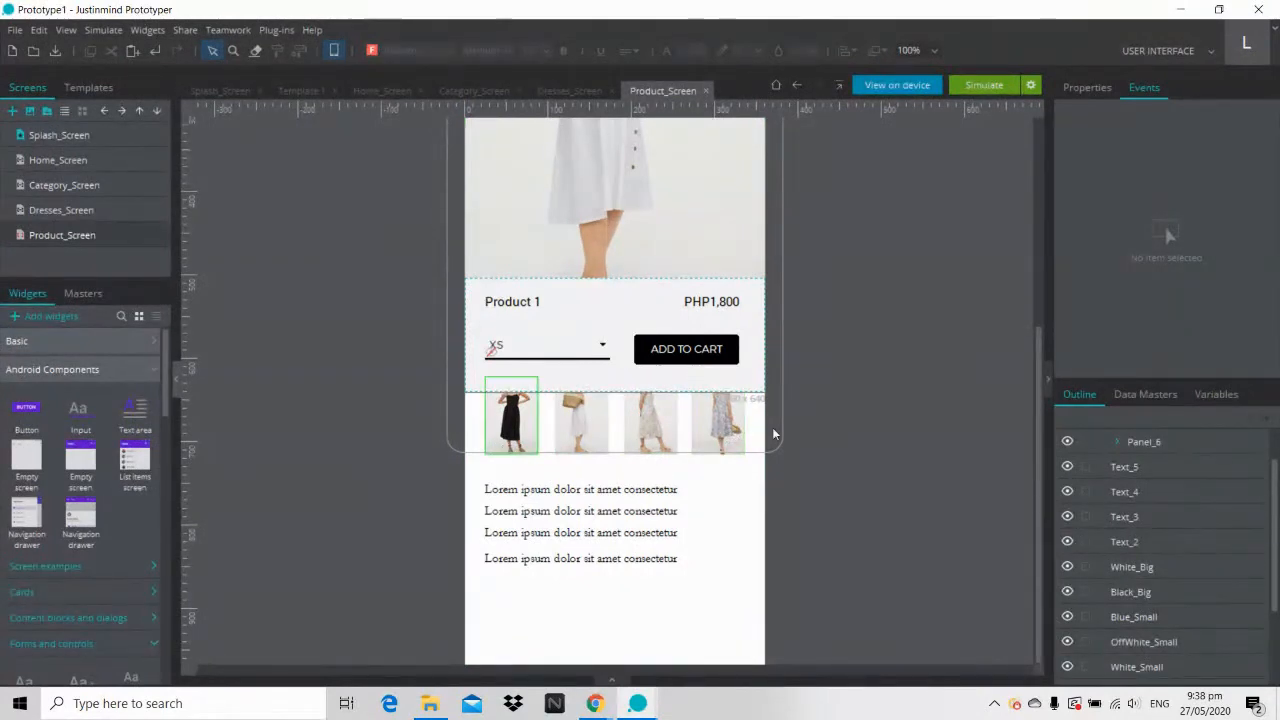
Step: Import the Blue image from the Product_Page folder in File Explorer onto the product screen, including it in the prototype
left_click_drag(1038, 369, 1030, 183)
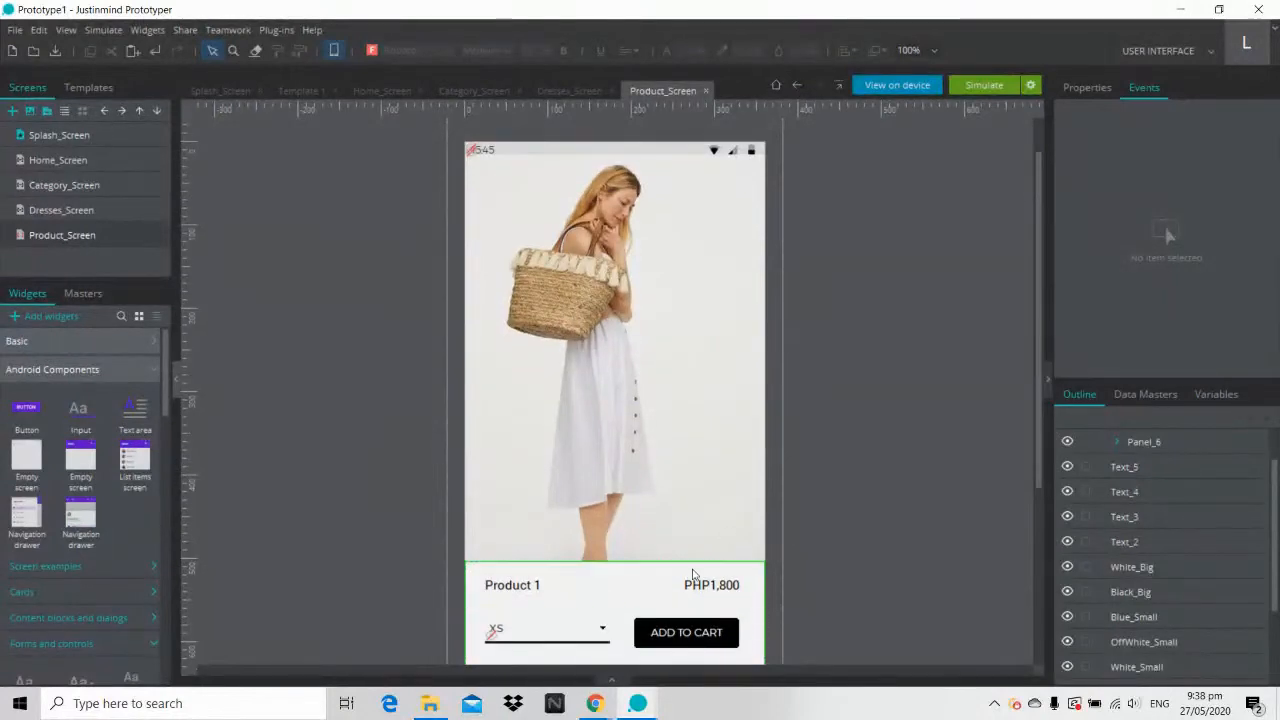
left_click(427, 705)
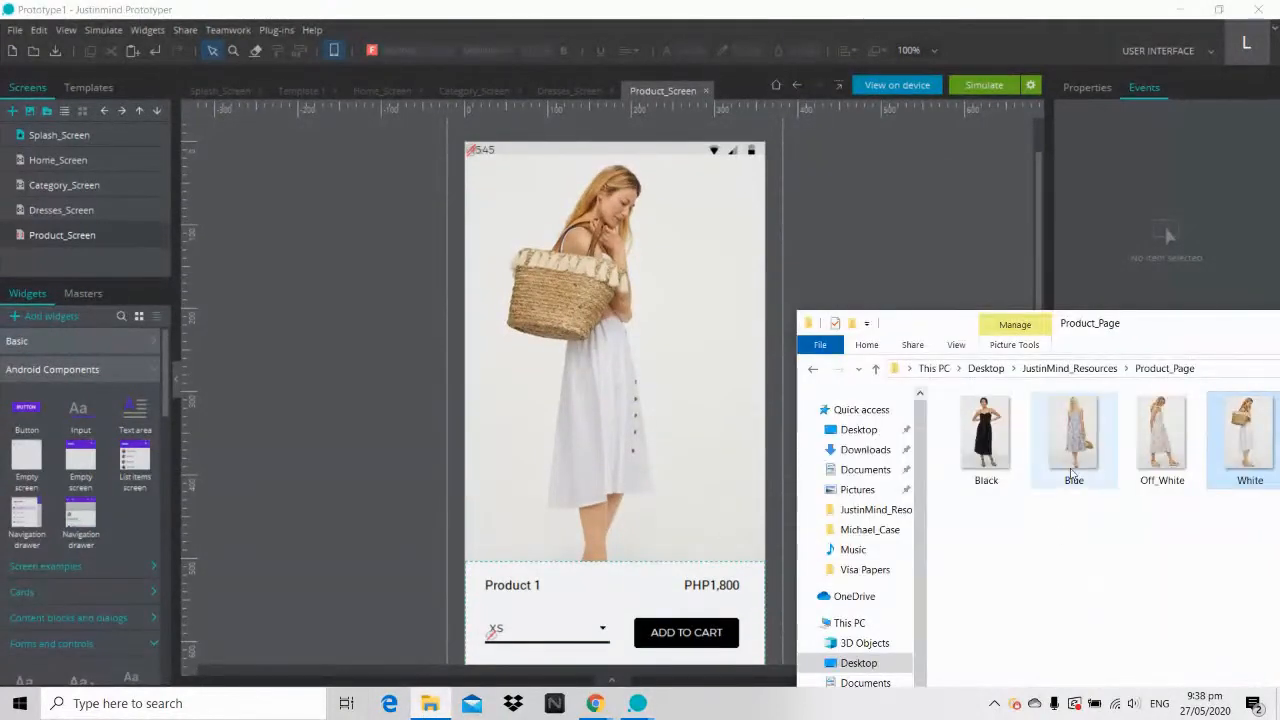
left_click_drag(1070, 445, 711, 359)
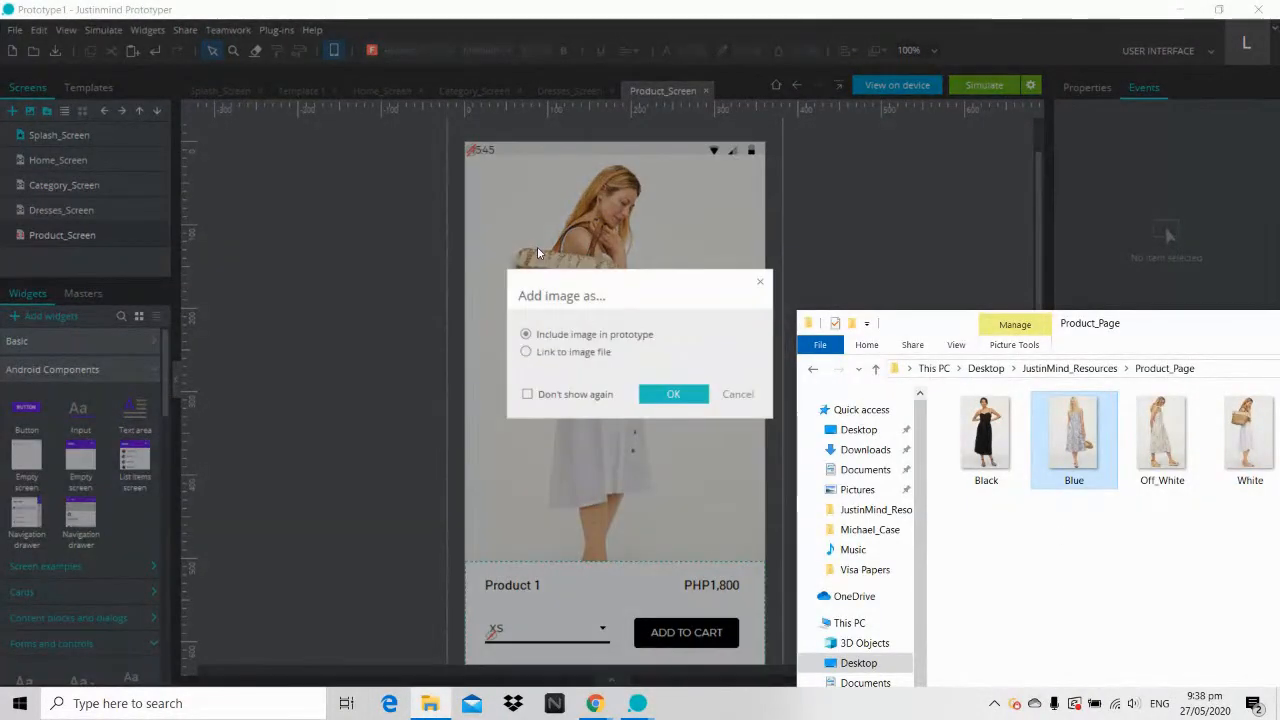
left_click(676, 396)
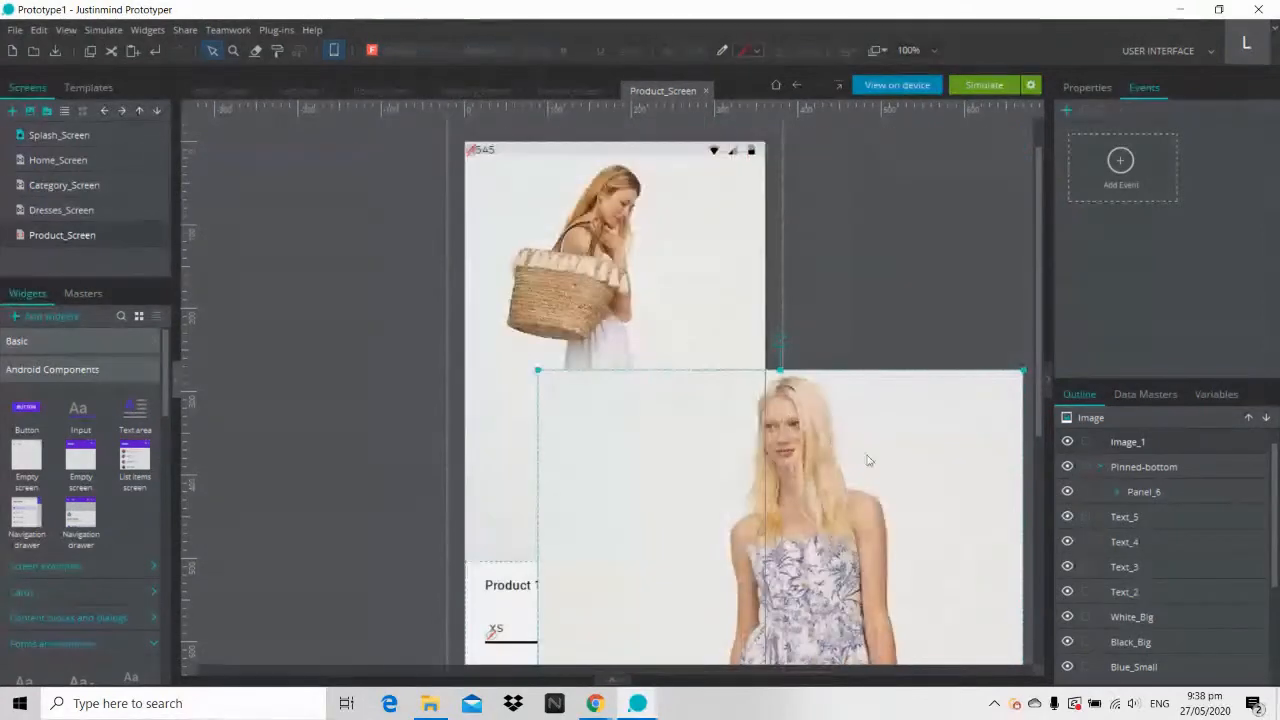
Step: Scale the blue dress image down to the screen's width and align it directly below the status bar, covering the large dress image
left_click_drag(865, 449, 773, 243)
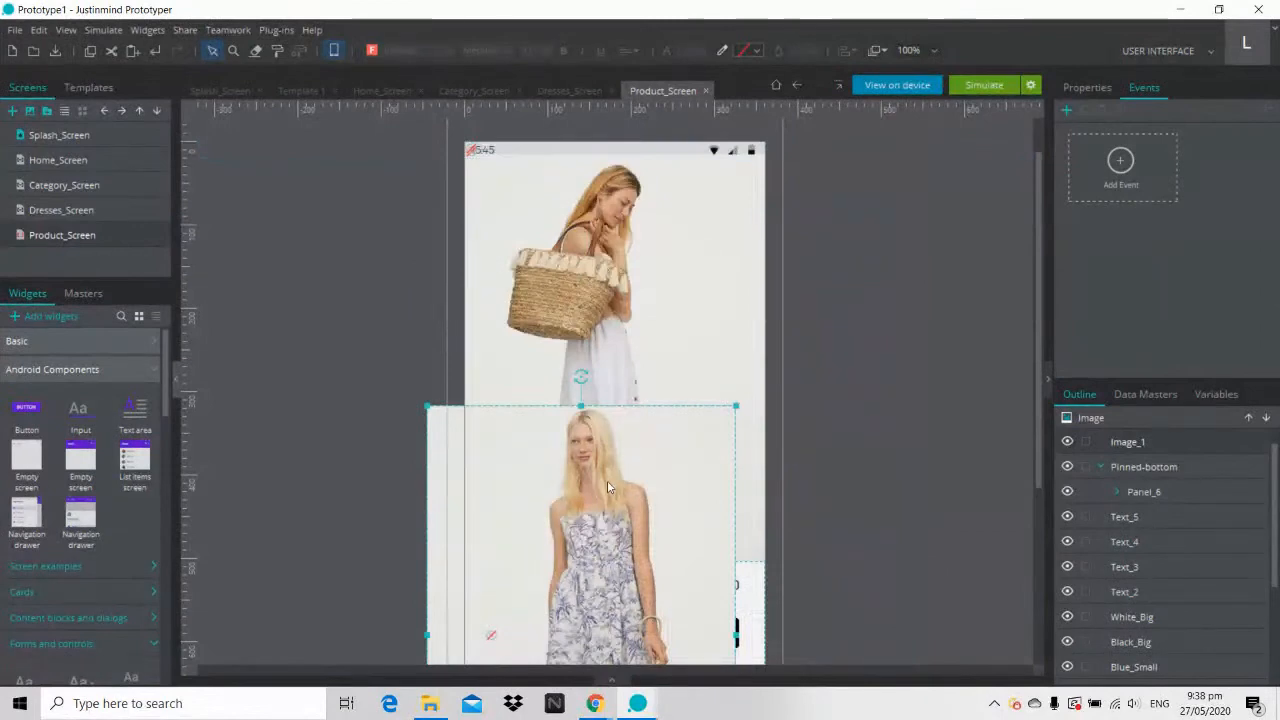
left_click_drag(607, 482, 647, 241)
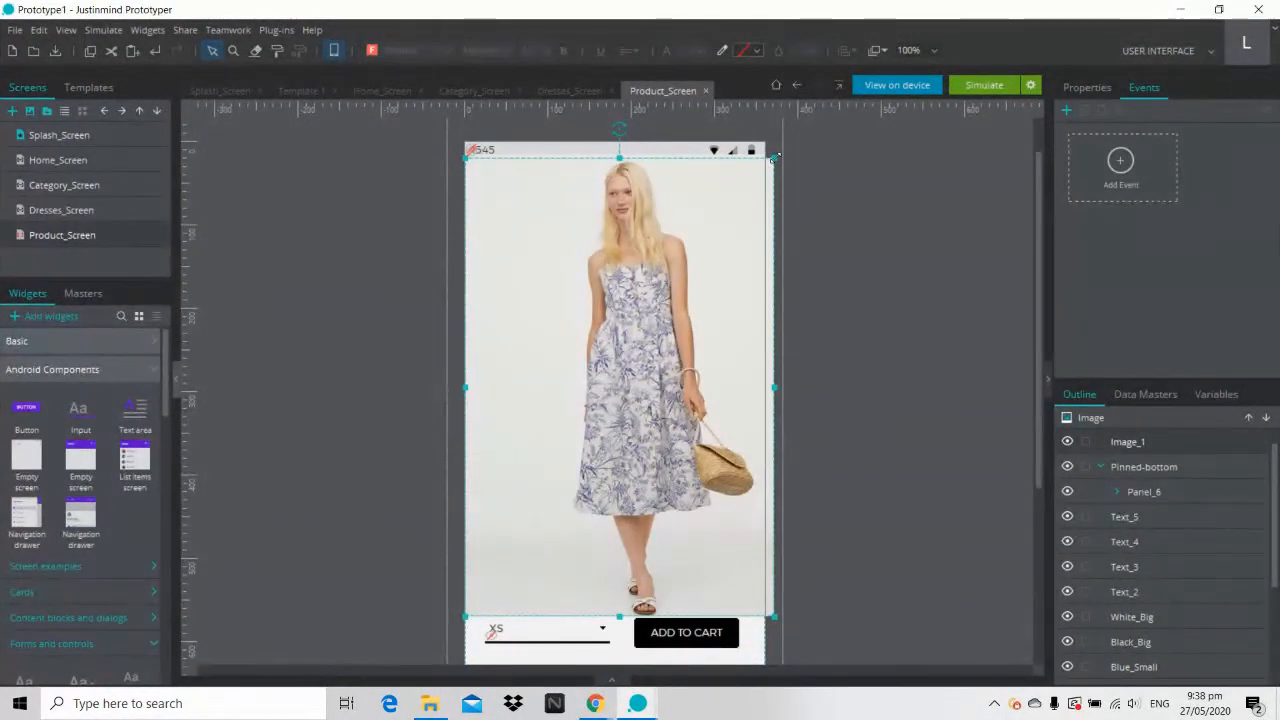
left_click_drag(775, 158, 766, 168)
left_click_drag(706, 229, 706, 219)
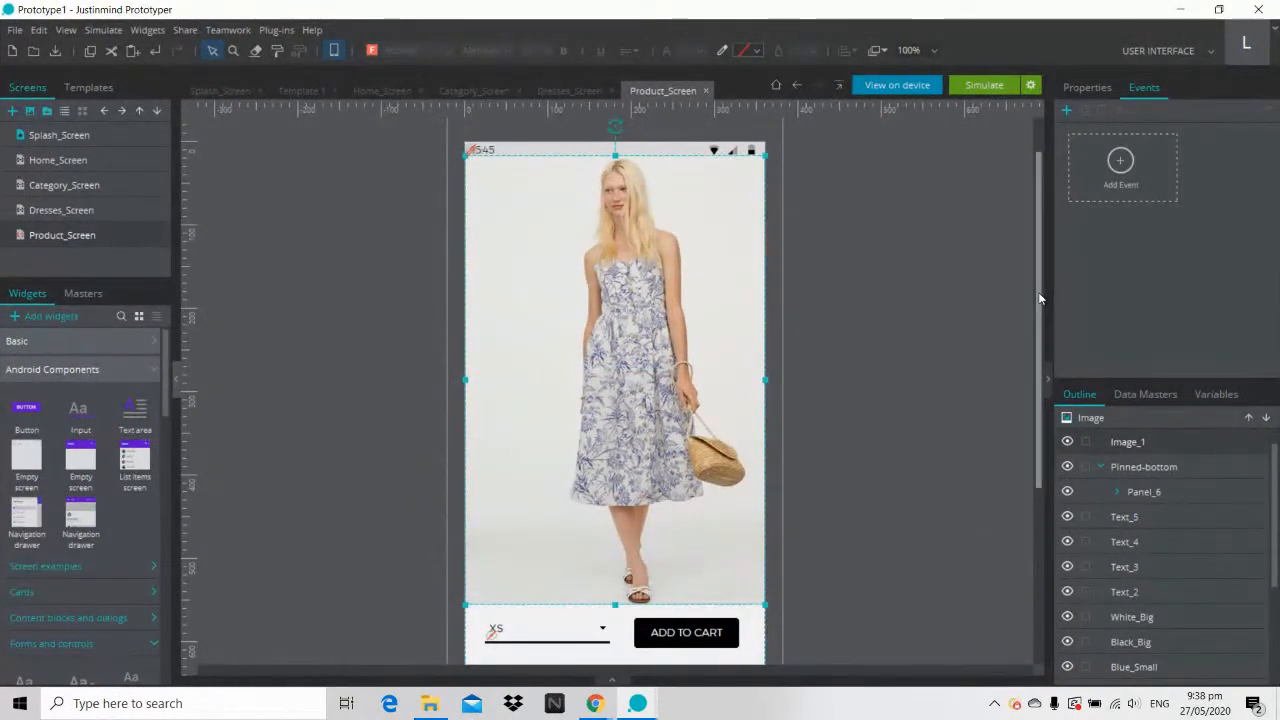
Step: Turn on the Hide component option for the large blue dress image
left_click_drag(1041, 312, 1041, 393)
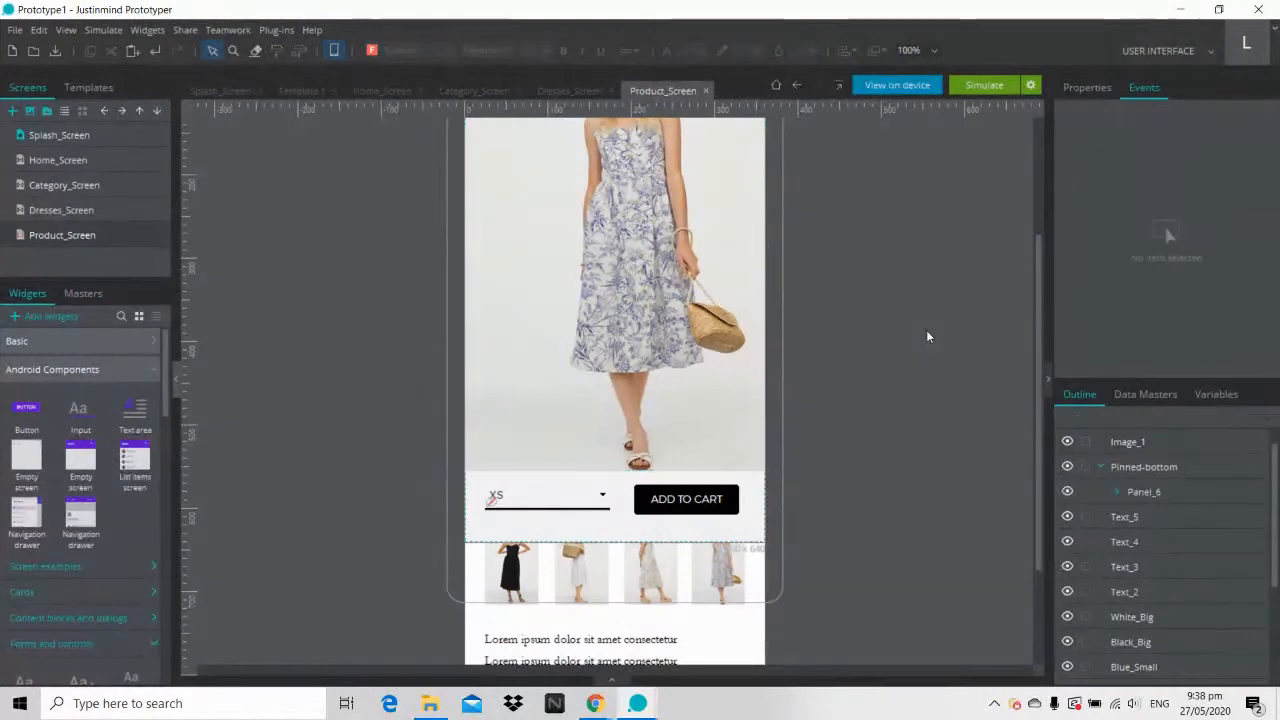
left_click(1085, 88)
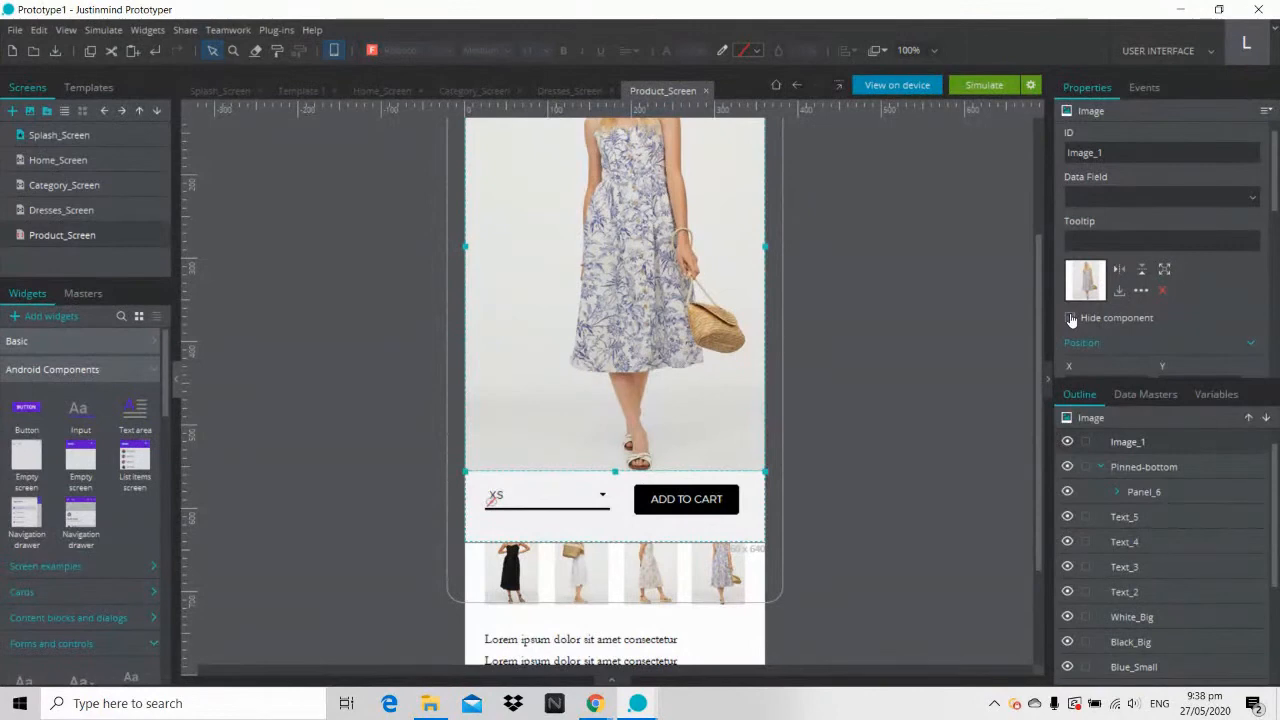
left_click(953, 364)
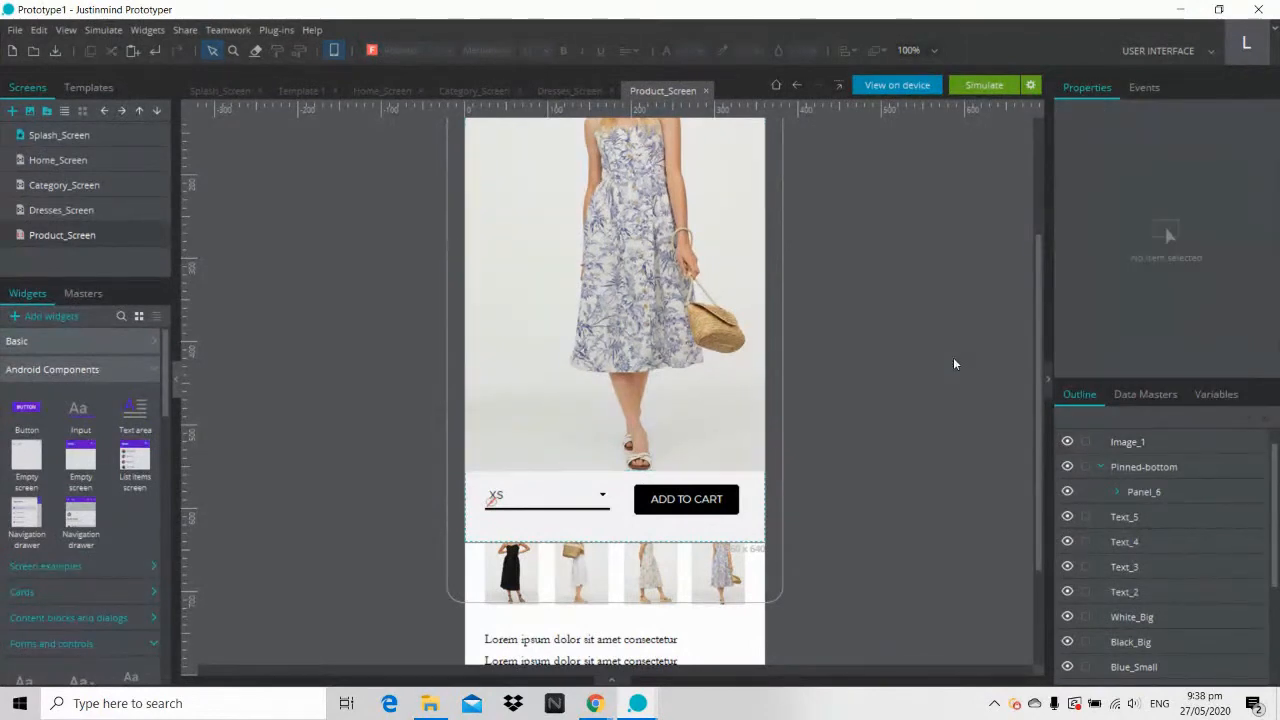
Step: Add a Hide action targeting the large blue image, Image_1, with the fade effect to the black thumbnail's on-tap interaction
left_click(512, 582)
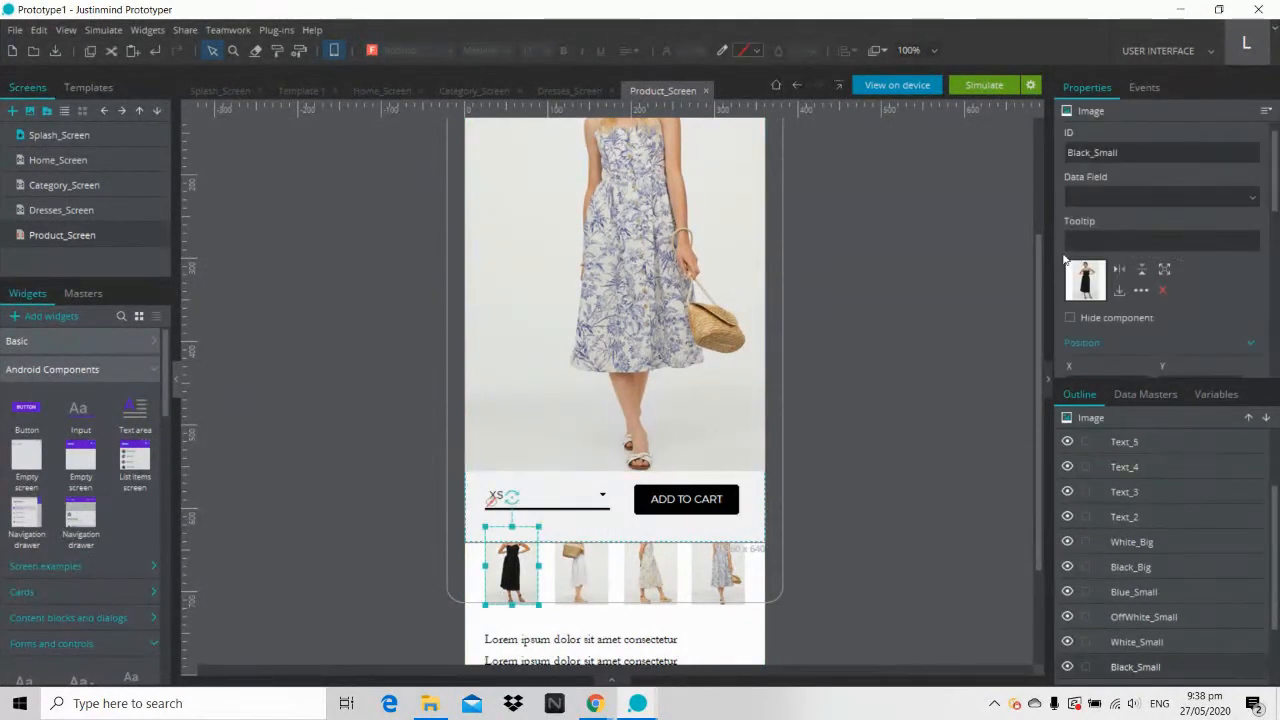
left_click(1154, 89)
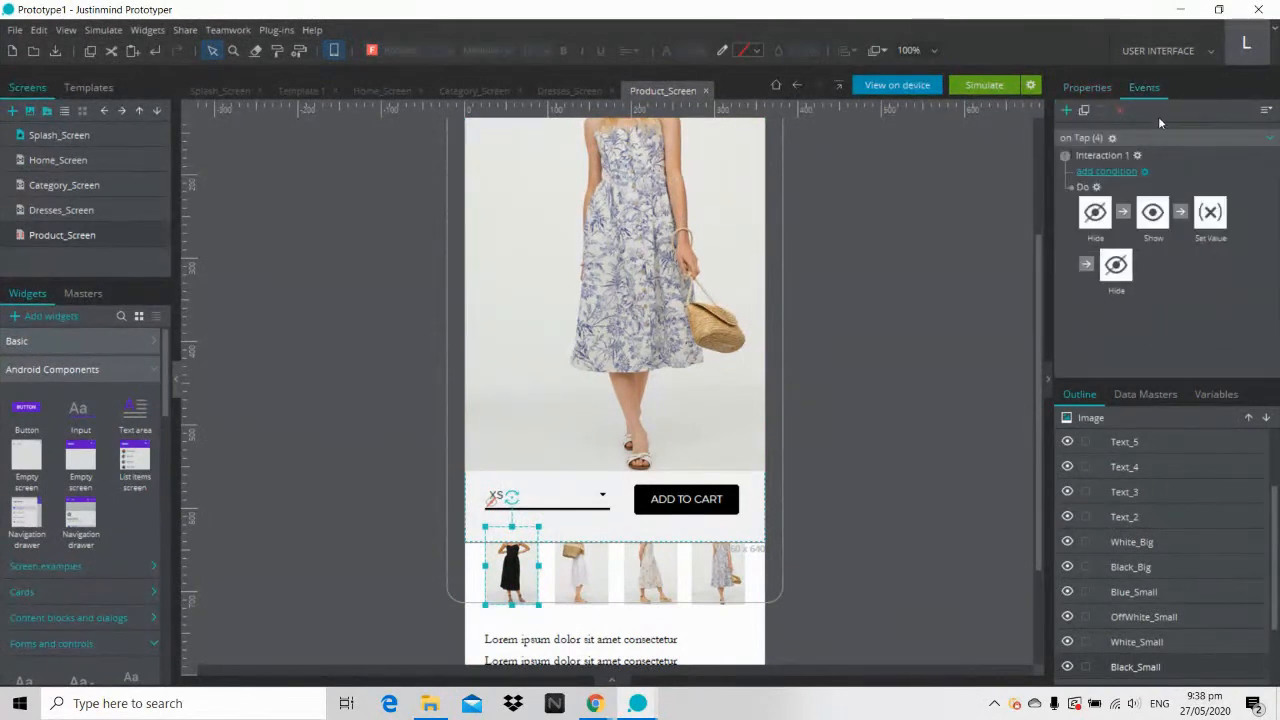
left_click(1099, 187)
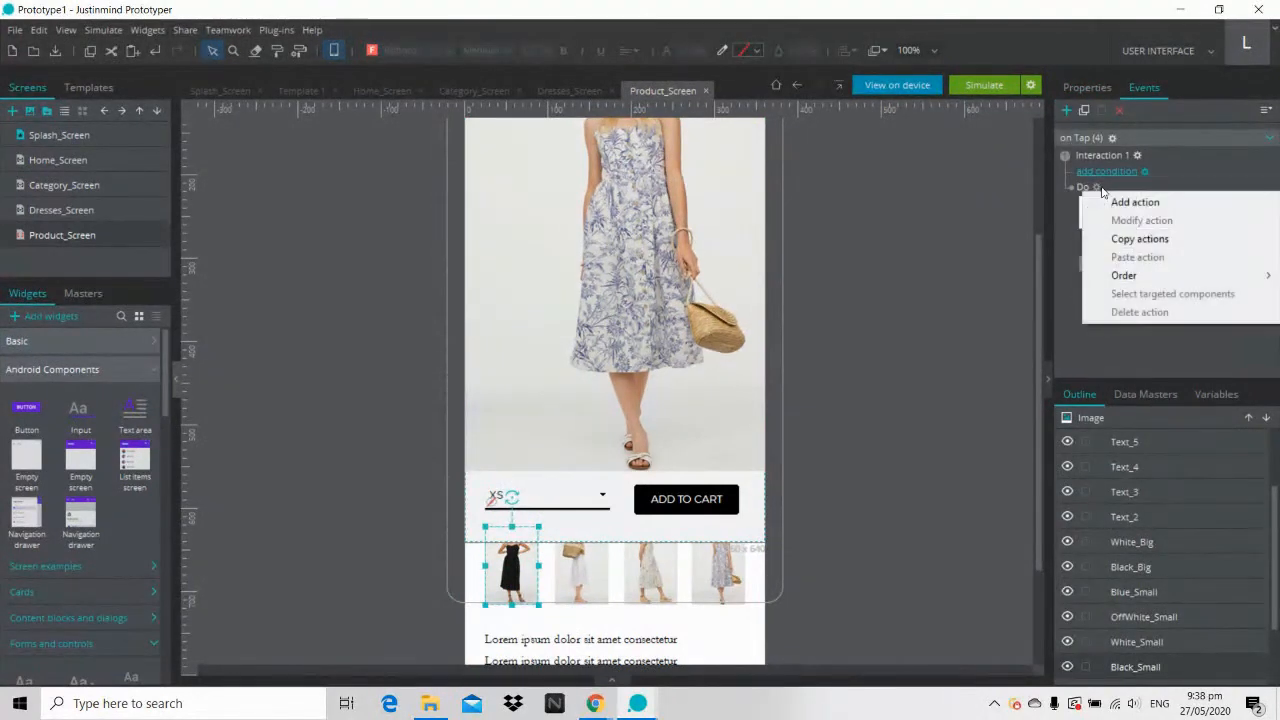
left_click(1135, 202)
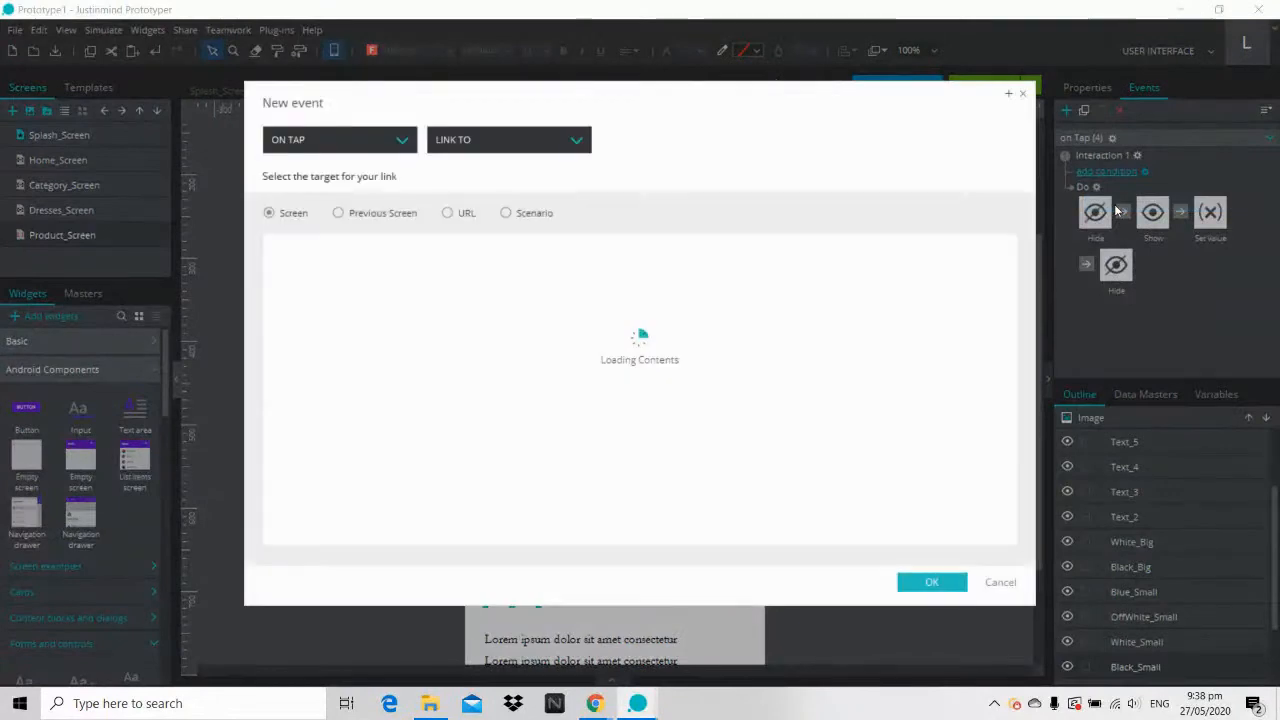
left_click(506, 148)
left_click(480, 237)
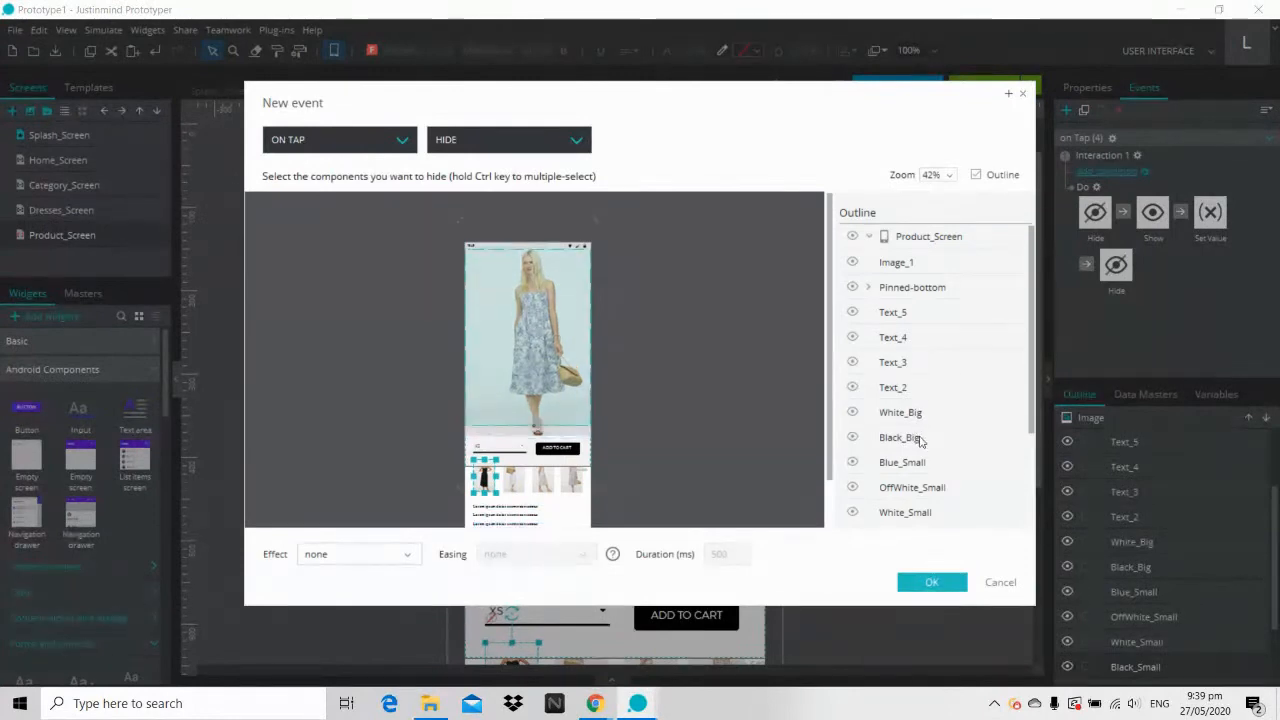
left_click(942, 262)
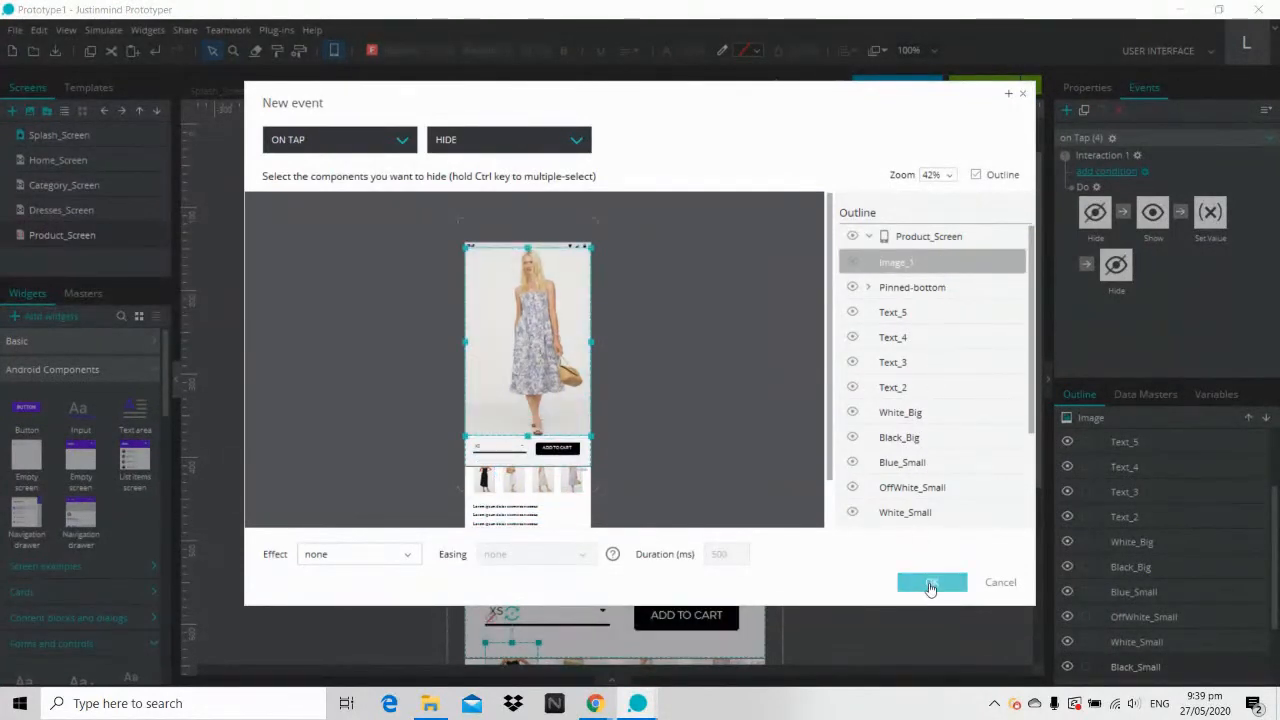
left_click(315, 554)
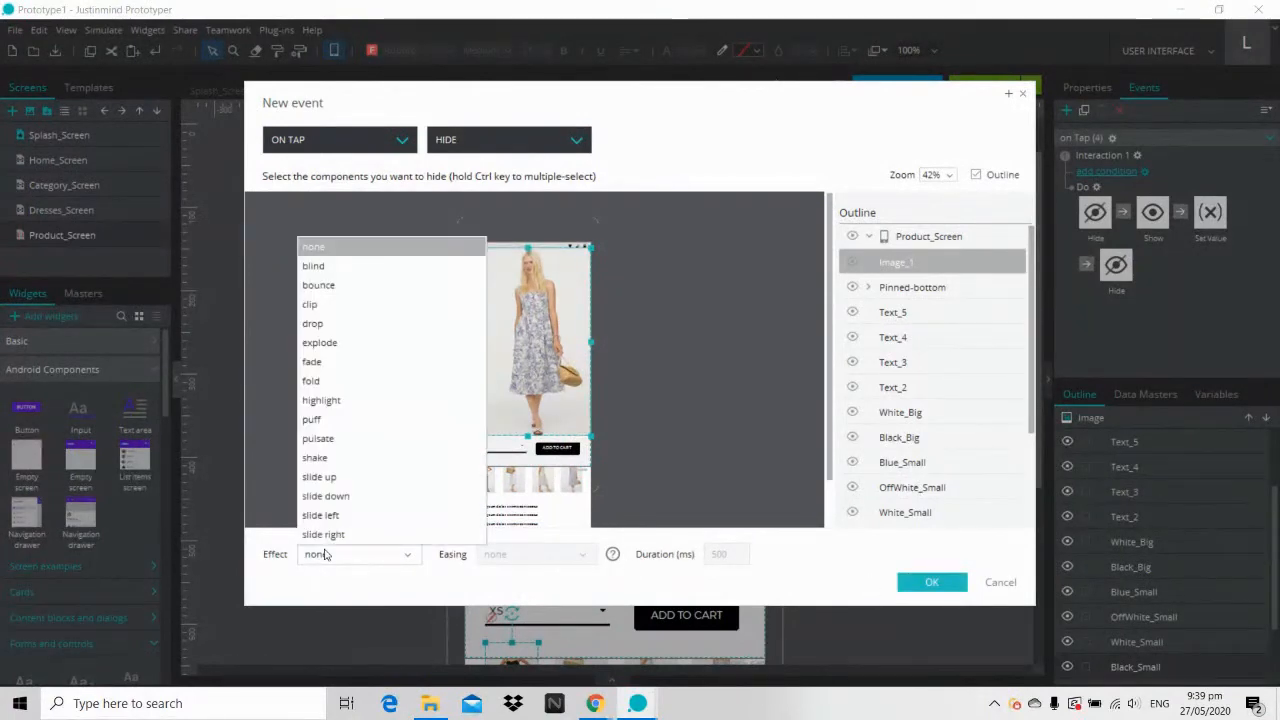
left_click(325, 366)
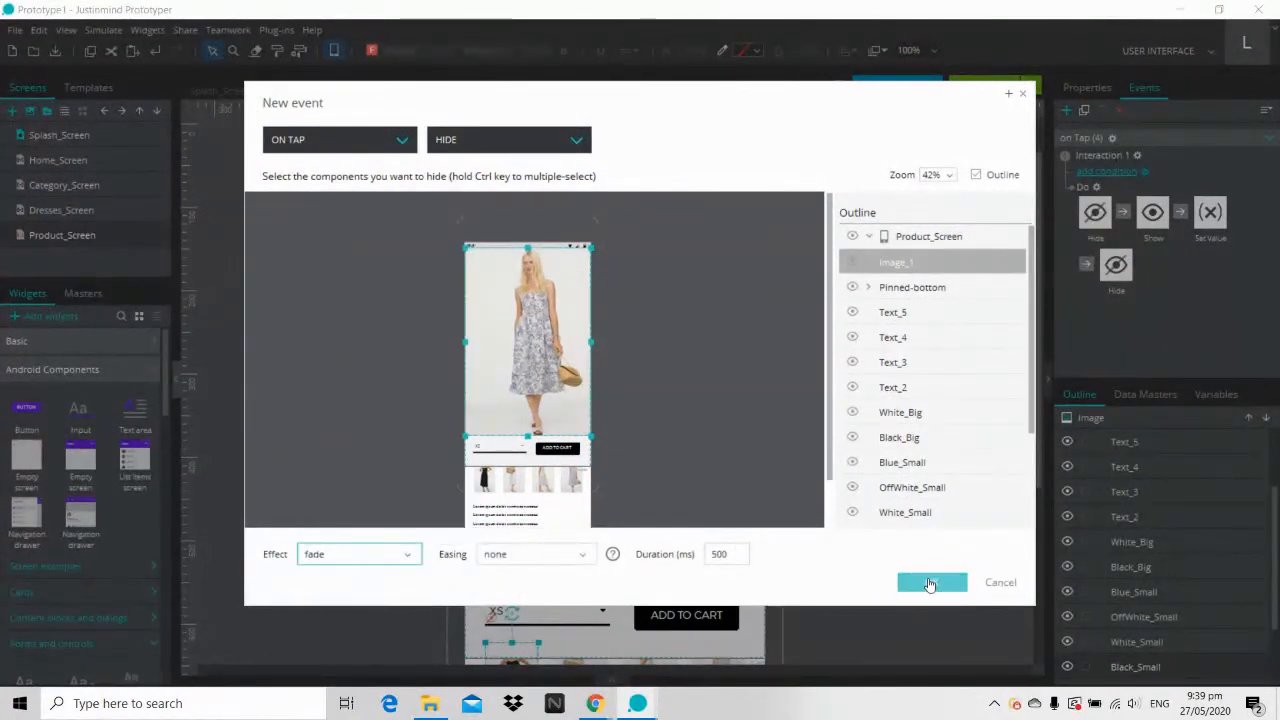
left_click(932, 583)
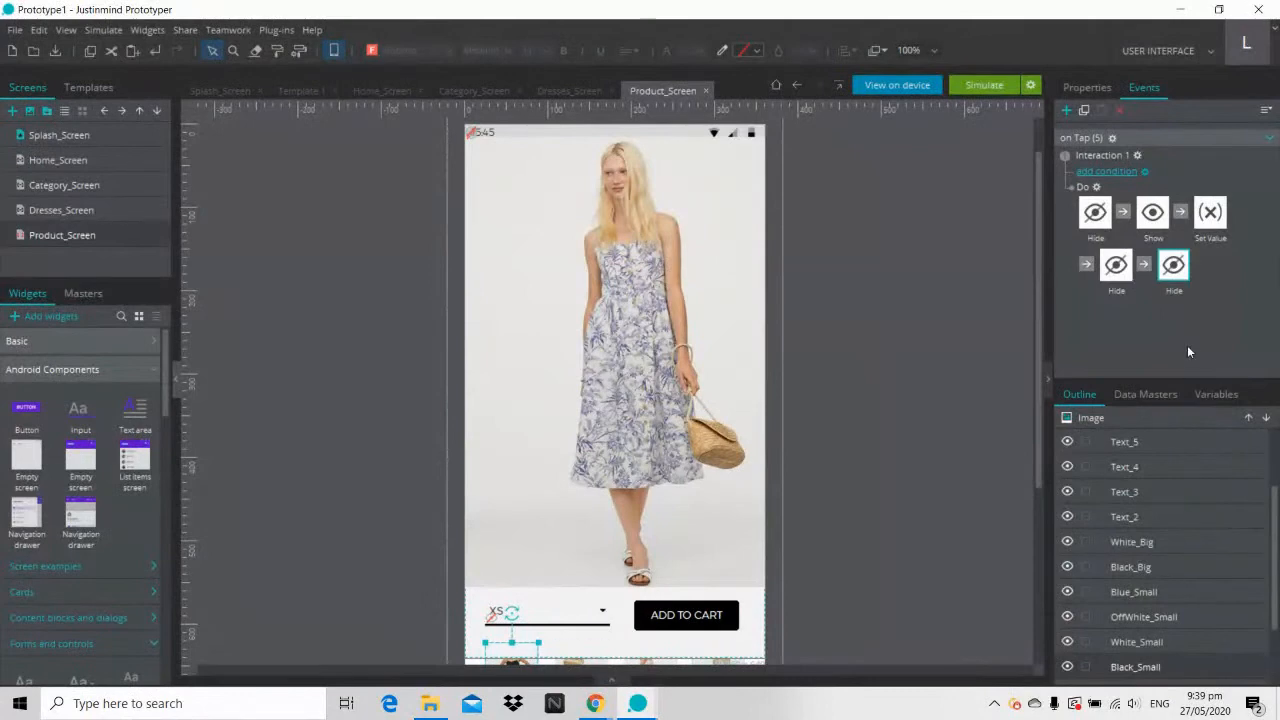
Step: Rename the large blue dress image Blue_Big and place it directly above White_Big in the layer order
left_click_drag(1276, 502, 1273, 448)
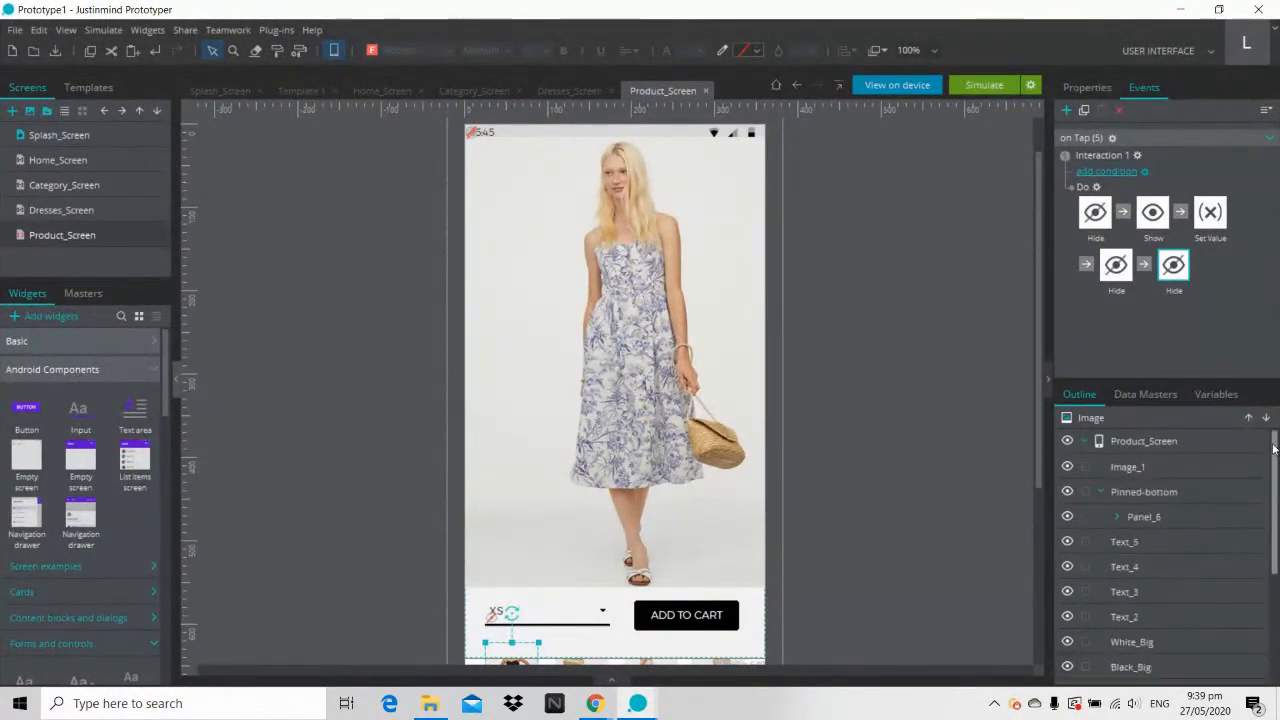
left_click_drag(1144, 466, 1143, 622)
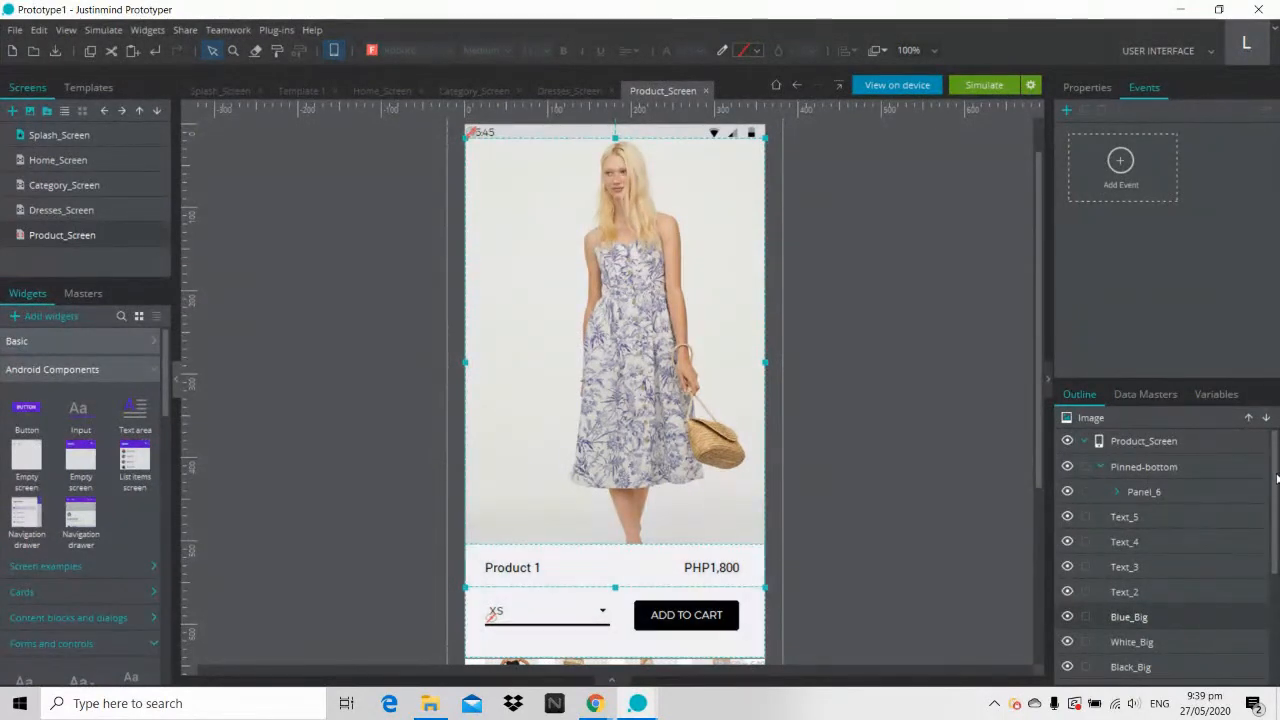
left_click_drag(1275, 488, 1276, 546)
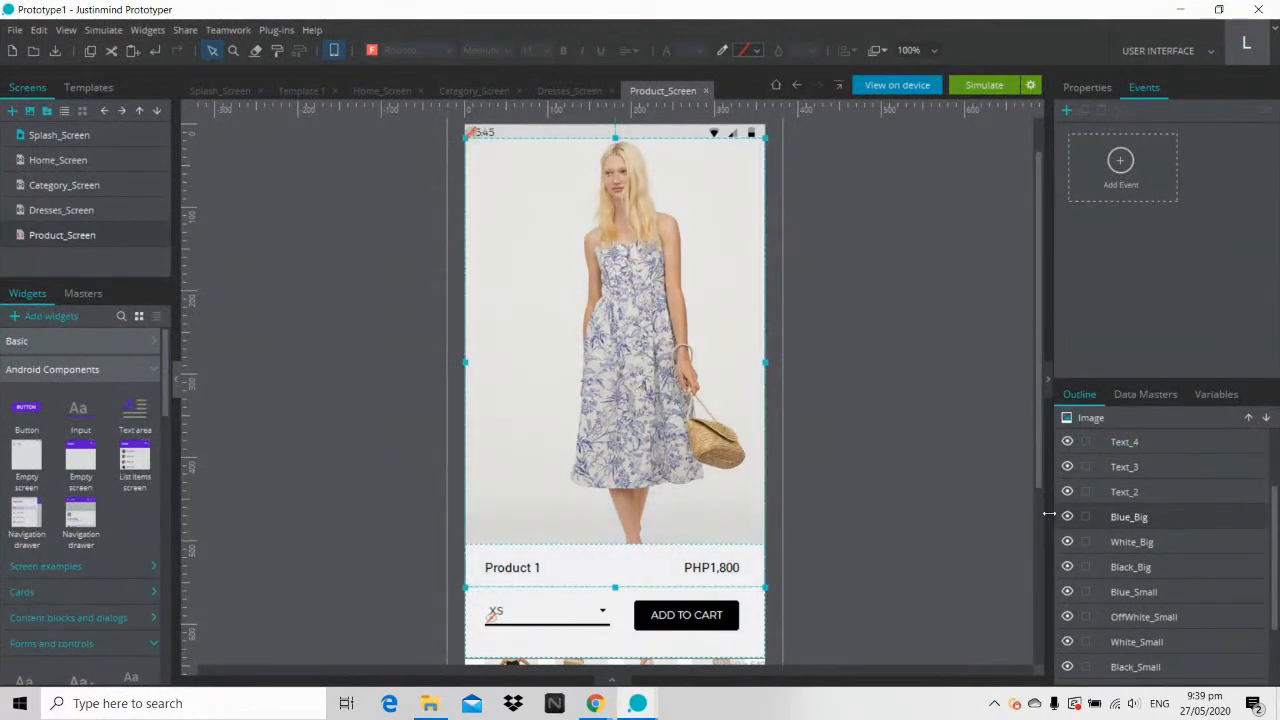
Step: Add a Hide action targeting Blue_Big, with the fade effect, to the white thumbnail's on-tap interaction
left_click_drag(1039, 487, 1035, 581)
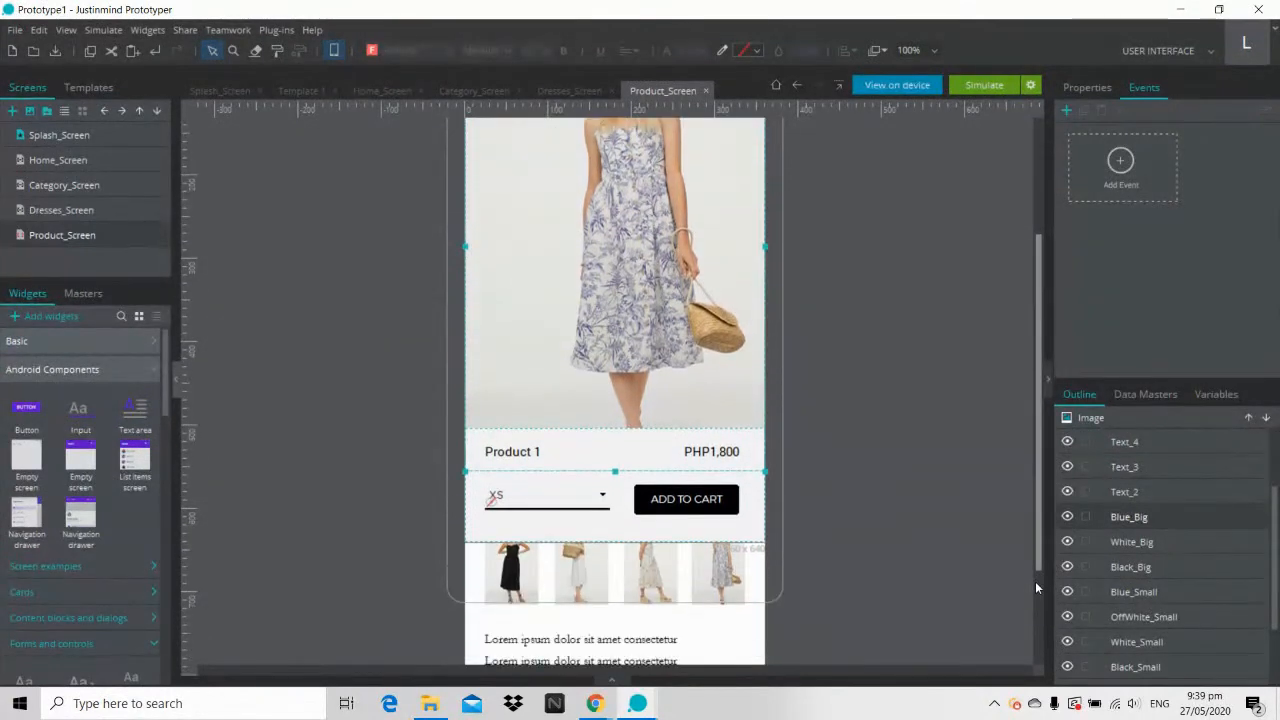
left_click(573, 586)
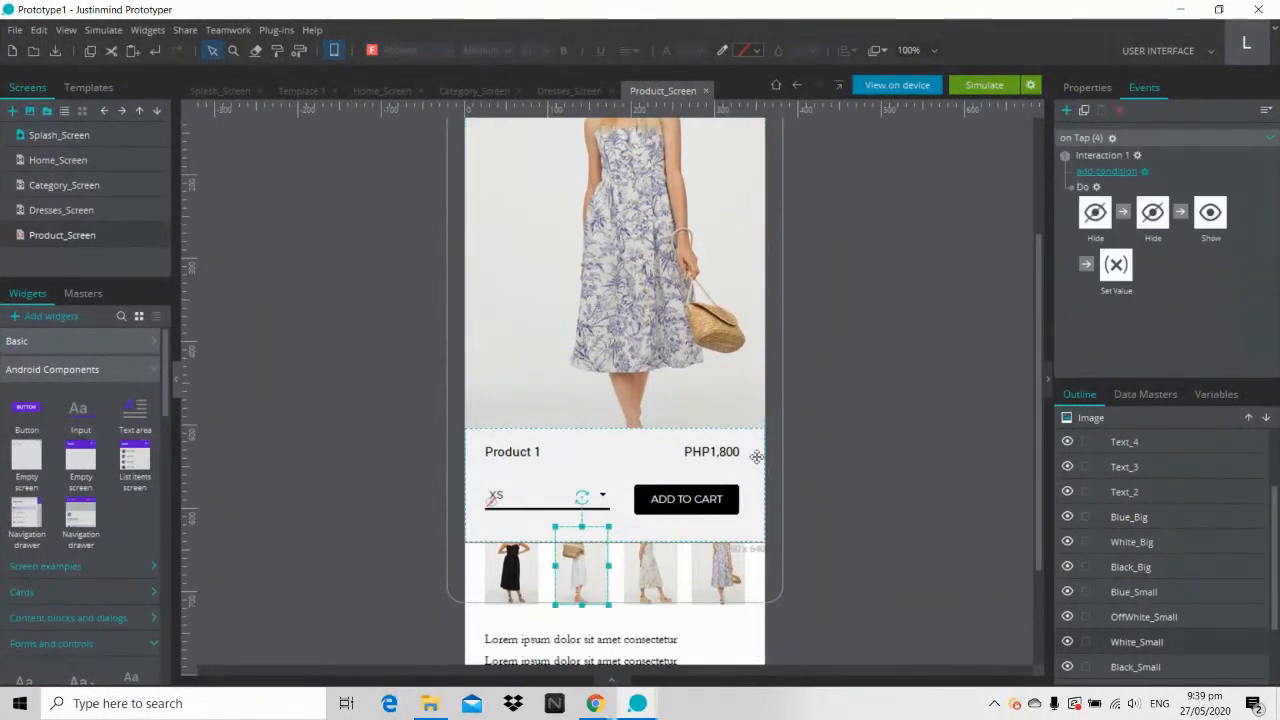
left_click(1097, 190)
left_click(1108, 200)
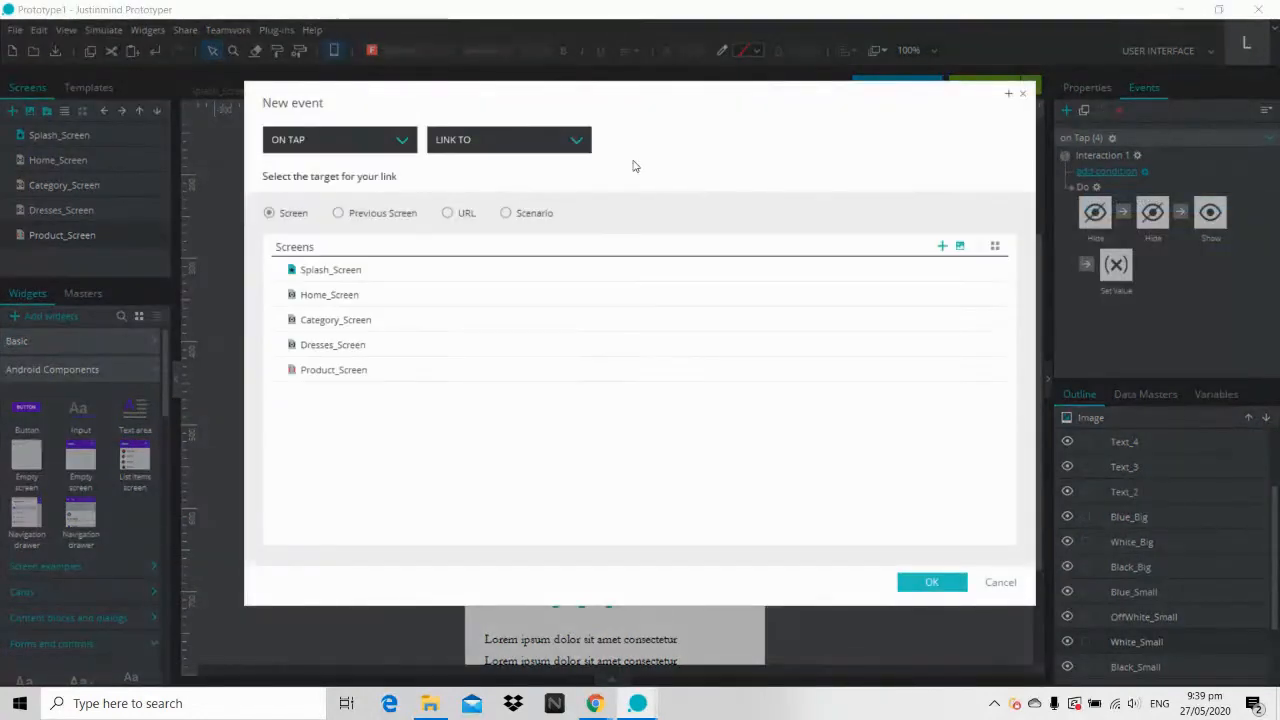
left_click(503, 151)
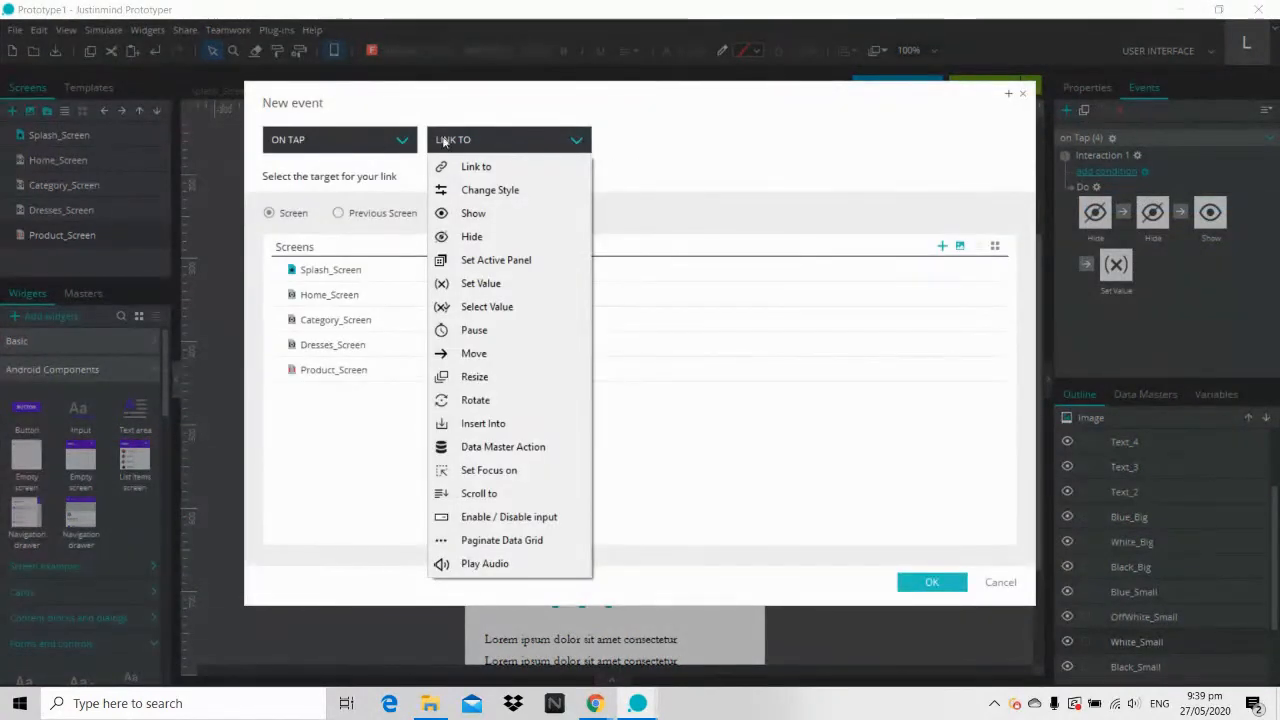
left_click(472, 236)
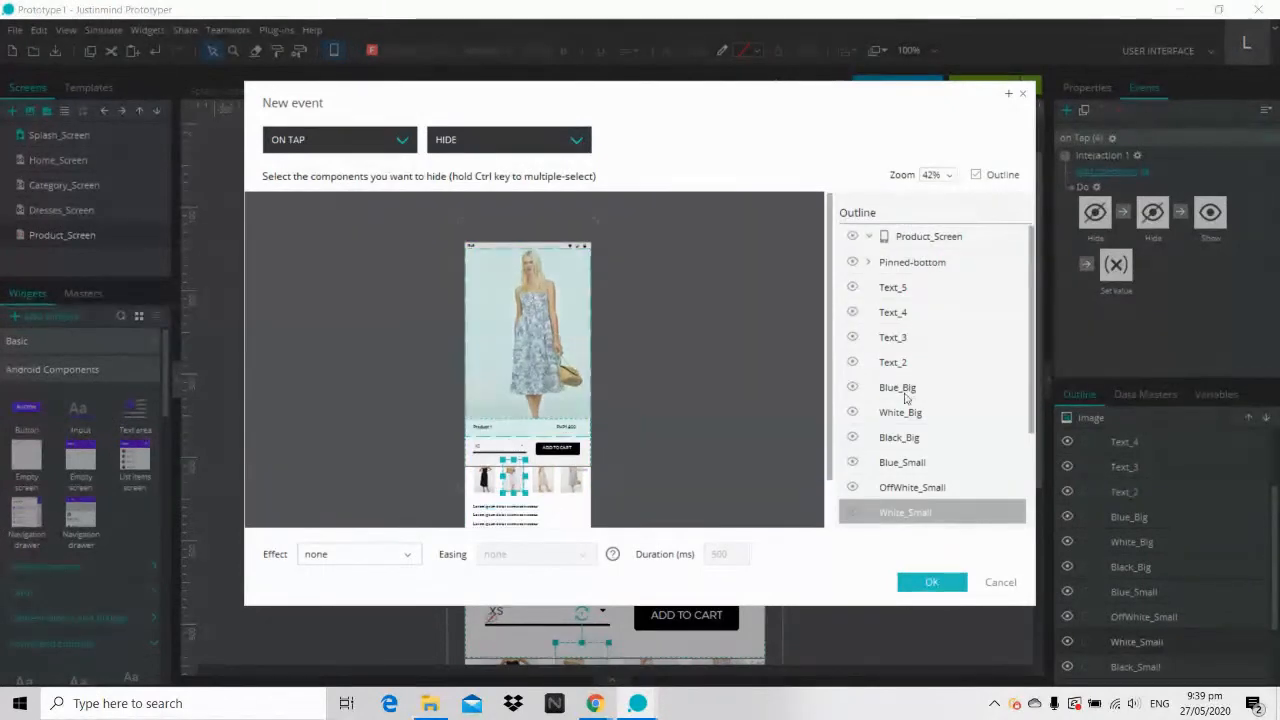
left_click(902, 390)
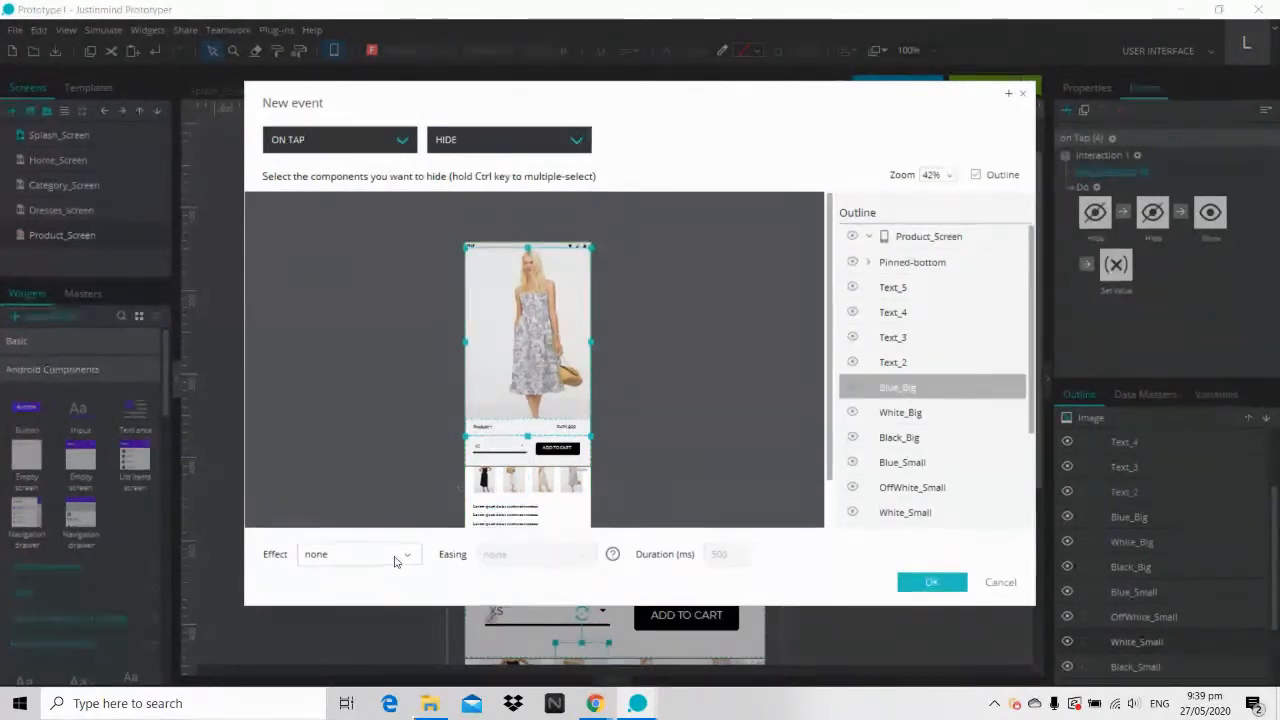
left_click(334, 558)
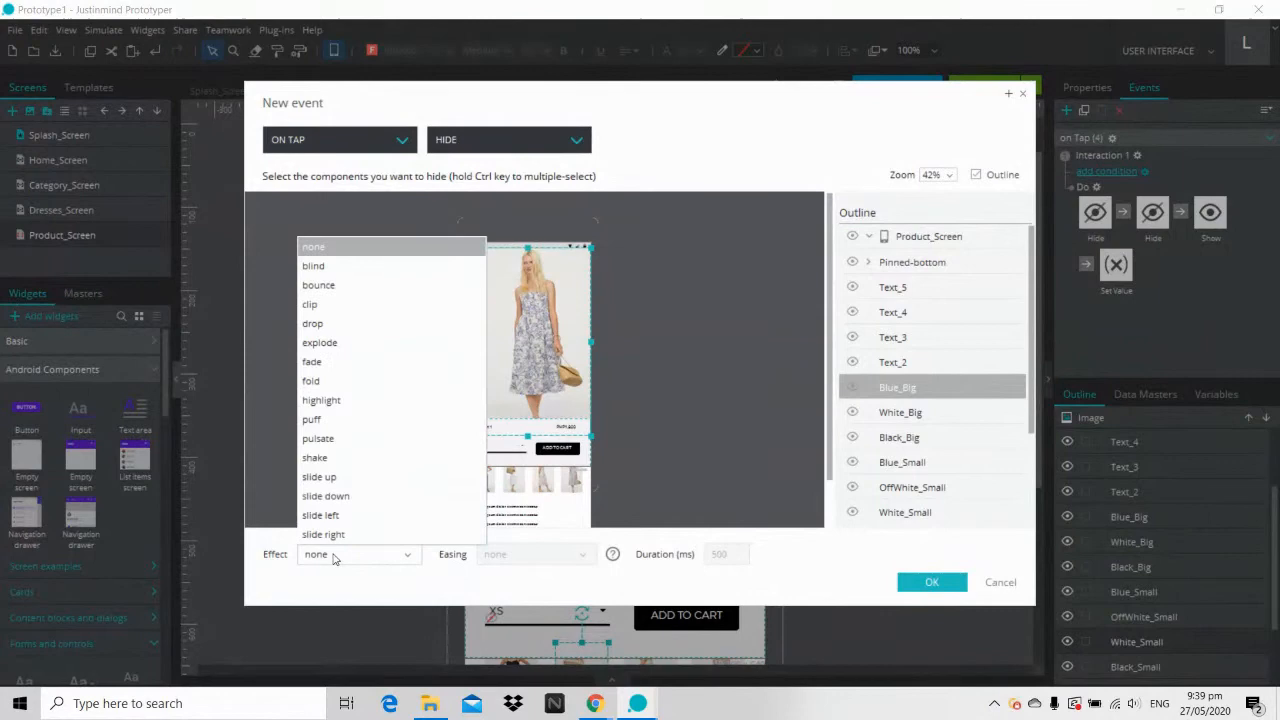
left_click(324, 365)
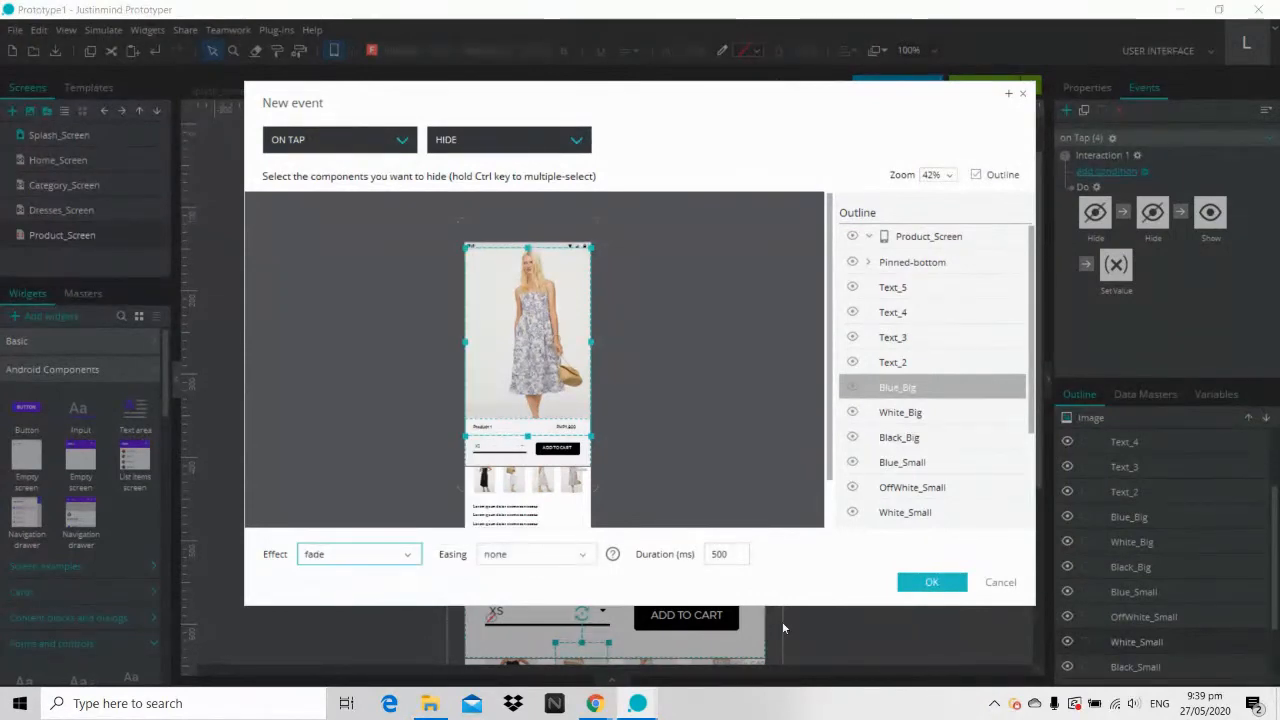
left_click(928, 583)
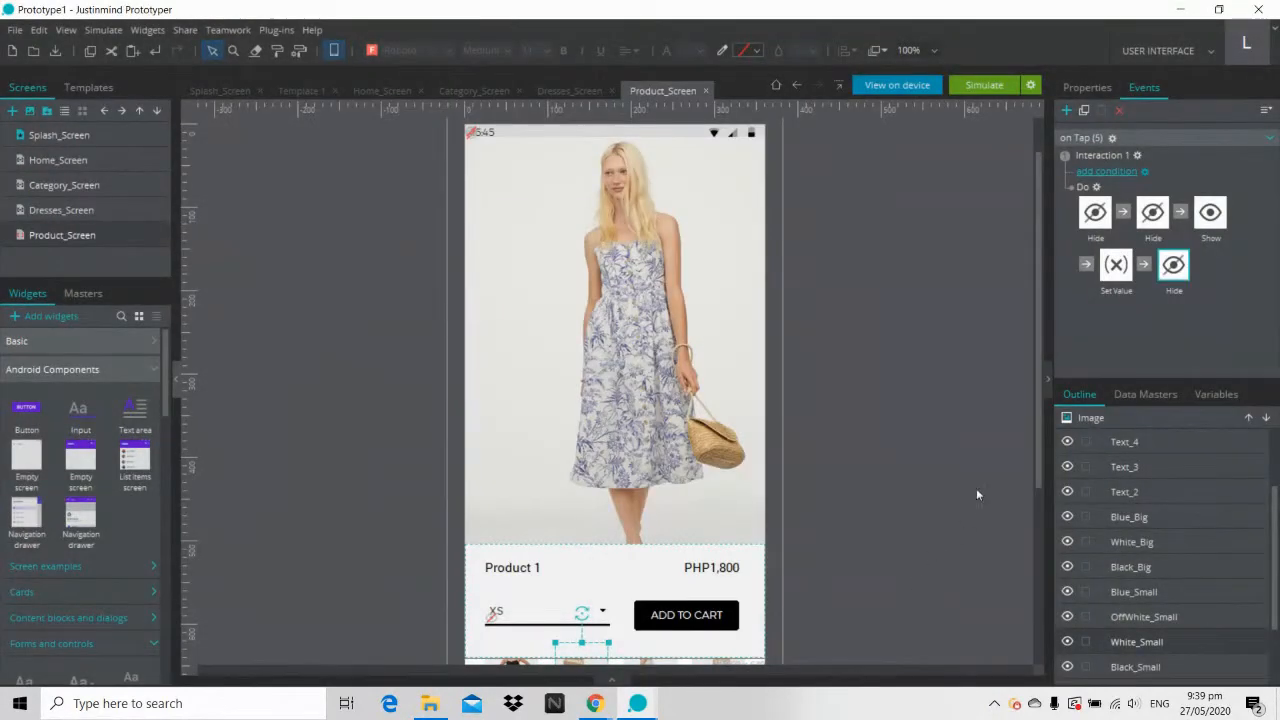
Step: Add a Hide action targeting Blue_Big, with the fade effect, to the off-white thumbnail's on-tap interaction
left_click_drag(1036, 415, 1036, 504)
left_click(651, 565)
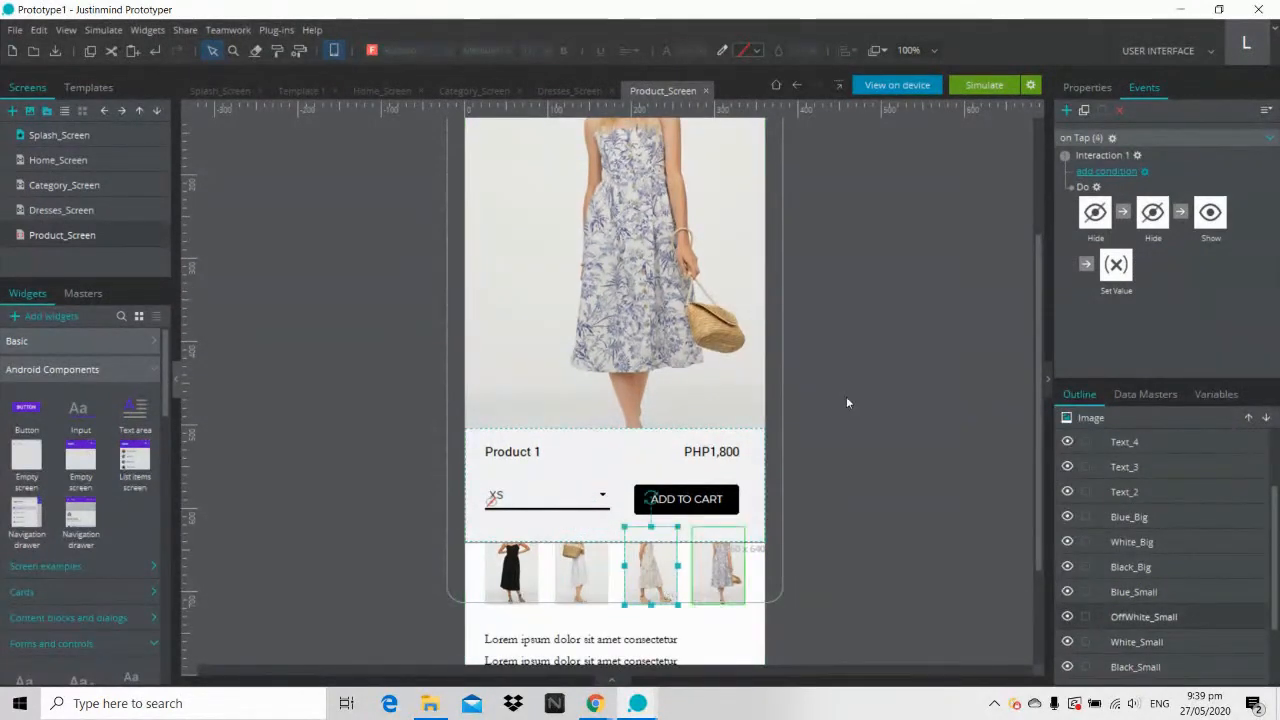
left_click(1096, 187)
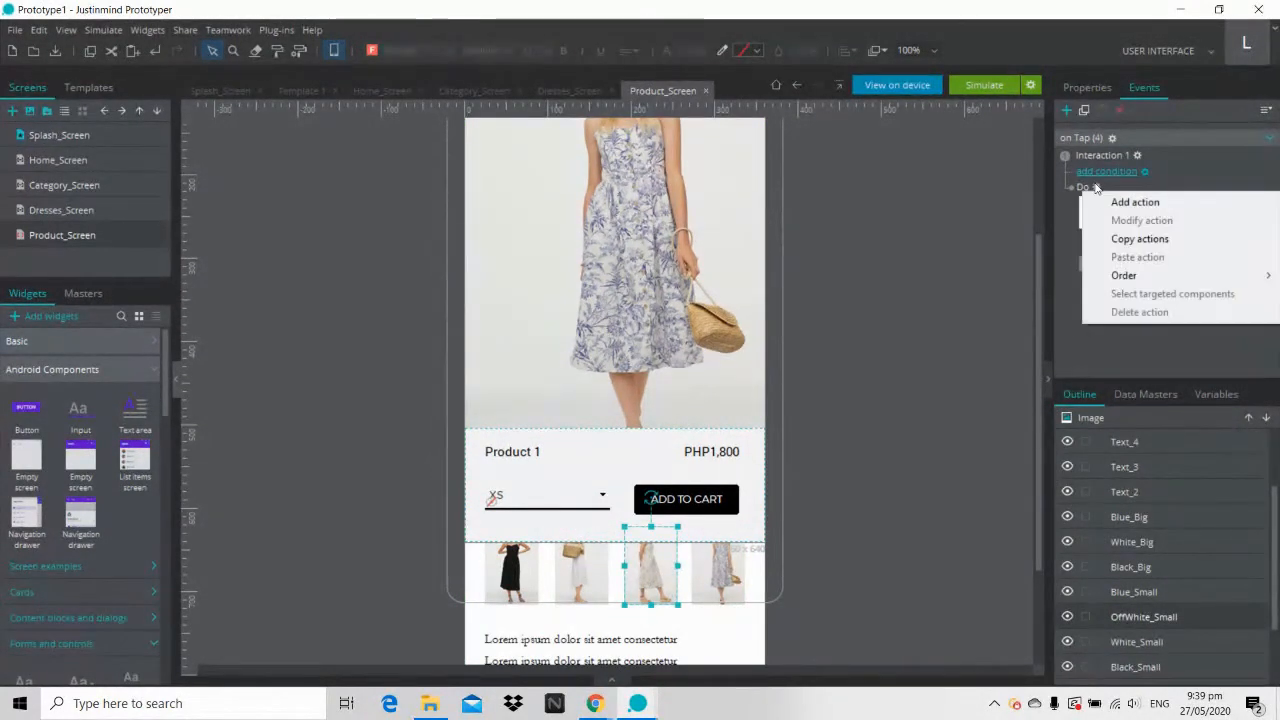
left_click(1105, 200)
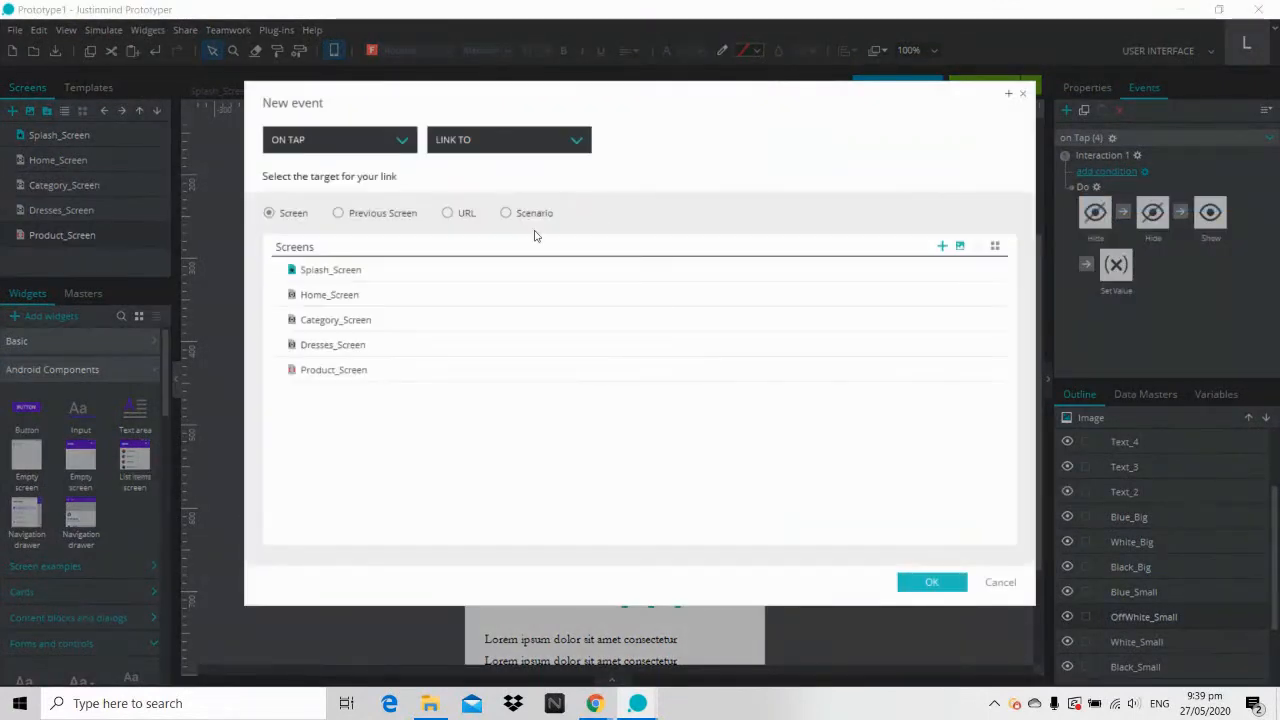
left_click(440, 147)
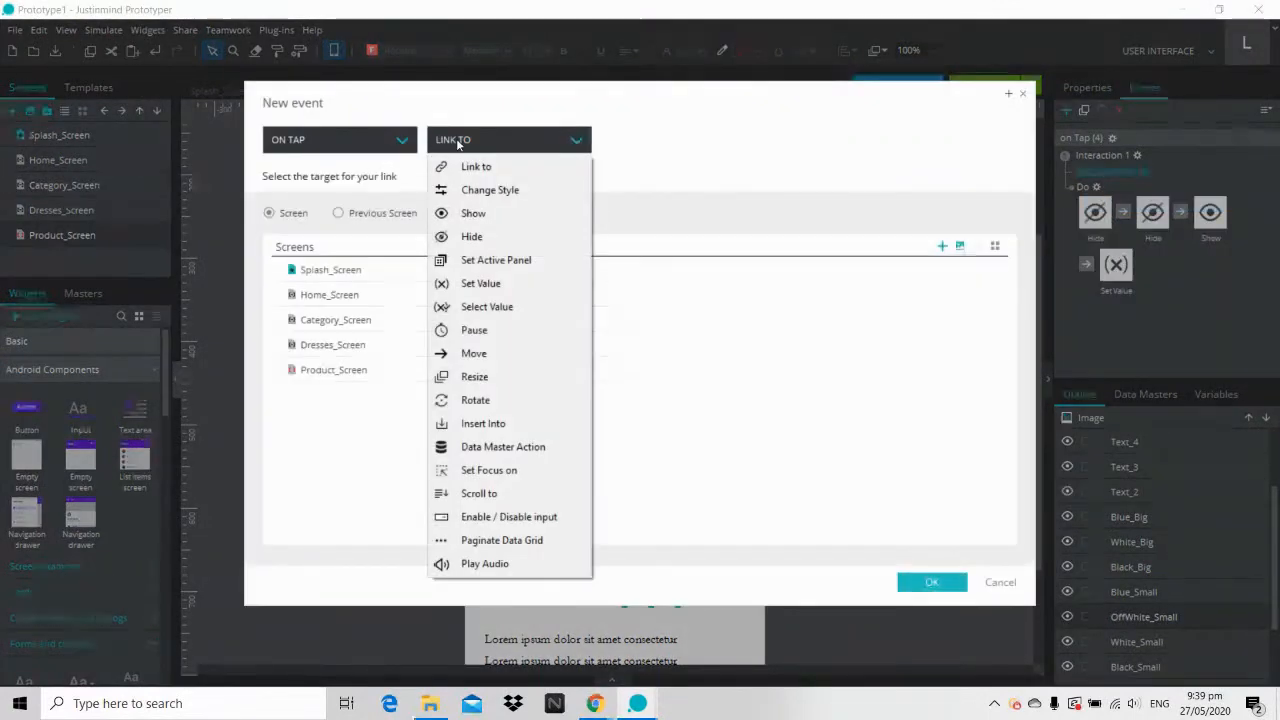
left_click(462, 237)
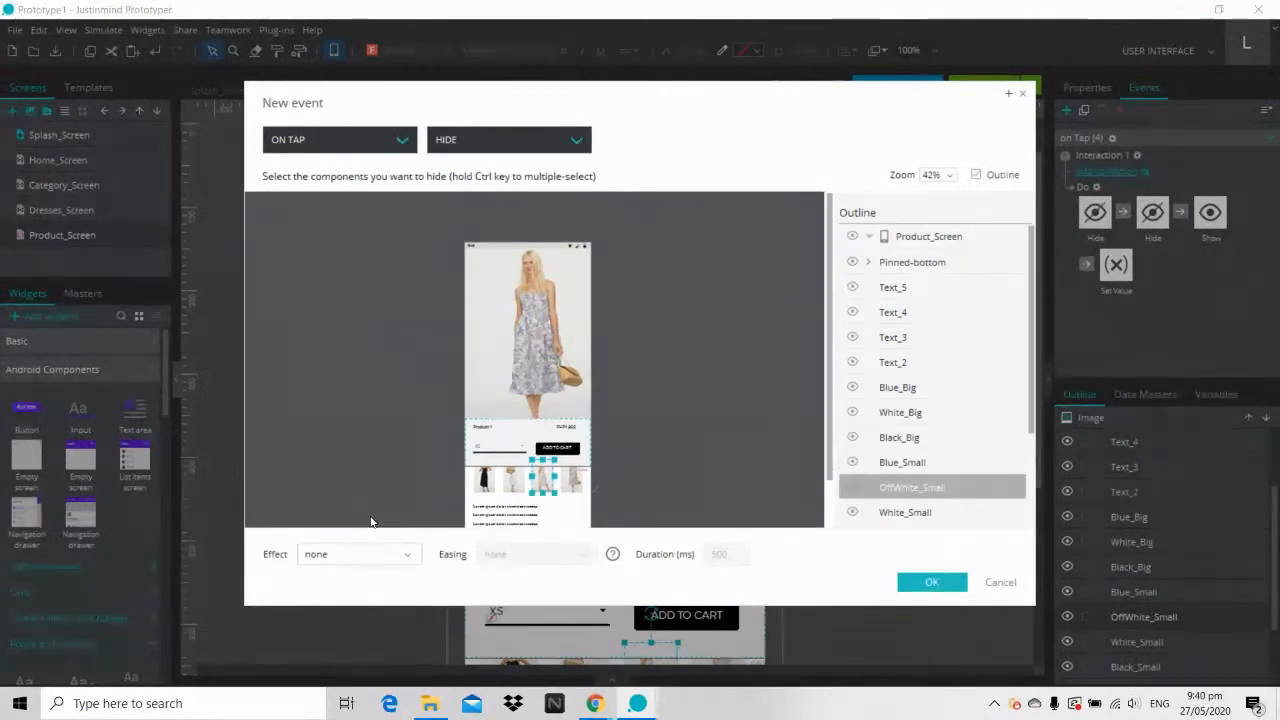
left_click(327, 555)
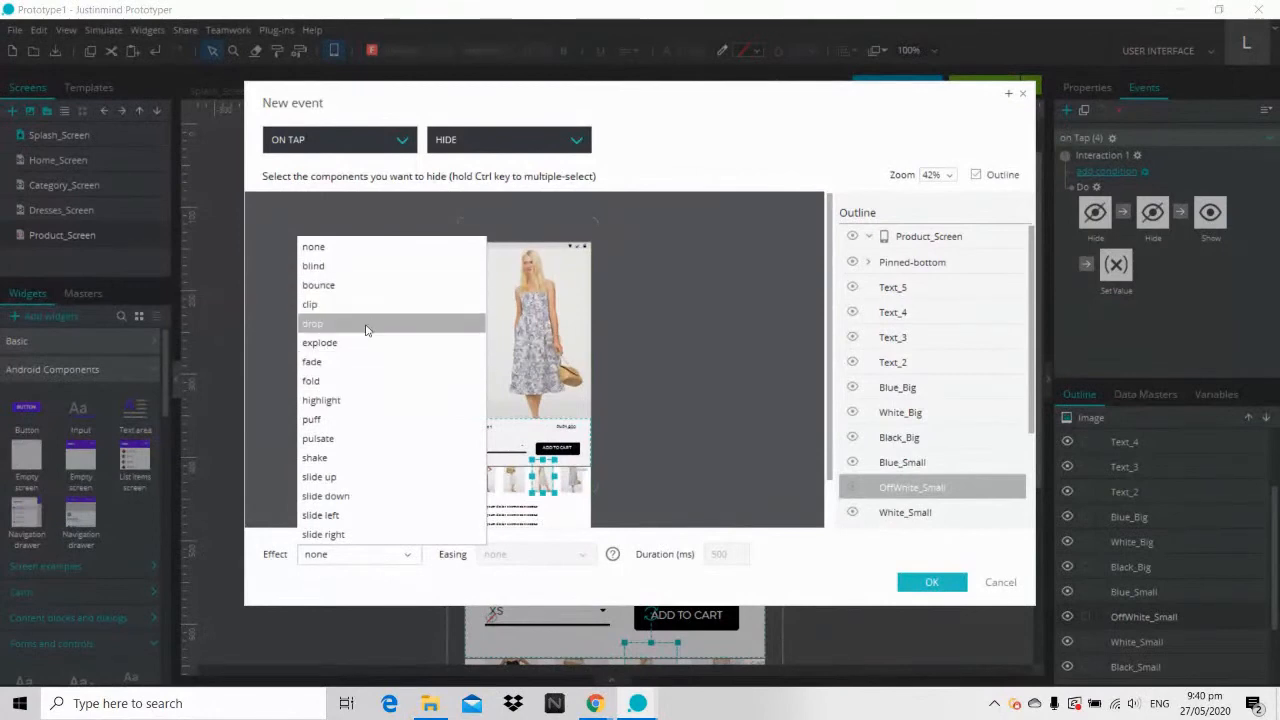
left_click(362, 361)
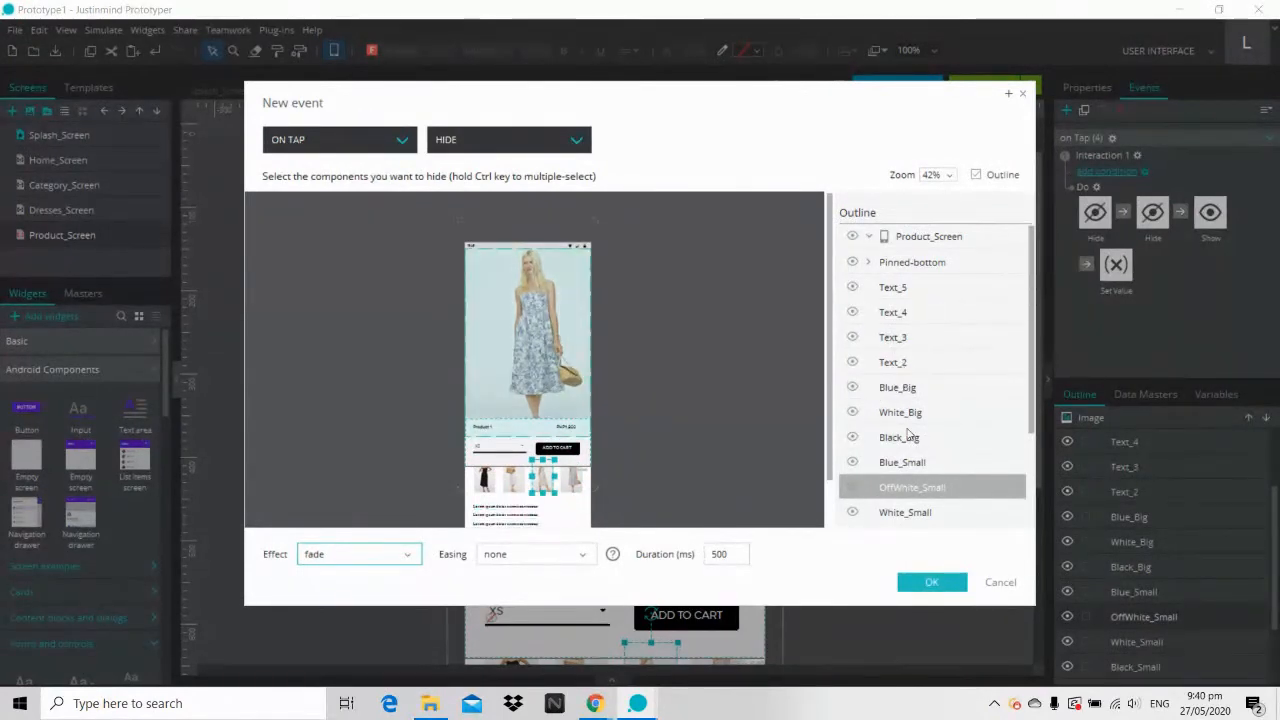
left_click(922, 390)
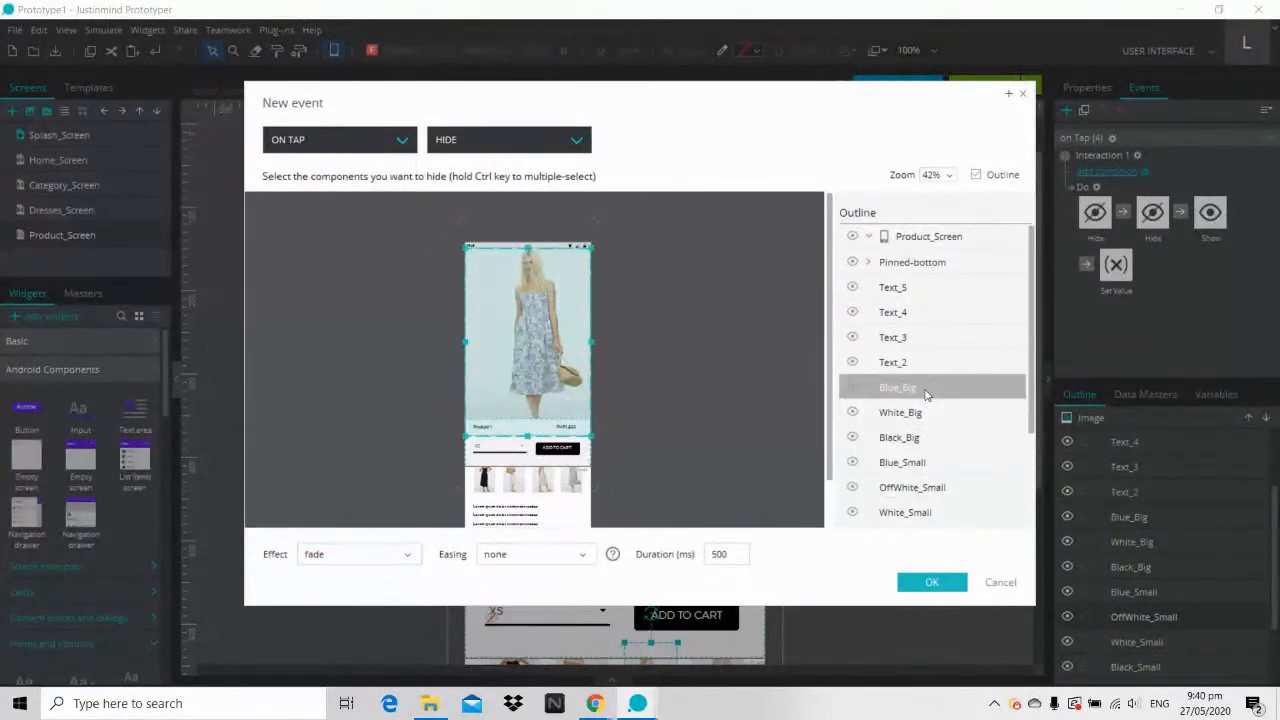
left_click(924, 587)
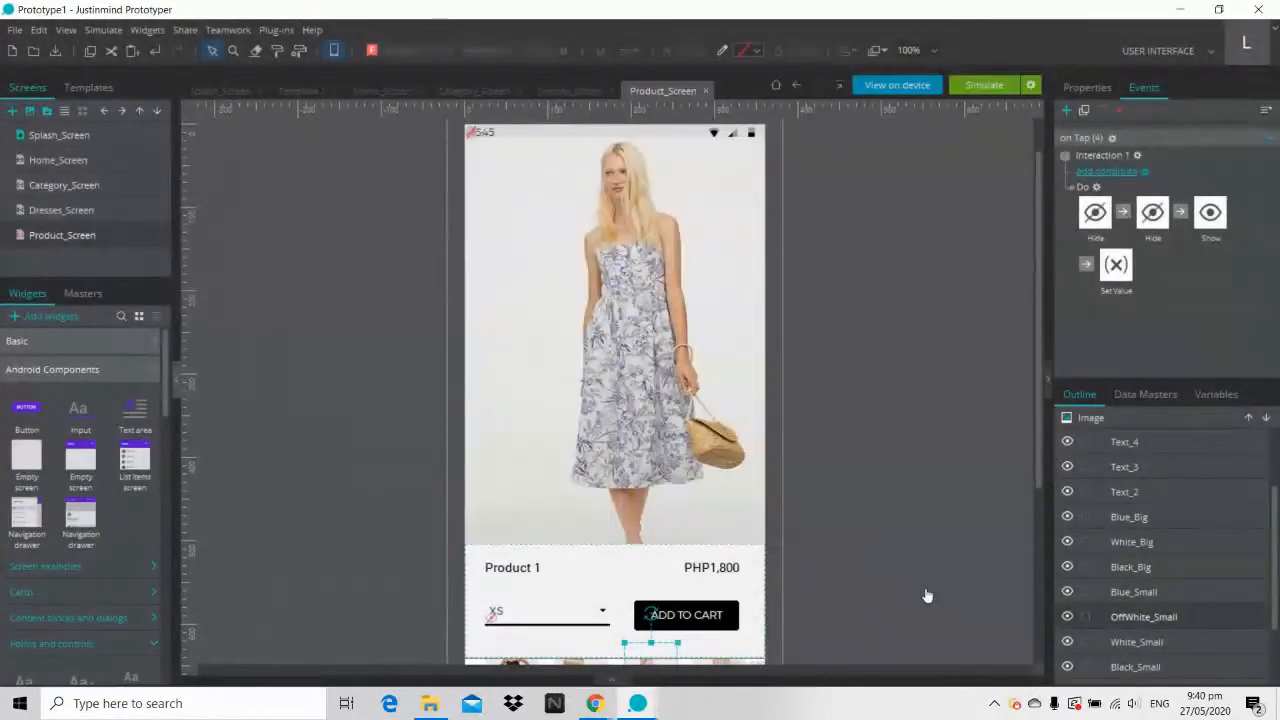
left_click(908, 308)
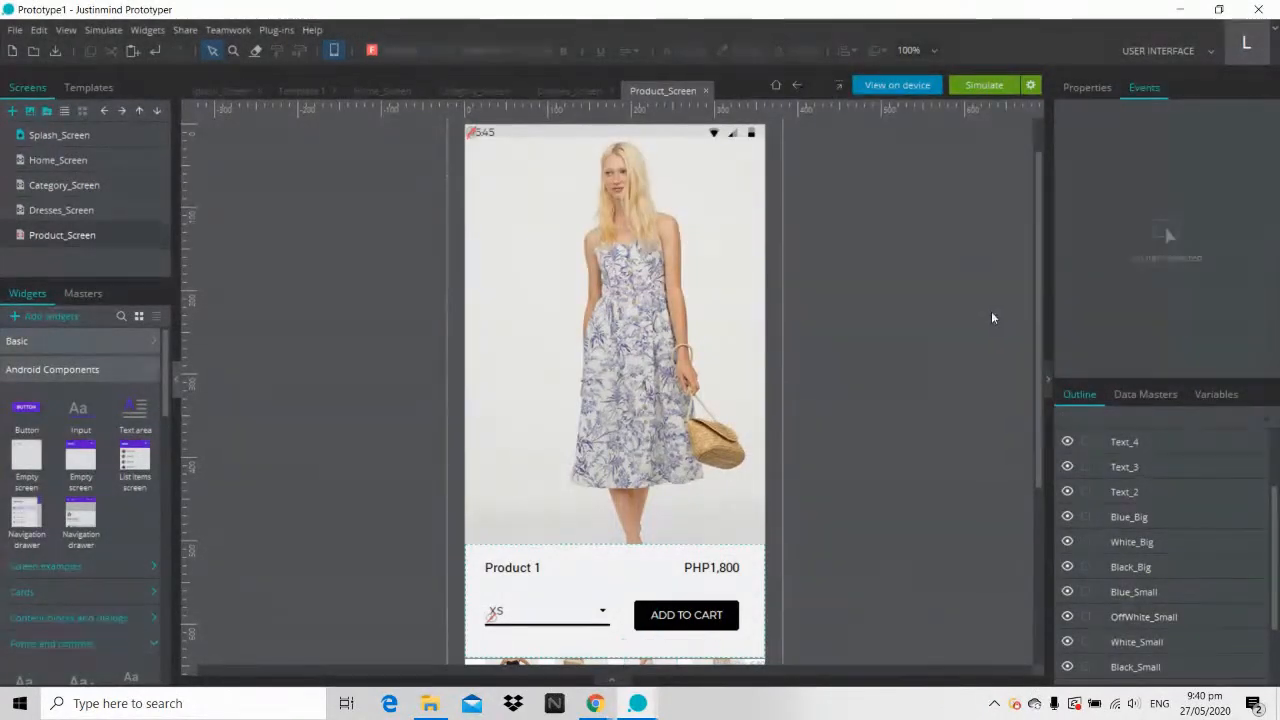
Step: Create an on-tap event on the blue thumbnail that hides Black_Big with the fade effect
left_click_drag(1036, 297, 1036, 393)
left_click(735, 585)
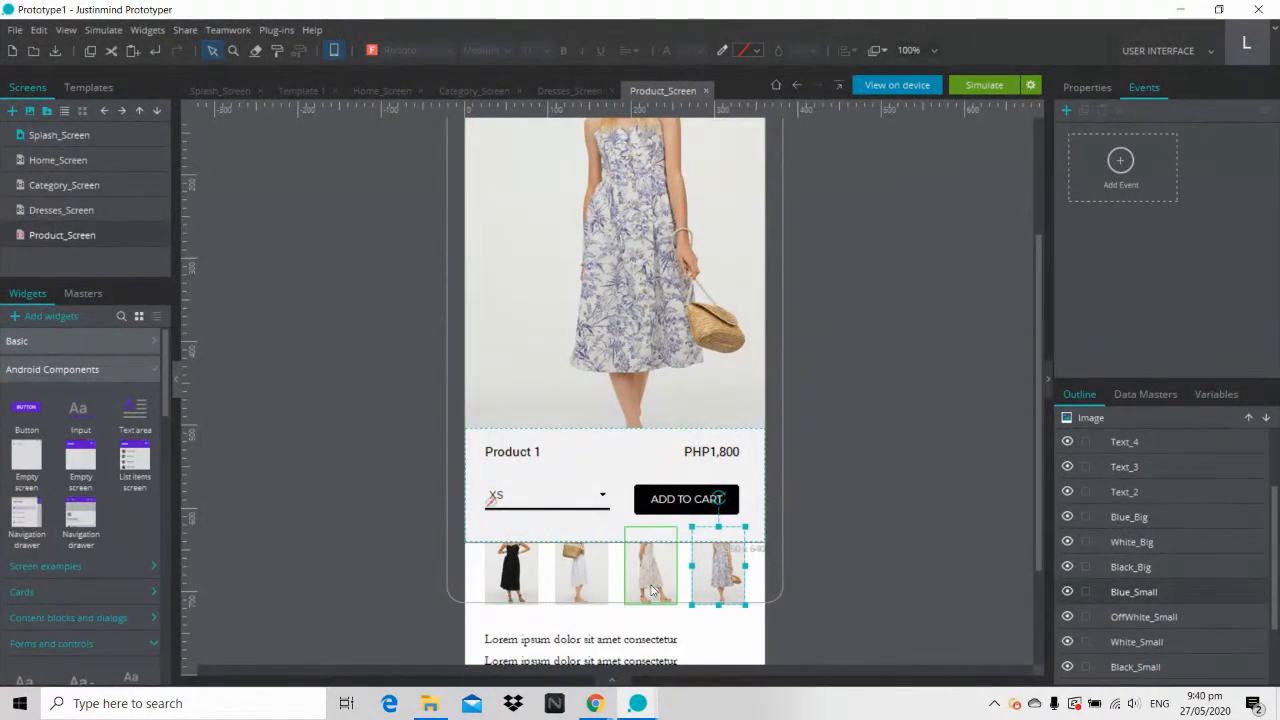
left_click(1121, 164)
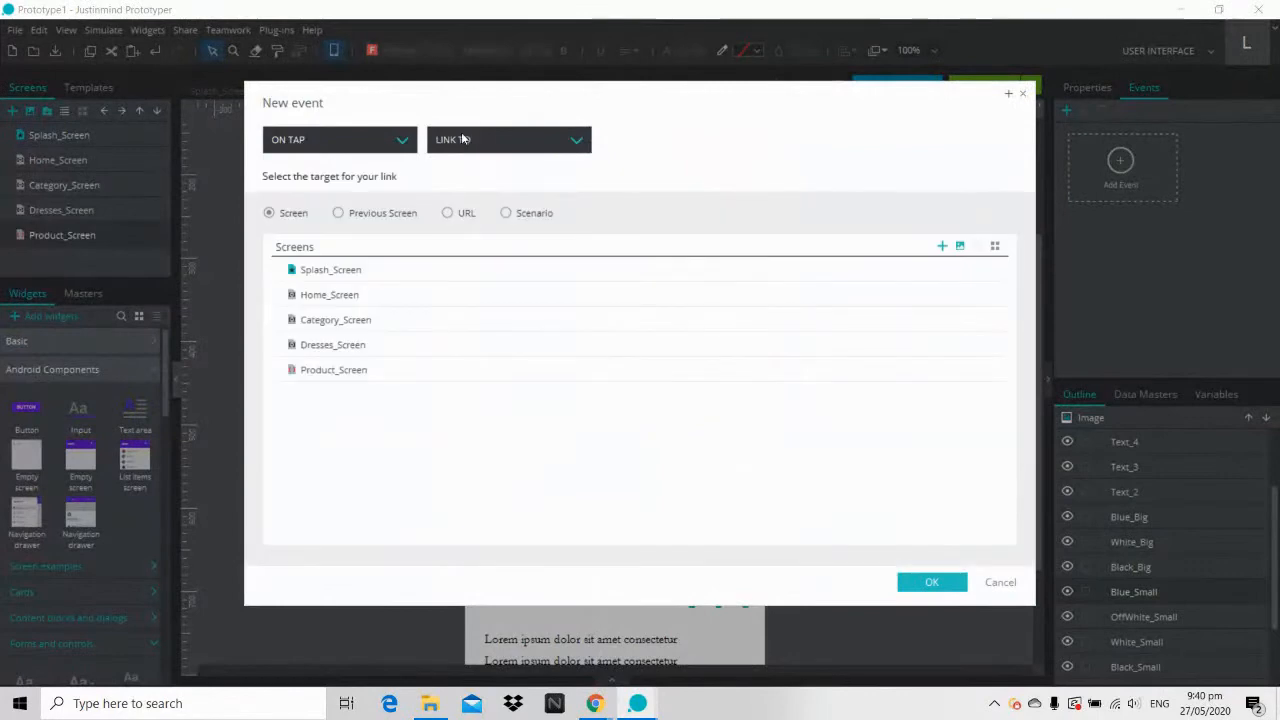
left_click(466, 148)
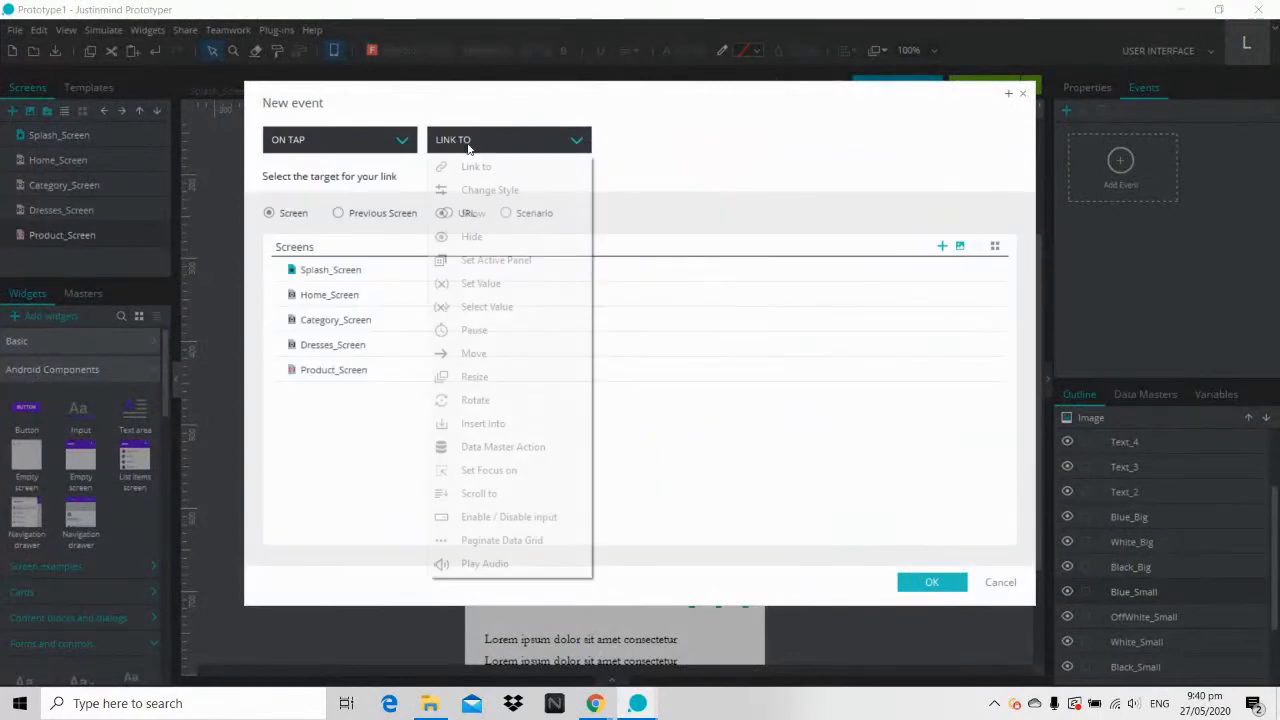
left_click(470, 238)
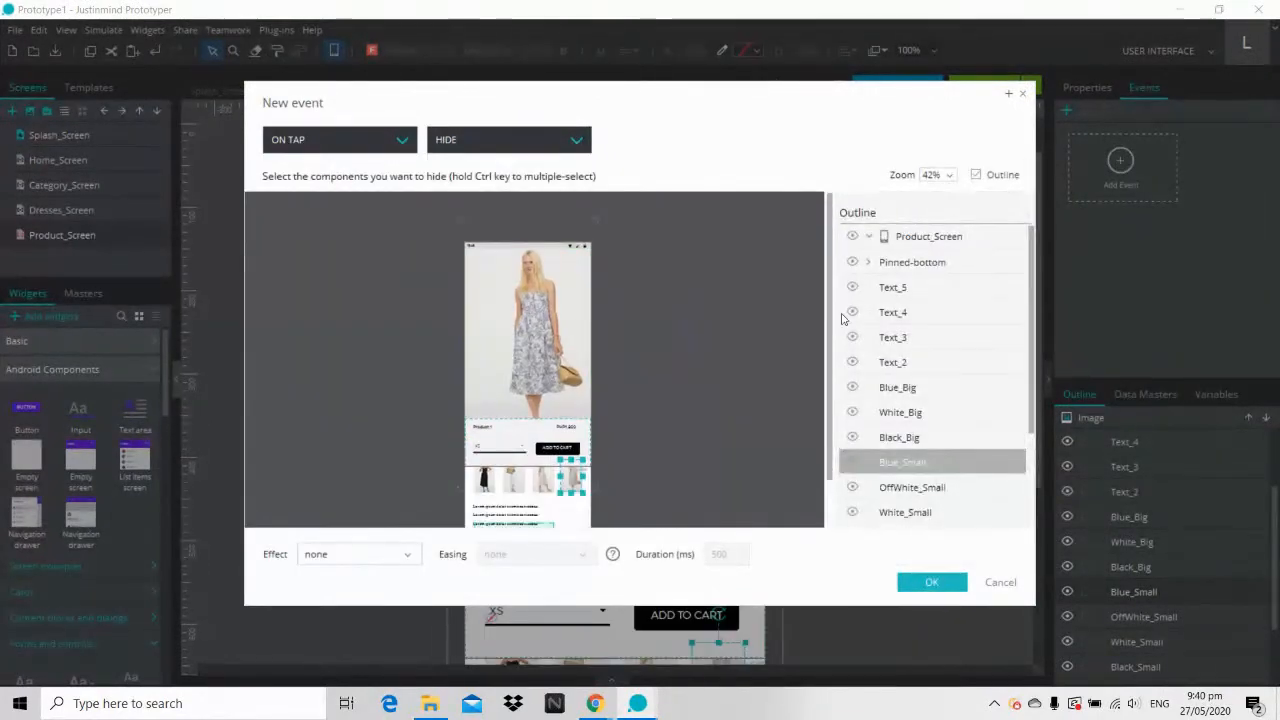
left_click(527, 330)
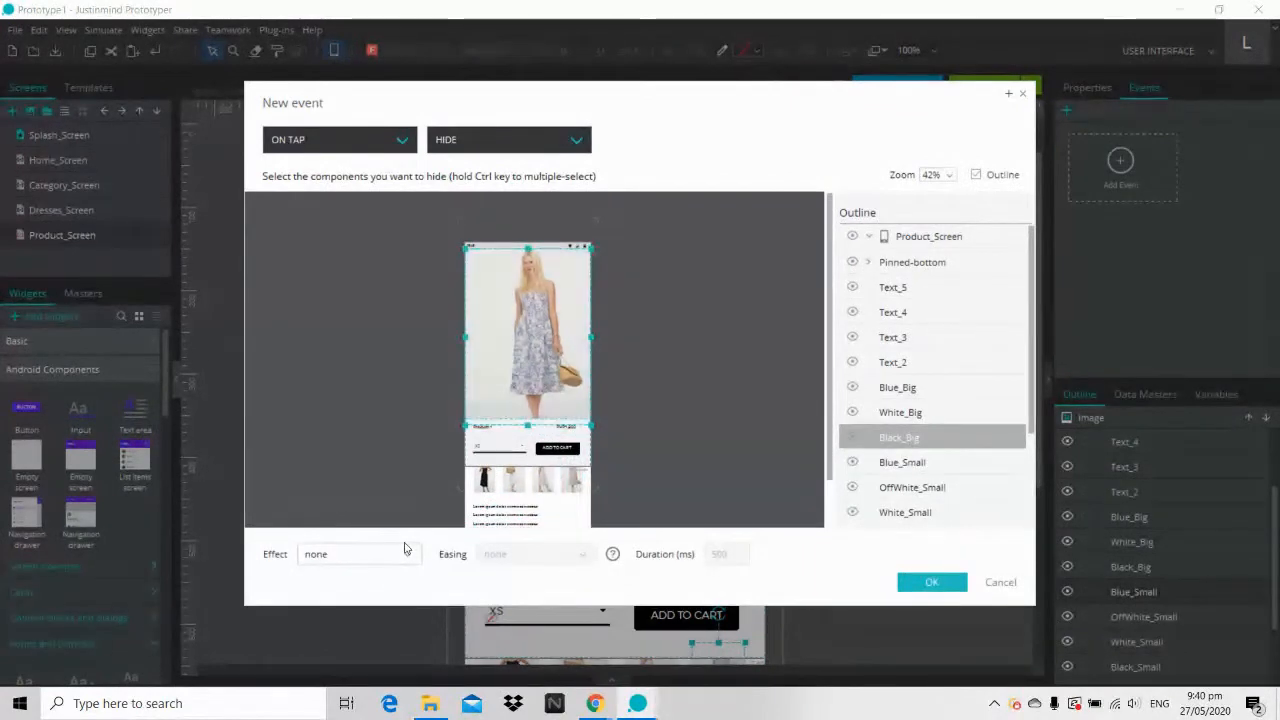
left_click(369, 556)
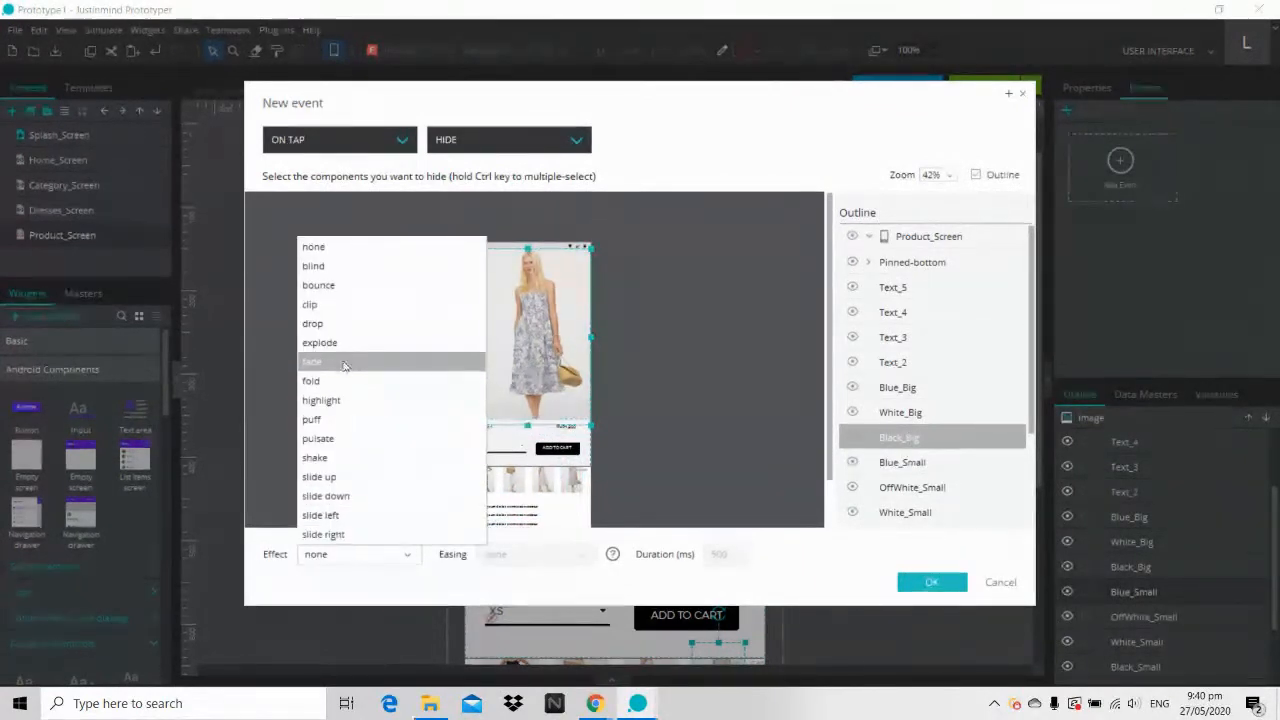
left_click(343, 362)
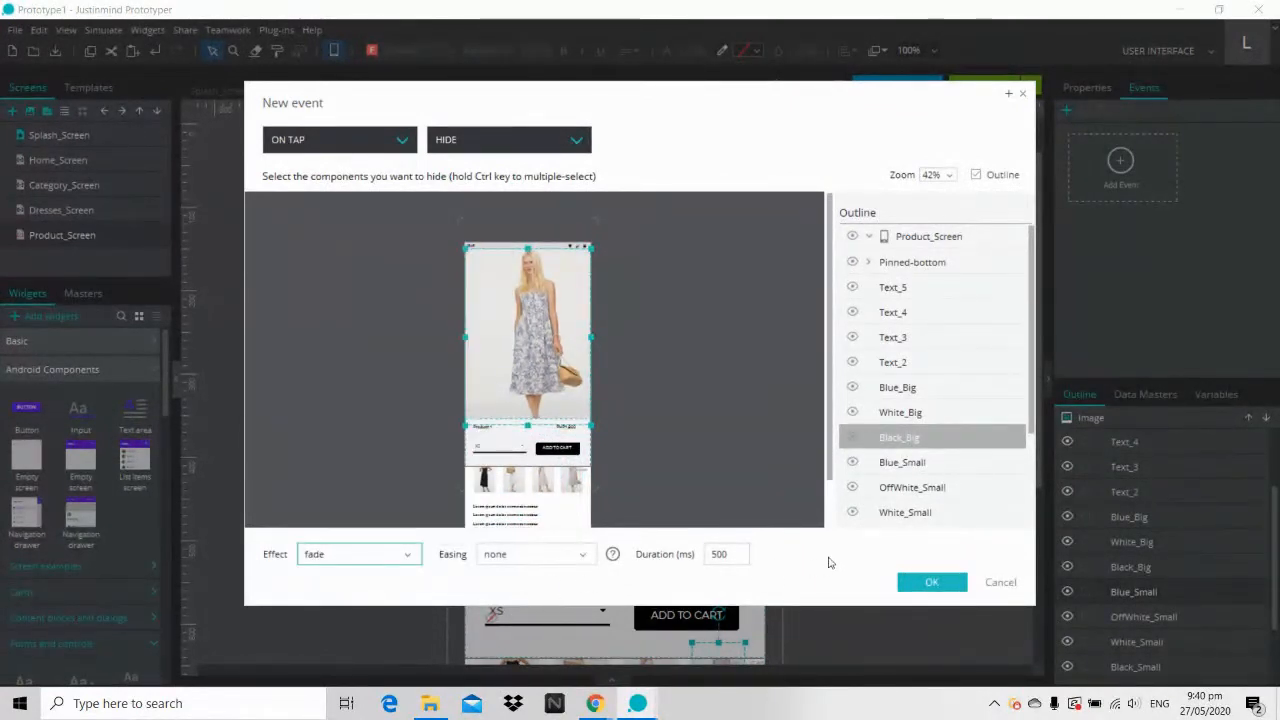
left_click(931, 582)
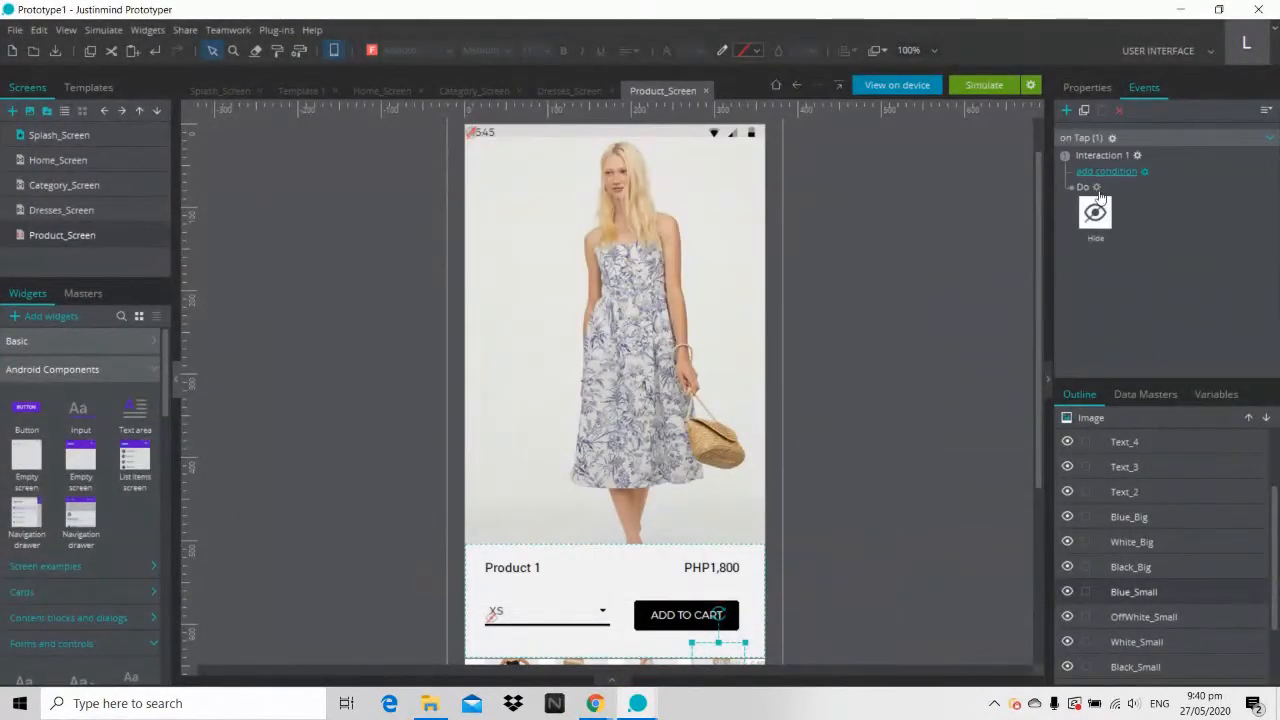
Step: Add a Hide action targeting White_Big, with the fade effect, to the blue thumbnail's on-tap interaction
left_click(1098, 192)
left_click(1118, 200)
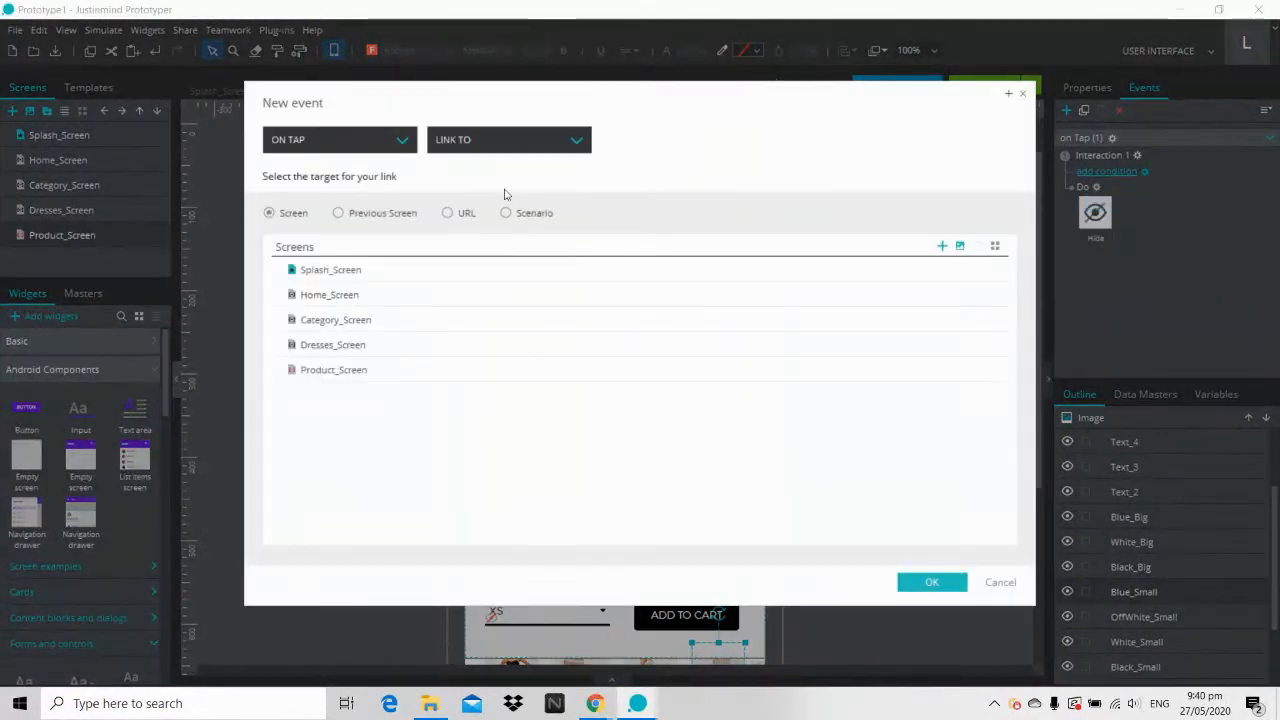
left_click(512, 138)
left_click(480, 236)
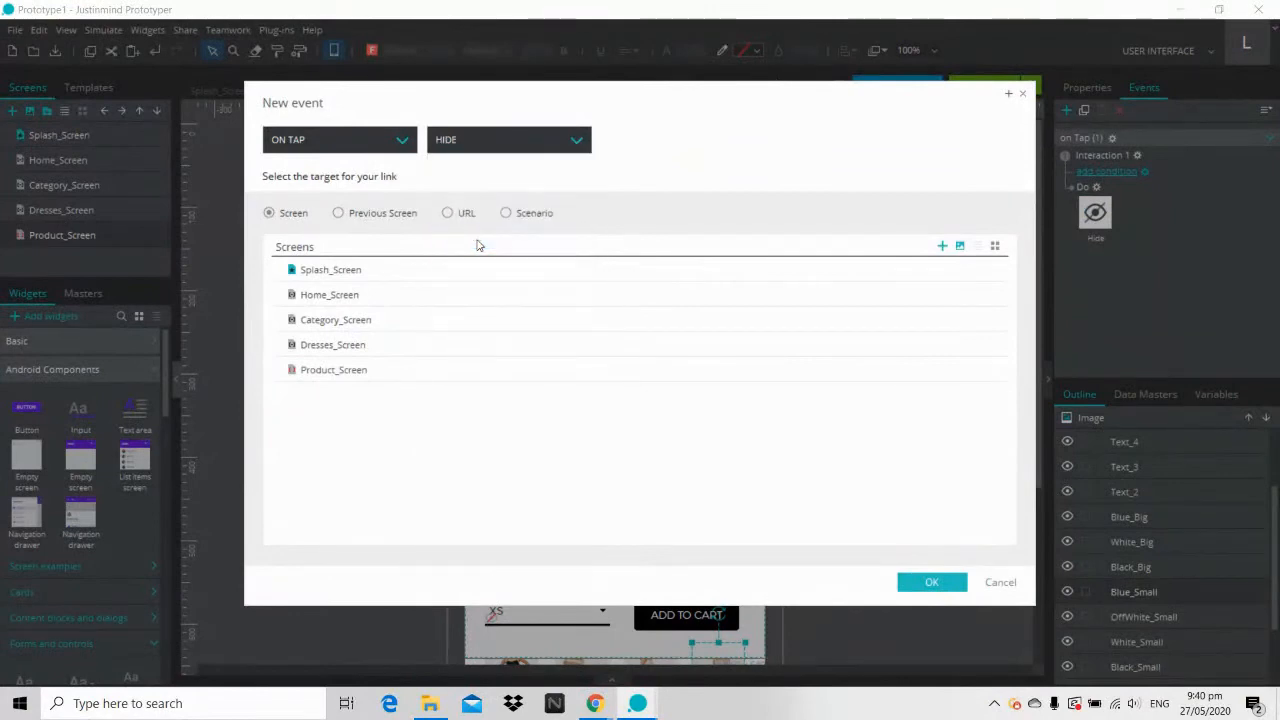
left_click(898, 413)
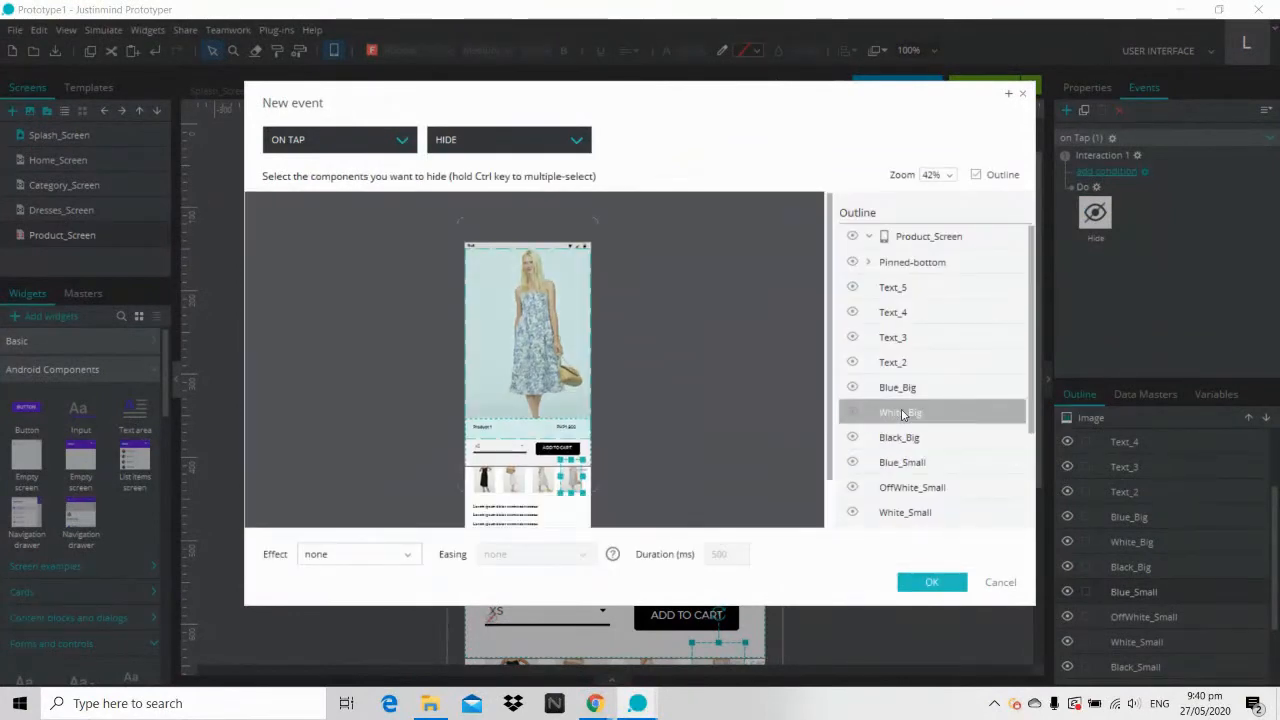
left_click(380, 553)
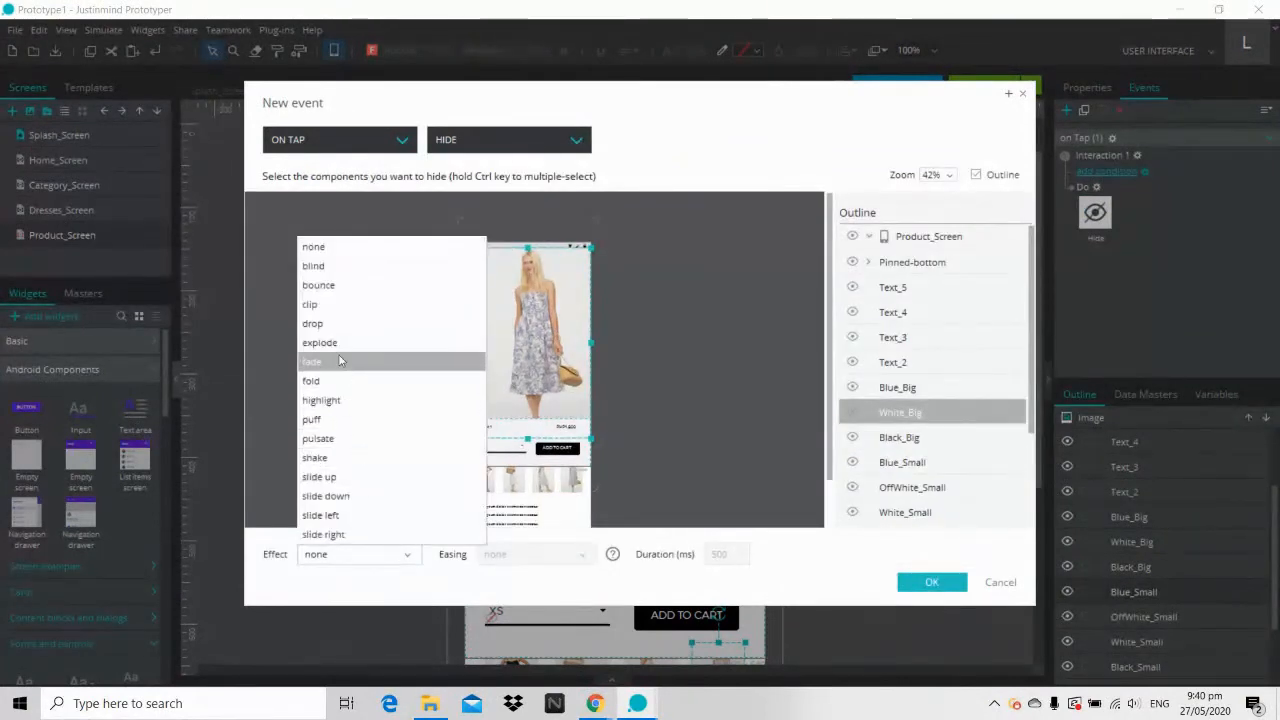
left_click(337, 366)
left_click(922, 582)
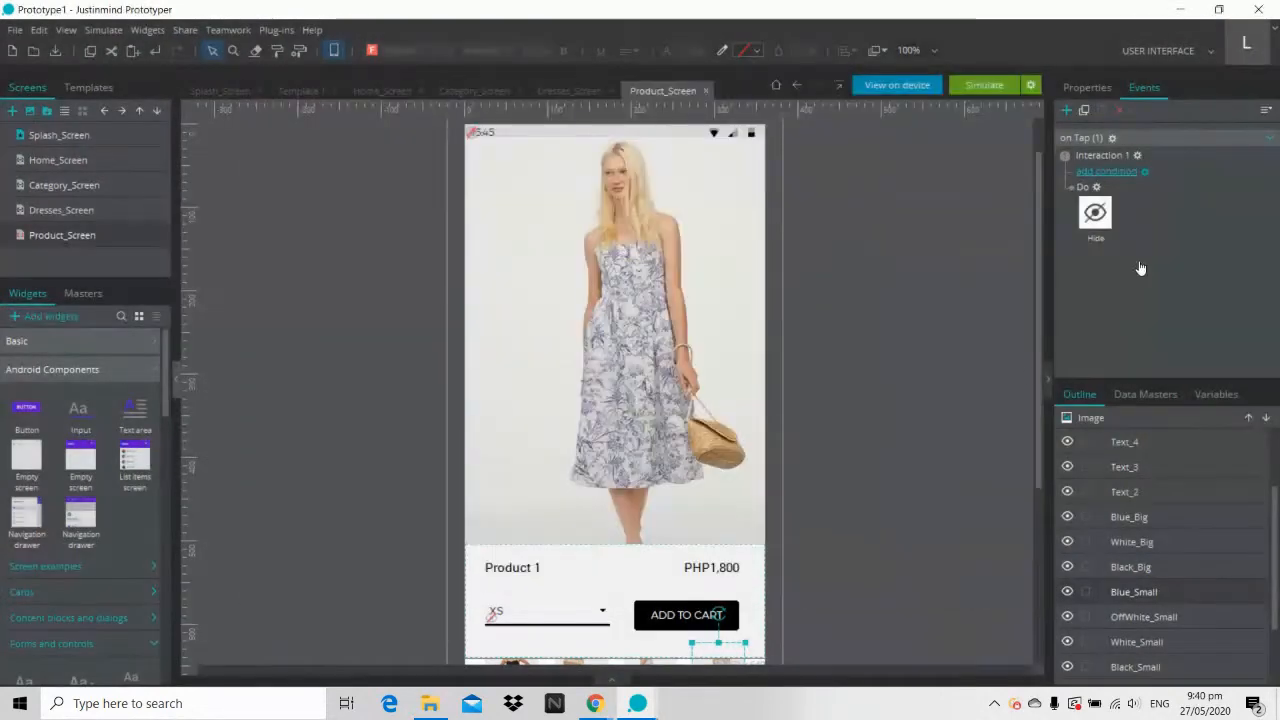
Step: Add a Hide action targeting Off_White_Big, with the fade effect, to the blue thumbnail's on-tap interaction
left_click(1096, 188)
left_click(1112, 200)
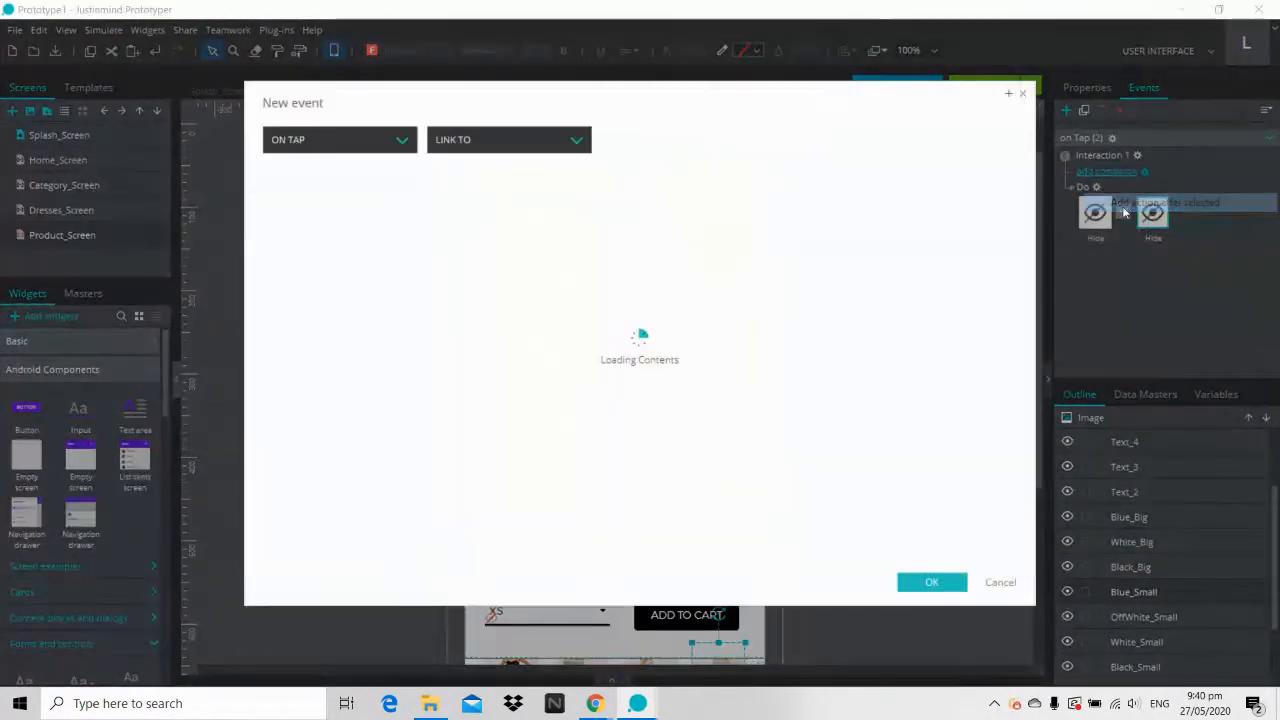
left_click(494, 145)
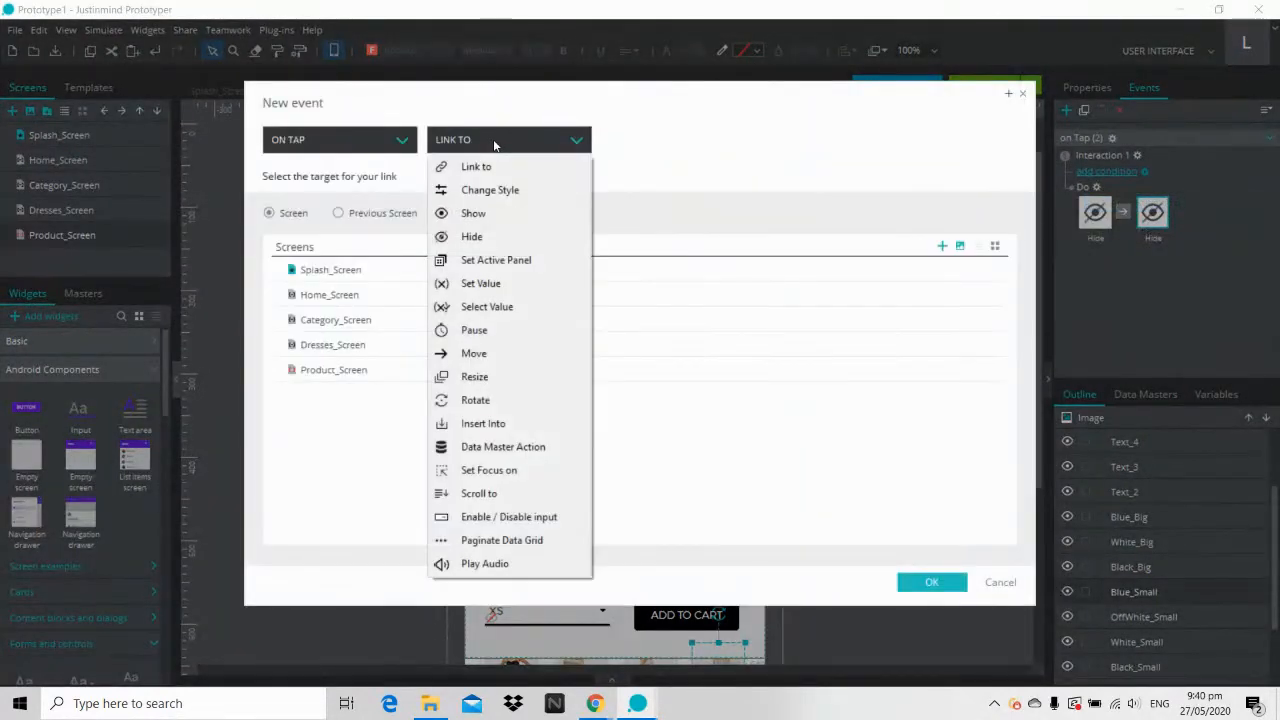
left_click(480, 236)
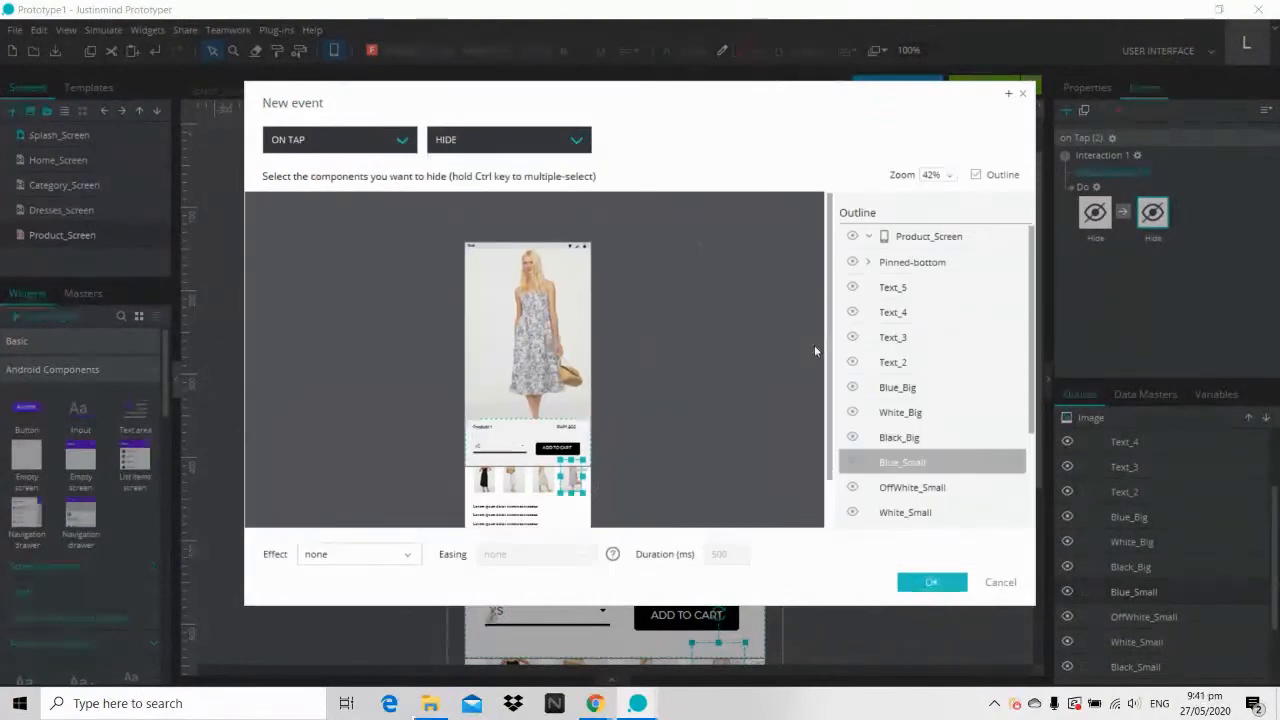
left_click(915, 488)
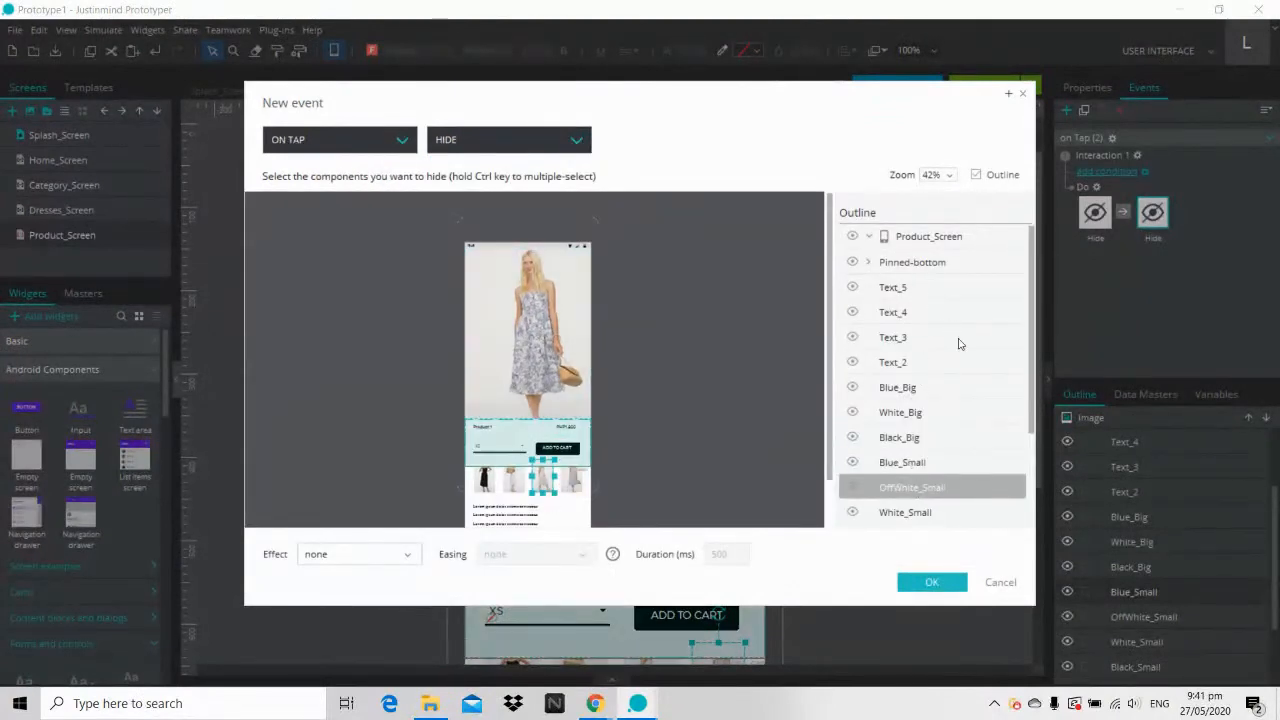
scroll(1033, 397, "down", 2)
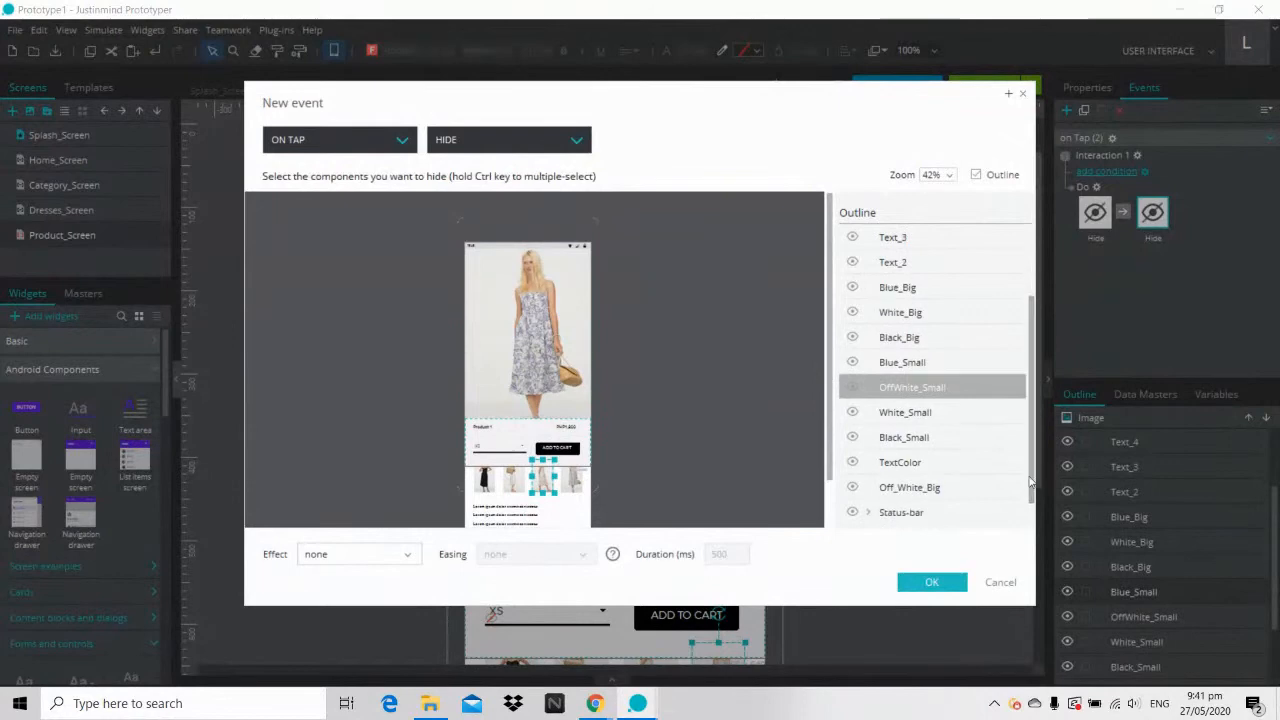
left_click(977, 487)
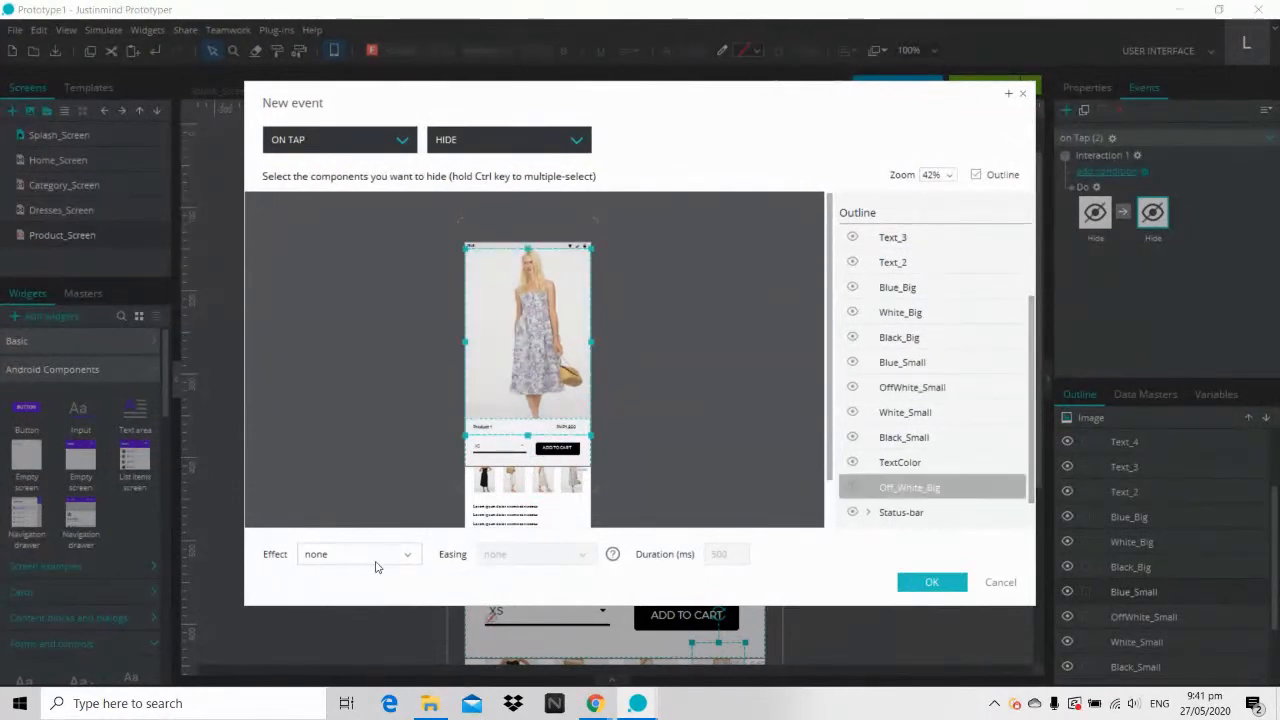
left_click(343, 556)
left_click(332, 363)
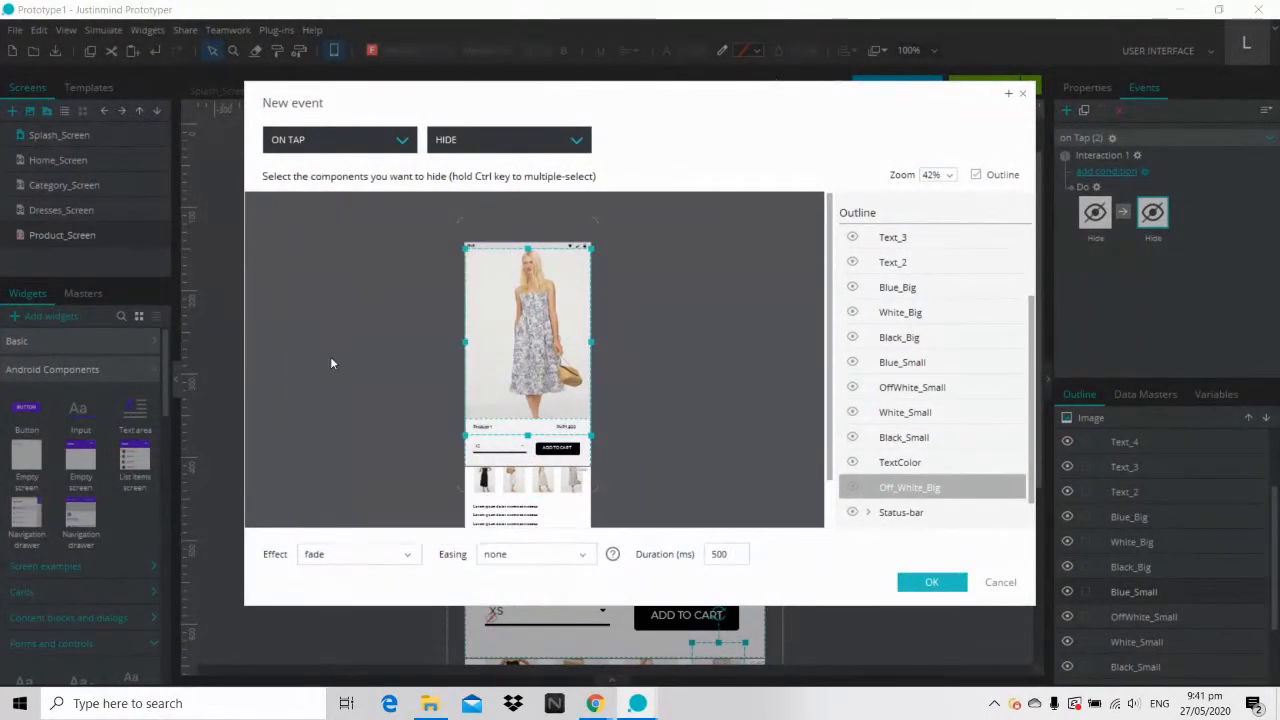
left_click(933, 582)
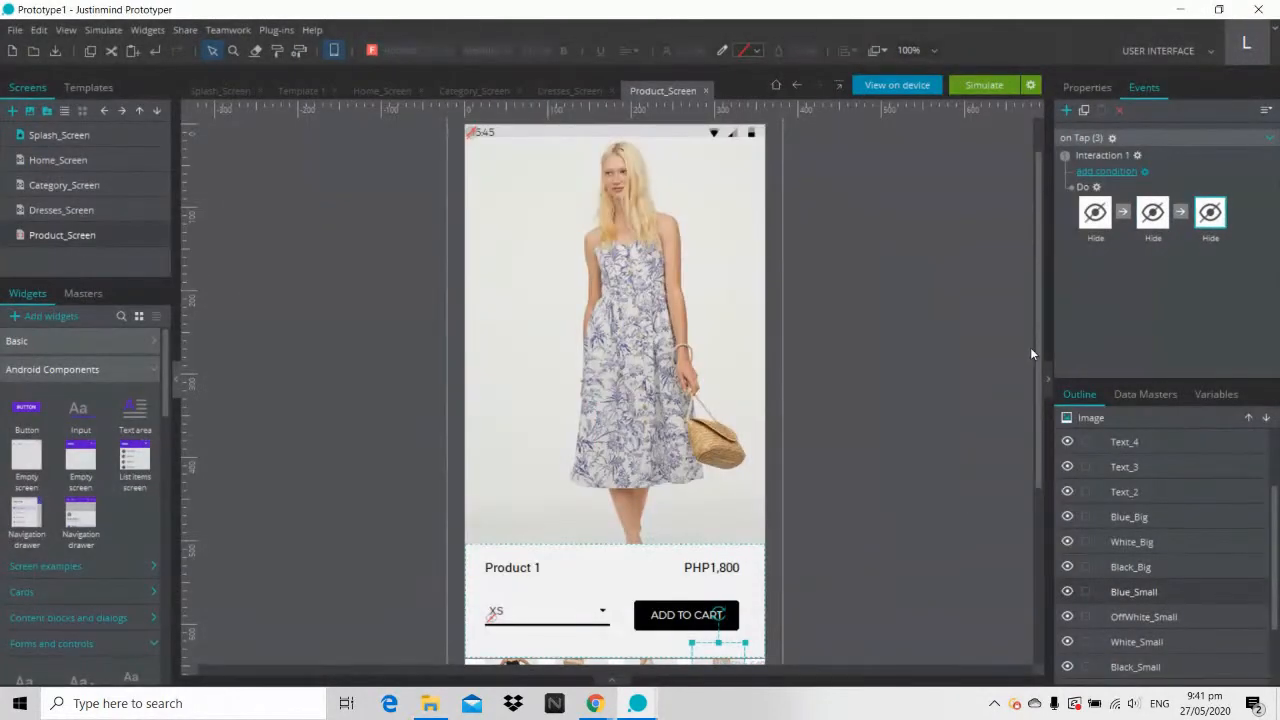
Step: Add a Show action targeting Blue_Big, with the fade effect, to the blue thumbnail's on-tap interaction
left_click(1096, 188)
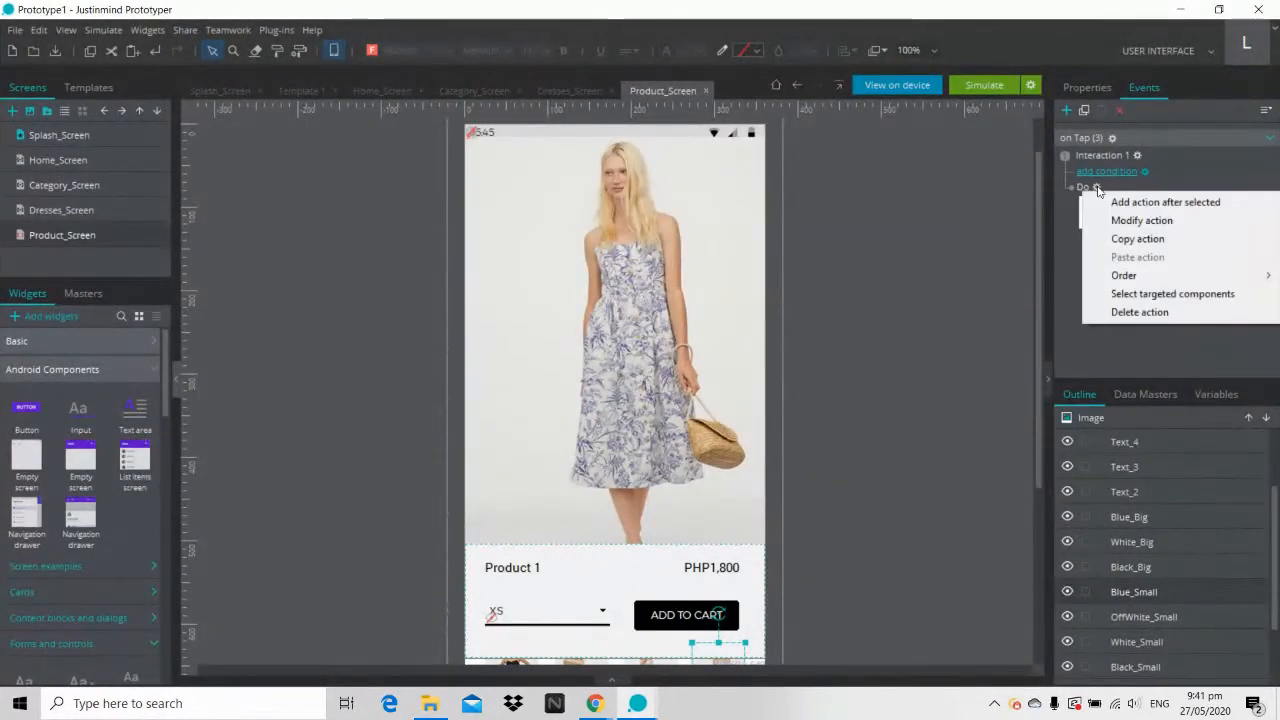
left_click(1112, 203)
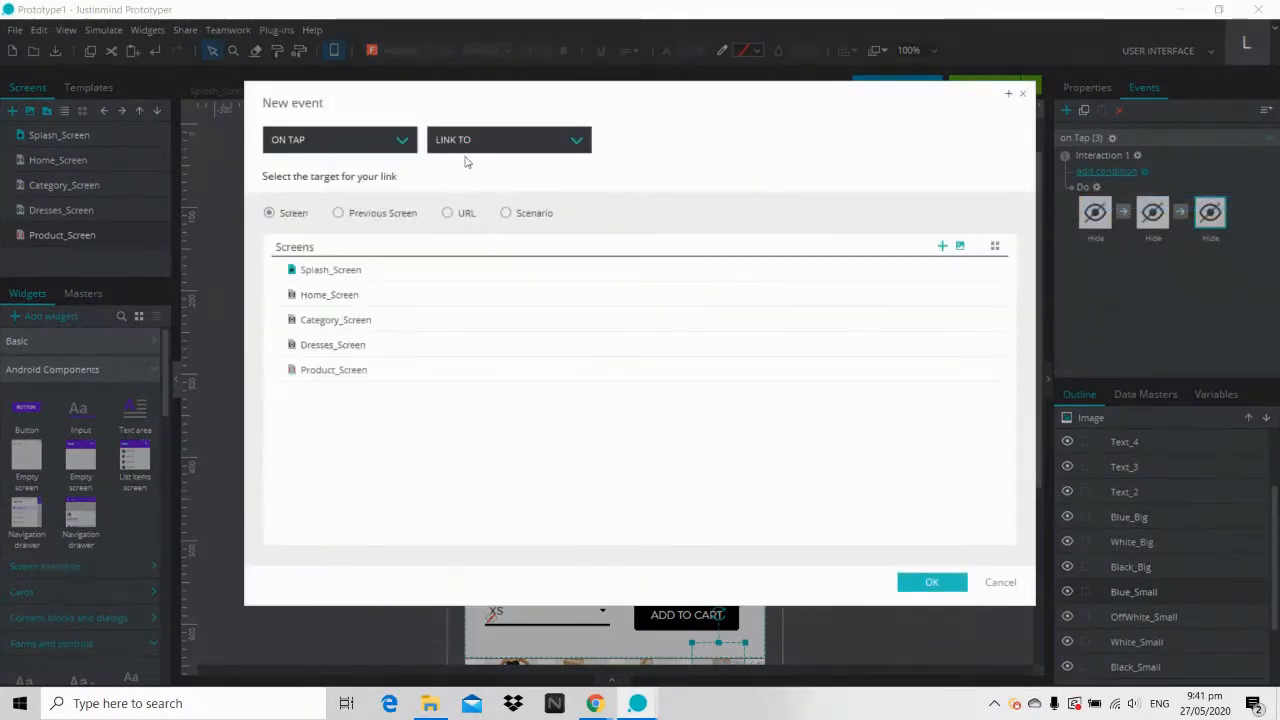
left_click(497, 144)
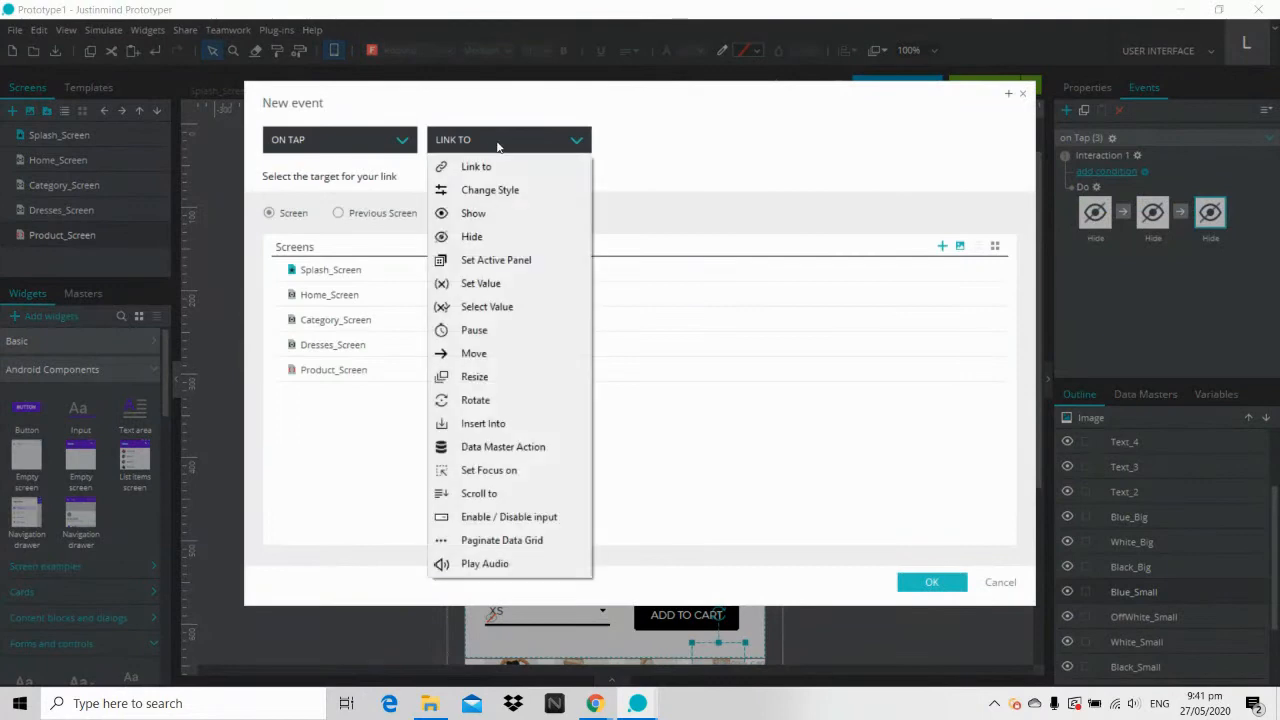
left_click(476, 215)
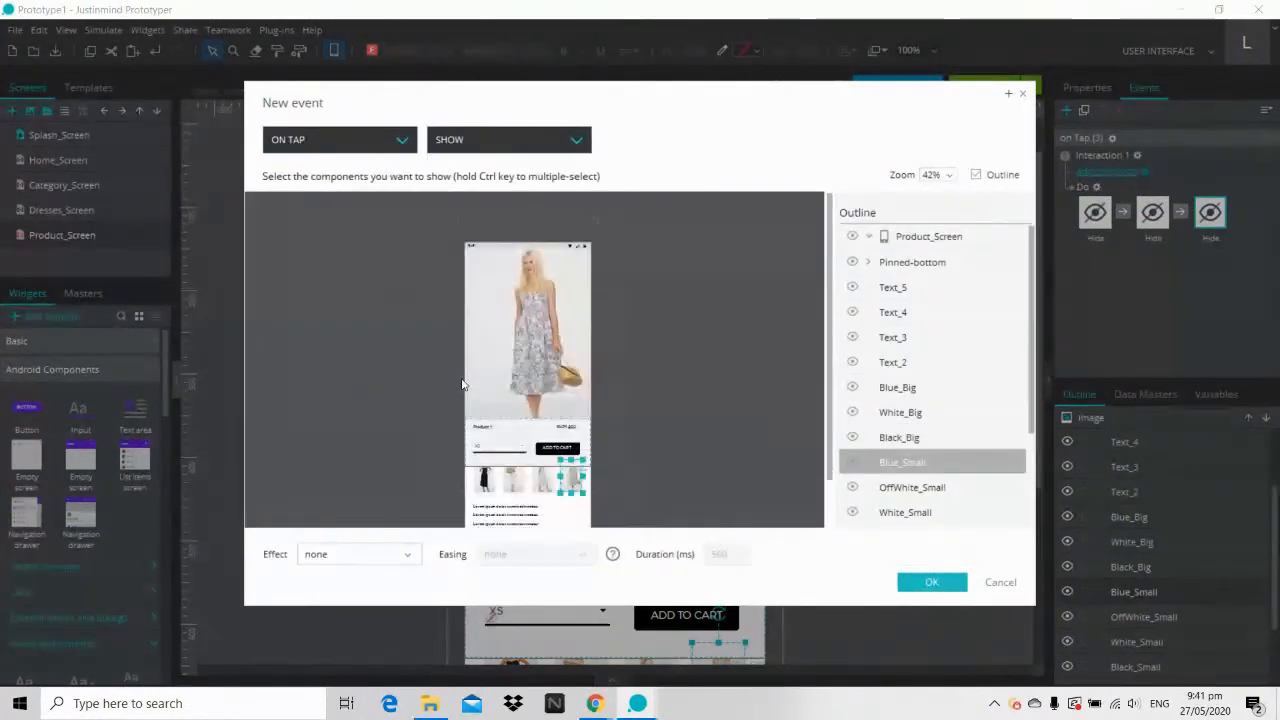
left_click(926, 388)
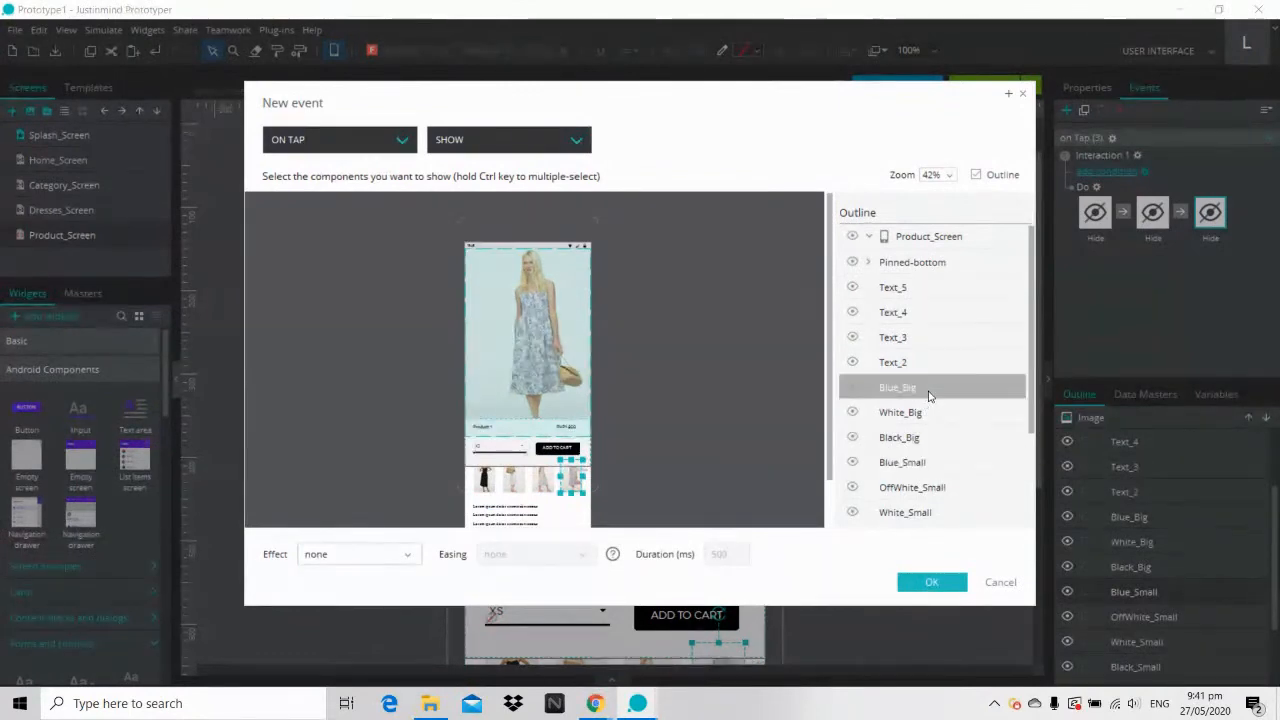
left_click(372, 556)
left_click(337, 364)
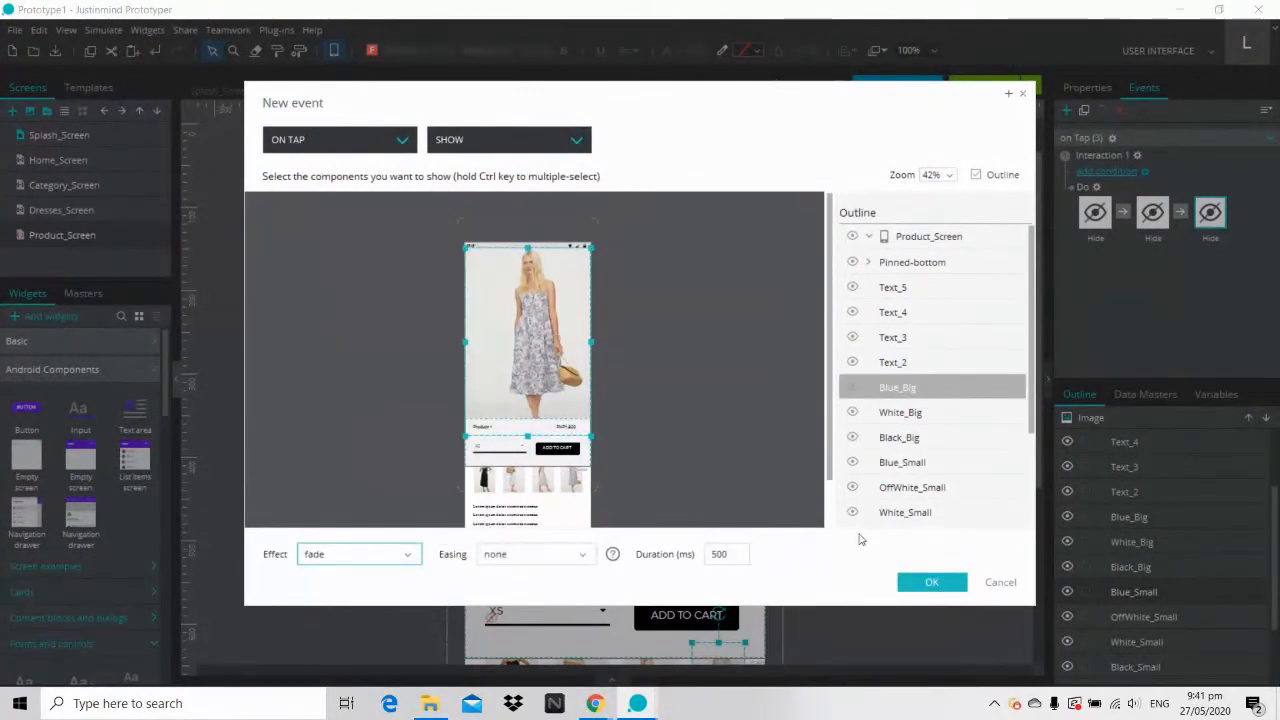
left_click(925, 582)
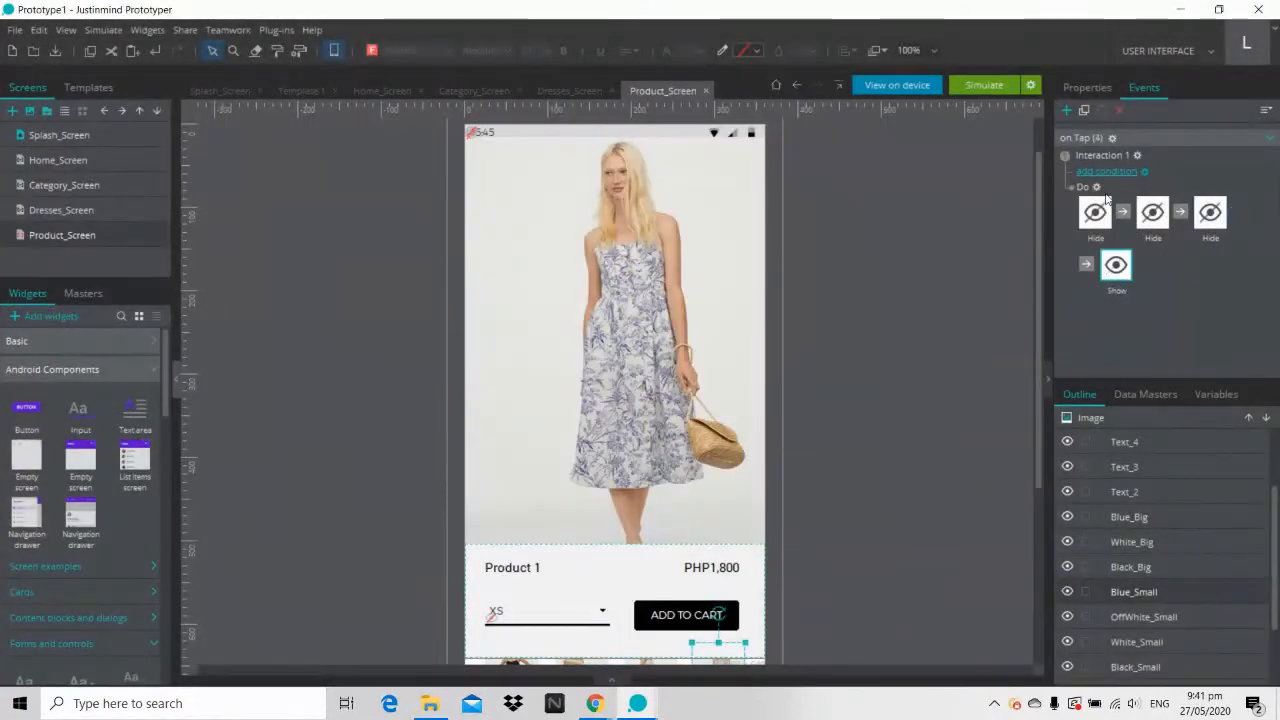
Step: Add a Set Value action to the blue thumbnail's on-tap interaction that sets TextColor to the fixed value "Blue Dress"
right_click(1097, 189)
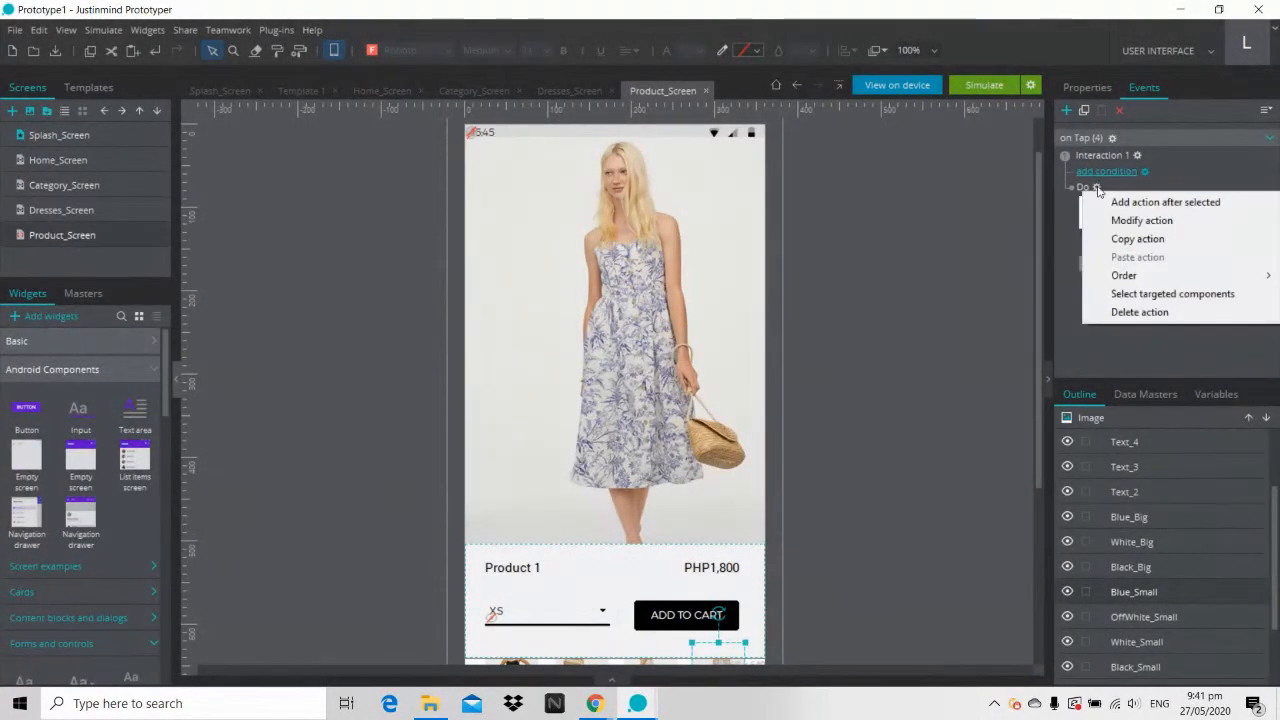
left_click(1135, 200)
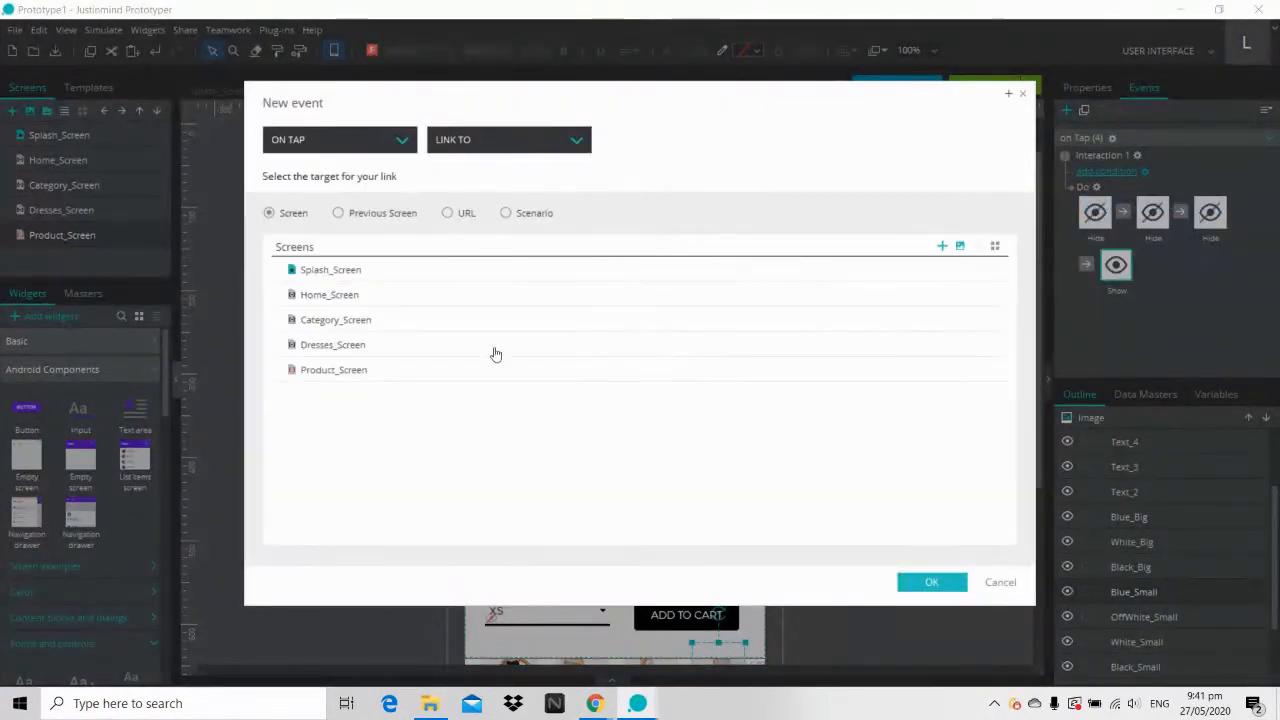
left_click(485, 140)
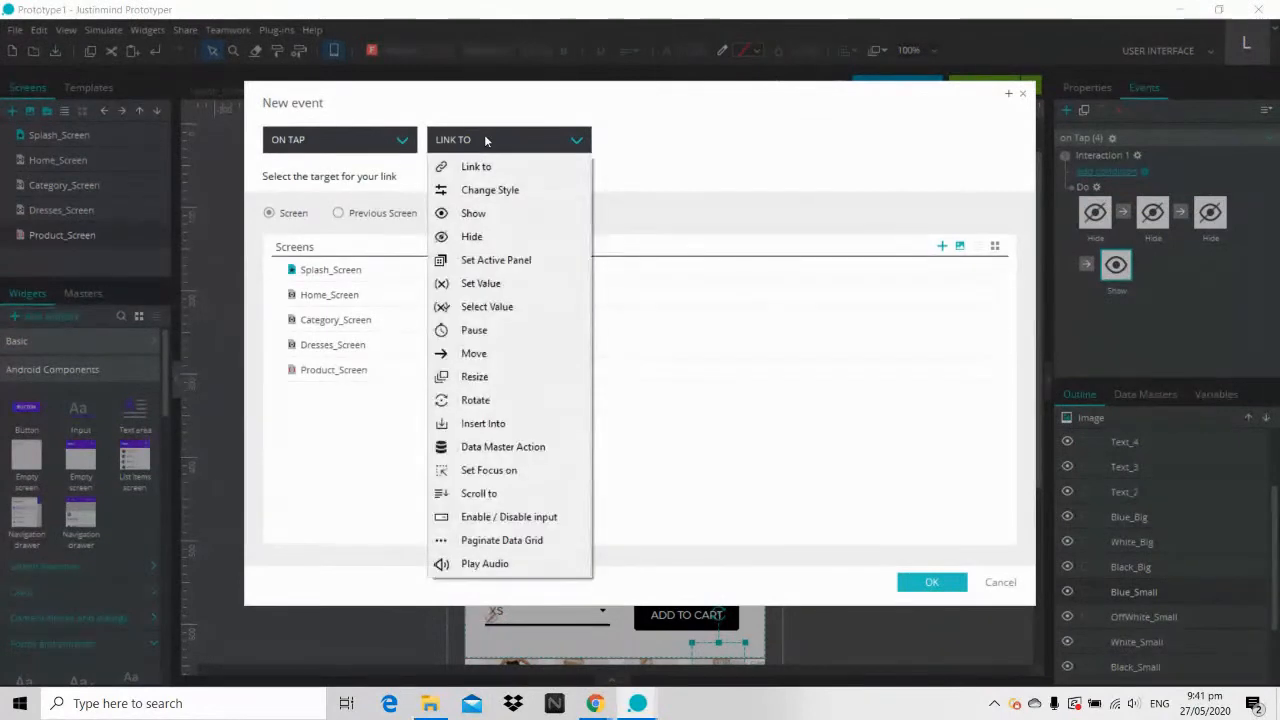
left_click(492, 284)
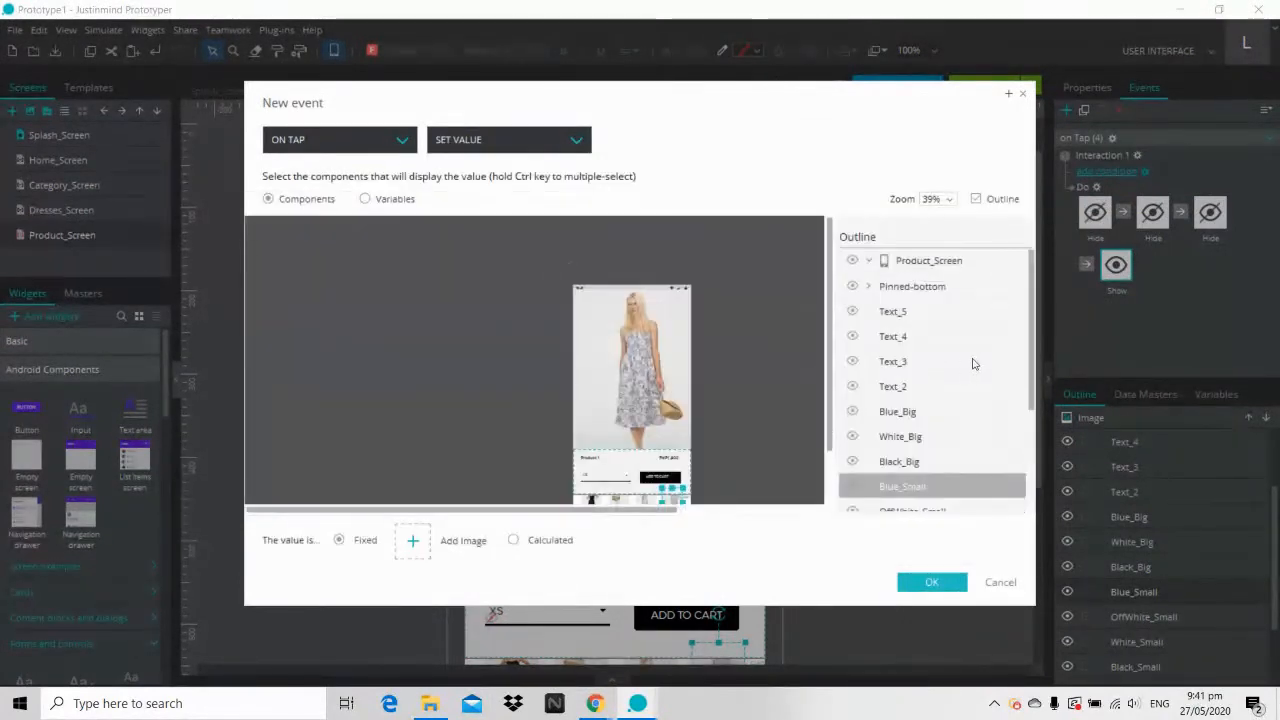
scroll(1032, 398, "down", 1)
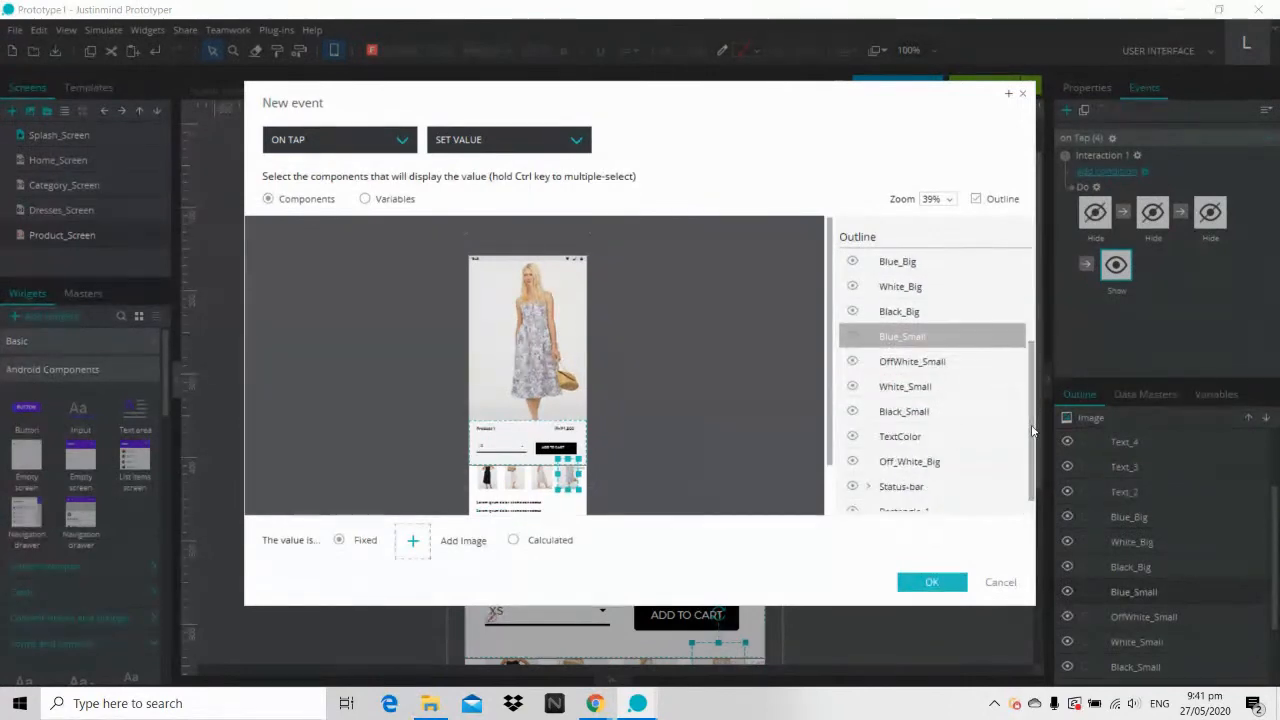
left_click(960, 436)
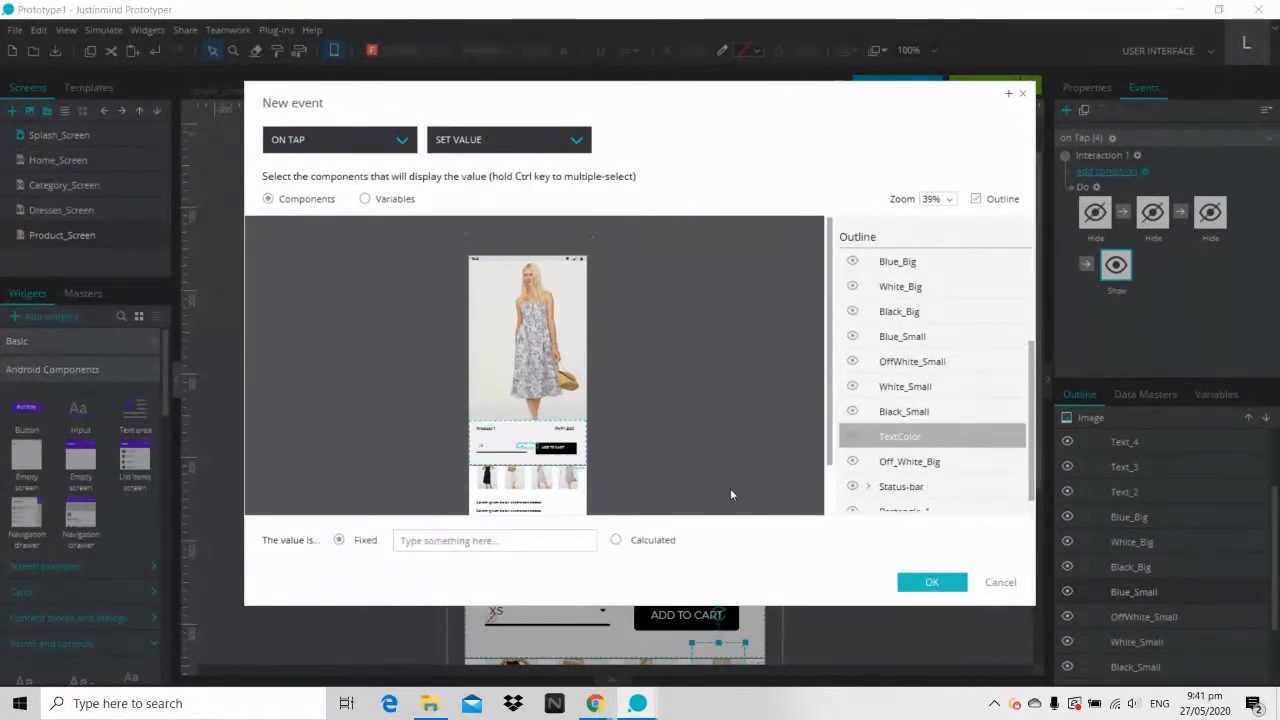
left_click(556, 538)
type("Blue")
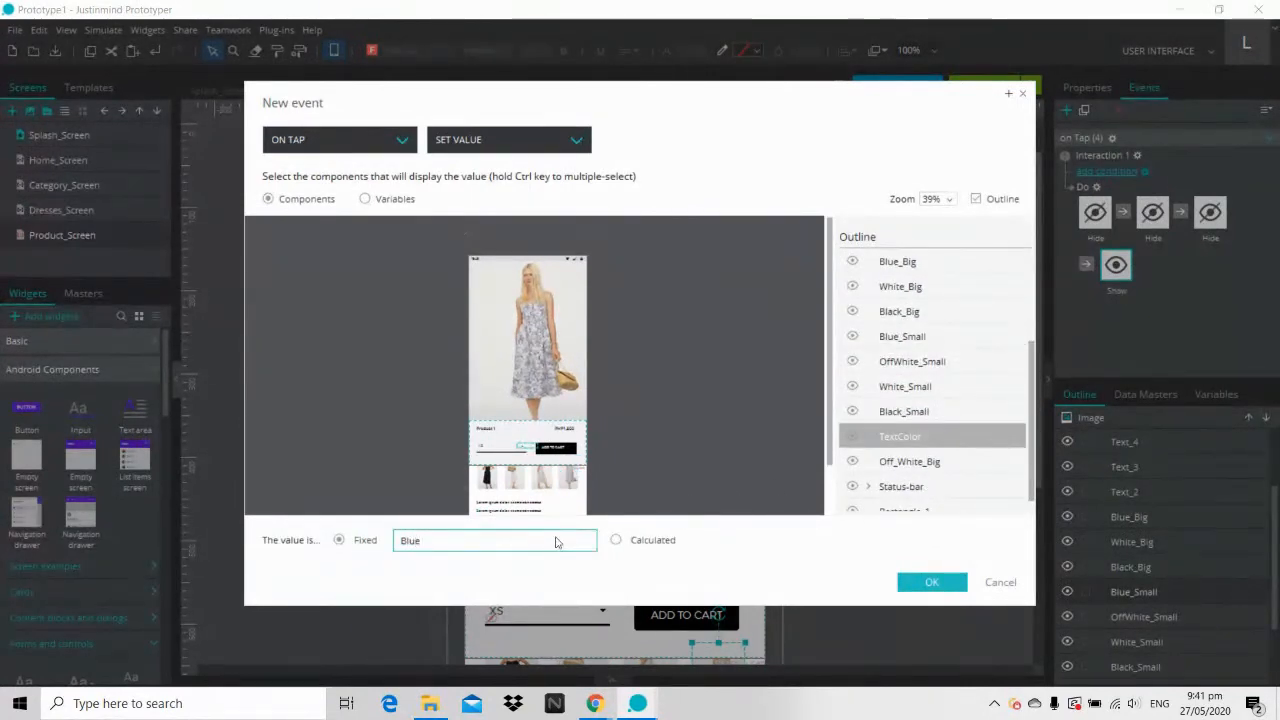
type(" Dr")
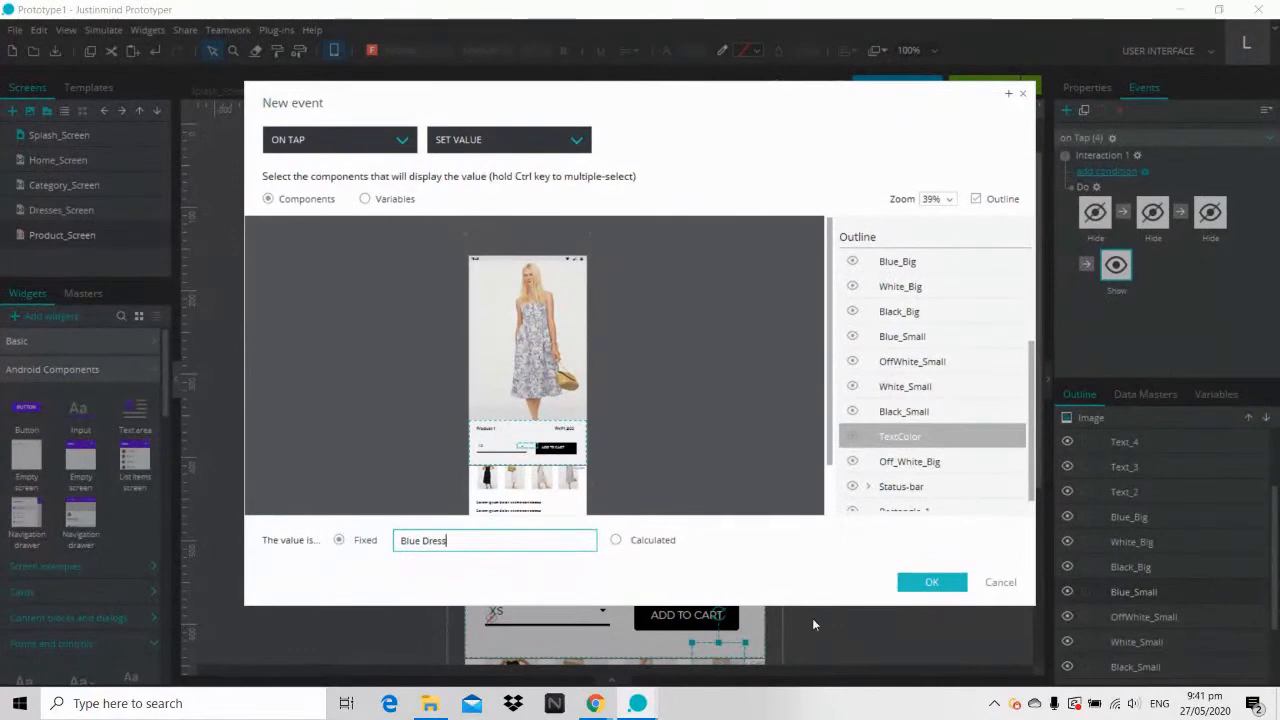
type("ess")
left_click(935, 582)
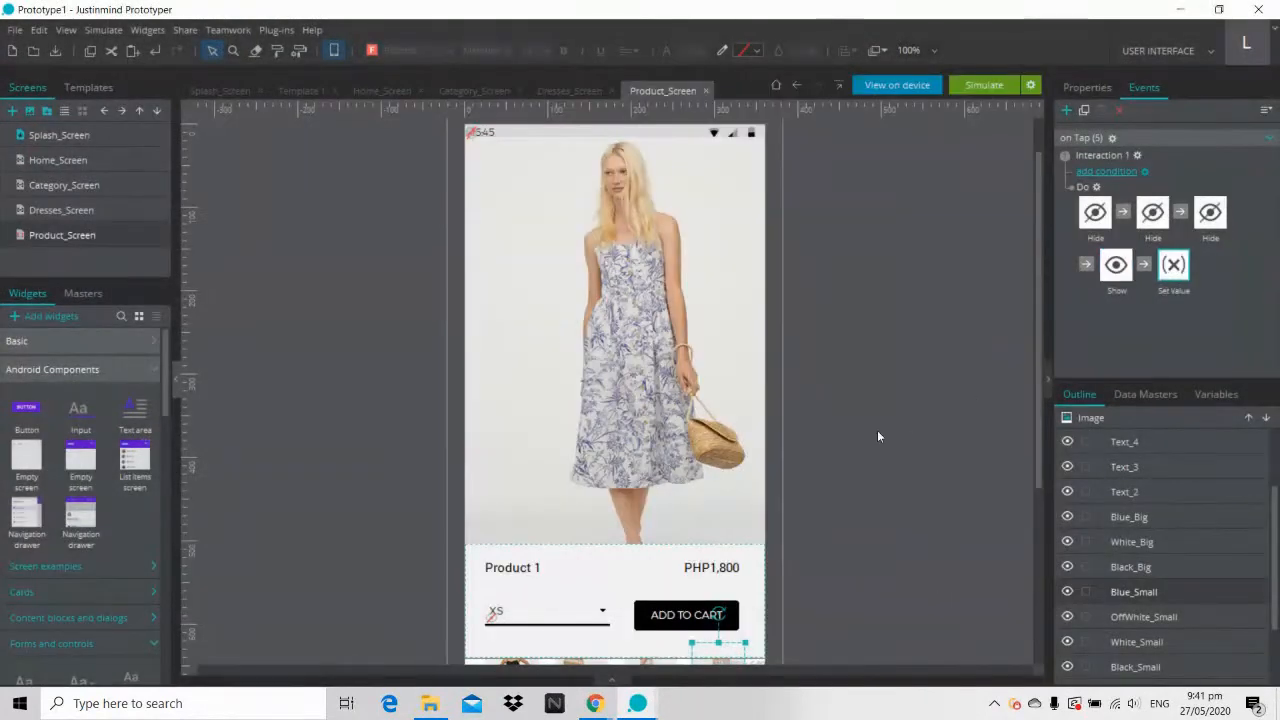
Step: Simulate the product screen, collapse the simulator's header and reduce the phone preview's size slightly
scroll(878, 436, "down", 5)
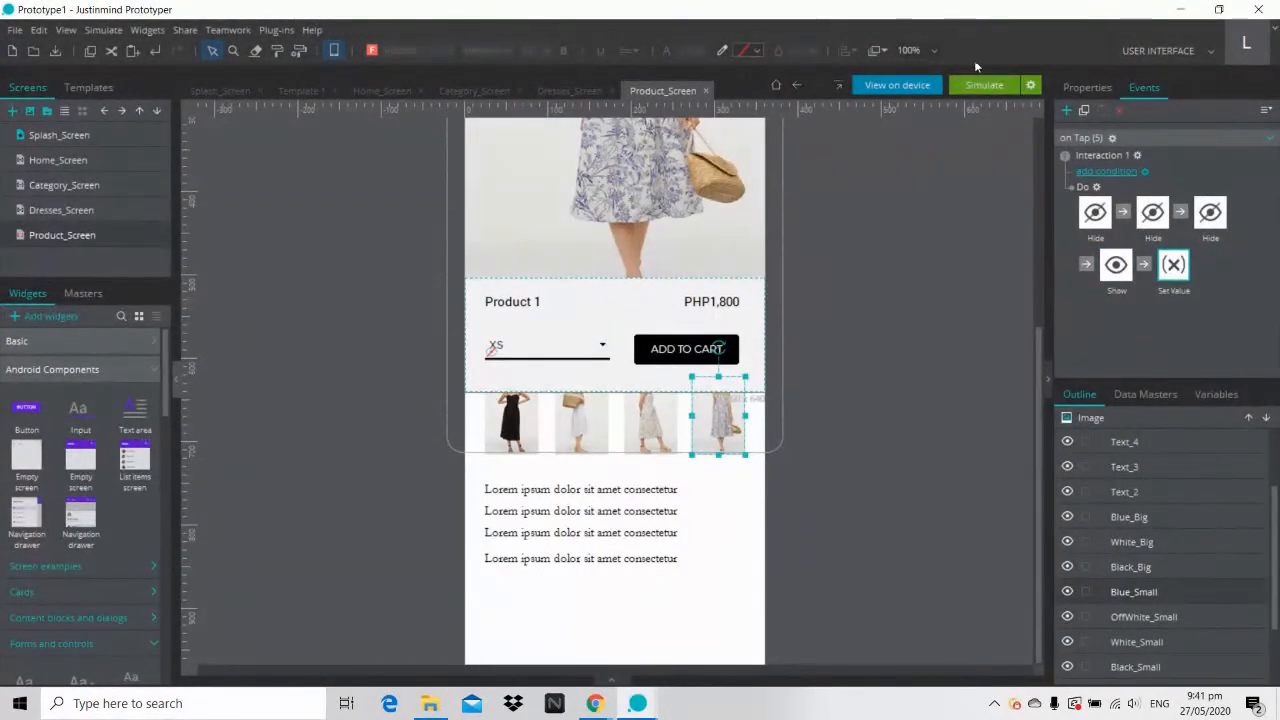
left_click(982, 84)
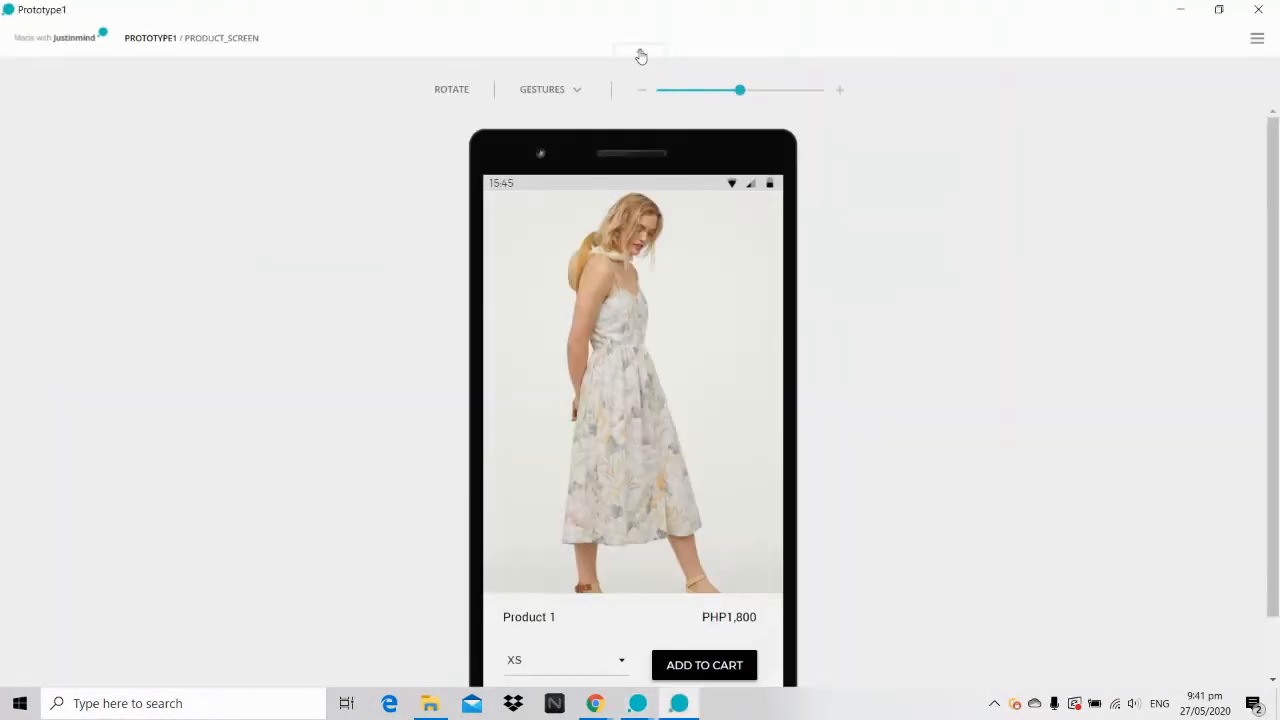
left_click(641, 54)
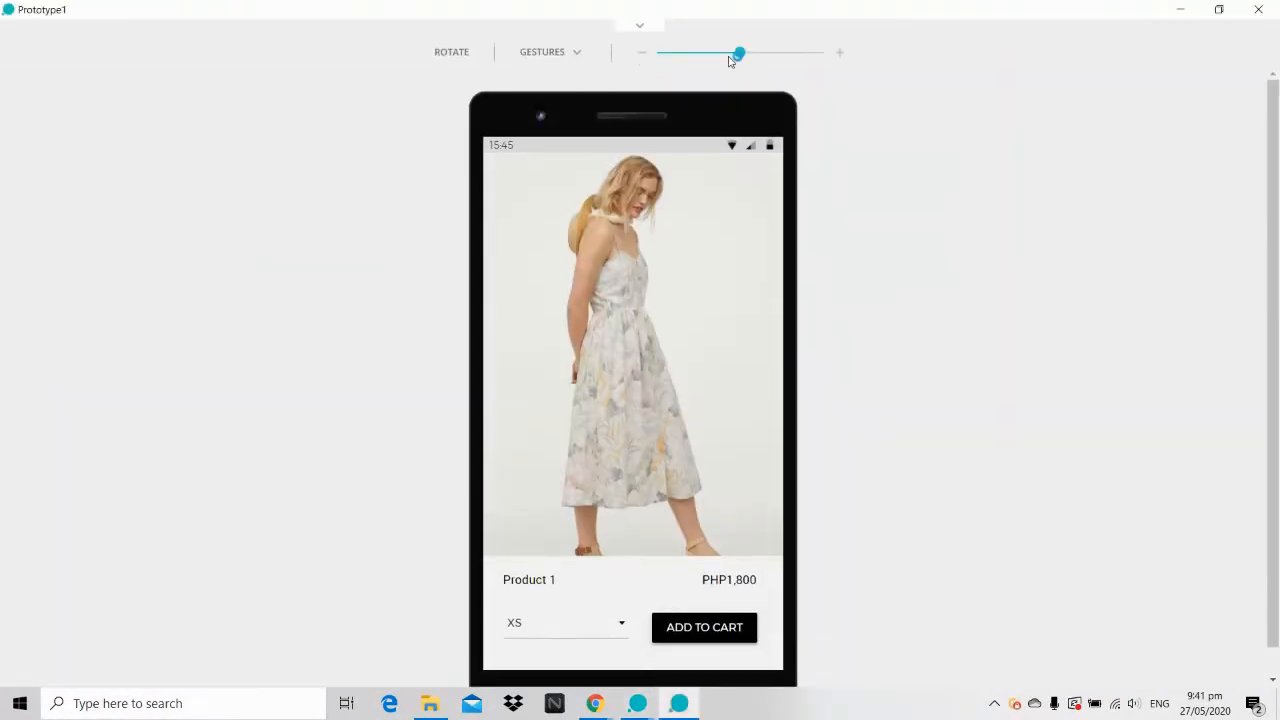
left_click(725, 54)
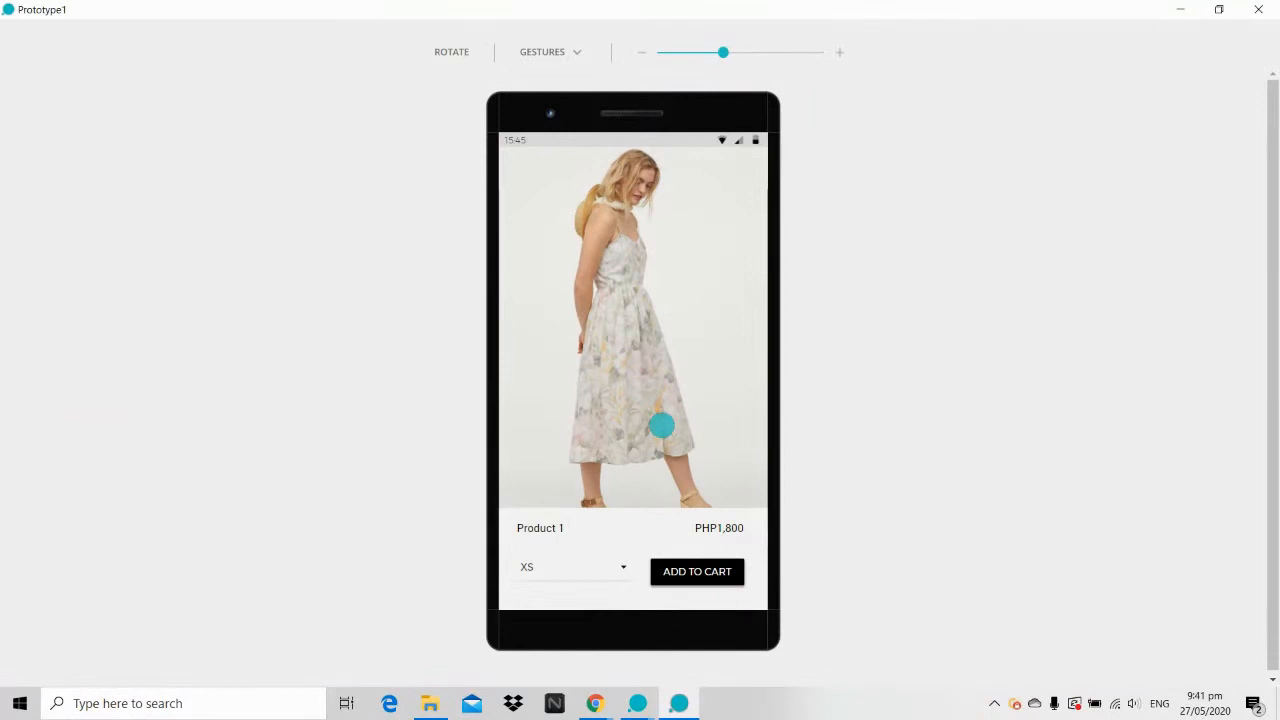
Step: Test the black, white, off-white and blue thumbnails one after another in the simulation, checking the large image and color text
left_click_drag(661, 426, 663, 217)
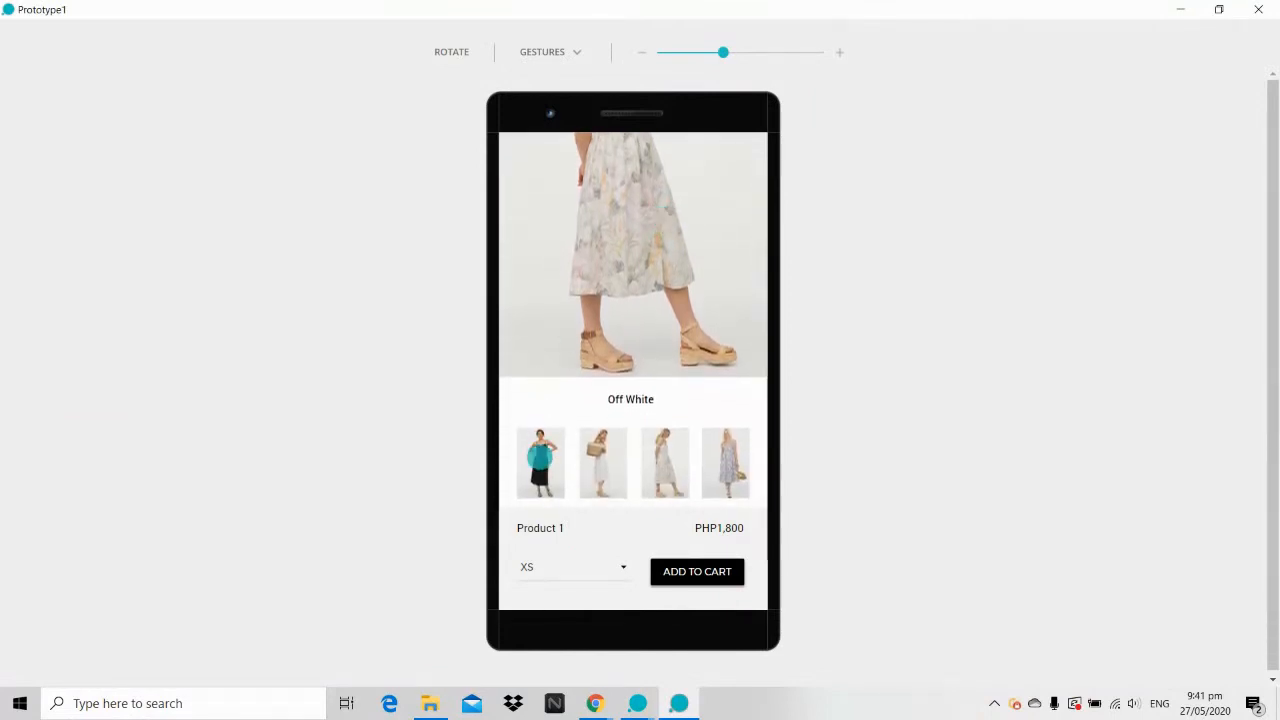
left_click(540, 456)
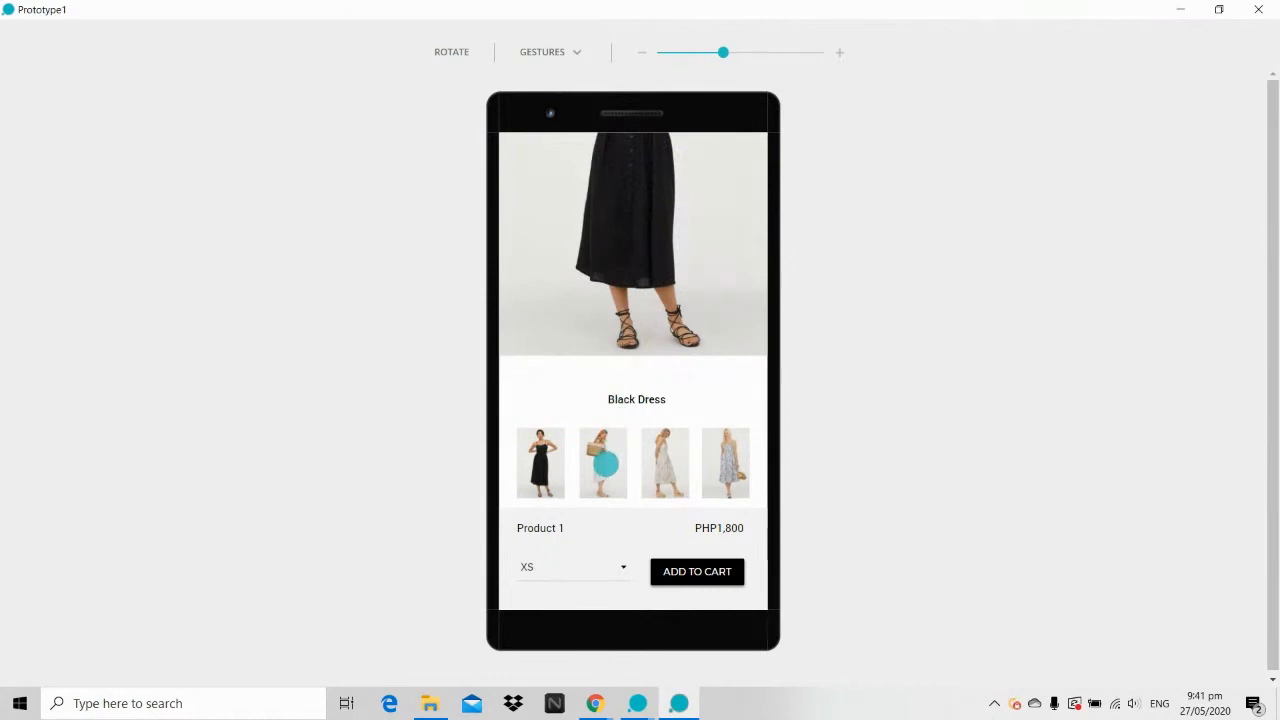
left_click(605, 463)
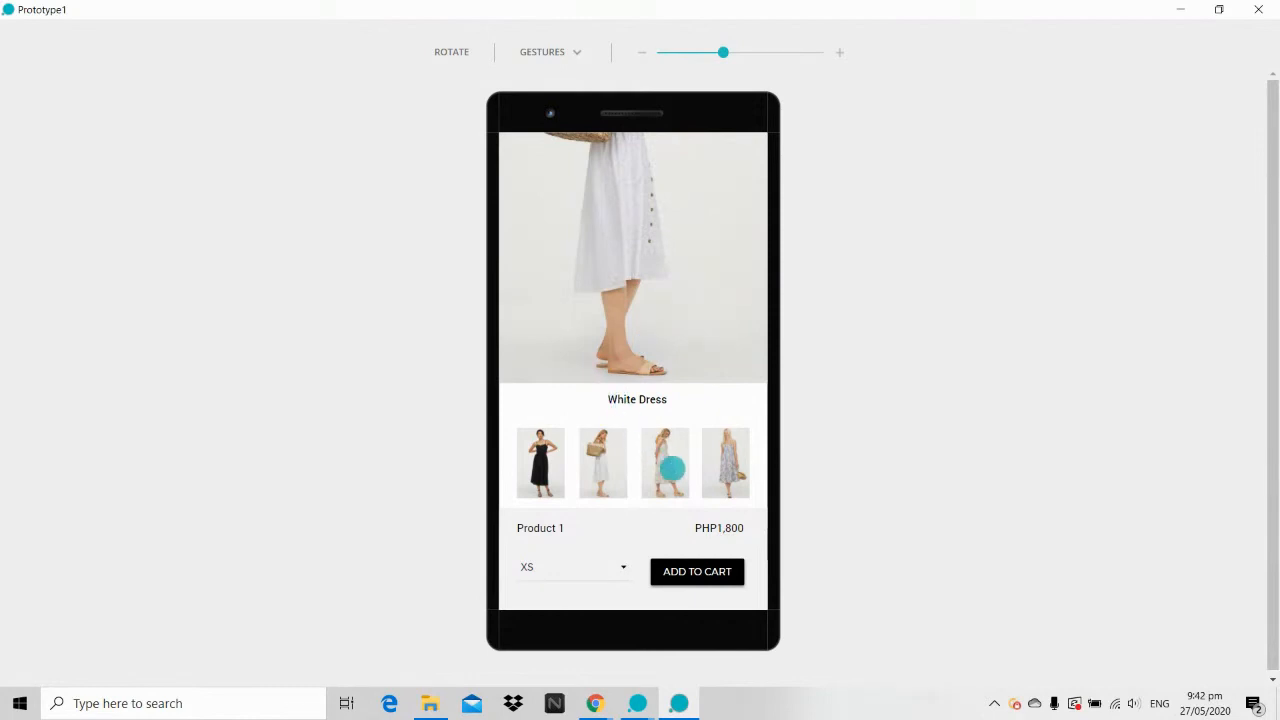
left_click(672, 467)
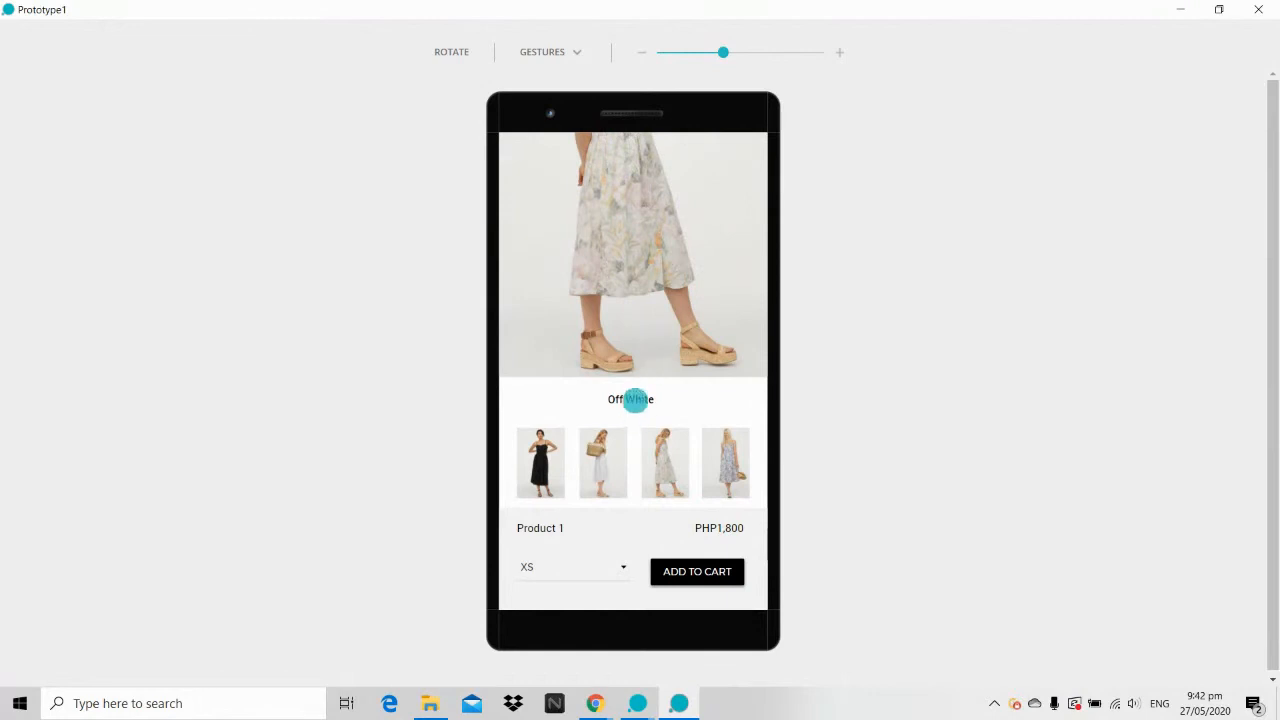
left_click(728, 463)
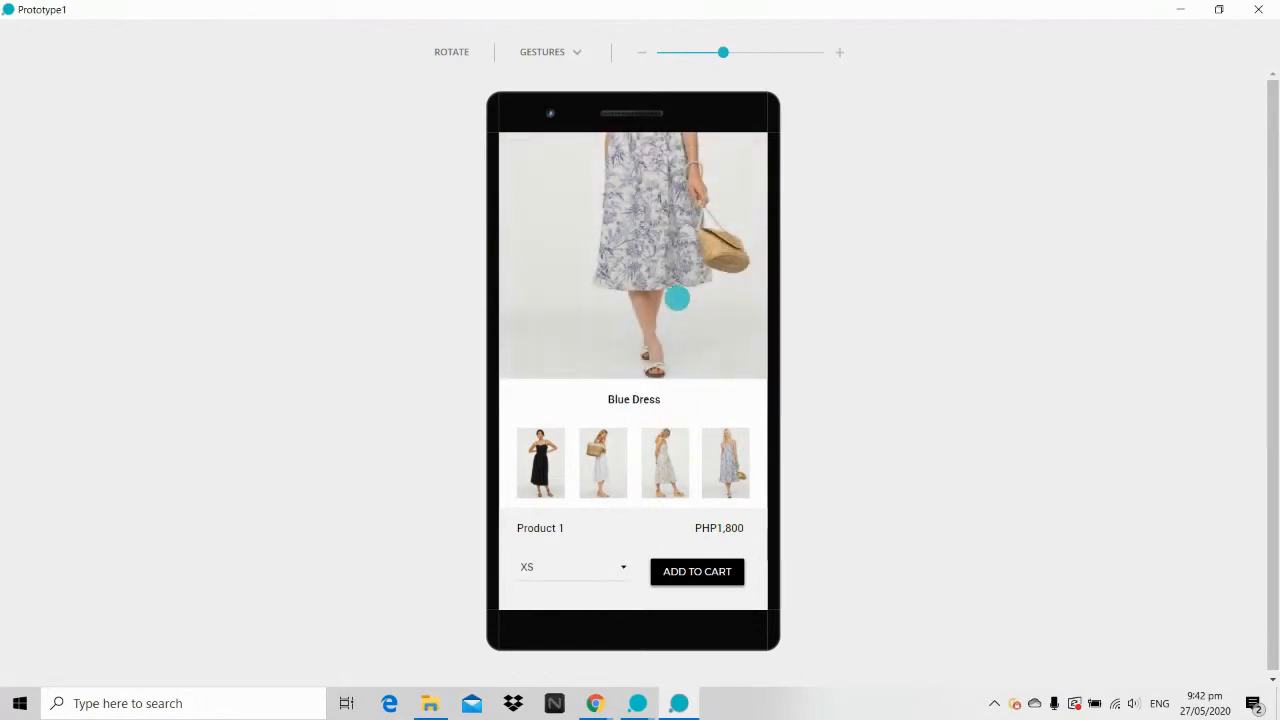
scroll(664, 449, "down", 1)
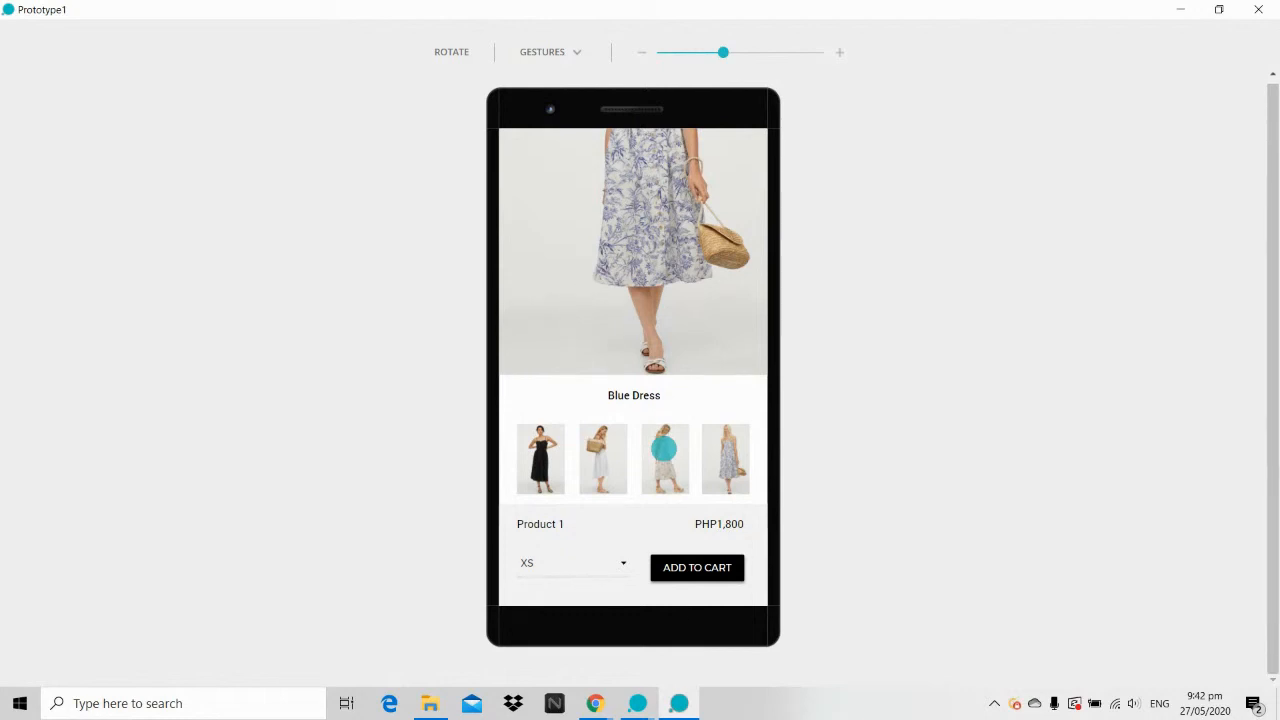
scroll(664, 449, "down", 2)
left_click(668, 225)
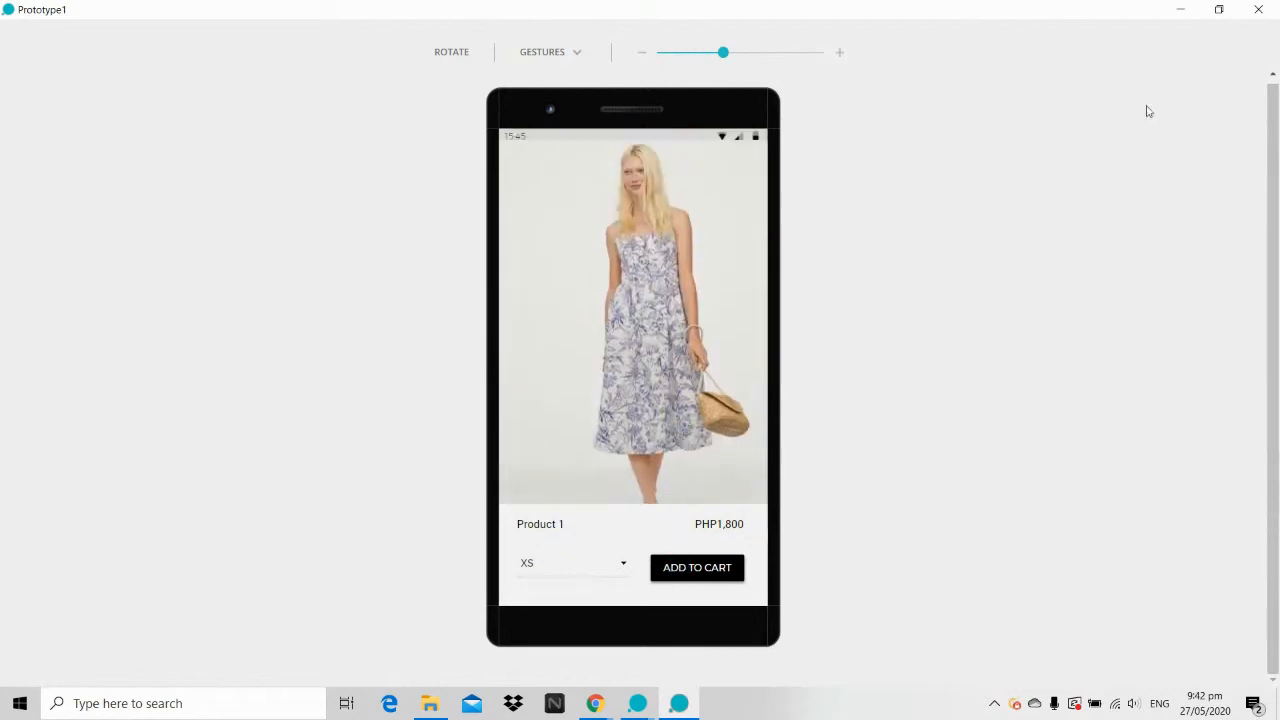
Step: Close the simulation and place an Arrow Back icon, found by searching "back", on the dress image's upper-left corner, about X 17, Y 32 px
left_click(1263, 14)
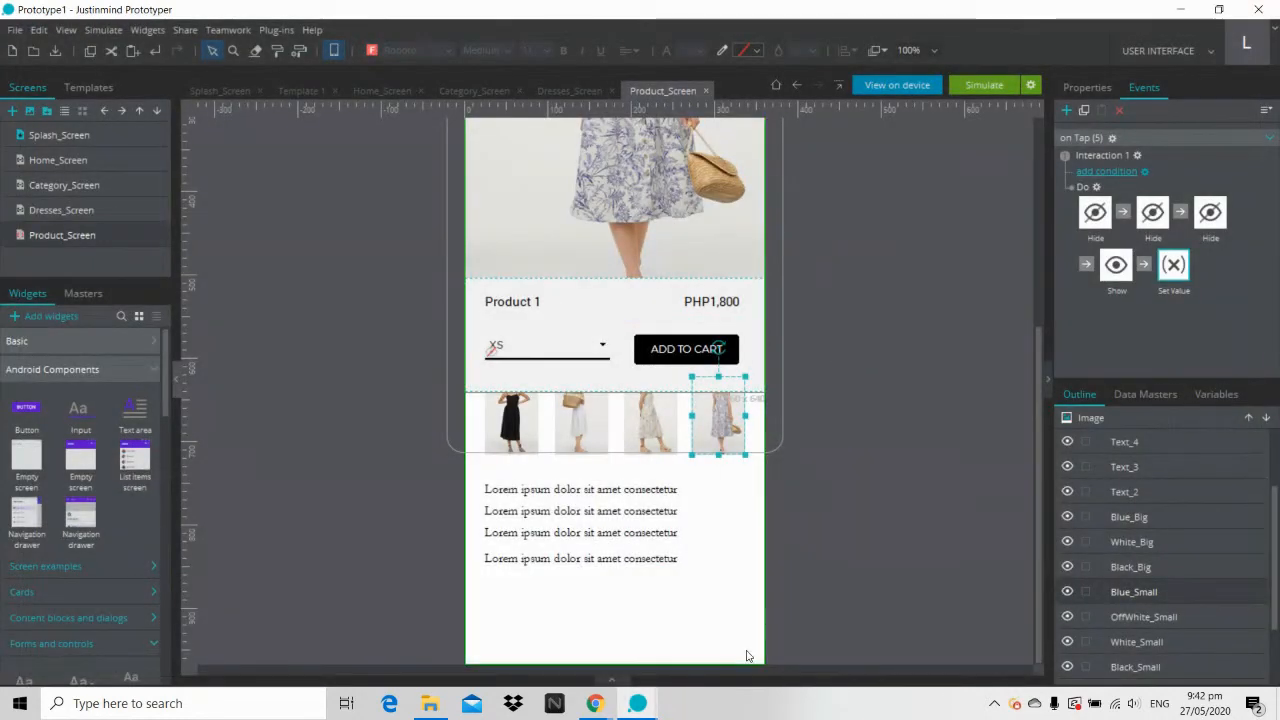
mouse_move(637, 703)
left_click(729, 640)
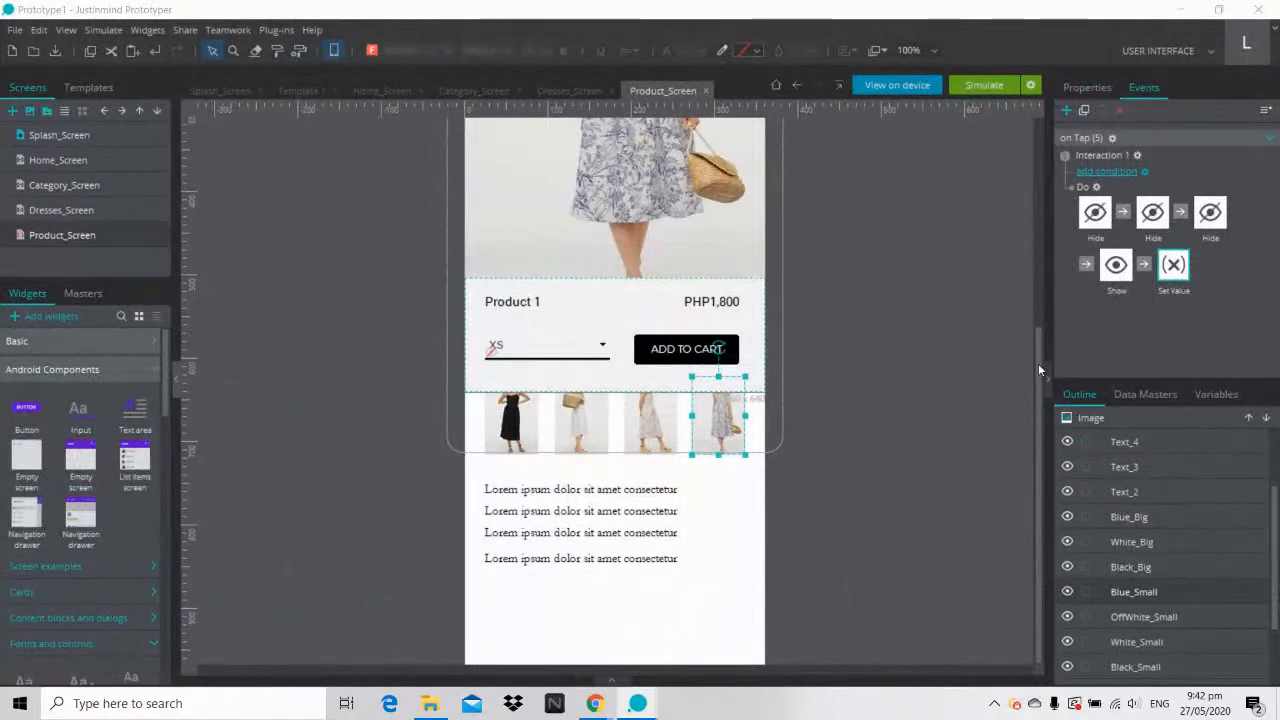
left_click_drag(1038, 365, 1041, 165)
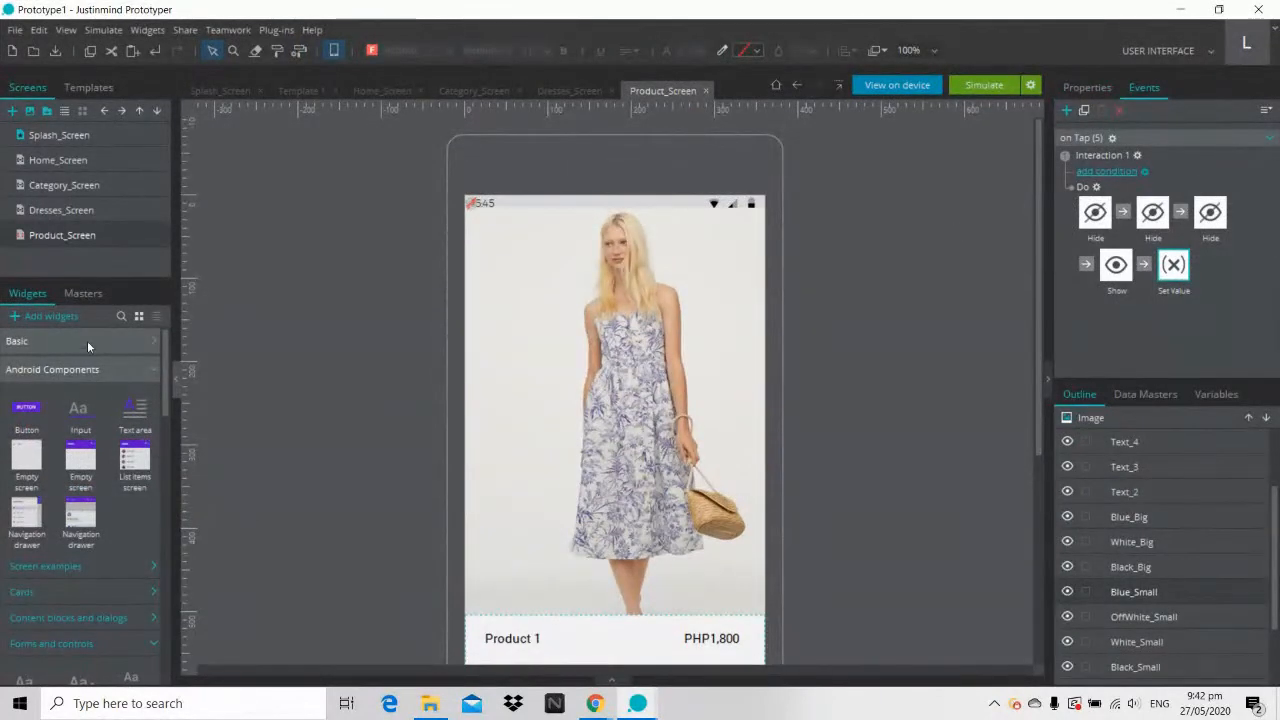
left_click(121, 317)
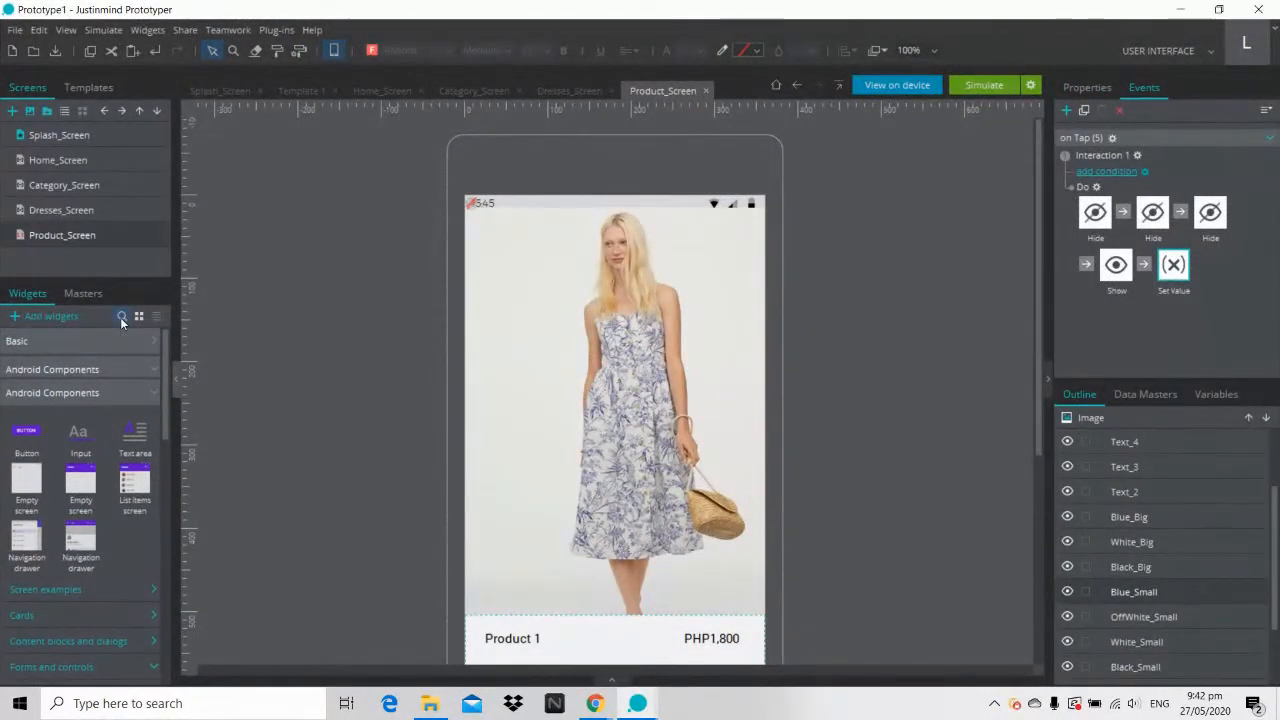
type("b")
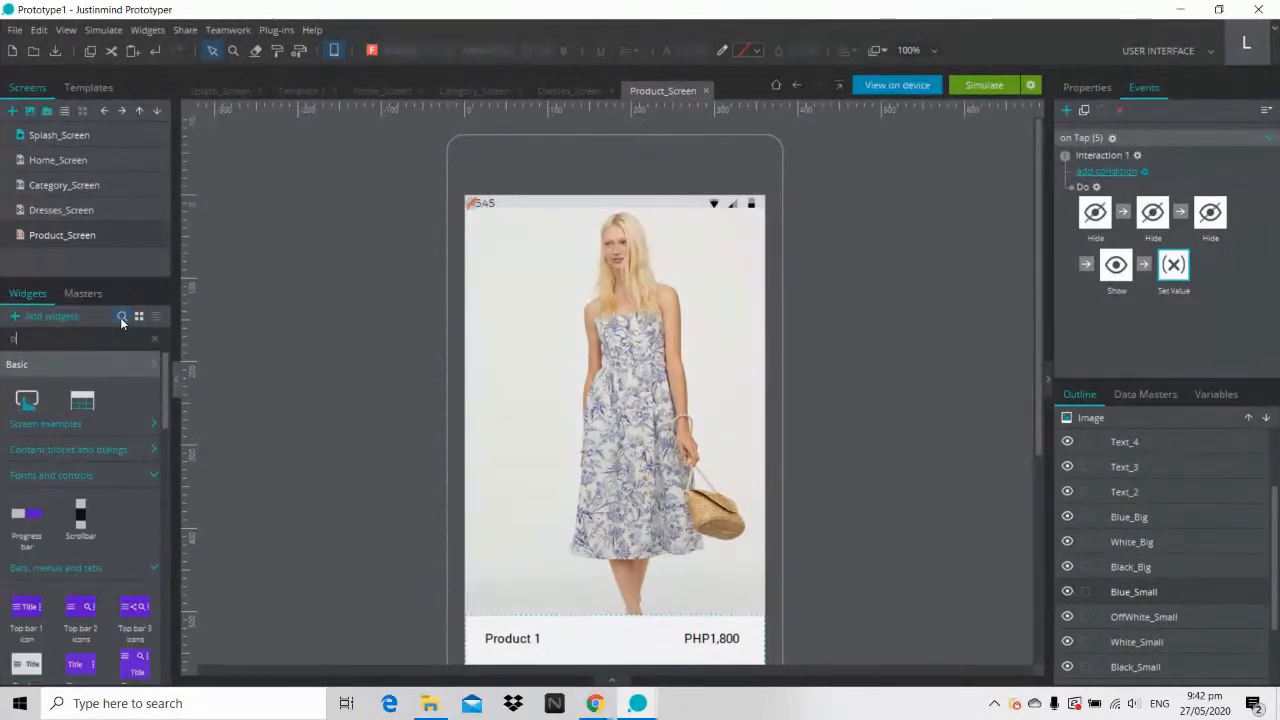
type("ack")
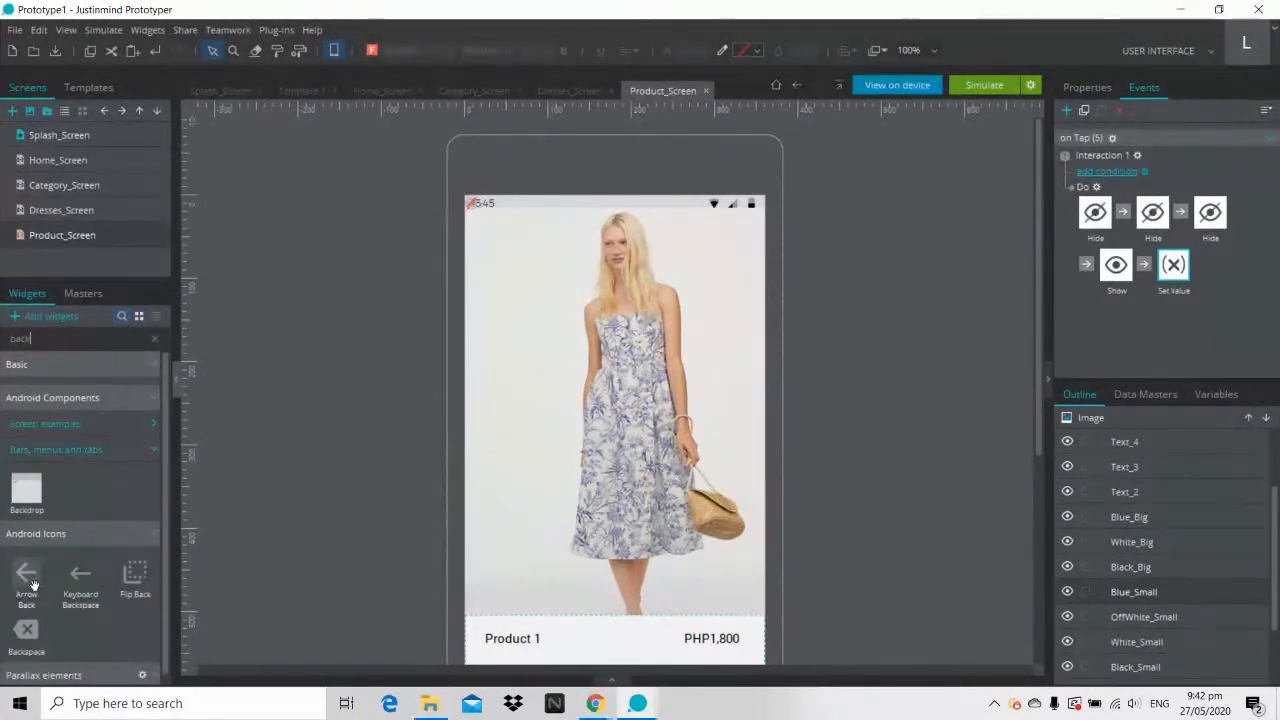
left_click_drag(33, 585, 482, 230)
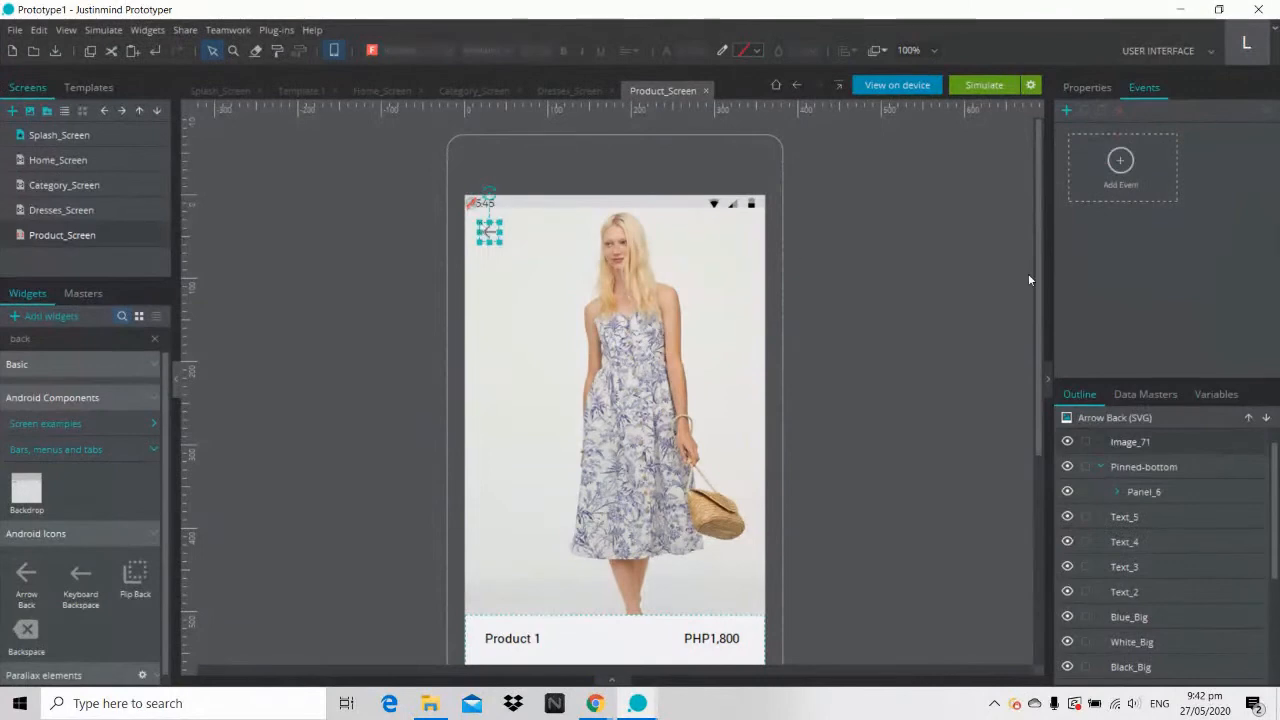
Step: Set the Arrow Back icon's color to black, #000000
left_click(1088, 87)
scroll(1274, 205, "down", 2)
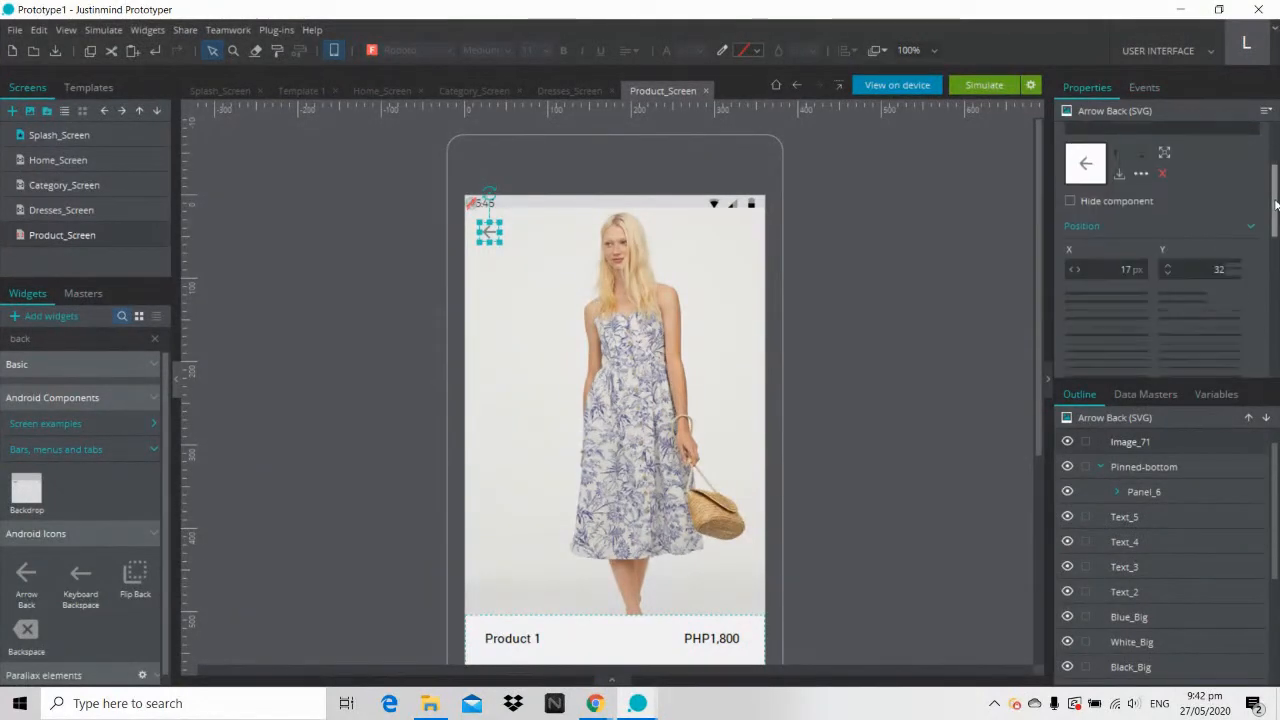
left_click_drag(1274, 205, 1272, 297)
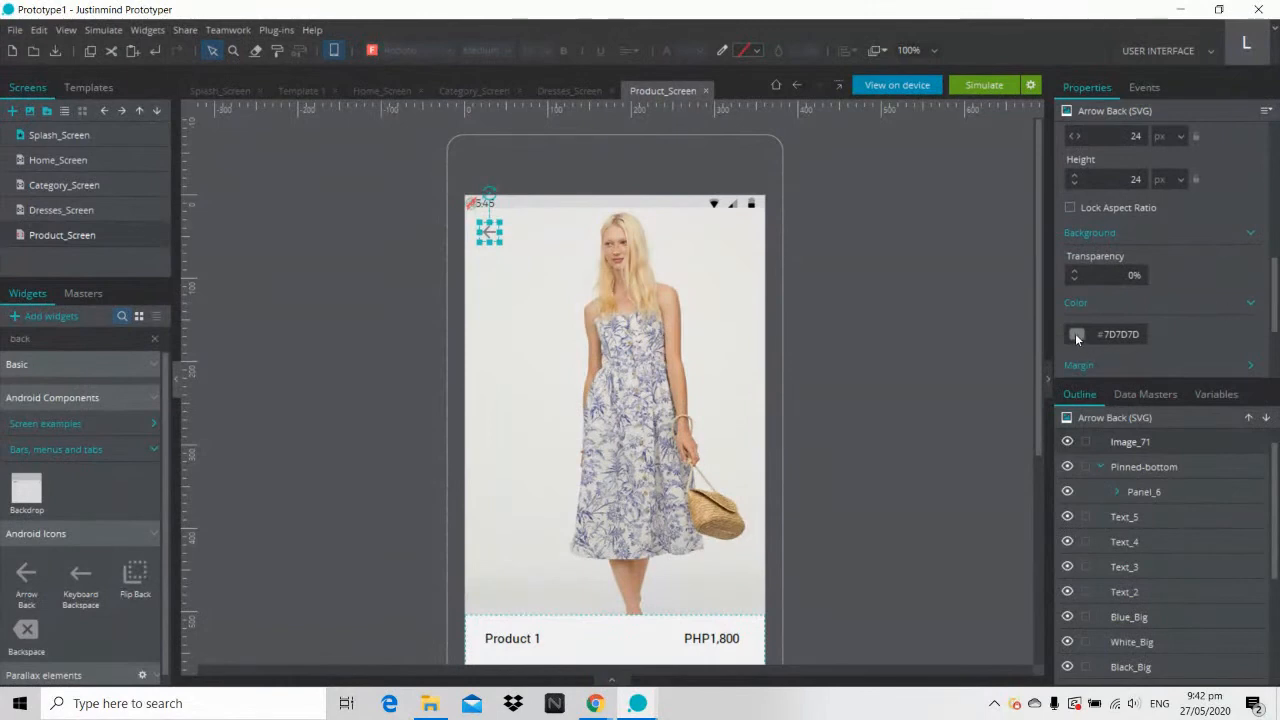
left_click(1076, 336)
left_click(963, 364)
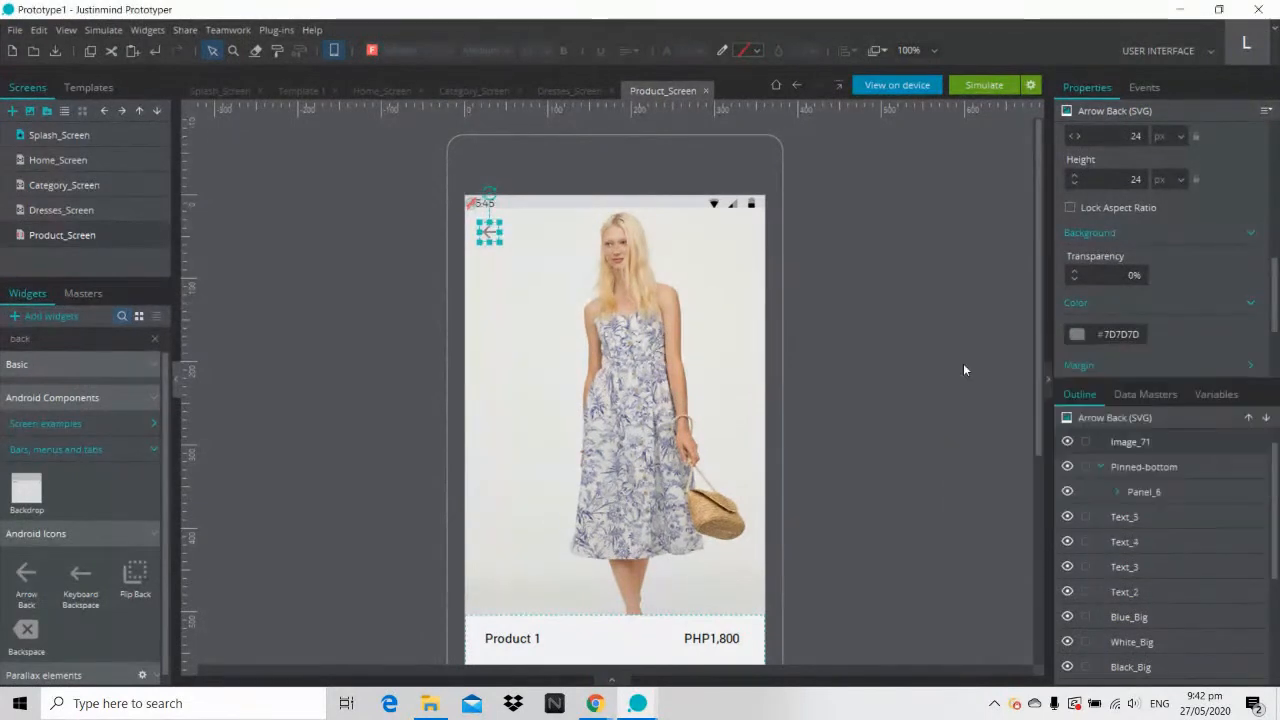
left_click(947, 313)
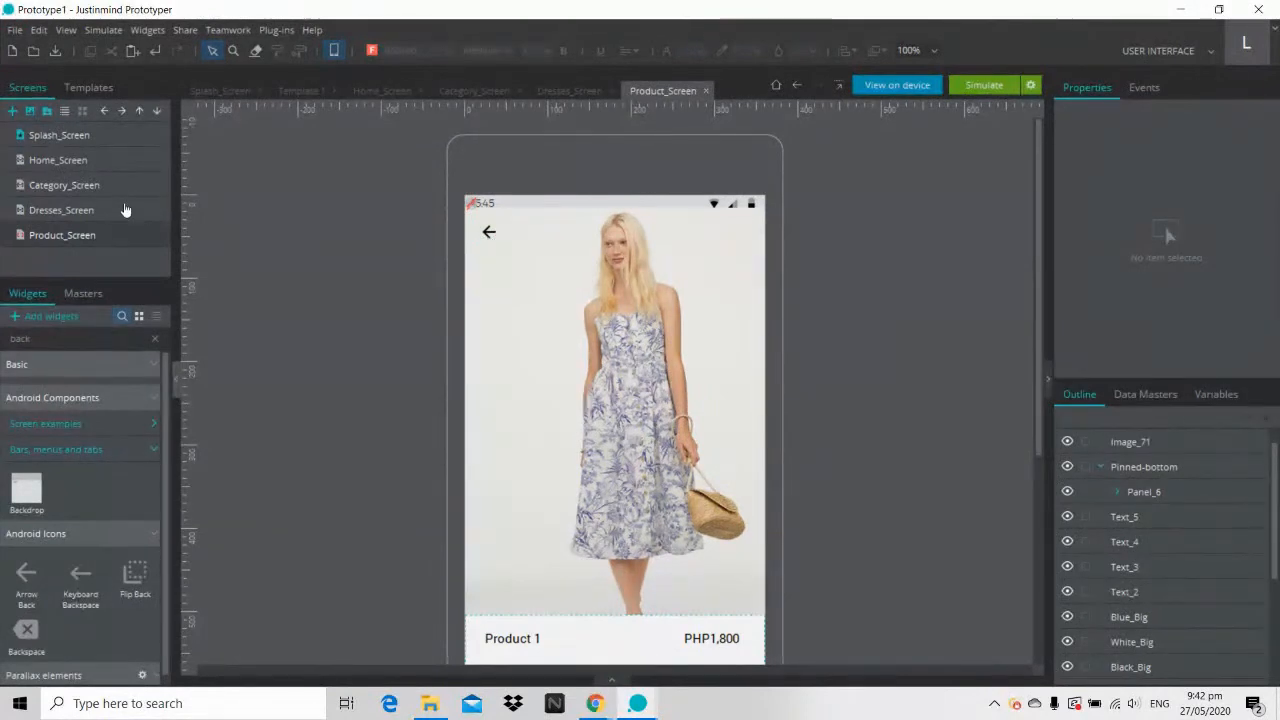
Step: Add an on-tap event to the back arrow that links to Dresses_Screen with the Slide right transition
left_click(488, 231)
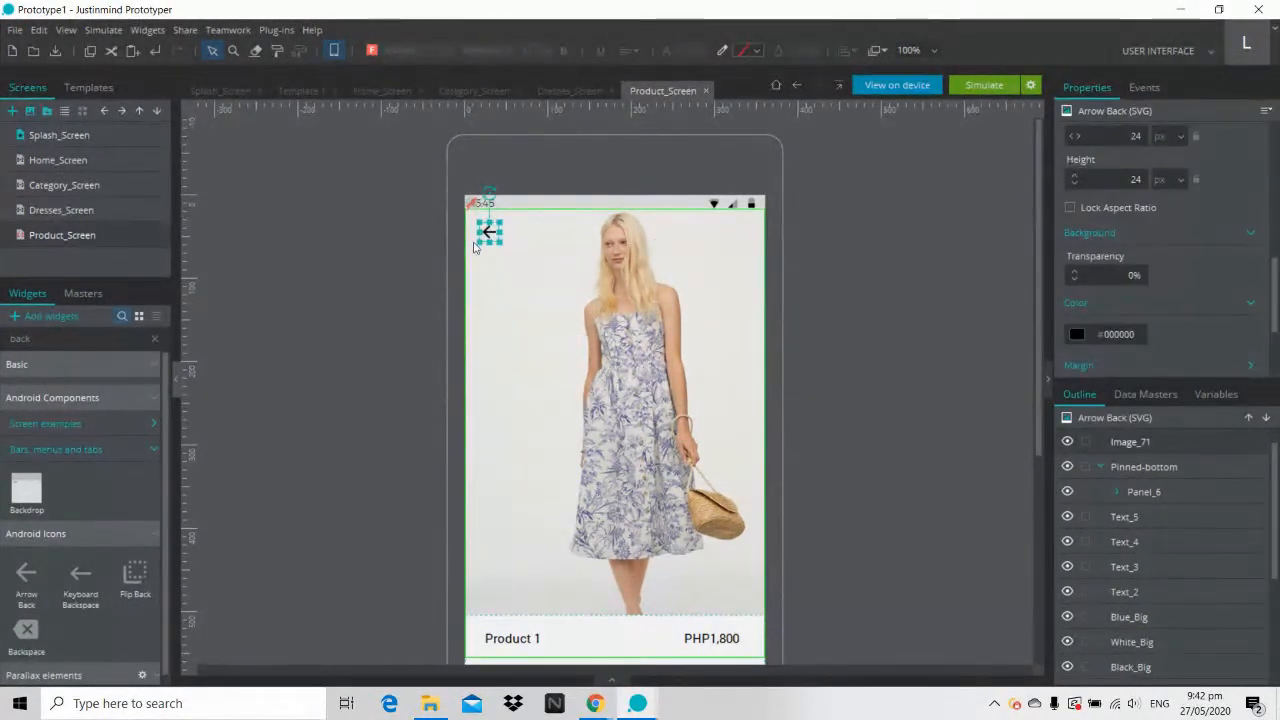
left_click(1140, 92)
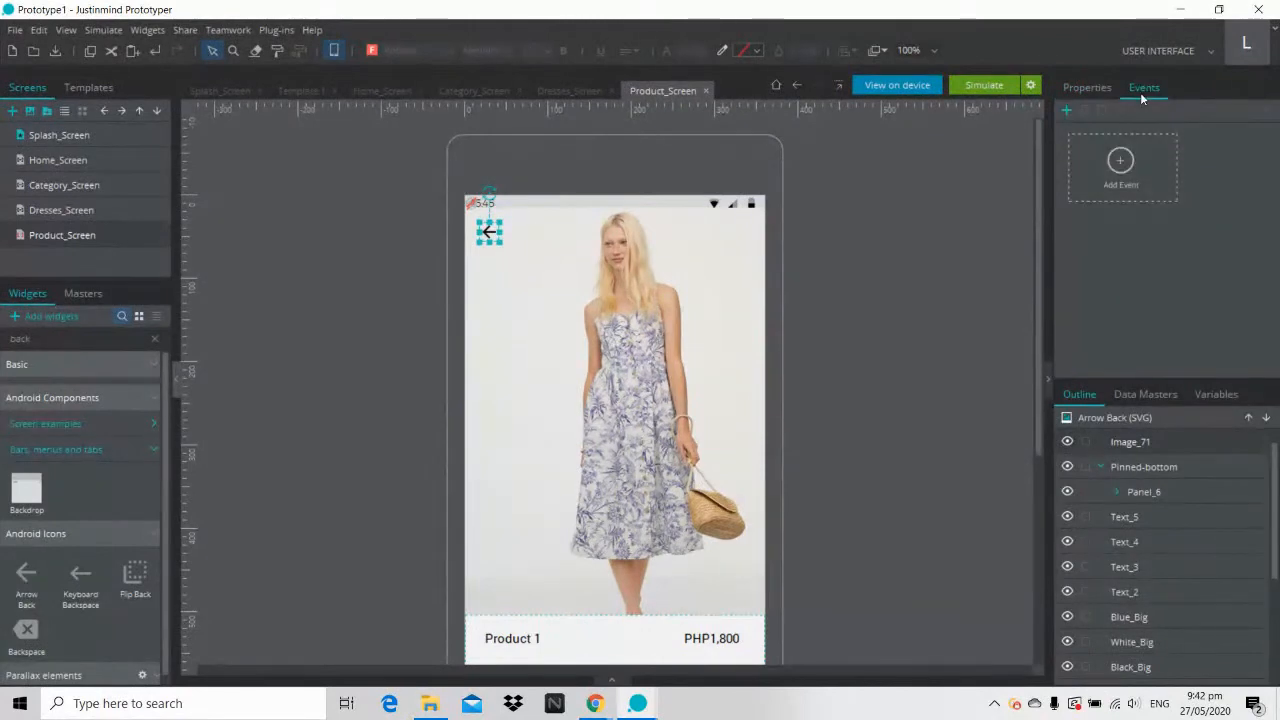
left_click(1119, 172)
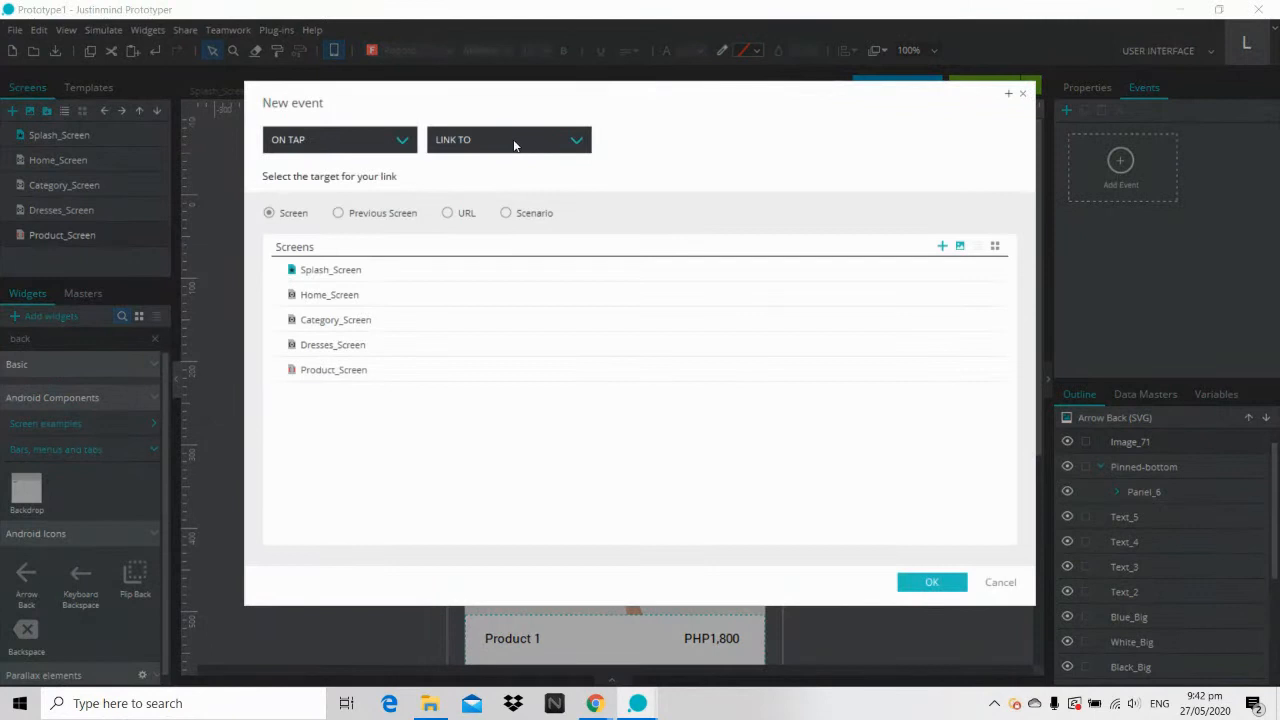
left_click(382, 352)
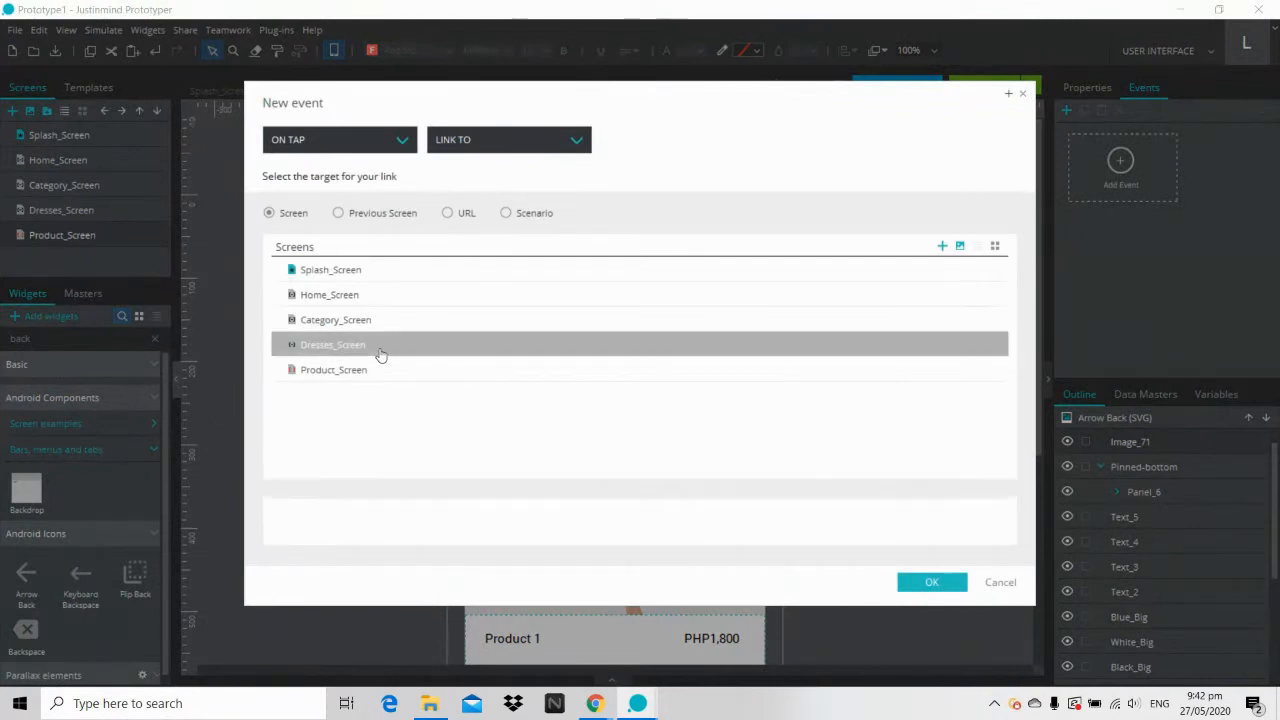
left_click(410, 529)
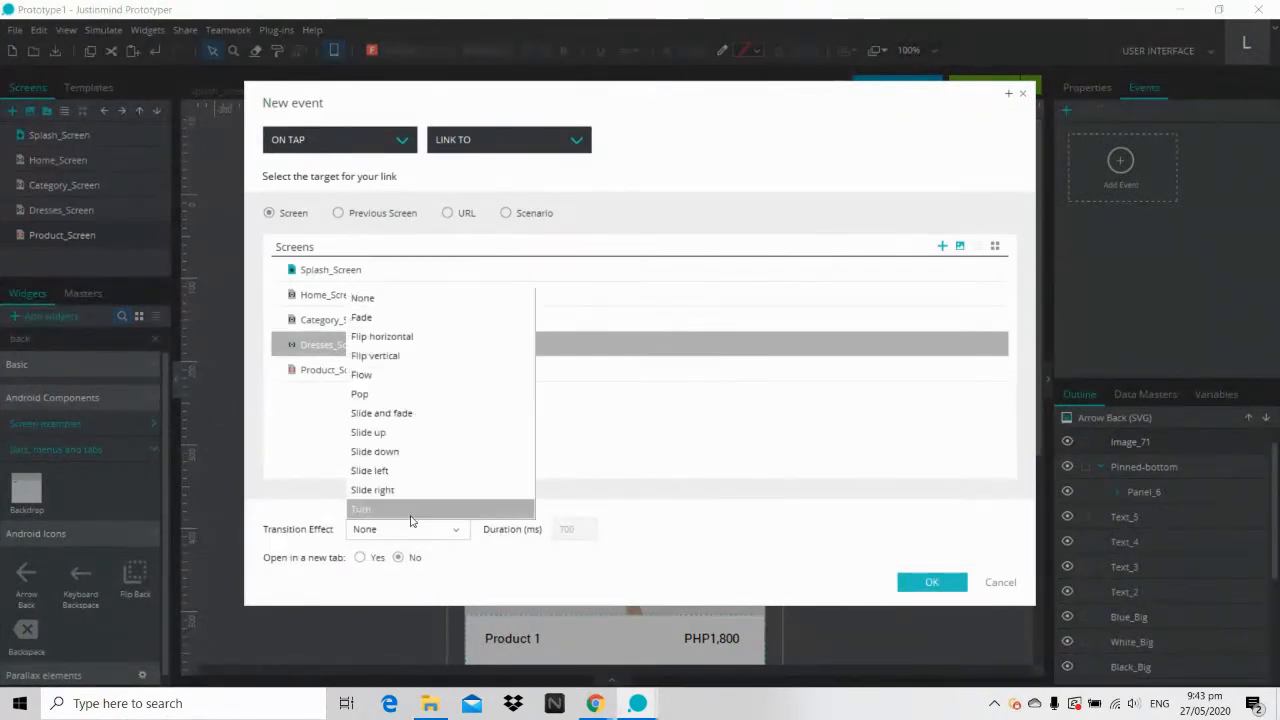
left_click(398, 501)
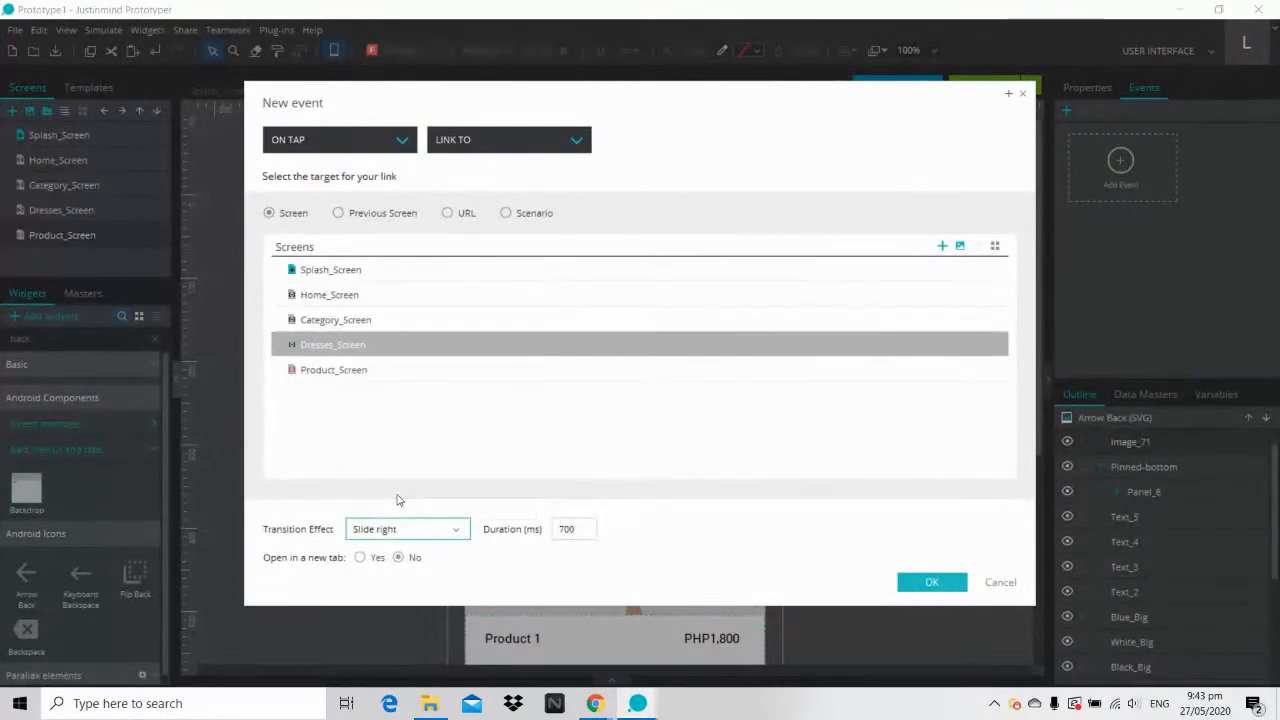
left_click(912, 584)
left_click(921, 367)
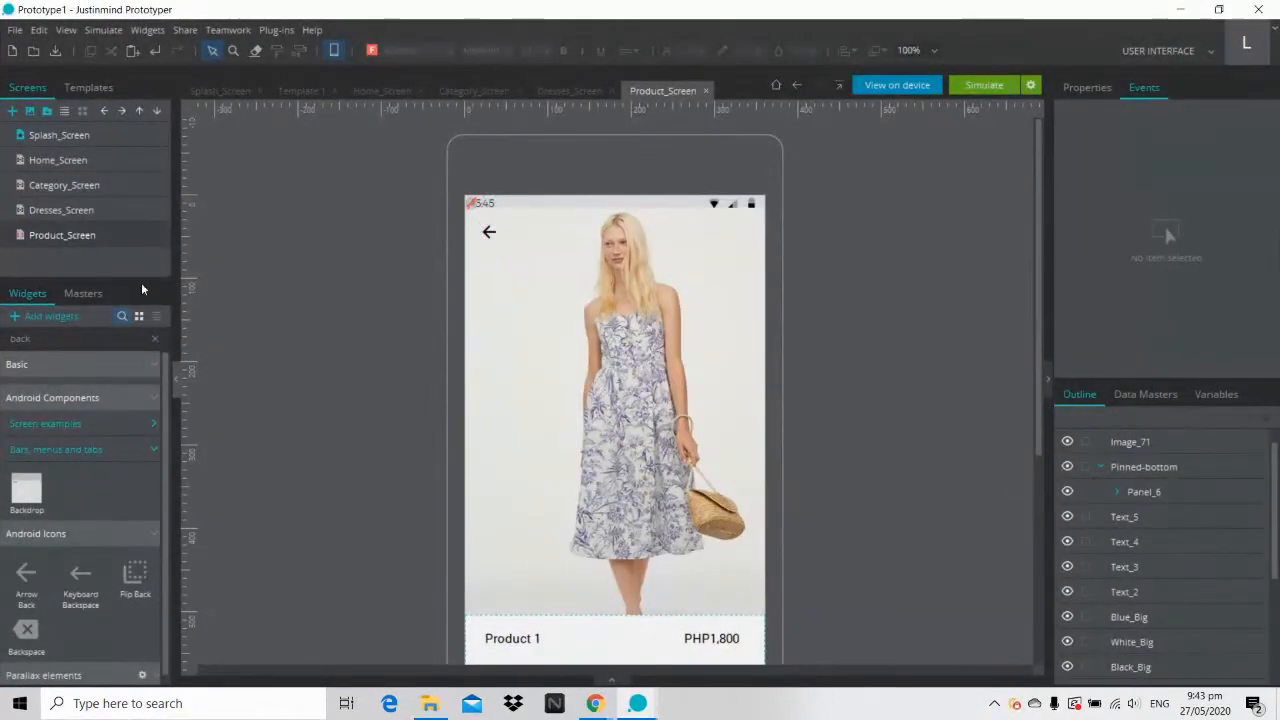
left_click(594, 703)
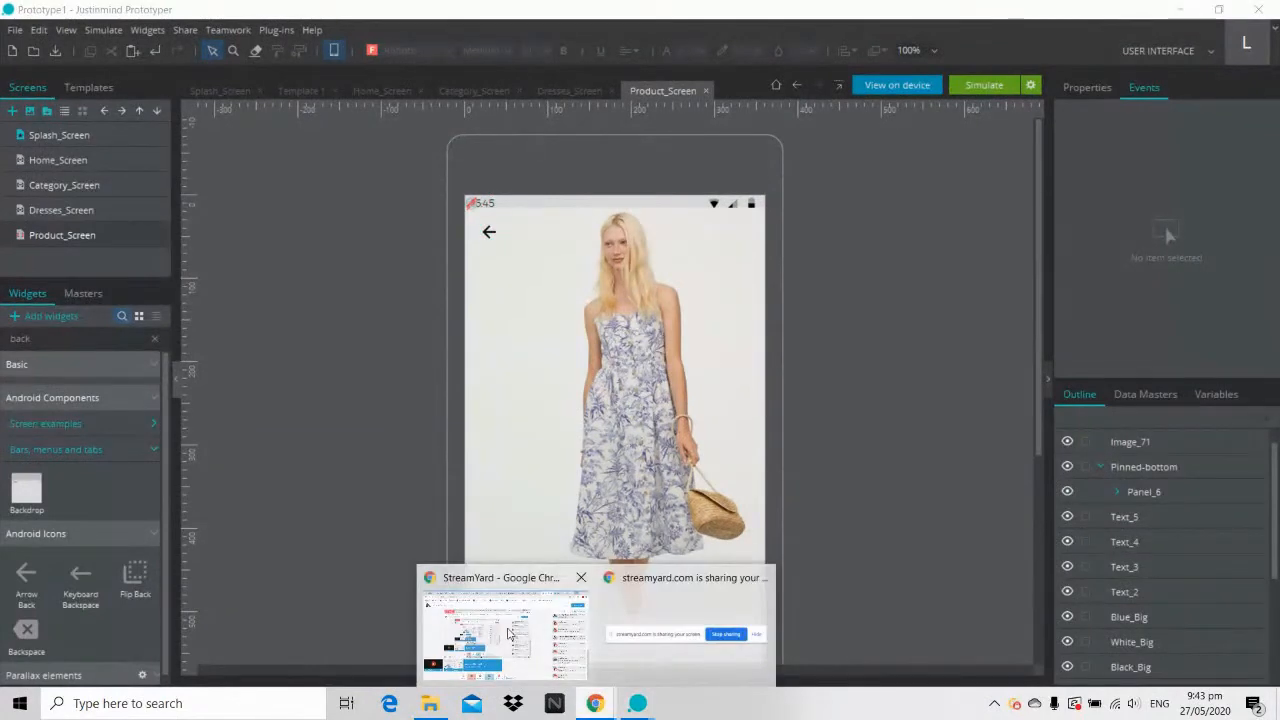
left_click(500, 640)
left_click(1184, 13)
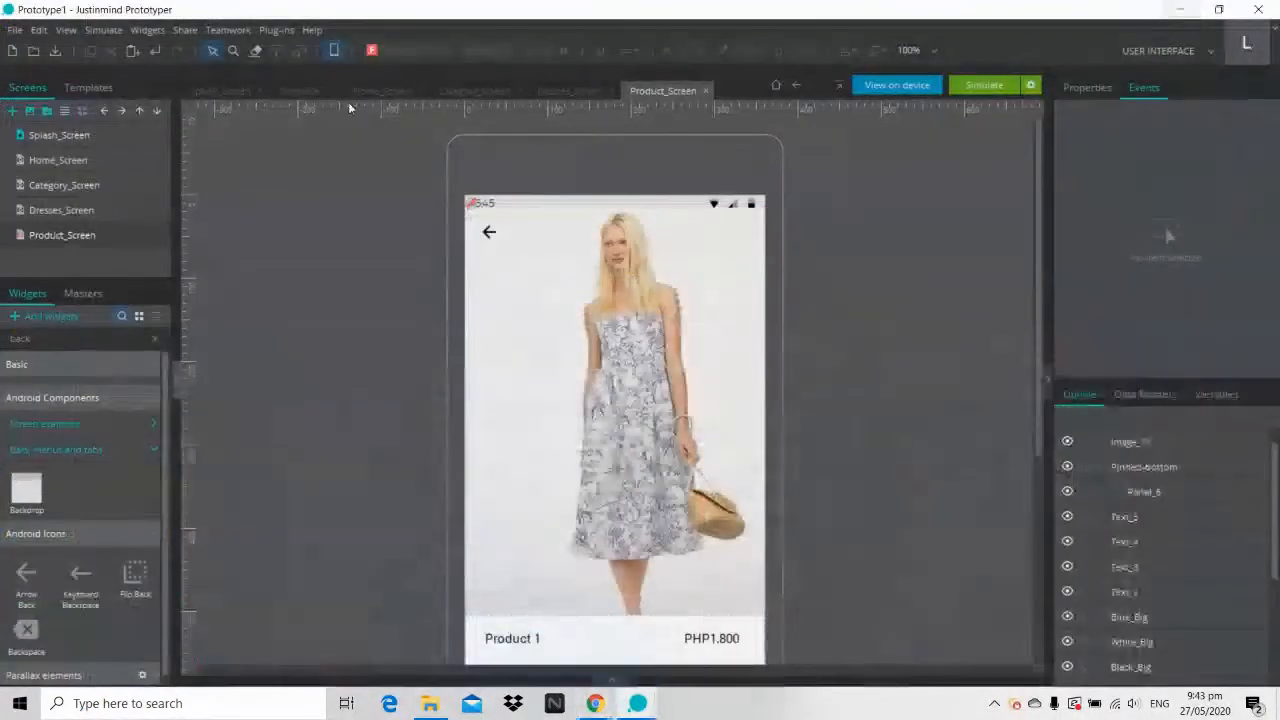
Step: Simulate the prototype starting from Splash_Screen and reduce the phone preview's size slightly
left_click(60, 135)
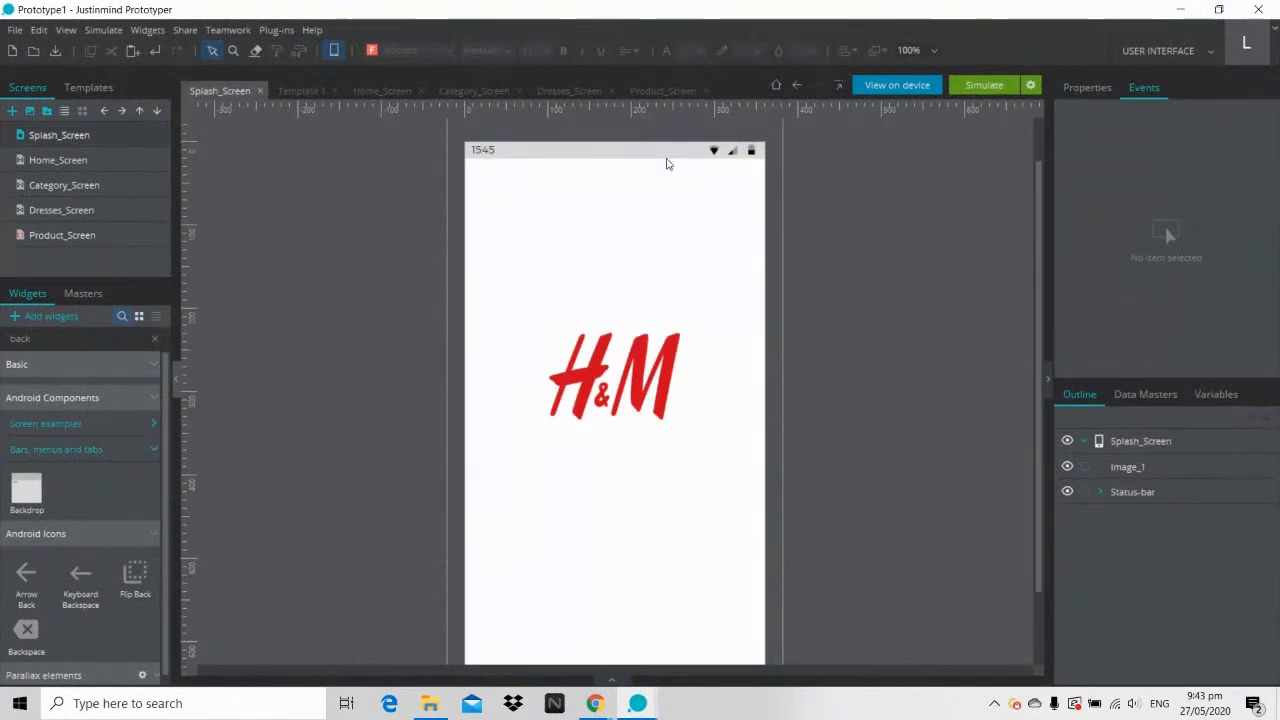
left_click(965, 90)
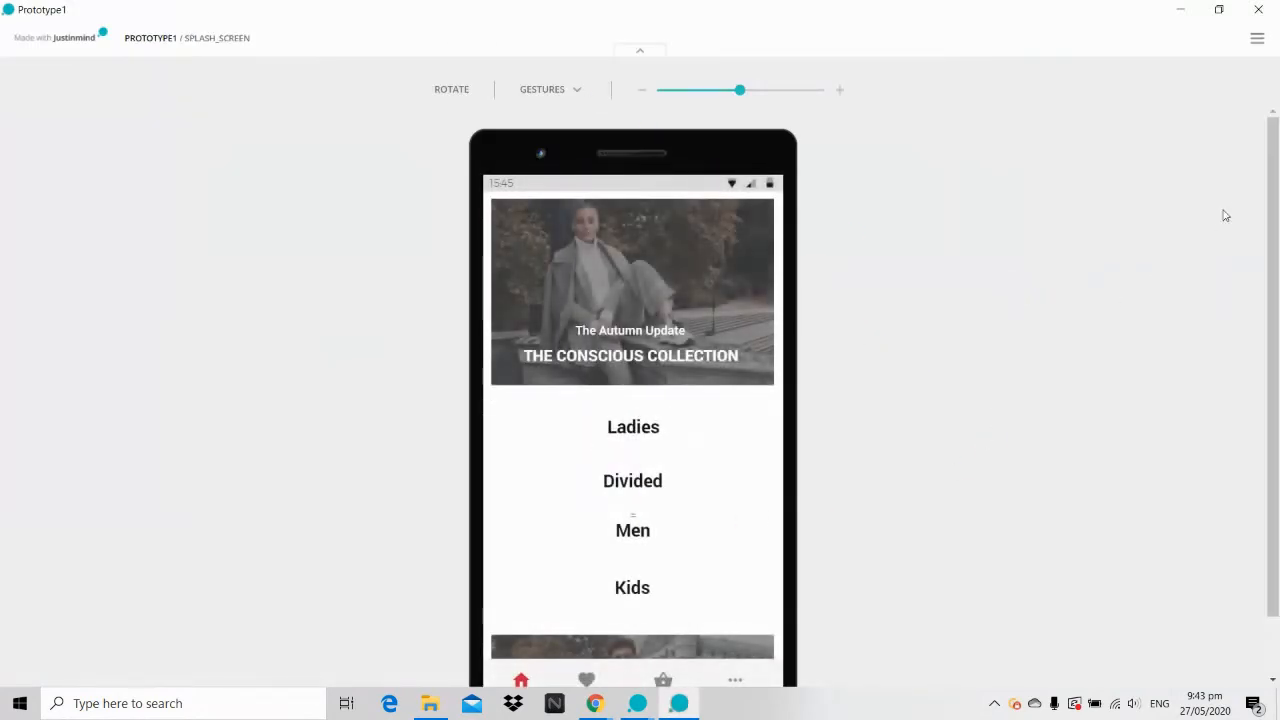
left_click(727, 90)
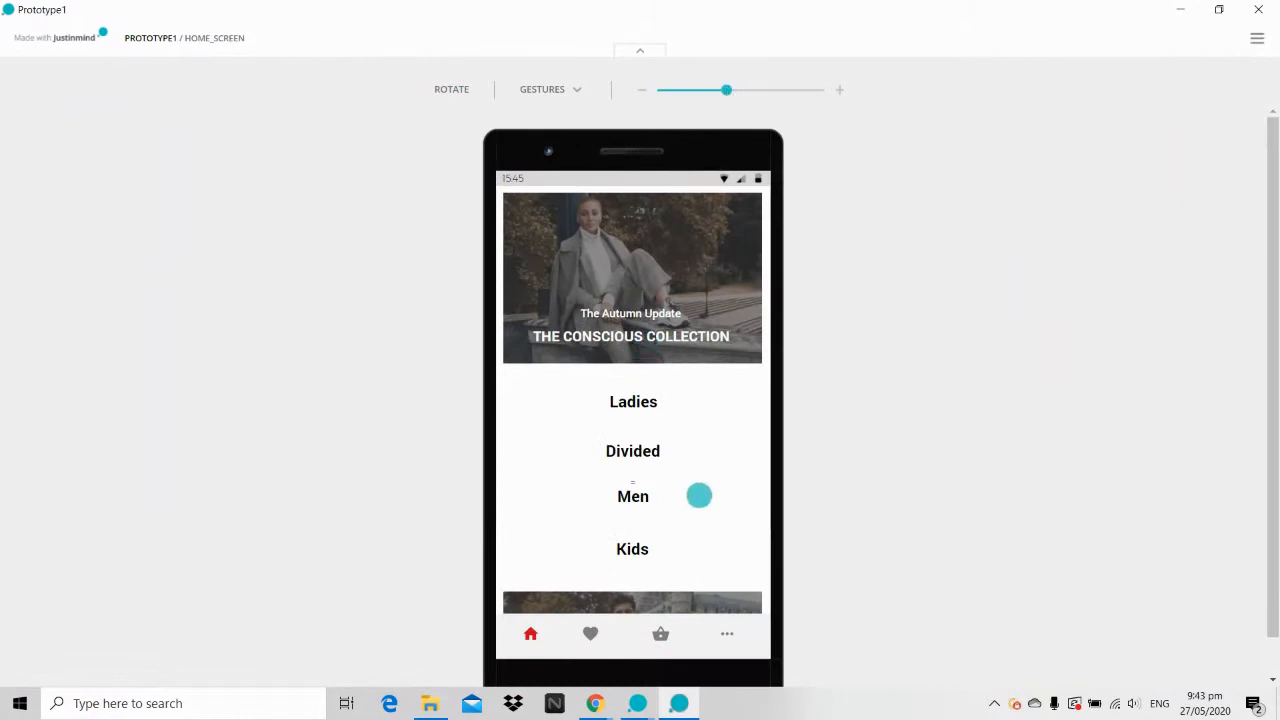
Step: Test the navigation by opening Ladies, going back to the home screen, reopening Ladies and entering Dresses
mouse_move(697, 494)
left_mouse_down()
mouse_move(703, 297)
mouse_move(702, 470)
left_mouse_up()
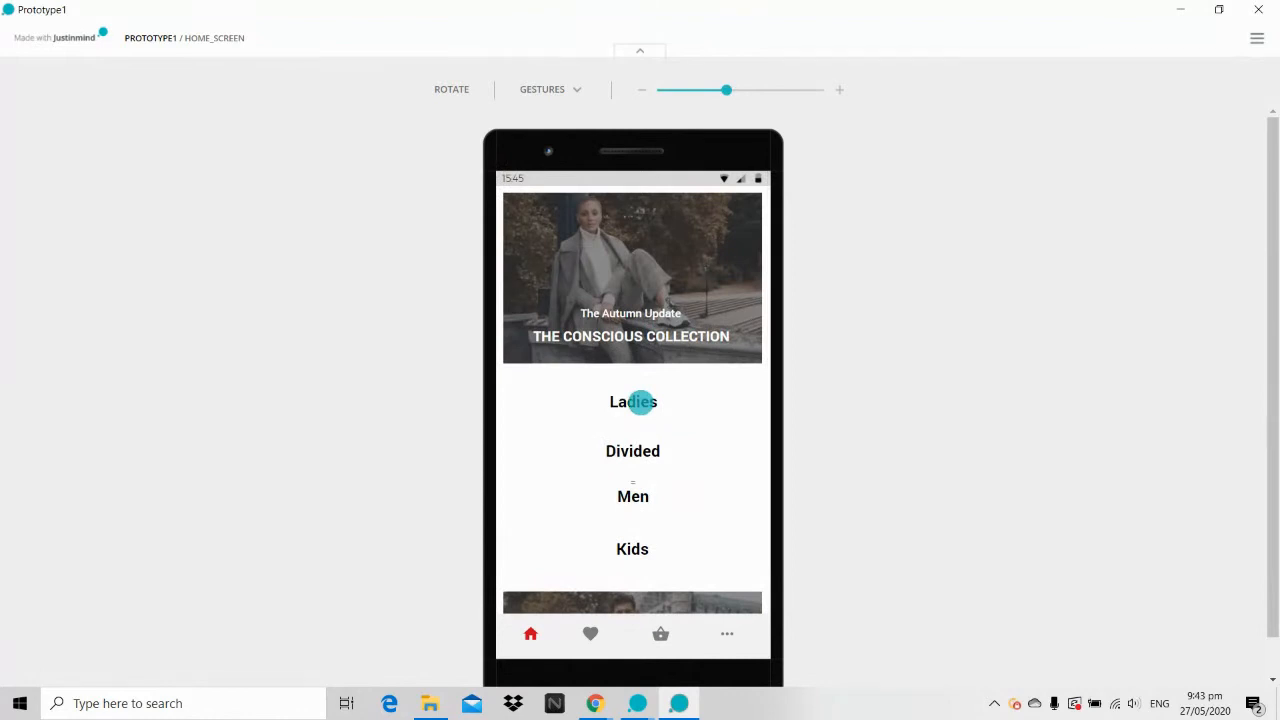
left_click(640, 402)
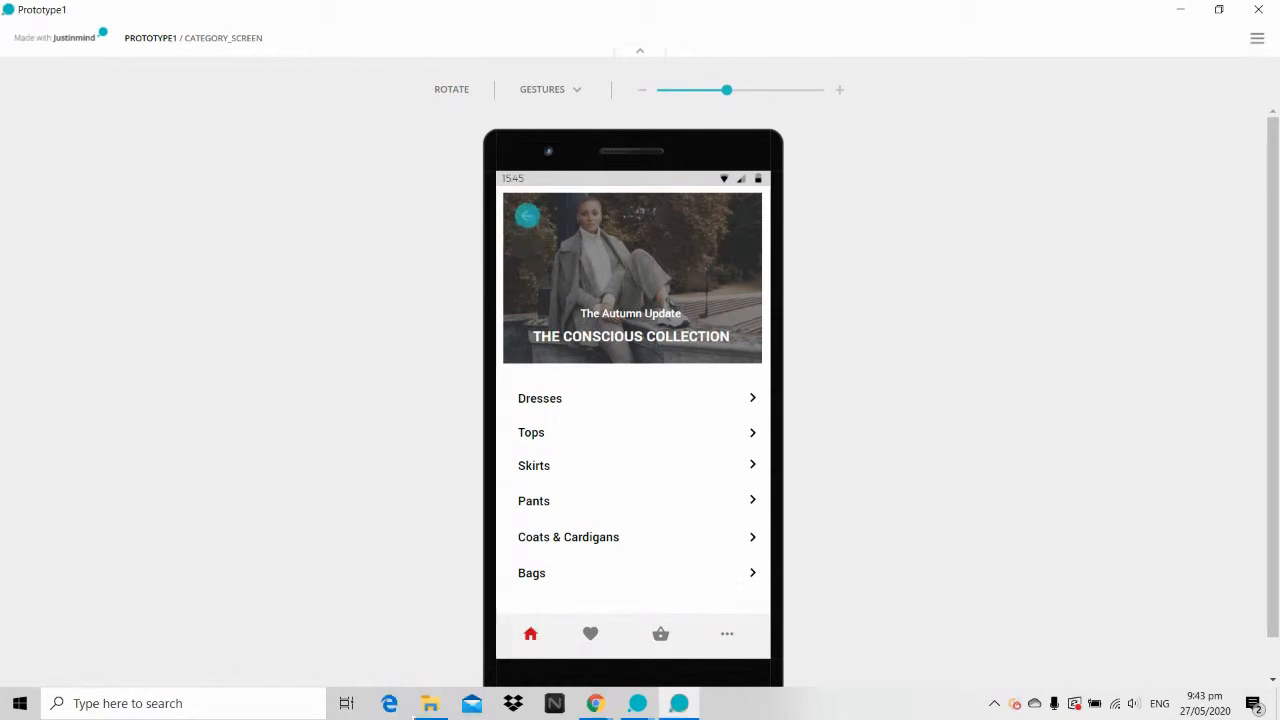
left_click(527, 215)
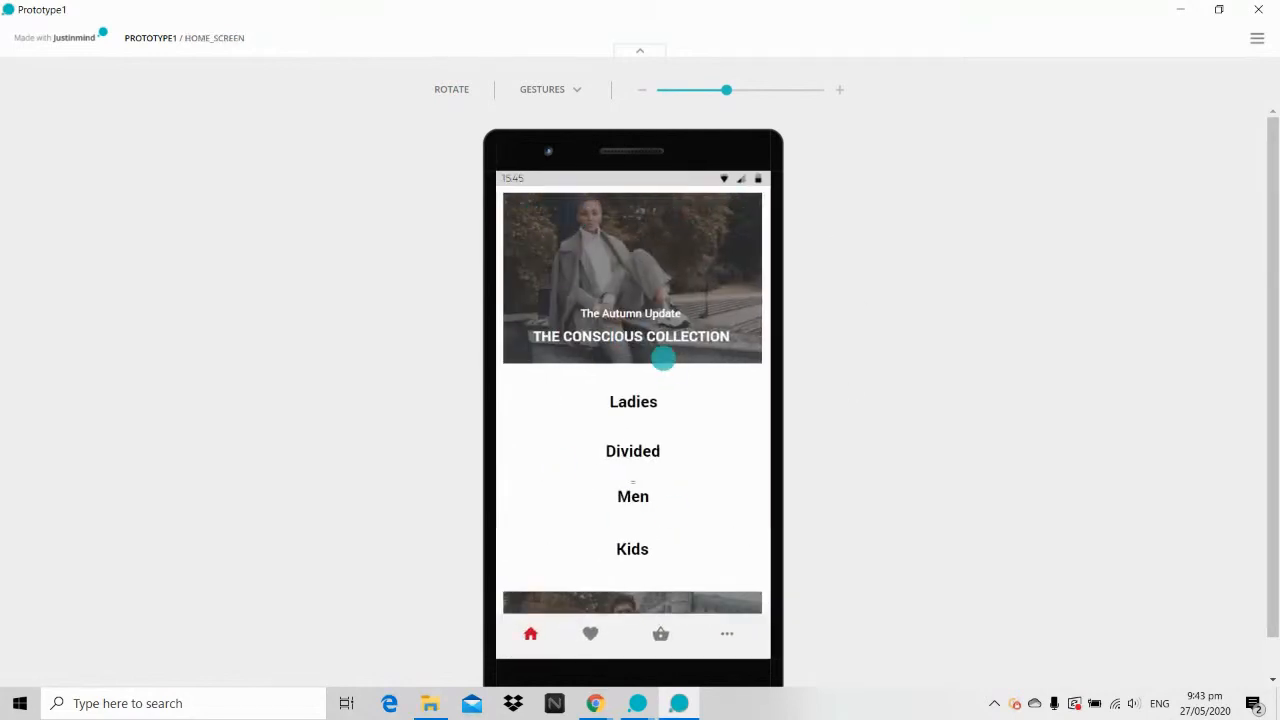
left_click(628, 404)
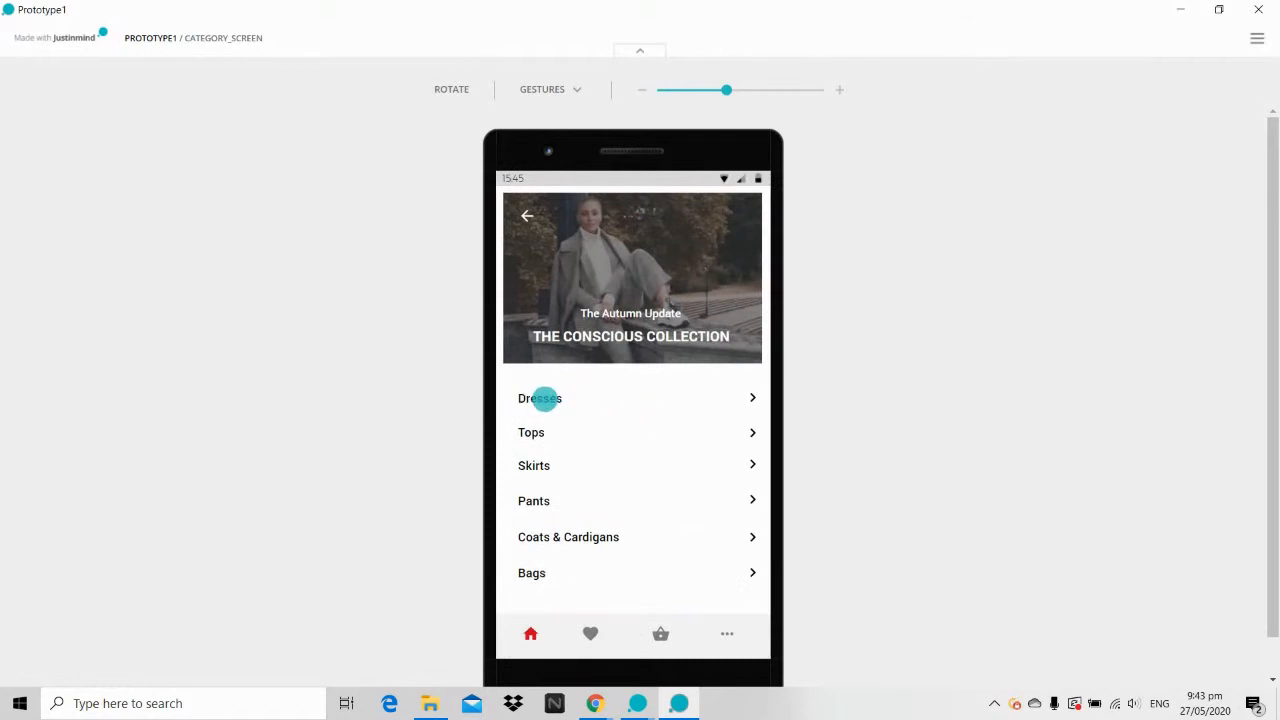
left_click(543, 399)
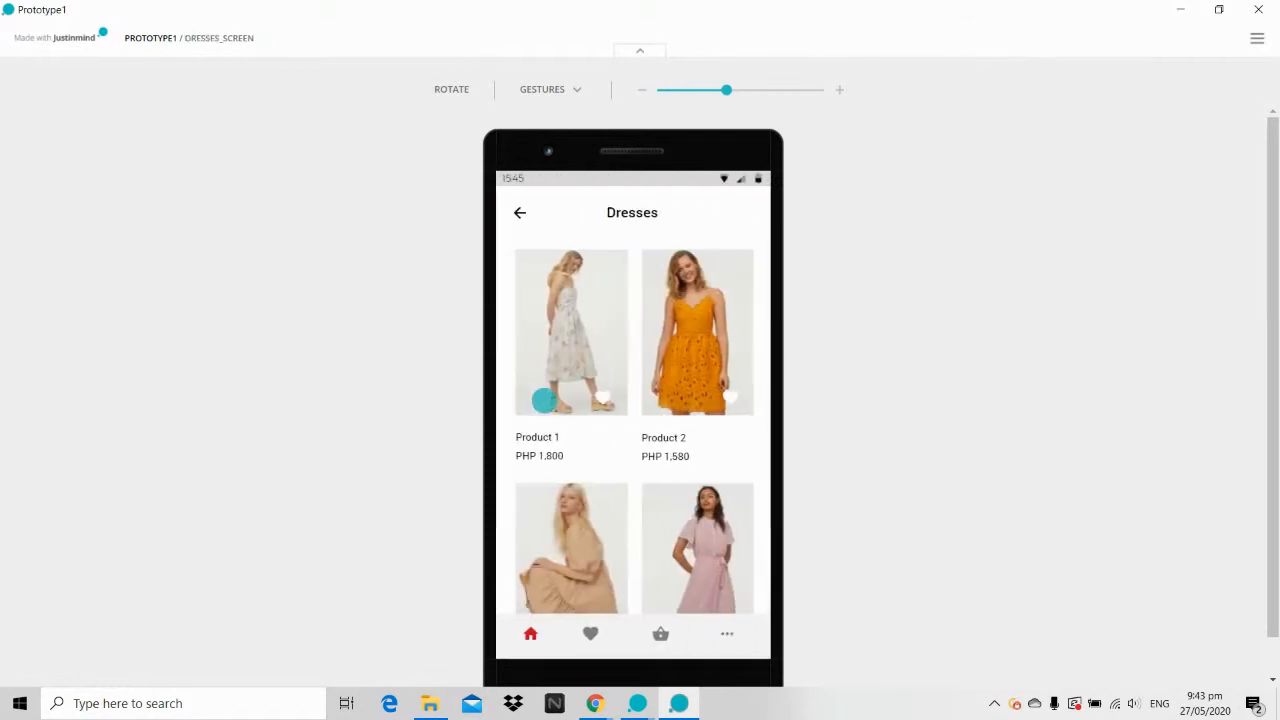
Step: Scroll through the simulated dresses list, test Product 1's heart icon and close the simulation
scroll(674, 517, "down", 1)
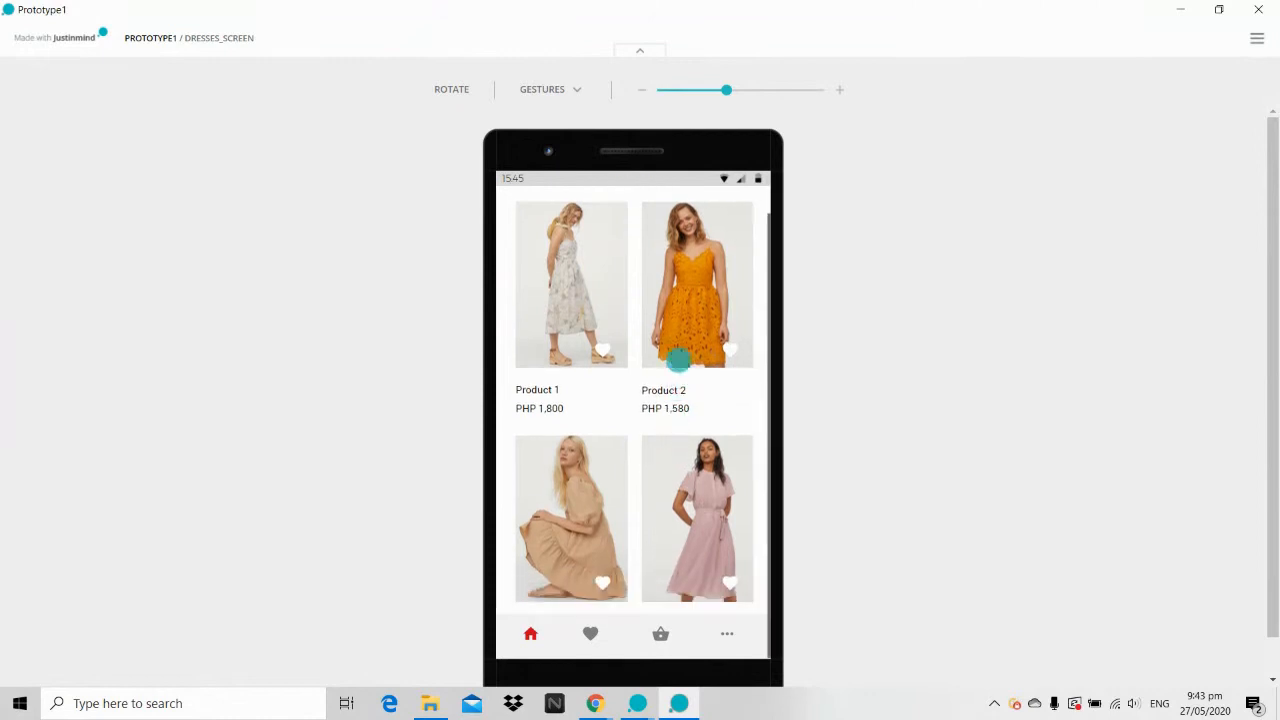
left_click_drag(679, 360, 673, 467)
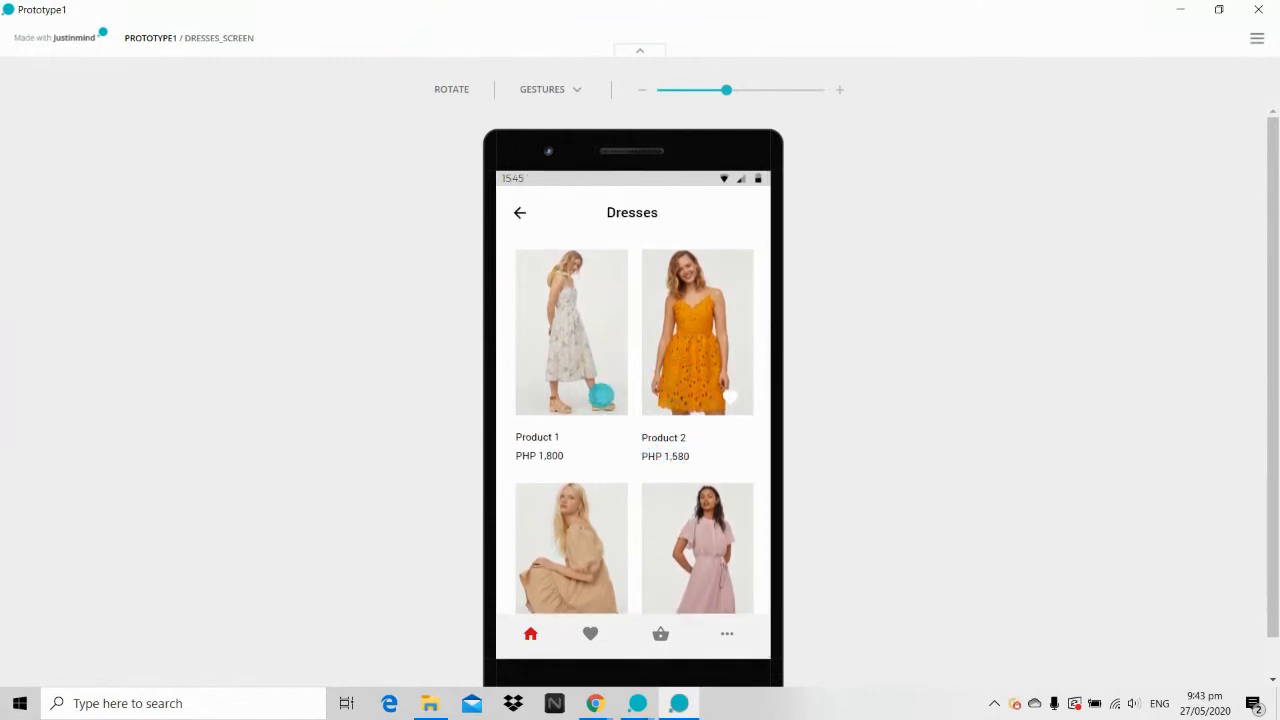
left_click(601, 397)
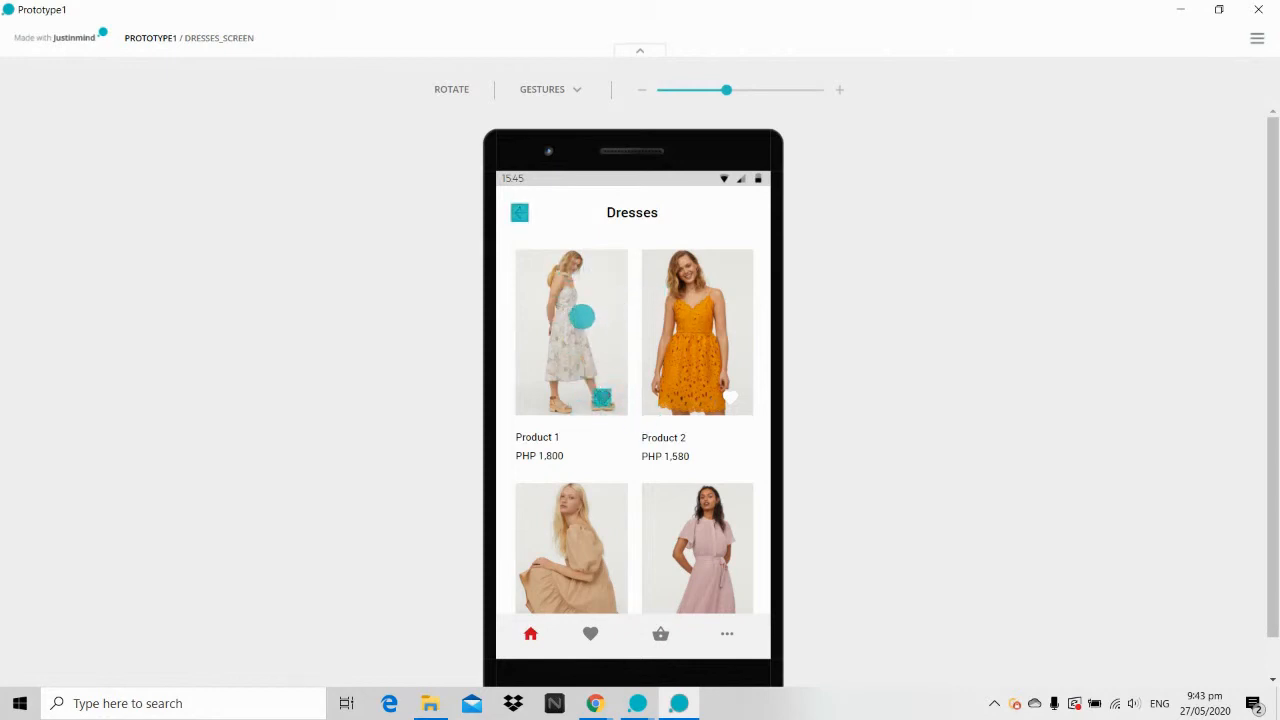
left_click(1258, 9)
Step: Add an on-tap event to the Product 1 image on Dresses_Screen that links to Product_Screen with the Fade transition
left_click(68, 209)
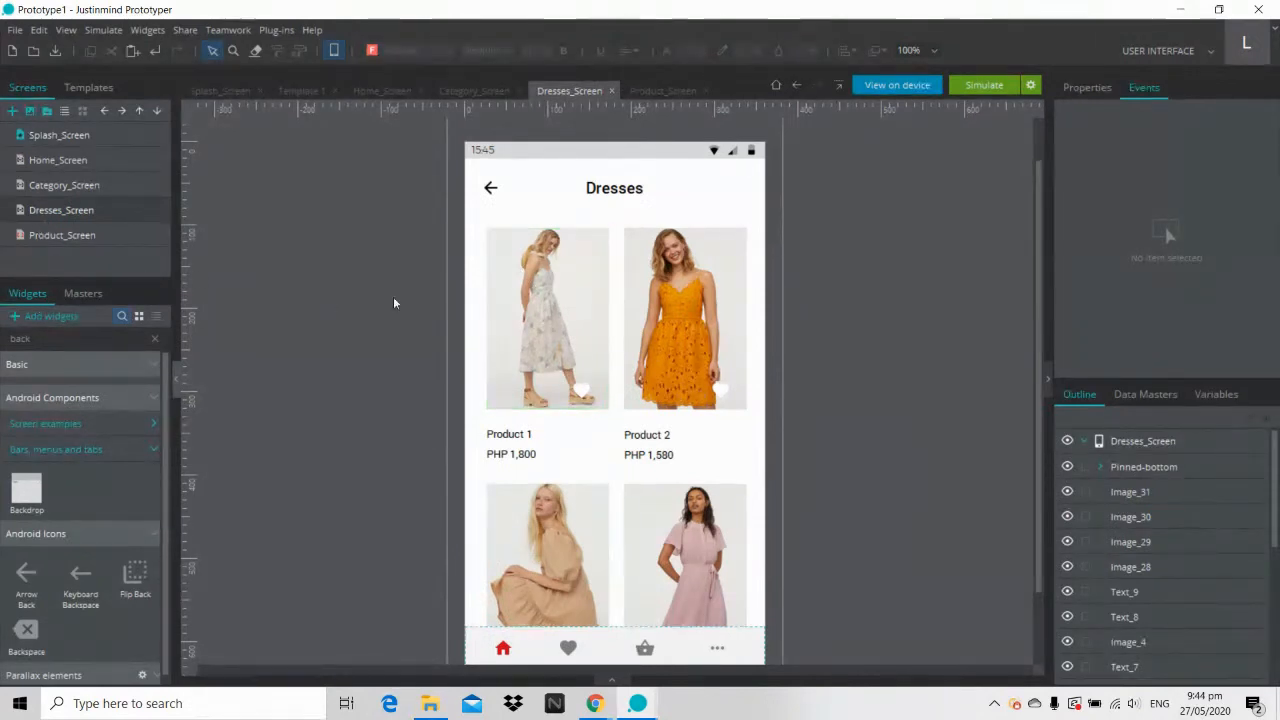
left_click(565, 298)
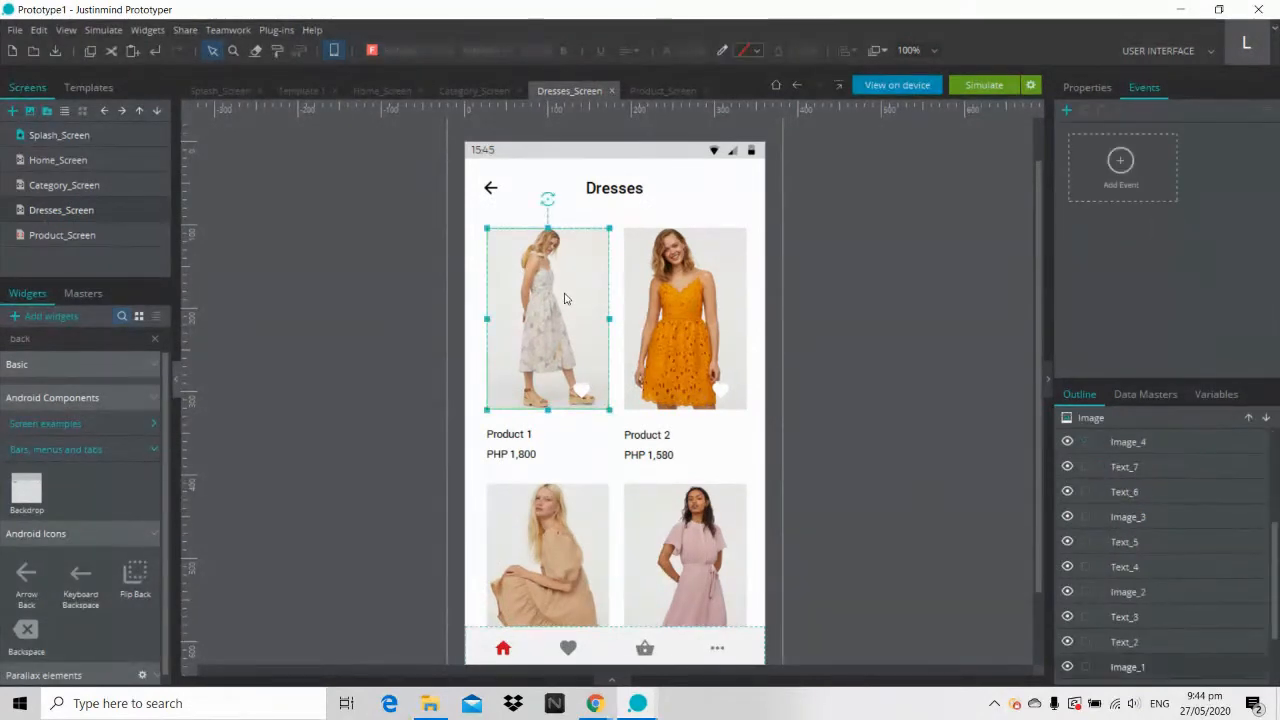
left_click(1121, 165)
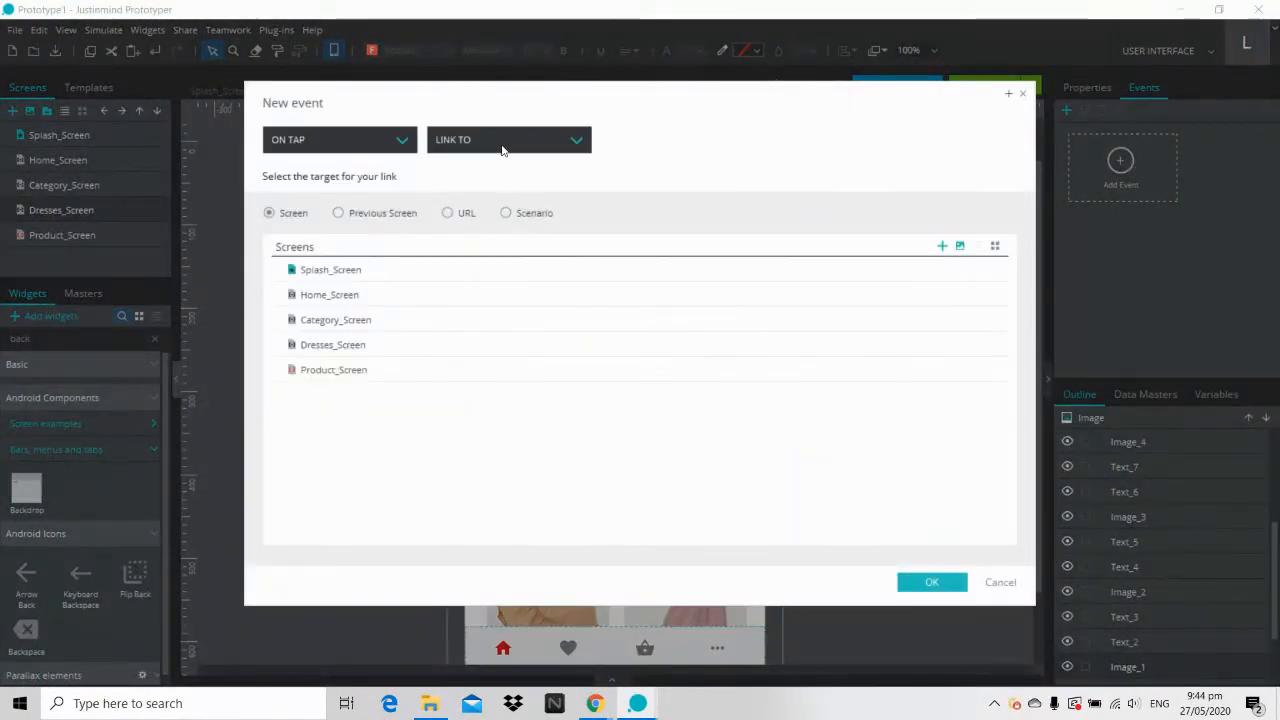
left_click(340, 371)
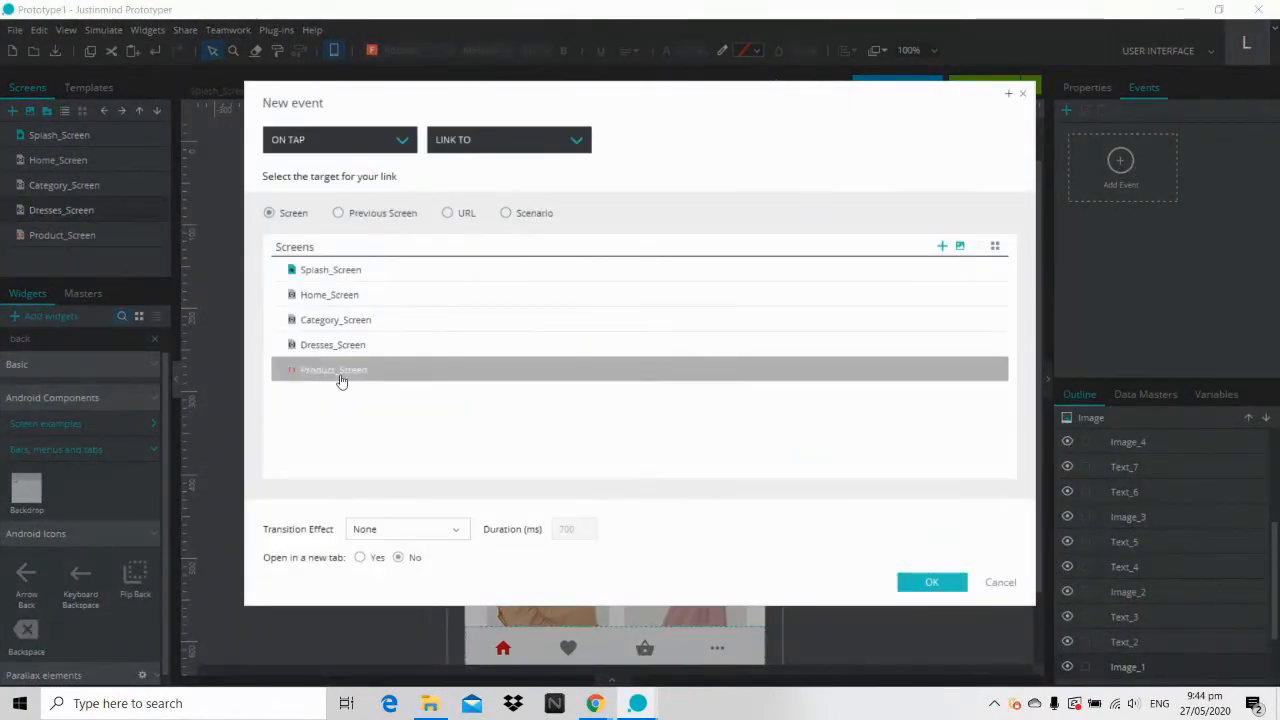
left_click(370, 530)
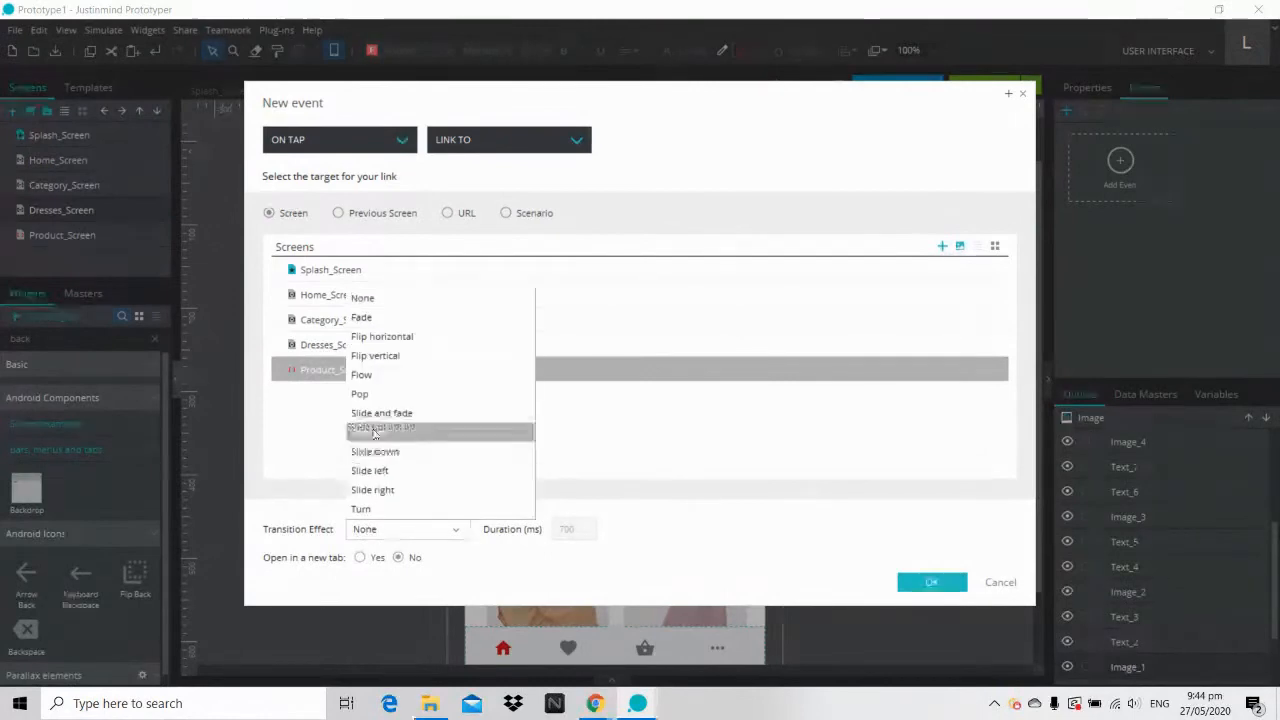
left_click(375, 318)
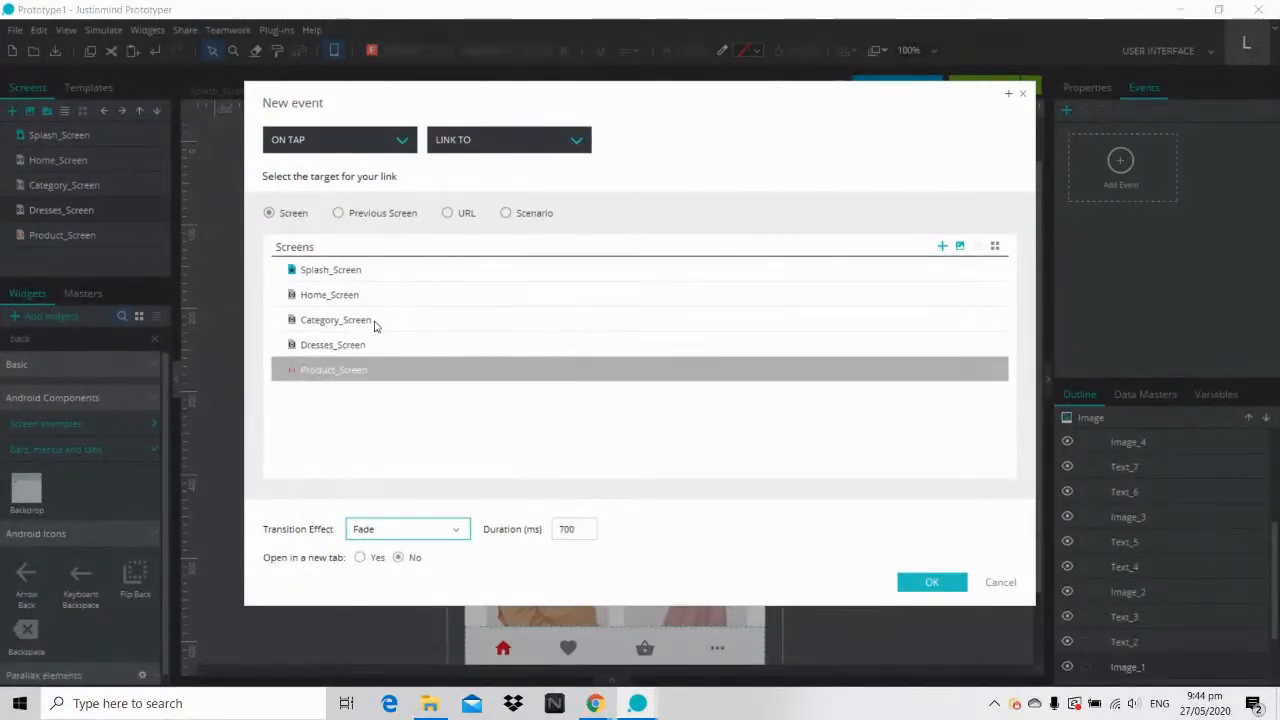
left_click(928, 586)
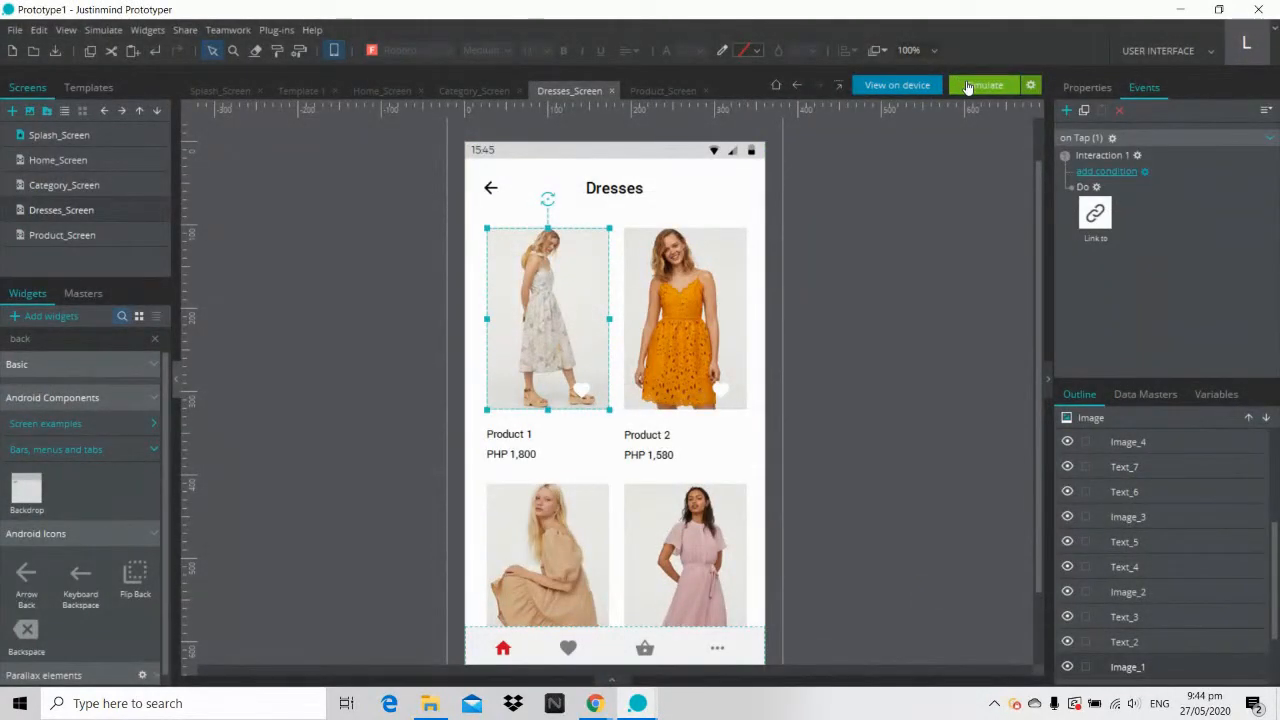
Step: Simulate the prototype from Dresses_Screen, reduce the phone preview's size and open Product 1
left_click(967, 87)
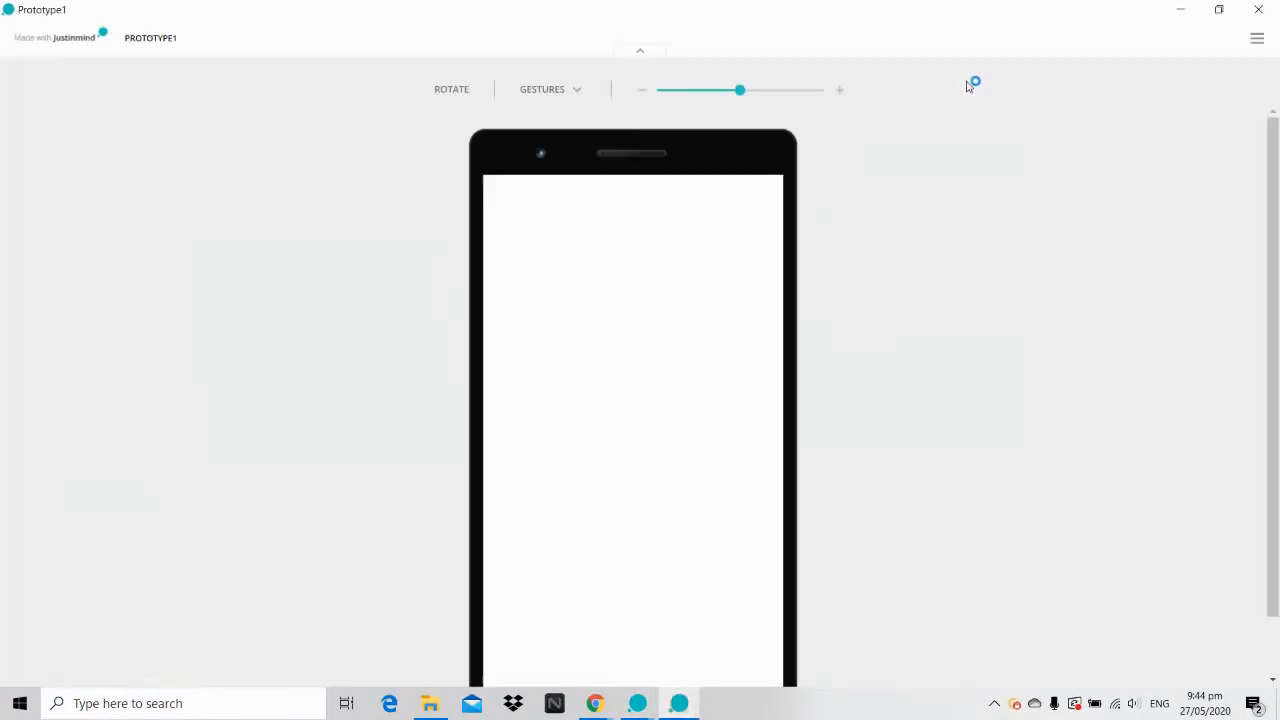
left_click(711, 91)
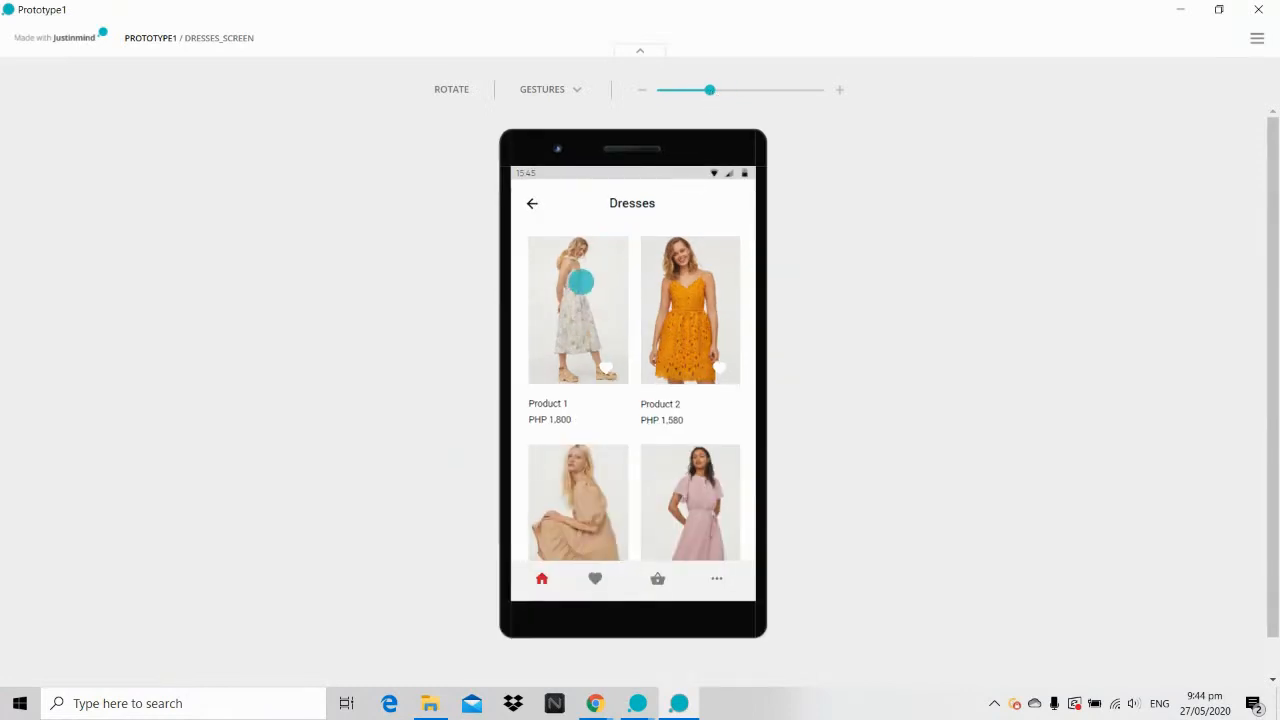
left_click(581, 282)
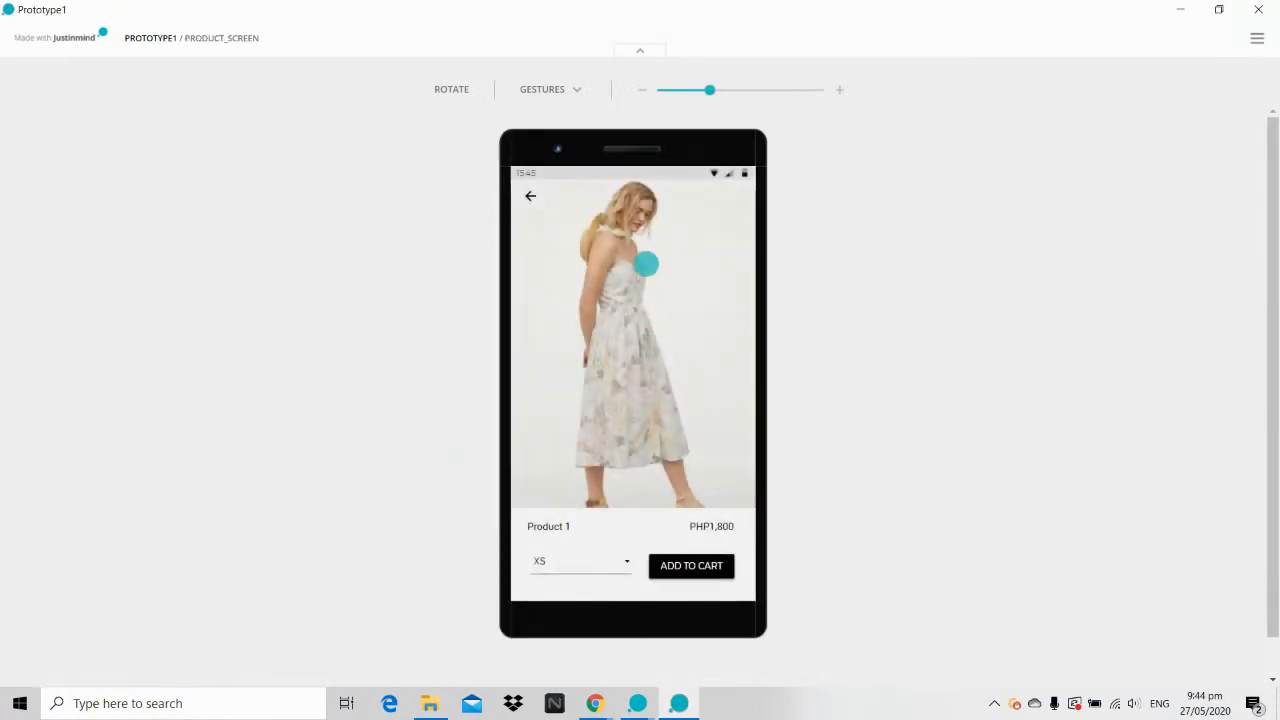
Step: Scroll the simulated product screen to the dress thumbnails and test each of the four colour variants
left_click_drag(648, 339, 651, 231)
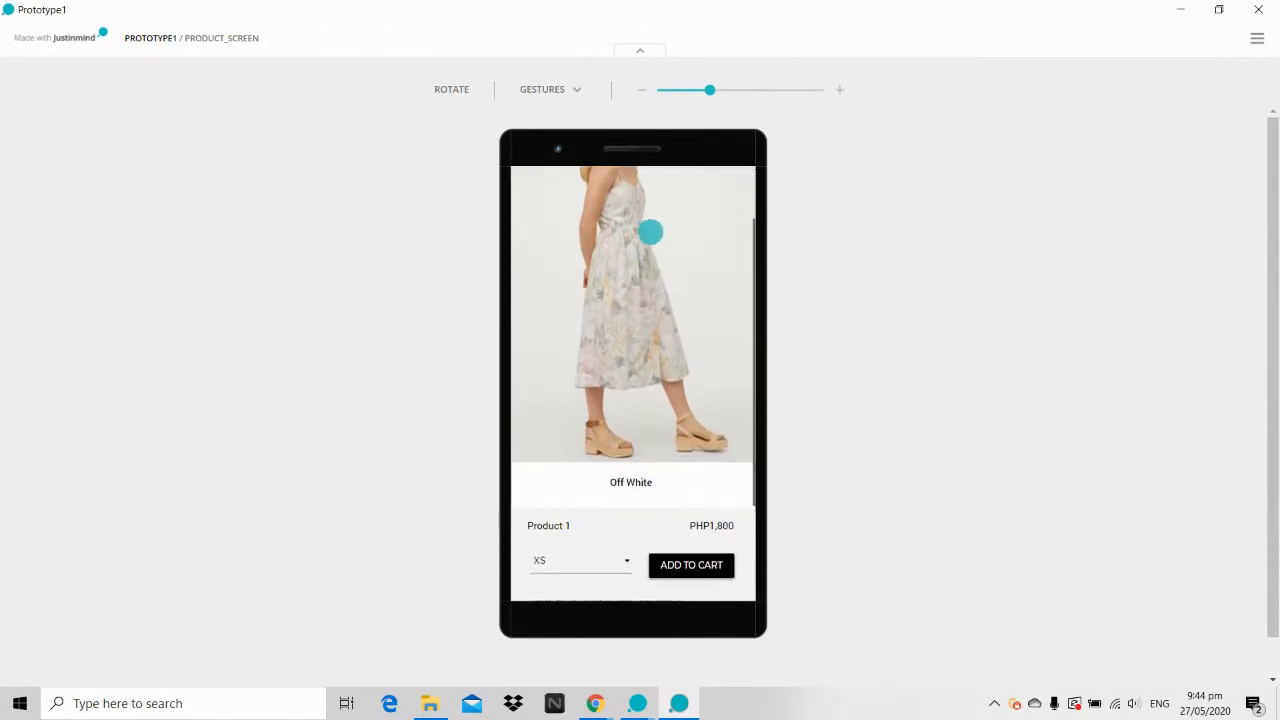
left_click_drag(637, 409, 634, 257)
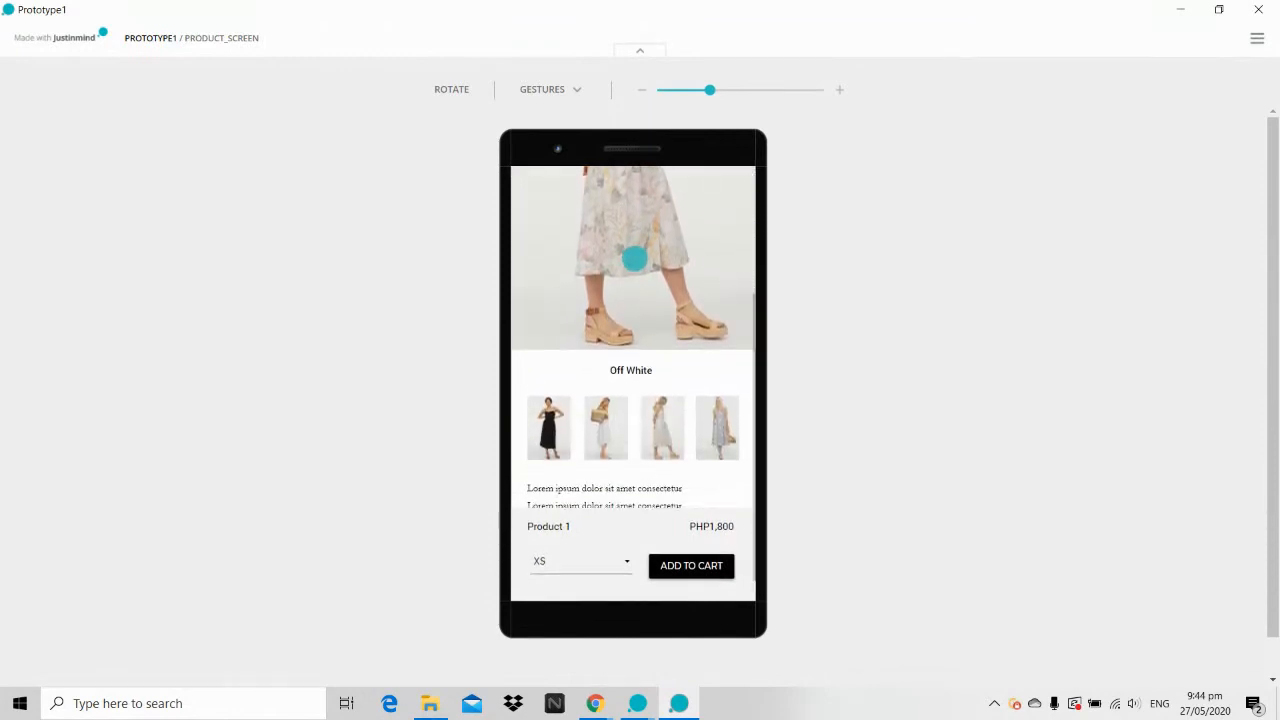
left_click(550, 415)
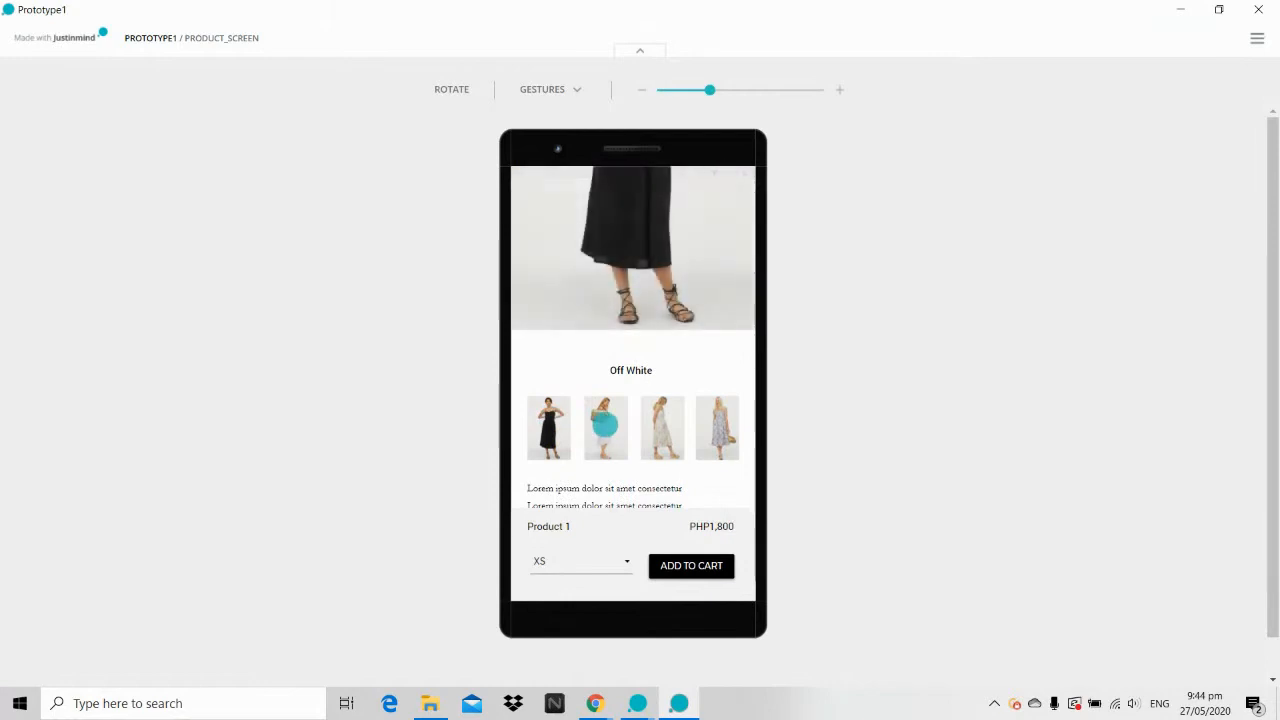
left_click(605, 422)
left_click(662, 430)
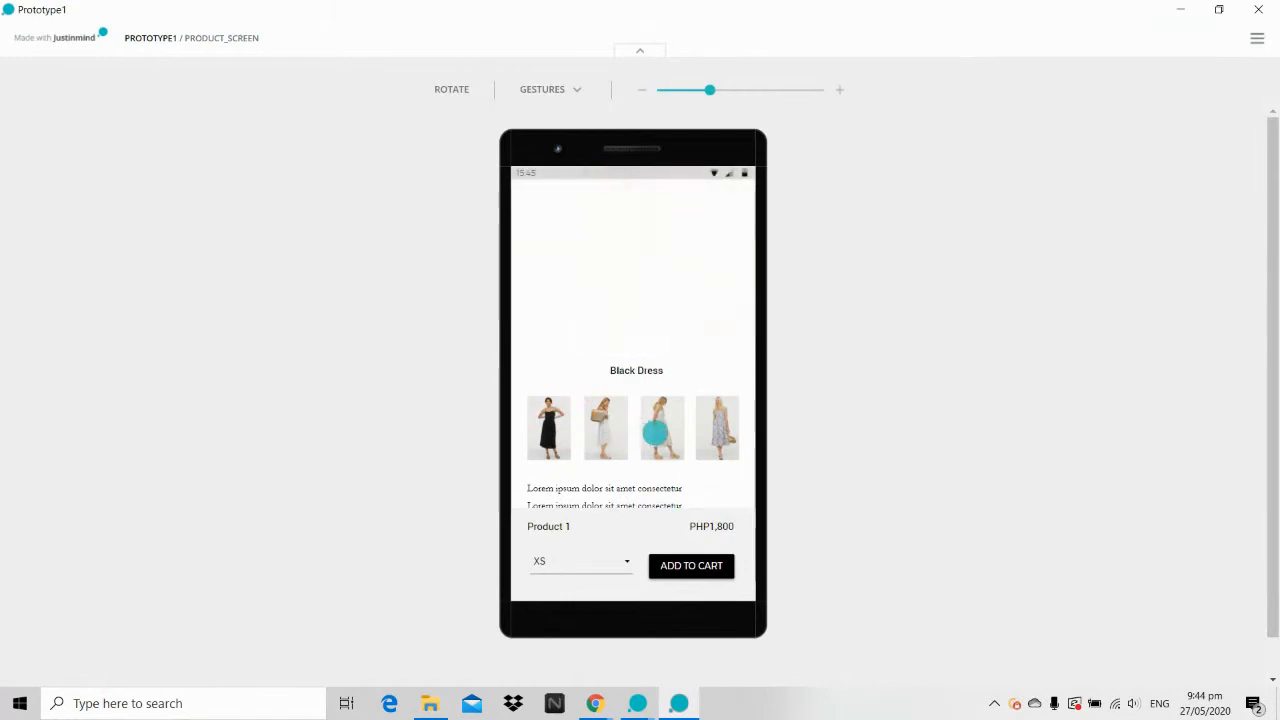
left_click(664, 434)
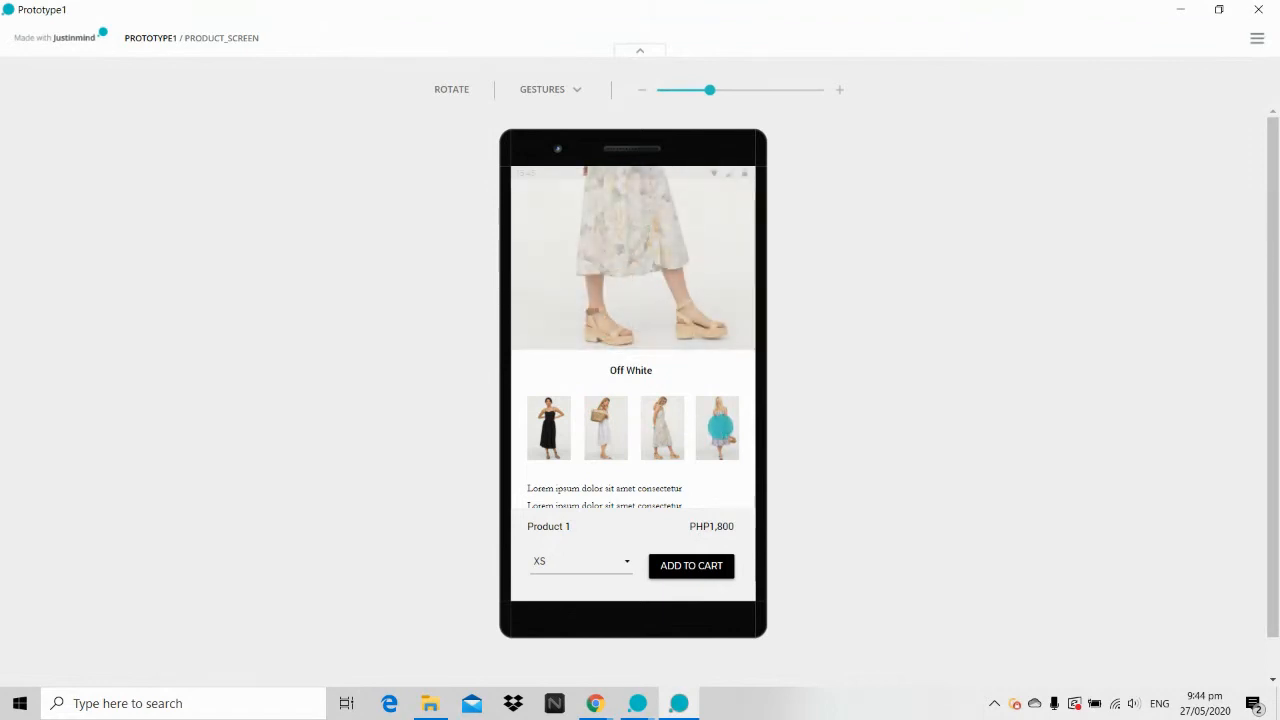
left_click(718, 427)
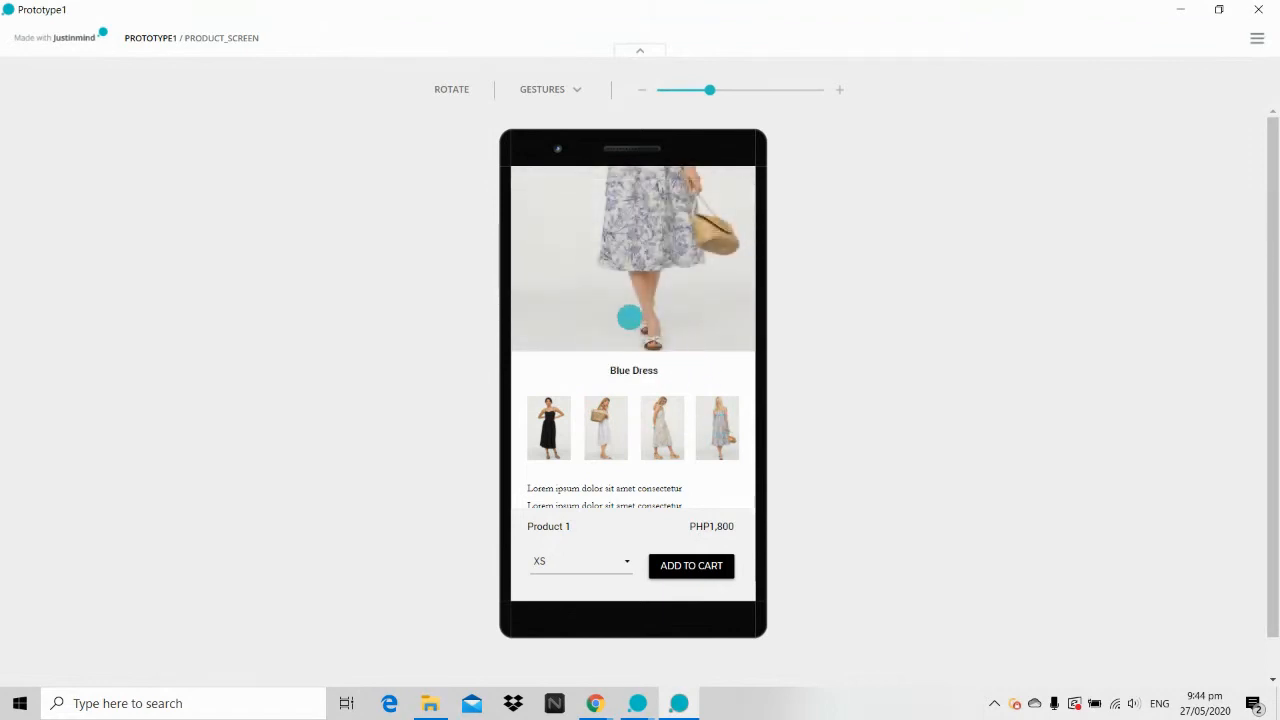
Step: Test the size dropdown below the product description, then return to the Dresses list with the product screen's back arrow
scroll(543, 334, "down", 1)
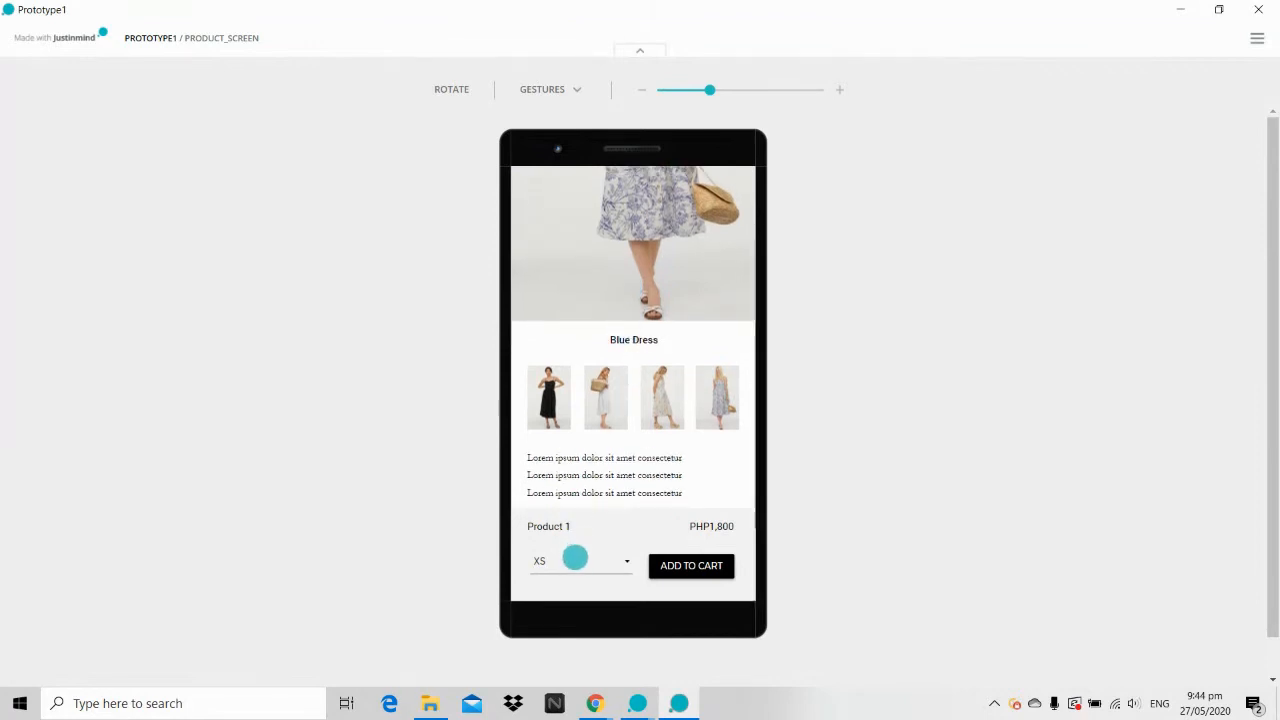
left_click(575, 558)
left_click(575, 558)
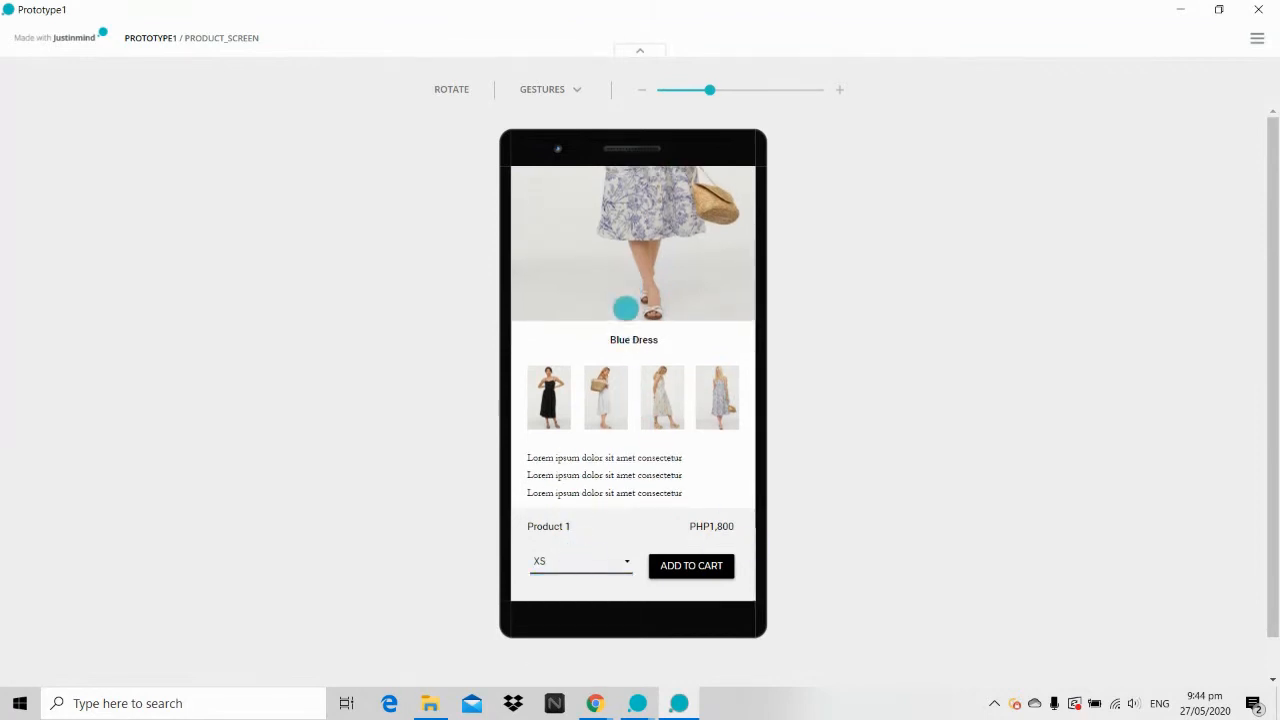
left_click(625, 309)
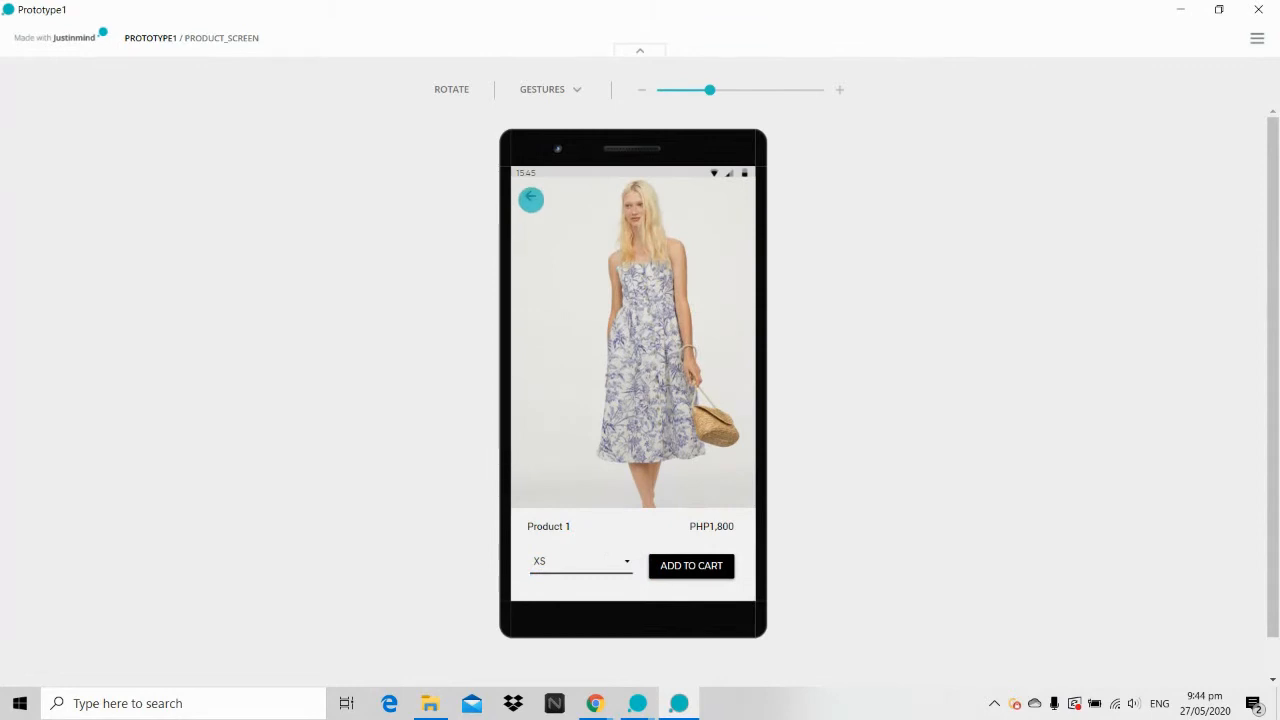
left_click(531, 199)
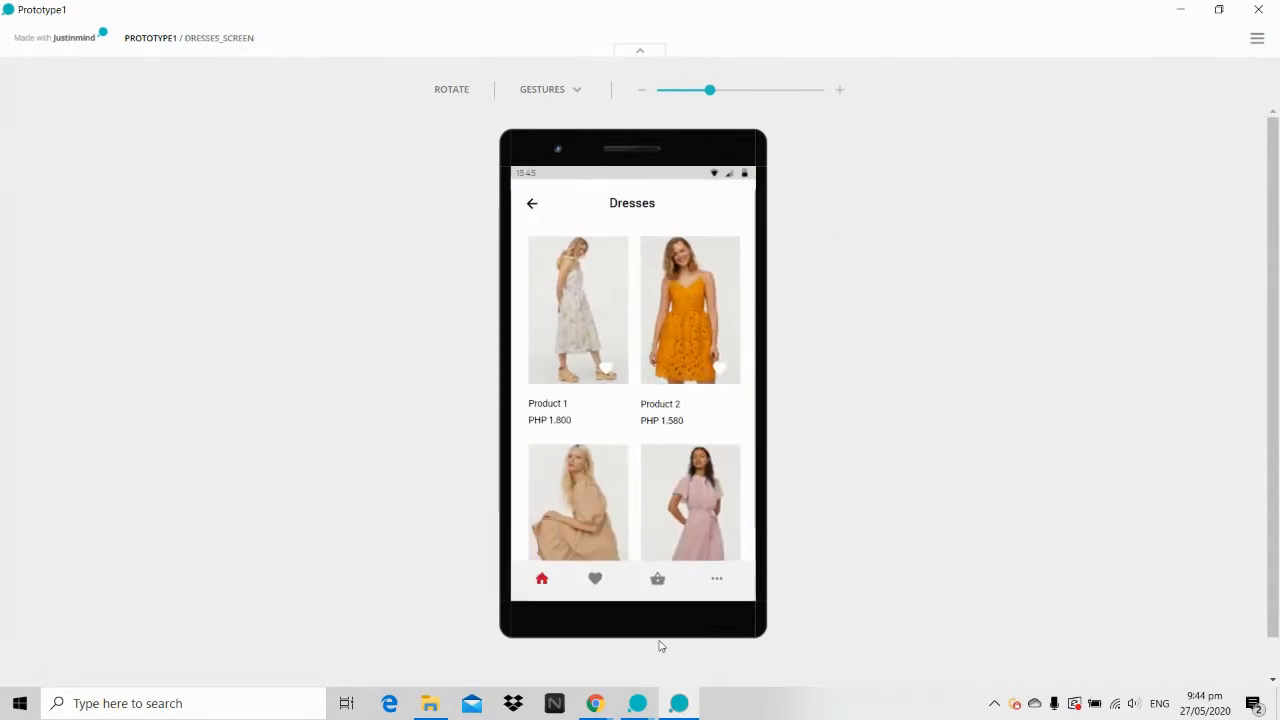
Step: Switch to the StreamYard window in Chrome to check the webinar's live comments
mouse_move(596, 712)
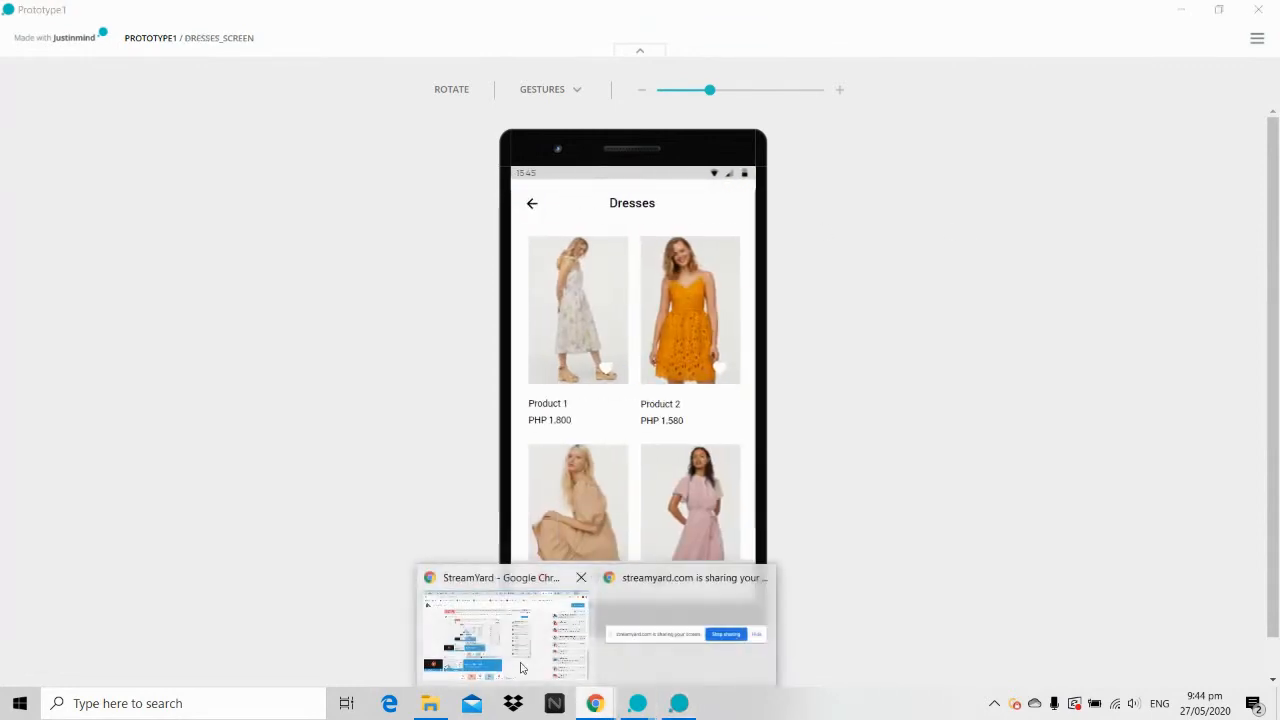
left_click(510, 610)
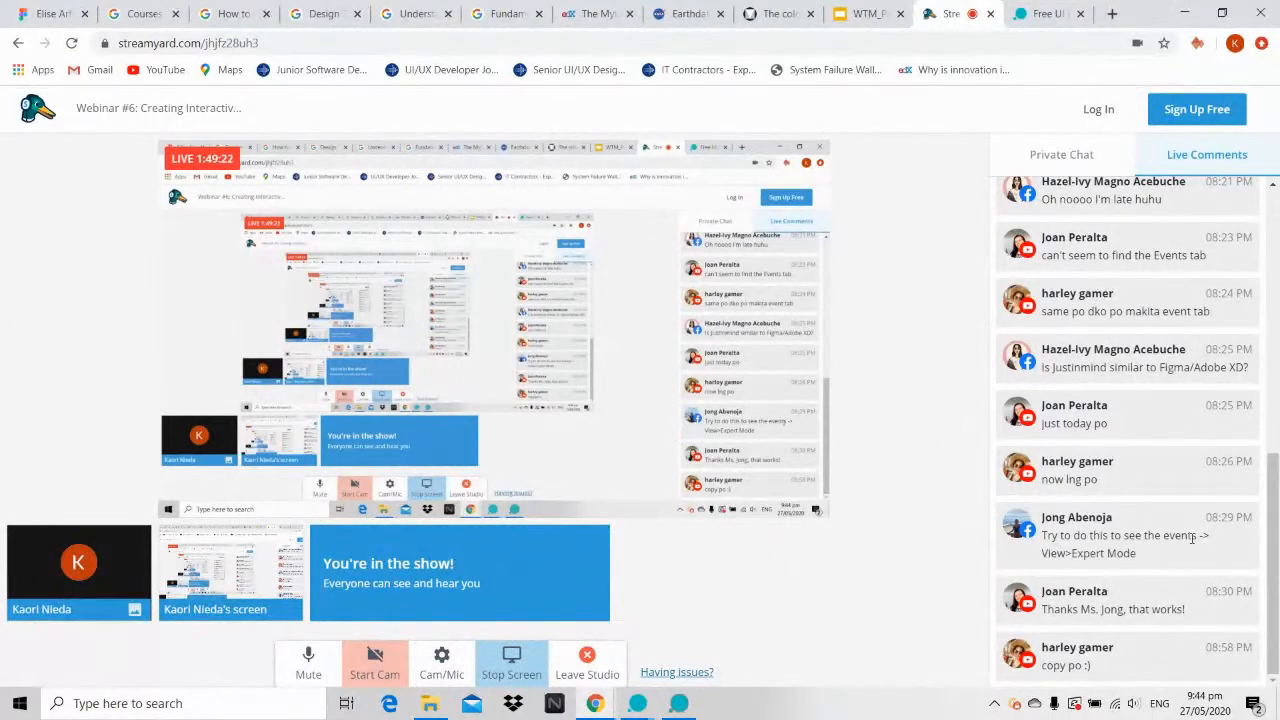